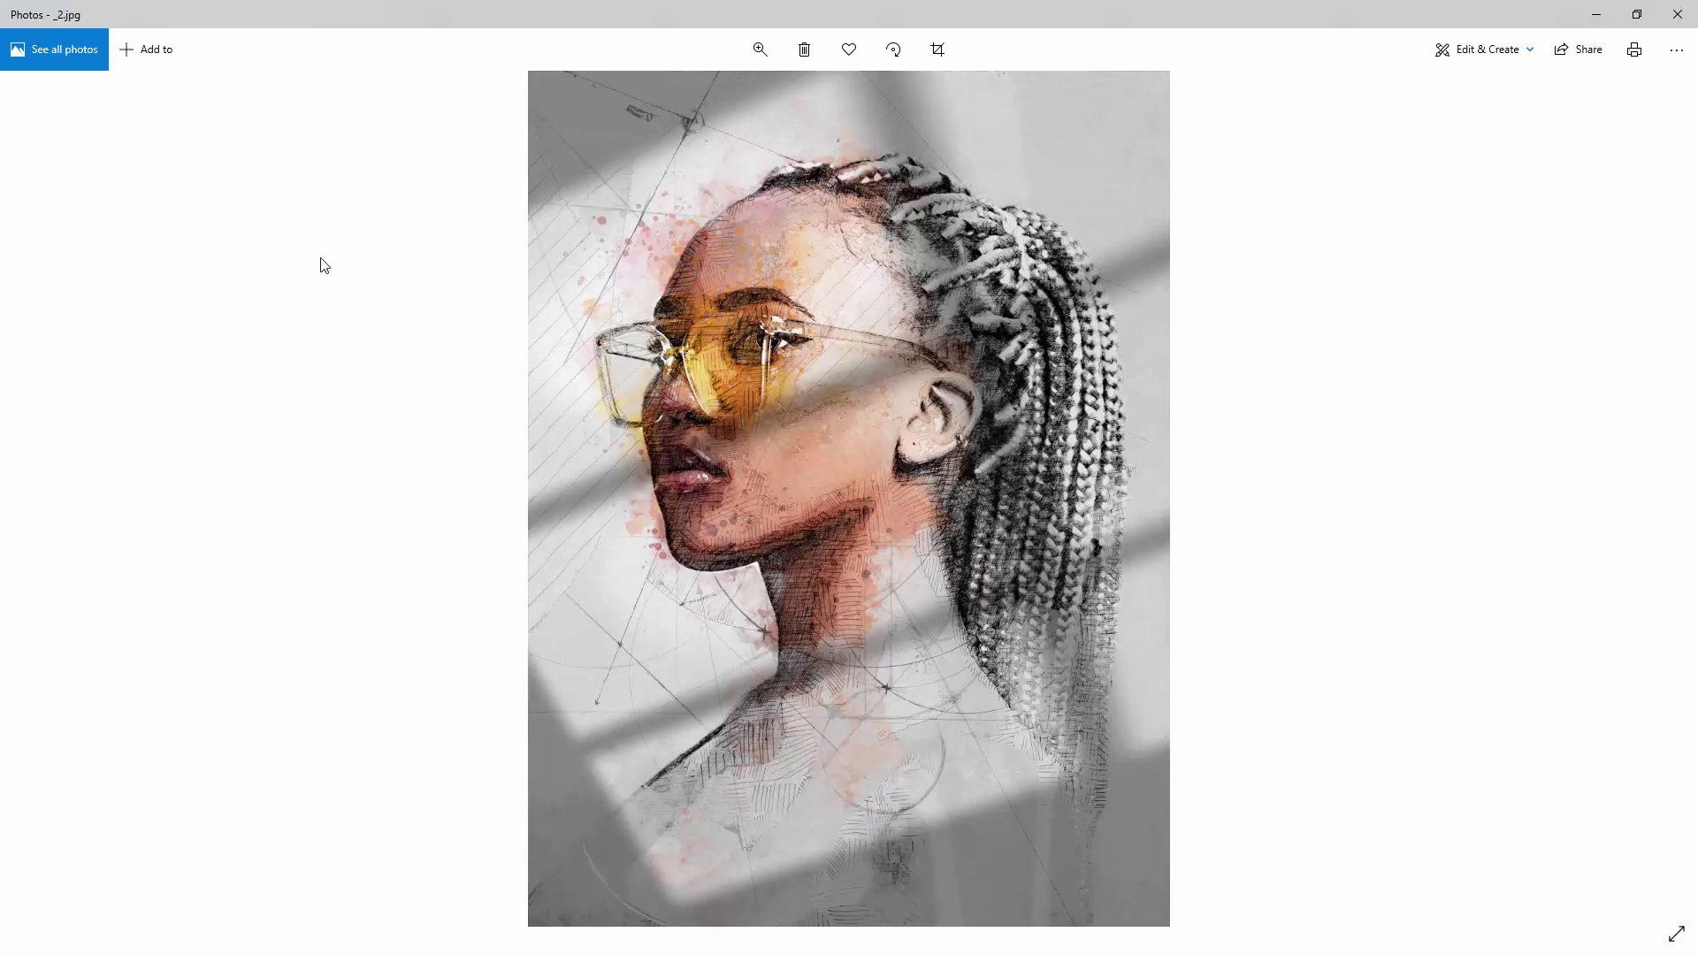
- Look through the sample sketch-effect images from _2.jpg to 9.jpg, close the photo viewer and switch to Photoshop
key("Right")
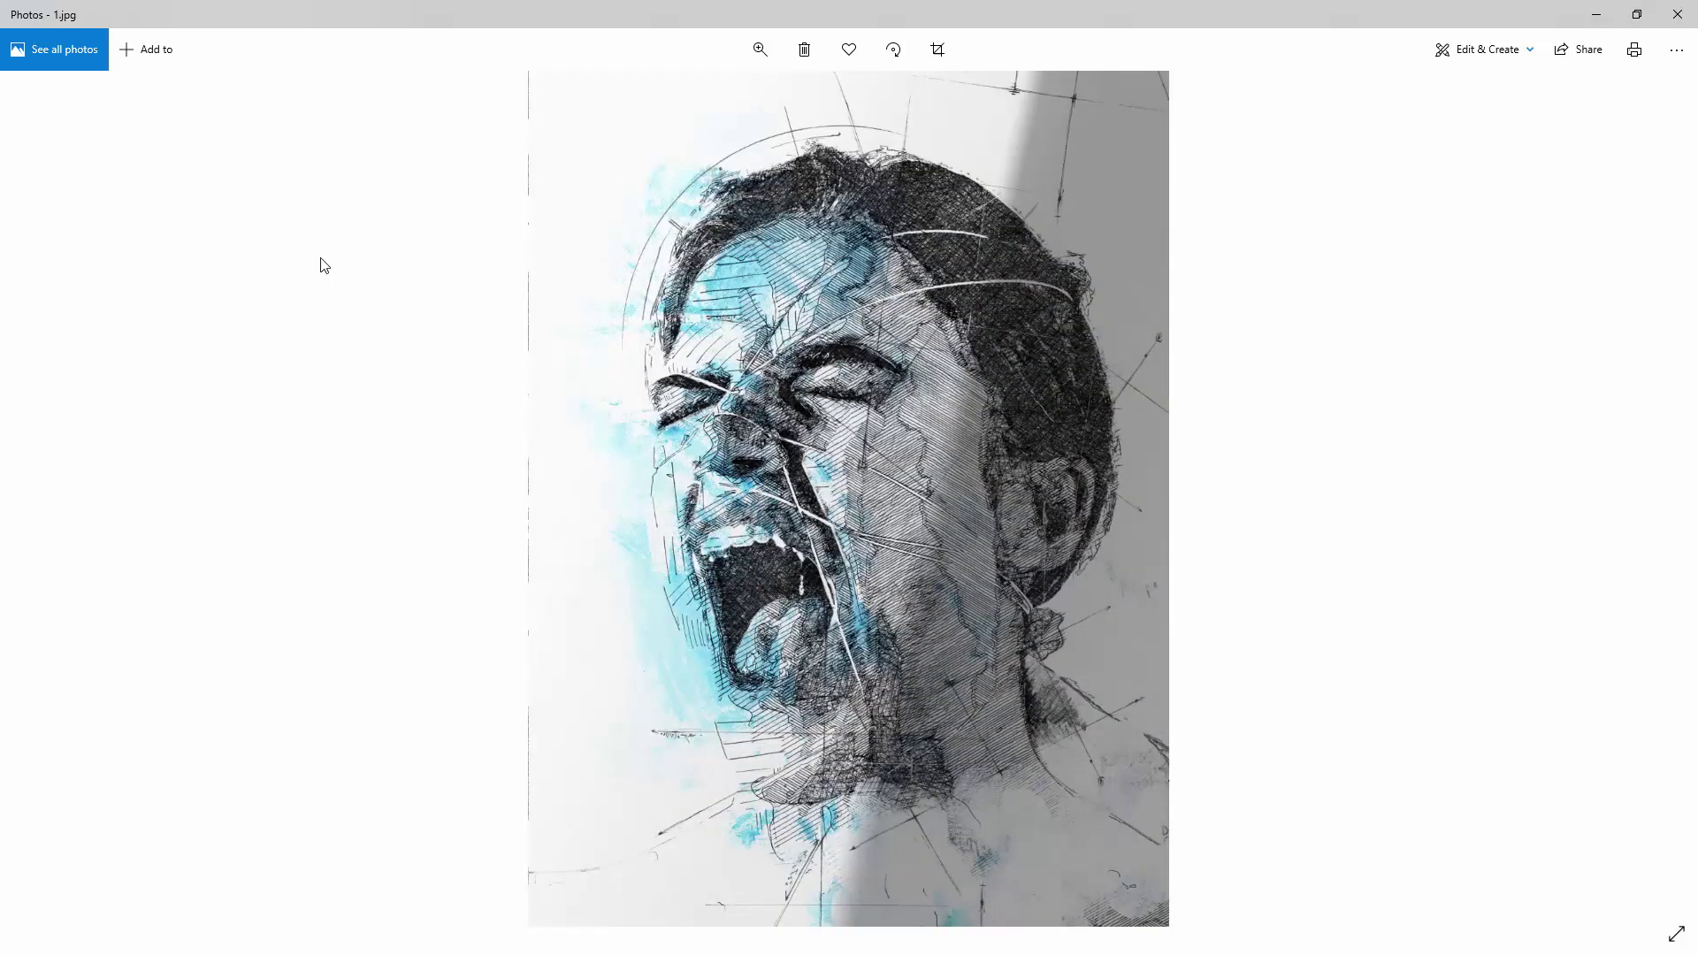
key("Right")
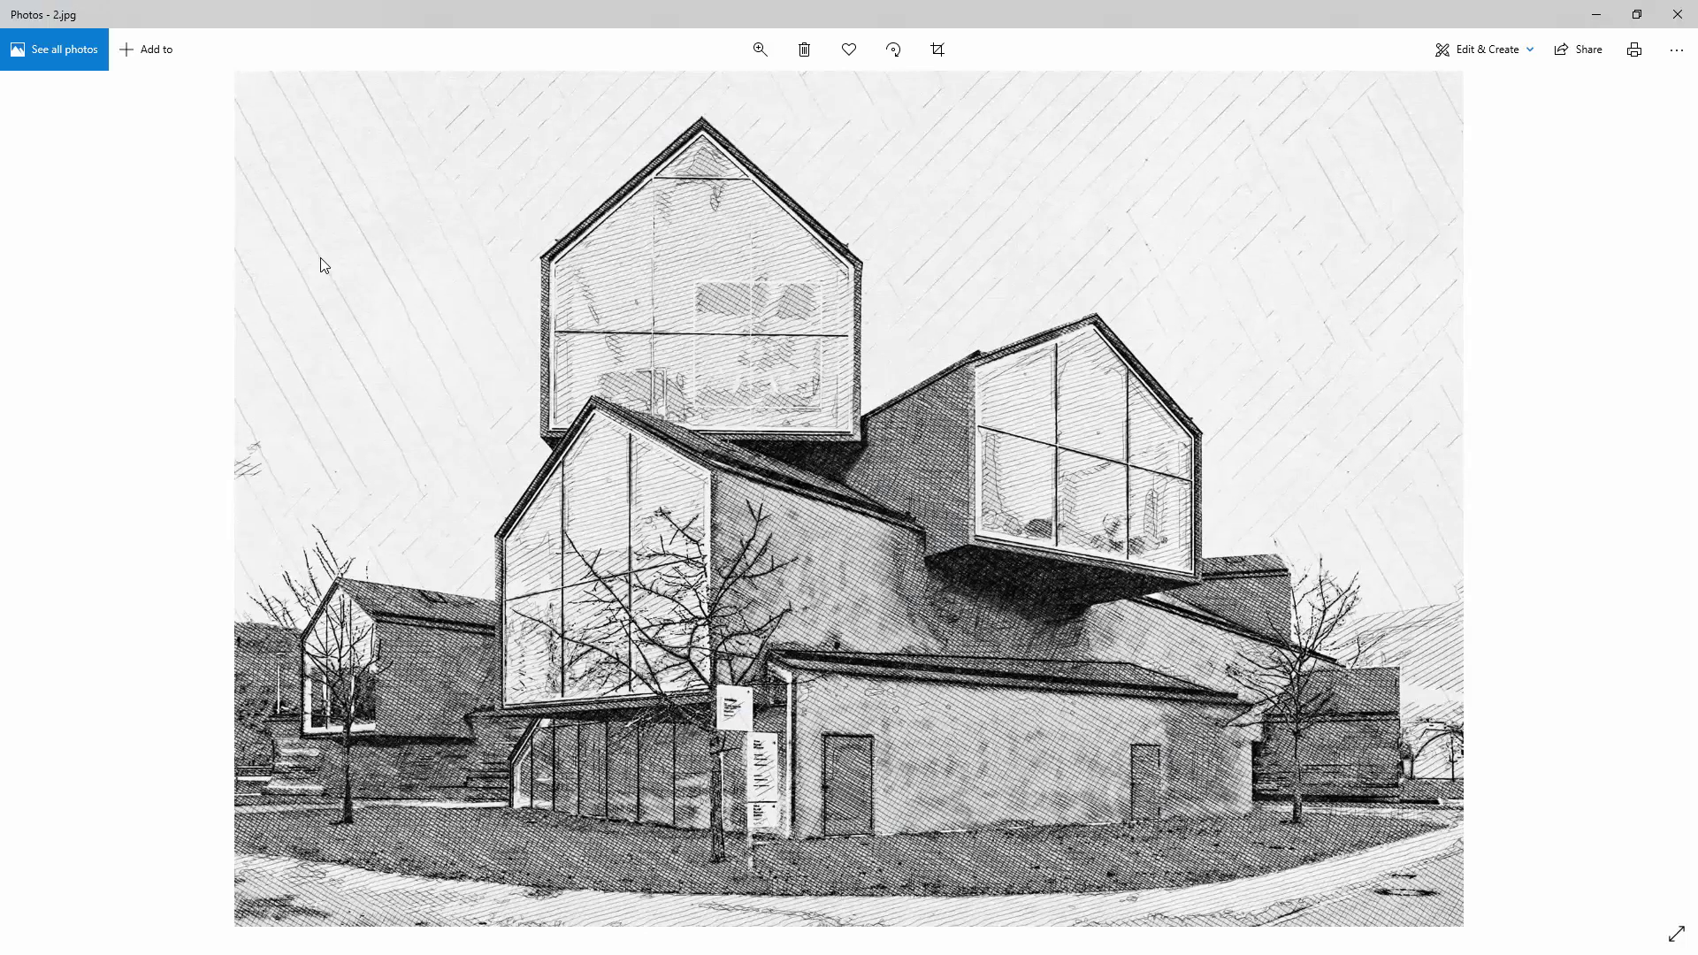
key("Right")
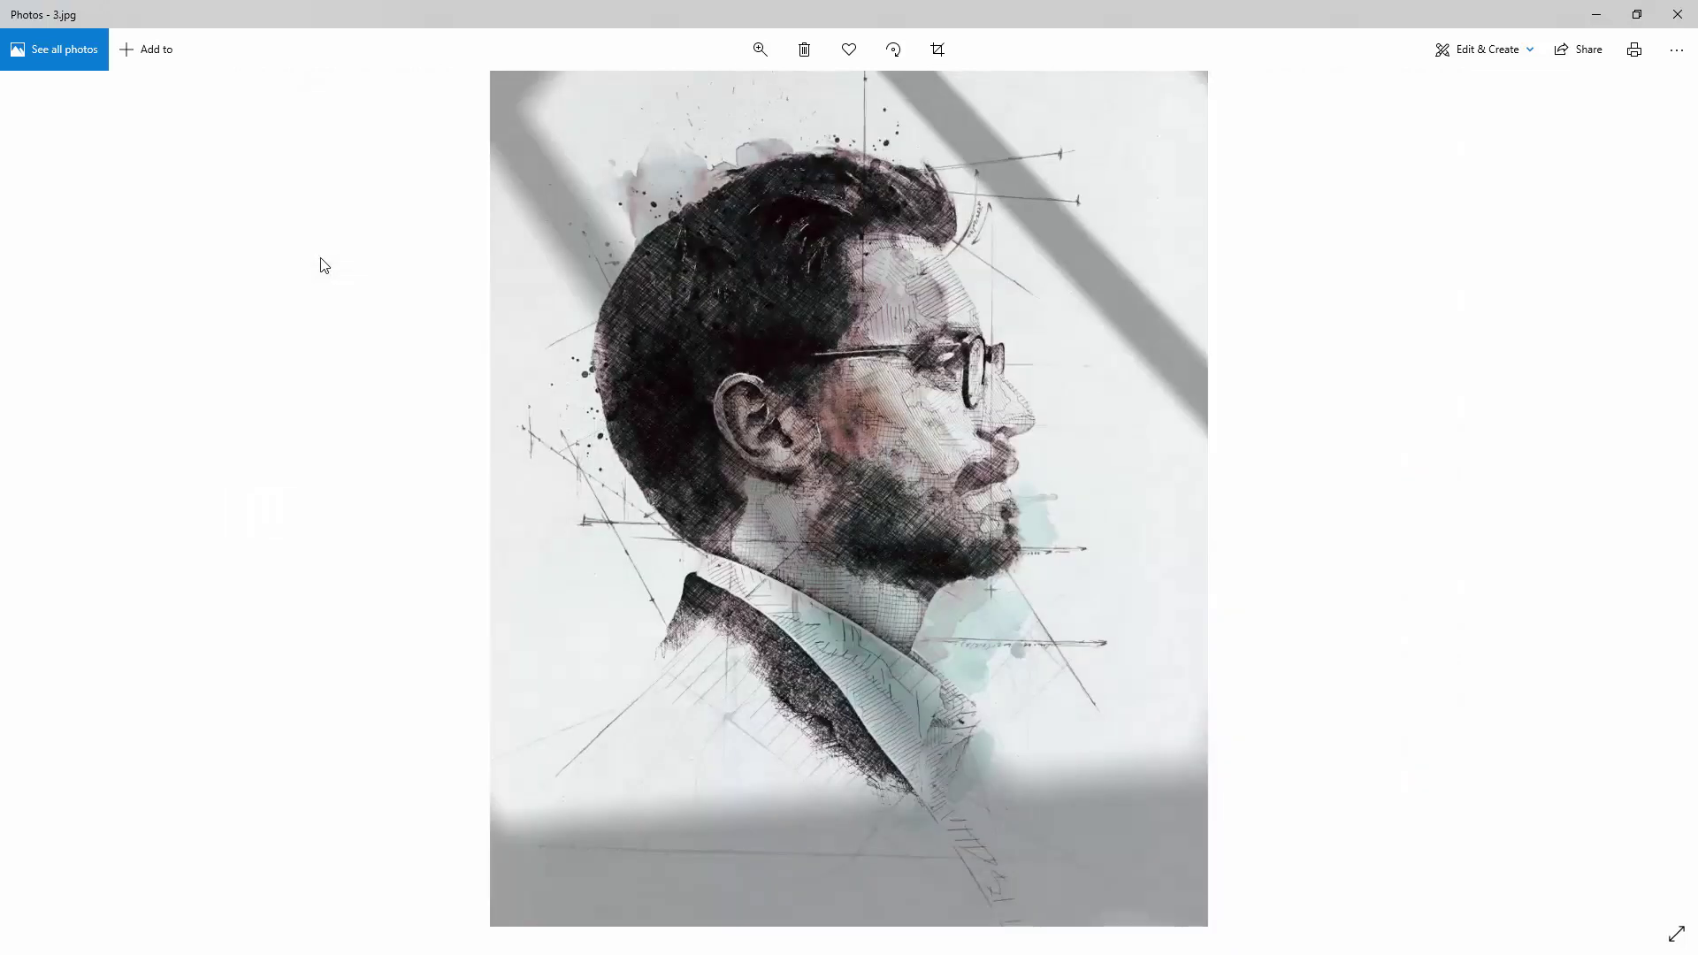
key("Right")
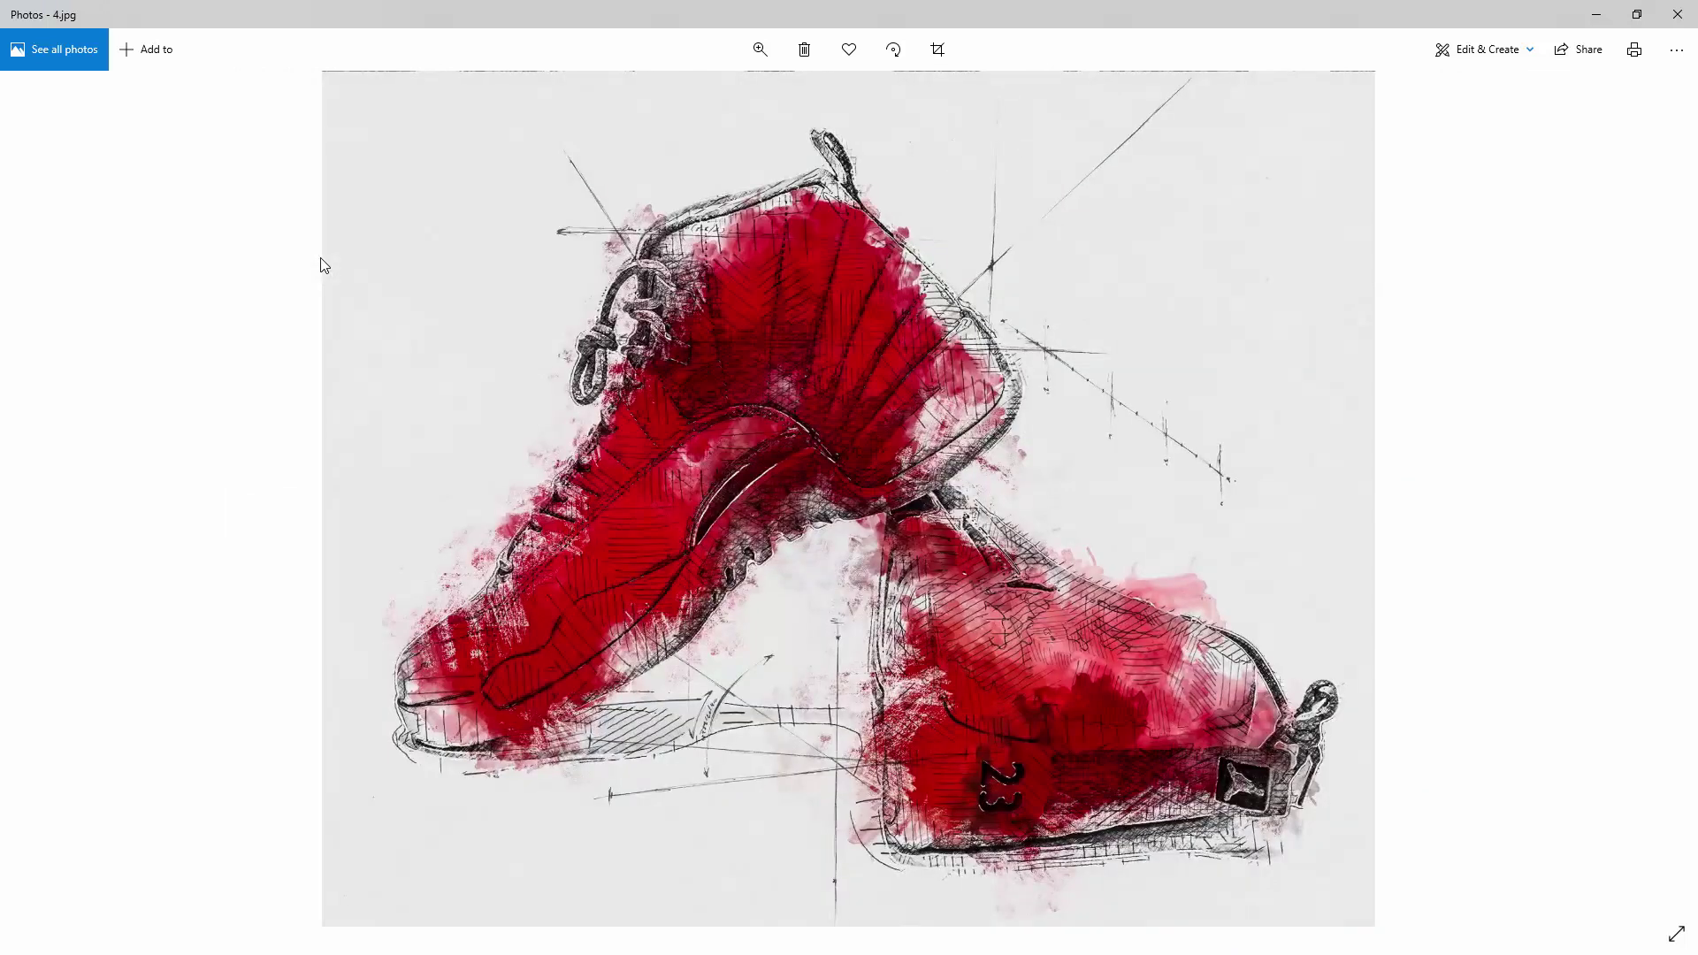
key("Right")
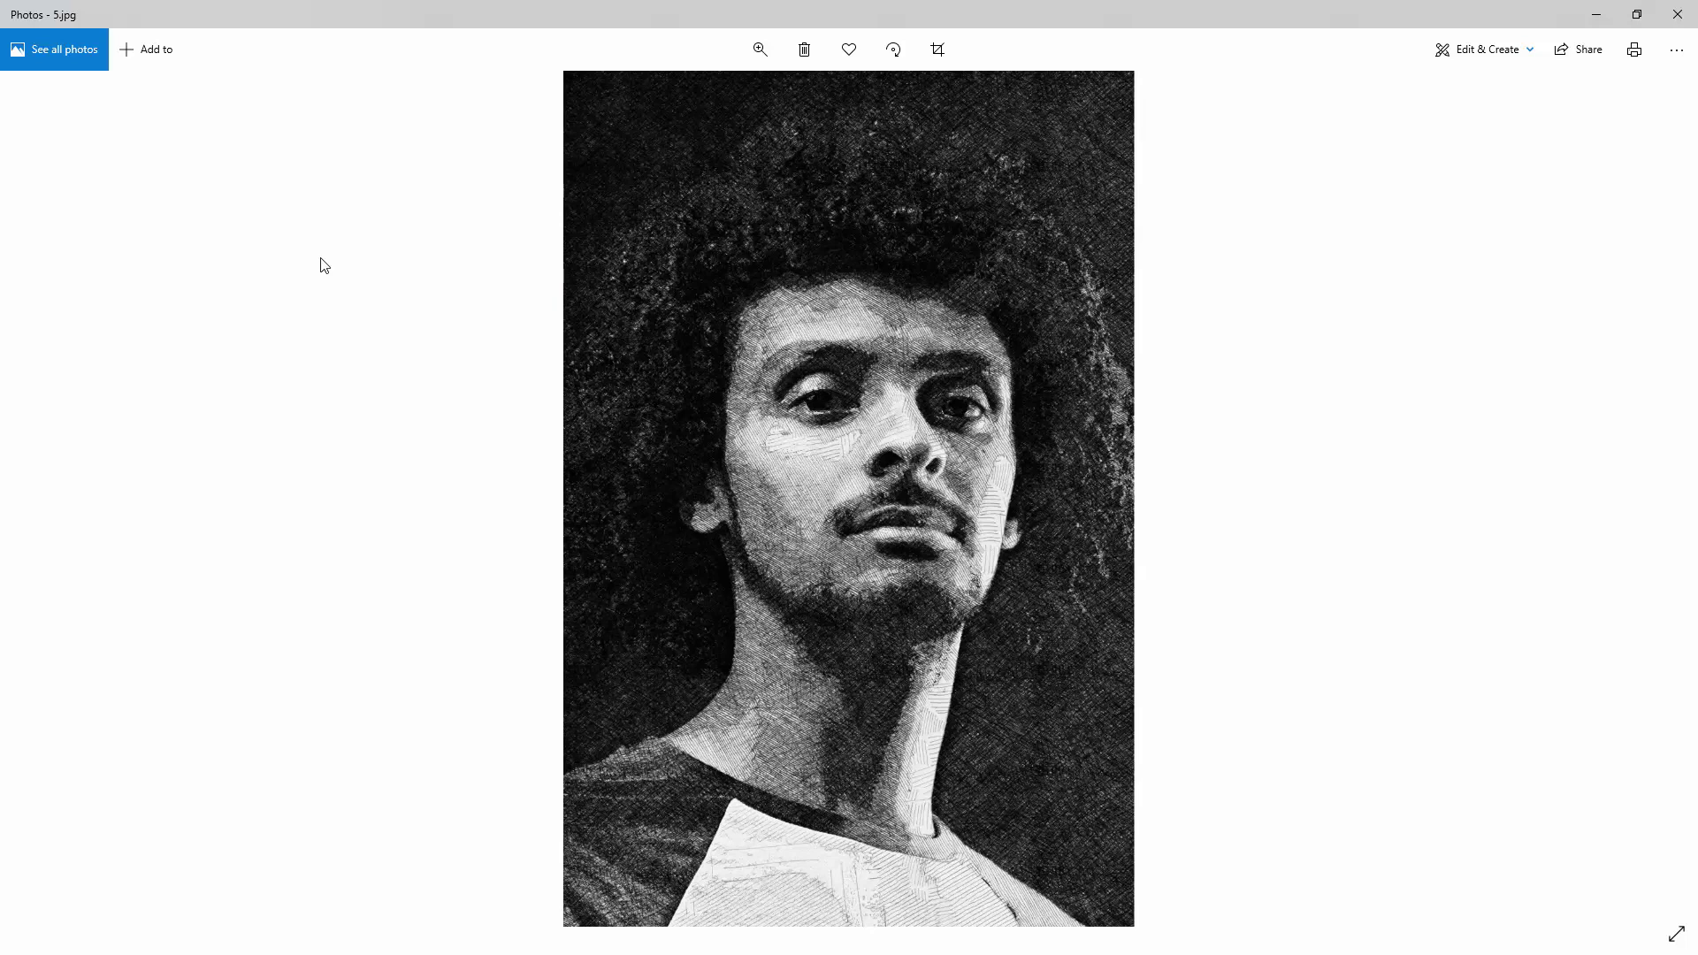
key("Right")
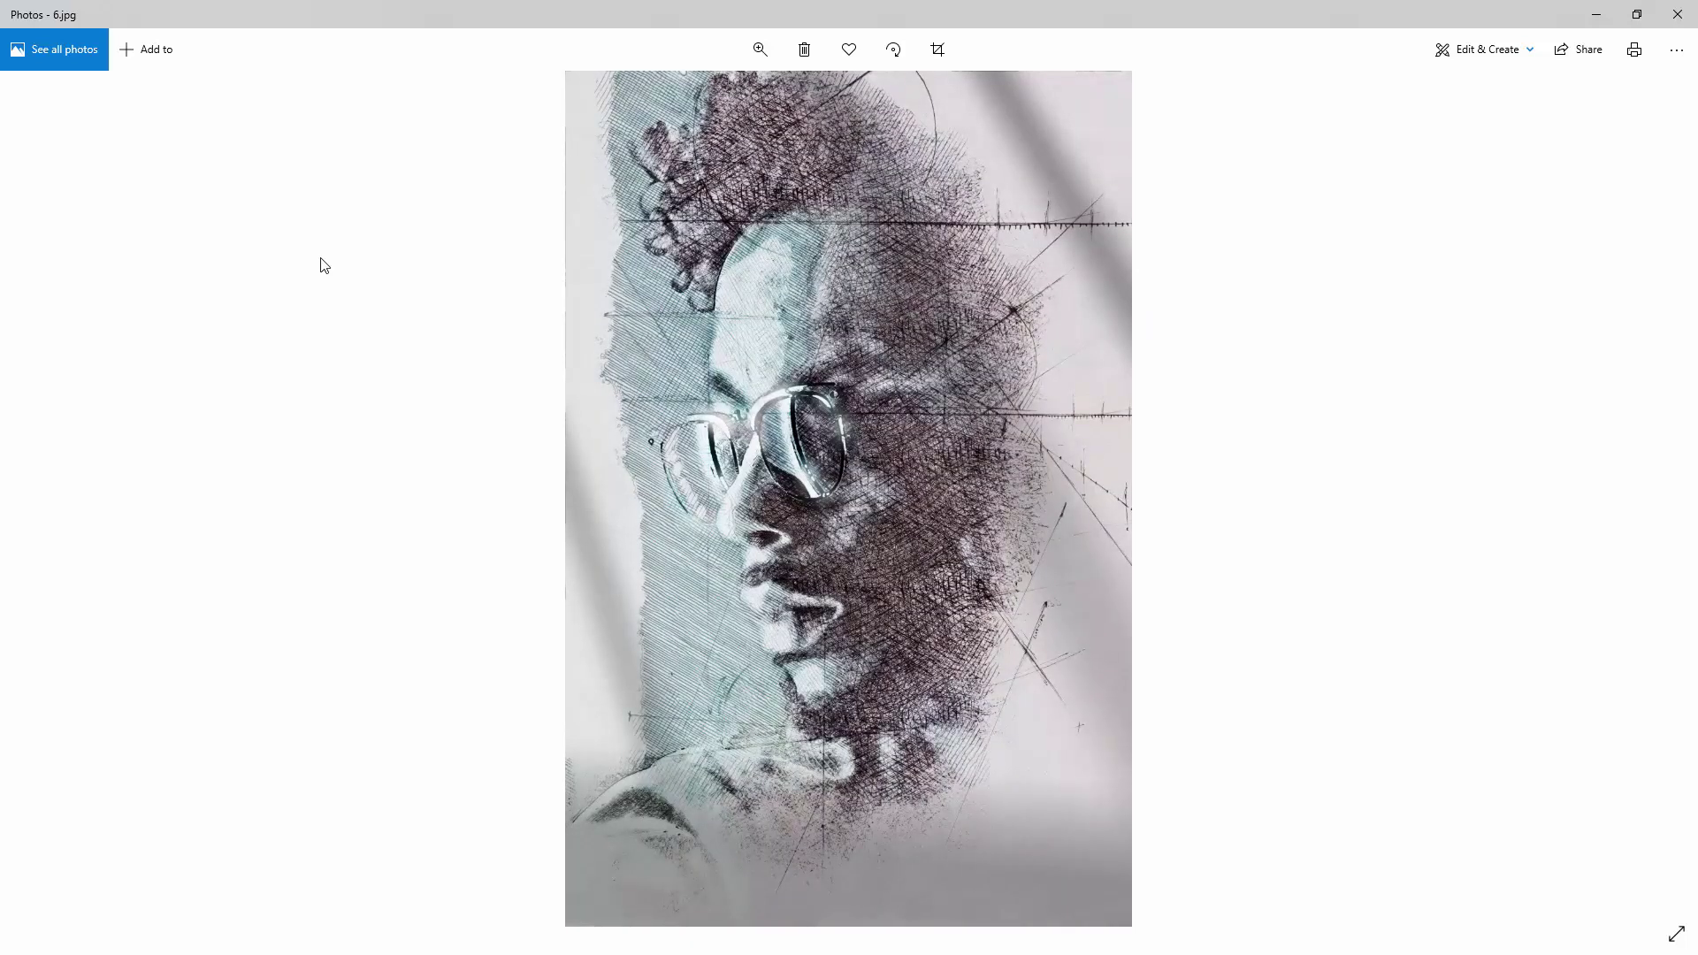
key("Right")
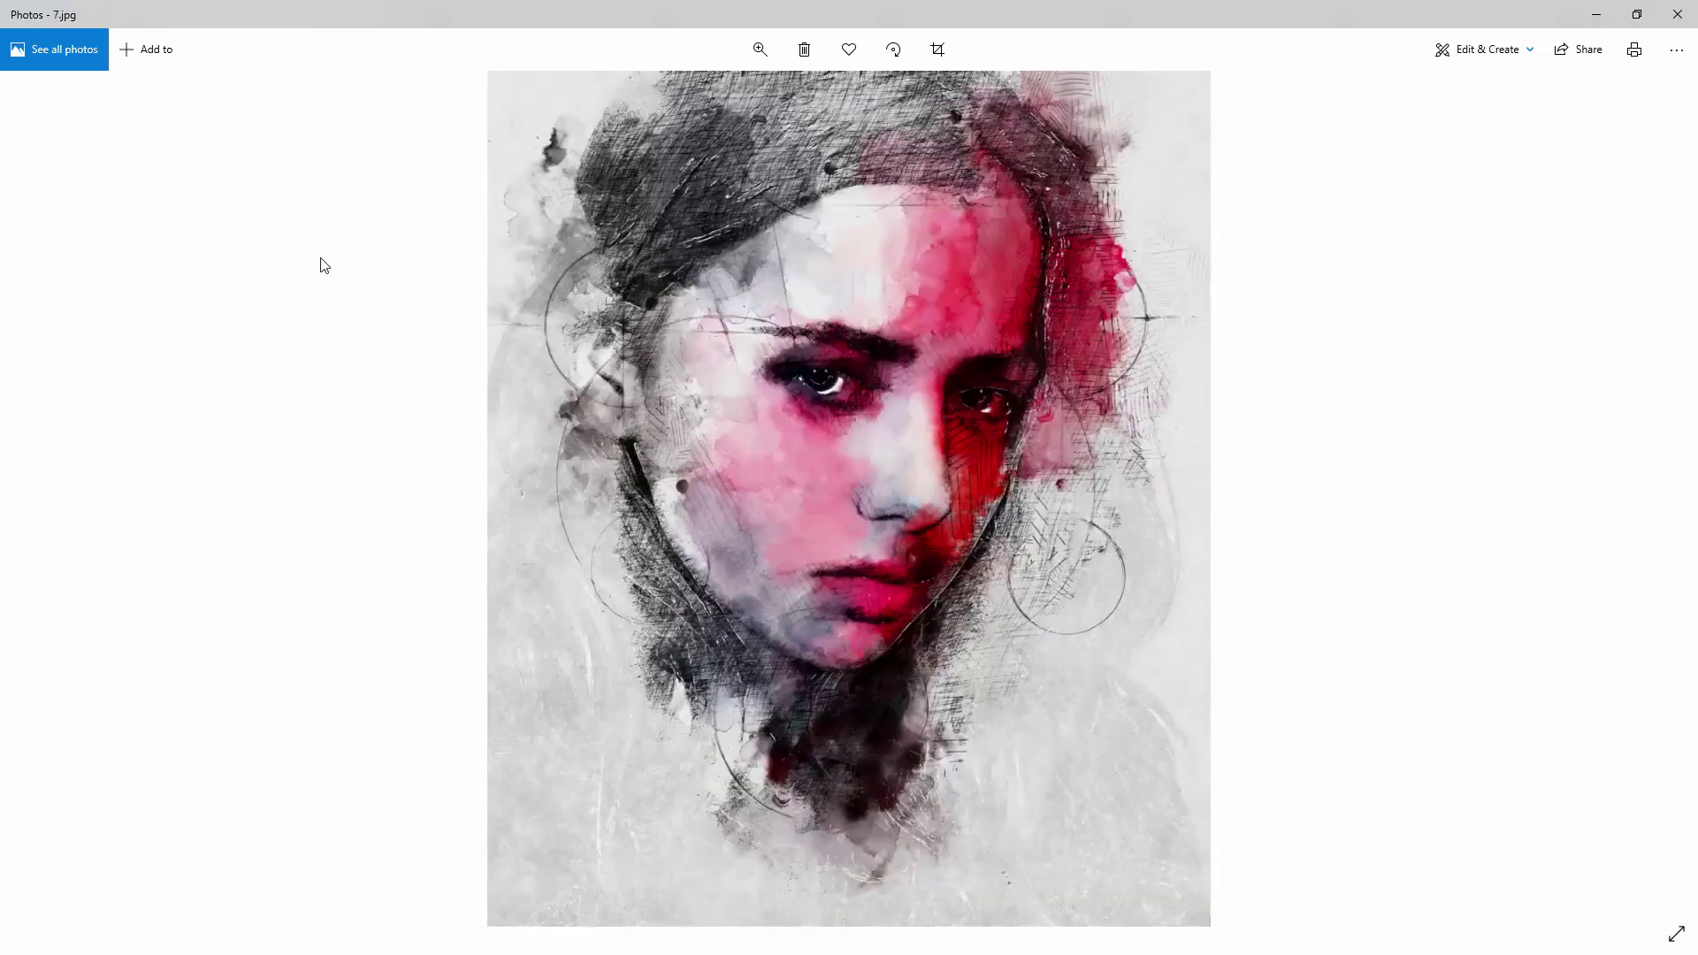
key("Right")
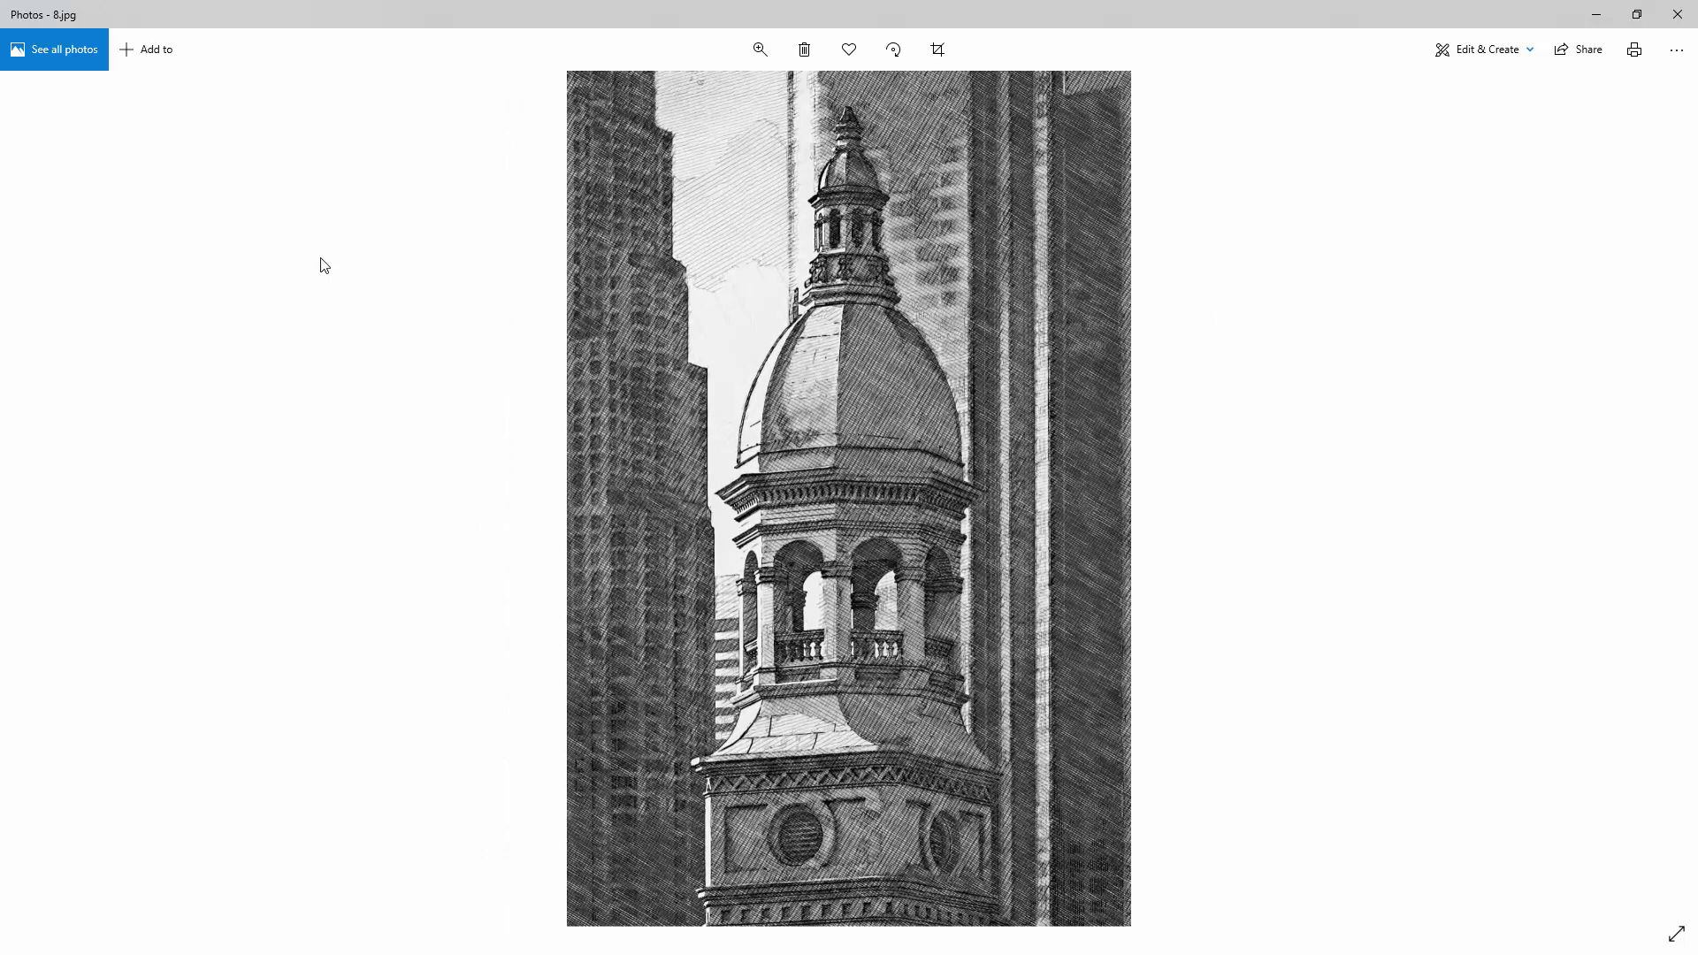
key("Right")
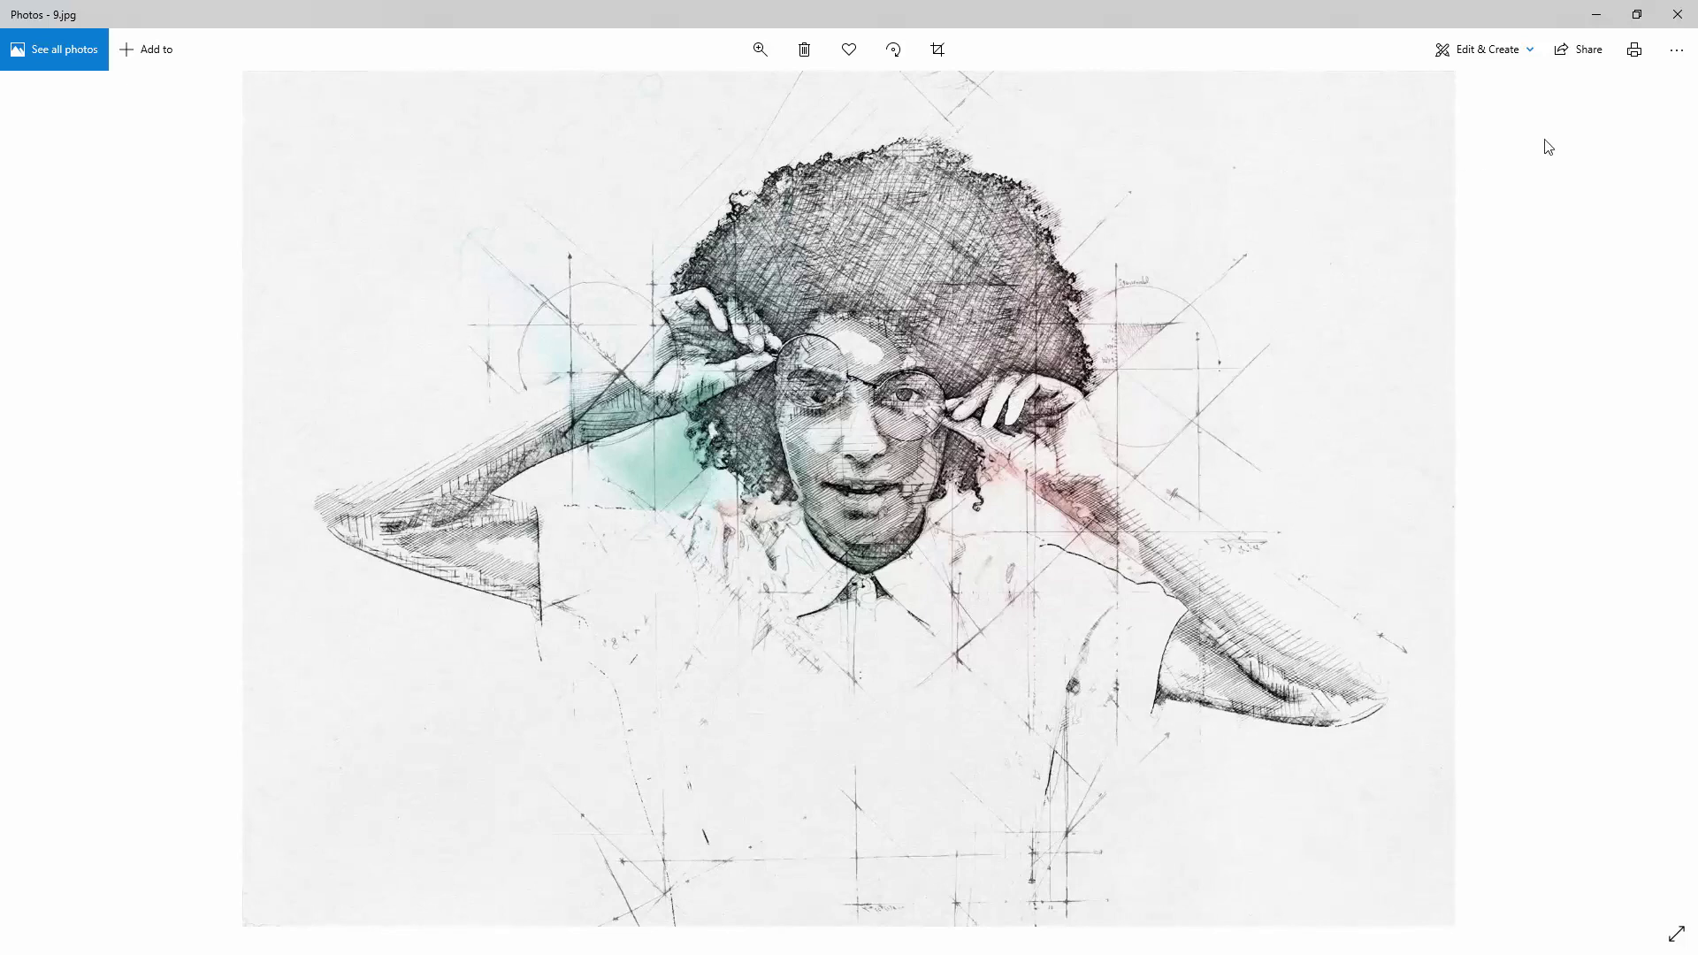
left_click(1676, 14)
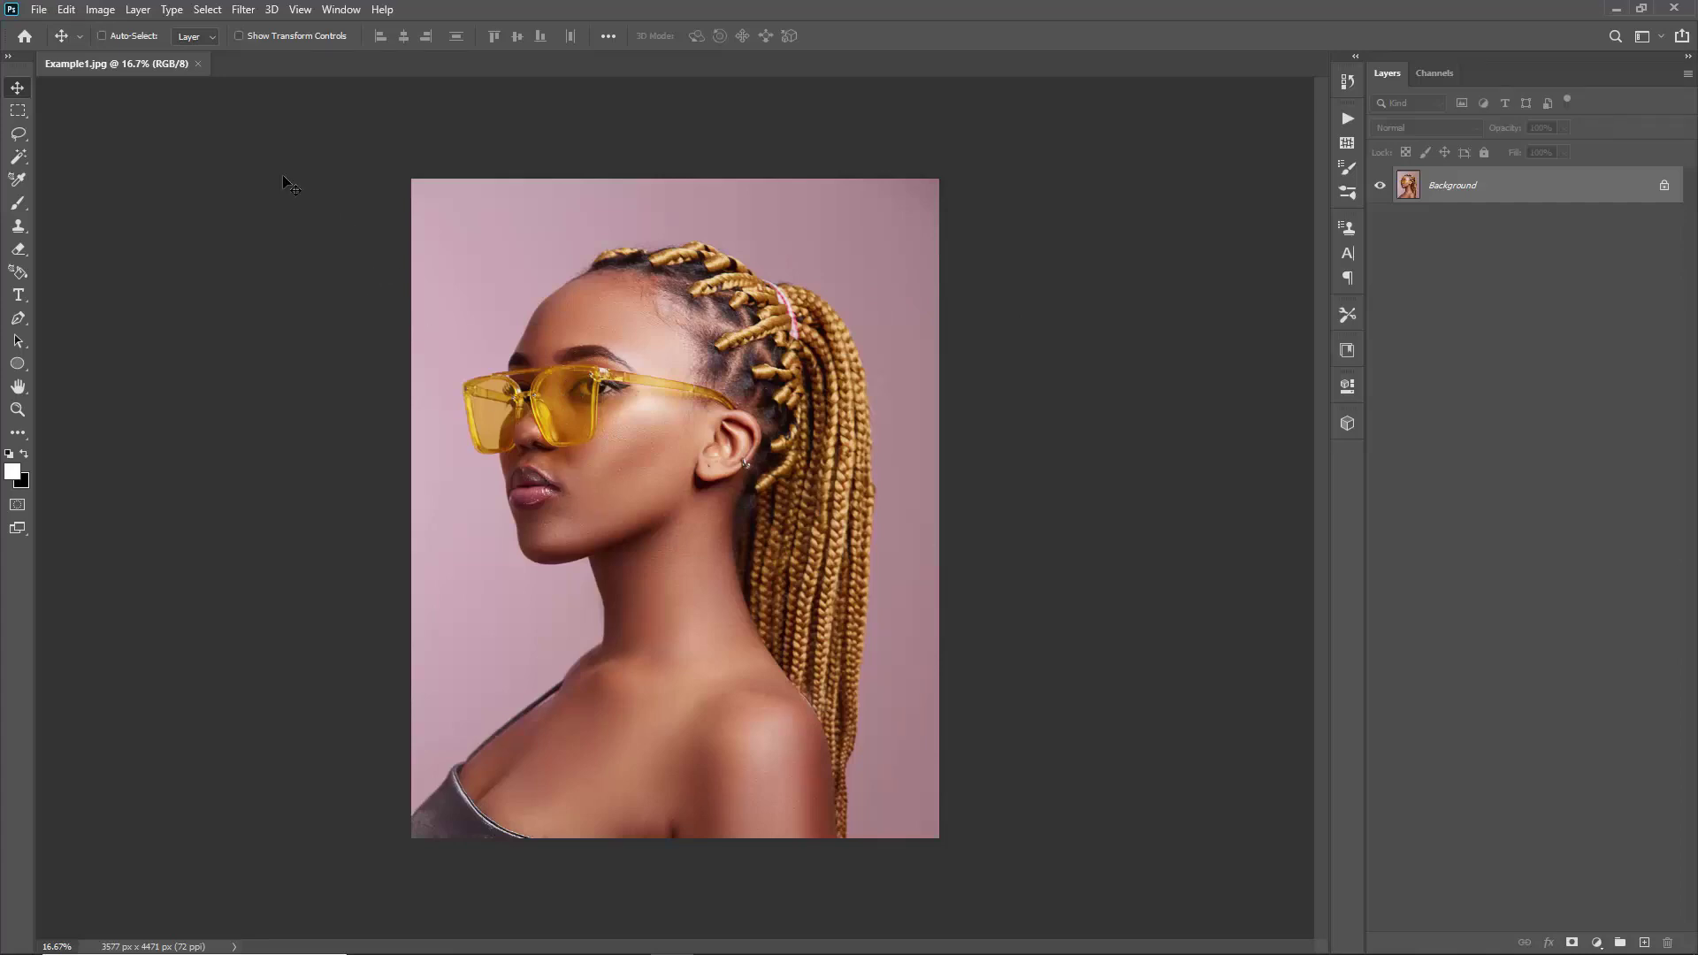
left_click(100, 10)
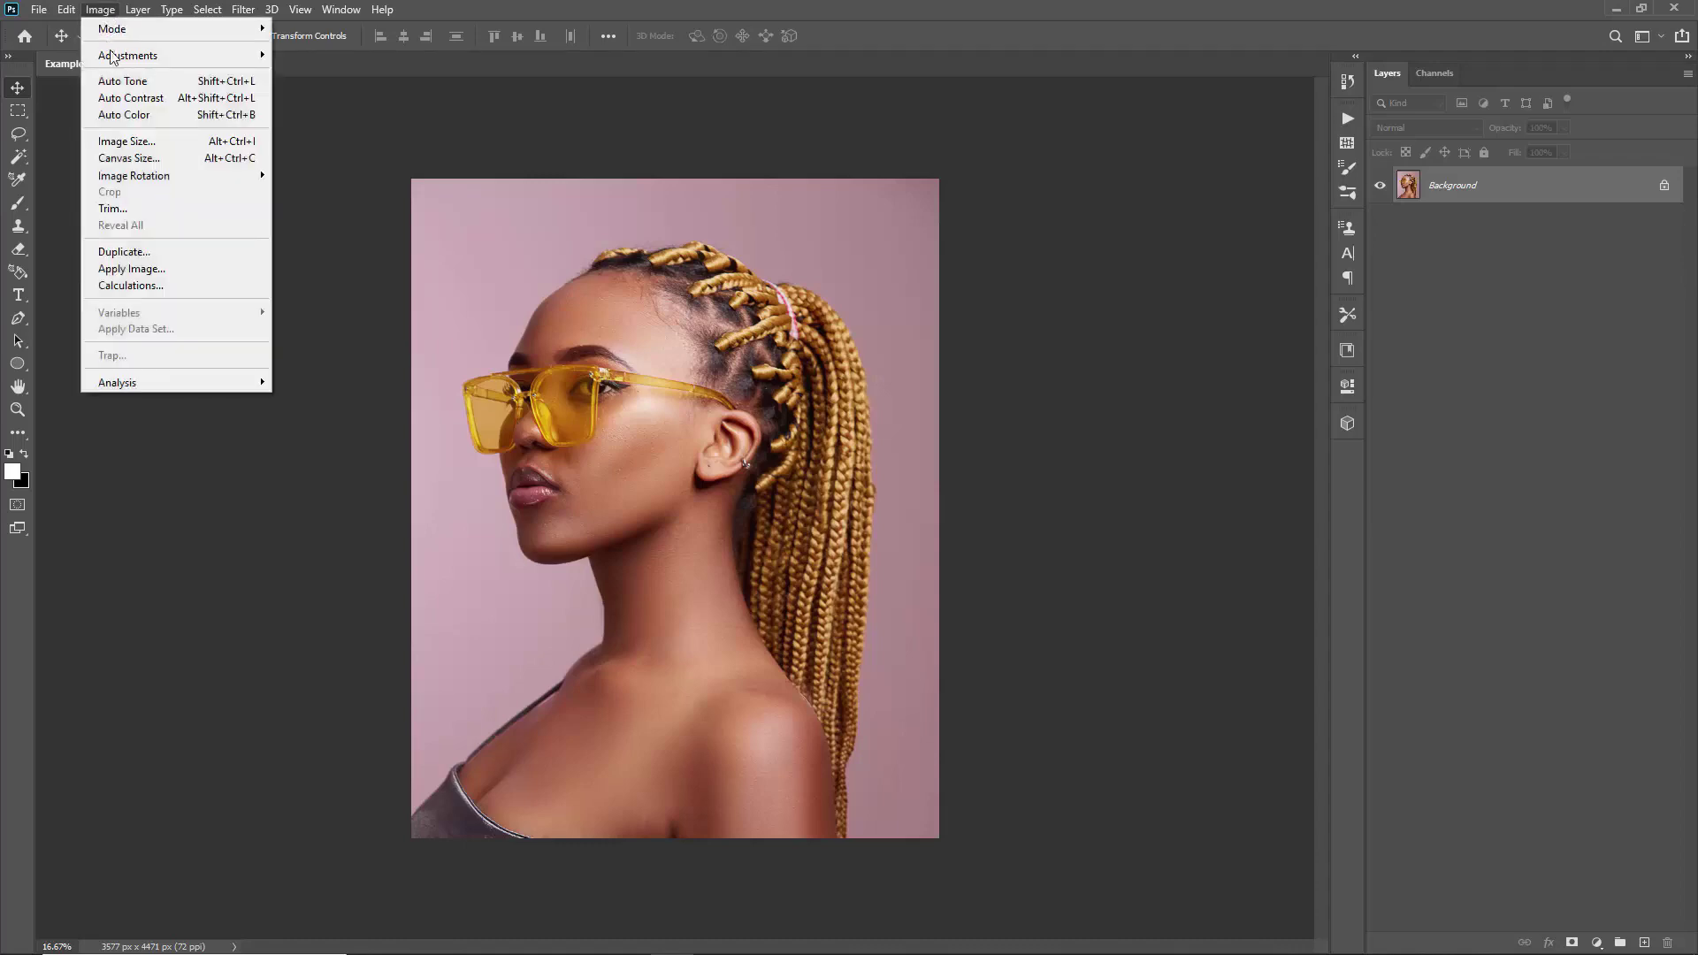
left_click(139, 143)
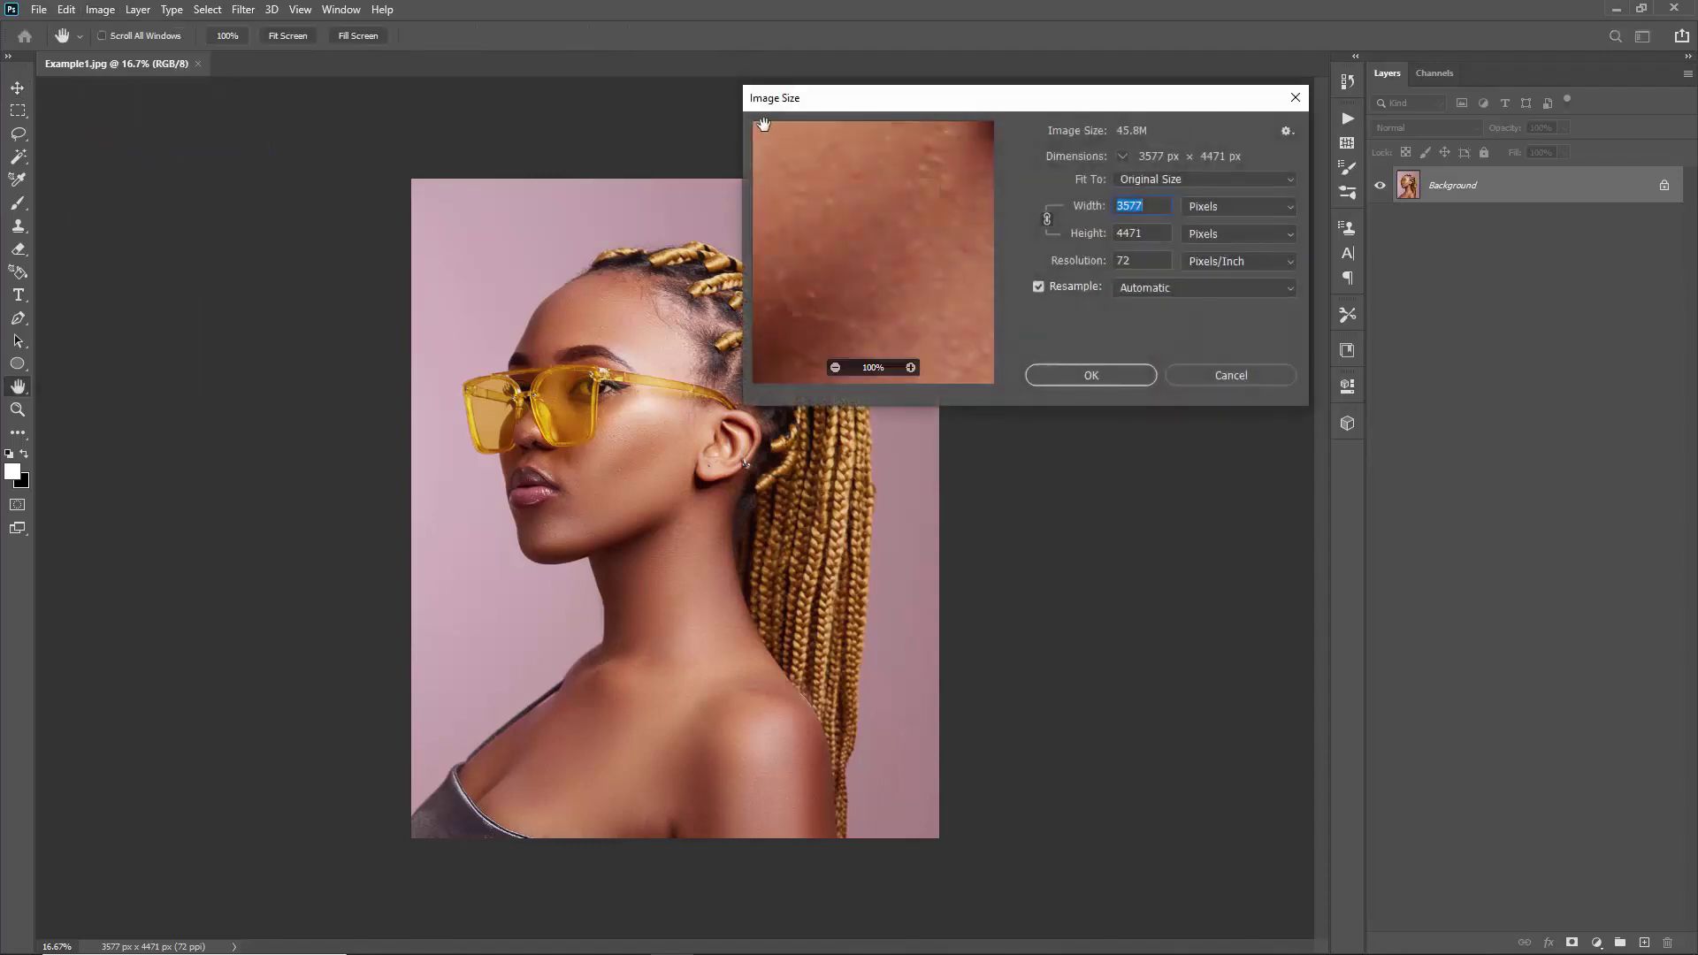
left_click_drag(872, 101, 826, 114)
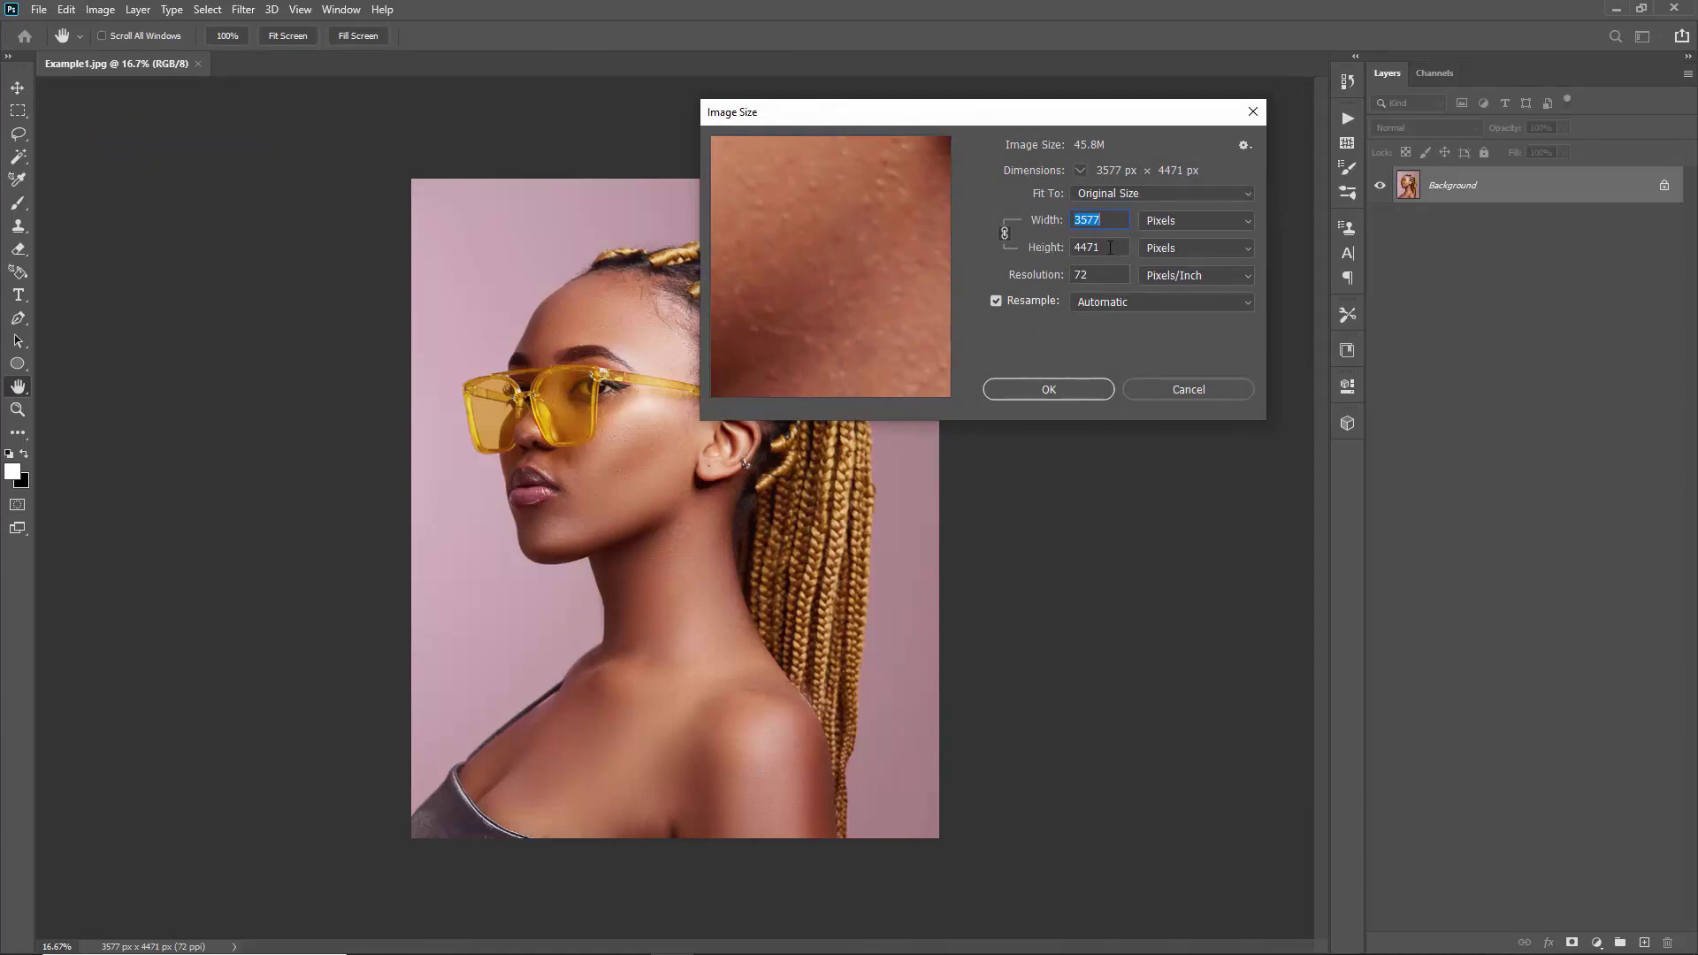
key("Tab")
type("2500")
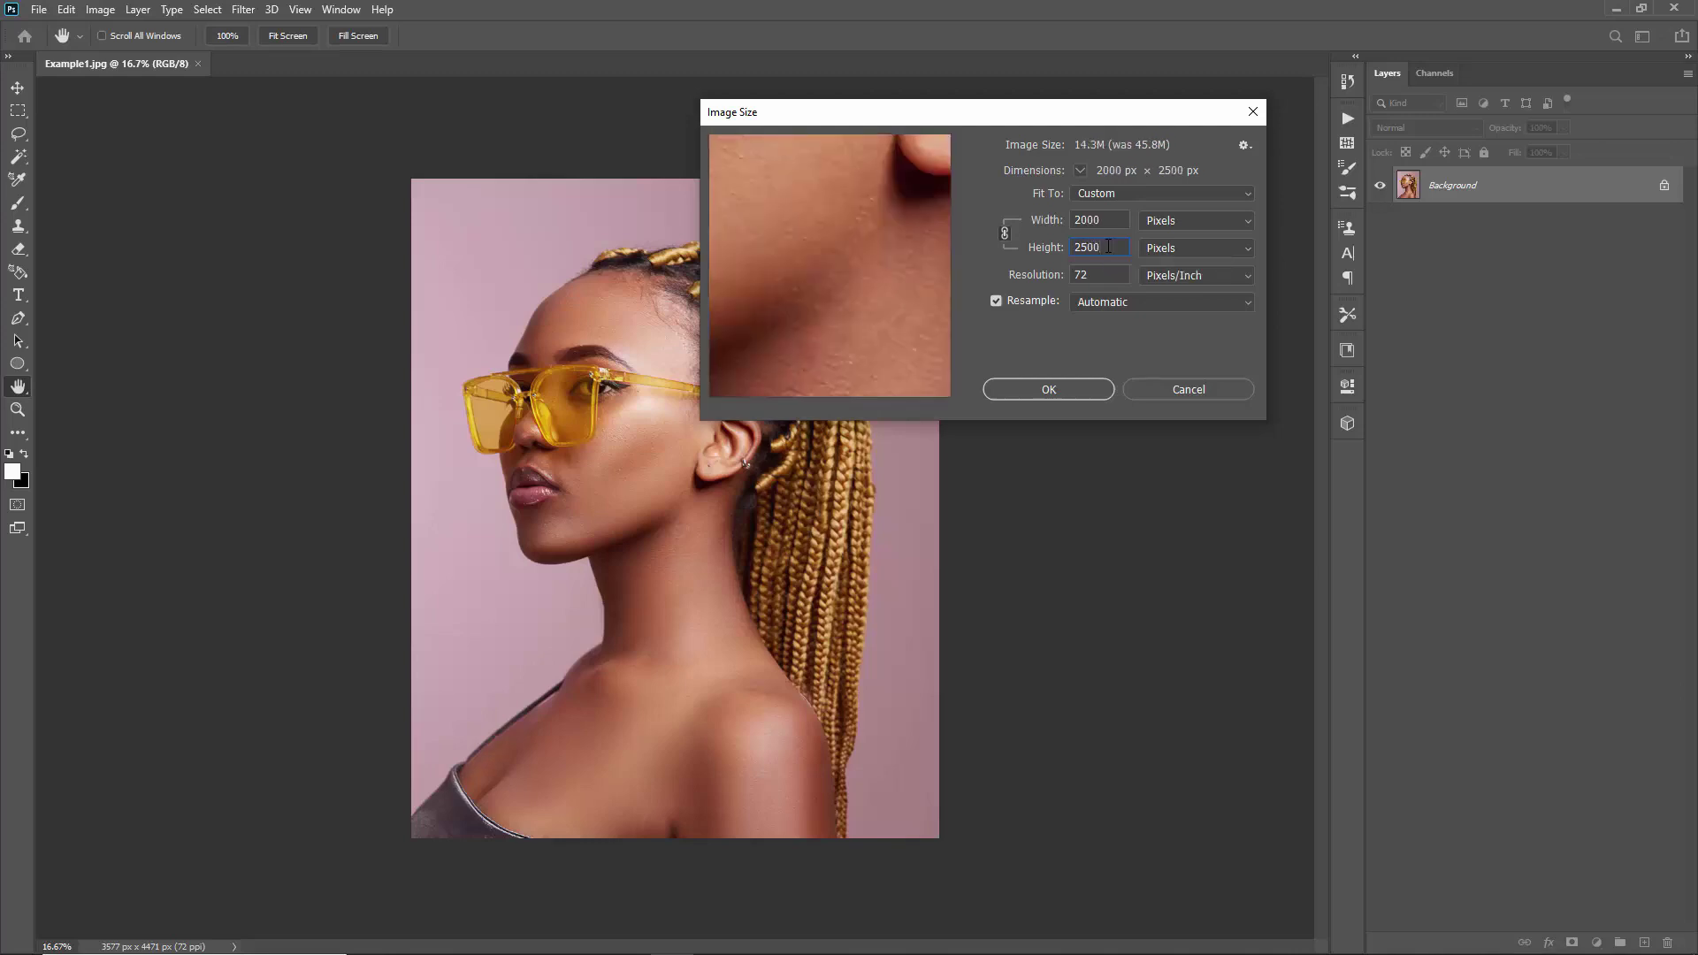
double_click(1080, 247)
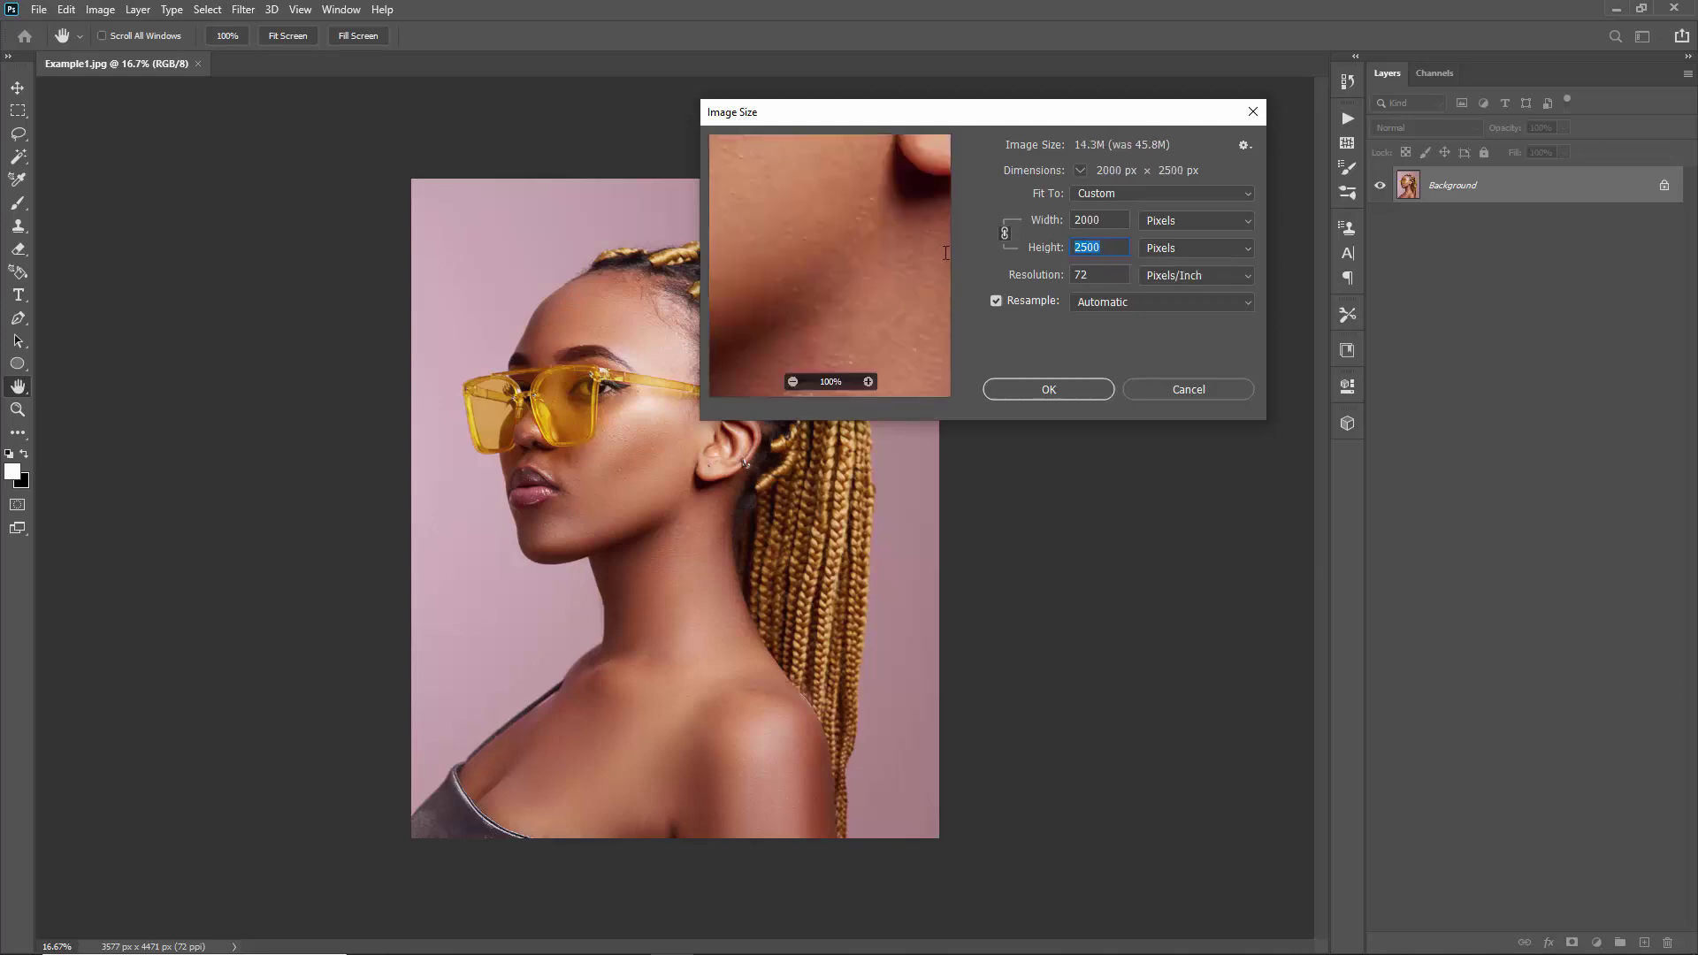
type("4500")
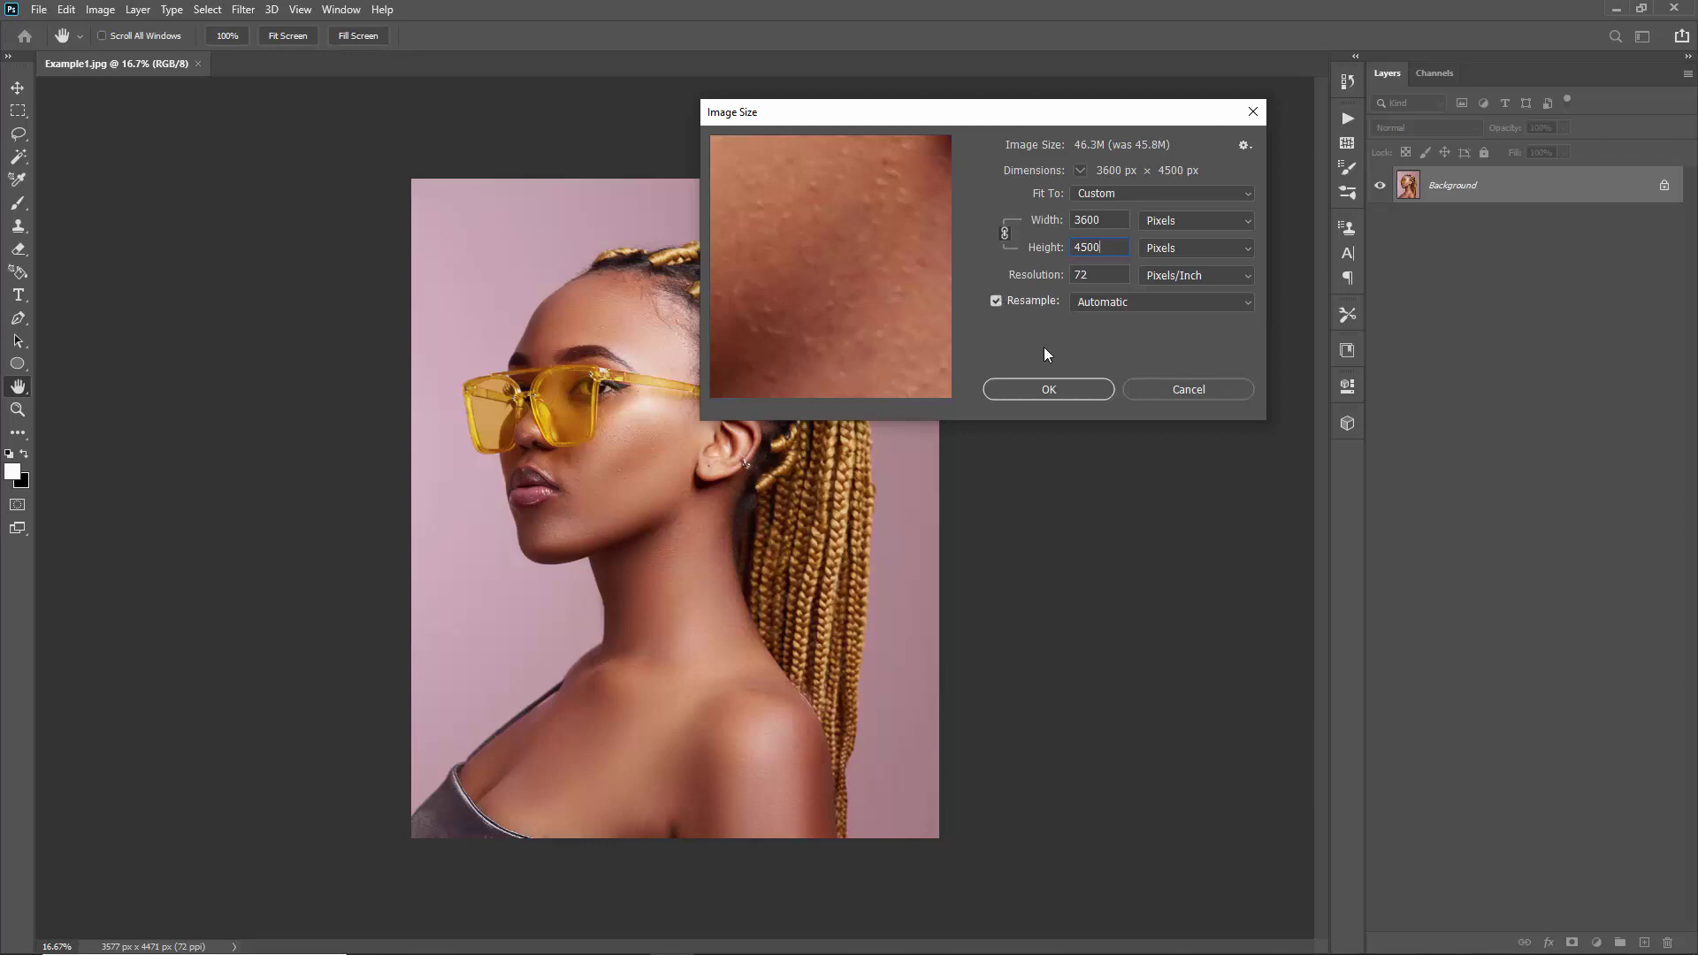
left_click(1198, 390)
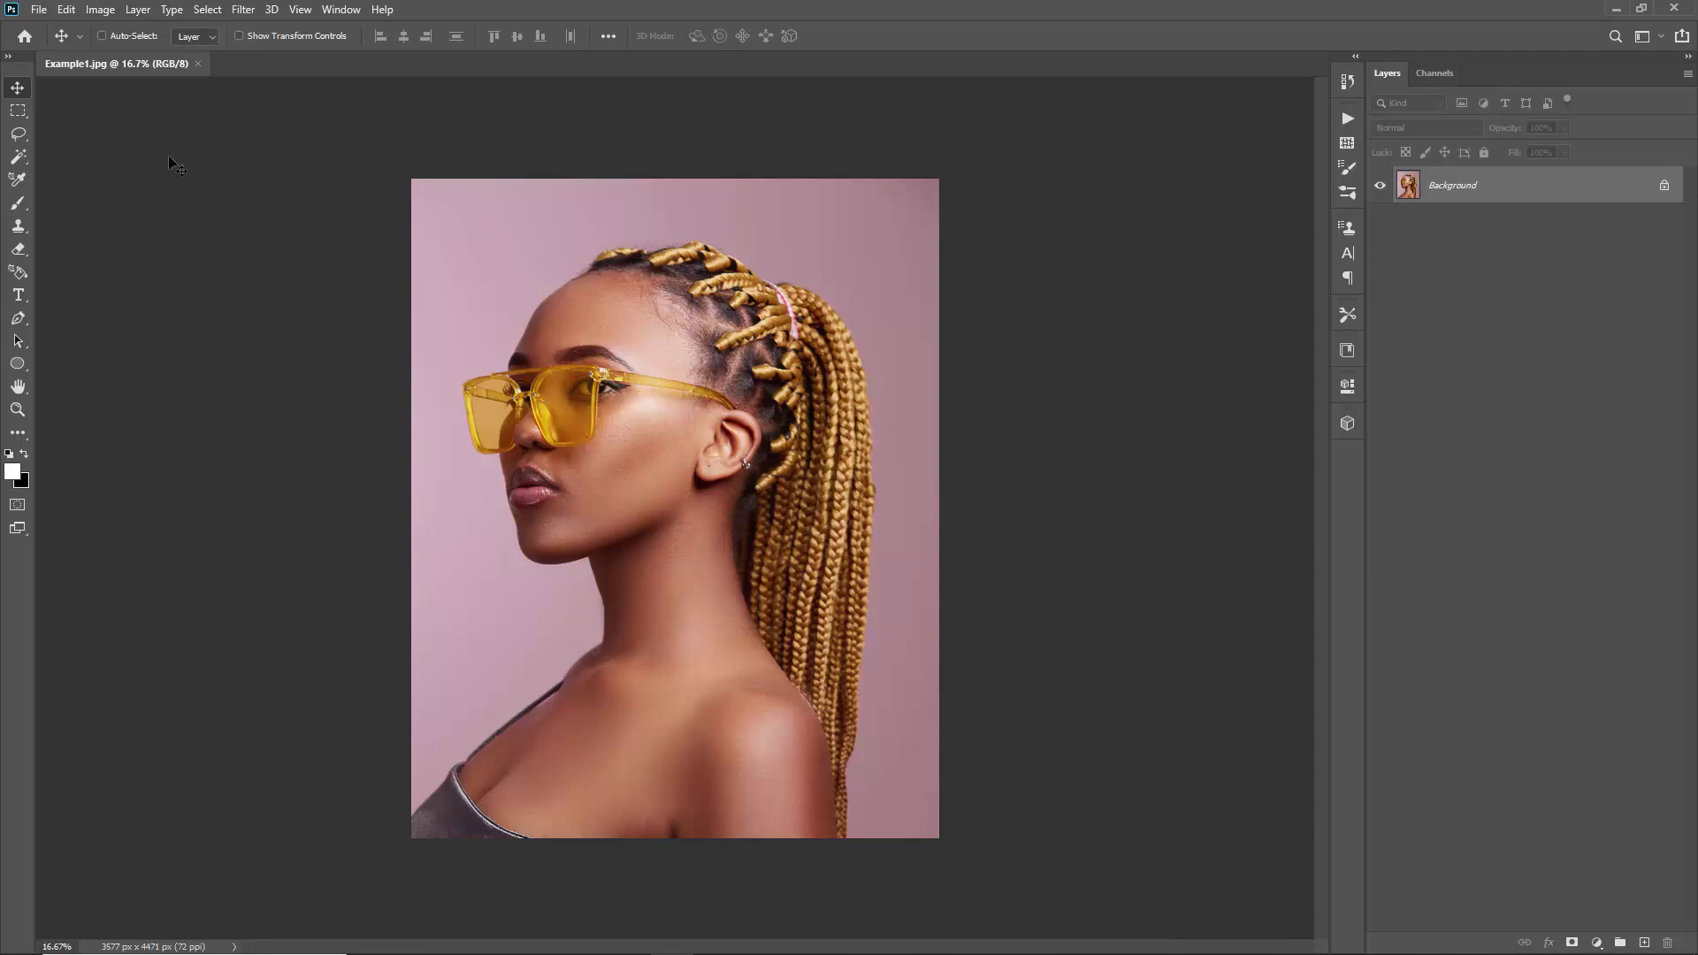
- Load DrawingPhotoshopAction_Patterns.pat from the Drawing Creation Kit's Patterns folder
left_click(39, 10)
left_click(49, 42)
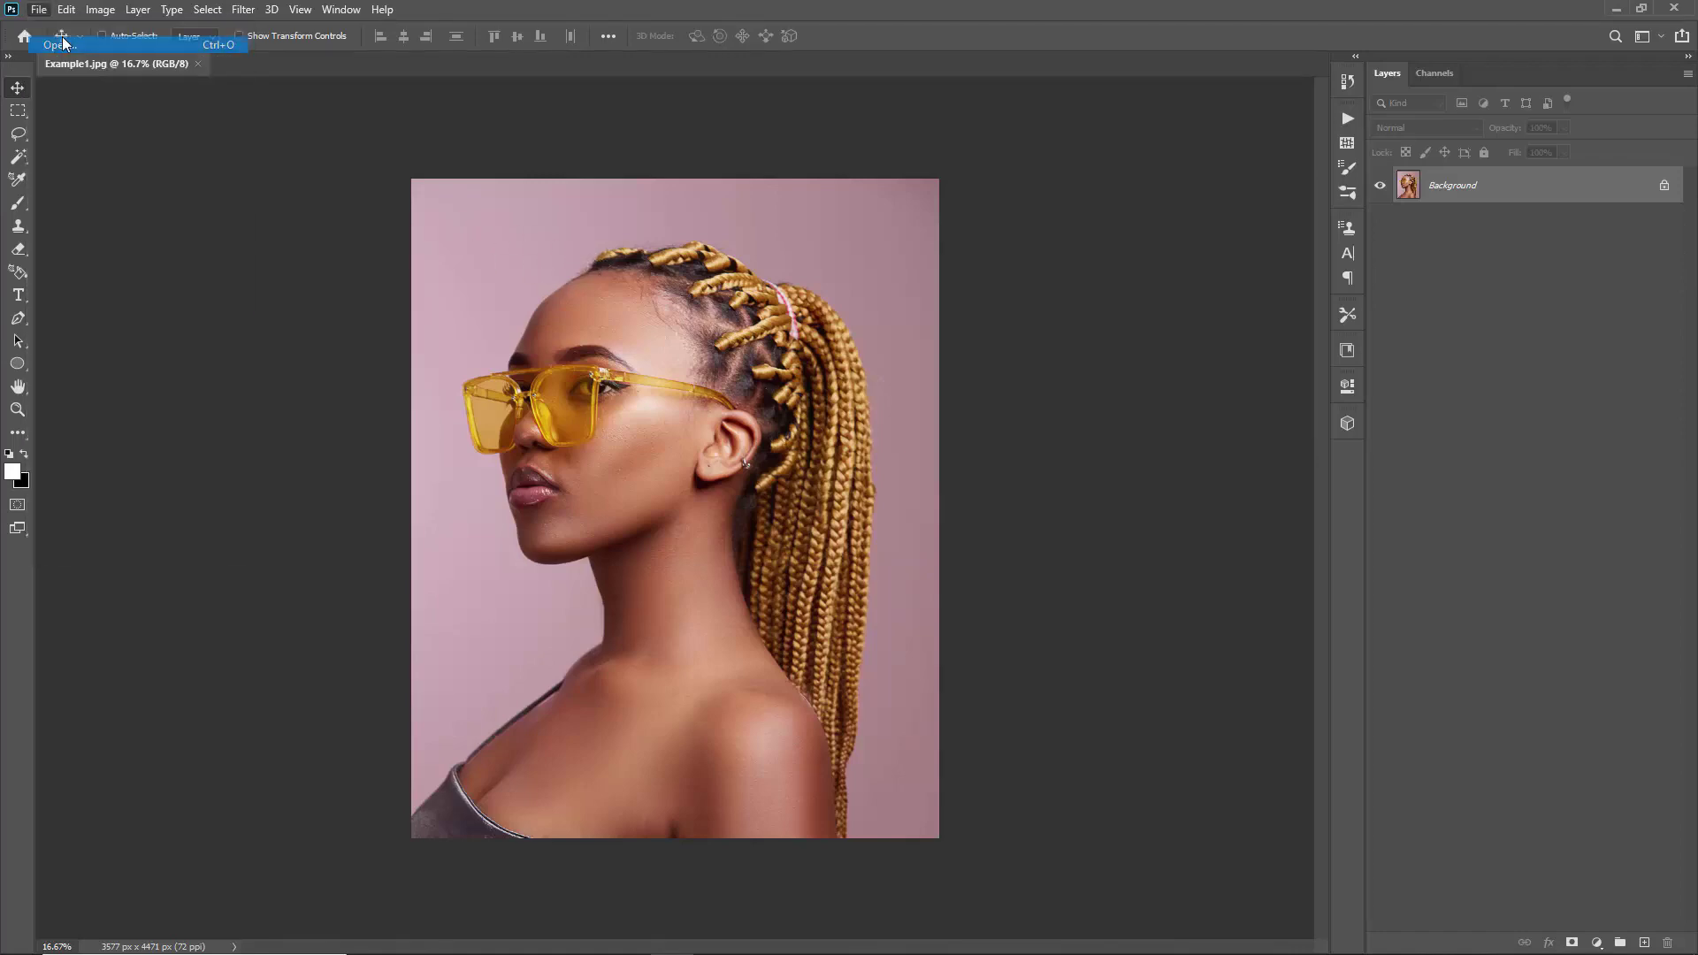
left_click_drag(573, 133, 618, 146)
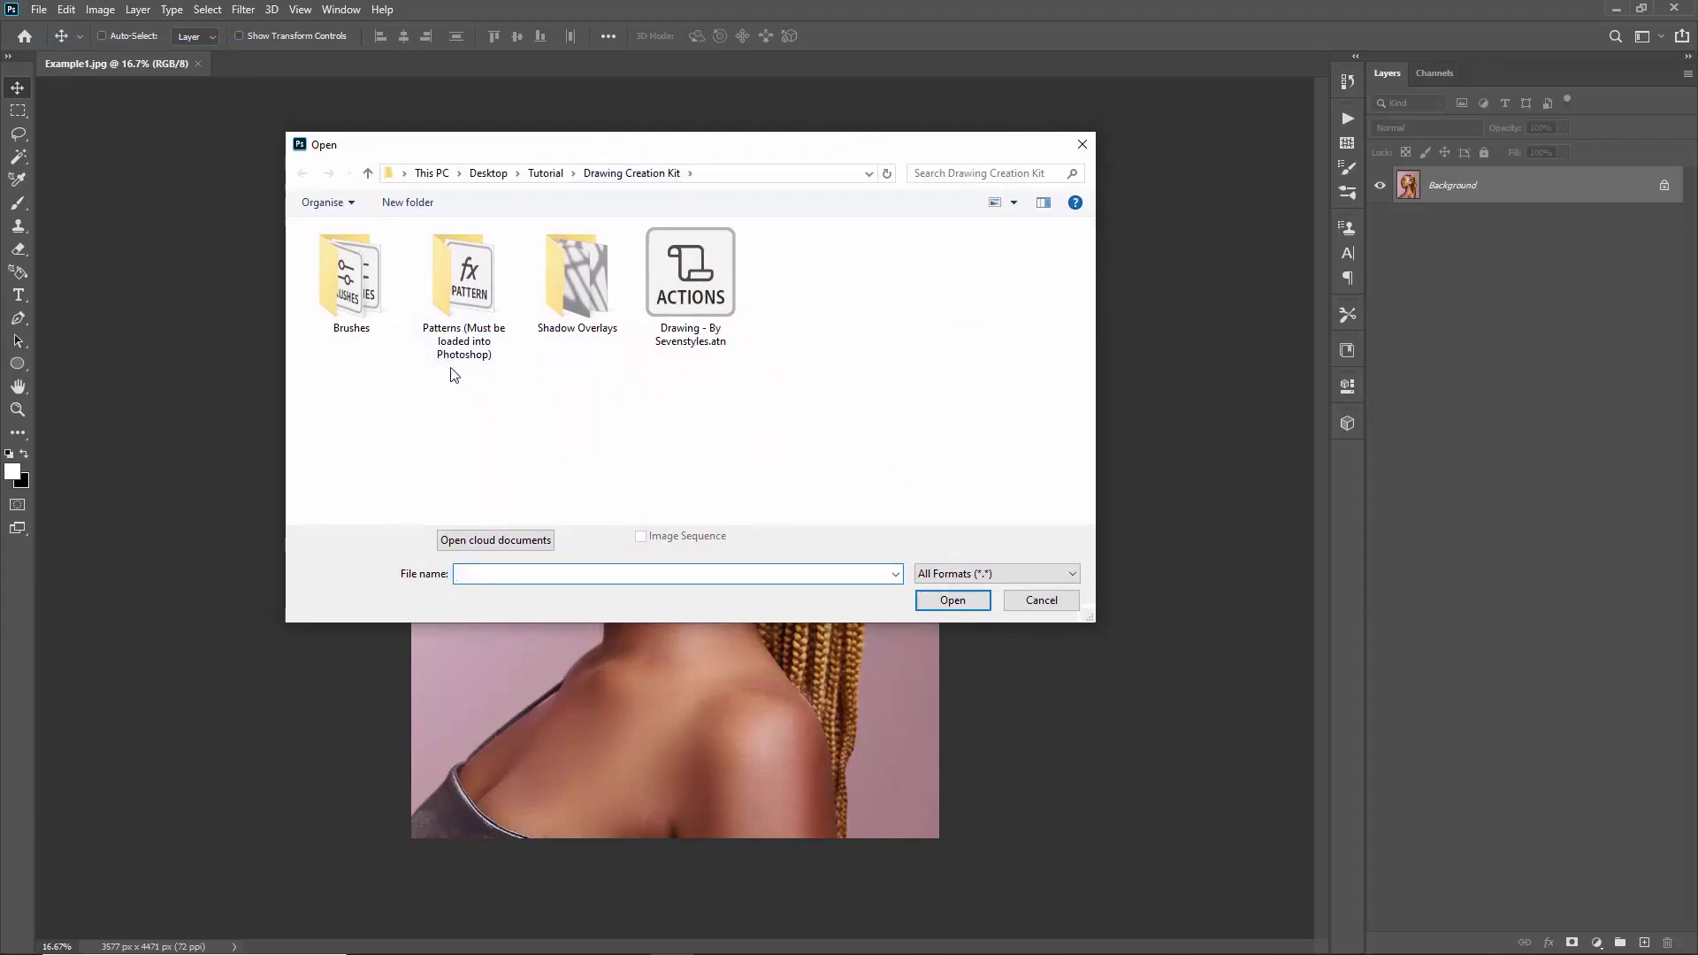
double_click(473, 279)
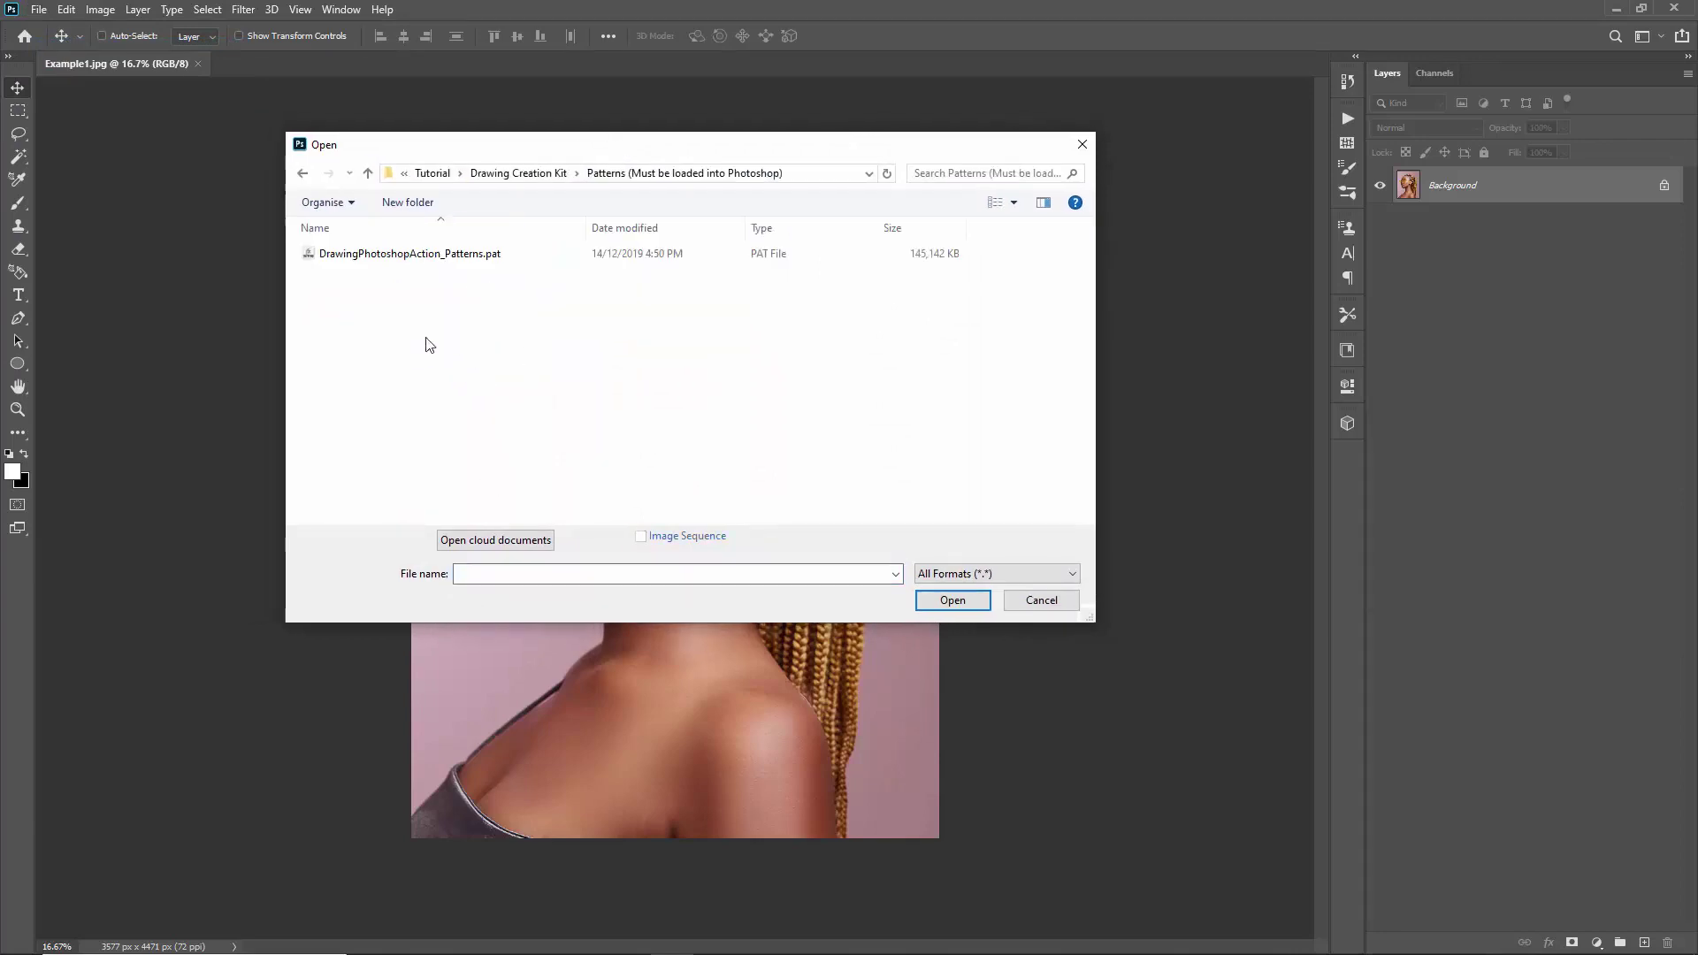
double_click(358, 254)
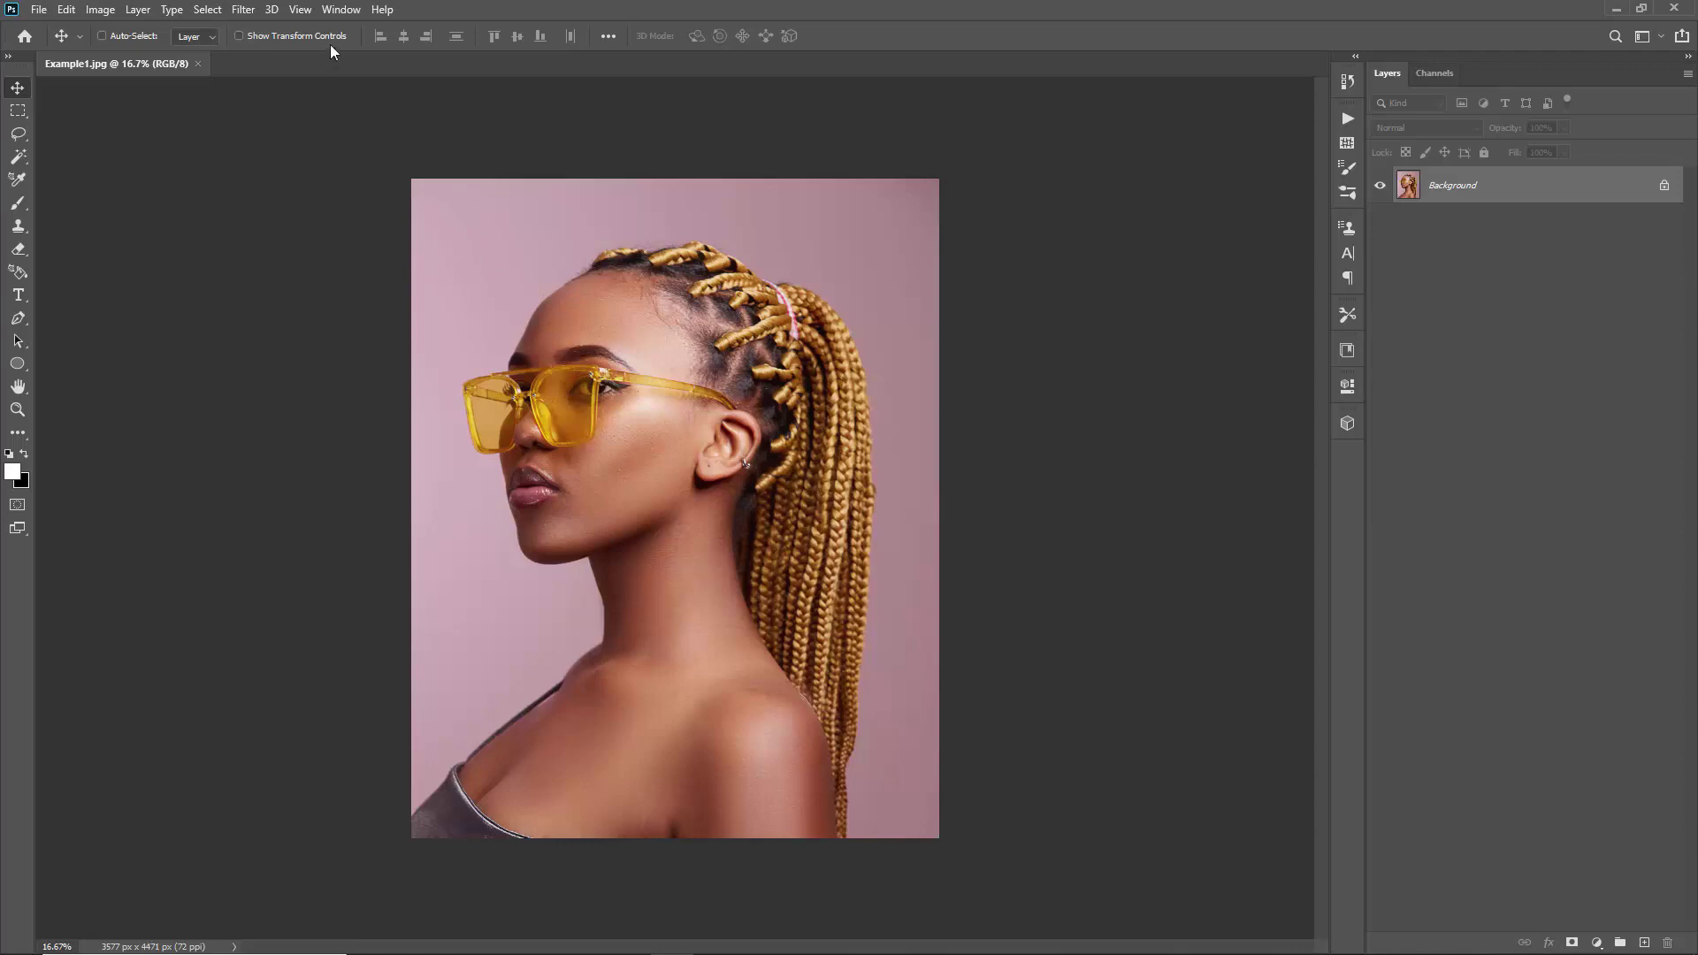
- Check the list of loaded patterns for the DrawingPhotoshopAction_Patterns group
left_click(332, 10)
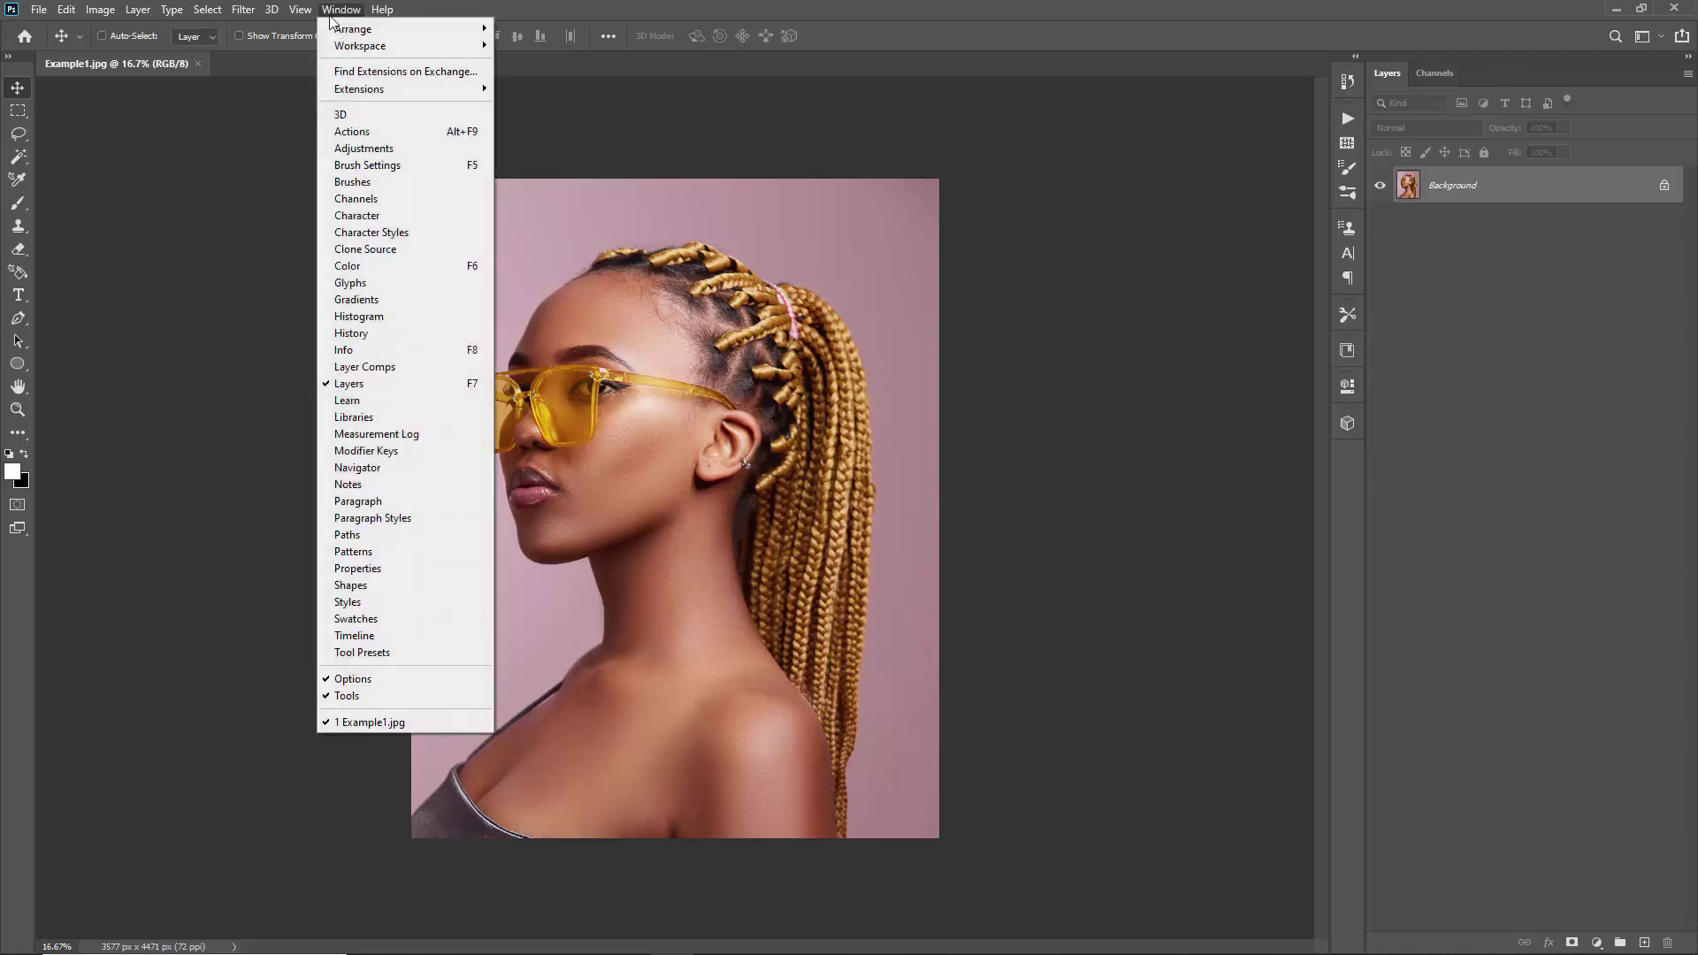
left_click(398, 551)
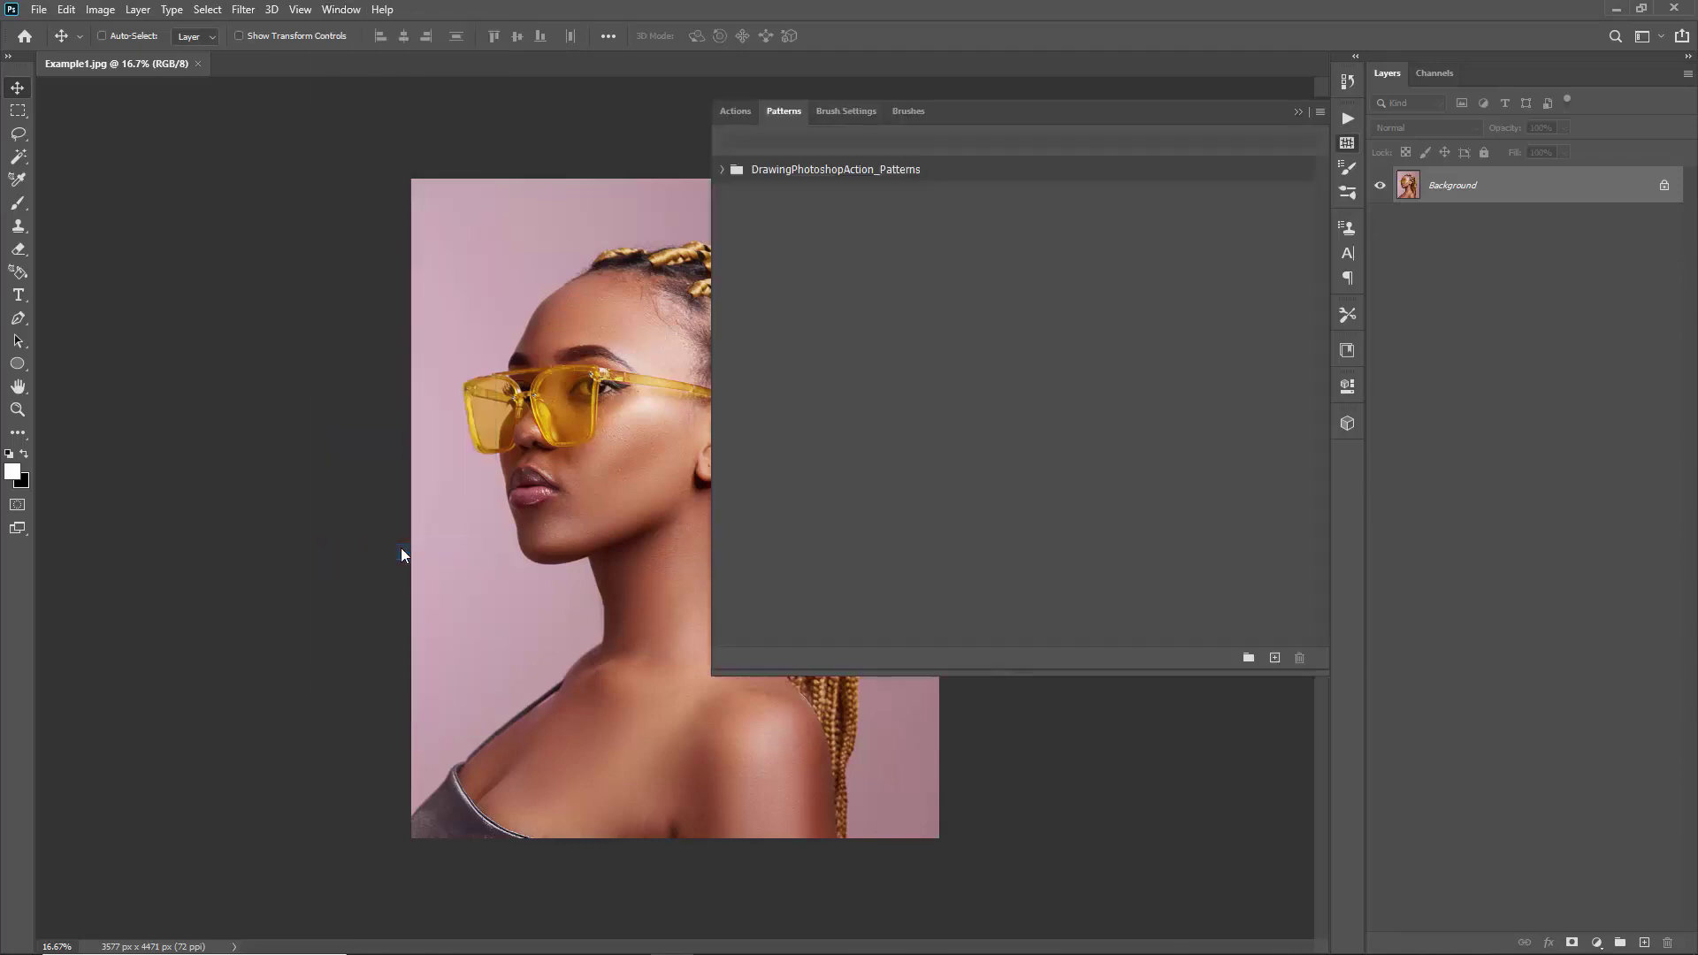
left_click(722, 170)
left_click(721, 170)
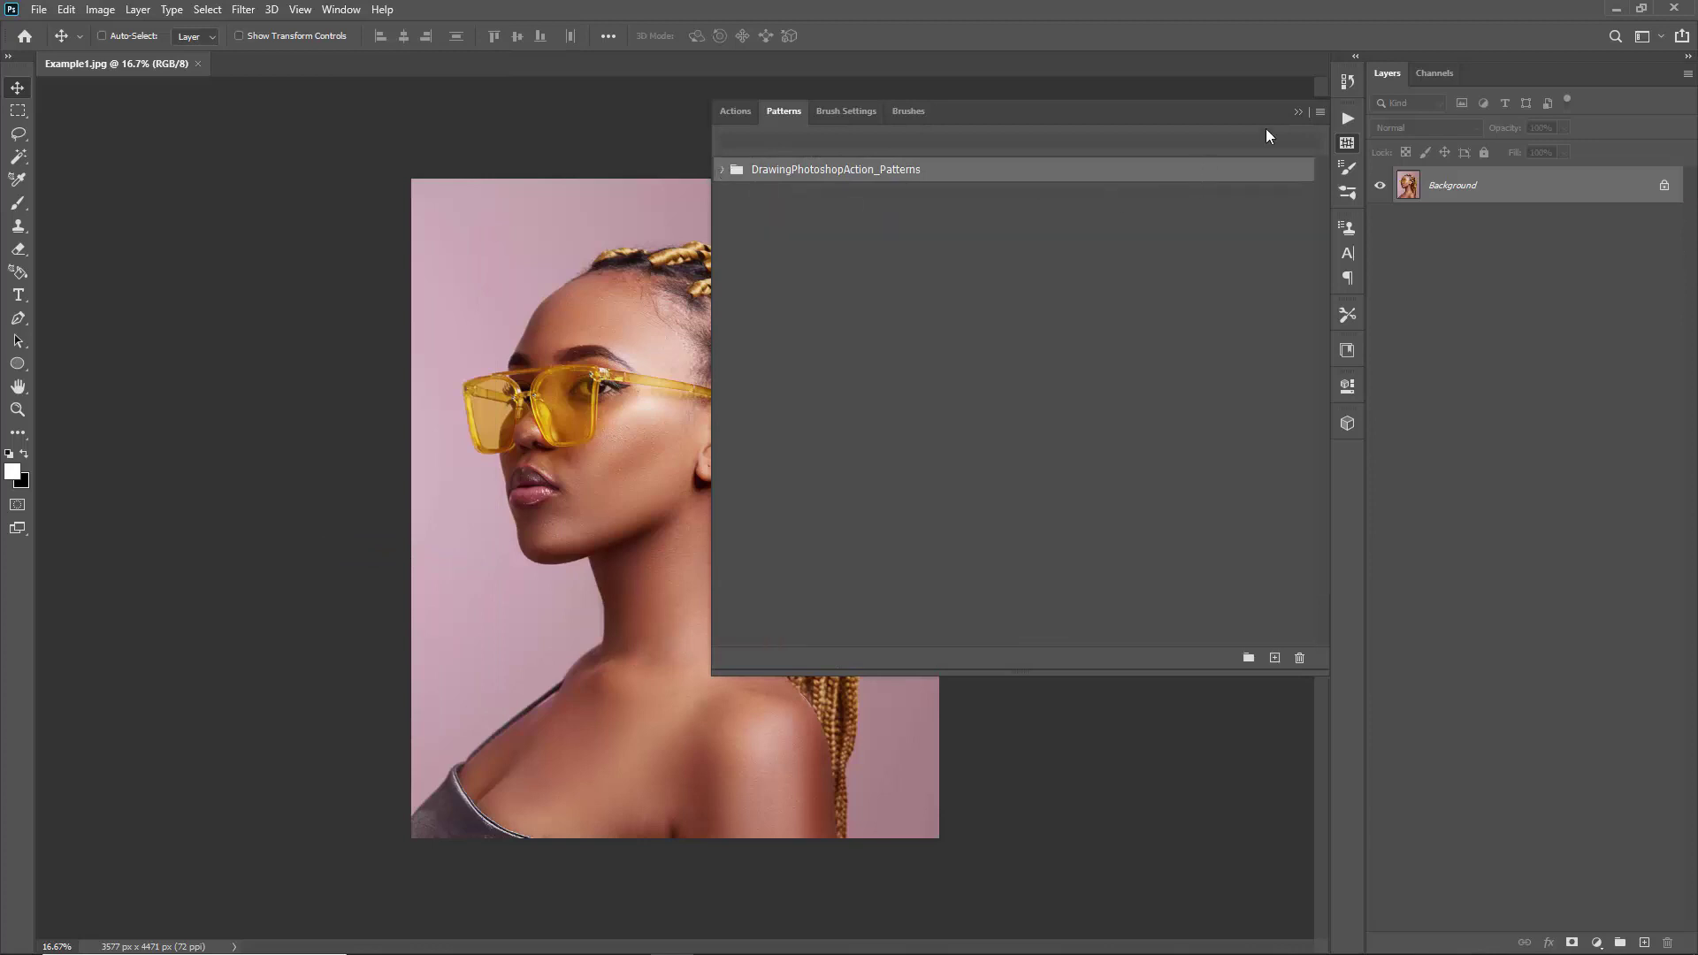
left_click(1298, 113)
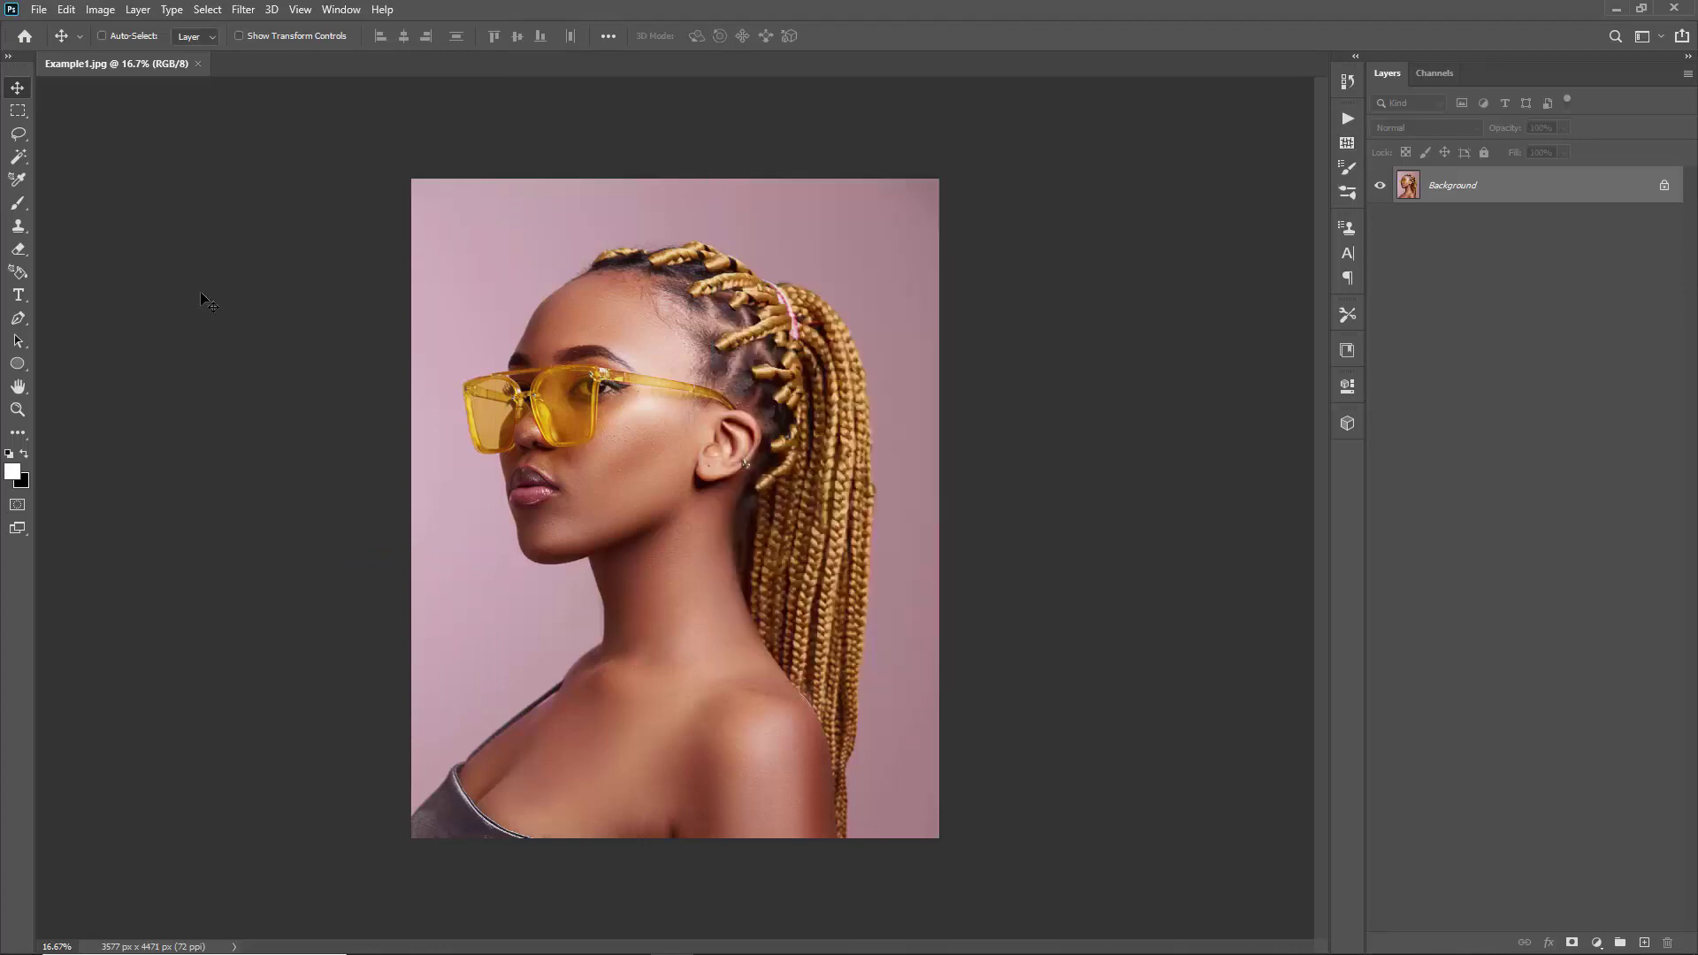
- Activate the Paint Bucket tool and set its fill source to Pattern
key("g")
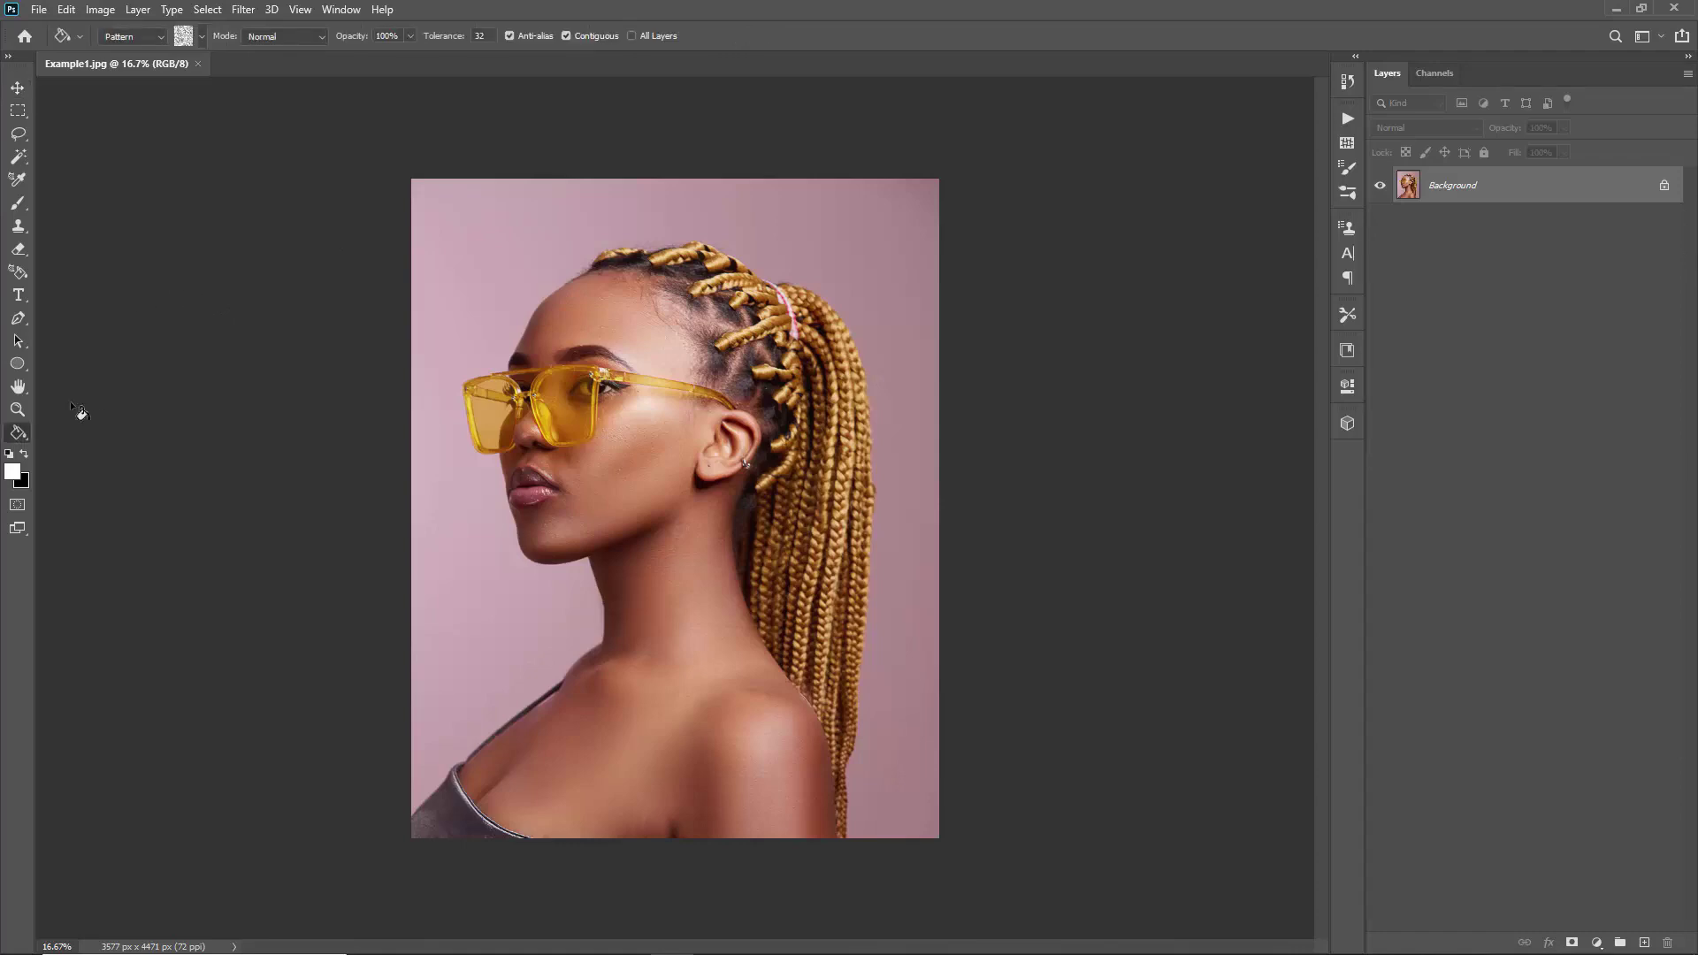
left_click(131, 36)
left_click(153, 58)
left_click(124, 36)
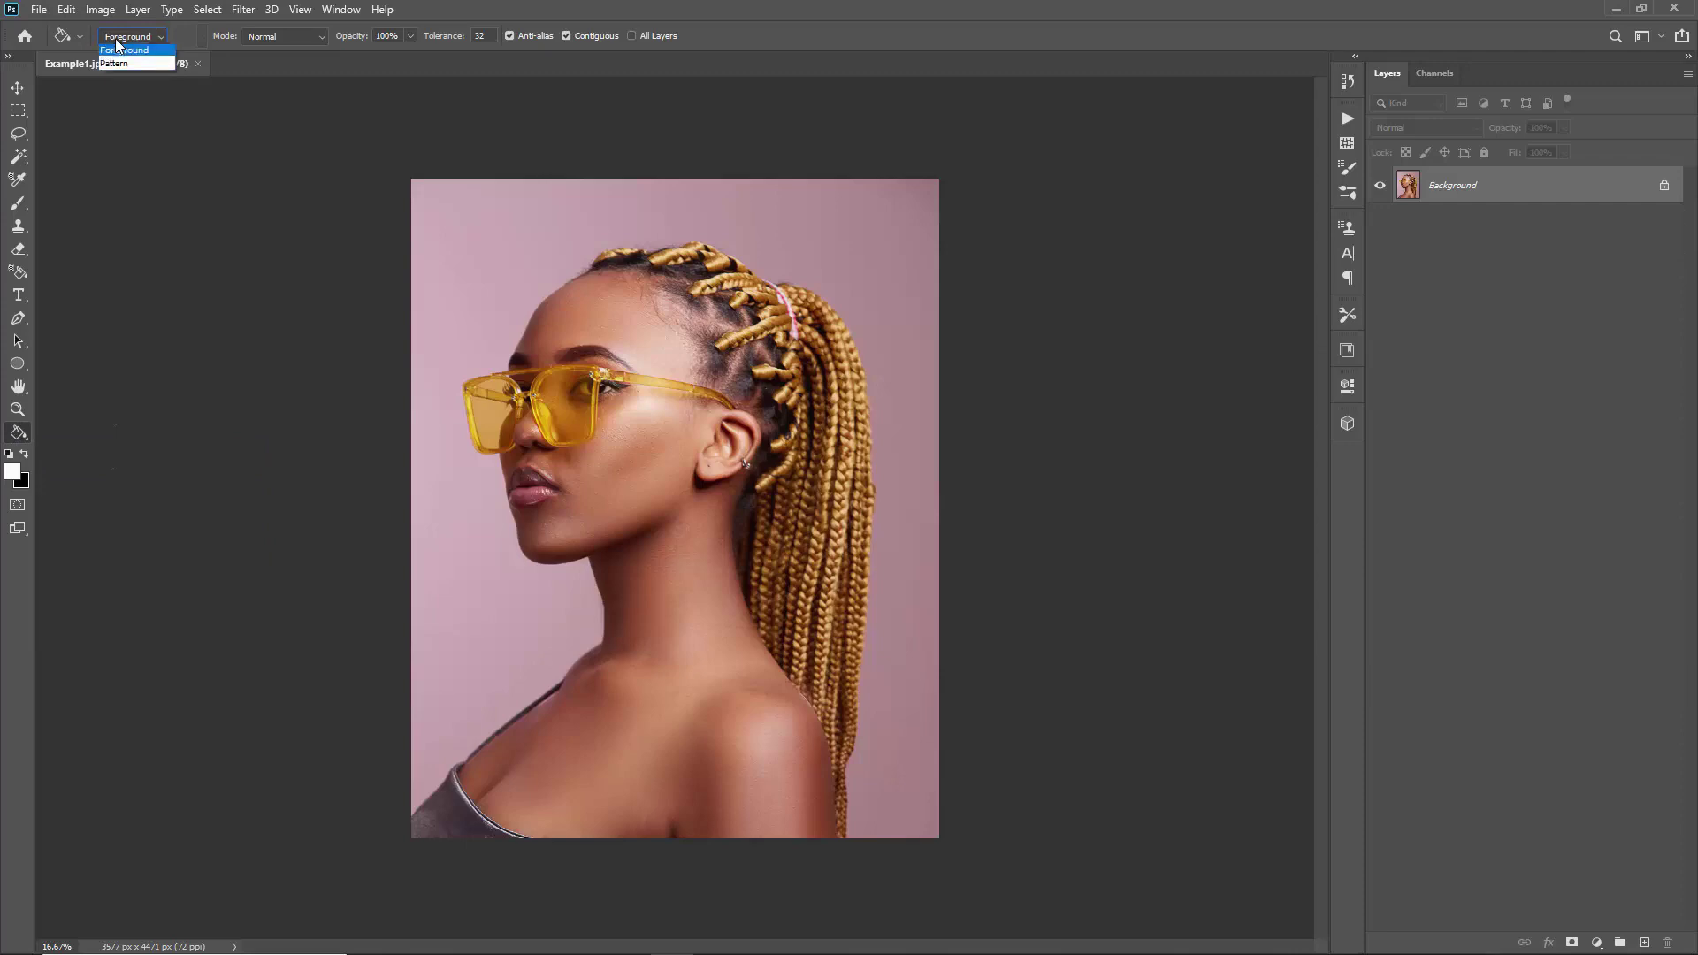
left_click(138, 60)
- Examine the DrawingPhotoshopAction_Patterns thumbnails and the pattern import option in the Paint Bucket's pattern picker, and return to the Move tool
left_click(187, 38)
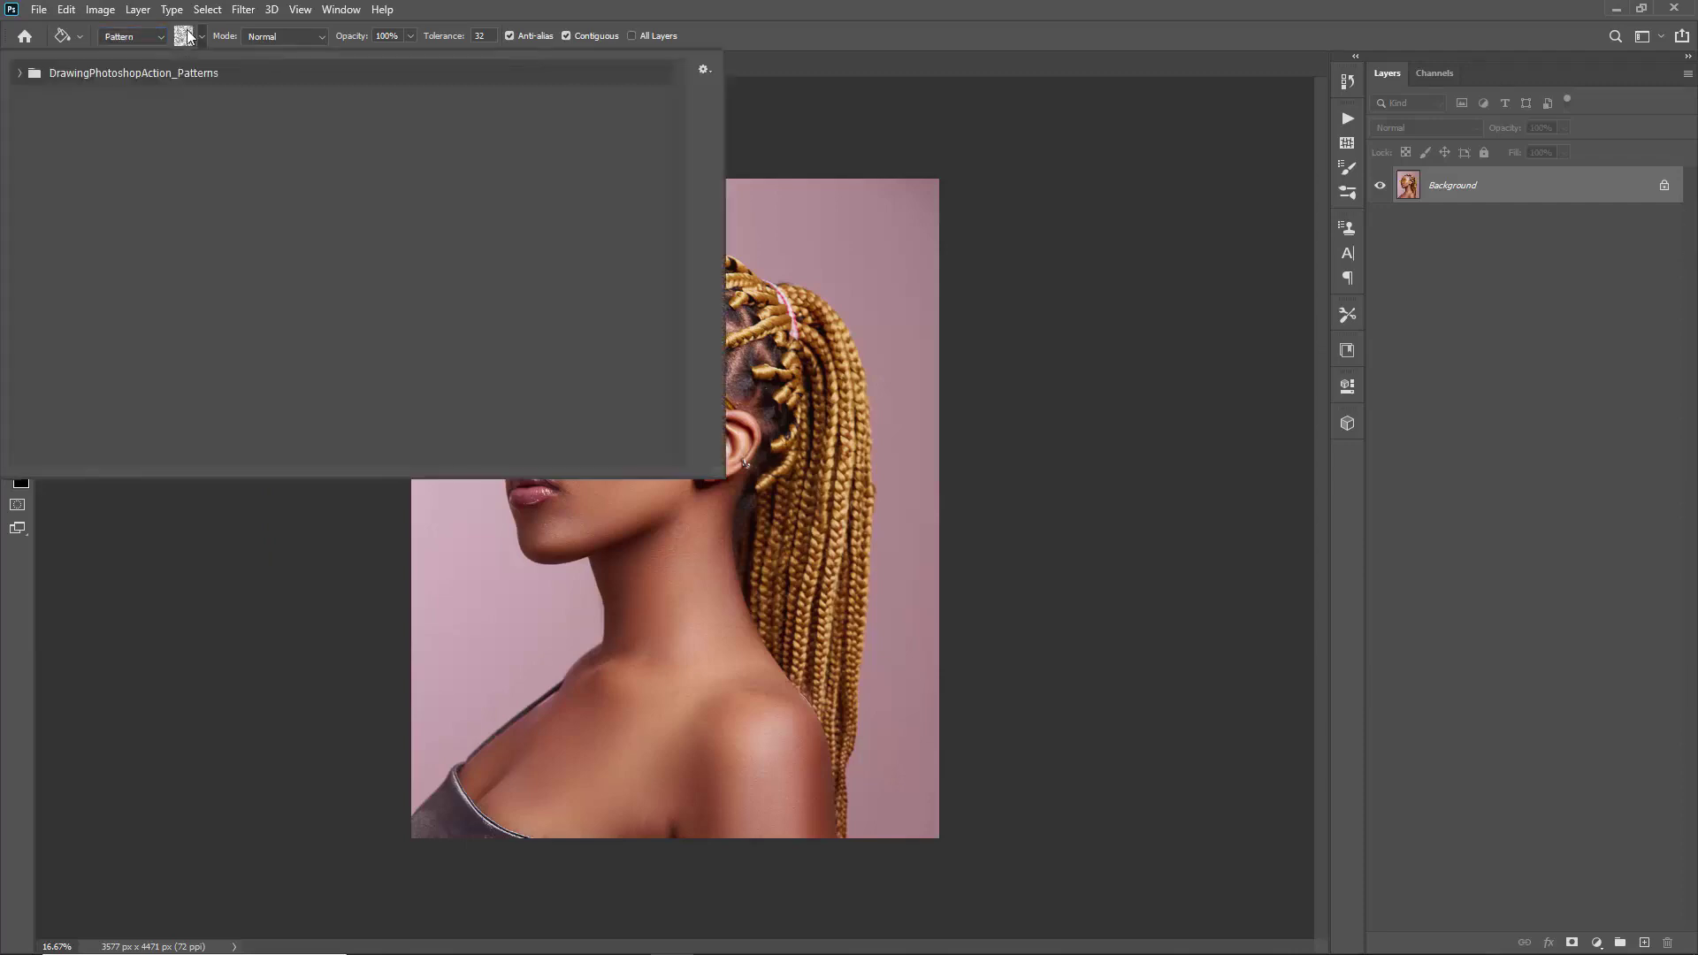
left_click(21, 76)
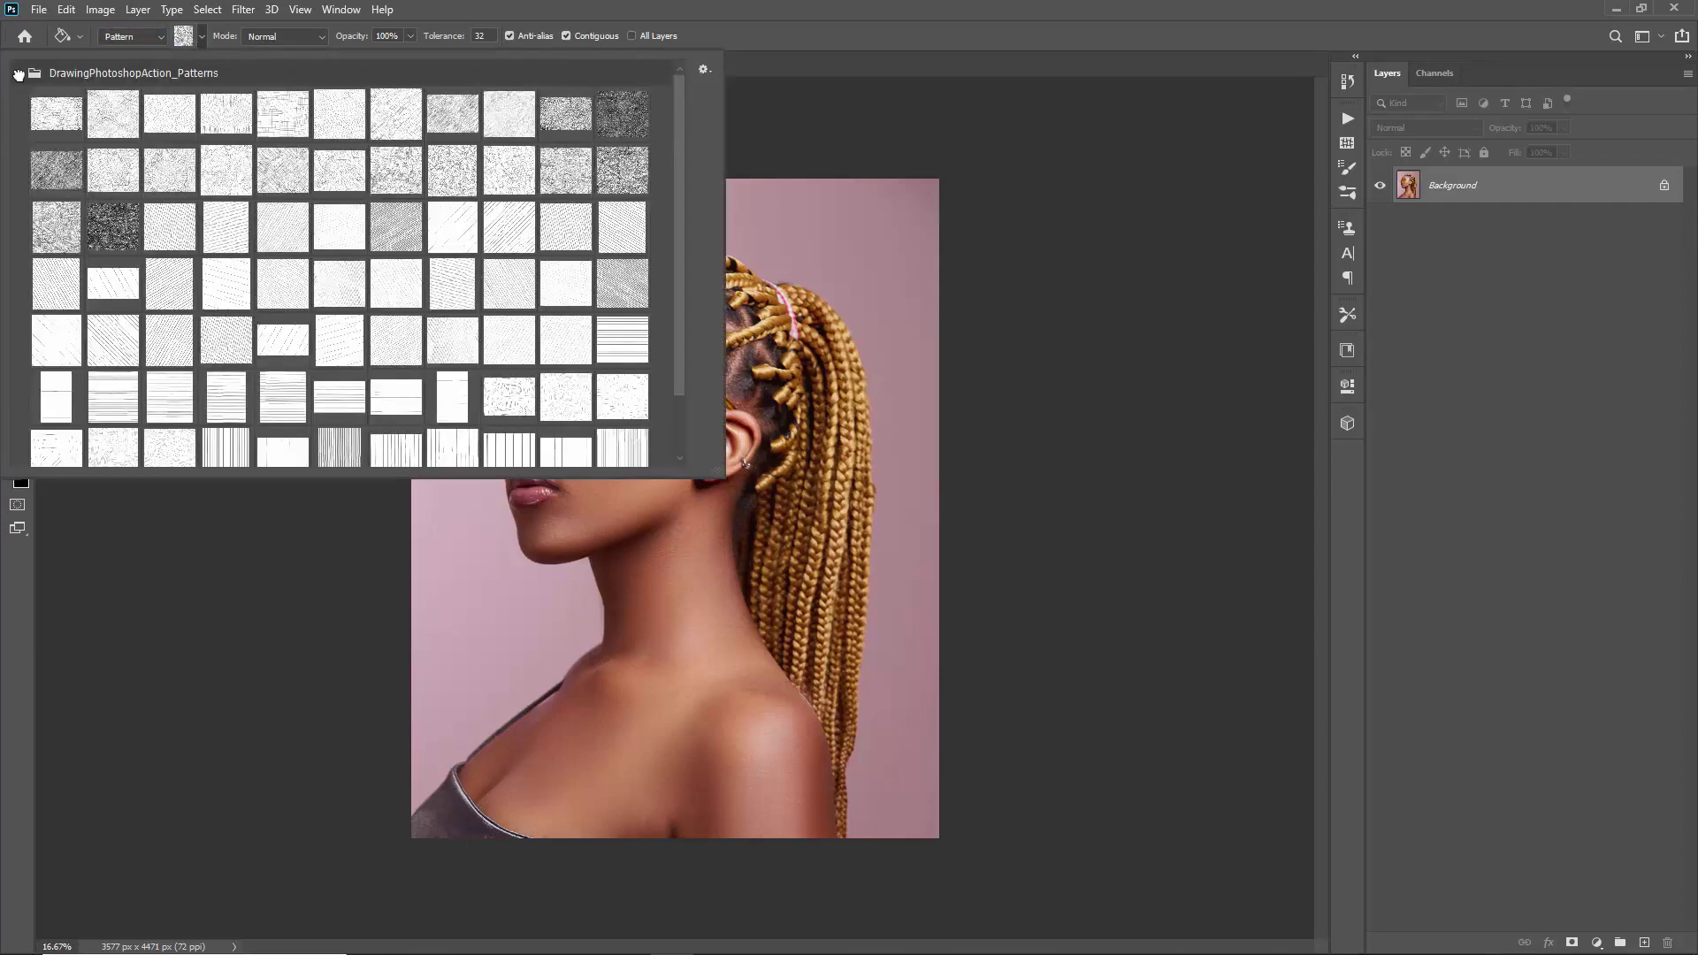
left_click(19, 75)
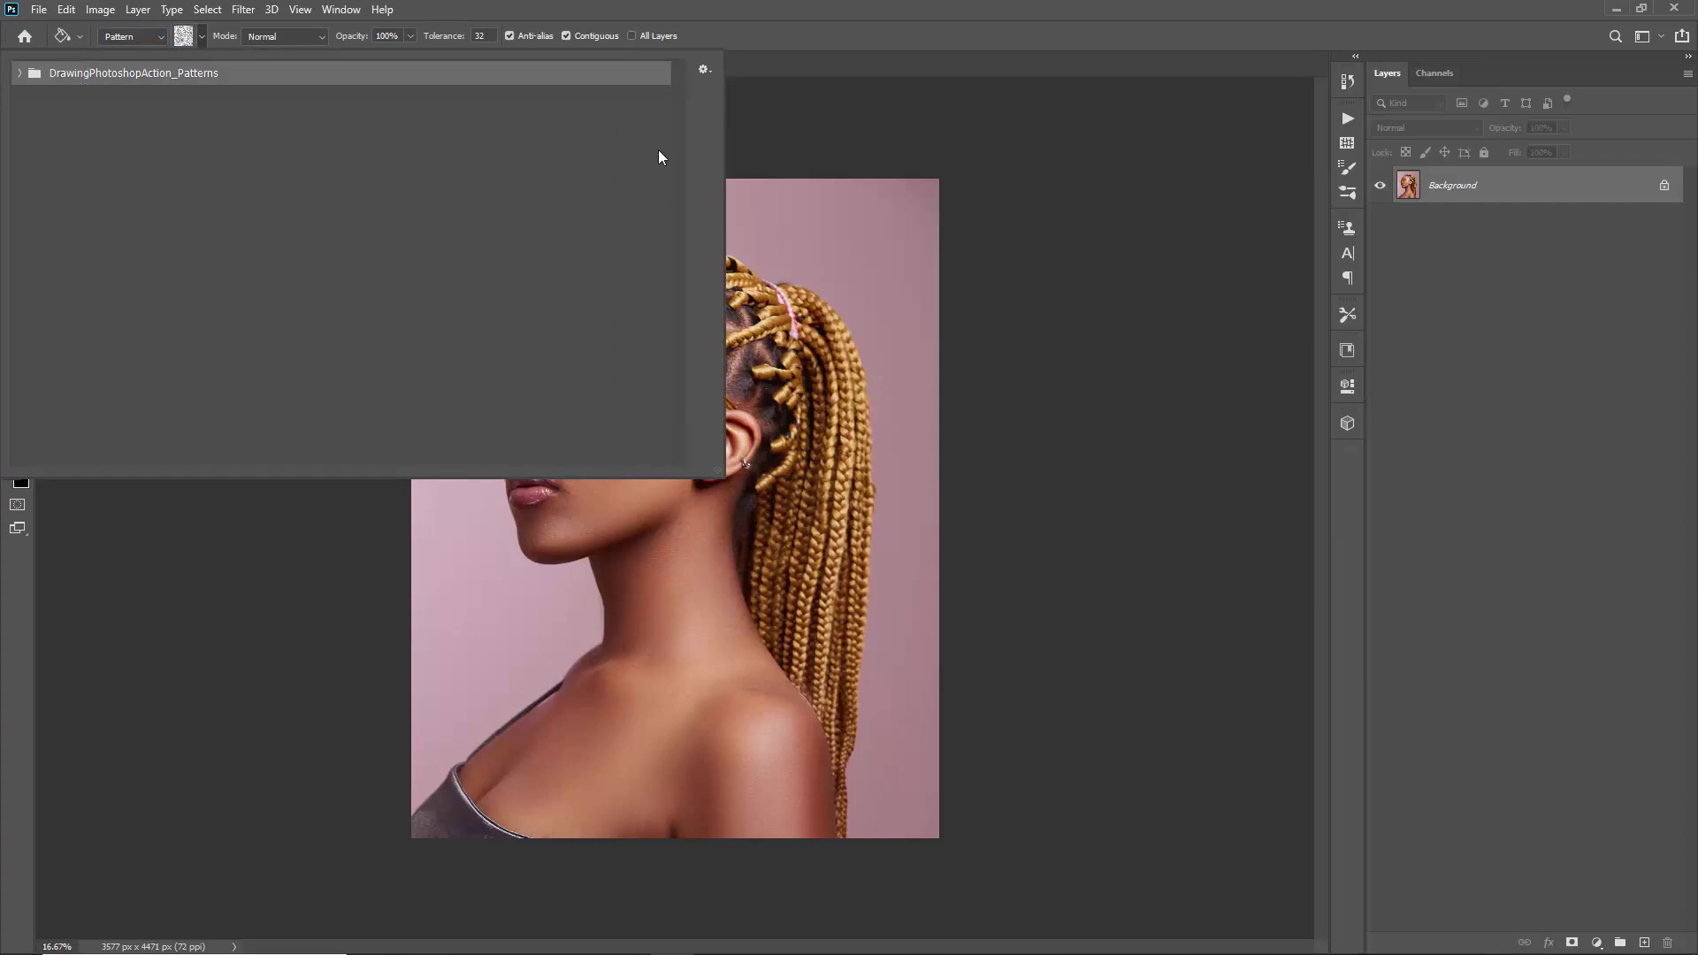
left_click(704, 71)
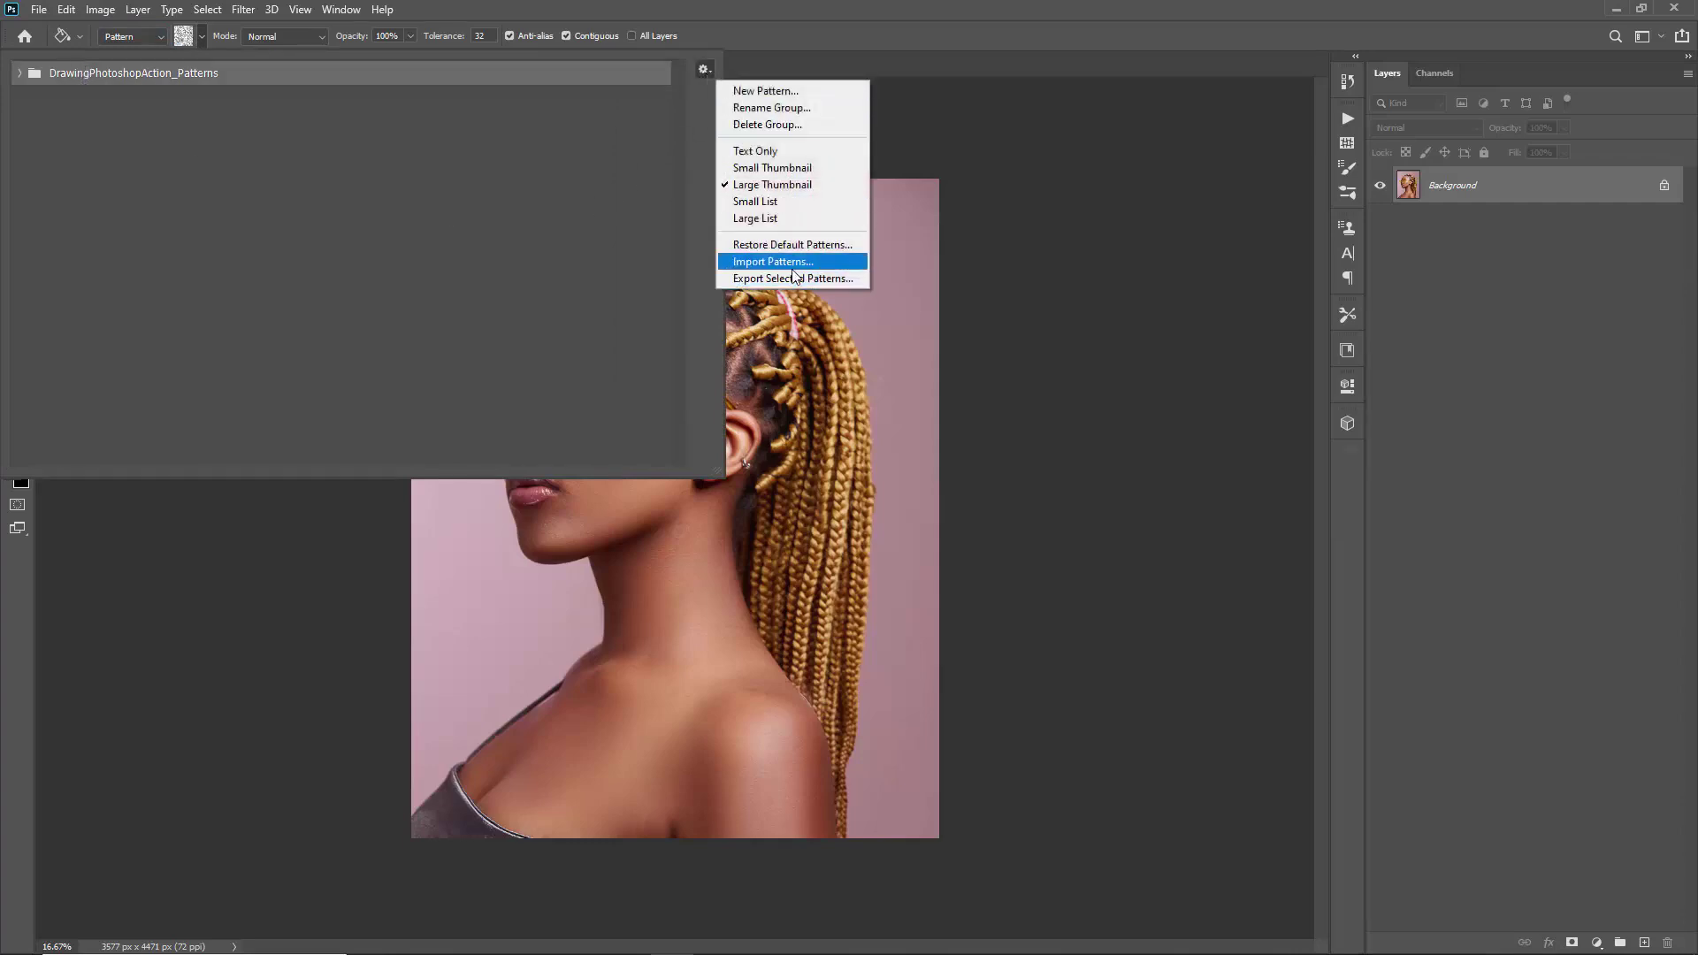
left_click(537, 244)
left_click(202, 35)
key("v")
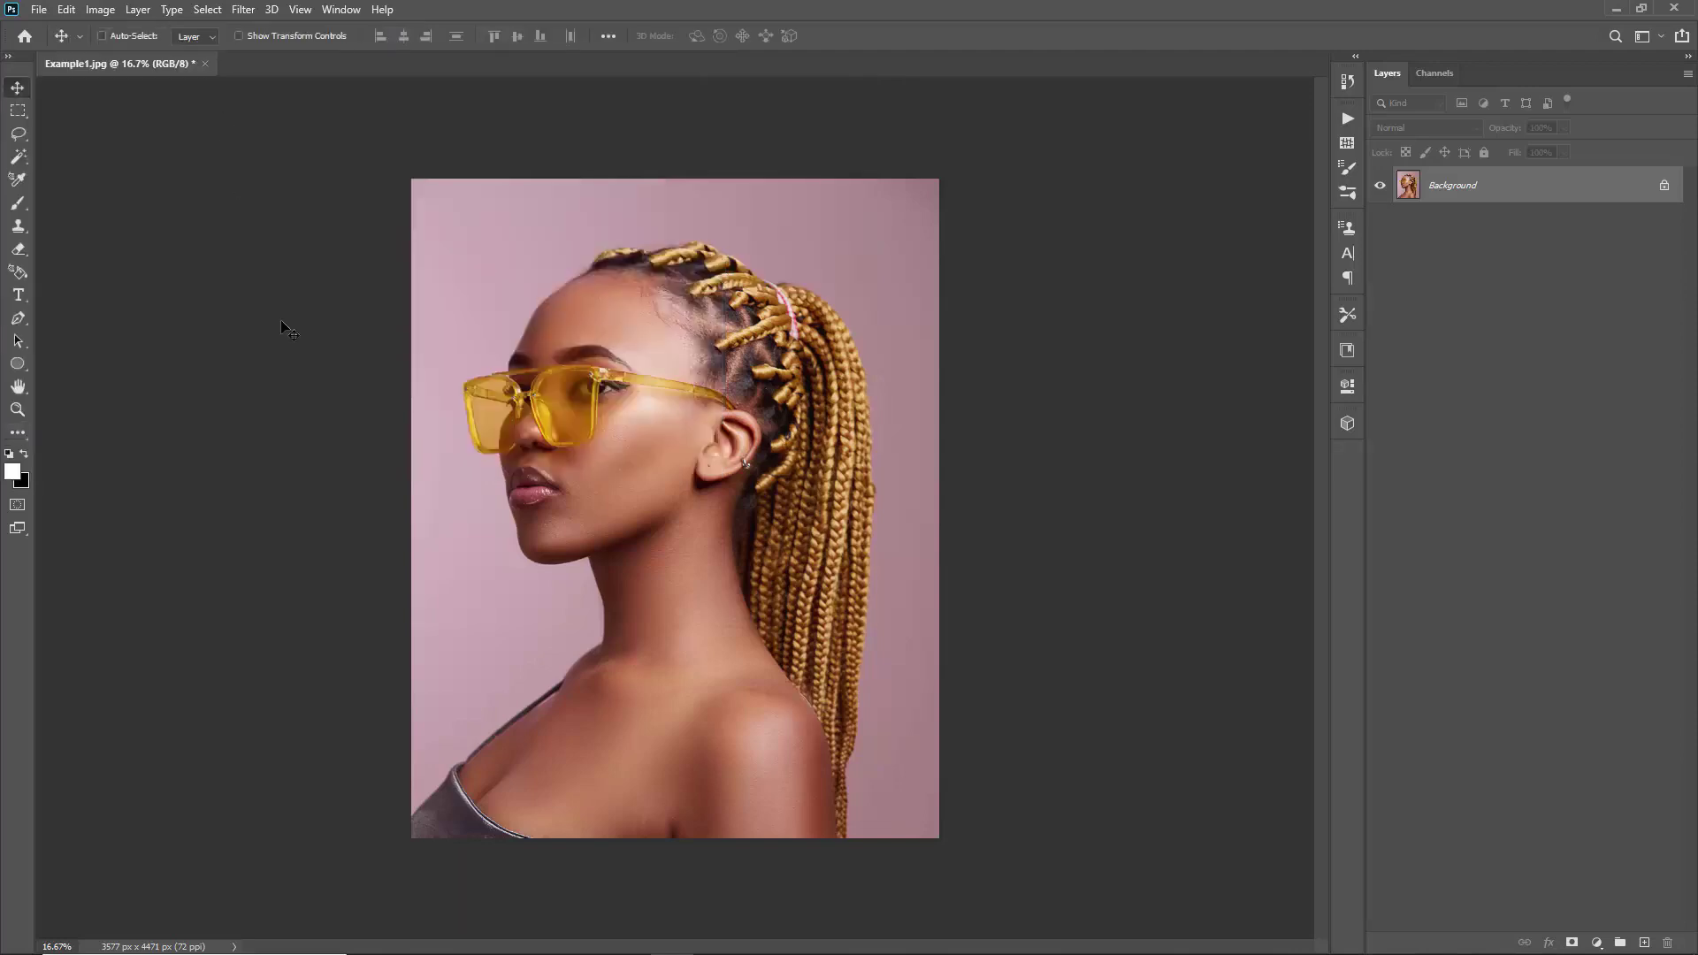
- Look through the brush files in the Drawing Creation Kit's Brushes folder without opening any of them
key("ctrl+o")
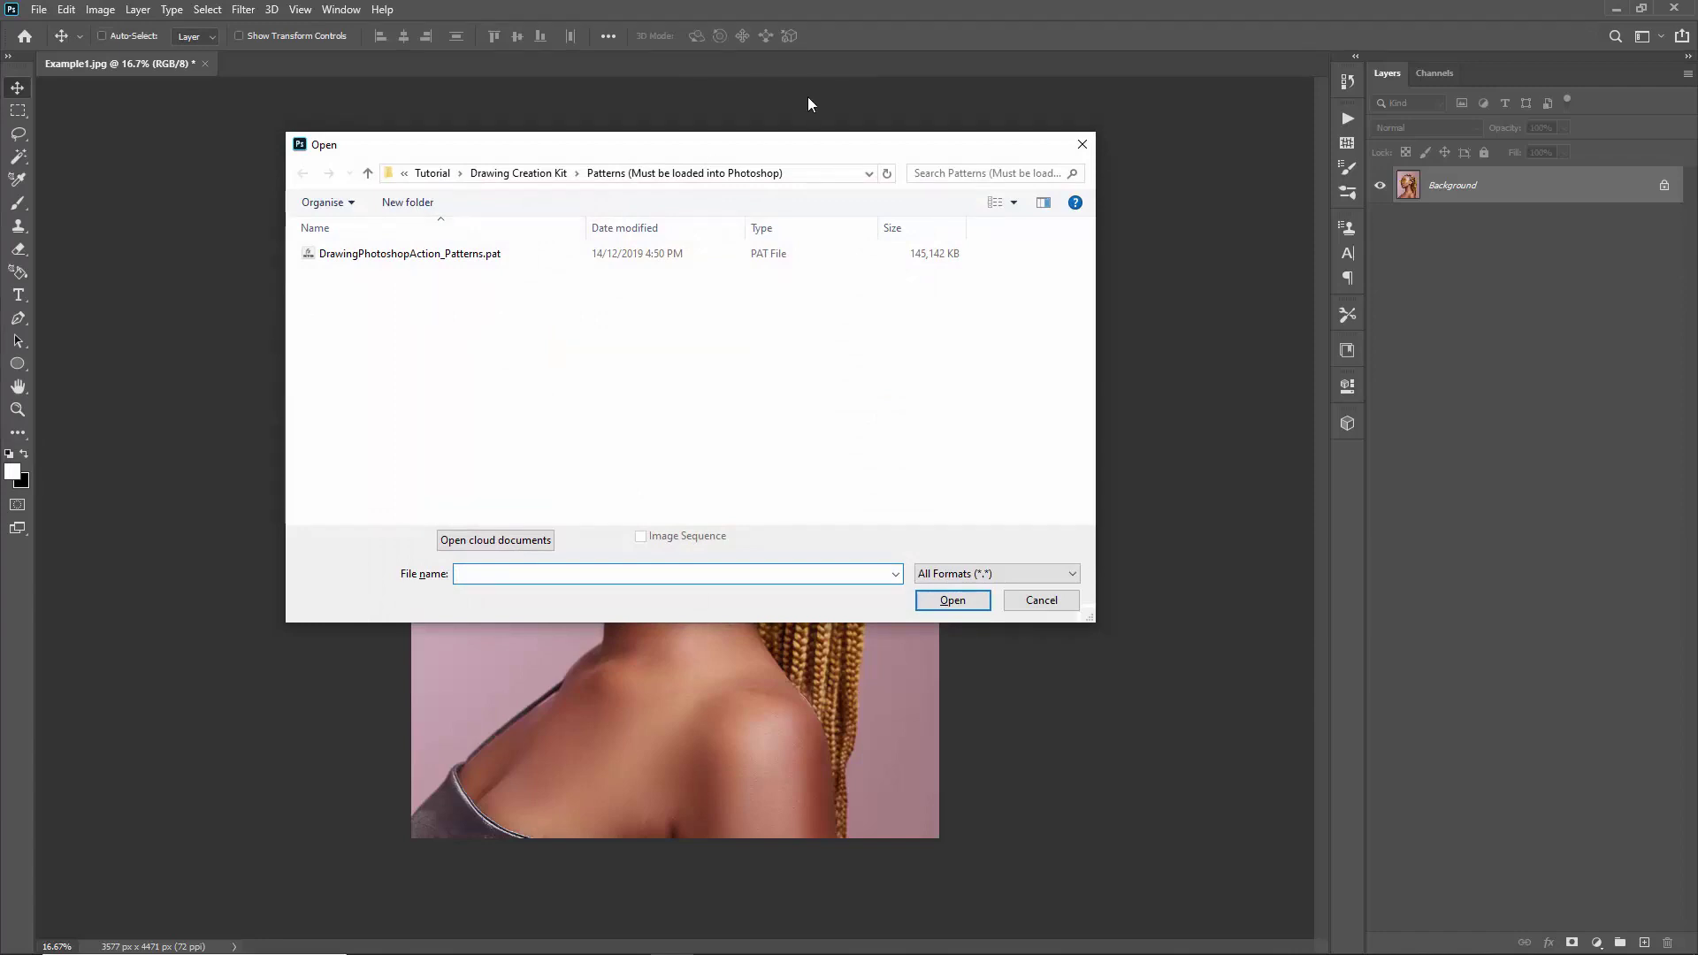
left_click_drag(655, 146, 675, 148)
left_click(539, 174)
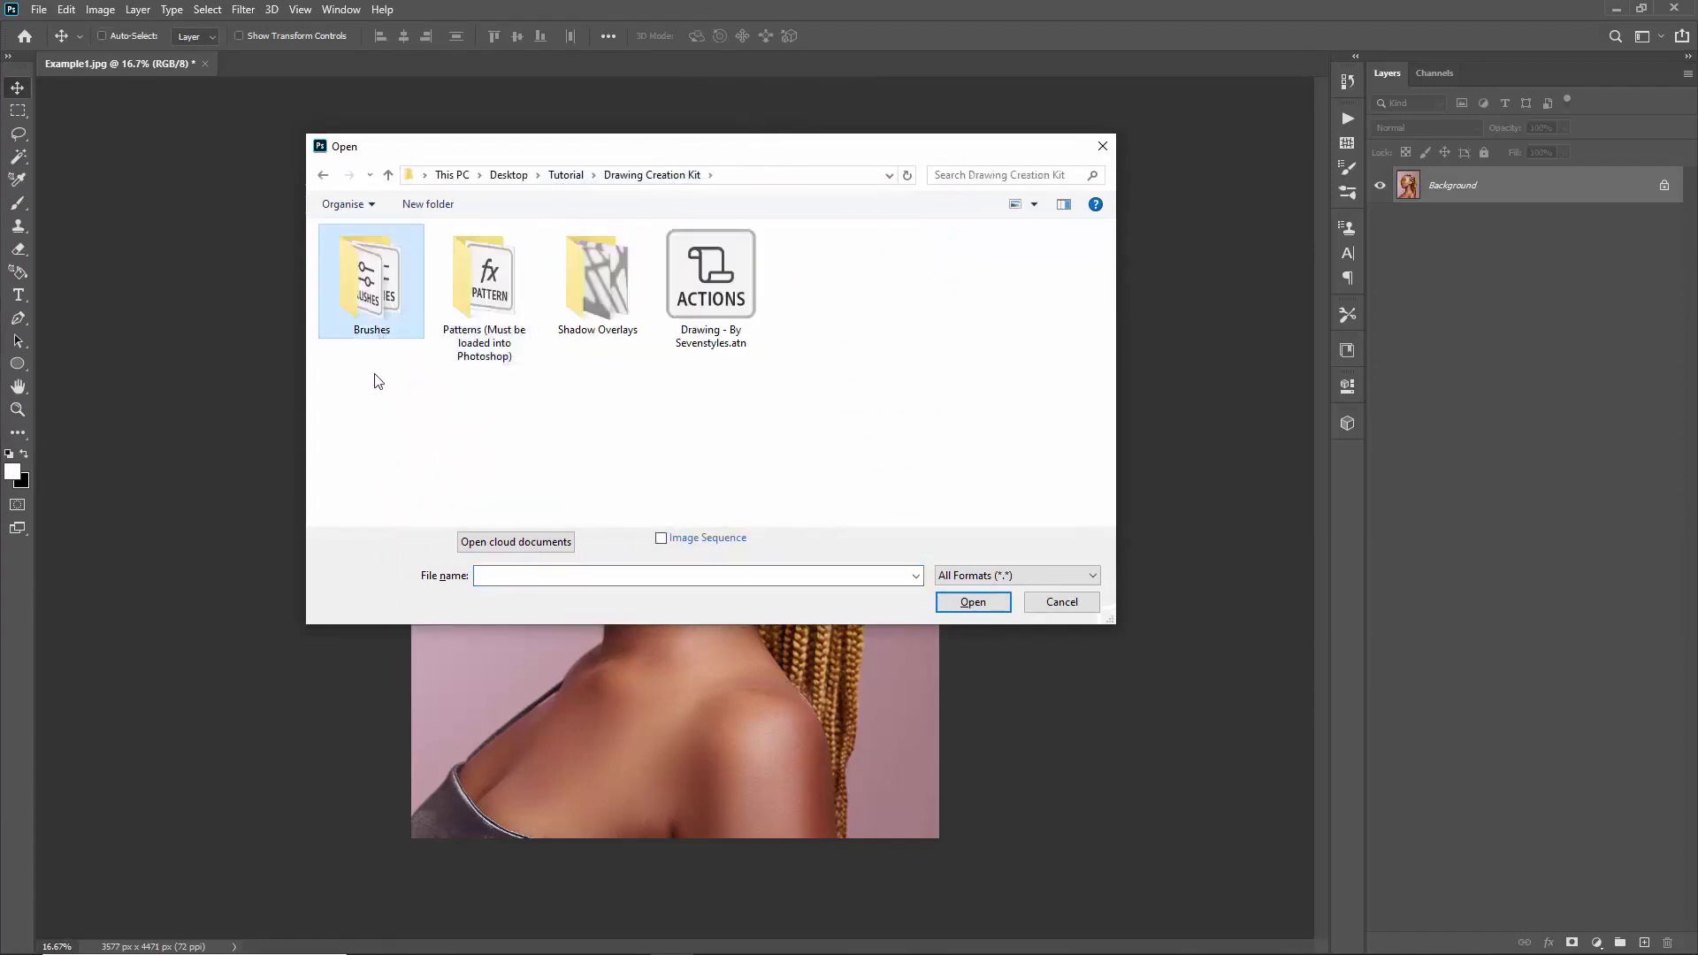
double_click(388, 273)
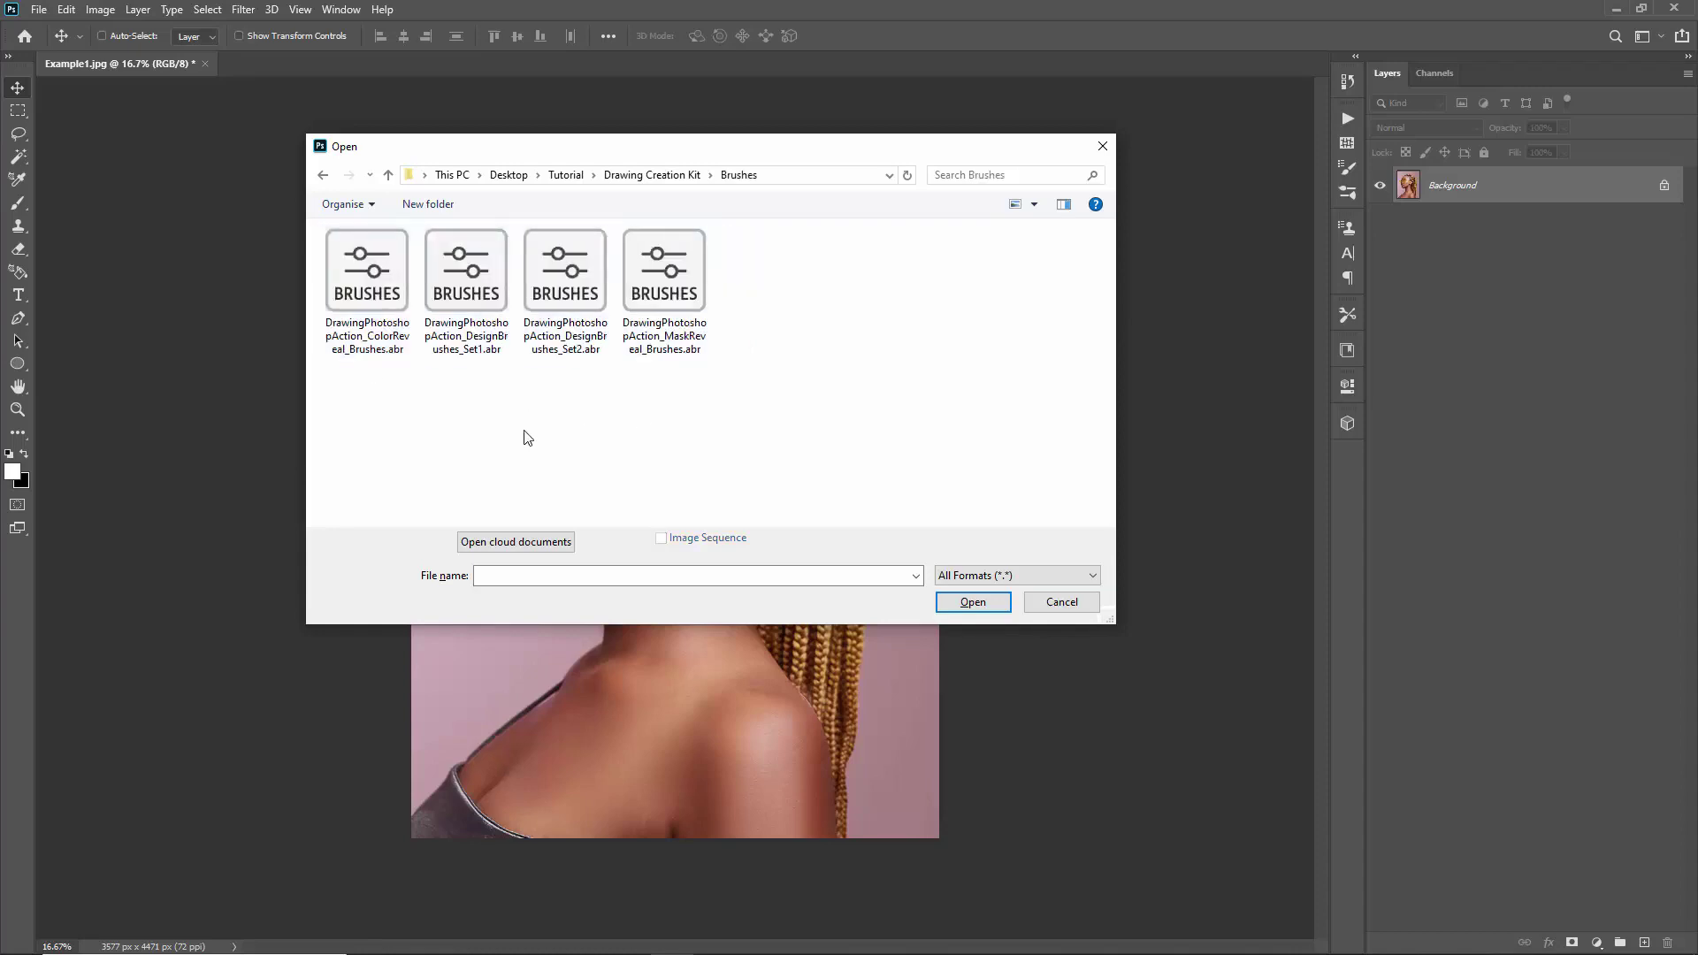
left_click(645, 180)
left_click(1072, 603)
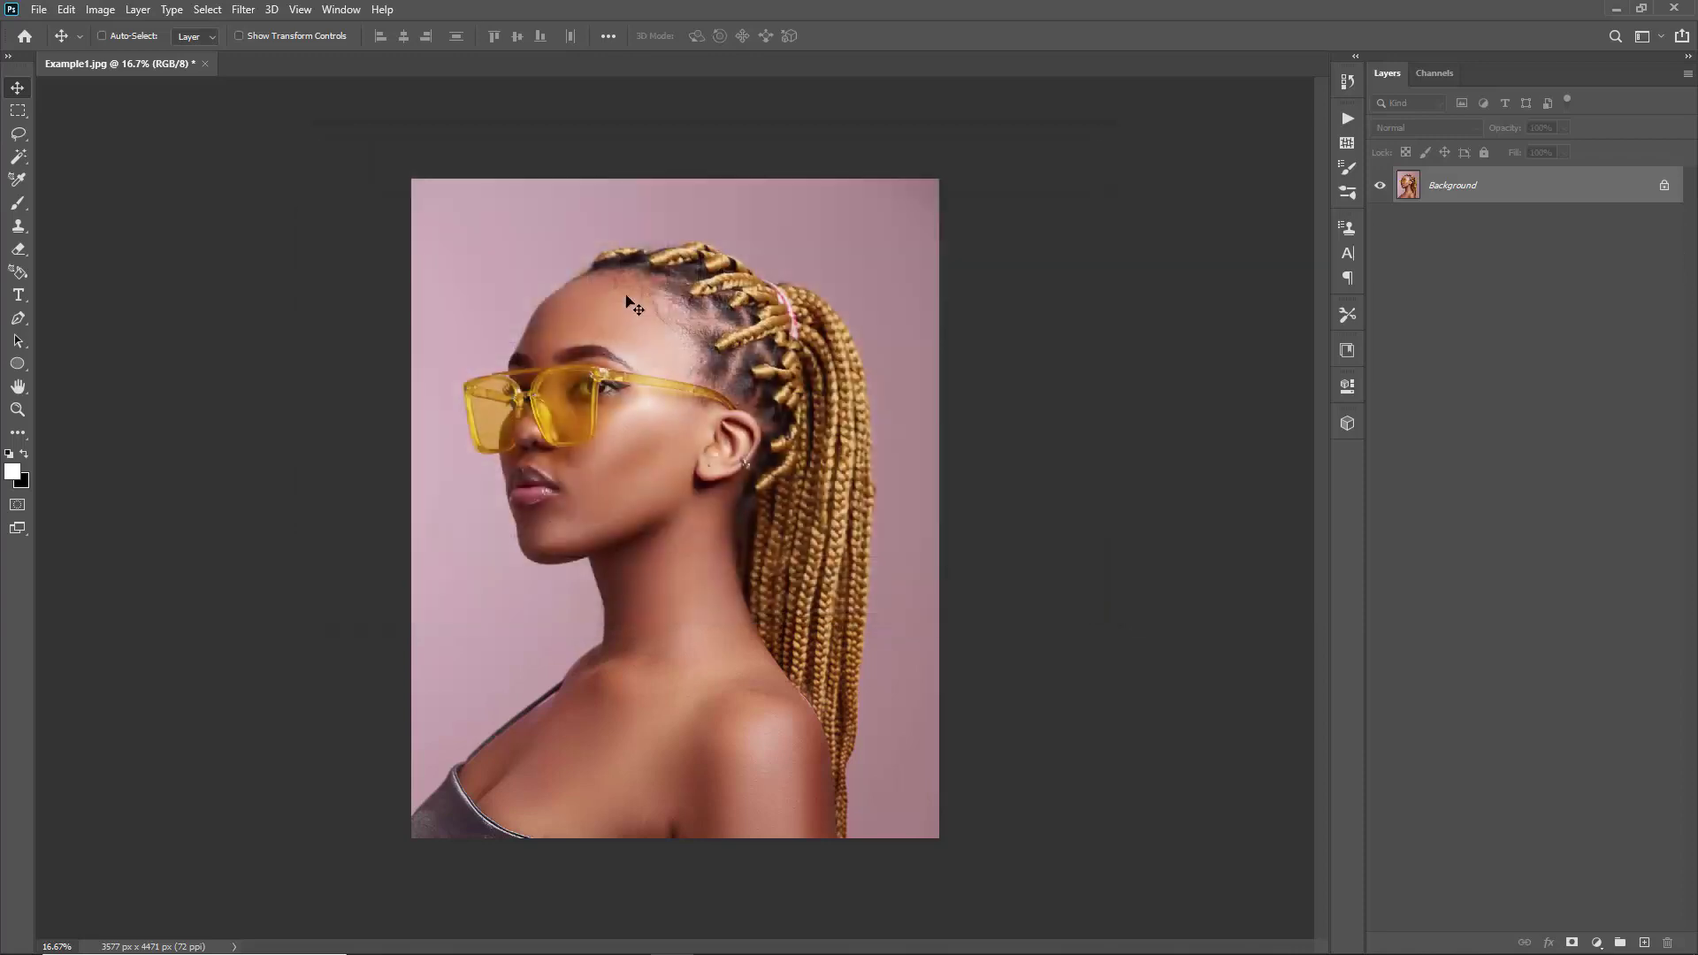
- Load the action set Drawing - By Sevenstyles.atn from the Drawing Creation Kit folder
left_click(342, 9)
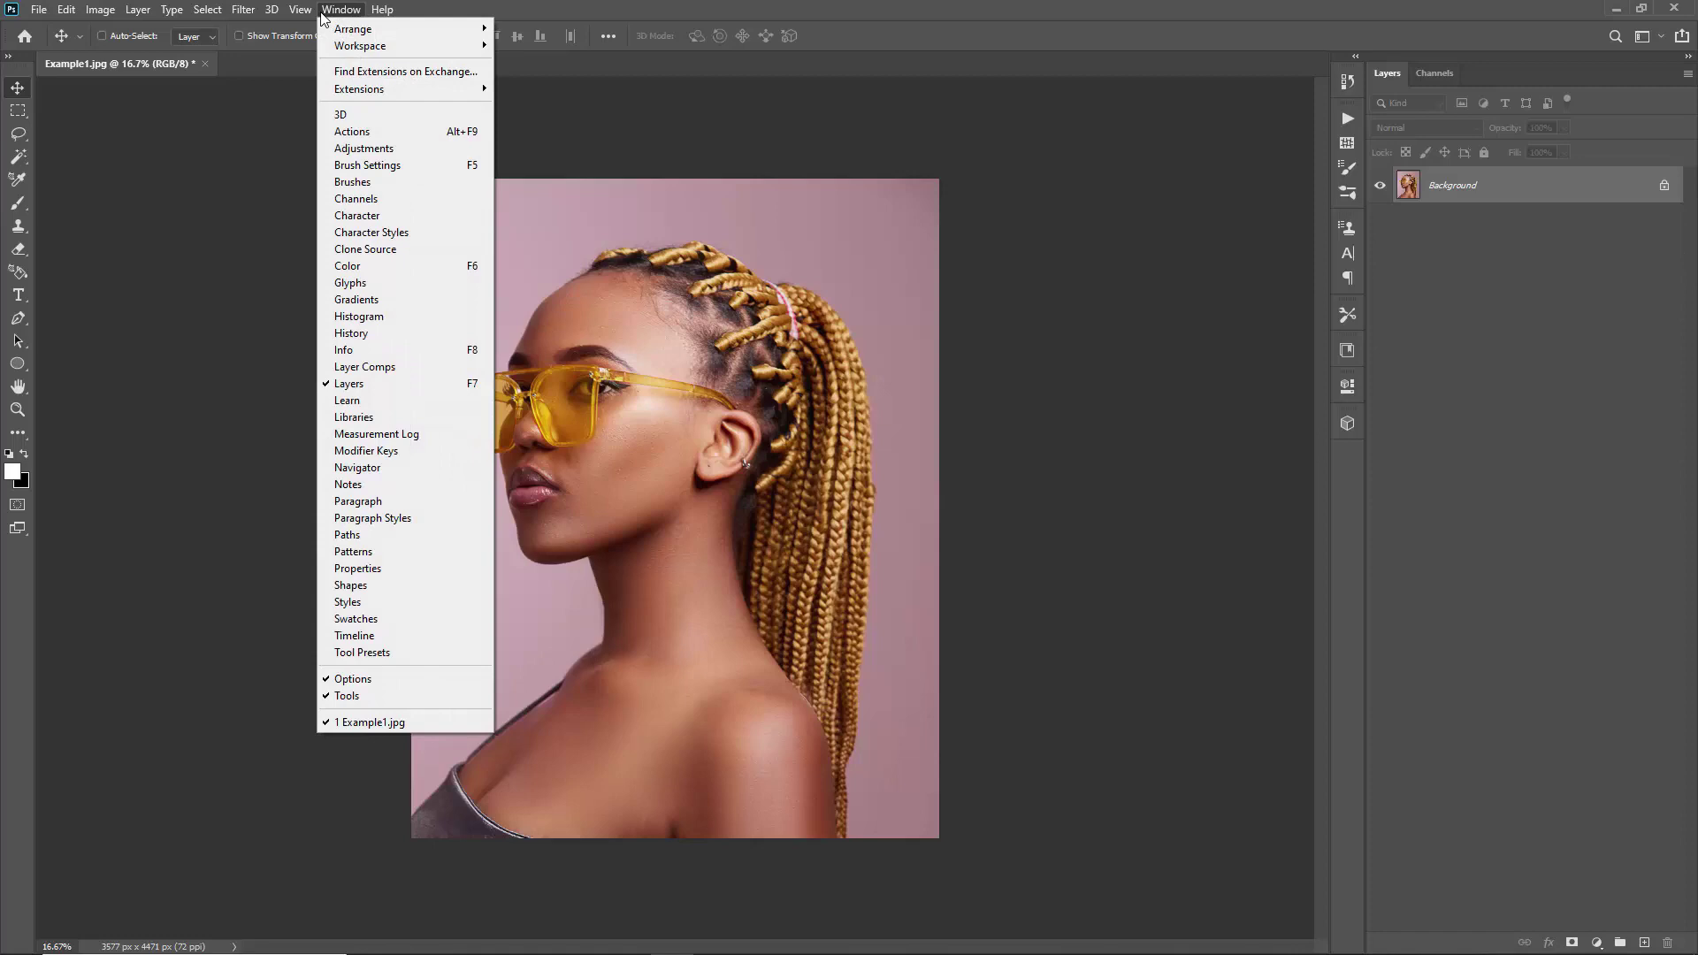
left_click(391, 132)
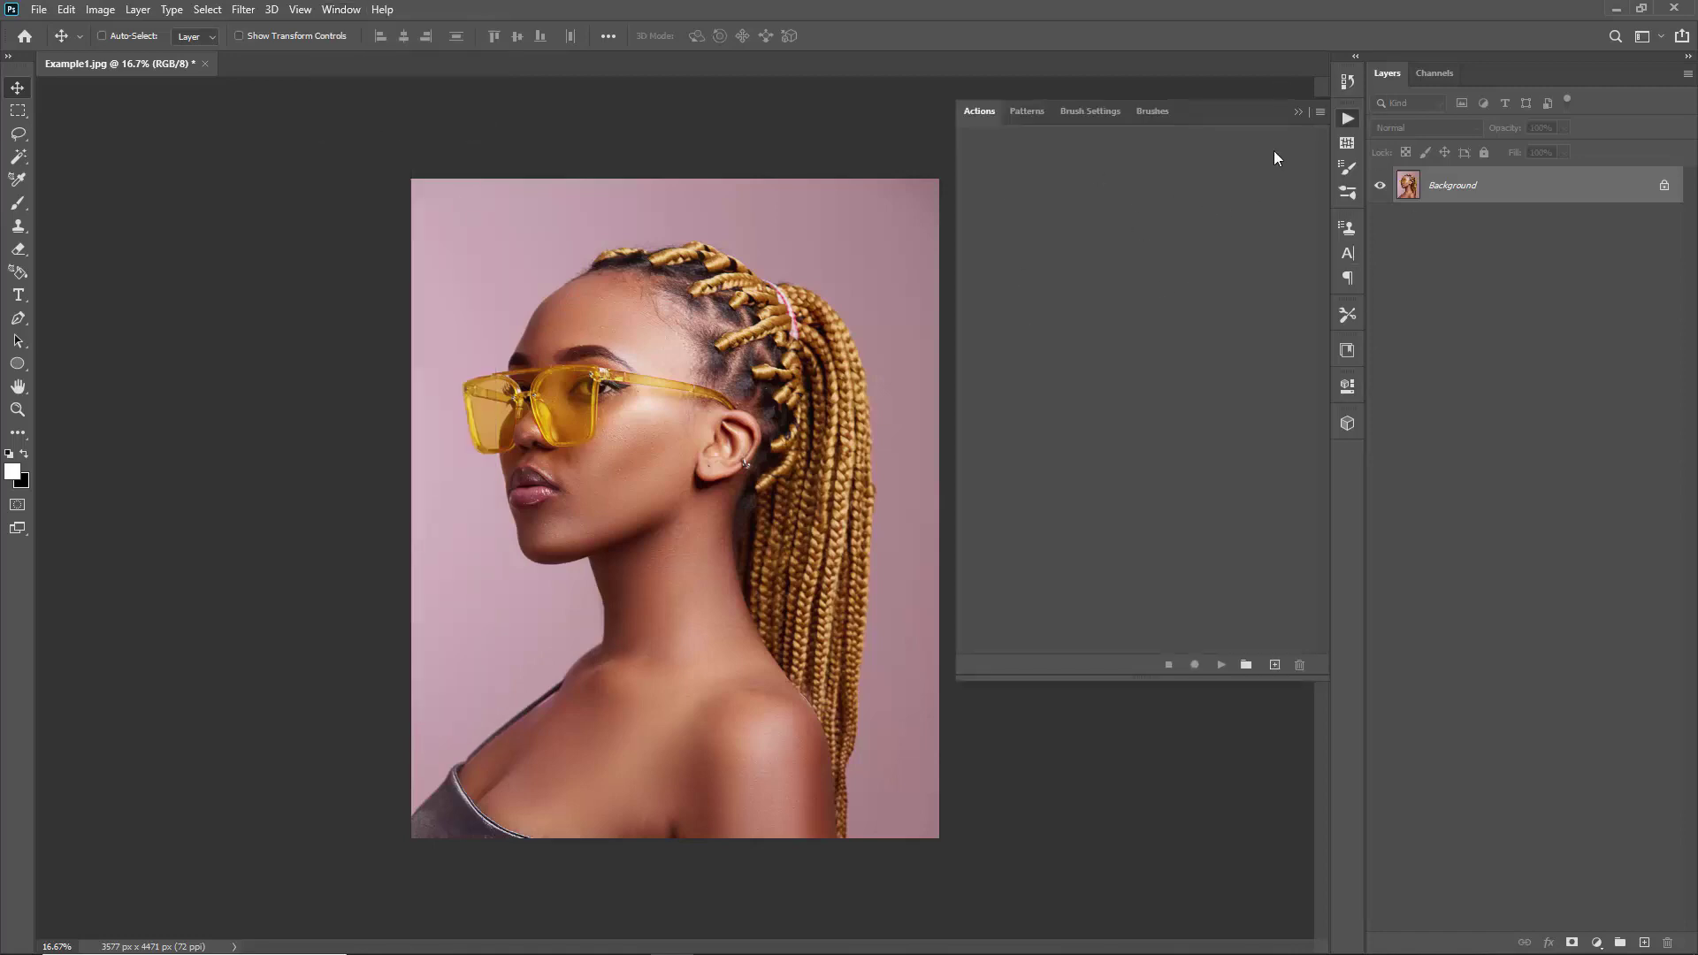
left_click(1321, 113)
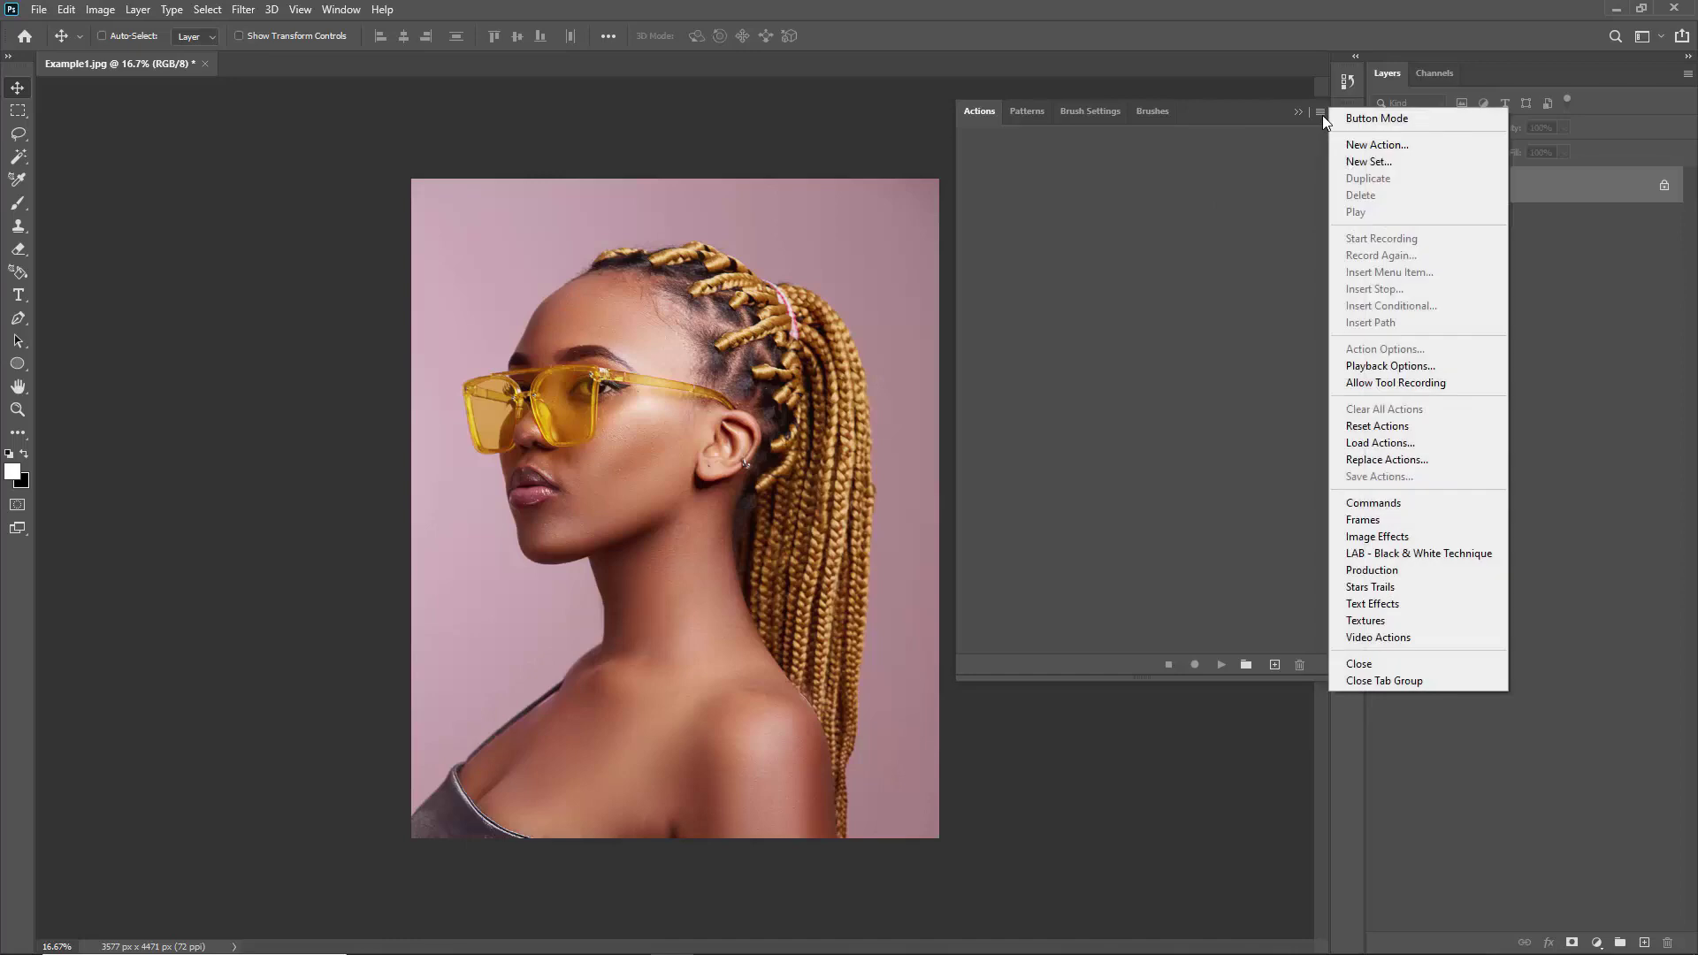
left_click(1427, 439)
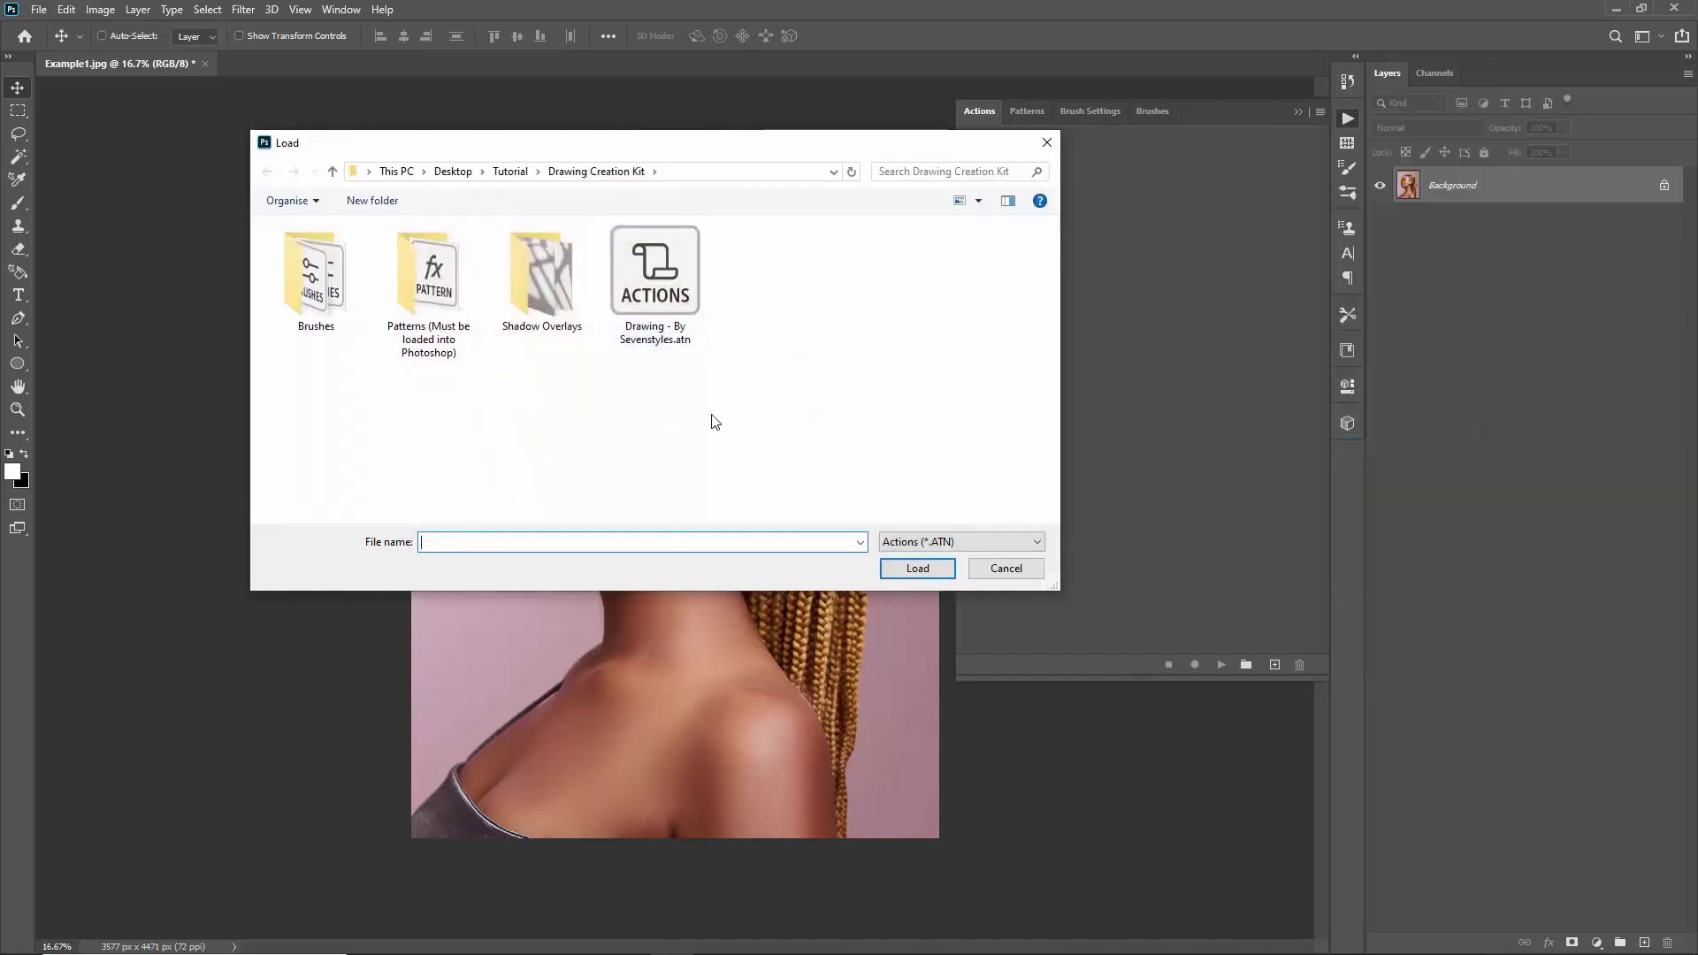
double_click(670, 340)
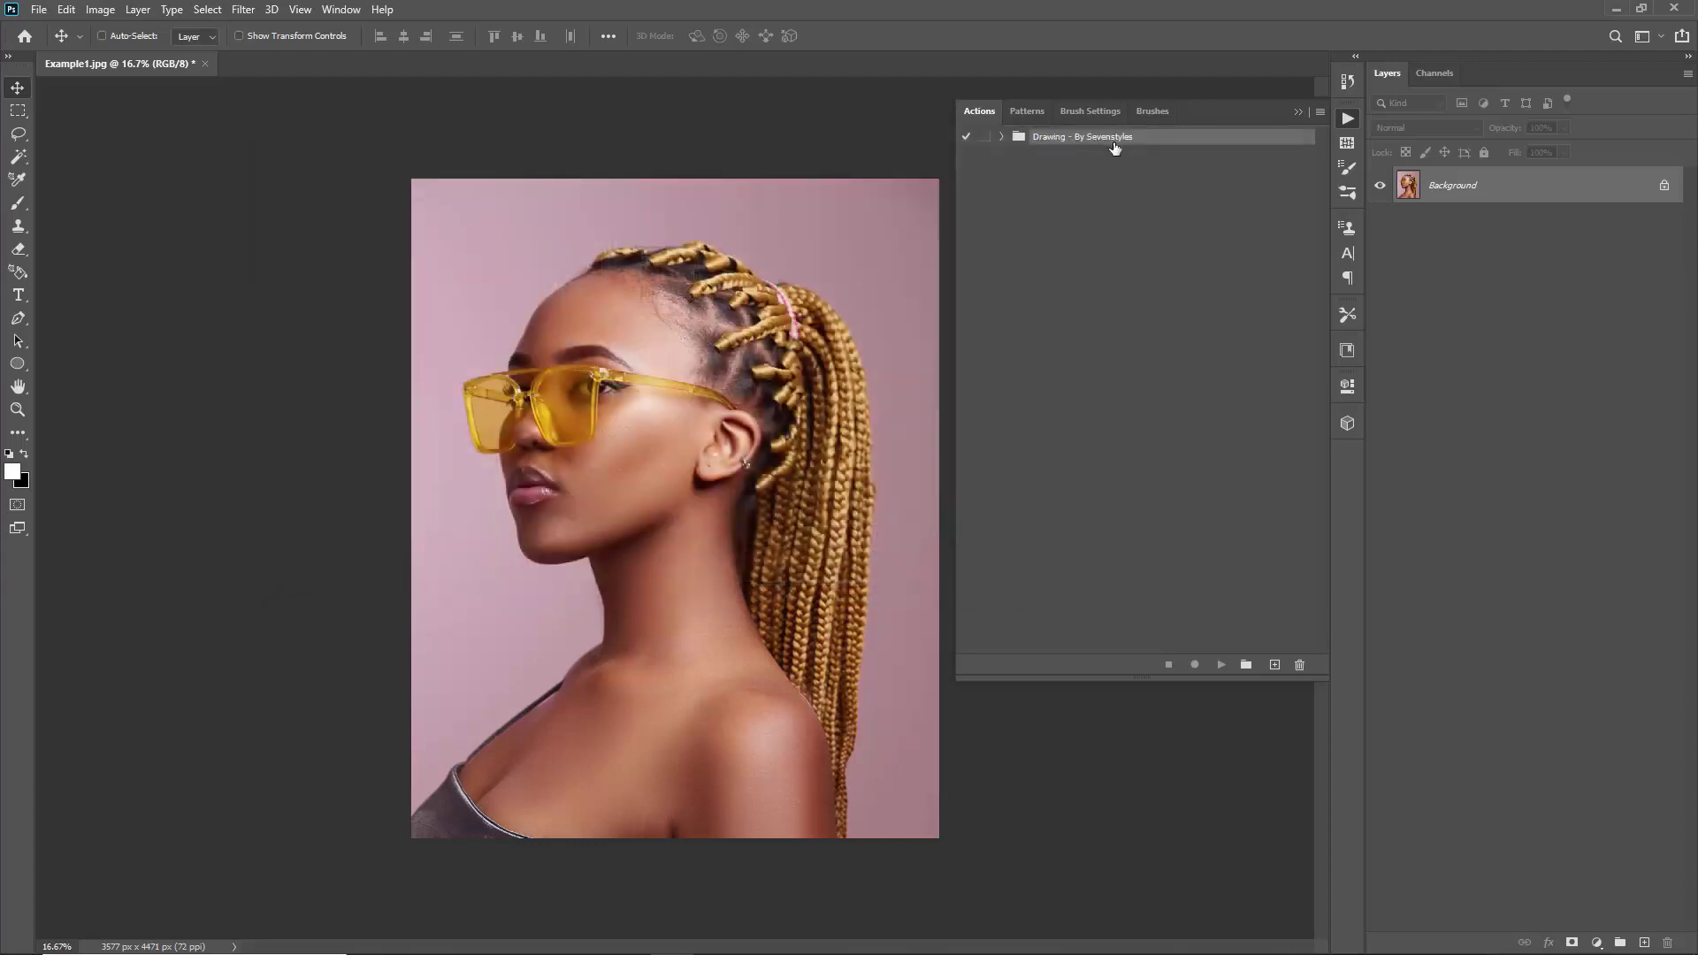
- Expand the Drawing - By Sevenstyles action set and examine its main actions and the Don't Touch helper actions
left_click(1001, 137)
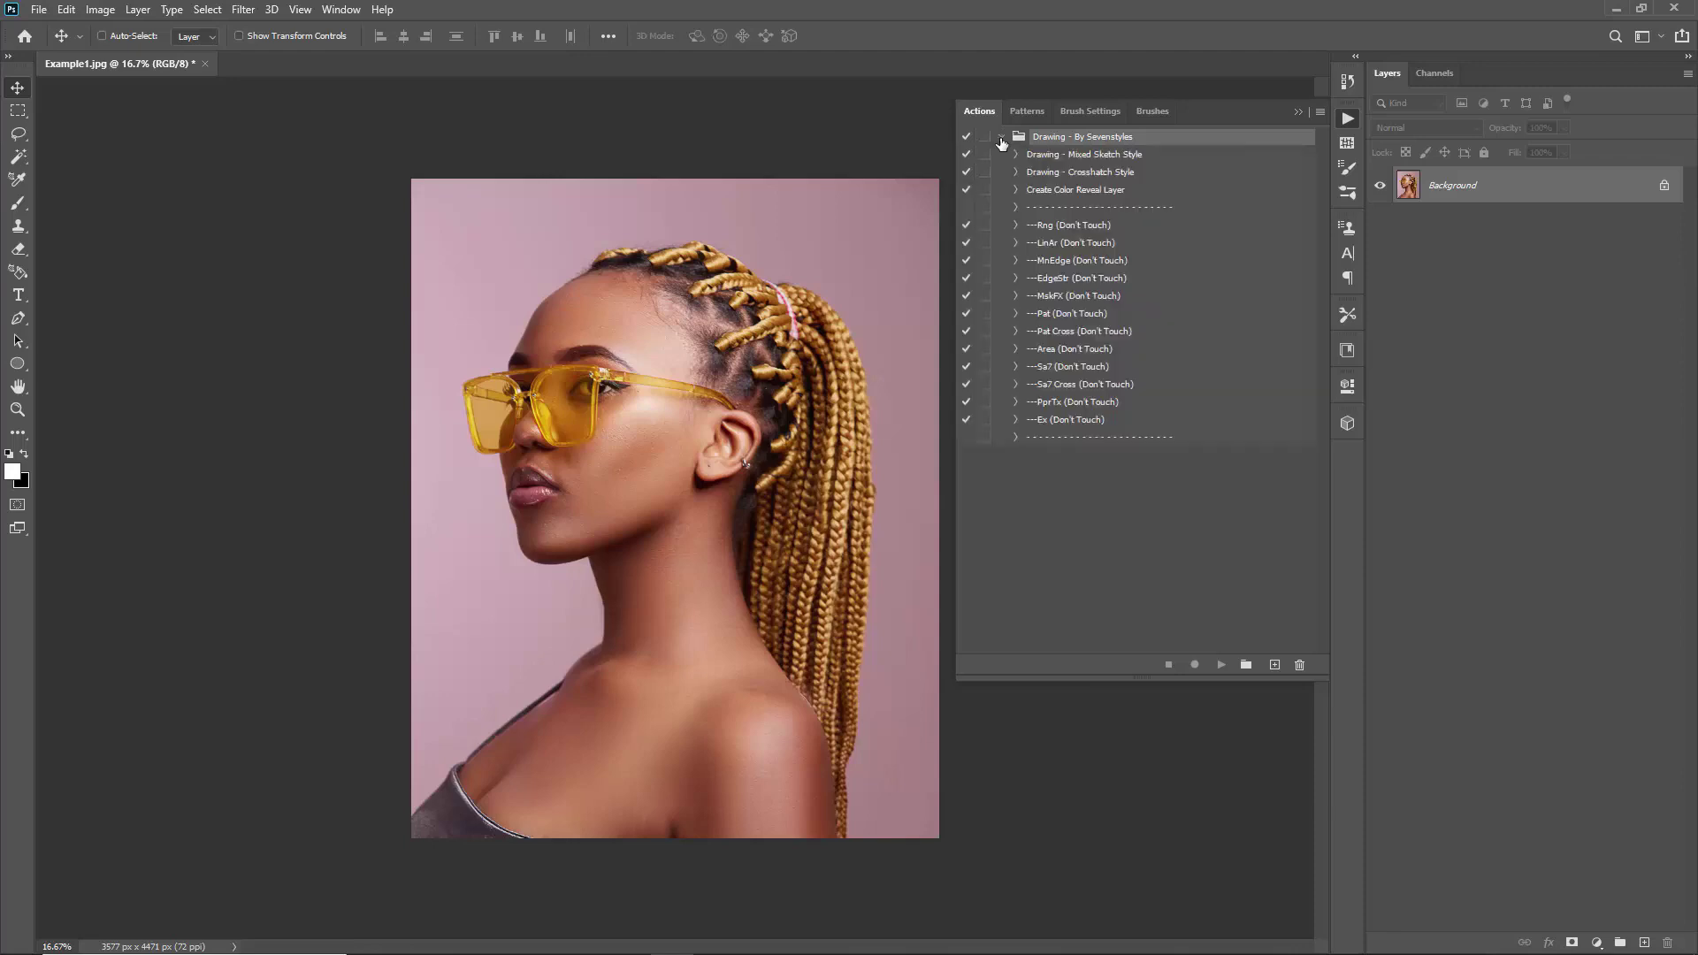
left_click(1037, 161)
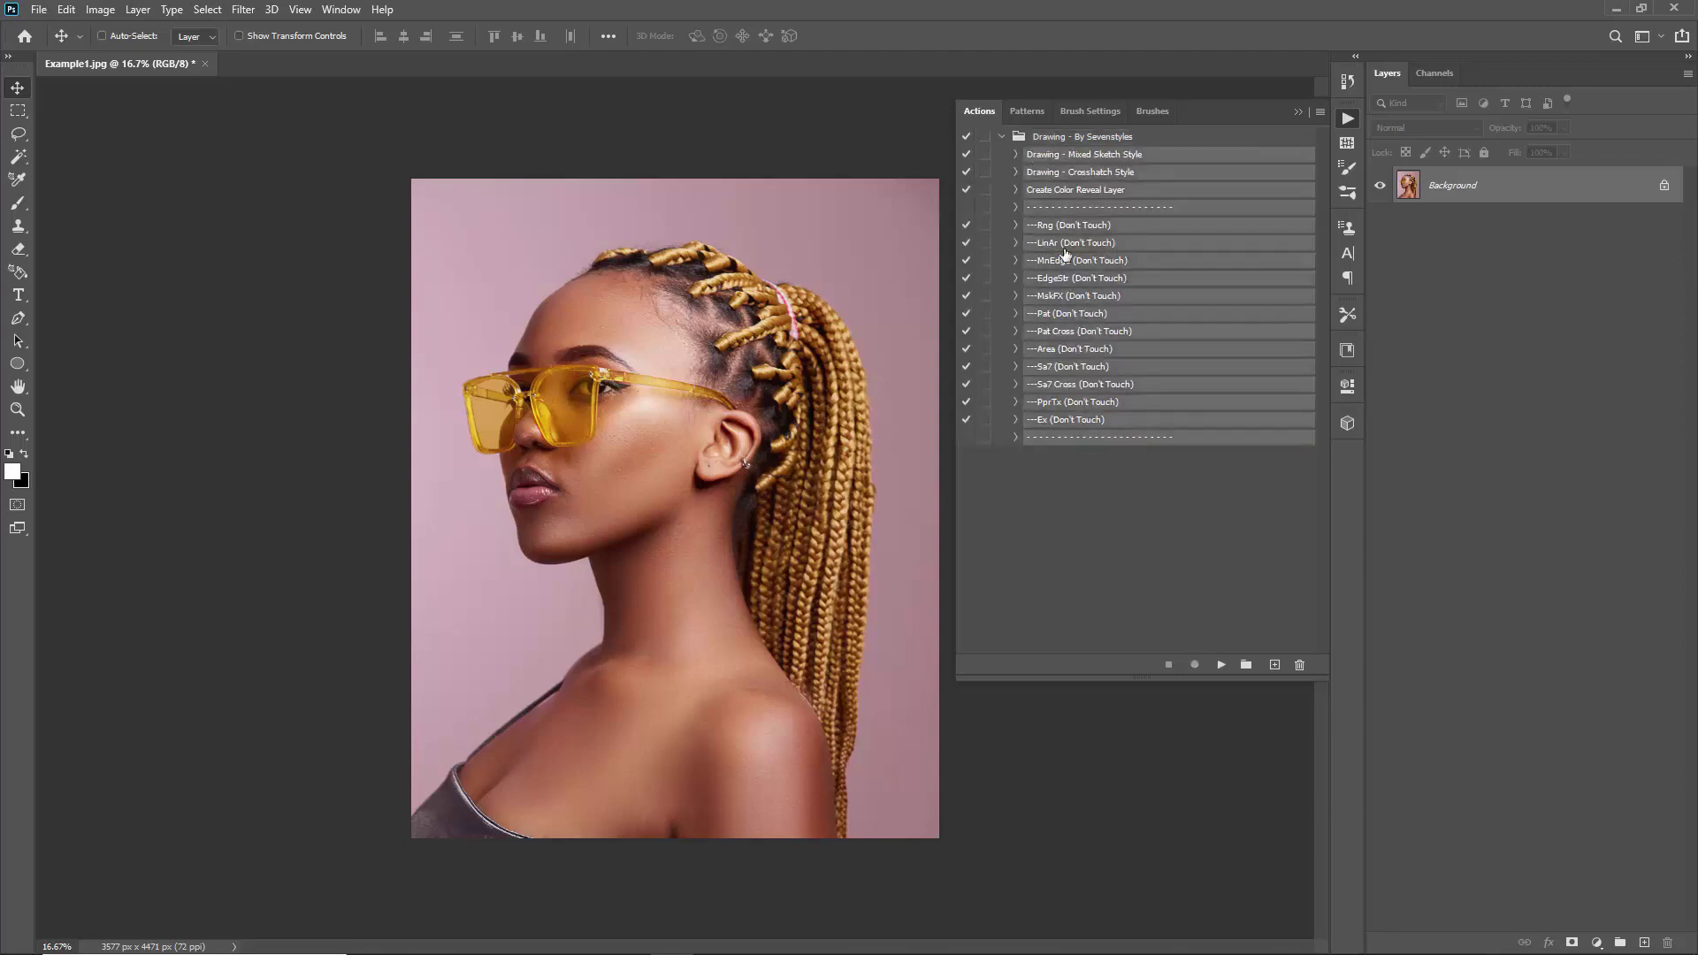
left_click(1062, 210)
left_click(1112, 438, "shift")
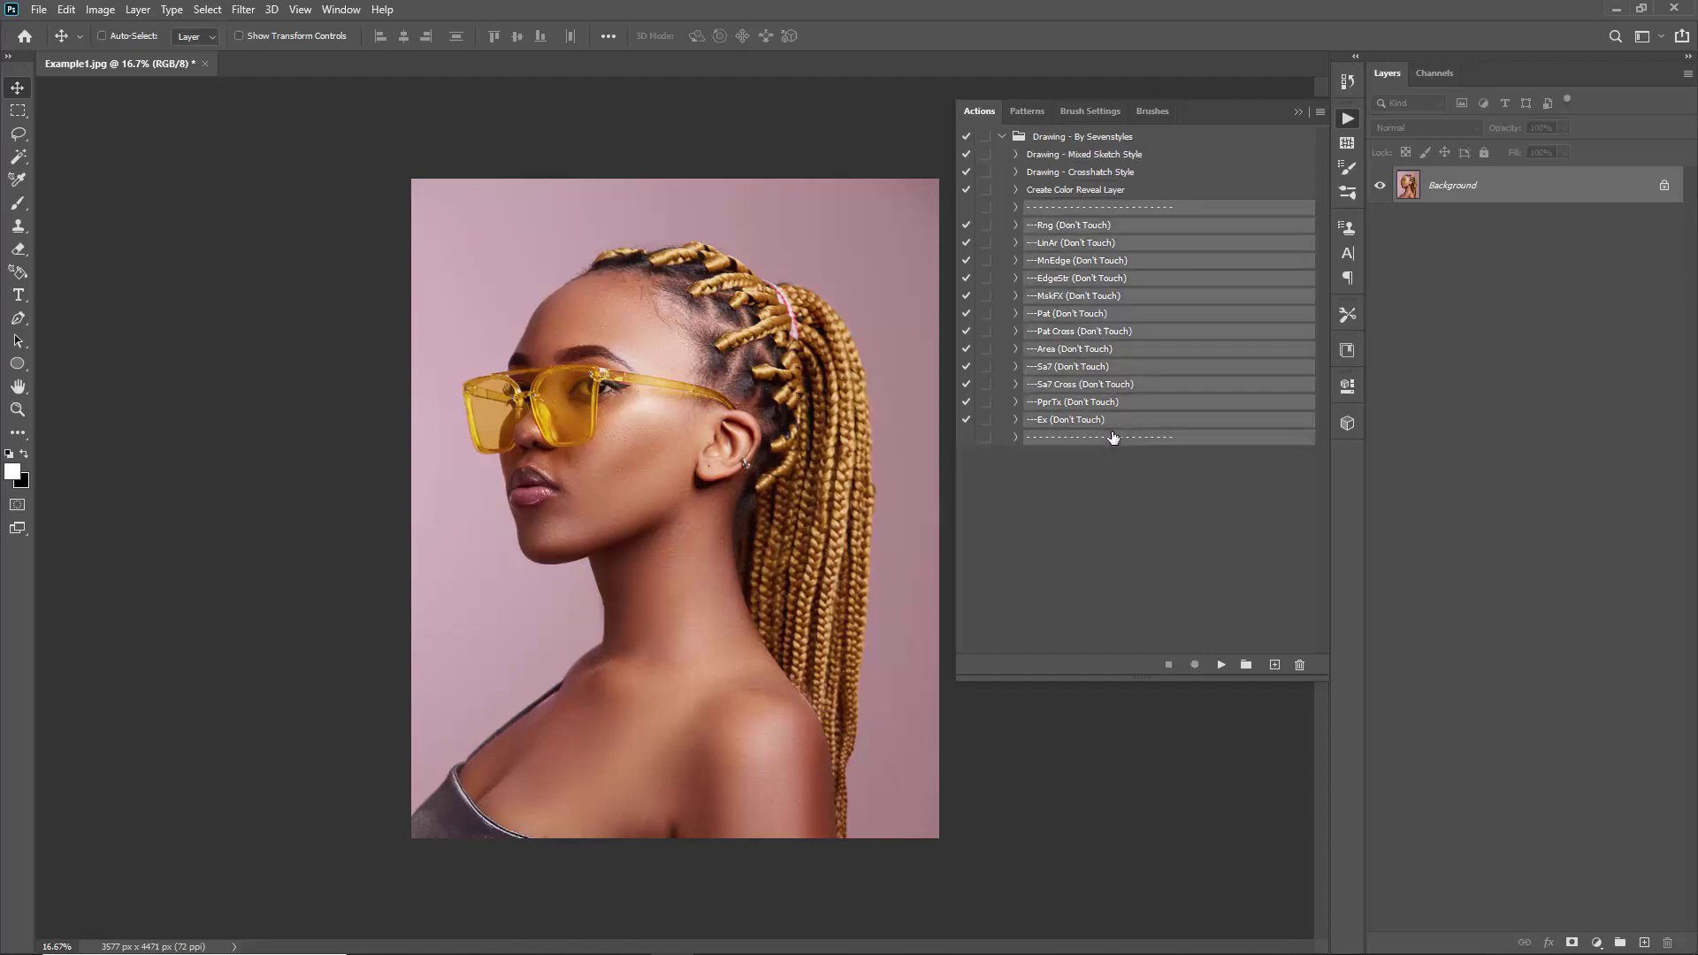
left_click(1061, 160)
left_click(1086, 191, "shift")
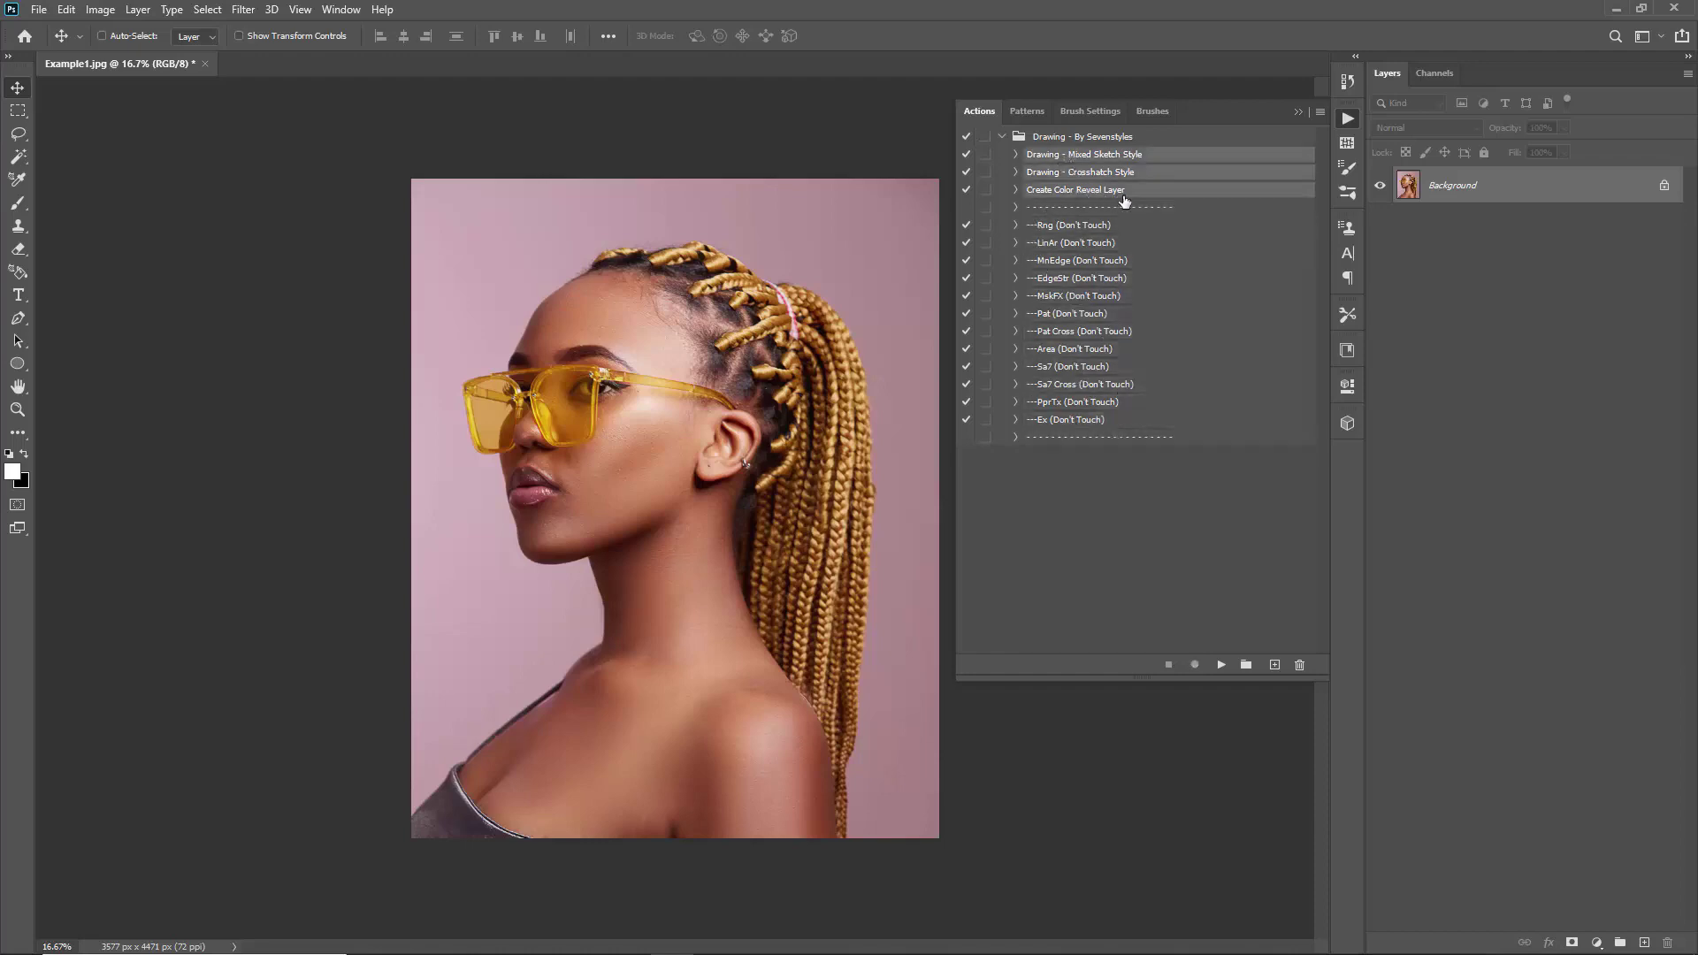
left_click(1120, 195)
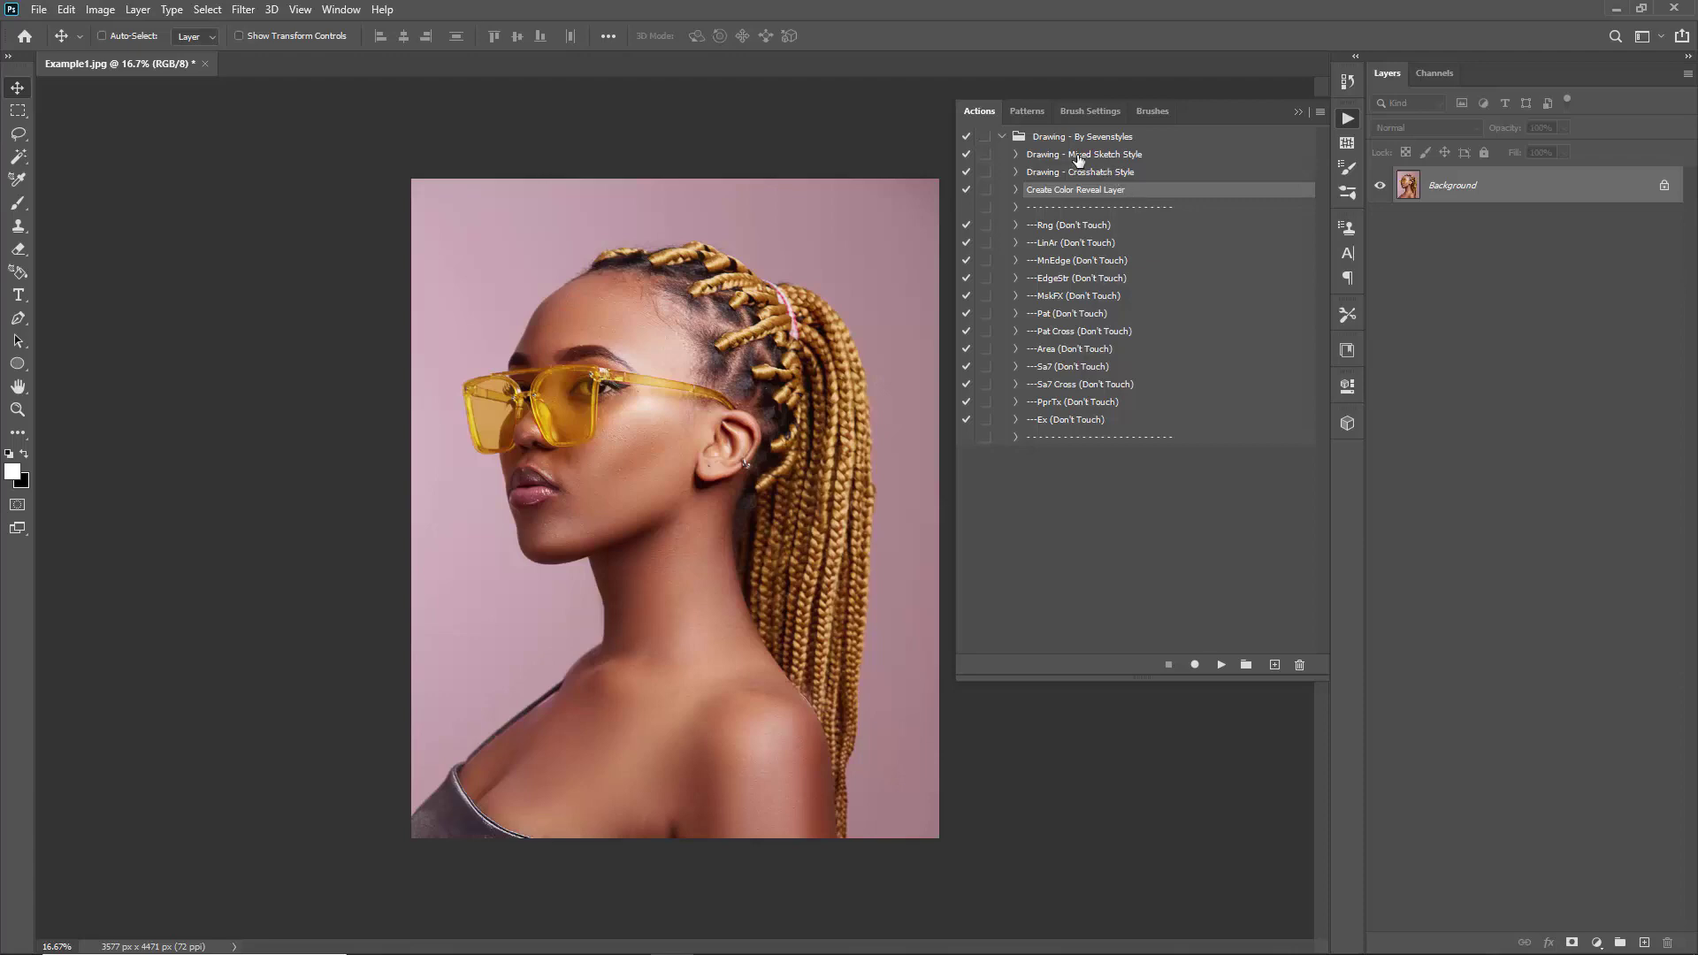
- Compare the Drawing - Mixed Sketch Style and Drawing - Crosshatch Style actions in the list
left_click(1080, 159)
left_click(1112, 175, "shift")
left_click(1168, 160)
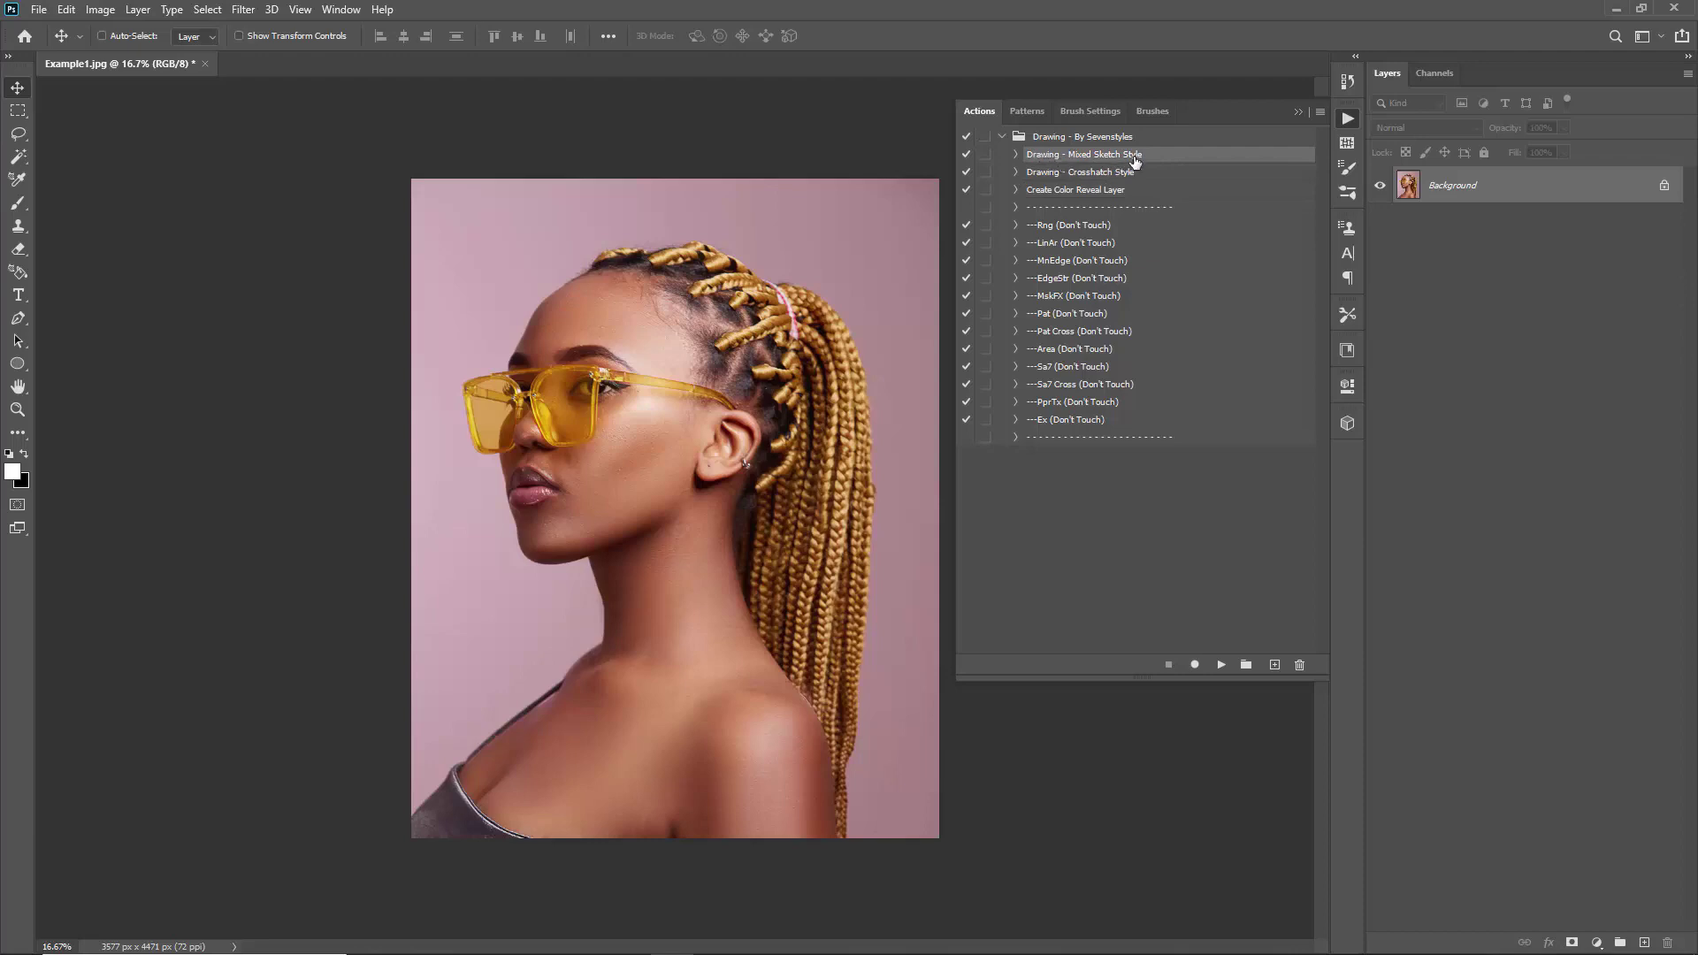
left_click(1110, 179)
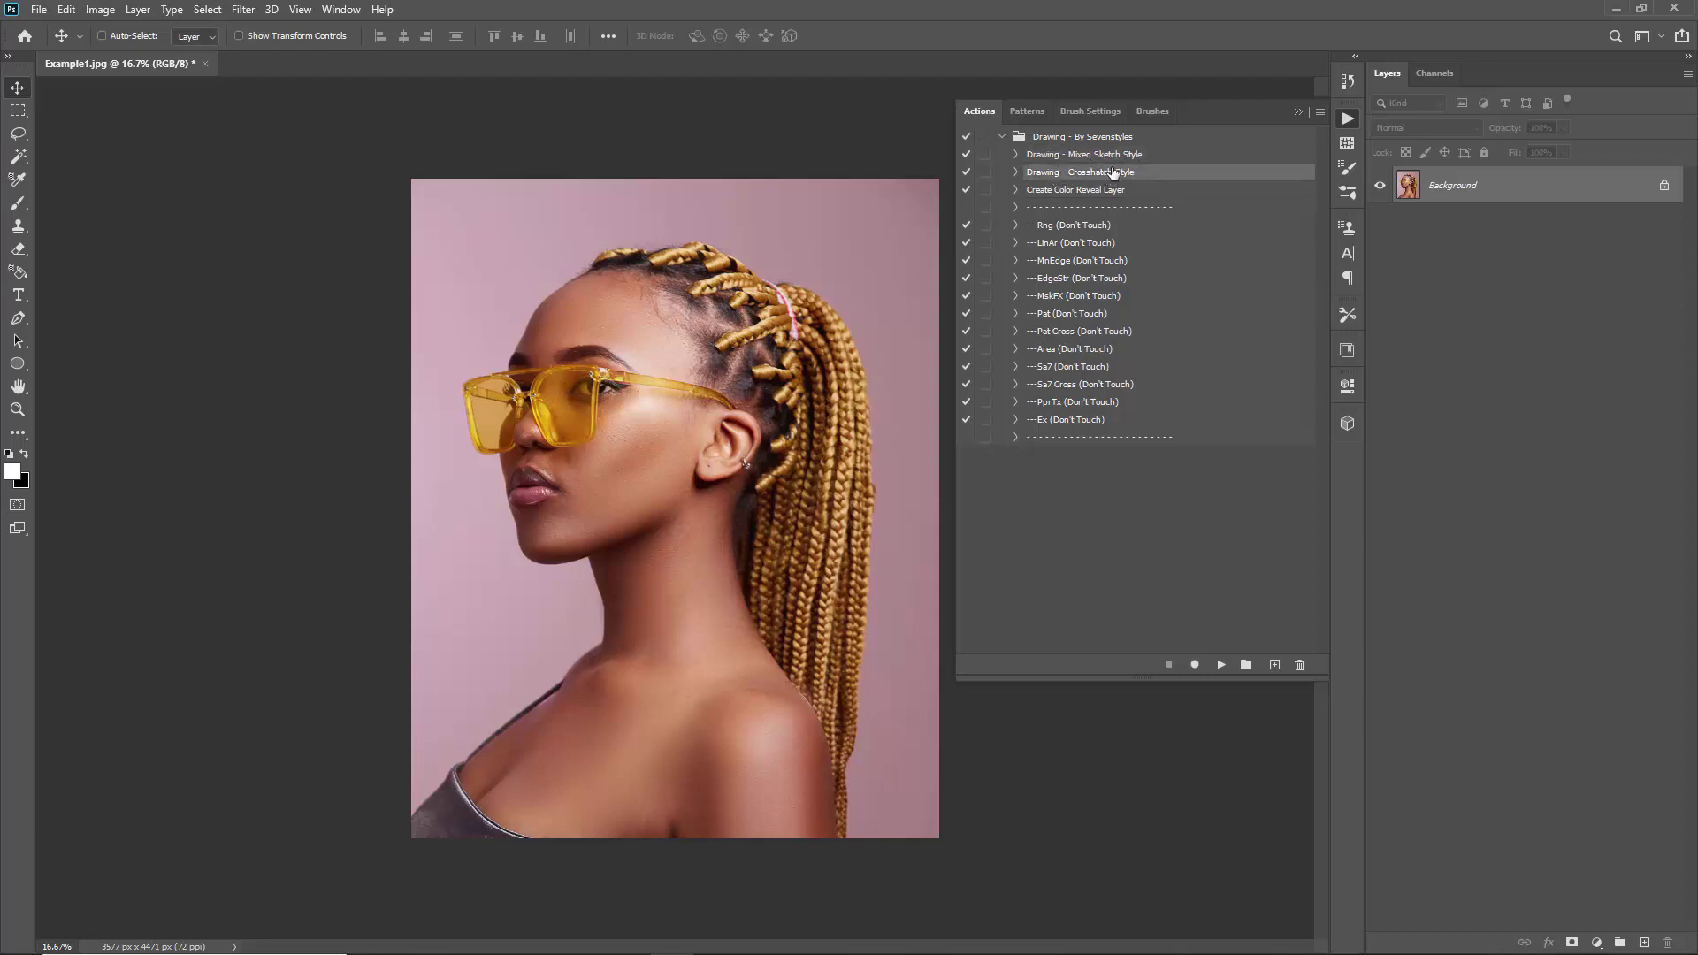
left_click(1110, 158)
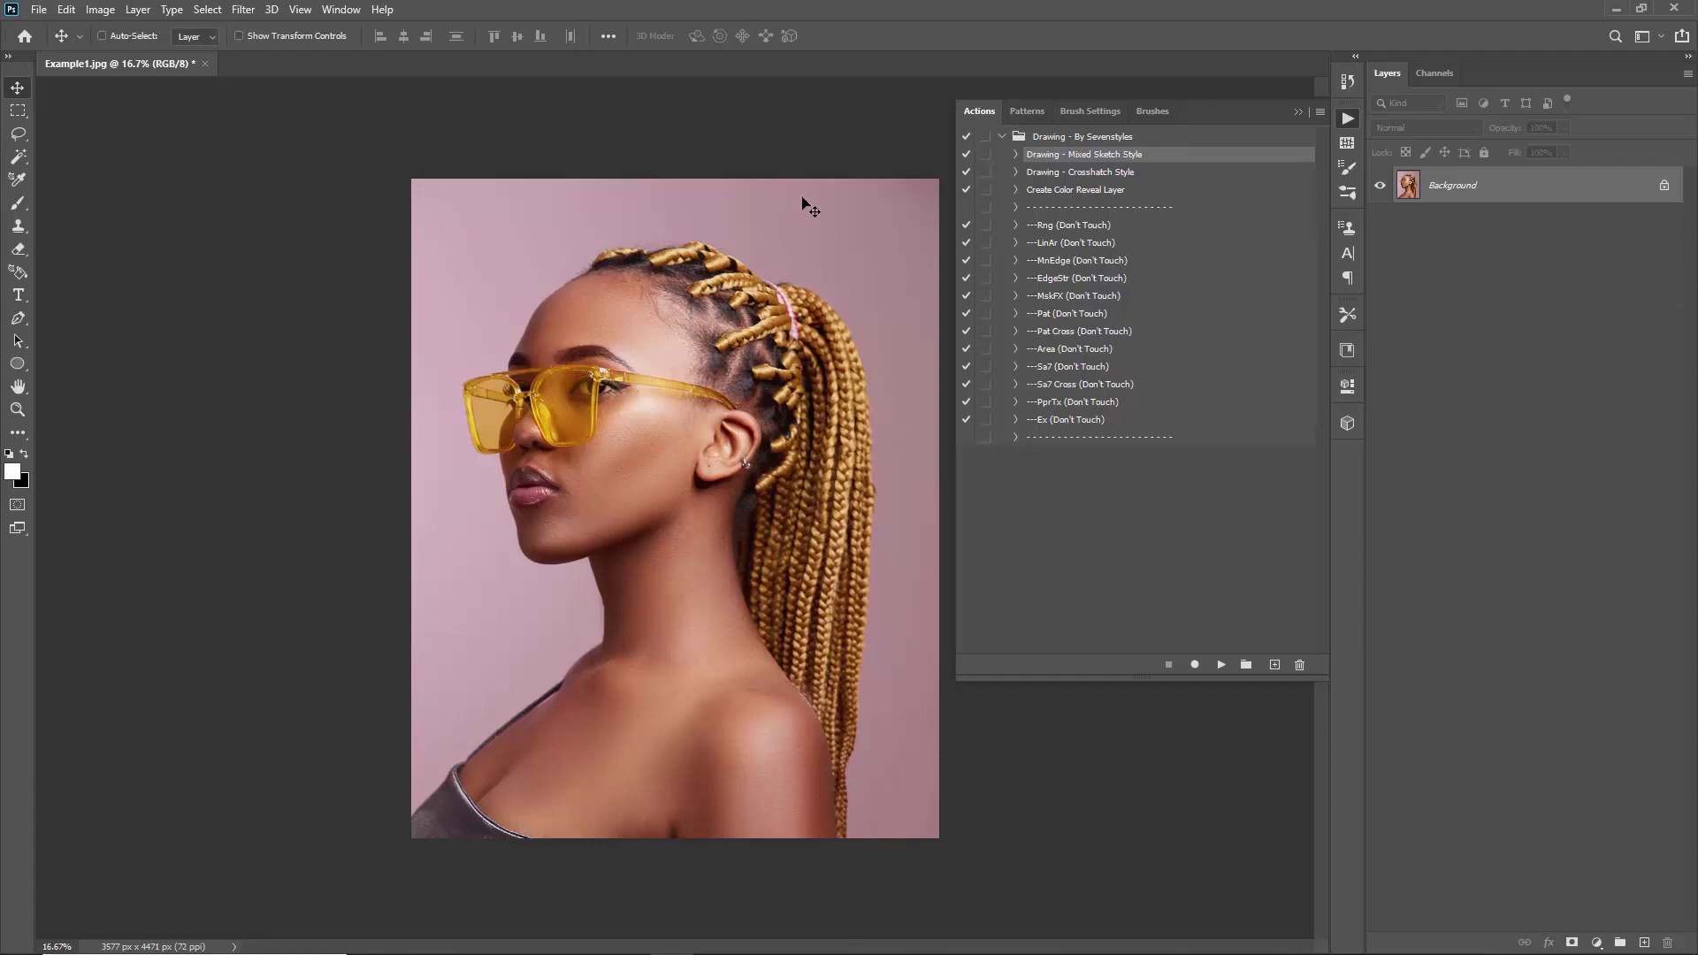
left_click(1093, 174)
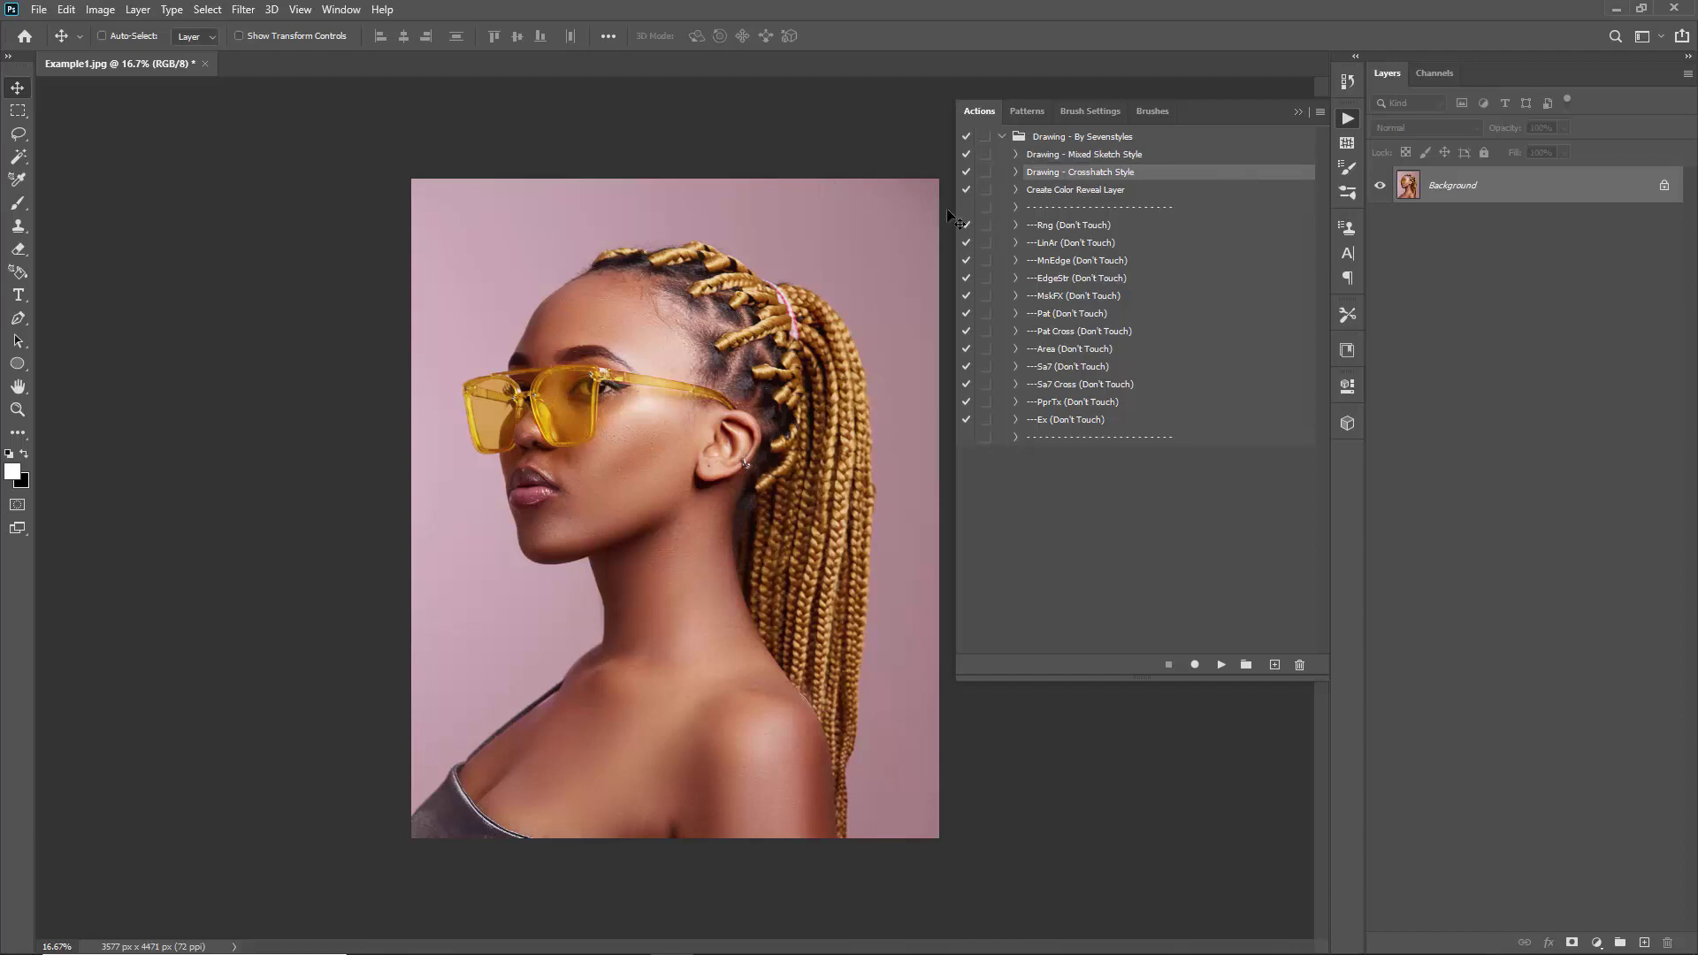
- Run the Drawing - Mixed Sketch Style action on the portrait photo
left_click(1061, 155)
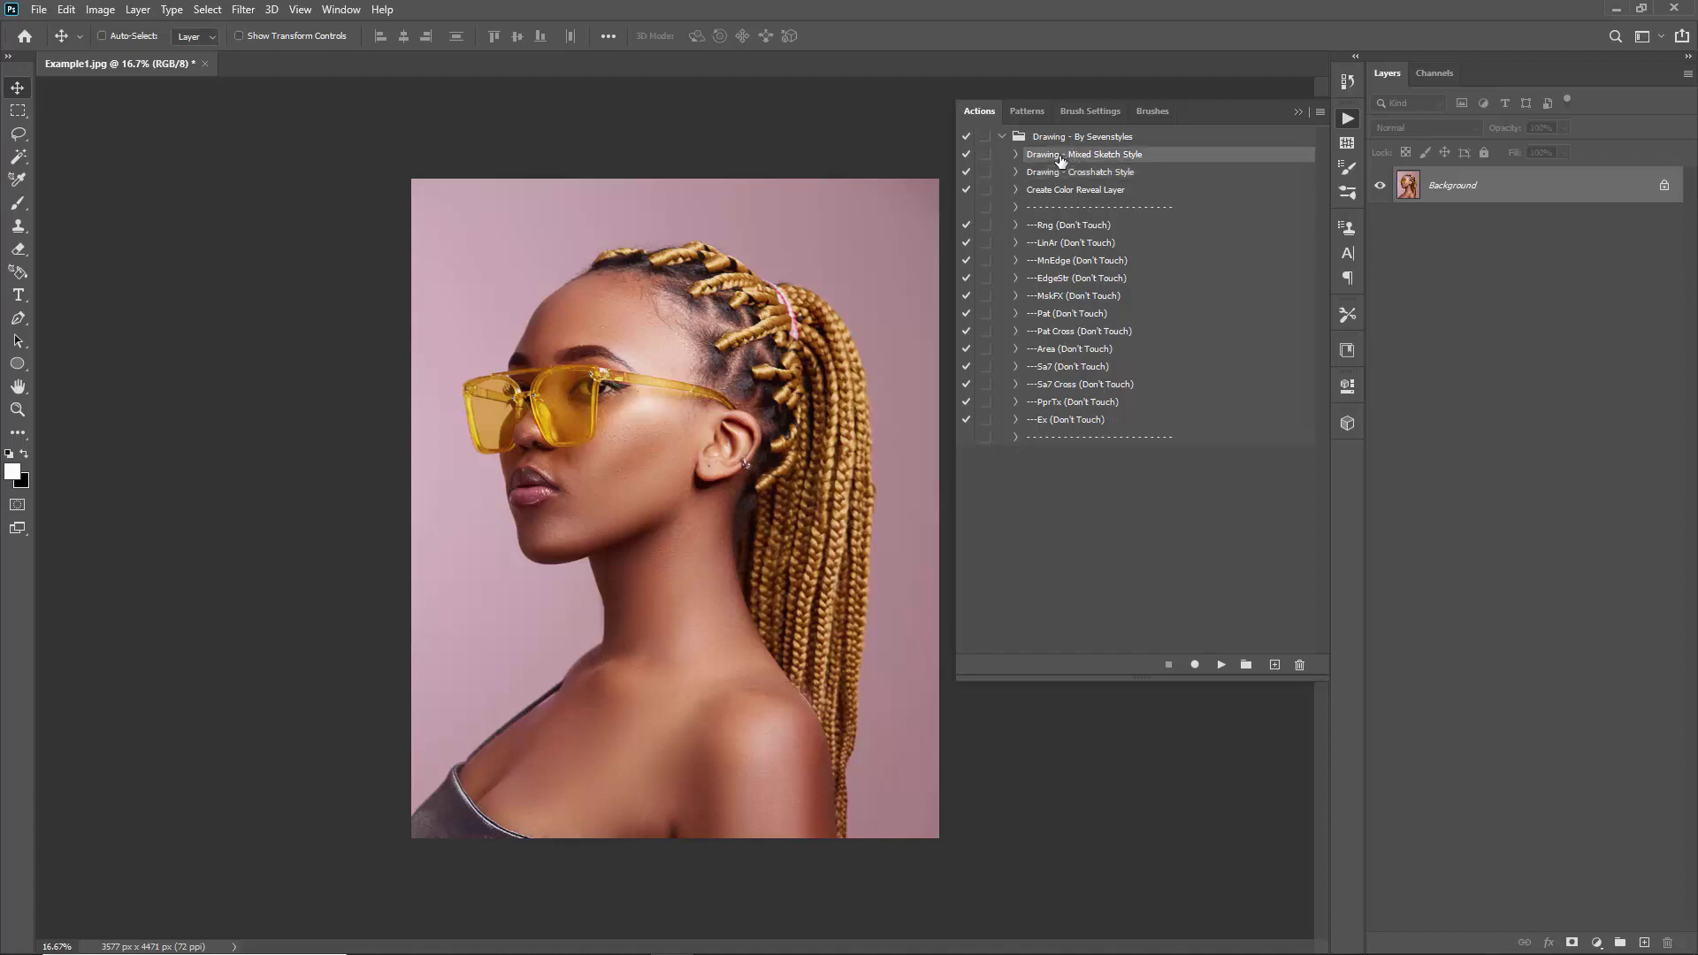
left_click(1222, 665)
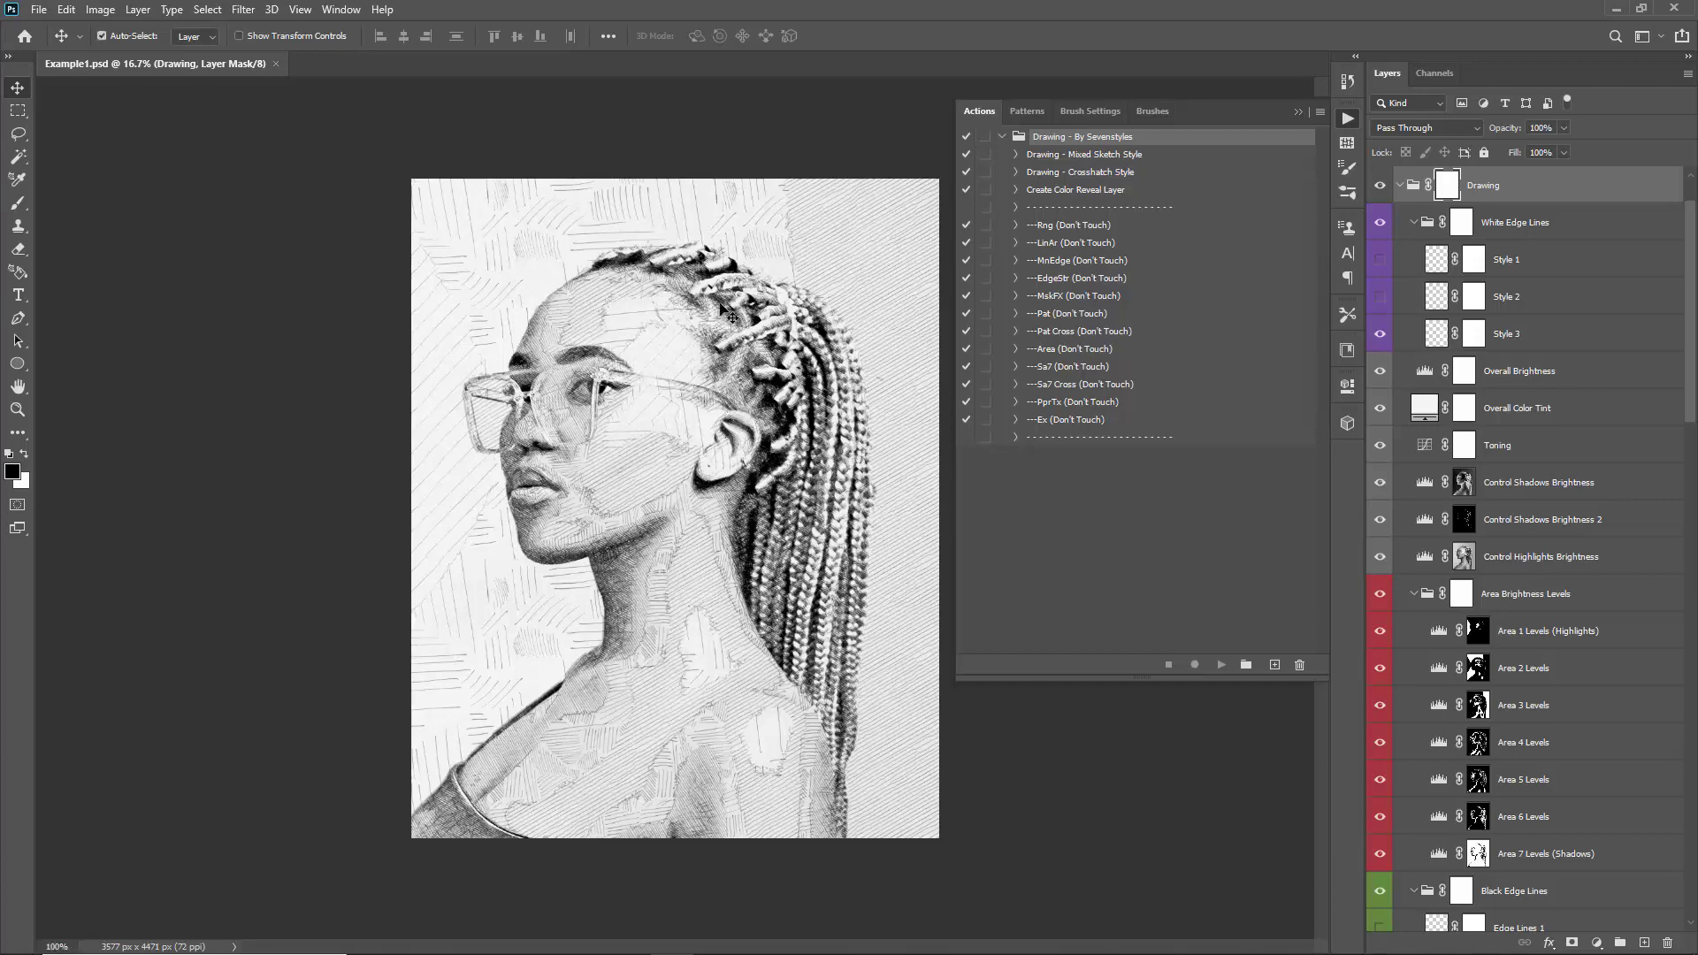
- Inspect the sketch result at 100% around the glasses, eyes, nose and lips, and return to the whole image
key("ctrl+1")
left_click_drag(742, 322, 97, 270)
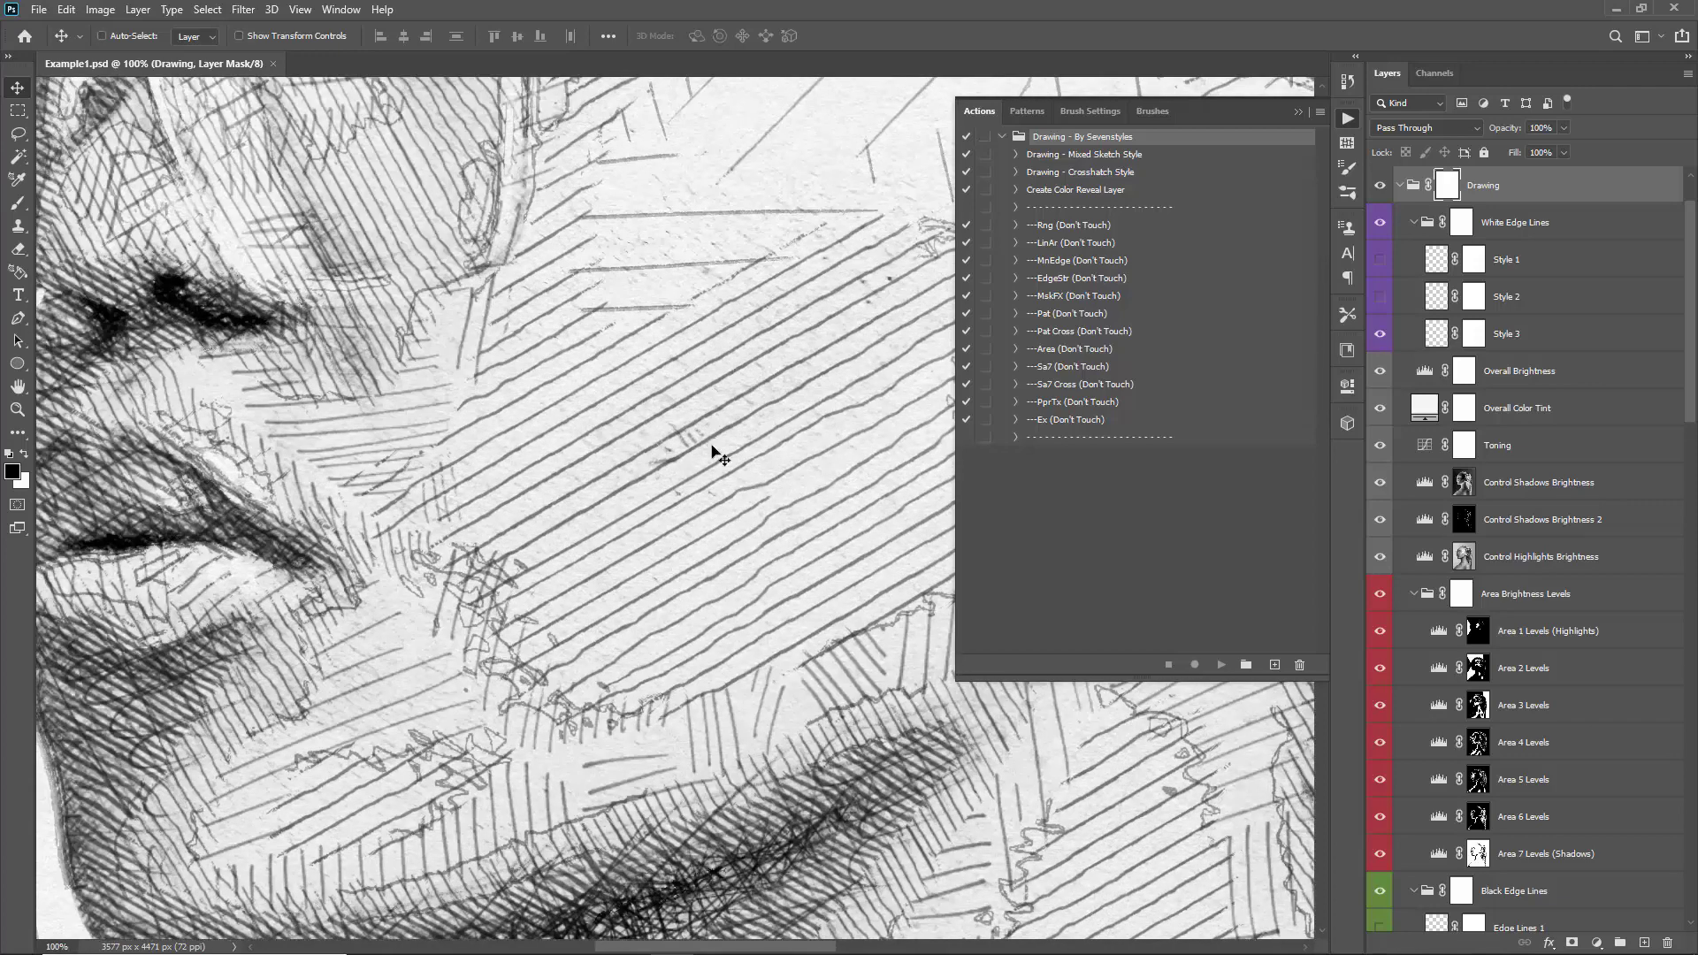
left_click_drag(378, 253, 562, 455)
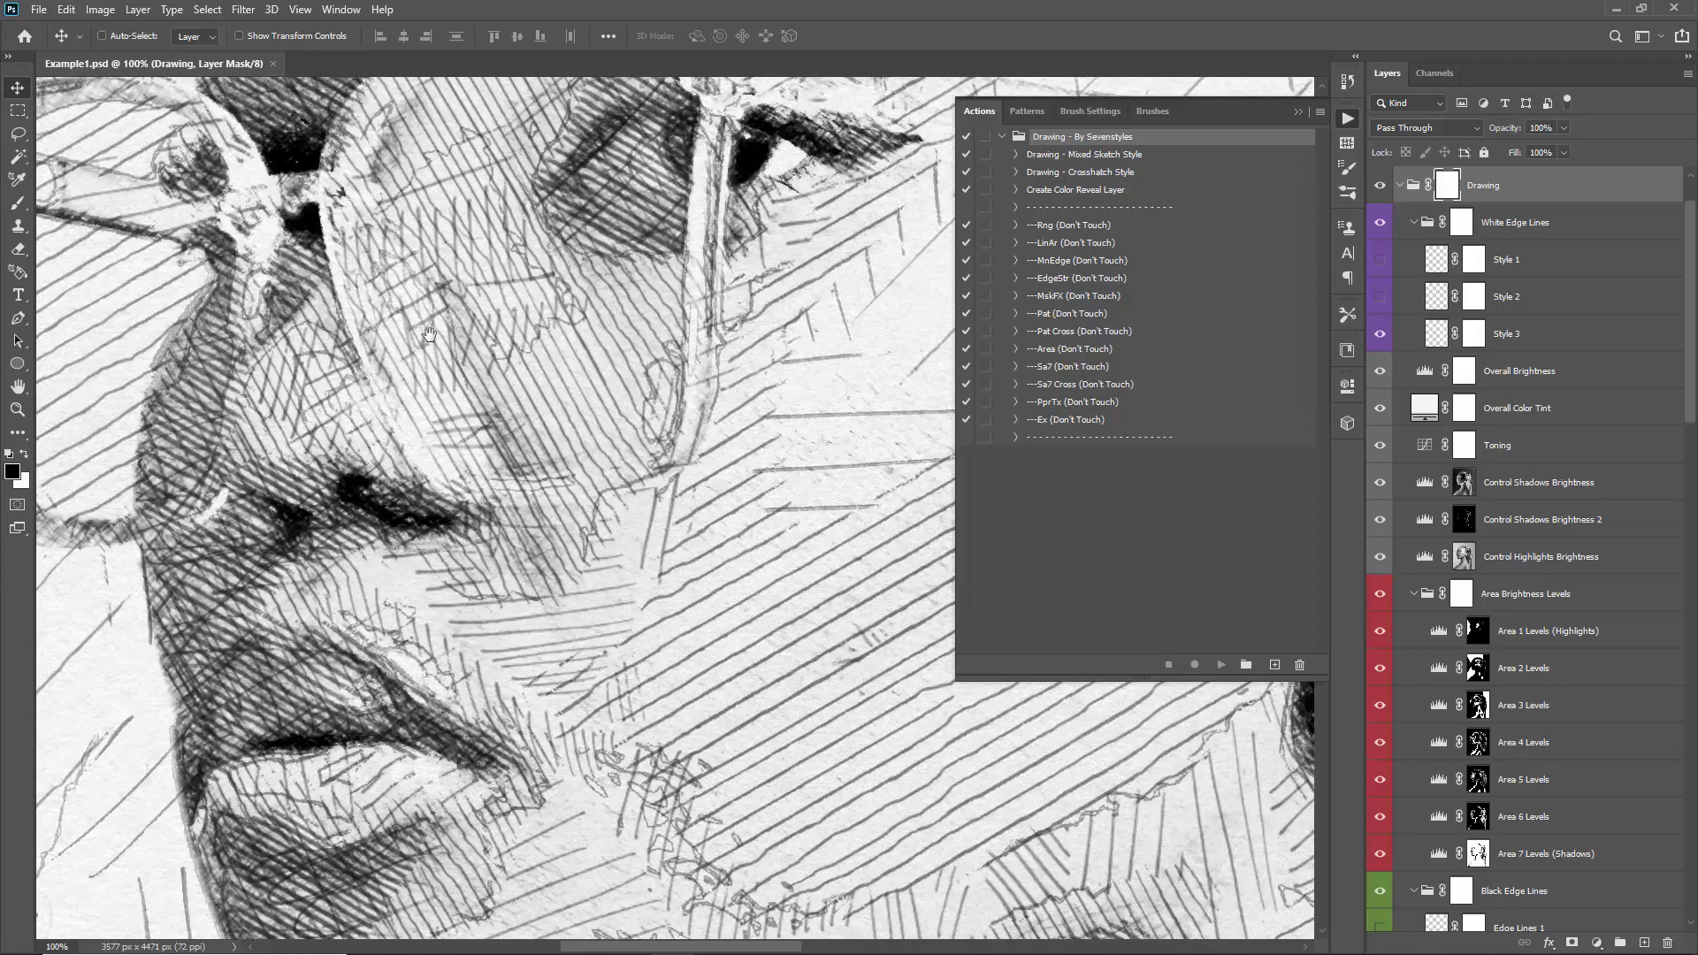
left_click_drag(430, 334, 480, 394)
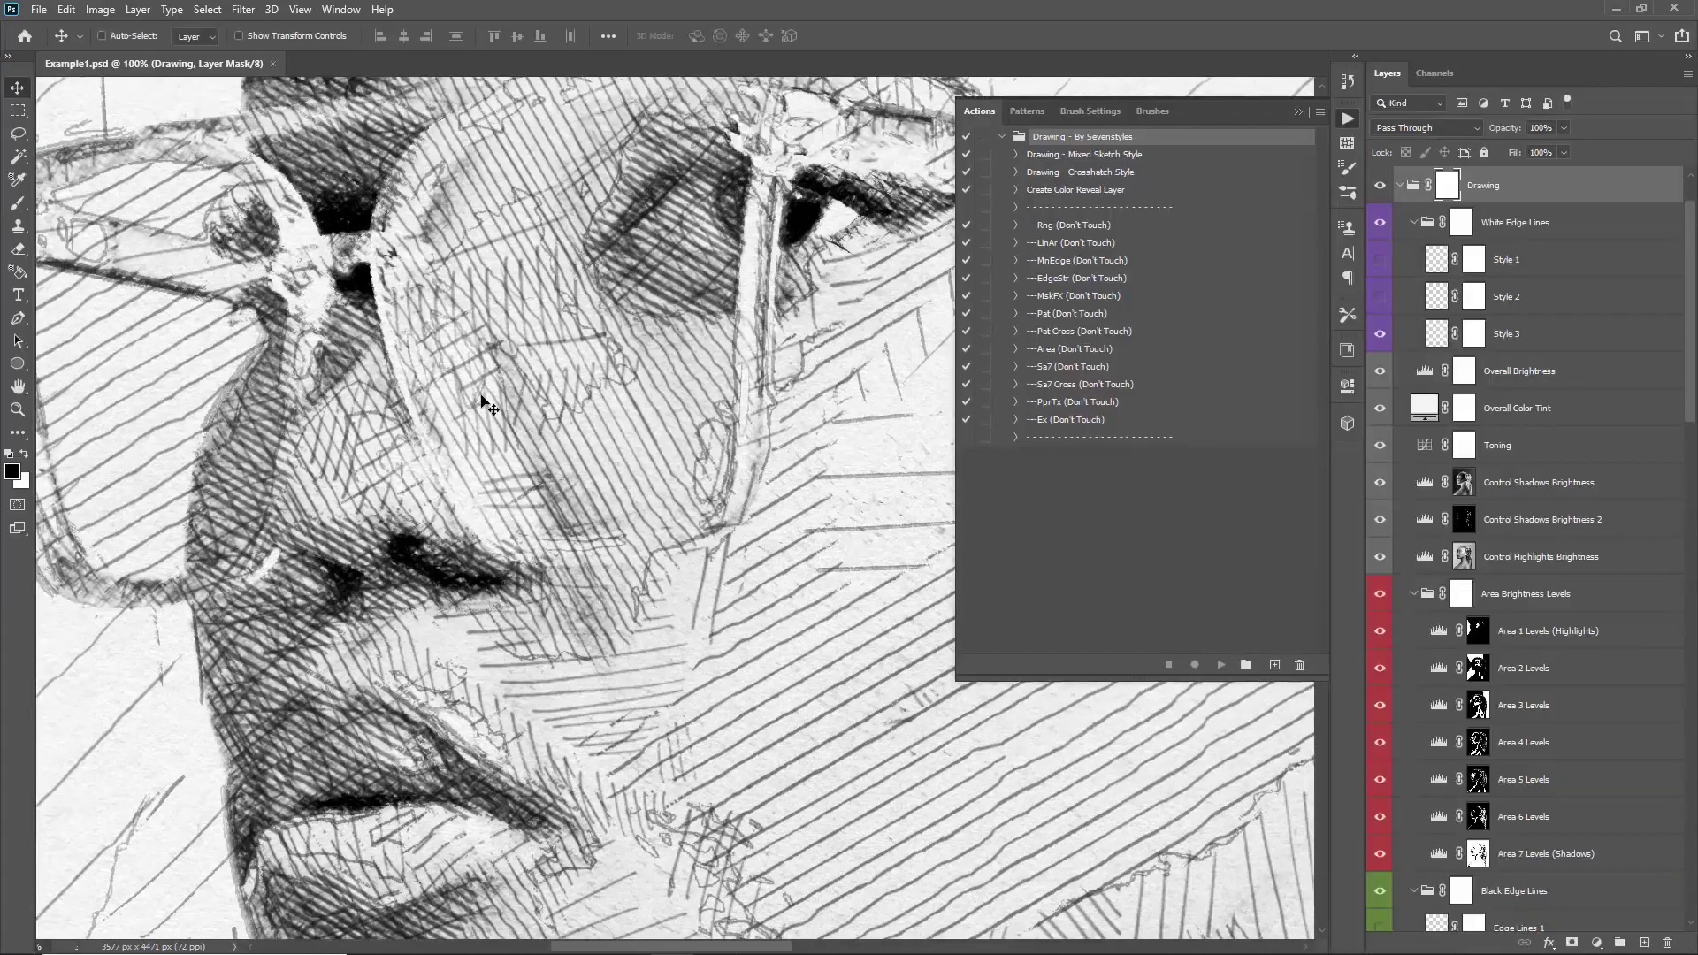
key("Tab")
left_click_drag(490, 389, 677, 257)
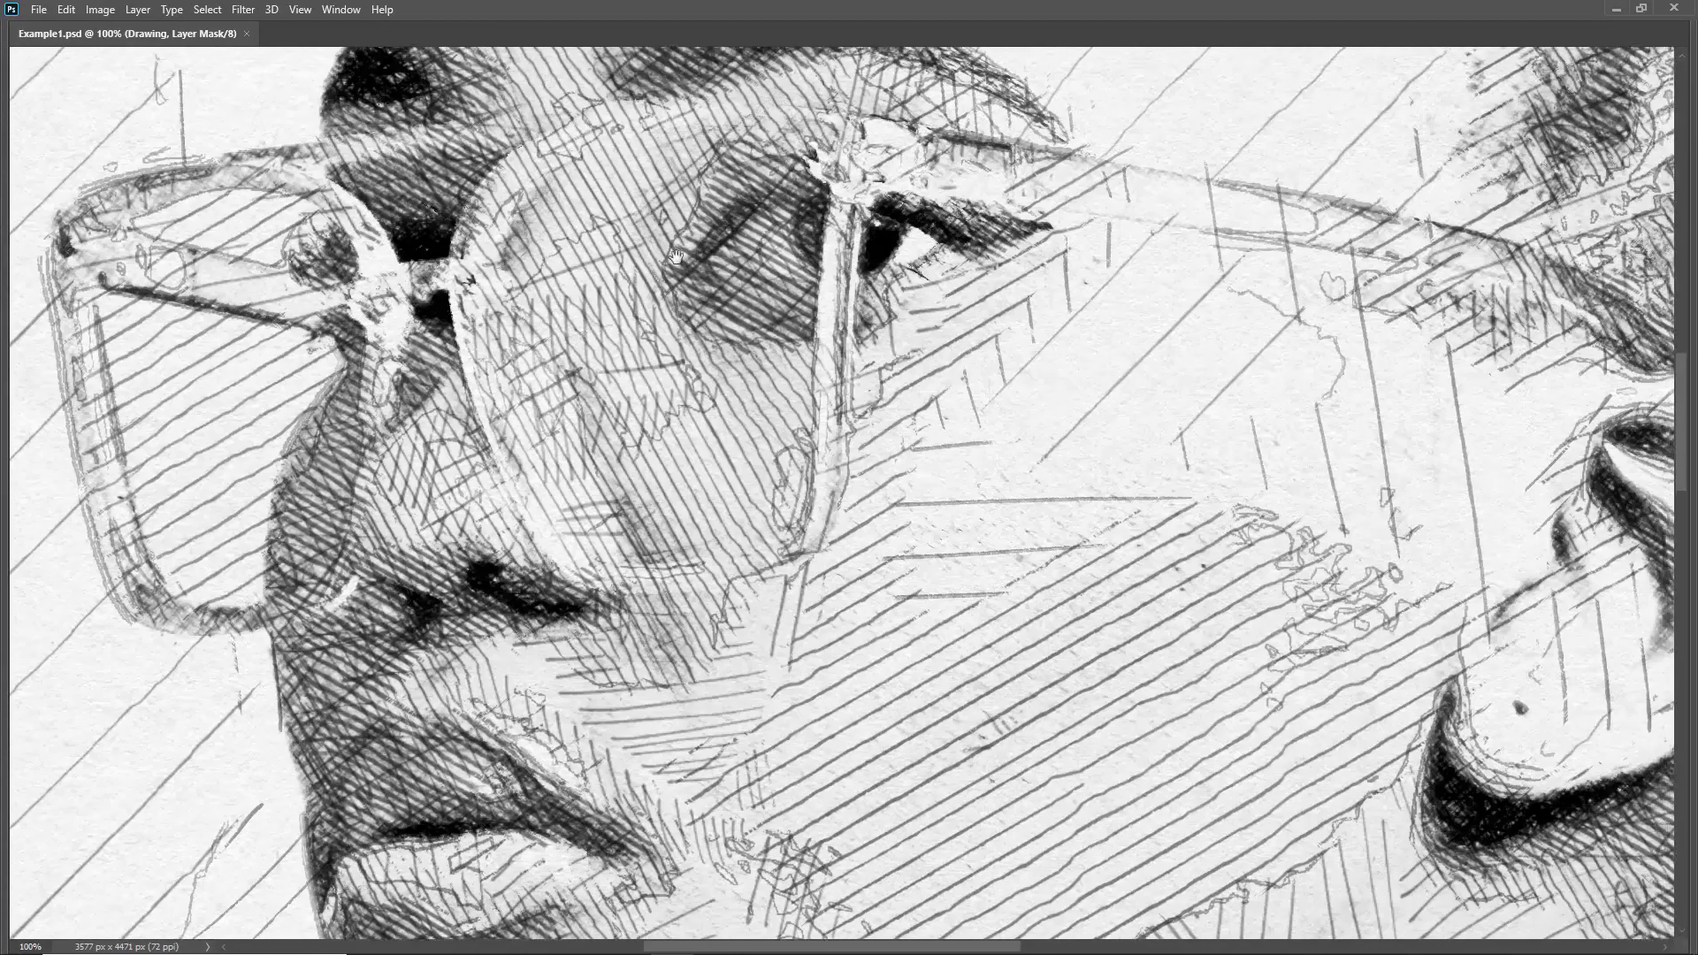
left_click_drag(615, 537, 601, 382)
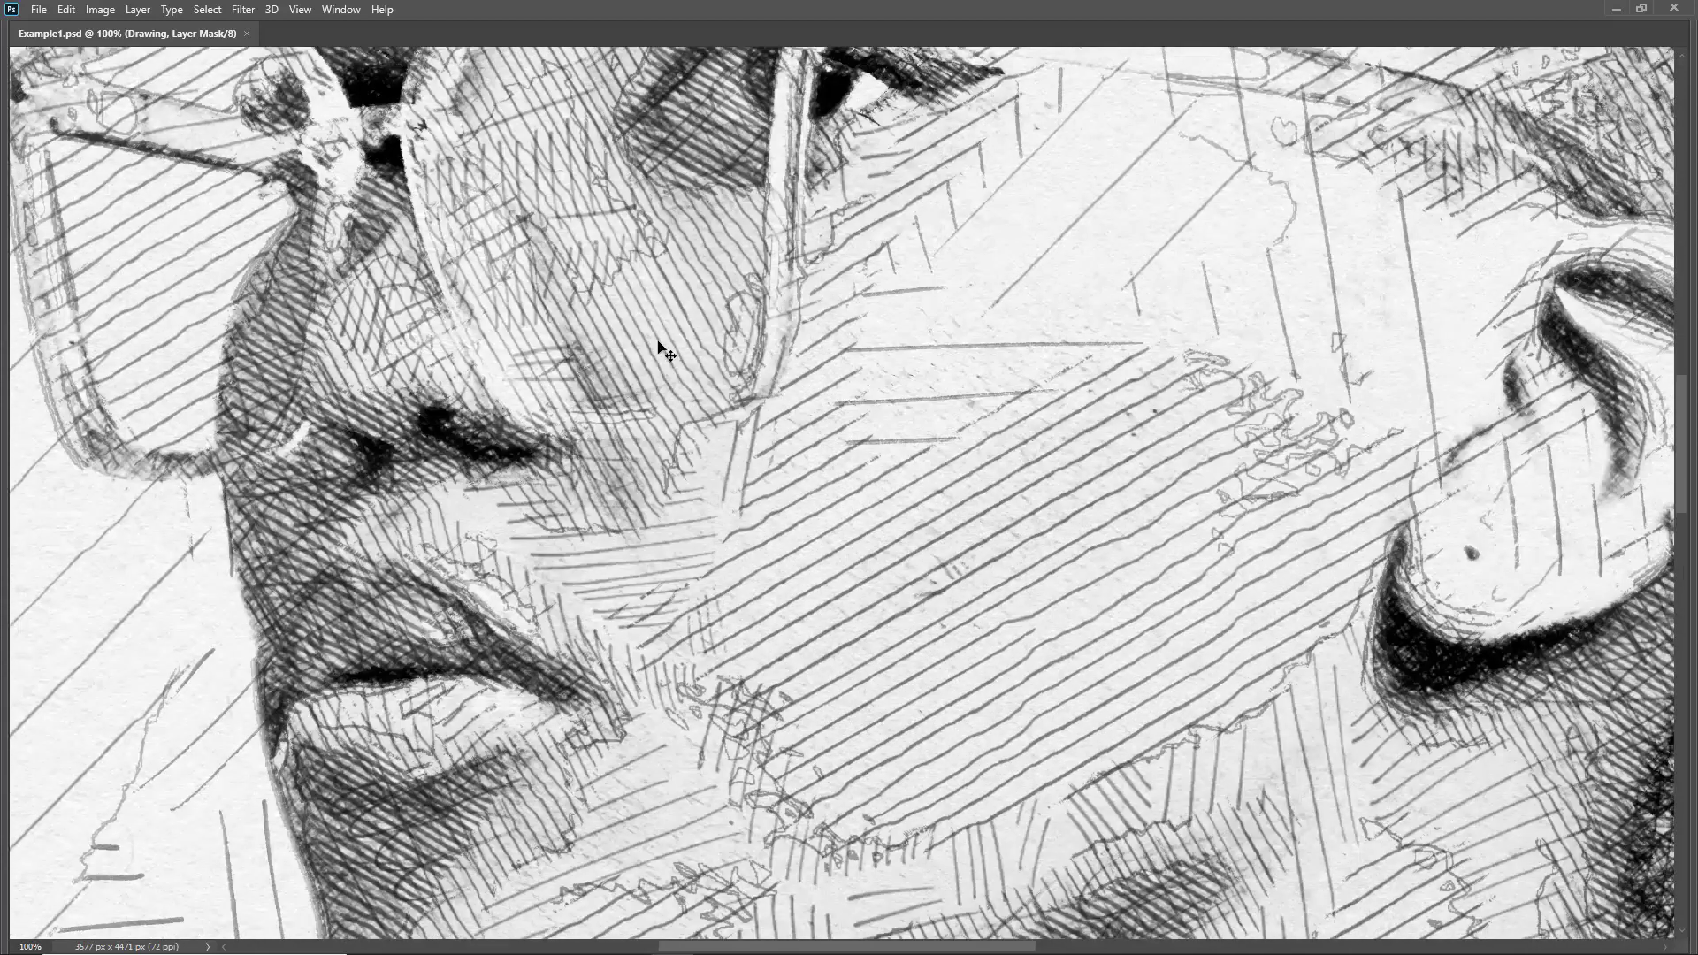
left_click_drag(619, 248, 659, 376)
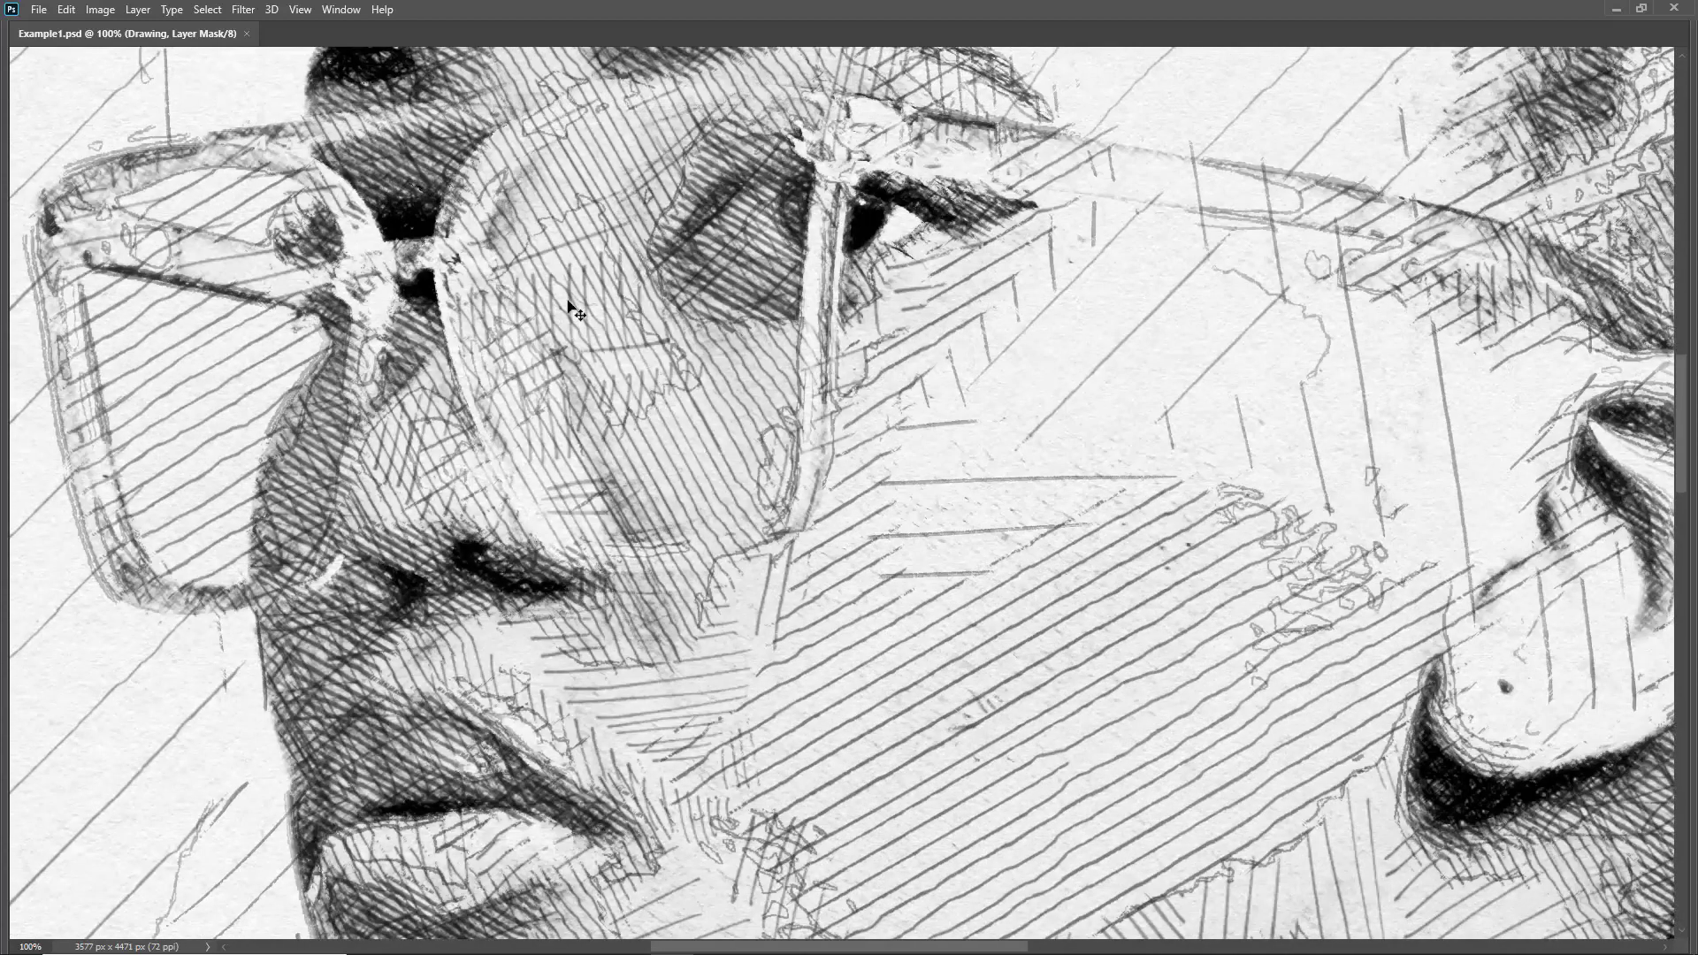
left_click_drag(521, 255, 531, 424)
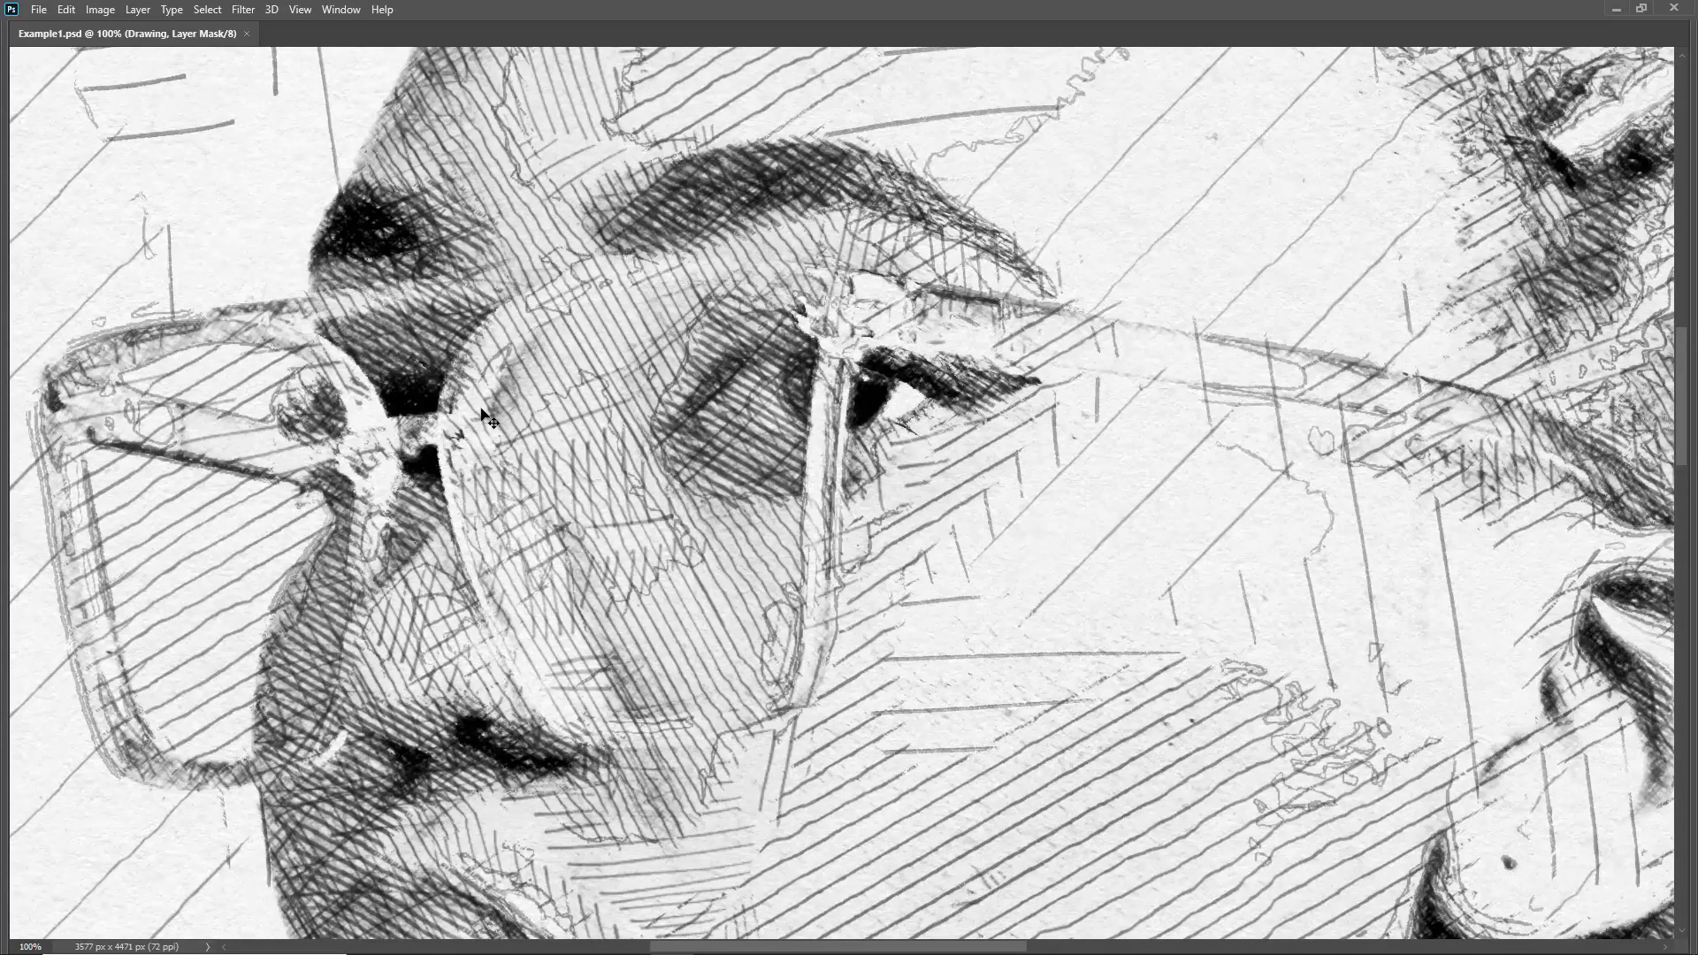
key("ctrl+0")
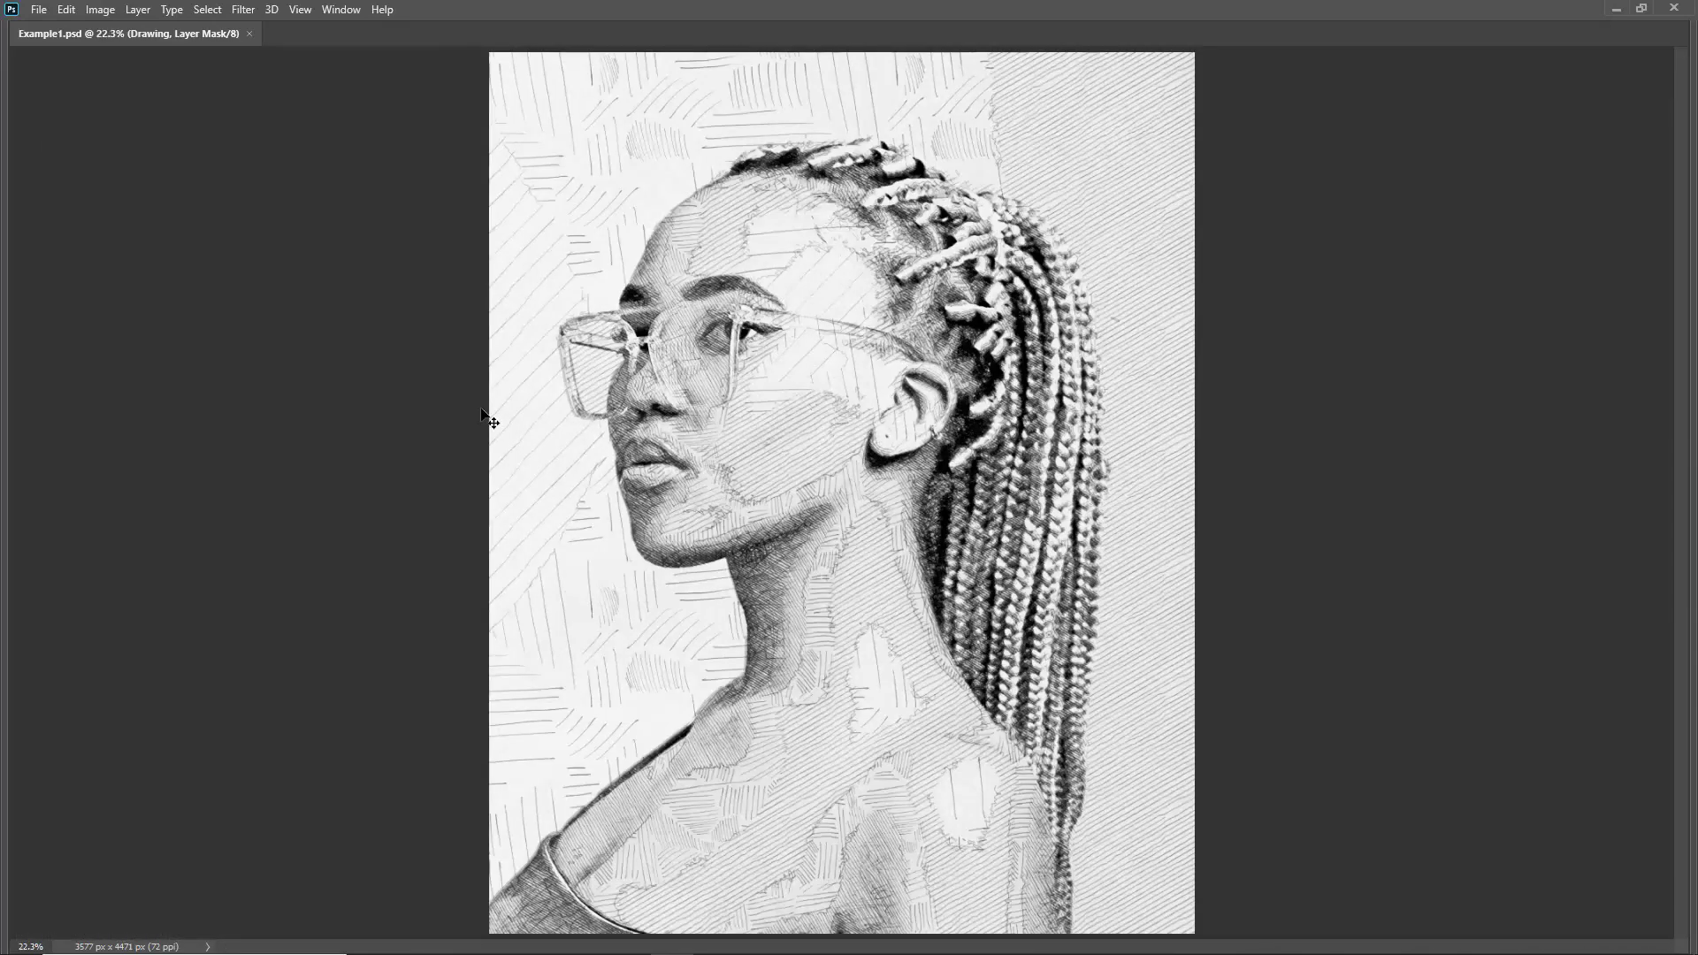
key("Tab")
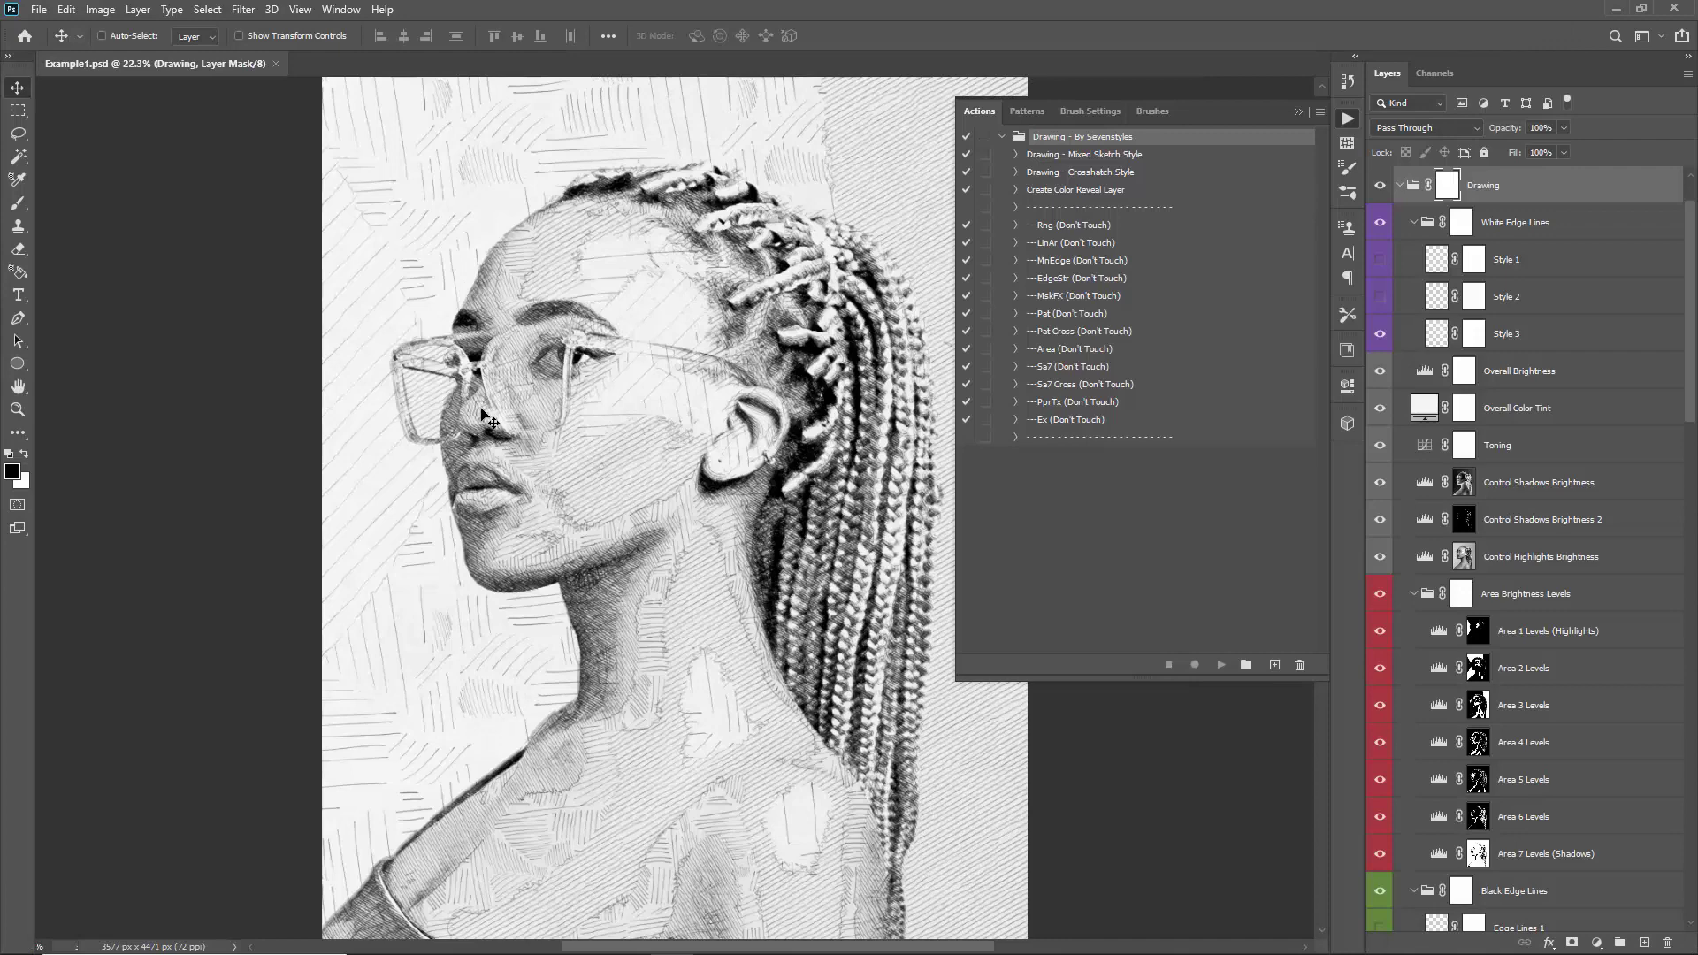
key("ctrl+minus")
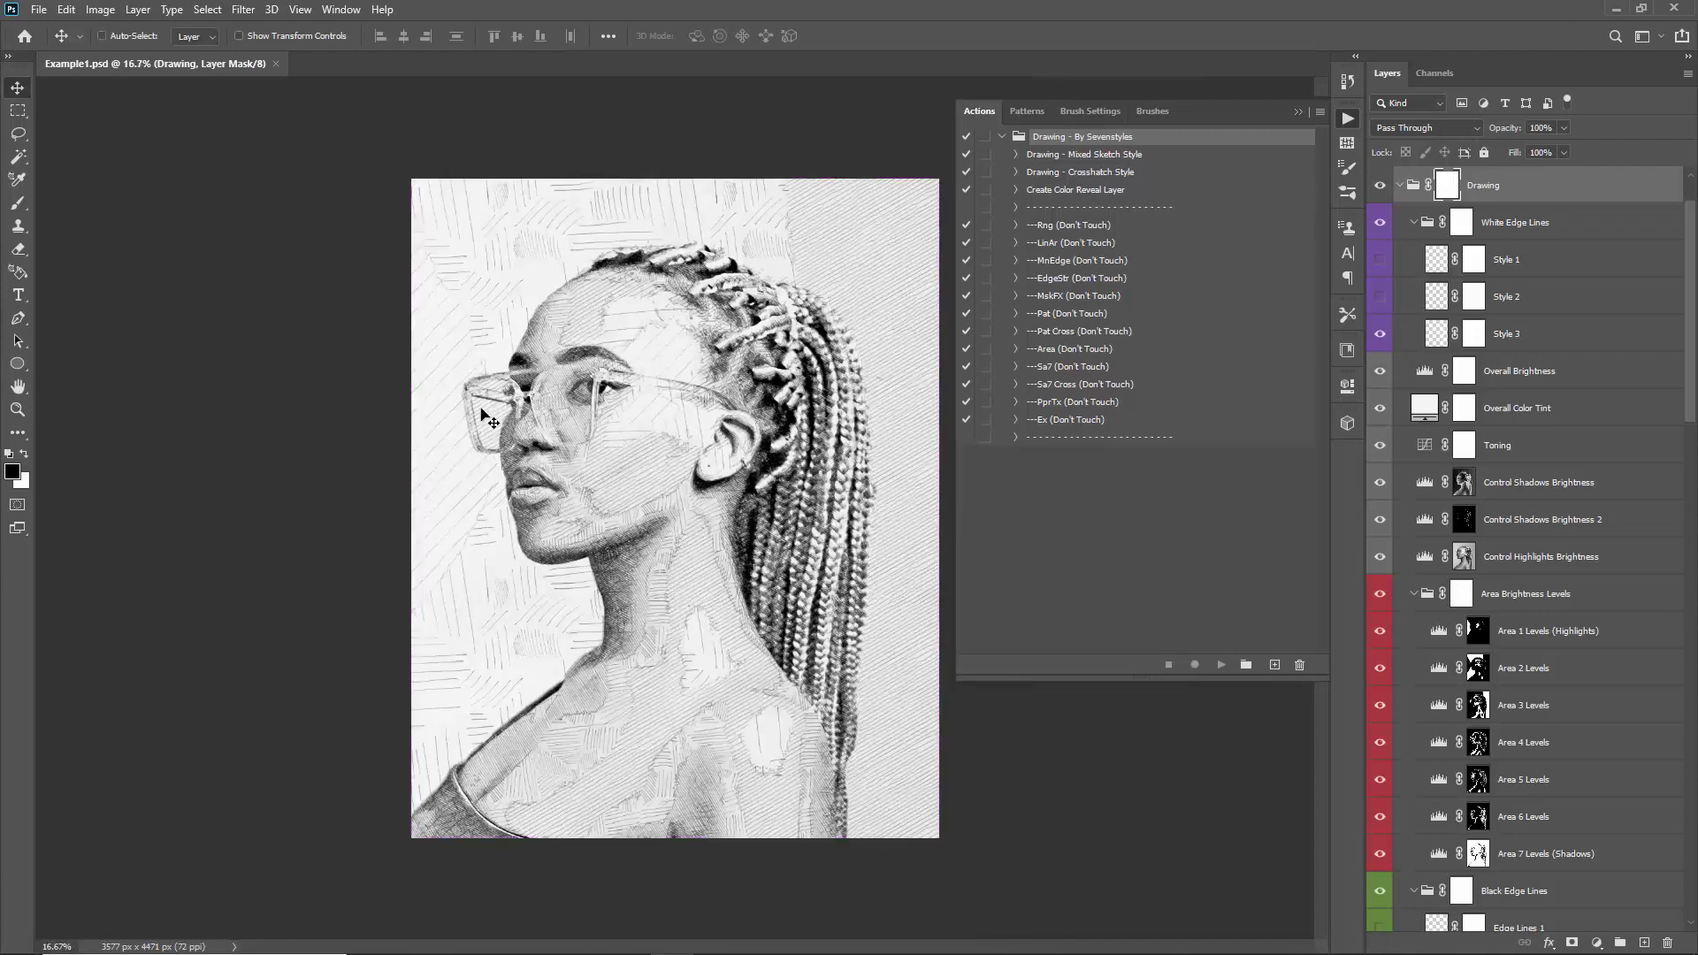
- Hide the action list and tidy the layer stack so the Drawing group is expanded with all its subgroups collapsed
left_click(1049, 191)
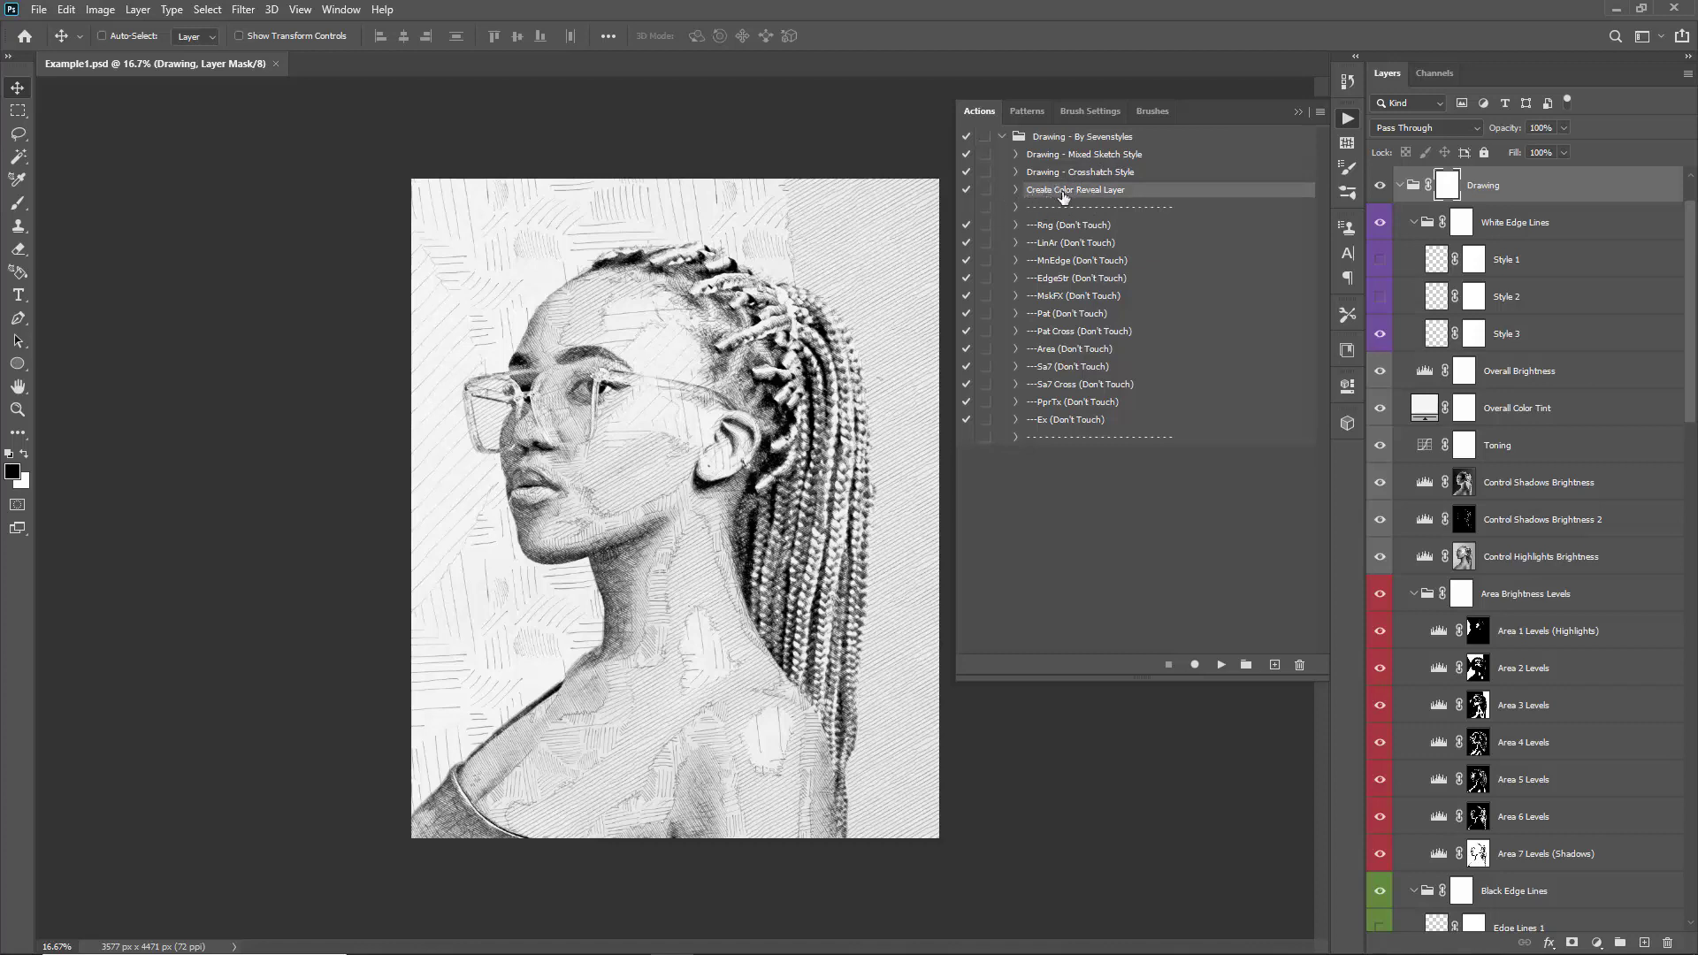
left_click(1298, 113)
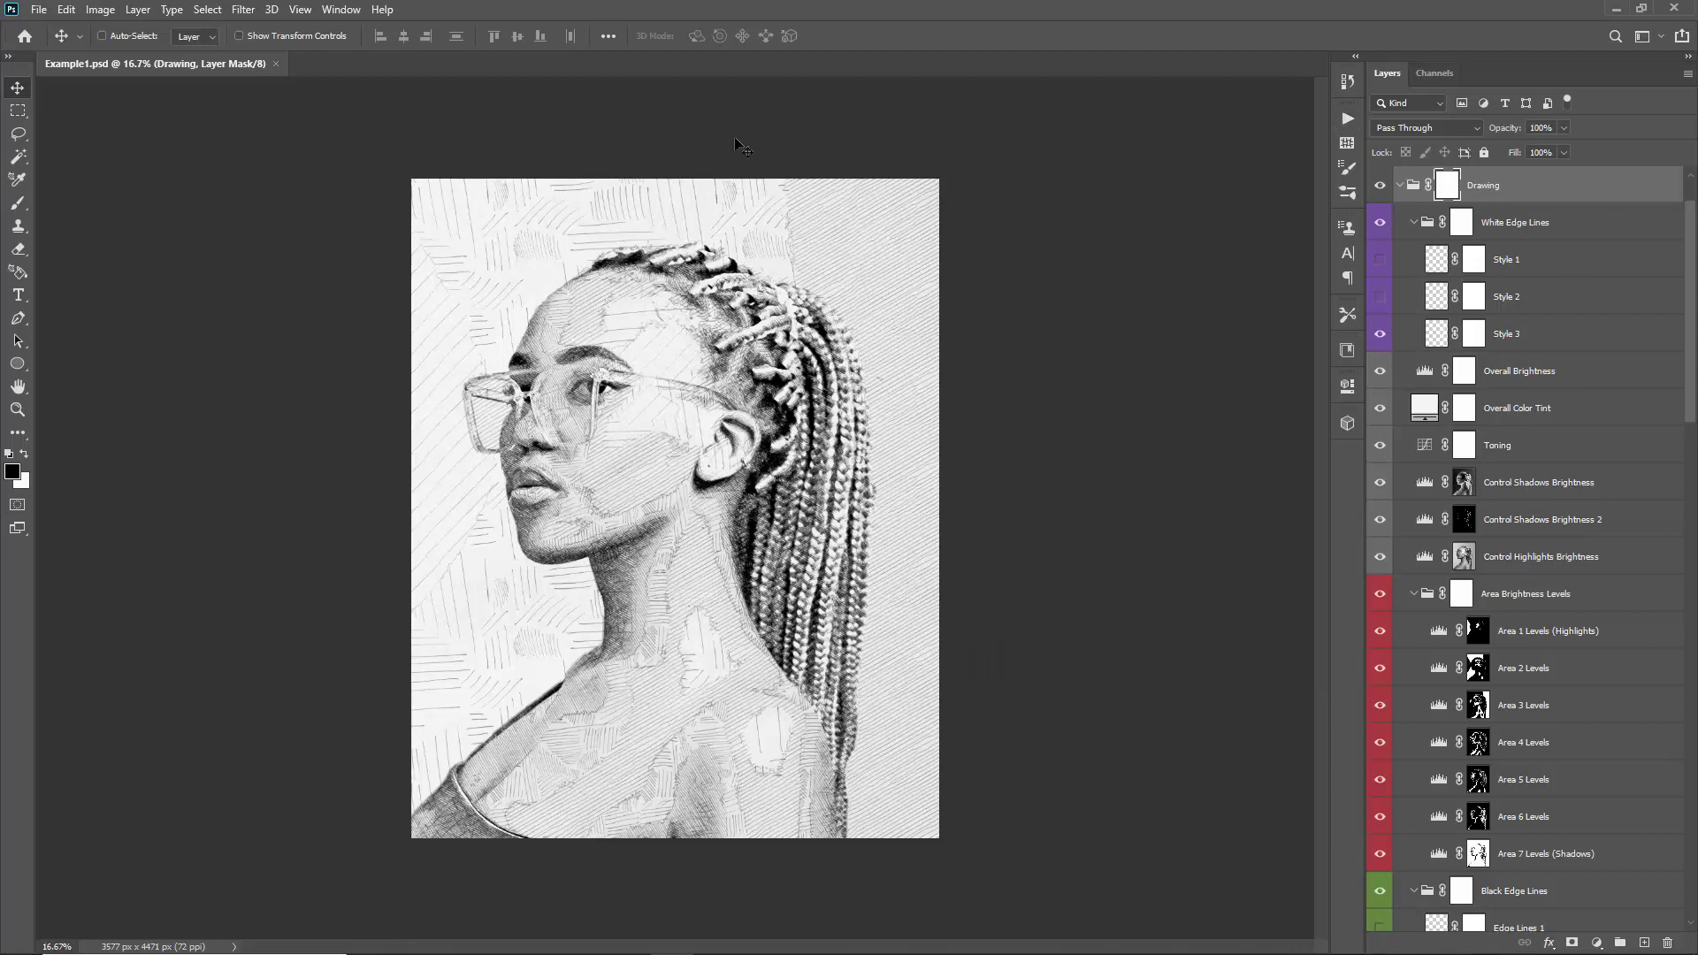
left_click(1377, 259)
left_click_drag(1692, 244, 1685, 191)
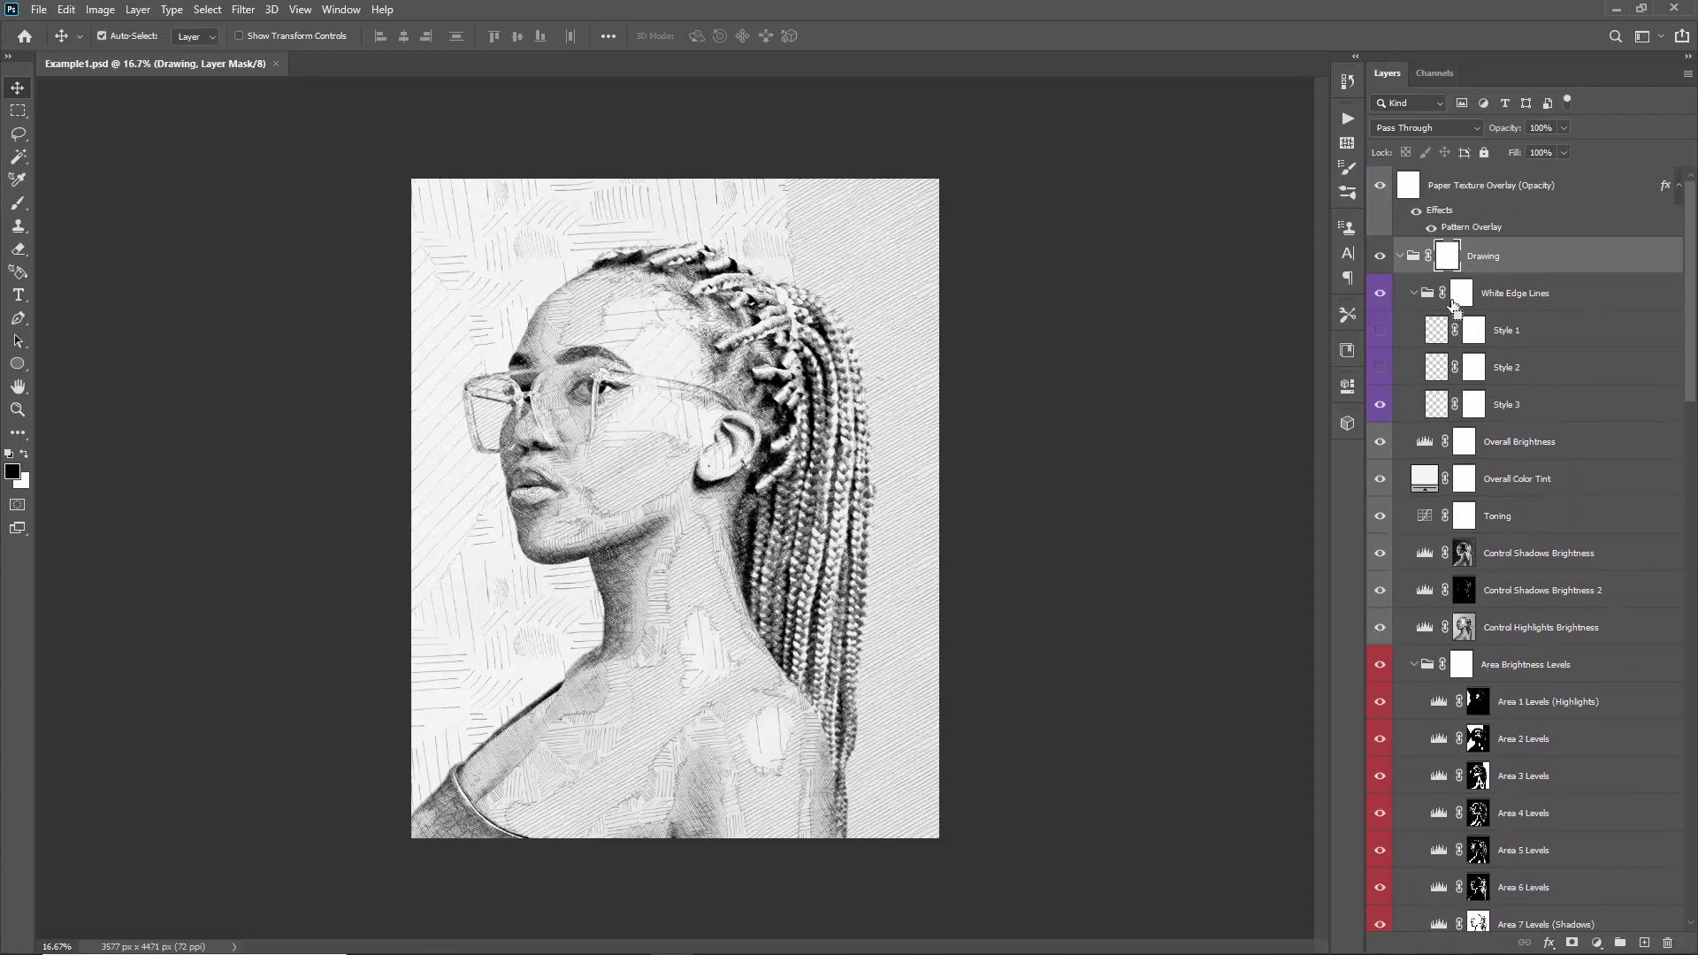
left_click(1401, 259)
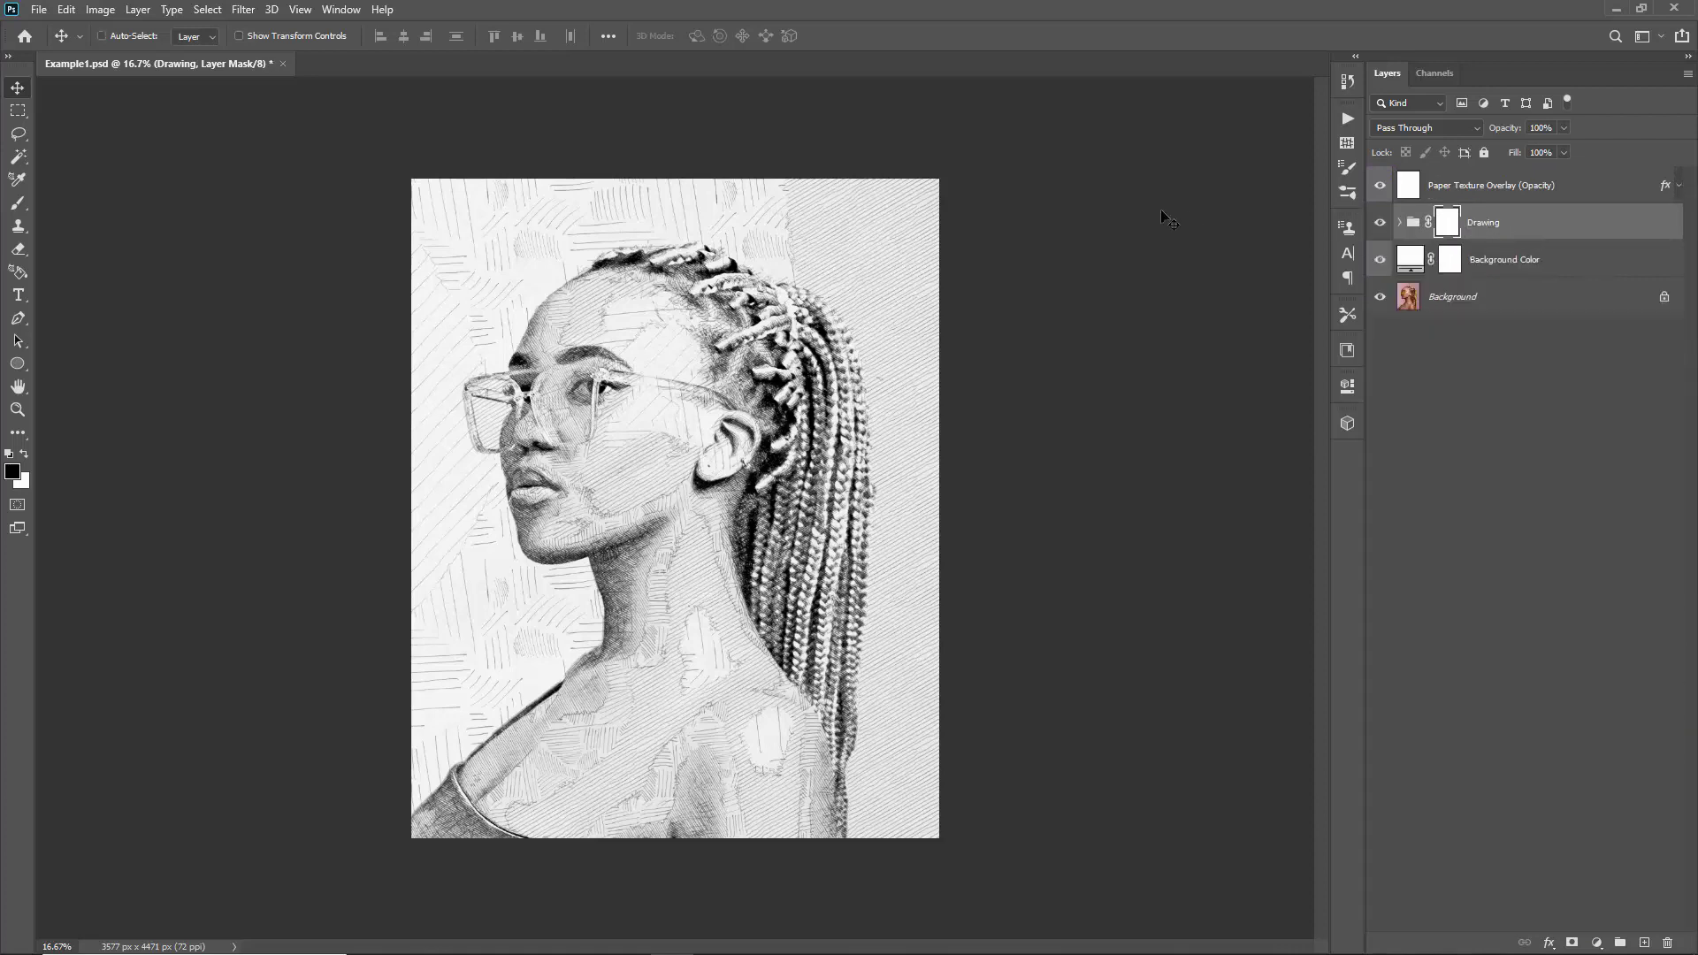
left_click(1399, 223)
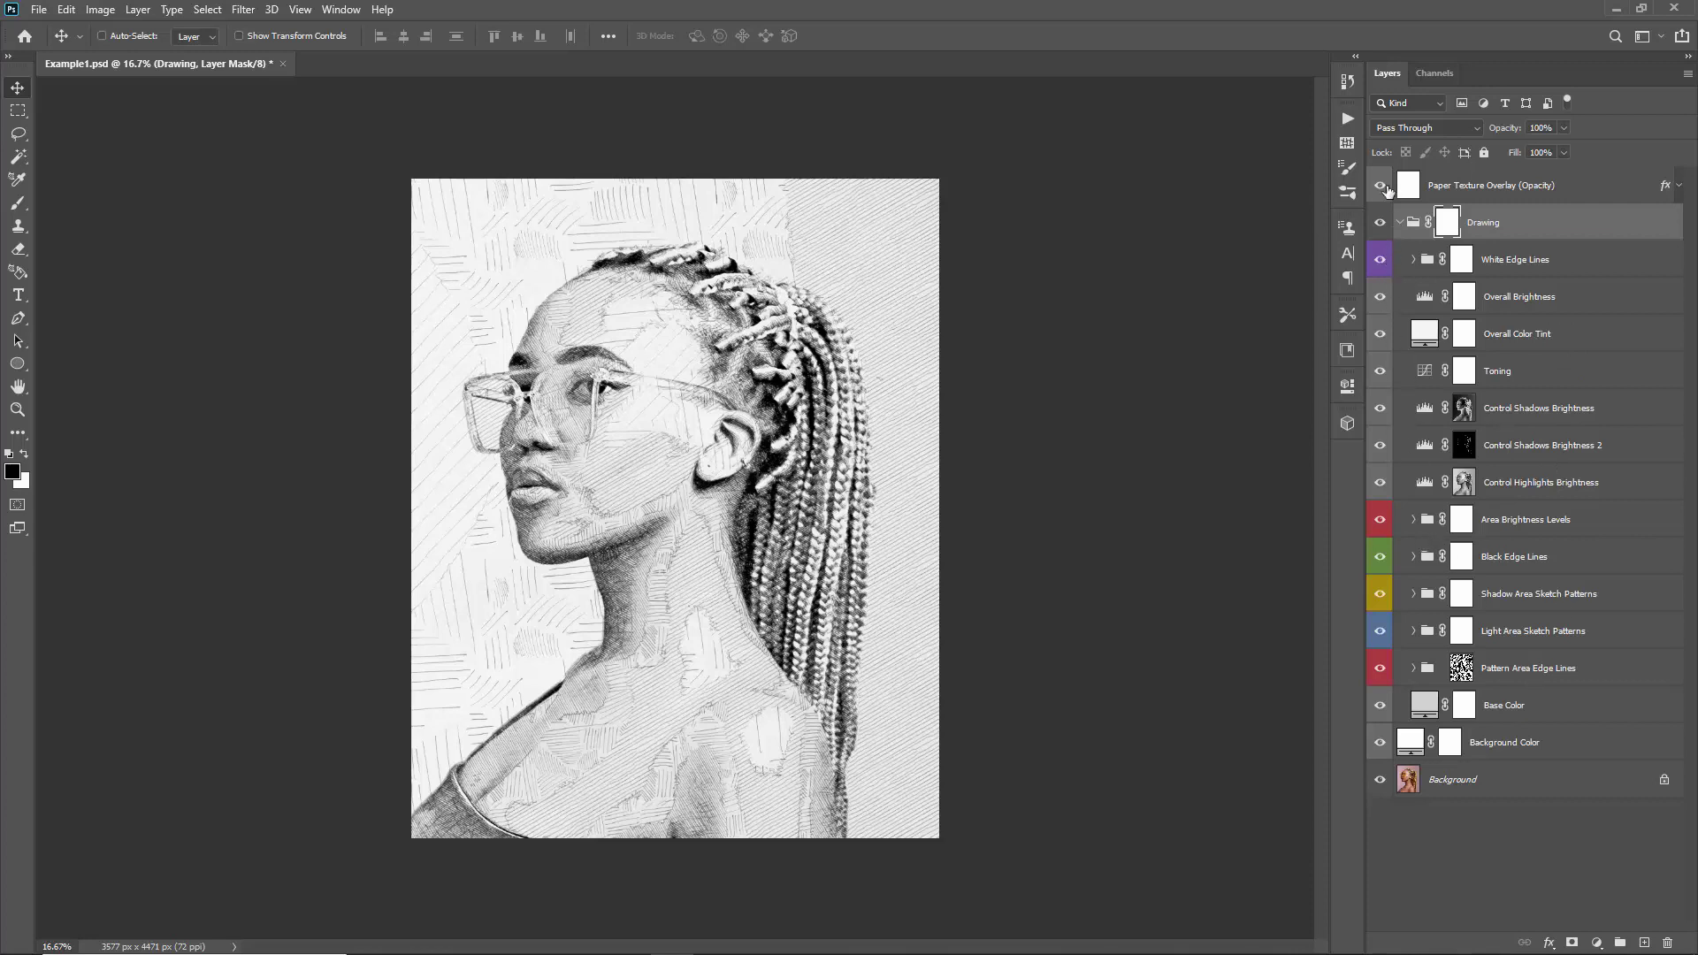
- Hide the Paper Texture Overlay layer and every layer and group from Control Highlights Brightness down to Base Color
key("ctrl+plus")
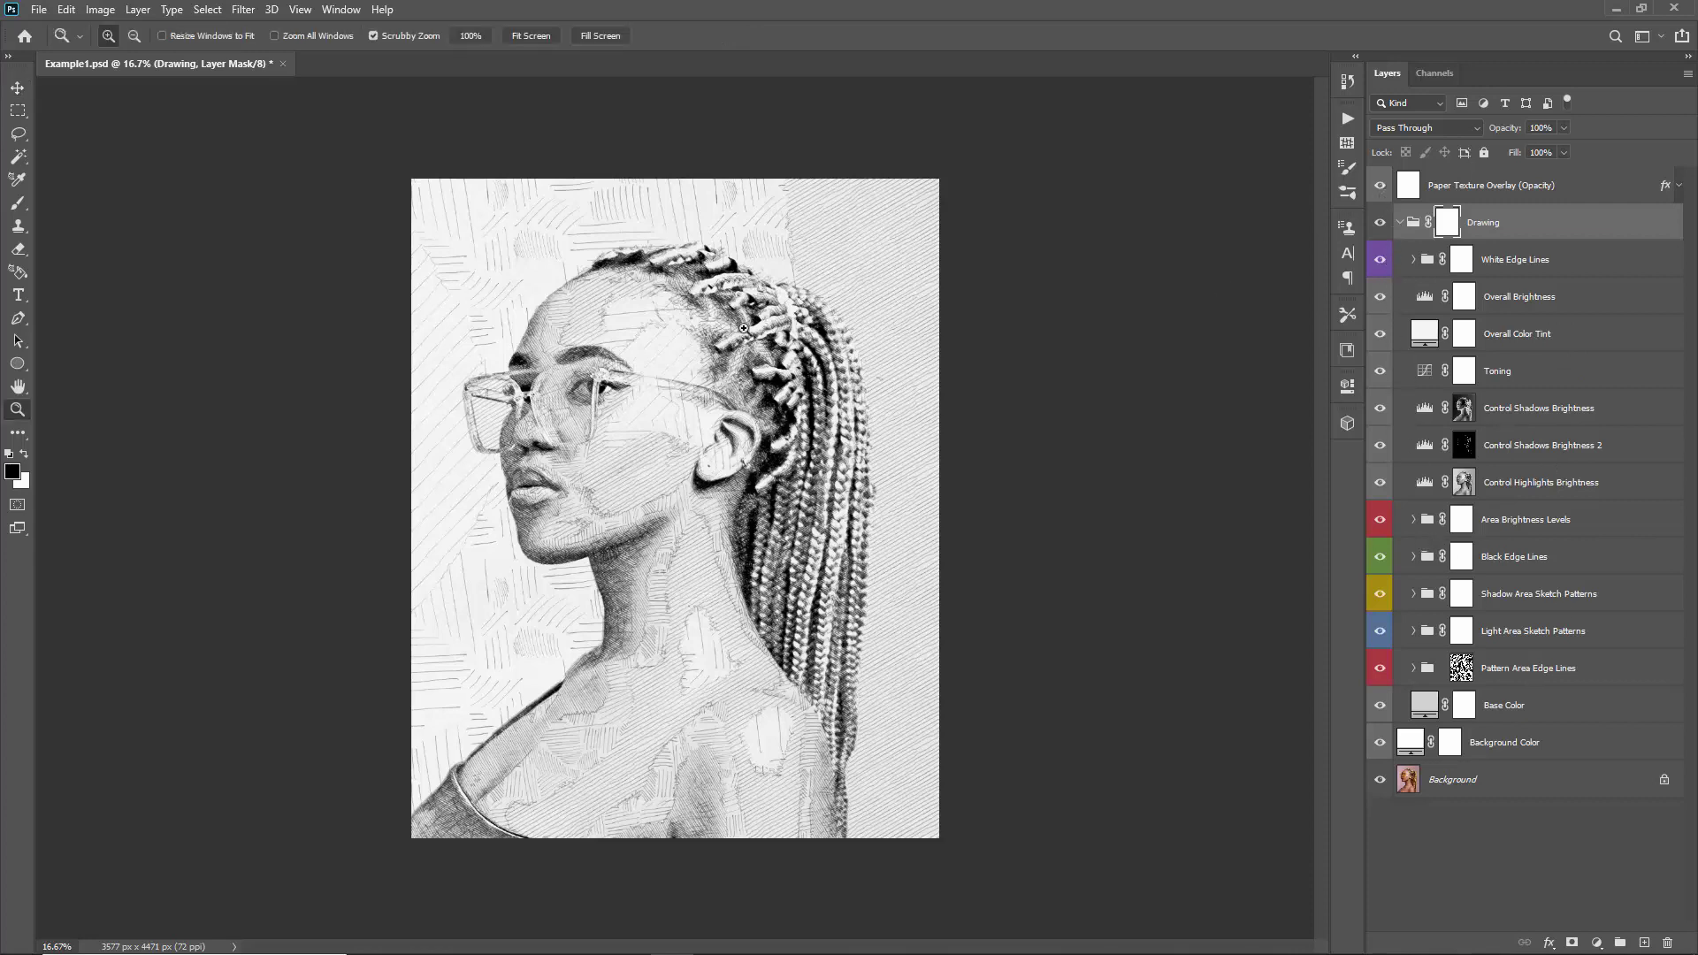
left_click(1379, 185)
left_click_drag(1379, 482, 1384, 724)
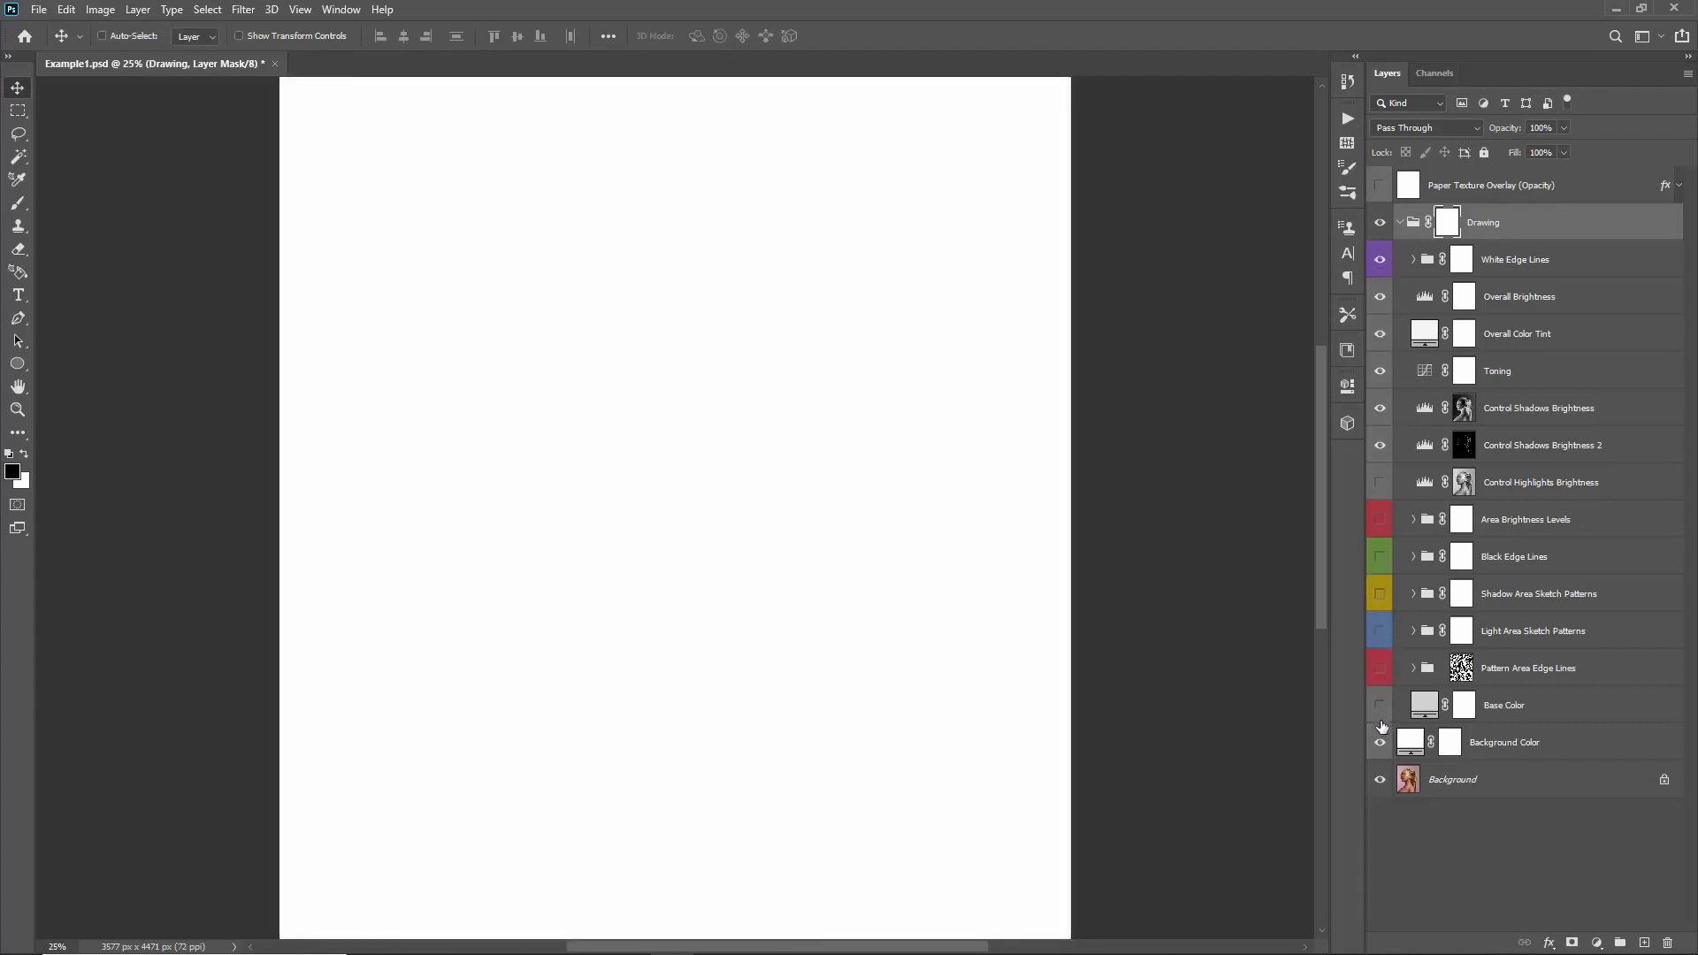
left_click_drag(756, 410, 767, 409)
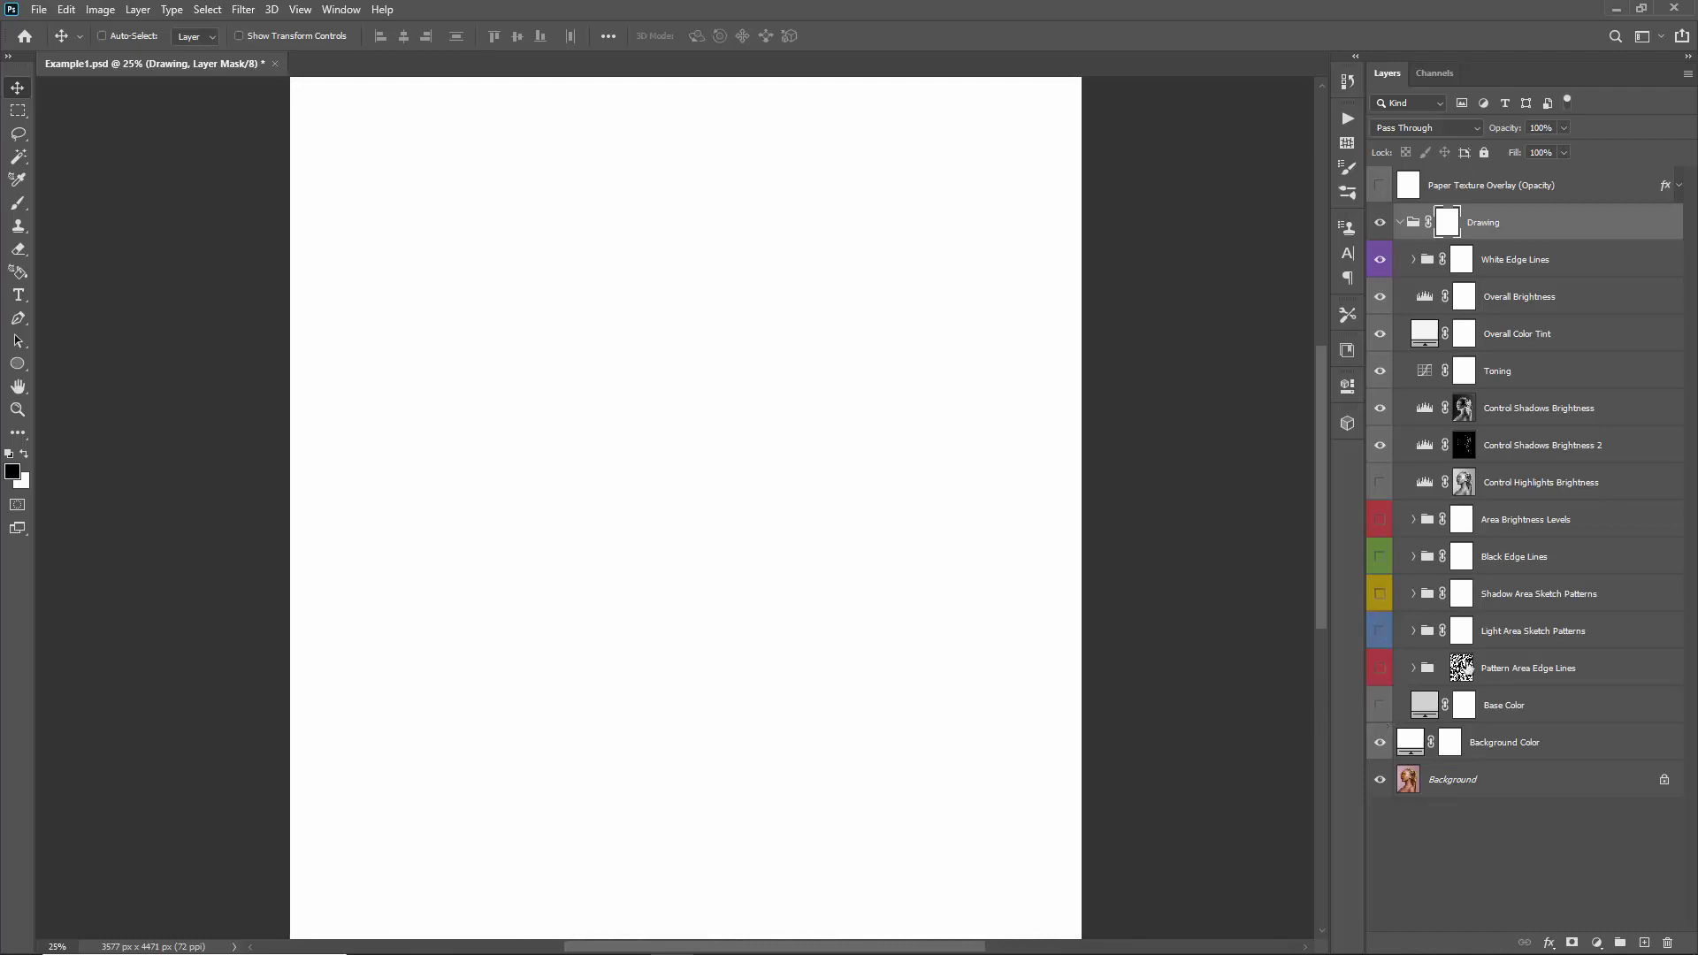
- Show the Light Area Sketch Patterns group and examine its line patterns across the portrait
left_click(1530, 633)
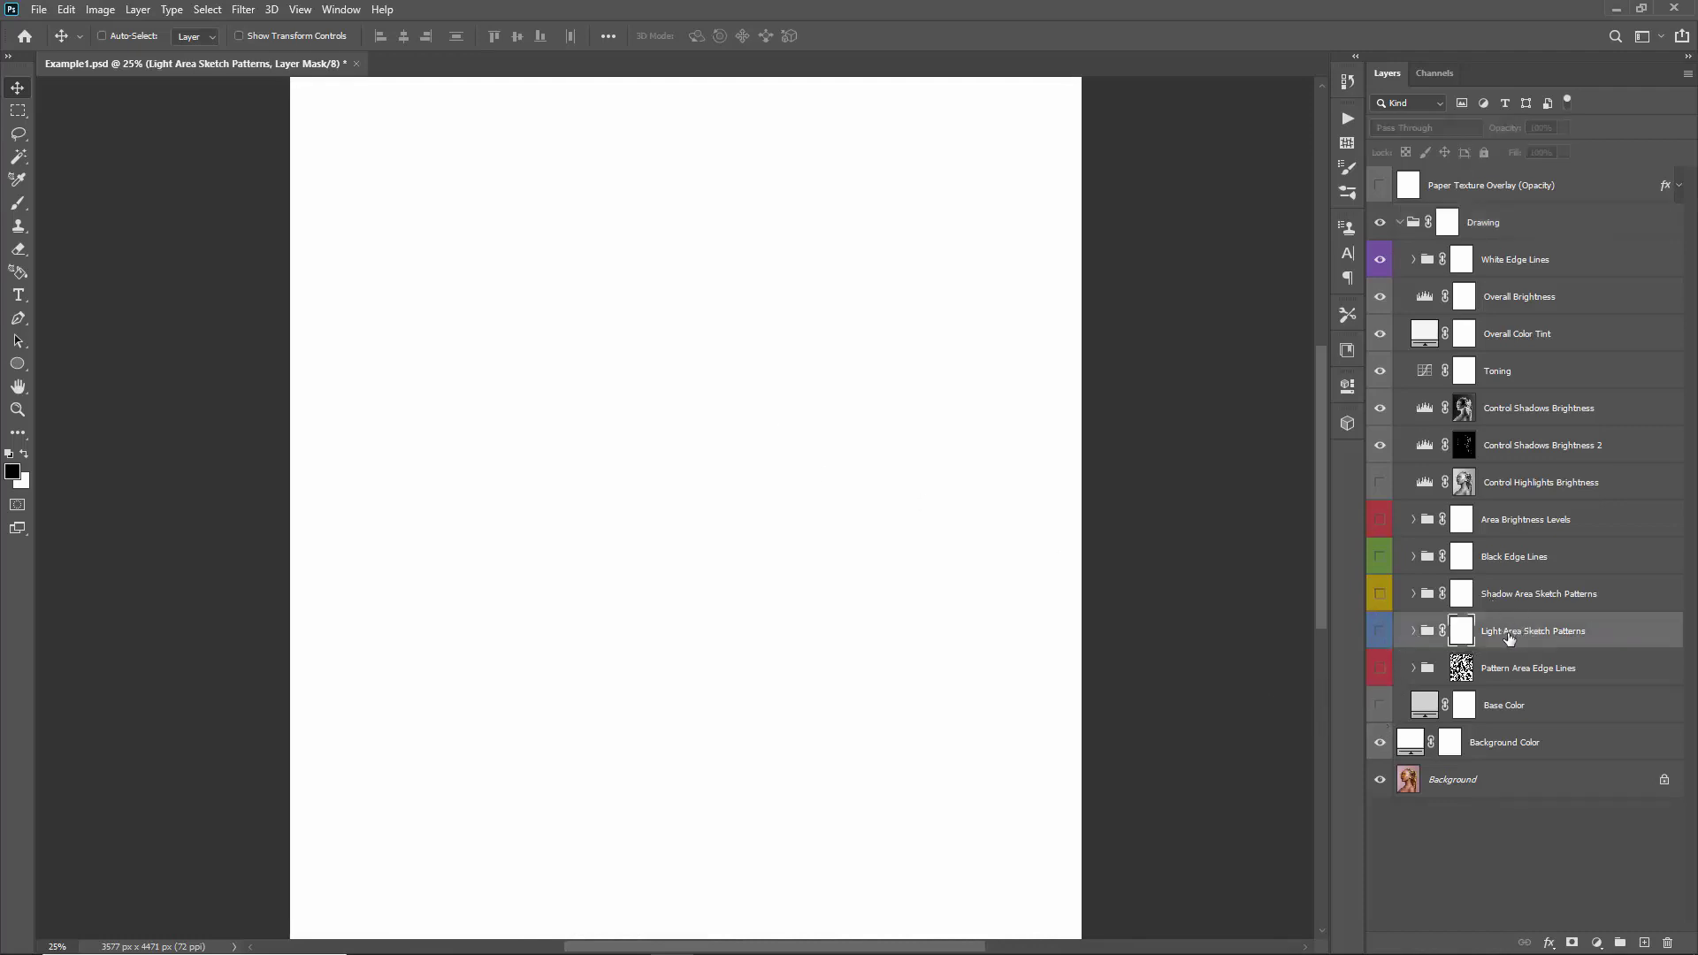
left_click(1380, 631)
left_click_drag(967, 459, 985, 395)
left_click_drag(690, 283, 669, 327)
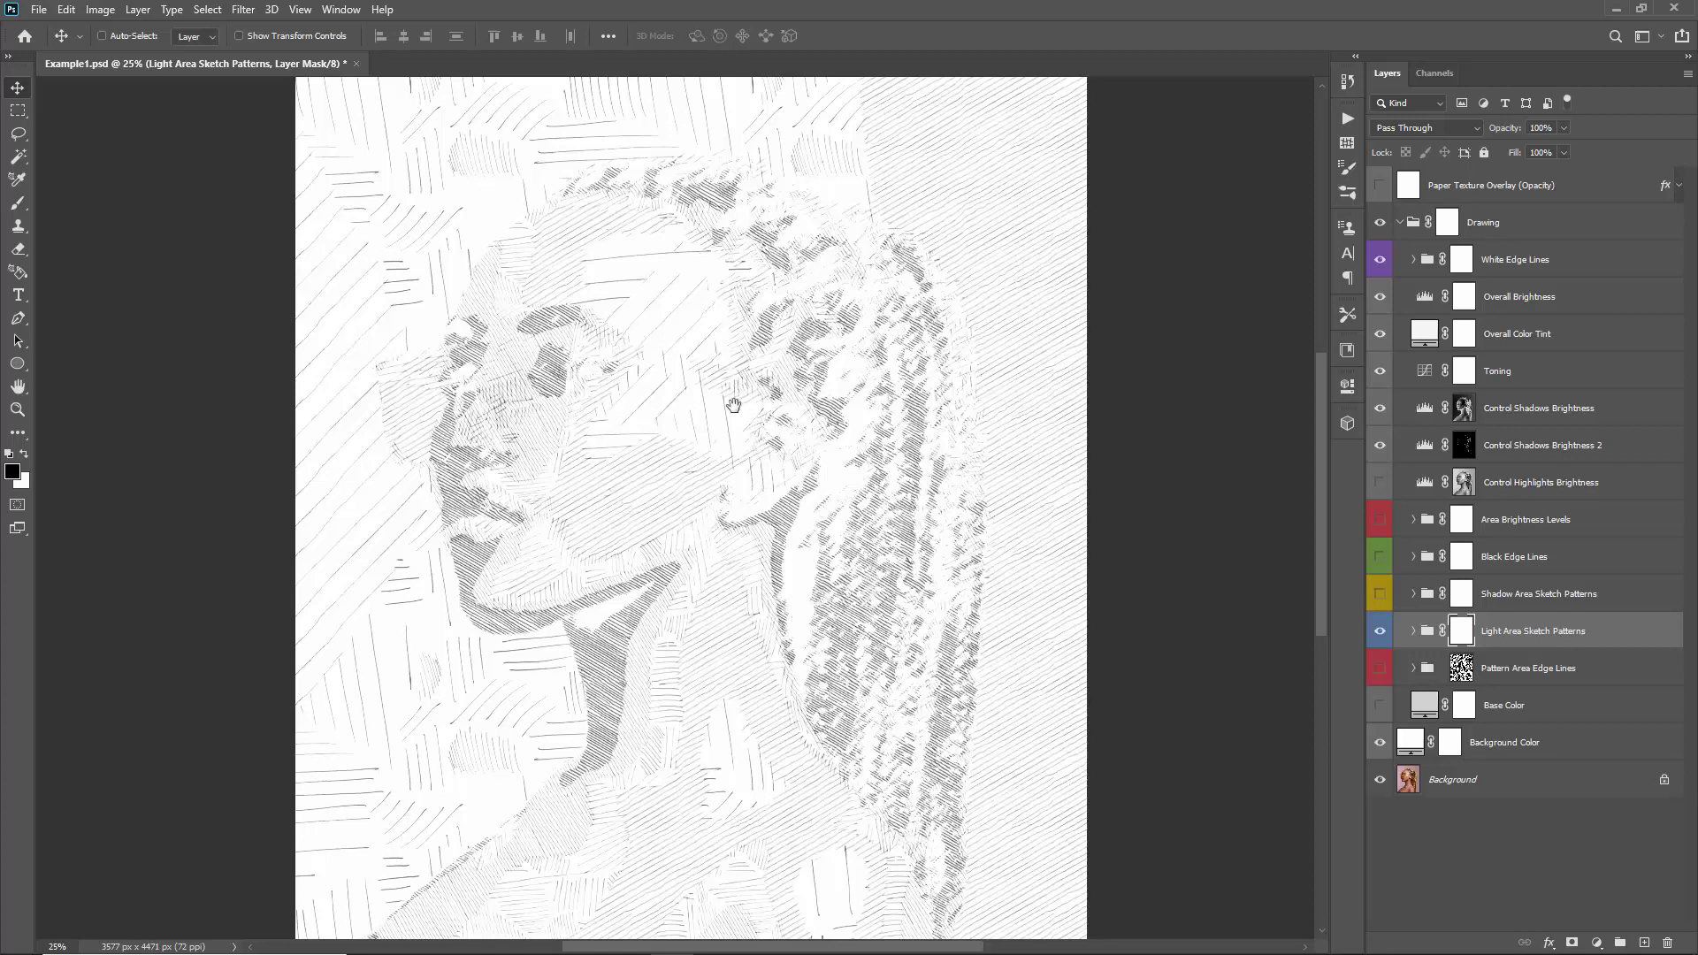
left_click_drag(731, 398, 720, 389)
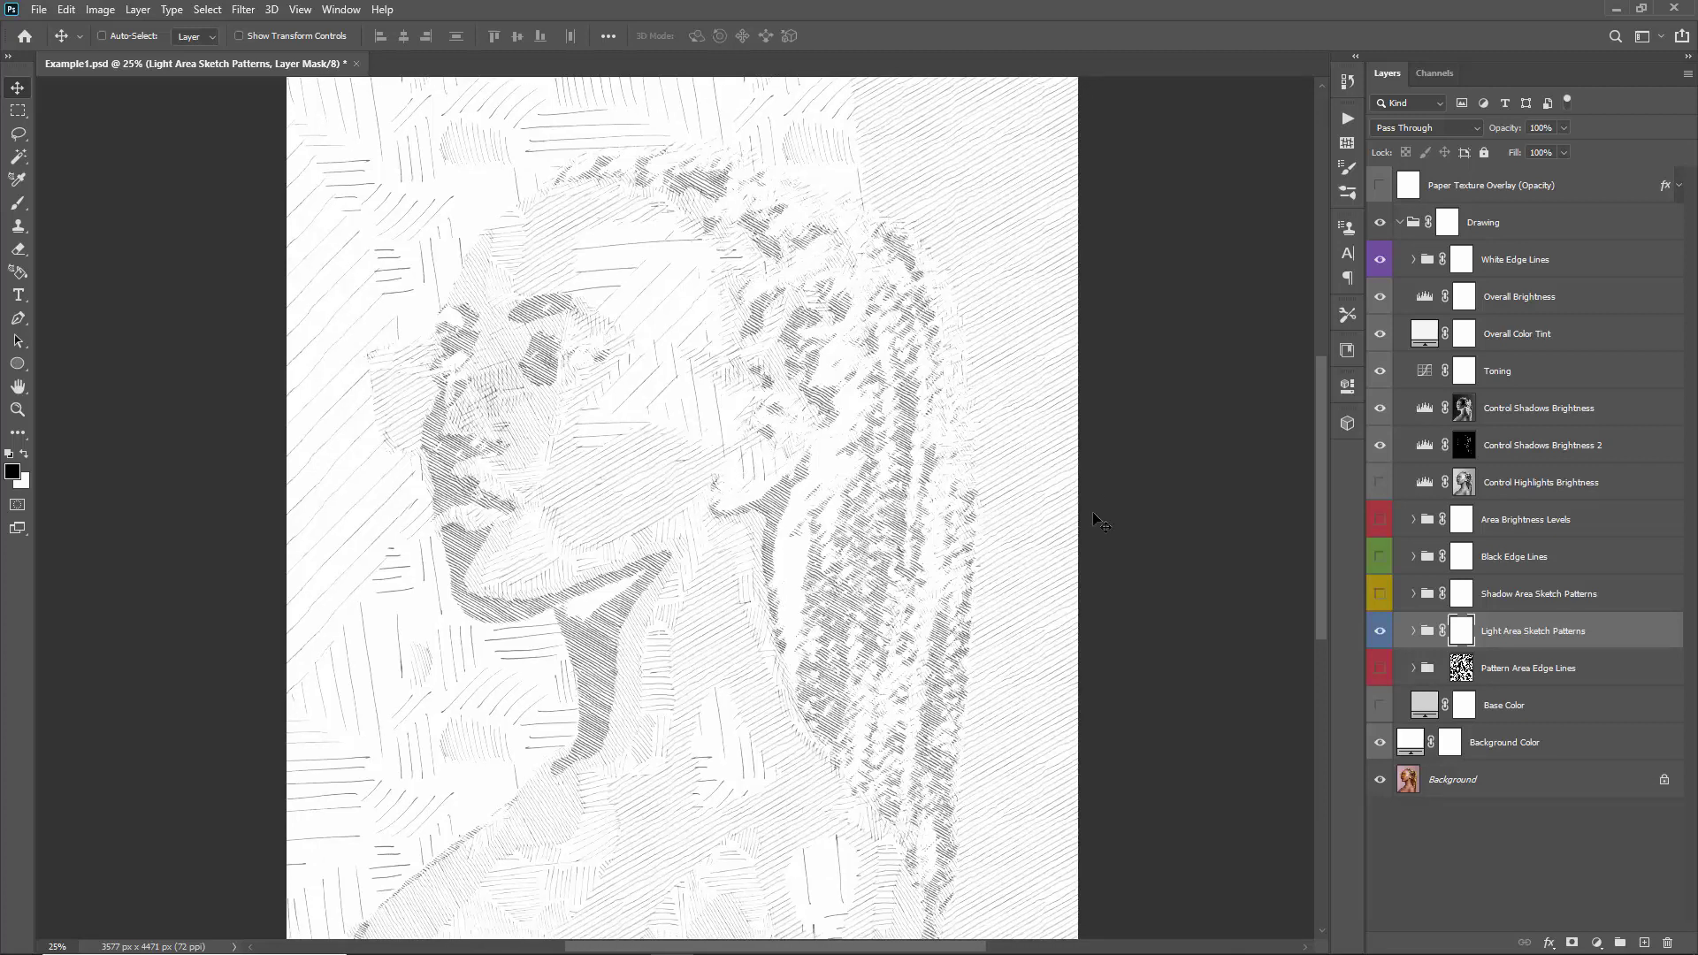
left_click_drag(682, 357, 667, 364)
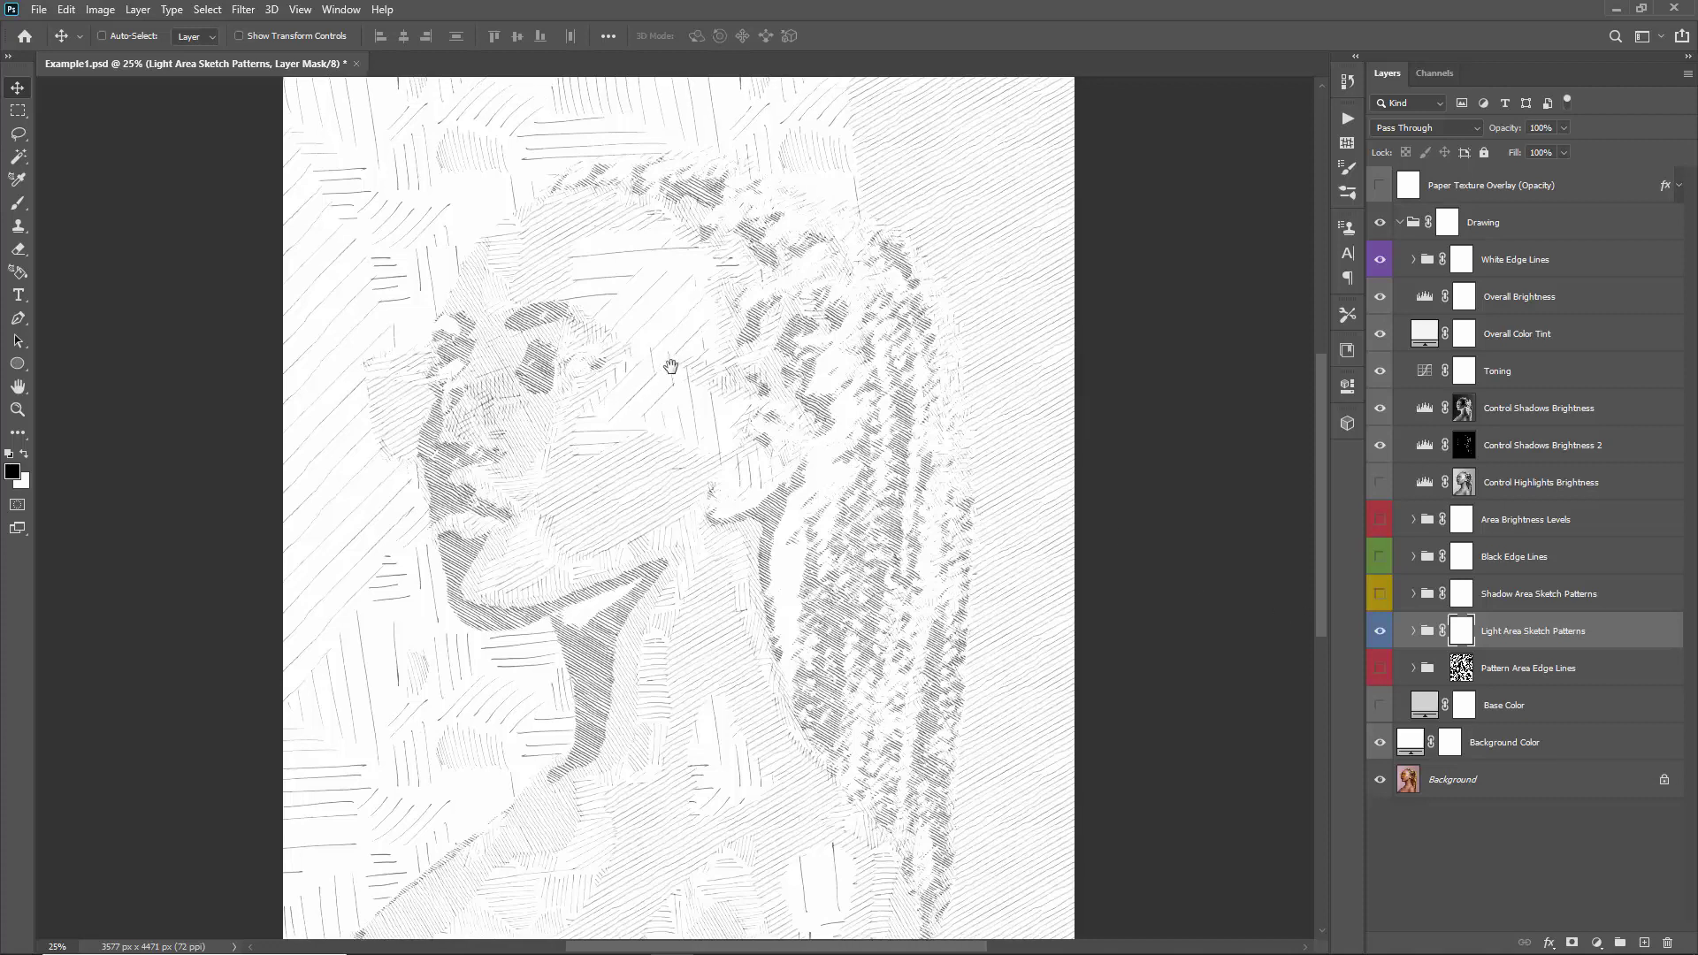
- Show the Shadow Area Sketch Patterns group to examine its shading on the portrait, and hide it again
left_click(1526, 604)
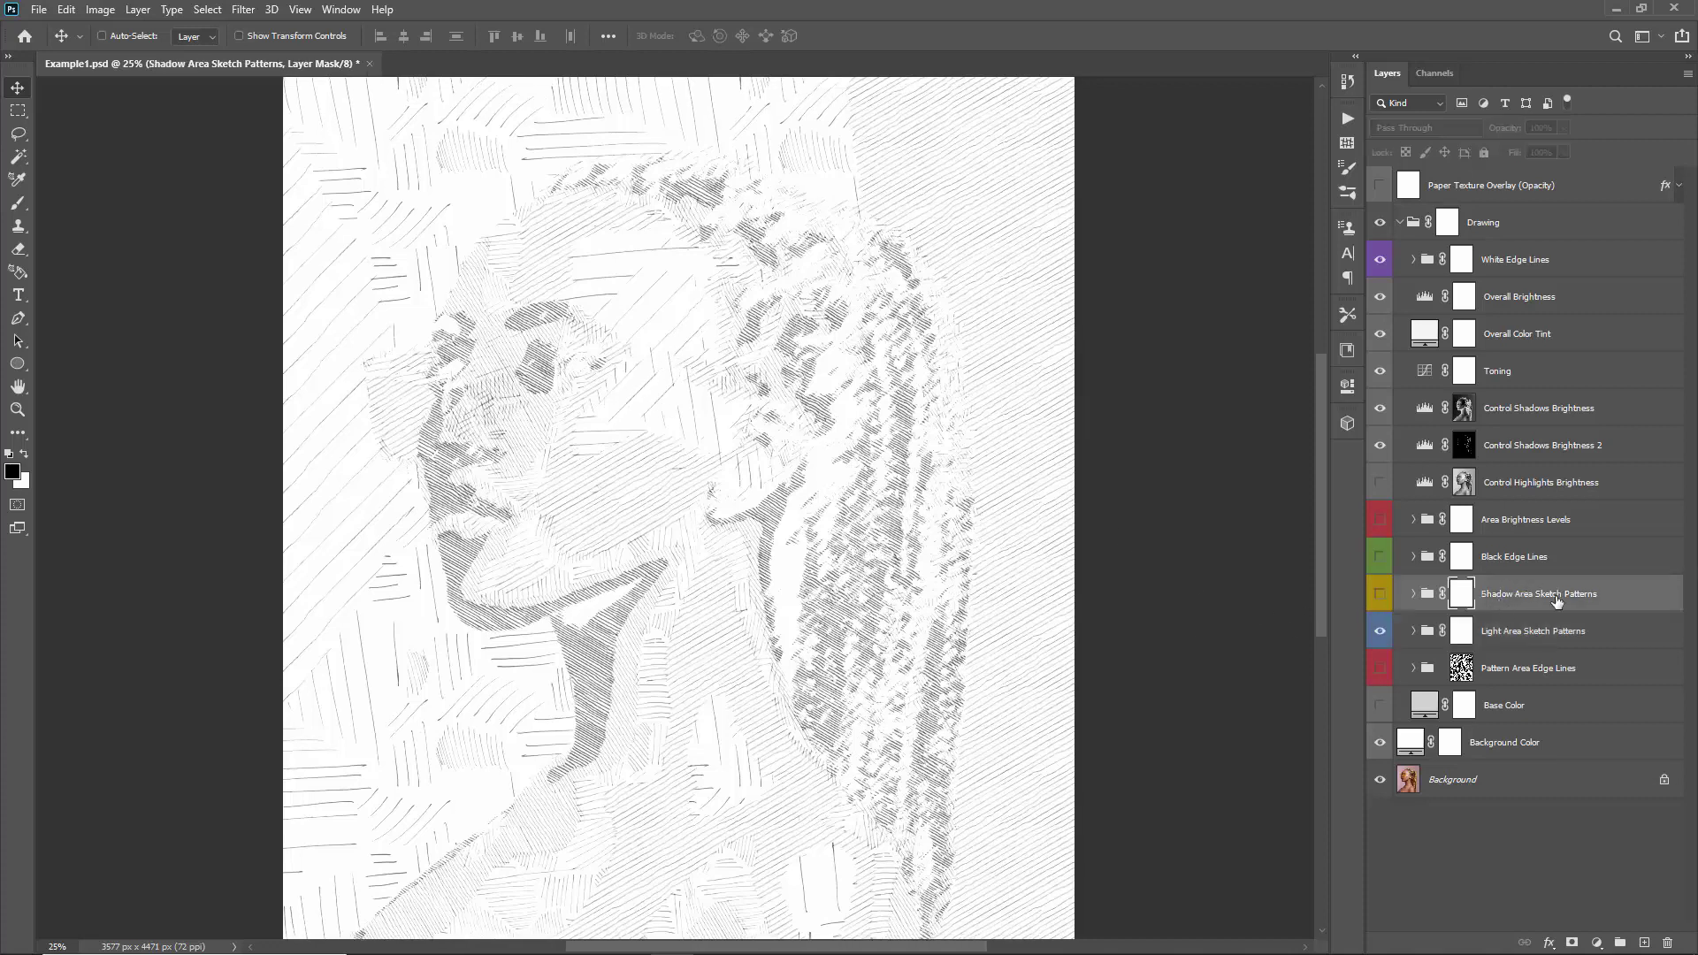
left_click(1378, 593)
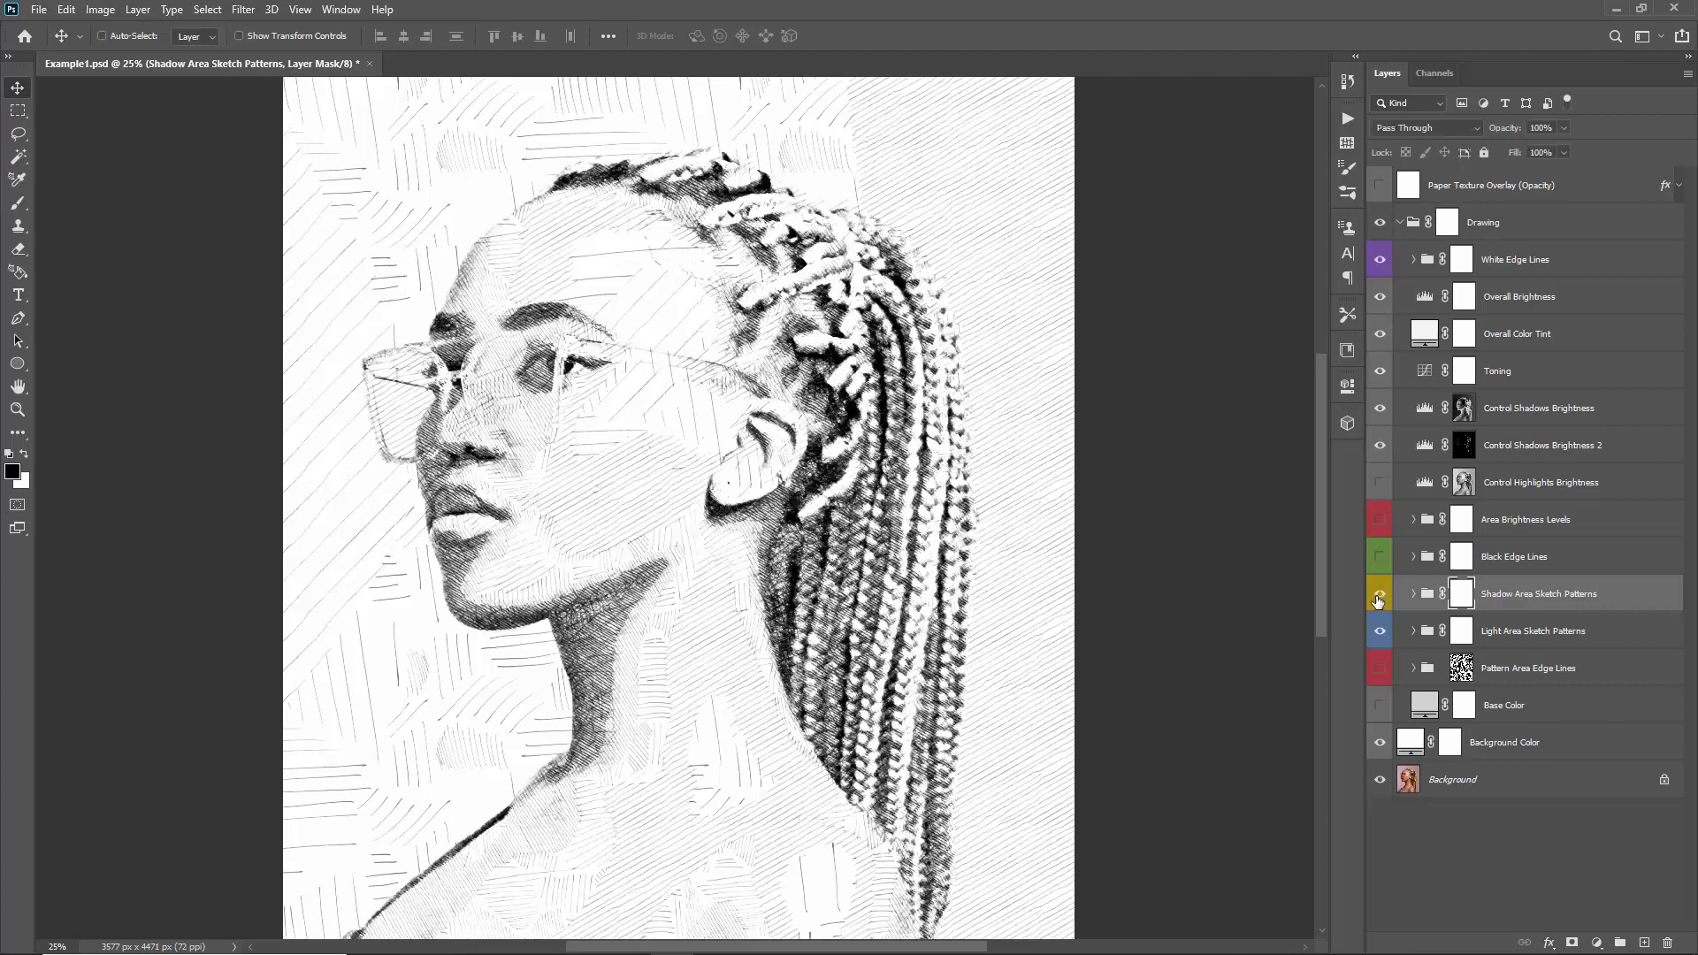
mouse_move(801, 486)
left_mouse_down()
mouse_move(792, 422)
mouse_move(819, 497)
left_mouse_up()
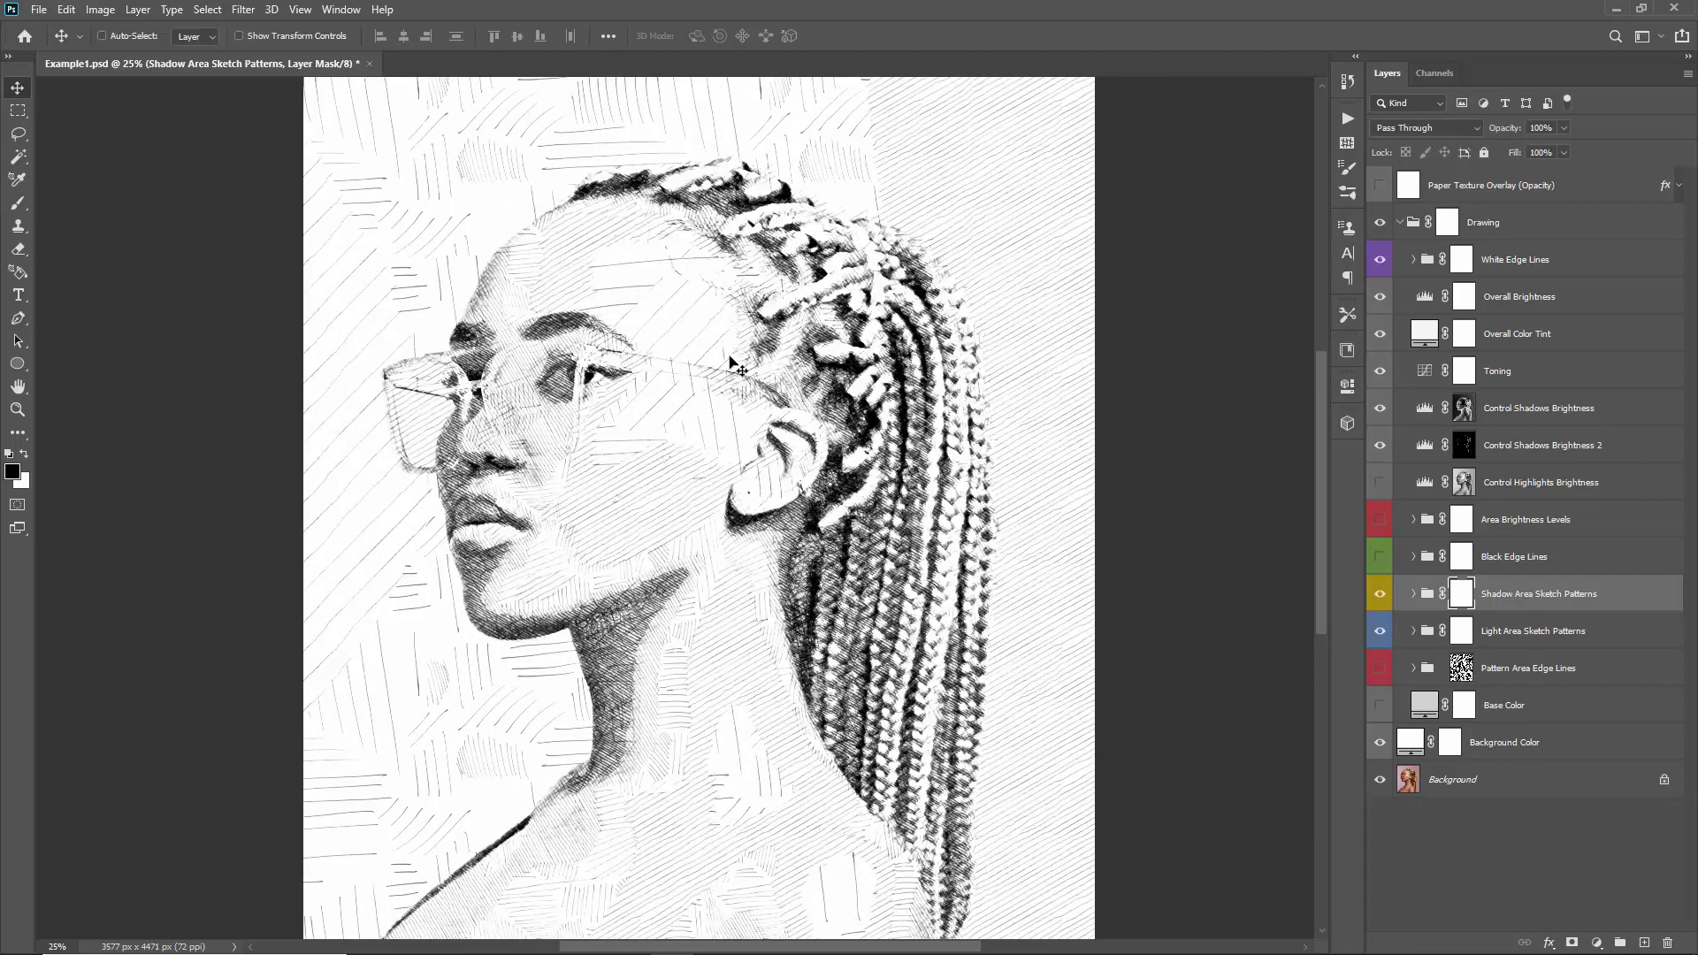
left_click_drag(775, 382, 751, 334)
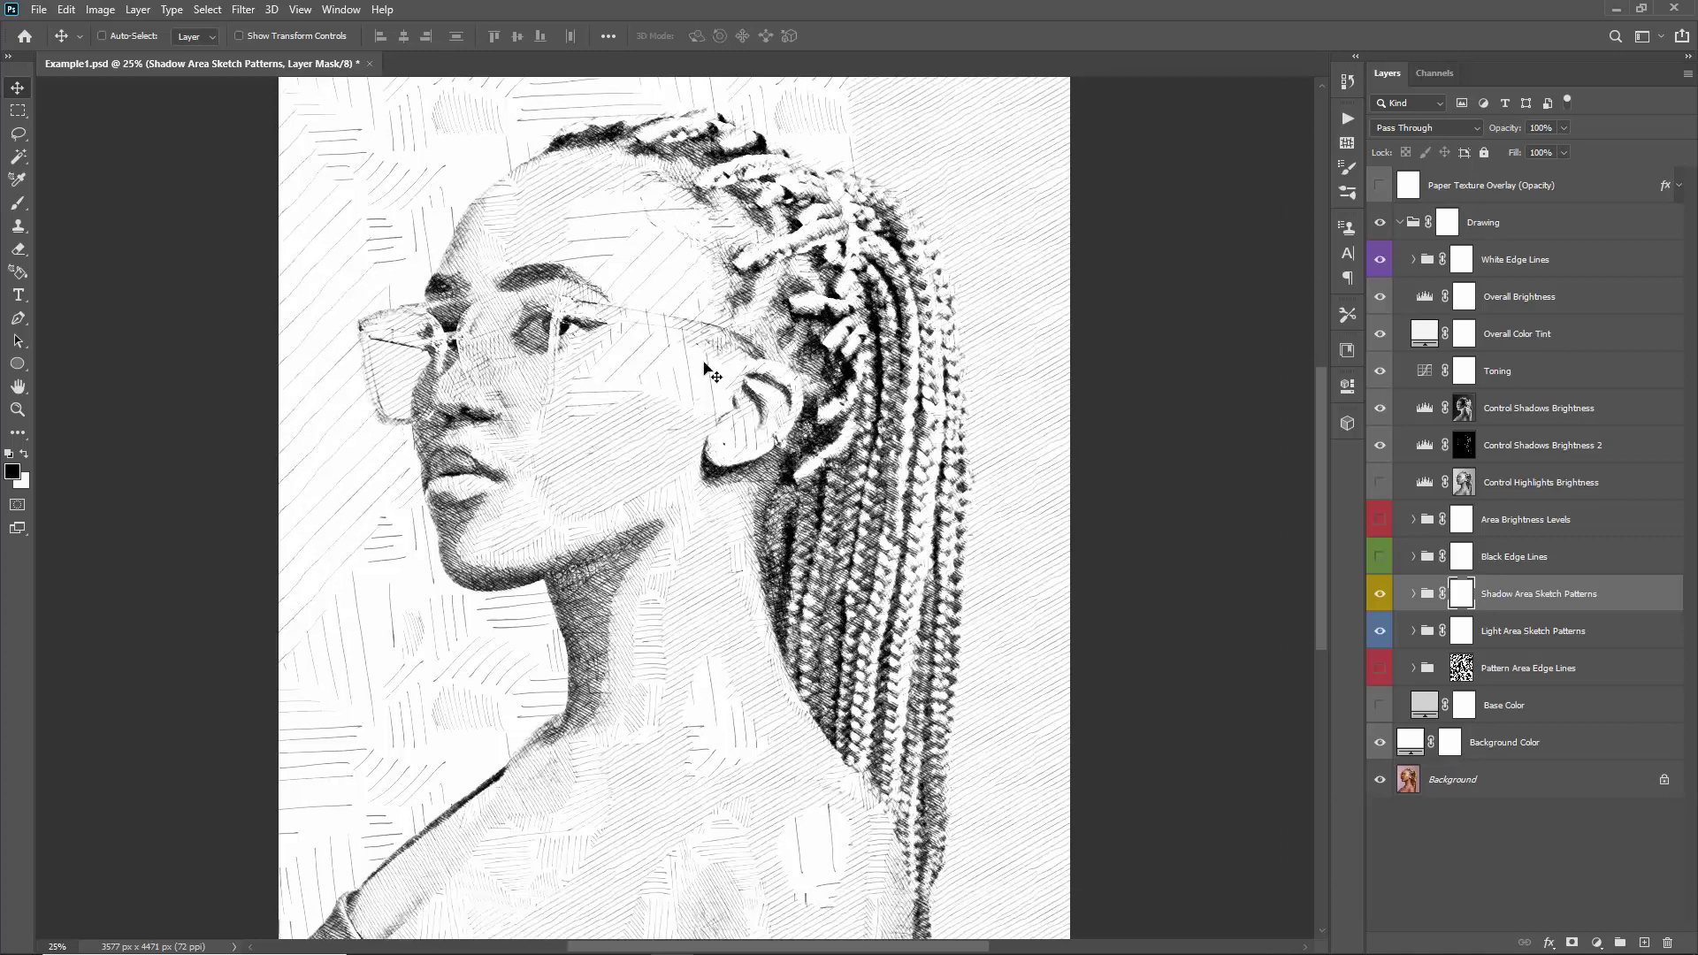
left_click_drag(743, 446, 757, 455)
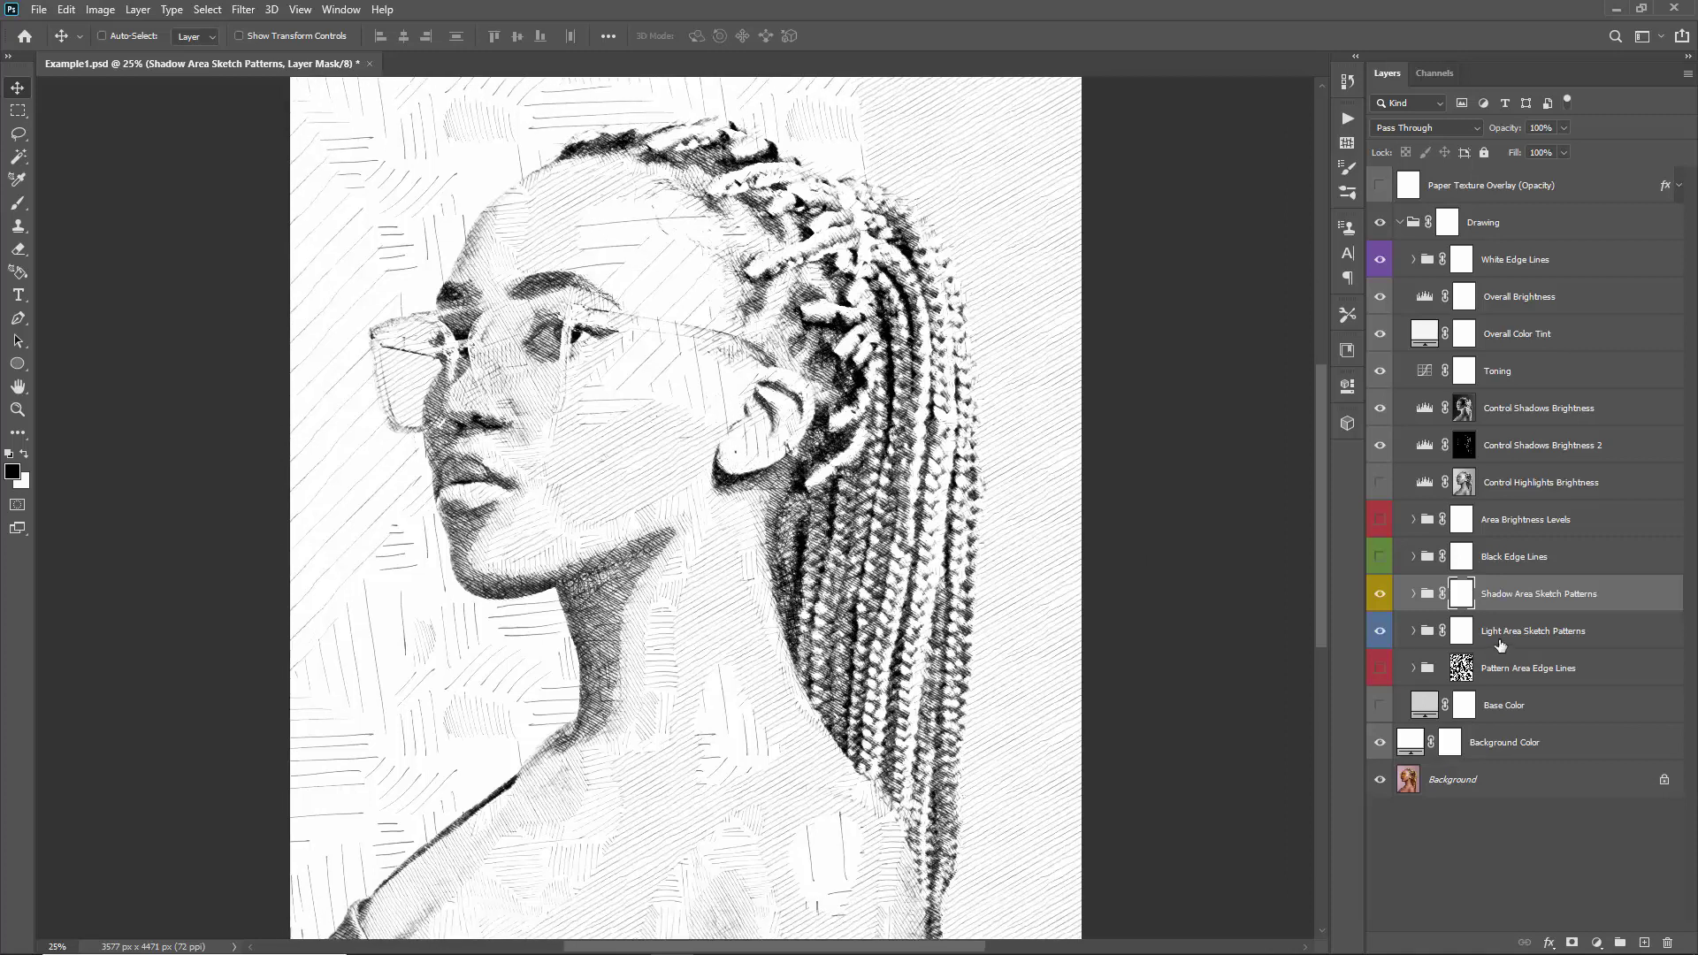
left_click(1500, 644)
left_click(1379, 593)
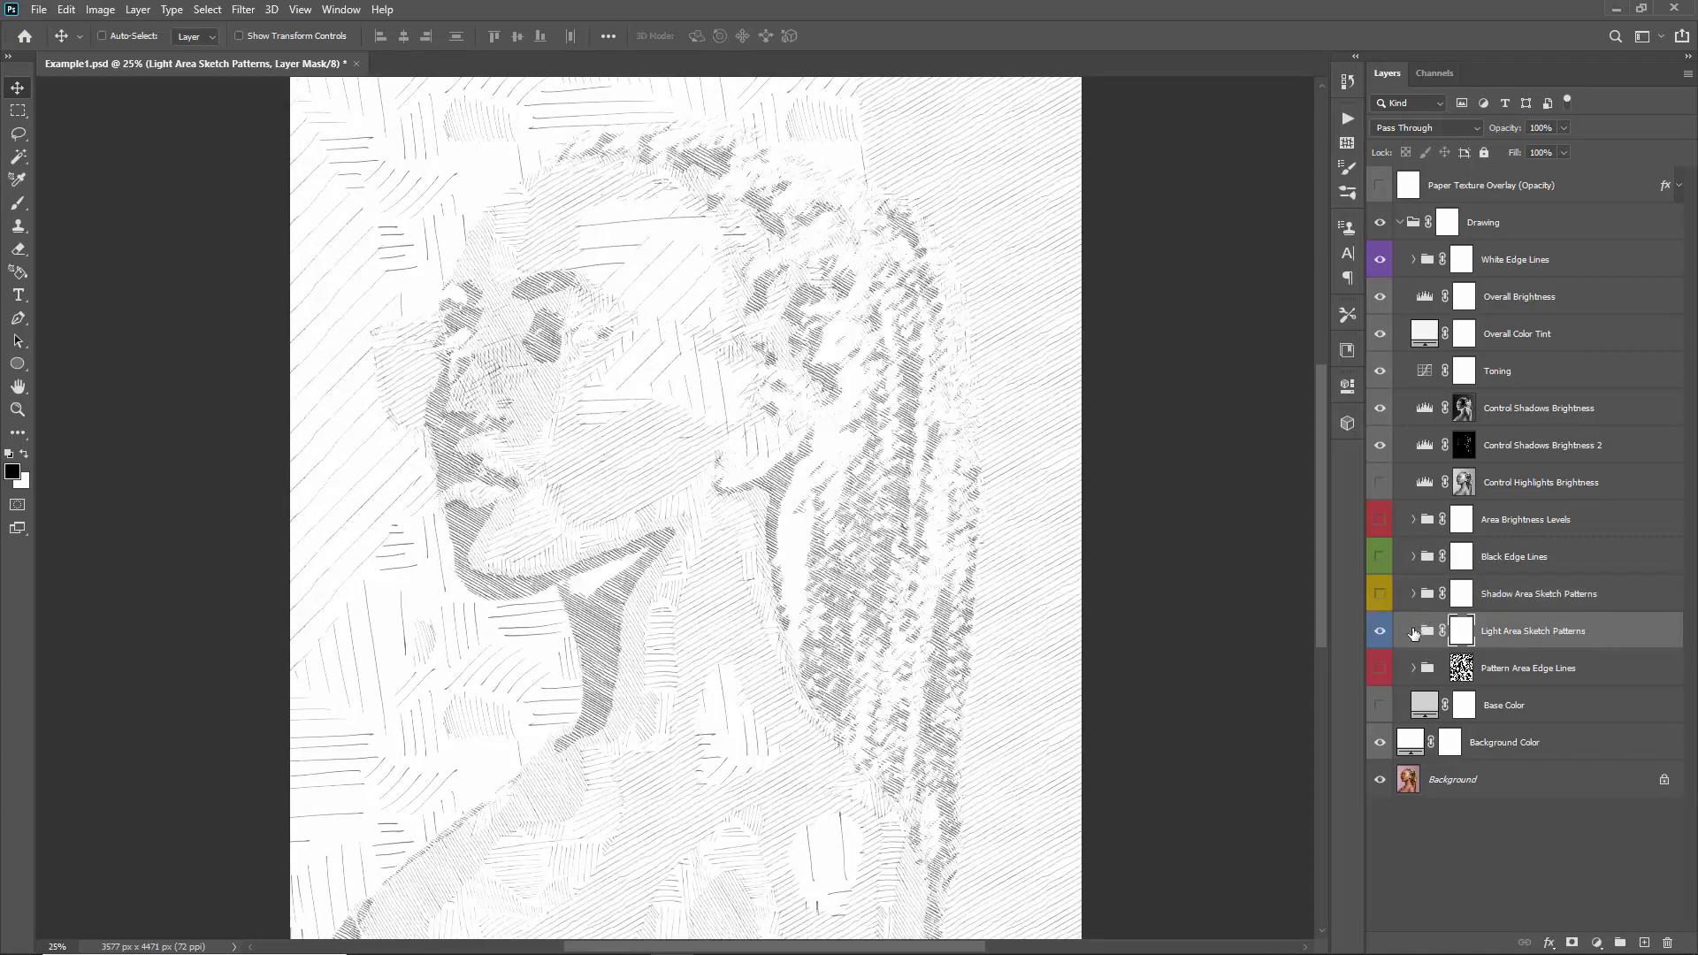
- Expand the Light Area Sketch Patterns group and select its Pattern 1 (Highlights) layer
left_click(1412, 632)
scroll(1520, 574, "down", 2)
left_click(1520, 578)
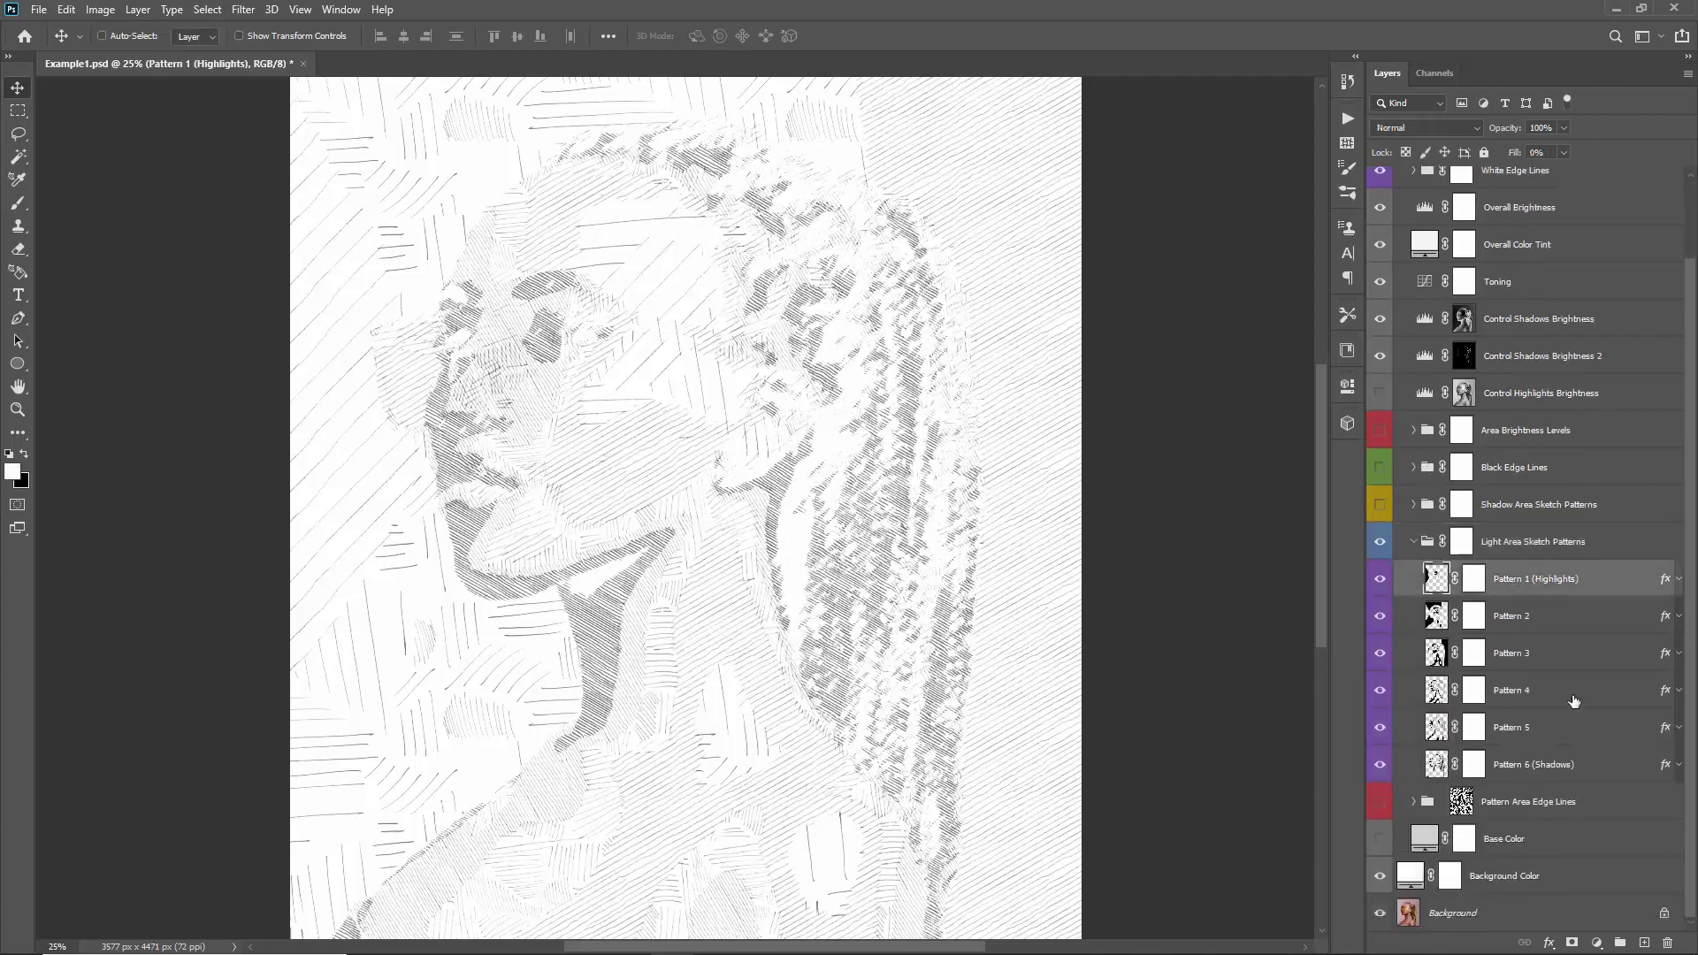
left_click(1538, 766, "shift")
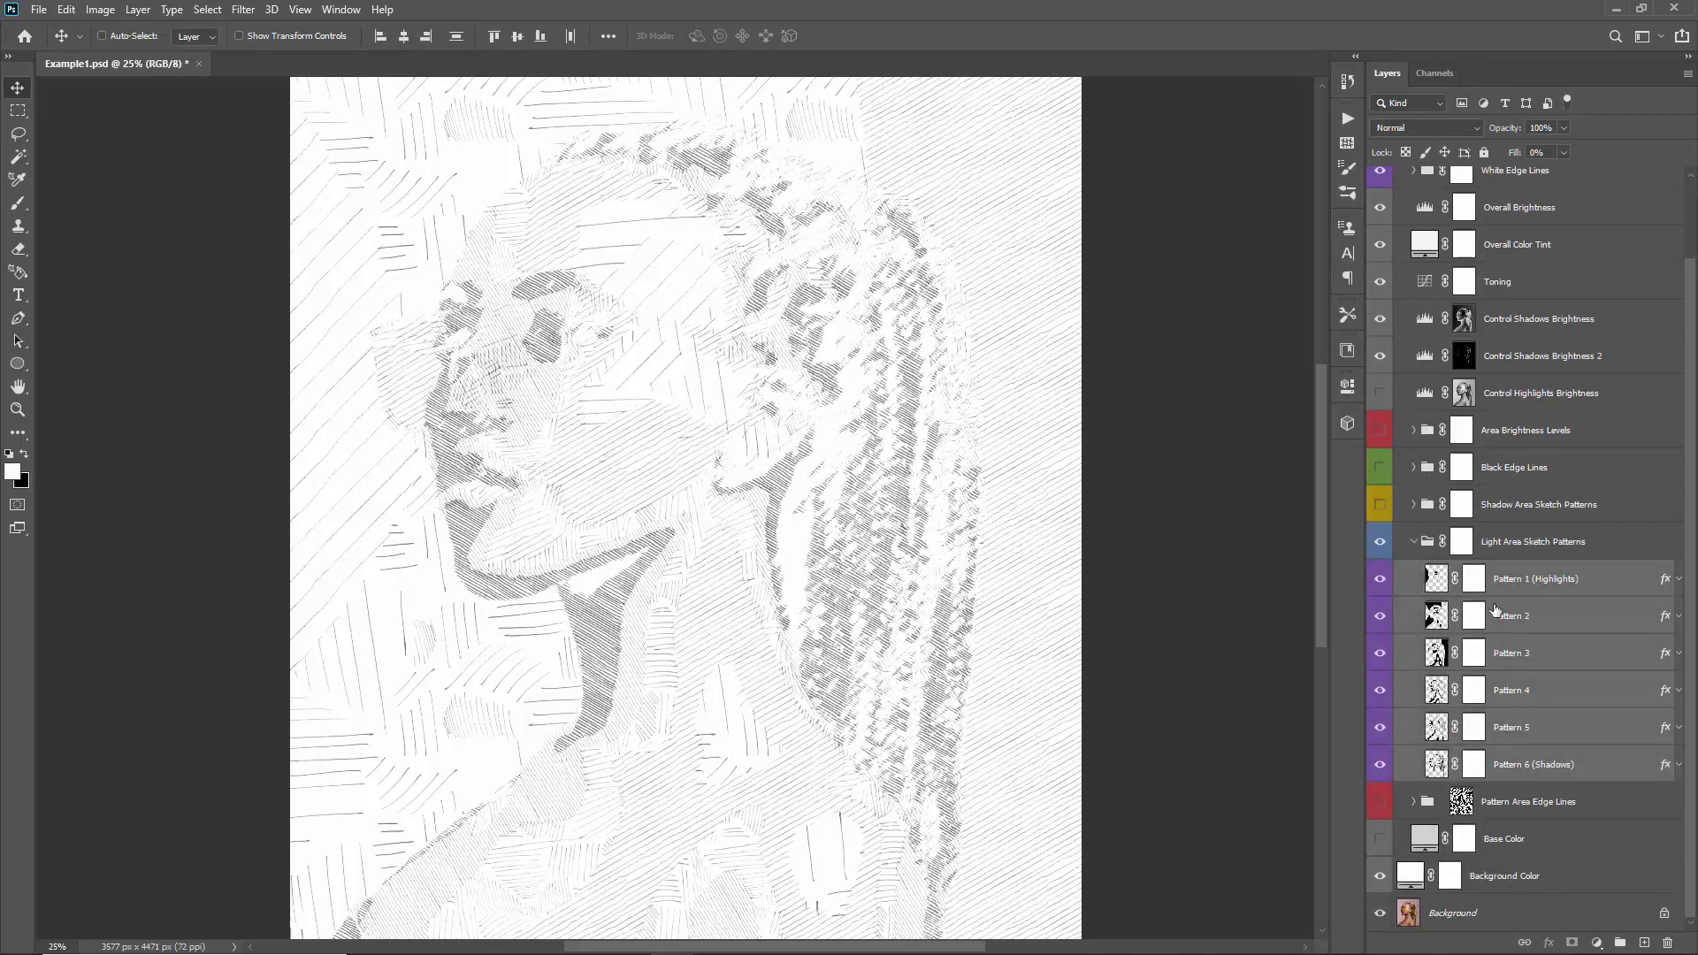
left_click(1508, 578)
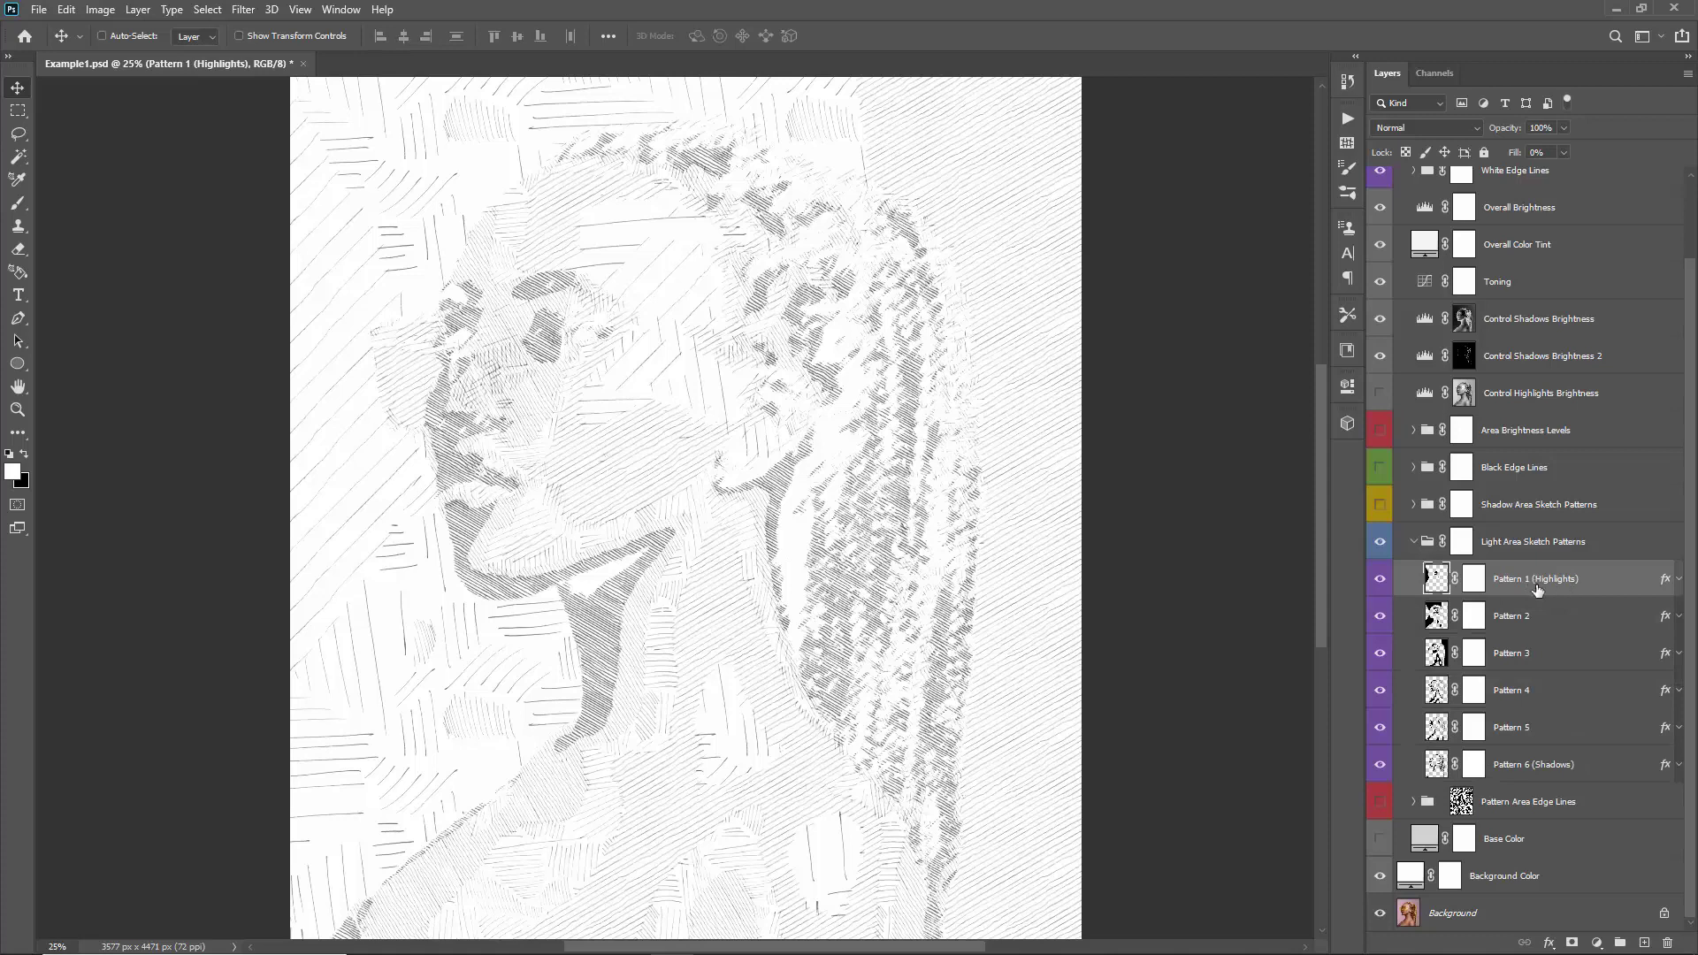
- Toggle the visibility of Pattern 1 (Highlights) to examine which areas of the image it covers, leaving it shown
left_click_drag(723, 427, 742, 451)
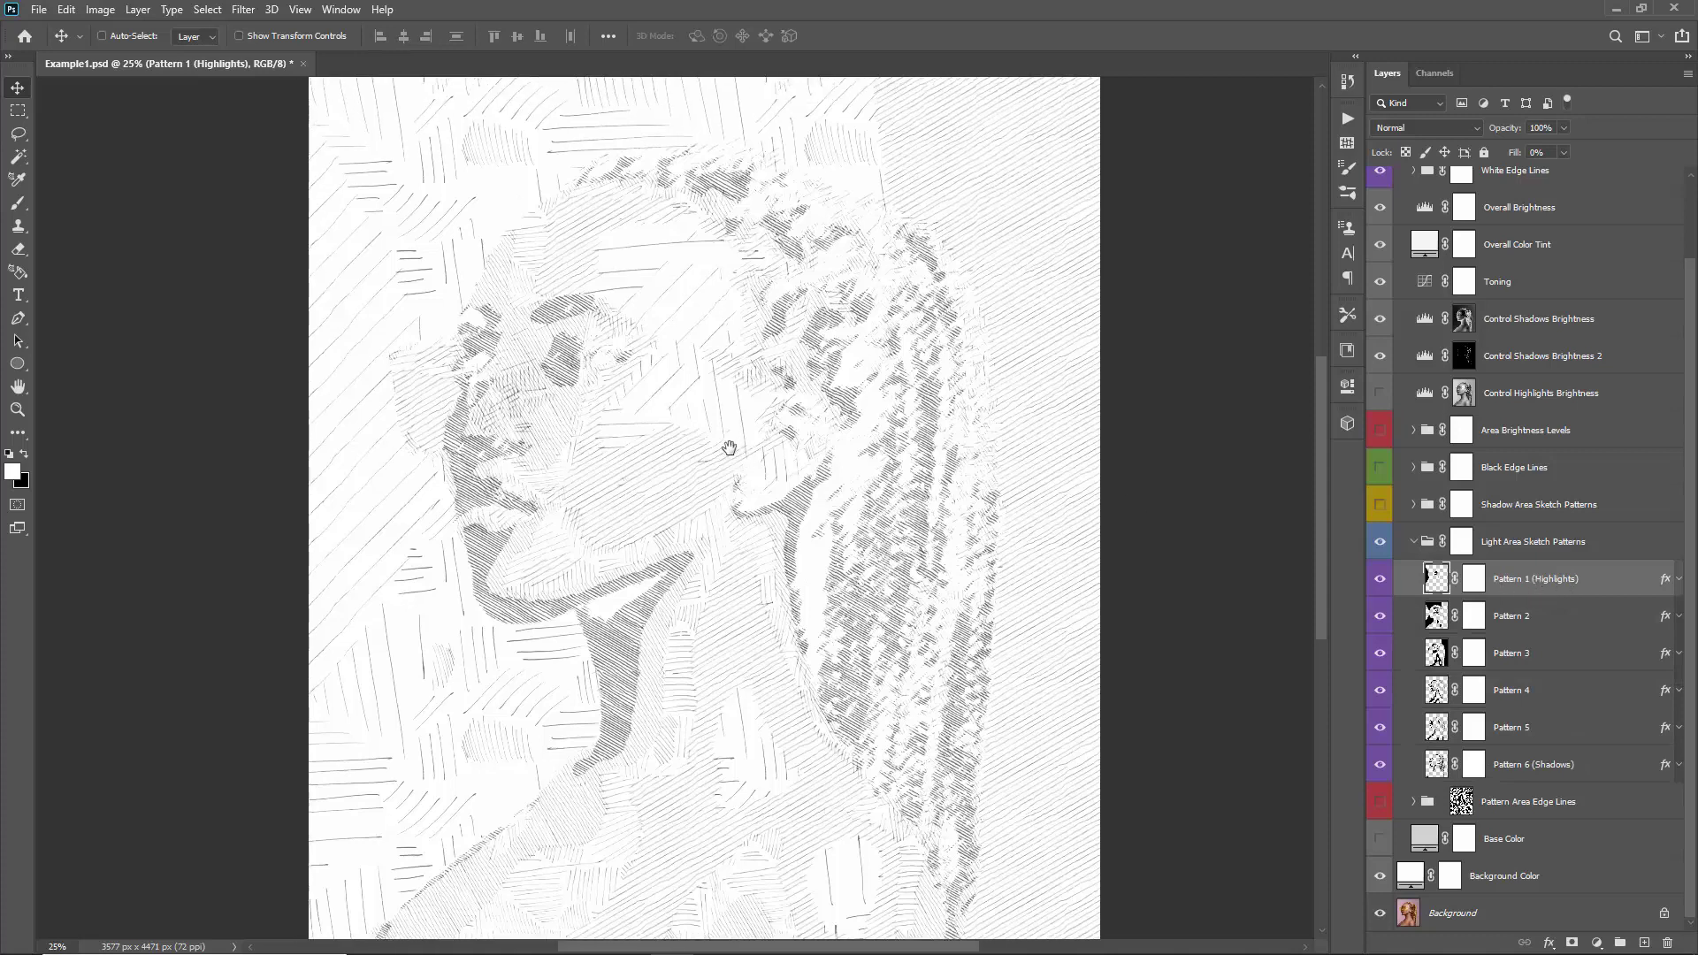
left_click(1380, 580)
left_click(1381, 580)
left_click(1379, 580)
scroll(796, 416, "up", 2)
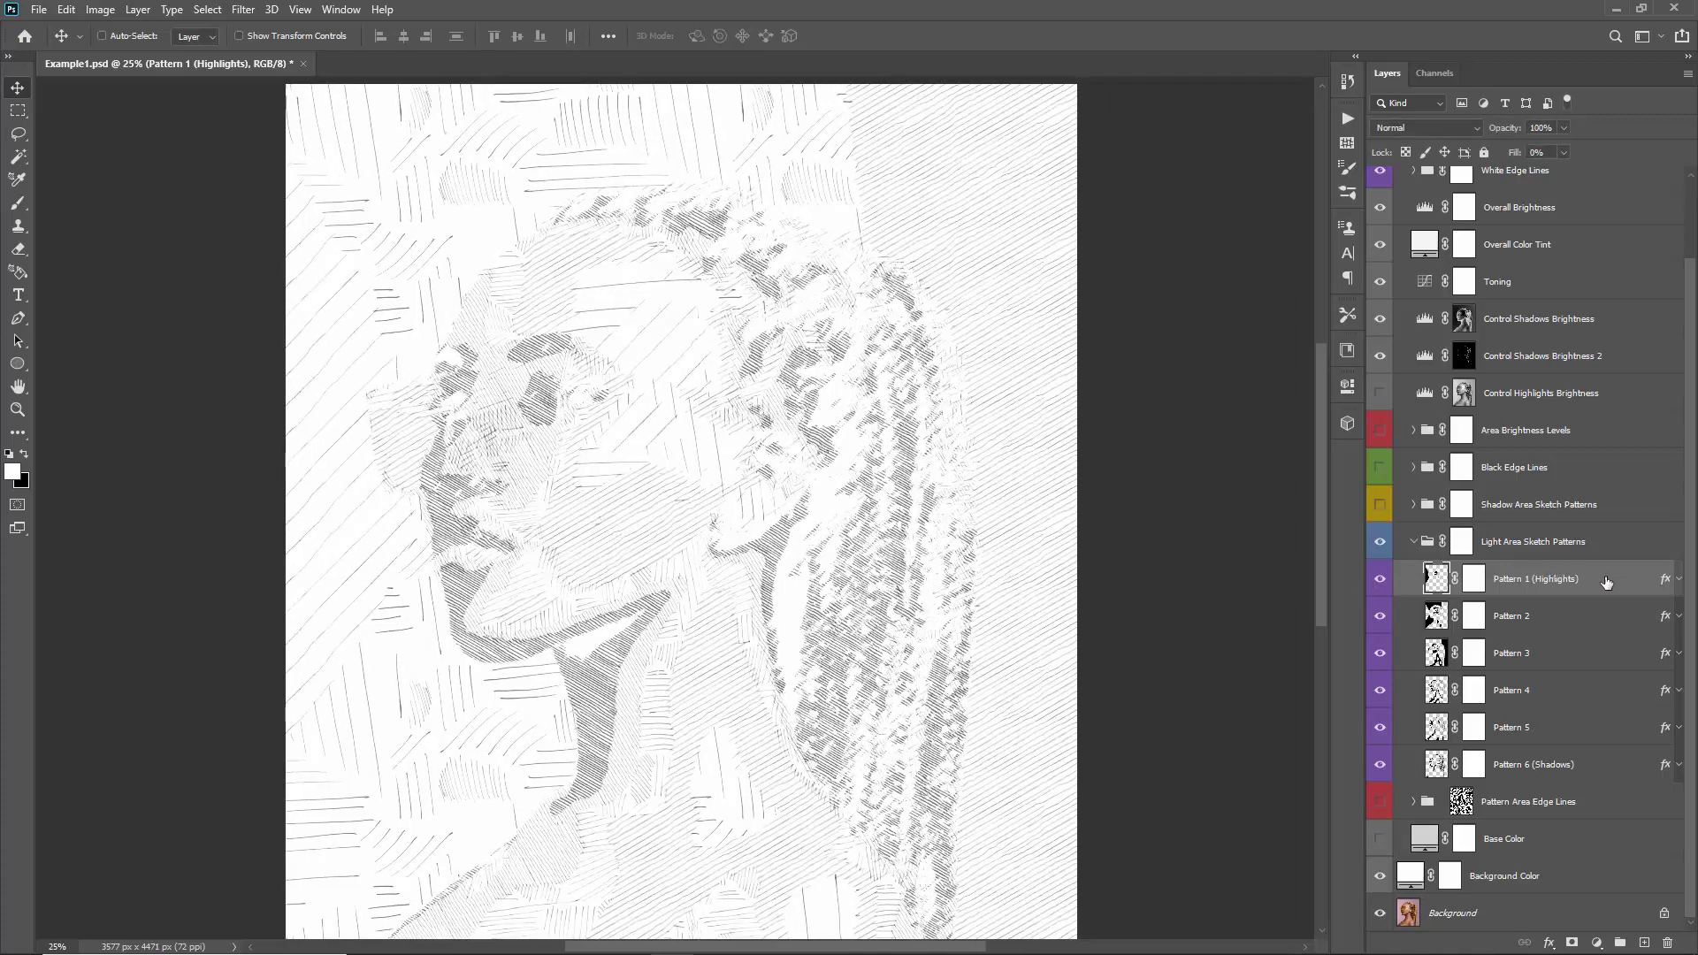
- Open the pattern choices in the Pattern Overlay style of Pattern 1 (Highlights) and check their thumbnail display options
double_click(1576, 568)
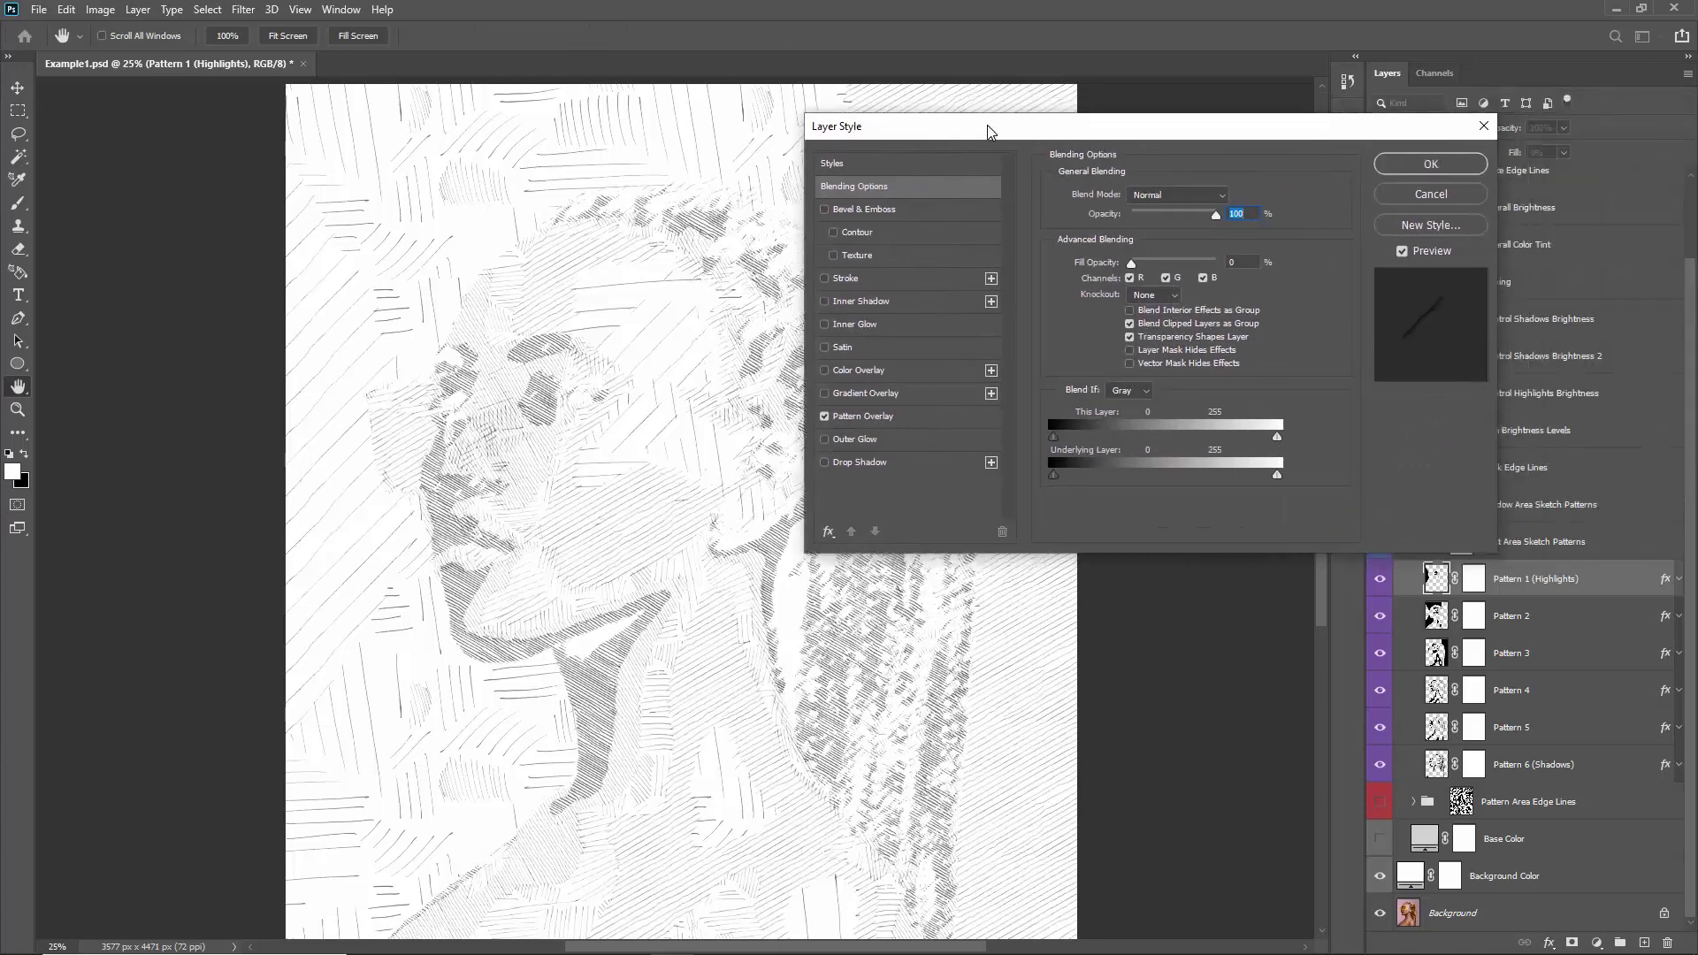
left_click_drag(987, 131, 917, 120)
left_click(785, 406)
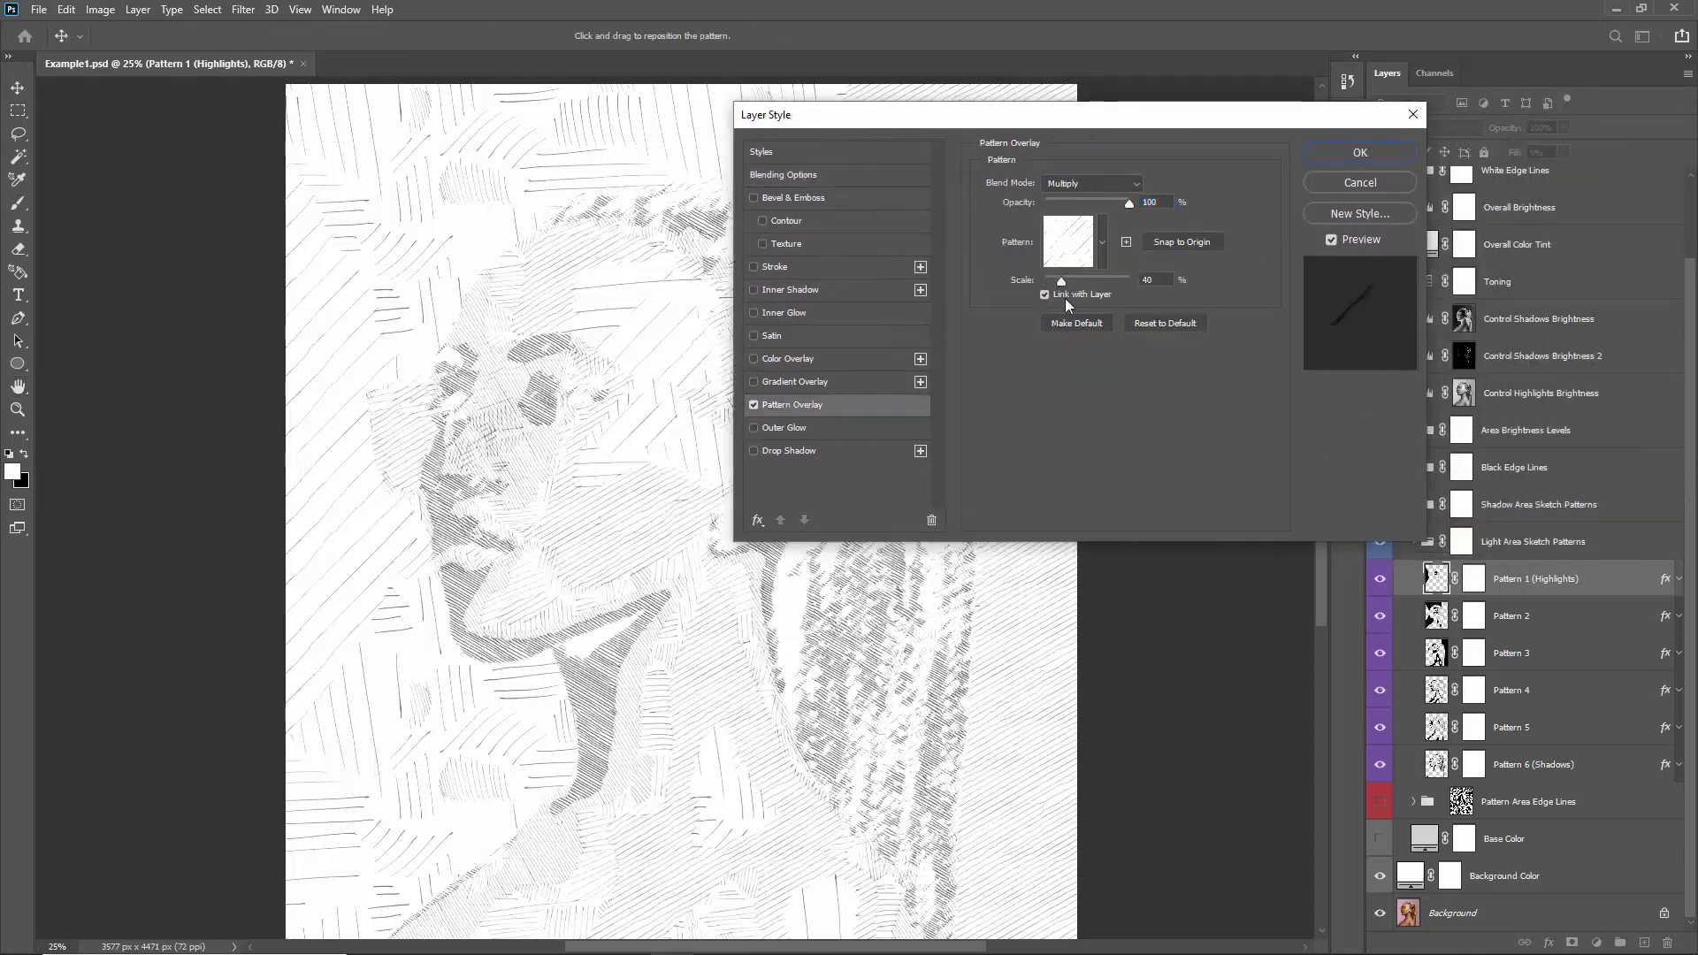
left_click(1069, 251)
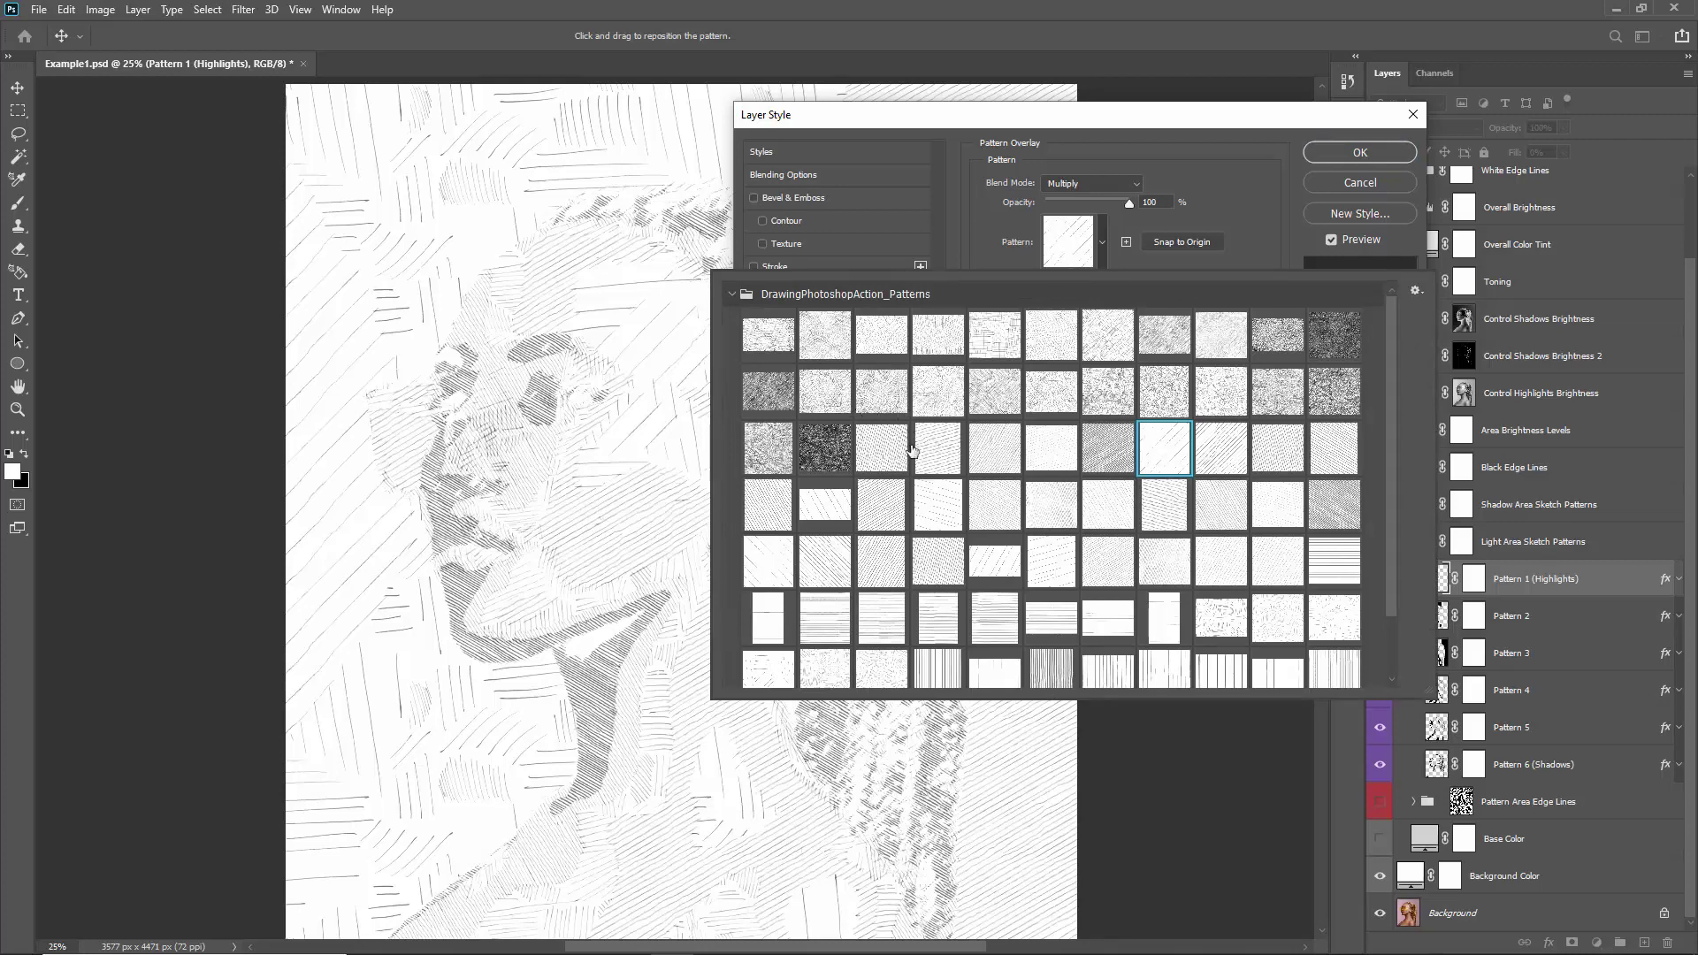
left_click(1416, 291)
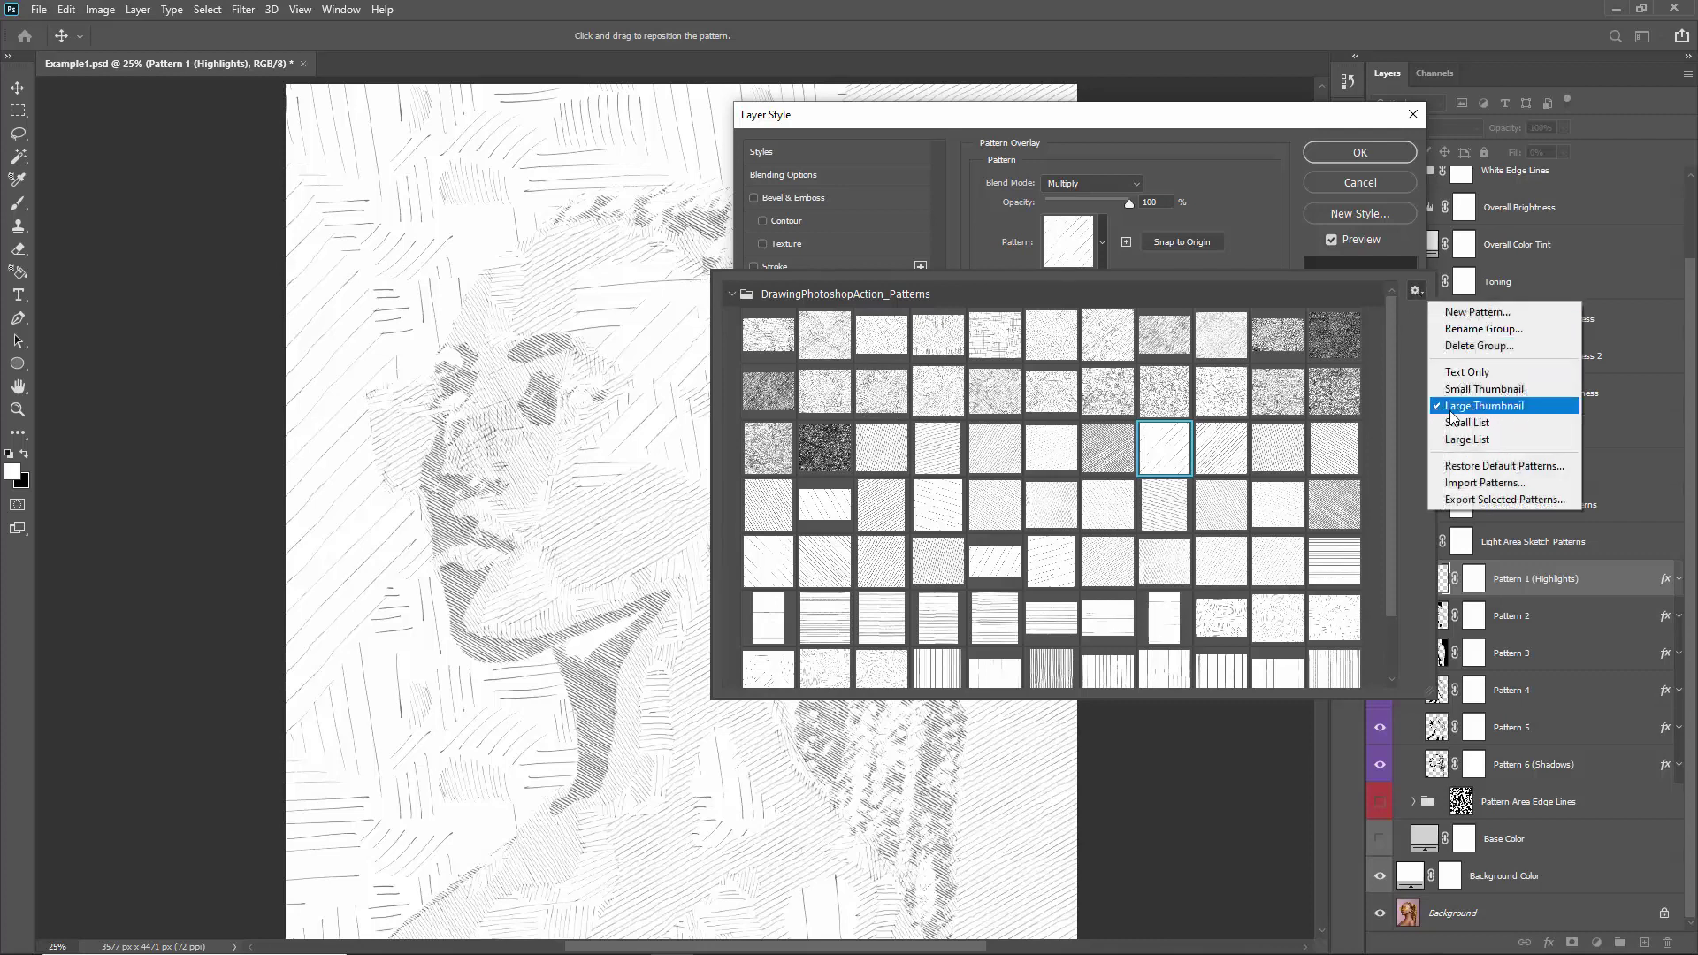
left_click(1148, 297)
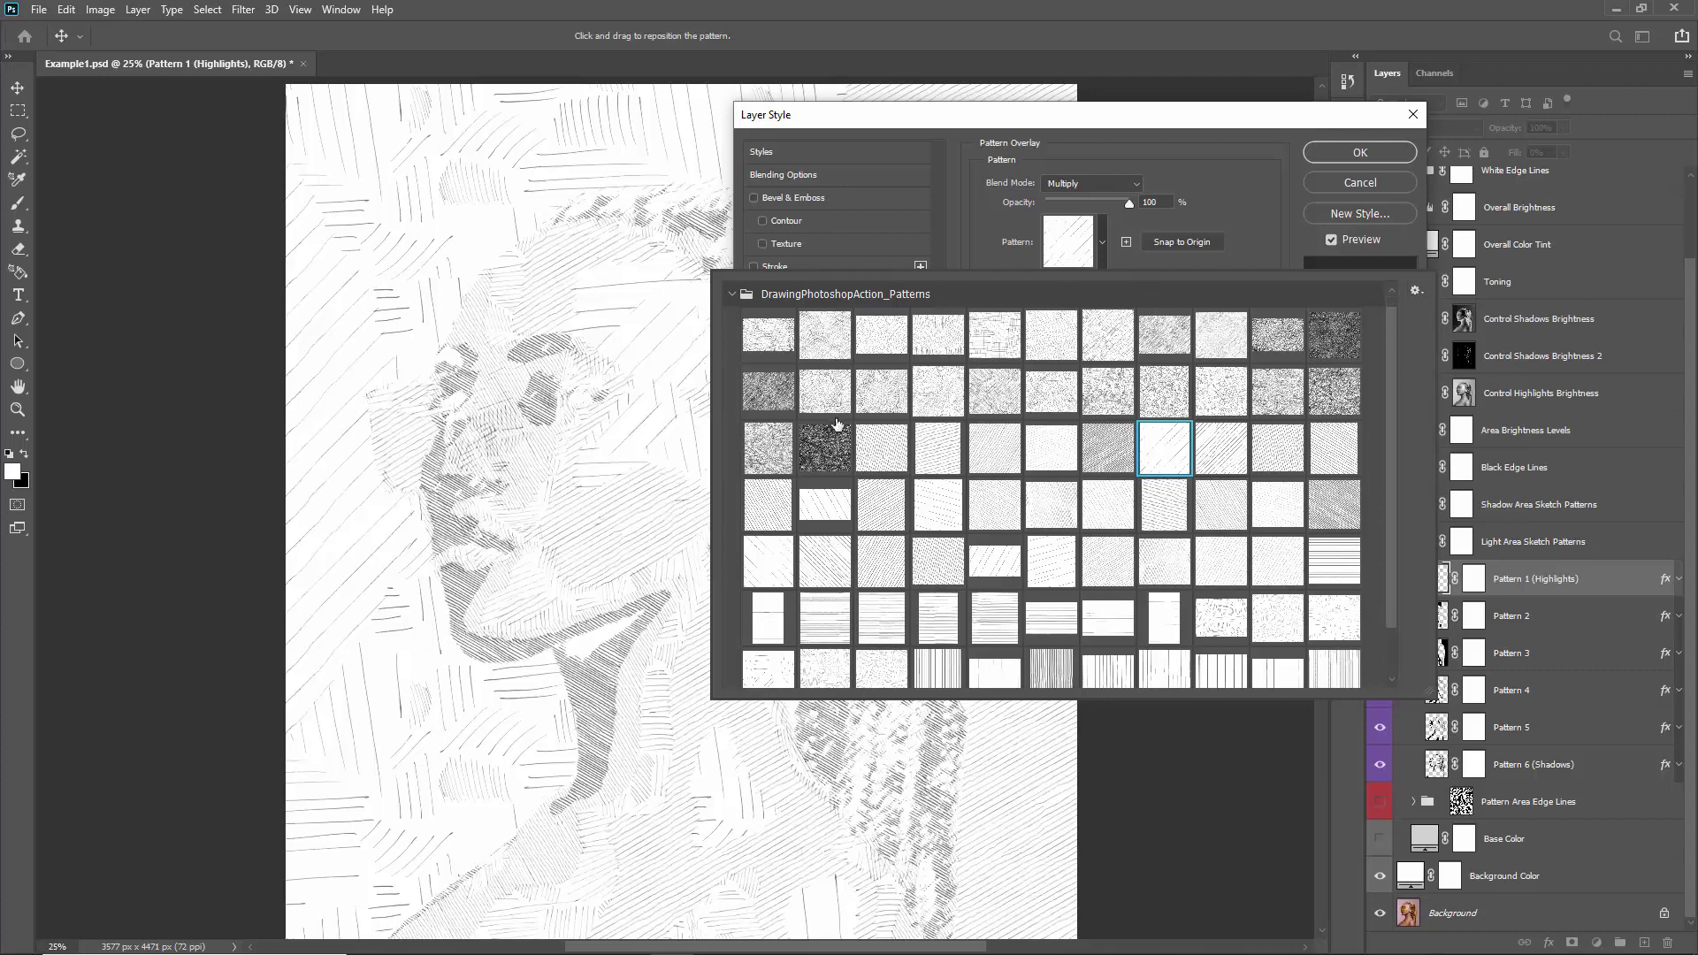
- Try various sketch patterns from DrawingPhotoshopAction_Patterns as the overlay of Pattern 1 (Highlights), and discard the style changes
scroll(855, 482, "down", 1)
scroll(856, 482, "up", 1)
left_click(1099, 449)
left_click(1037, 449)
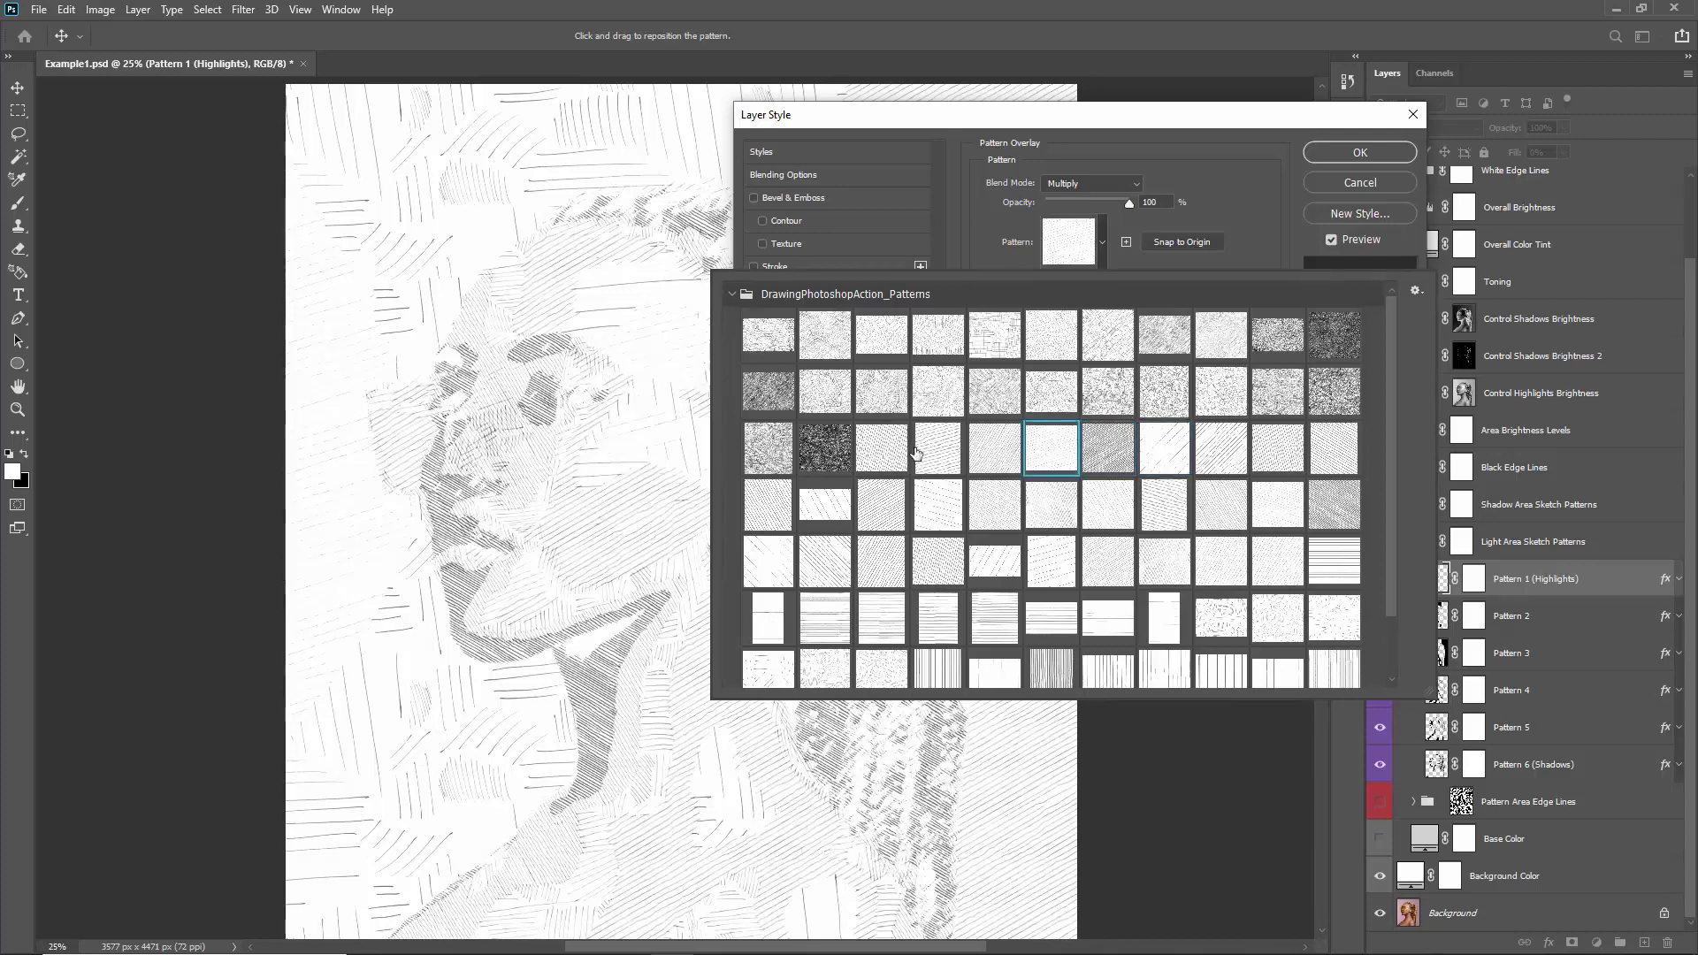
left_click(934, 448)
left_click(936, 394)
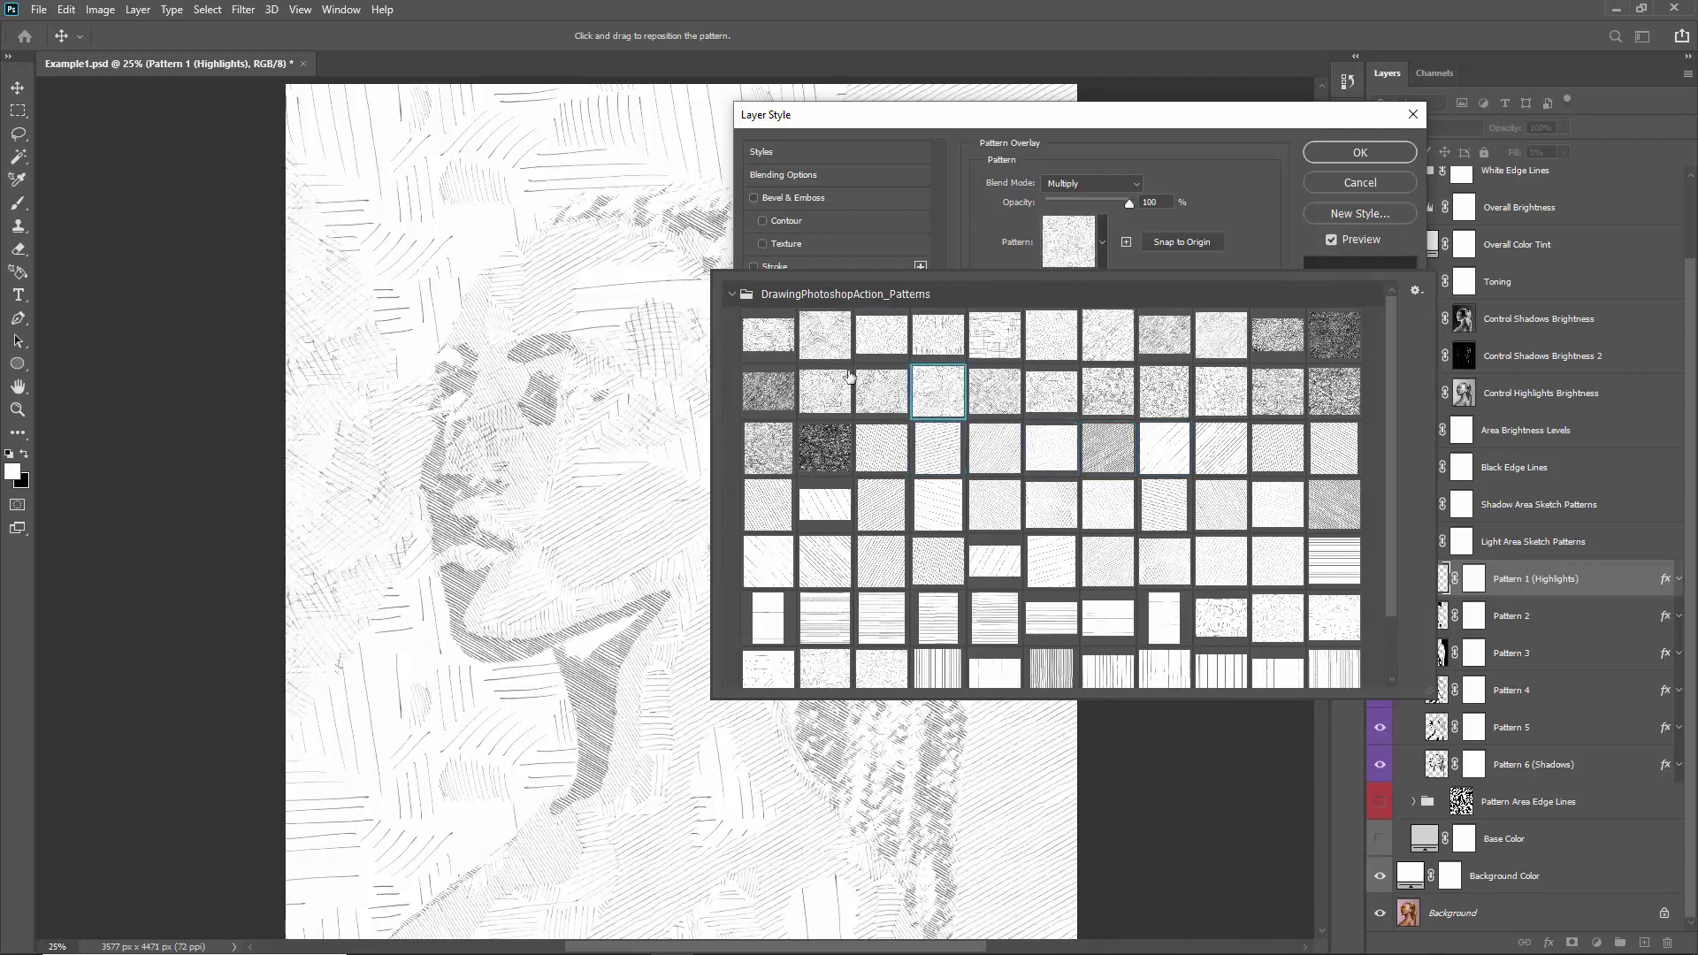
left_click(785, 347)
left_click(836, 338)
left_click(896, 346)
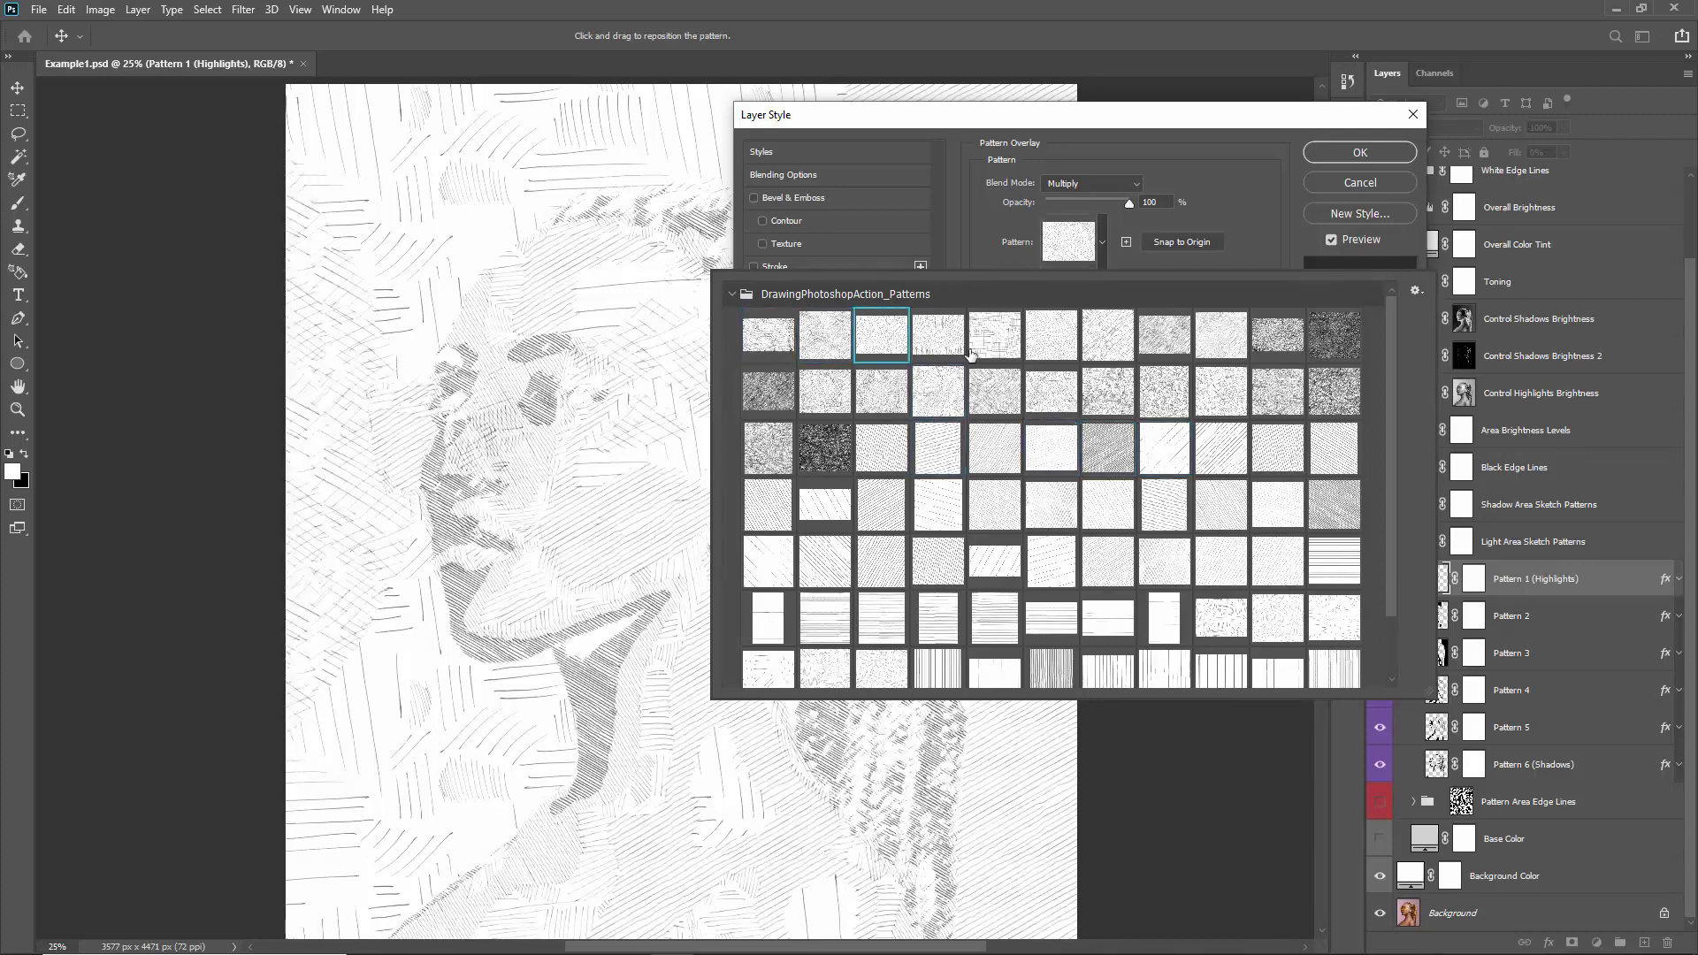
left_click(986, 344)
left_click(1048, 345)
left_click(1109, 341)
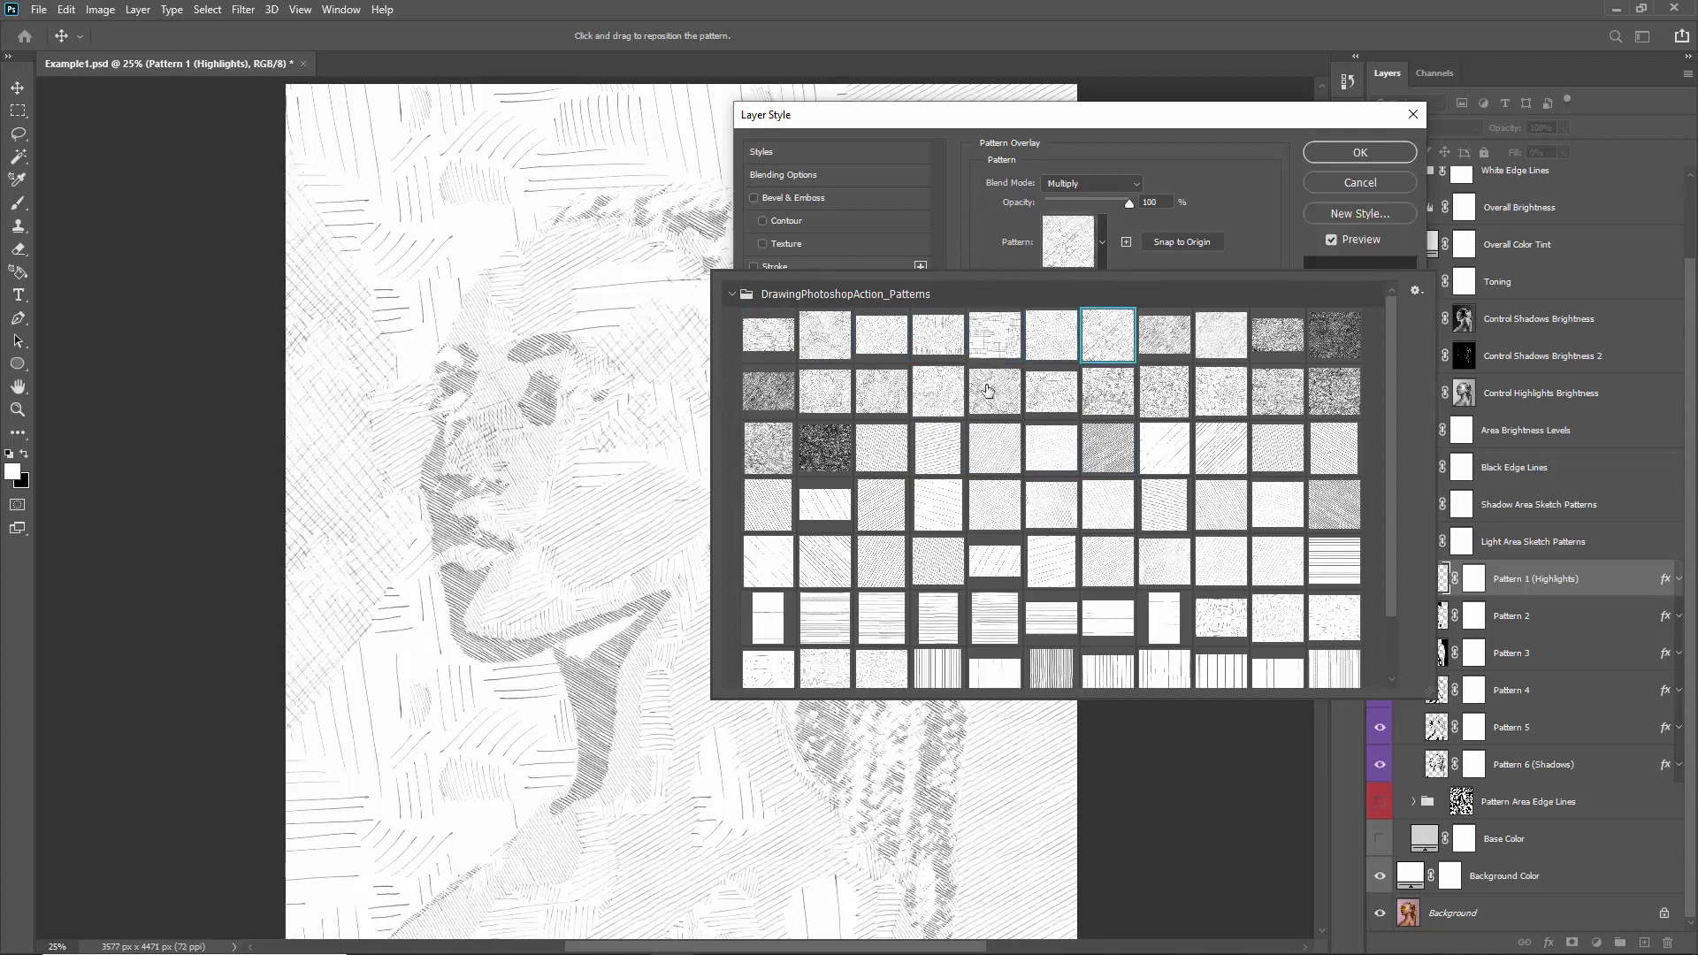
scroll(986, 393, "down", 1)
left_click(945, 399)
left_click(996, 396)
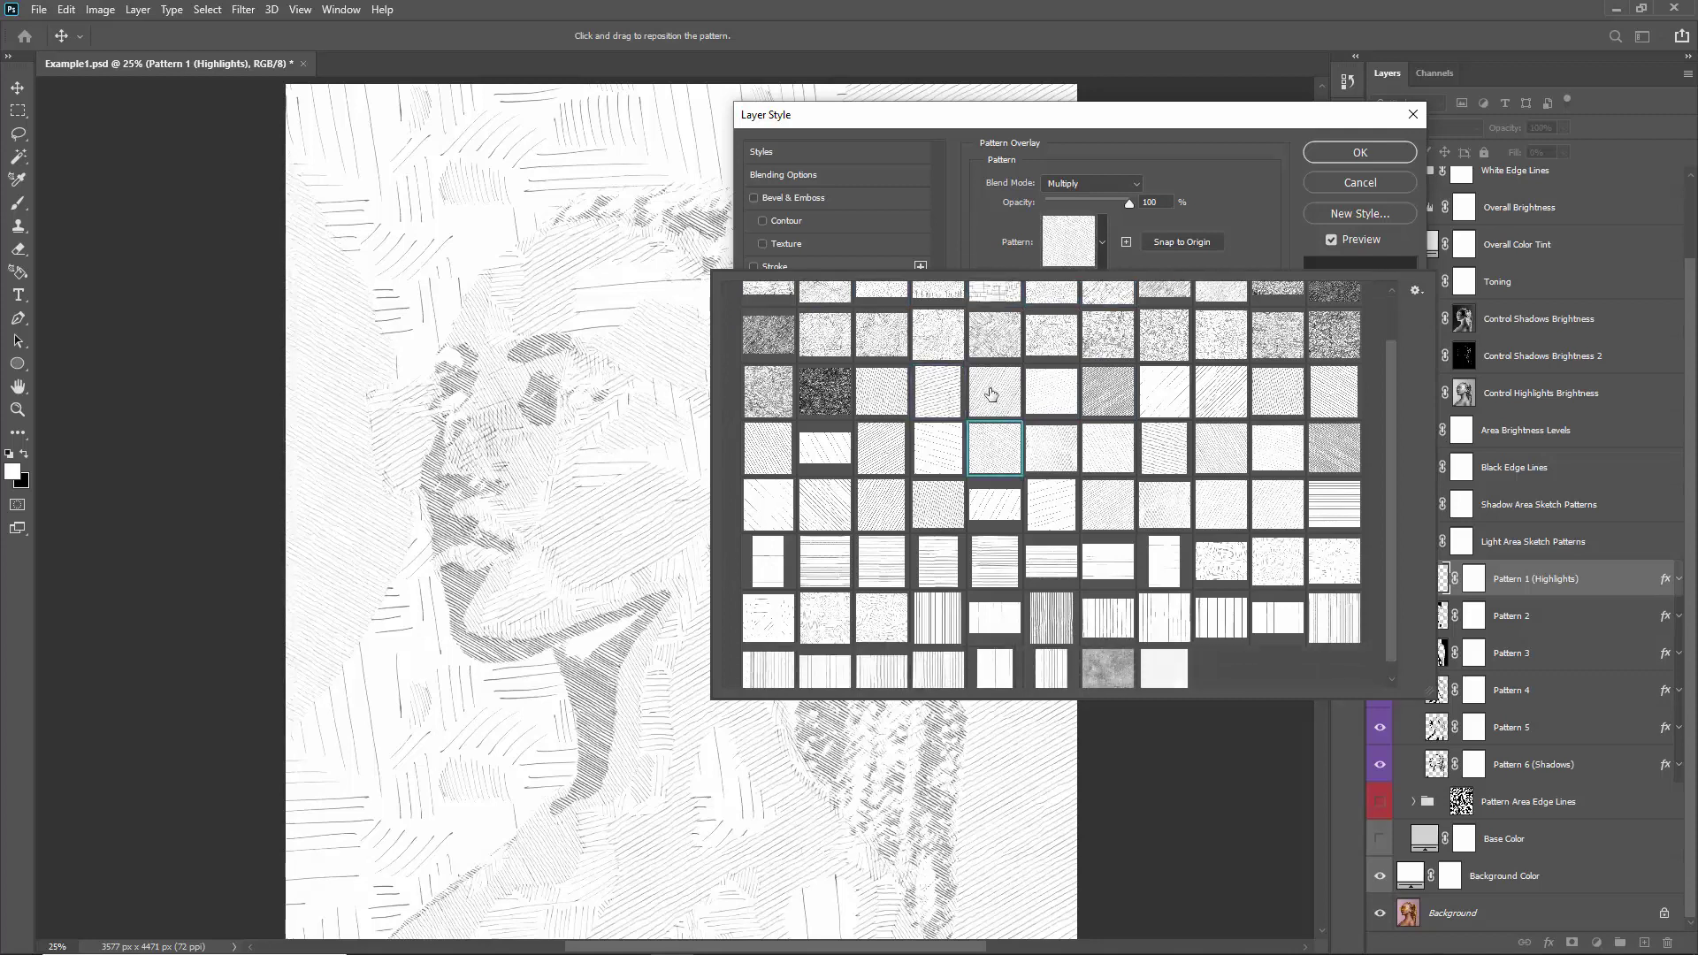
left_click(1040, 450)
scroll(1040, 450, "down", 1)
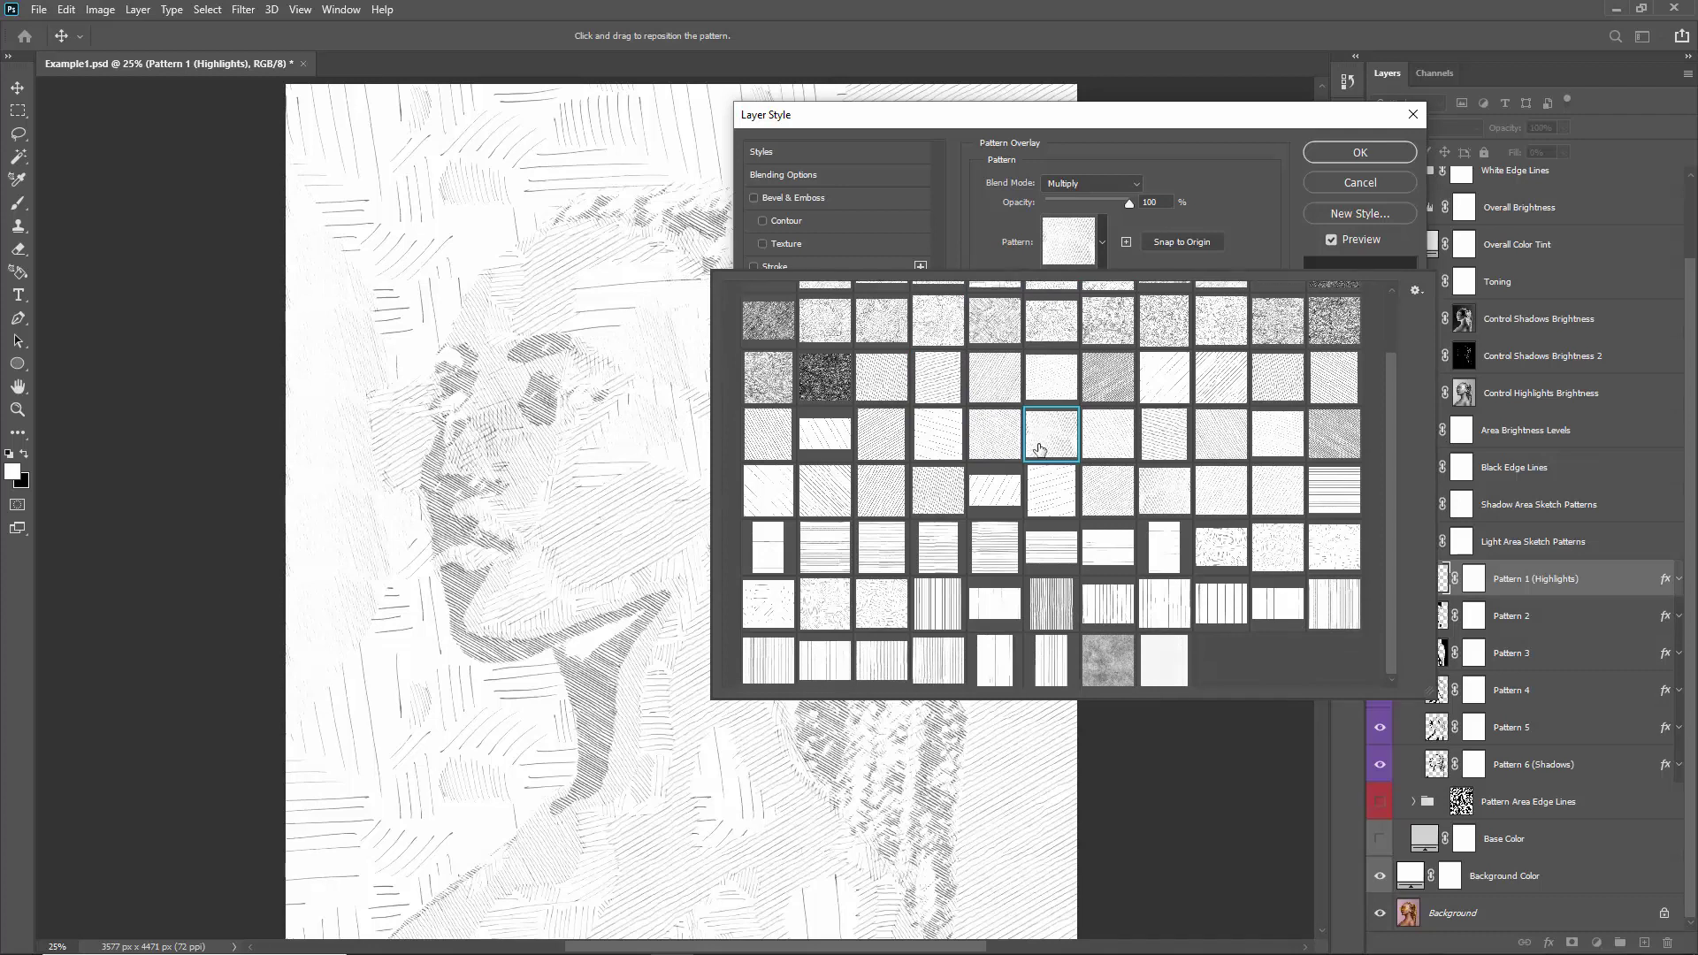
left_click(784, 604)
left_click(831, 610)
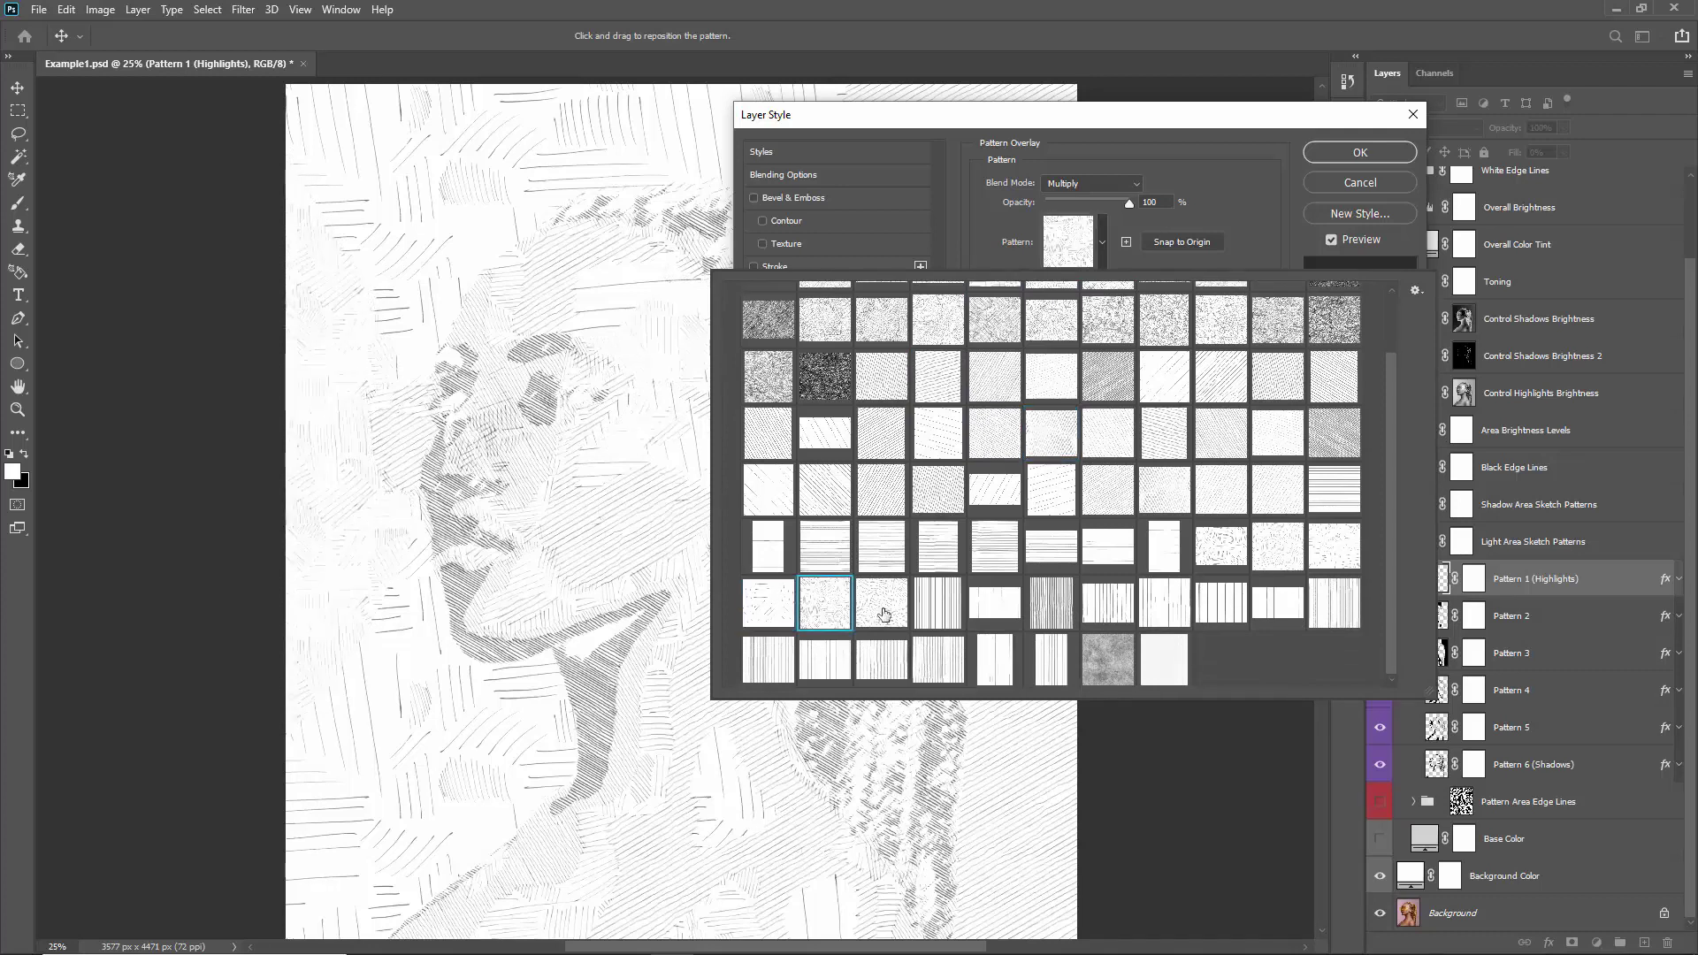
left_click(880, 613)
scroll(901, 573, "up", 2)
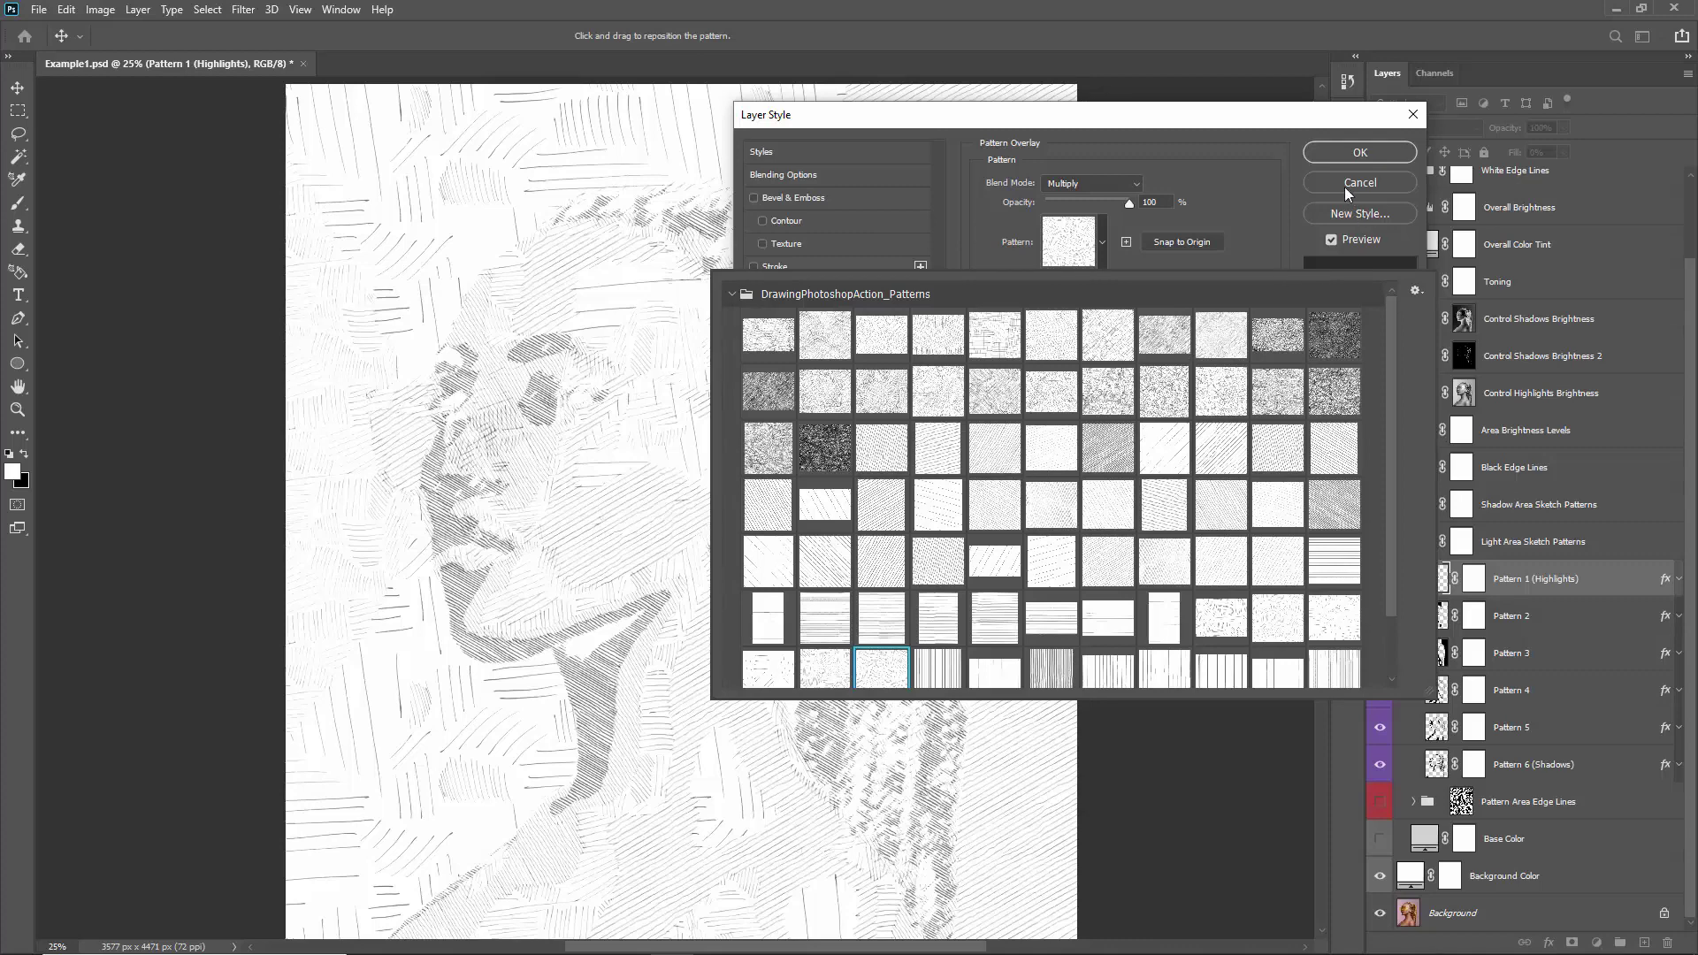
left_click(1261, 177)
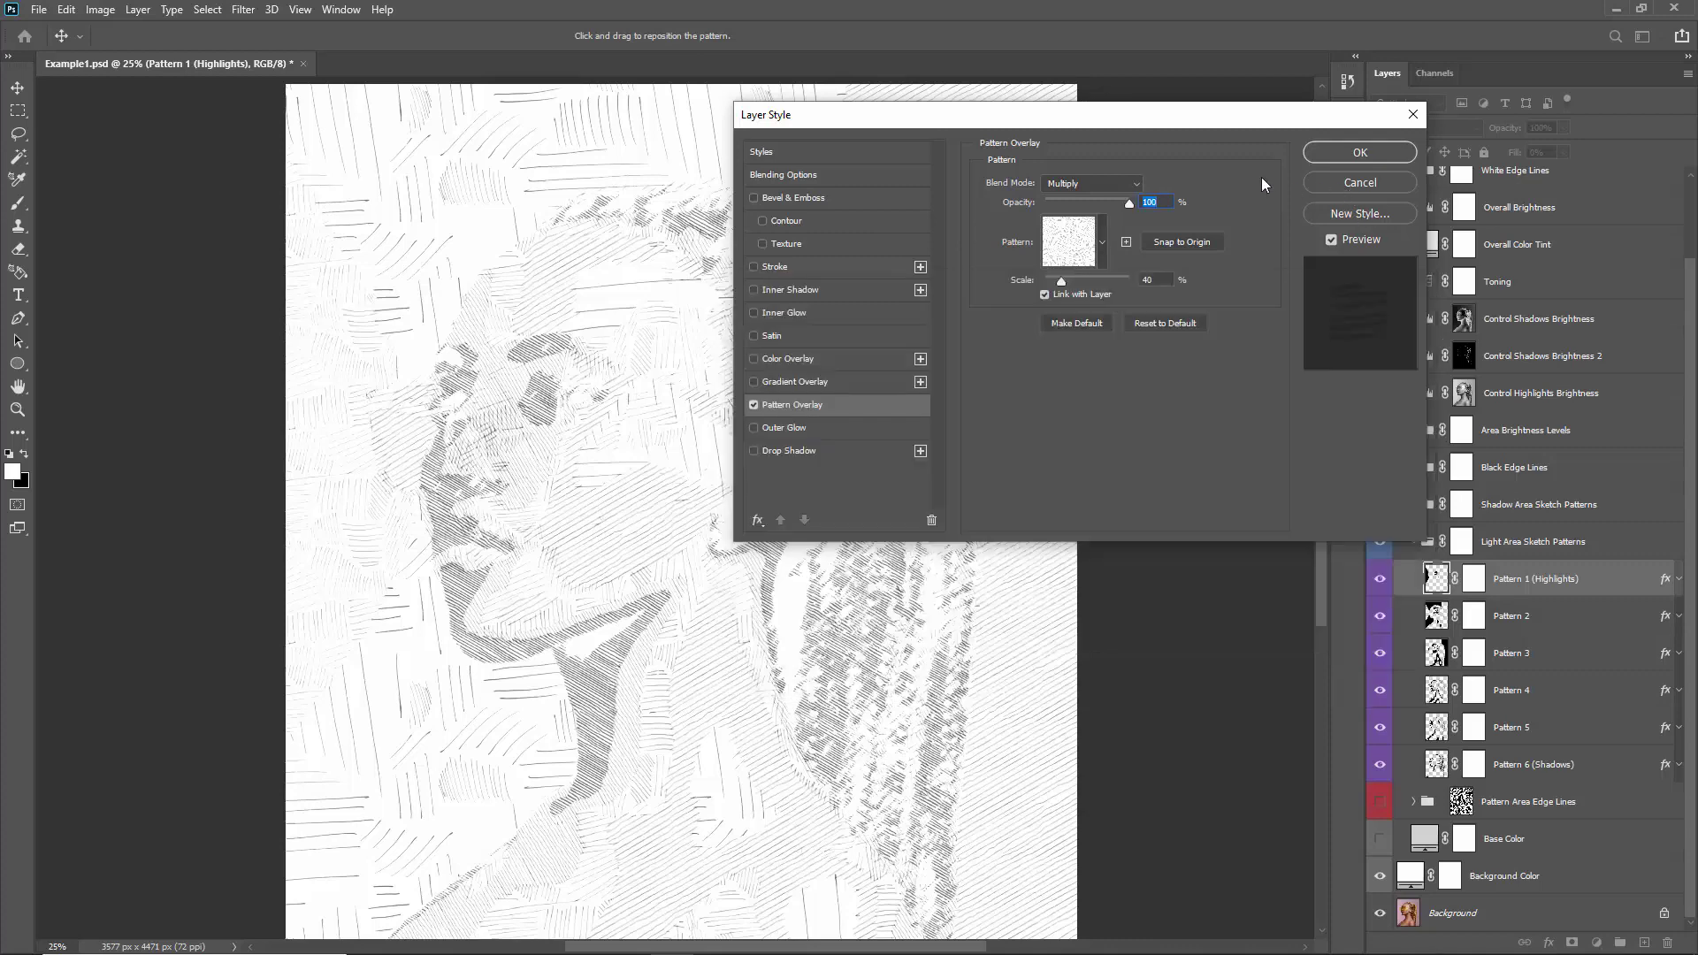
left_click(1350, 183)
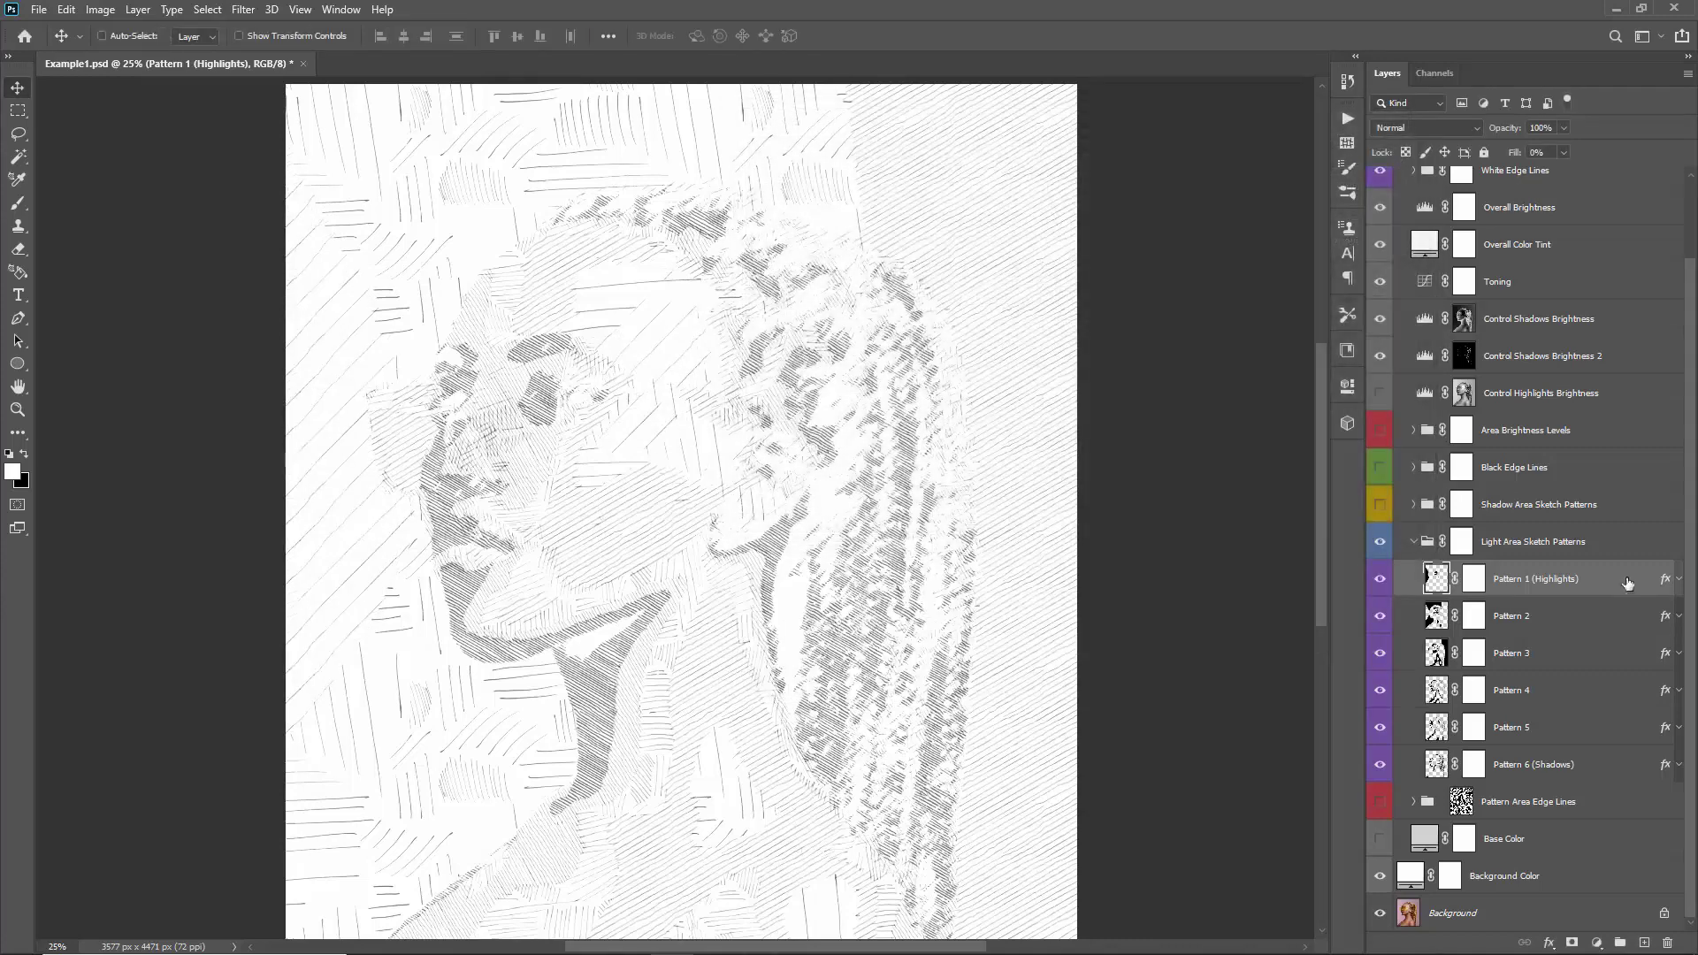
- Try several pattern scales between about 50% and 99% in the Pattern Overlay of Pattern 1 (Highlights), and discard the style changes
double_click(1627, 582)
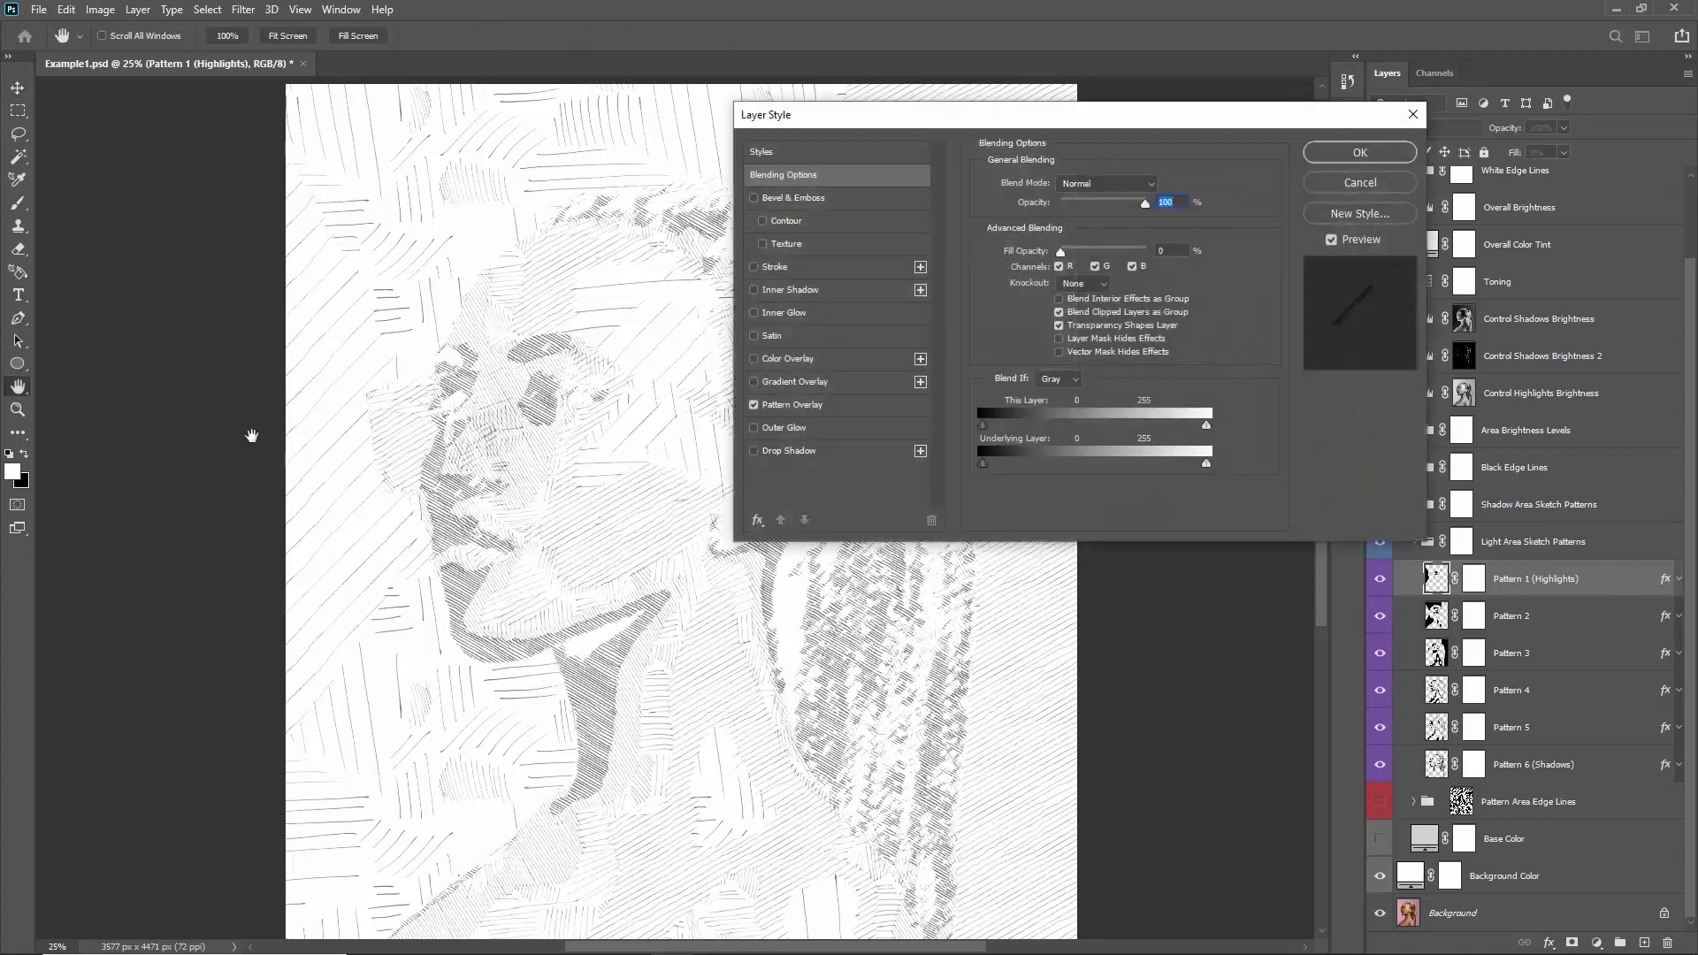
left_click(790, 407)
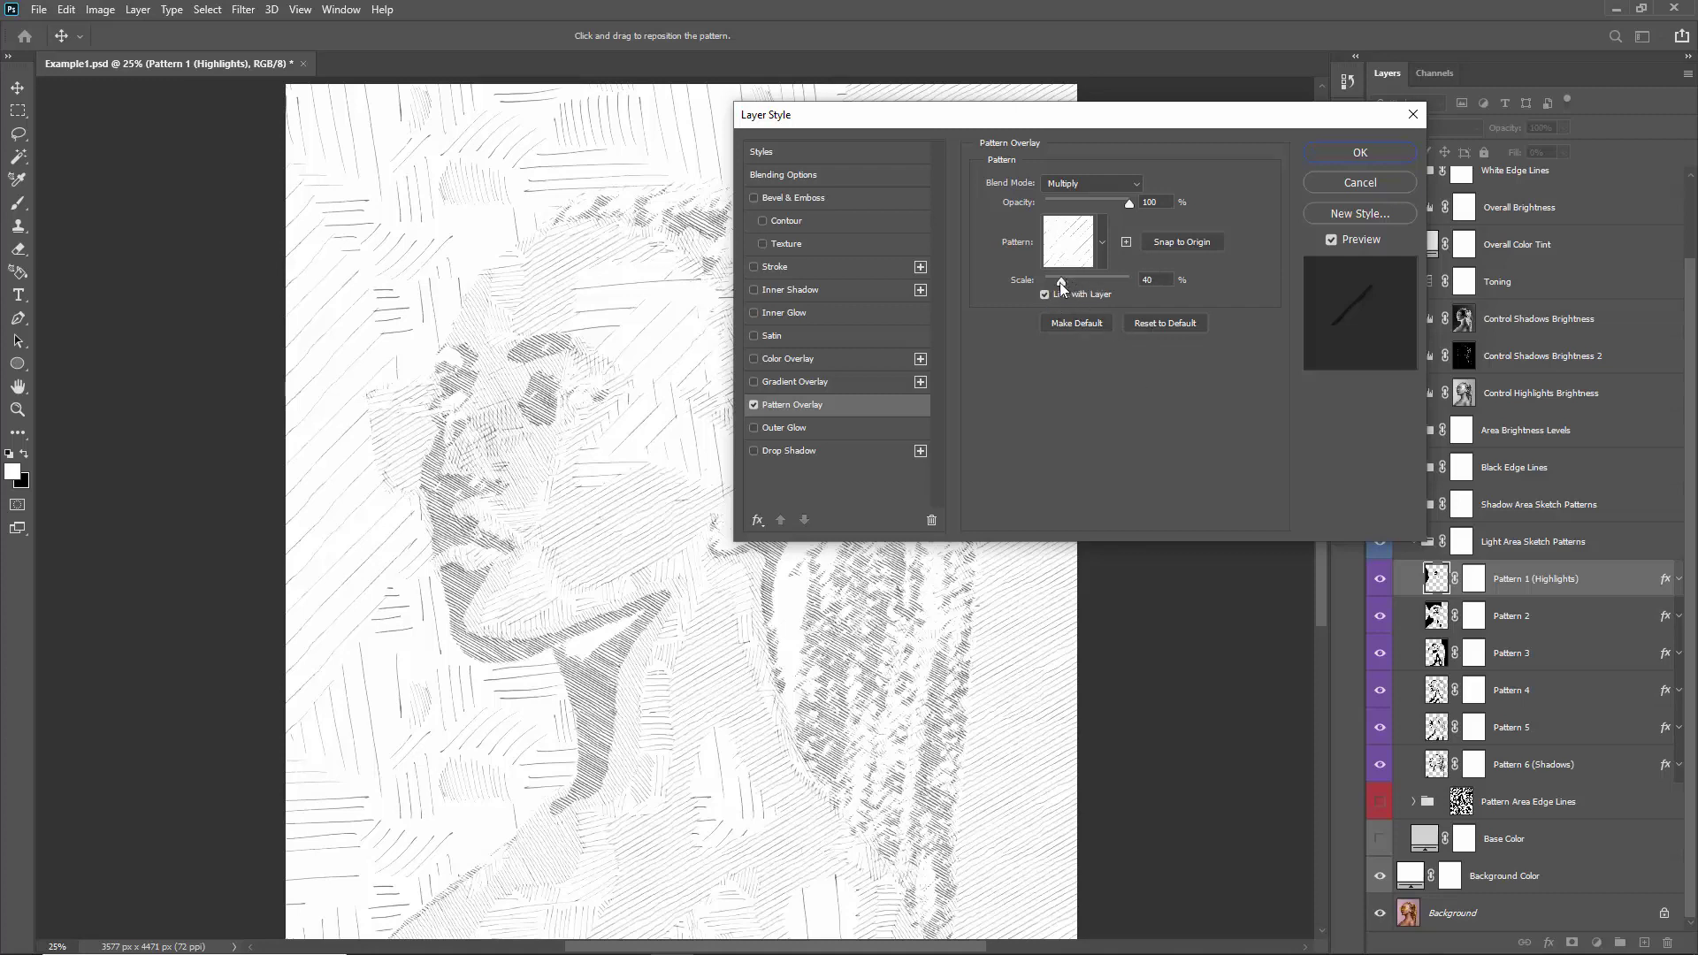
mouse_move(1061, 284)
left_mouse_down()
mouse_move(1084, 284)
mouse_move(1068, 284)
left_mouse_up()
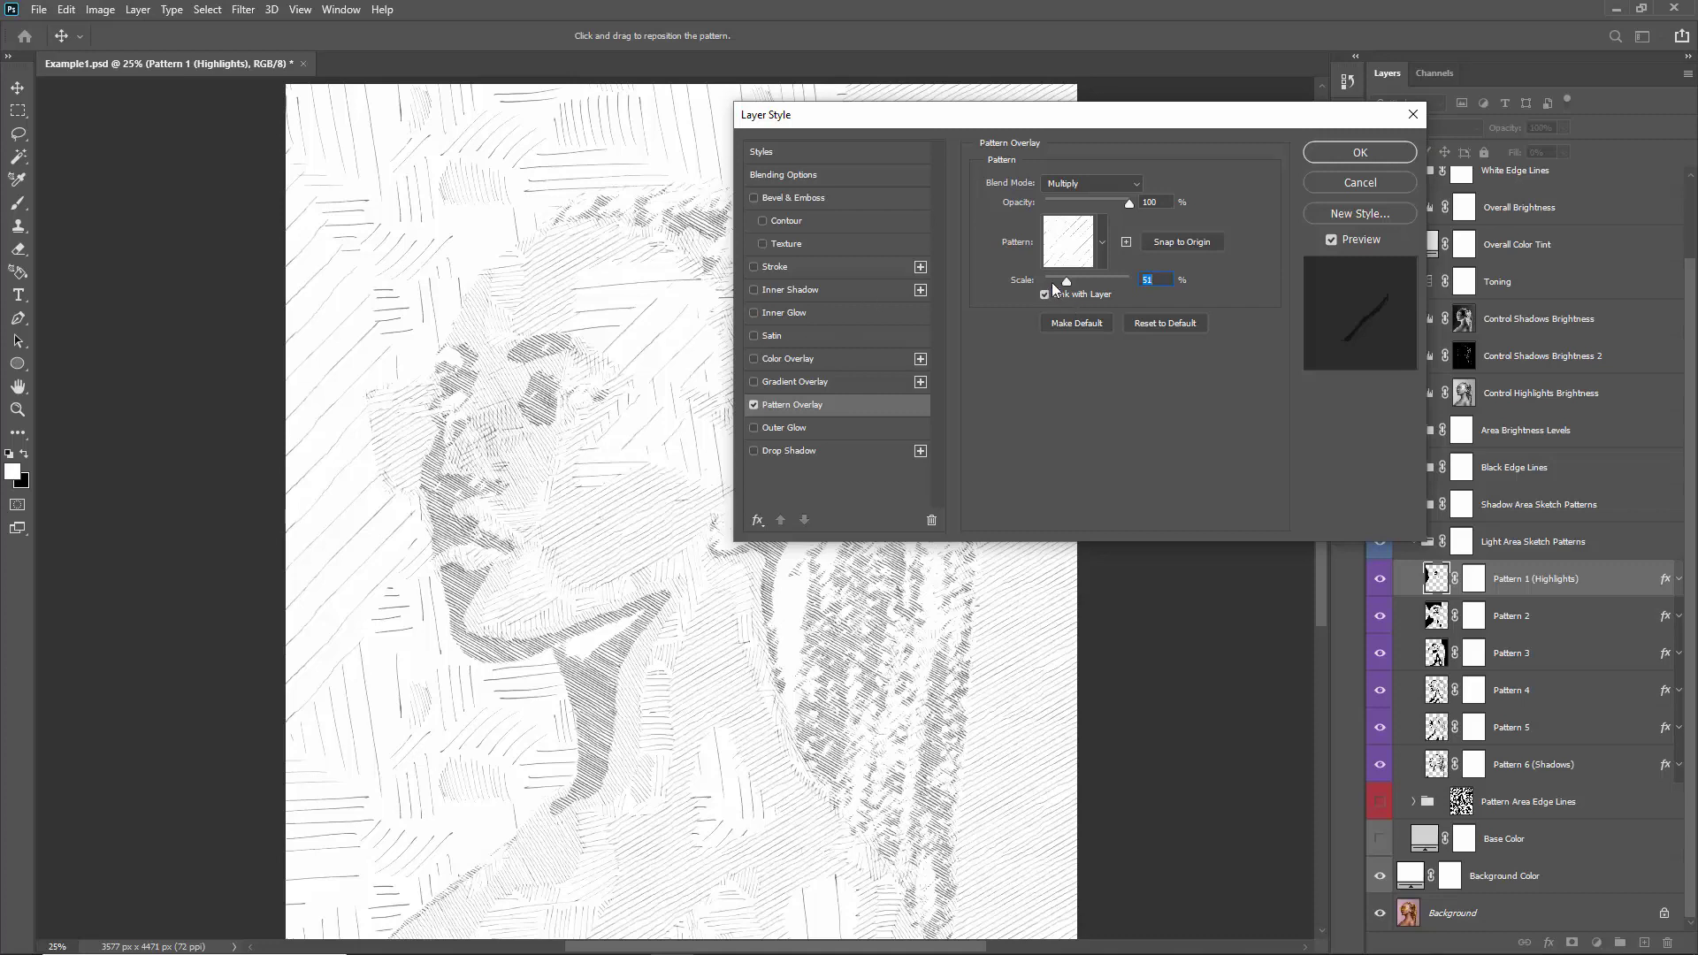
left_click_drag(1067, 284, 1093, 286)
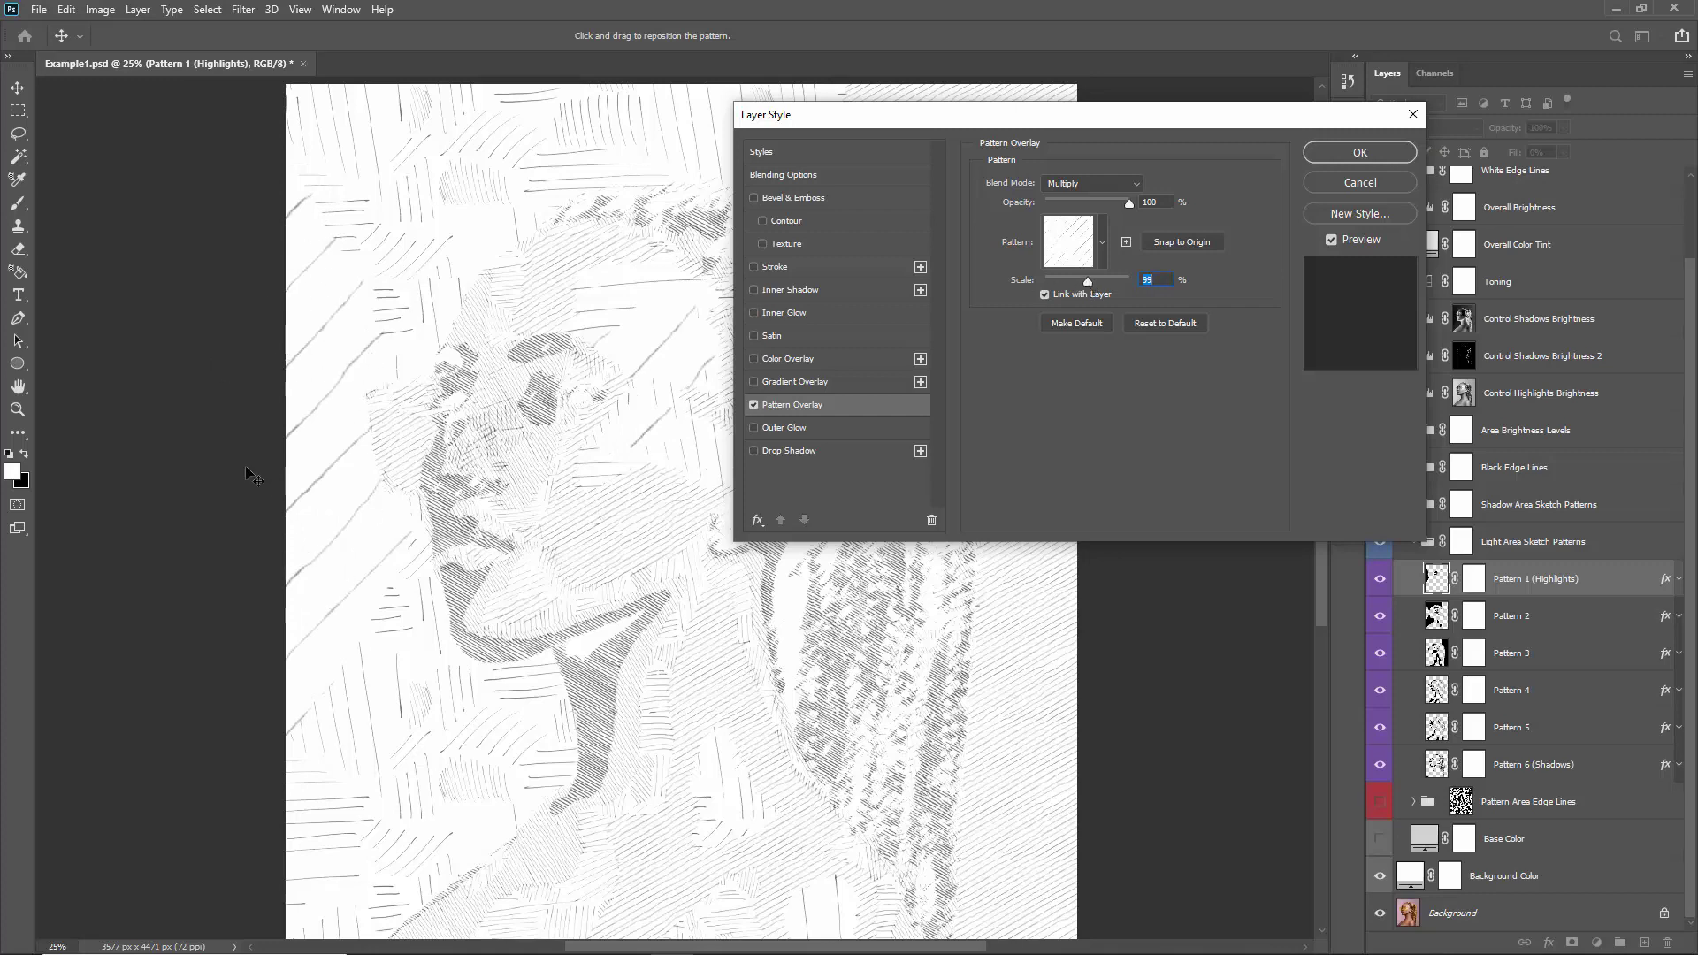
left_click_drag(1092, 285, 1070, 281)
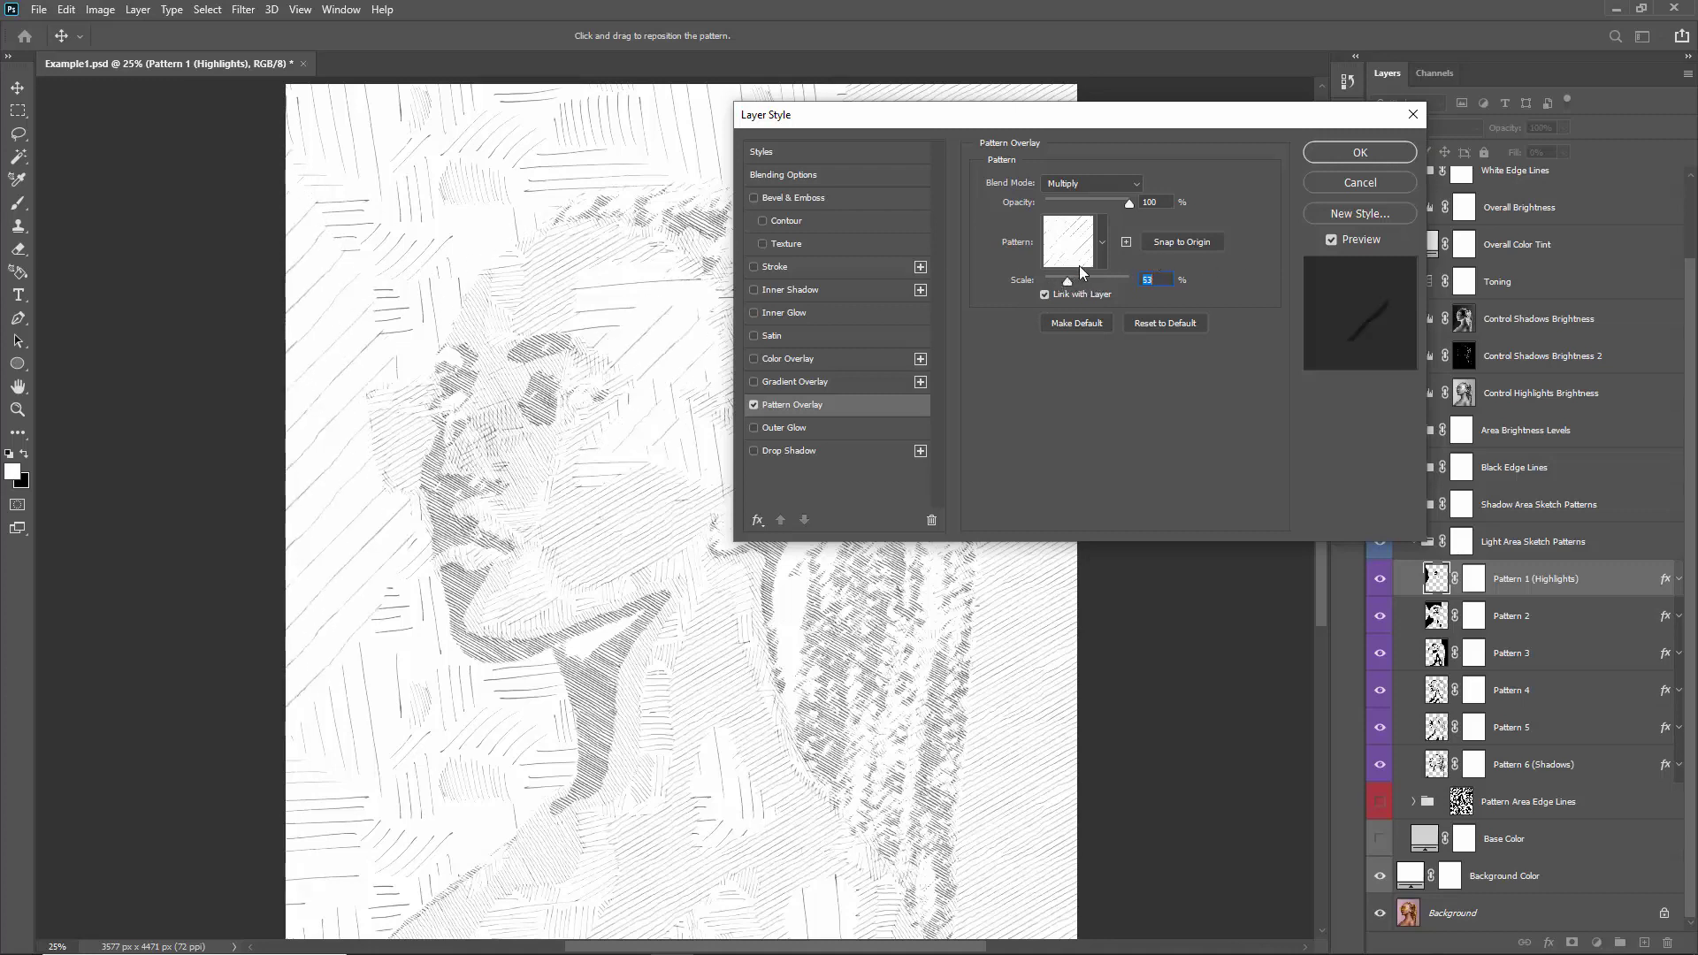
left_click_drag(1071, 279, 1055, 281)
left_click(1342, 184)
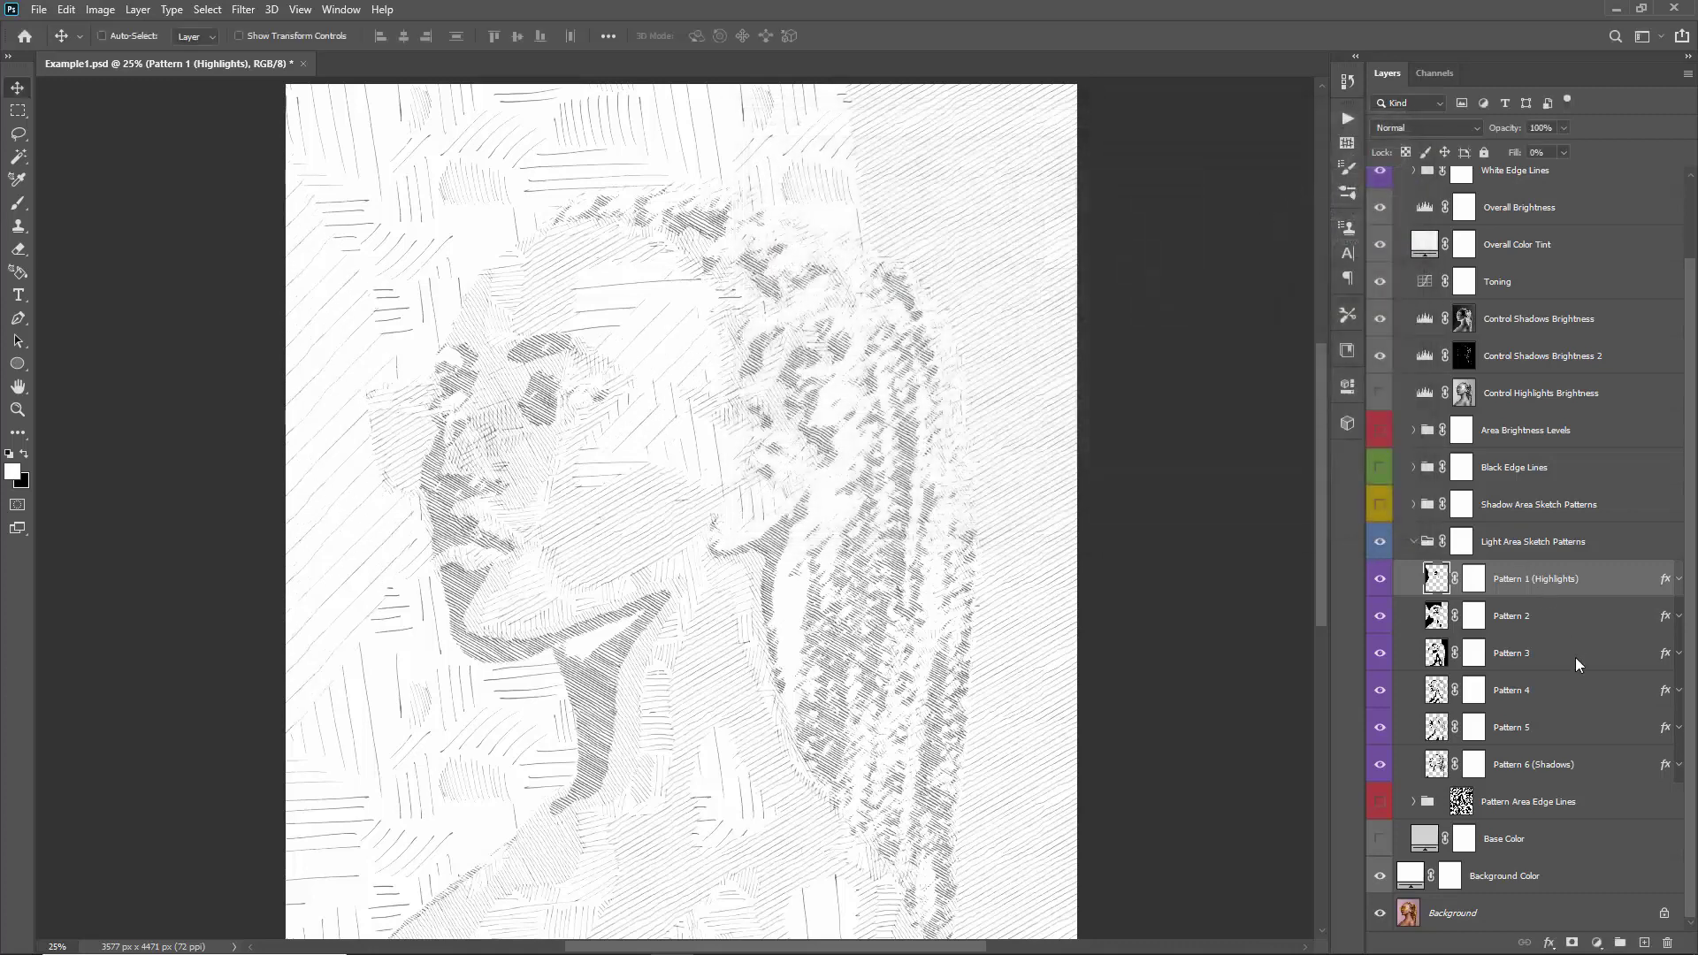
- Go through the pattern layers down to Pattern 6 (Shadows) and toggle its visibility to examine which areas it covers, leaving it shown
left_click(1574, 779, "shift")
left_click(1536, 611)
left_click(1536, 651)
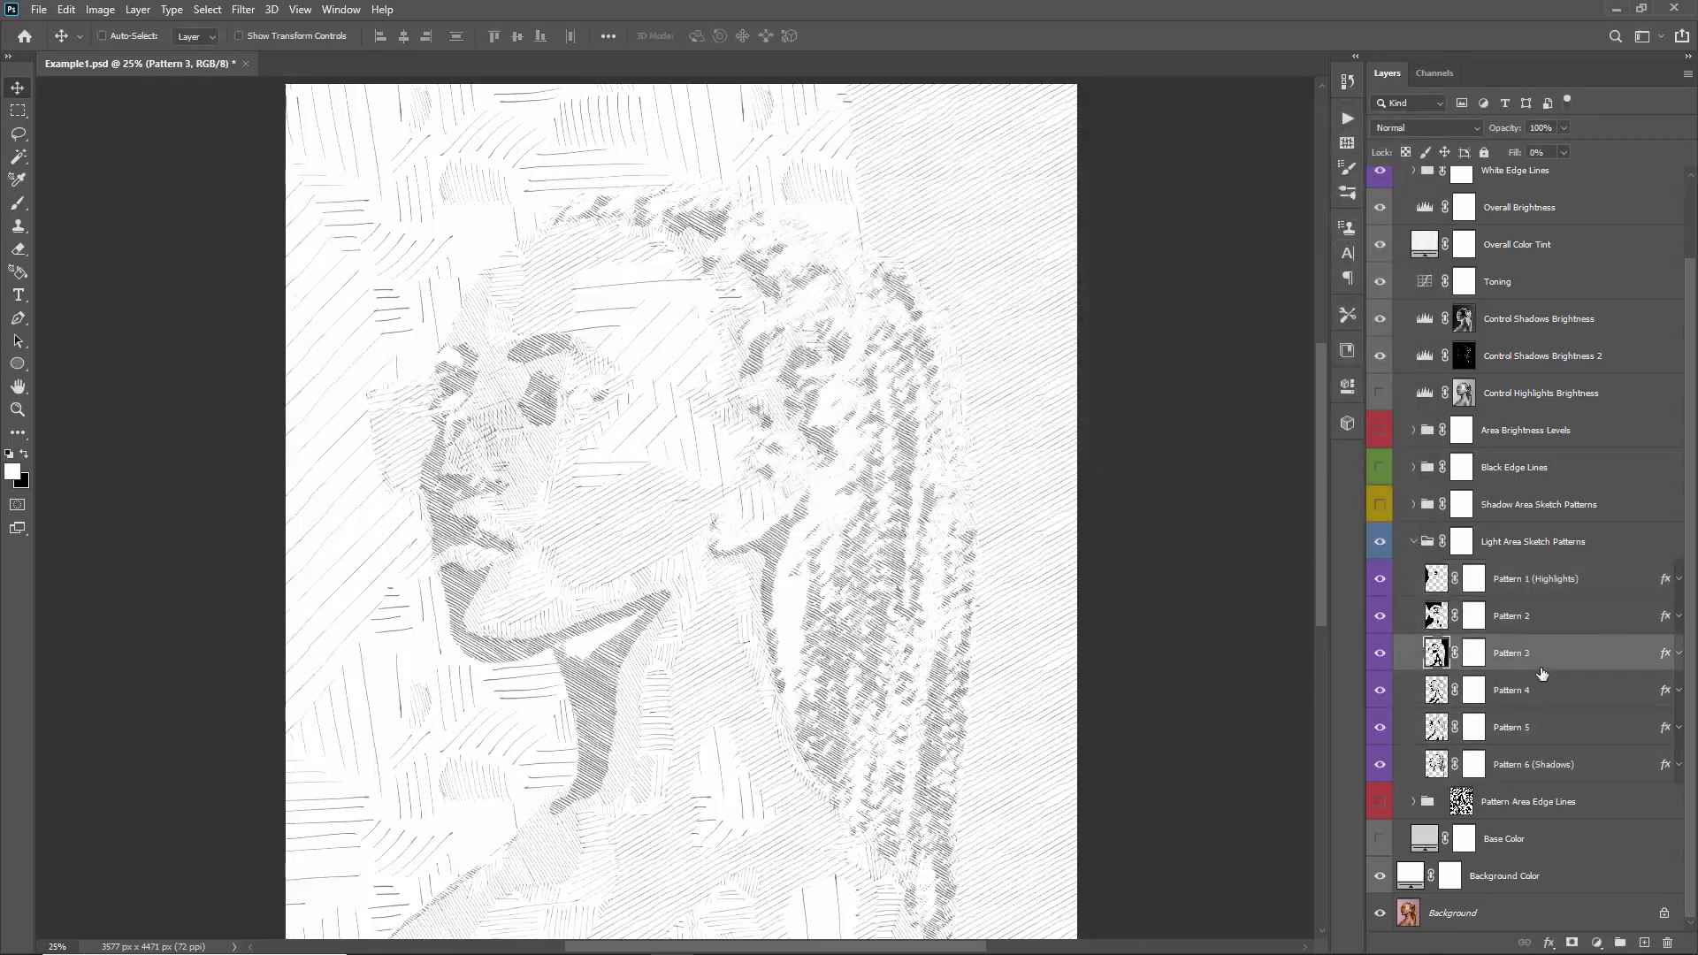
left_click(1548, 705)
left_click(1439, 770)
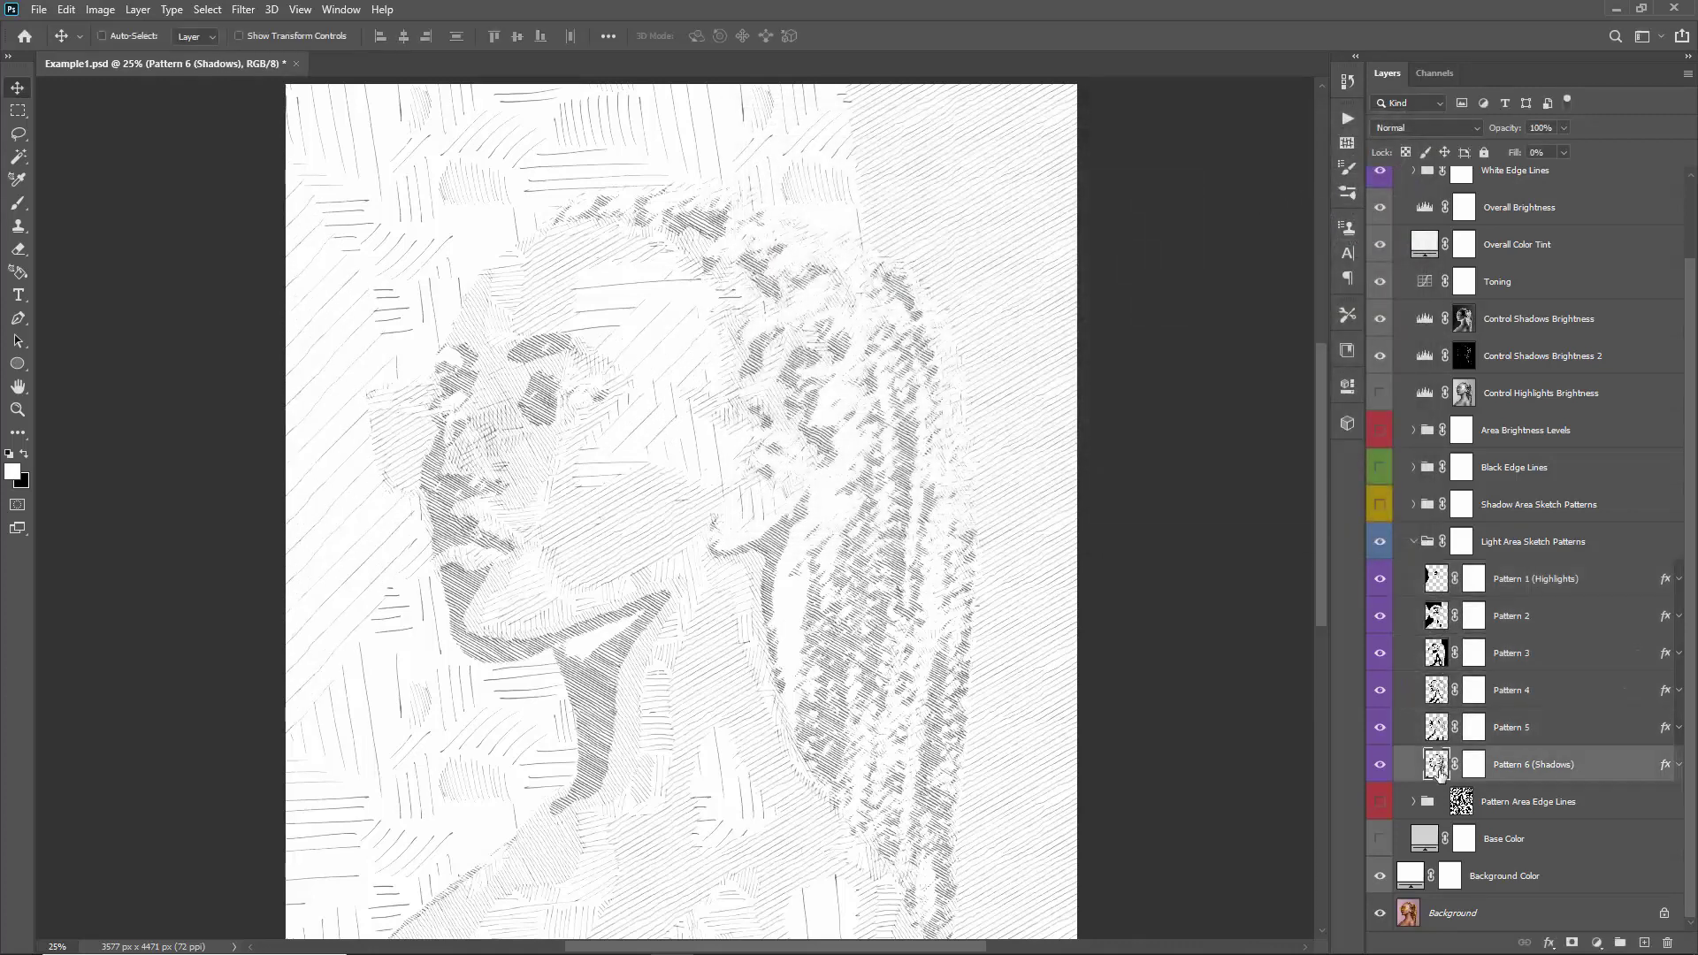
left_click(1379, 764)
left_click(1380, 764)
left_click(1380, 764)
left_click_drag(785, 378, 774, 339)
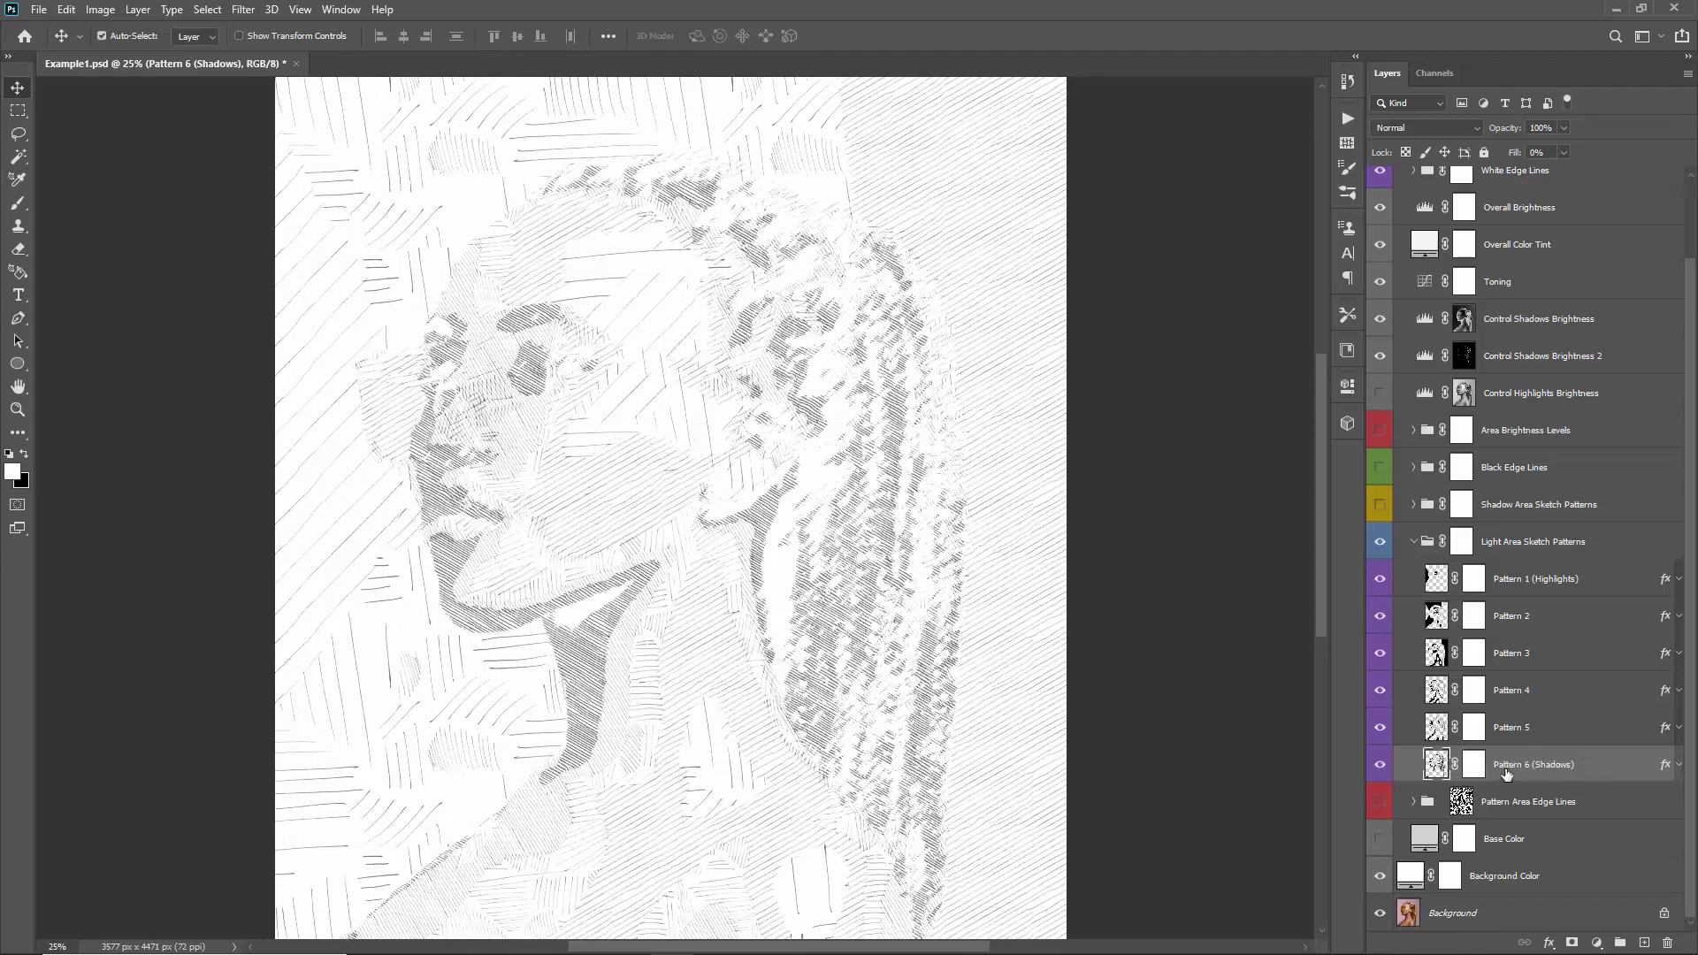
- Duplicate the Pattern 6 (Shadows) layer and toggle the copy's visibility to compare the shadow lines with and without it
key("ctrl+j")
key("ctrl+z")
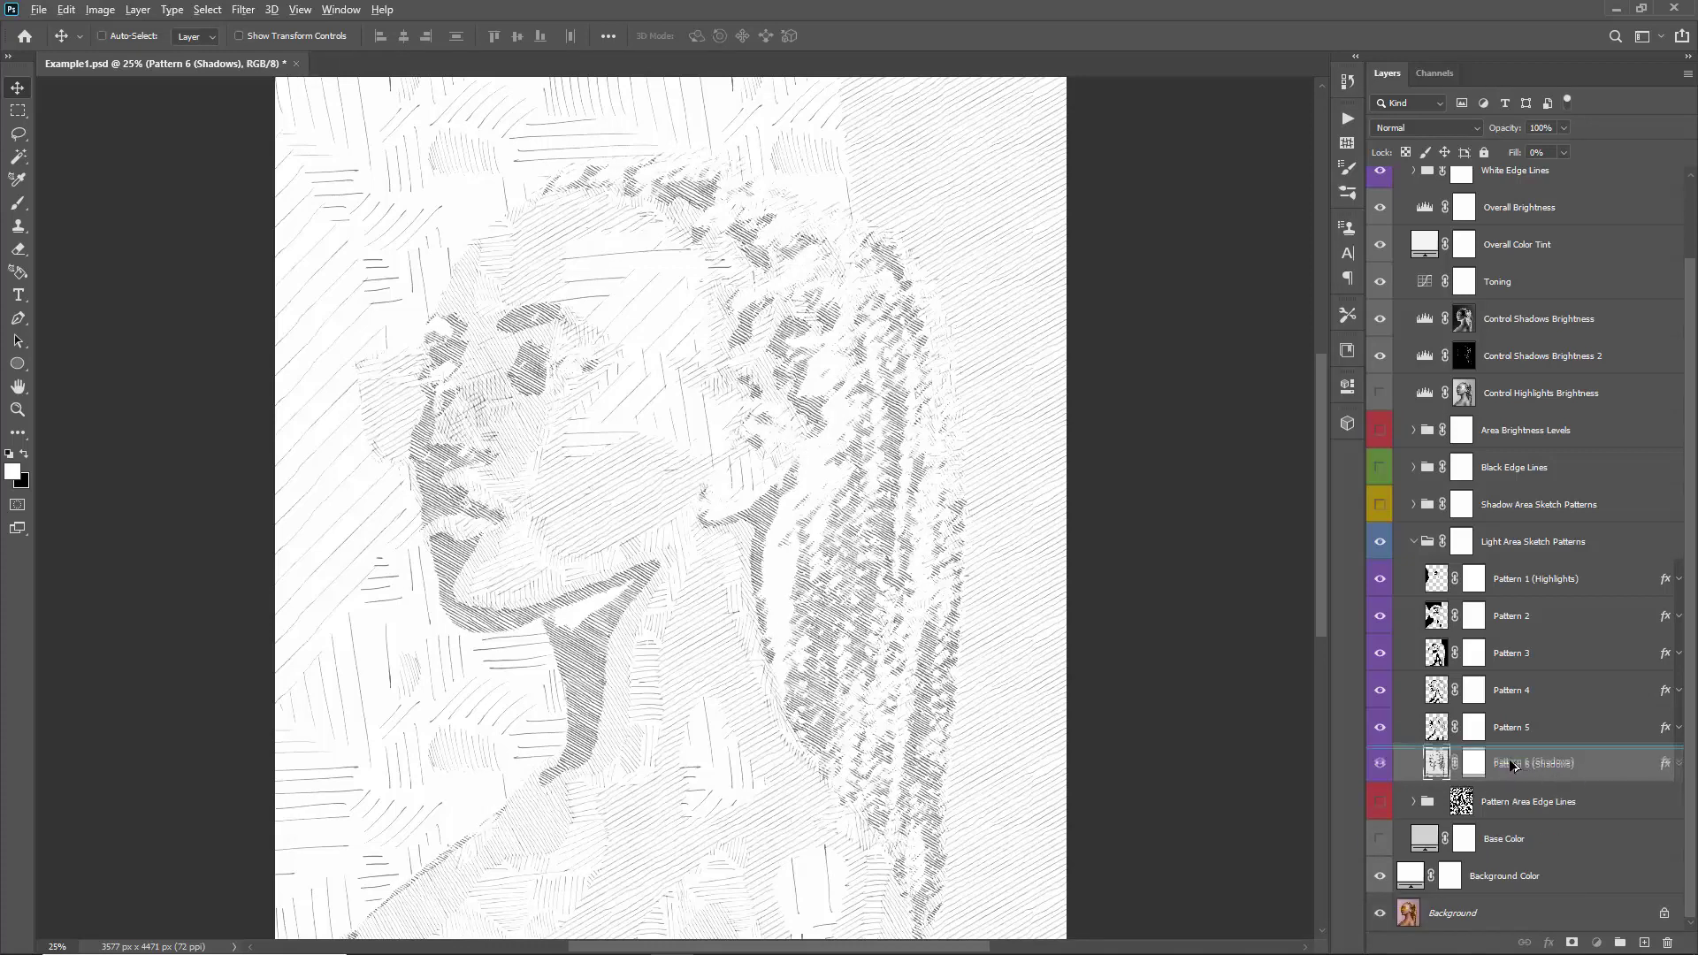
key("ctrl+j")
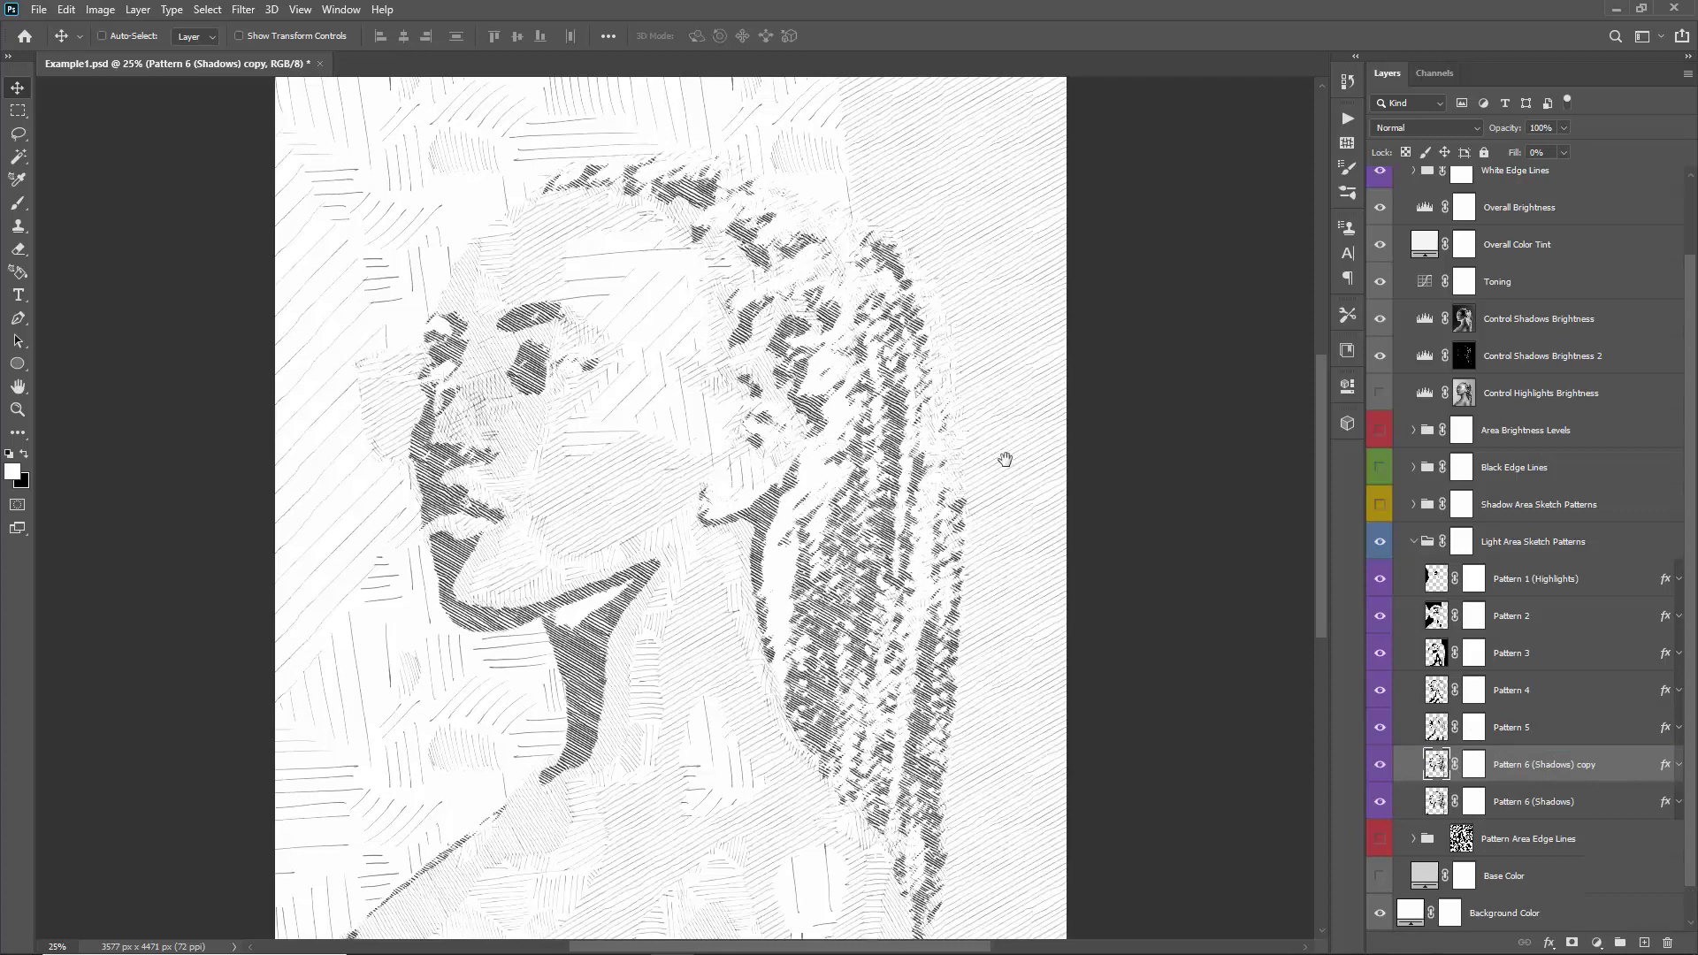
left_click(1379, 763)
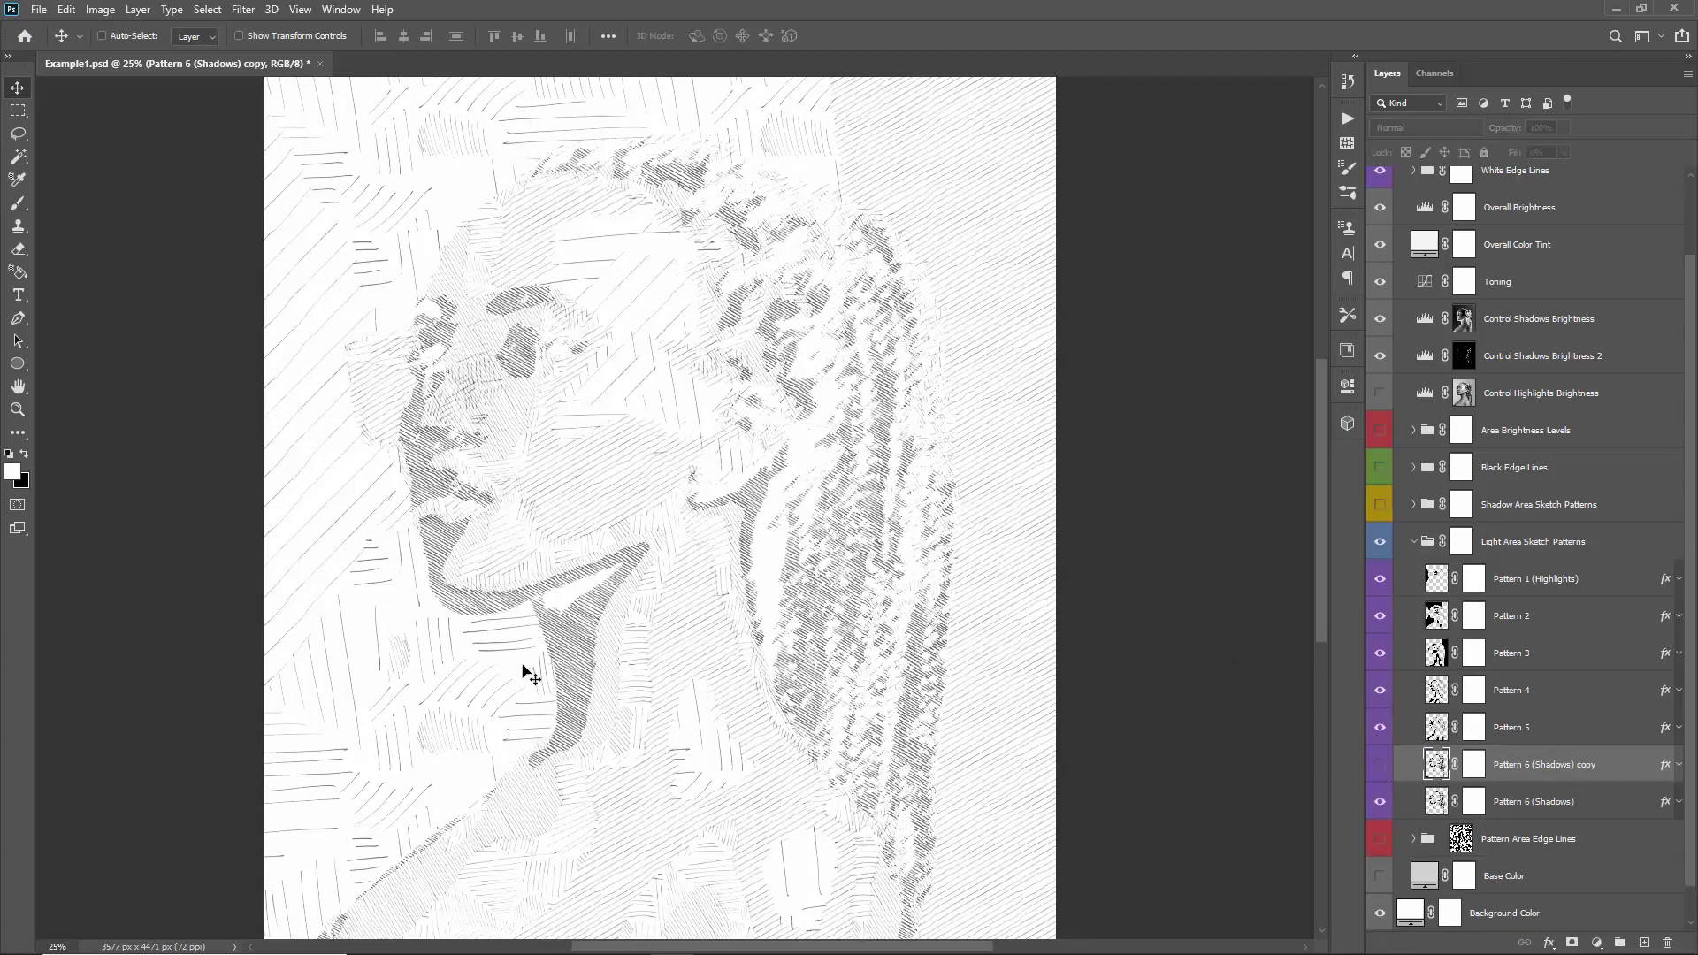
scroll(565, 394, "up", 1)
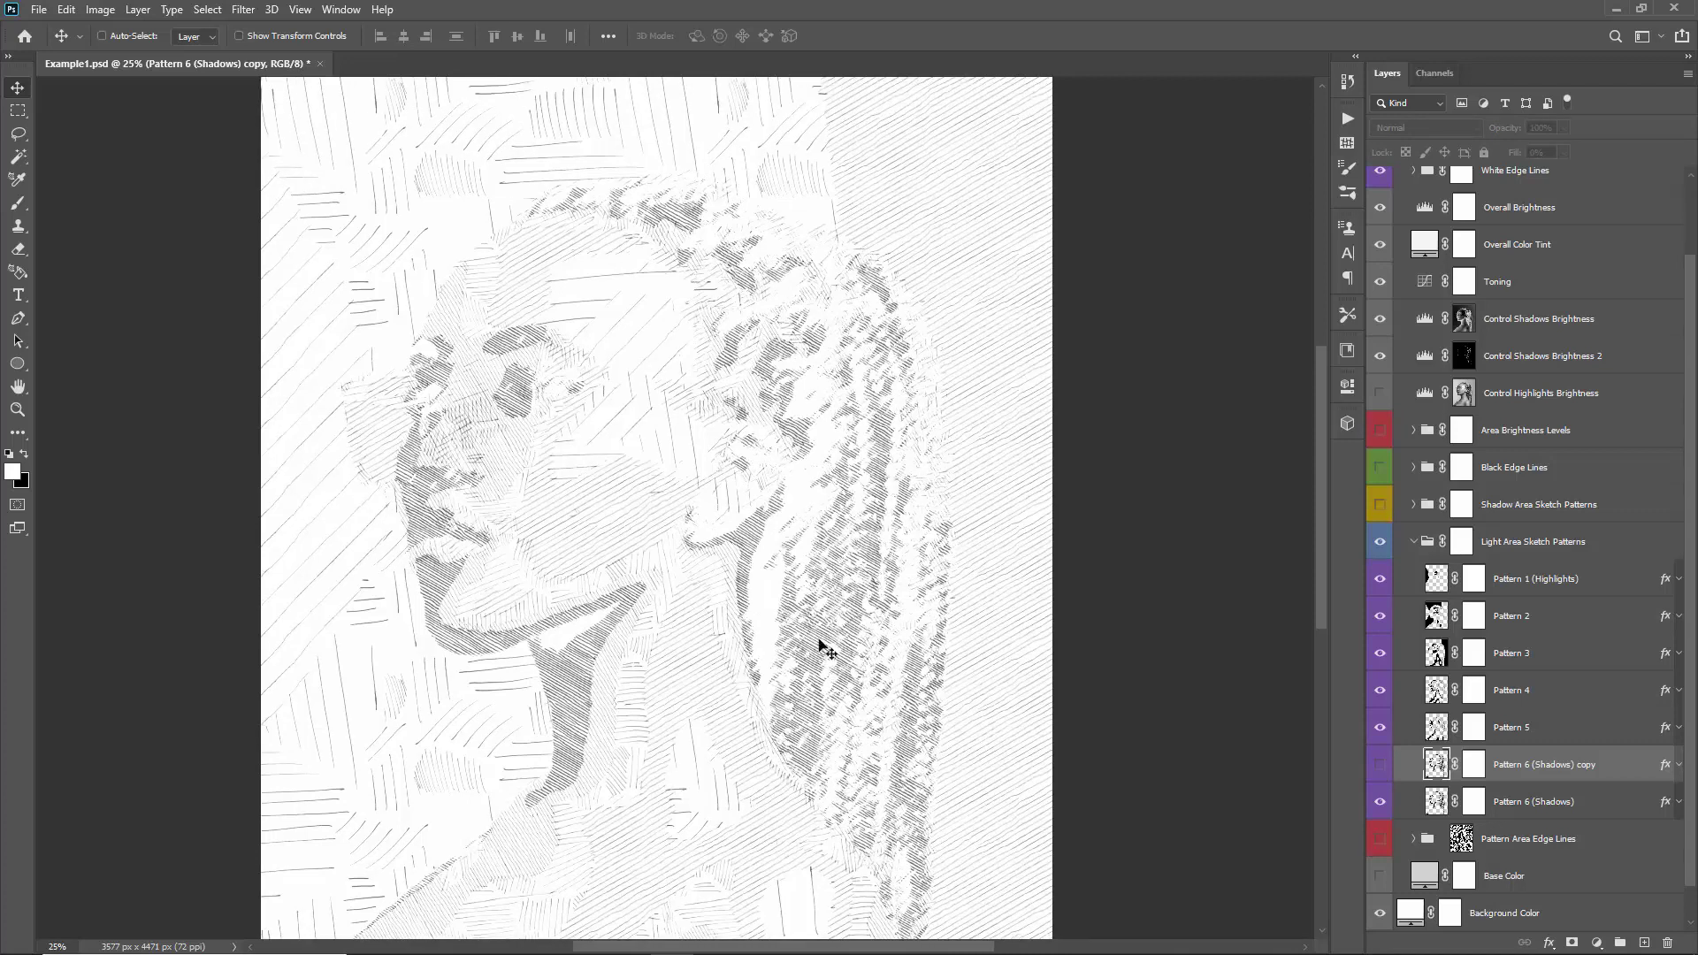
left_click(1380, 766)
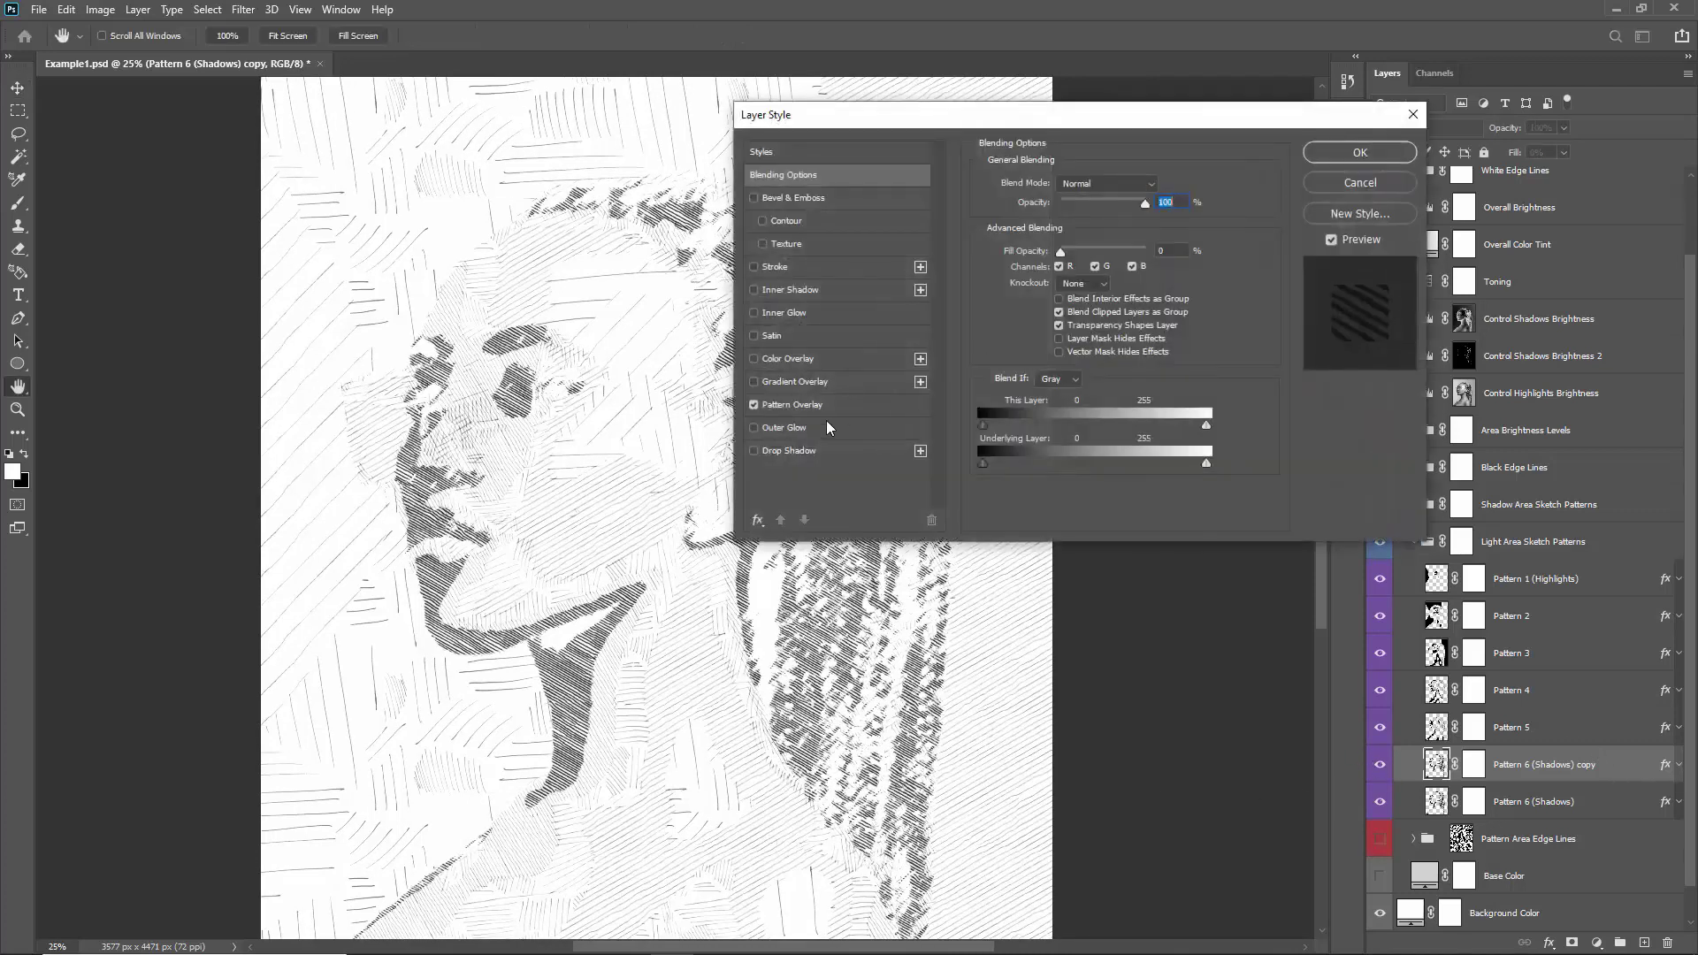
- Try another DrawingPhotoshopAction_Patterns pattern and a slightly larger scale in the Pattern Overlay of the Pattern 6 (Shadows) copy, and discard the changes
left_click(792, 405)
left_click_drag(862, 117, 914, 113)
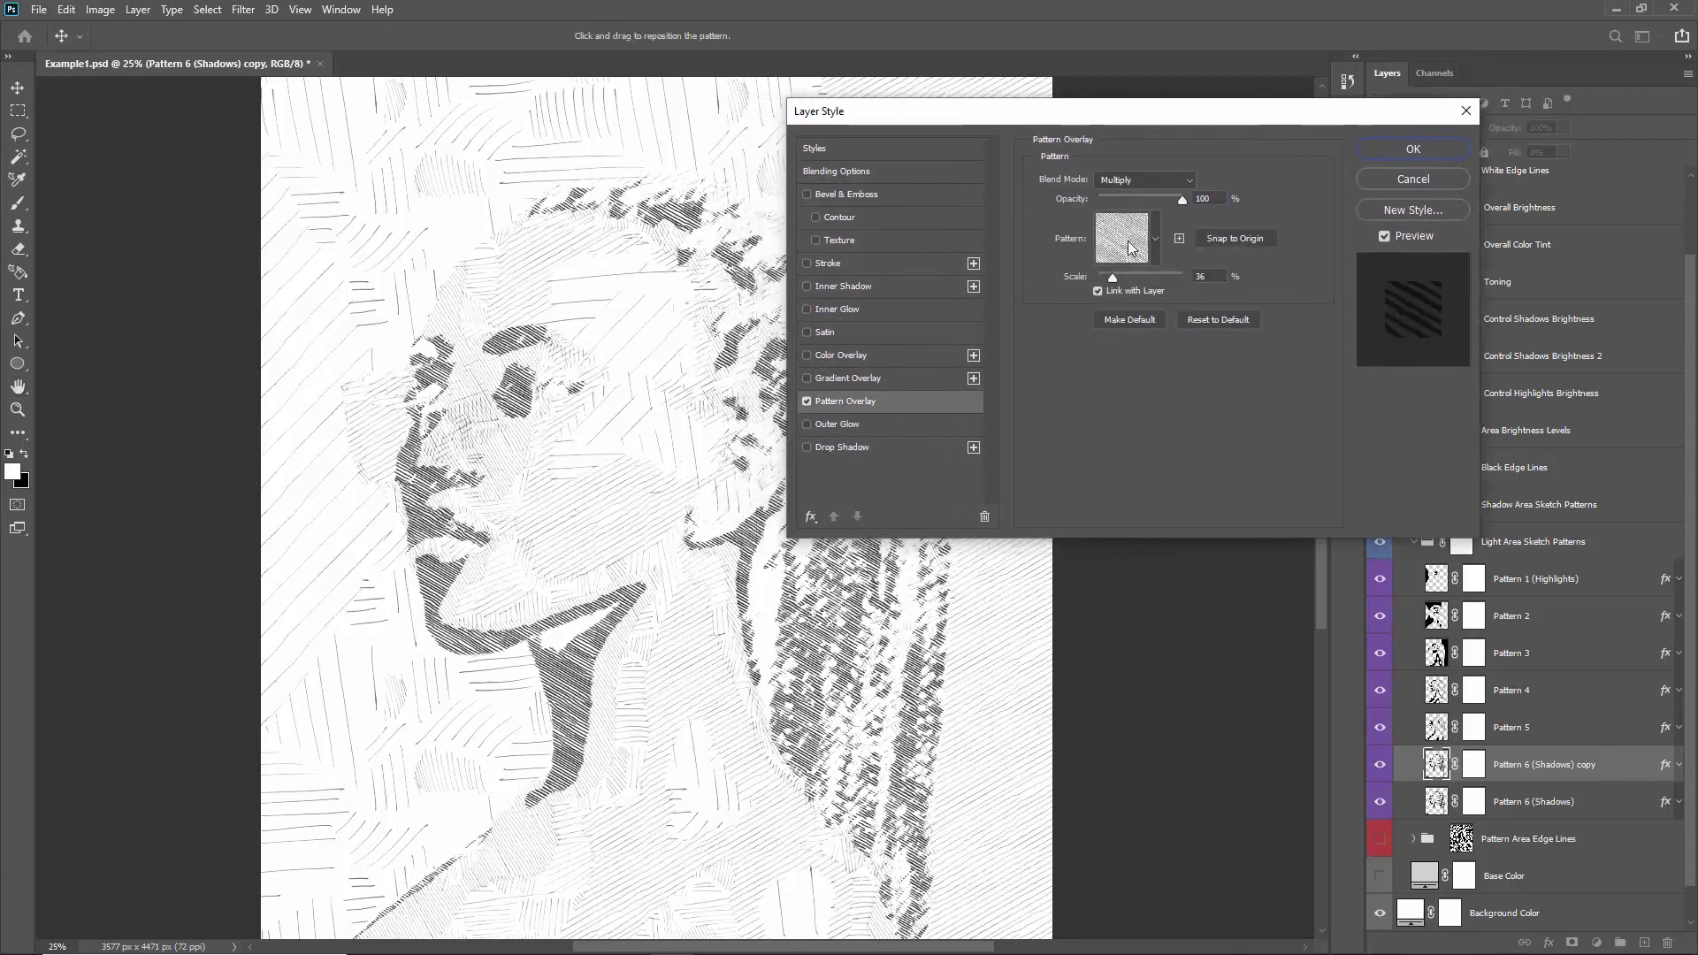
left_click(1125, 241)
left_click(1165, 444)
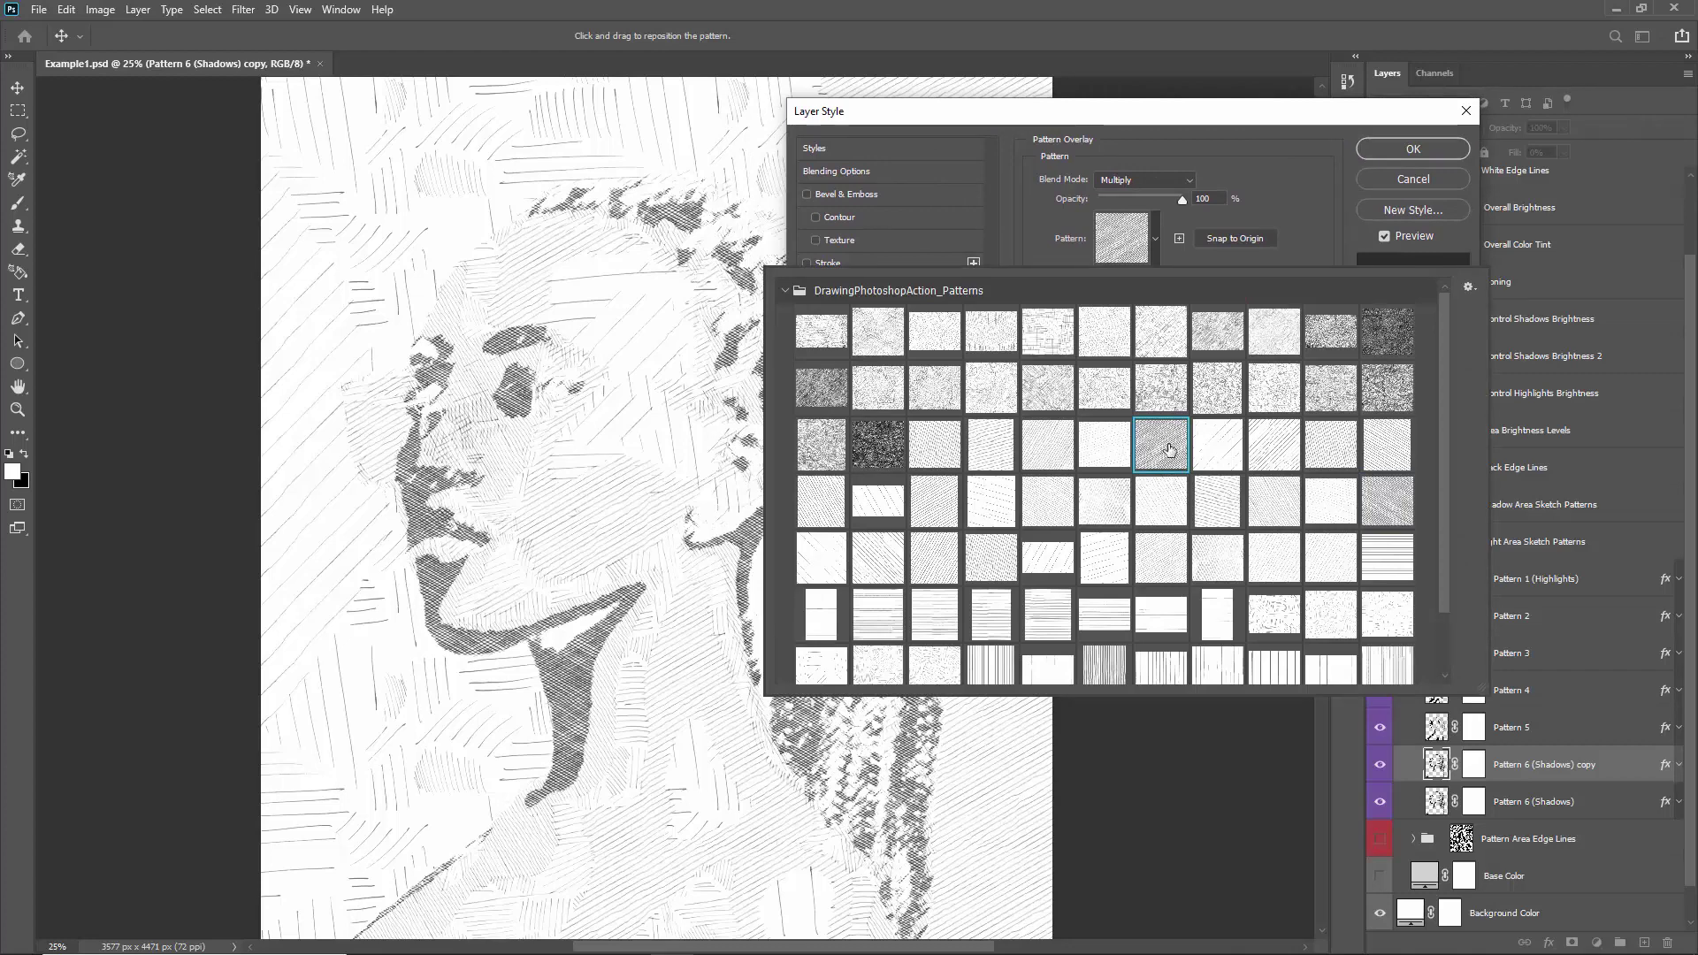
left_click(1221, 142)
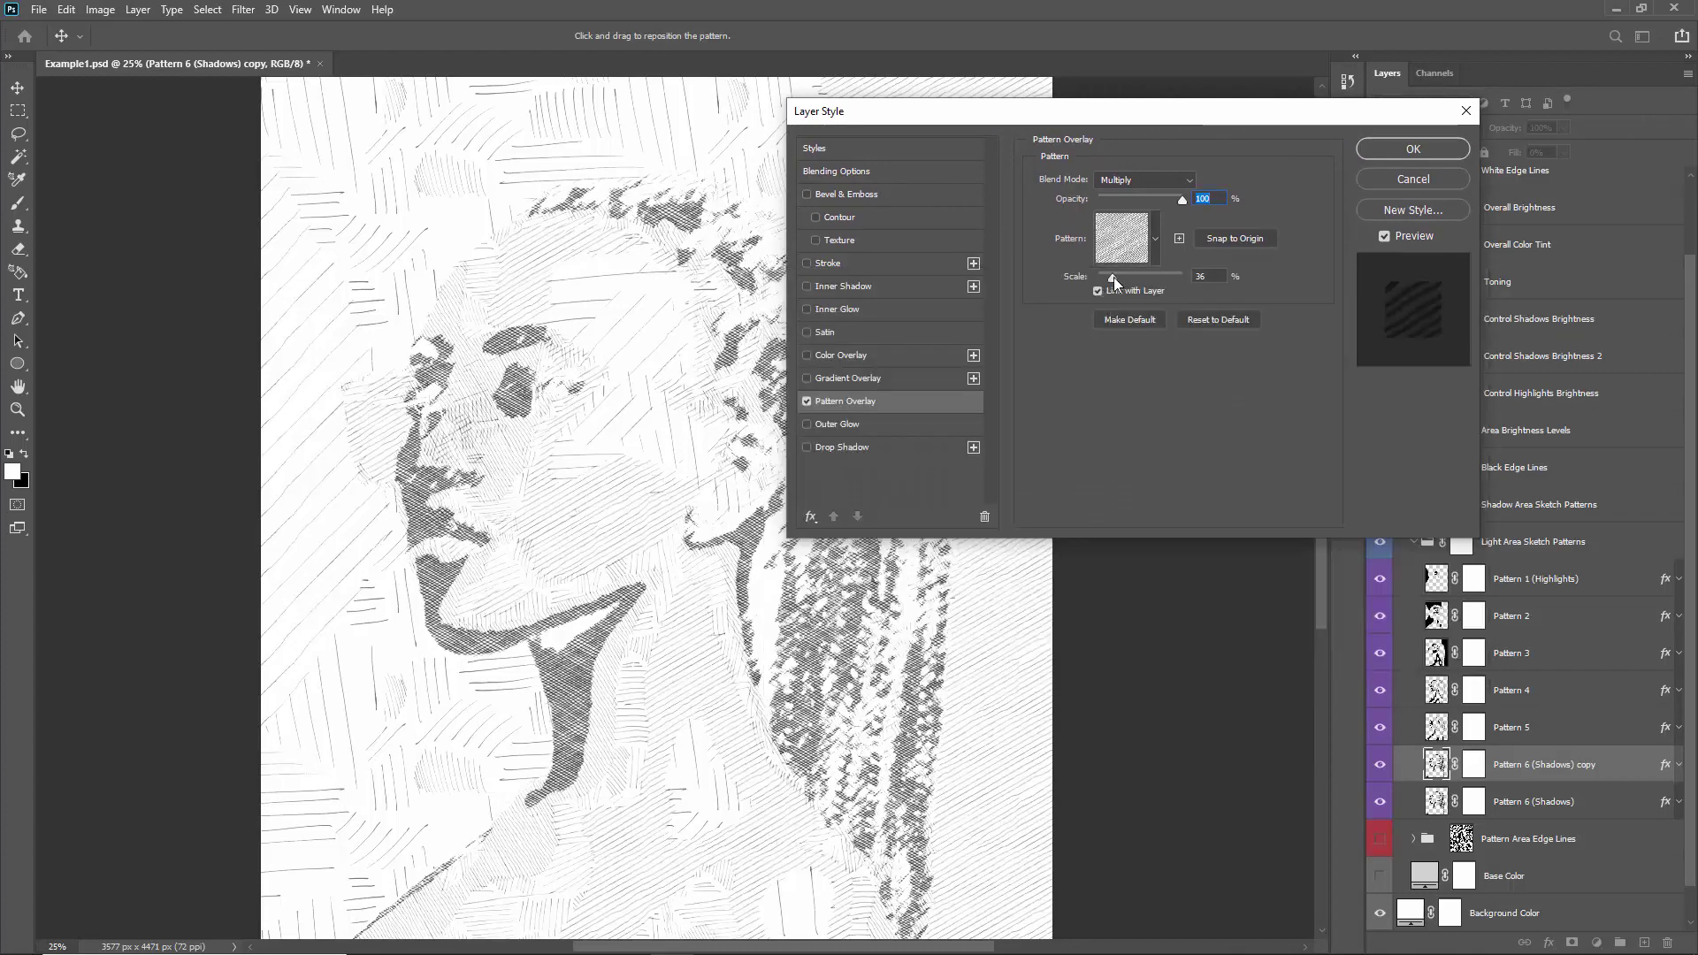
mouse_move(1113, 278)
left_mouse_down()
mouse_move(1132, 279)
mouse_move(1116, 283)
left_mouse_up()
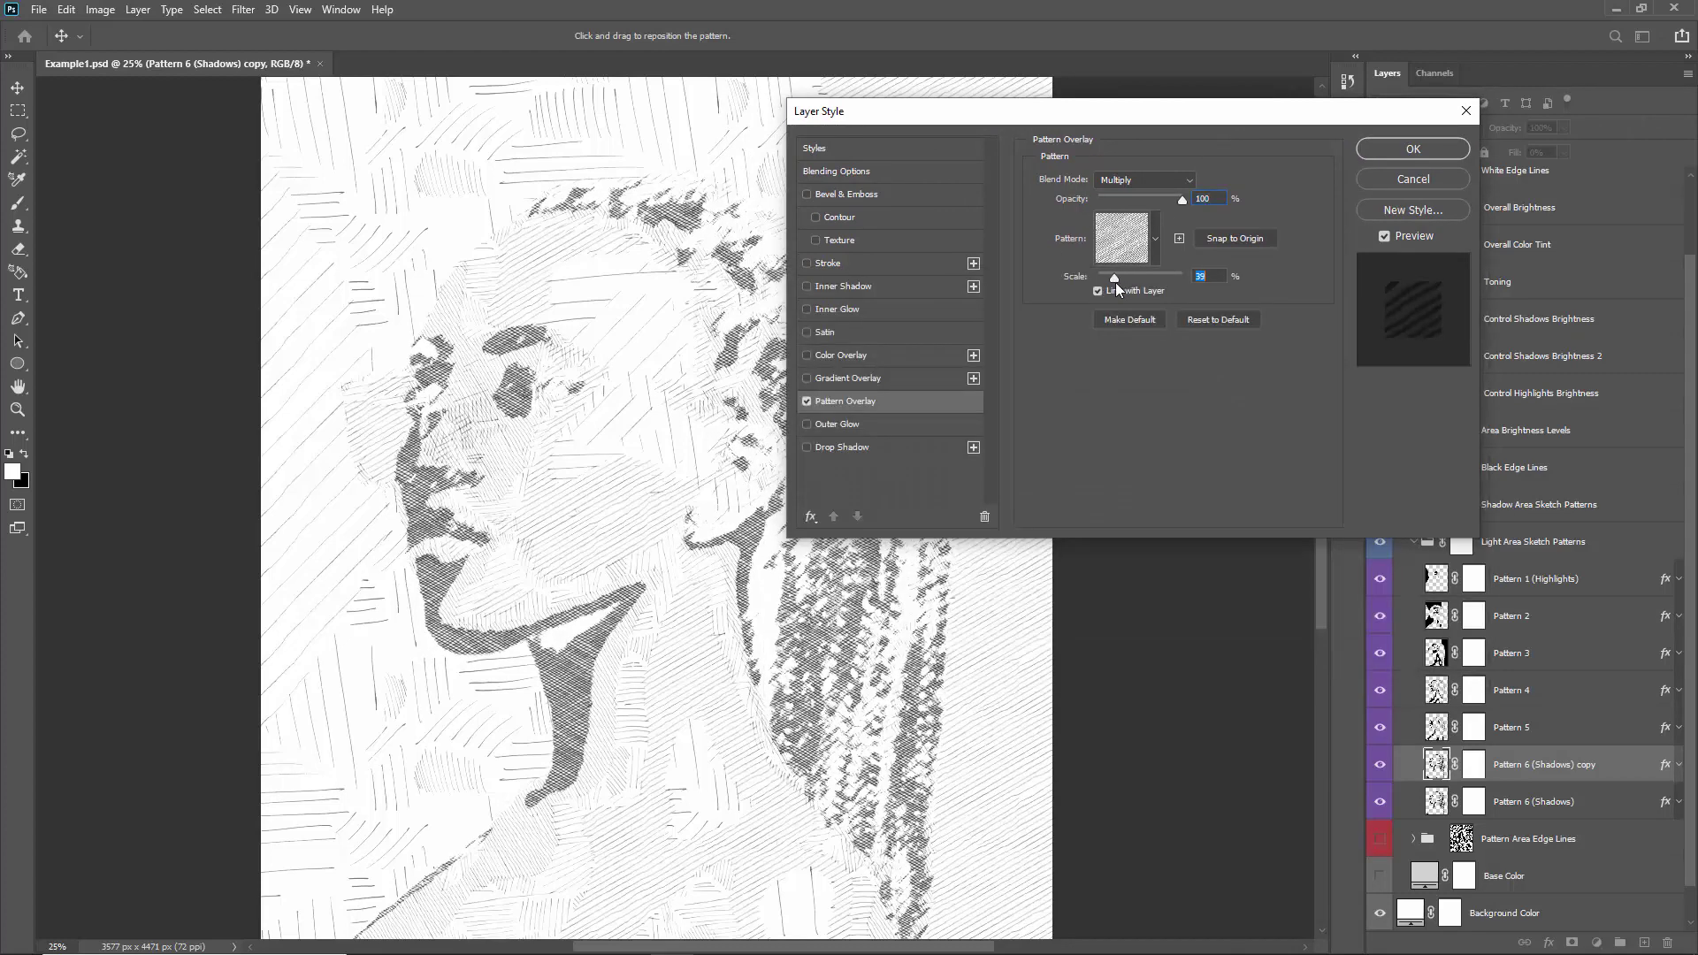
left_click(1408, 180)
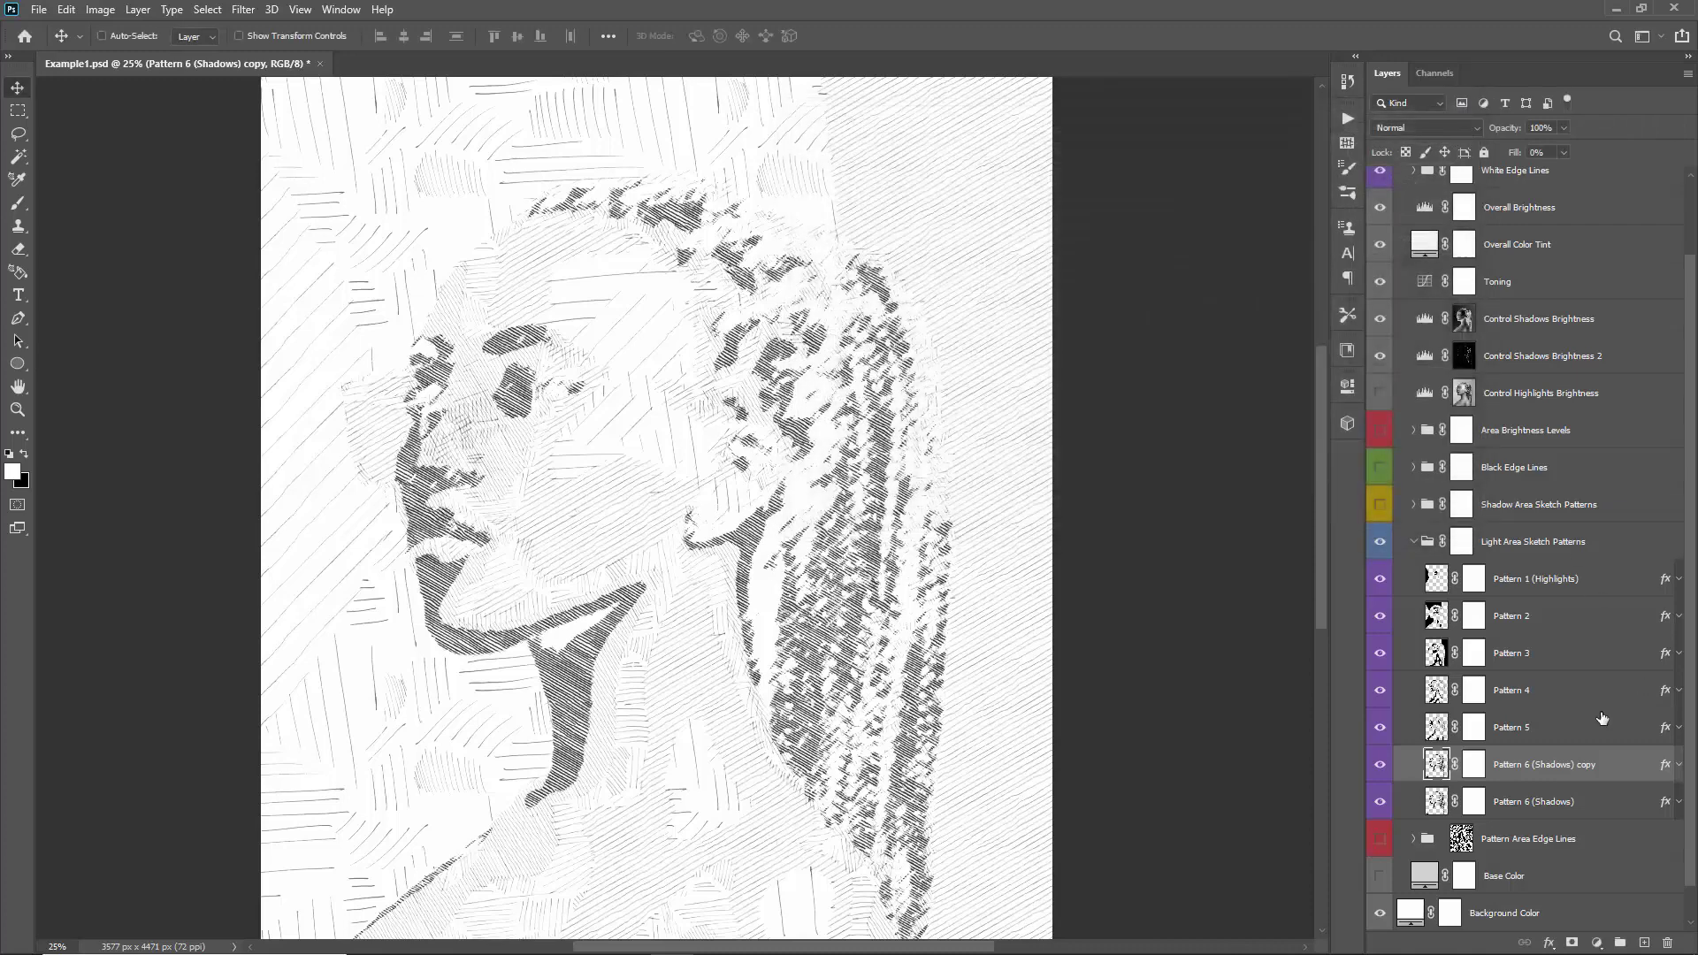
- Delete the duplicate of the Pattern 6 (Shadows) layer
key("Delete")
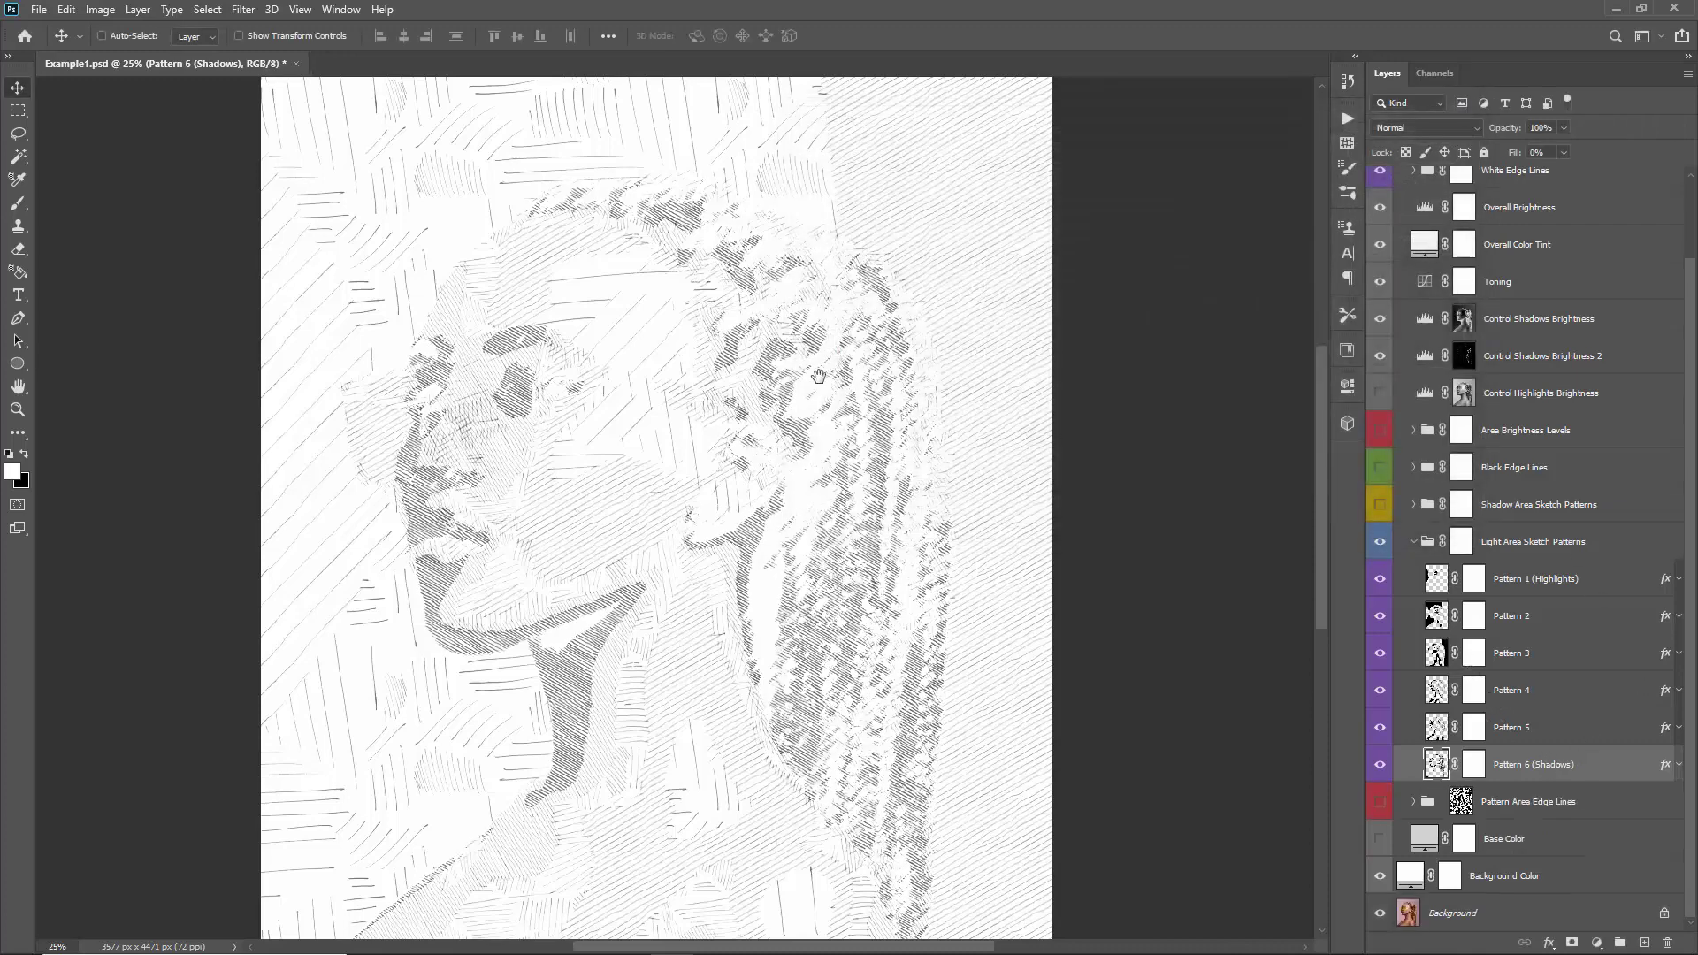
scroll(817, 376, "down", 1)
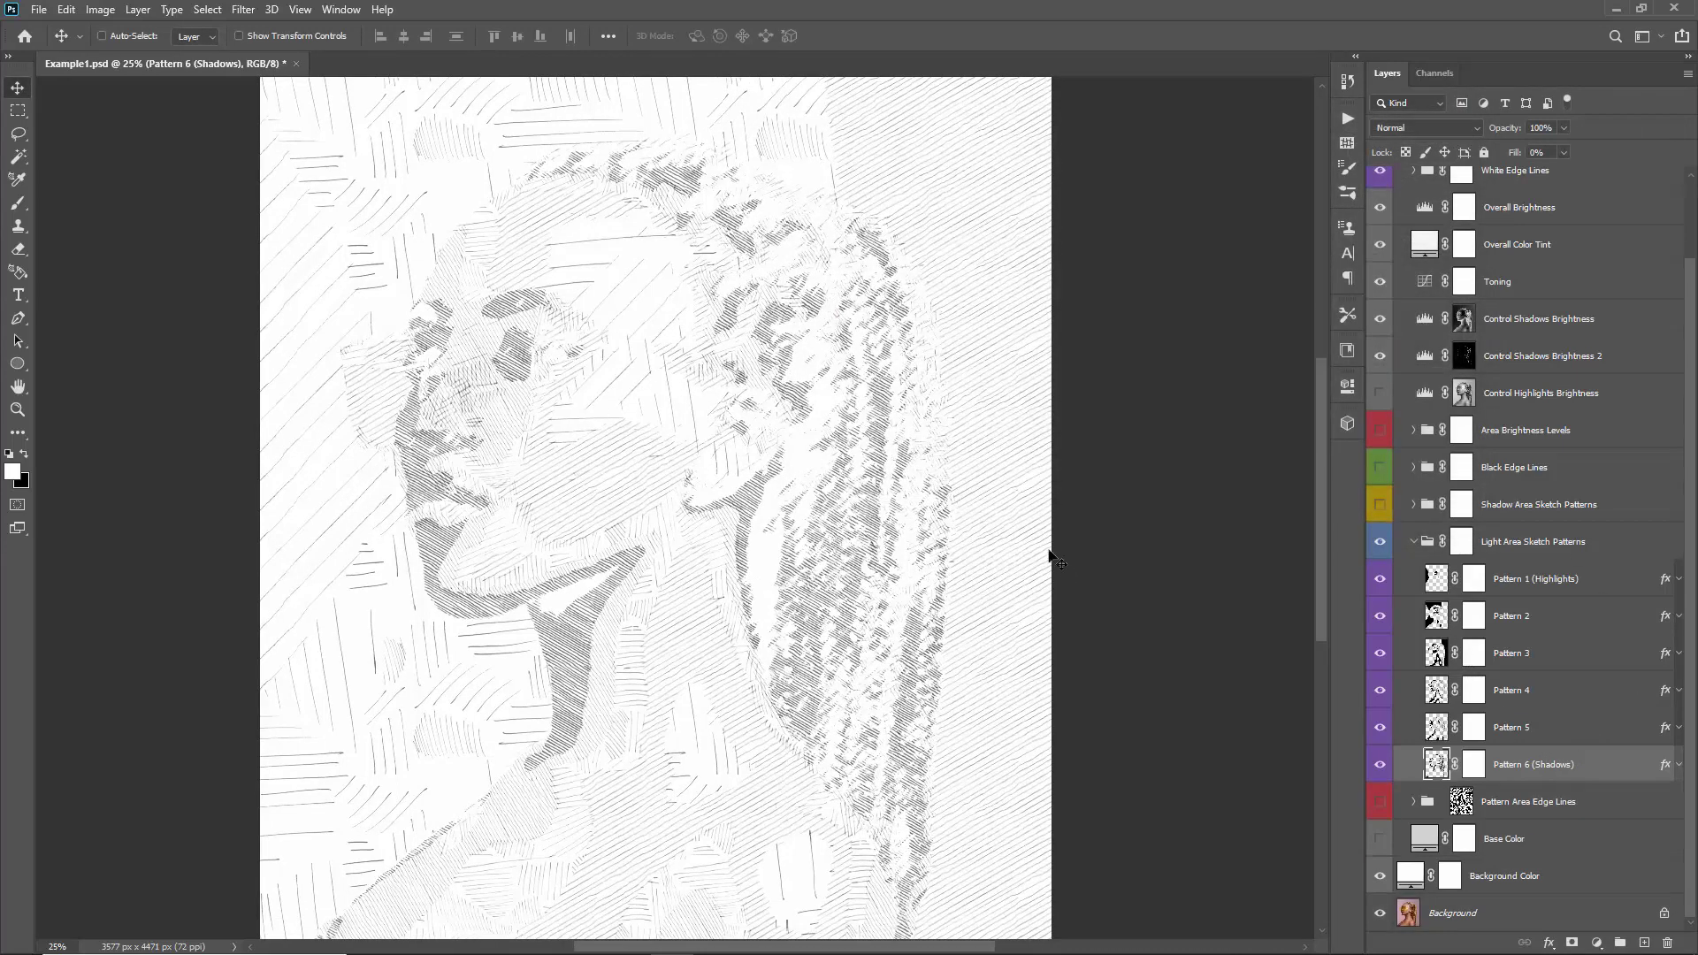
scroll(1106, 494, "down", 1)
scroll(1106, 494, "left", 1)
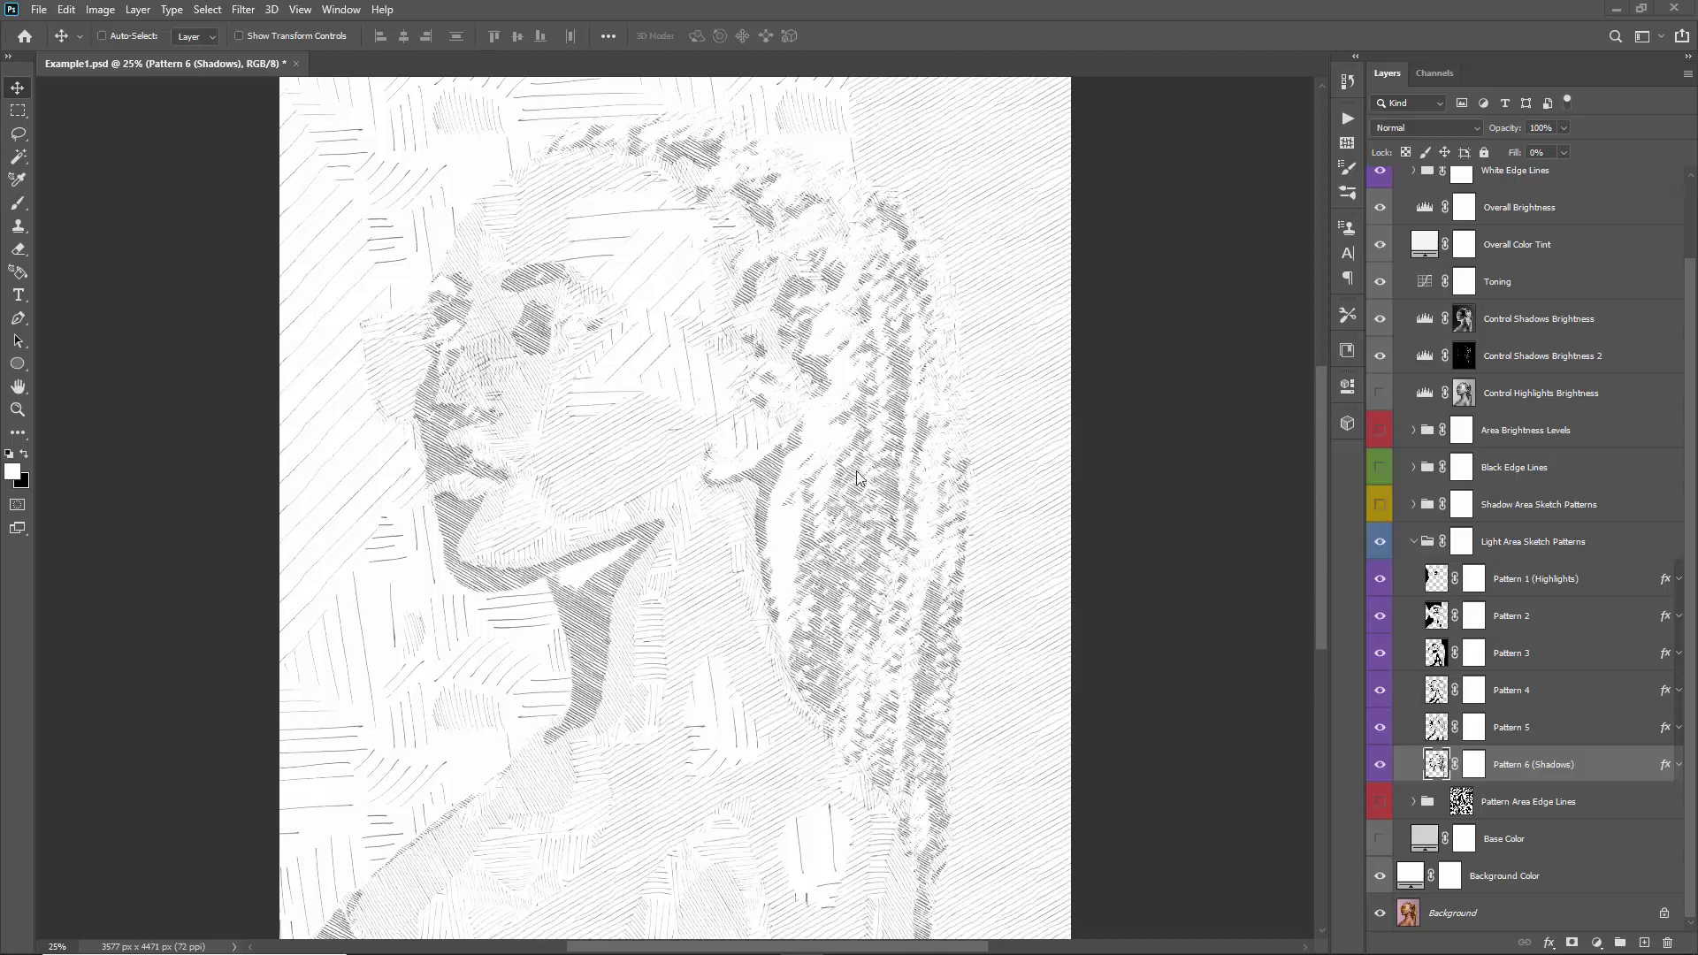
- Target the layer mask of Pattern 6 (Shadows) and choose the soft round 400 px brush for painting on it
key("ctrl+minus")
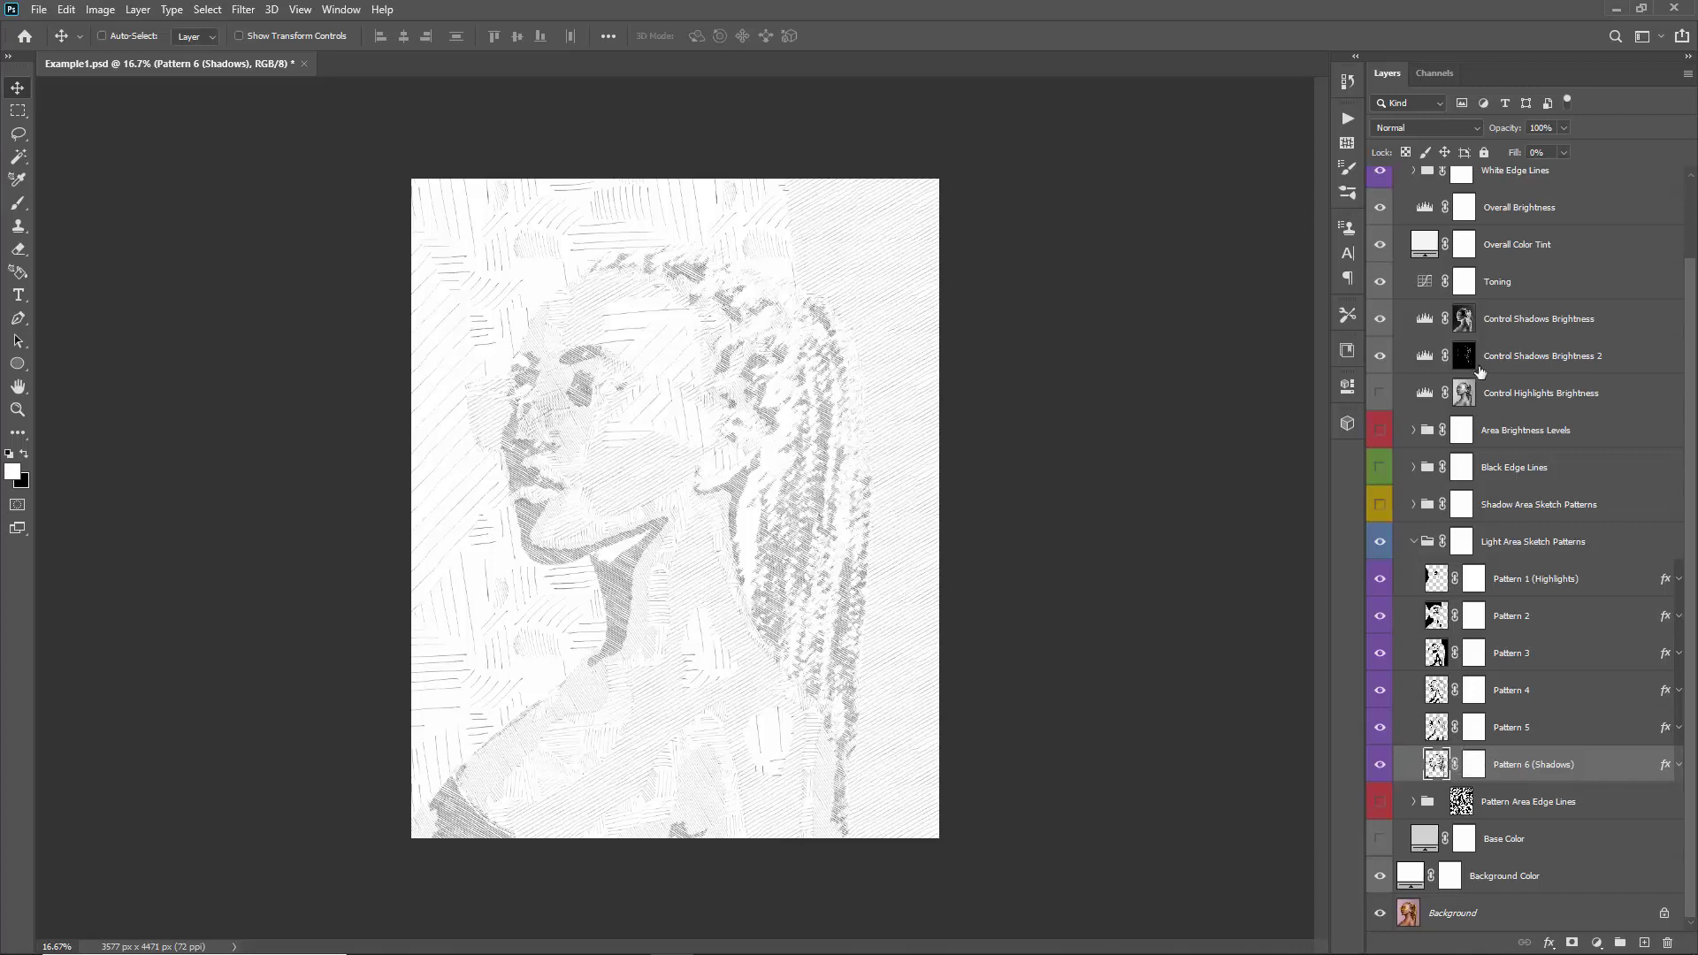
left_click(1473, 766)
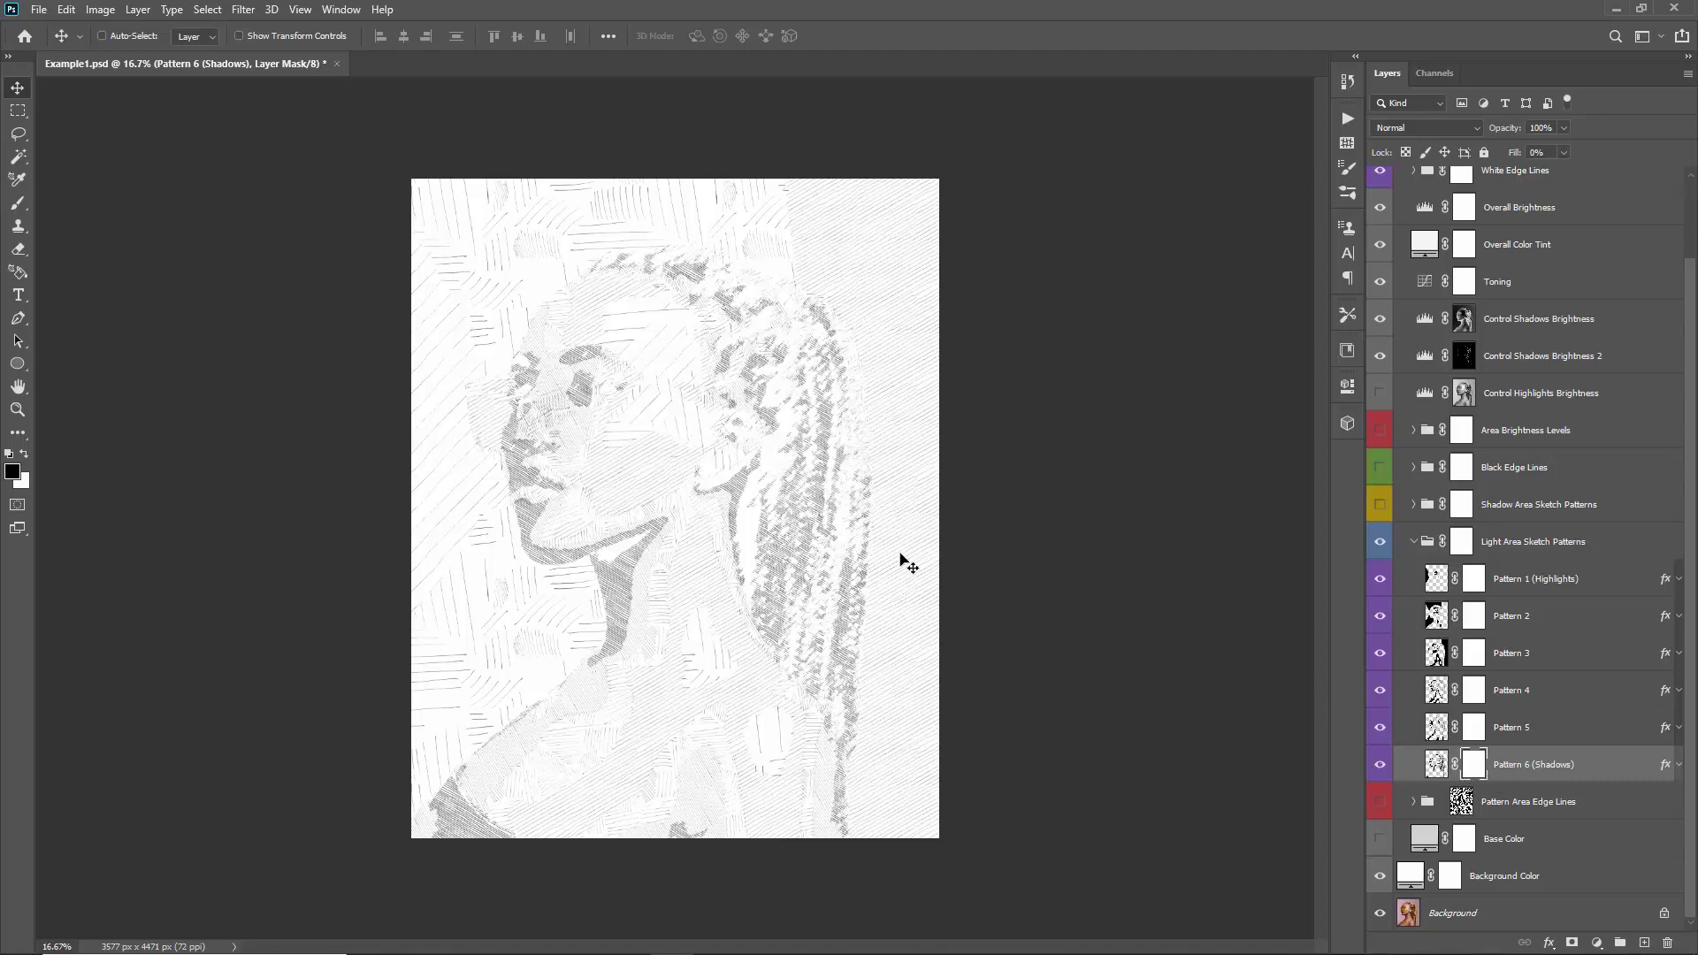
key("b")
right_click(523, 309)
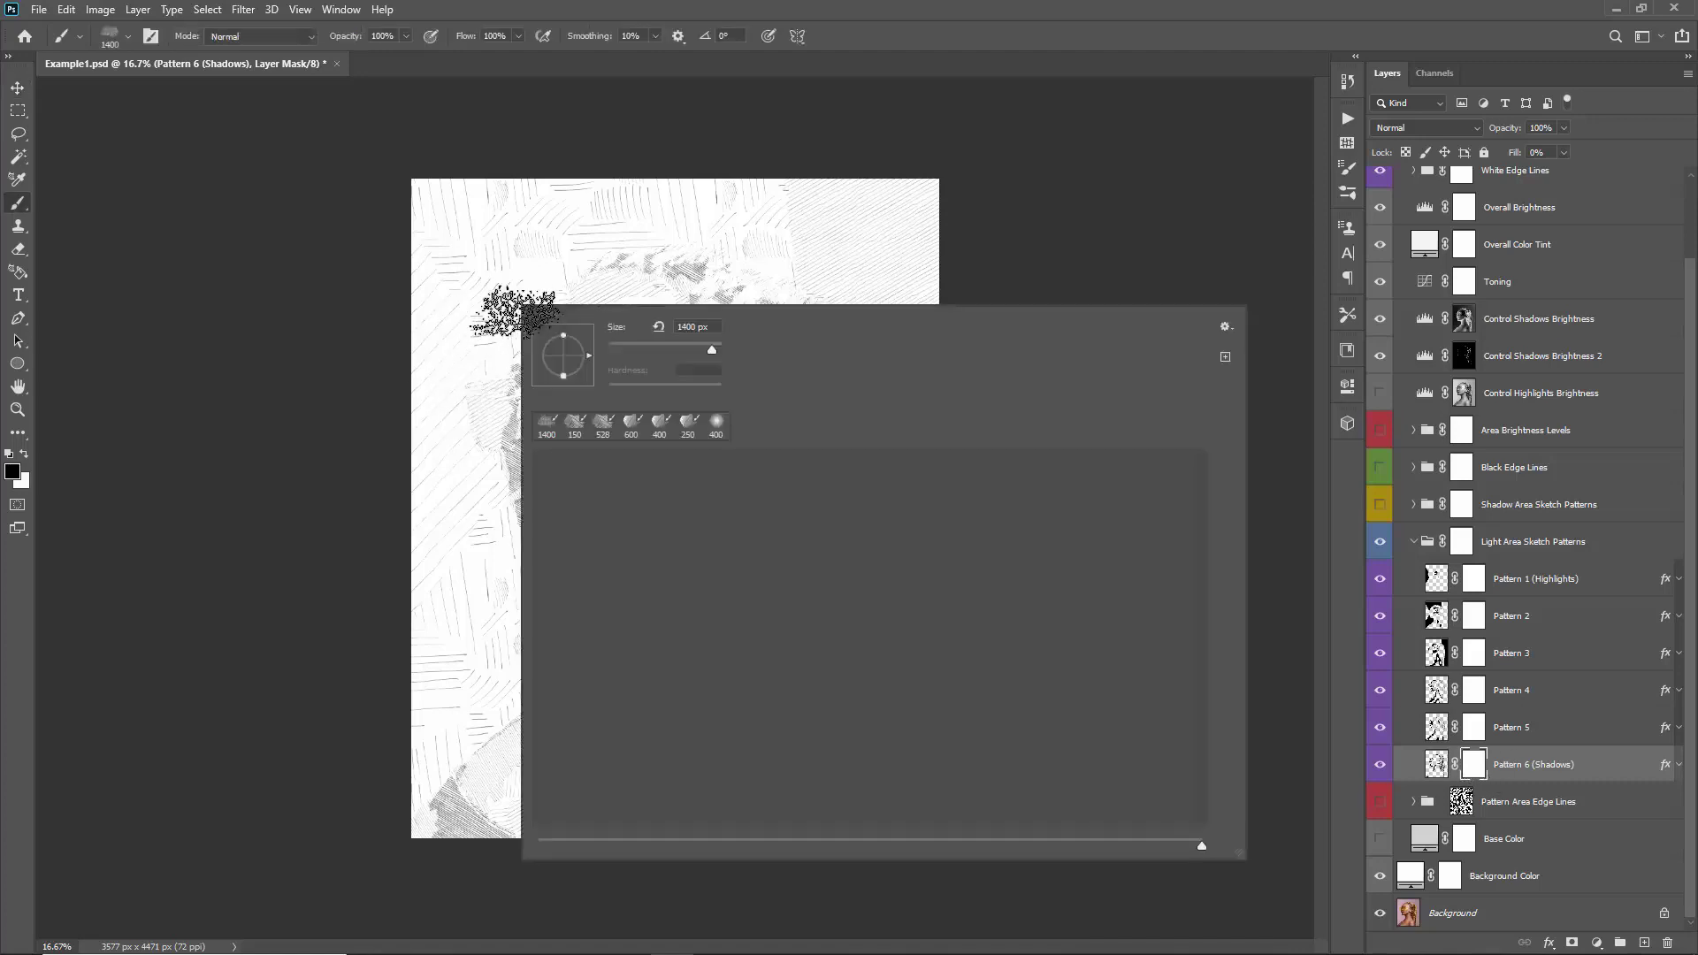
mouse_move(720, 435)
left_mouse_down()
mouse_move(652, 405)
mouse_move(557, 428)
mouse_move(580, 430)
left_mouse_up()
left_click(477, 404)
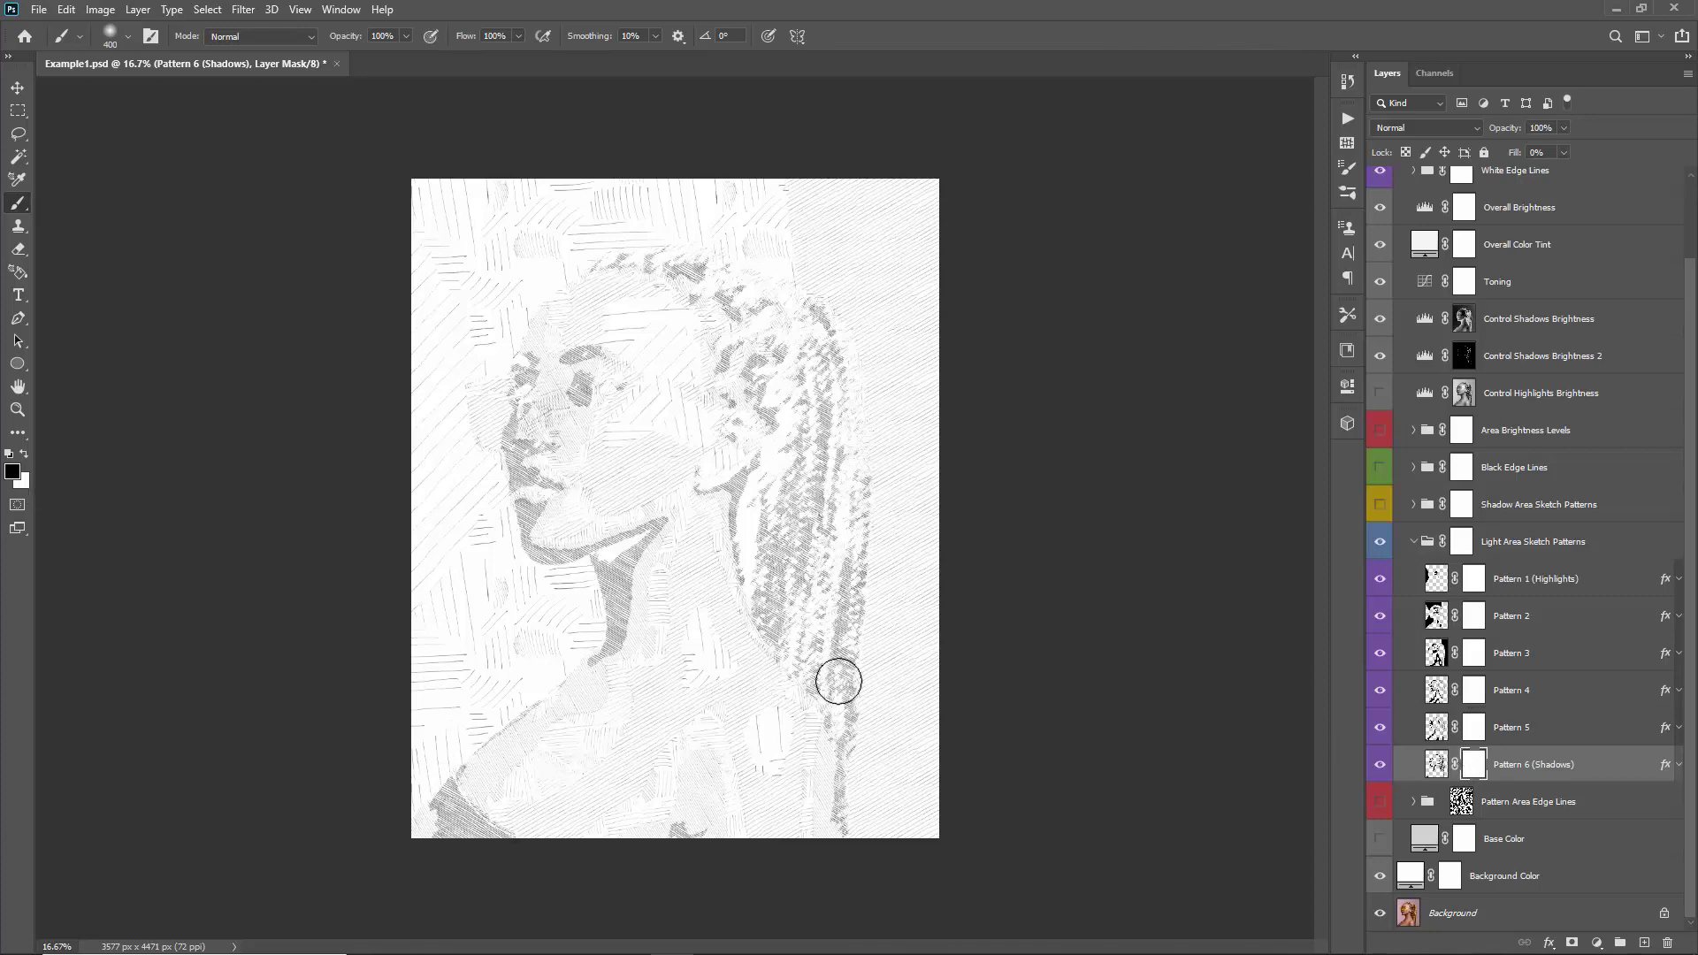
- Swap the foreground and background colours between black and white several times, ending with black in the foreground
left_click(24, 454)
key("x")
key("x")
key("x")
key("x")
key("x")
key("x")
key("x")
- Try painting black on the Pattern 6 (Shadows) mask to hide the dark lines at the image's lower-left shoulder, and undo the strokes
mouse_move(473, 778)
left_mouse_down()
mouse_move(459, 785)
mouse_move(478, 793)
mouse_move(493, 748)
mouse_move(468, 802)
mouse_move(512, 784)
mouse_move(501, 561)
left_mouse_up()
key("z")
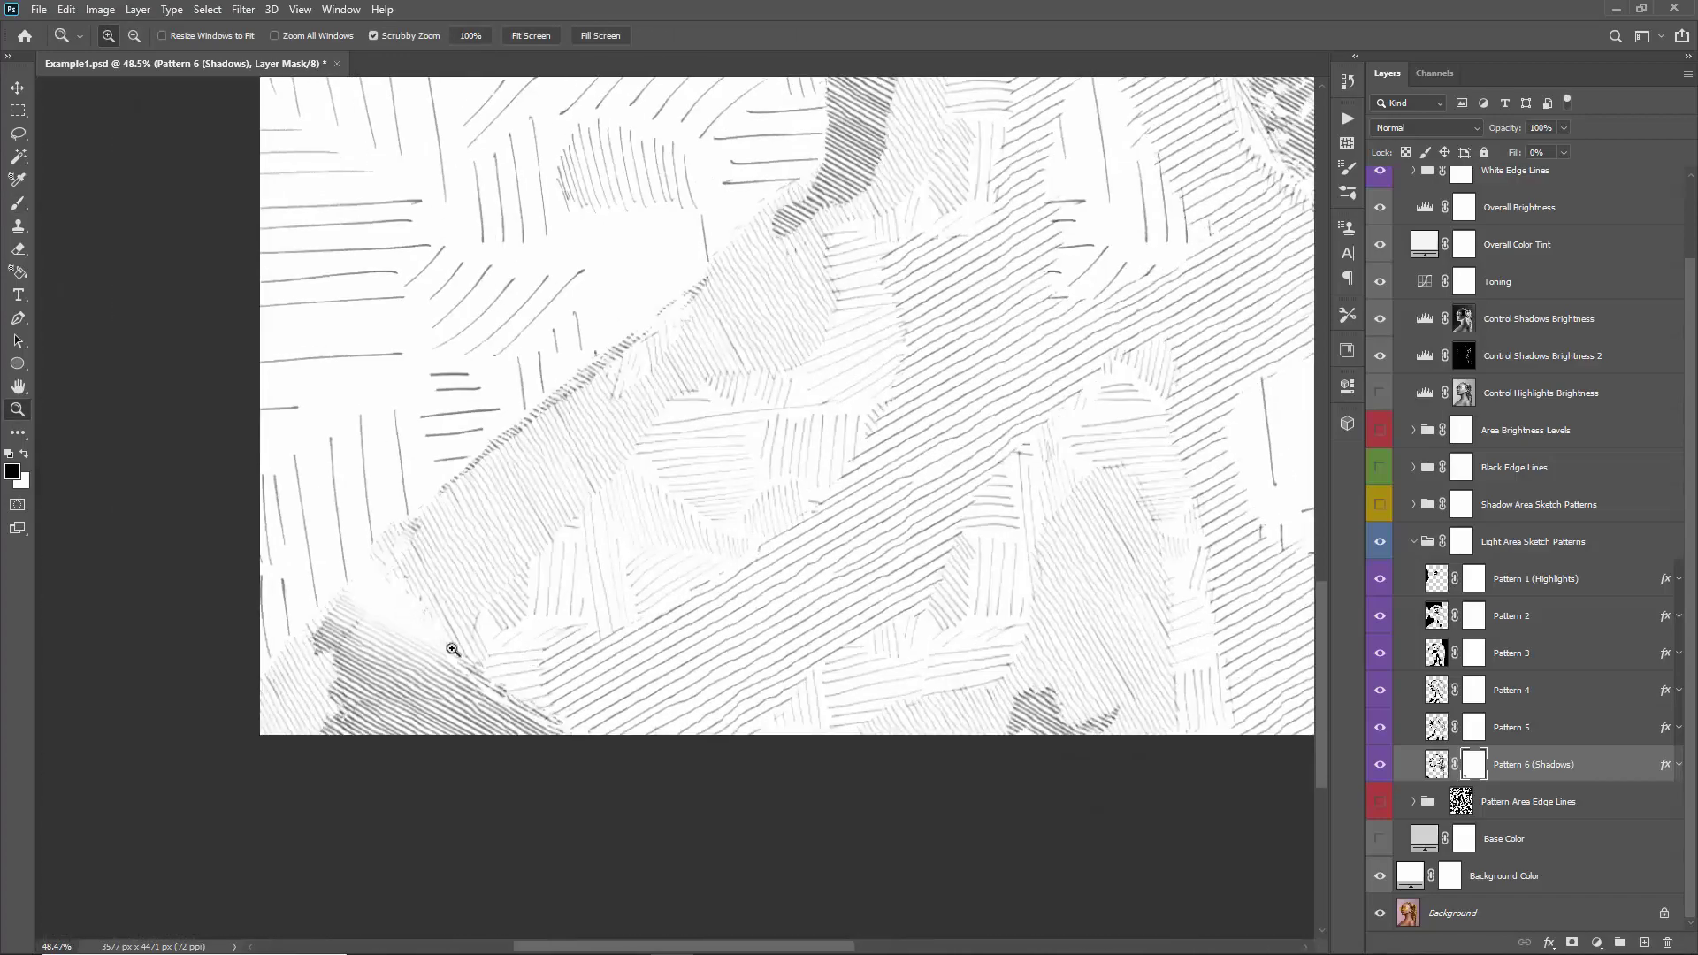
key("b")
left_click_drag(447, 636, 497, 640)
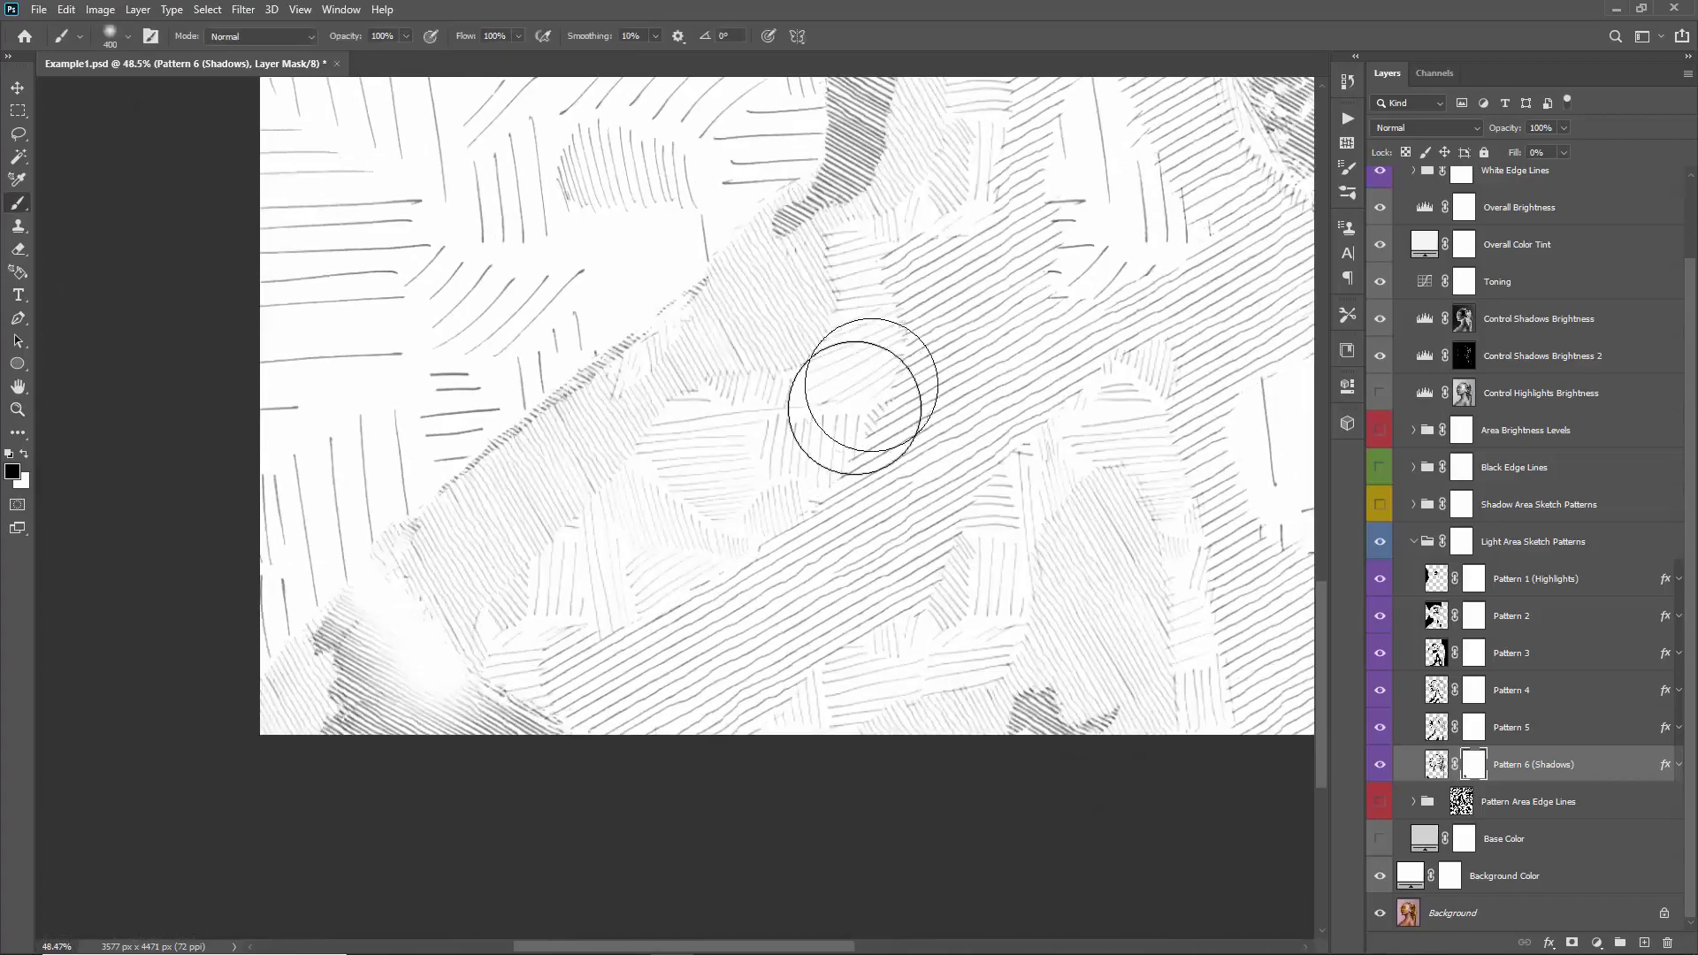
key("v")
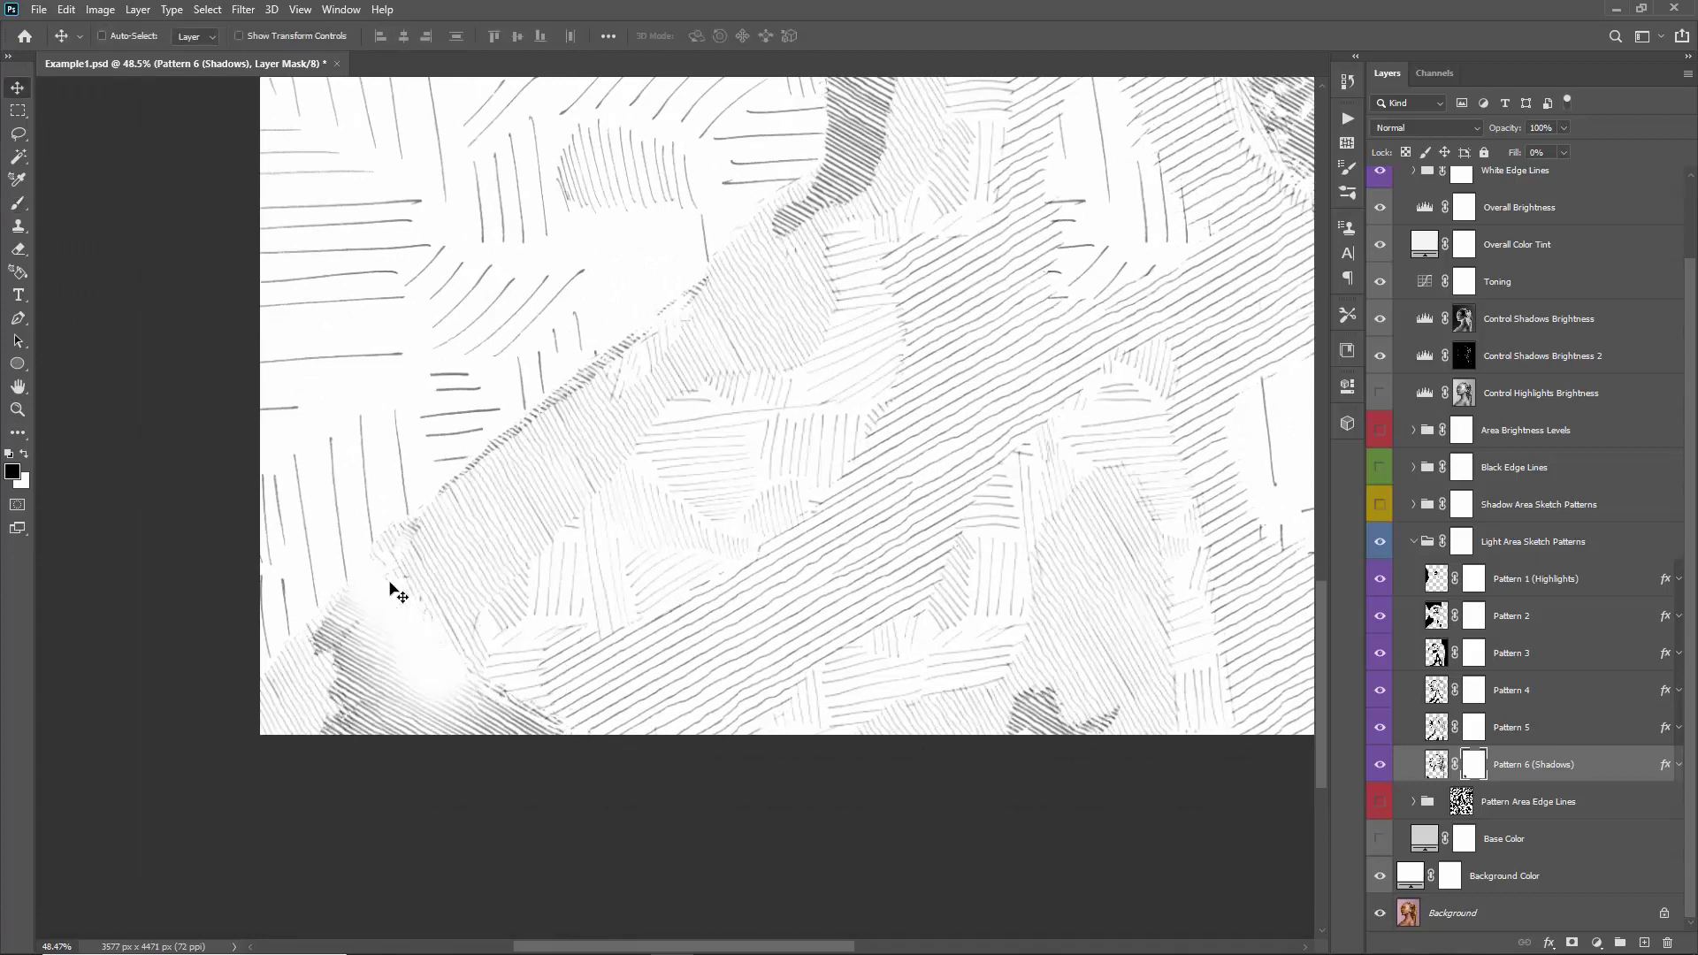
key("ctrl+z")
key("ctrl+z")
key("ctrl+z")
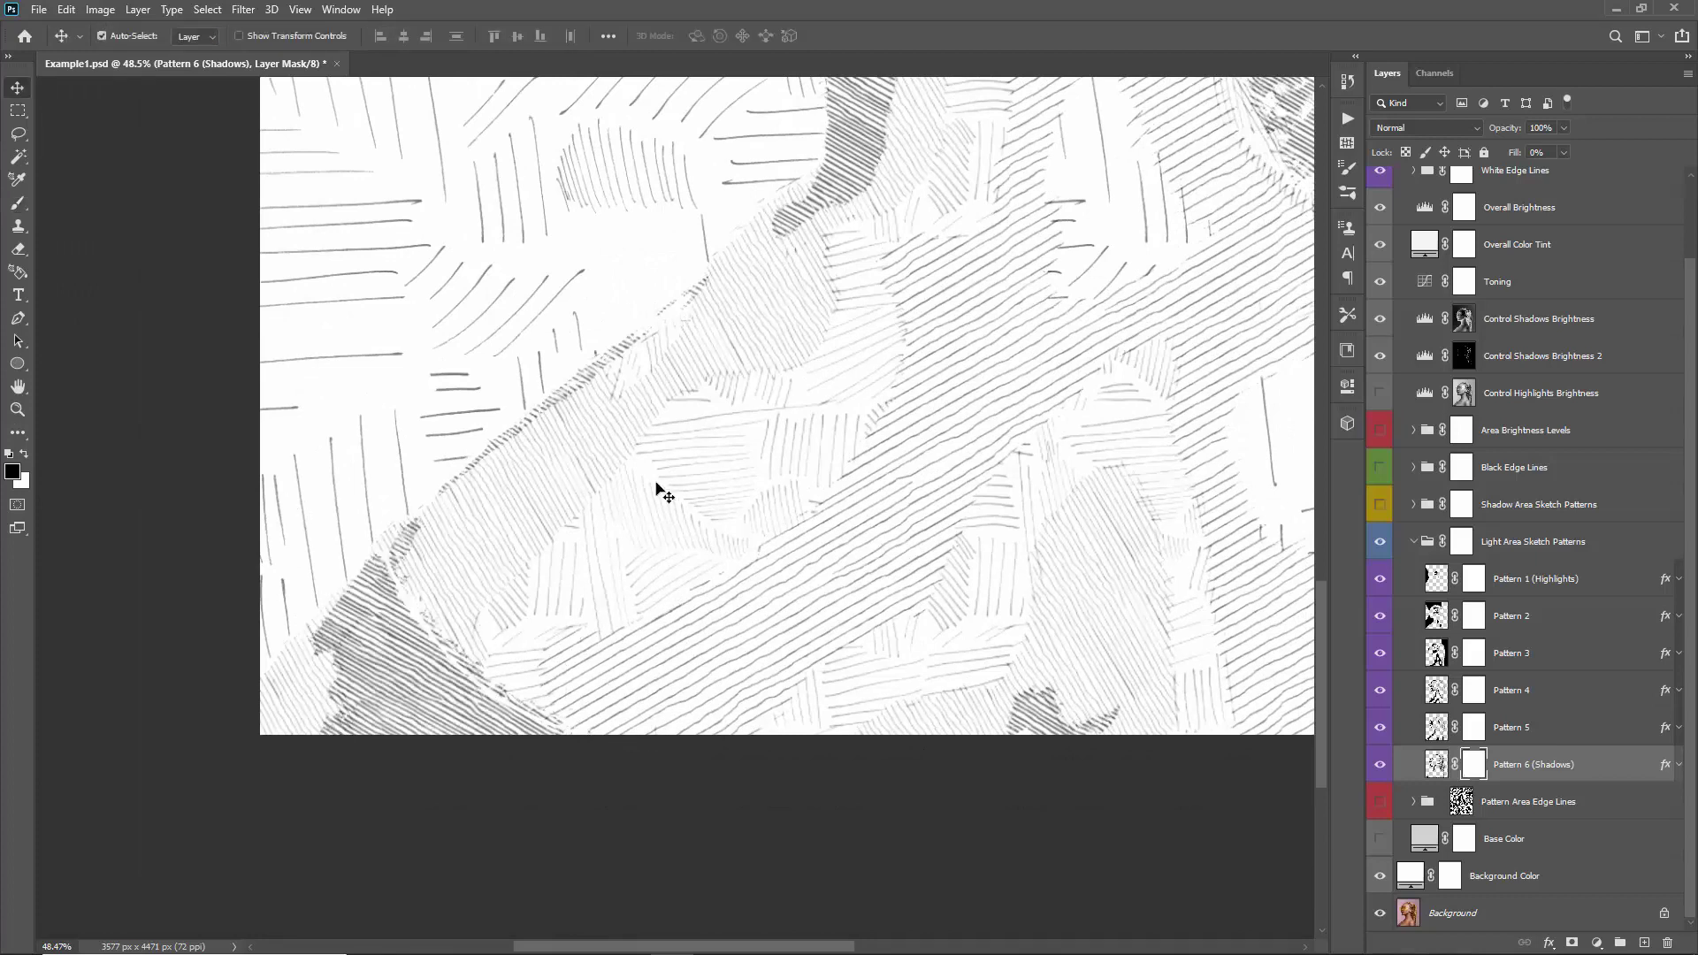
- Import the DrawingPhotoshopAction_DesignBrushes_Set1.abr brushes from the Drawing Creation Kit's Brushes folder
key("ctrl+minus")
key("ctrl+minus")
key("ctrl+minus")
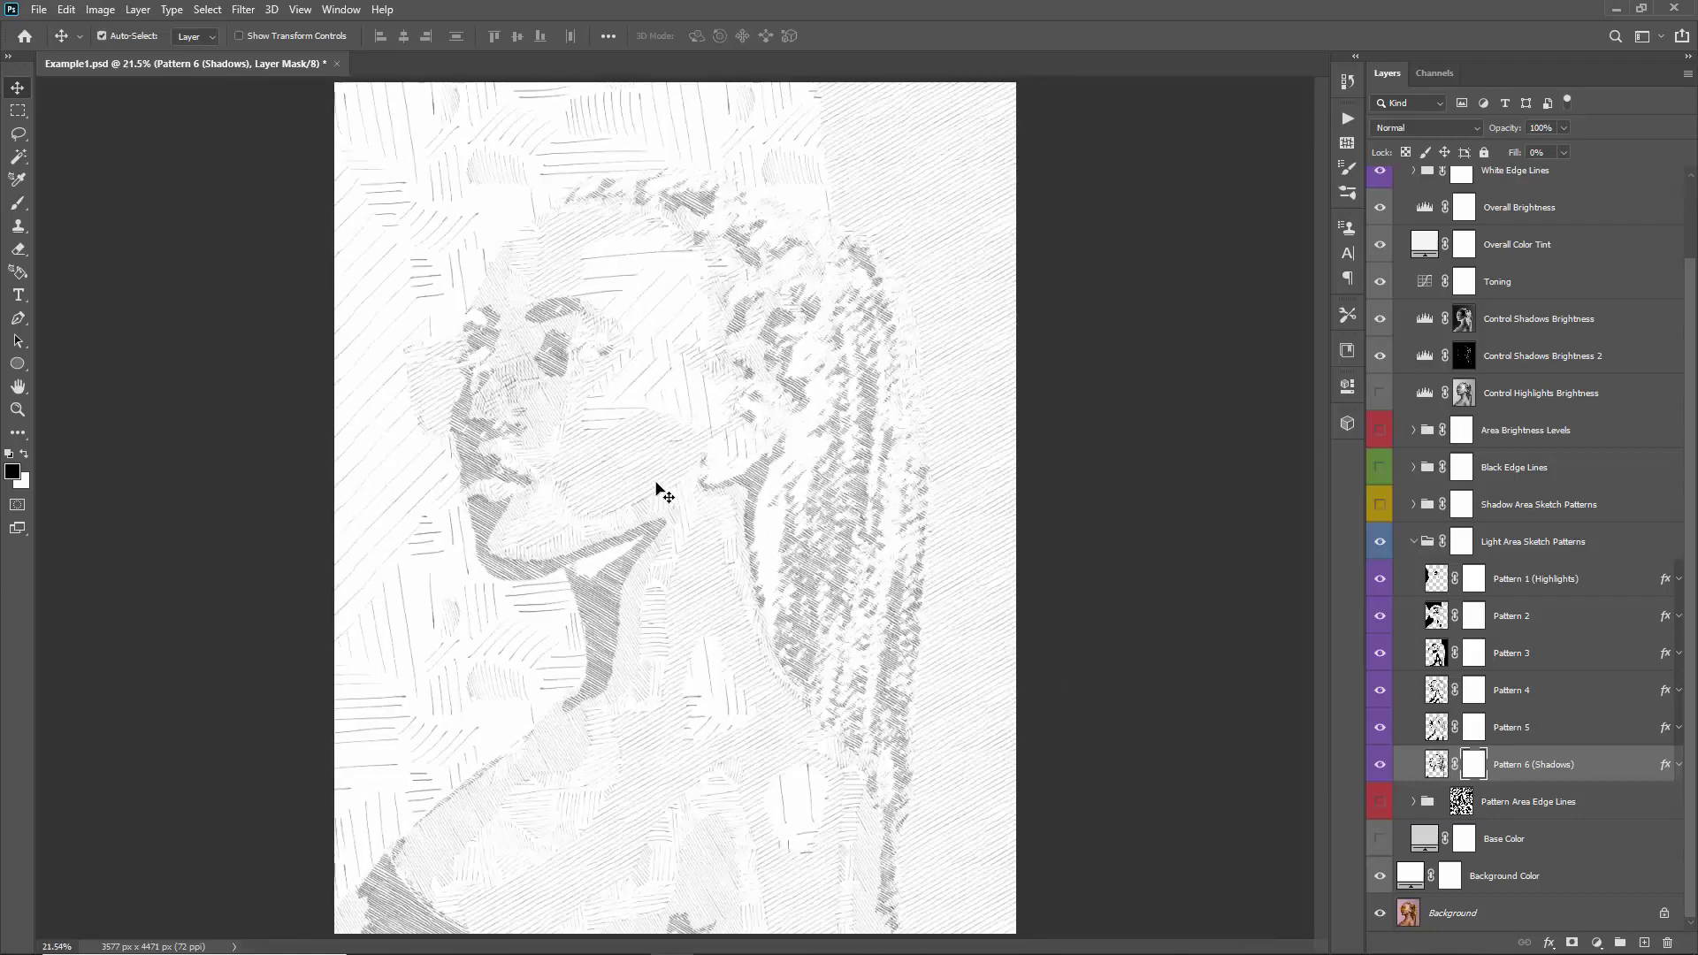
key("b")
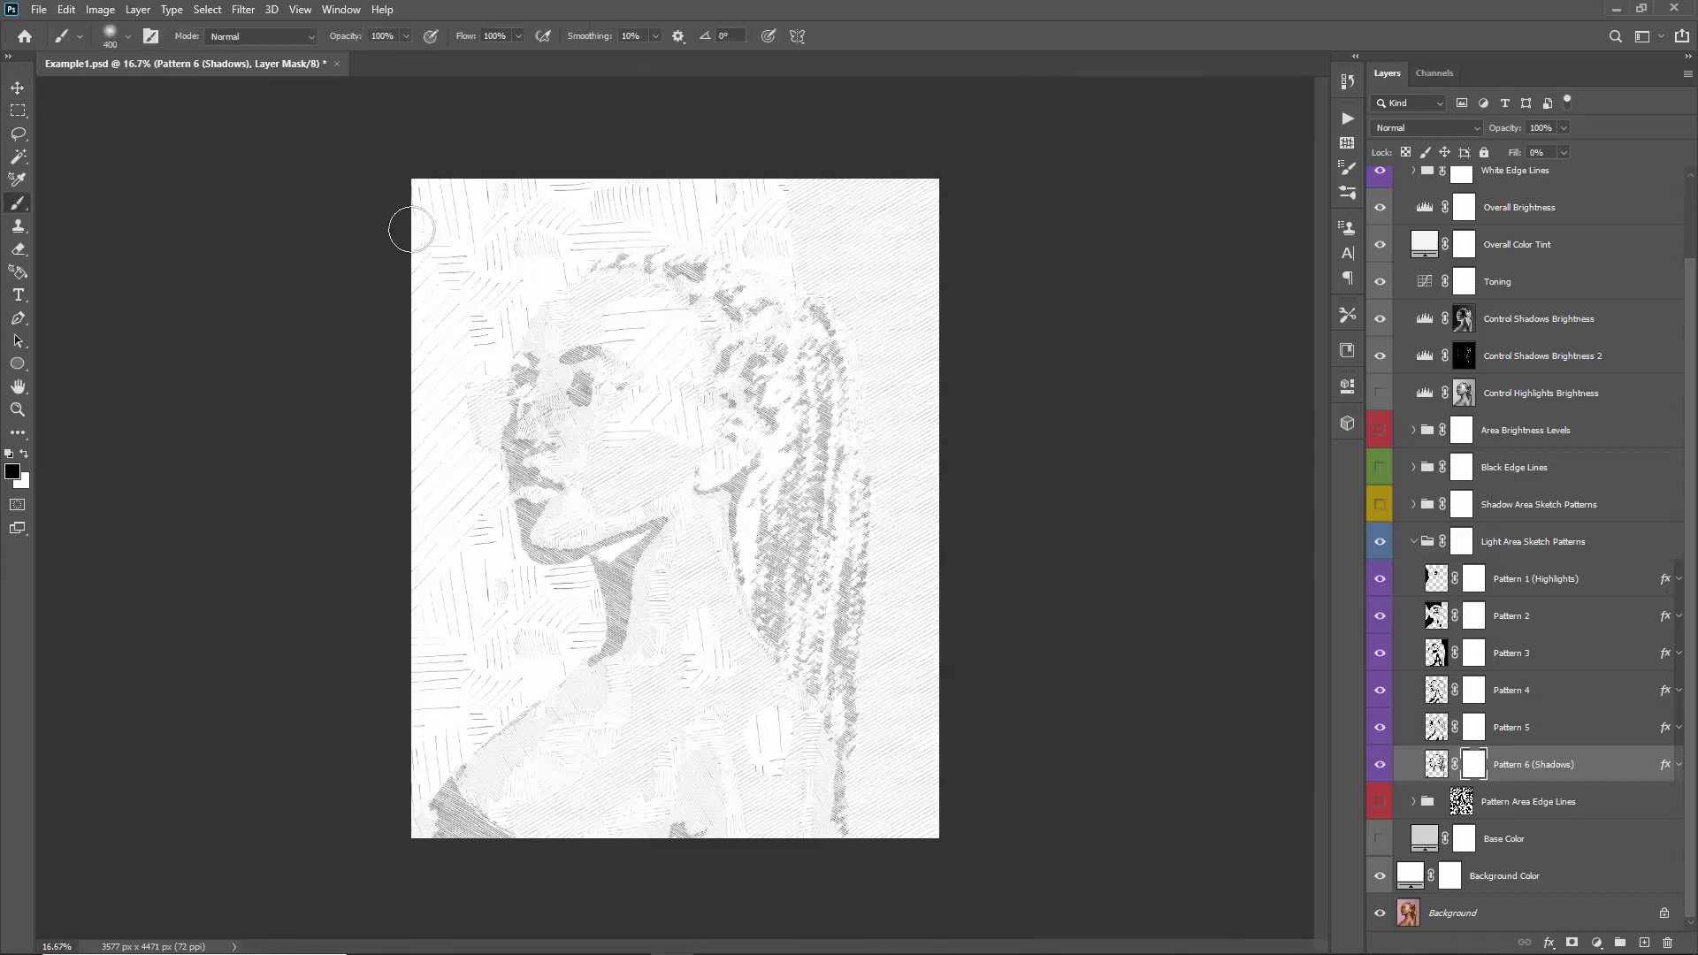
right_click(421, 212)
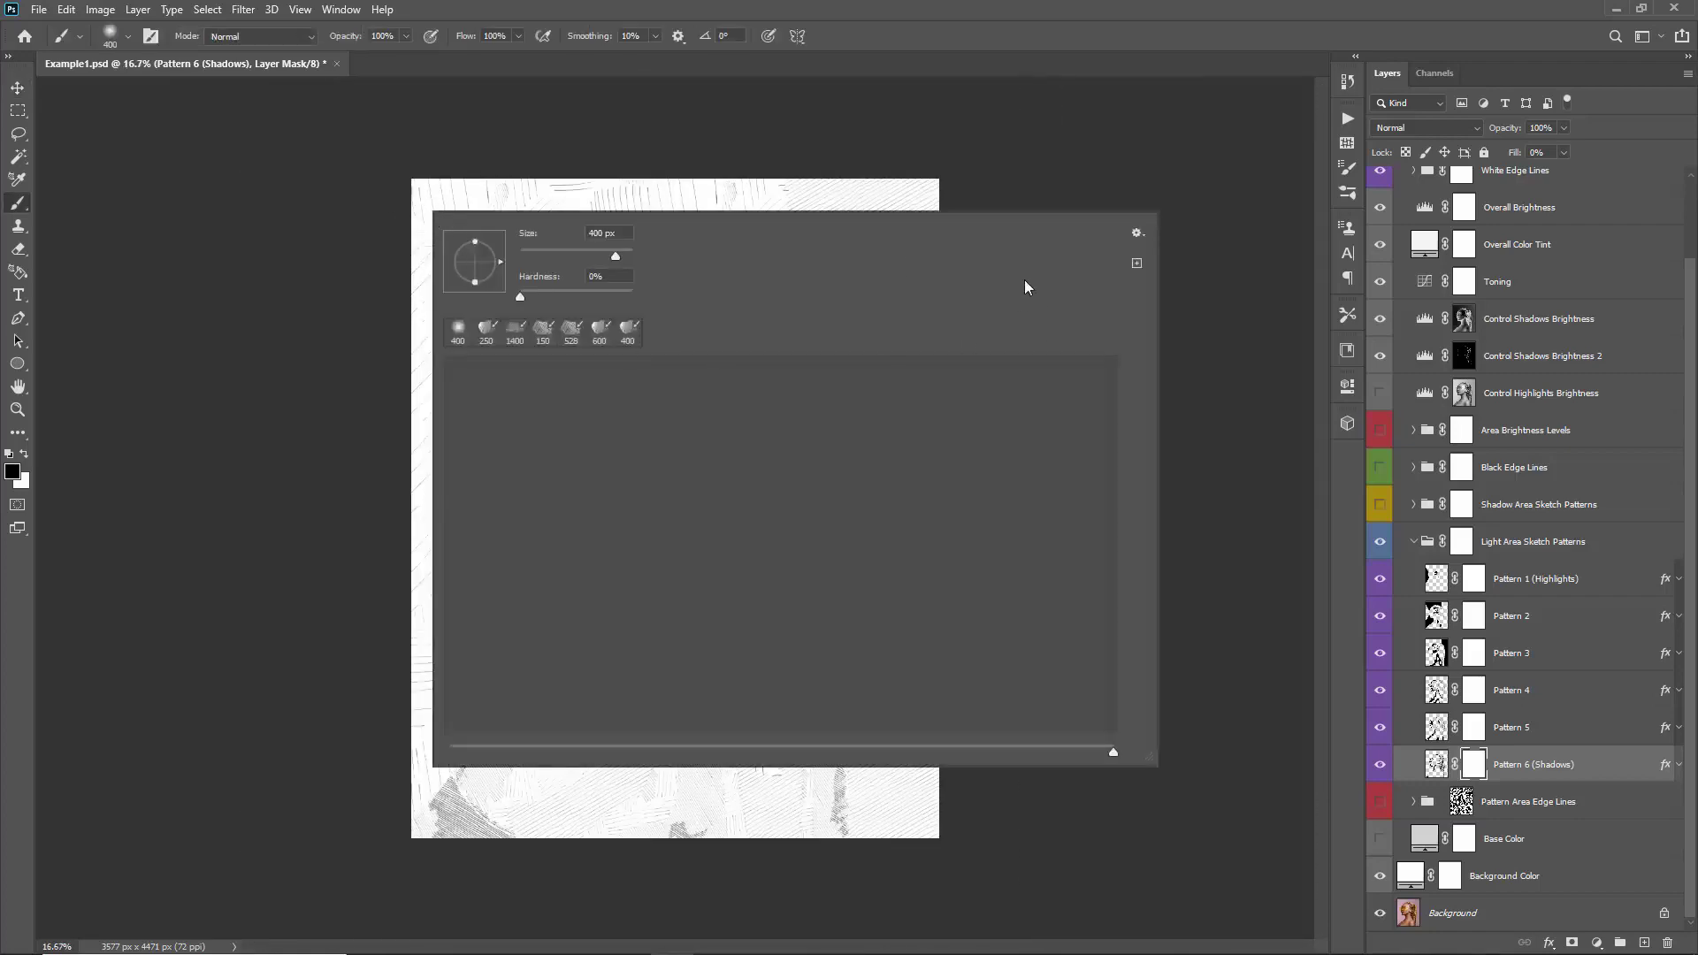
left_click(1138, 234)
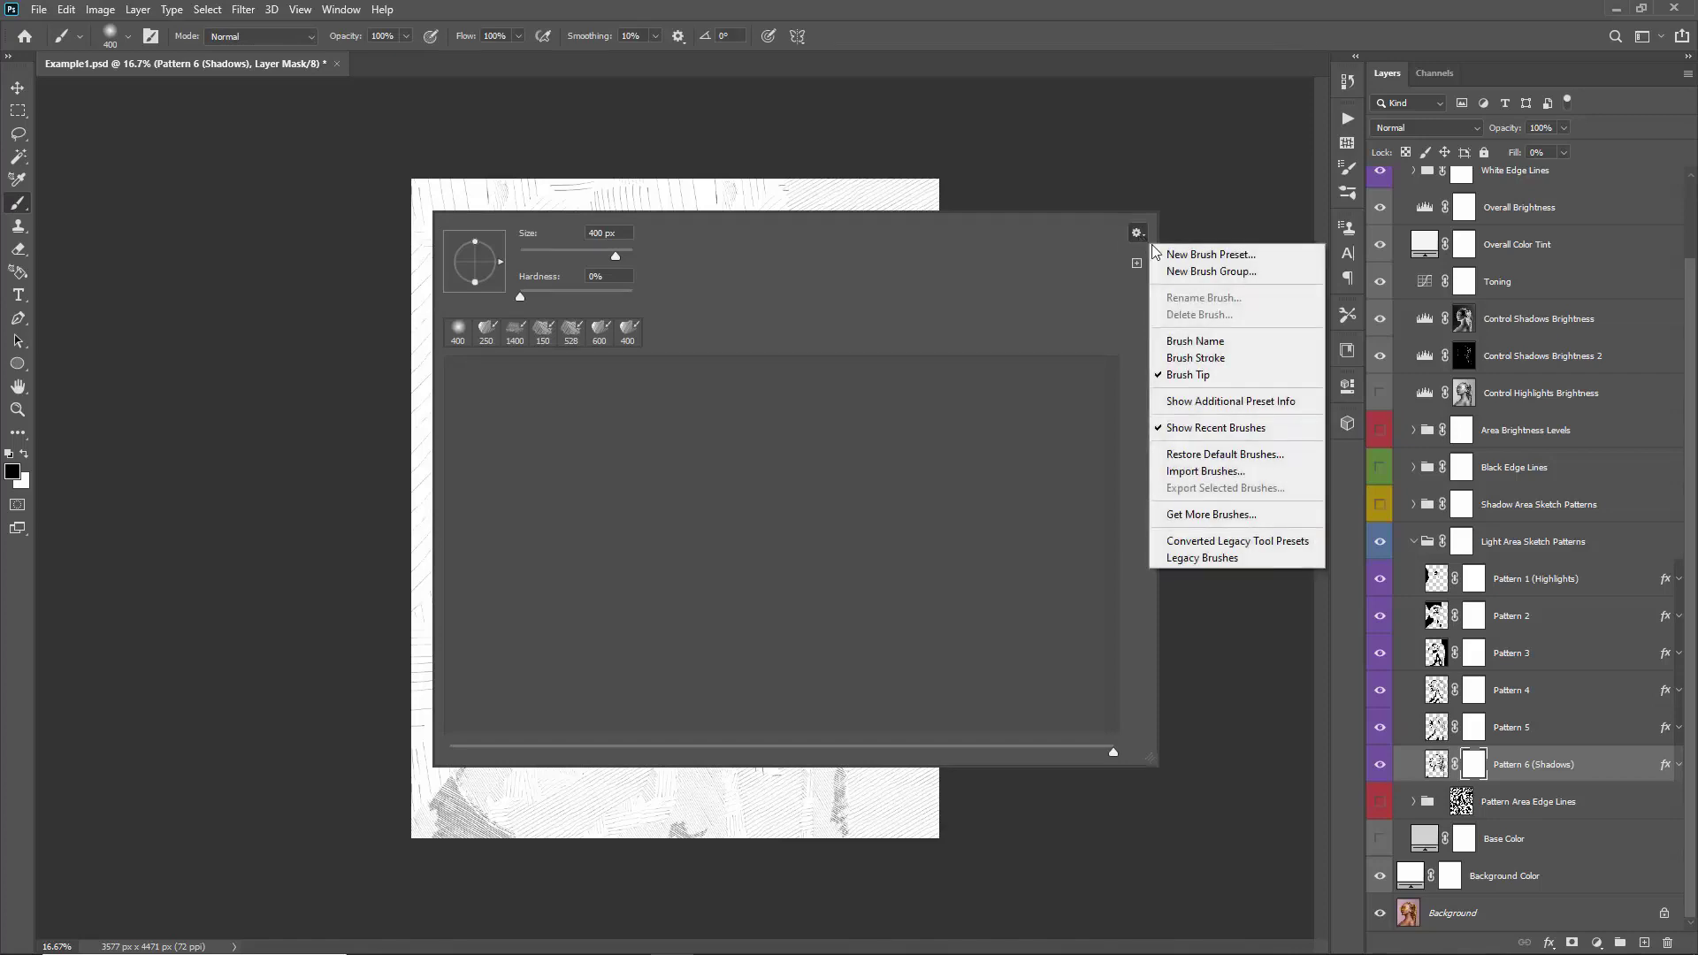
left_click(1189, 472)
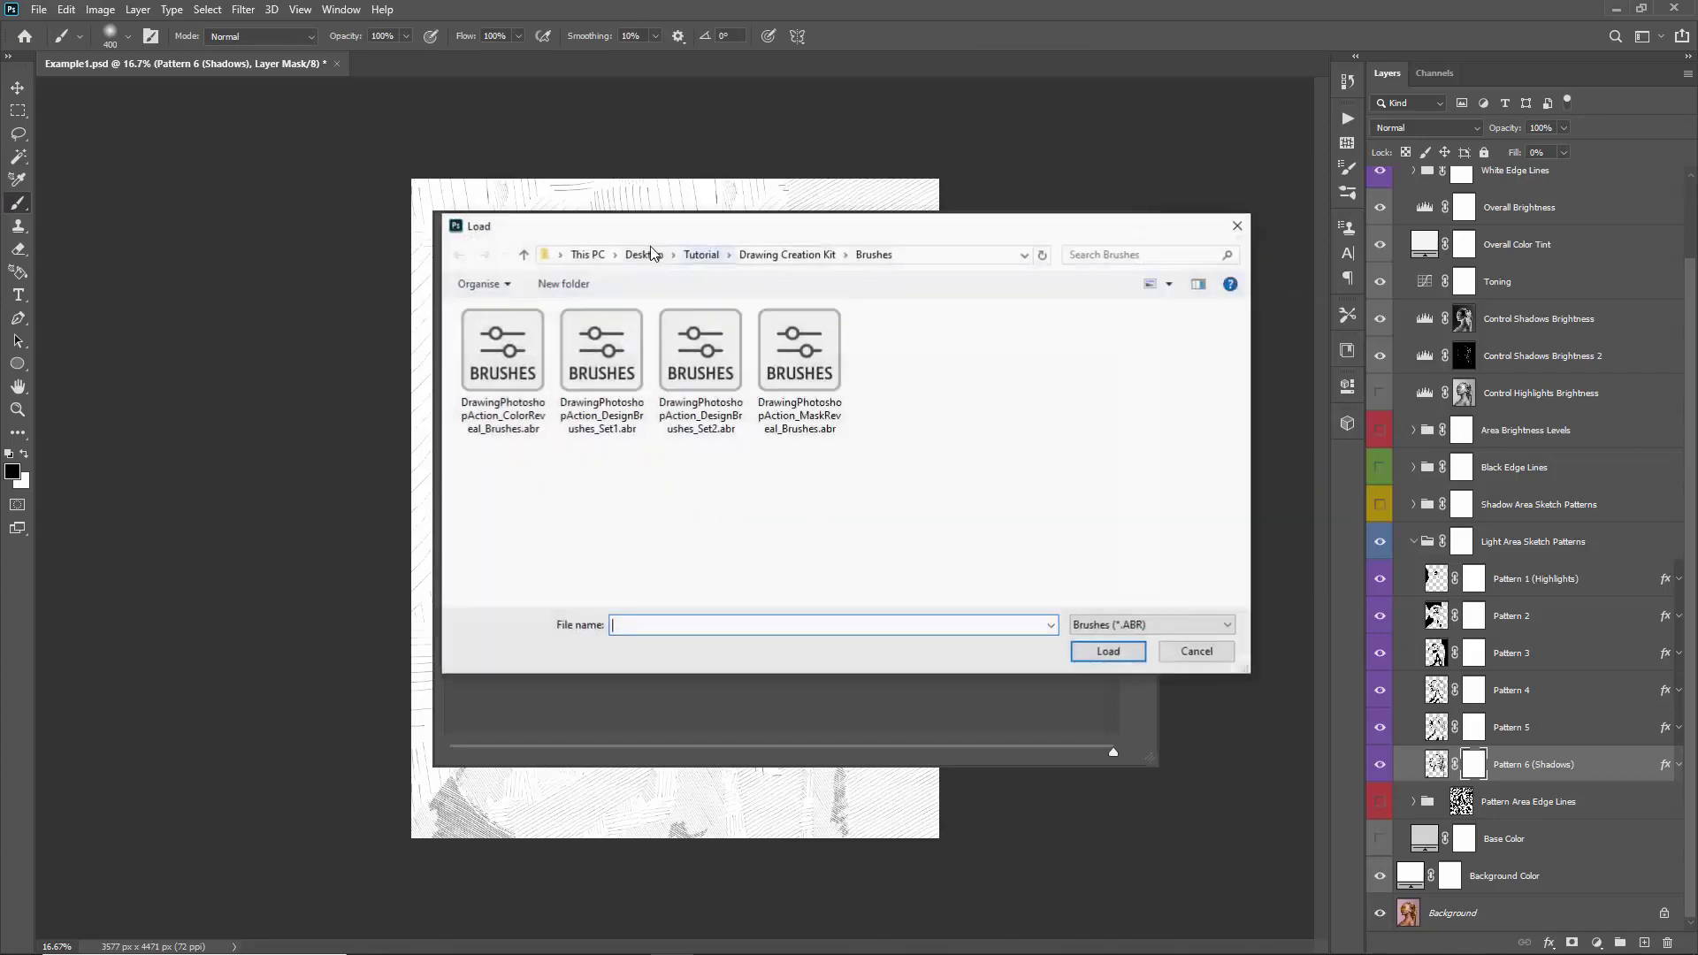
left_click(707, 235)
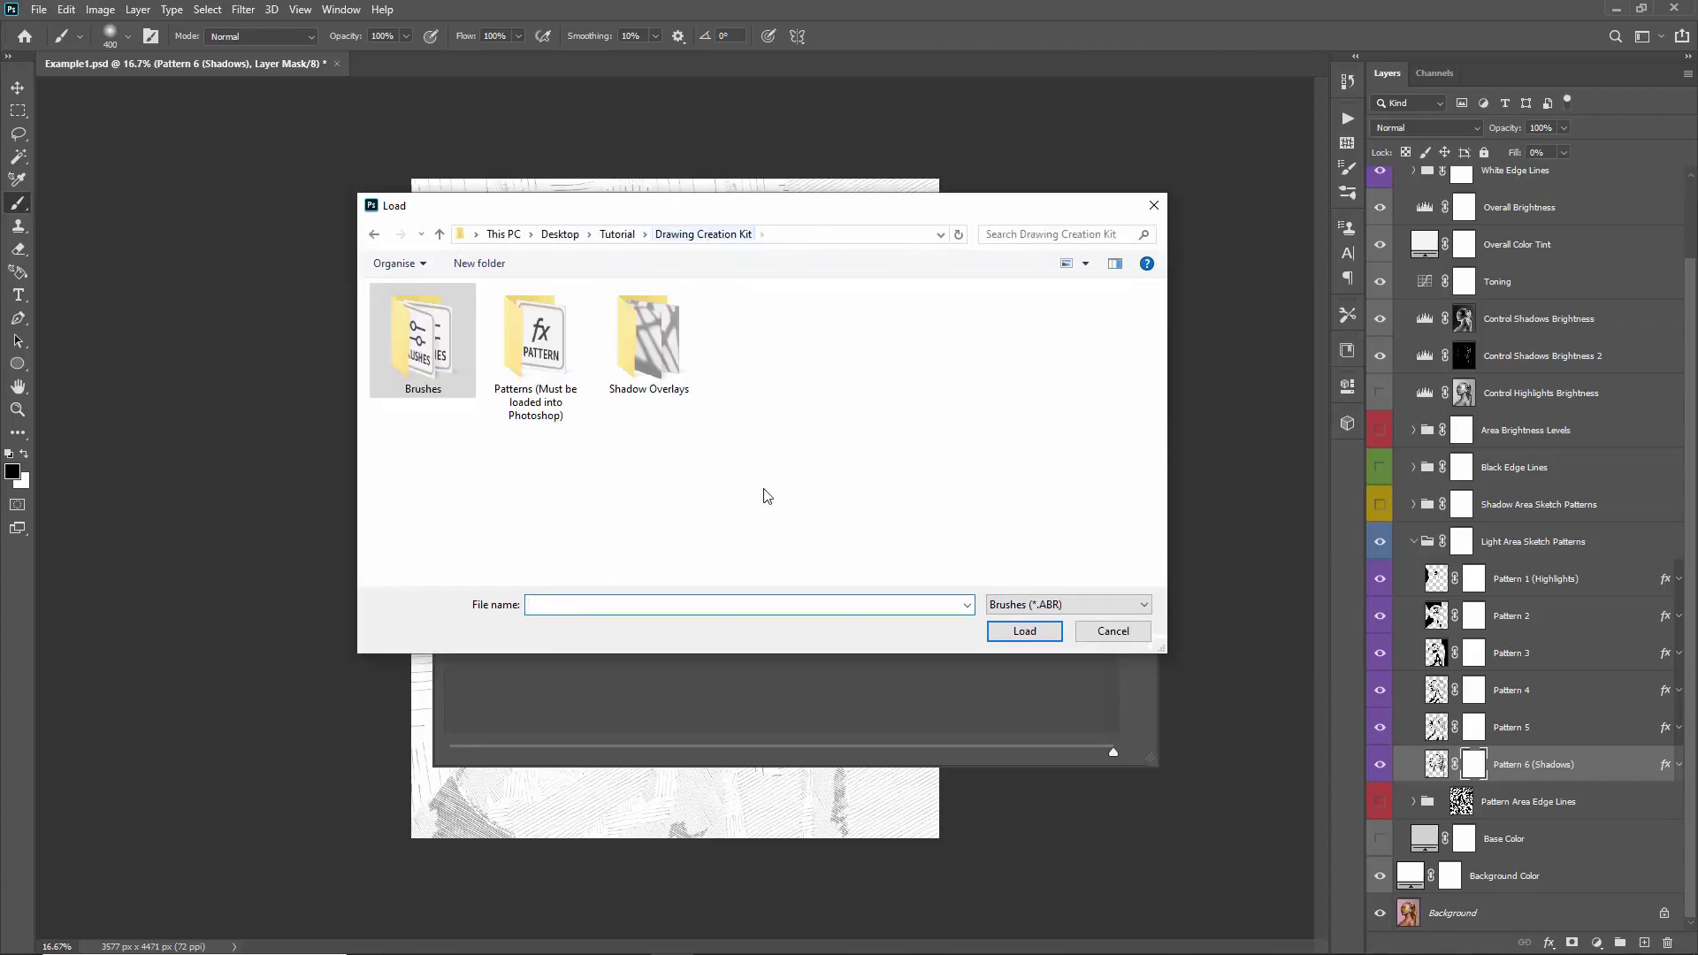
double_click(416, 374)
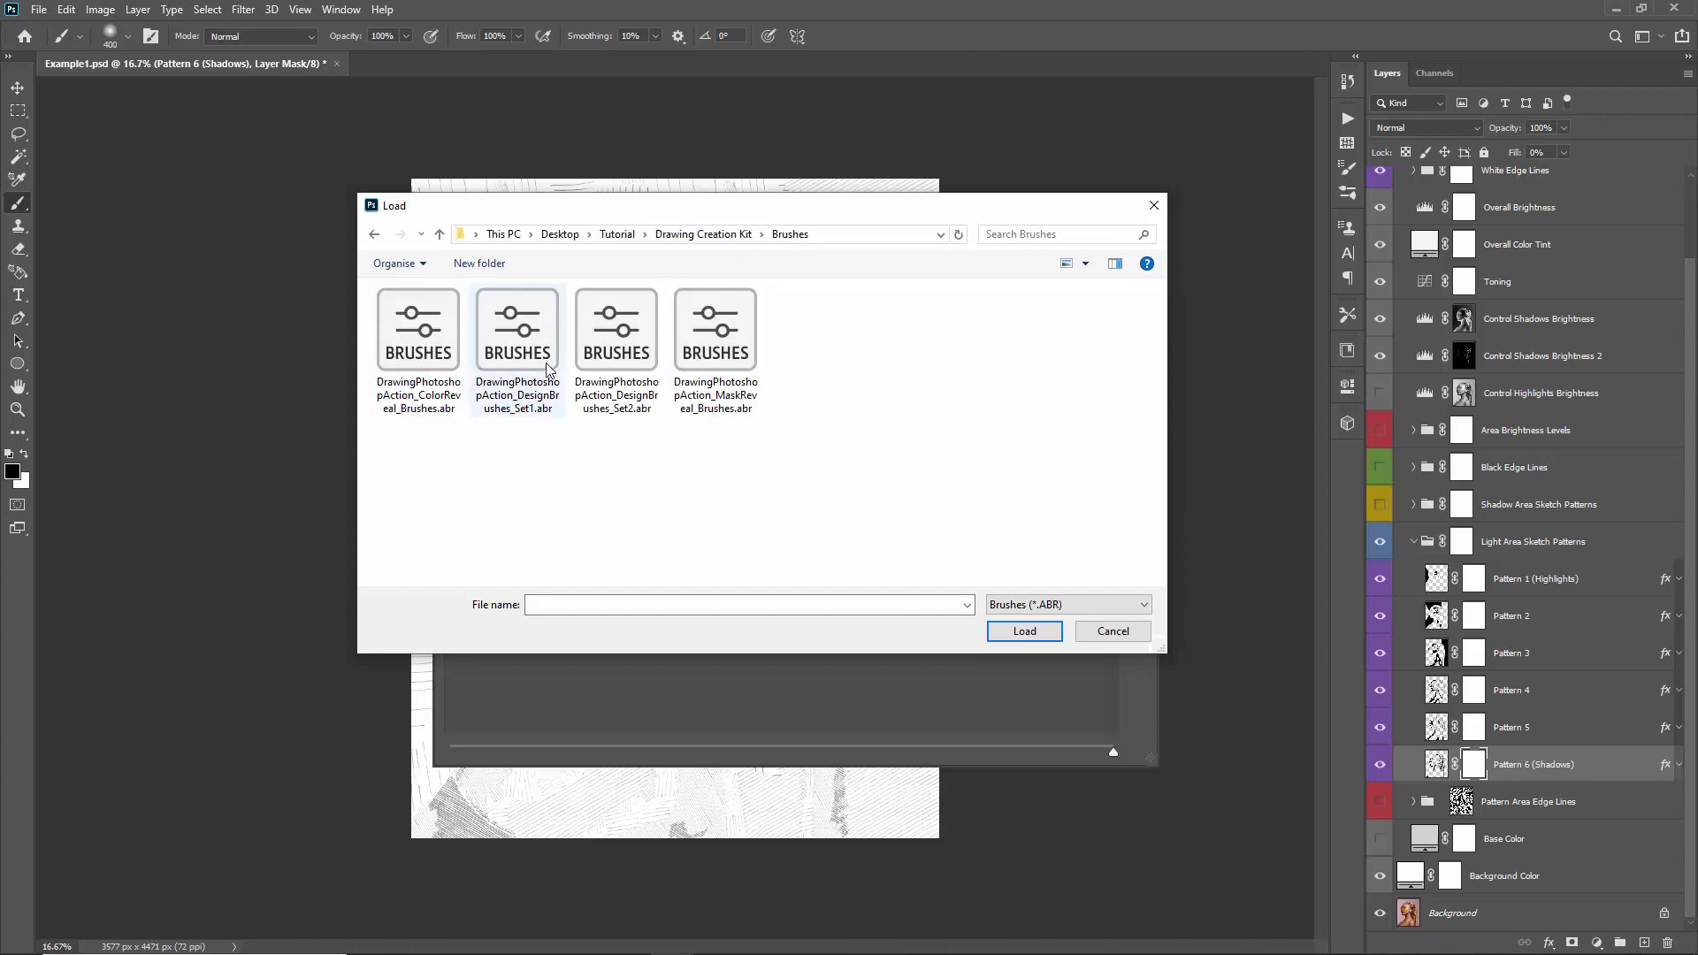
double_click(519, 362)
- Import the DrawingPhotoshopAction_DesignBrushes_Set2.abr brushes
left_click(1137, 235)
left_click(1229, 469)
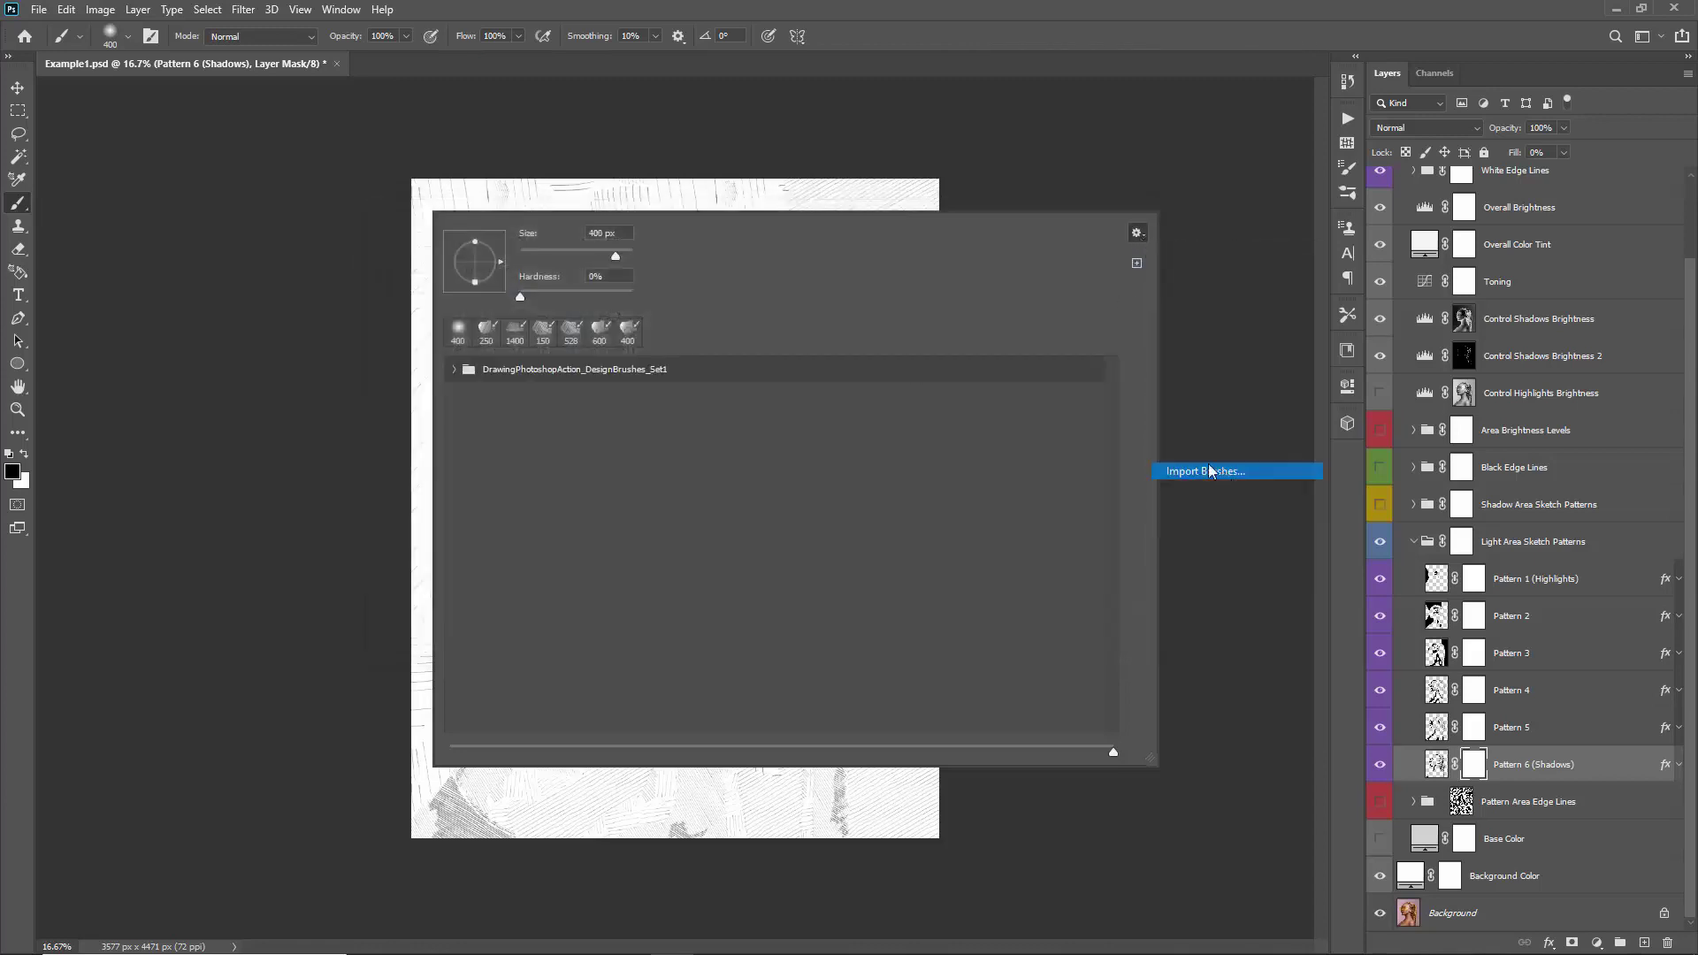
left_click(619, 338)
double_click(619, 339)
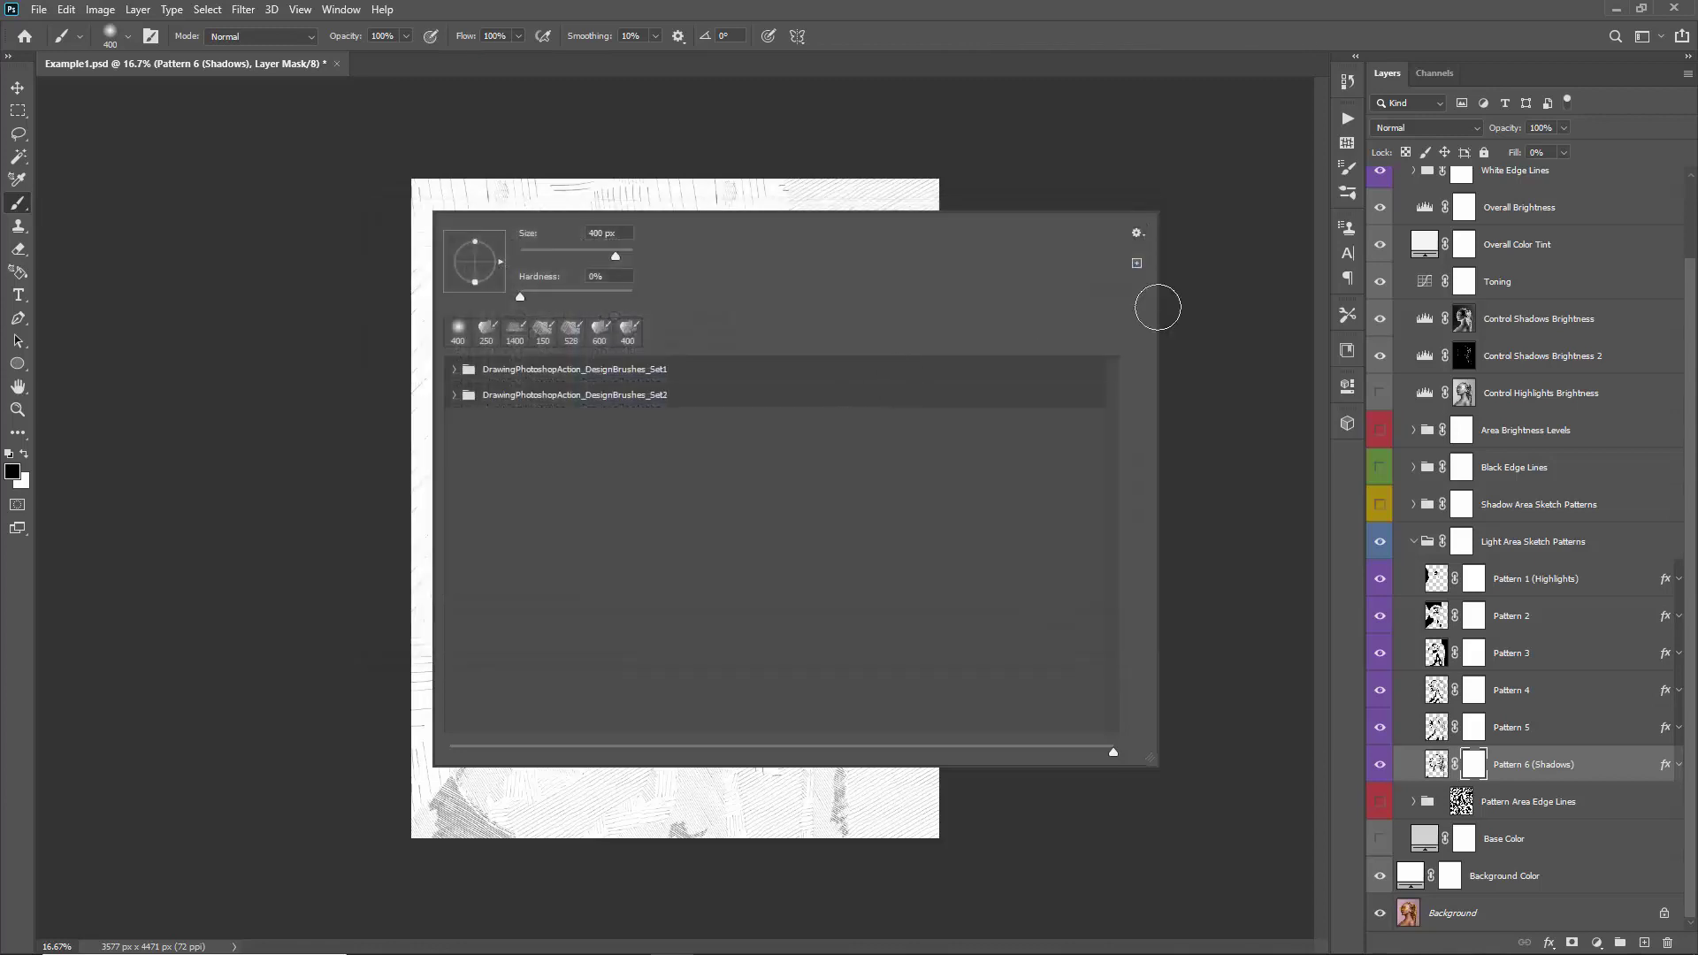
- Import the DrawingPhotoshopAction_MaskReveal_Brushes.abr and DrawingPhotoshopAction_ColorReveal_Brushes.abr brush files
left_click(1136, 234)
left_click(1238, 471)
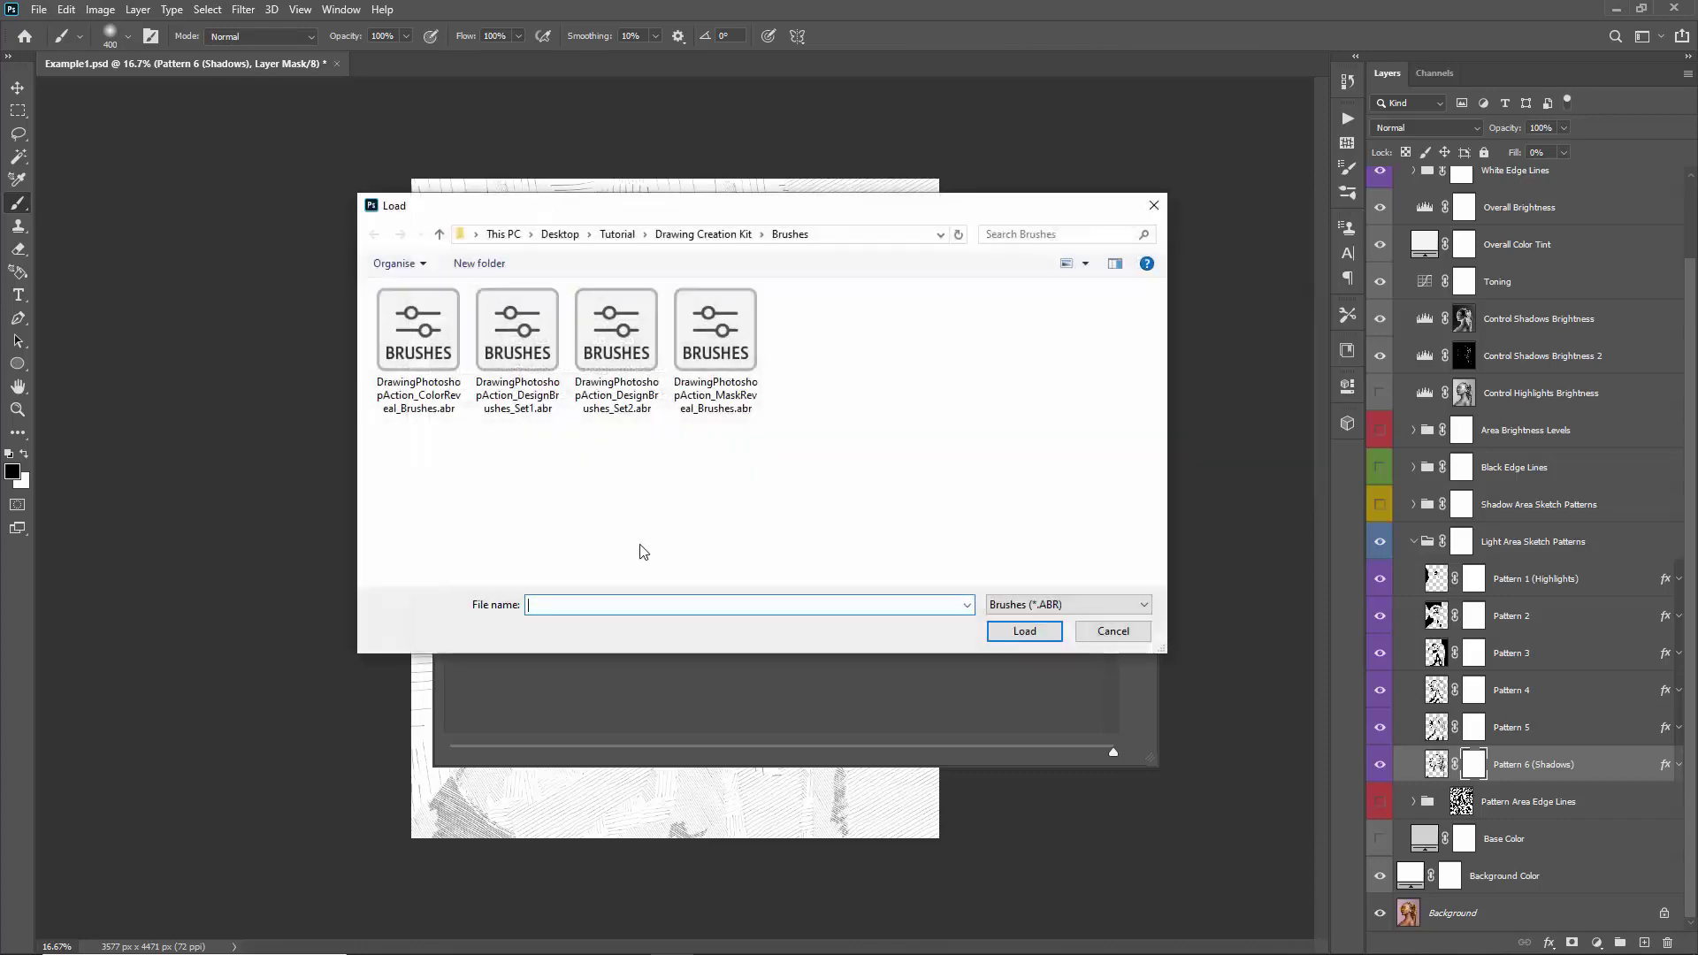
double_click(715, 336)
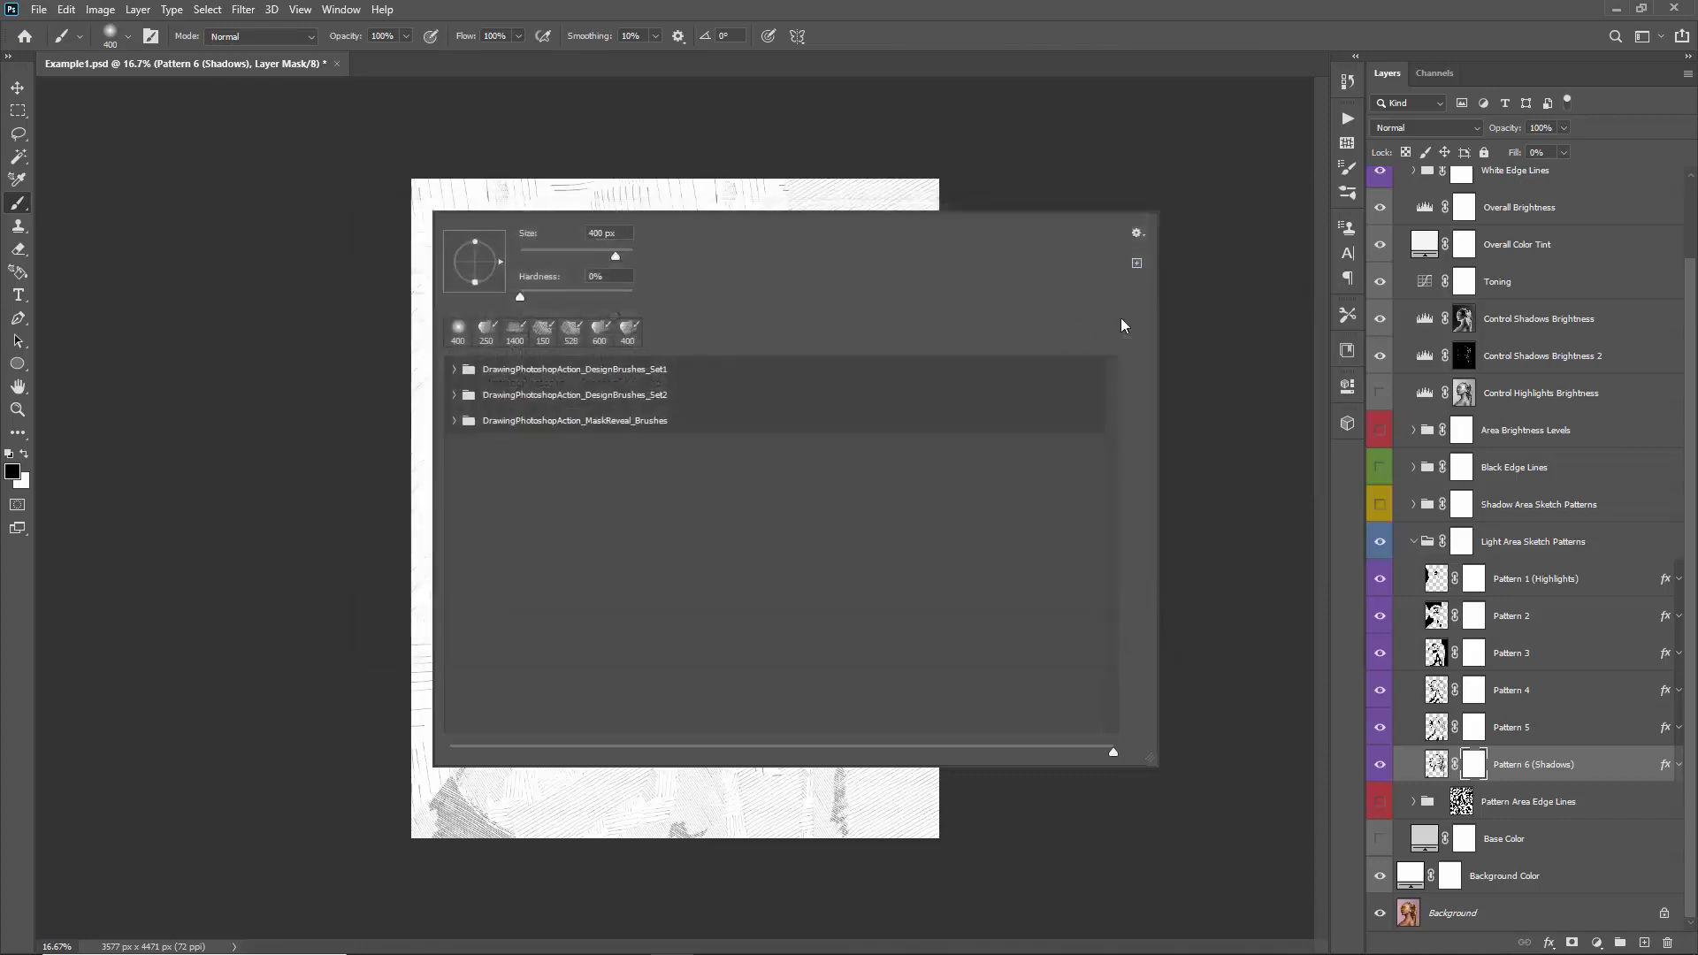
left_click(1136, 234)
left_click(1238, 470)
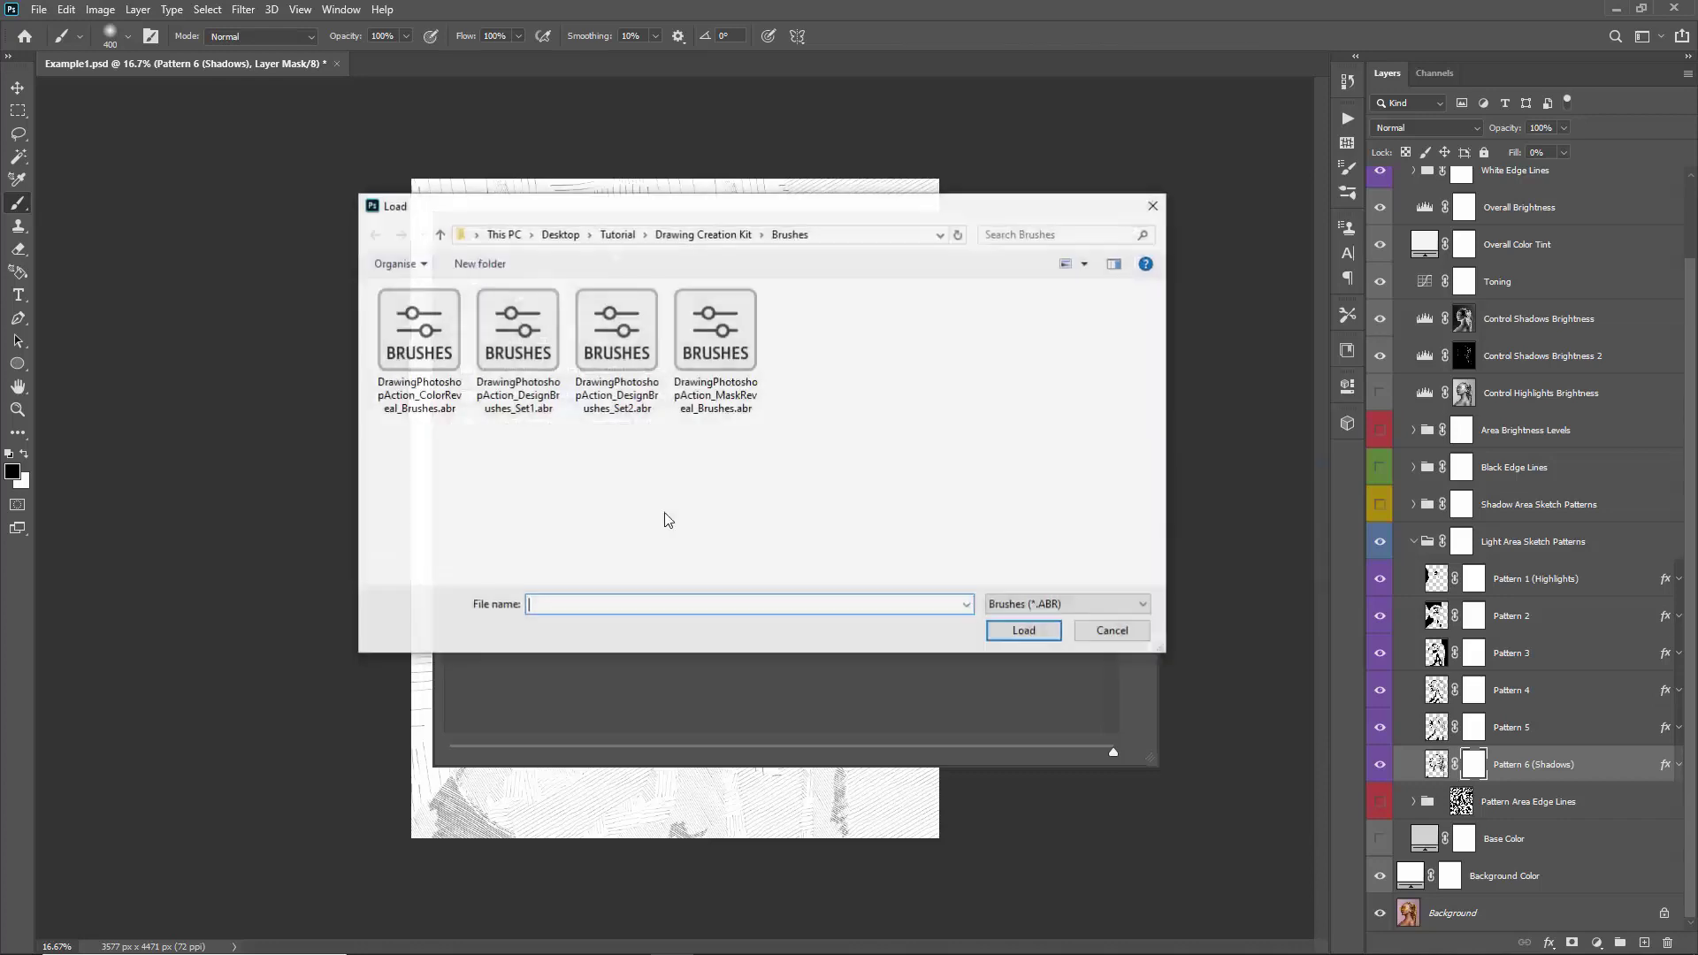
double_click(406, 336)
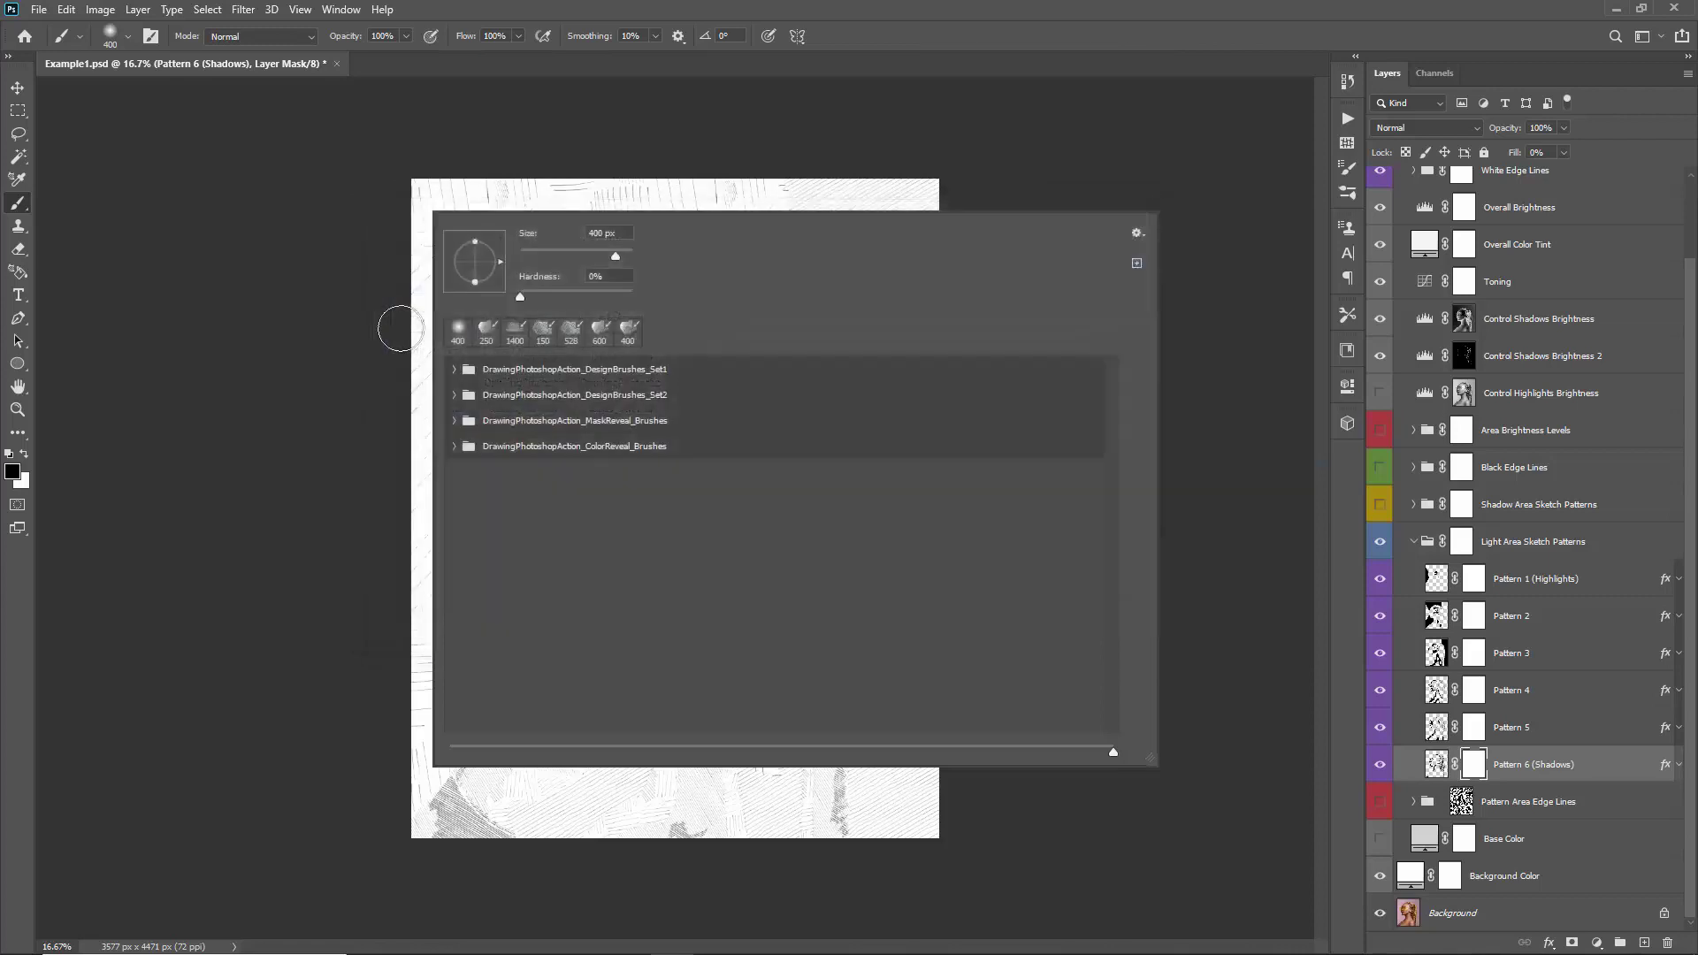
- Choose the 528 px scribble brush from the DrawingPhotoshopAction_MaskReveal_Brushes set
left_click(675, 427)
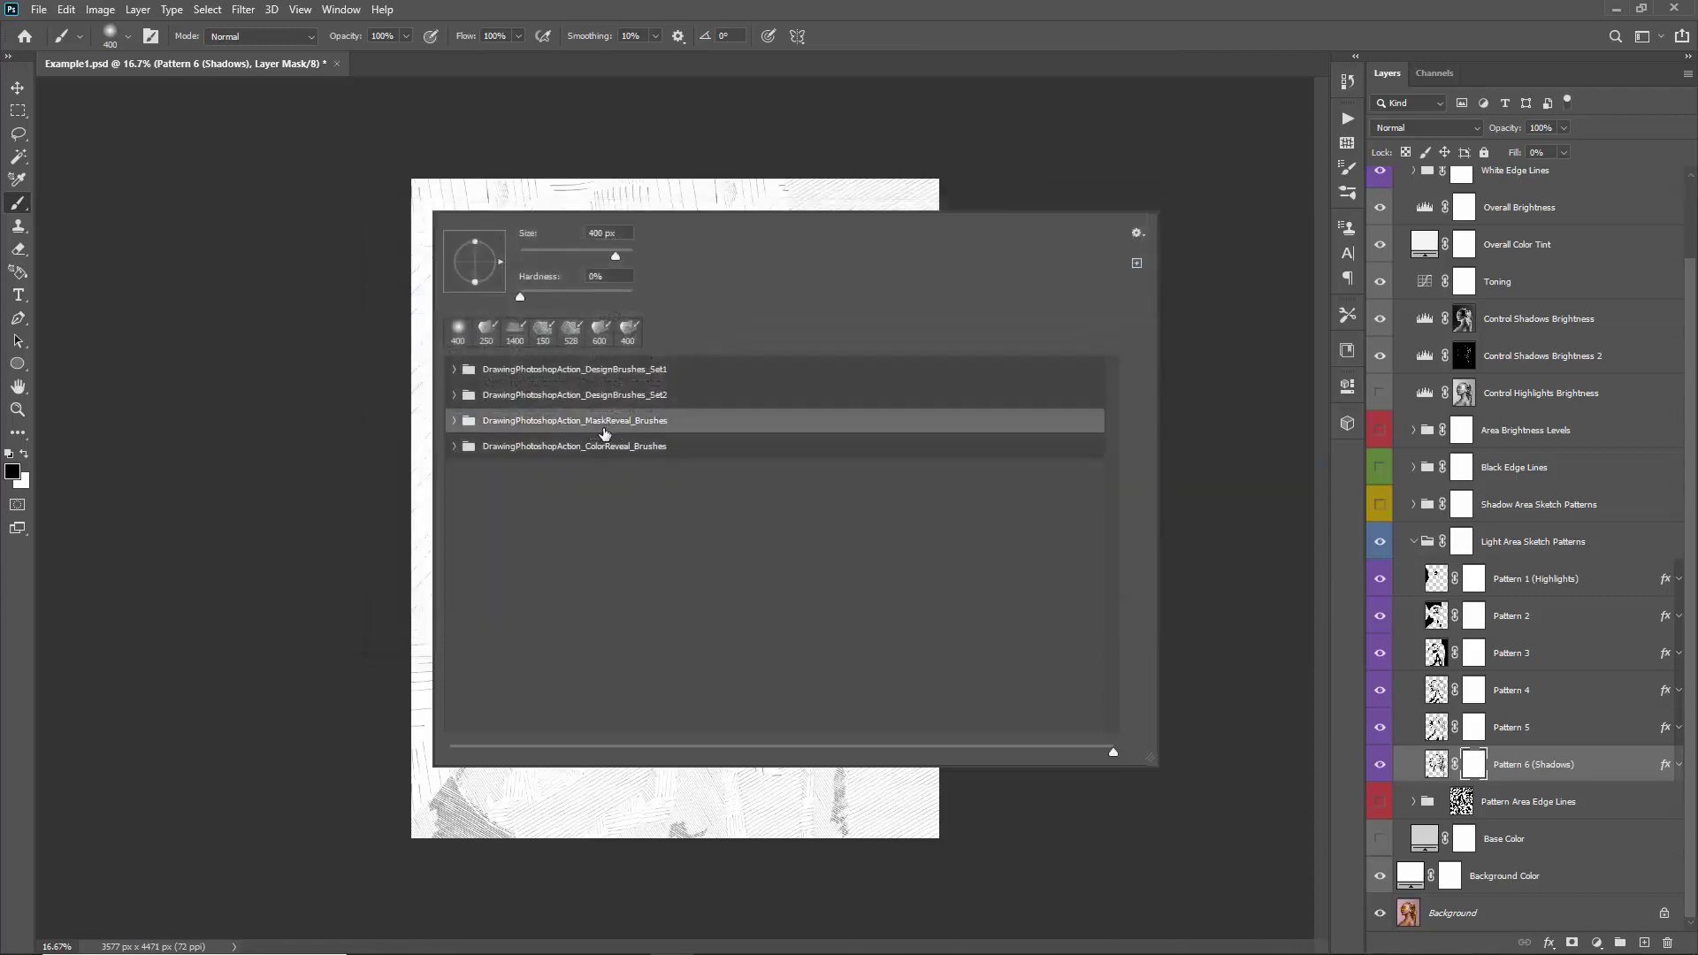
left_click(455, 422)
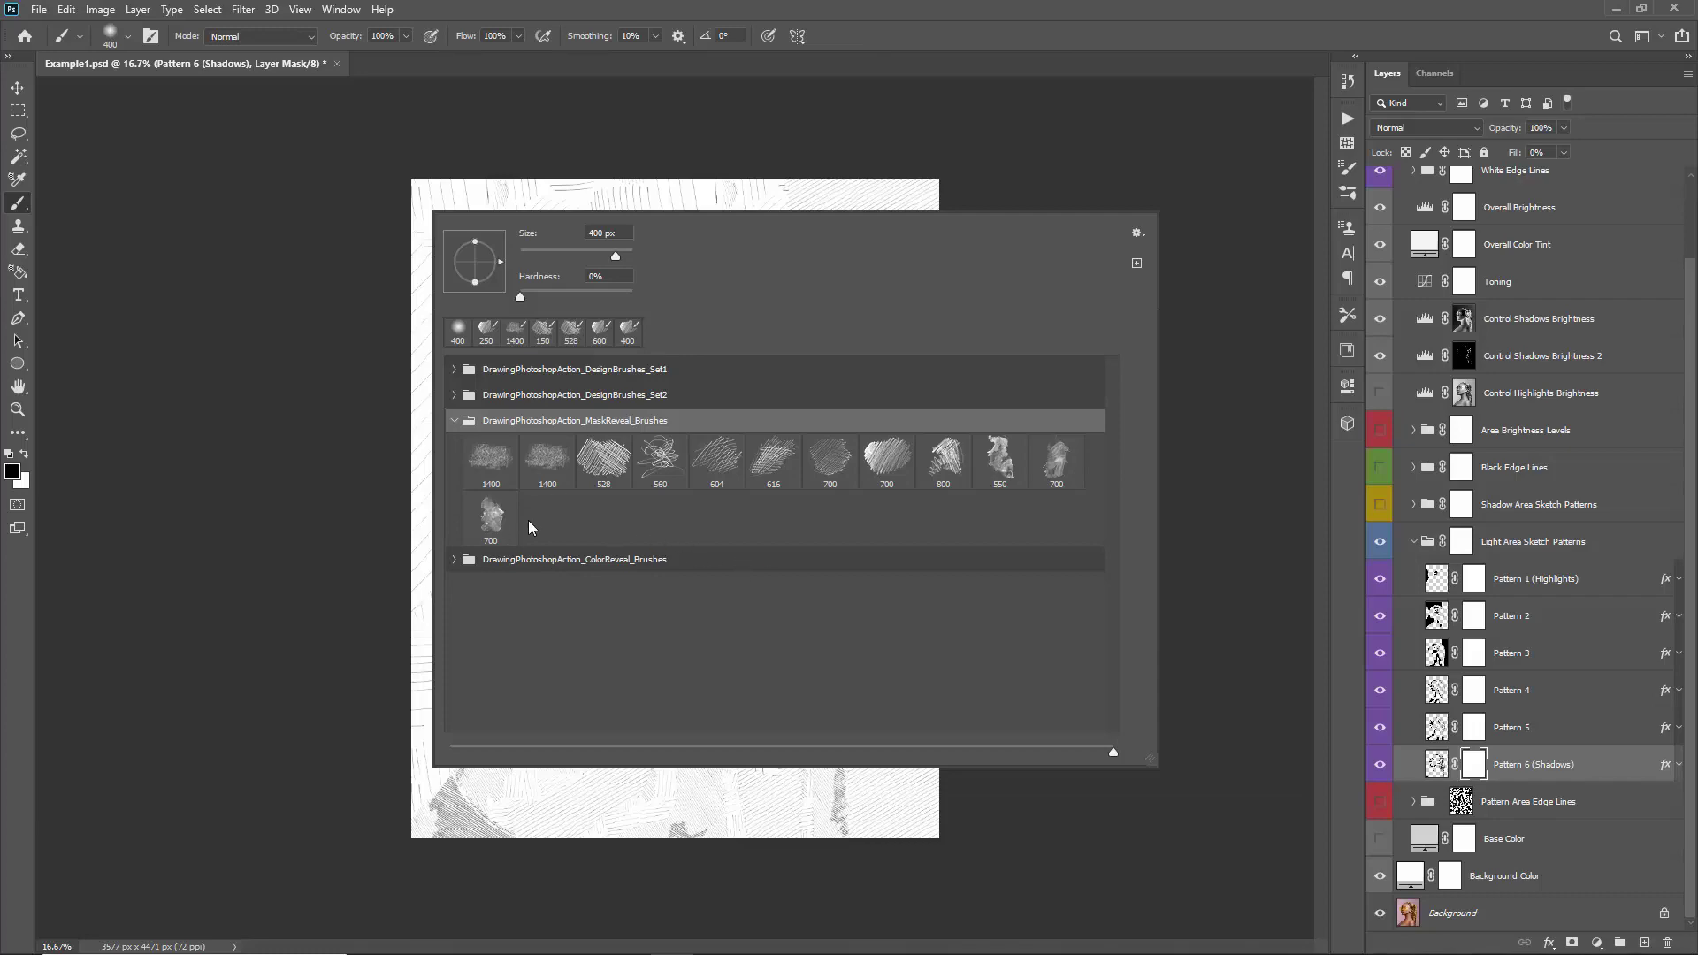
double_click(602, 456)
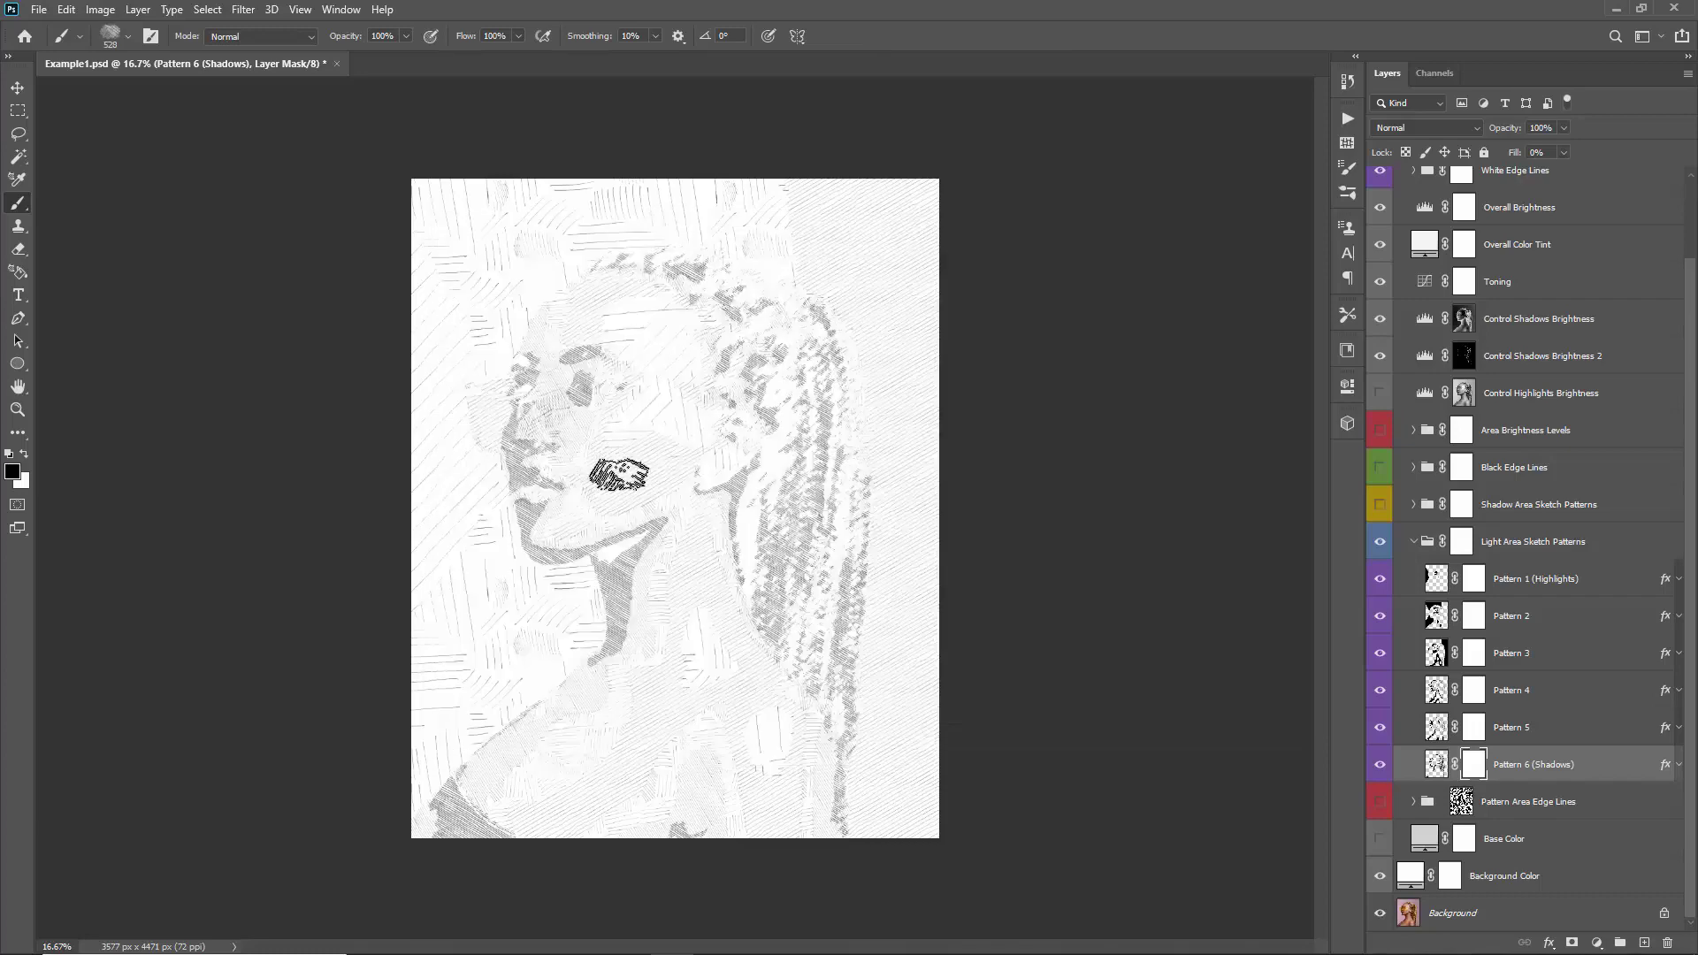
- Paint black on the Pattern 6 (Shadows) mask over the upper part of the dark shoulder lines, reducing the sketch brush to 400 px
key("z")
left_click(457, 792)
left_click(424, 795)
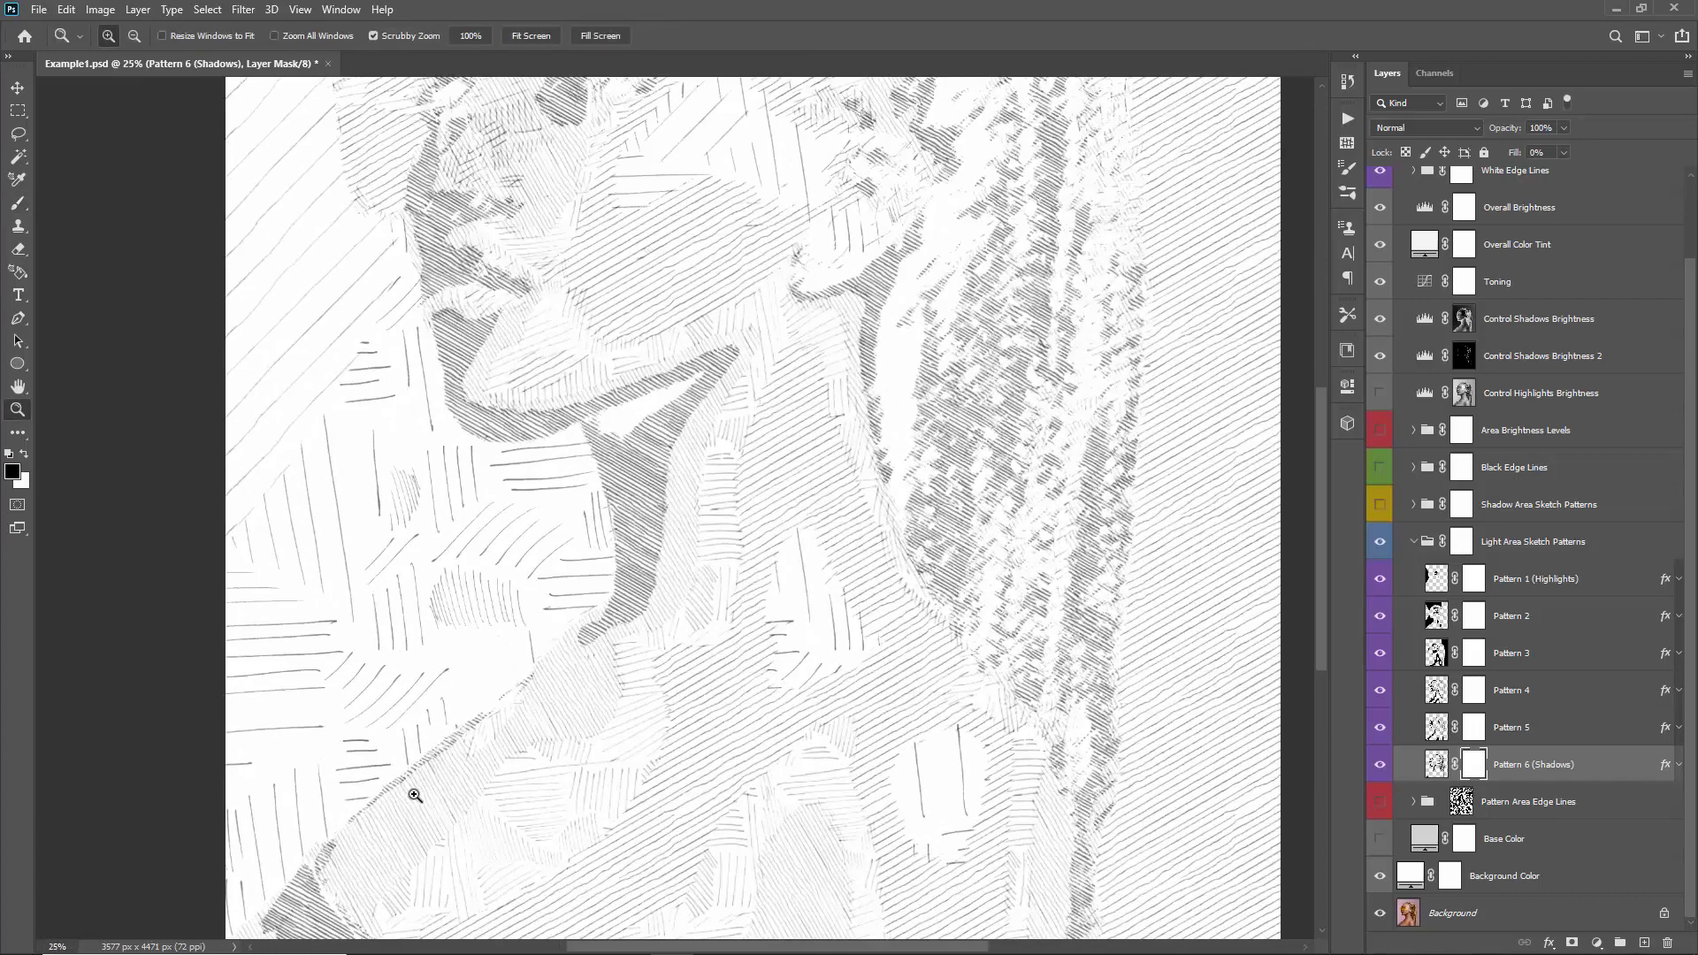
left_click(414, 794)
left_click_drag(417, 769, 462, 346)
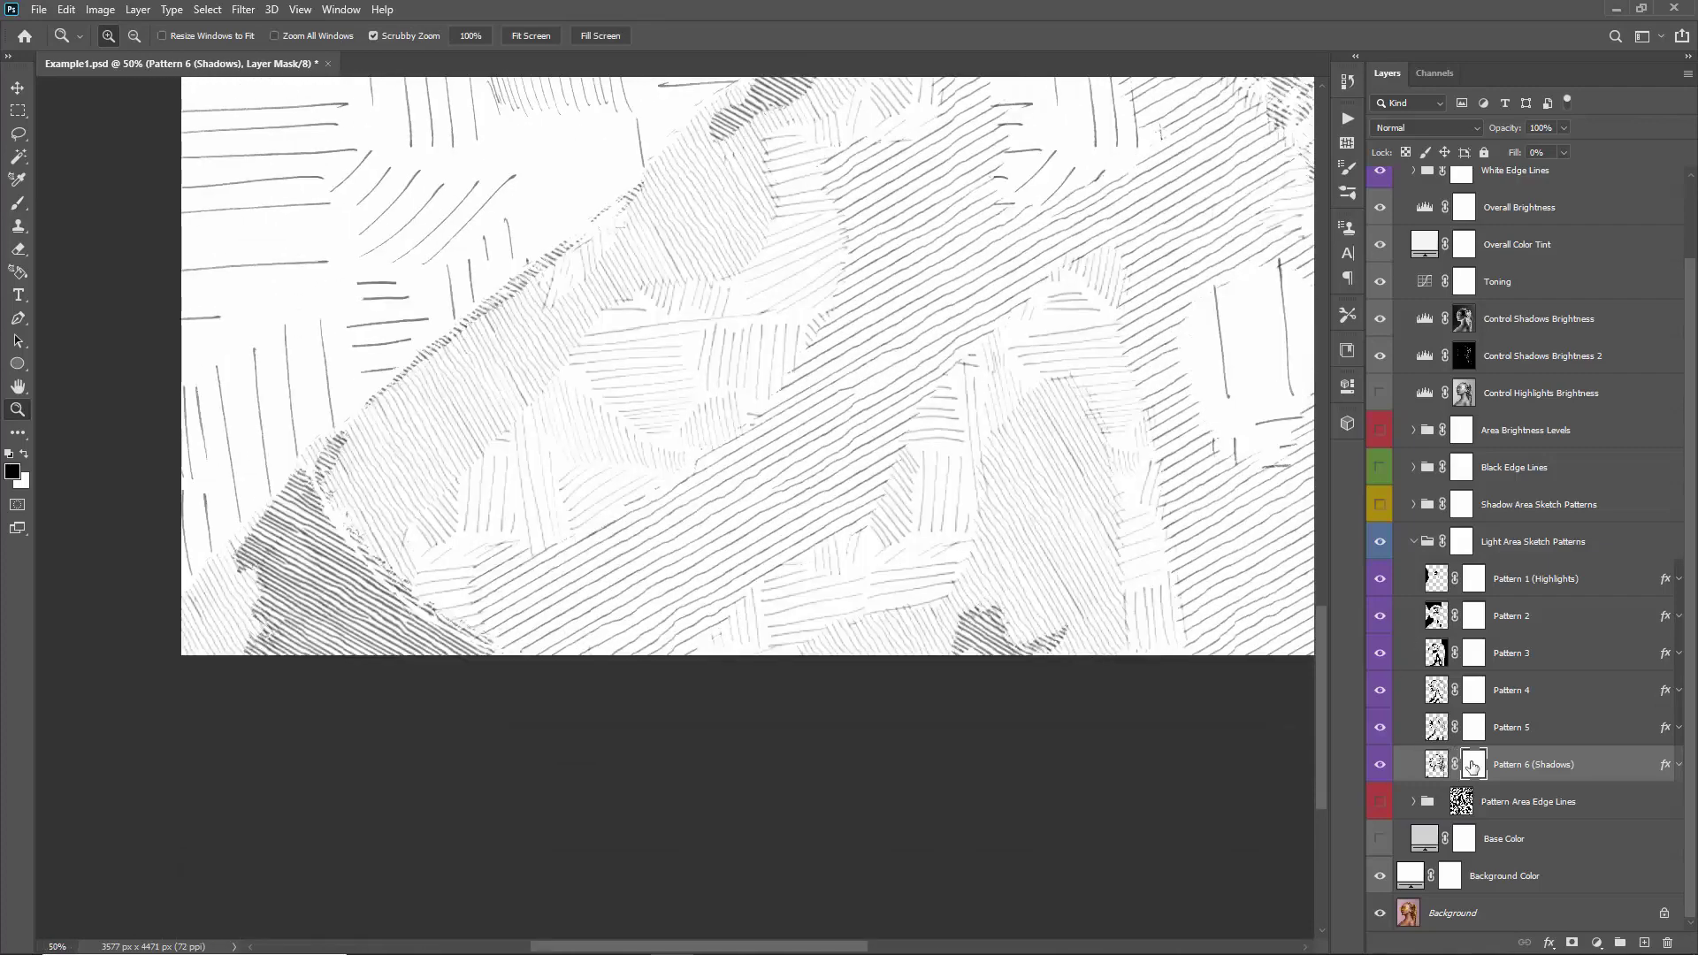
key("b")
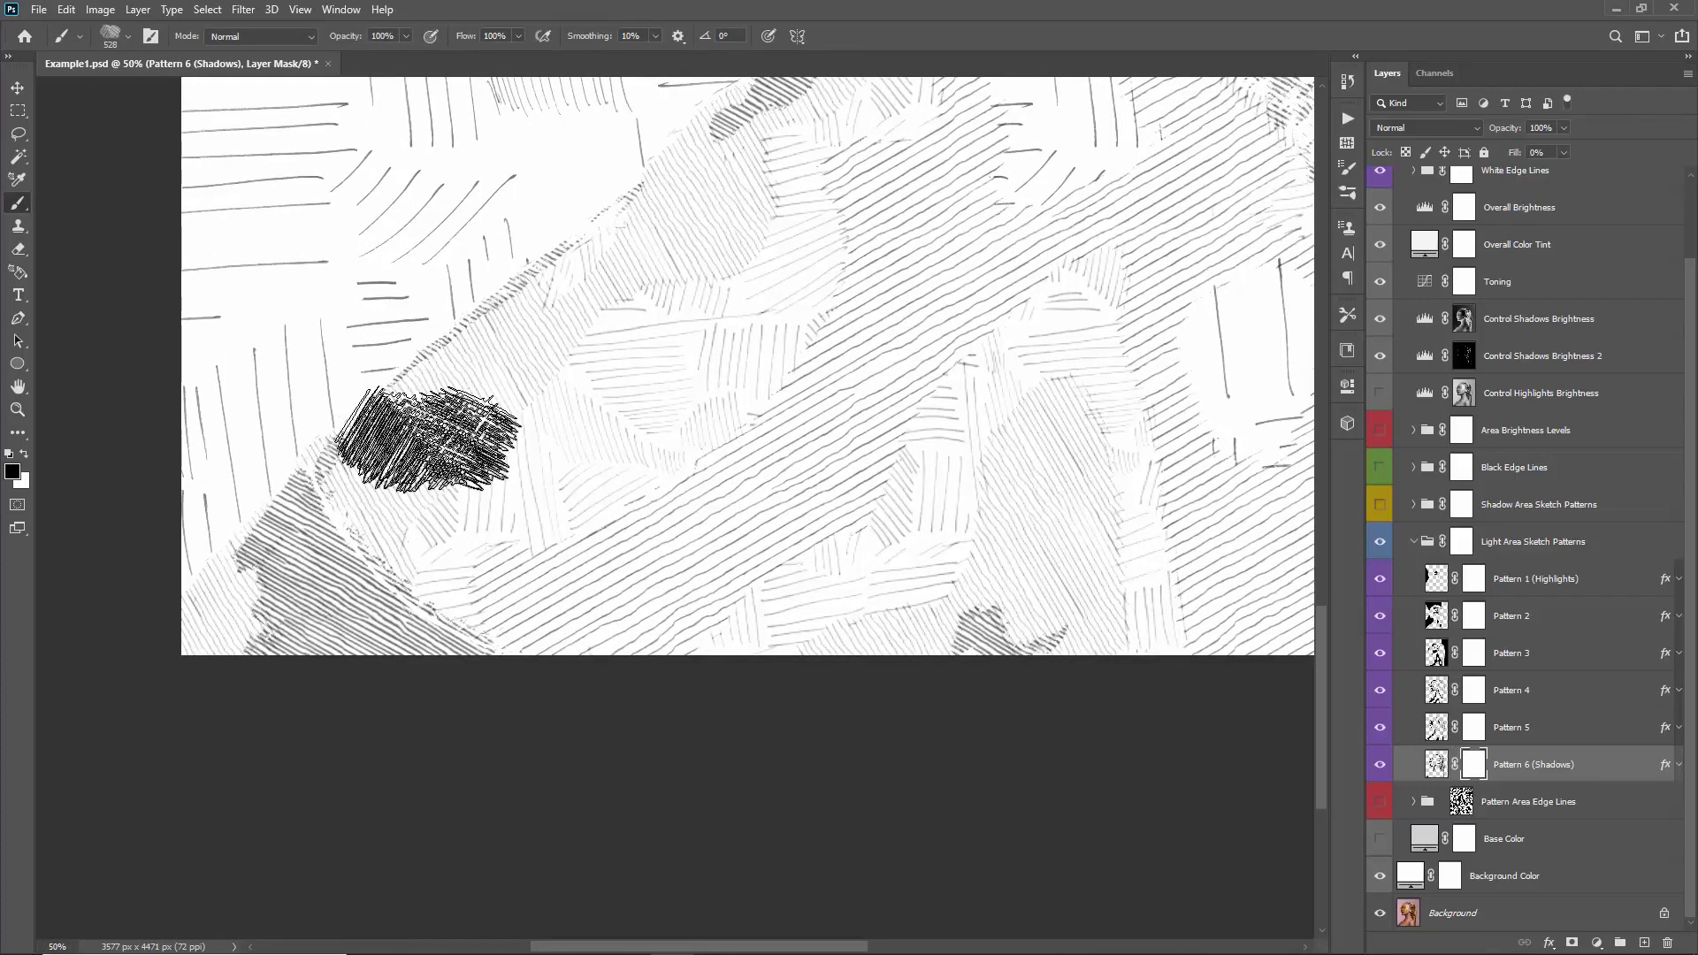
key("bracketleft")
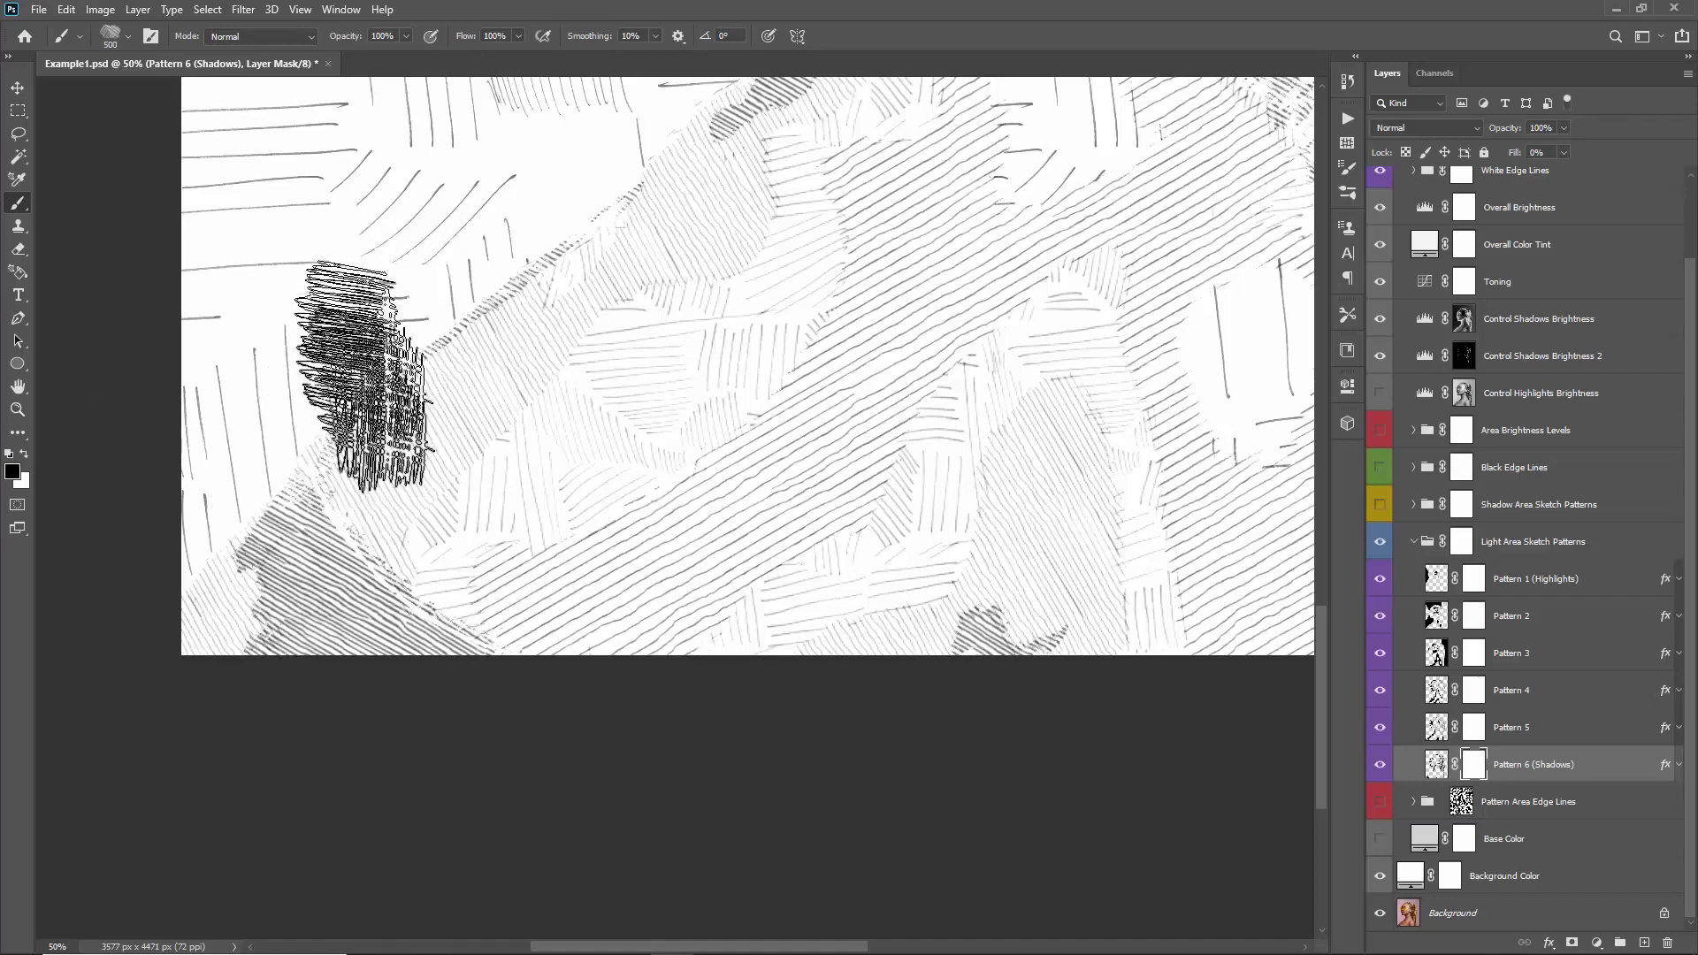
key("bracketleft")
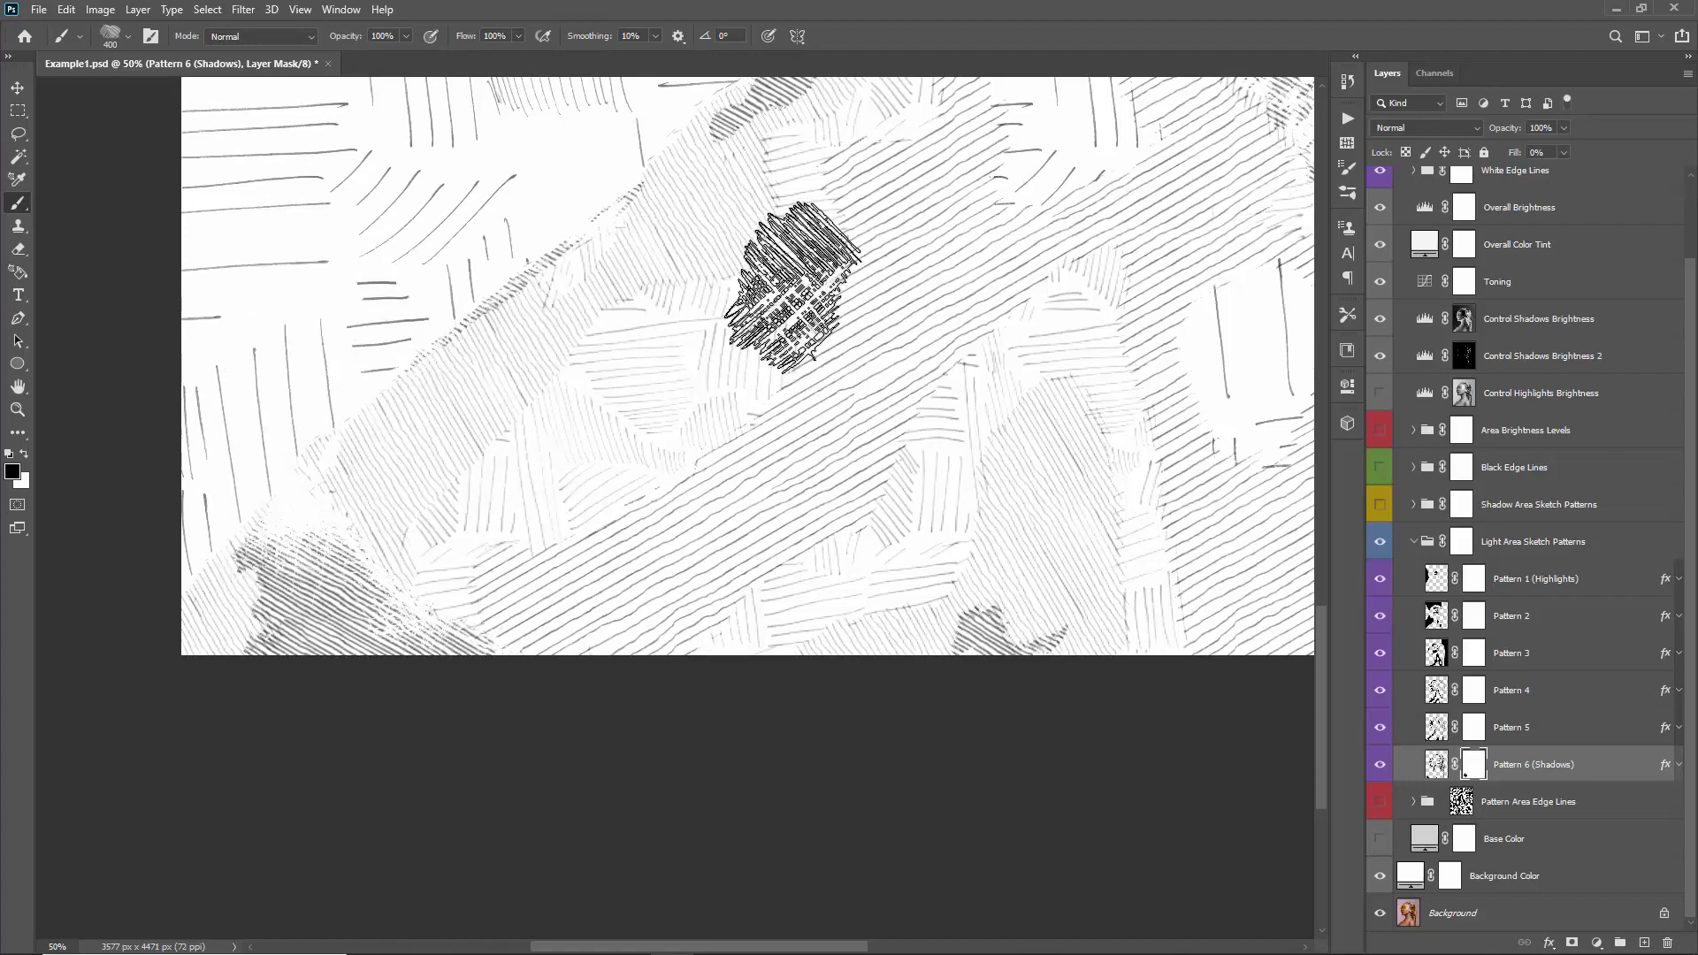
- Examine the sketch brushes in the DrawingPhotoshopAction_MaskReveal_Brushes set
key("ctrl+minus")
key("ctrl+minus")
key("ctrl+minus")
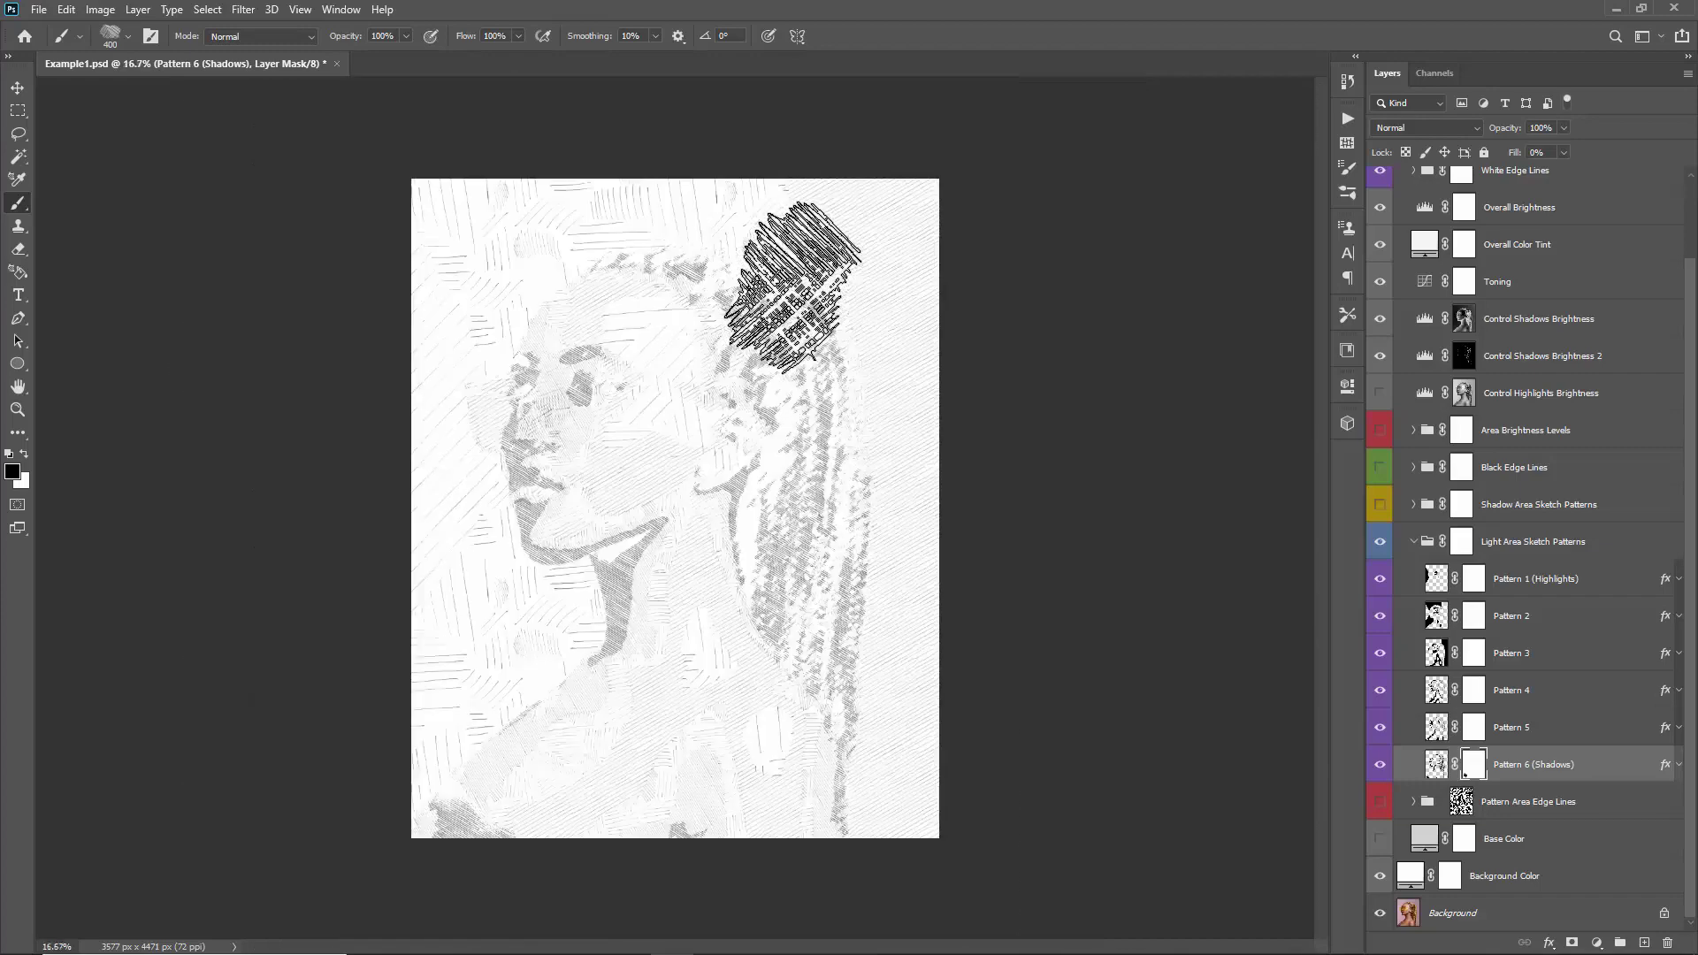
right_click(473, 265)
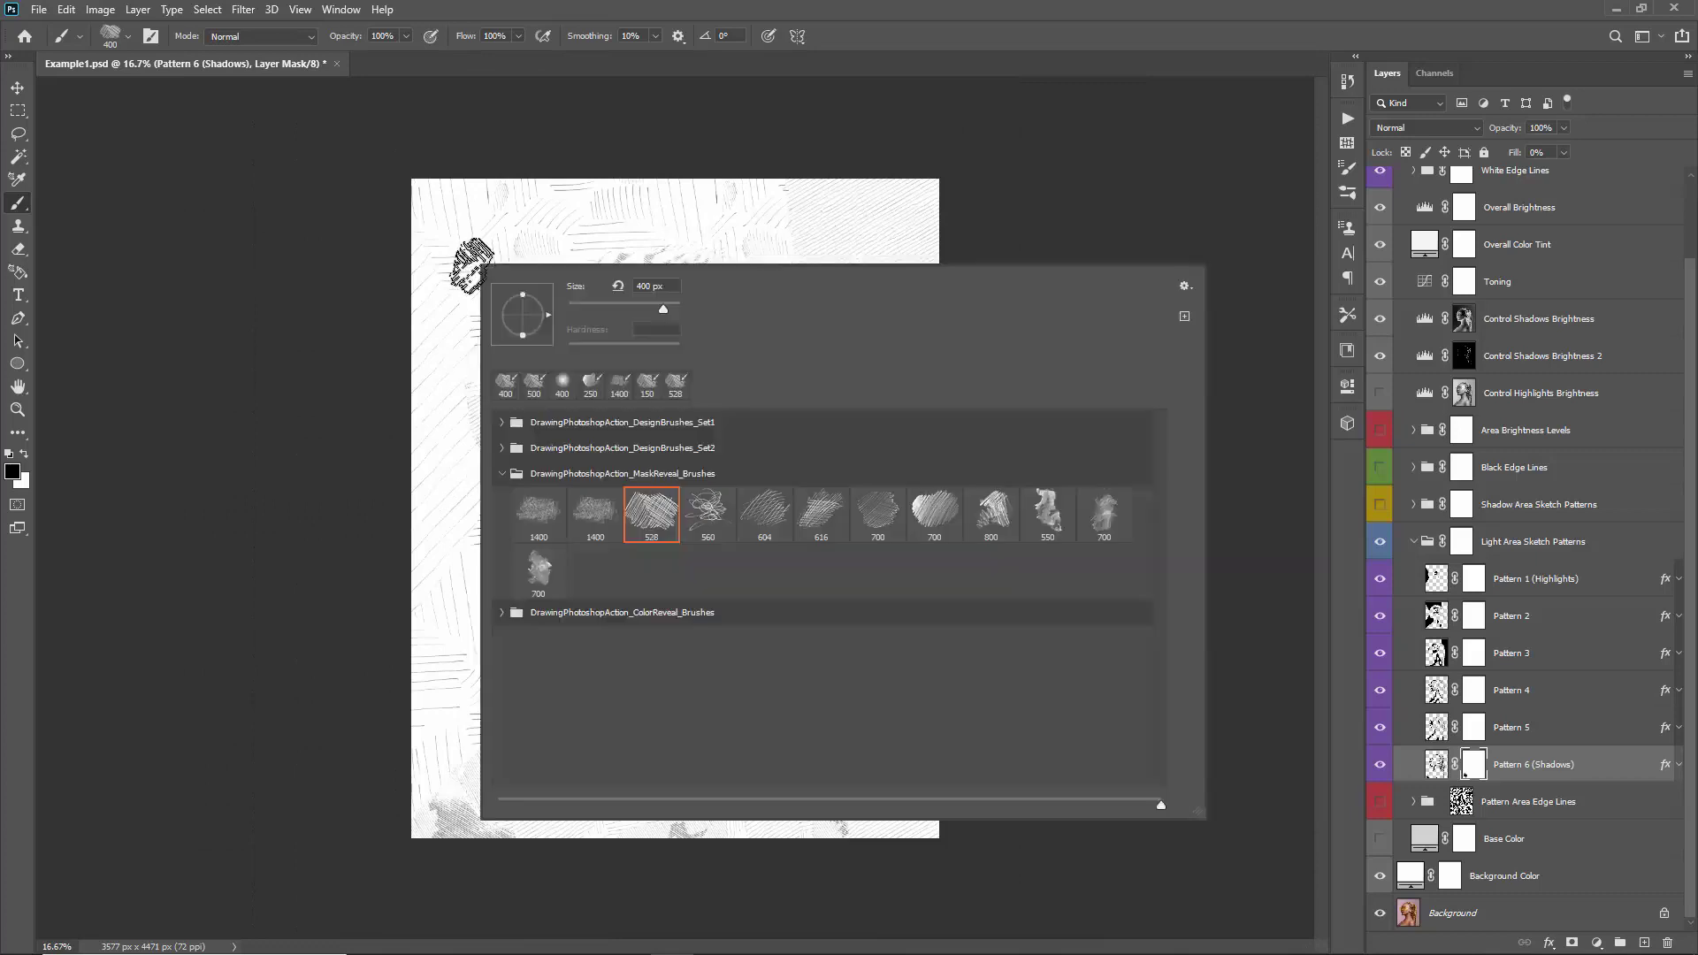
left_click(664, 475)
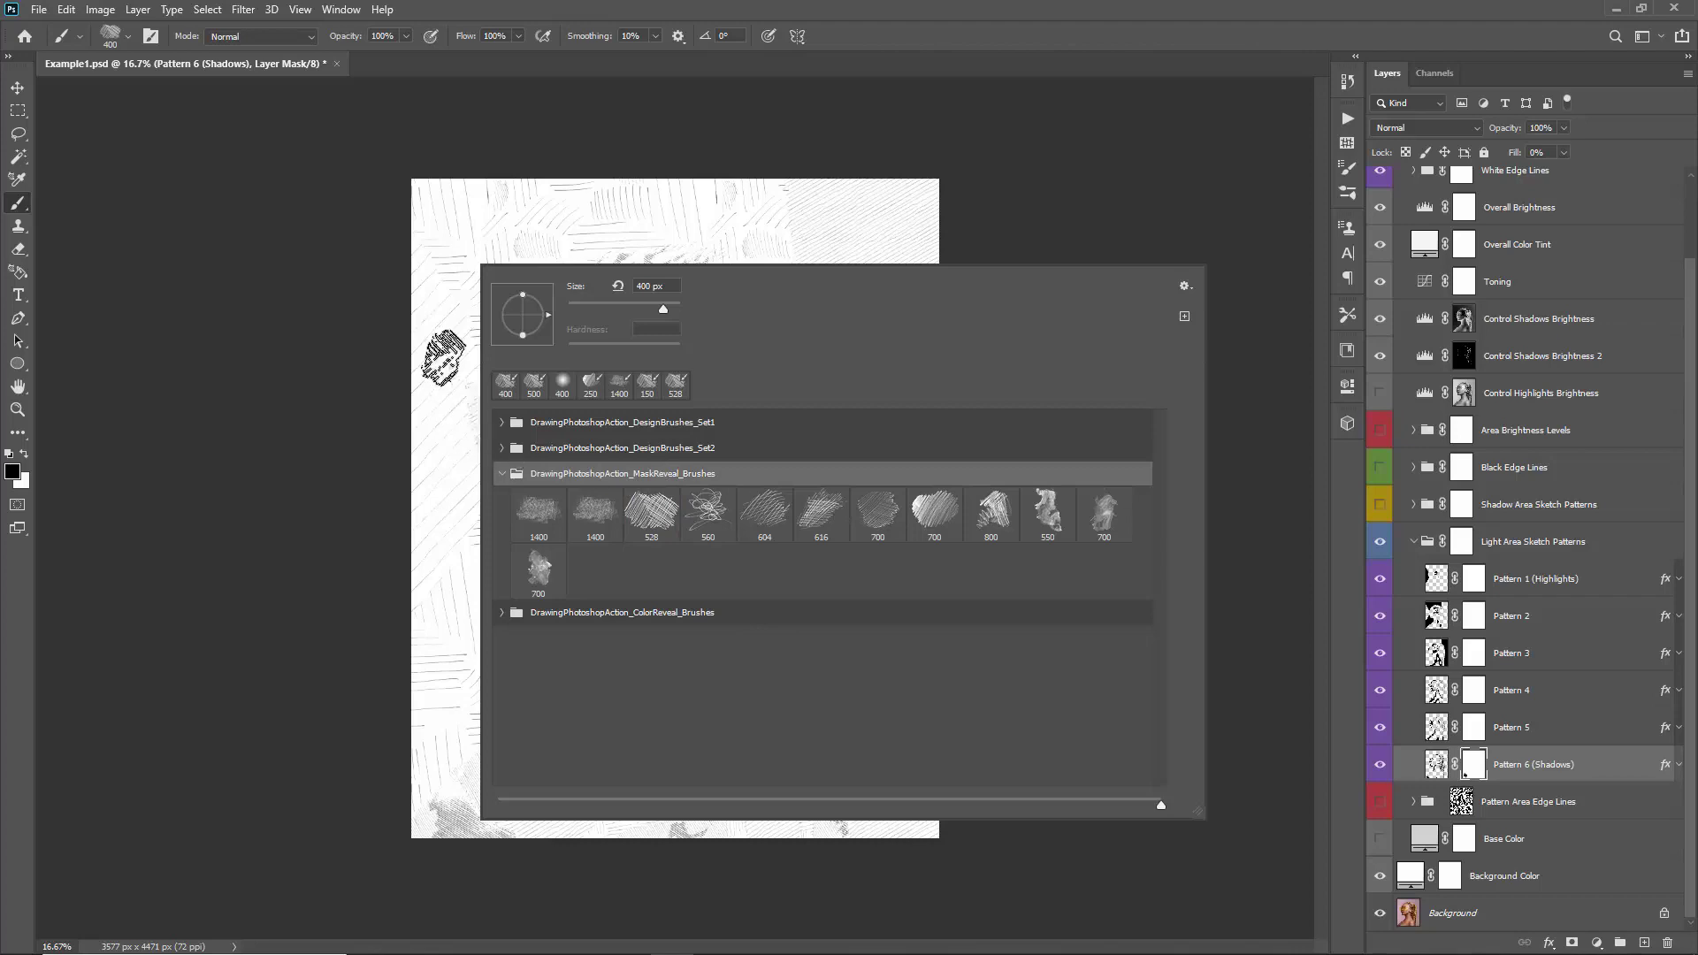
left_click(429, 314)
- Paint black on the Pattern 6 (Shadows) mask to hide the remaining dark lines along the portrait's bottom edge
key("v")
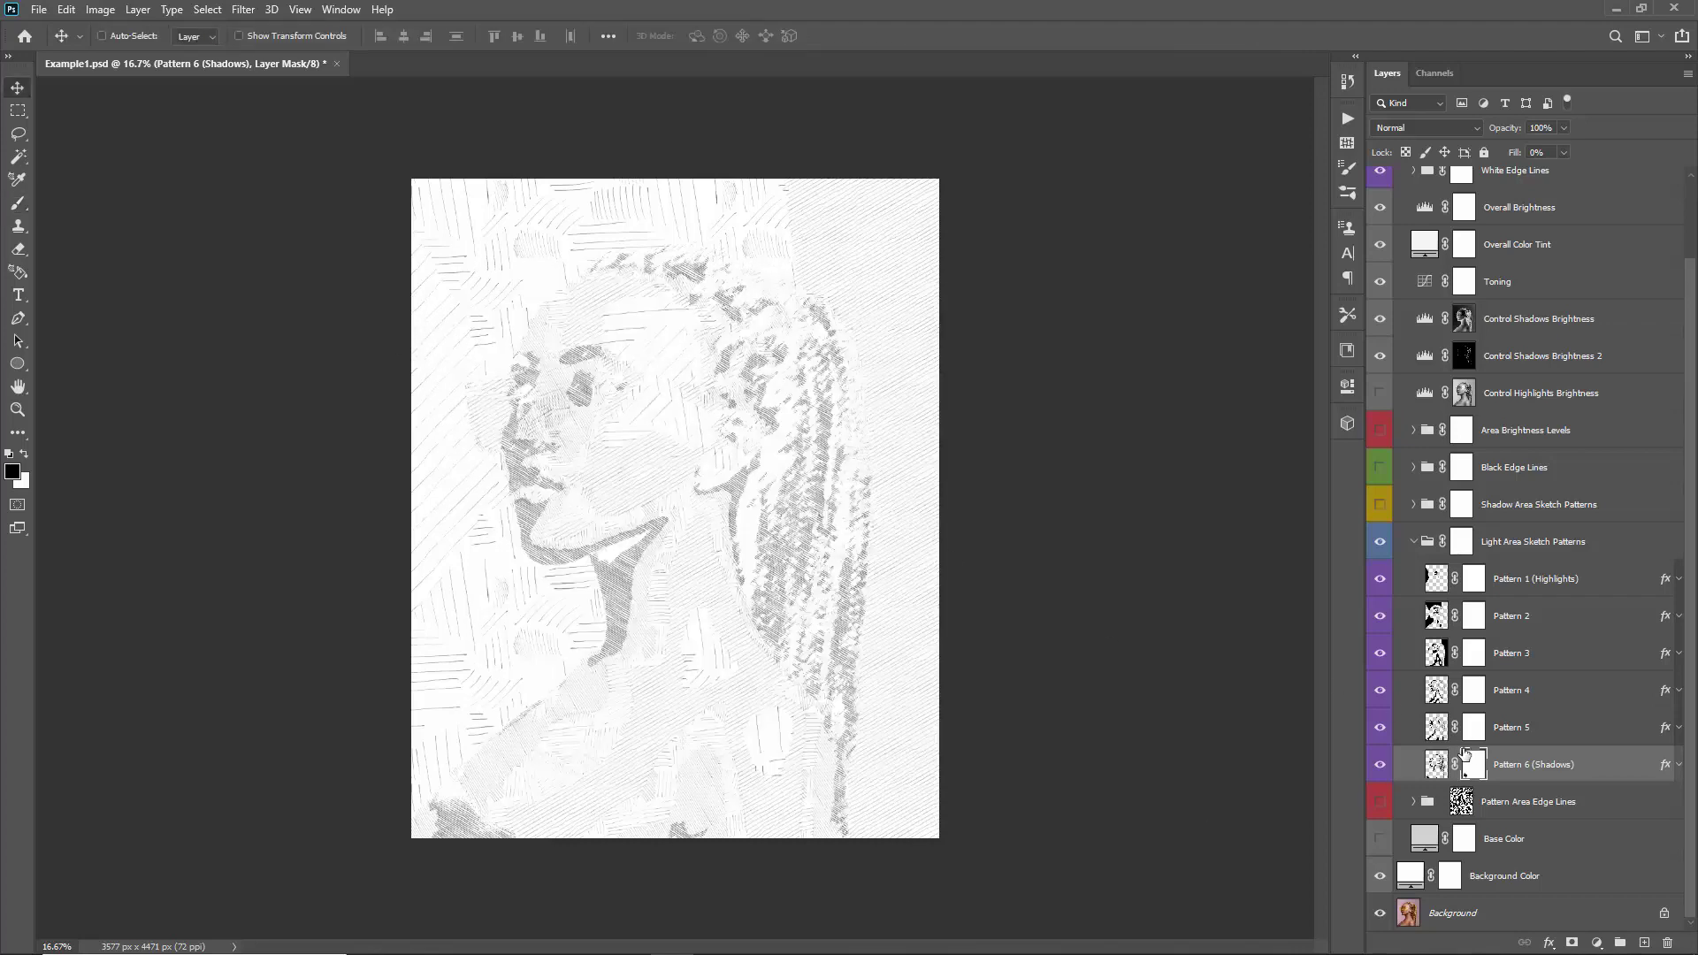
key("b")
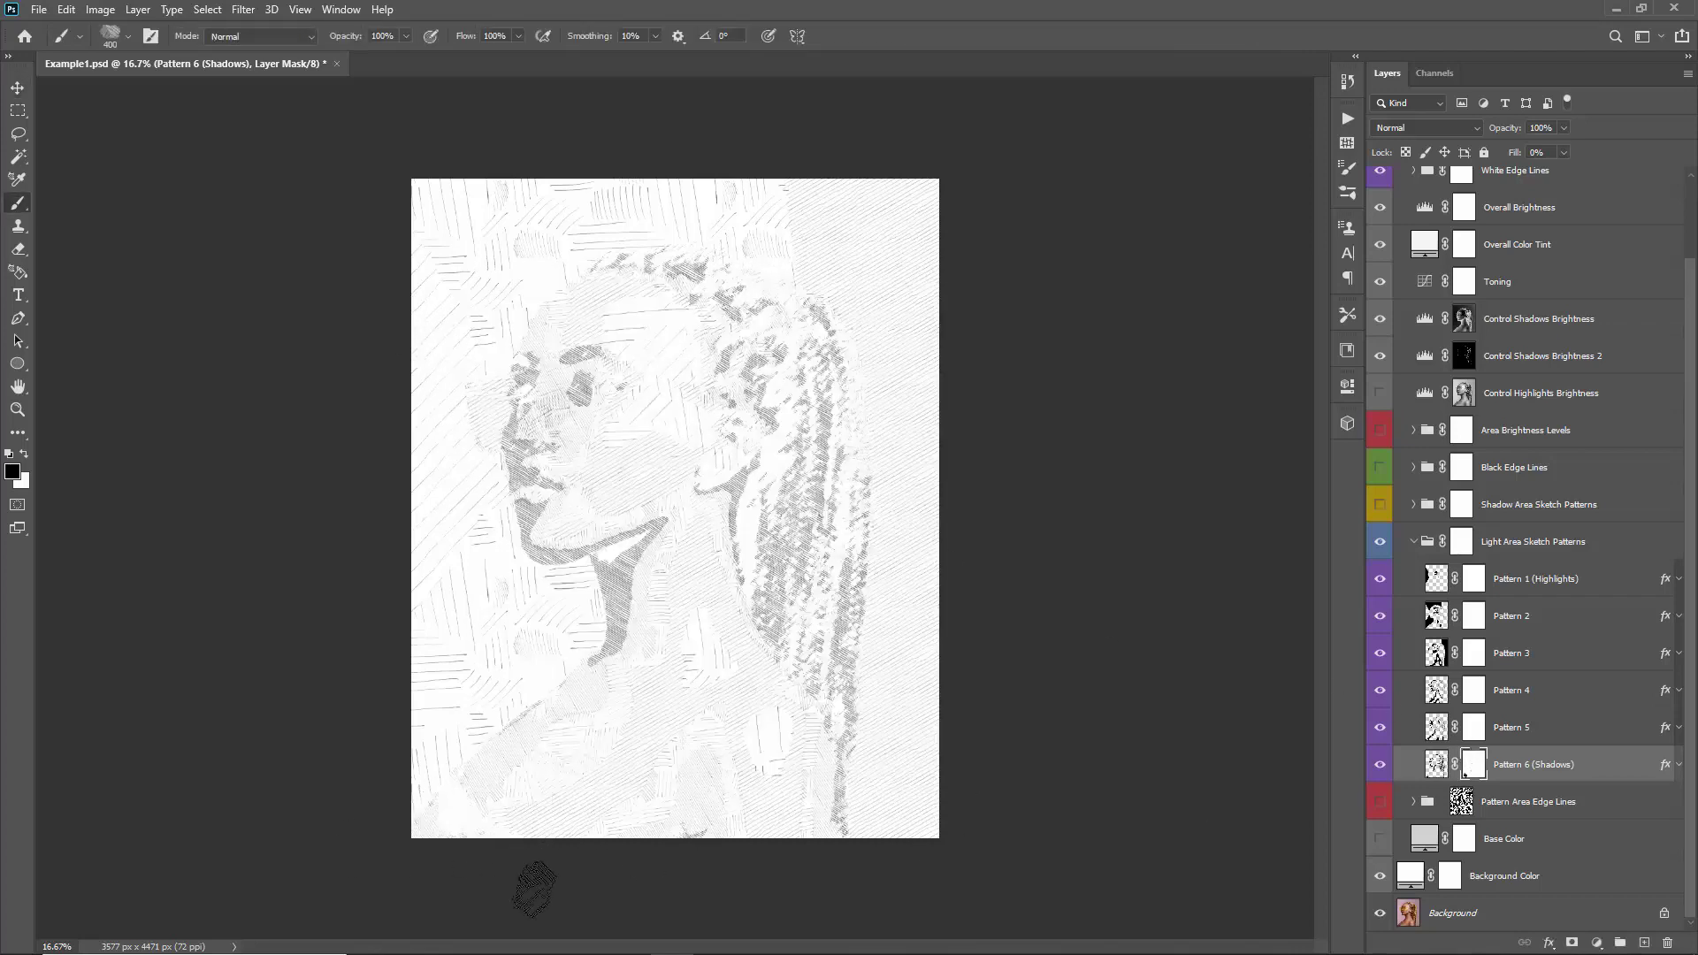
key("v")
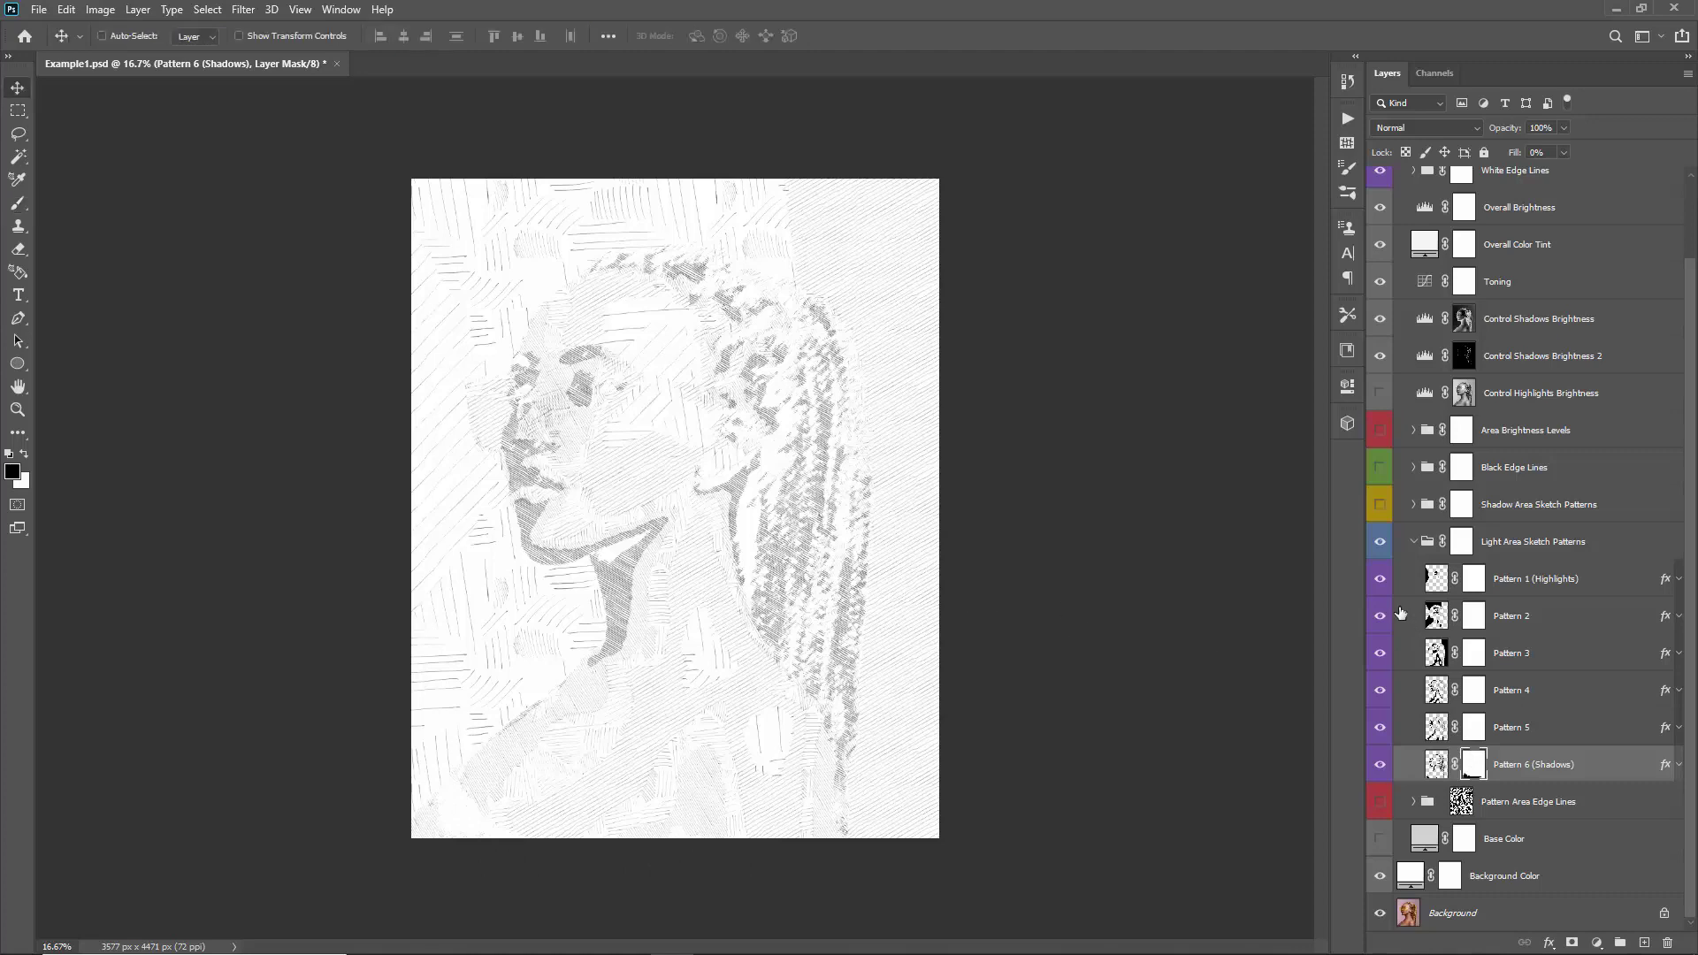
- Collapse the Light Area Sketch Patterns group, and make the Shadow Area Sketch Patterns group visible and expand it
left_click(1413, 541)
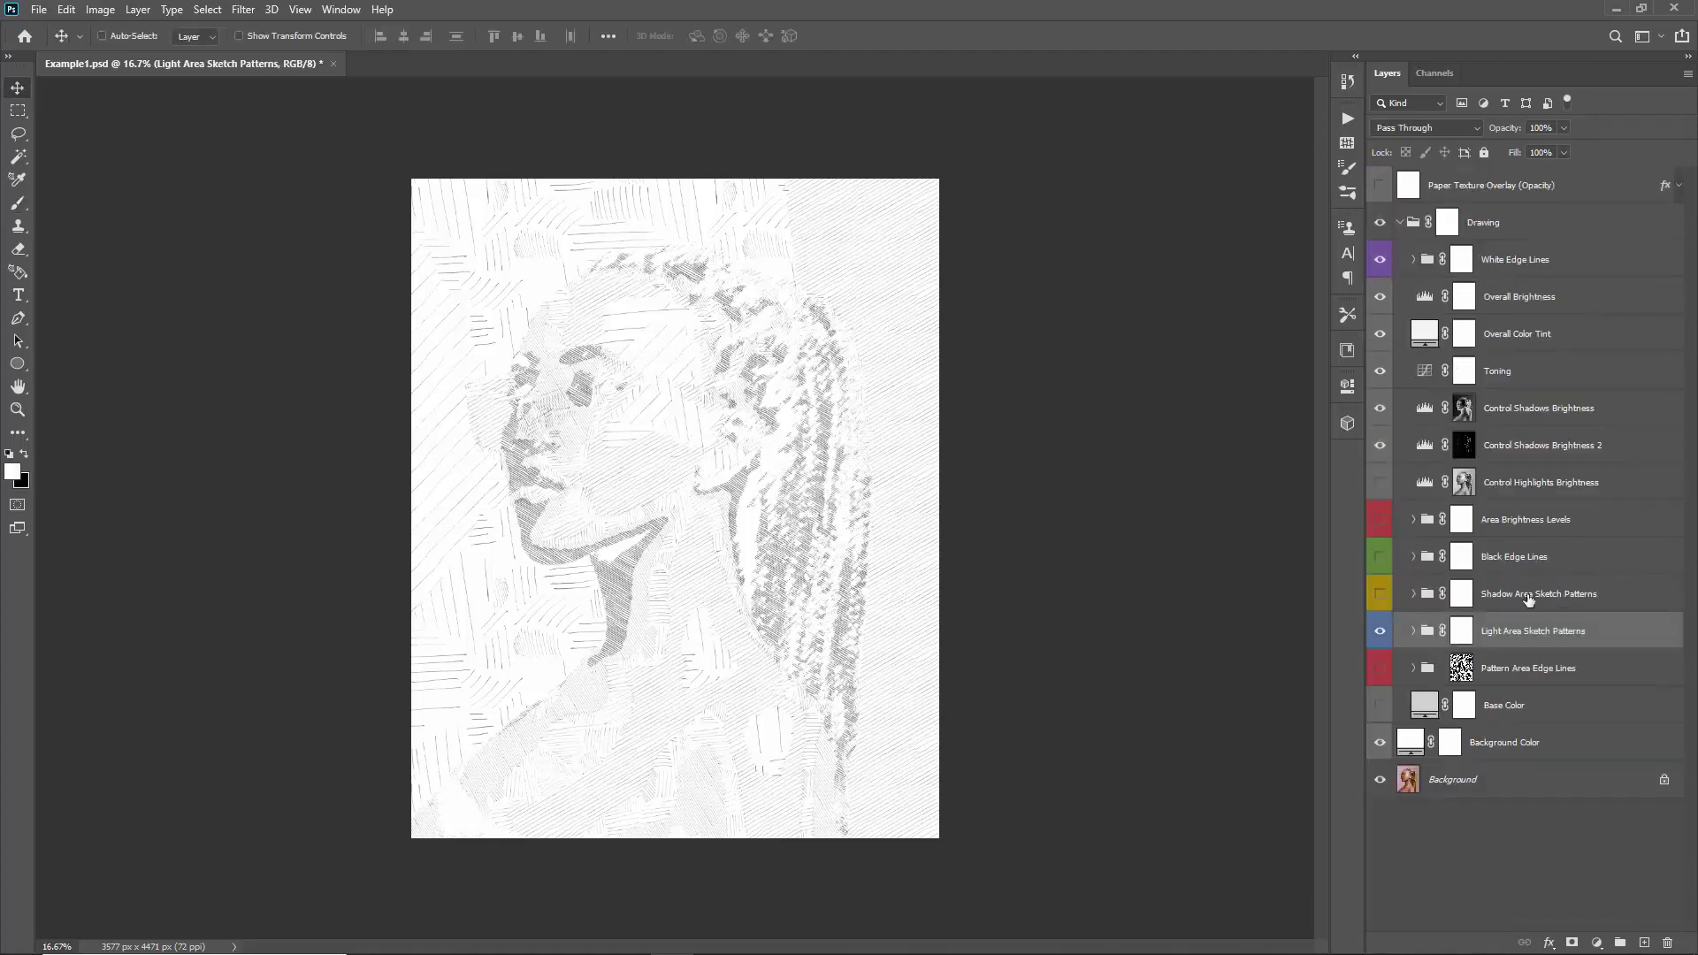
left_click(1382, 596)
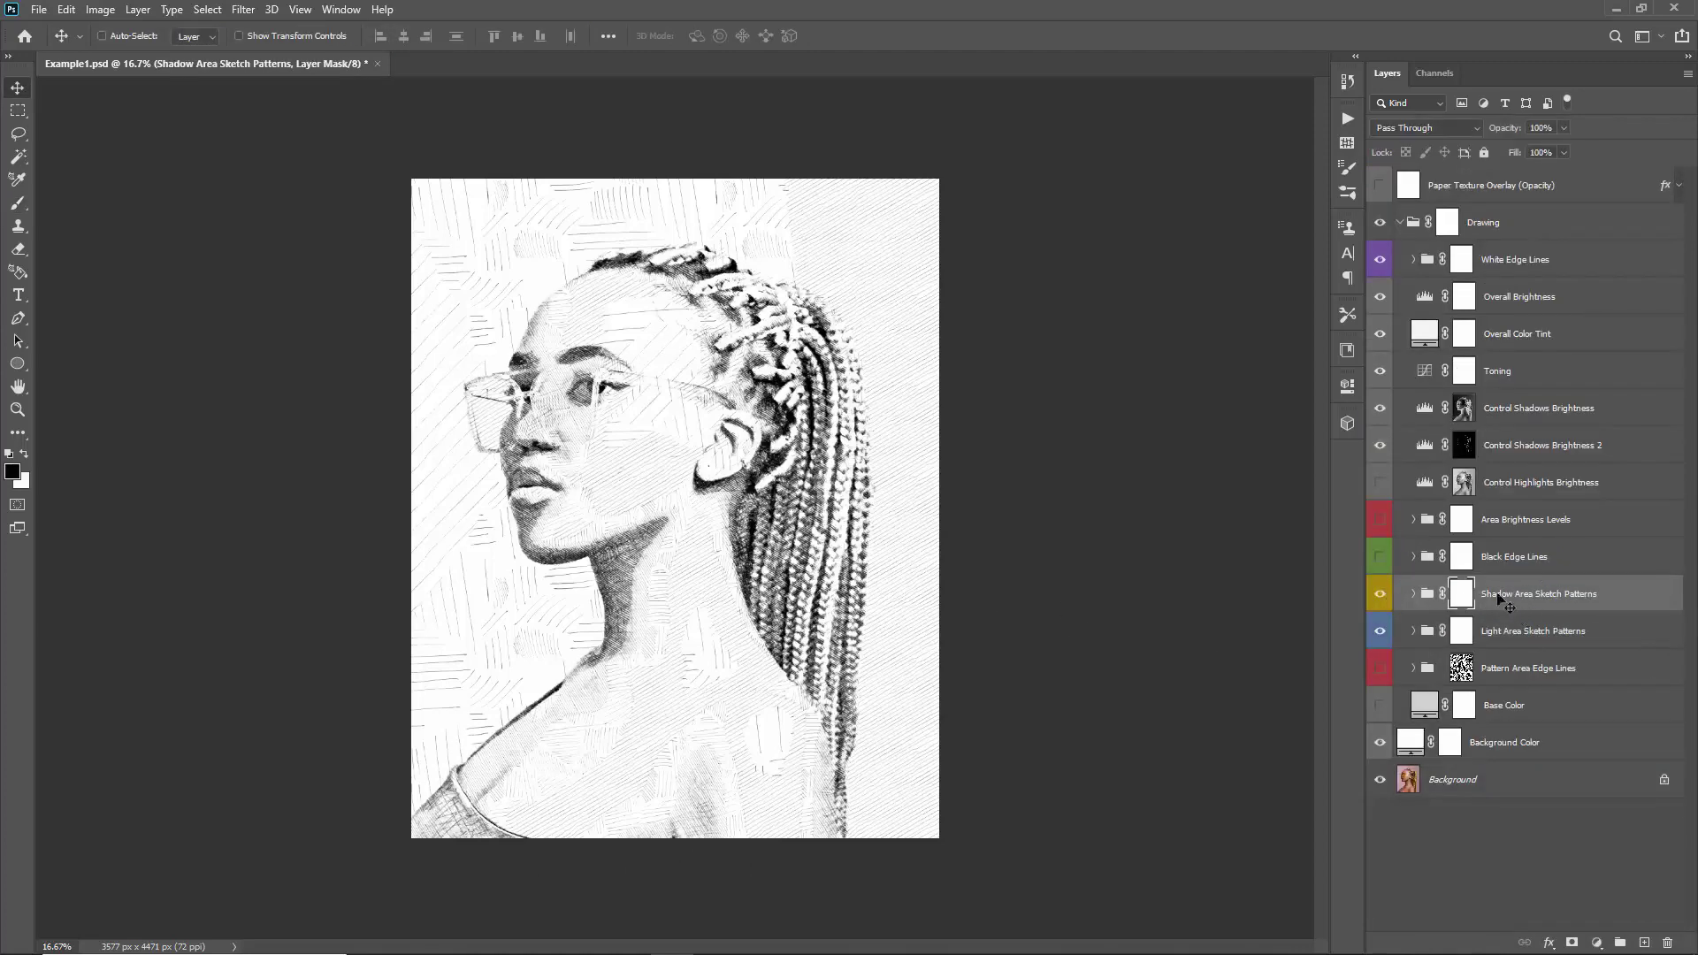
left_click(1413, 593)
key("z")
key("ctrl+plus")
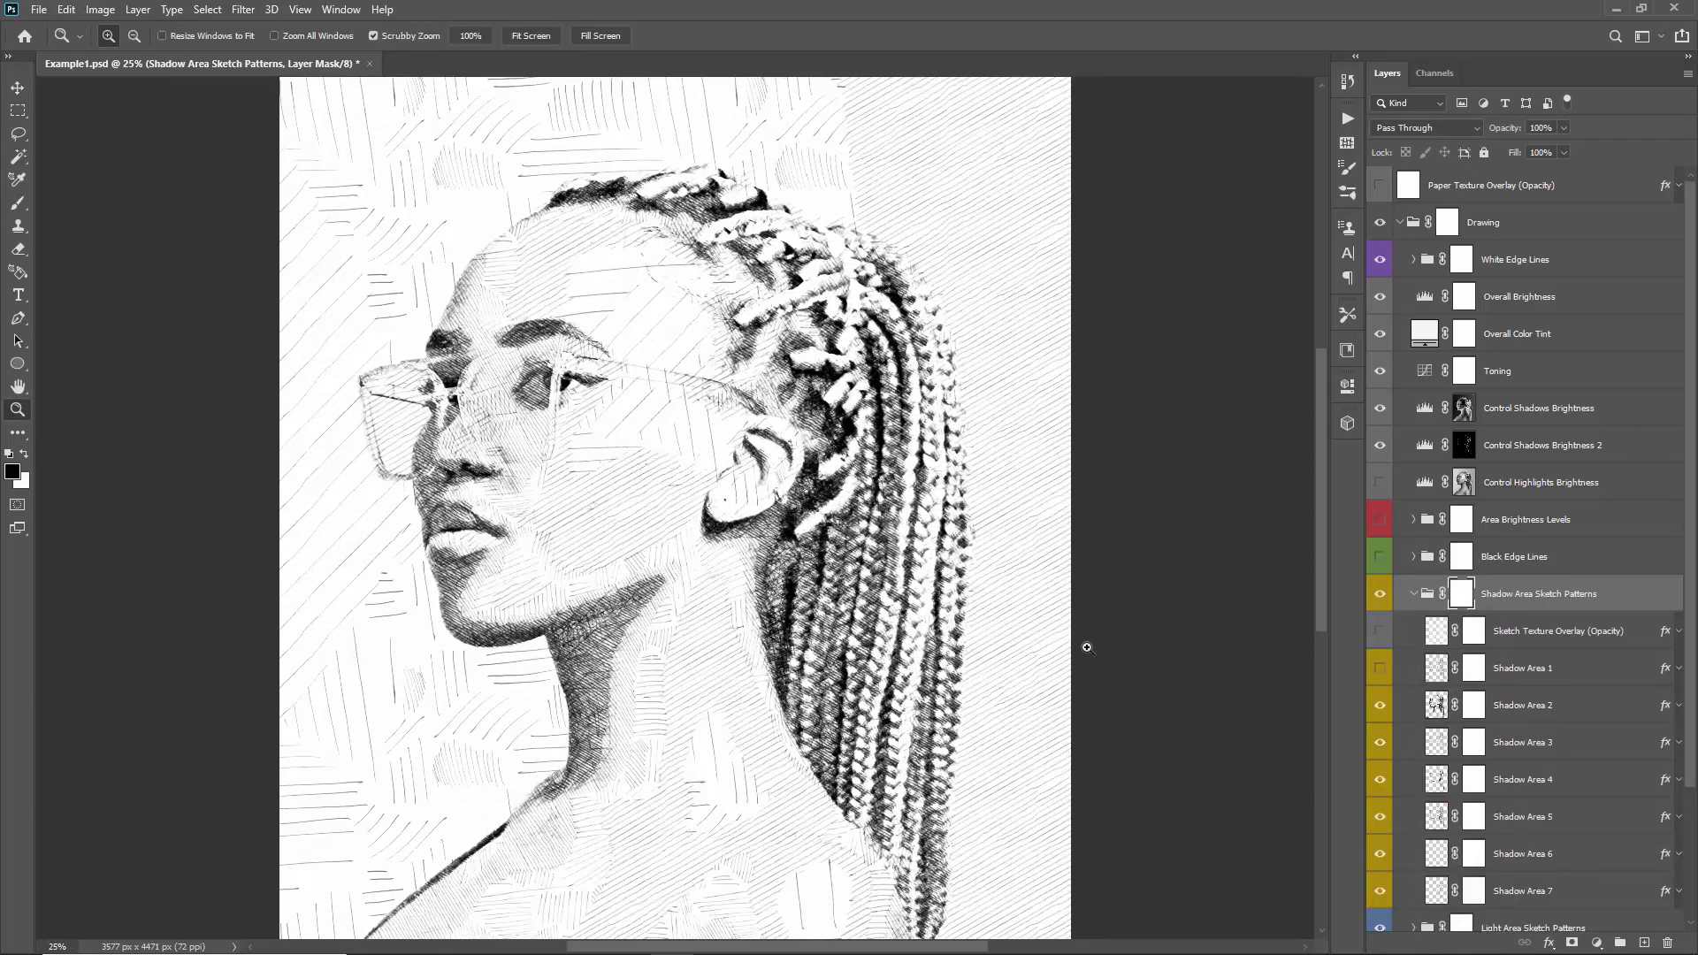
scroll(1483, 575, "down", 3)
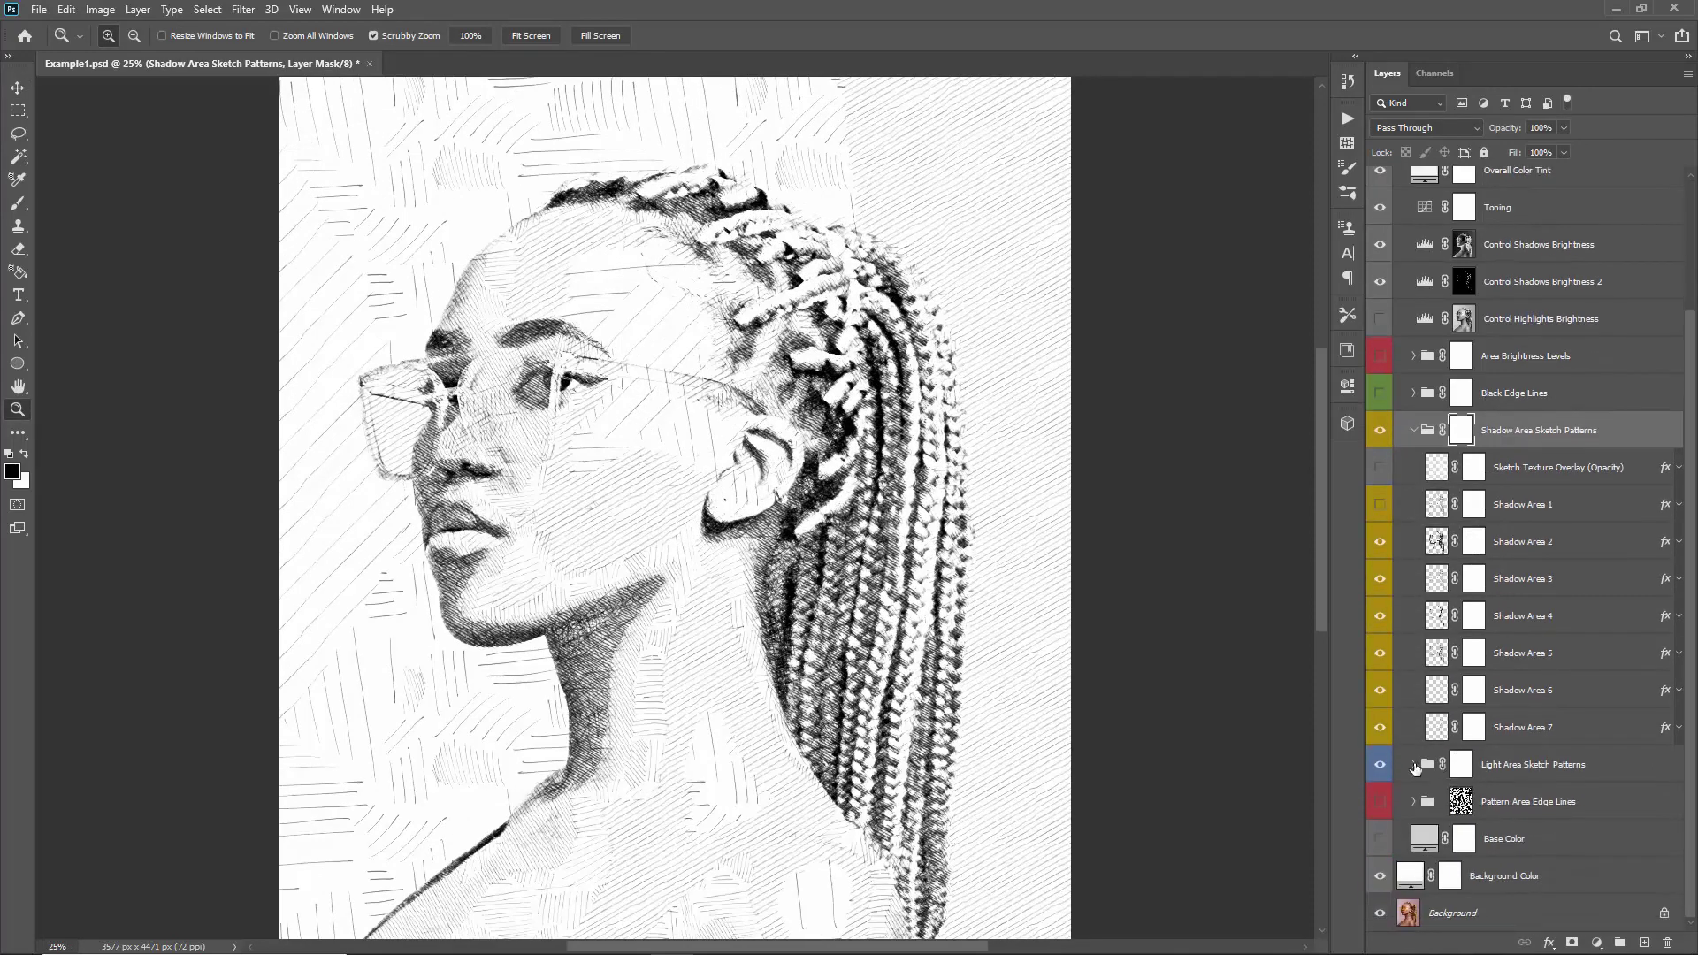
- Toggle the Shadow Area 1 layer's visibility repeatedly to compare its effect on the portrait's shadows, ending with it hidden
left_click(1567, 511)
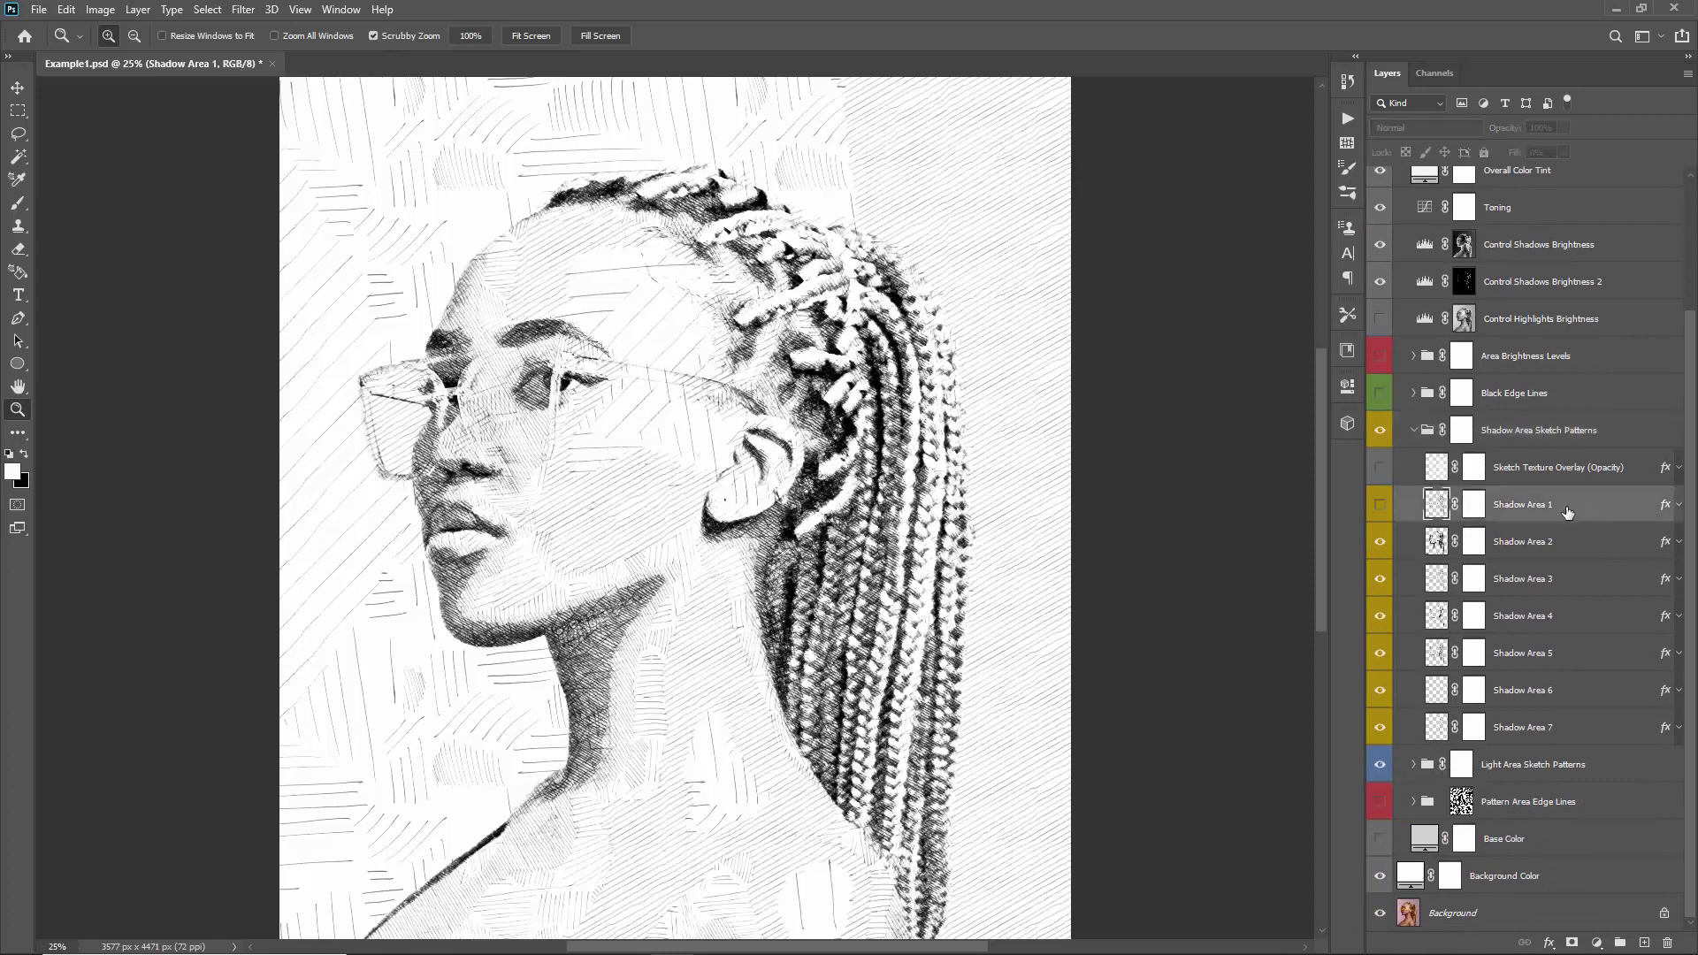
left_click(1558, 726, "shift")
left_click(1516, 517)
left_click(1378, 506)
left_click(1378, 506)
left_click(1378, 507)
left_click(1378, 507)
left_click(1378, 506)
left_click(1377, 507)
key("v")
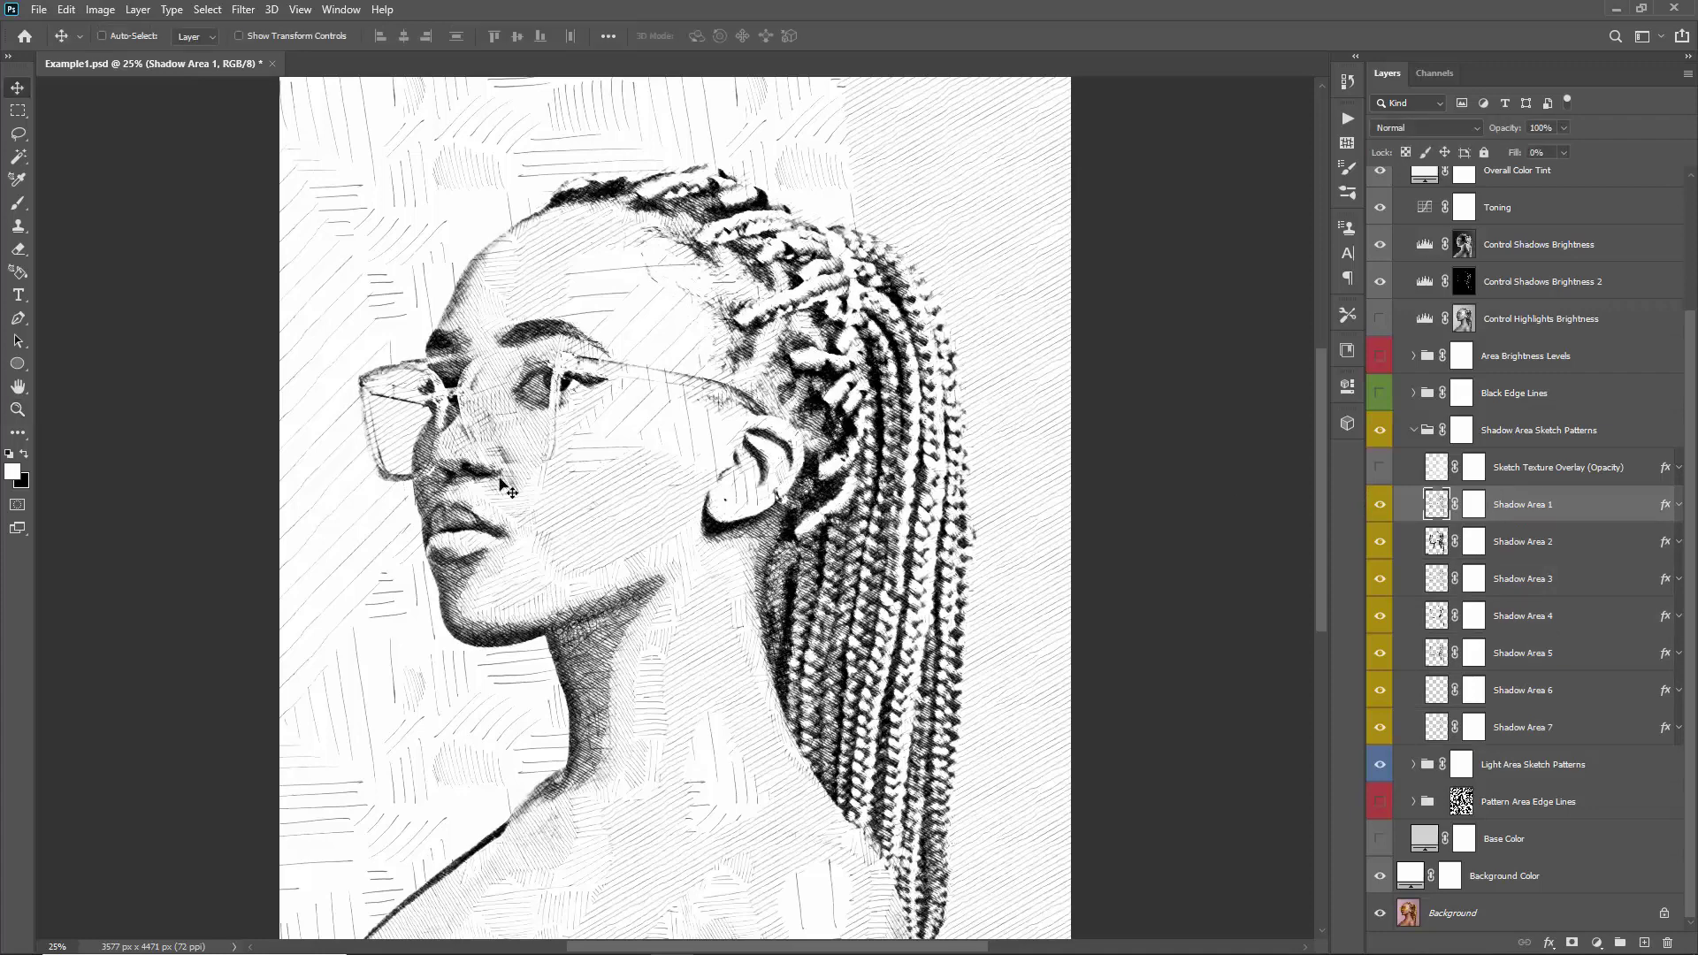
scroll(702, 558, "down", 2)
scroll(889, 539, "up", 1)
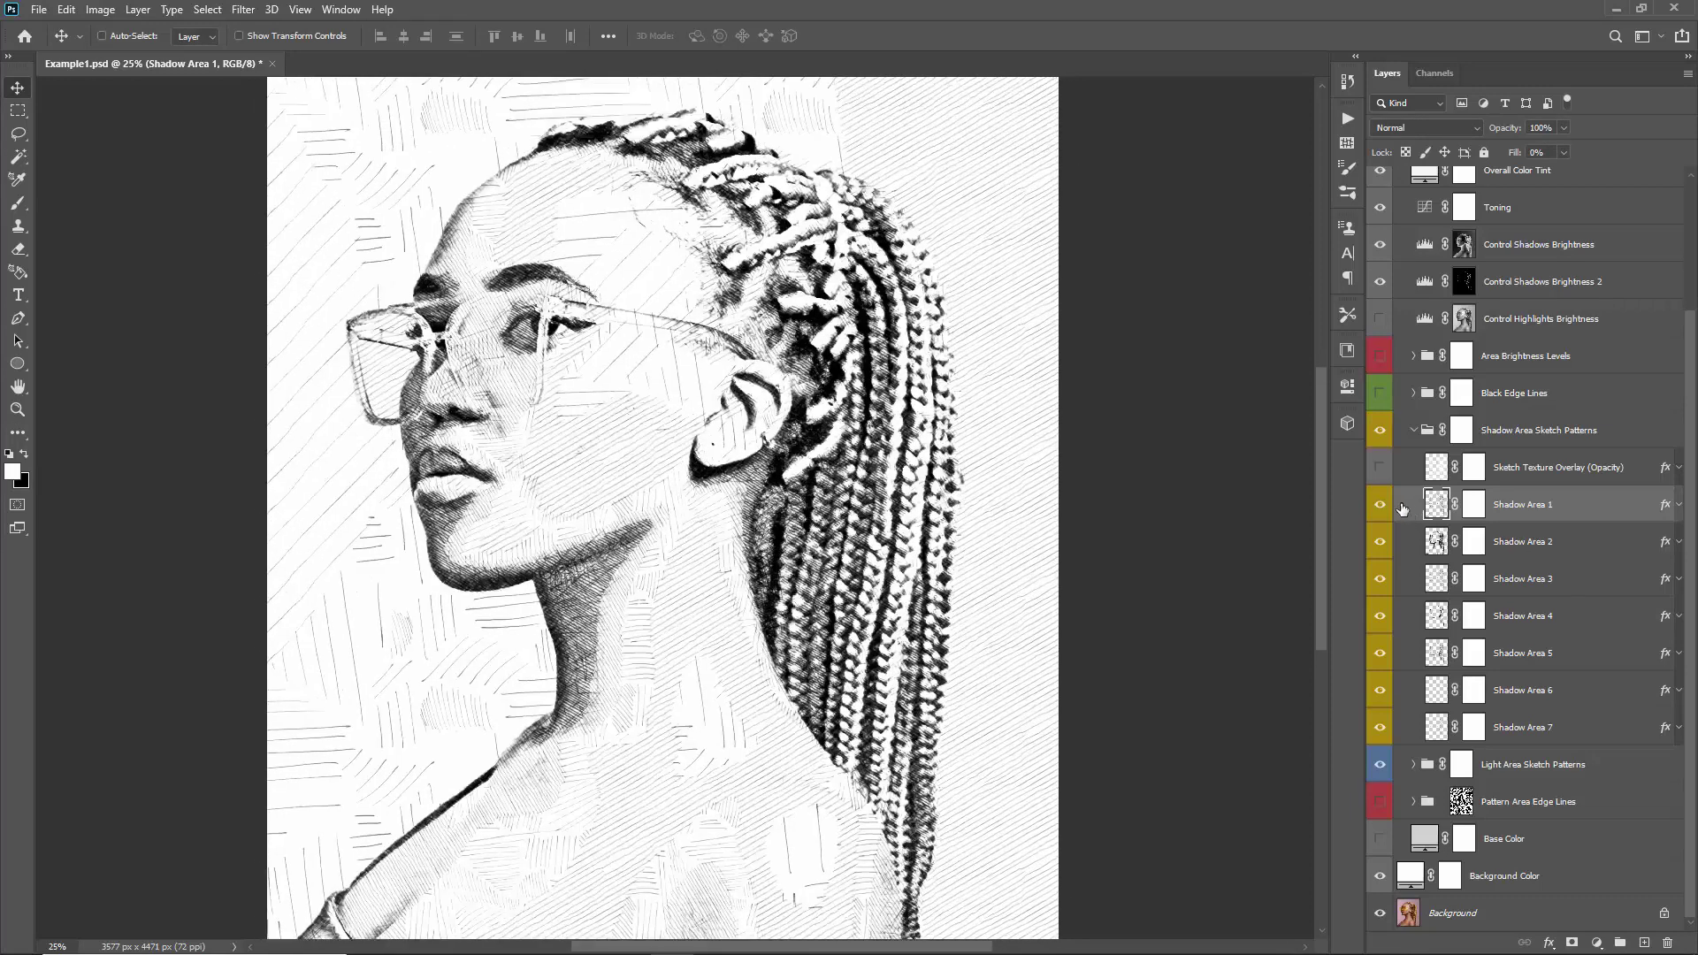
left_click(1380, 505)
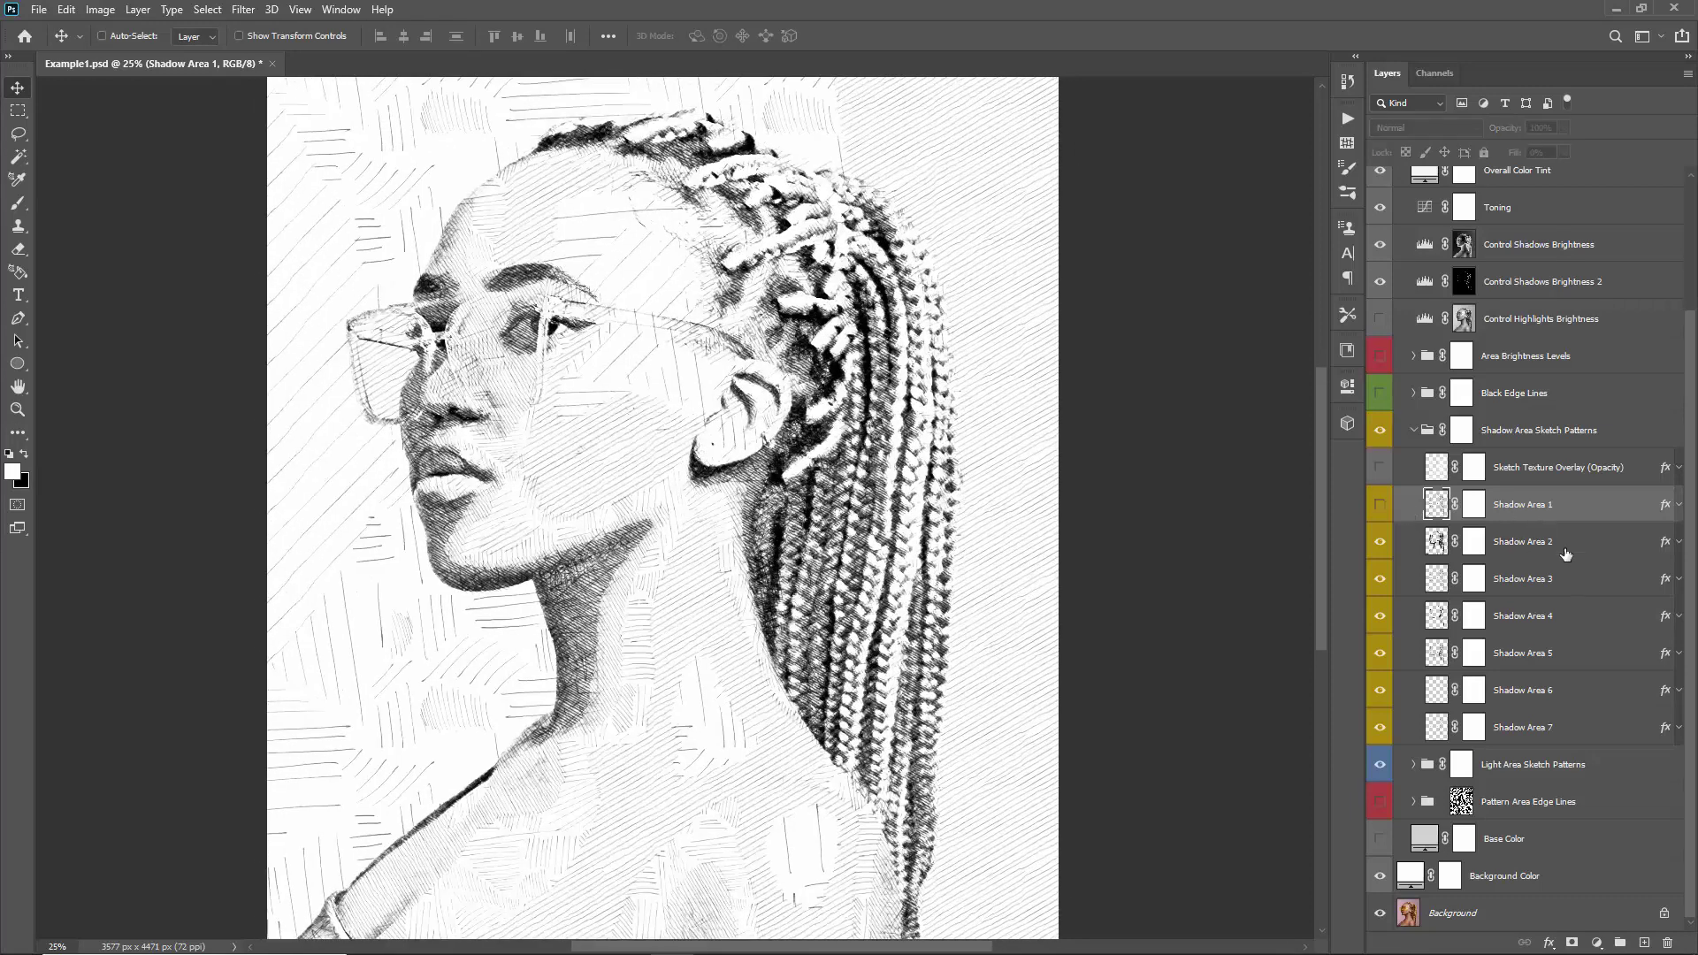
- Toggle the Shadow Area 3 and Shadow Area 1 layers to compare their effect on the portrait, leaving Shadow Area 1 hidden
left_click(1380, 578)
left_click(1380, 578)
left_click(1378, 505)
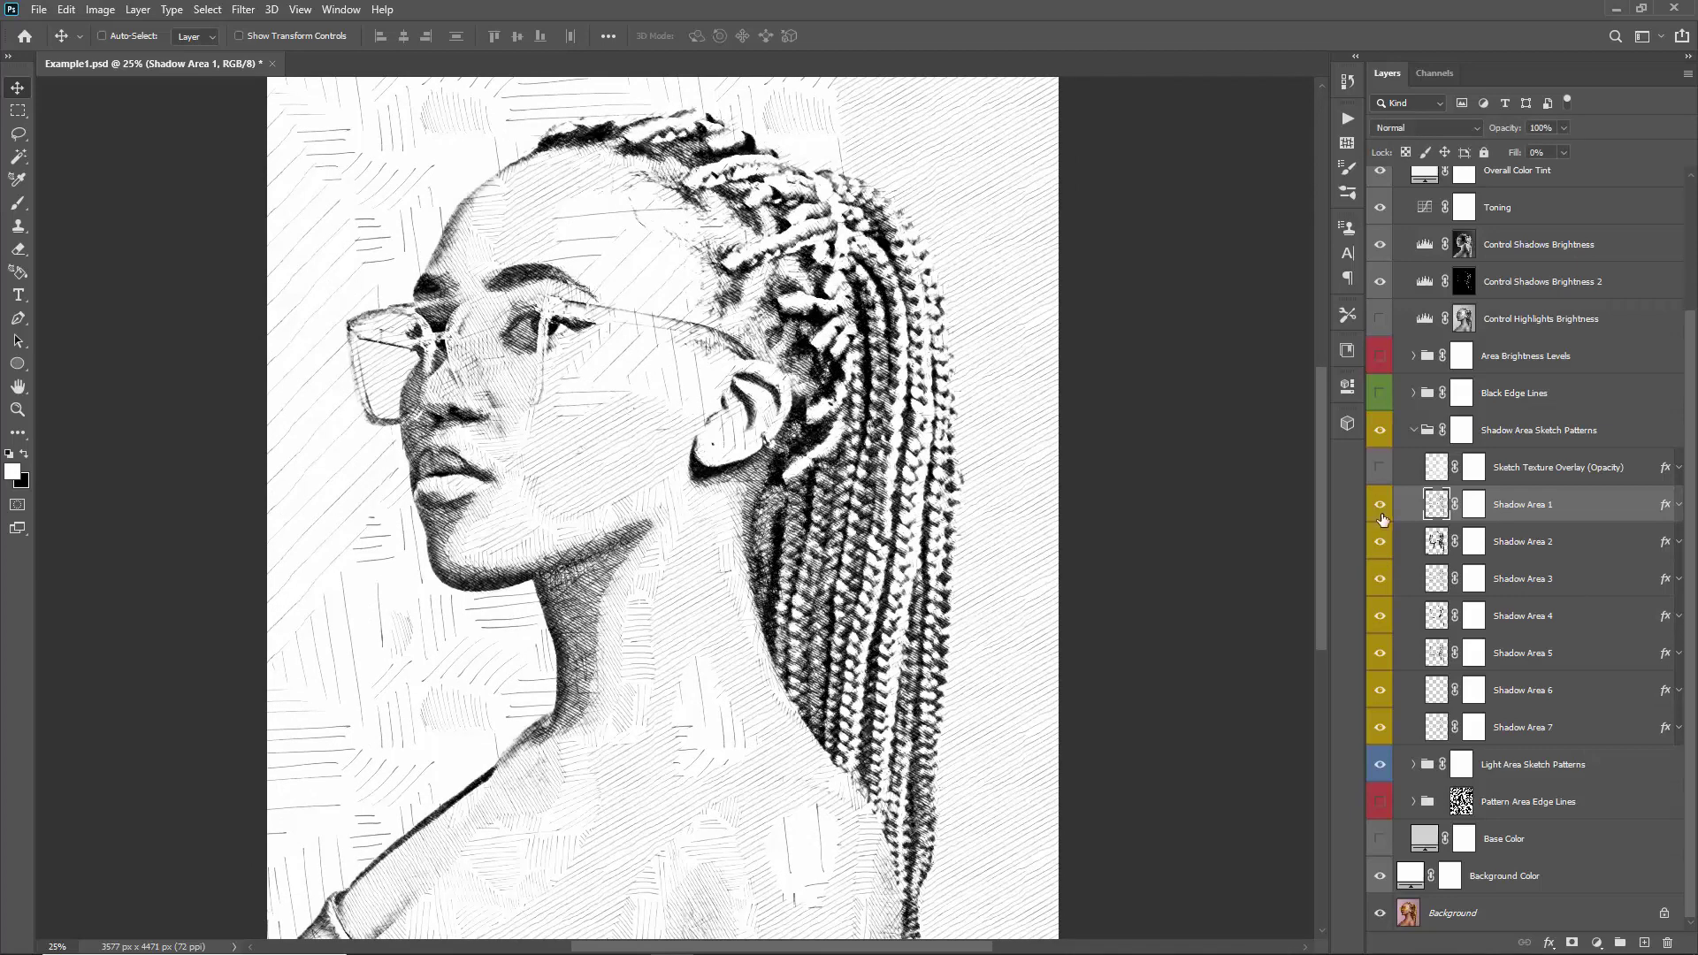
left_click(1382, 517)
left_click(1381, 514)
left_click(1380, 511)
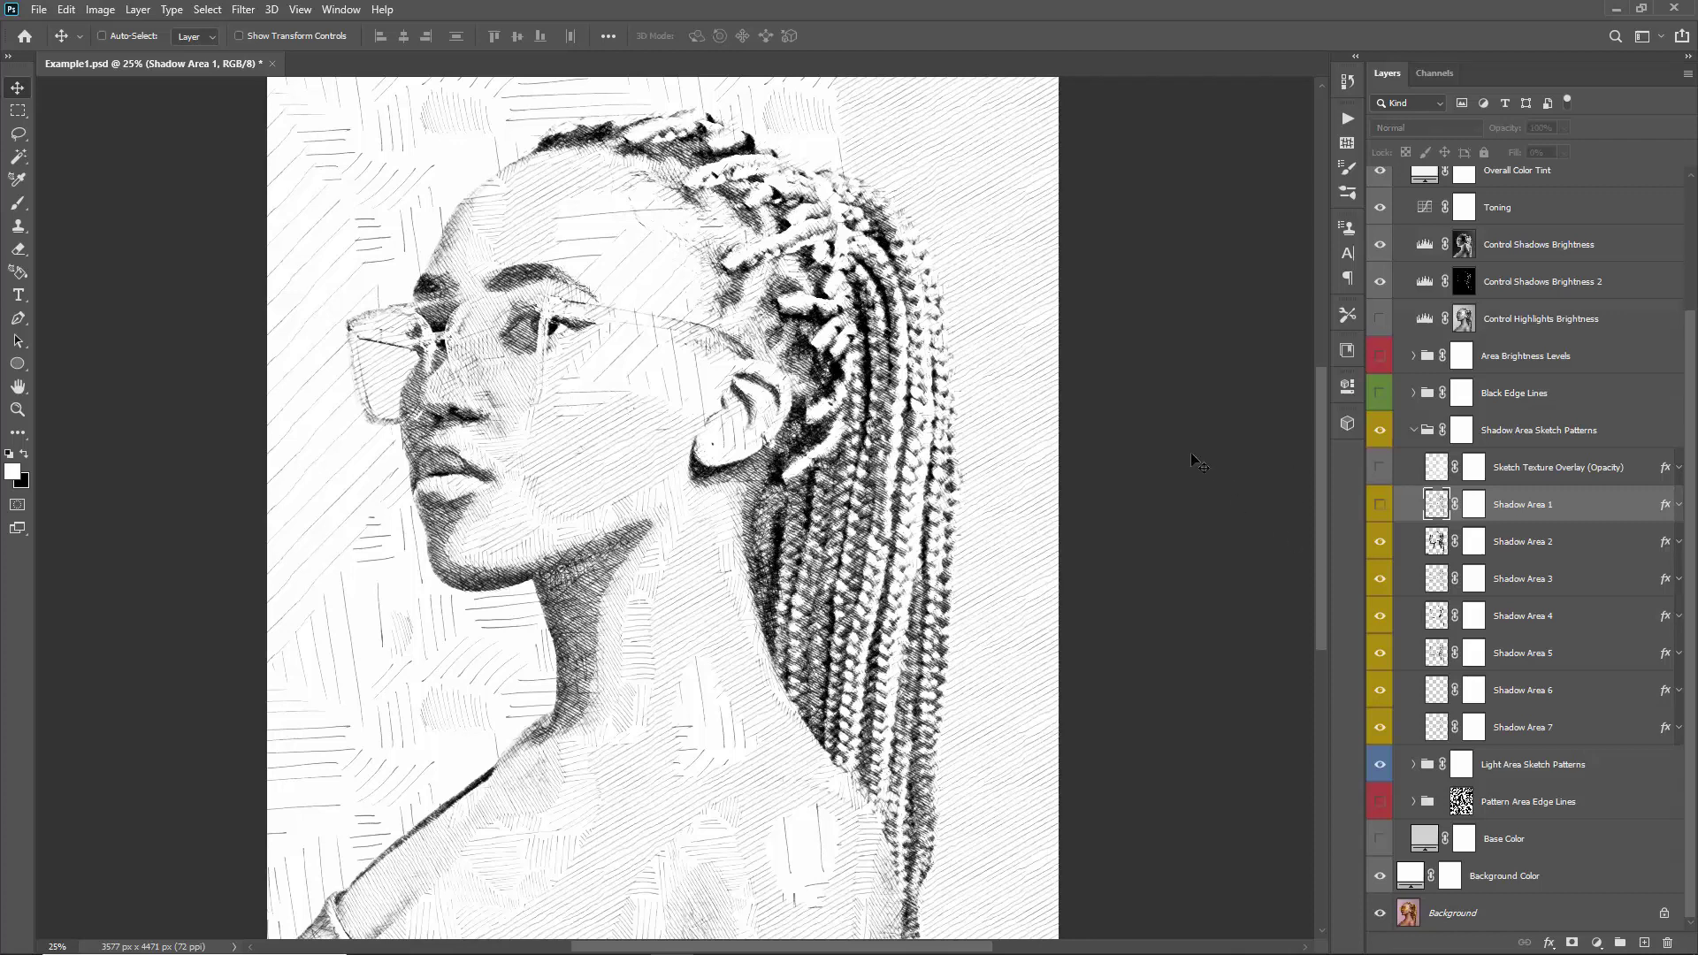
scroll(796, 391, "right", 1)
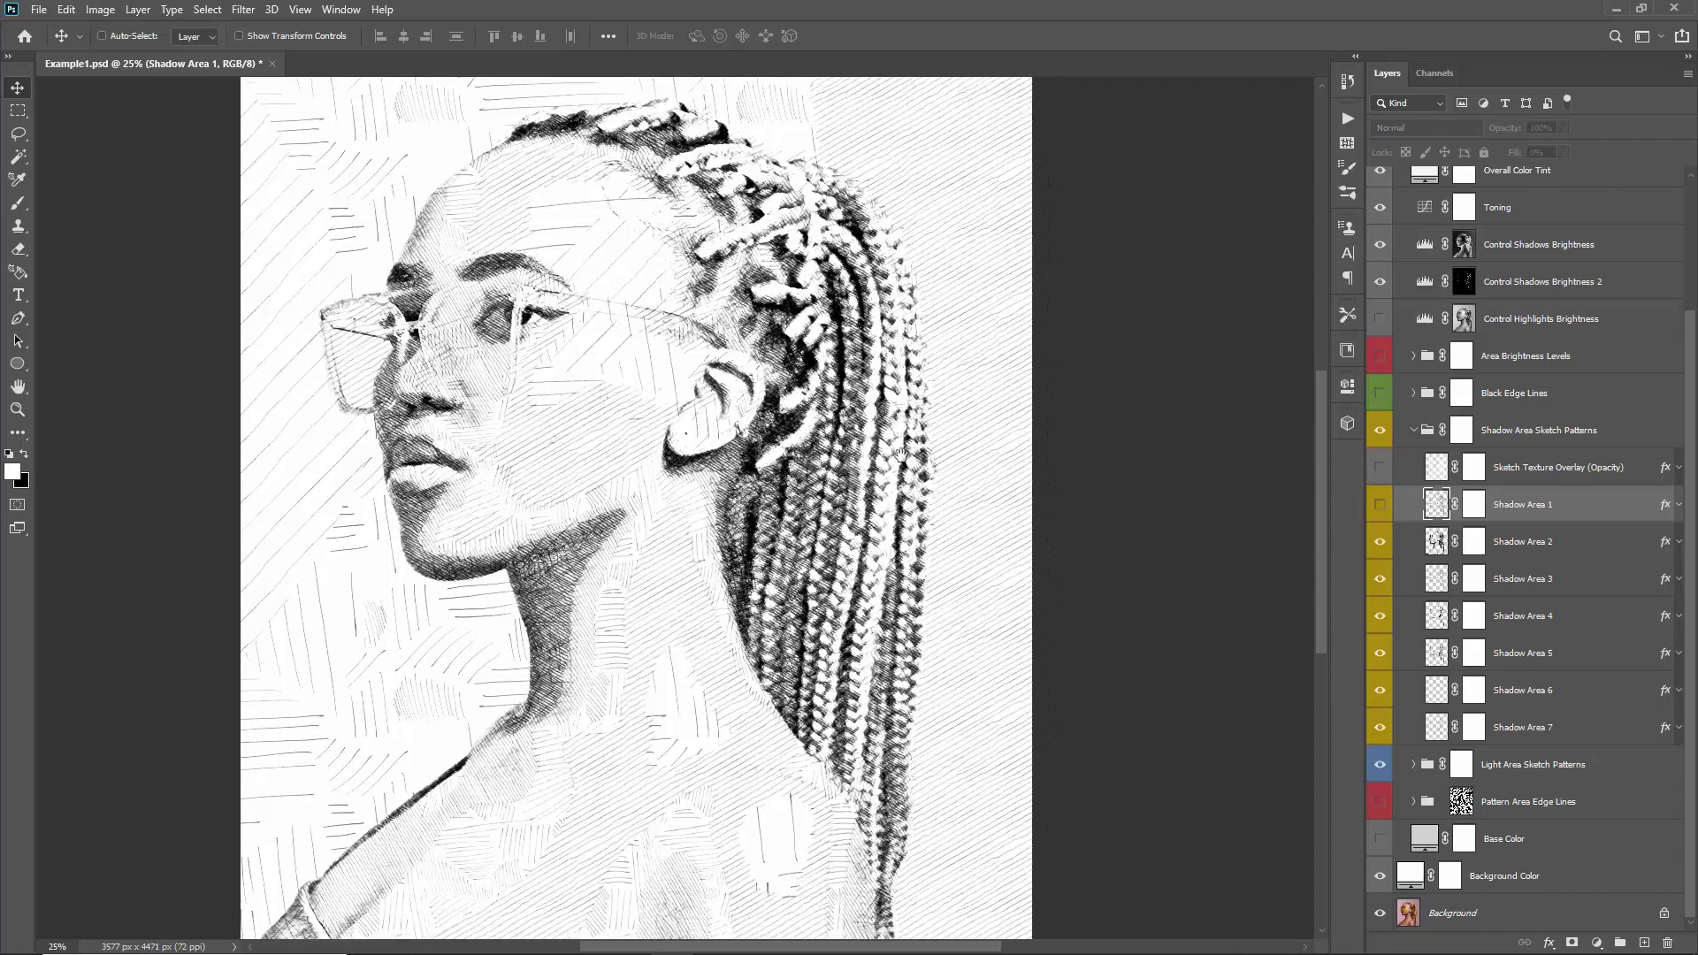
- Hide the Shadow Area 2 through Shadow Area 7 layers so only the light-area patterns remain on the portrait
left_click(1534, 554)
left_click(1549, 583)
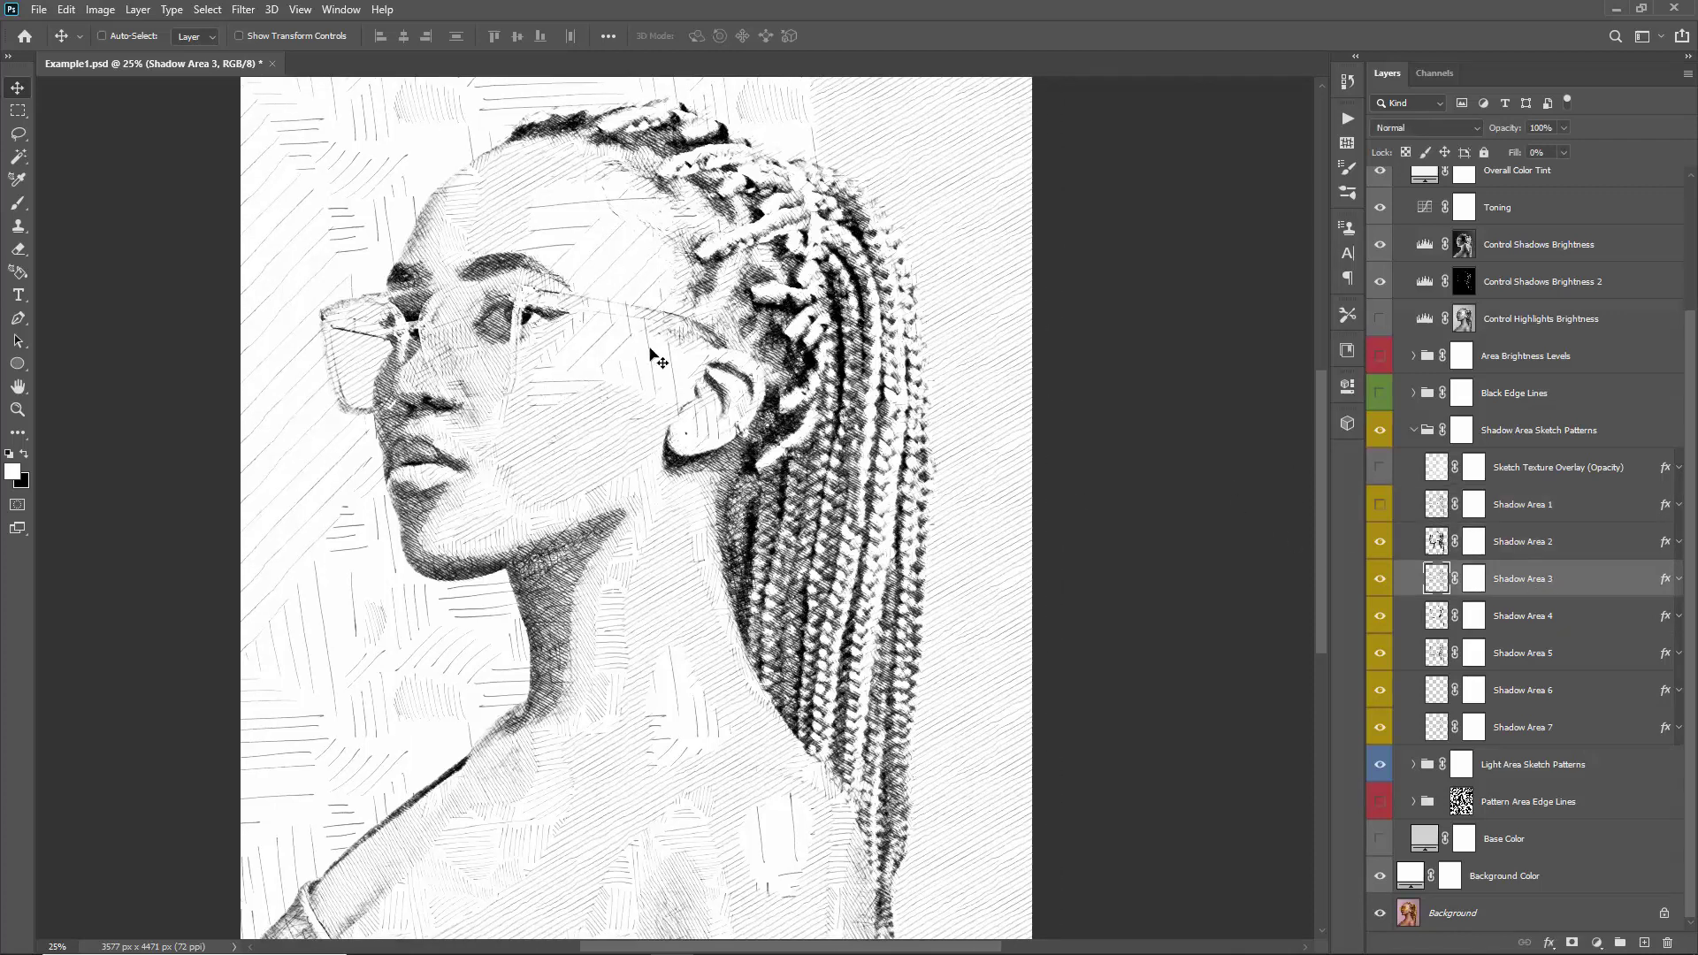
scroll(655, 334, "down", 2)
scroll(658, 336, "up", 2)
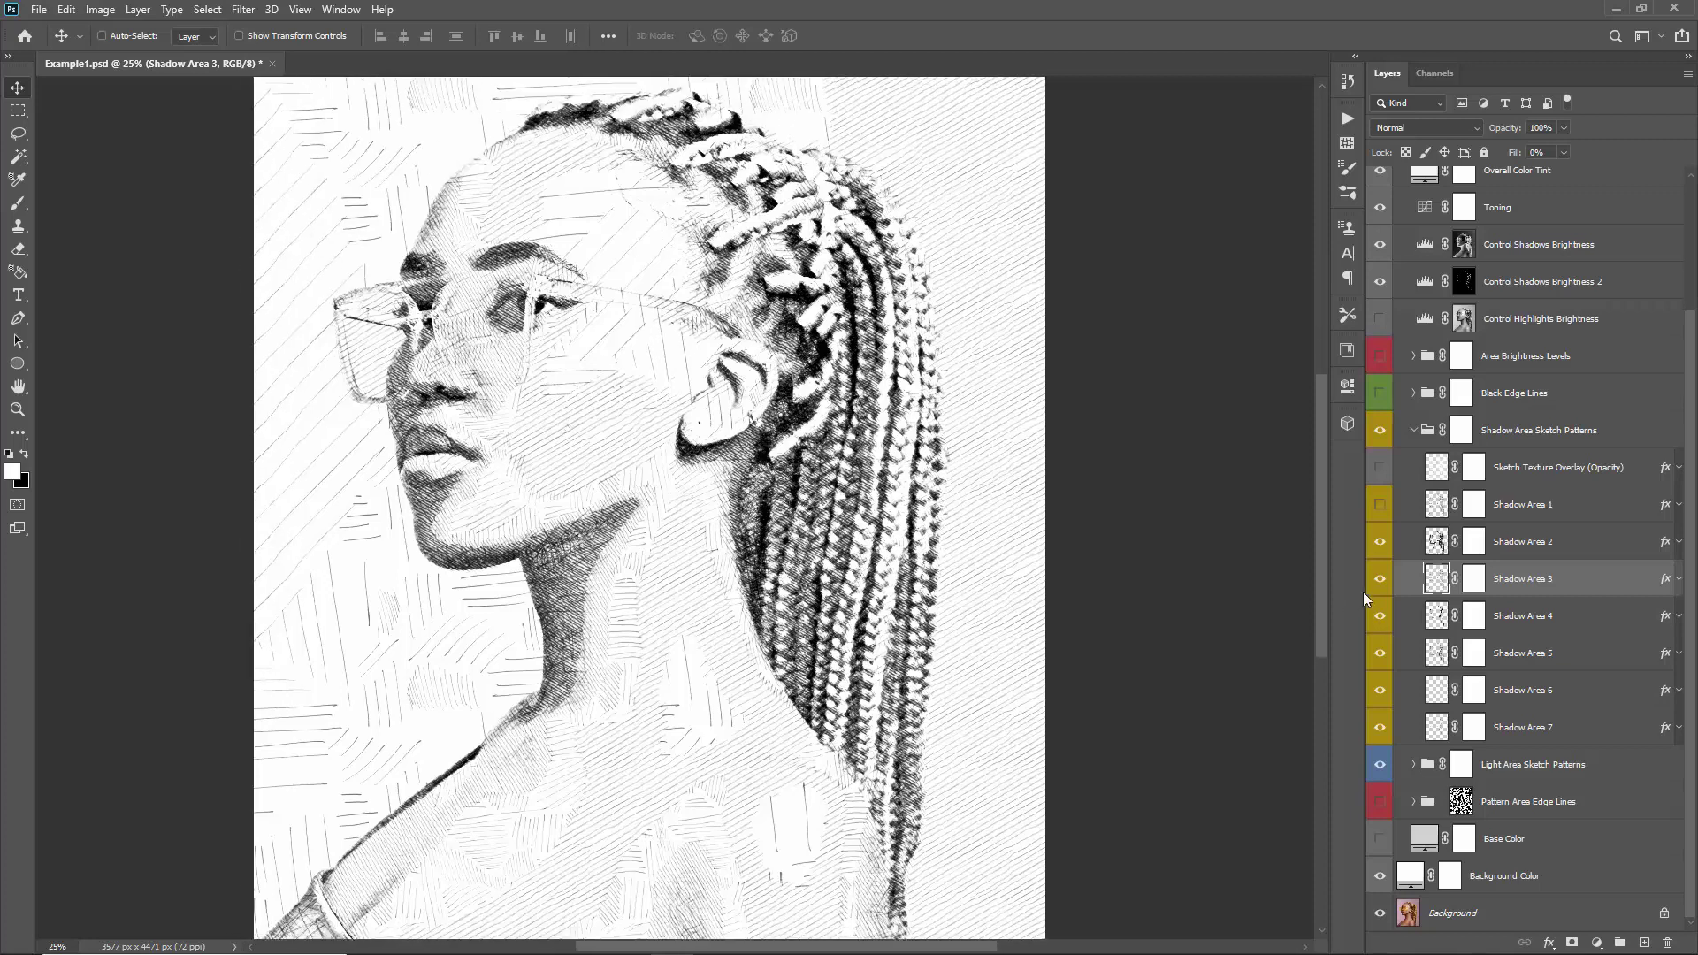
left_click_drag(1376, 548, 1380, 727)
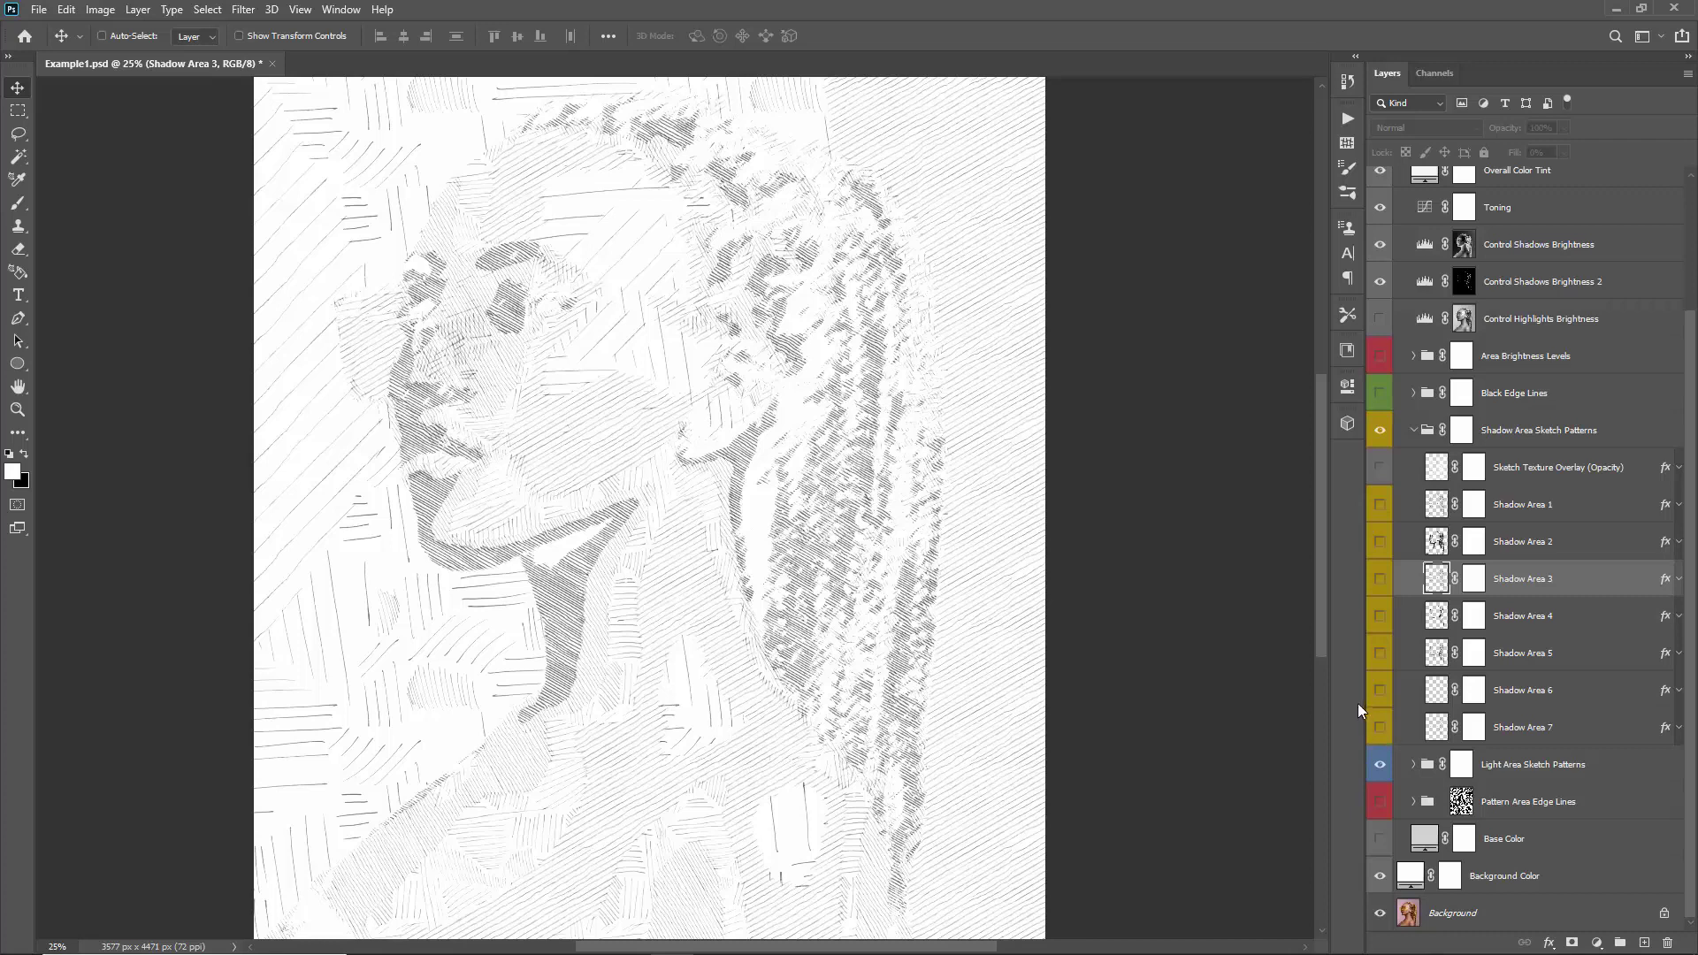
key("ctrl+minus")
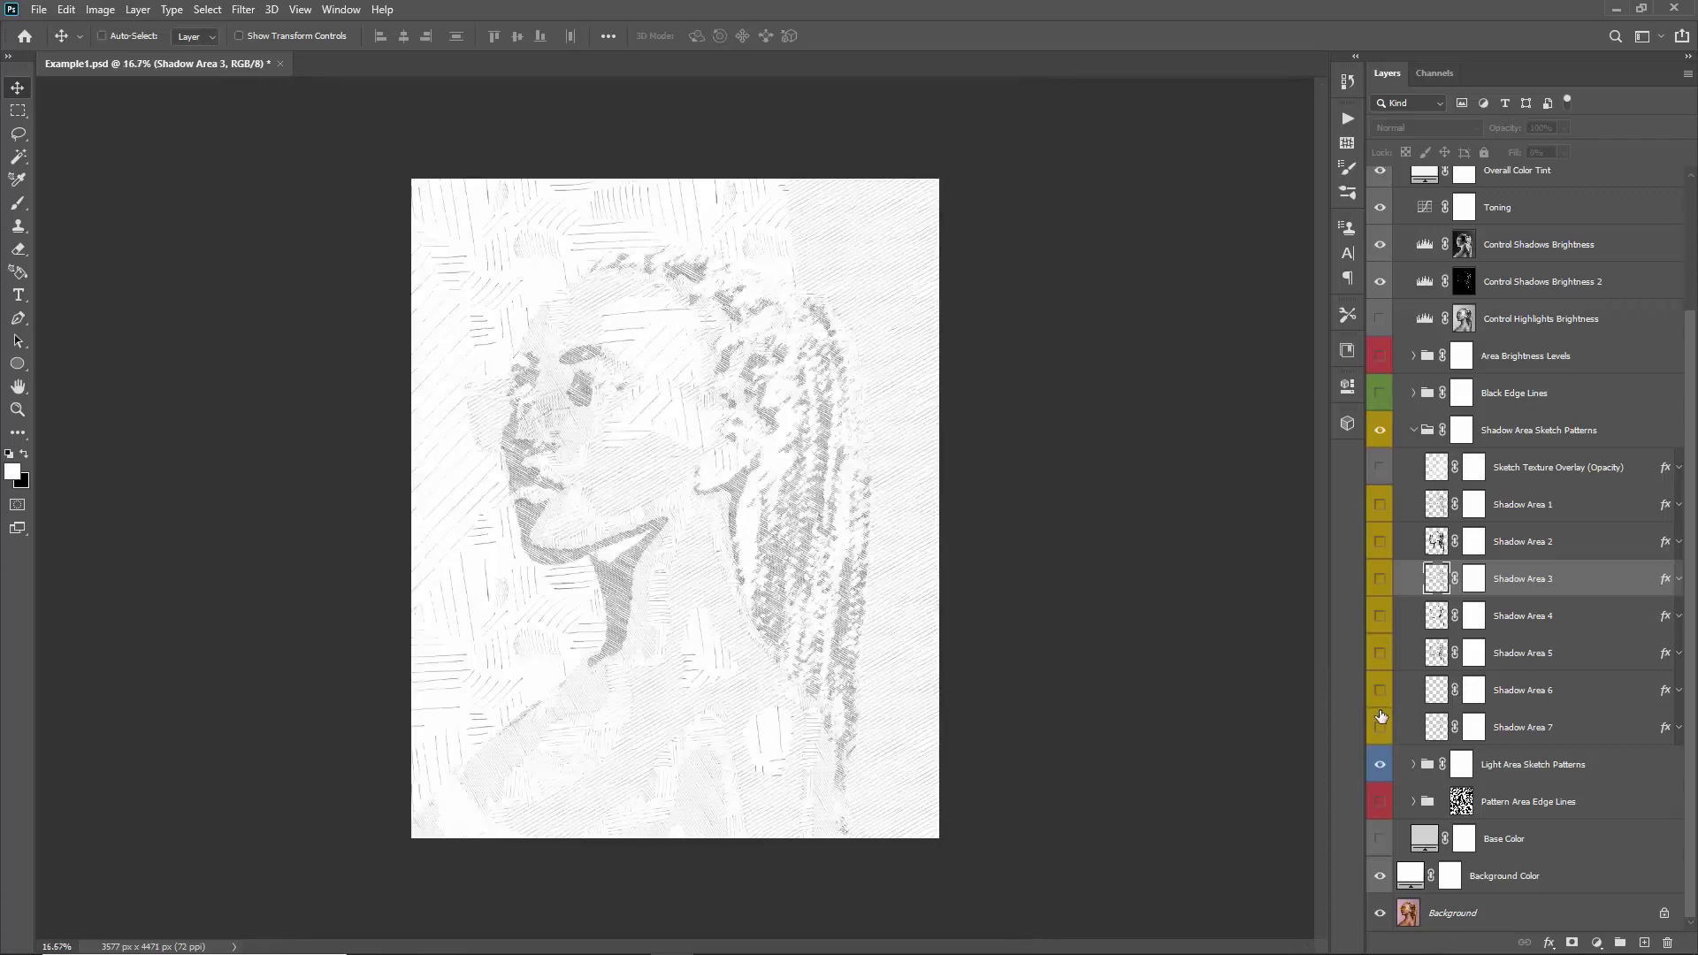
- Show the Shadow Area 7 layer and toggle its visibility to examine its effect on the darkest shadows
left_click(1379, 727)
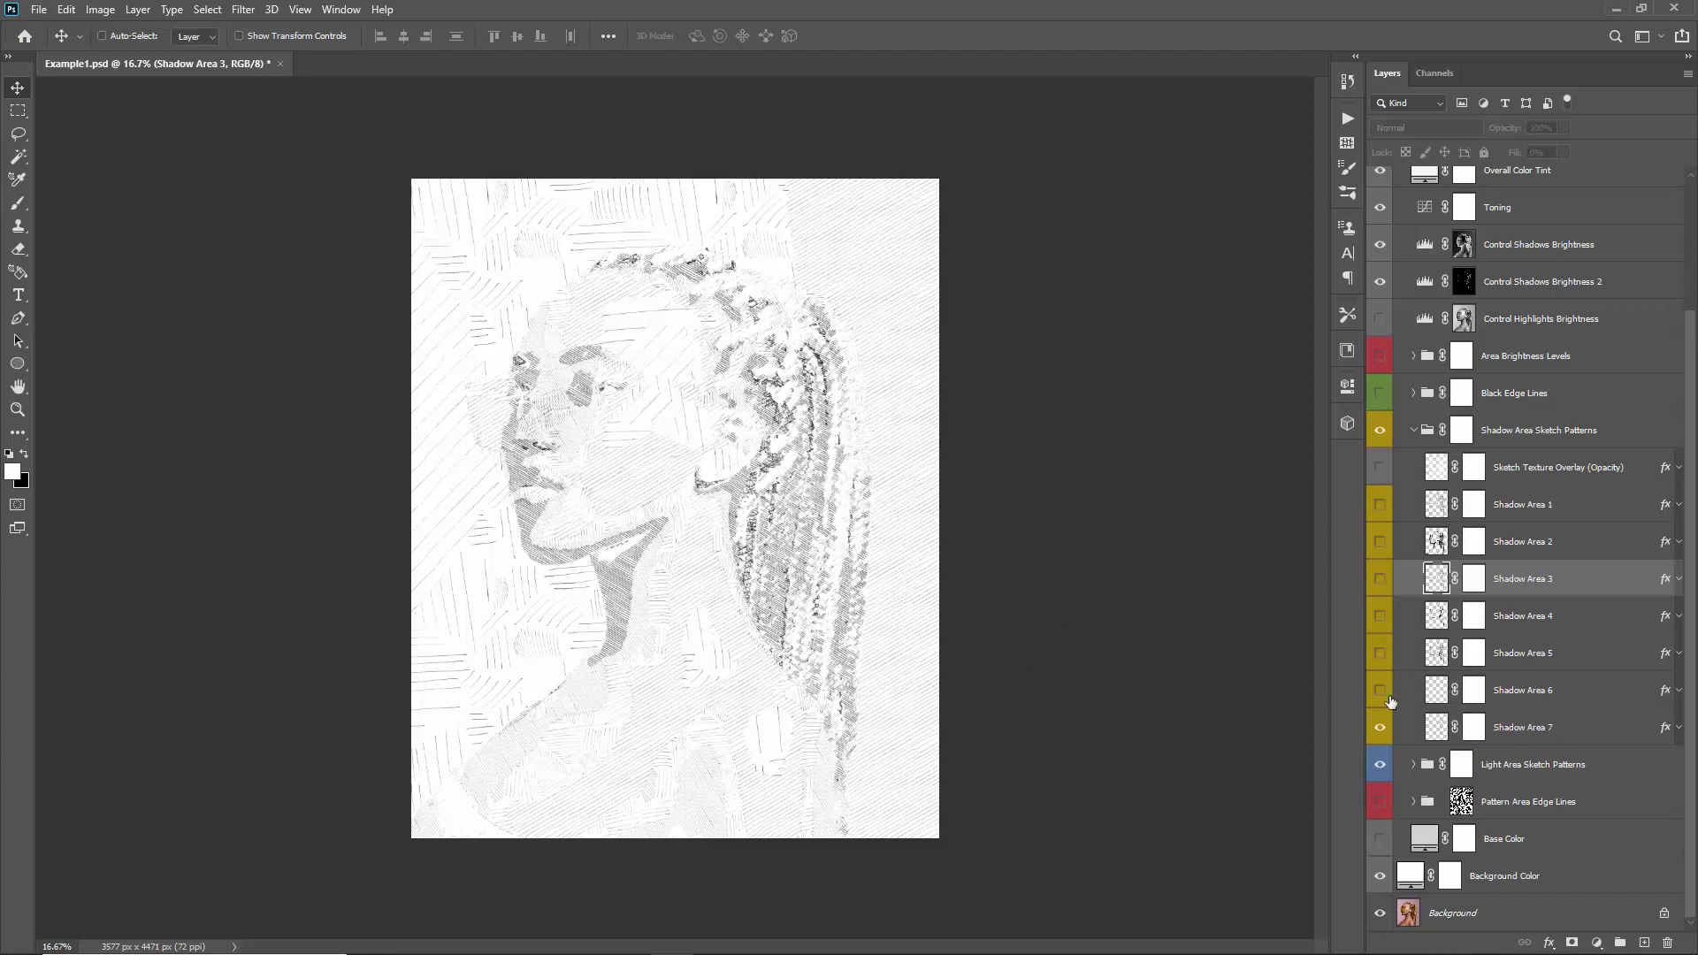
left_click(1381, 726)
left_click(1381, 727)
left_click(1539, 727)
left_click(1380, 727)
left_click(1380, 727)
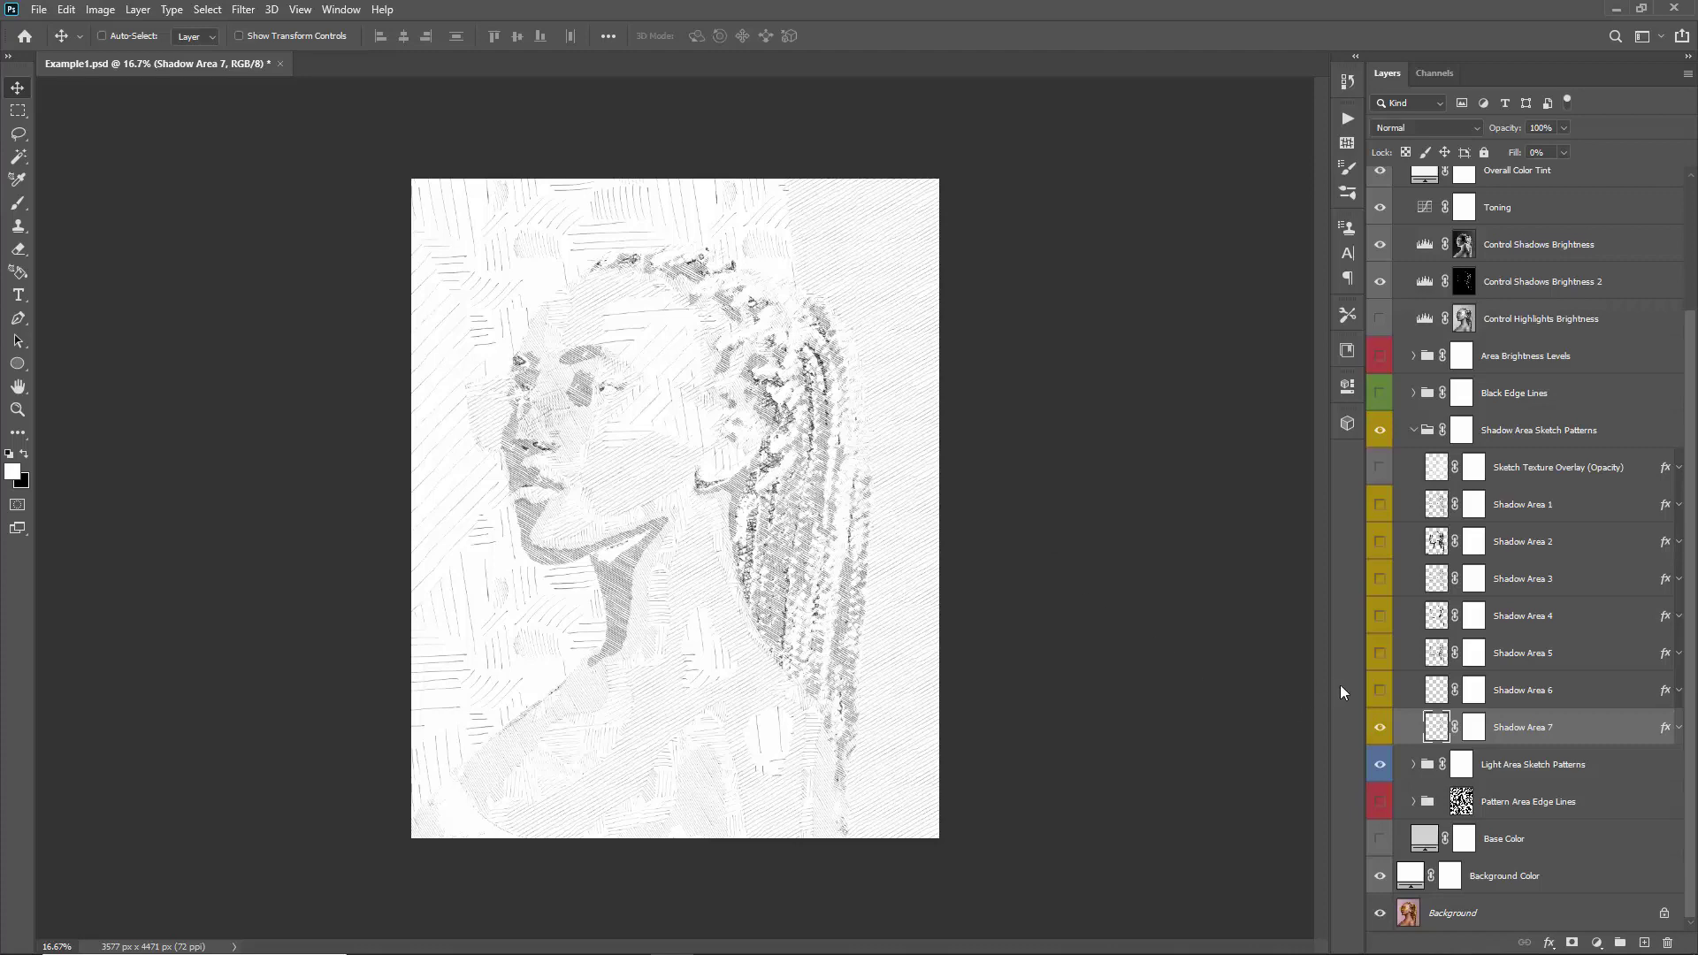
- Show the Shadow Area 6, 5, 4, 3 and 2 layers again one after another
left_click(1379, 691)
left_click(1380, 653)
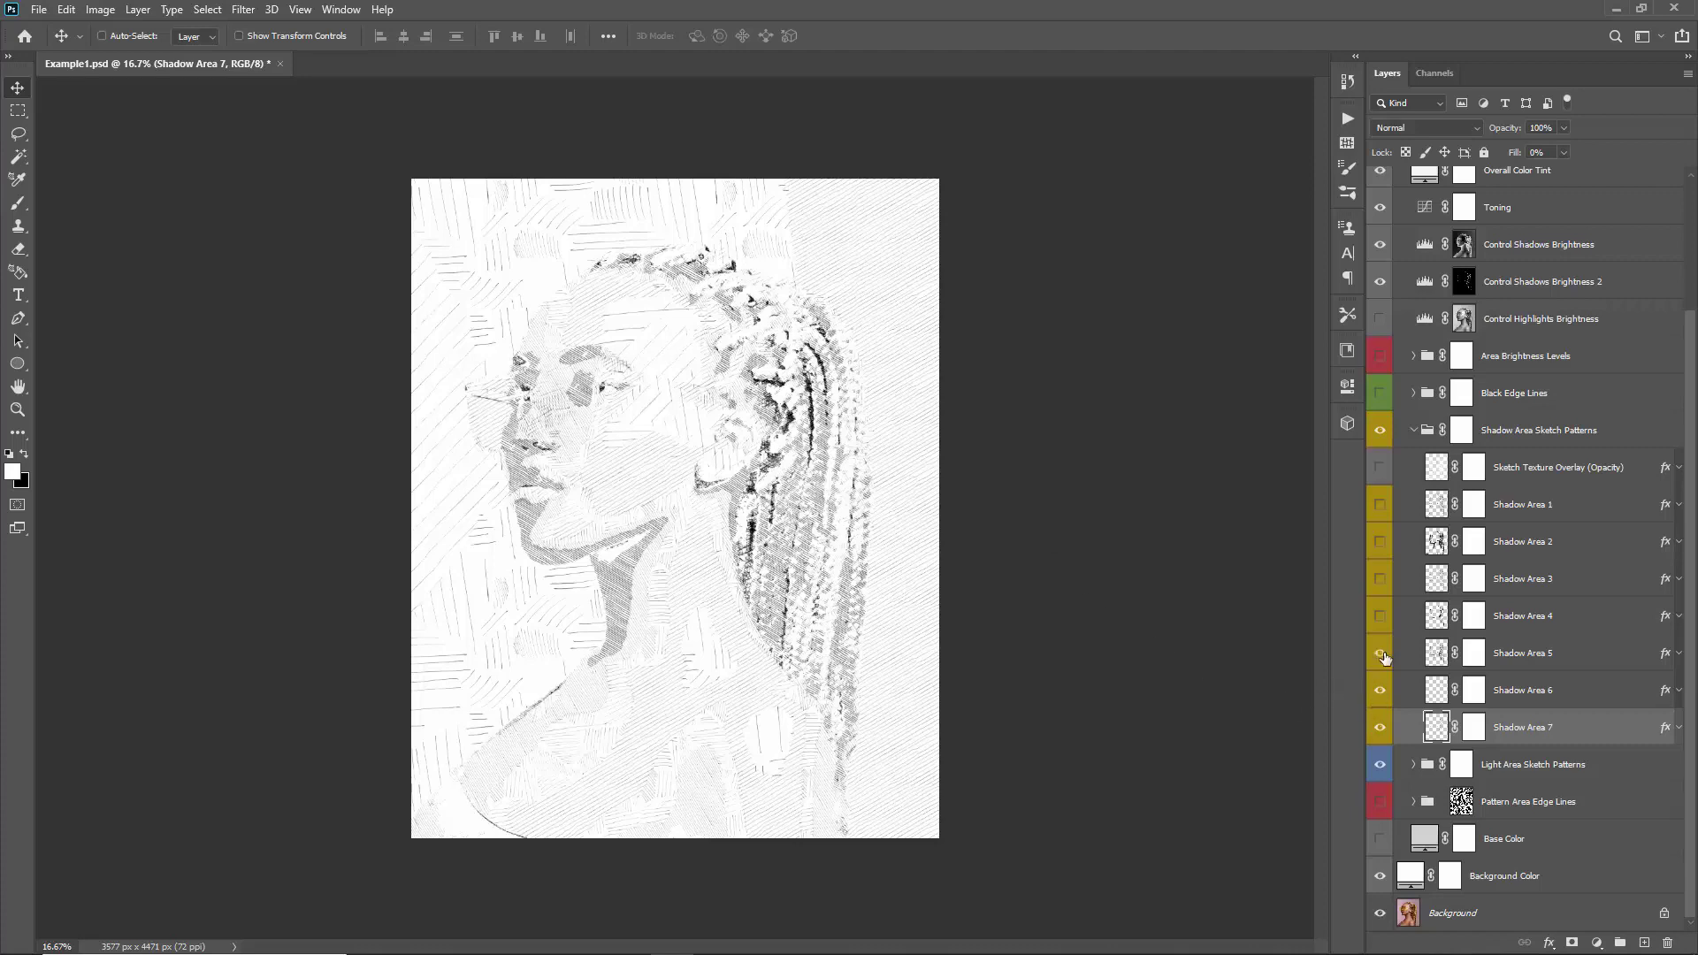
left_click(1379, 615)
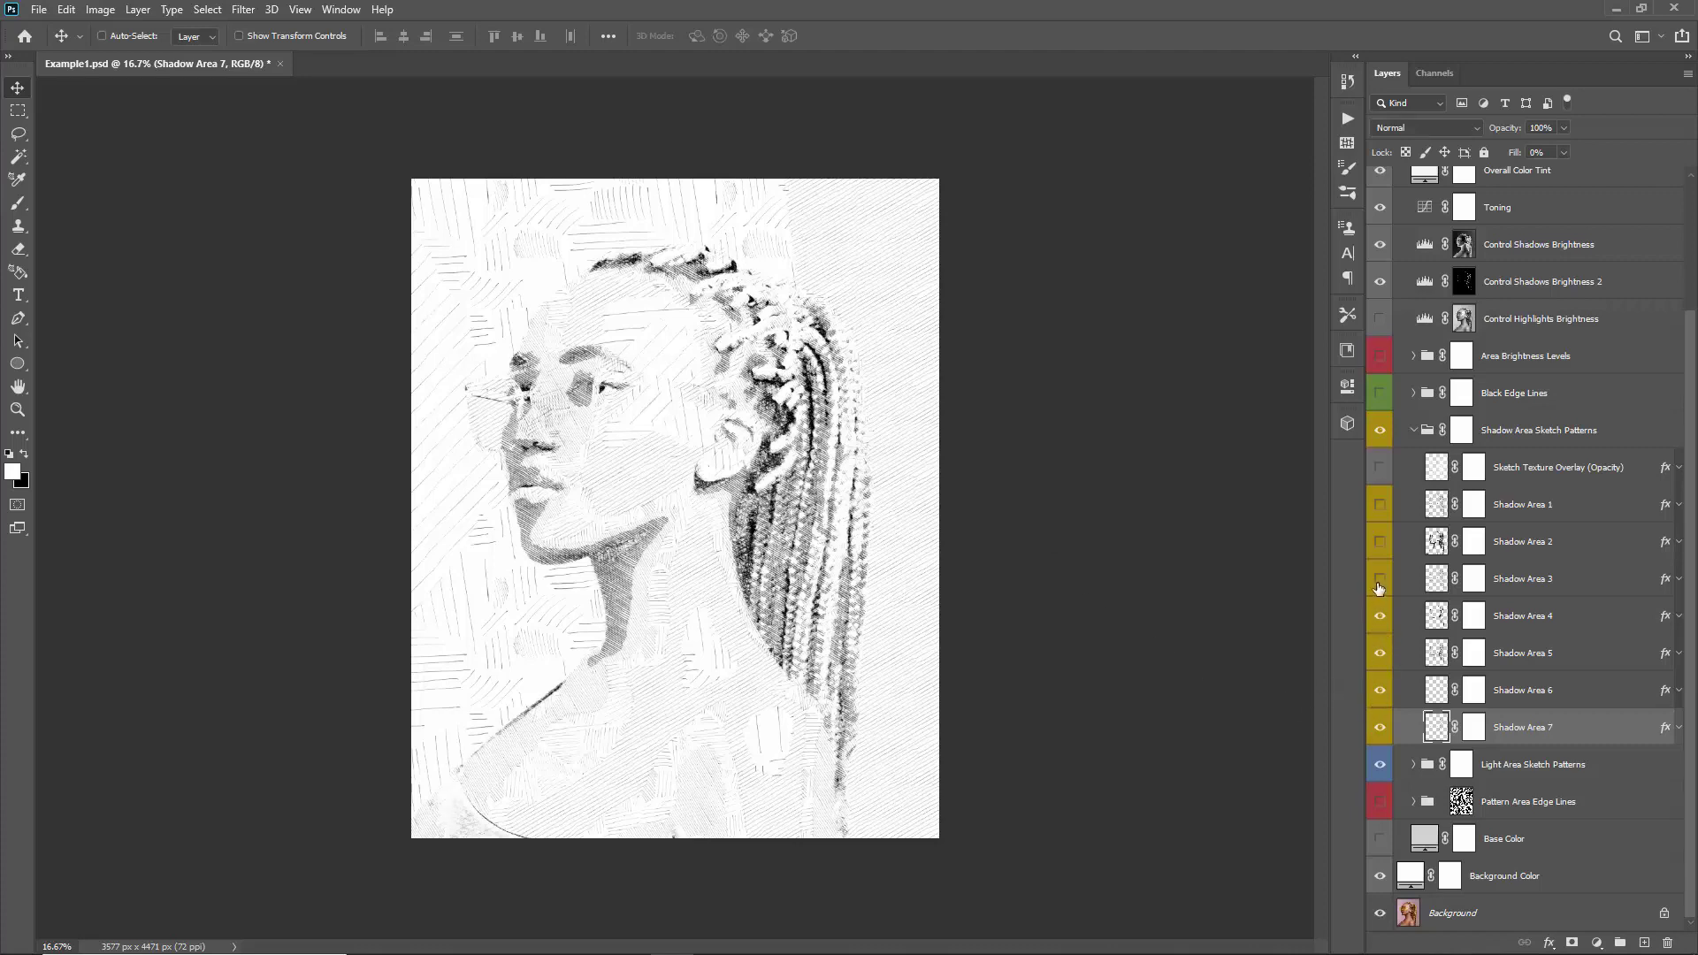
left_click(1379, 586)
left_click(1379, 542)
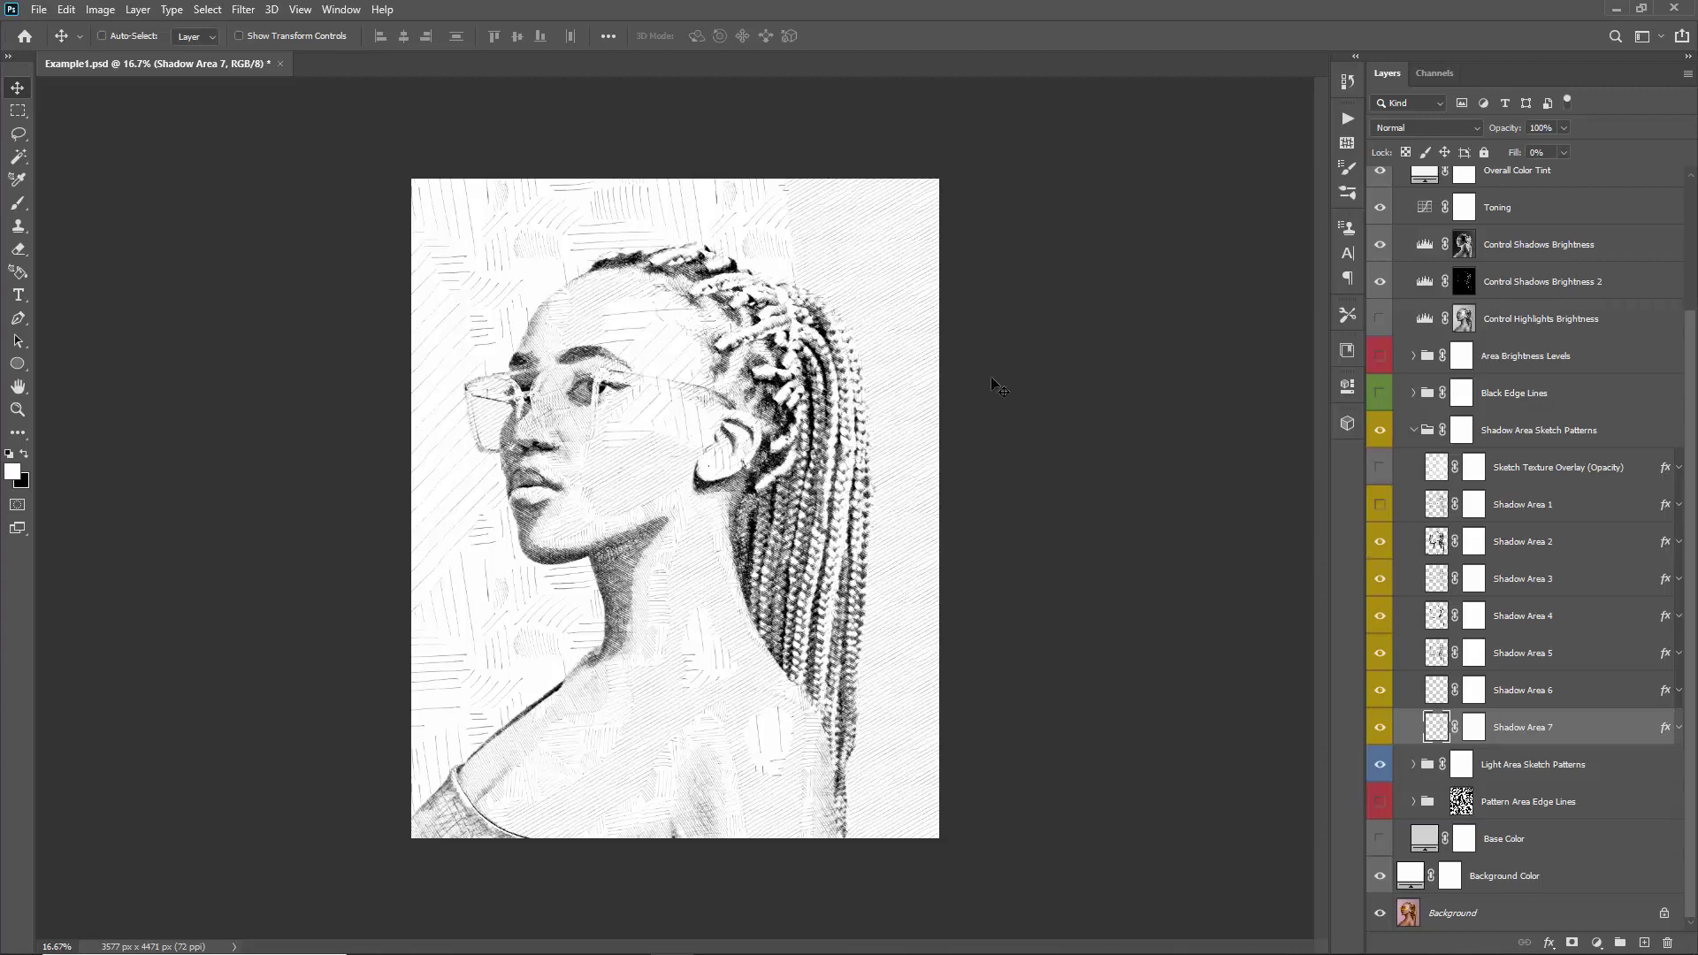
- Toggle the Shadow Area 4 and Shadow Area 5 layers to compare their shading on the face and neck, ending with both shown
left_click(634, 398, "ctrl")
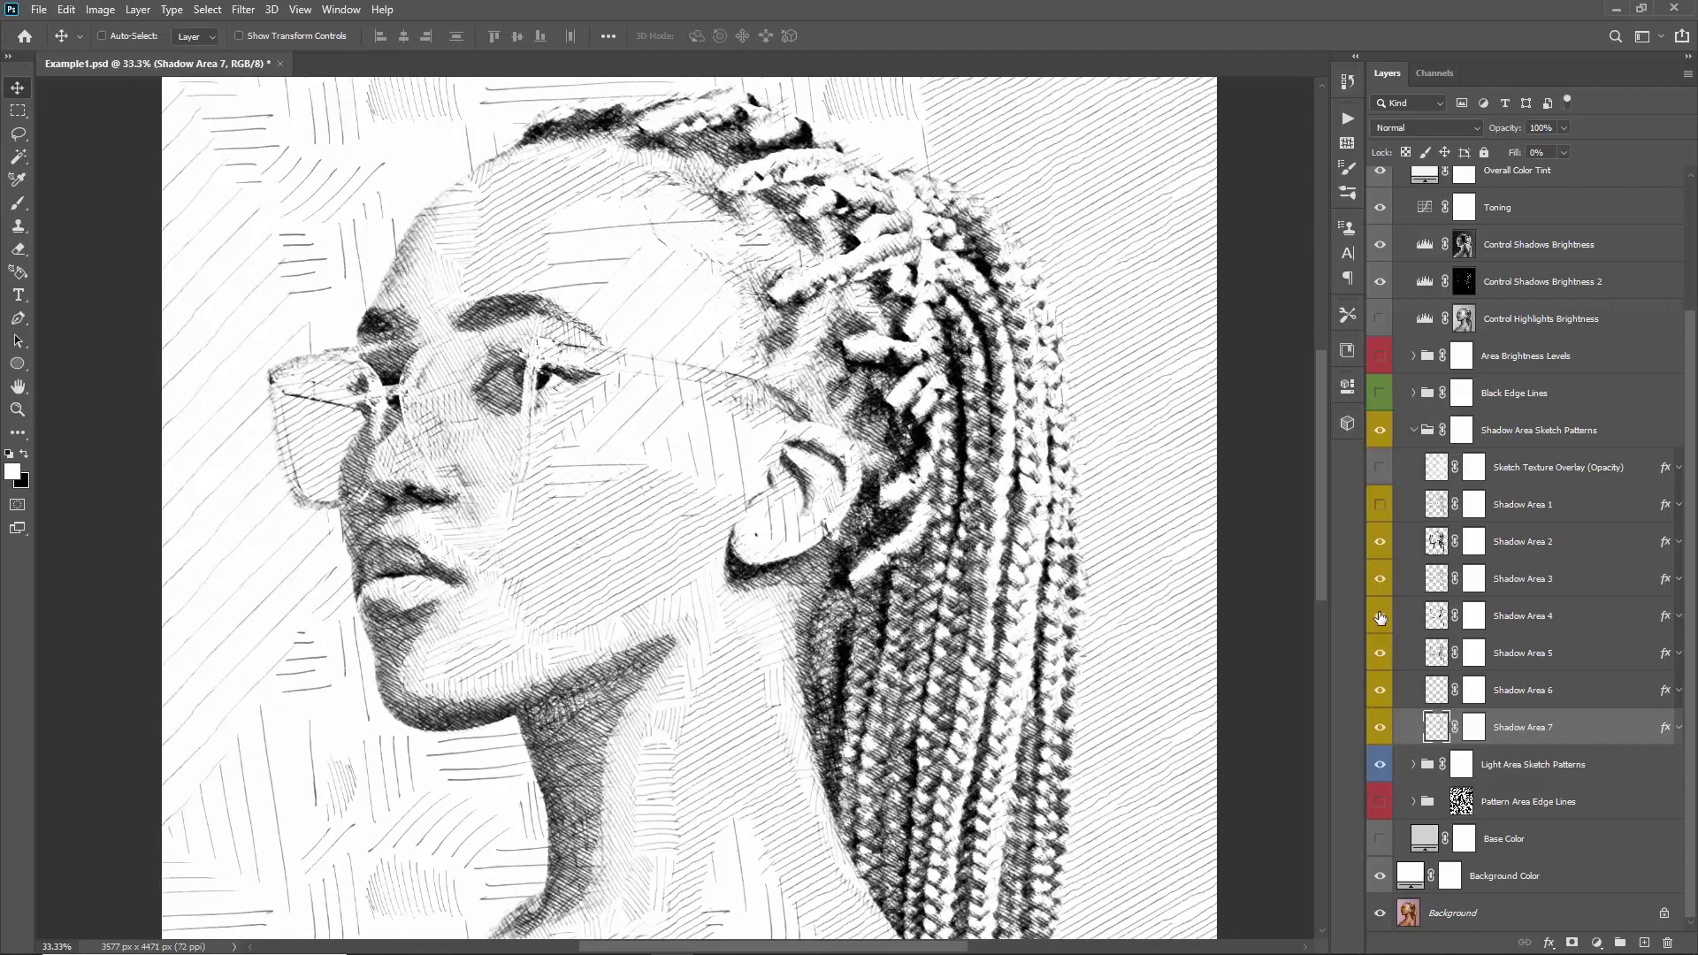
left_click(1379, 617)
left_click(1380, 654)
mouse_move(841, 577)
left_mouse_down()
mouse_move(857, 400)
mouse_move(847, 471)
left_mouse_up()
left_click(1380, 617)
left_click(1380, 654)
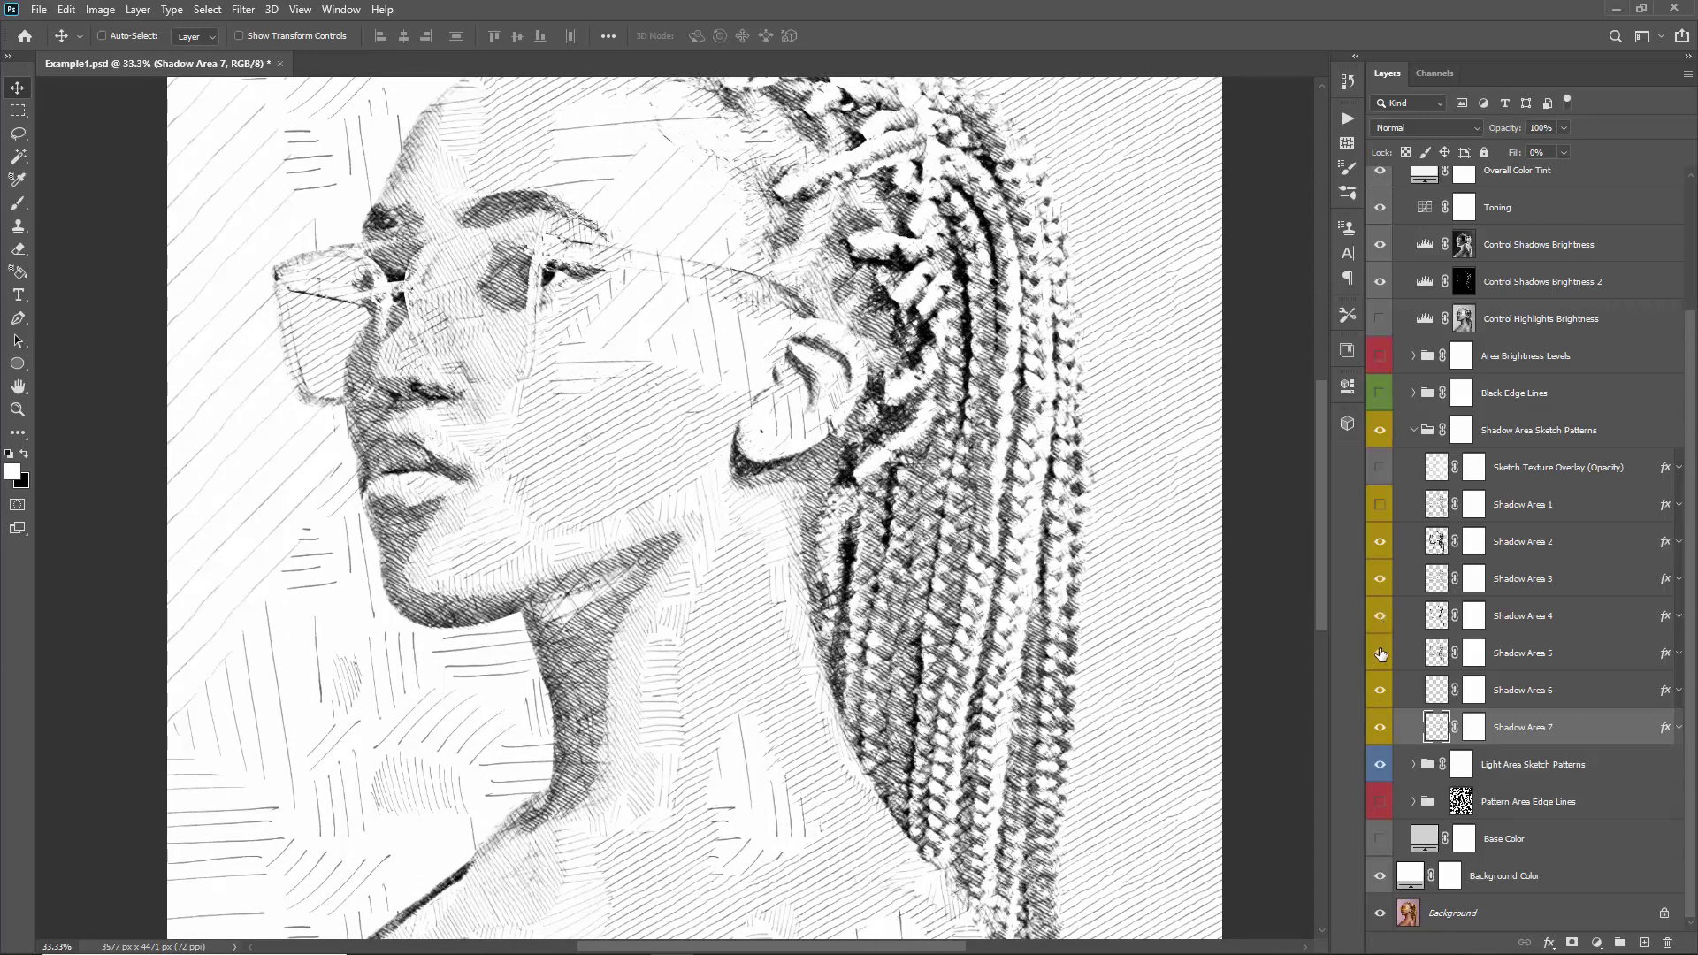
- Try different DrawingPhotoshopAction_Patterns patterns, including a dense dark one, for the Shadow Area 4 layer's Pattern Overlay
double_click(1596, 621)
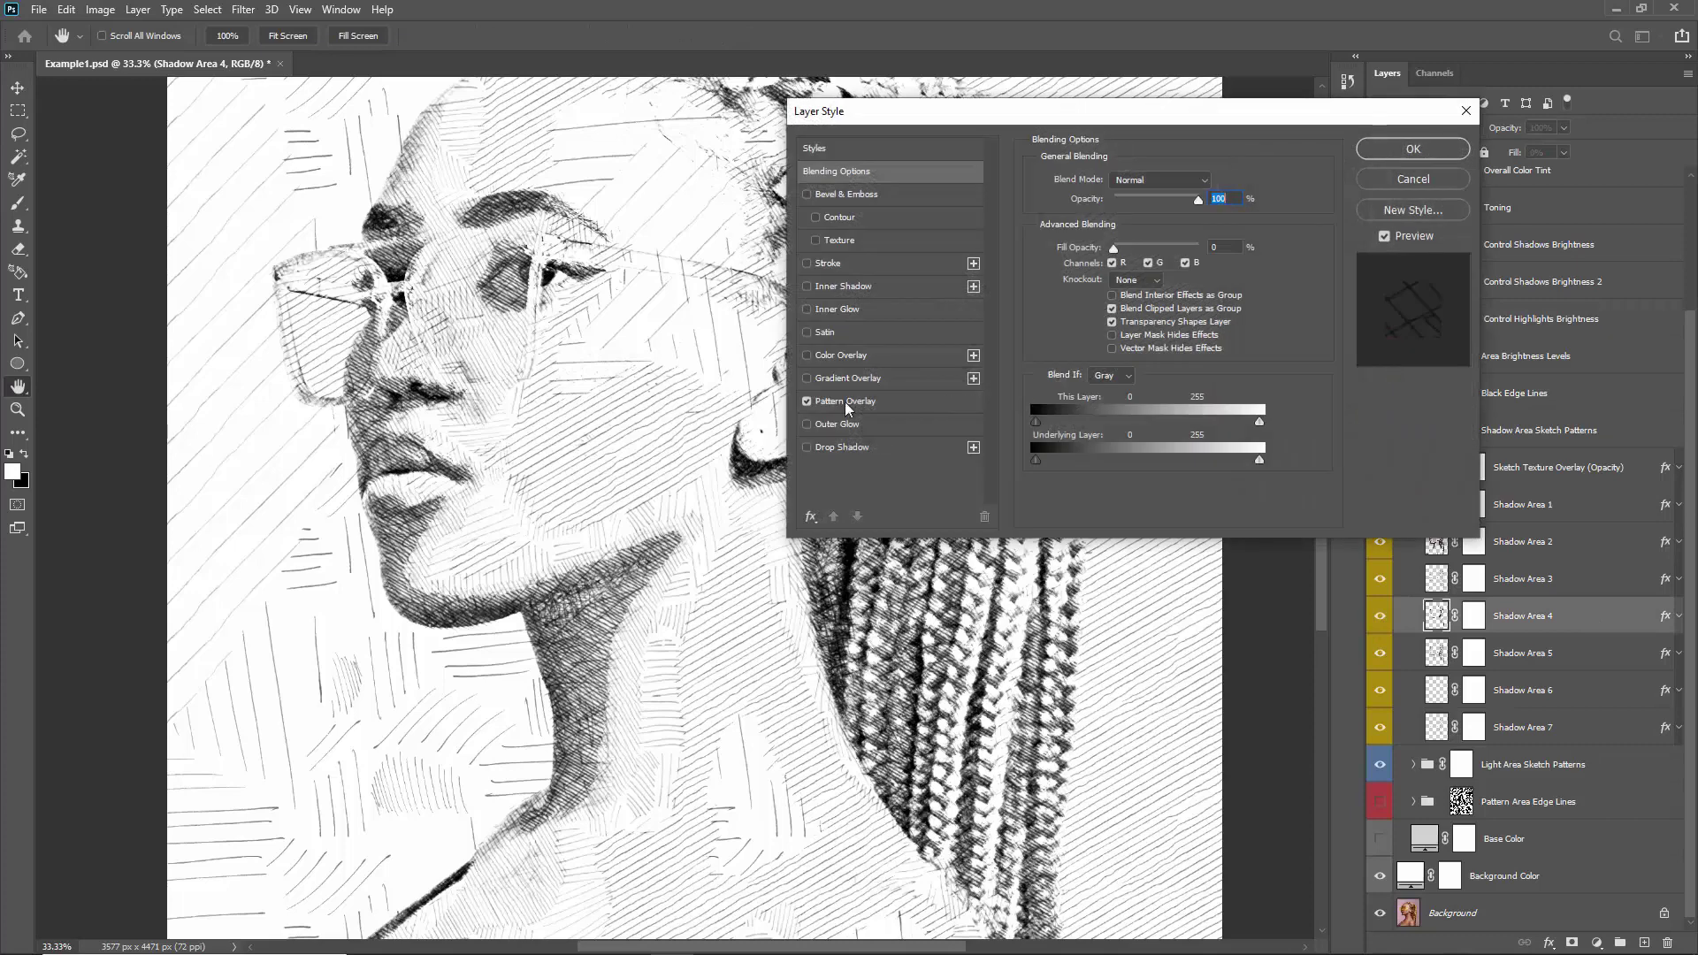
left_click(846, 401)
left_click(1121, 238)
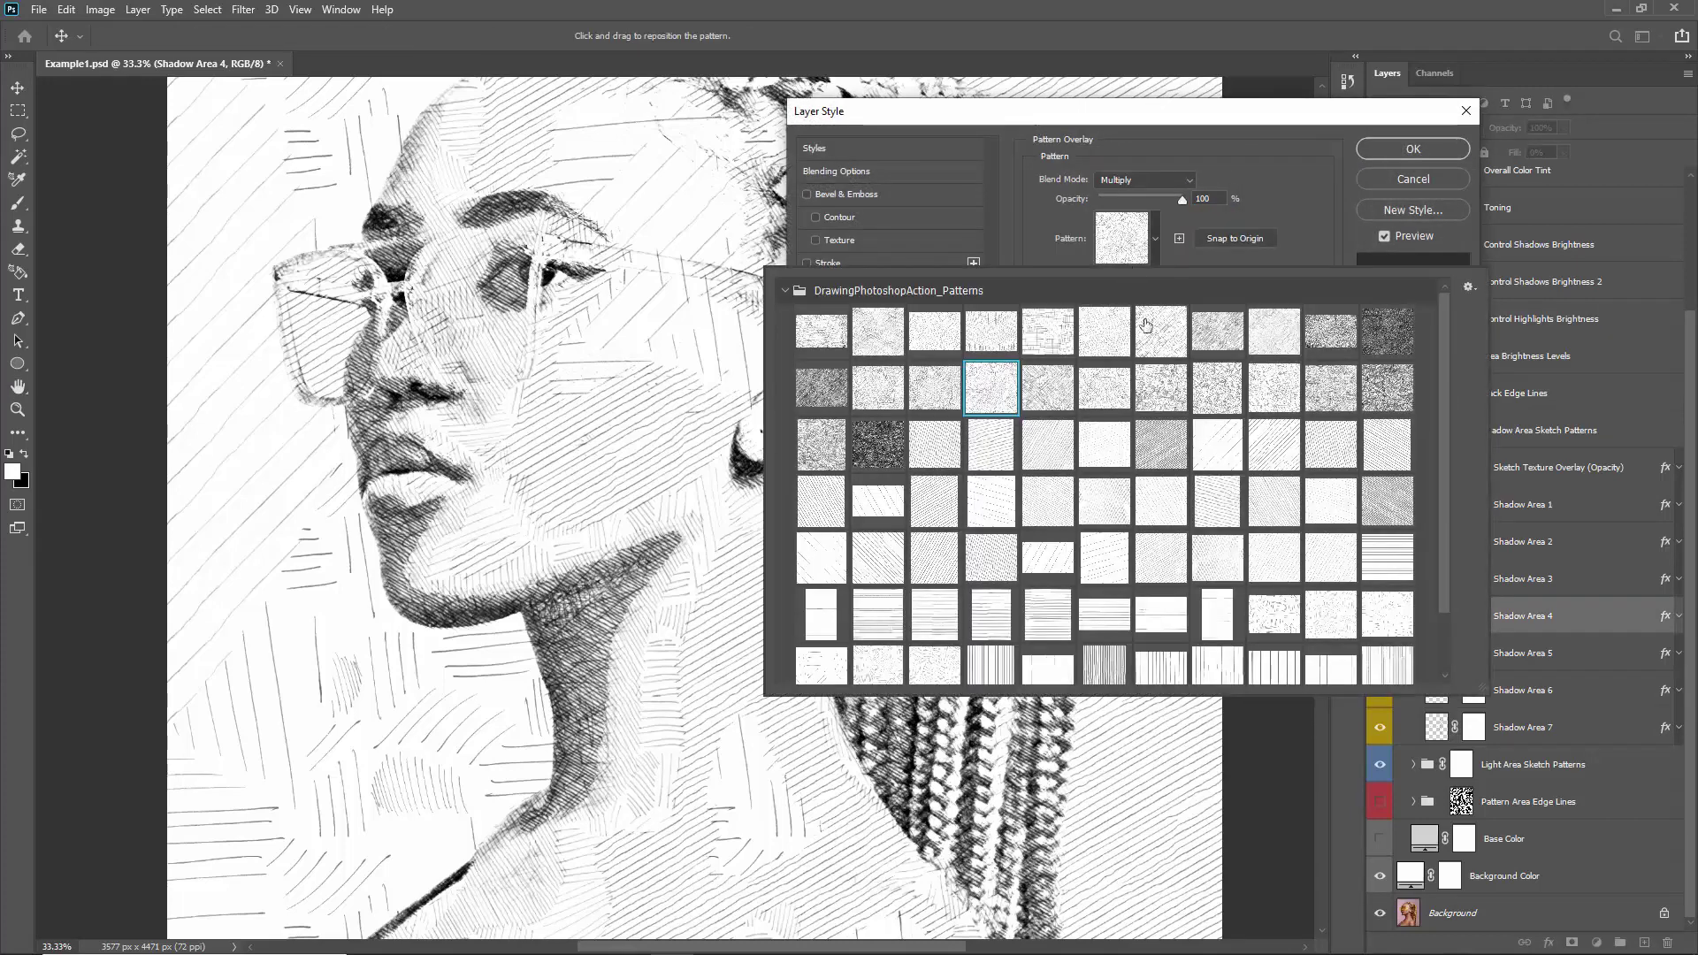
left_click(1155, 445)
left_click(1103, 444)
left_click(934, 444)
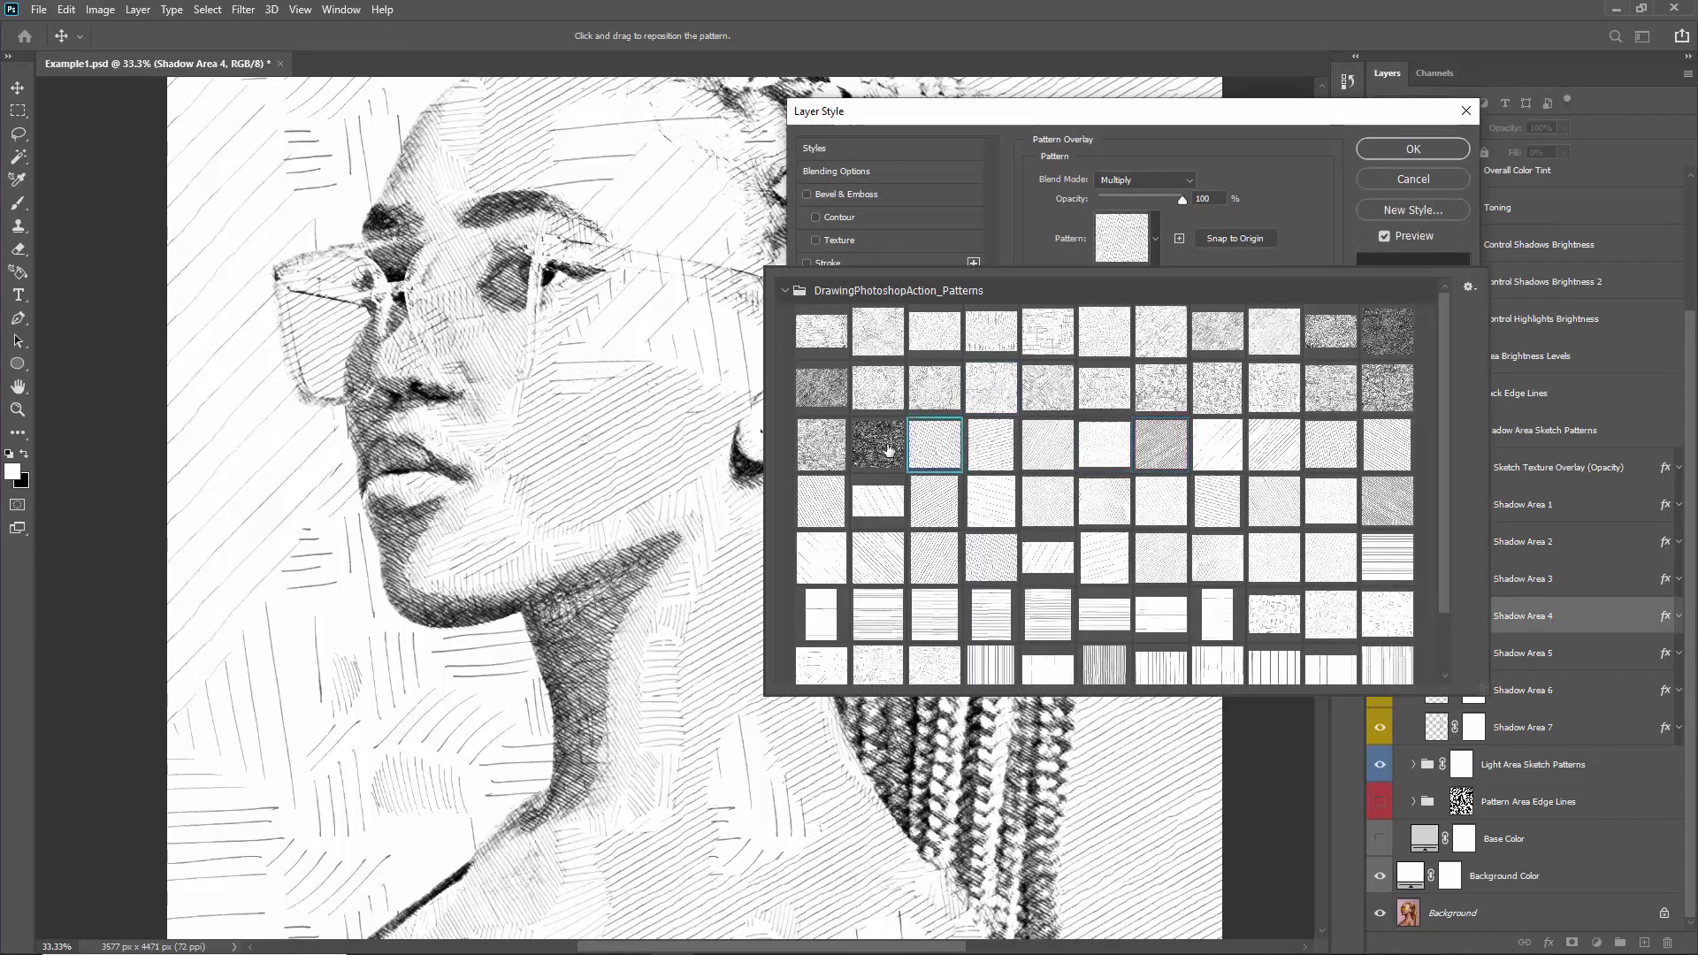
left_click(889, 449)
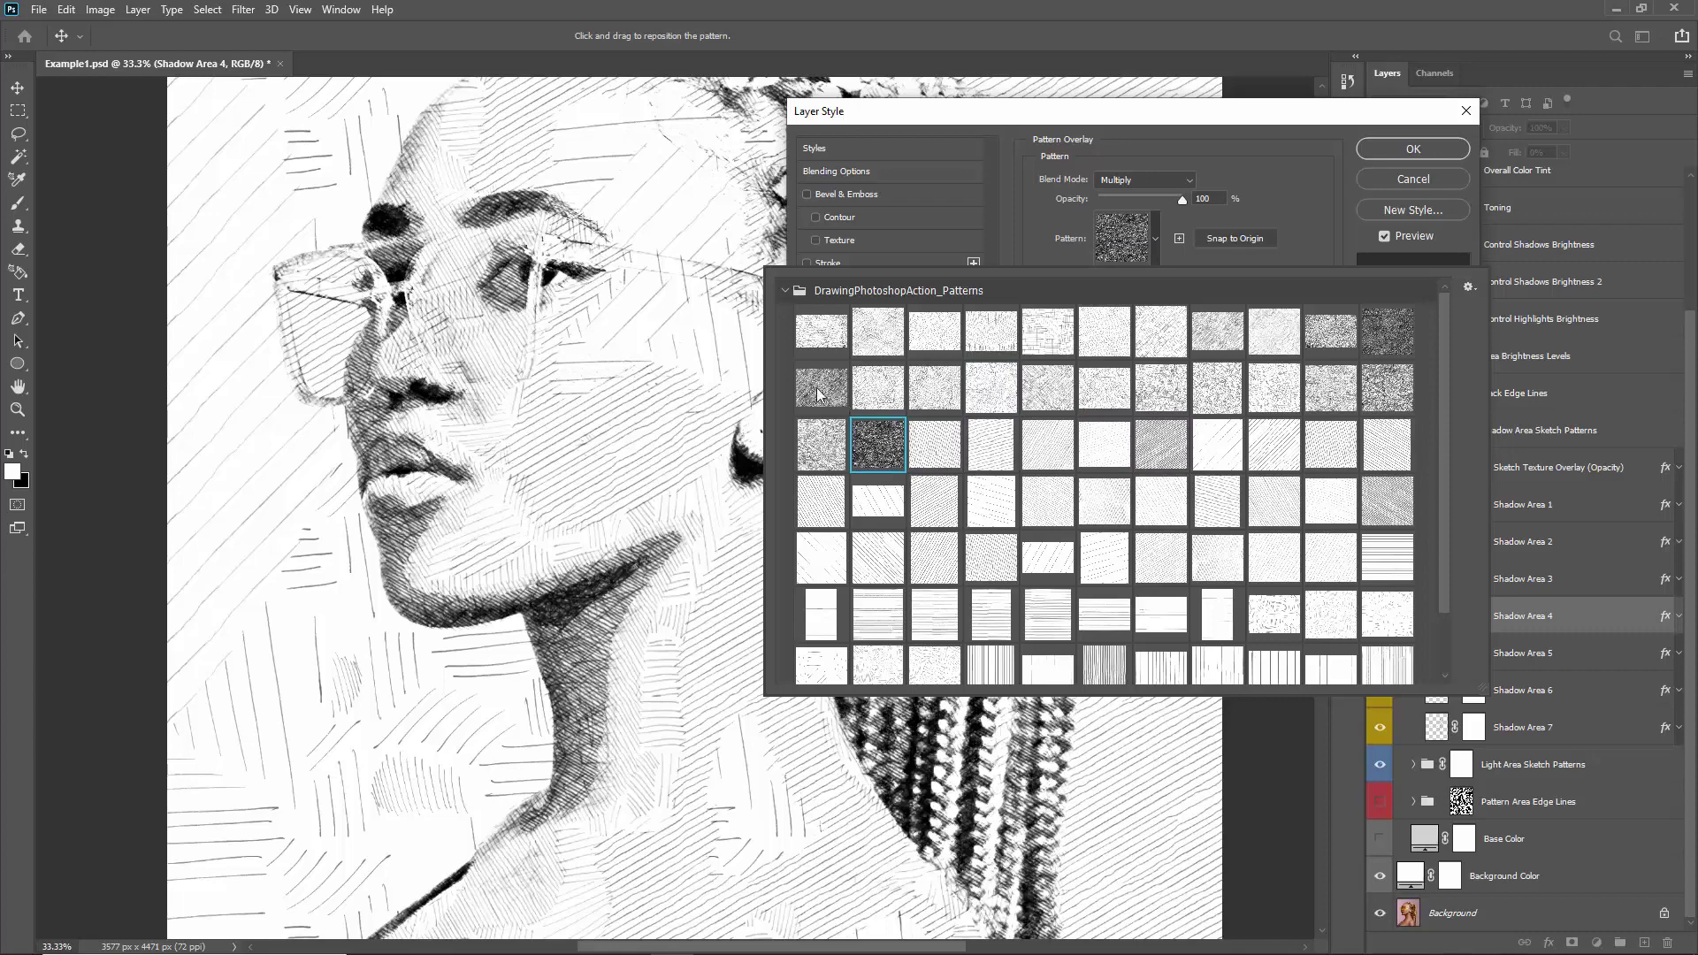
left_click(1413, 148)
left_click(1413, 149)
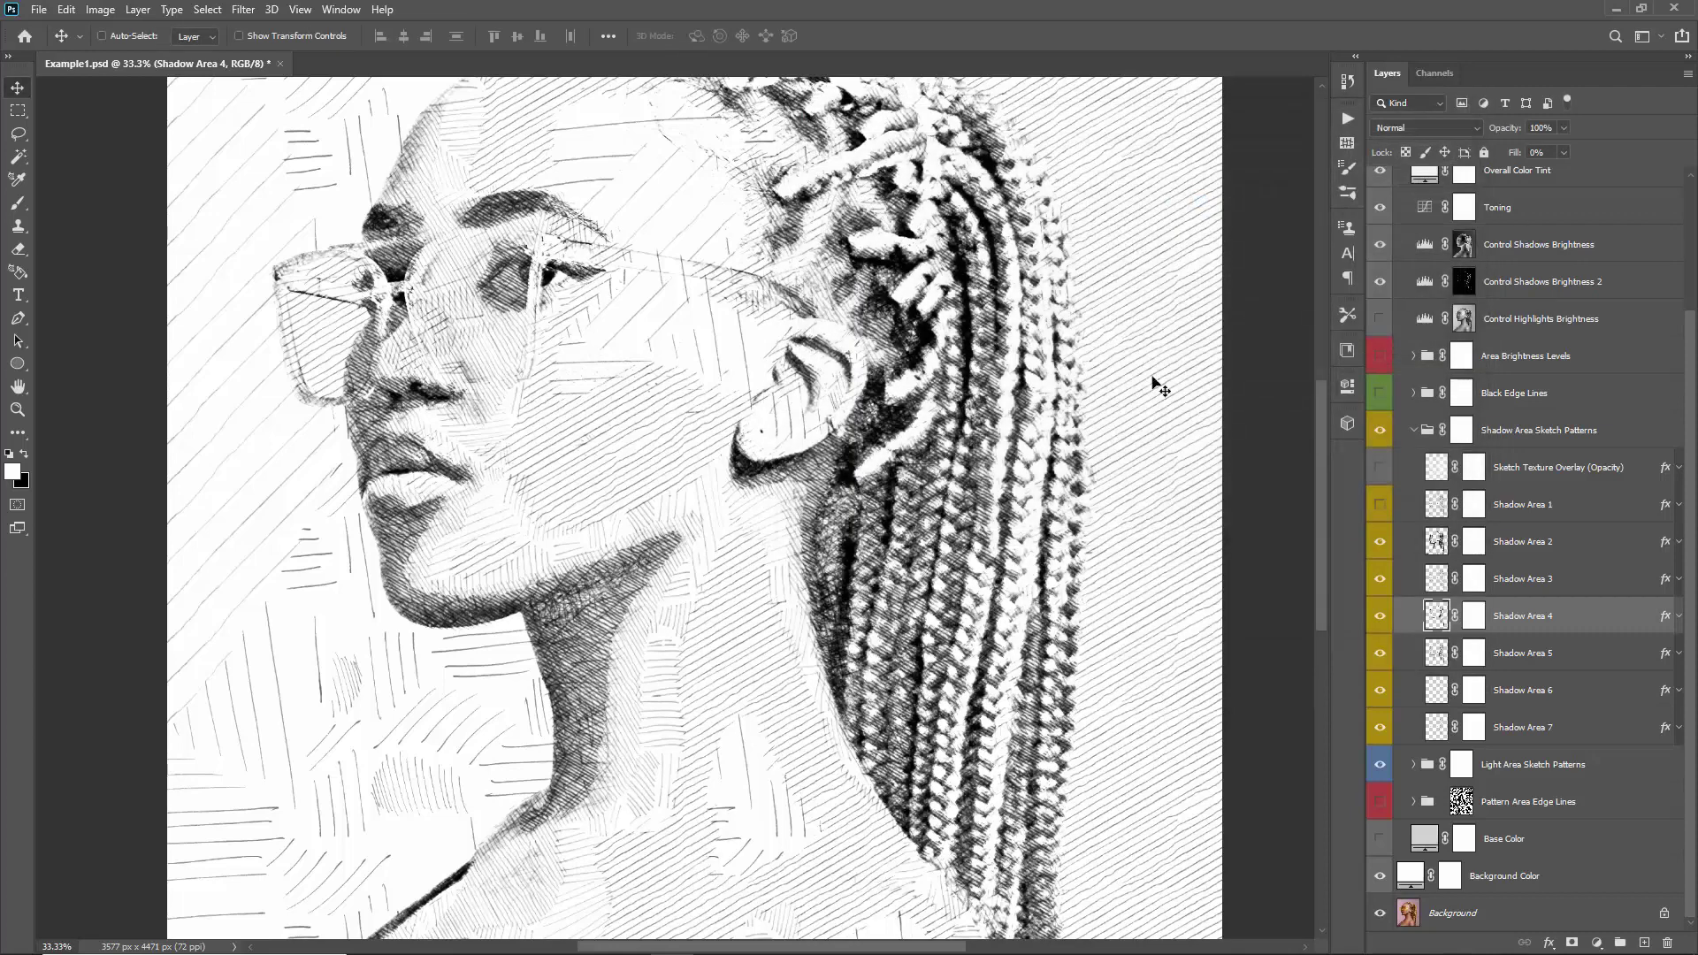
- Show the Sketch Texture Overlay (Opacity) layer and set its opacity to 100%
left_click(1559, 469)
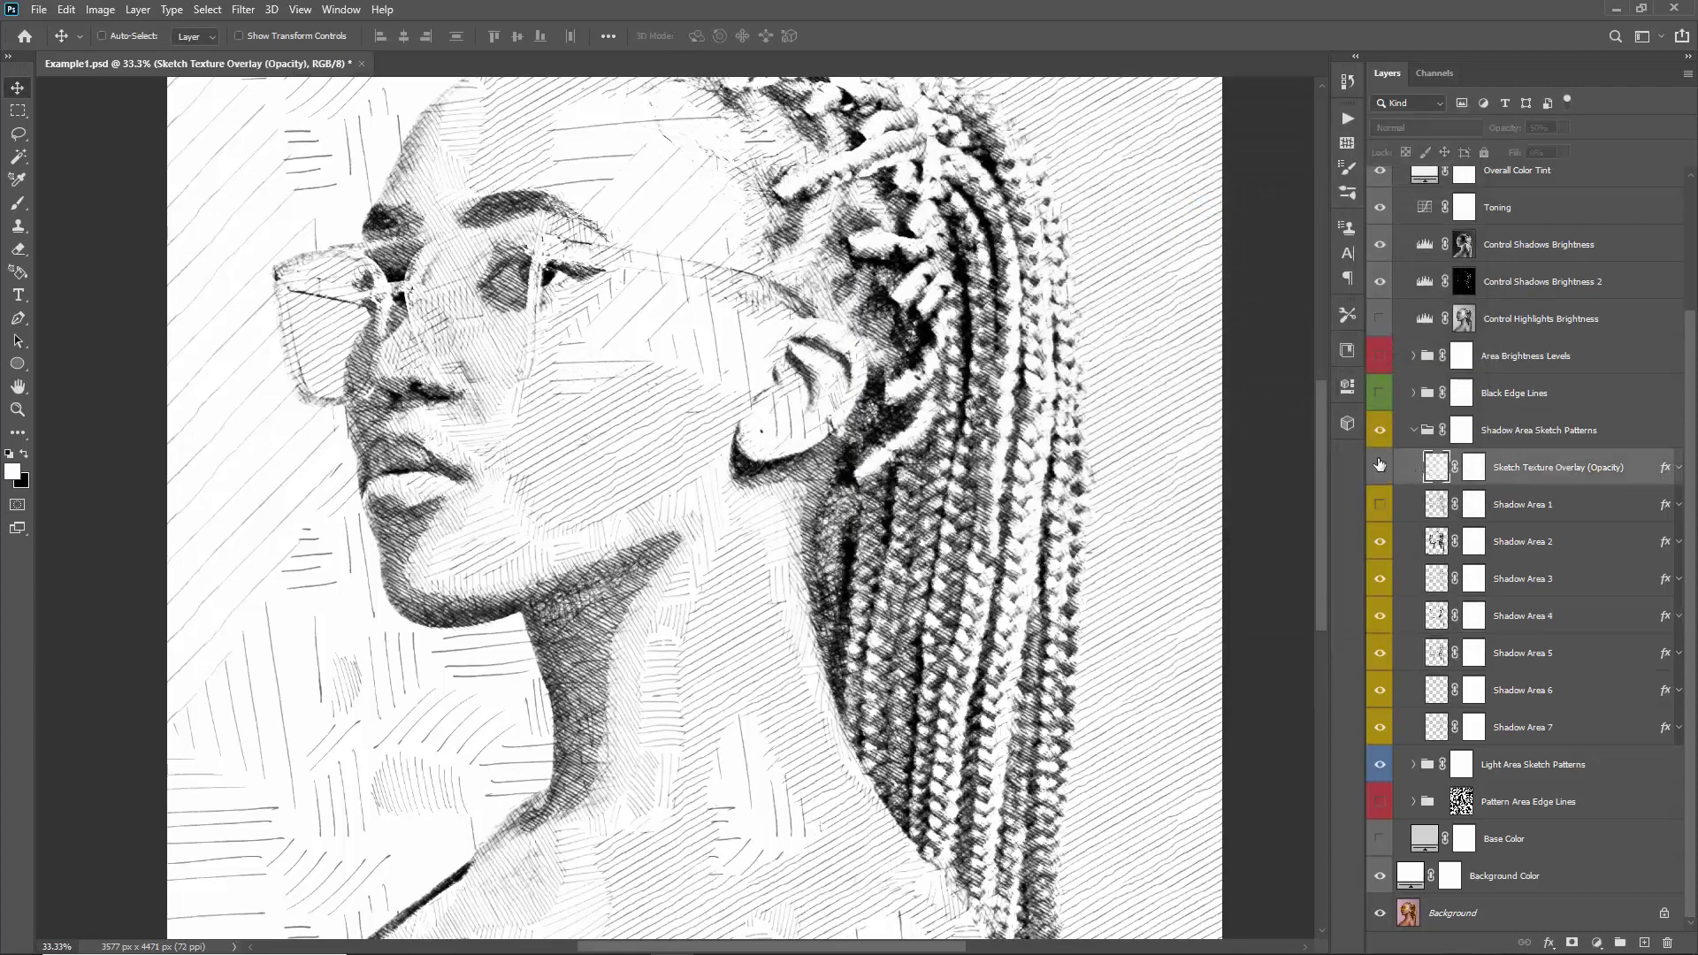
left_click(1380, 466)
key("z")
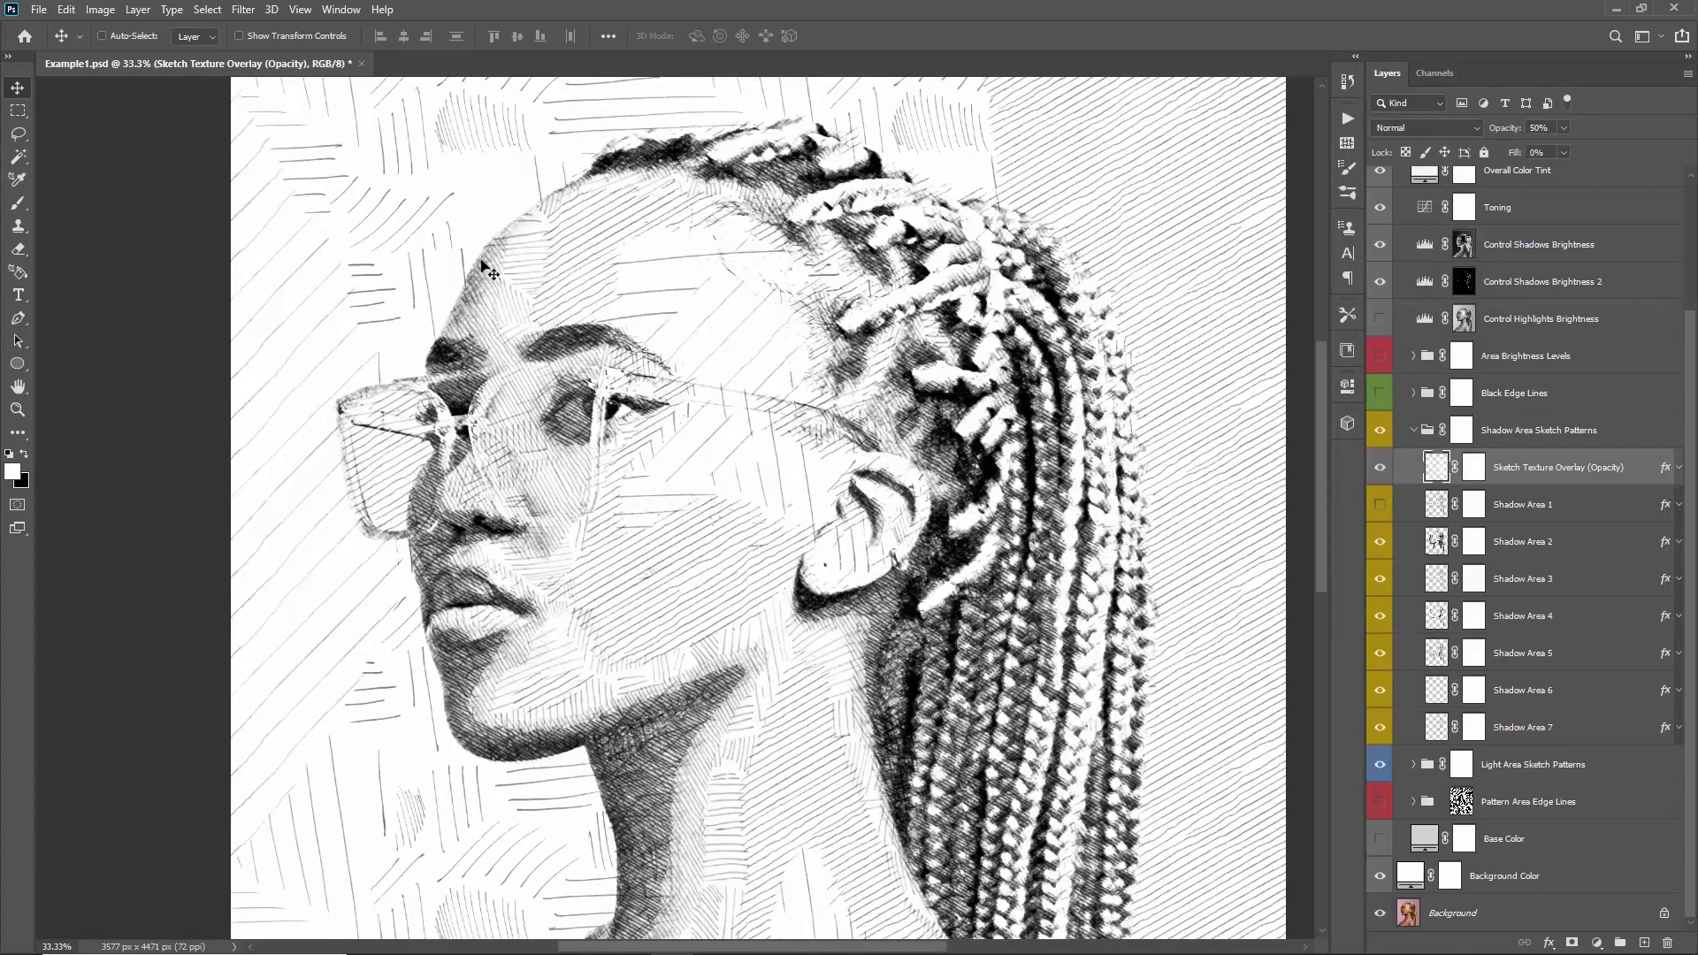
left_click_drag(490, 270, 615, 266)
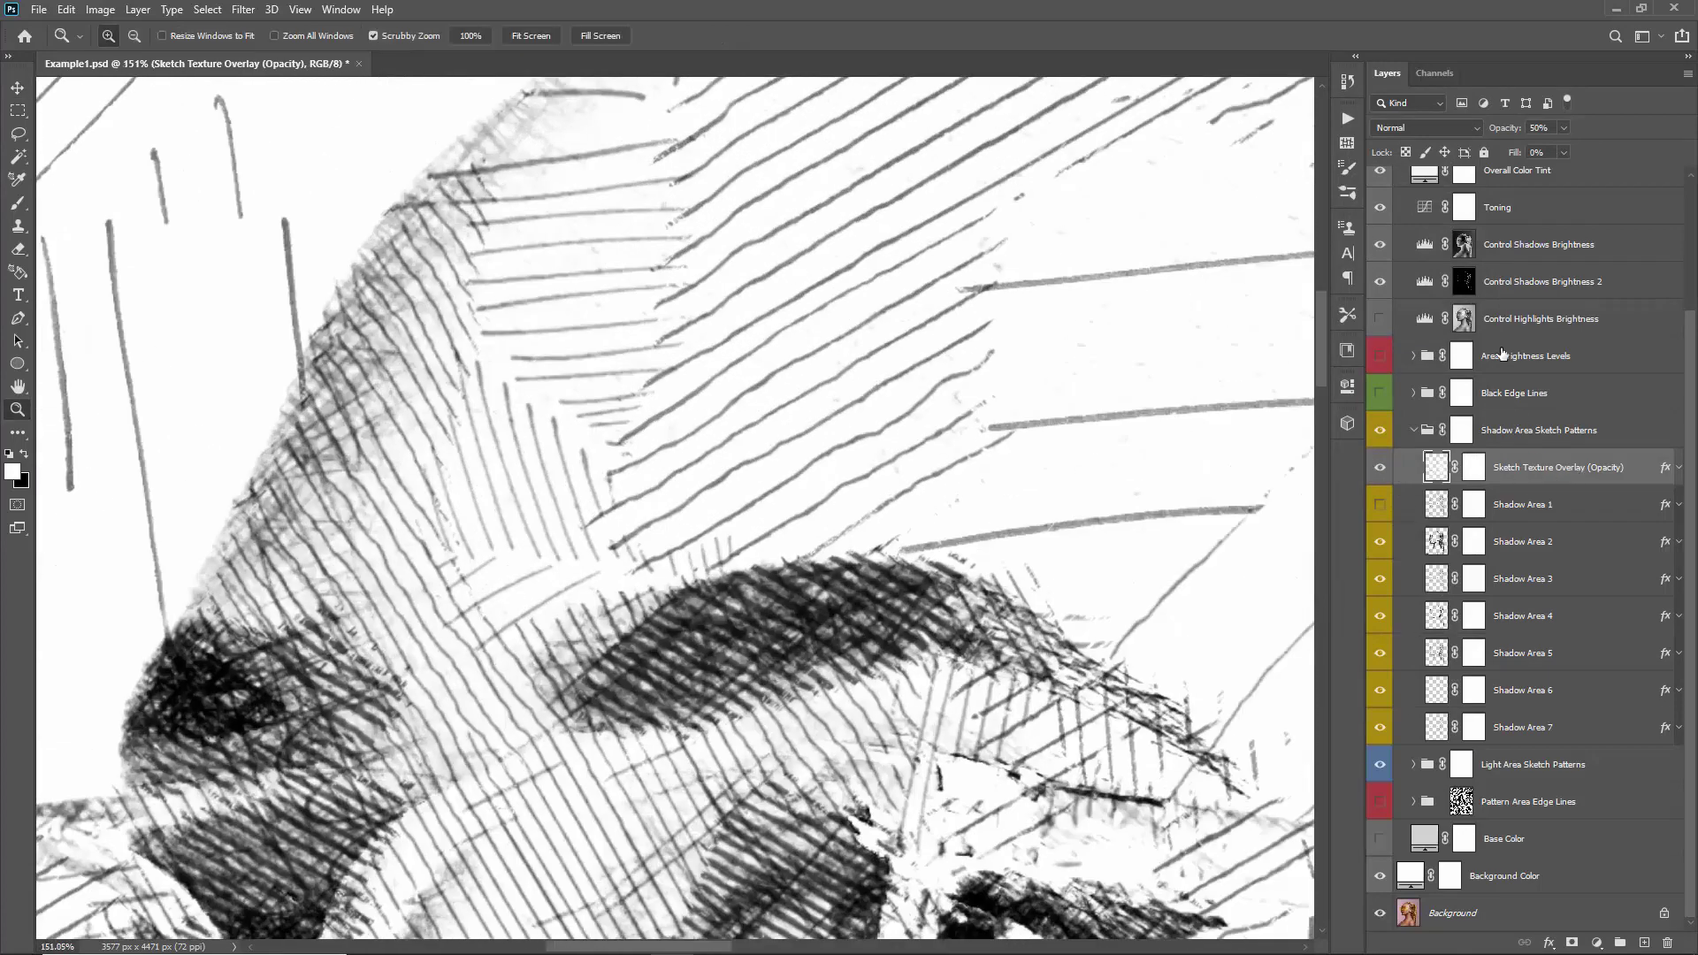
left_click_drag(1494, 131, 1693, 122)
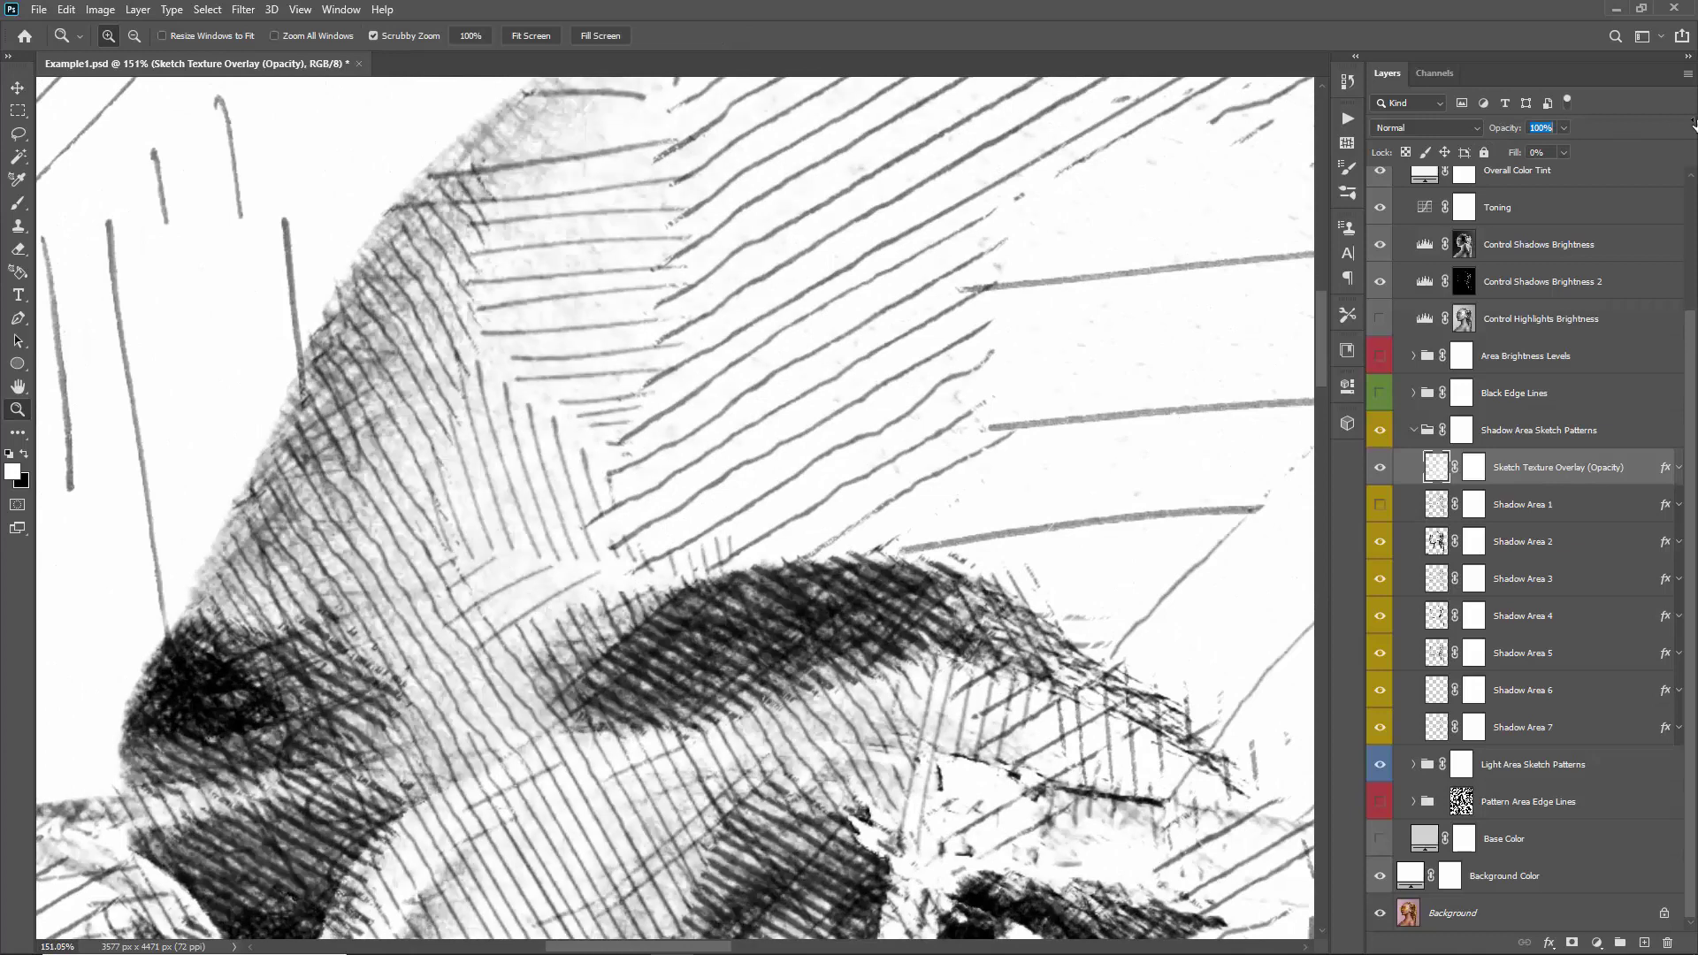
- Compare the forehead and eyebrow close up with the Sketch Texture Overlay (Opacity) layer on and off
left_click_drag(825, 282, 807, 270)
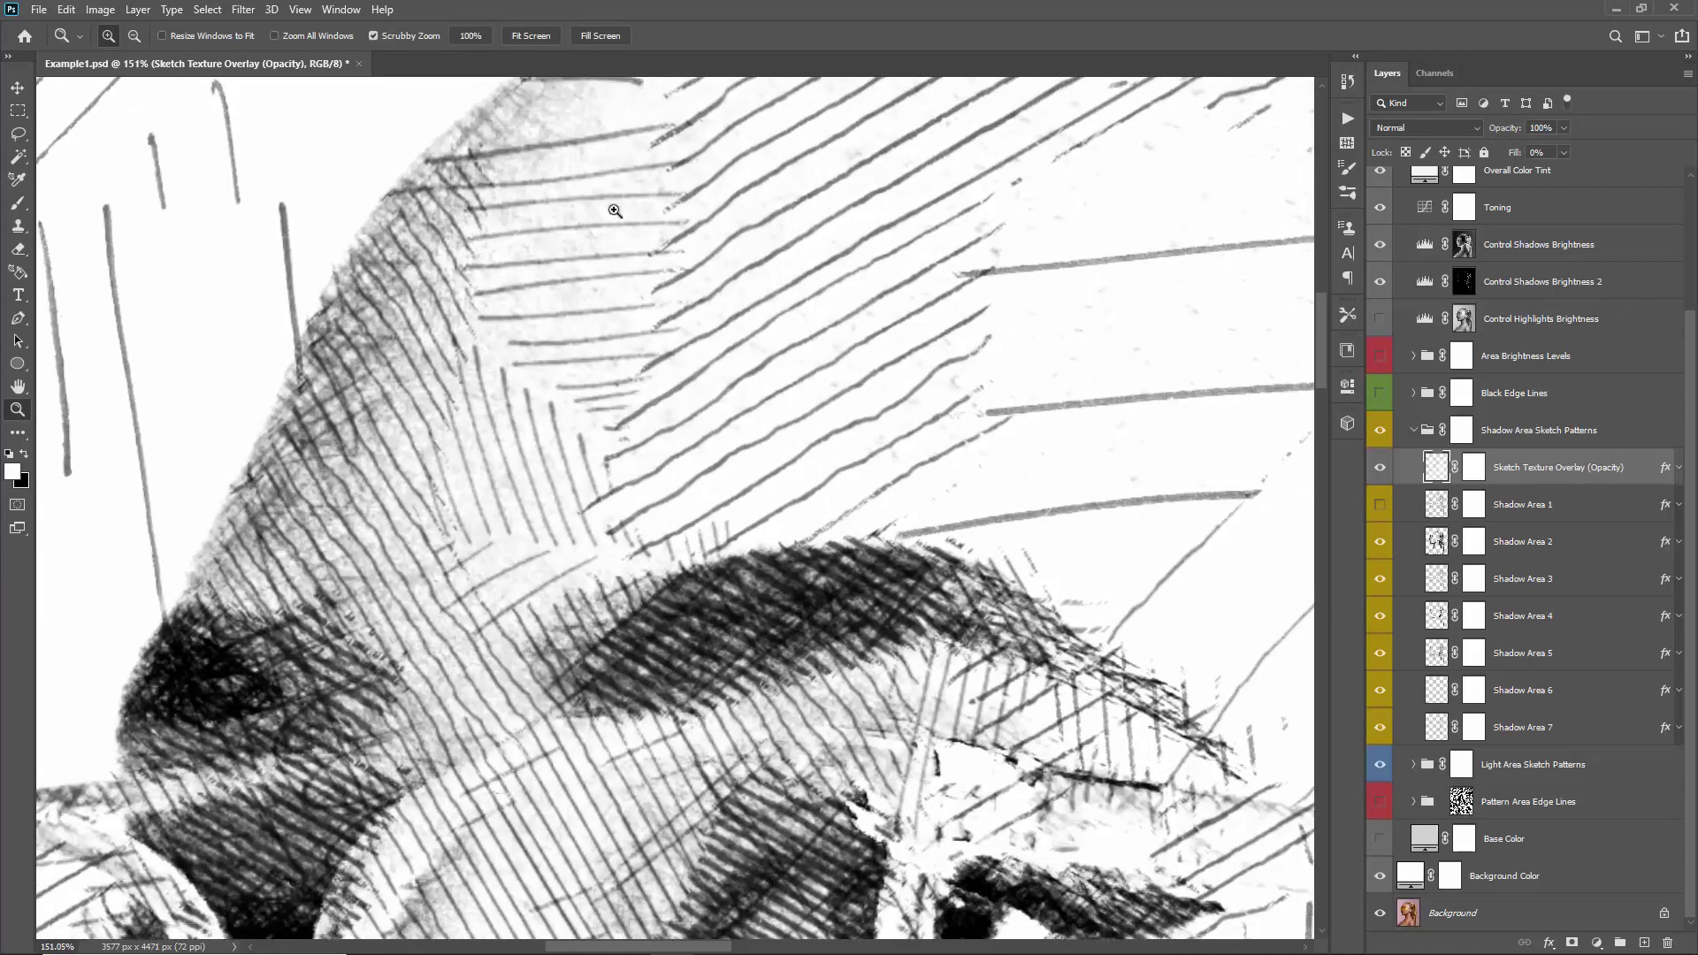
key("v")
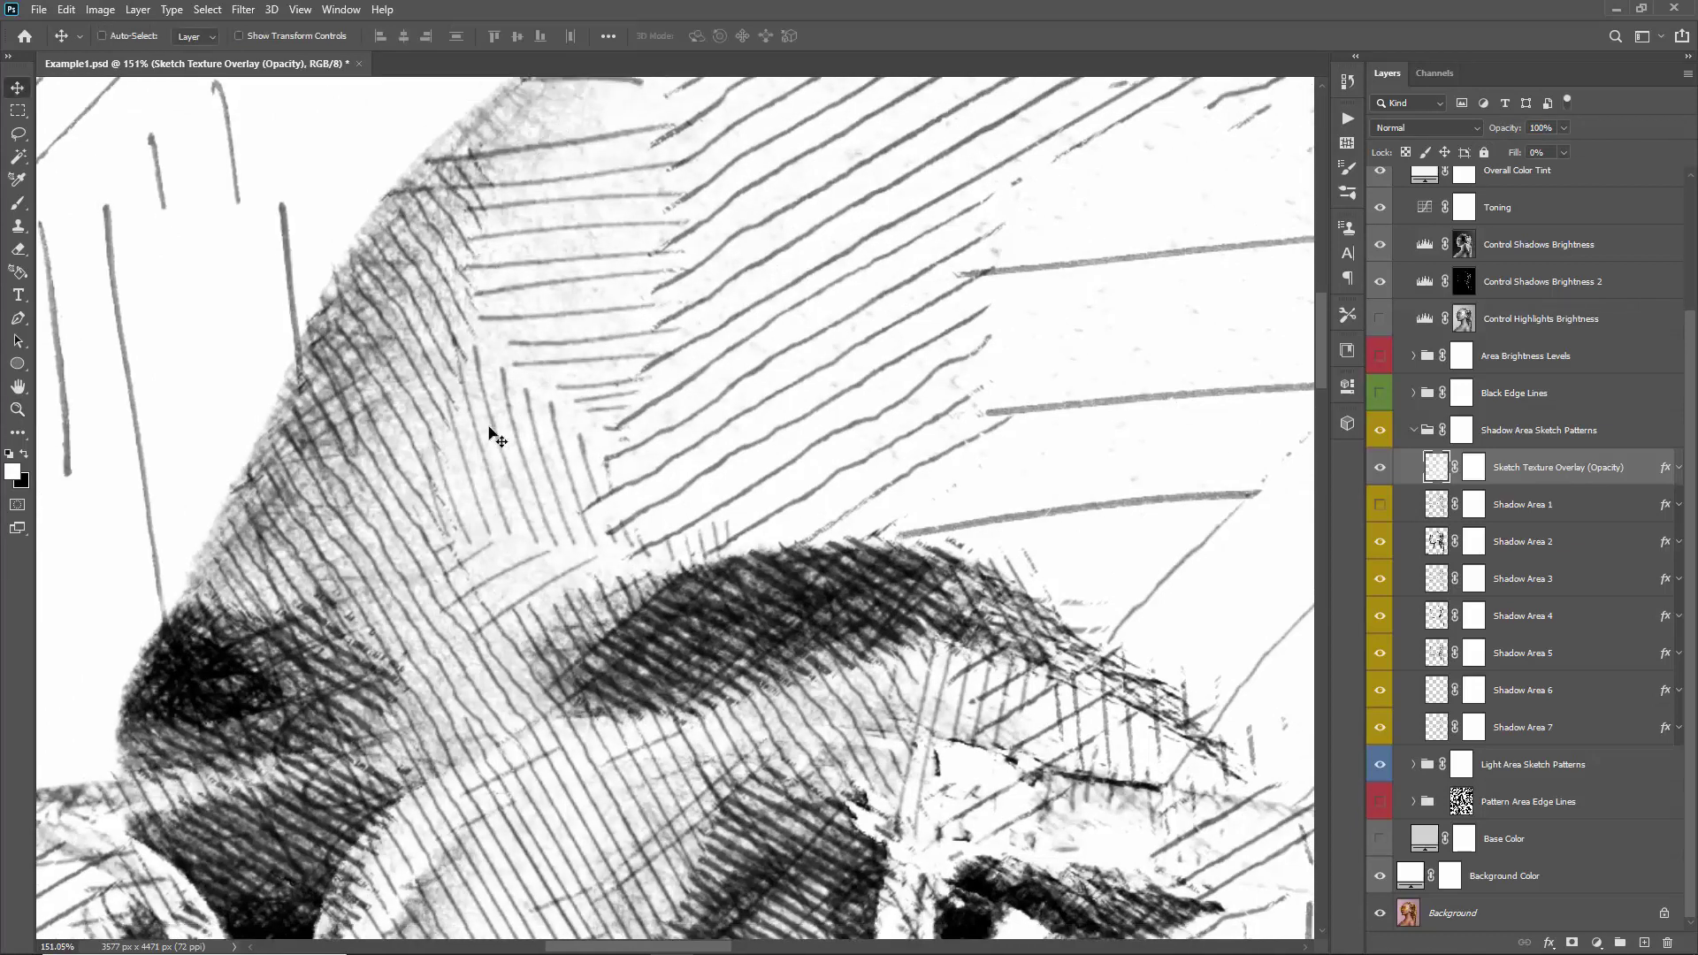
left_click(1380, 470)
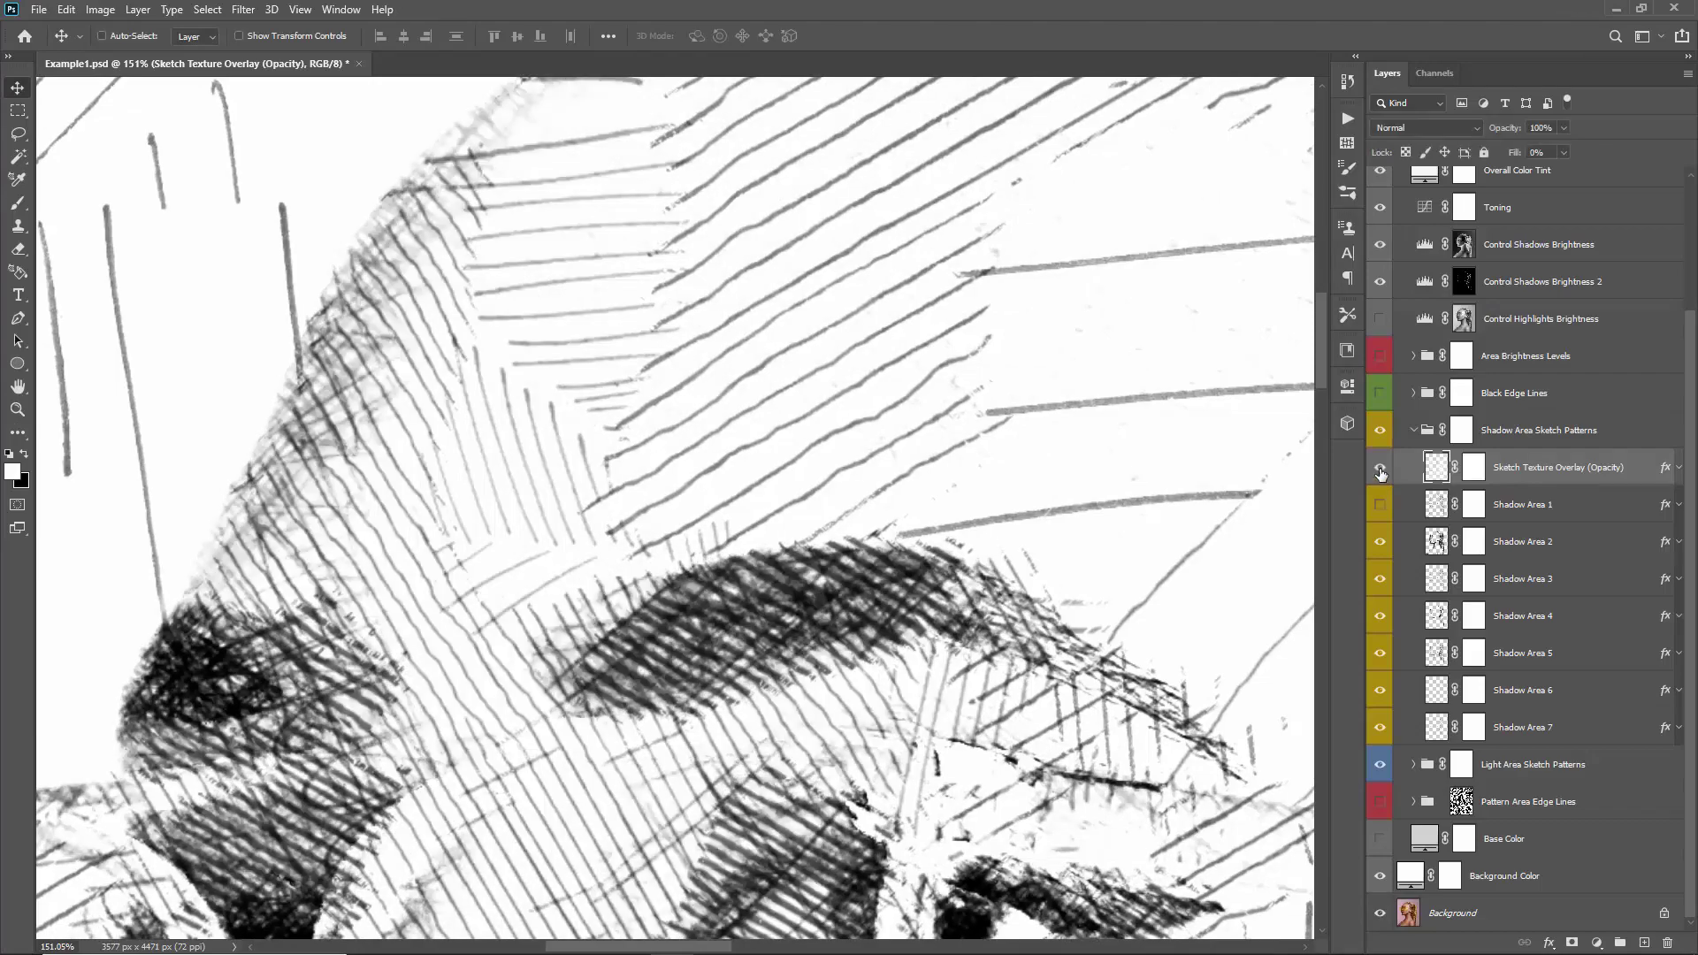
left_click(1380, 470)
- Toggle the Sketch Texture Overlay (Opacity) layer to compare its effect across the whole portrait, ending with it shown
key("ctrl+minus")
key("ctrl+minus")
key("ctrl+minus")
key("ctrl+minus")
key("ctrl+minus")
key("ctrl+minus")
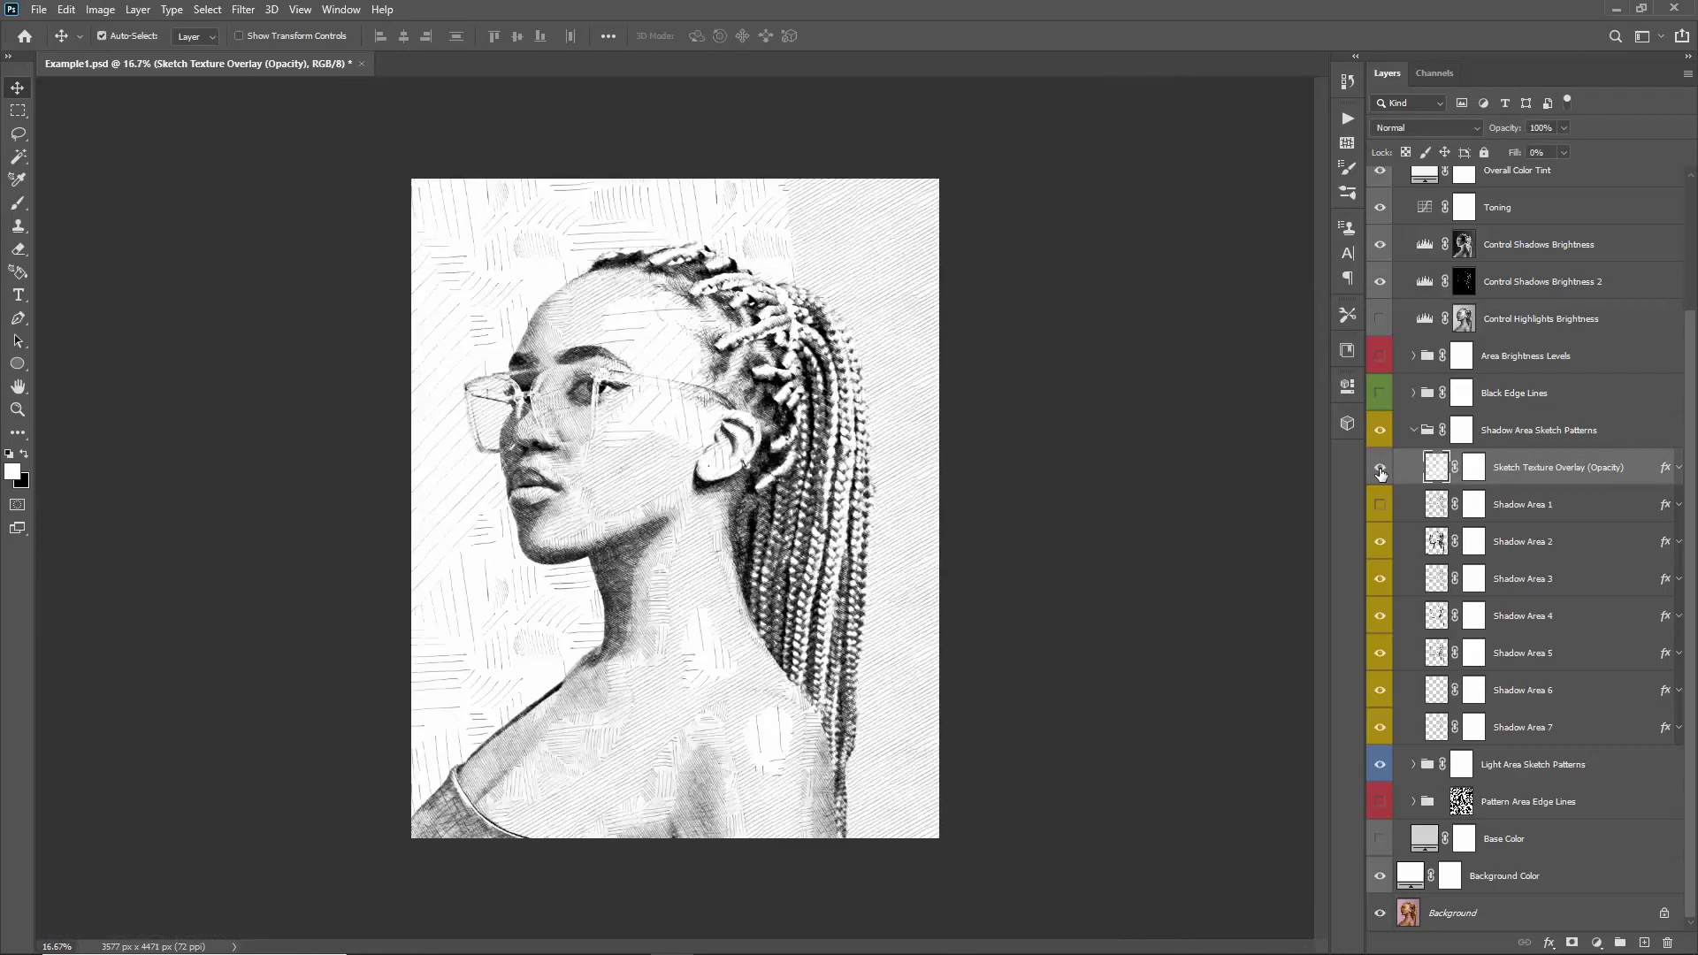
key("ctrl+plus")
left_click(1380, 470)
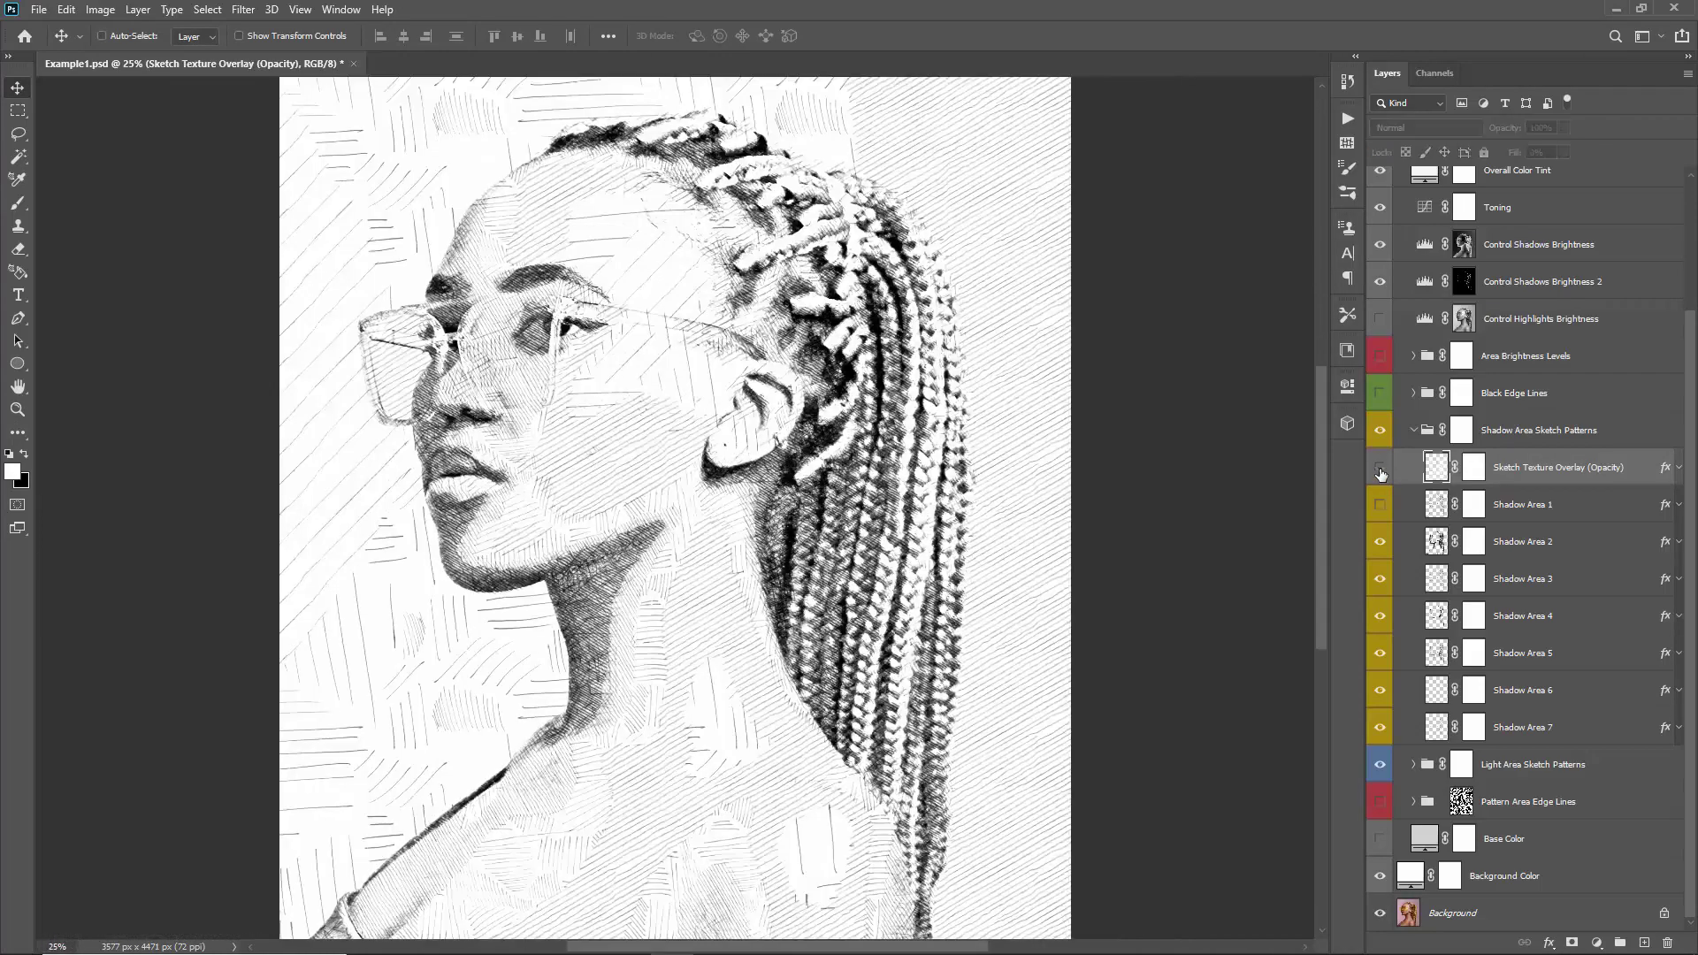
left_click(1380, 469)
left_click(1380, 470)
left_click(1381, 469)
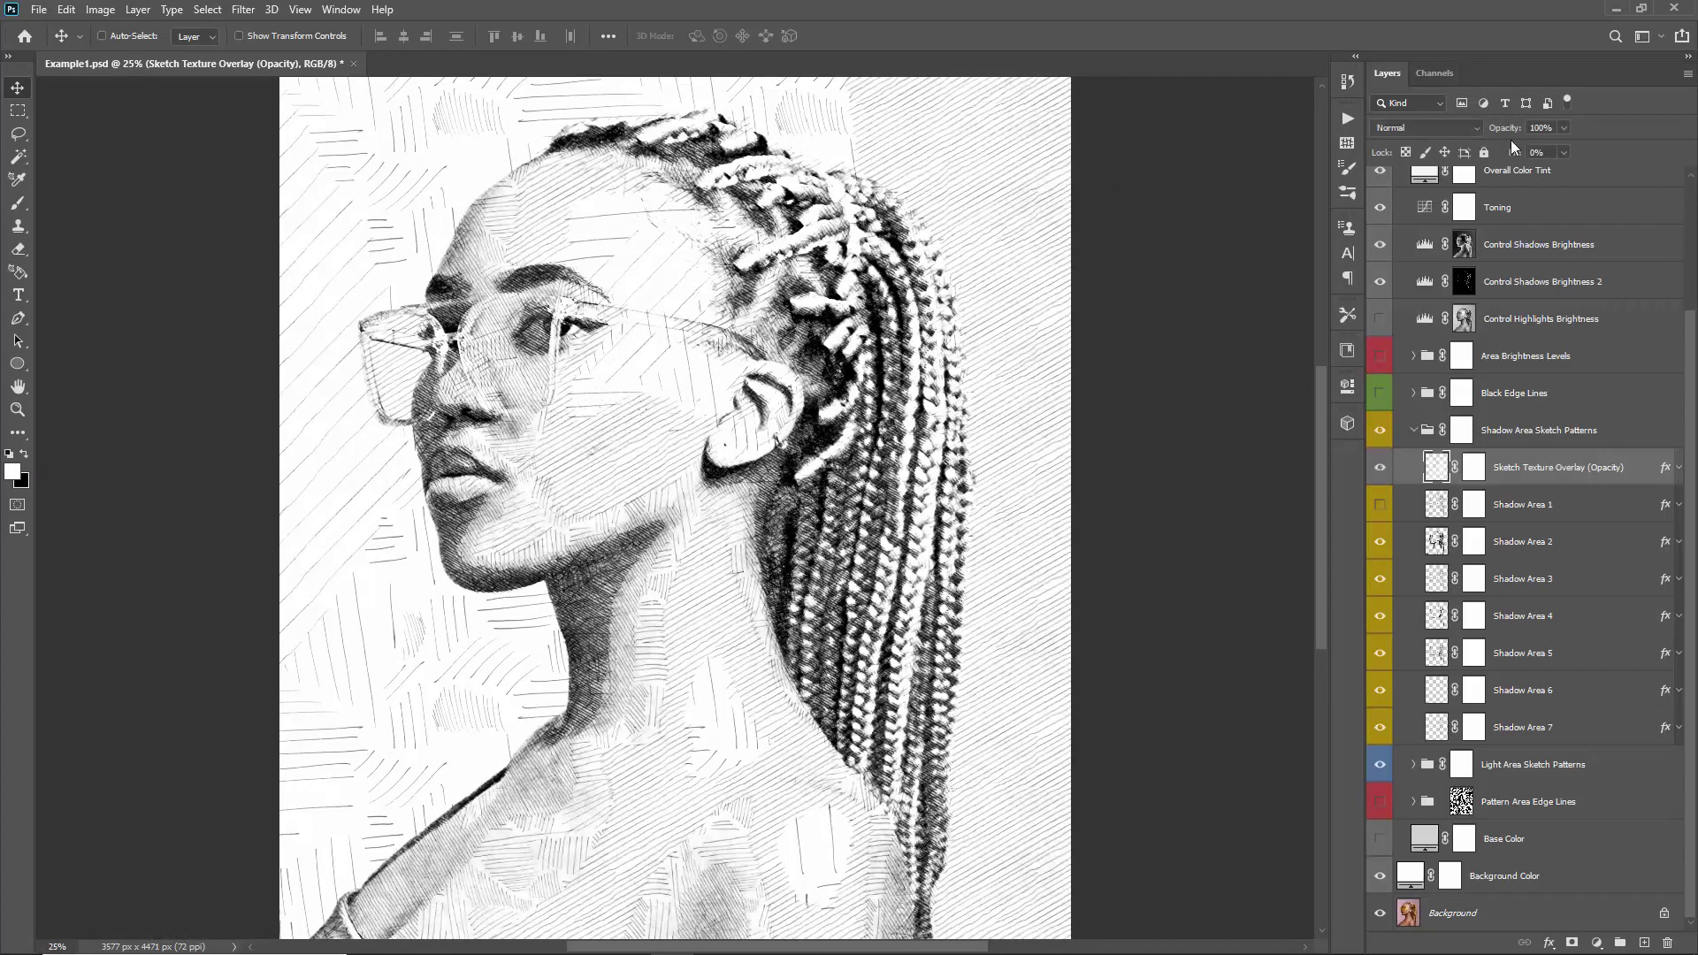
- Set the Sketch Texture Overlay (Opacity) layer's opacity to 50%, hide the layer, and save the document
key("5")
left_click(1378, 468)
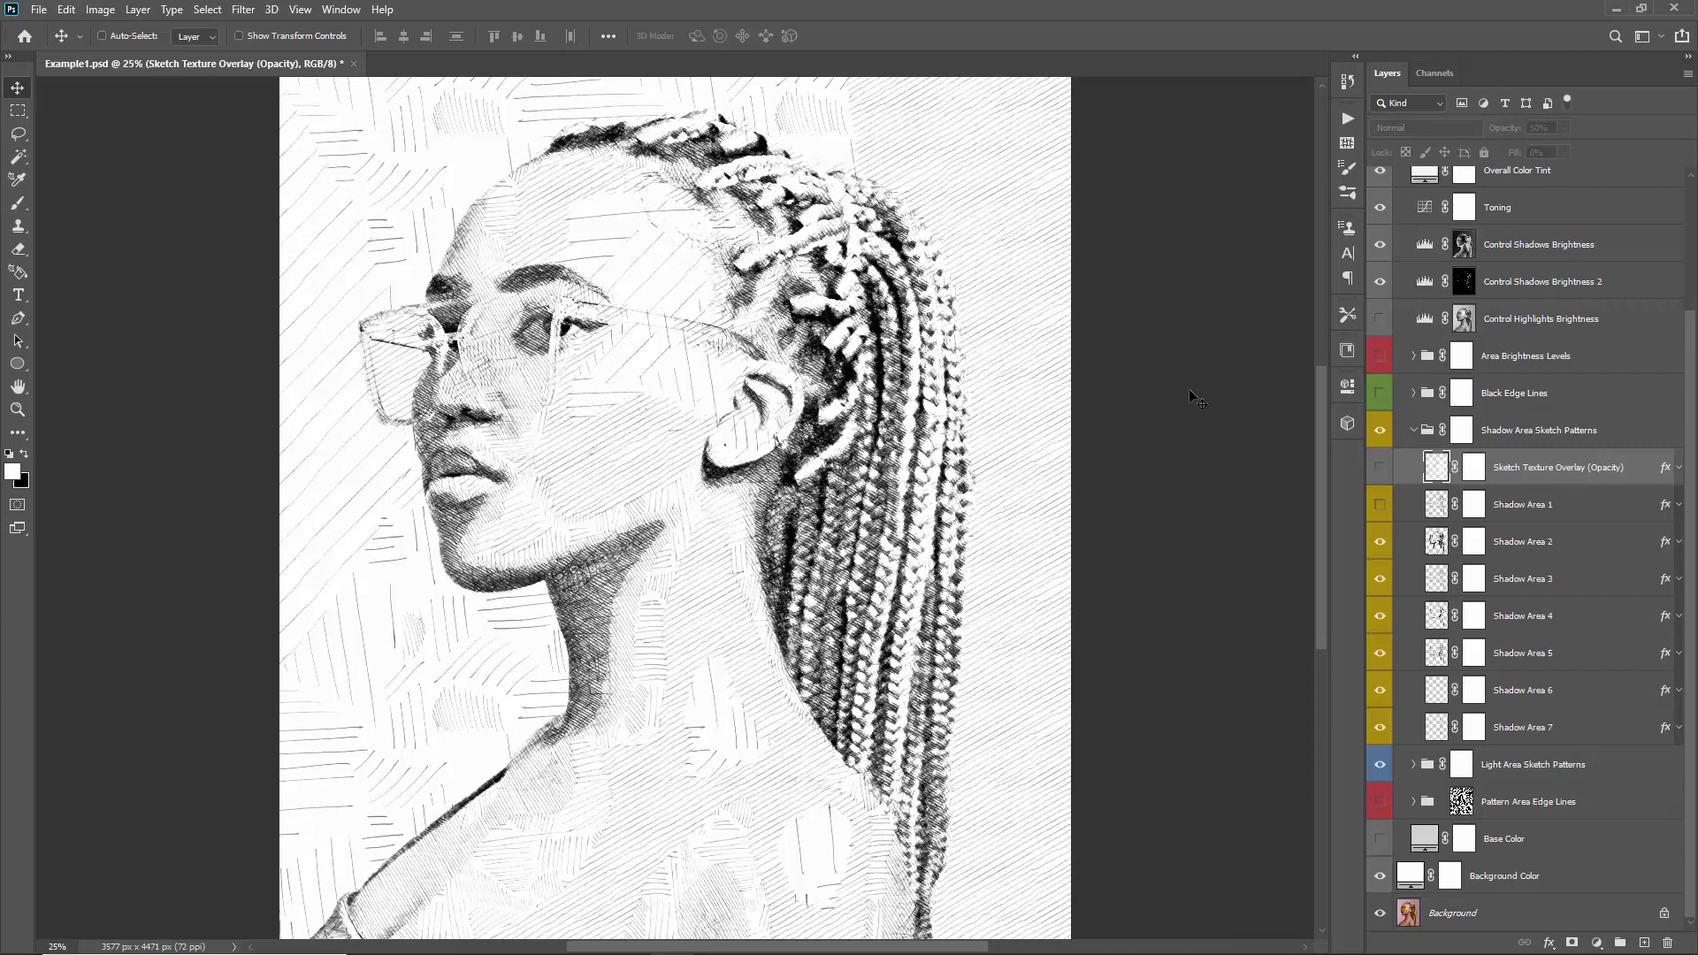
key("ctrl+s")
- Create a new blank layer and place it directly above the Shadow Area Sketch Patterns group
left_click(1501, 430)
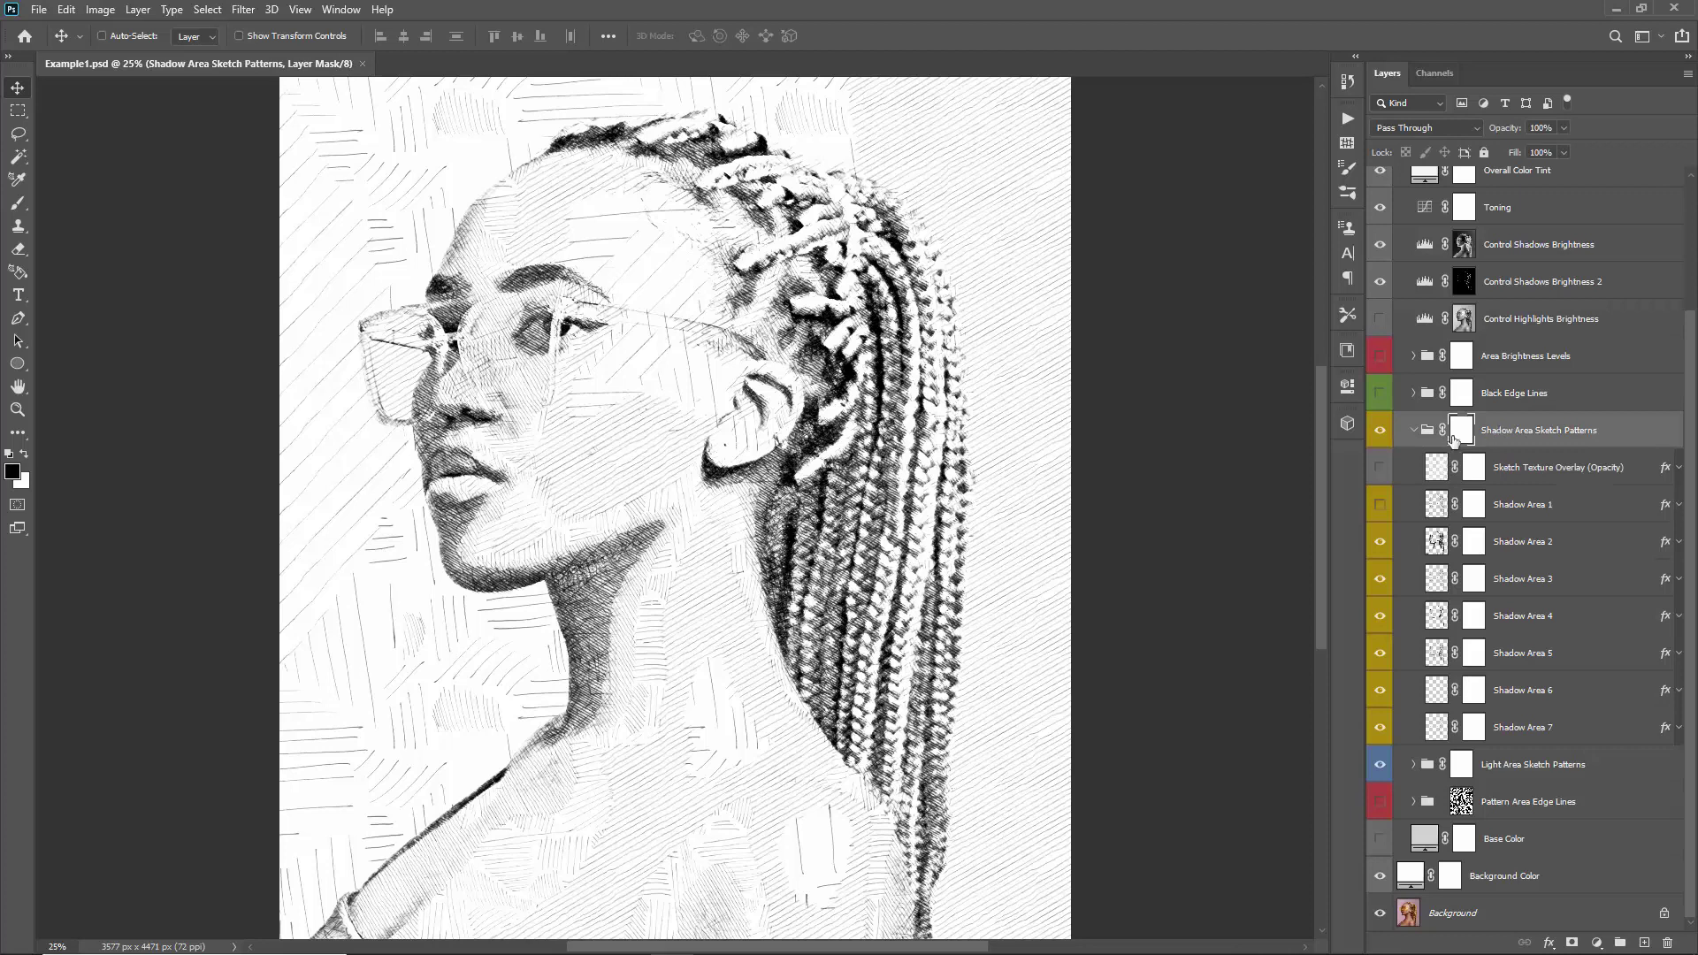
key("ctrl")
key("ctrl+shift+n")
left_click(1224, 408)
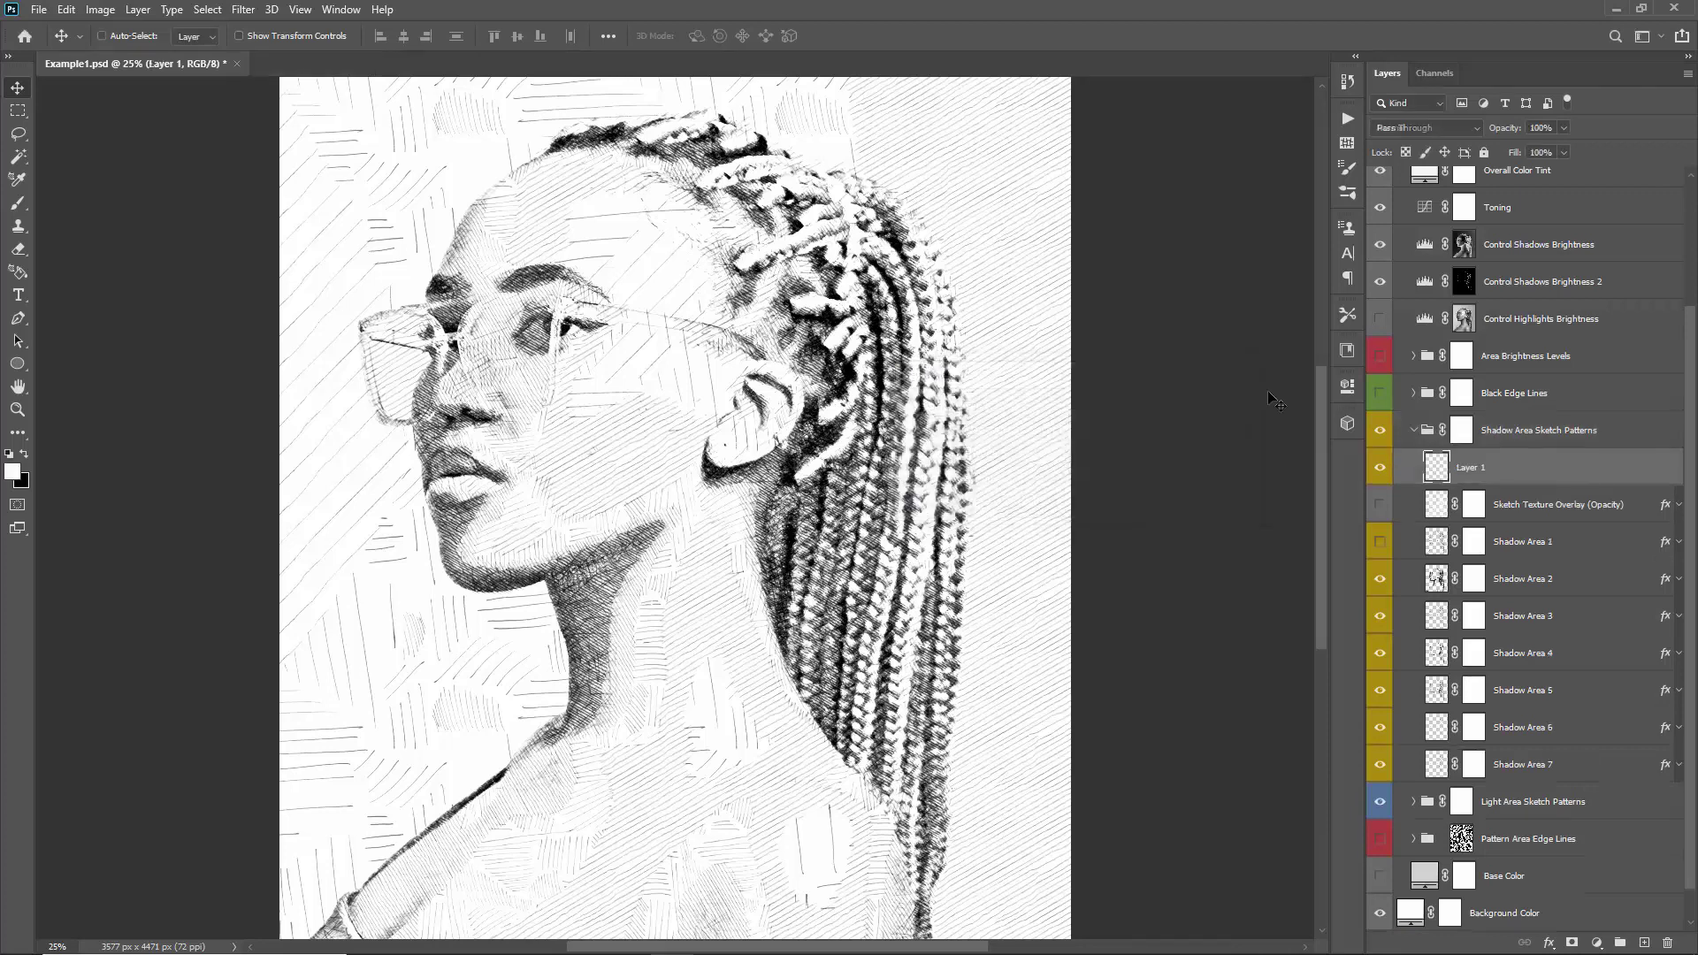
mouse_move(1503, 469)
left_mouse_down()
mouse_move(1492, 413)
mouse_move(1514, 413)
left_mouse_up()
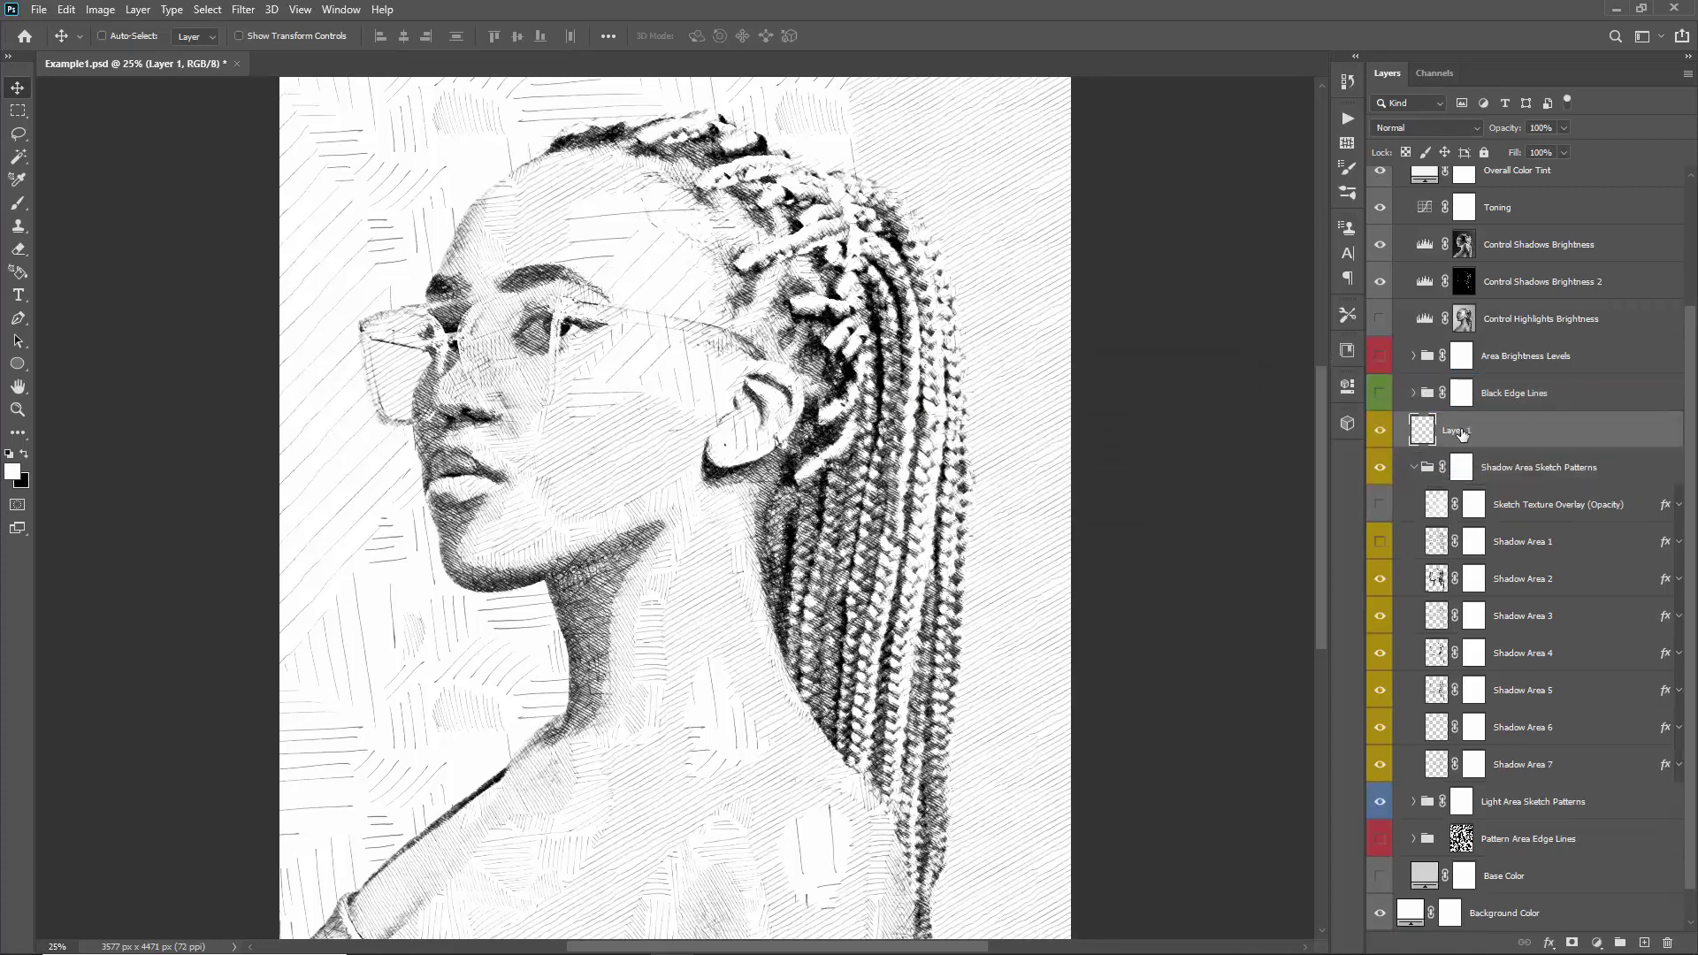
- Pick the 700 px brush with slanted strokes from the DrawingPhotoshopAction_MaskReveal_Brushes set and reduce its size to 500 px
key("b")
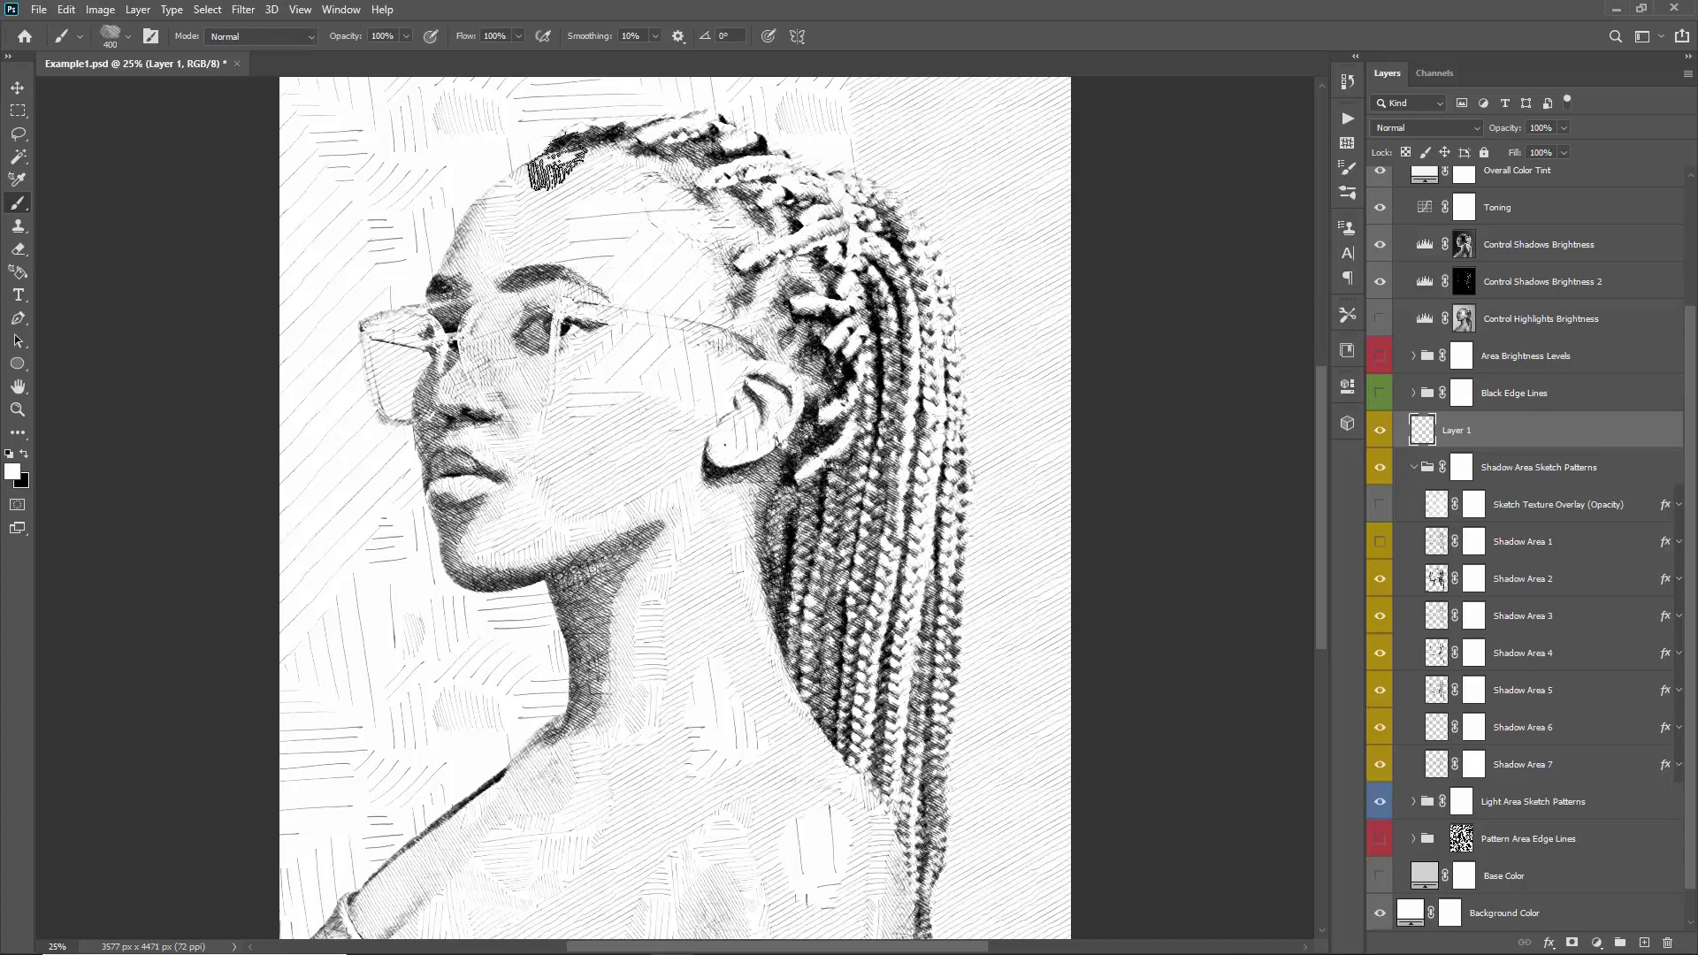
right_click(557, 164)
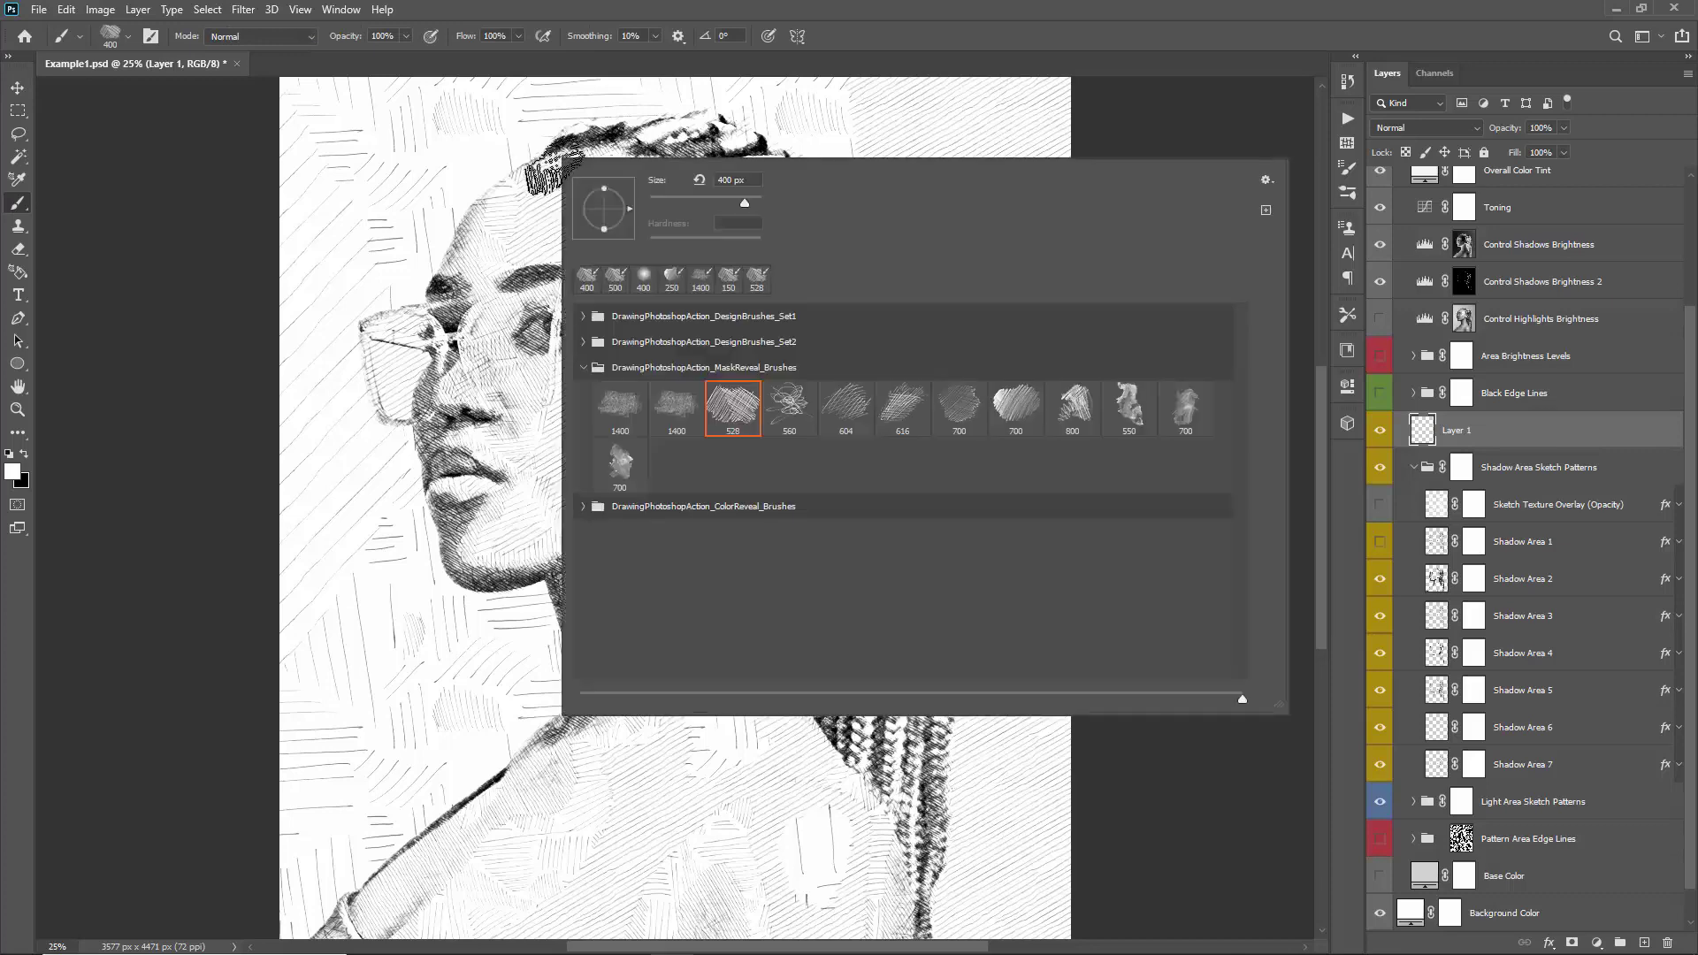
left_click(1025, 407)
key("Return")
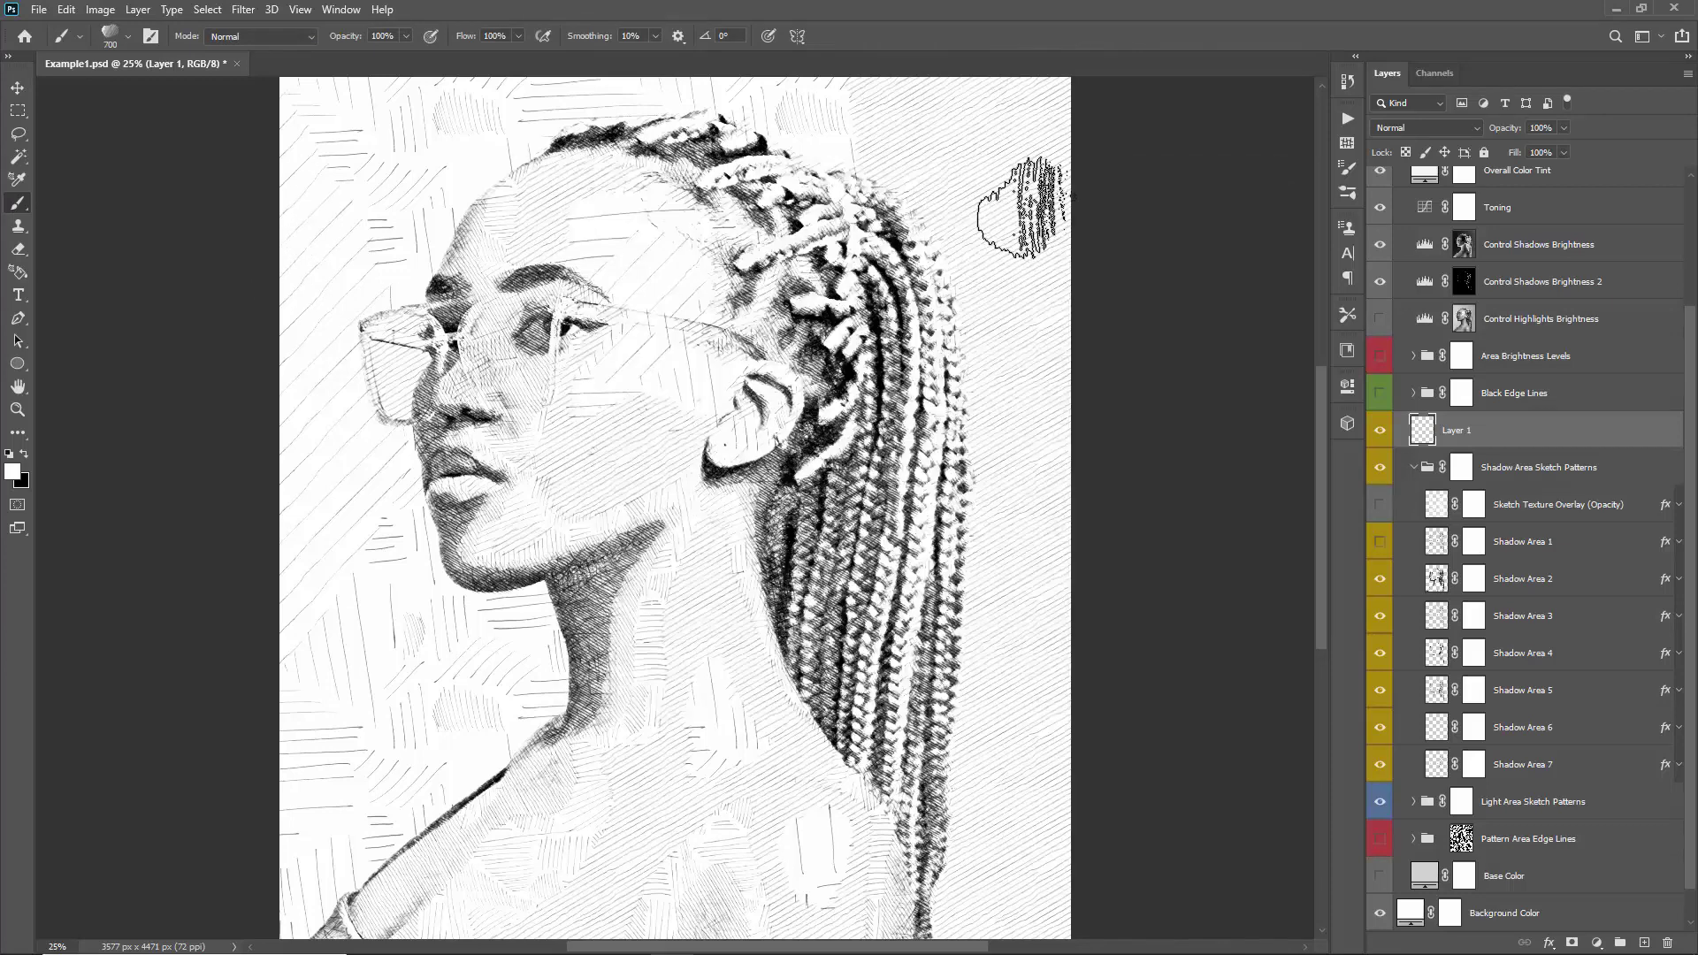
key("bracketleft")
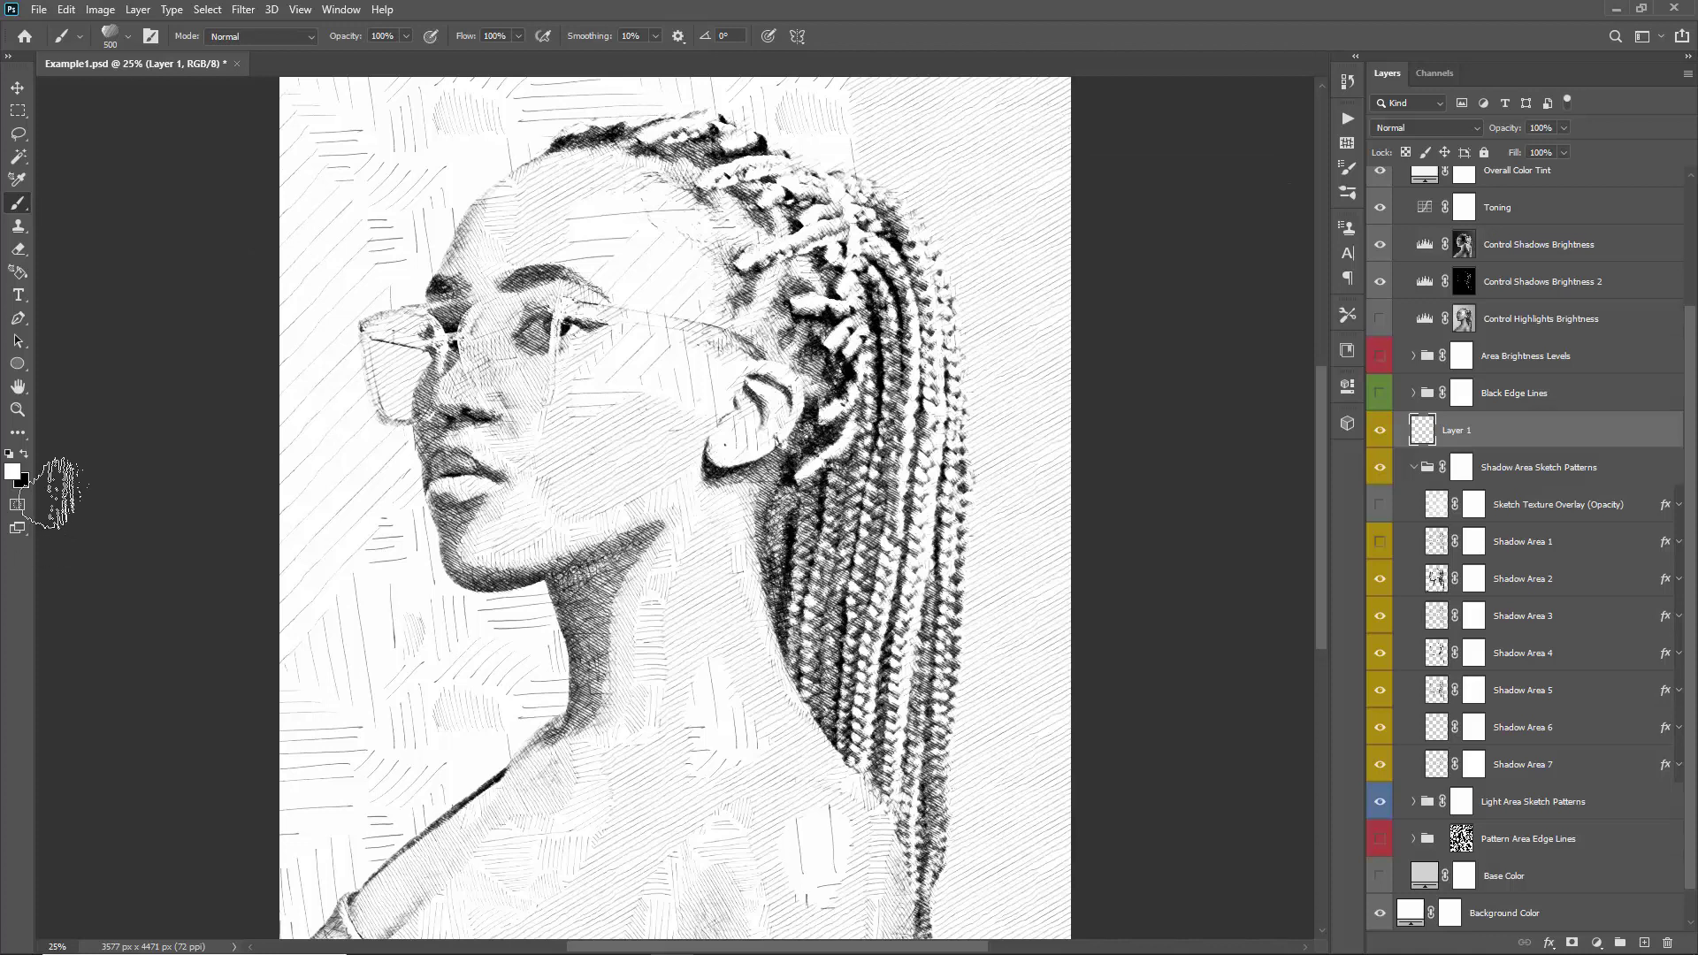
- Paint solid black on Layer 1 over the background beside the braids, along the portrait's outer edge
key("x")
left_click_drag(985, 265, 930, 362)
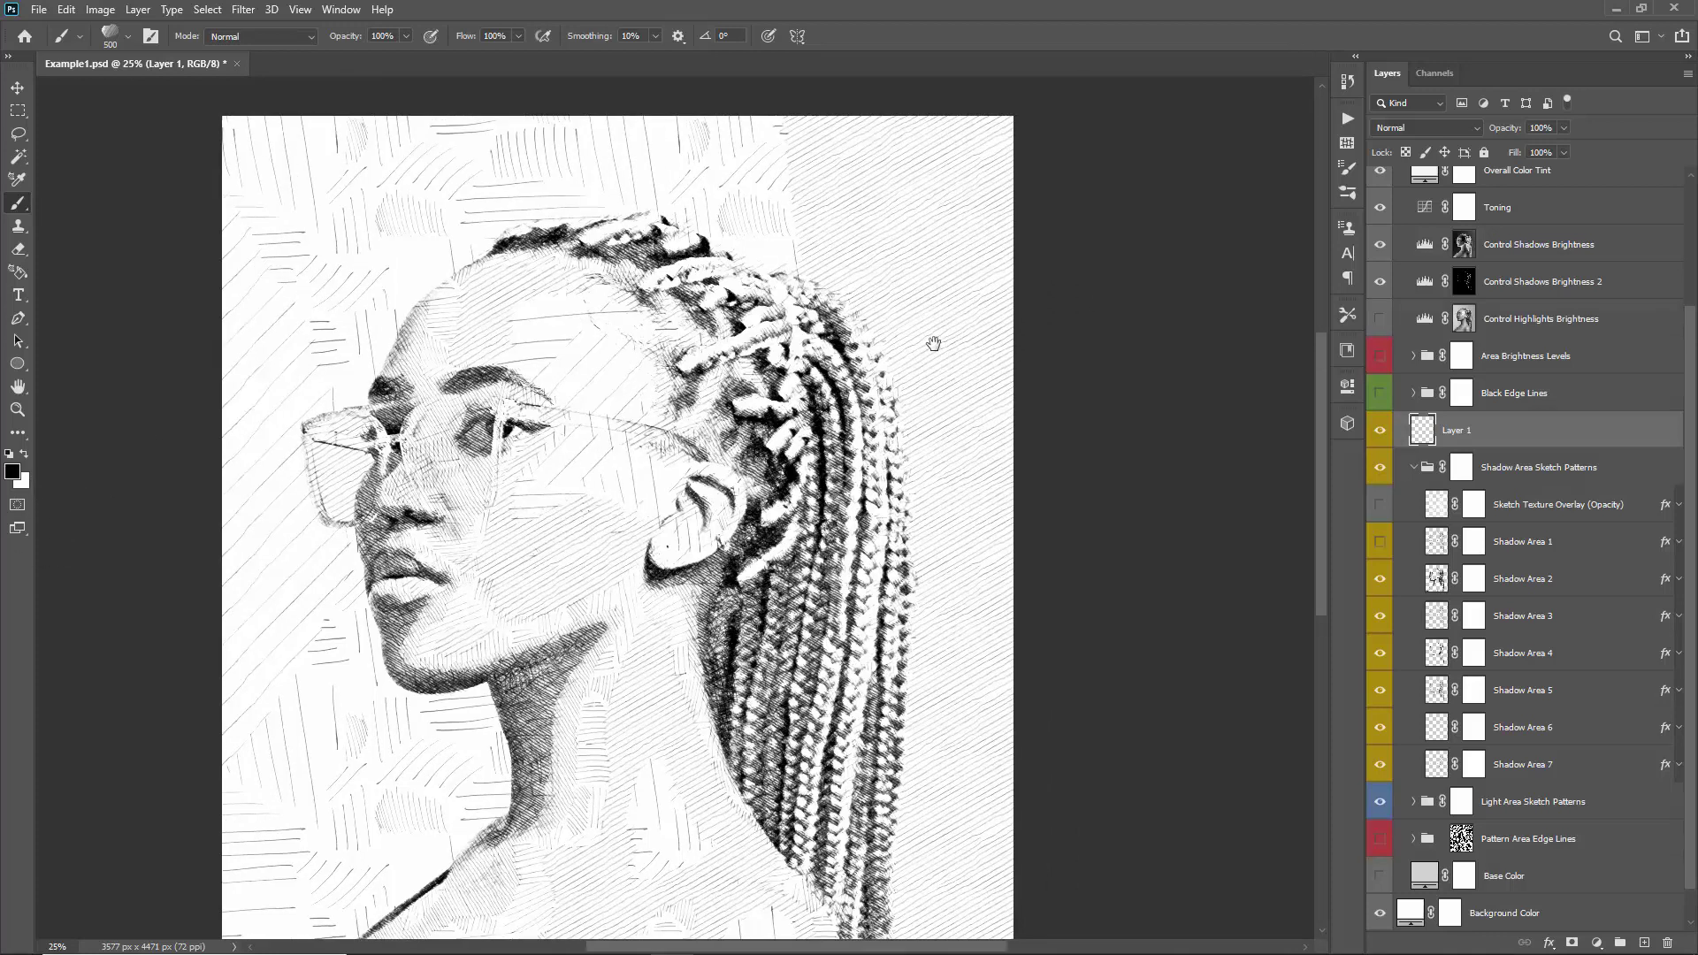
mouse_move(968, 202)
left_mouse_down()
mouse_move(954, 252)
mouse_move(1024, 287)
mouse_move(994, 455)
mouse_move(1003, 588)
mouse_move(980, 641)
mouse_move(994, 579)
mouse_move(903, 389)
mouse_move(923, 173)
mouse_move(946, 225)
mouse_move(986, 107)
mouse_move(925, 120)
left_mouse_up()
left_click_drag(830, 350, 871, 341)
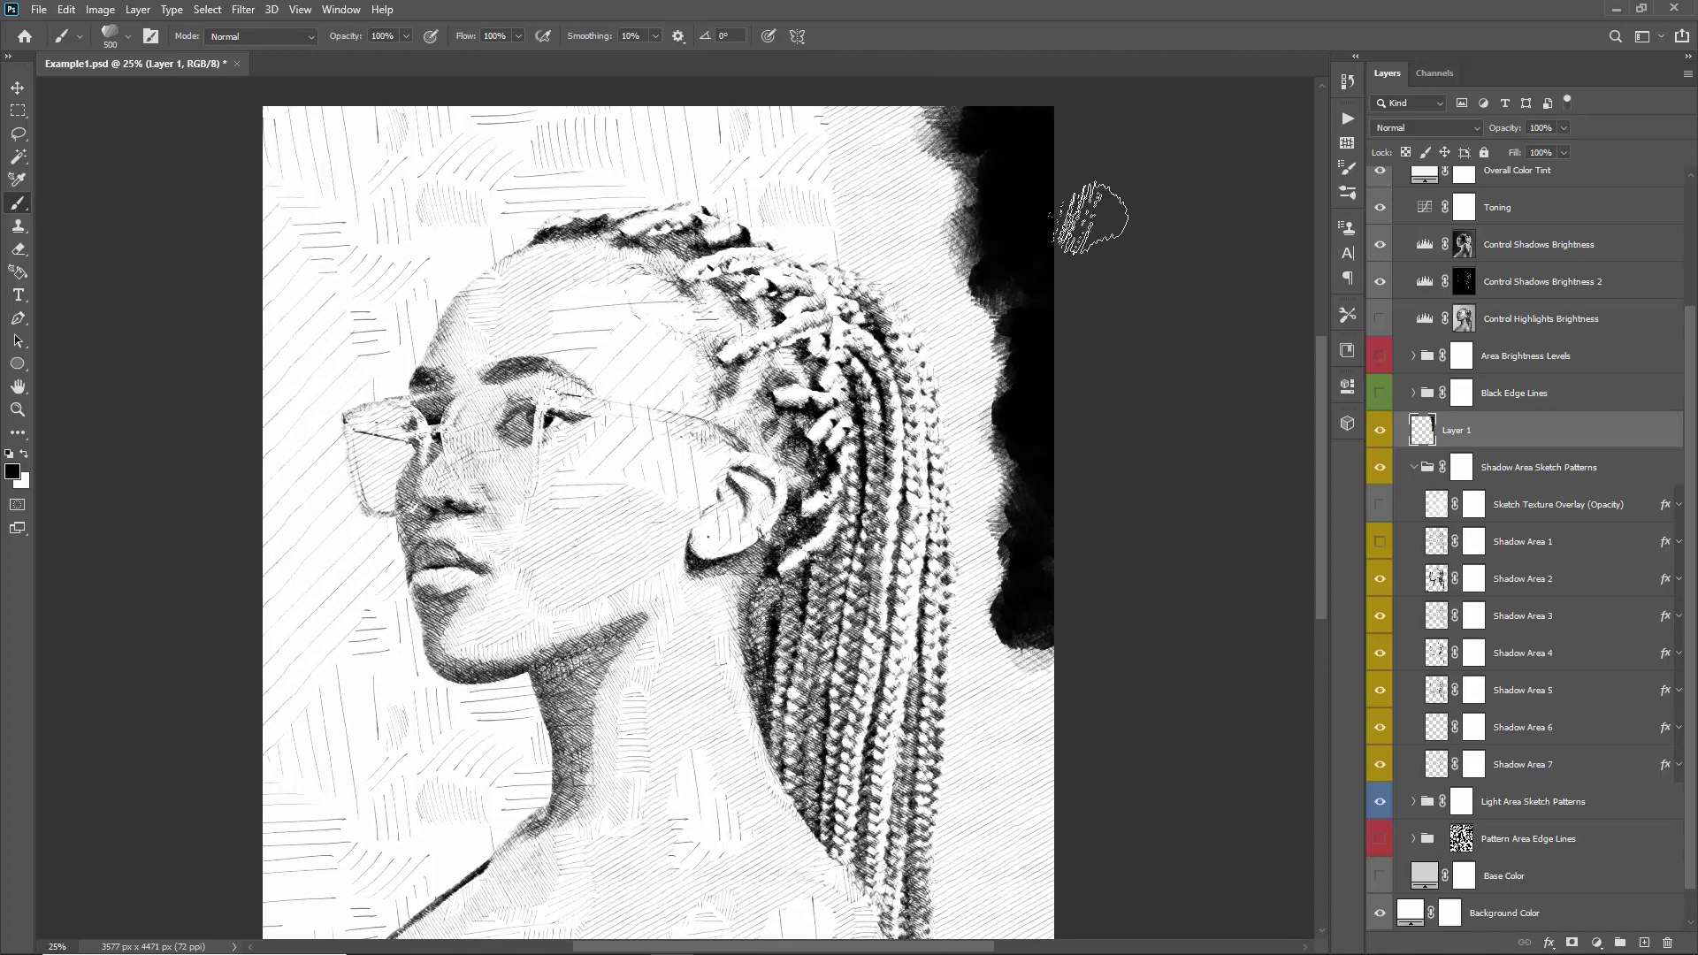
left_click_drag(992, 106, 973, 133)
- Set Layer 1's fill to 0% and add a Pattern Overlay style to the layer
key("v")
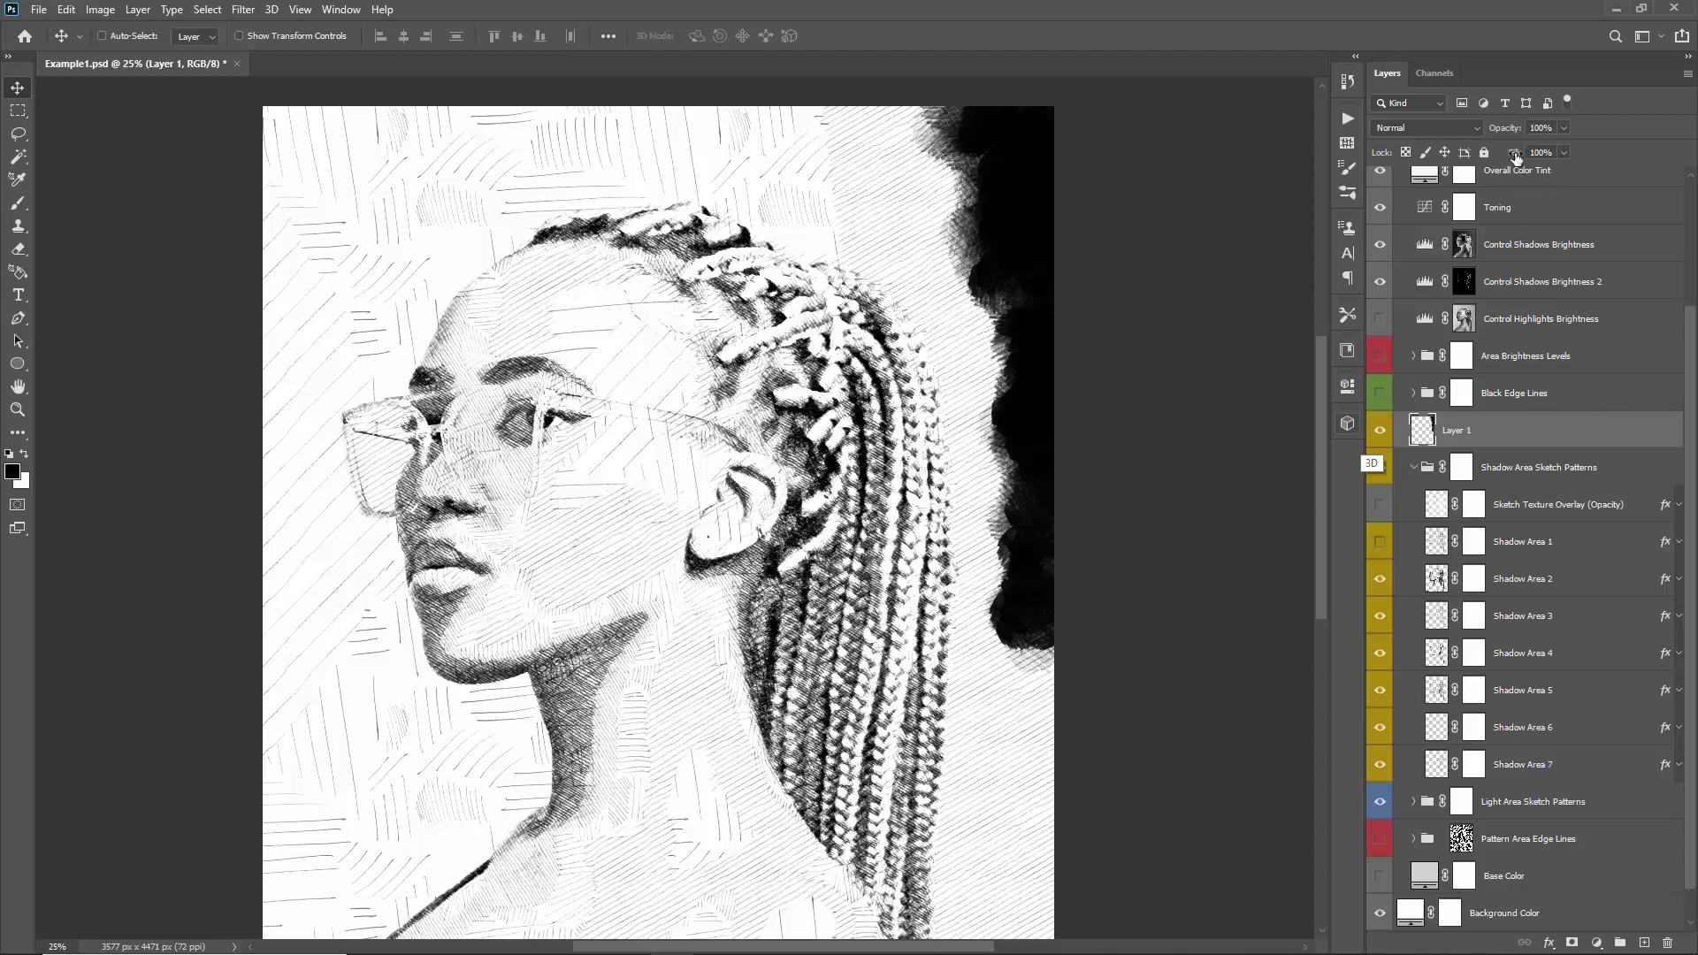
left_click_drag(1515, 155, 872, 151)
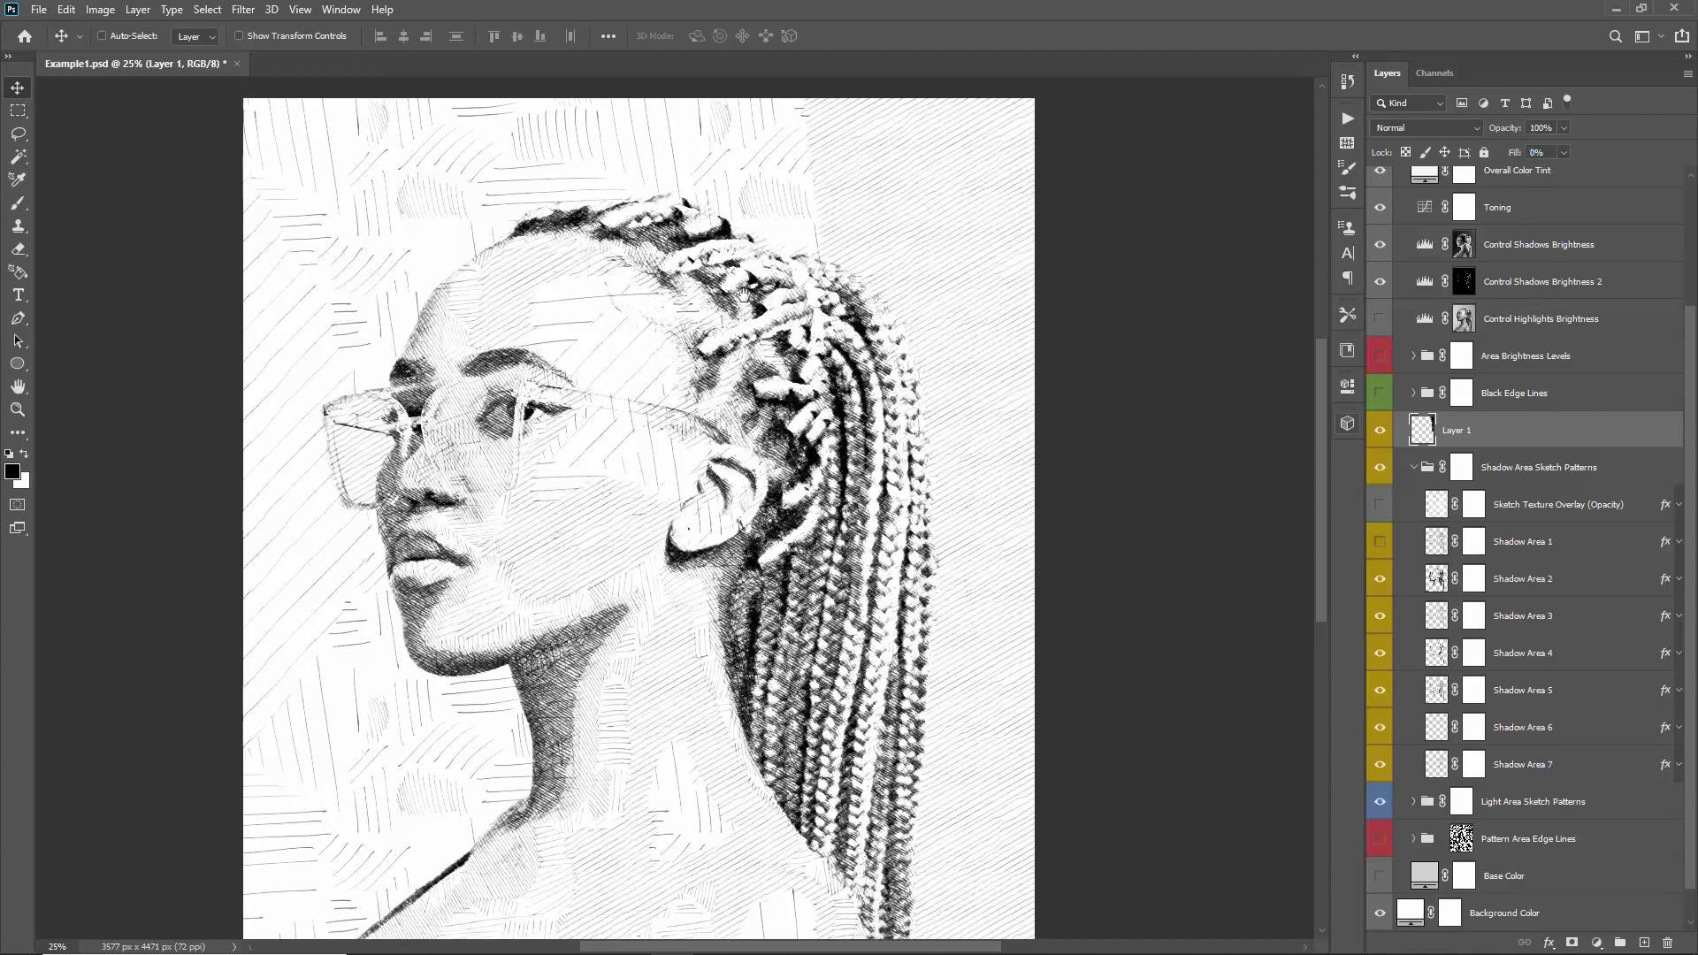
double_click(1515, 435)
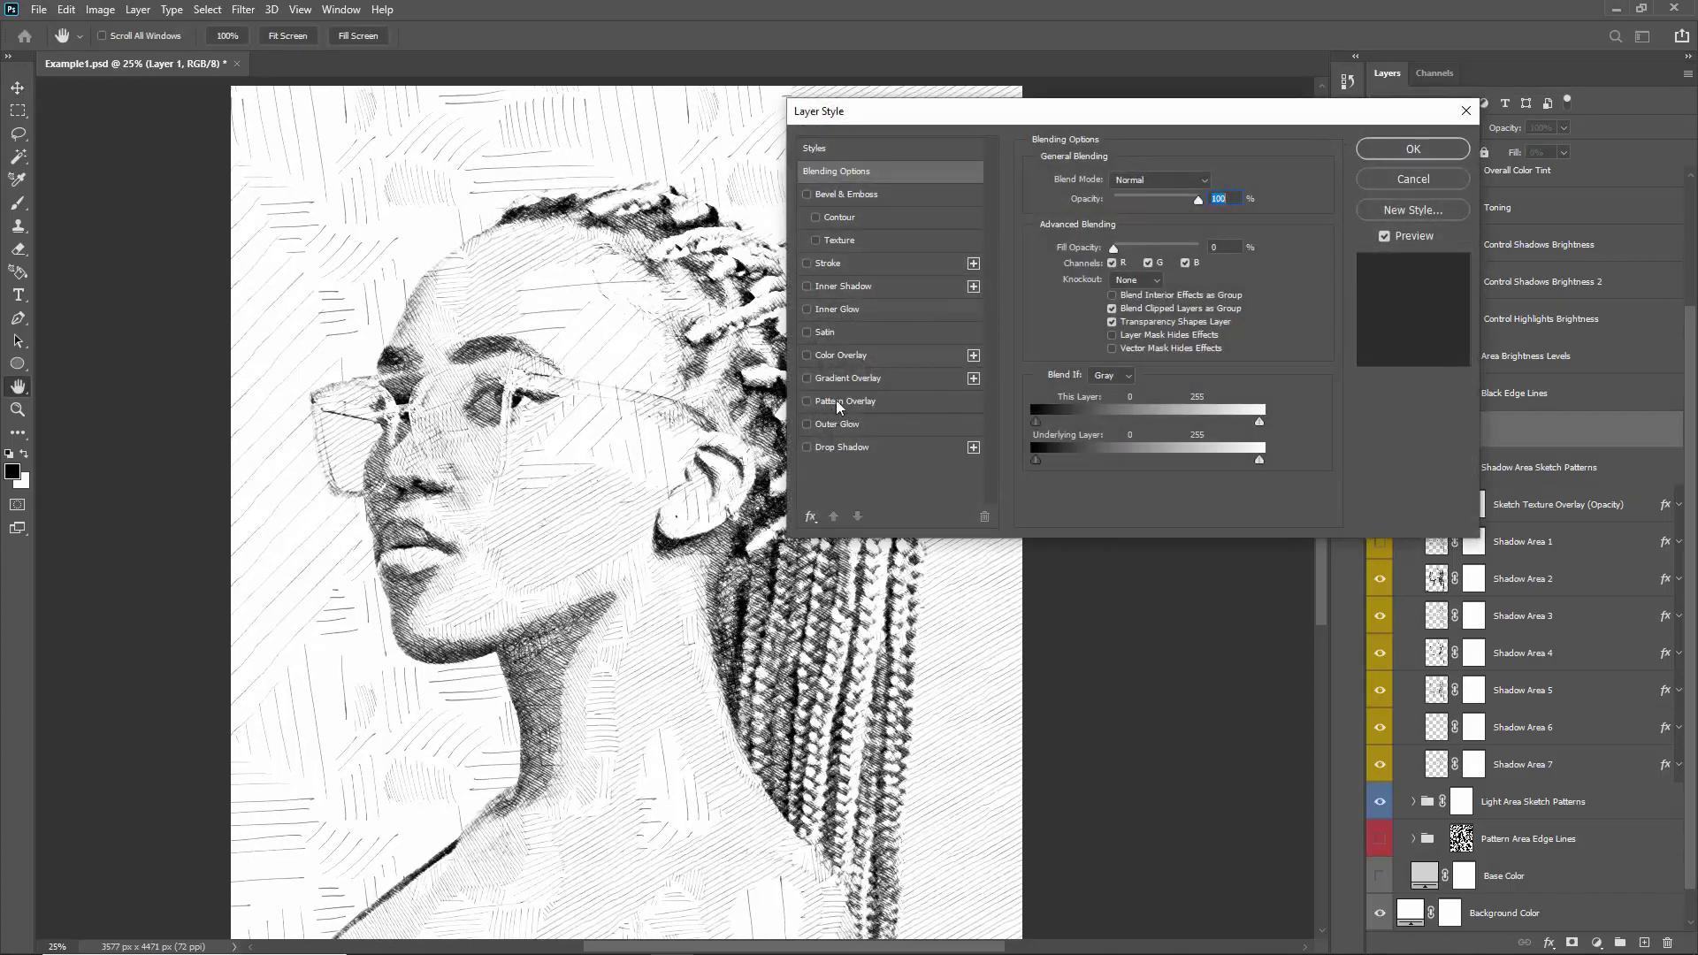
left_click_drag(991, 118, 266, 144)
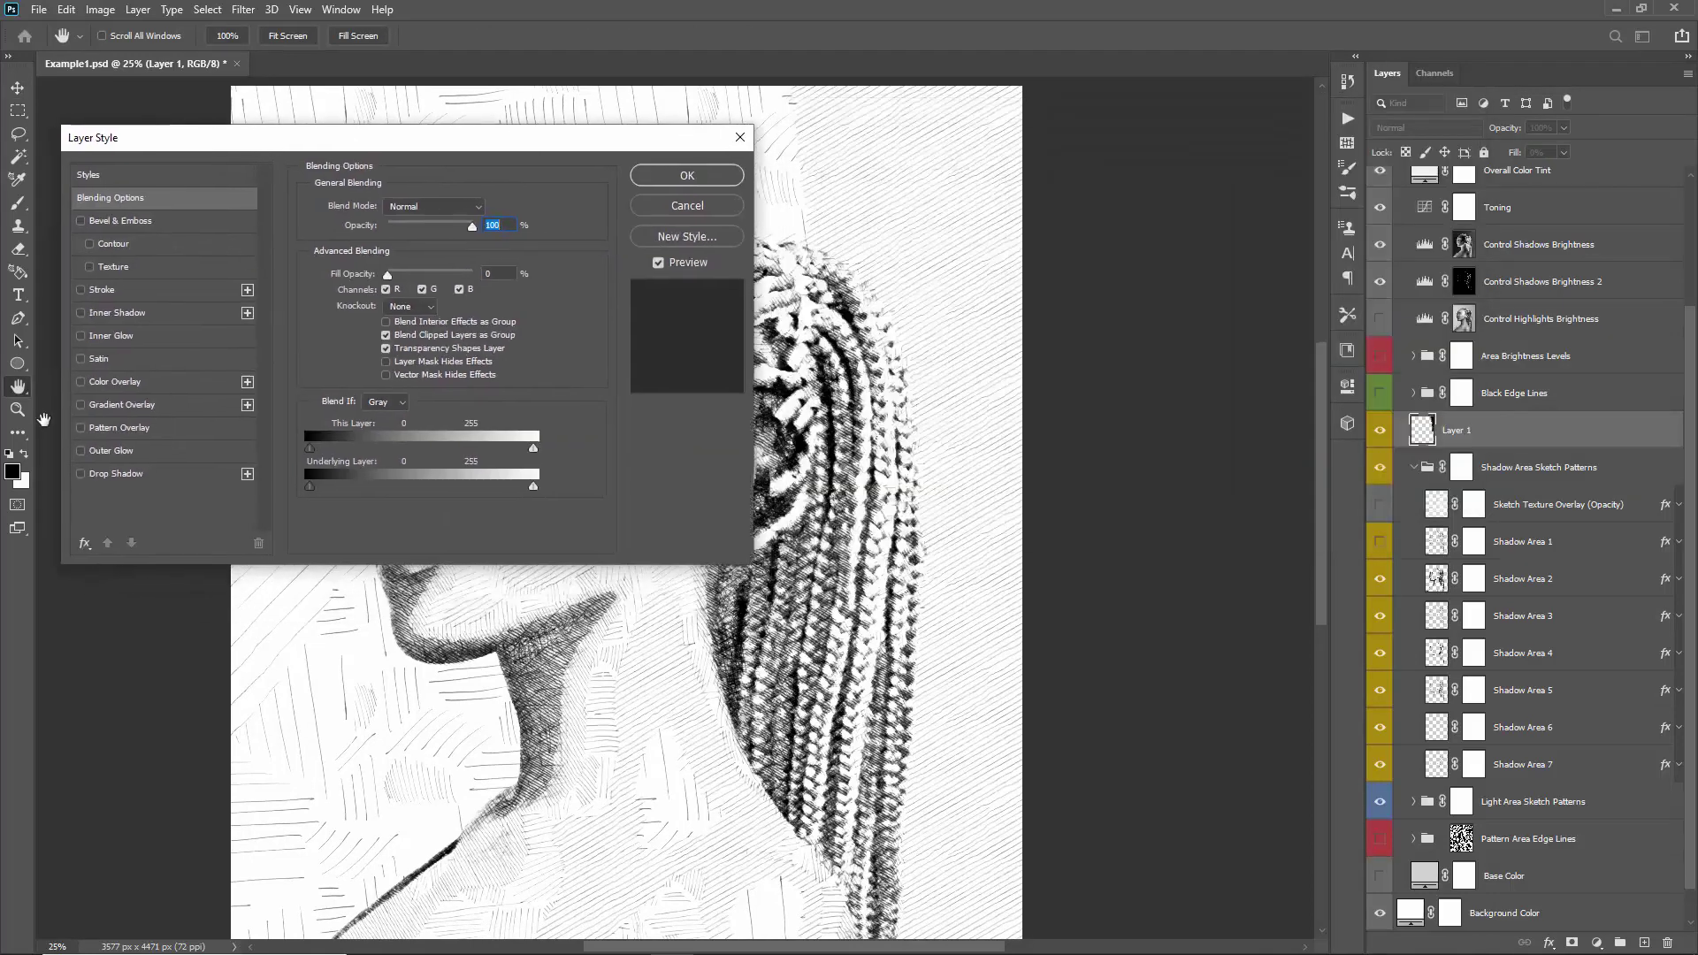
left_click(115, 427)
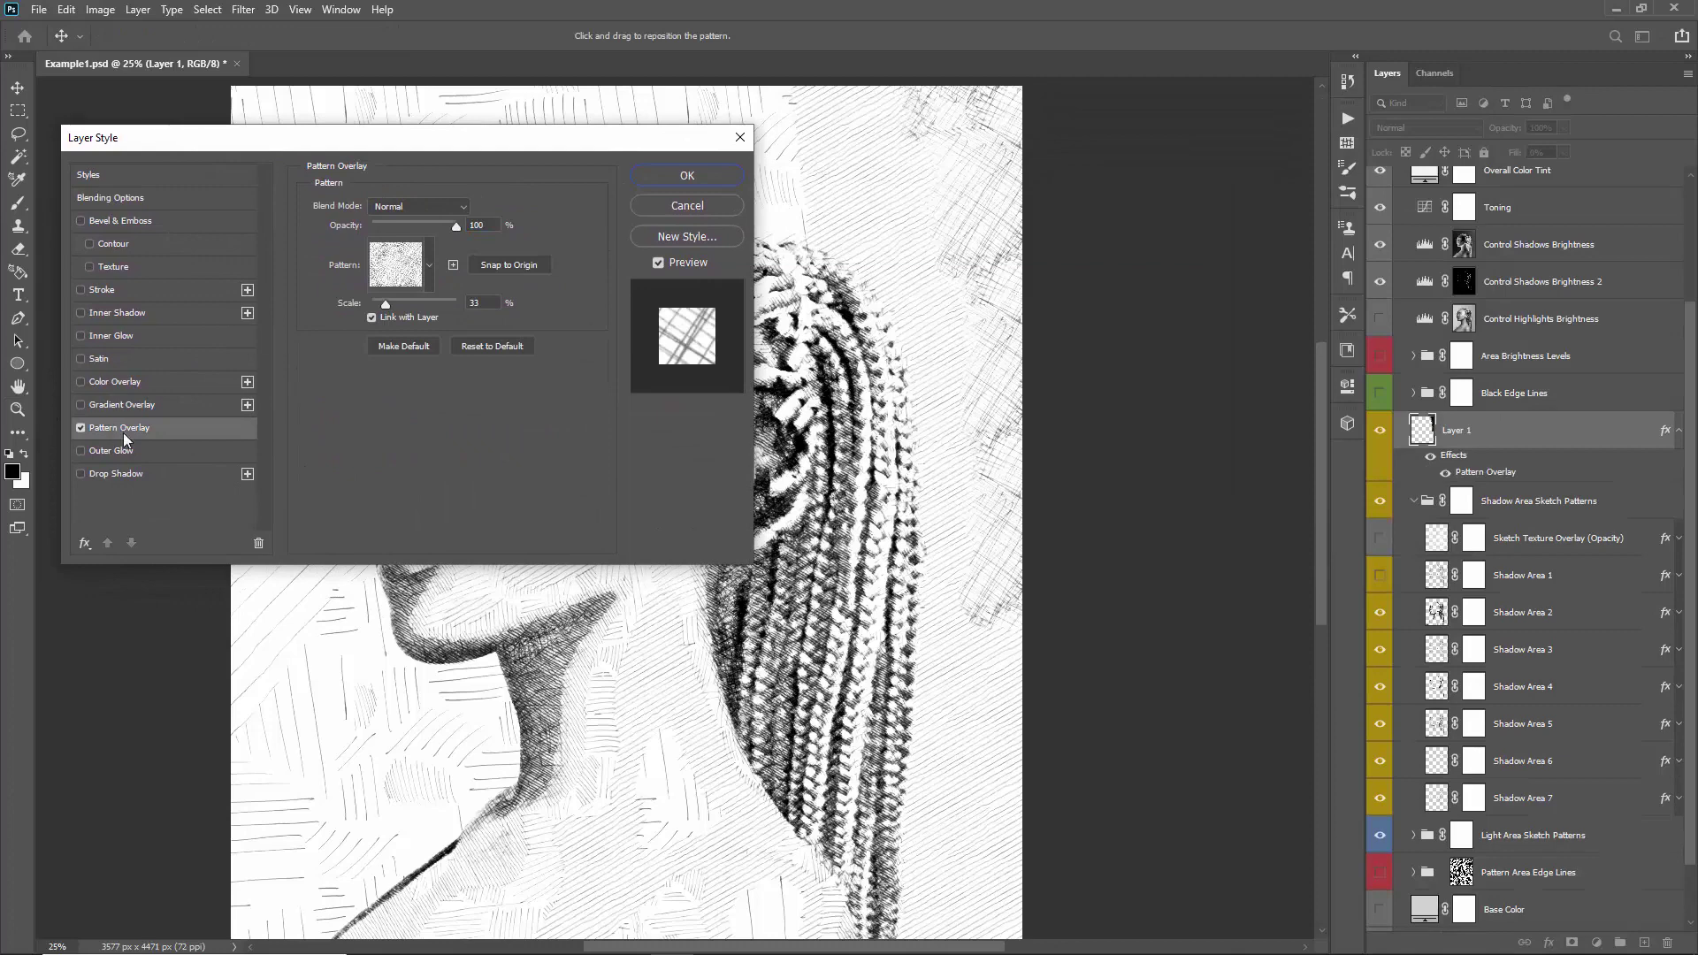
- Try several line patterns from DrawingPhotoshopAction_Patterns in the overlay, ending on the sparse diagonal lines
left_click(393, 279)
left_click(428, 473)
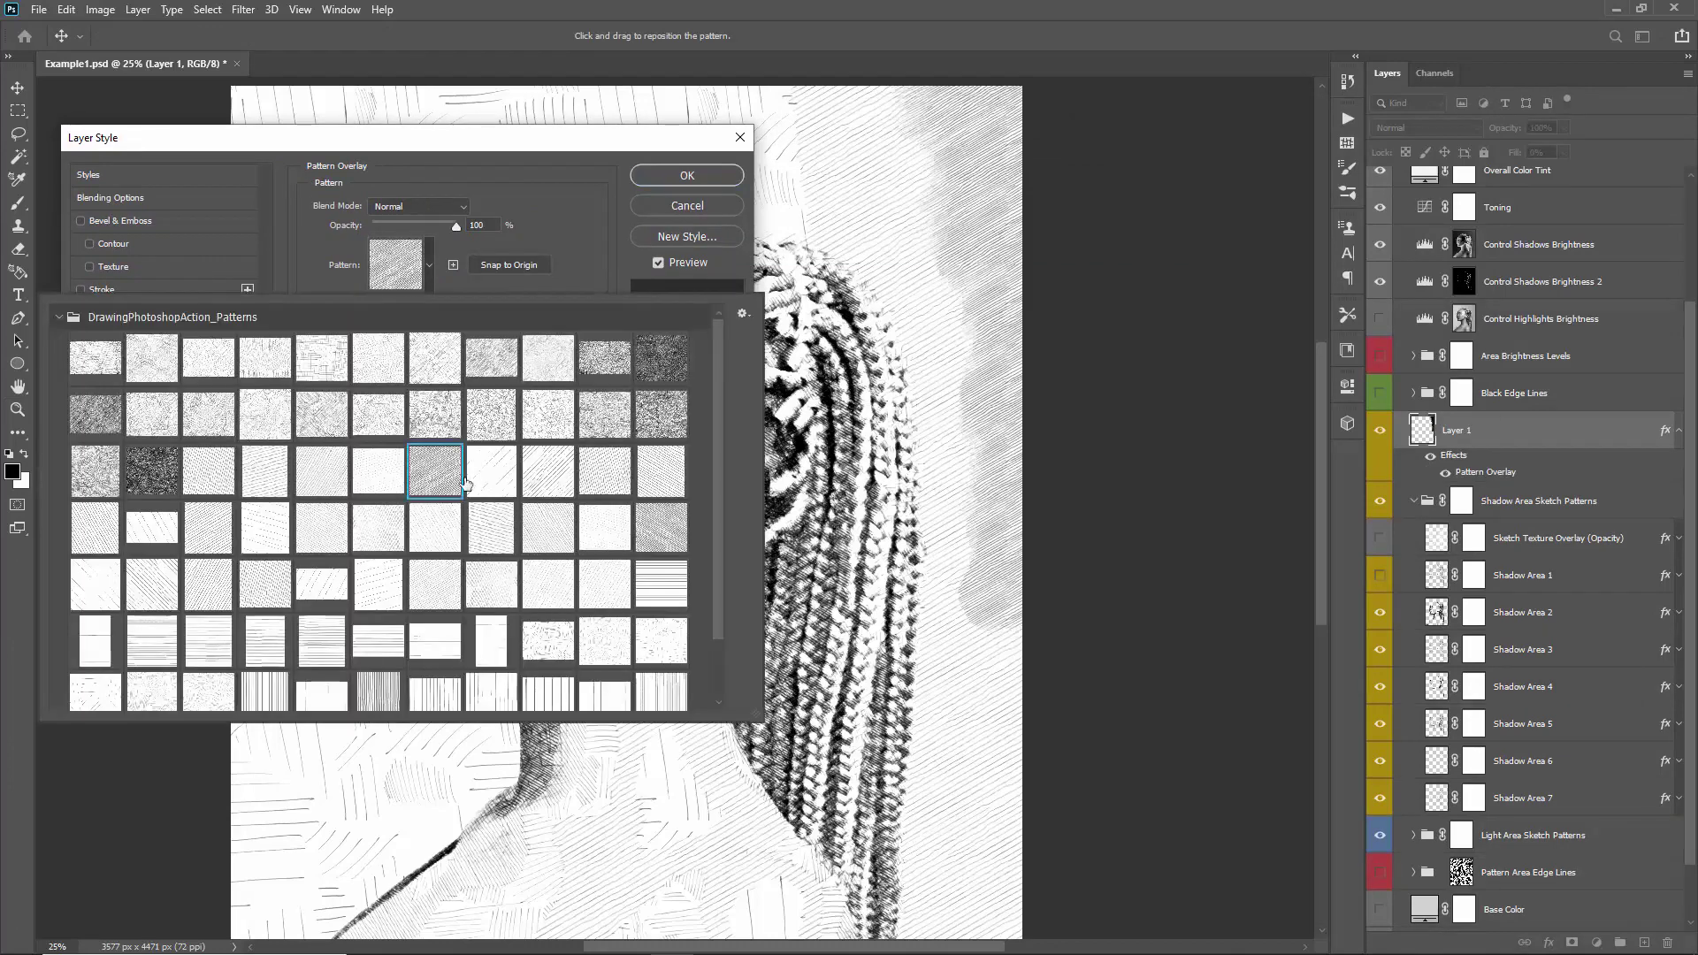
left_click(492, 477)
left_click(539, 475)
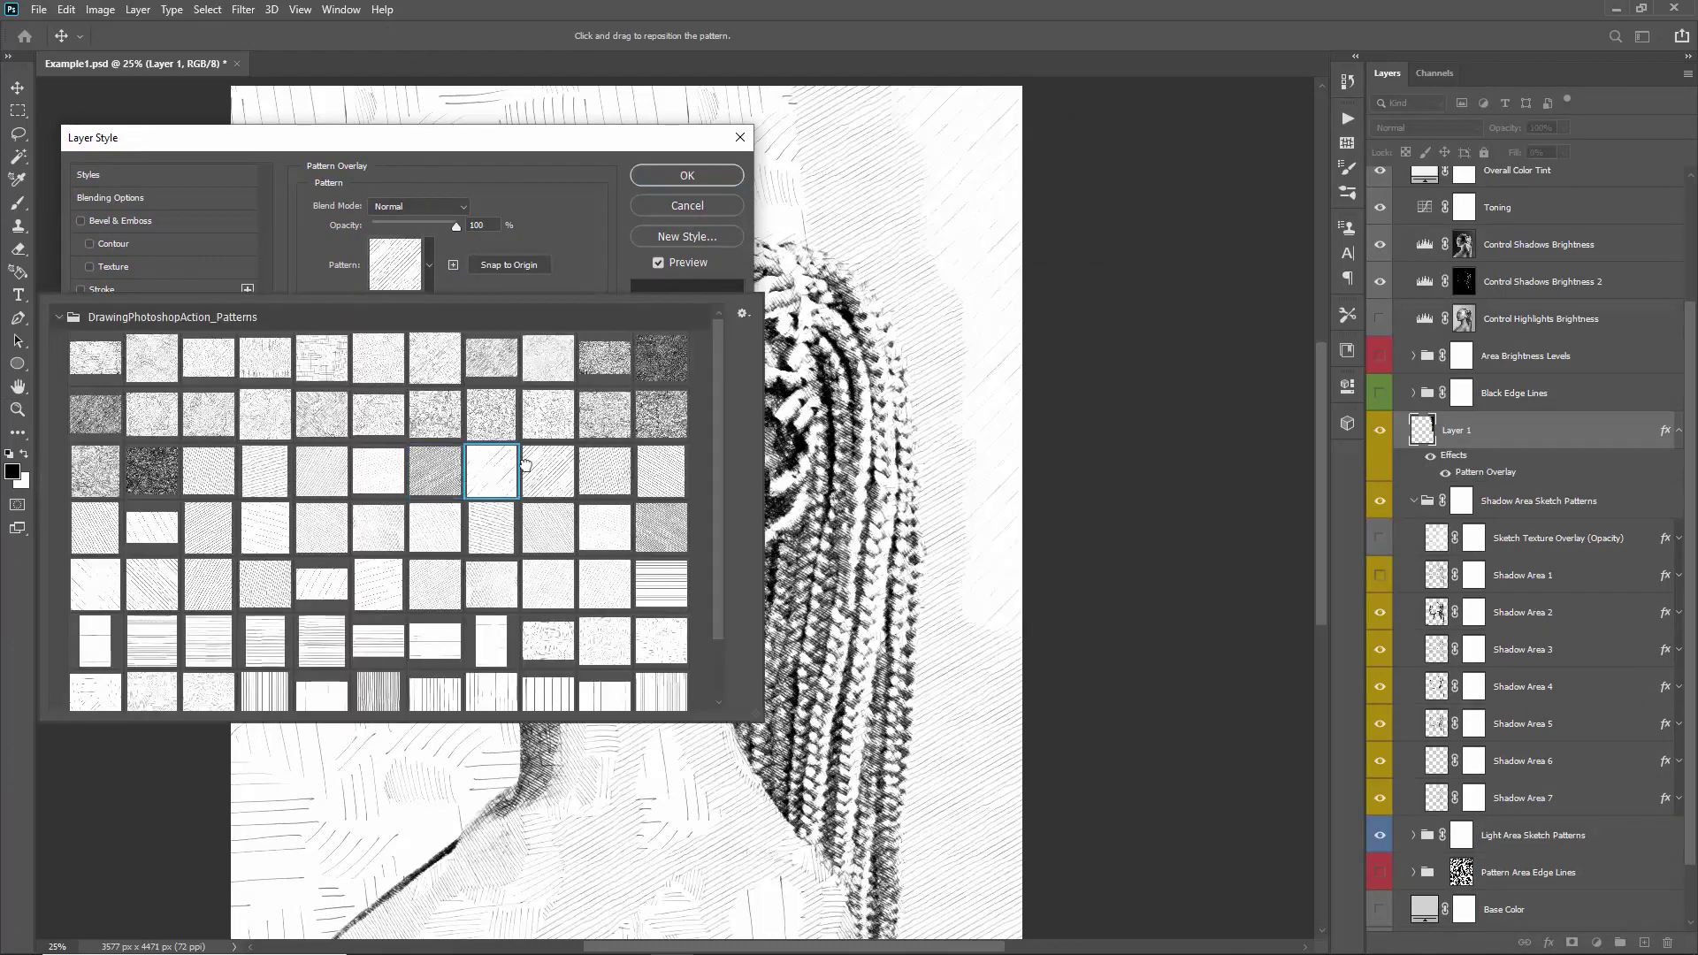
left_click(590, 479)
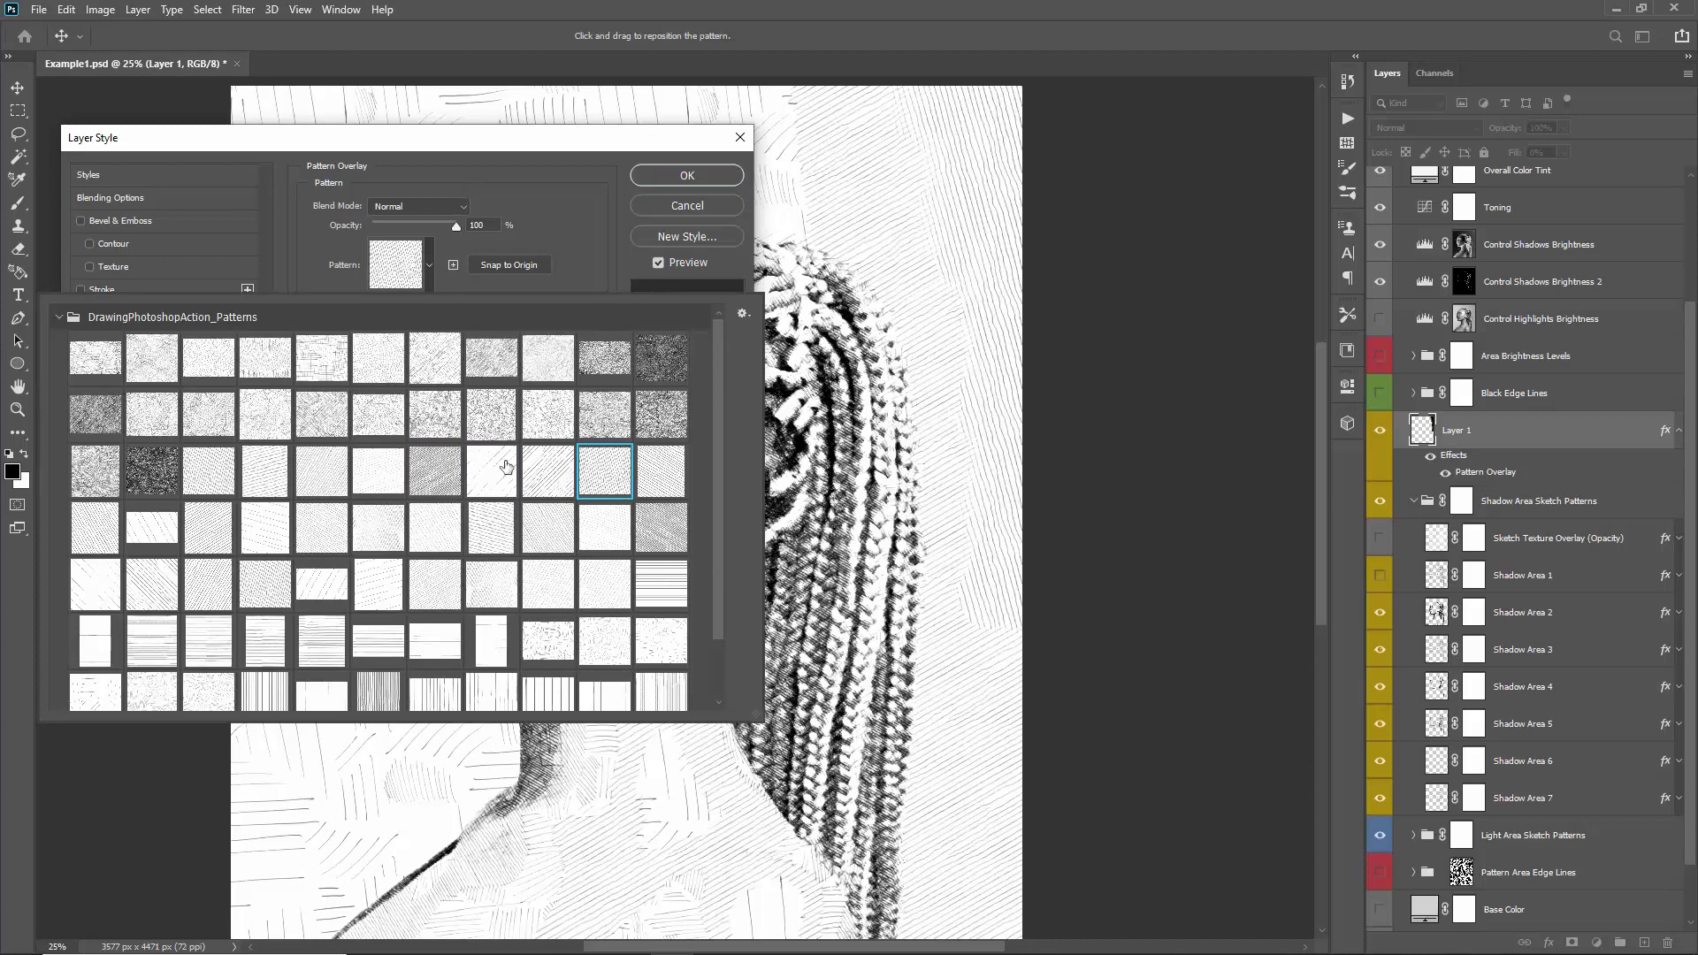
left_click(272, 486)
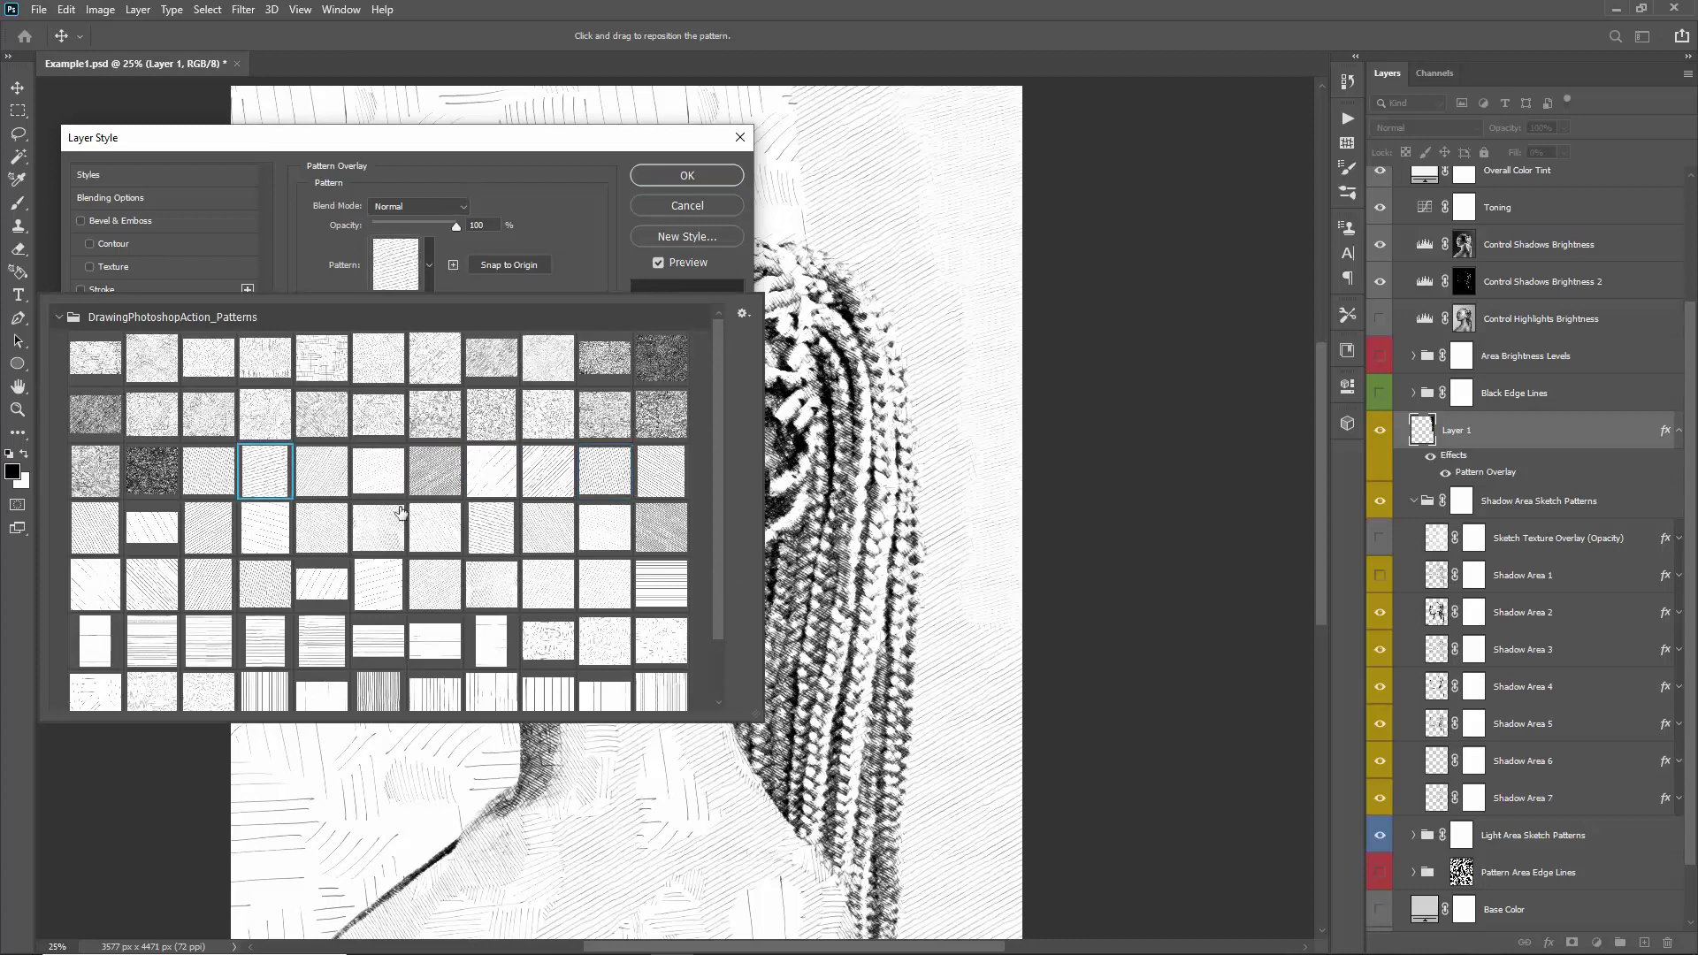
left_click(495, 477)
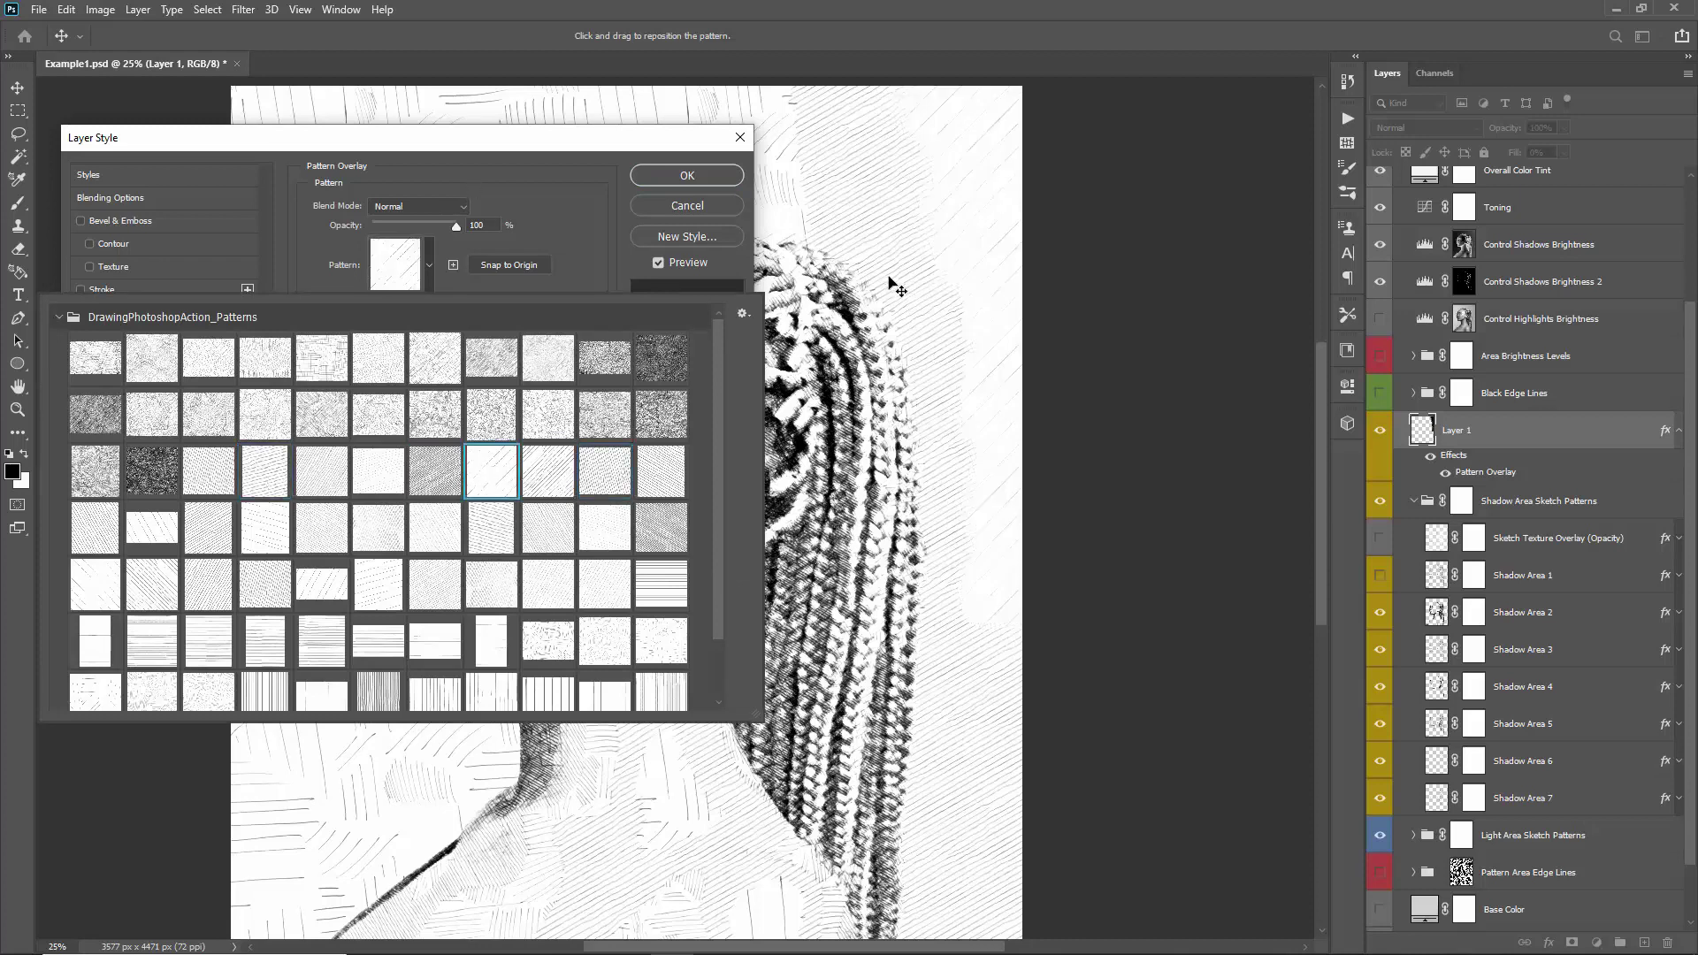
key("Return")
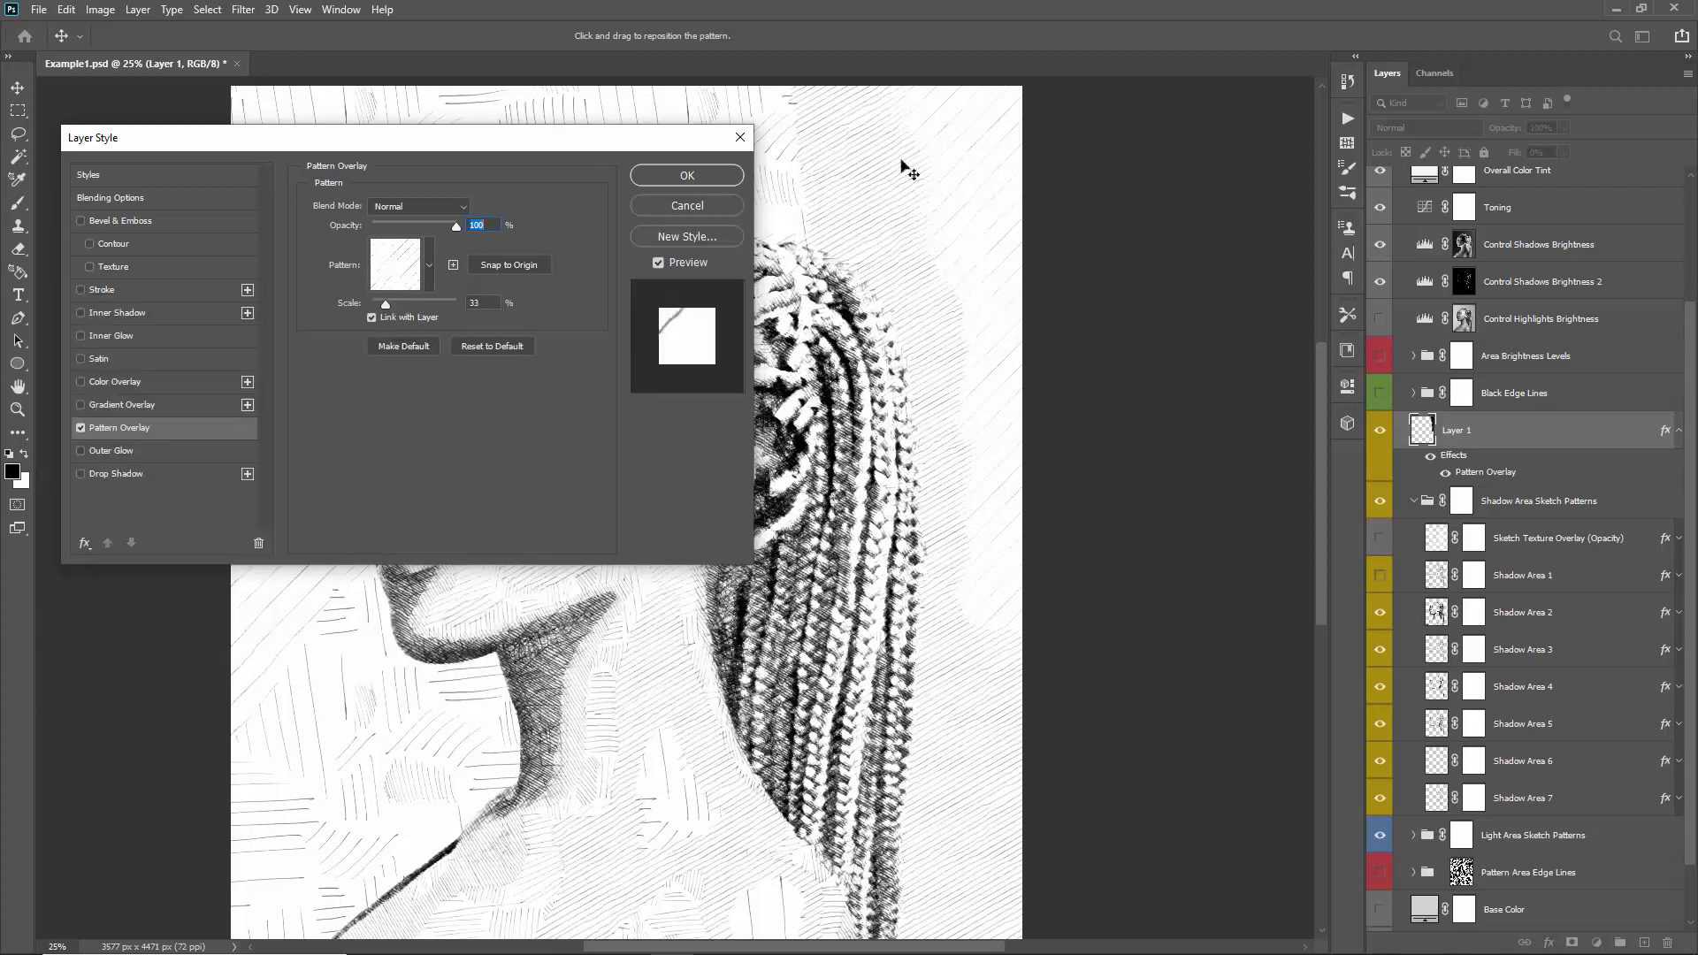
- Compare the Multiply and Normal blend modes for the pattern overlay and settle on Multiply
left_click(393, 207)
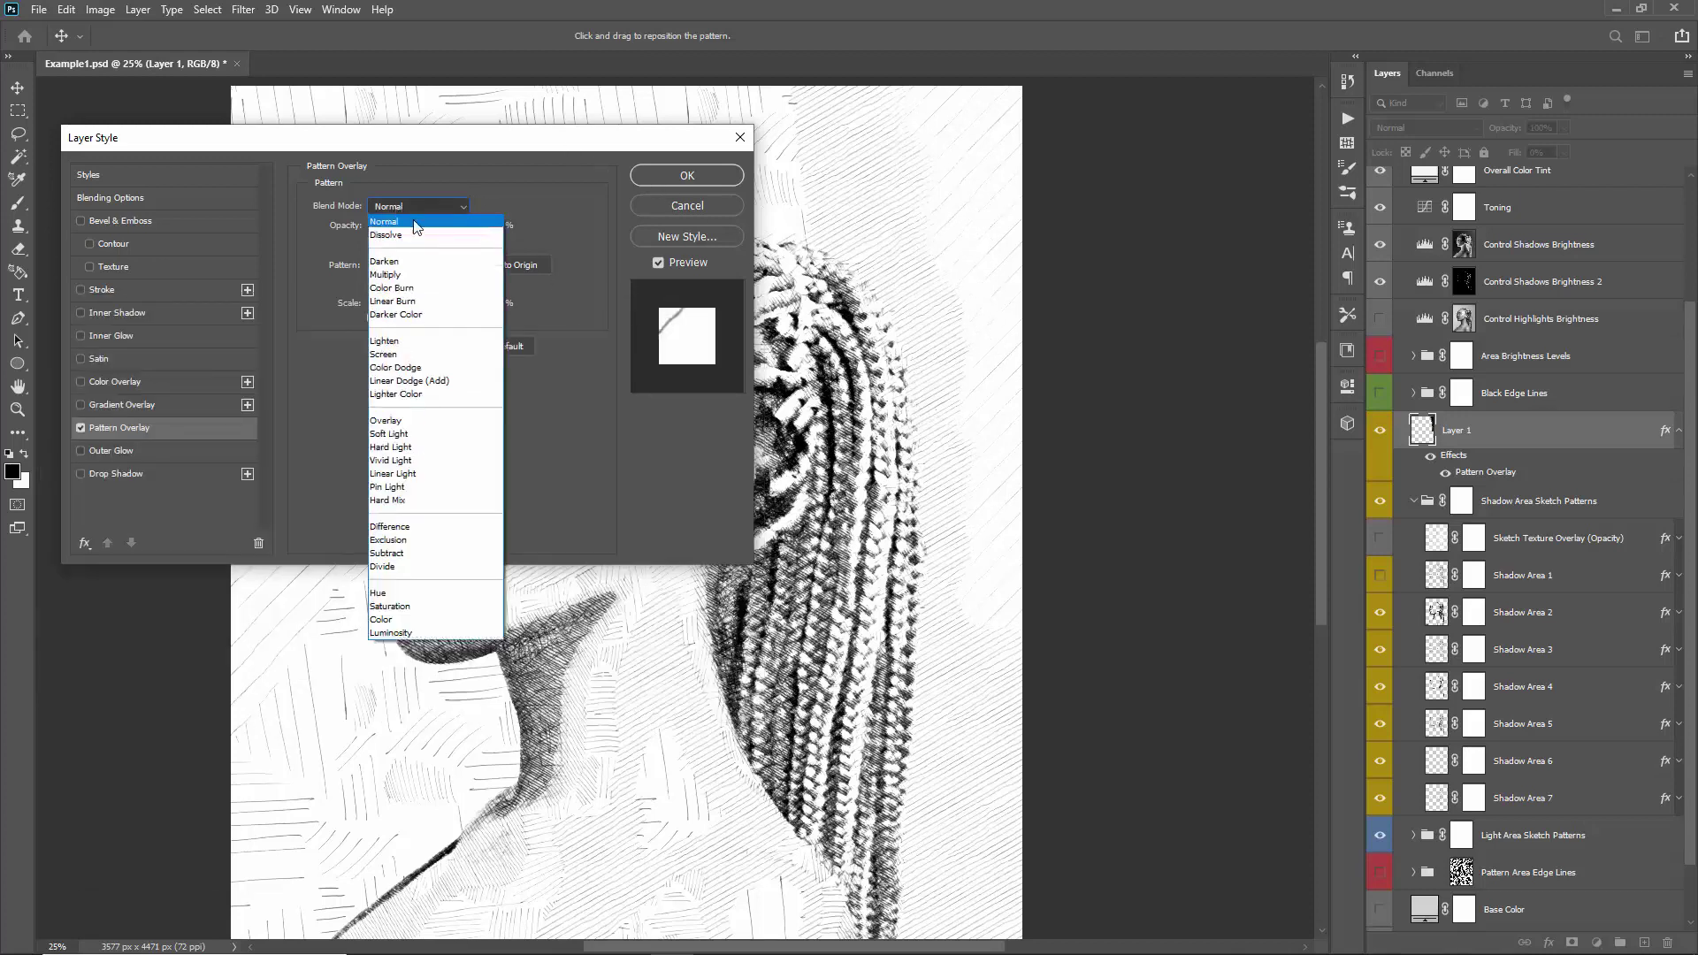
left_click(454, 276)
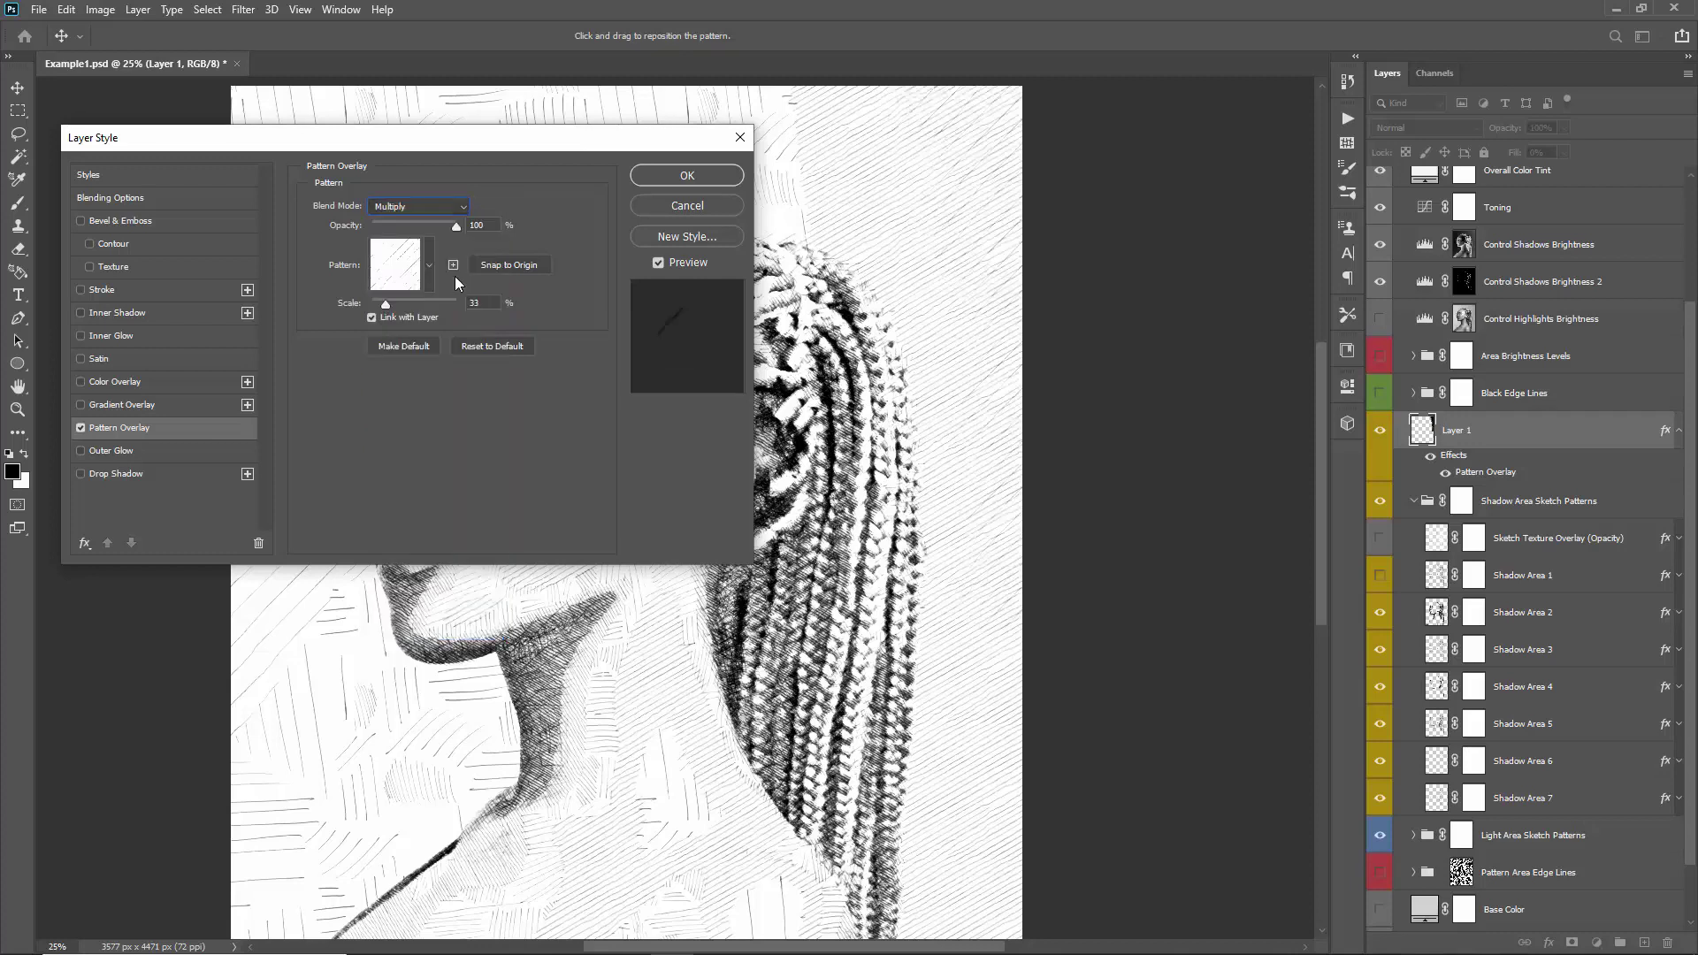
left_click(408, 207)
left_click(409, 217)
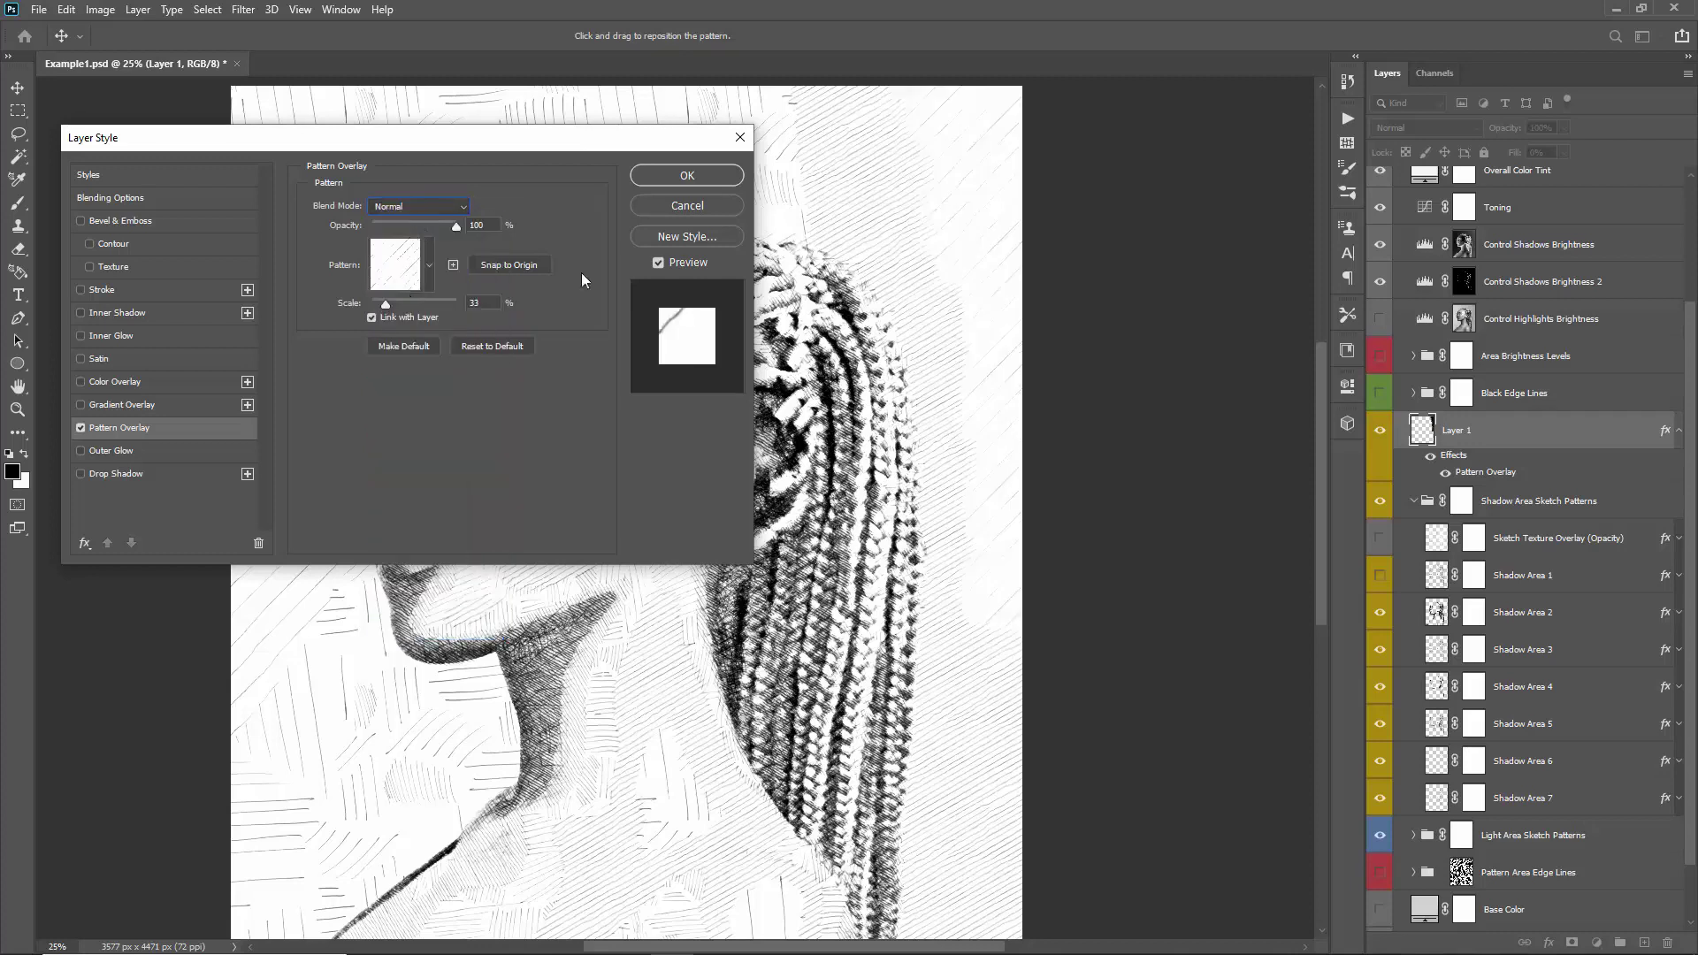
left_click(442, 205)
left_click(437, 235)
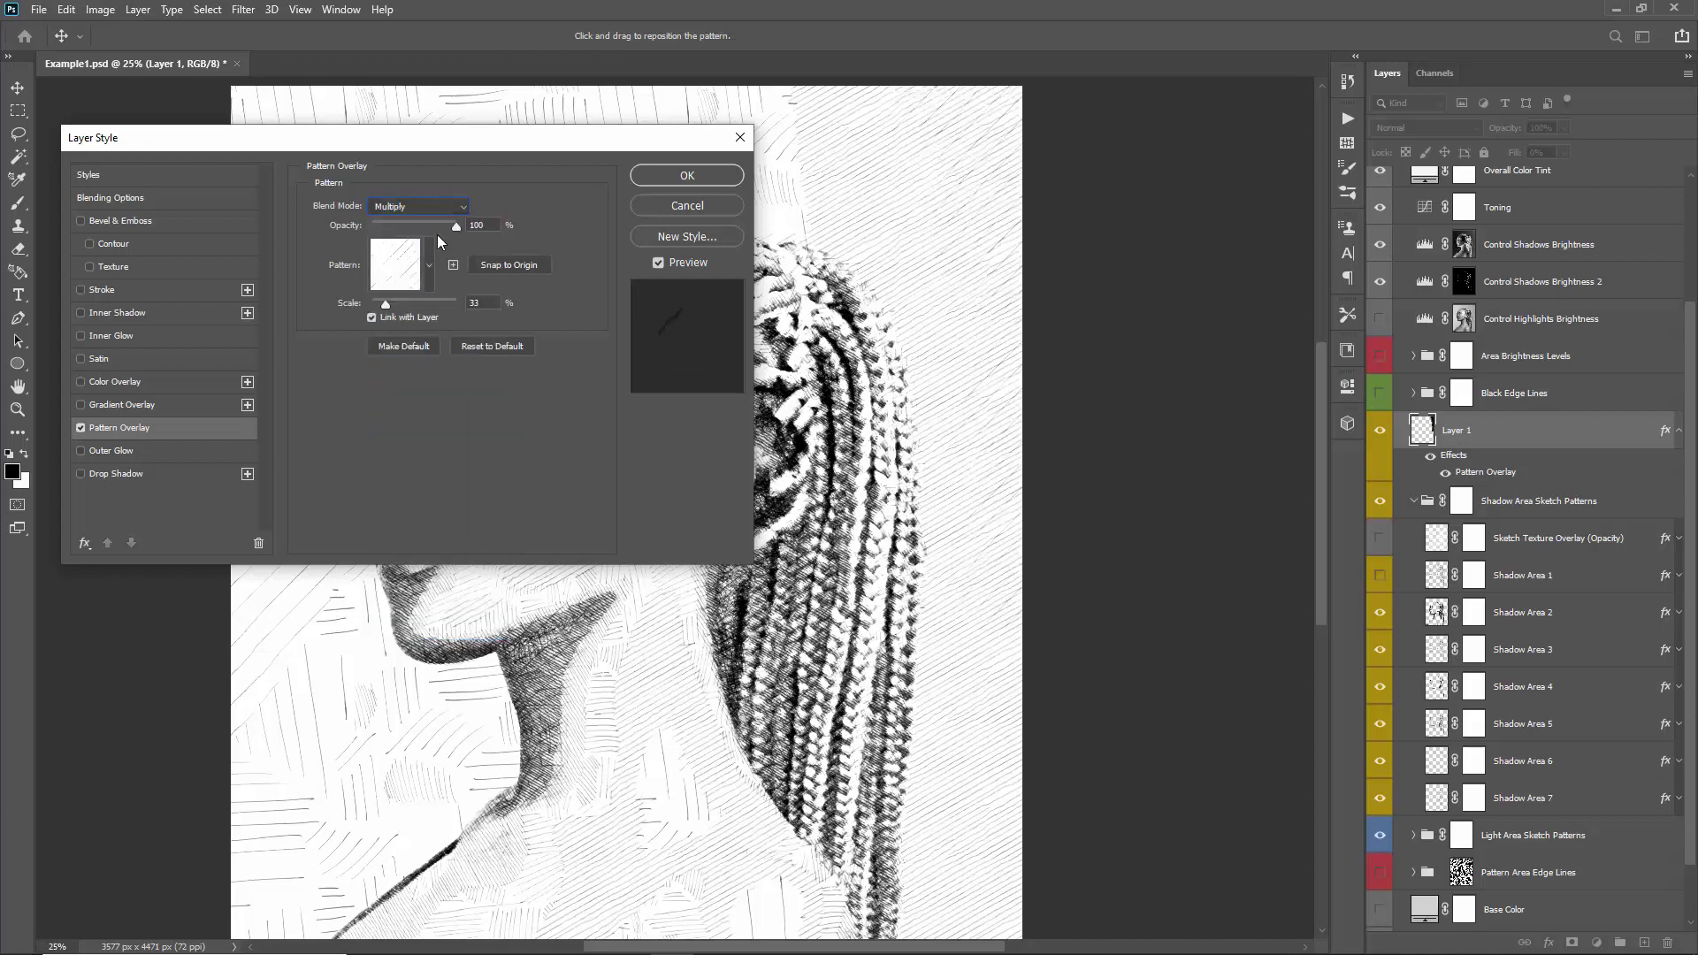
- Change the overlay to the dense wavy line pattern in the fourth row of the set and apply the layer style
left_click(419, 258)
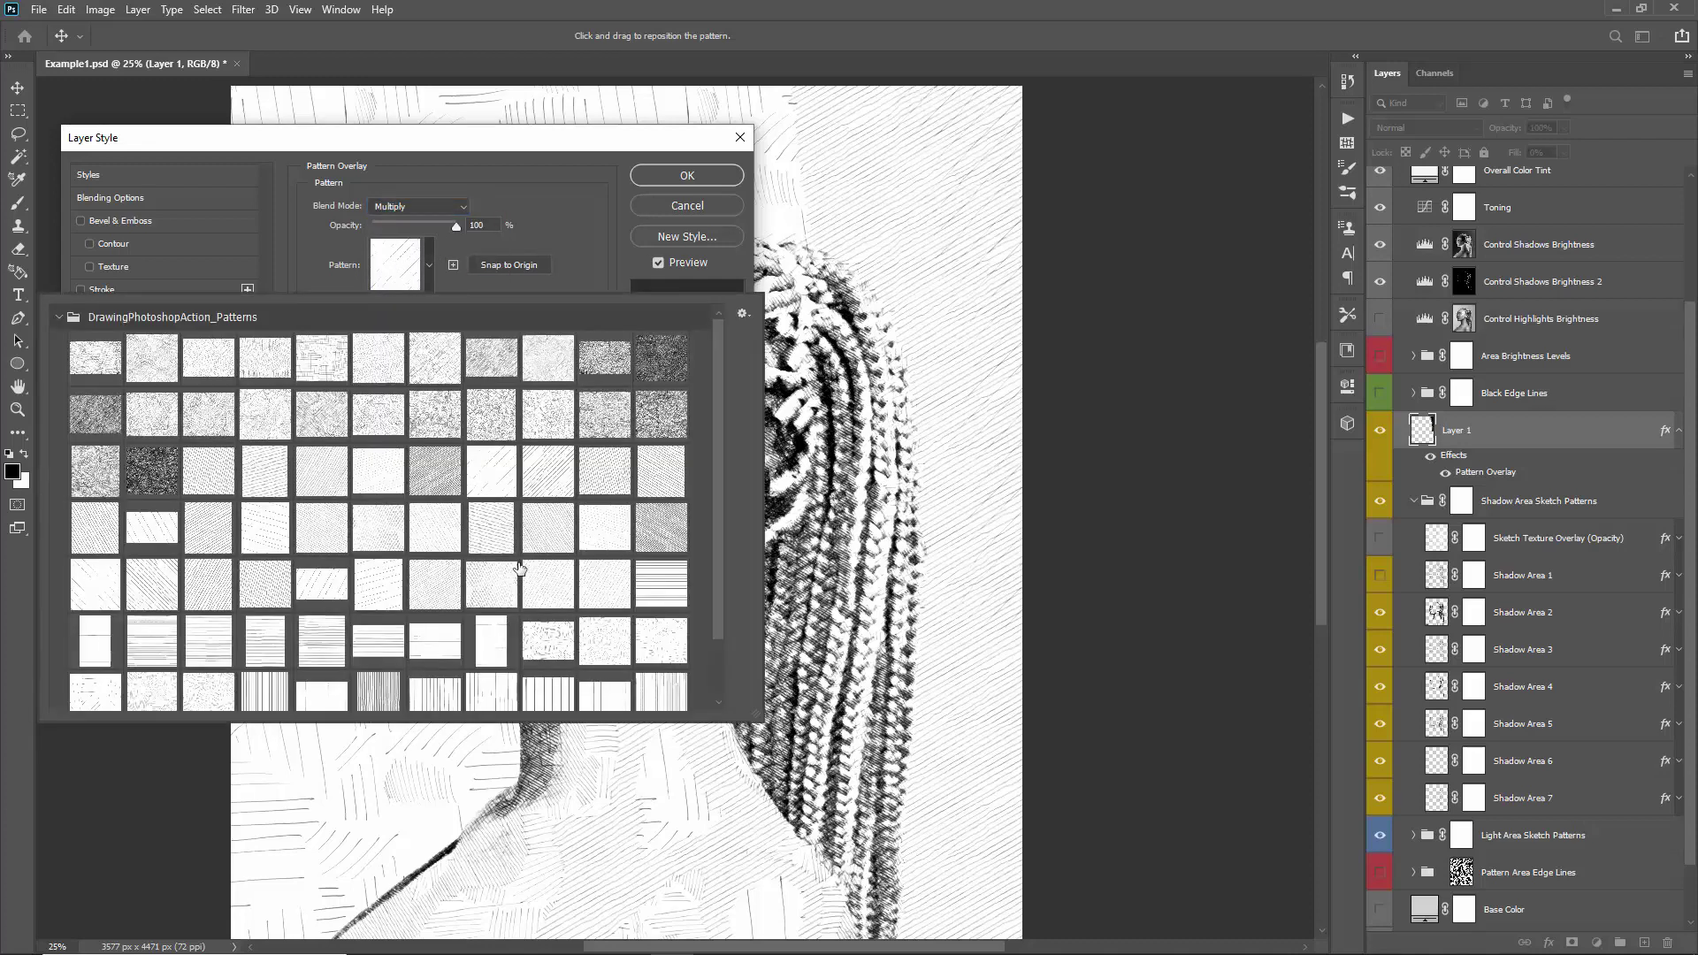
left_click(492, 528)
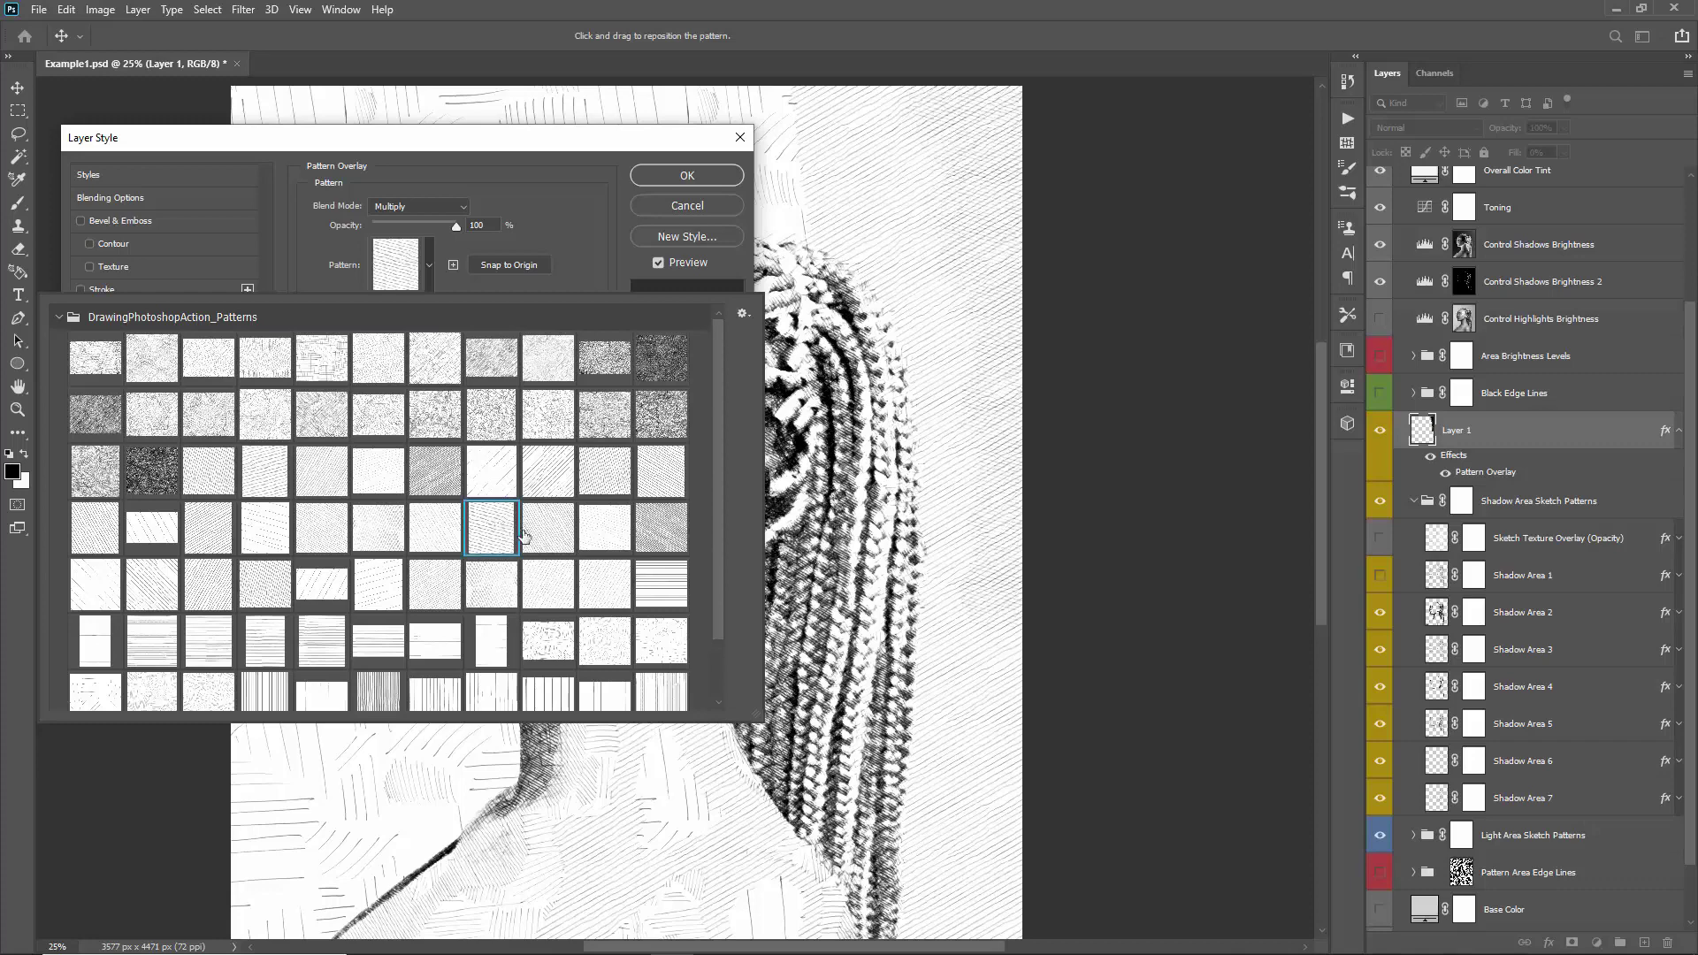
left_click(689, 177)
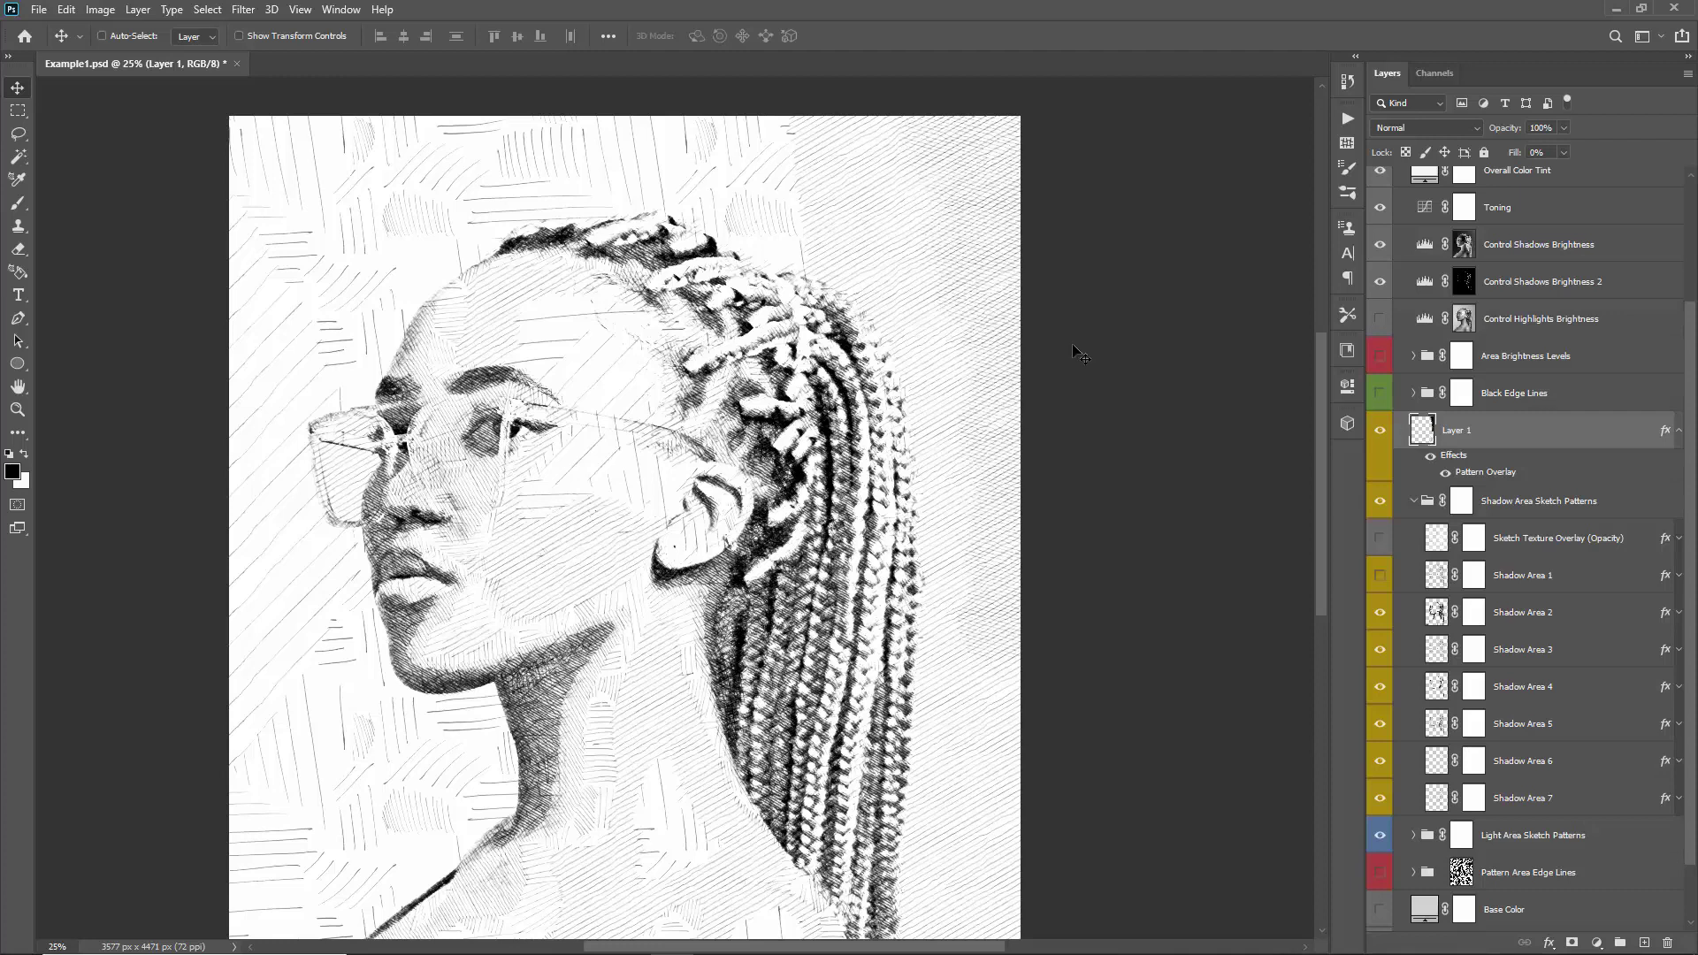
- Paint the pattern onto the cheek, neck and shoulder on Layer 1 with the brush reduced to 400 px
key("b")
scroll(513, 339, "down", 2)
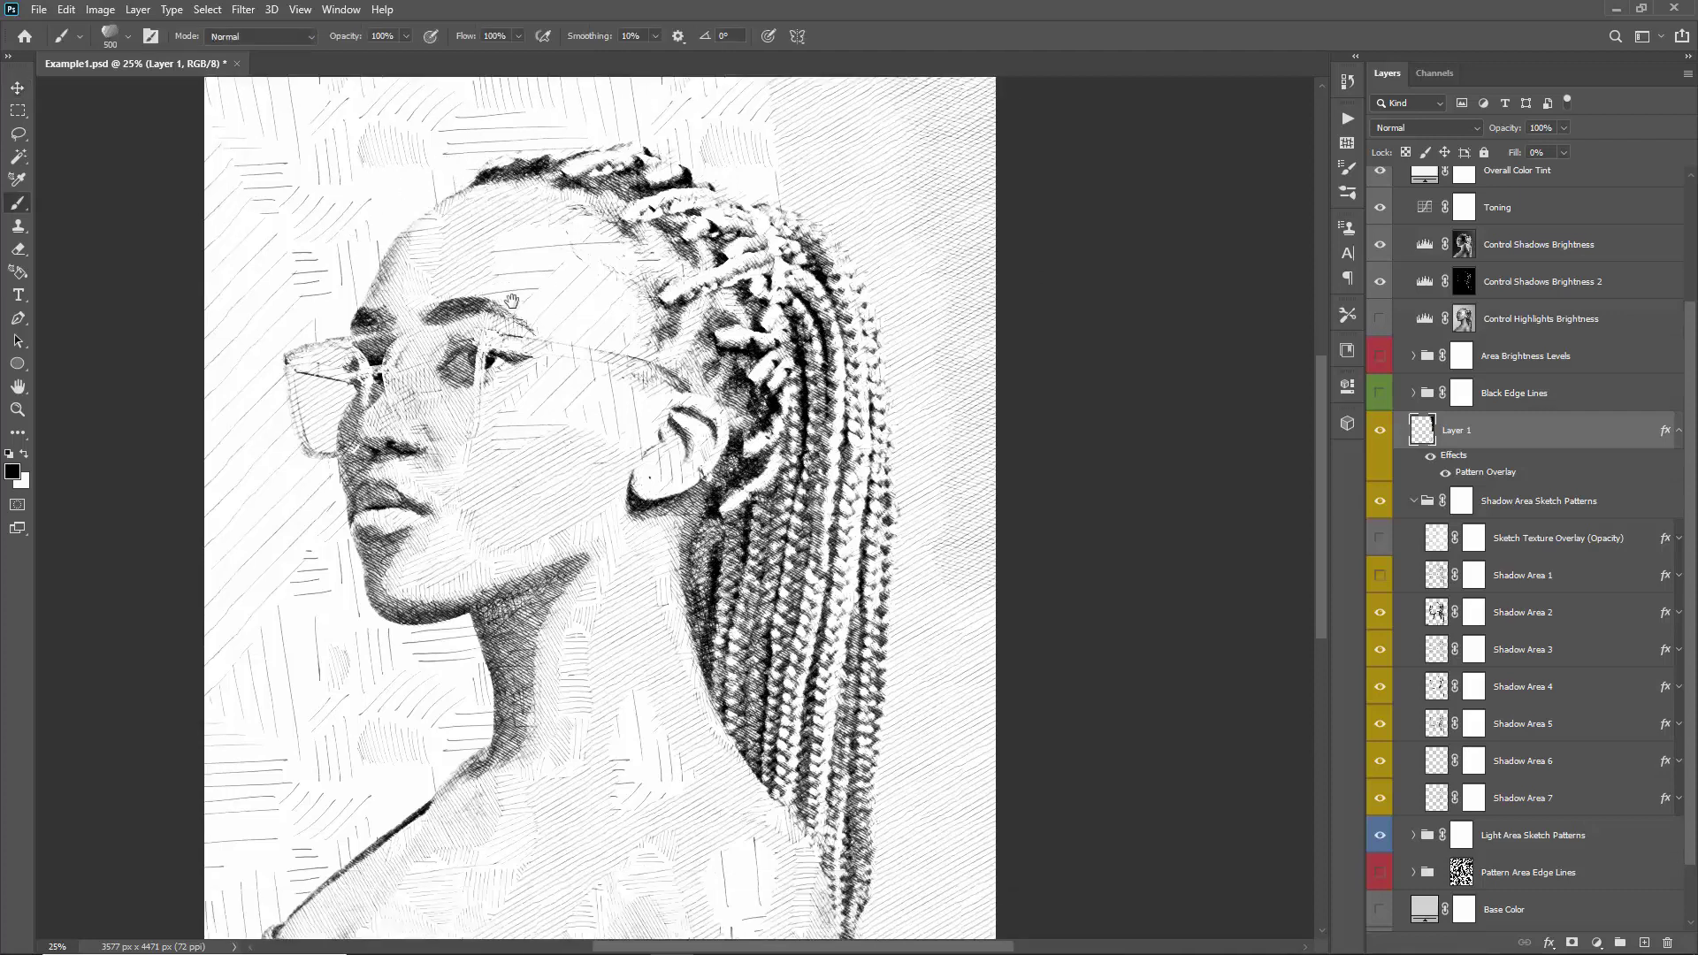
key("bracketleft")
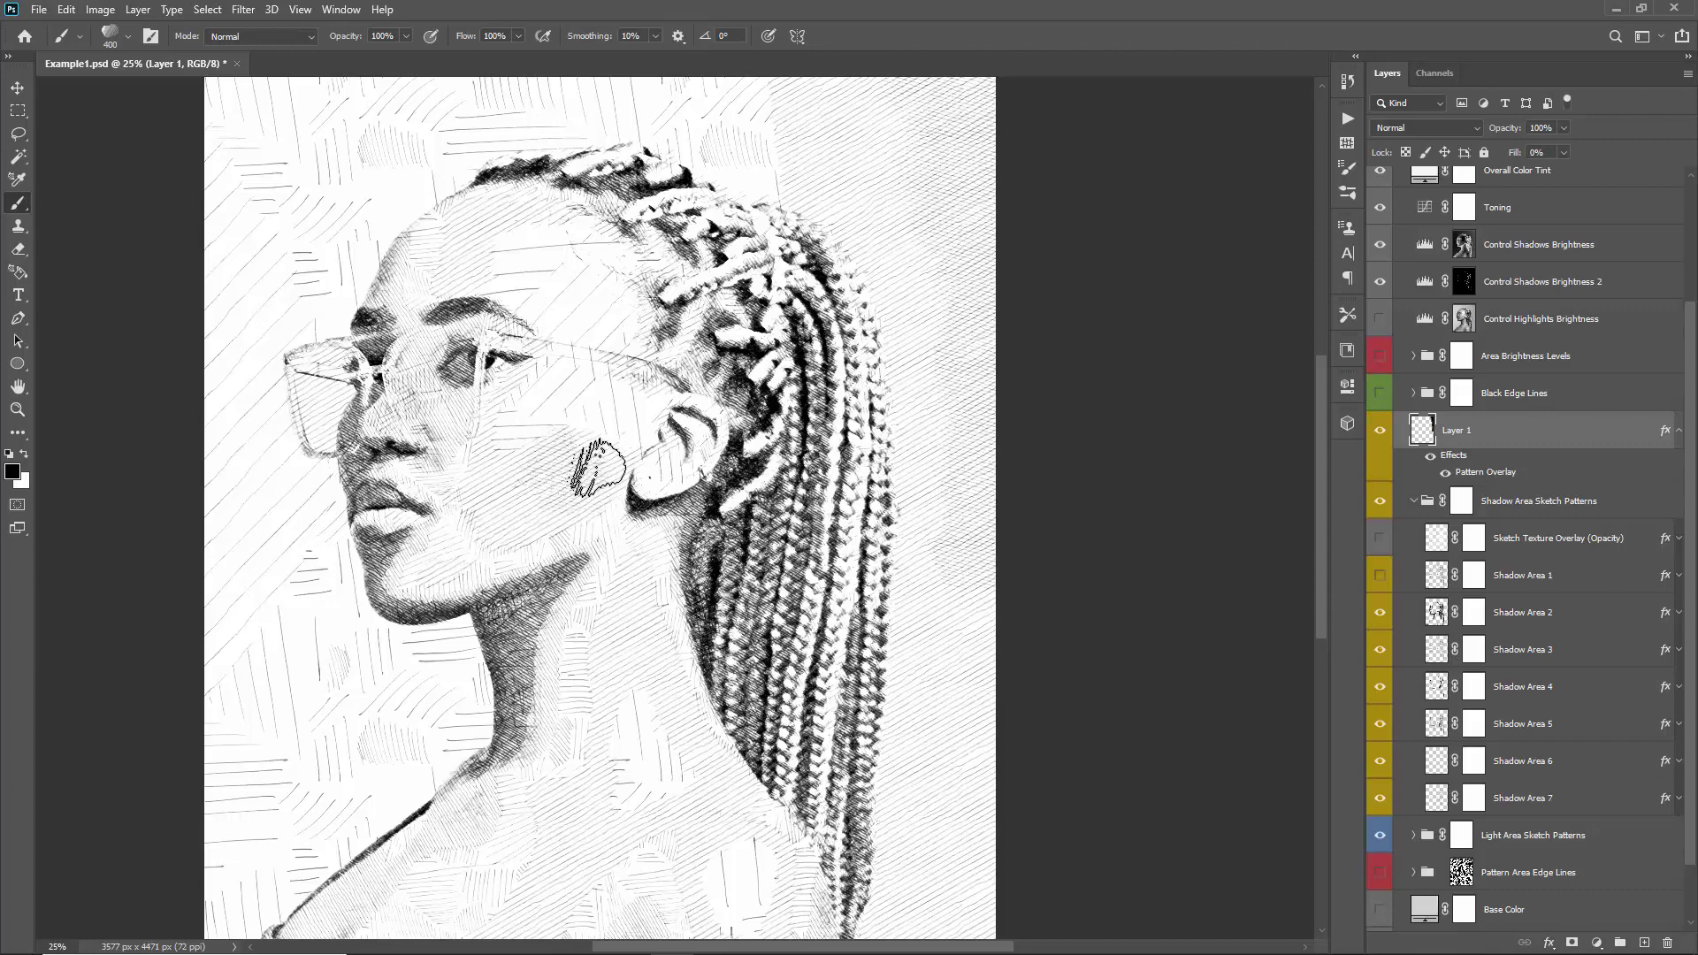
scroll(641, 456, "down", 5)
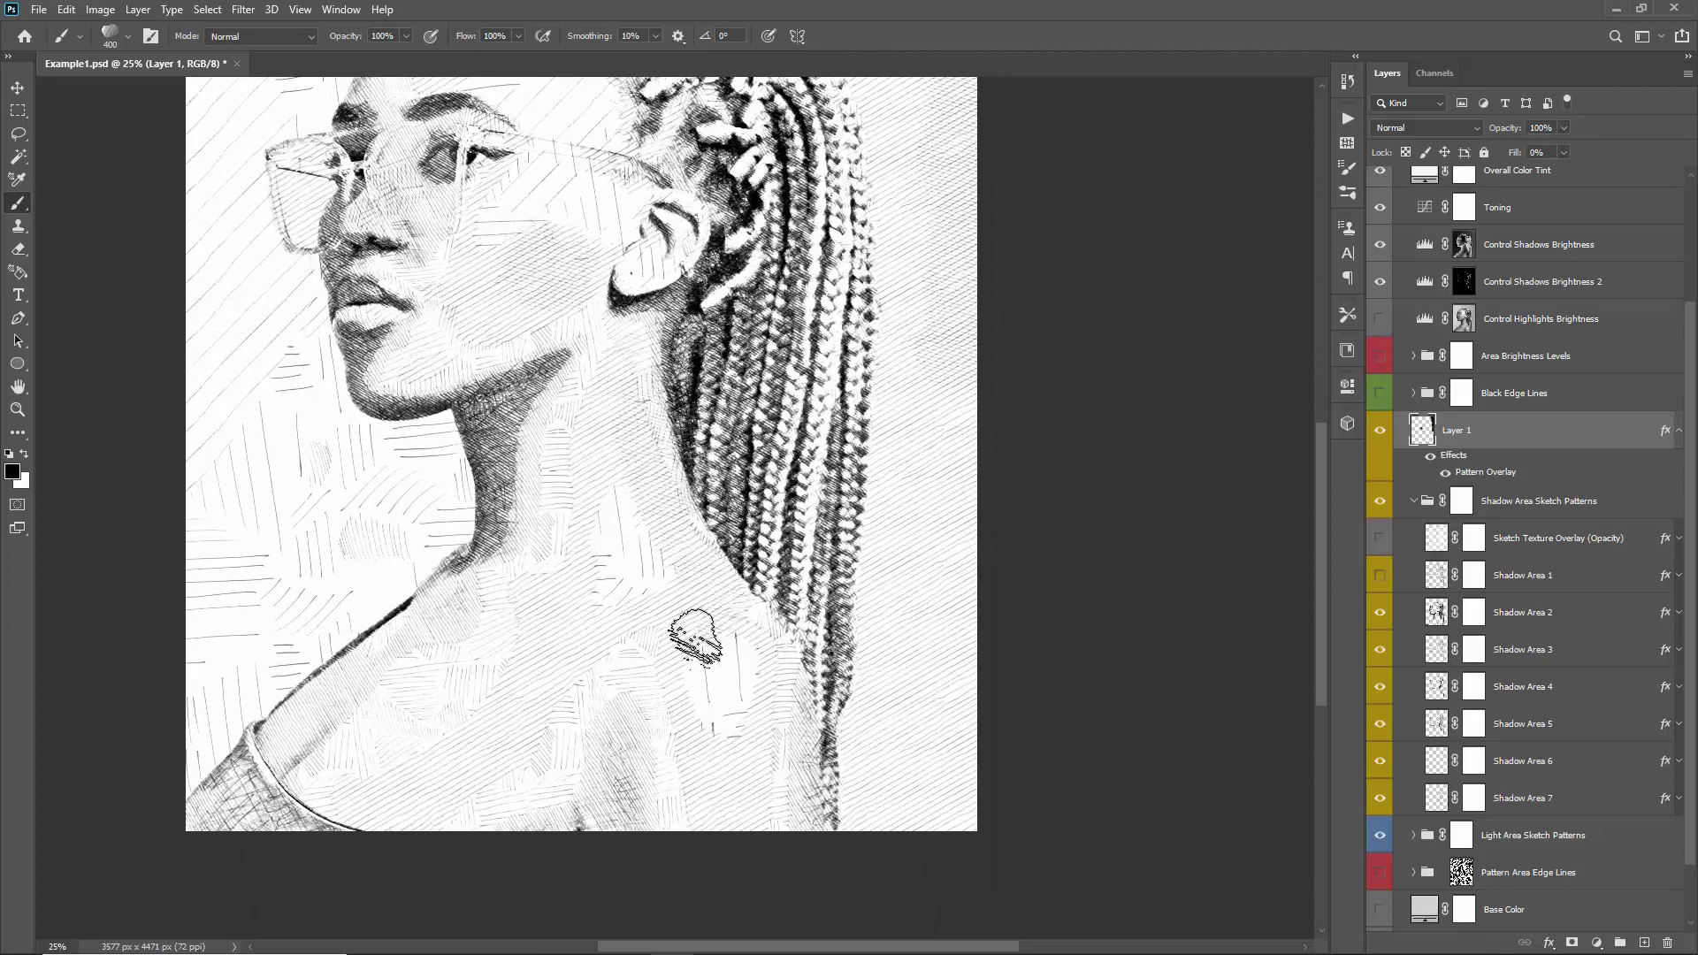
scroll(722, 279, "up", 8)
mouse_move(721, 279)
left_mouse_down()
mouse_move(720, 333)
mouse_move(701, 283)
left_mouse_up()
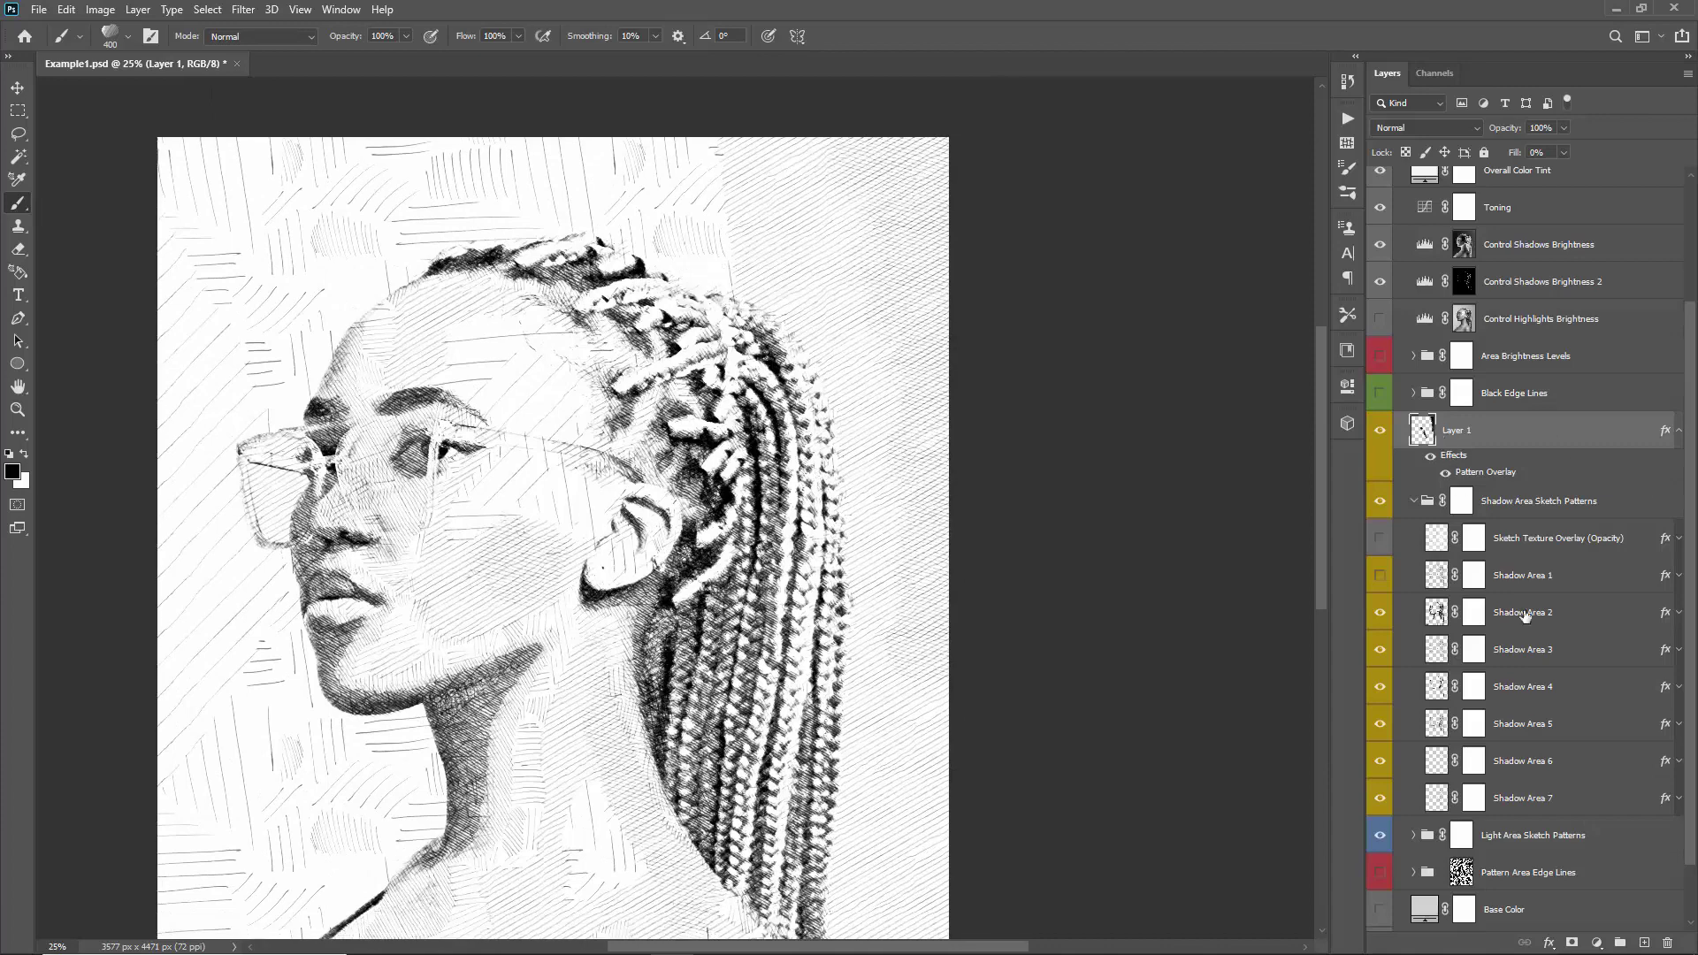
- Add a layer mask to Layer 1, paint black on it over the upper background behind the braids, and switch the foreground colour to white
left_click(1570, 945)
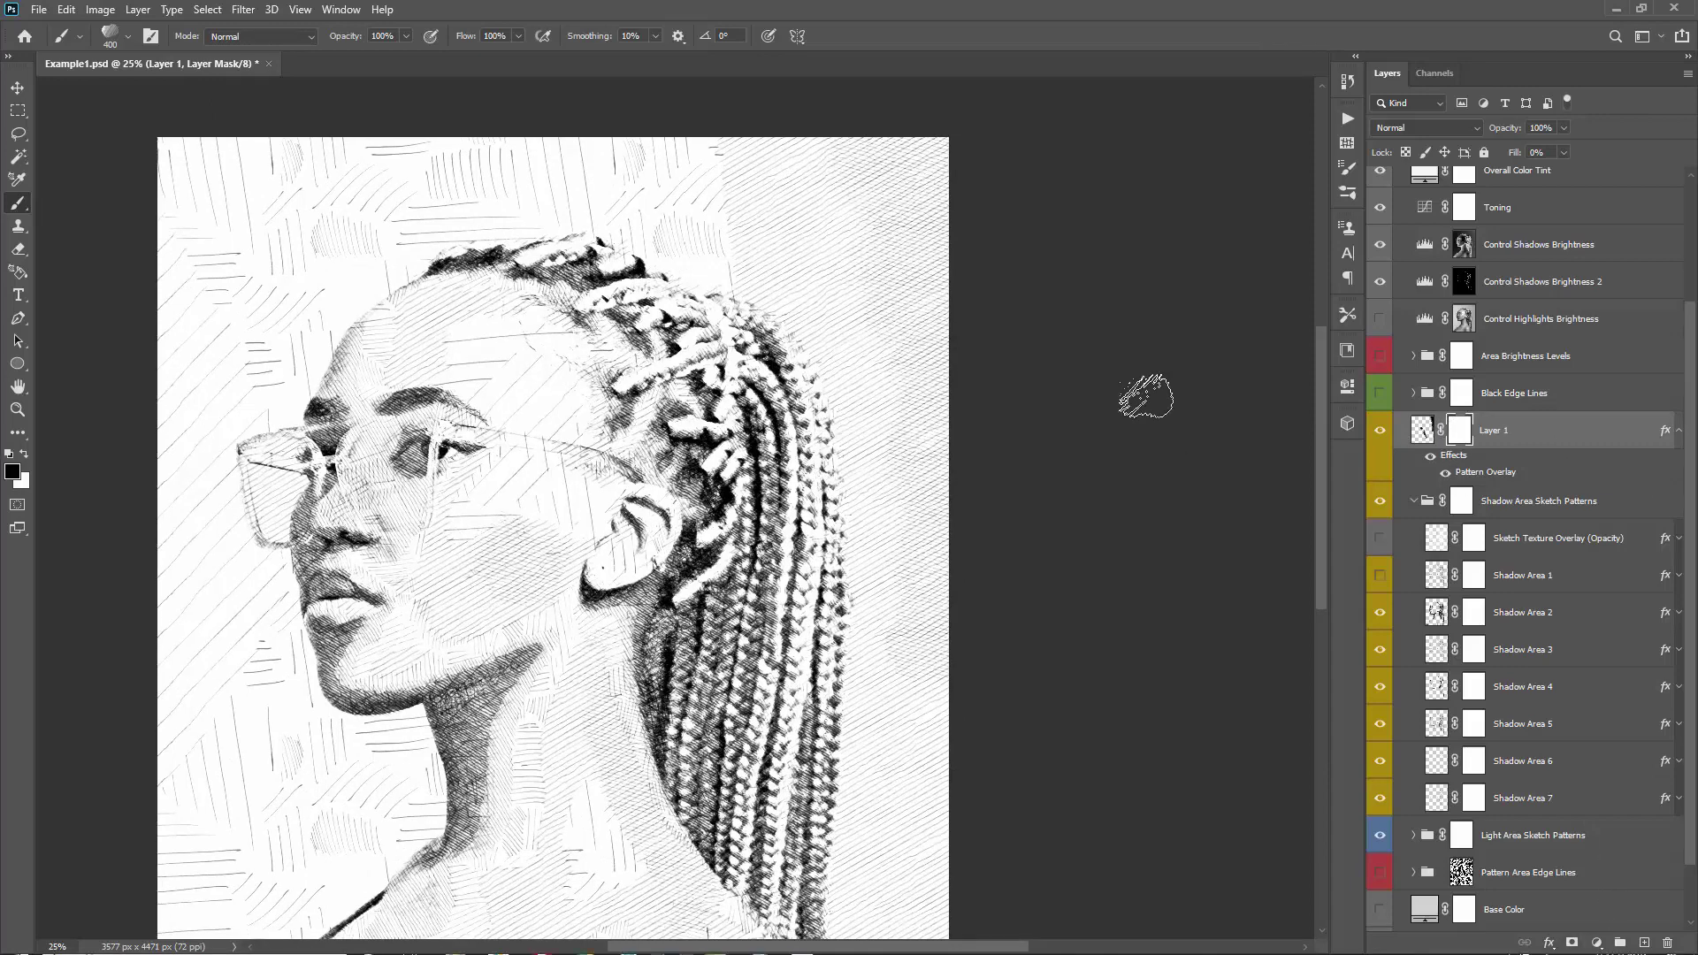
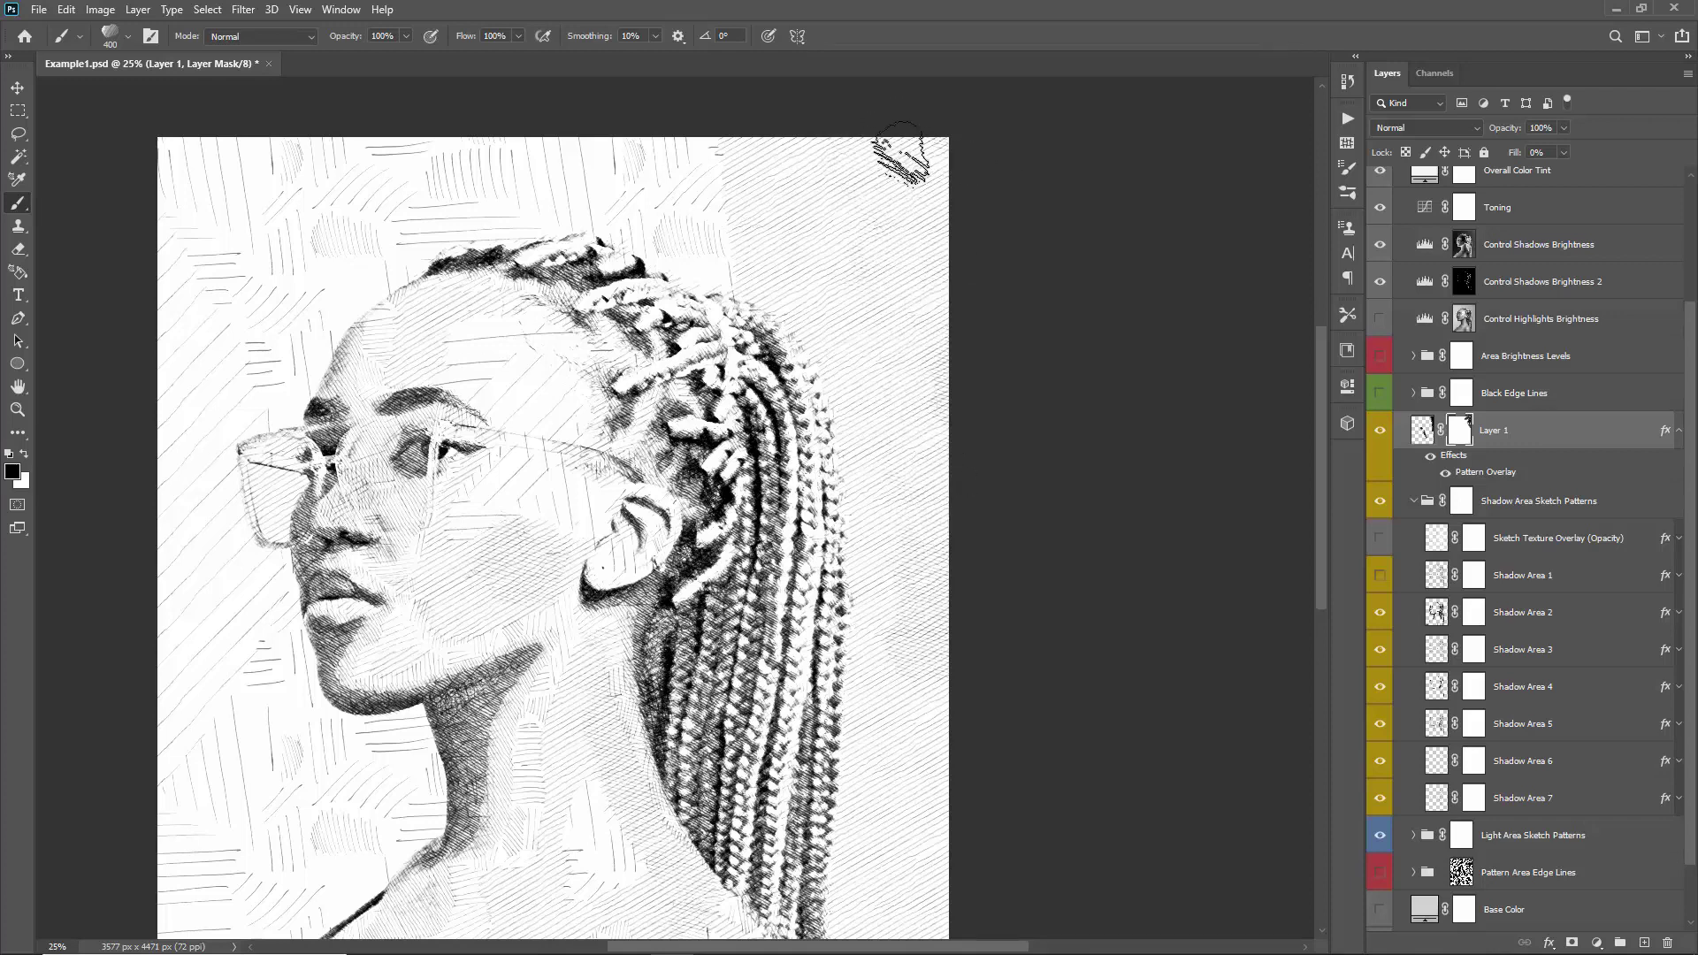
key("x")
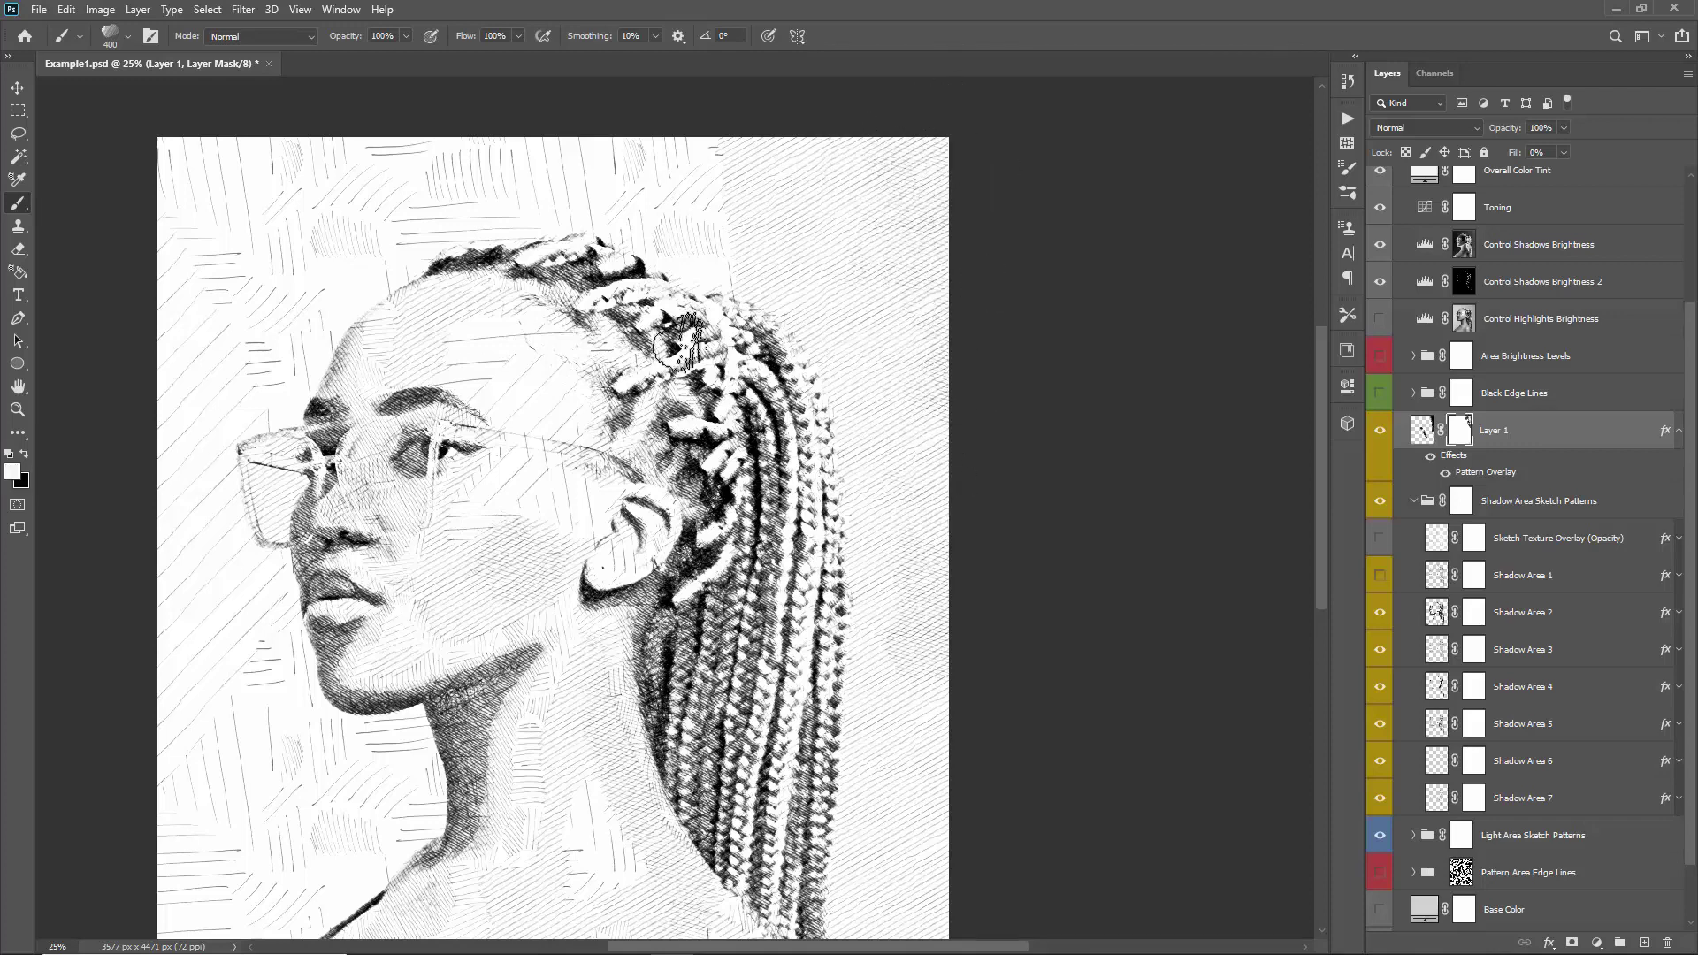
left_click_drag(694, 336, 775, 284)
key("v")
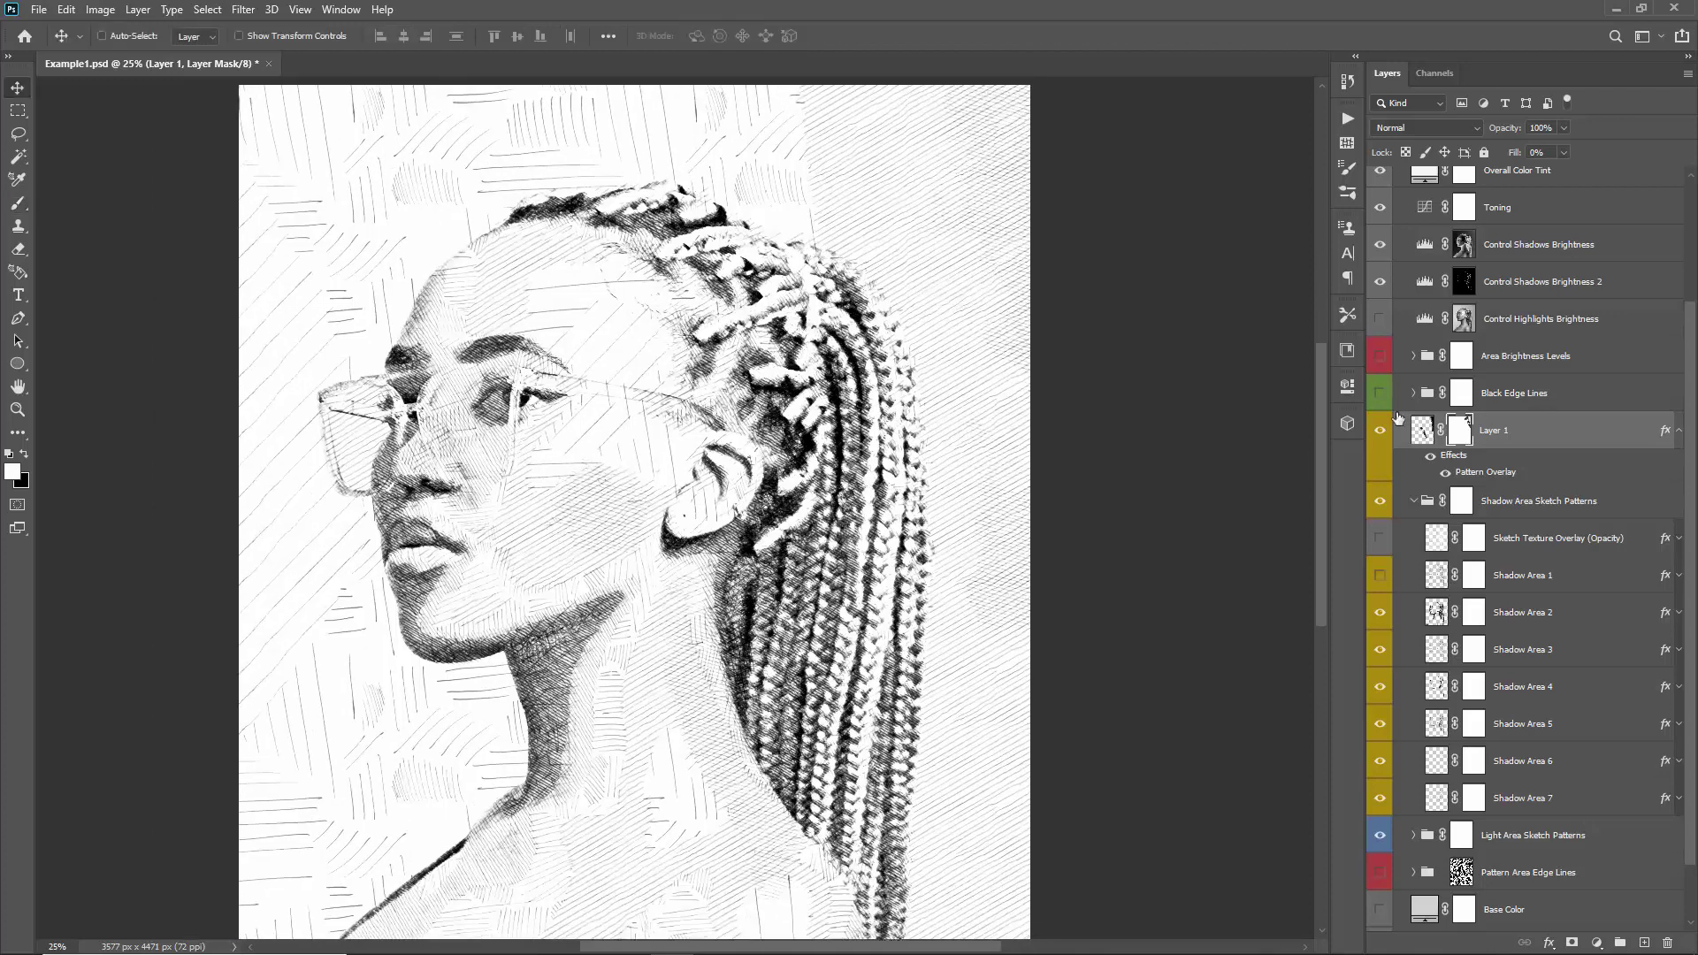
- Collapse the Shadow Area Sketch Patterns group, and show and expand the Black Edge Lines group
left_click(1413, 502)
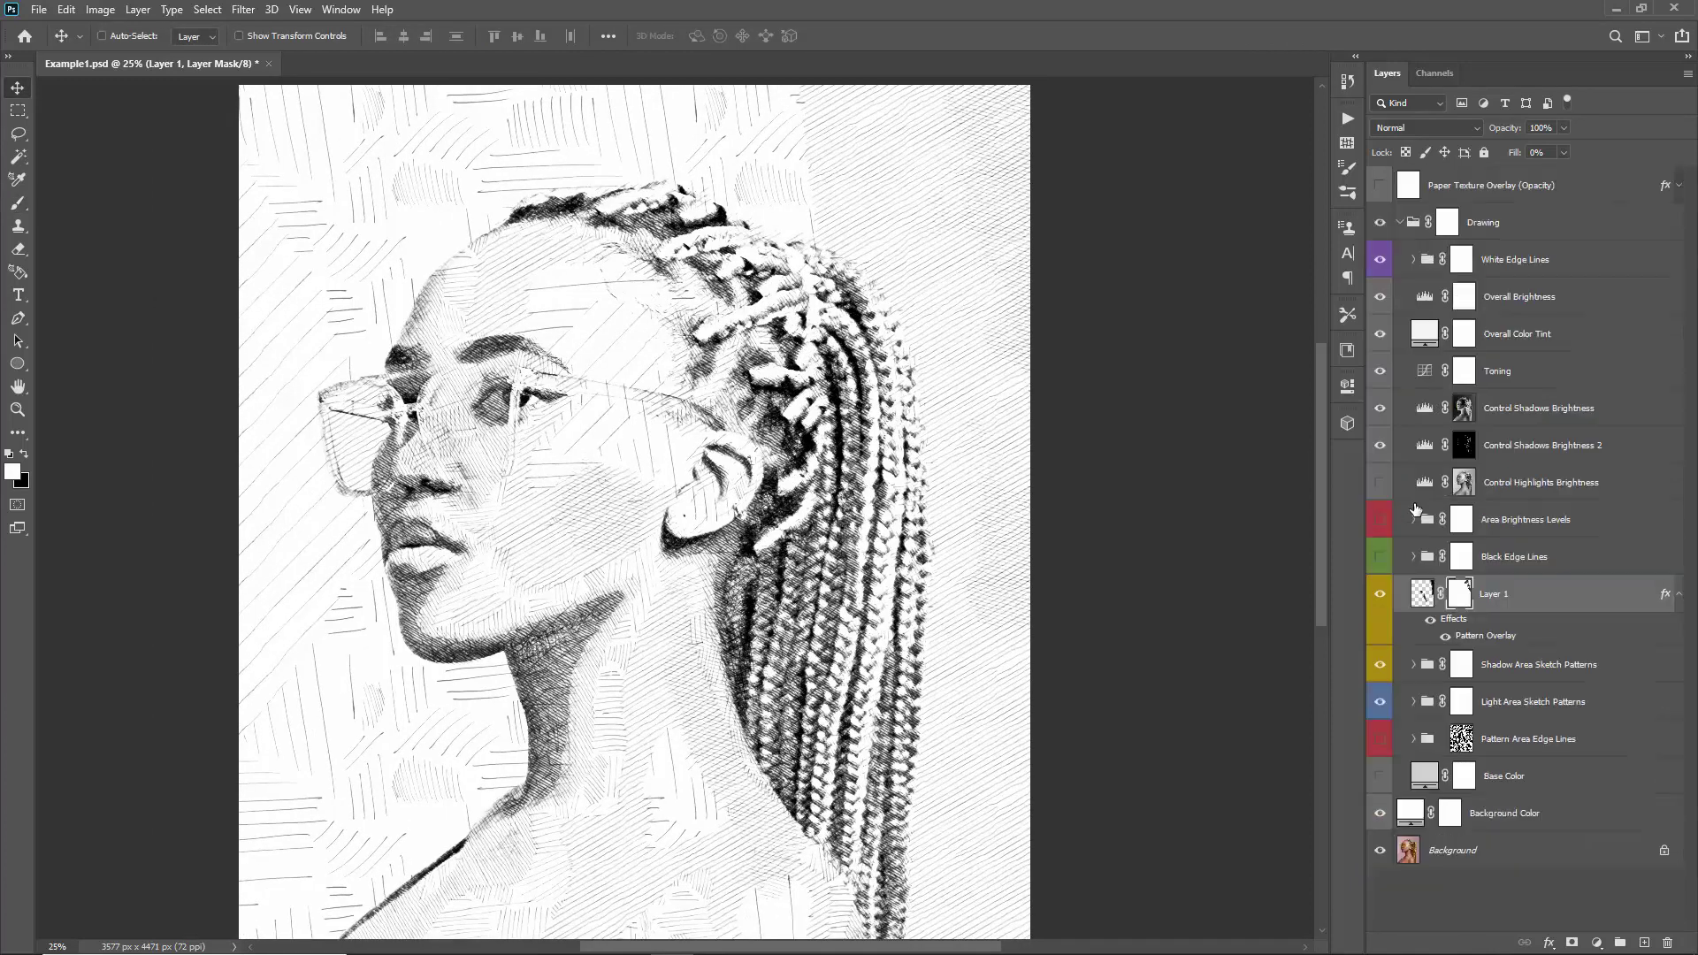
left_click(1523, 556)
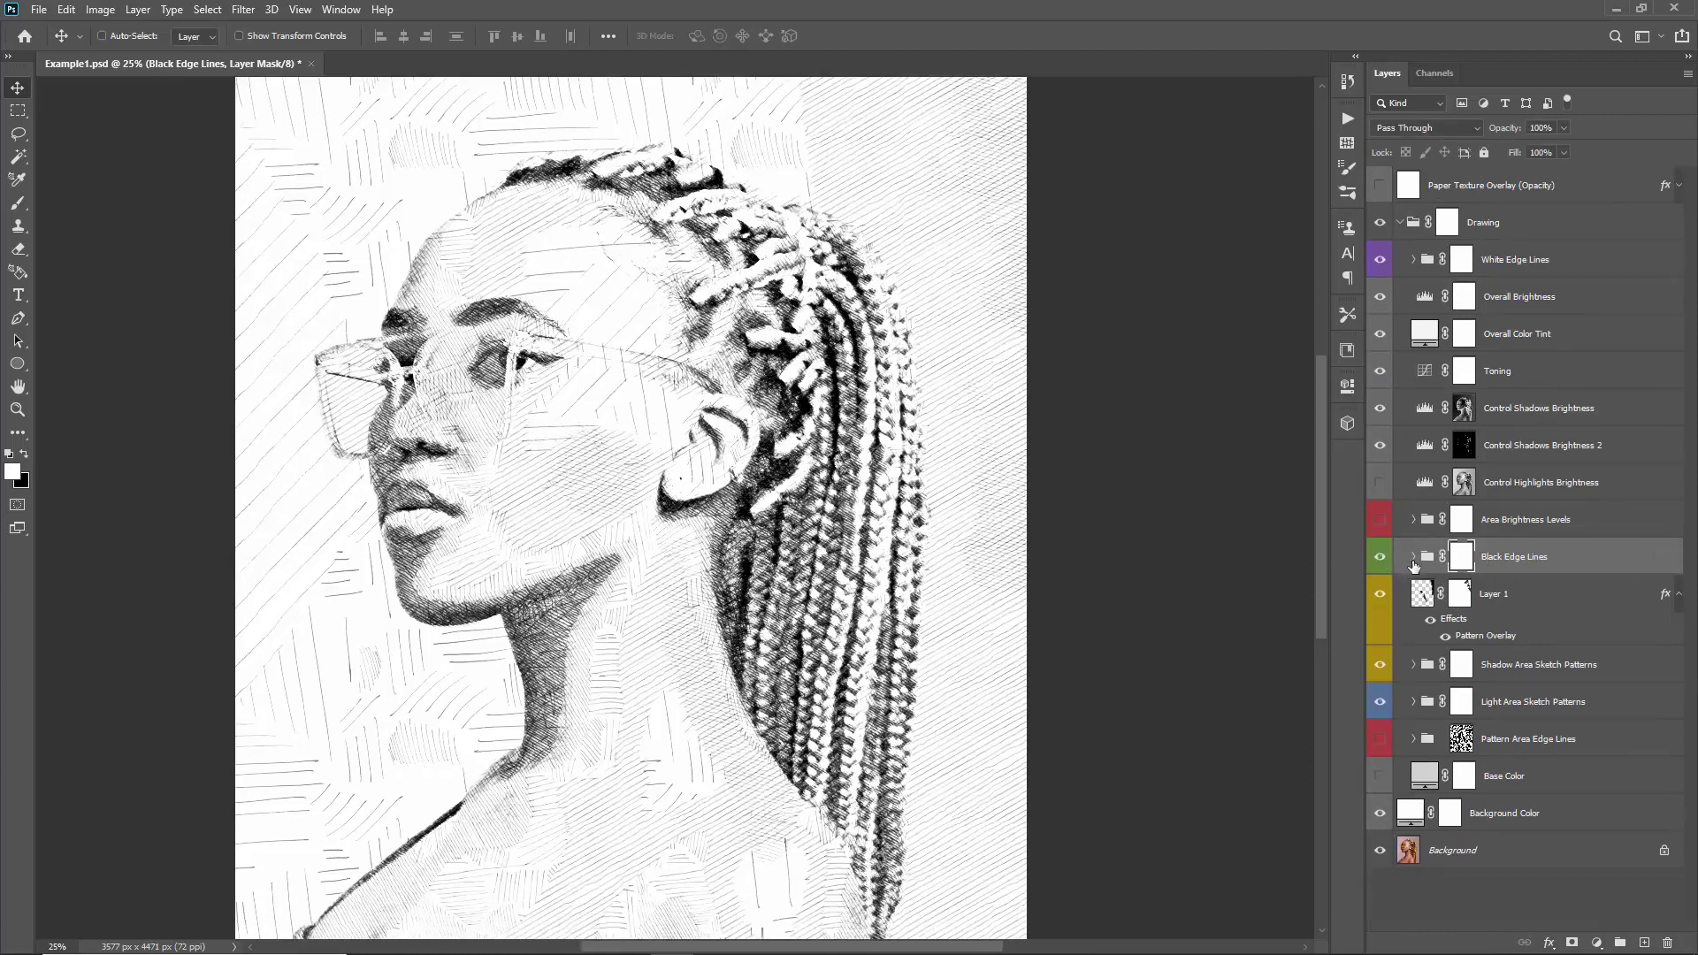
left_click(1404, 556)
scroll(1415, 521, "down", 2)
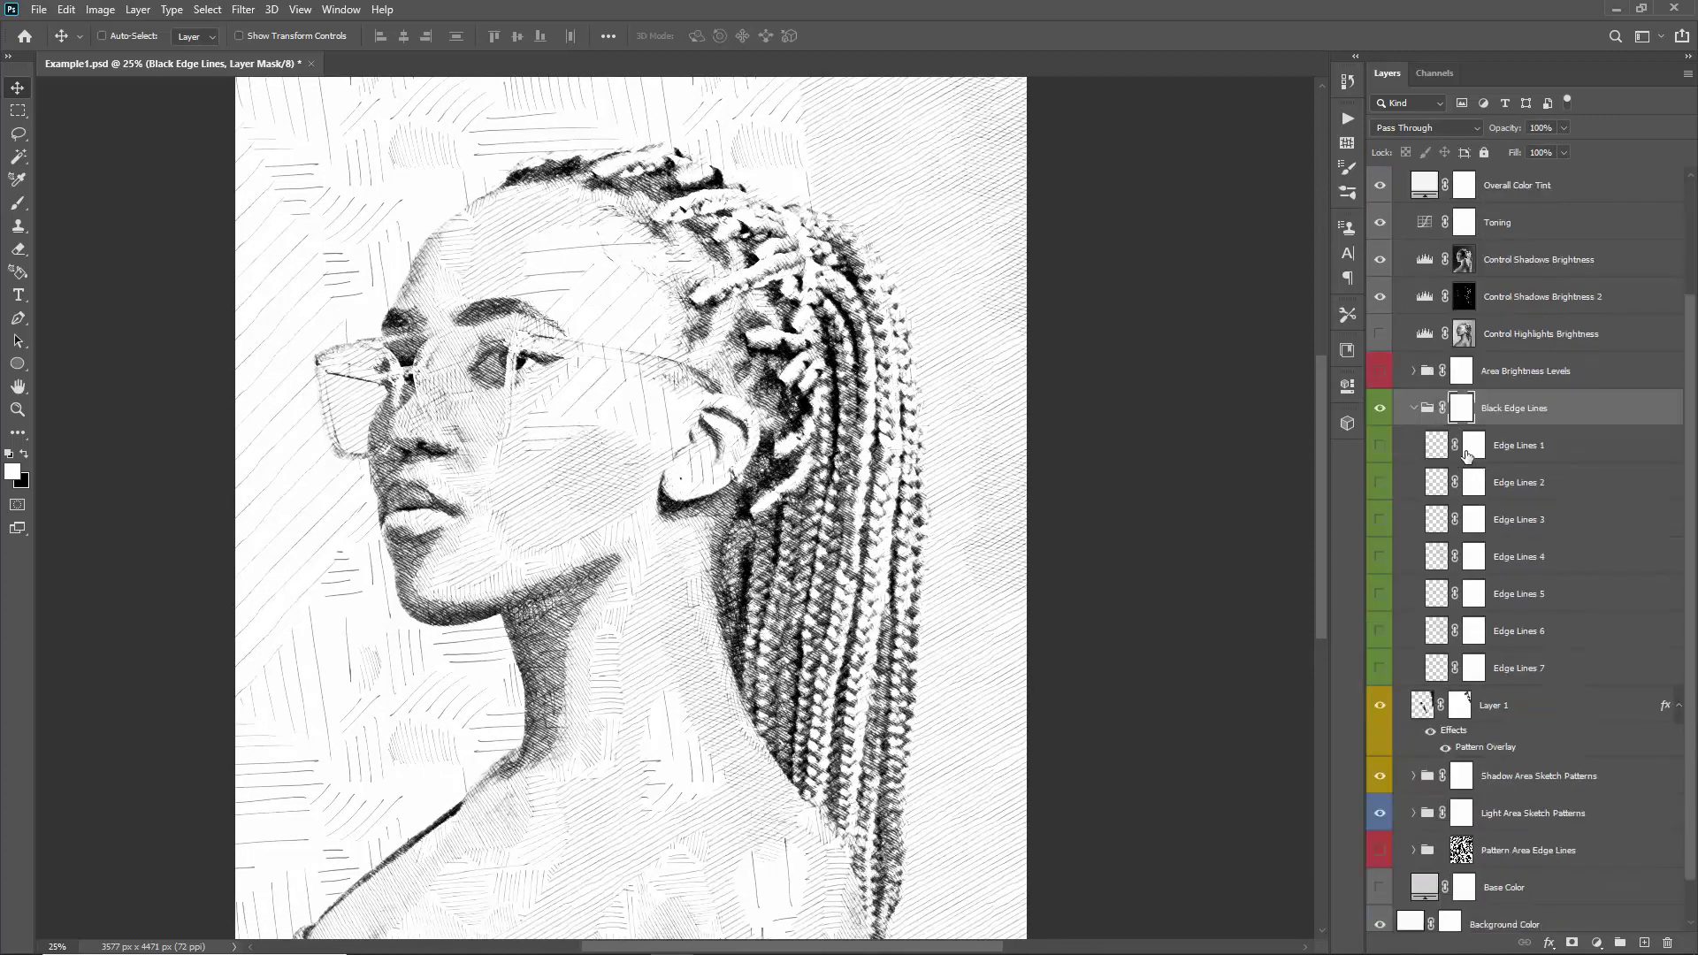
- Show all seven Edge Lines layers in the Black Edge Lines group to preview them on the portrait, and hide them again
left_click_drag(939, 329, 937, 314)
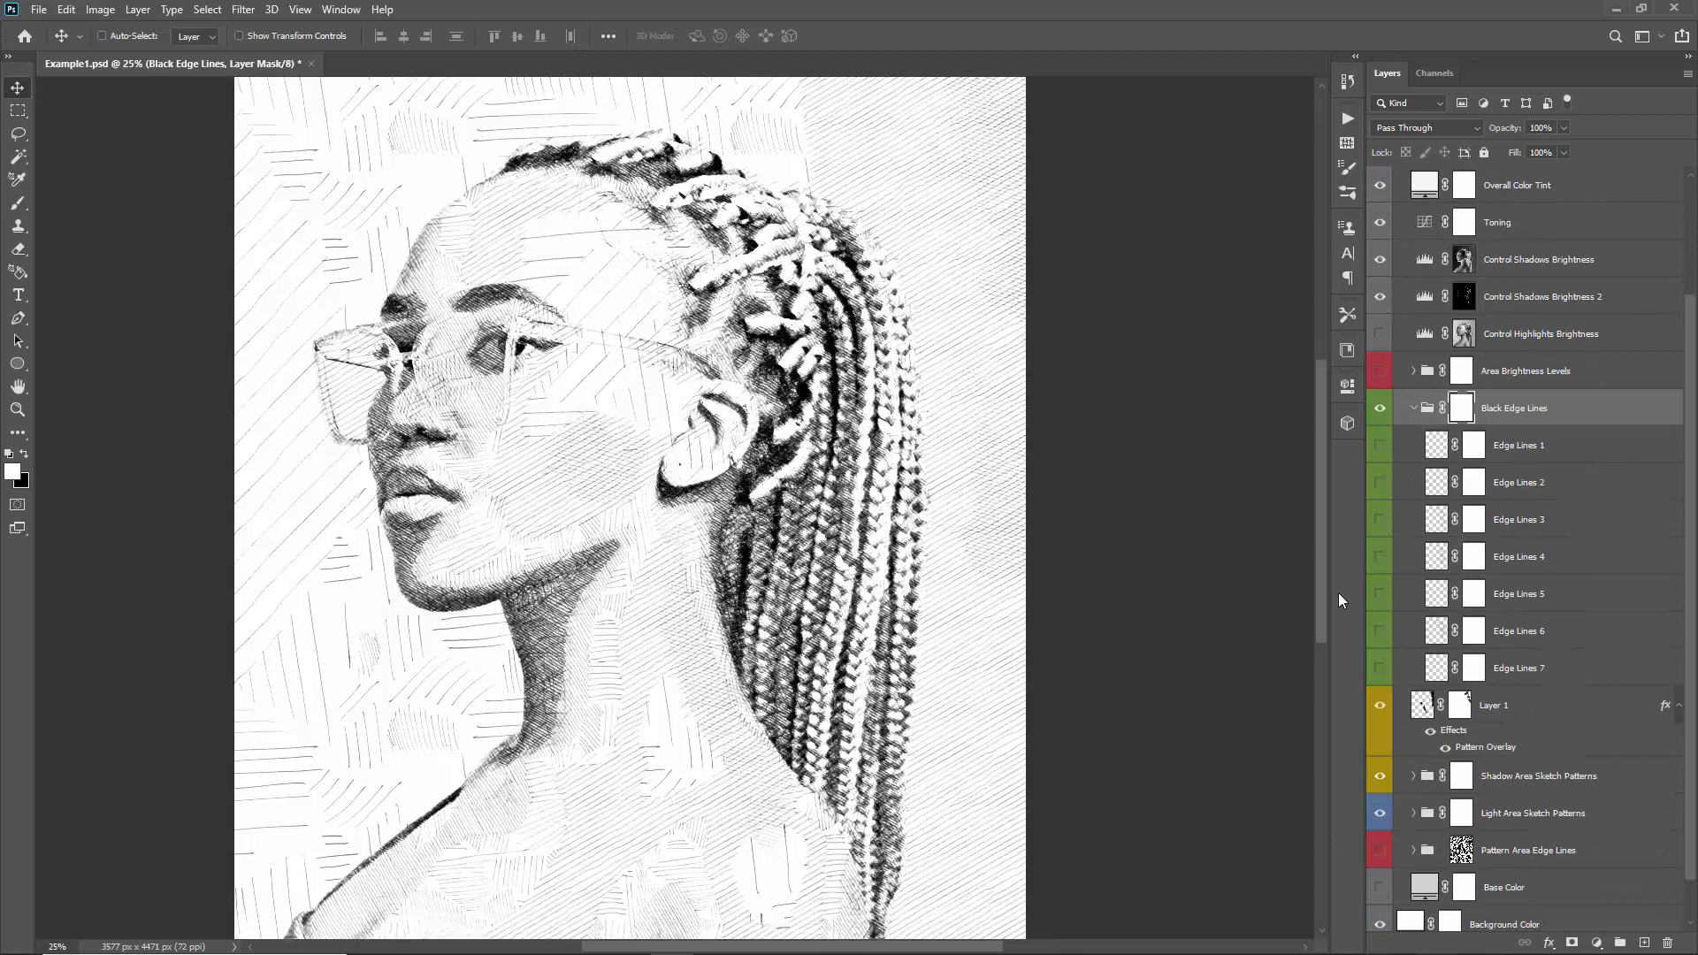
left_click_drag(1380, 445, 1381, 678)
left_click_drag(978, 474, 953, 447)
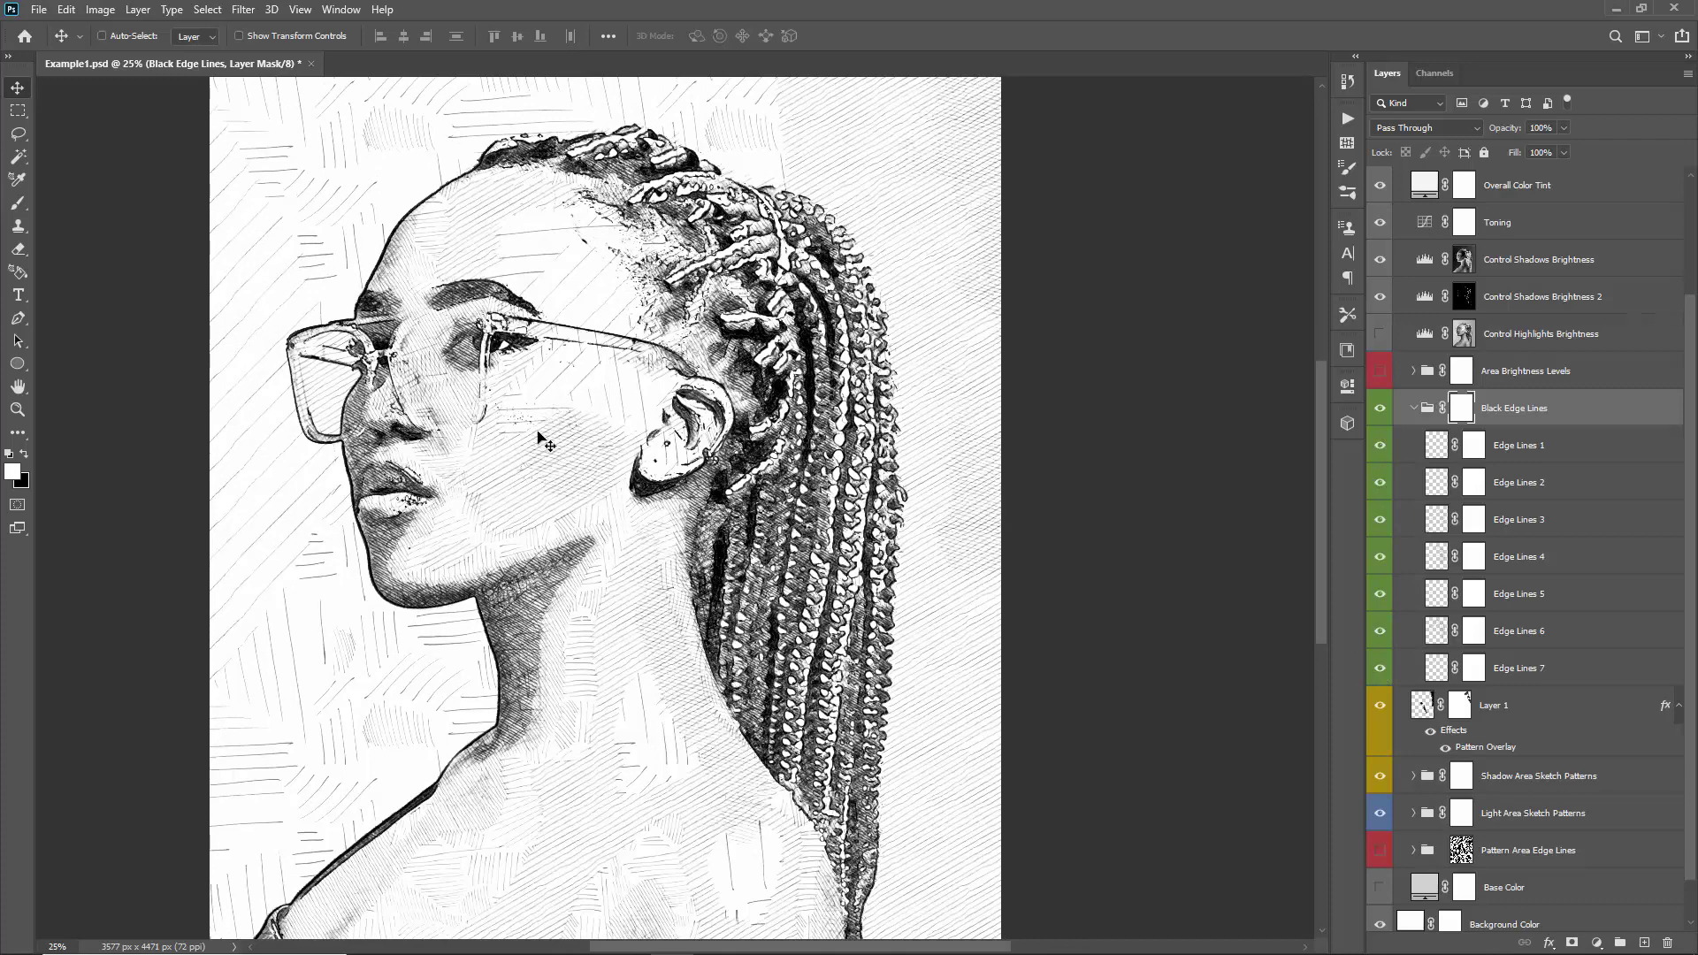
scroll(541, 439, "down", 2)
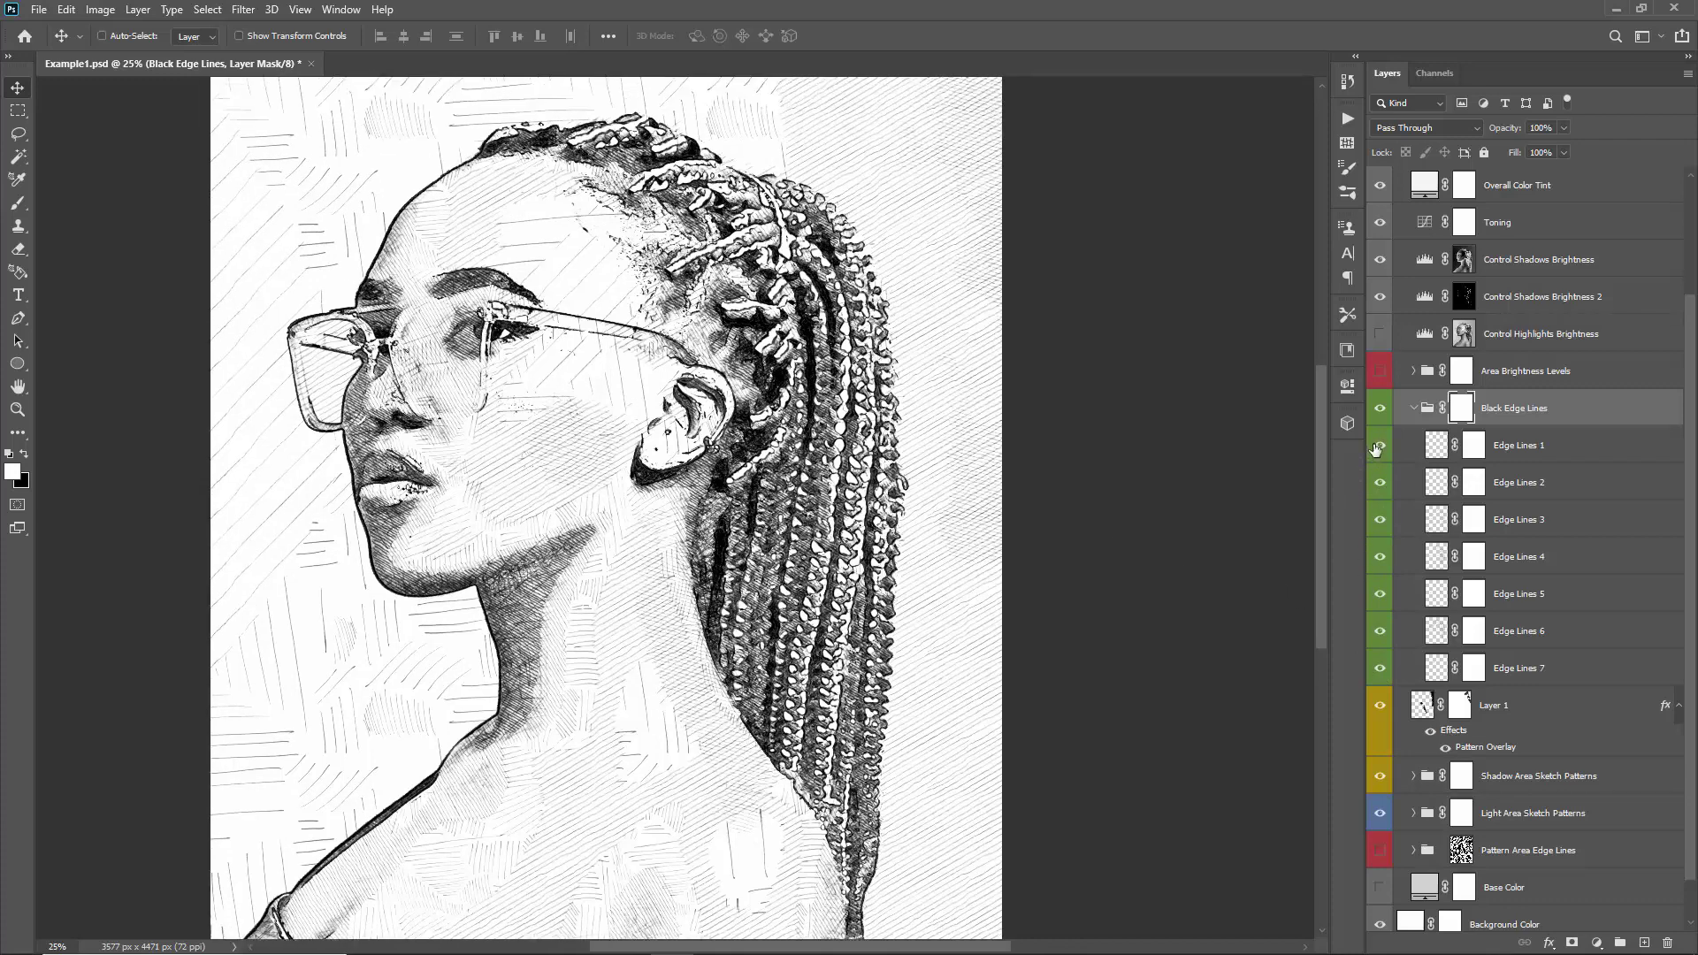
left_click_drag(1375, 449, 1381, 672)
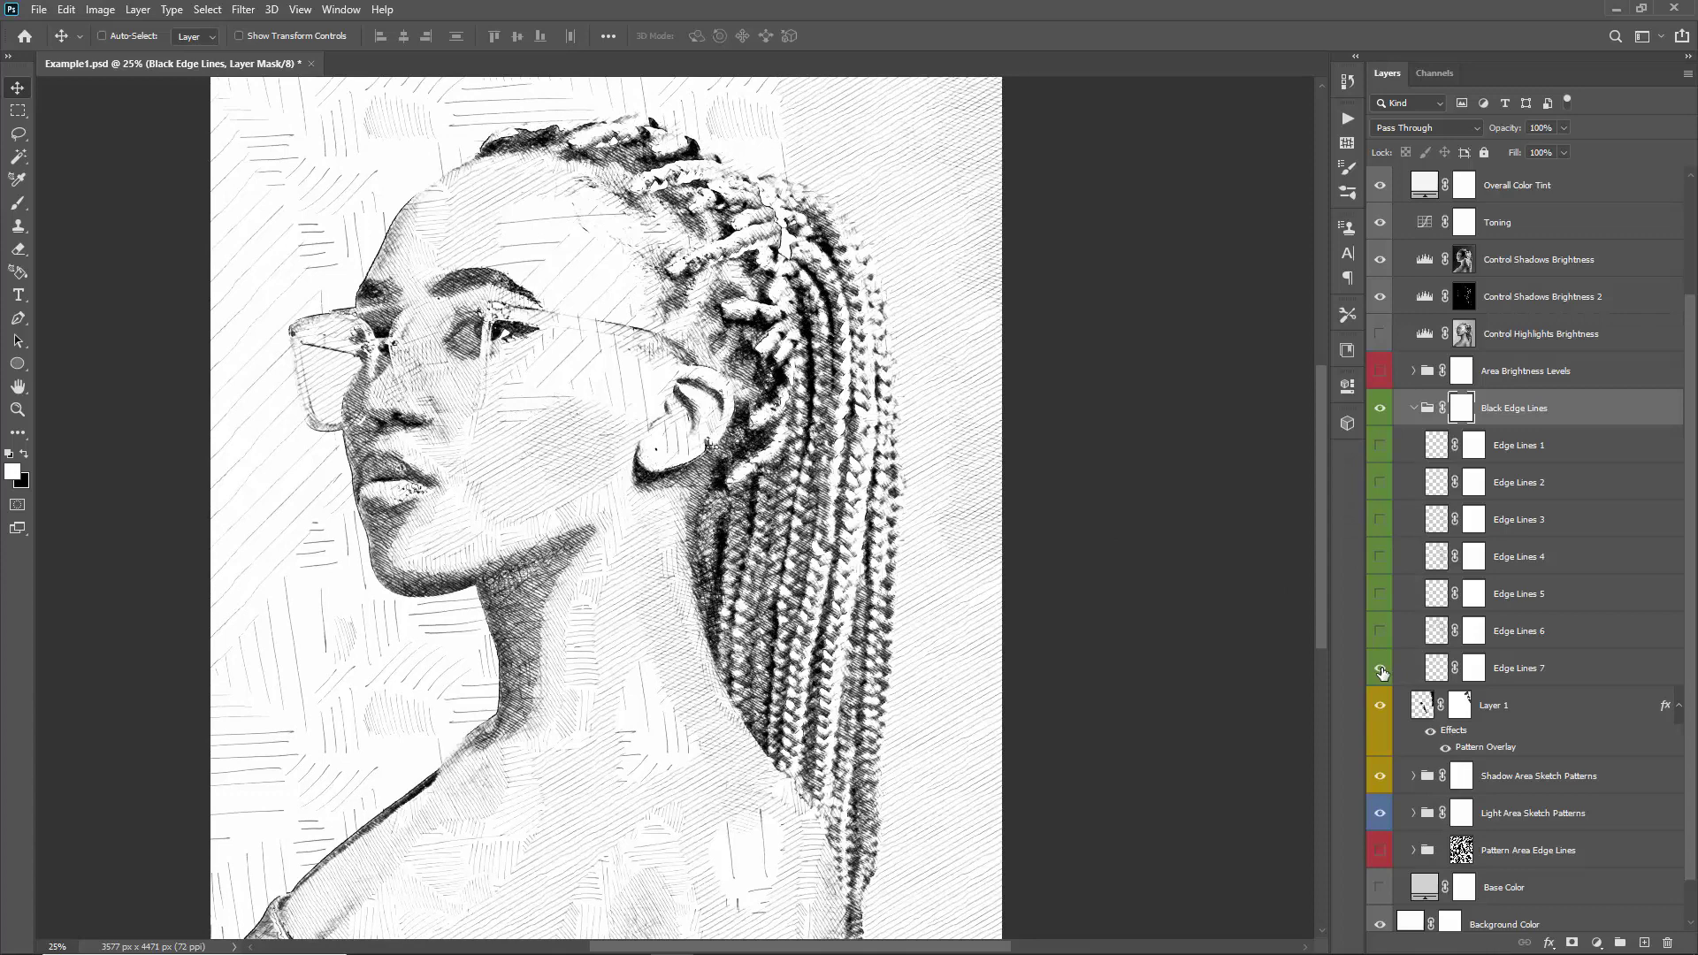
- Preview Edge Lines 7, 6, 5 and 4 one at a time by toggling the visibility of each layer
left_click(1381, 667)
left_click(1377, 630)
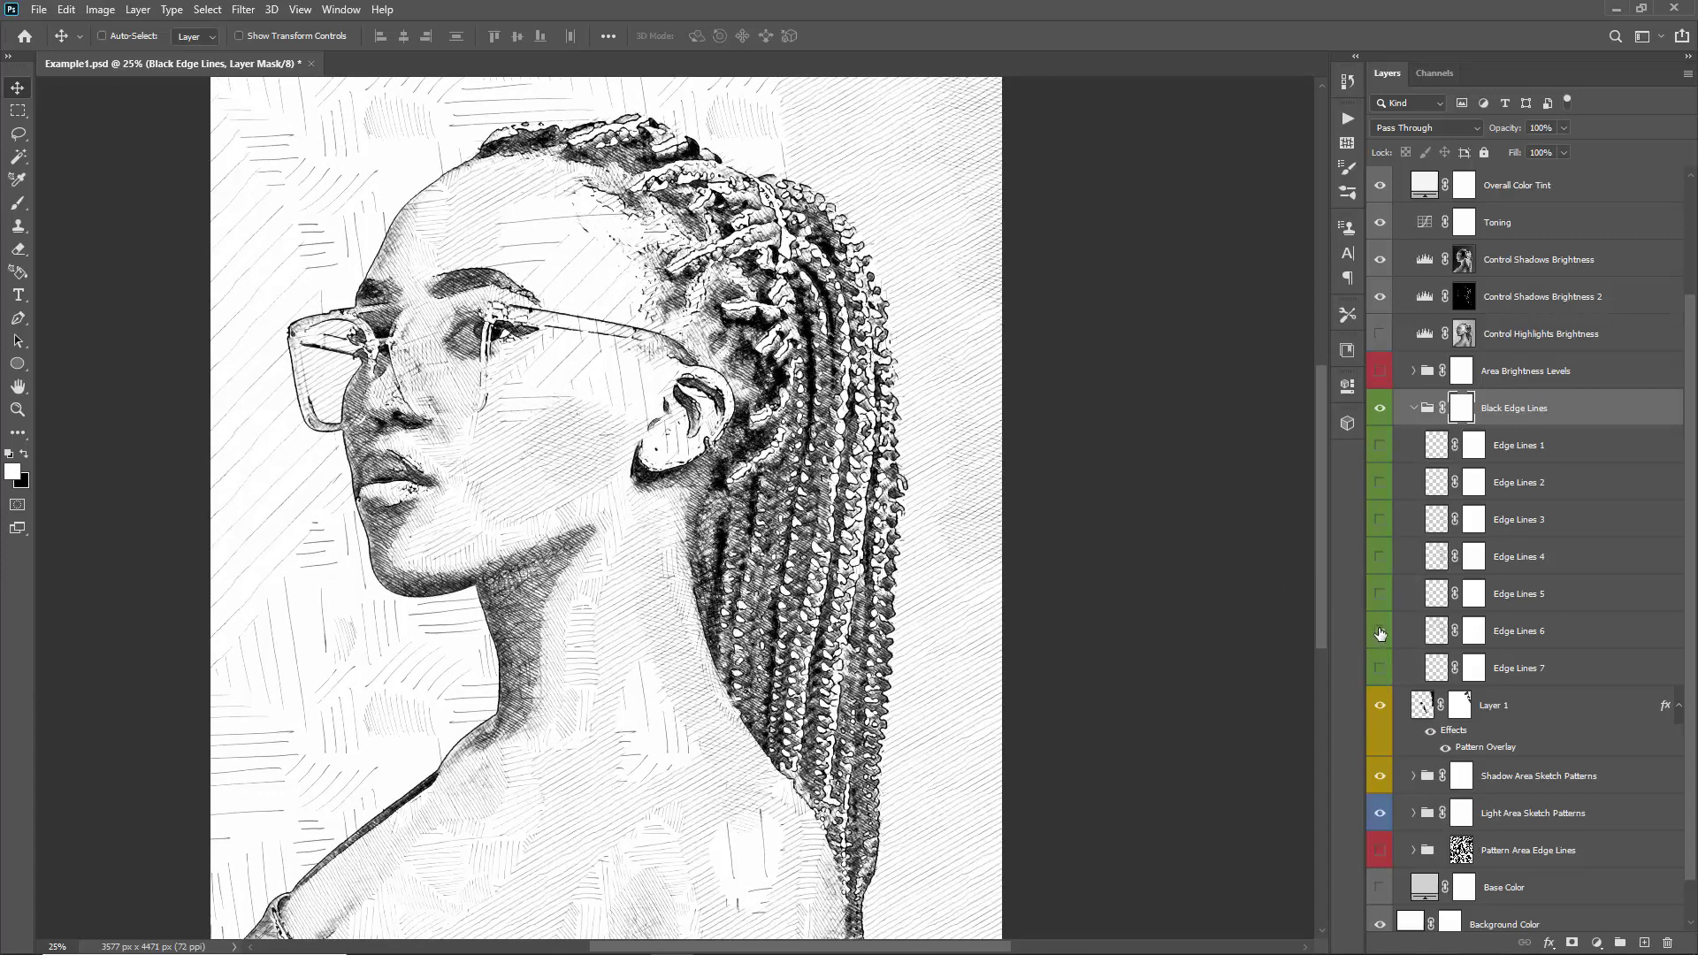
left_click(1380, 631)
left_click(1378, 595)
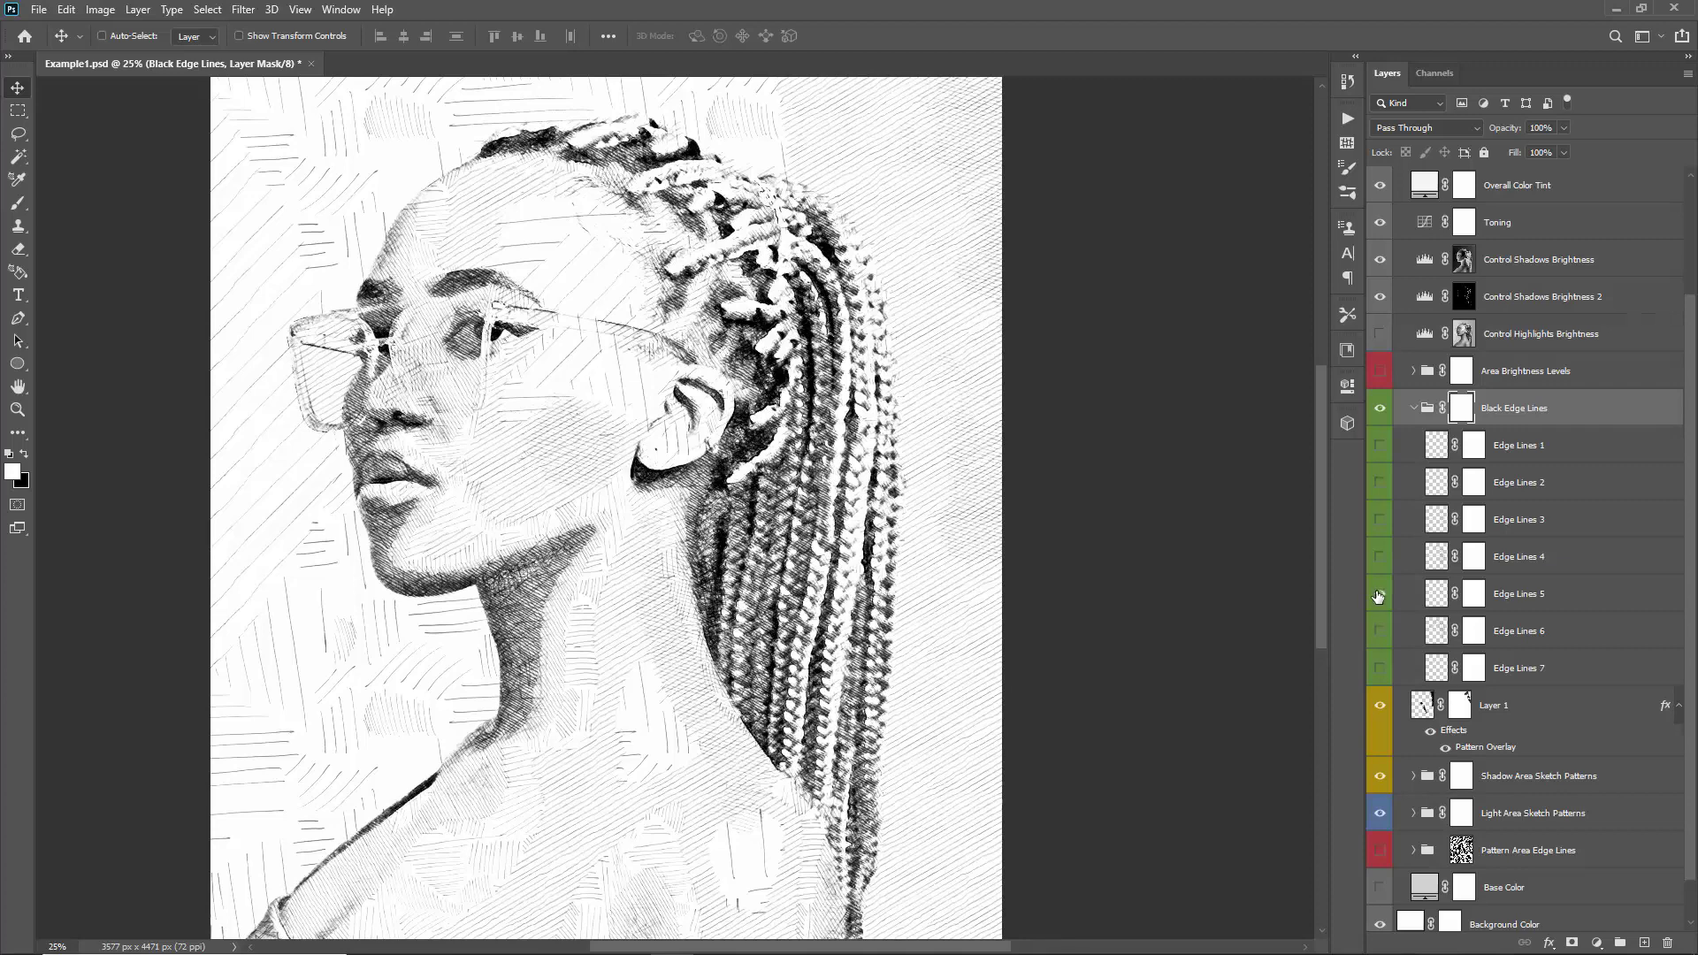
left_click(1378, 595)
left_click(1381, 556)
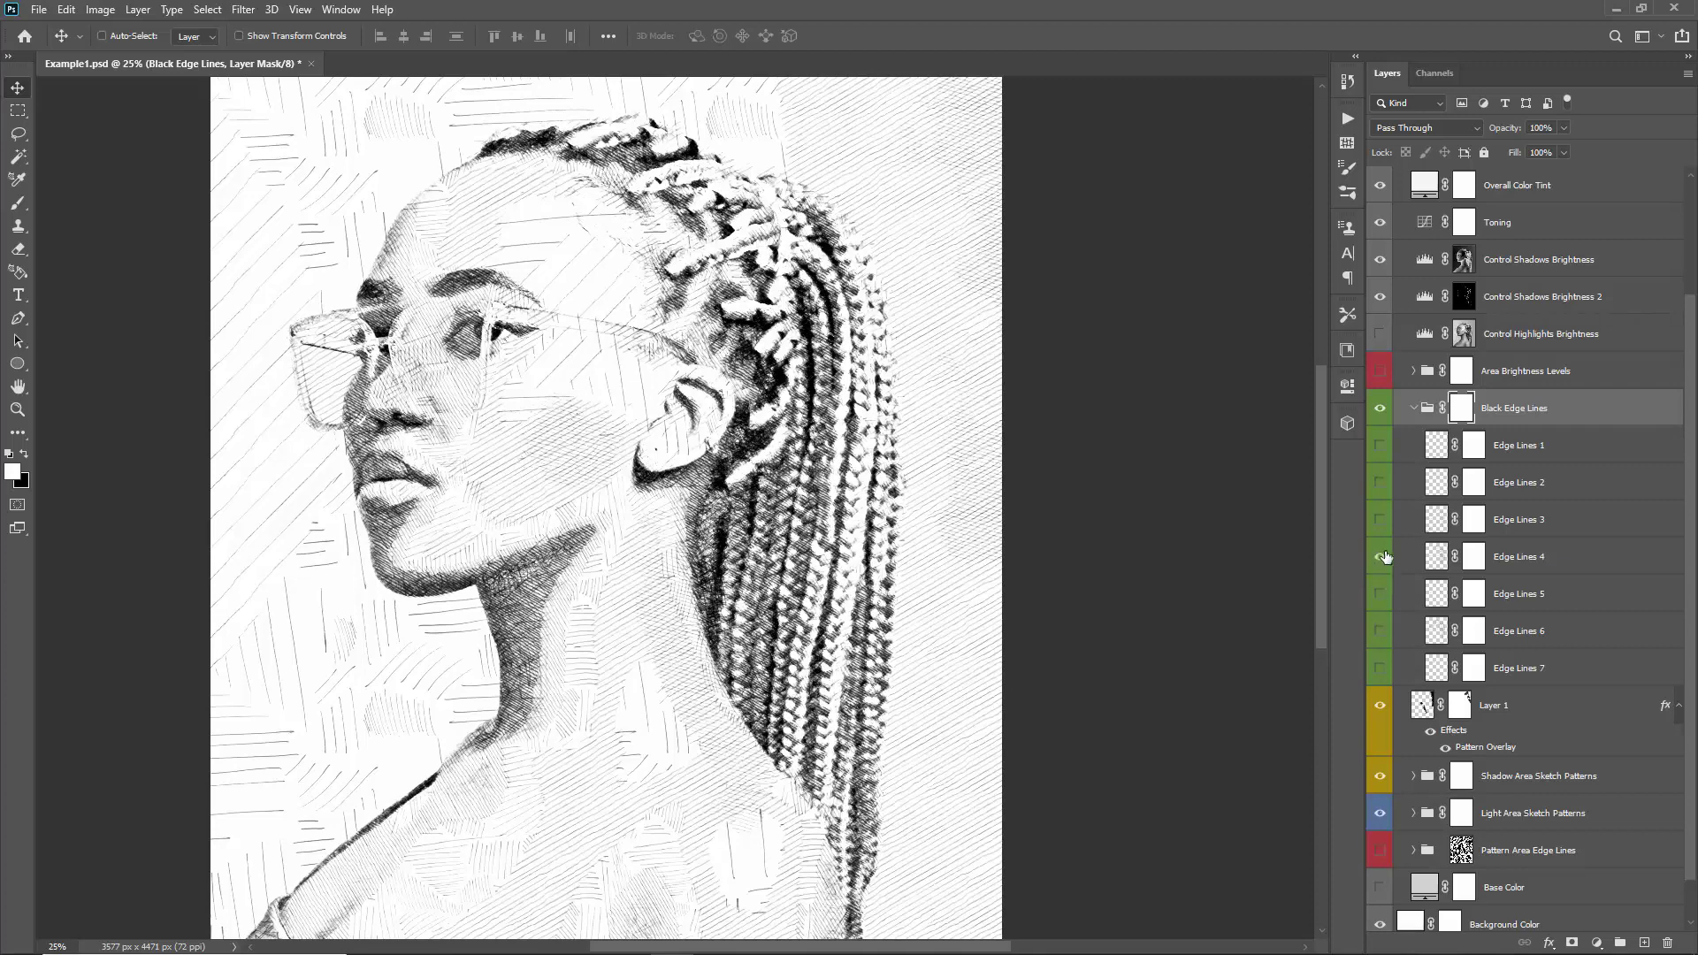
left_click(1381, 557)
- Show Edge Lines 6, try a Color Overlay on it in red, blue and green, and cancel the layer style
key("ctrl+s")
left_click(1381, 631)
left_click(1512, 631)
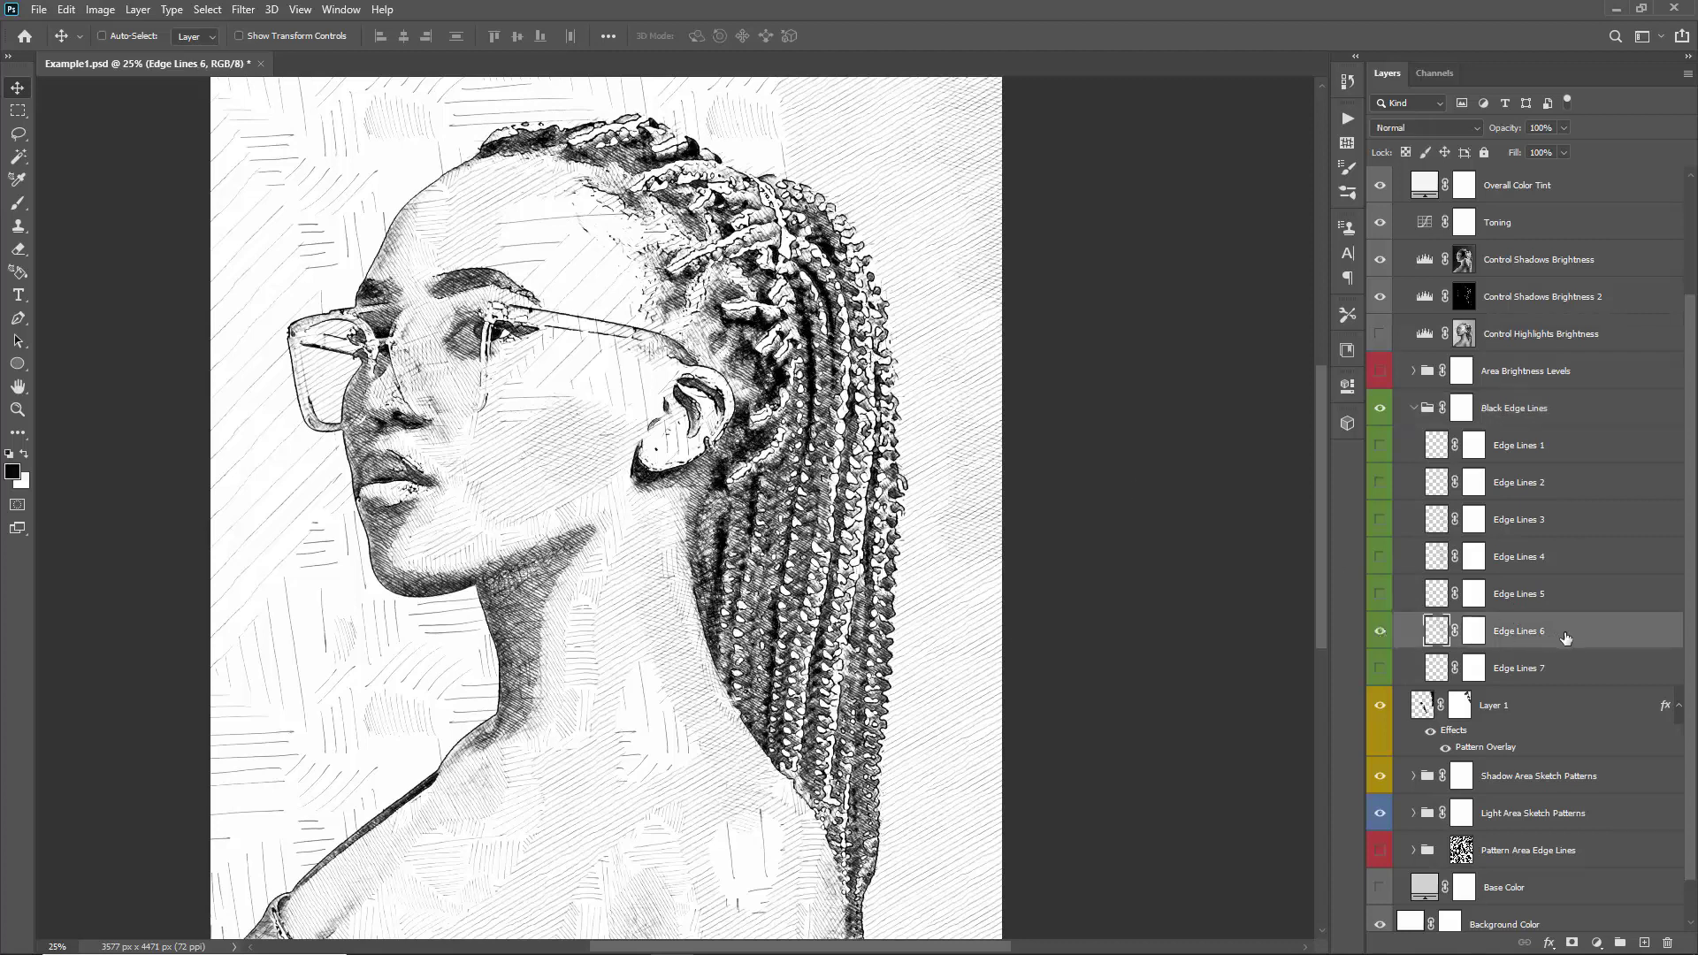
double_click(1565, 635)
left_click_drag(1043, 120, 1010, 115)
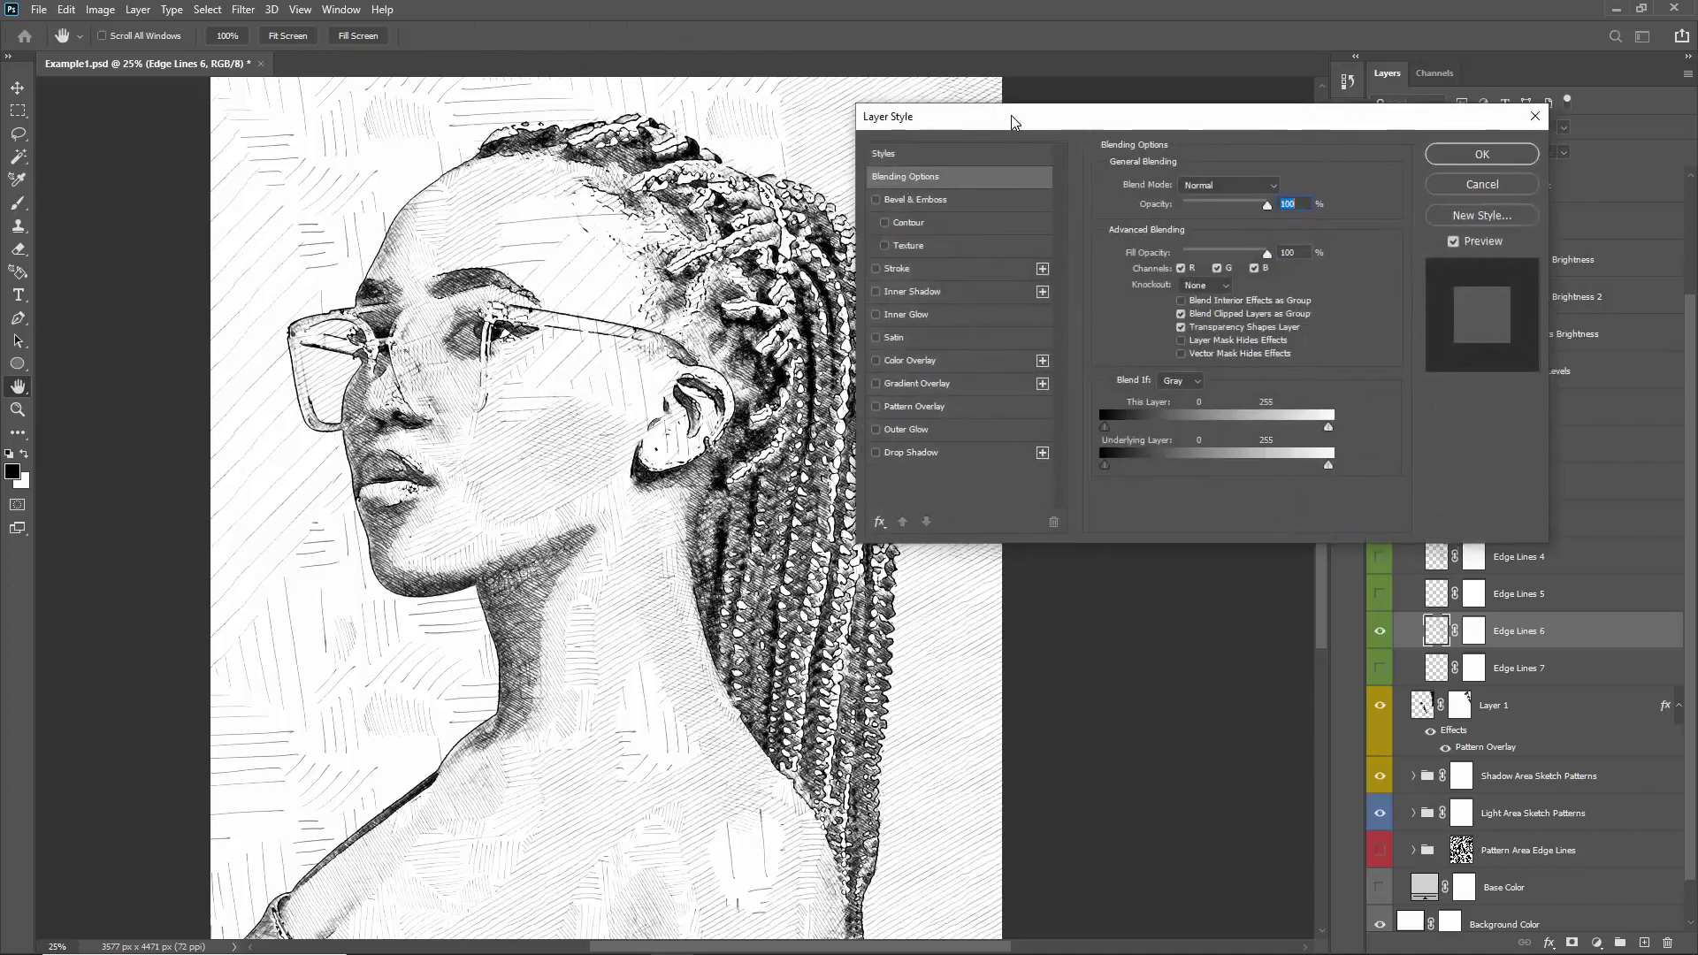
left_click(890, 362)
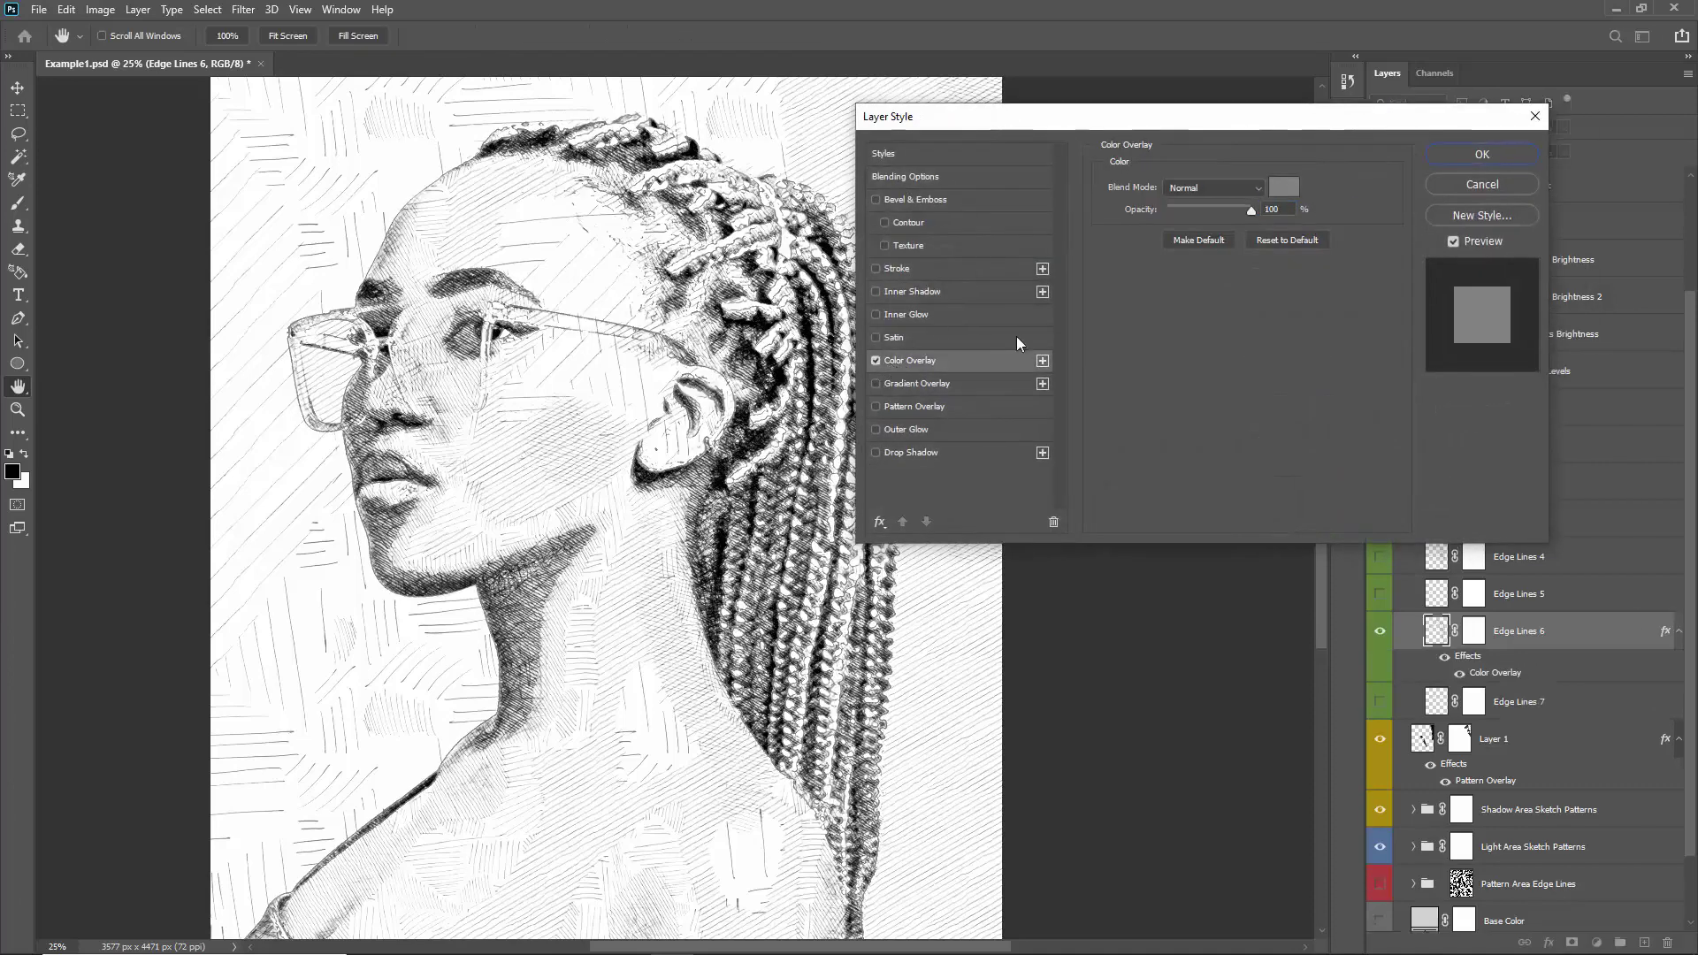
left_click(1283, 186)
left_click(1410, 415)
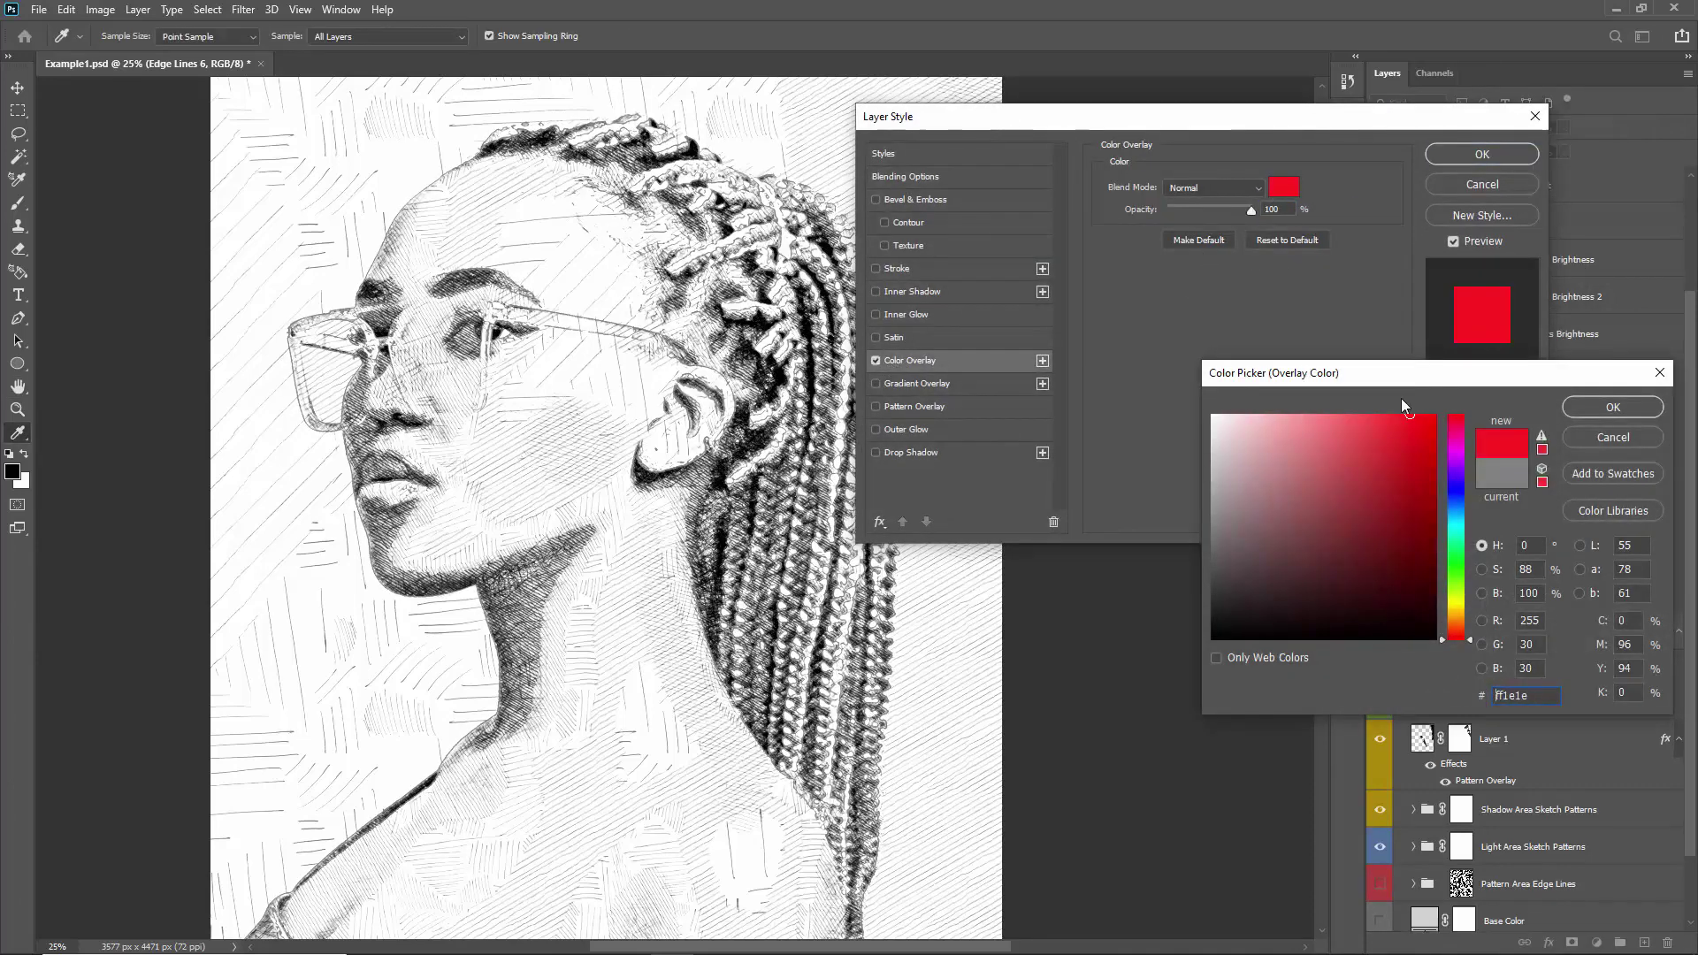
left_click(1461, 491)
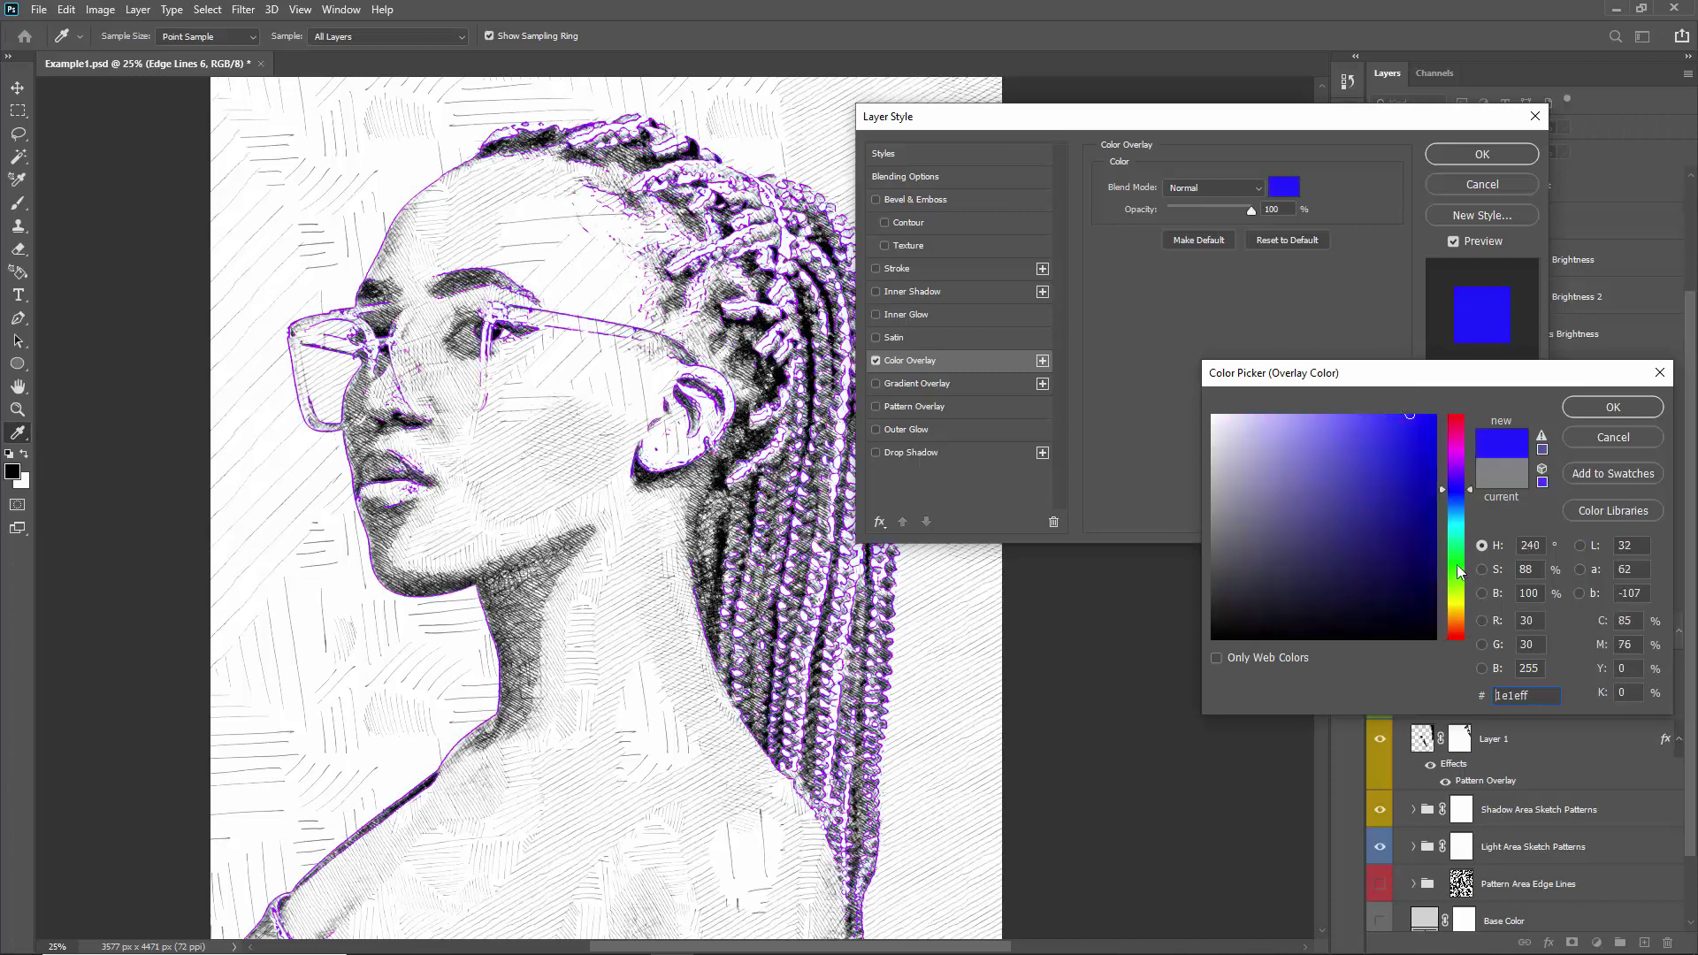
left_click(1461, 561)
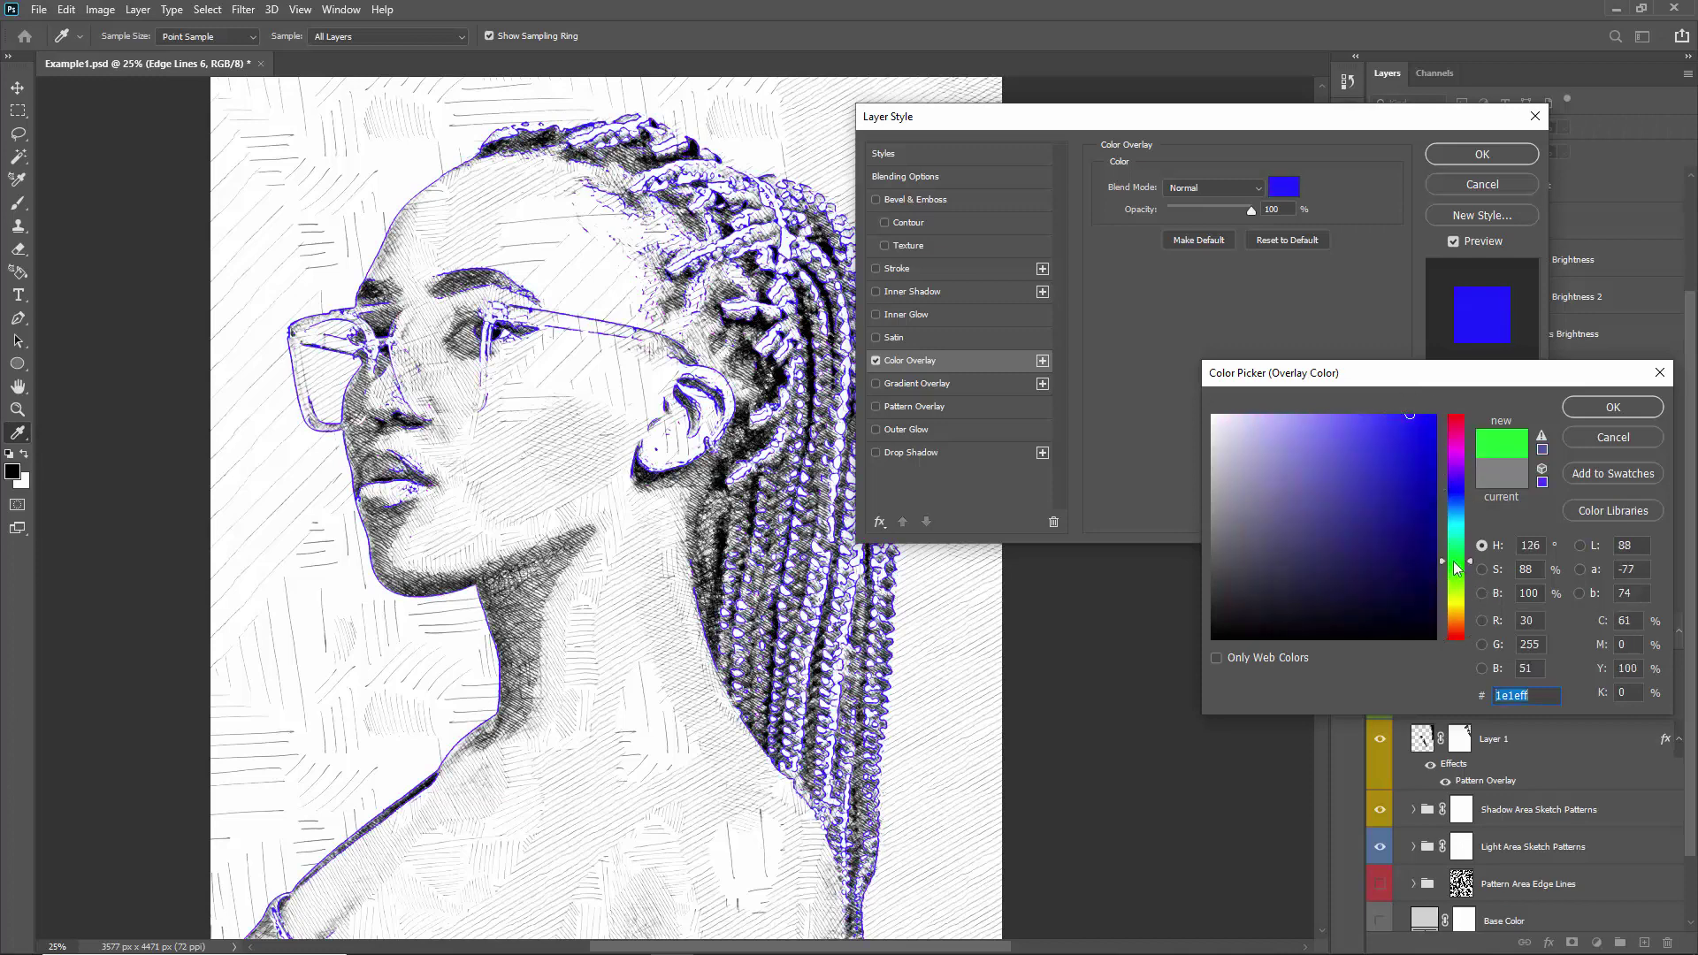
left_click(1621, 442)
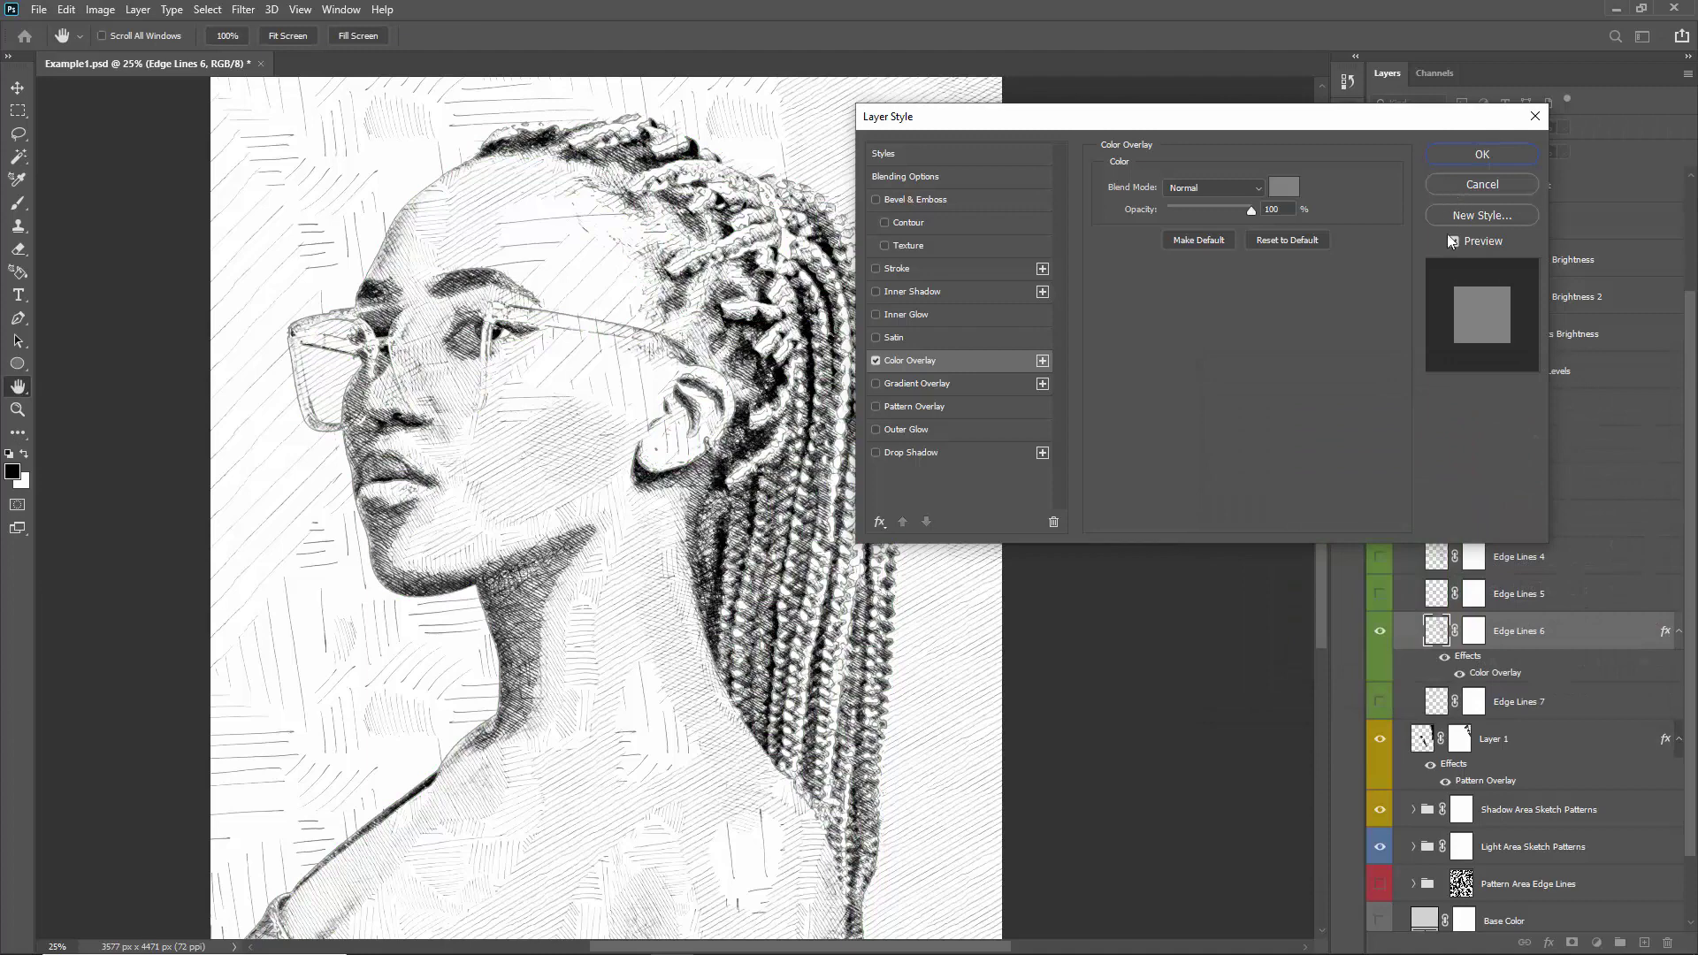
key("Escape")
- Hide the Edge Lines 6 layer and collapse the Black Edge Lines group
left_click(1379, 631)
left_click(1411, 411)
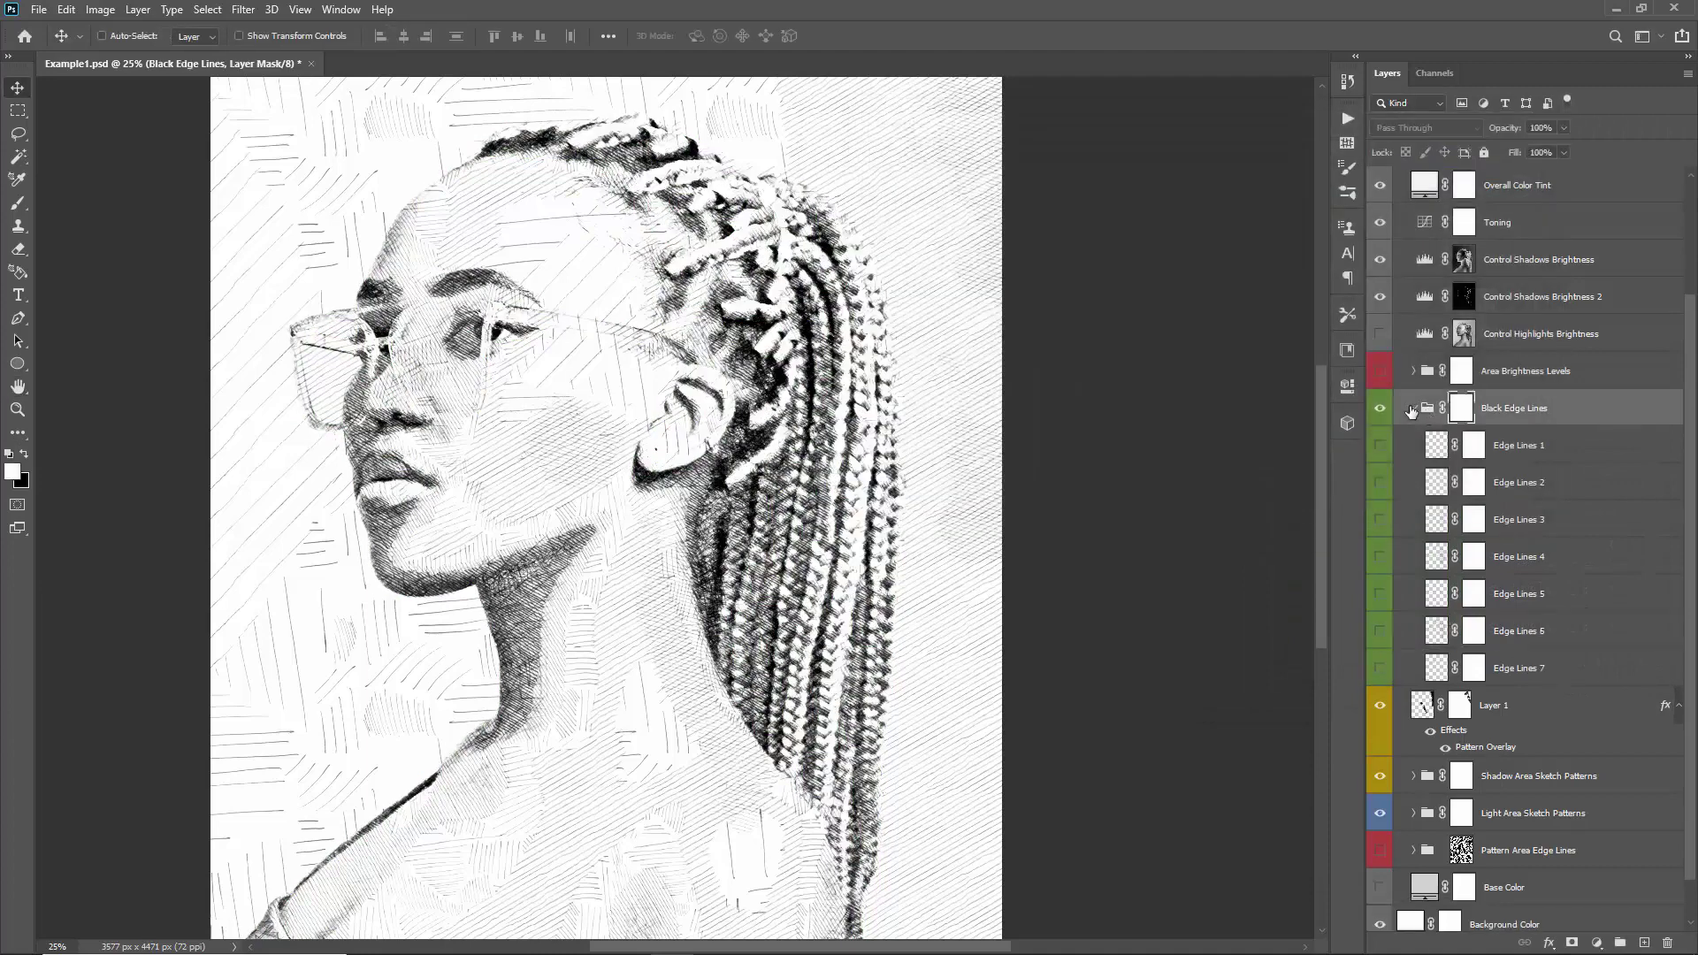
left_click(1415, 409)
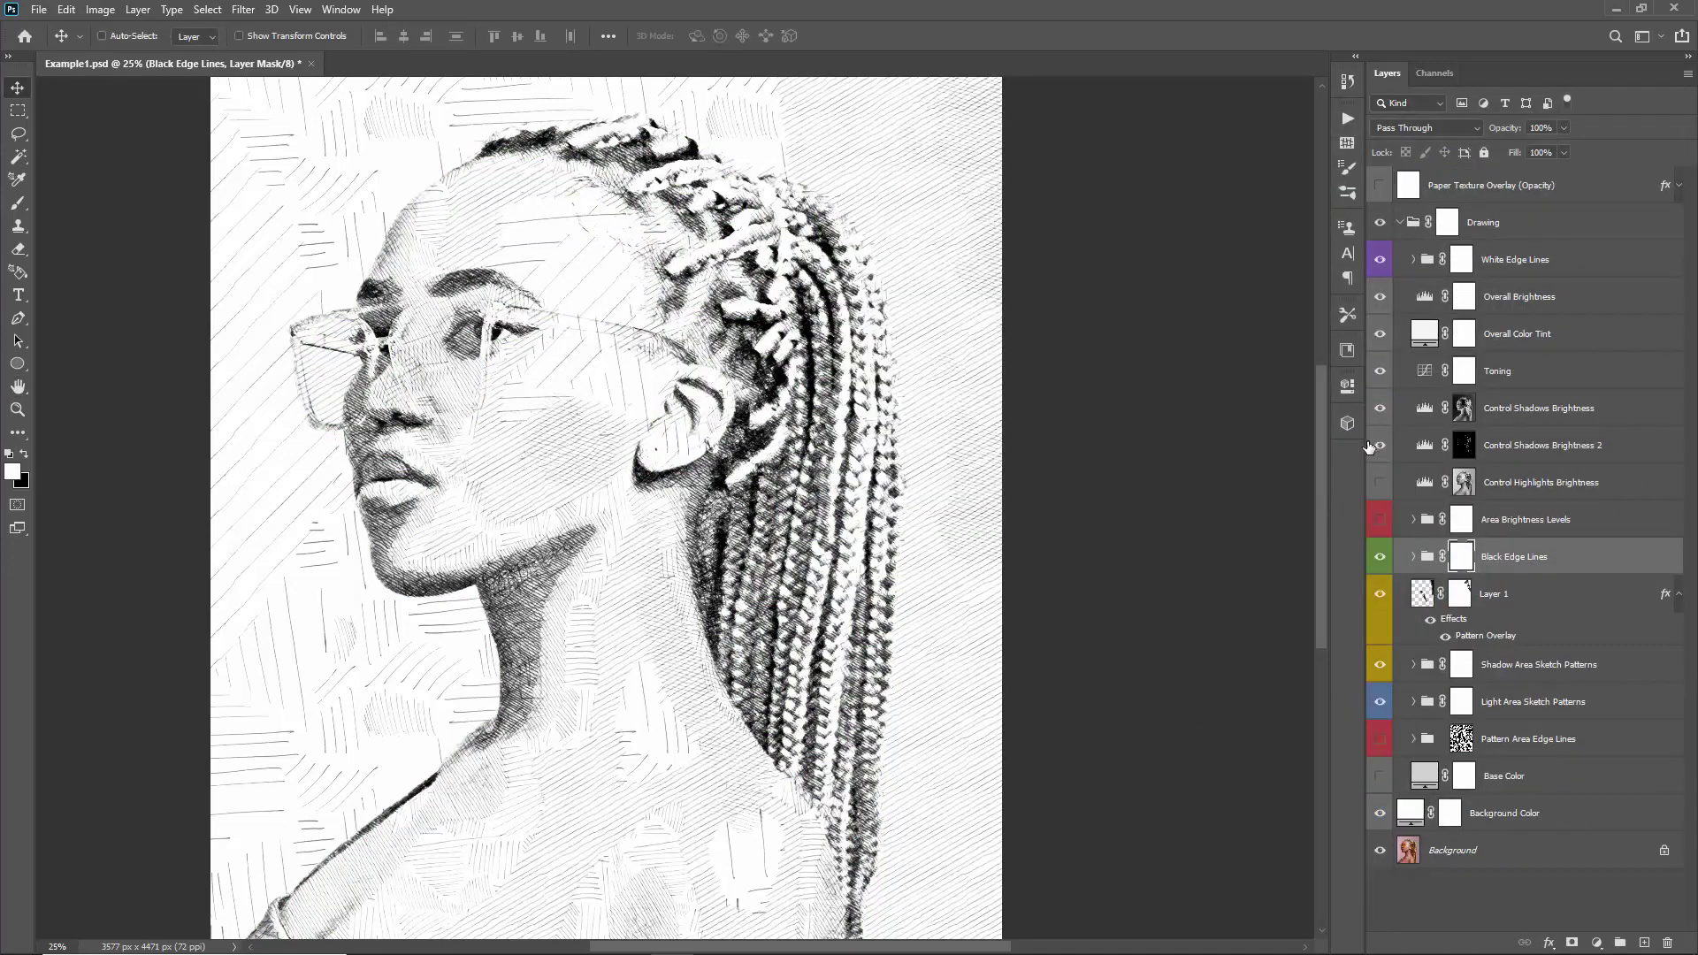
- Hide the layers from Control Shadows Brightness 2 up to White Edge Lines, and show and expand the Area Brightness Levels group
left_click_drag(1379, 445, 1367, 273)
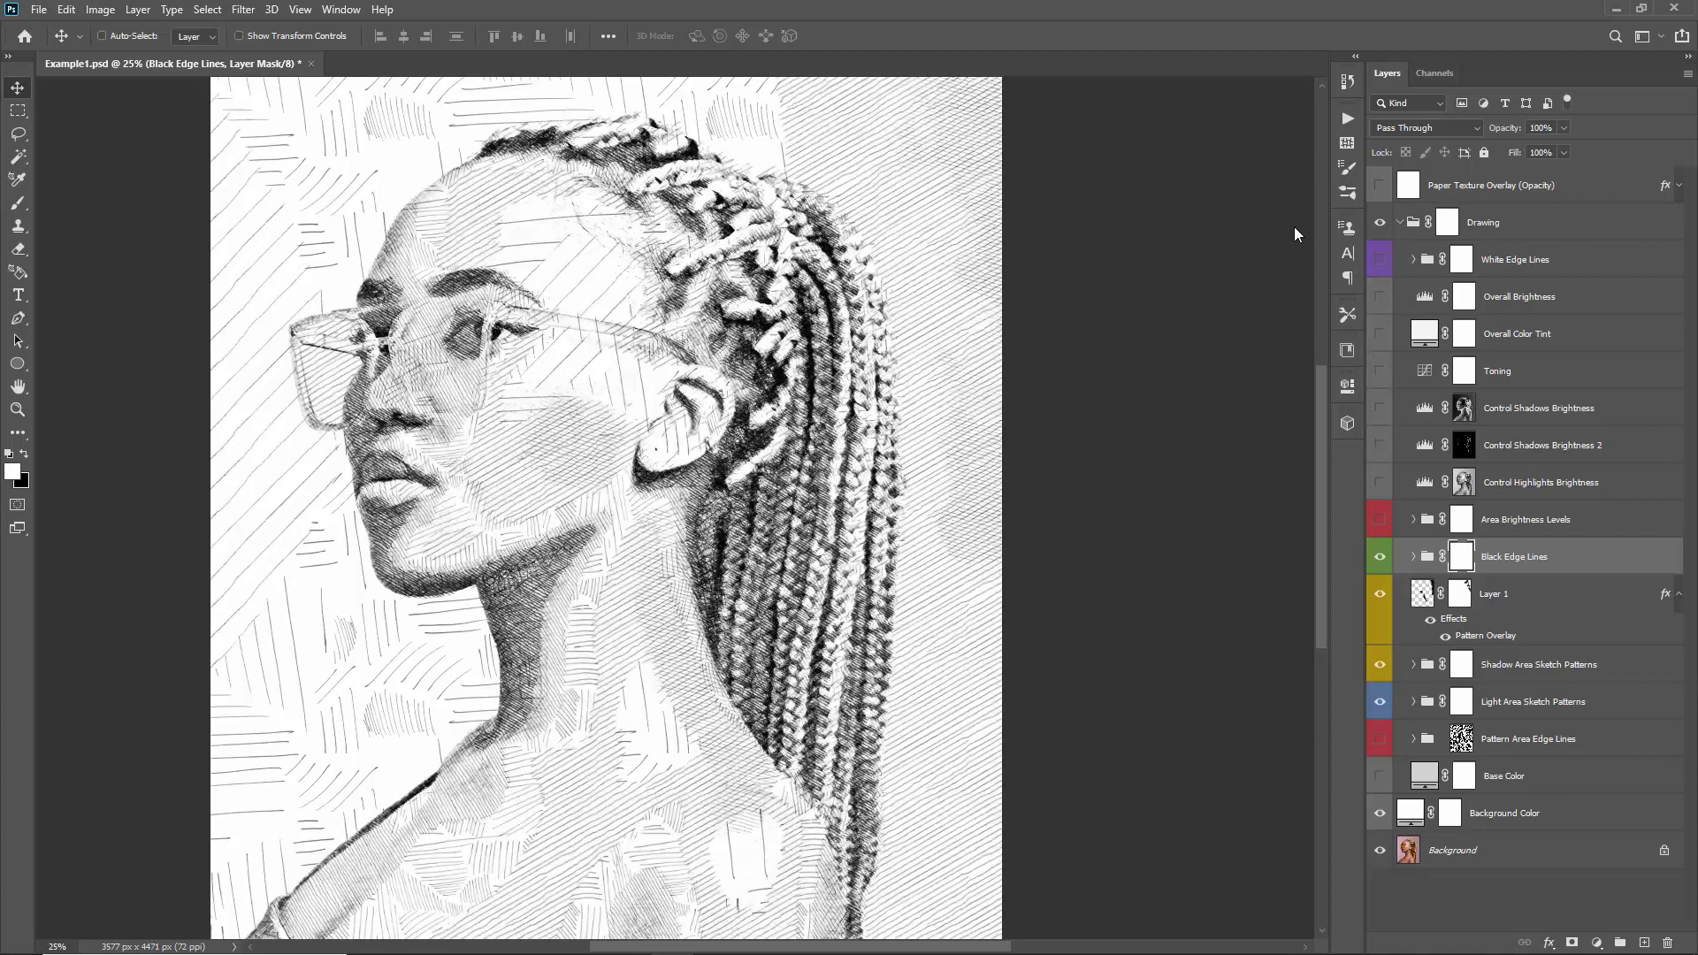
left_click(1525, 519)
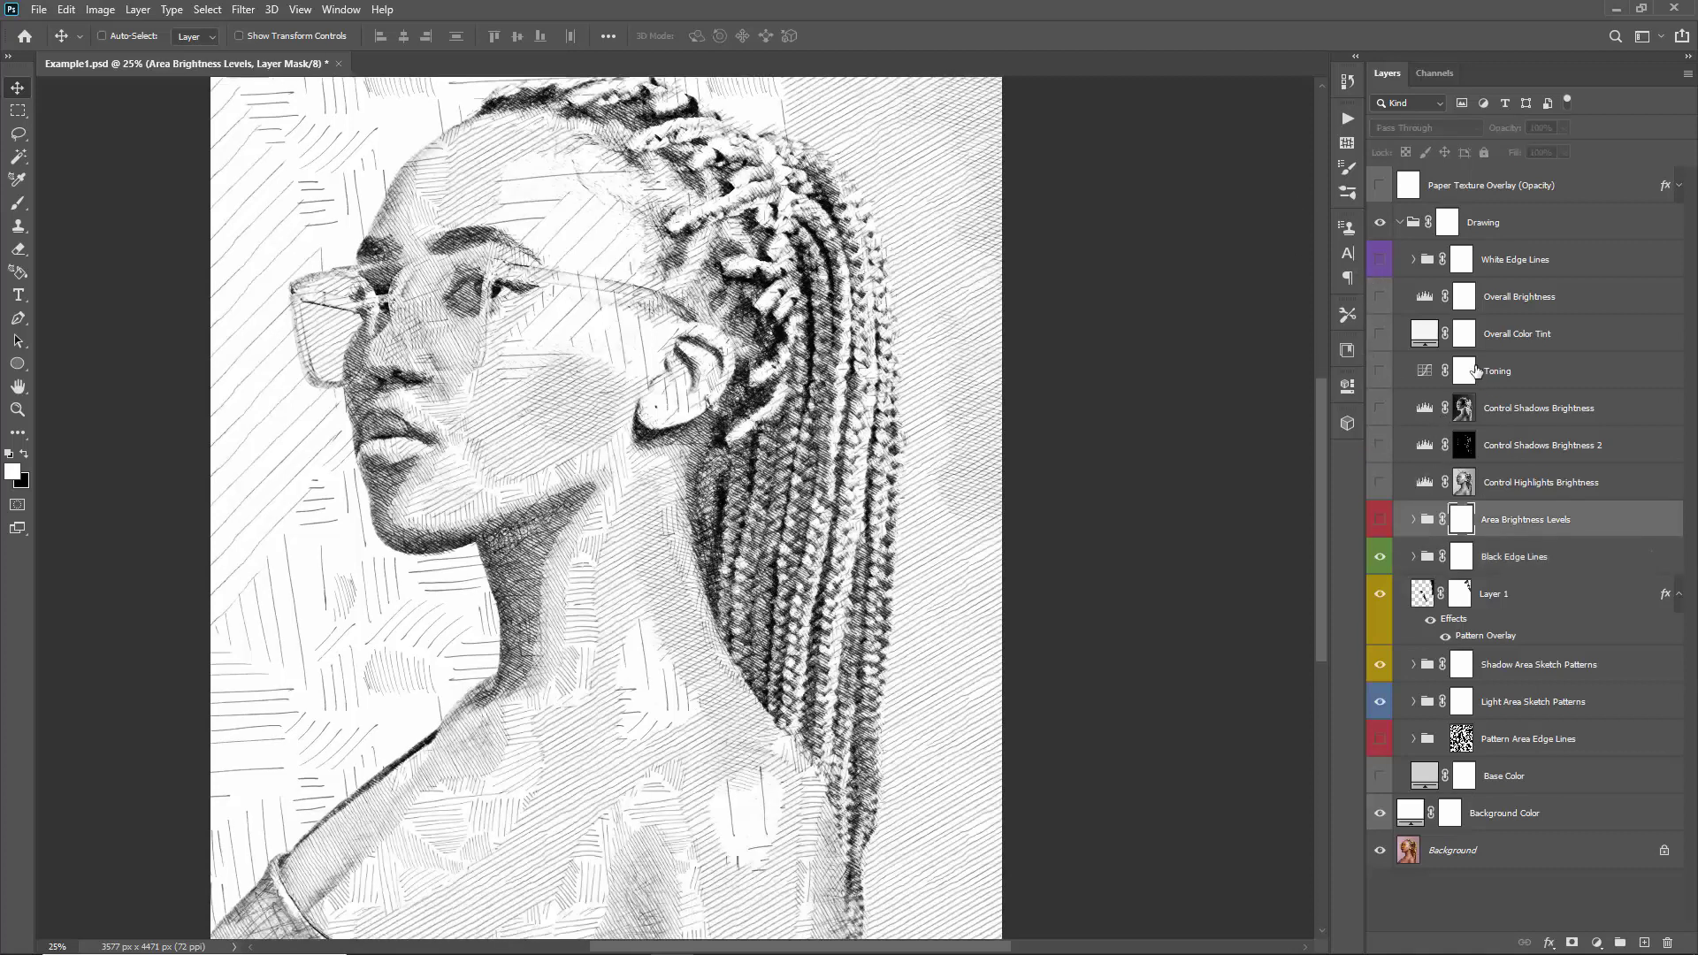
left_click(1378, 520)
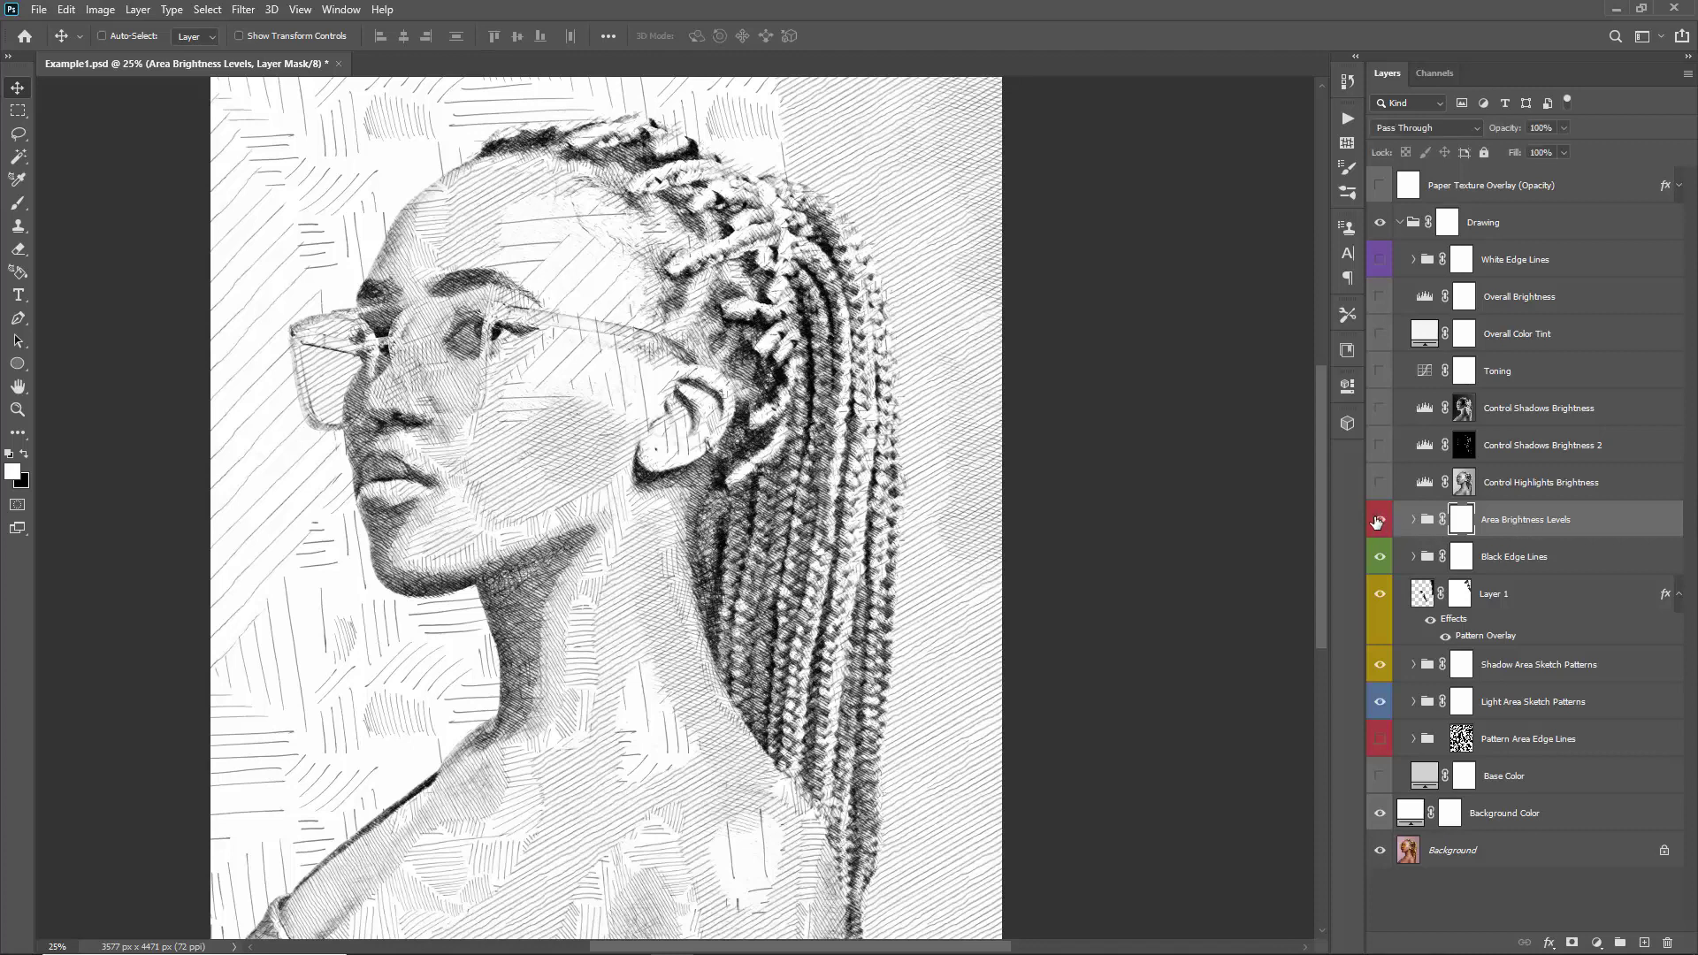
left_click(1415, 522)
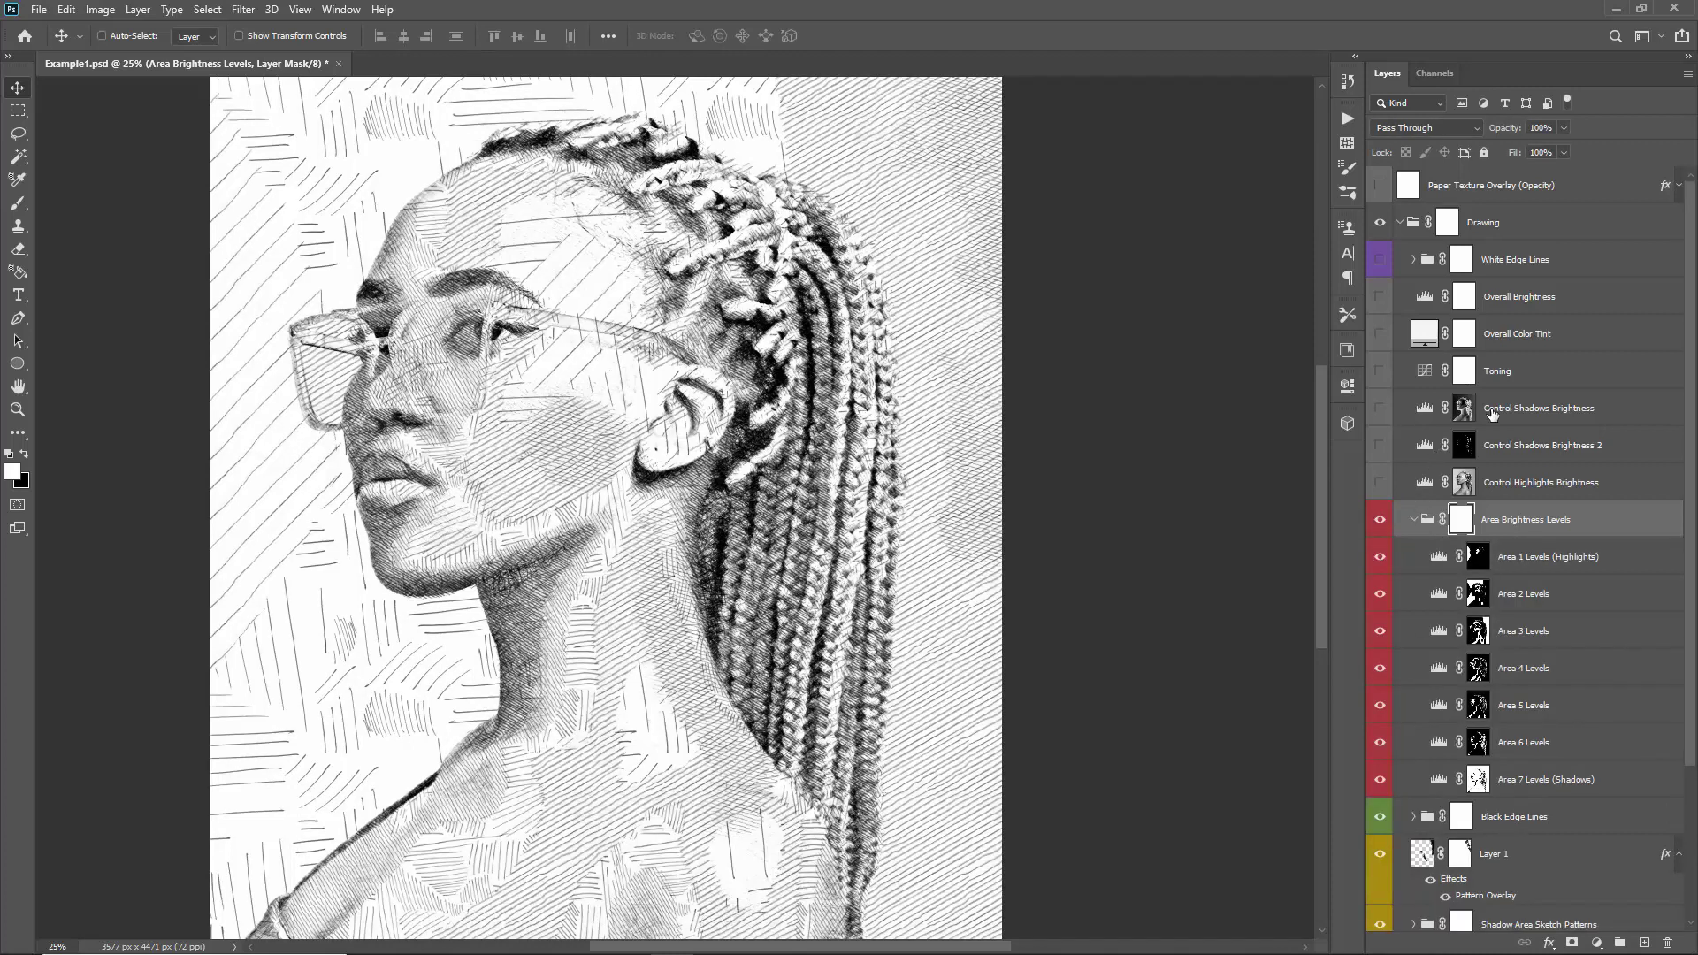
- Set the midtone input level of the Area 6 Levels adjustment in the Area Brightness Levels group to 0.94
scroll(1518, 361, "down", 3)
left_click(1530, 373)
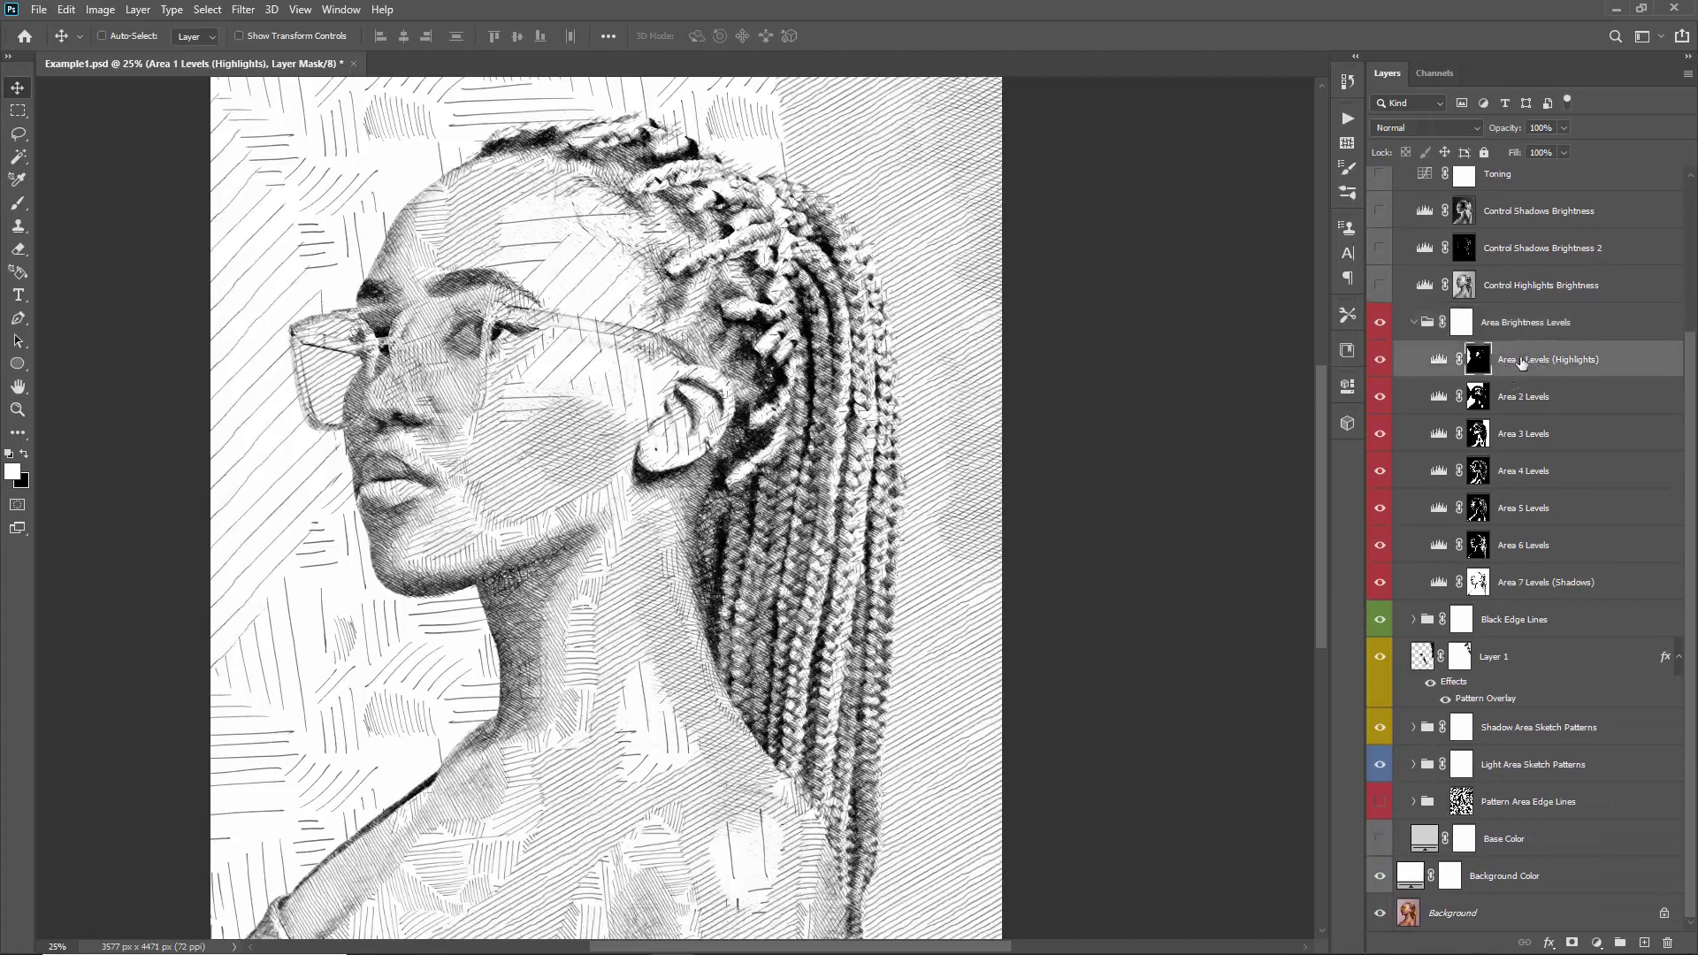
scroll(798, 367, "up", 1)
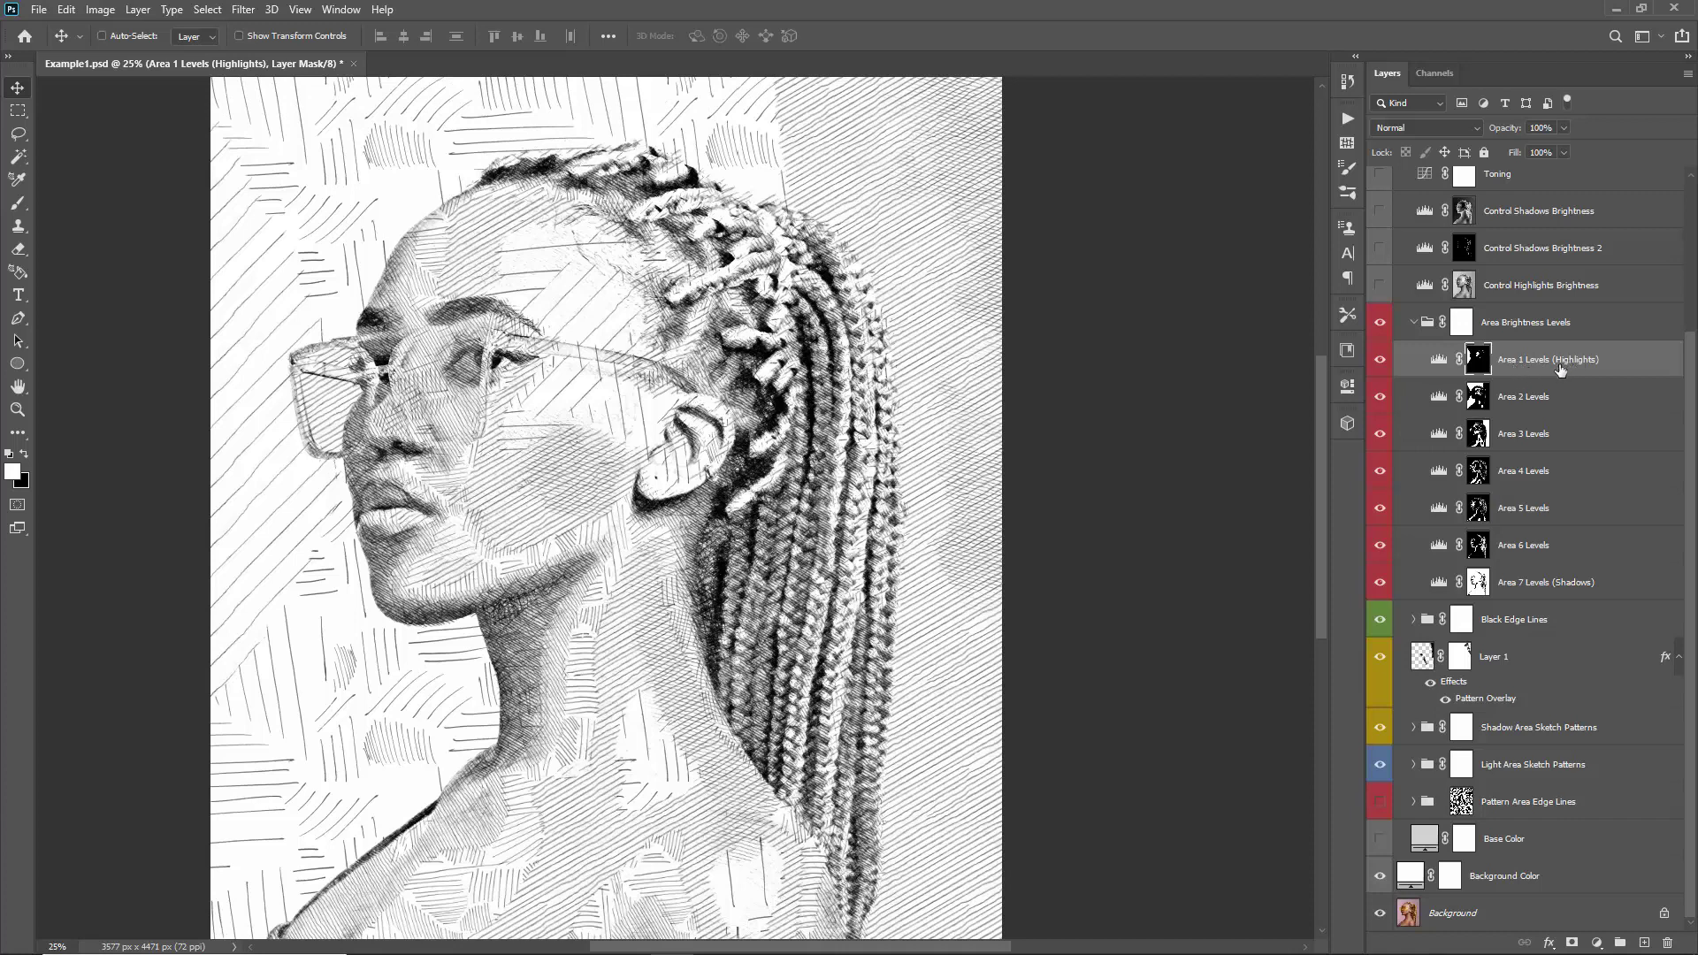
left_click(1531, 584)
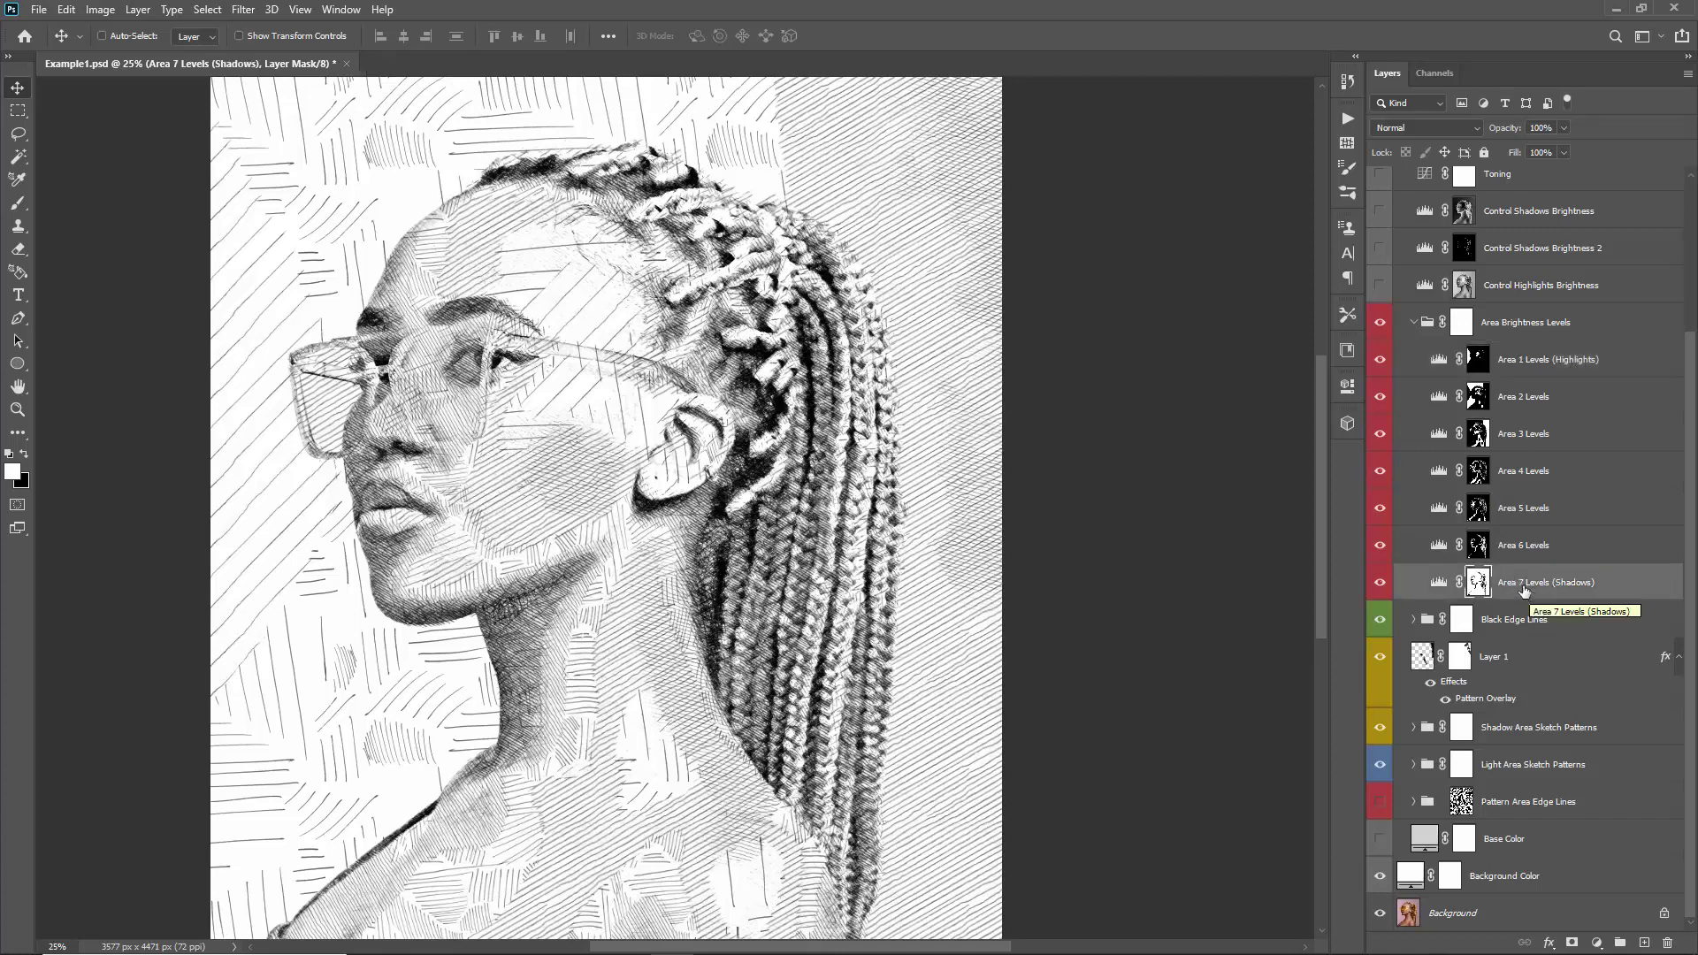
double_click(1441, 545)
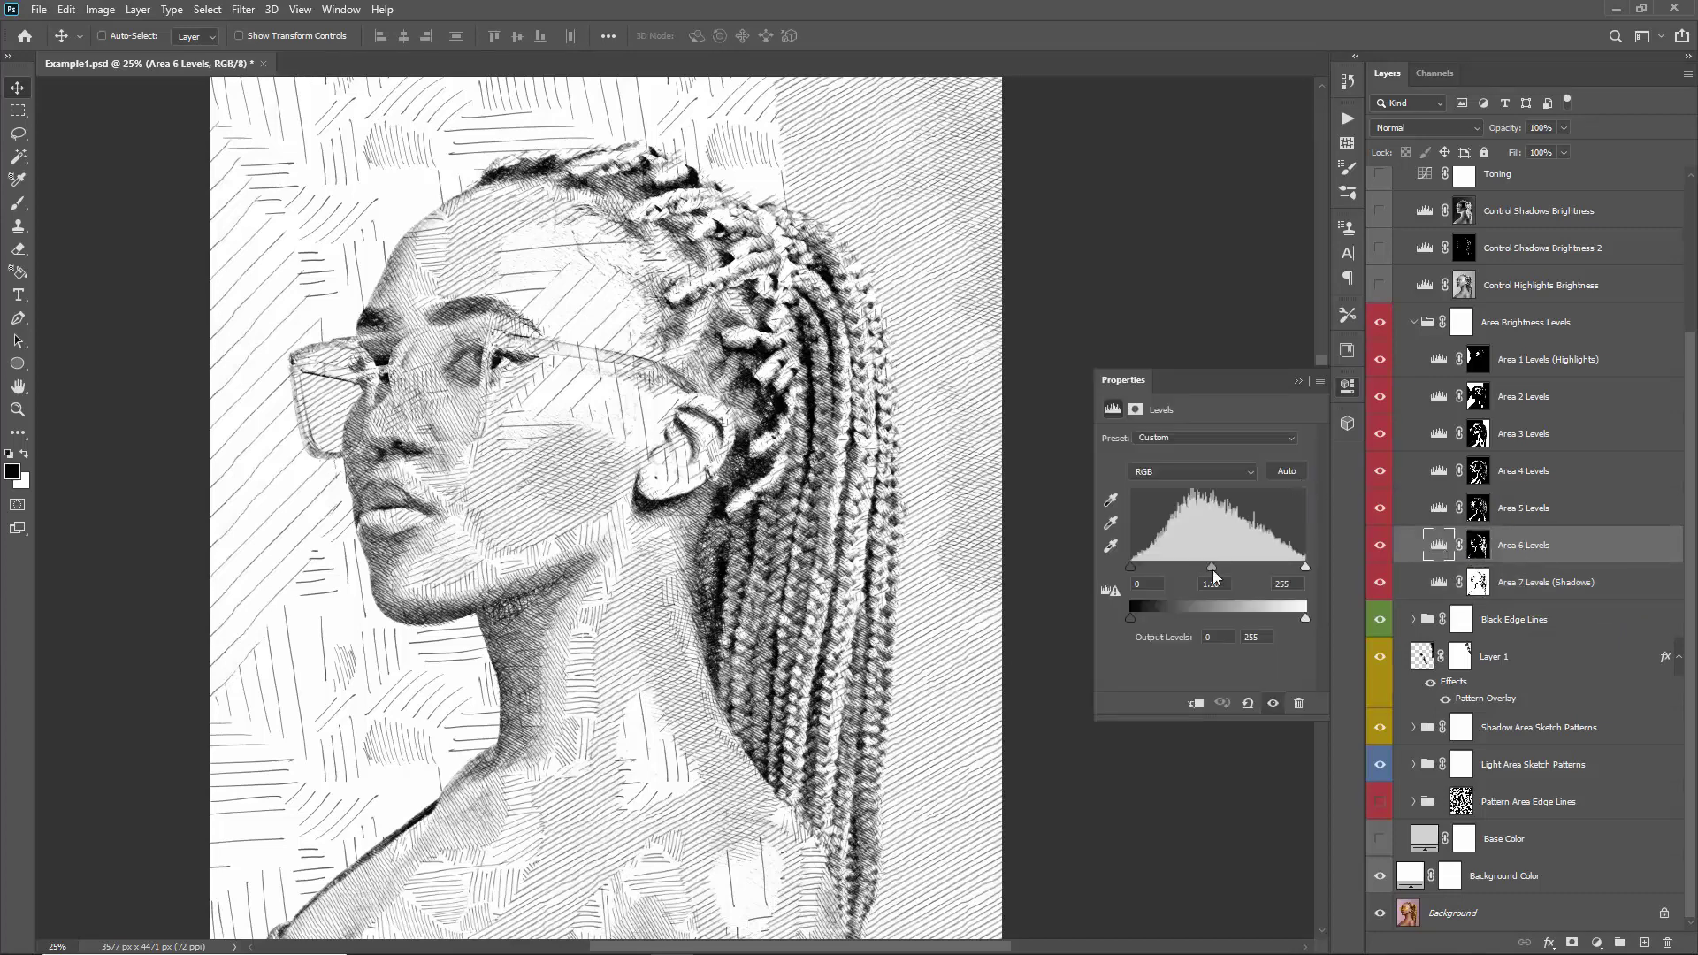
mouse_move(1217, 571)
left_mouse_down()
mouse_move(1255, 573)
mouse_move(1212, 580)
mouse_move(1252, 580)
mouse_move(1236, 583)
left_mouse_up()
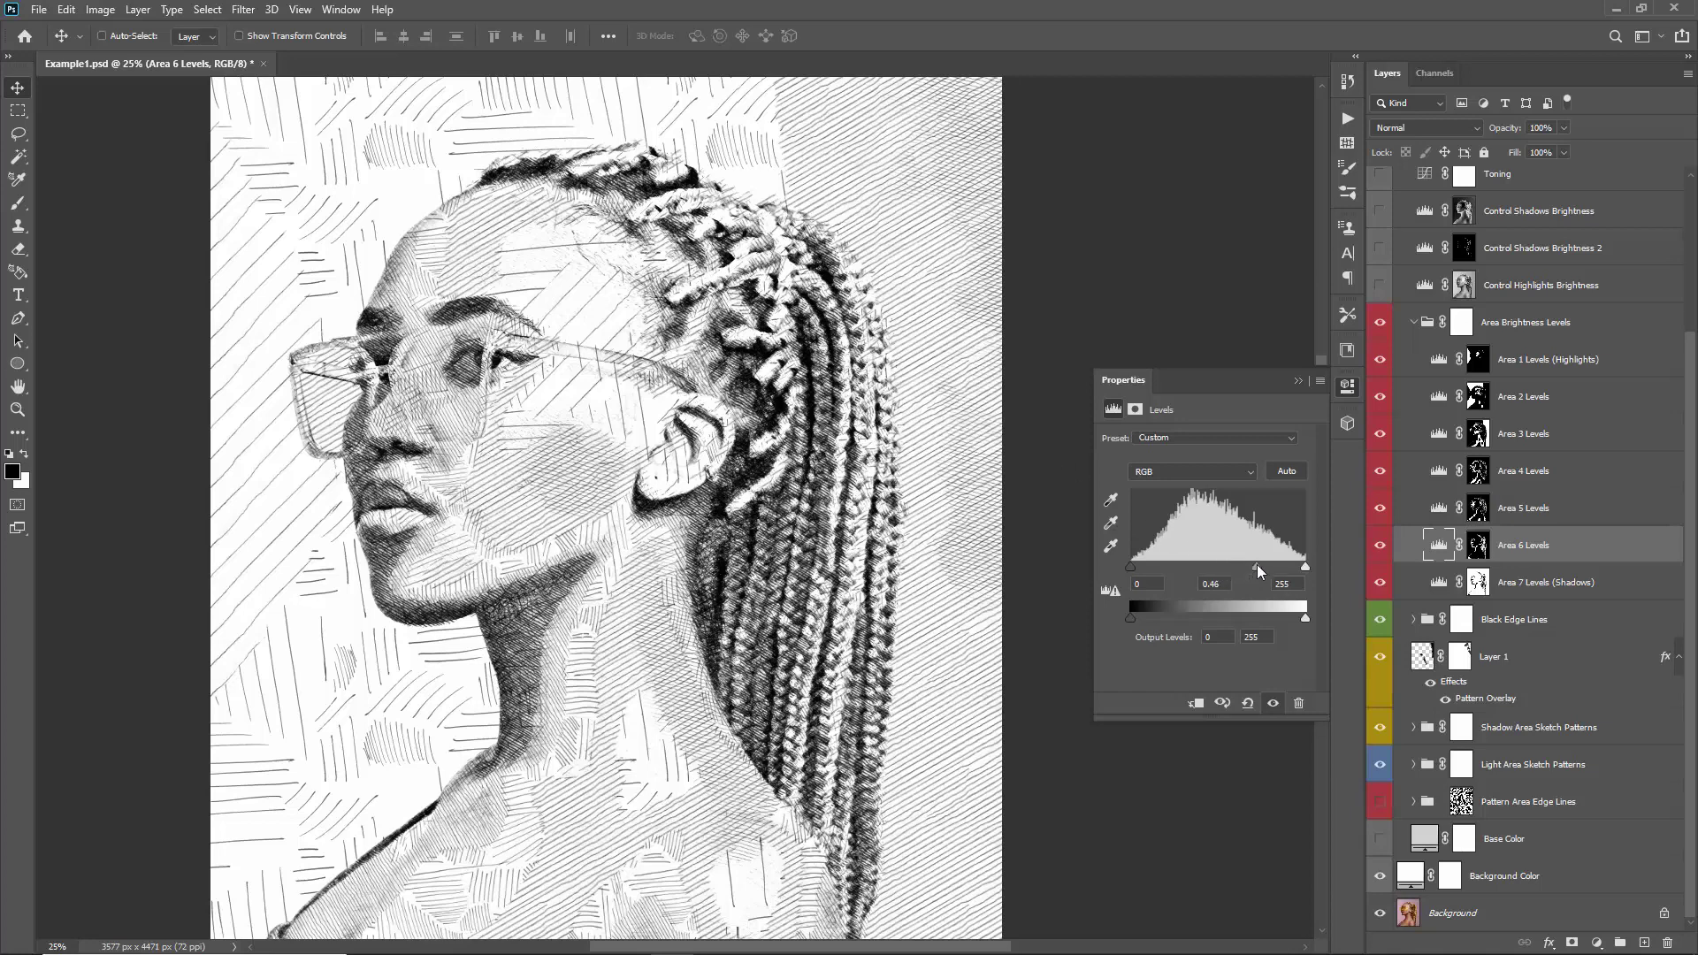
left_click_drag(1276, 570, 1283, 566)
left_click_drag(1225, 565, 1220, 566)
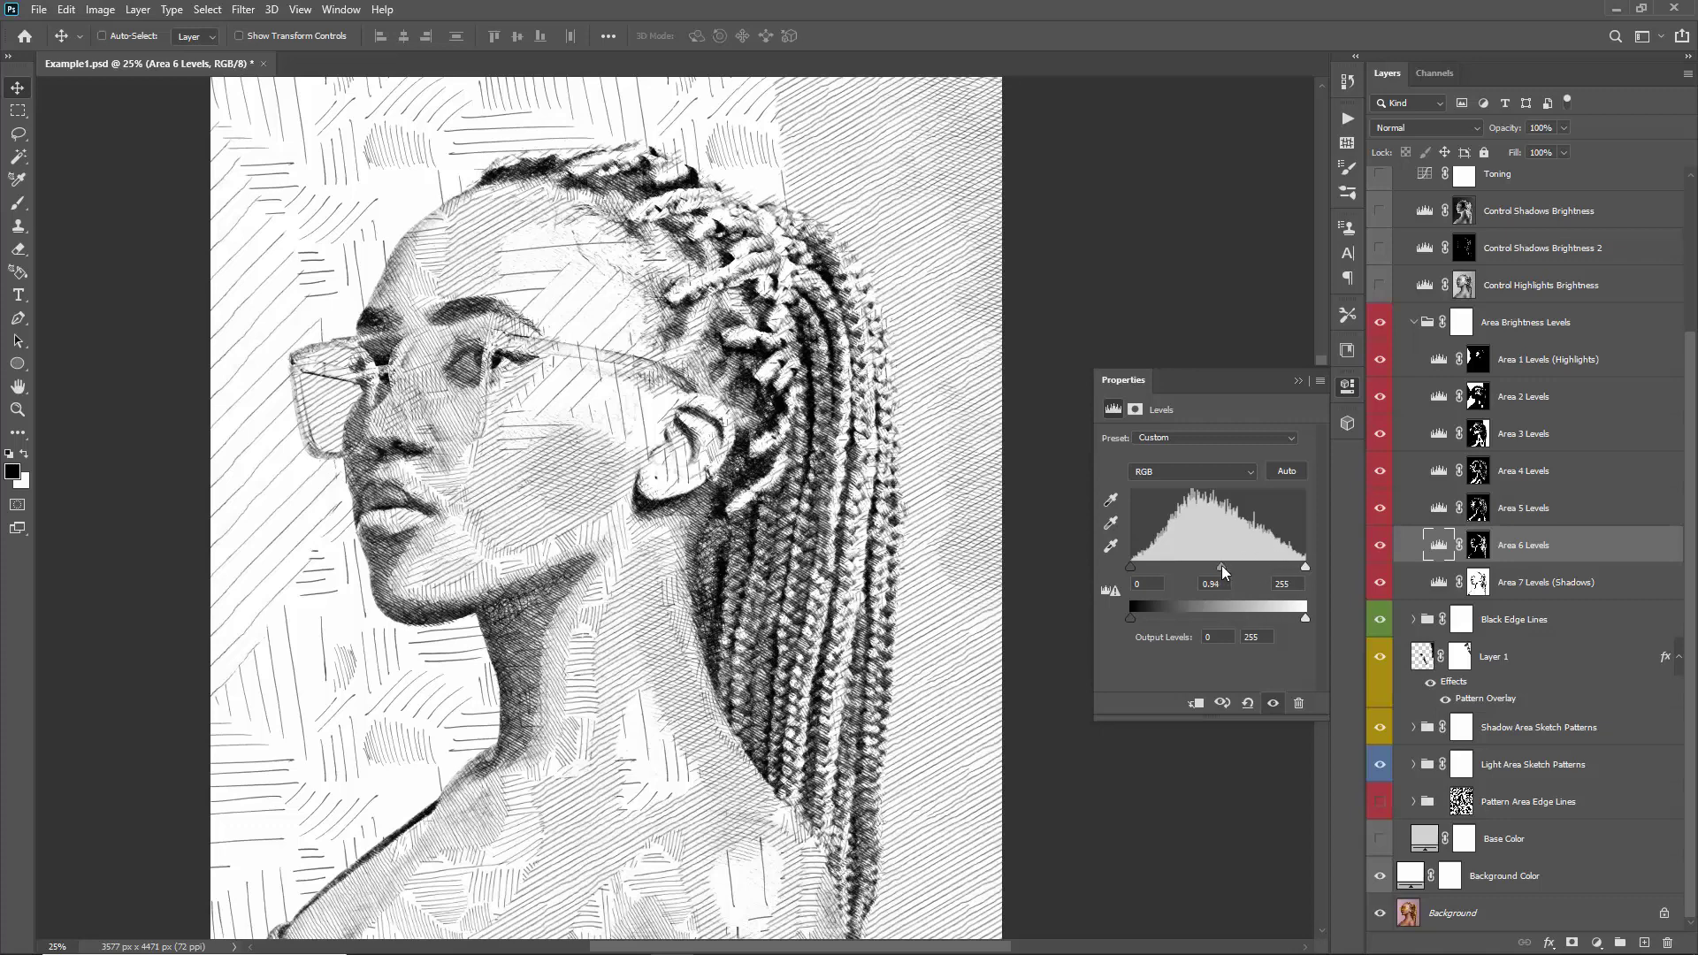
- Adjust the midtone input level of the Area 2 Levels layer and collapse the Area Brightness Levels group
left_click(1439, 400)
left_click(1438, 403)
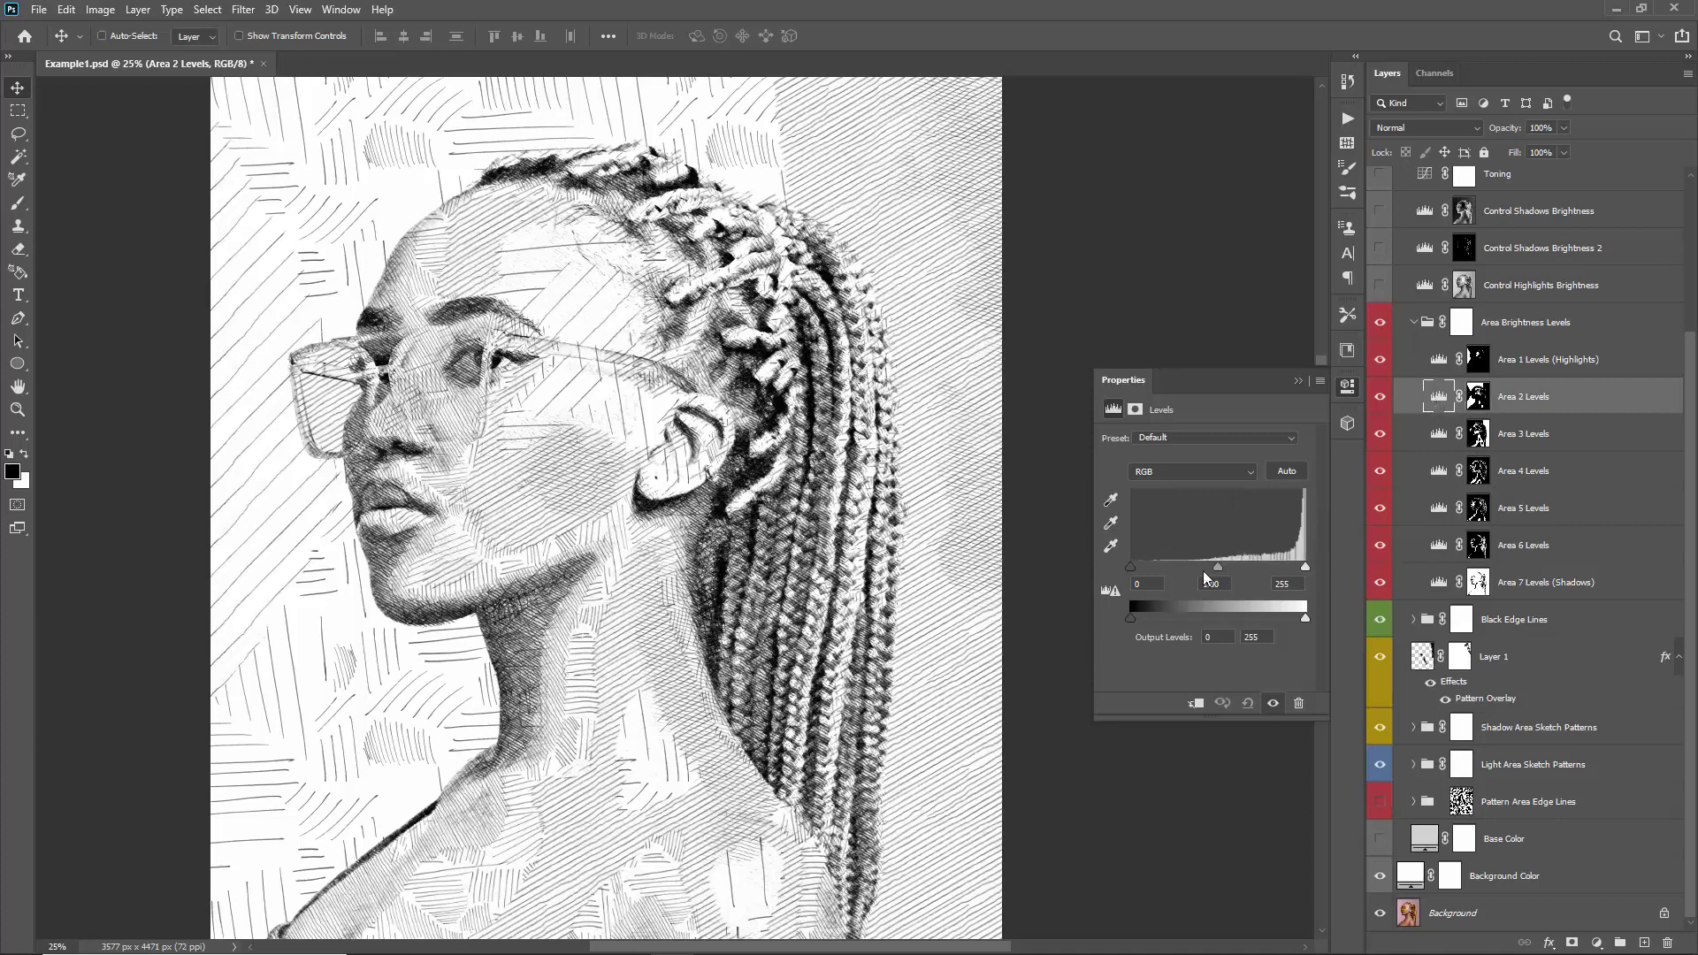
mouse_move(1218, 568)
left_mouse_down()
mouse_move(1293, 569)
mouse_move(1201, 567)
mouse_move(1224, 579)
left_mouse_up()
left_click(1296, 381)
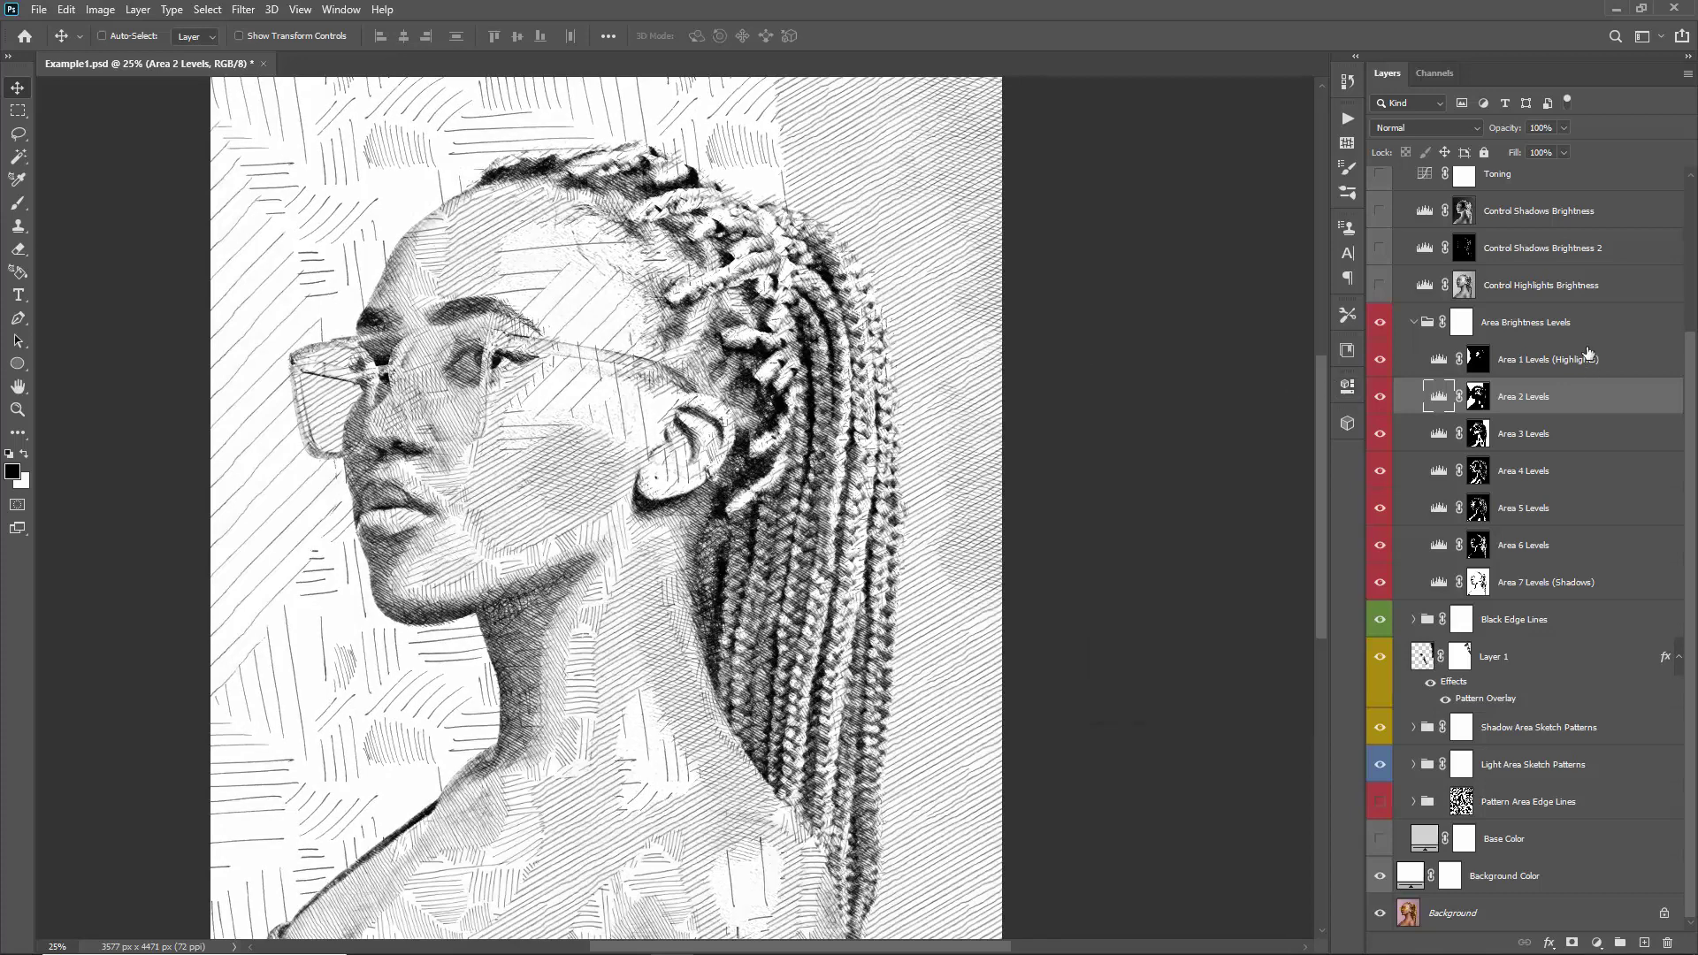
left_click(1433, 326)
left_click(1416, 323)
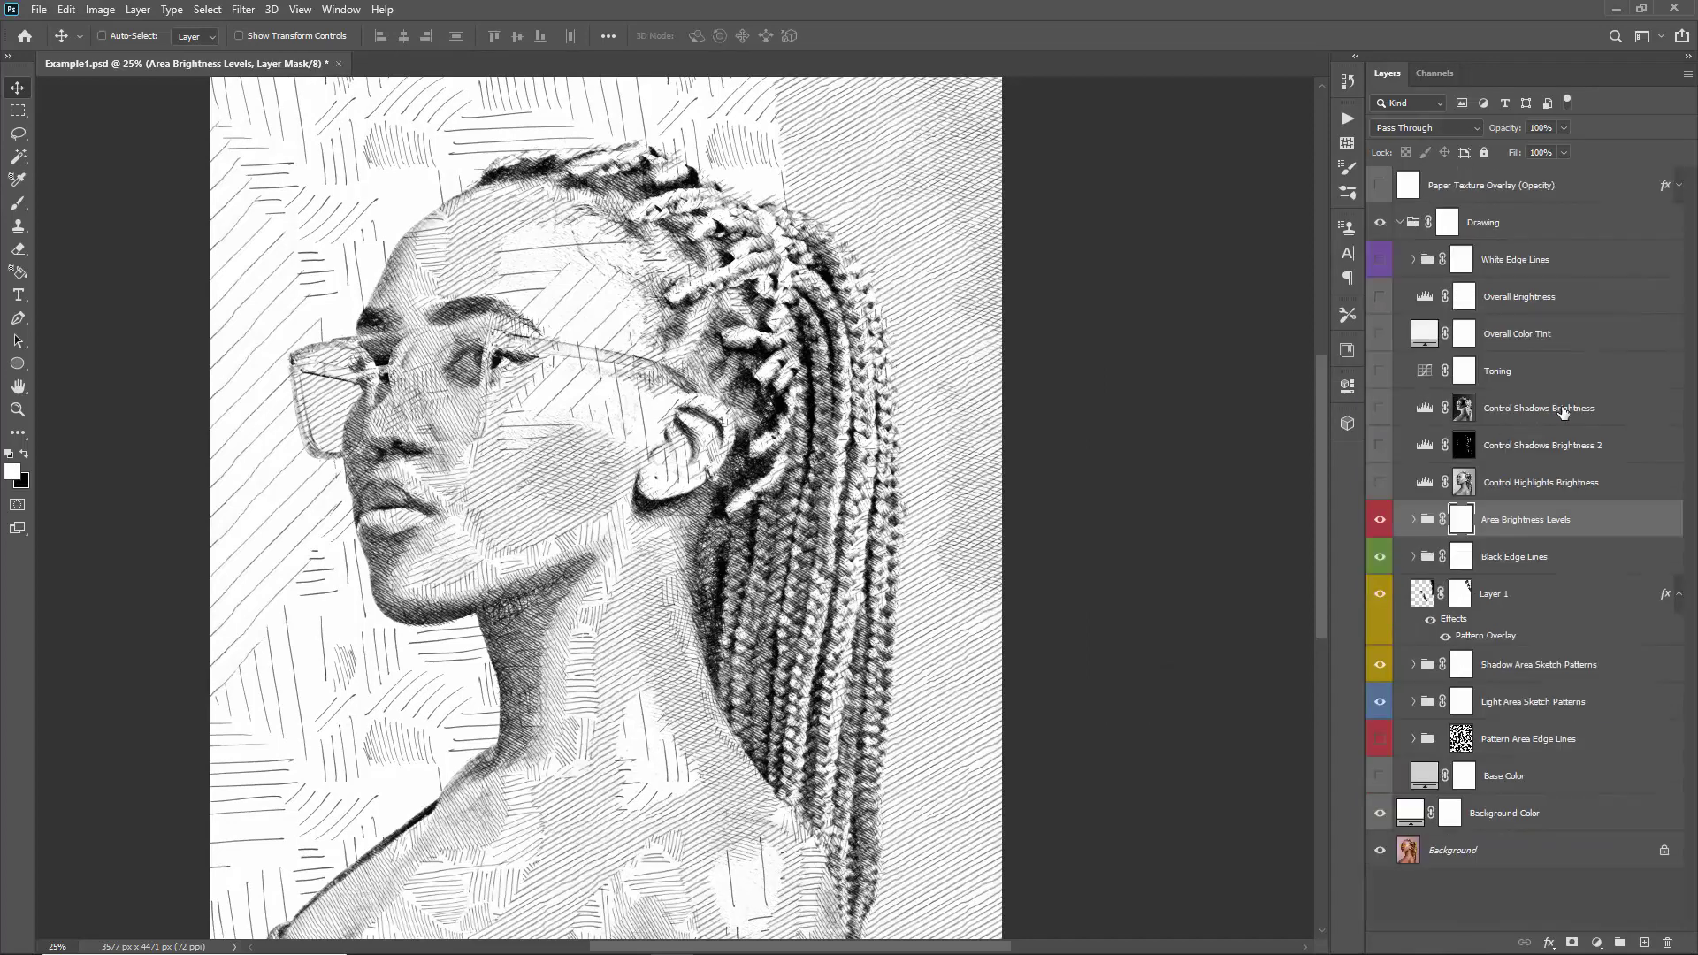
- Show both Control Shadows Brightness layers and Control Highlights Brightness, and set the midtone input level of Control Shadows Brightness to 0.82
left_click(1562, 411)
left_click(1379, 408)
left_click(1380, 445)
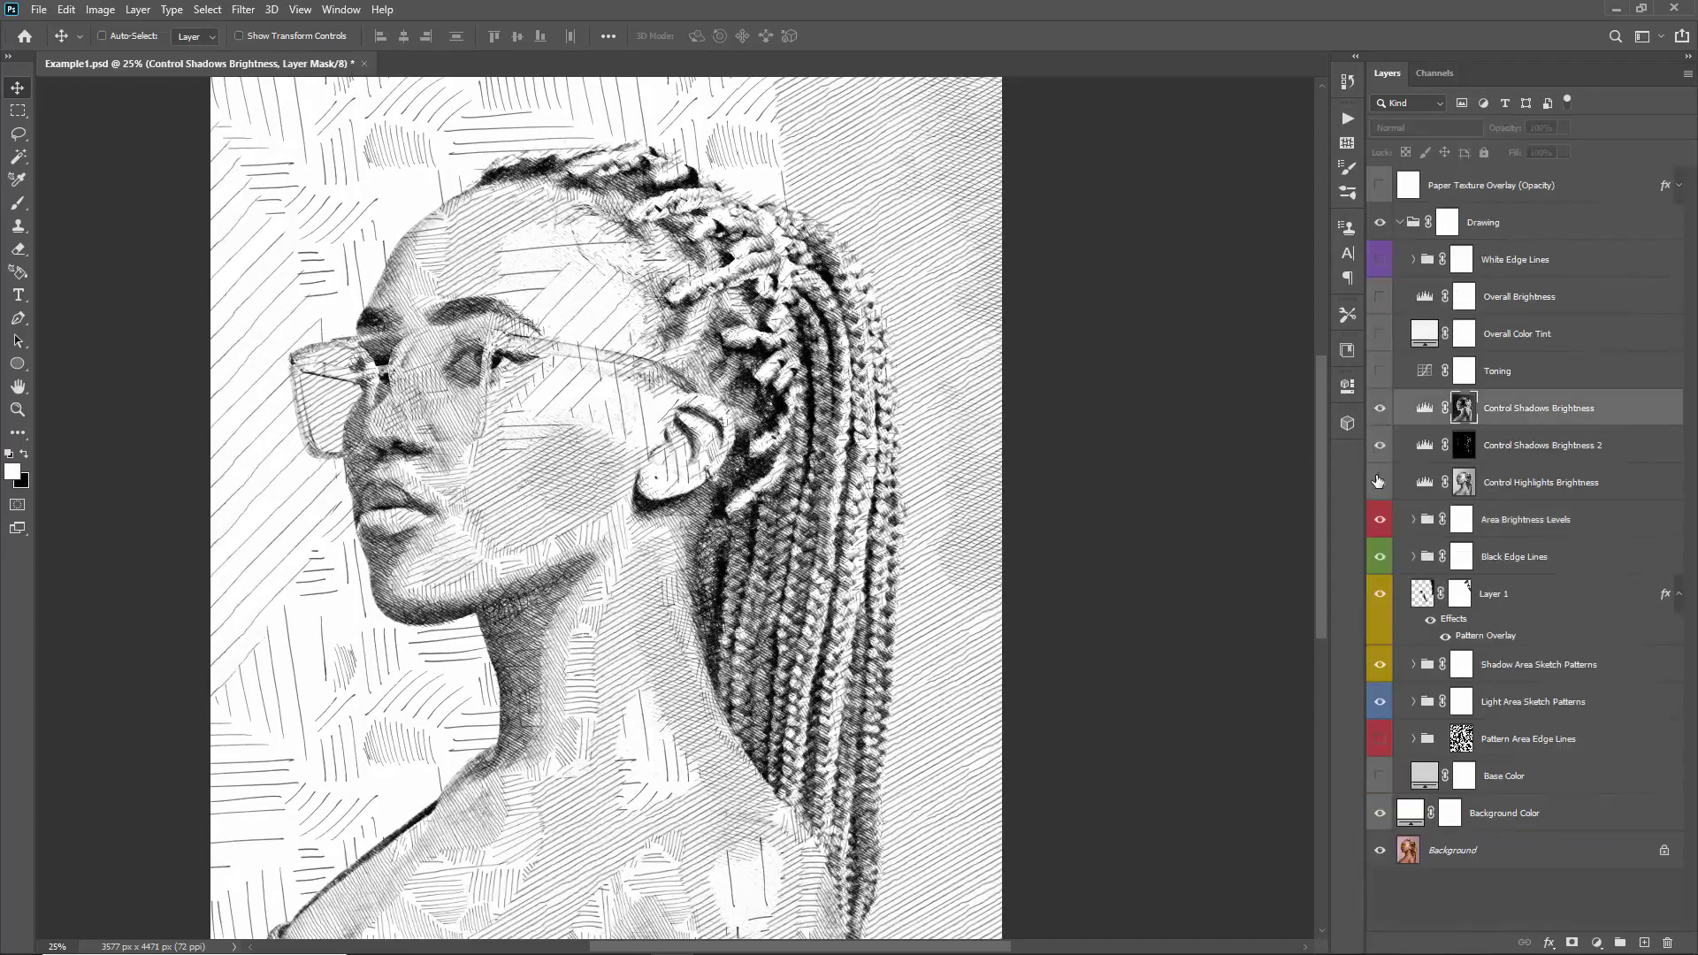
left_click(1378, 481)
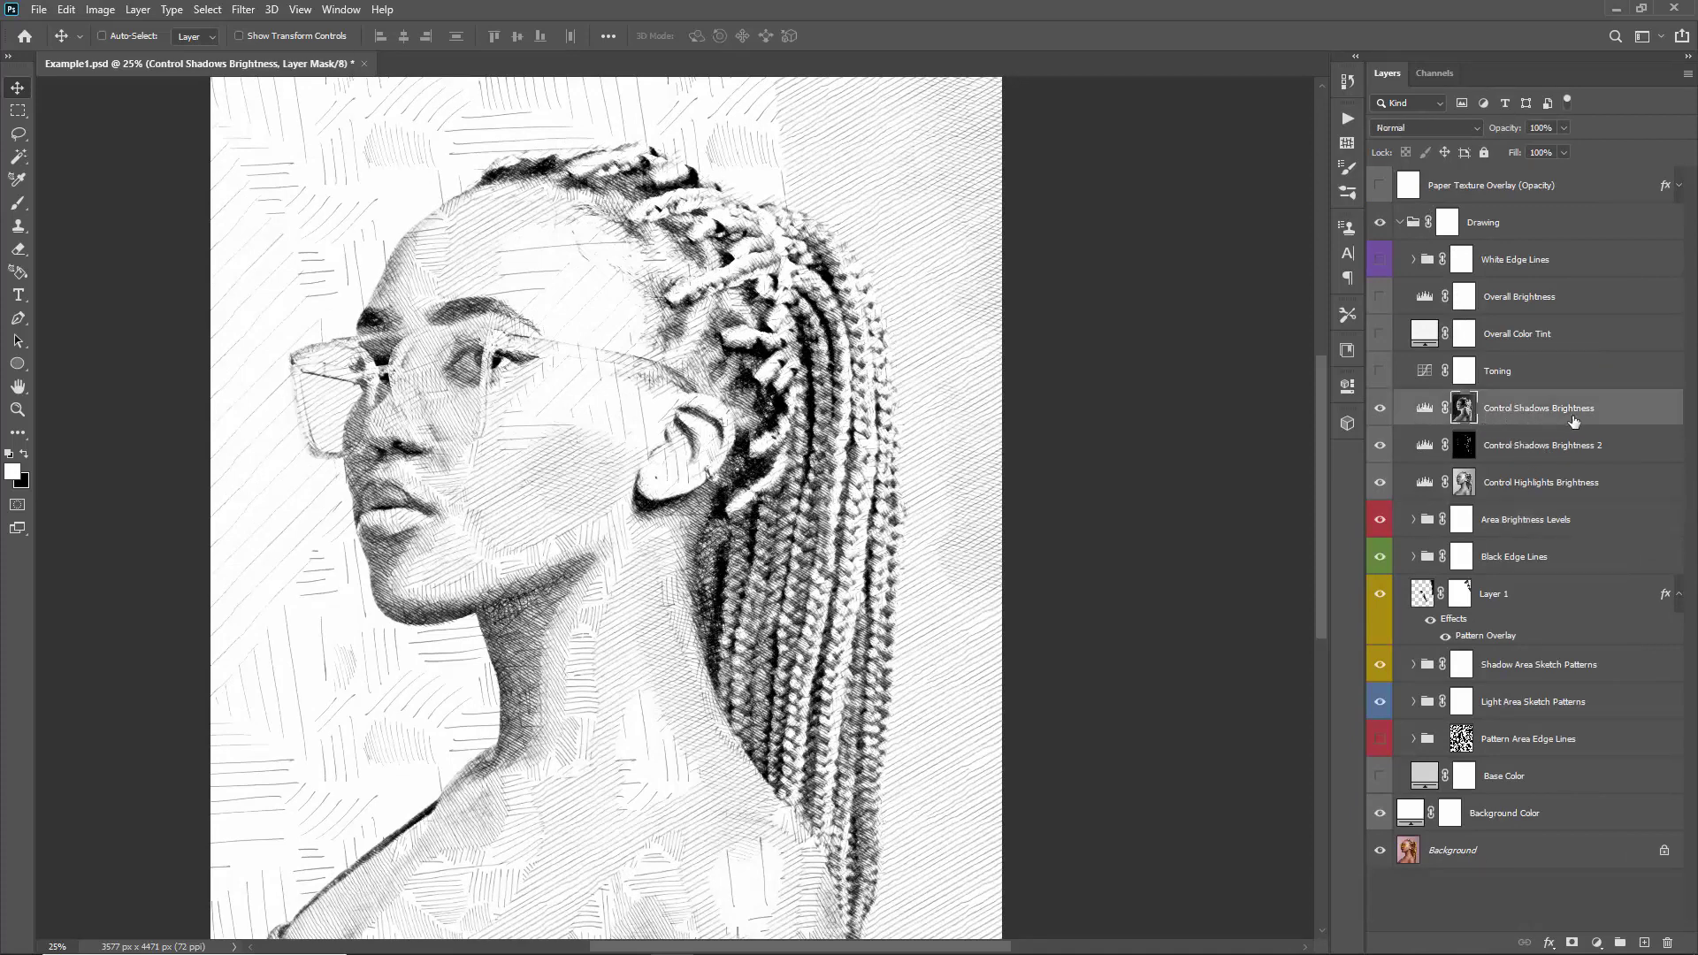
double_click(1424, 408)
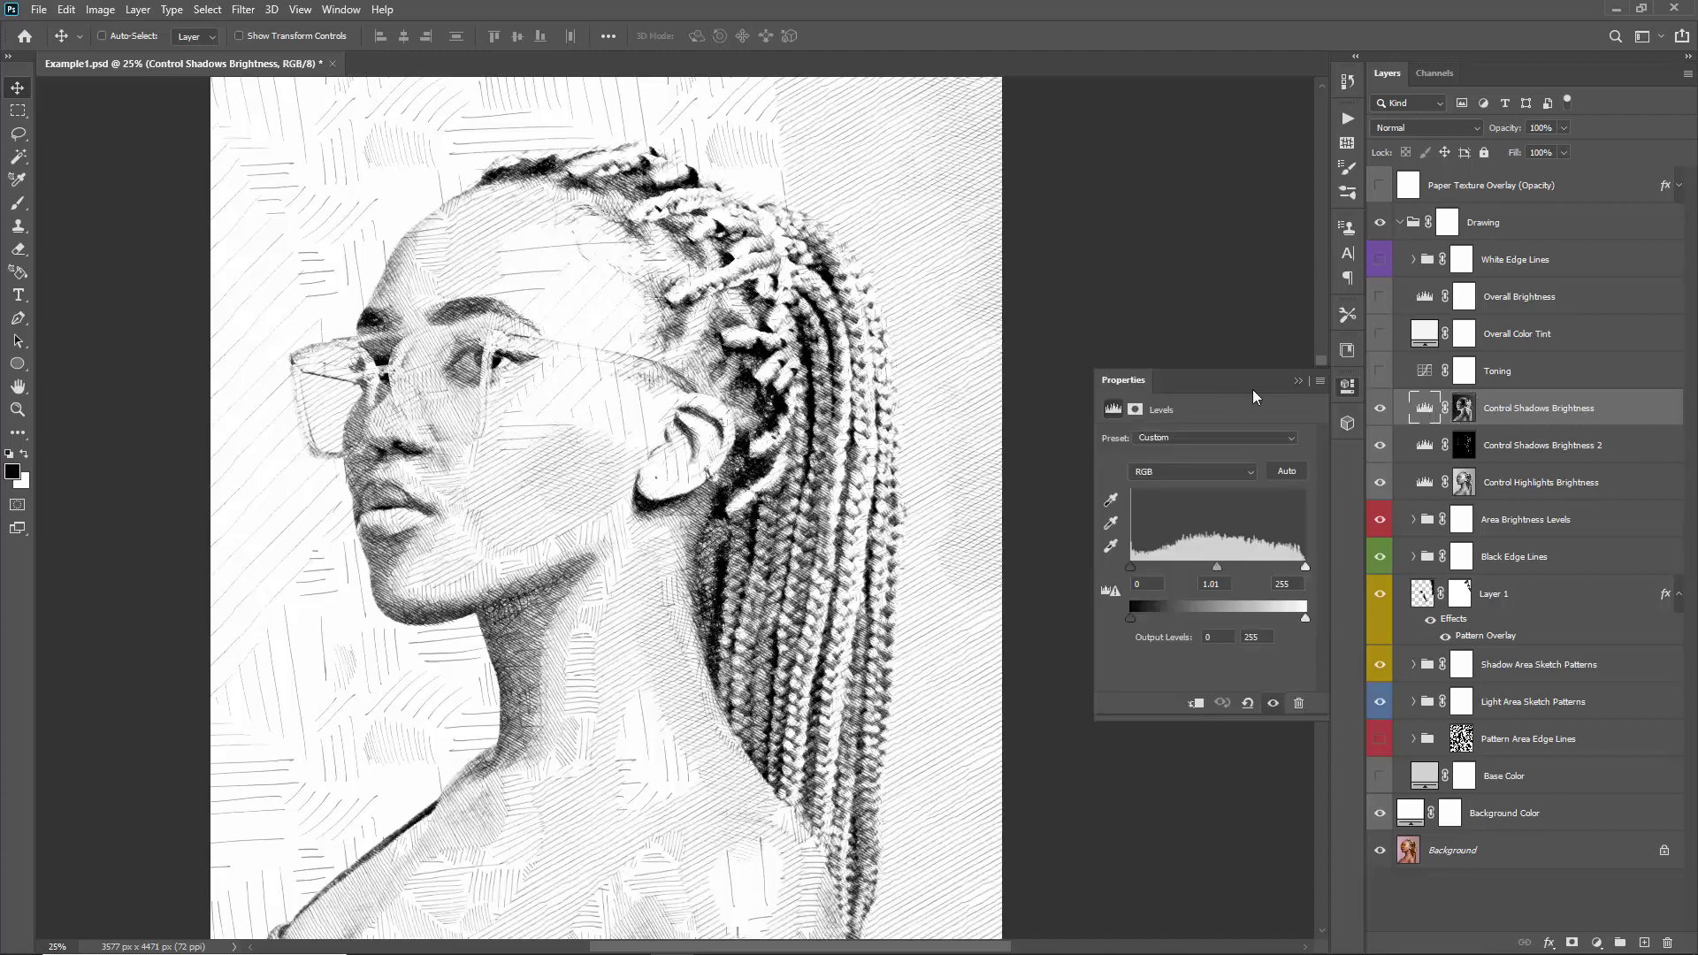
mouse_move(1216, 569)
left_mouse_down()
mouse_move(1253, 571)
mouse_move(1188, 571)
mouse_move(1249, 572)
mouse_move(1228, 571)
left_mouse_up()
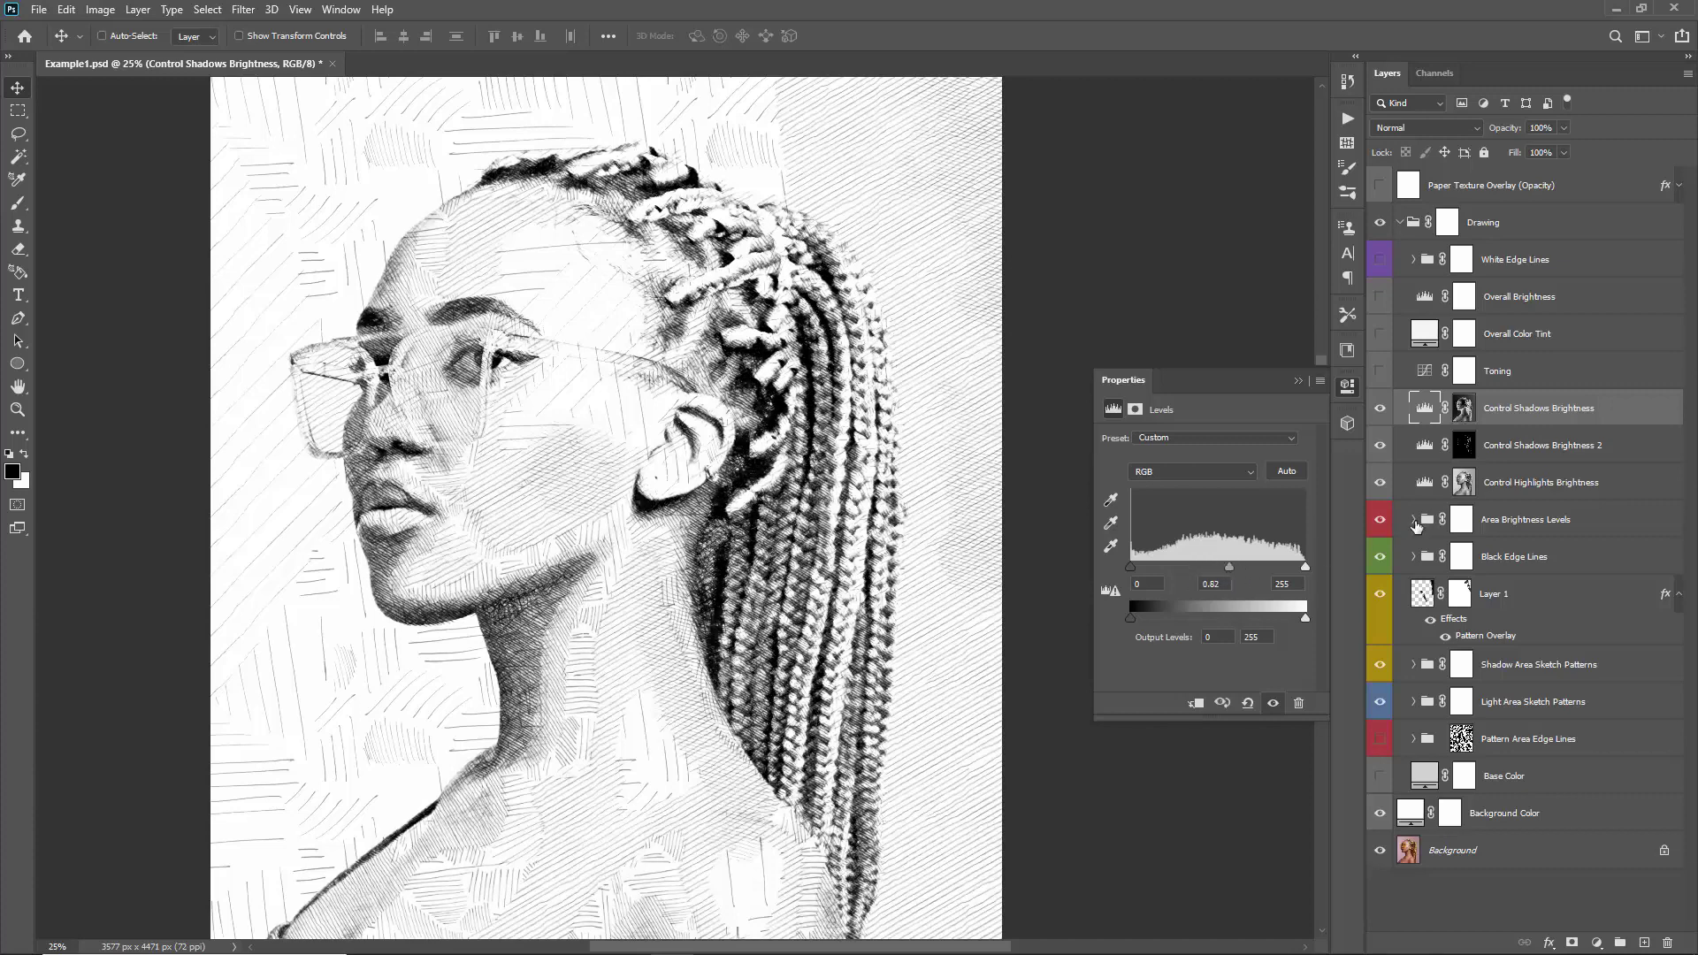
- Expand the Area Brightness Levels group, close the levels settings and select the Area 5 Levels layer
left_click(1414, 520)
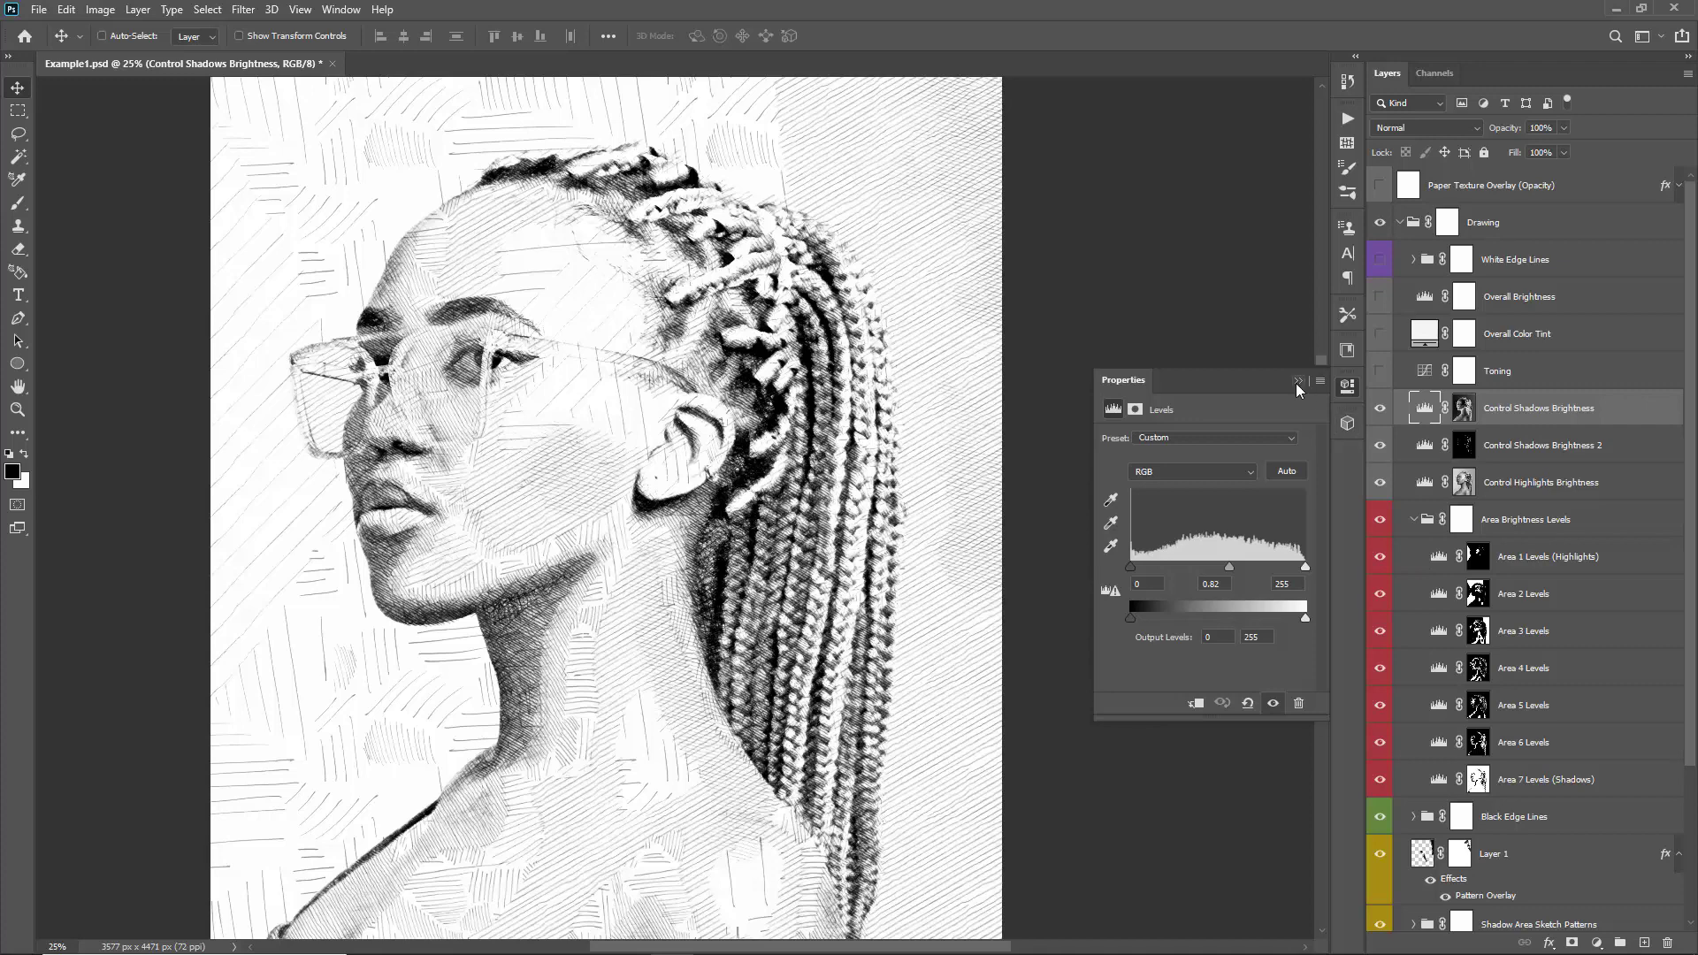
left_click(1297, 382)
left_click(1478, 704, "alt")
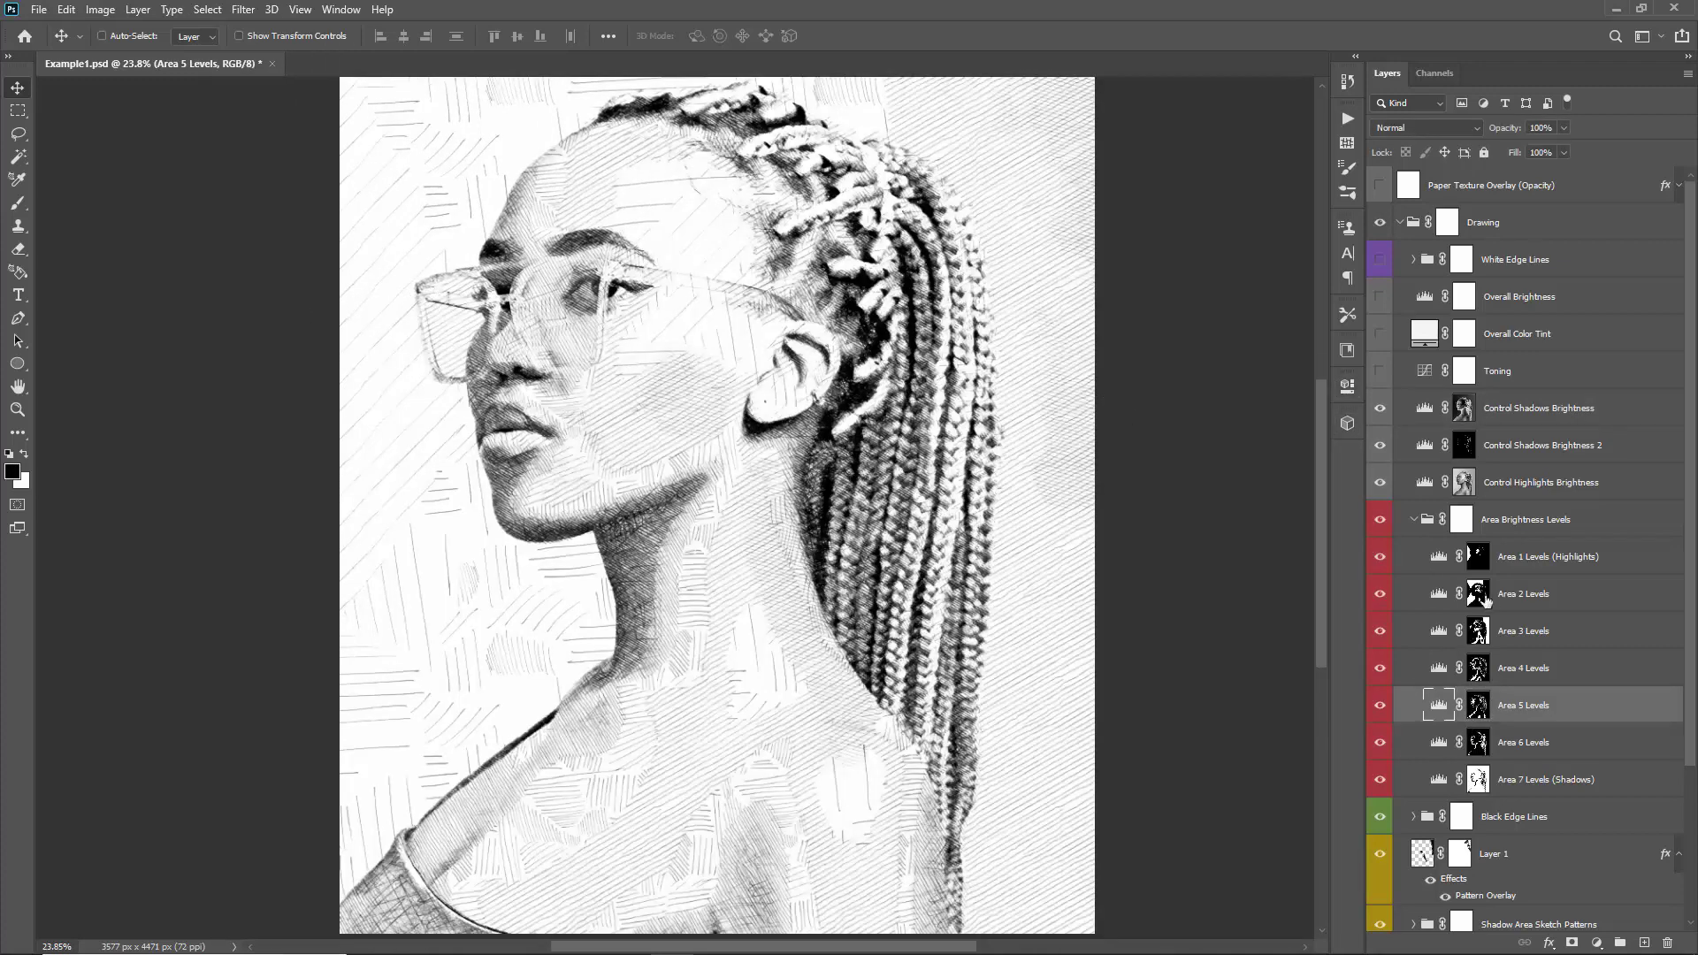
- Examine the layer masks of Area 5 Levels, Area 4 Levels and Control Shadows Brightness, and return to the normal drawing view
left_click(1477, 707, "alt")
left_click(1475, 707, "alt")
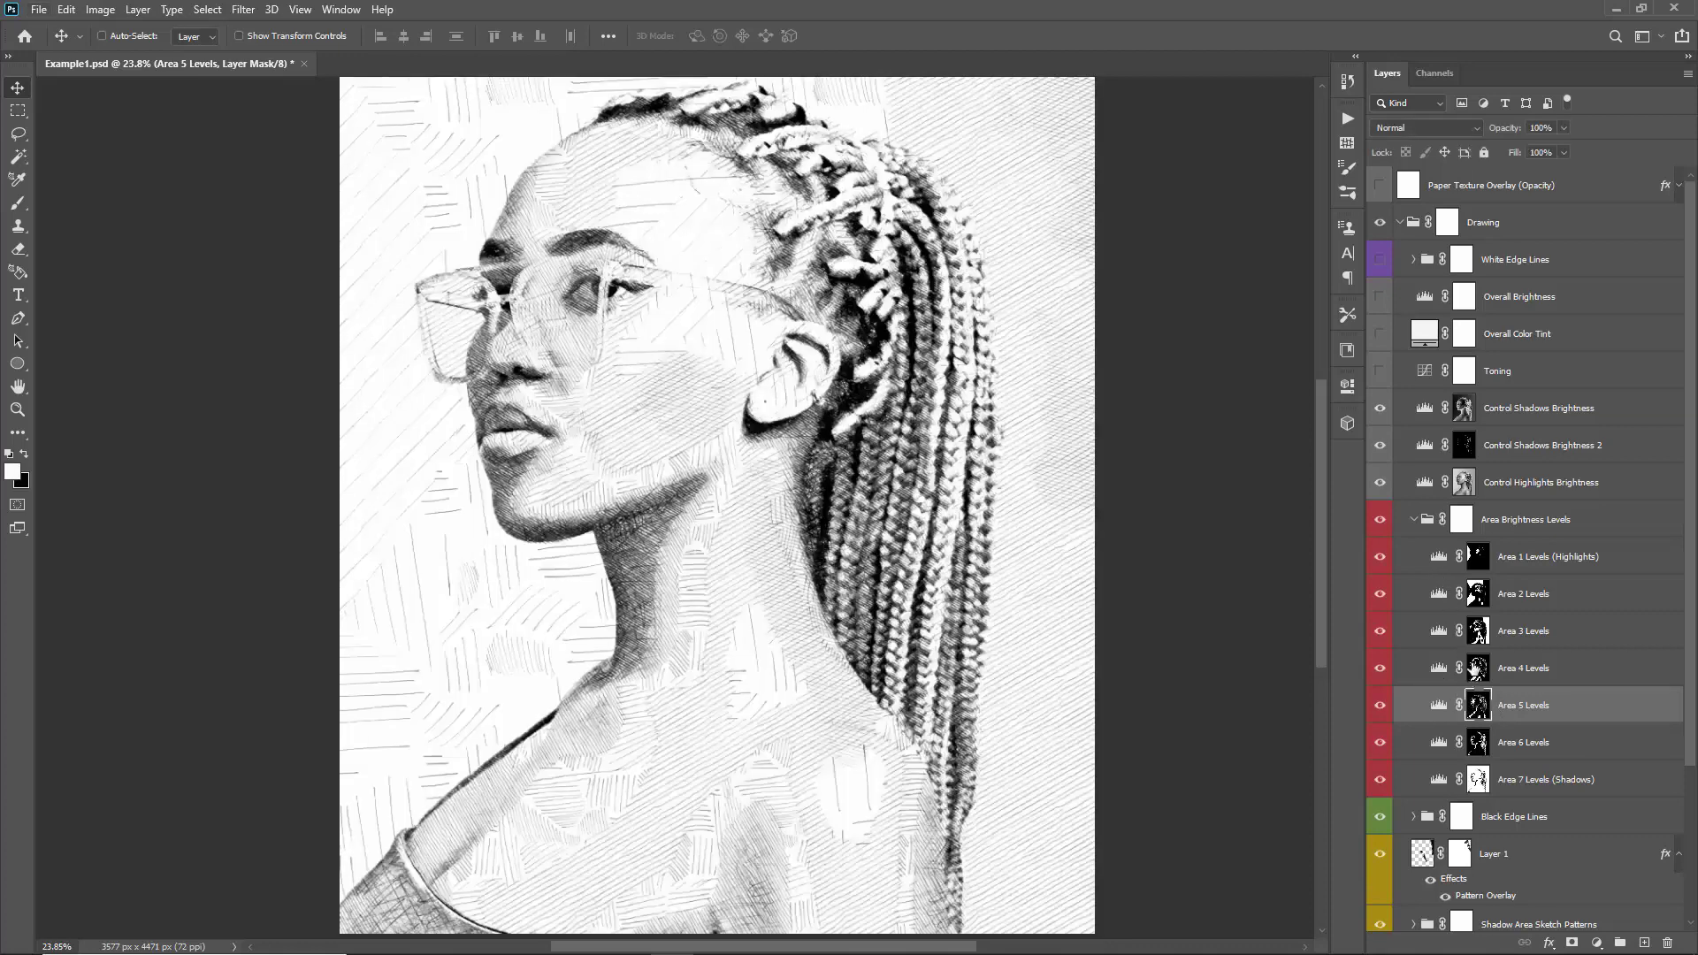
left_click(1477, 669, "alt")
left_click(1476, 669, "alt")
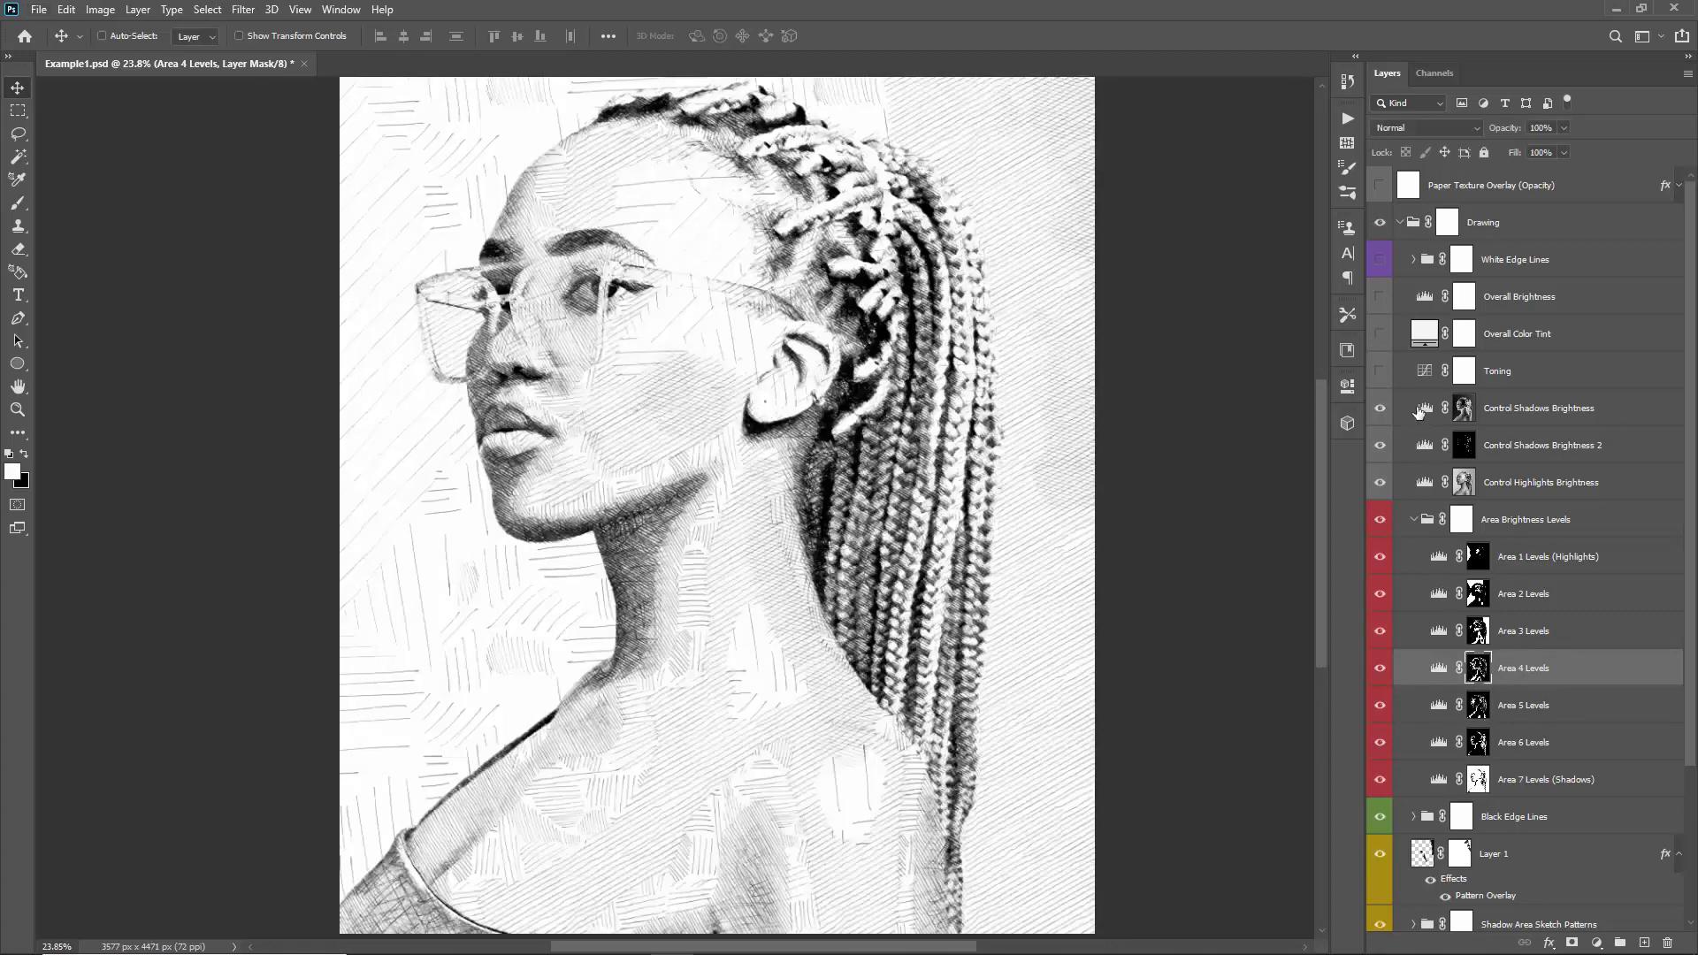
left_click(1463, 408)
left_click(1463, 408, "alt")
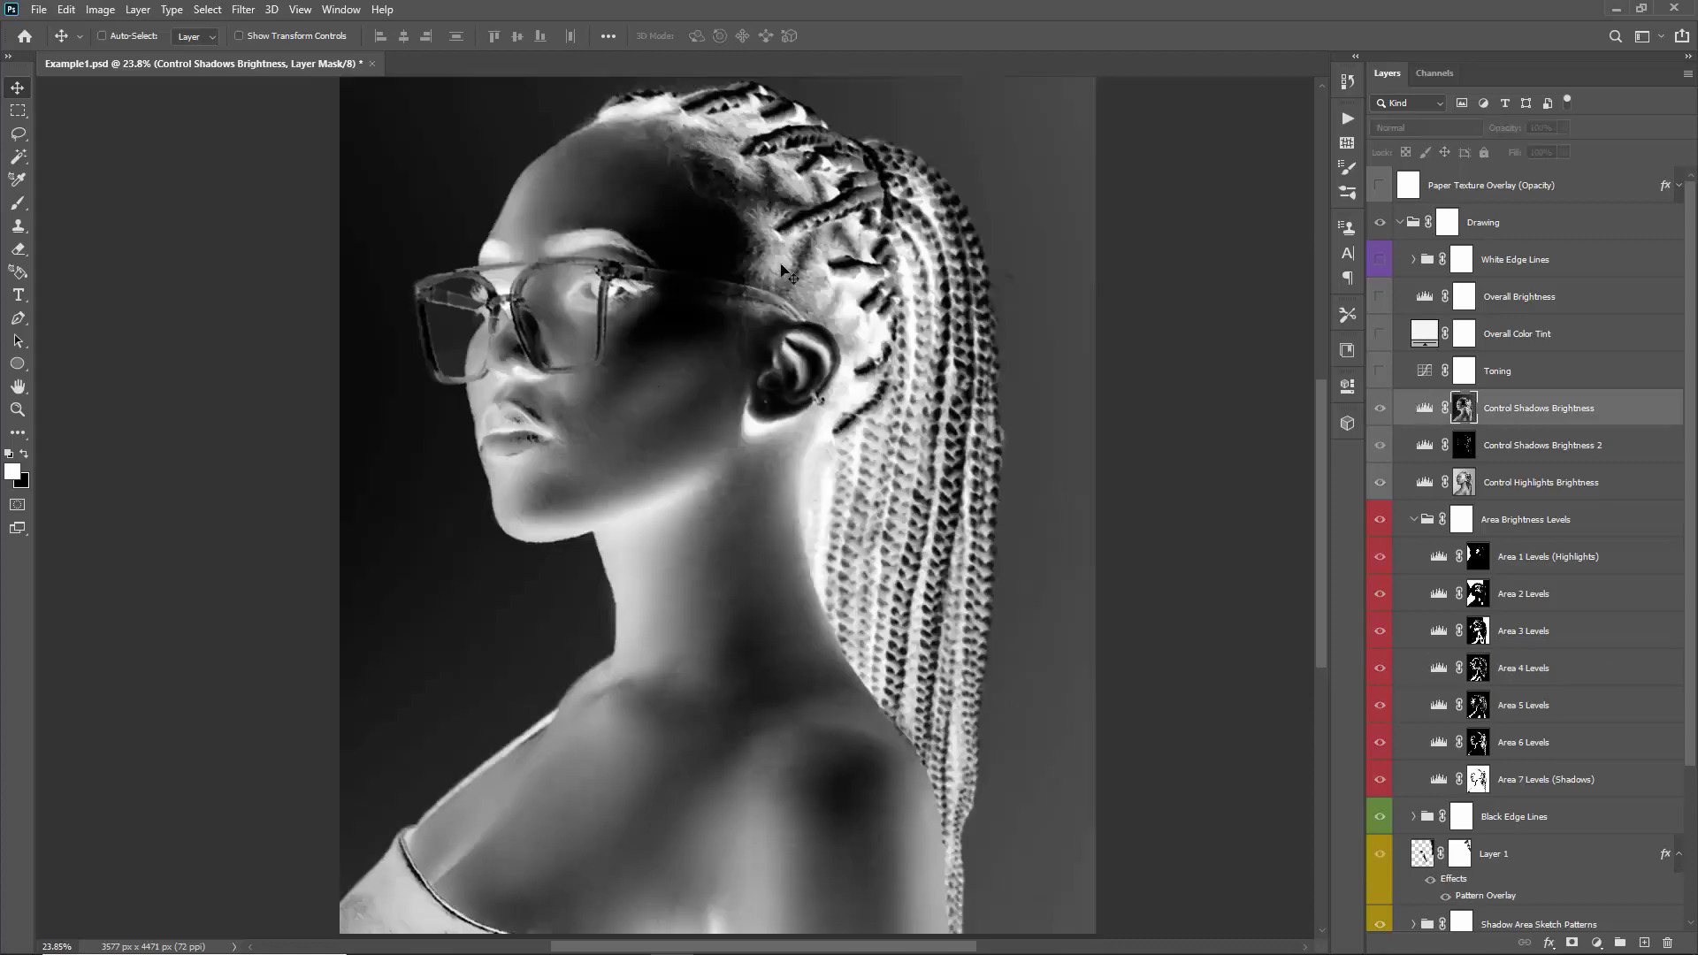
left_click_drag(658, 233, 599, 242)
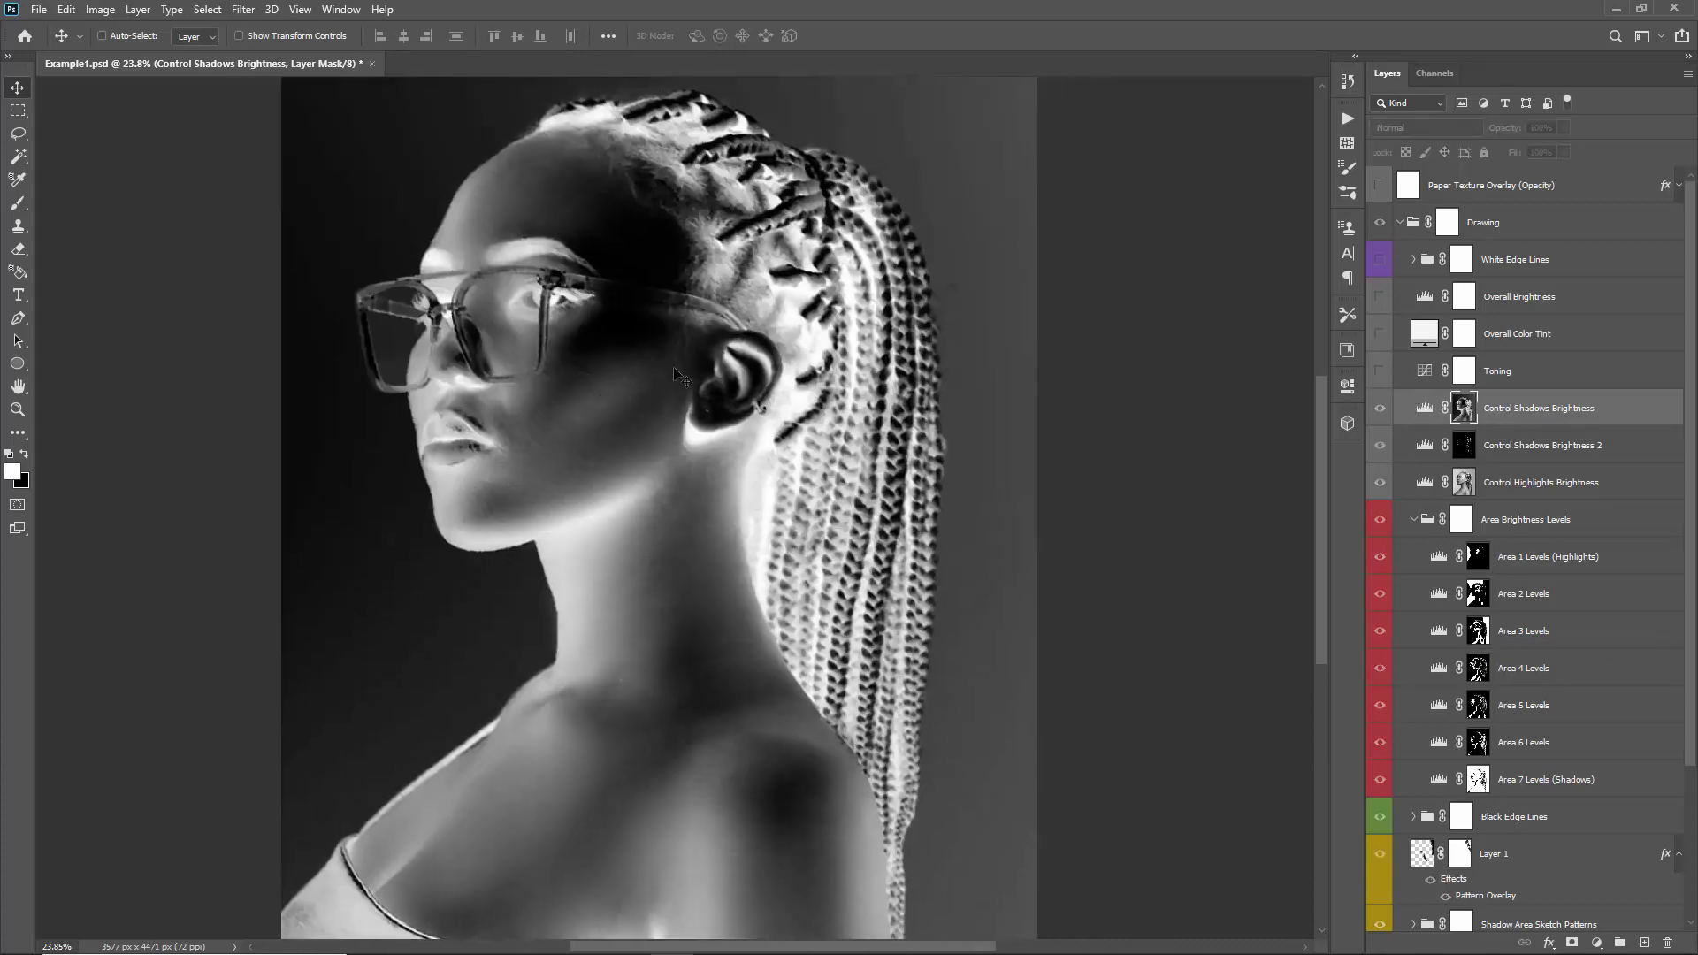
left_click_drag(635, 298, 608, 309)
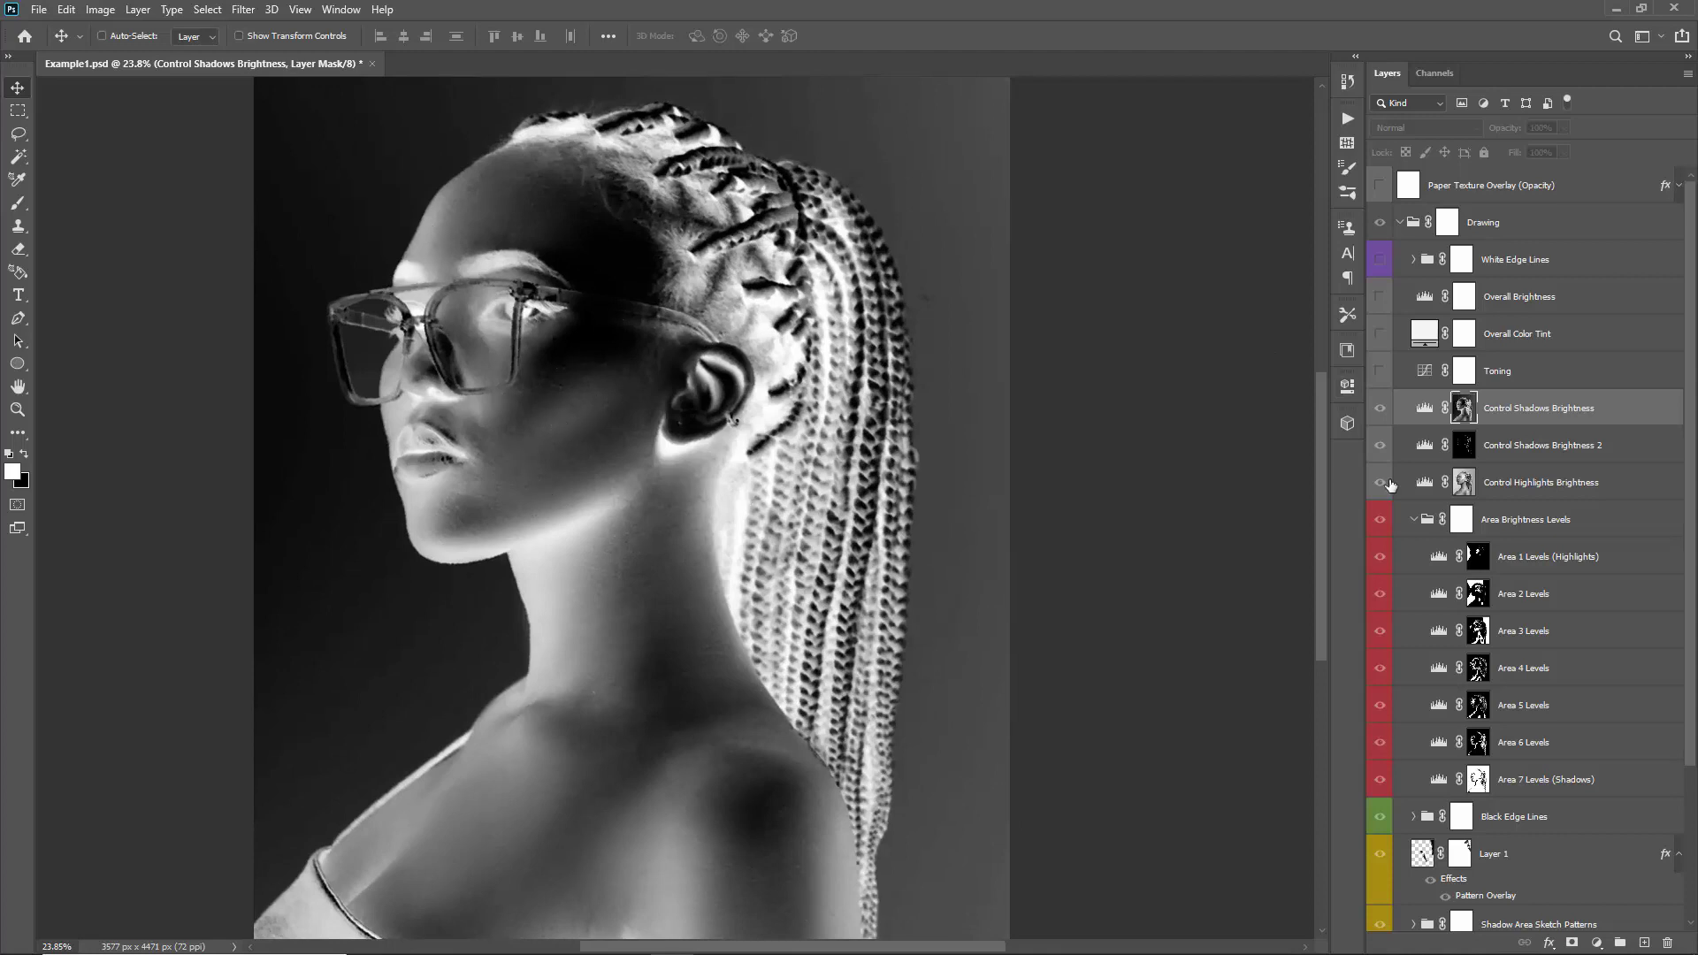
left_click(1427, 409)
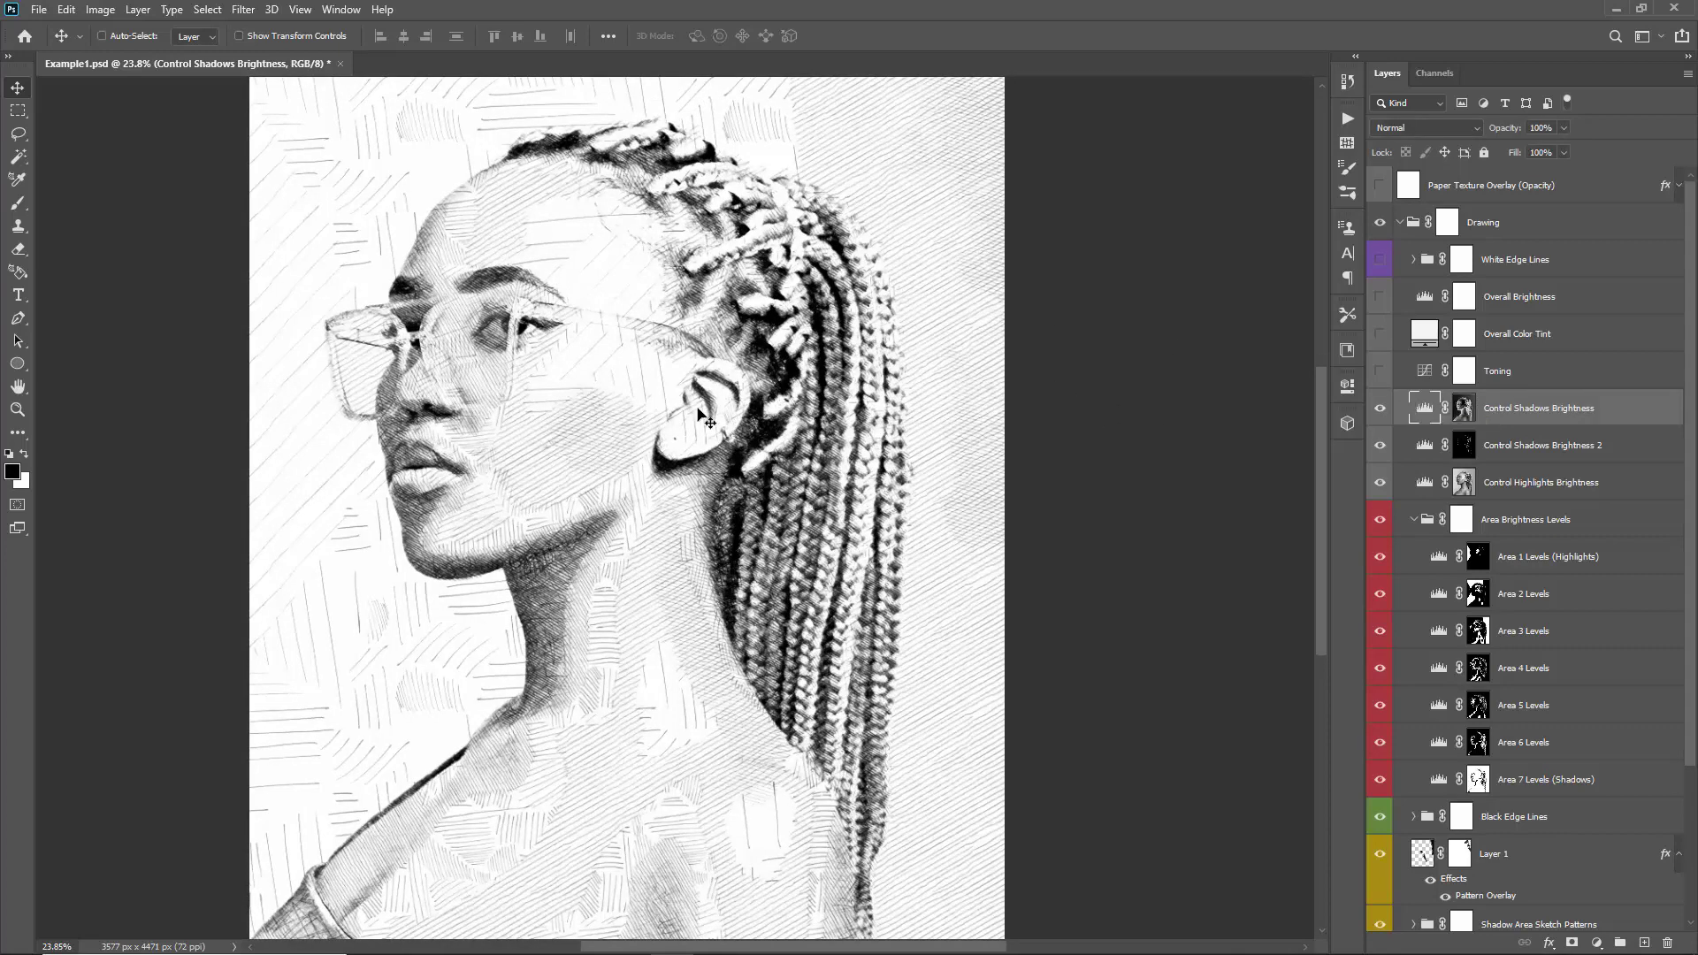
left_click_drag(688, 400, 663, 425)
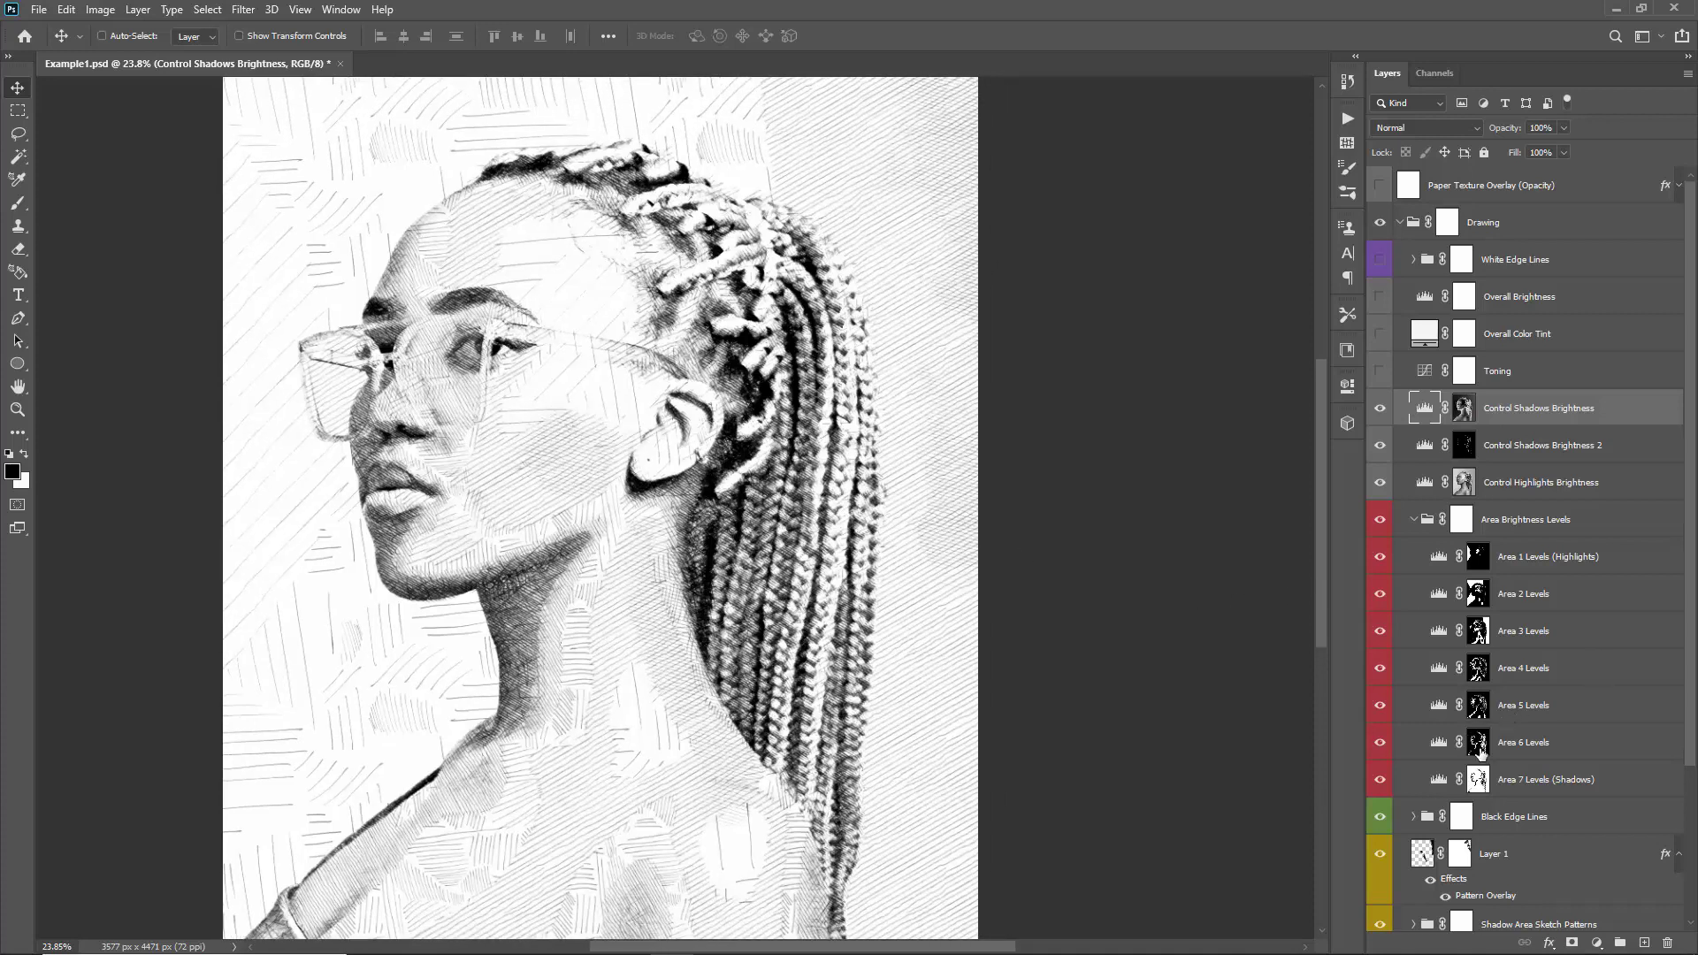
- Inspect the Control Shadows Brightness 2 mask and set that layer's levels to a shadow input of 0 and a midtone input of 1.22
left_click(1496, 449)
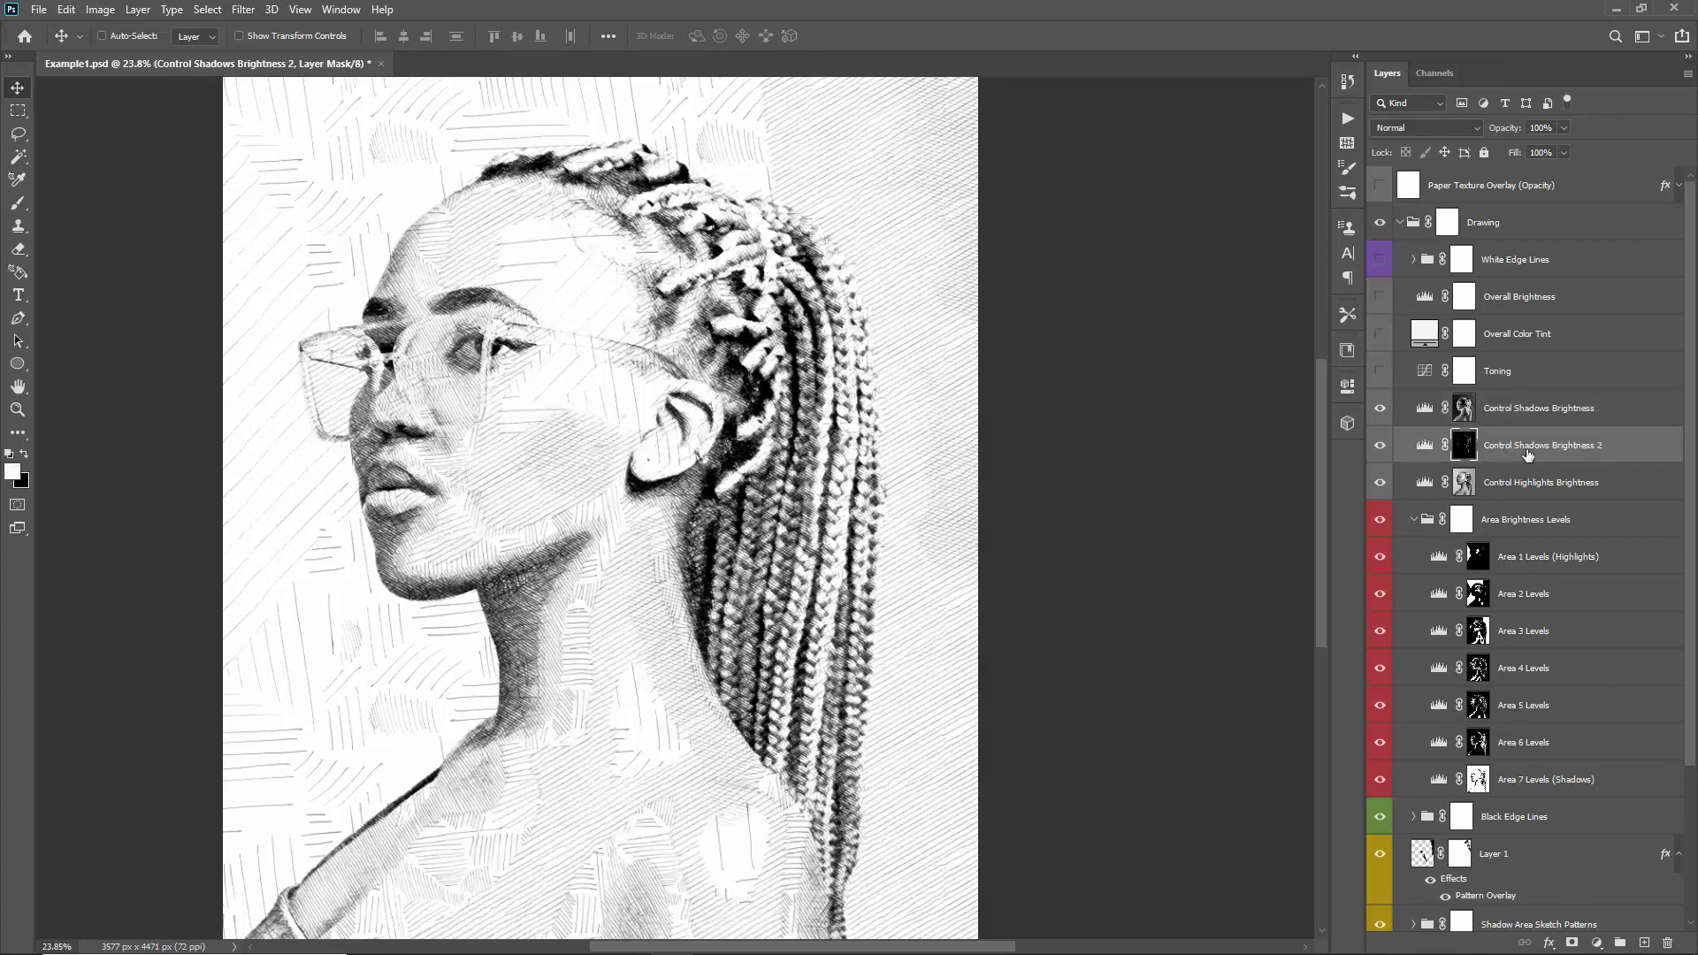
left_click(1465, 449, "alt")
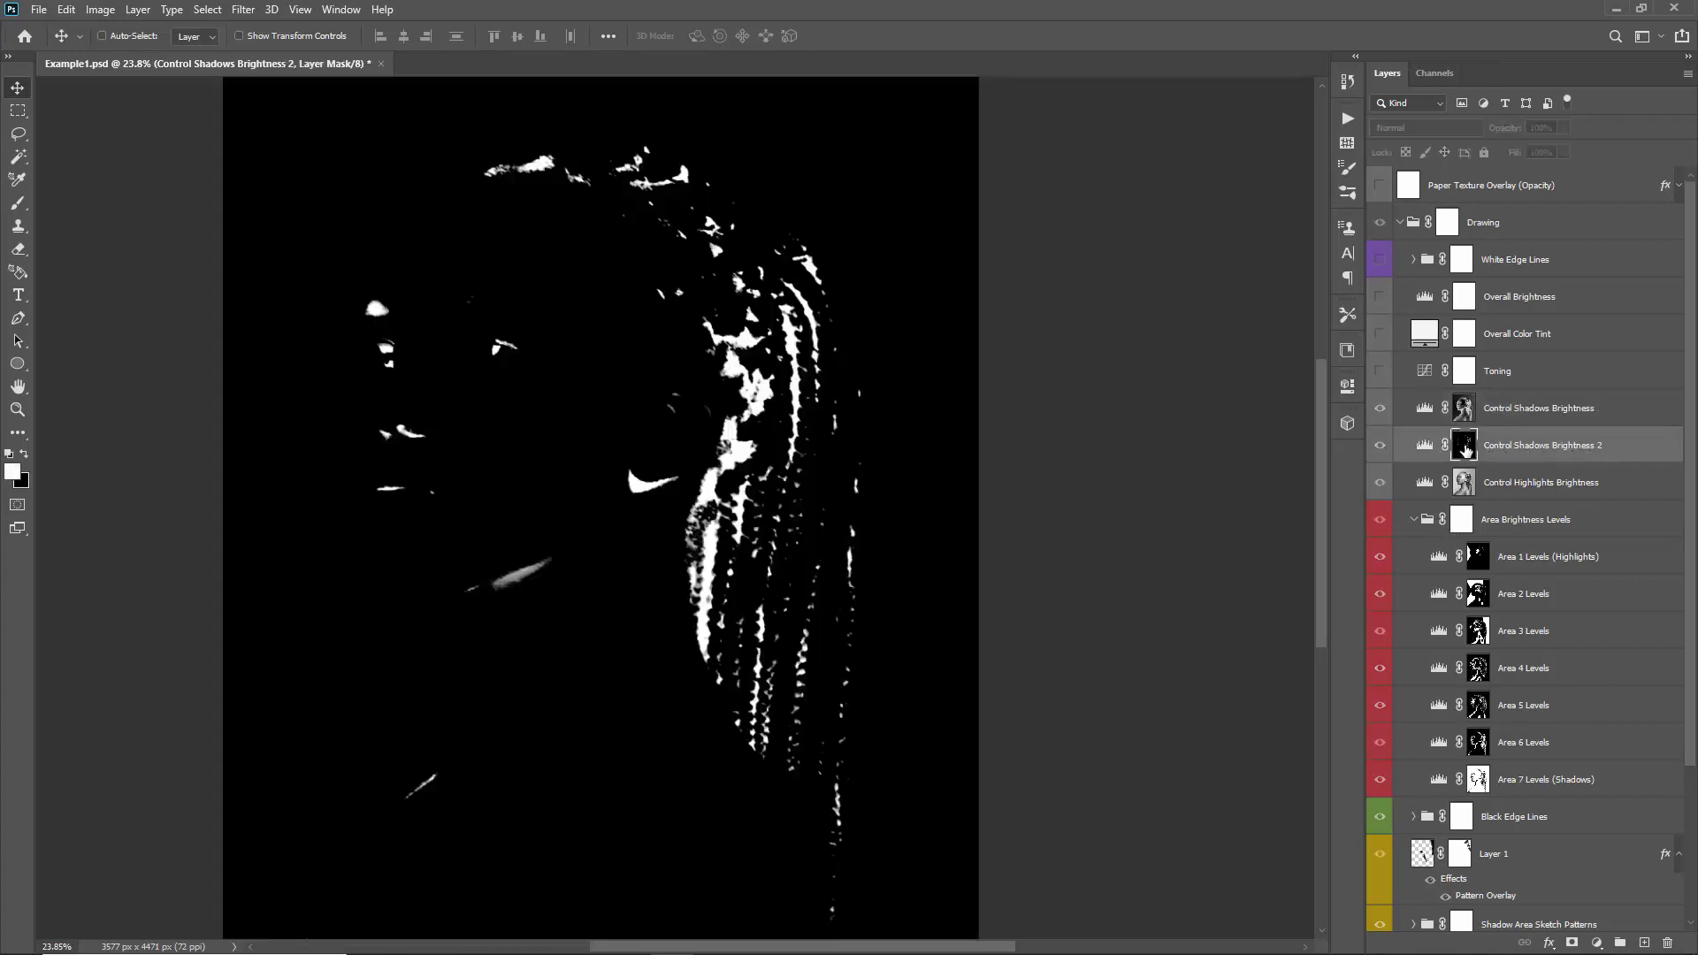
left_click(1421, 447)
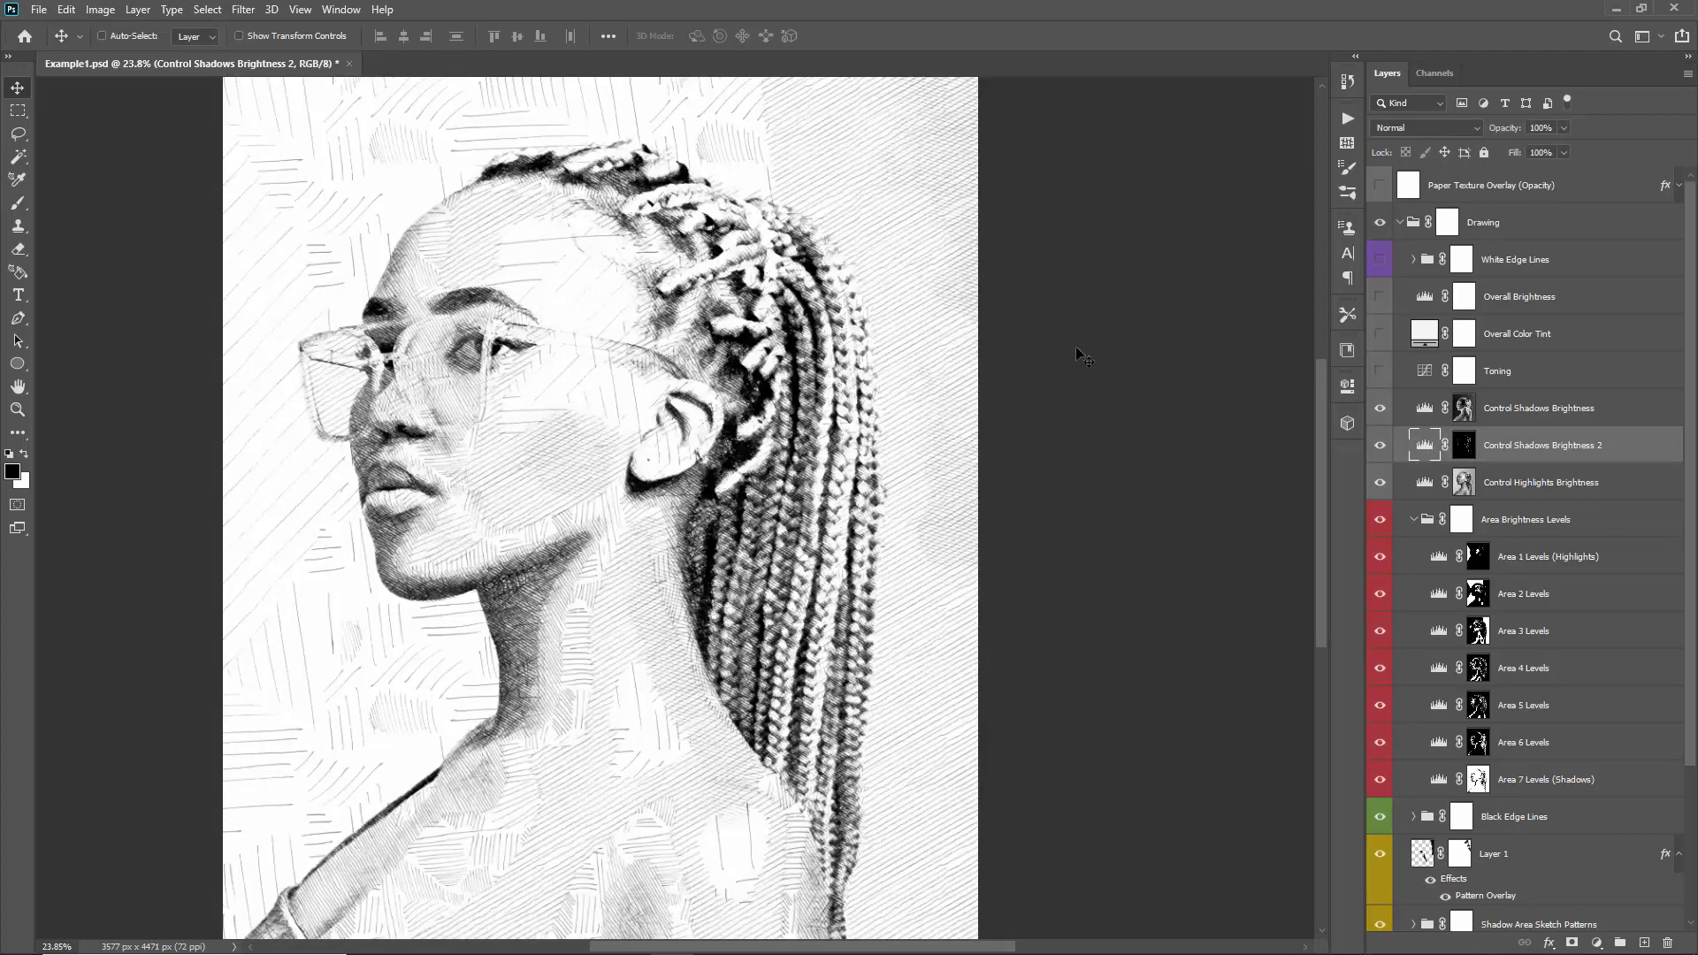
double_click(1424, 447)
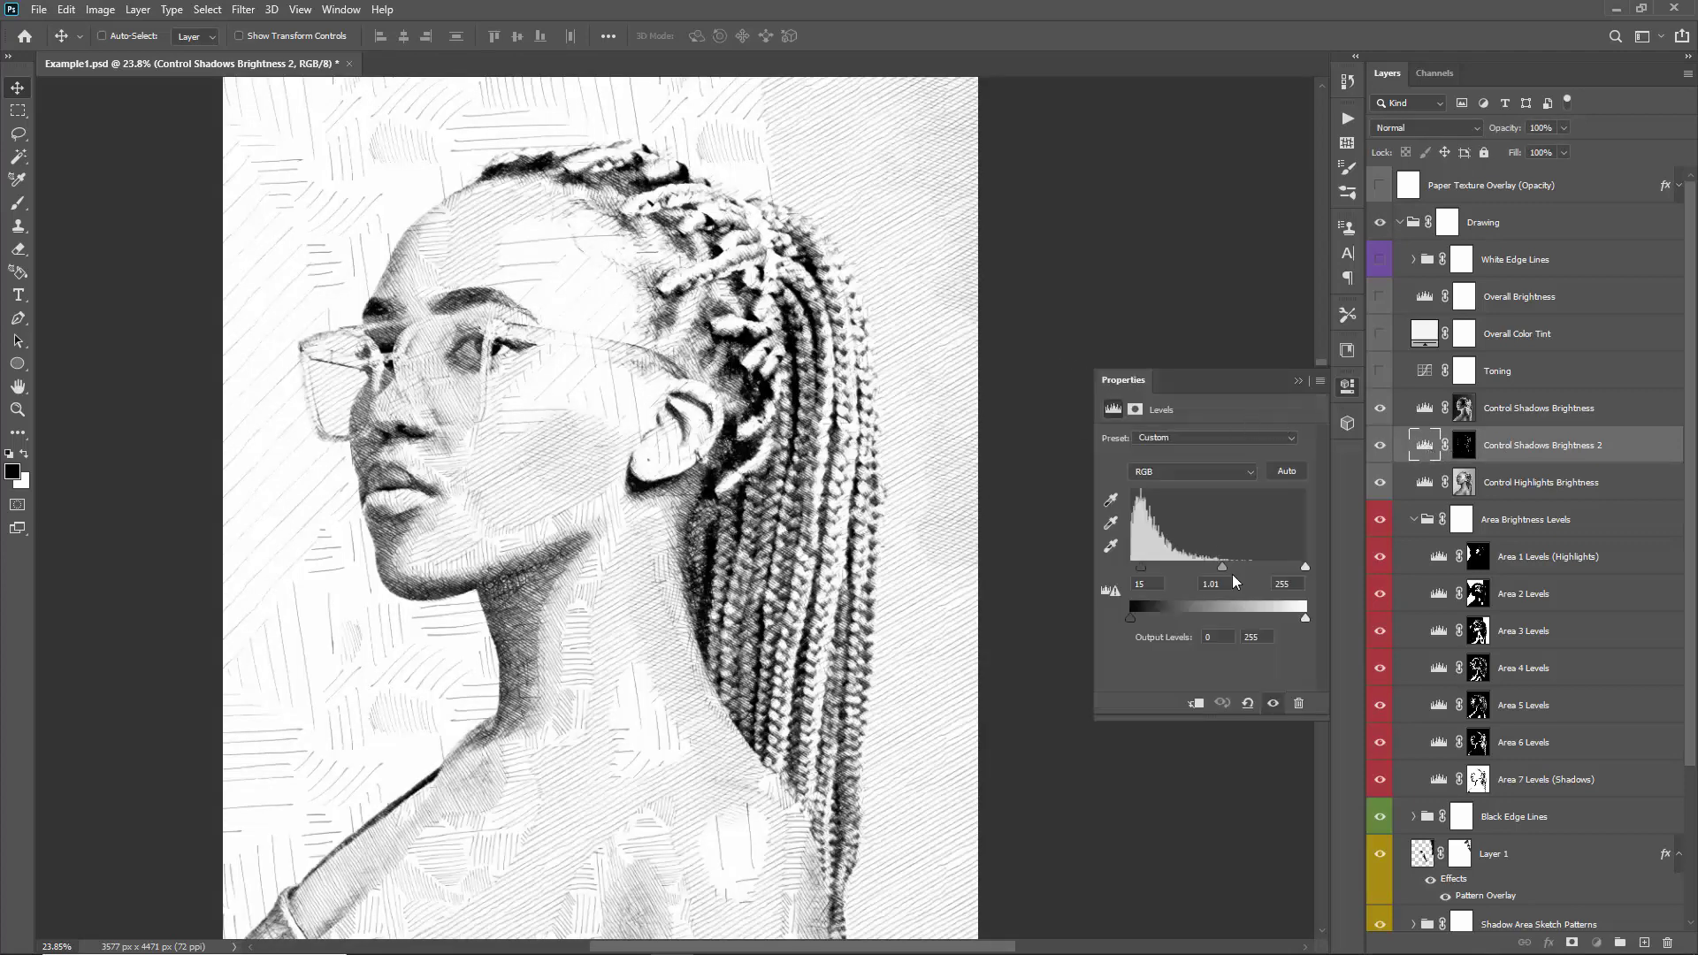
left_click_drag(1223, 566, 1132, 570)
left_click_drag(1259, 573, 1242, 570)
left_click_drag(1244, 570, 1205, 566)
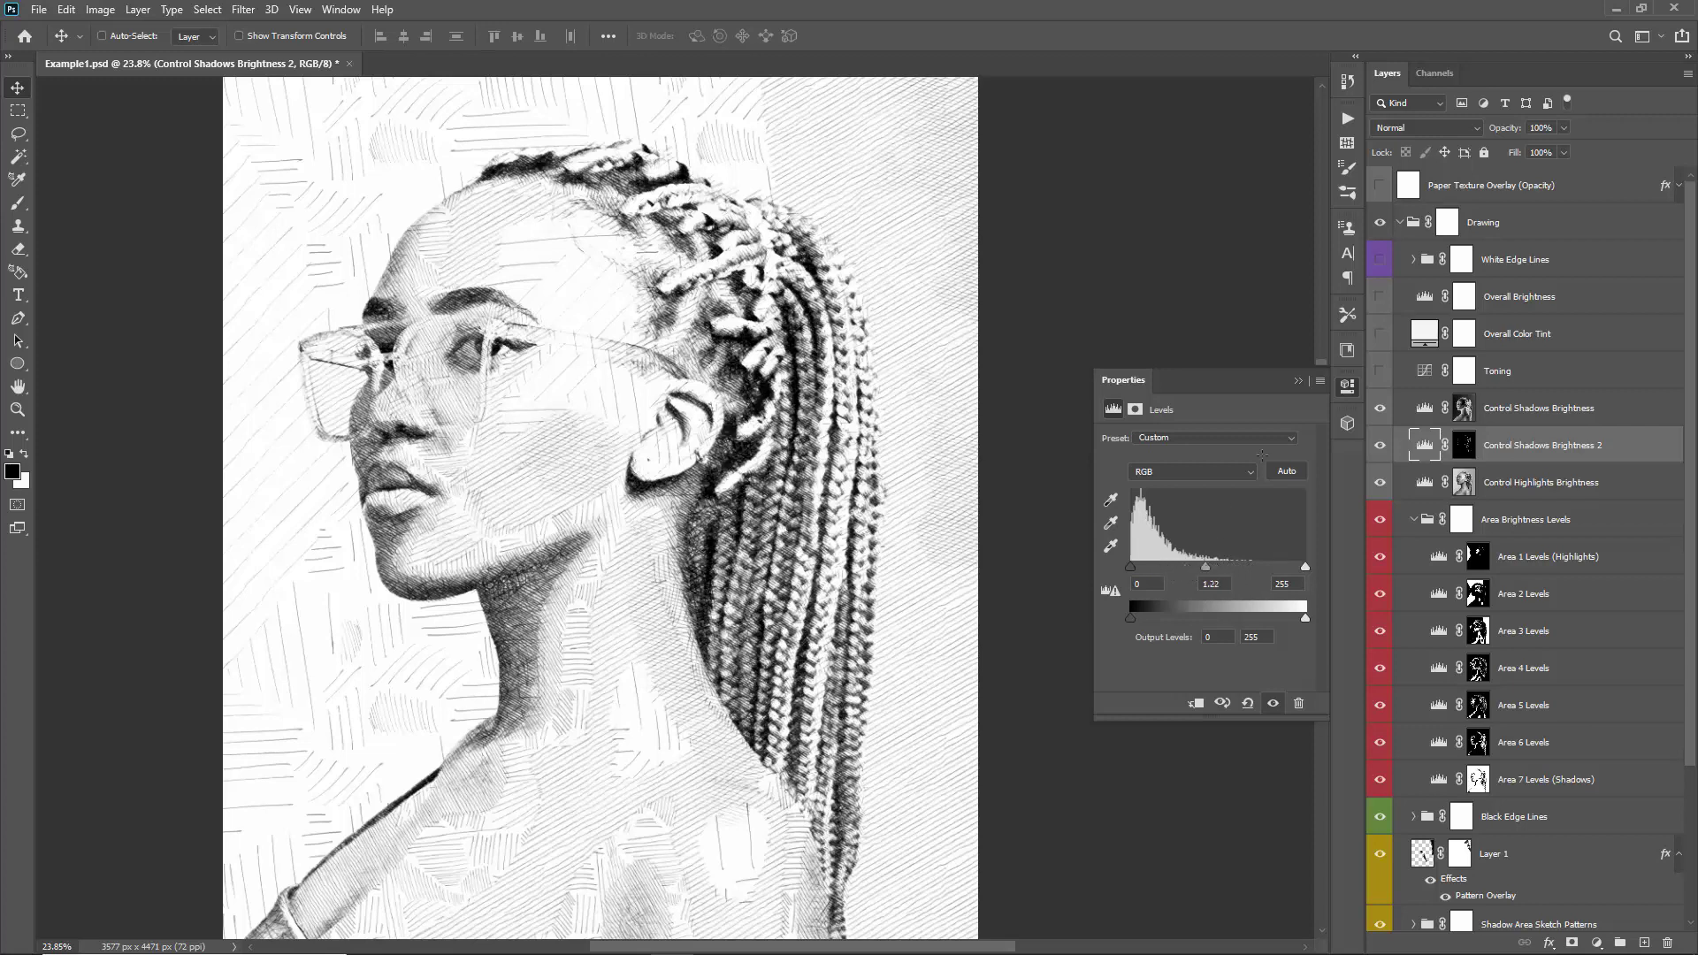
left_click(1299, 382)
- Collapse the Area Brightness Levels group and make the Toning layer visible
left_click(1539, 483)
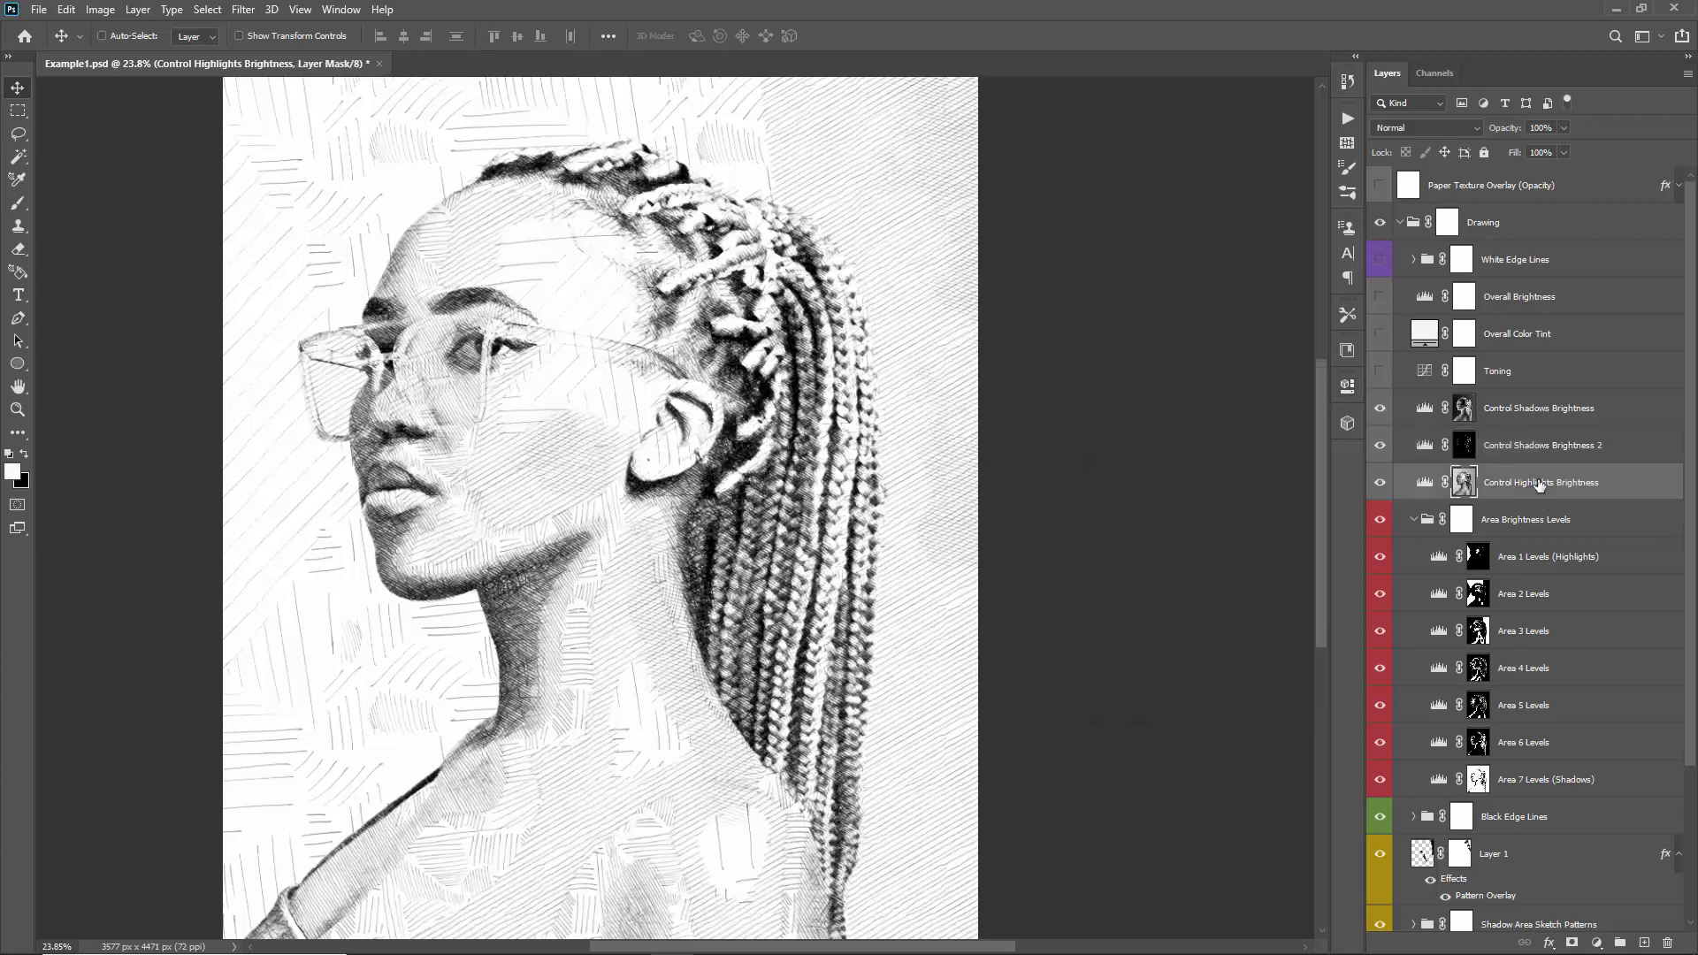
left_click(1413, 519)
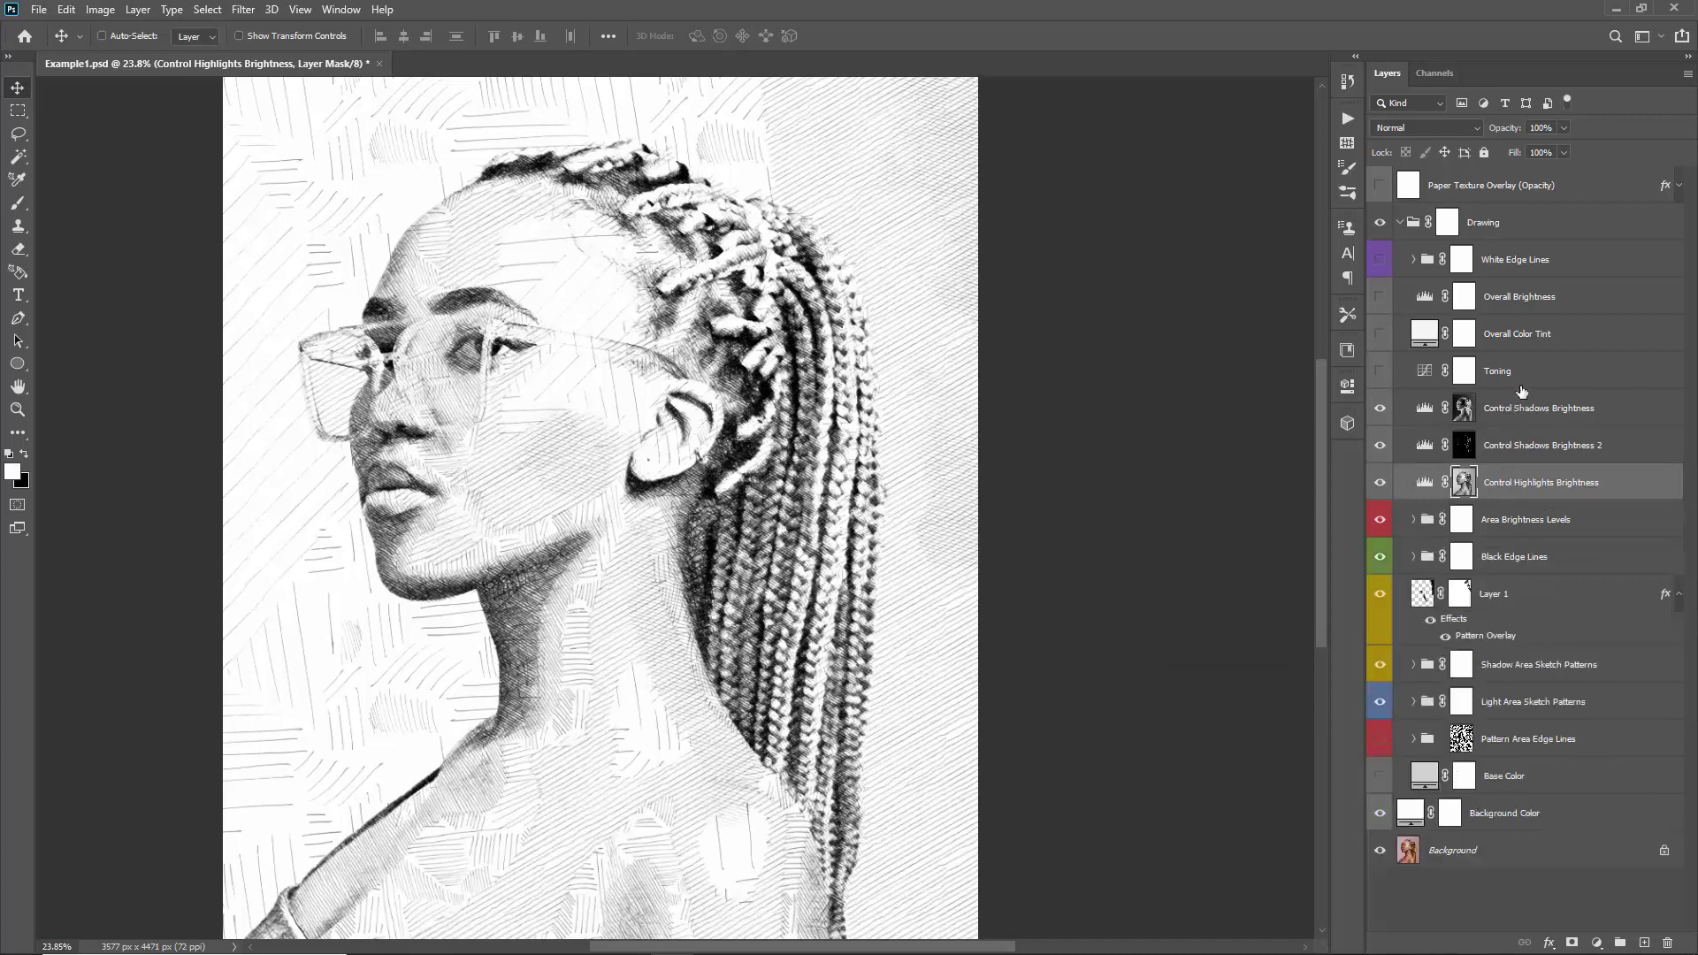
left_click(1465, 375)
left_click(1379, 371)
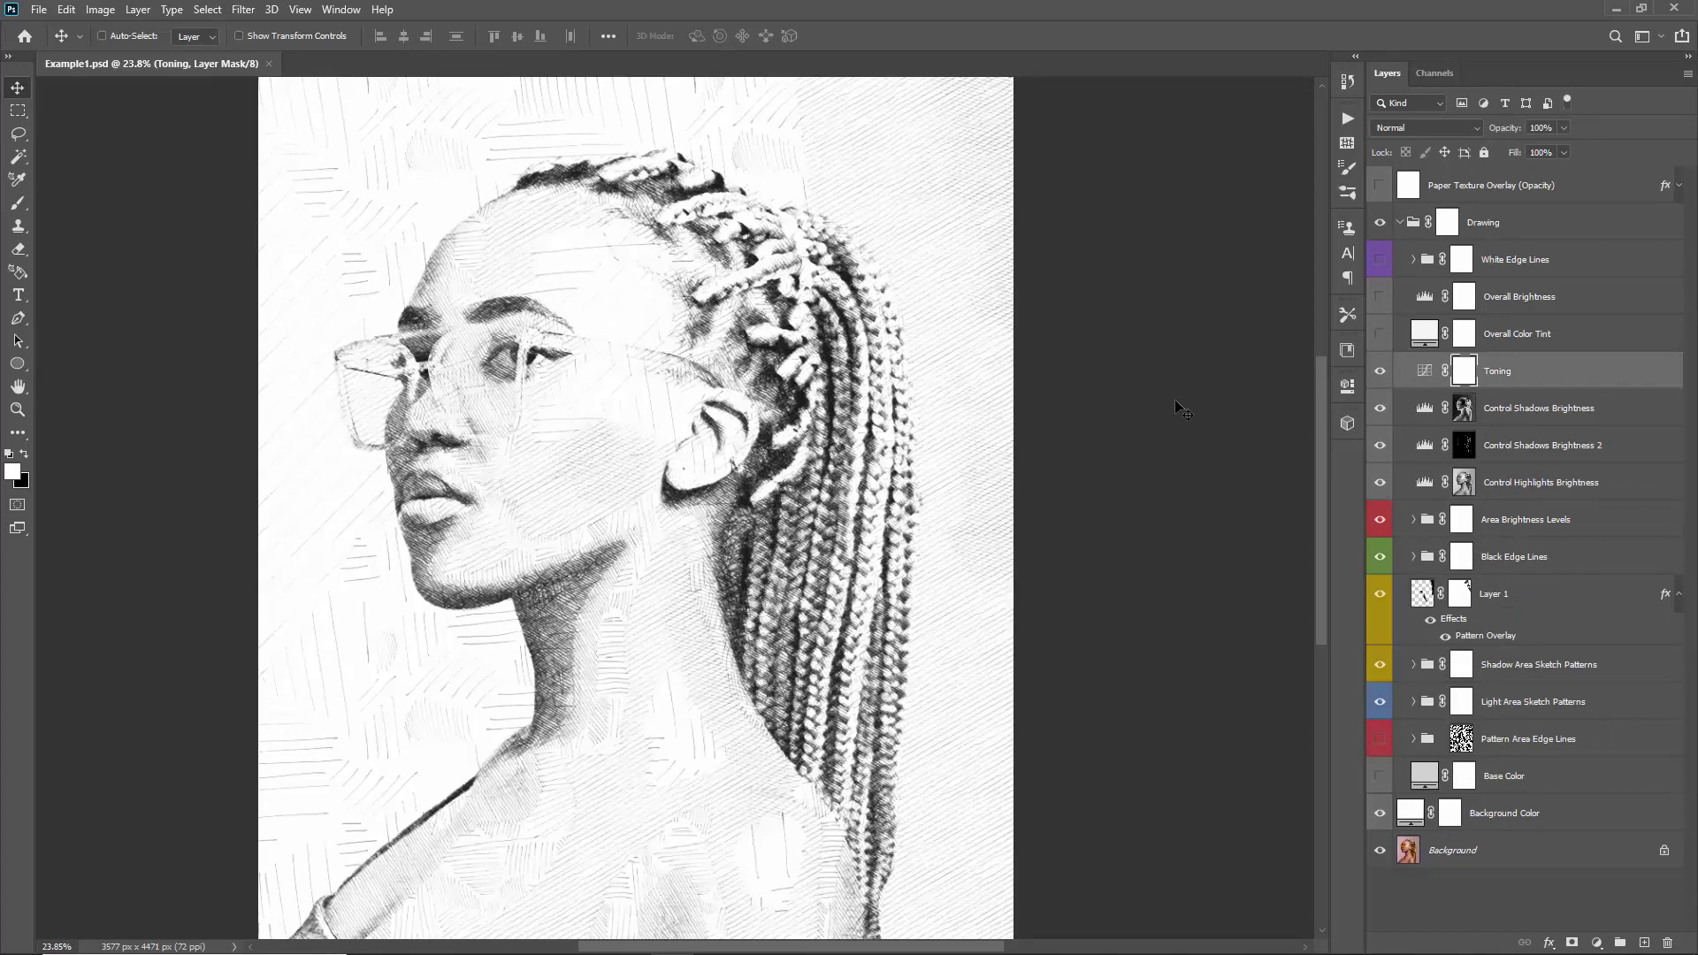
- Reset the levels of the Control Highlights Brightness layer and raise its black output level to 183
left_click(1501, 491)
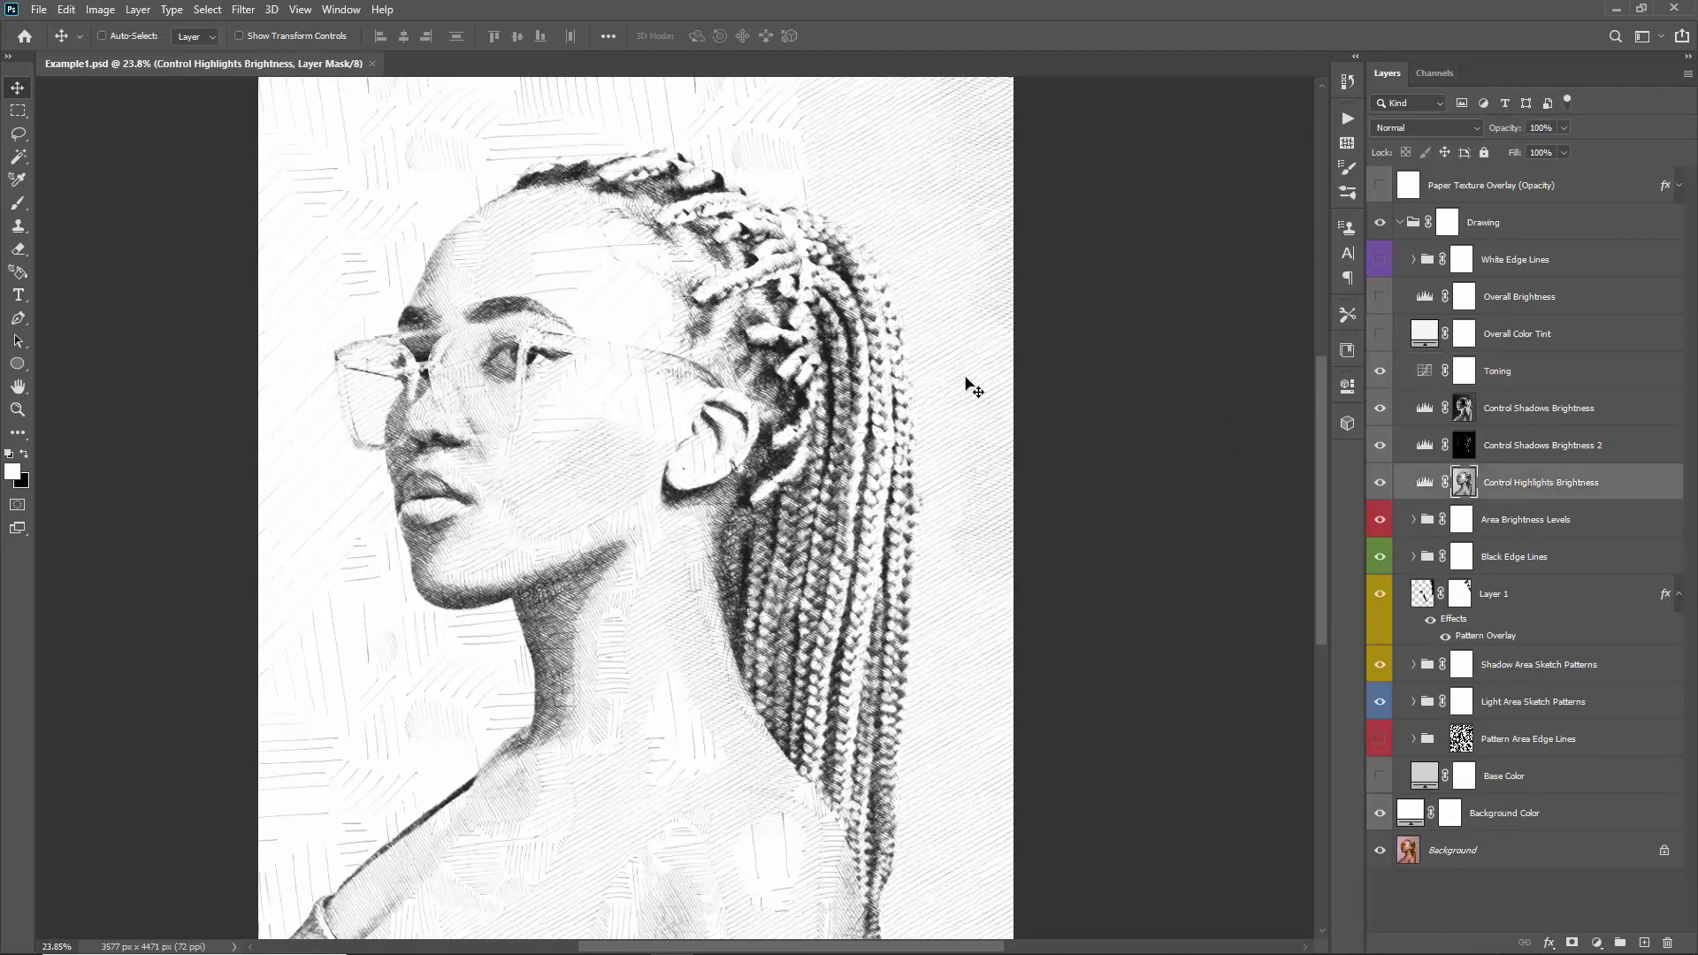
scroll(973, 386, "down", 2)
scroll(973, 387, "up", 3)
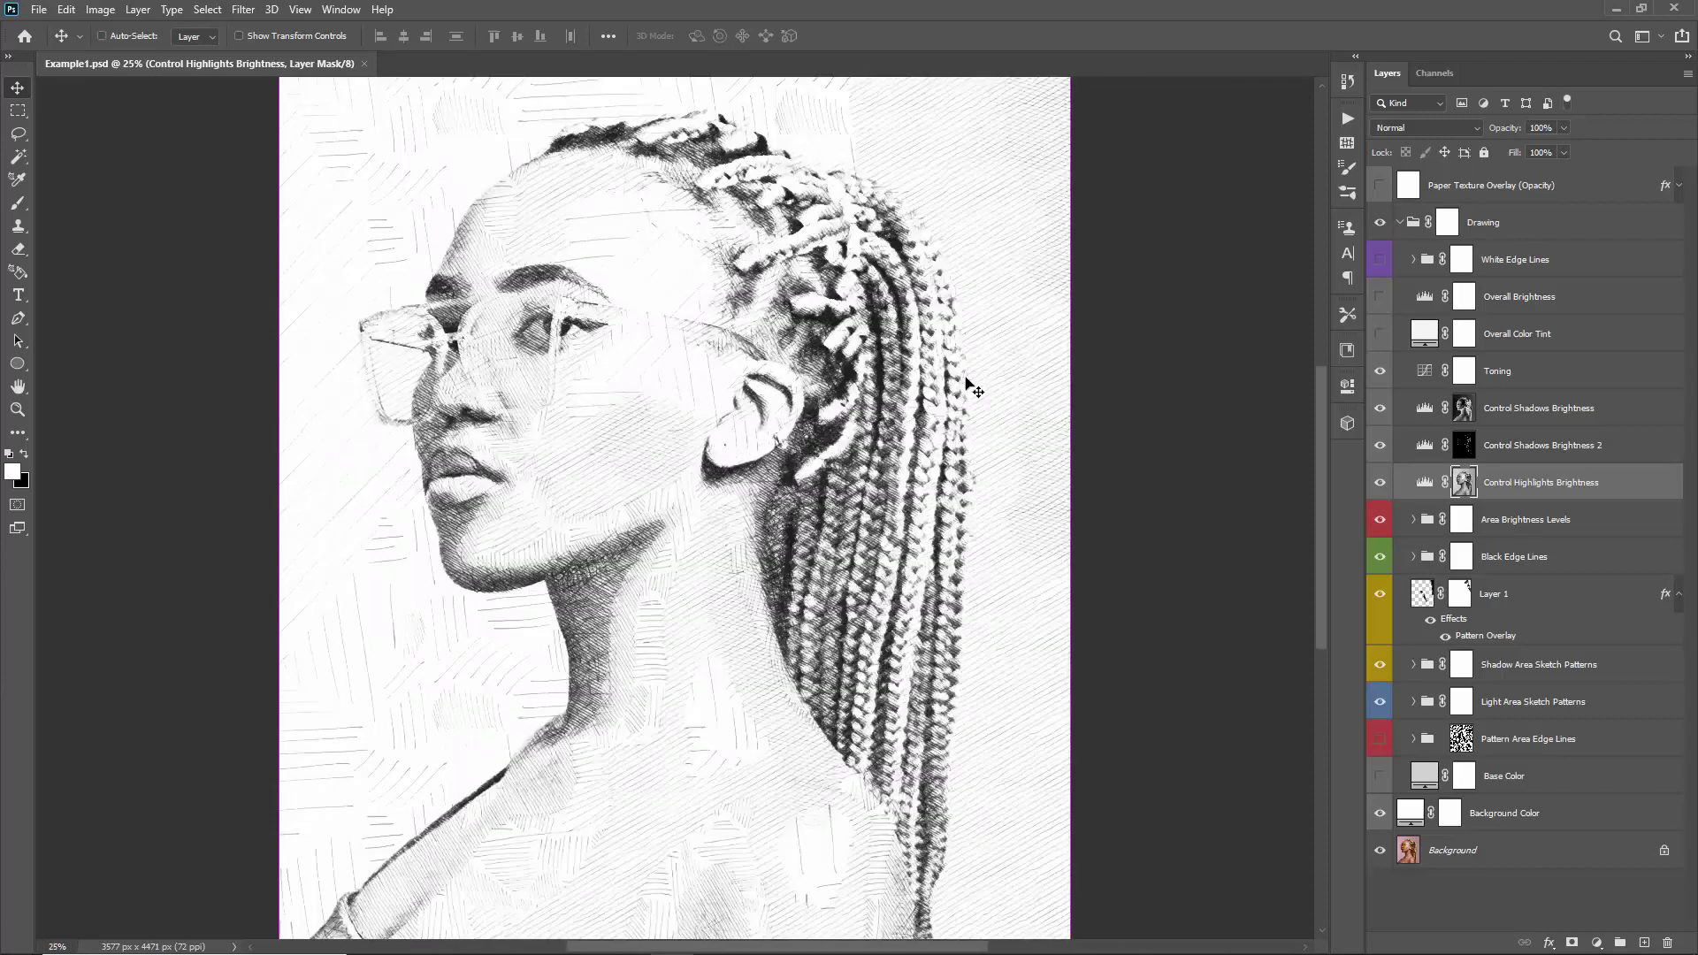
double_click(1423, 482)
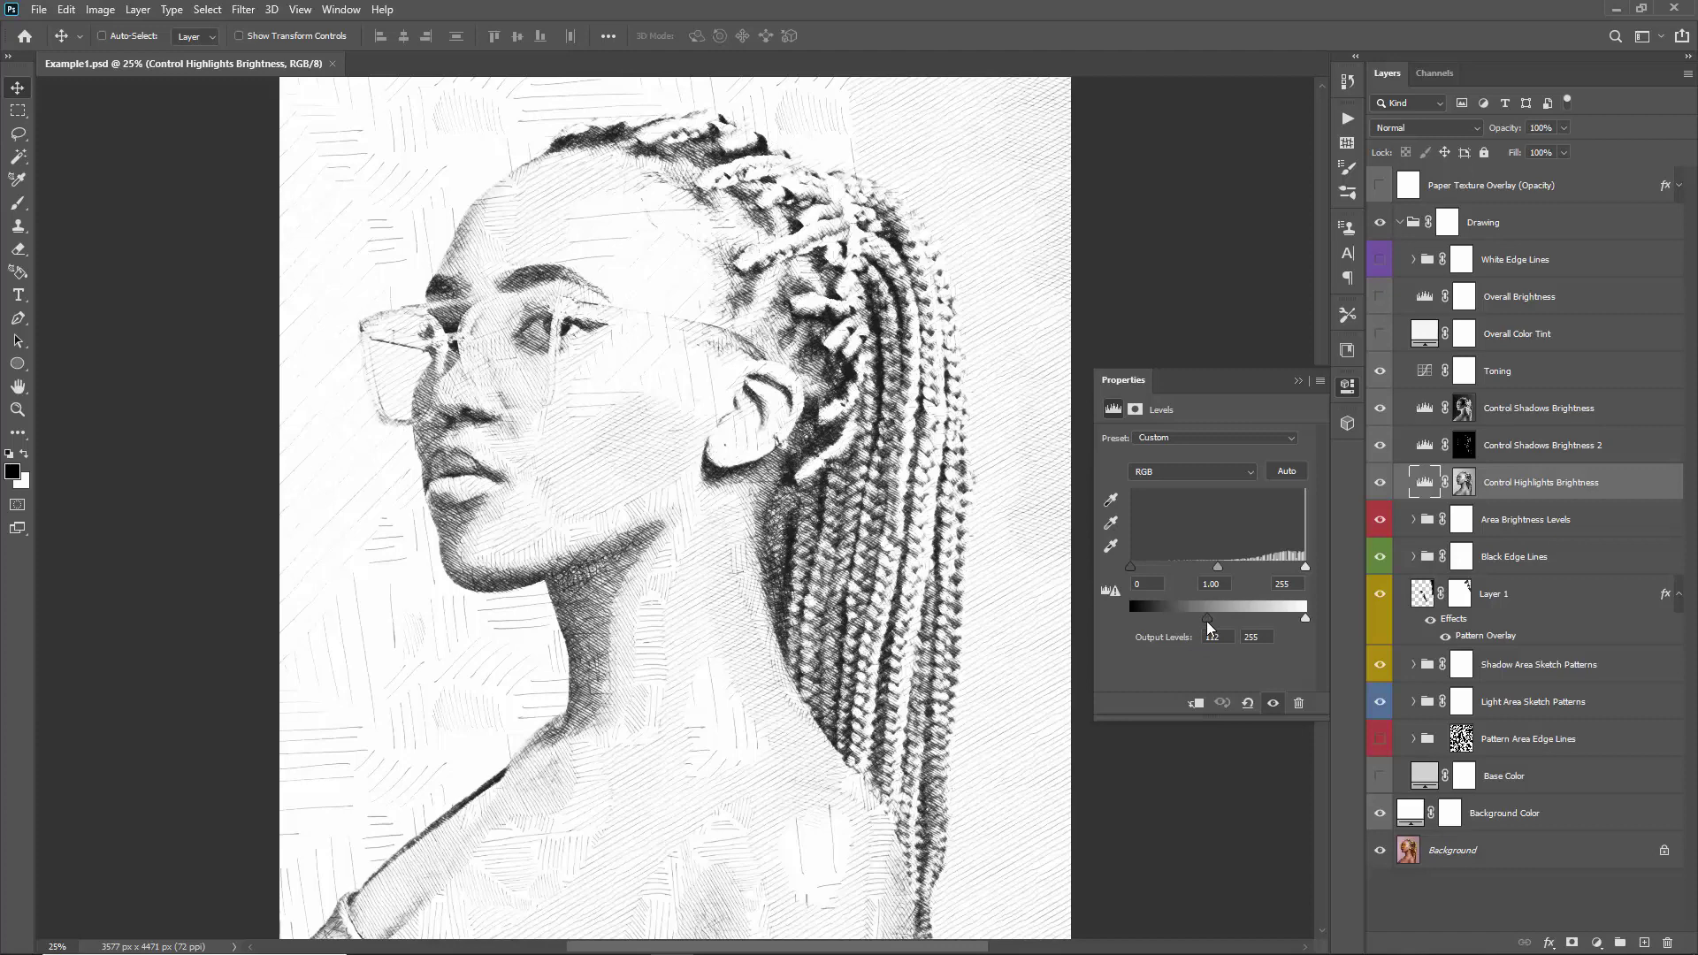
left_click(1246, 703)
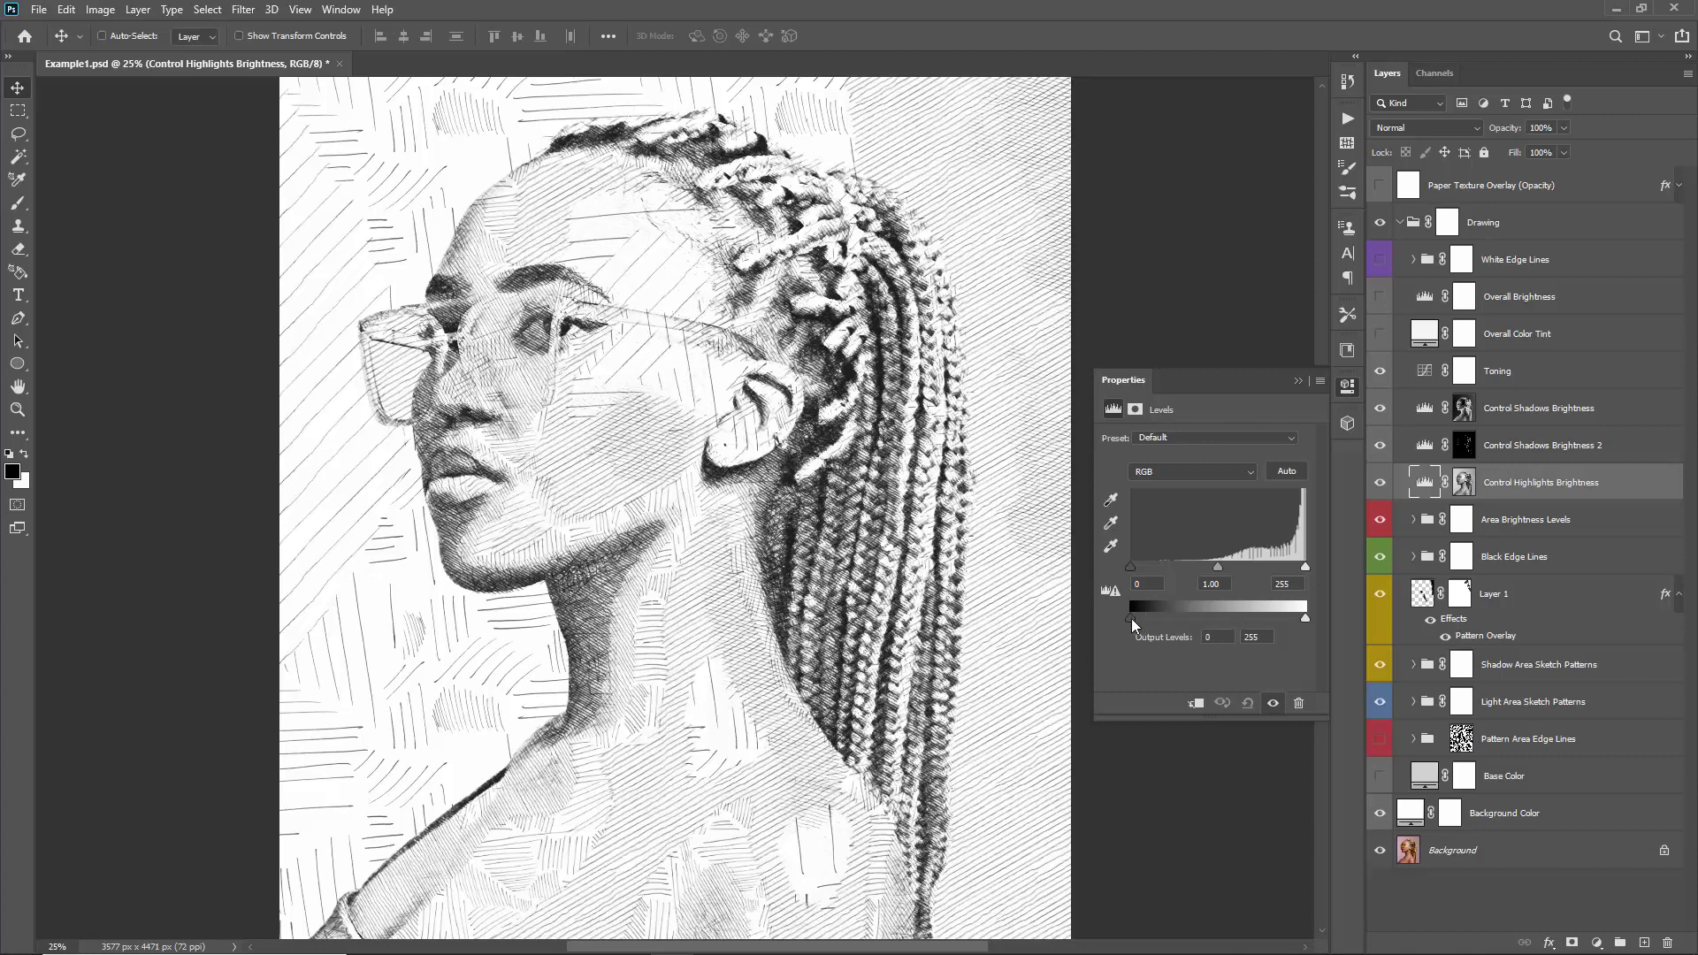
left_click_drag(1130, 618, 1260, 626)
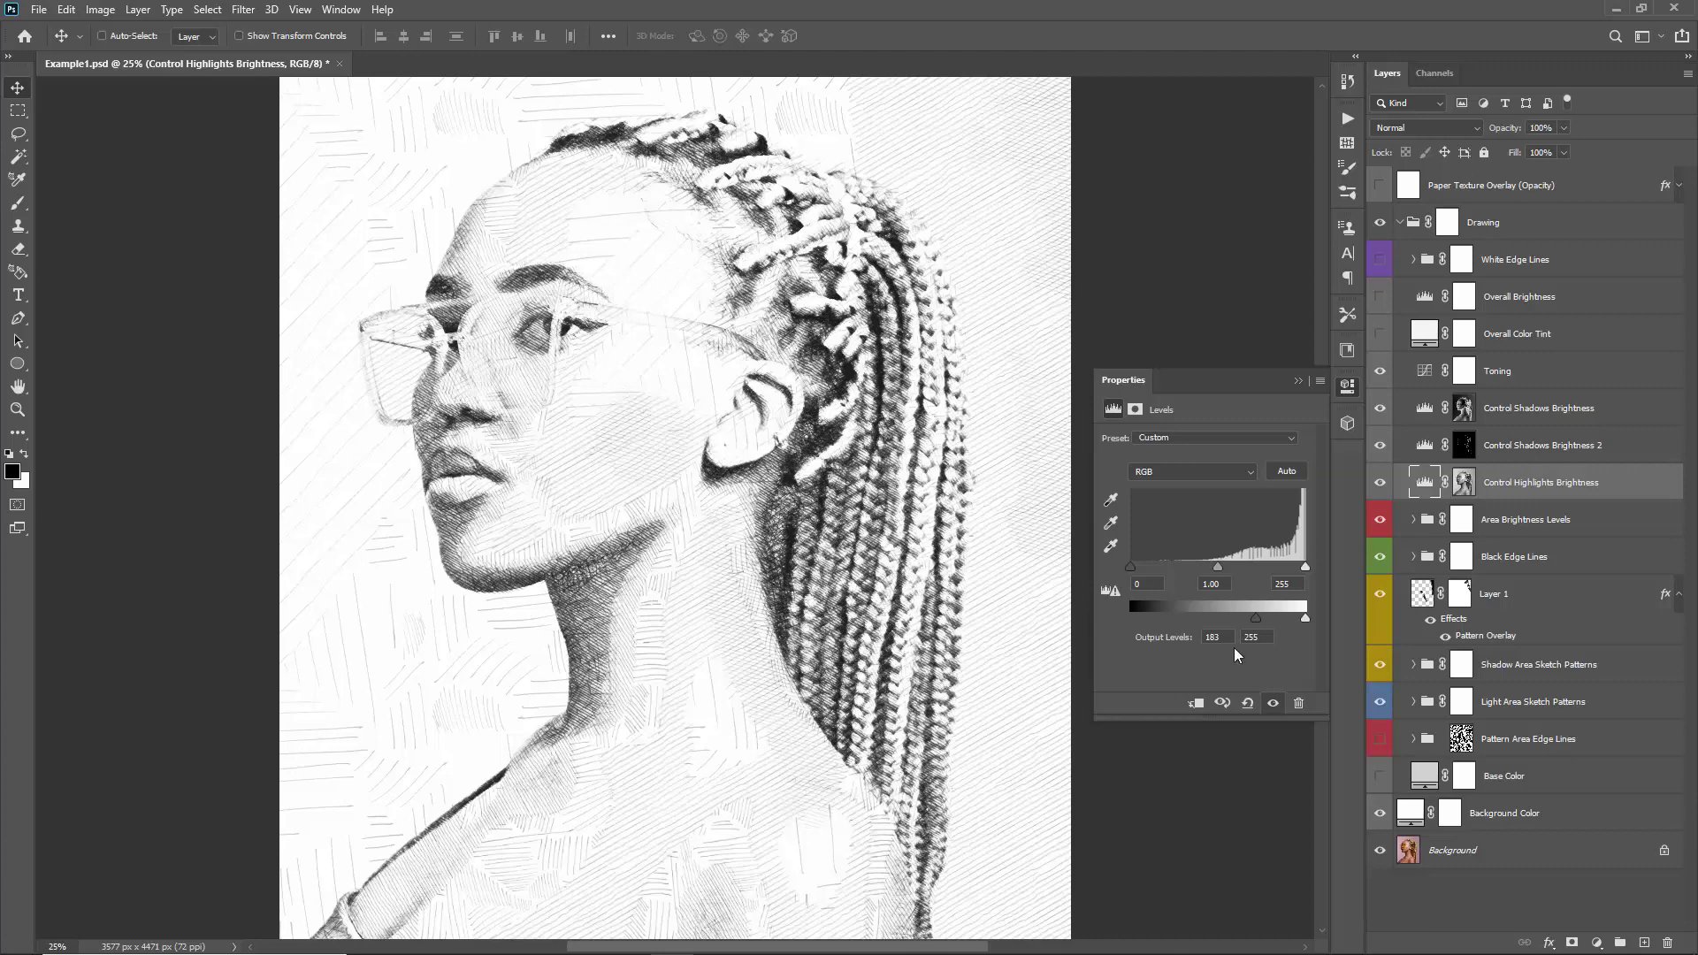
- Set the black output level of the Control Highlights Brightness layer to 113
mouse_move(1258, 618)
left_mouse_down()
mouse_move(1125, 608)
mouse_move(1274, 621)
mouse_move(1193, 624)
mouse_move(1229, 622)
mouse_move(1210, 622)
left_mouse_up()
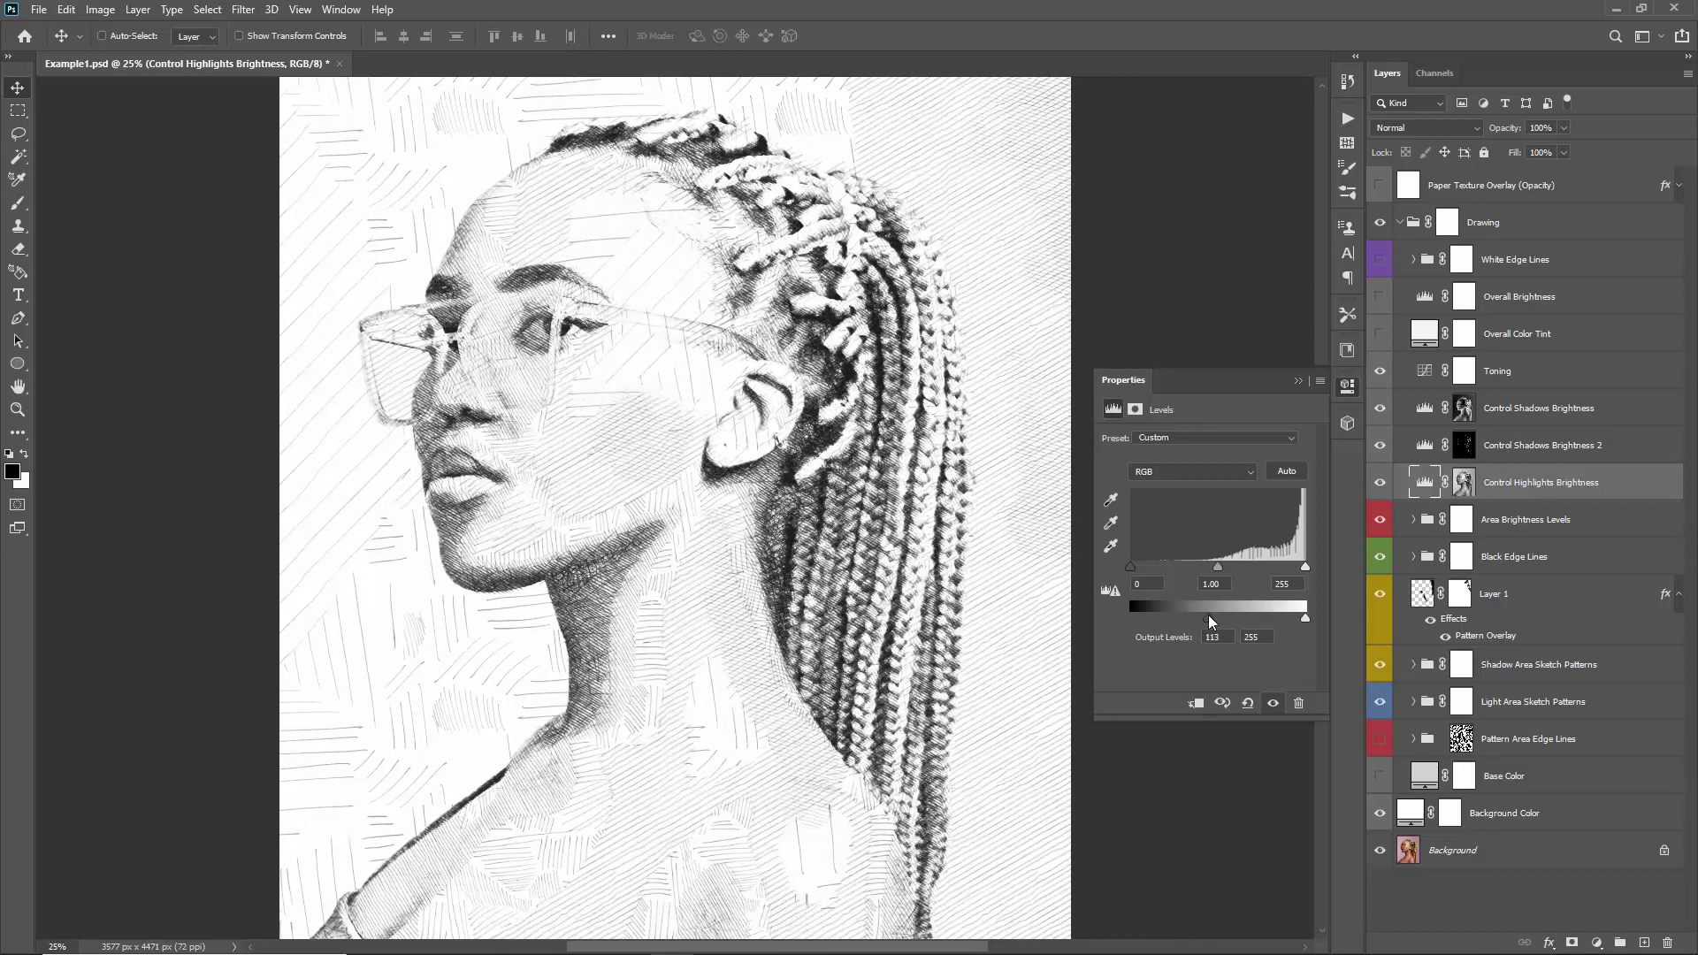
left_click(1298, 380)
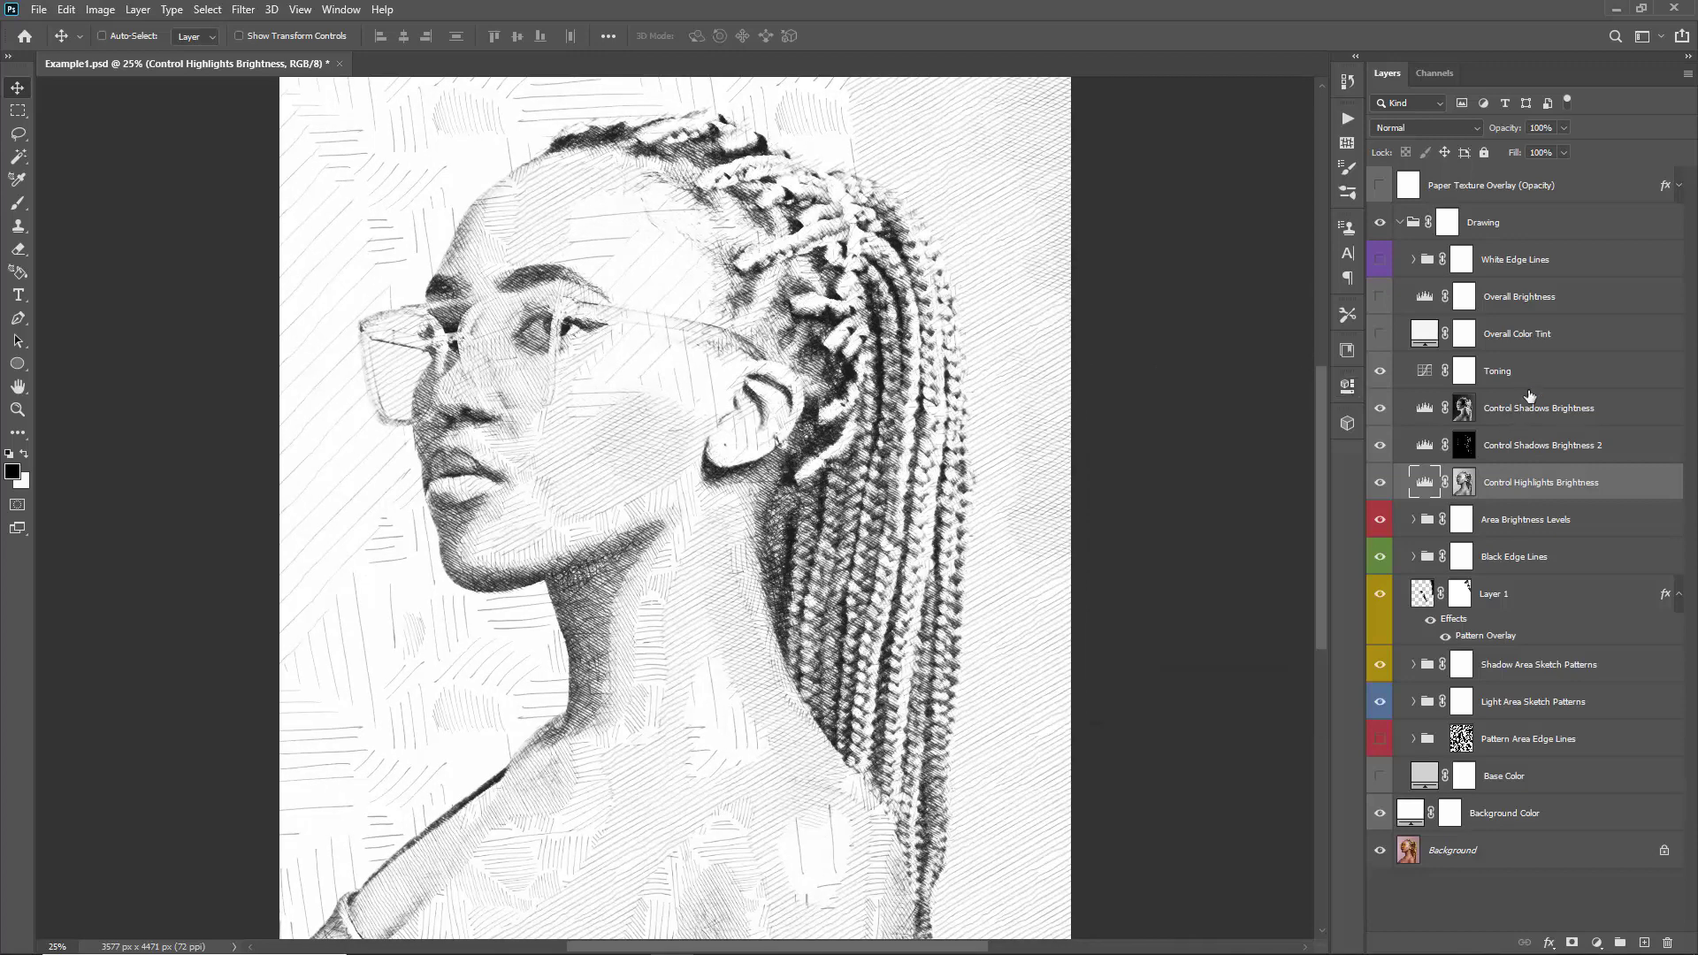
- Reshape the shadow end of the Toning curve, raising its black point slightly and placing the lower point at input 59, output 78
left_click(1427, 373)
double_click(1426, 373)
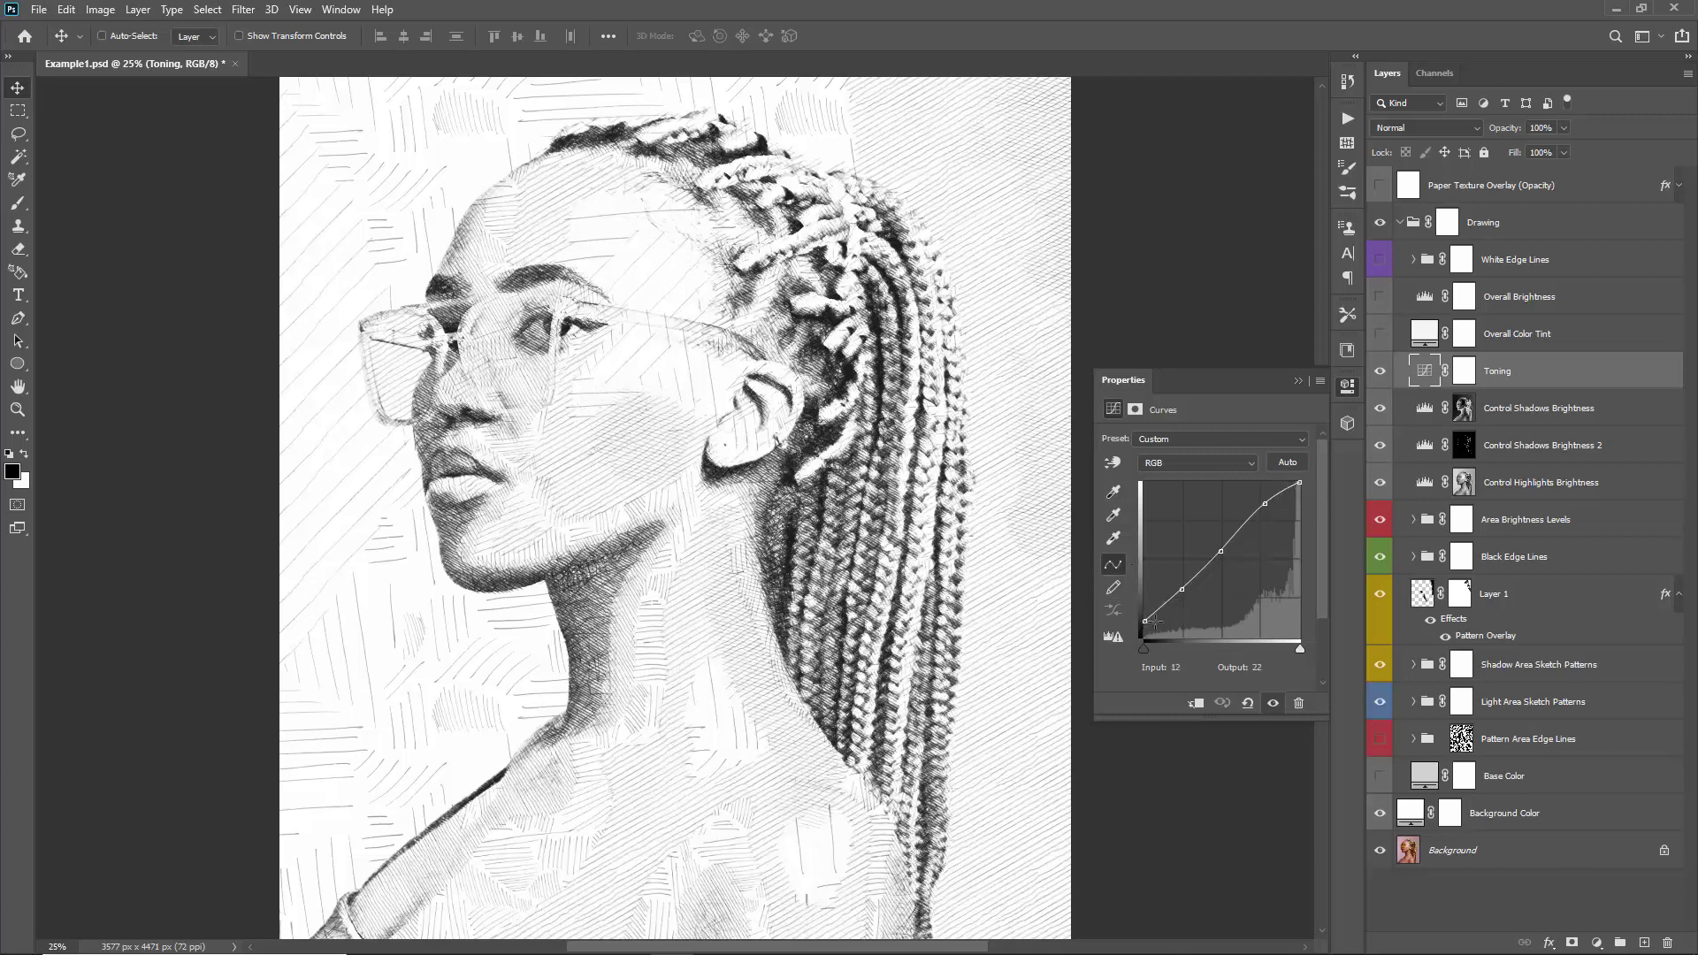
mouse_move(1143, 621)
left_mouse_down()
mouse_move(1144, 534)
mouse_move(1145, 594)
left_mouse_up()
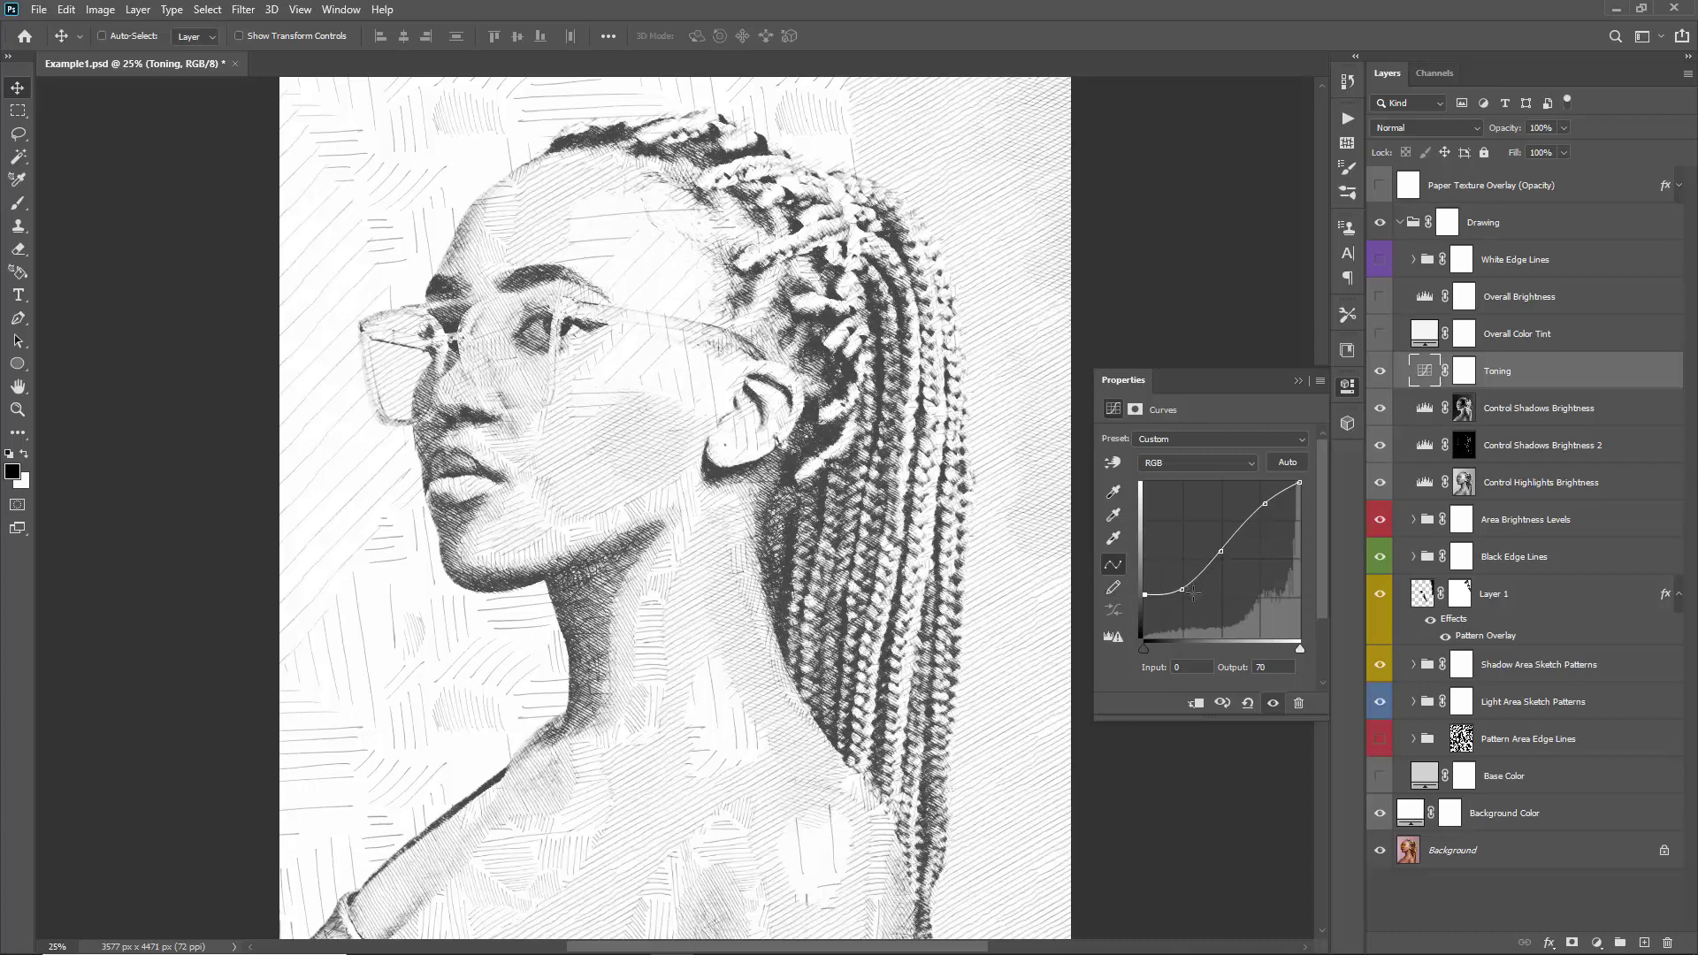
mouse_move(1182, 590)
left_mouse_down()
mouse_move(1149, 598)
mouse_move(1144, 548)
mouse_move(1182, 603)
left_mouse_up()
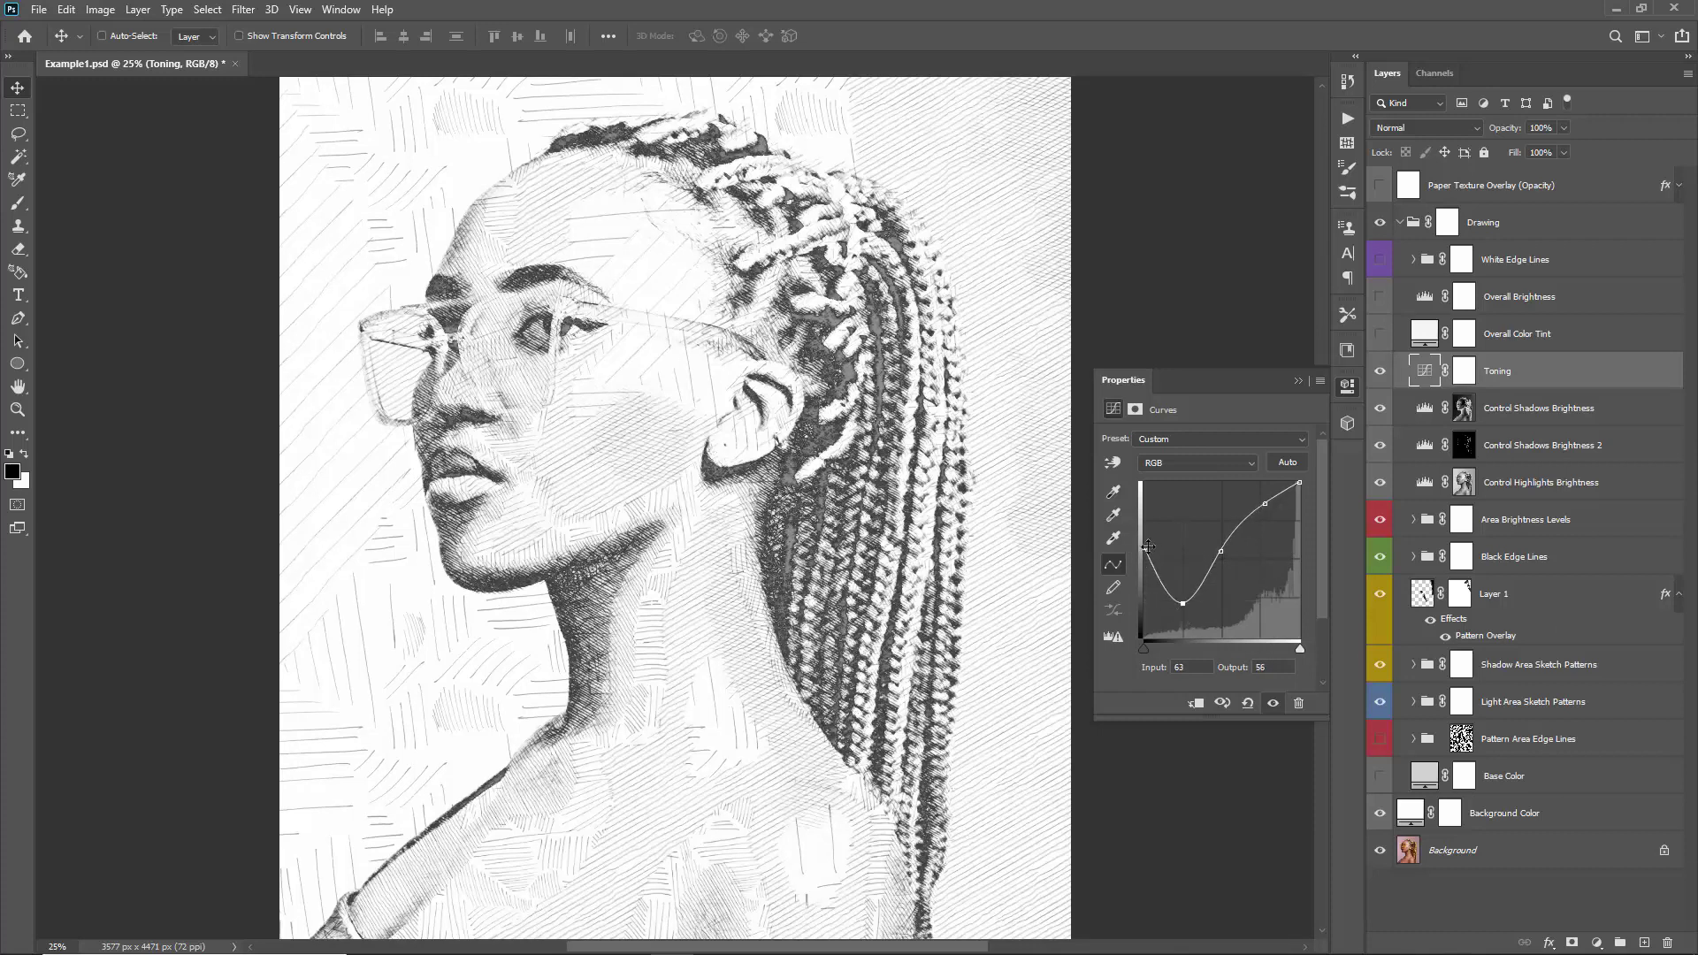
mouse_move(1148, 546)
left_mouse_down()
mouse_move(1145, 616)
mouse_move(1181, 589)
left_mouse_up()
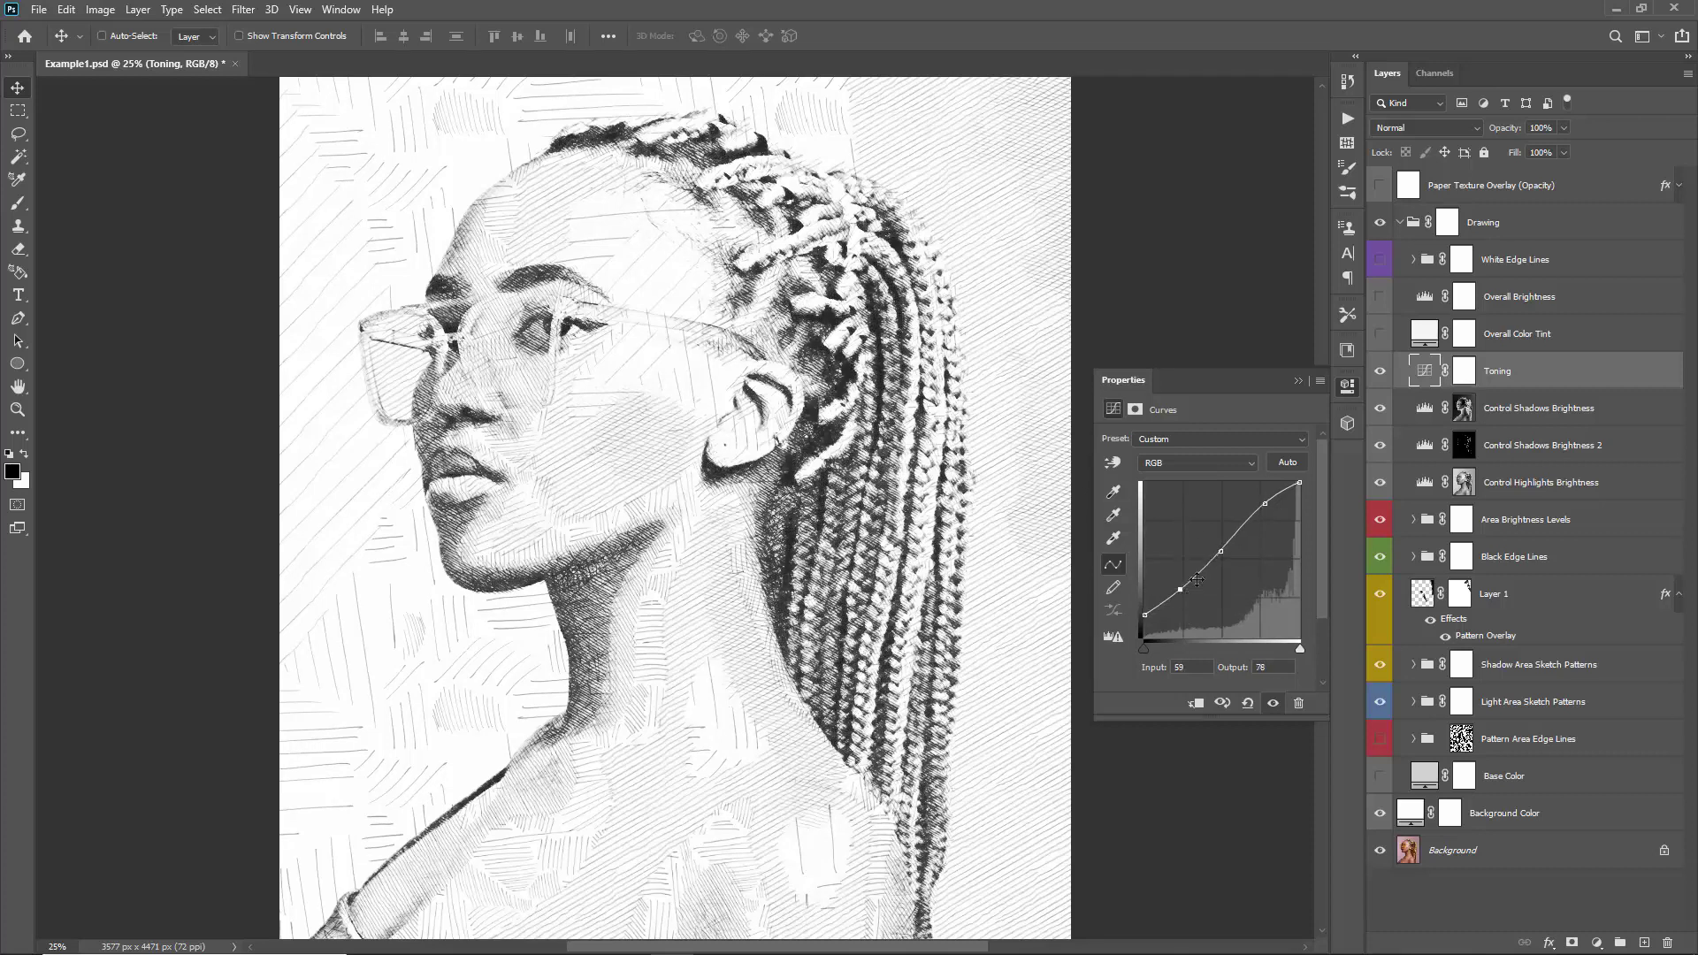
- Adjust the Toning curve's midtone point to input 125, output 142
left_click(1243, 527)
key("Delete")
mouse_move(1218, 551)
left_mouse_down()
mouse_move(1230, 566)
mouse_move(1218, 527)
left_mouse_up()
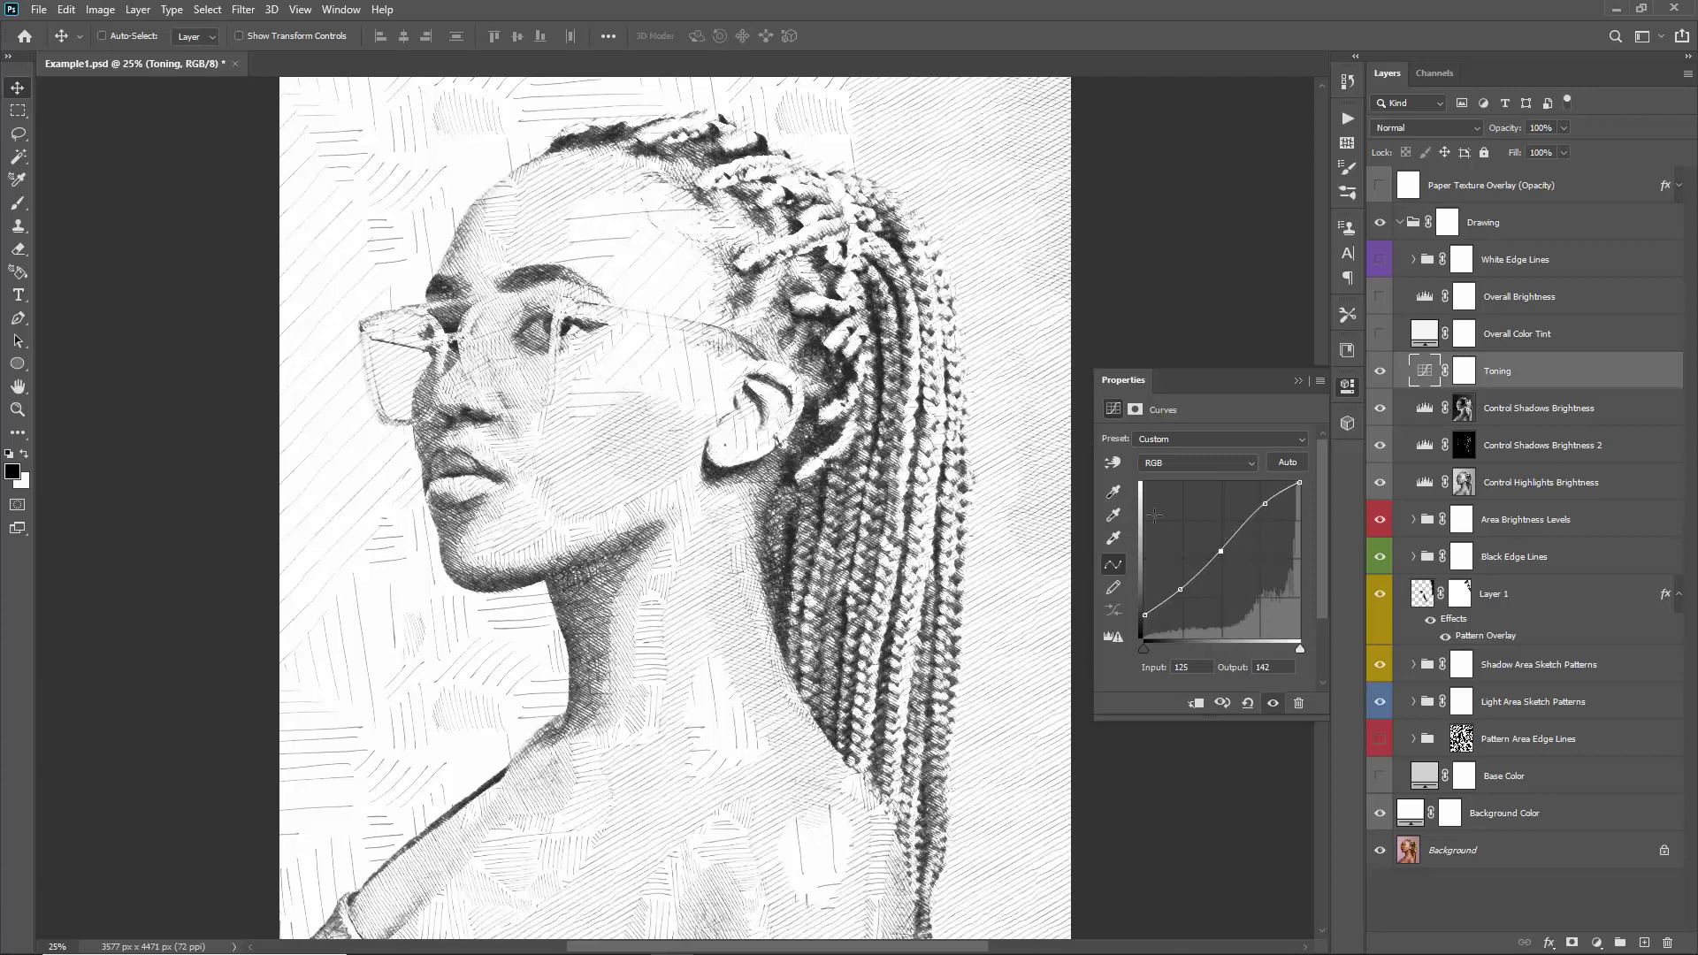
left_click(1298, 381)
- Make the Overall Color Tint layer visible
left_click(1424, 348)
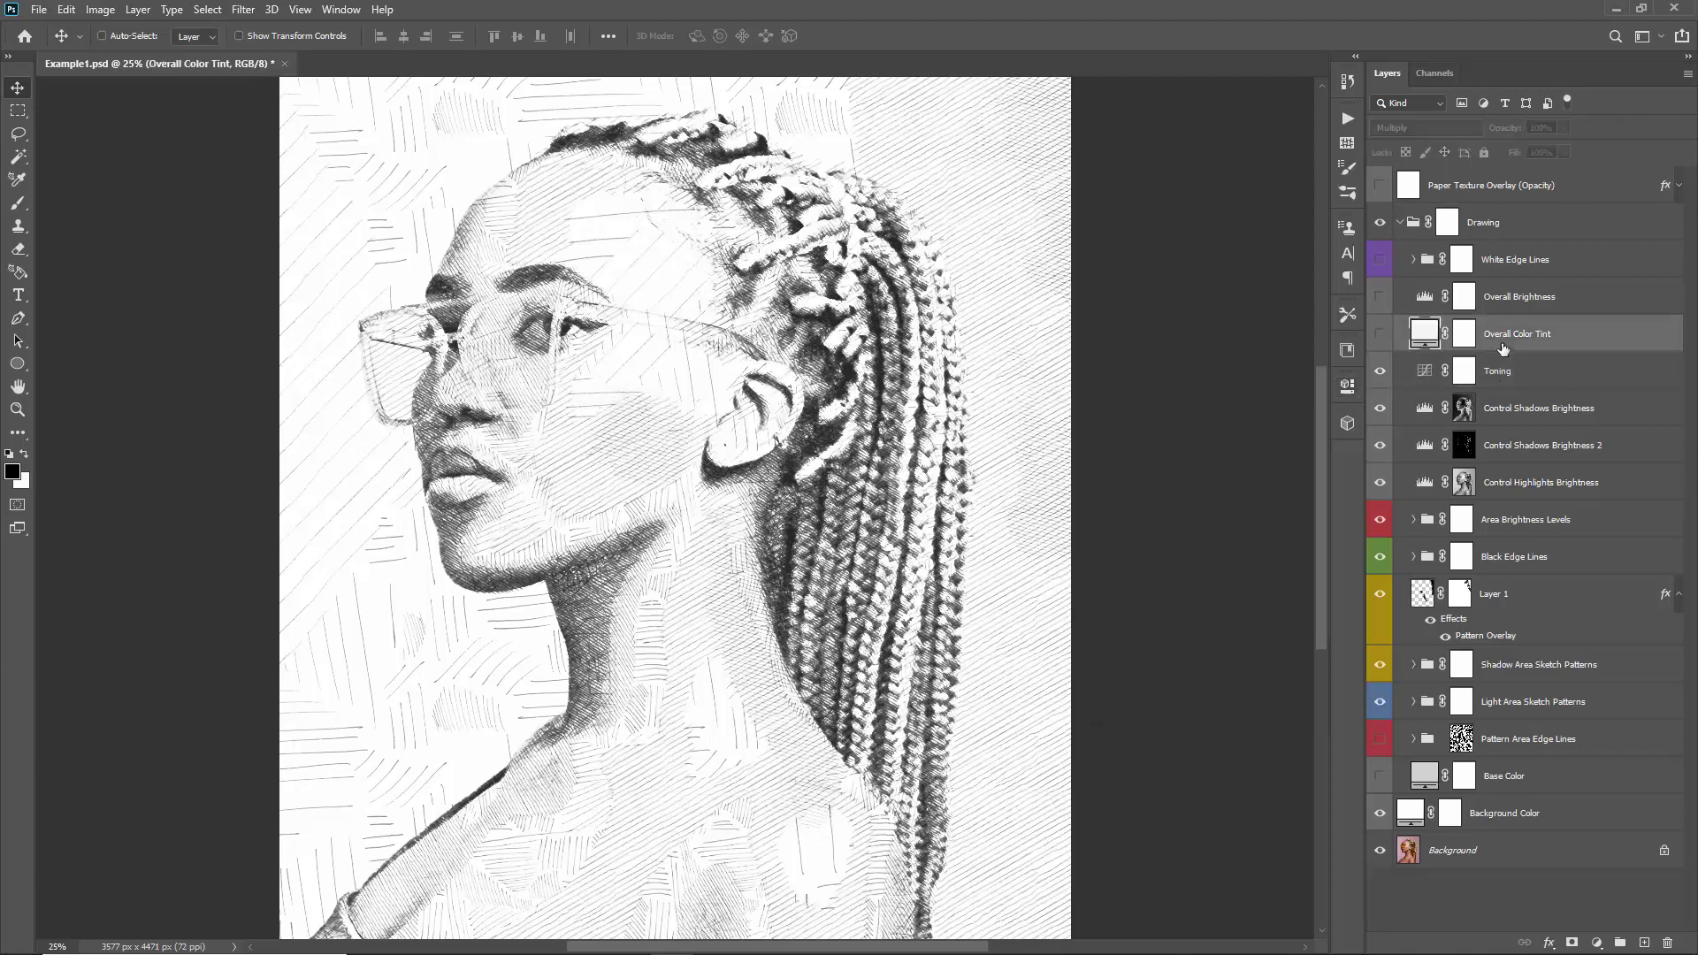
left_click(1379, 337)
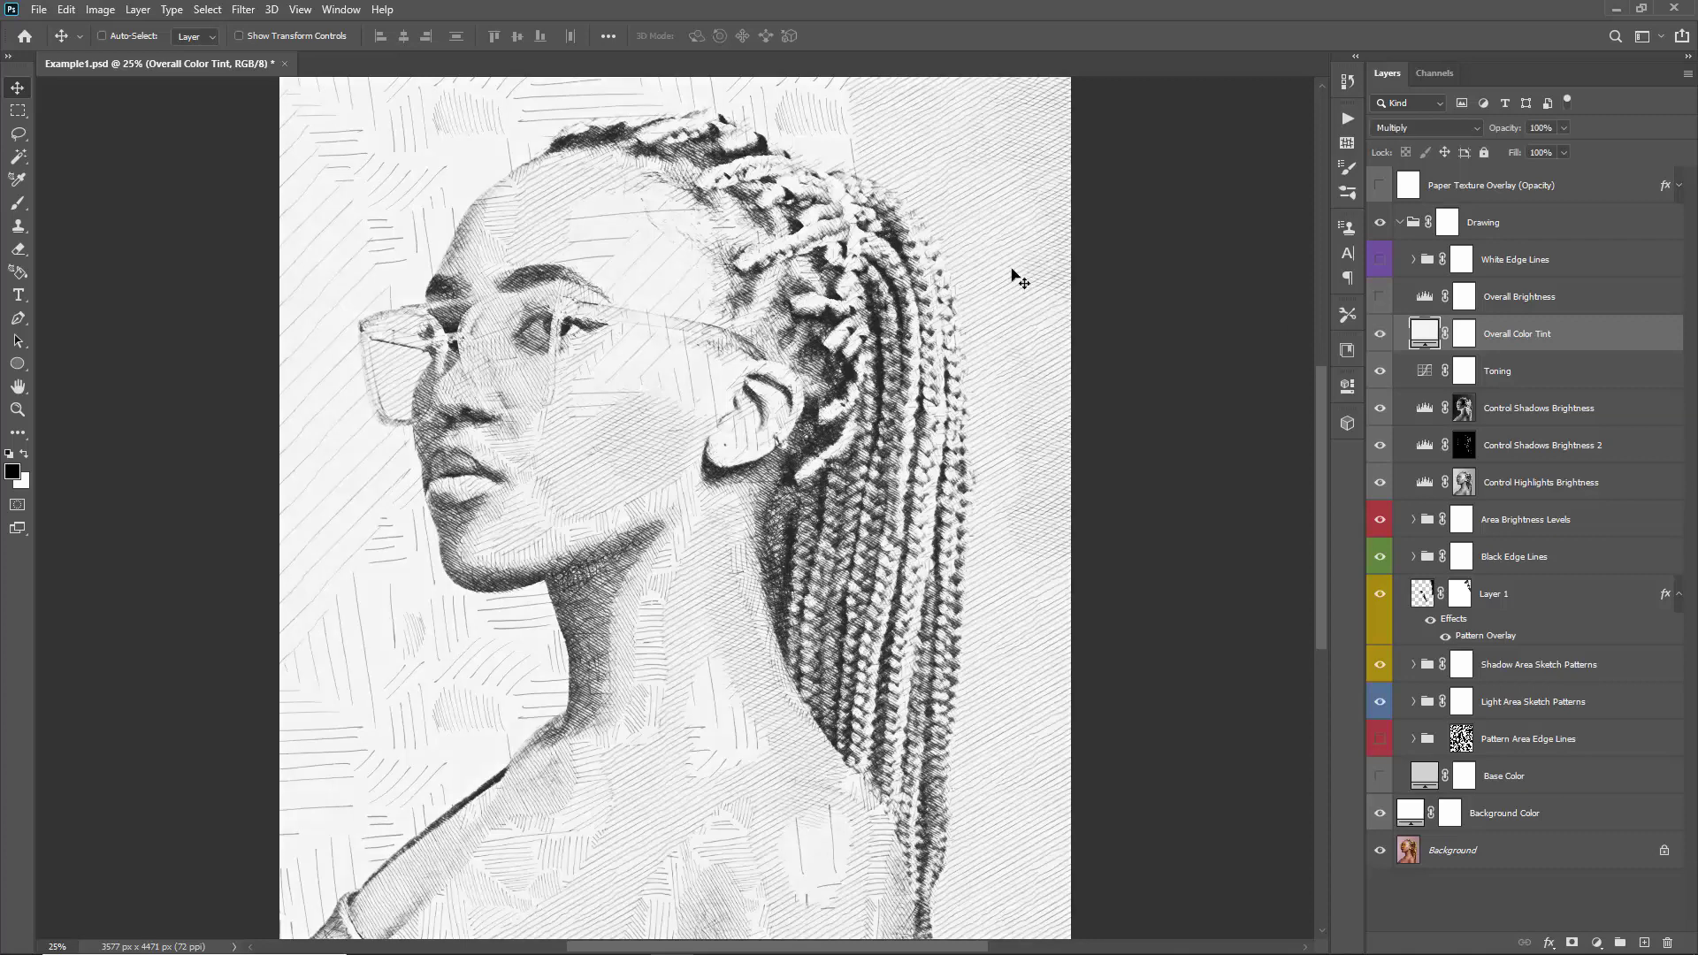
- Try a pale pink #eecdcd and a shifted hue as the Overall Color Tint color, and cancel the change
scroll(1008, 292, "up", 1)
double_click(1424, 341)
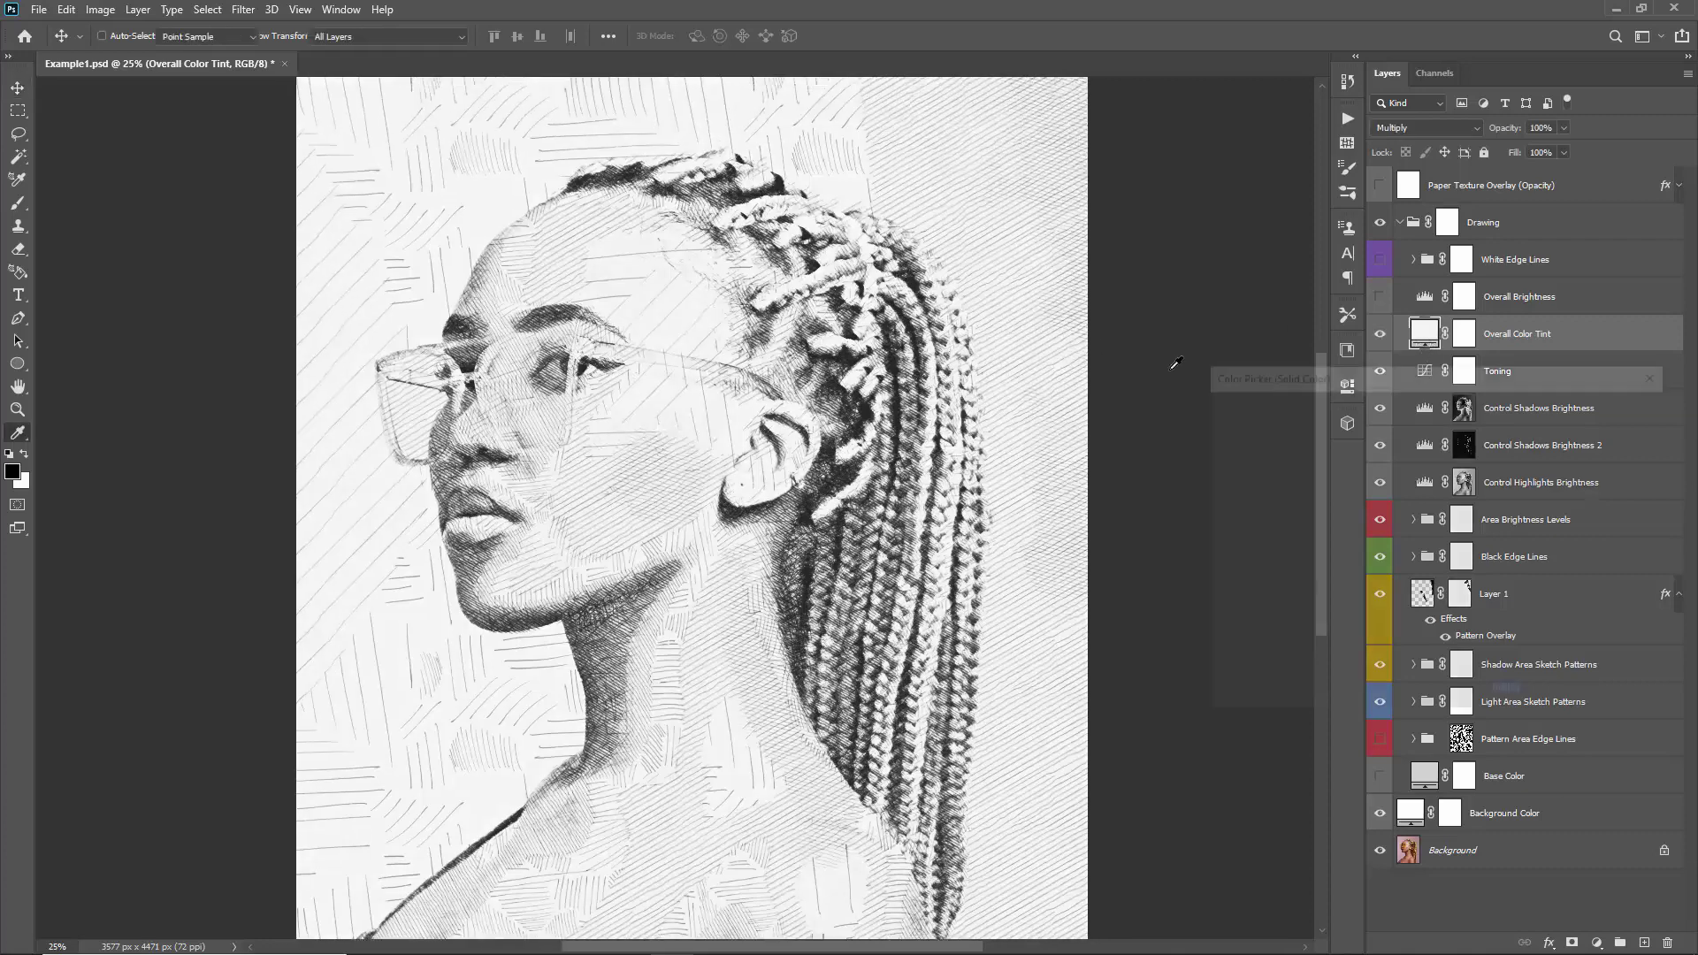
left_click_drag(1229, 440, 1241, 430)
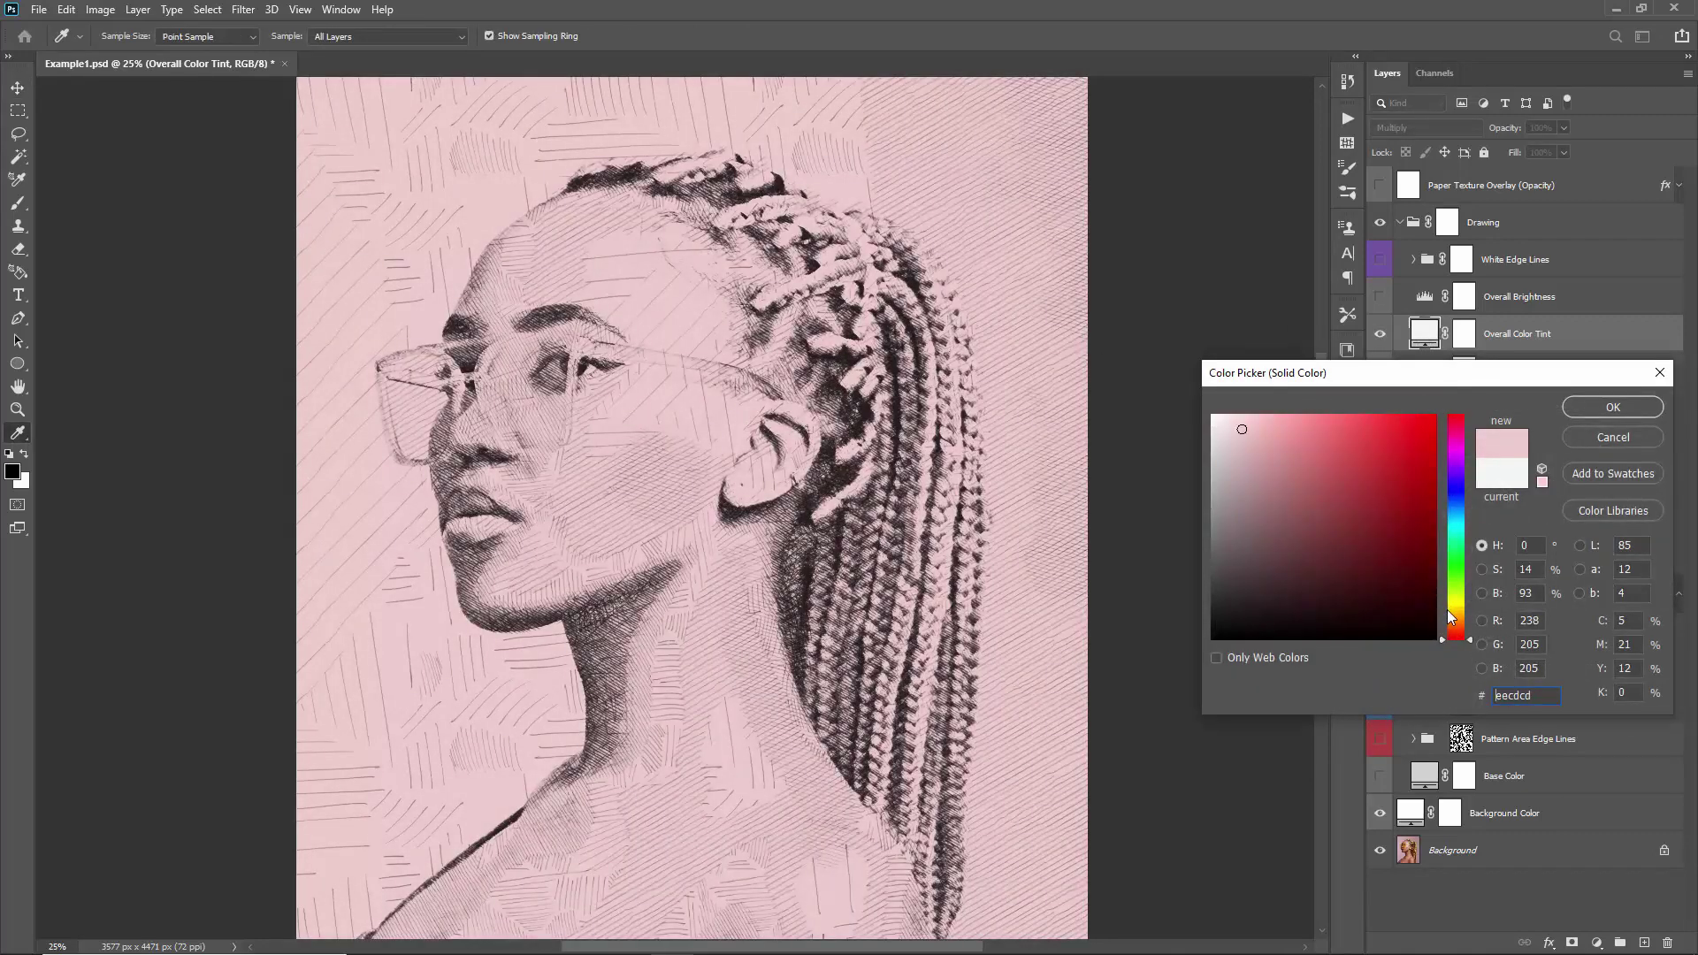
mouse_move(1461, 596)
left_mouse_down()
mouse_move(1455, 619)
mouse_move(1456, 580)
left_mouse_up()
left_click(1588, 435)
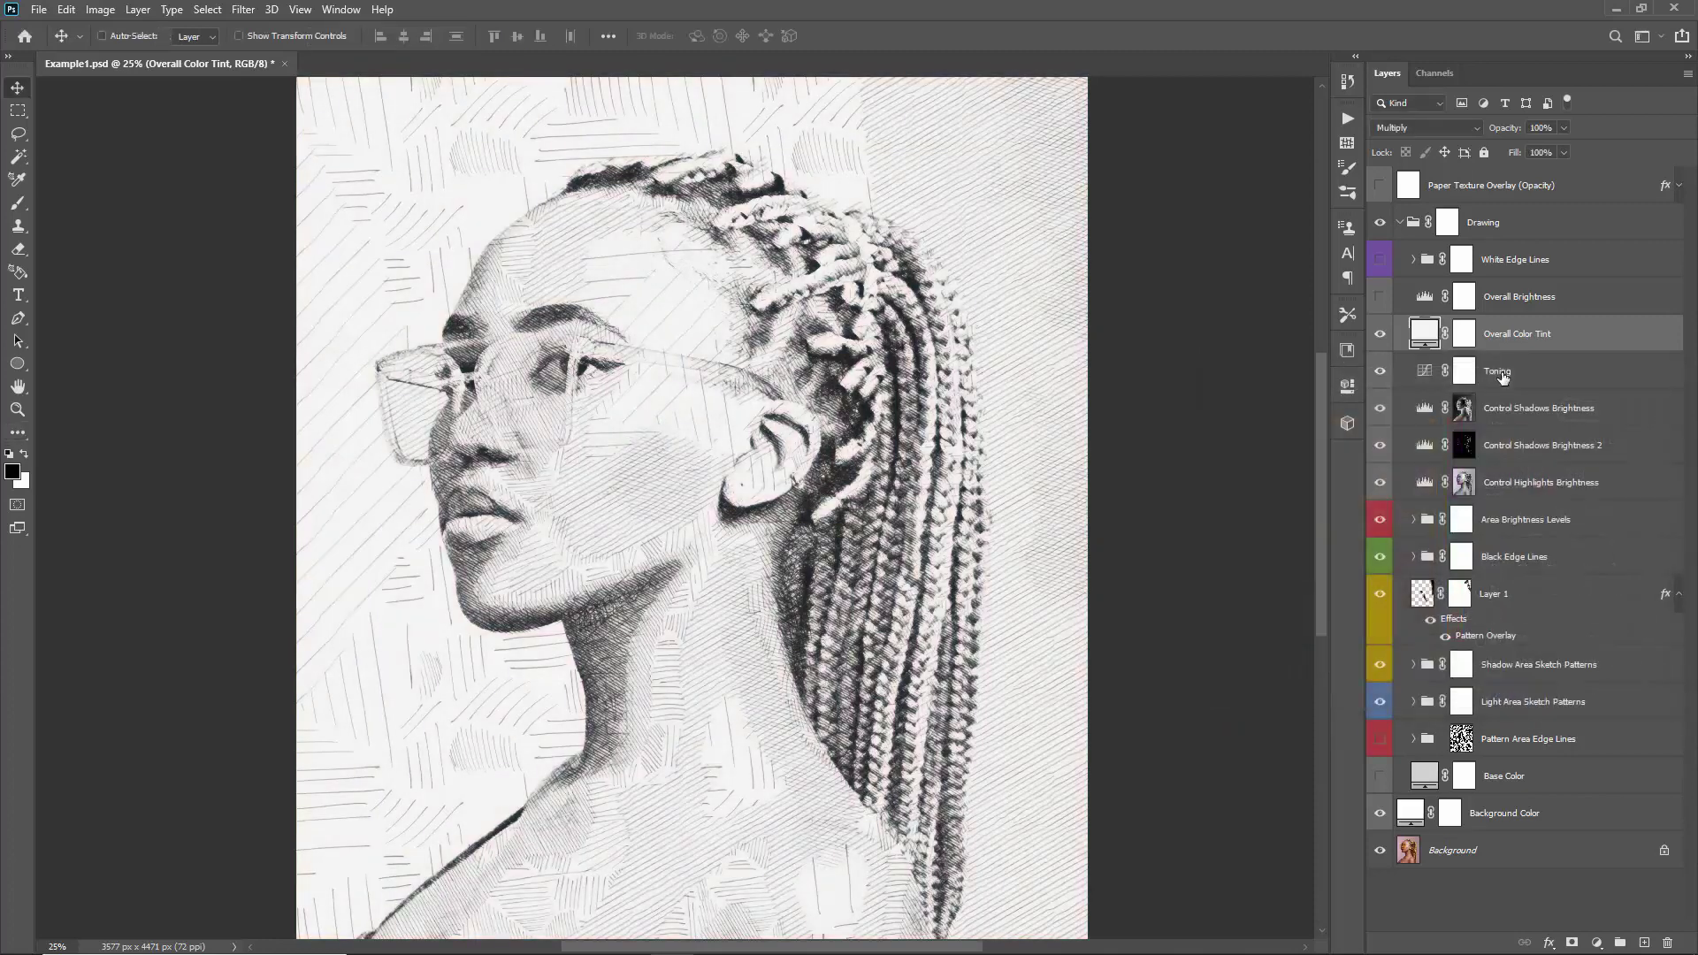
- Show the Overall Brightness layer and set its black input level to 31
left_click(1378, 300)
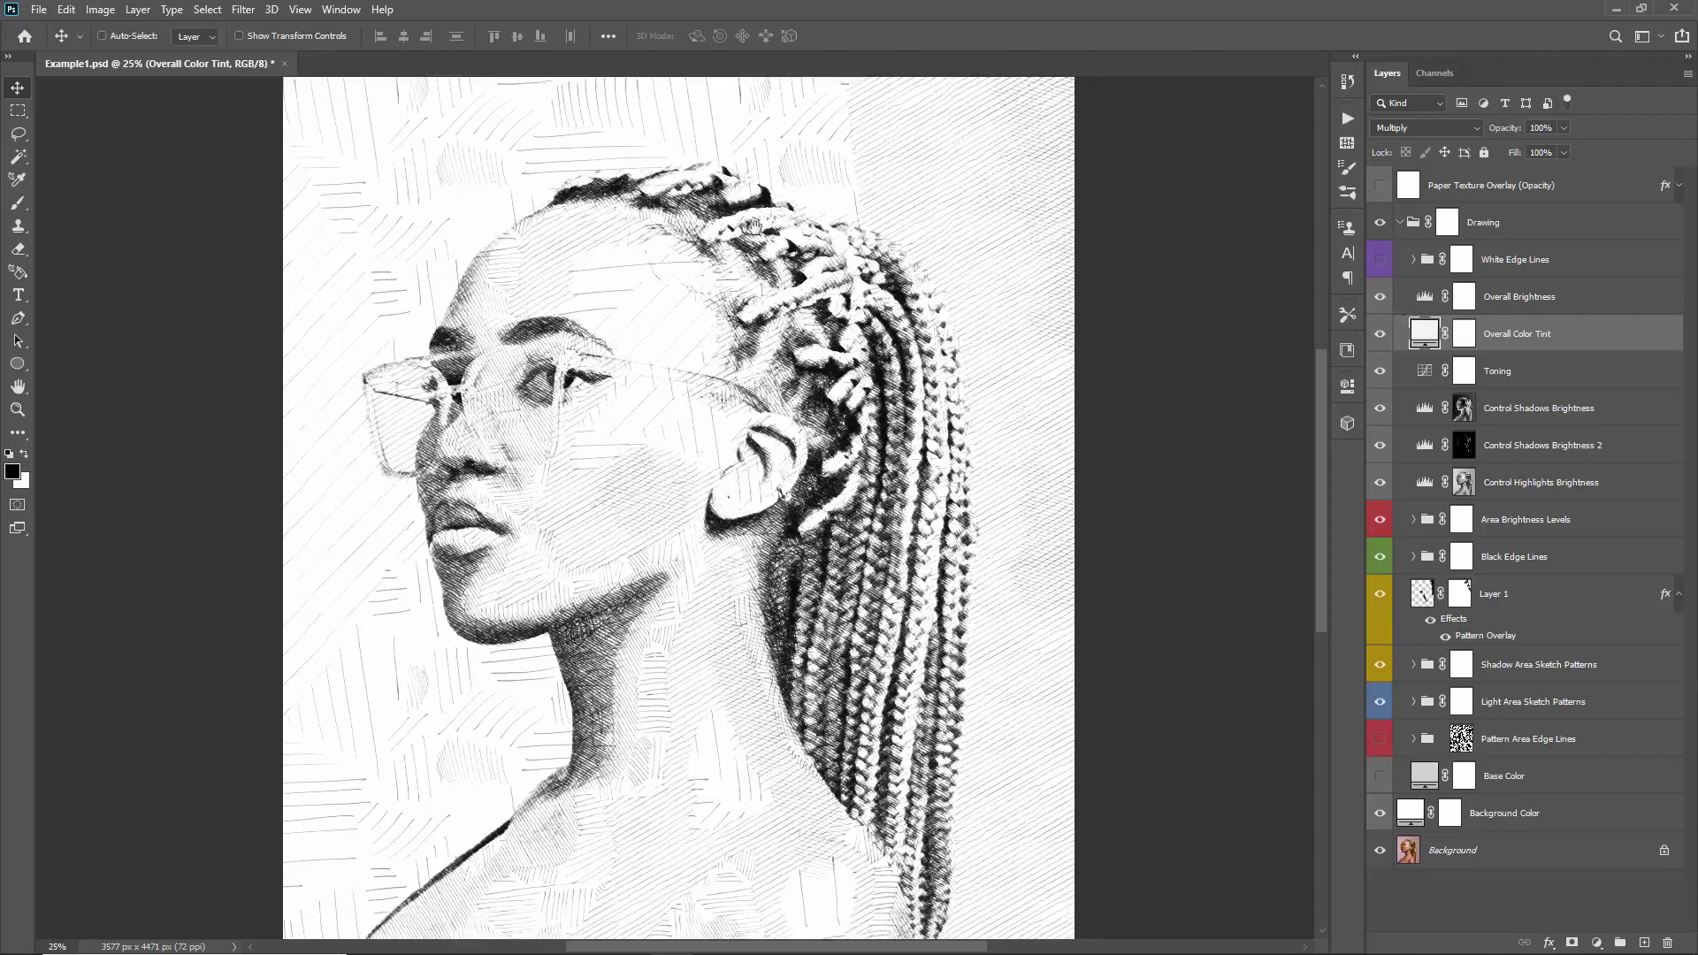
left_click(1428, 300)
double_click(1426, 298)
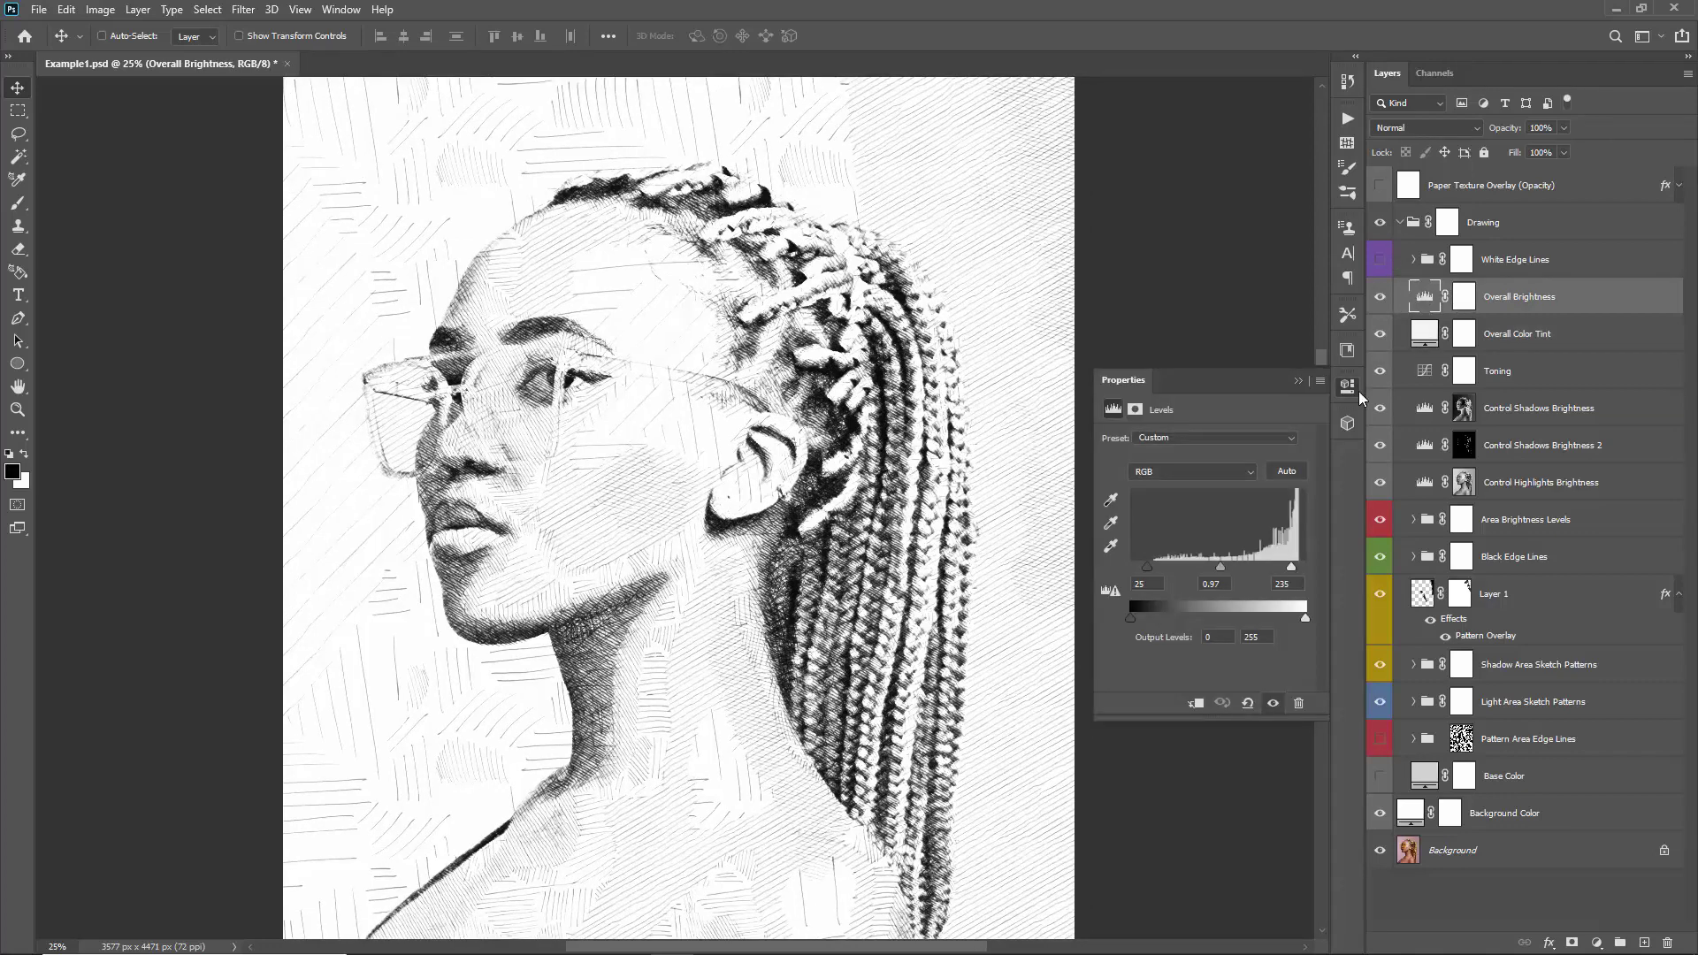
left_click_drag(1129, 565, 1152, 573)
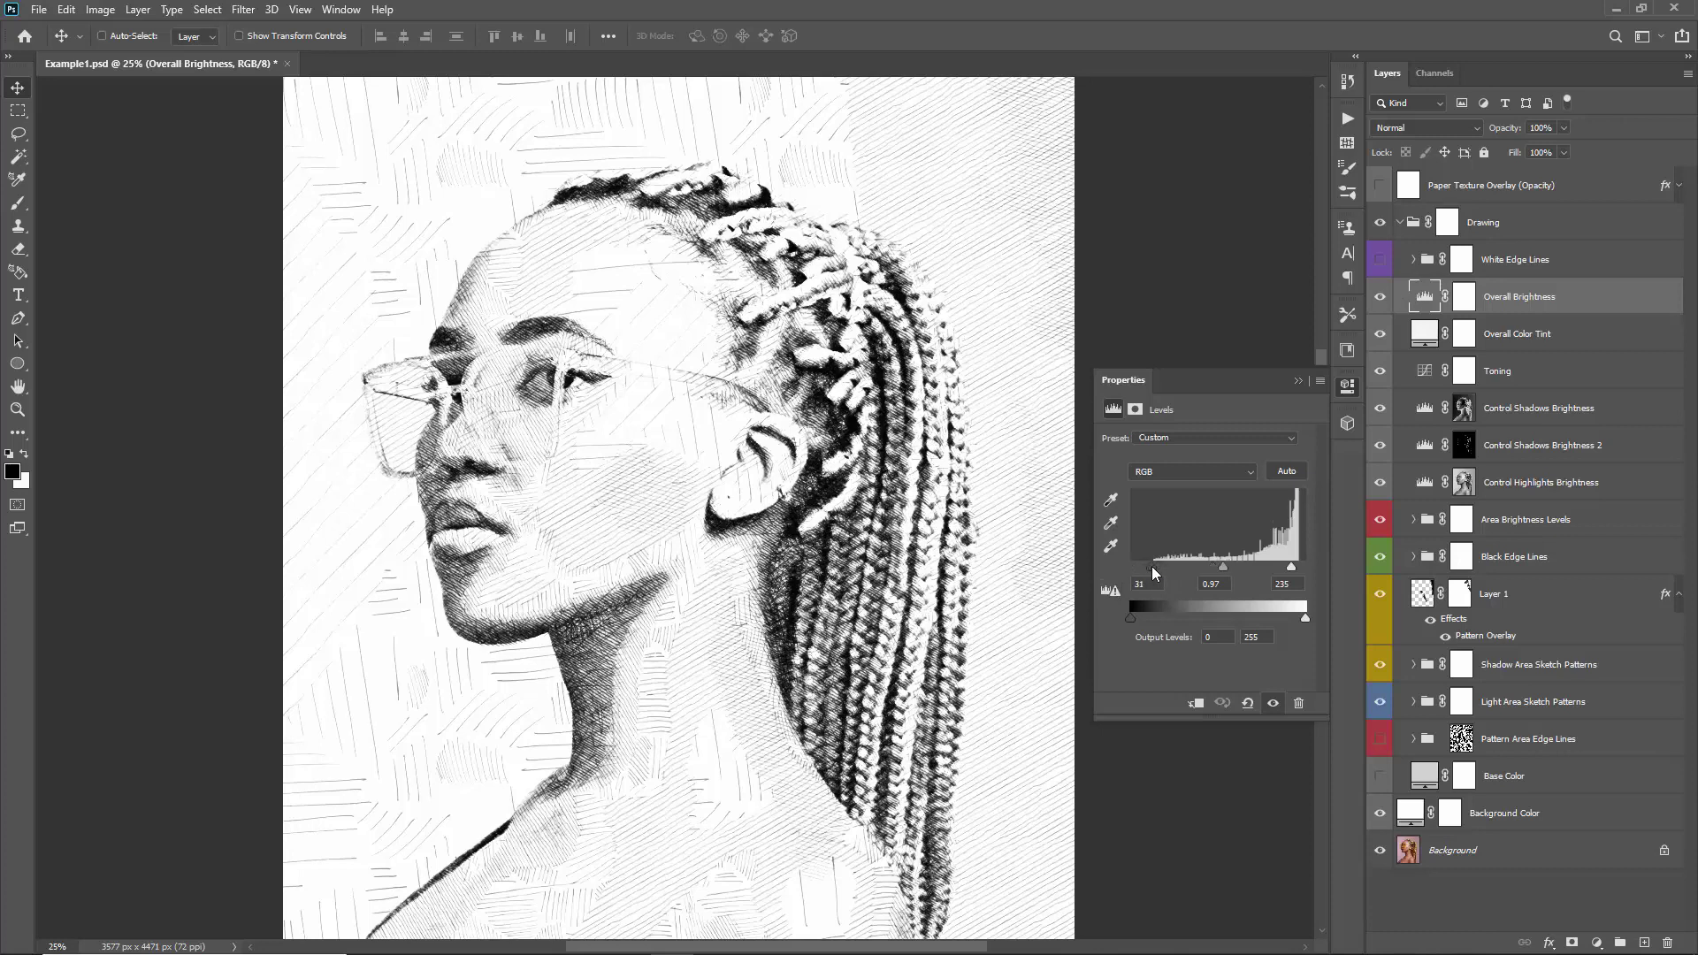
left_click(1298, 380)
- Make the White Edge Lines group visible and expand it to show its style layers
left_click(1519, 261)
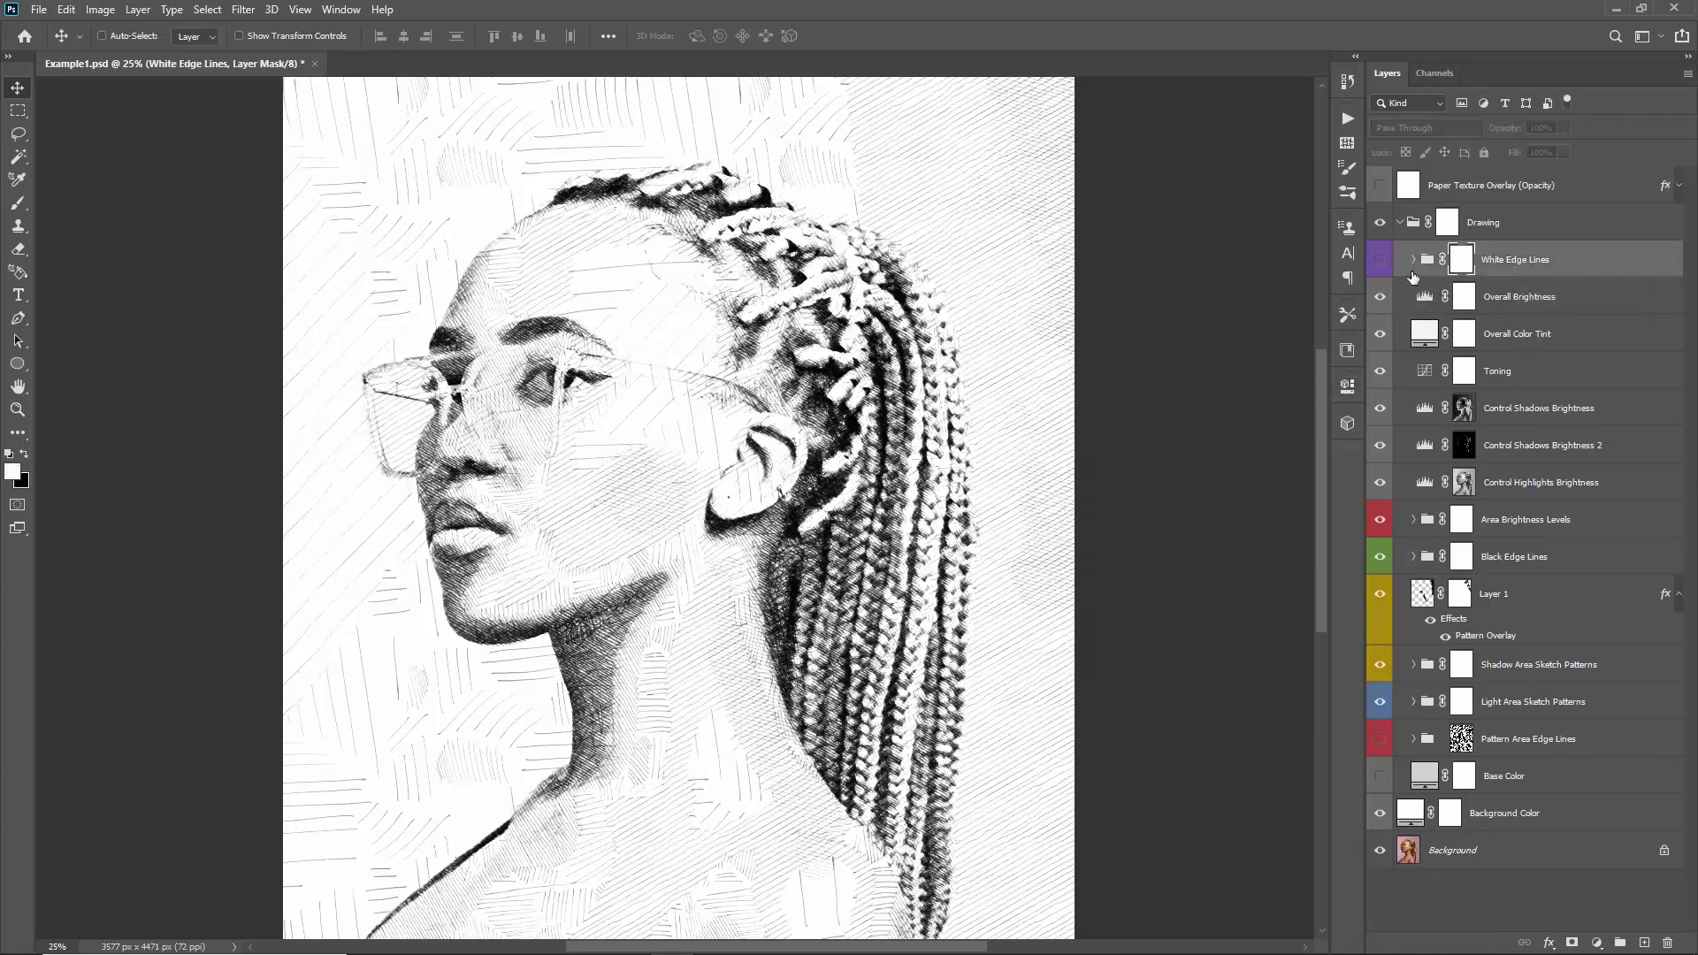
left_click(1379, 259)
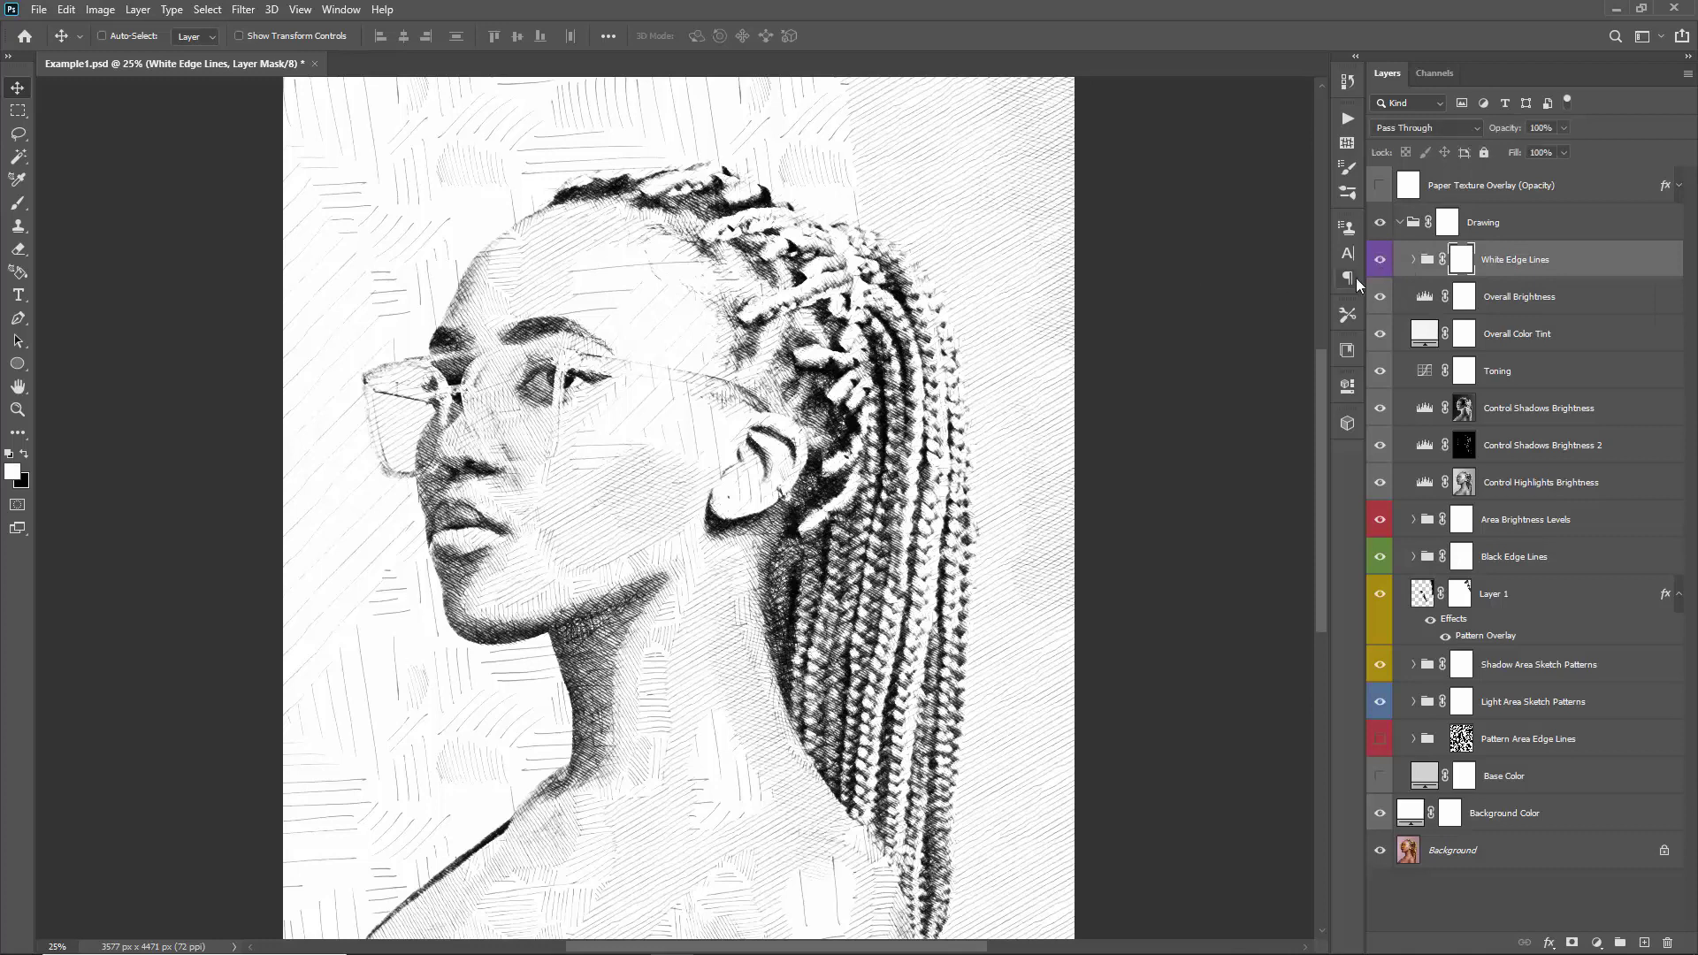
left_click(1413, 260)
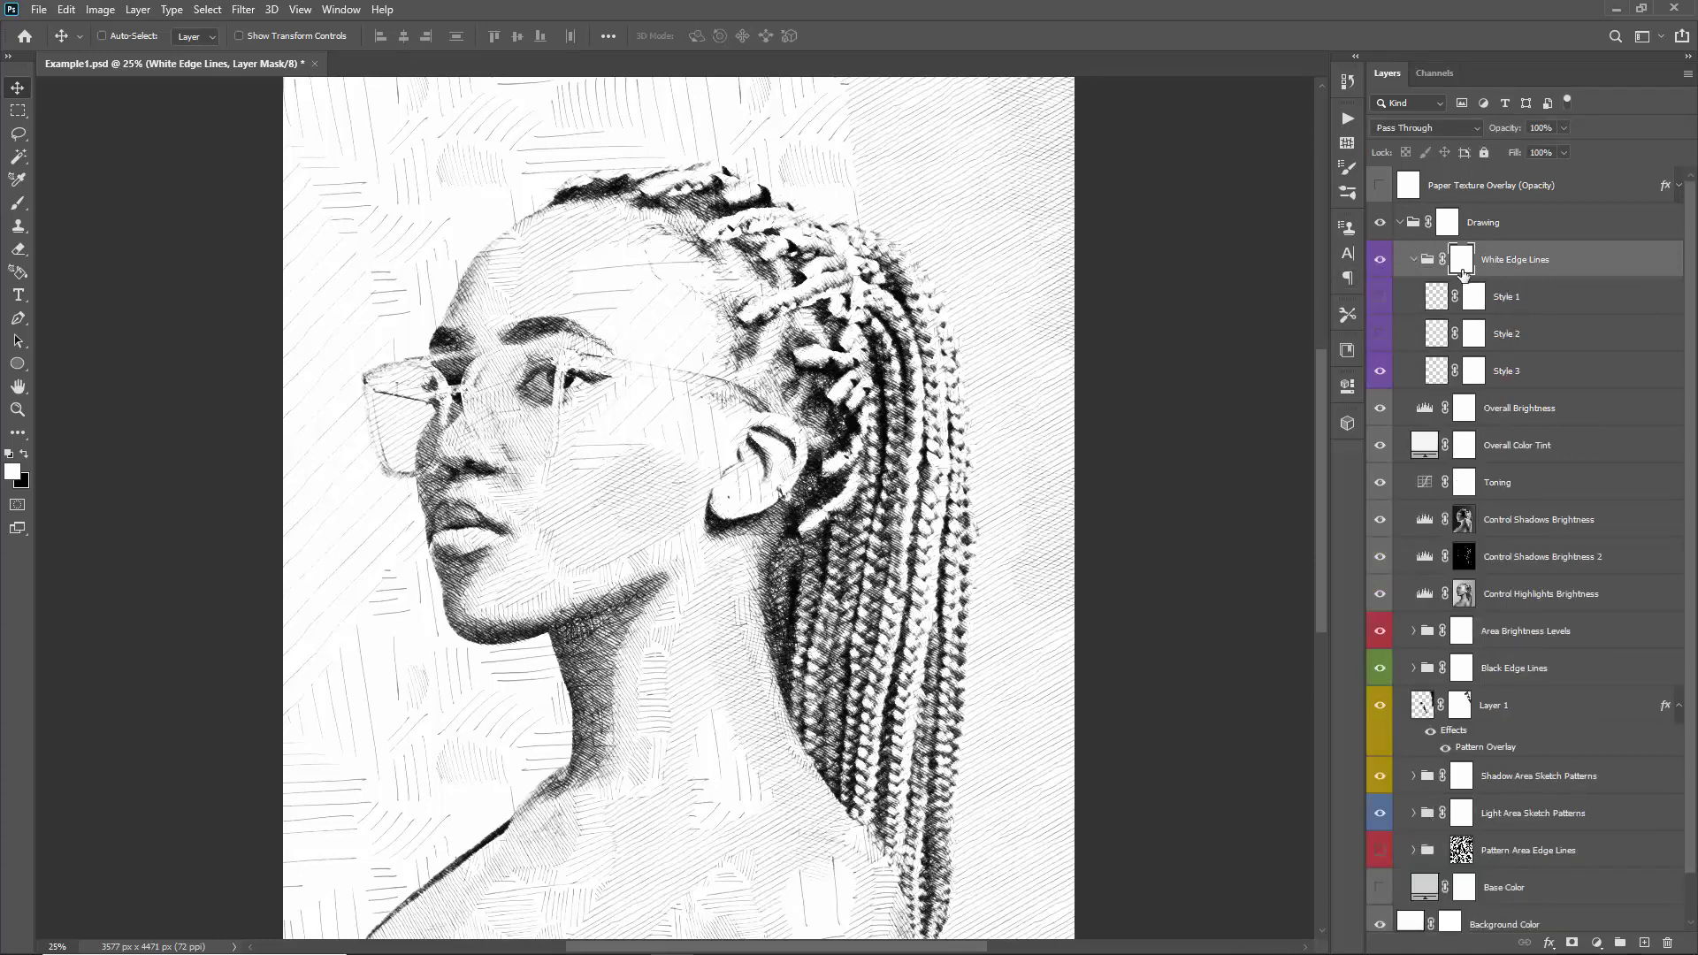
- Add a new layer directly above Overall Brightness and fill it with black as a backdrop for the white edge lines
left_click(1536, 412)
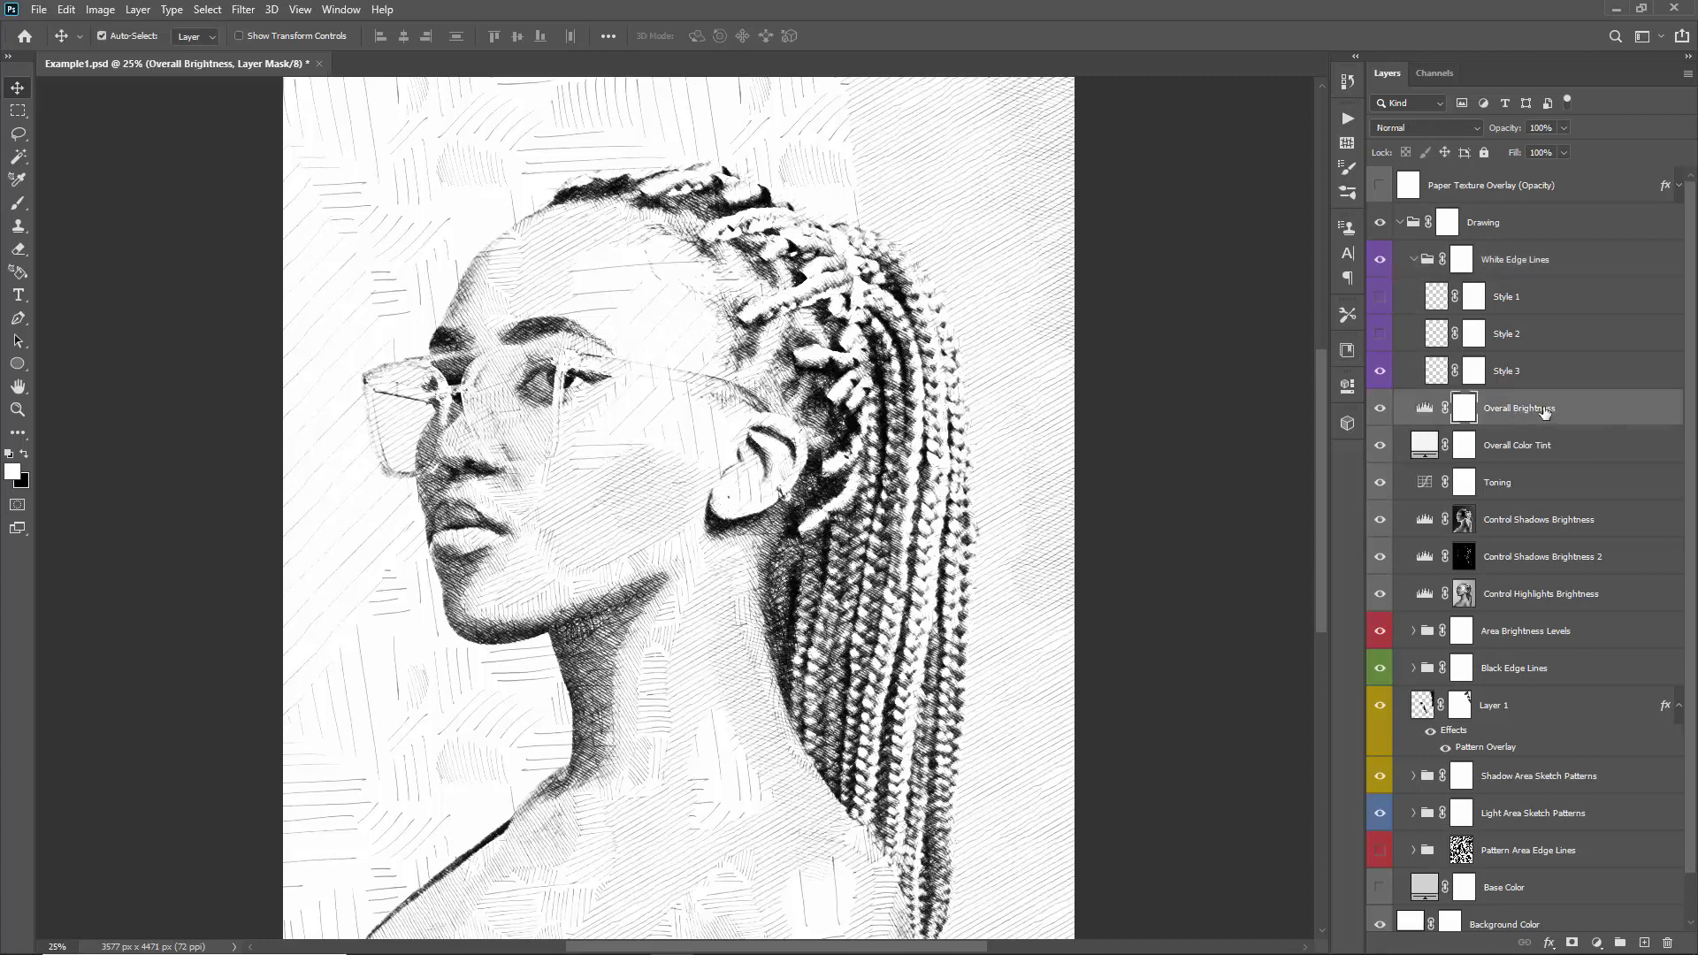
key("ctrl+shift+n")
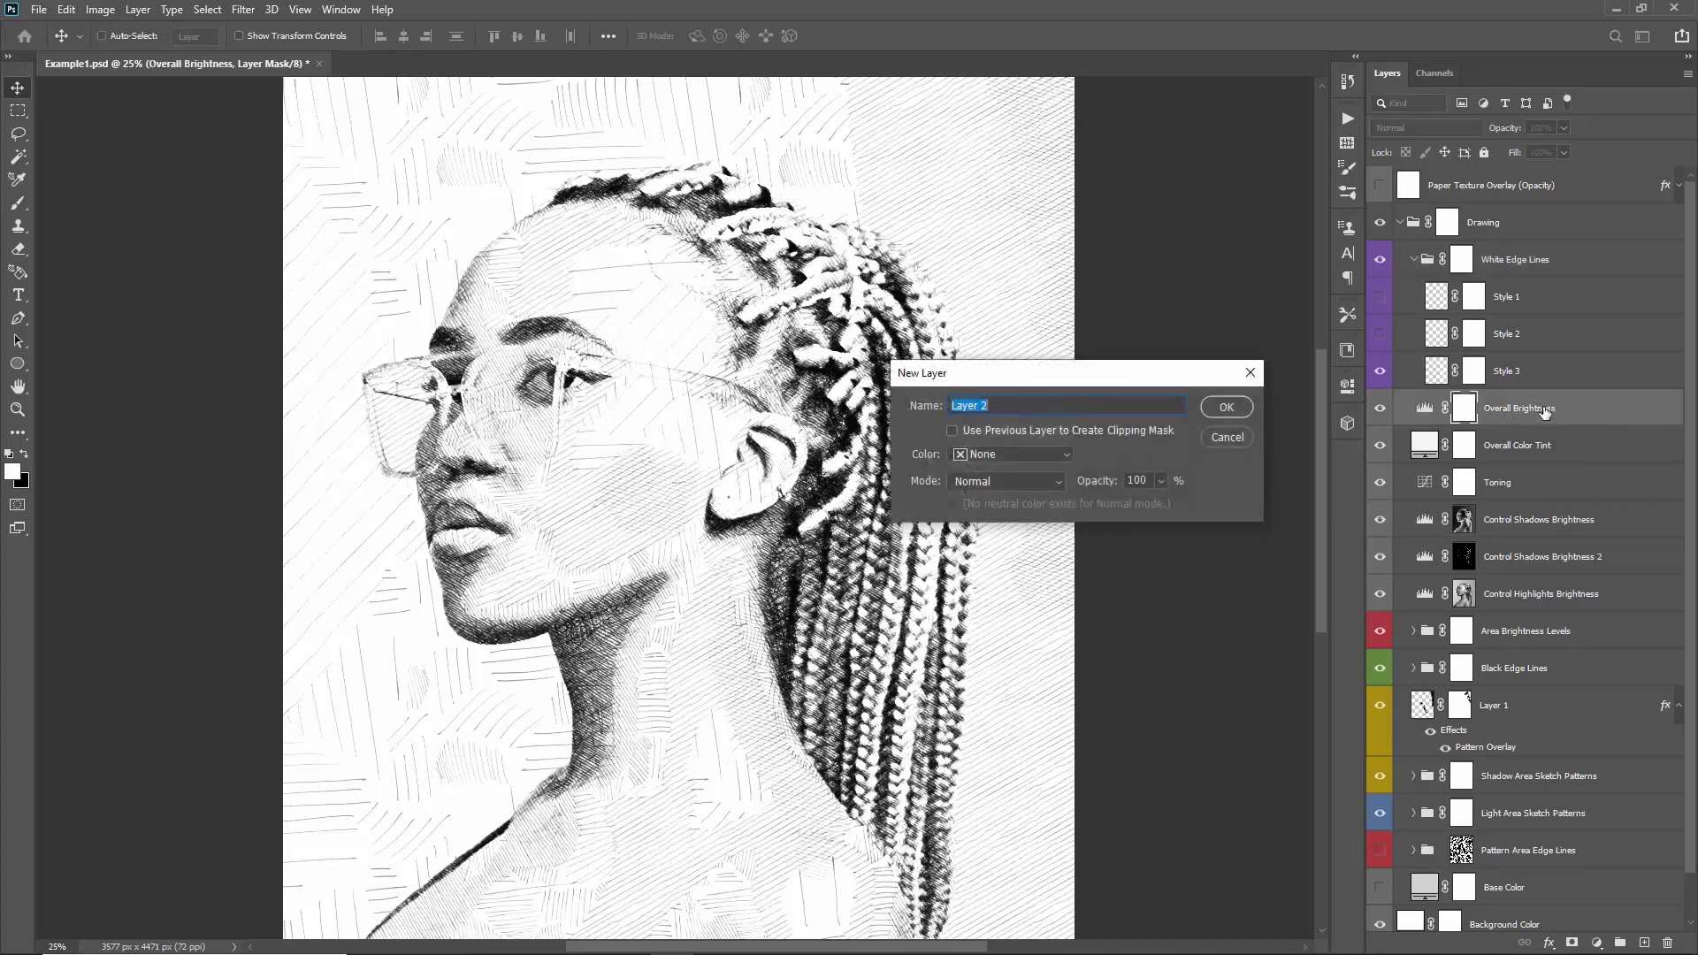
key("Return")
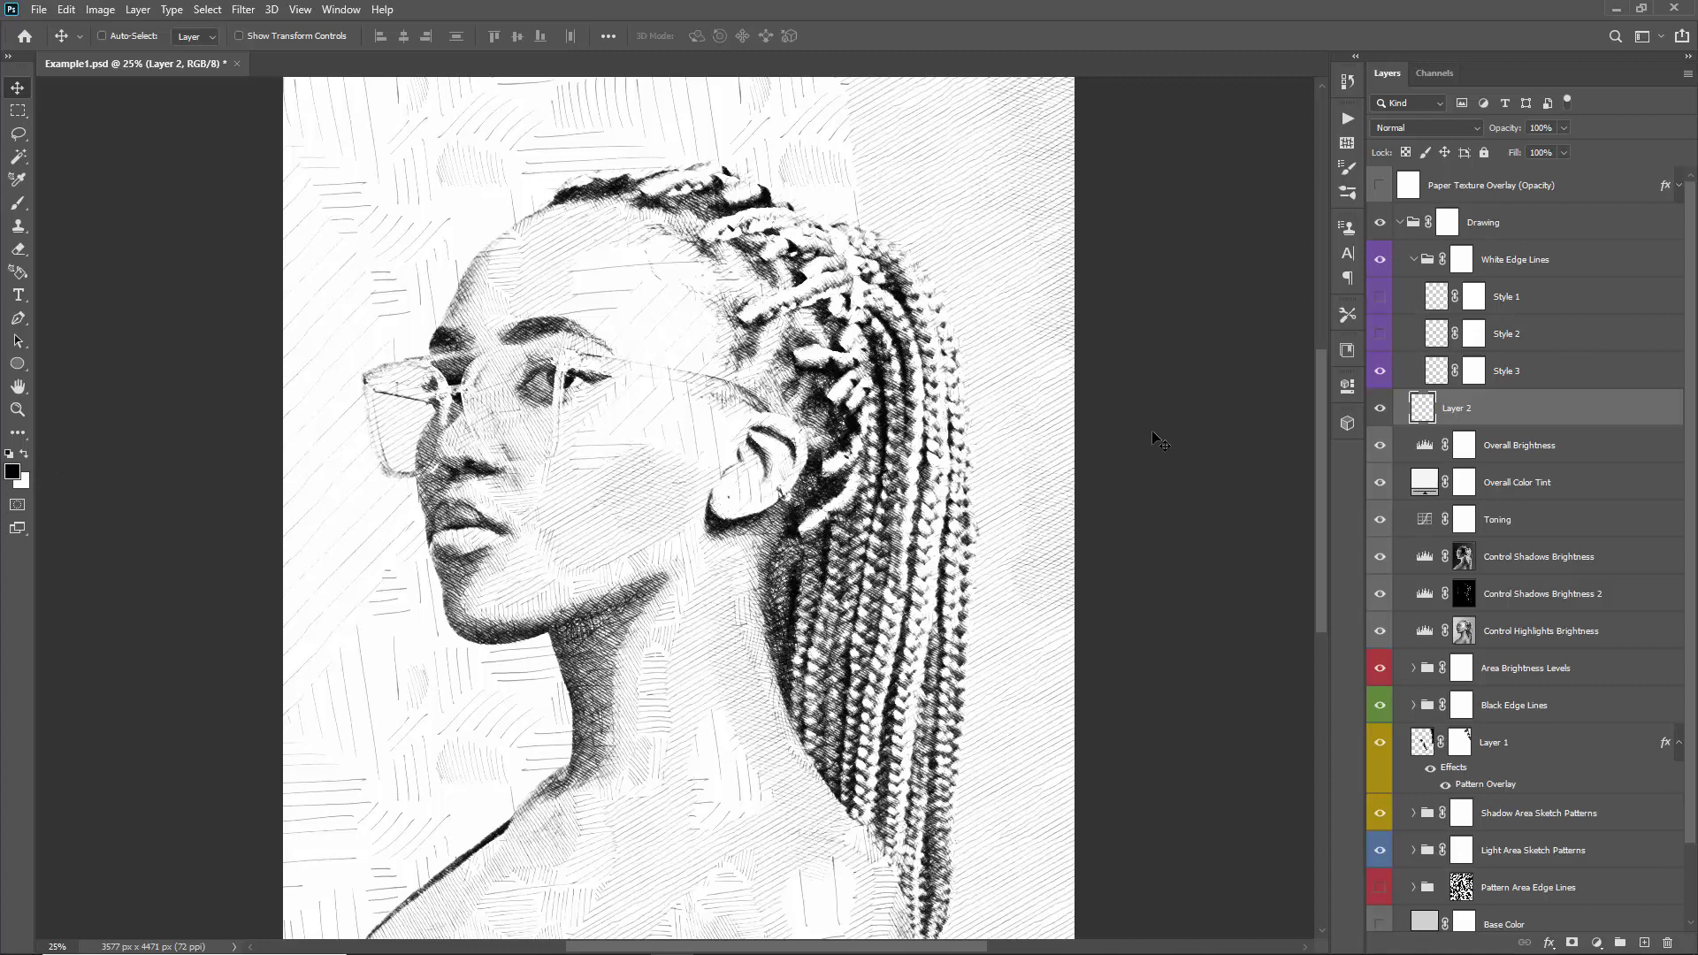
key("alt+BackSpace")
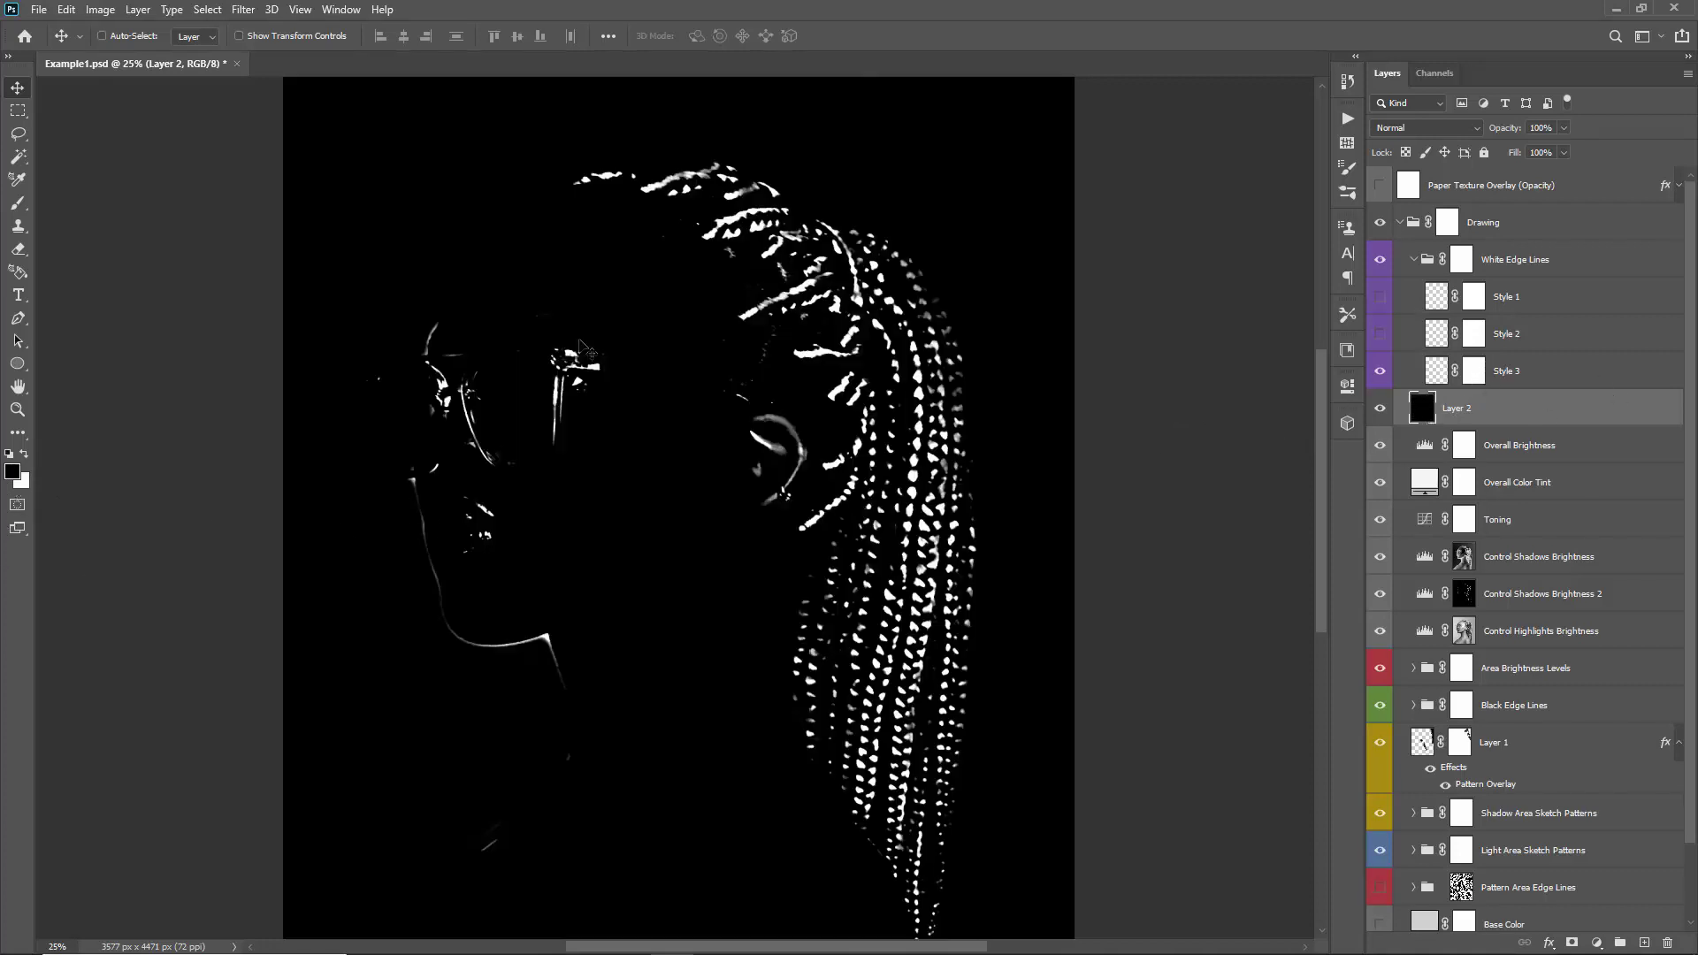
scroll(583, 347, "right", 1)
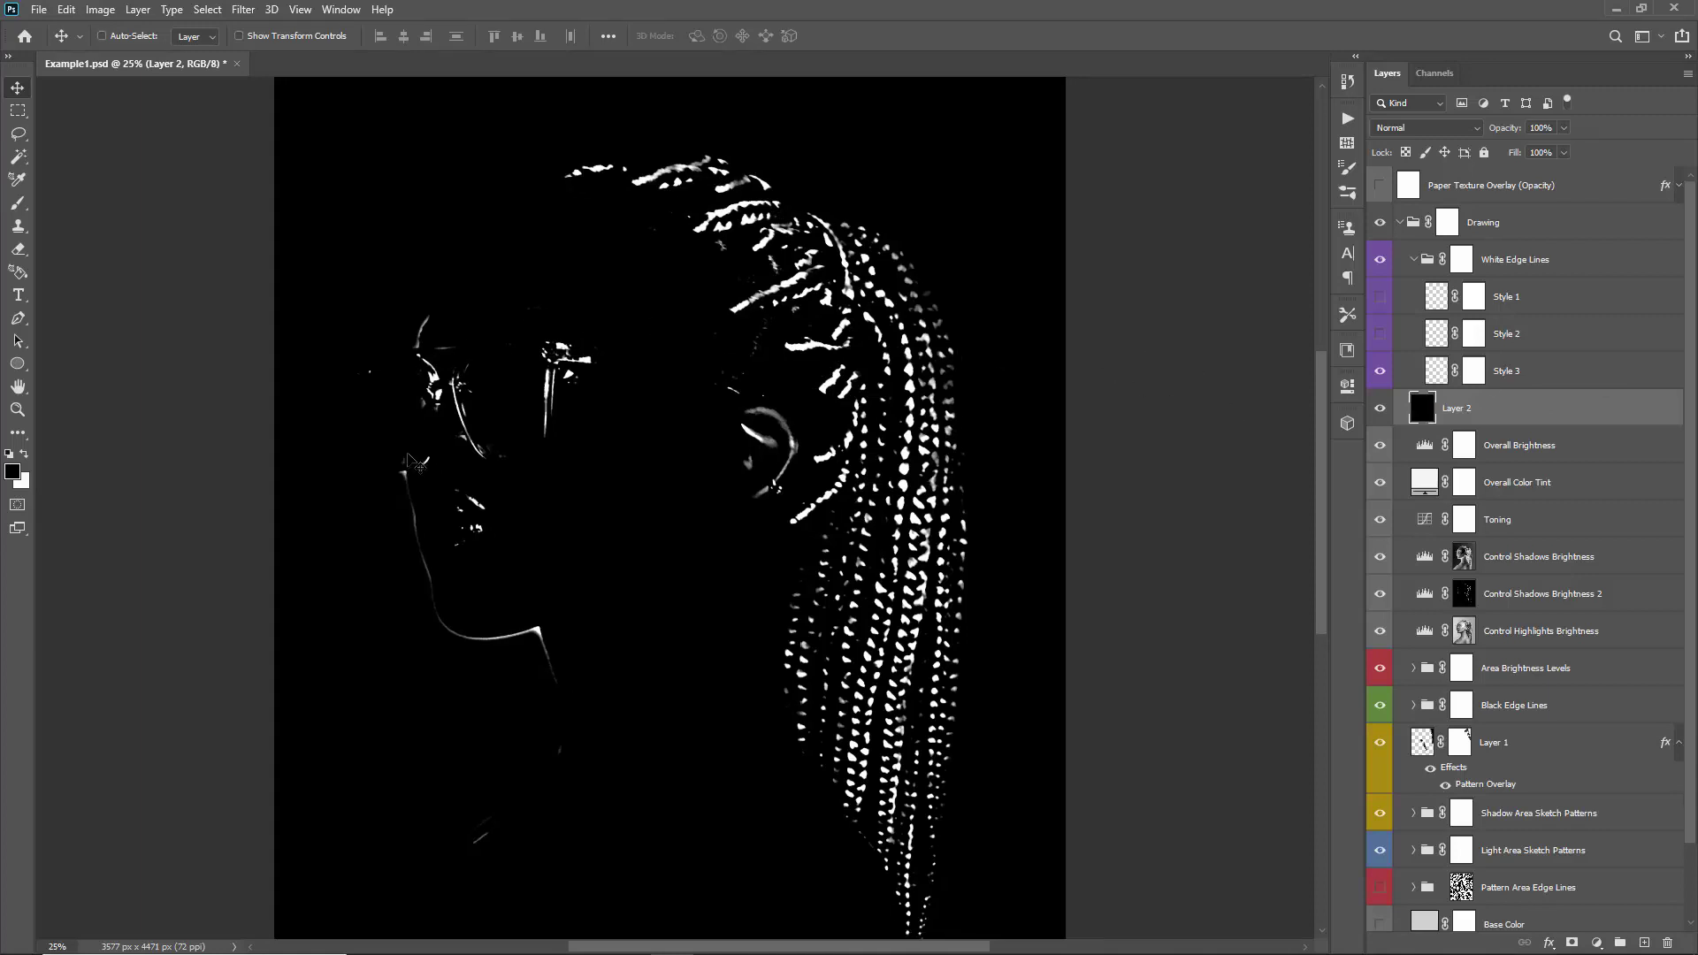
- Compare the White Edge Lines styles against black by toggling Style 1, Style 2 and Style 3, leaving only Style 3 visible
left_click(1539, 374)
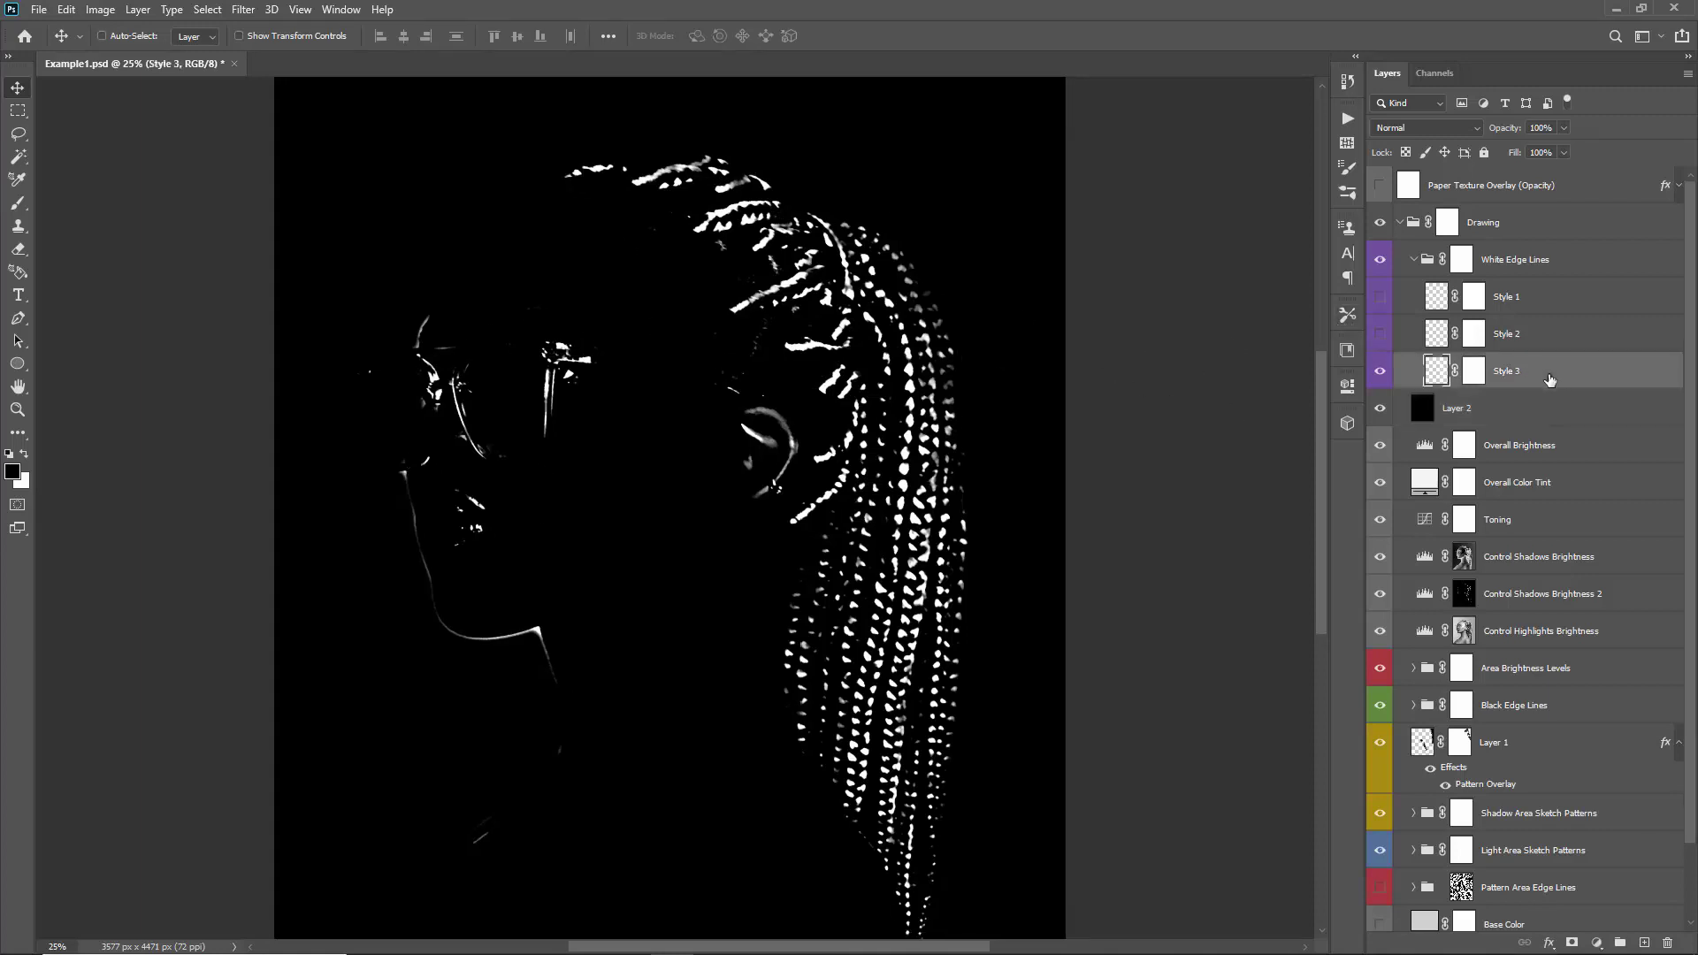
left_click(1378, 375)
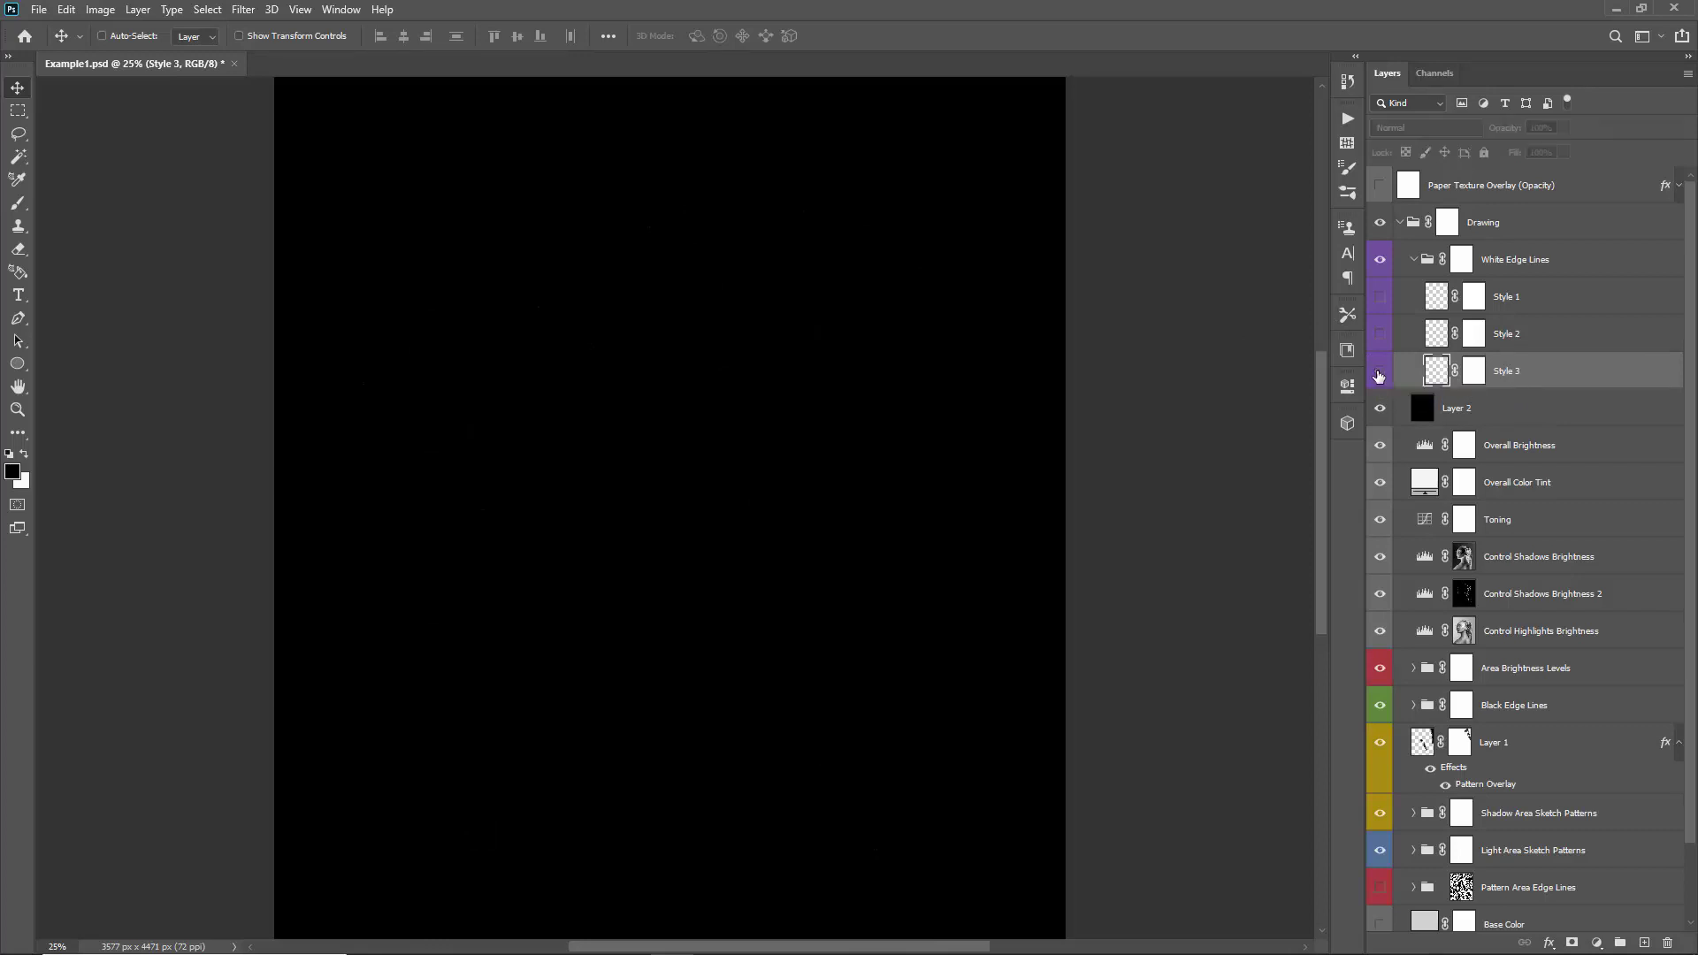
left_click(1378, 375)
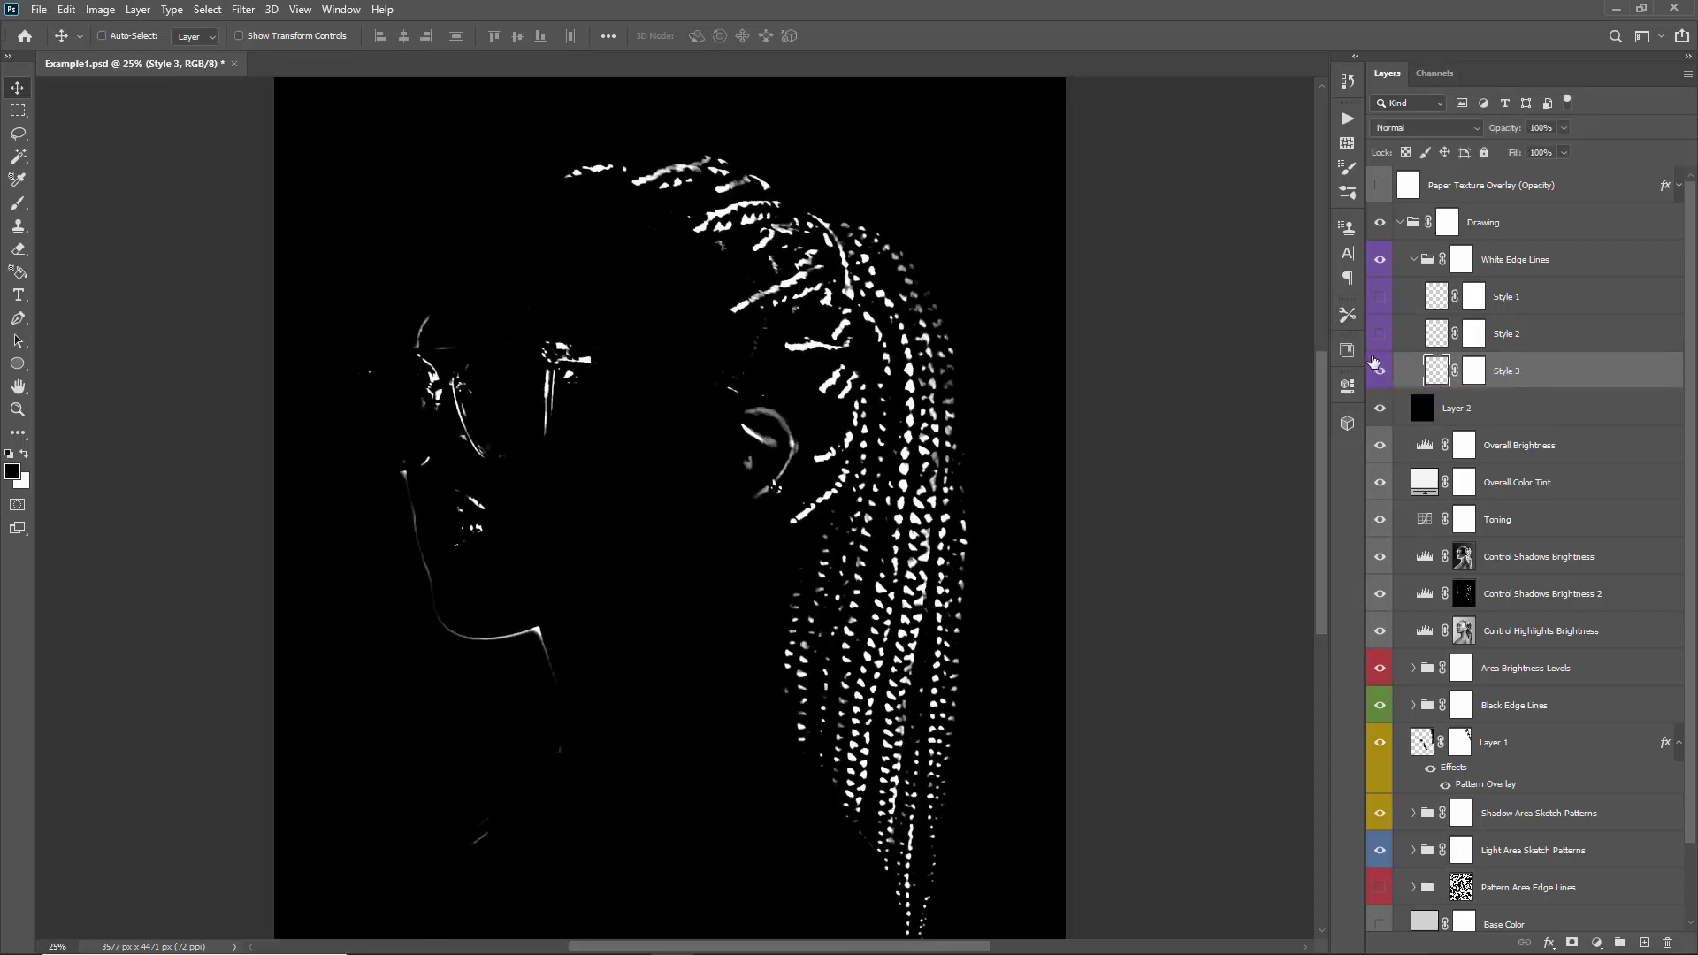
left_click(1379, 298)
left_click(1378, 334)
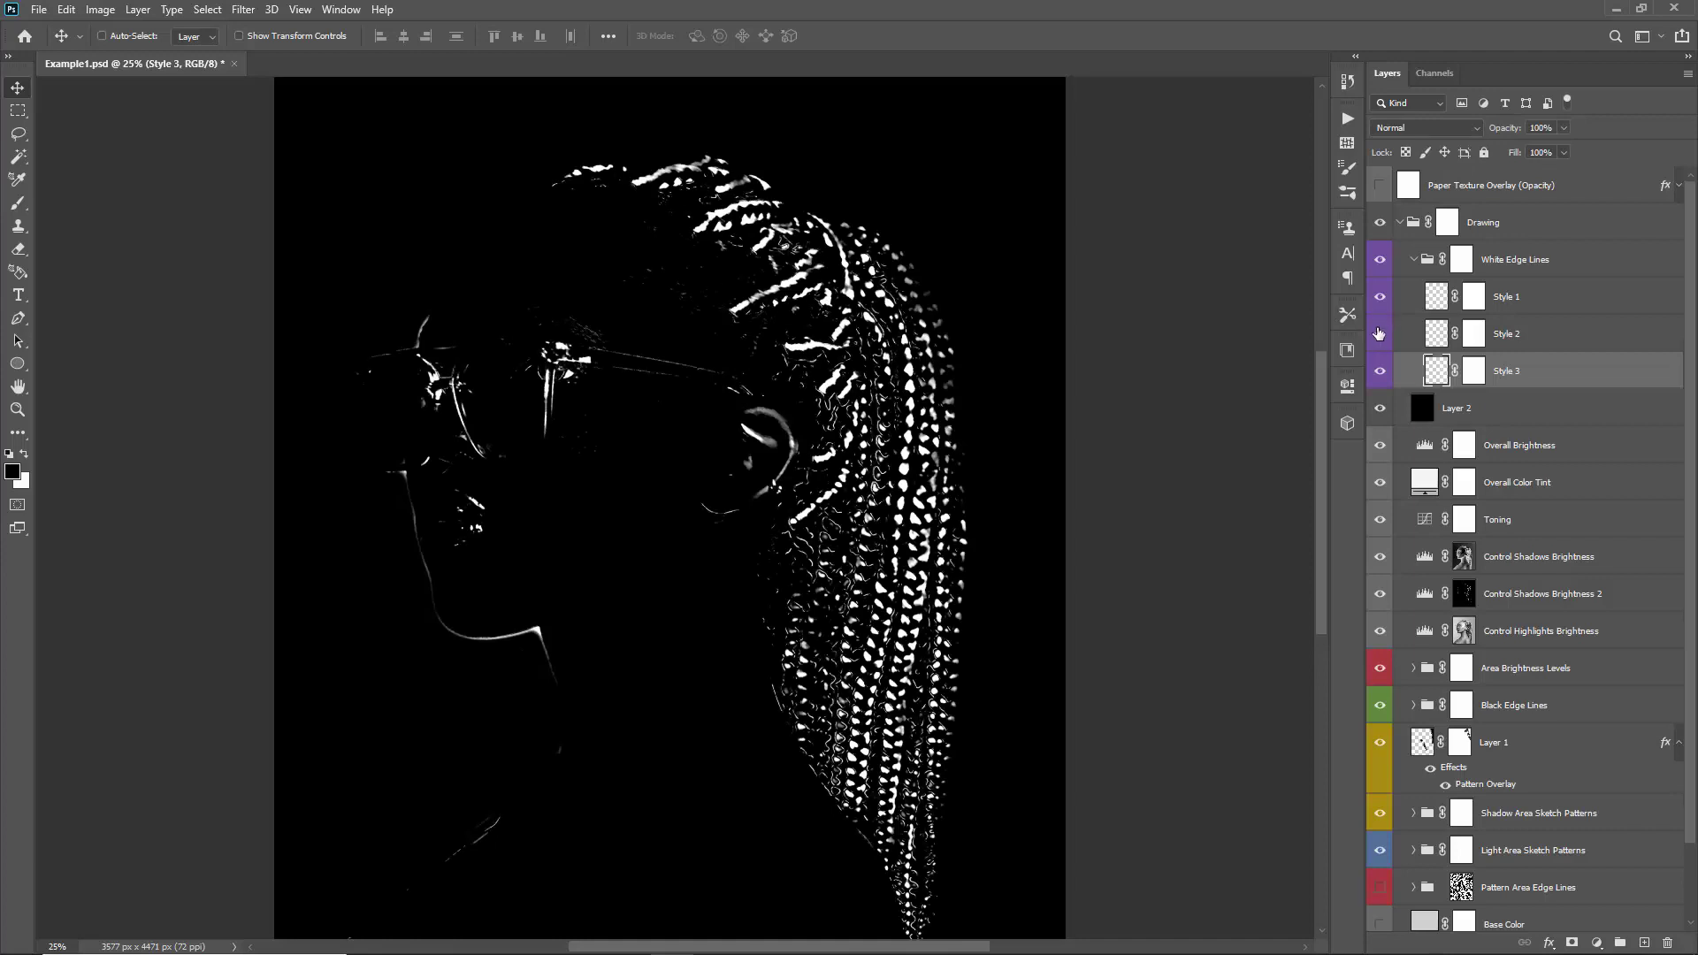
left_click(1379, 333)
left_click(1380, 300)
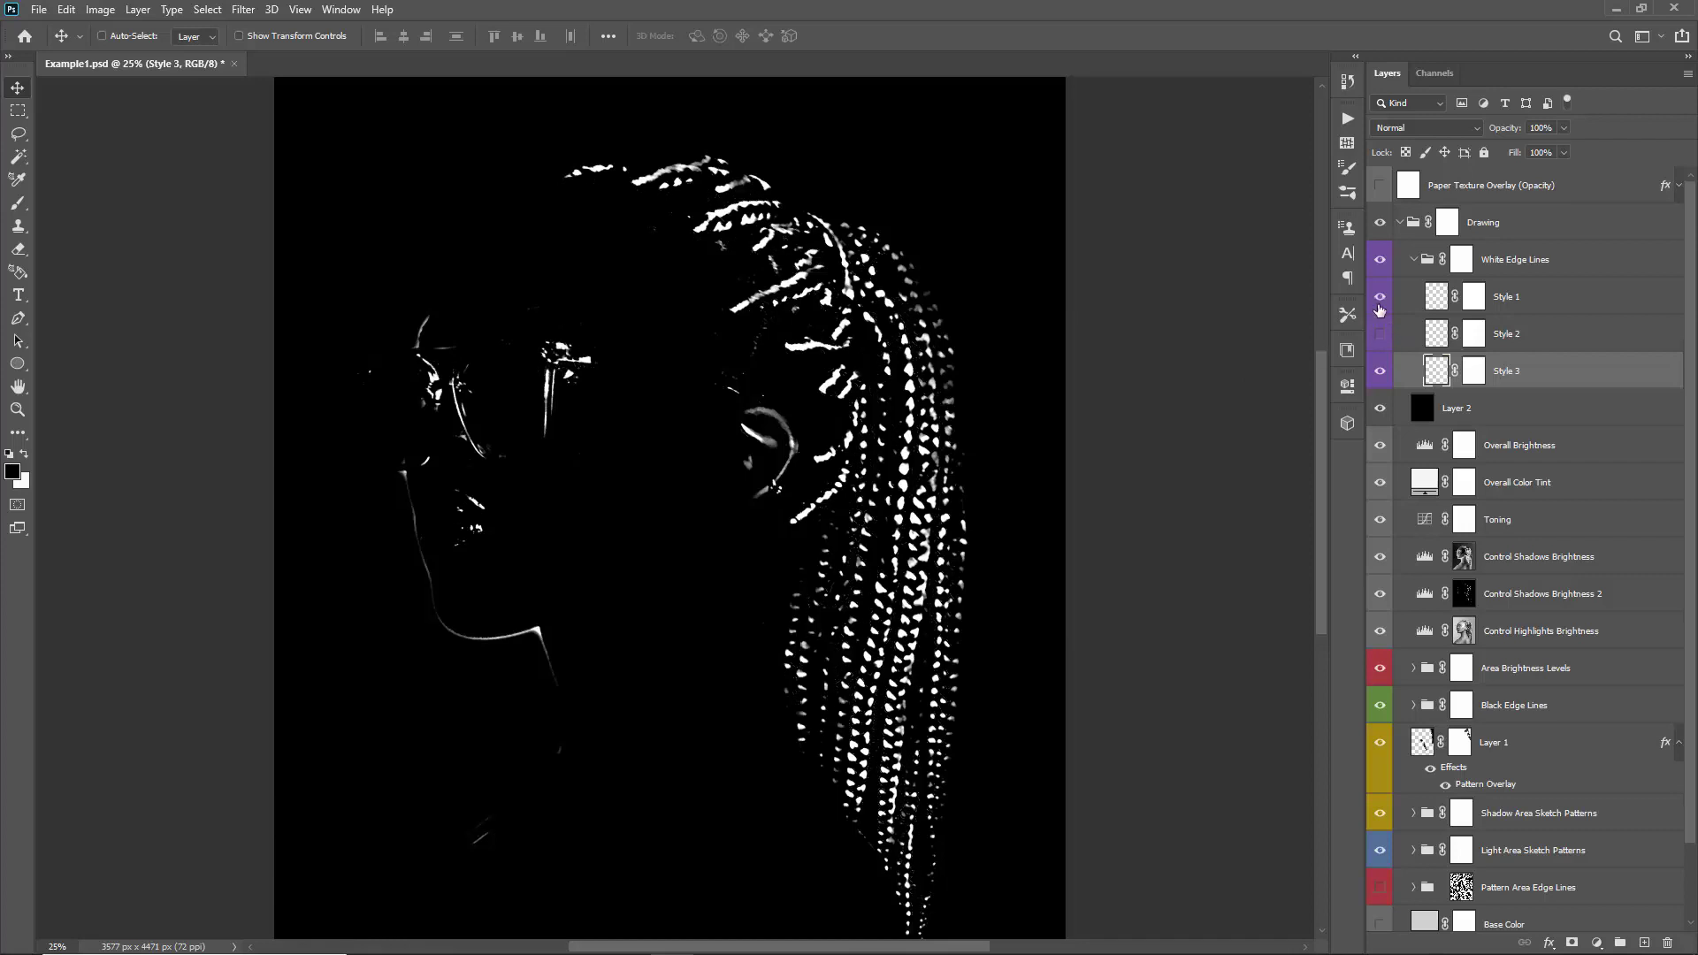
left_click(1379, 333)
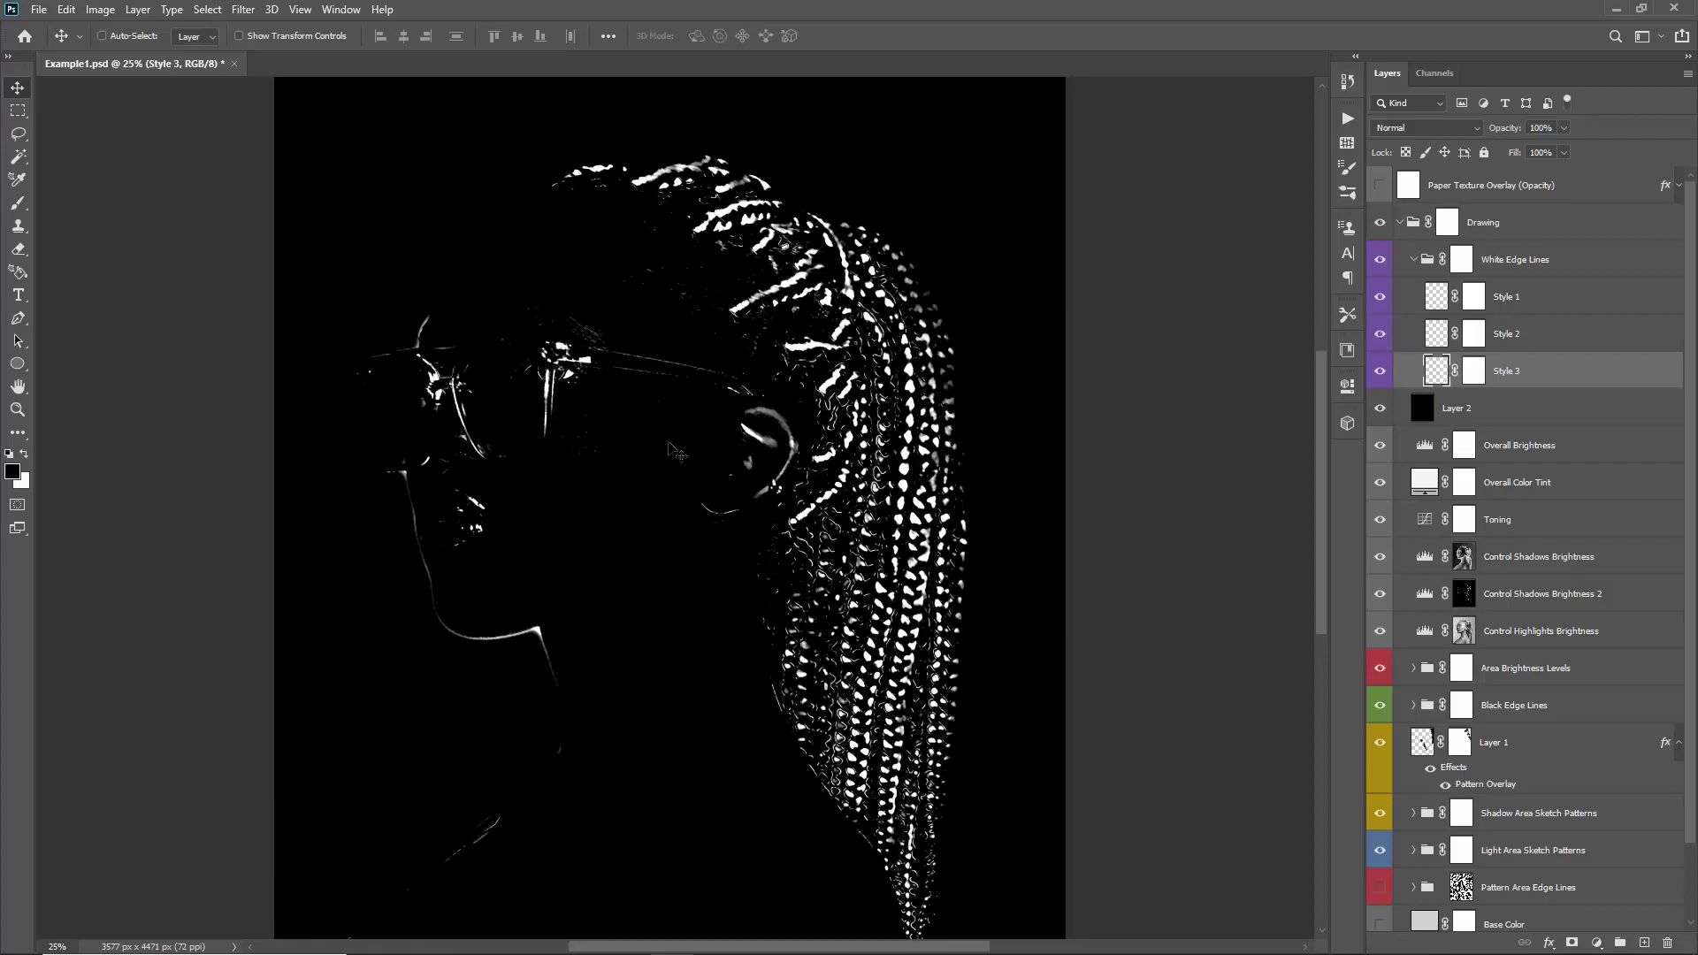
left_click(1380, 299)
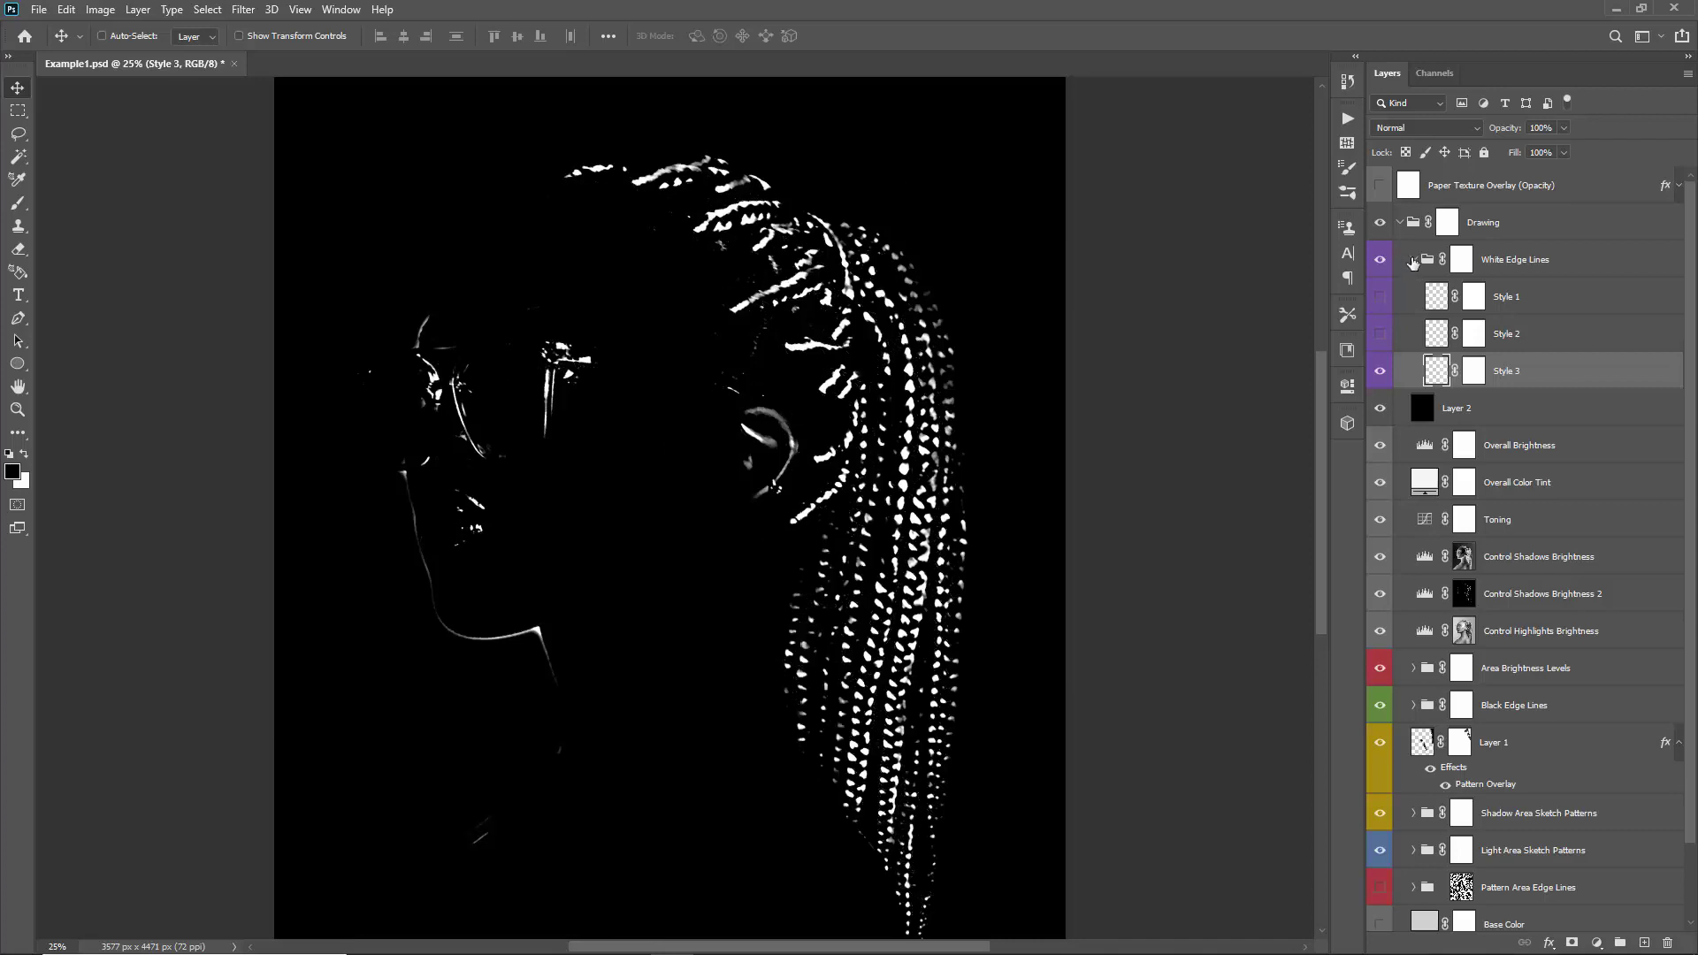
- Collapse the White Edge Lines group and delete the temporary black layer below it
left_click(1415, 261)
left_click(1413, 262)
left_click(1379, 300)
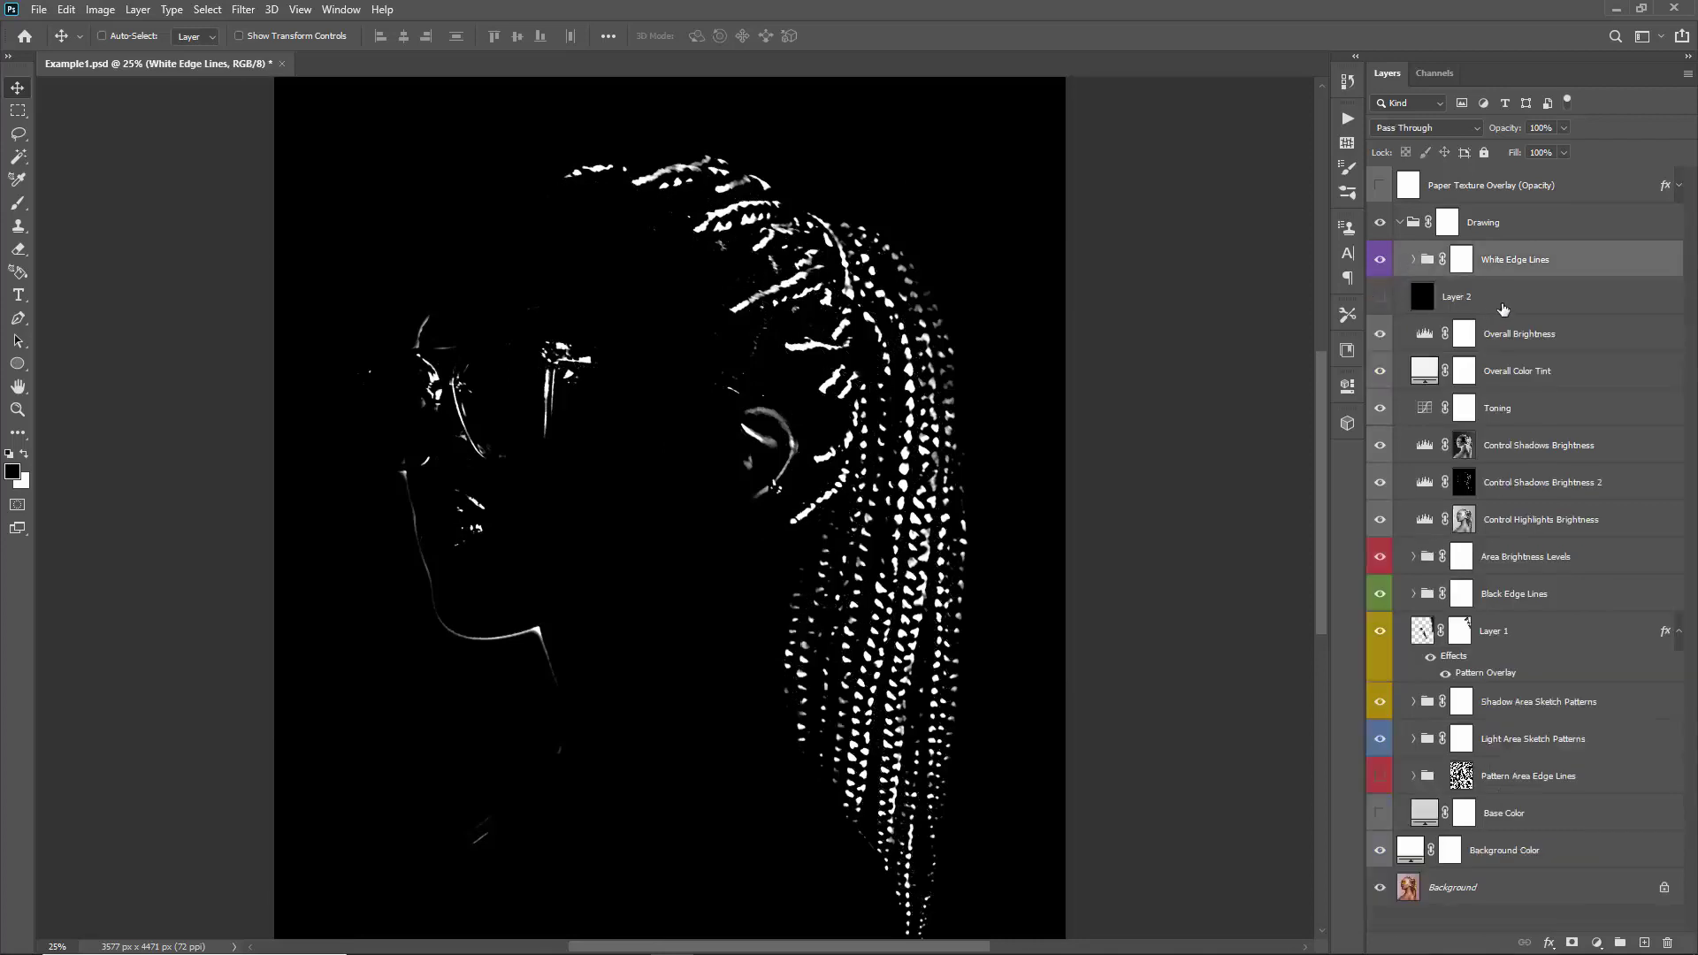
left_click(1503, 310)
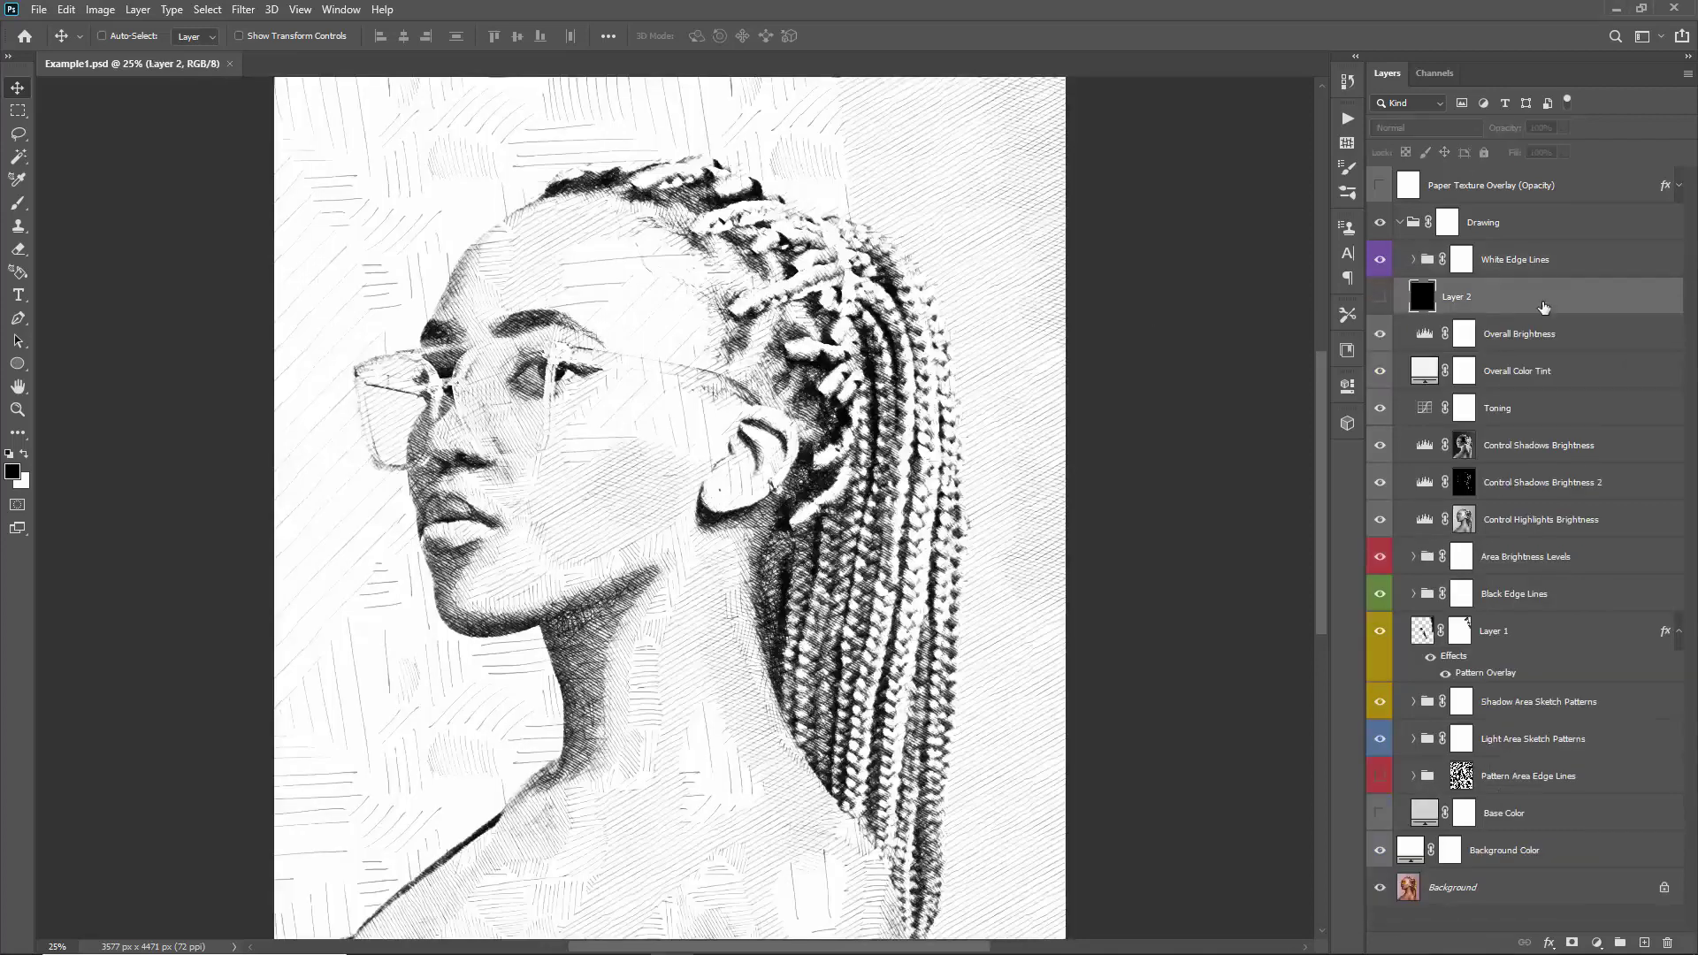
key("Delete")
left_click(1461, 196)
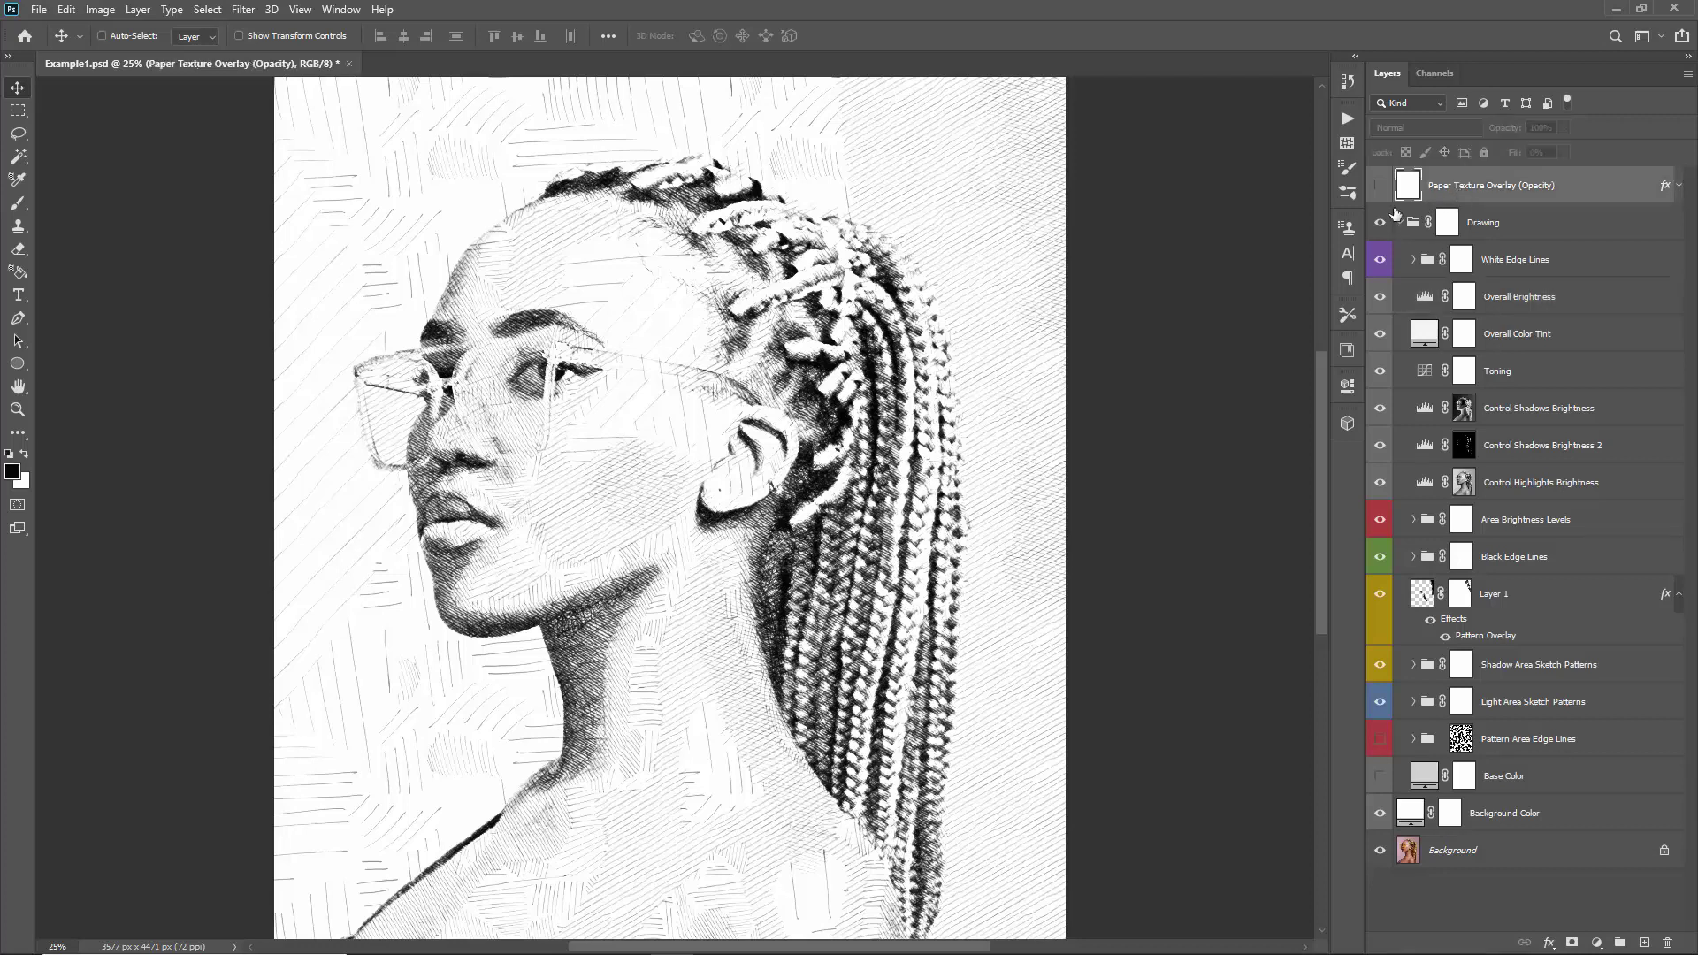
key("ctrl+z")
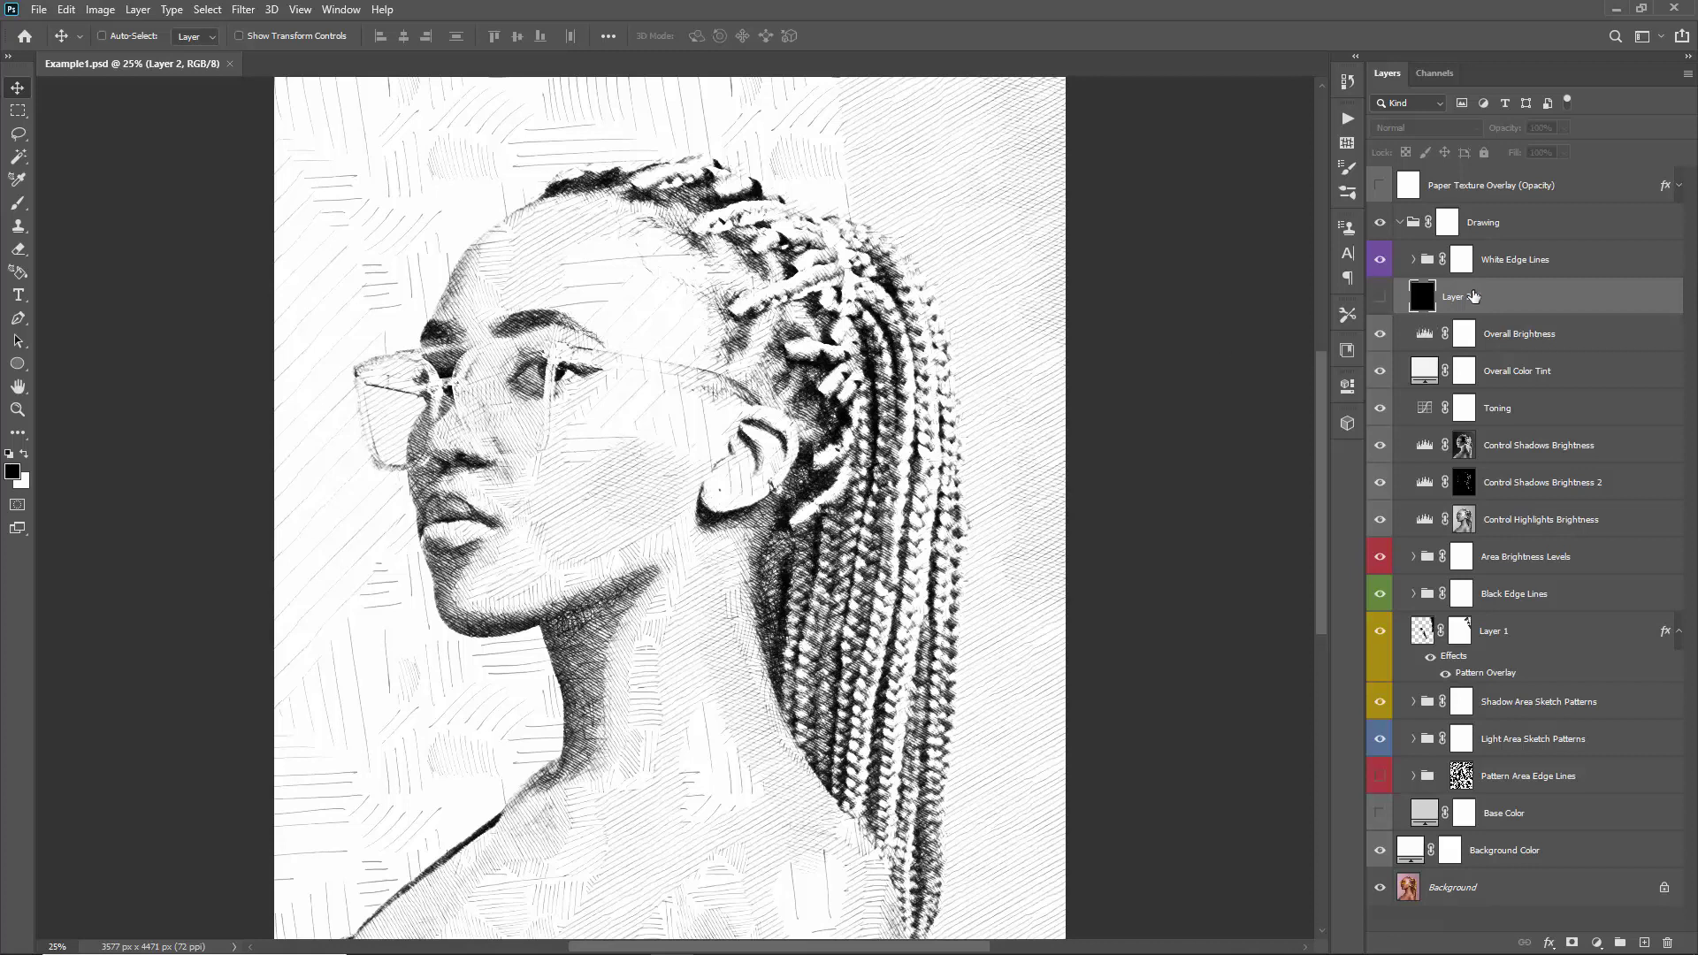
key("Delete")
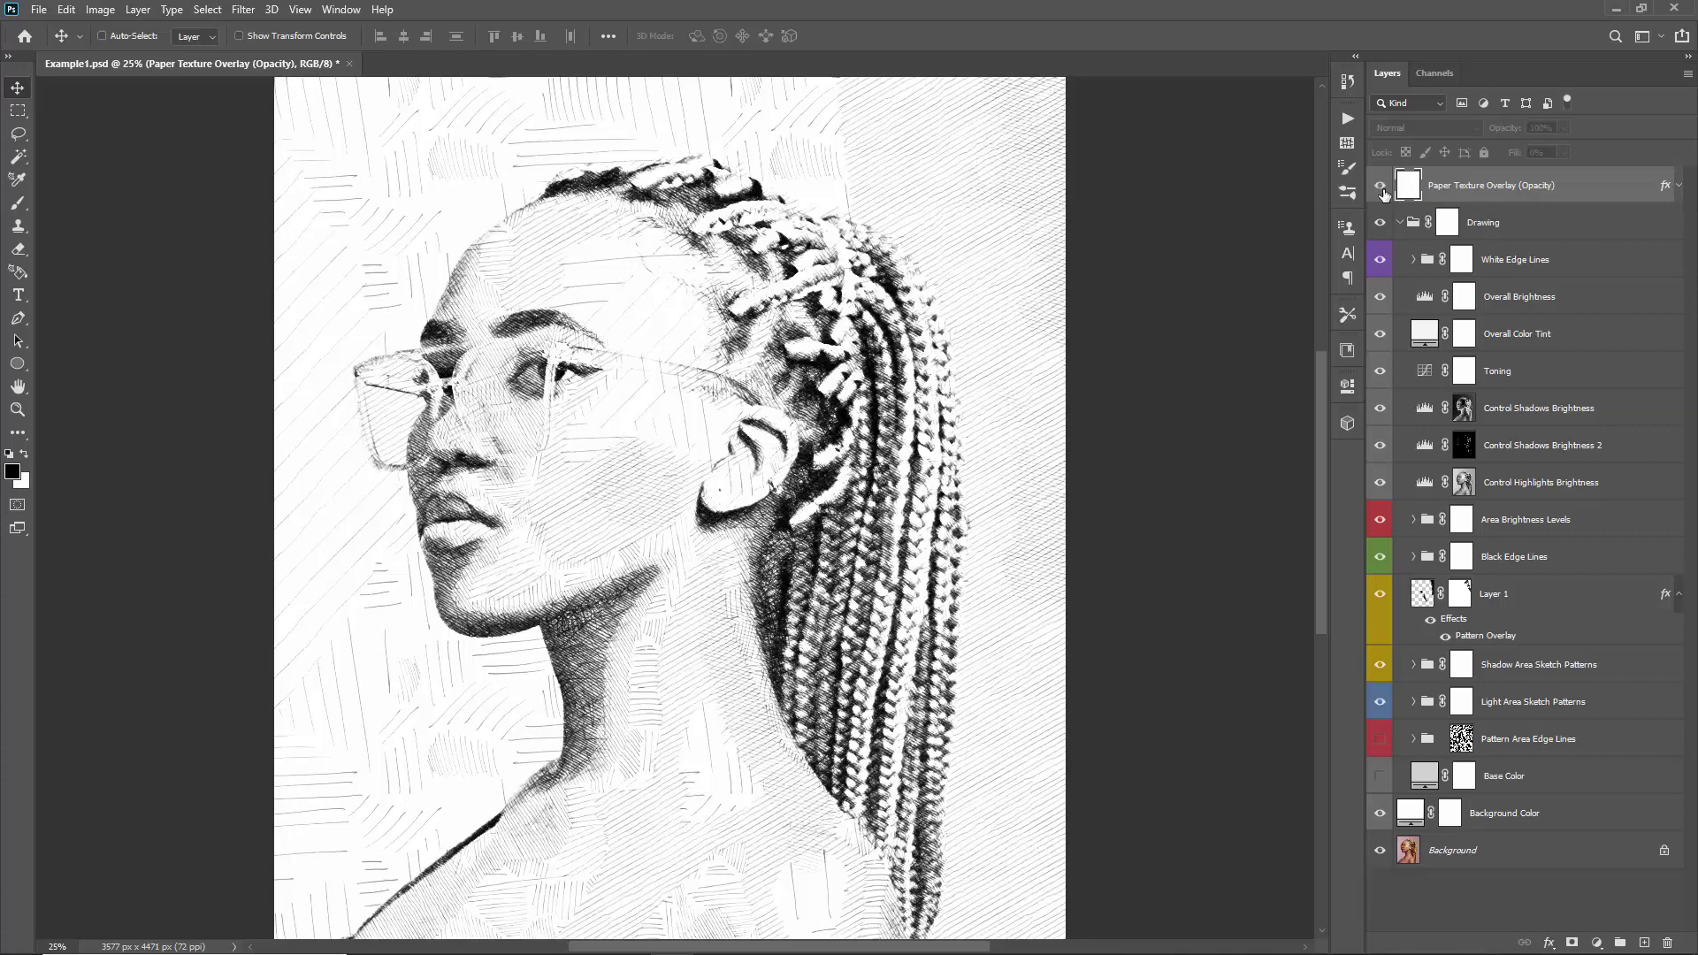
- Examine the paper texture up close and at full view by toggling the Paper Texture Overlay layer's visibility
key("z")
left_click_drag(549, 177, 693, 390)
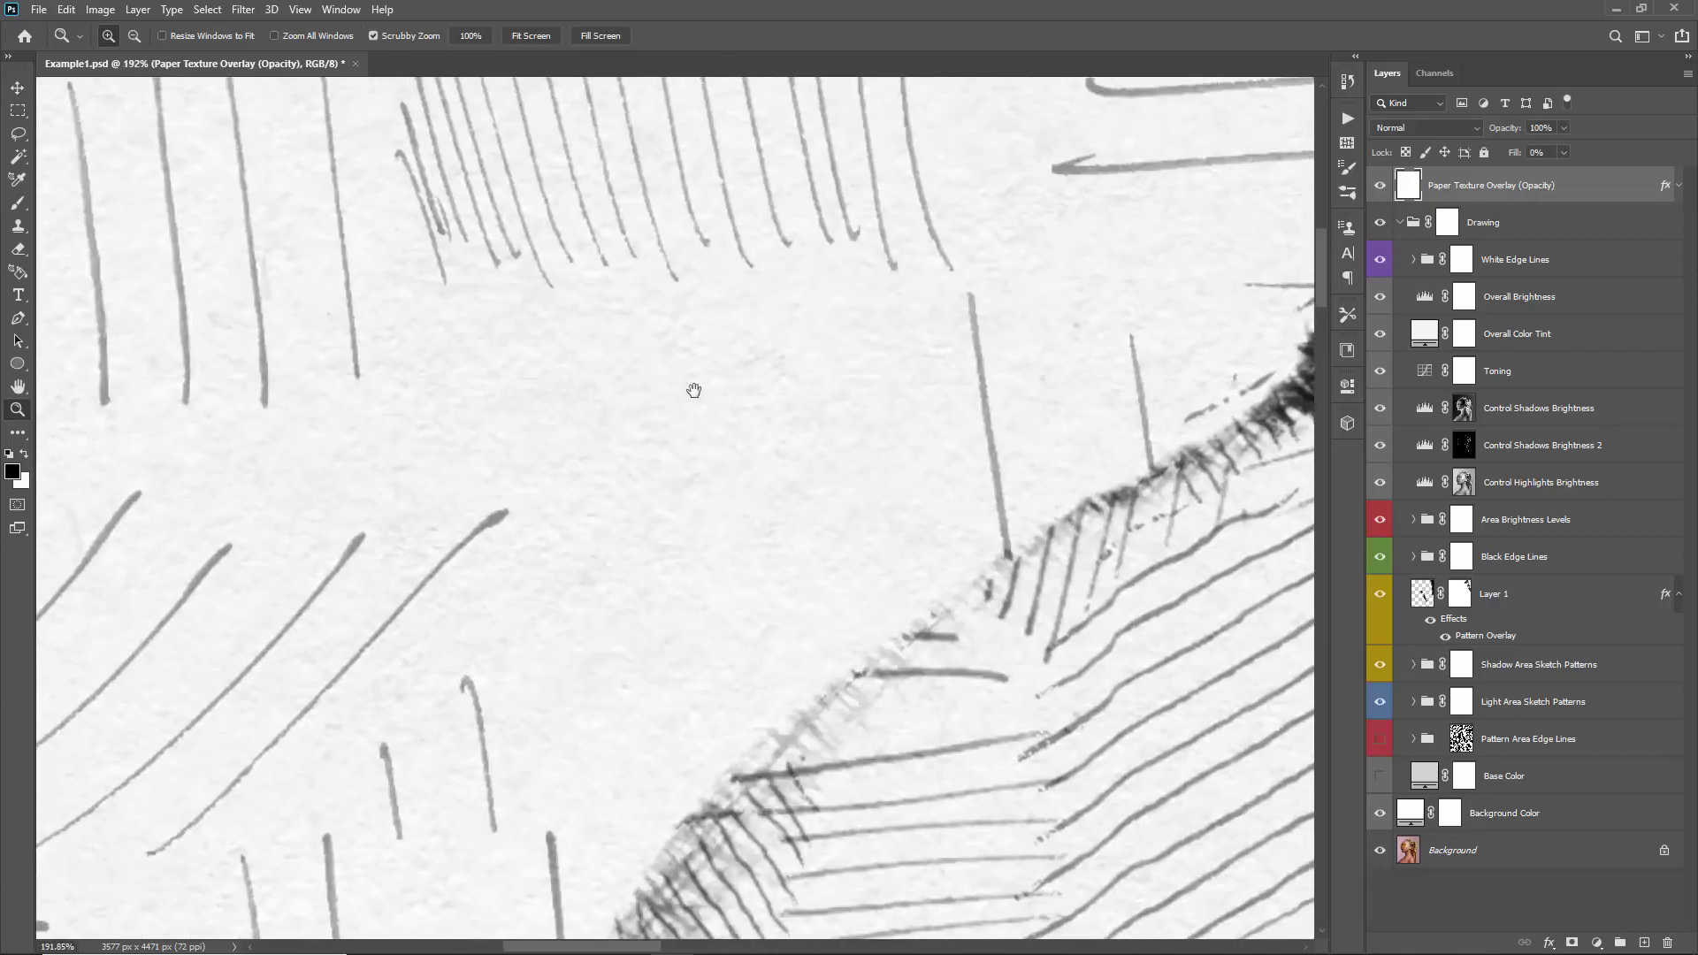
left_click(1382, 185)
left_click(1384, 184)
left_click(1382, 185)
left_click(1382, 185)
key("v")
left_click_drag(622, 337, 860, 523)
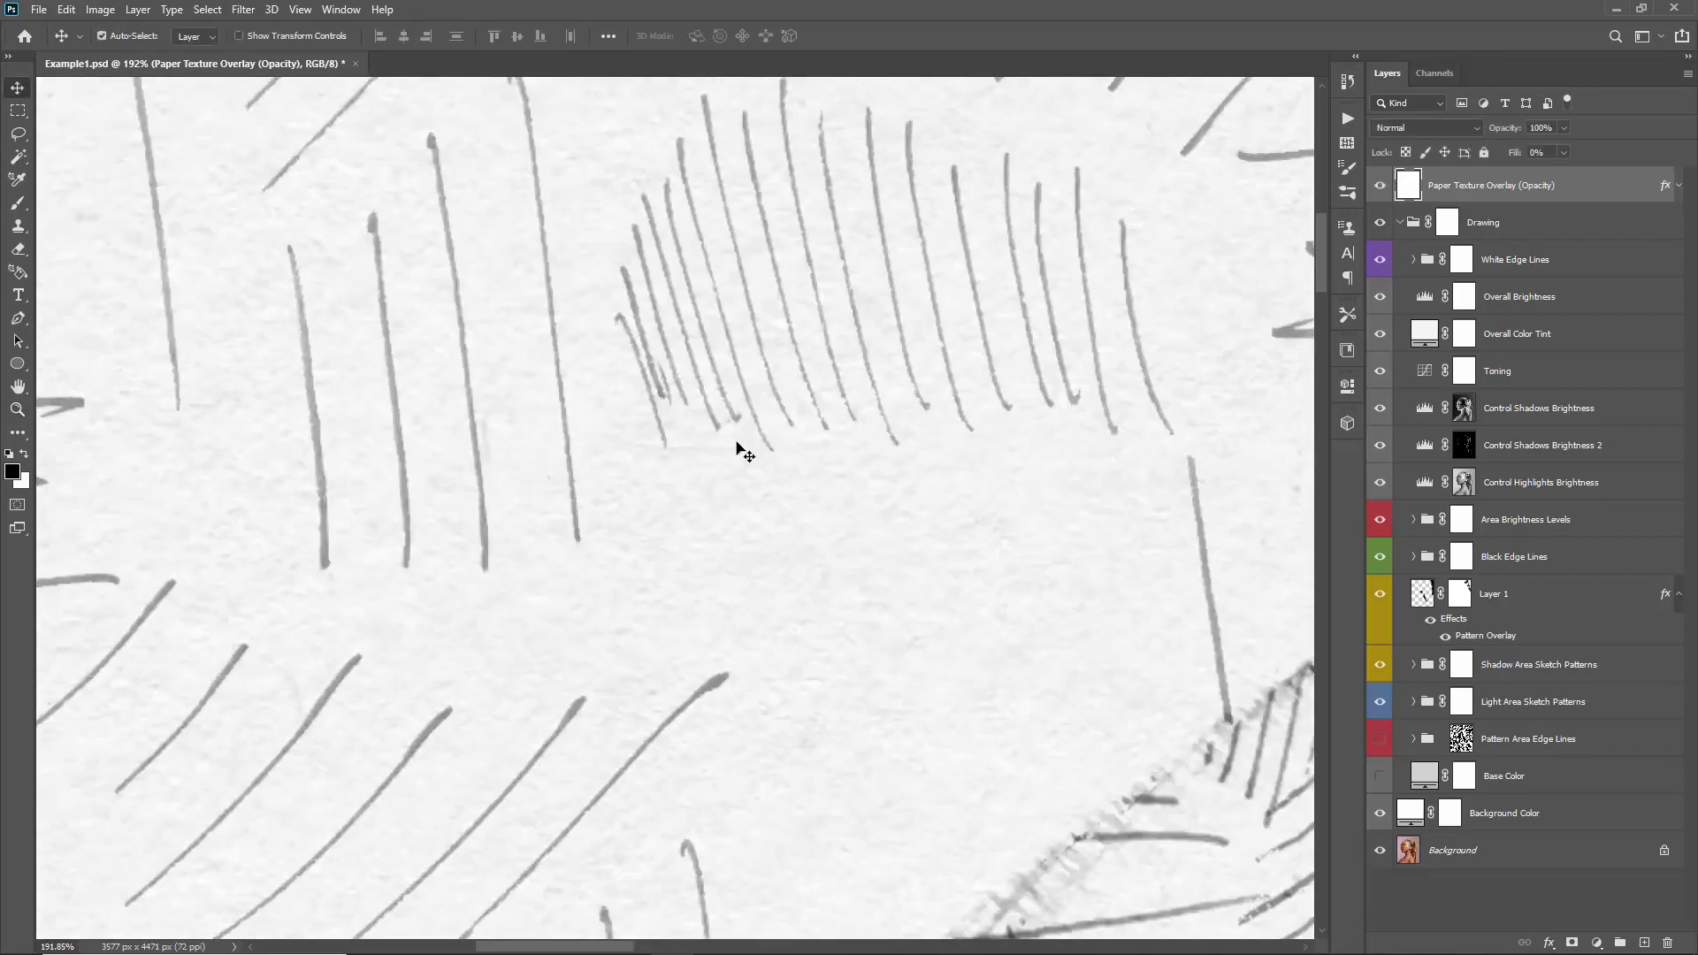
key("ctrl+0")
key("ctrl+minus")
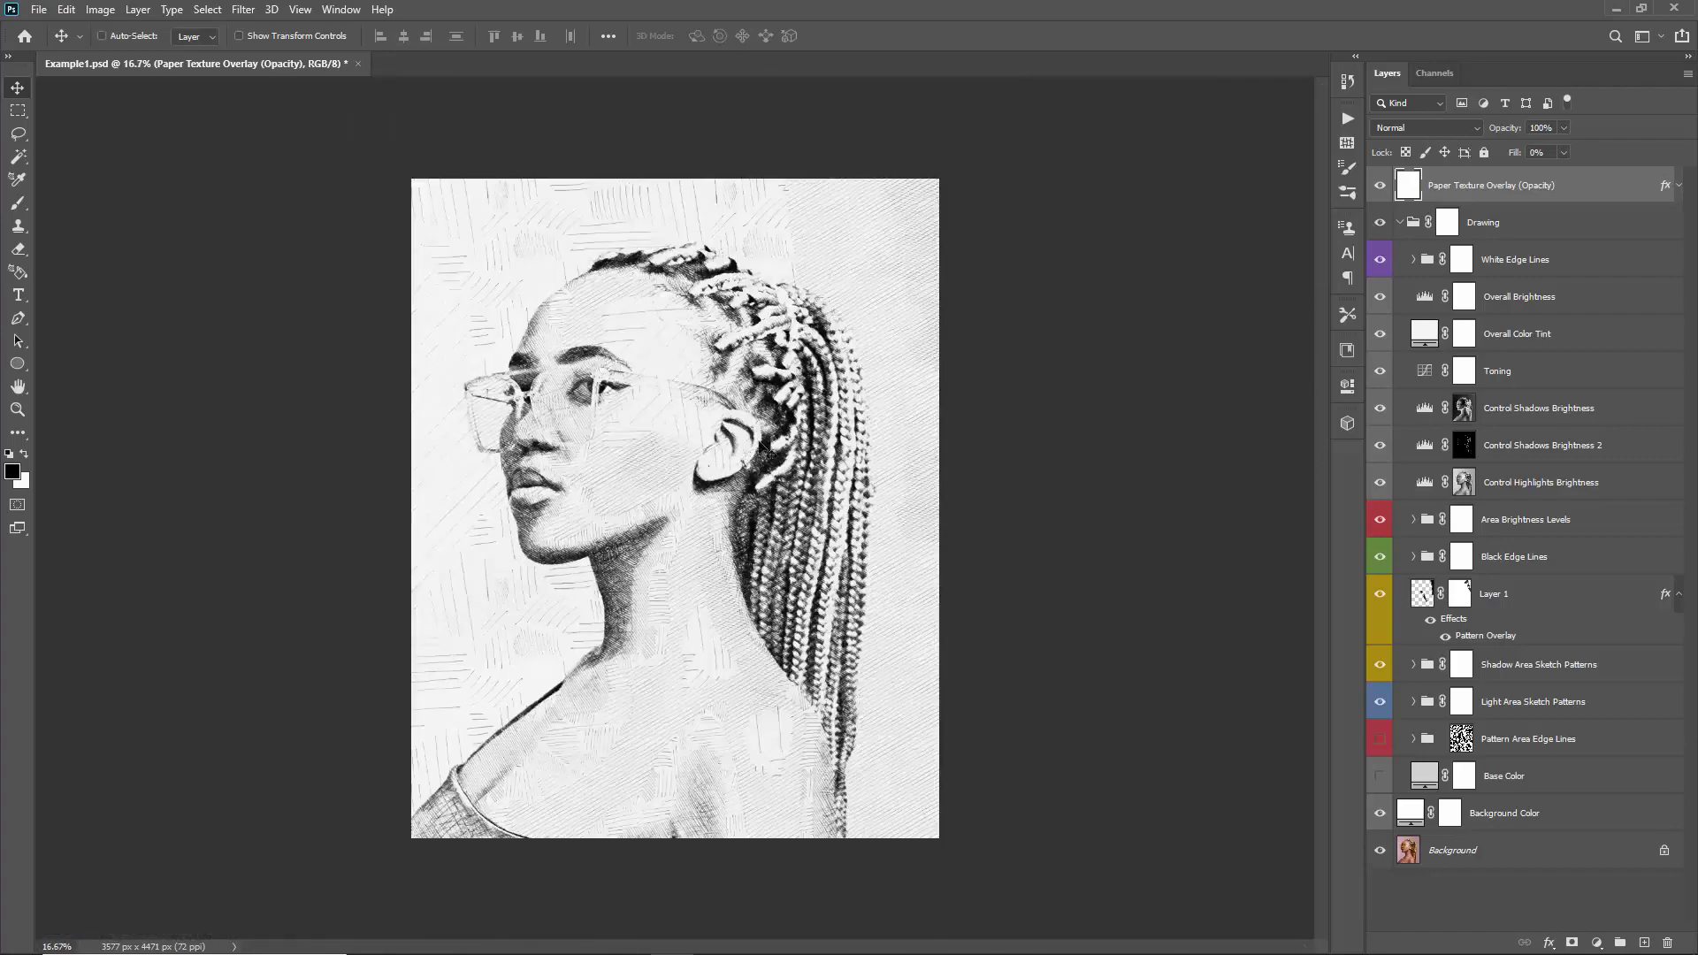
left_click(1380, 186)
key("ctrl+plus")
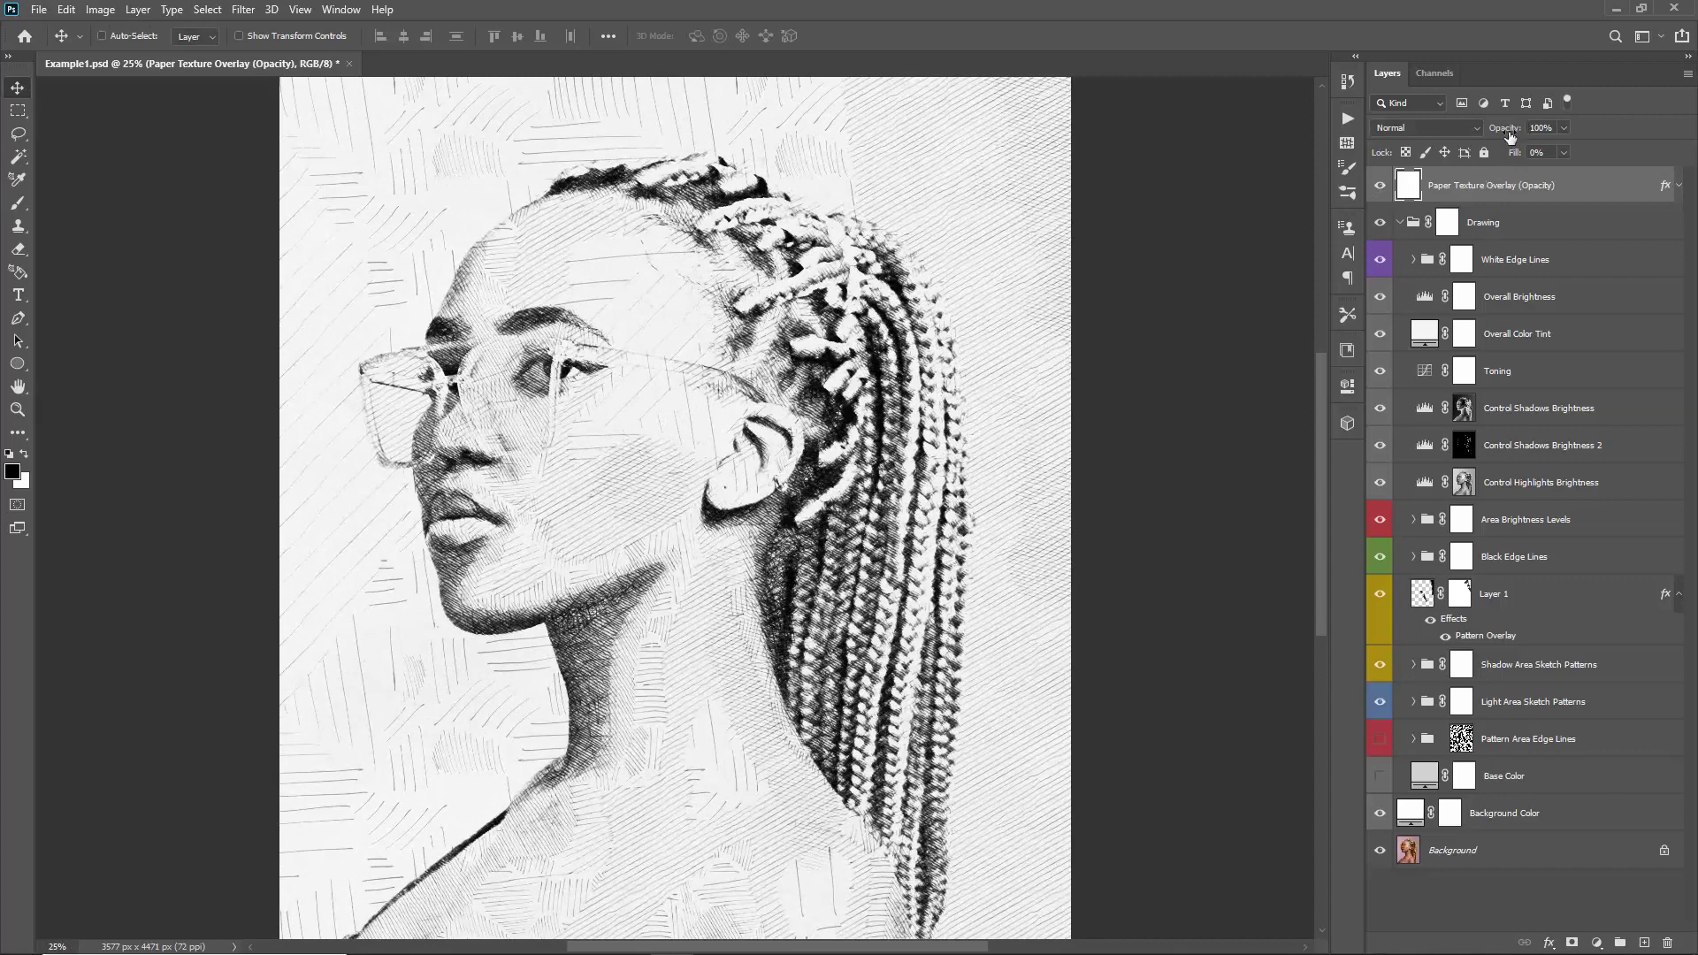
- Lower the Paper Texture Overlay layer's opacity to 51%
left_click_drag(1503, 131, 1452, 131)
left_click_drag(928, 276, 915, 288)
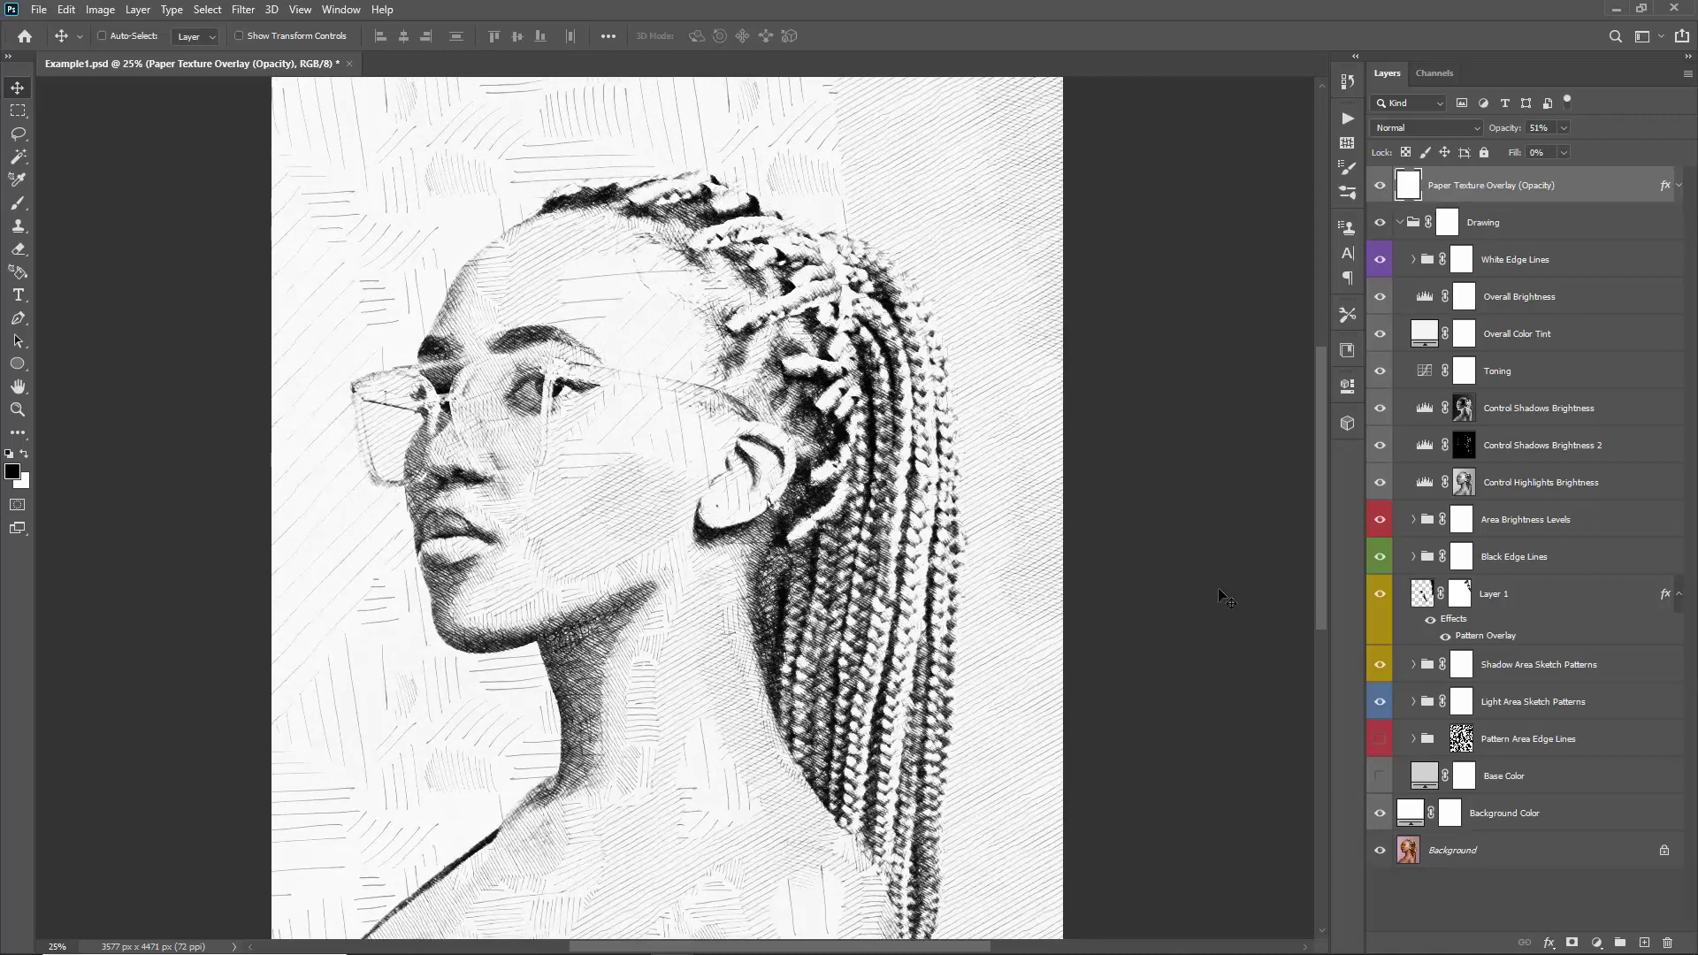
scroll(1504, 476, "down", 1)
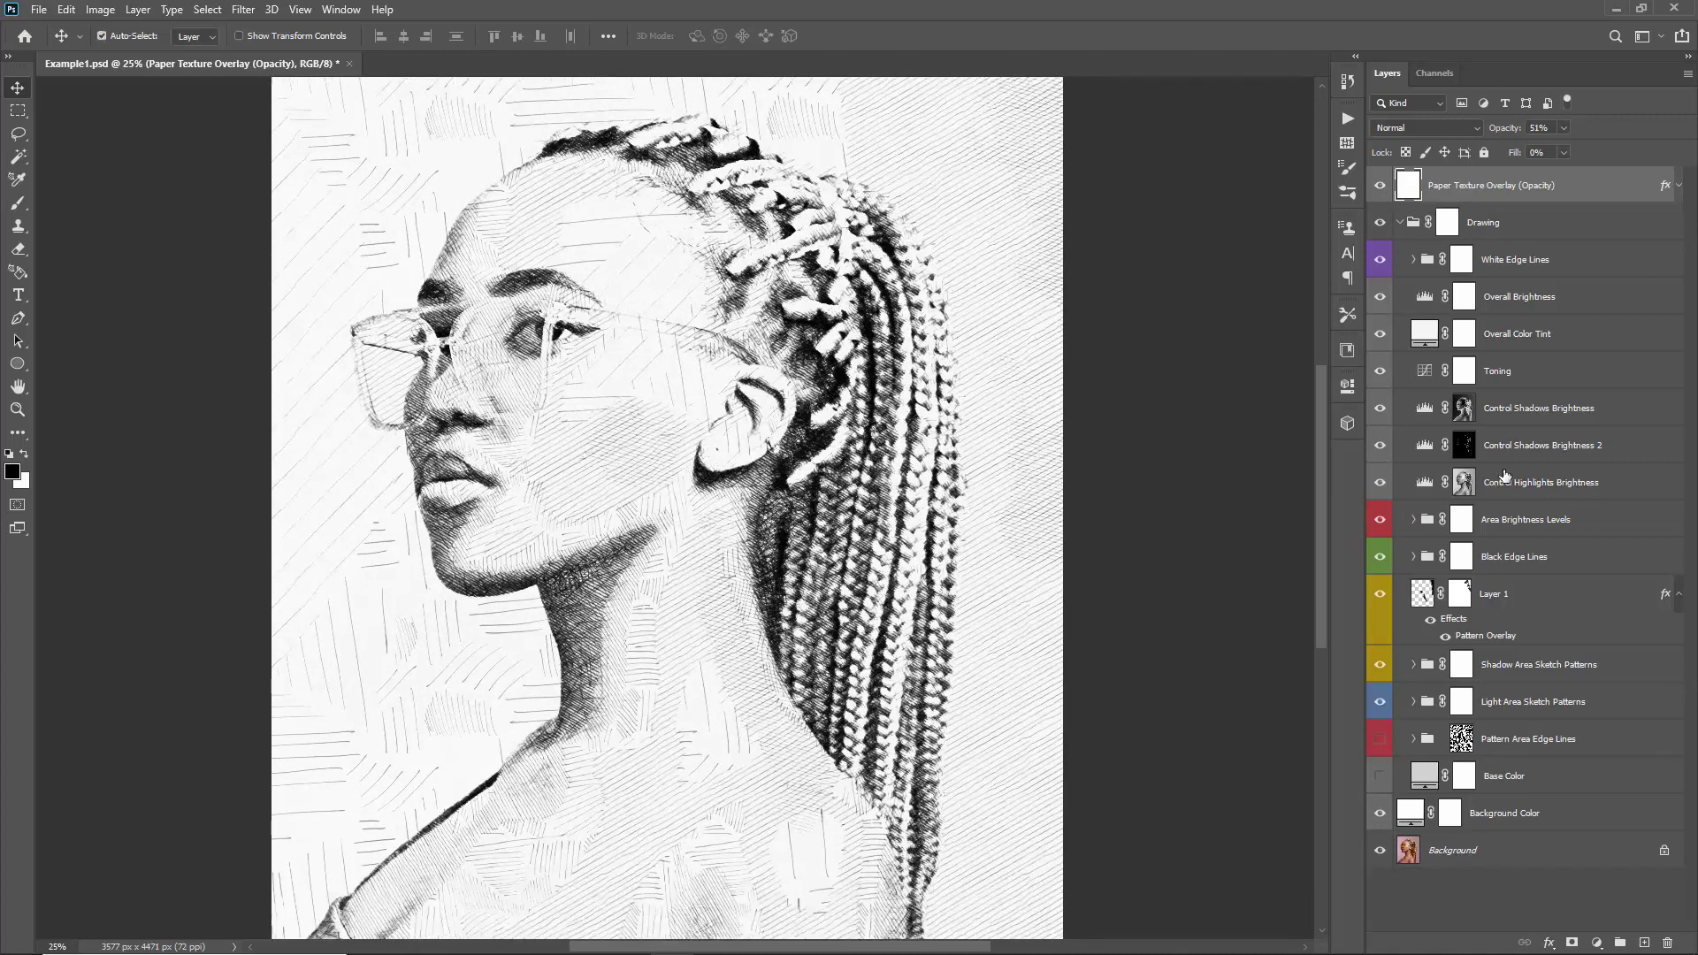
key("ctrl+0")
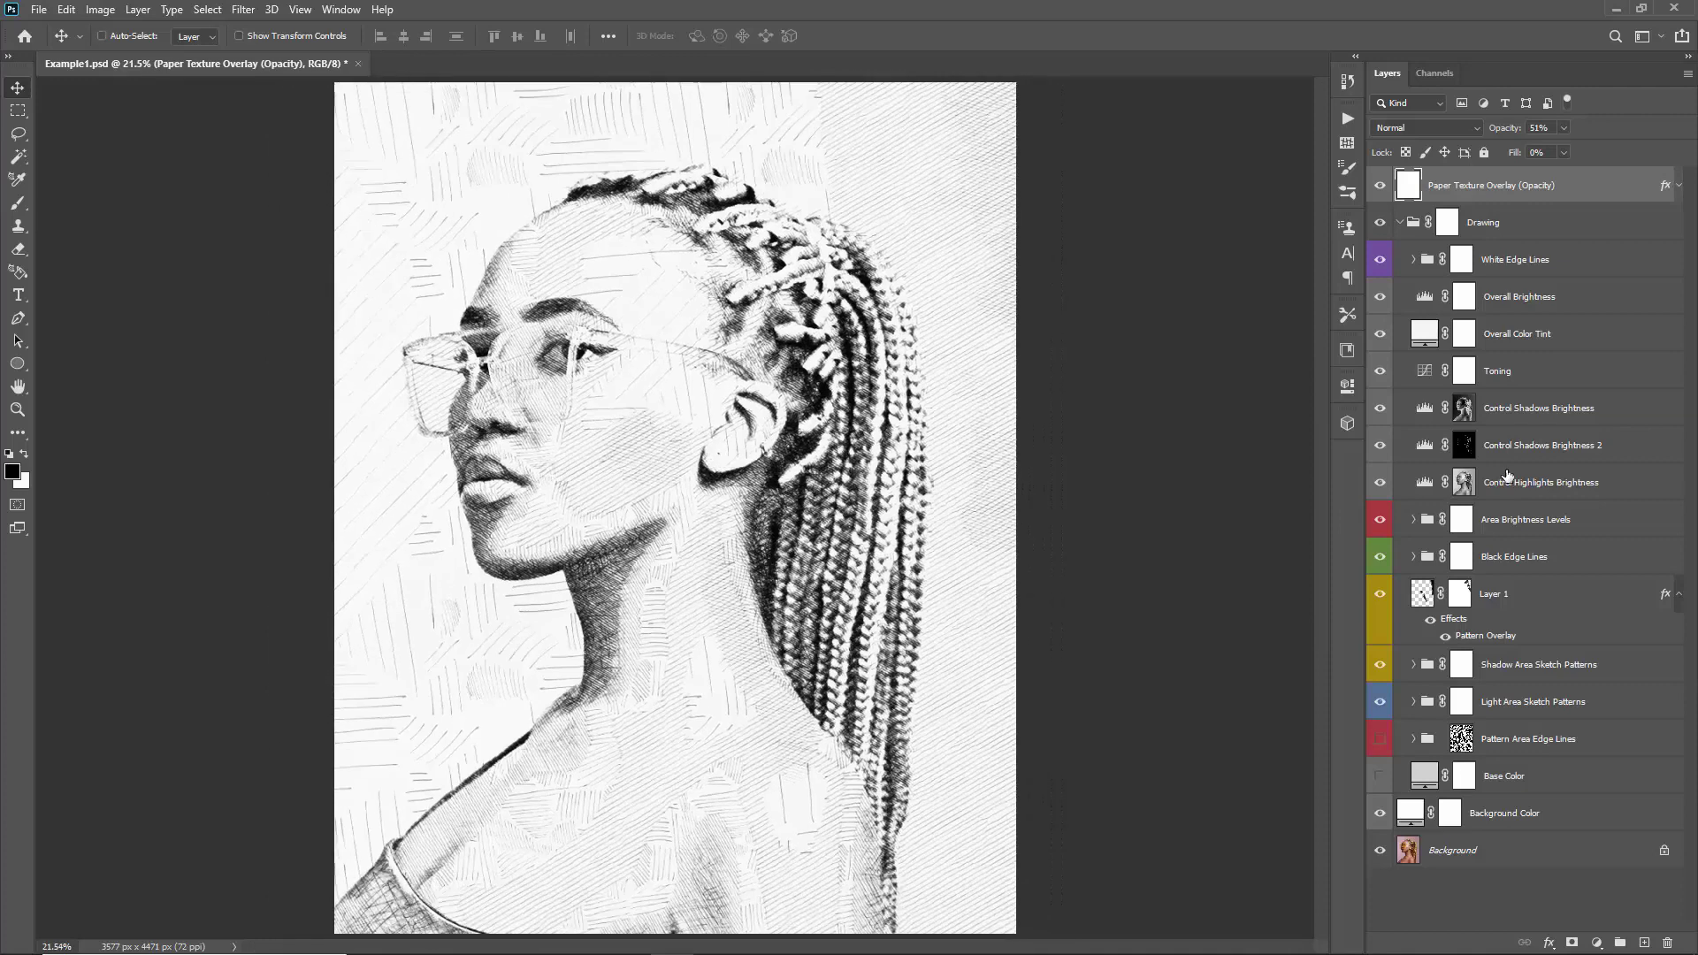
- Make the Pattern Area Edge Lines group visible and expand it to show its edge line layers
left_click(1470, 744)
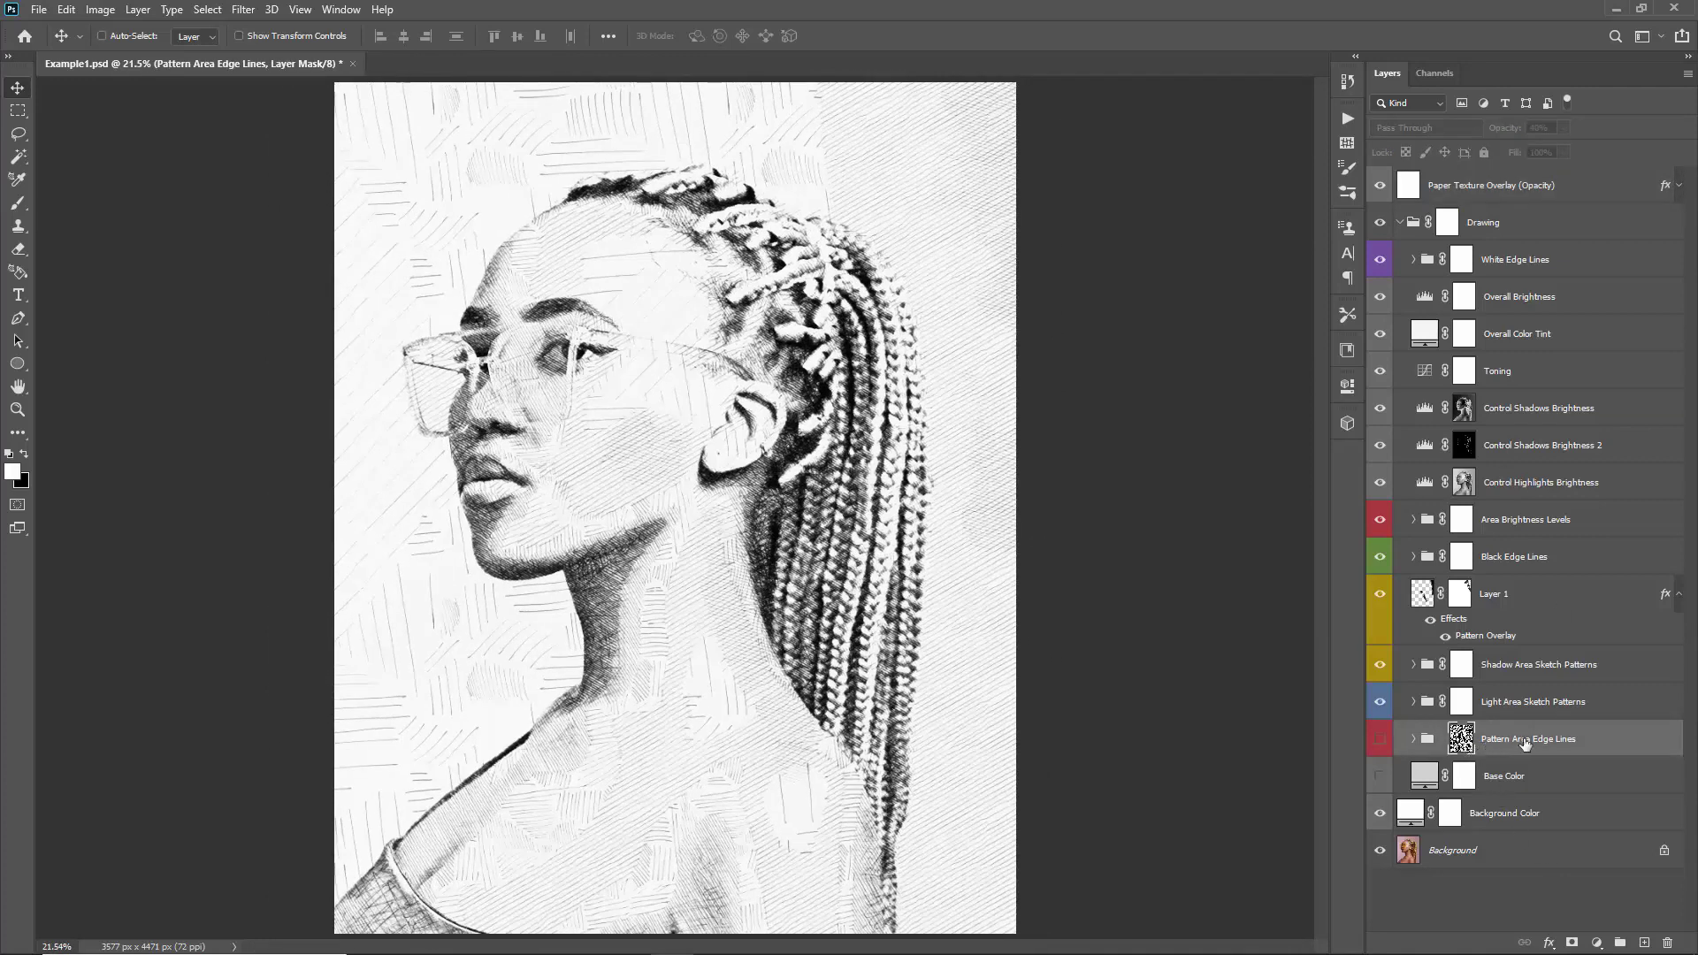
left_click(1379, 741)
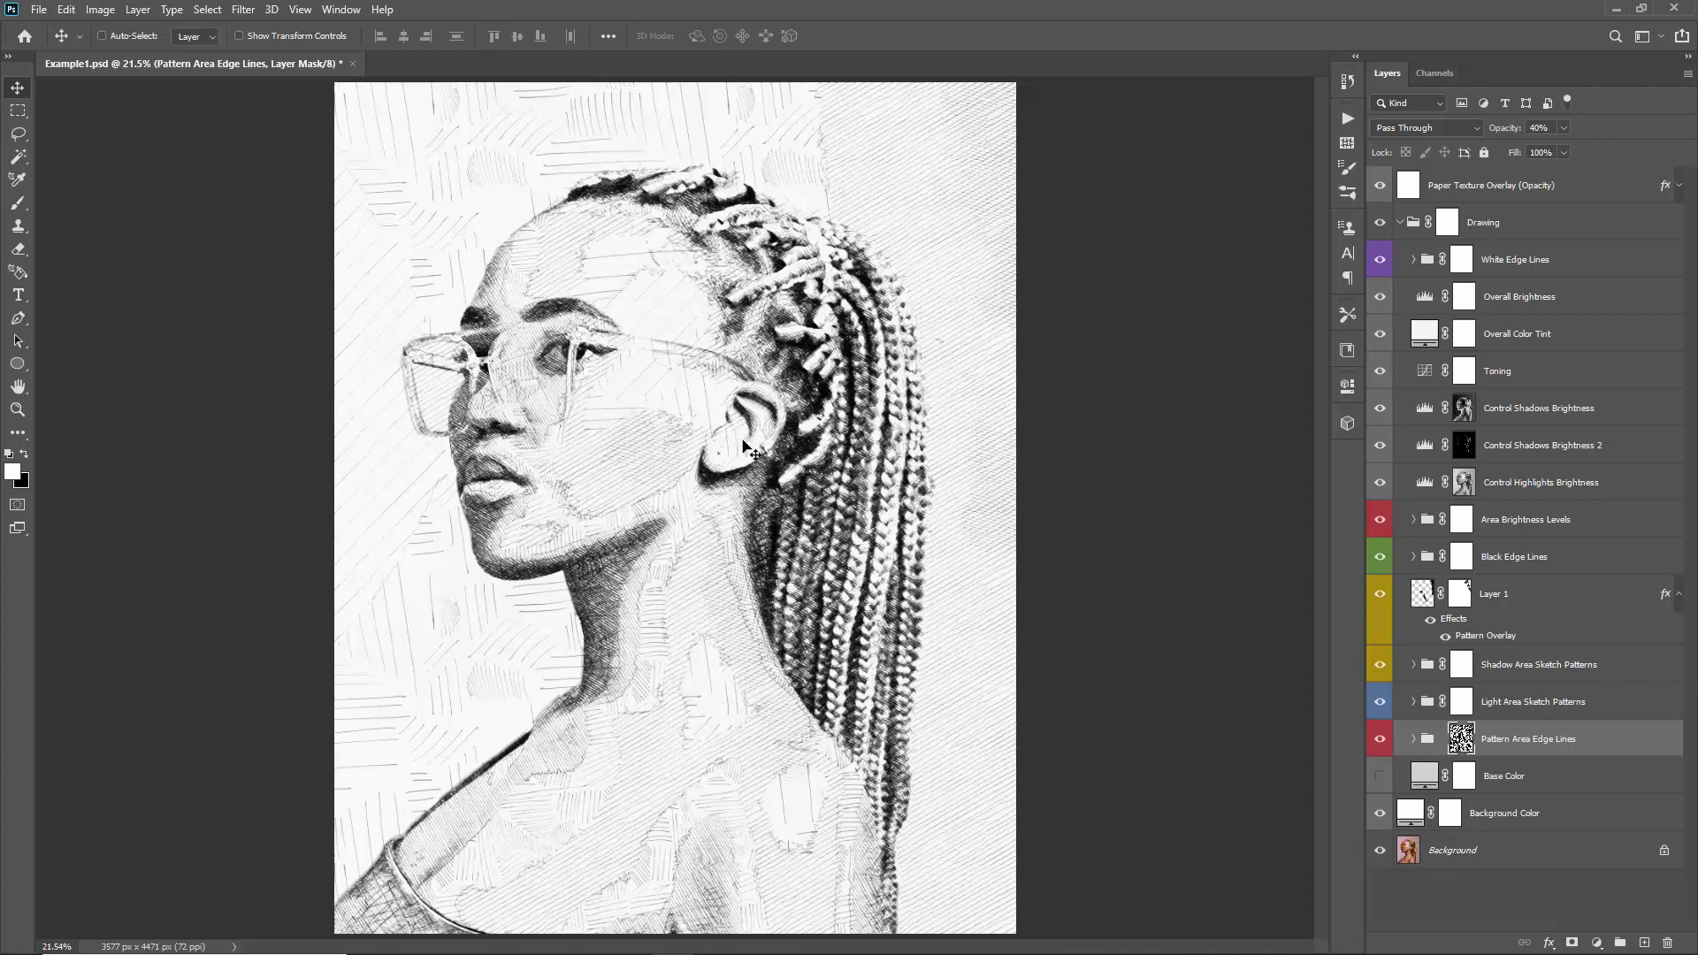
left_click_drag(757, 453, 665, 382)
left_click(1414, 740)
scroll(1505, 644, "down", 5)
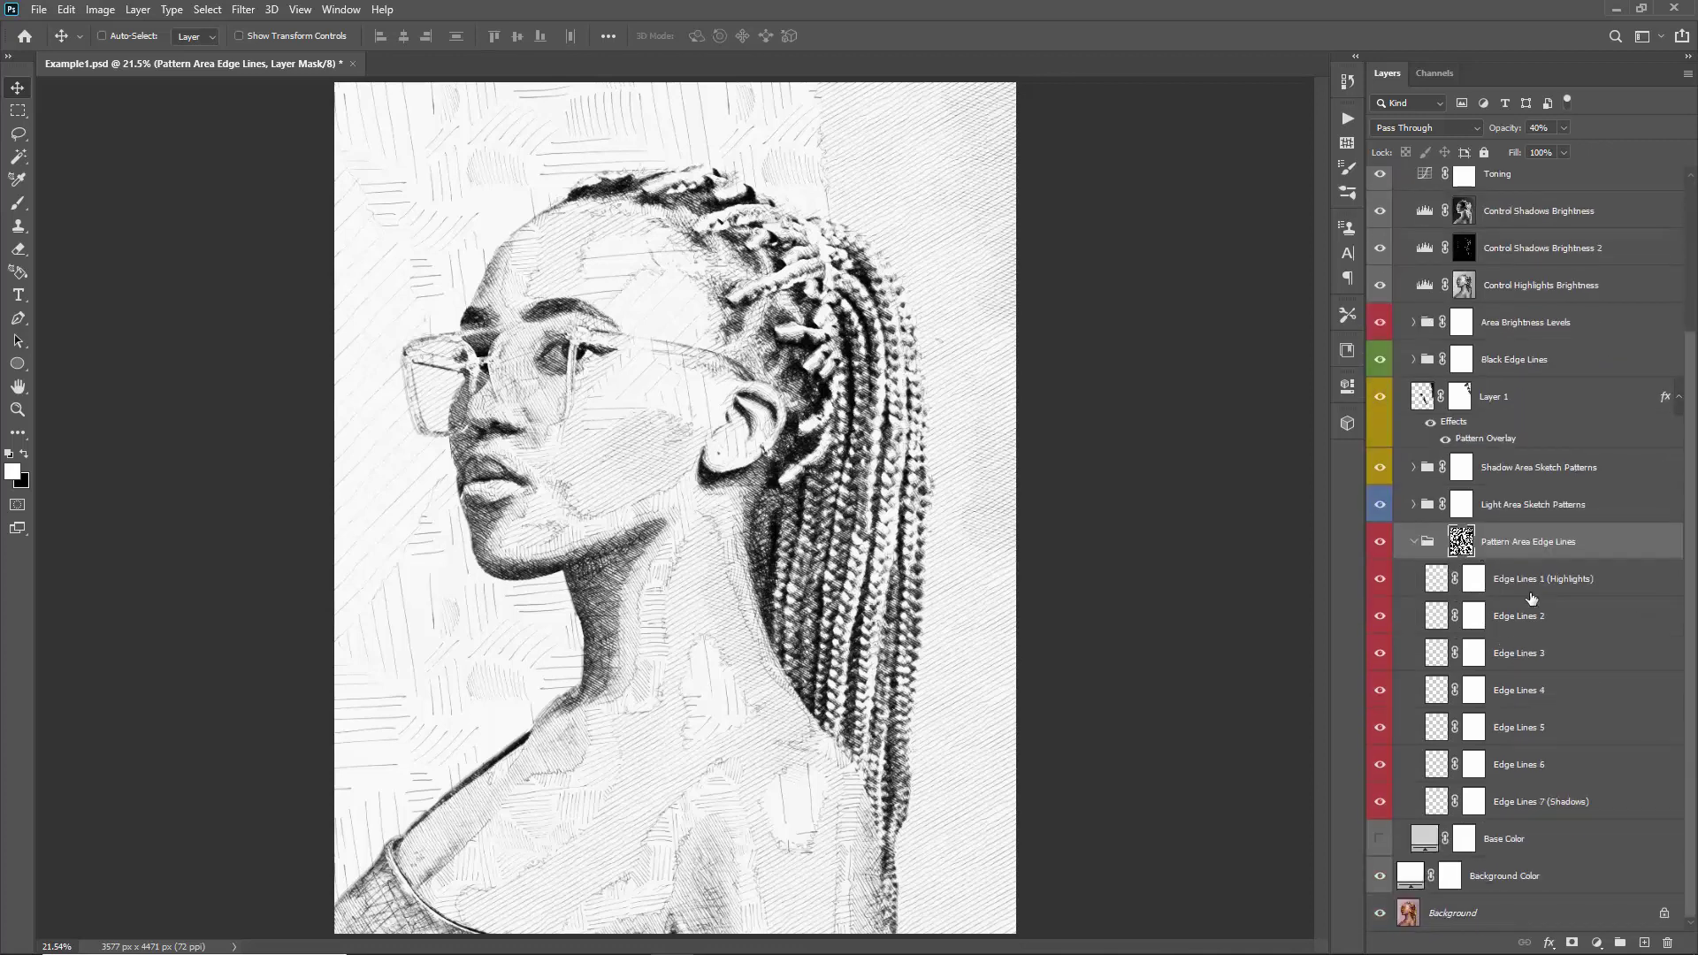
- Examine the layers from Edge Lines 1 (Highlights) to Edge Lines 7 (Shadows), toggling the visibility of Edge Lines 1
left_click(1528, 596)
left_click(1559, 796, "shift")
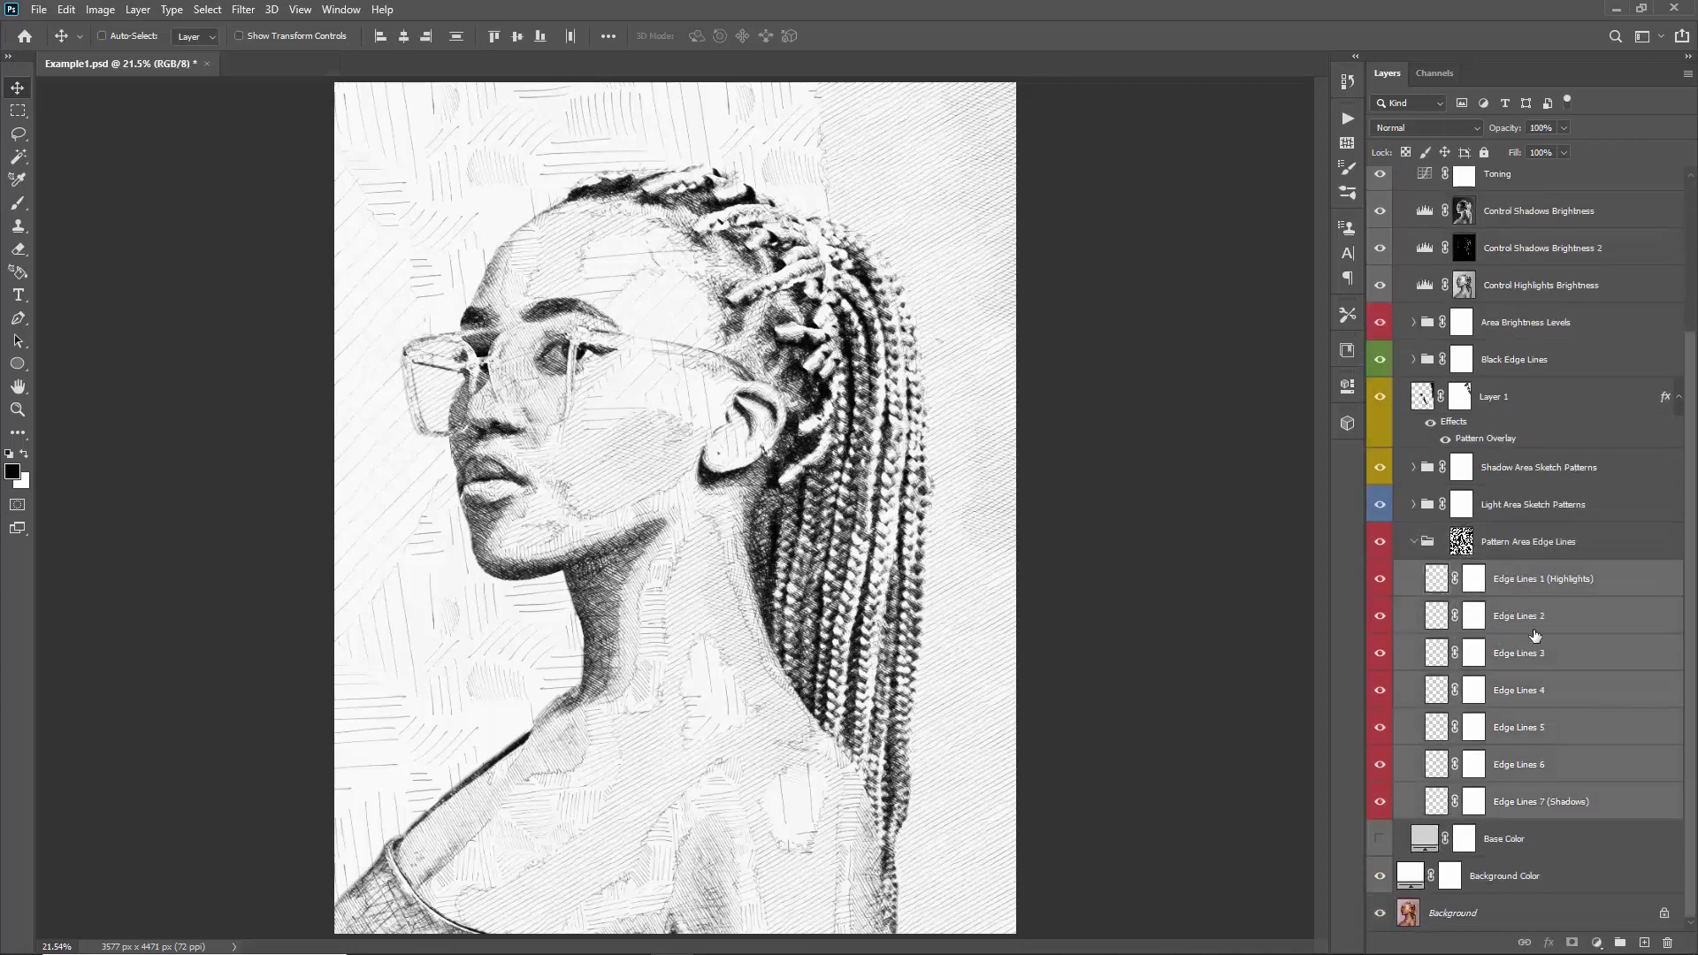
left_click(1533, 586)
left_click(1548, 796)
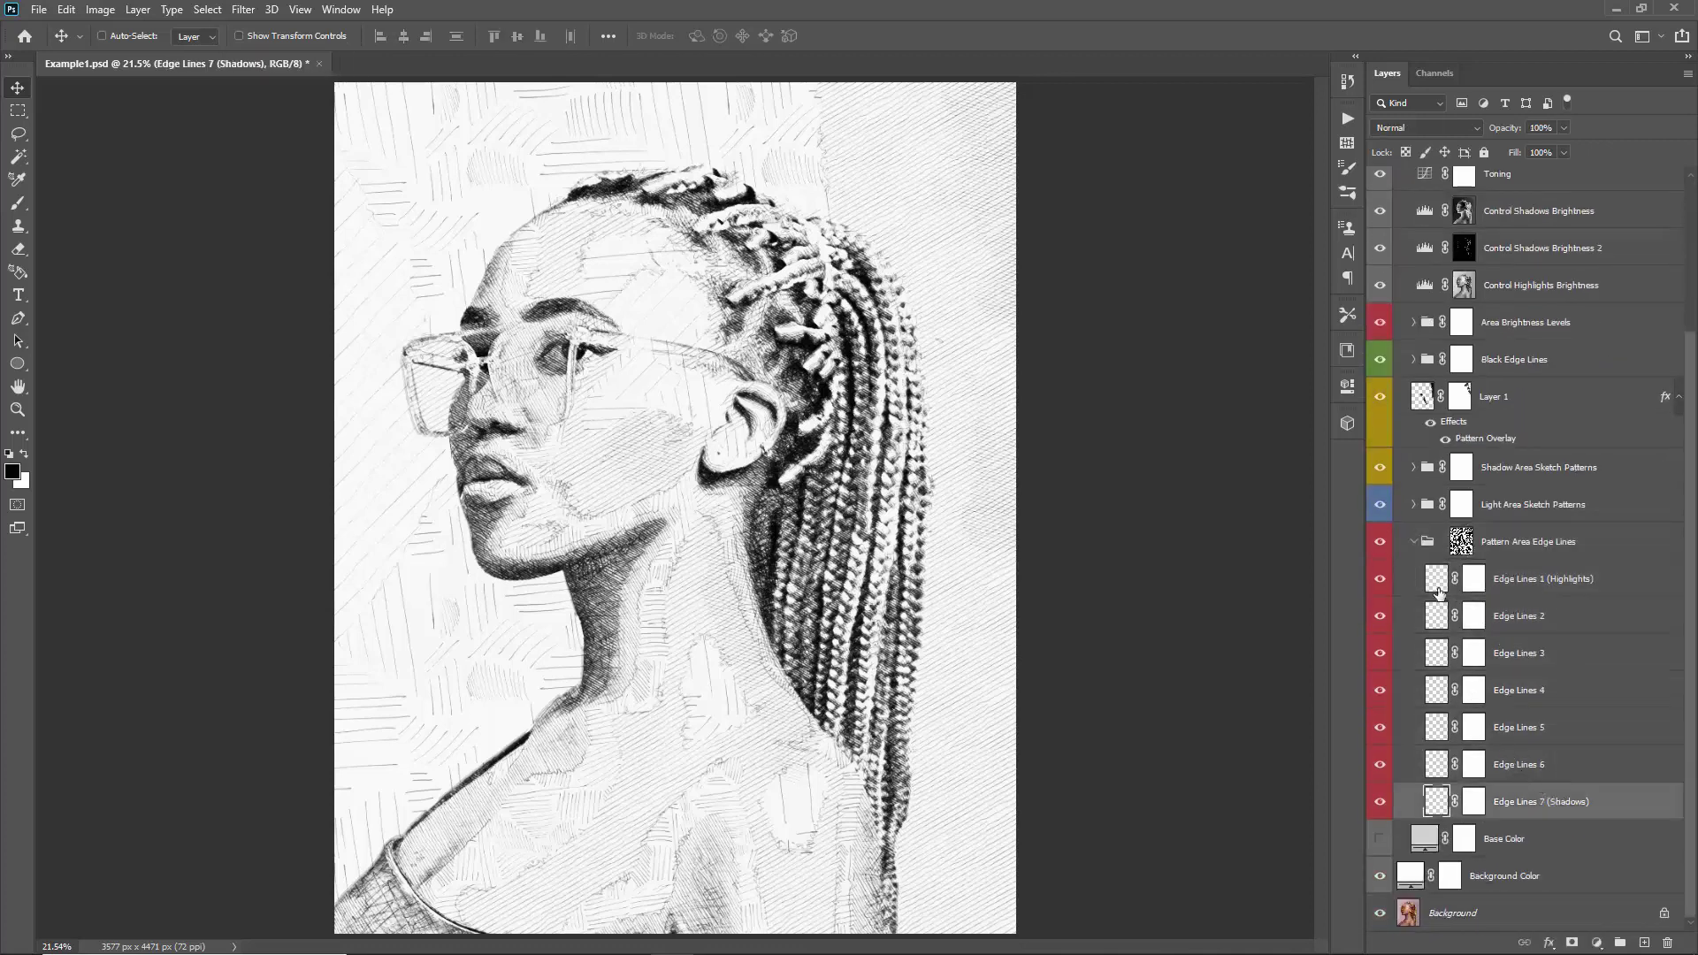
left_click(1507, 585)
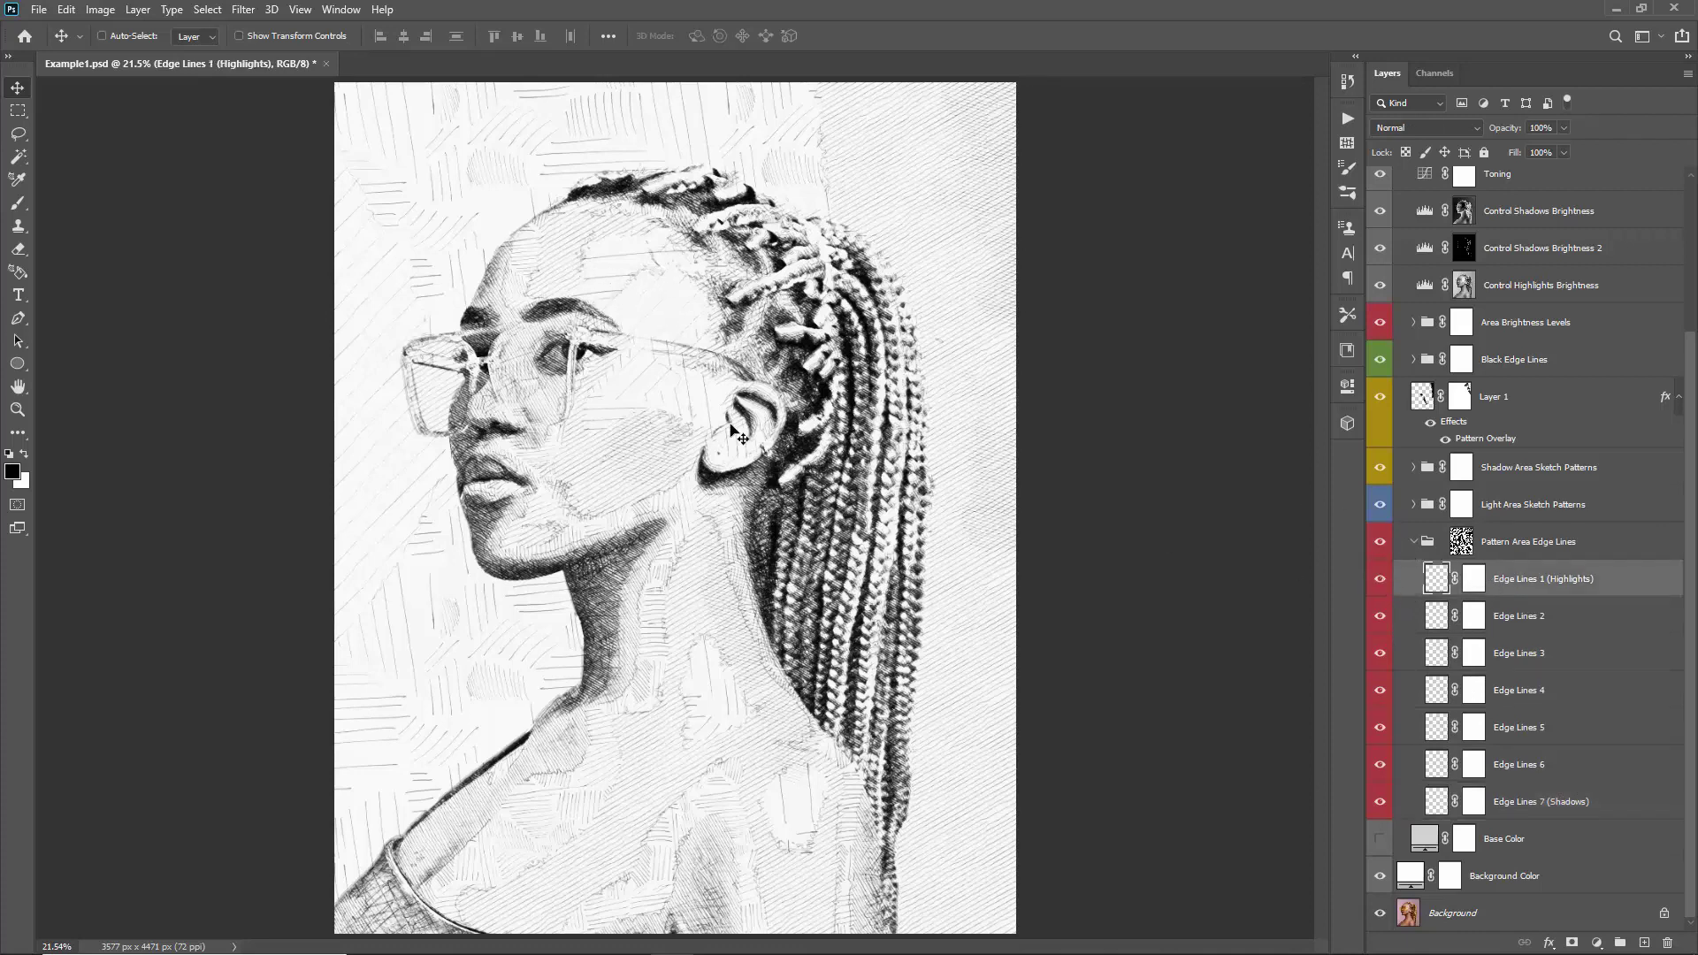
mouse_move(1384, 591)
left_mouse_down()
mouse_move(1382, 619)
mouse_move(1380, 580)
left_mouse_up()
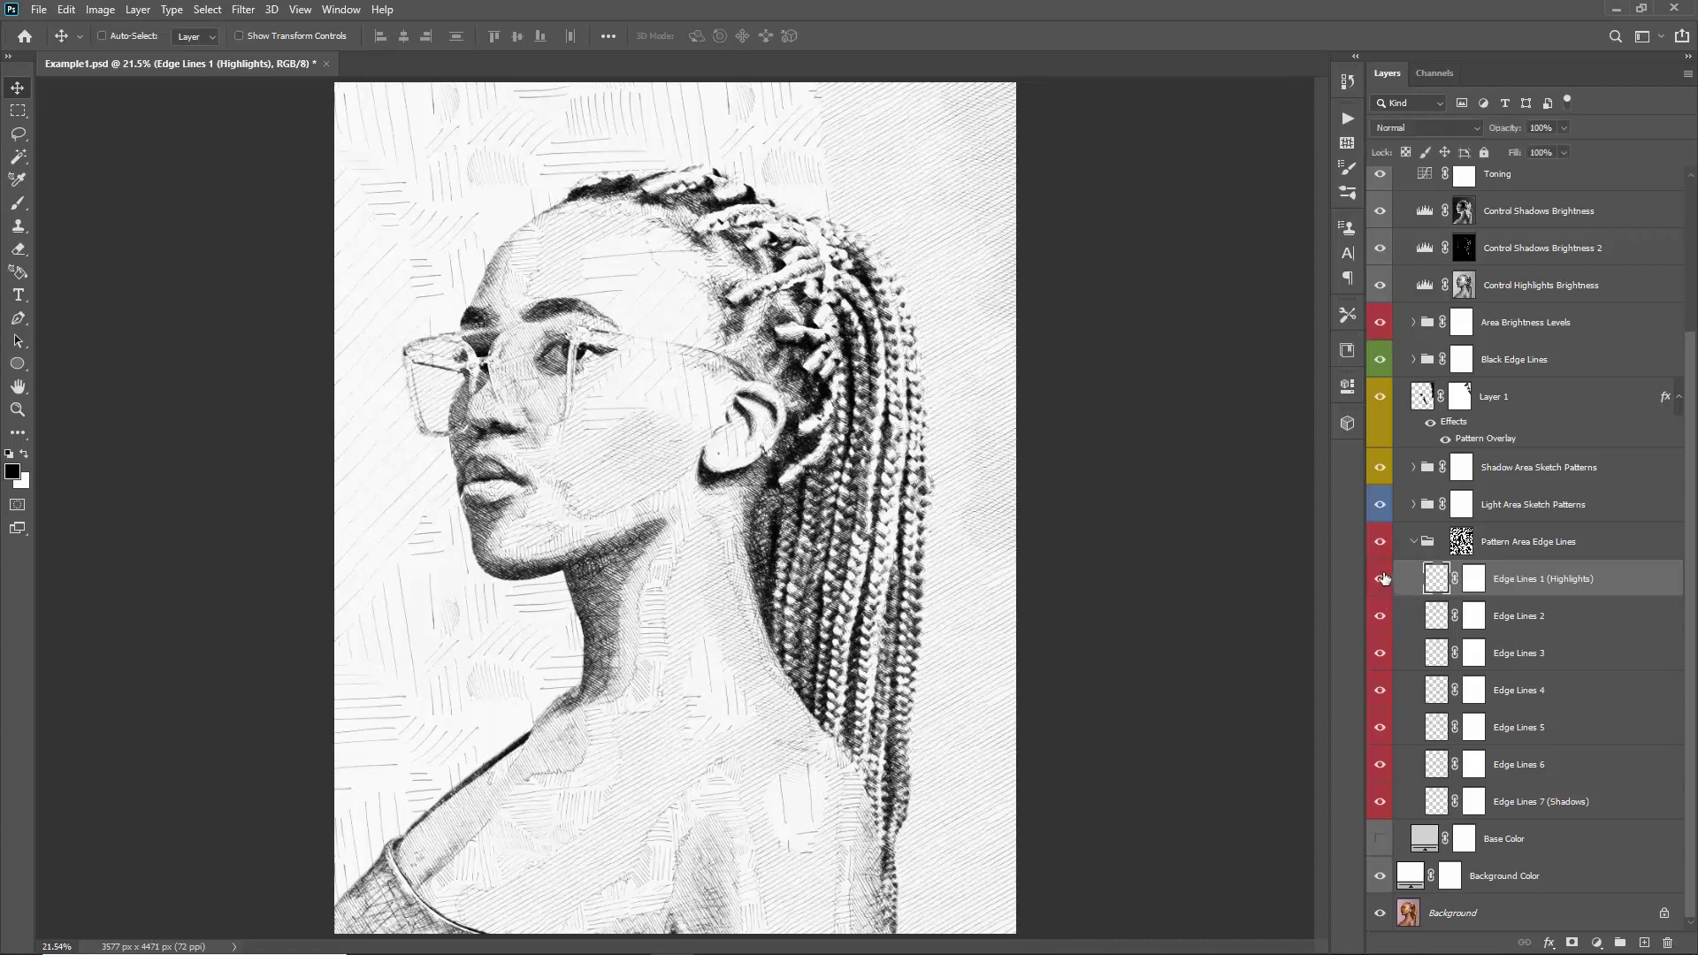
- Expand the Light Area Sketch Patterns group and select its Pattern 1 (Highlights) layer to compare it with the edge line layers
left_click(1414, 510)
scroll(1428, 526, "down", 4)
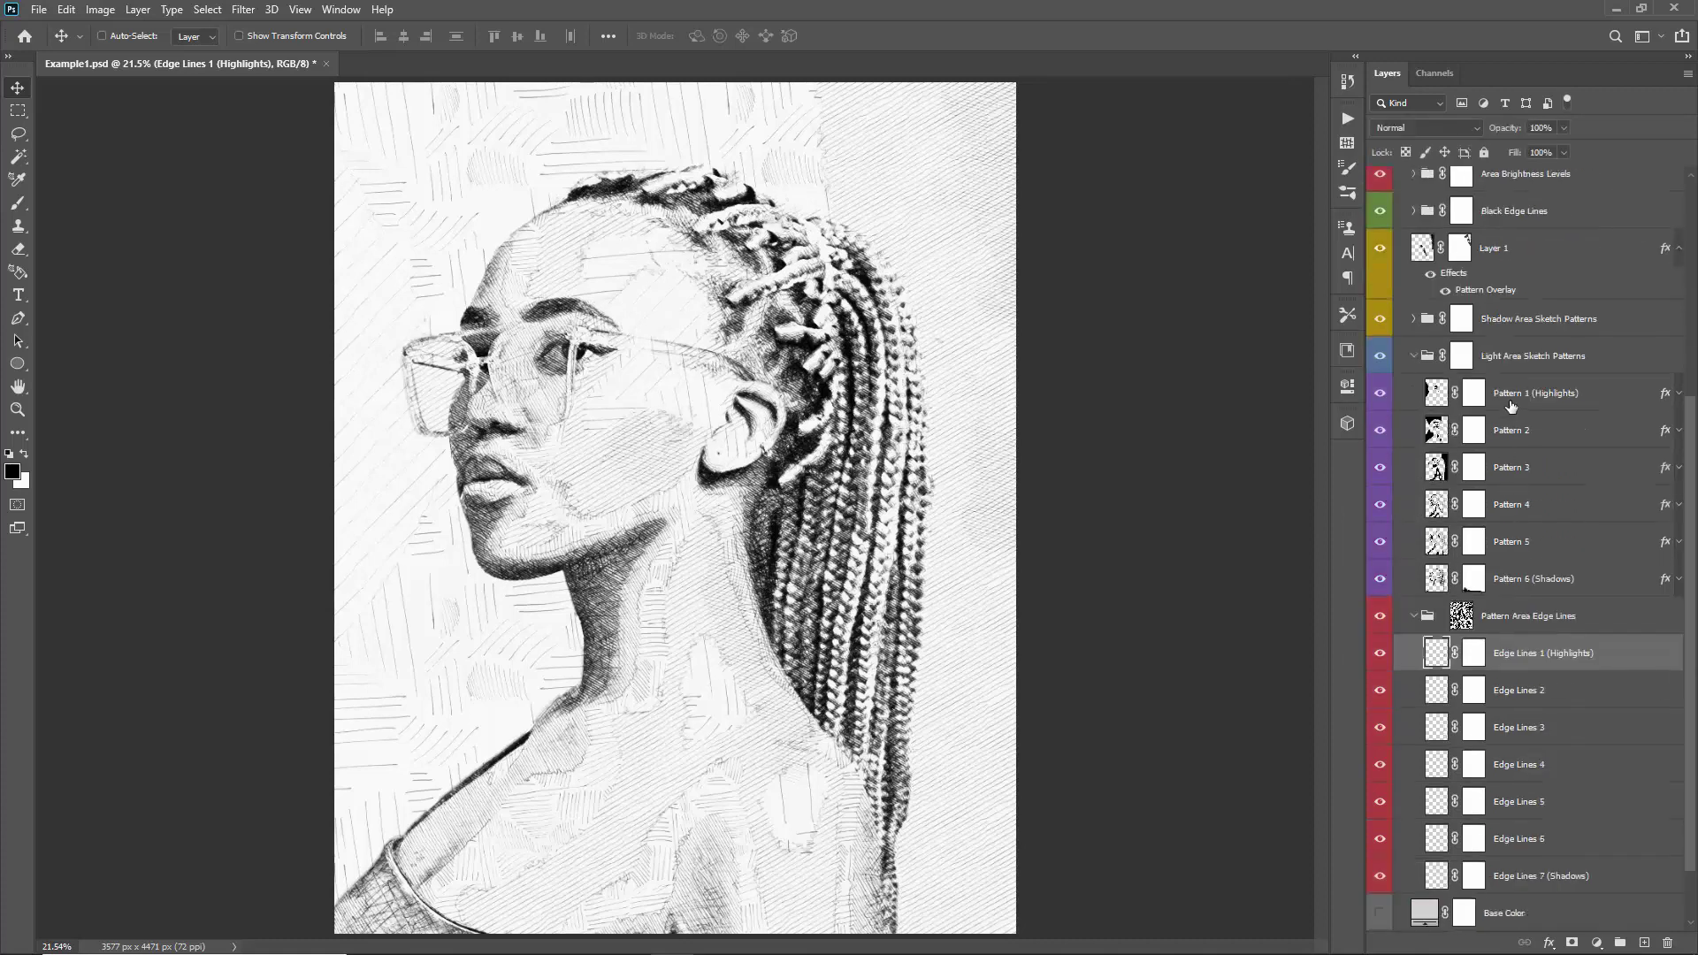
left_click(1514, 405)
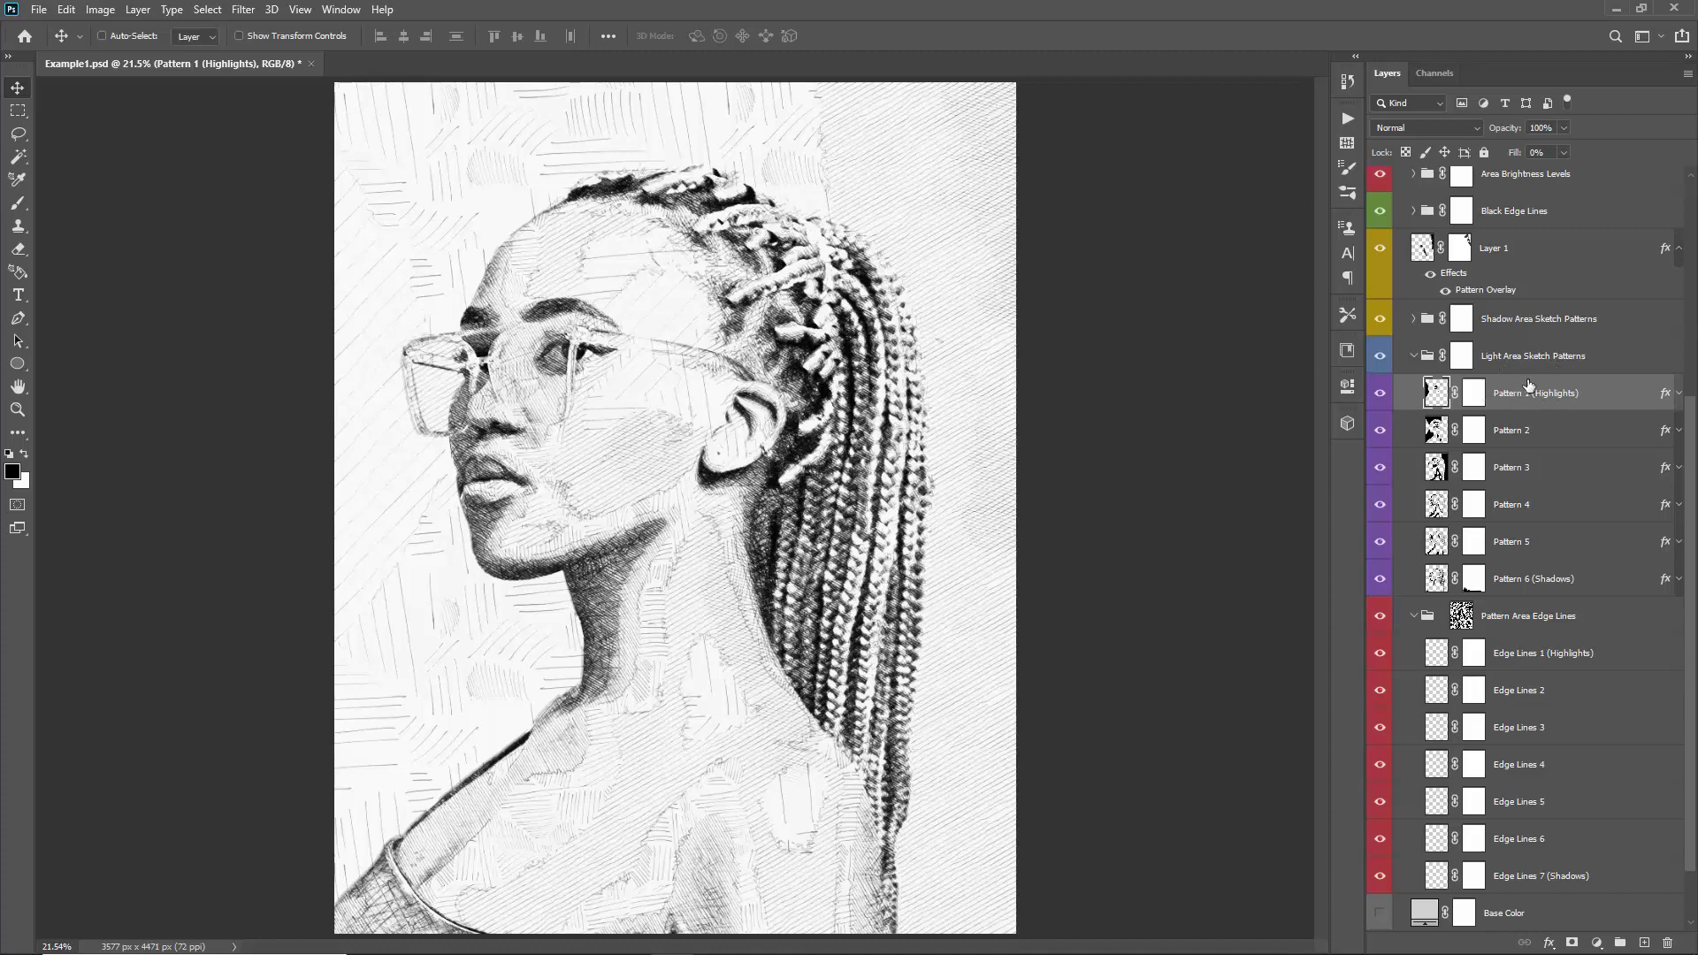
scroll(1534, 389, "down", 2)
scroll(1508, 386, "up", 1)
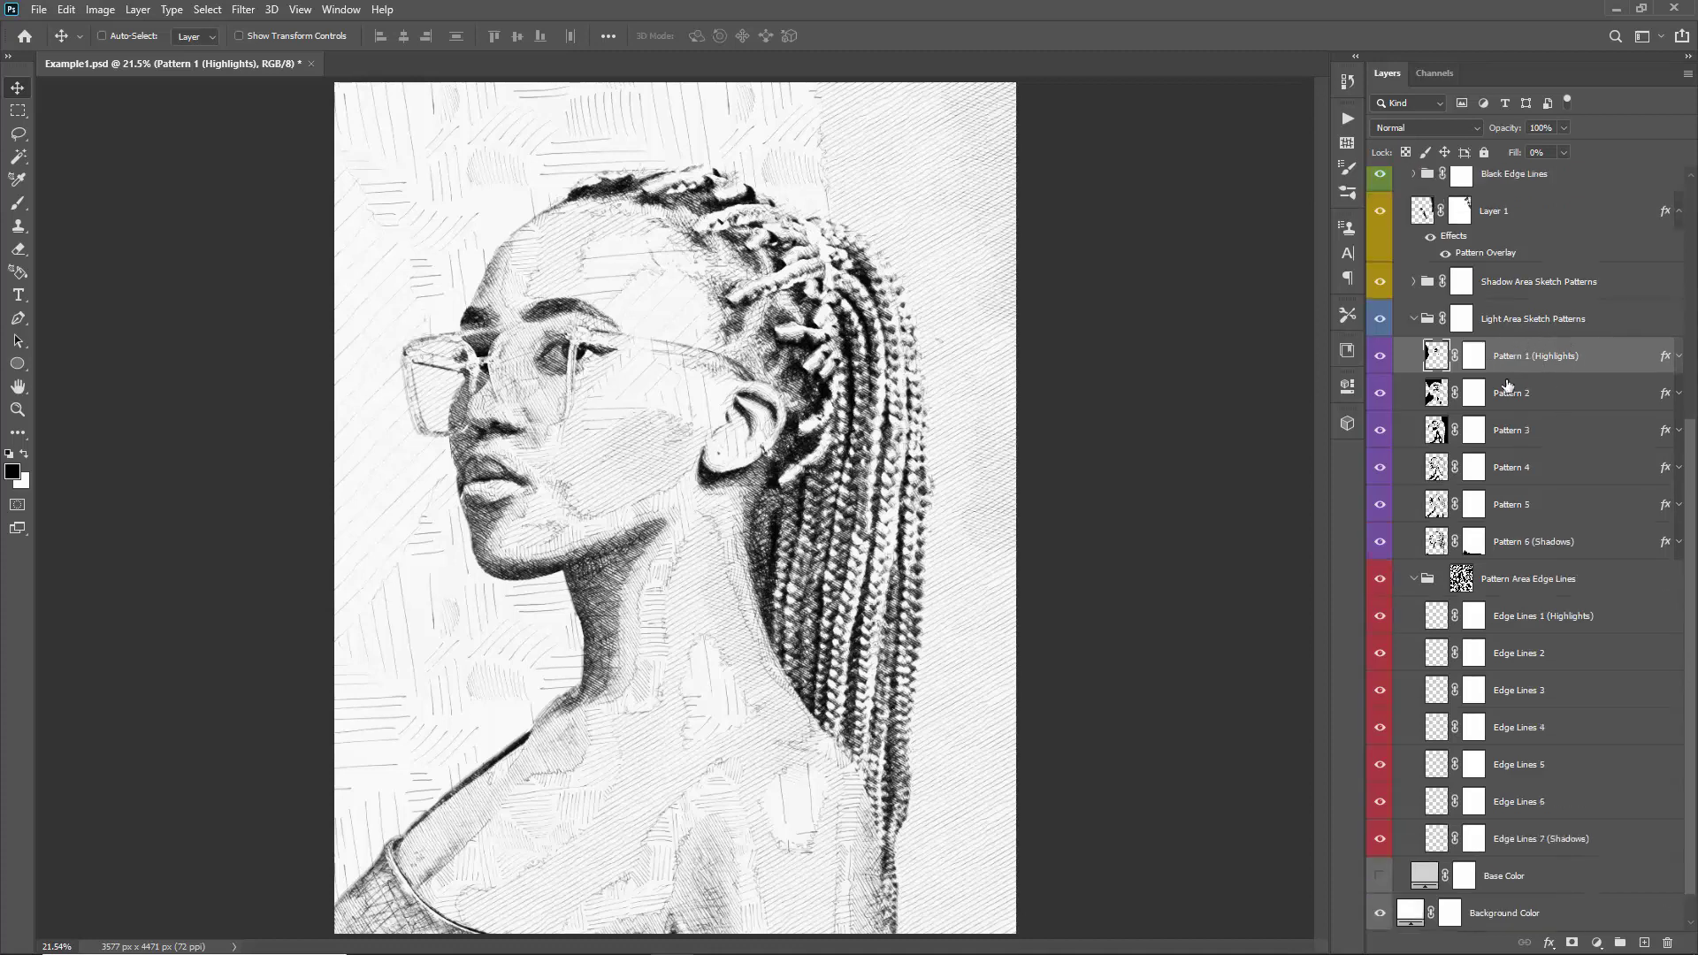
- Compare the drawing with and without Pattern 1 (Highlights), and collapse the Pattern Area Edge Lines and Light Area Sketch Patterns groups
left_click(1379, 356)
left_click(1379, 355)
left_click(1378, 356)
left_click(1378, 356)
left_click(1413, 580)
left_click(1415, 544)
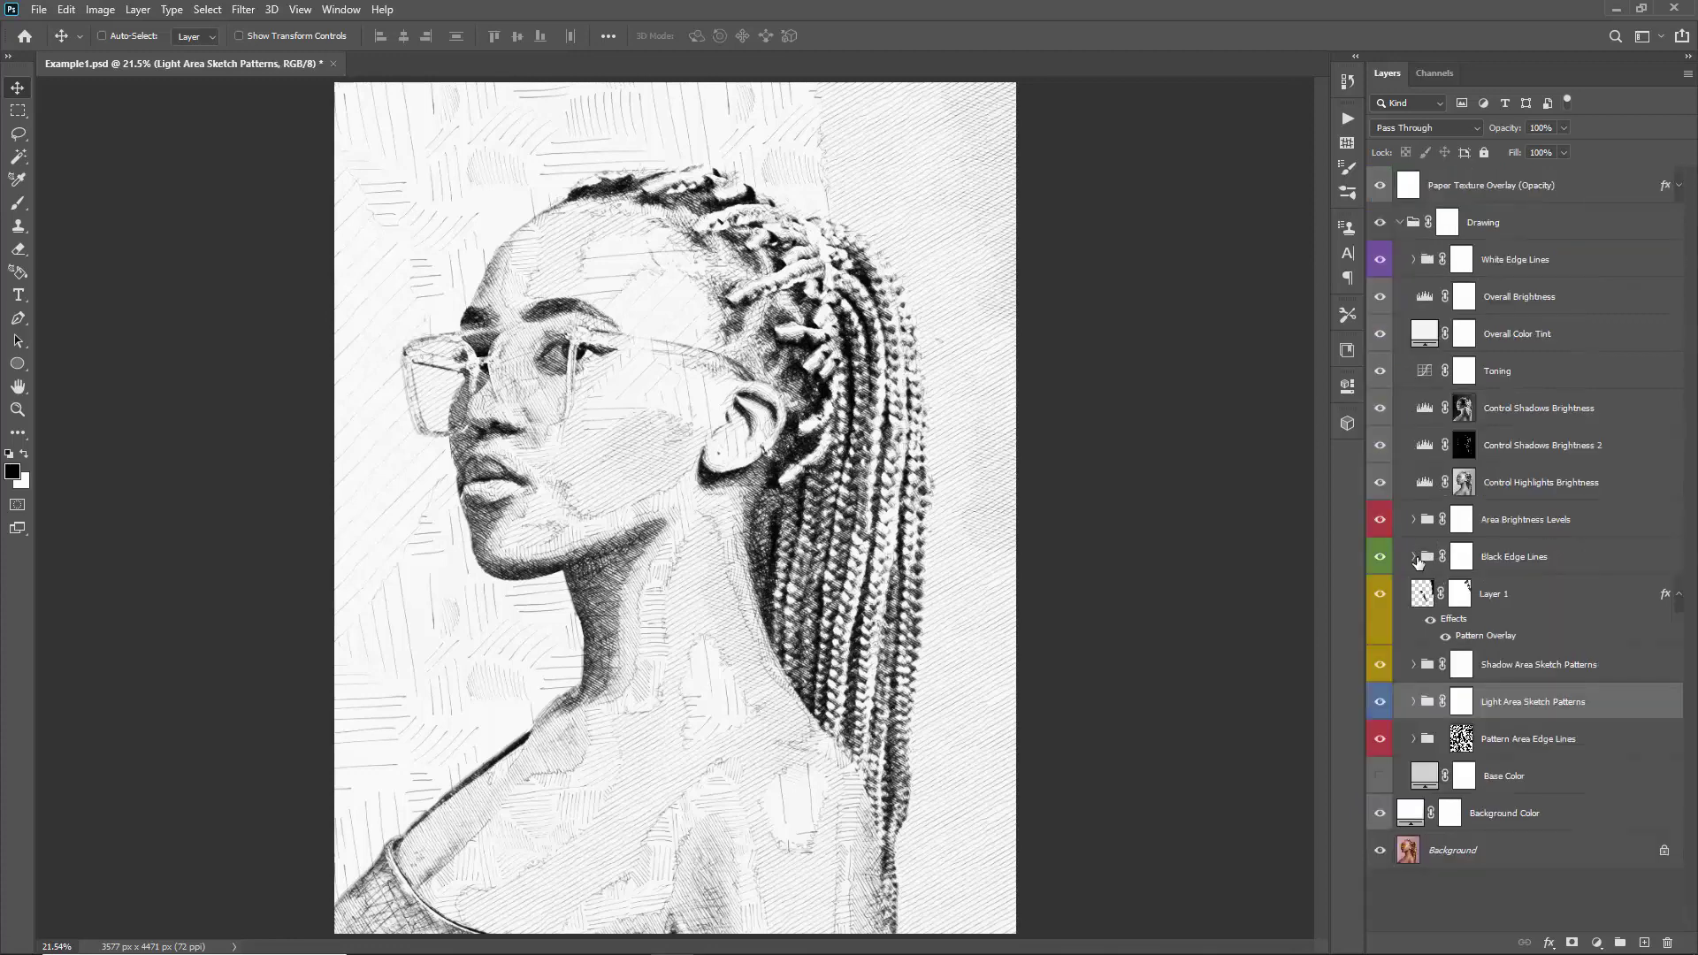
- Make the Base Color layer visible and open its fill color for editing
left_click(1562, 776)
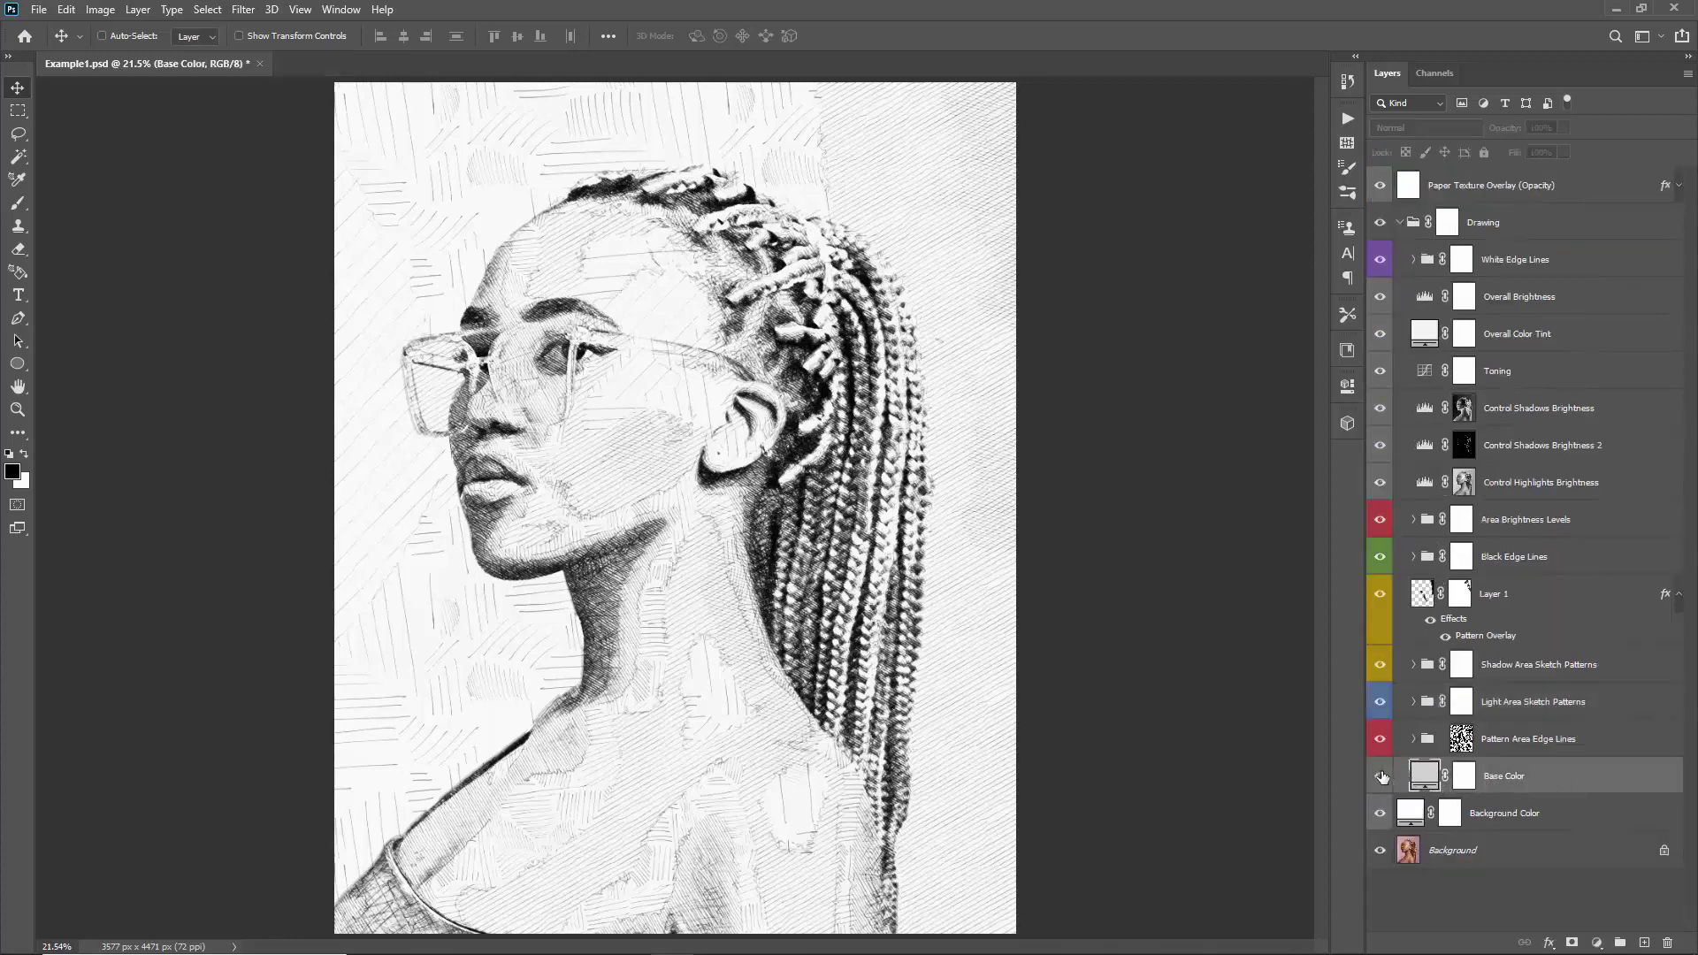
left_click(1380, 776)
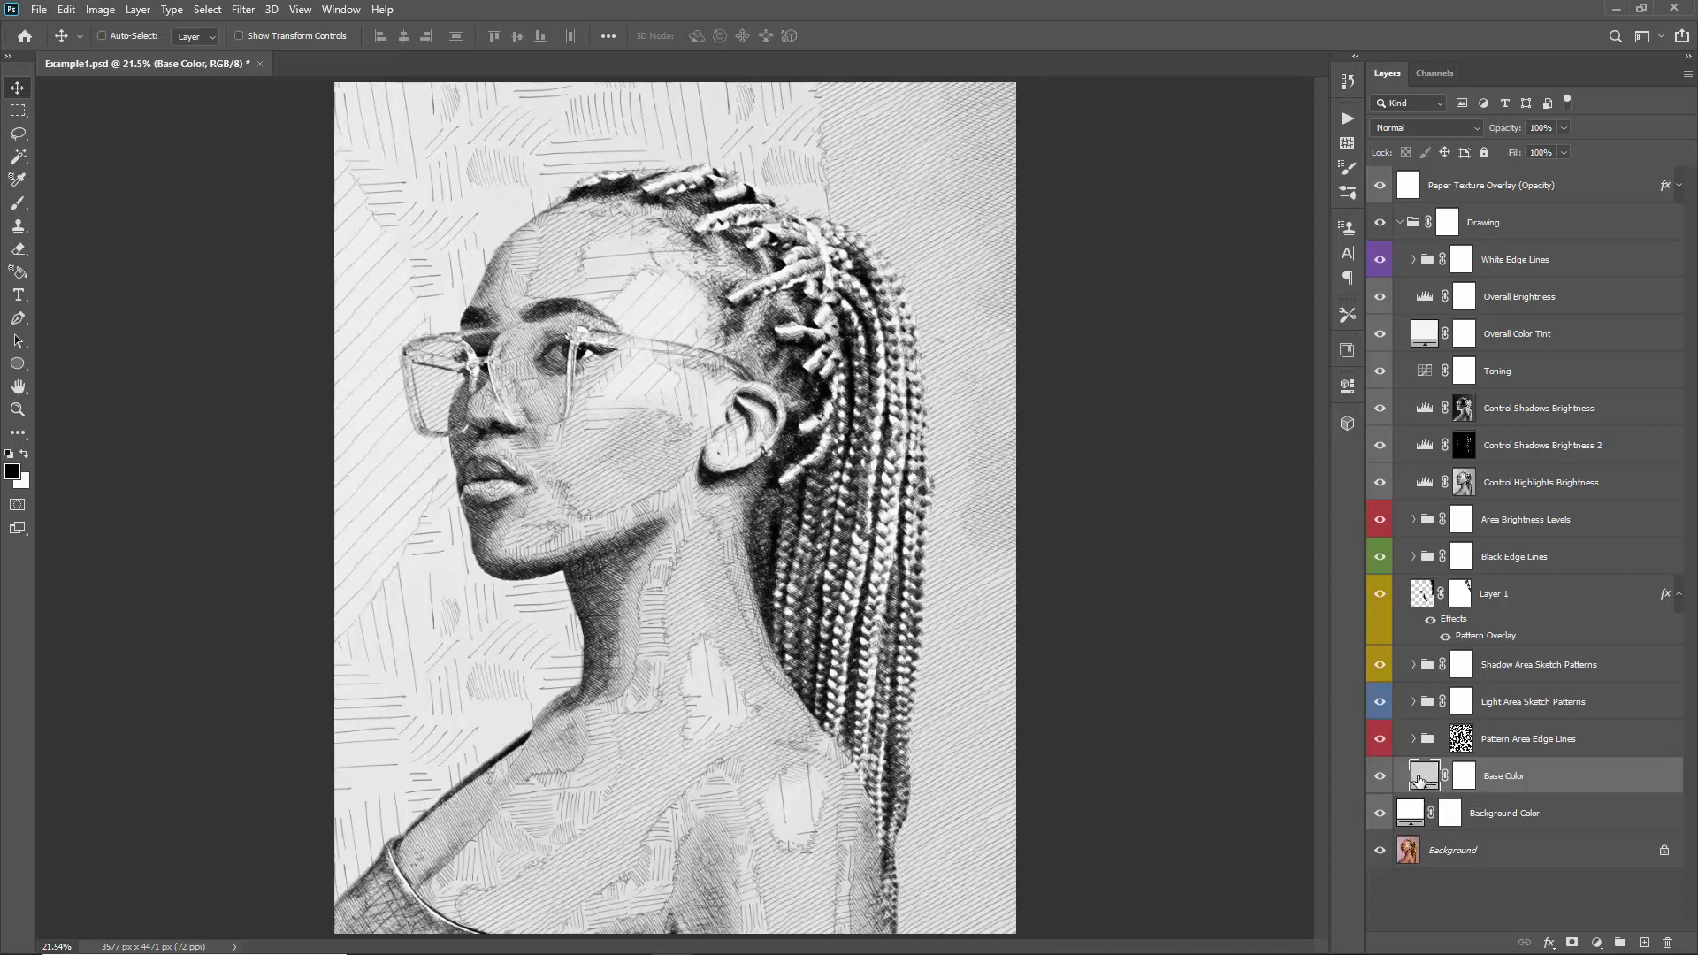
double_click(1423, 776)
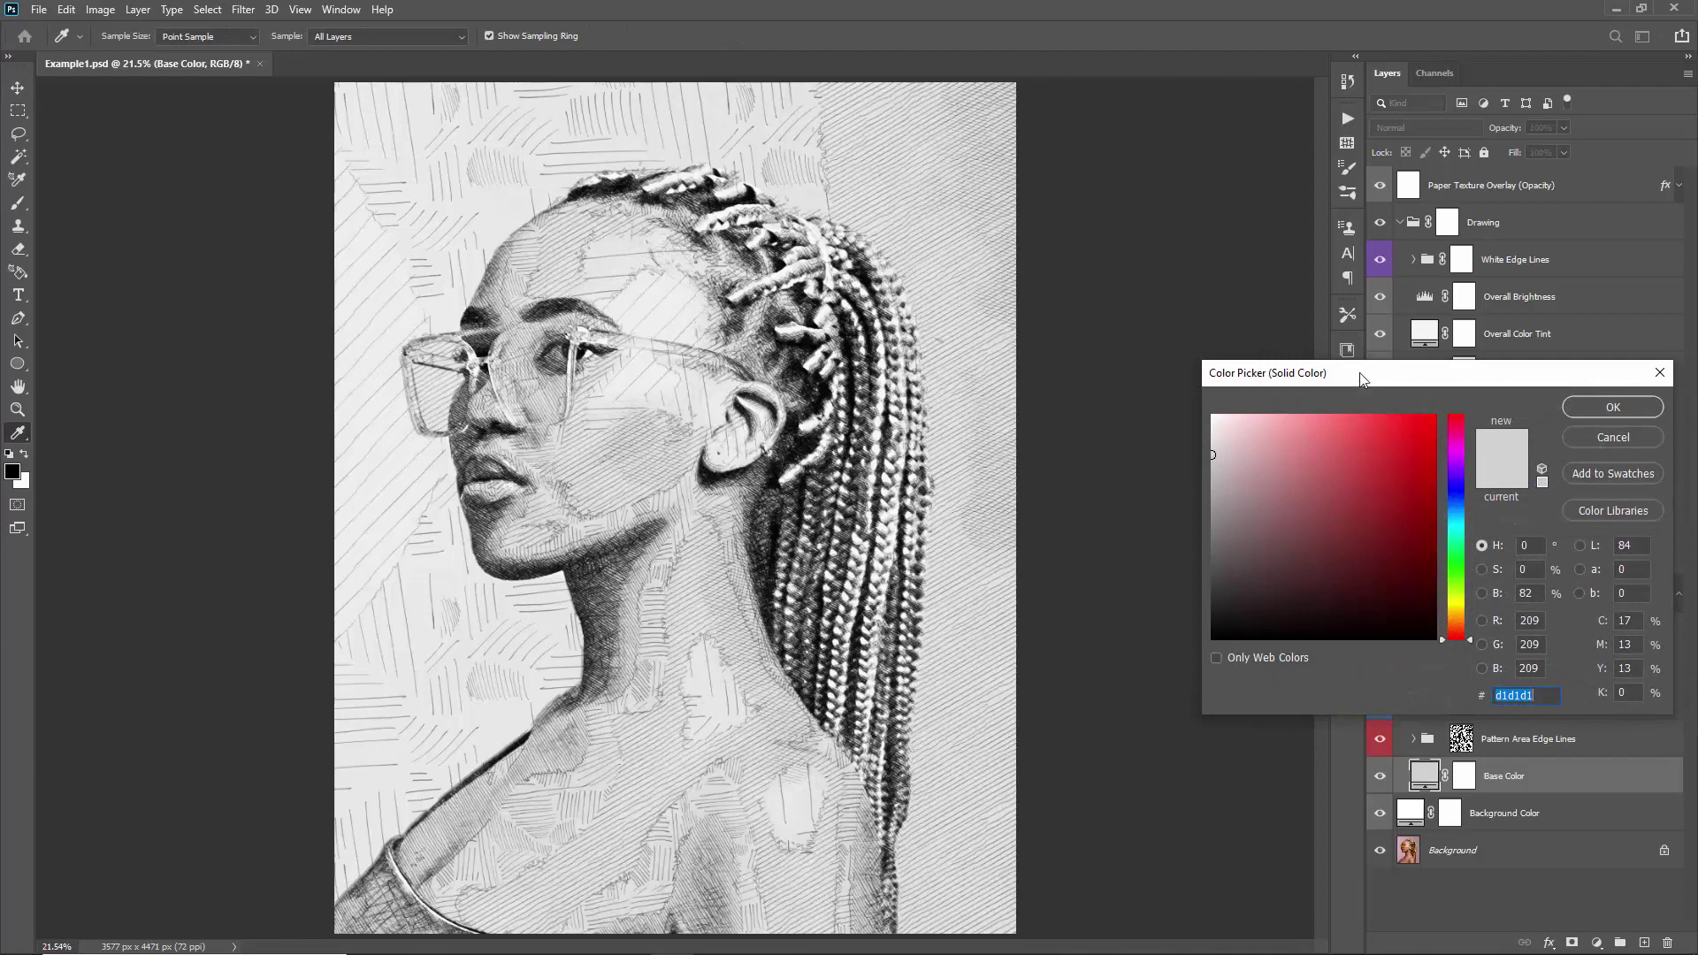
left_click_drag(1357, 379, 1144, 144)
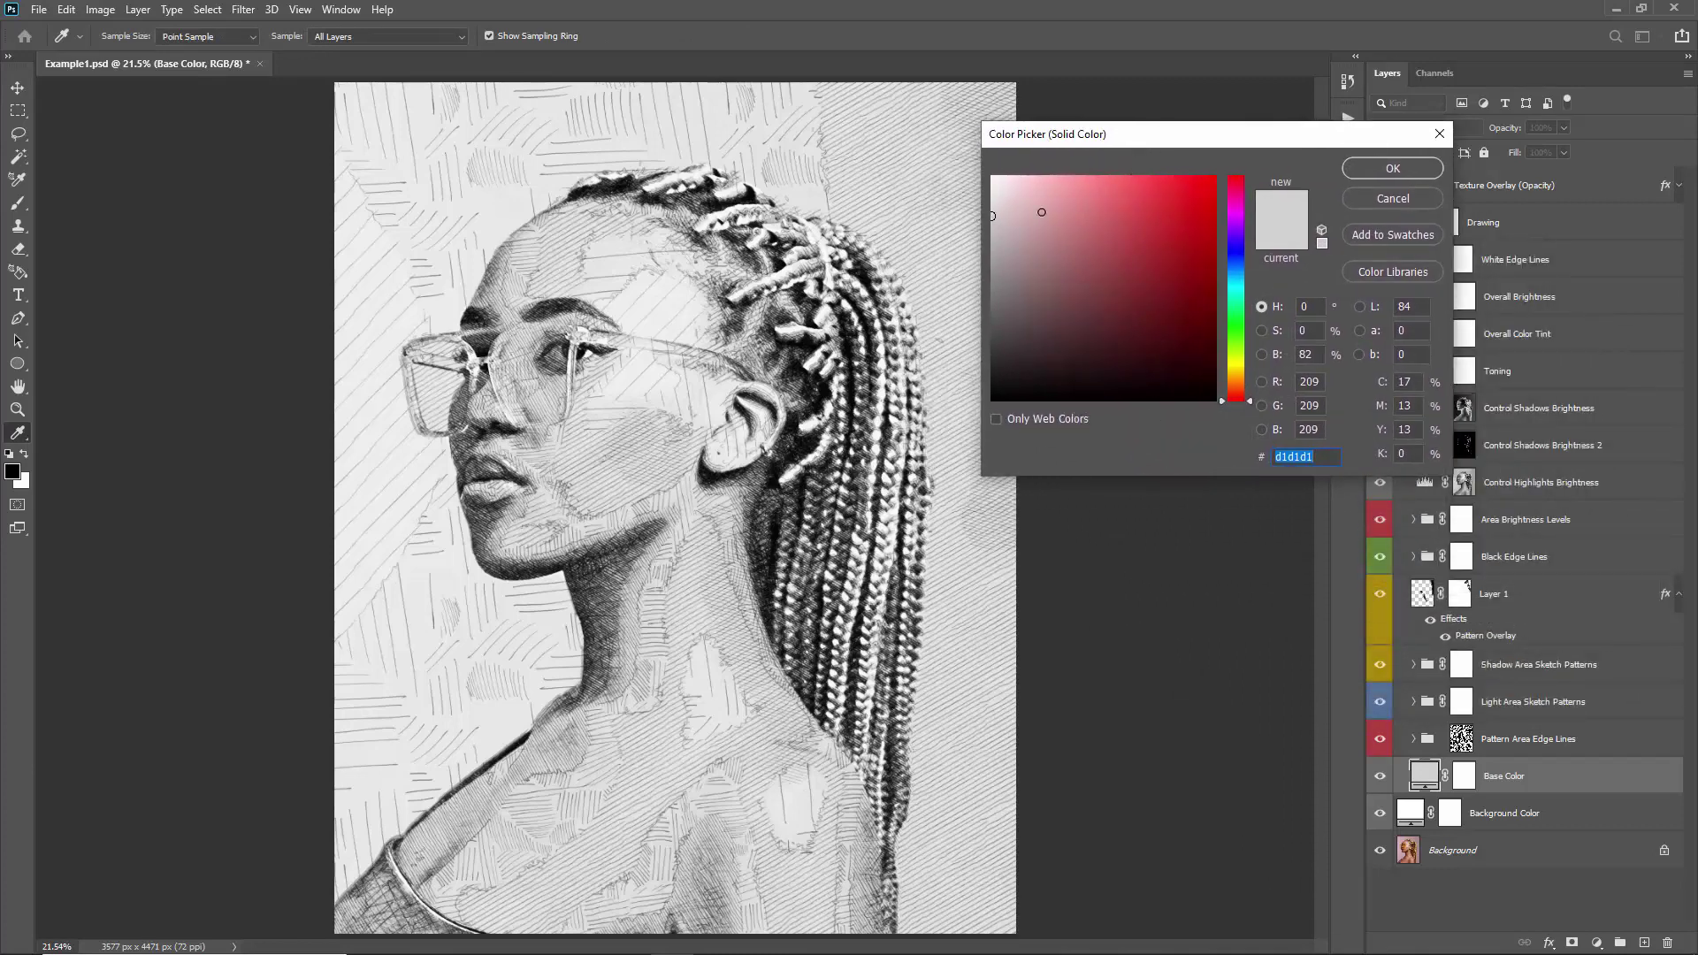
- Try pink d27878, dark gray 3e3e3e and light gray c0c0c0 as the Base Color fill, and reset the color
left_click(1079, 205)
left_click_drag(1073, 207, 1087, 216)
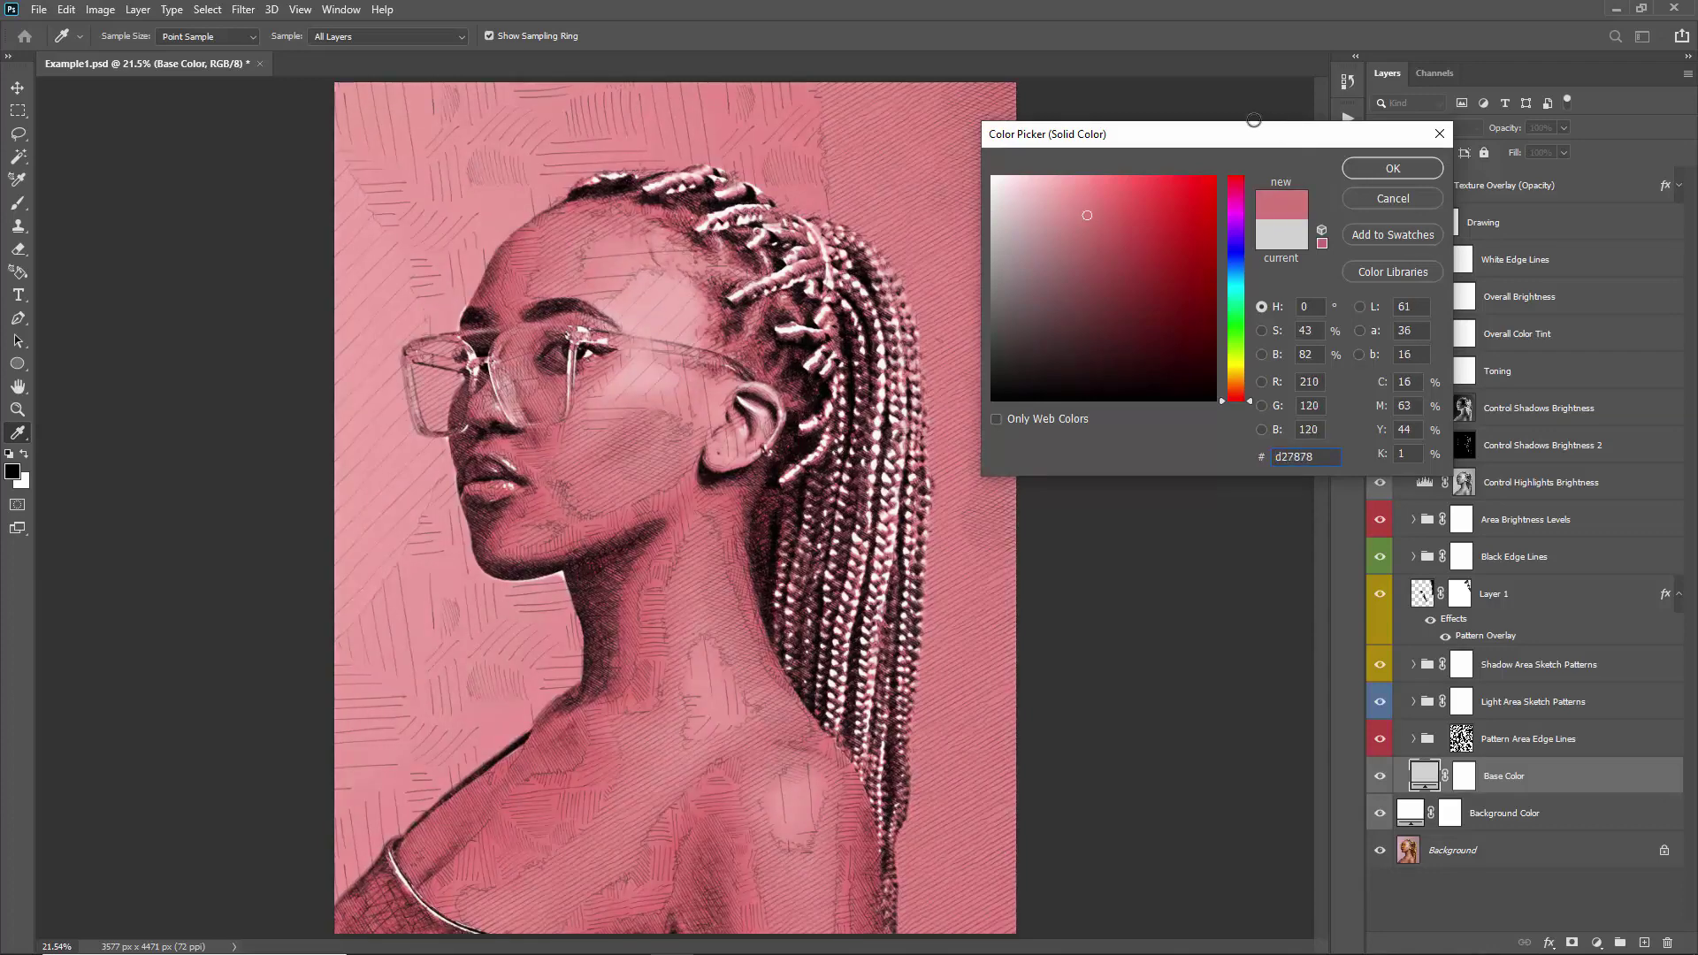
left_click_drag(1298, 139, 1192, 120)
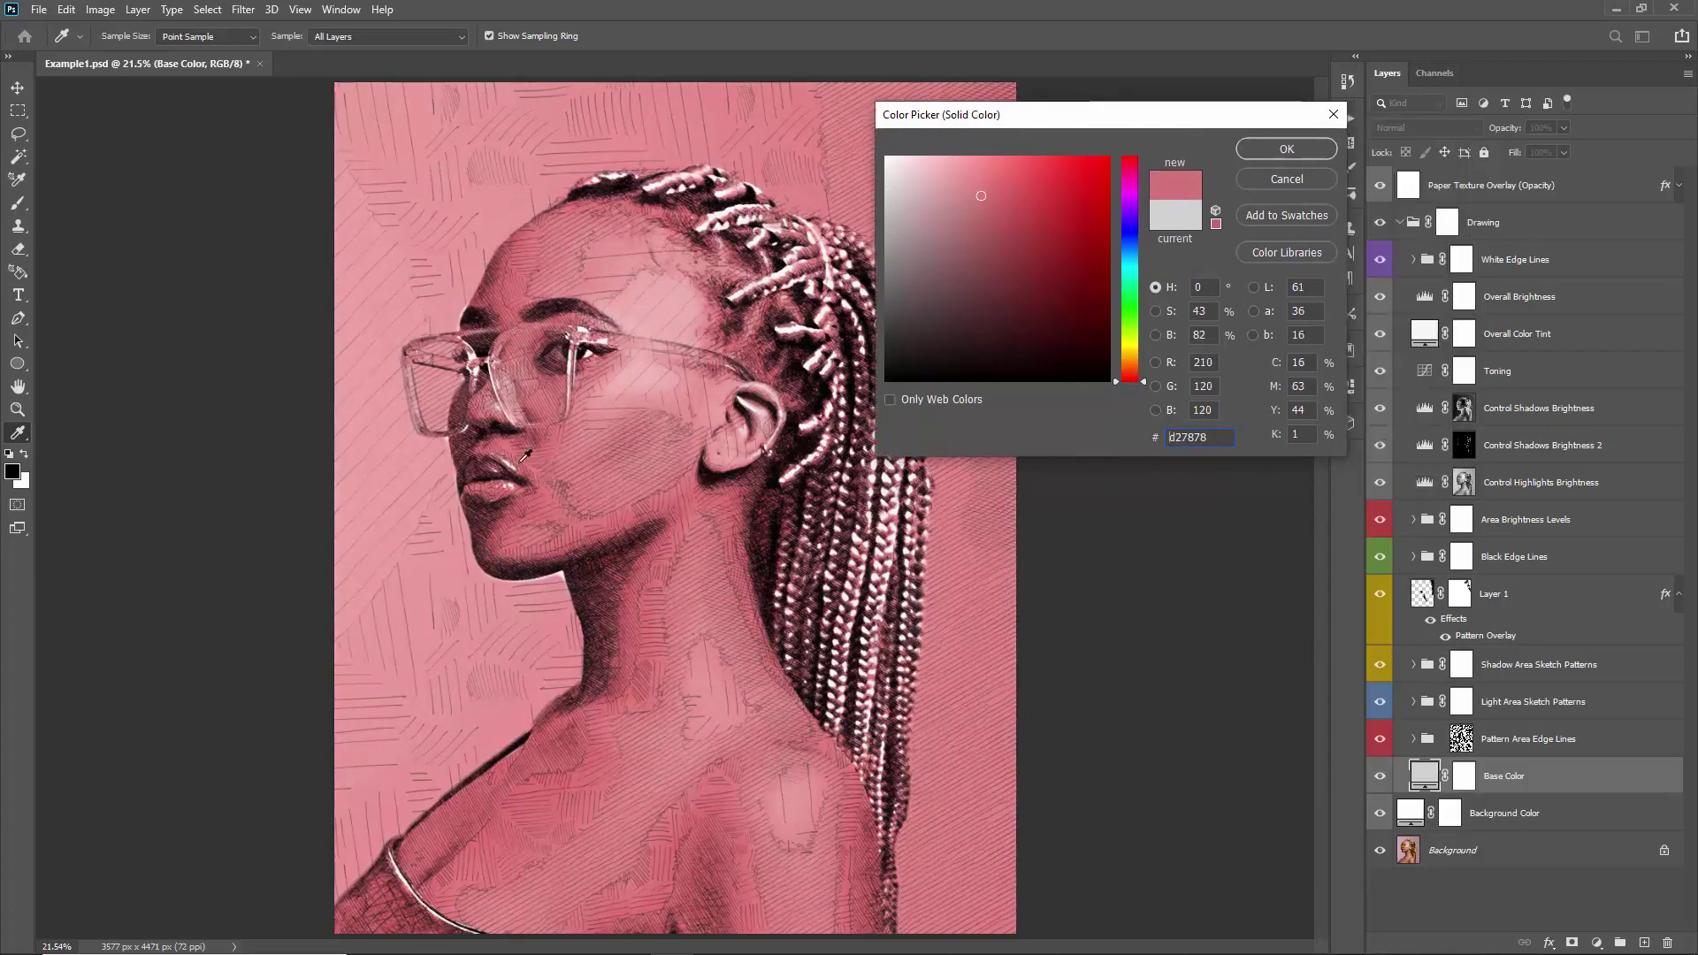
left_click(886, 158)
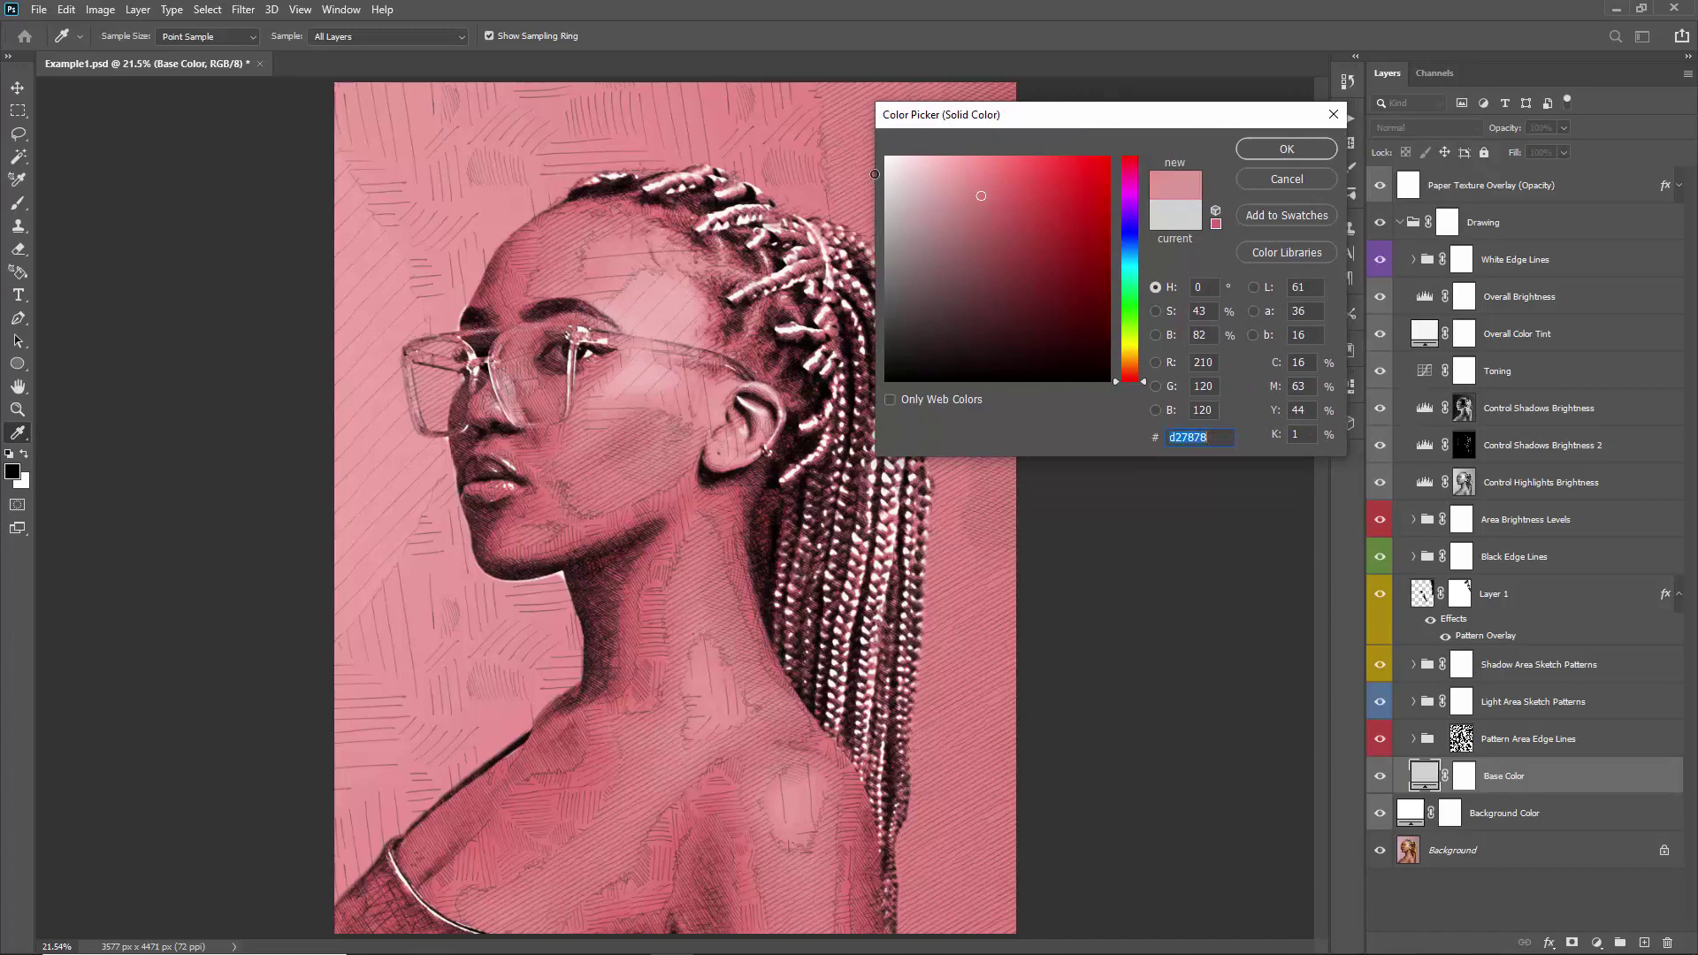
left_click_drag(871, 206, 726, 327)
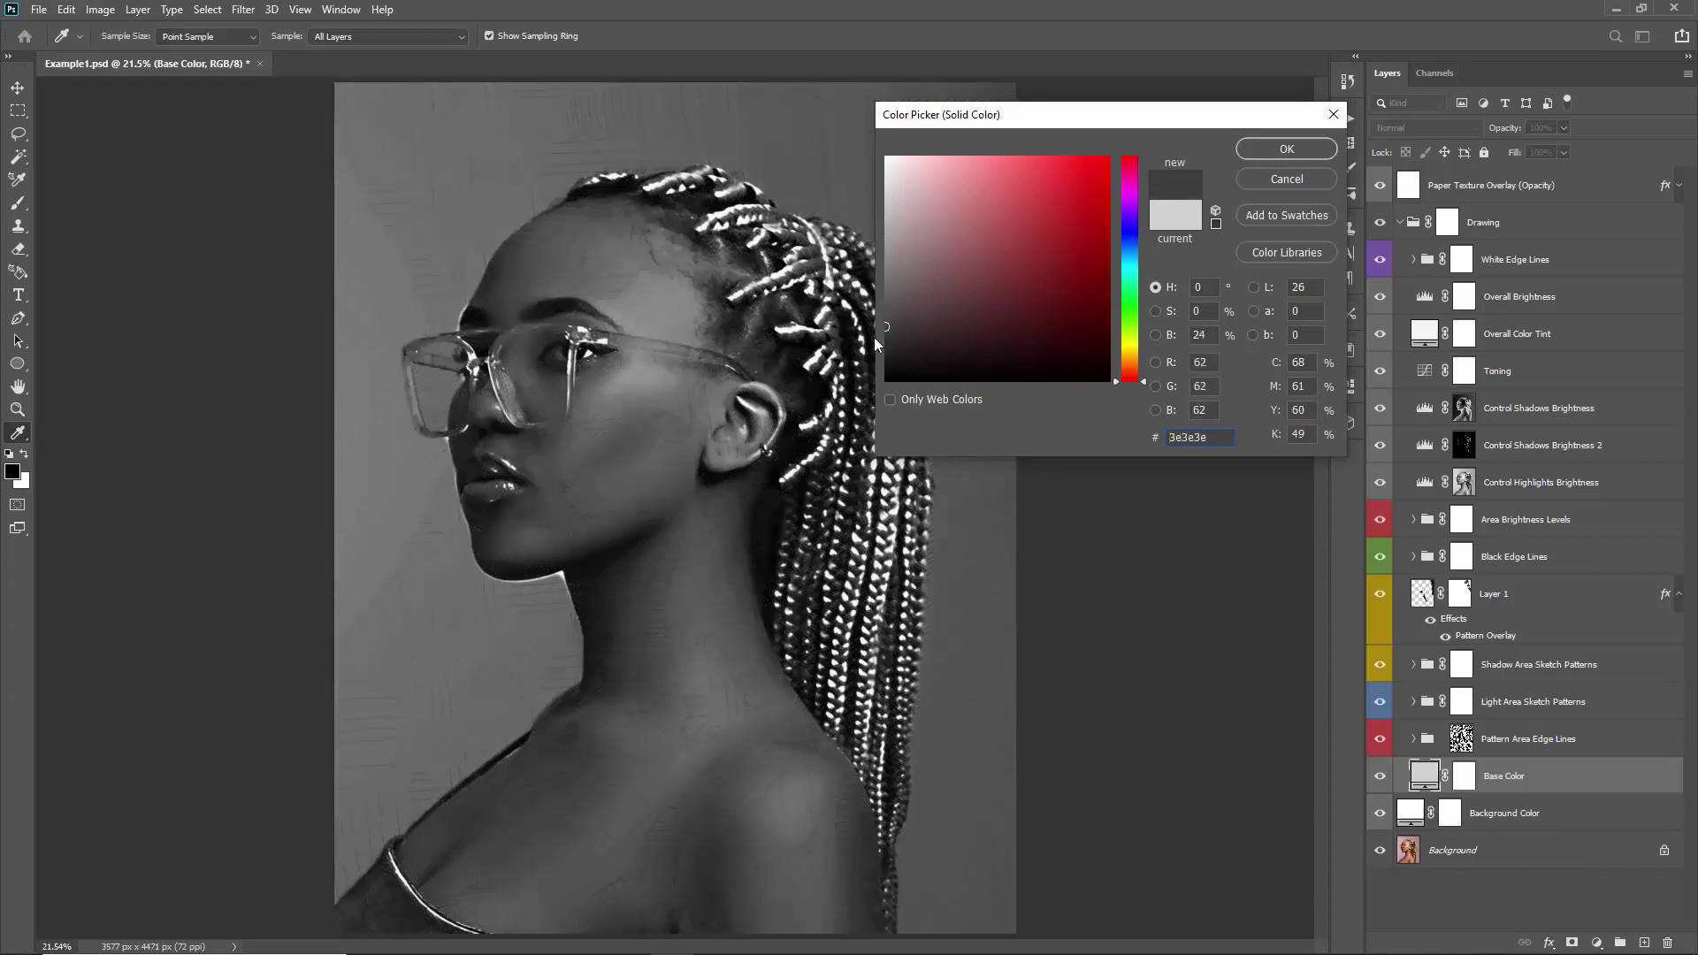
mouse_move(885, 326)
left_mouse_down()
mouse_move(810, 124)
mouse_move(778, 177)
mouse_move(800, 257)
mouse_move(770, 212)
left_mouse_up()
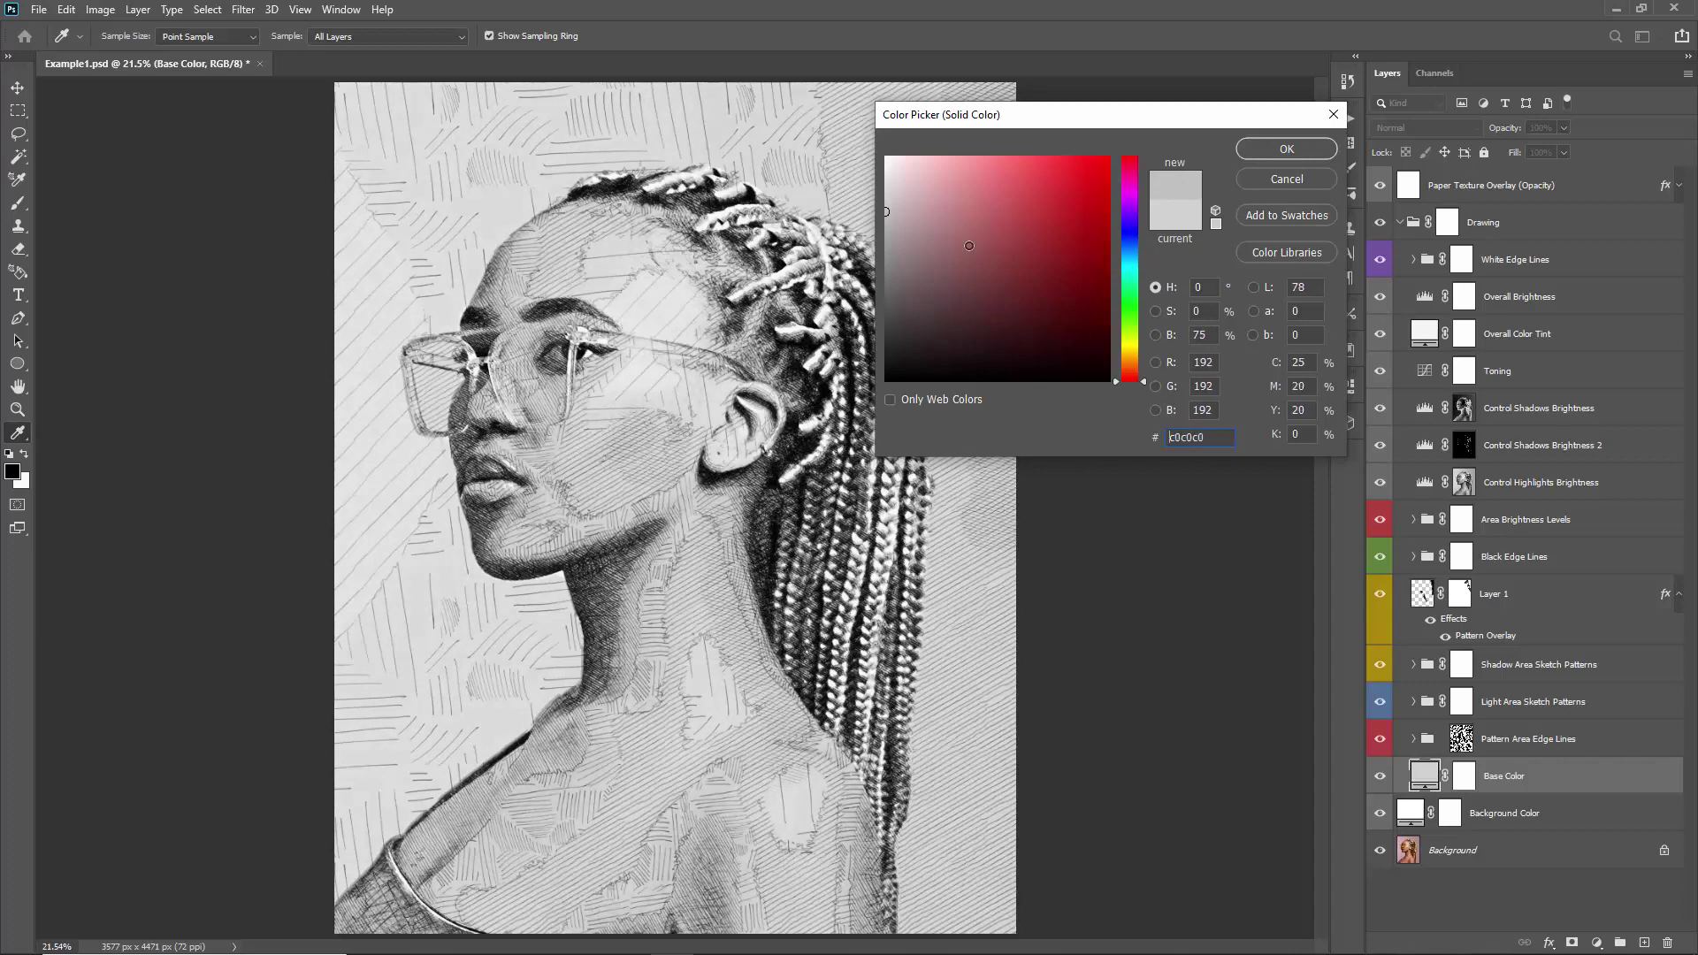
left_click(1286, 179)
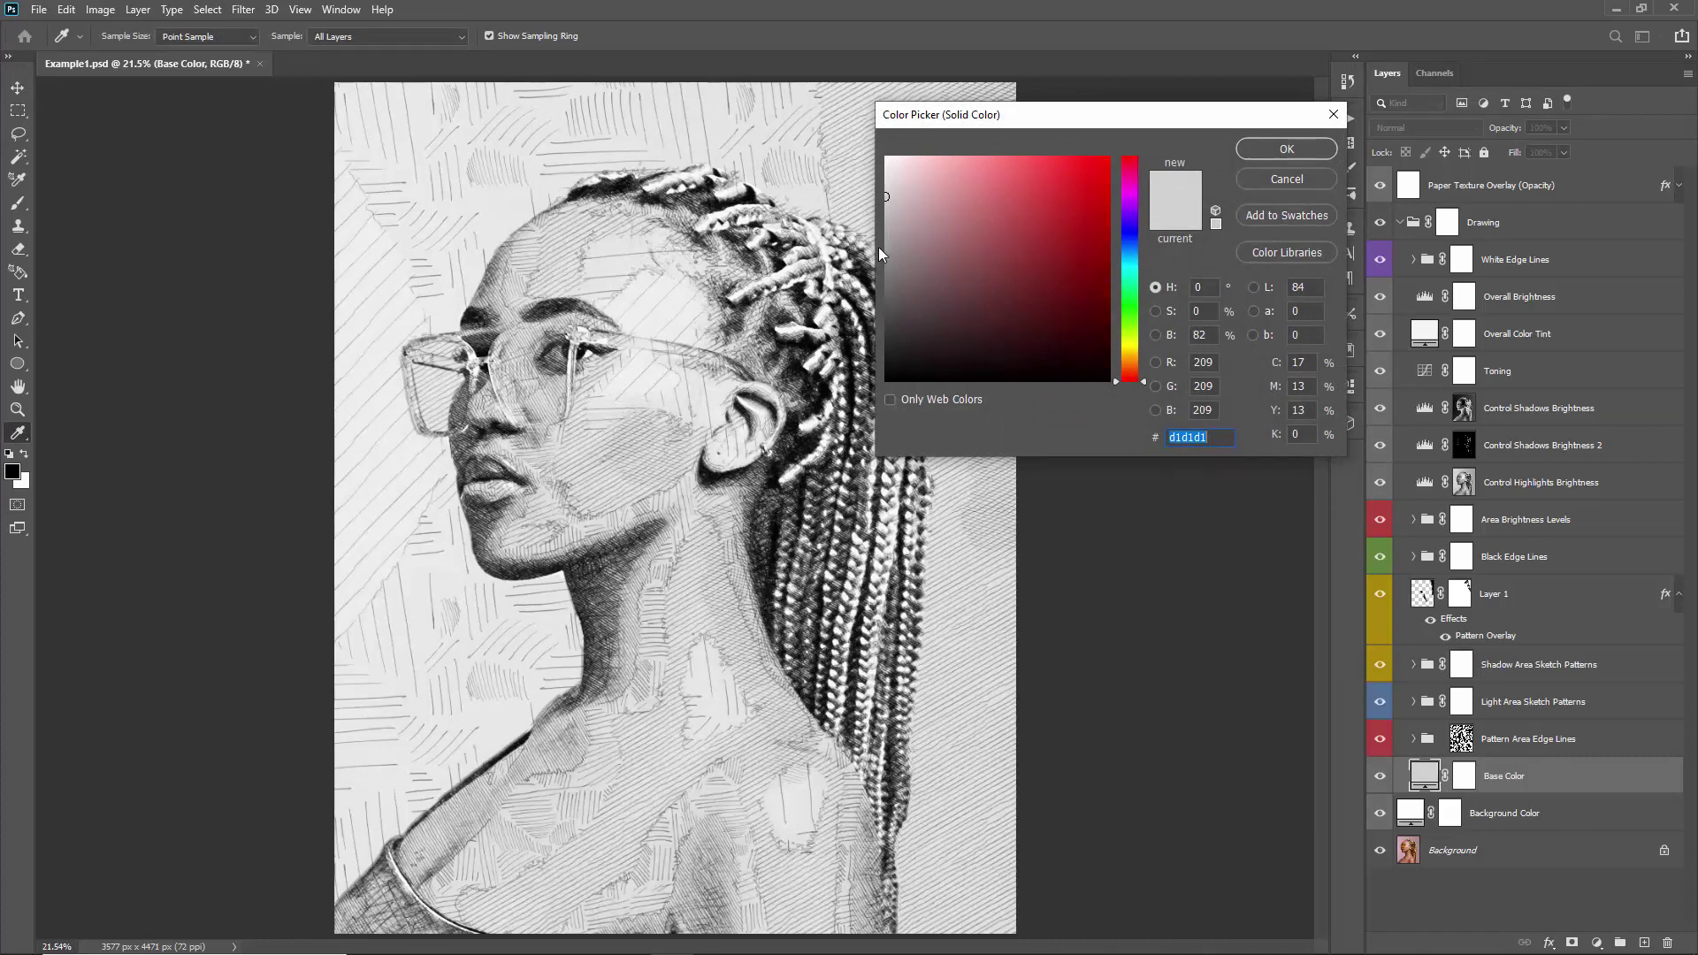
- Set the Base Color fill to white, ffffff
left_click_drag(893, 186, 886, 157)
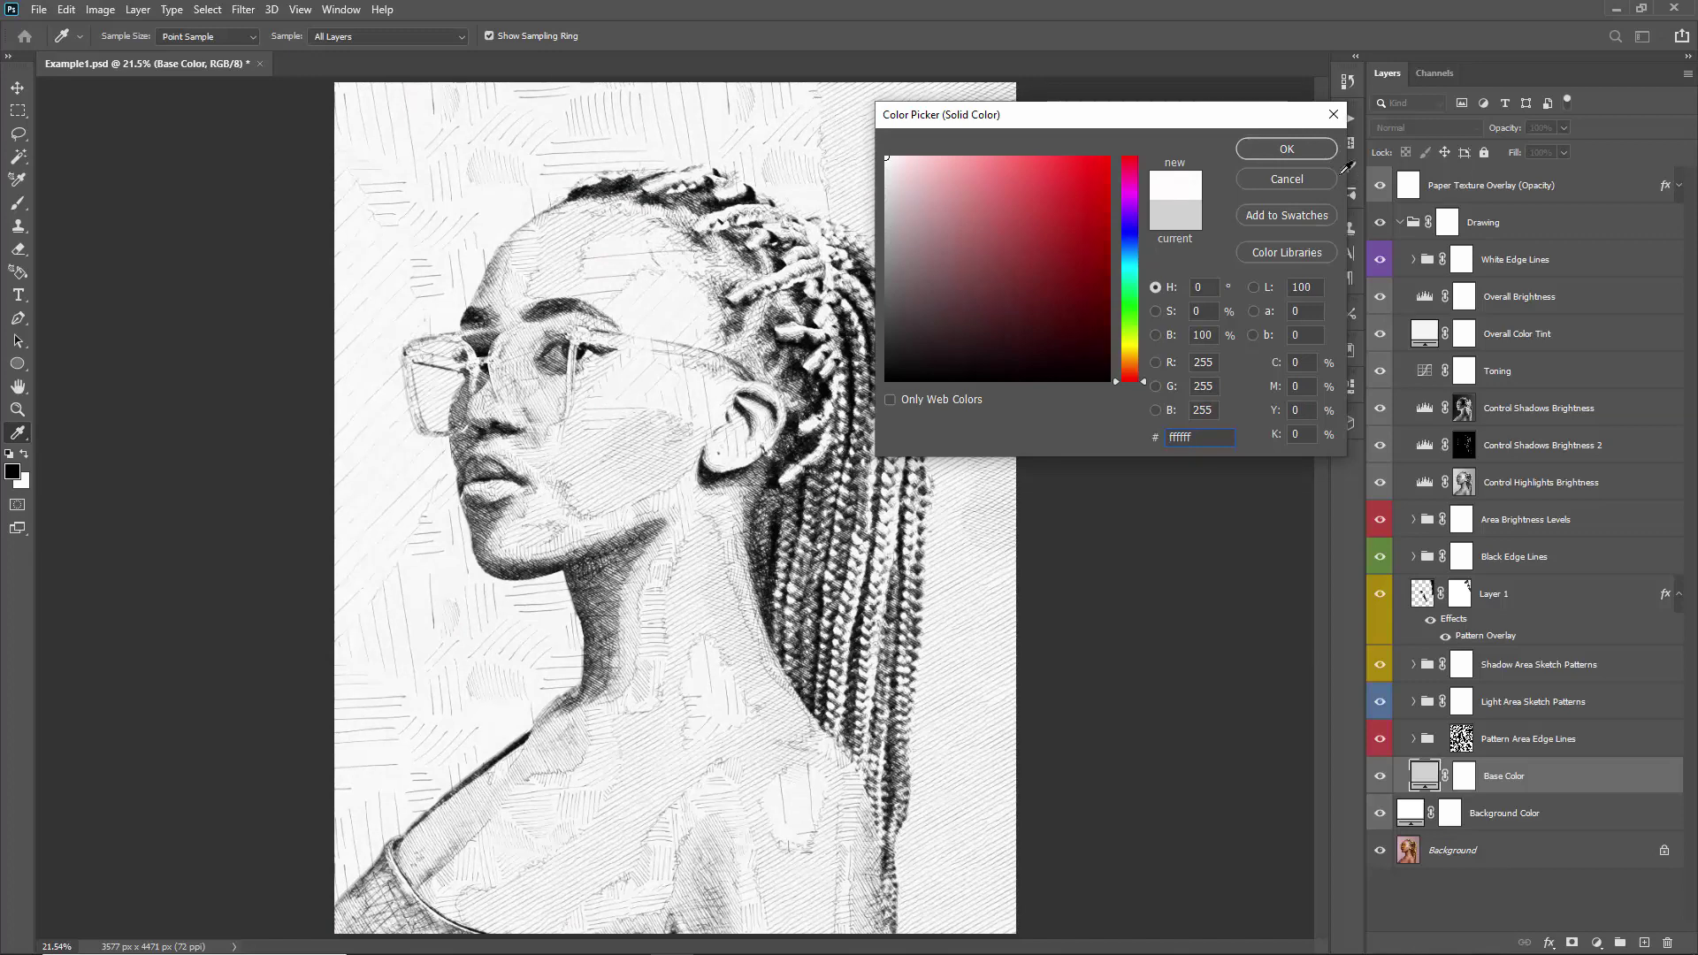
left_click(1287, 148)
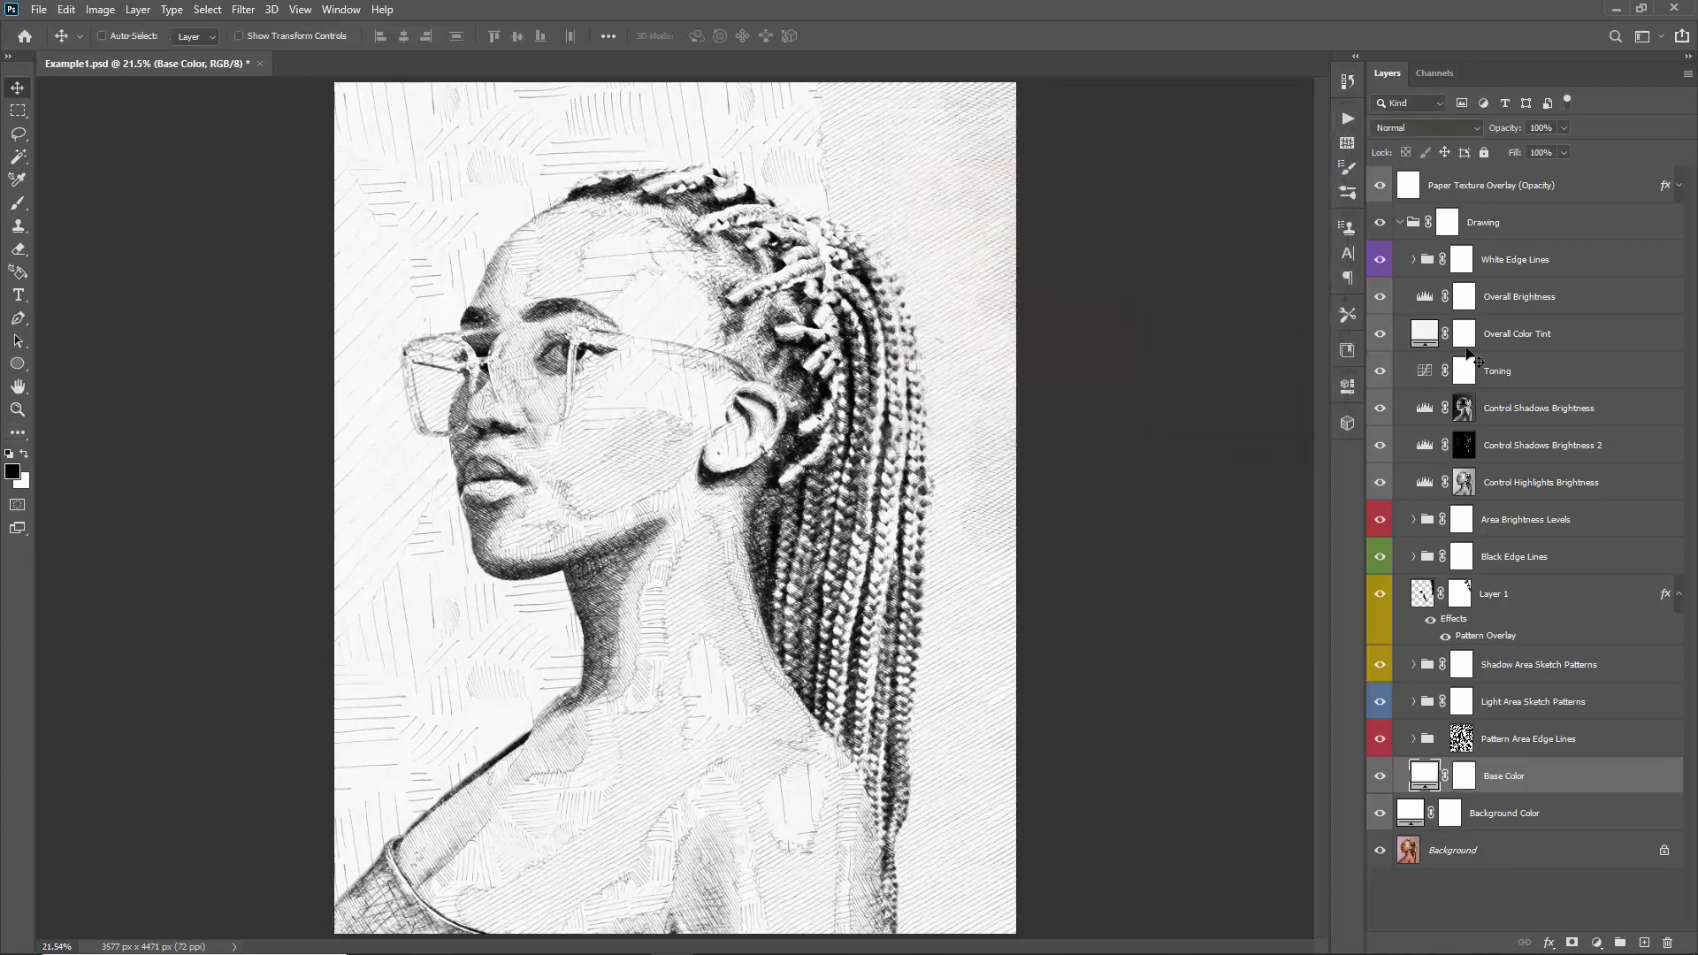
- Compare the drawing with and without the Toning layer and review the shadow and highlight brightness layers below it
left_click(1381, 372)
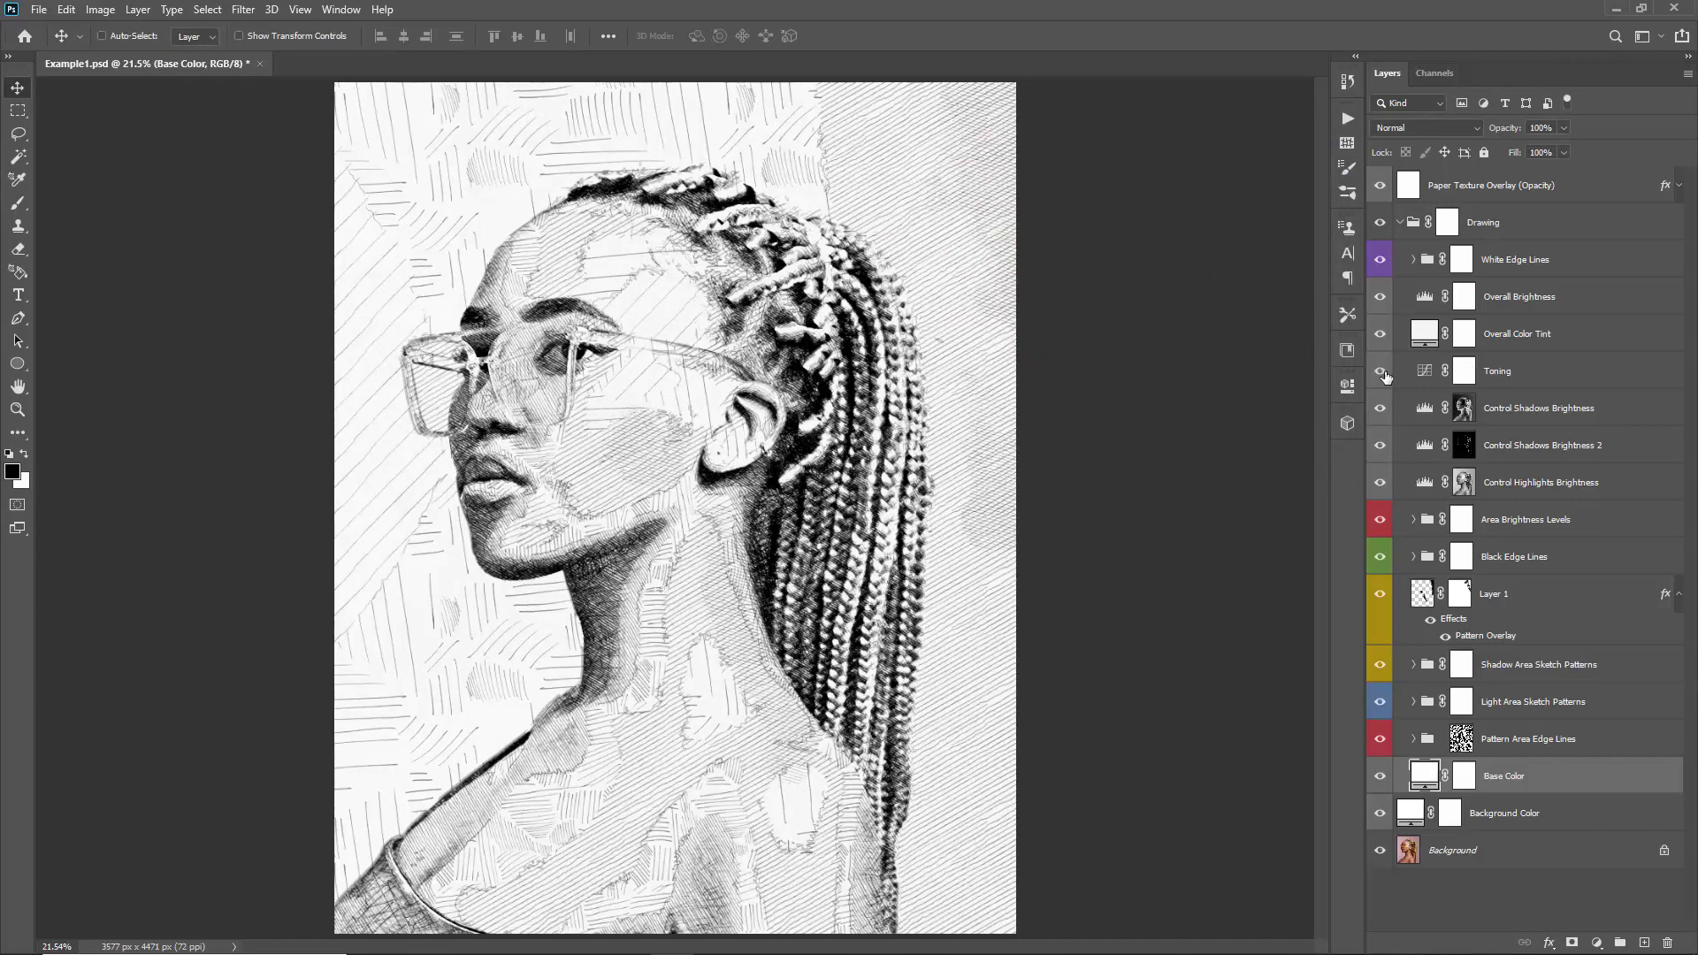
left_click(1382, 372)
left_click(1522, 380)
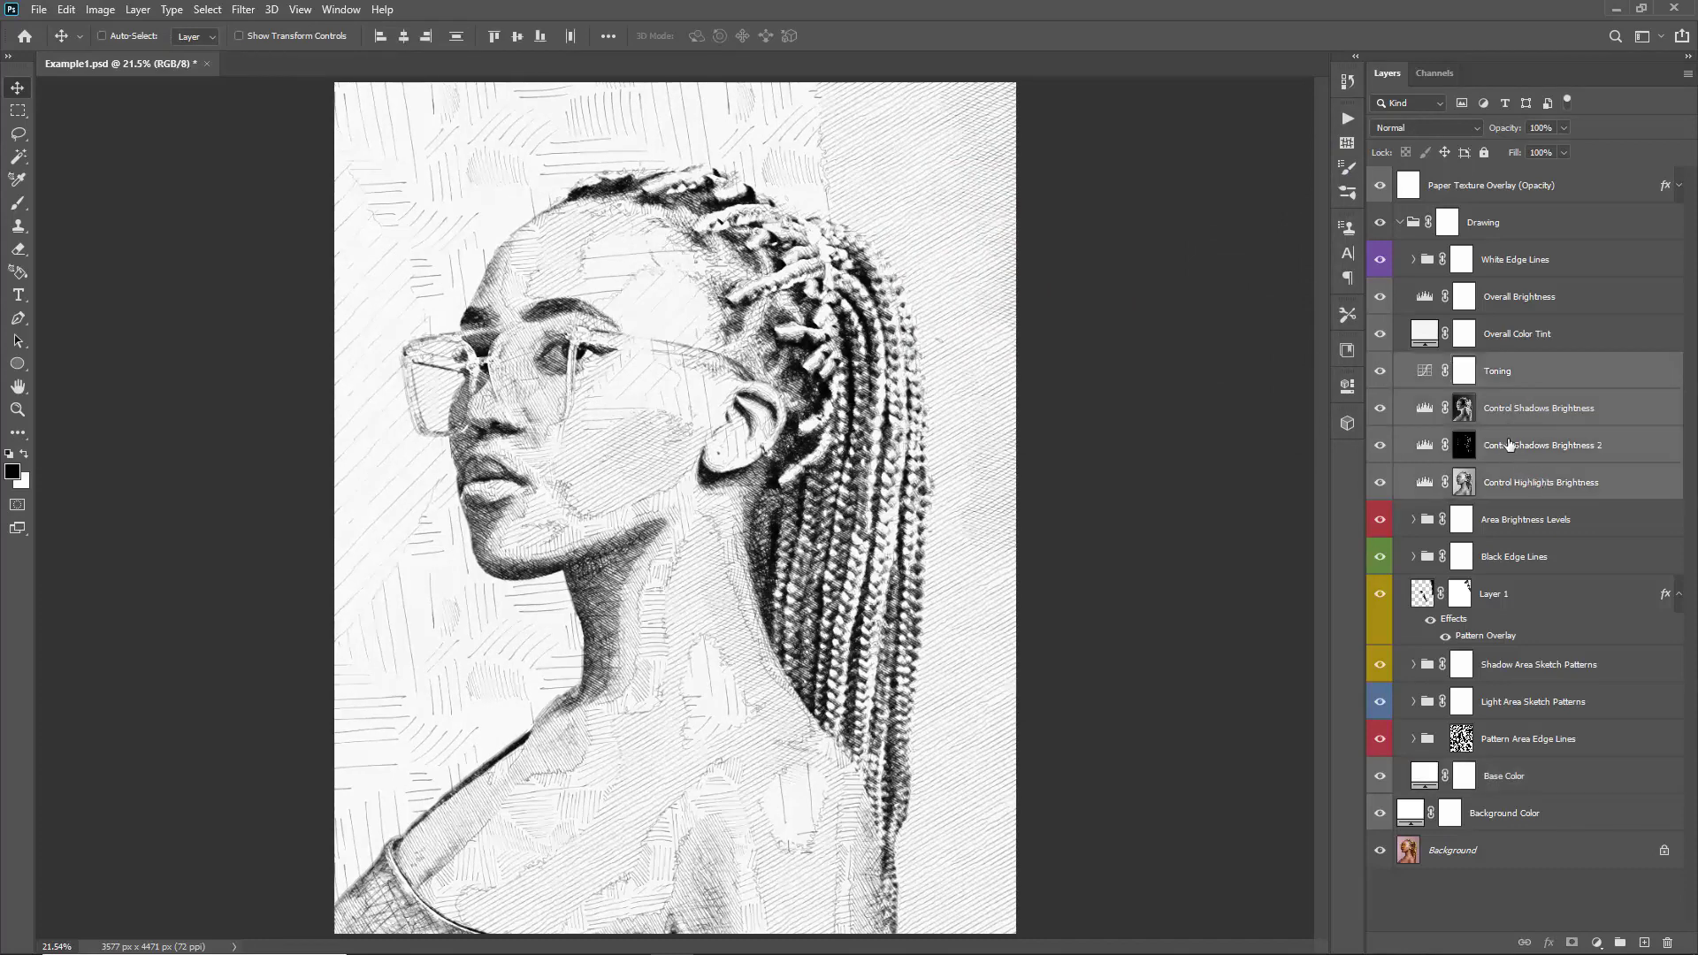
left_click(1571, 486, "shift")
left_click(1500, 406)
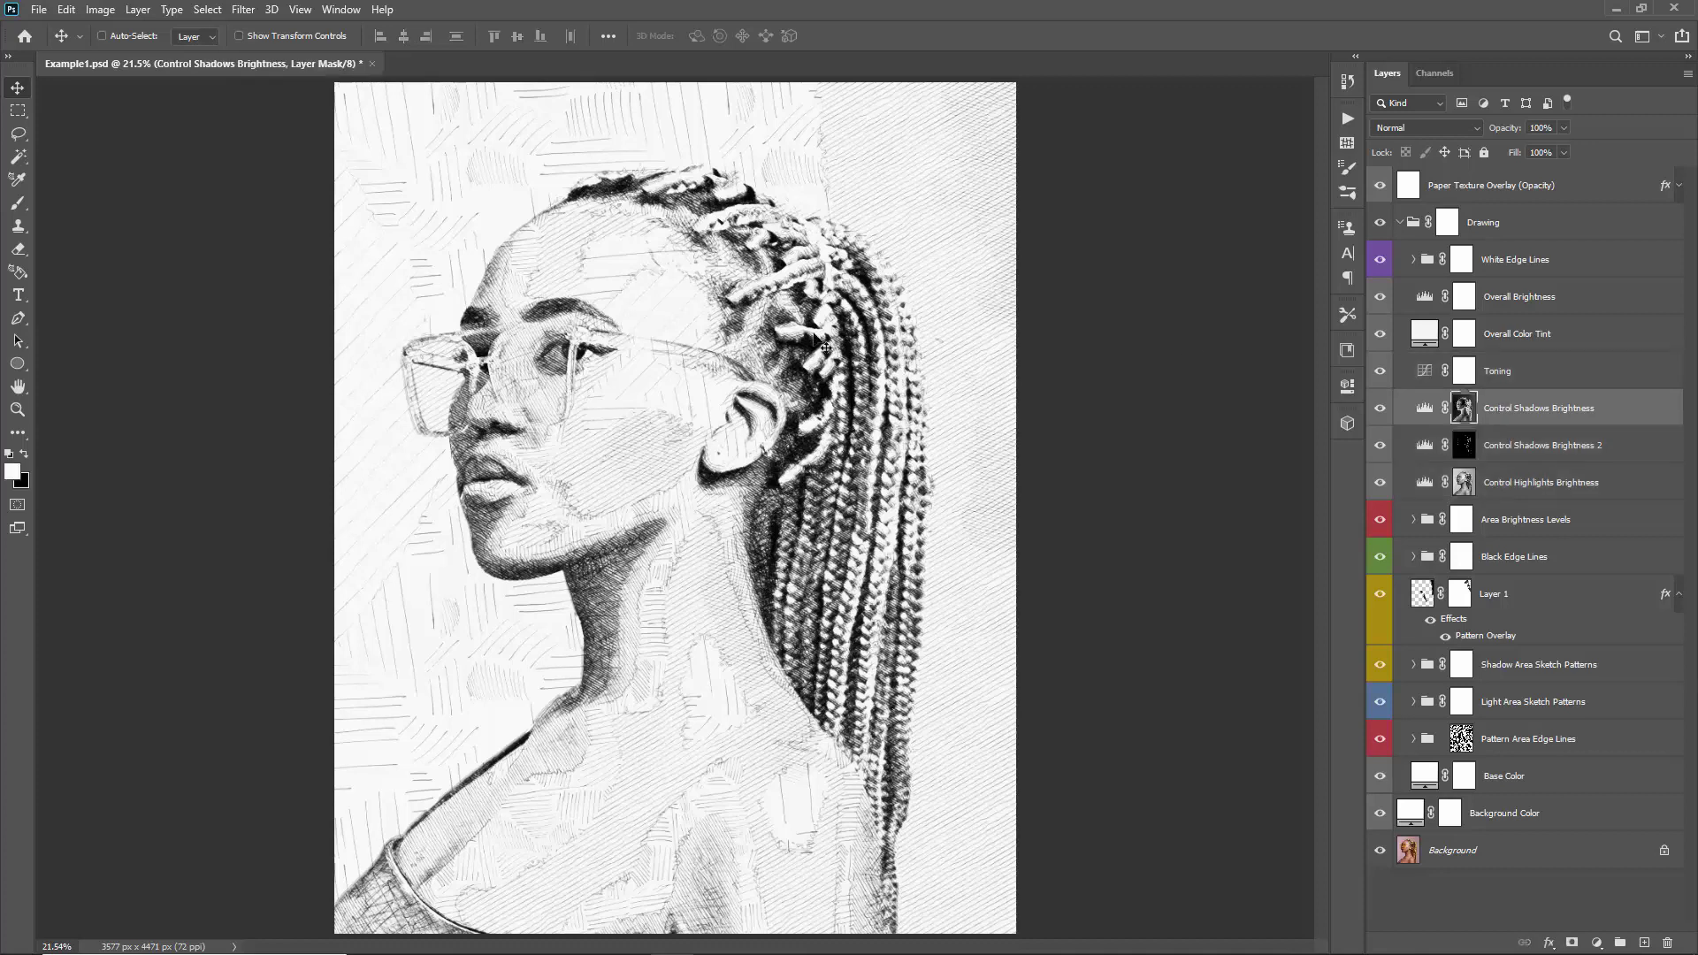
left_click(1382, 375)
left_click(1381, 372)
- Select the Pattern Area Edge Lines group, save the document and view the whole drawing
left_click(1517, 736)
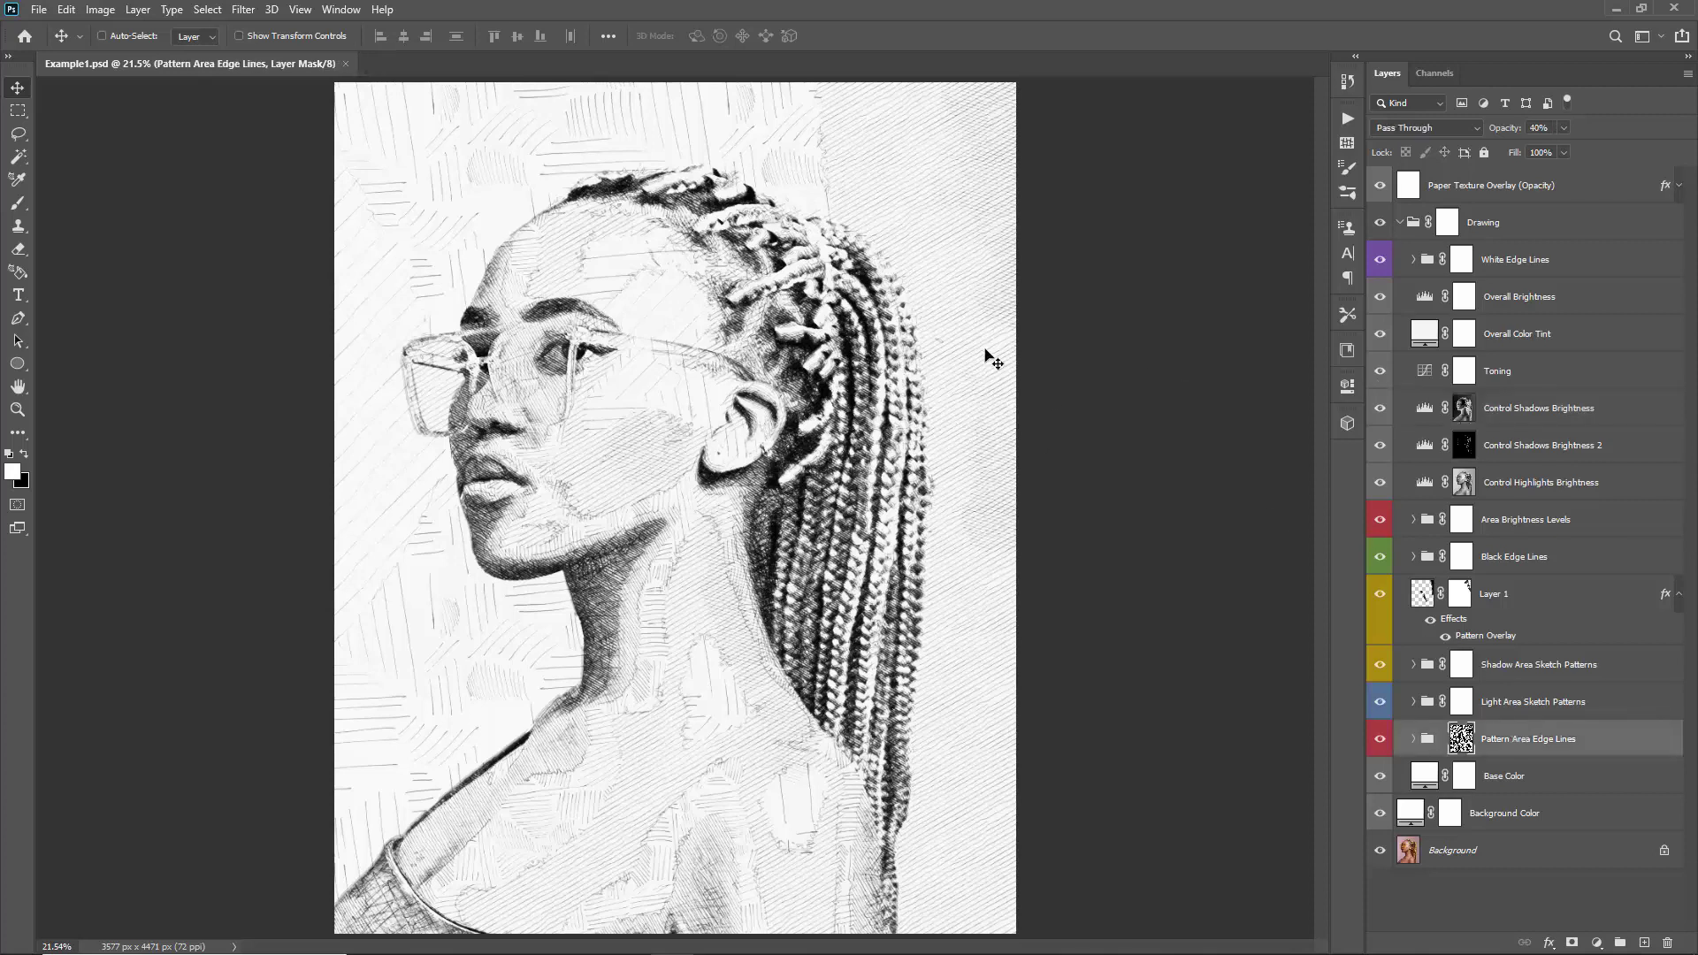
key("ctrl+minus")
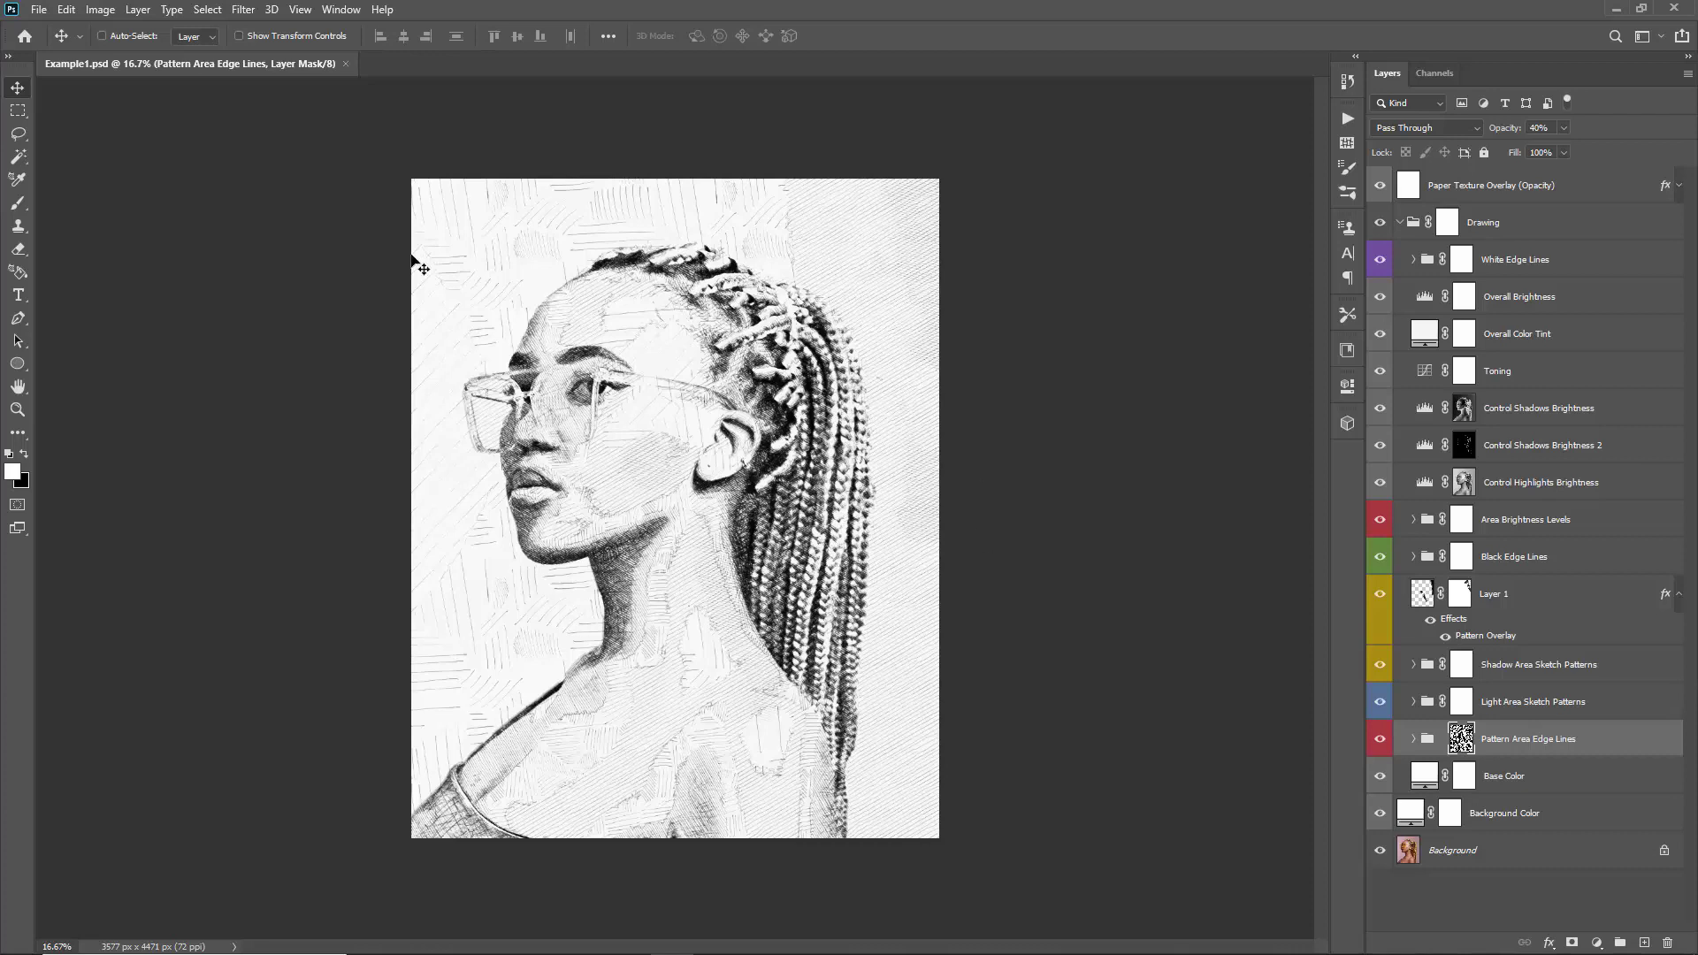
- Paint black on the Light Area Sketch Patterns mask over the shoulders and chest using the 700 px sketch brush from the MaskReveal set
left_click(1462, 705)
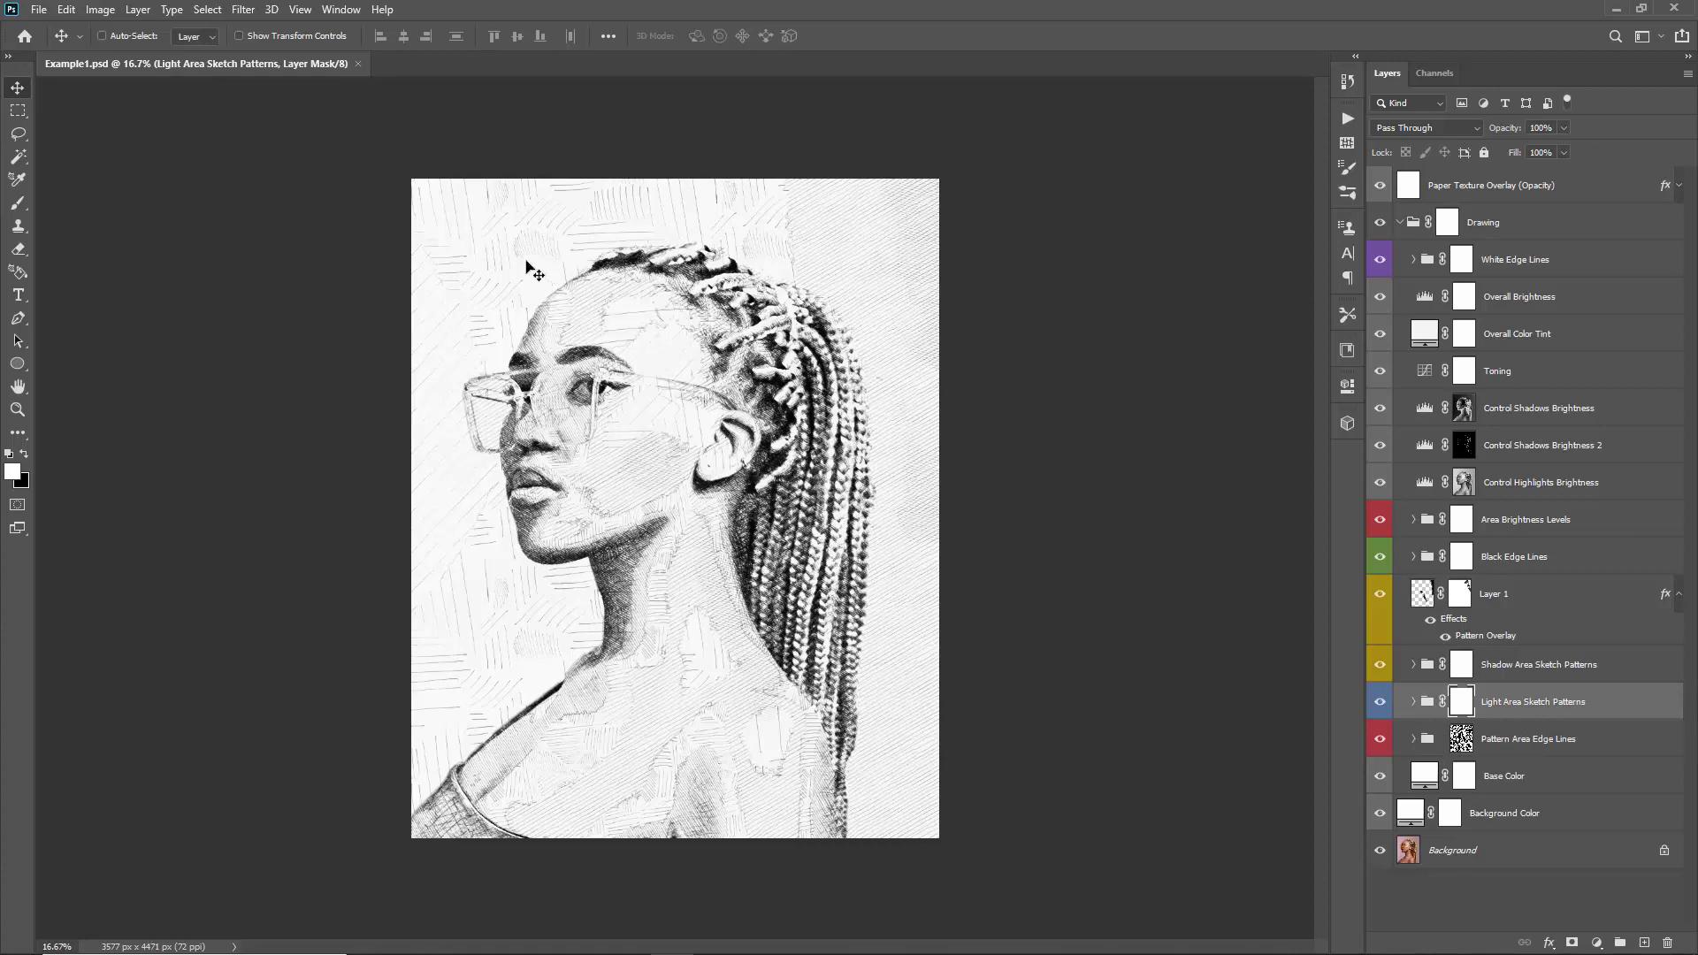
key("b")
right_click(471, 243)
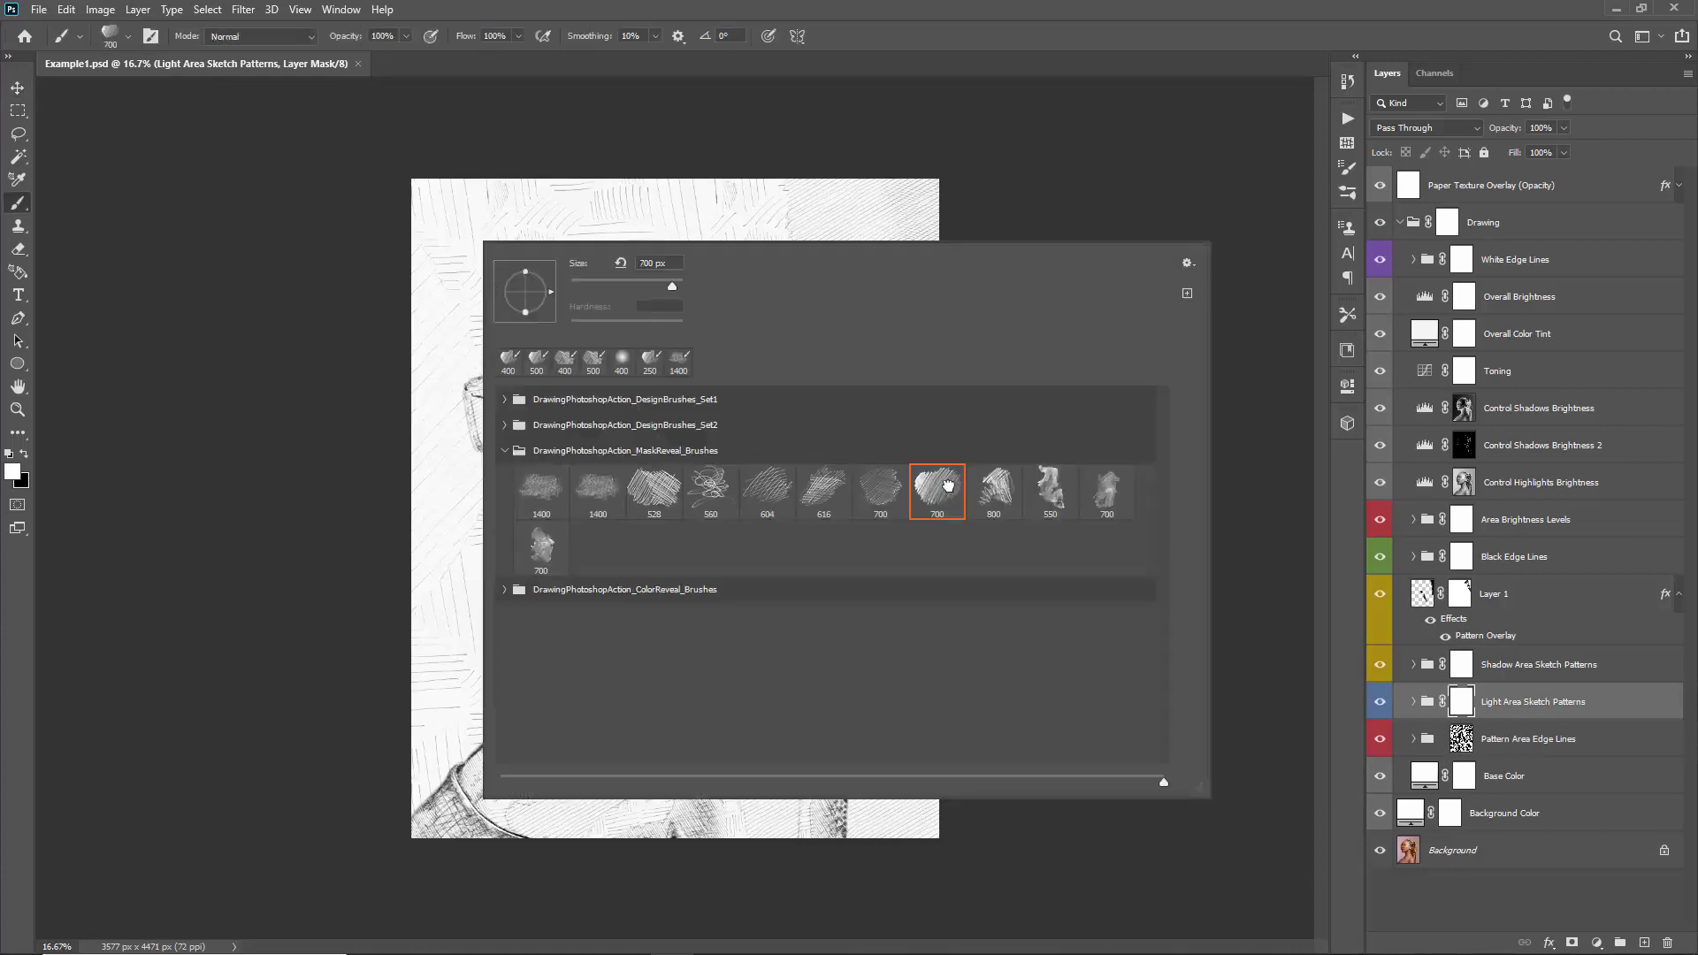
left_click(948, 486)
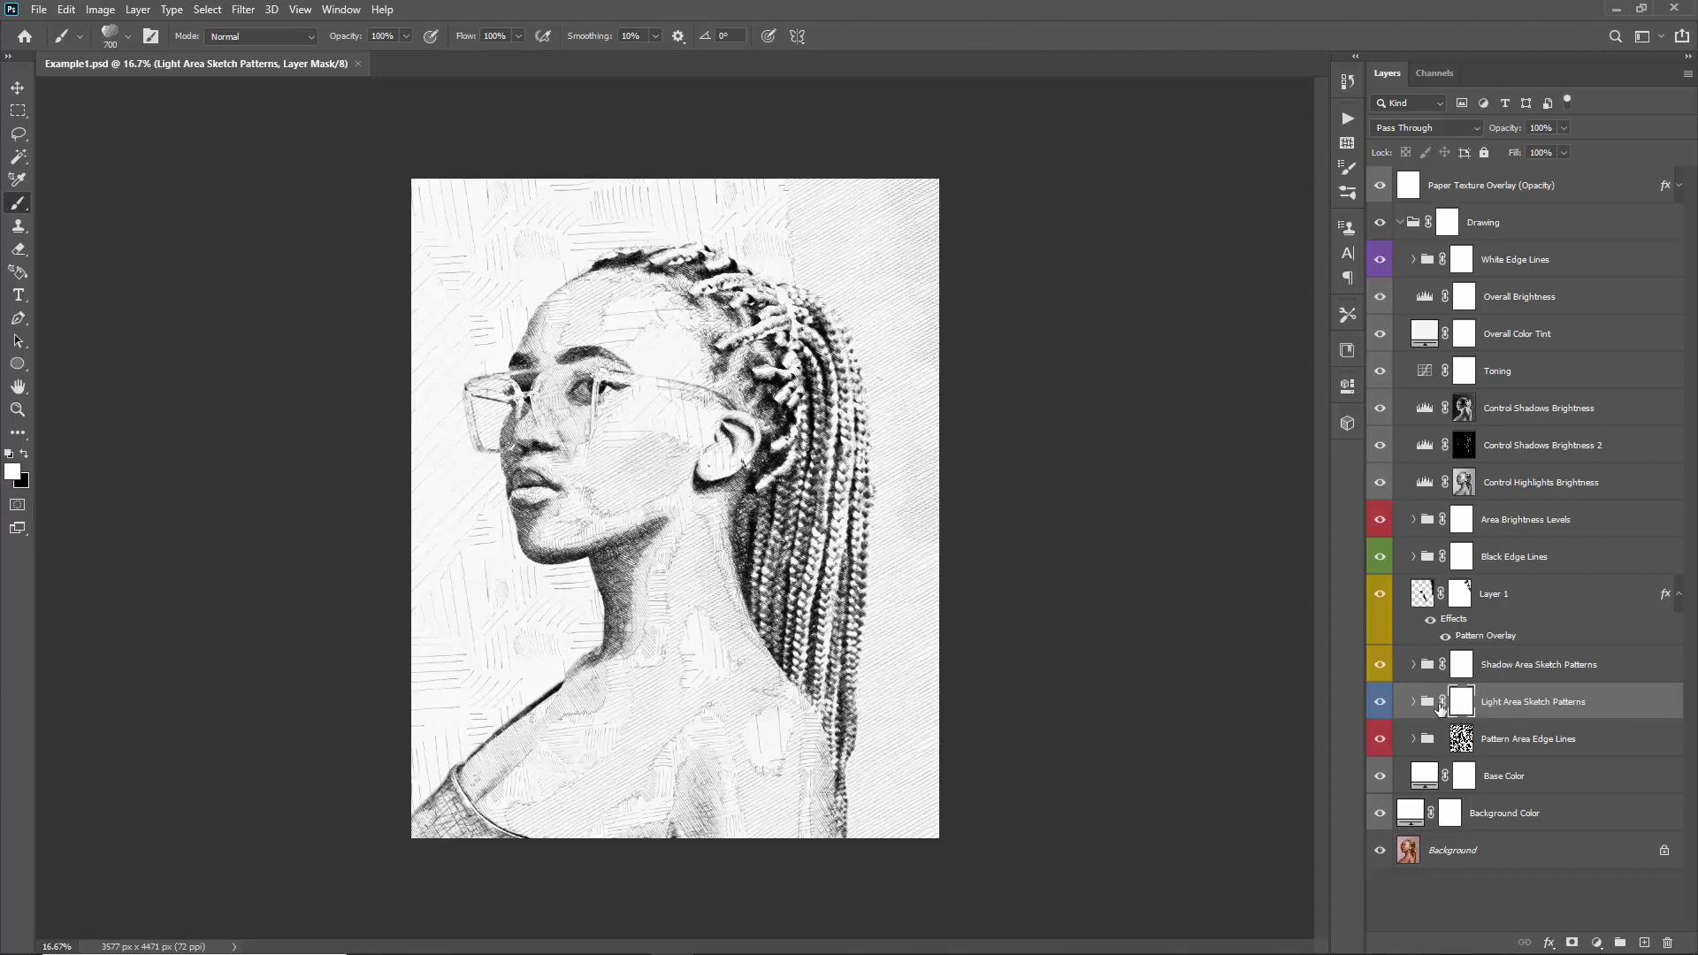
key("x")
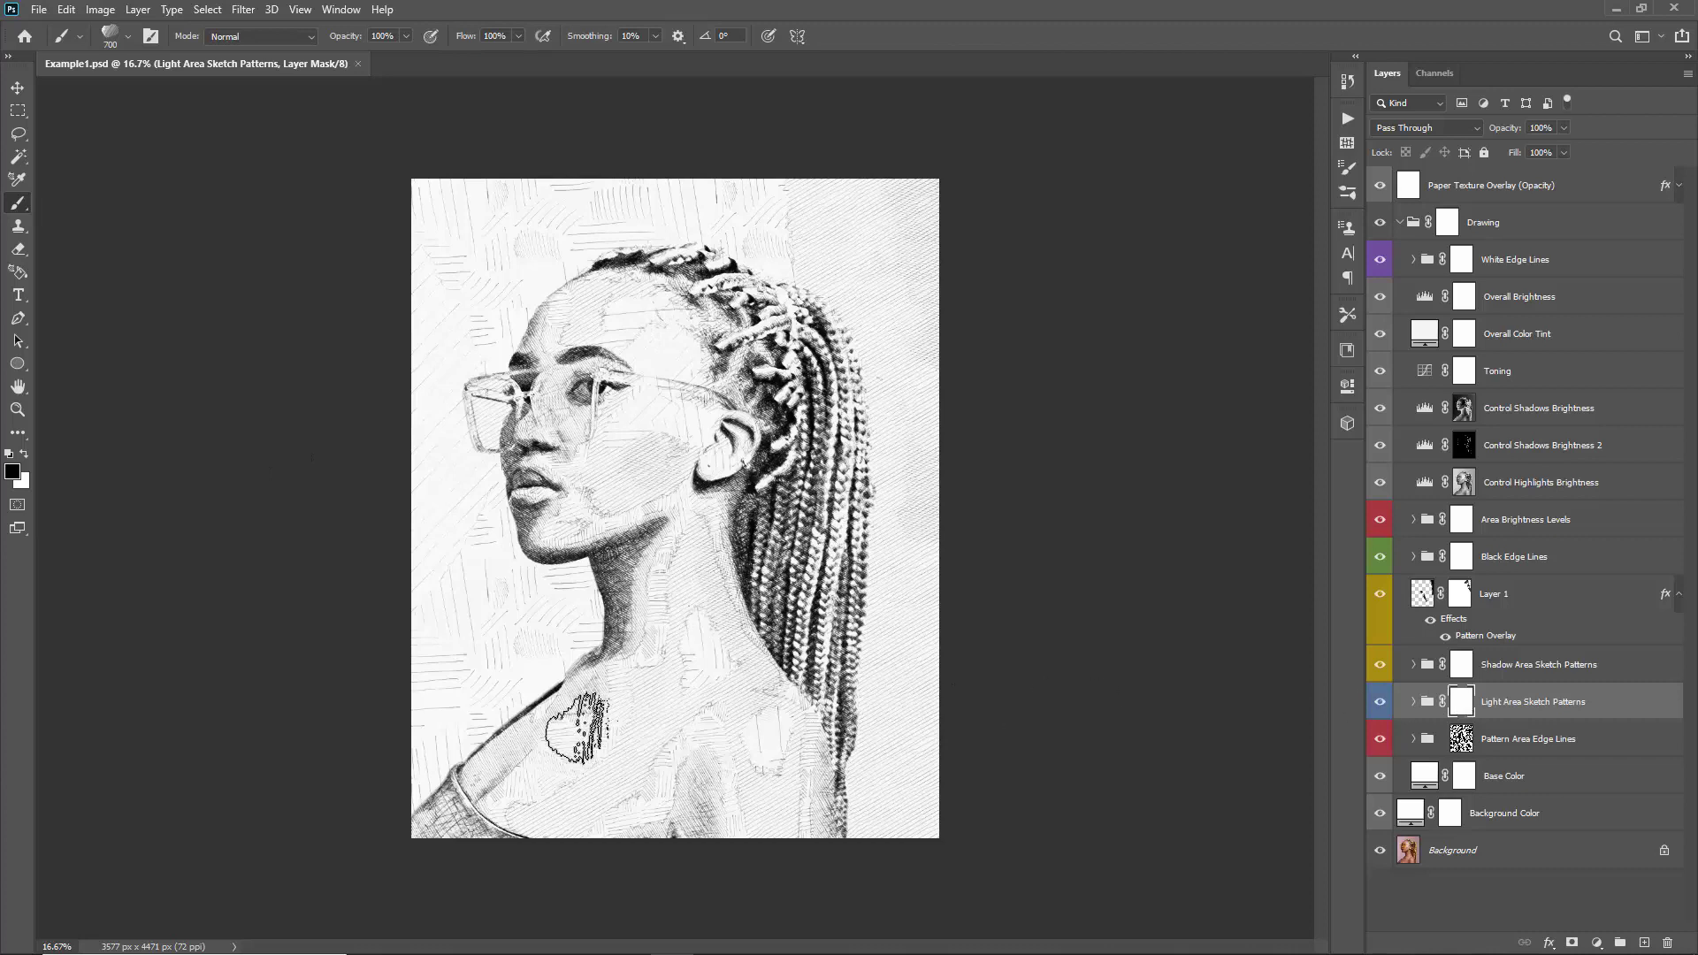
mouse_move(576, 728)
left_mouse_down()
mouse_move(447, 848)
mouse_move(610, 760)
mouse_move(714, 858)
mouse_move(834, 758)
mouse_move(899, 888)
mouse_move(929, 722)
mouse_move(782, 605)
left_mouse_up()
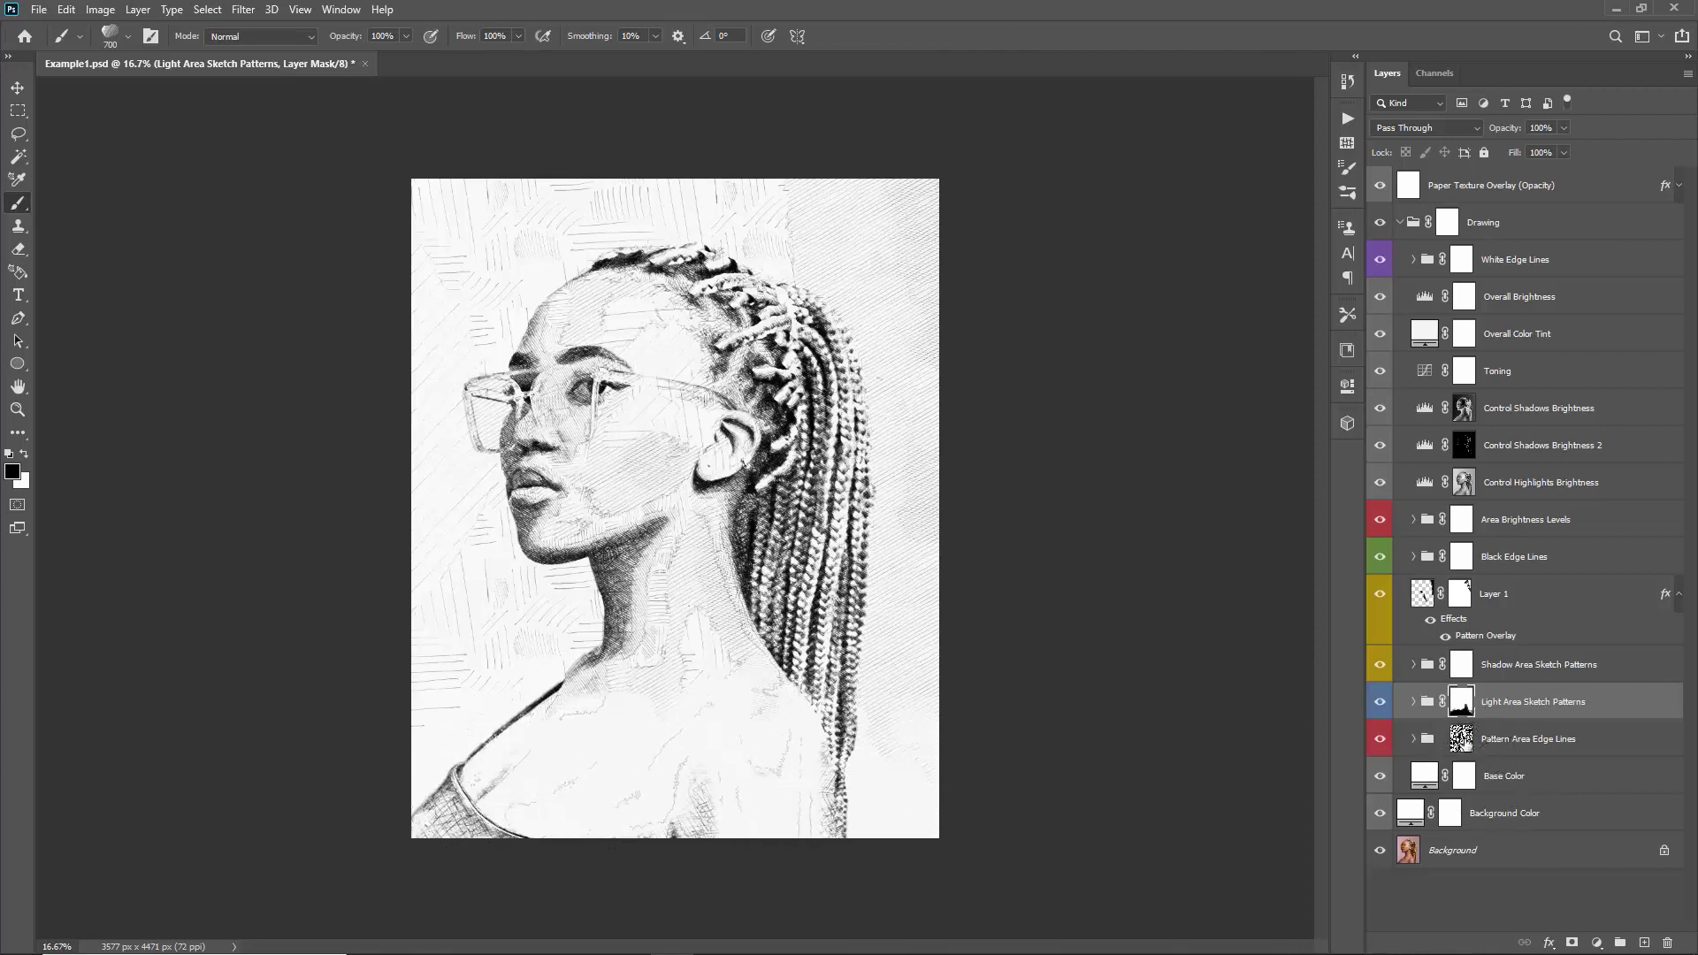
- Mask out the Pattern Area Edge Lines and Shadow Area Sketch Patterns over the chest, shoulders and bottom of the drawing
left_click(1461, 741)
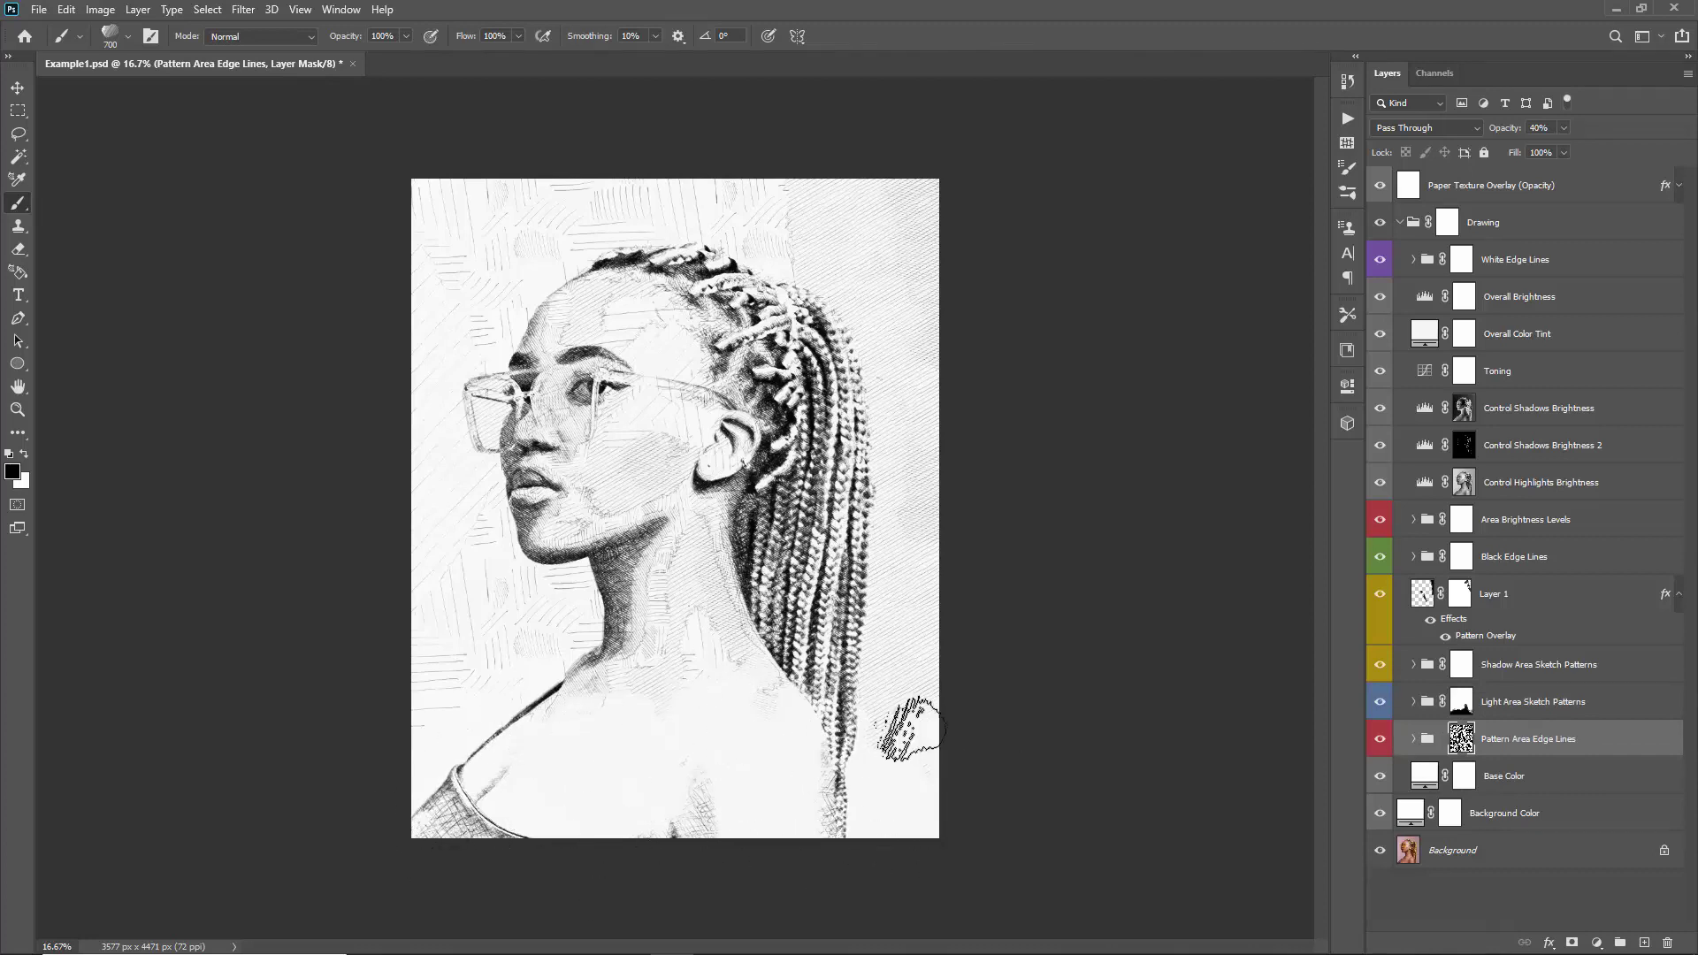
left_click(1460, 670)
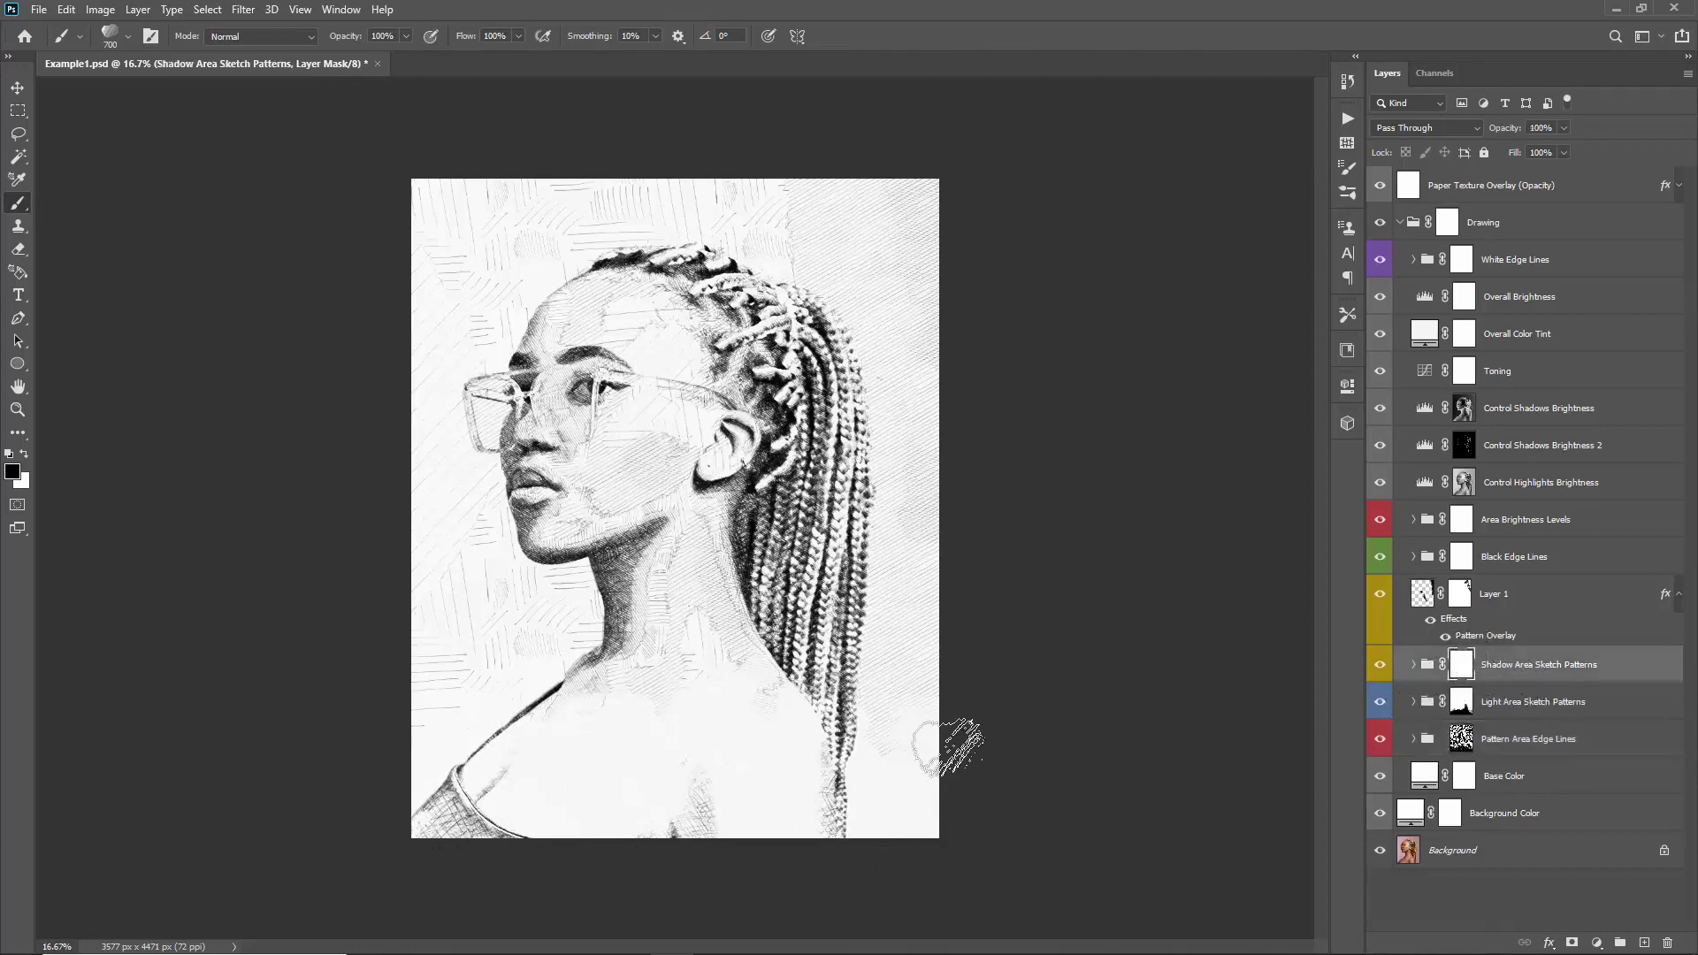
mouse_move(966, 732)
left_mouse_down()
mouse_move(531, 772)
mouse_move(391, 860)
mouse_move(603, 736)
mouse_move(684, 729)
mouse_move(754, 938)
mouse_move(813, 916)
mouse_move(818, 730)
mouse_move(857, 768)
mouse_move(762, 765)
mouse_move(811, 745)
mouse_move(797, 730)
mouse_move(849, 765)
left_mouse_up()
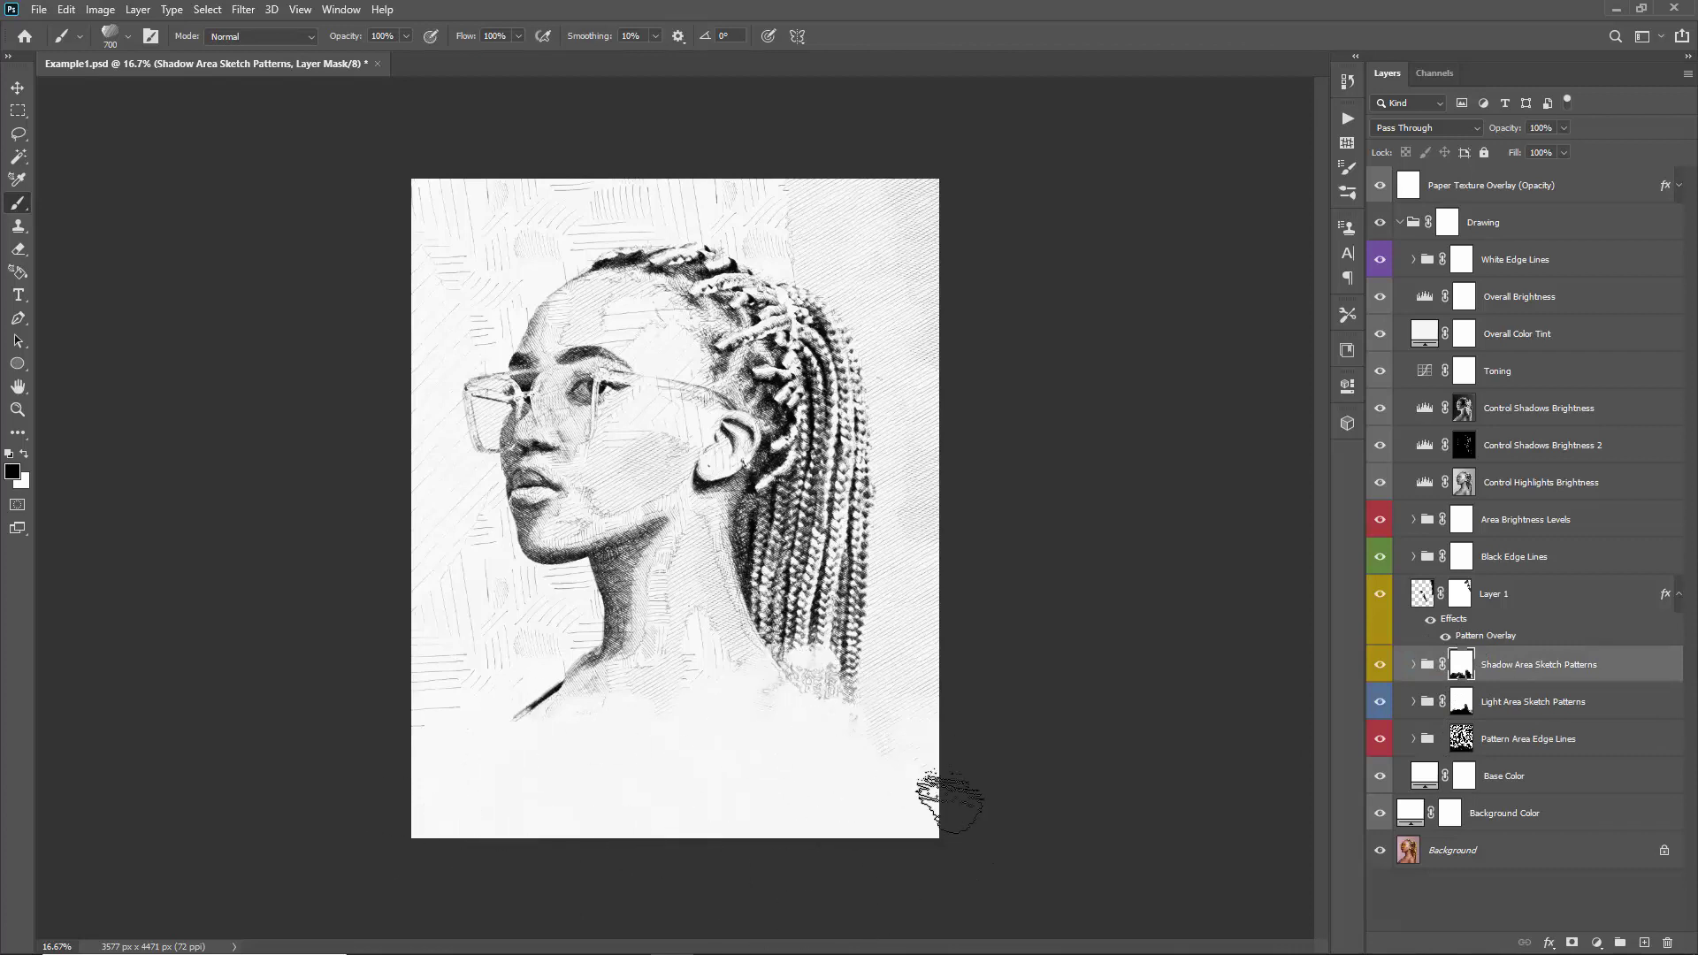
- Paint black on the Pattern Area Edge Lines mask around the lower ends of the braids and the base of the neck
left_click(1460, 738)
key("z")
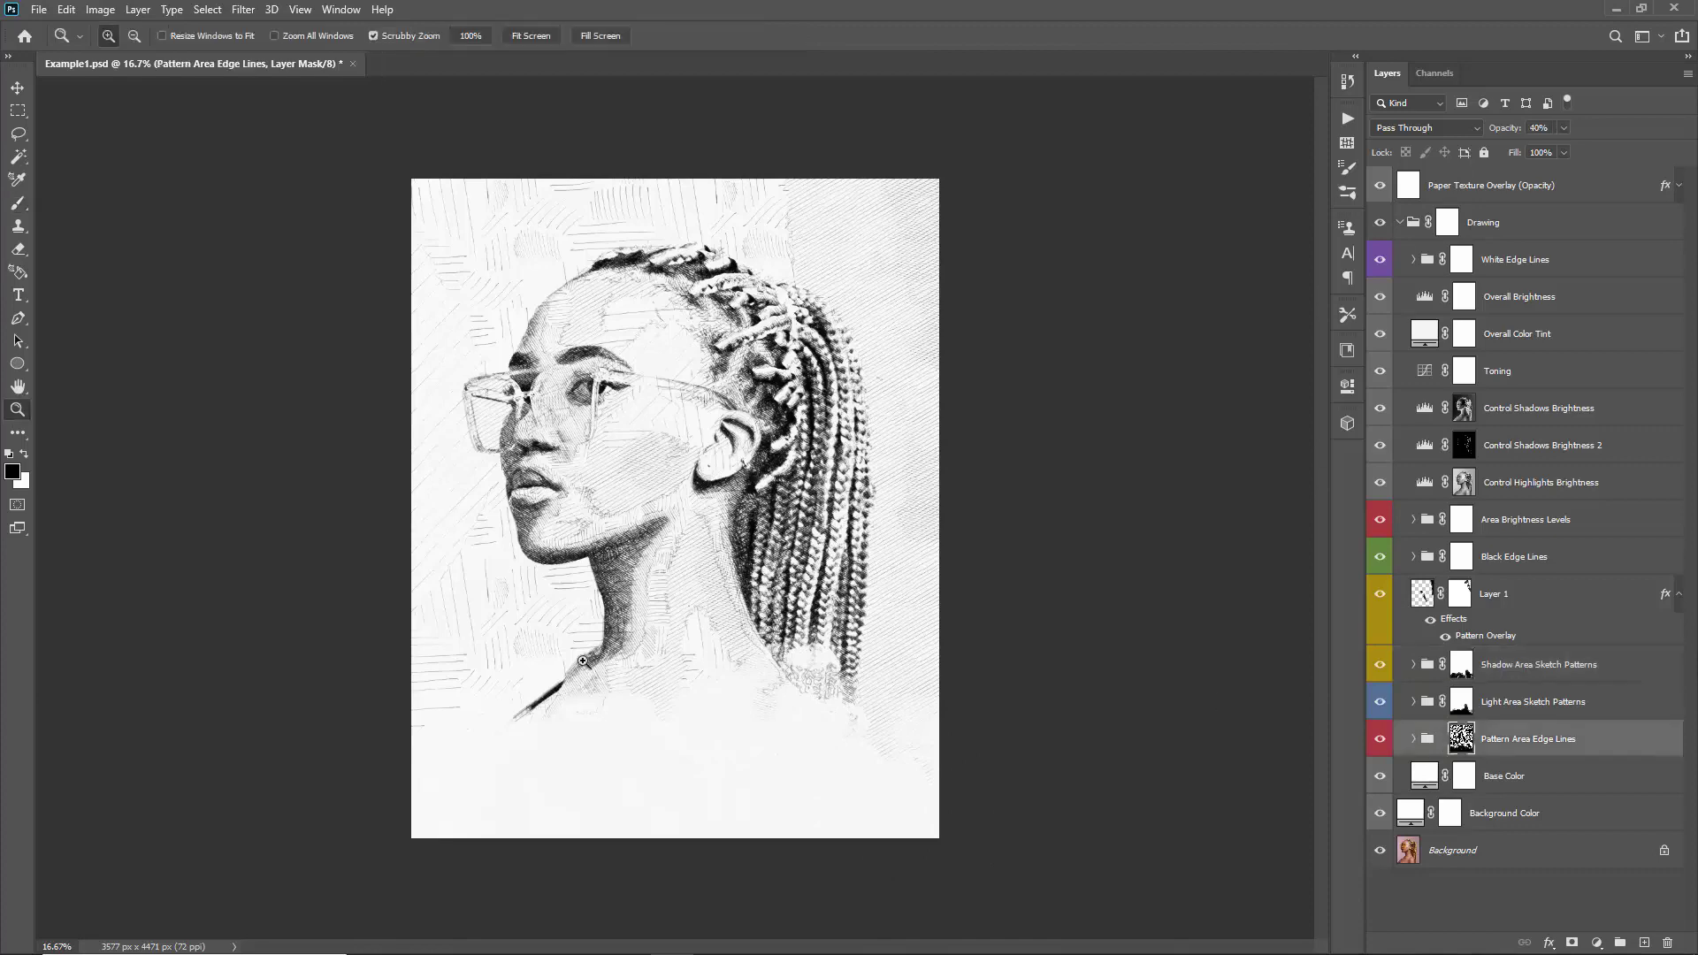
key("ctrl+plus")
key("b")
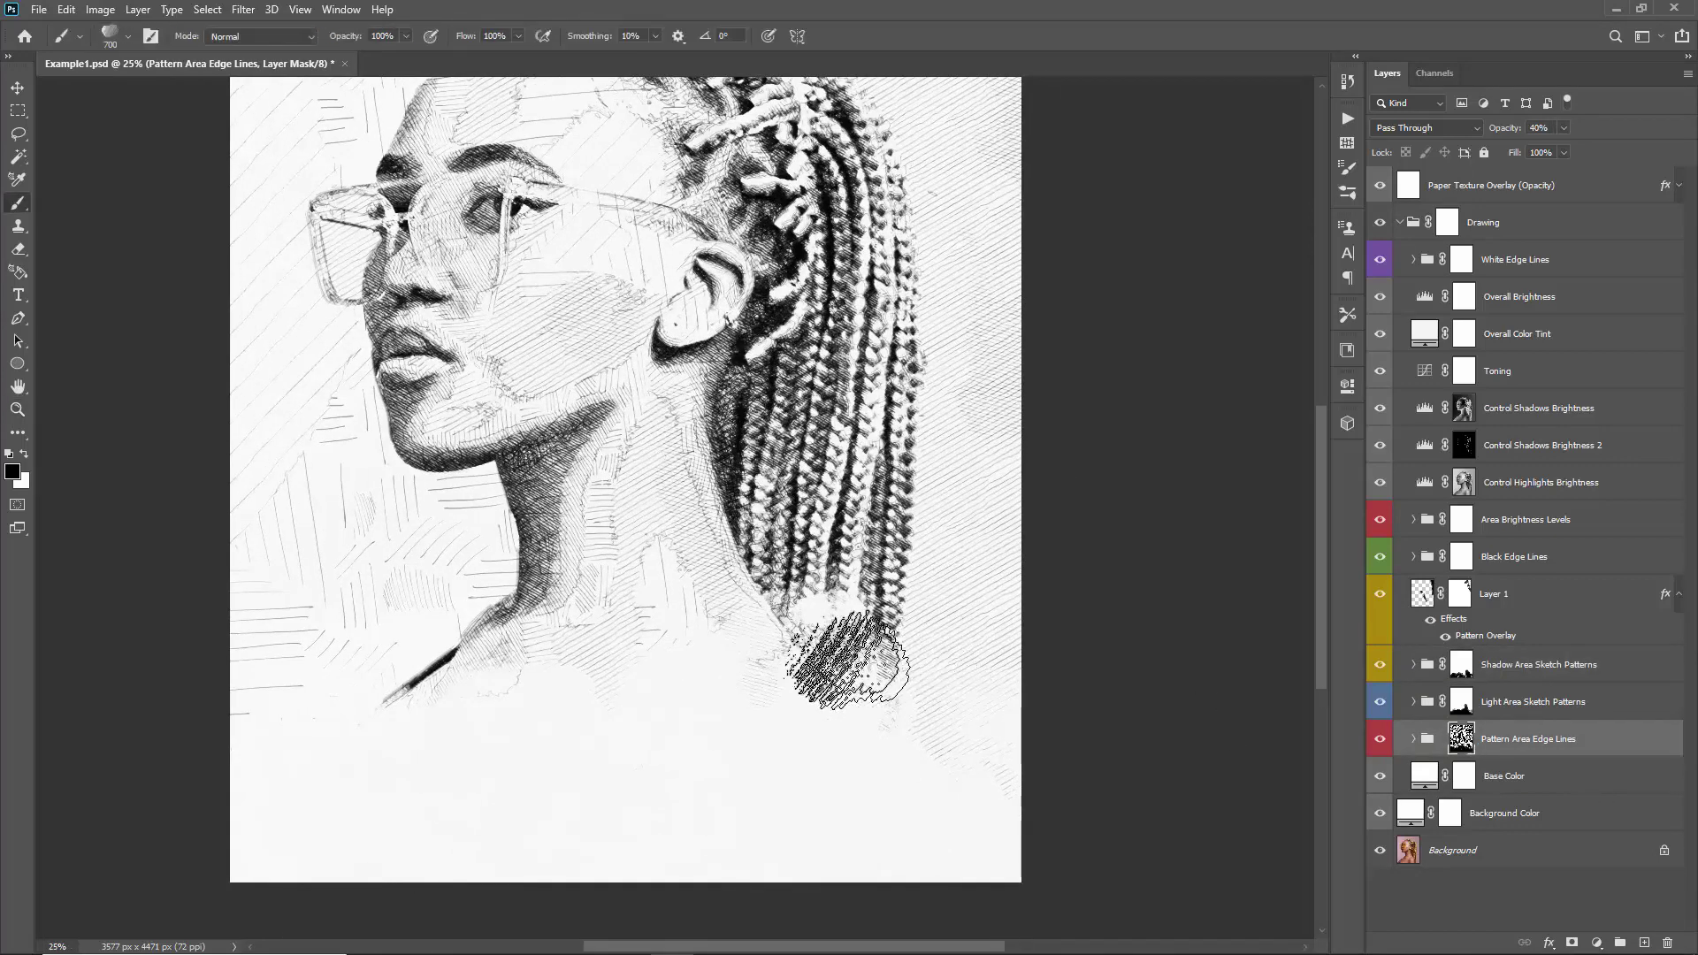
left_click_drag(853, 663, 778, 626)
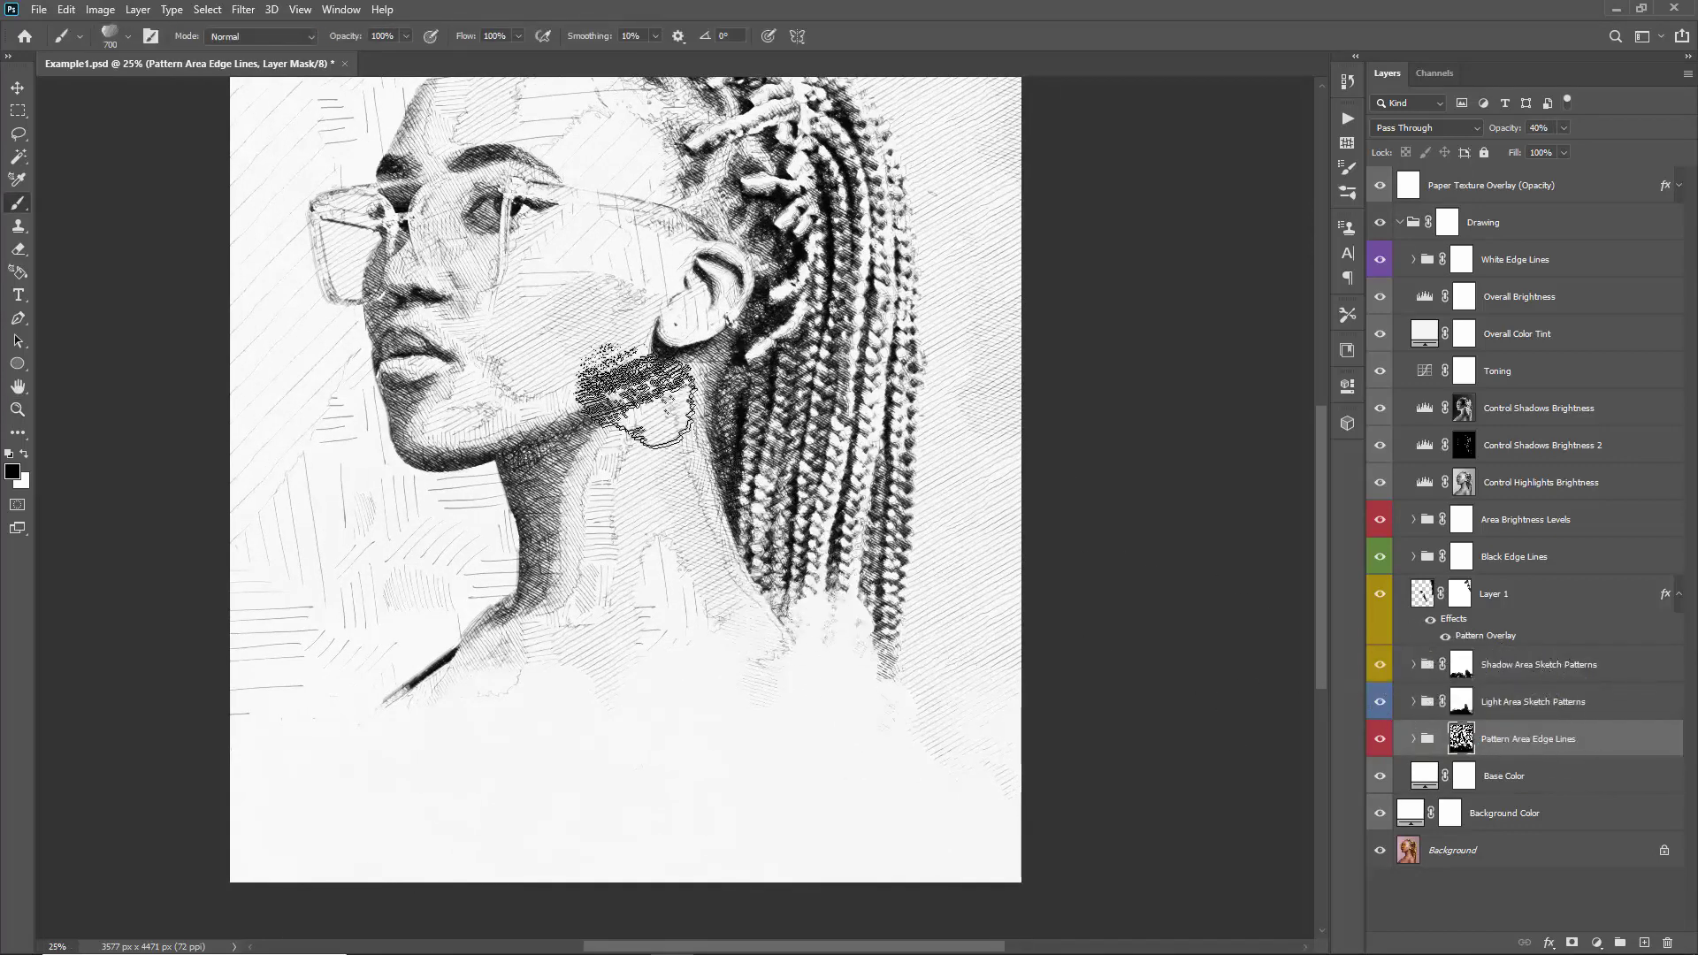
- Refine the Shadow Area Sketch Patterns mask at the braid ends with the 528 MaskReveal brush at 300 px, alternating white and black
right_click(593, 323)
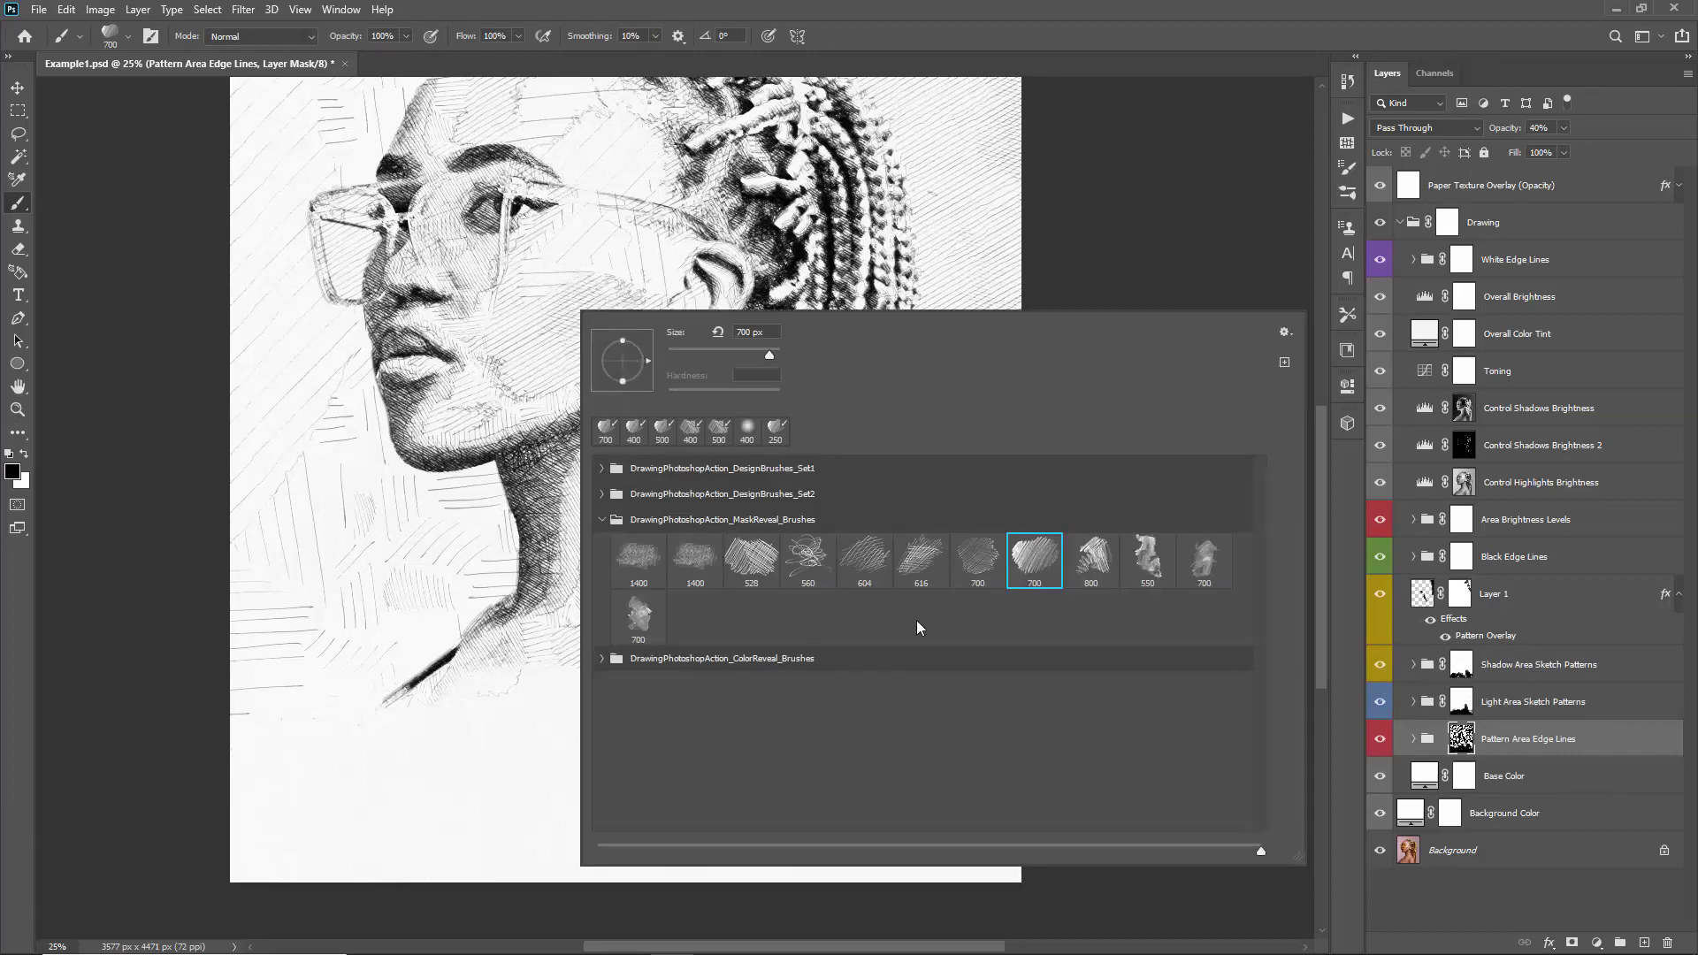
double_click(762, 571)
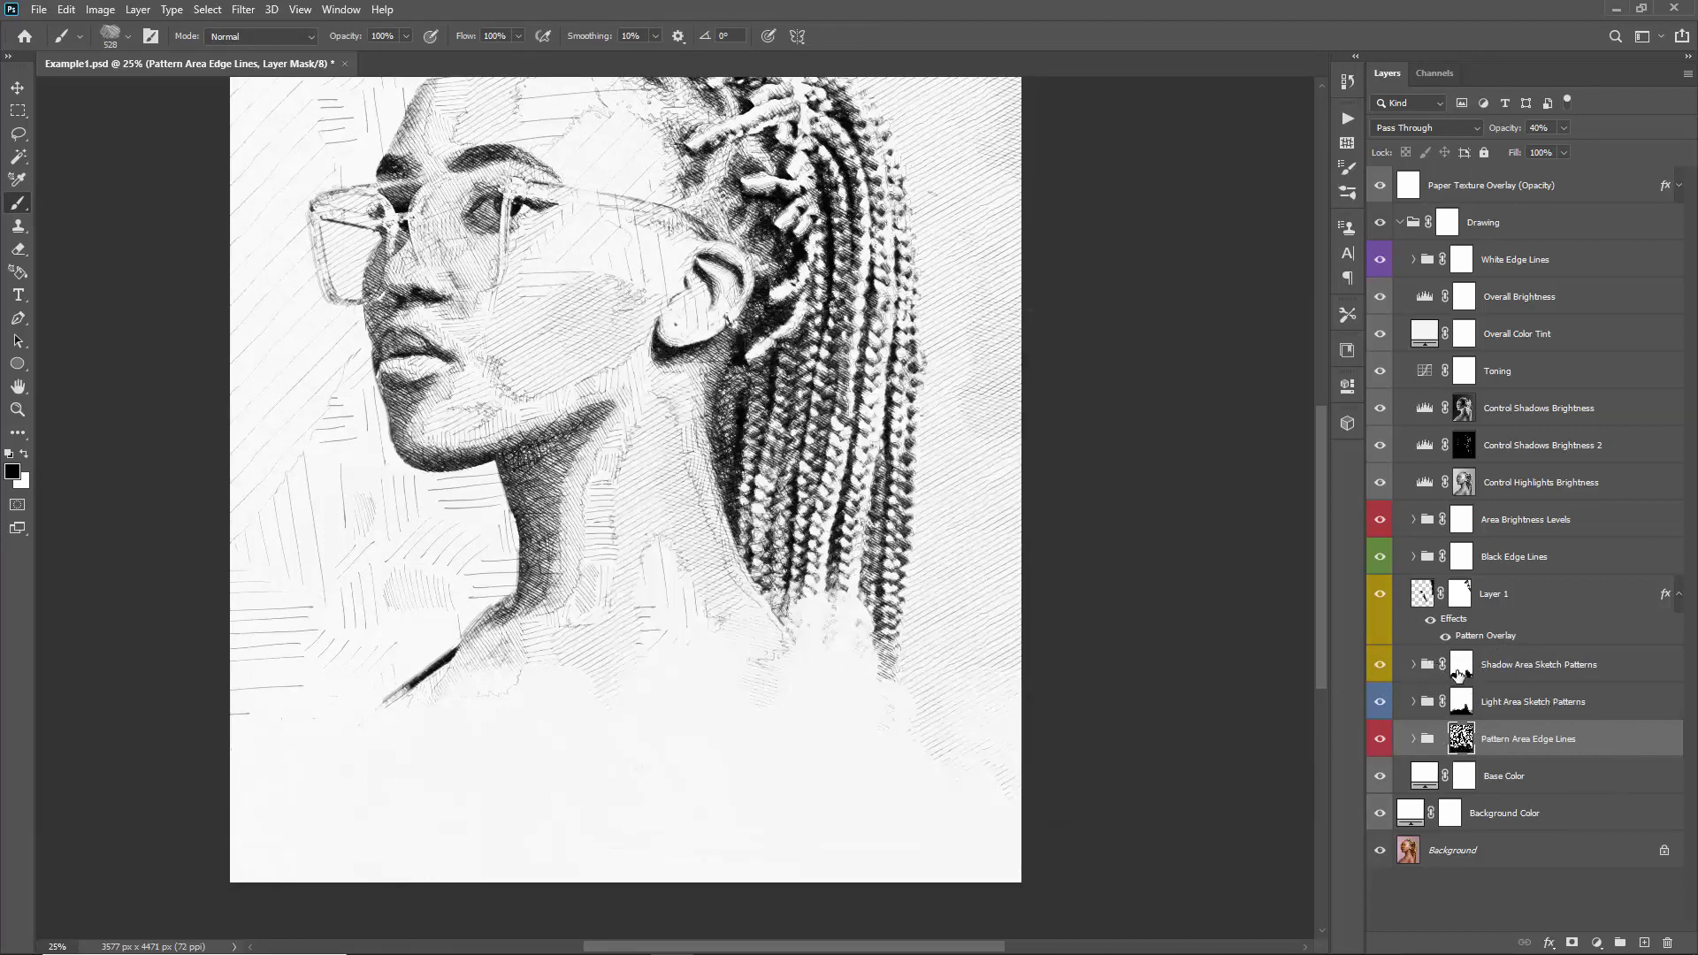
left_click(1458, 675)
key("bracketleft")
key("bracketleft")
key("bracketleft")
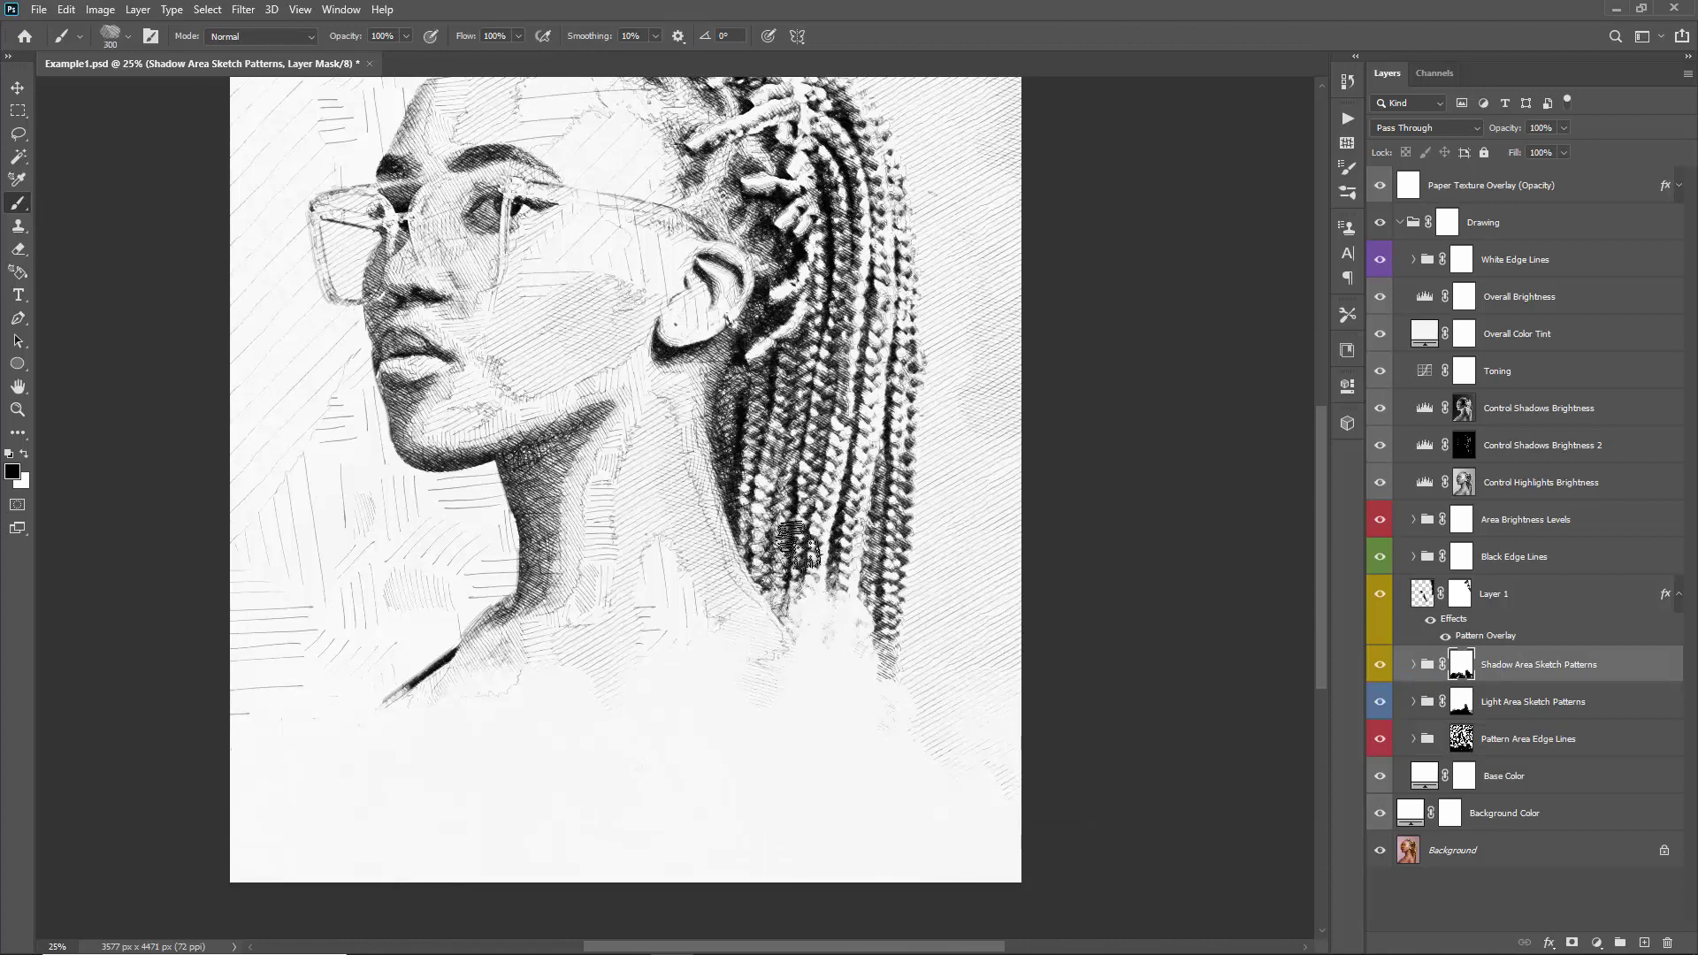
key("x")
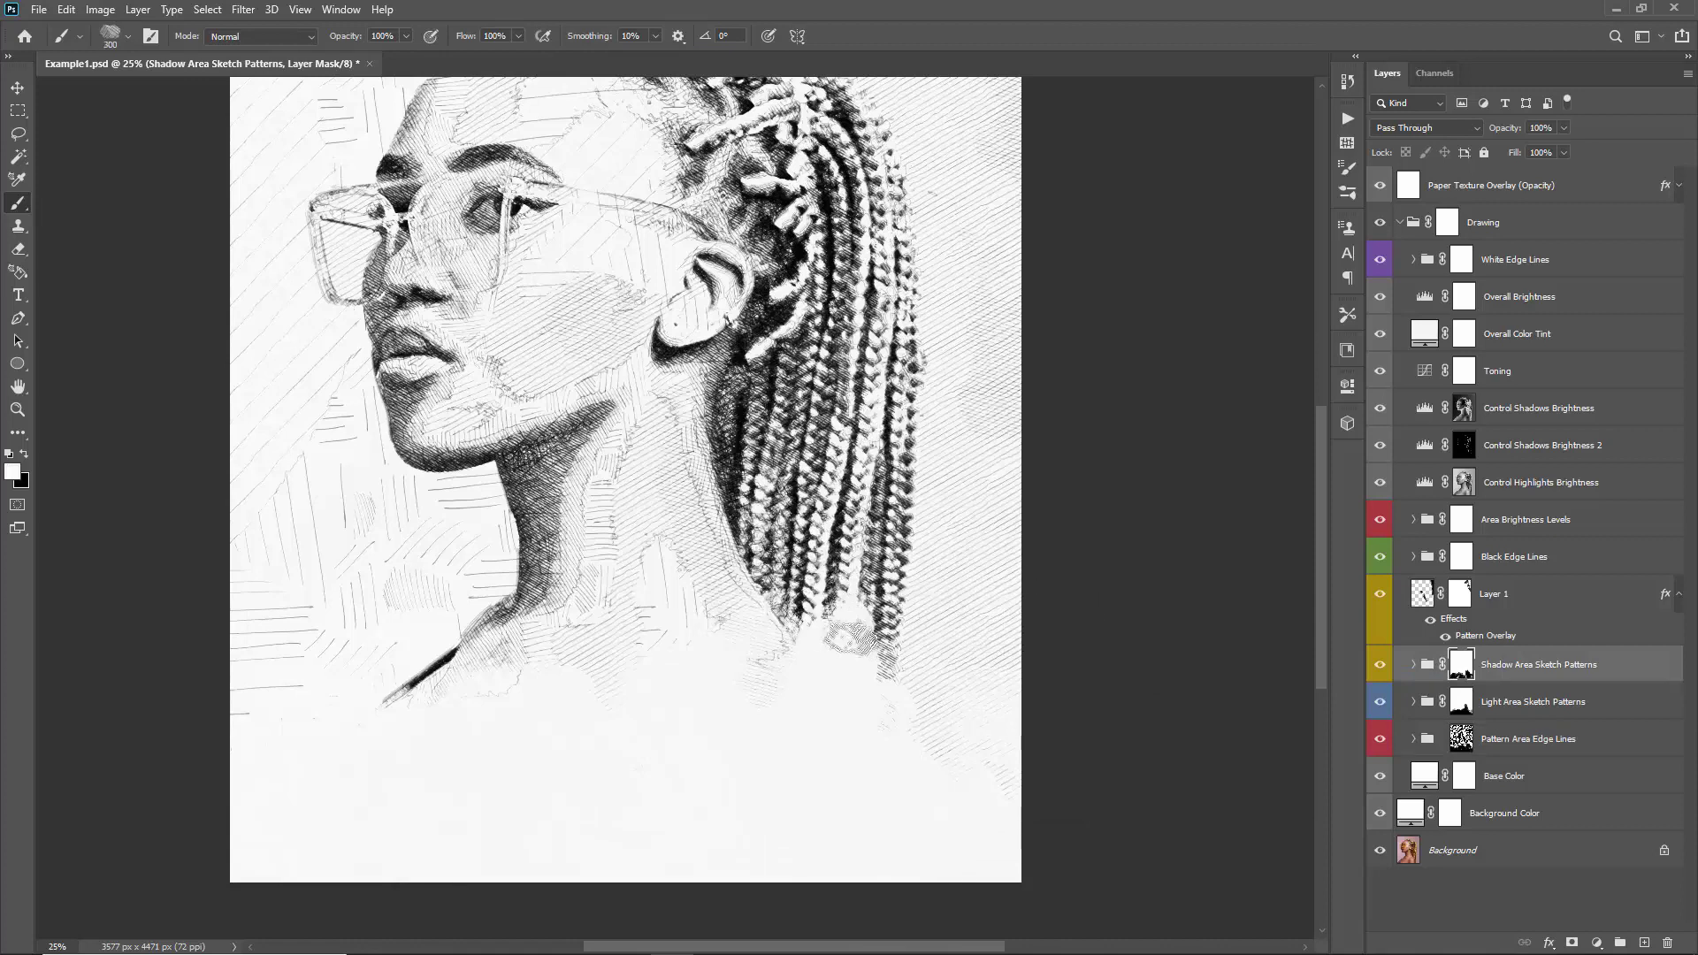
key("x")
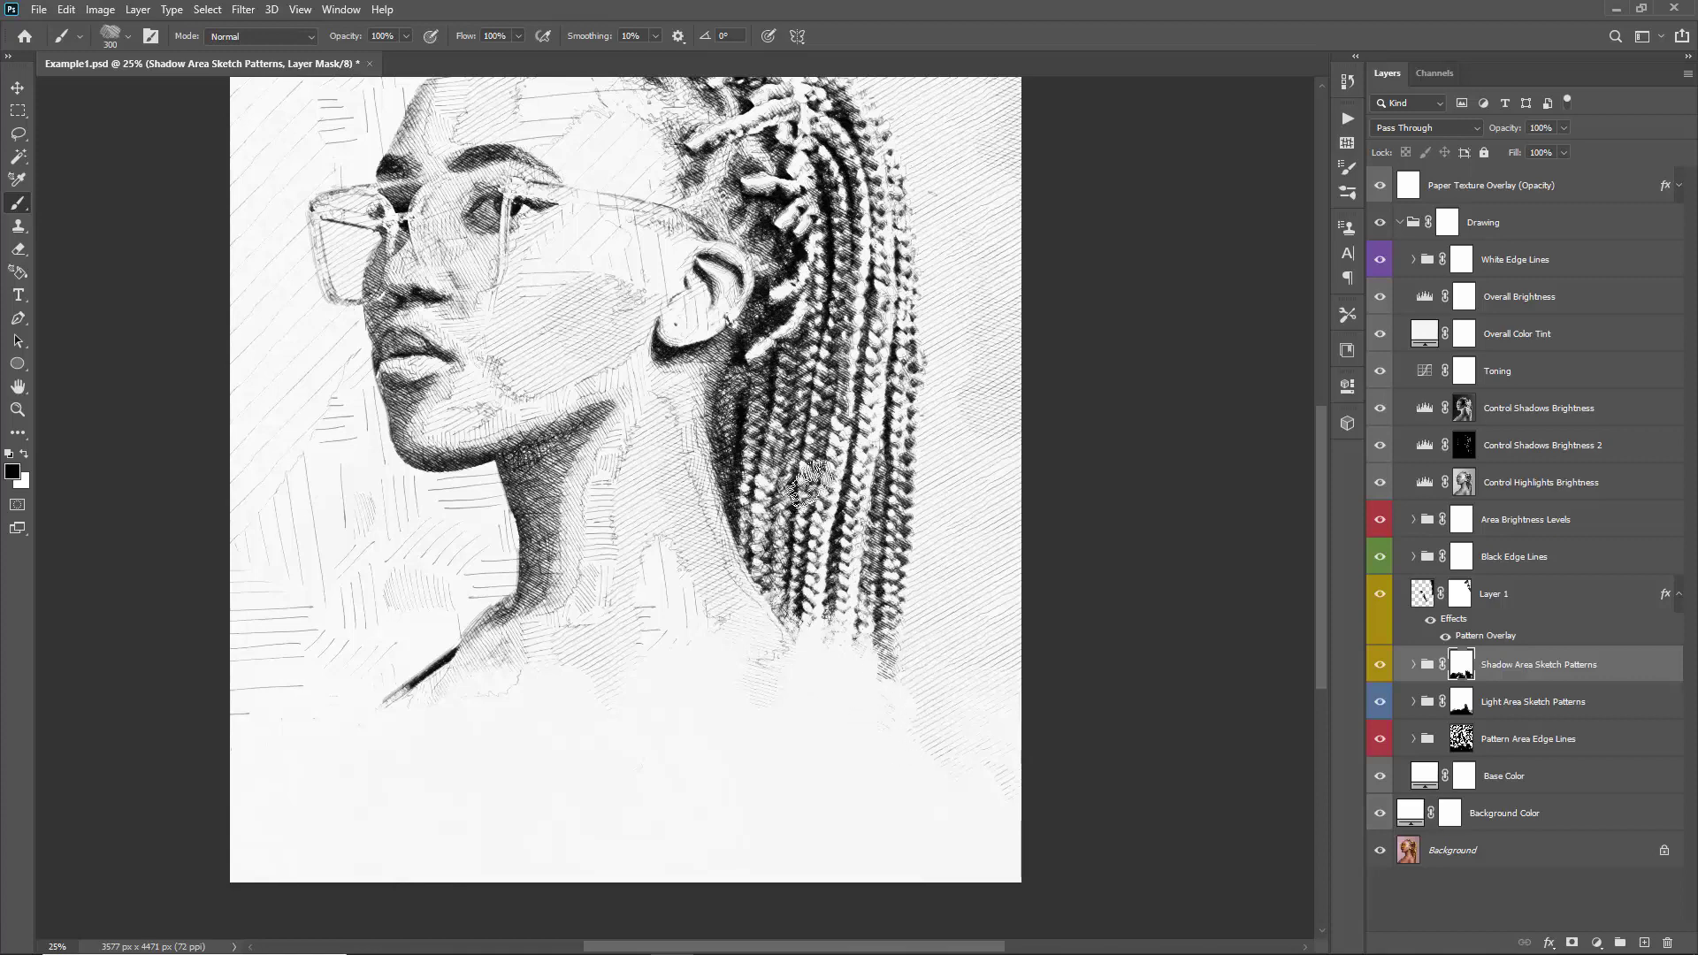
key("v")
key("ctrl+minus")
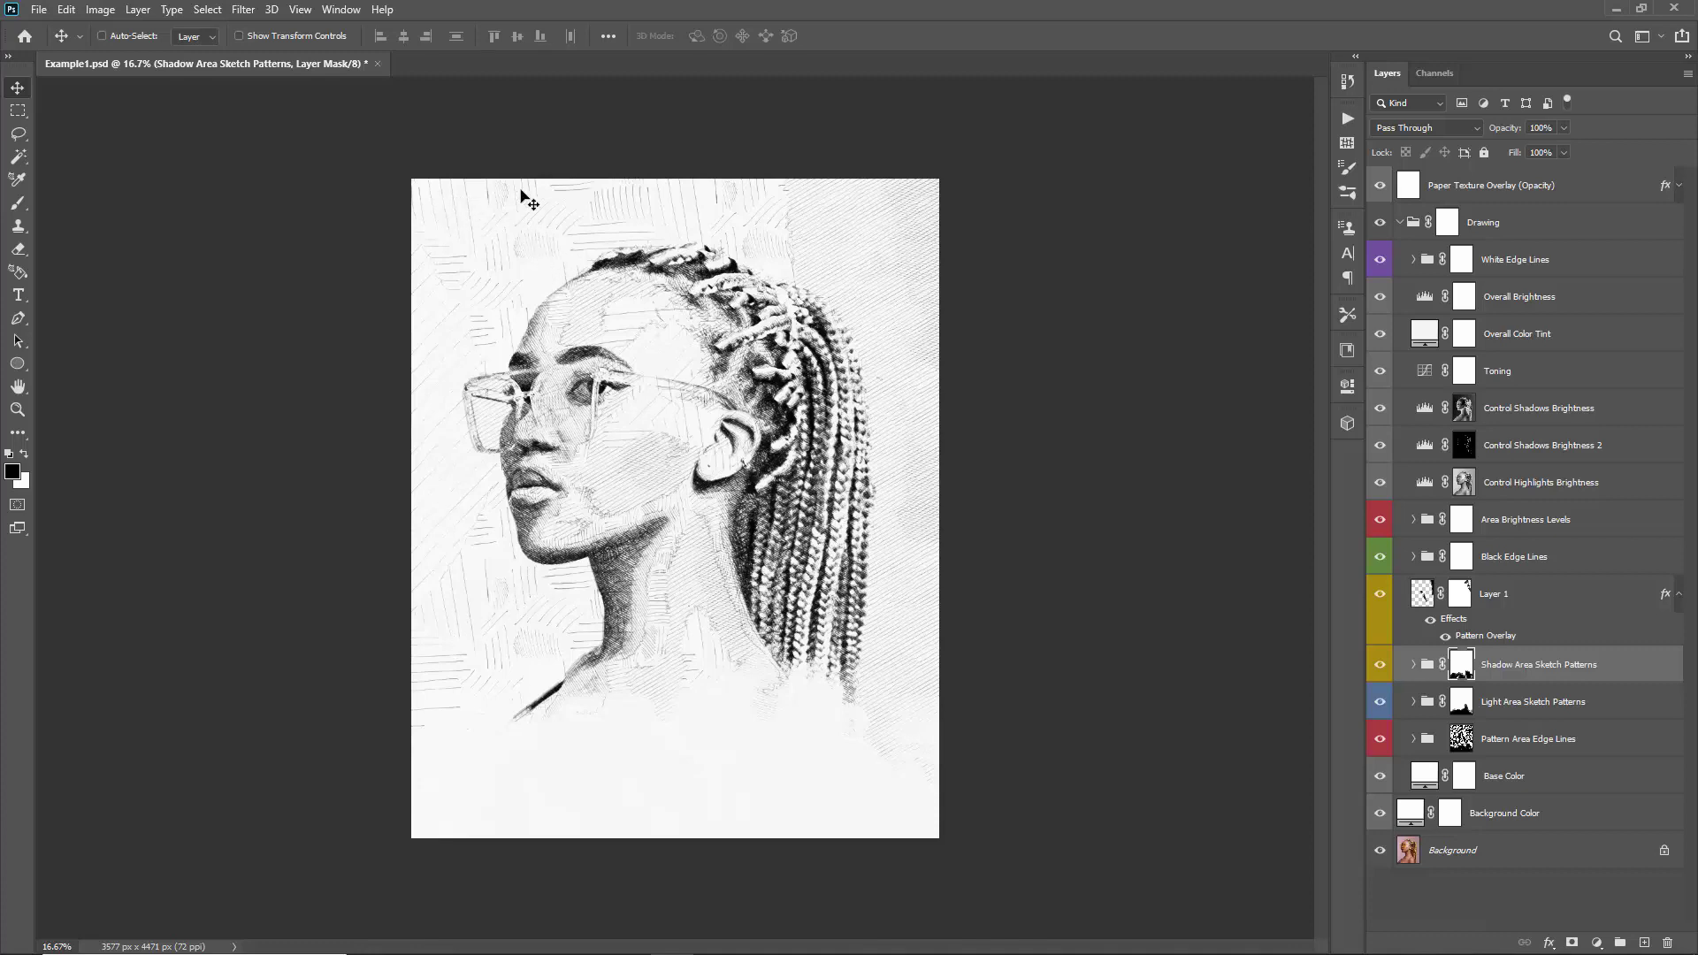
- Expand the Light Area Sketch Patterns group and hide its Pattern 2 layer
left_click(1527, 705)
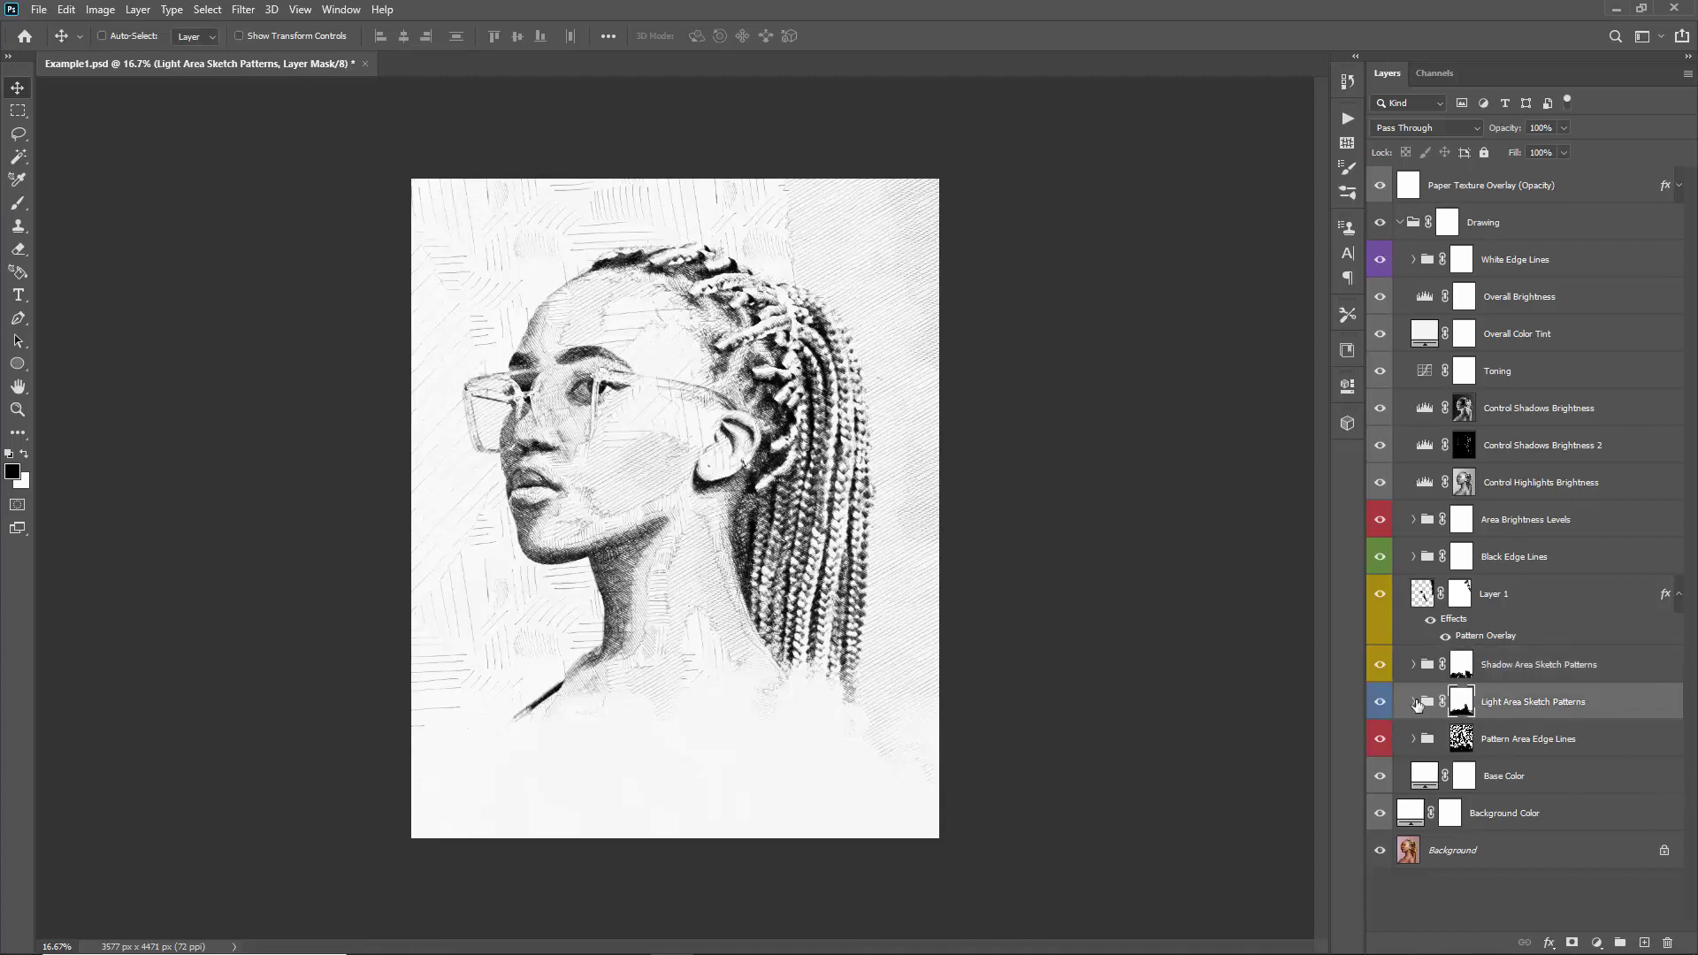
left_click(1413, 702)
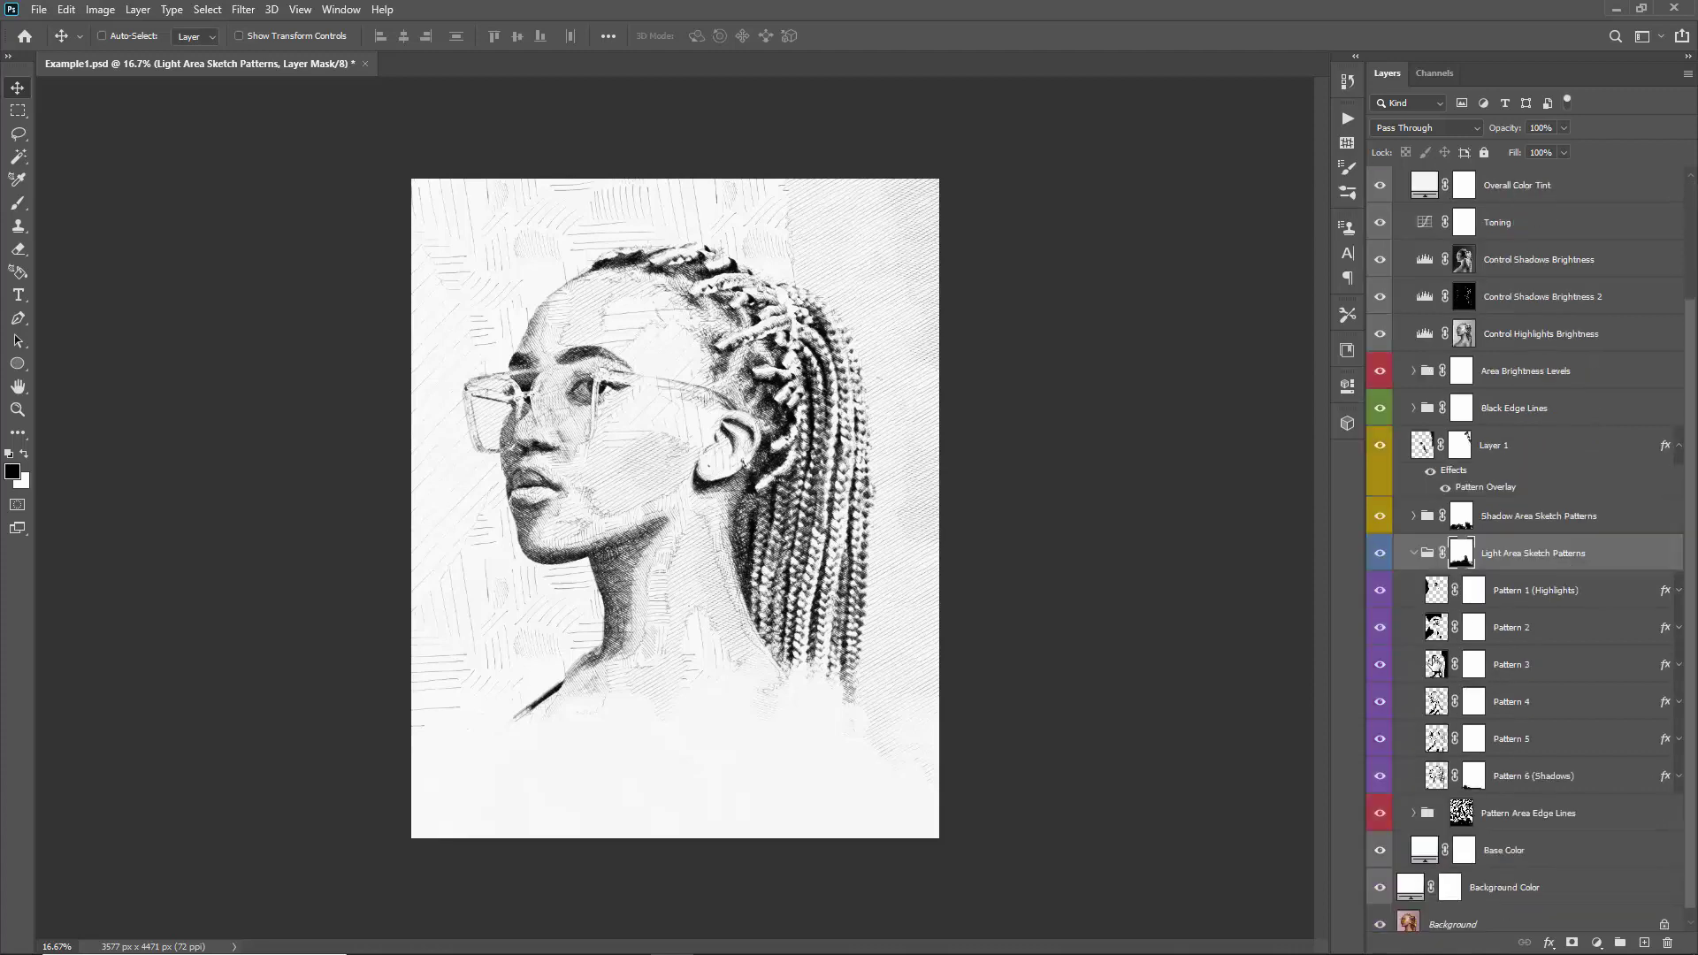
left_click(1382, 634)
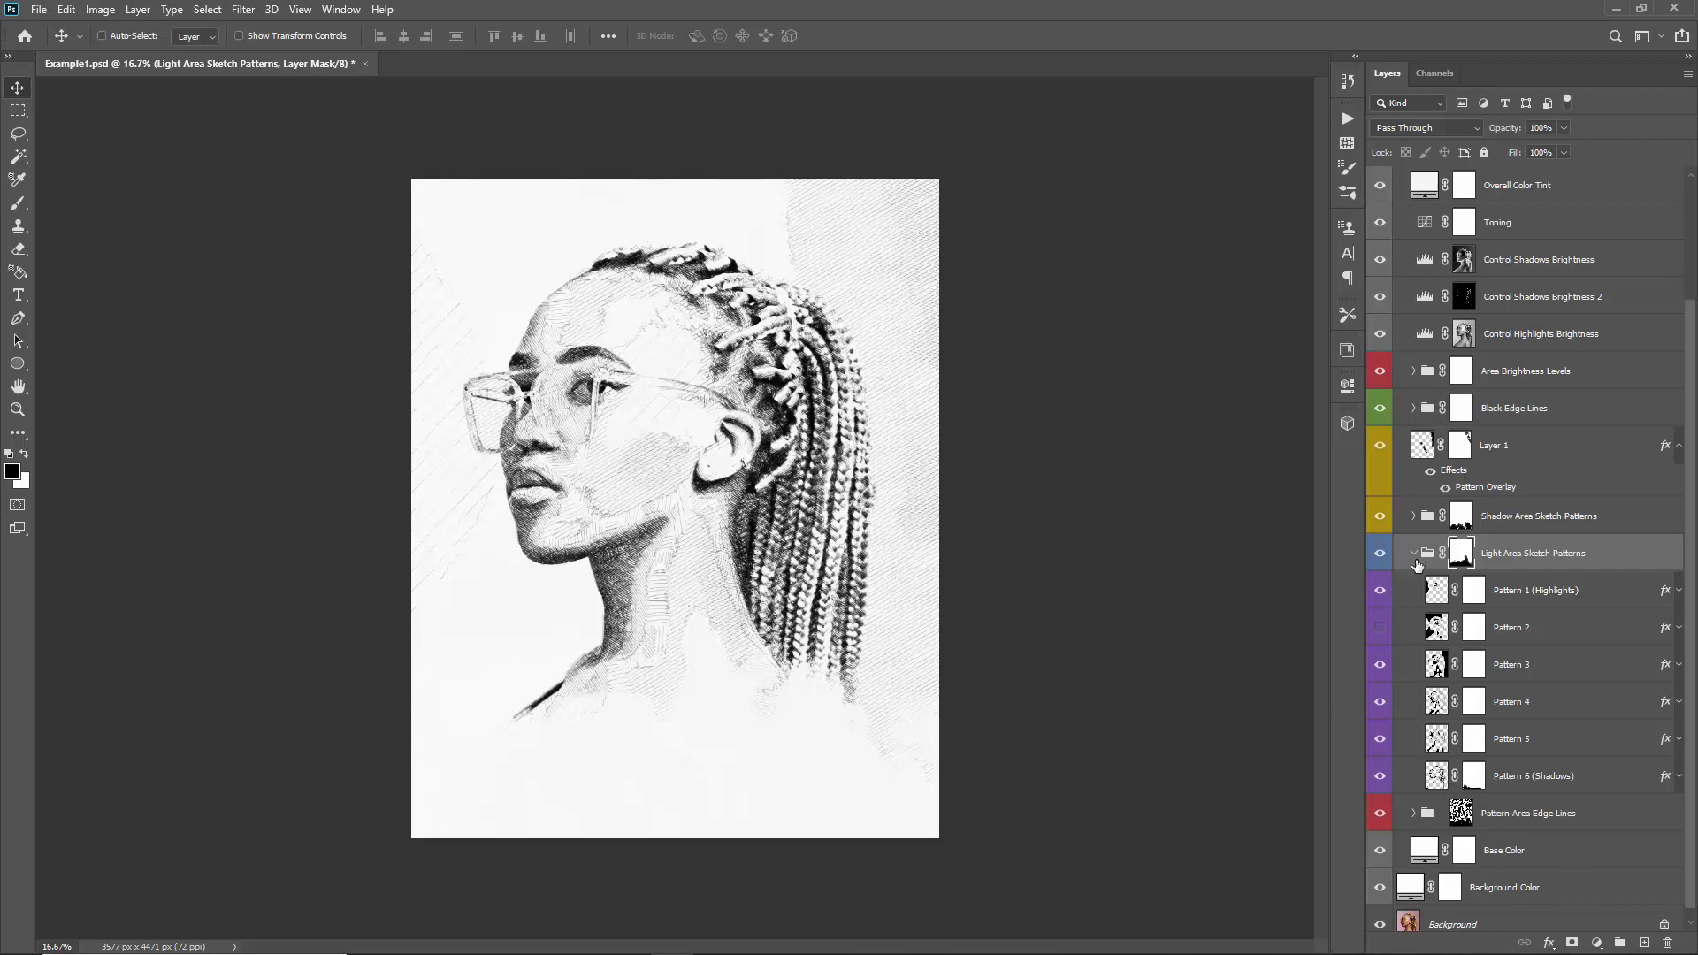
- Fade the light sketch patterns beside the braid ends by painting black on the Light Area Sketch Patterns mask with a 700 px brush
key("b")
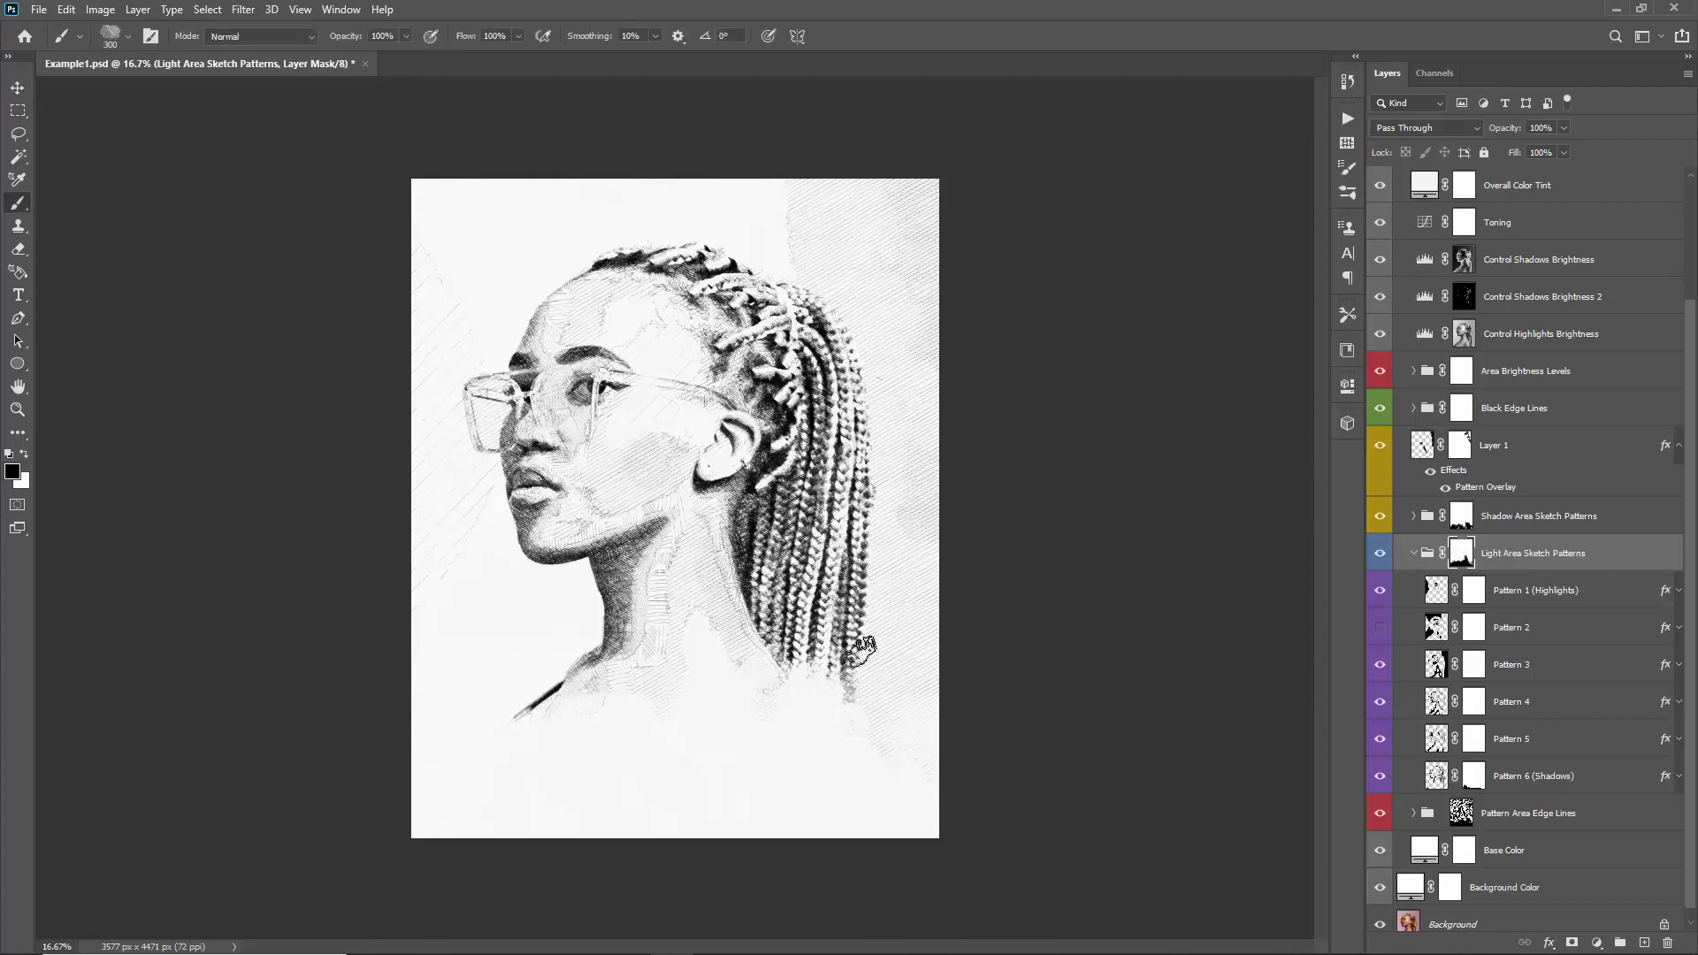
key("bracketright")
key("bracketright")
key("bracketright")
key("bracketright")
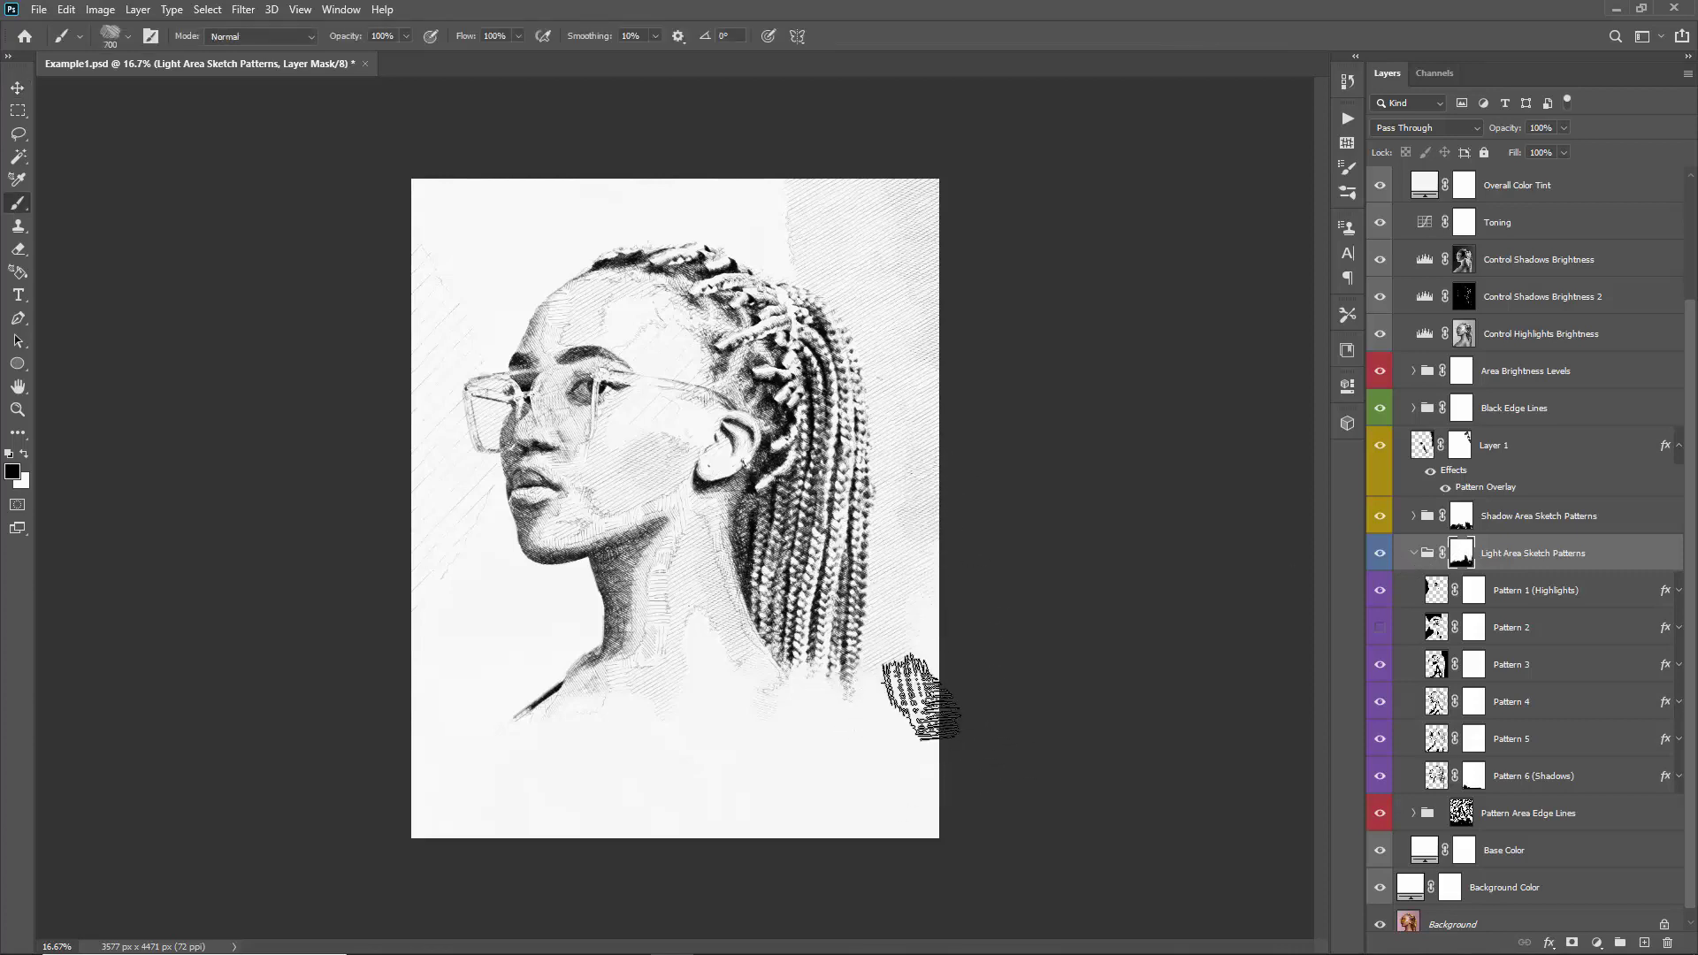
key("v")
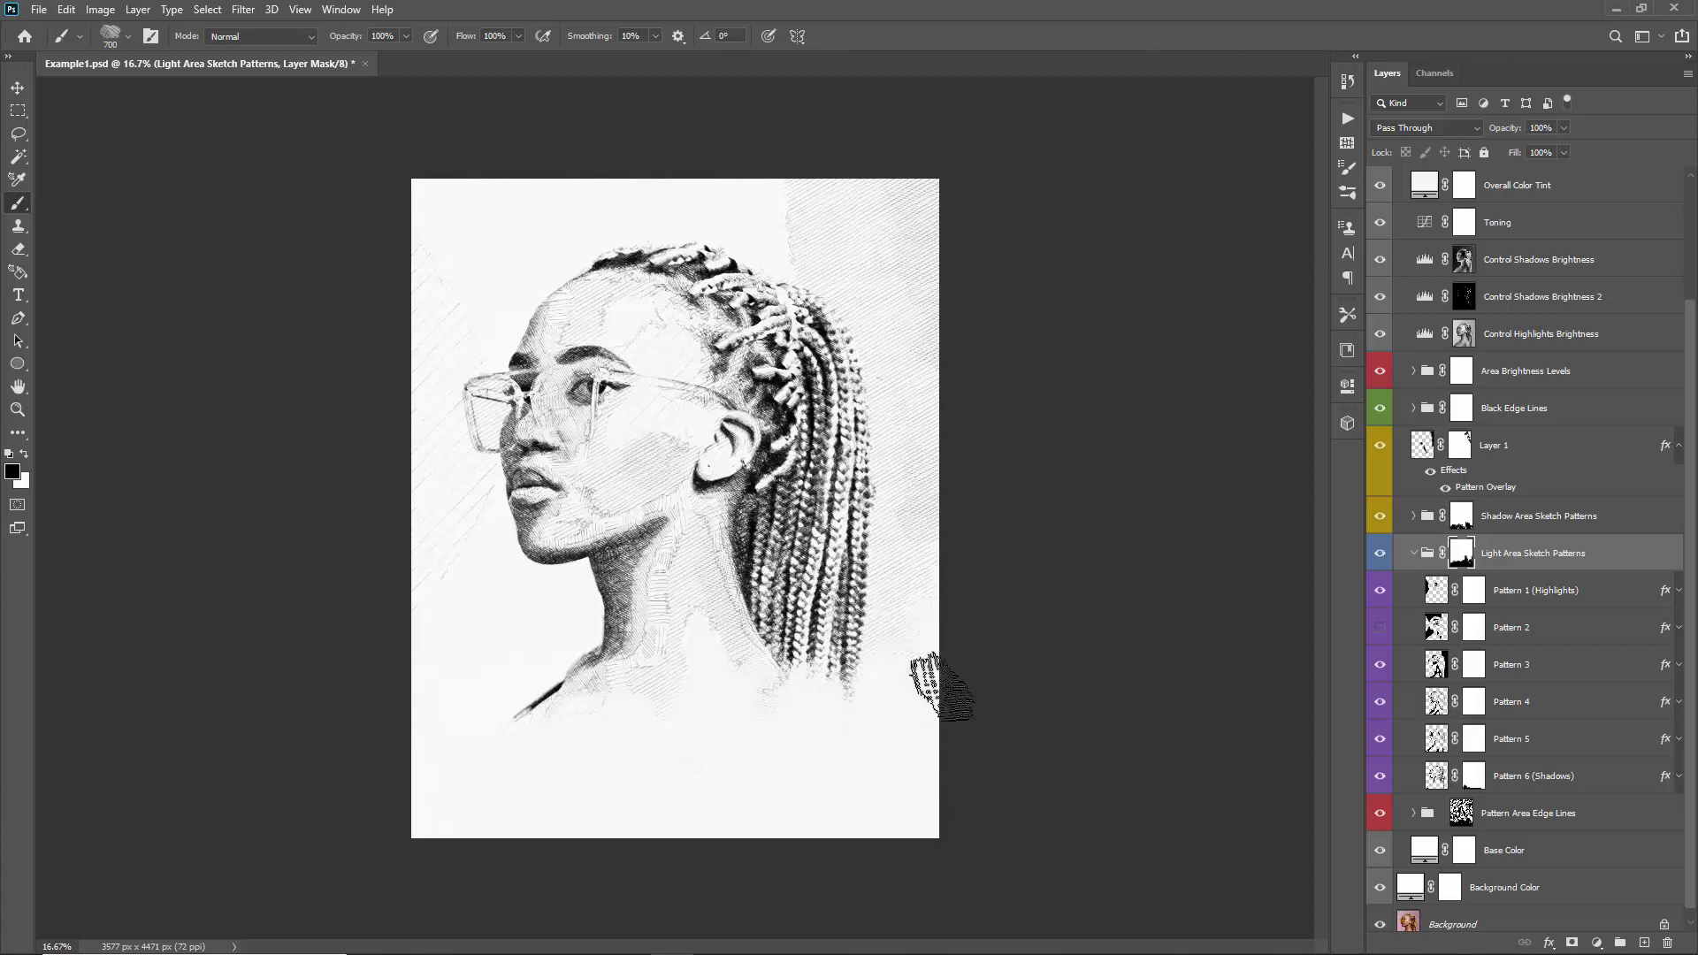
- Expand the Shadow Area Sketch Patterns group and compare the drawing with and without Shadow Area layers 5, 4, 2 and 3
left_click(1413, 517)
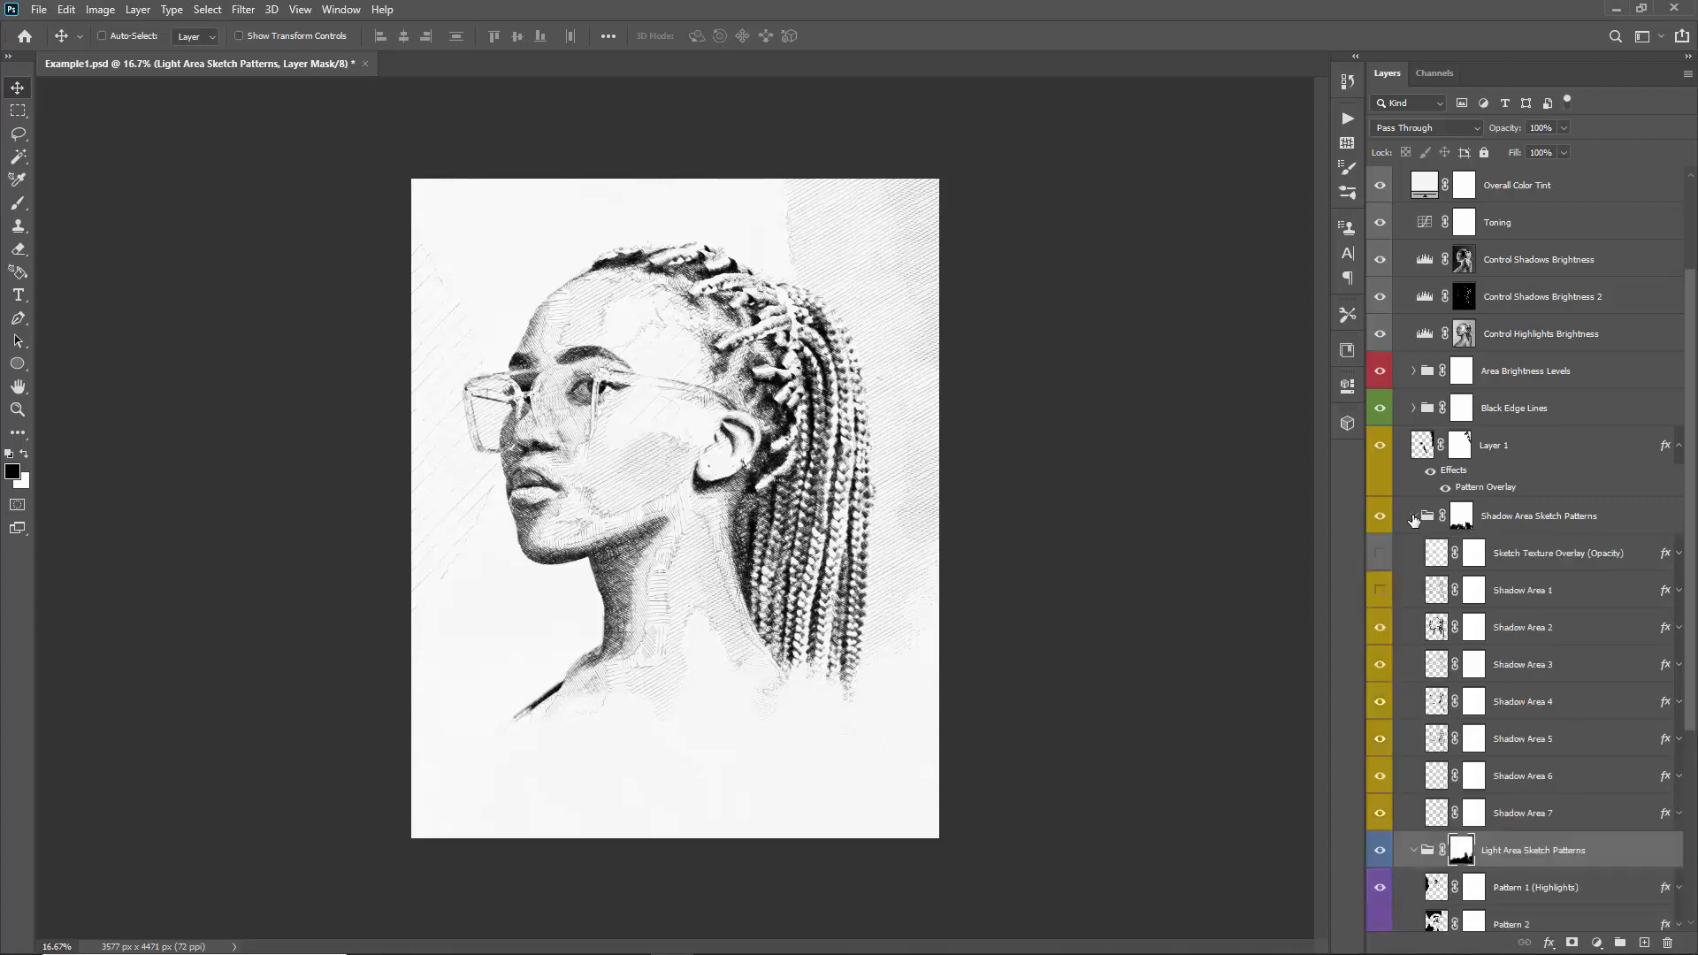
left_click(1380, 740)
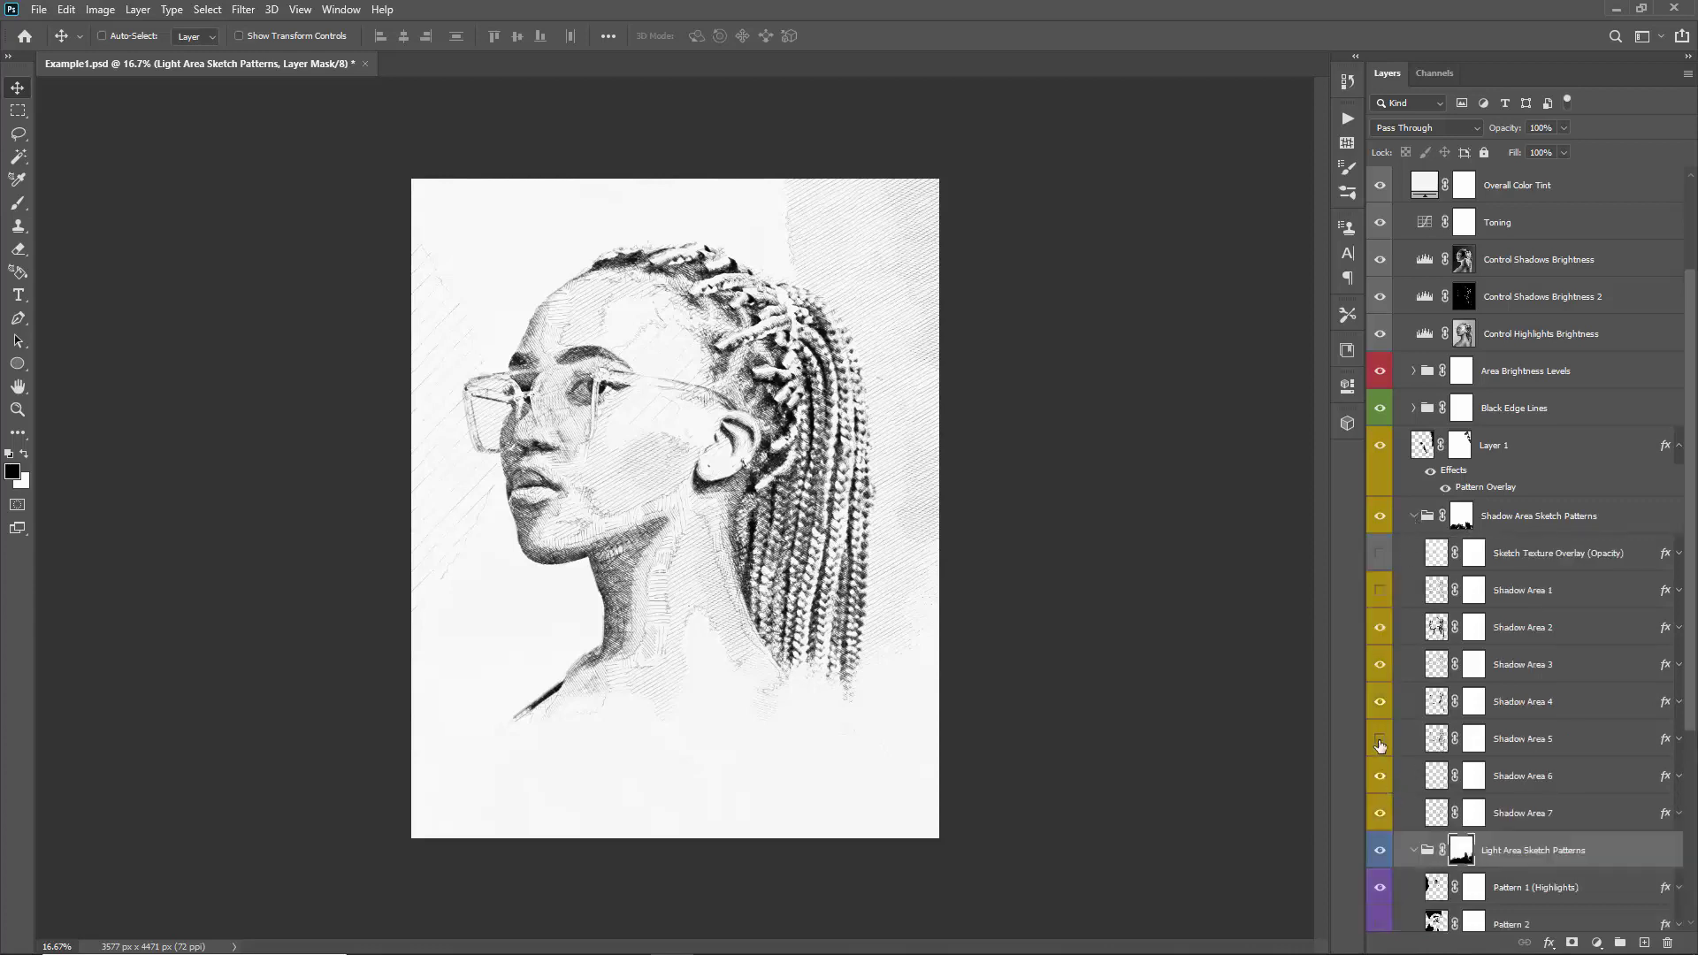
left_click(1380, 740)
left_click(1379, 701)
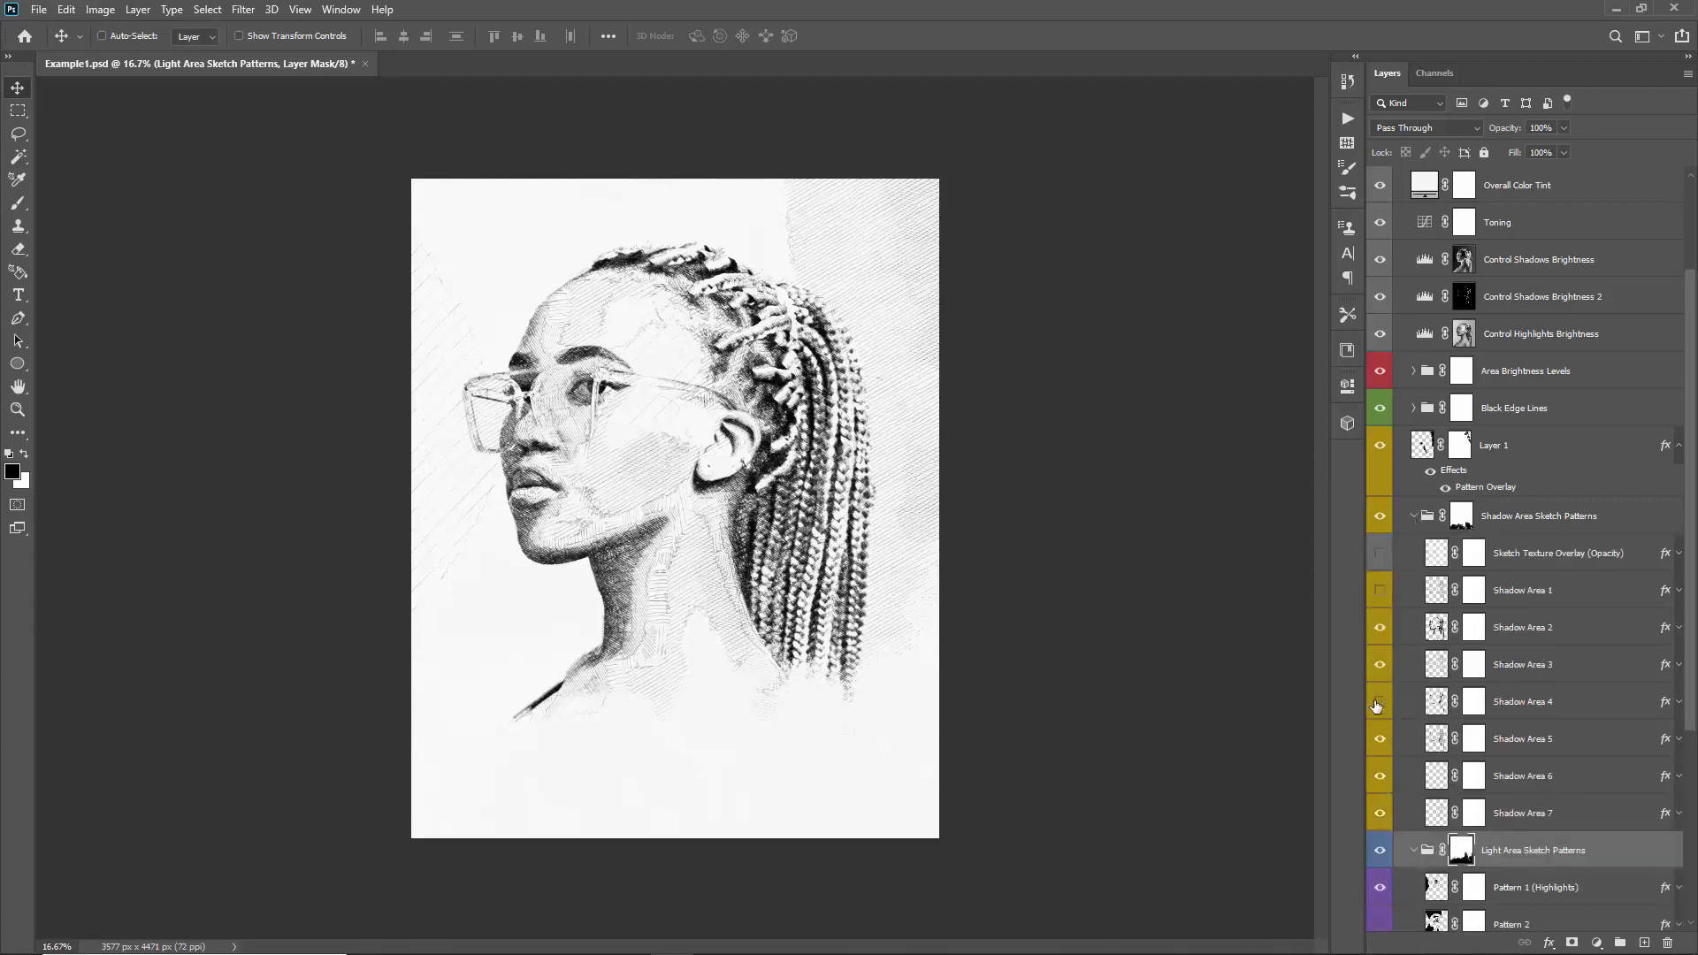
left_click(1379, 701)
left_click(1380, 629)
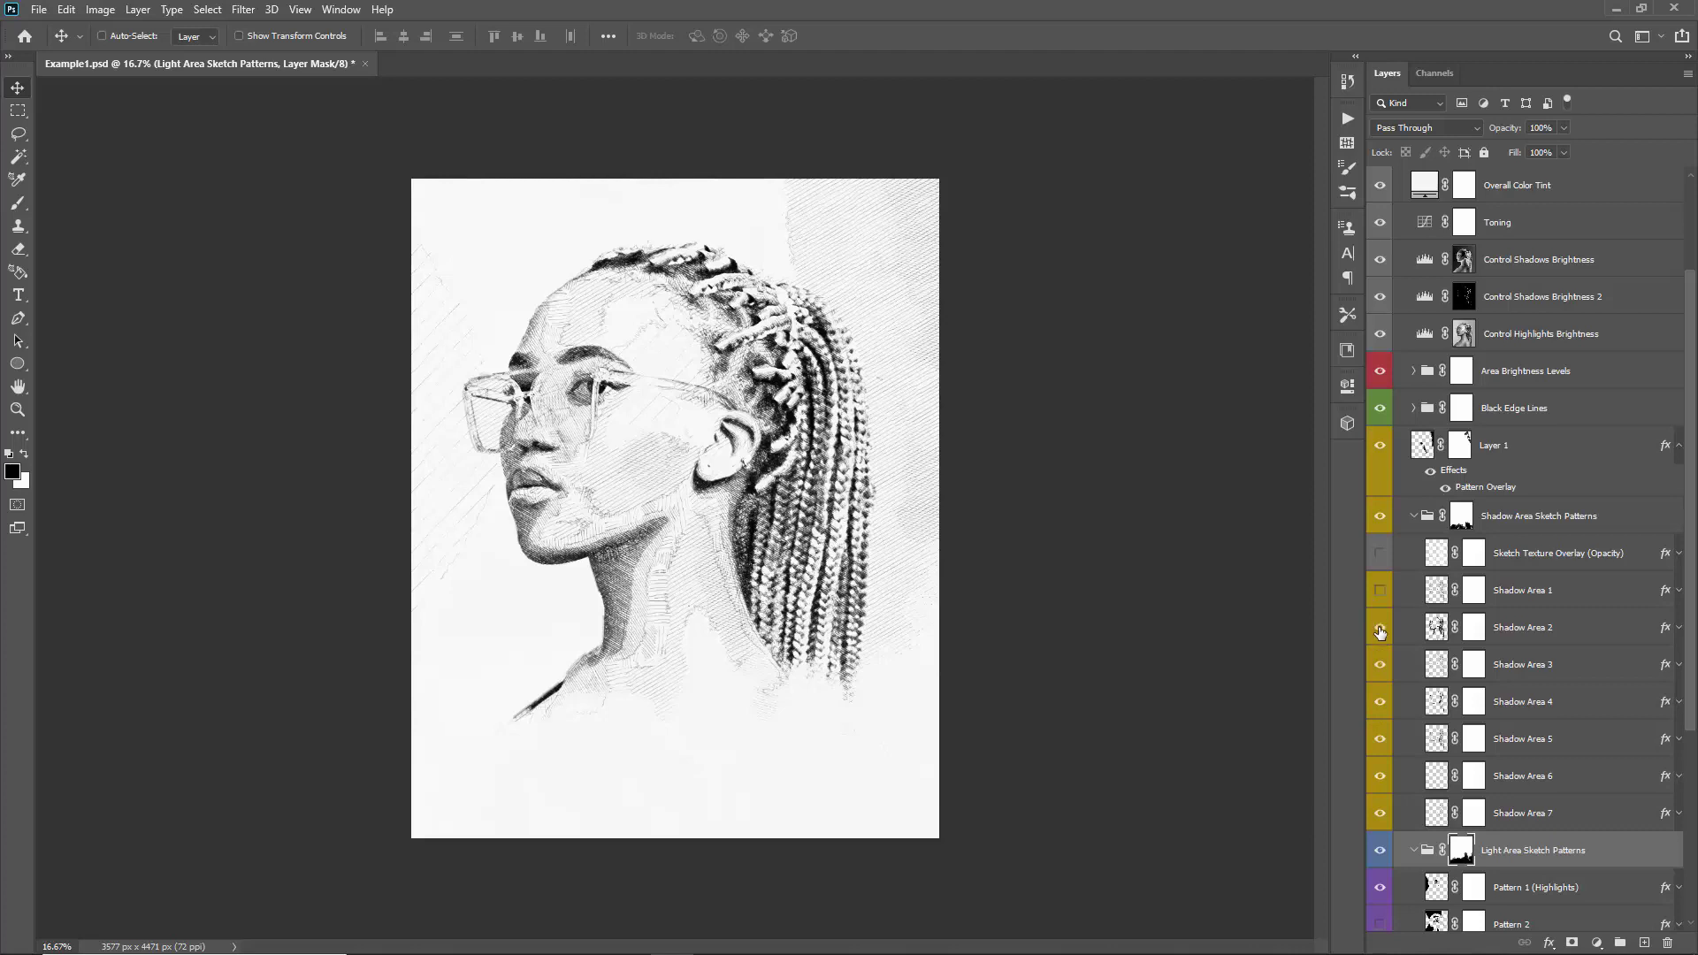
left_click(1379, 629)
left_click(1380, 628)
left_click(1377, 628)
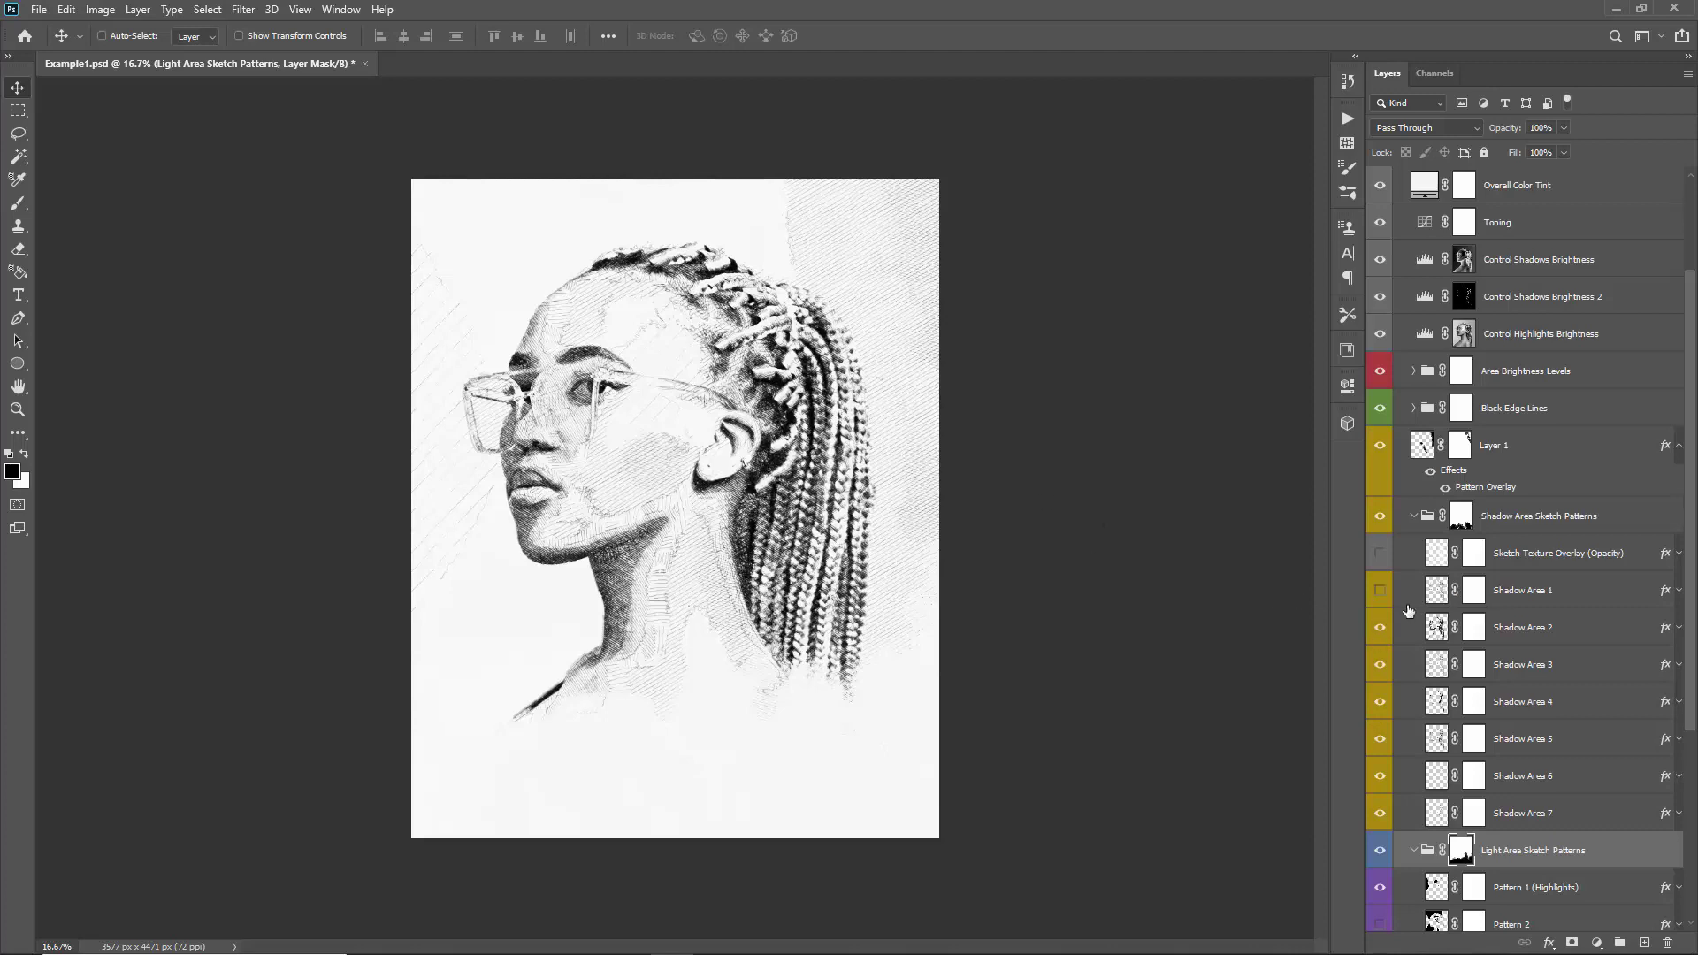
left_click(1380, 664)
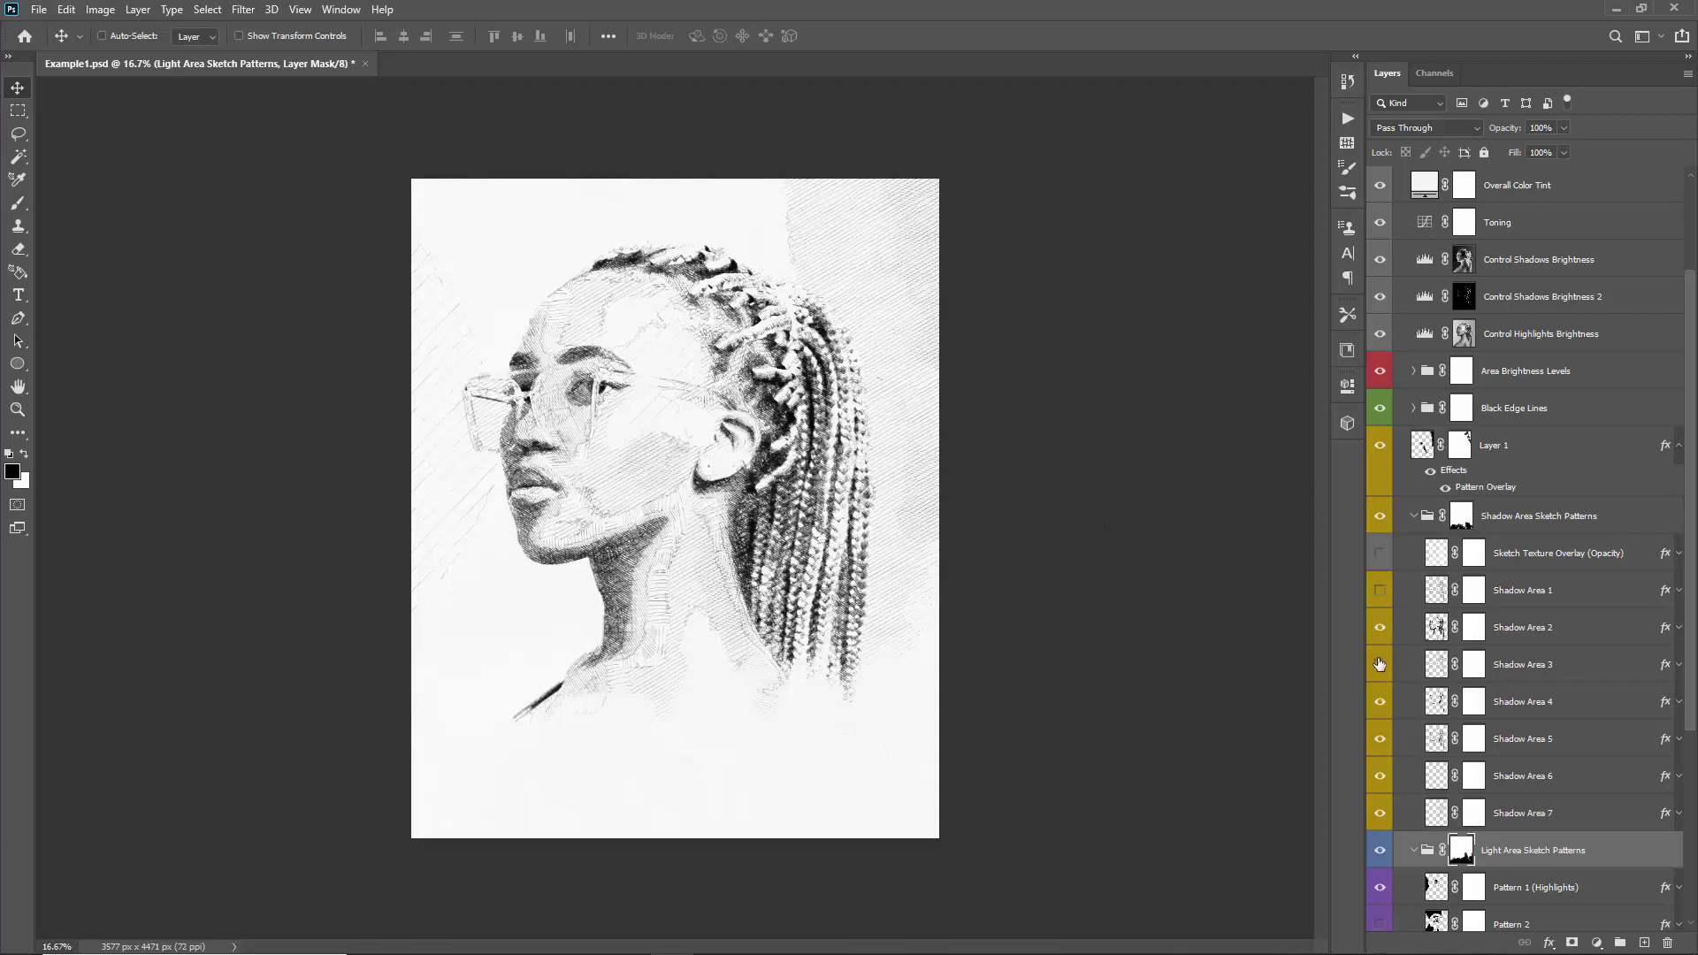
left_click(1379, 664)
left_click(1379, 664)
left_click(1379, 664)
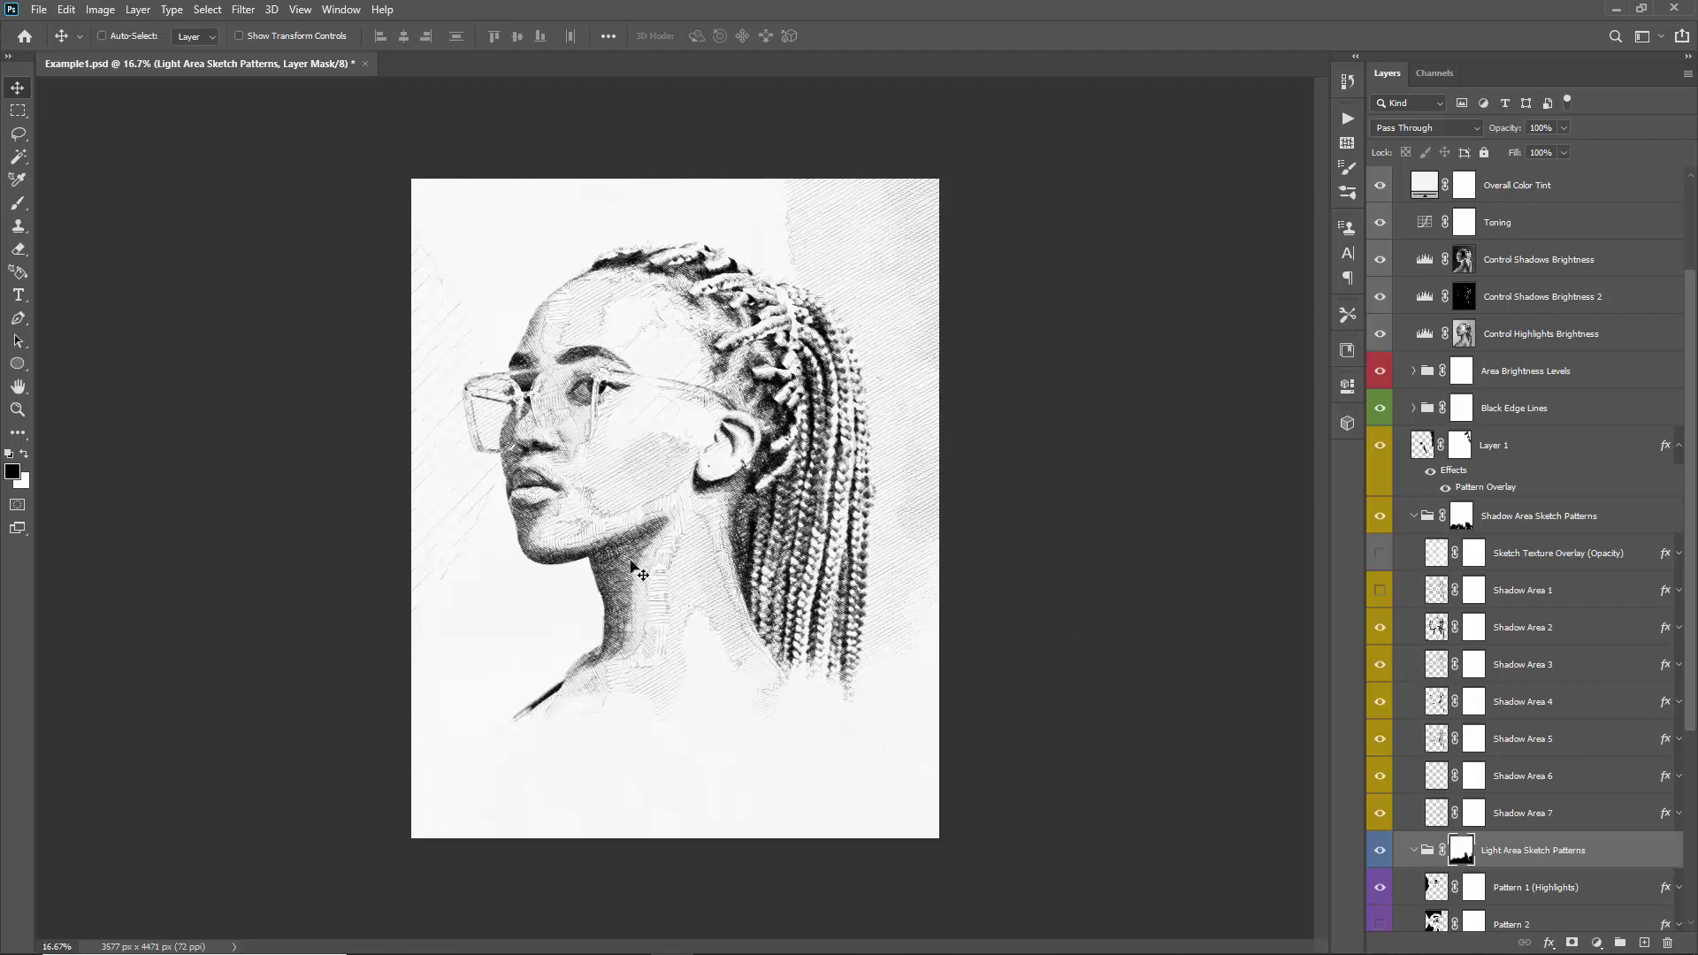
left_click(1379, 664)
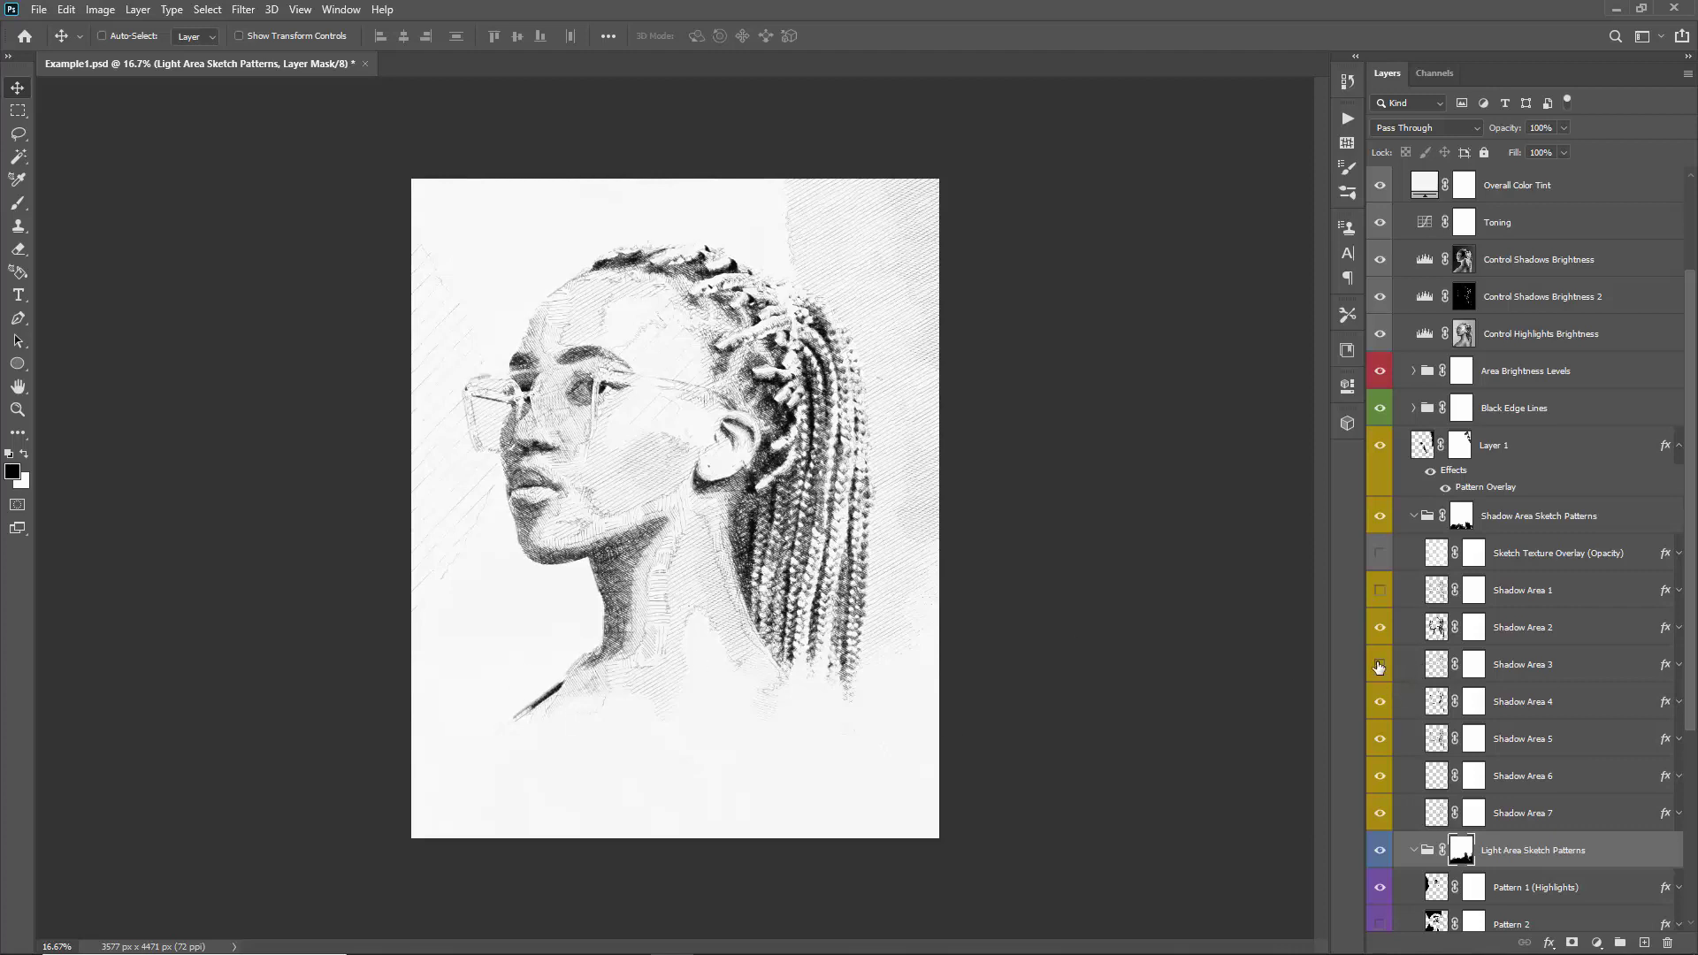
left_click(1379, 664)
- Paint black on the Shadow Area 3 mask over the neck and shoulder with a 500 px brush, and select the Shadow Area Sketch Patterns mask
left_click(1473, 667)
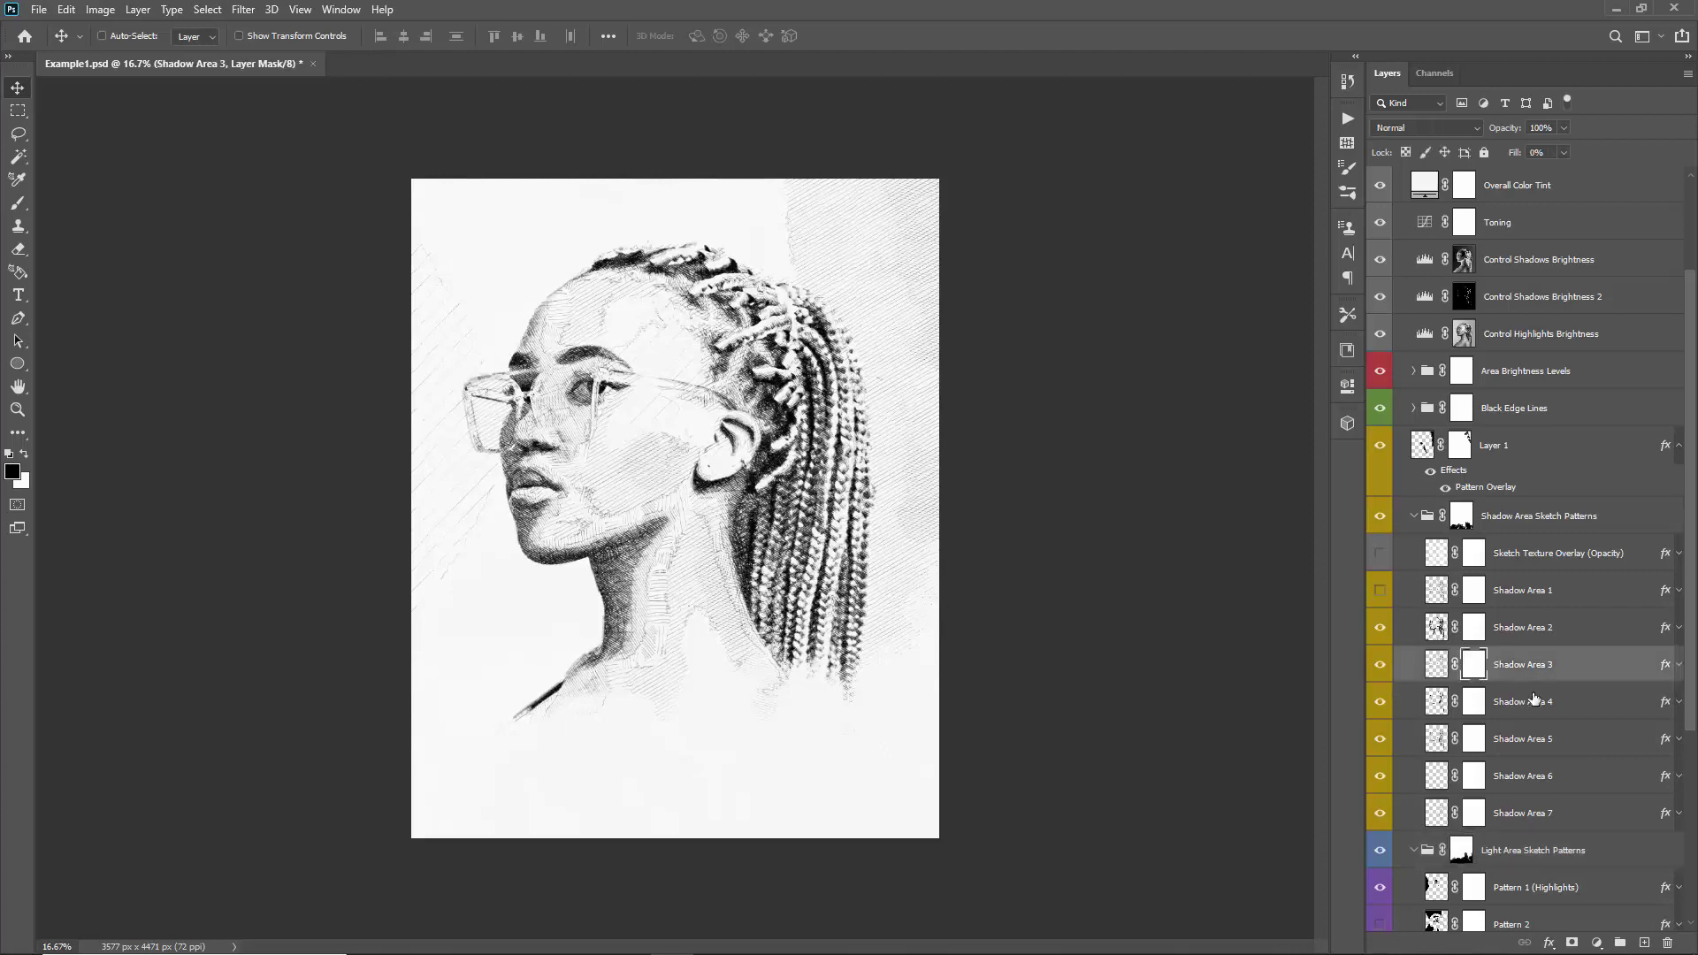
key("b")
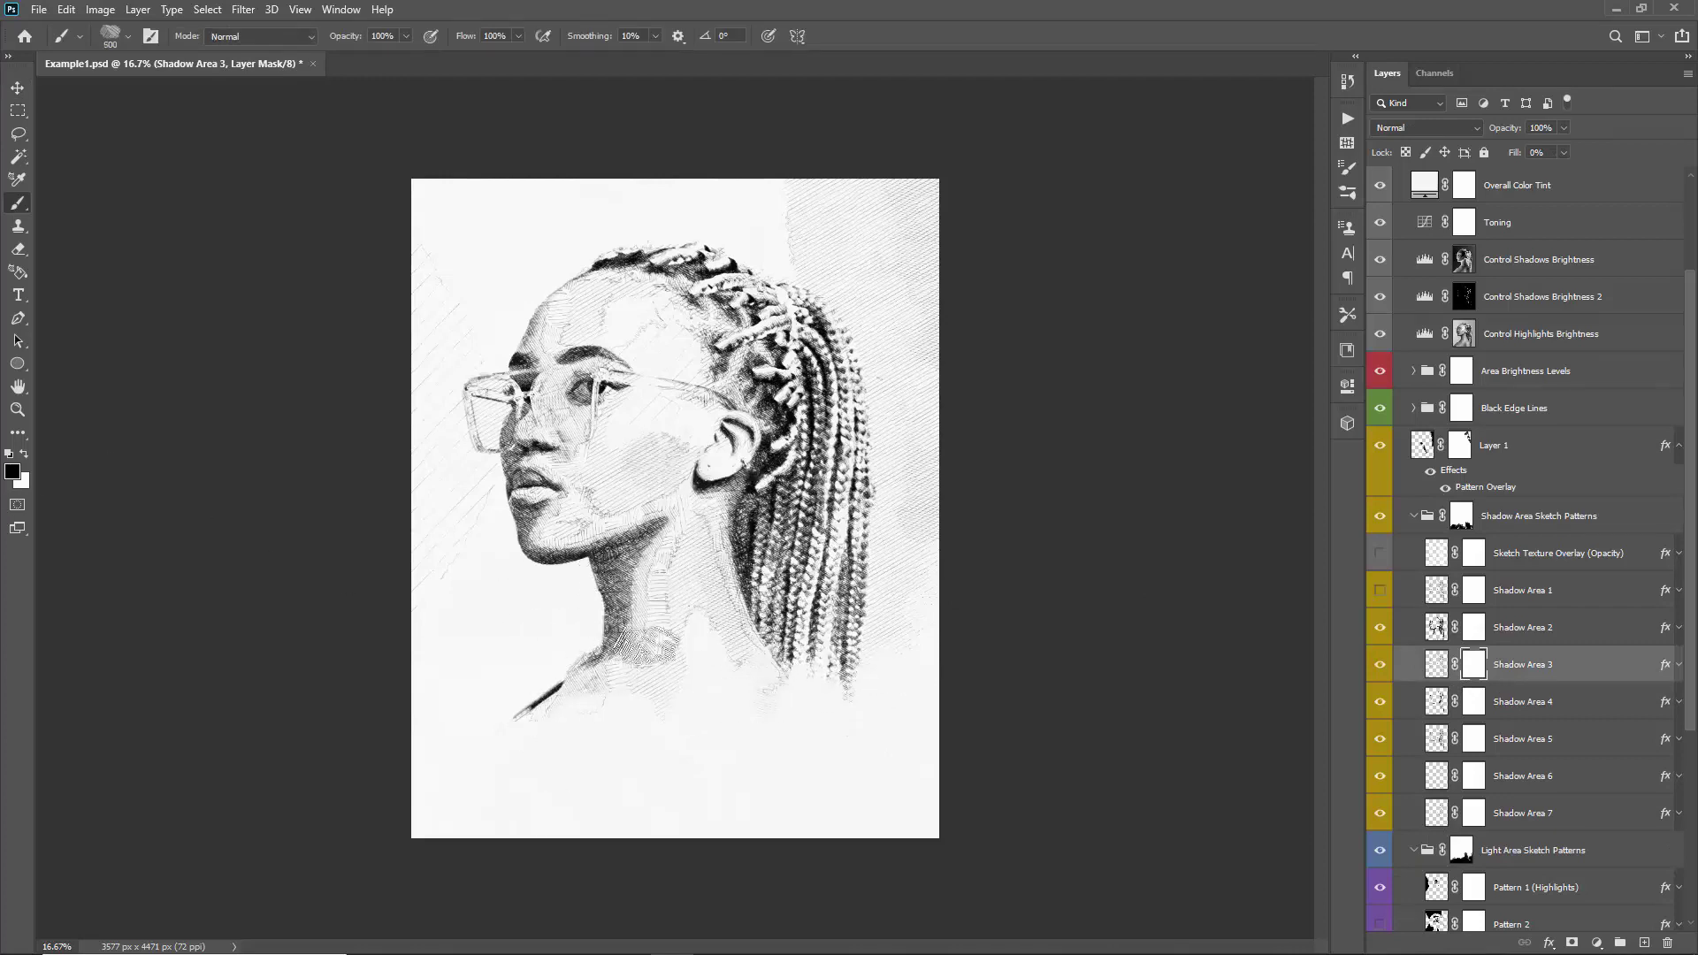
mouse_move(634, 626)
left_mouse_down()
mouse_move(533, 741)
mouse_move(530, 699)
mouse_move(570, 627)
left_mouse_up()
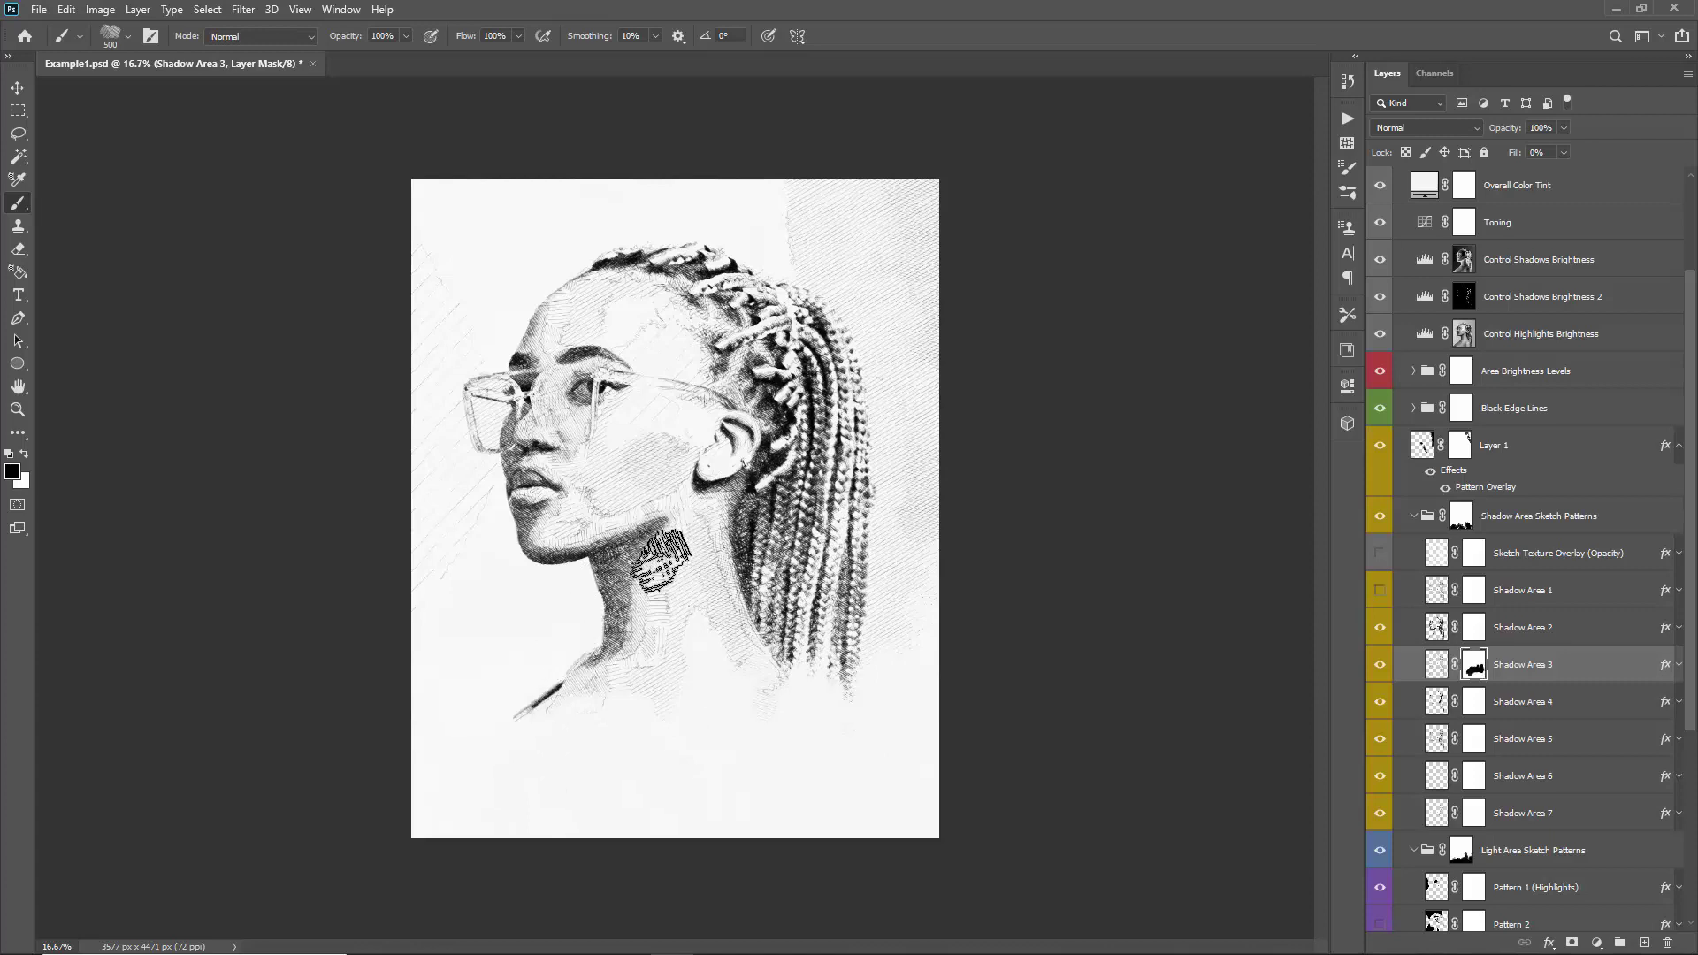
left_click(1461, 516)
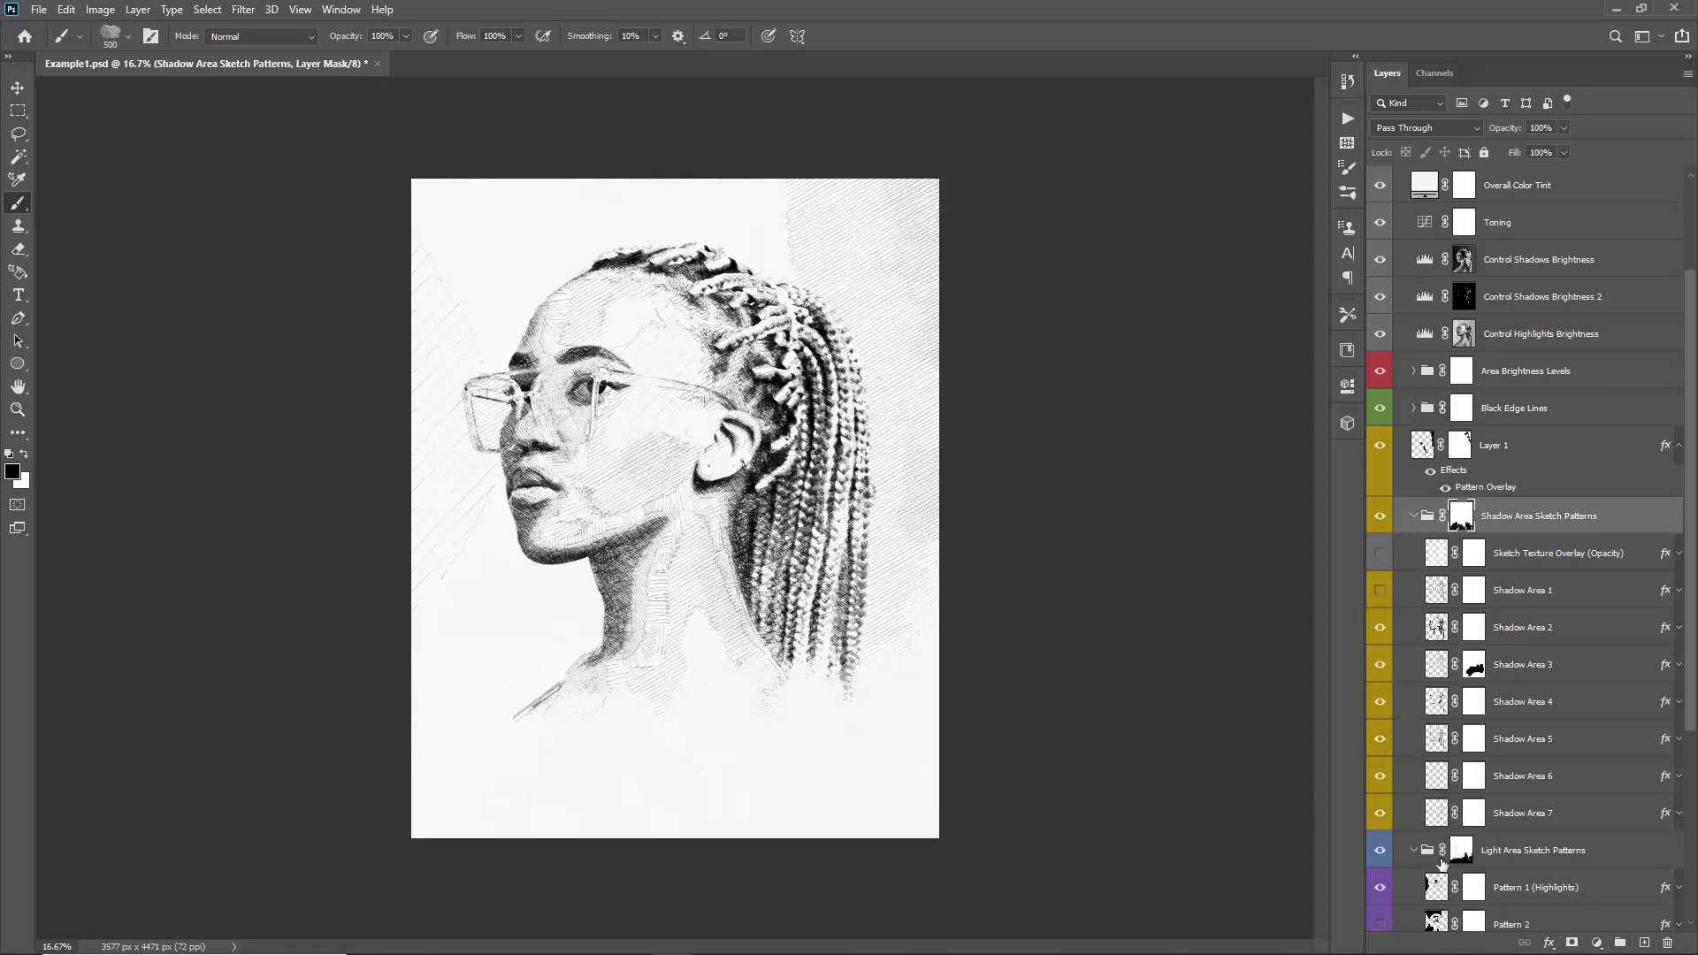
- Paint out the edge lines at the shoulder on the Pattern Area Edge Lines mask with the 500 px brush, and collapse the layer groups
left_click(1461, 849)
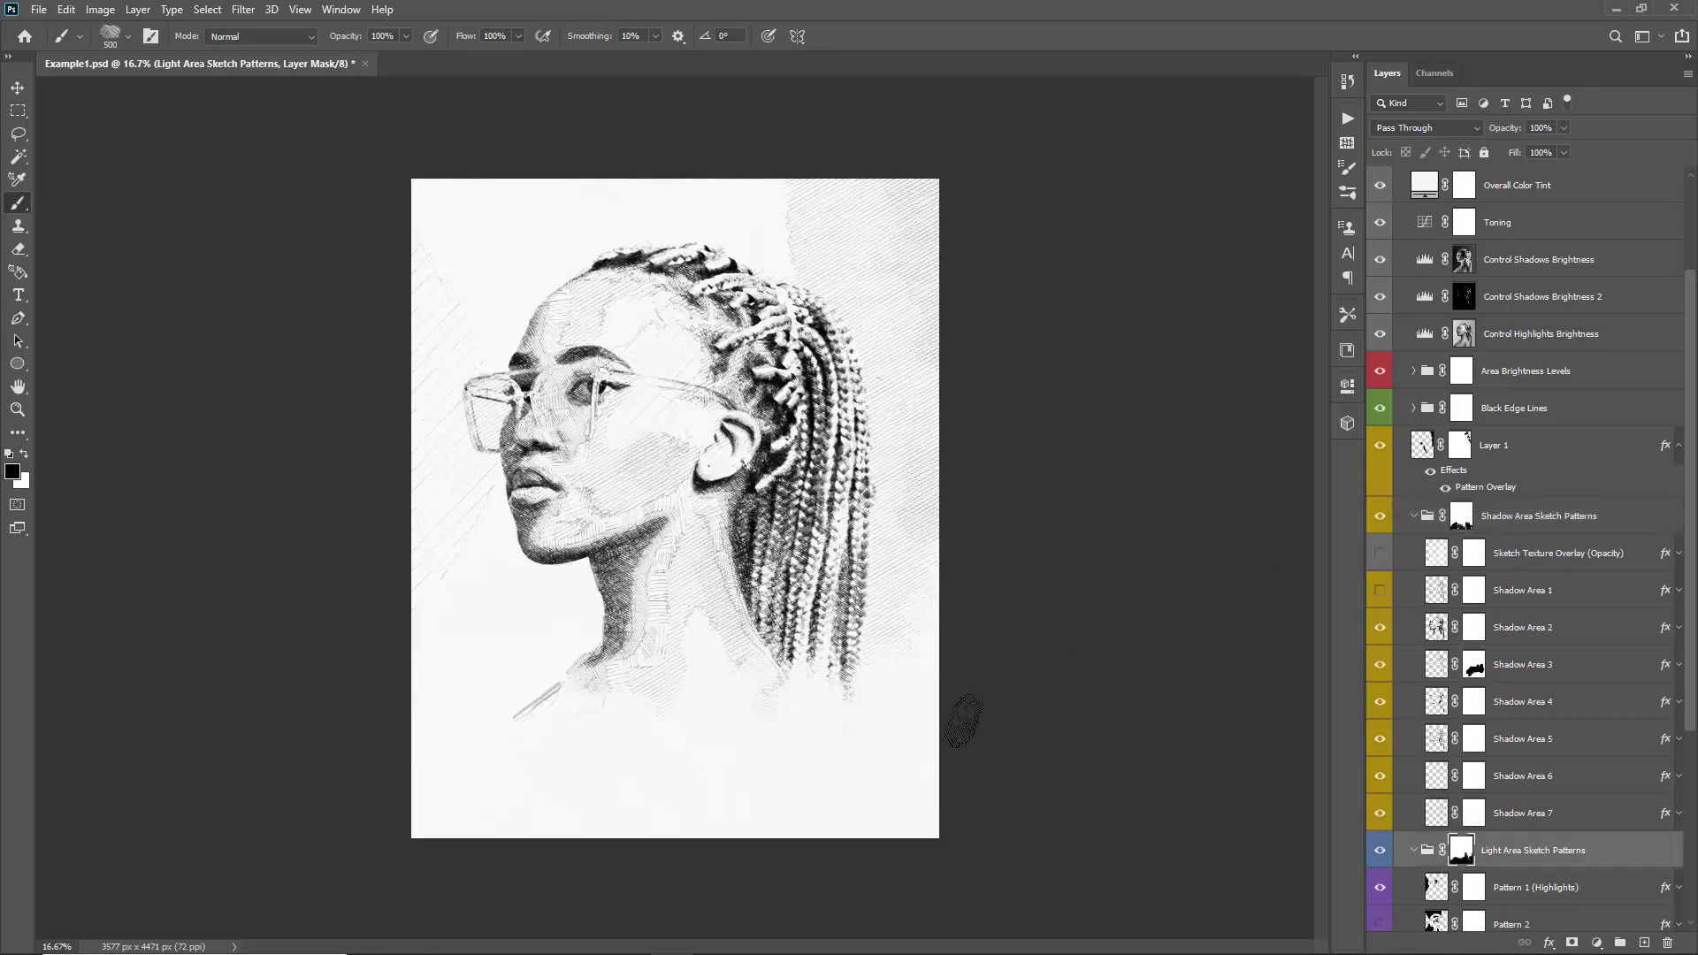
scroll(1459, 752, "down", 8)
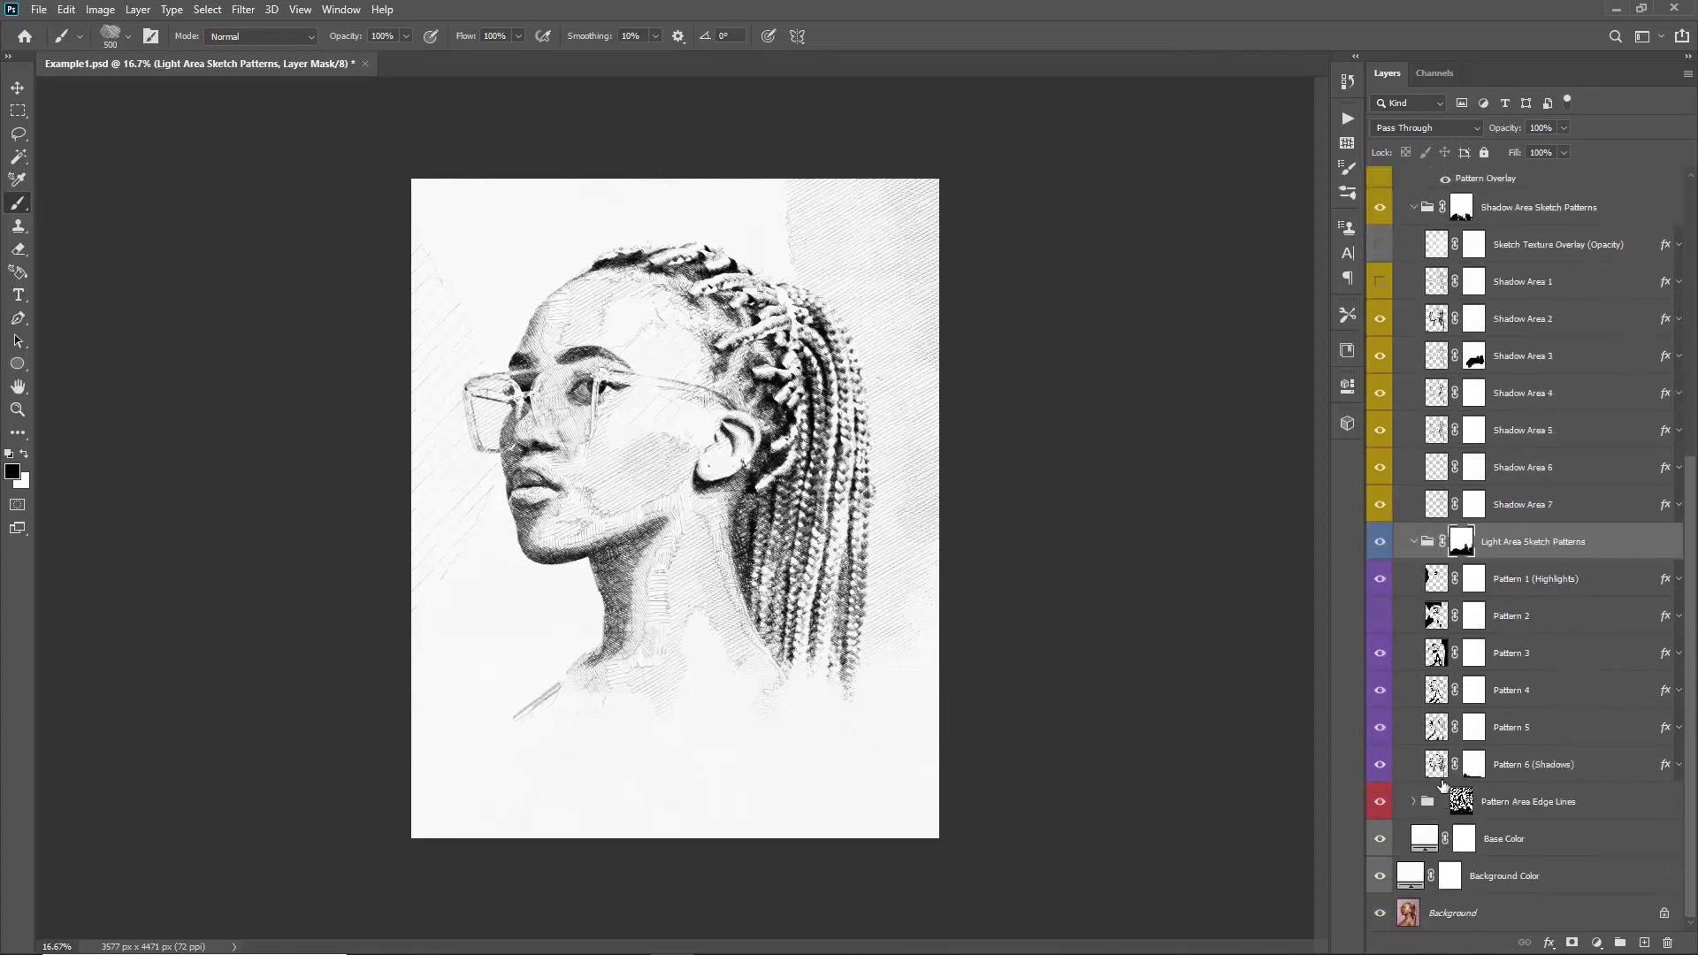
left_click(1459, 801)
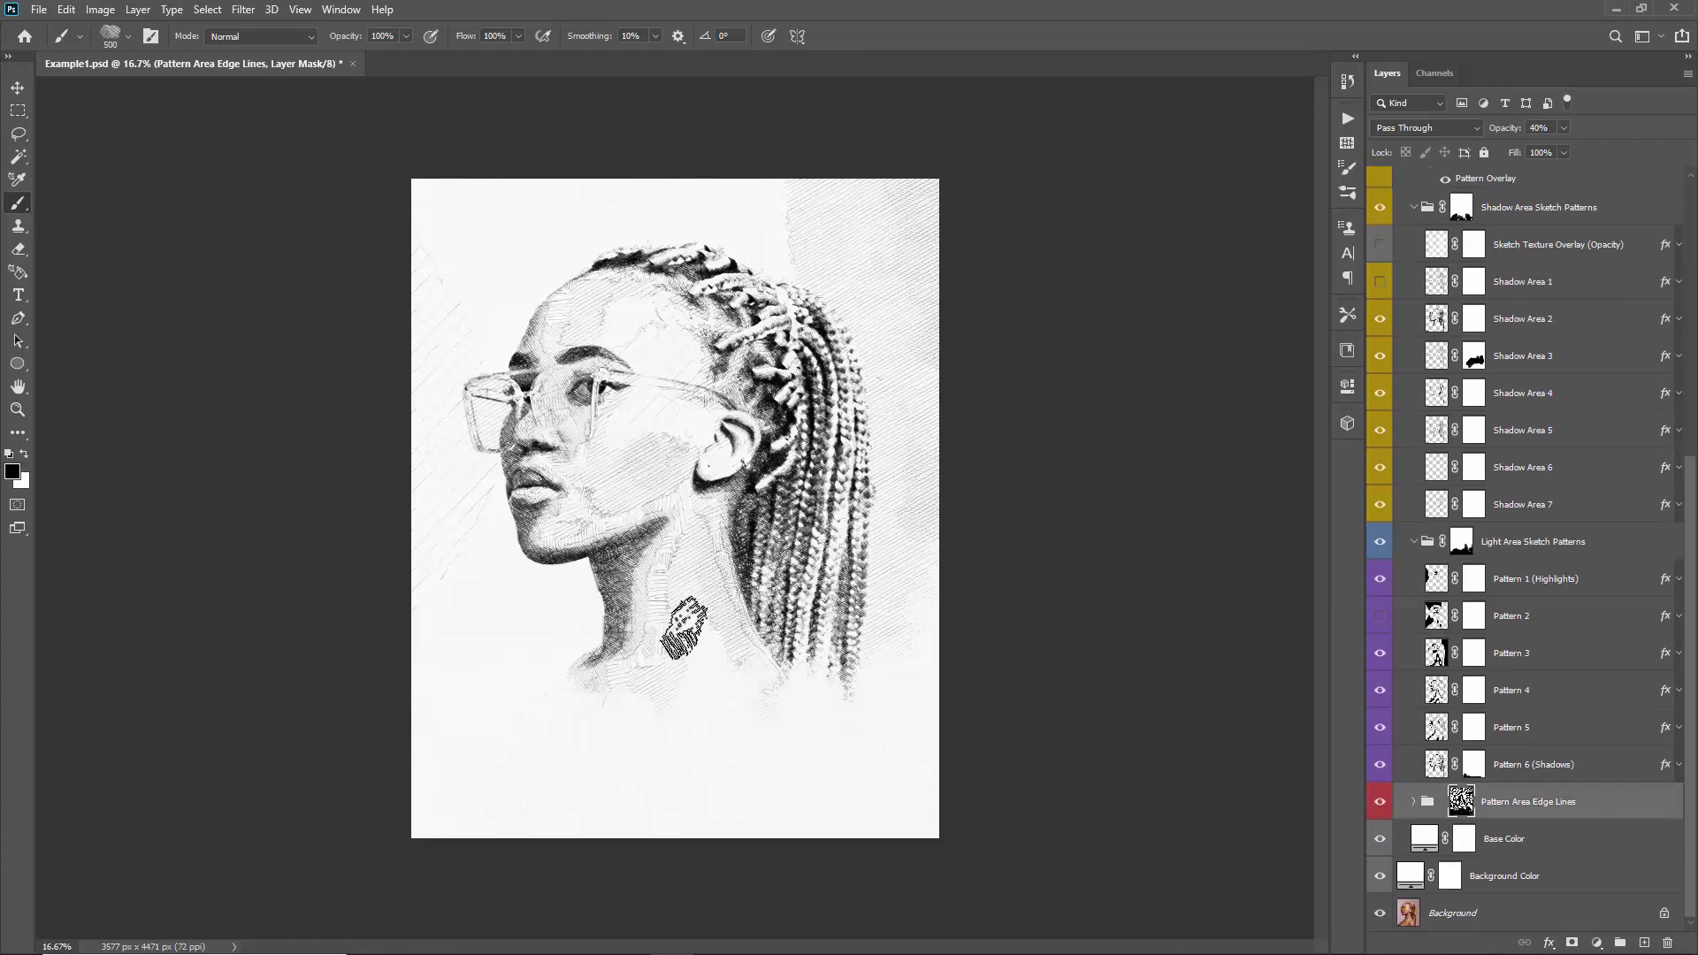
key("v")
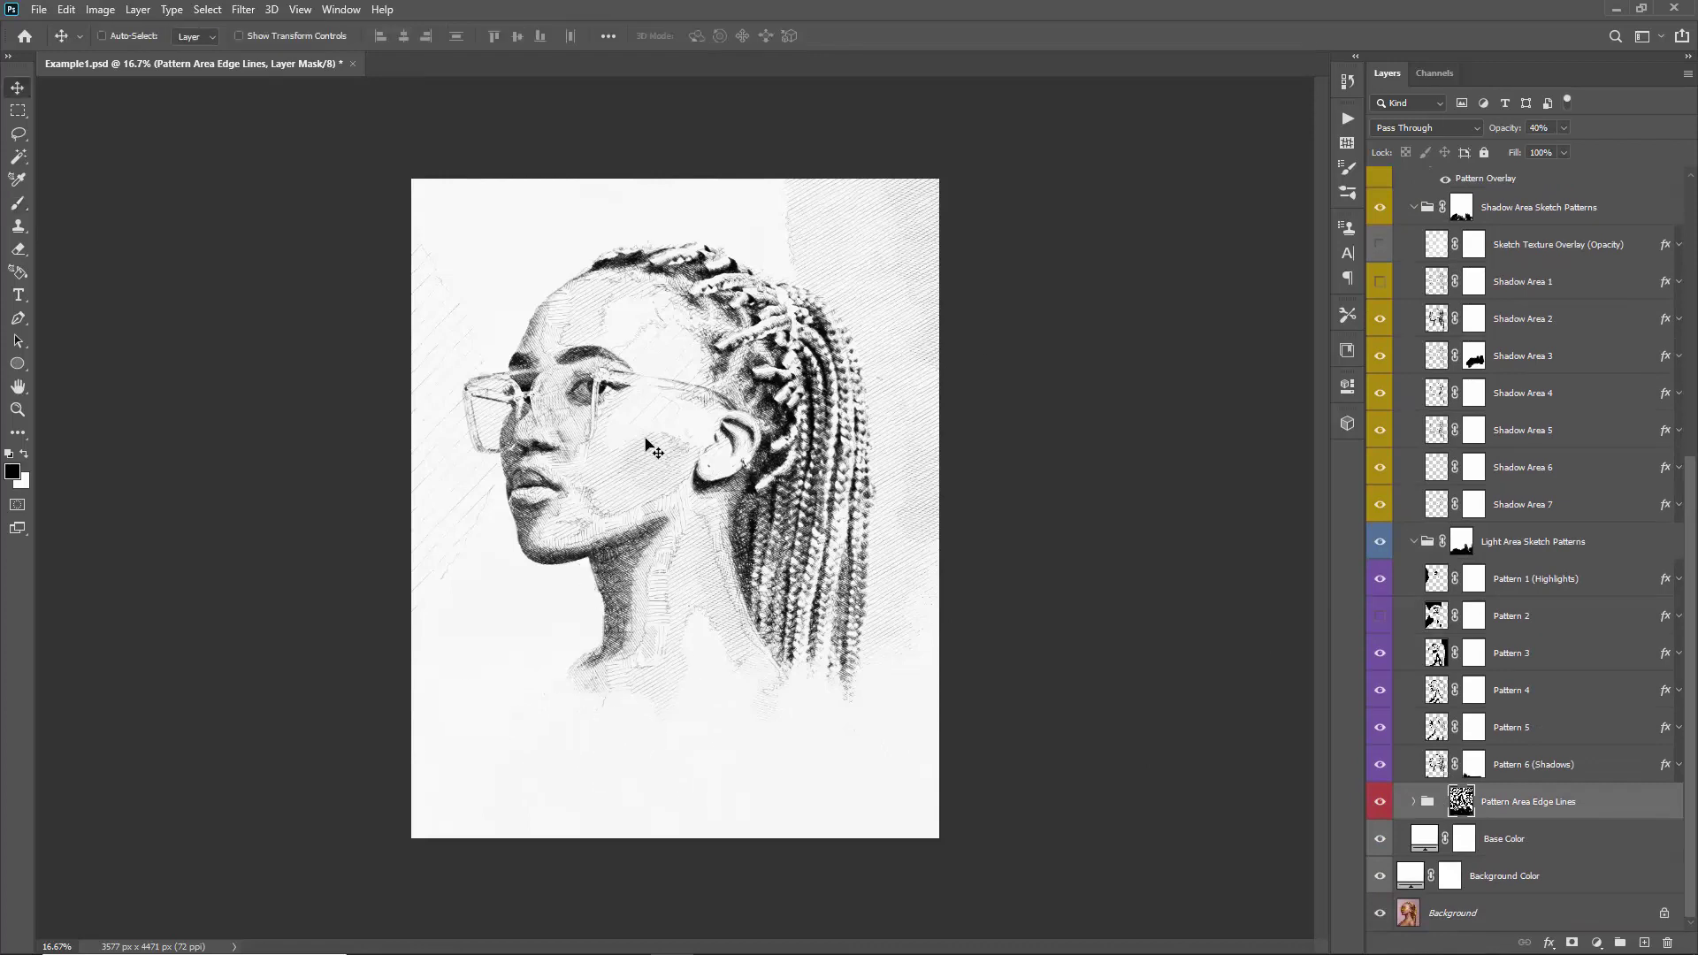
key("ctrl+plus")
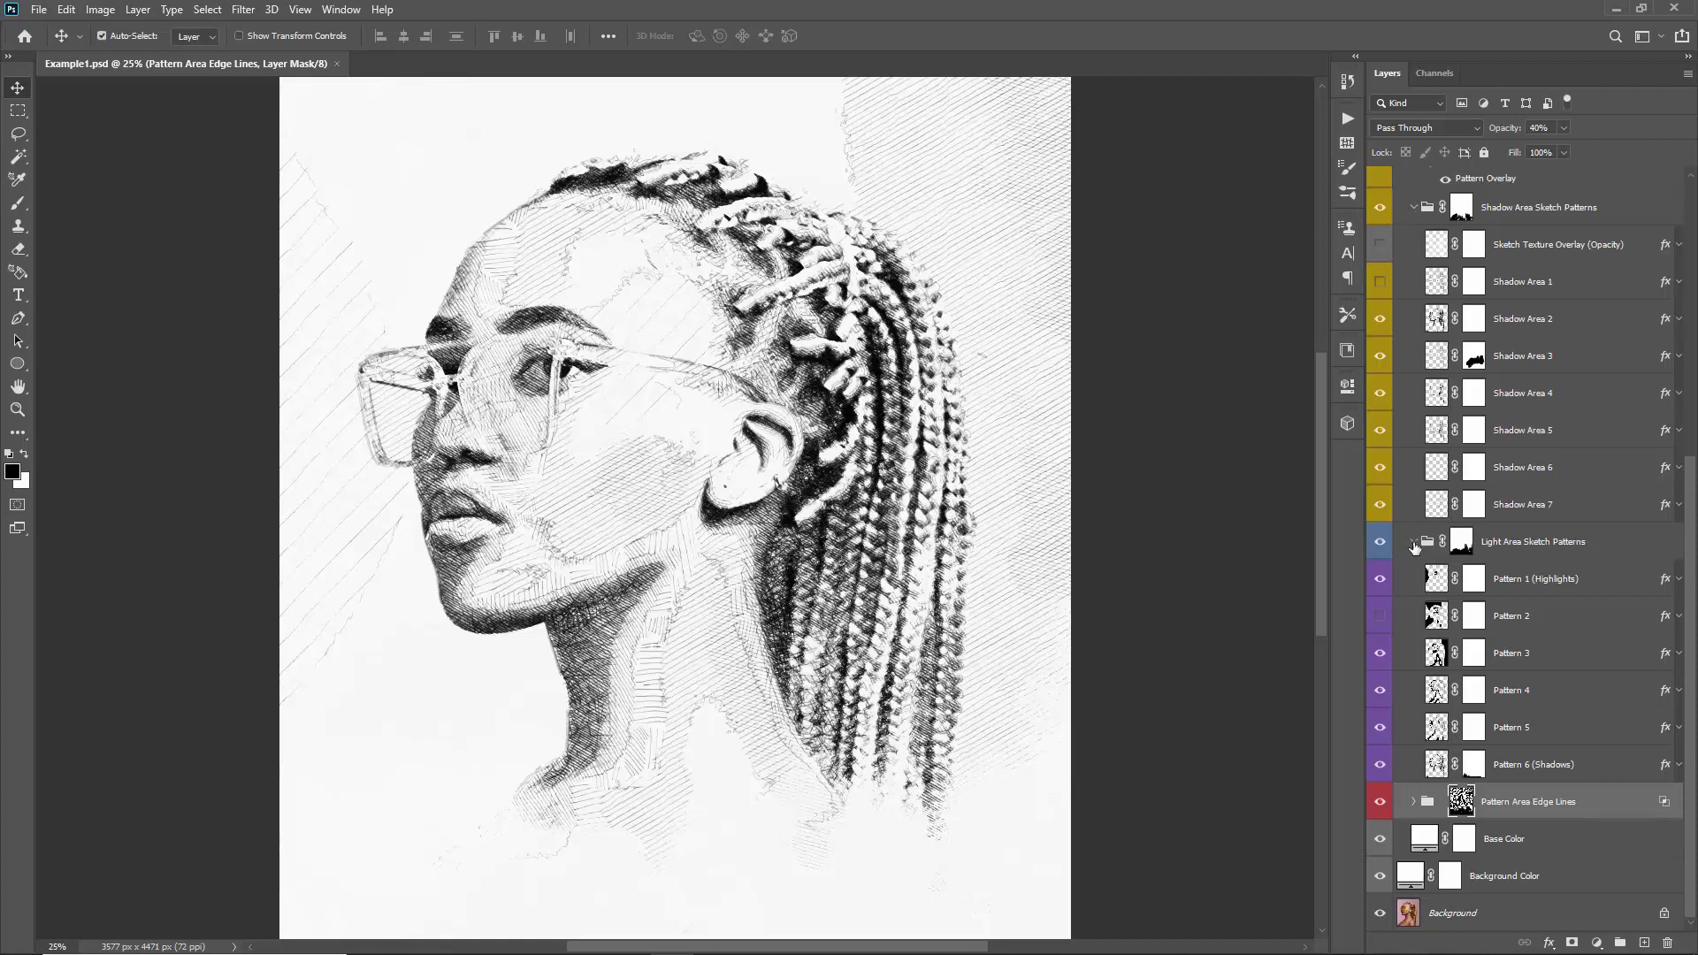
left_click(1414, 547, "ctrl")
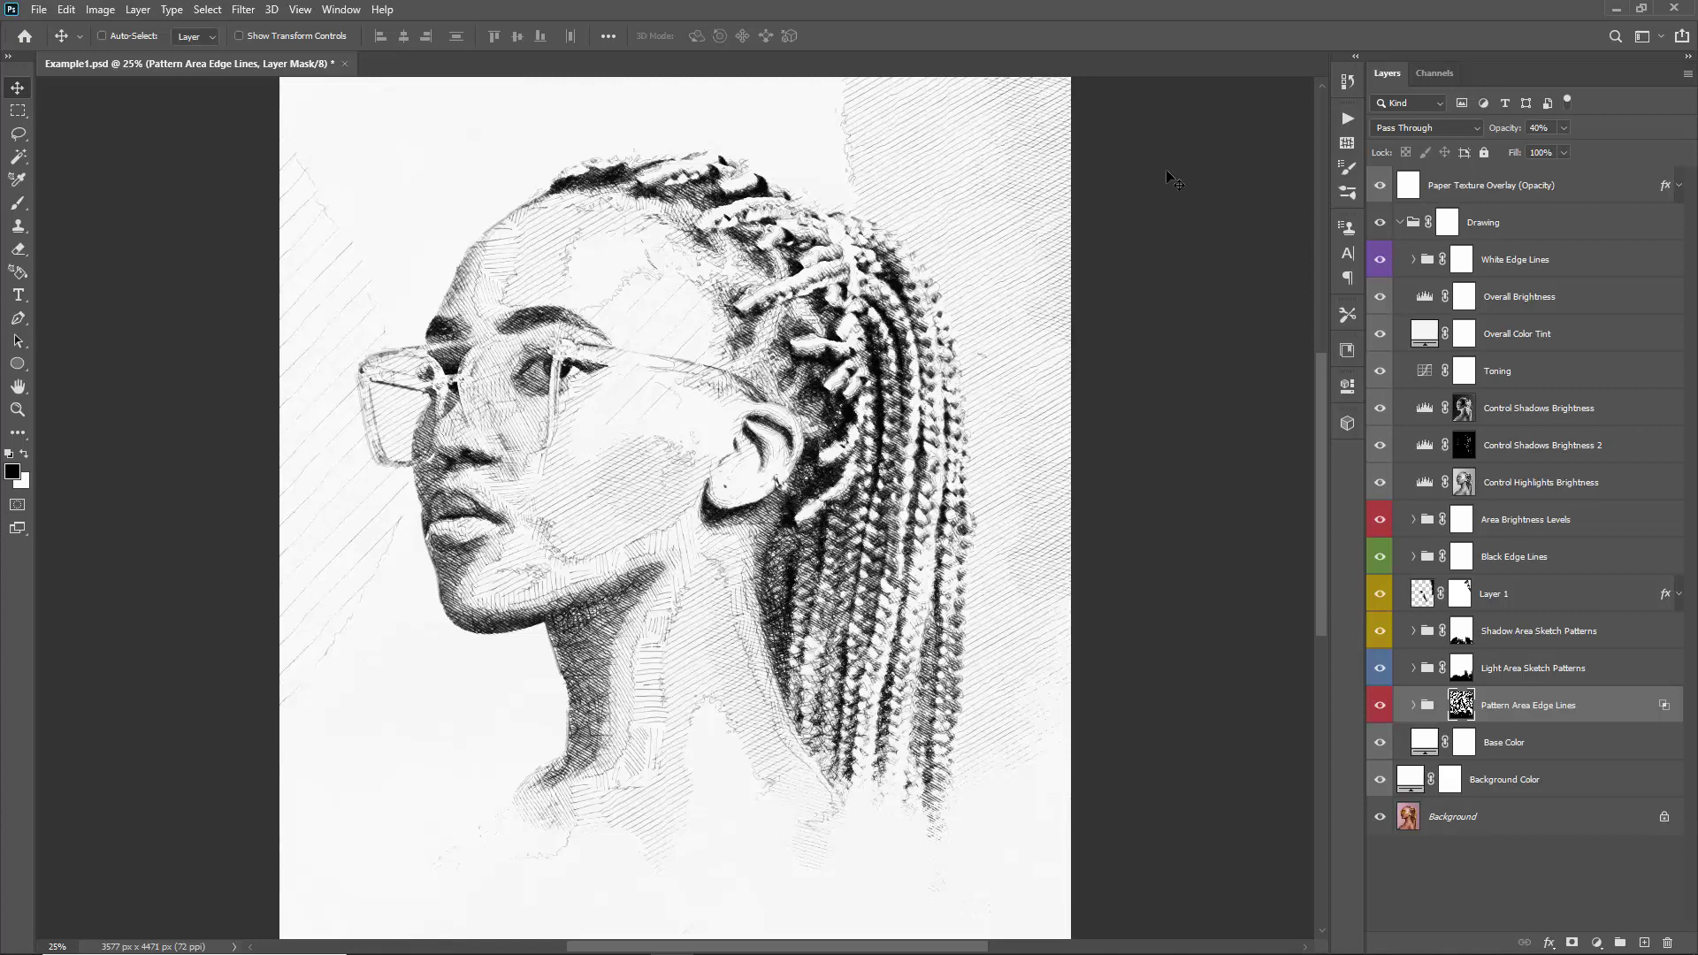
- Run the Create Color Reveal Layer action and move the resulting layer between Pattern Area Edge Lines and Base Color
left_click(1348, 121)
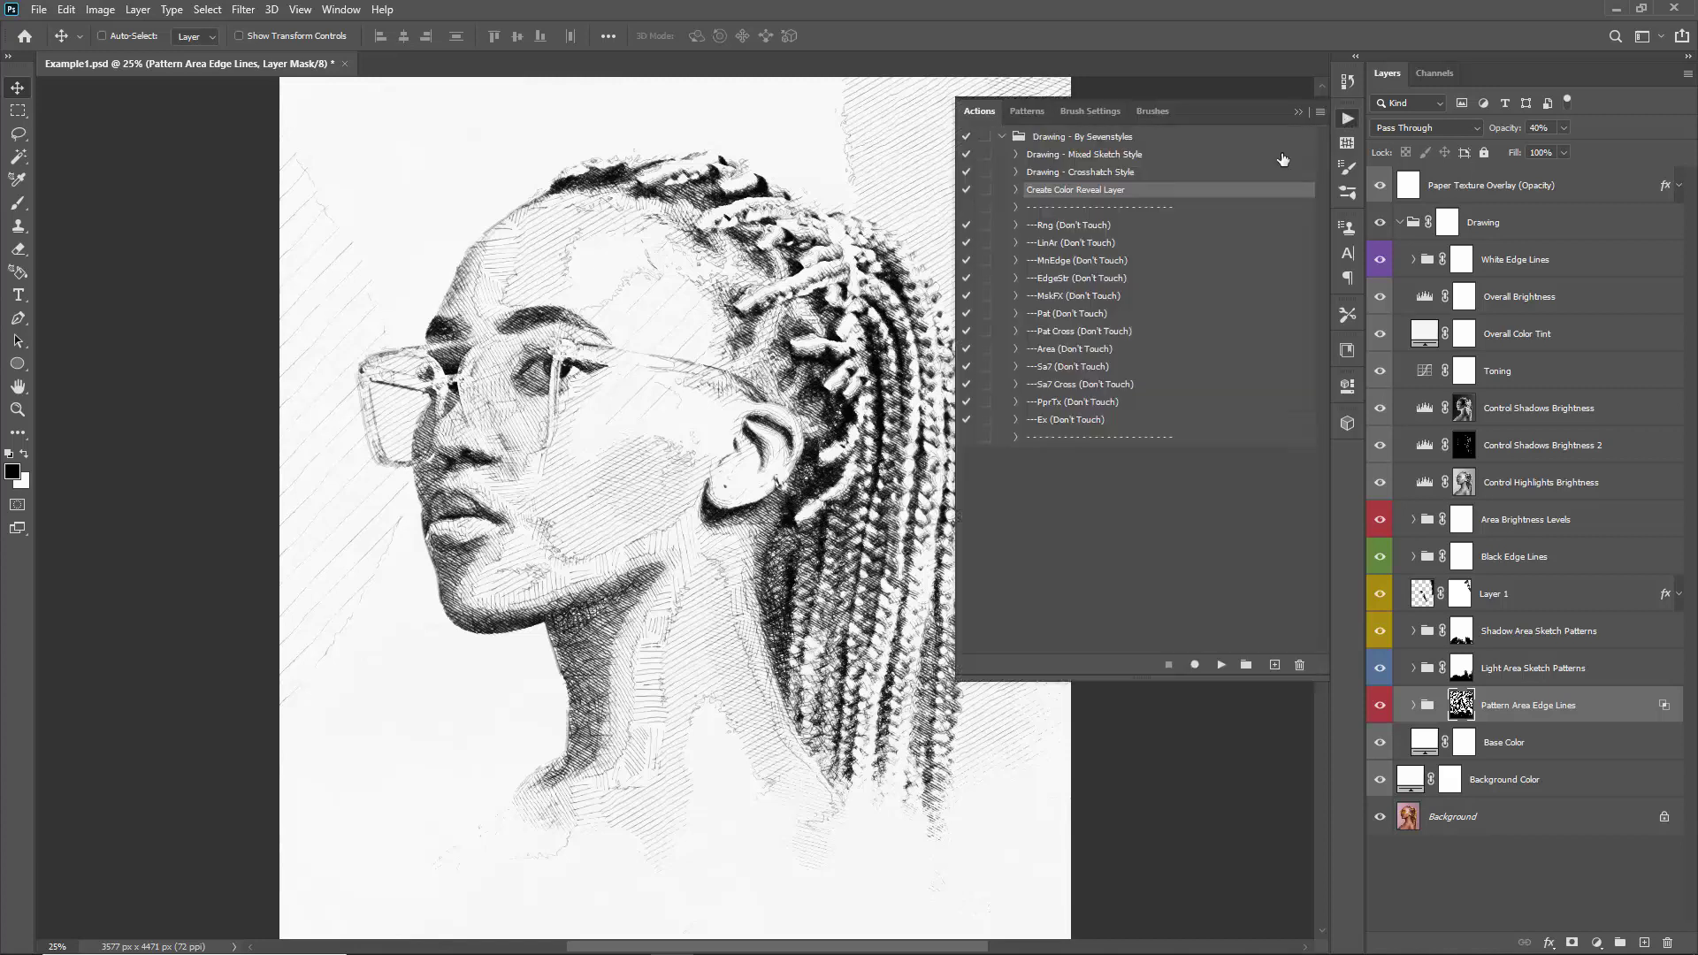
left_click(1081, 177)
left_click(1056, 189)
key("ctrl+minus")
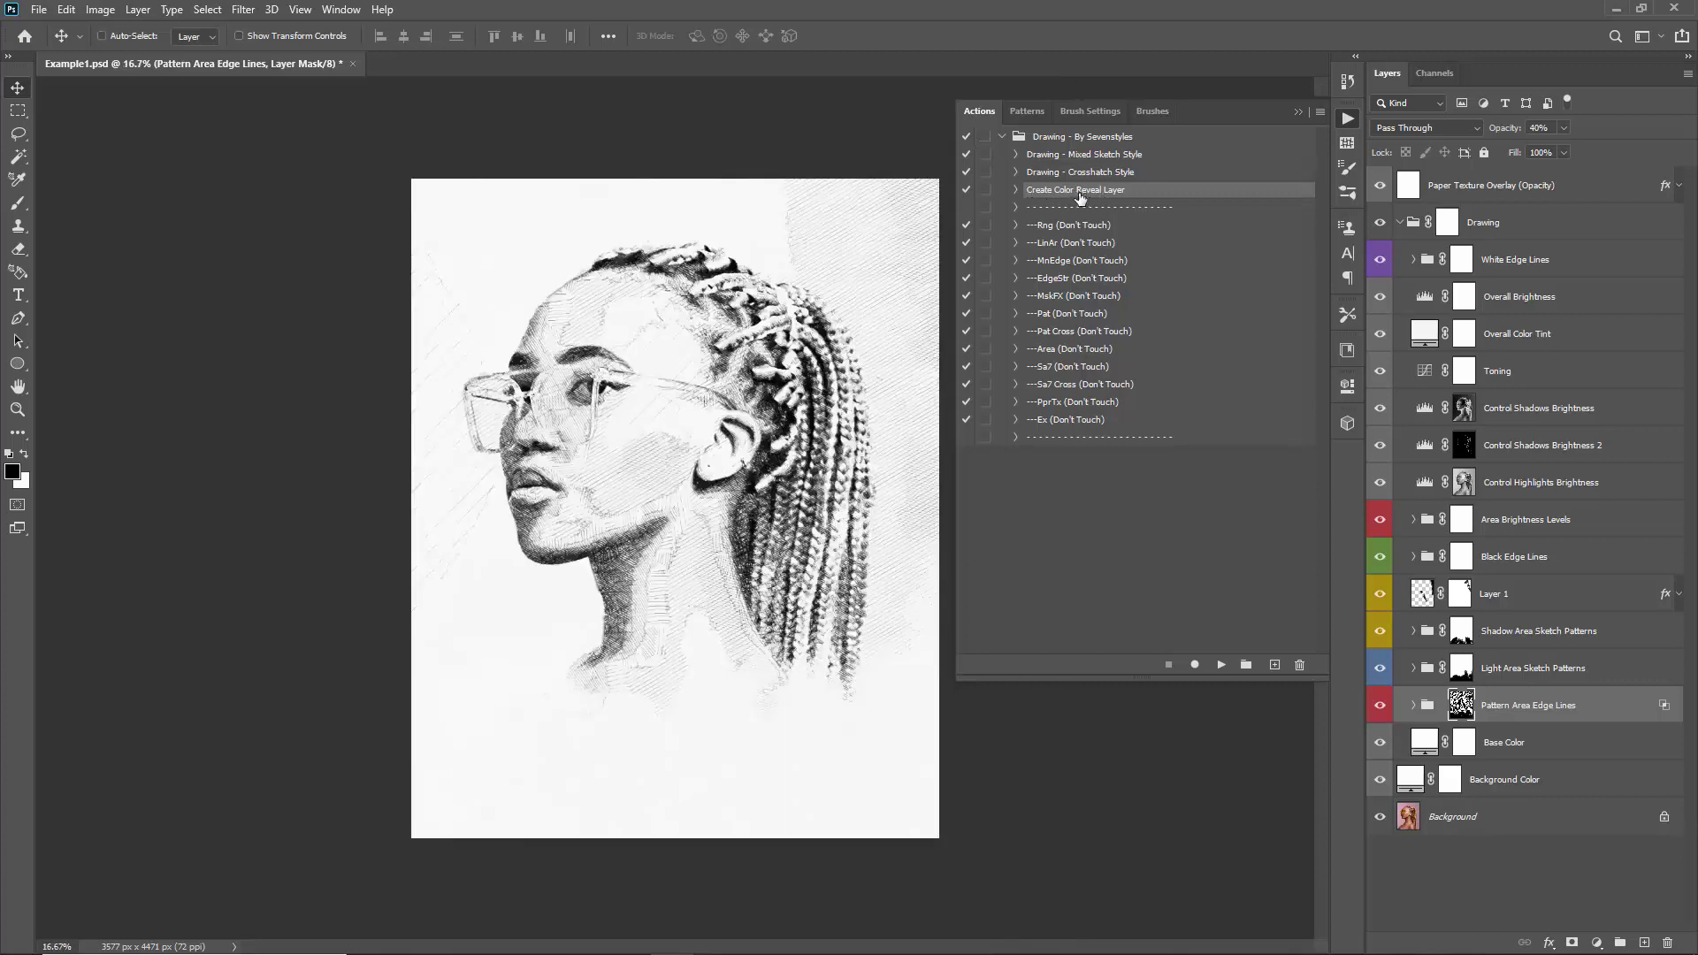
left_click(1218, 663)
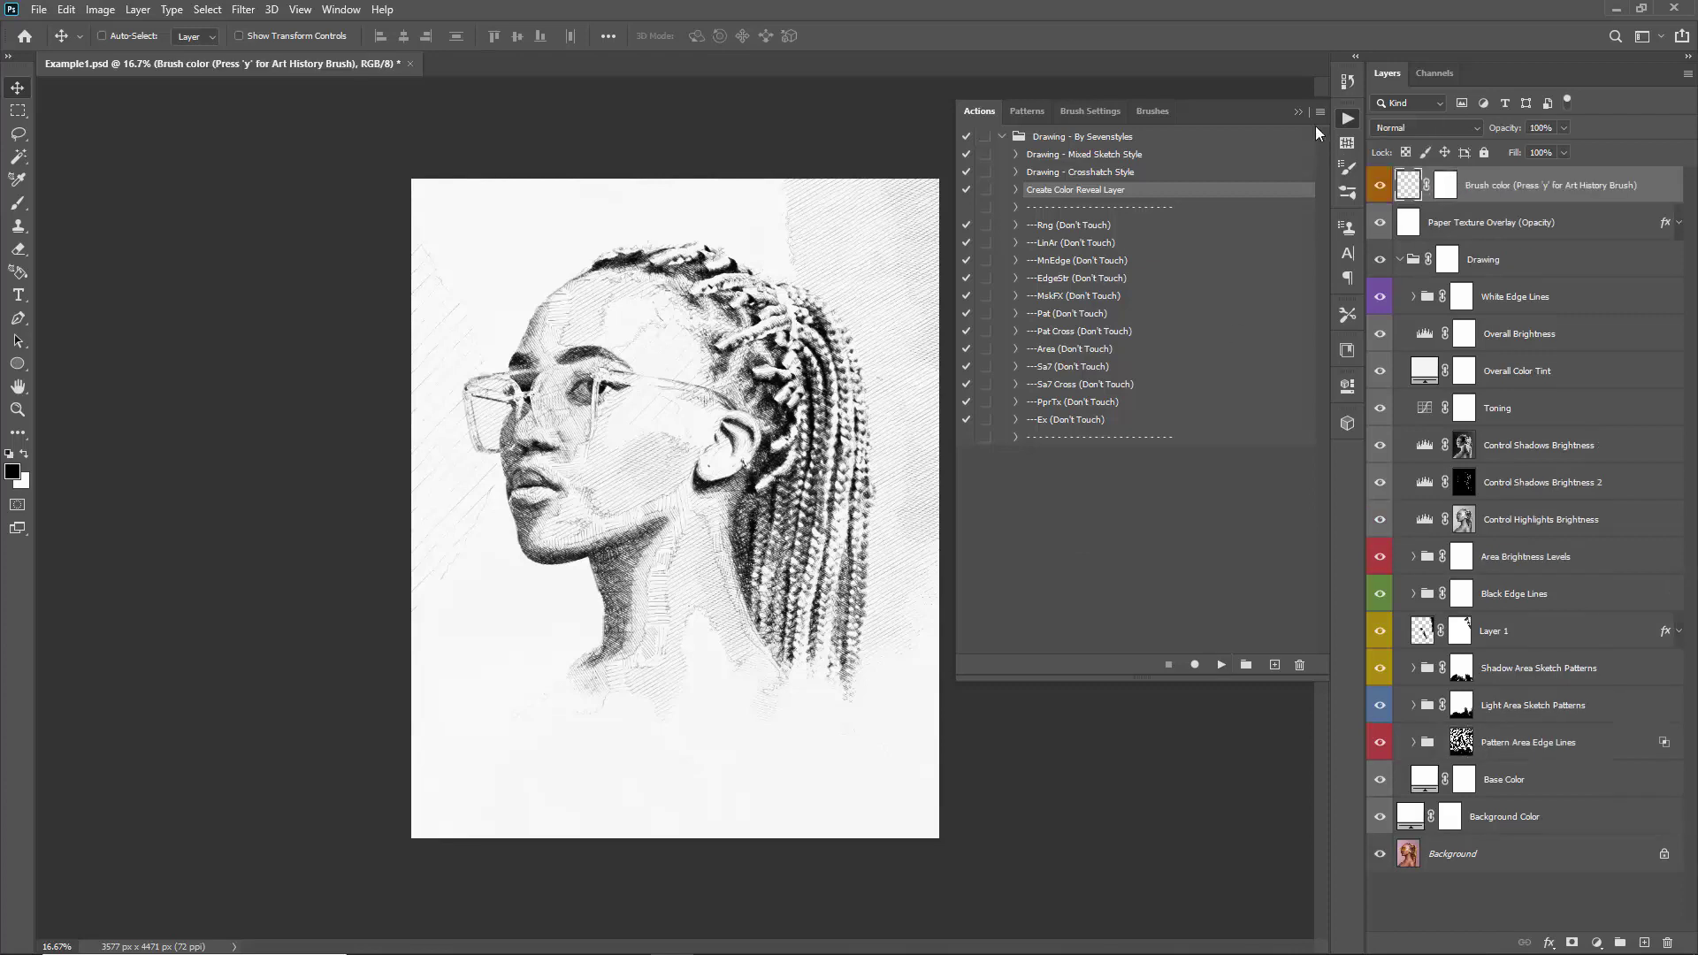
left_click(1295, 113)
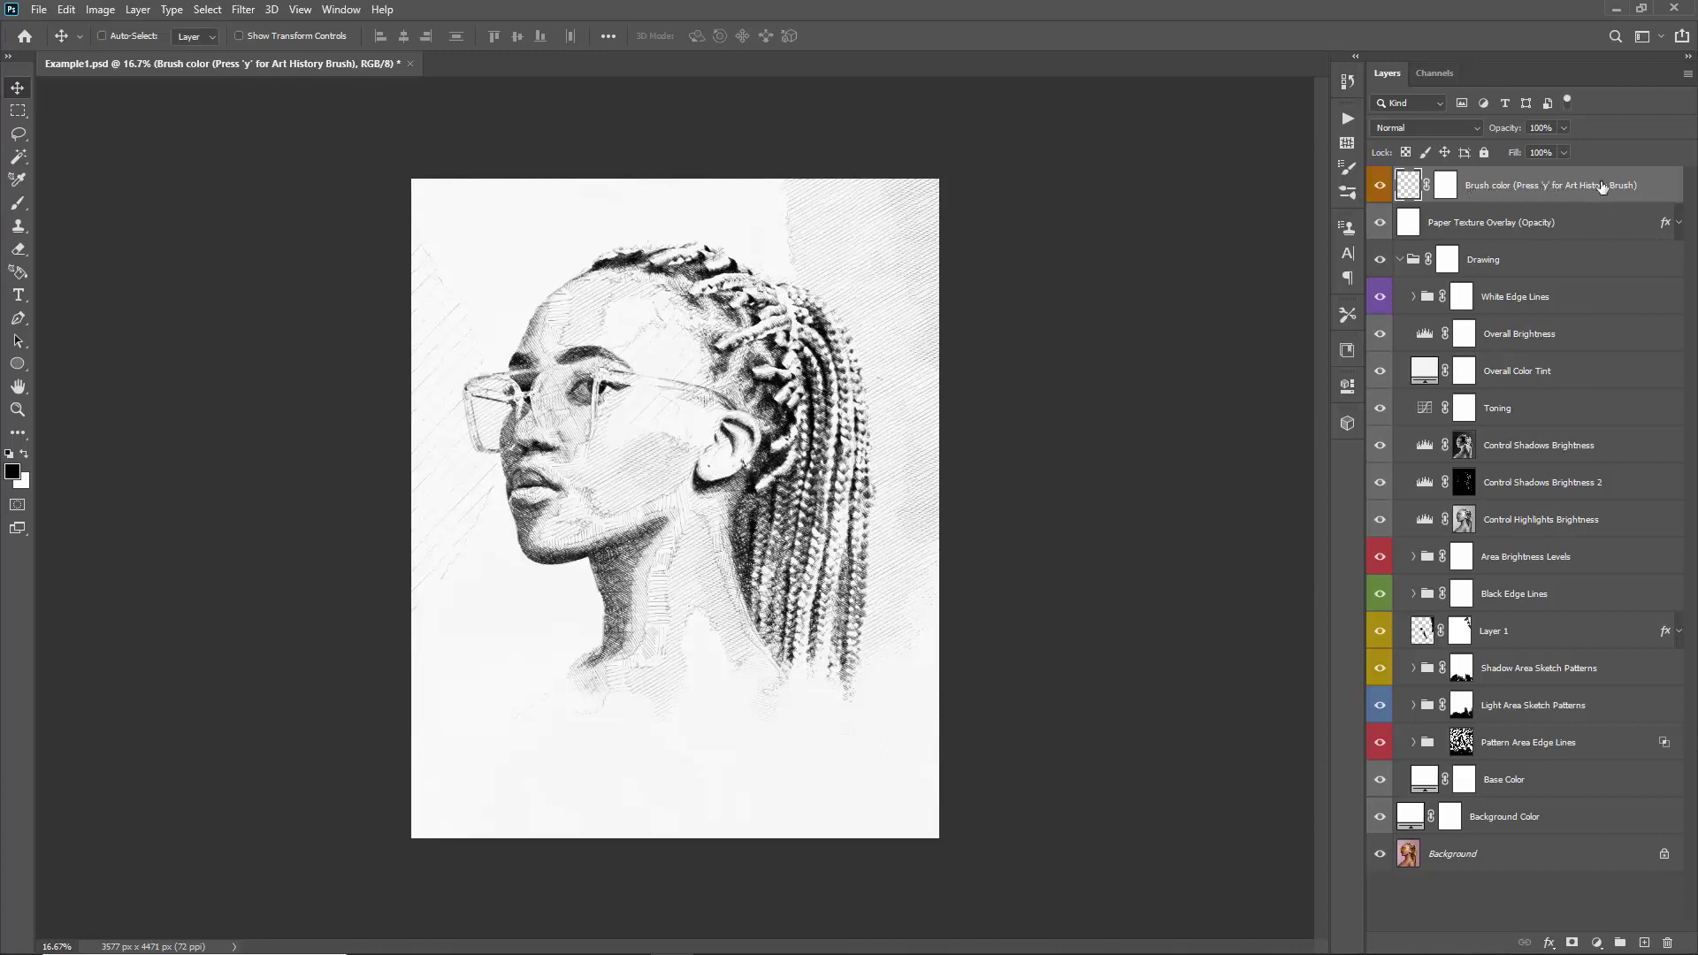
left_click_drag(1484, 183, 1514, 764)
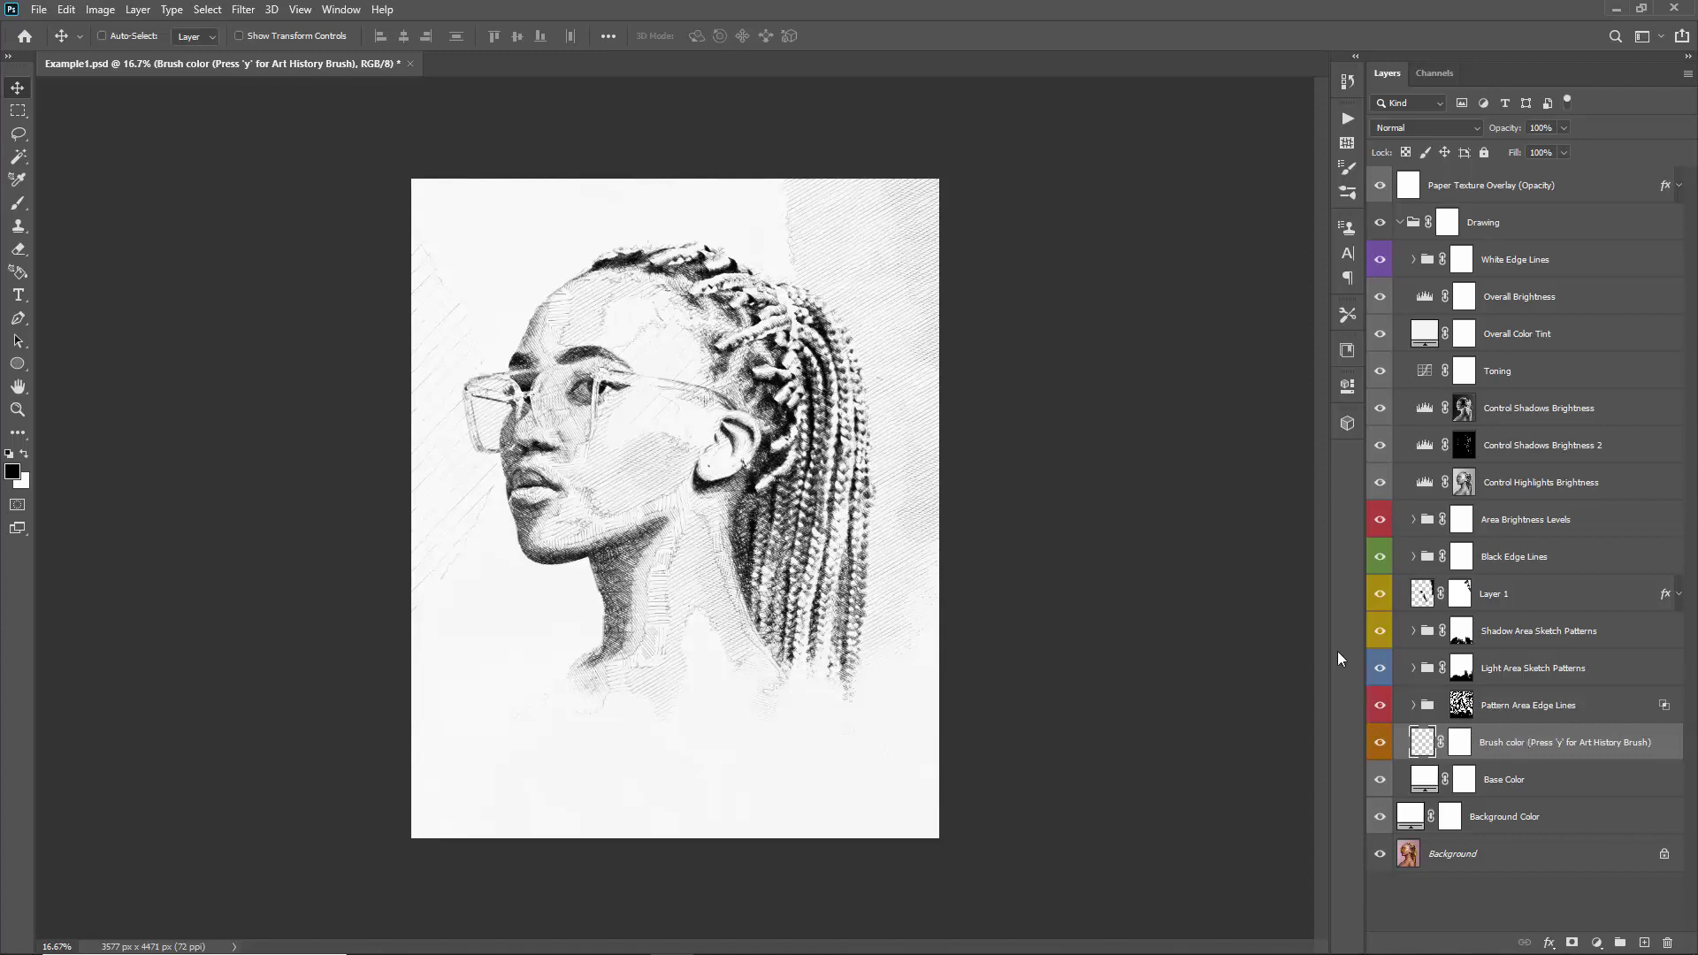
- Reveal color over the face and upper neck with the Art History Brush, using the third ColorReveal brush enlarged to 1200 px
key("y")
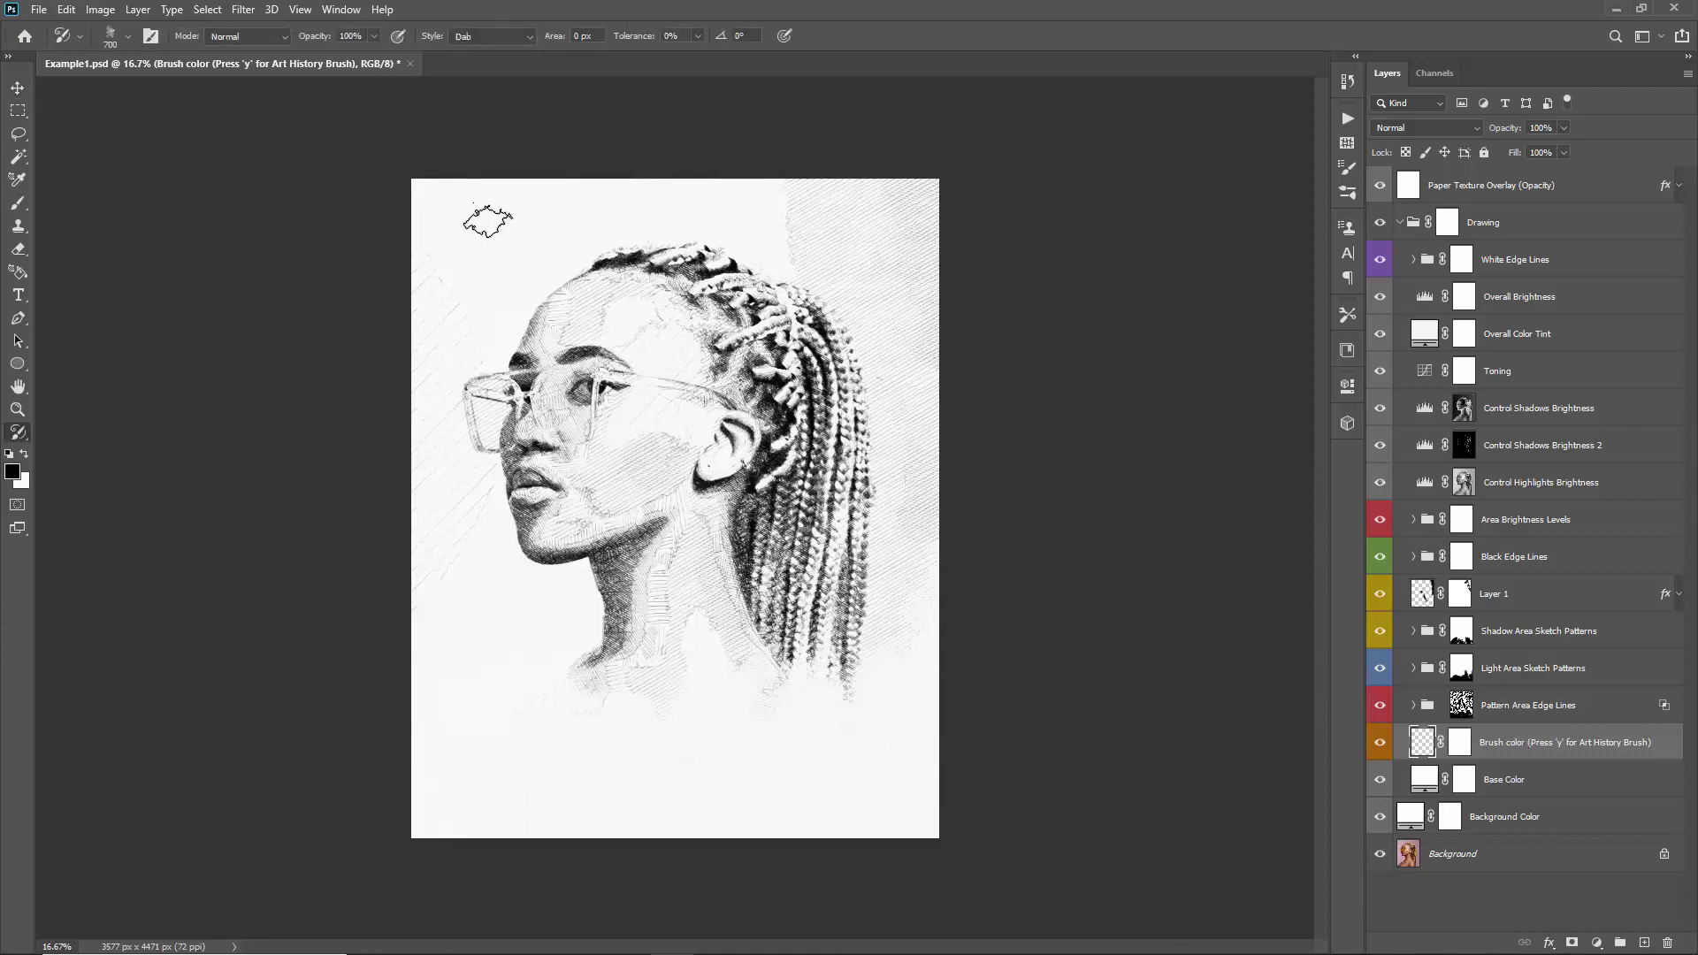
right_click(486, 221)
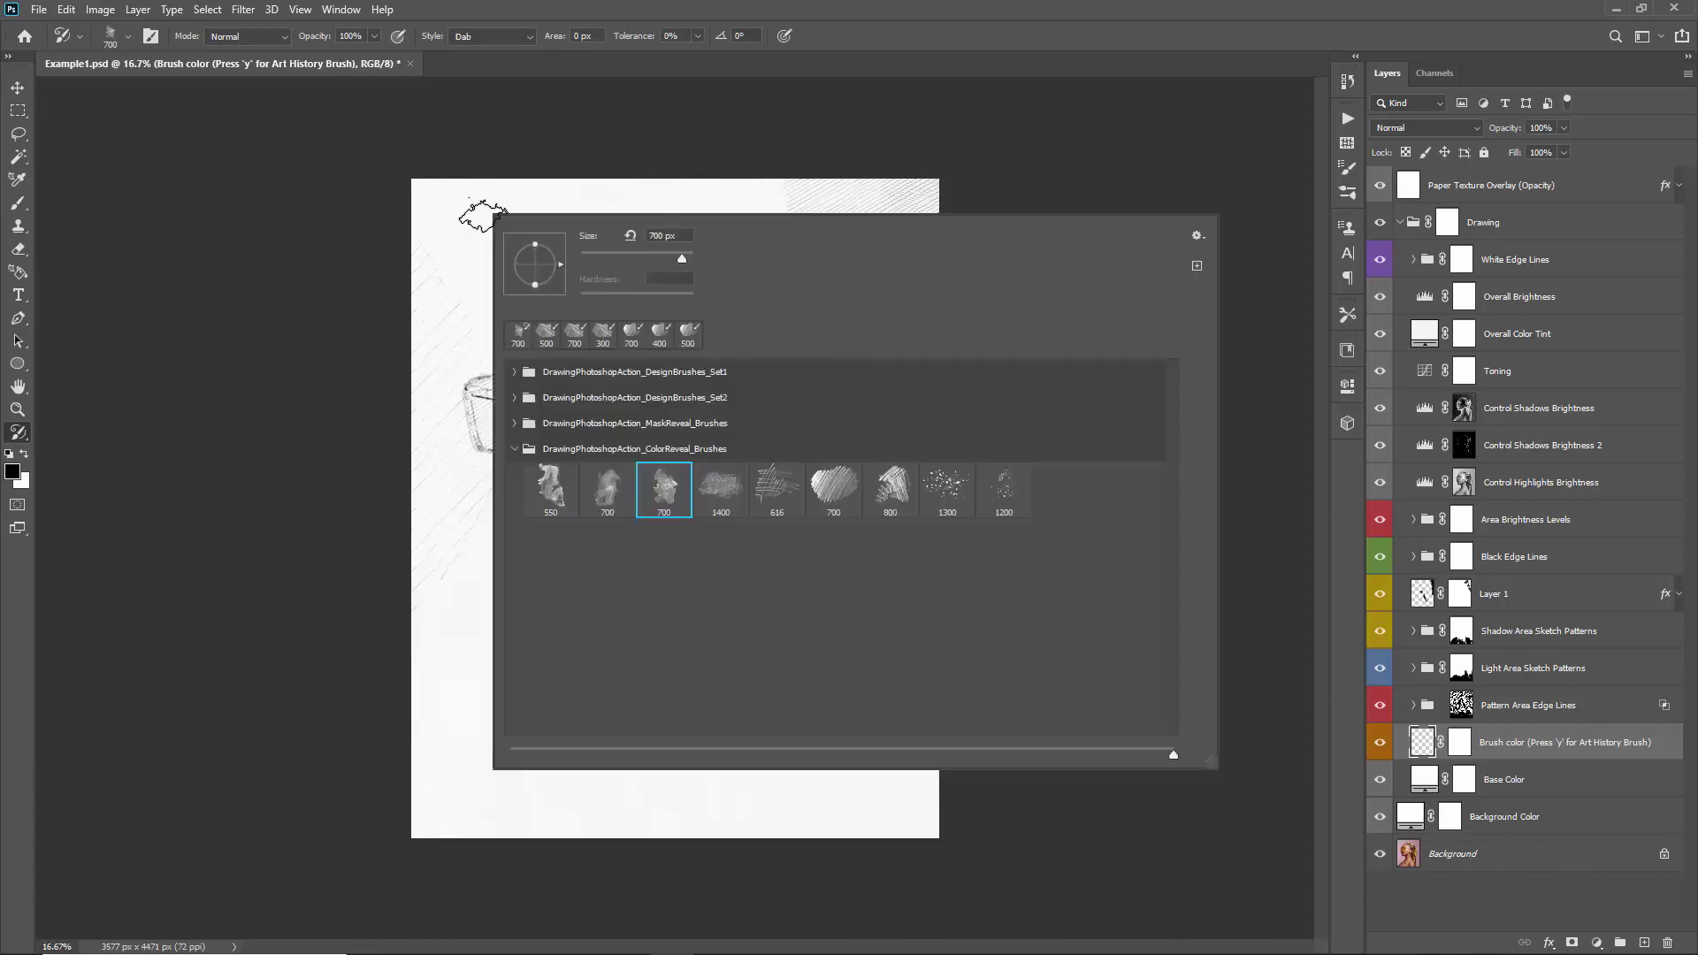
left_click(556, 455)
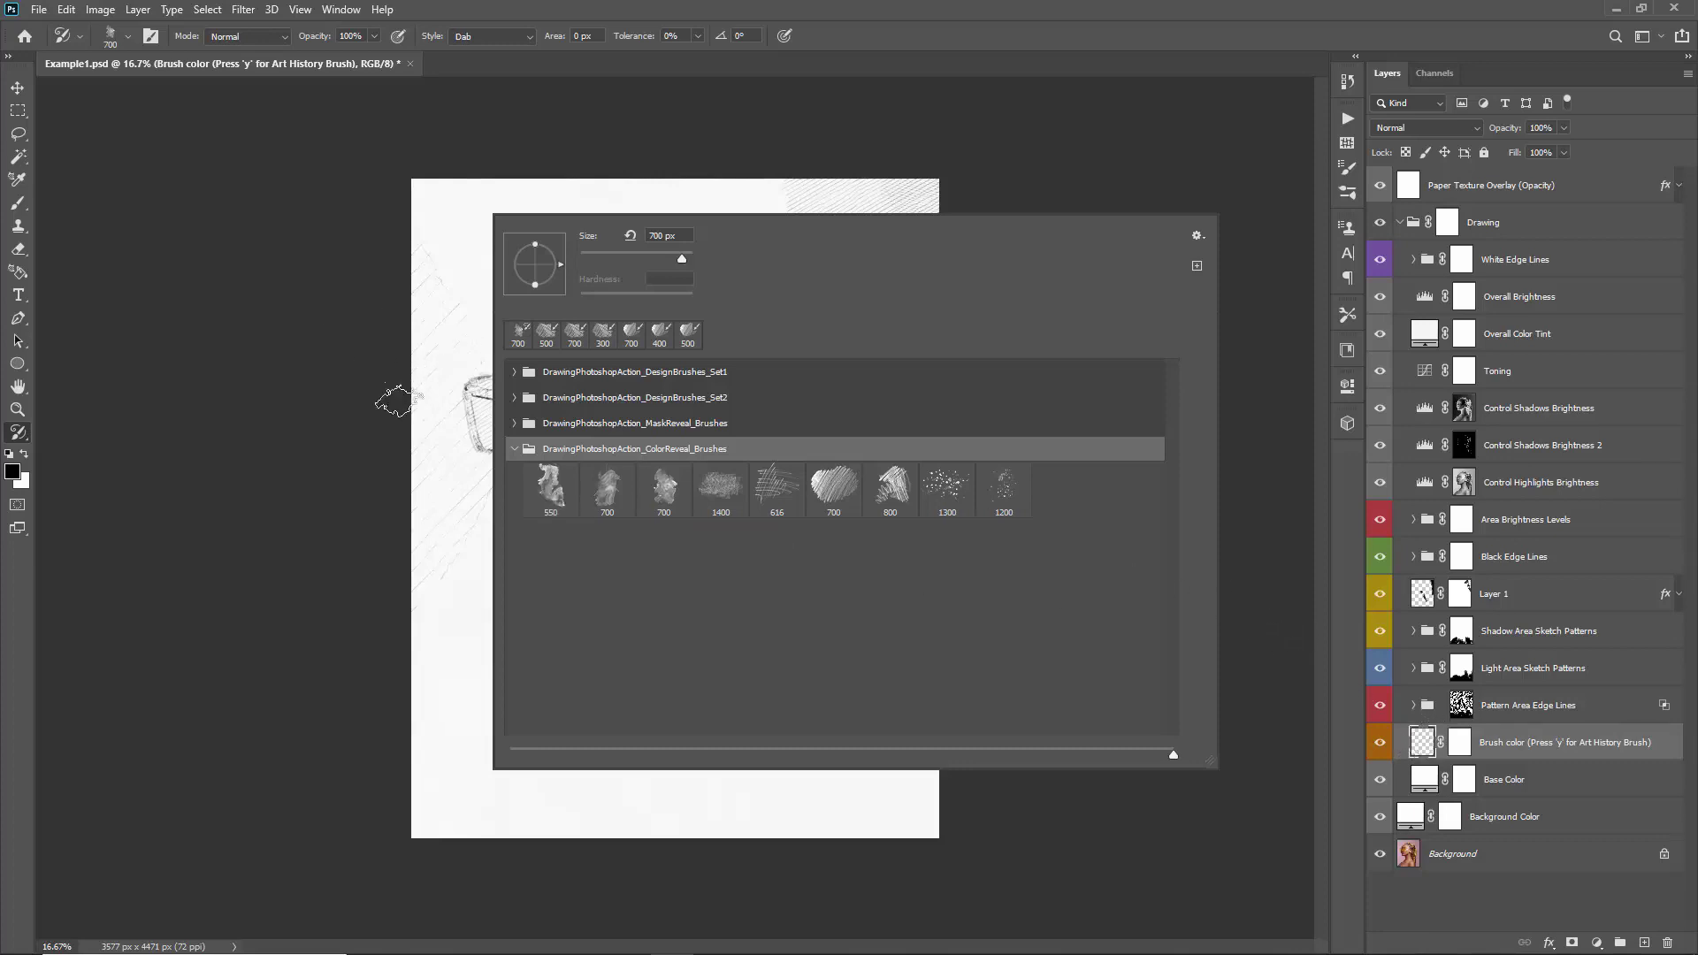
left_click(666, 492)
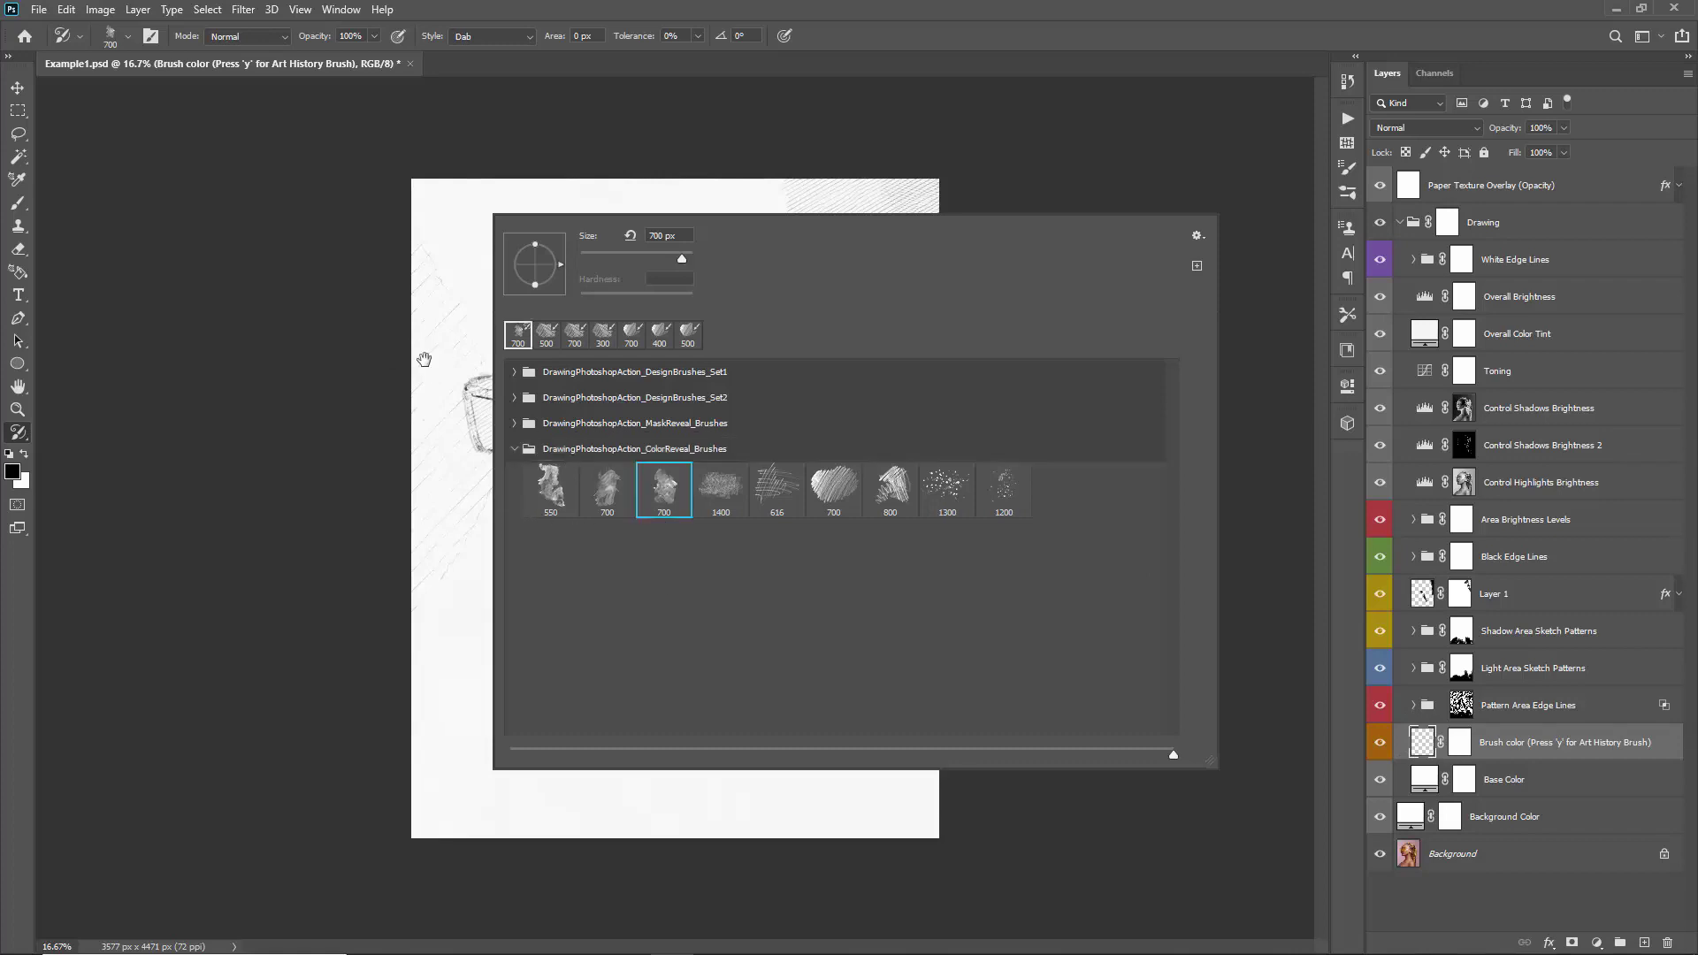
left_click(421, 360)
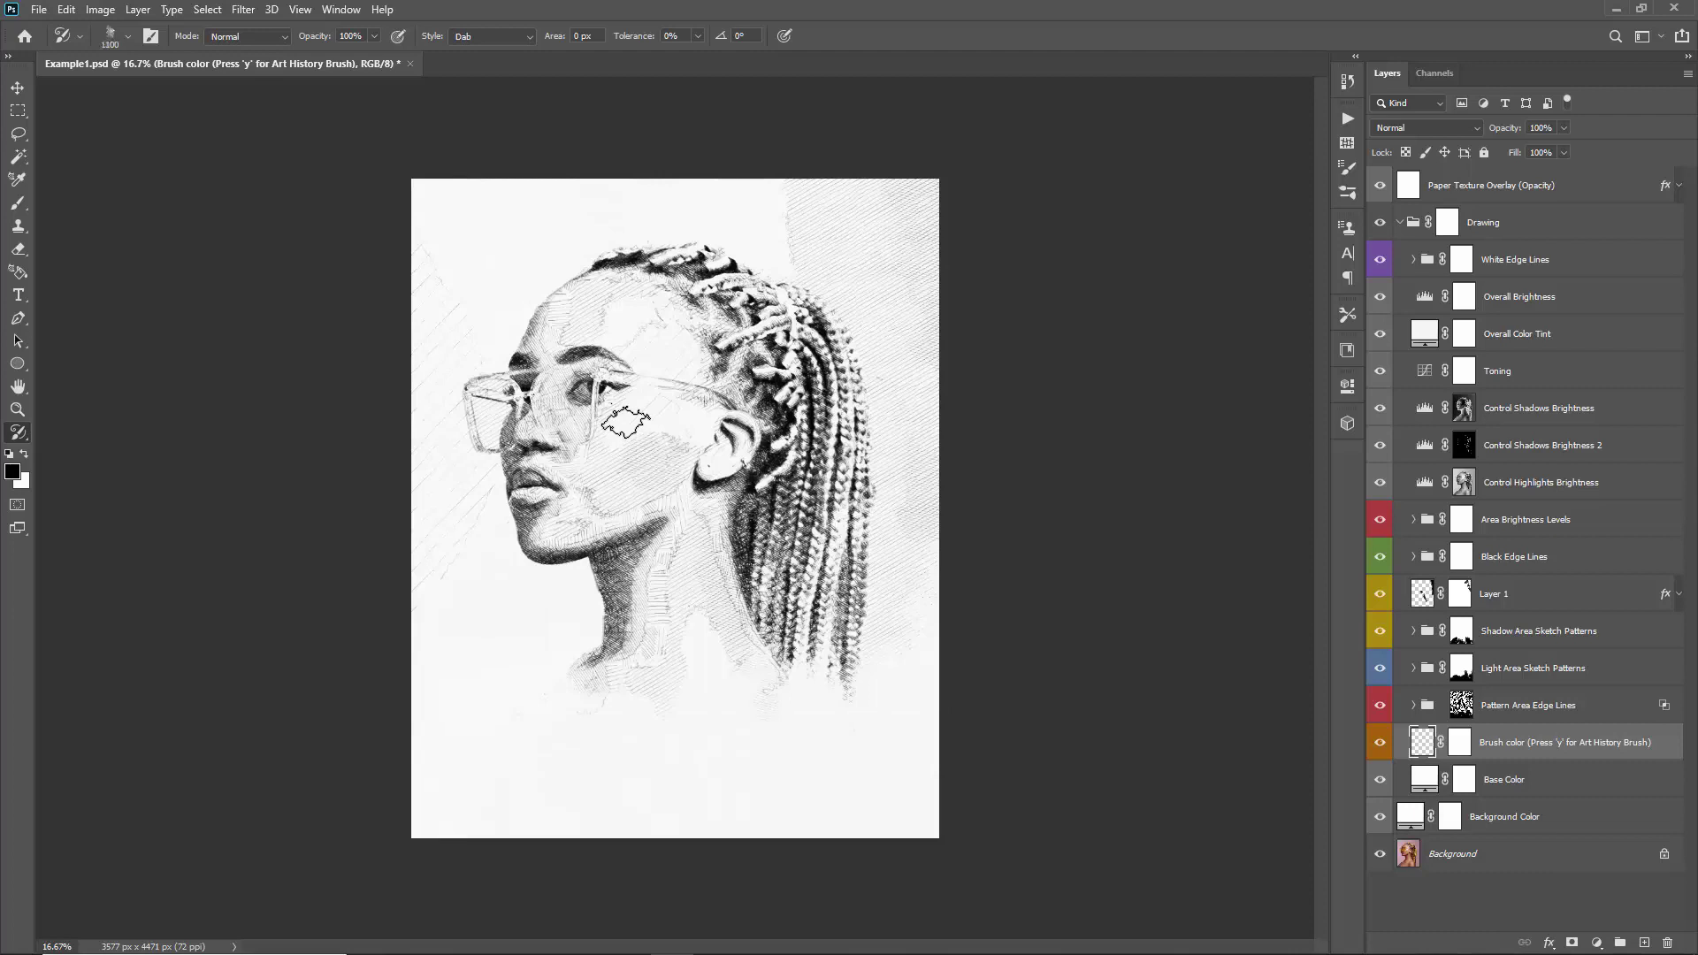
left_click(543, 339)
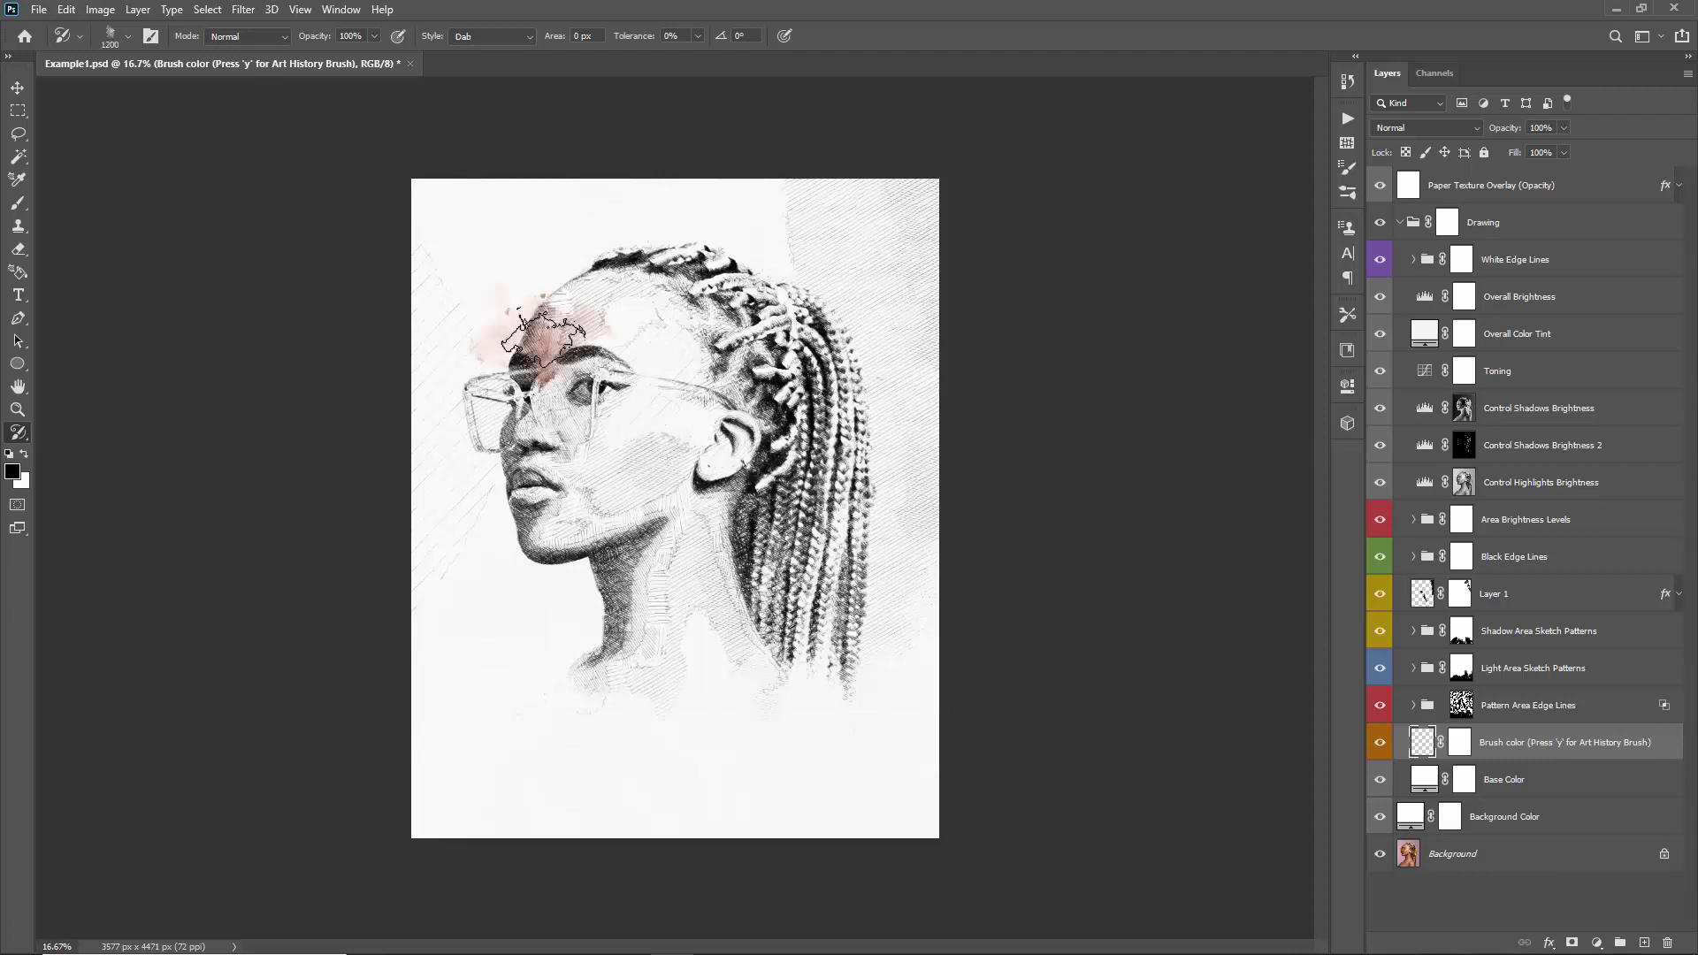
left_click(585, 394)
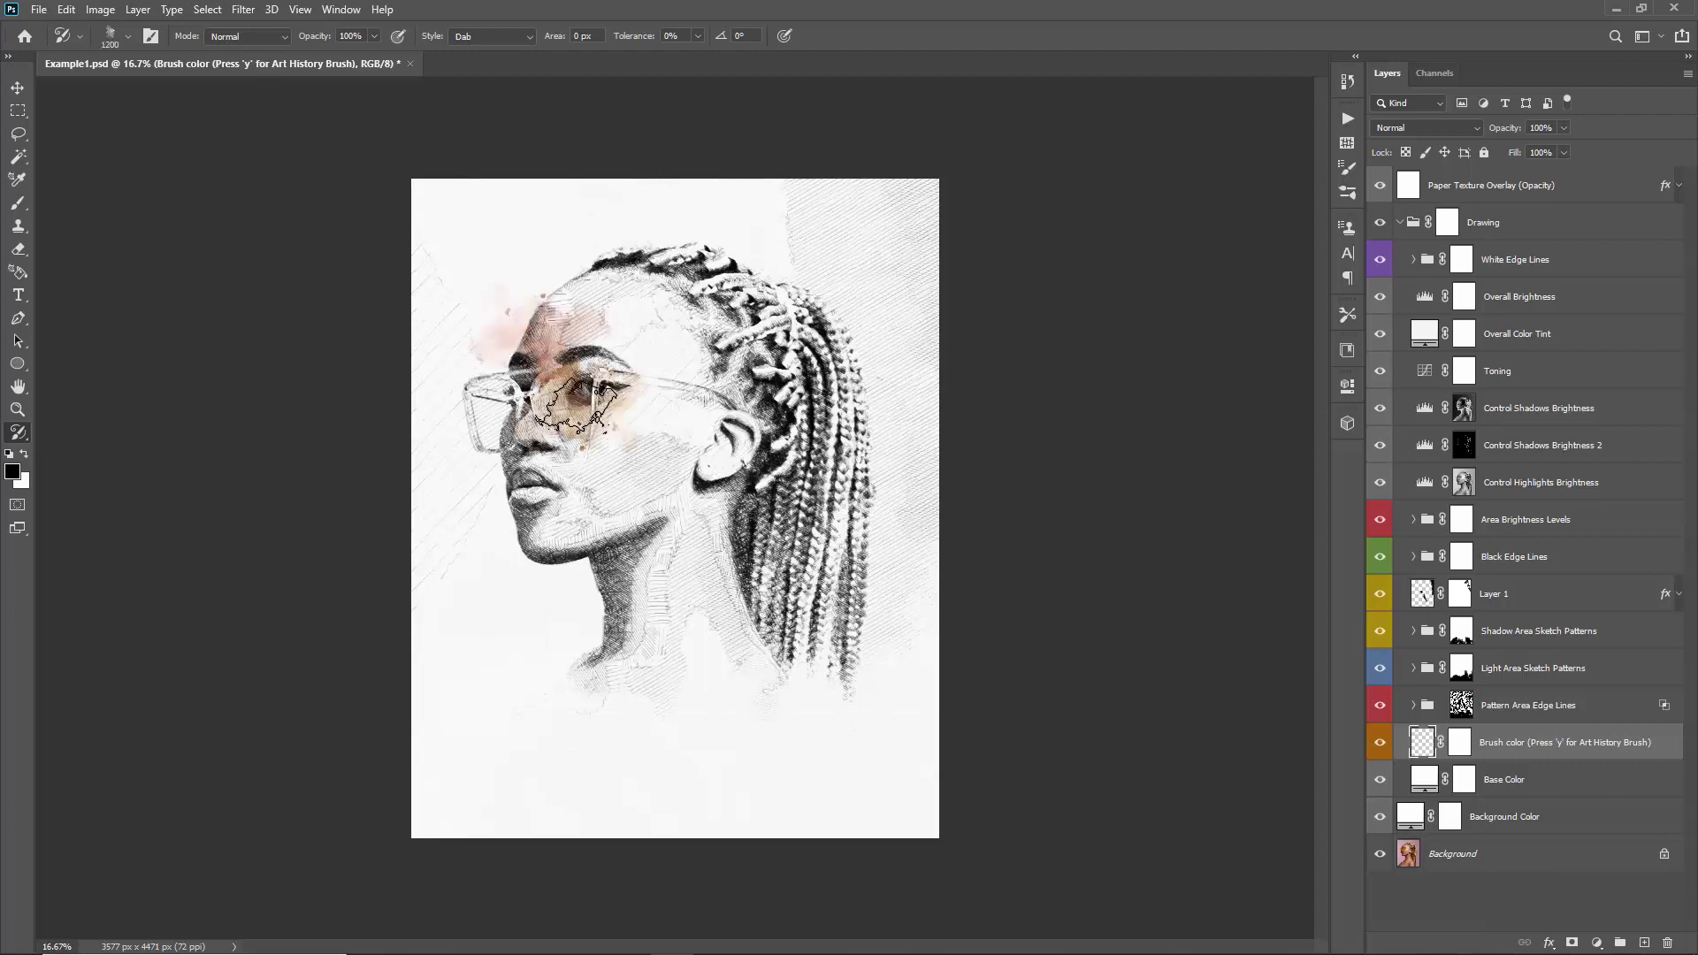
mouse_move(601, 486)
left_mouse_down()
mouse_move(677, 506)
mouse_move(598, 519)
mouse_move(665, 530)
mouse_move(567, 505)
mouse_move(522, 453)
mouse_move(515, 402)
mouse_move(586, 376)
mouse_move(602, 321)
mouse_move(612, 460)
mouse_move(563, 504)
mouse_move(570, 539)
mouse_move(678, 554)
mouse_move(630, 561)
mouse_move(638, 579)
mouse_move(543, 367)
left_mouse_up()
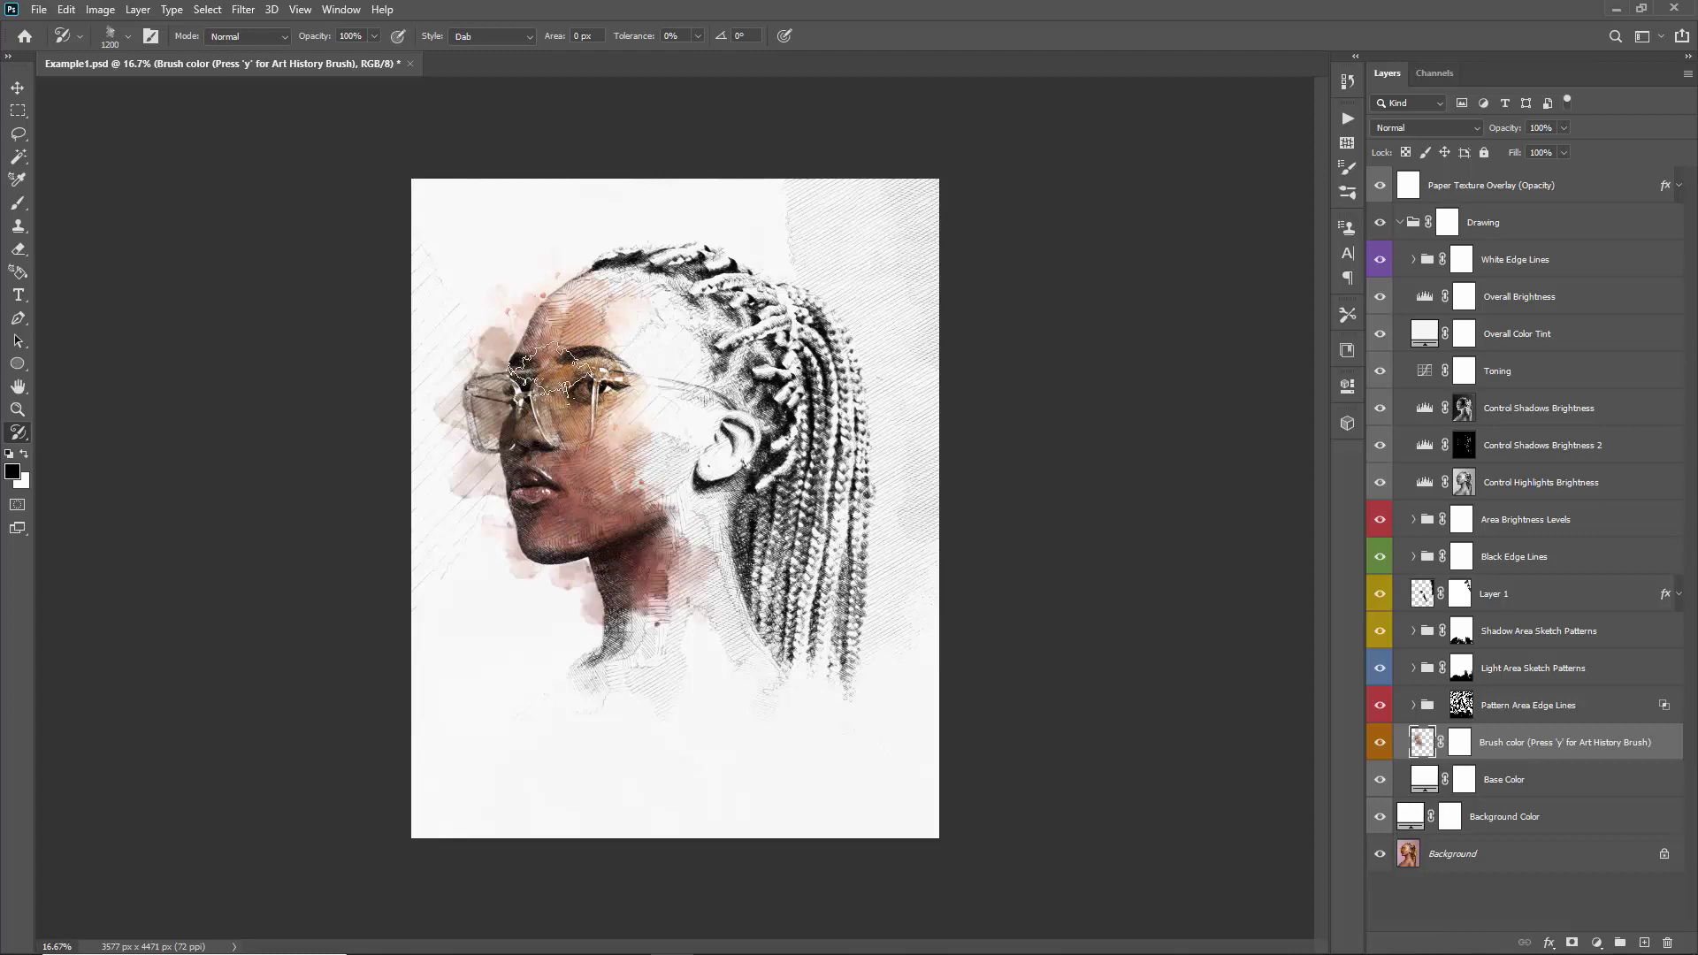
- Reveal detailed color on the glasses lenses, frames and lips with the Art History Brush reduced to 125 px
key("ctrl+plus")
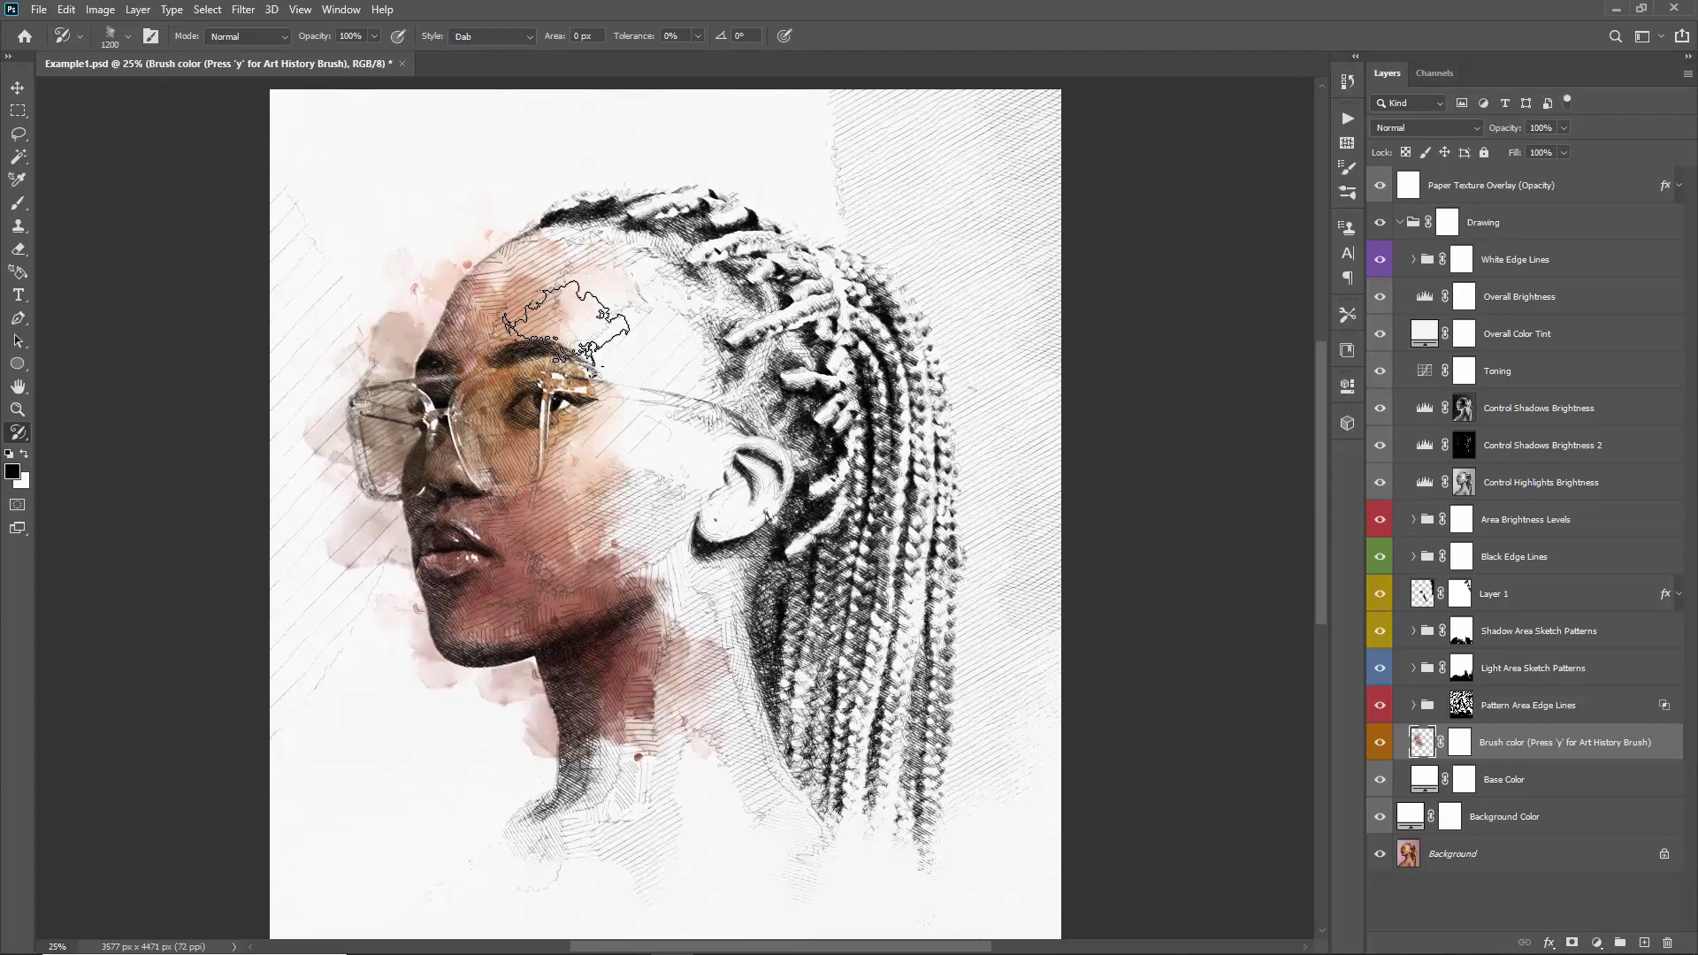
key("bracketleft")
key("bracketleft")
key("bracketleft")
key("bracketleft")
key("bracketleft")
key("bracketleft")
key("bracketleft")
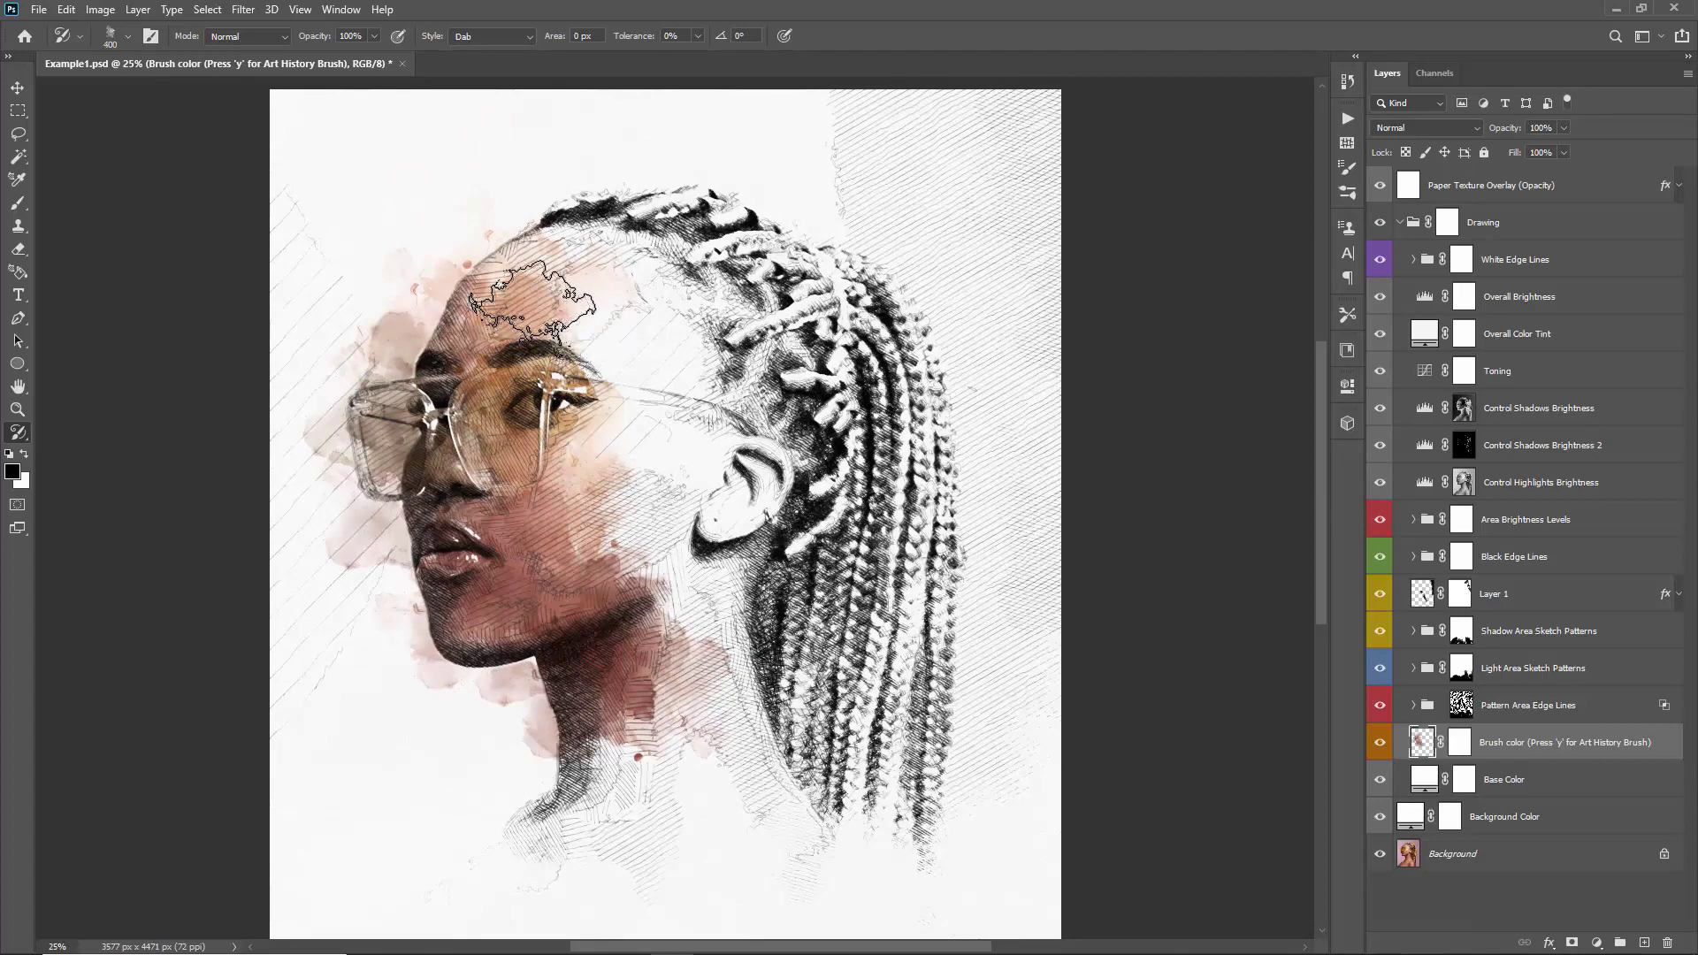
key("bracketright")
key("bracketright")
key("bracketright")
key("bracketright")
key("bracketright")
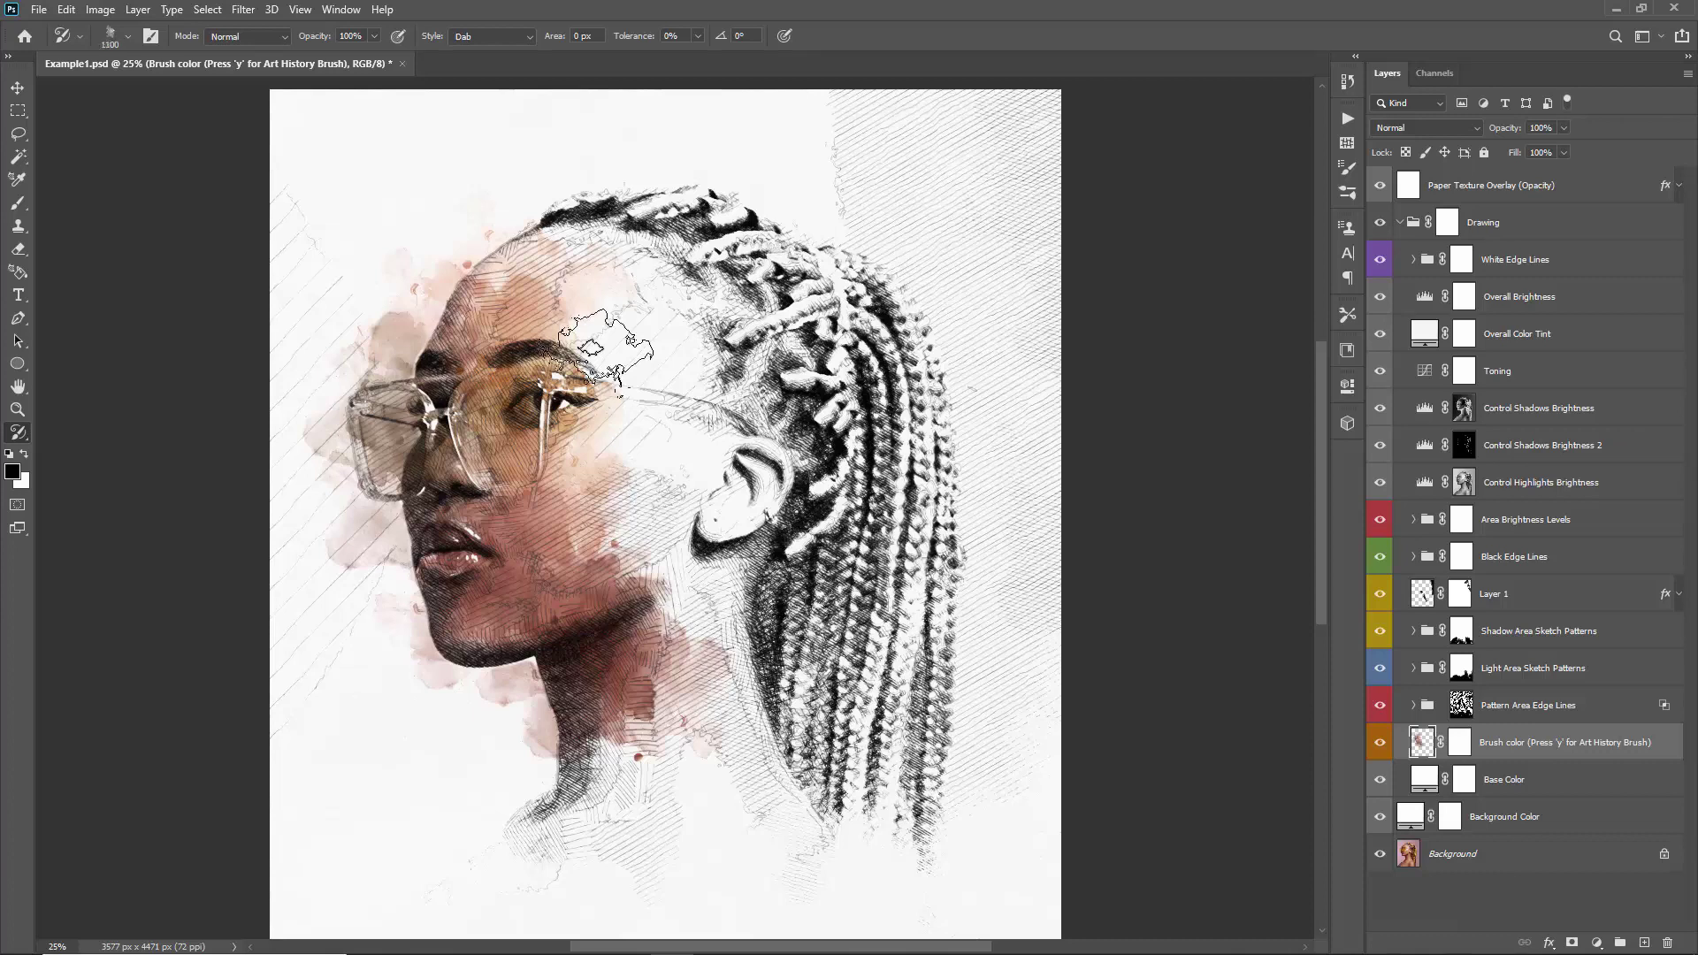
key("bracketleft")
key("bracketleft")
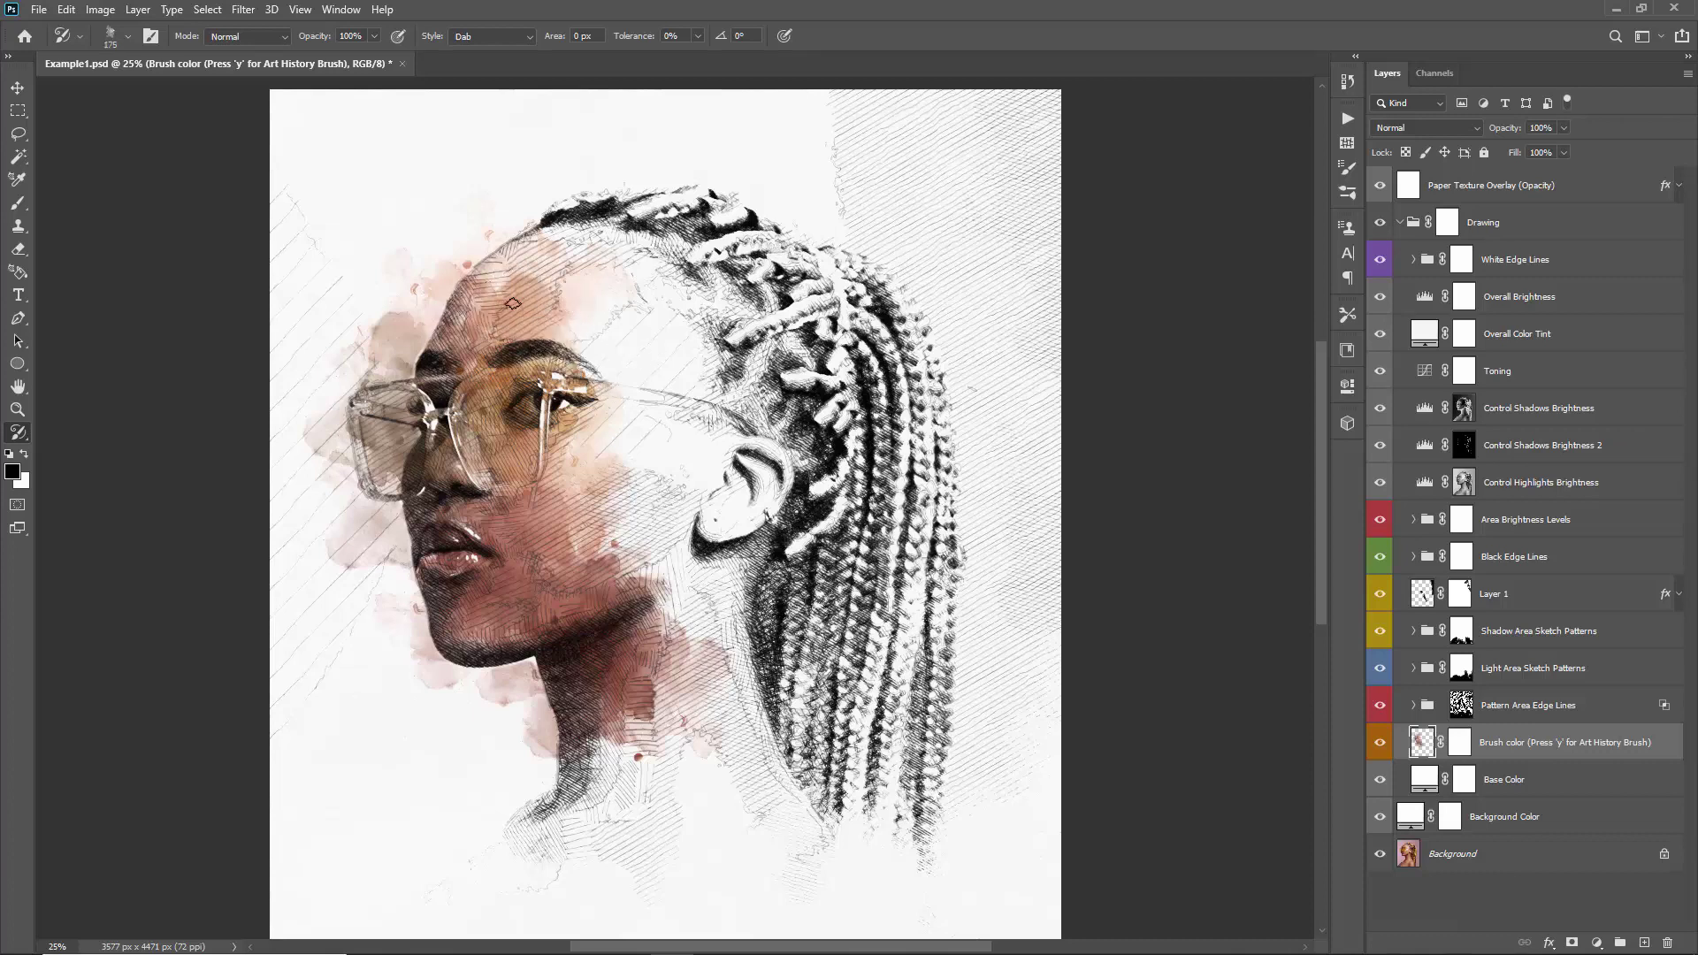
mouse_move(460, 409)
left_mouse_down()
mouse_move(475, 450)
mouse_move(496, 460)
mouse_move(473, 392)
mouse_move(477, 459)
mouse_move(516, 479)
mouse_move(542, 391)
left_mouse_up()
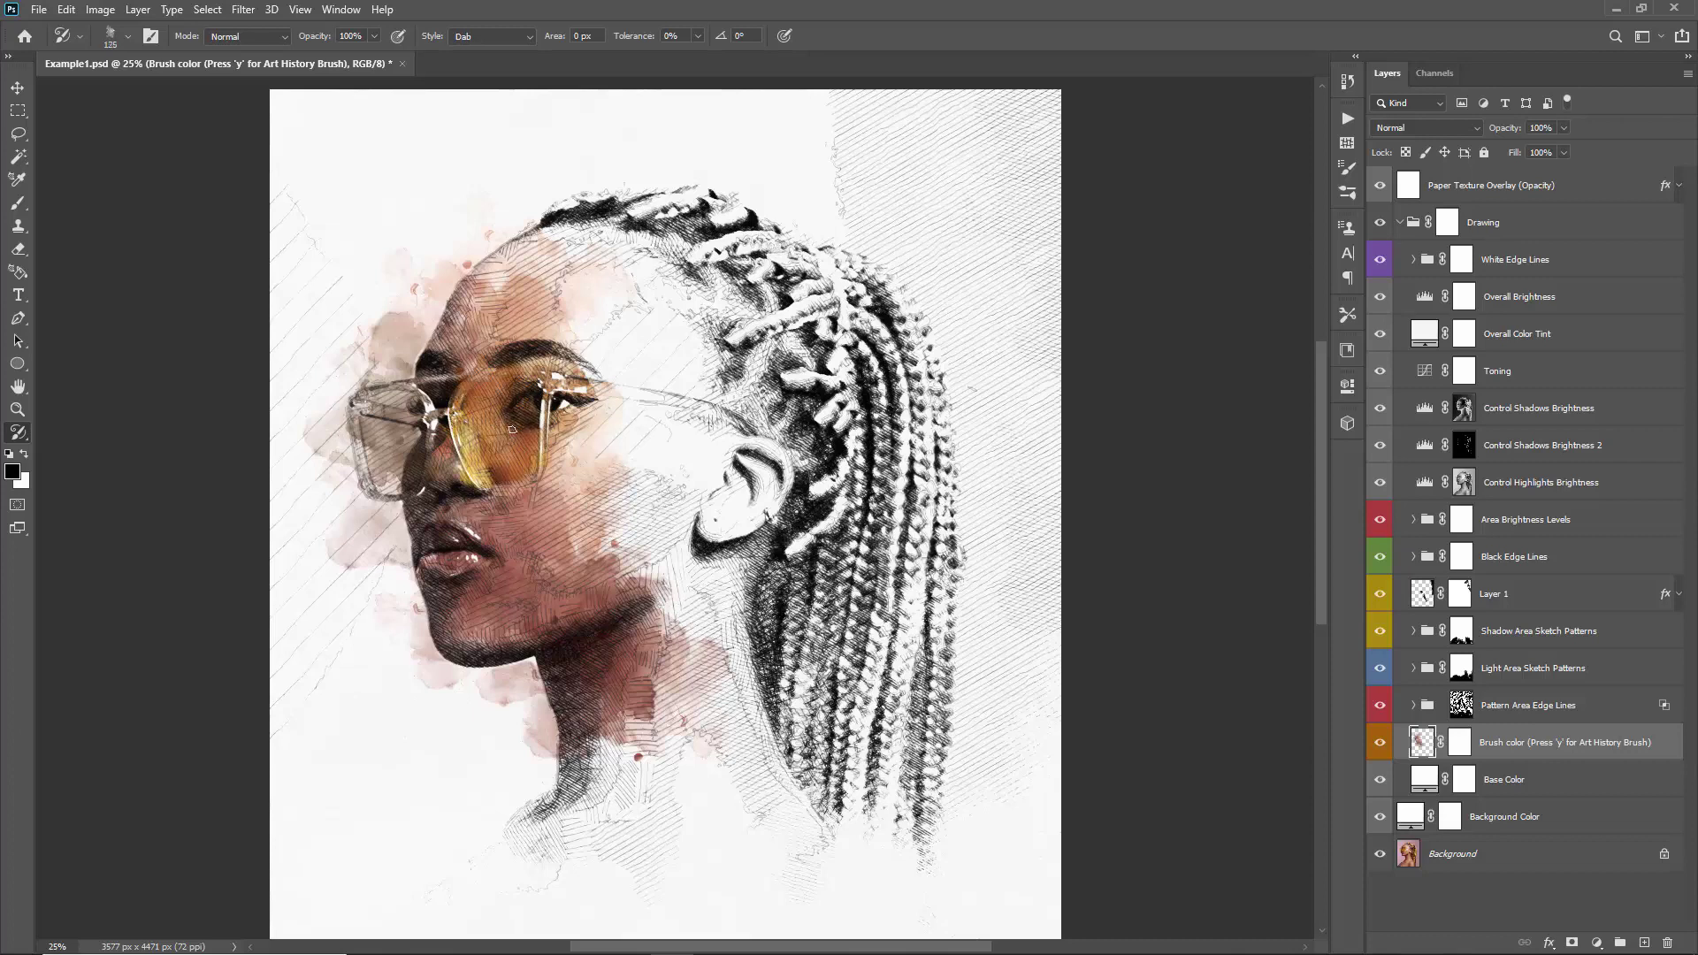
left_click_drag(488, 449, 510, 478)
mouse_move(405, 400)
left_mouse_down()
mouse_move(420, 453)
mouse_move(393, 432)
mouse_move(371, 442)
mouse_move(367, 490)
mouse_move(413, 462)
mouse_move(451, 504)
mouse_move(440, 488)
mouse_move(462, 566)
mouse_move(446, 544)
left_mouse_up()
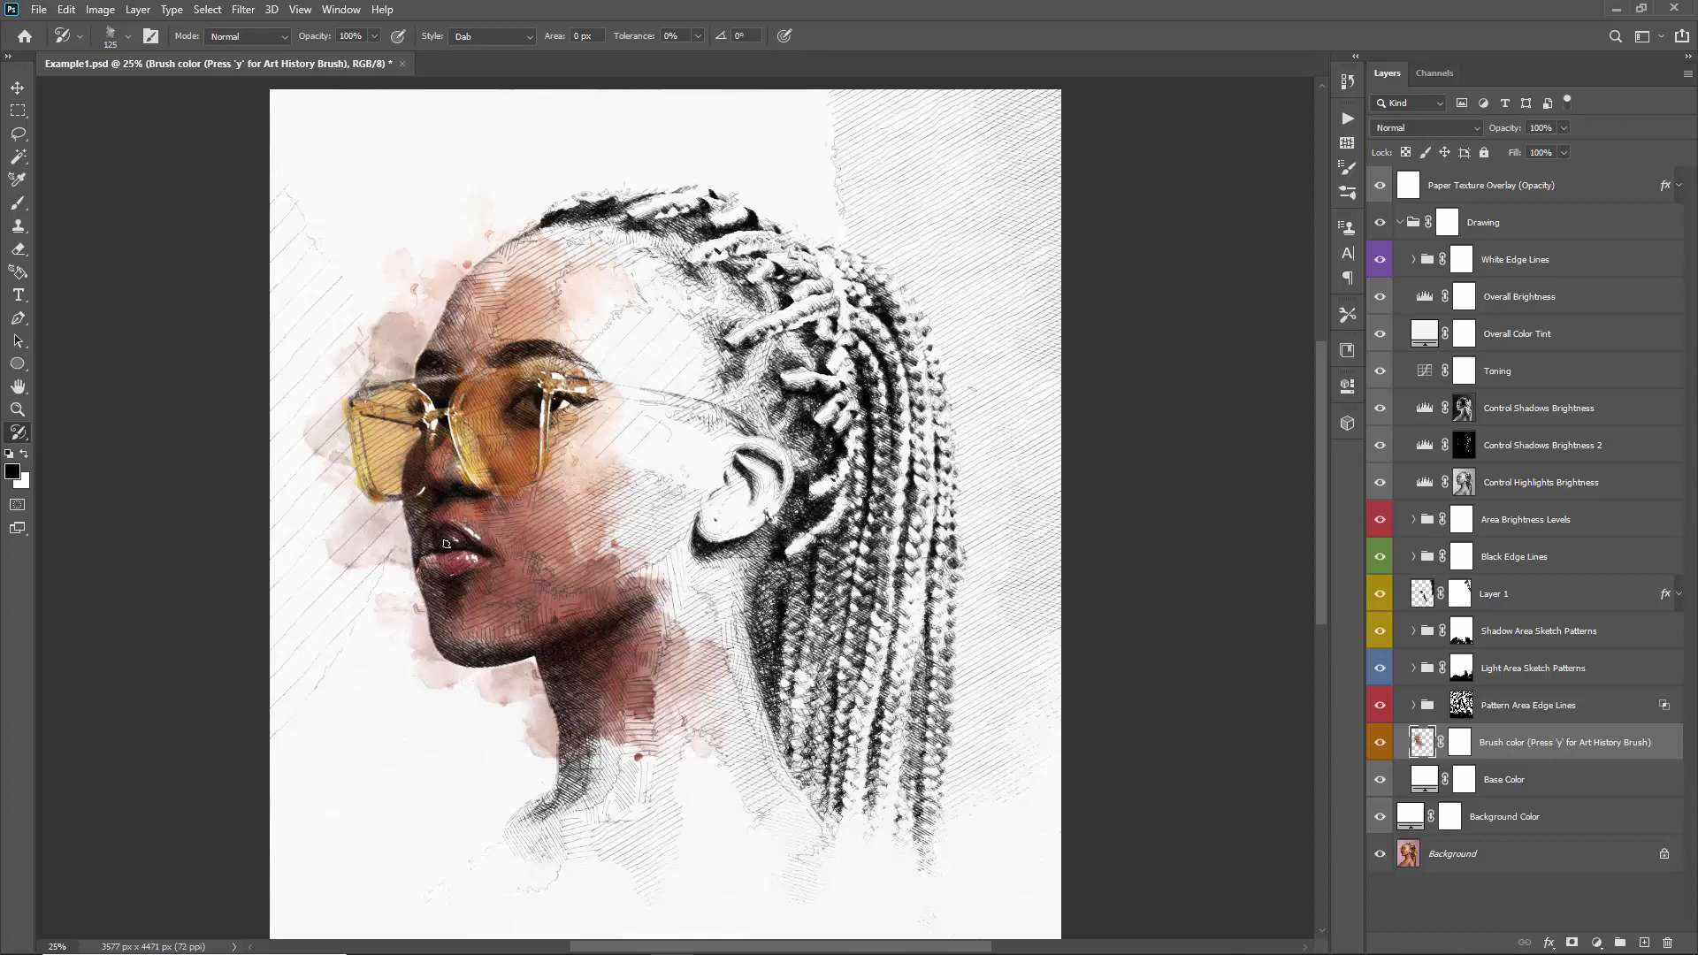
- Extend soft color across the cheek toward the ear with the Art History Brush enlarged to about 2300 px
key("bracketright")
key("bracketright")
key("bracketright")
key("bracketright")
key("bracketright")
key("bracketright")
key("bracketright")
key("bracketright")
key("bracketright")
key("bracketright")
key("bracketright")
key("bracketright")
key("bracketright")
key("bracketright")
key("bracketright")
key("bracketright")
key("bracketright")
key("bracketright")
key("bracketright")
key("bracketright")
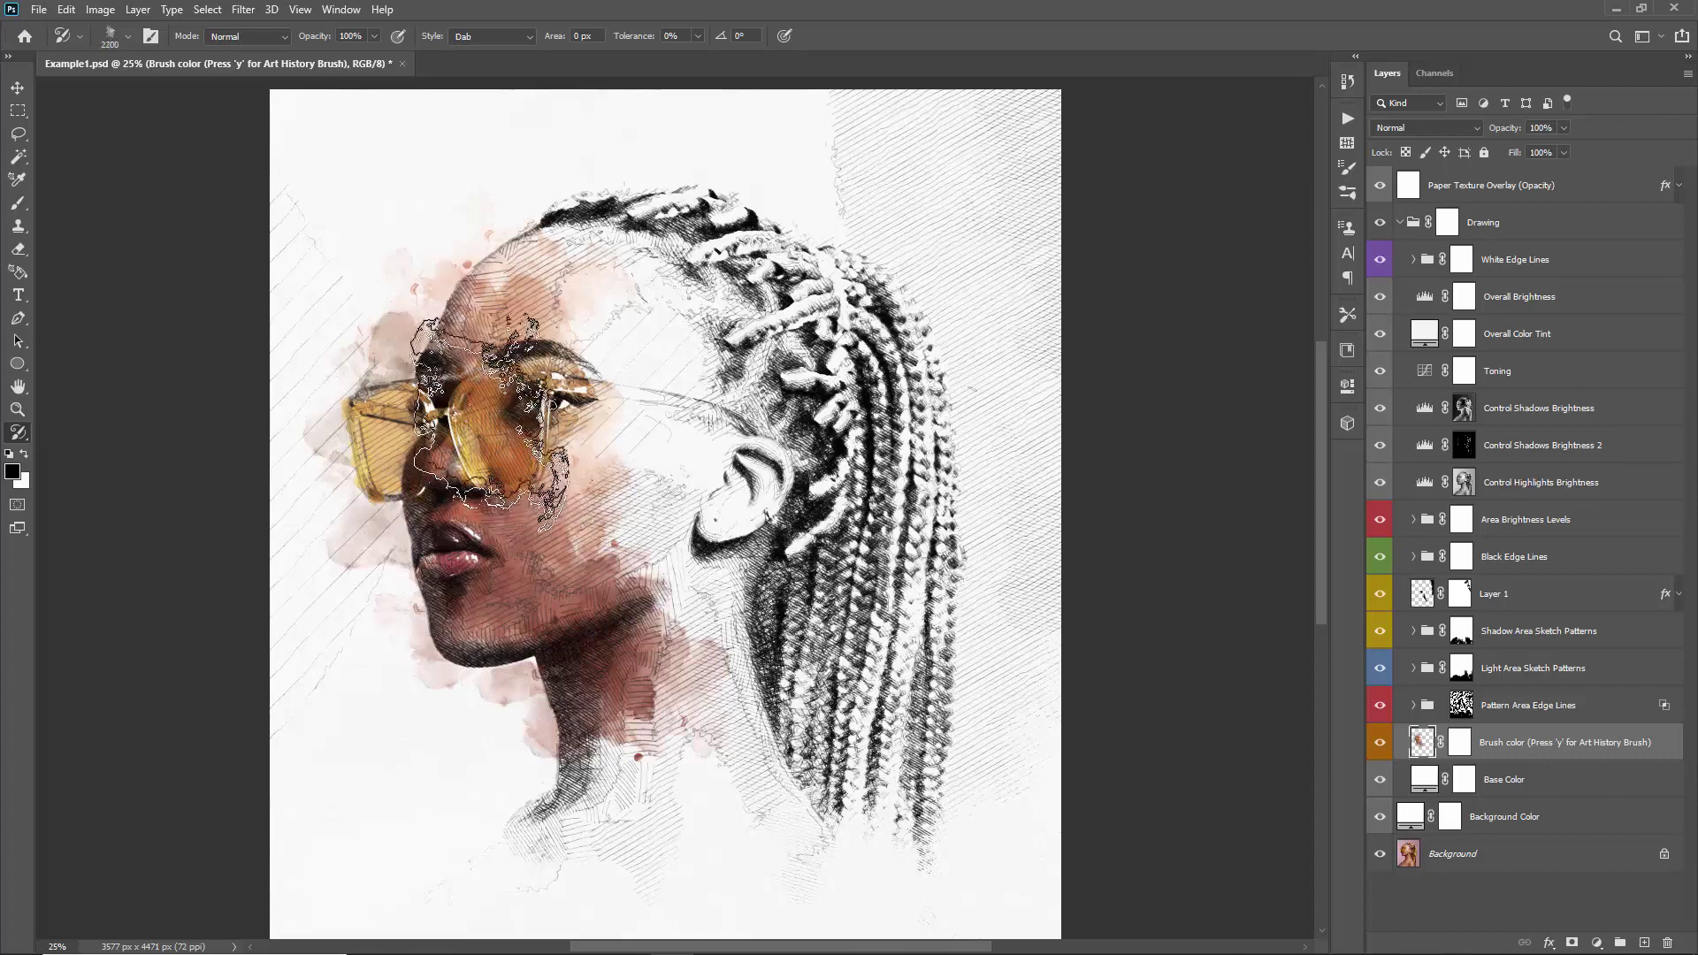
mouse_move(478, 424)
left_mouse_down()
mouse_move(676, 269)
mouse_move(654, 256)
mouse_move(774, 252)
mouse_move(518, 460)
mouse_move(482, 566)
mouse_move(650, 389)
mouse_move(433, 349)
mouse_move(571, 257)
mouse_move(758, 174)
mouse_move(746, 303)
mouse_move(703, 356)
mouse_move(540, 300)
mouse_move(550, 283)
mouse_move(583, 394)
mouse_move(637, 372)
mouse_move(597, 376)
mouse_move(486, 314)
mouse_move(430, 323)
mouse_move(599, 371)
mouse_move(389, 508)
mouse_move(539, 527)
mouse_move(547, 458)
mouse_move(487, 447)
mouse_move(557, 458)
mouse_move(575, 365)
mouse_move(511, 269)
mouse_move(610, 447)
mouse_move(579, 579)
mouse_move(599, 495)
mouse_move(652, 462)
mouse_move(798, 199)
mouse_move(847, 232)
mouse_move(474, 371)
left_mouse_up()
- Reduce the Art History Brush to 80 px and add small color strokes where the jaw meets the neck below the ear
key("bracketleft")
key("bracketleft")
key("bracketleft")
key("bracketleft")
key("bracketleft")
key("bracketleft")
key("bracketleft")
key("bracketleft")
key("bracketleft")
key("bracketleft")
key("bracketleft")
key("bracketleft")
key("bracketleft")
key("bracketleft")
key("bracketleft")
key("bracketleft")
key("bracketleft")
key("bracketleft")
key("bracketleft")
key("bracketleft")
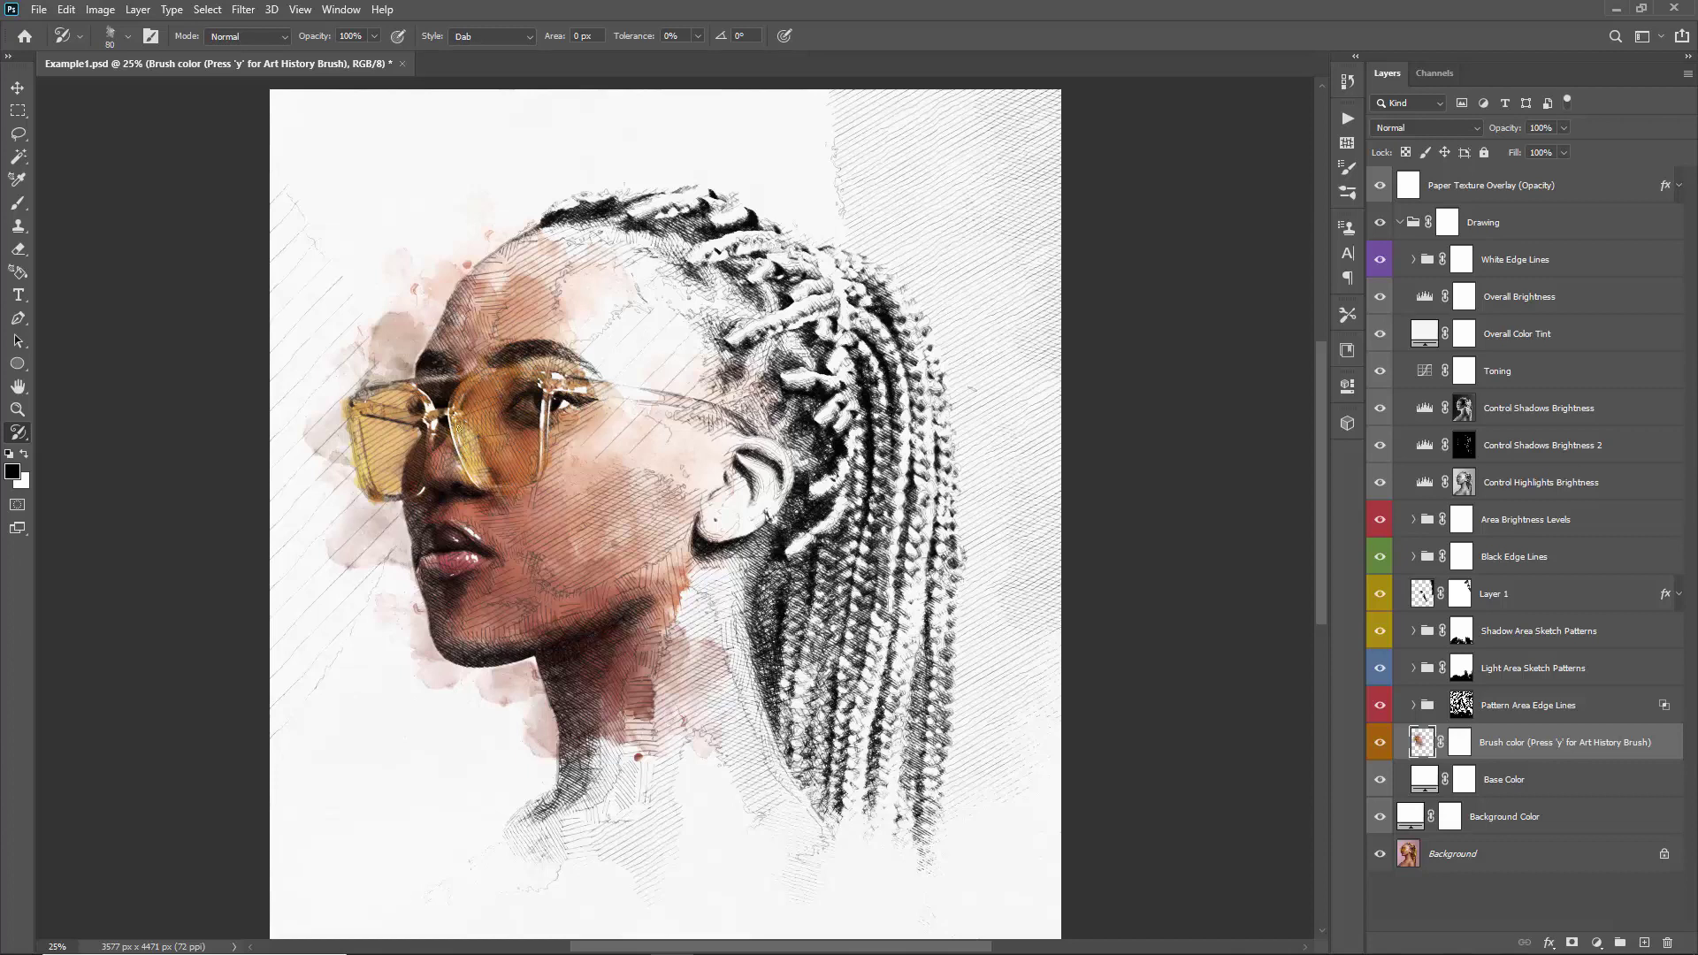
- Set the Brush color layer's opacity to 76%, and duplicate it as an empty layer by clearing the copy's contents
key("v")
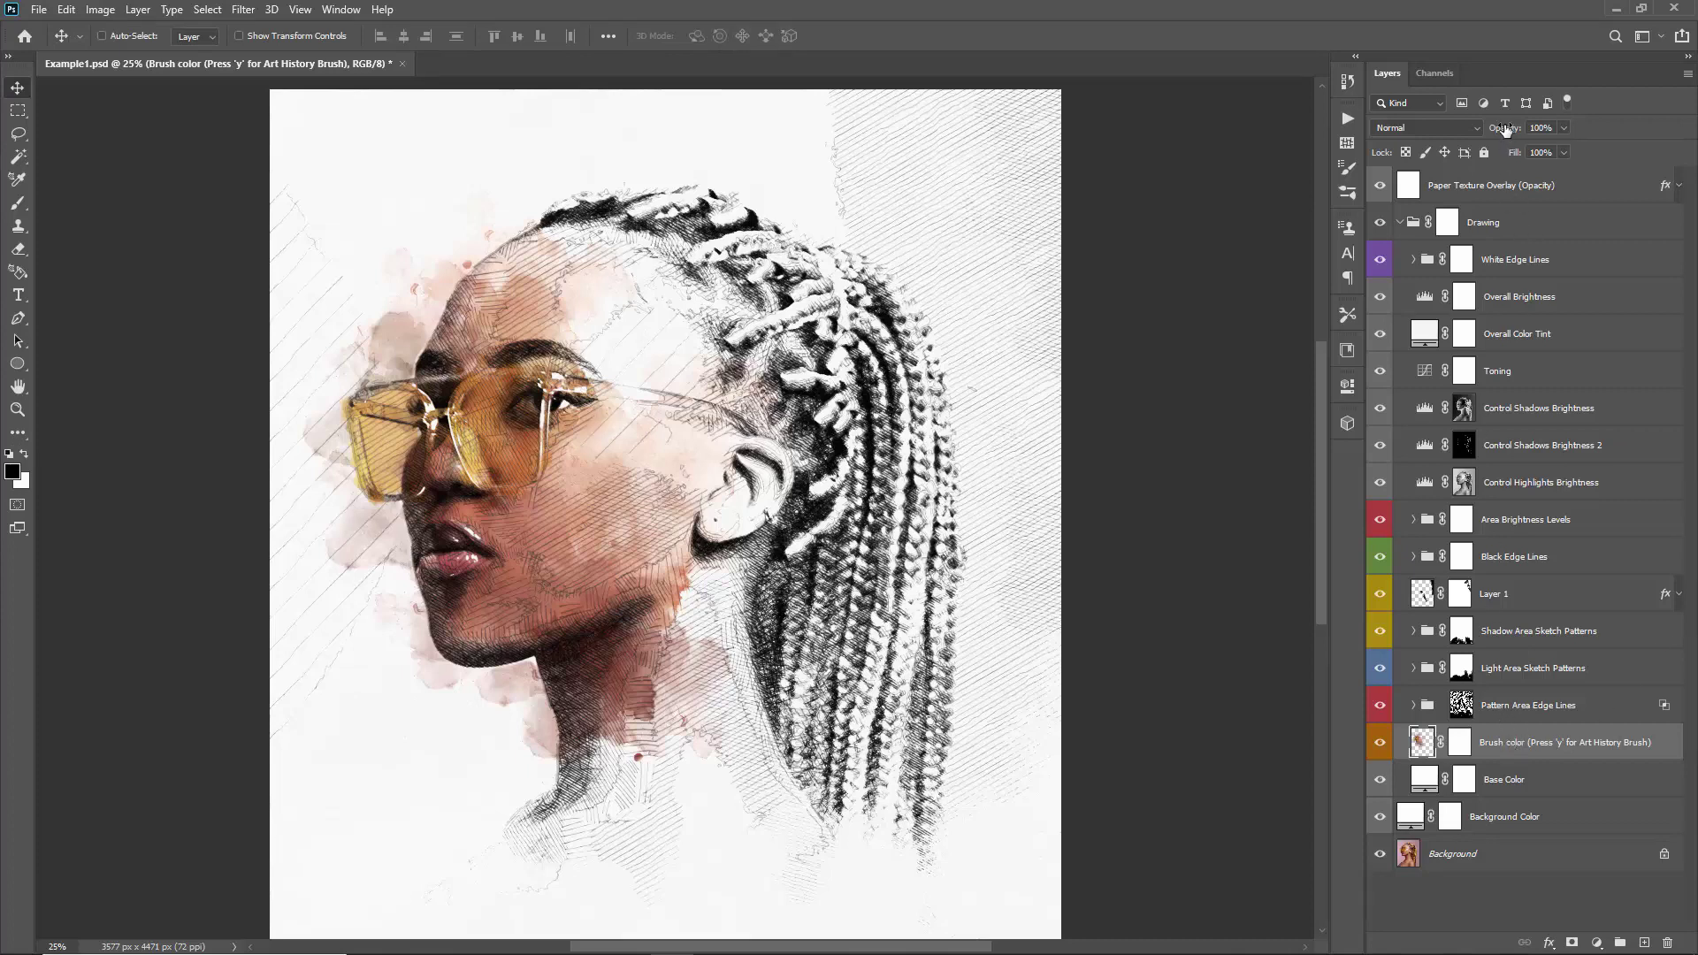
mouse_move(1506, 130)
left_mouse_down()
mouse_move(1470, 129)
mouse_move(1488, 129)
left_mouse_up()
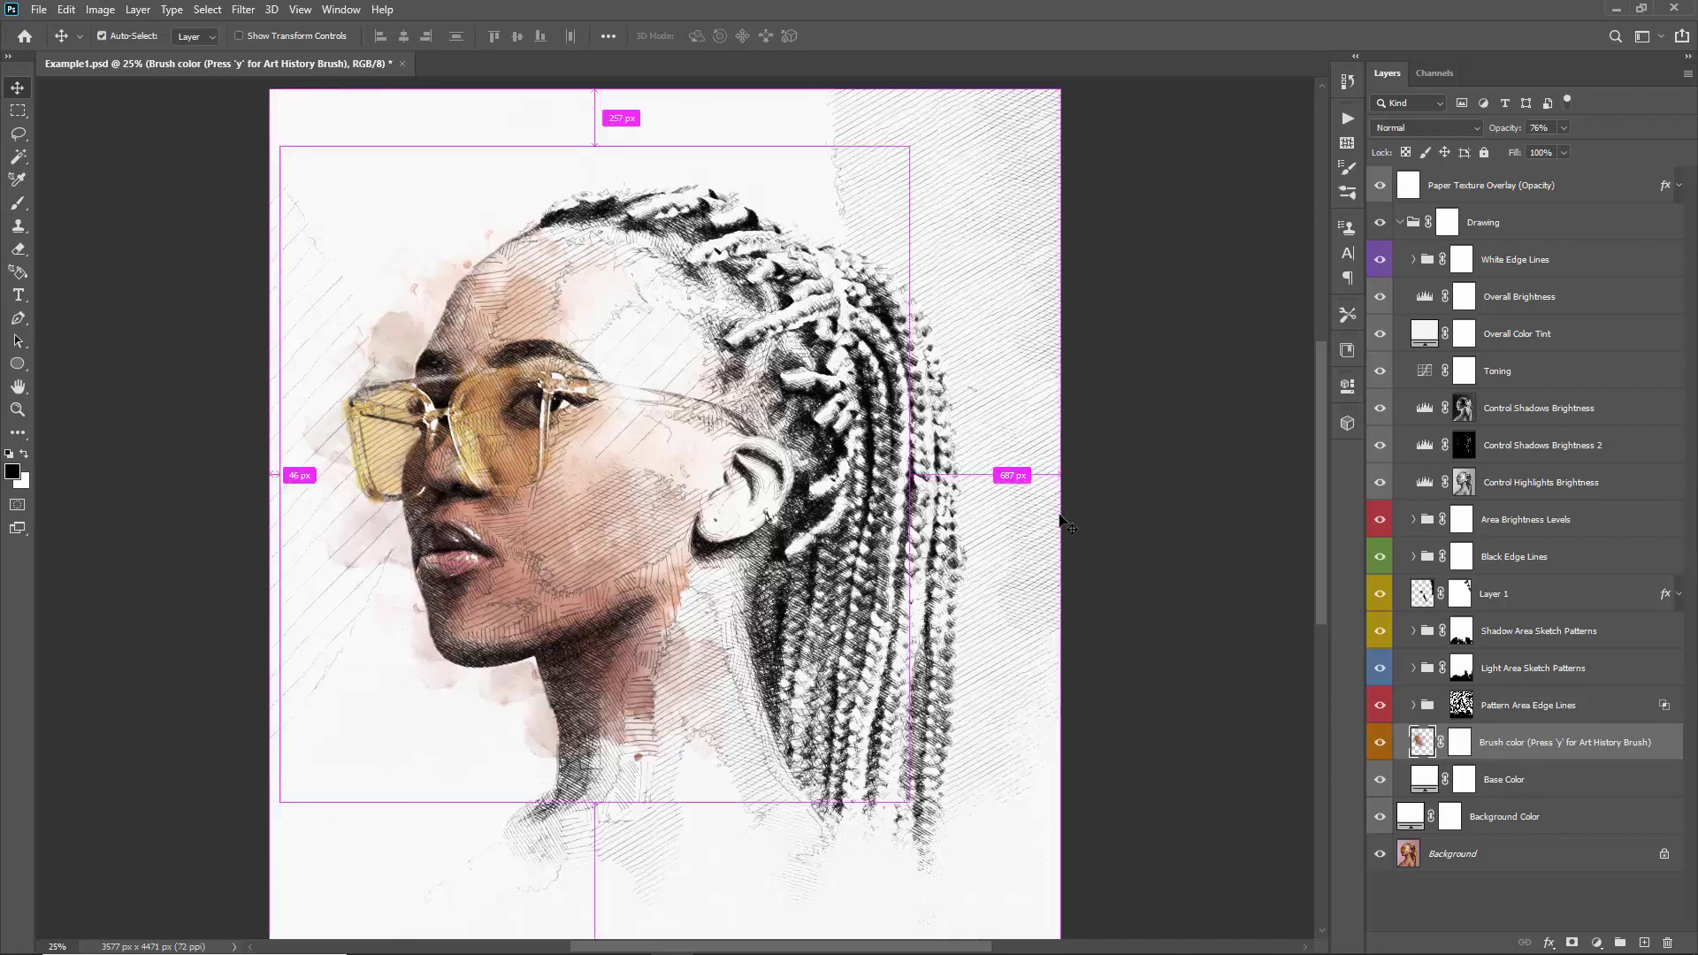
key("ctrl+j")
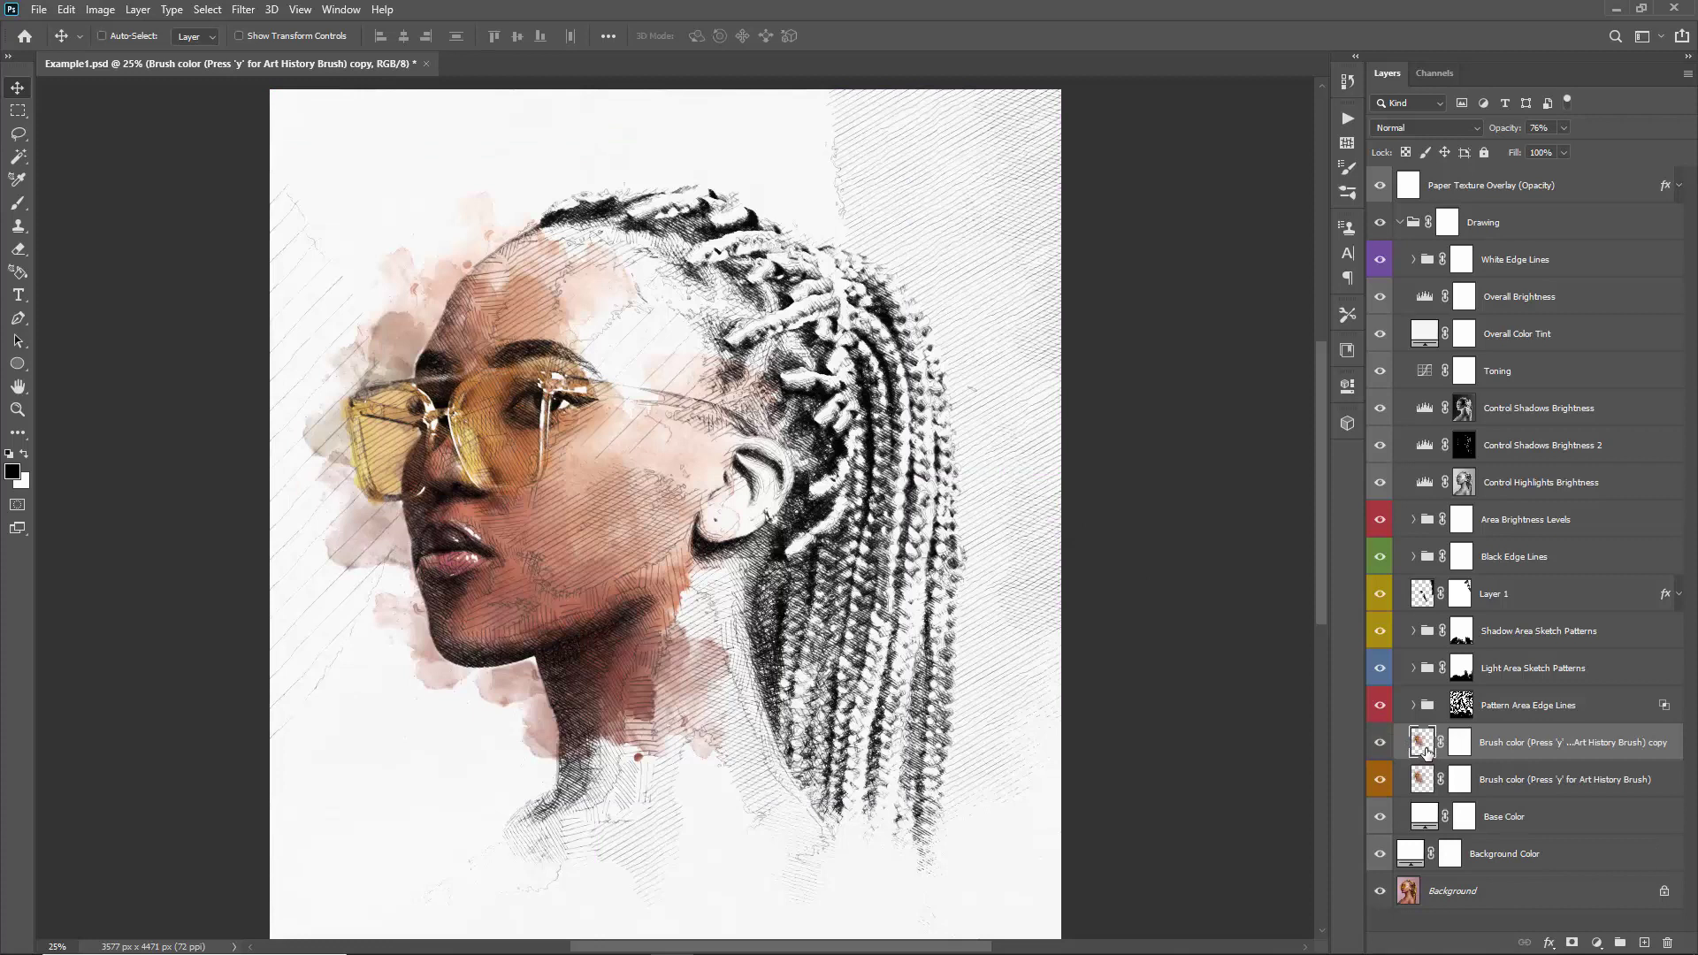
key("ctrl")
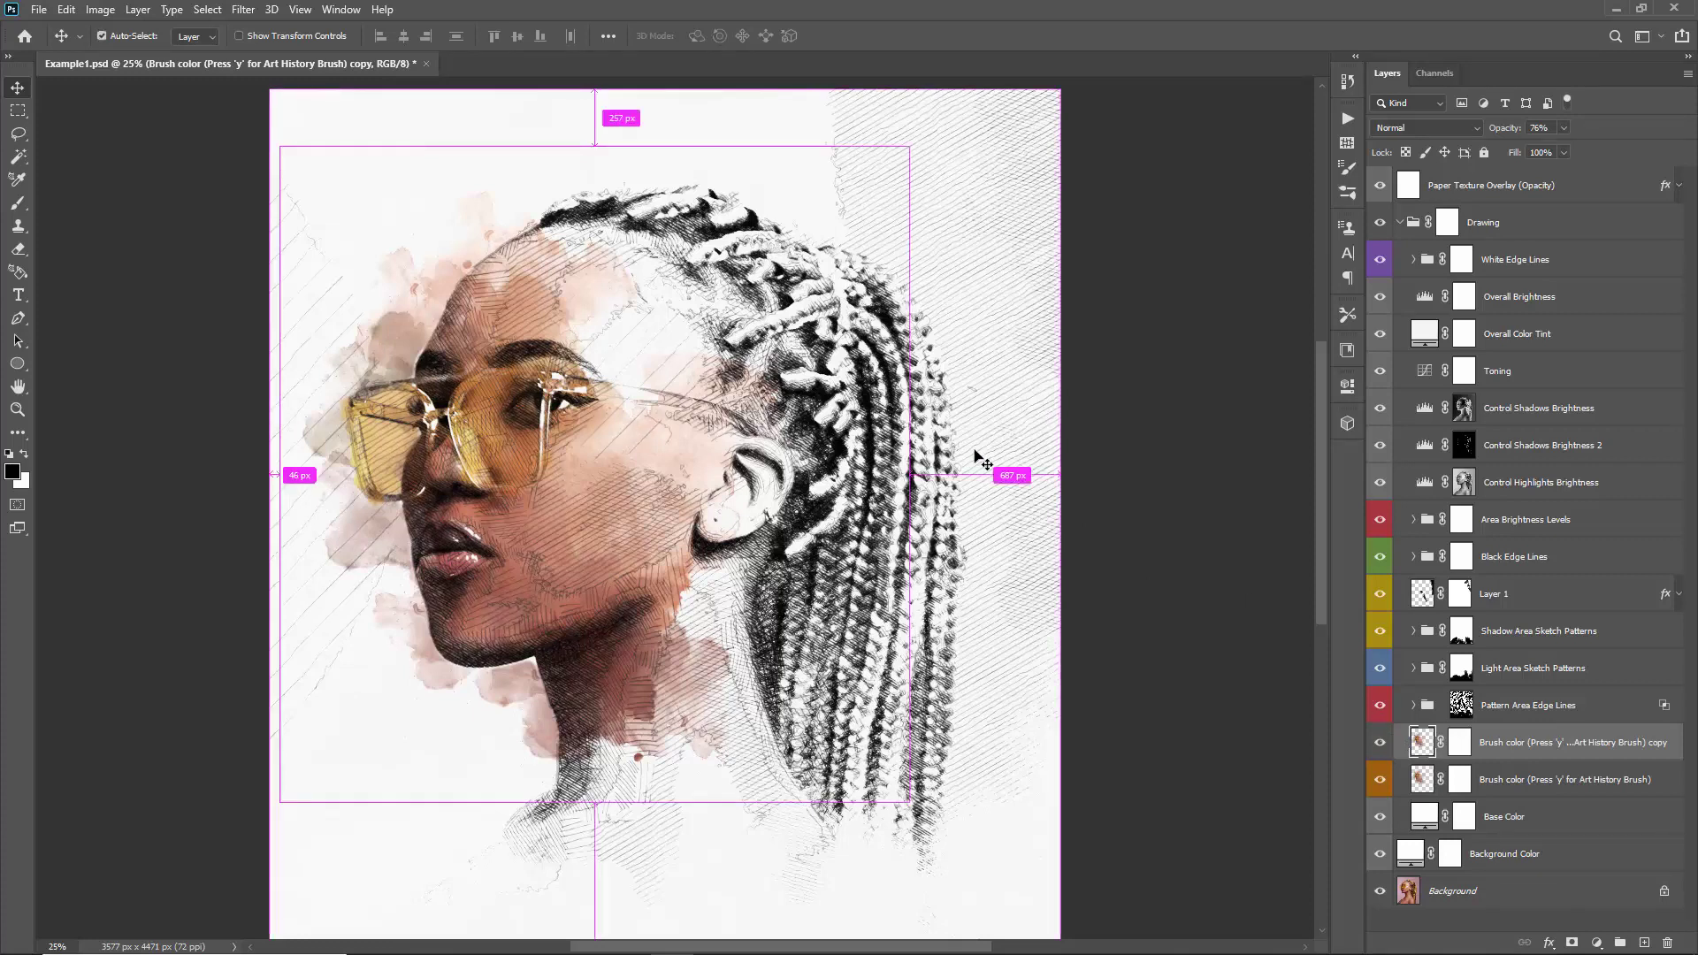
key("ctrl+a")
key("Delete")
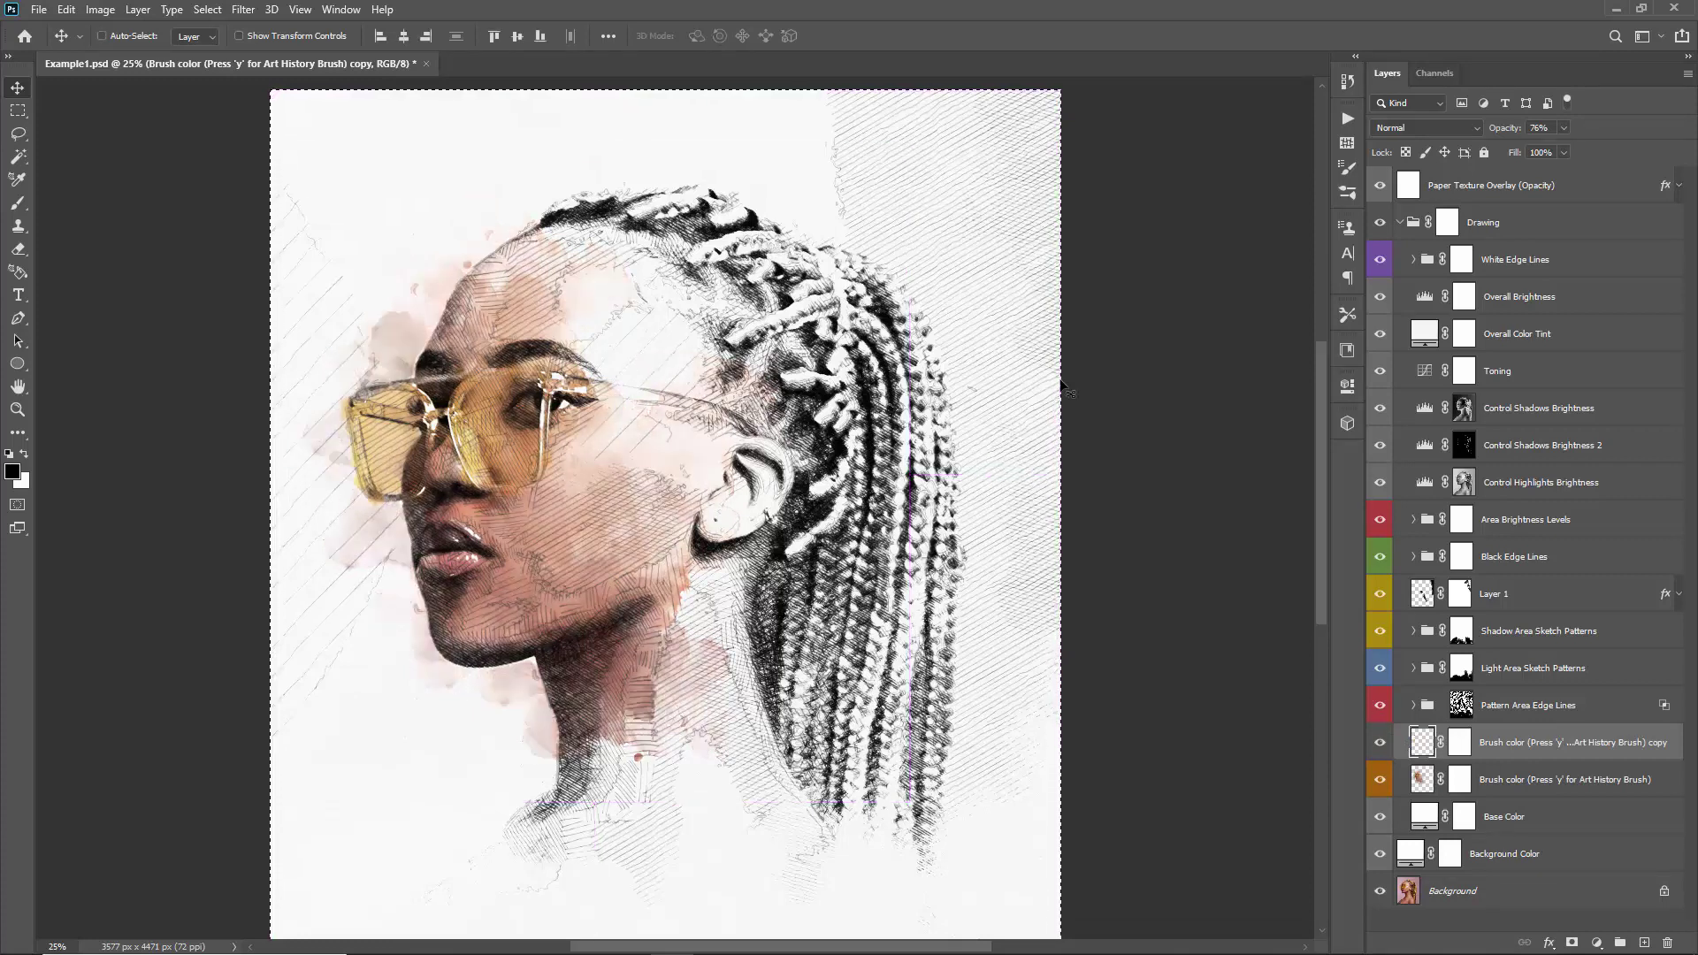
key("ctrl+d")
- Add color splatters around the forehead and neck on the empty copy with the Art History Brush, using the 1300 px splatter ColorReveal brush reduced to 800 px
key("y")
right_click(477, 231)
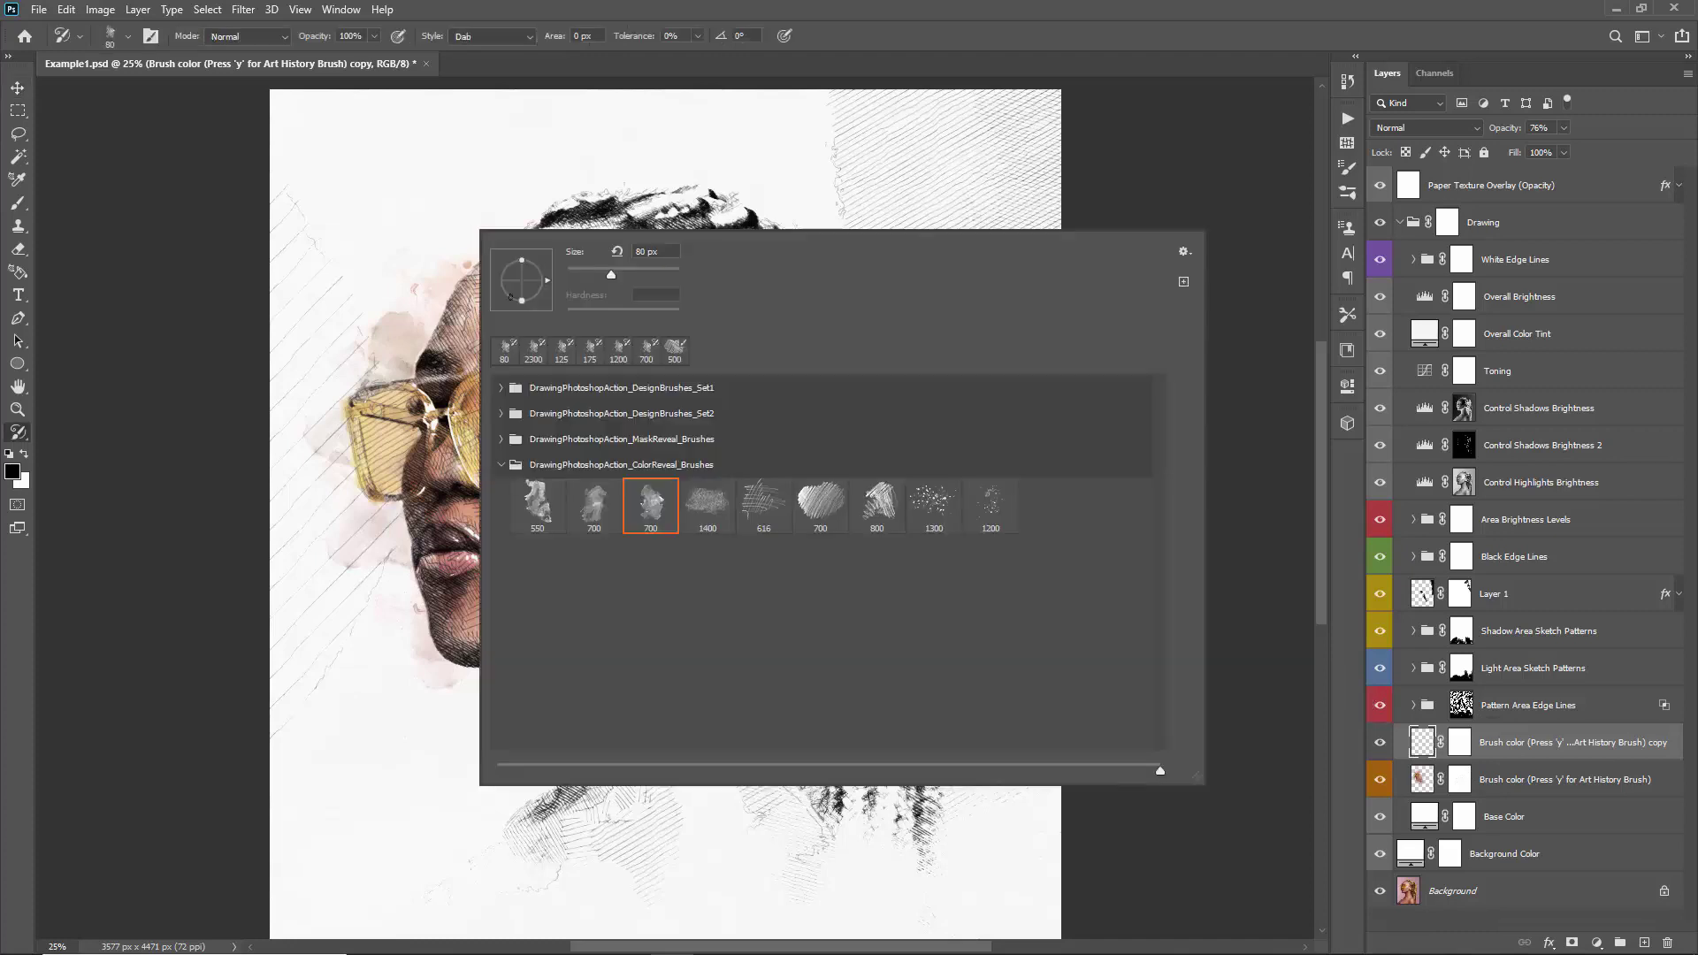
left_click(941, 510)
key("Return")
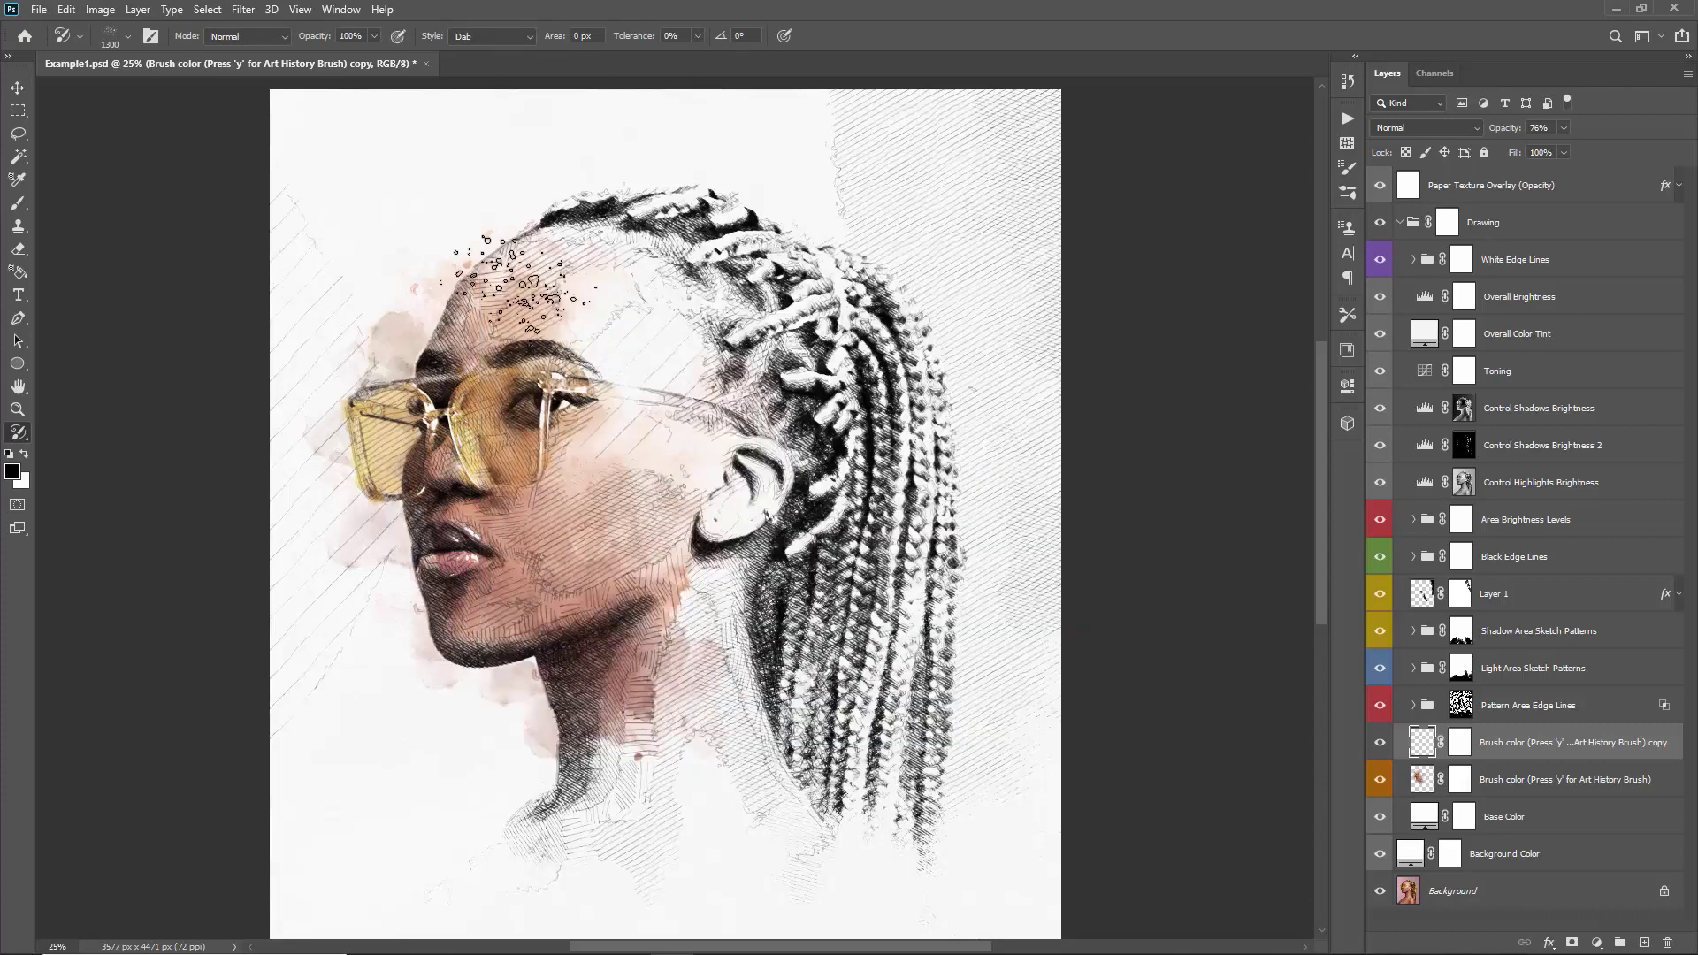
key("bracketleft")
key("bracketleft")
key("bracketleft")
key("bracketleft")
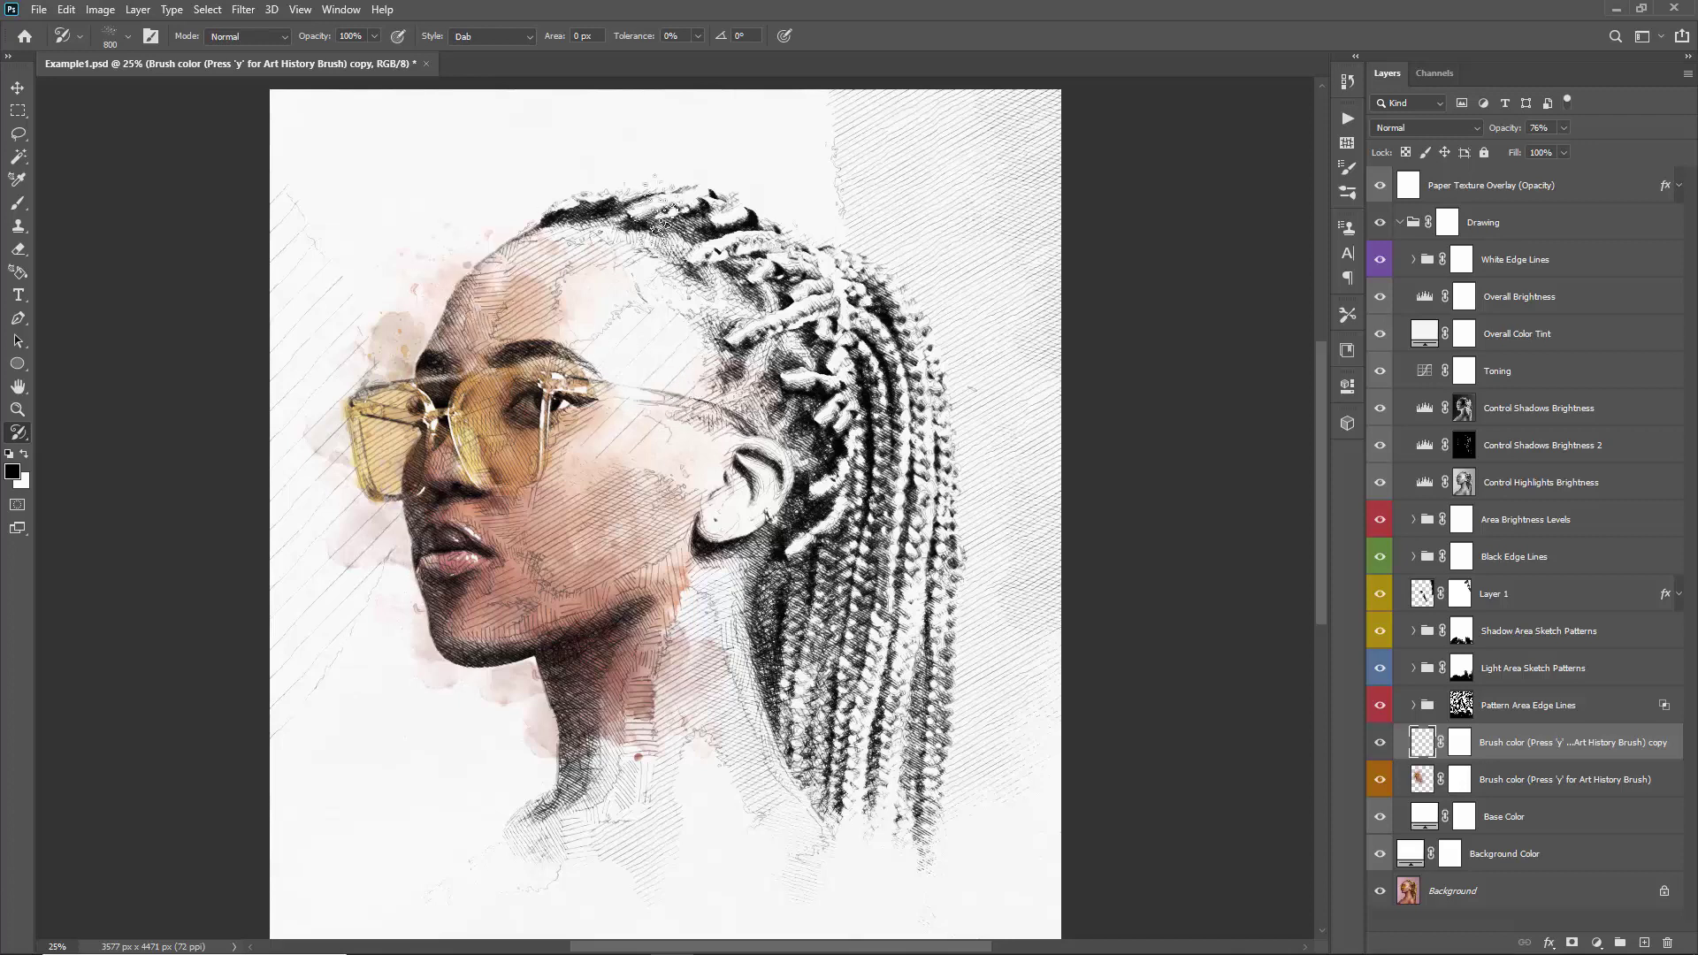
- Add more color splatters along the forehead and around the glasses' outer edge on the copy layer, varying the Art History Brush size between strokes
key("bracketleft")
mouse_move(484, 261)
left_mouse_down()
mouse_move(455, 305)
mouse_move(463, 278)
mouse_move(522, 266)
left_mouse_up()
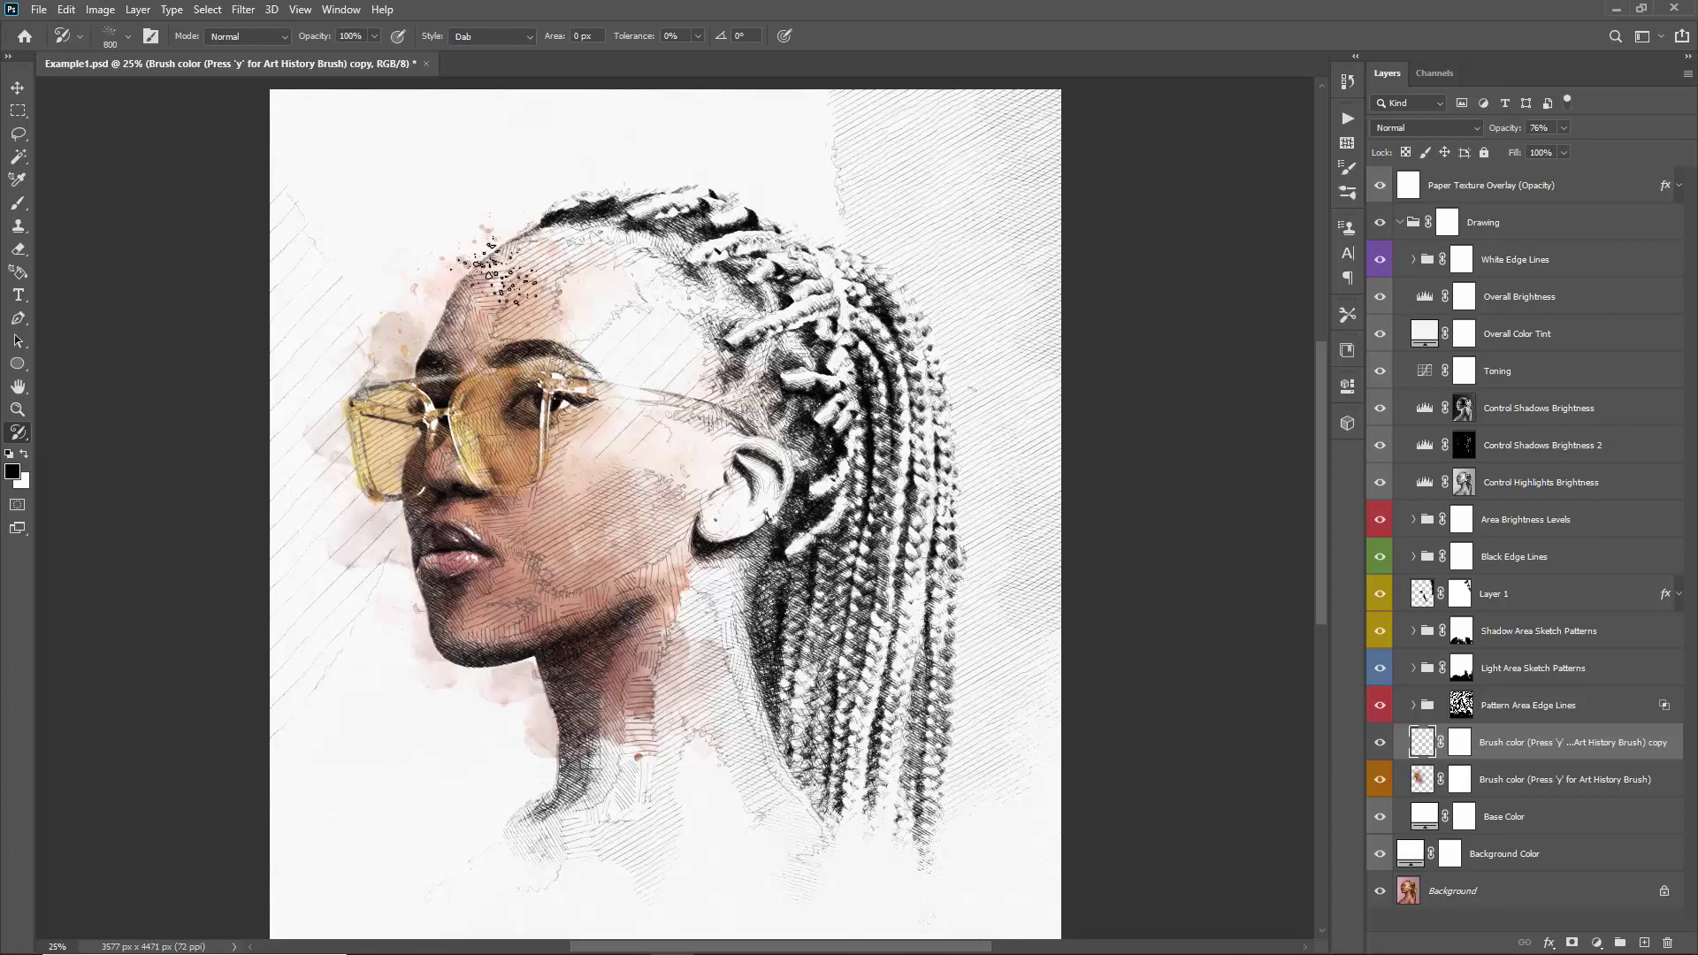
mouse_move(504, 270)
left_mouse_down()
mouse_move(604, 367)
mouse_move(482, 301)
left_mouse_up()
mouse_move(630, 346)
left_mouse_down()
mouse_move(513, 530)
mouse_move(430, 526)
mouse_move(588, 462)
mouse_move(409, 481)
mouse_move(588, 451)
mouse_move(383, 478)
left_mouse_up()
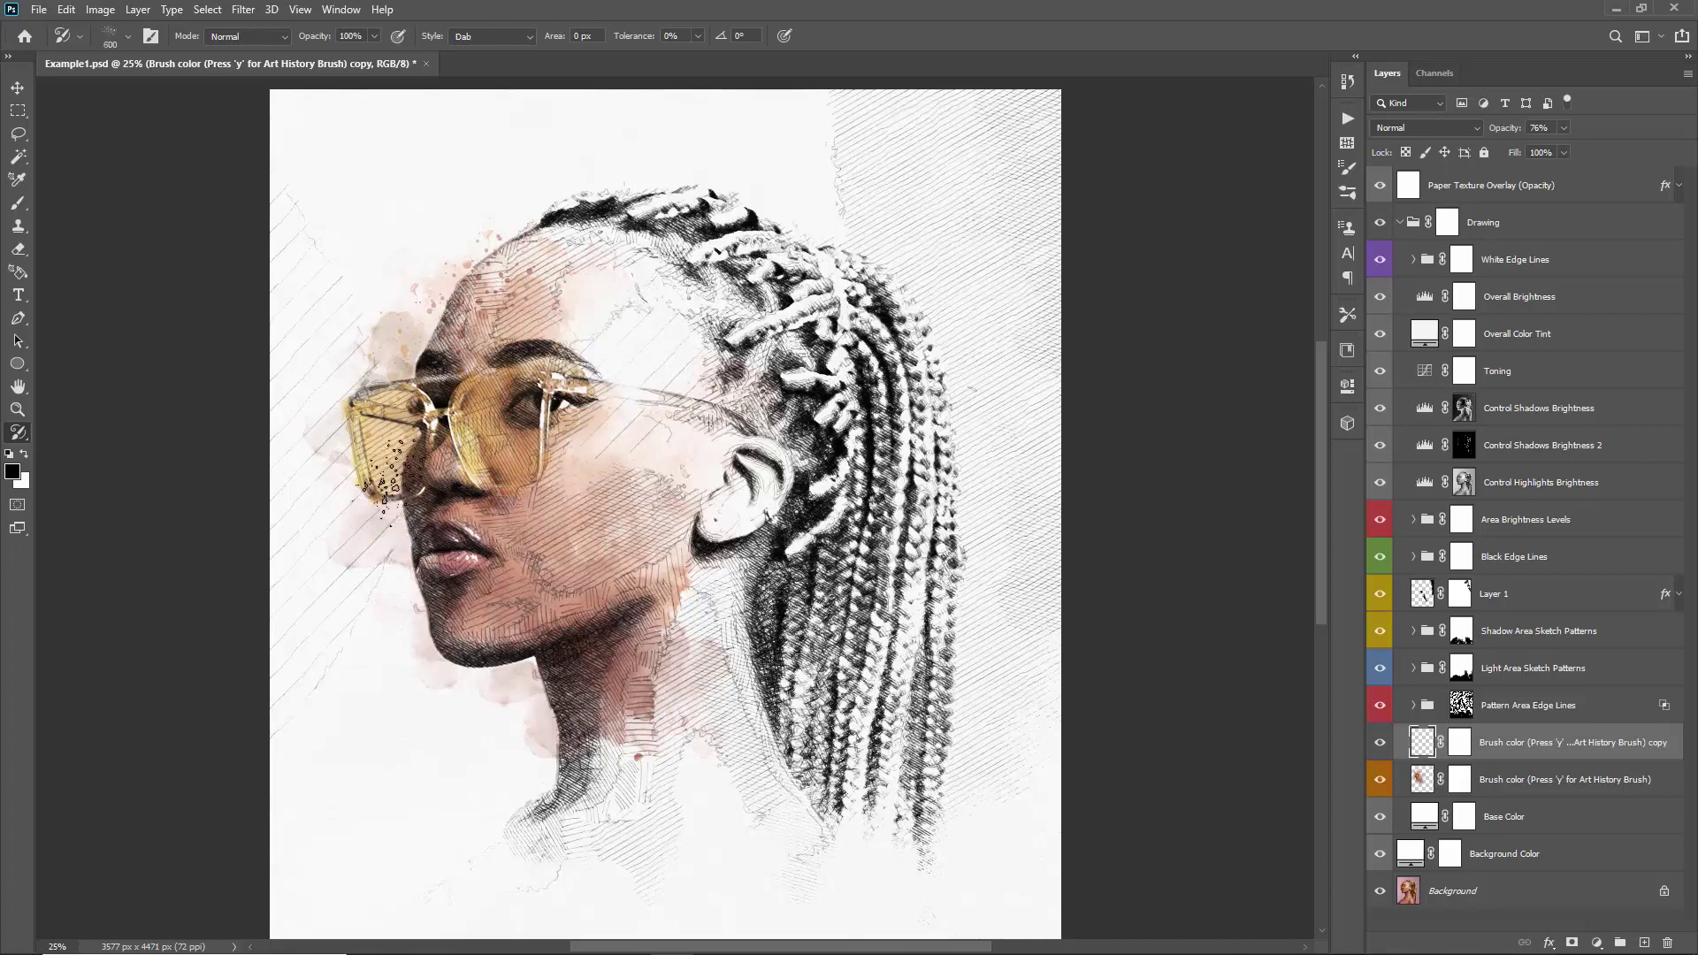
key("bracketleft")
key("bracketright")
key("bracketright")
key("bracketright")
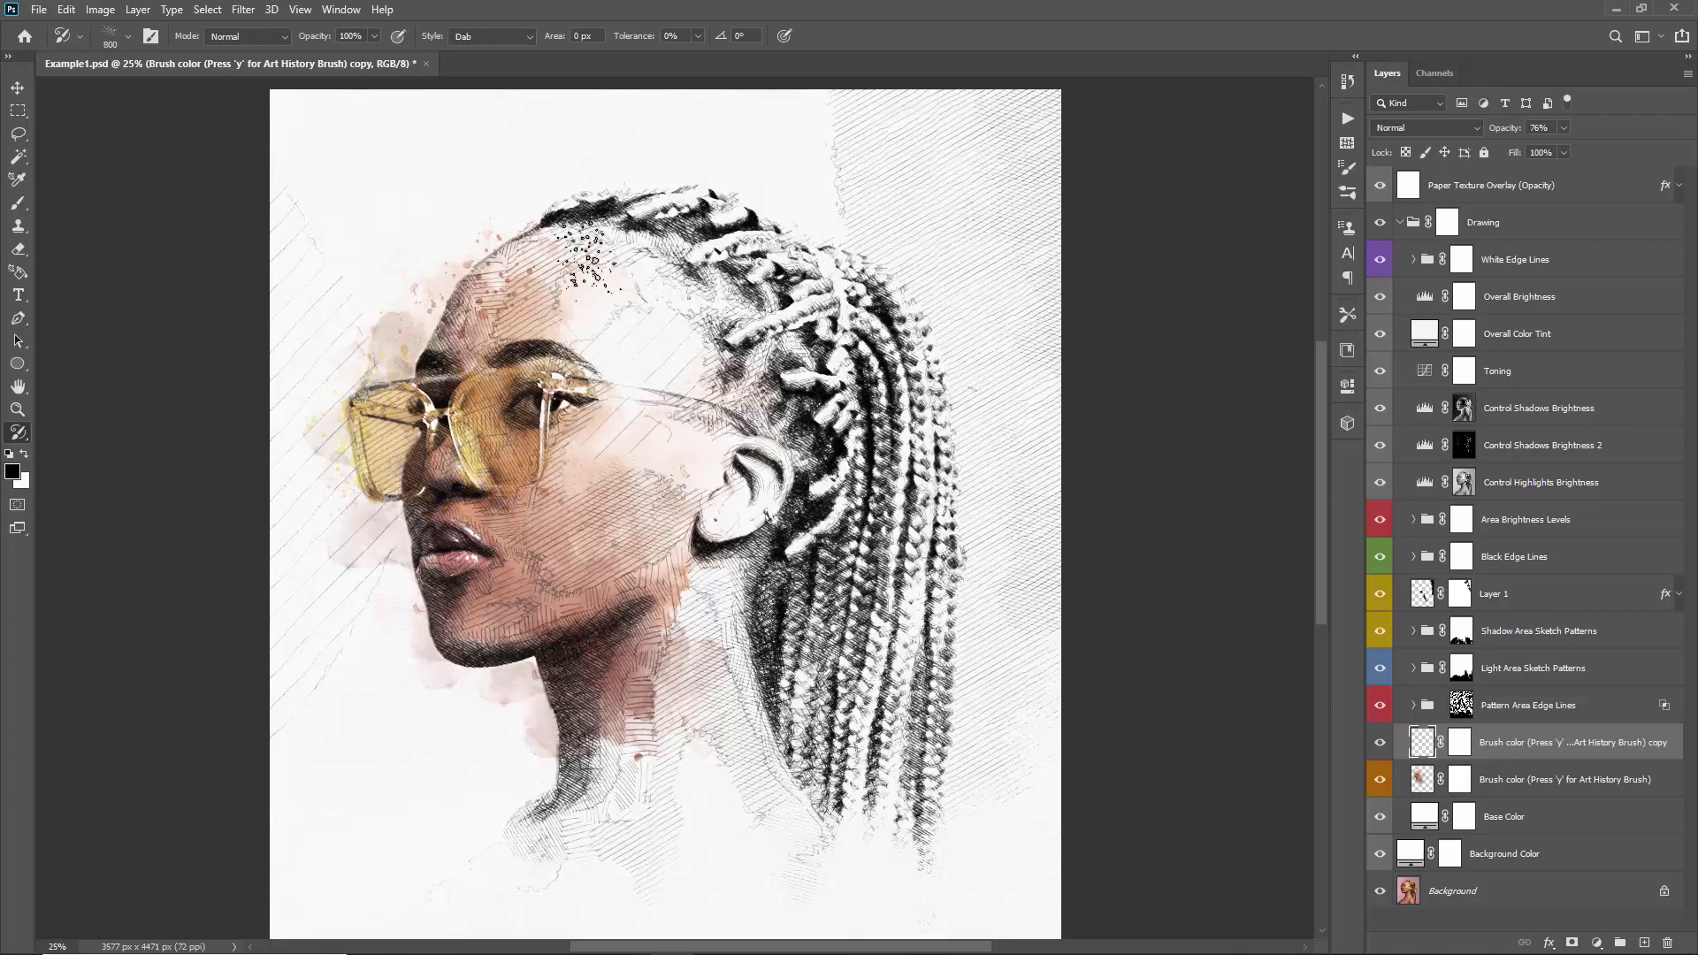
key("v")
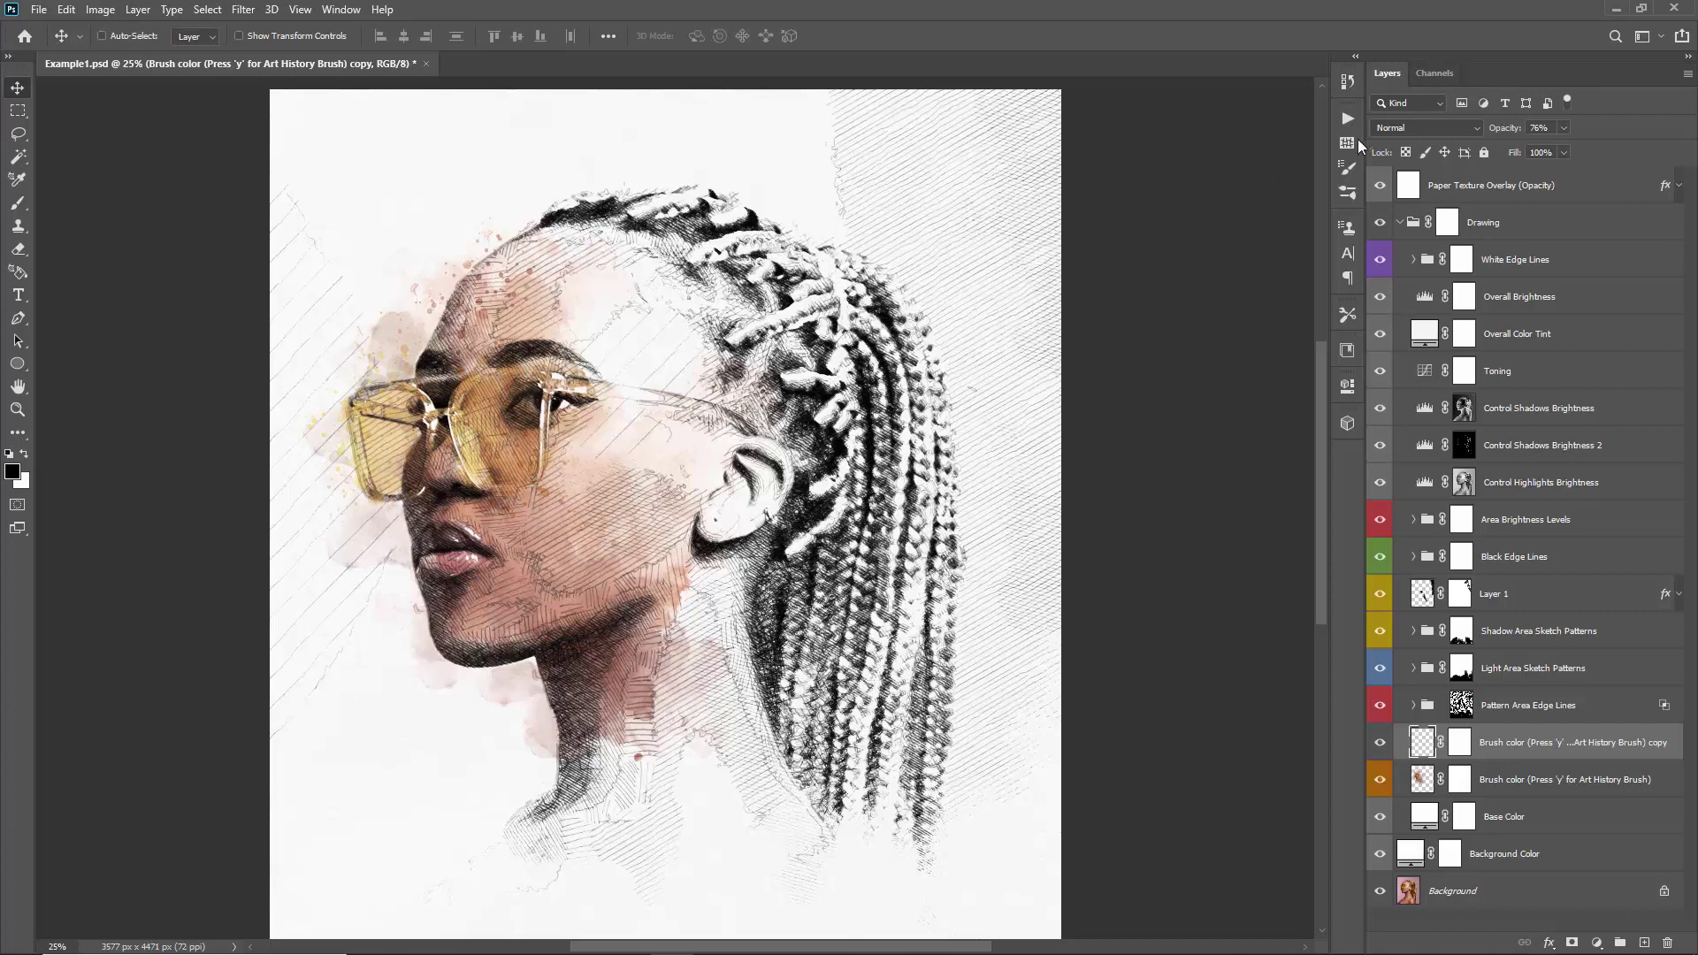
- Run the Create Color Reveal Layer action with a Reveal Color snapshot from merged layers, replacing the existing snapshot
left_click(1346, 119)
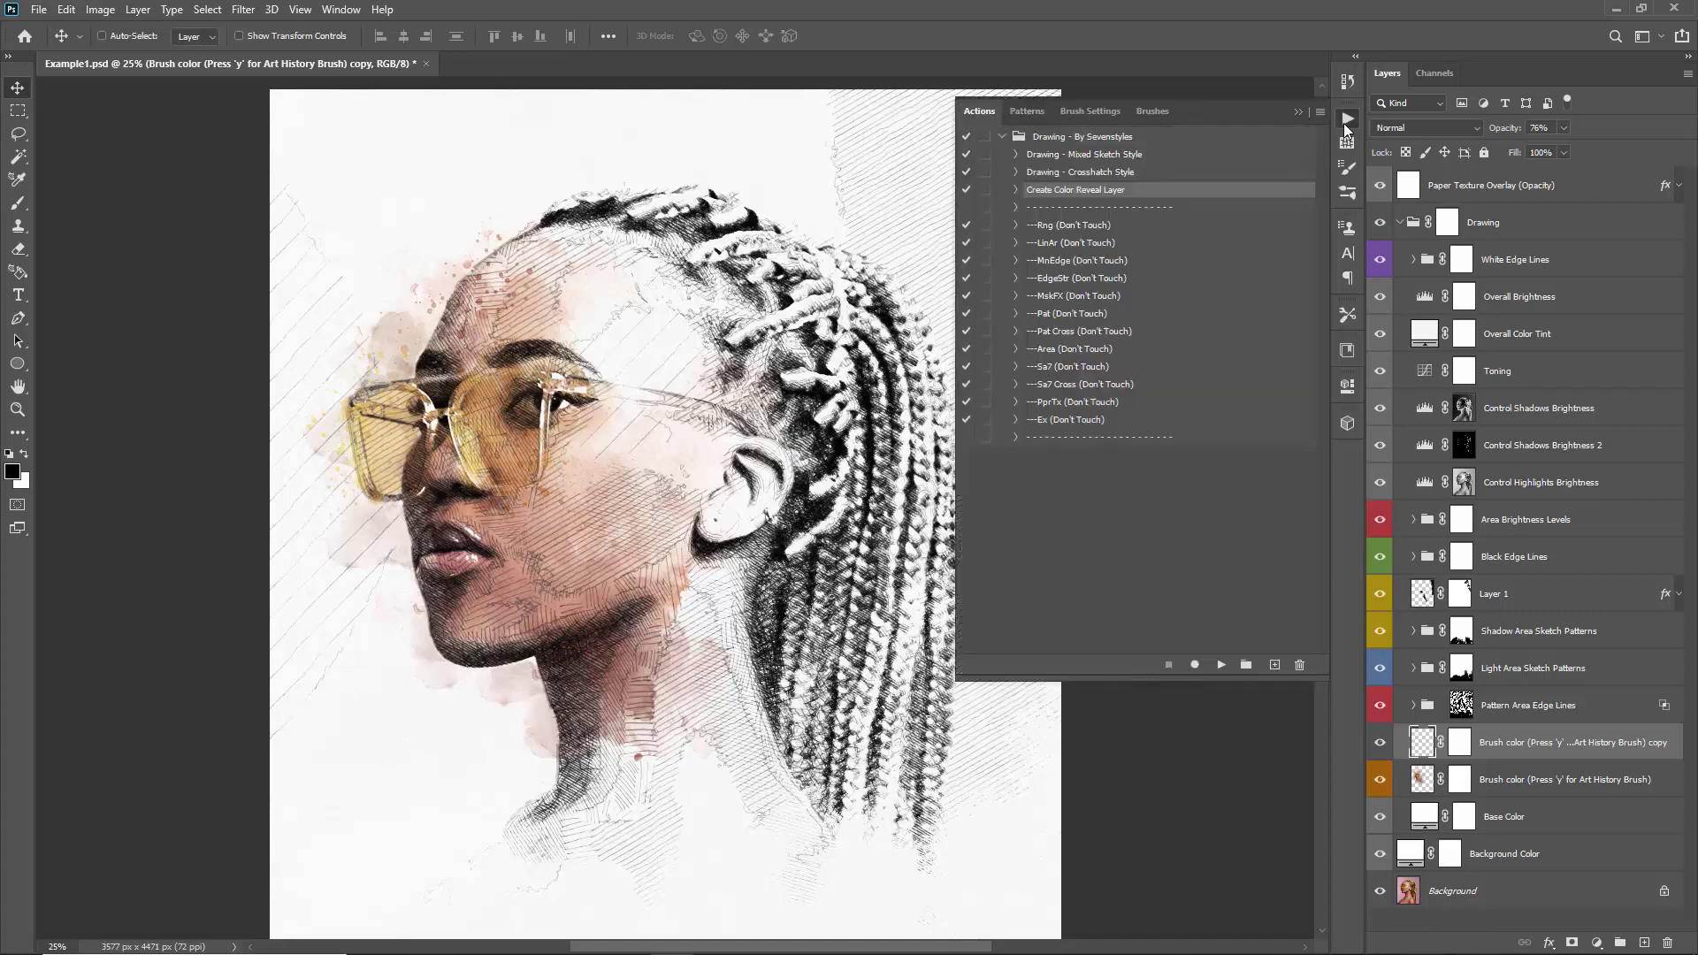
left_click(1221, 667)
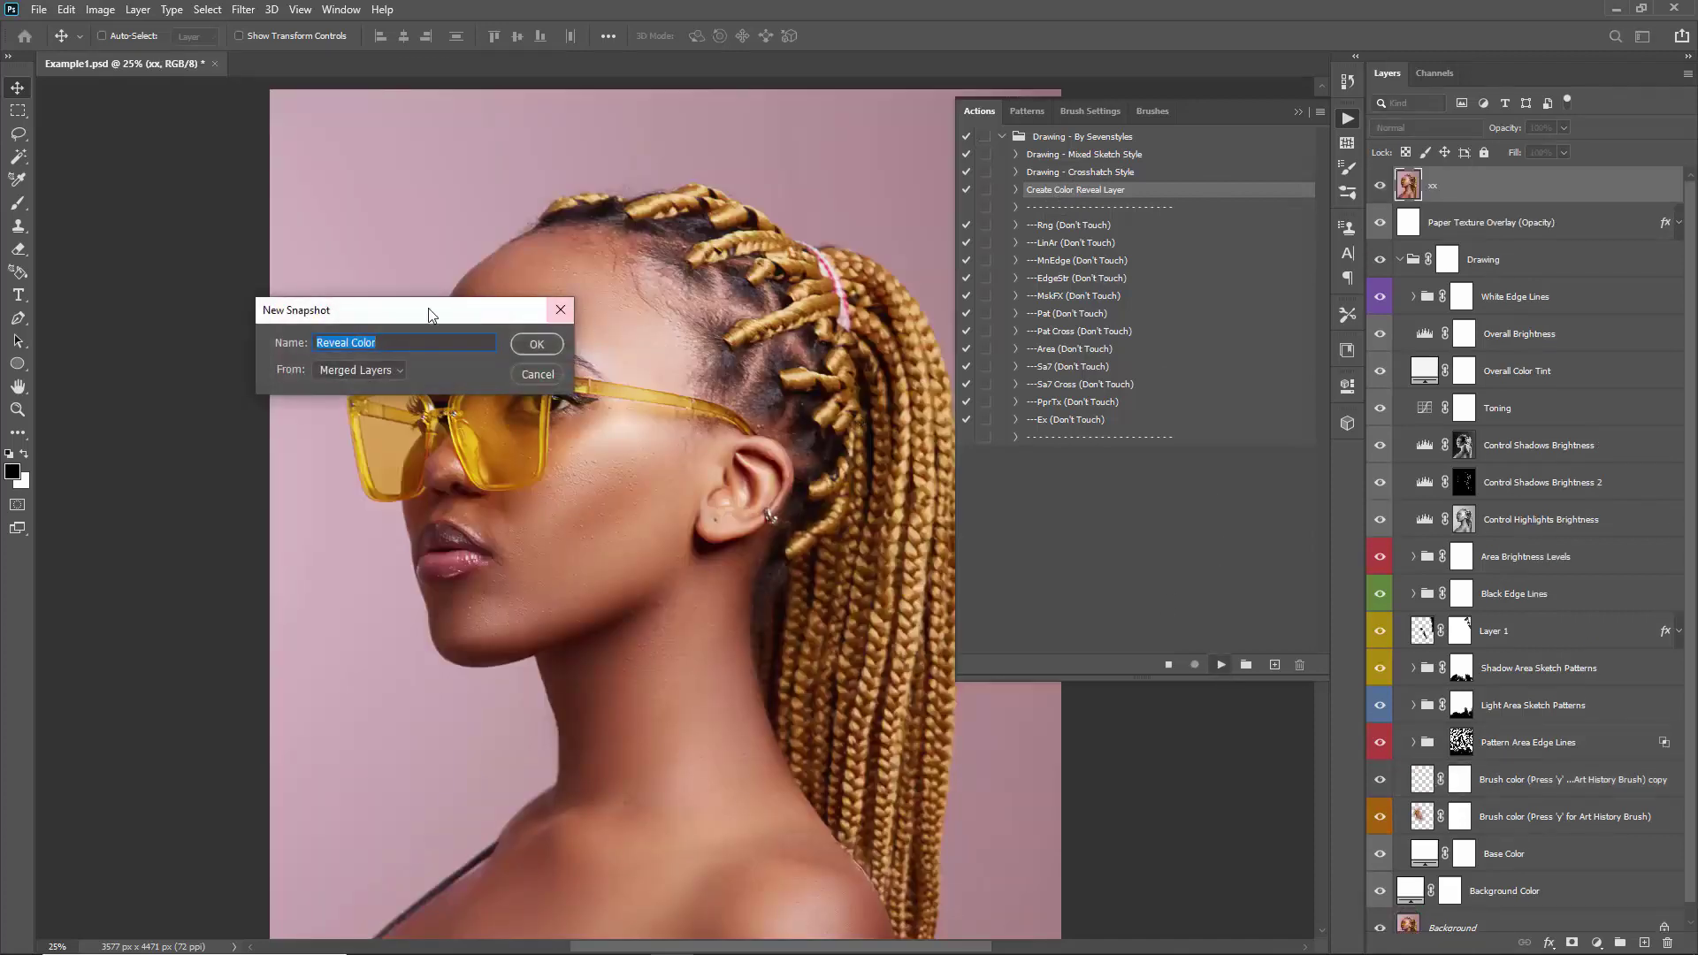
left_click_drag(399, 306, 487, 181)
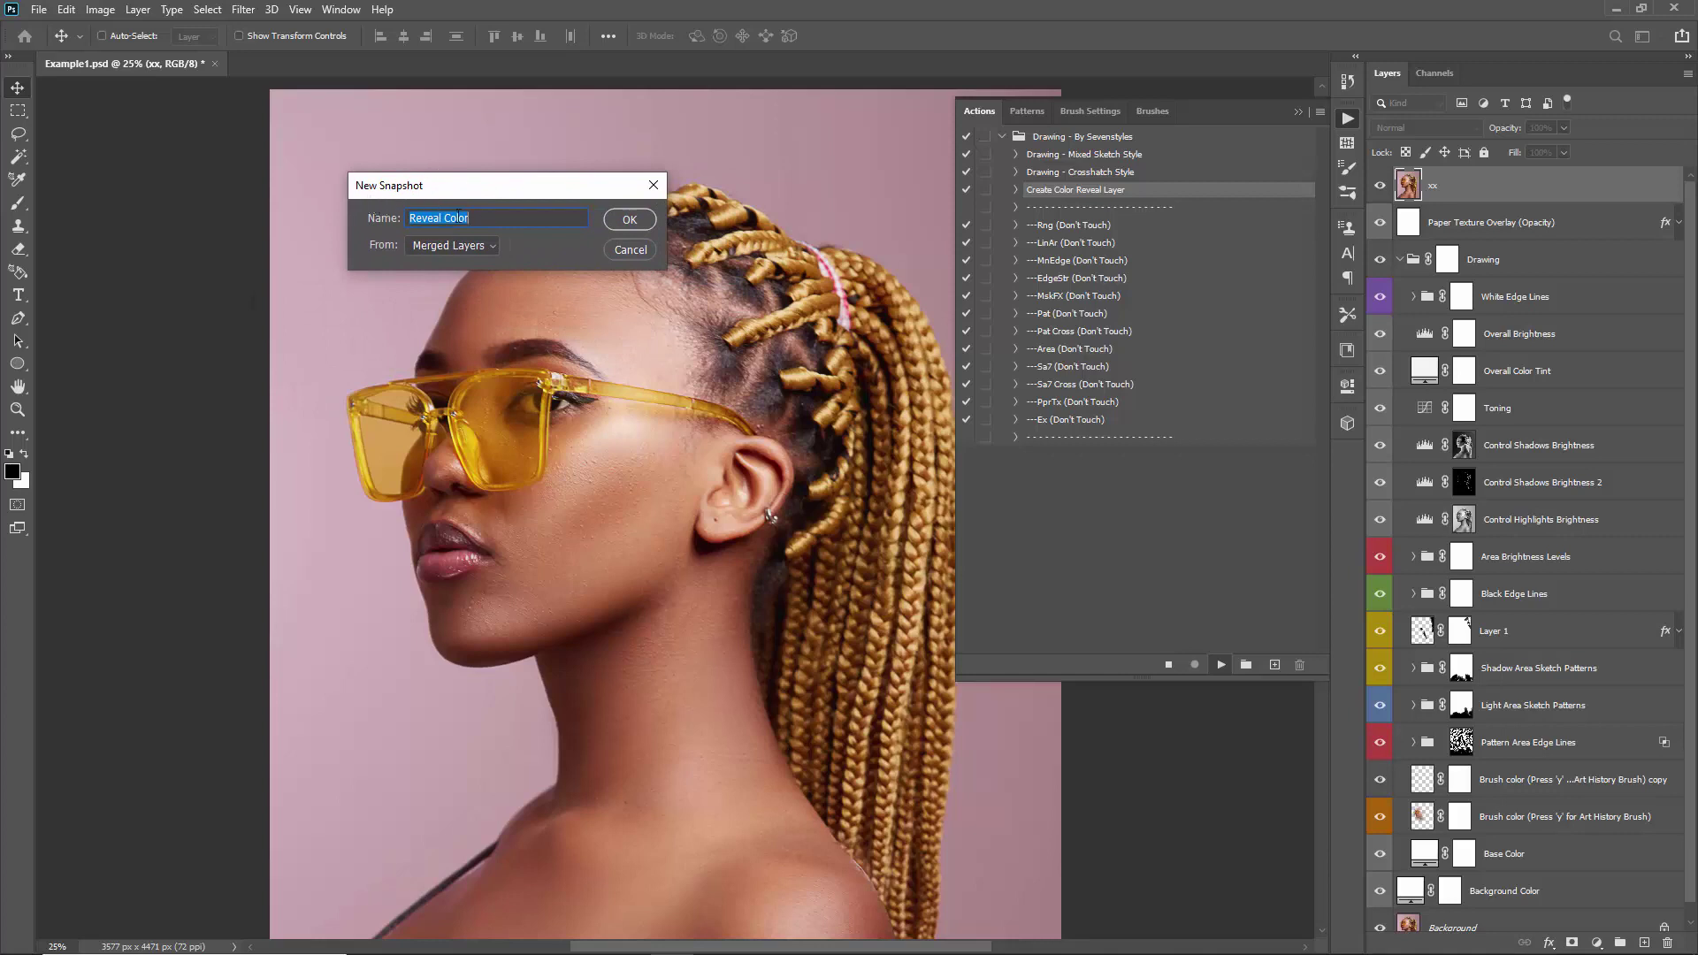
left_click_drag(458, 195, 487, 207)
left_click(659, 231)
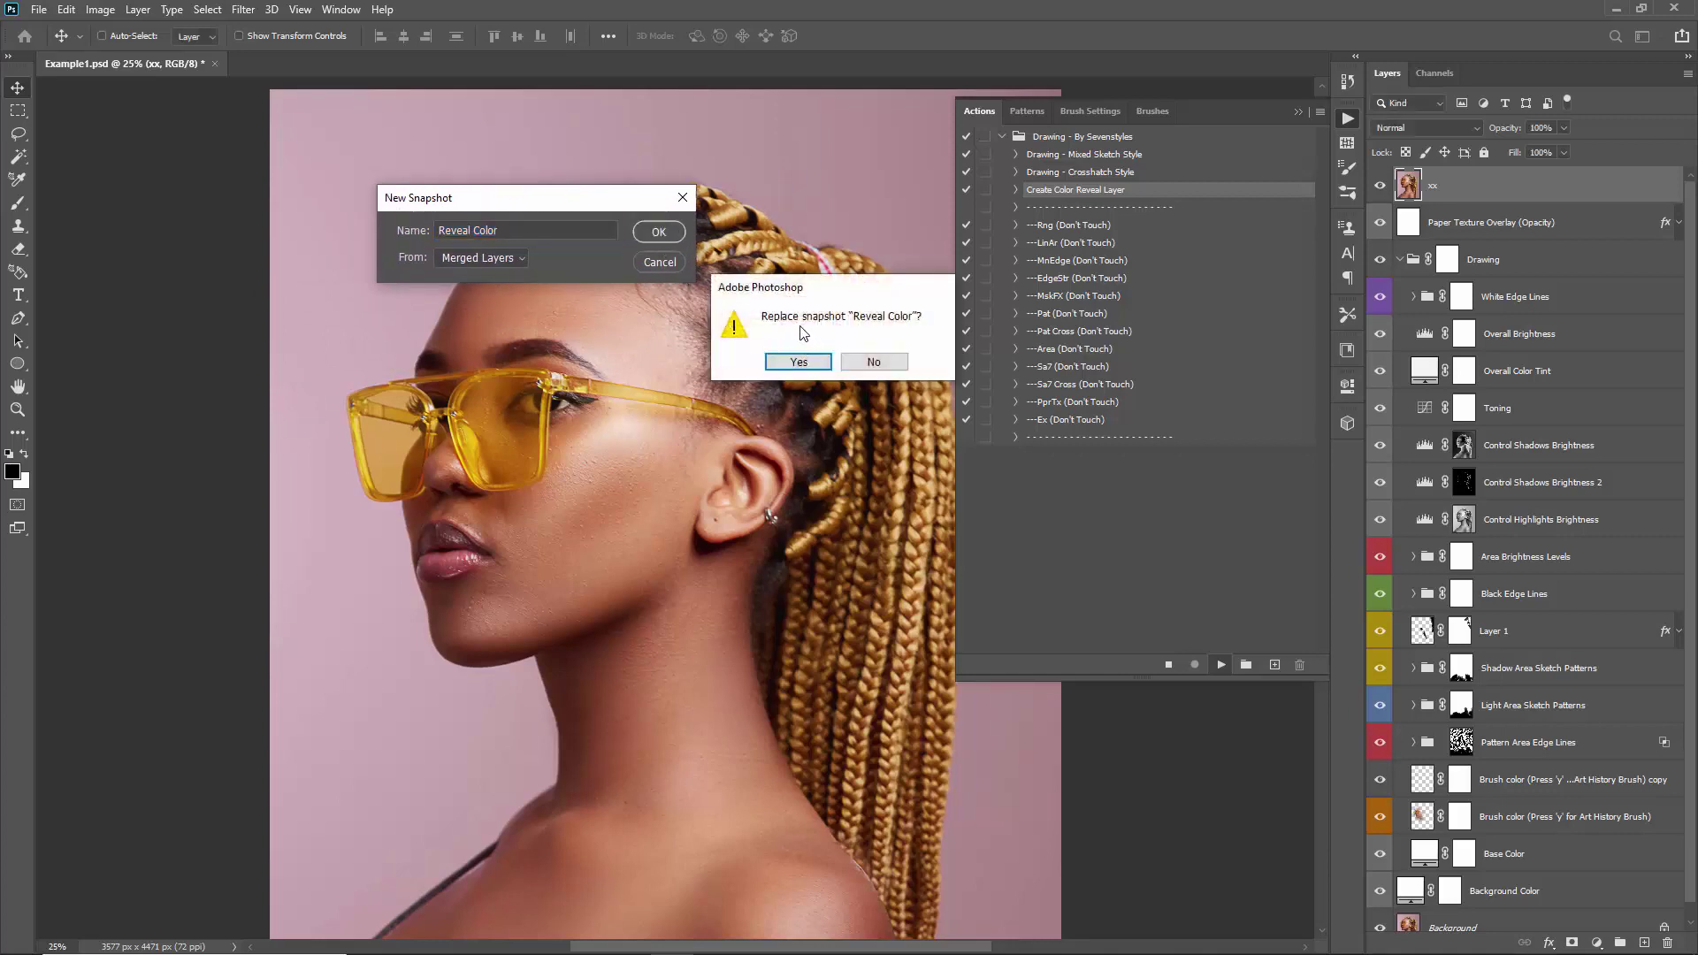
left_click(798, 363)
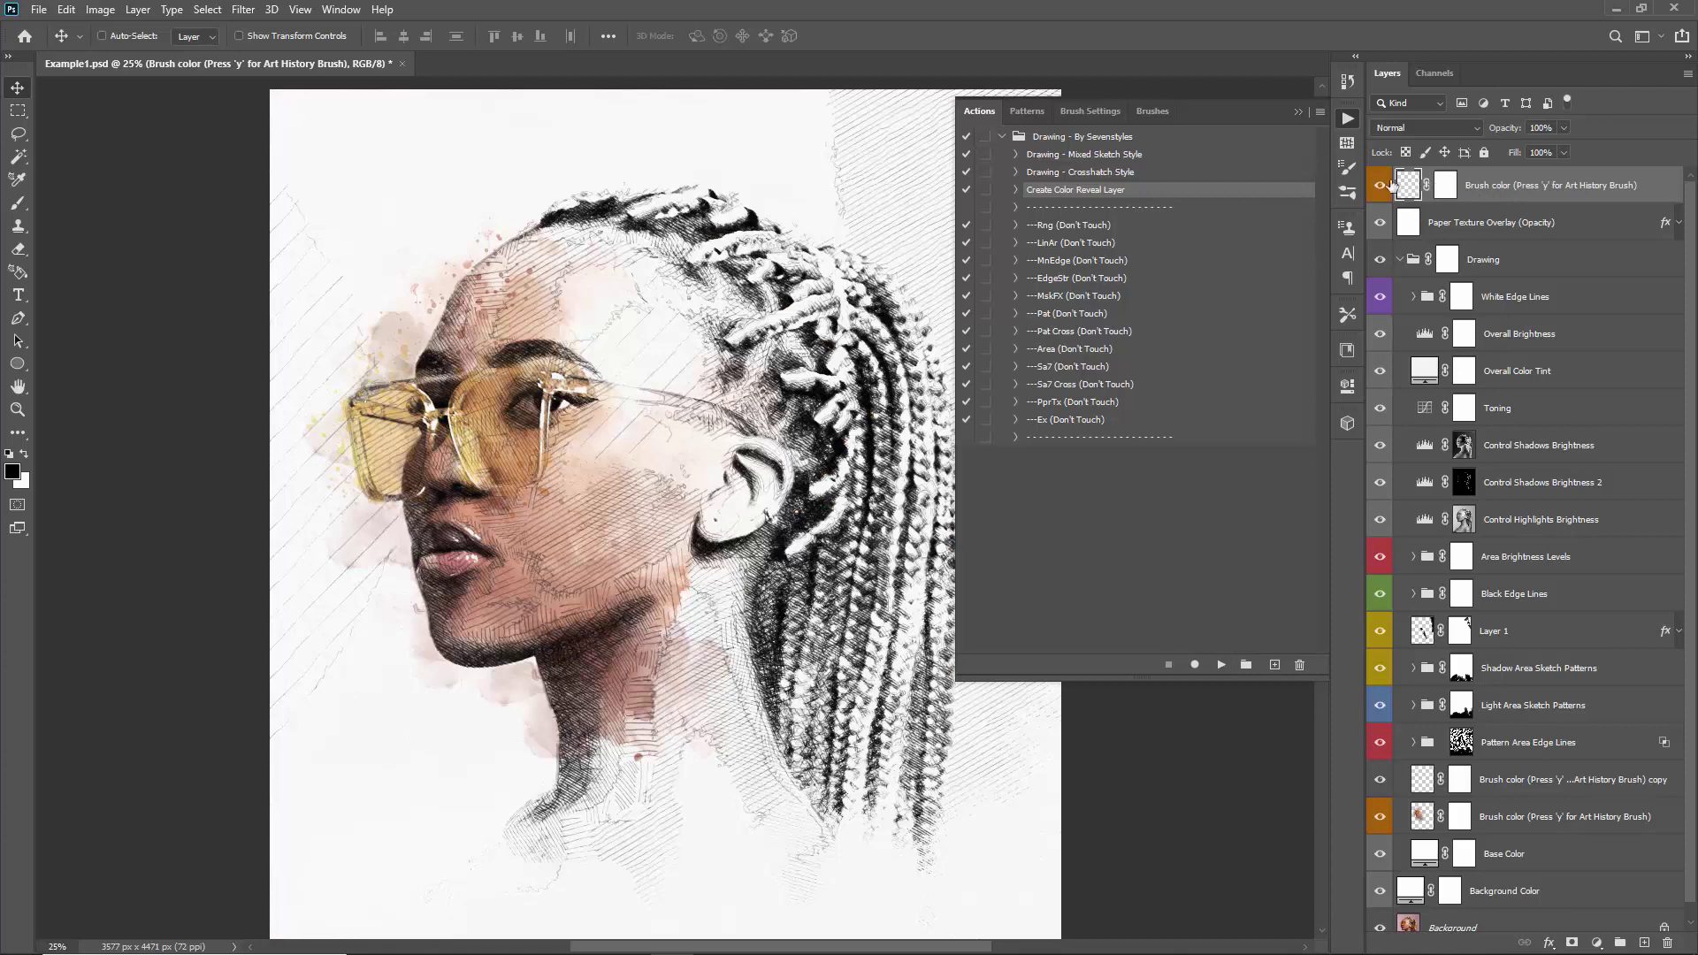
key("y")
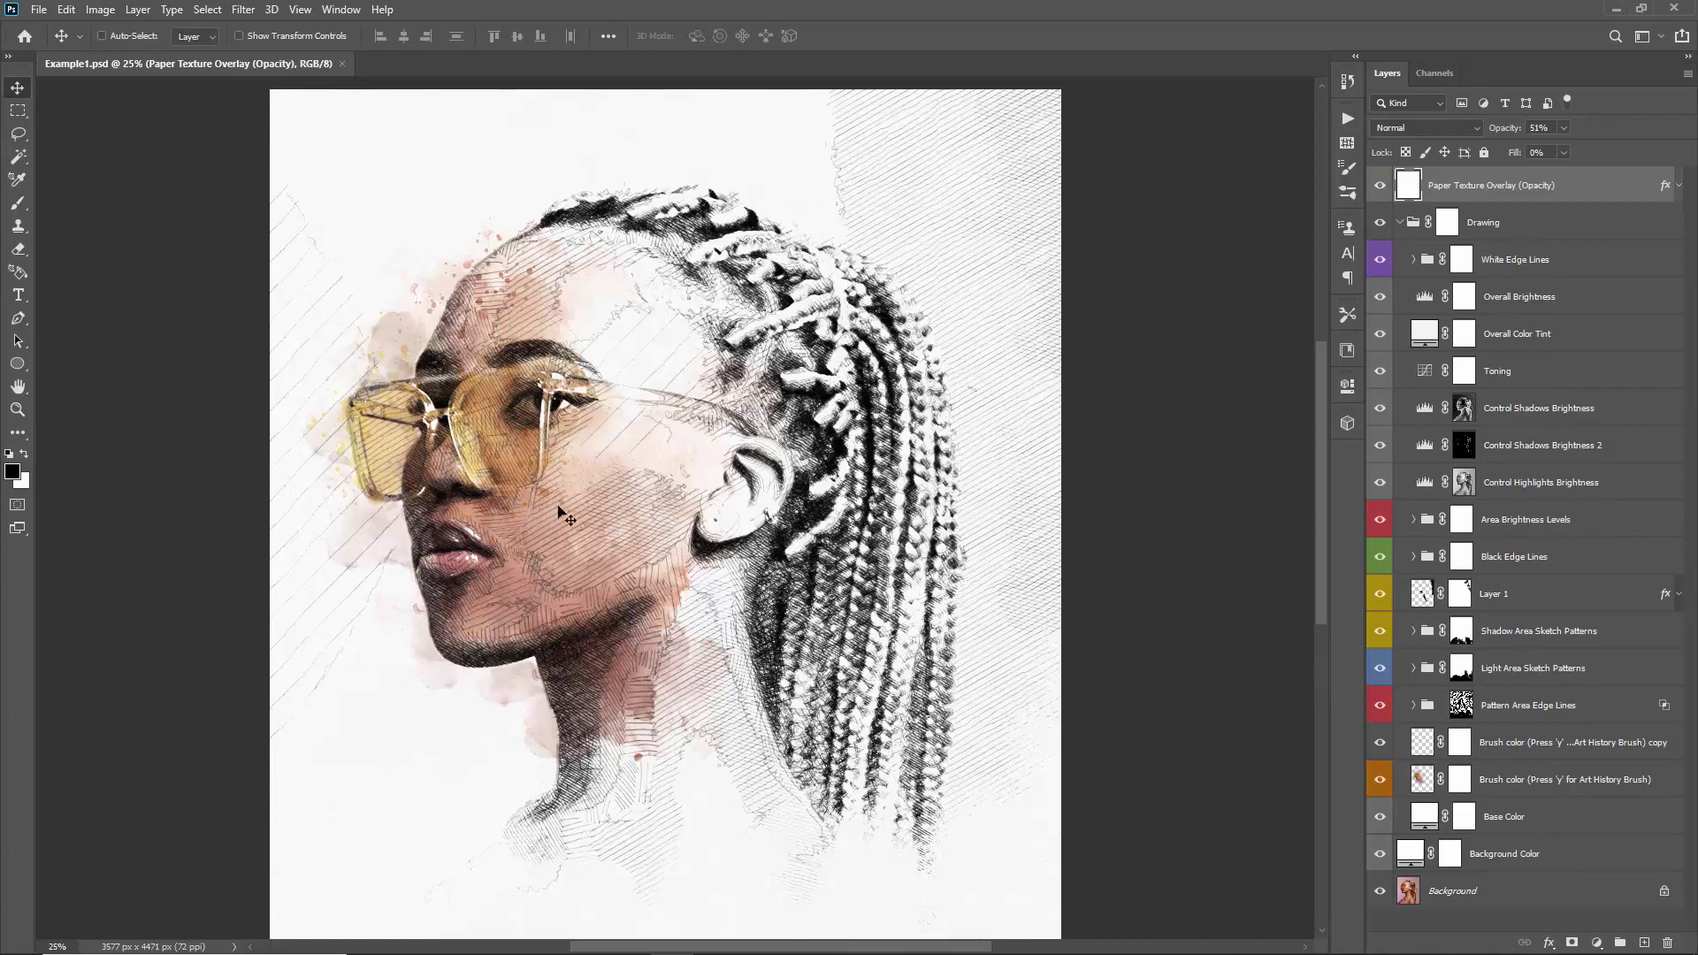
- Set the Brush color layer's opacity to 100% and mask out the color spill beside the face and neck with the 550 px MaskReveal brush
left_click(1509, 782)
left_click_drag(1493, 128, 1664, 144)
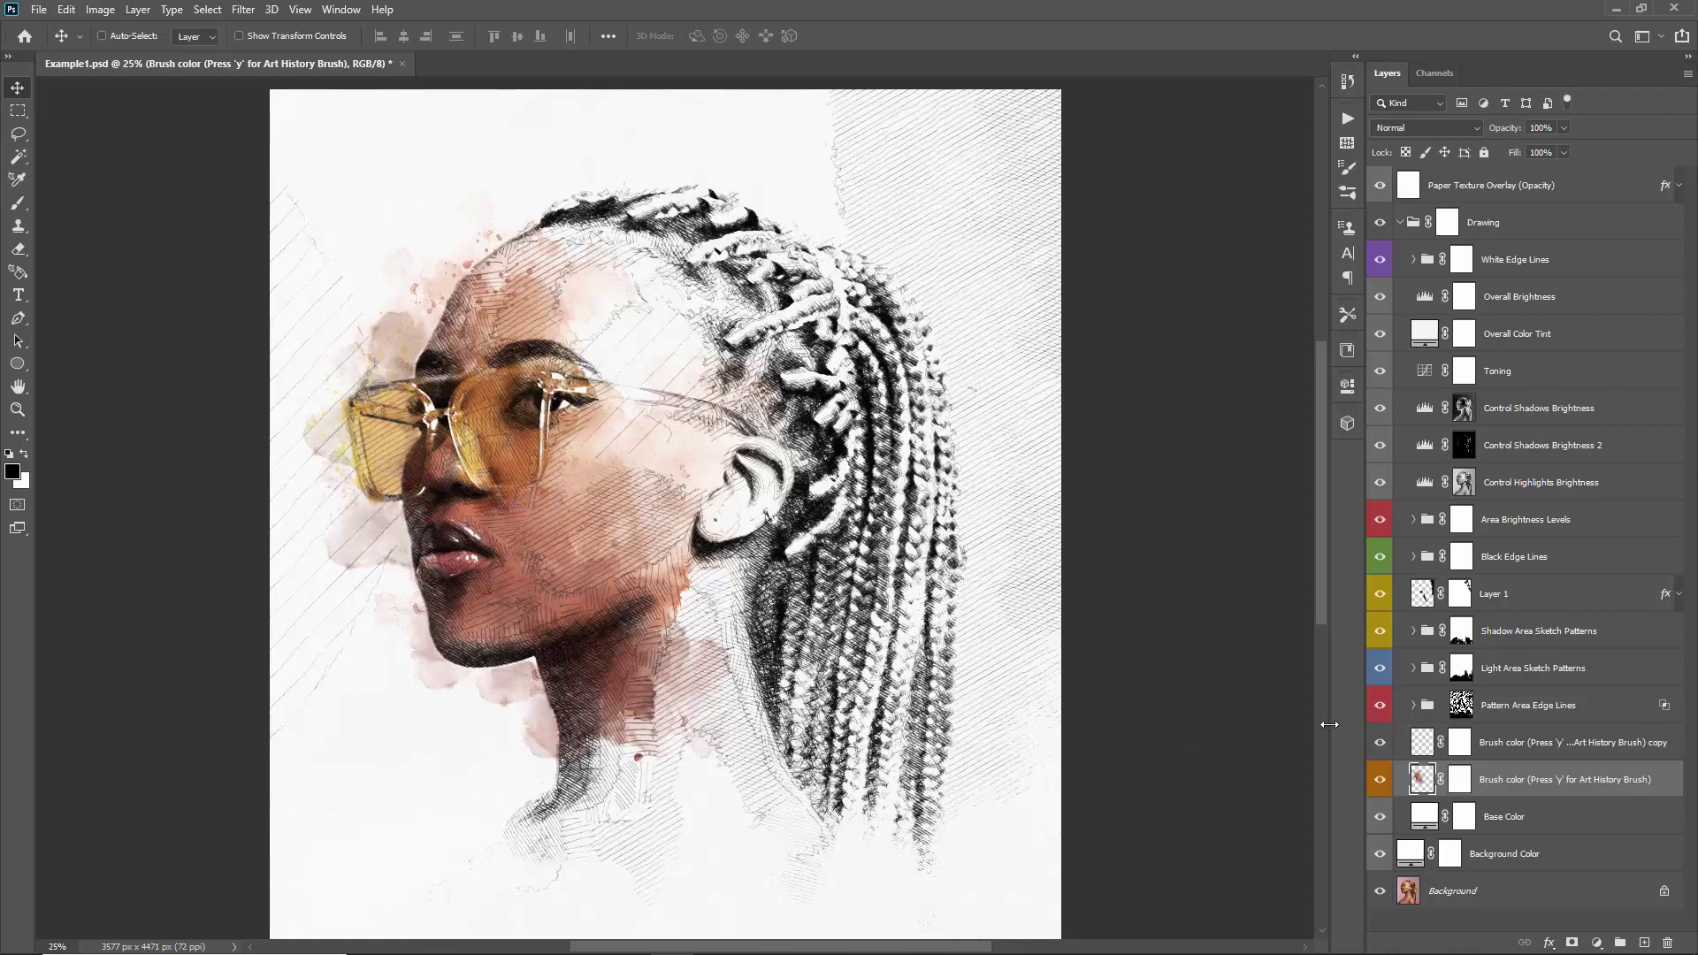
left_click(1463, 780)
key("b")
right_click(515, 258)
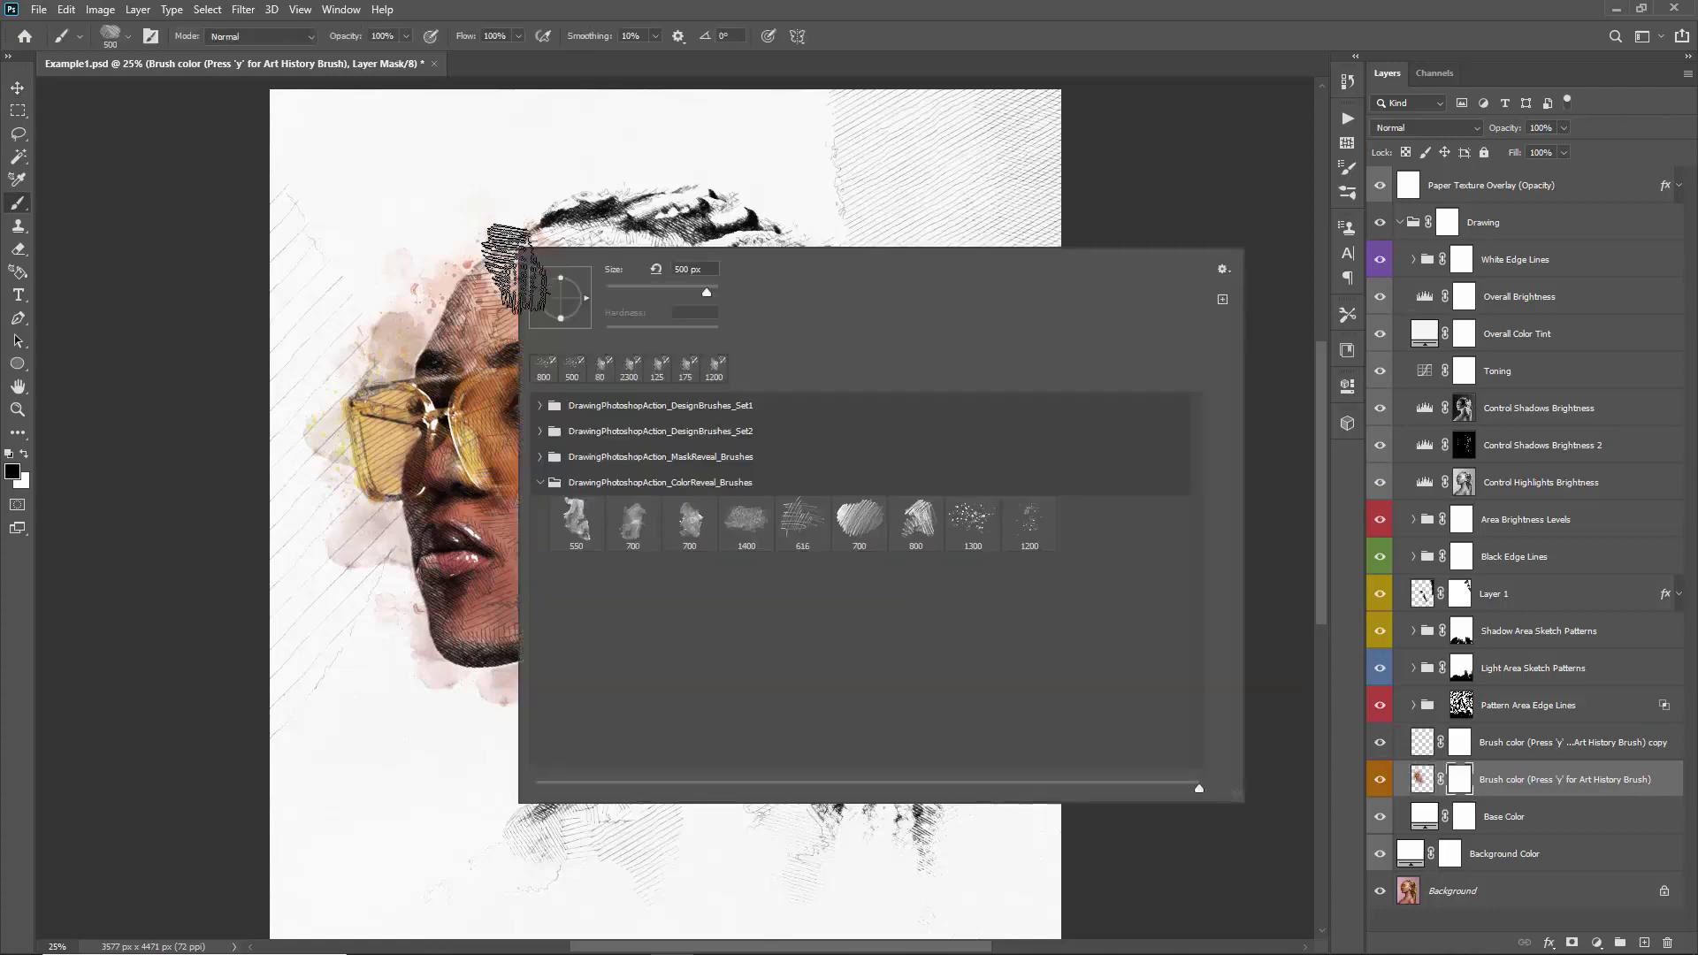
left_click(543, 456)
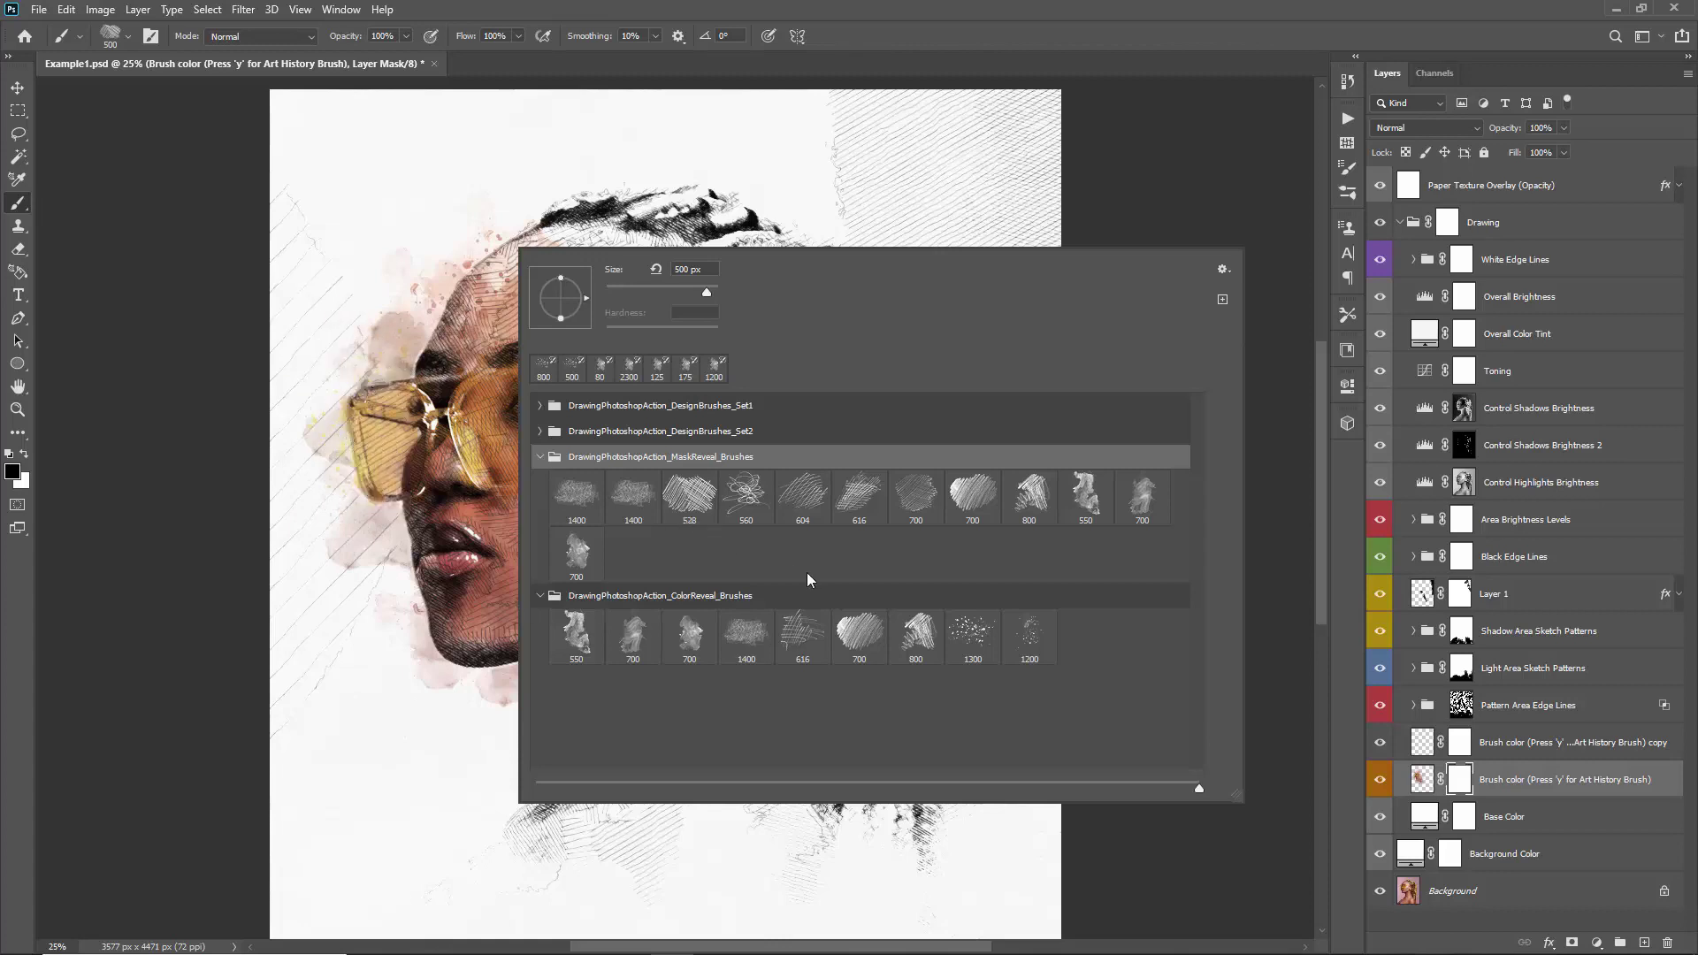
left_click(393, 336)
left_click(1096, 511)
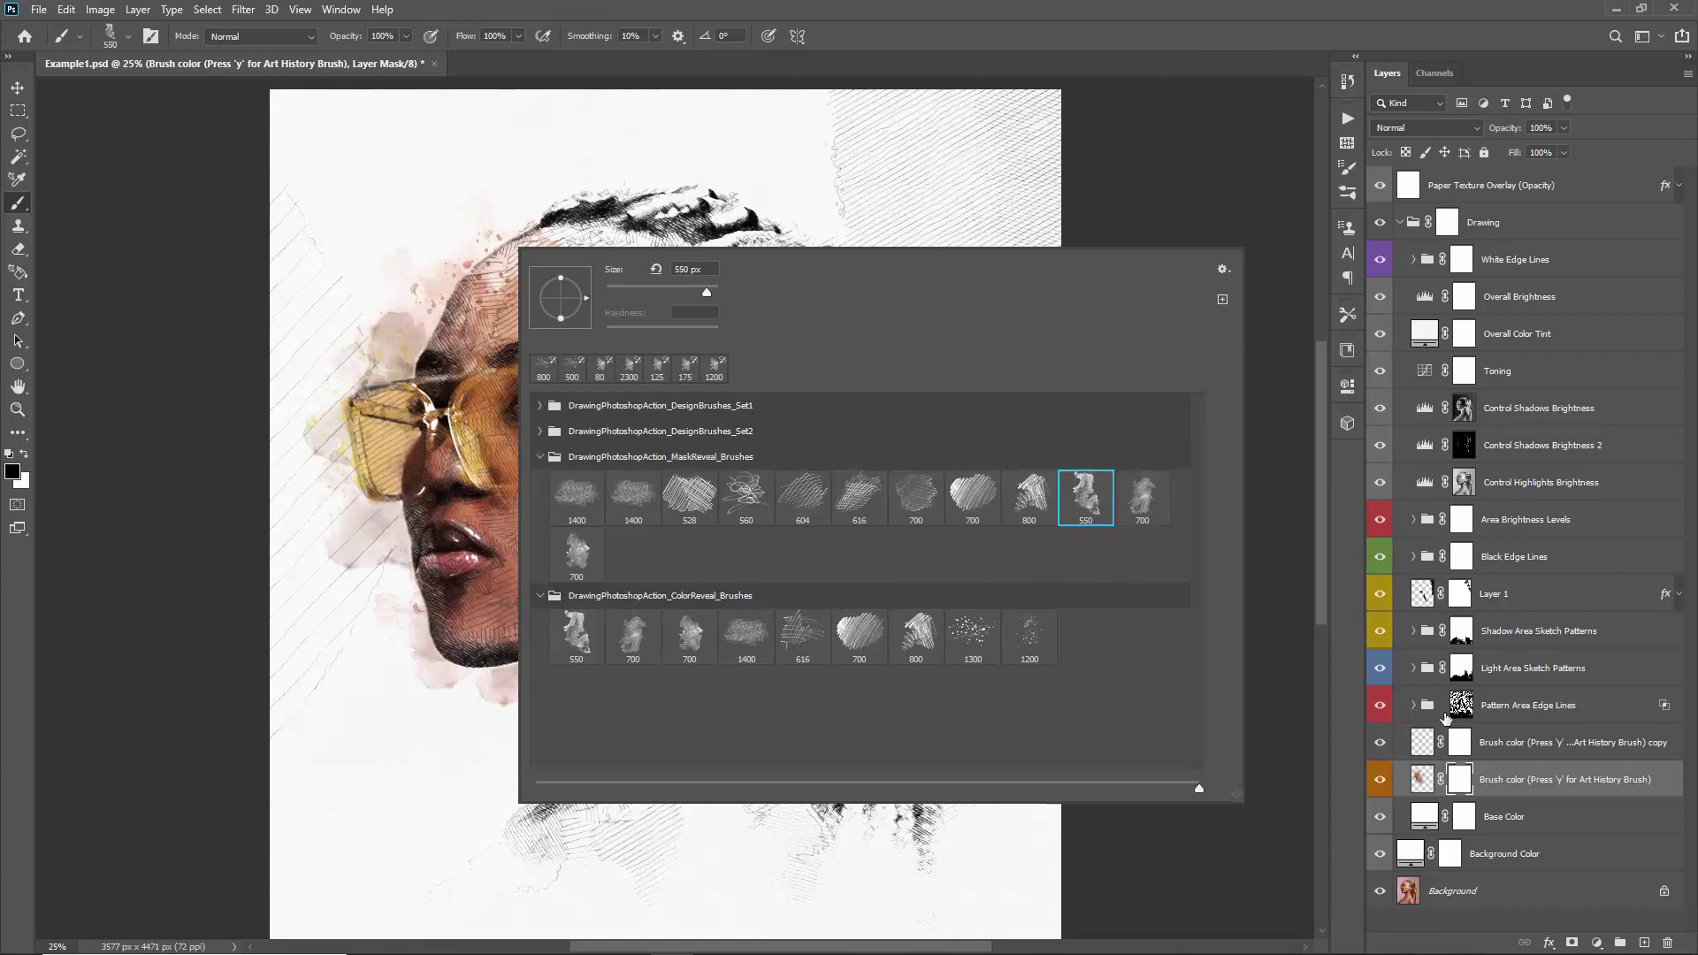
left_click(1461, 782)
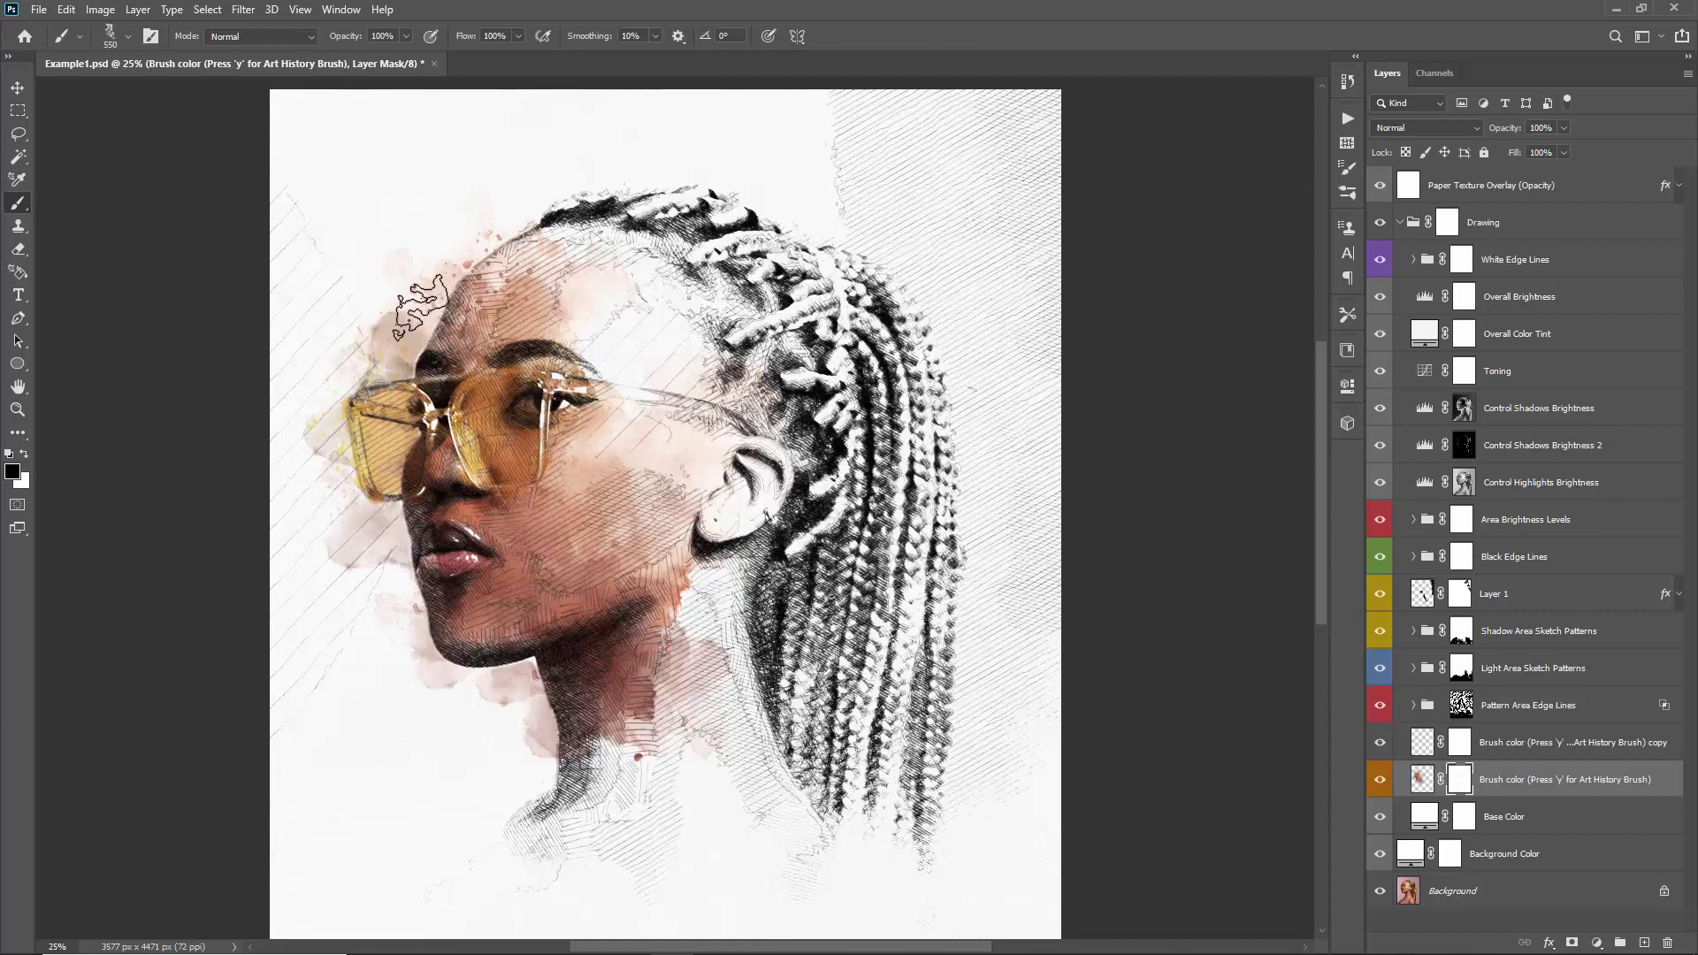
mouse_move(389, 283)
left_mouse_down()
mouse_move(352, 366)
mouse_move(368, 282)
mouse_move(342, 429)
mouse_move(288, 396)
left_mouse_up()
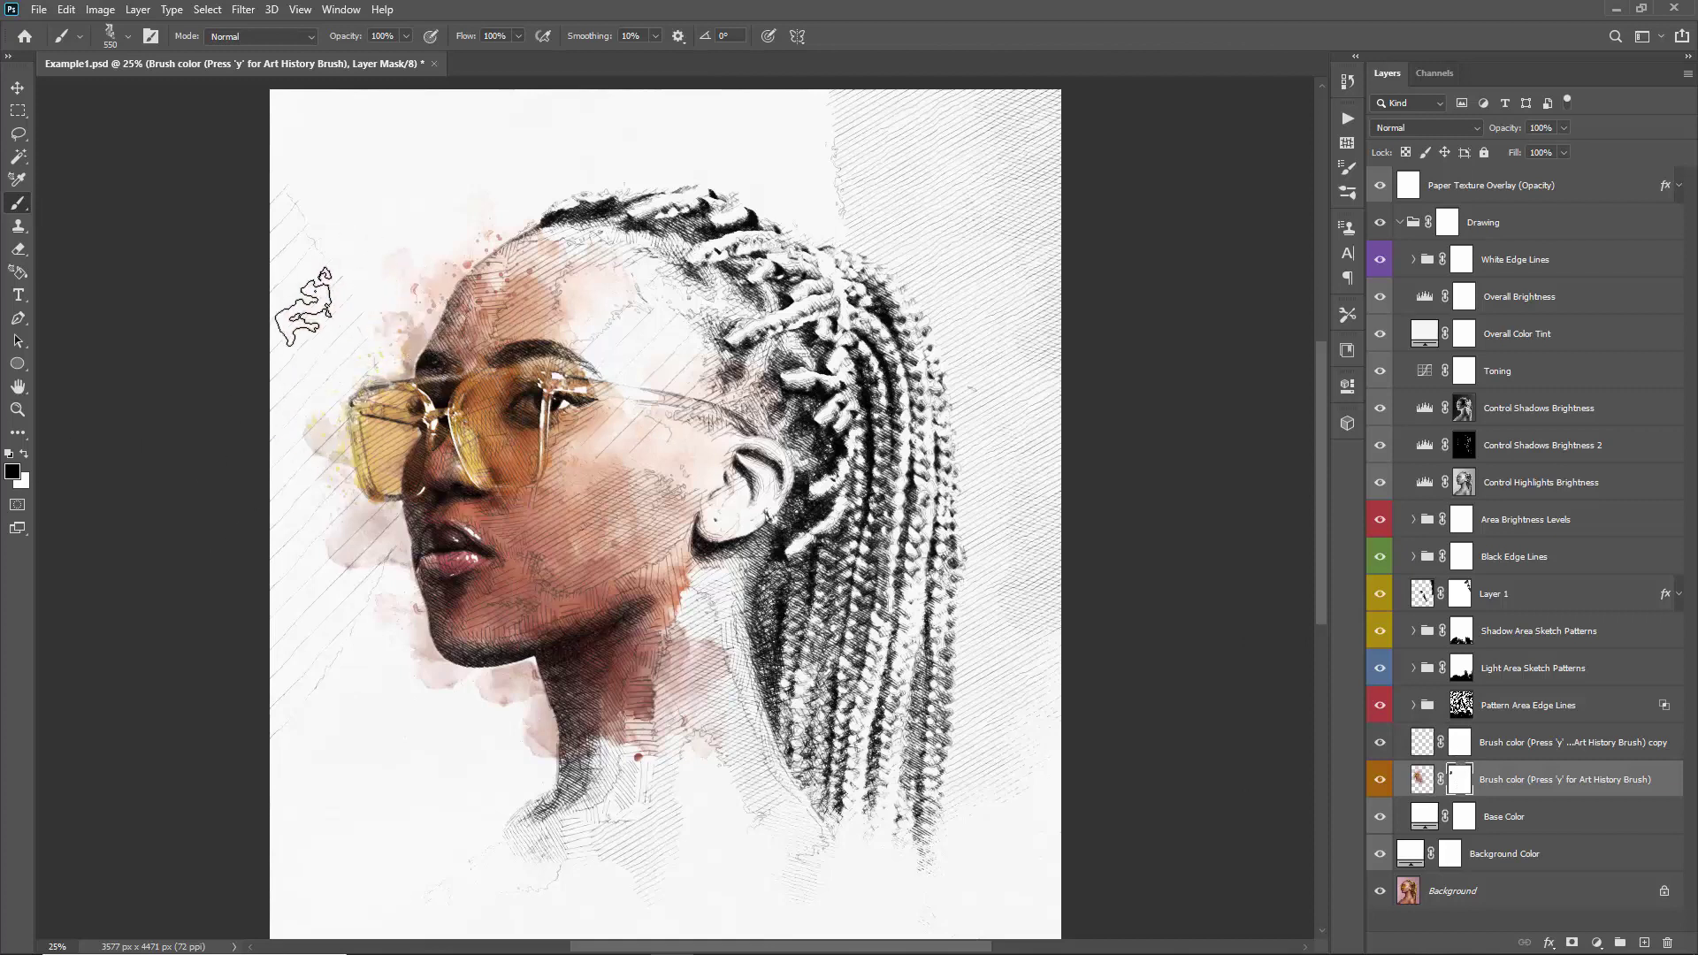
mouse_move(299, 488)
left_mouse_down()
mouse_move(345, 531)
mouse_move(367, 607)
mouse_move(405, 624)
mouse_move(410, 652)
mouse_move(496, 701)
mouse_move(484, 747)
left_mouse_up()
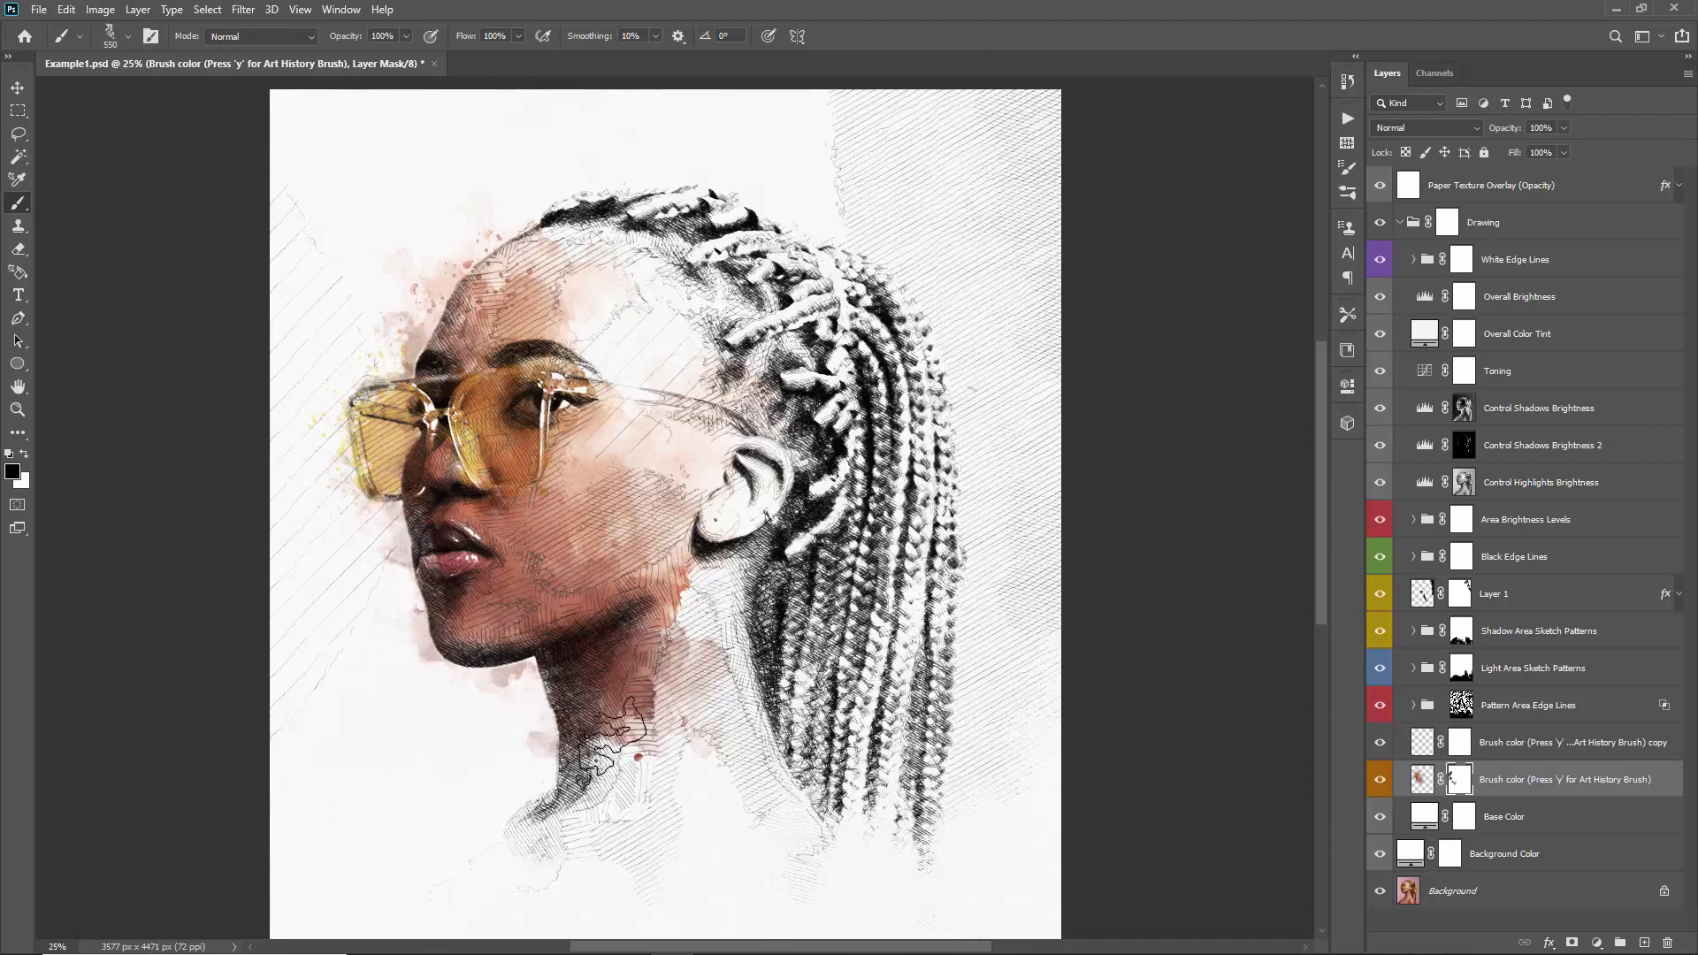
key("v")
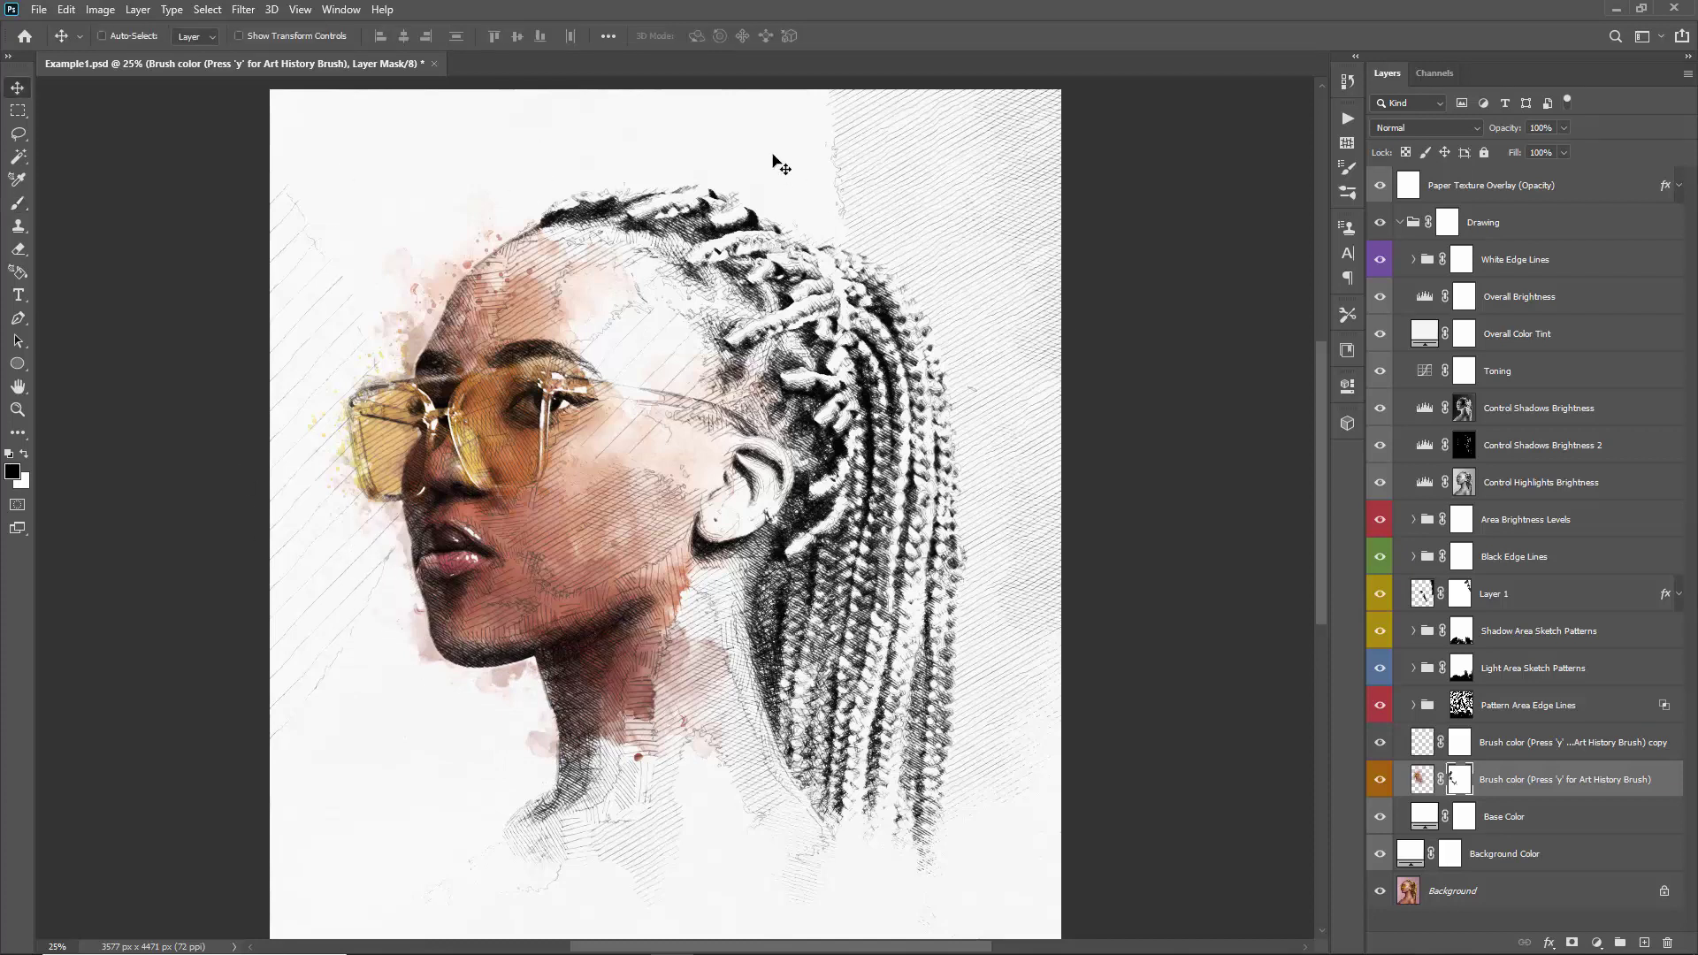
- Hide both Brush color layers
left_click(1379, 780)
left_click(1380, 742)
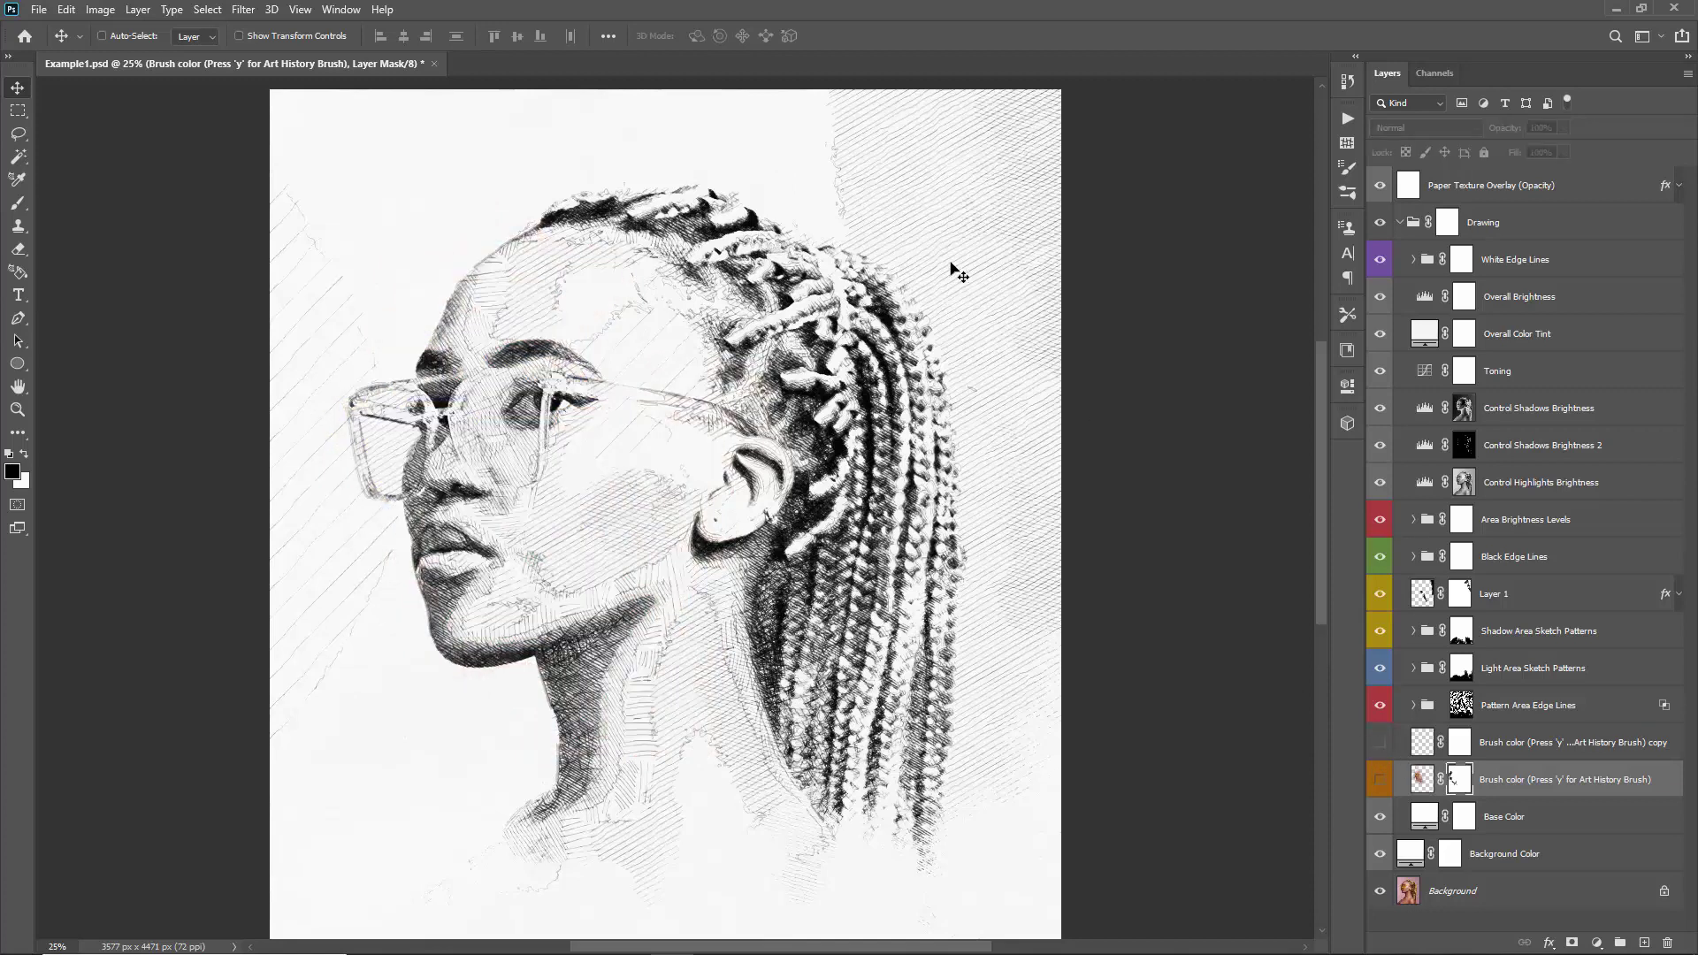
- Try coloring the sketch with a duplicate of the Background above all layers in Color blend mode, and delete the duplicate
left_click(1473, 894)
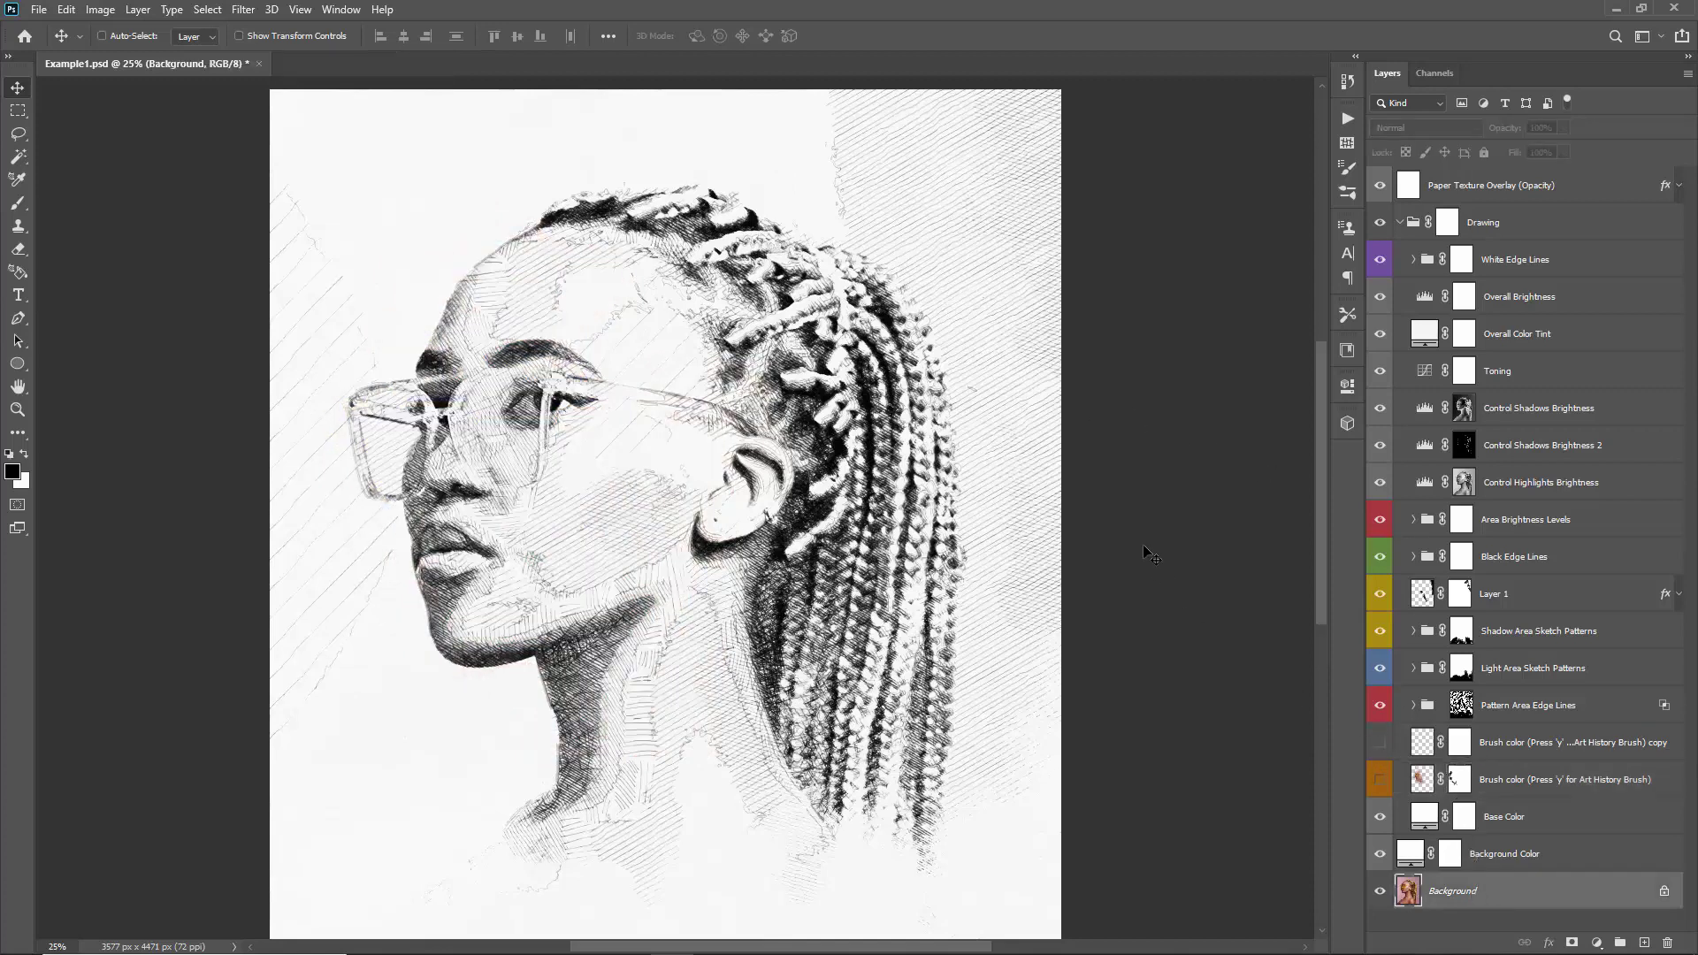
key("ctrl")
scroll(1473, 875, "down", 1)
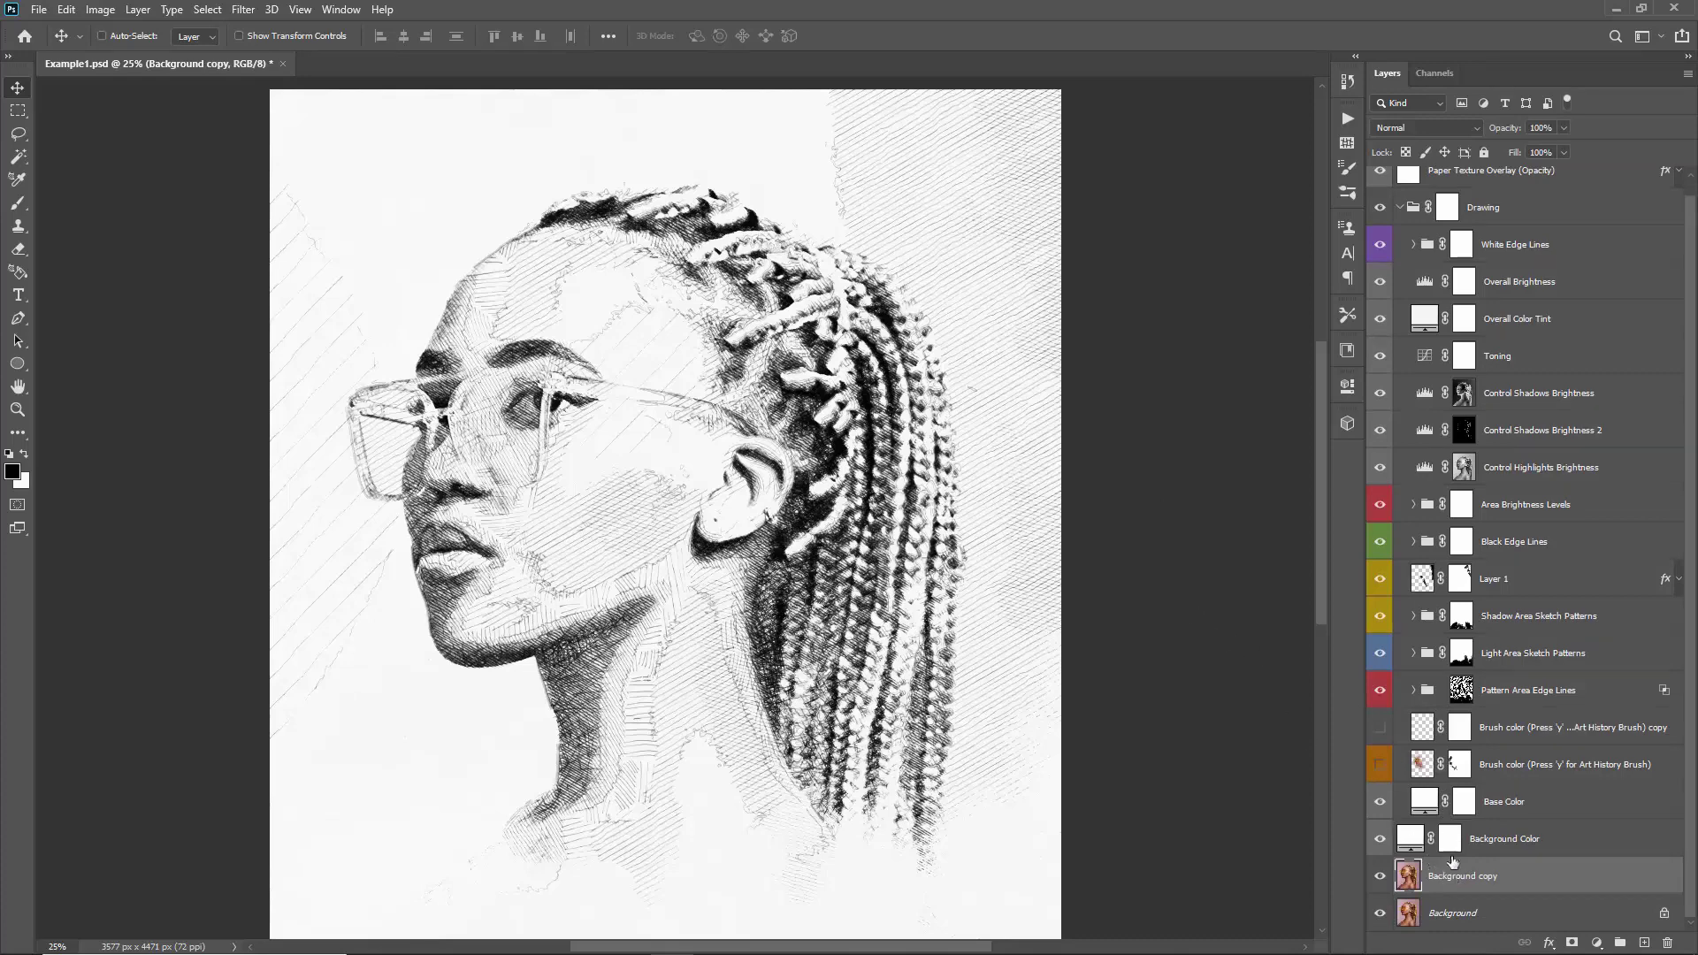
left_click_drag(1452, 862, 1461, 227)
key("ctrl+z")
key("ctrl+shift+bracketright")
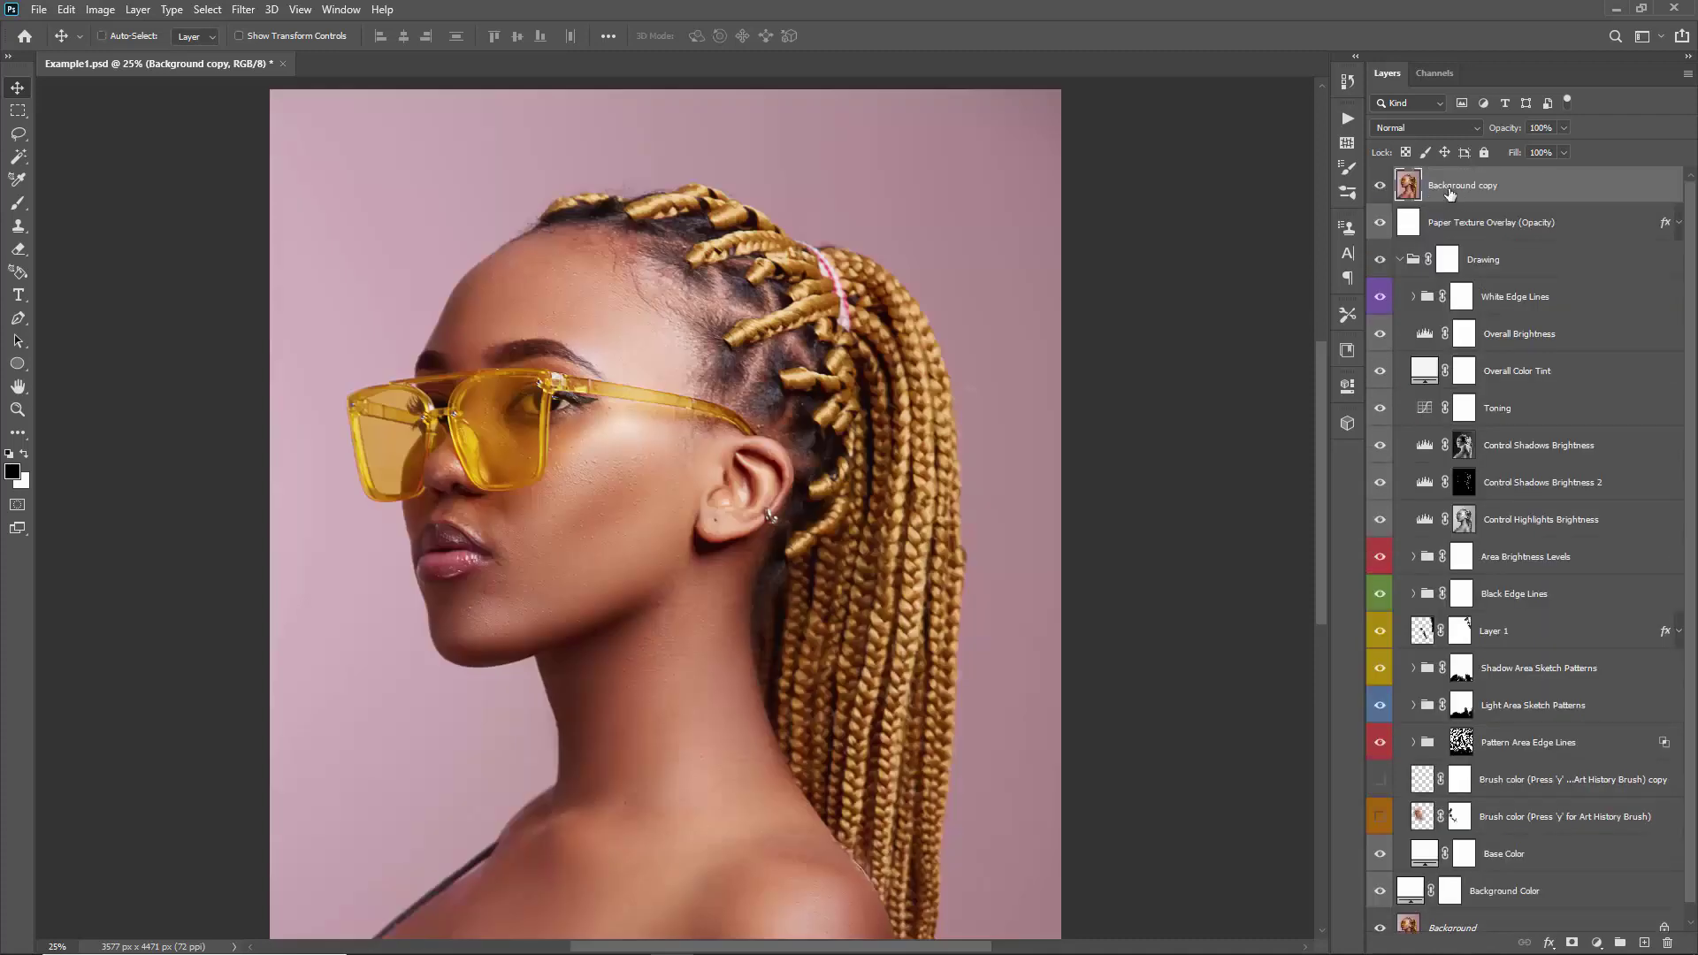
left_click(1415, 130)
left_click(1385, 552)
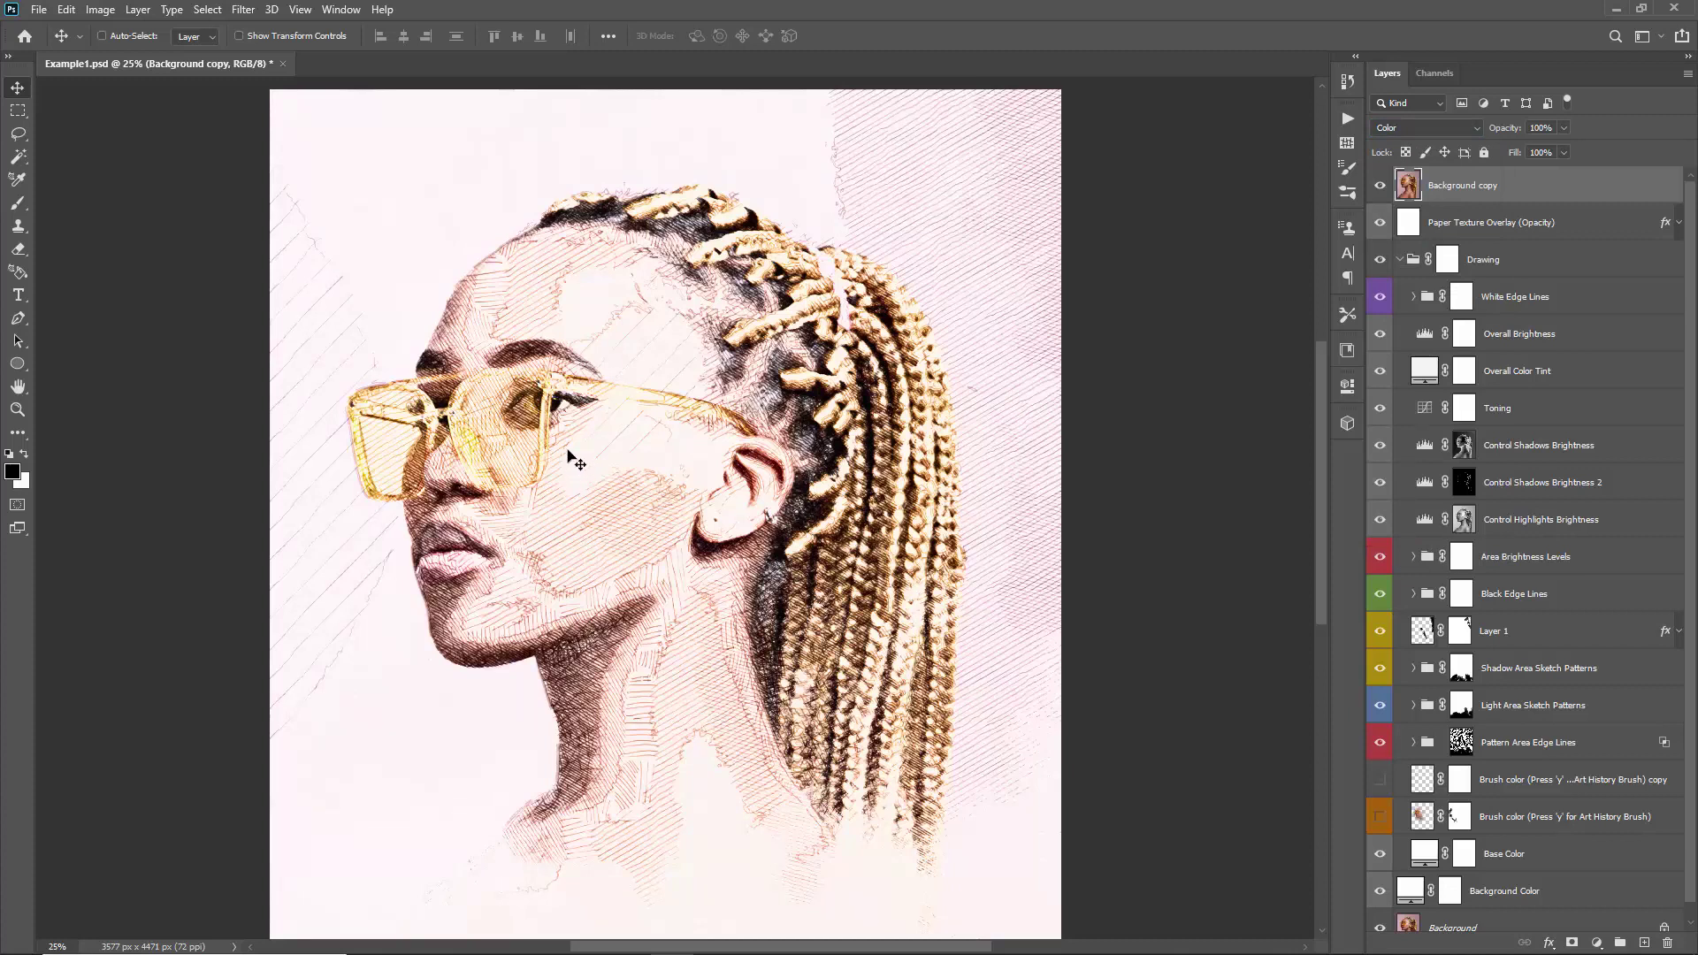
key("Delete")
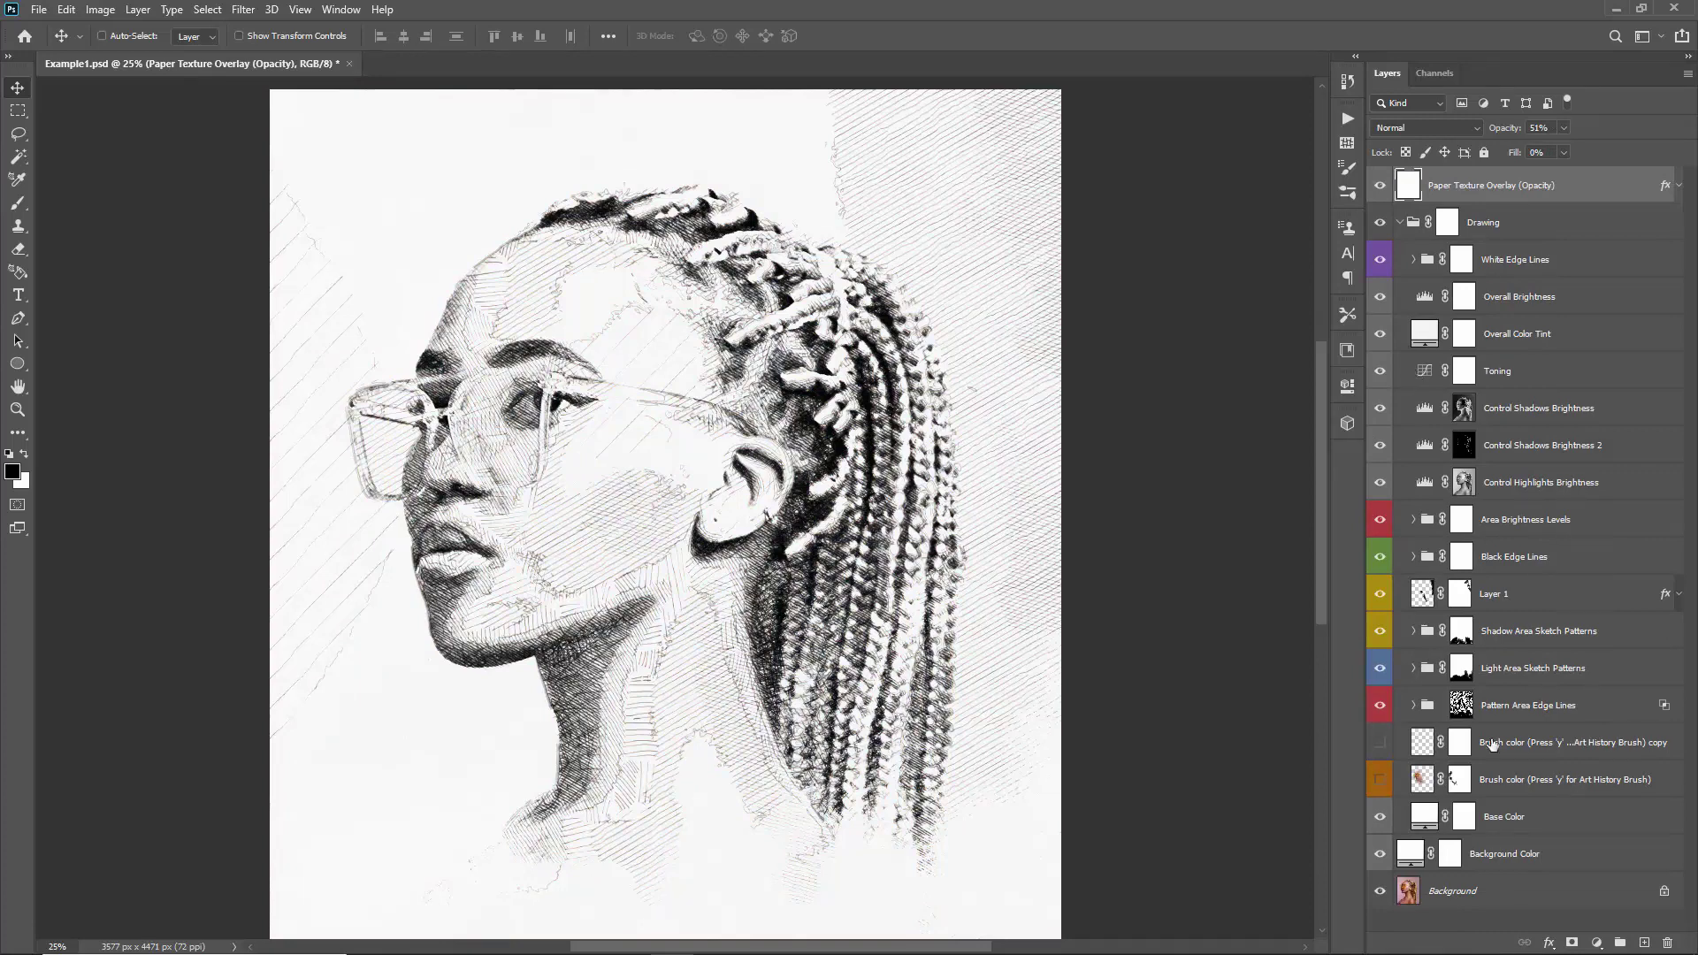
- Duplicate the Background layer to the top of the stack, hide the copy and add a layer mask to it
left_click(1451, 893)
key("ctrl+j")
key("ctrl+shift+bracketright")
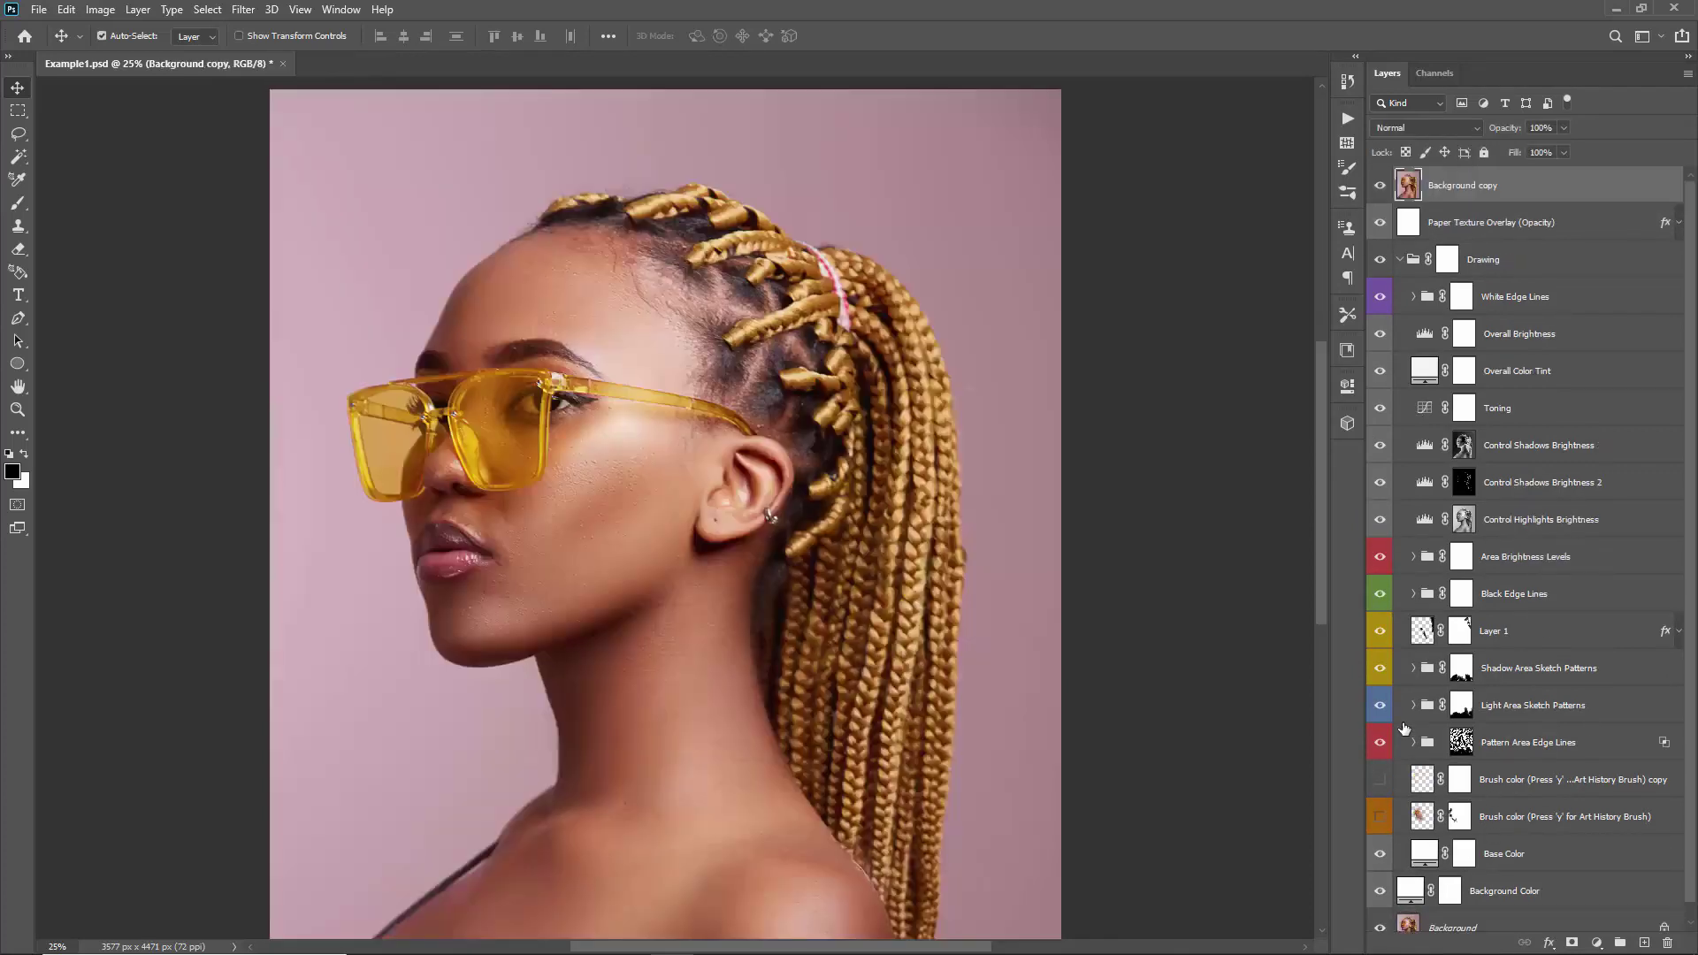
left_click(1383, 187)
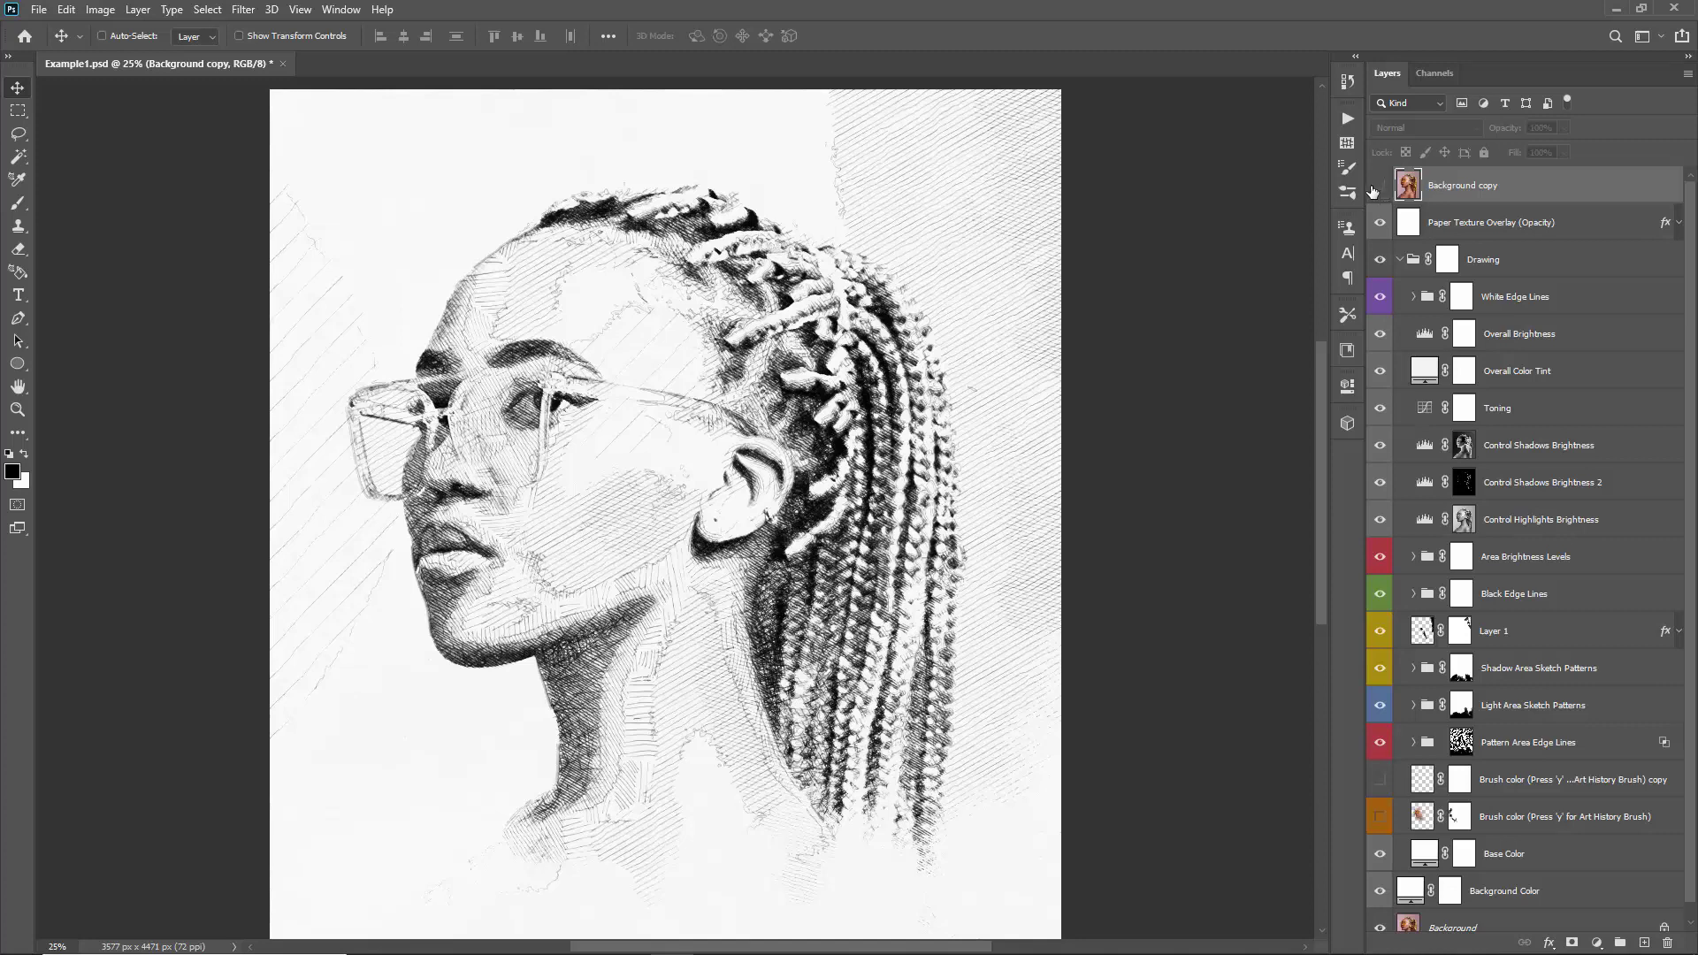
left_click(1571, 943)
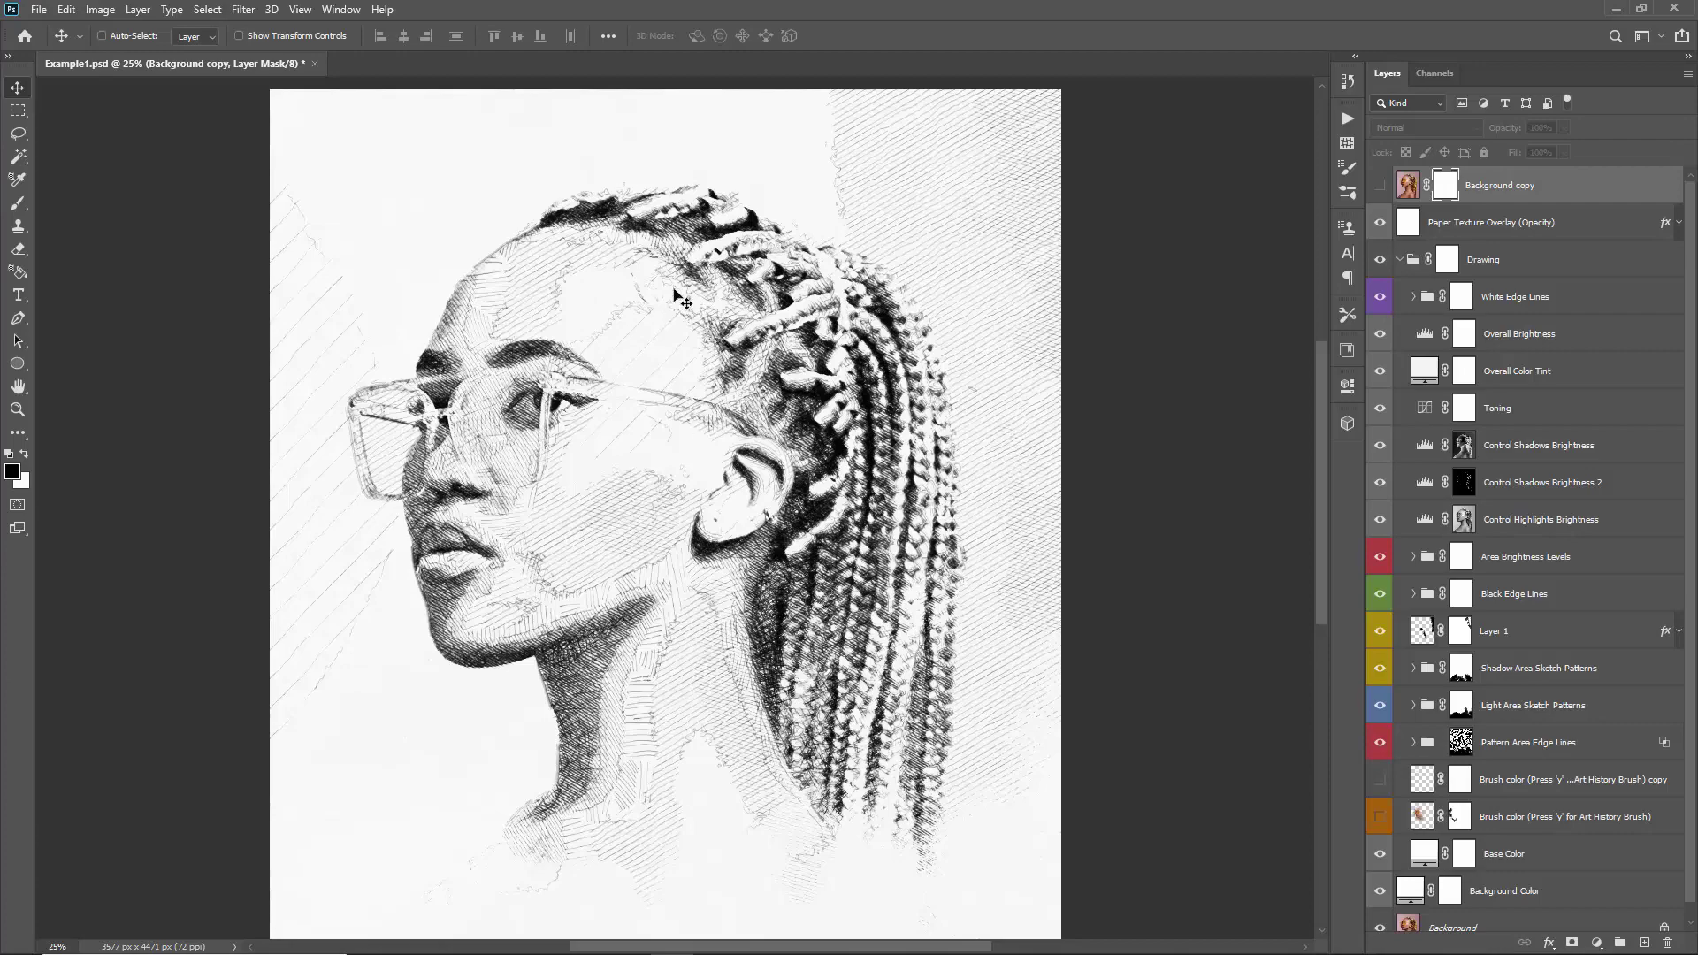
- Examine the sketch lines across the forehead, eyebrow and hairline up close
key("z")
left_click_drag(690, 244, 812, 237)
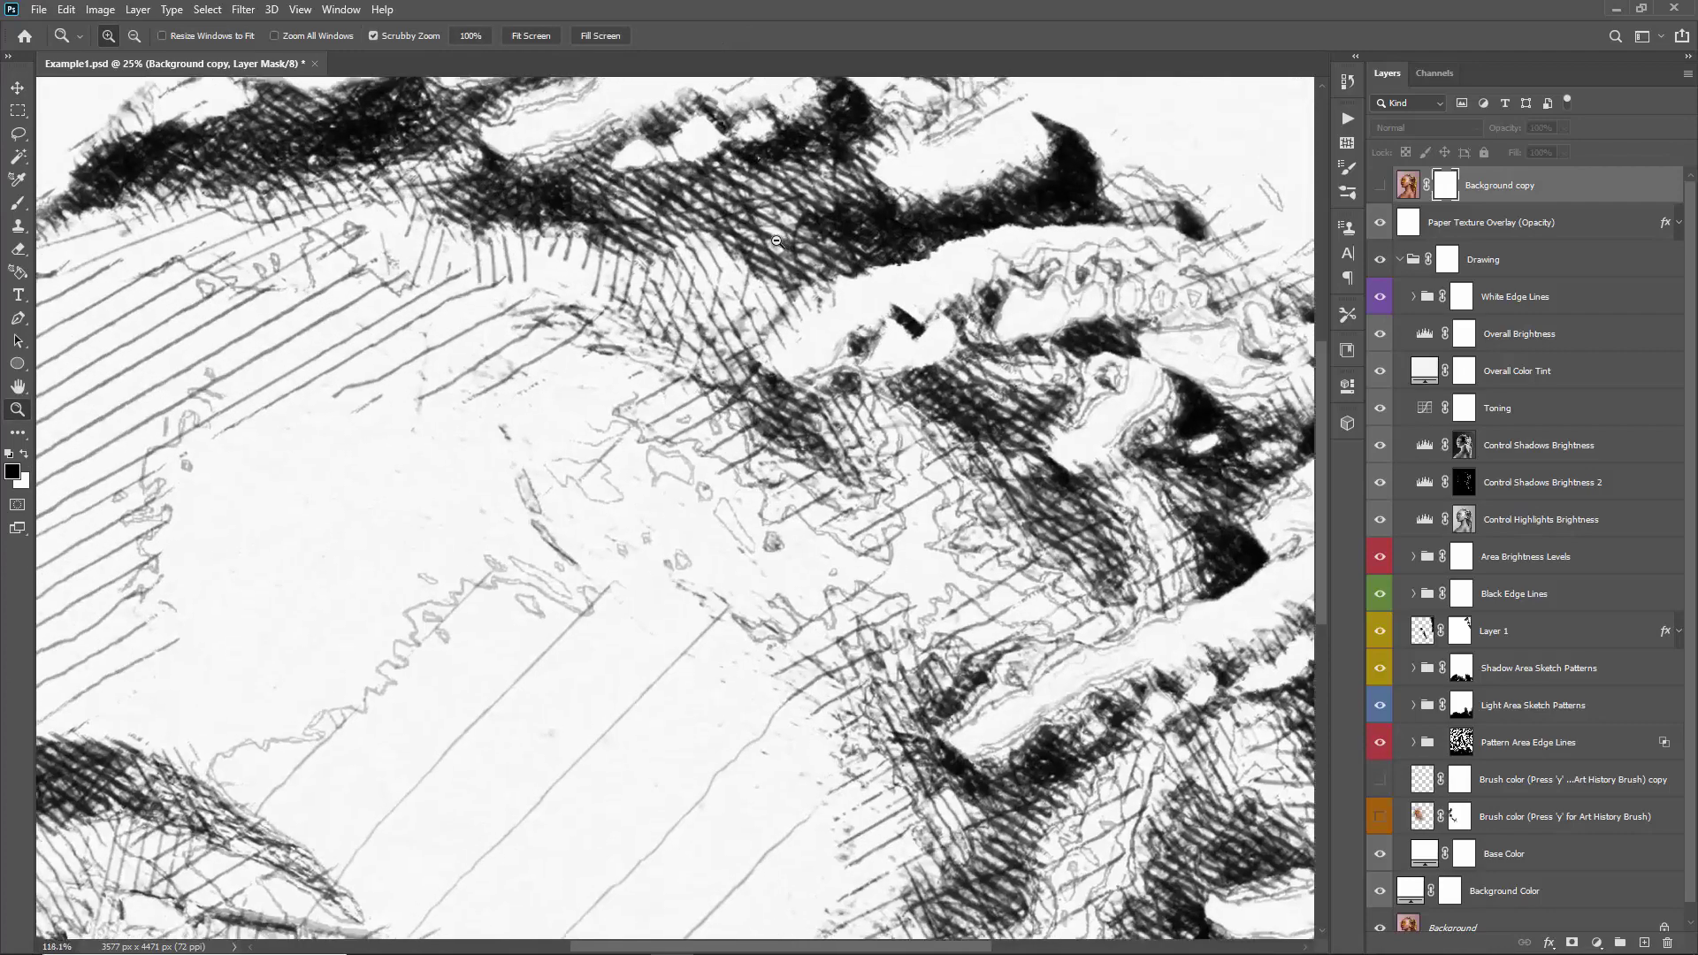
left_click_drag(470, 316, 746, 274)
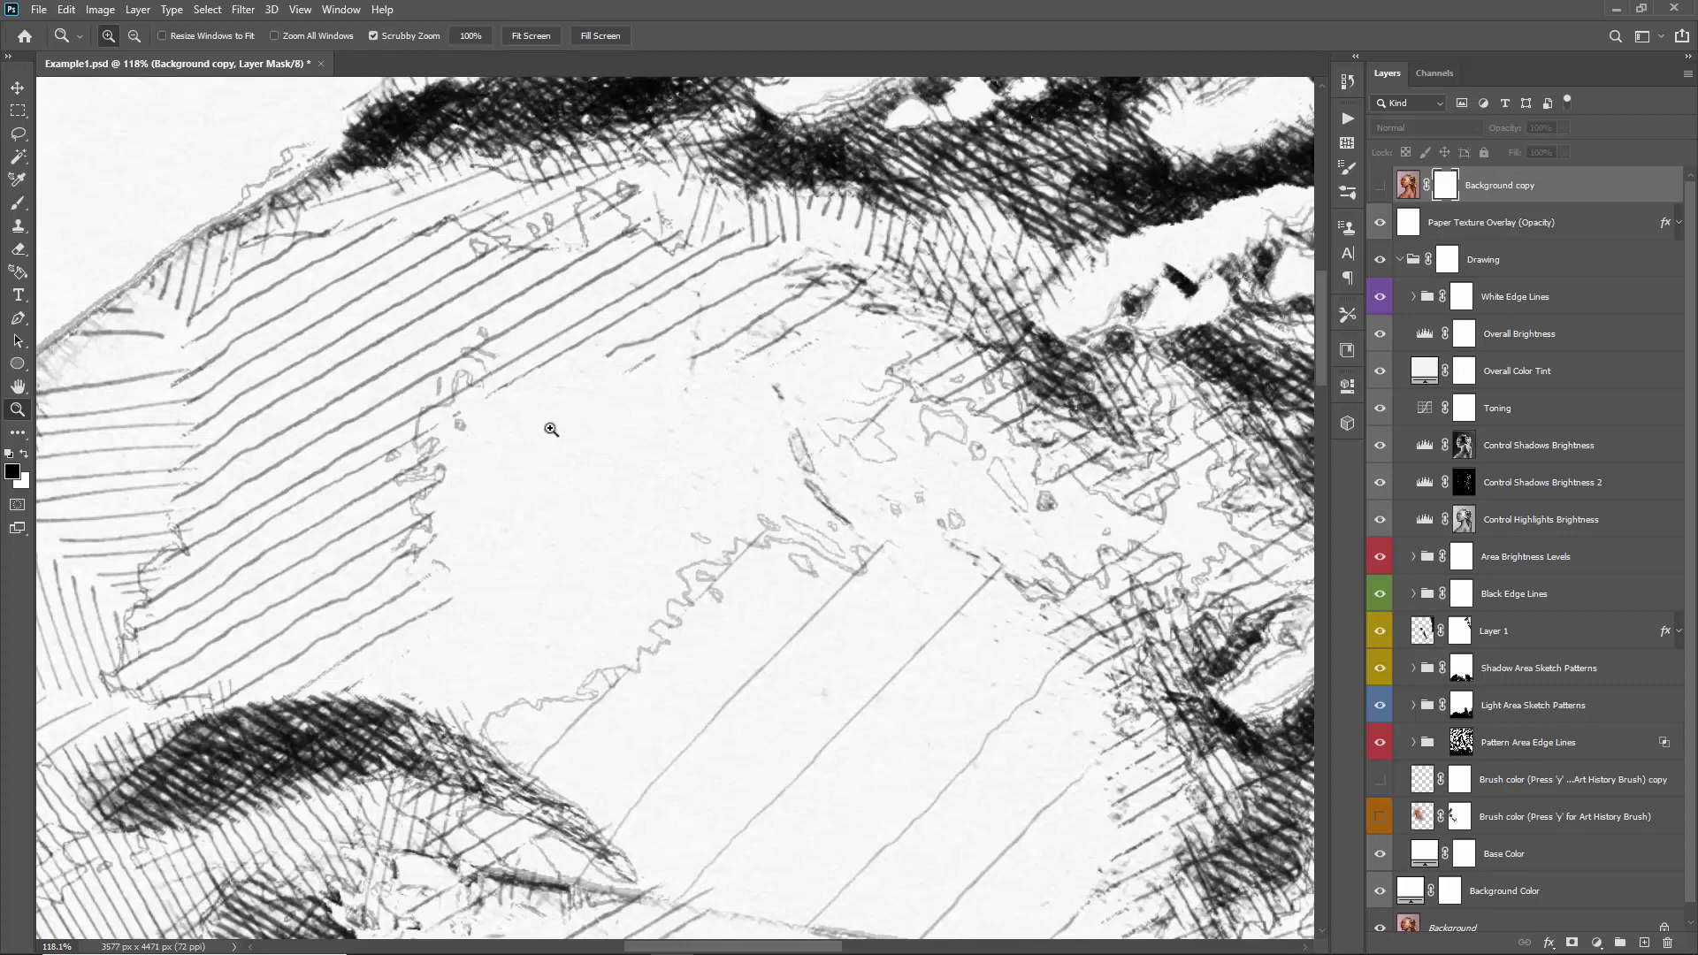
left_click_drag(411, 446, 530, 345)
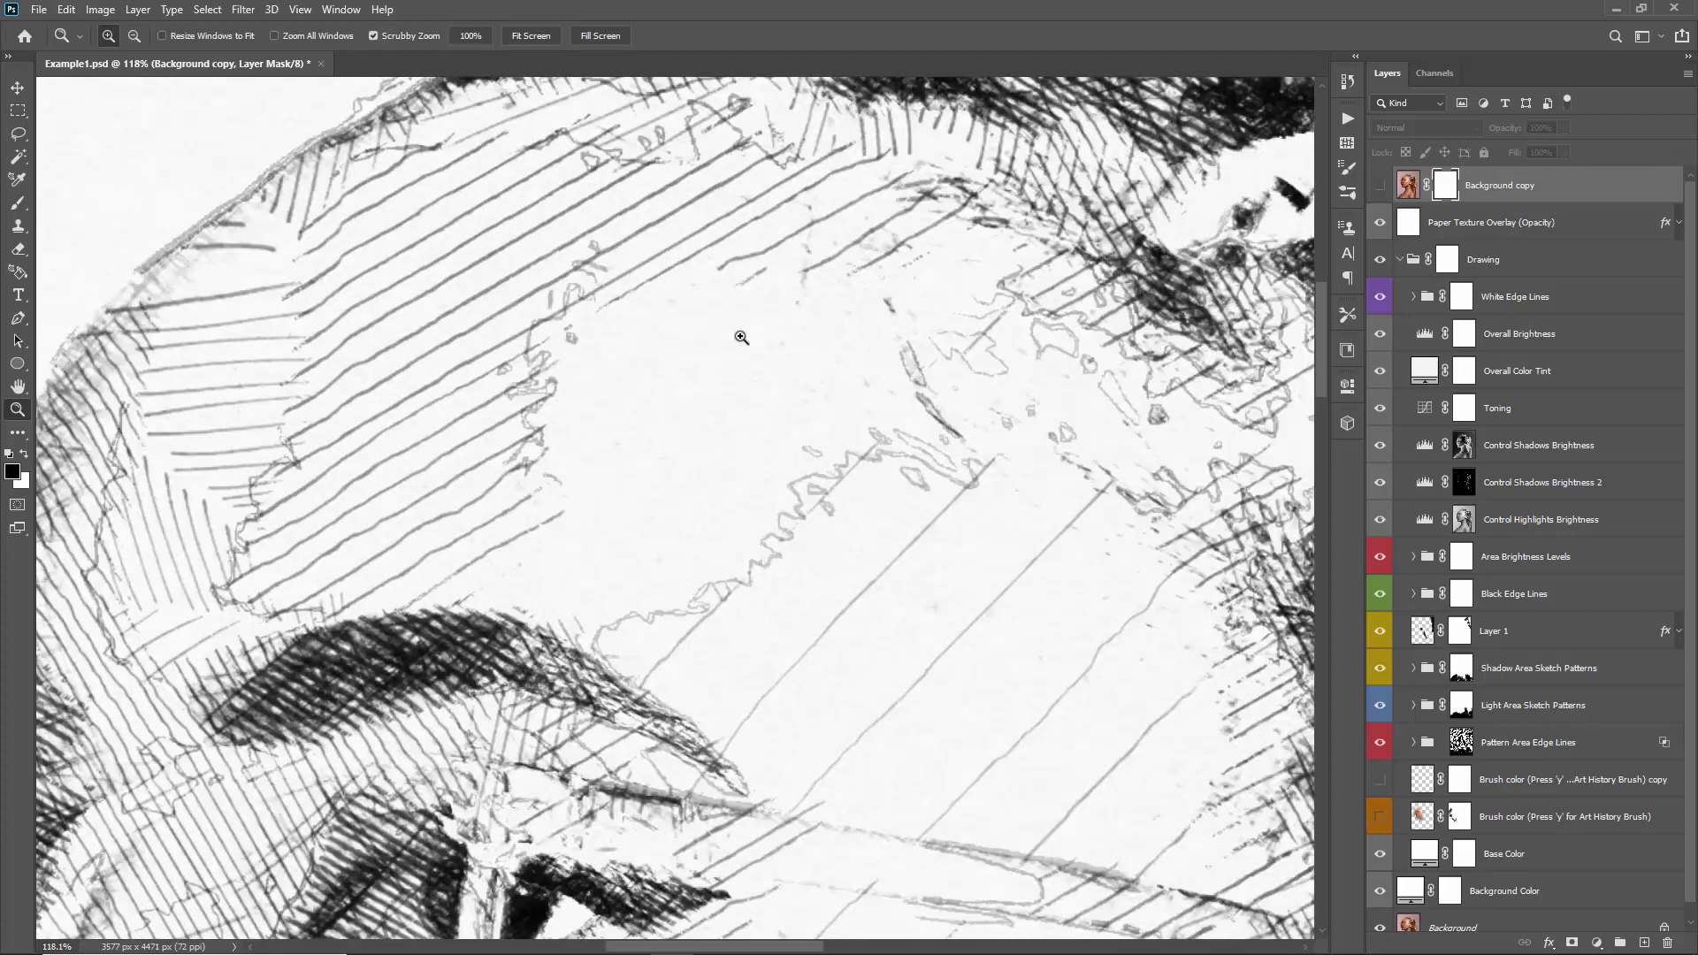
left_click_drag(739, 333, 614, 474)
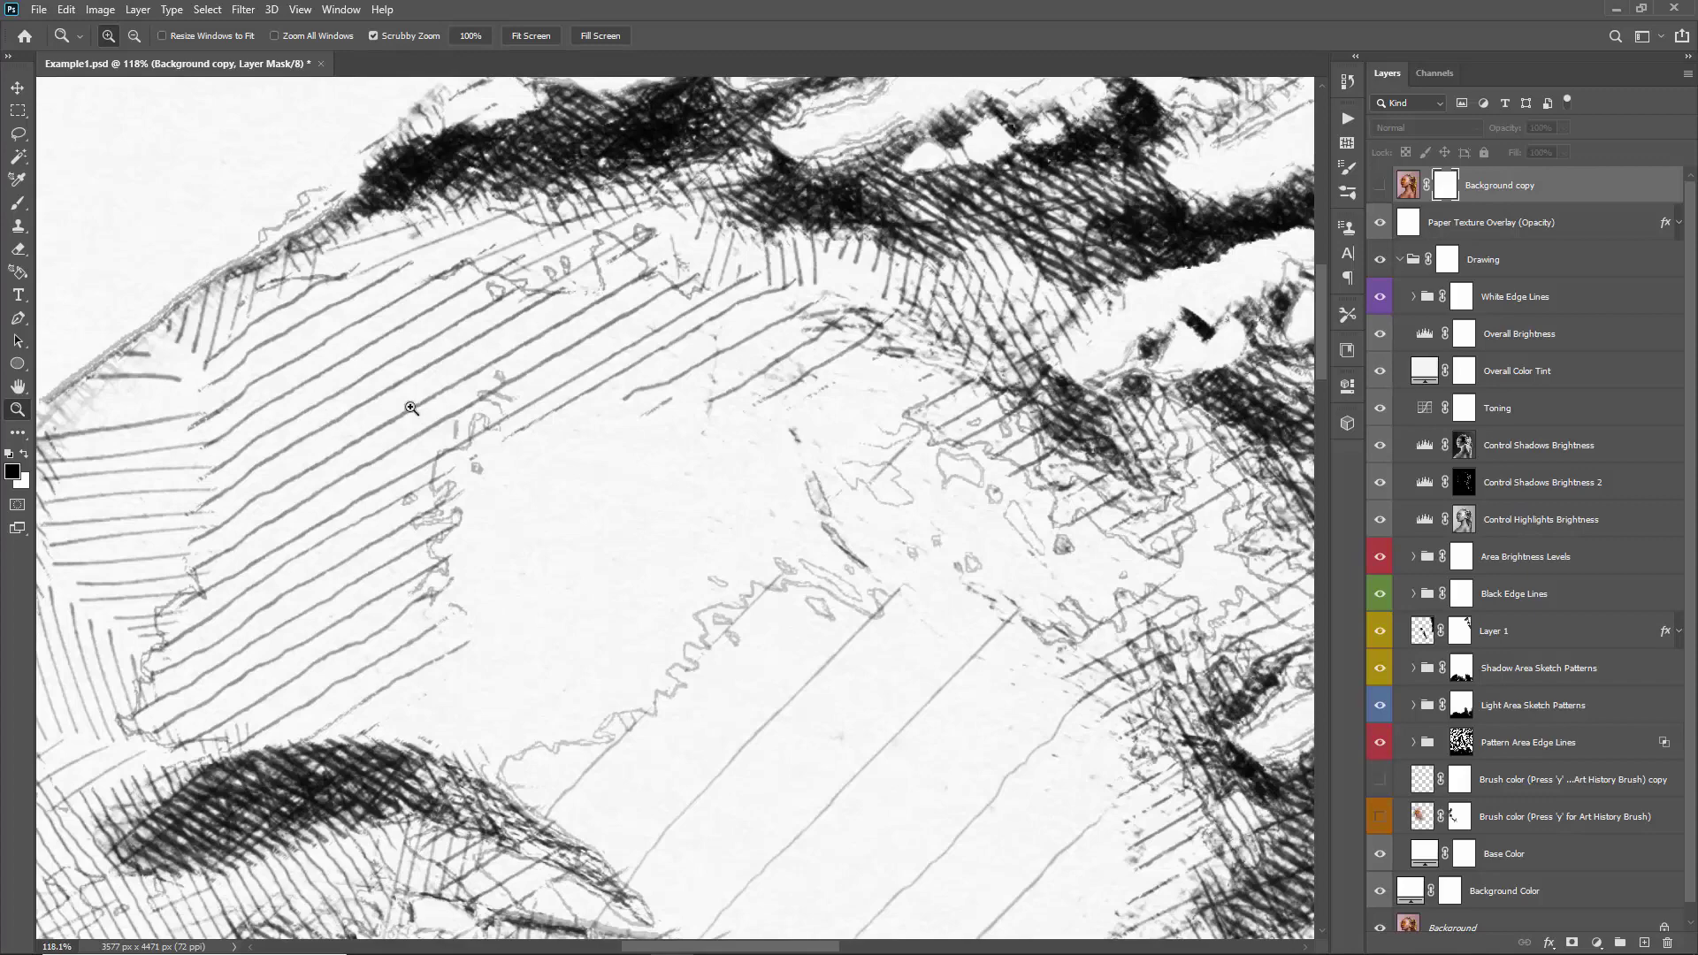
key("v")
key("ctrl+0")
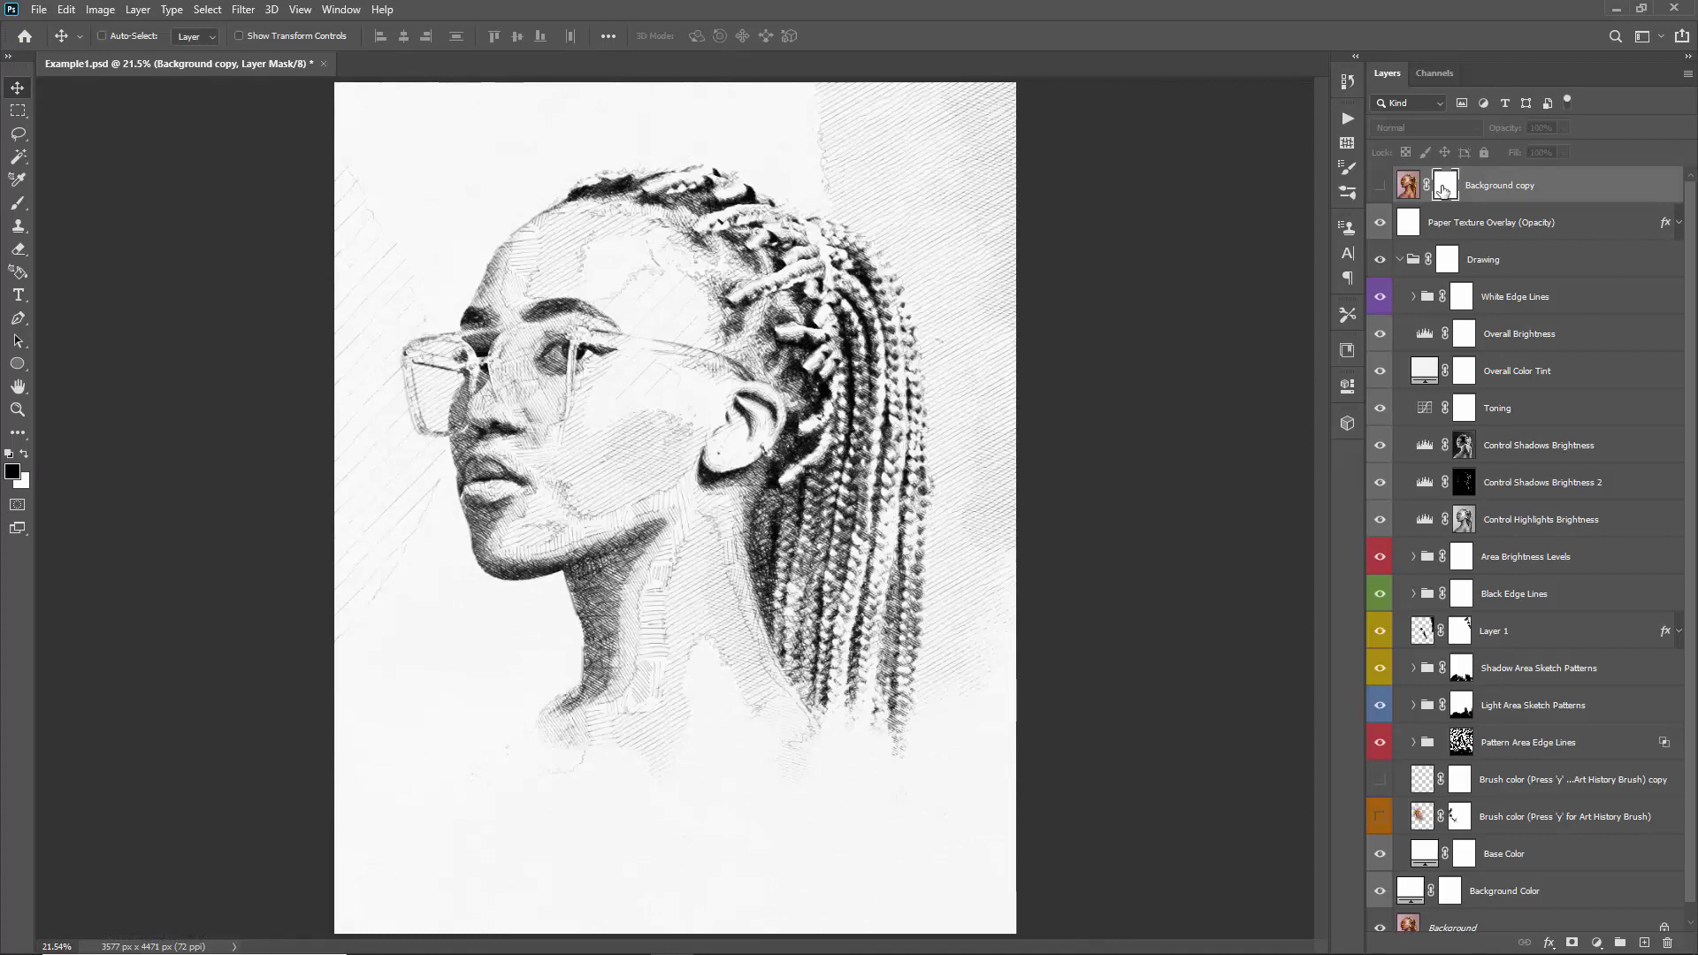
left_click(683, 409, "ctrl")
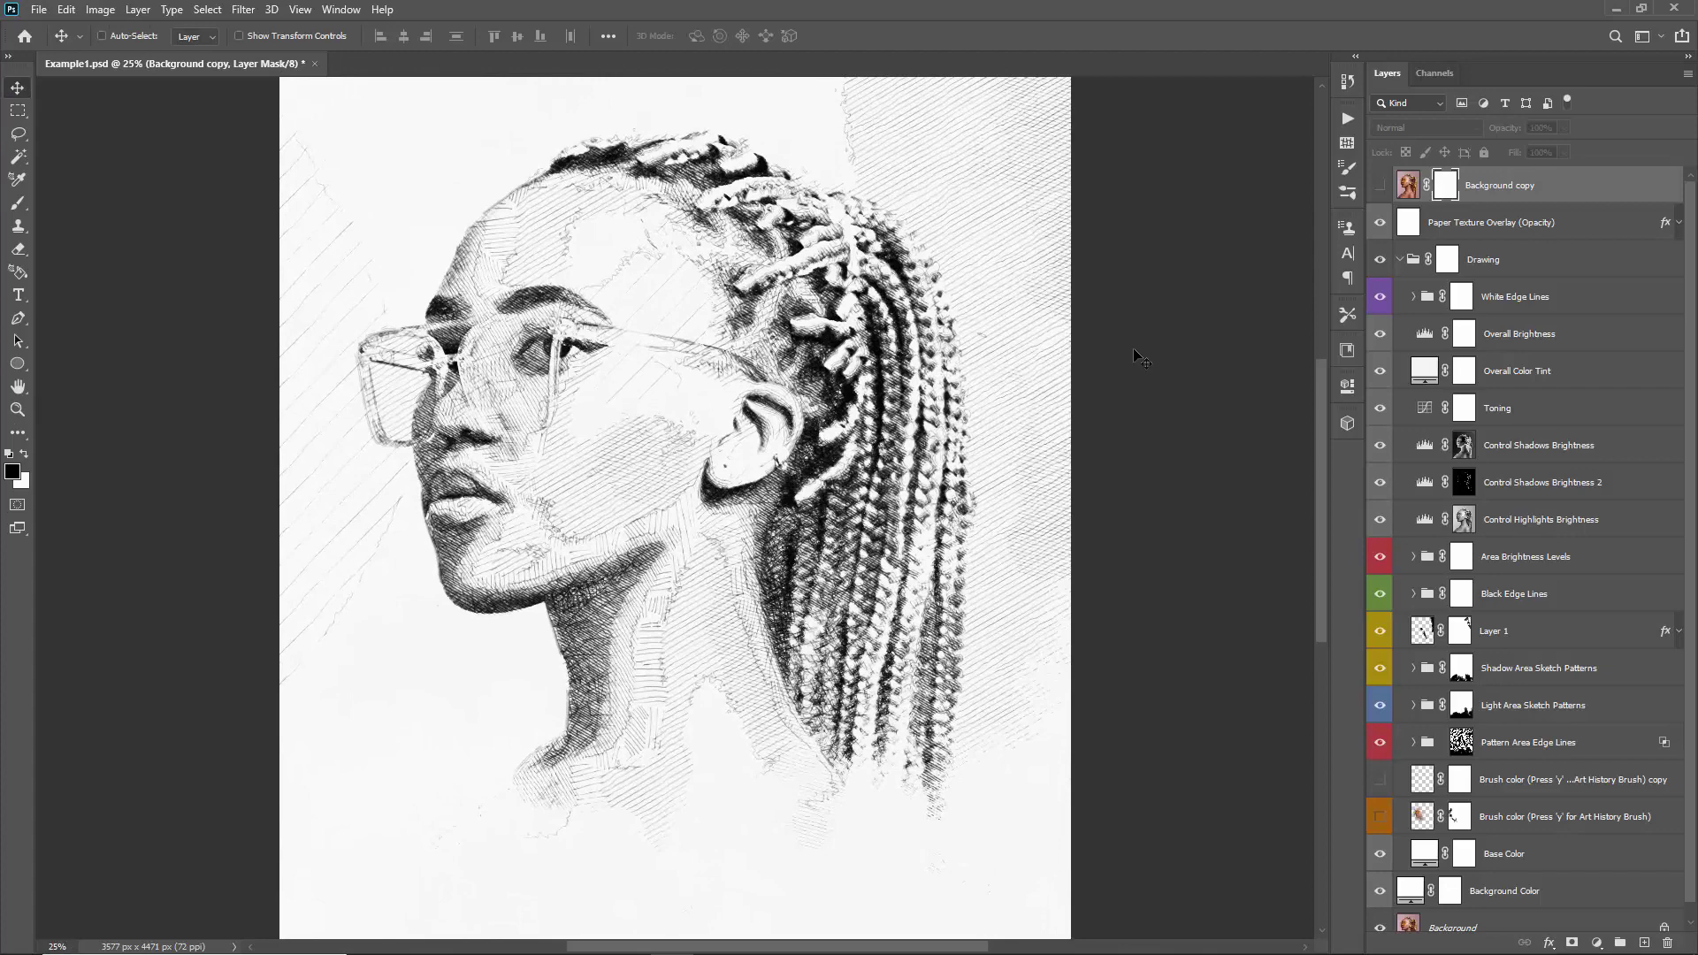
- Apply the merged image to the Background copy's mask with Apply Image, using the RGB channel, Multiply blending and 100% opacity
left_click(1380, 187)
left_click(1380, 187)
left_click(95, 15)
left_click(168, 267)
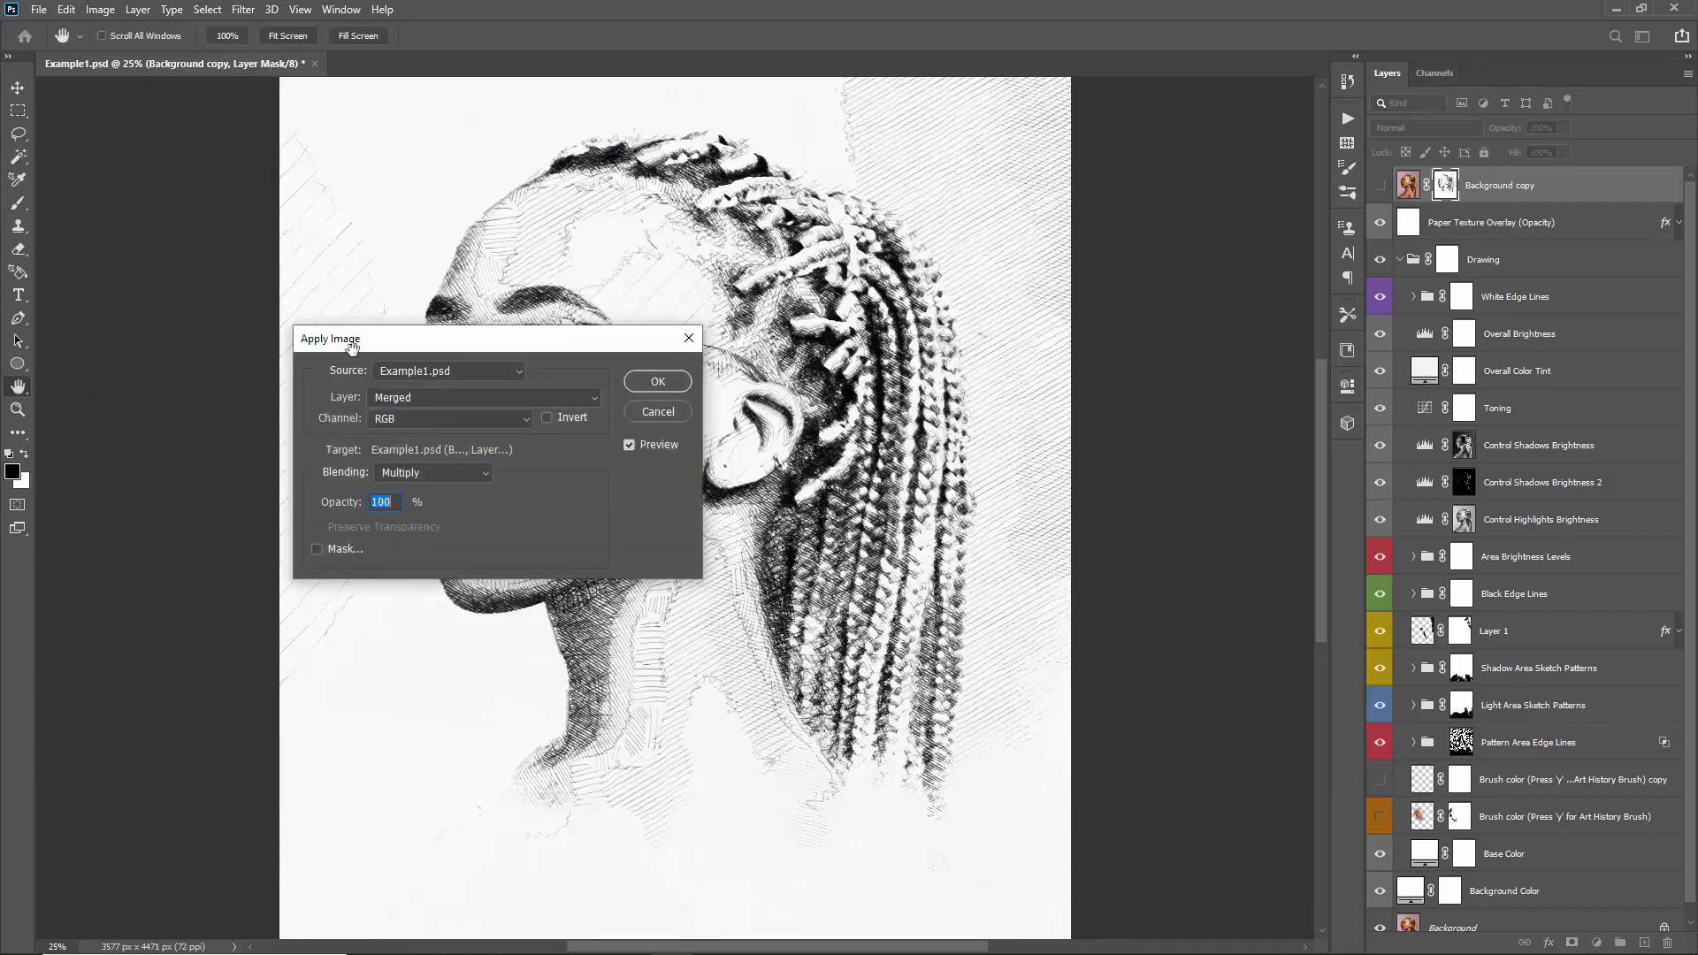
left_click_drag(351, 346, 454, 320)
left_click(758, 355)
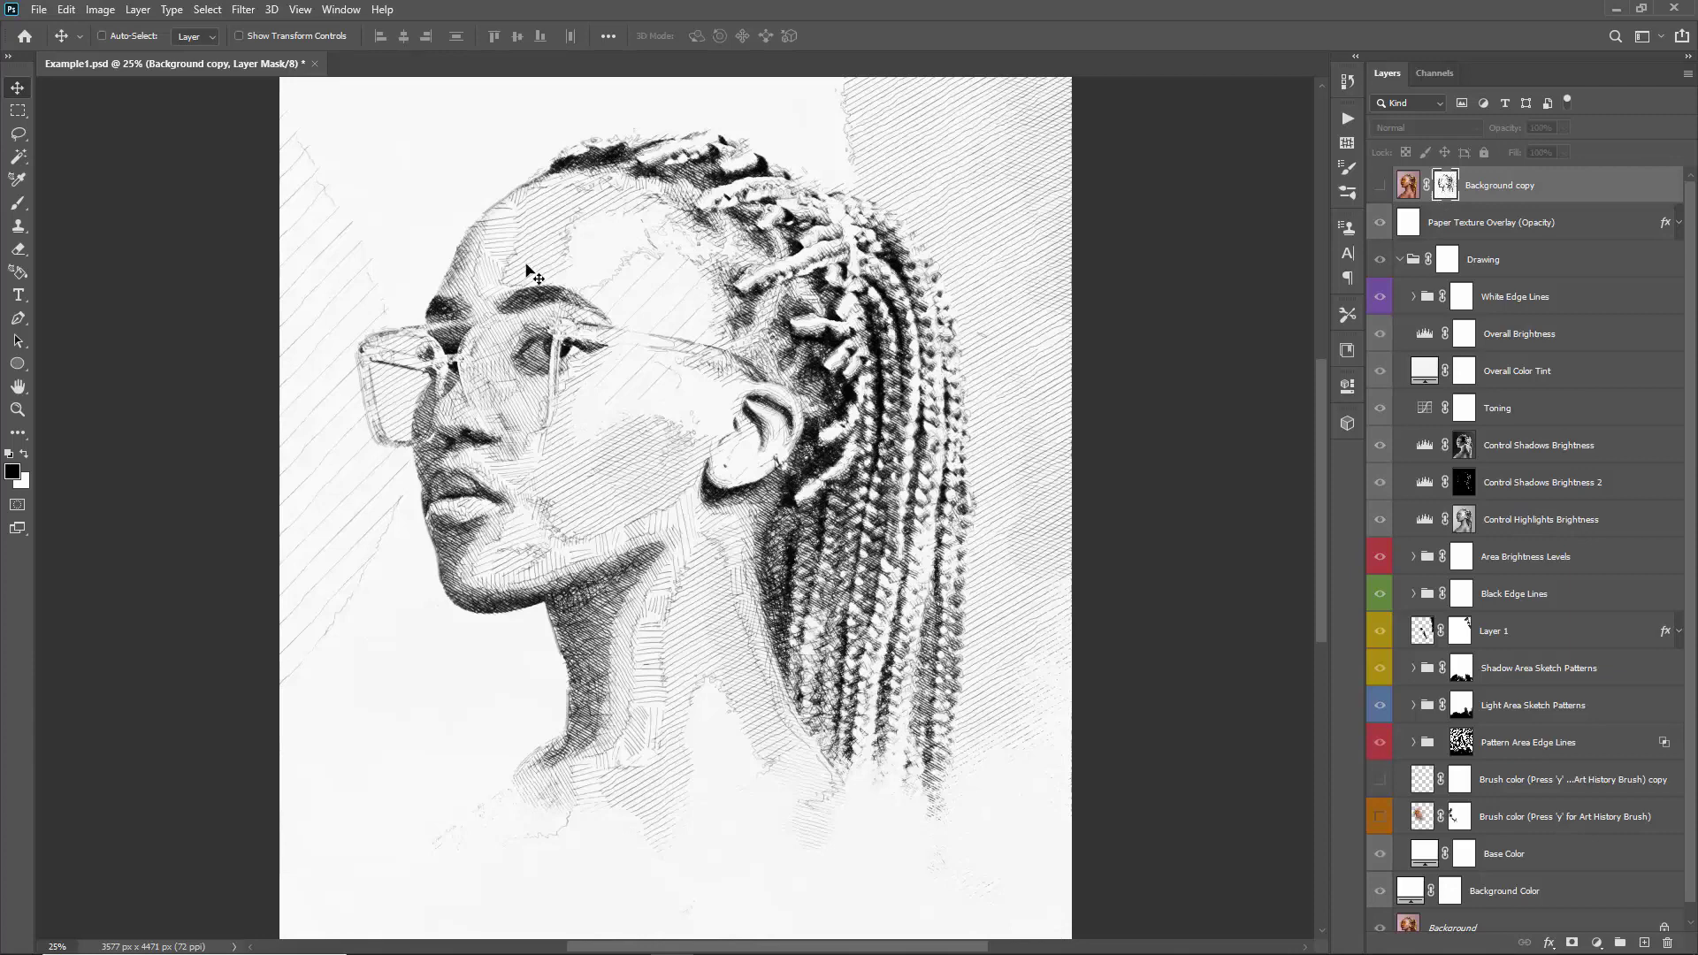
- Select the Background copy's layer mask and make the layer visible over the sketch
left_click(1406, 188)
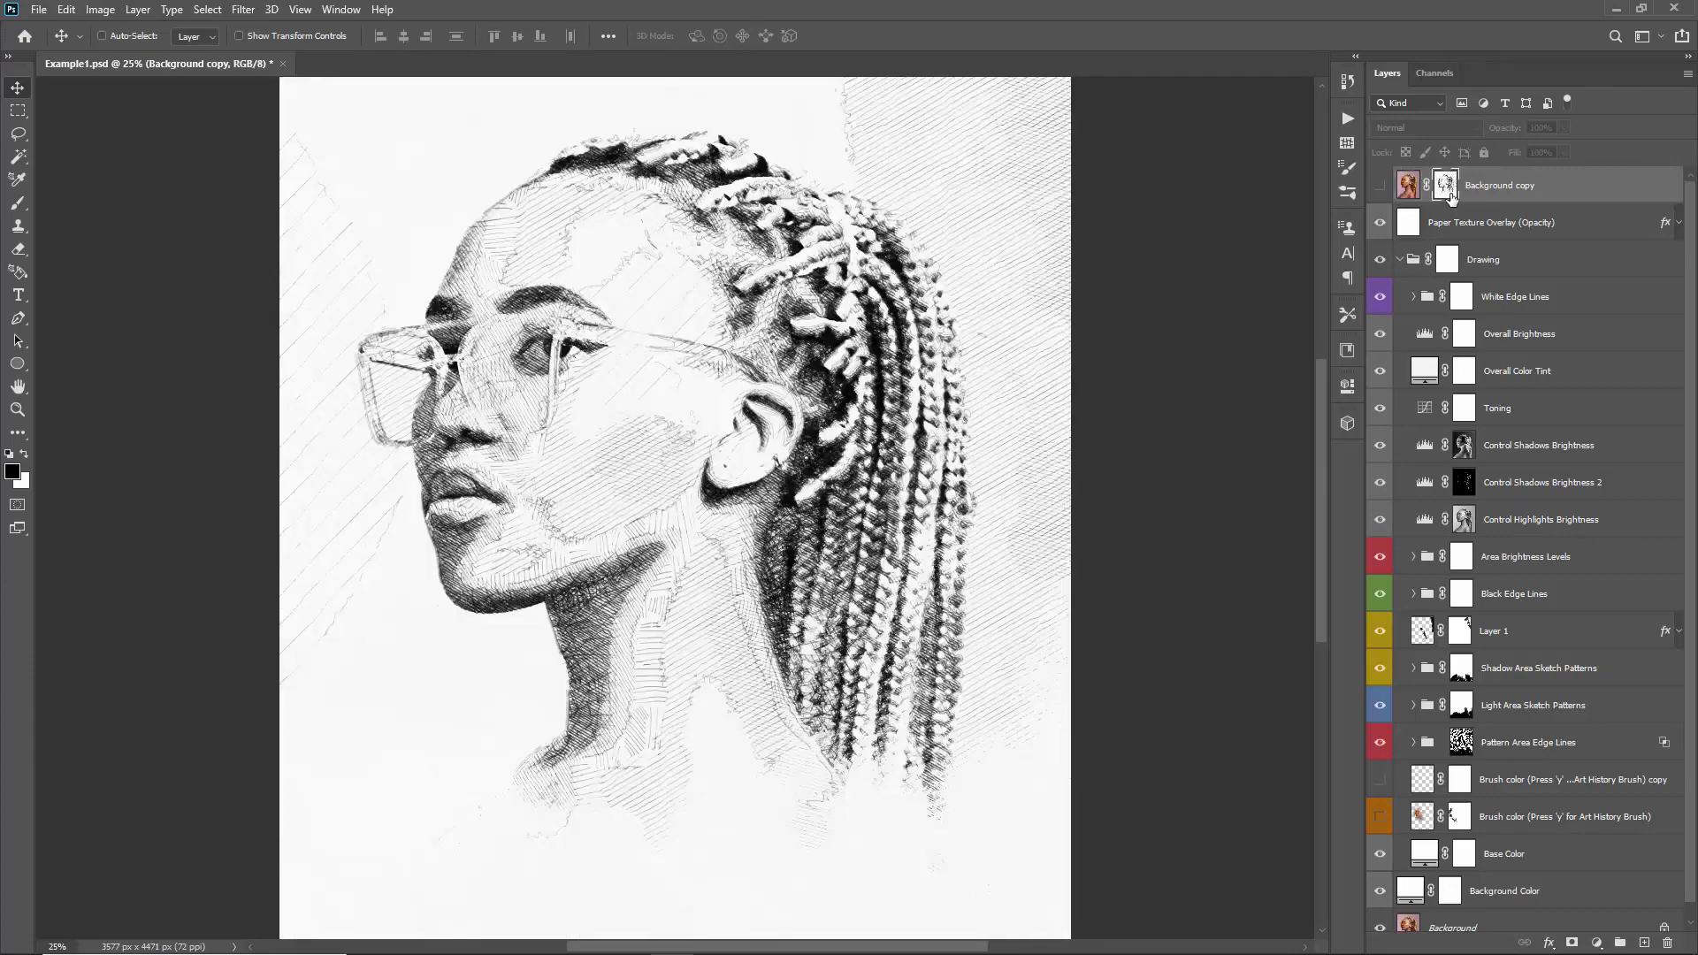
left_click(1448, 189)
left_click(1450, 193)
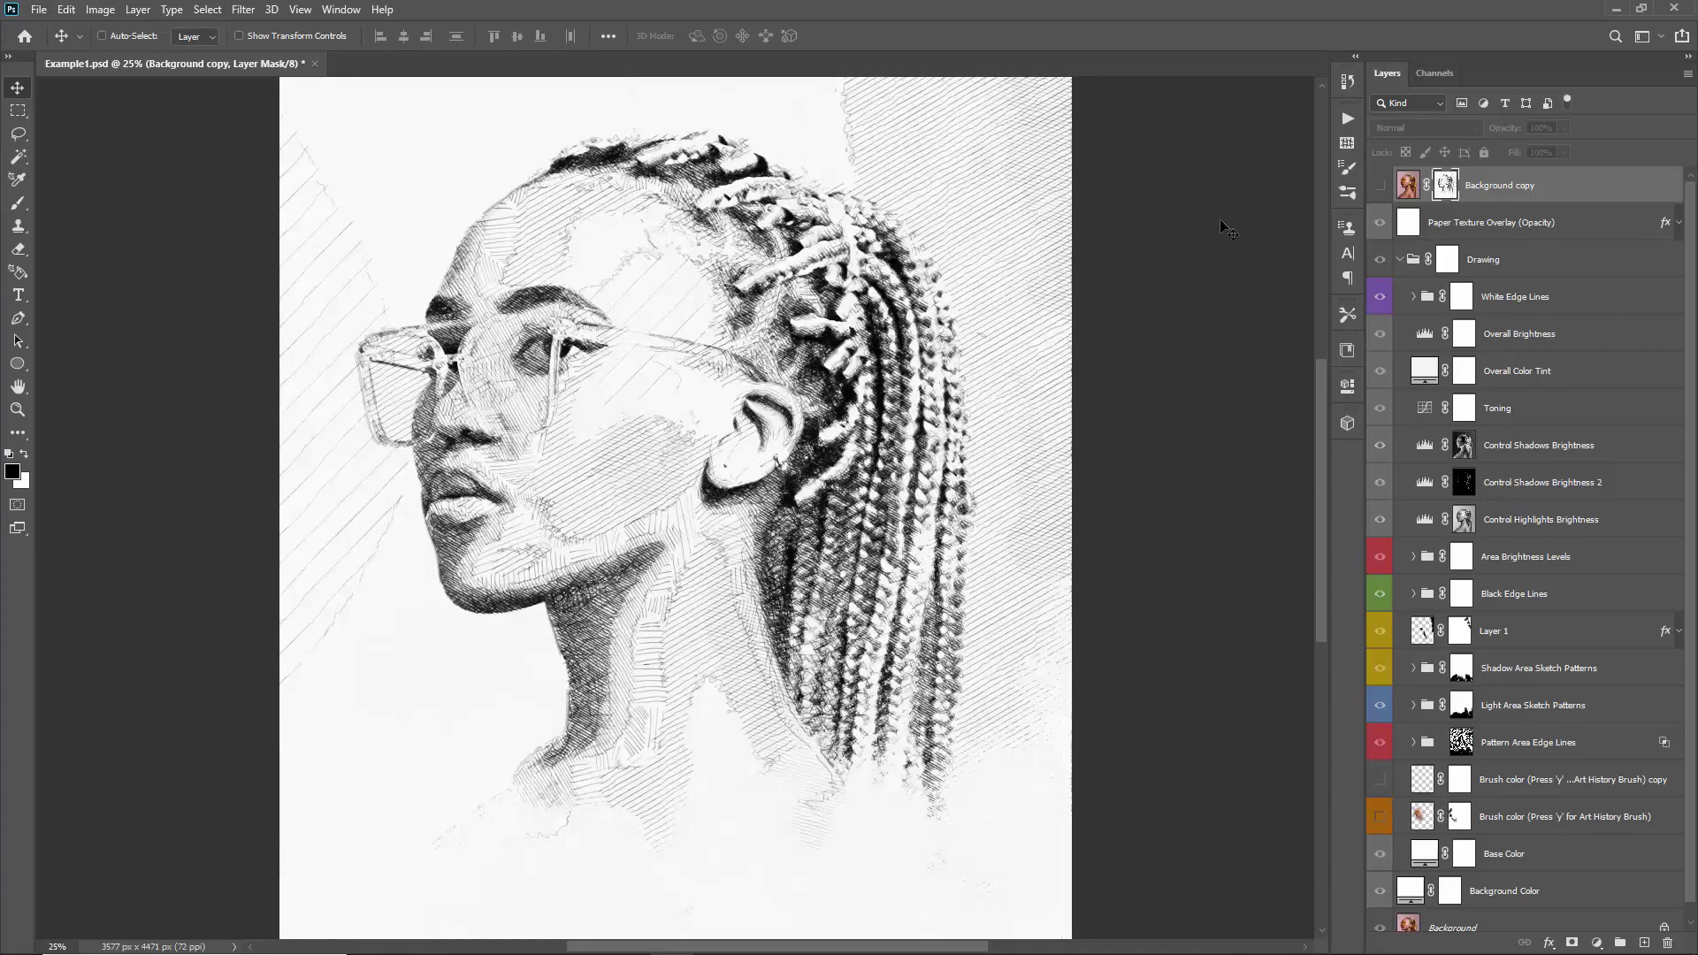
key("z")
left_click(557, 279)
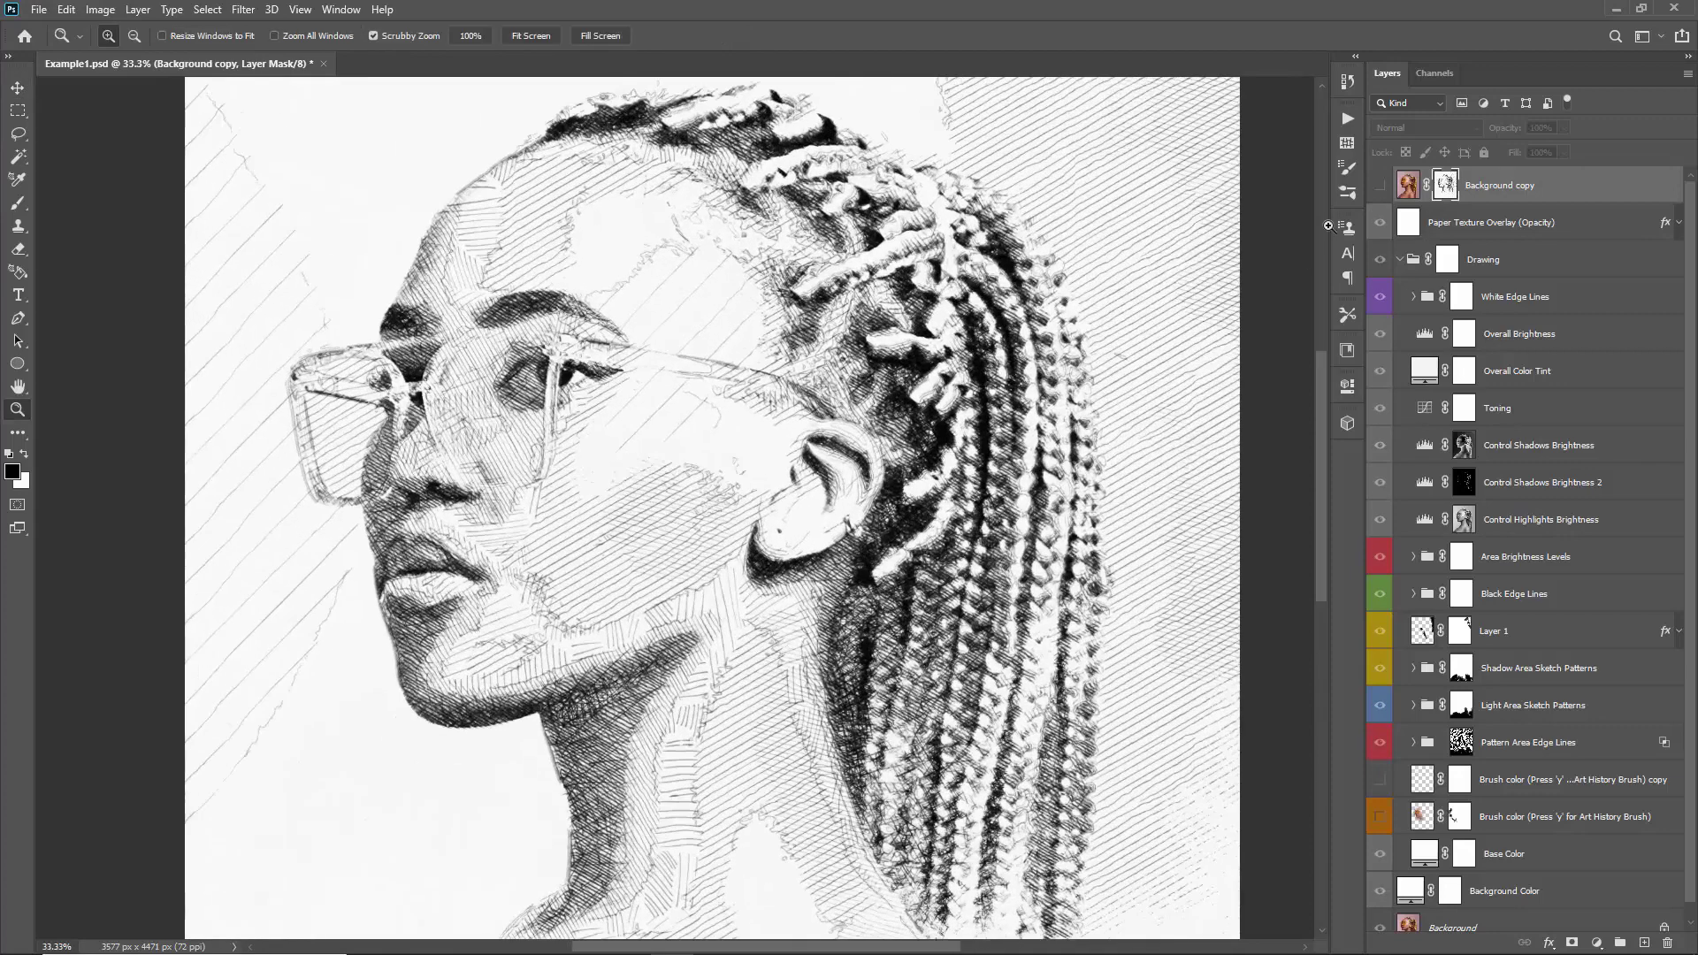
left_click(1379, 188)
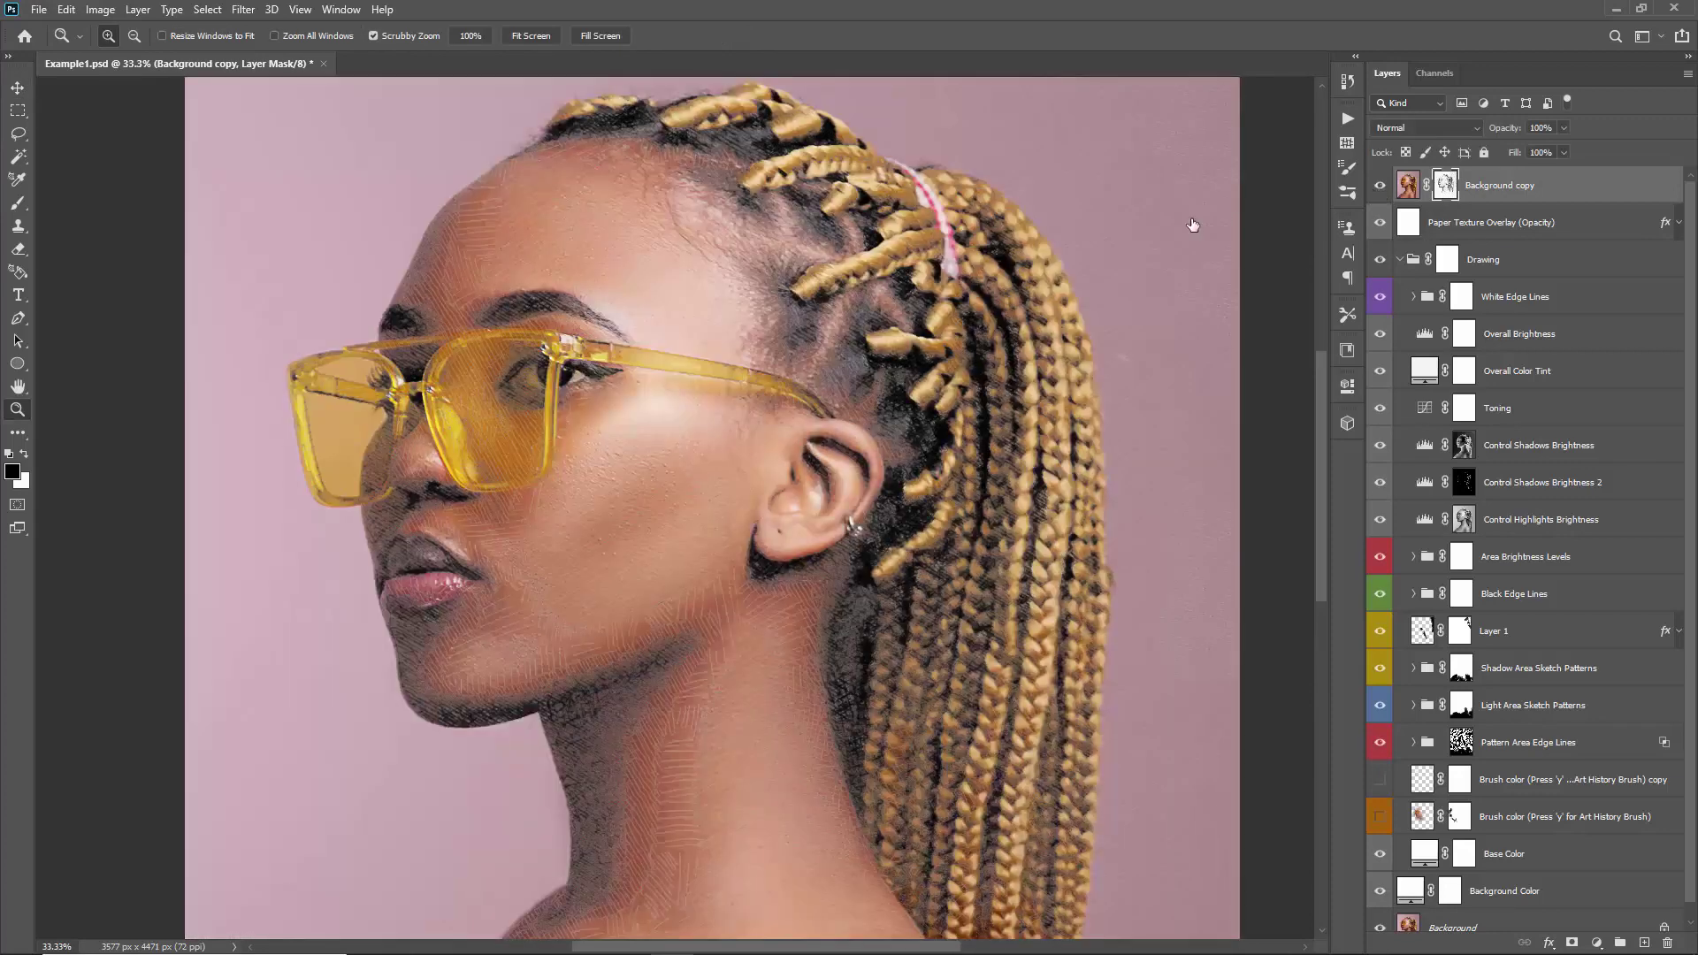
key("v")
key("ctrl+minus")
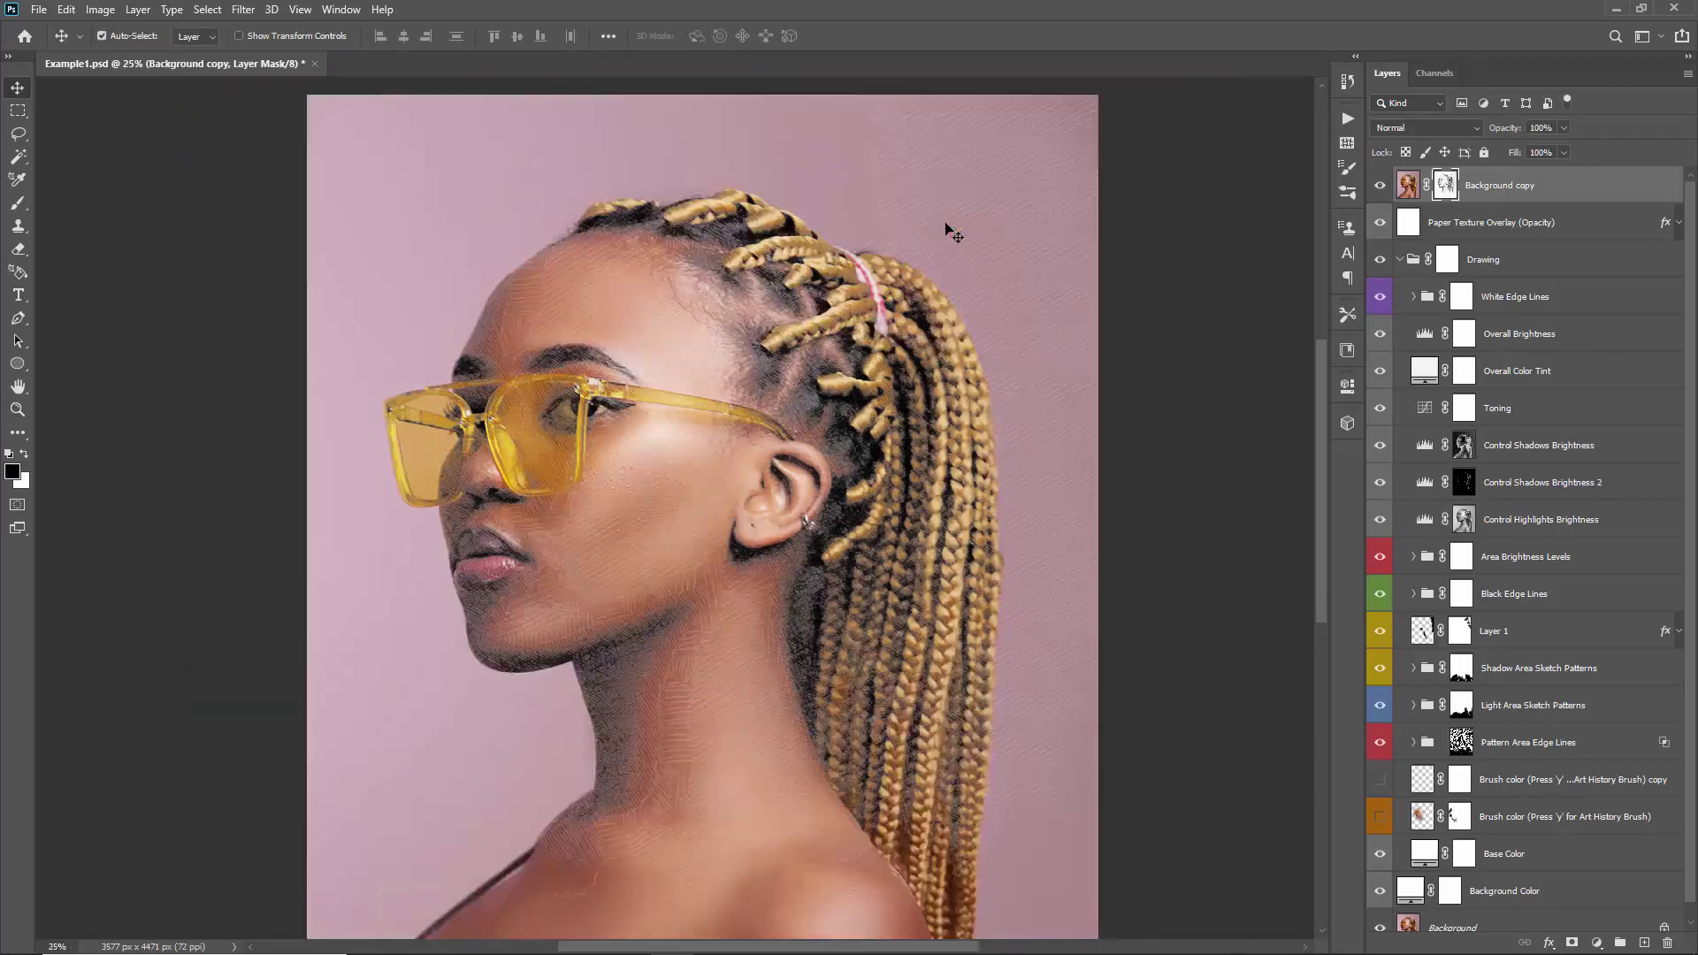
- Check the Background copy's mask up close and invert it so the photo colors only the sketch lines
key("z")
left_click(605, 349)
key("v")
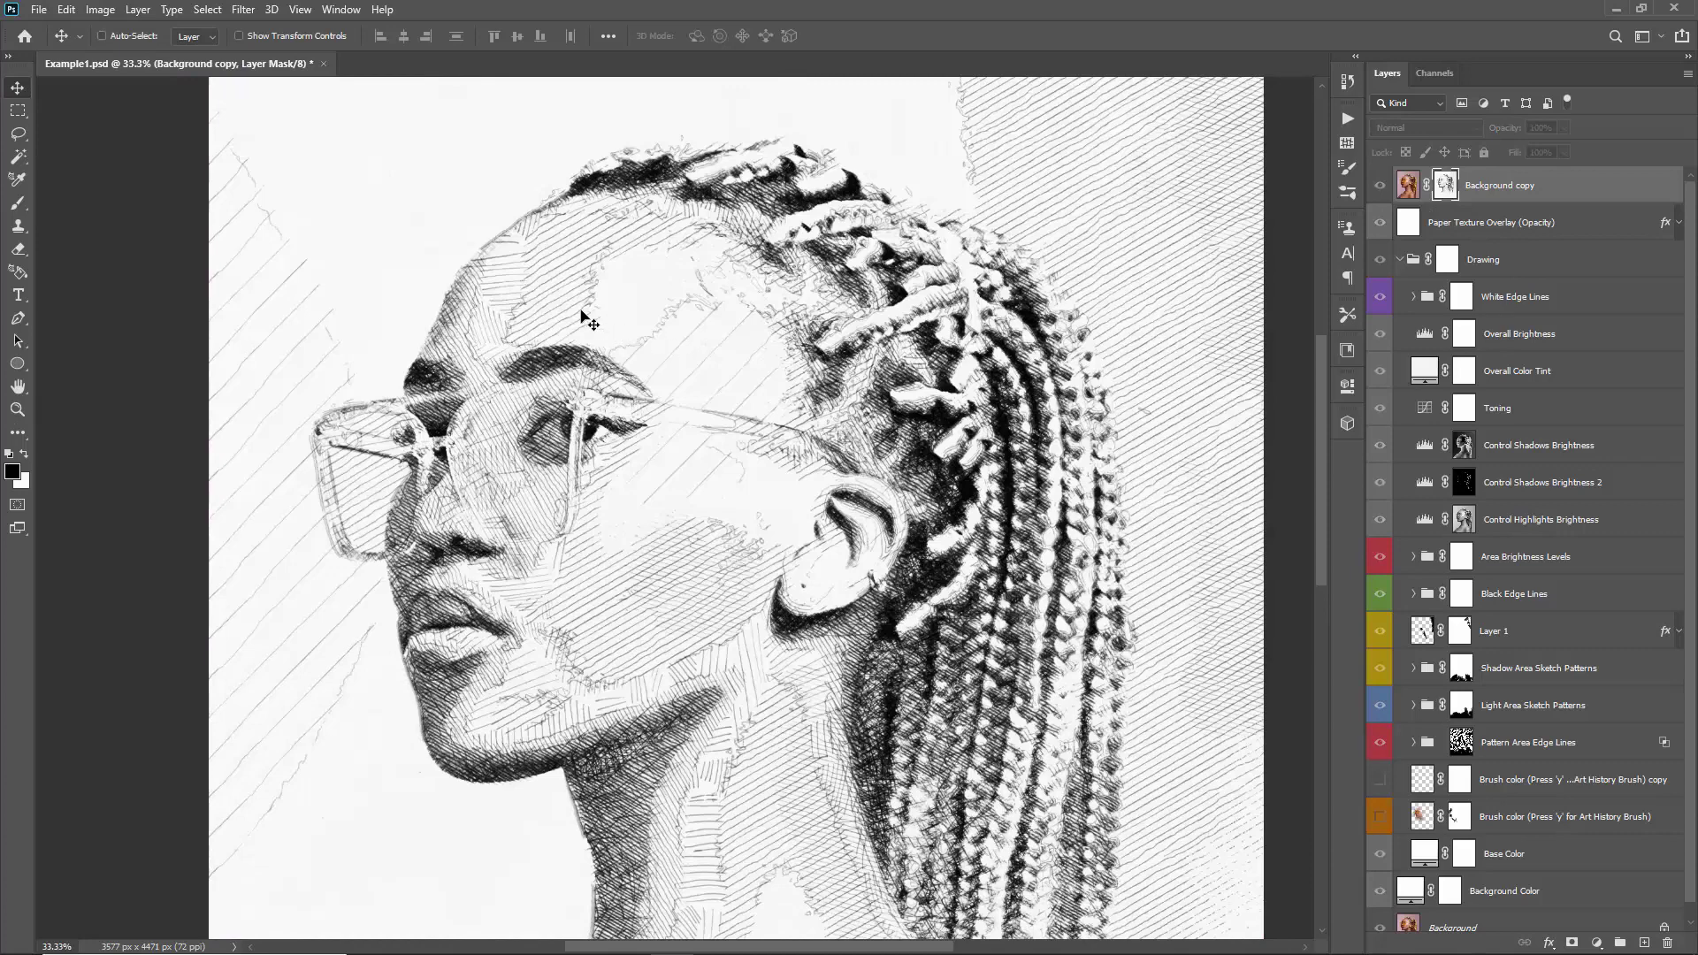
scroll(587, 314, "up", 1)
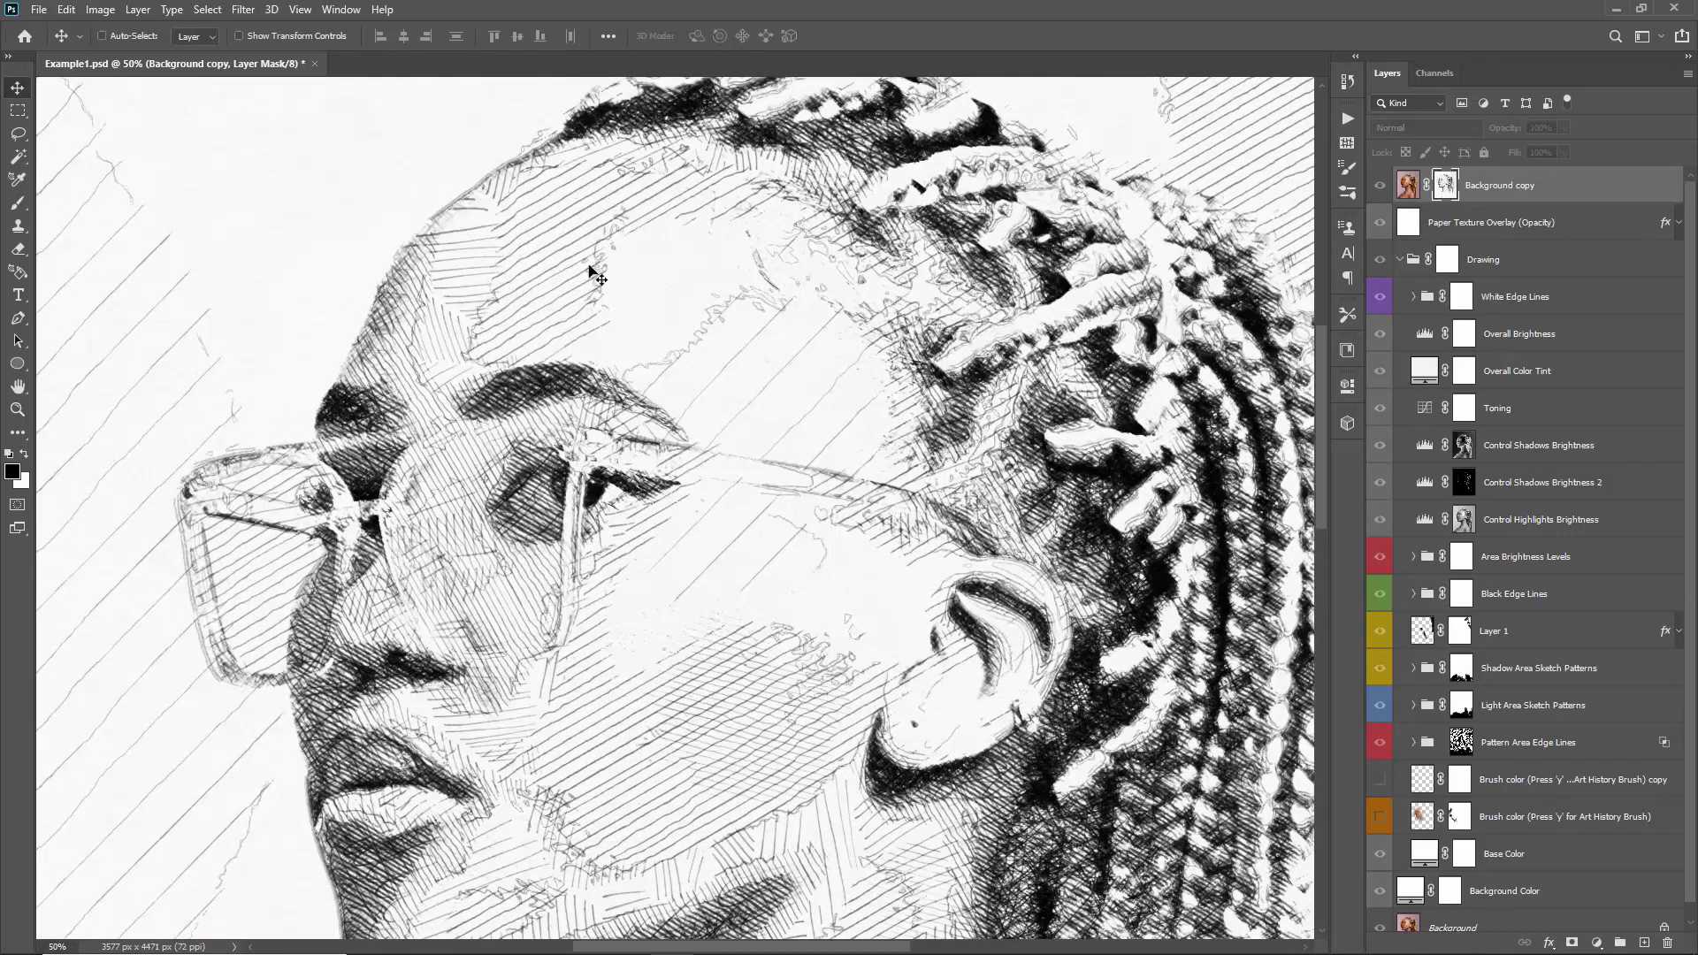
left_click(1403, 194)
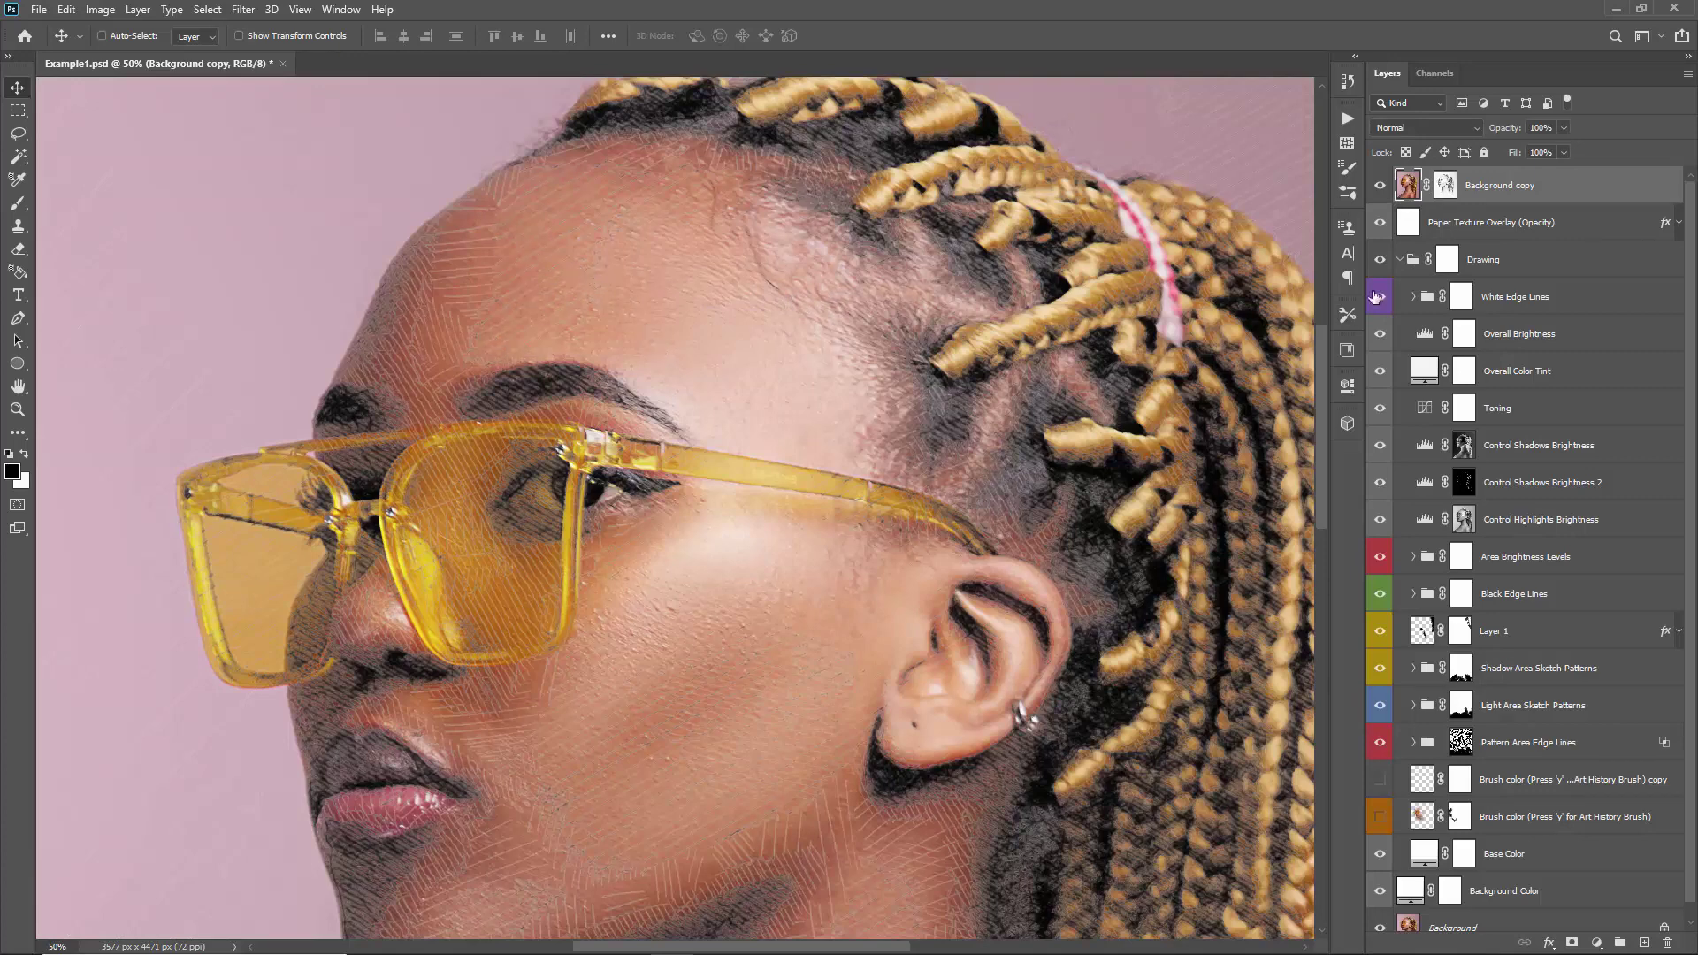
left_click(1443, 191)
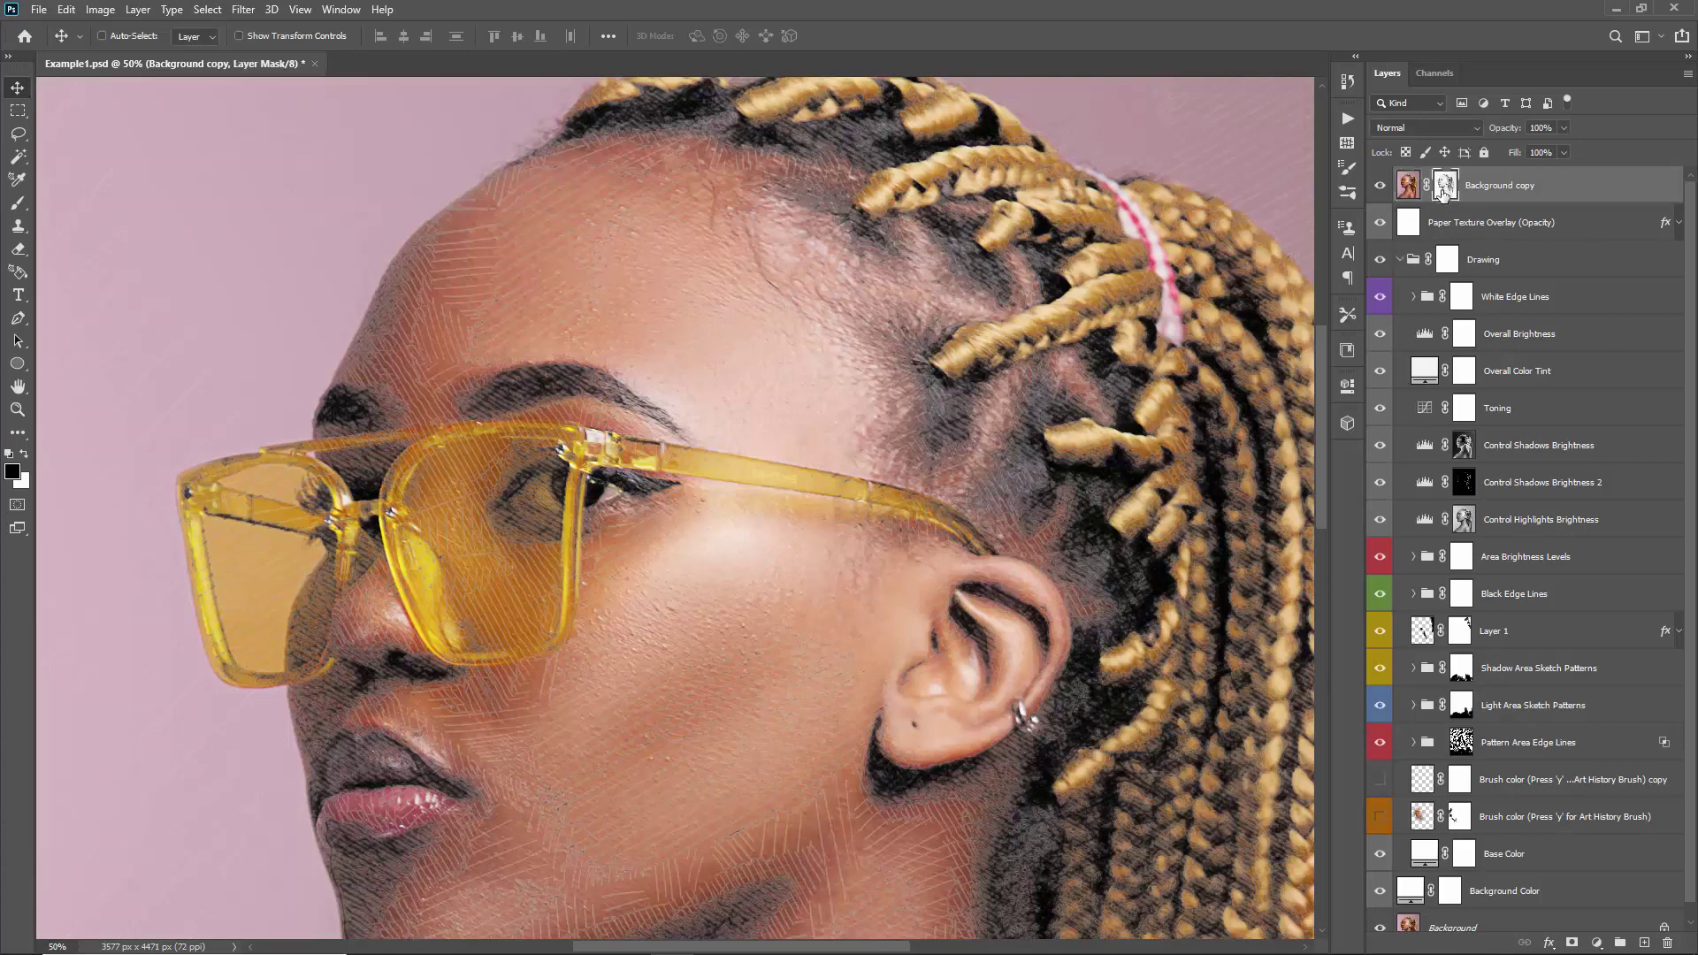
key("ctrl+i")
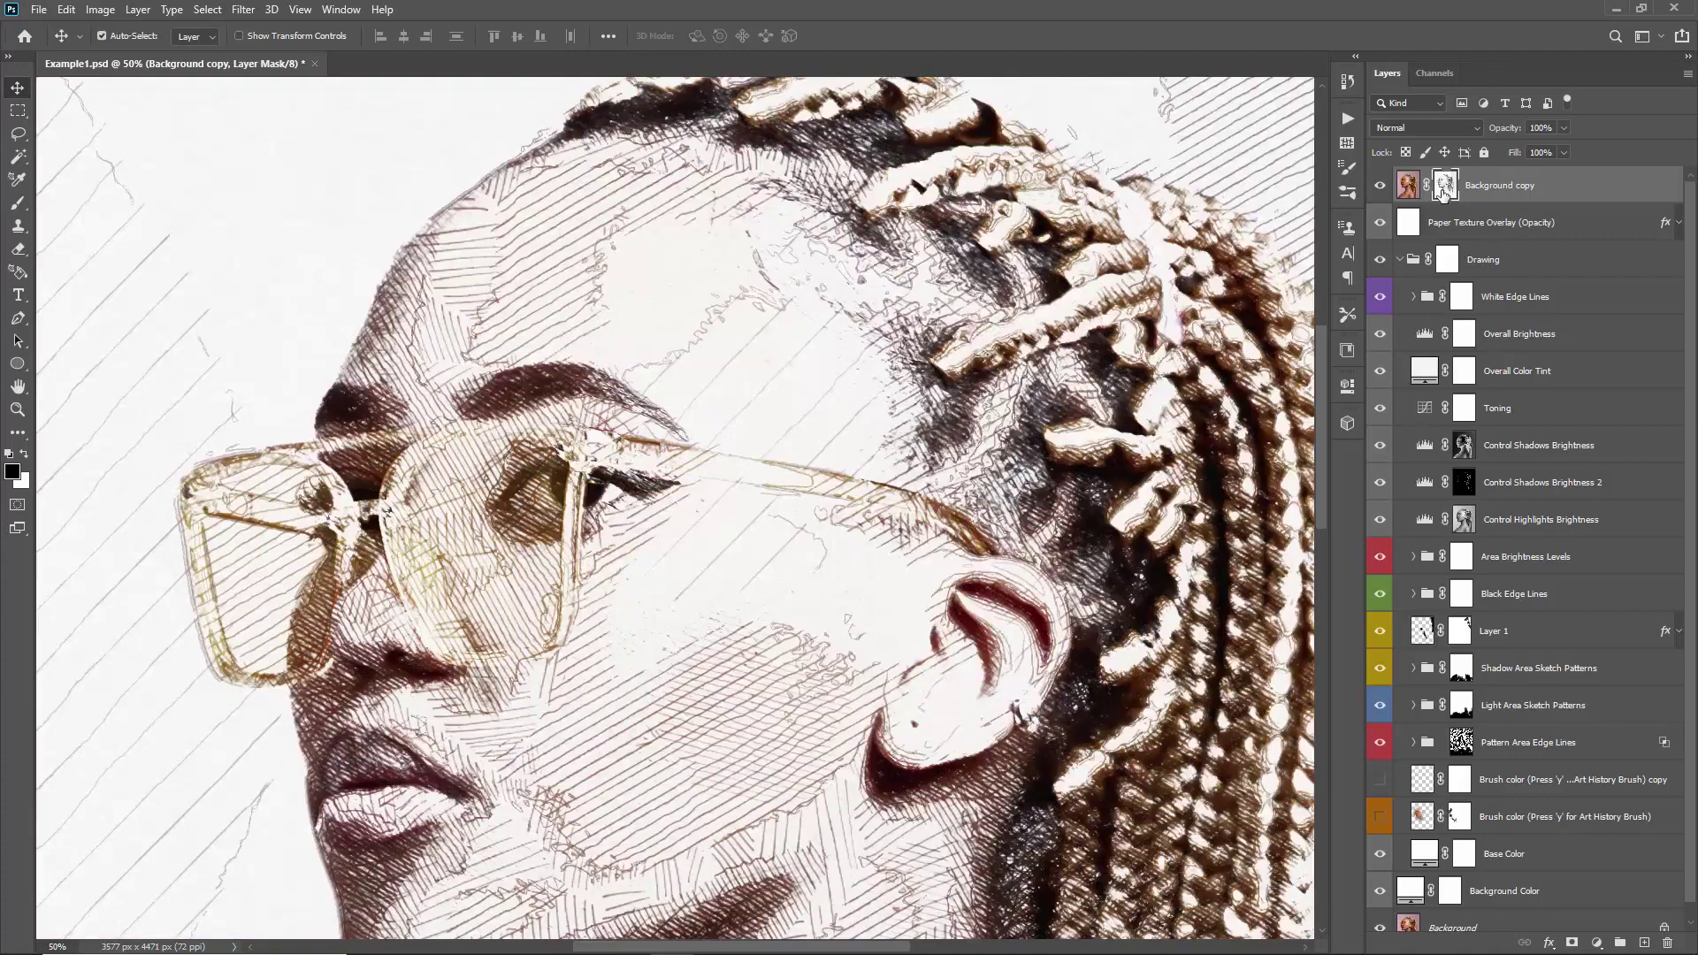
key("ctrl+minus")
key("ctrl+minus")
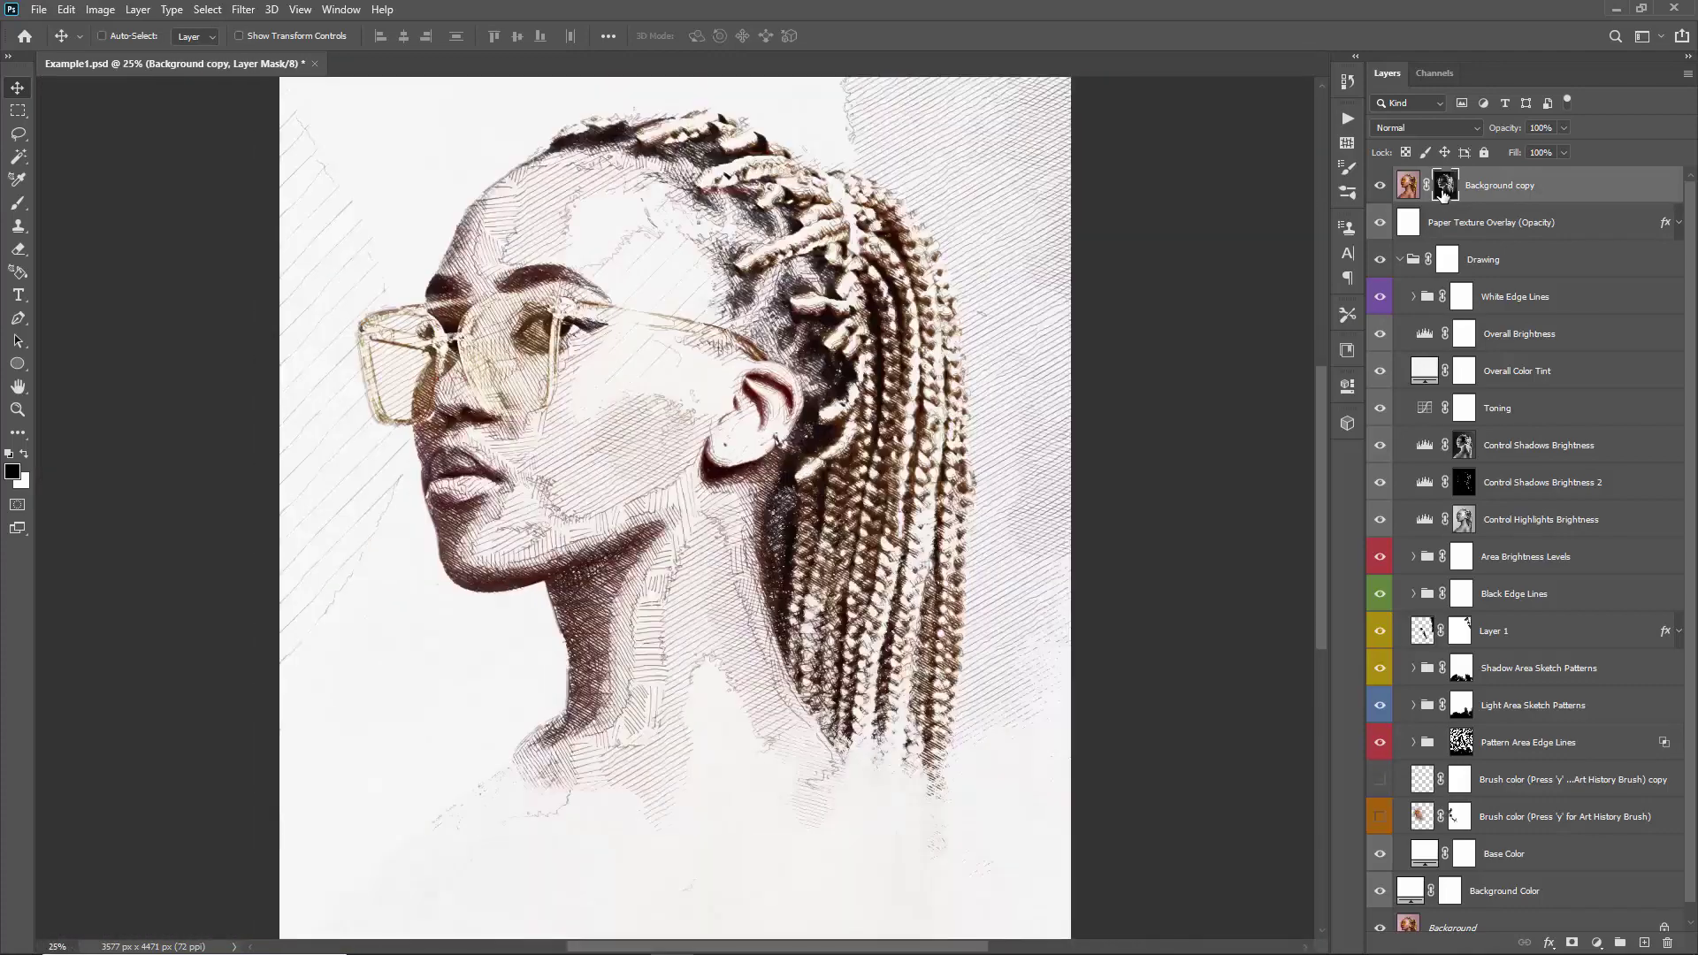
- Apply Levels to the Background copy's mask with input black at 22 and input white at 80
left_click(1442, 193, "alt")
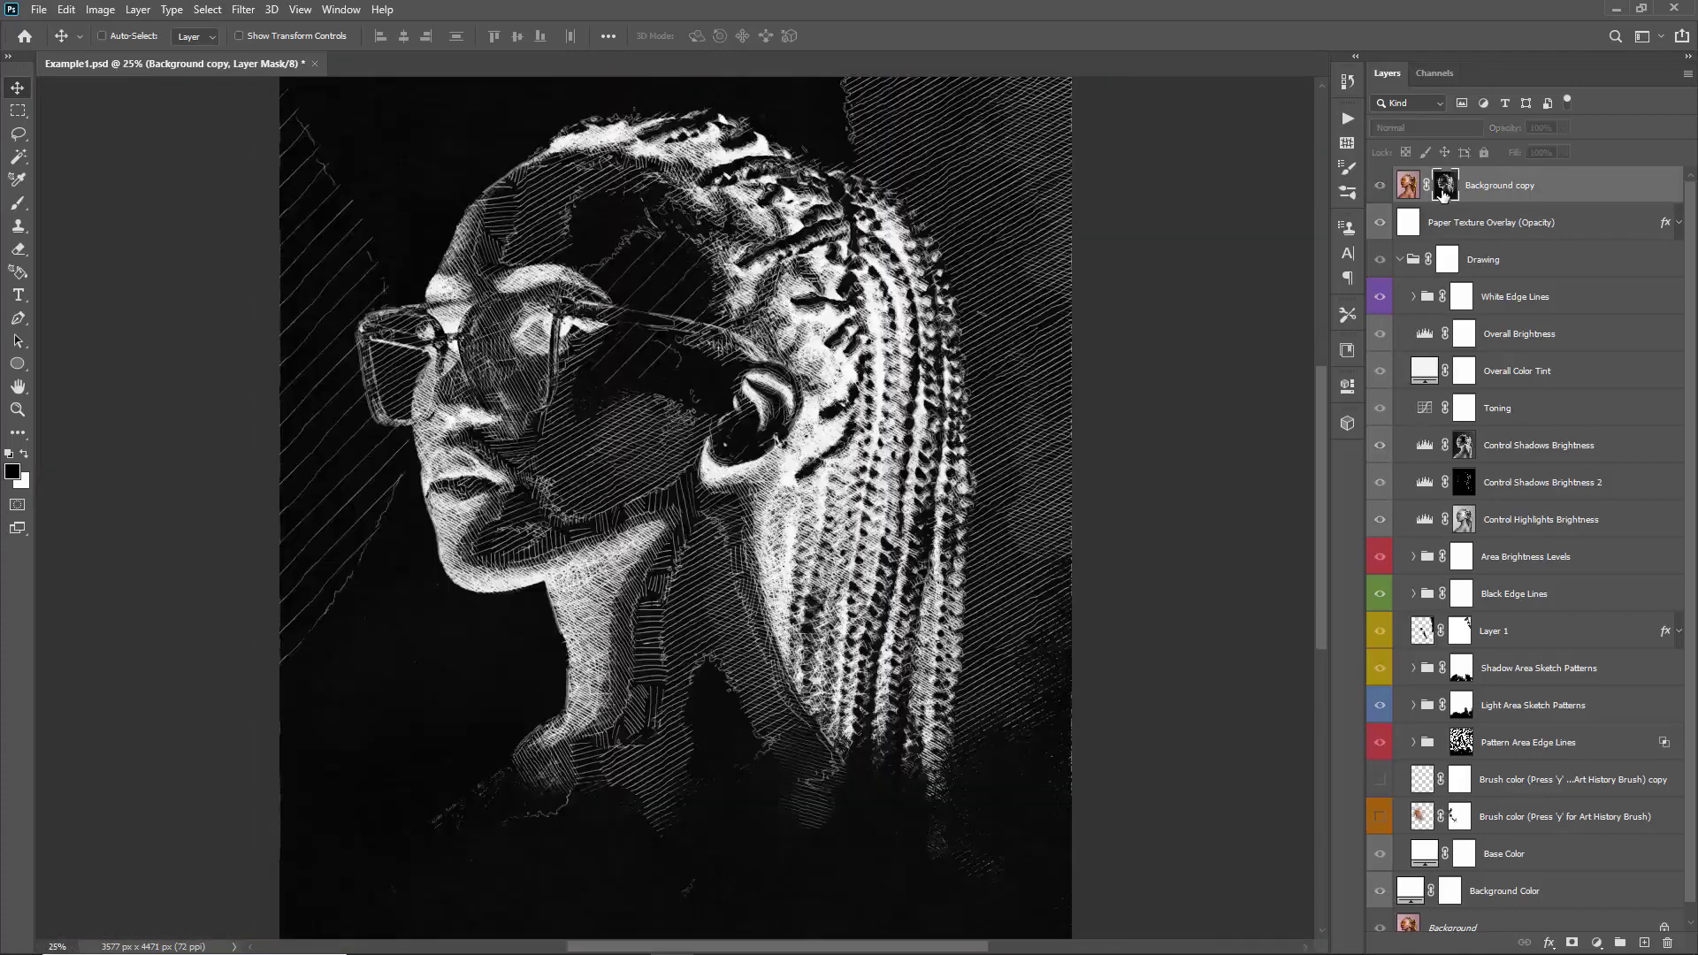
key("z")
left_click_drag(554, 231, 603, 244)
key("ctrl+0")
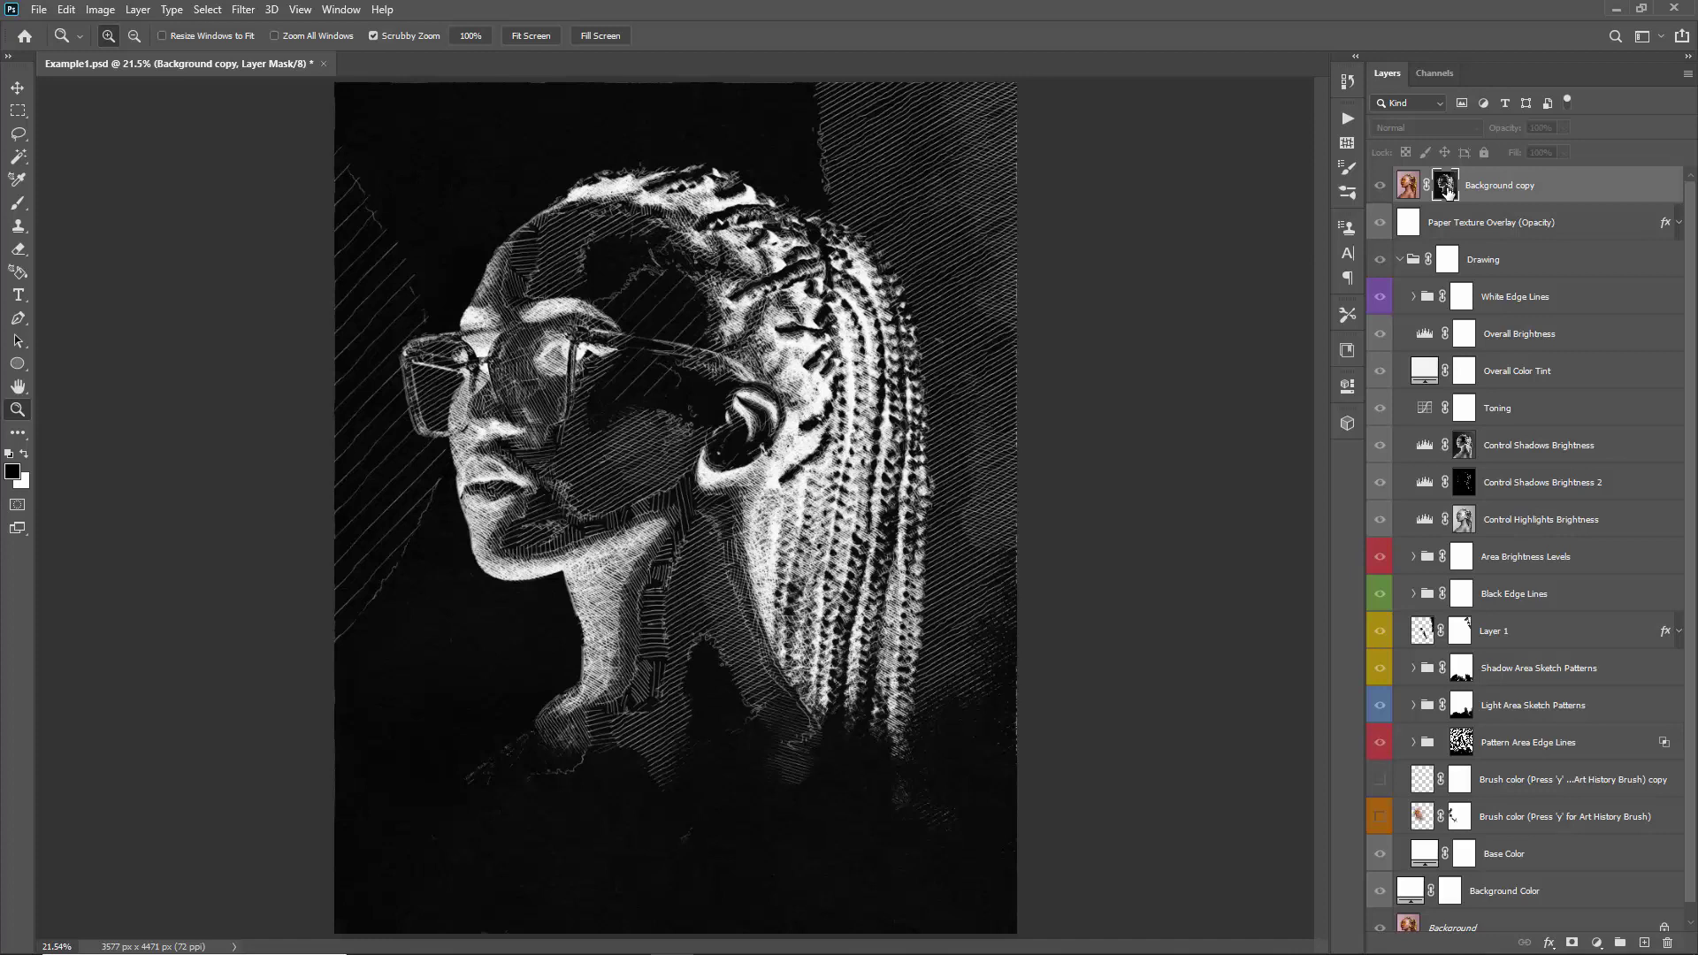
key("ctrl+l")
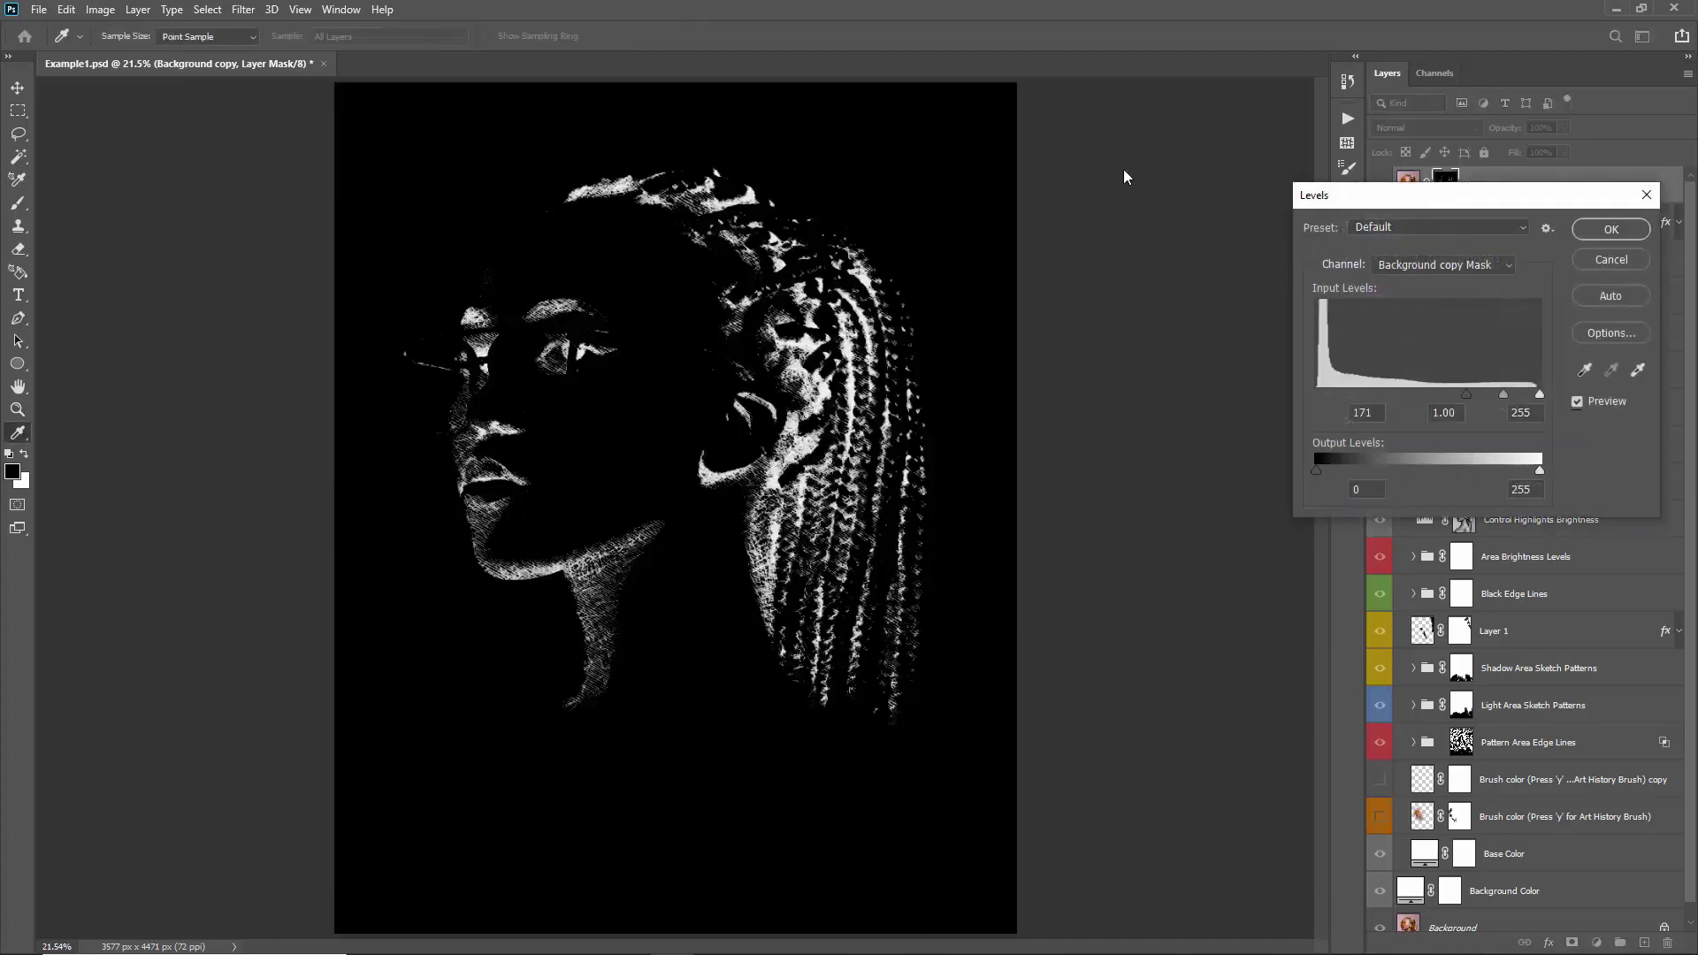
left_click_drag(1165, 168, 1112, 182)
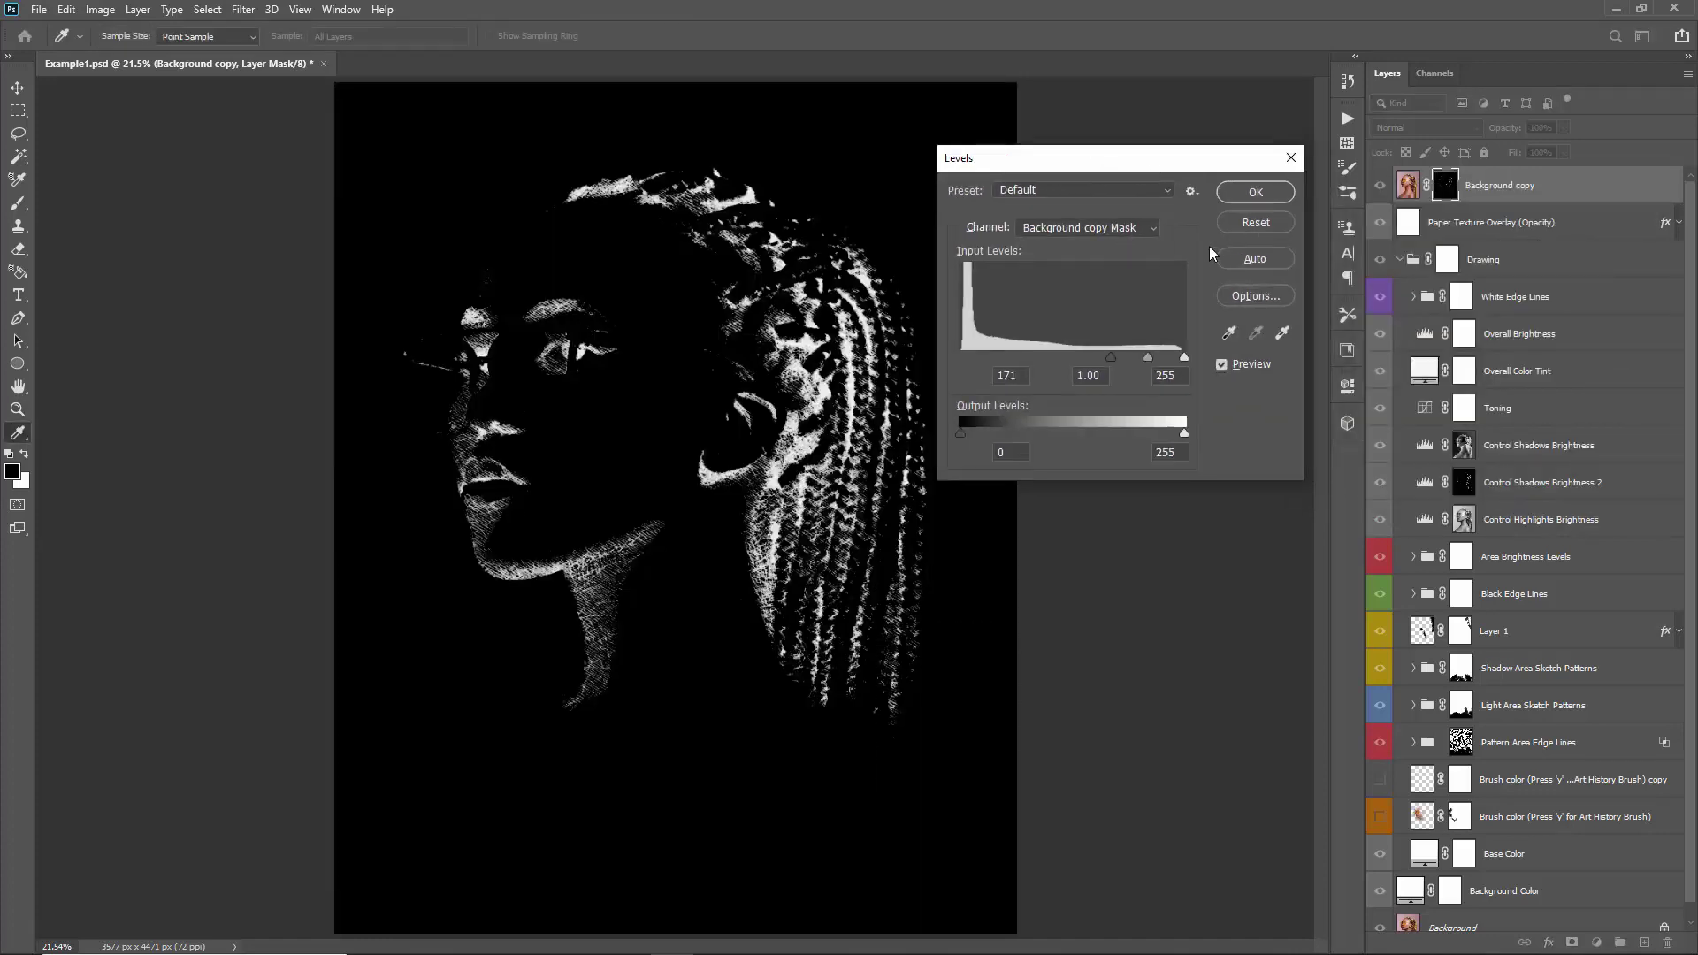
key("alt")
left_click(1249, 225, "alt")
left_click_drag(1185, 356, 1031, 359)
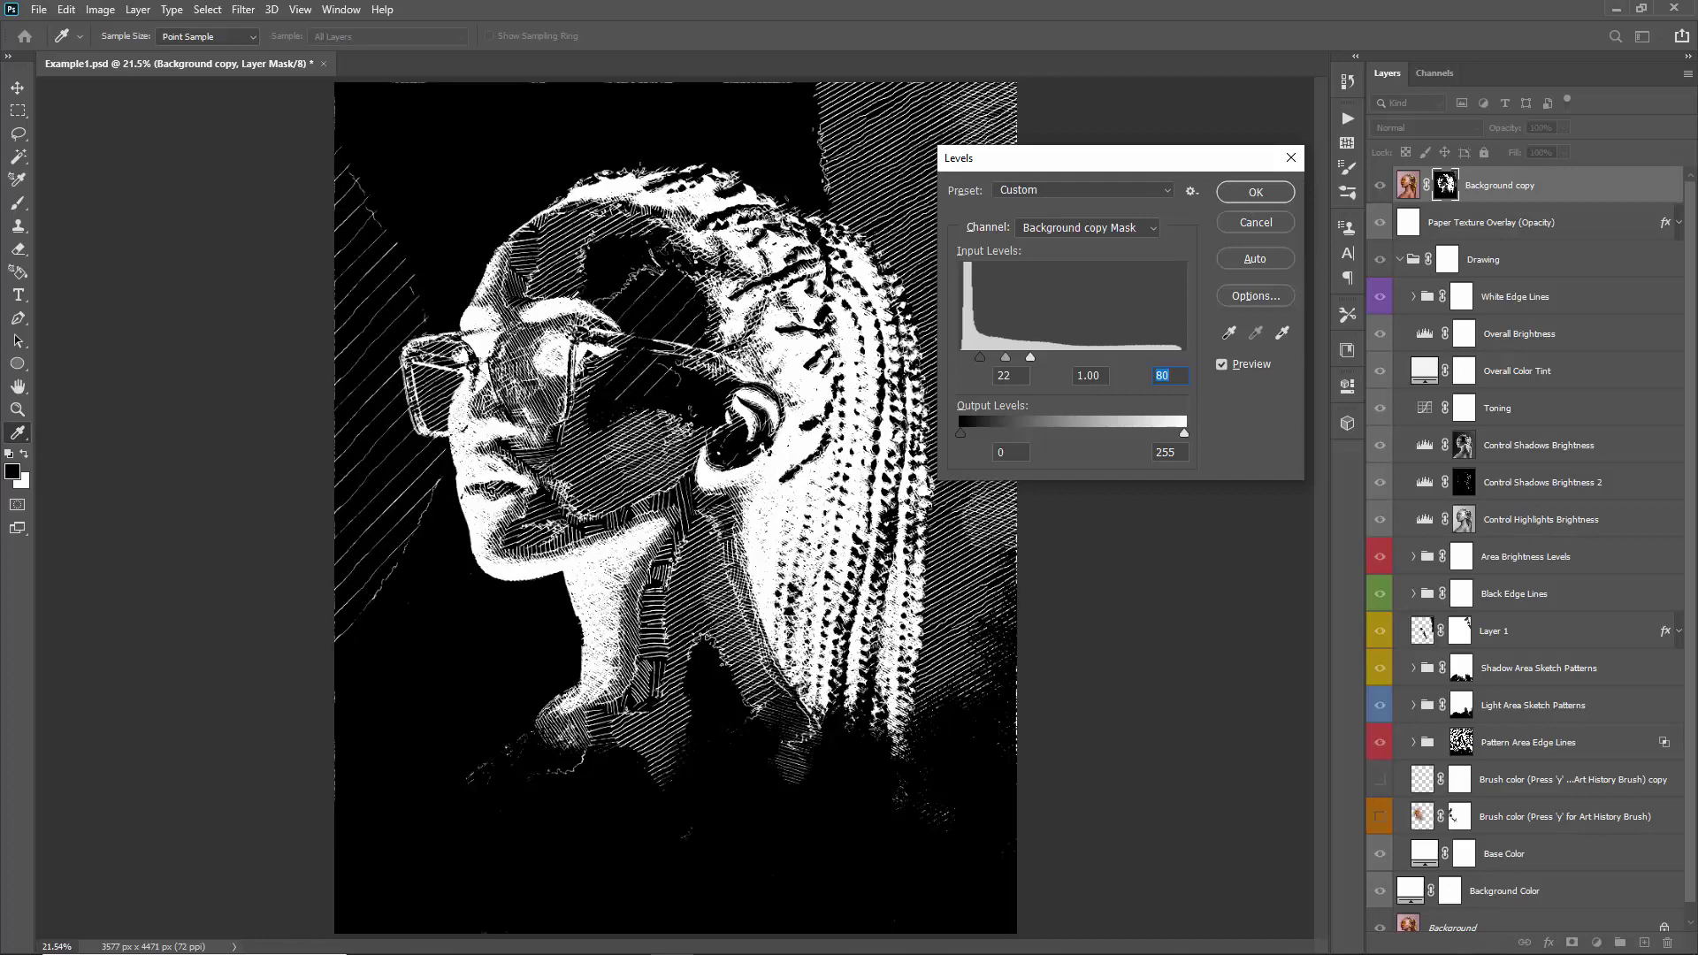
left_click(1252, 193)
- Return from the mask view to the colored sketch, and delete the Background copy layer
key("z")
key("v")
left_click(1406, 184)
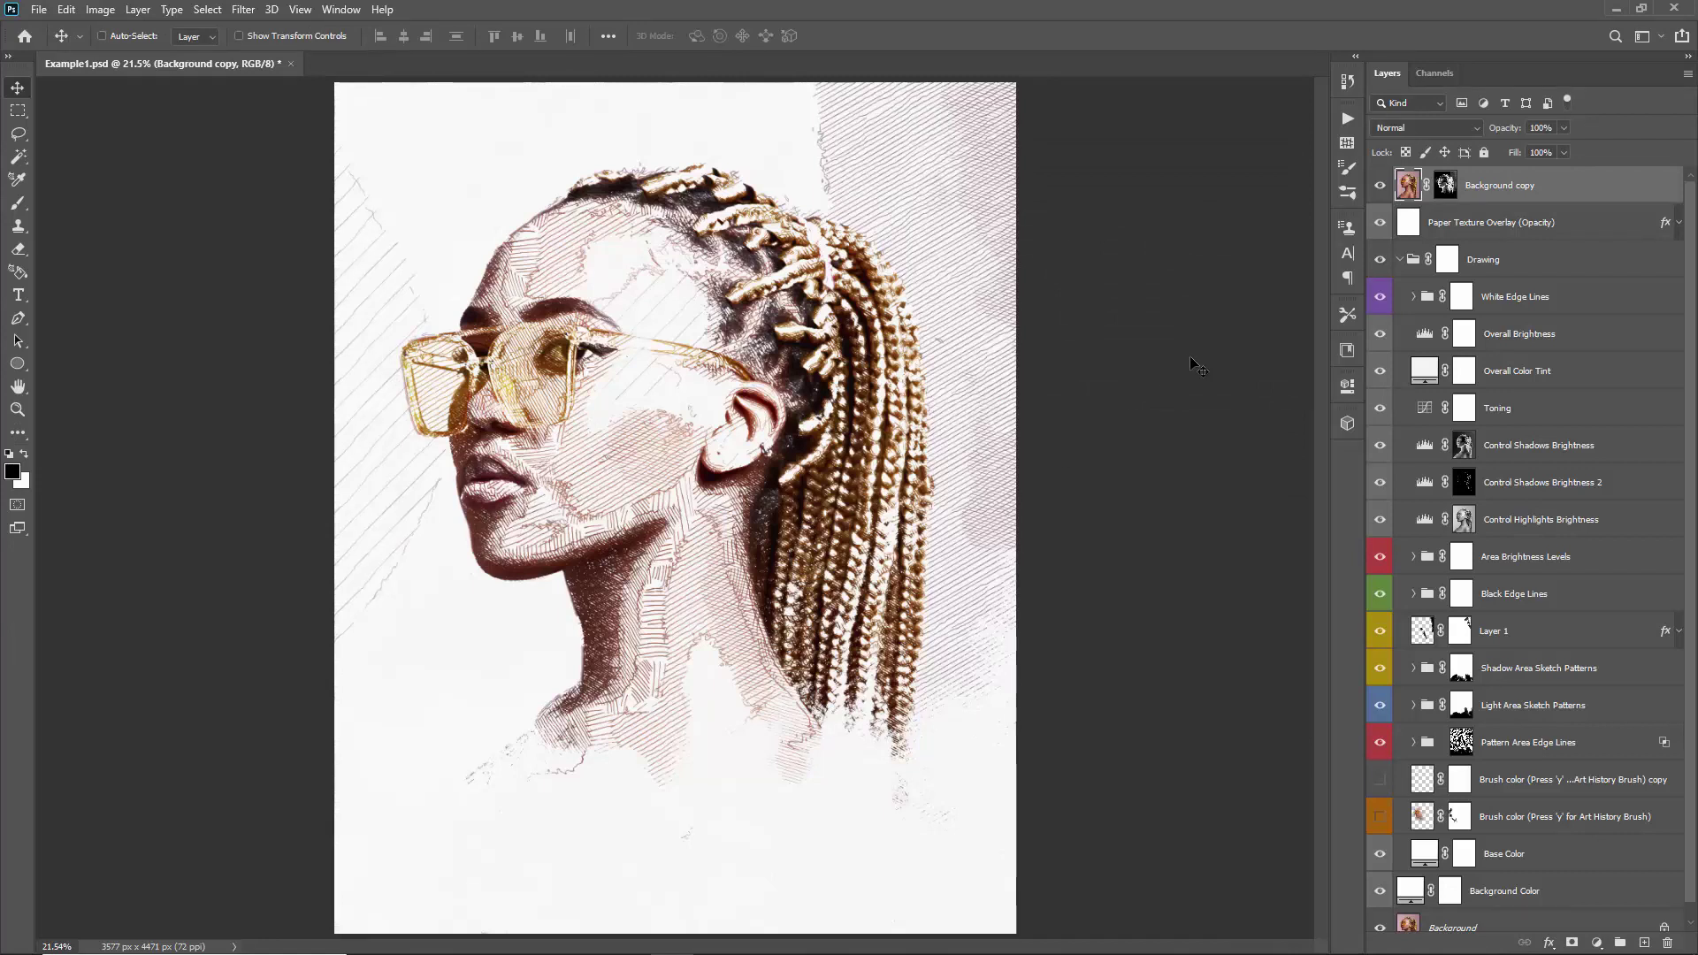
key("ctrl+s")
key("Delete")
- Show both Art History Brush color layers, and set the original Brush color layer's opacity to 67%
left_click(1380, 741)
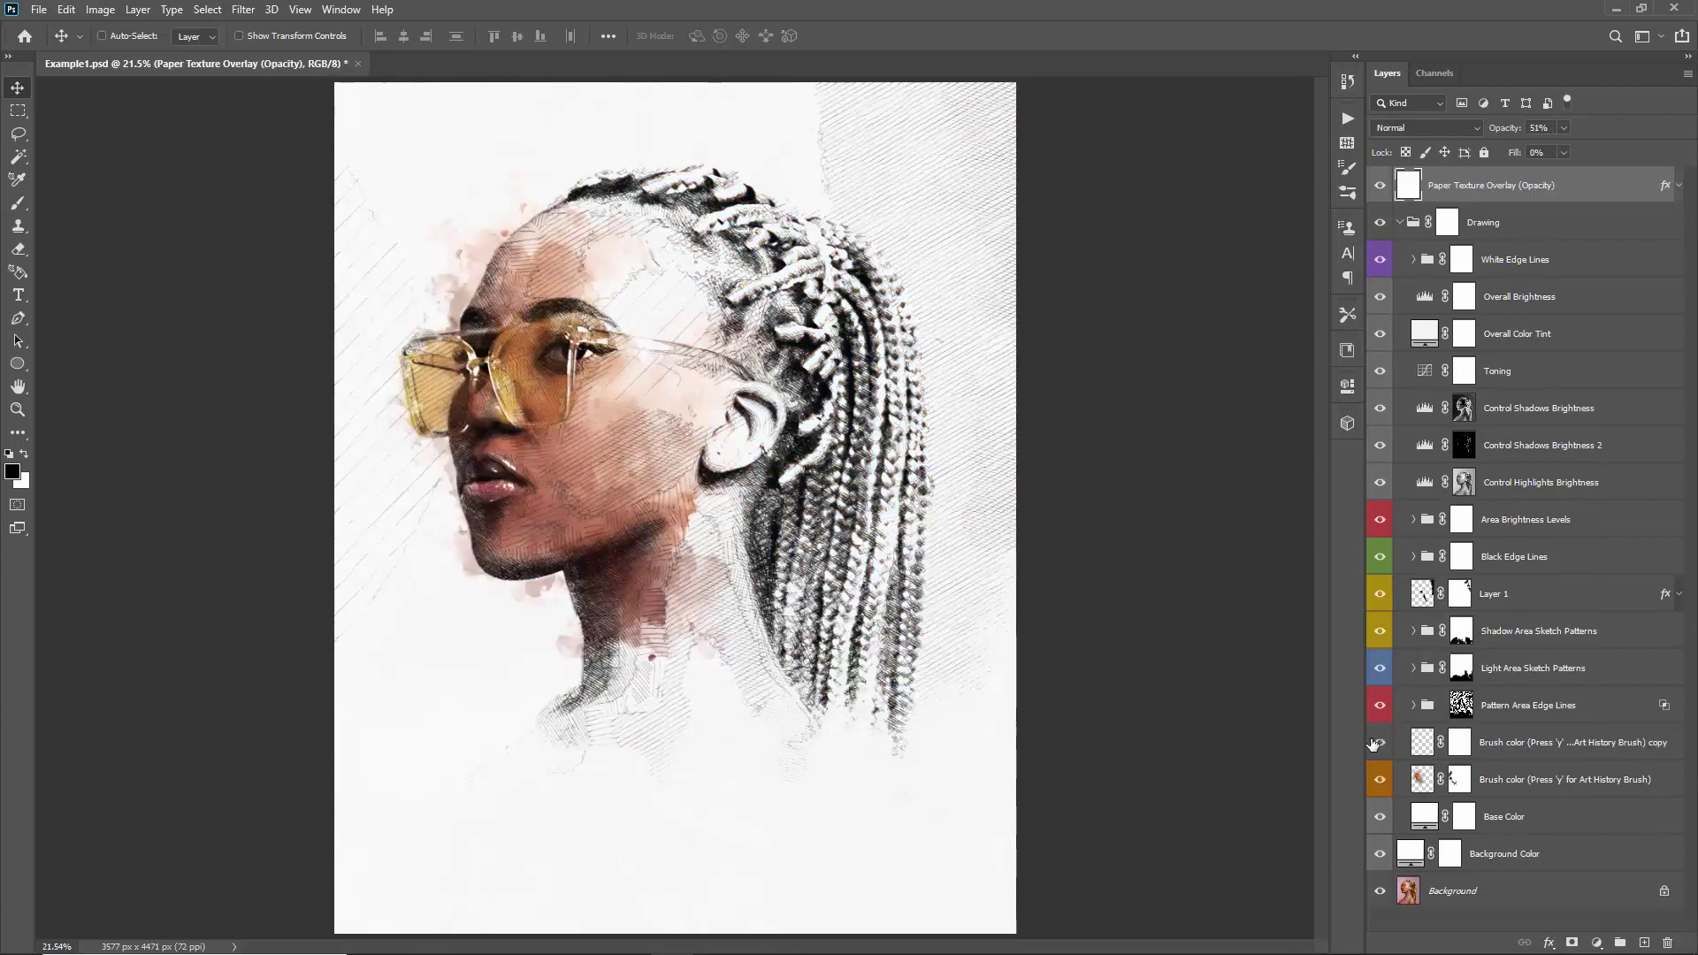
left_click(1473, 775)
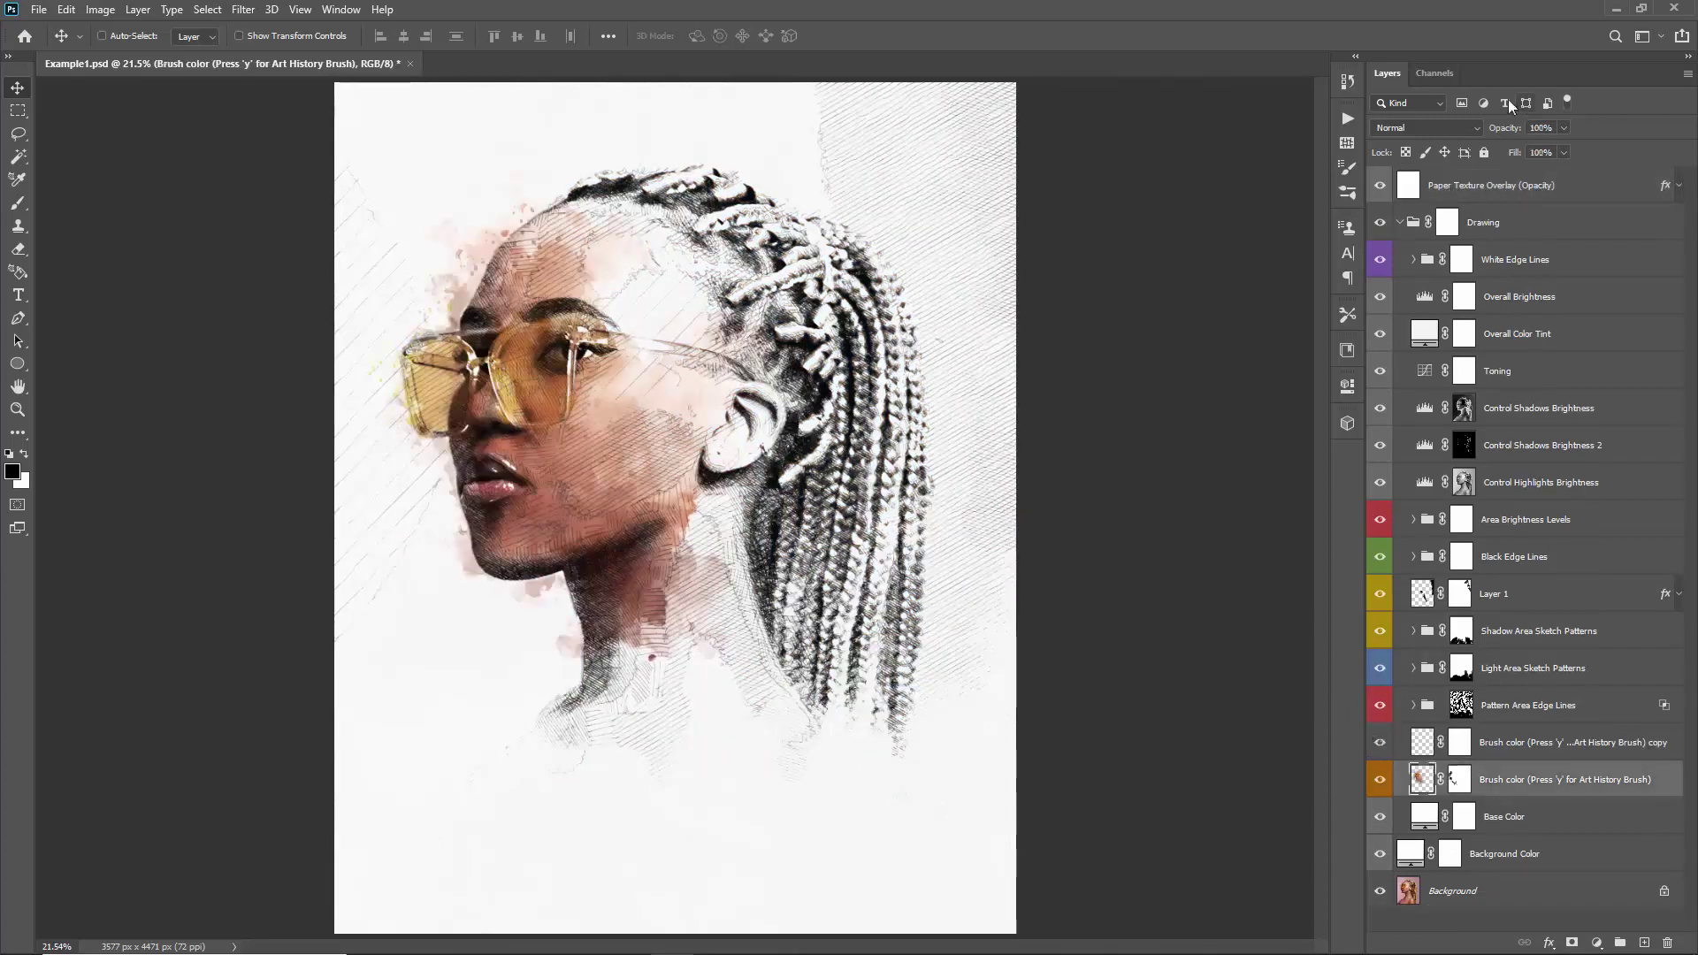
left_click_drag(1503, 133, 1477, 134)
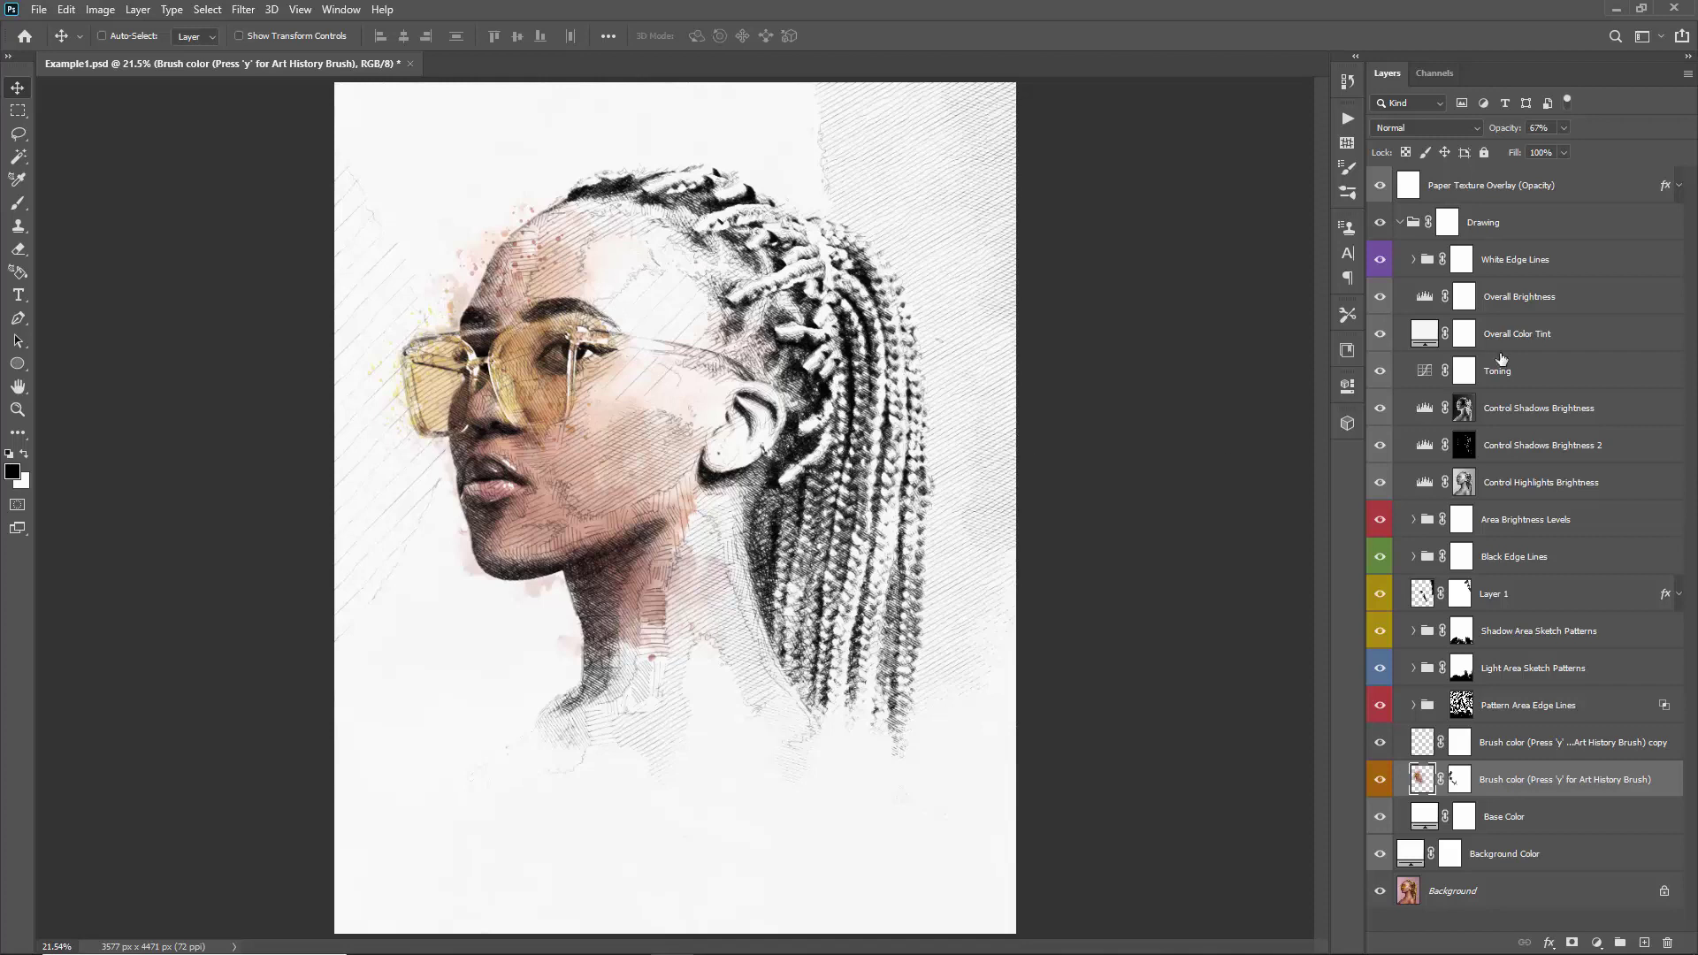
- Create a new layer named Brush 1 above the White Edge Lines group in the Drawing group
left_click(1526, 266)
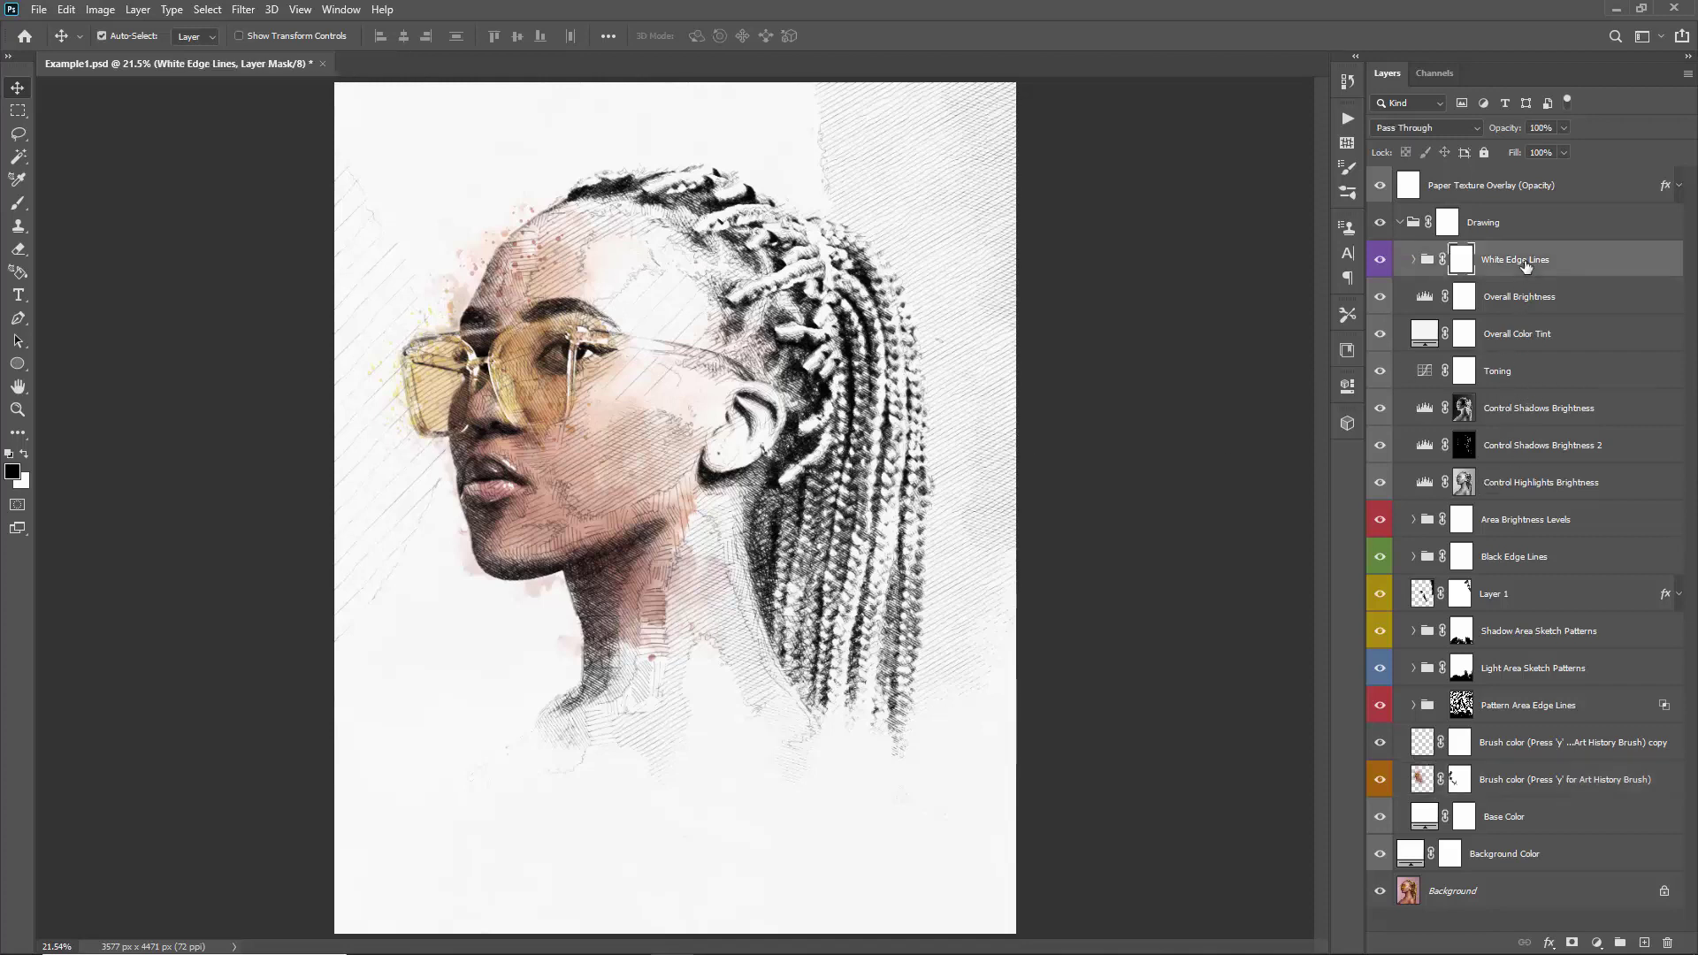
key("ctrl+shift+n")
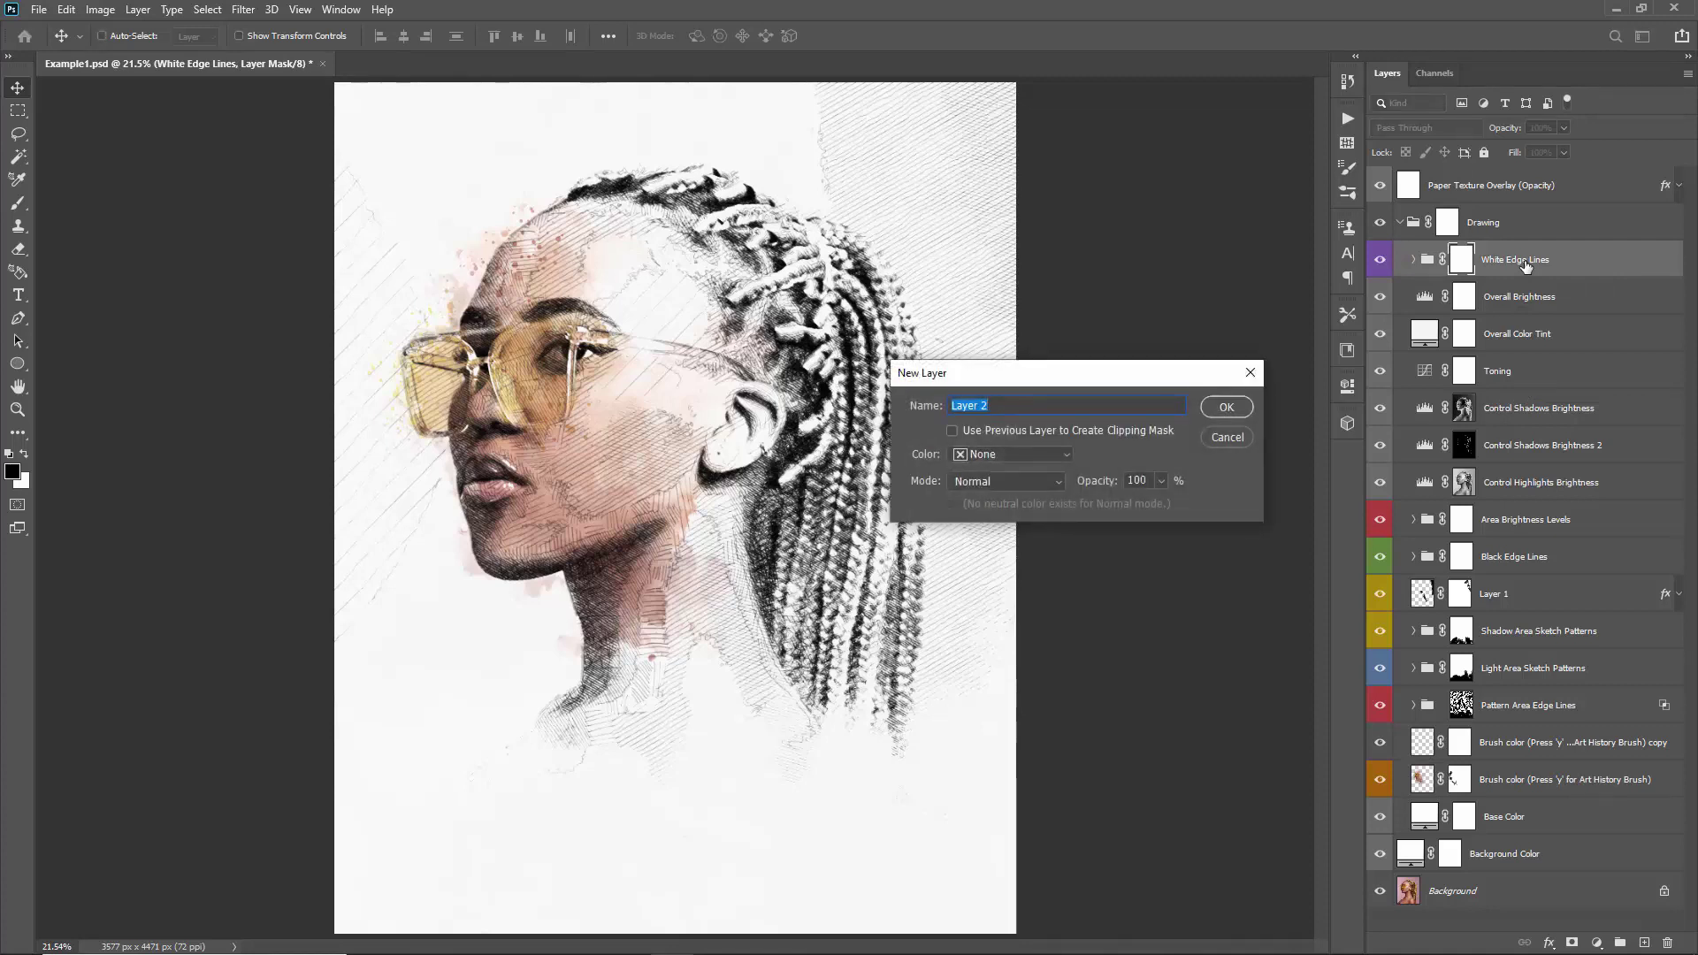
type("BHrus")
type(" 1")
key("Return")
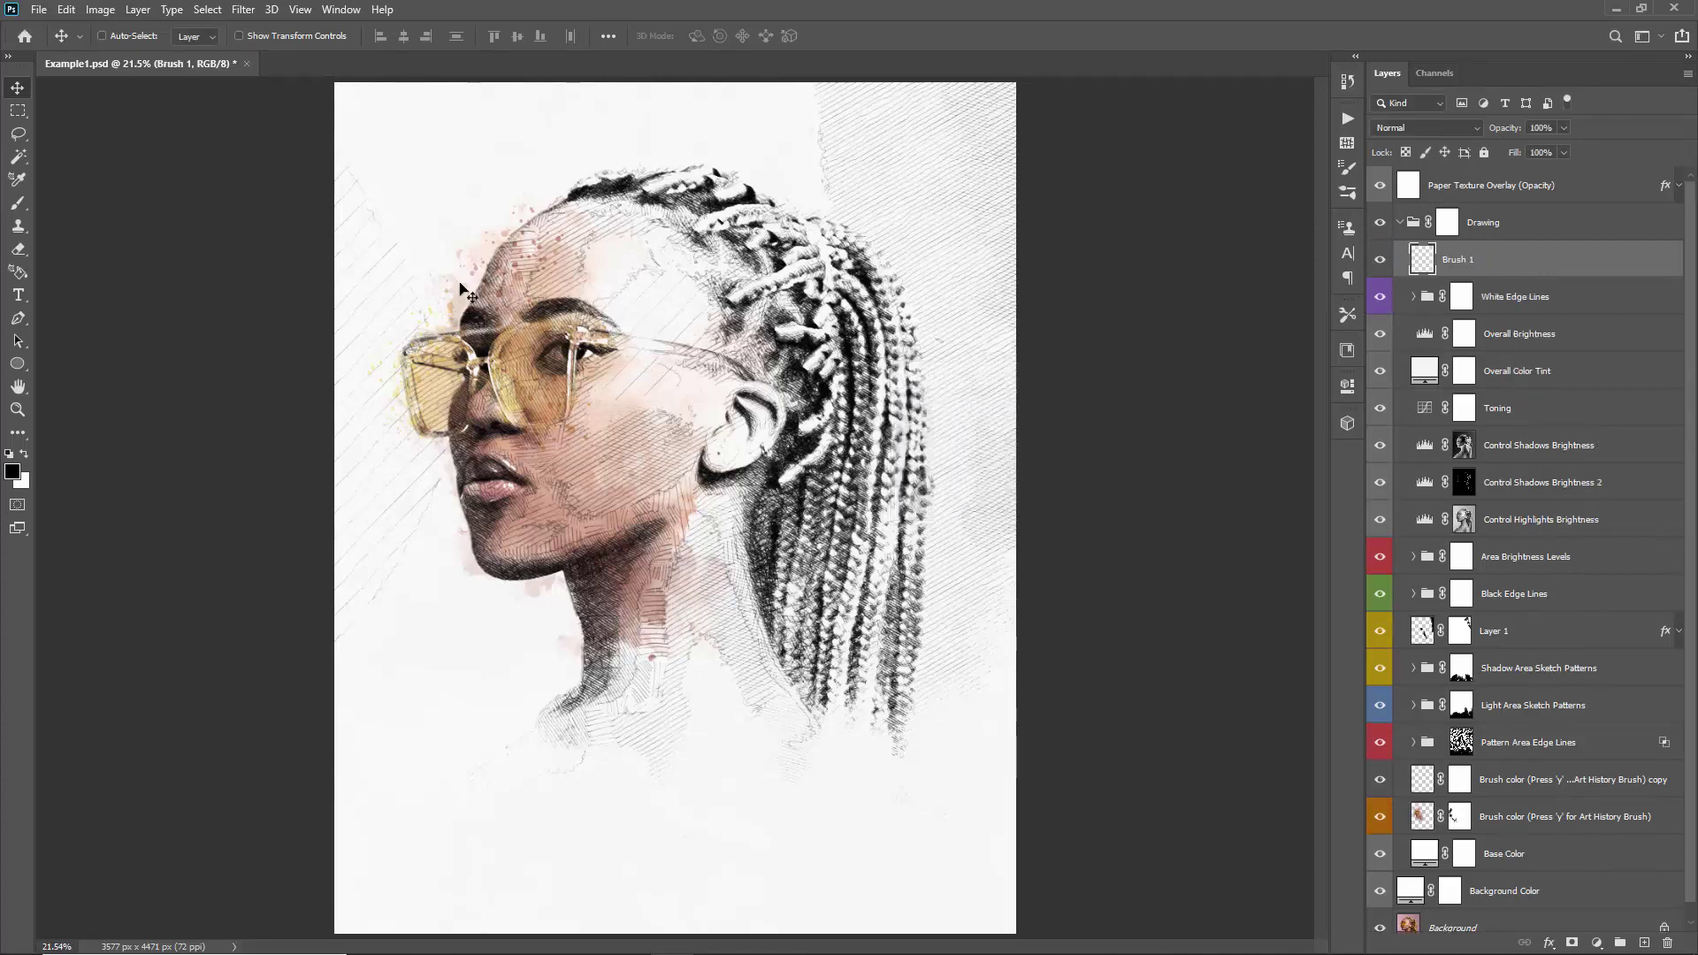
- Open the Brush tool's presets and collapse the DrawingPhotoshopAction_ColorReveal_Brushes folder
key("b")
right_click(397, 151)
left_click(434, 355)
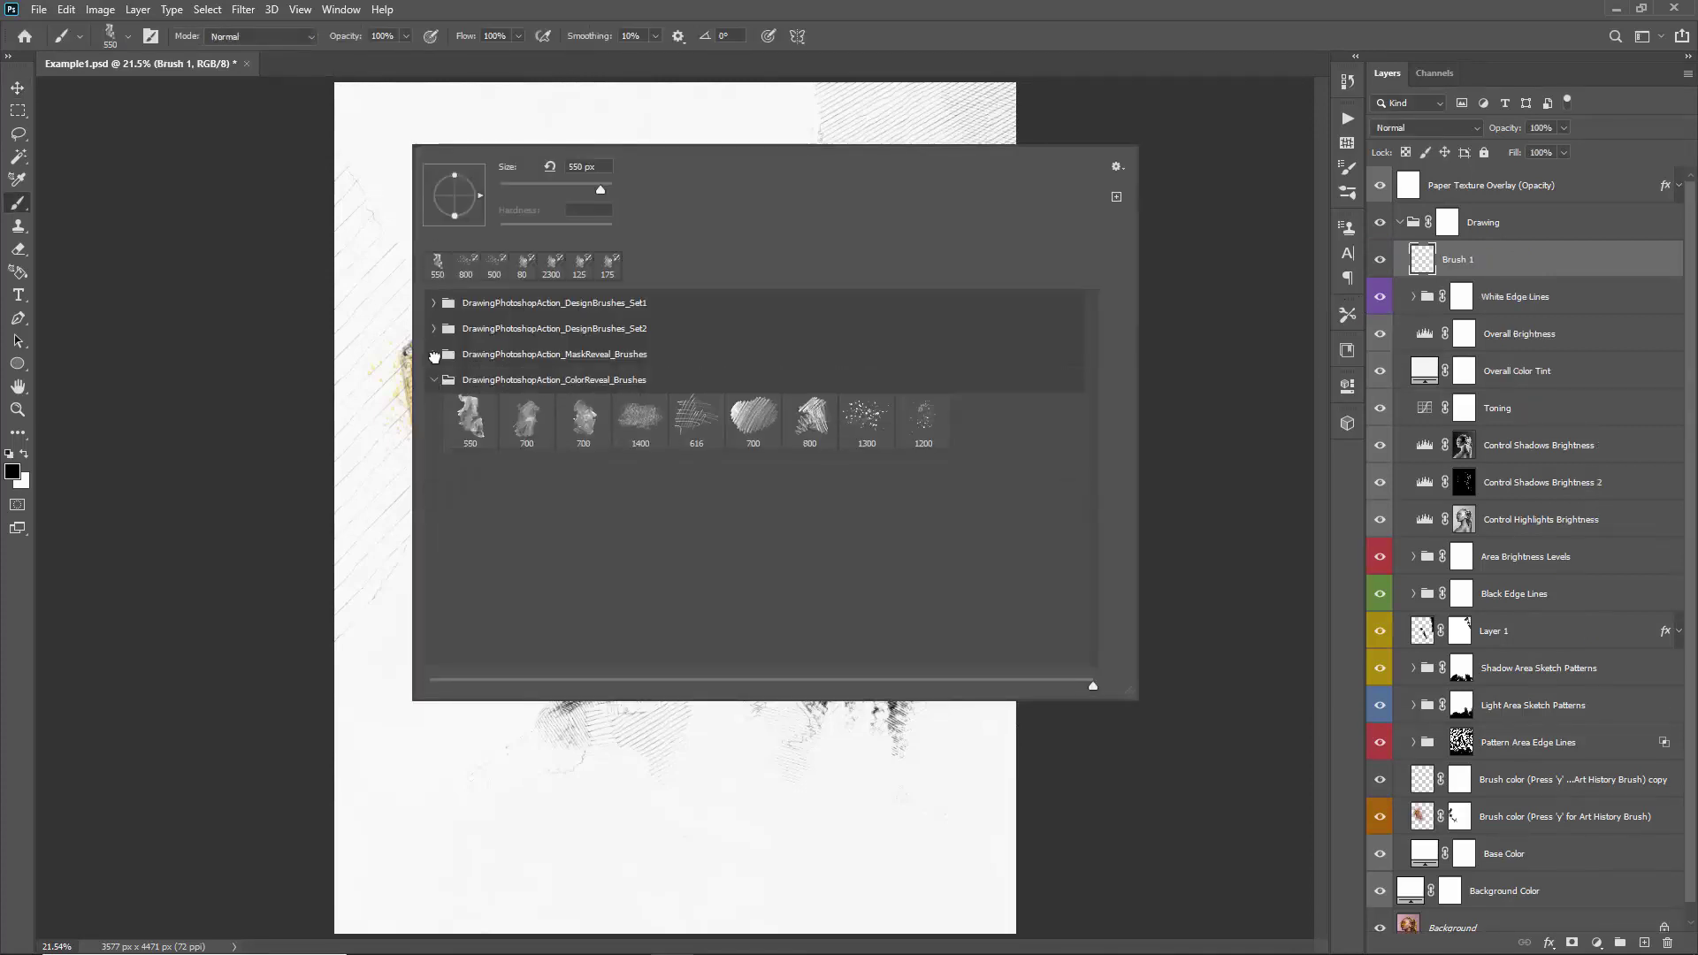
left_click(435, 385)
left_click(434, 380)
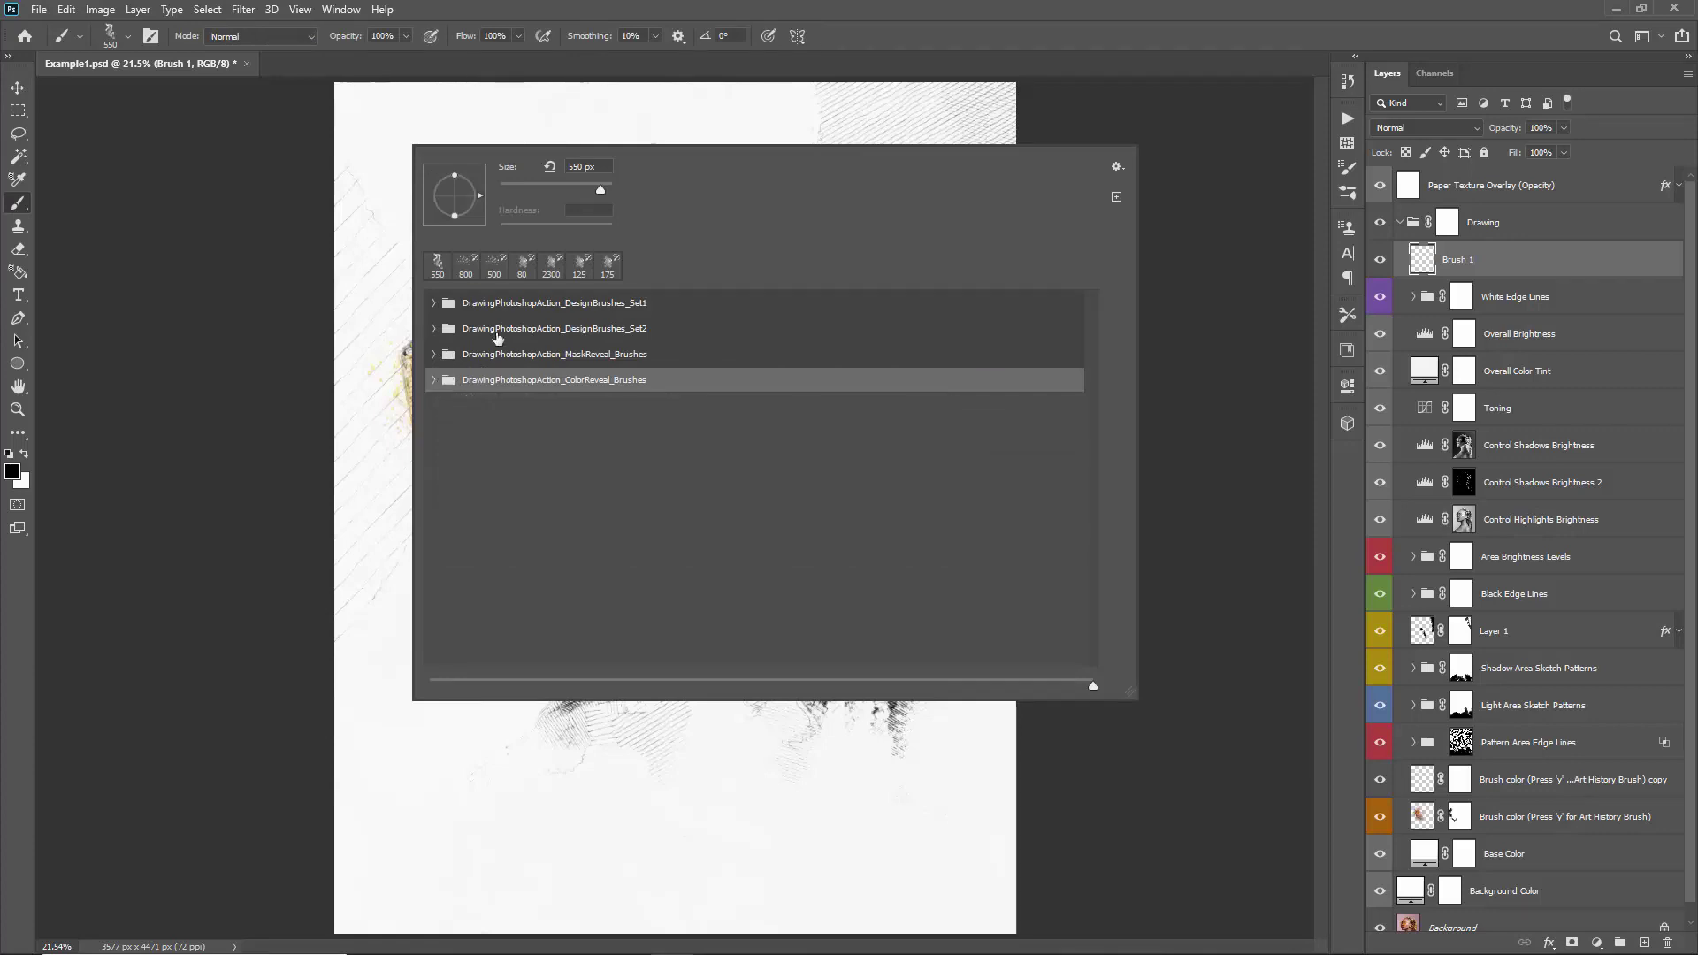
- Choose the 5000 px line brush, eighth in the second row of the DrawingPhotoshopAction_DesignBrushes_Set2 folder
left_click(548, 305)
left_click(519, 329, "shift")
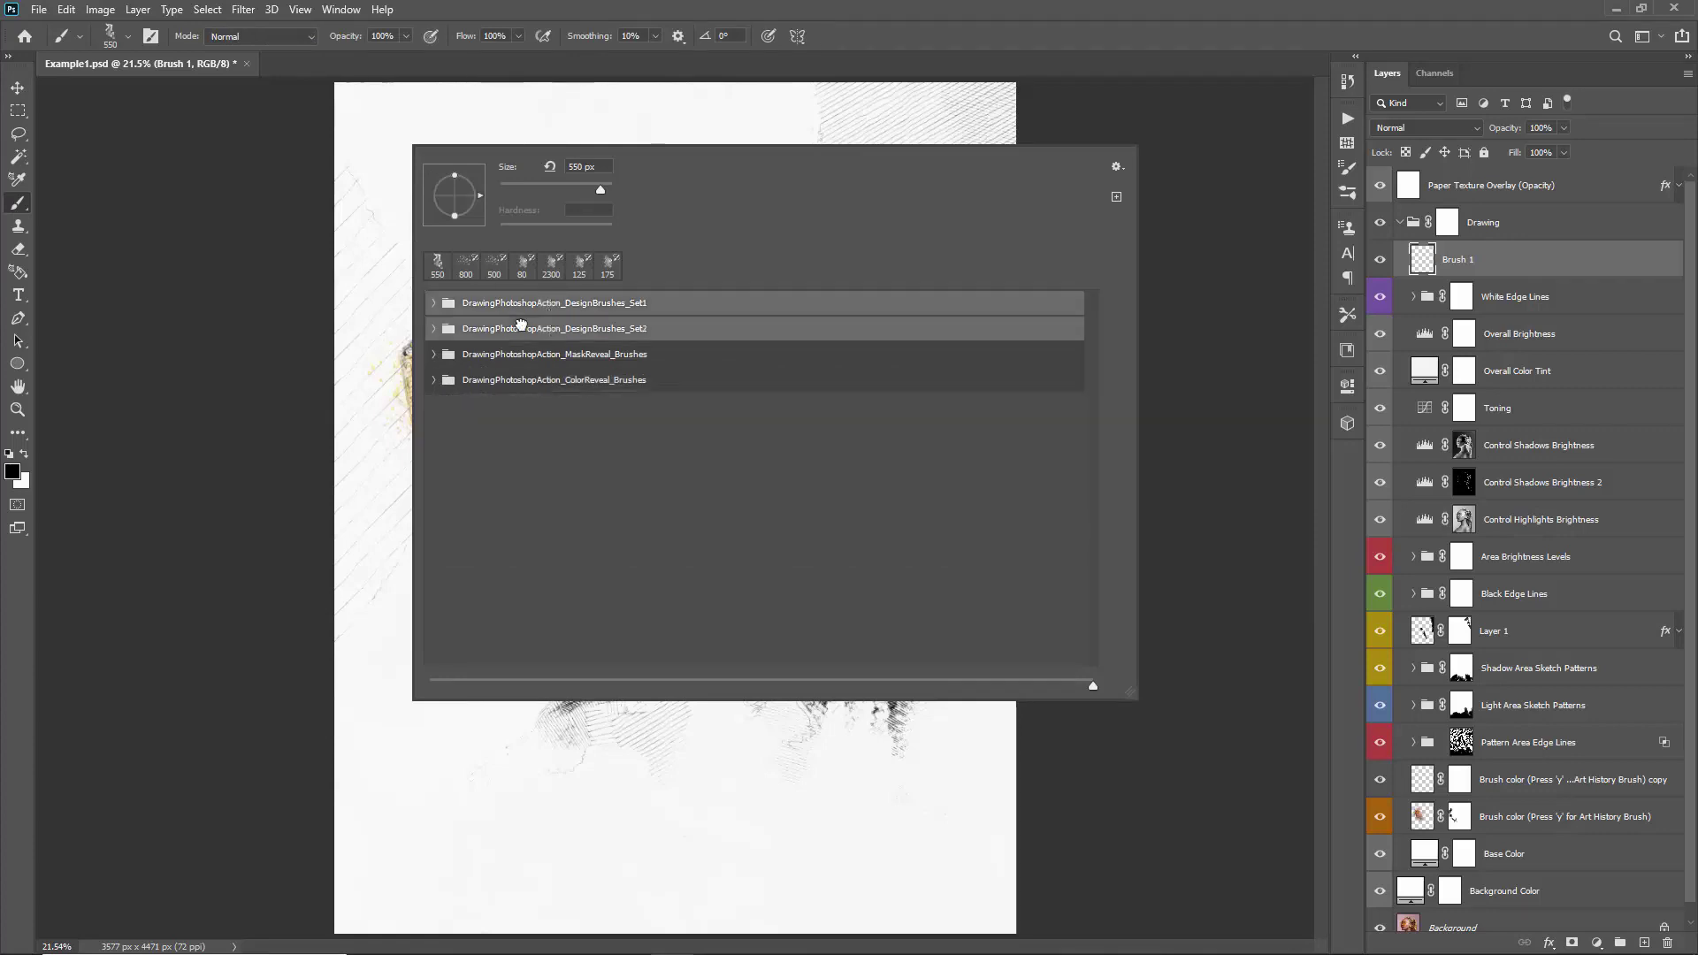
left_click(554, 329)
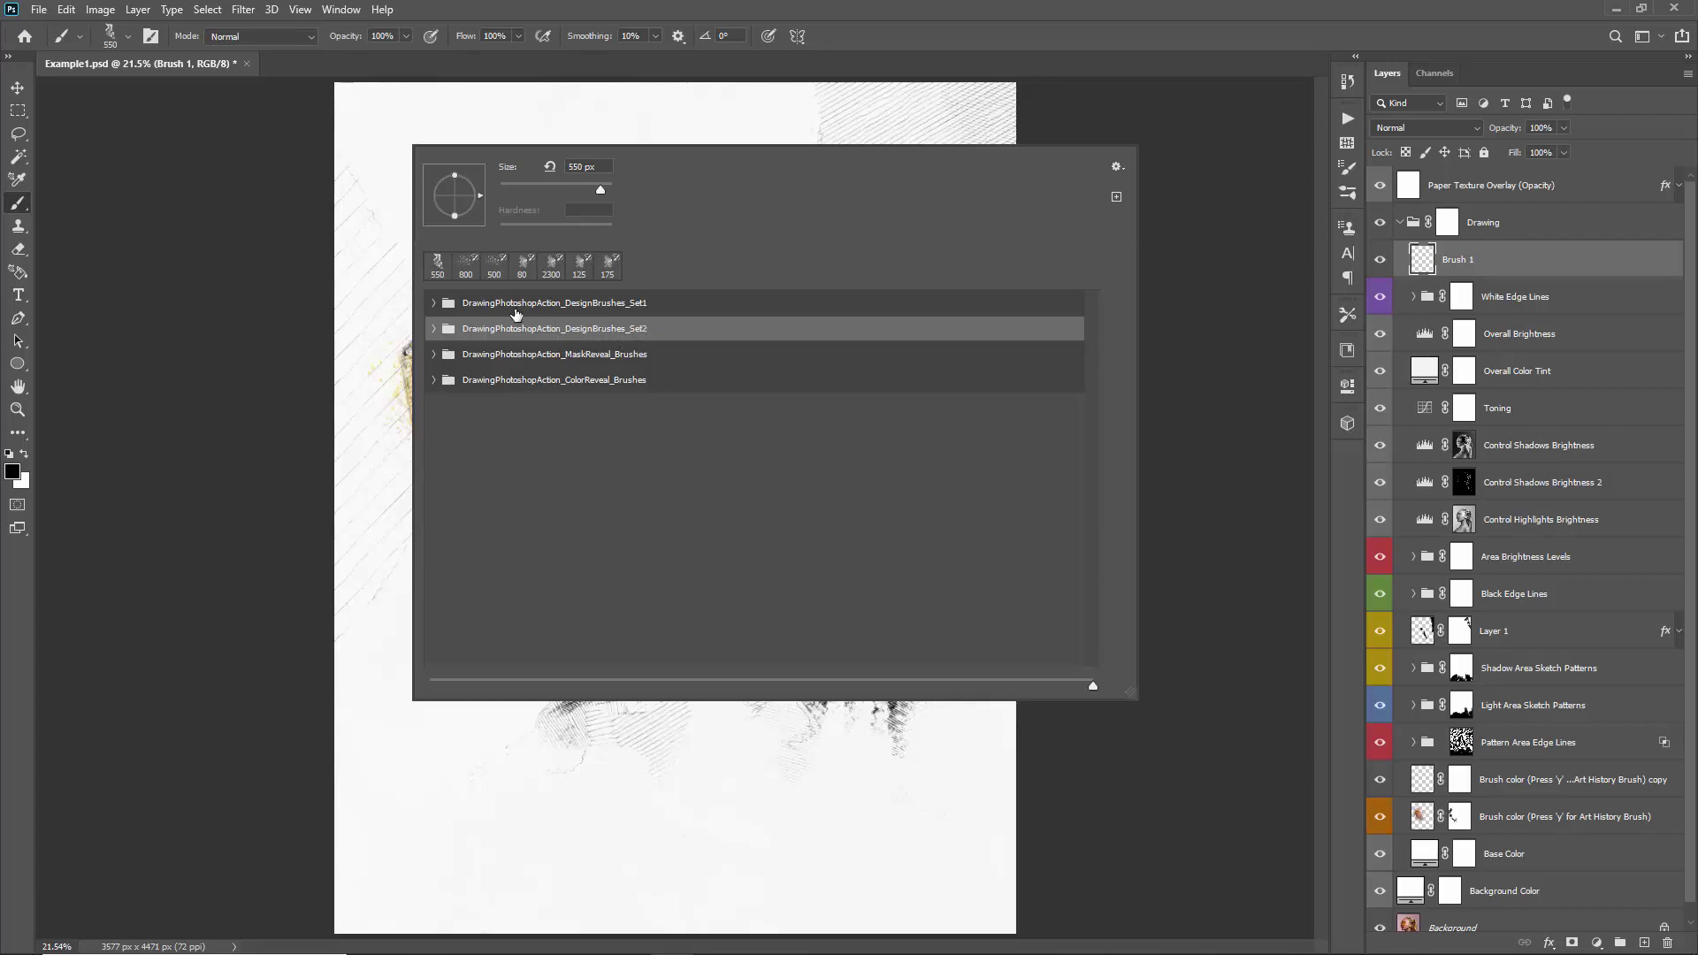
left_click(433, 328)
scroll(522, 400, "down", 3)
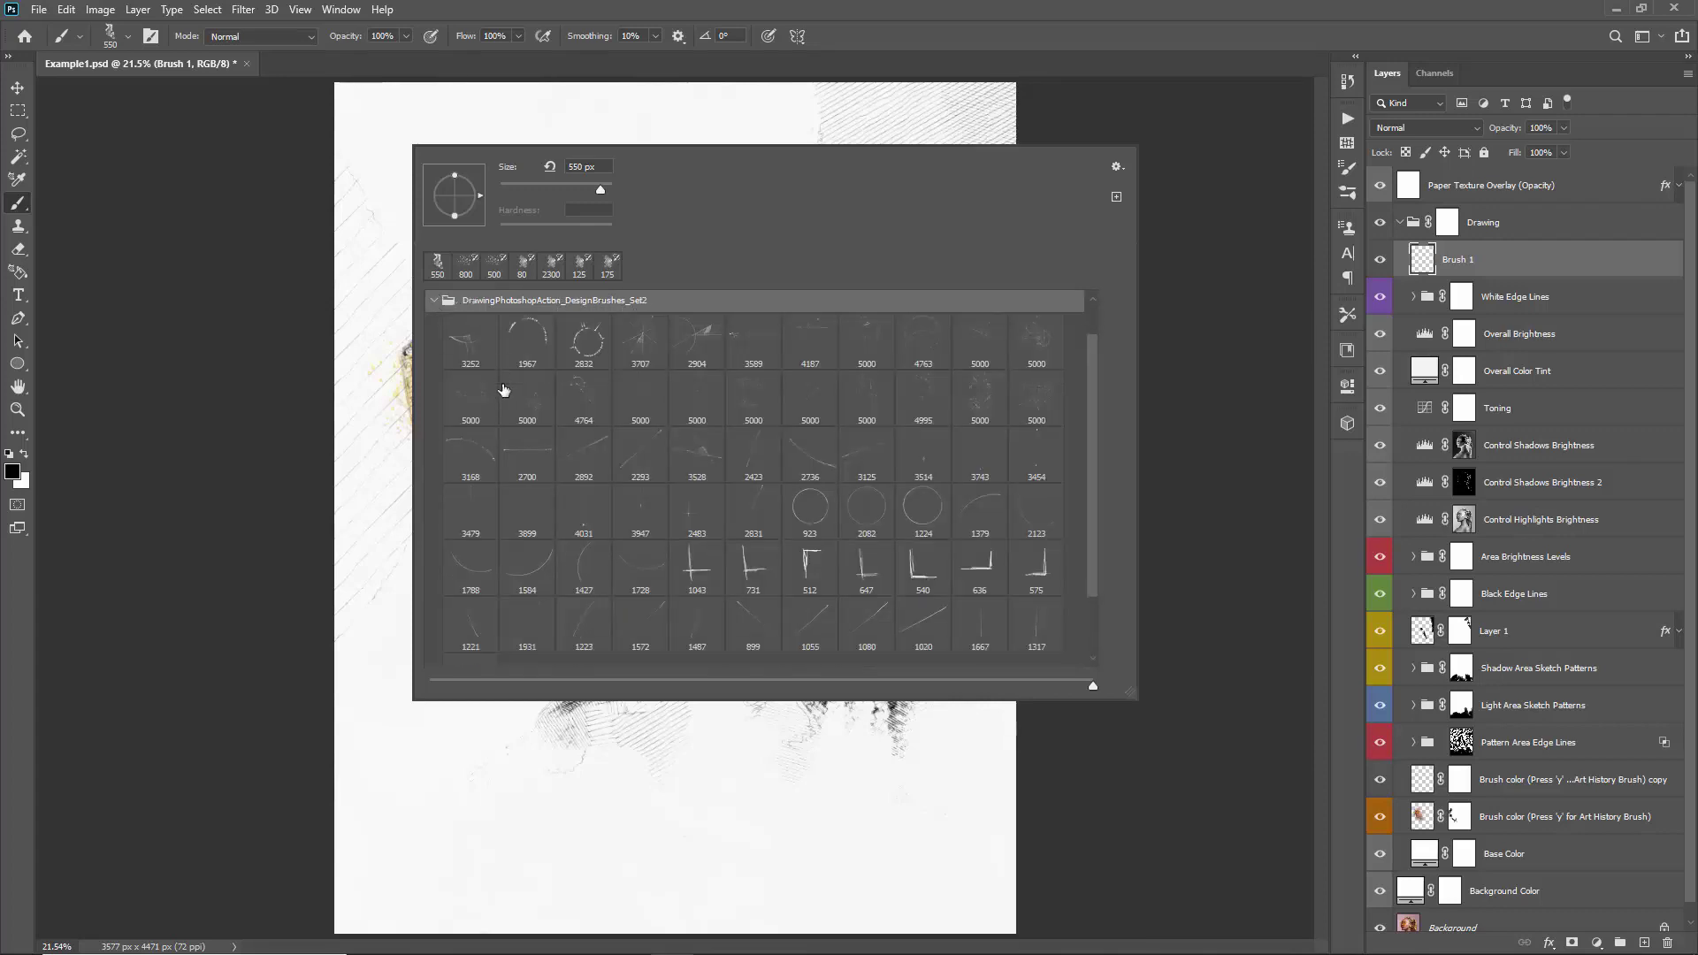
scroll(503, 390, "up", 2)
scroll(568, 436, "up", 1)
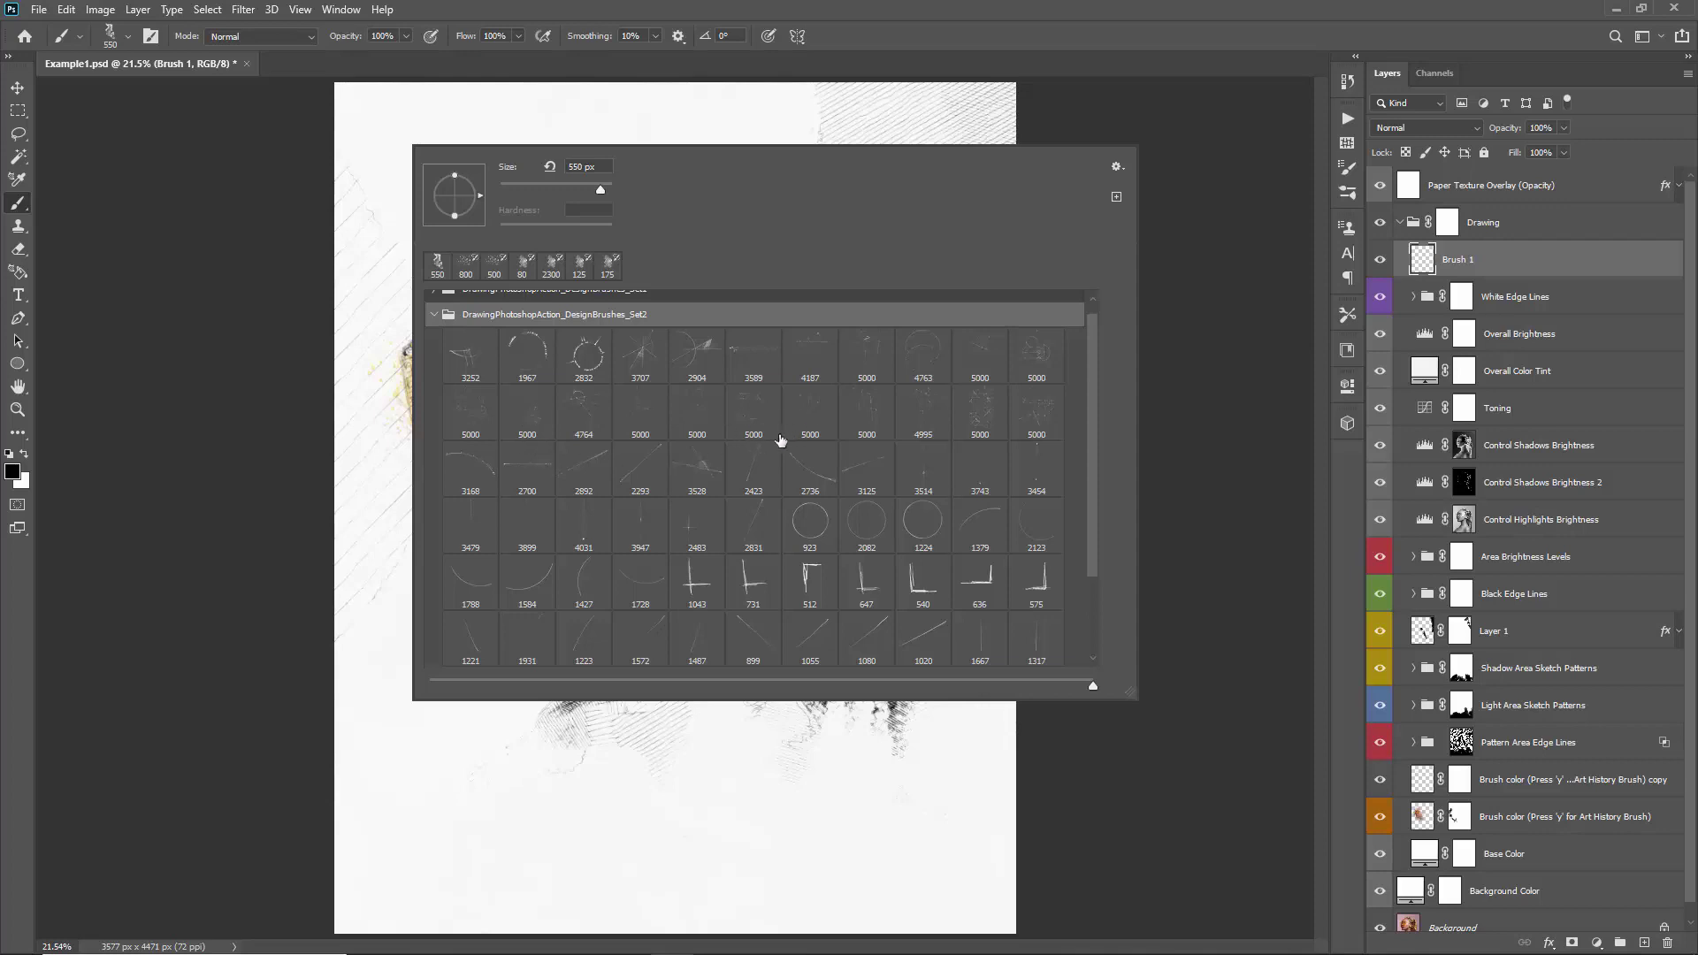
left_click(866, 409)
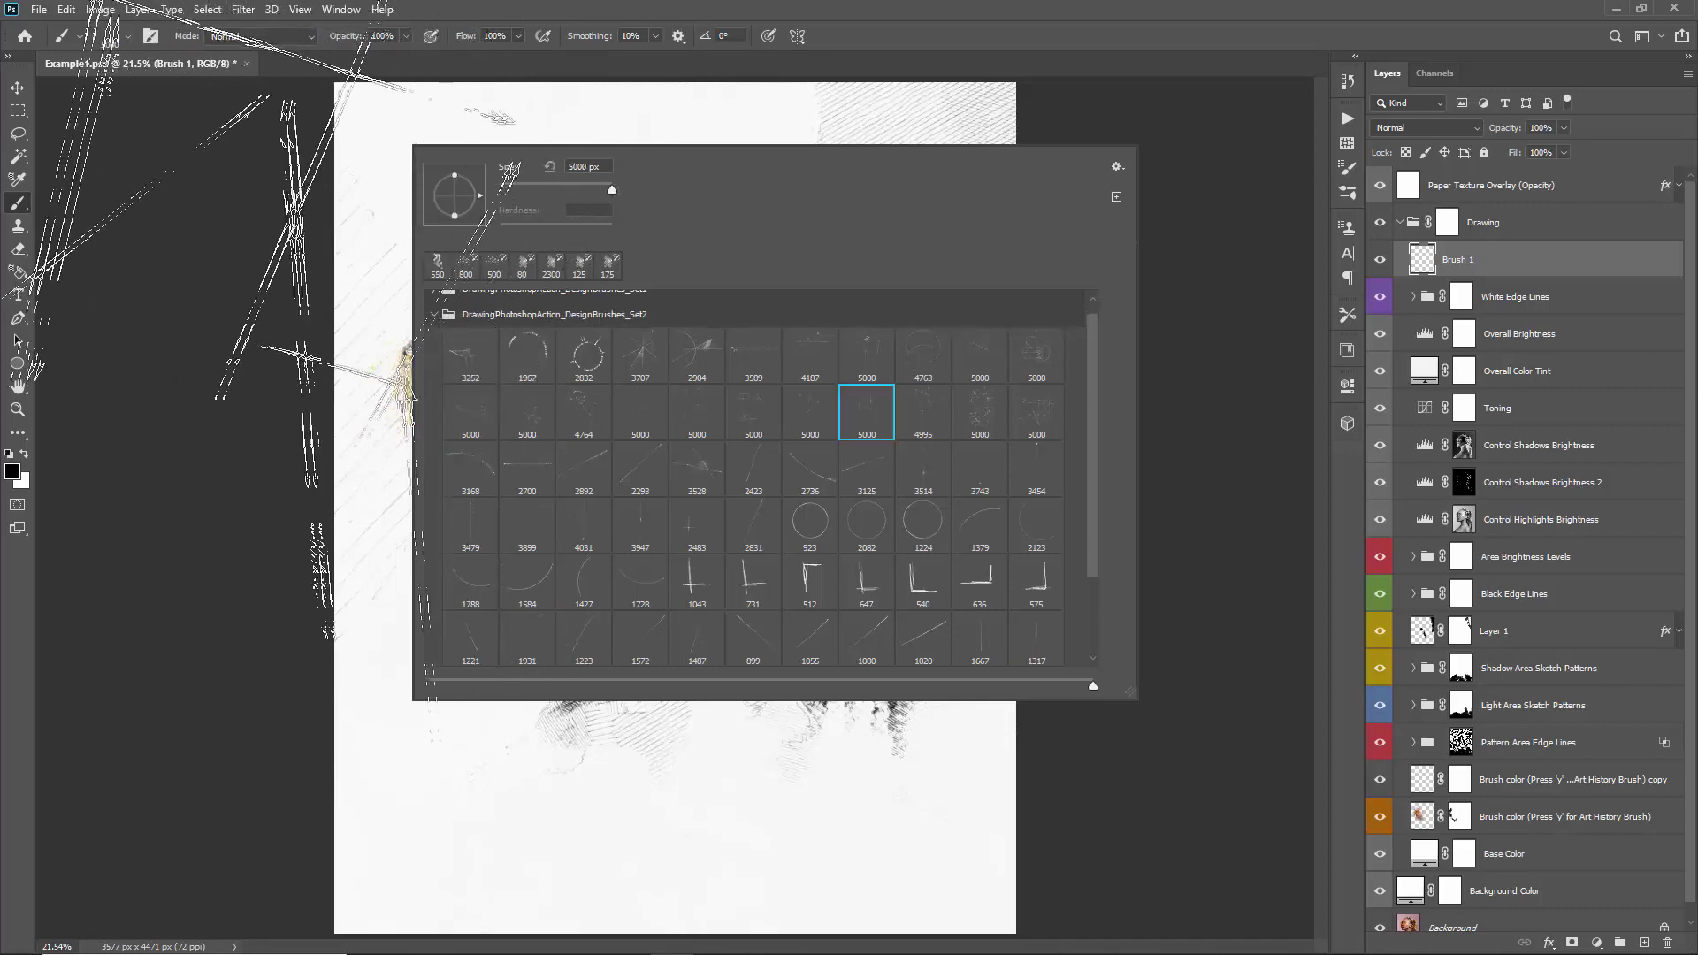
key("Return")
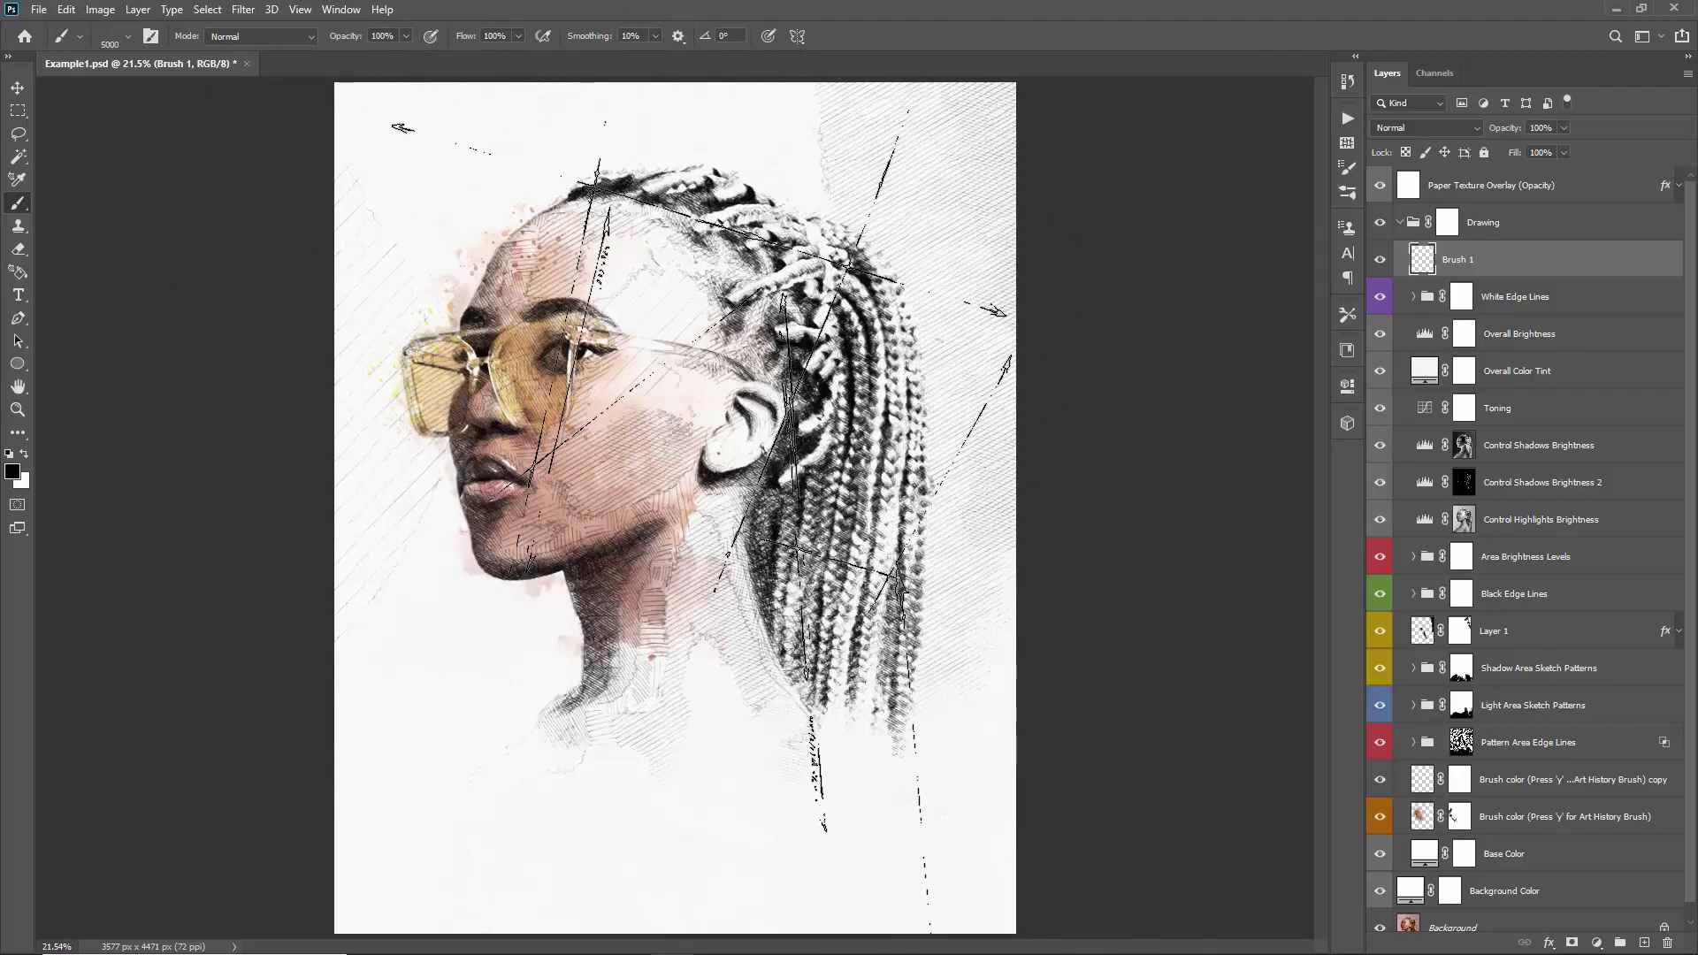
- Stamp the design brush at 4200 px over the head on the Brush 1 layer, and shift the lines slightly upward
key("bracketleft")
key("bracketleft")
key("bracketleft")
key("bracketleft")
key("bracketleft")
key("bracketleft")
key("bracketleft")
key("bracketleft")
key("bracketleft")
key("bracketleft")
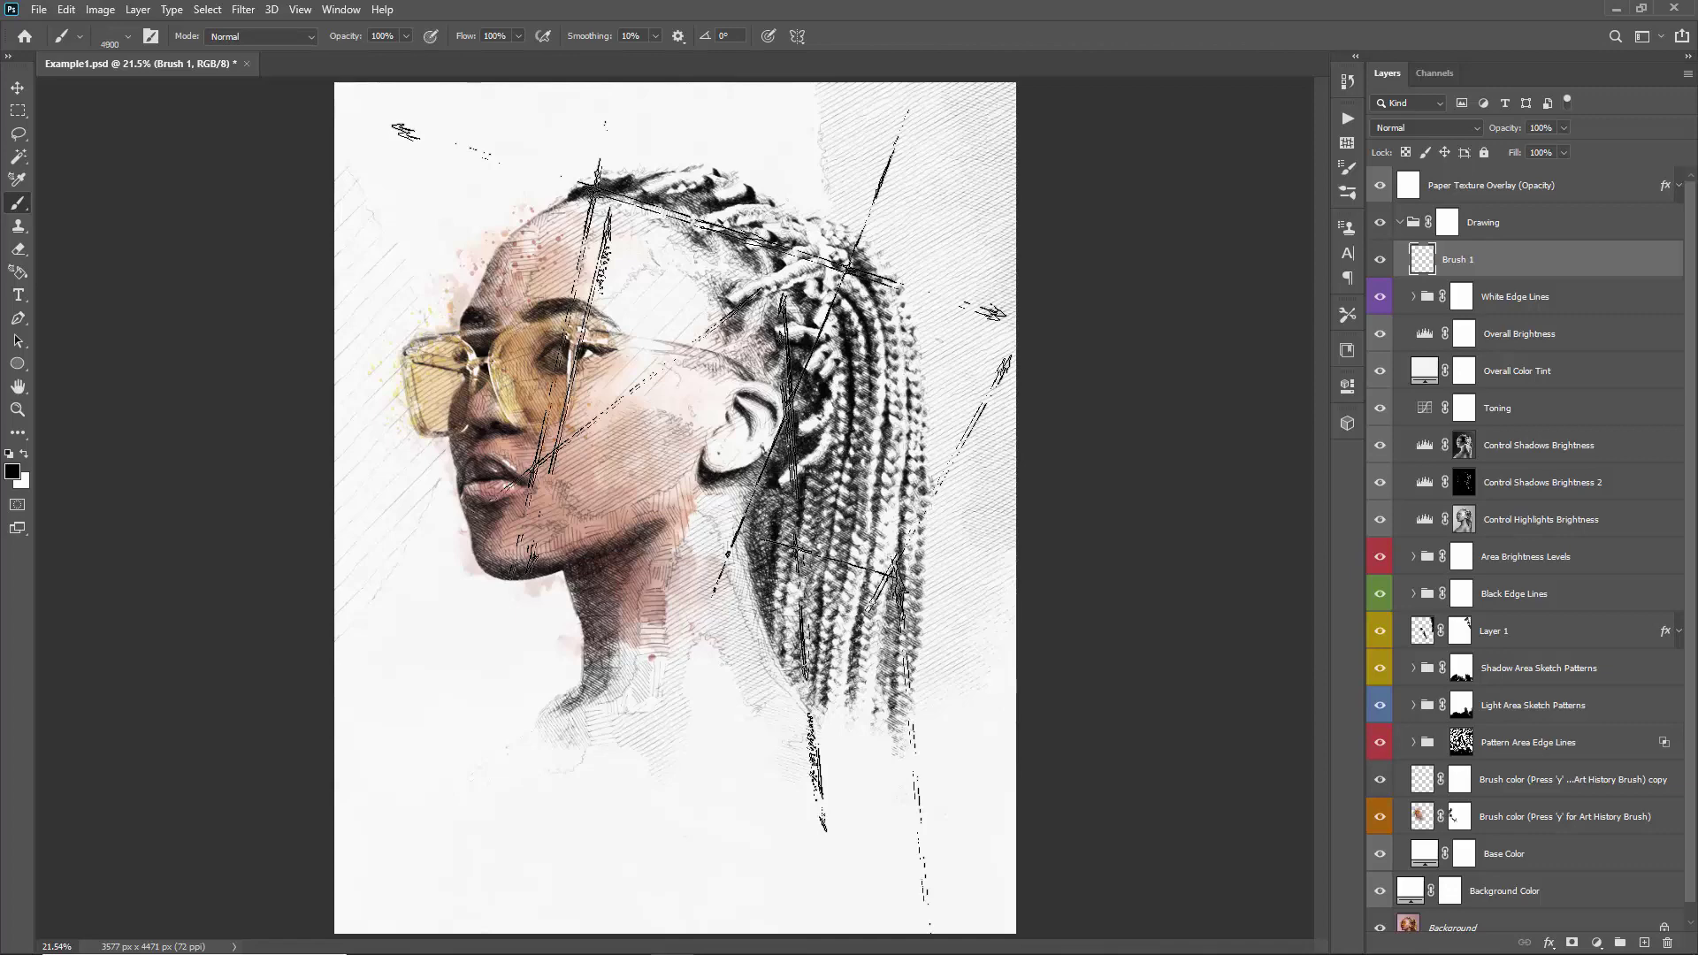
key("bracketright")
key("bracketright")
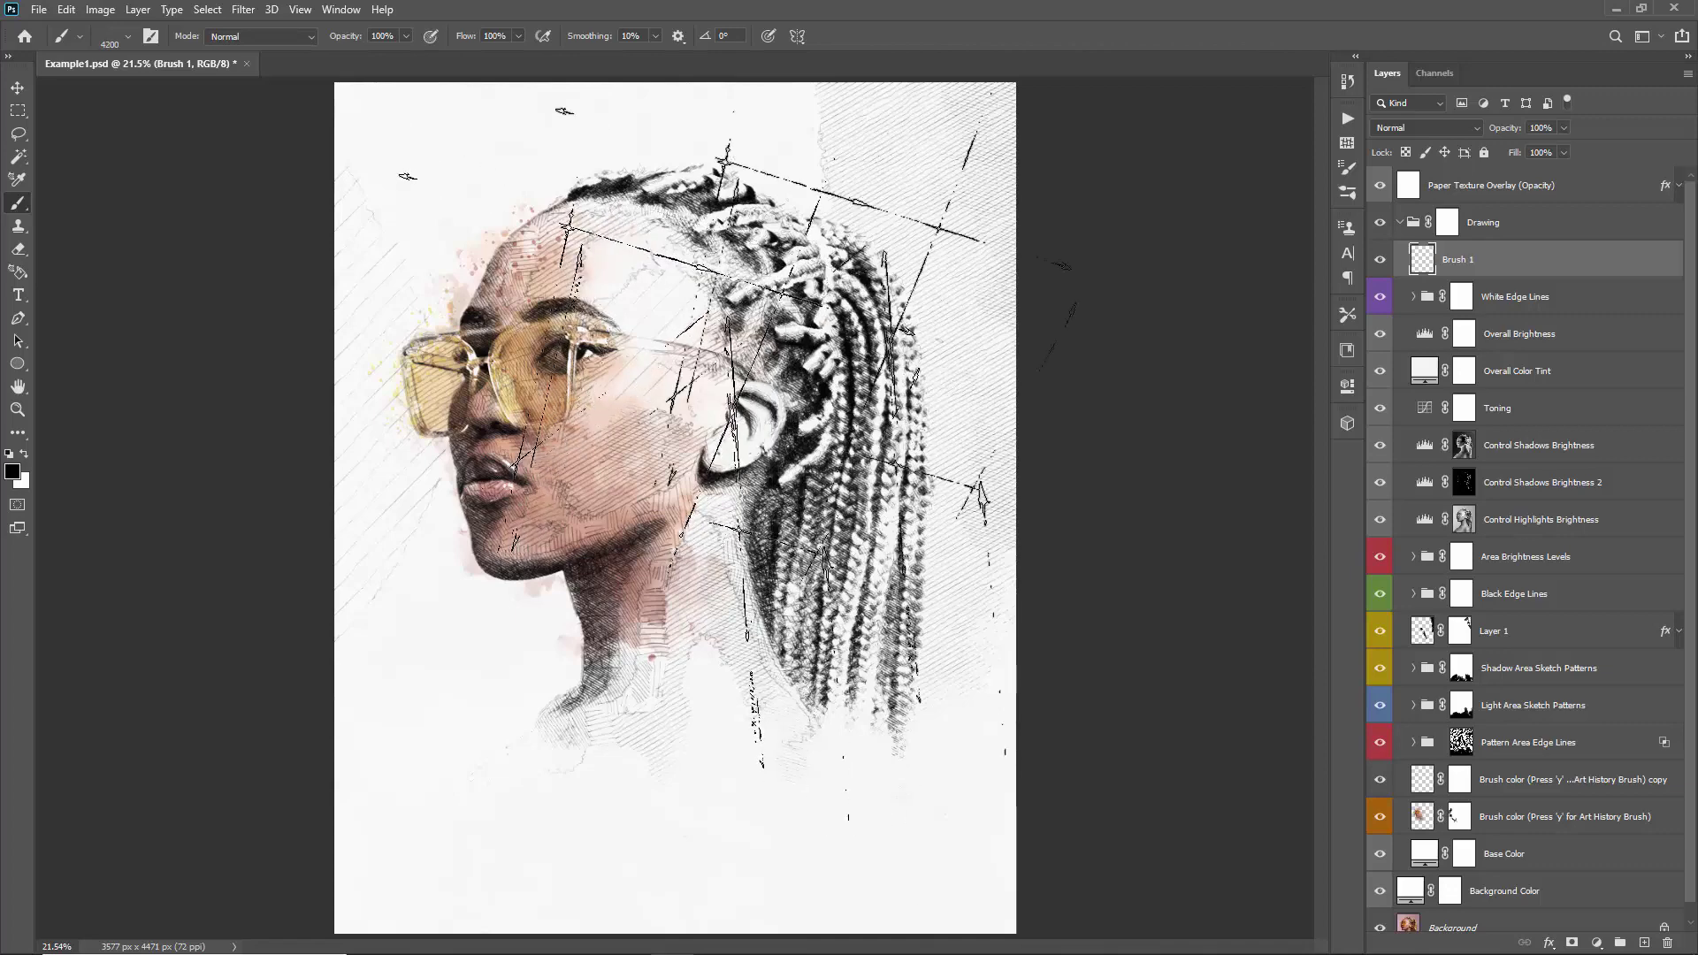
key("v")
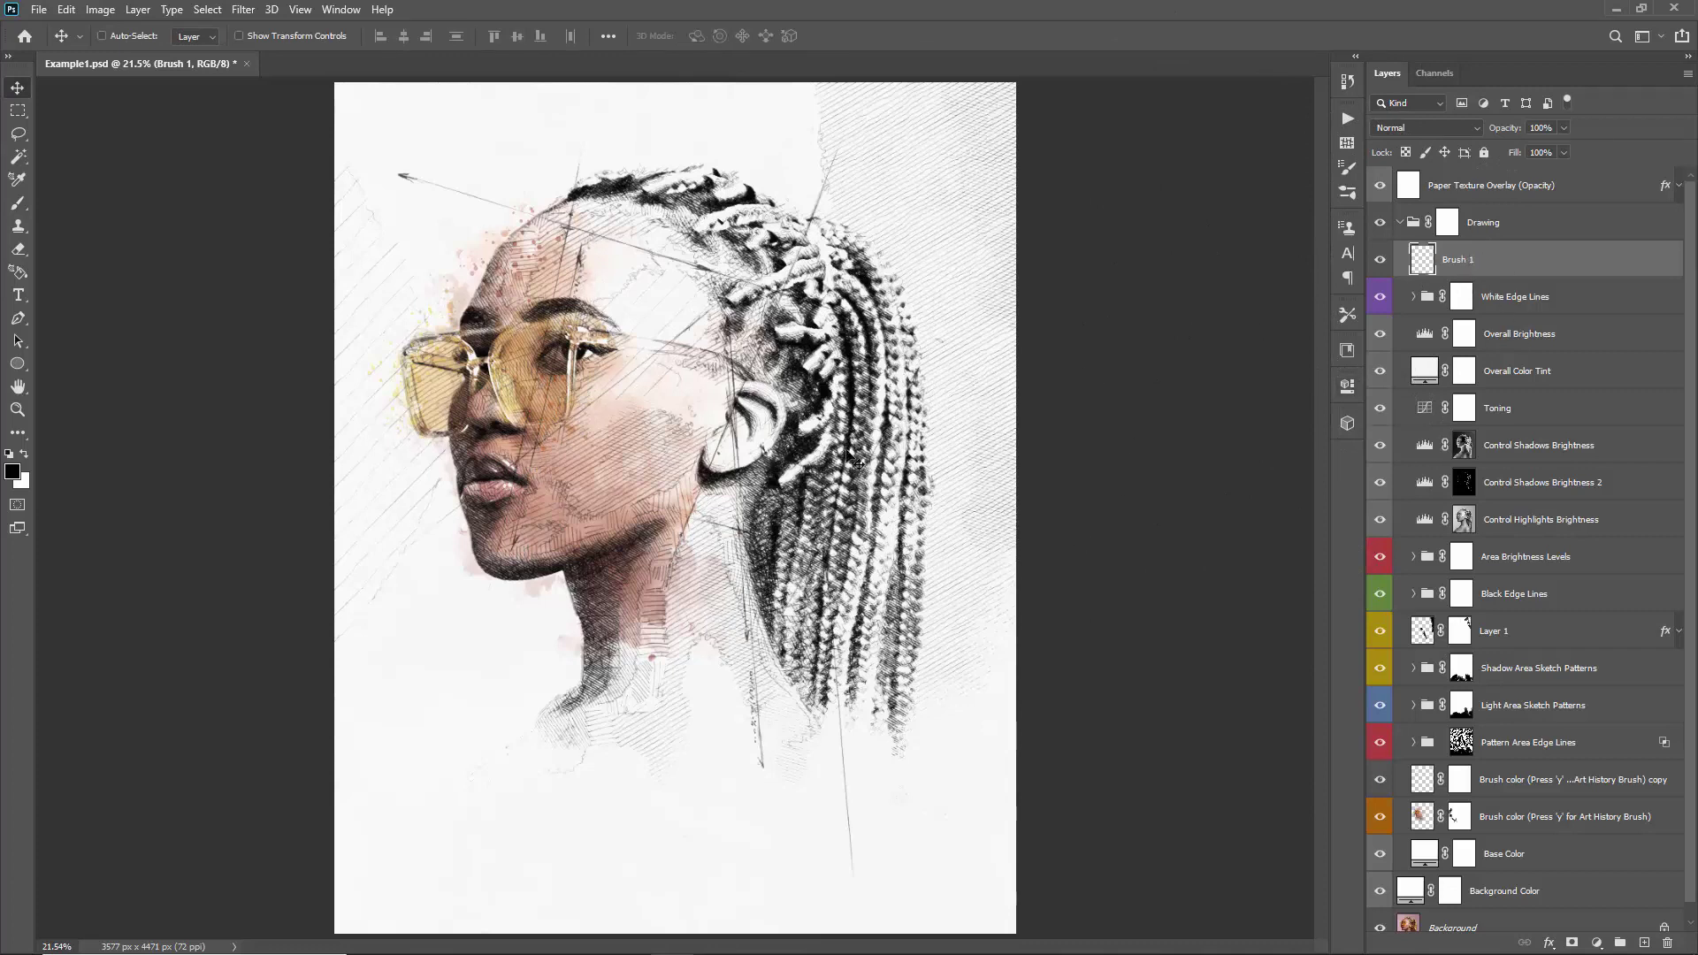
mouse_move(806, 463)
left_mouse_down()
mouse_move(741, 418)
mouse_move(934, 428)
mouse_move(924, 451)
mouse_move(880, 398)
mouse_move(845, 407)
mouse_move(910, 389)
mouse_move(821, 447)
left_mouse_up()
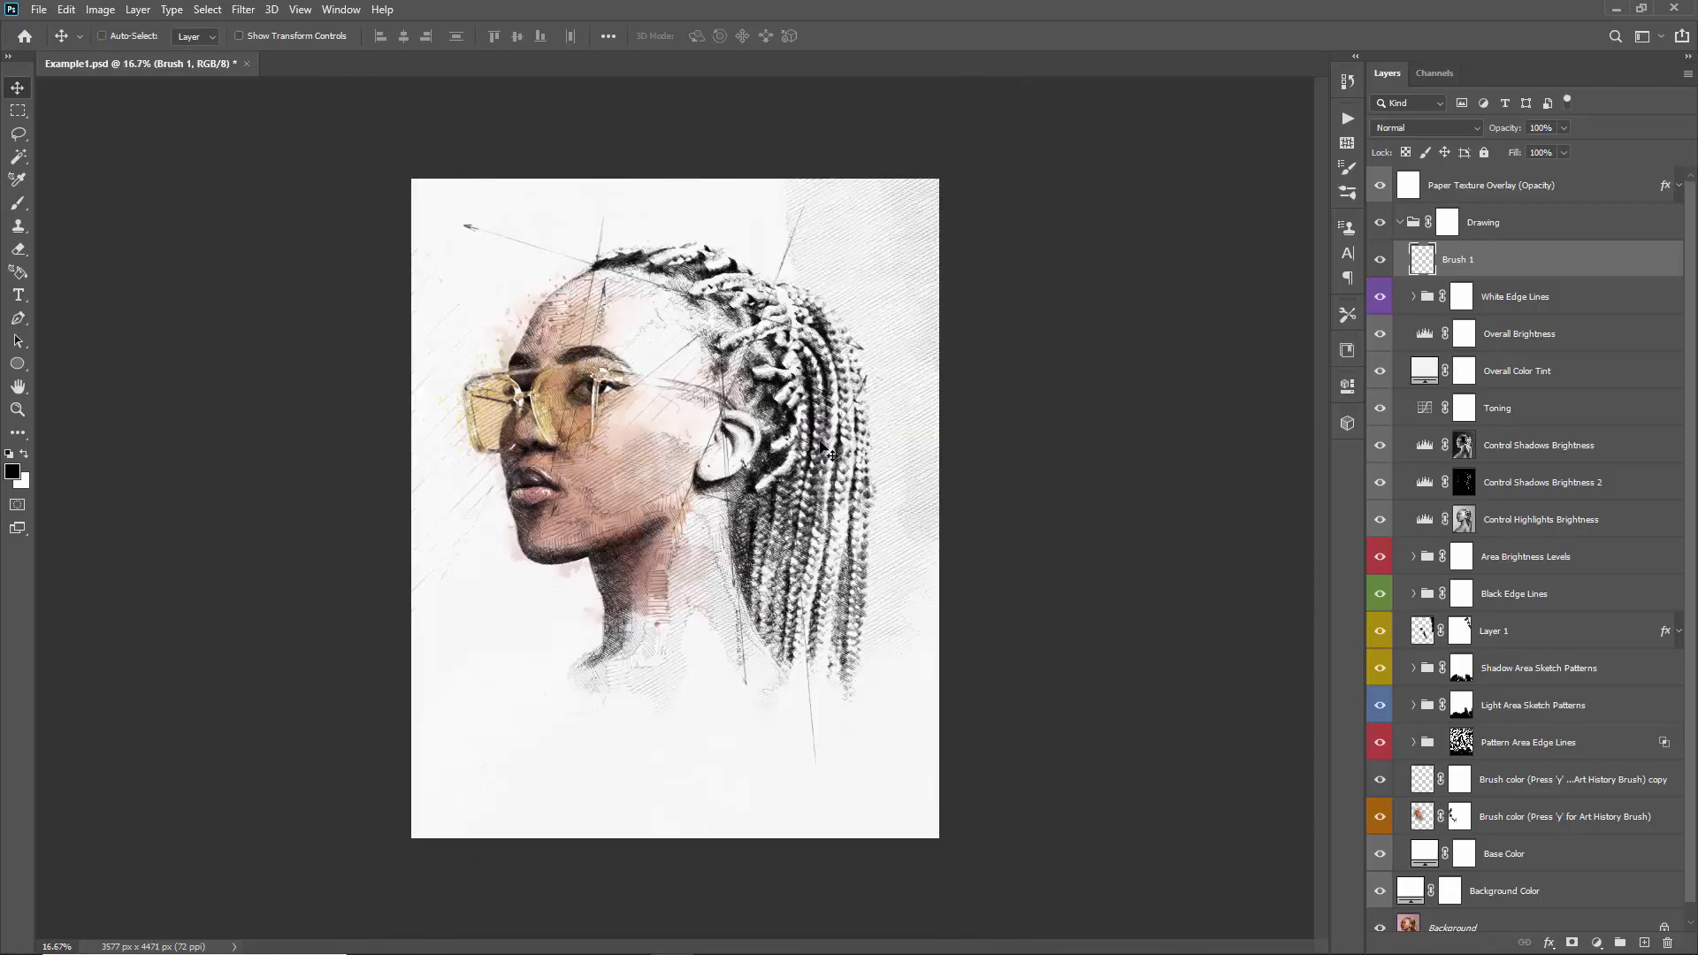
- Rotate the Brush 1 lines to about -20° and move them down over the neck and lower braids
key("ctrl+t")
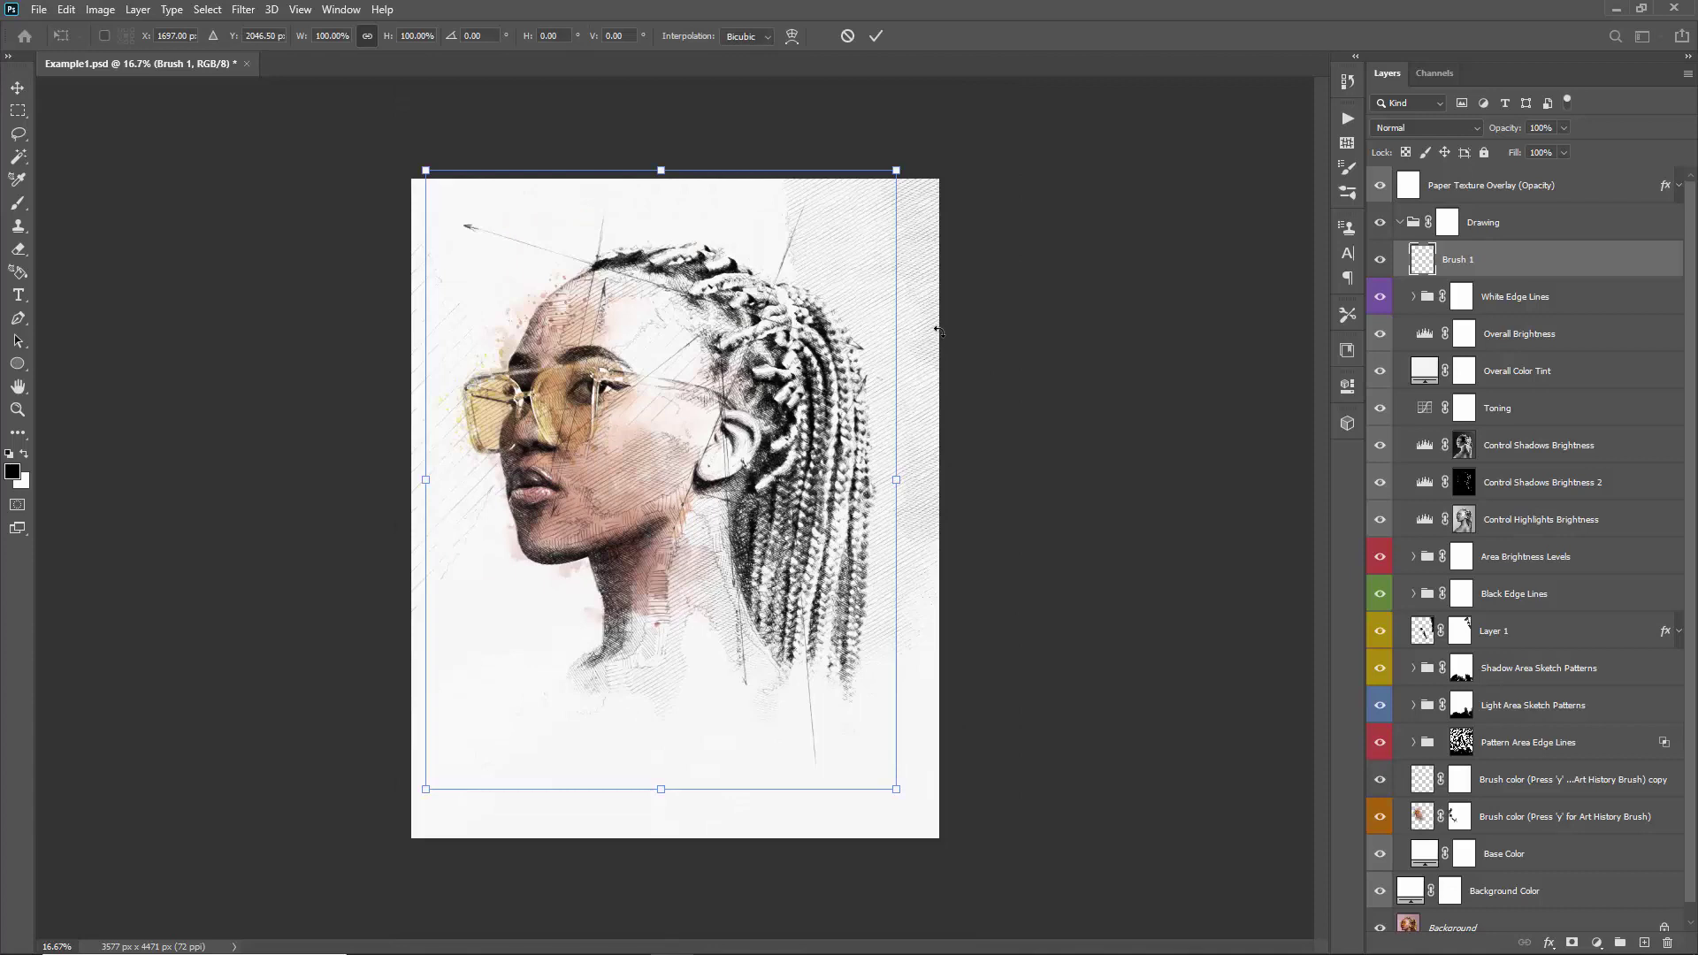
mouse_move(938, 330)
left_mouse_down()
mouse_move(862, 256)
mouse_move(619, 186)
mouse_move(714, 230)
left_mouse_up()
mouse_move(698, 388)
left_mouse_down()
mouse_move(817, 361)
mouse_move(746, 324)
left_mouse_up()
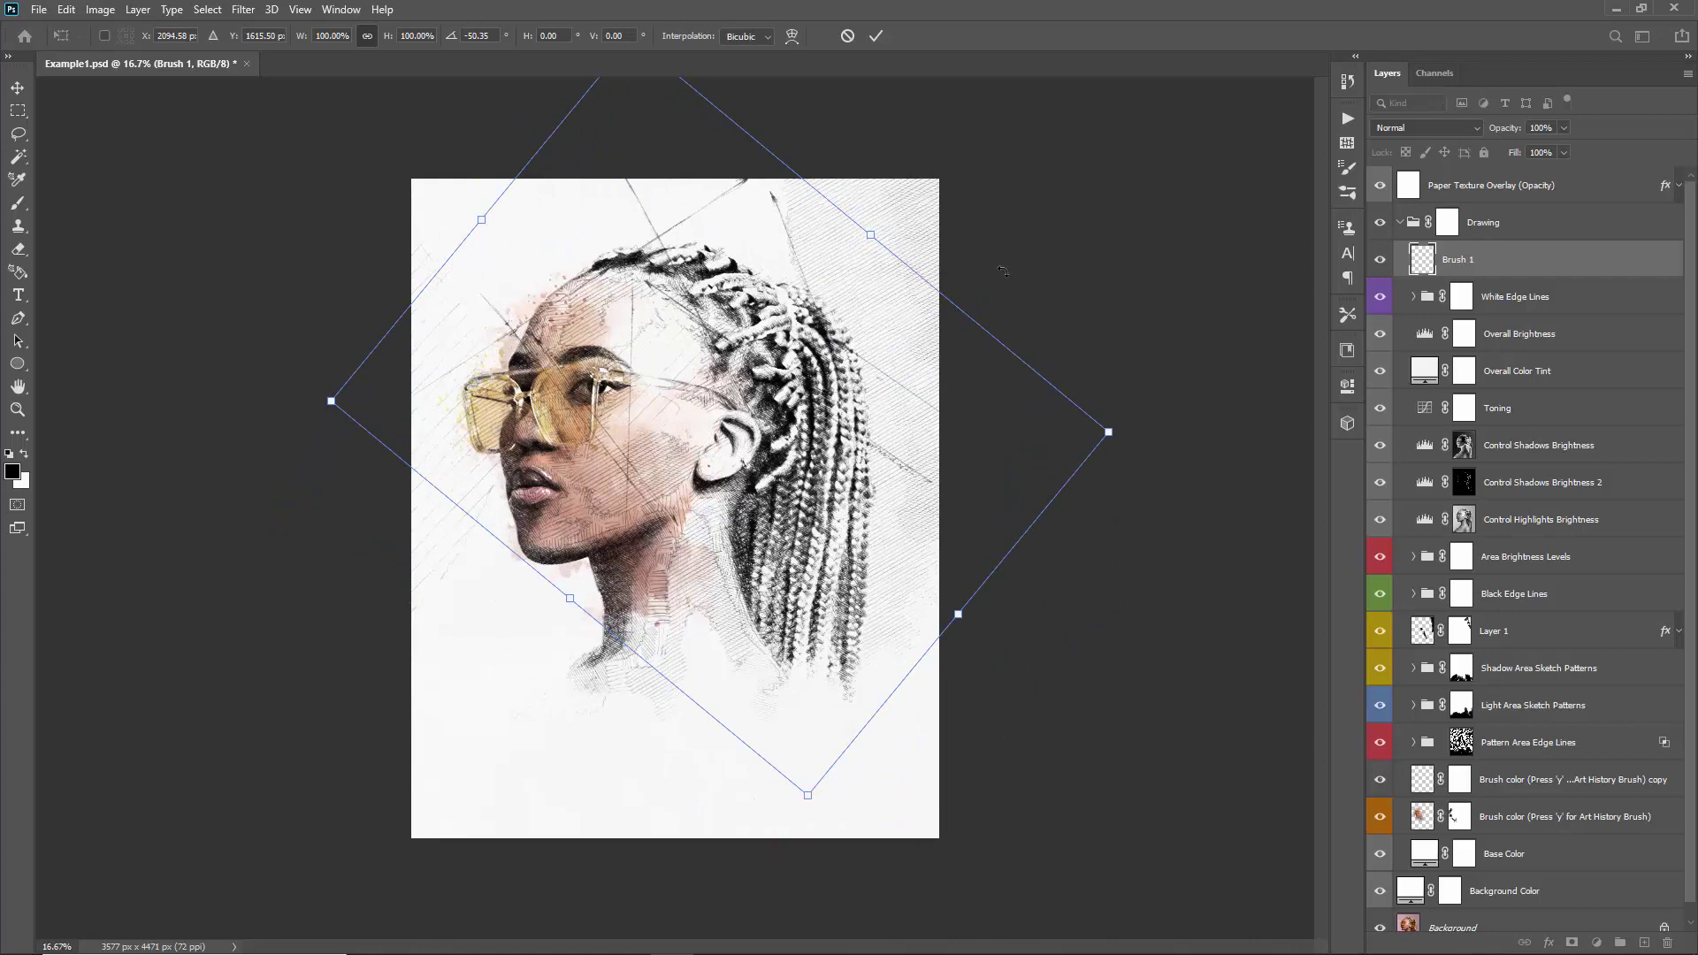
left_click_drag(1002, 271, 1031, 394)
left_click_drag(795, 356, 756, 553)
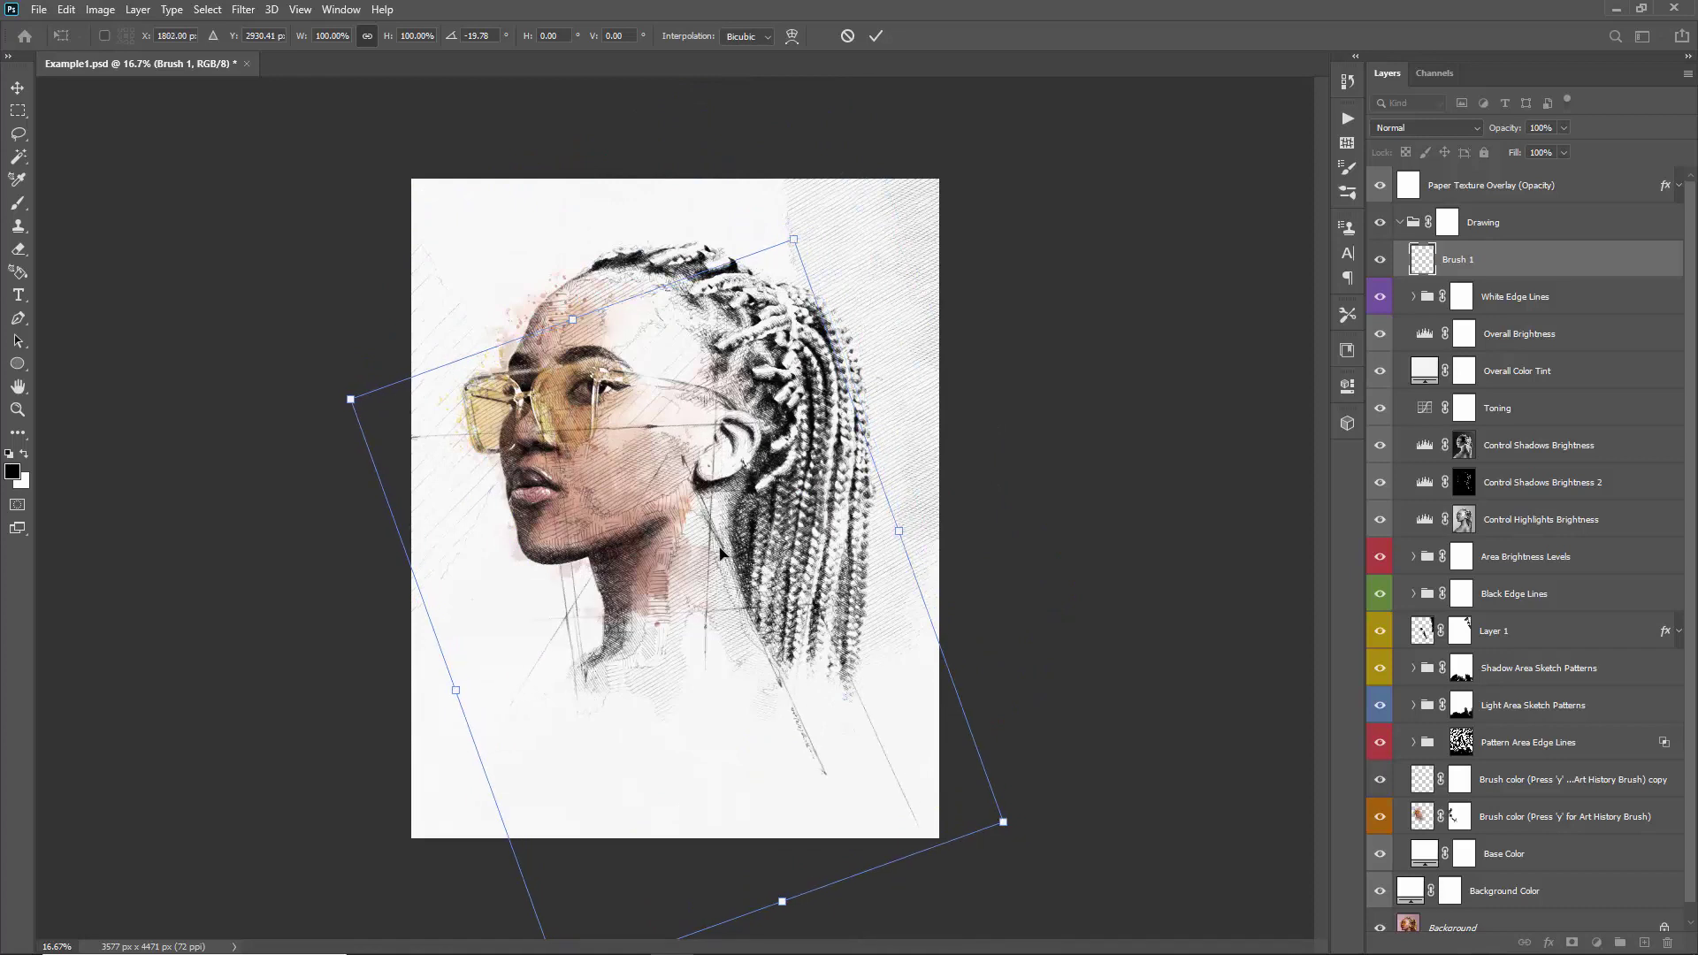
key("Return")
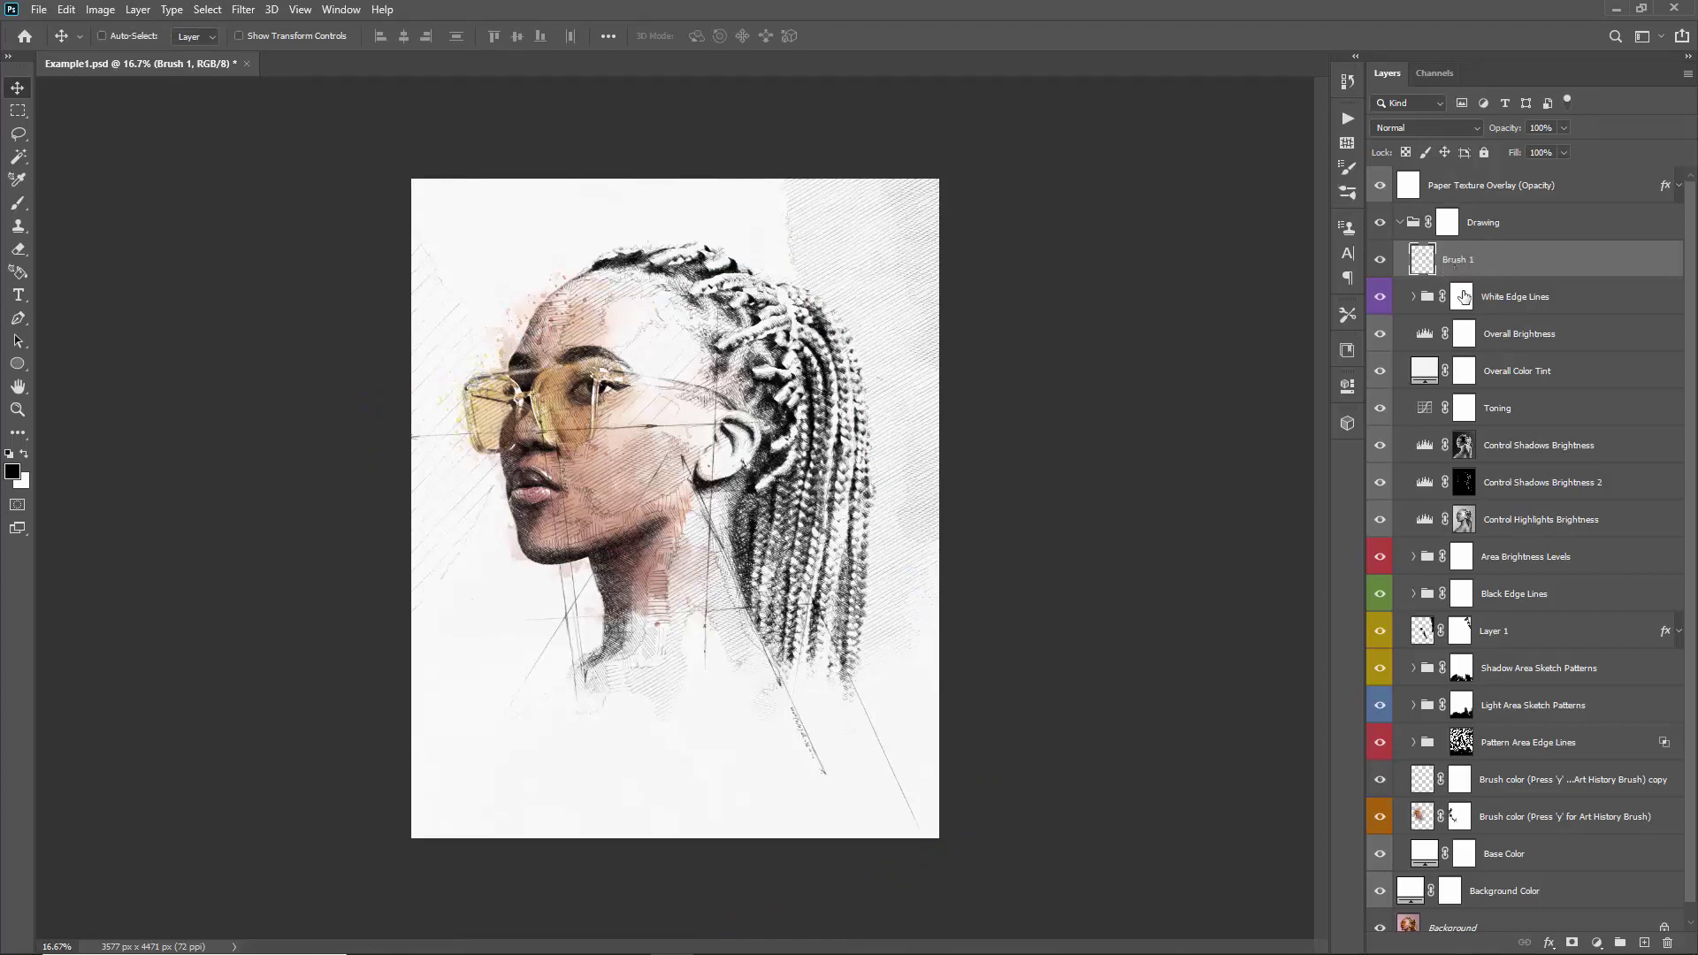
- Add a black layer mask to Brush 1 and choose the 700 px hatched brush, eighth in the DrawingPhotoshopAction_MaskReveal_Brushes folder
left_click(1572, 945, "alt")
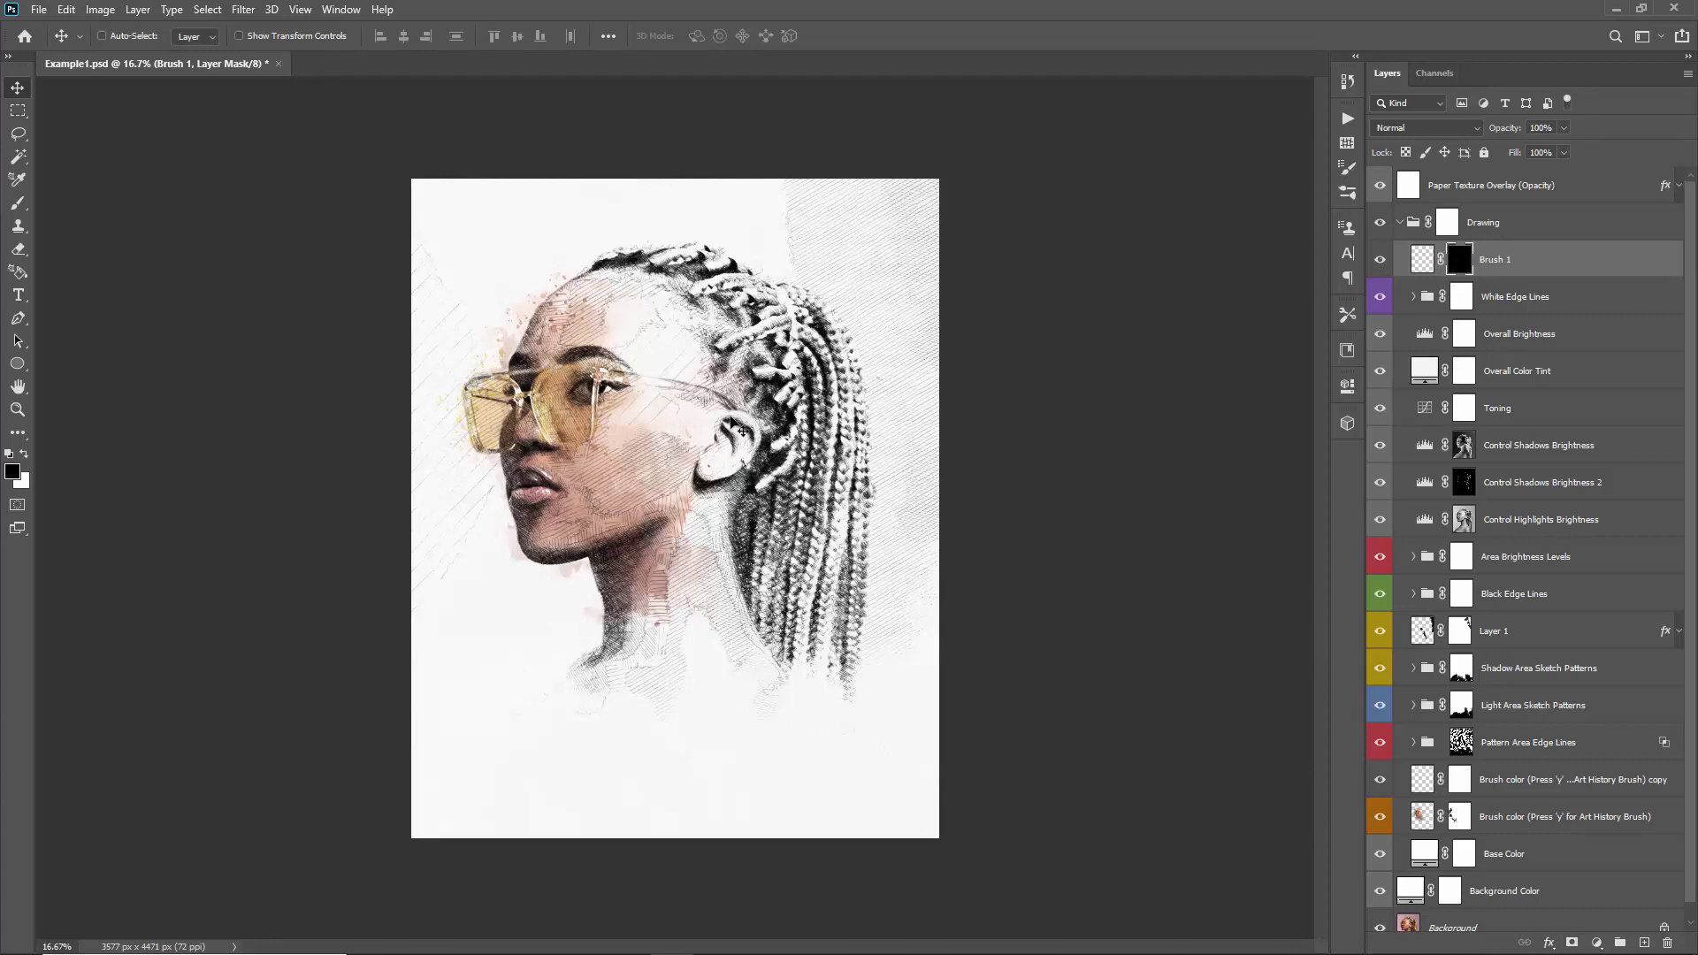
key("b")
right_click(571, 300)
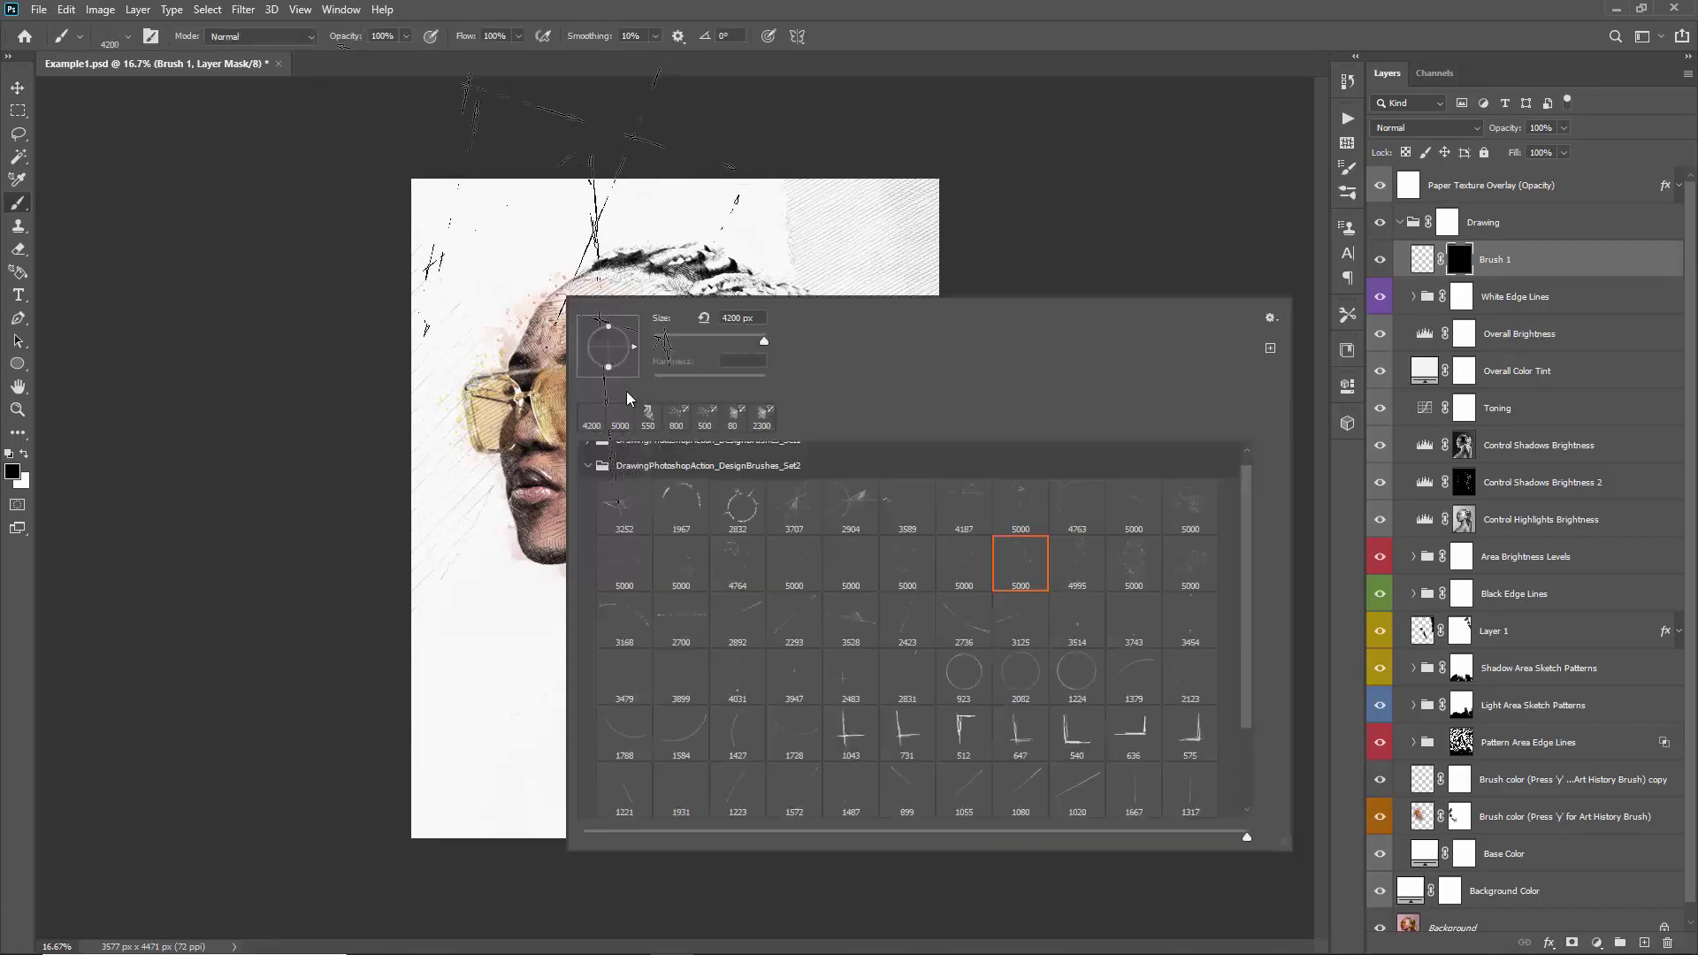
left_click(589, 466)
left_click(599, 511)
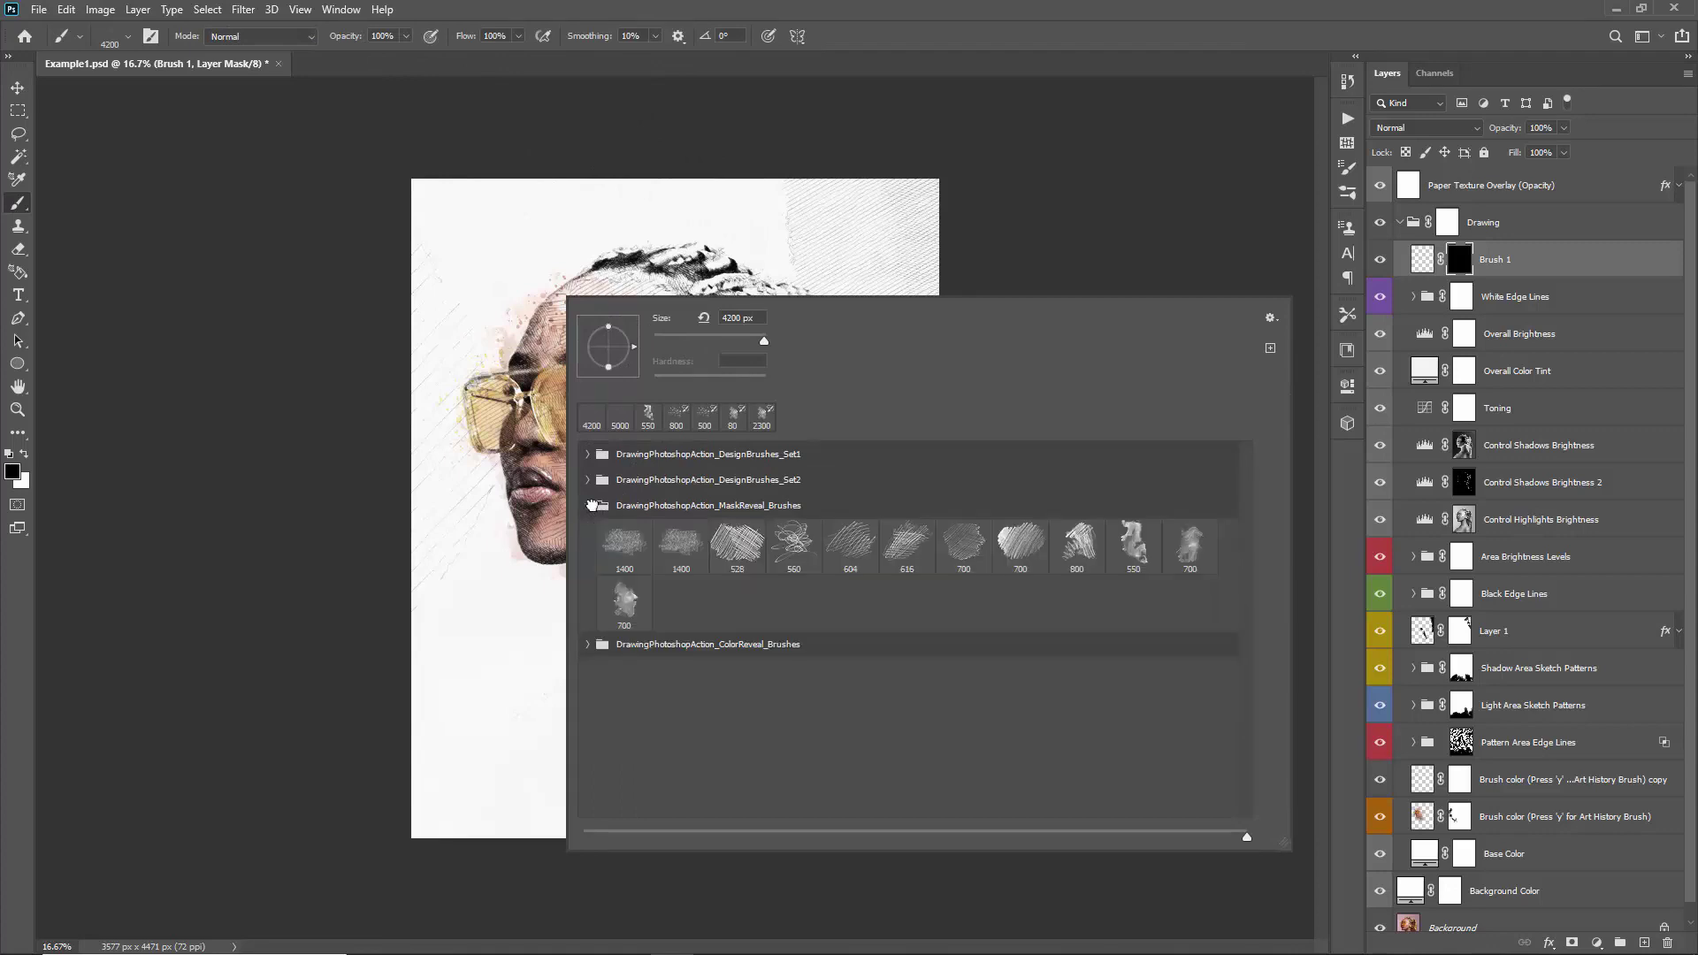
left_click(1019, 545)
left_click(468, 351)
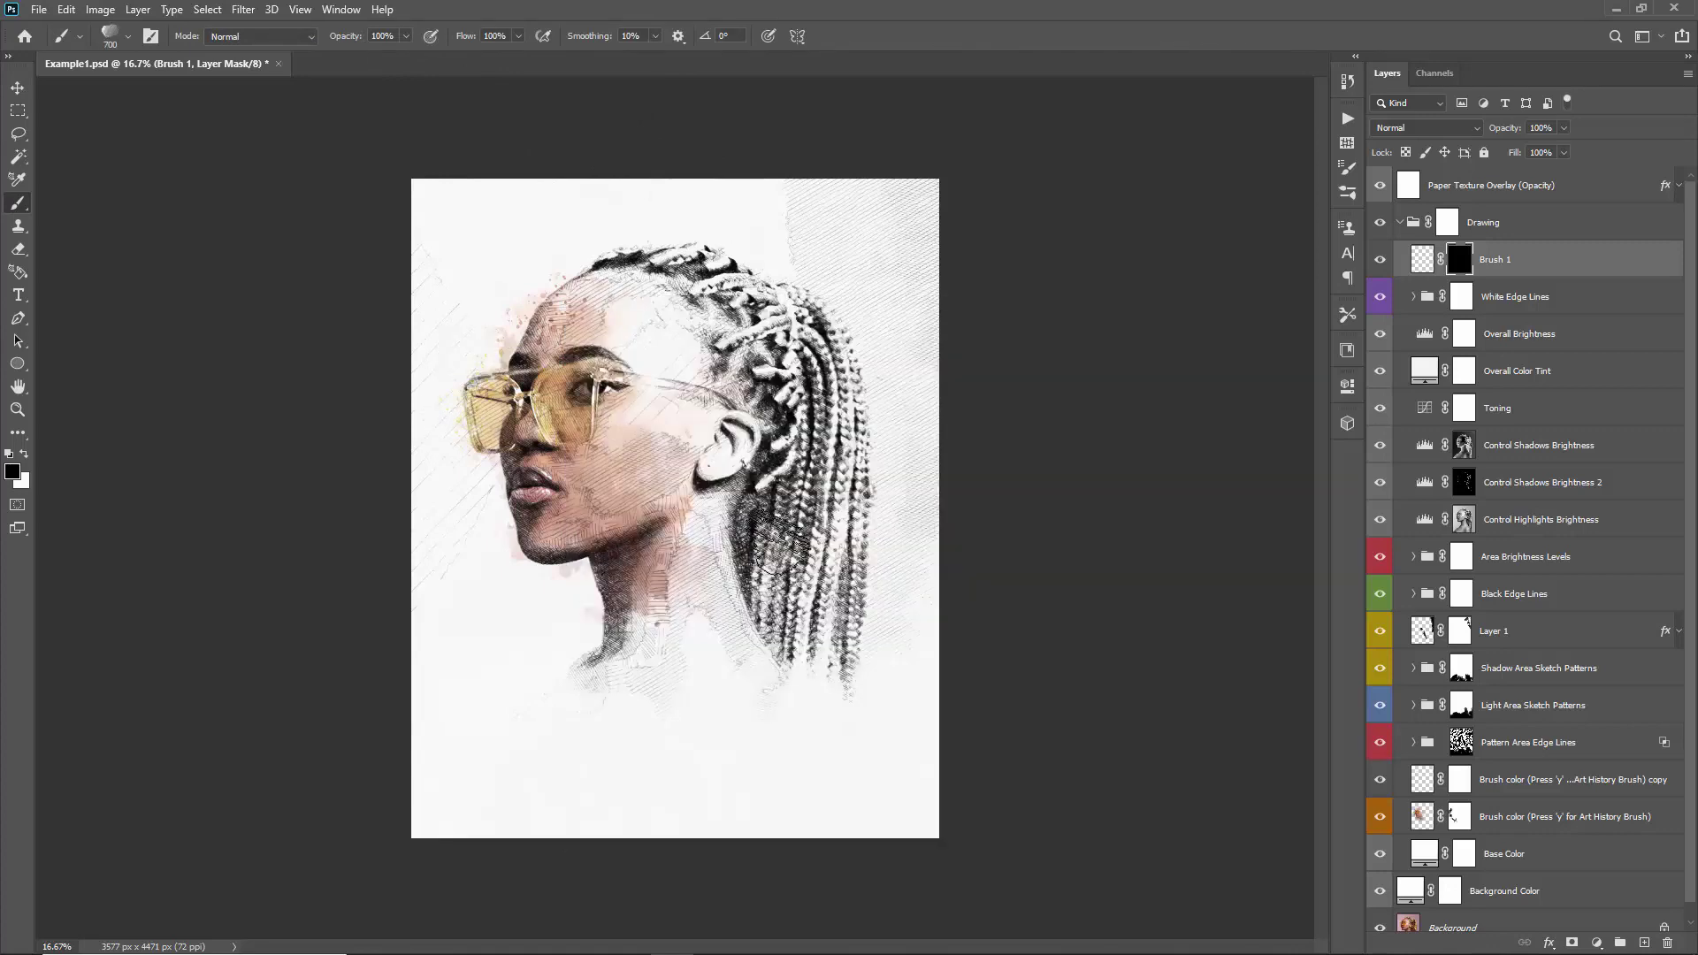
- Paint white on the Brush 1 mask to reveal the lines under the jaw and across the neck and lower braids
key("x")
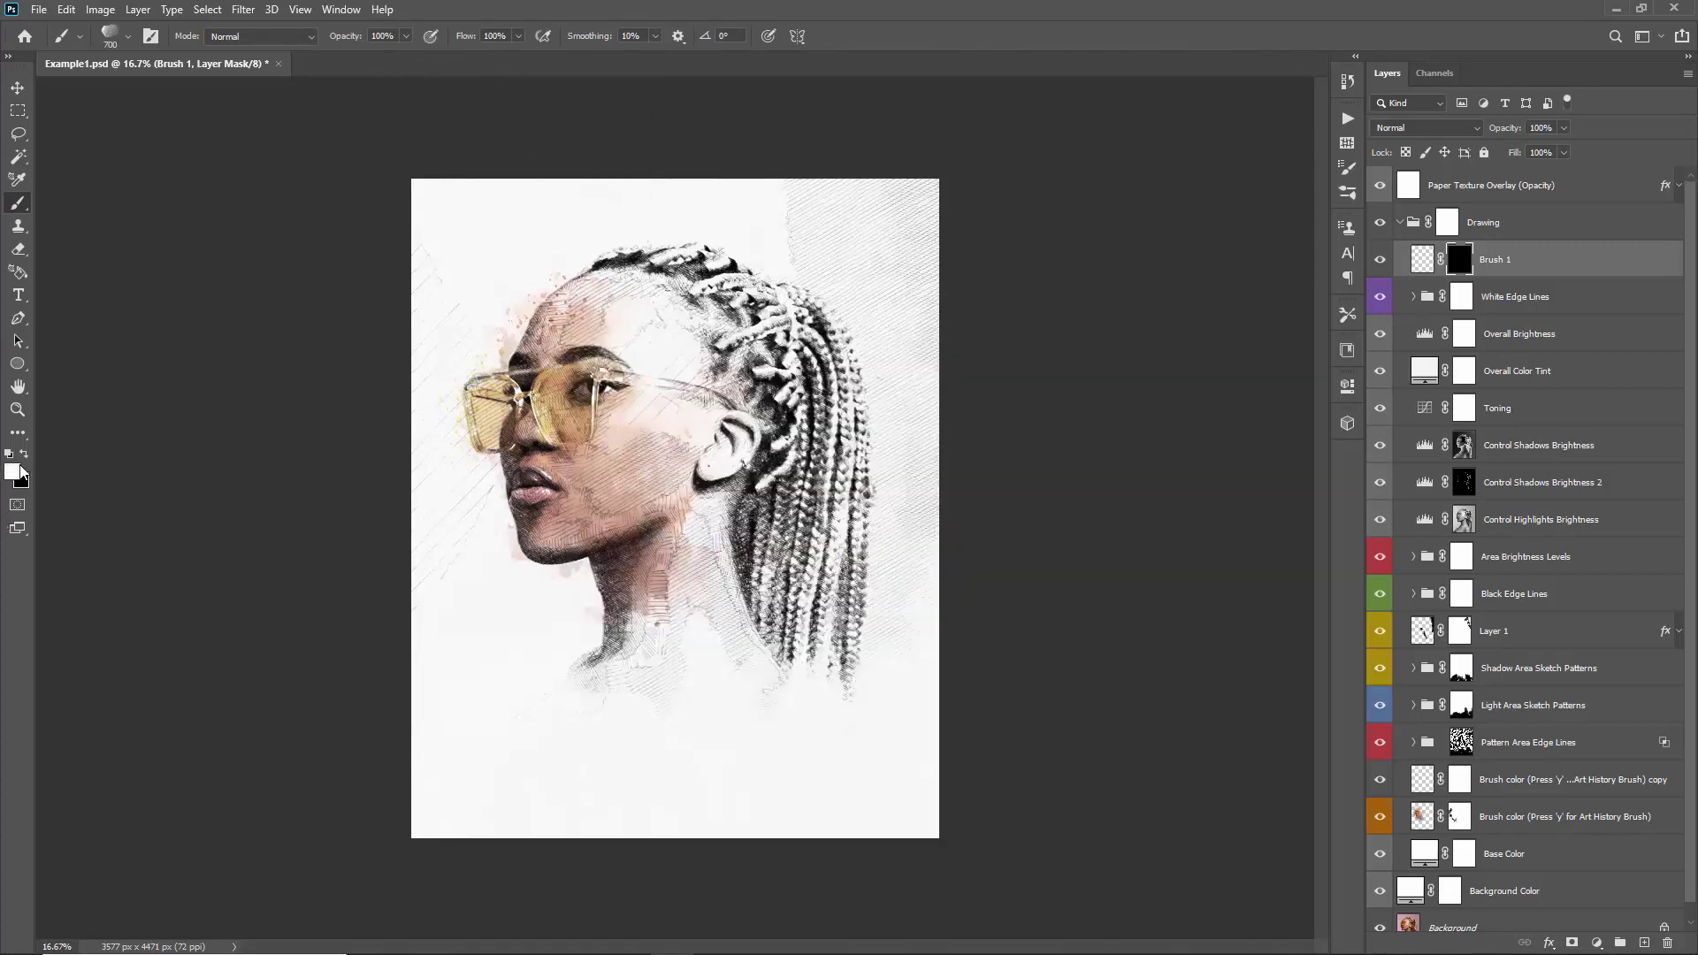
mouse_move(566, 576)
left_mouse_down()
mouse_move(590, 566)
mouse_move(619, 601)
left_mouse_up()
mouse_move(687, 703)
left_mouse_down()
mouse_move(804, 804)
mouse_move(804, 601)
left_mouse_up()
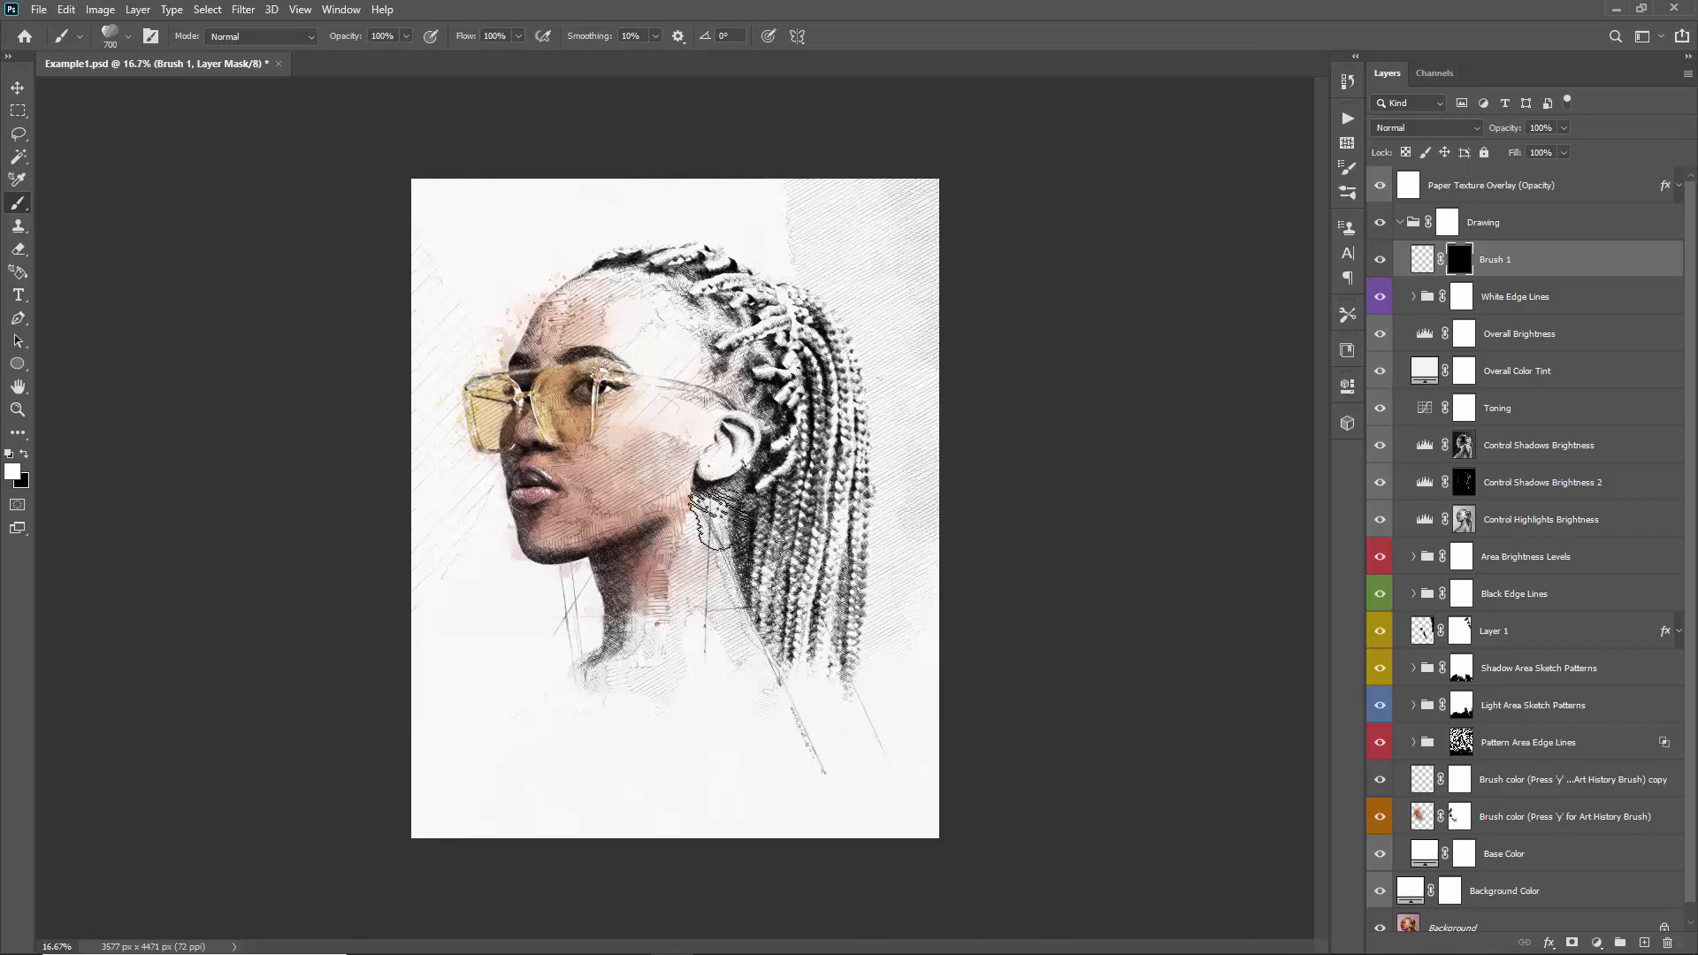
key("v")
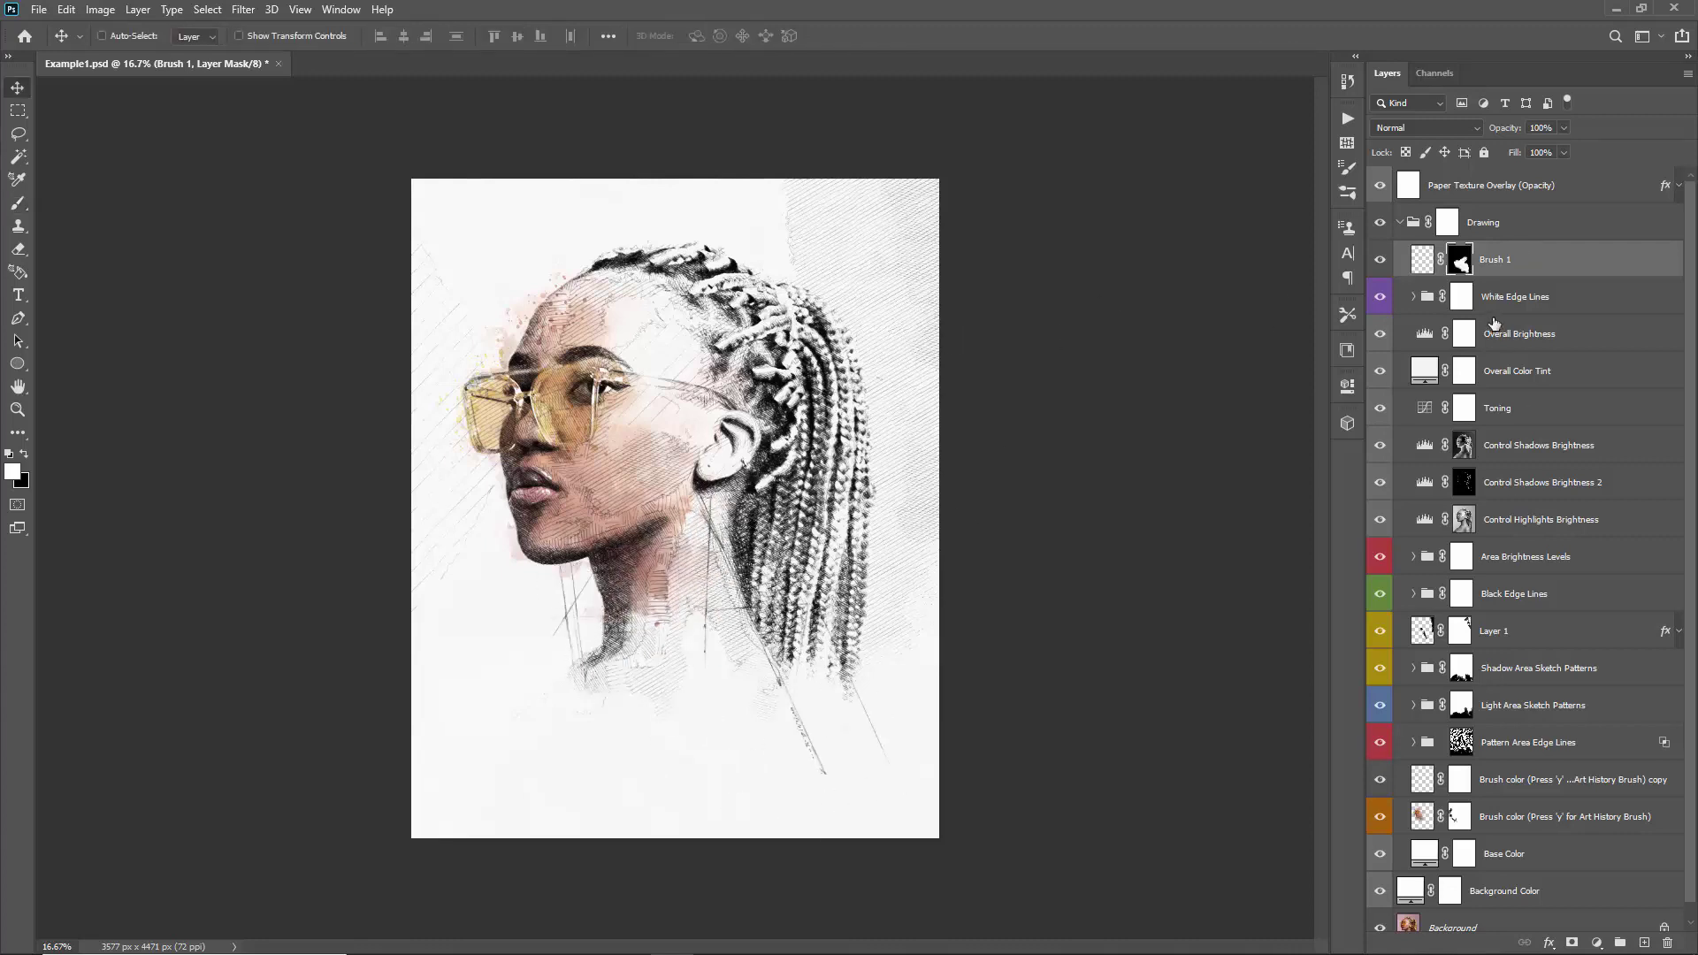
- Move Brush 1 directly below the Pattern Area Edge Lines group and lower its opacity to about 60%
scroll(1499, 307, "down", 1)
left_click_drag(1529, 254, 1508, 748)
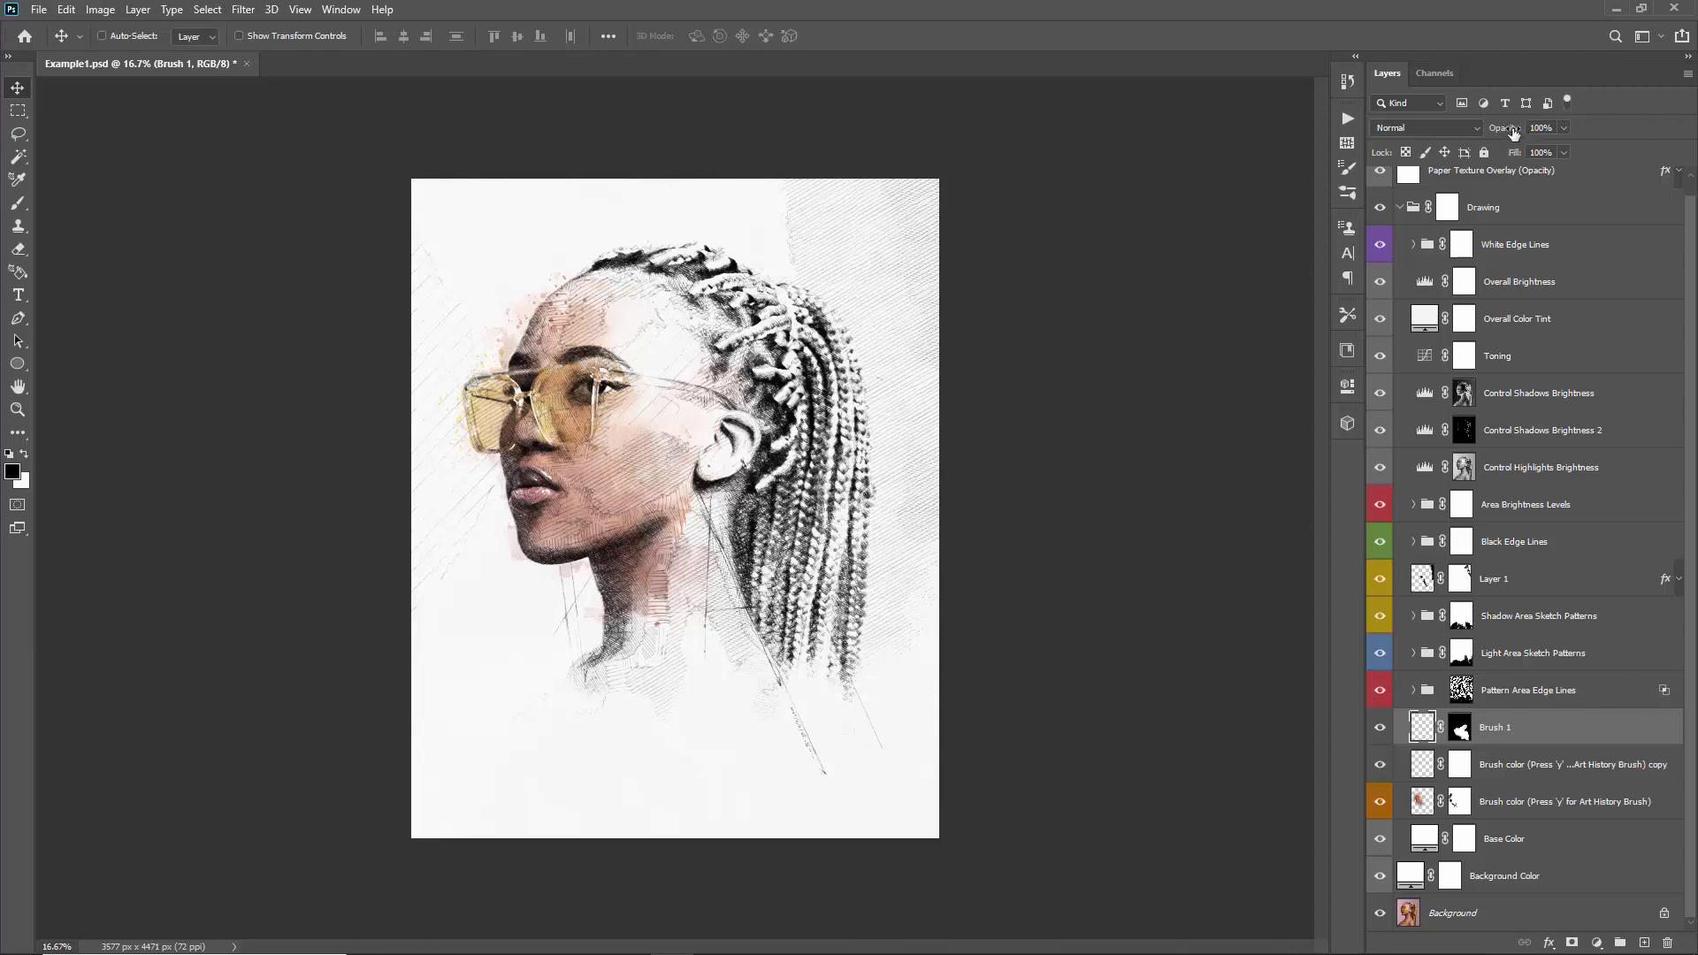
left_click_drag(1513, 132, 1481, 130)
- Create a new layer above Brush 1 and name it Brush 2
key("ctrl+shift+n")
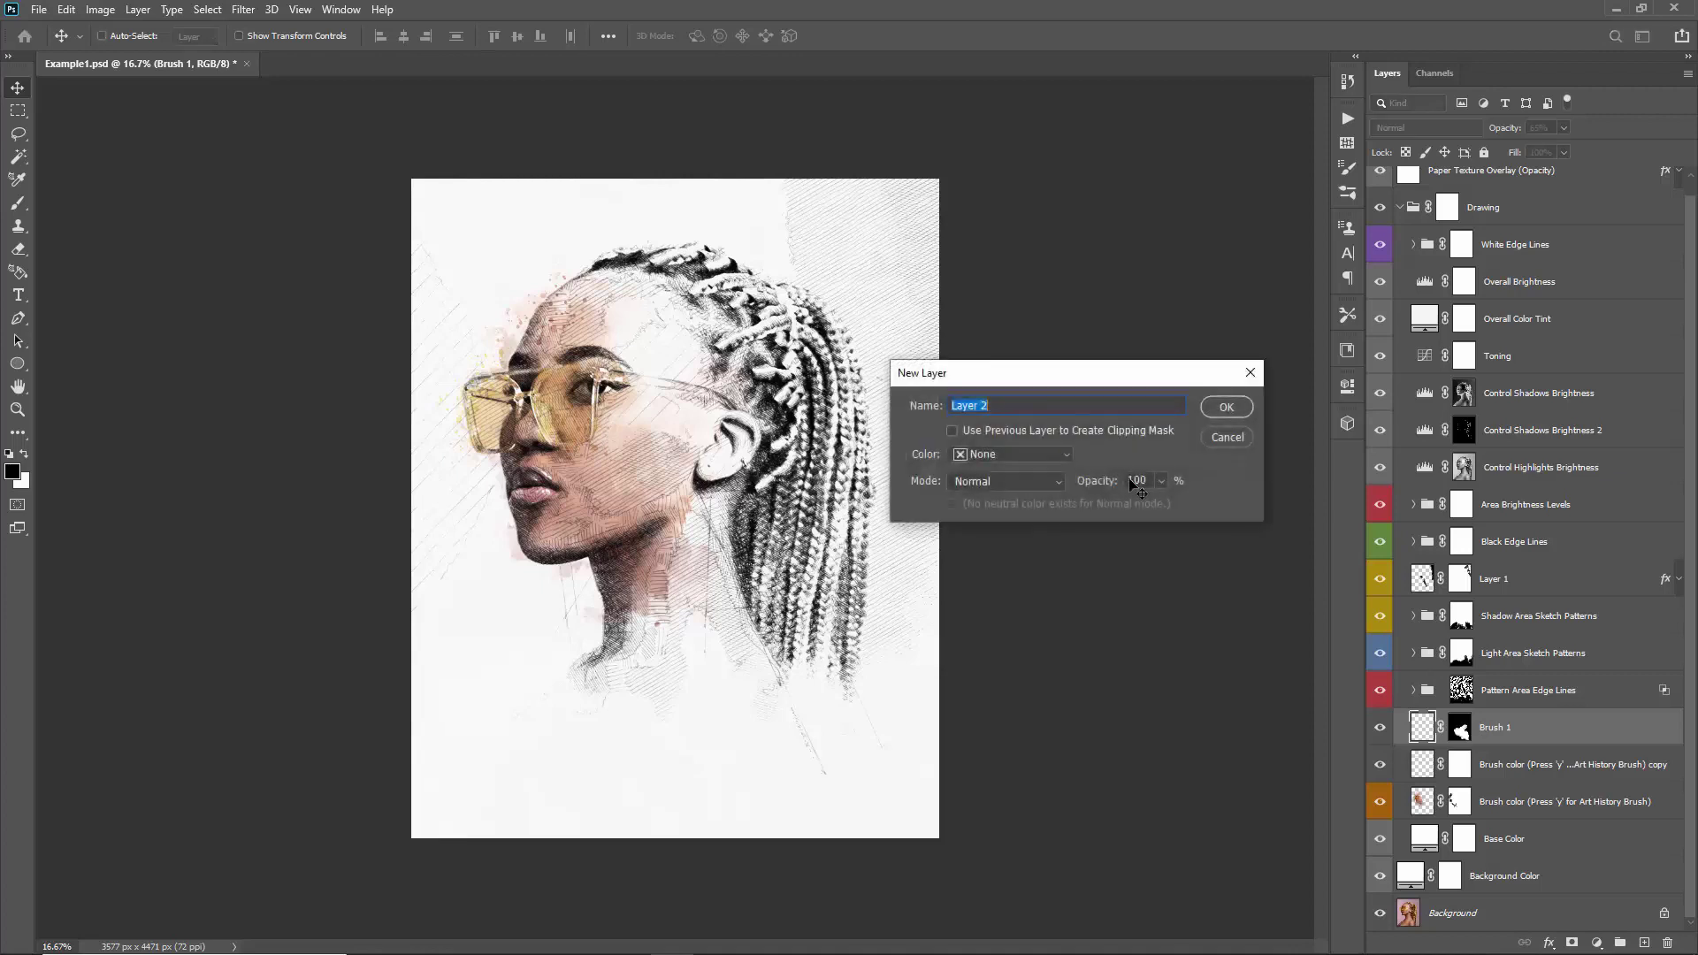
key("Return")
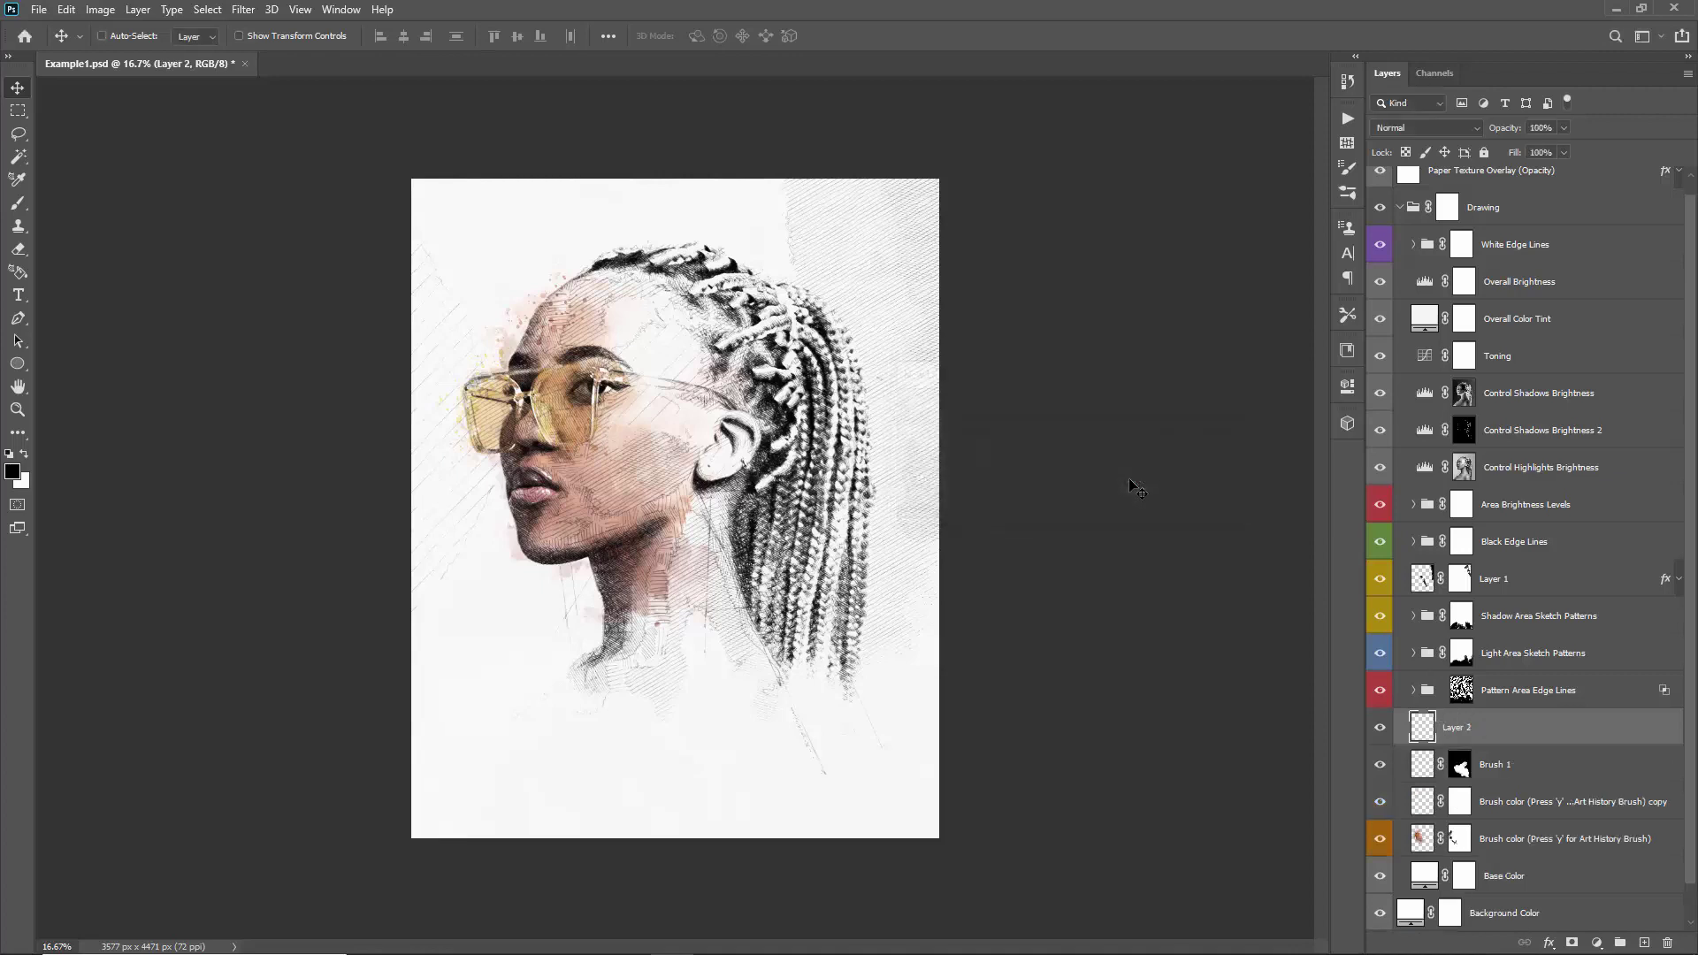
double_click(1467, 730)
type("Brush 2")
key("Return")
- Choose the 5000 px line brush, tenth in the fifth row of the DrawingPhotoshopAction_DesignBrushes_Set1 folder
key("b")
right_click(517, 270)
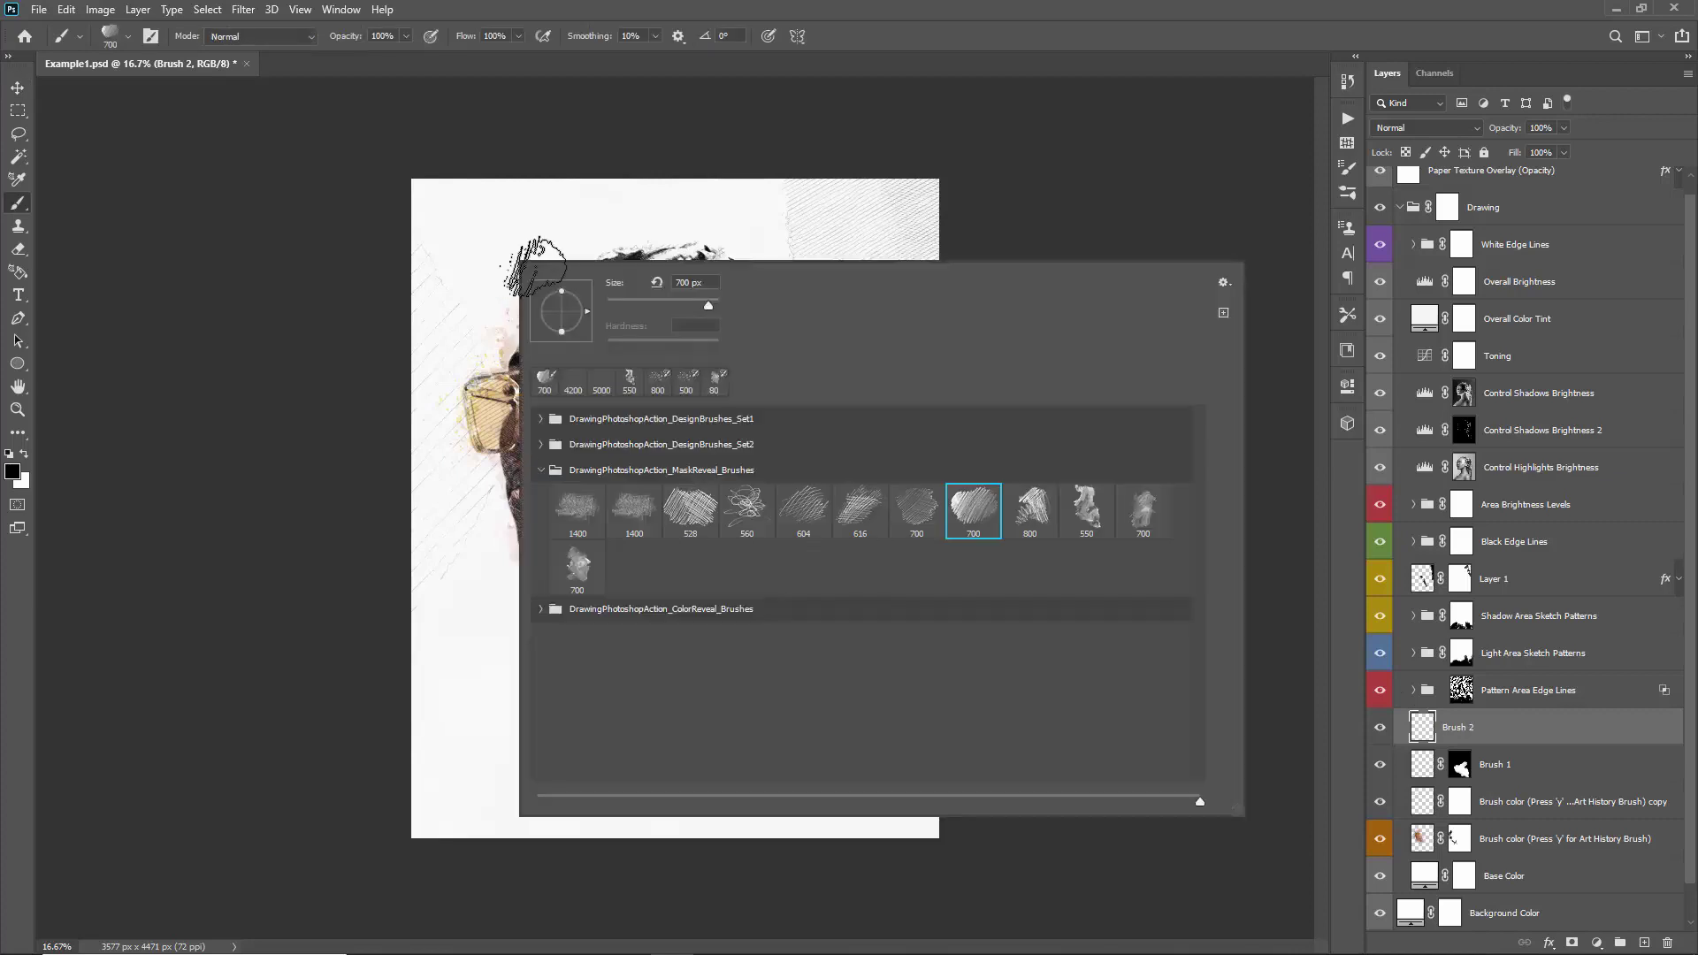
left_click(541, 470)
left_click(540, 469)
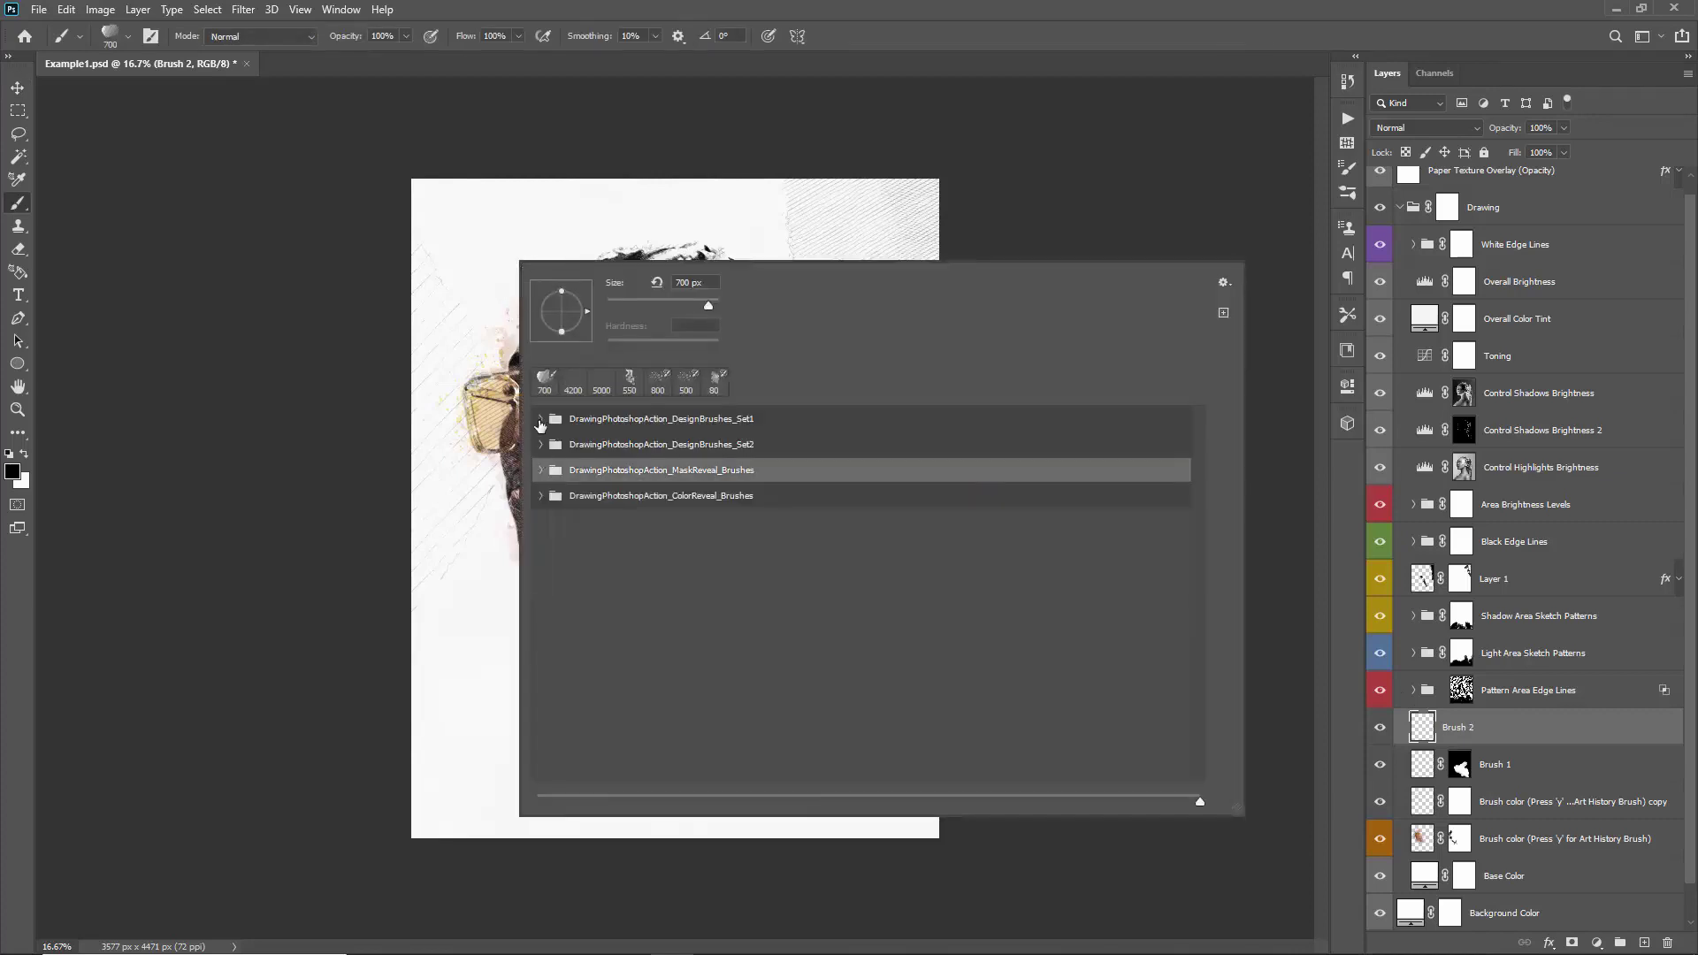
left_click(541, 419)
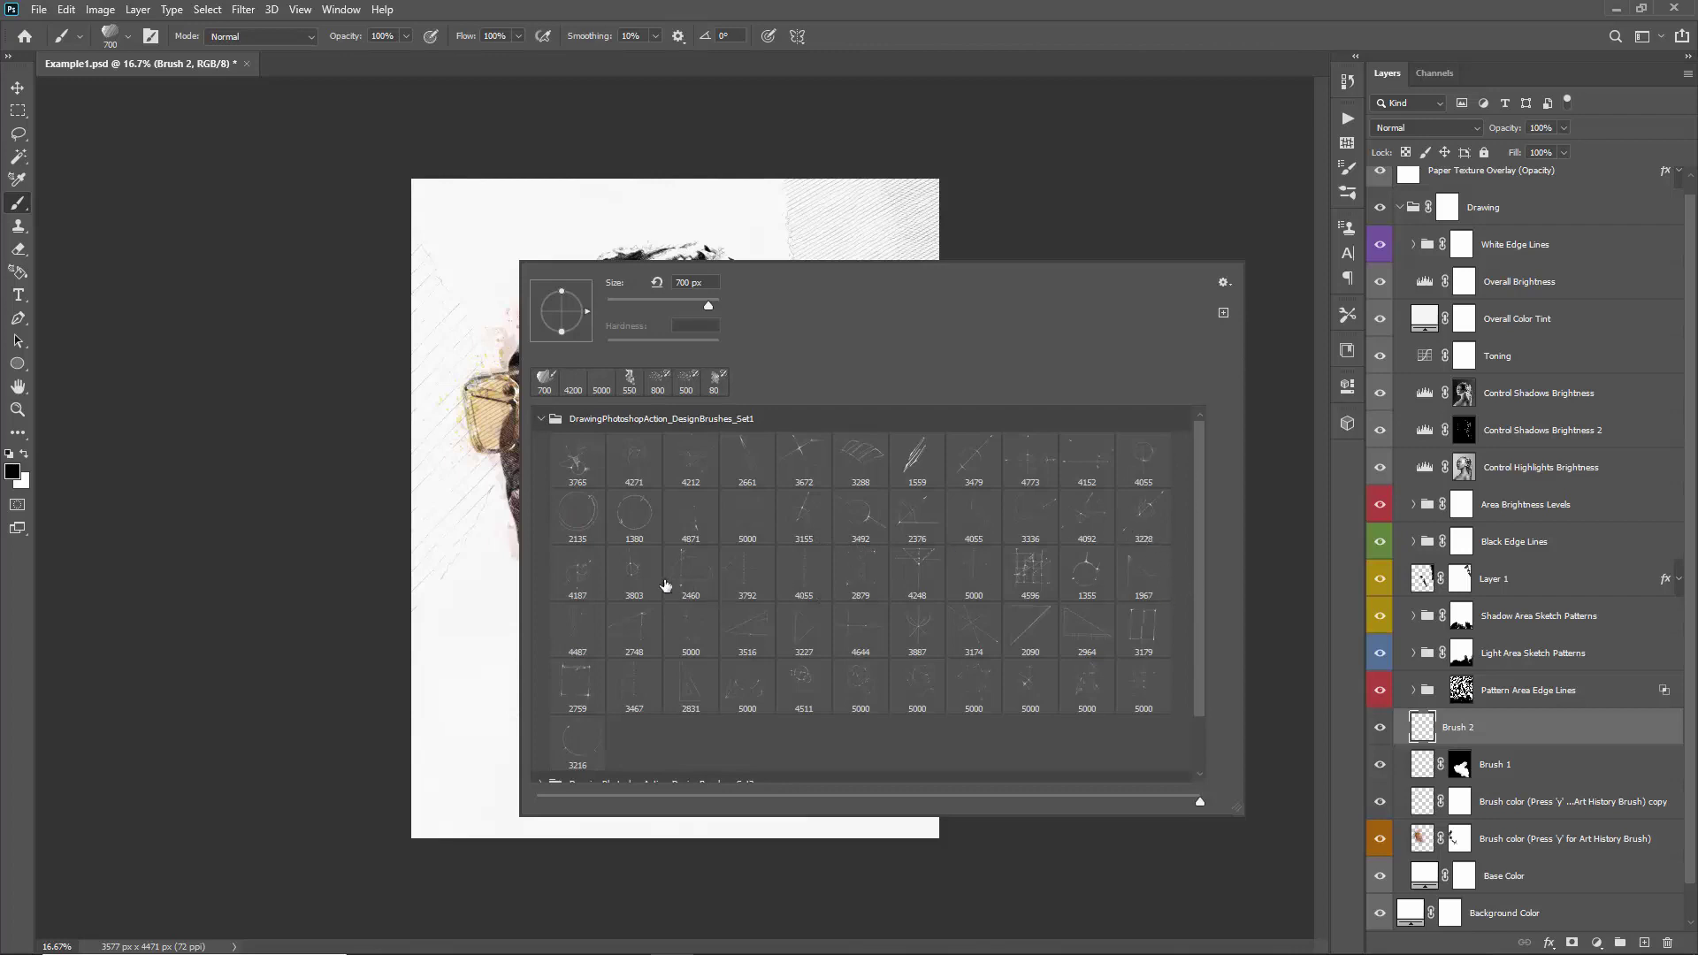
left_click(1090, 685)
left_click(419, 389)
- Stamp the design brush at 4100 px on the Brush 2 layer, and move the lines over the neck and braids
key("bracketleft")
key("bracketleft")
key("bracketleft")
key("bracketleft")
key("bracketleft")
key("bracketleft")
key("bracketleft")
key("bracketleft")
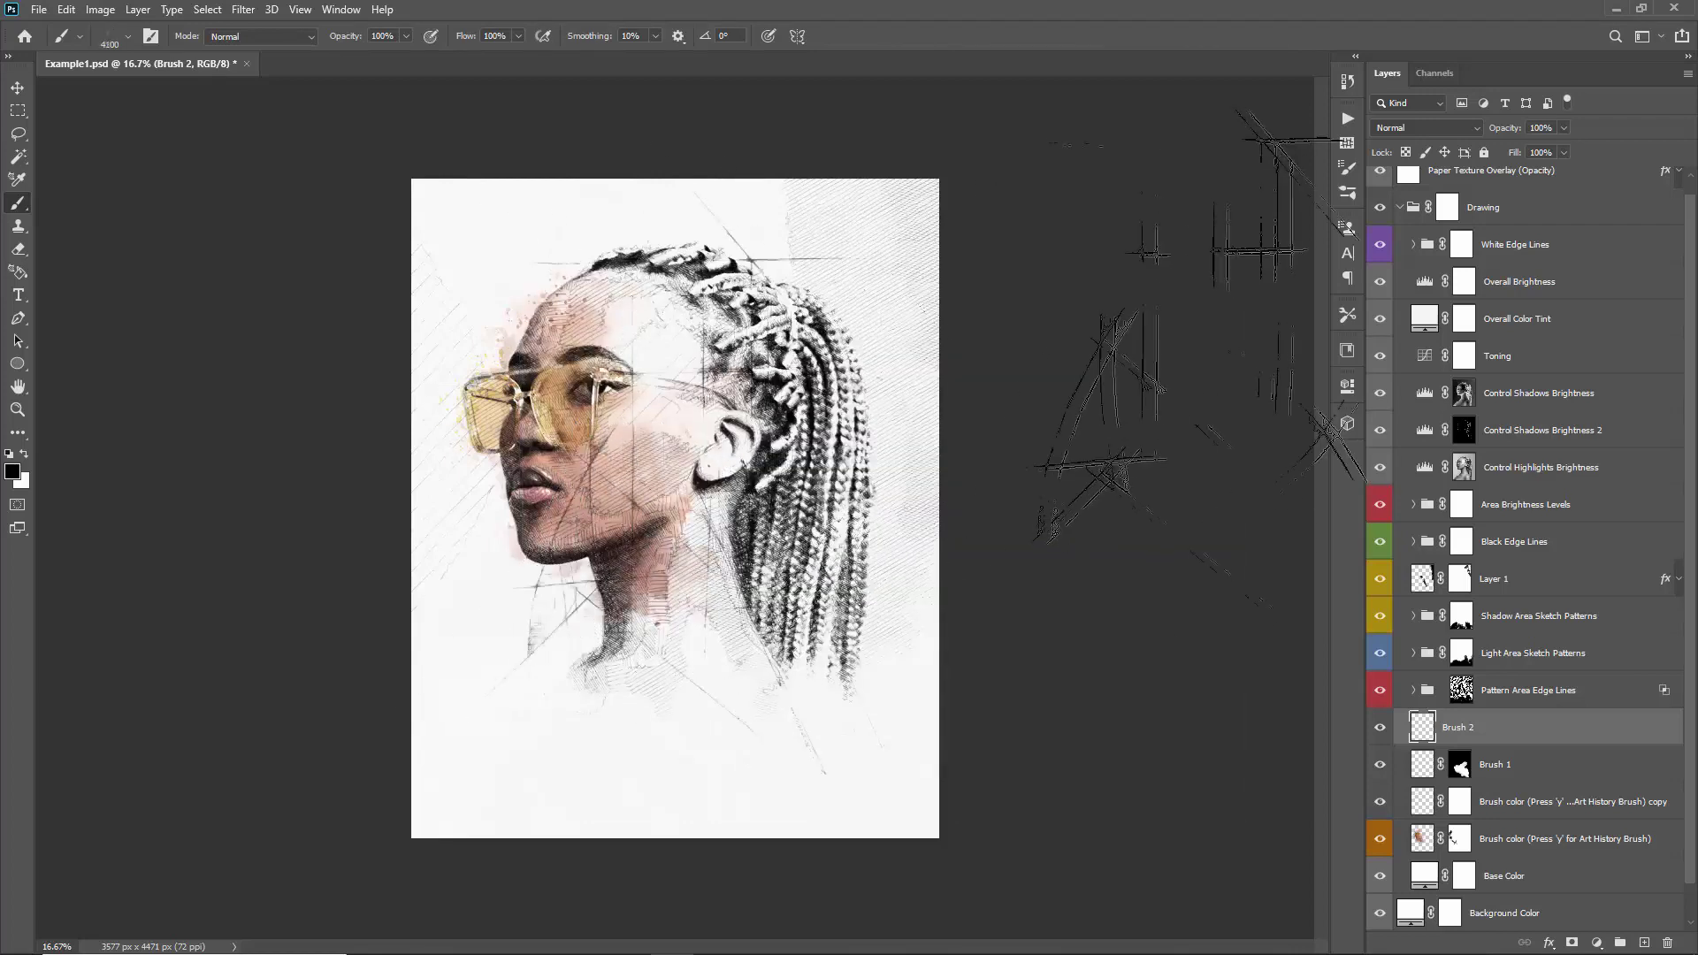
key("v")
mouse_move(741, 347)
left_mouse_down()
mouse_move(967, 490)
mouse_move(915, 569)
left_mouse_up()
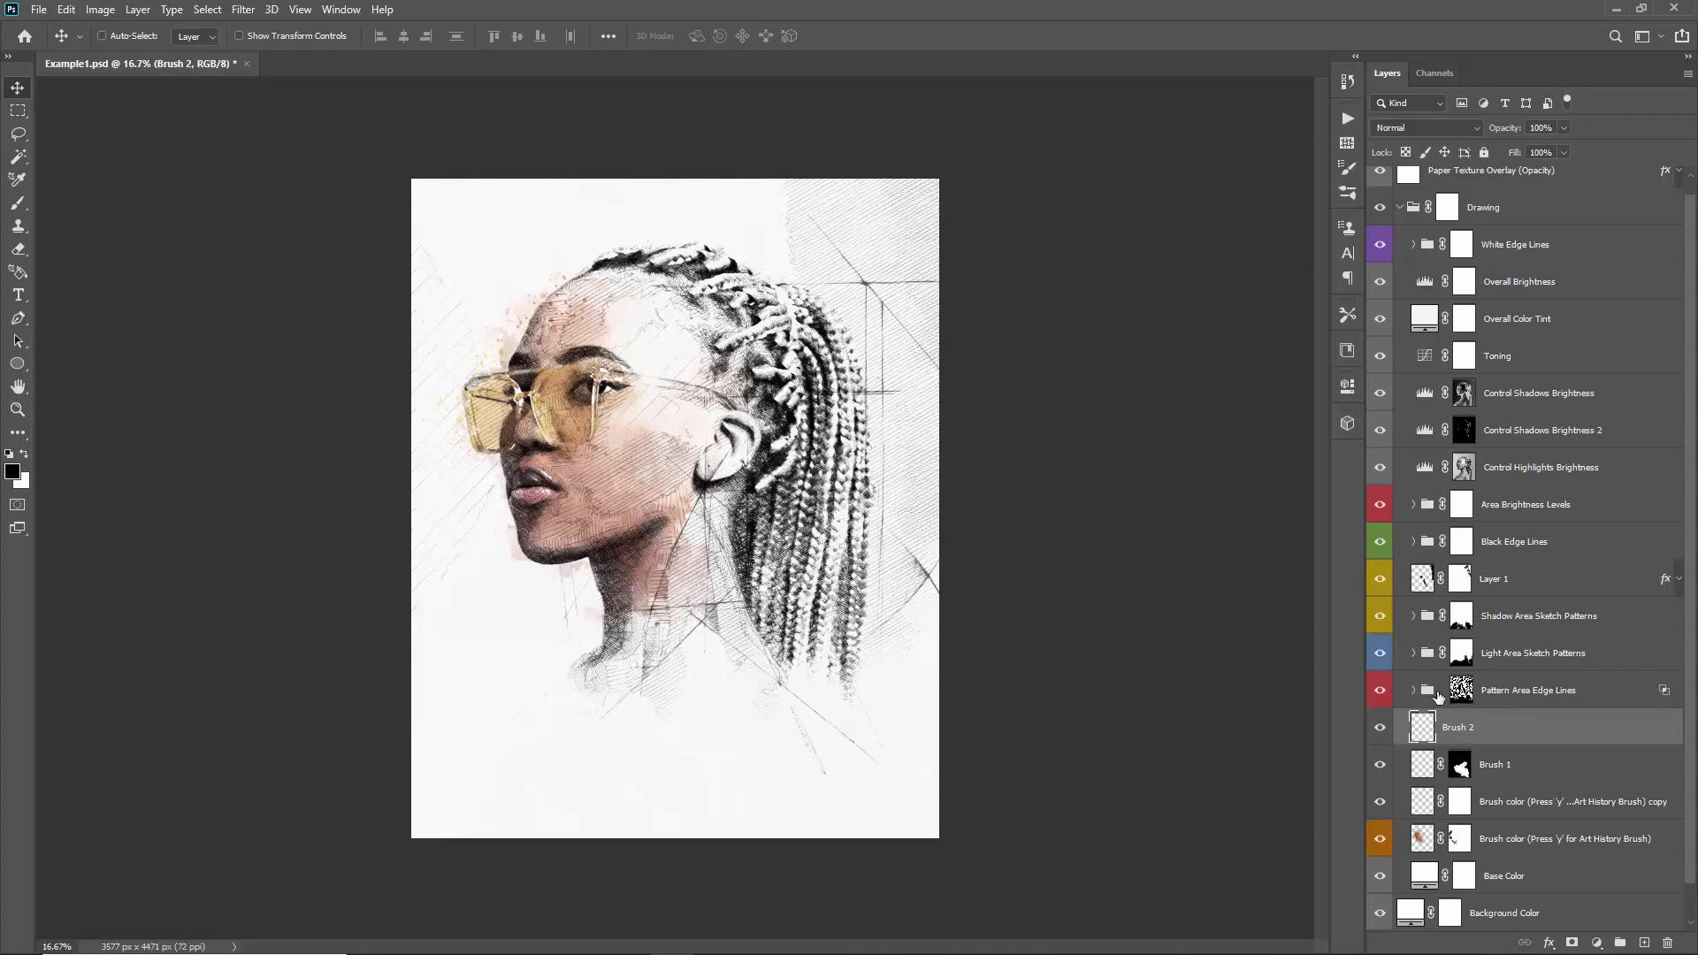
- Add a black layer mask to Brush 2 and choose the eighth brush, 700 px, in the DrawingPhotoshopAction_MaskReveal_Brushes folder
left_click(1578, 942, "alt")
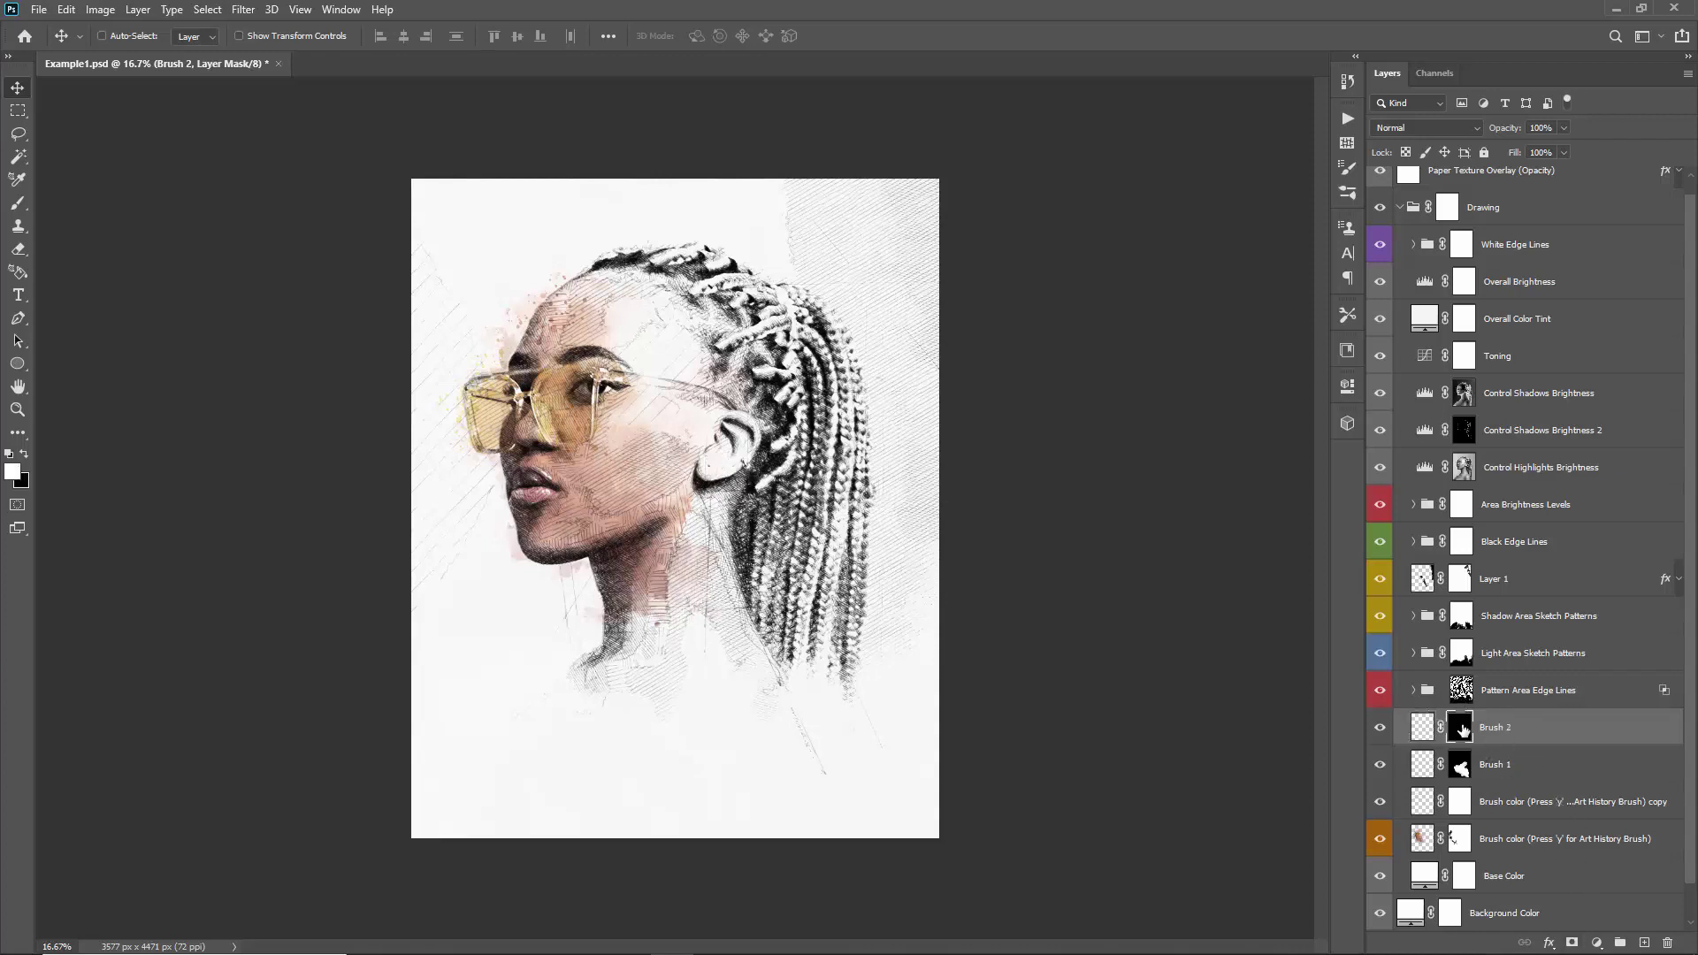
key("b")
right_click(530, 319)
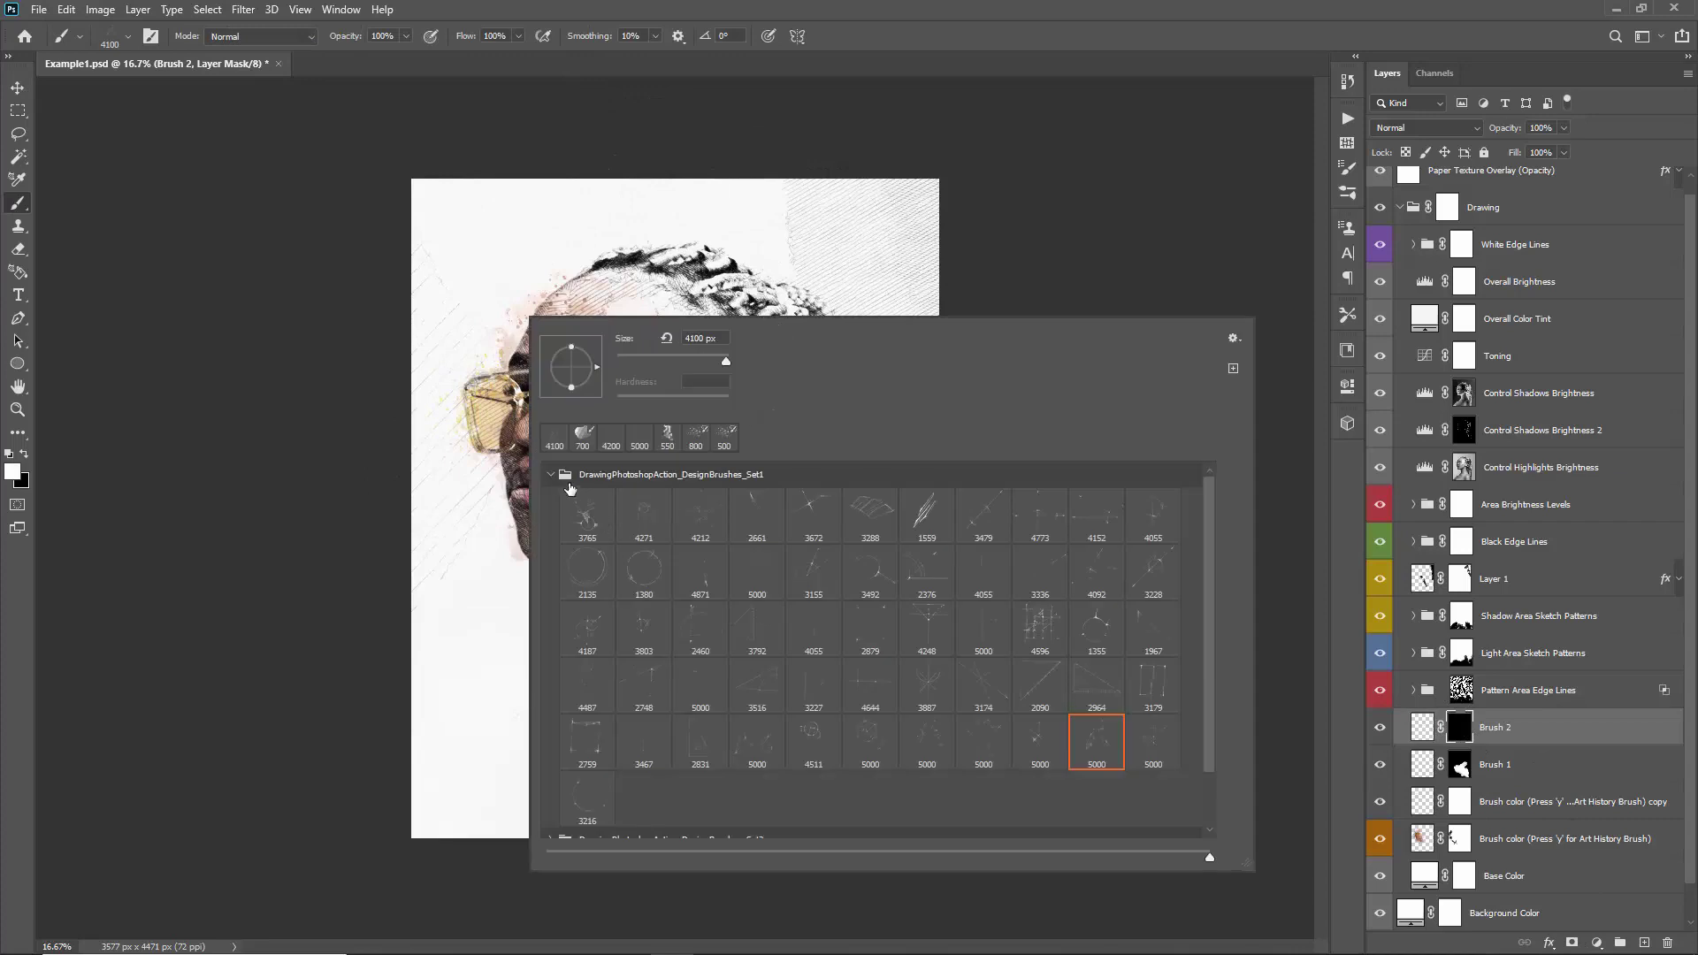
left_click(551, 476)
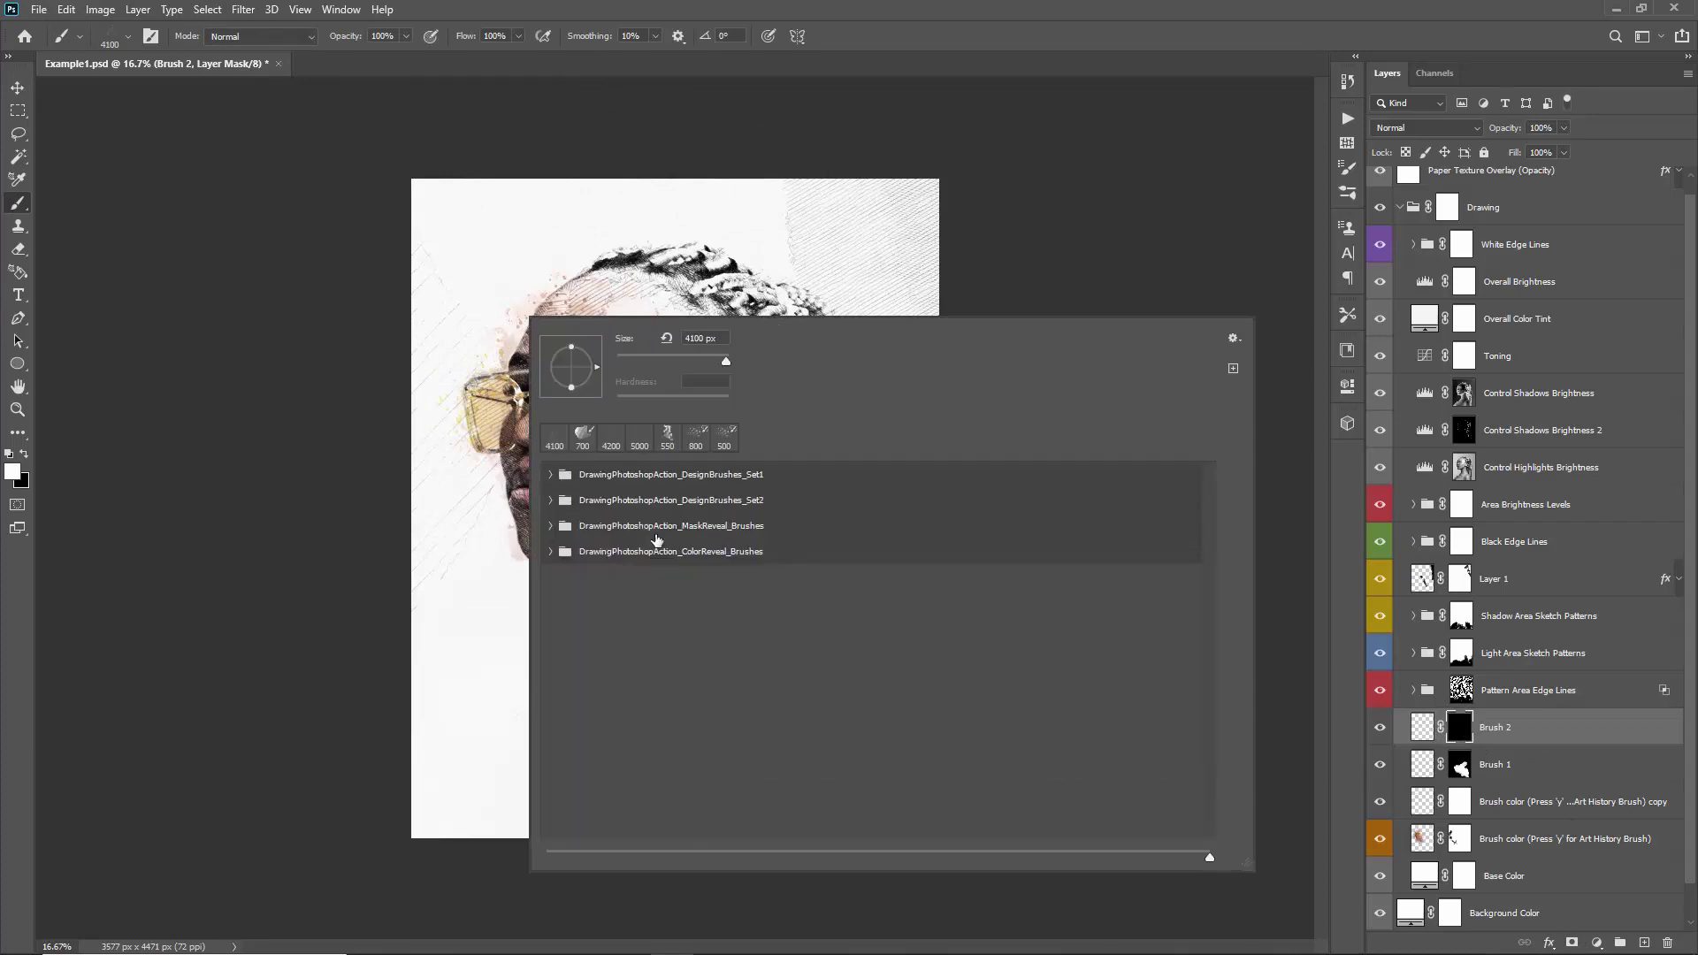
left_click(551, 527)
double_click(1006, 568)
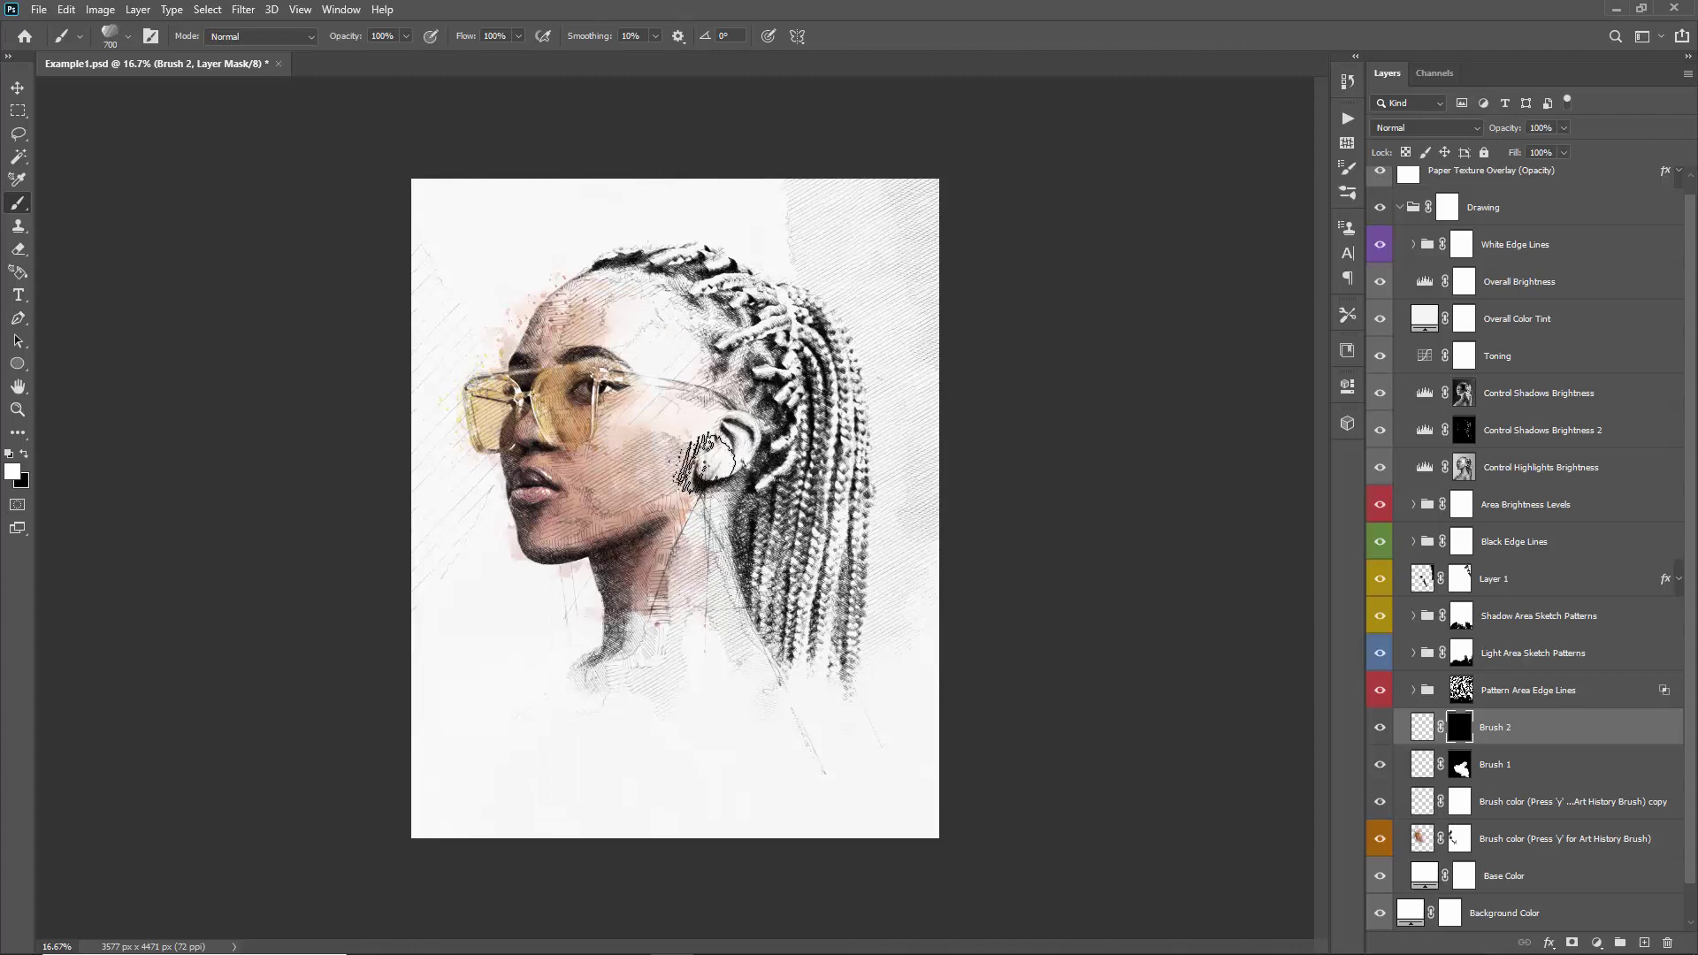
- Paint white on the Brush 2 mask to reveal the lines around the neck, and set the layer's opacity to 78%
mouse_move(707, 455)
left_mouse_down()
mouse_move(746, 466)
mouse_move(781, 557)
mouse_move(598, 690)
mouse_move(676, 532)
mouse_move(771, 558)
mouse_move(754, 502)
left_mouse_up()
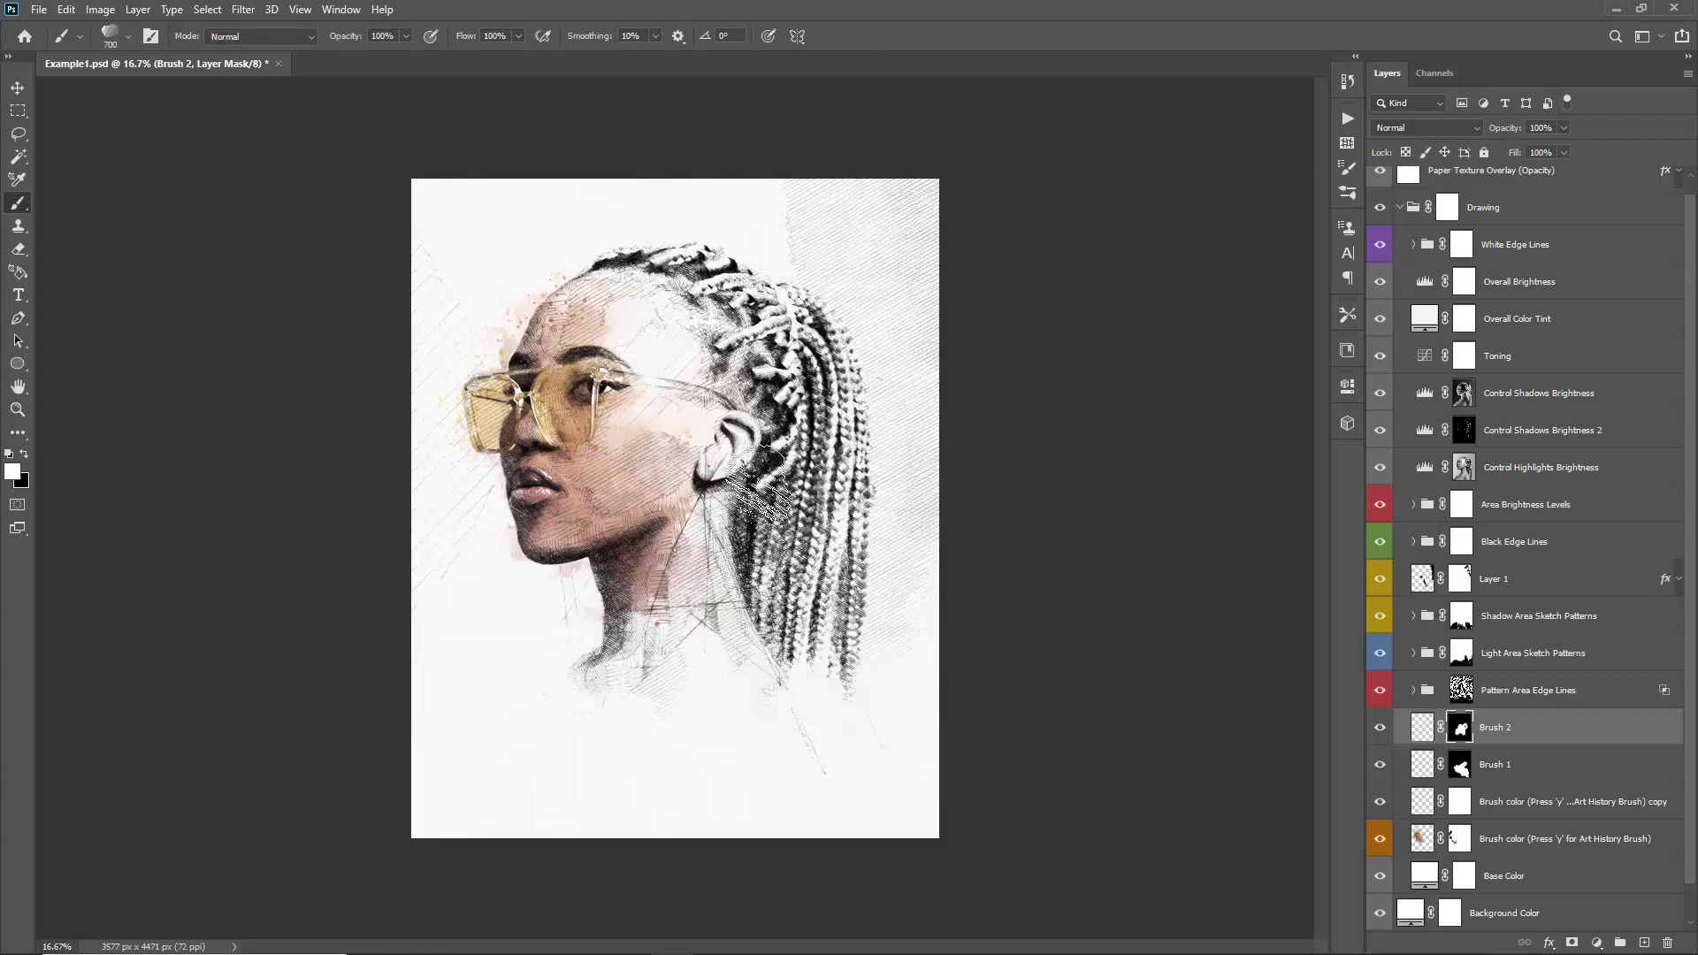
key("v")
left_click_drag(1503, 130, 1492, 127)
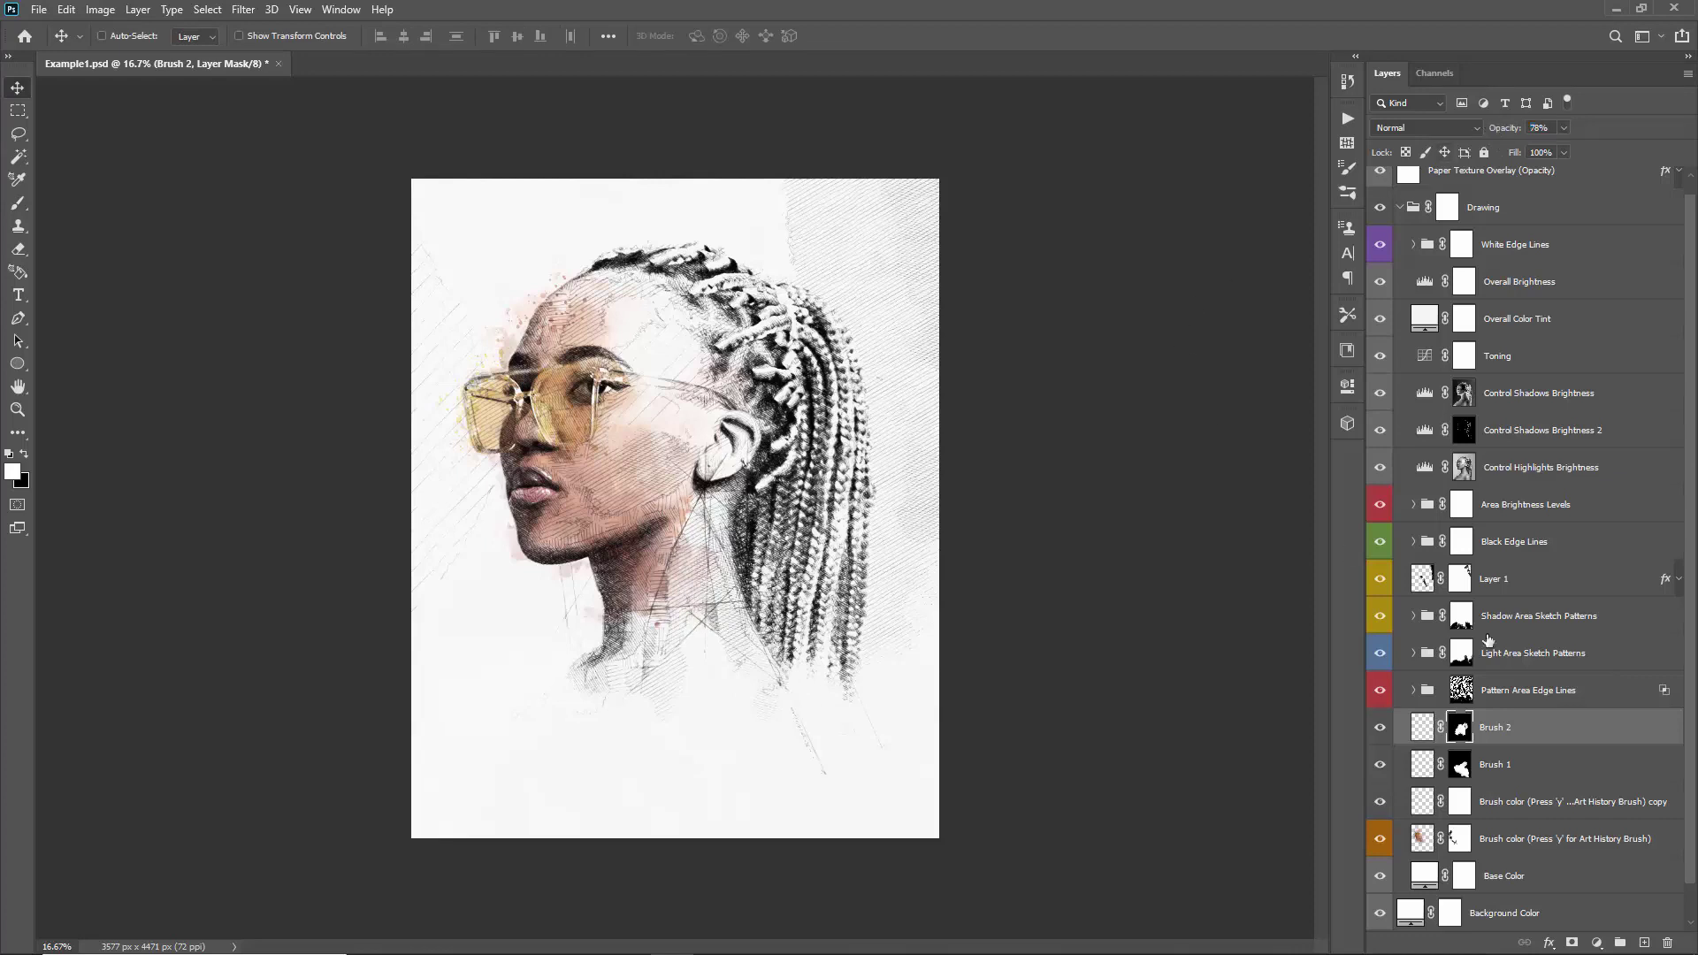
- Create a layer named Brush 3 and choose the 5000 px brush, eleventh in the second row of the DrawingPhotoshopAction_DesignBrushes_Set2 folder
key("ctrl+shift+n")
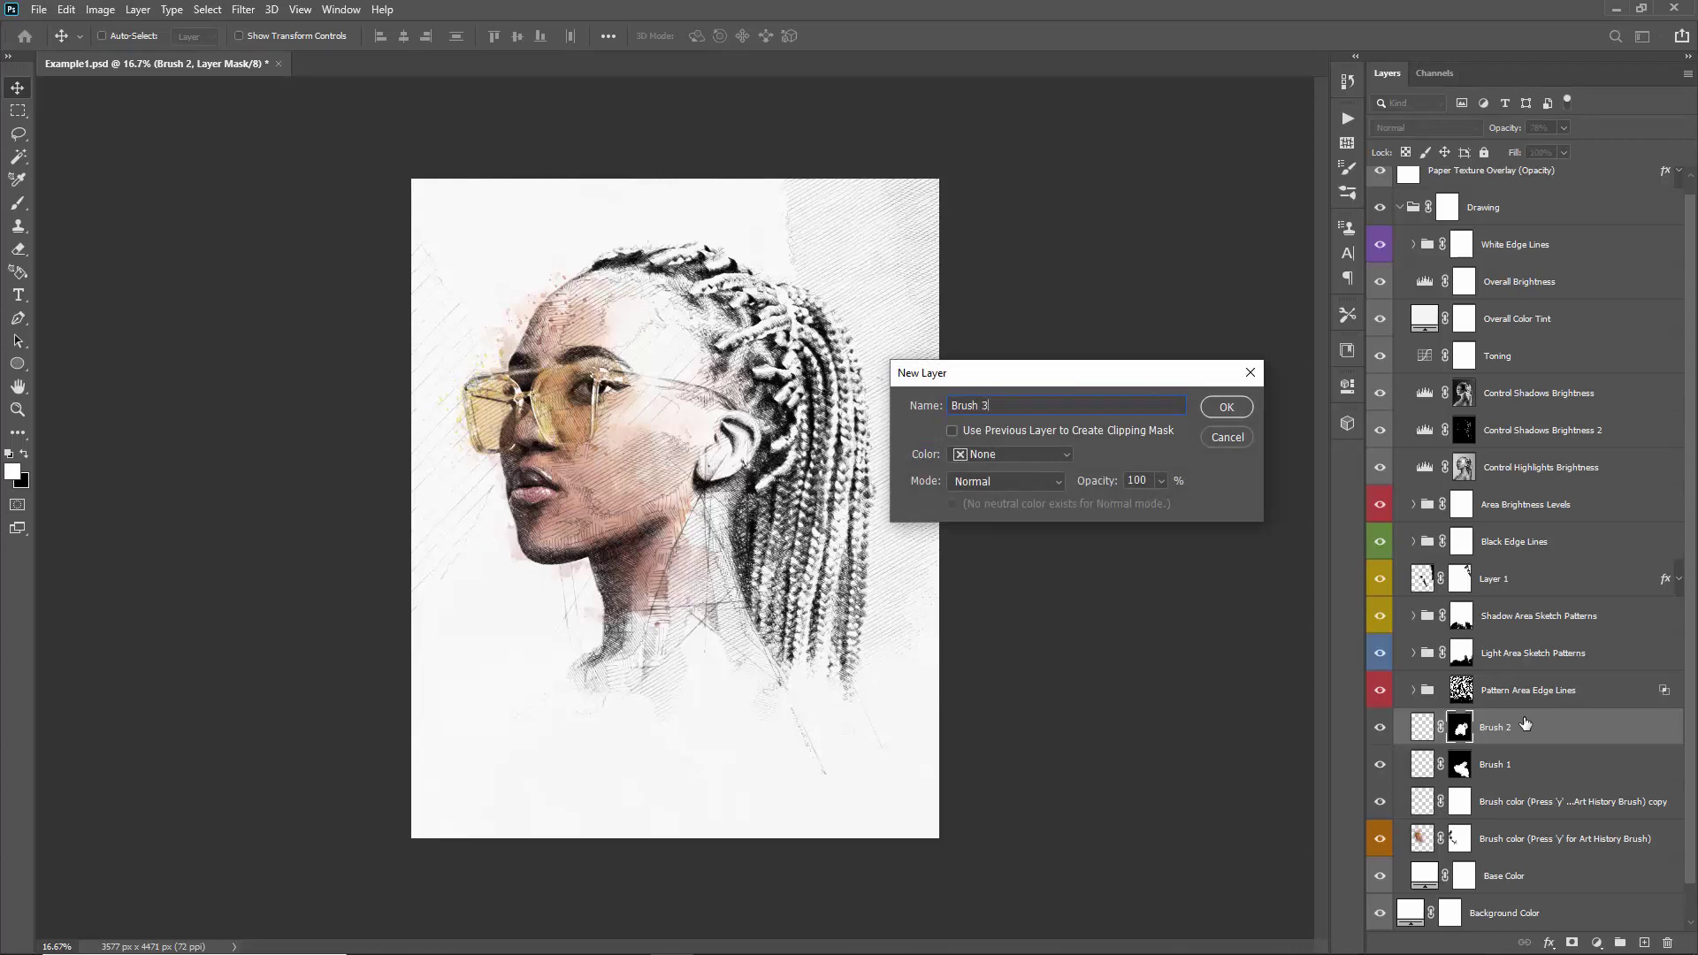
key("Return")
key("b")
right_click(587, 324)
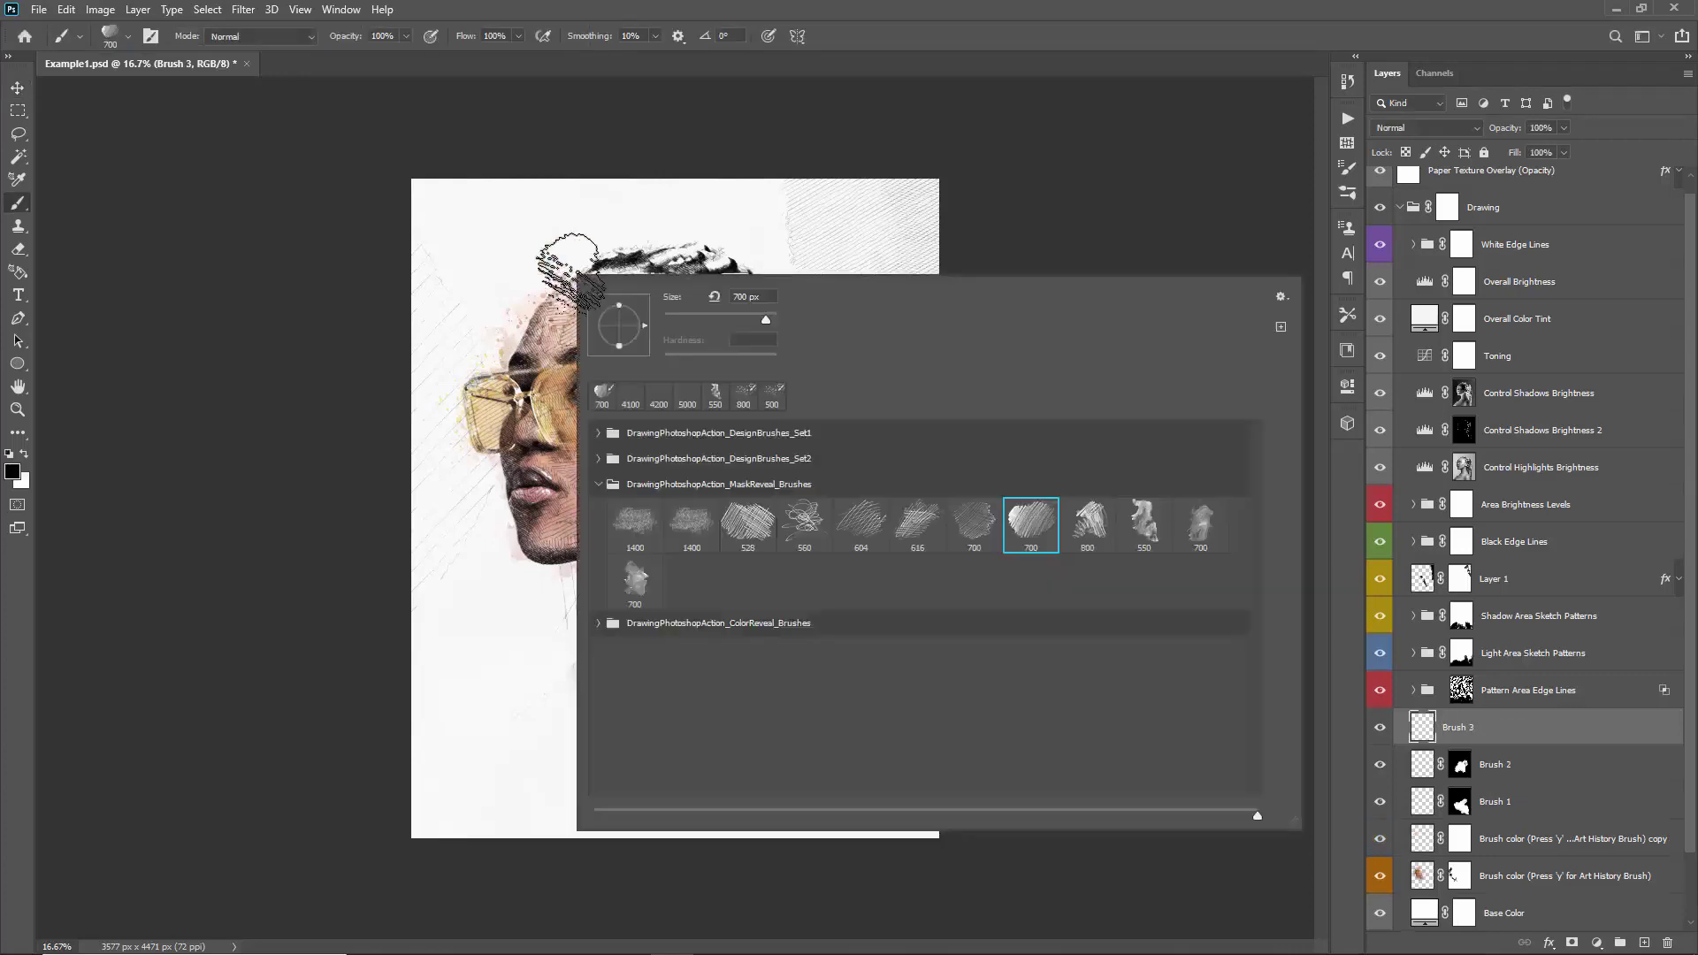
left_click(598, 485)
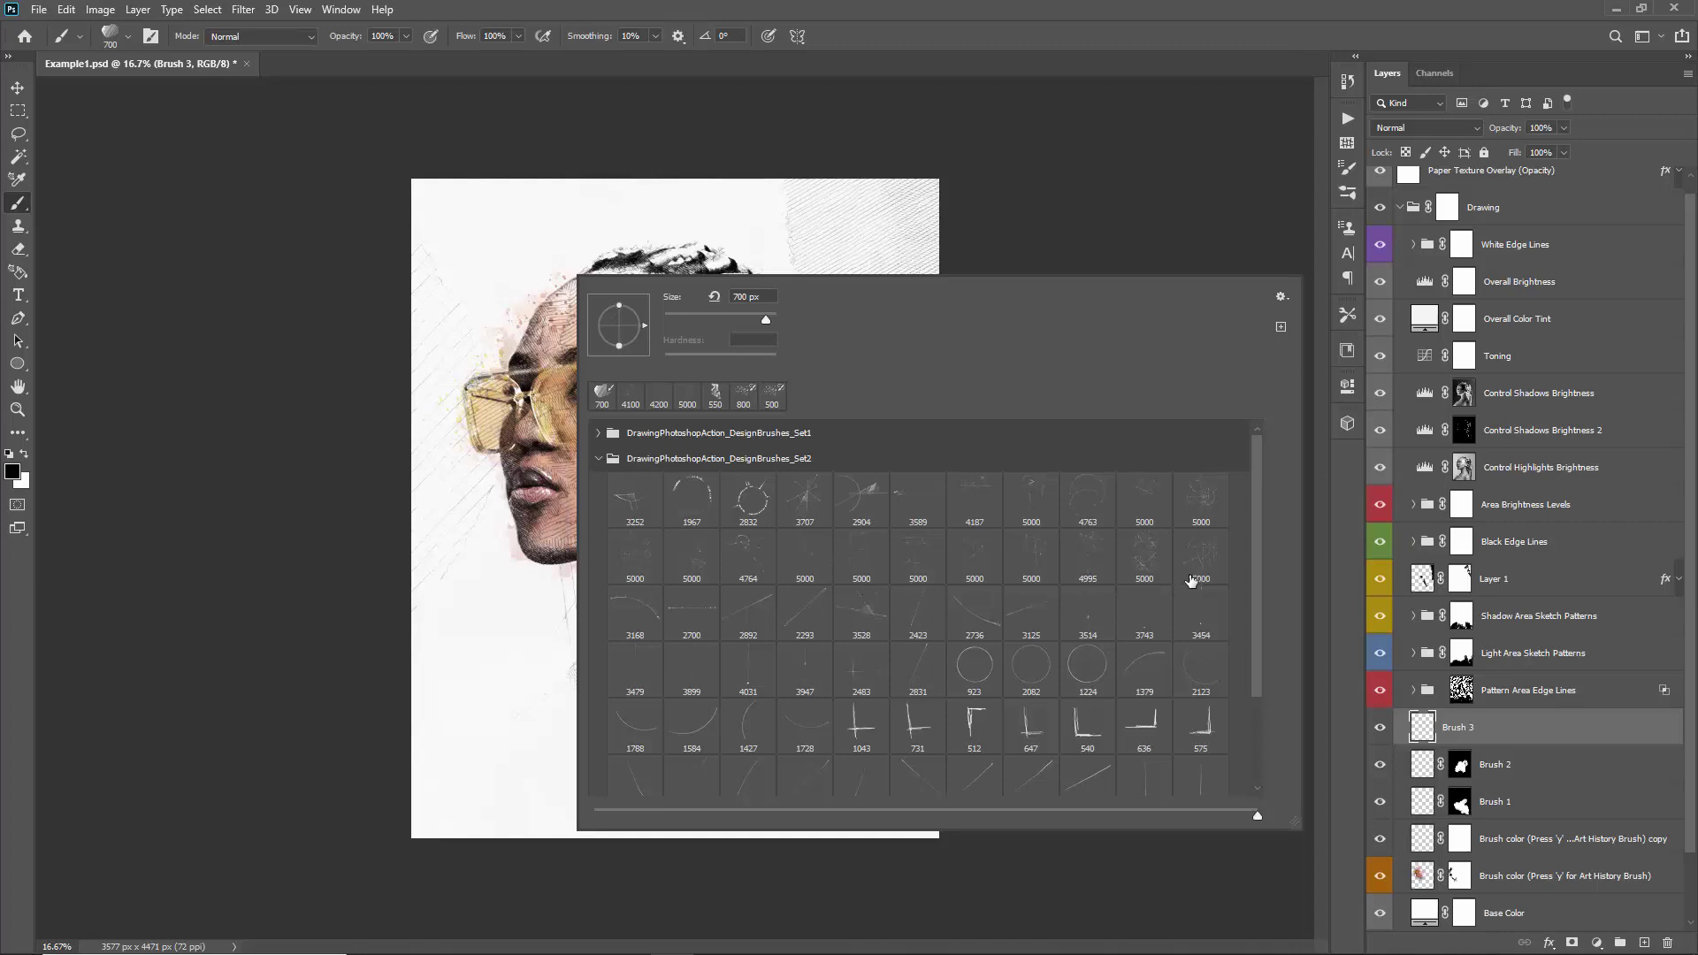
double_click(1202, 559)
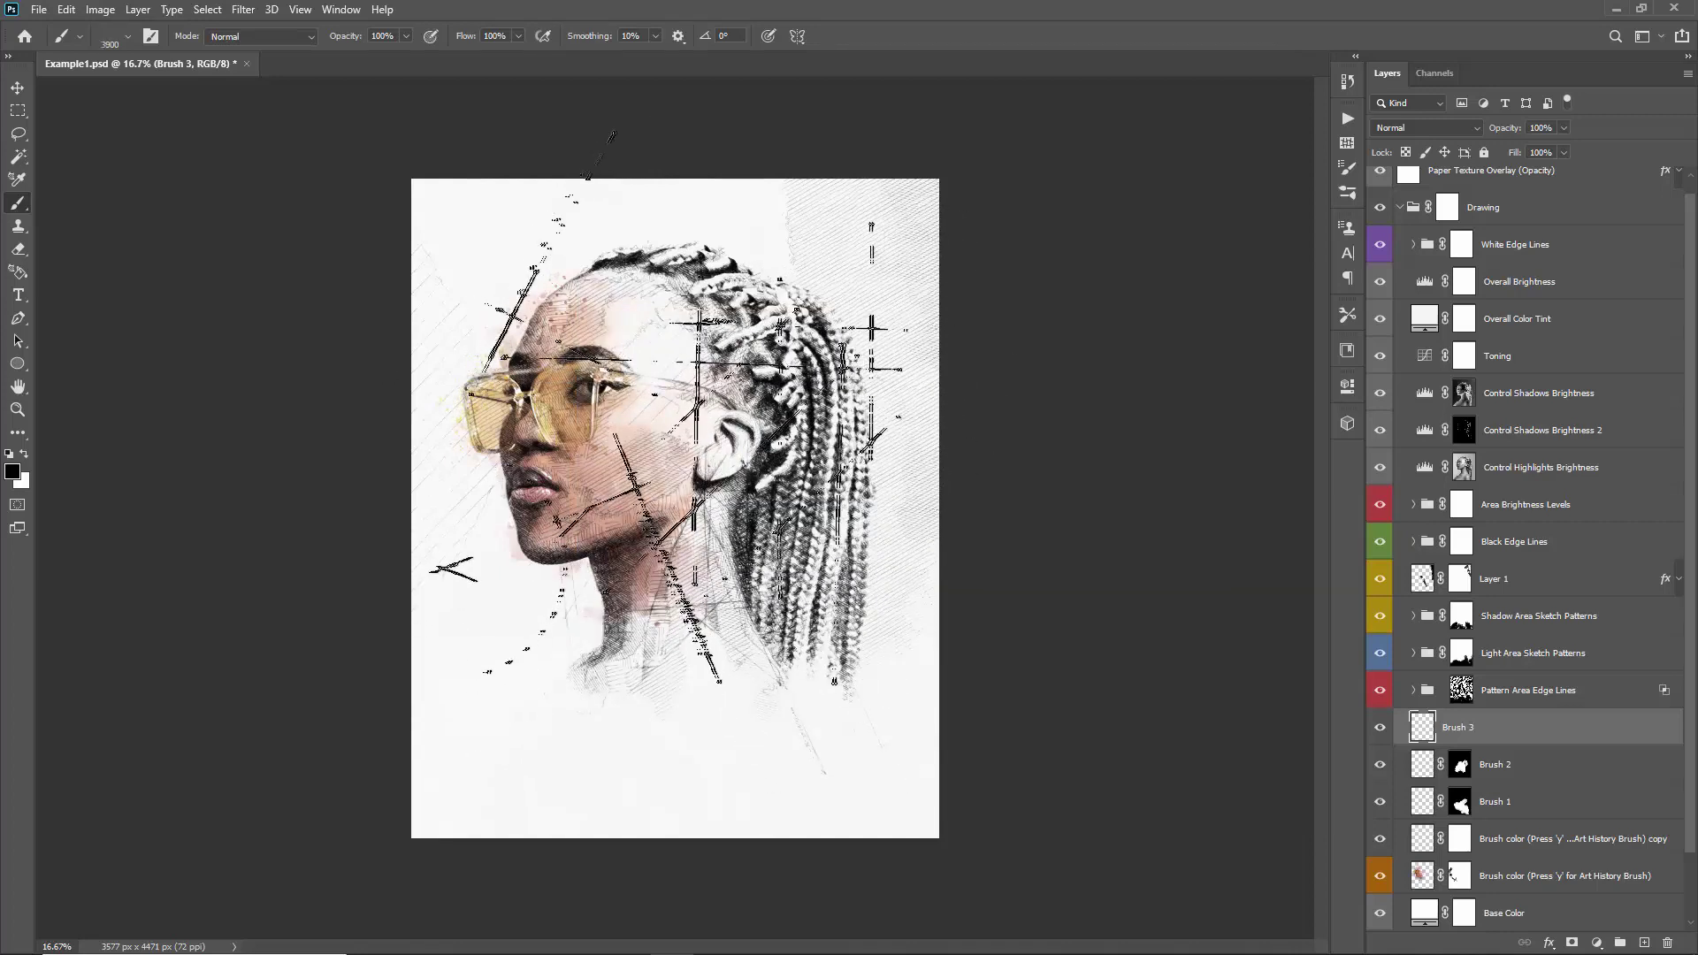
- Stamp the design brush at a reduced size on Brush 3, position the lines around the upper head and background, and lower the layer's opacity
key("bracketleft")
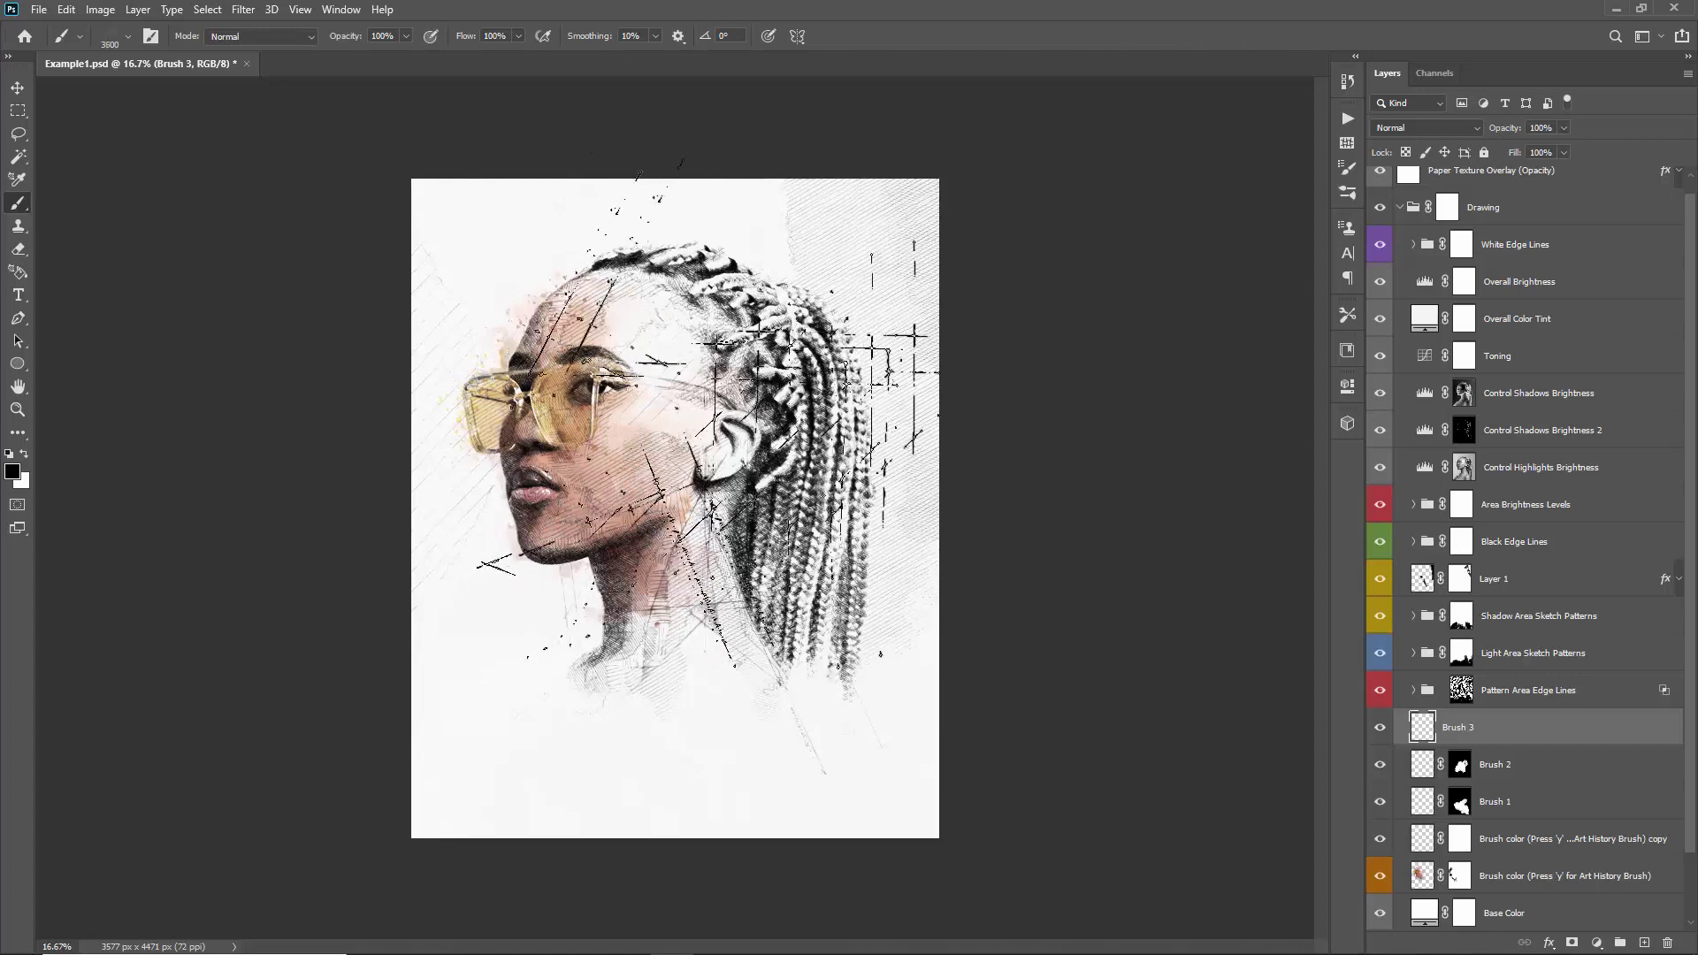
key("v")
mouse_move(757, 436)
left_mouse_down()
mouse_move(773, 473)
mouse_move(763, 273)
mouse_move(894, 454)
mouse_move(841, 540)
mouse_move(830, 488)
left_mouse_up()
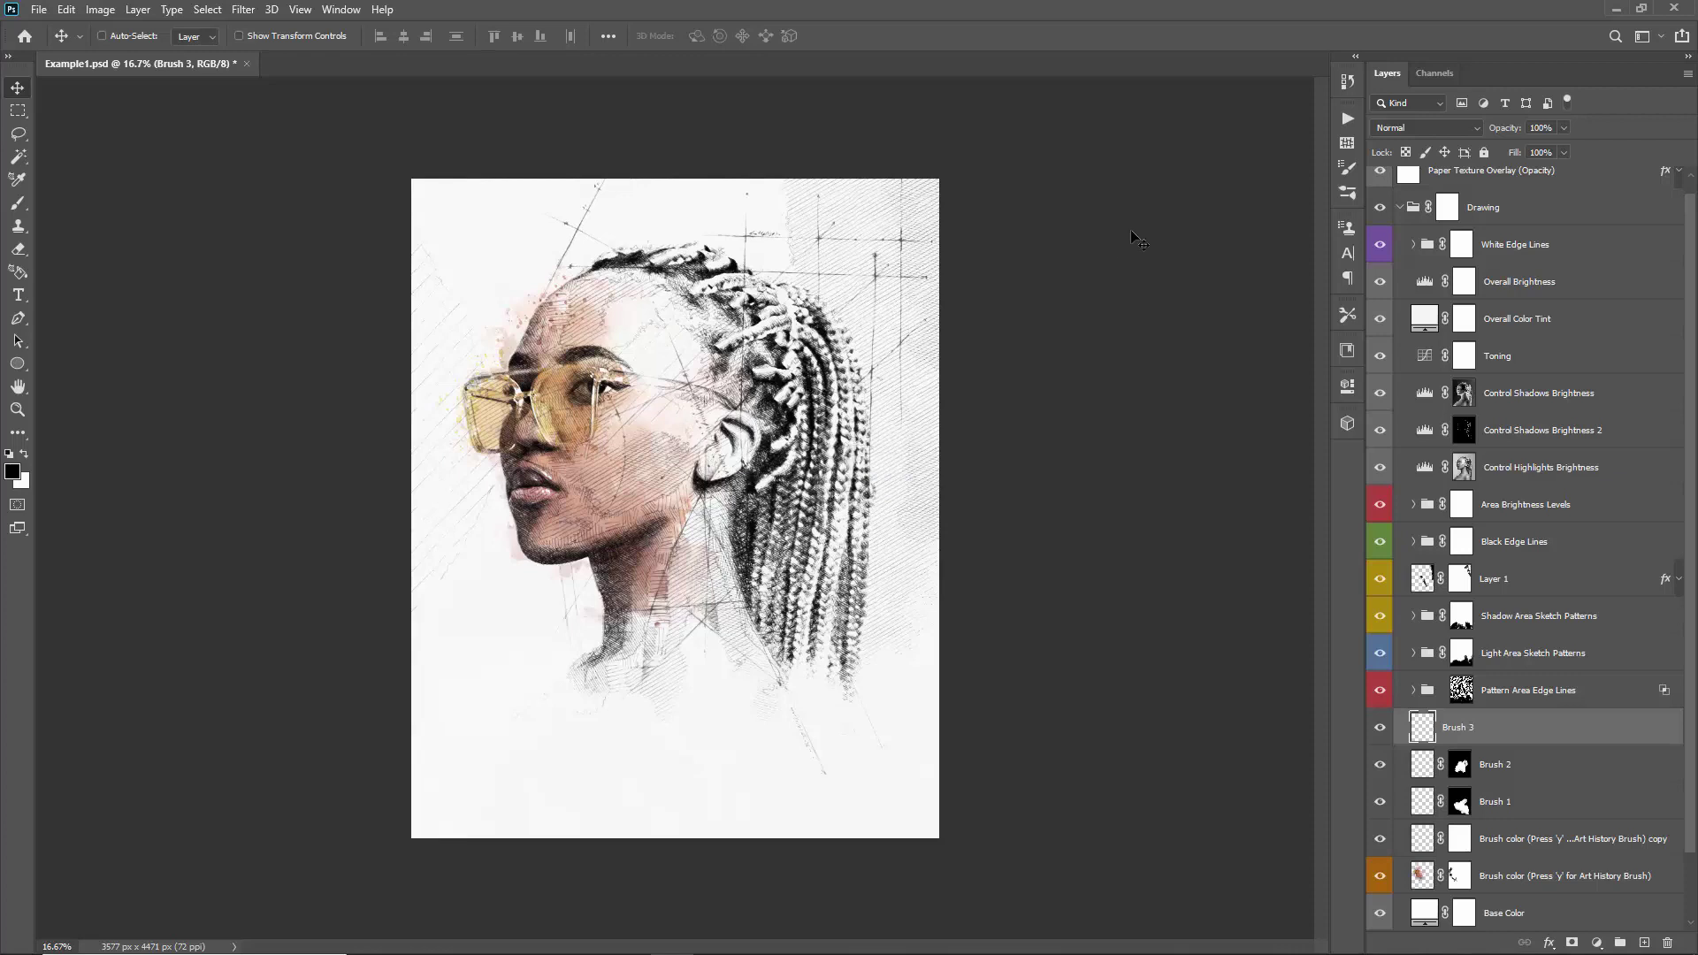
left_click_drag(1505, 130, 1475, 133)
left_click(1275, 261)
- Rotate the Layer 2 lines about 46°, position them over the portrait's upper left, and hide them with a black layer mask
key("F2")
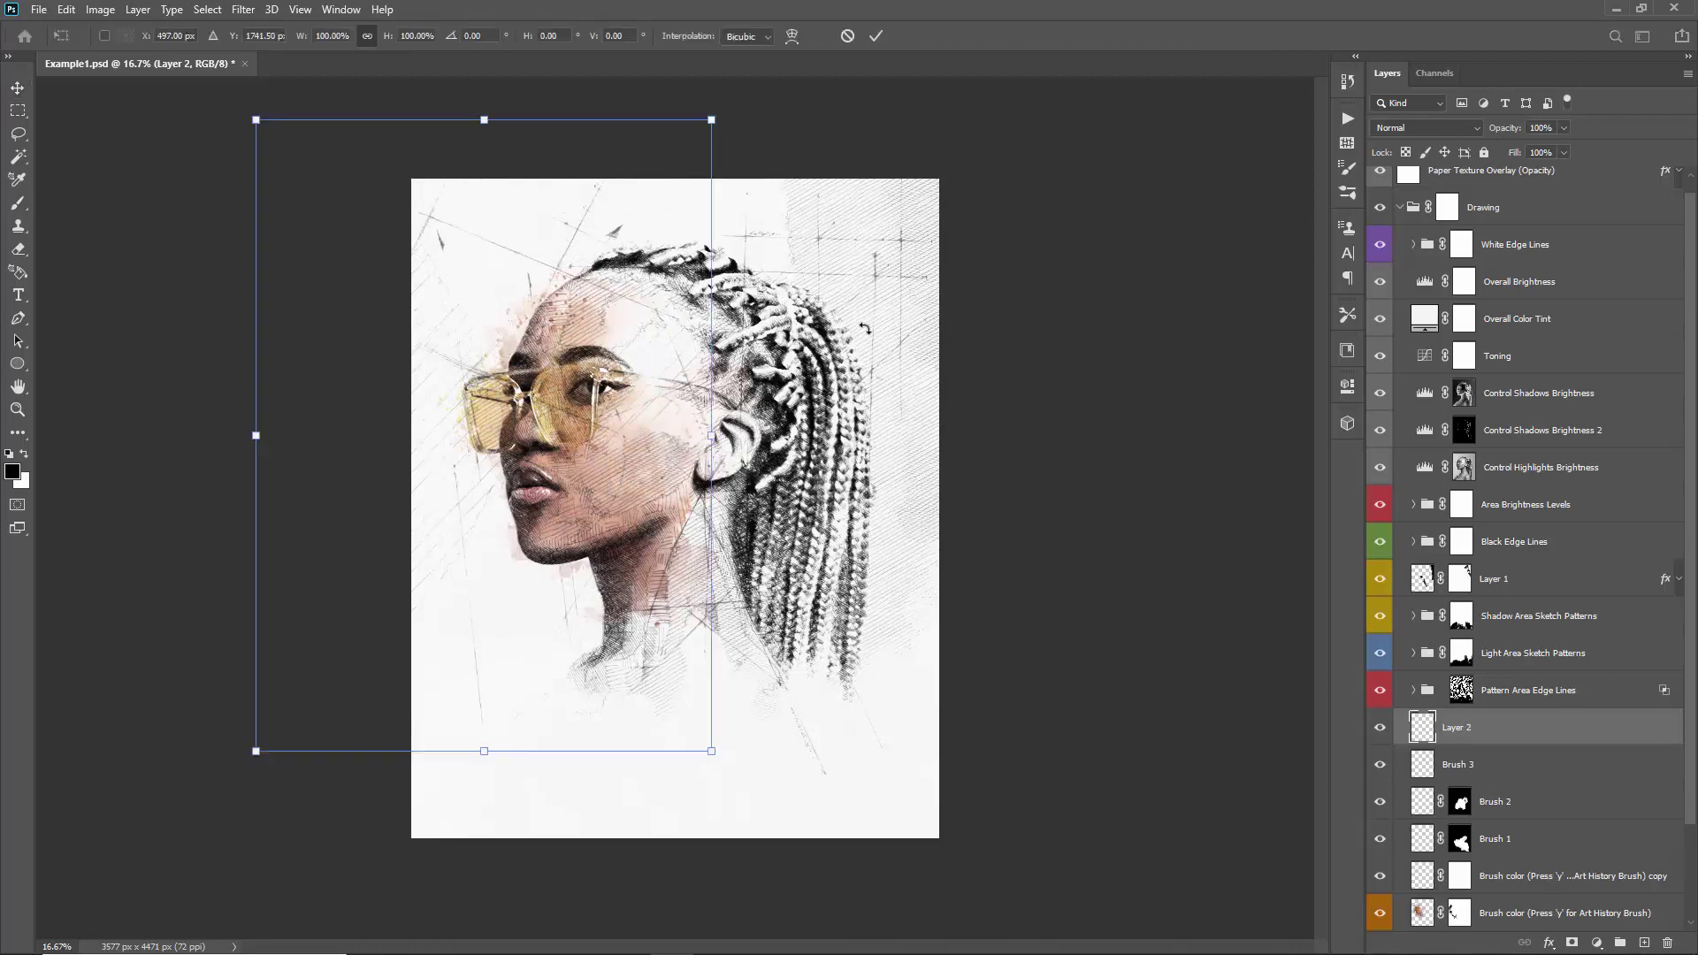
left_click_drag(919, 394, 832, 681)
left_click_drag(701, 295, 594, 262)
left_click_drag(607, 333, 617, 295)
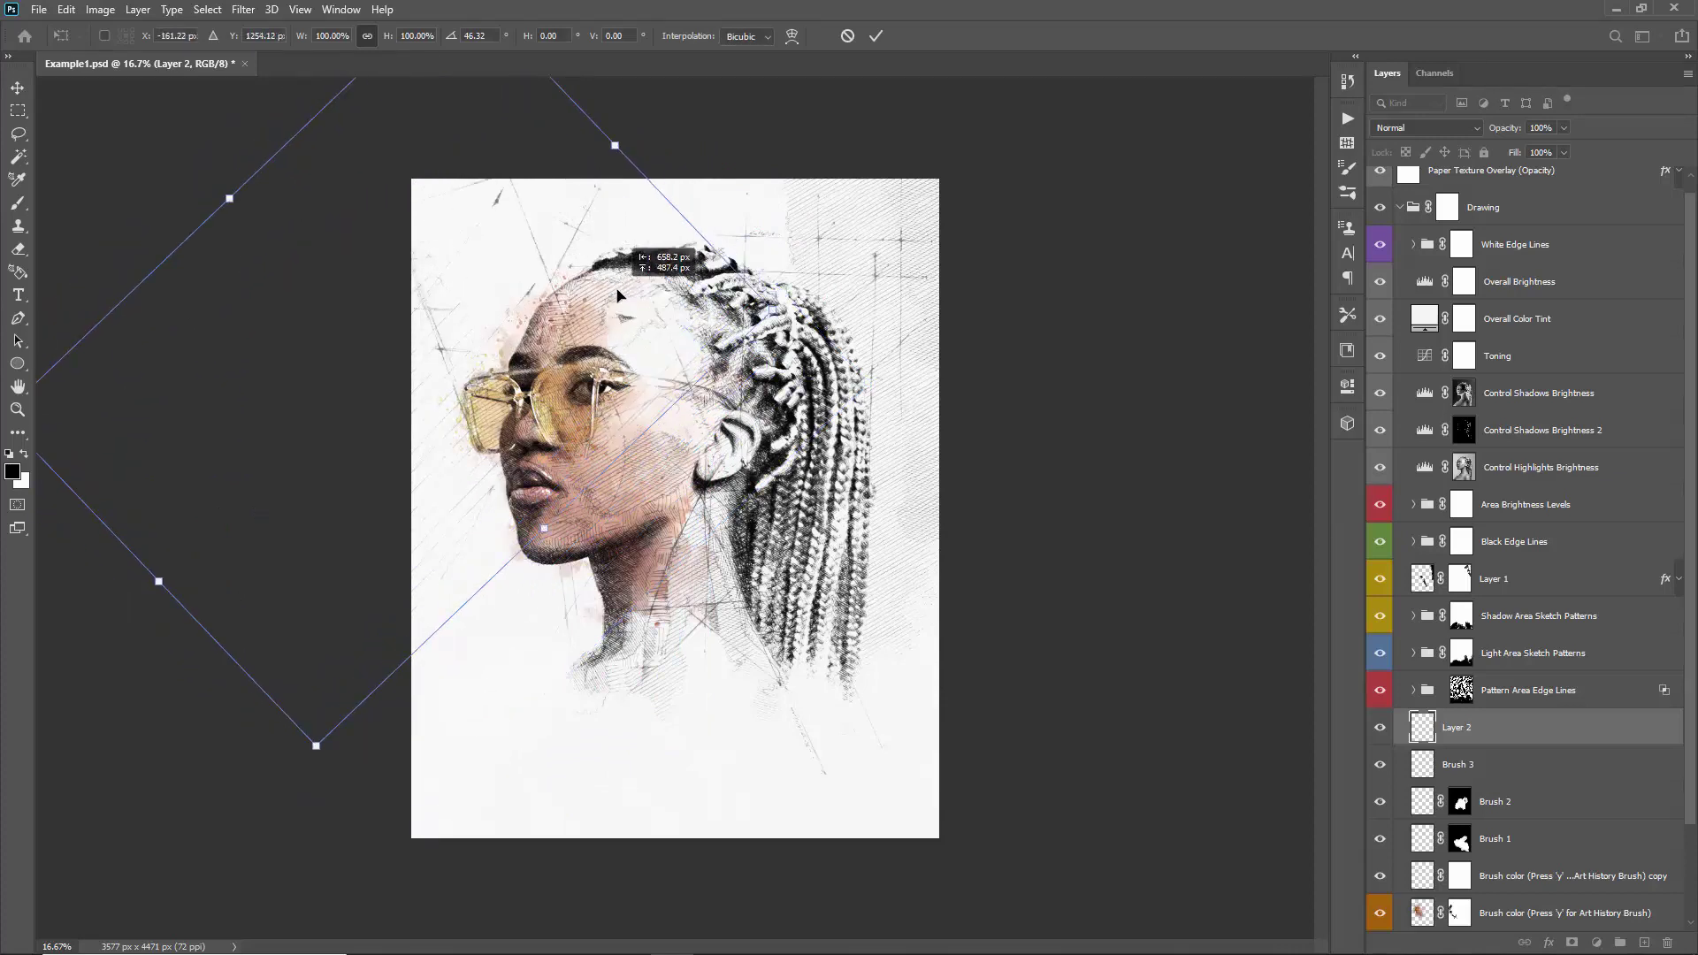
key("Return")
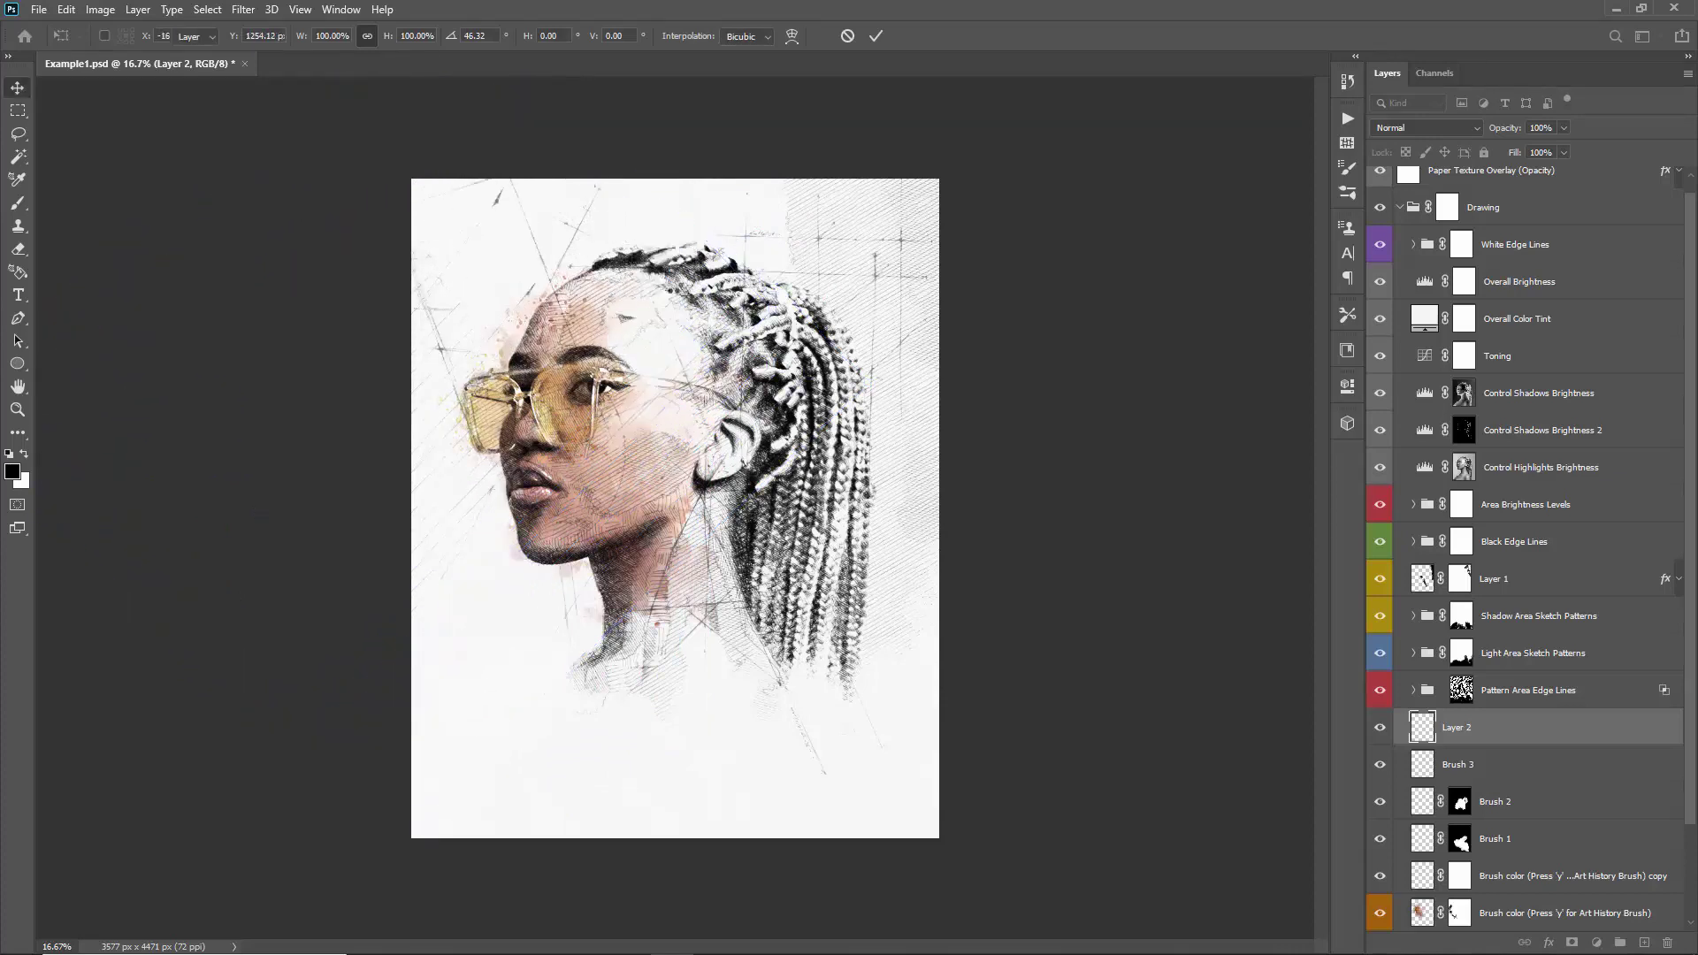
left_click(1570, 944, "alt")
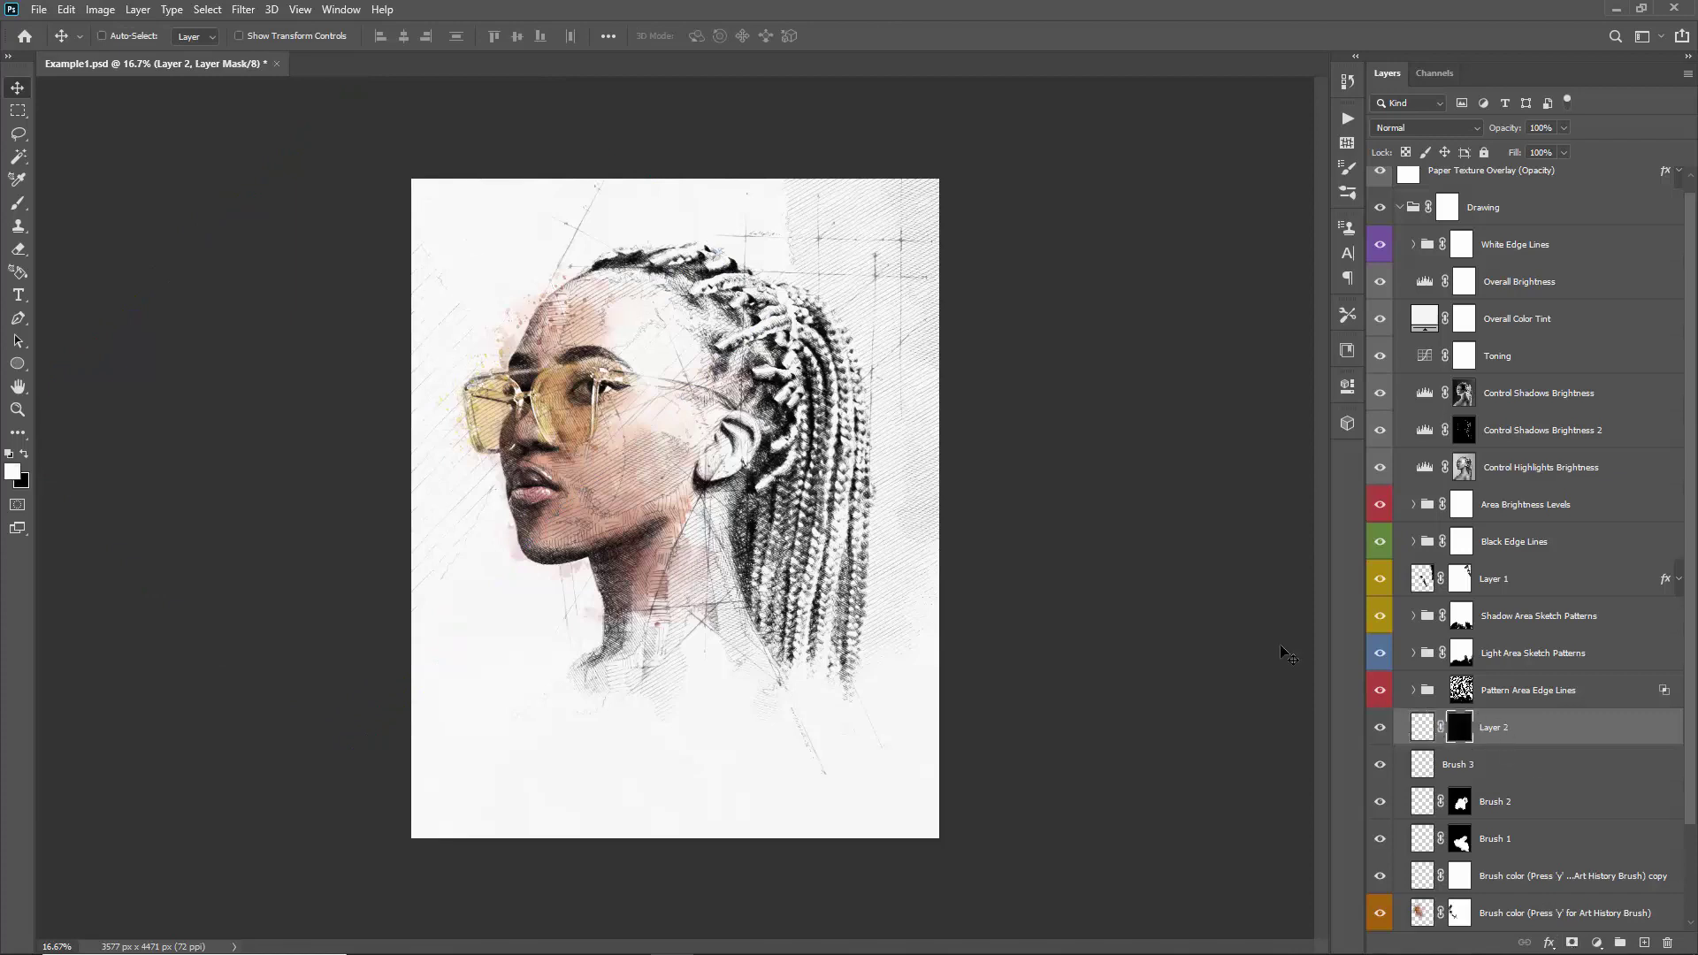
- Paint white on the Layer 2 mask with the eighth MaskReveal brush (700 px) to reveal lines at the upper left, and slightly lower the layer's opacity
key("b")
left_click(615, 276)
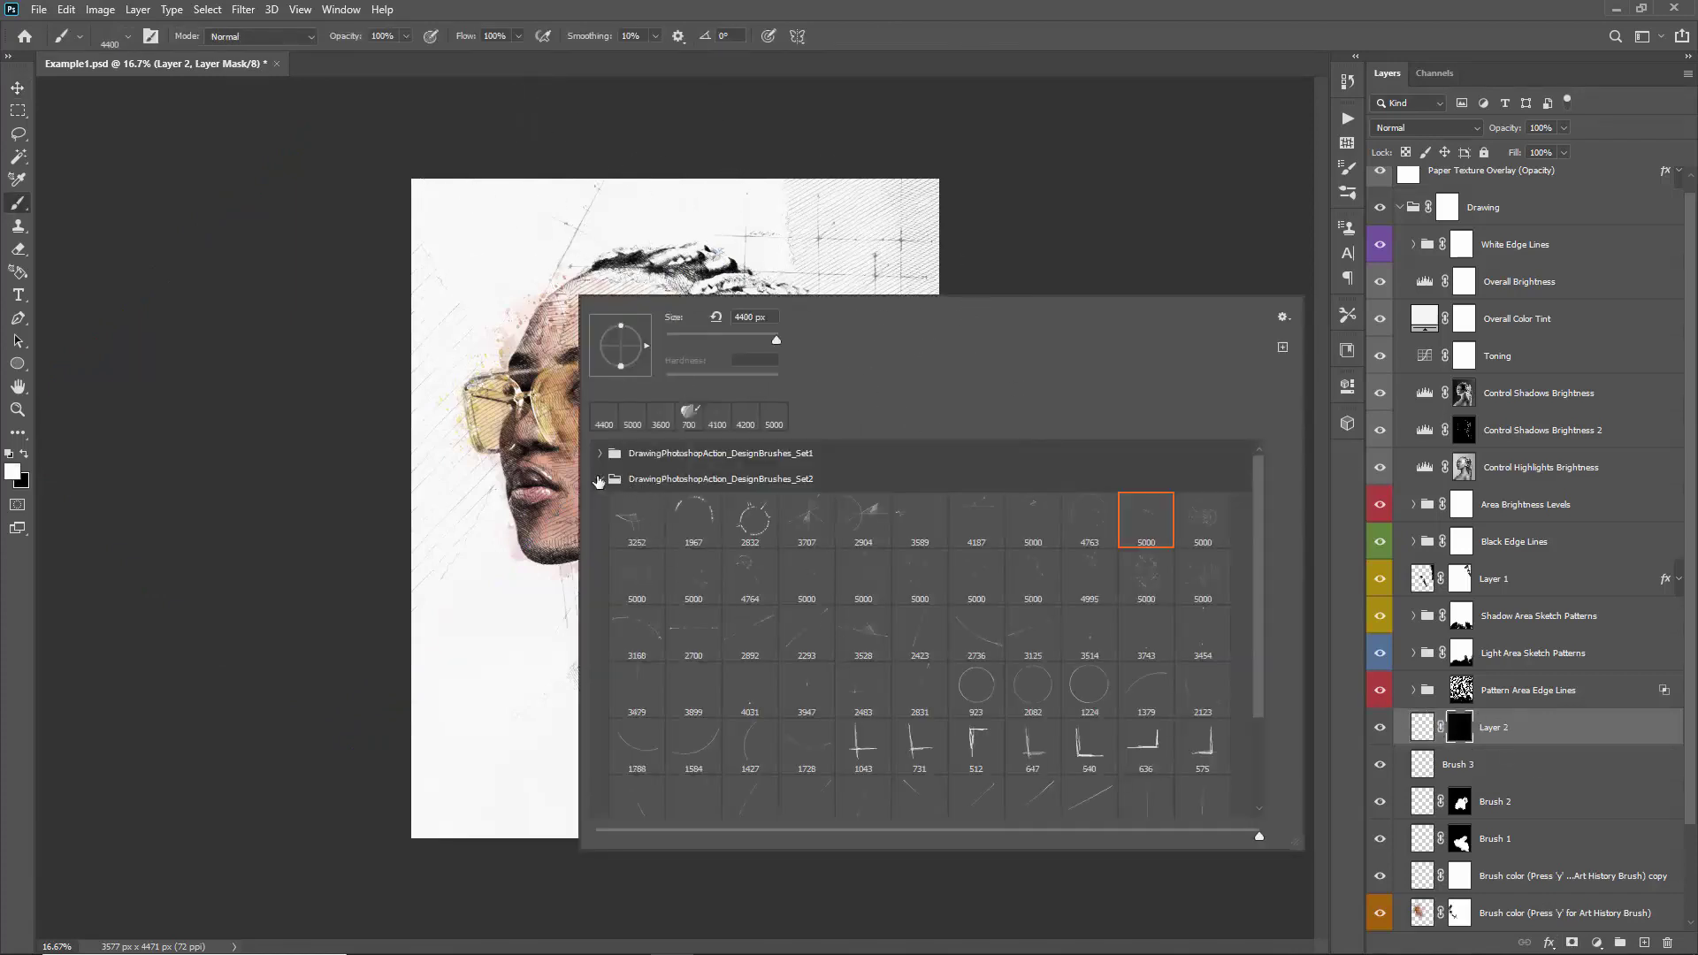
left_click(599, 480)
left_click(601, 505)
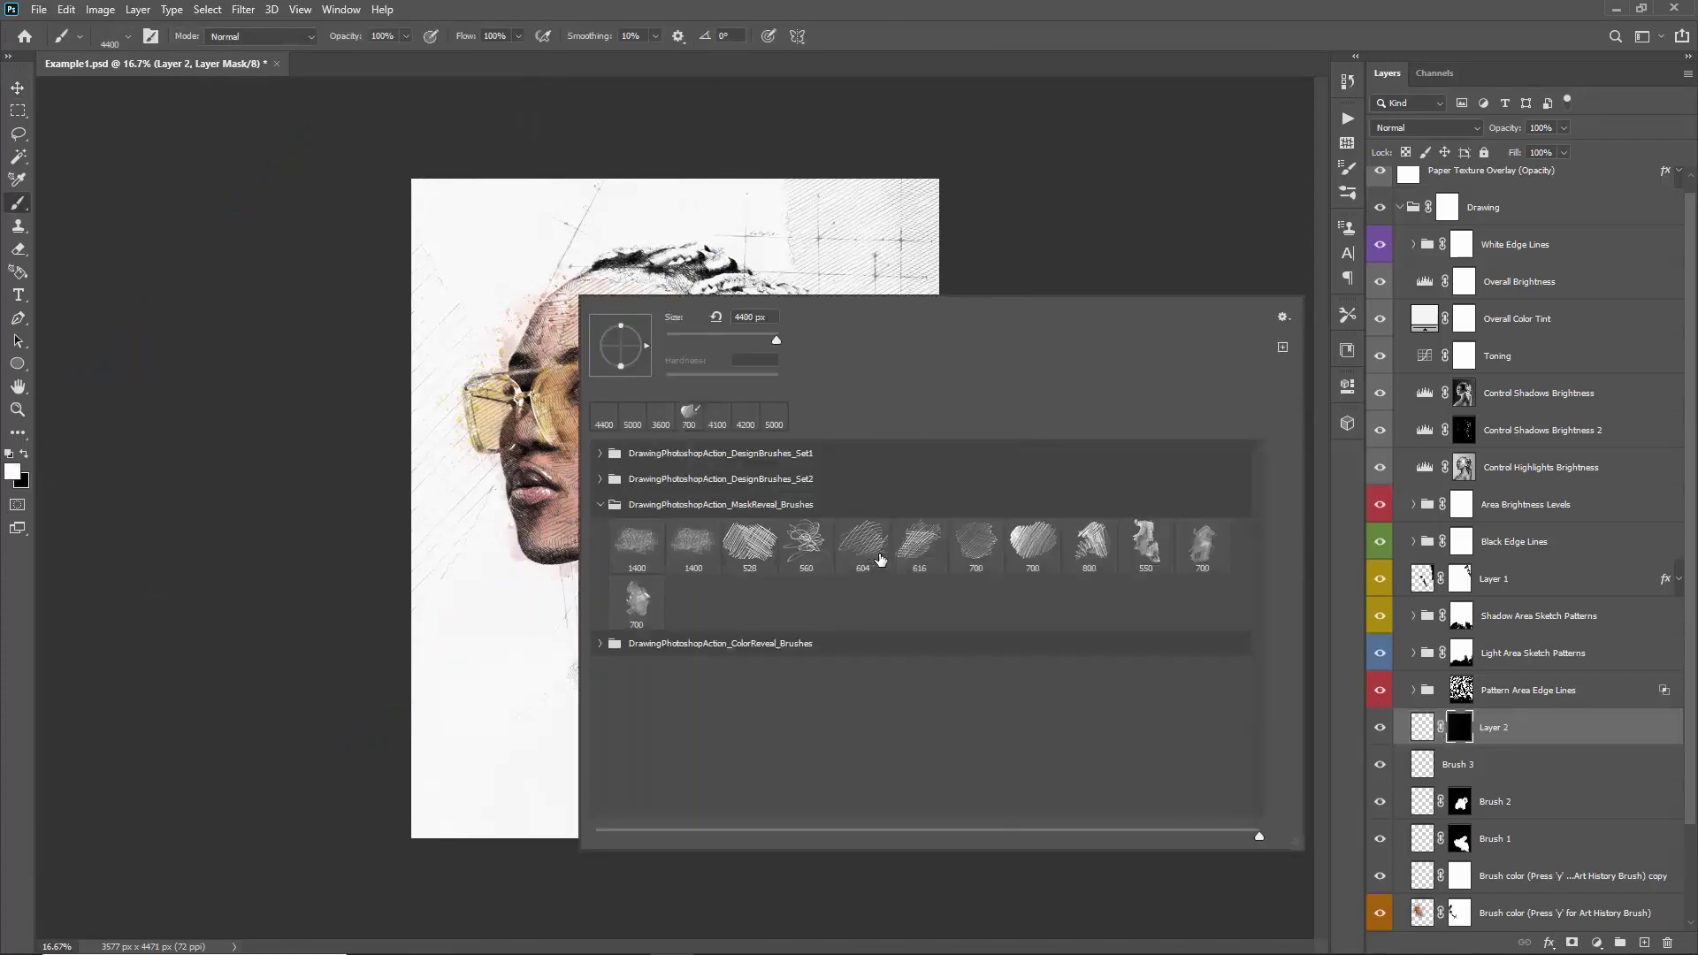
double_click(1024, 554)
left_click_drag(404, 289, 417, 283)
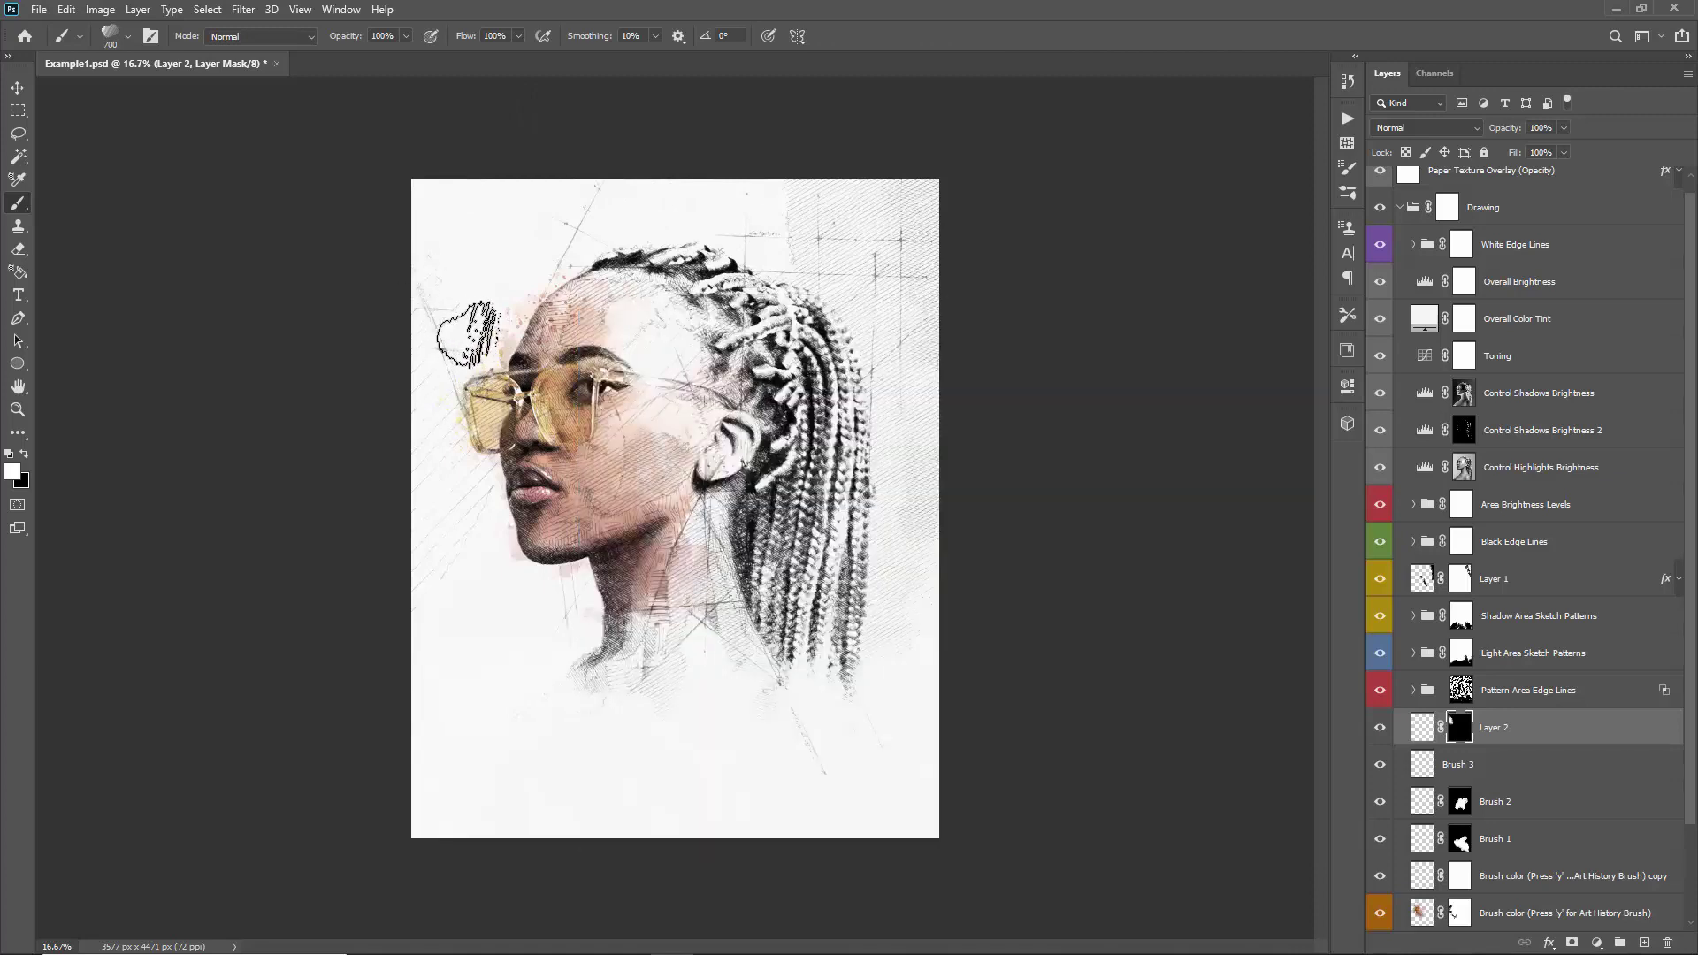
key("v")
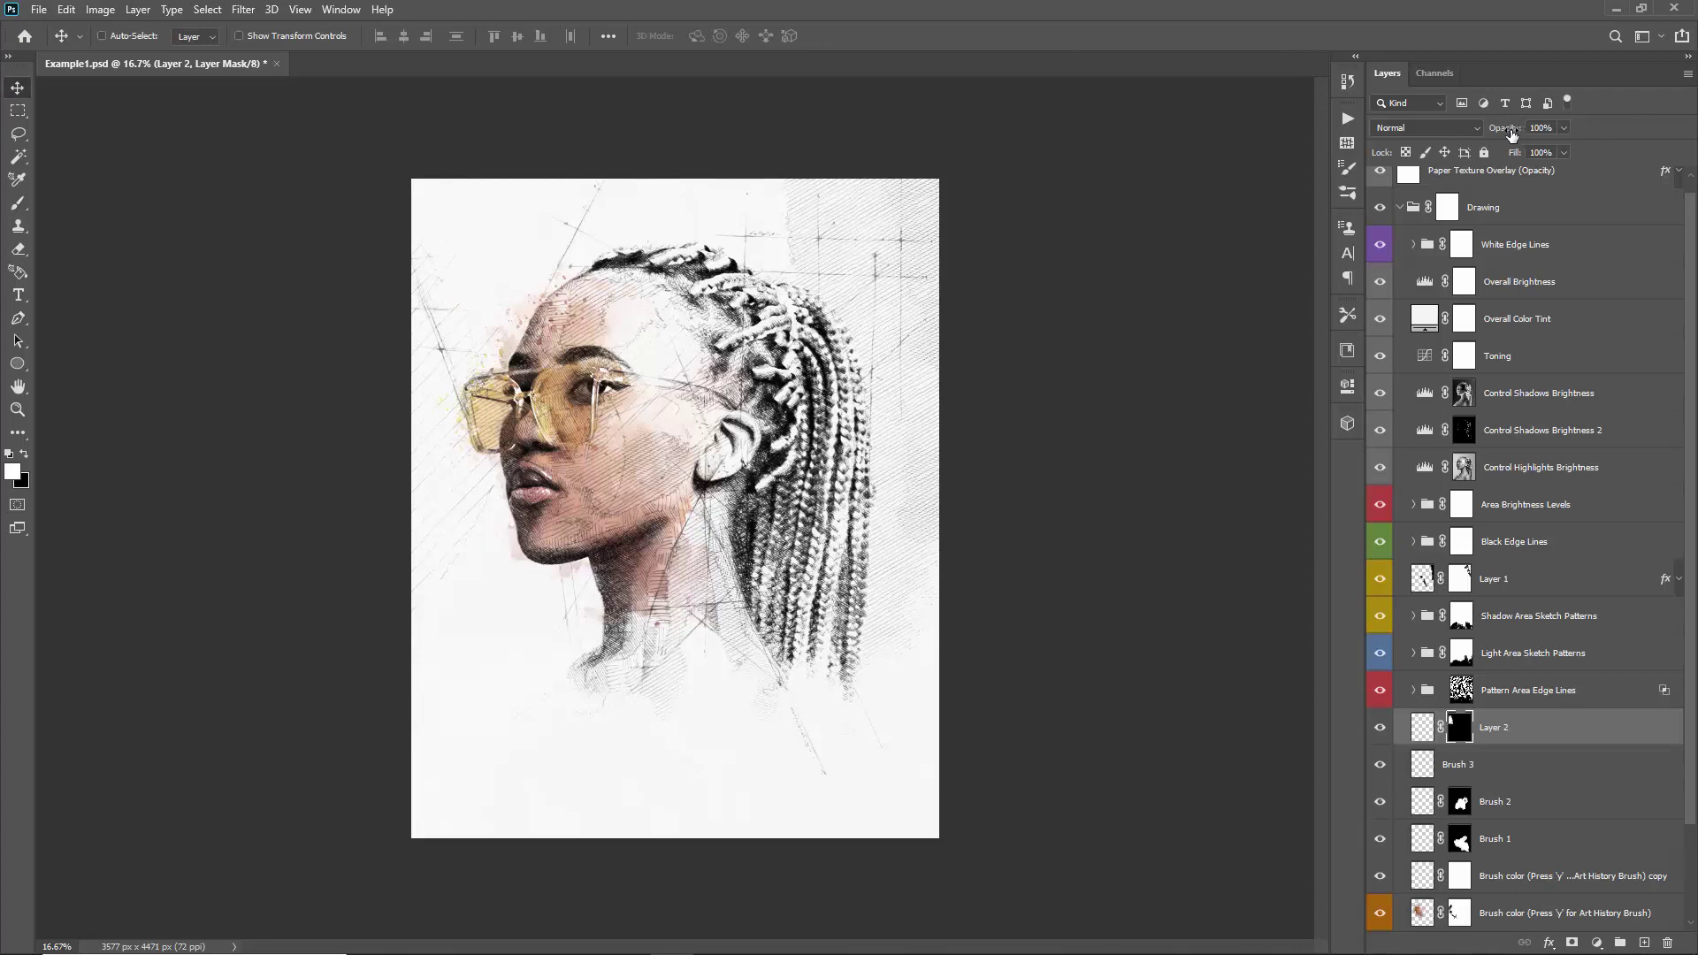
left_click_drag(1511, 133, 1500, 132)
- Expand the Area Brightness Levels group and set the Area 5 Levels midtone input to 0.89
left_click(1432, 509)
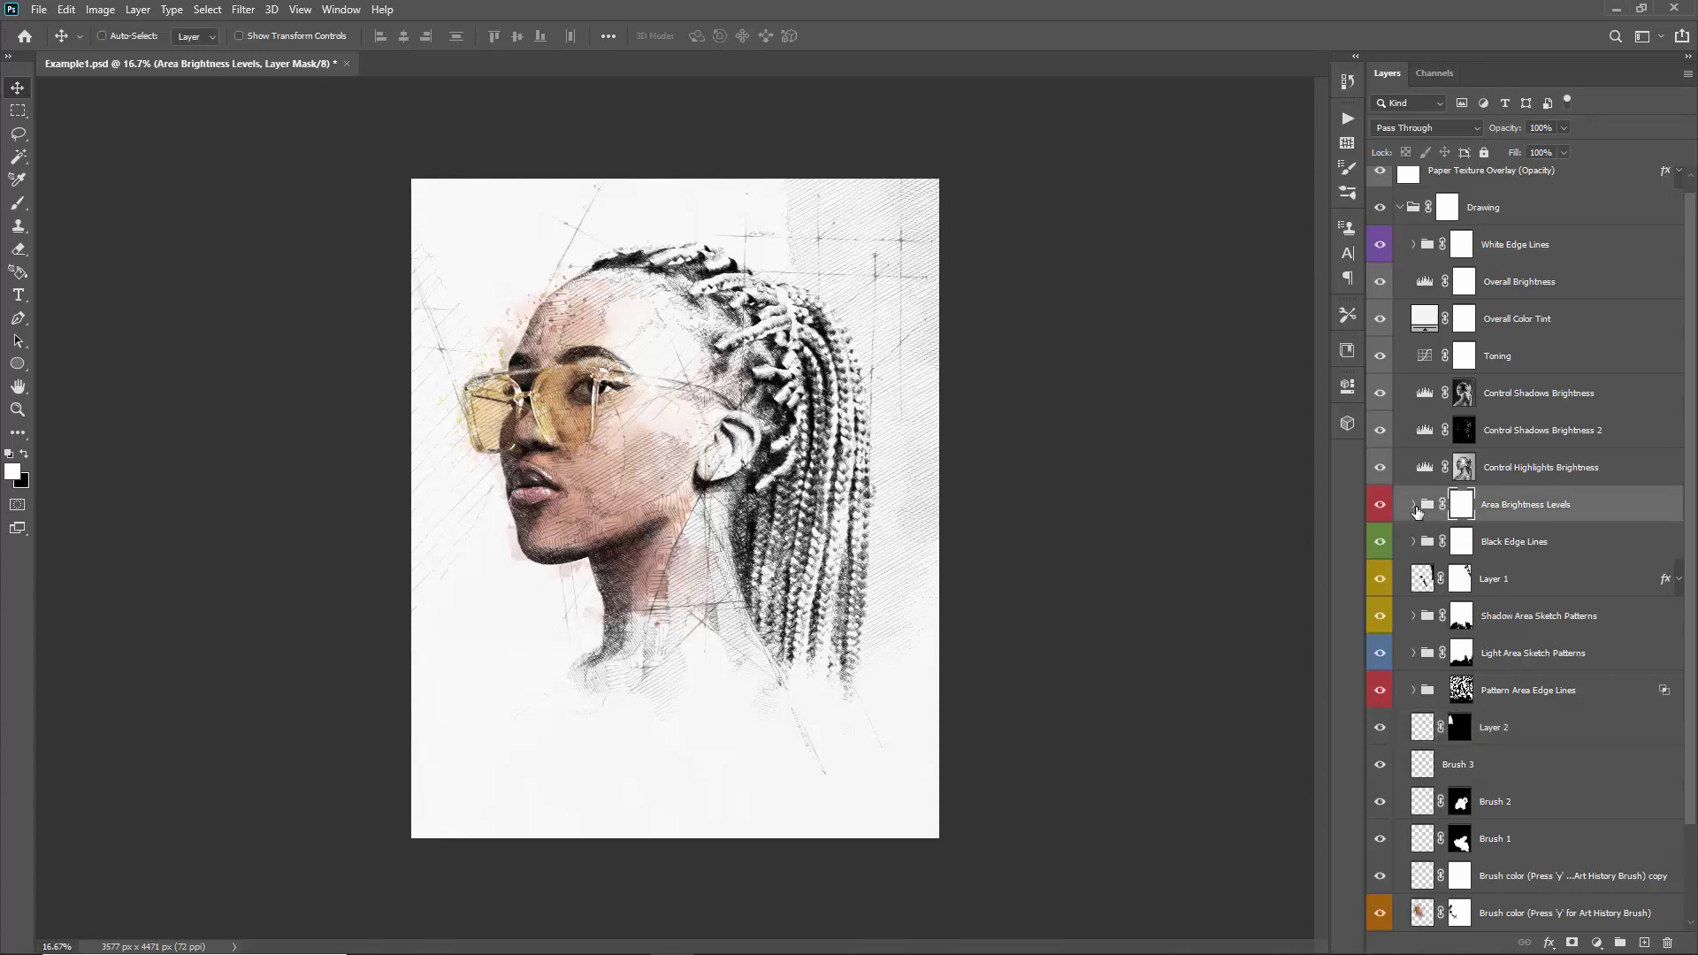
left_click(1413, 505)
scroll(1432, 619, "down", 2)
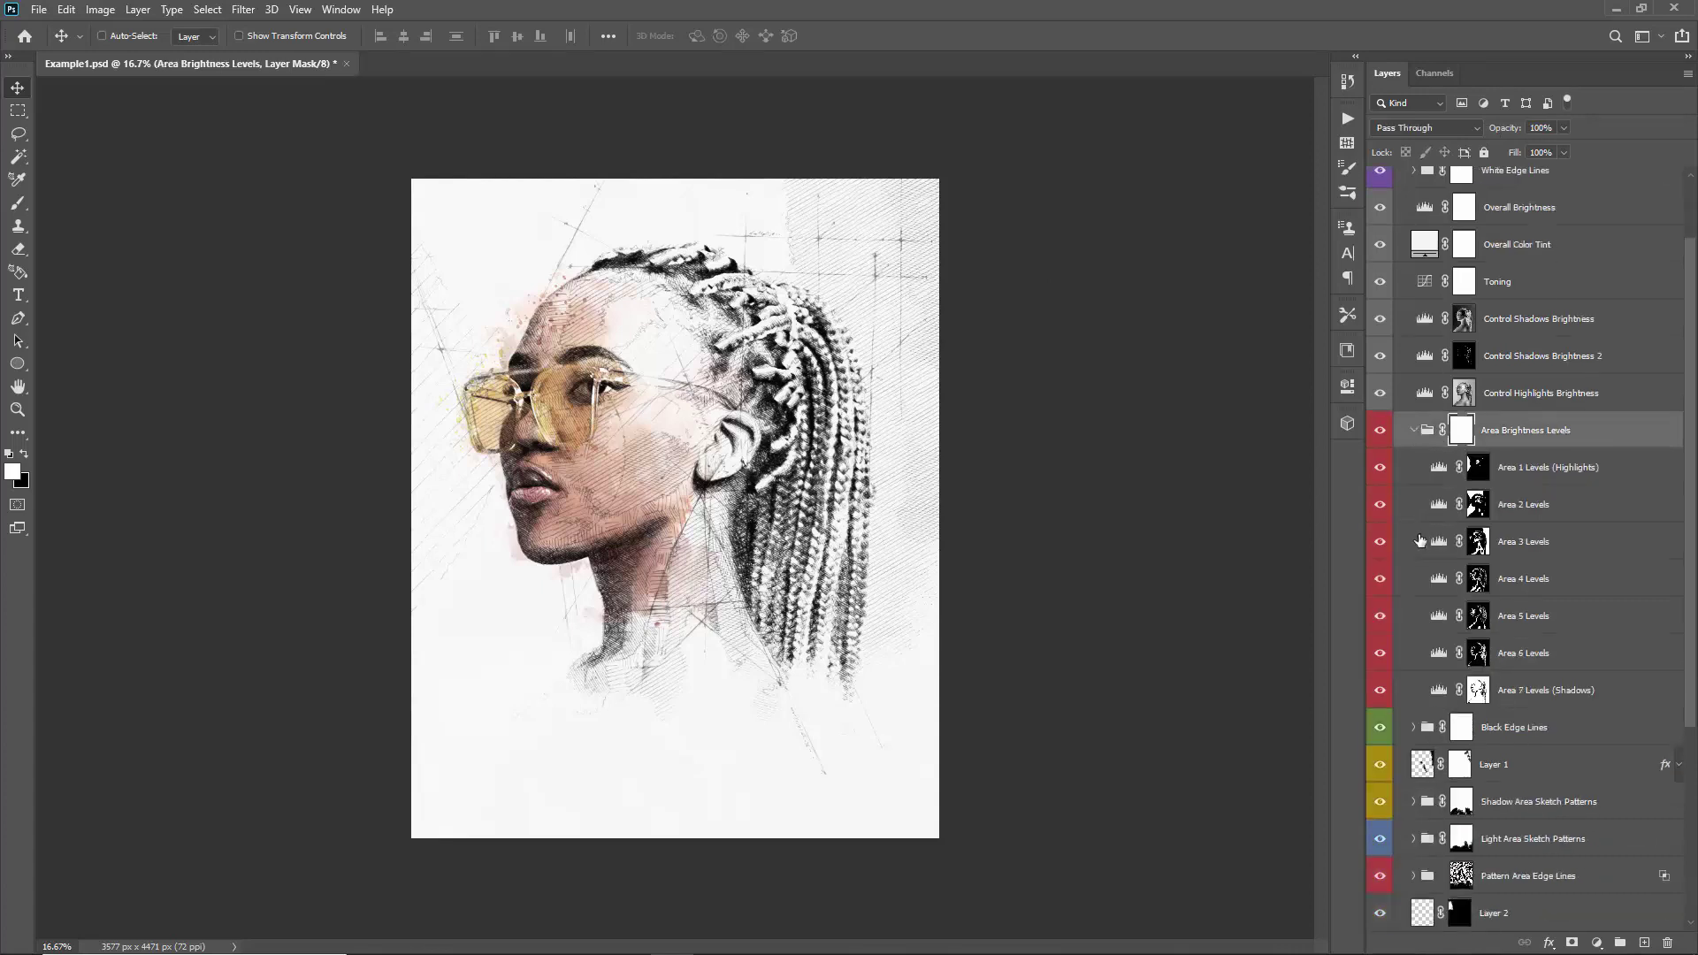
left_click(1434, 626)
double_click(1435, 626)
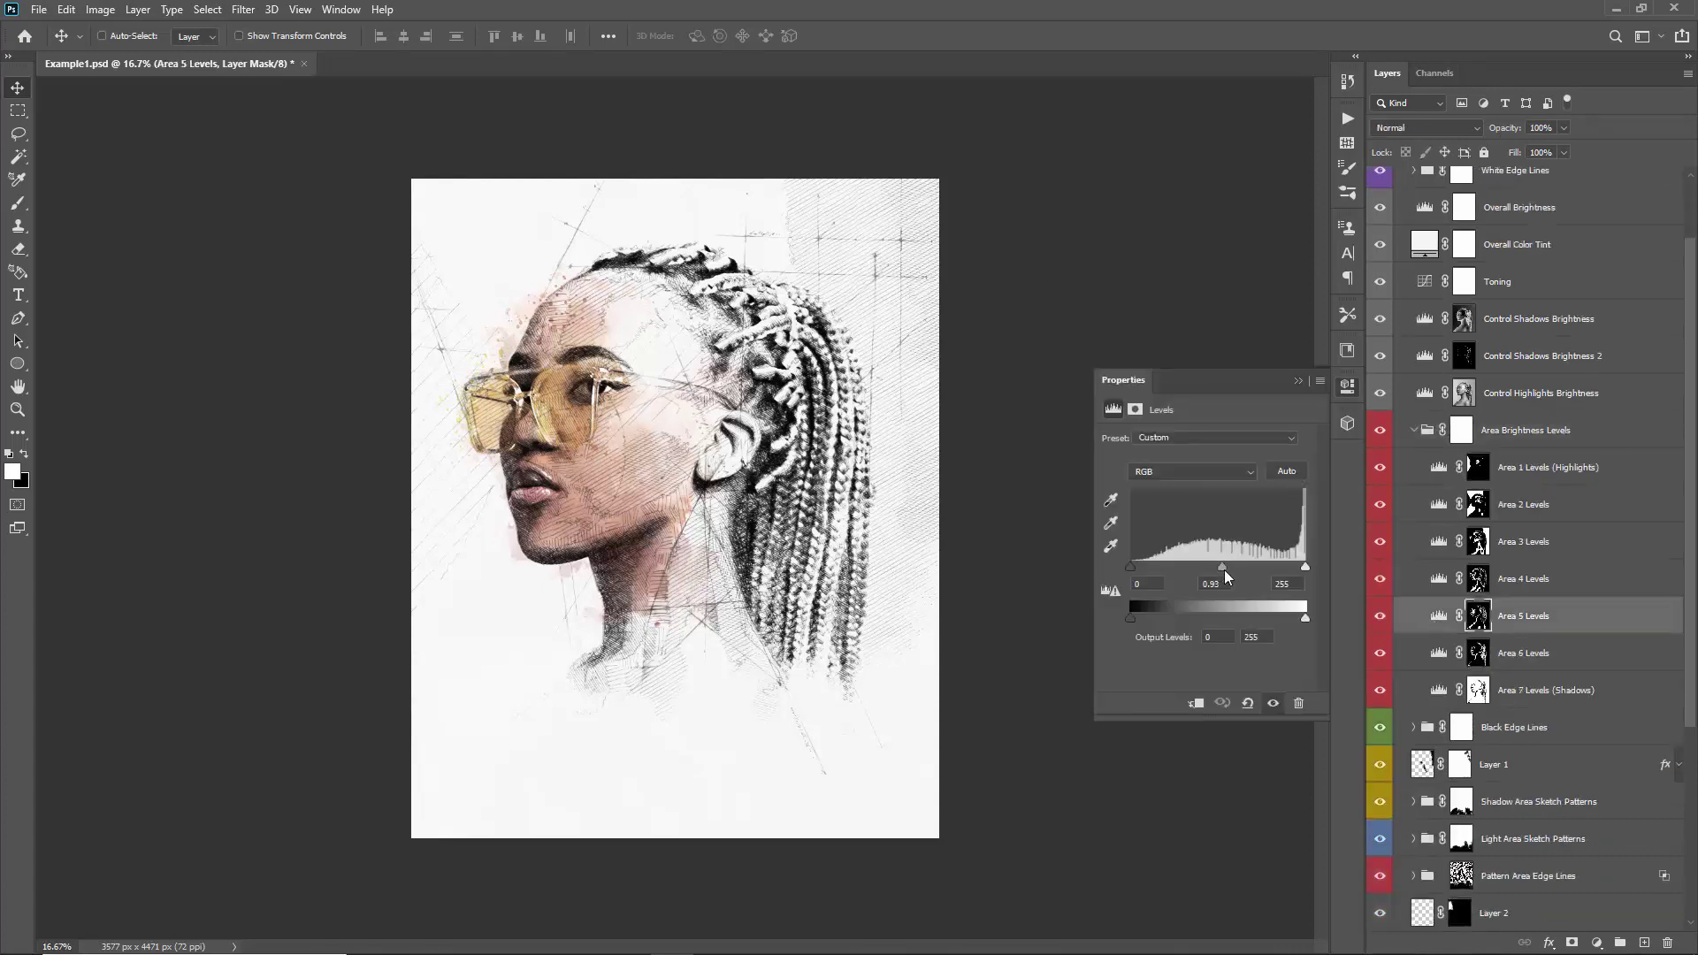
left_click_drag(1225, 572, 1223, 571)
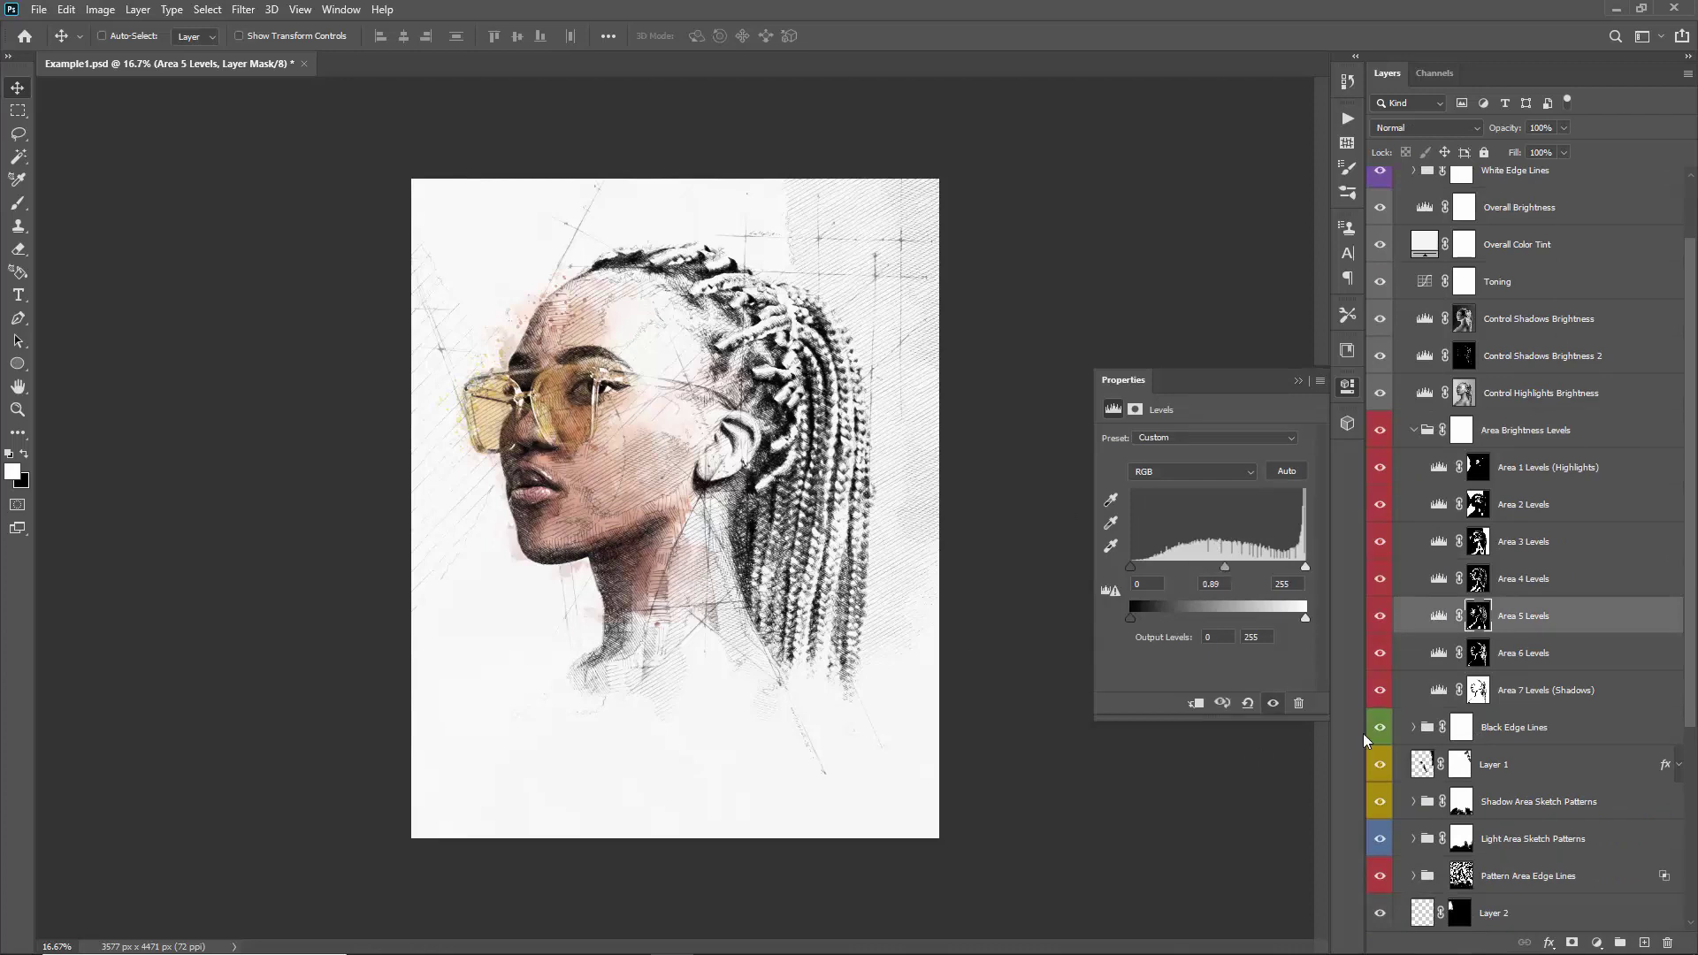
- Set the midtone input of the Area 6 Levels adjustment to 1.22
scroll(1380, 761, "down", 5)
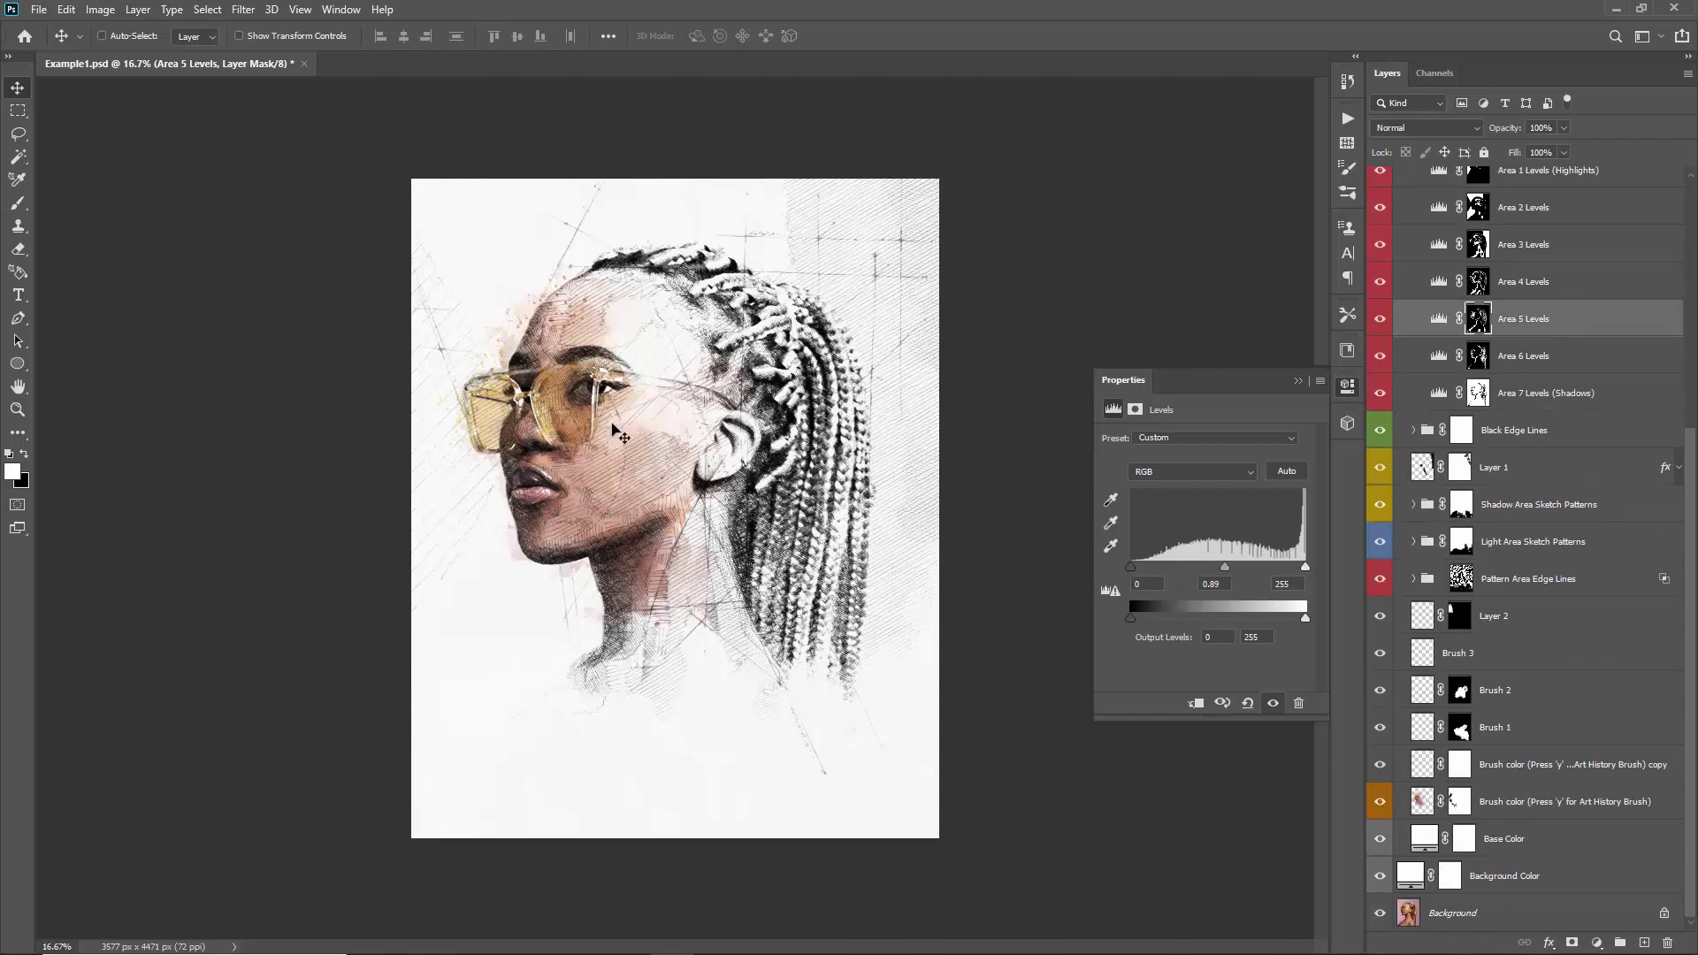
scroll(1462, 477, "up", 2)
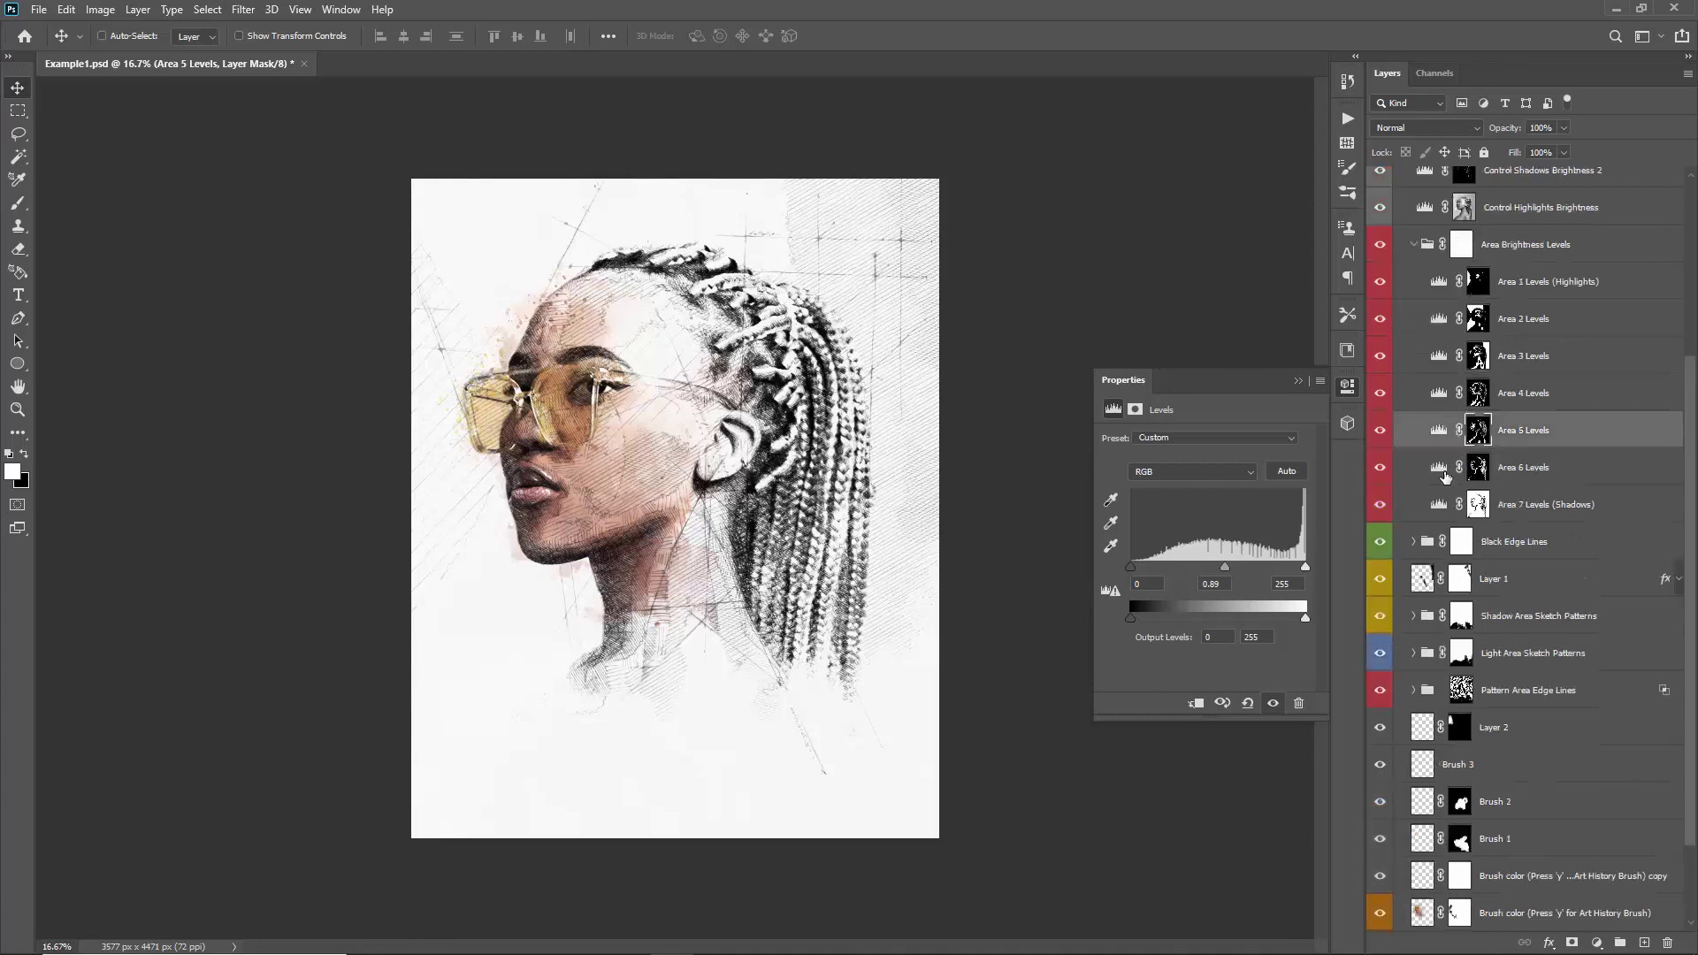
left_click(1446, 477)
left_click_drag(1223, 572, 1206, 573)
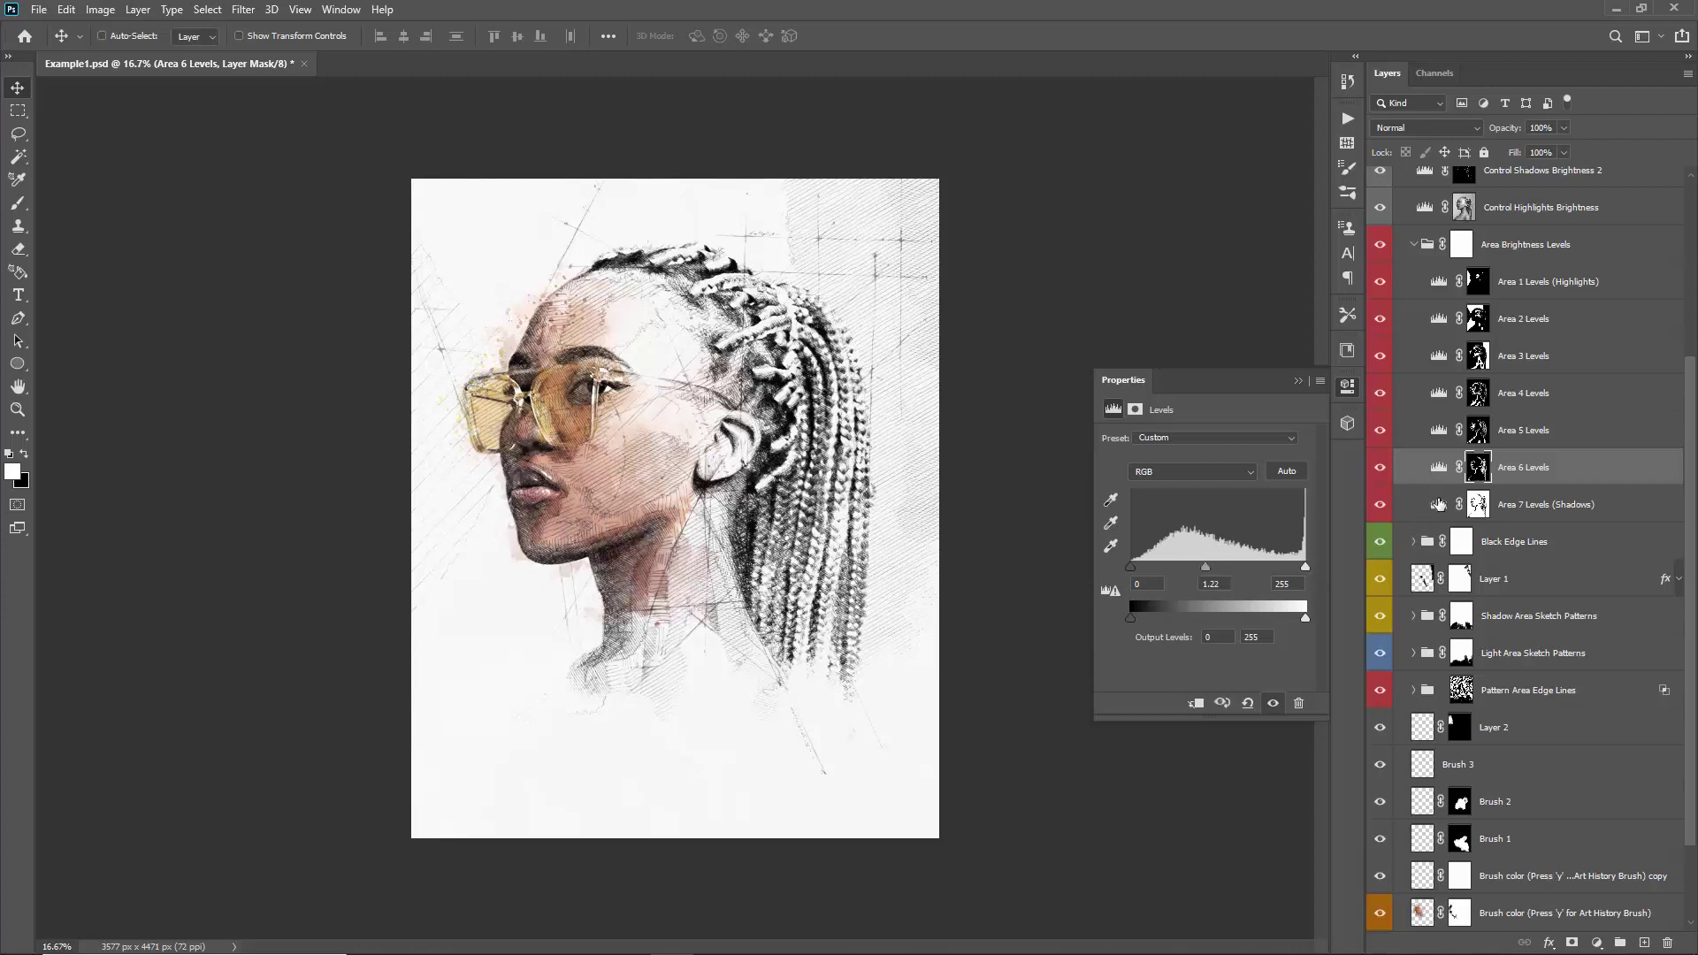
- Set the midtone input of the Area 4 Levels adjustment to 0.93 and save the document
left_click(1447, 404)
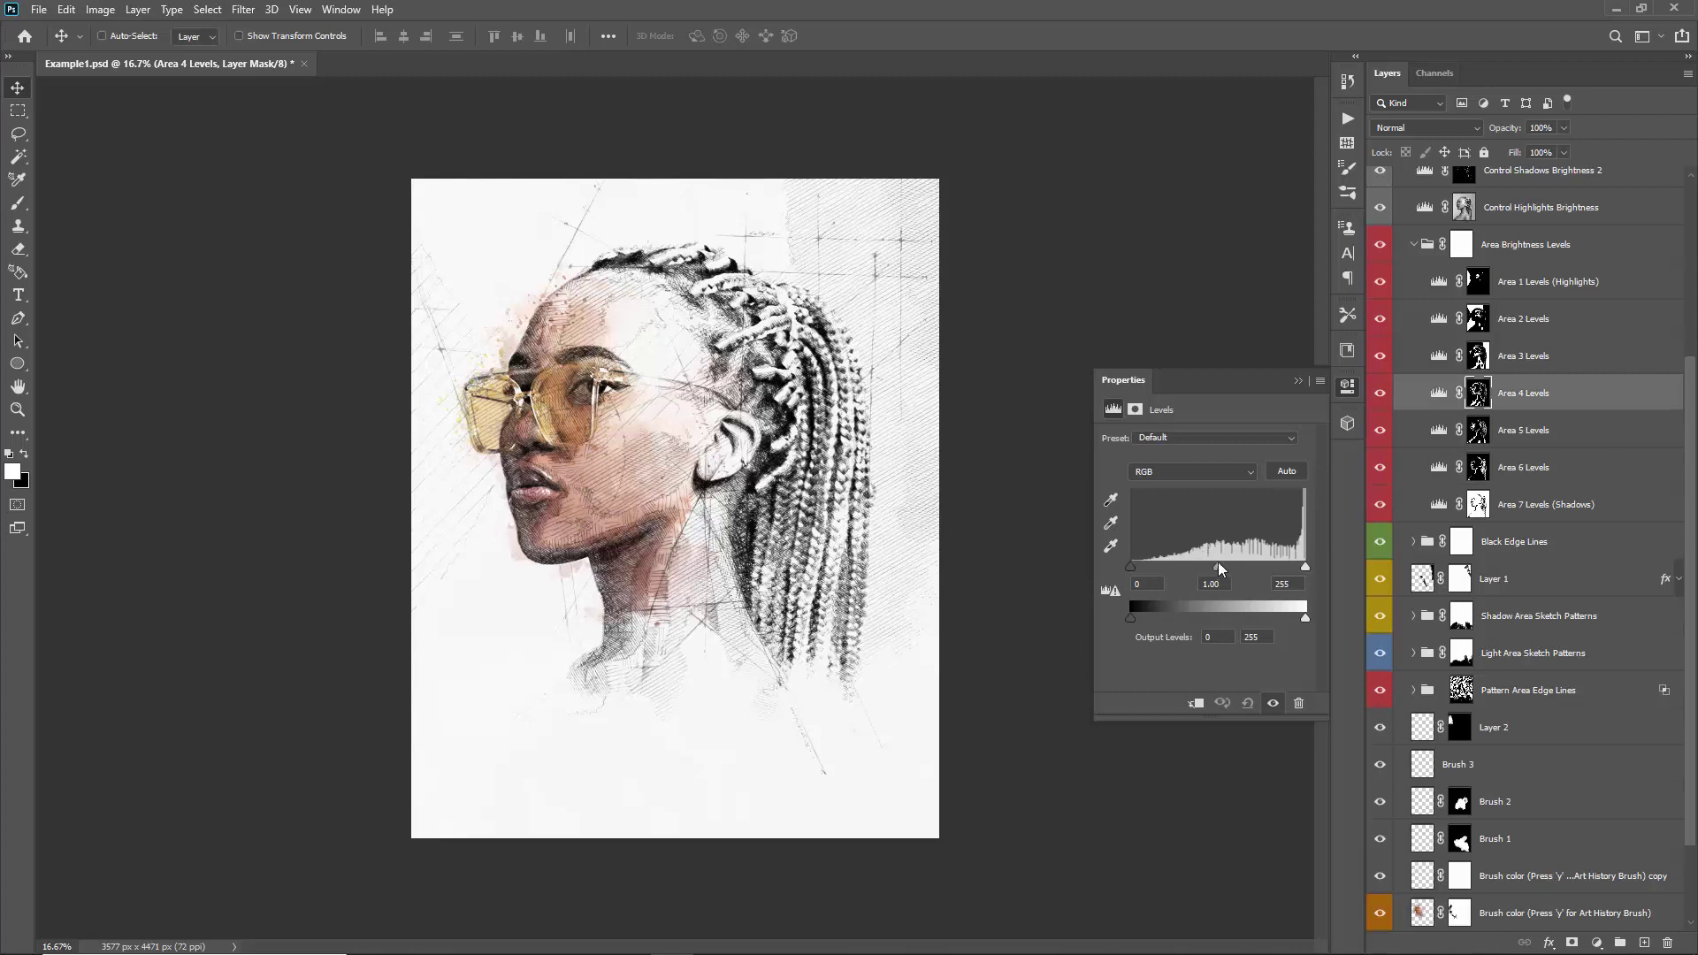
left_click_drag(1226, 566, 1223, 569)
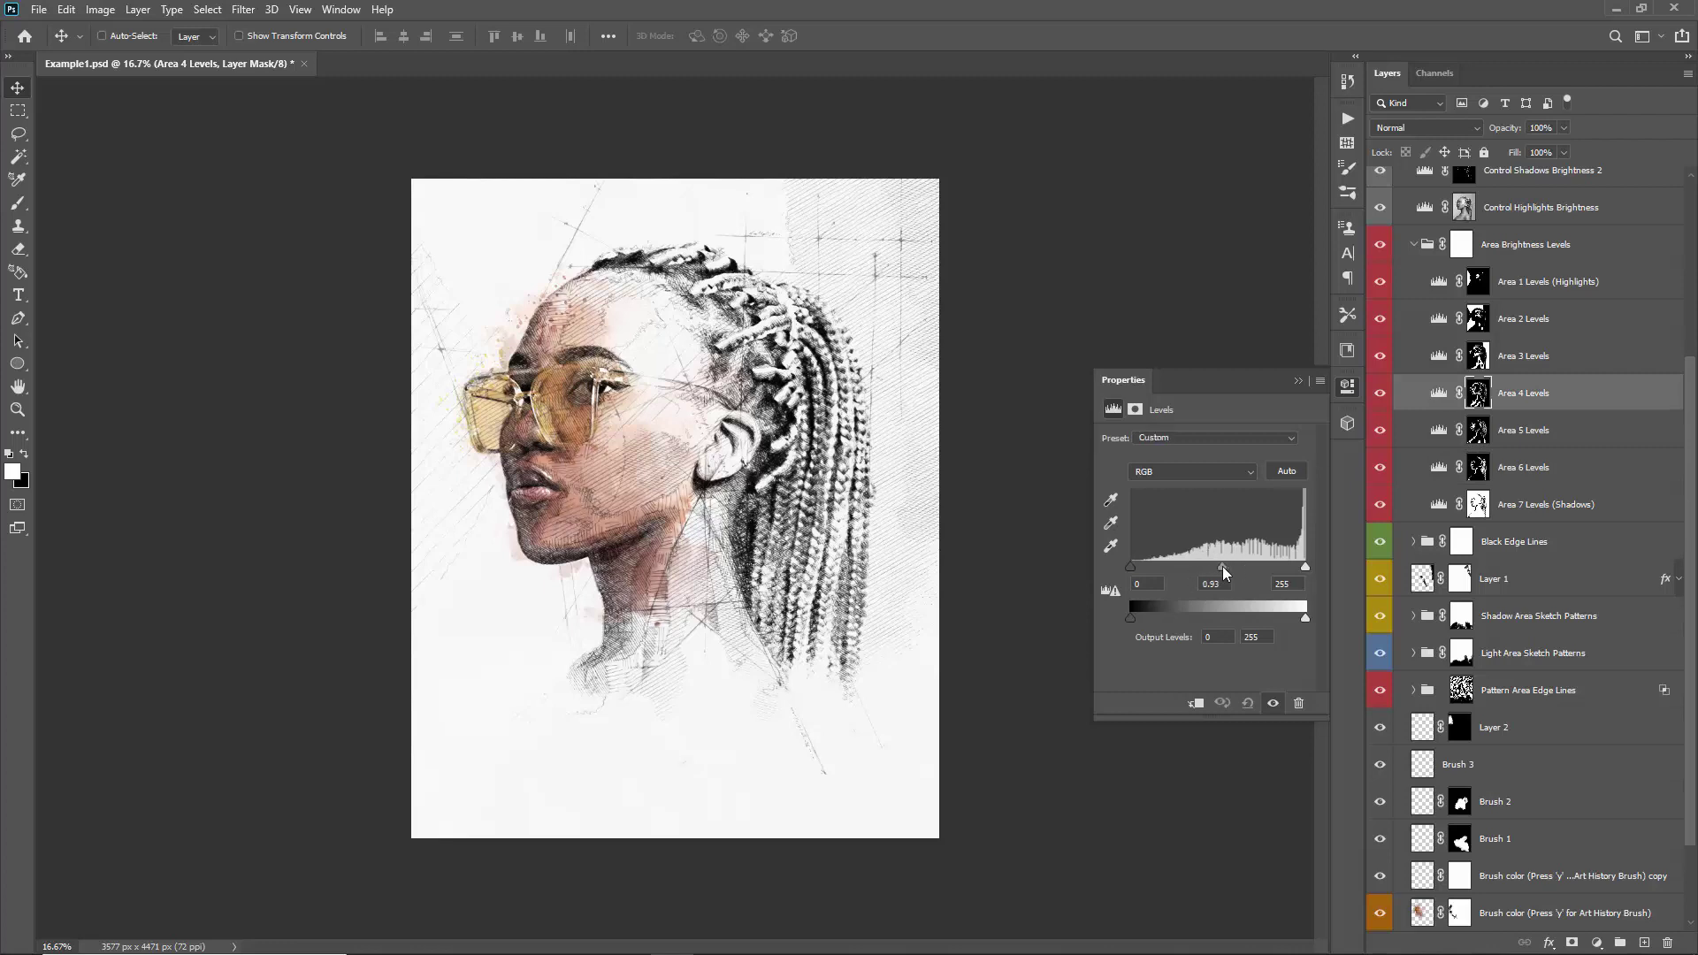
left_click(1300, 384)
key("ctrl+s")
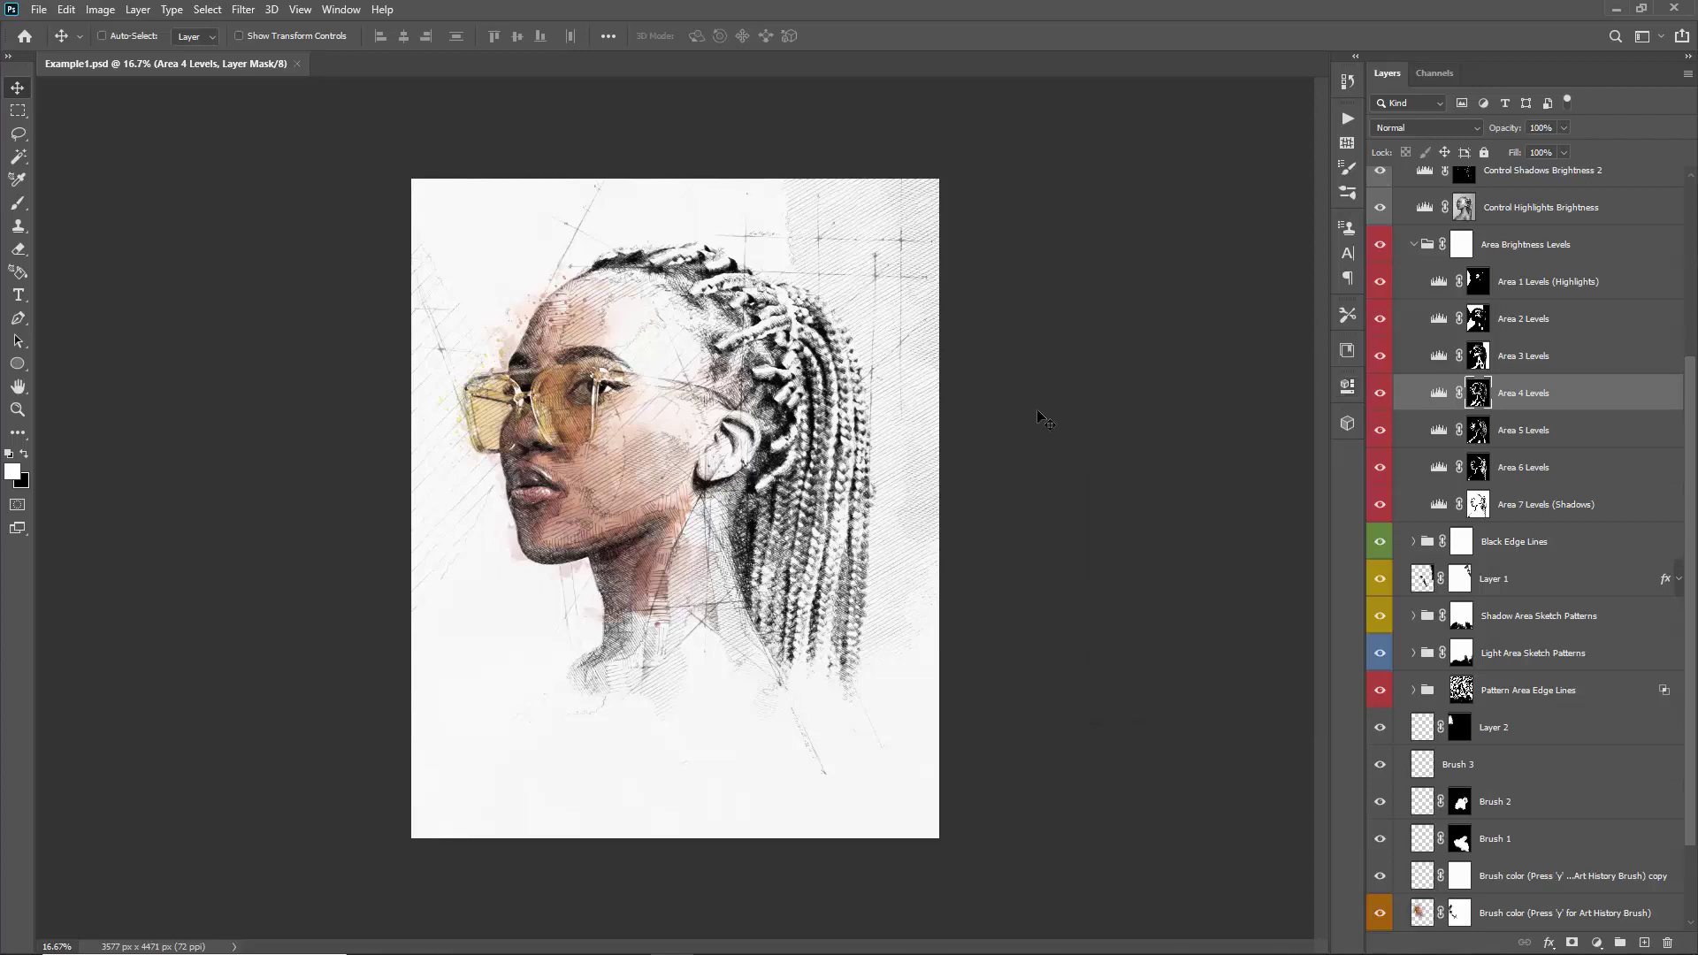
- Select the Paper Texture Overlay (Opacity) layer and open the Drawing Creation Kit's Shadow Overlays folder for placing an embedded file
scroll(1463, 420, "up", 3)
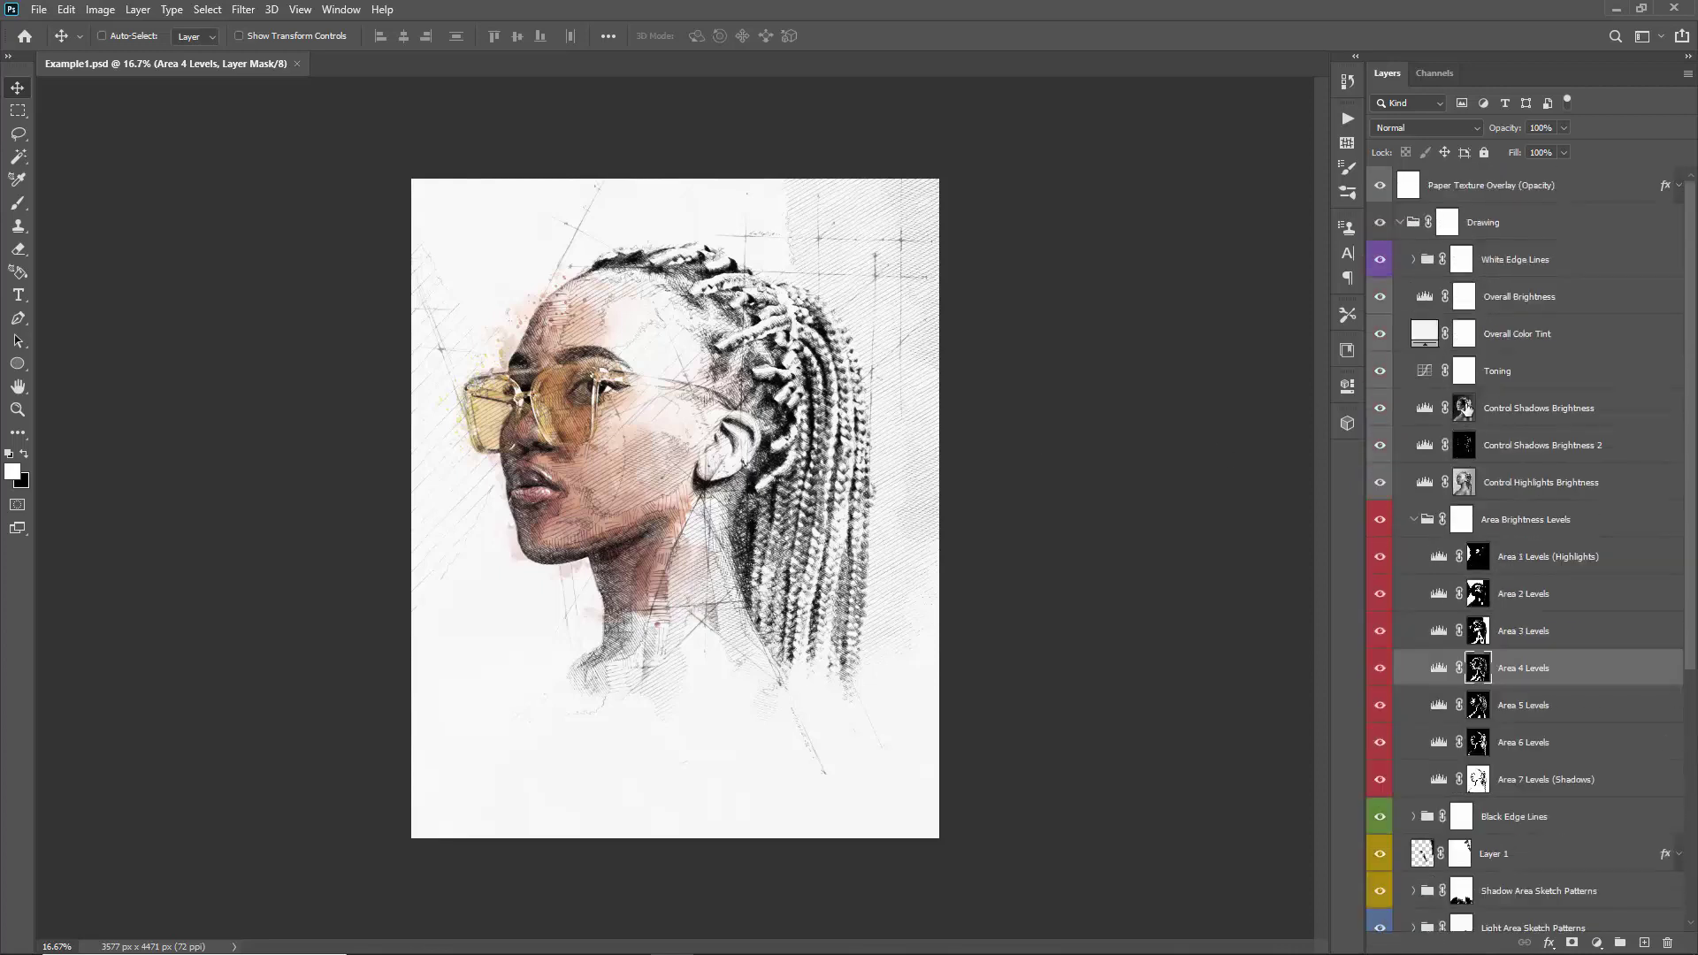
left_click(1443, 195)
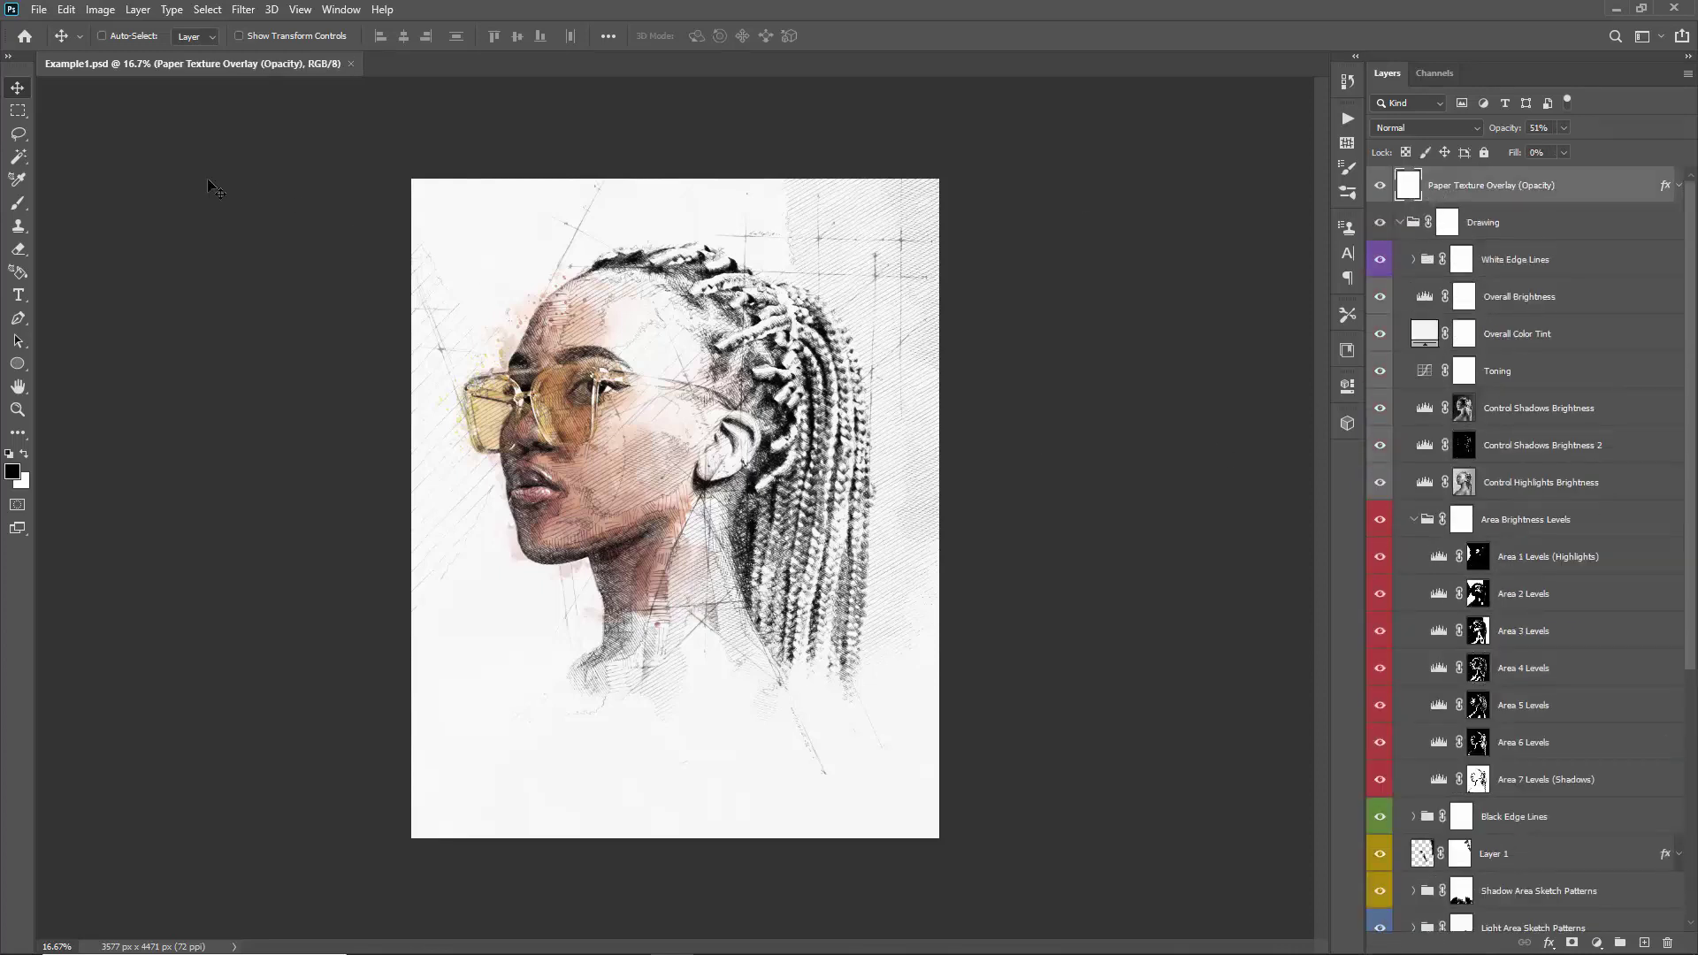
left_click(41, 11)
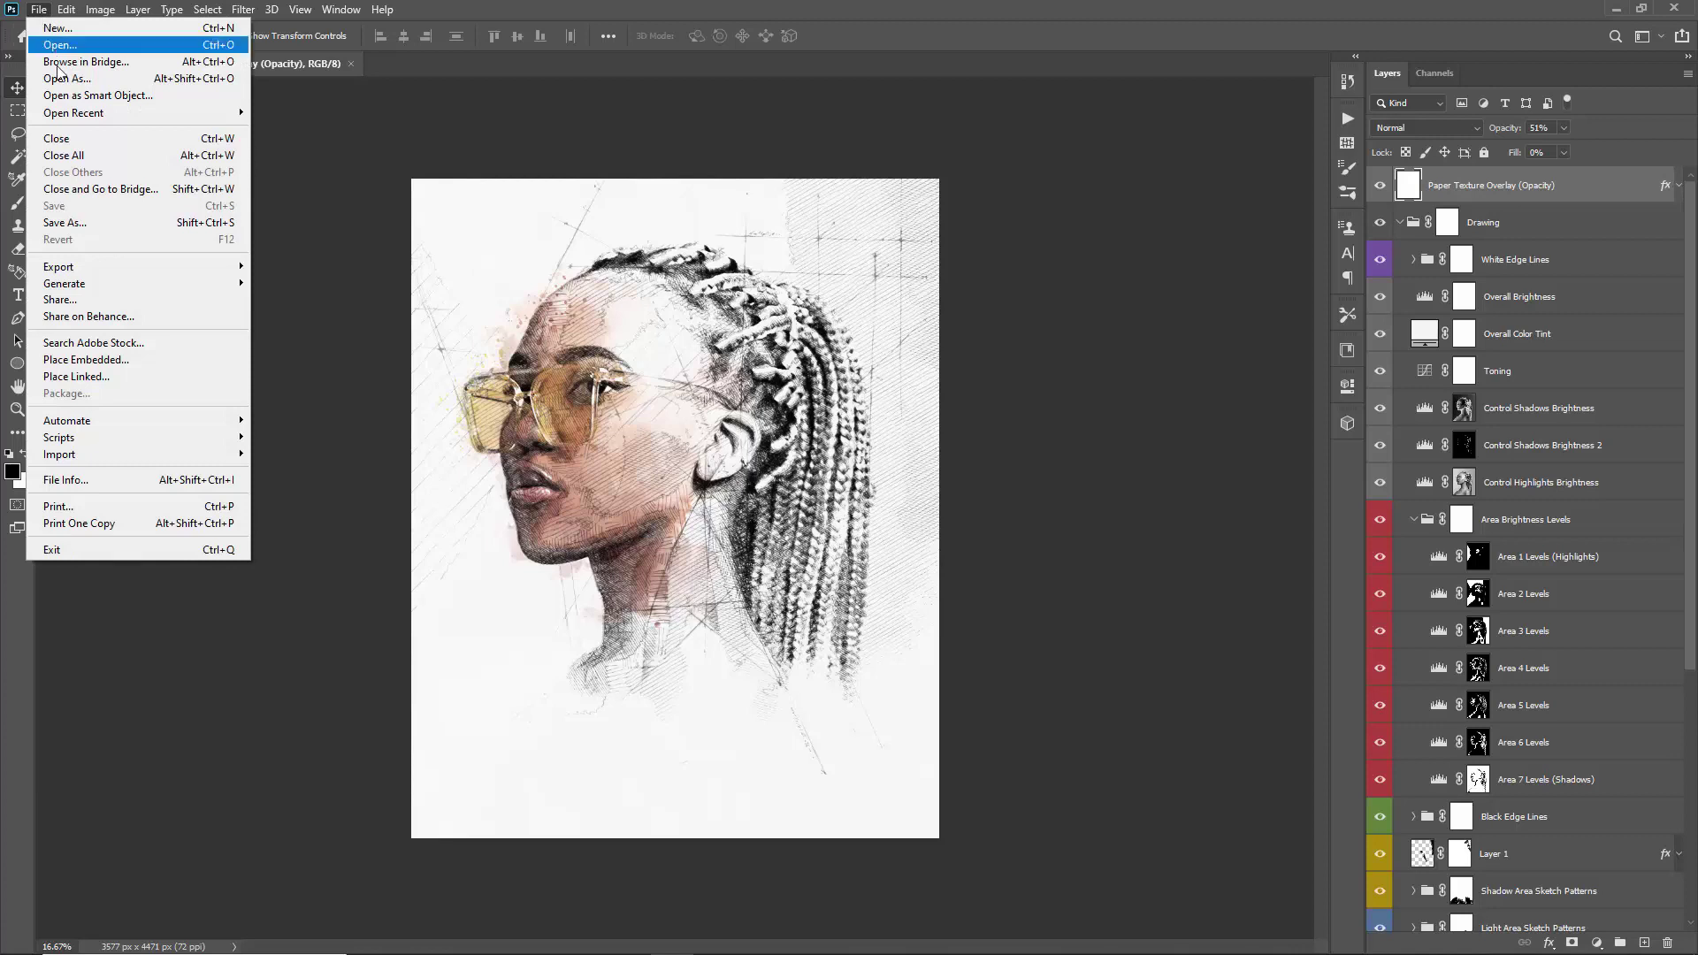
left_click(152, 362)
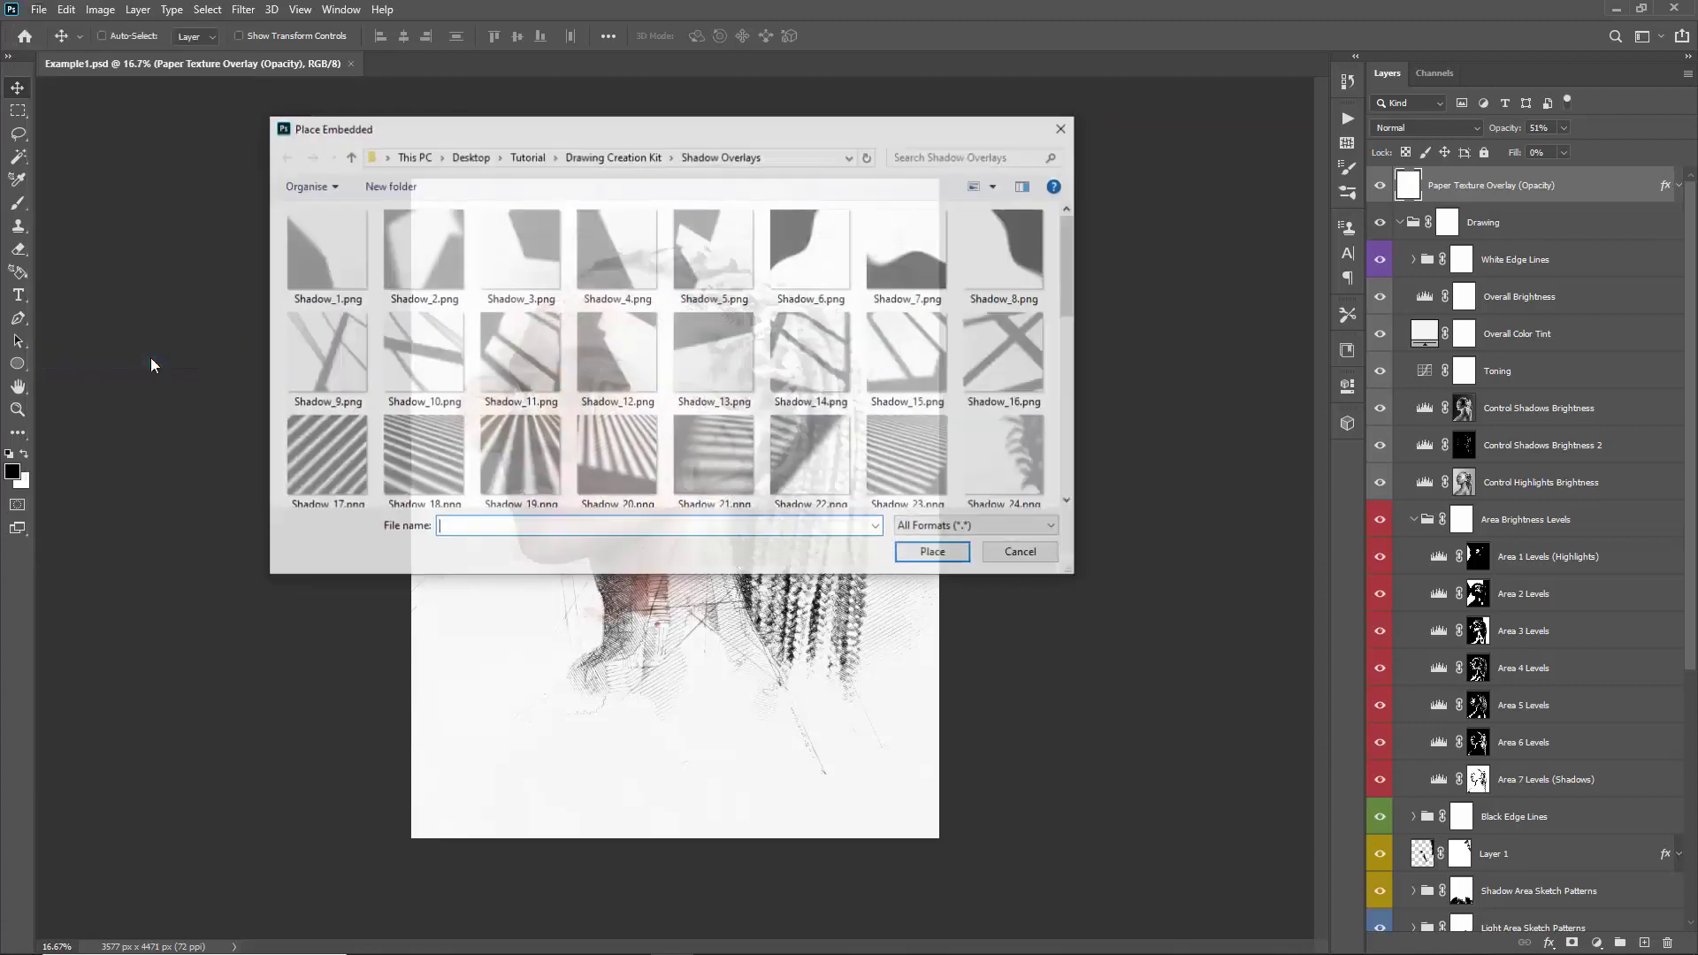
left_click(616, 157)
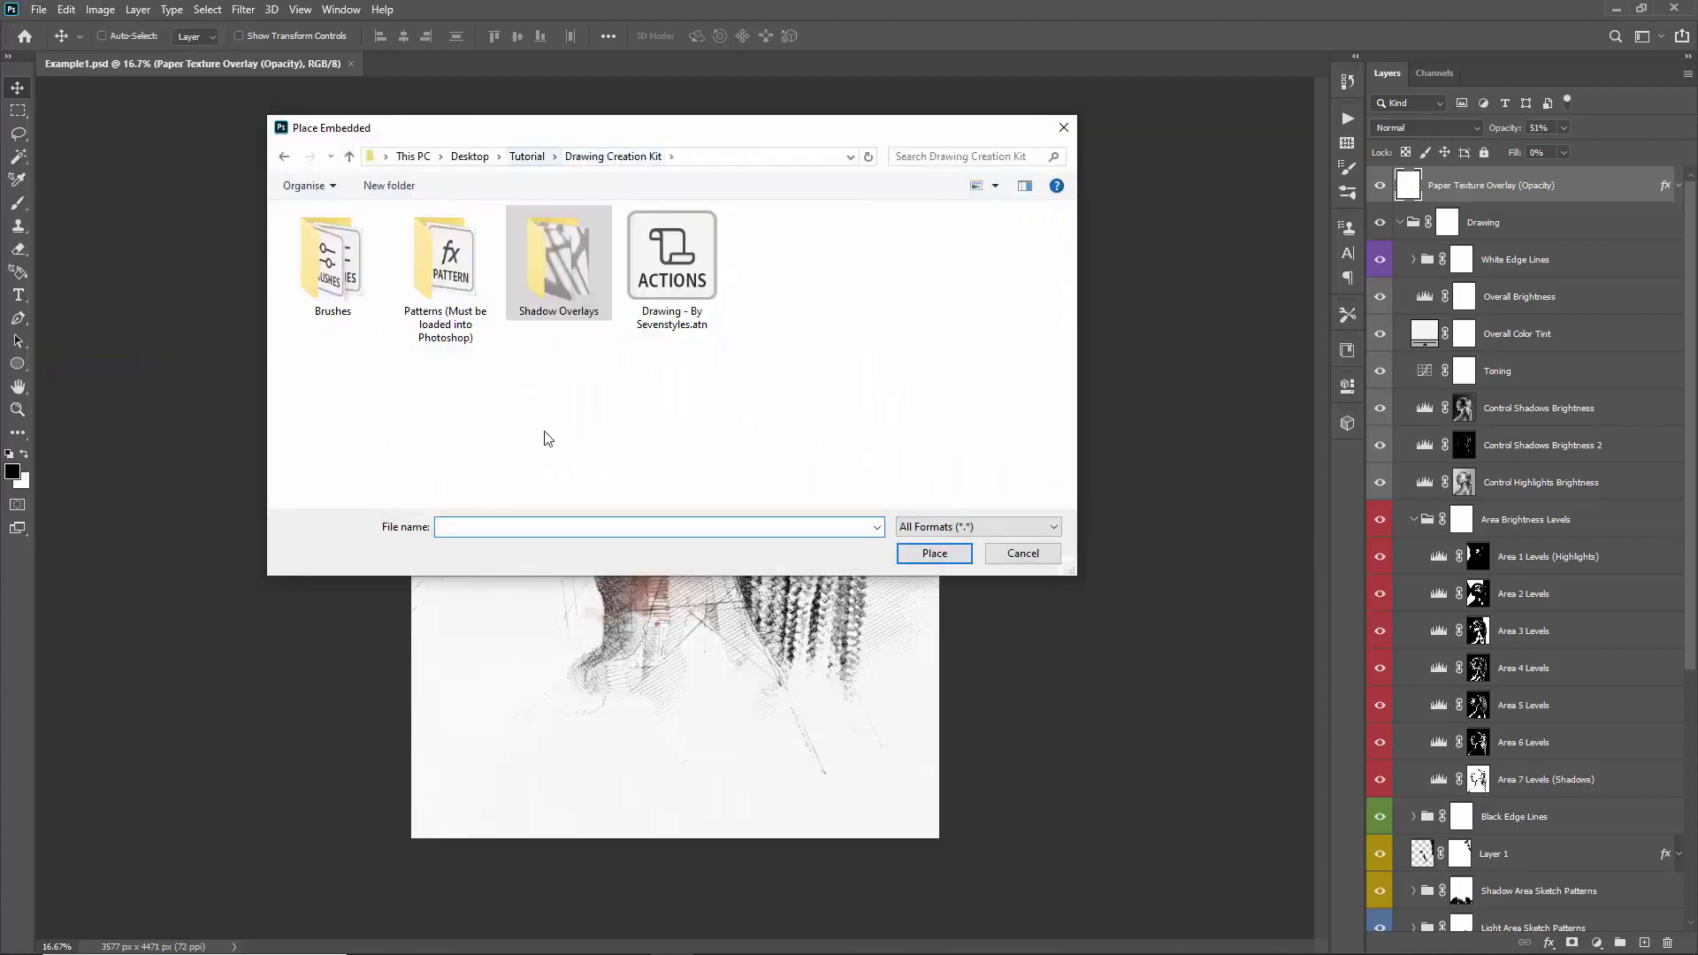
left_click(530, 423)
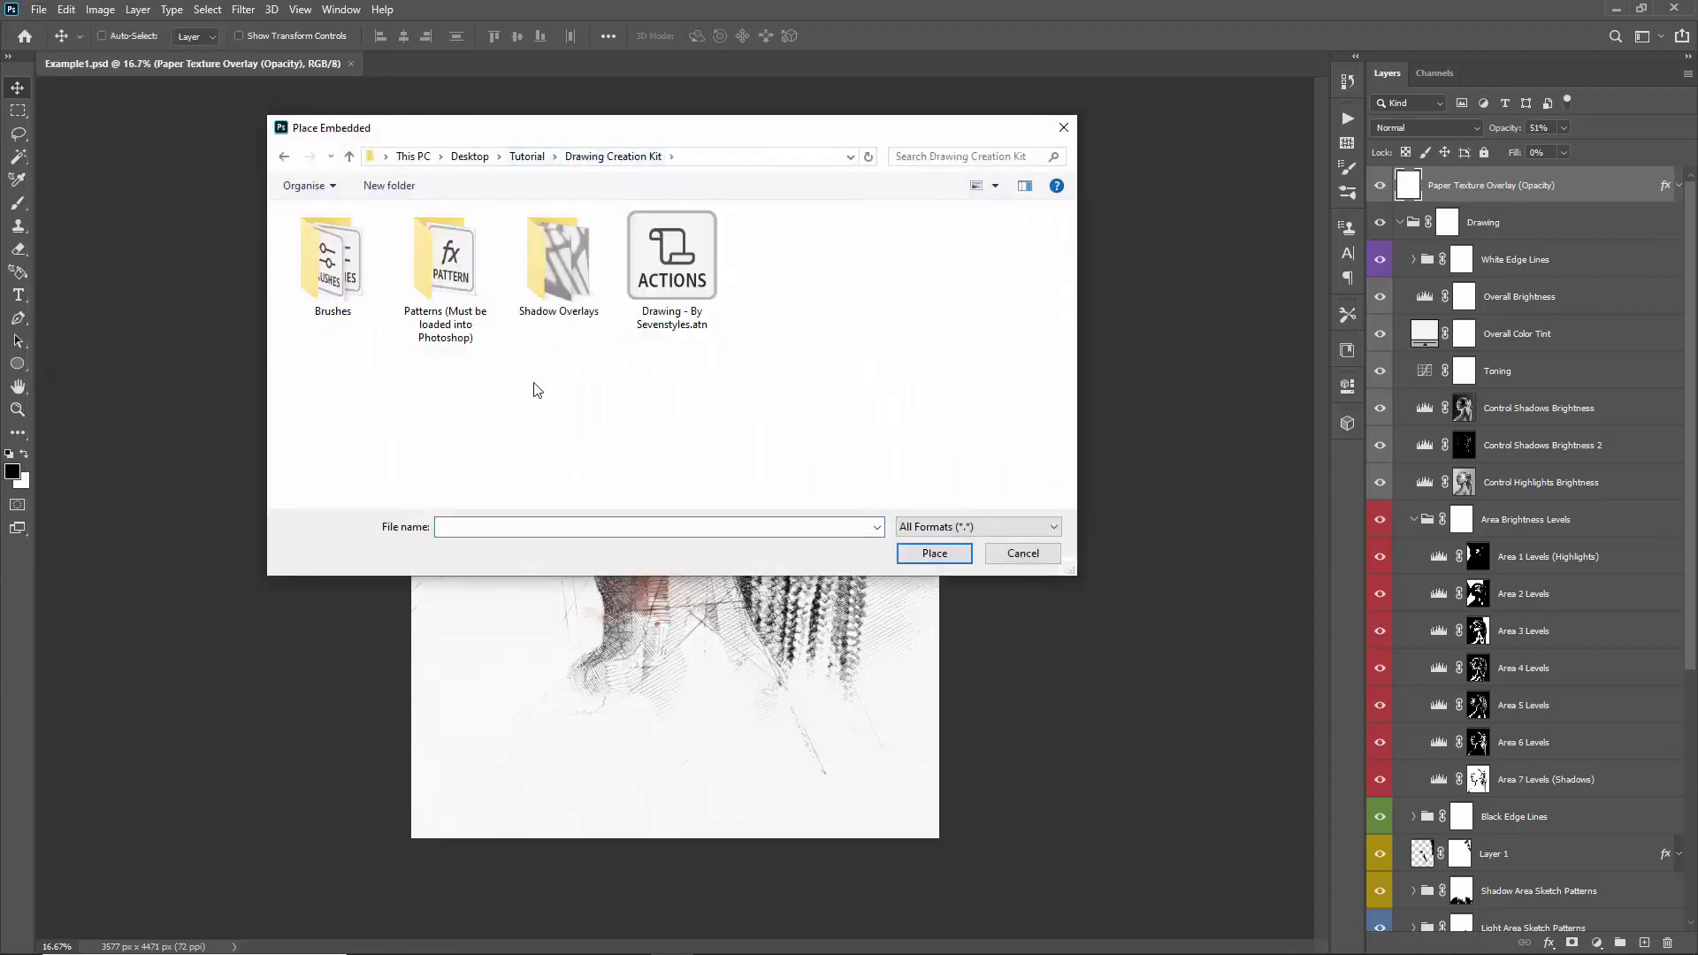
double_click(557, 265)
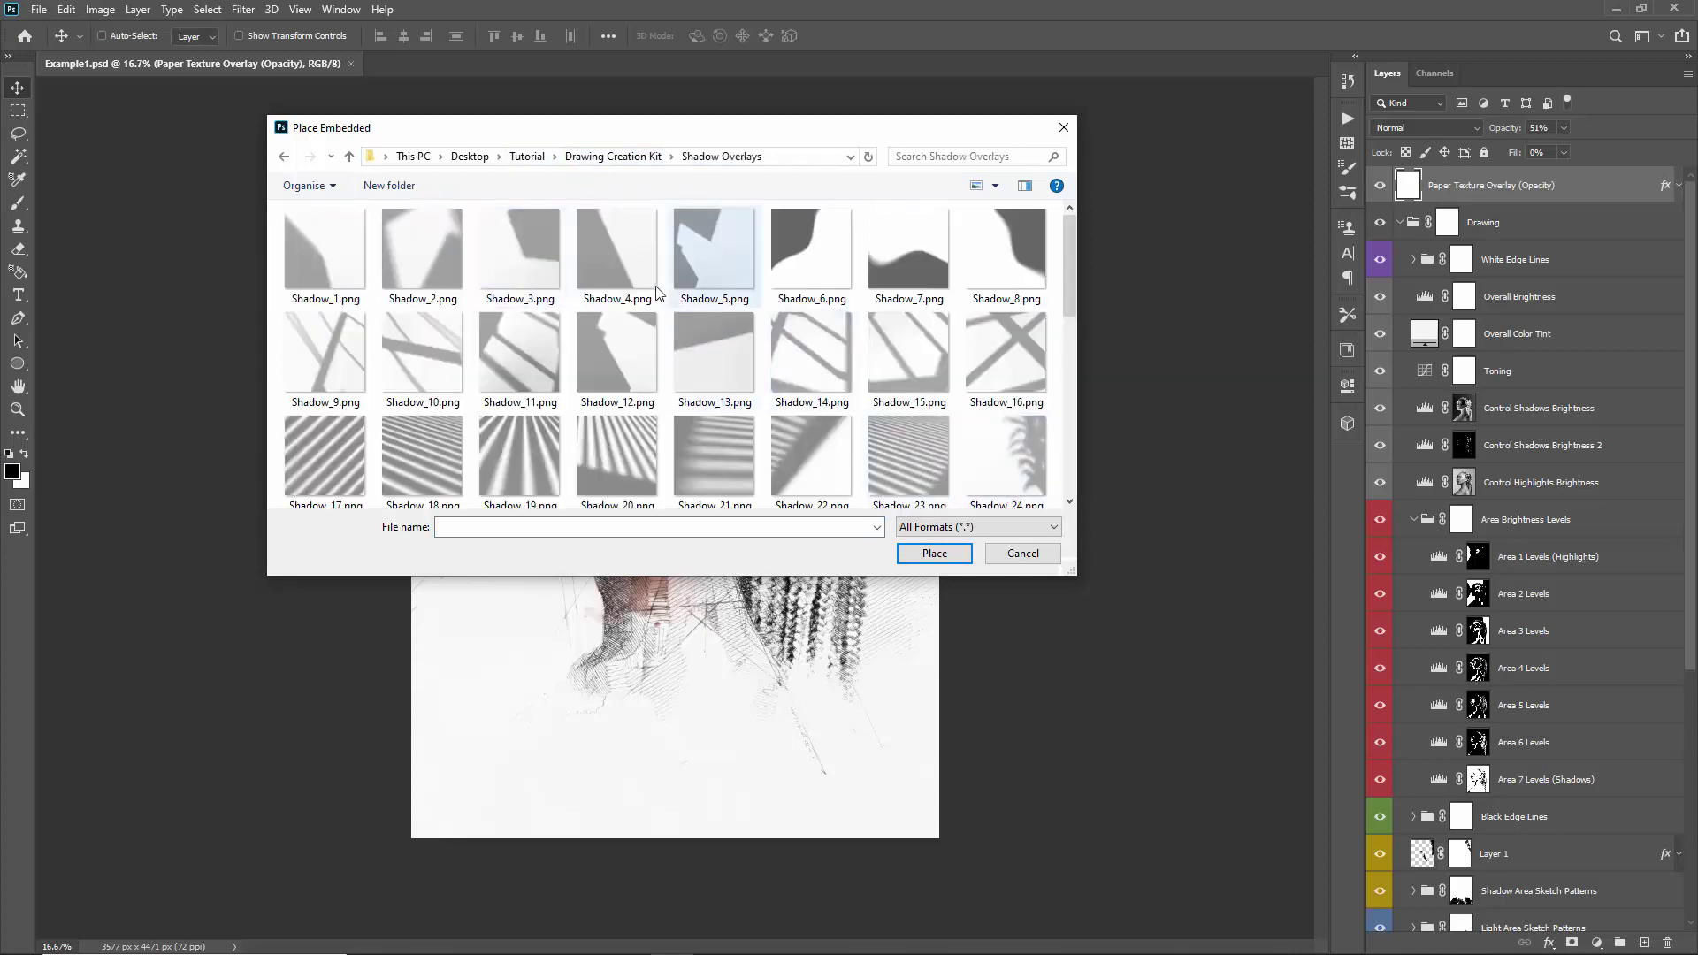
- Place Shadow_60.png above the paper texture layer, enlarge it to about 91% to cover the canvas, and shift it slightly right
scroll(619, 265, "down", 3)
scroll(650, 292, "down", 2)
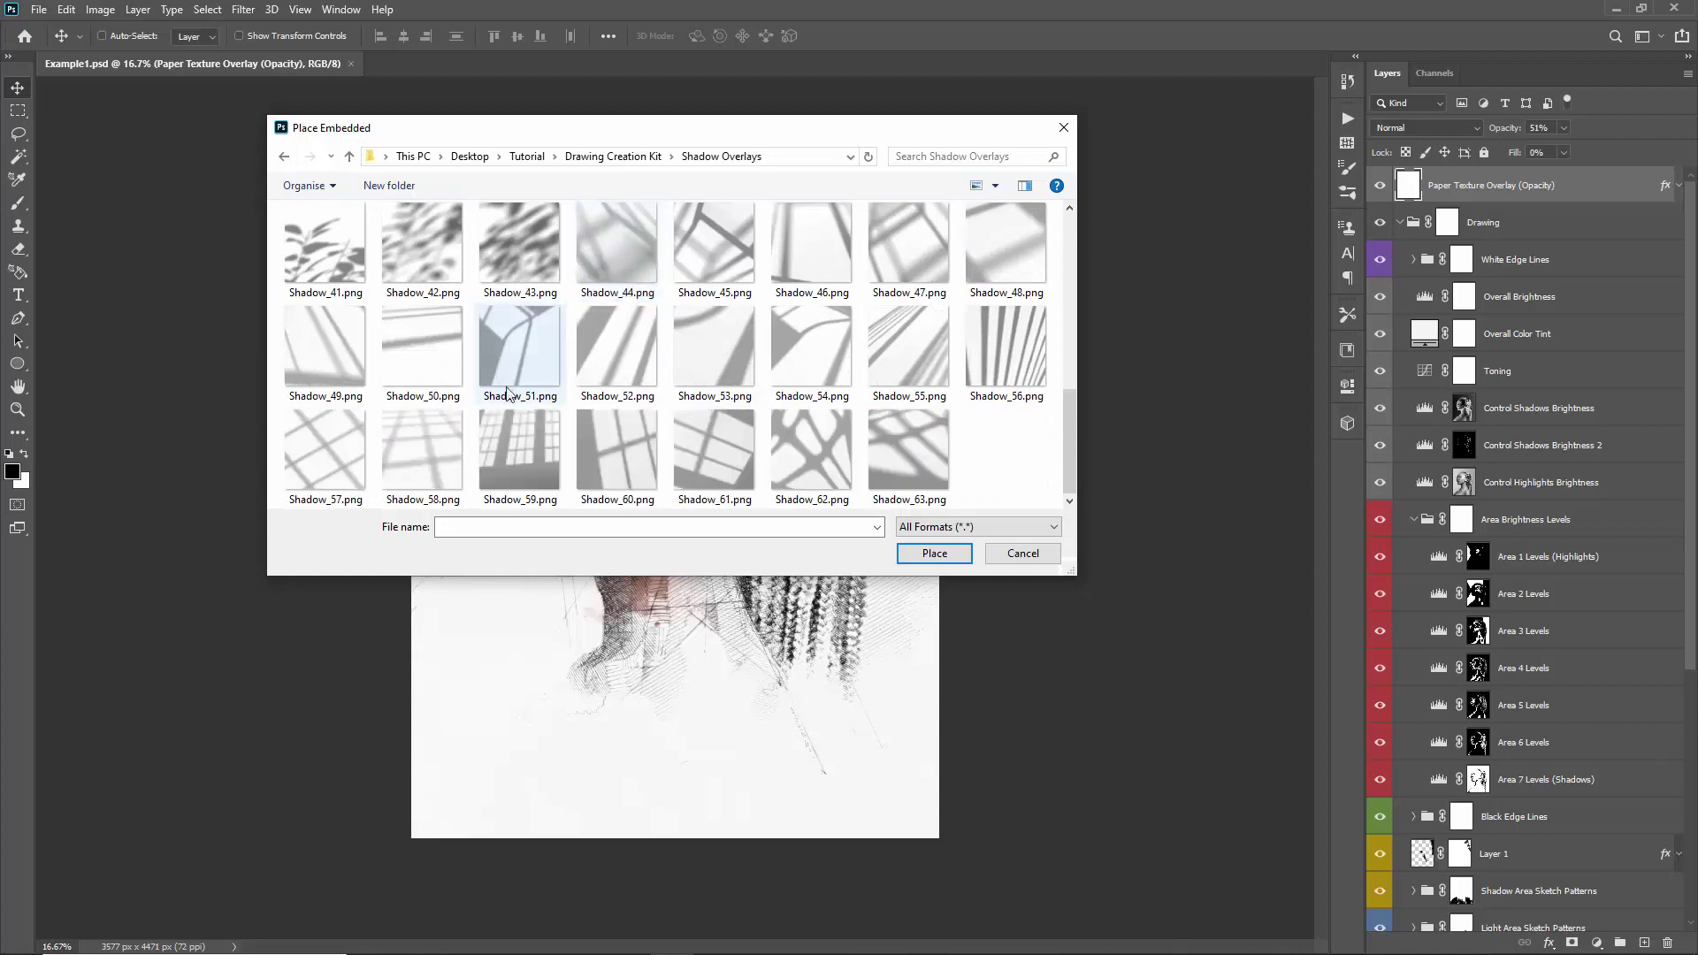
left_click(630, 438)
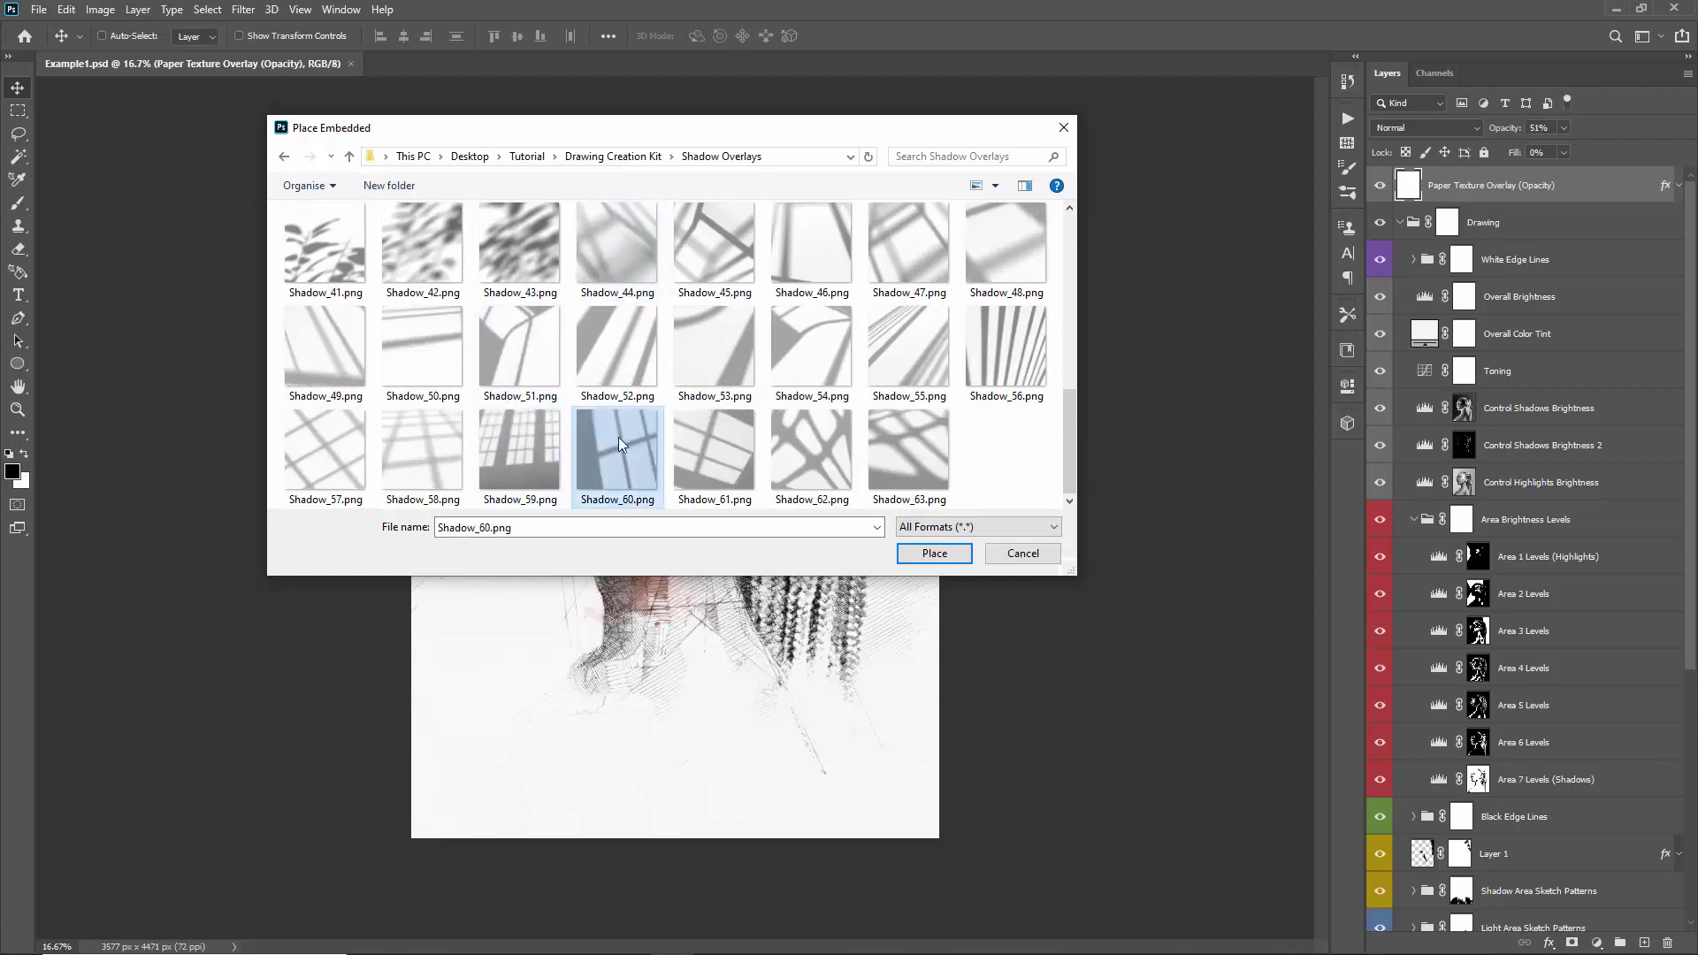
double_click(618, 436)
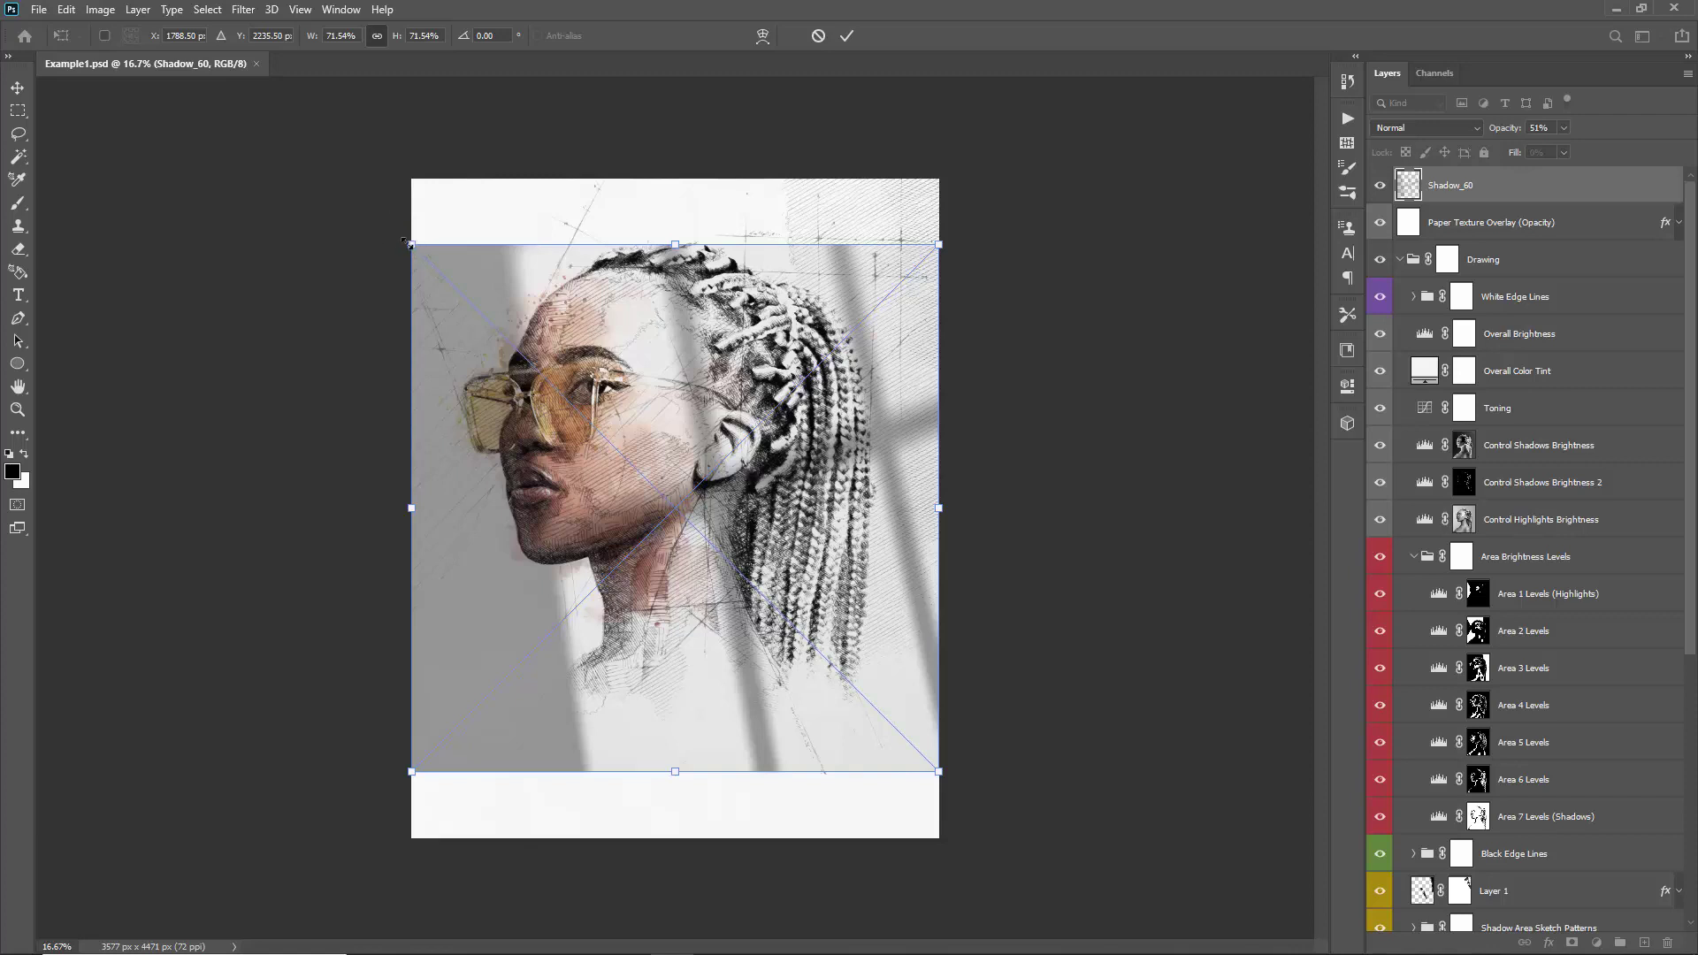
left_click_drag(408, 243, 296, 215)
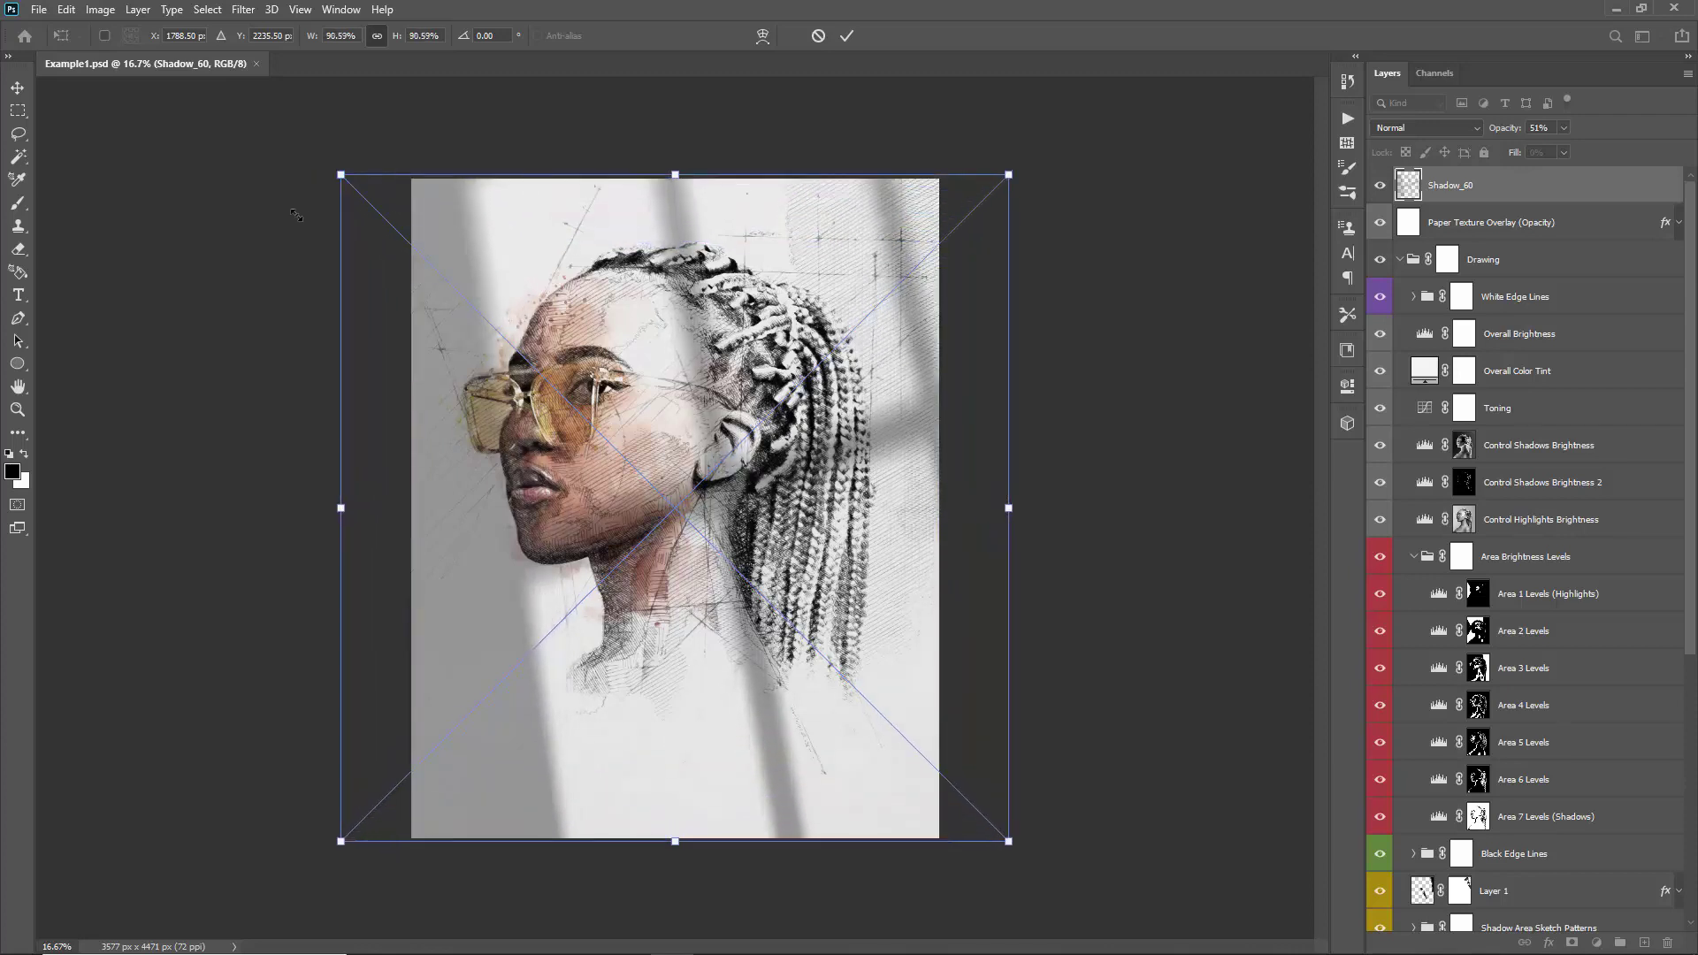
key("Return")
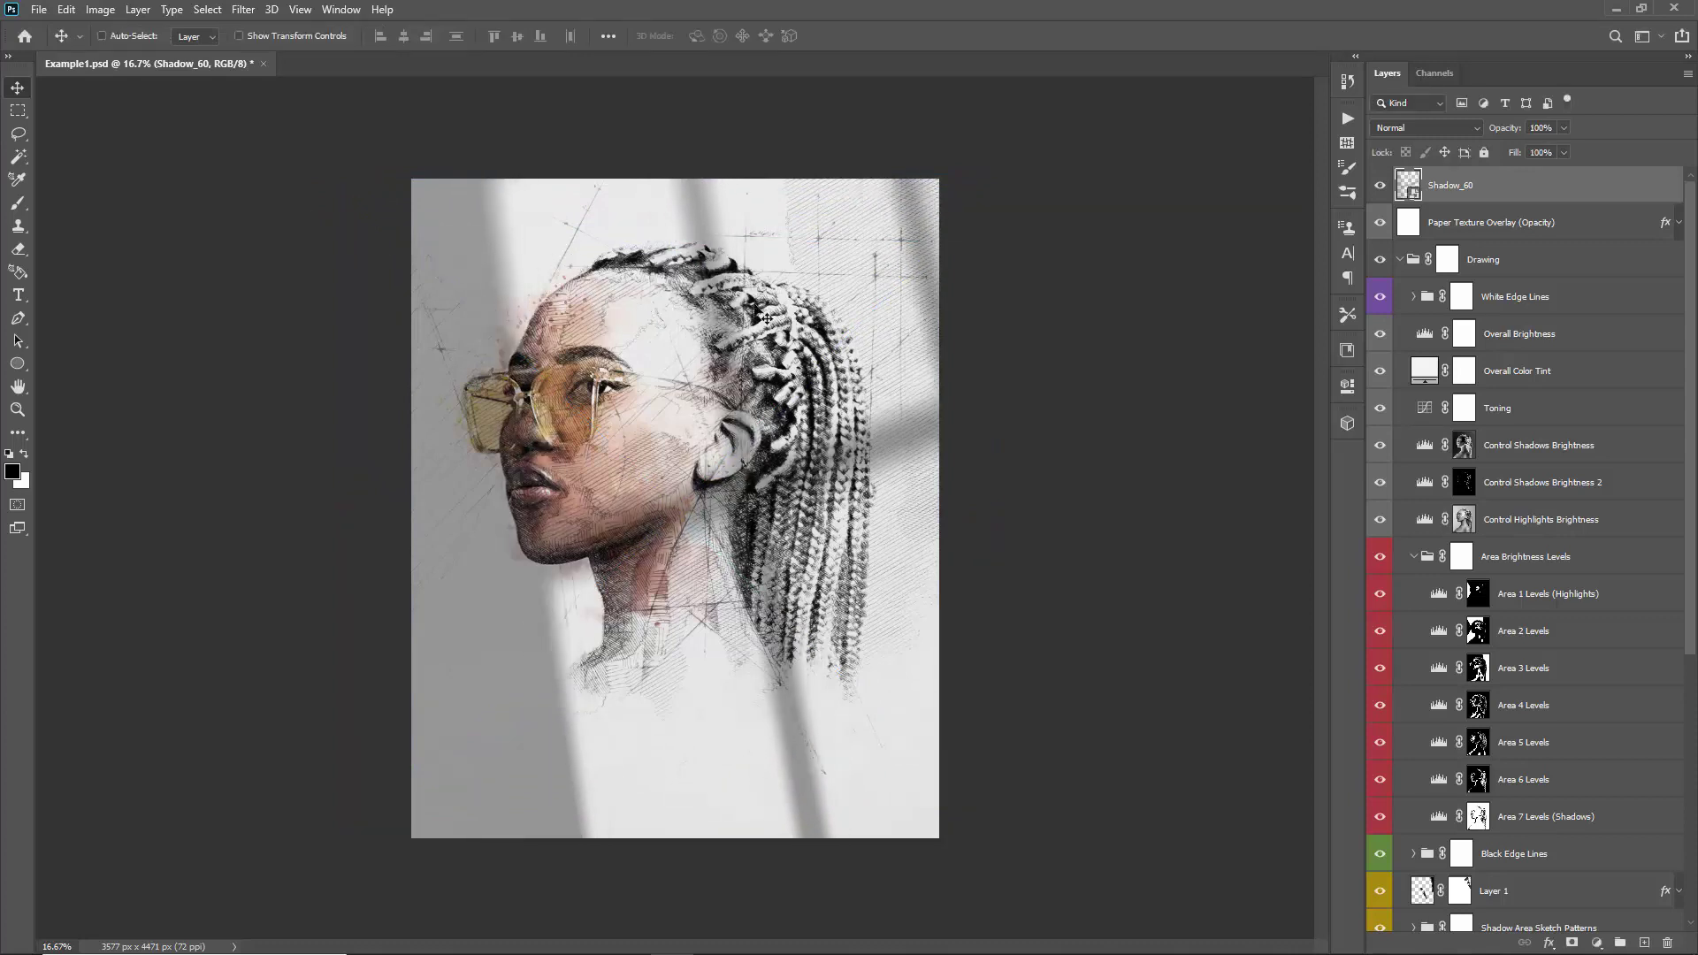
- Try deepening the shadow by duplicating the Shadow_60 layer, and delete the copy
left_click(1382, 186)
left_click(1382, 186)
key("ctrl+j")
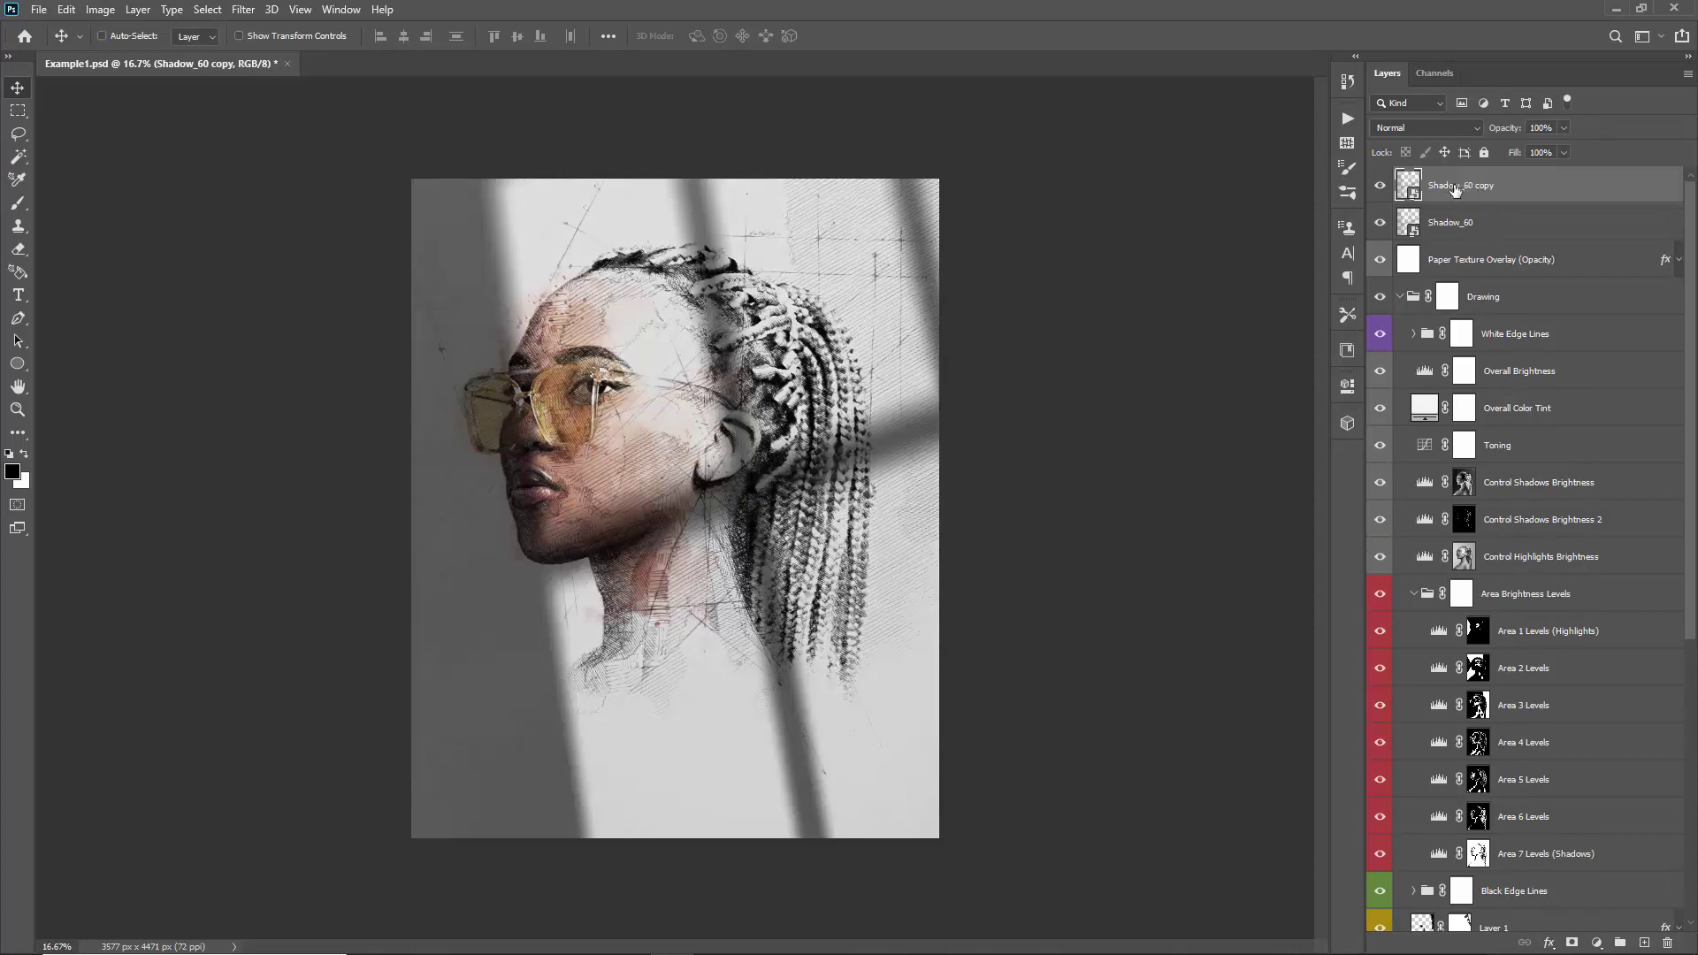
key("Delete")
- Try rotating the Shadow_60 overlay 60° and enlarging it to about 119%
key("ctrl+minus")
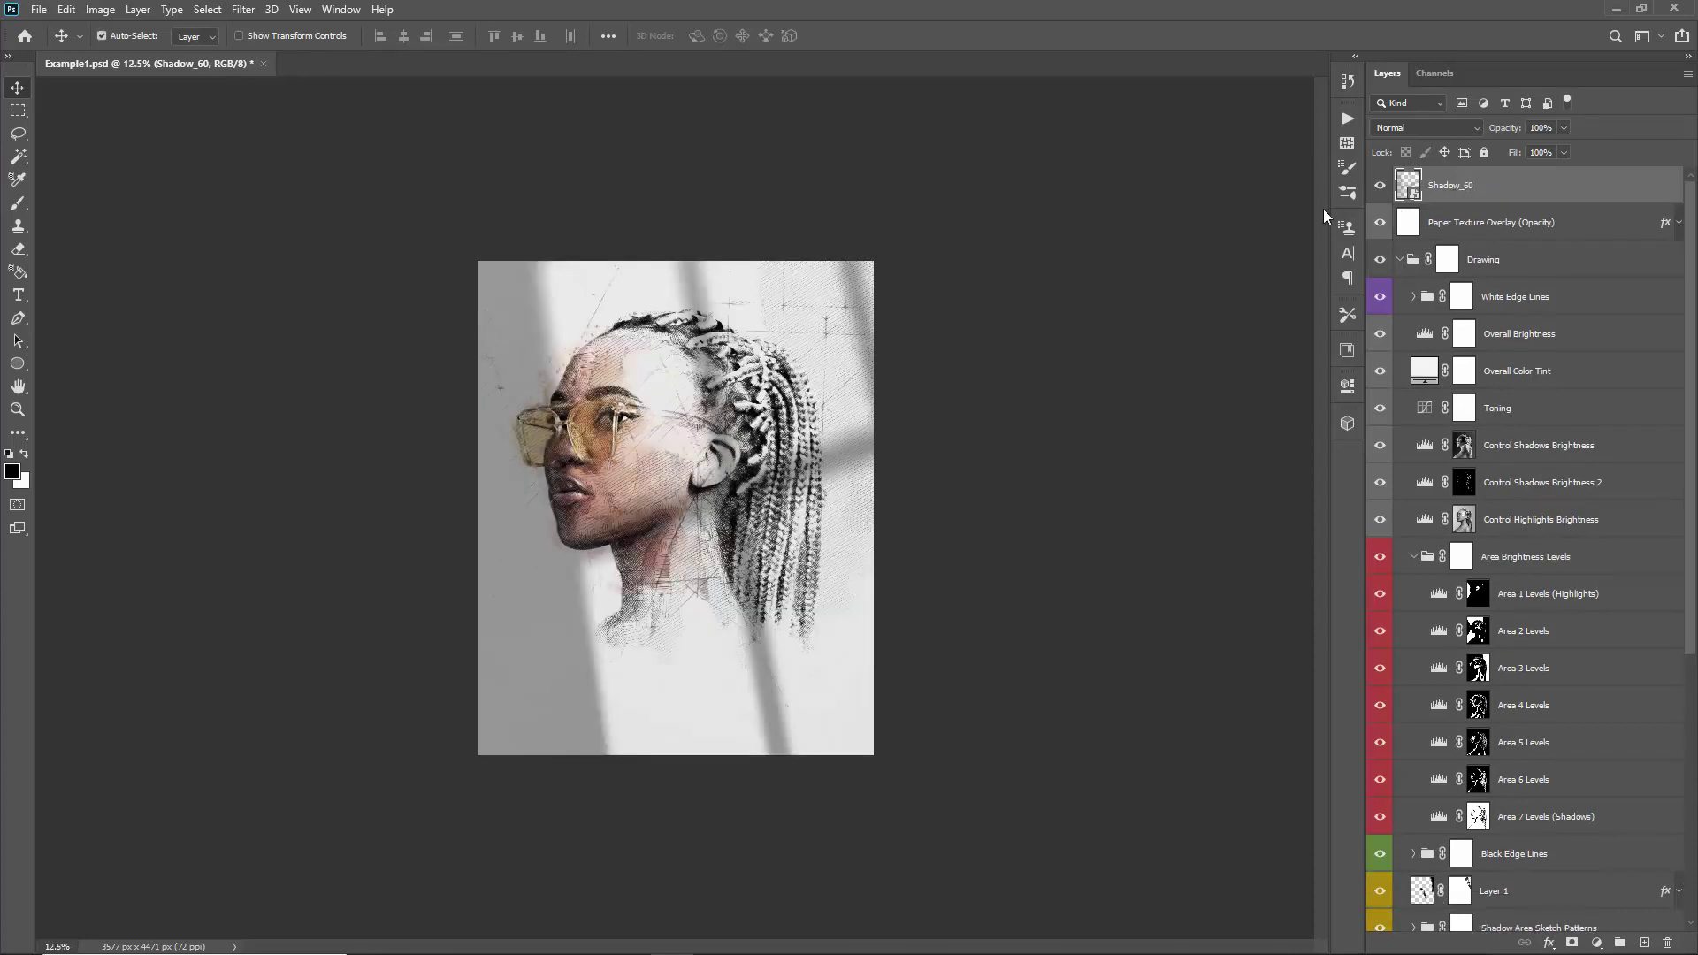
key("ctrl+t")
left_click_drag(959, 202, 1087, 584)
left_click_drag(784, 163, 1012, 120)
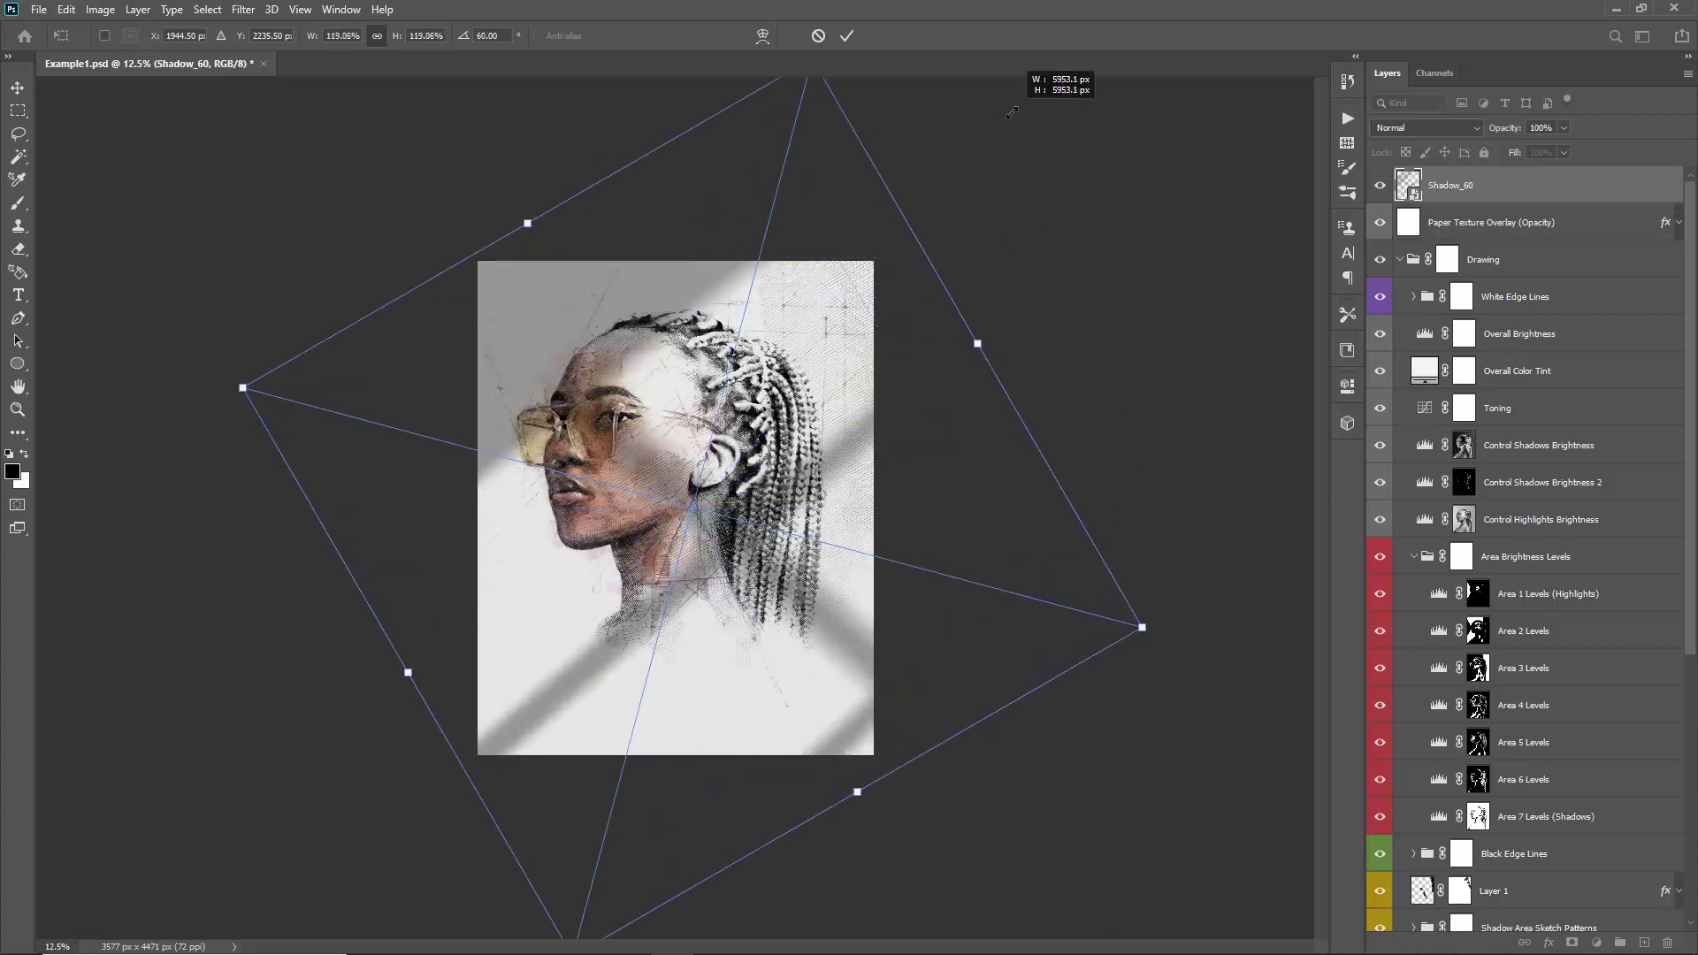
key("ctrl+z")
key("Return")
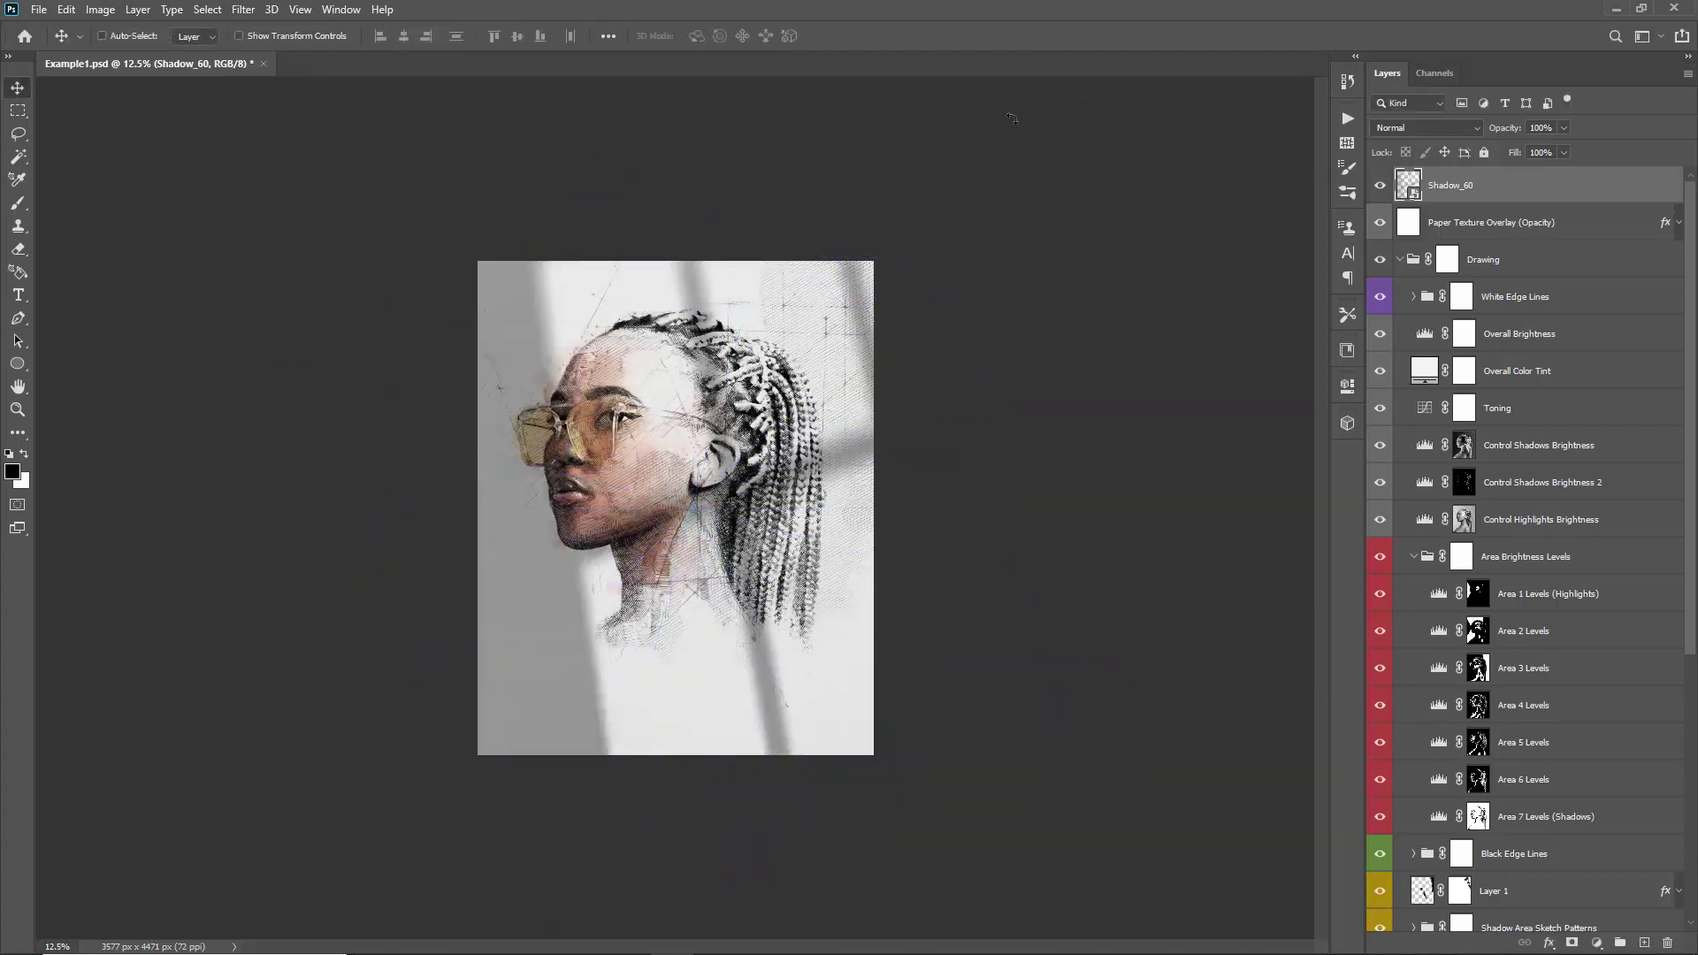
- Try adding Shadow_3.png as a second overlay enlarged to about 108% and shifted 96 px left, and delete it
left_click(39, 11)
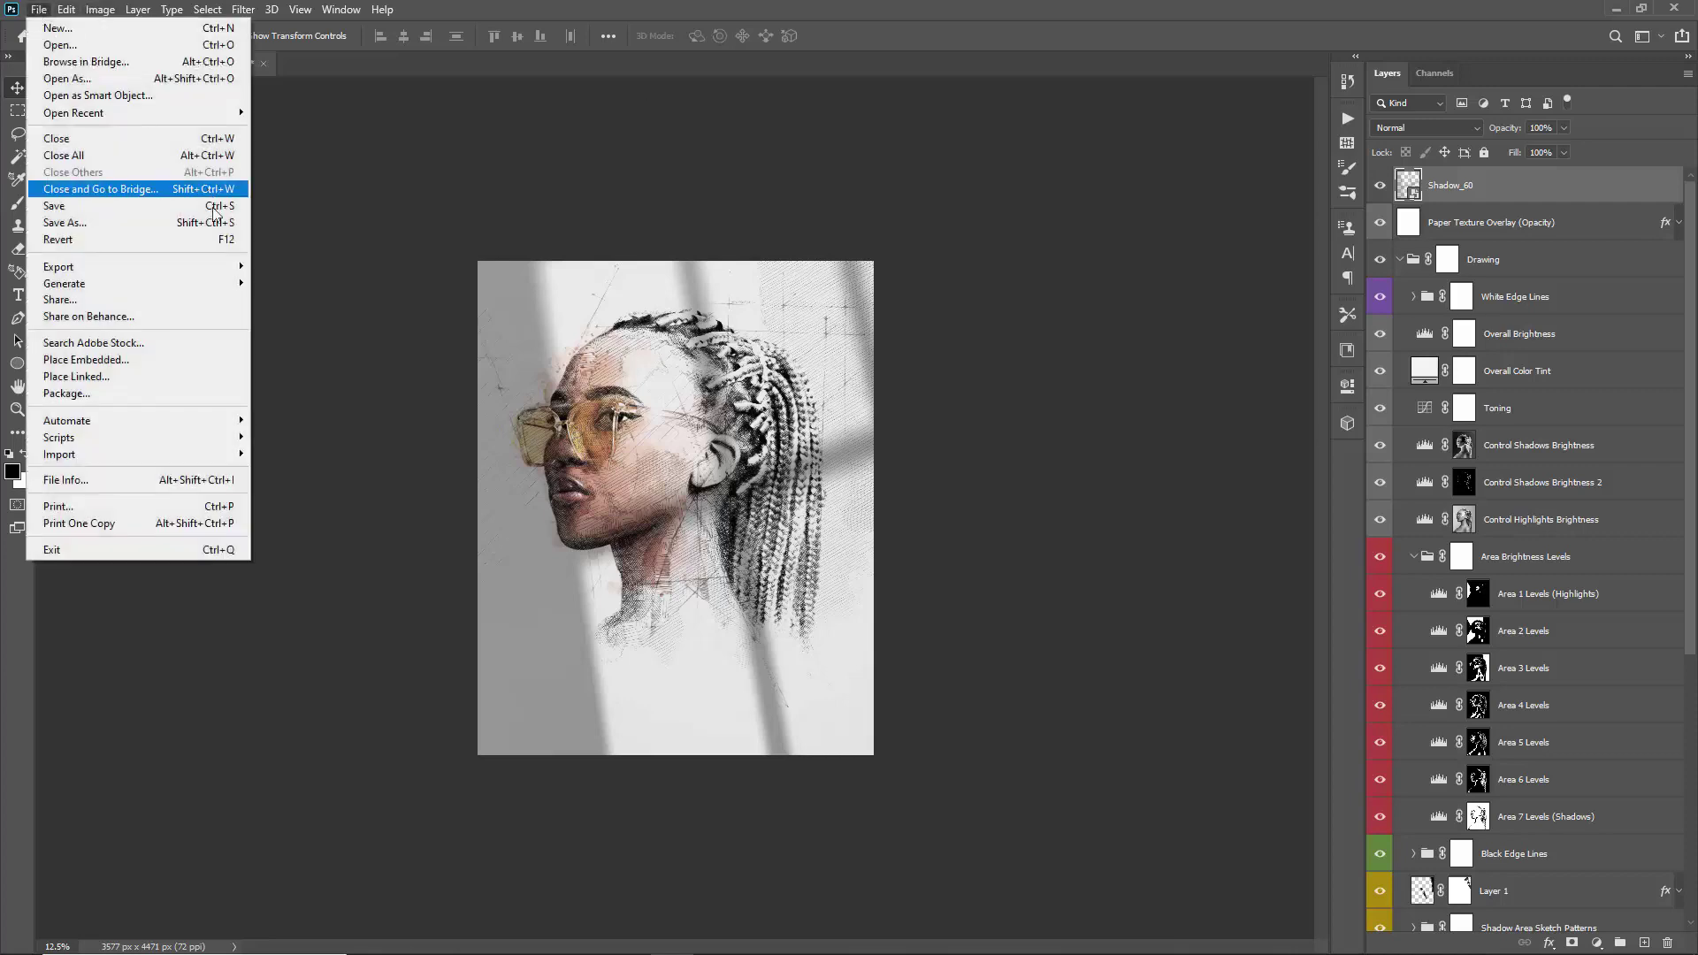
left_click(150, 360)
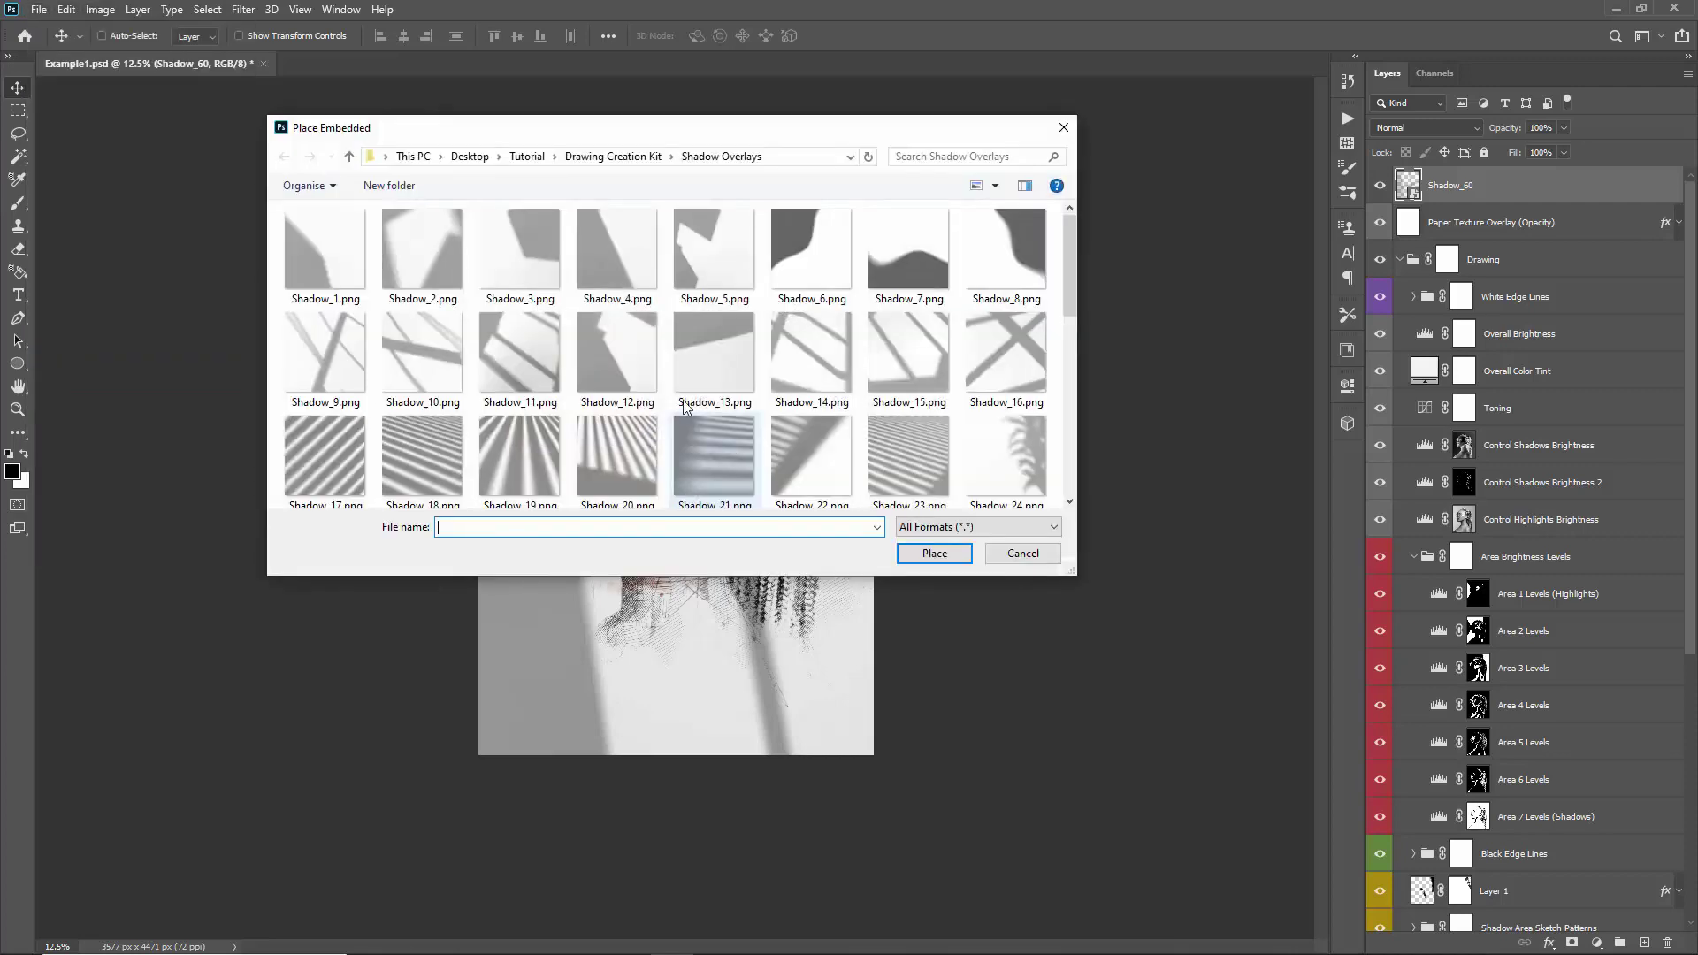
double_click(549, 235)
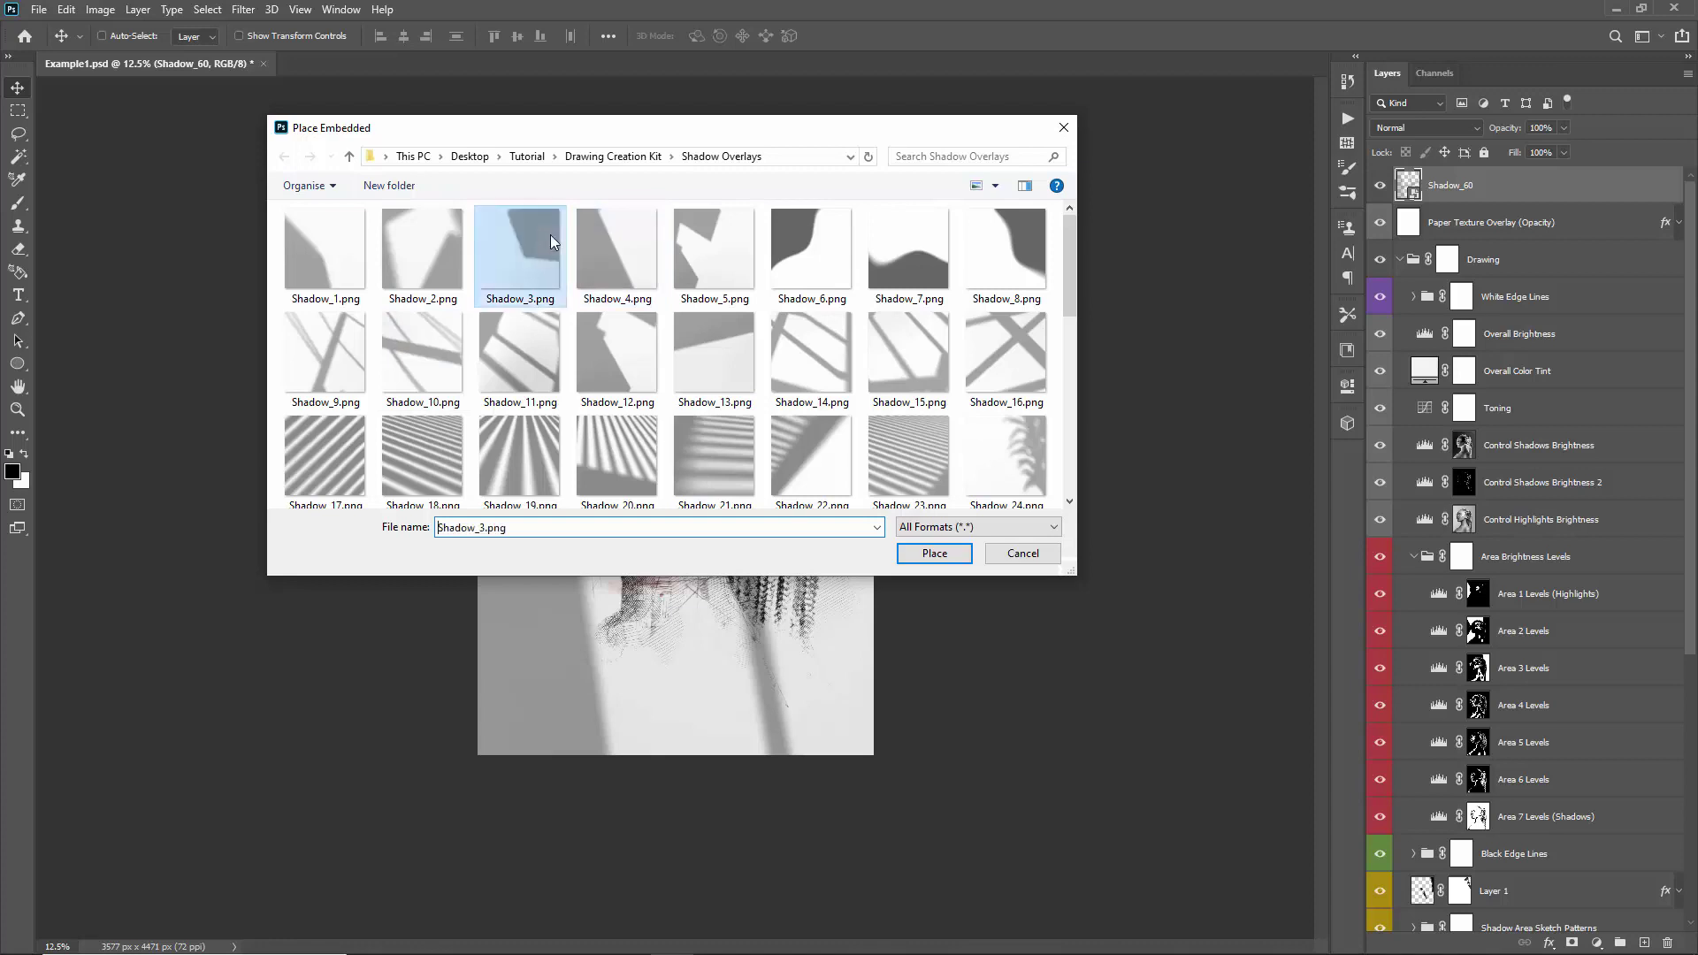
left_click_drag(475, 305, 415, 234)
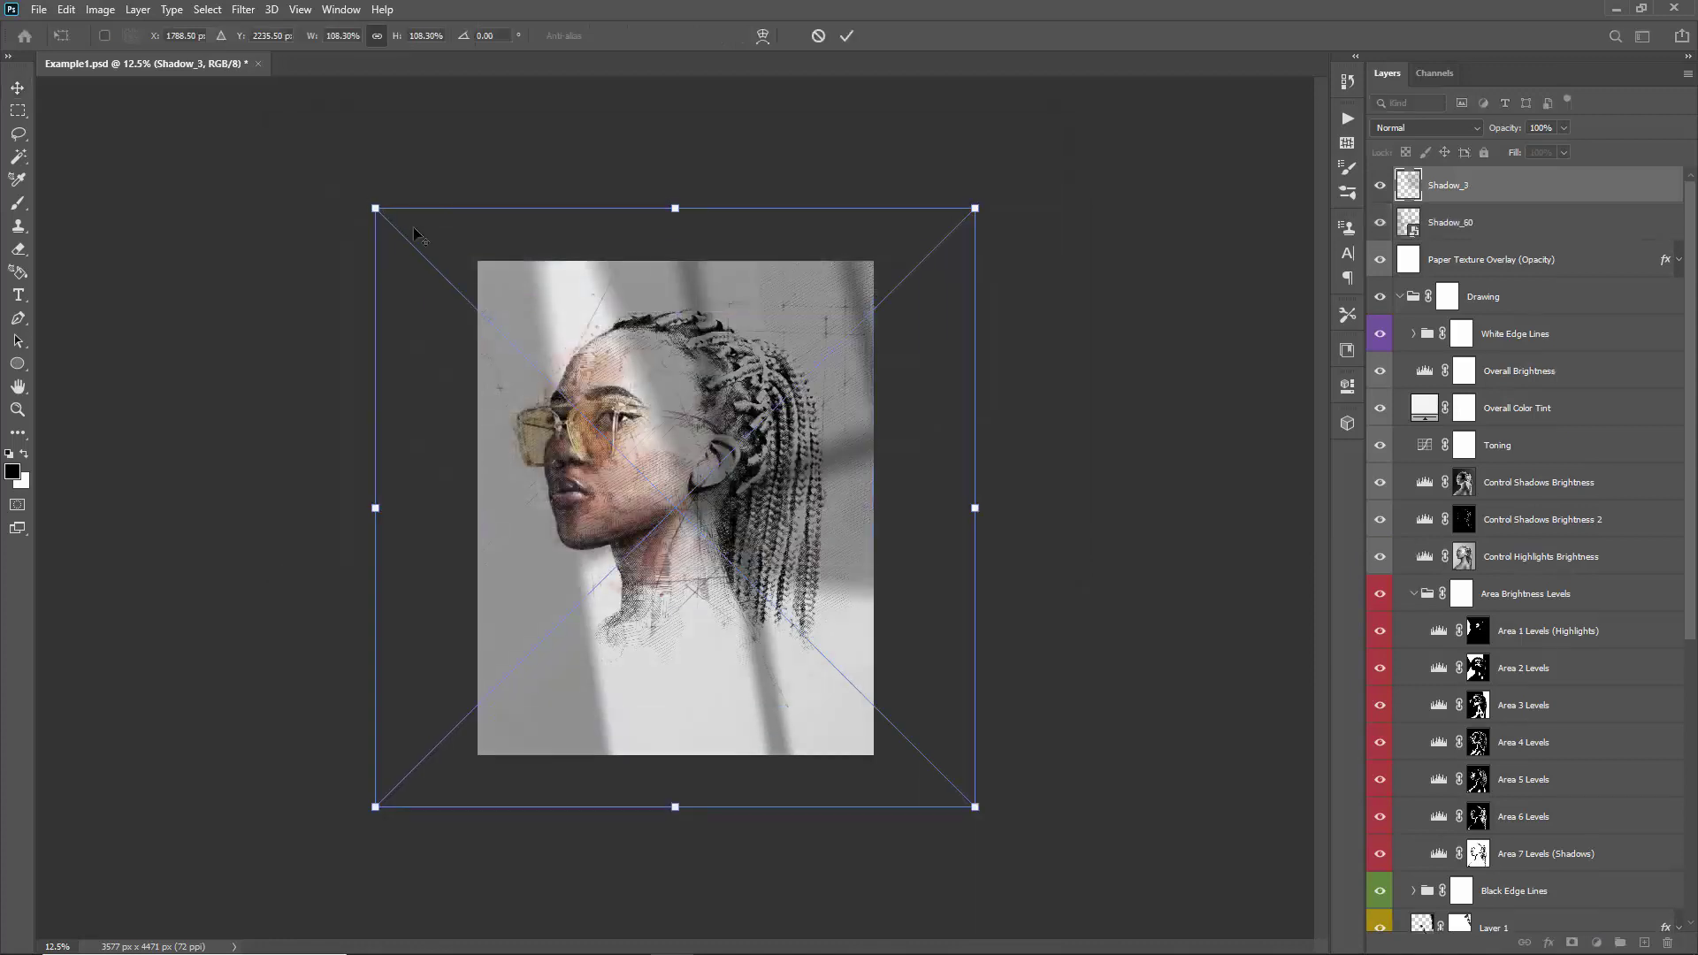
mouse_move(722, 338)
left_mouse_down()
mouse_move(696, 338)
mouse_move(711, 339)
left_mouse_up()
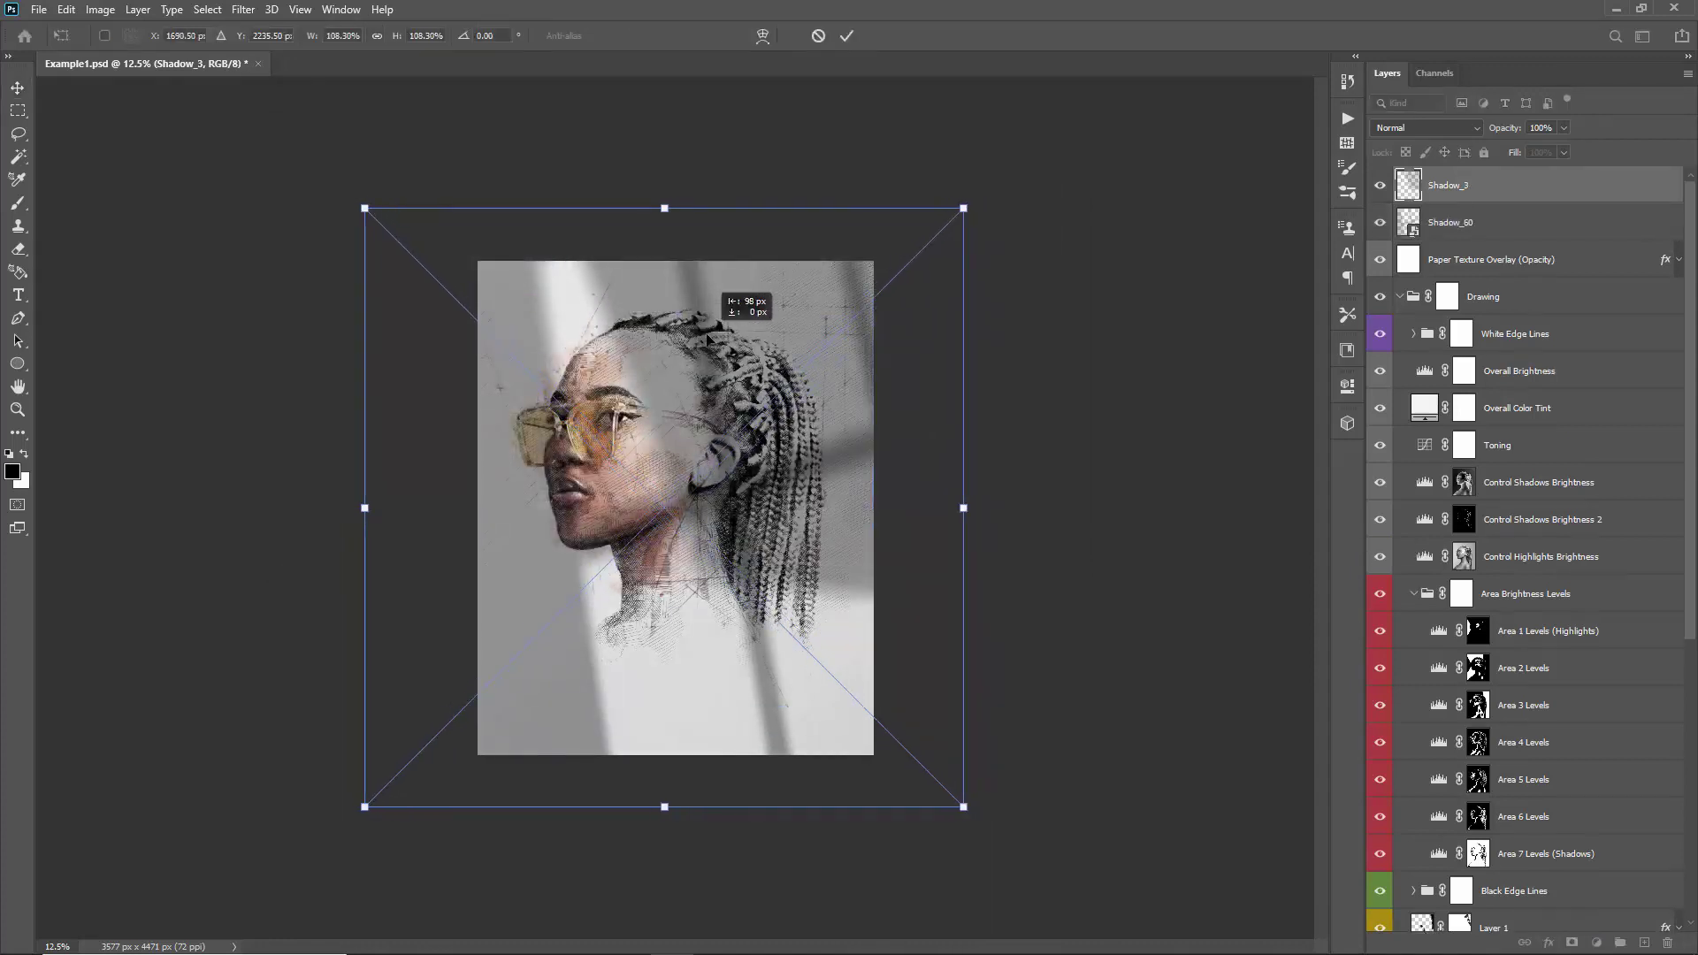
key("Return")
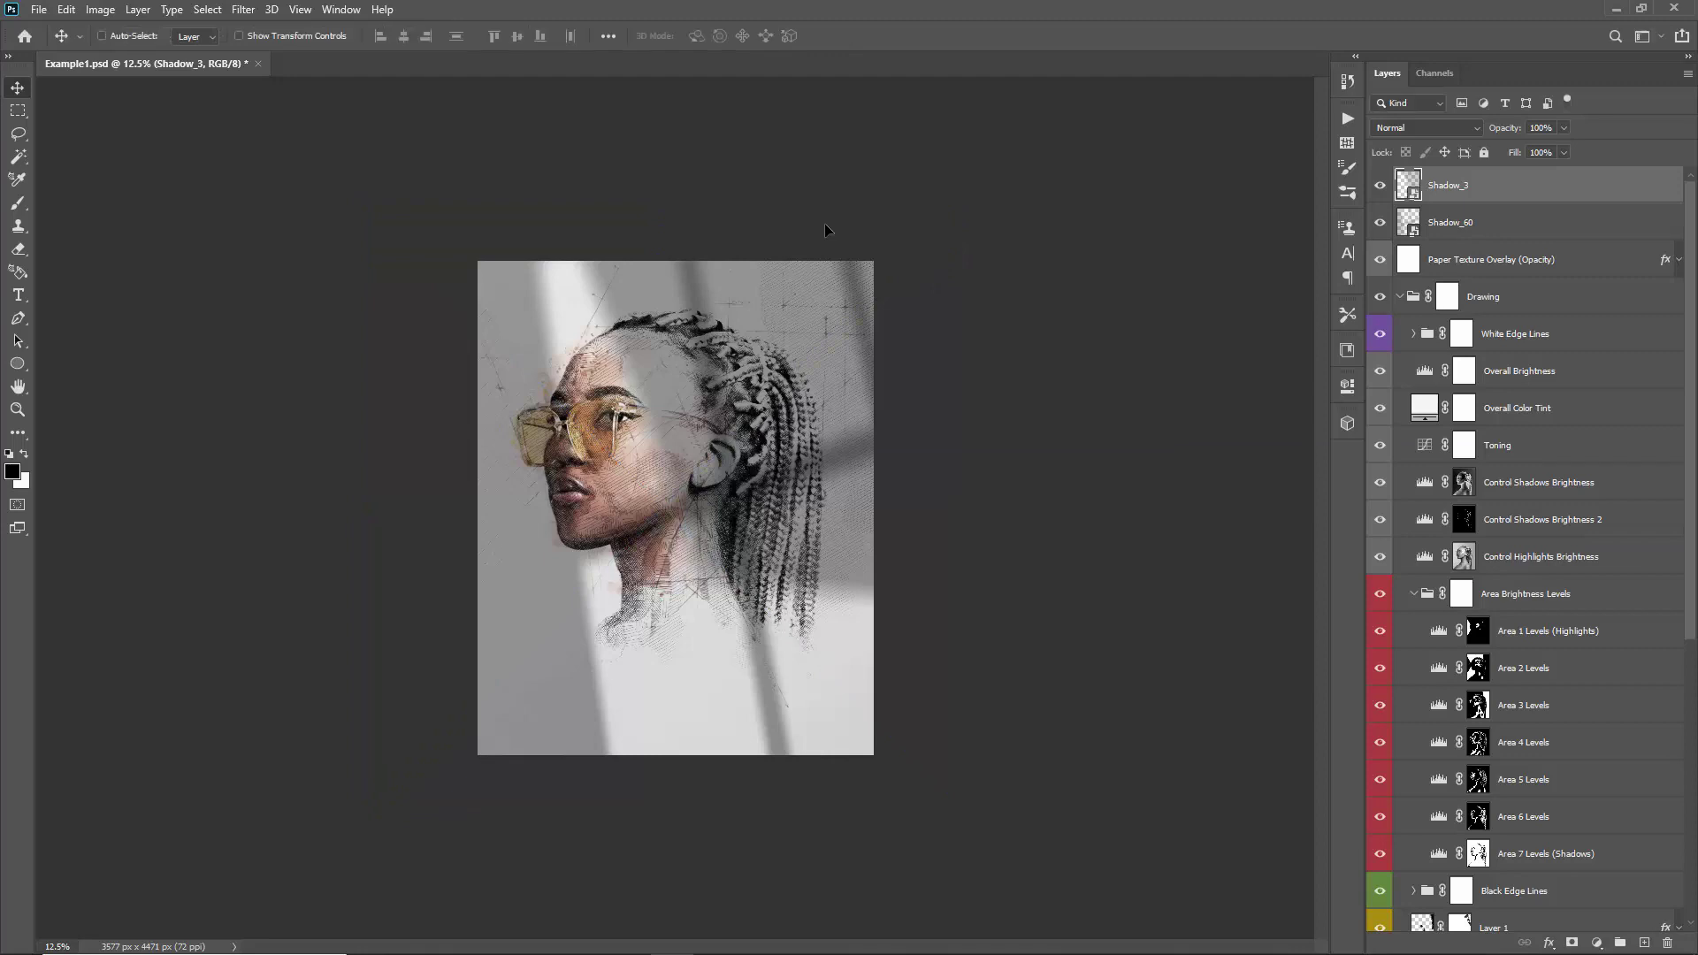
key("Delete")
- Add a Color Overlay with colour ffffff to the Edge Lines 1 layer in the Black Edge Lines group
key("ctrl+plus")
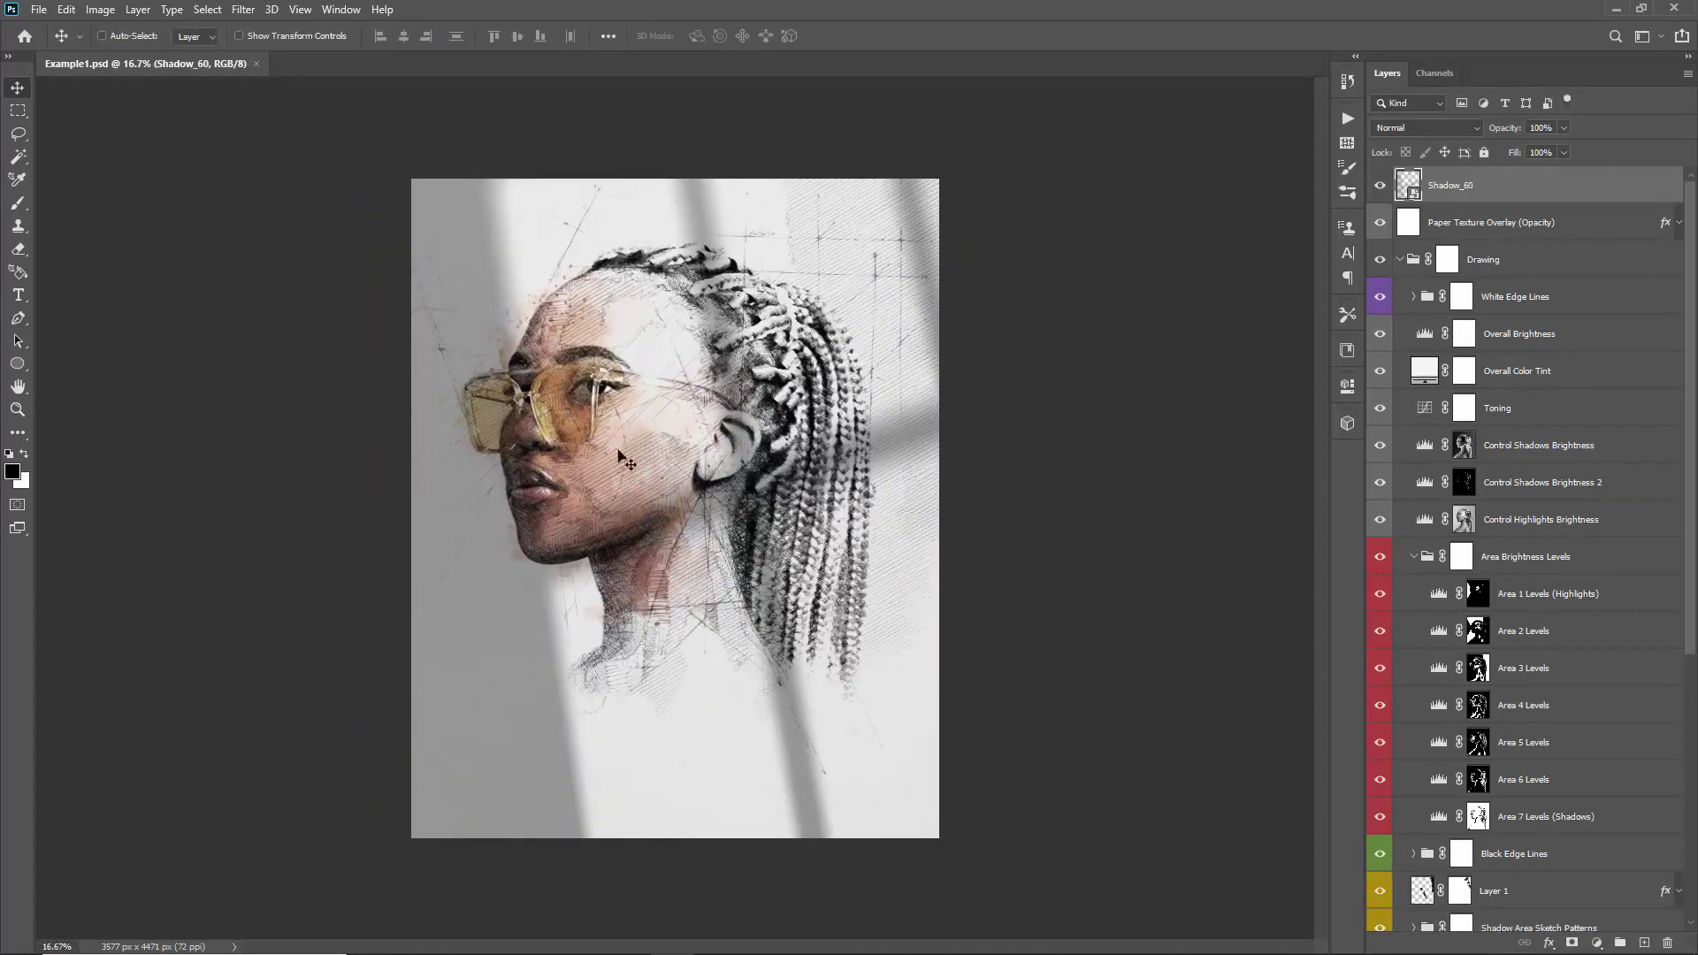
key("ctrl+plus")
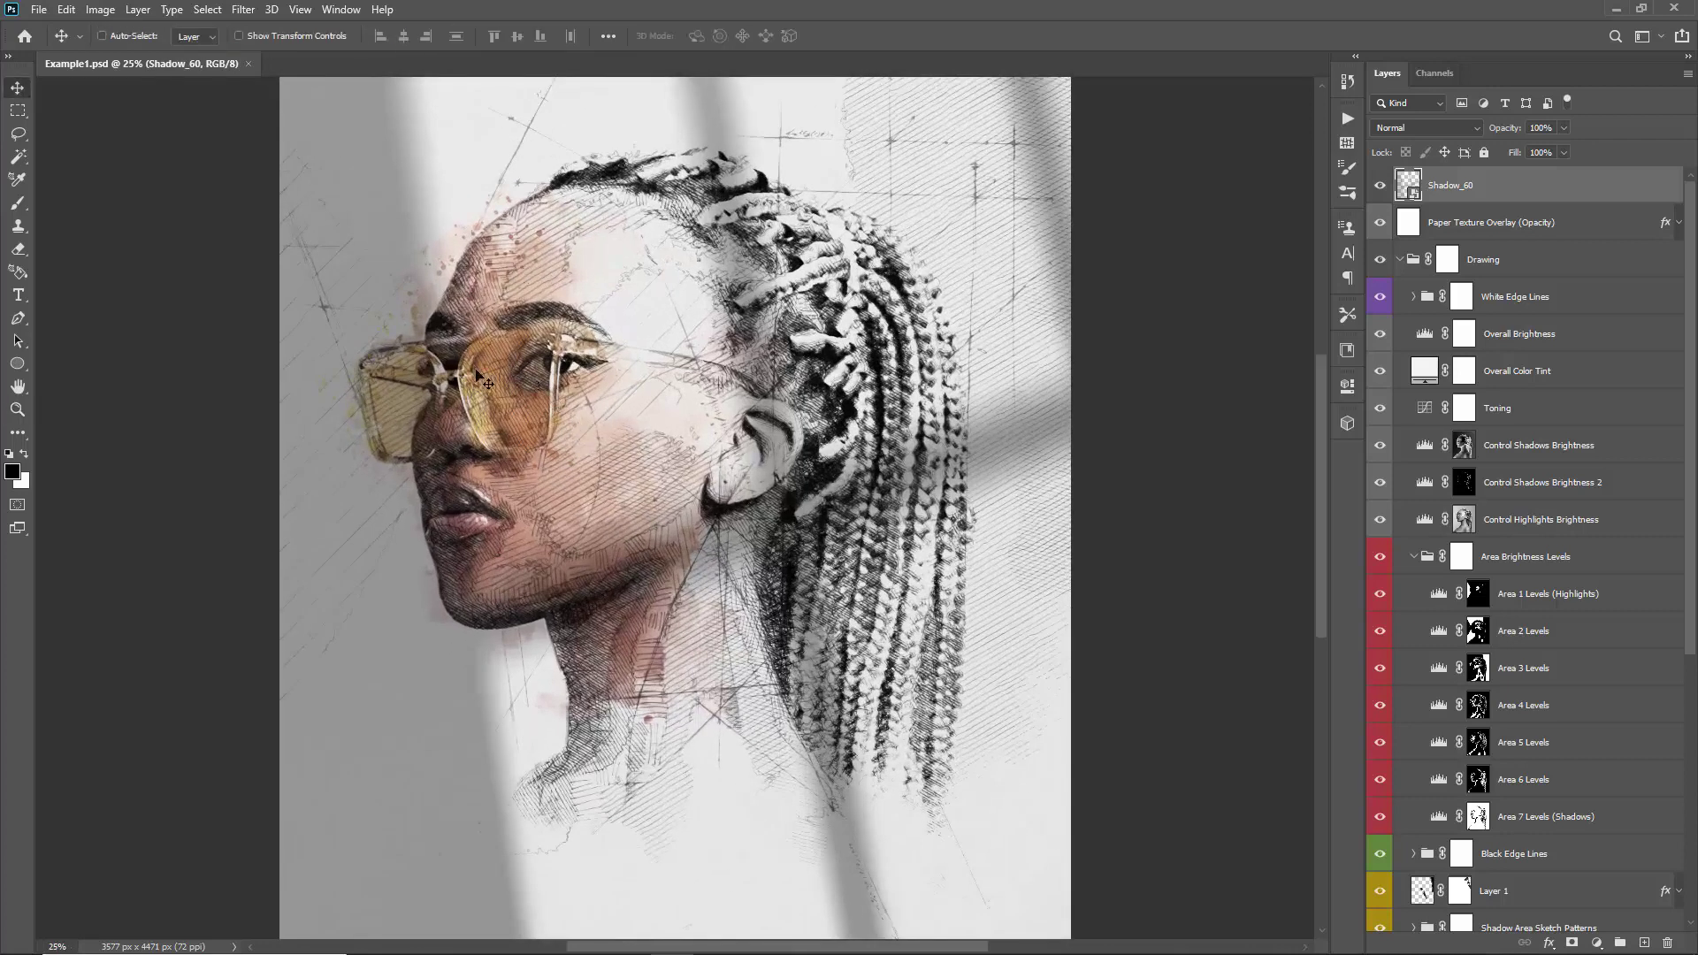
left_click_drag(490, 355, 469, 345)
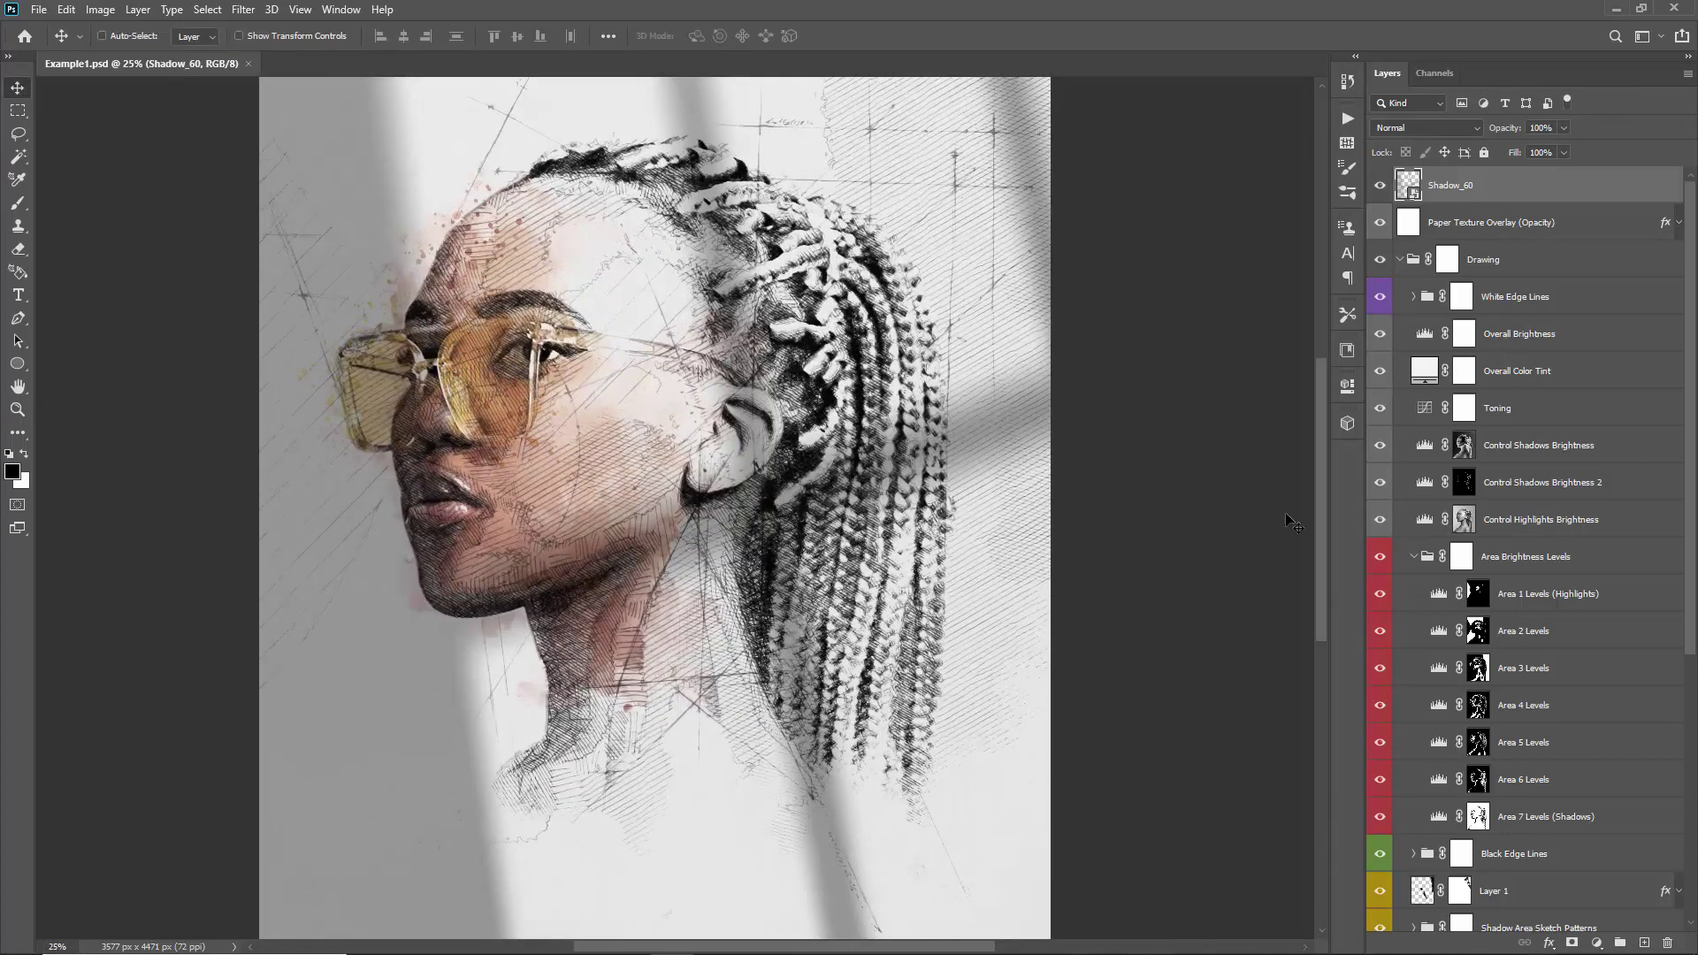
scroll(1408, 442, "down", 4)
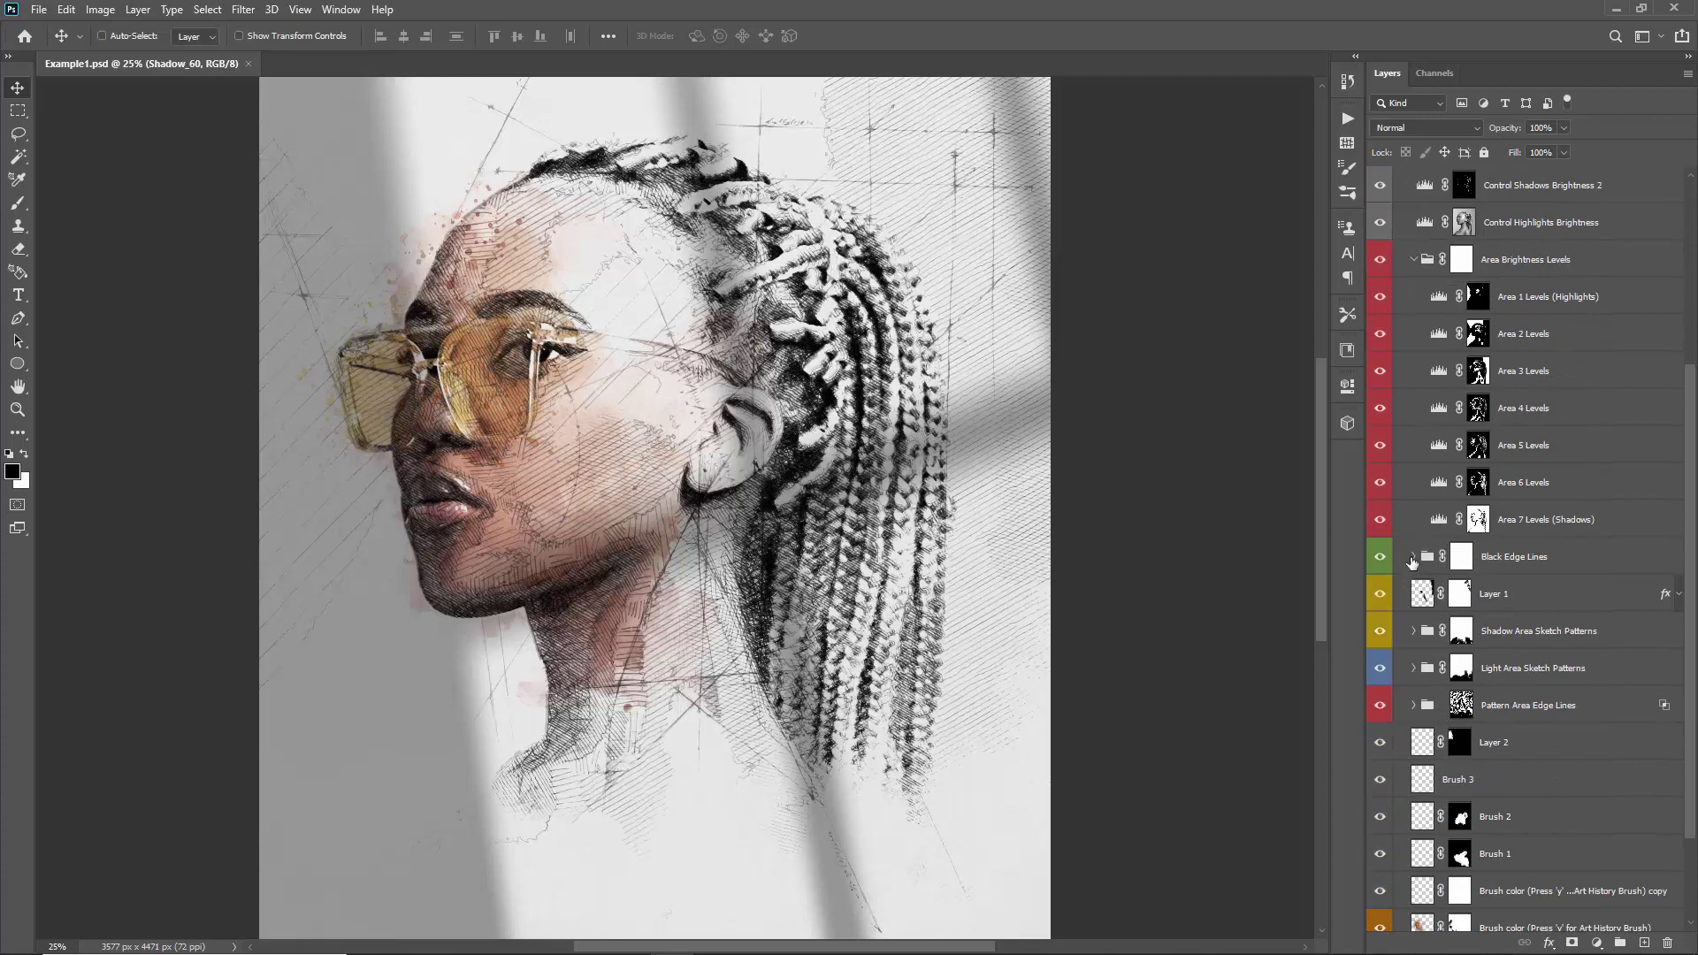
left_click(1413, 556)
scroll(1432, 433, "down", 2)
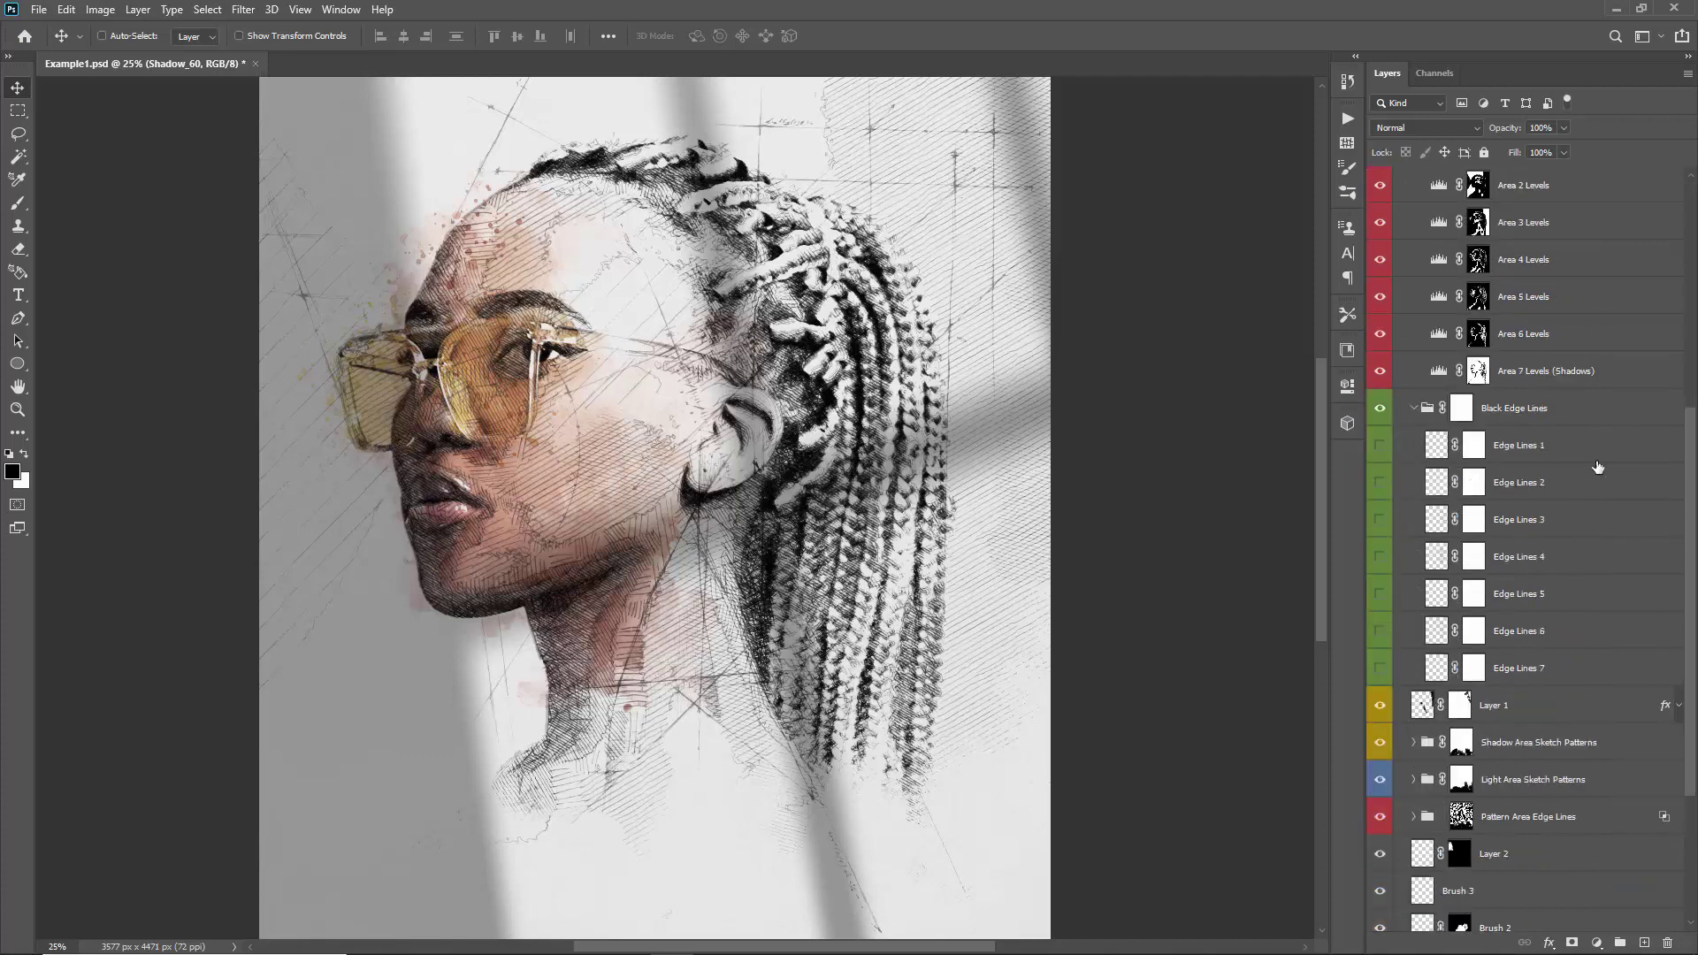
double_click(1570, 453)
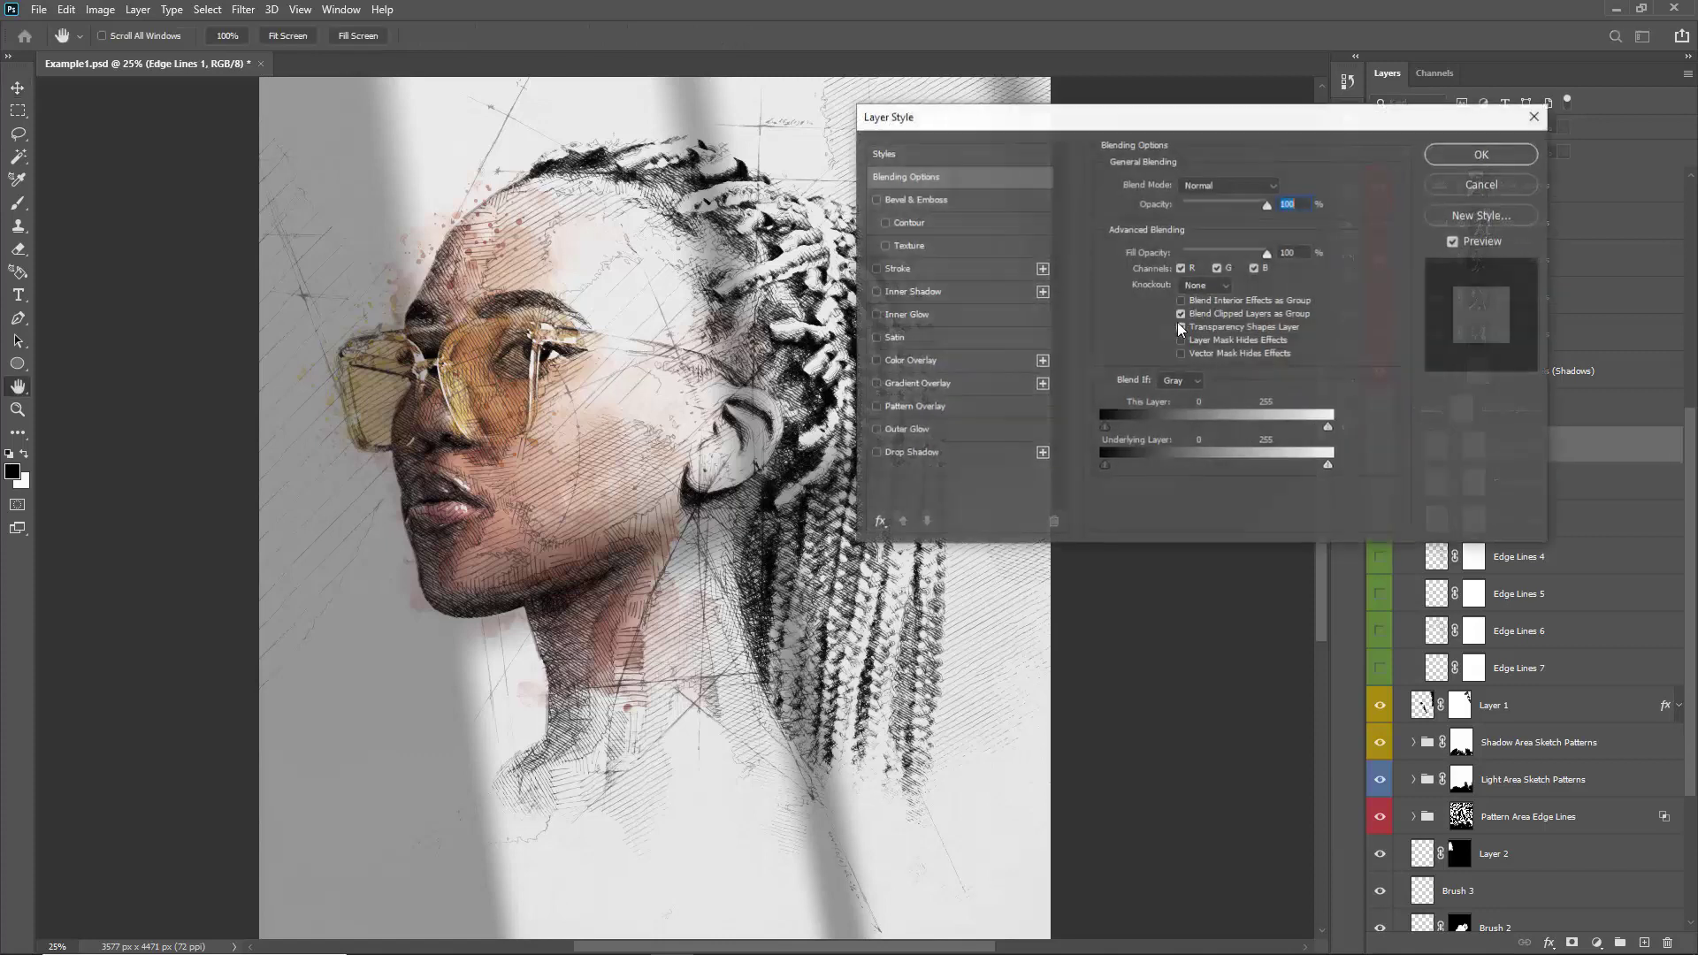
left_click(918, 361)
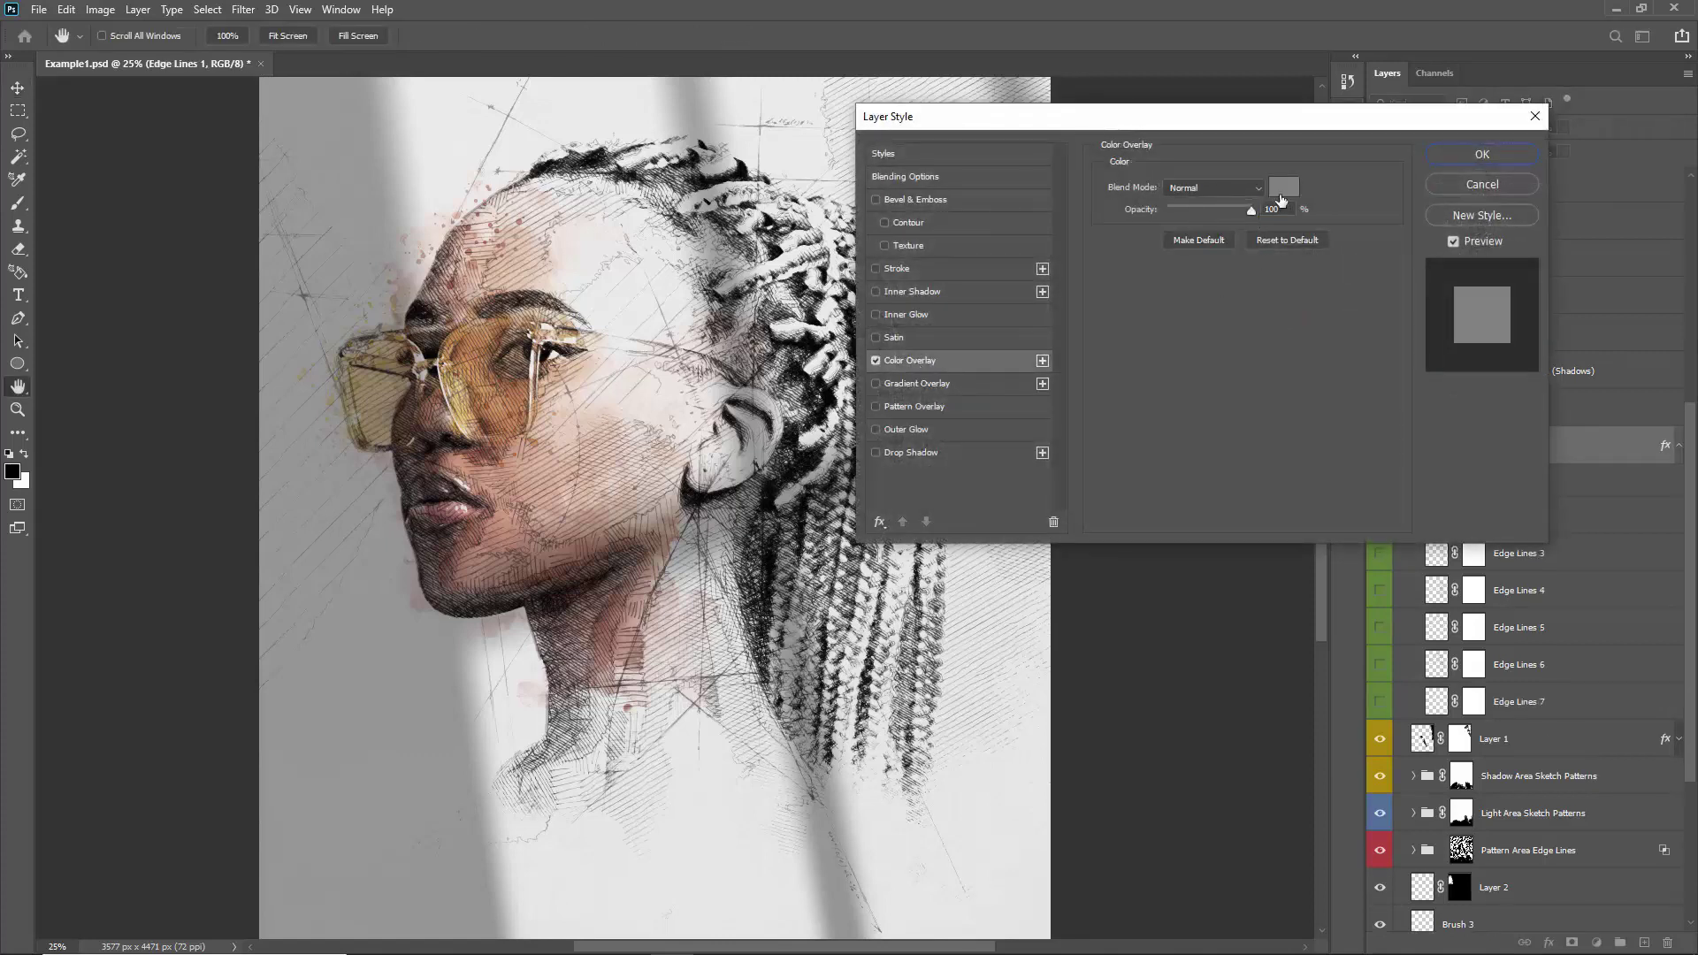
left_click(1280, 188)
type("ffffff")
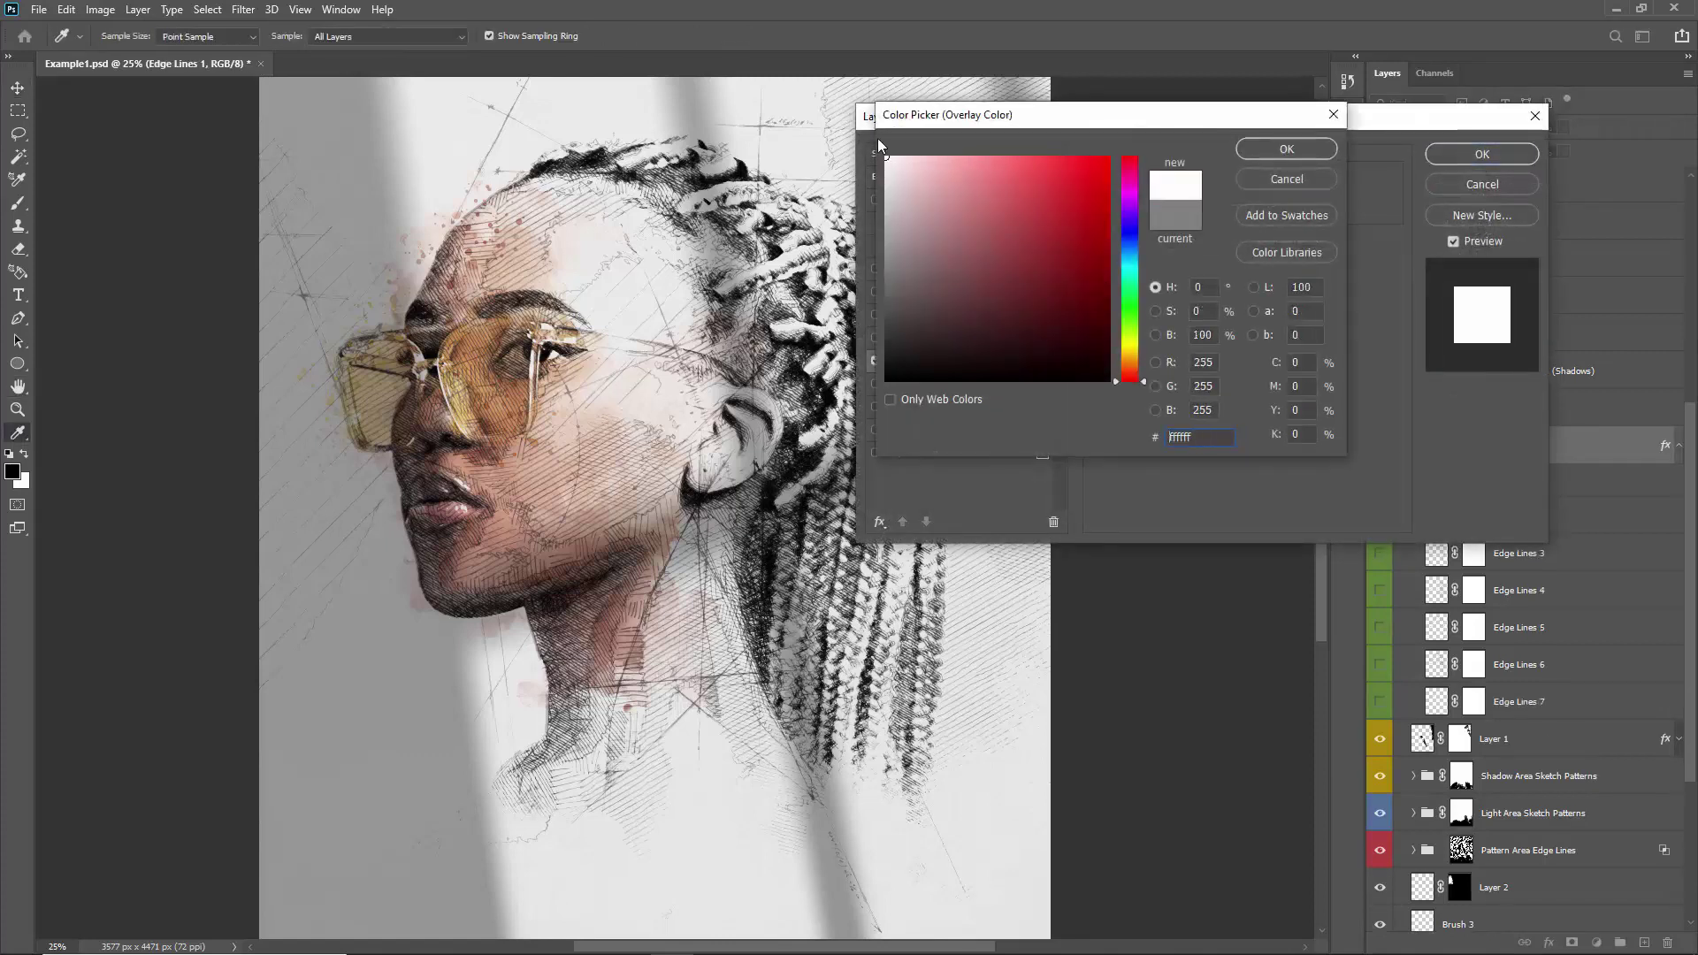
- Apply a white (ffffff) Color Overlay to the Edge Lines 1 layer
left_click(1293, 150)
left_click(1480, 156)
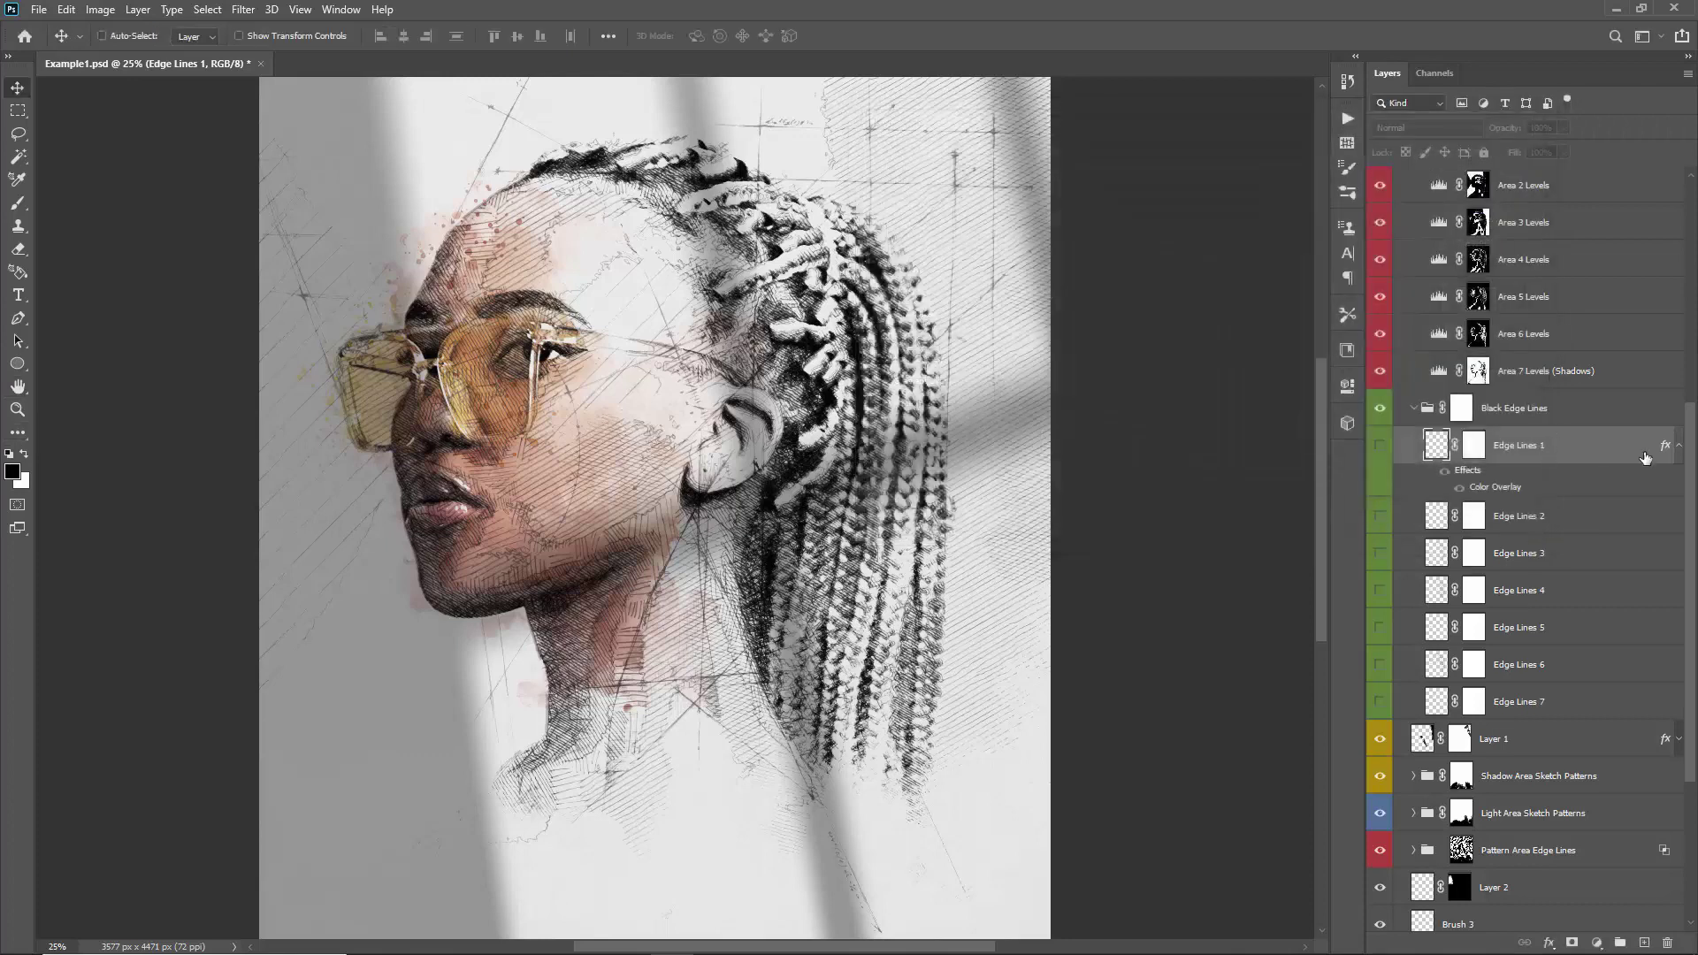
left_click(1679, 450)
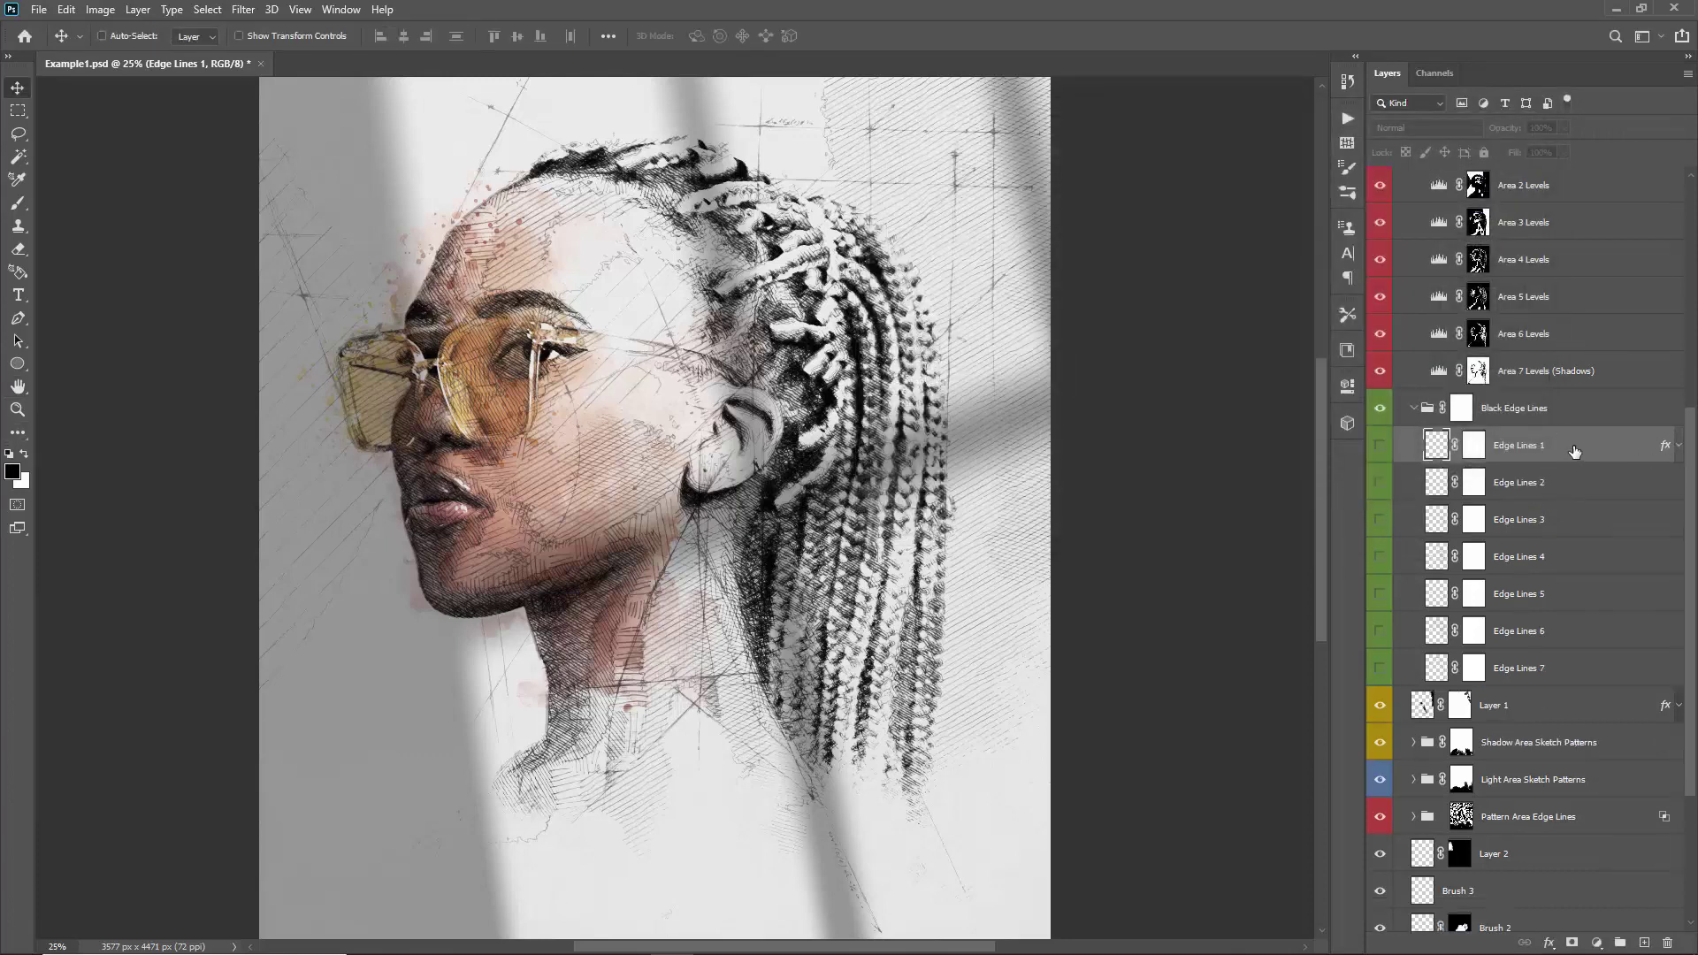
left_click(1678, 445)
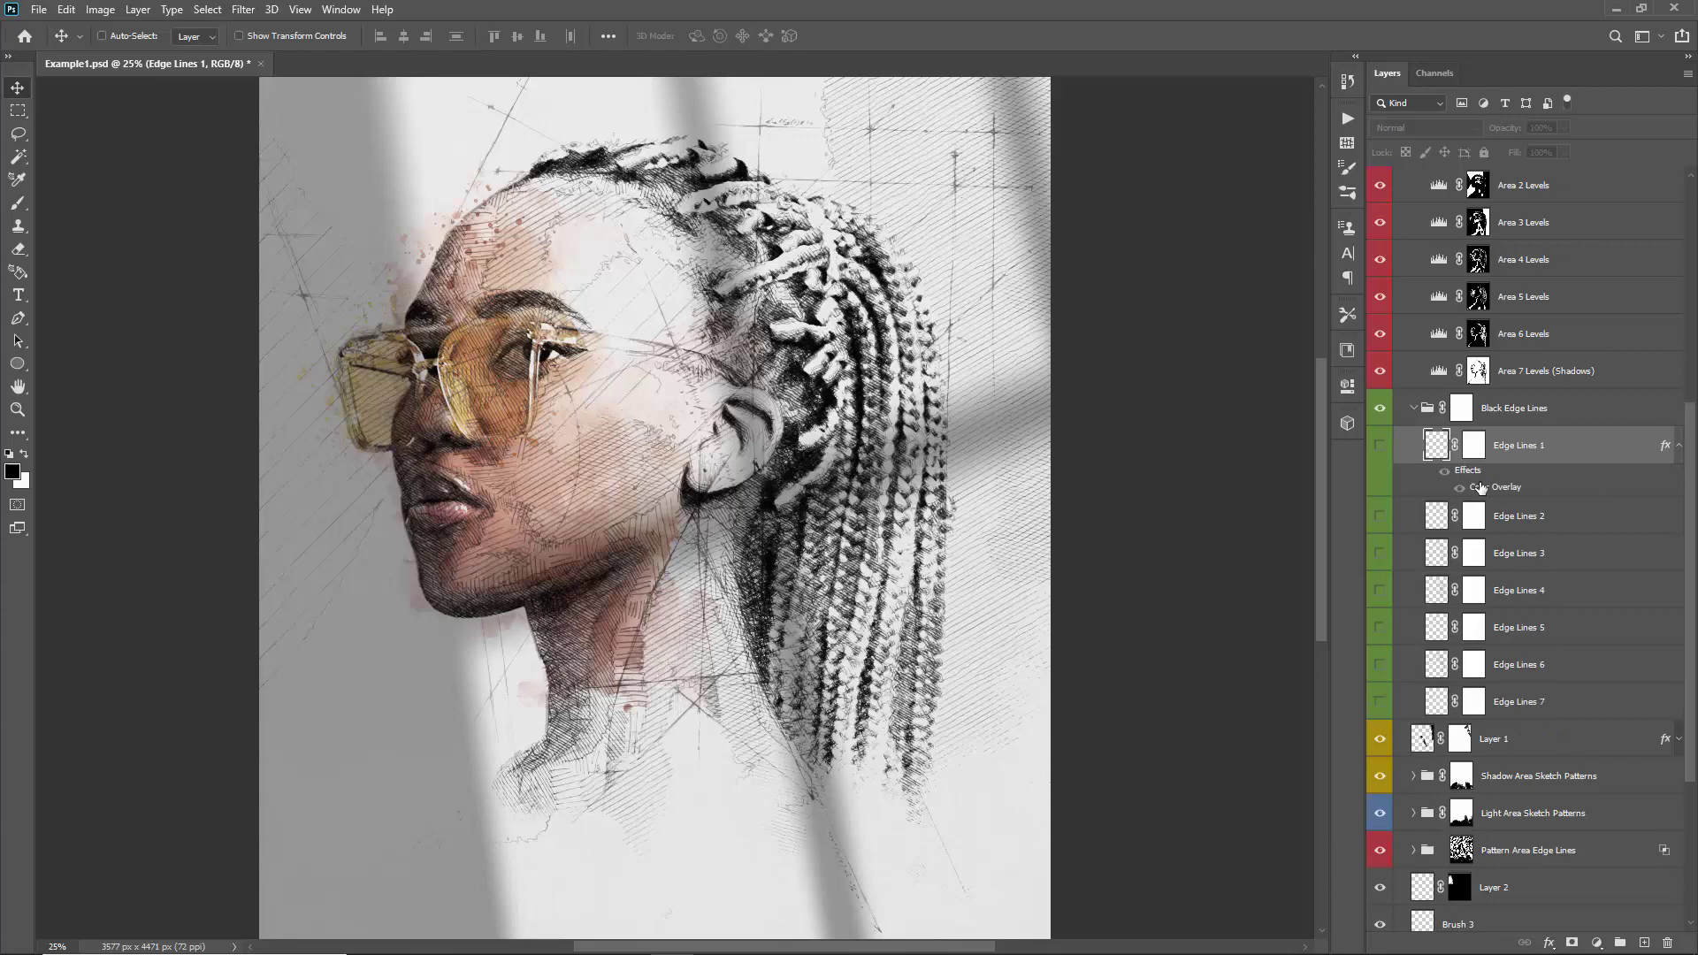
- Copy the layer style of Edge Lines 1, paste it onto Edge Lines 2 through 7, and collapse their effects lists
right_click(1564, 456)
left_click(1395, 614)
left_click(1564, 704, "shift")
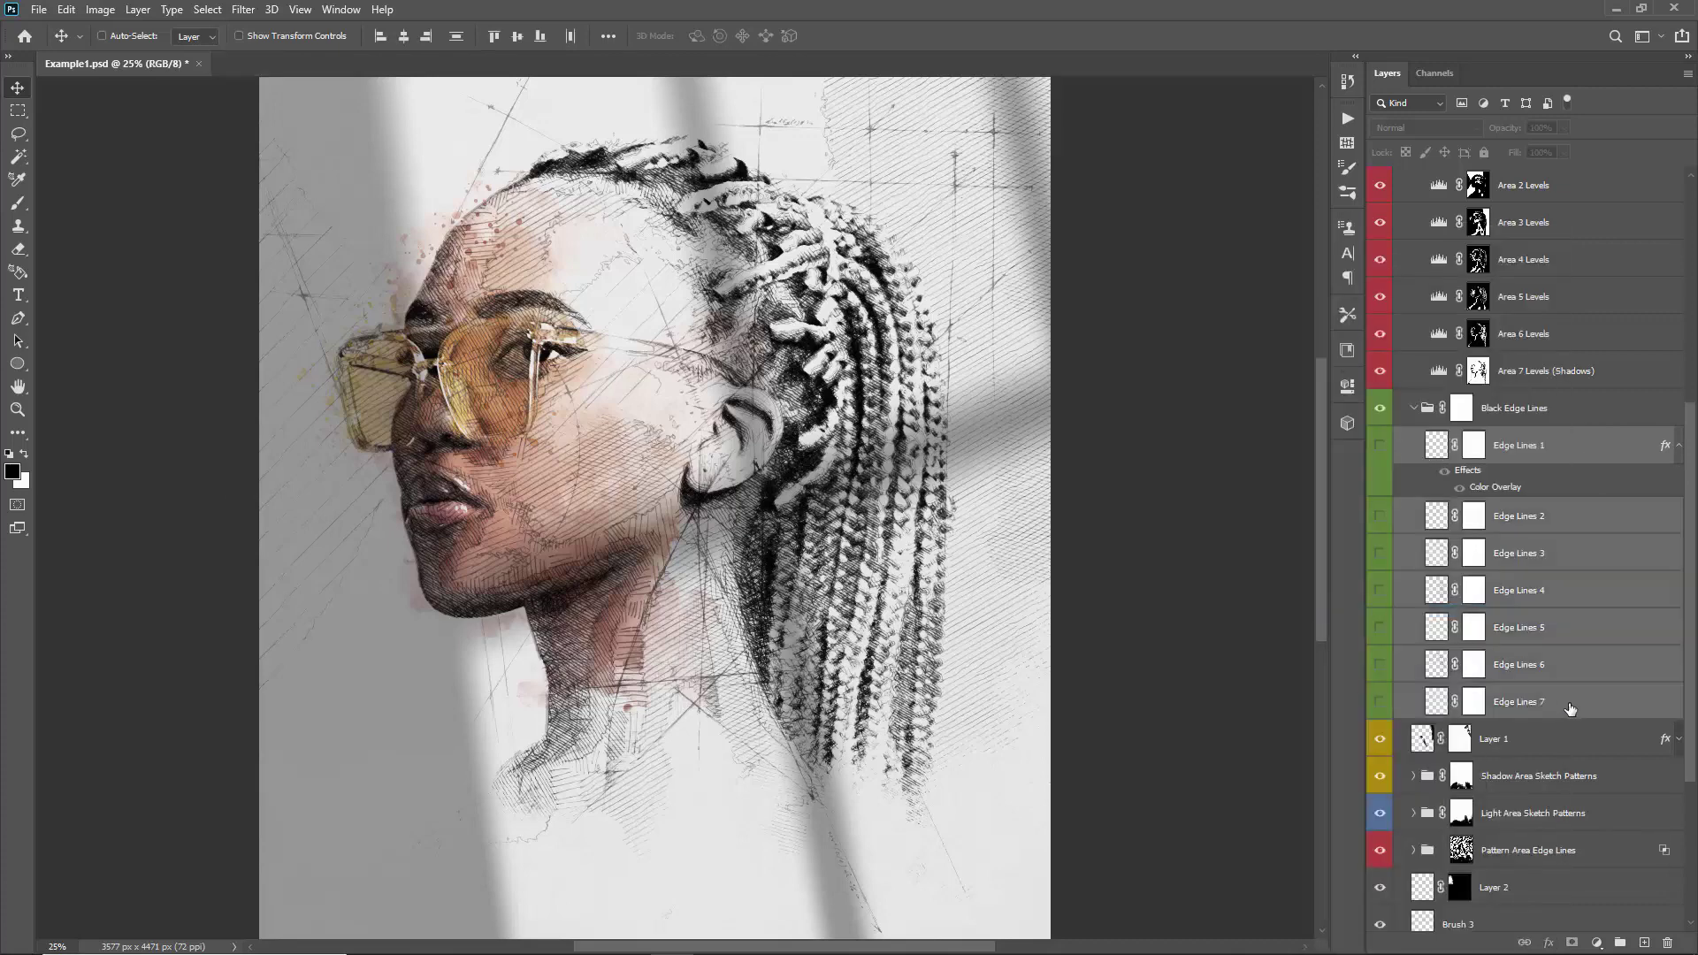
right_click(1571, 709)
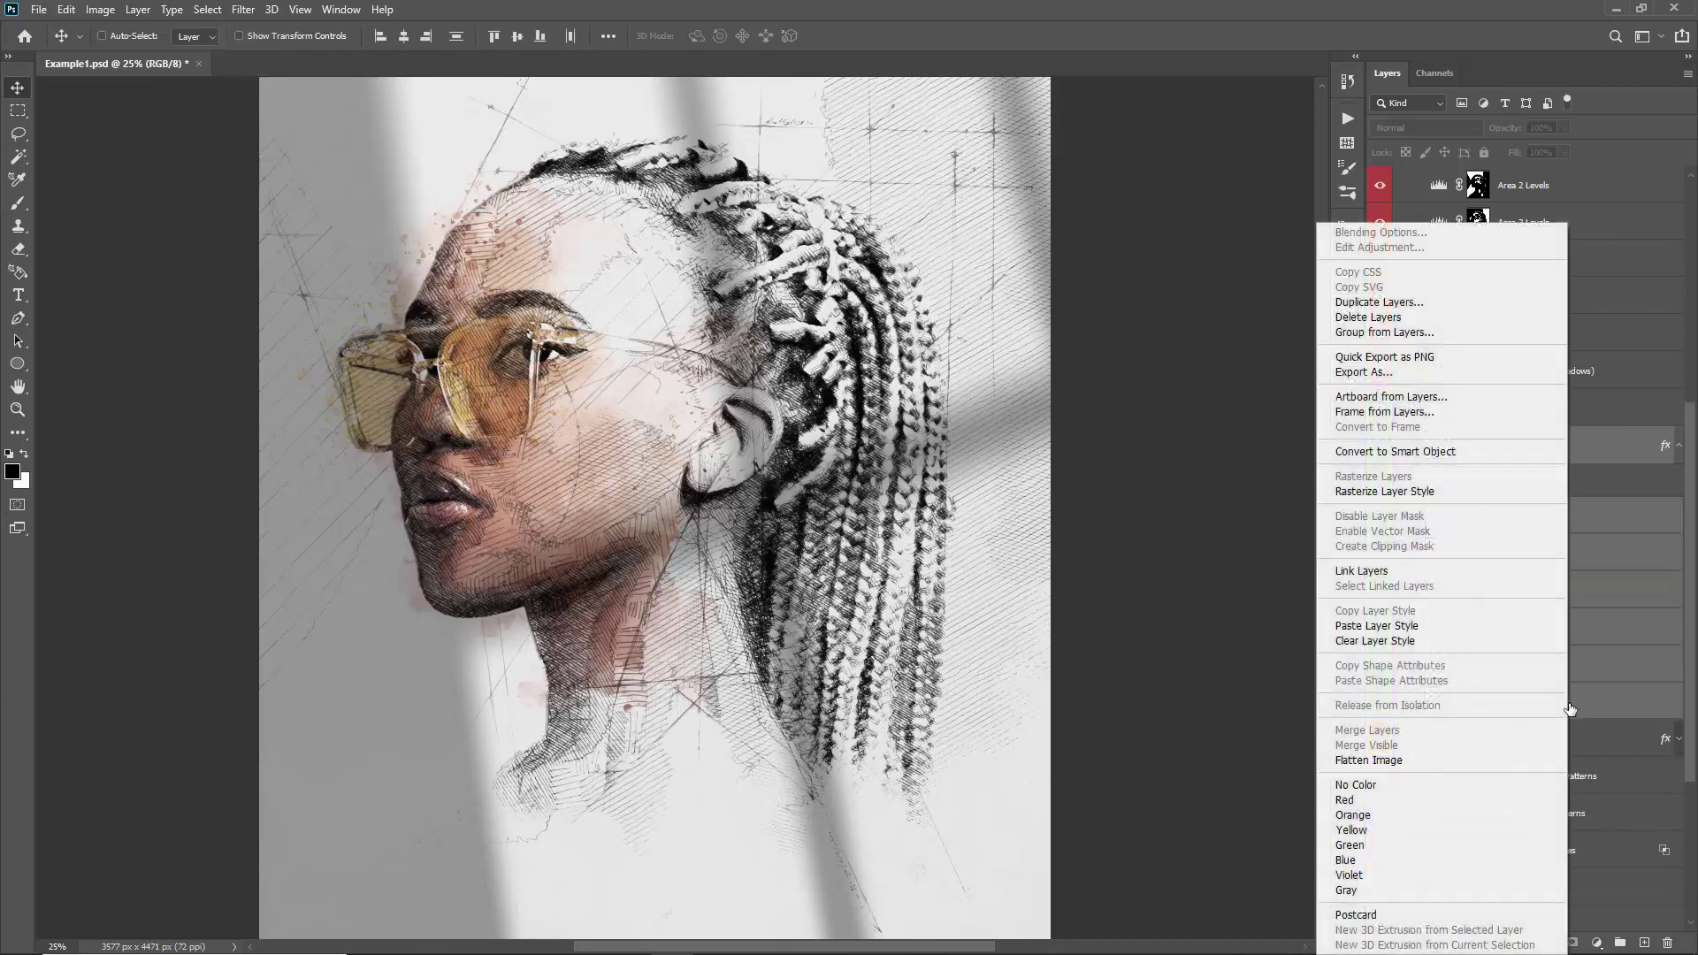
left_click(1410, 626)
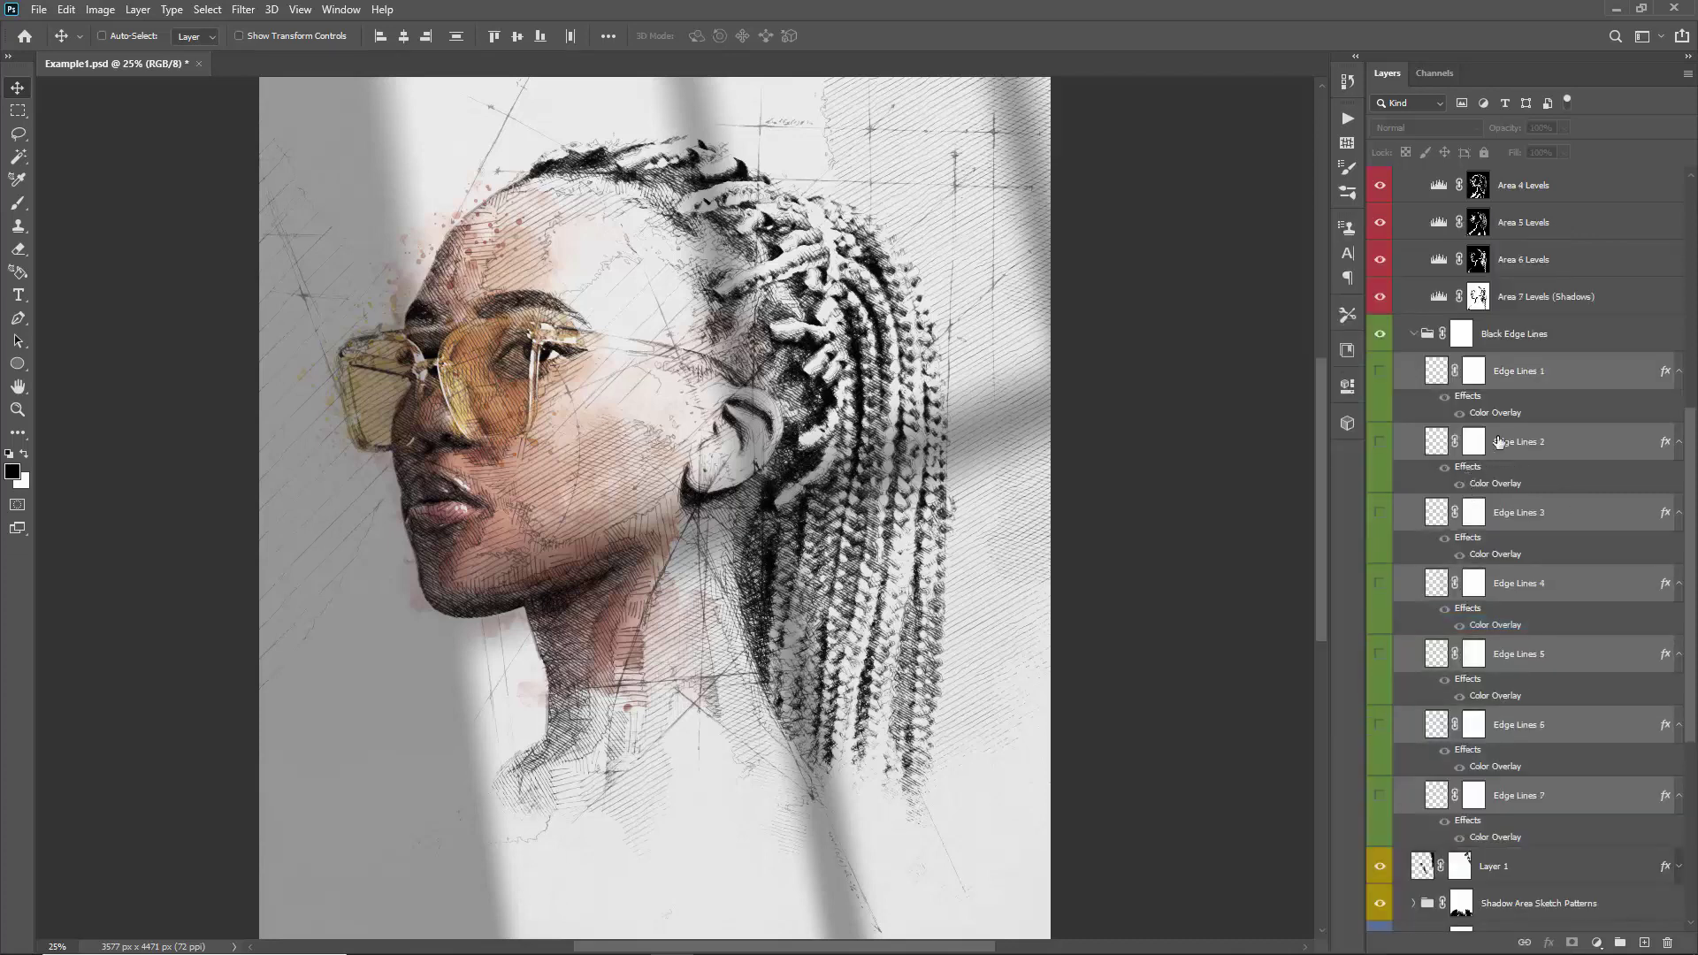
key("ctrl")
left_click(1579, 432)
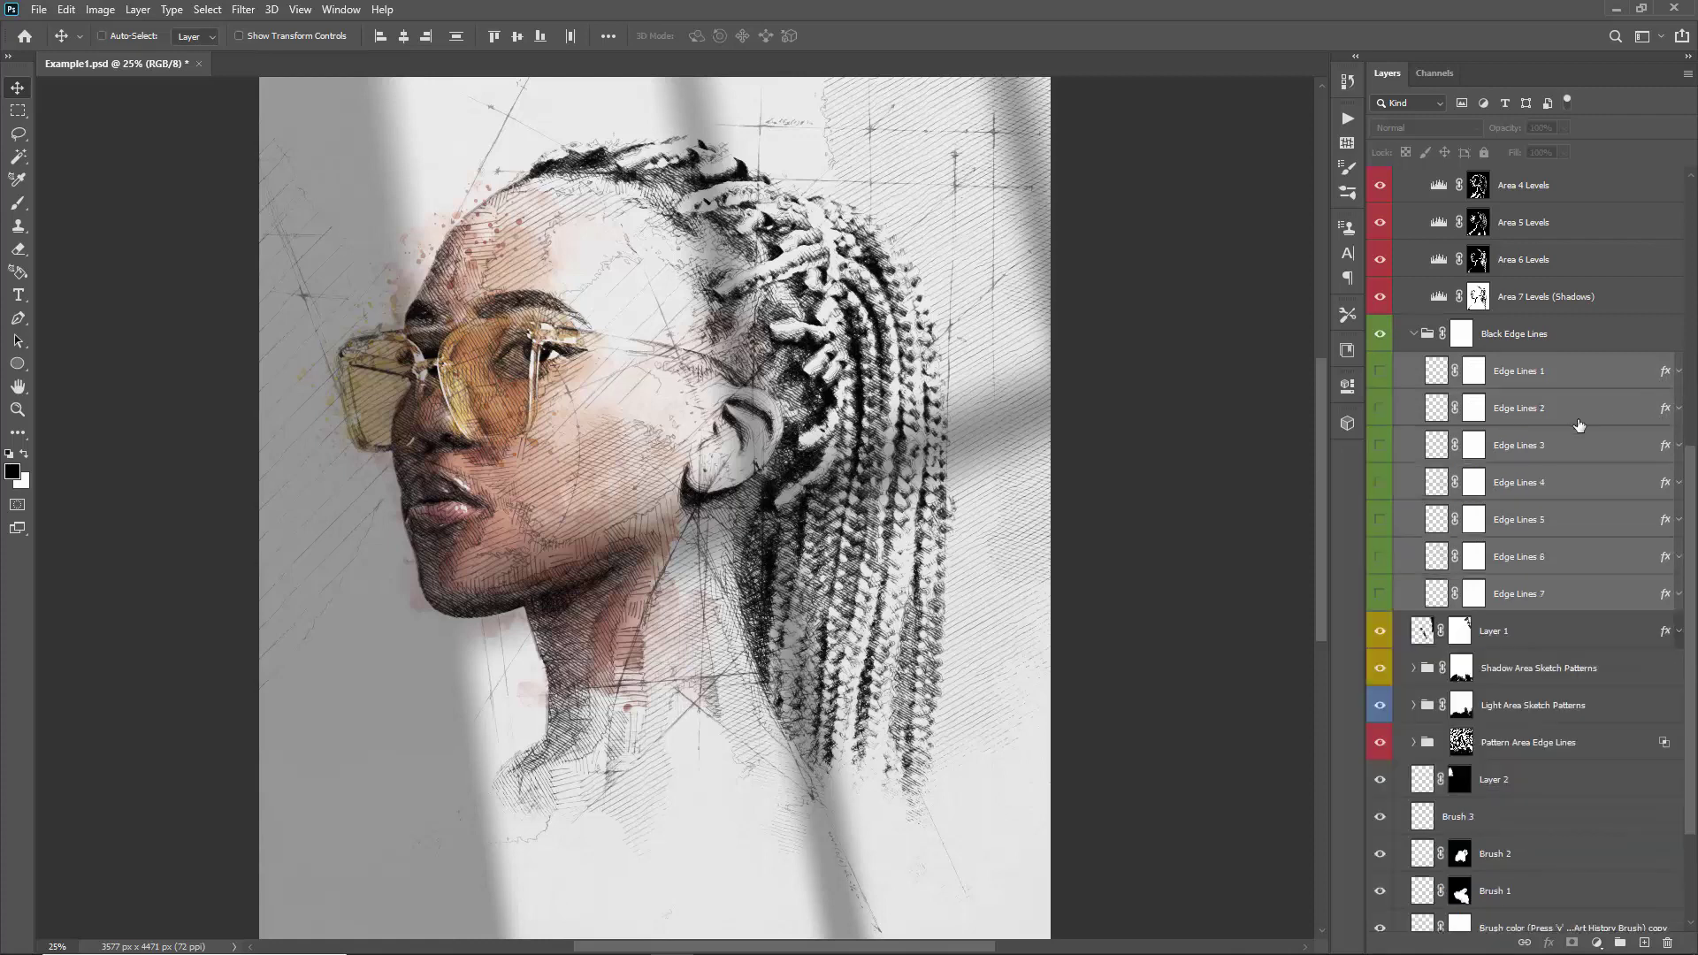
- Examine each layer from Edge Lines 1 to Edge Lines 7 on the portrait by showing and hiding them one at a time
left_click(1380, 375)
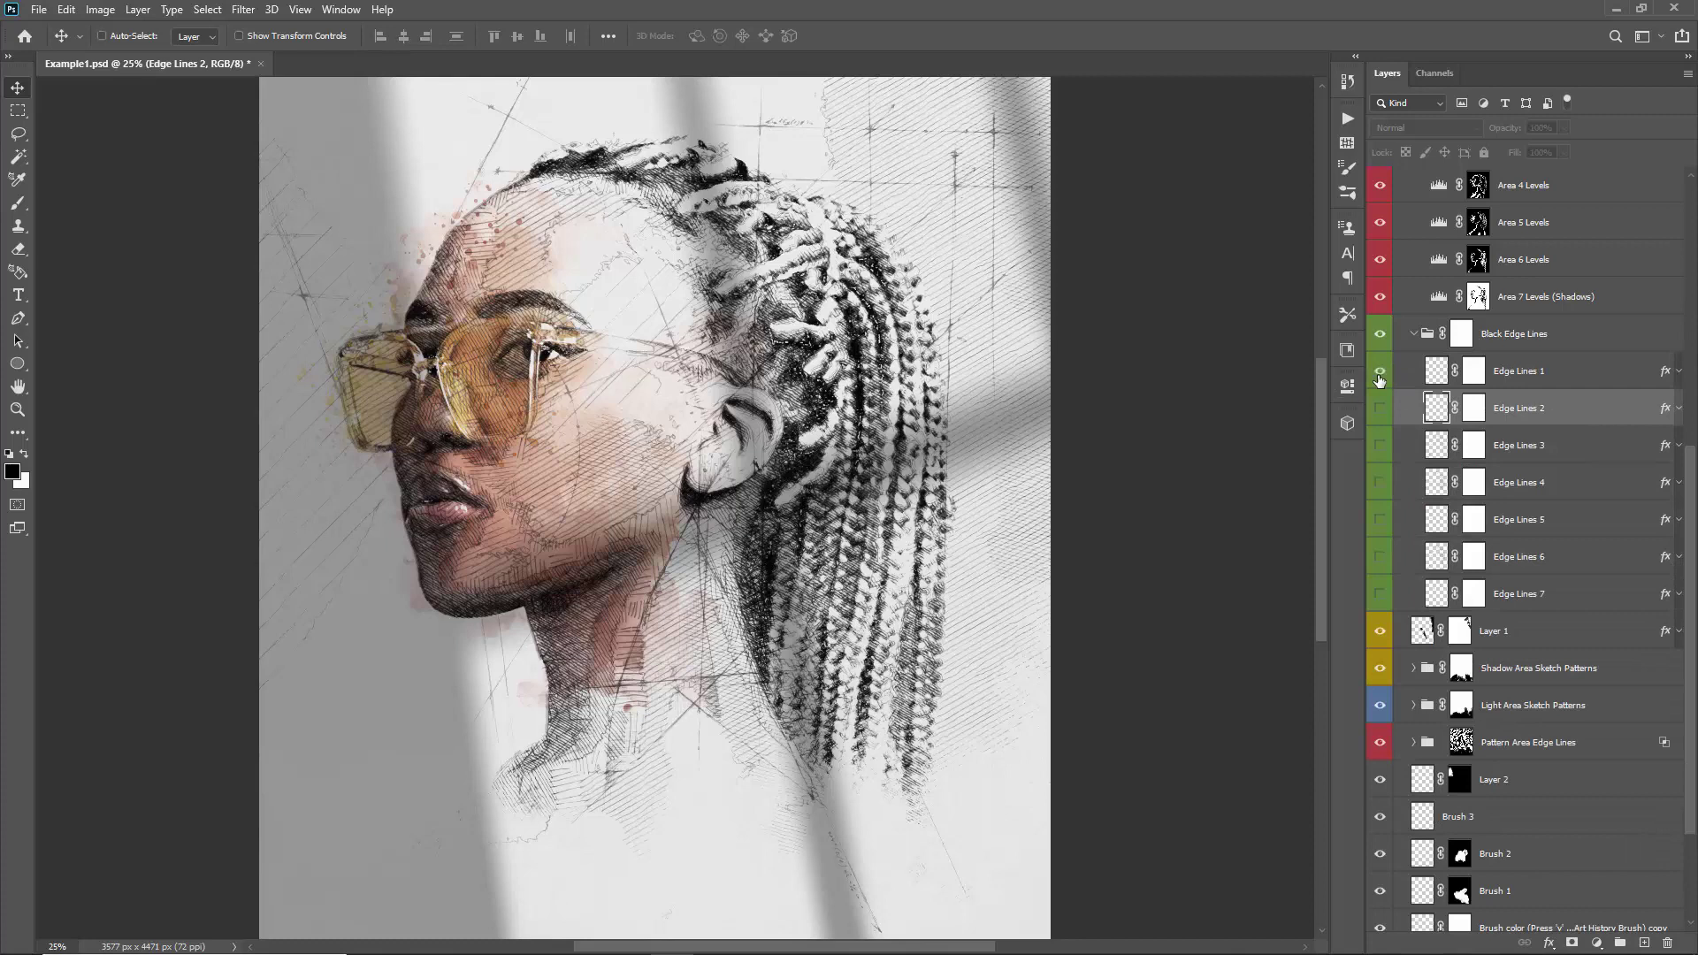
left_click(1380, 372)
left_click(1379, 408)
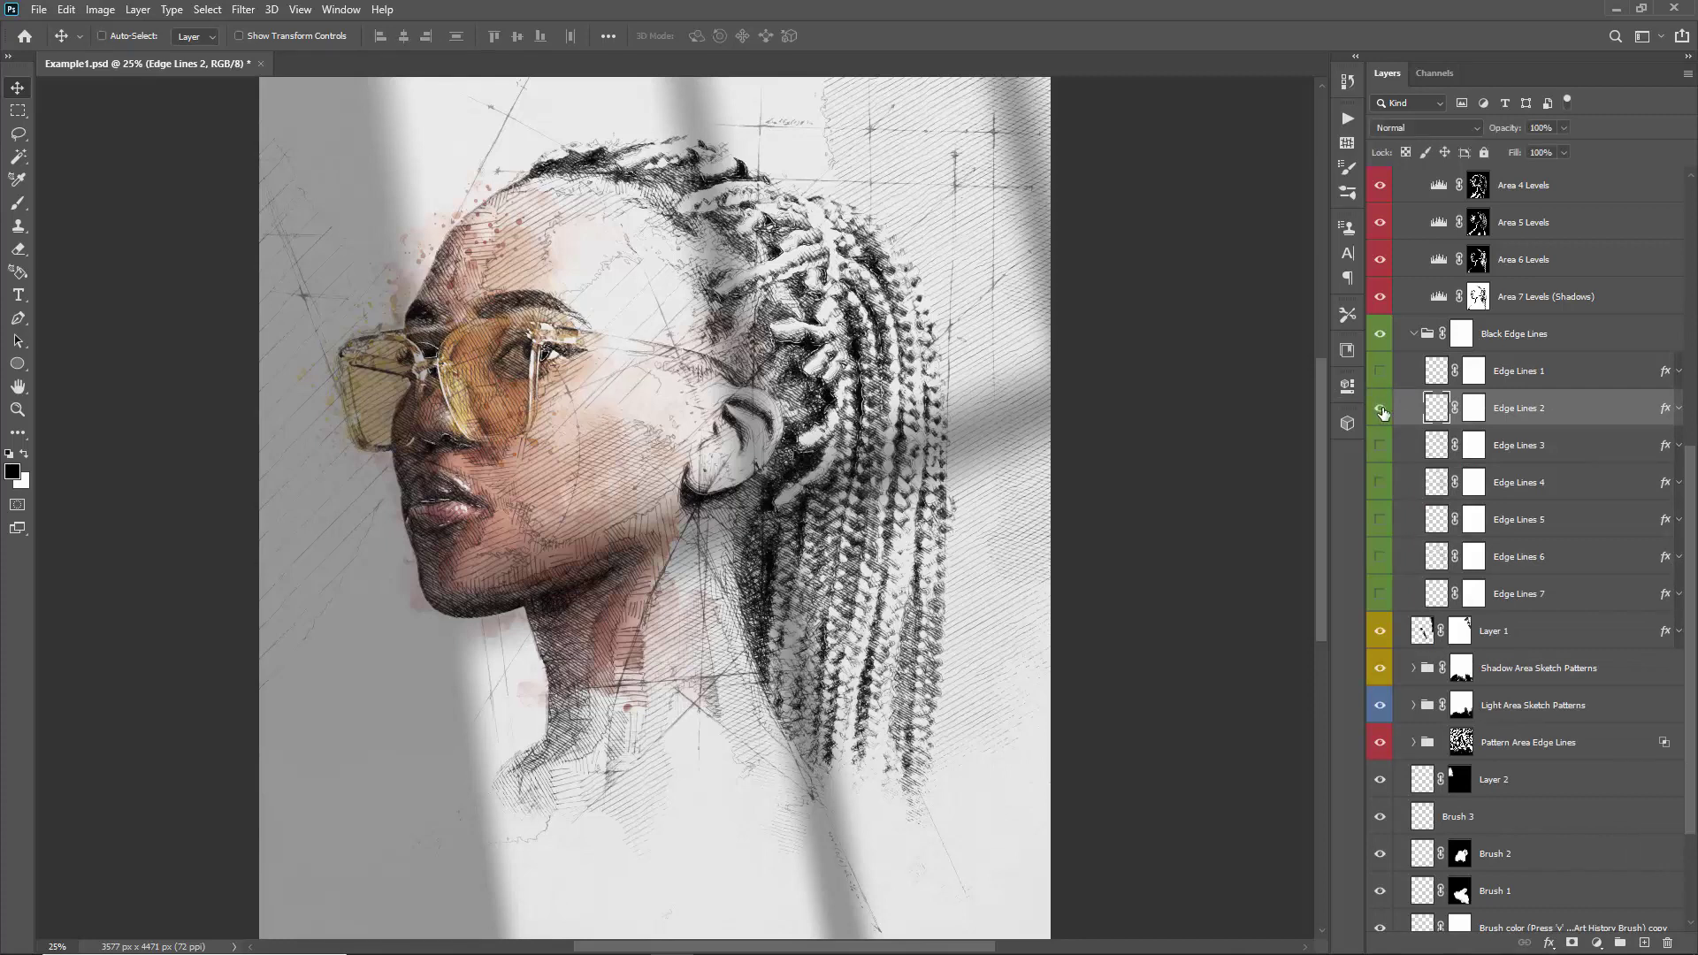
left_click(1380, 408)
left_click(1380, 446)
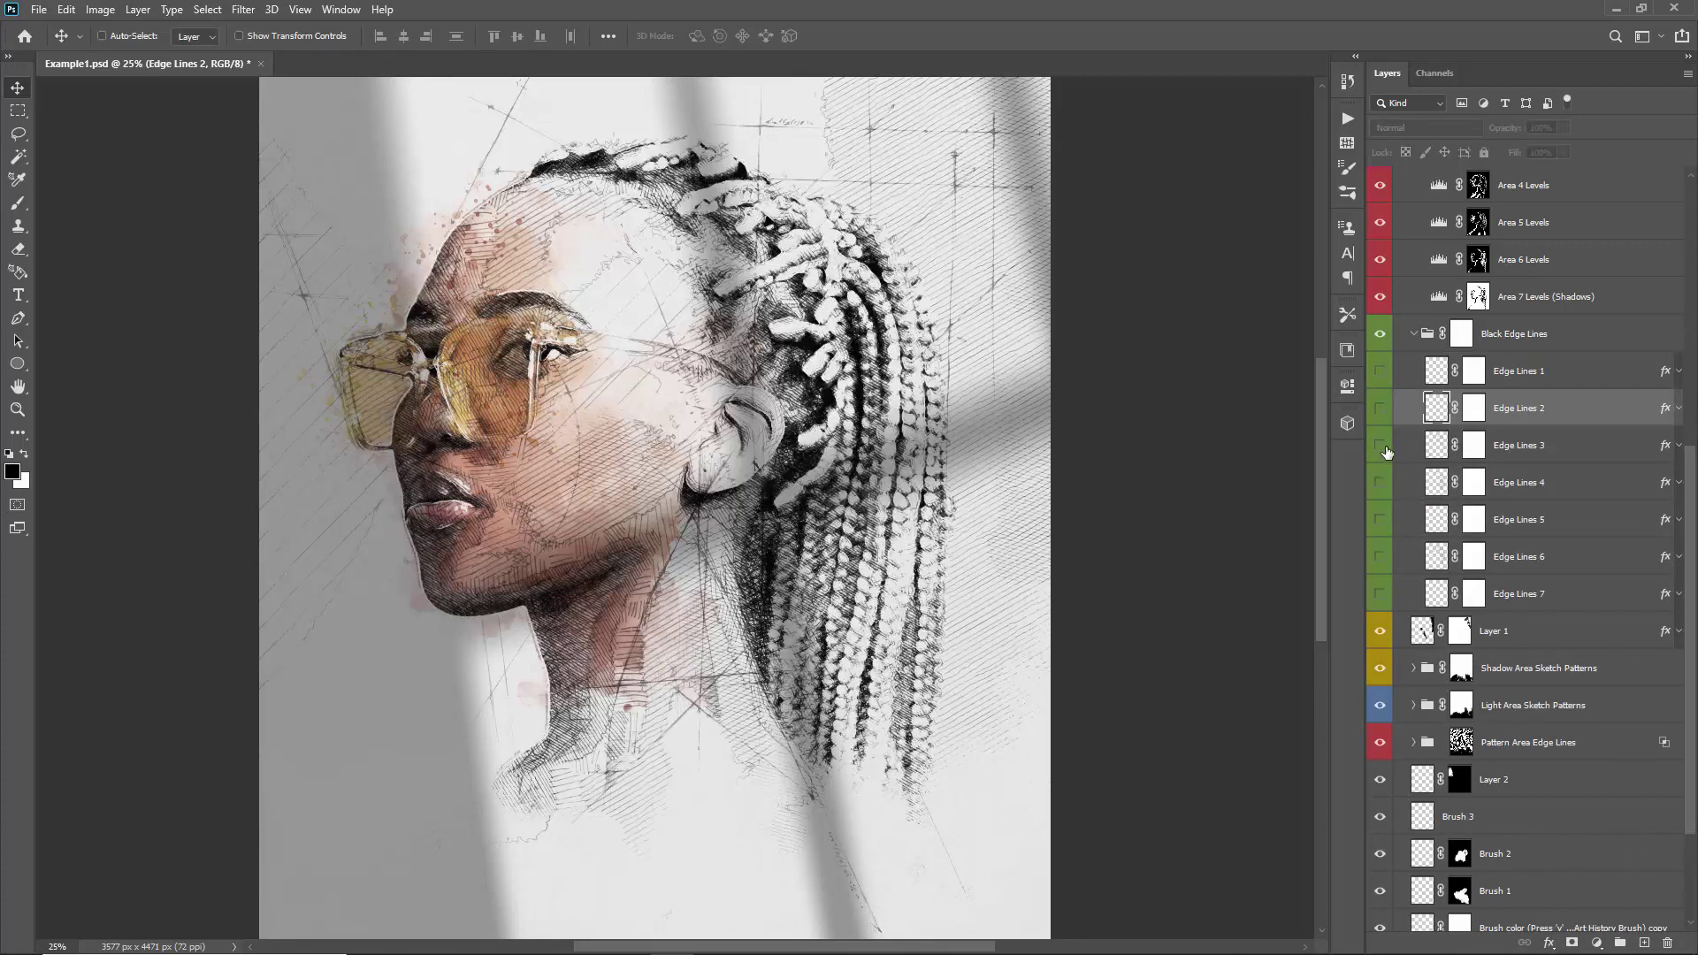
left_click(1380, 445)
left_click(1380, 481)
left_click(1381, 483)
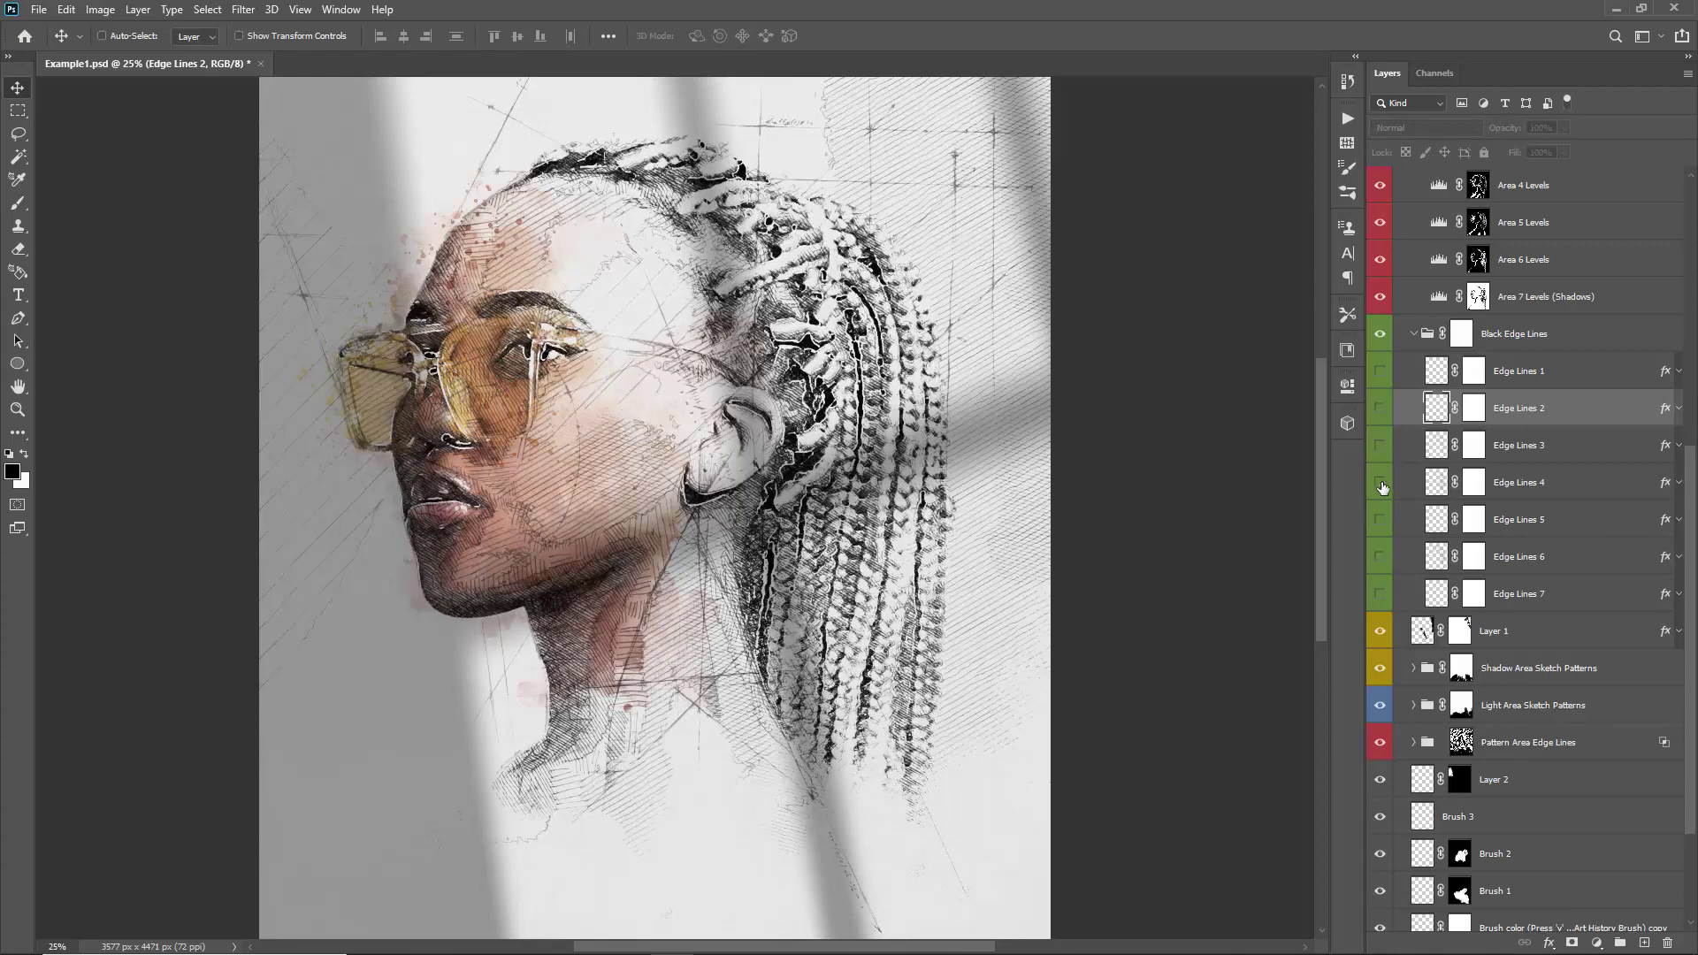
left_click(1381, 484)
left_click(1382, 519)
left_click(1382, 519)
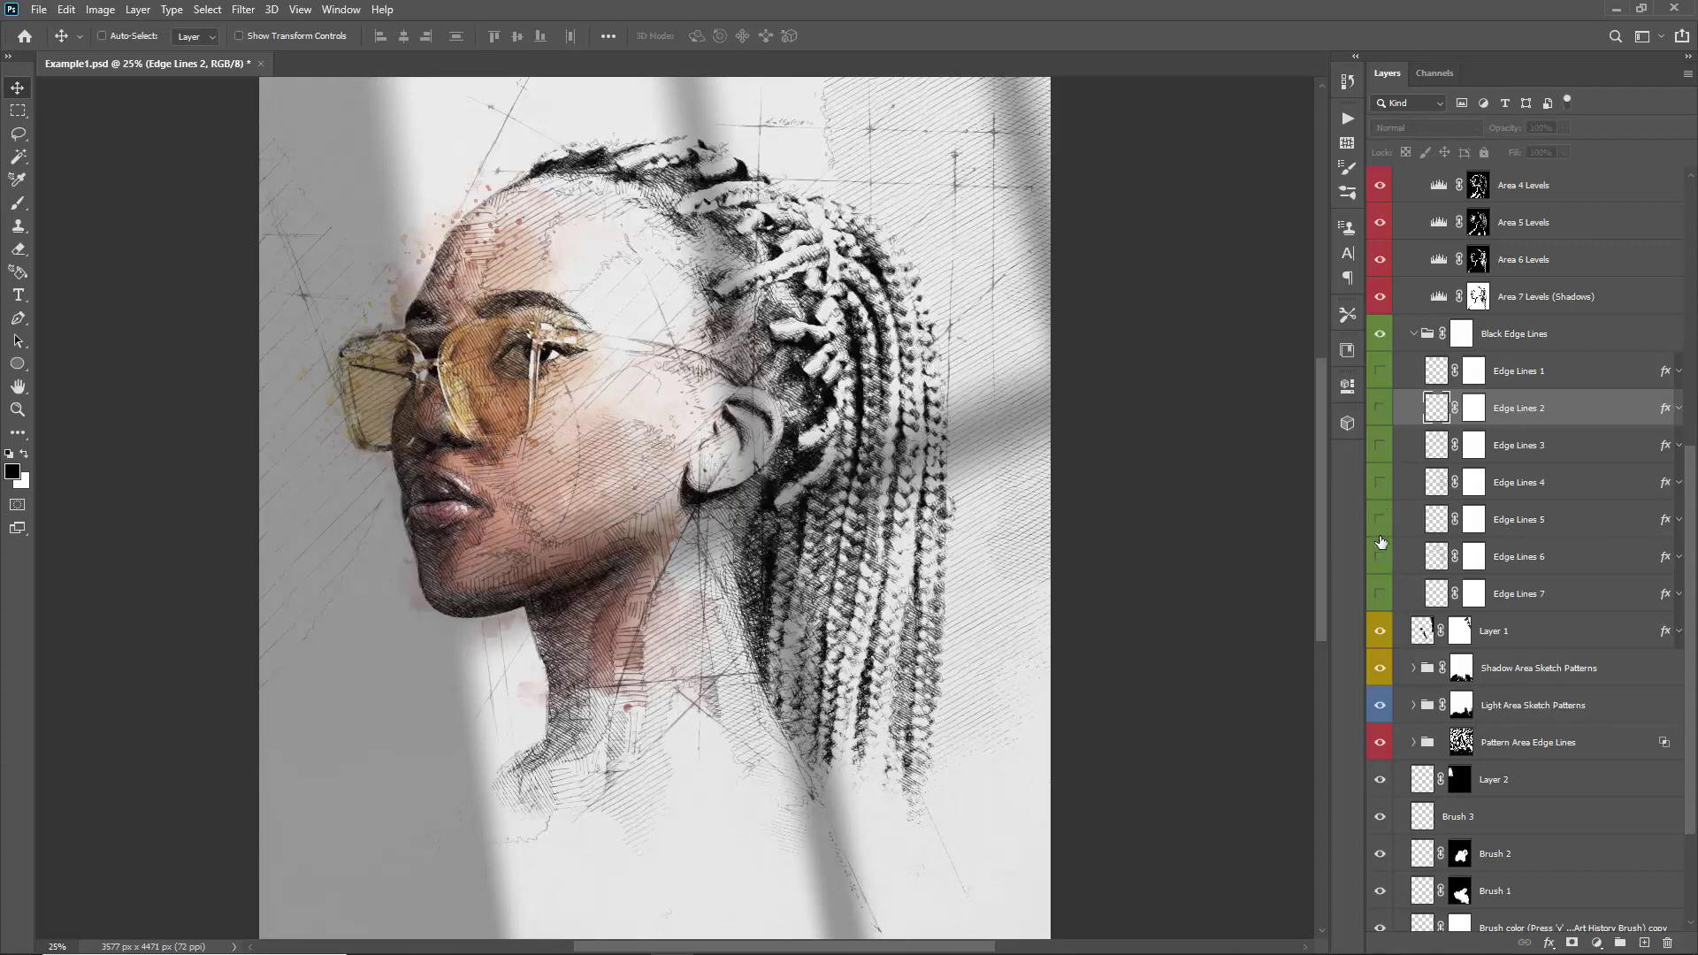
left_click(1385, 556)
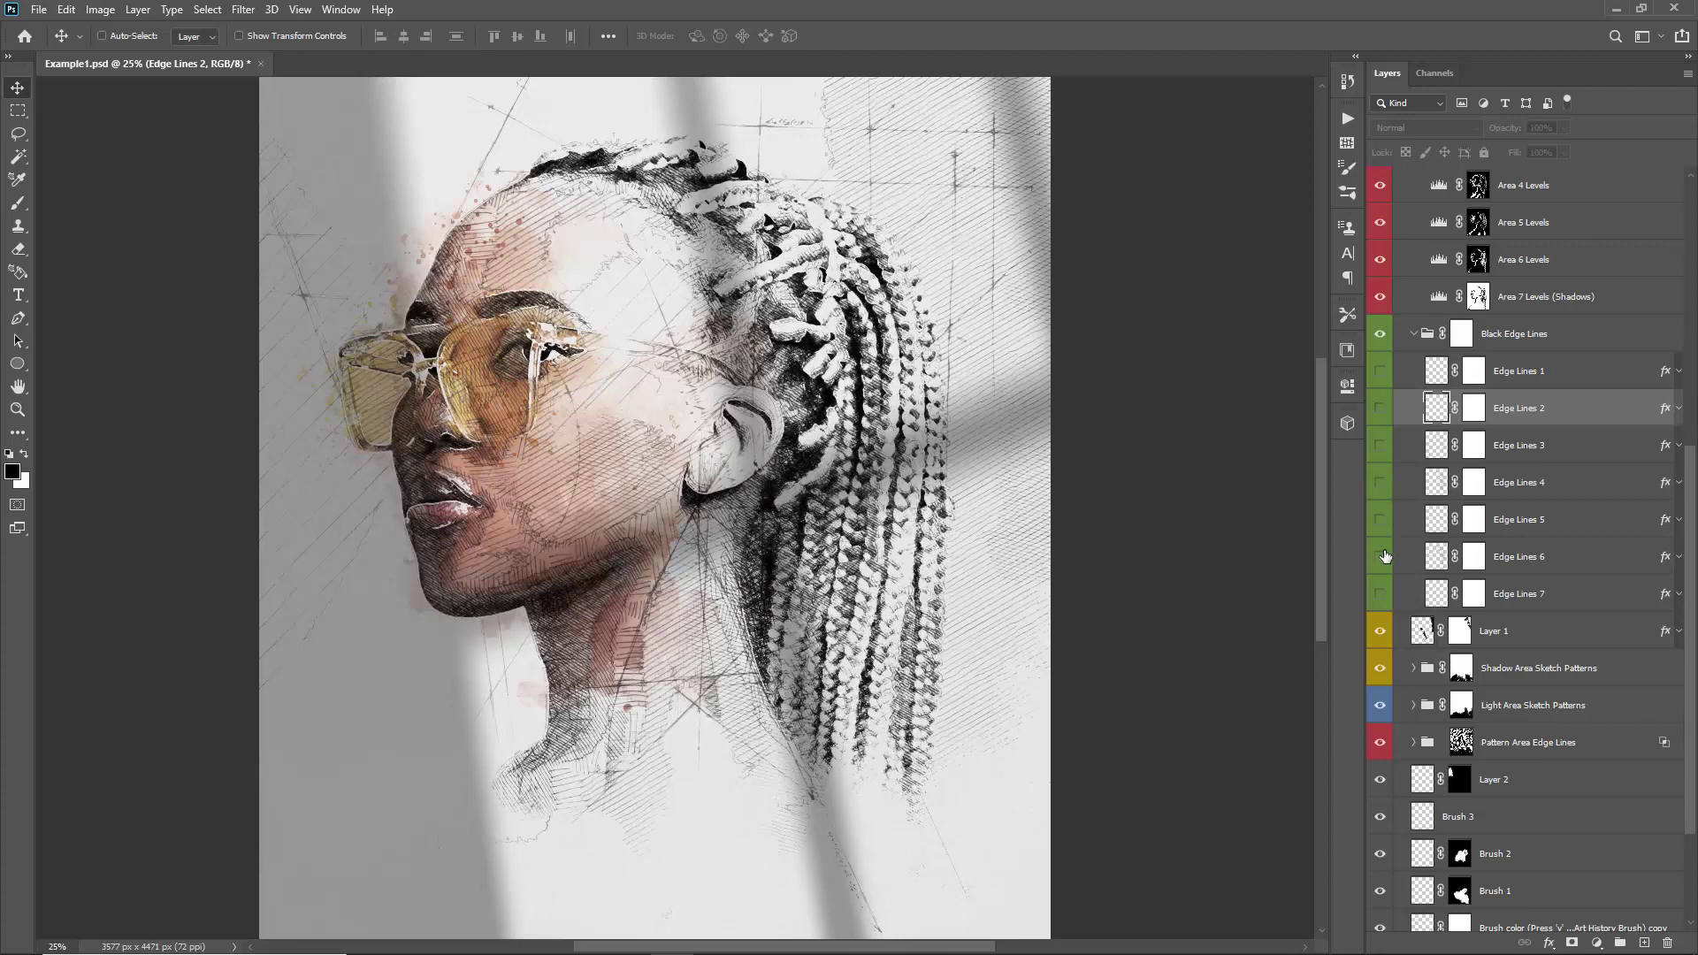
left_click(1385, 556)
left_click(1385, 594)
left_click(1386, 594)
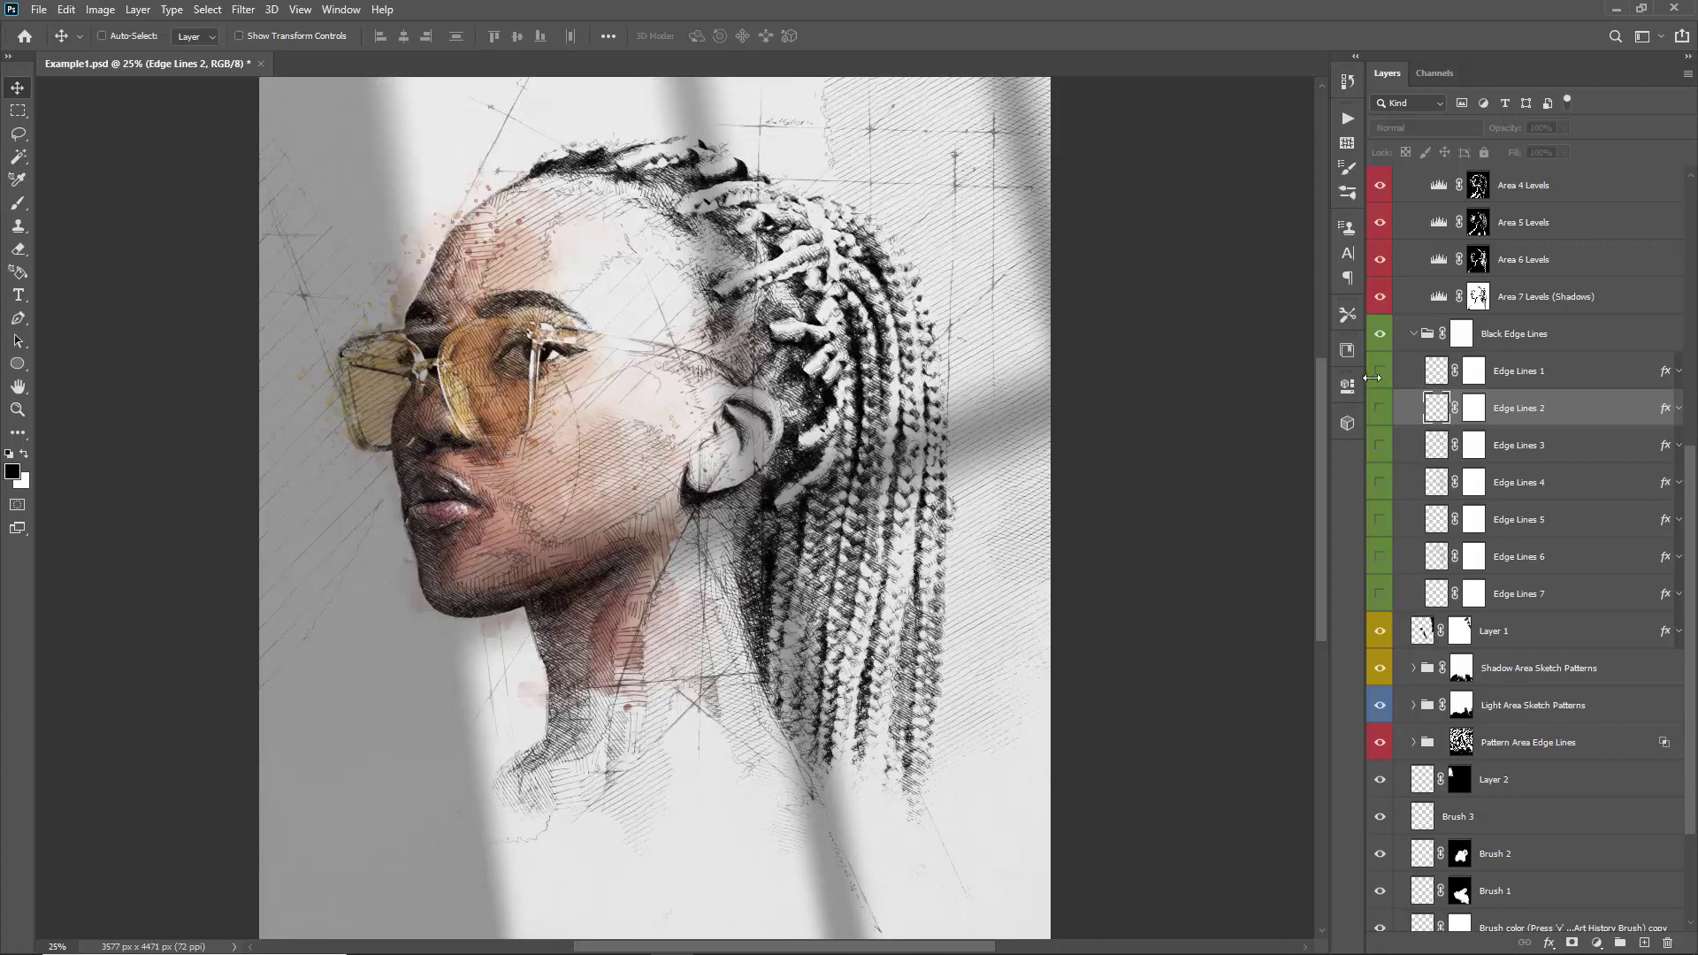
left_click(1377, 374)
left_click(1378, 373)
- Show Edge Lines 2 and paint black on its layer mask to hide the white lines over the lips and nose
left_click(1380, 408)
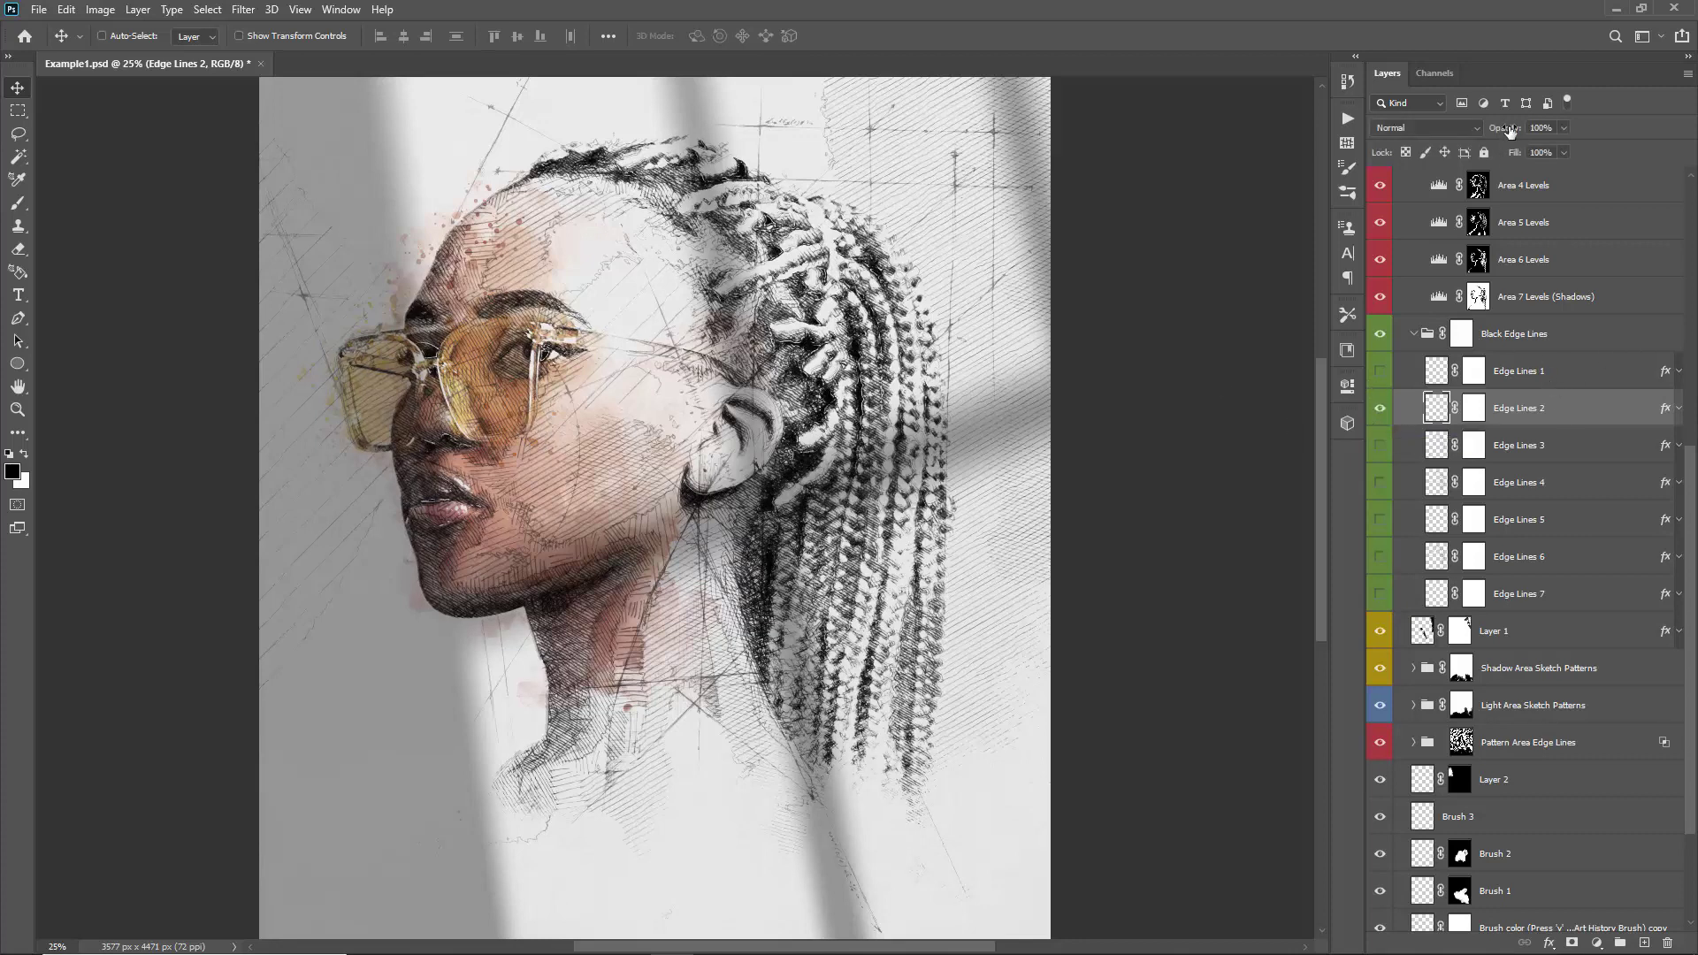
left_click(1473, 409)
key("b")
key("x")
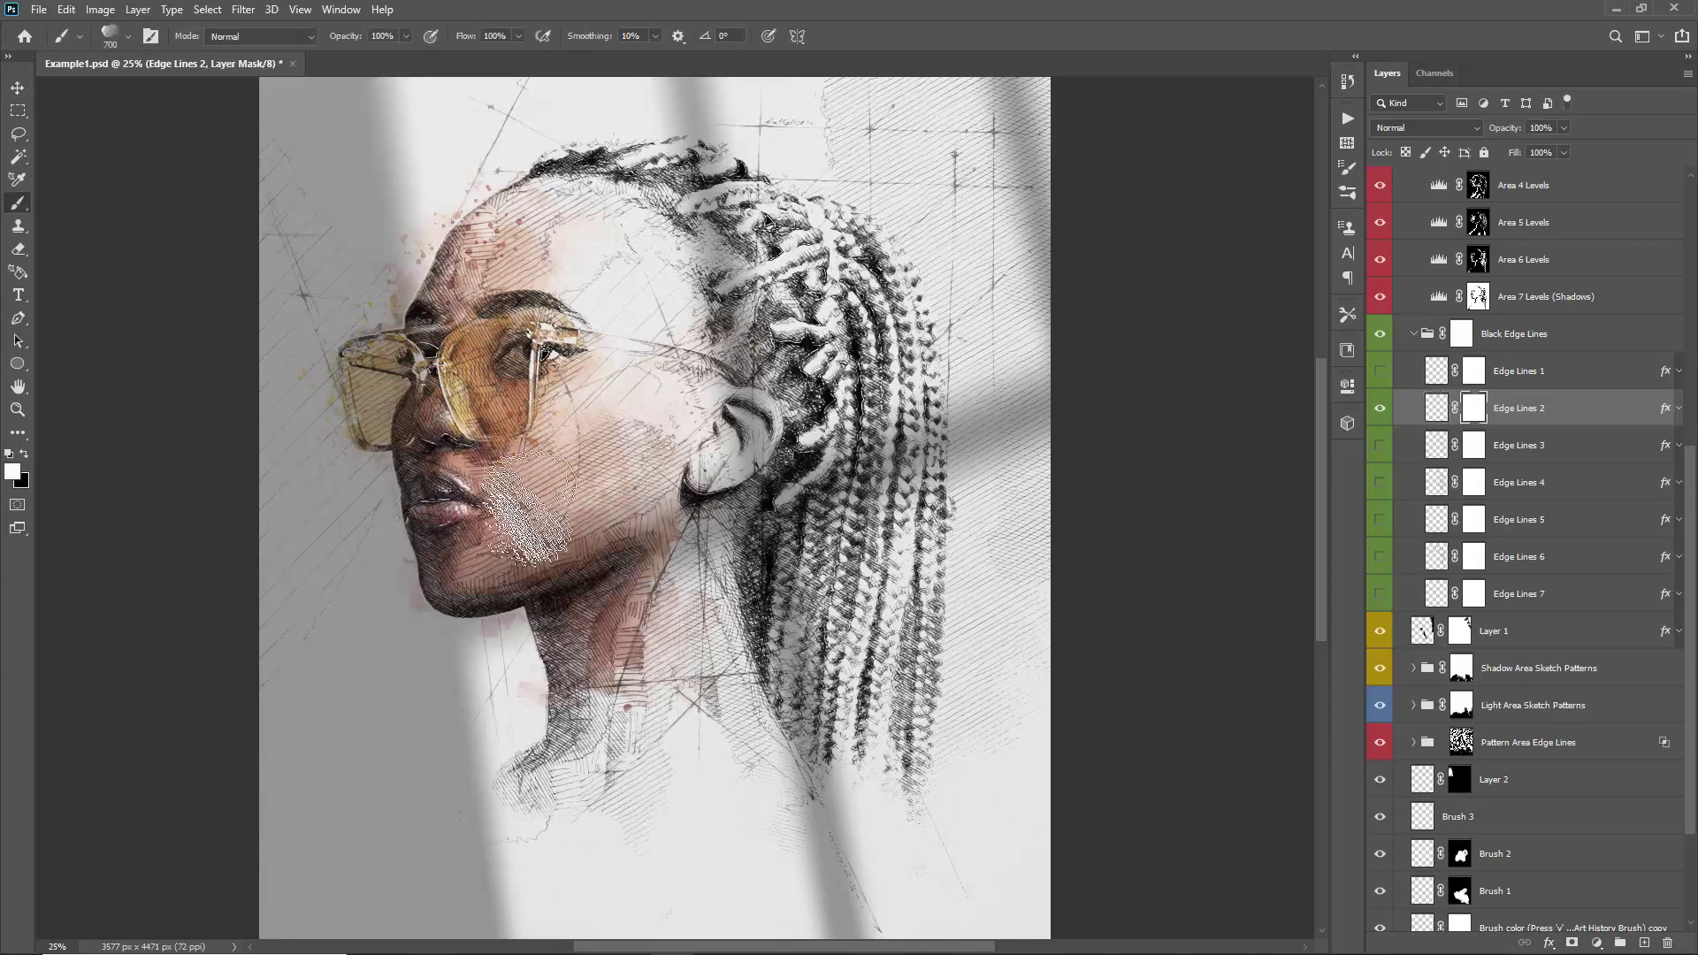
key("x")
mouse_move(434, 518)
left_mouse_down()
mouse_move(456, 511)
mouse_move(433, 446)
left_mouse_up()
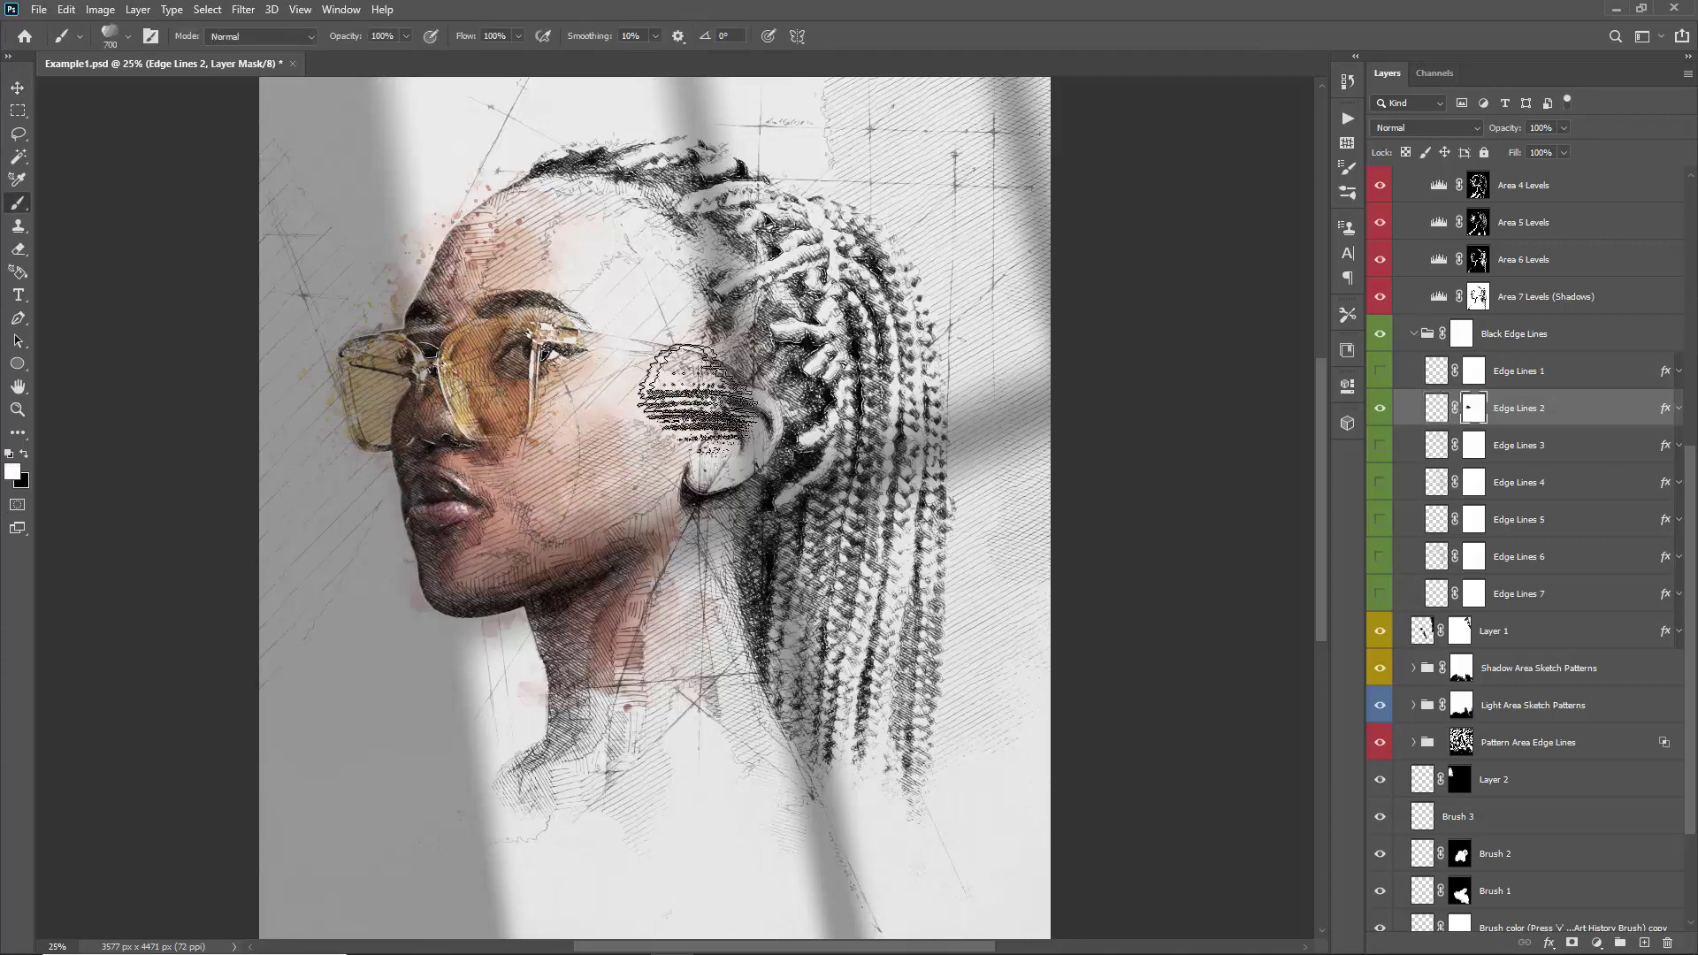
key("x")
key("v")
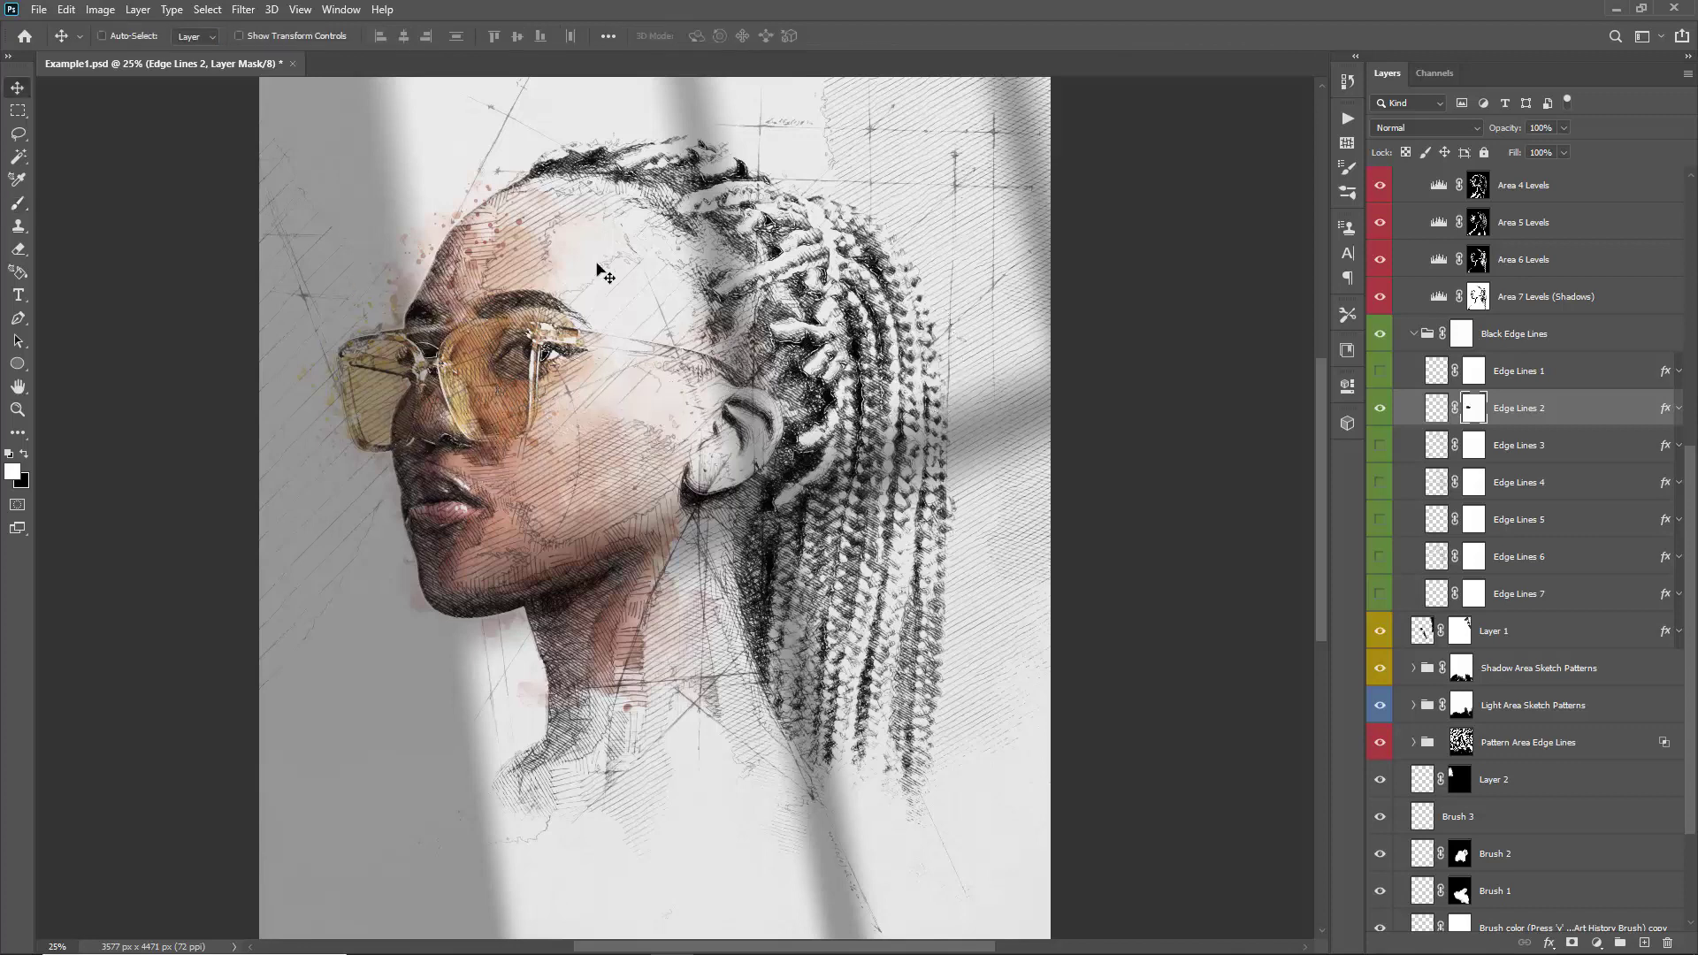
left_click(1413, 333)
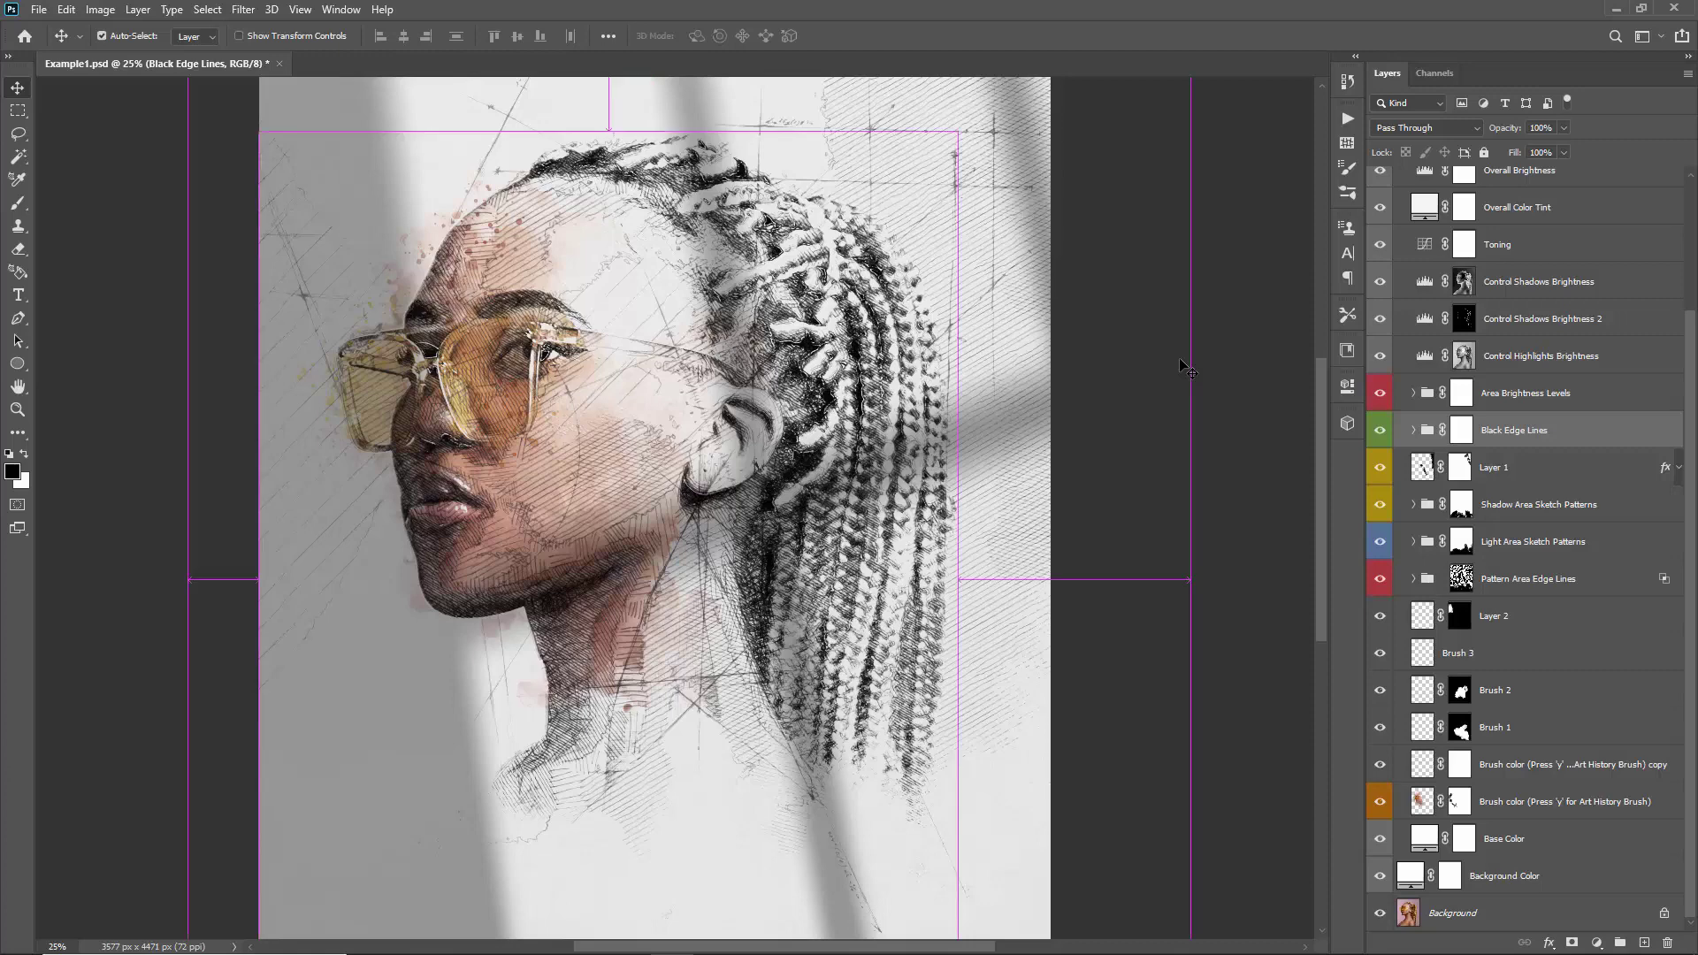
- Stamp all visible layers into a new layer above Shadow_60 and convert that layer to a smart object
key("ctrl+0")
key("ctrl+plus")
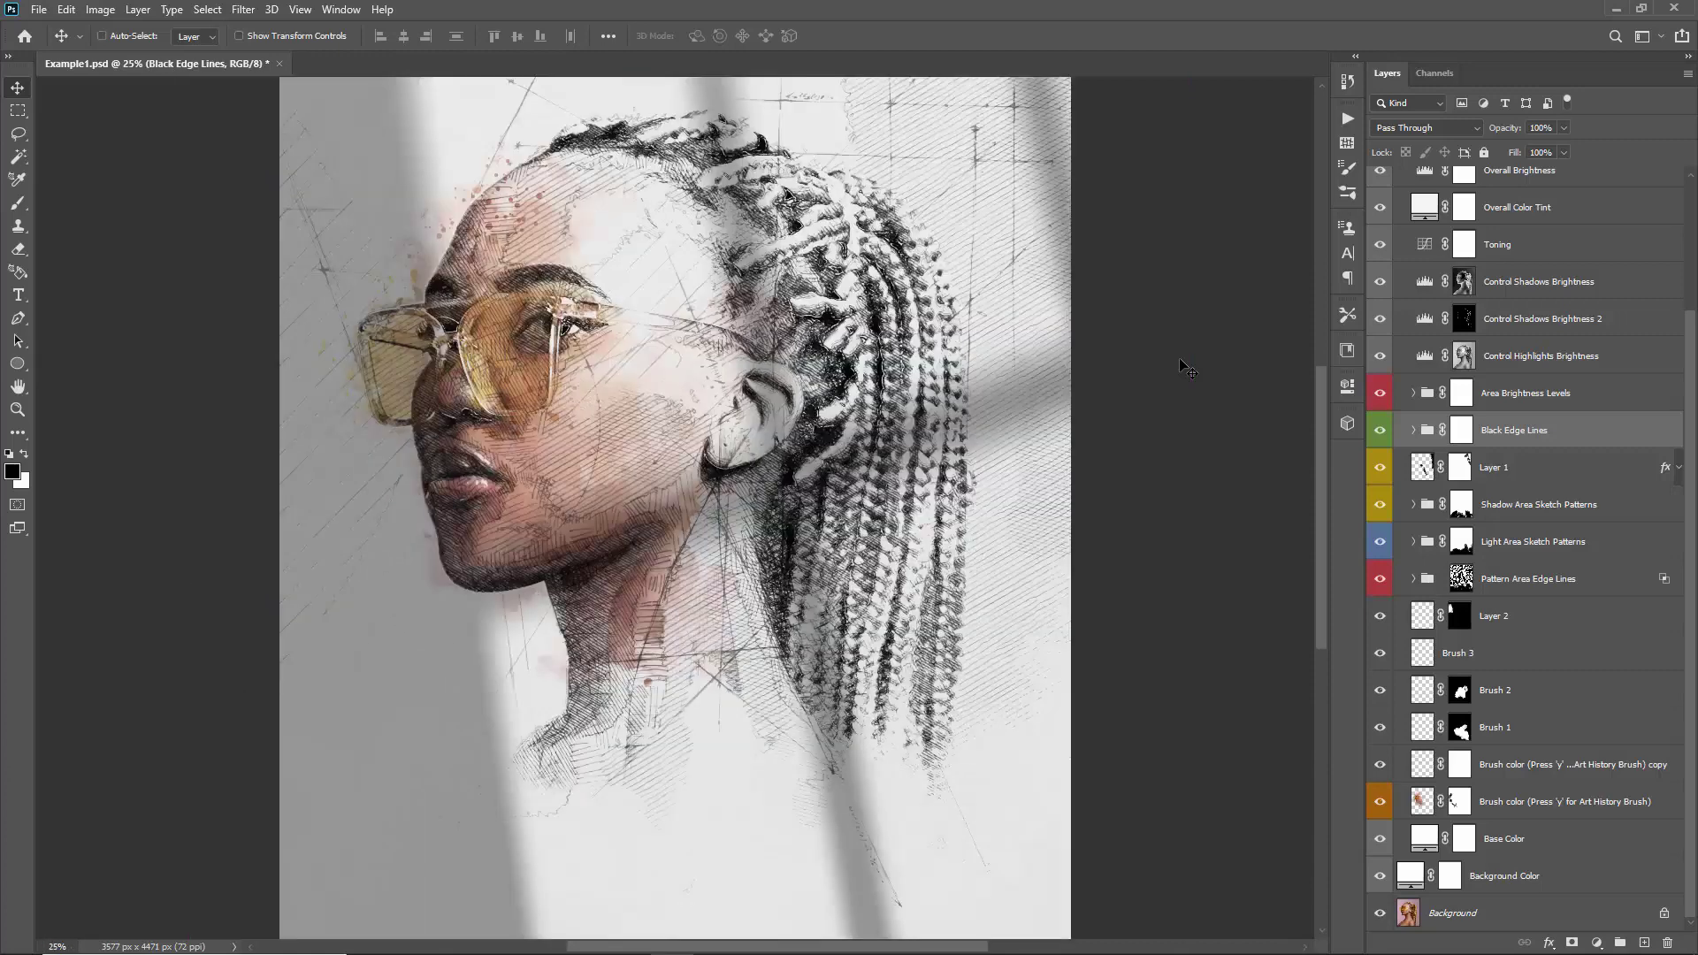
scroll(406, 351, "up", 1)
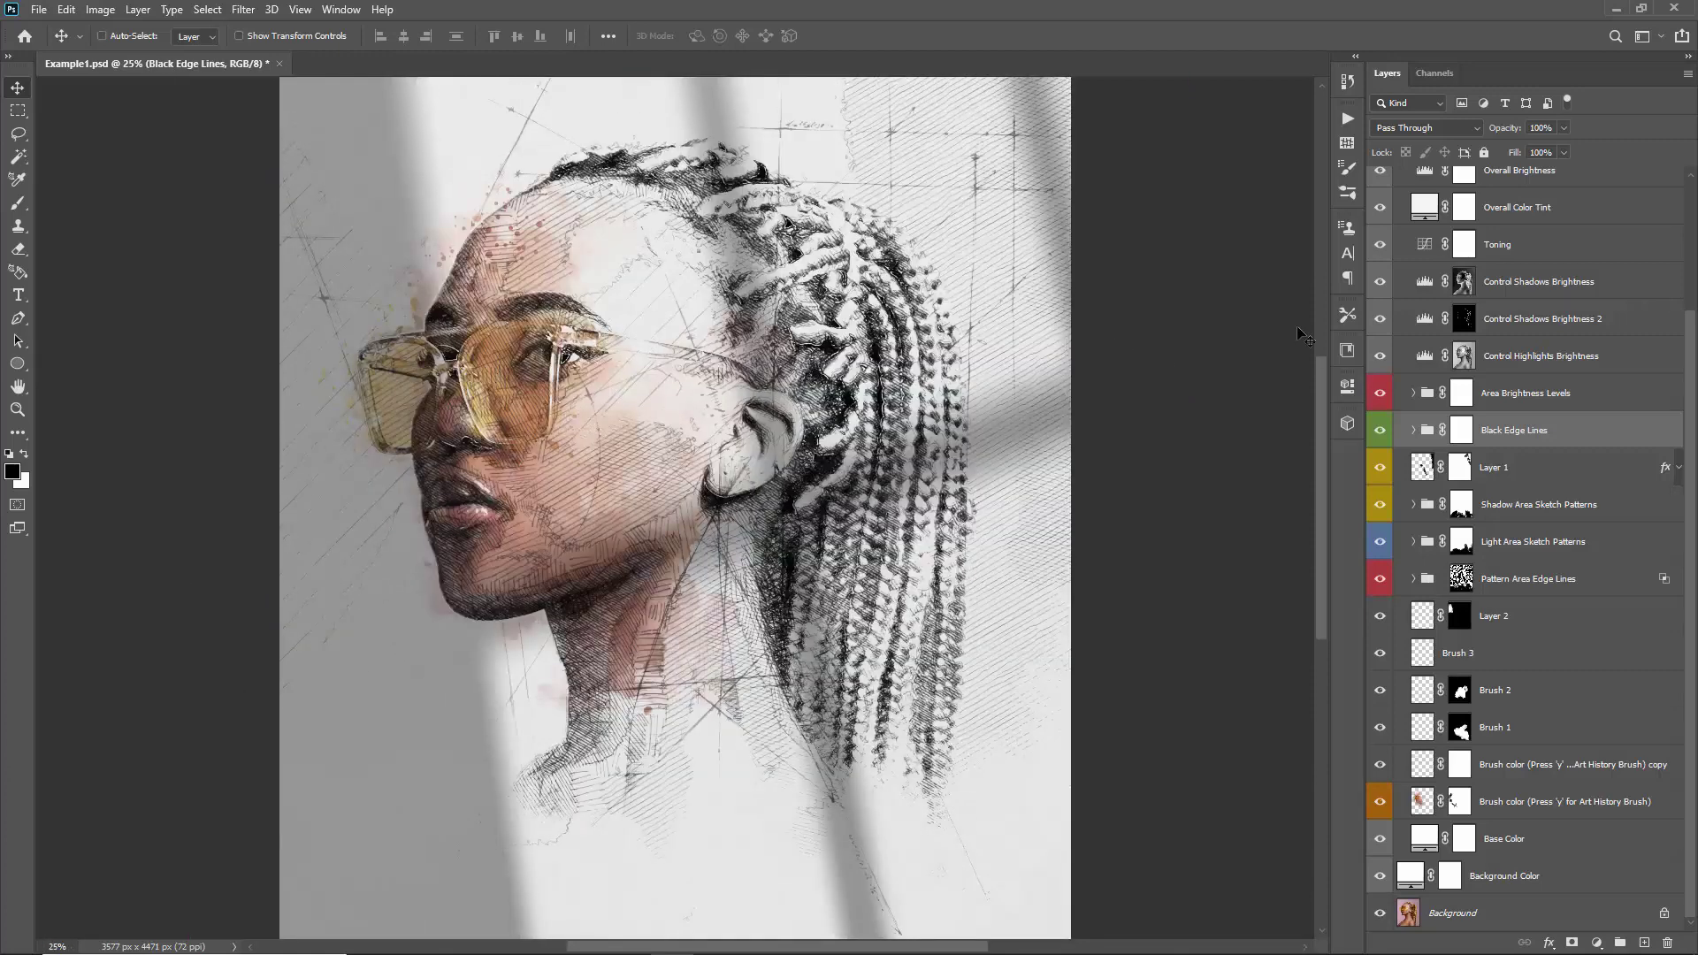
scroll(1447, 347, "up", 3)
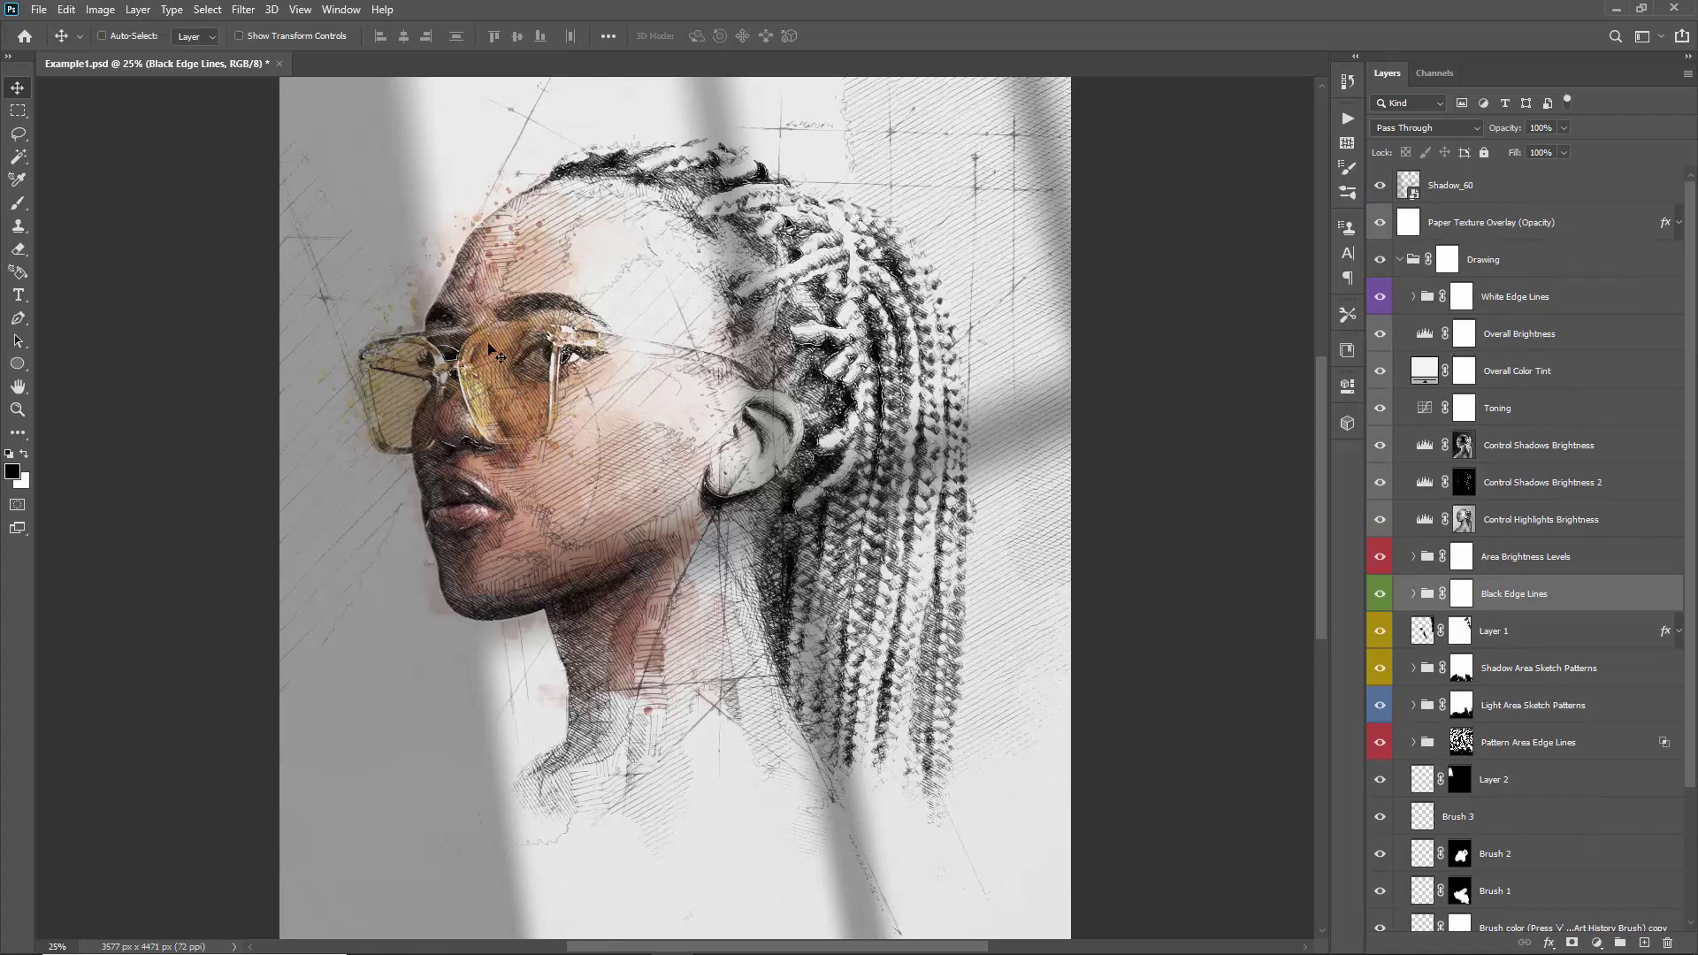
left_click(1491, 190)
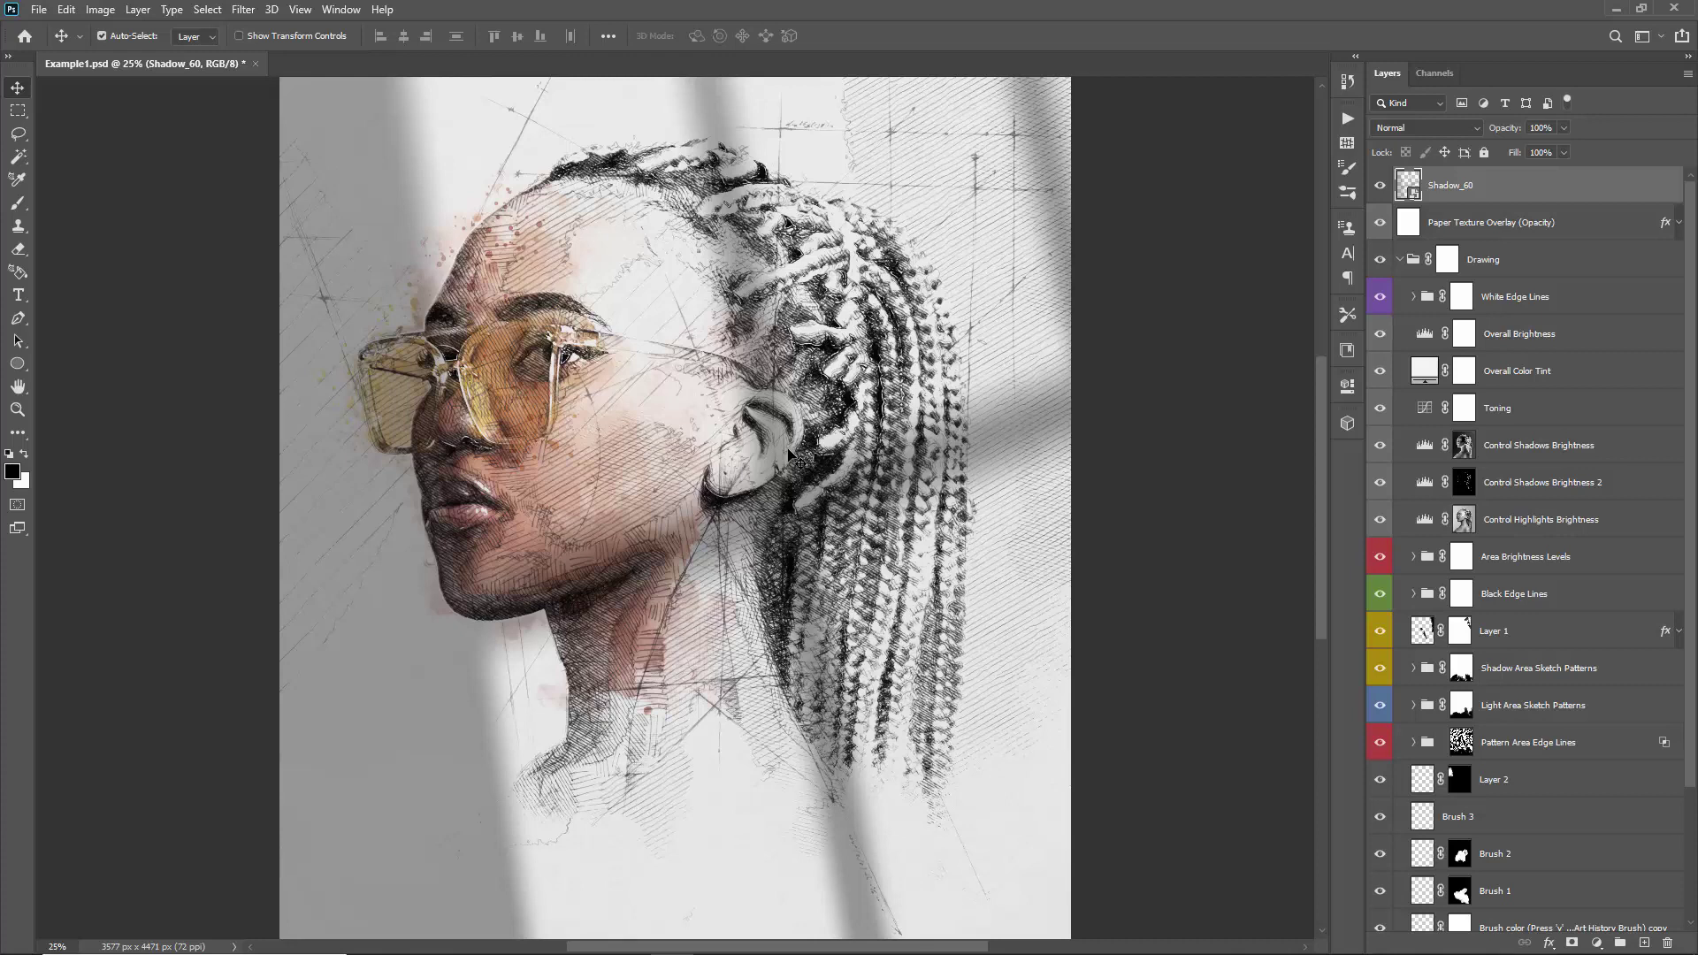
key("ctrl+shift+alt+e")
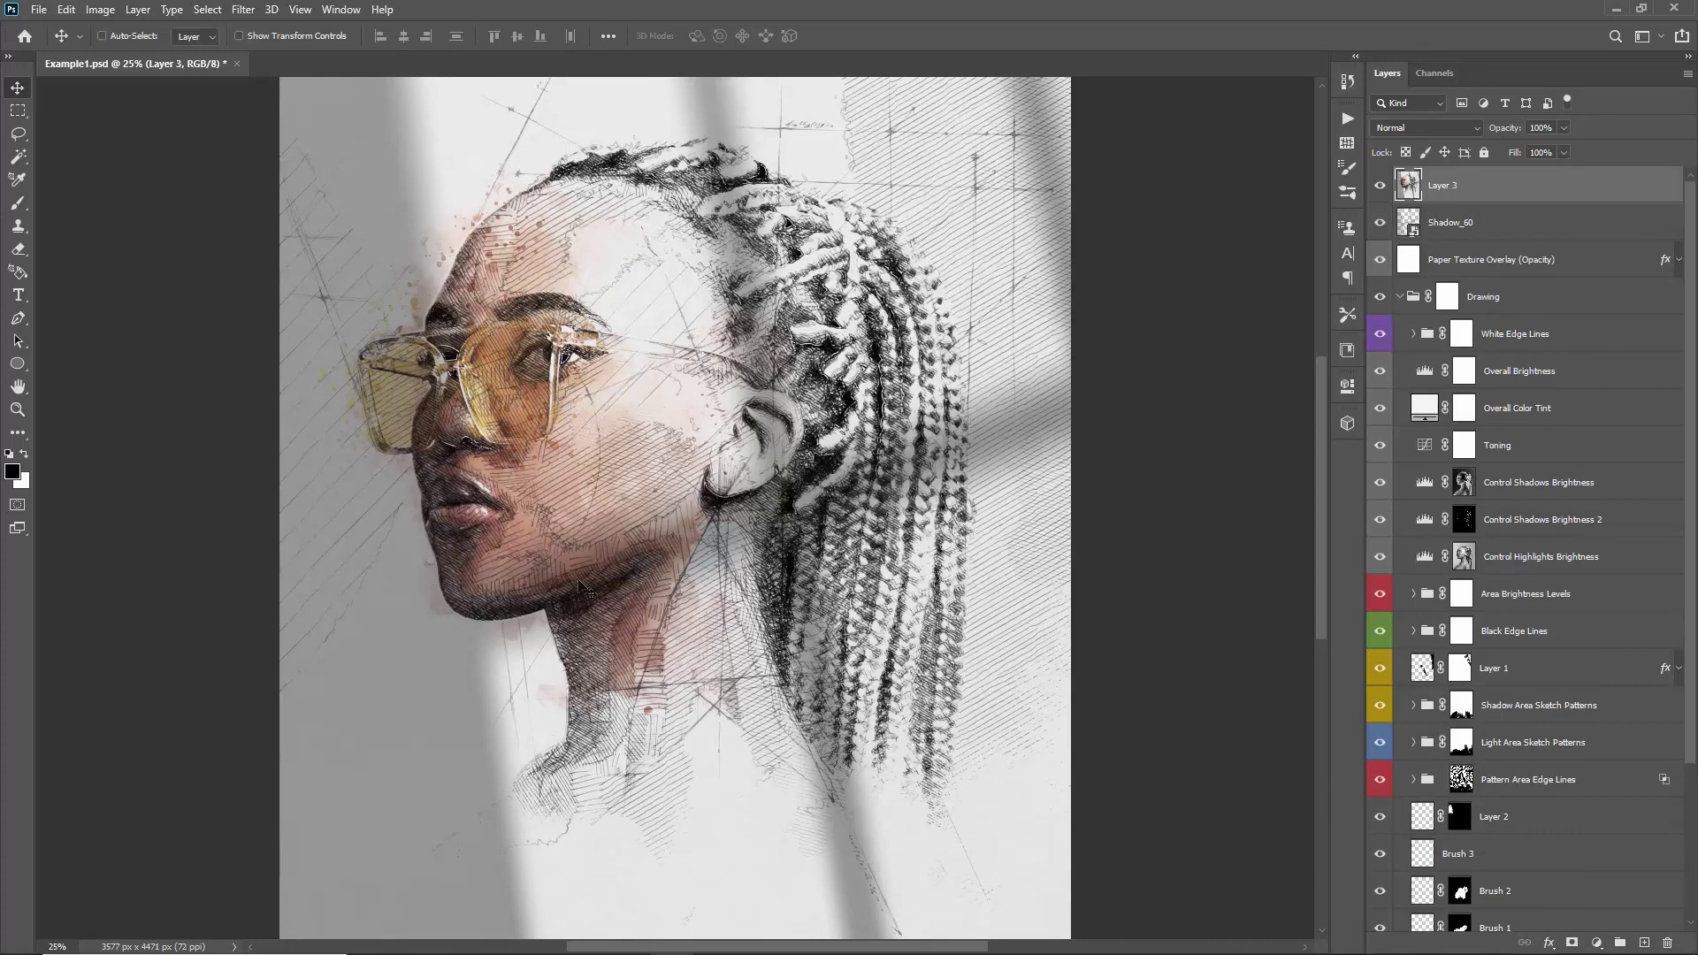
left_click_drag(831, 347, 803, 319)
key("ctrl+z")
right_click(1474, 187)
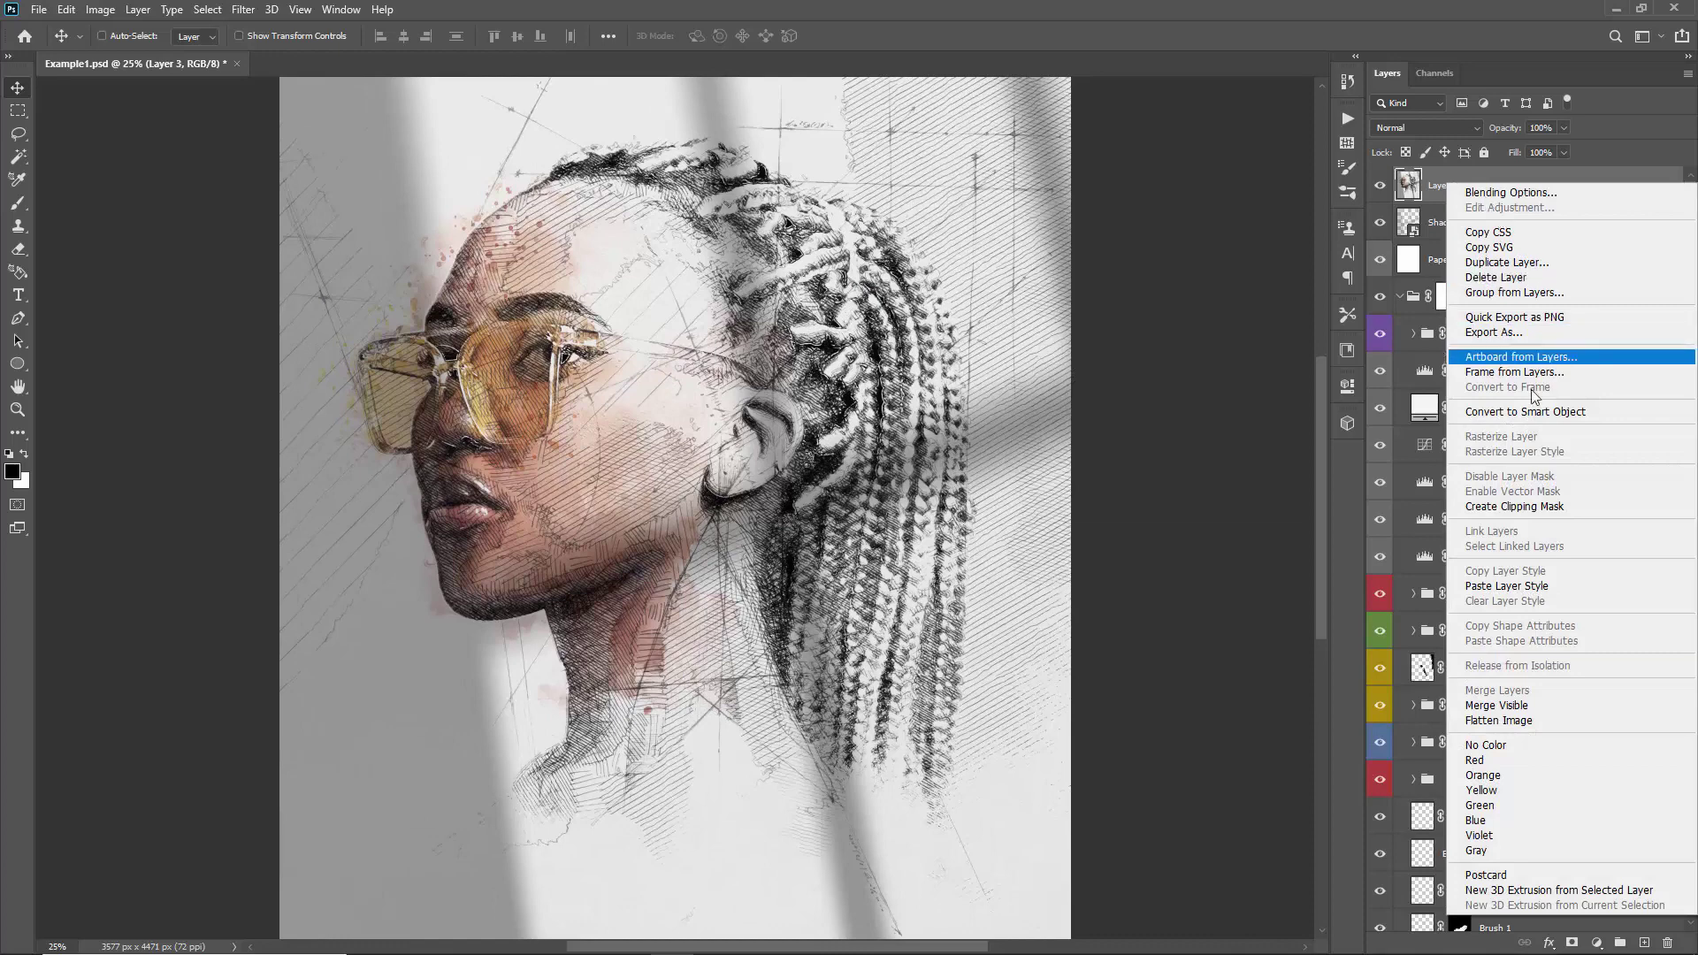
left_click(1557, 411)
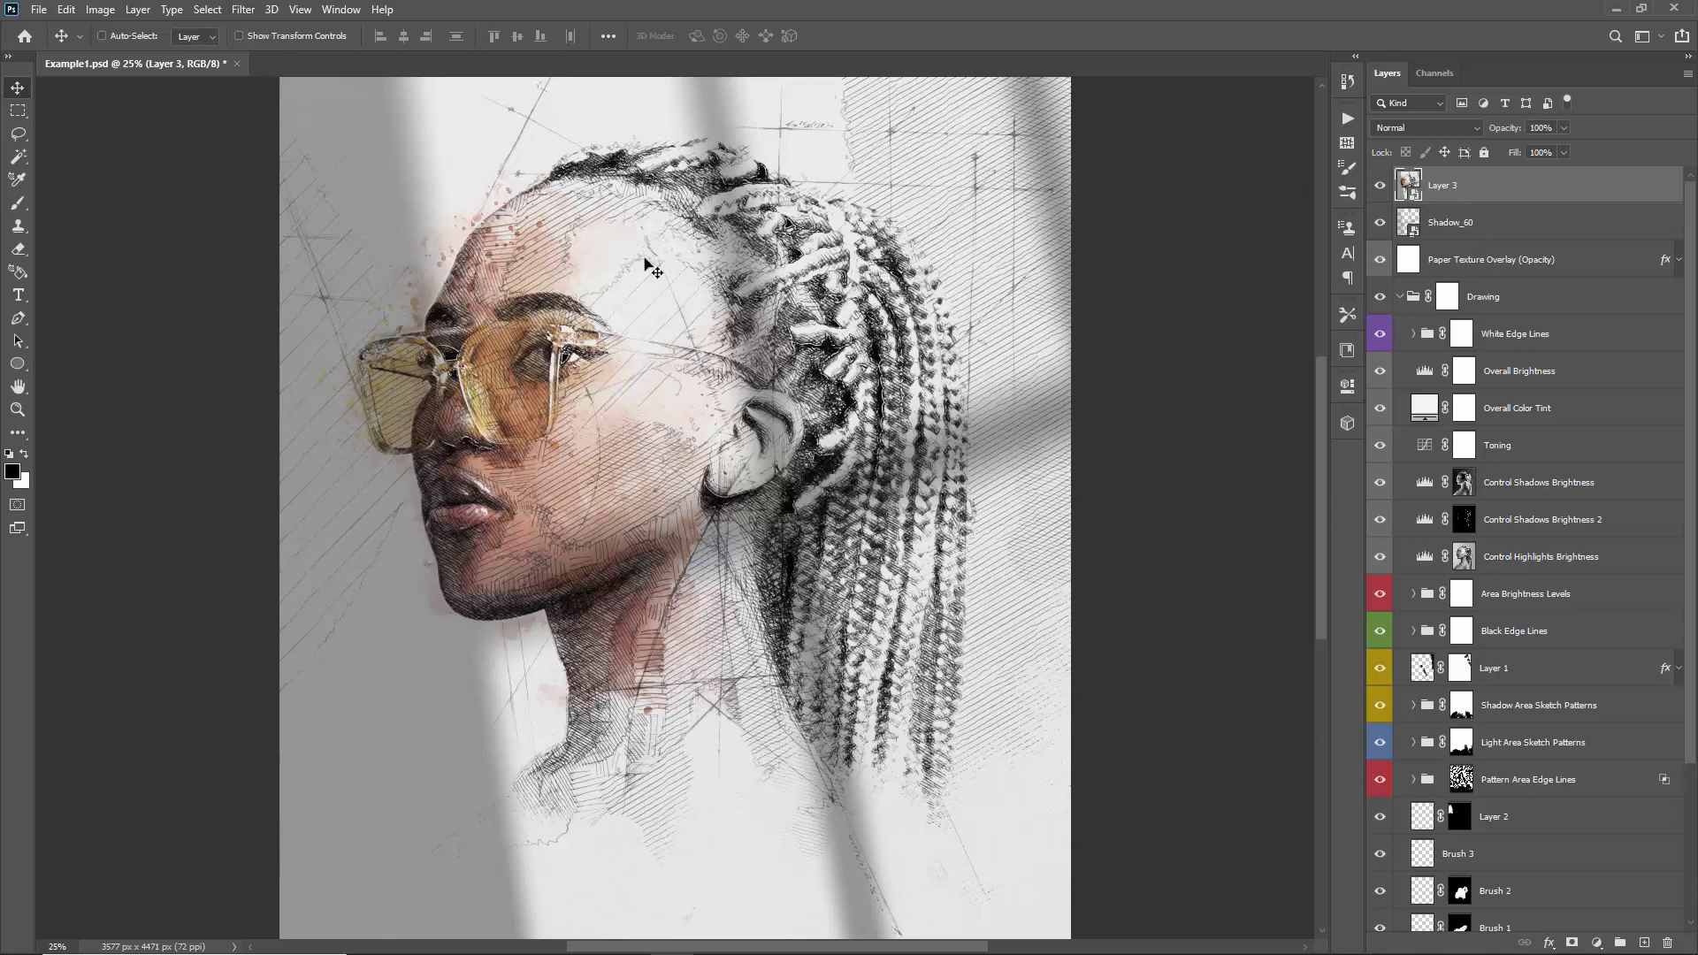
- Open the Camera Raw Filter on the merged layer, set Highlights +56, Shadows +10 and Whites +22, lower Blacks slightly, and raise Clarity slightly
left_click(242, 10)
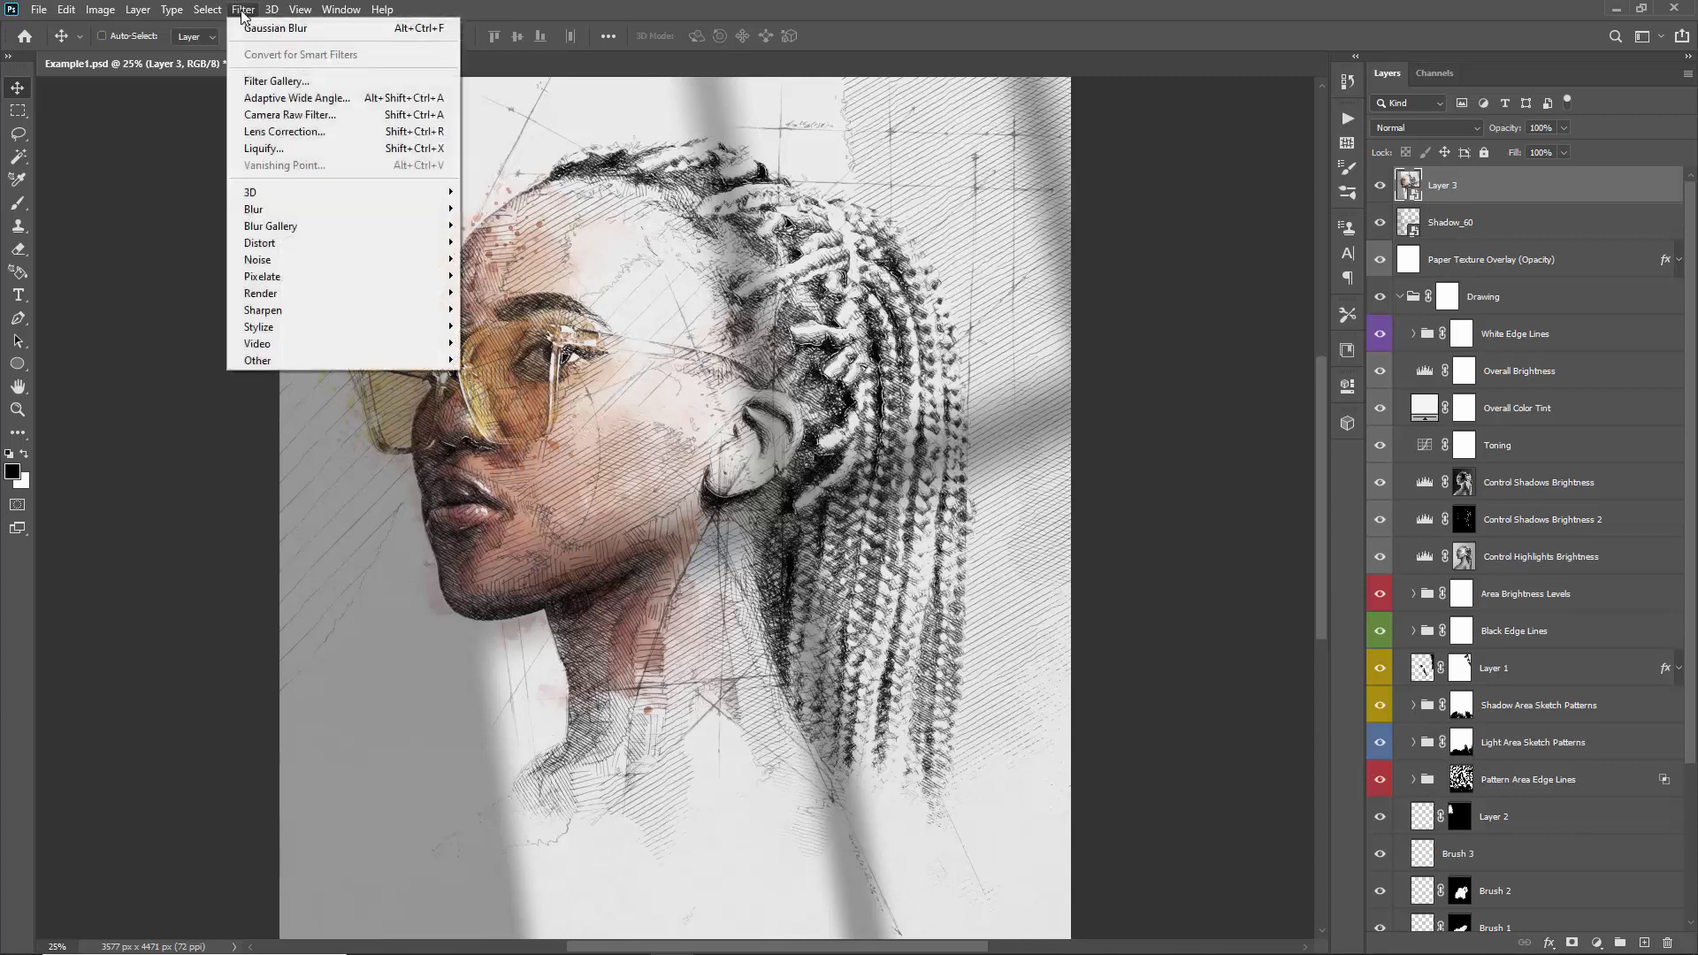
left_click(334, 114)
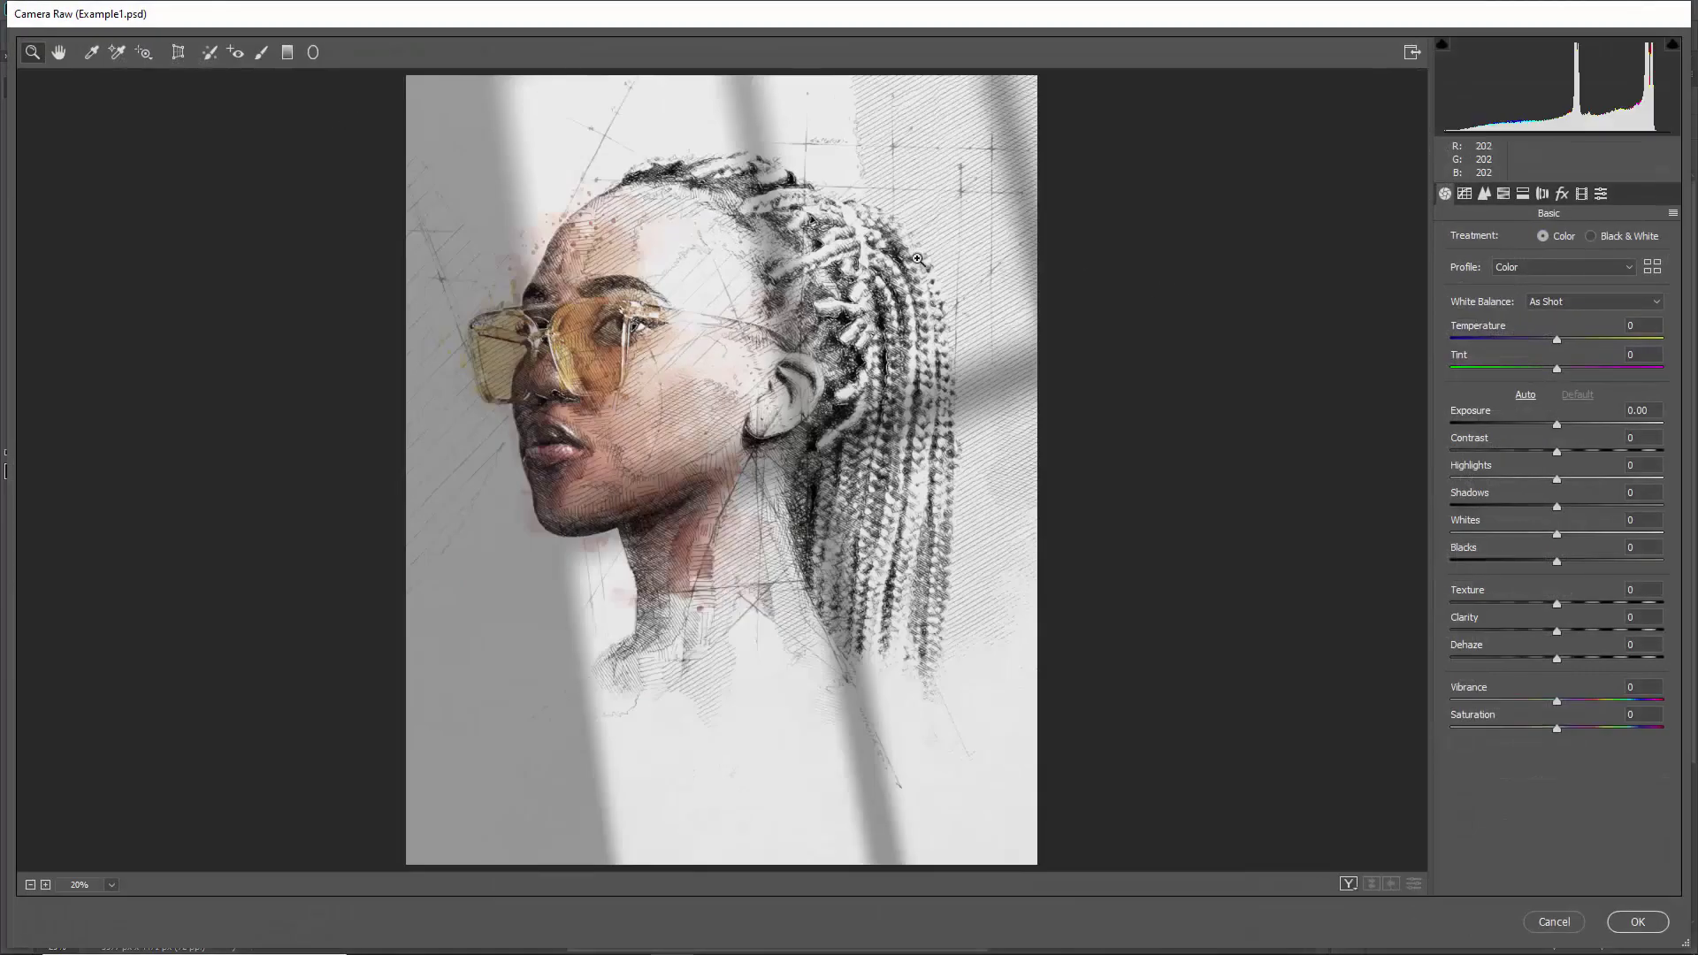
left_click(917, 258)
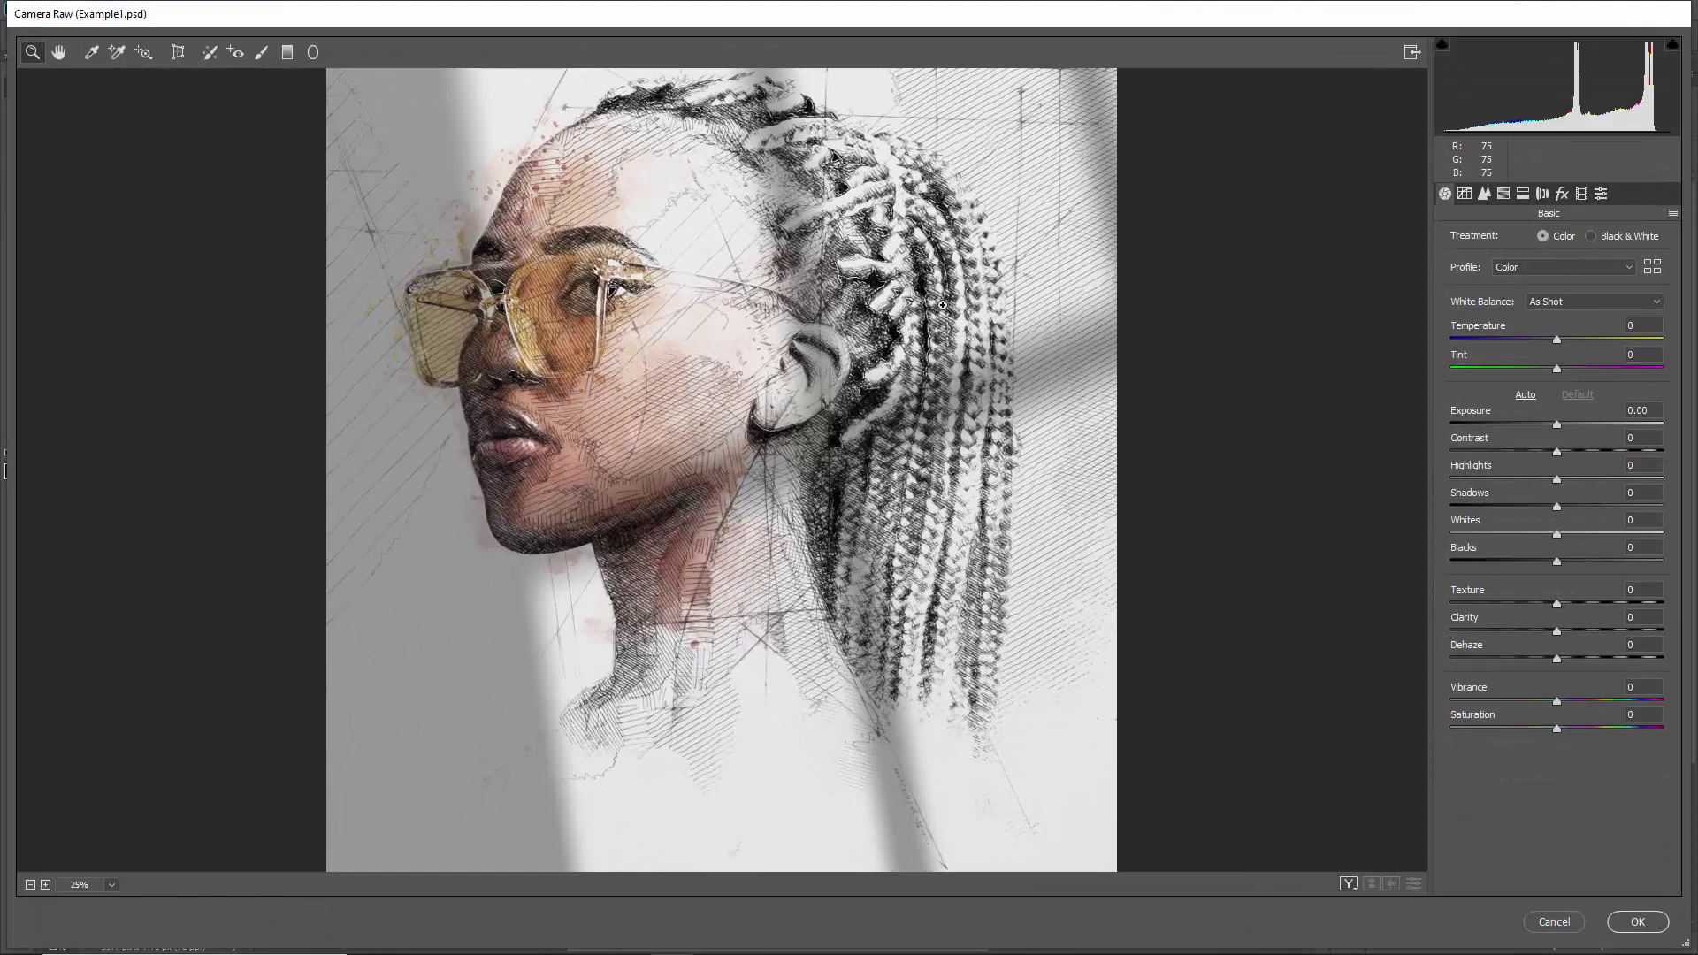
scroll(943, 305, "up", 2)
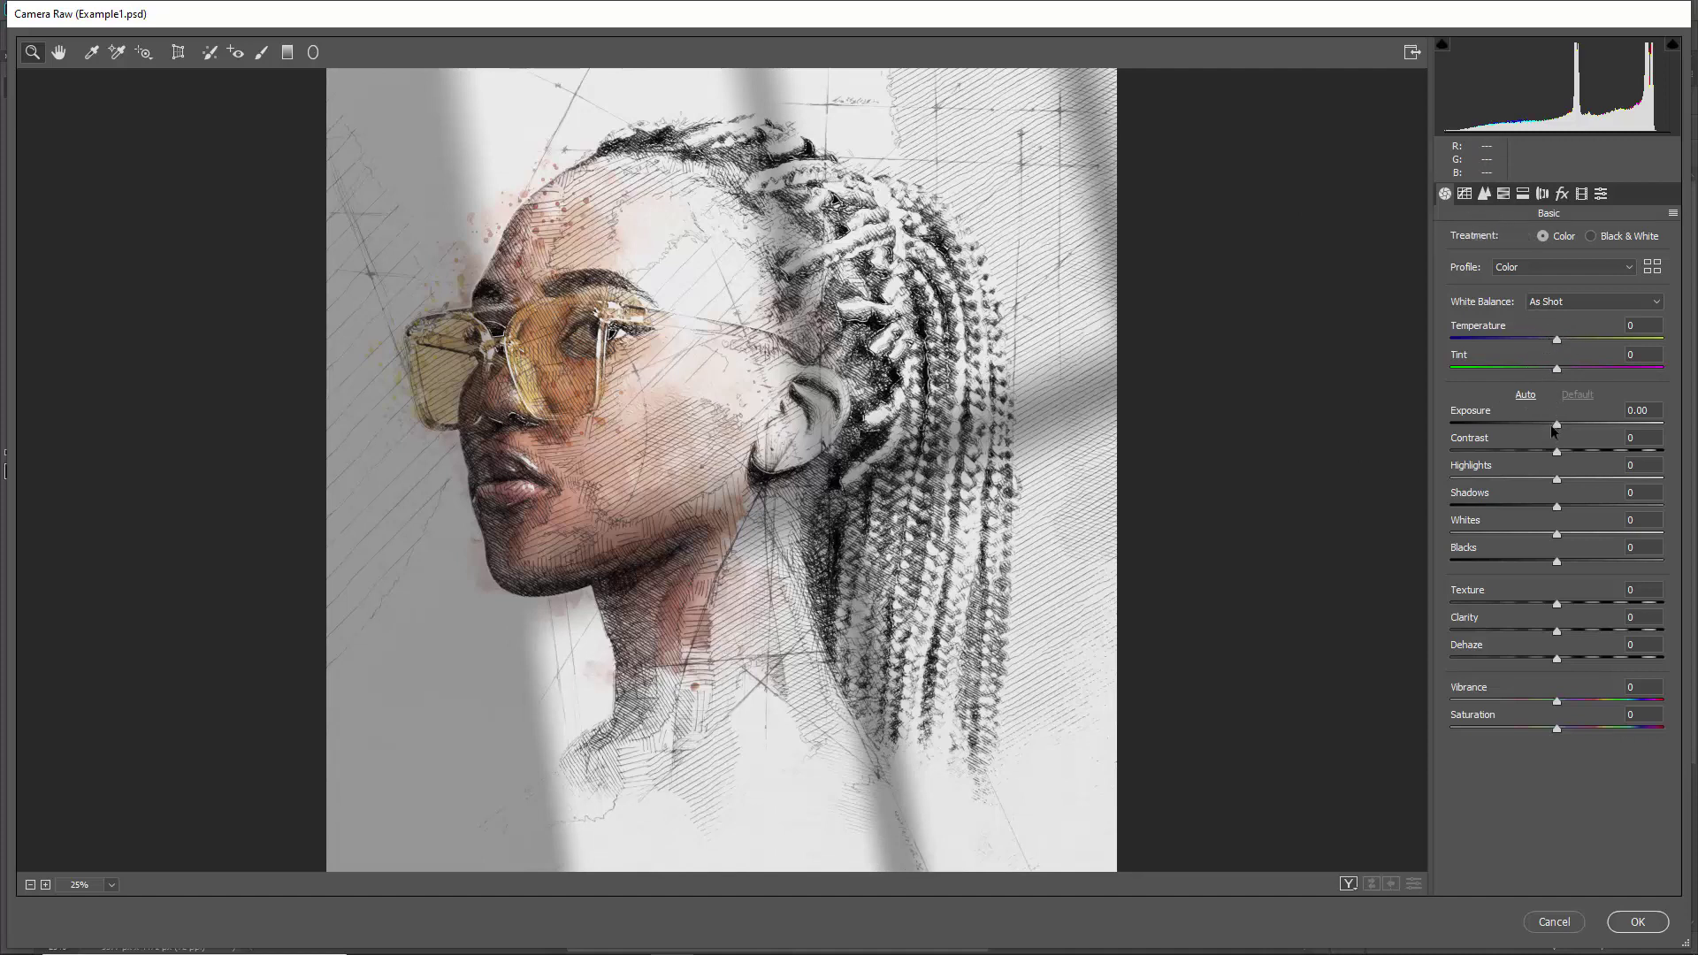
left_click_drag(1557, 475, 1554, 575)
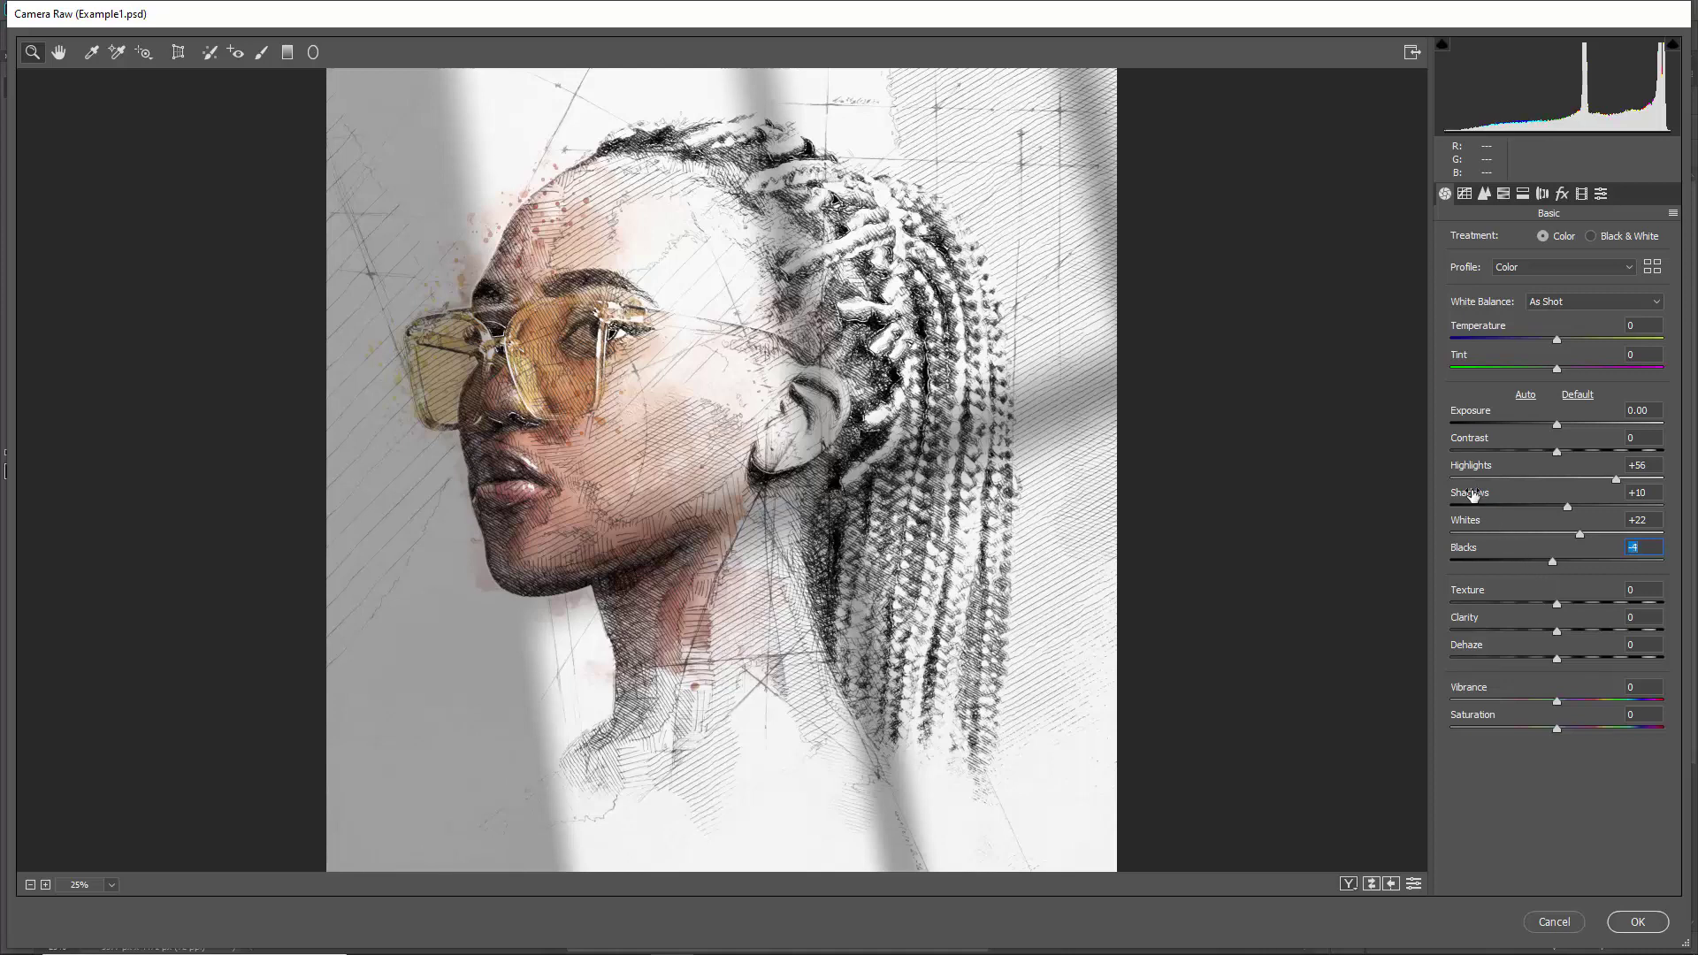
left_click_drag(1558, 635, 1569, 636)
- Preview the Camera Raw presets, apply the Light sharpening preset, and accept the filter with Clarity at +9
left_click(1600, 193)
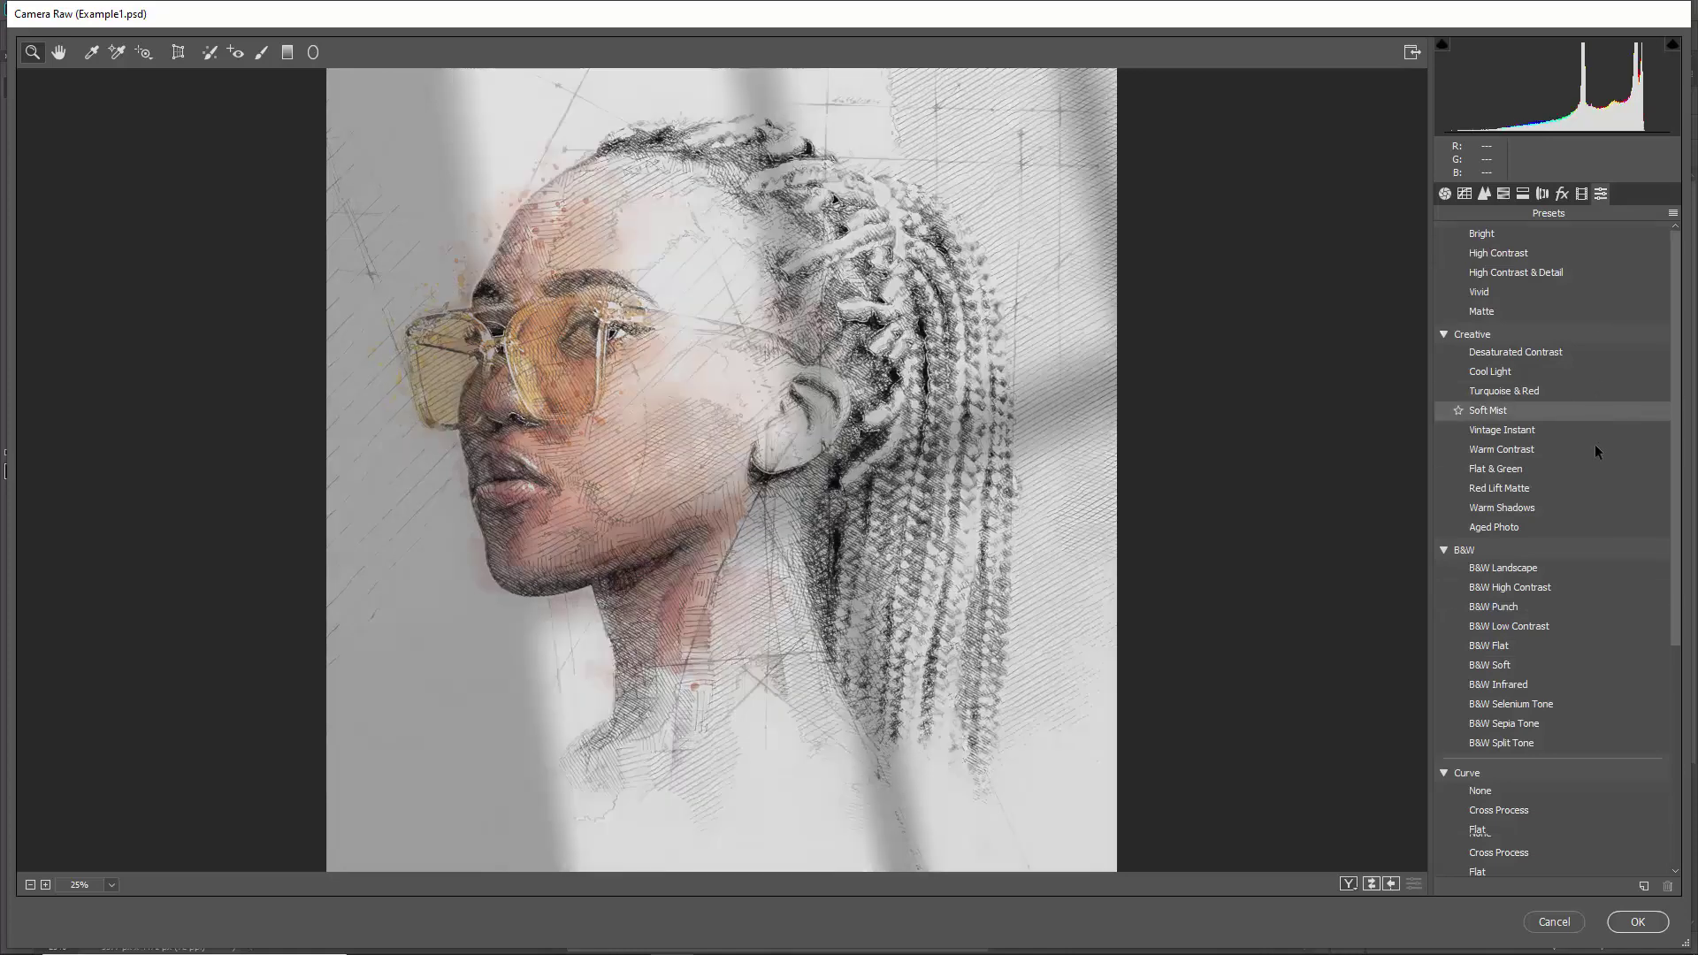
scroll(1594, 444, "down", 3)
scroll(1584, 433, "up", 3)
left_click(1585, 432)
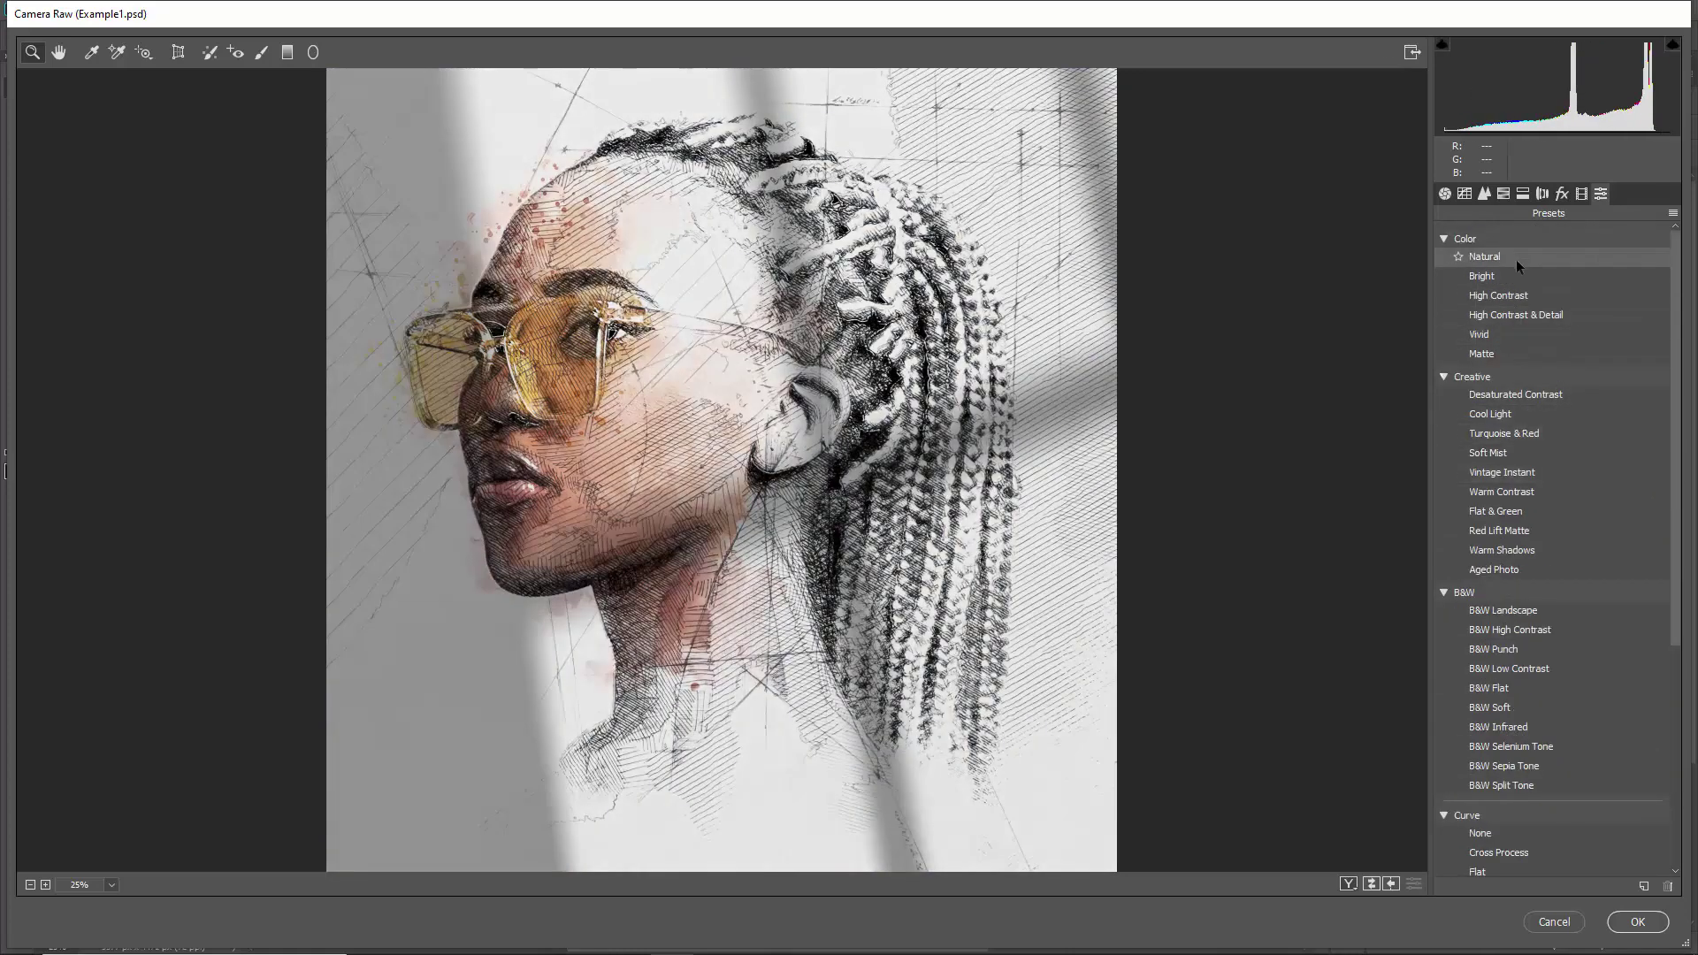
left_click(1521, 275)
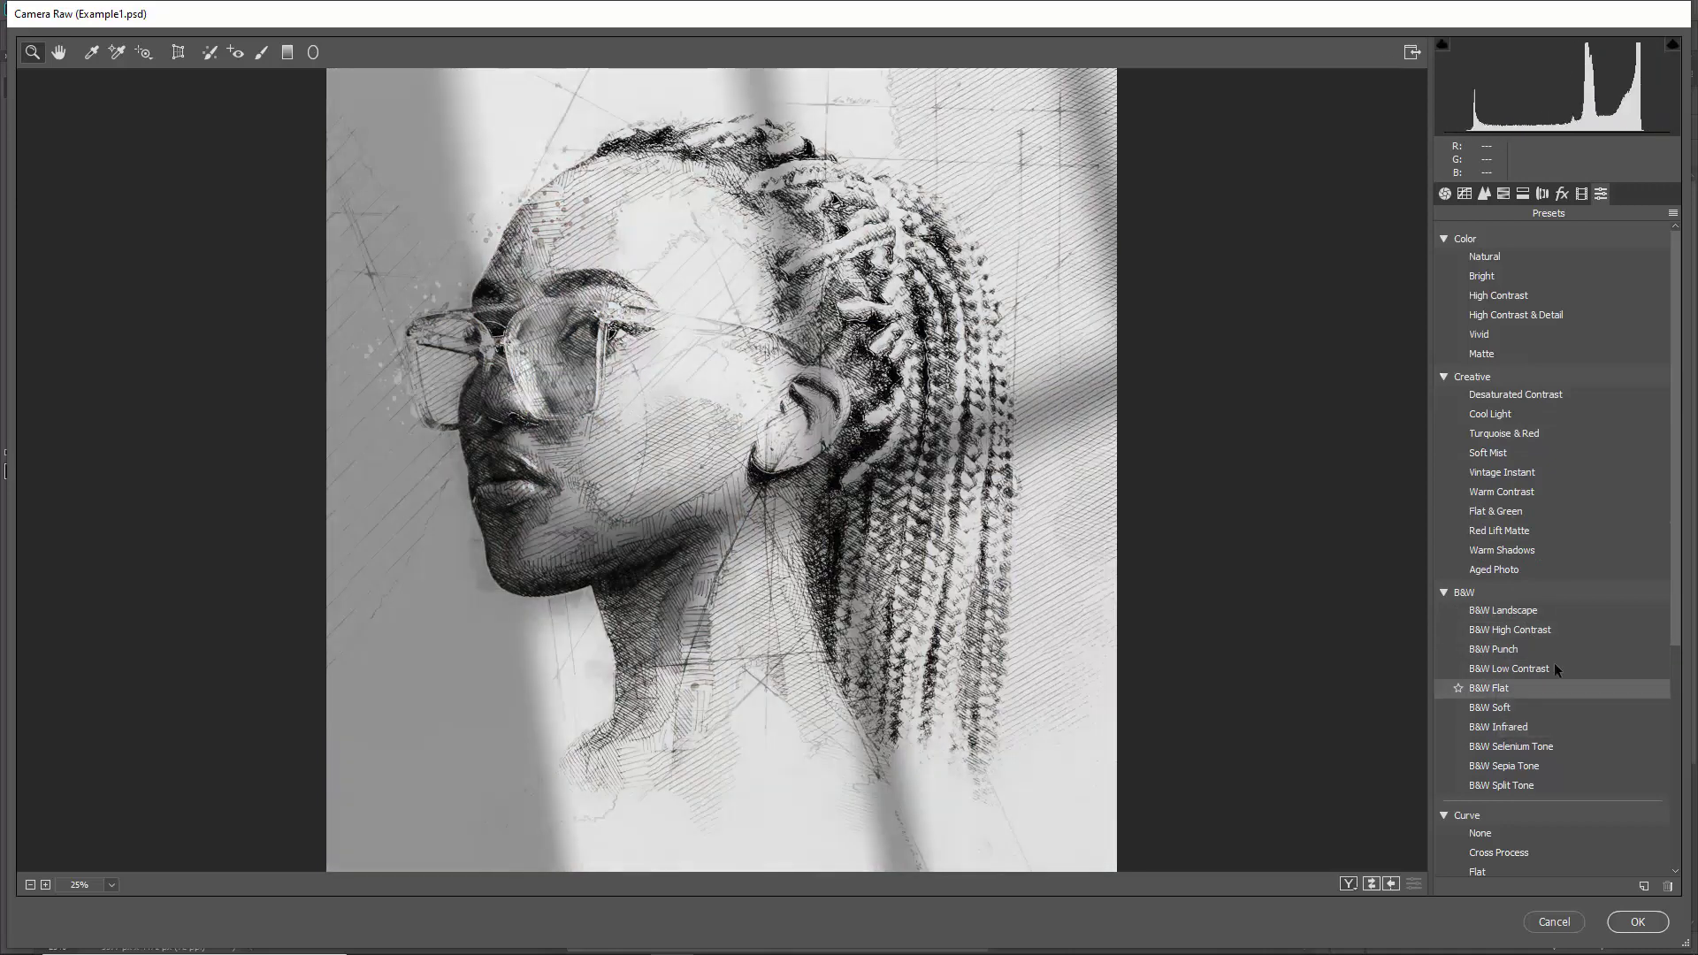
scroll(1549, 610, "down", 5)
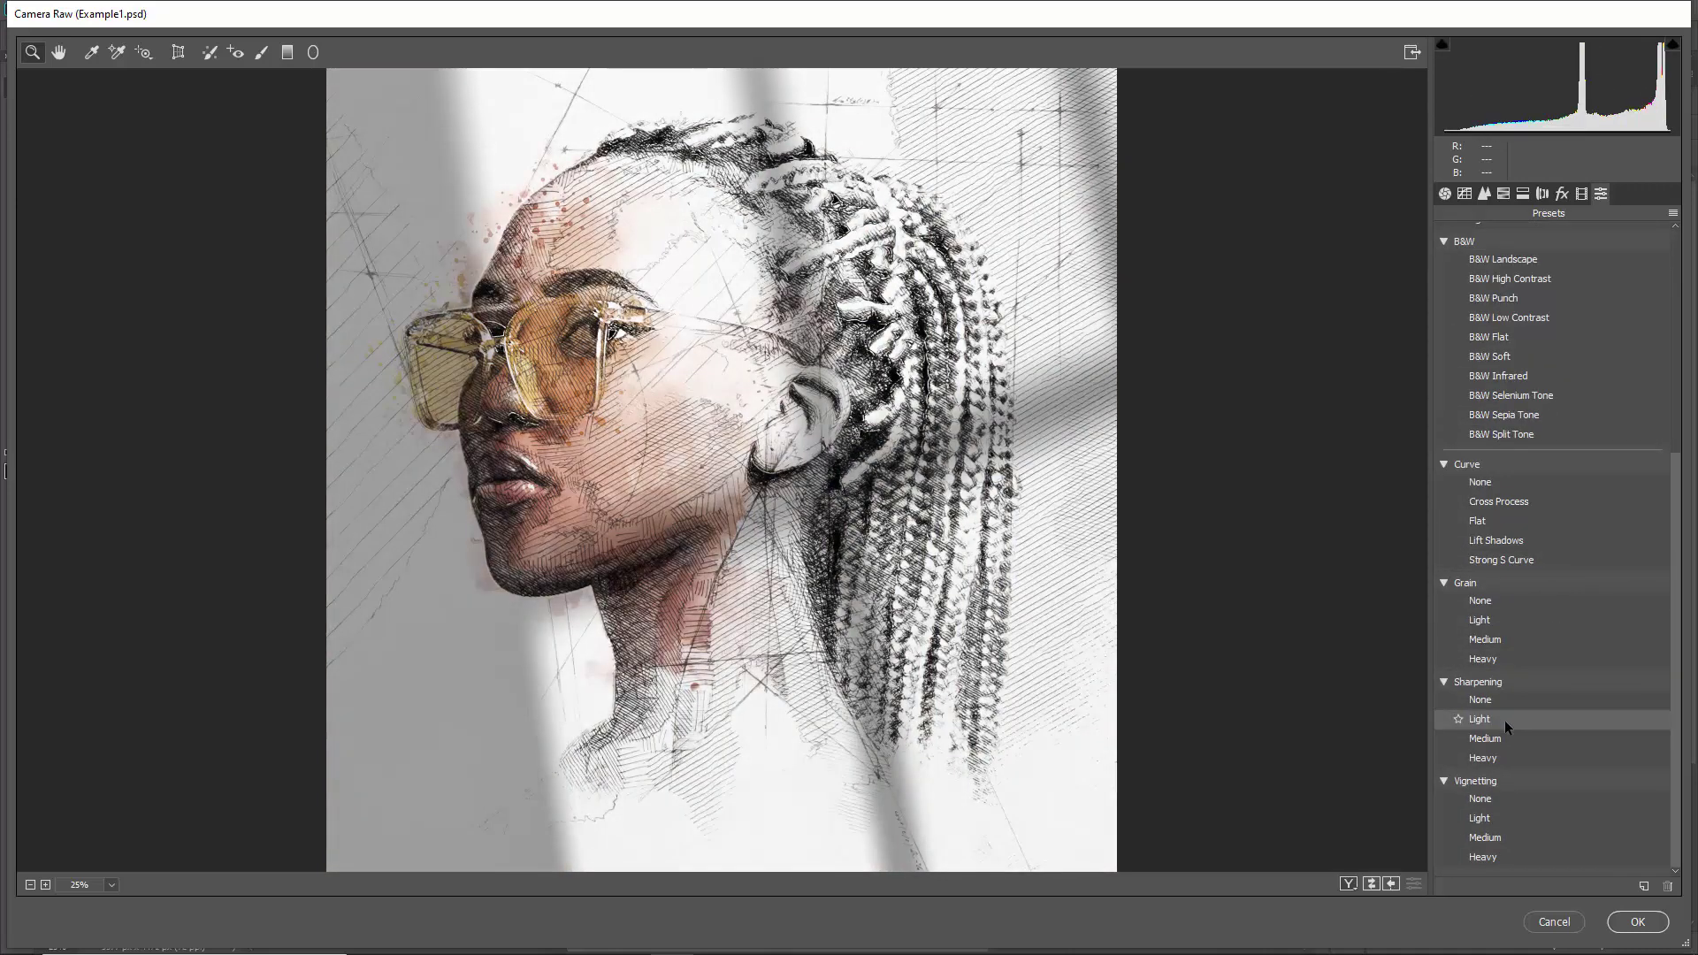
left_click(1504, 719)
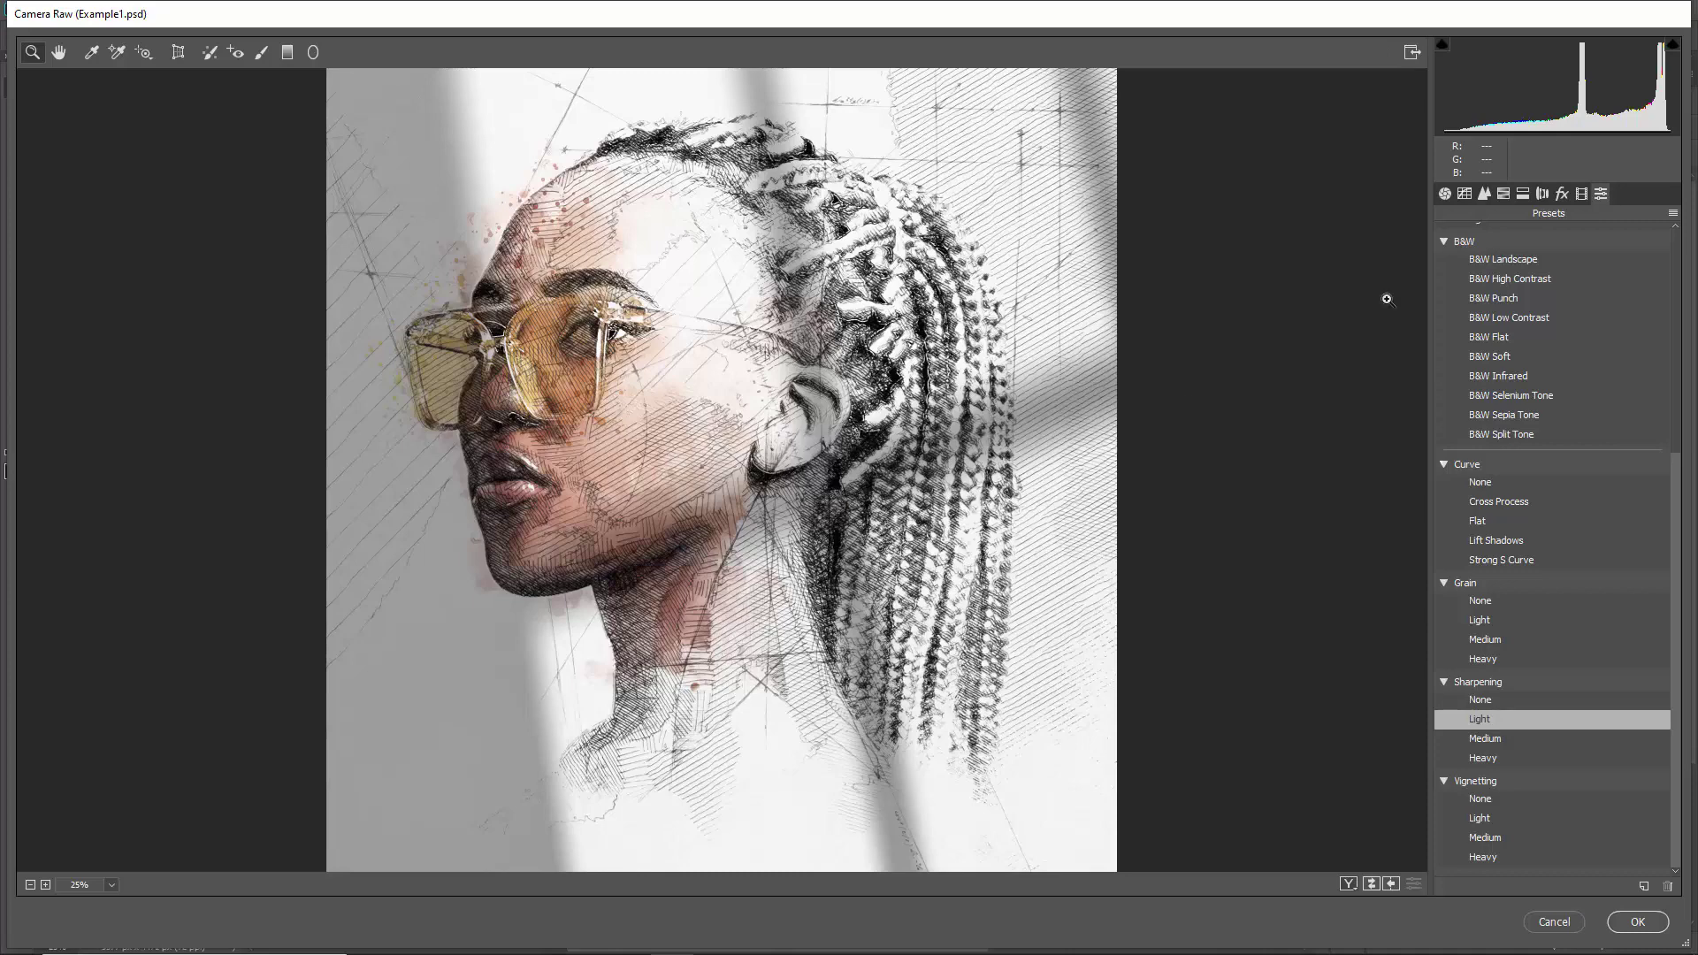
left_click(1640, 926)
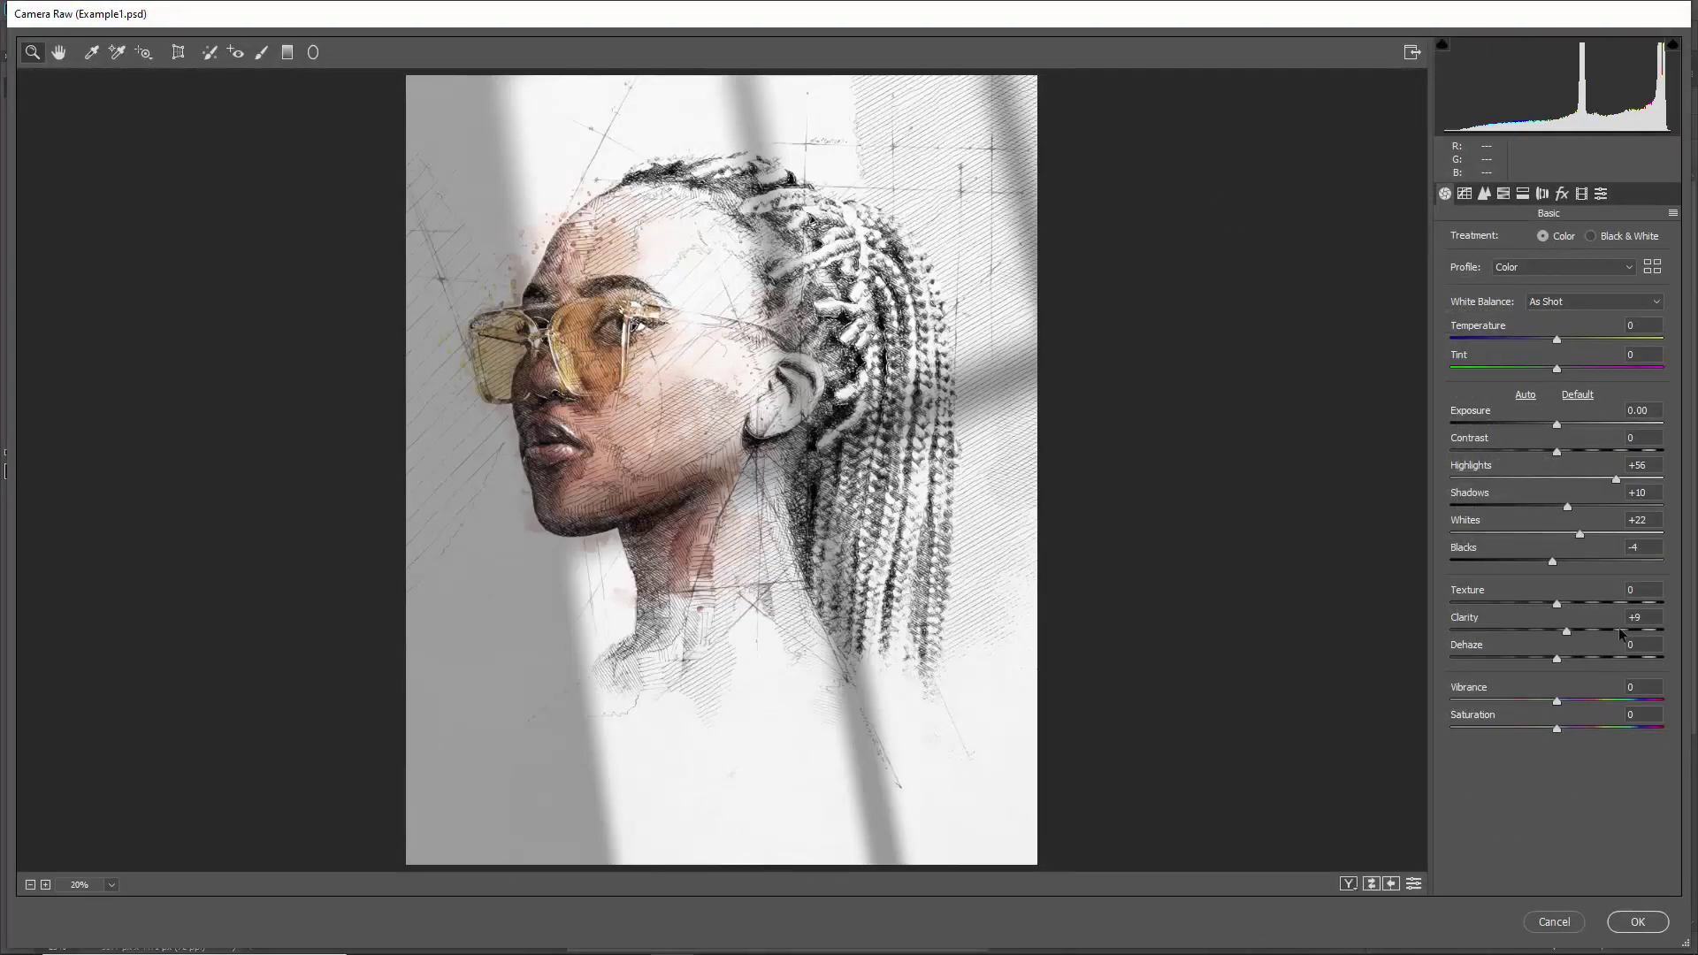
left_click(1637, 922)
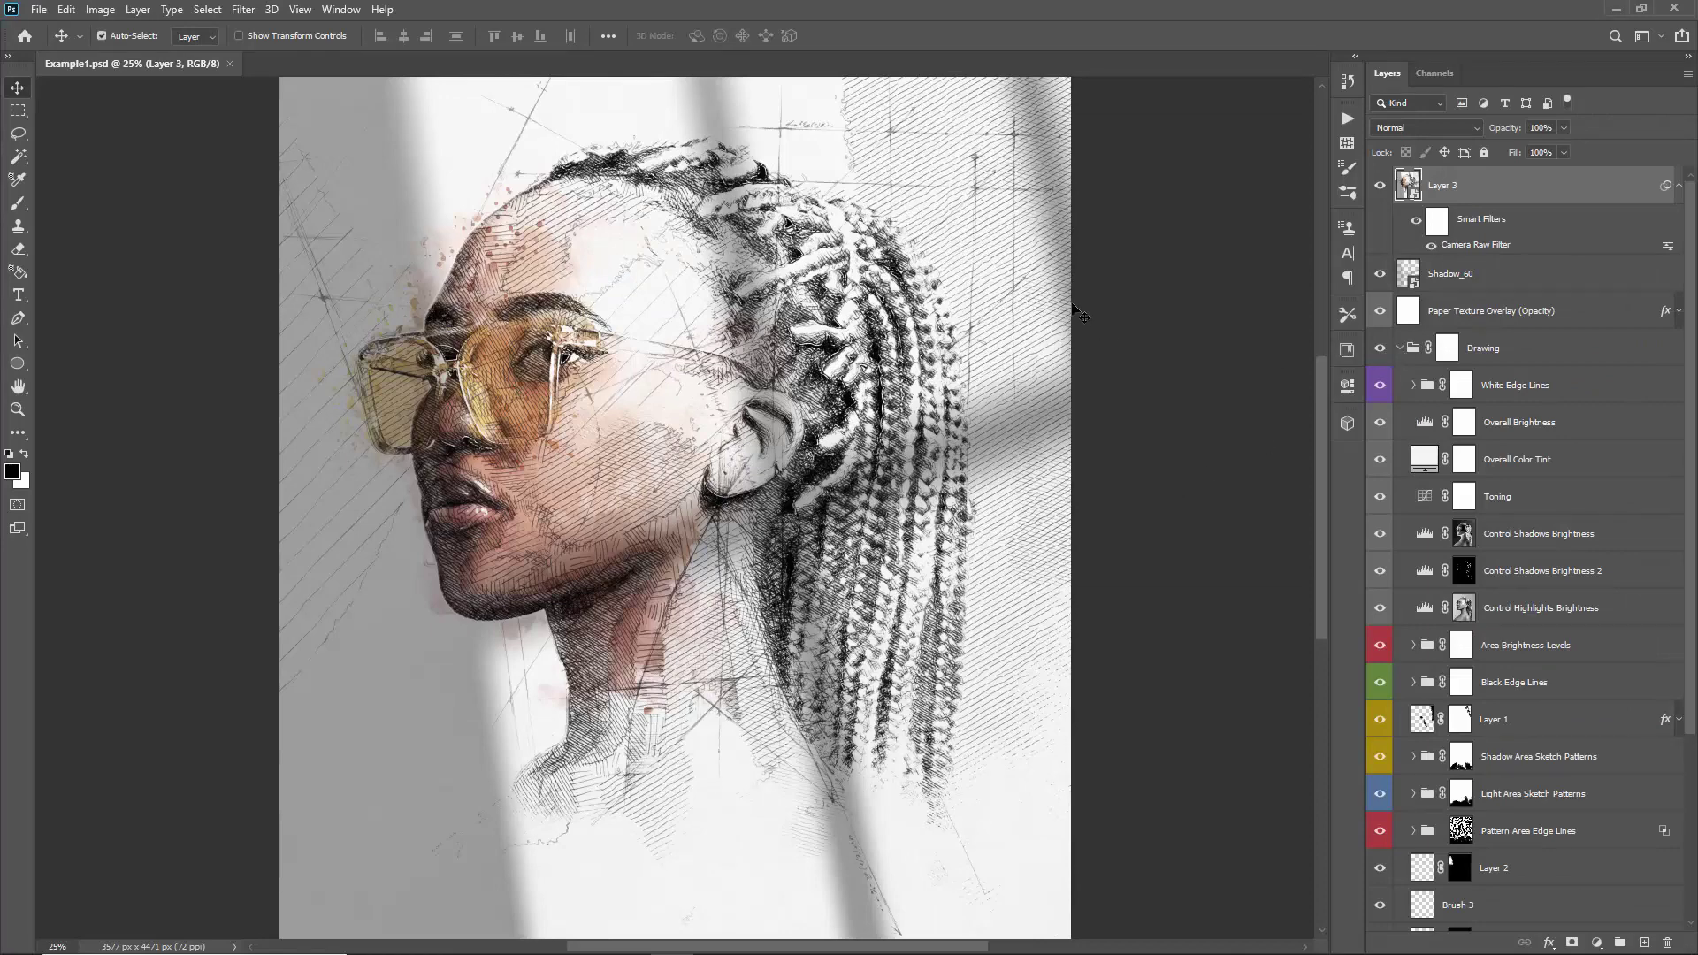
- Group all layers above the Background and toggle the group's visibility to compare the sketch with the original photo
key("ctrl+0")
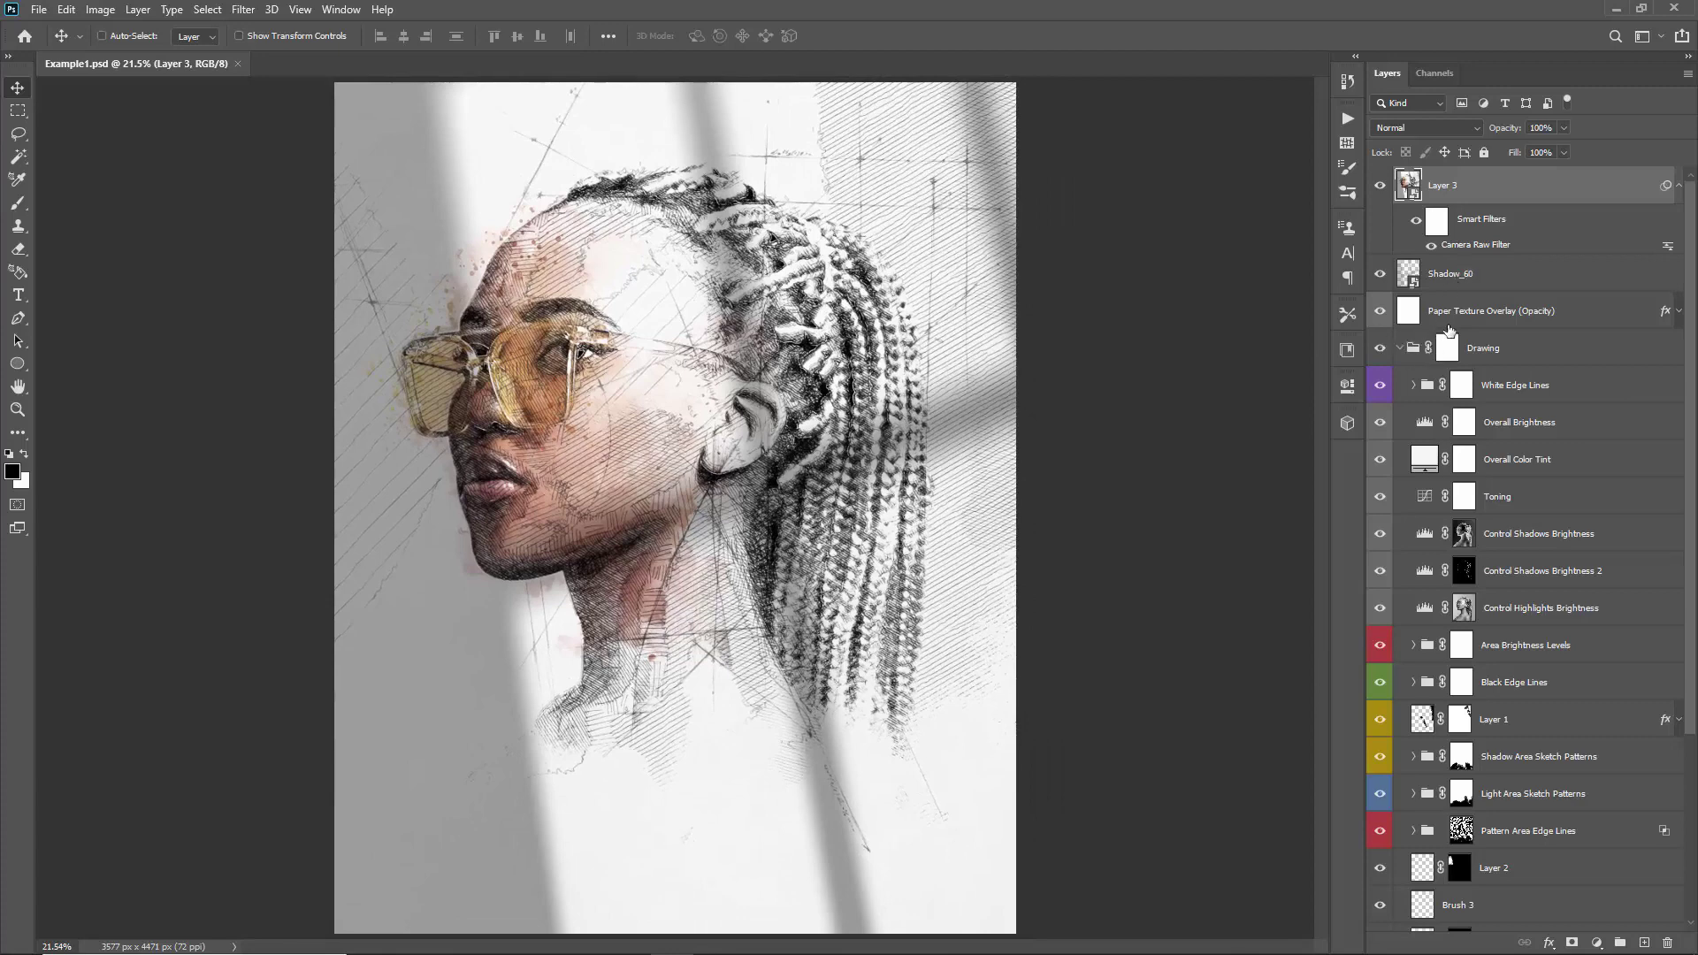
left_click(1399, 349)
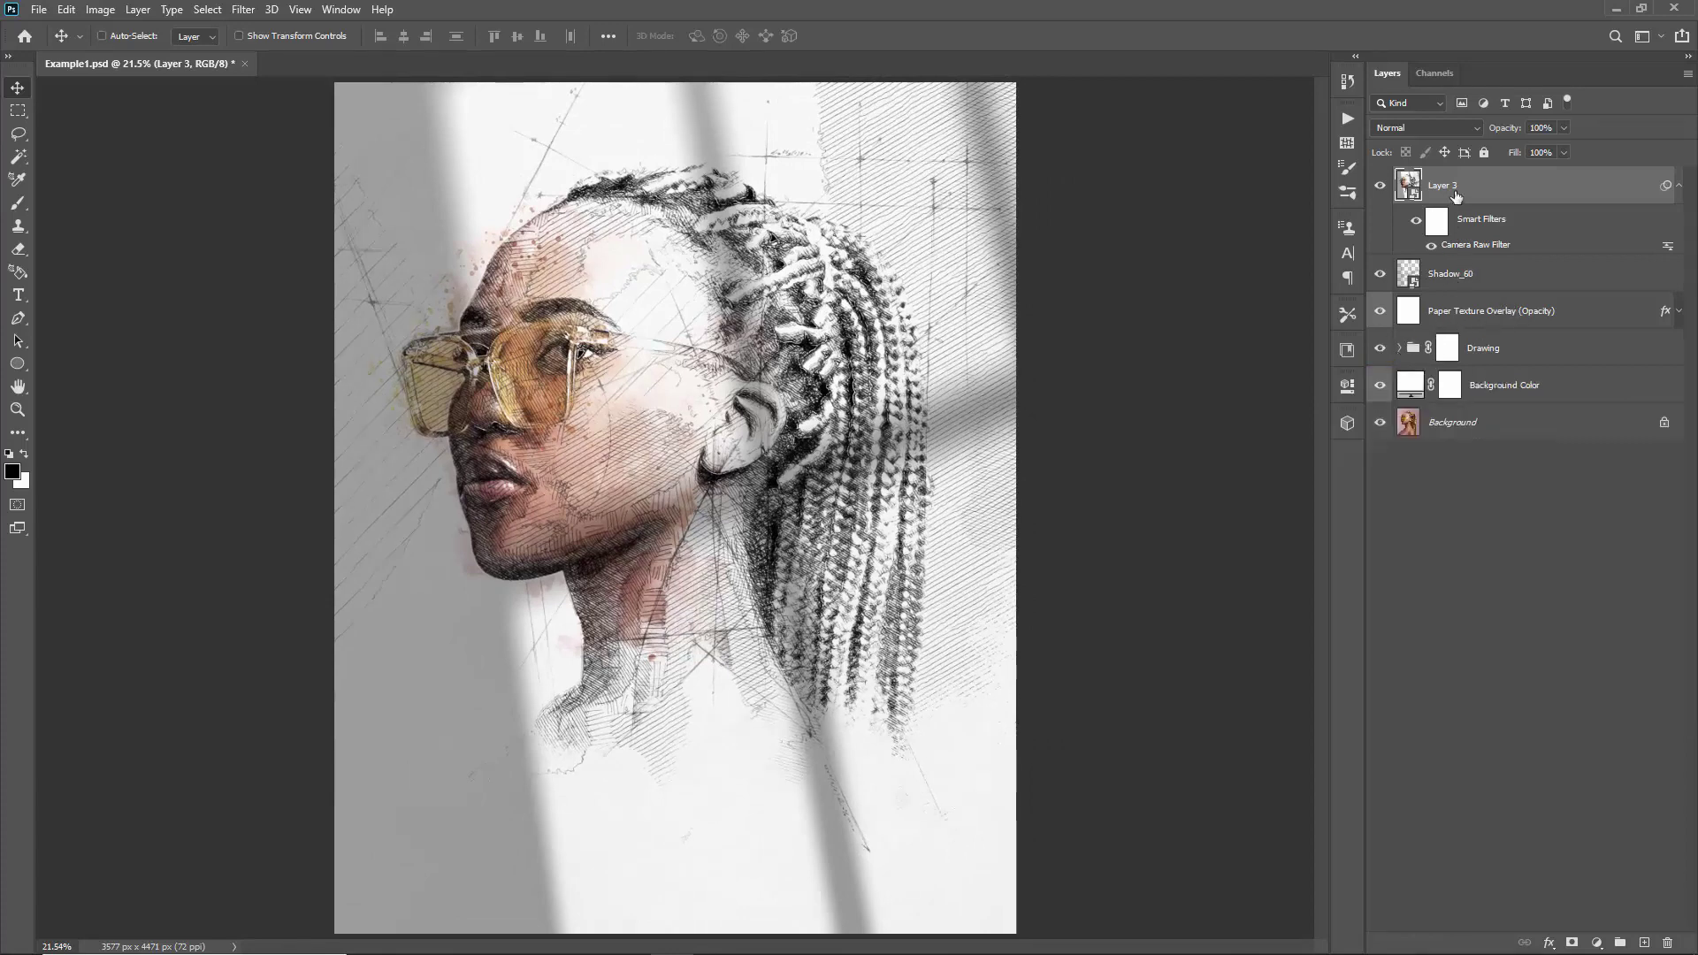
left_click(1507, 387, "shift")
key("ctrl+g")
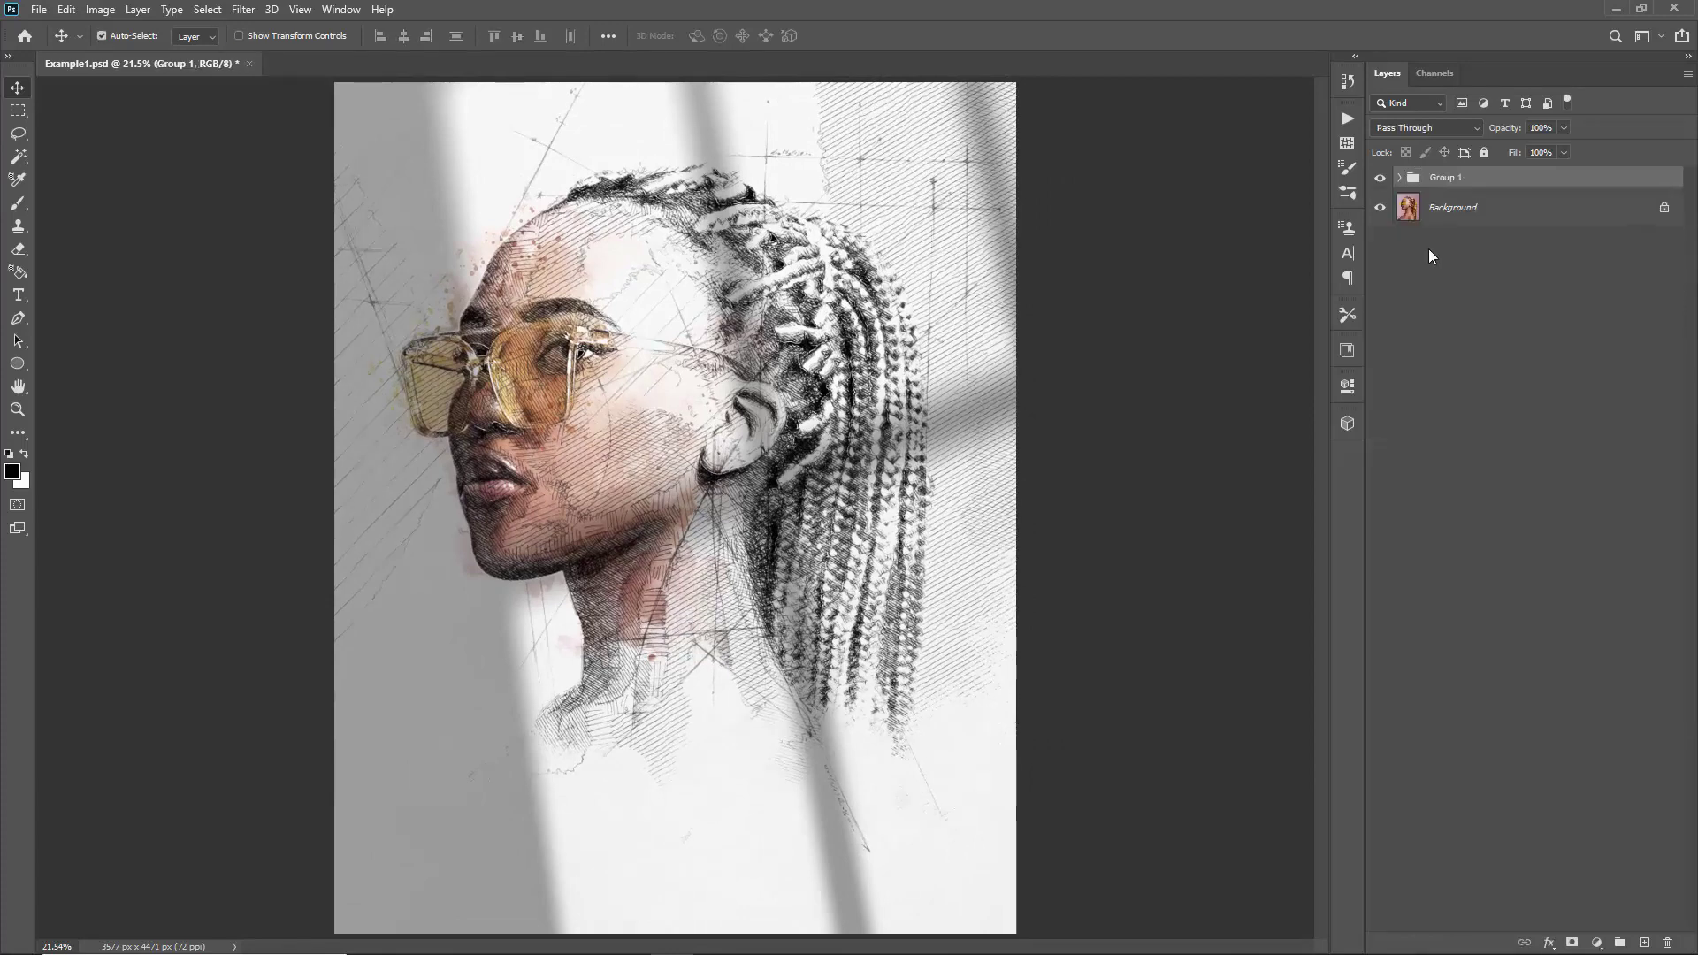
left_click(1380, 179)
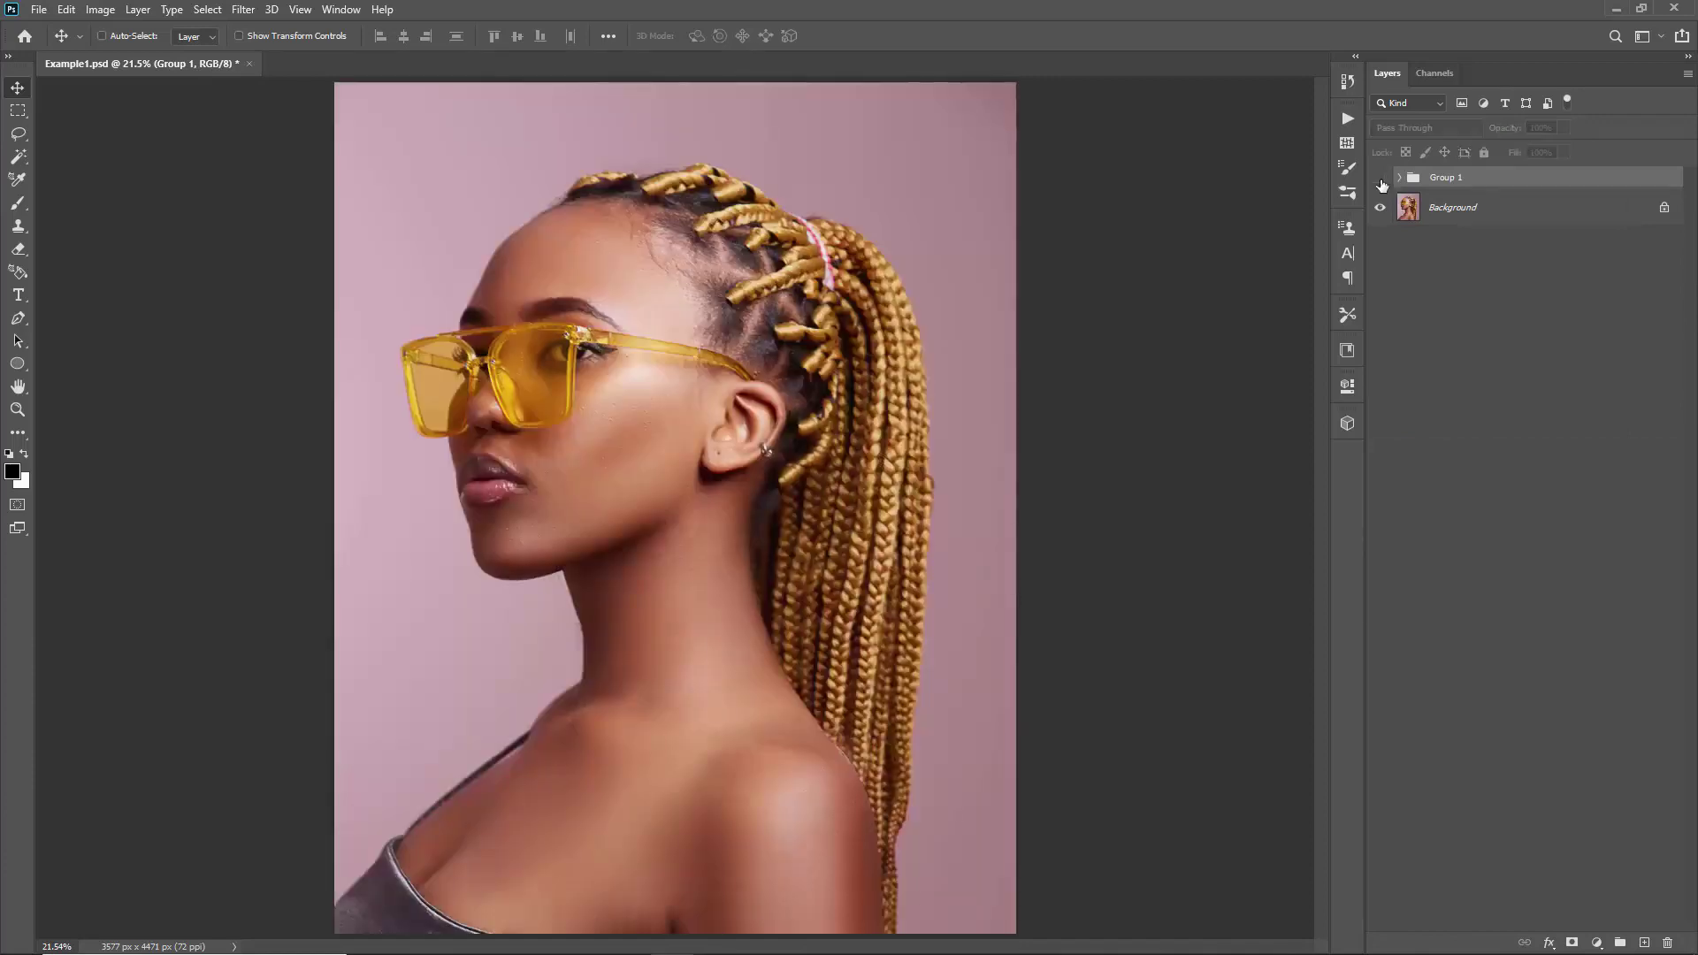
left_click(1381, 179)
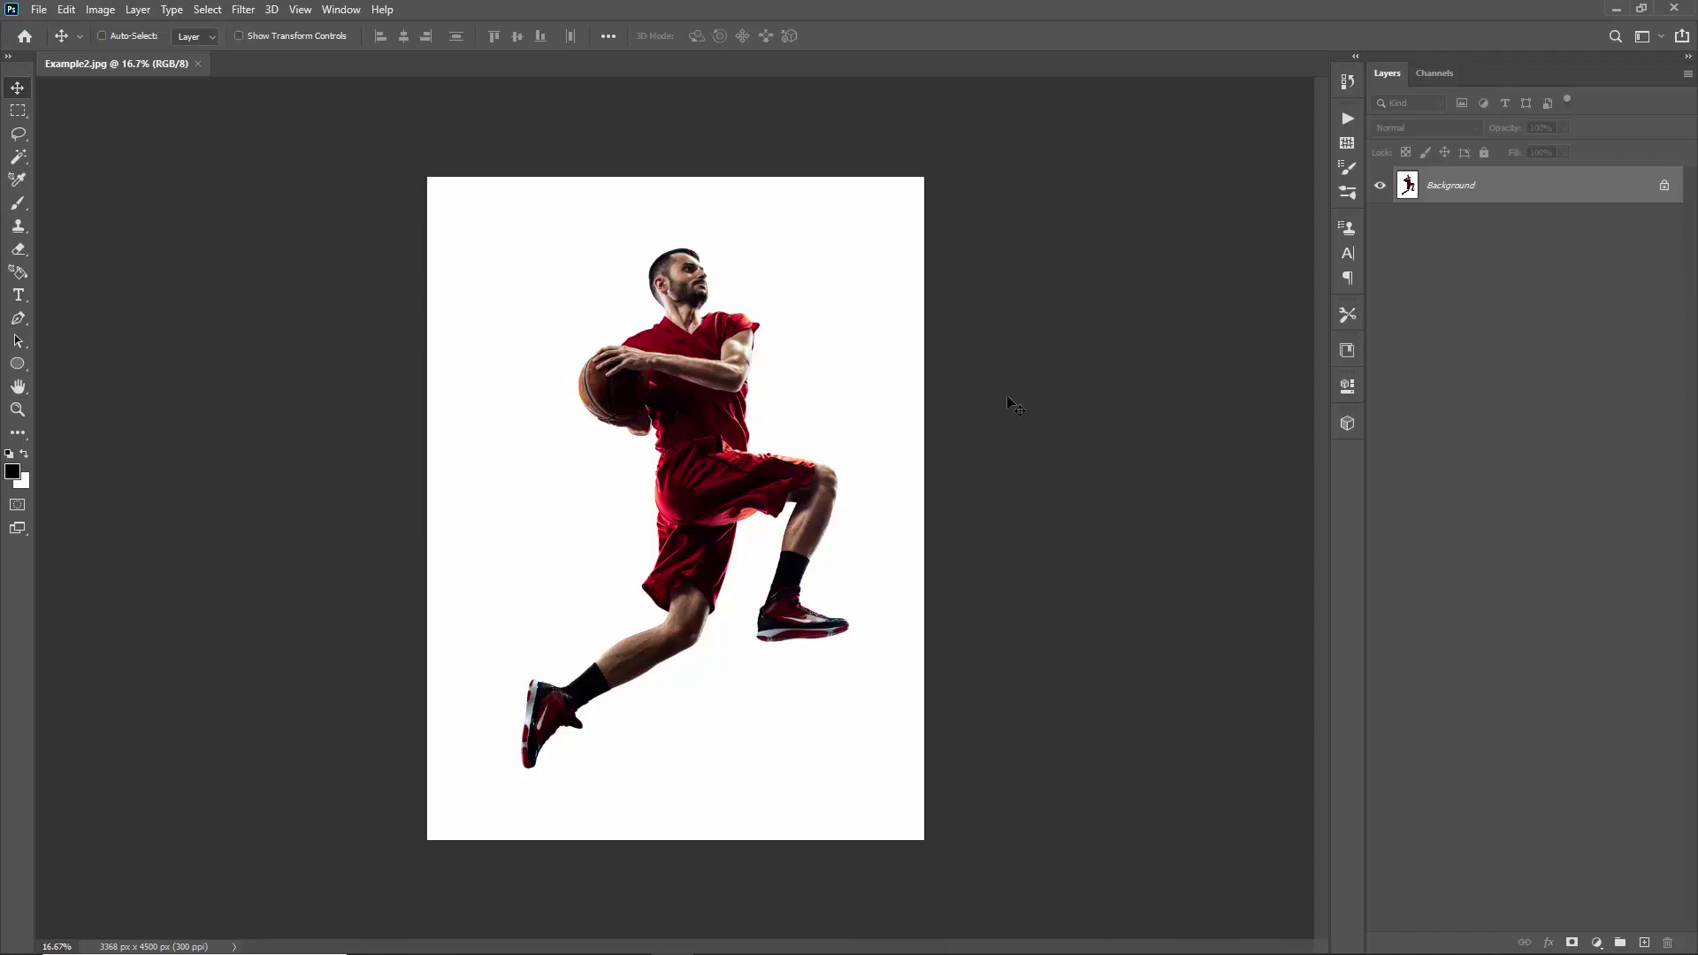
- Select the basketball player in Example2.jpg with Select Subject and accept the selection in Select and Mask
left_click(206, 9)
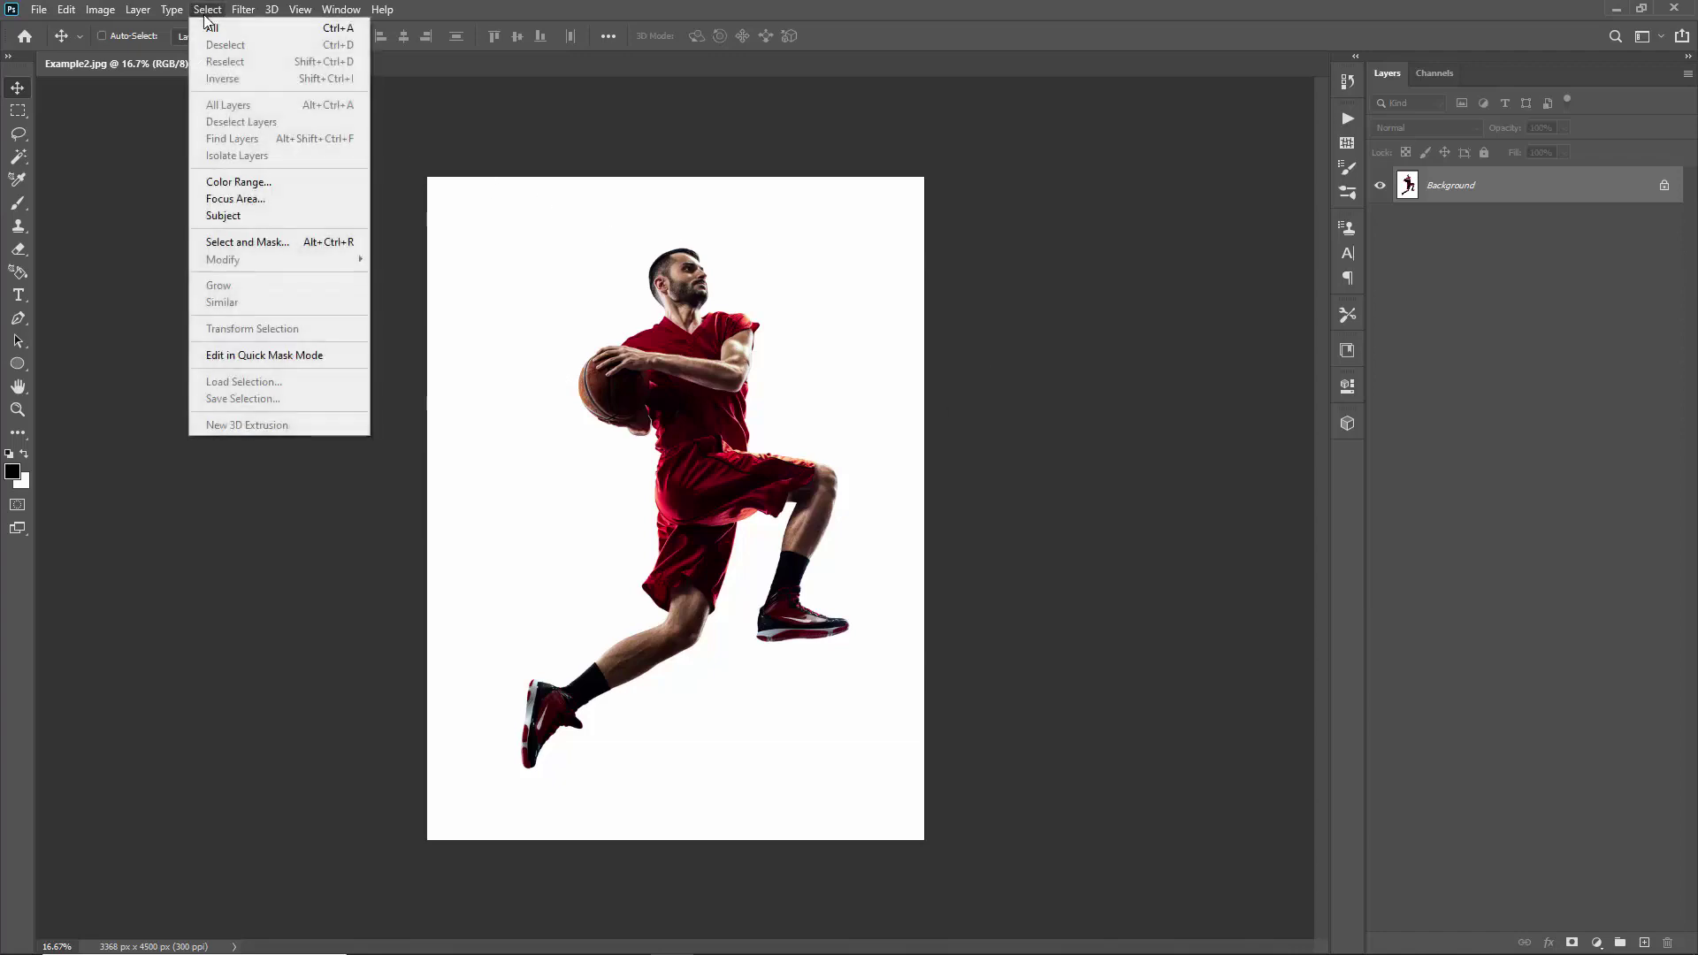
left_click(270, 220)
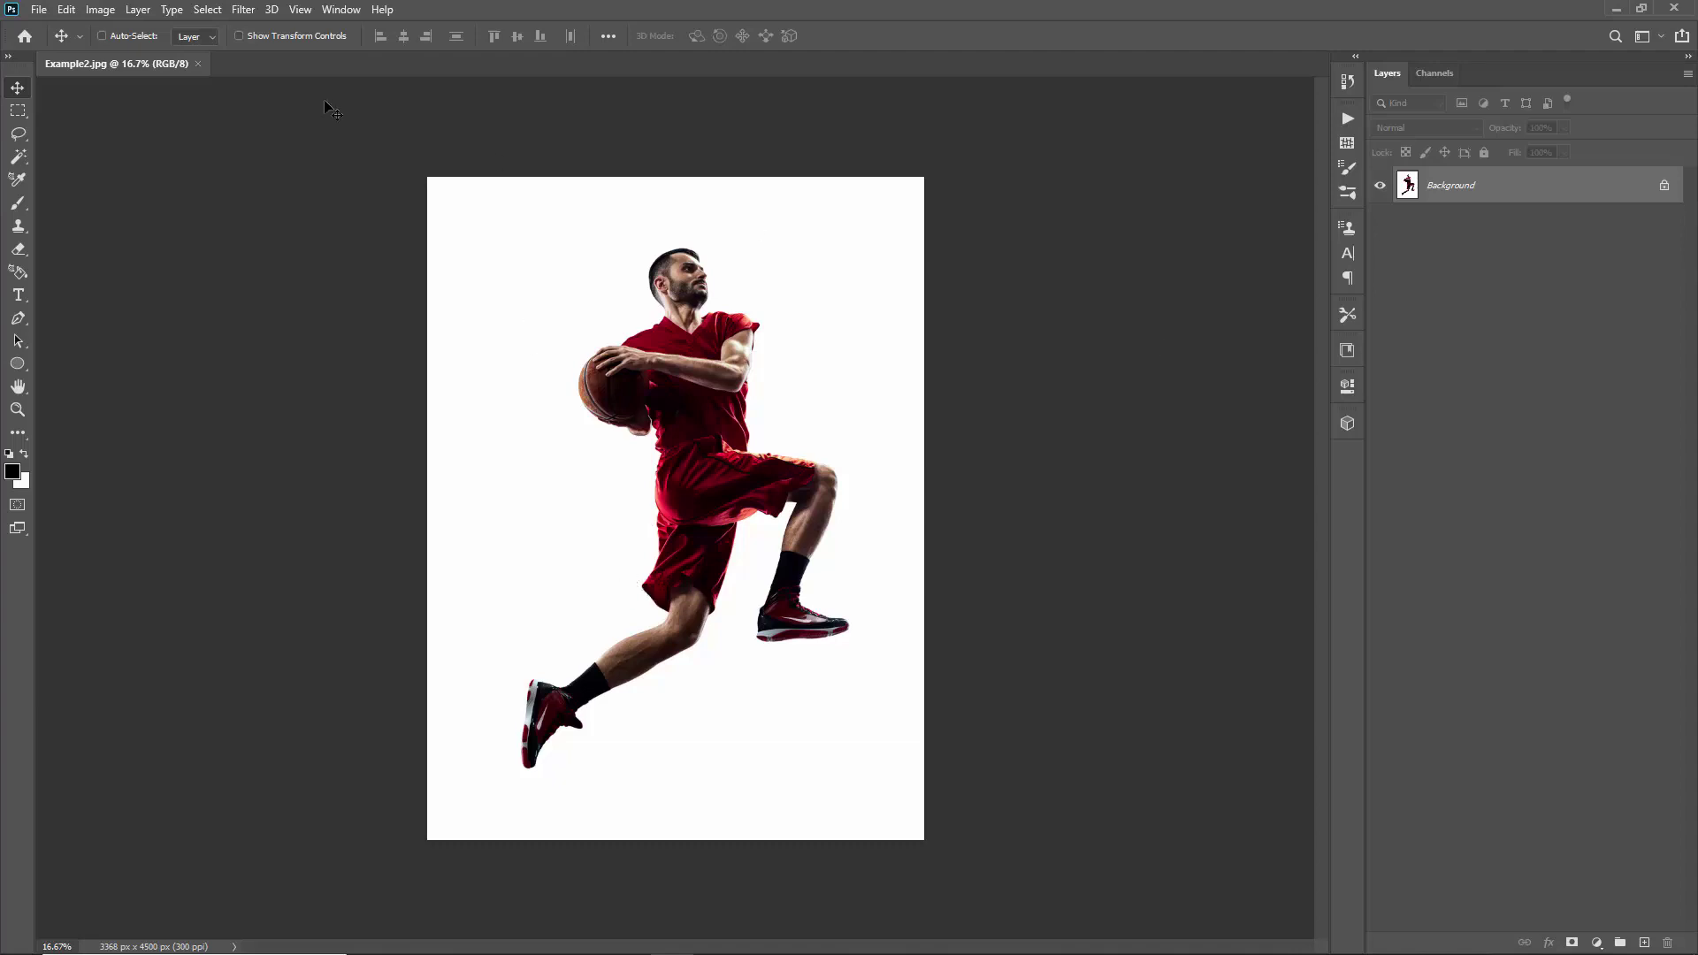
left_click(208, 10)
left_click(267, 216)
left_click(207, 10)
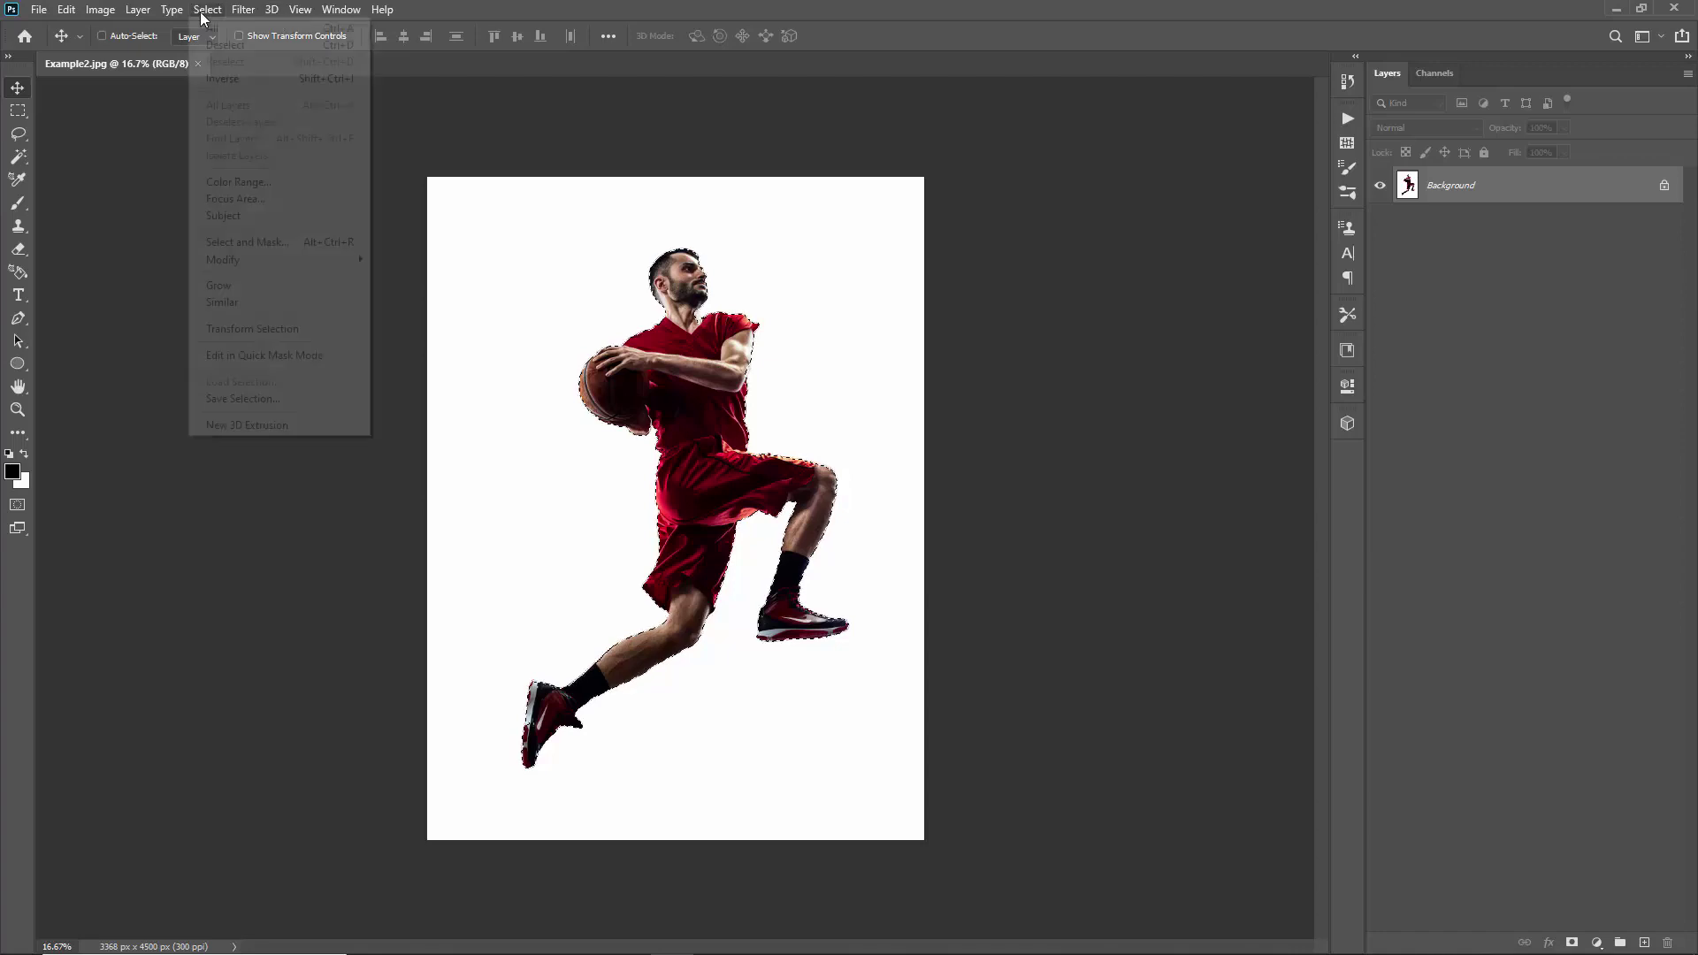
left_click(288, 242)
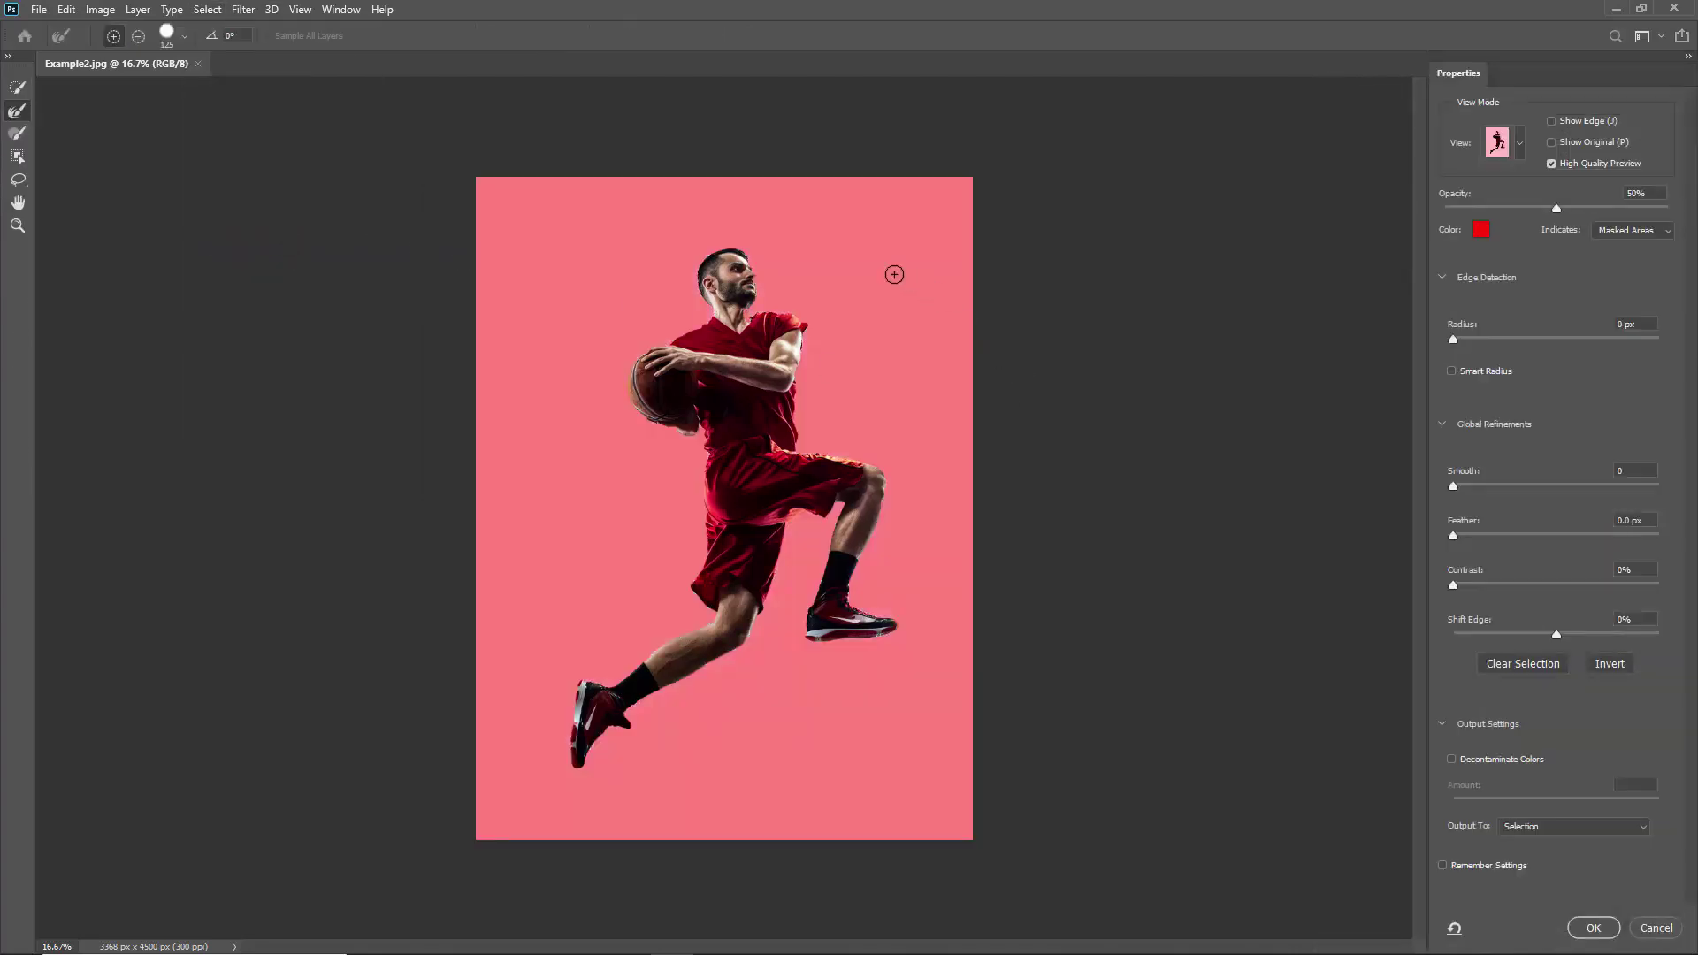
key("Return")
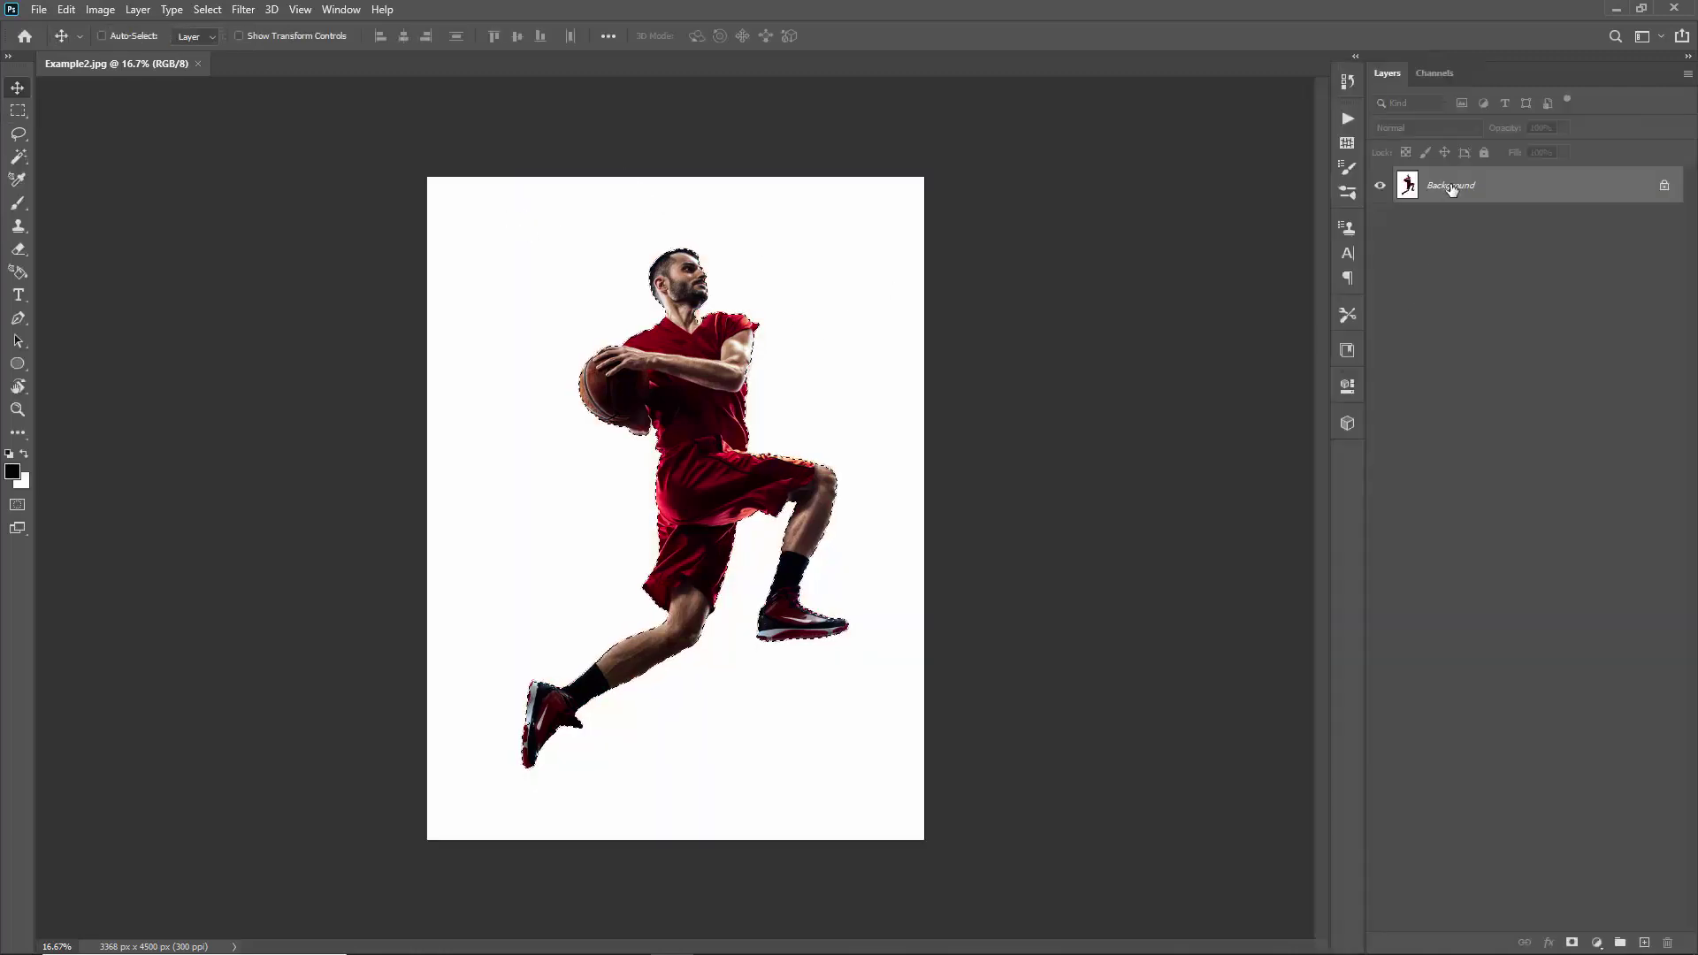
- Copy the selected player to a new layer and delete the white Background layer
key("ctrl+j")
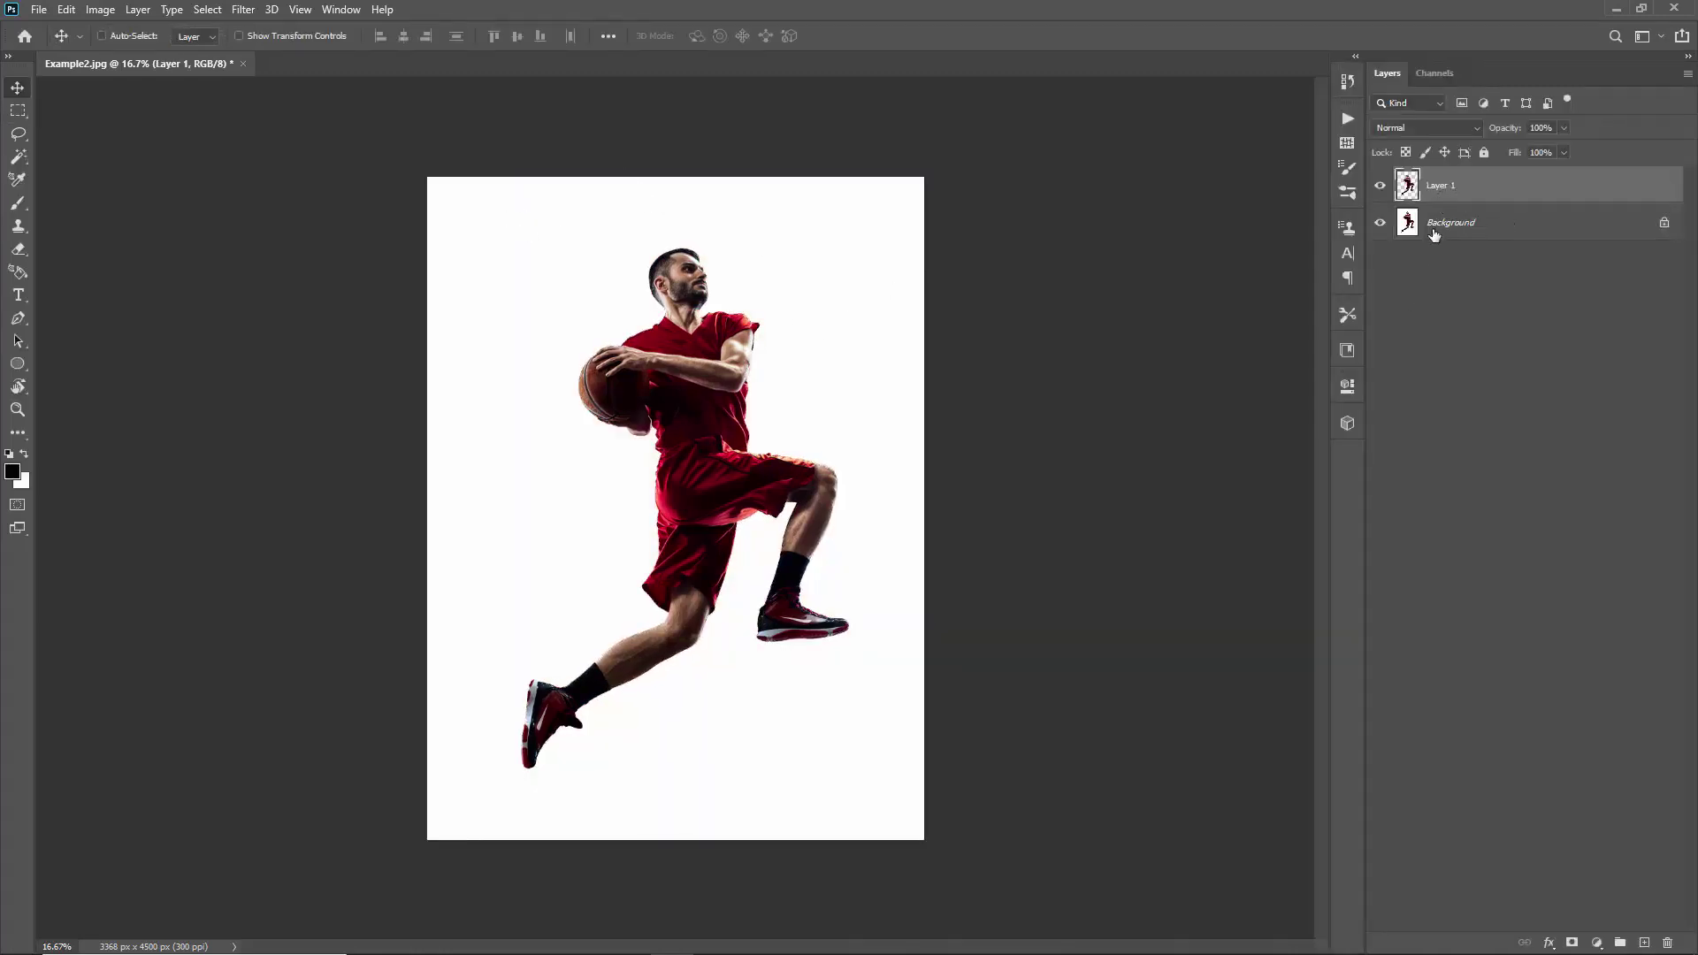
left_click(1478, 232)
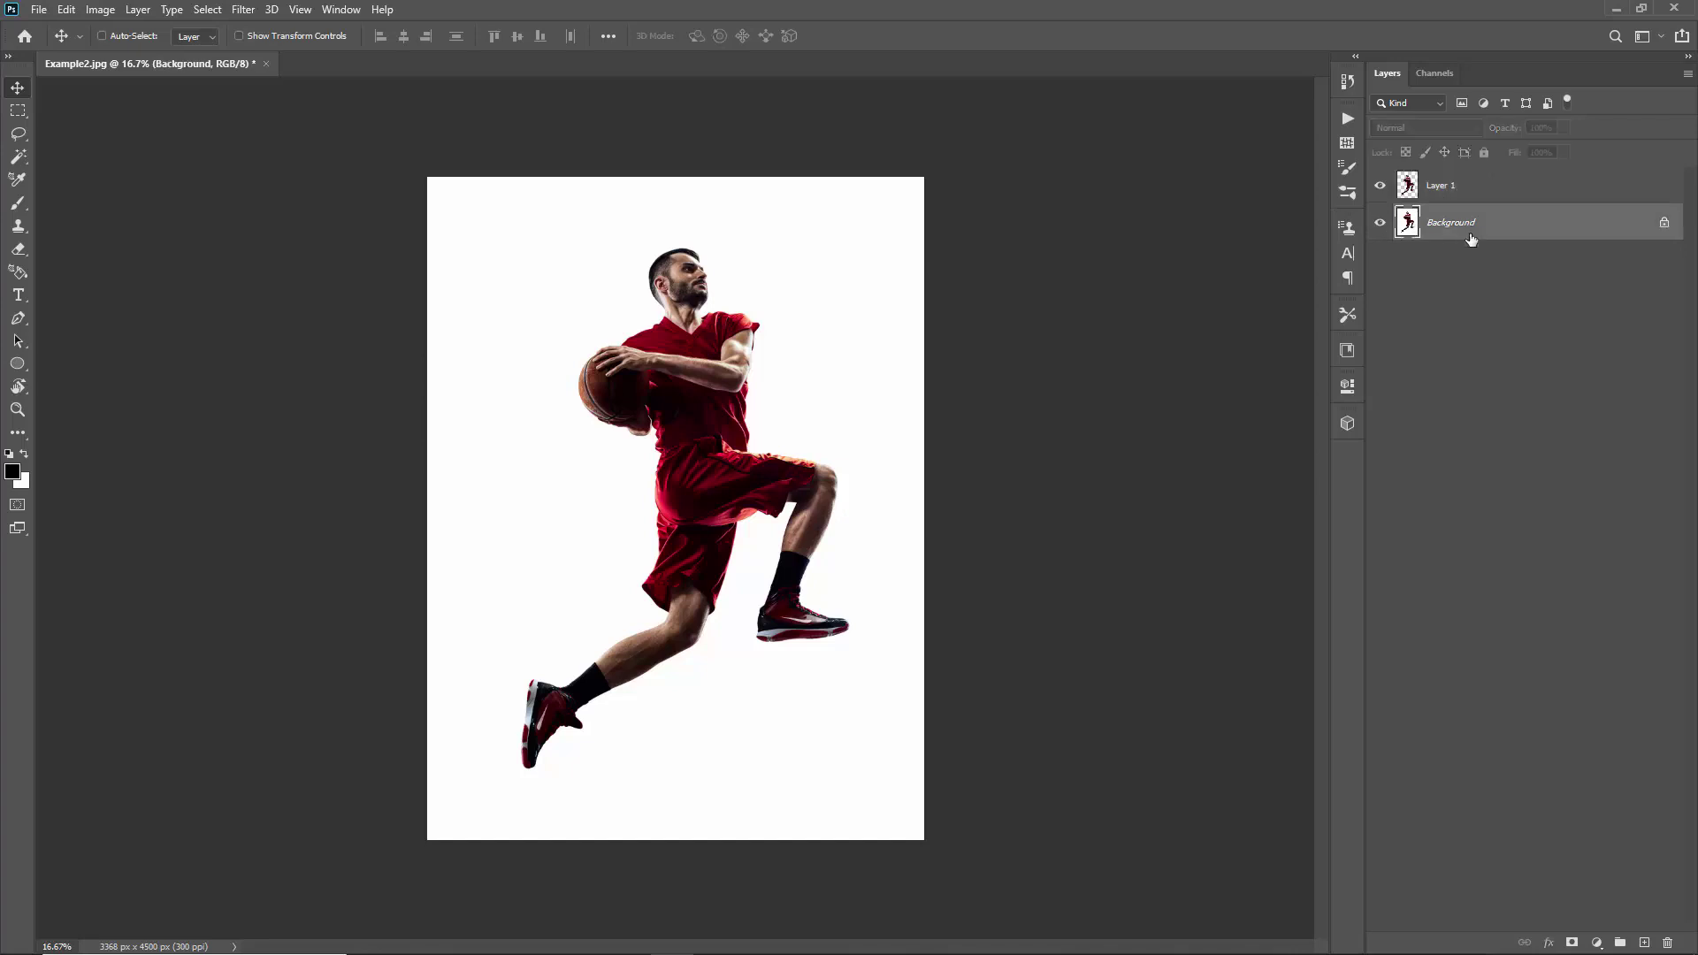
key("Delete")
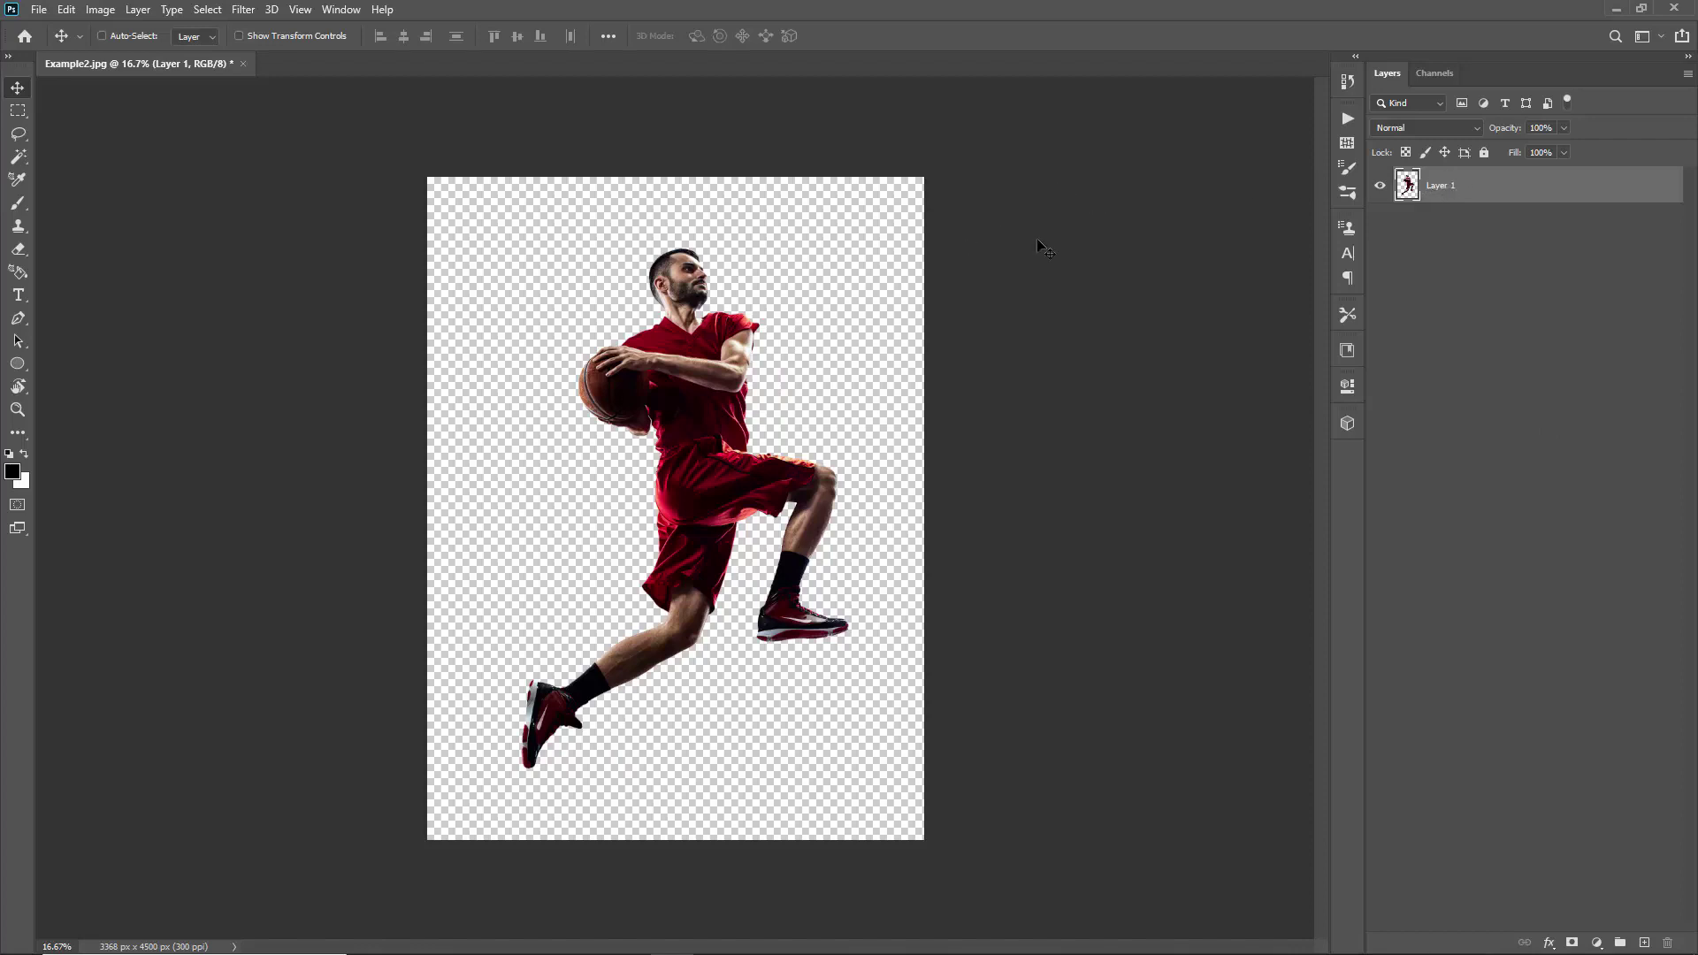
- Try an image height of 2000 px, set it back to 4500 px and accept the image size
left_click(92, 10)
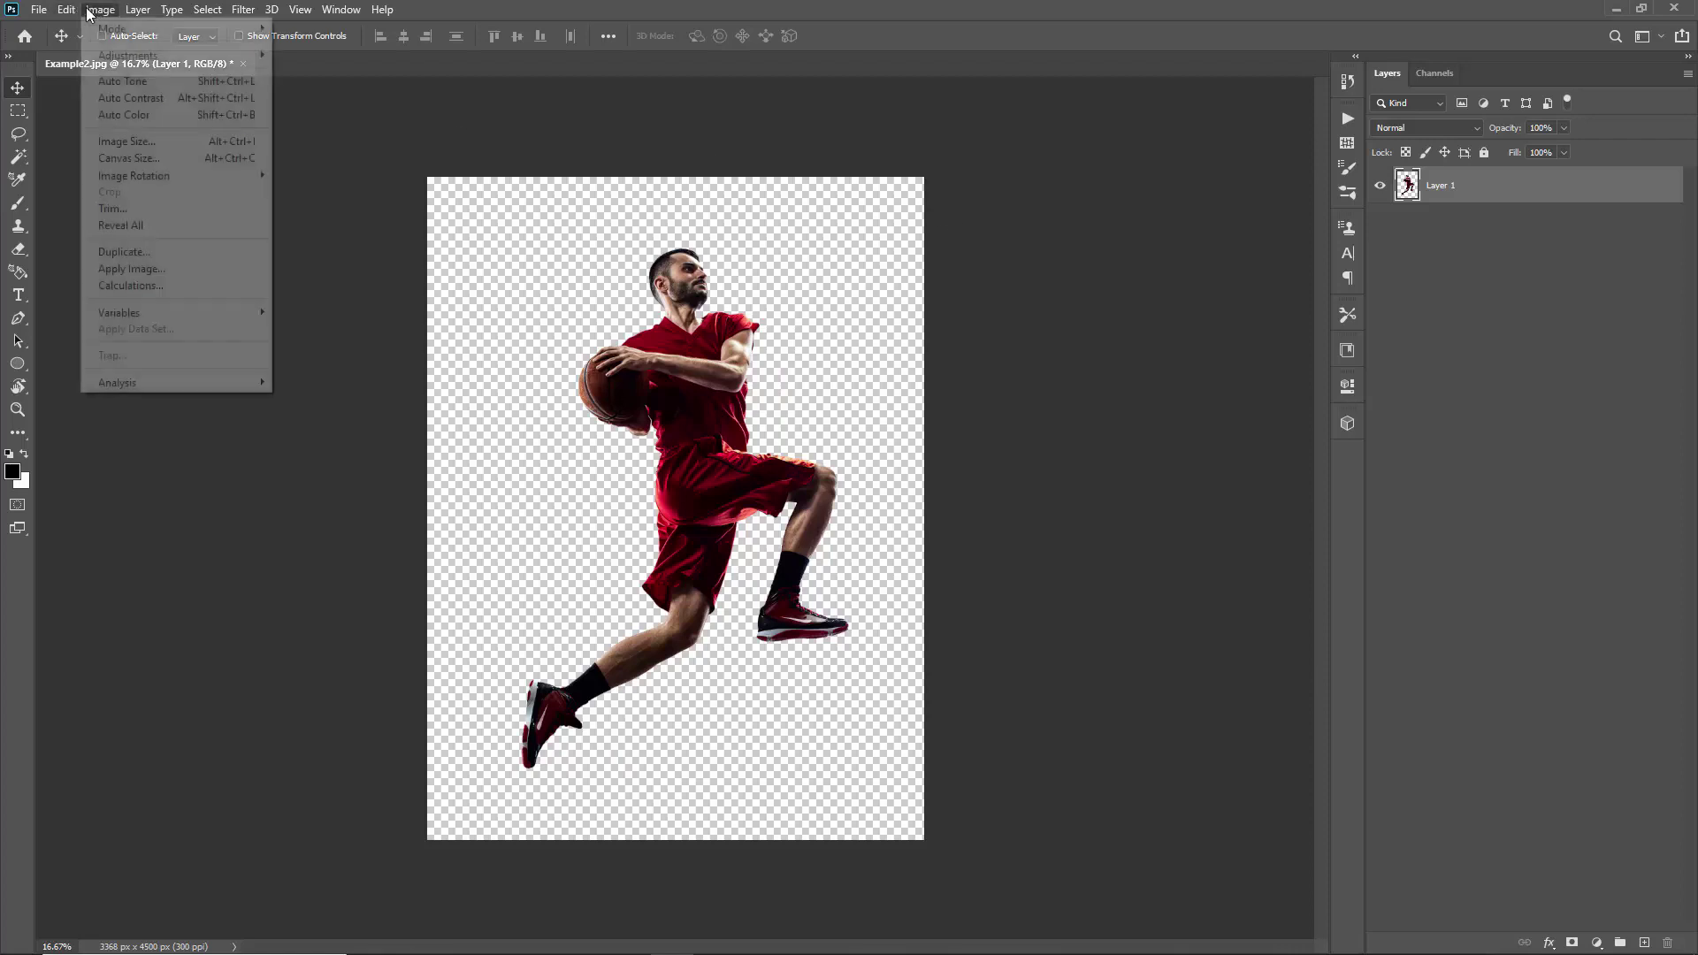
left_click(156, 140)
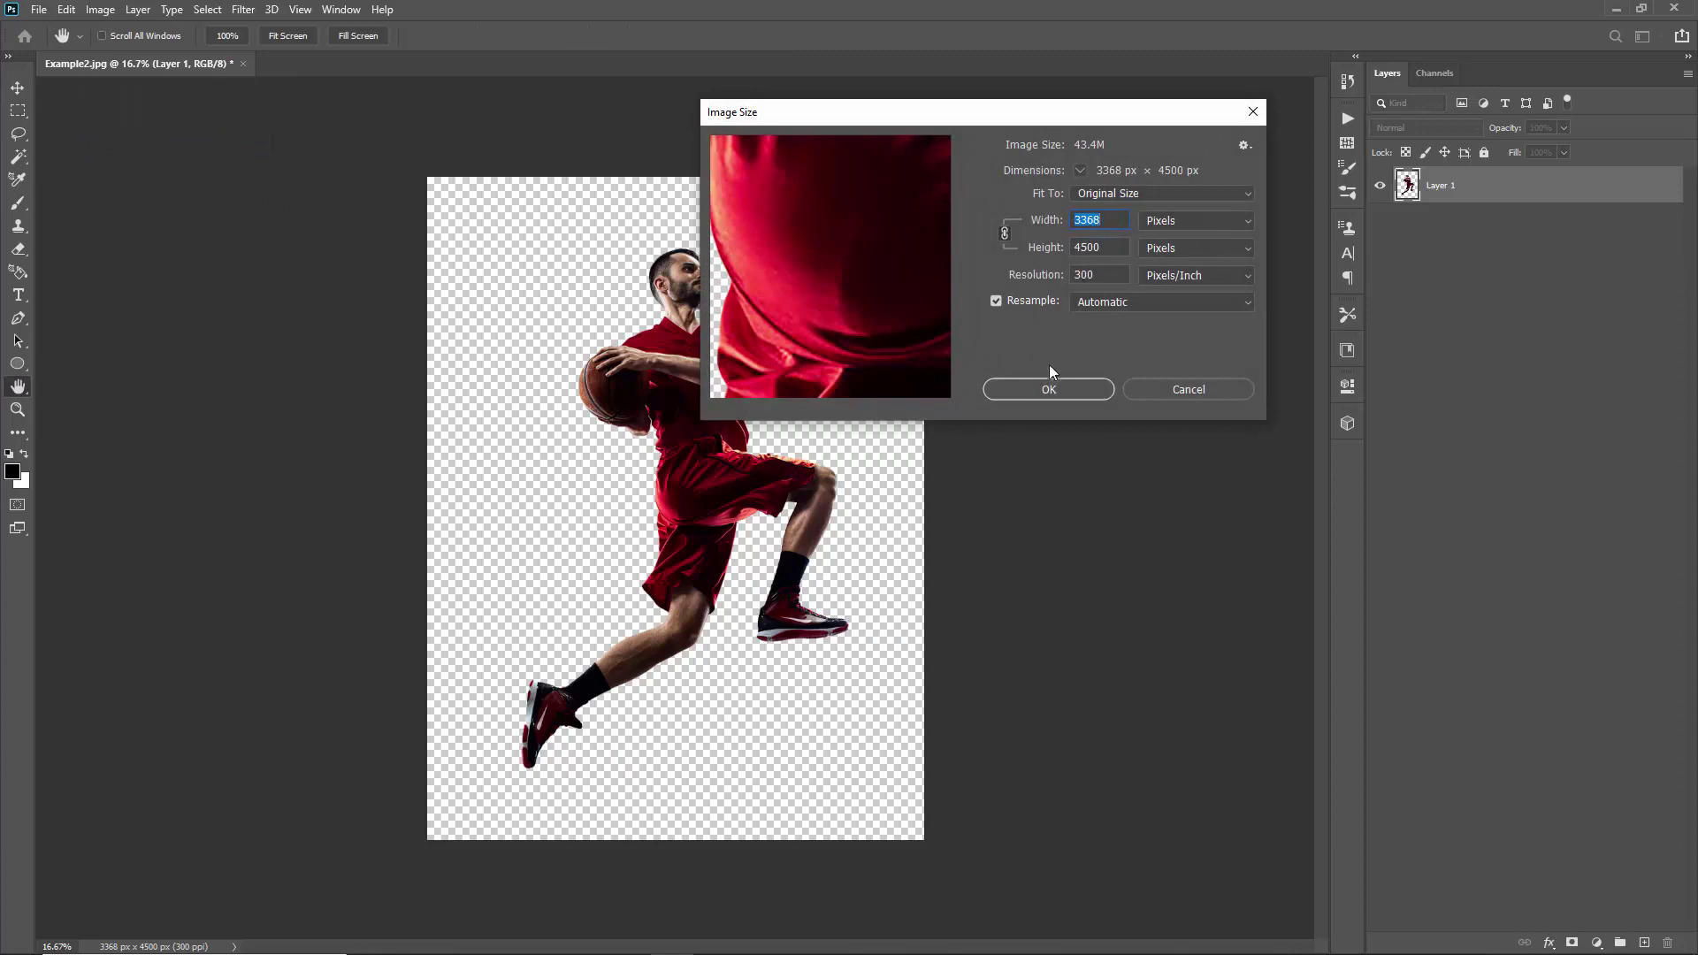
left_click_drag(986, 115, 1032, 108)
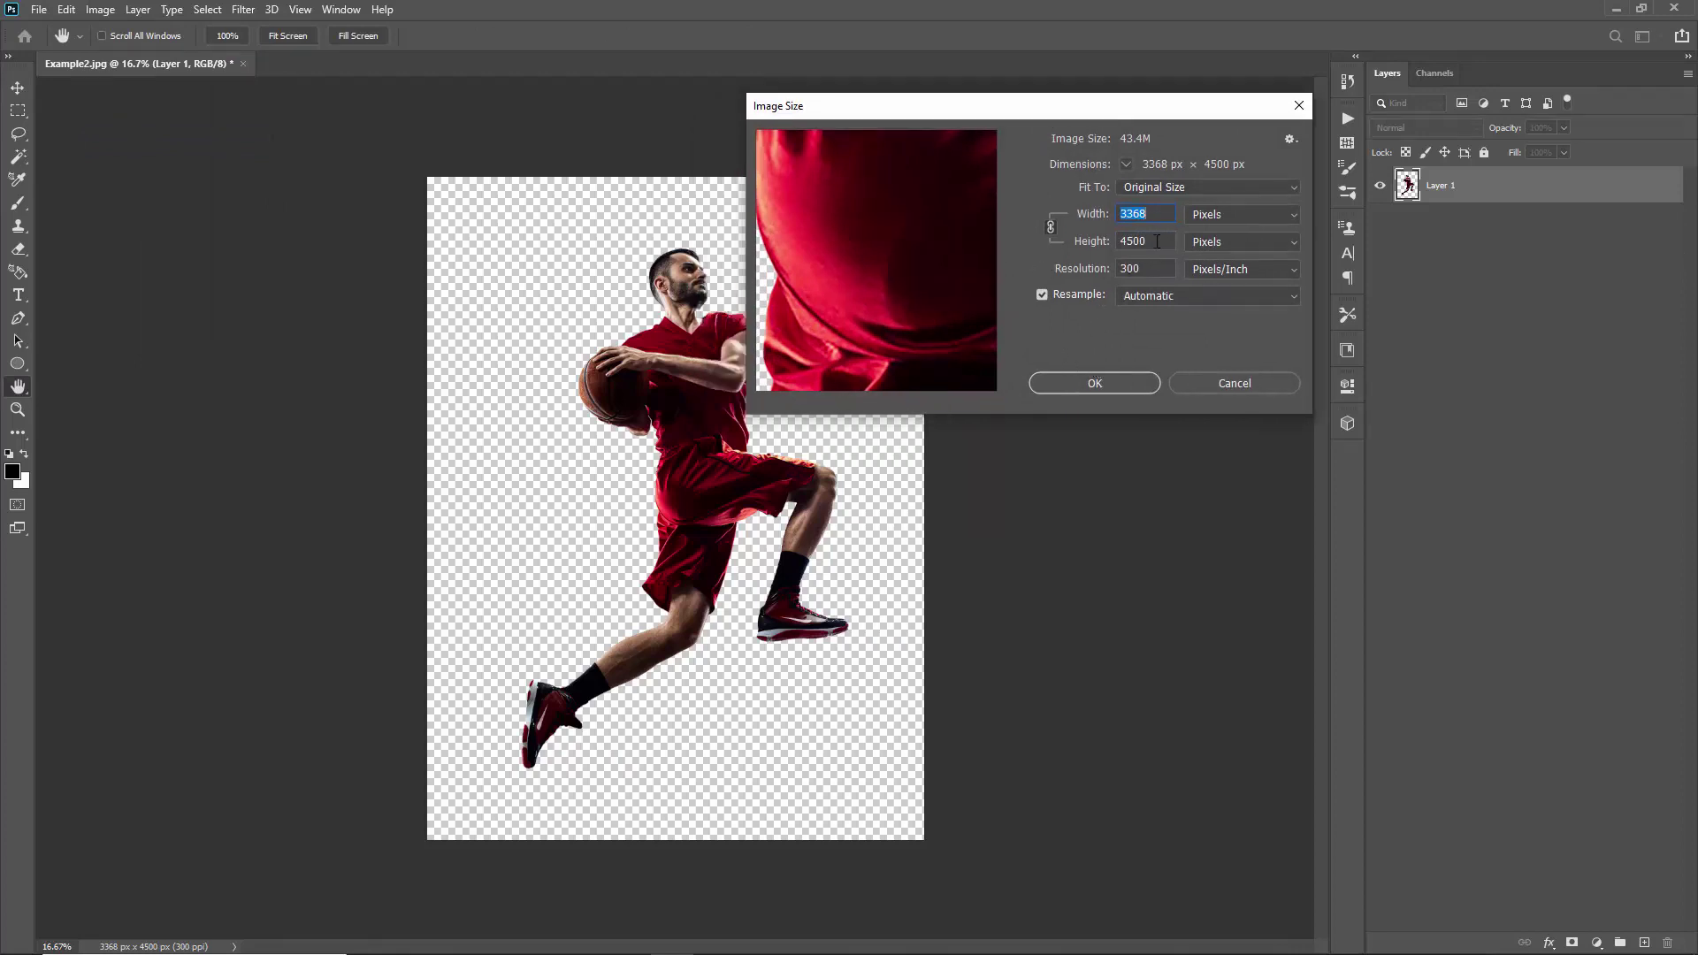
key("Tab")
type("2000")
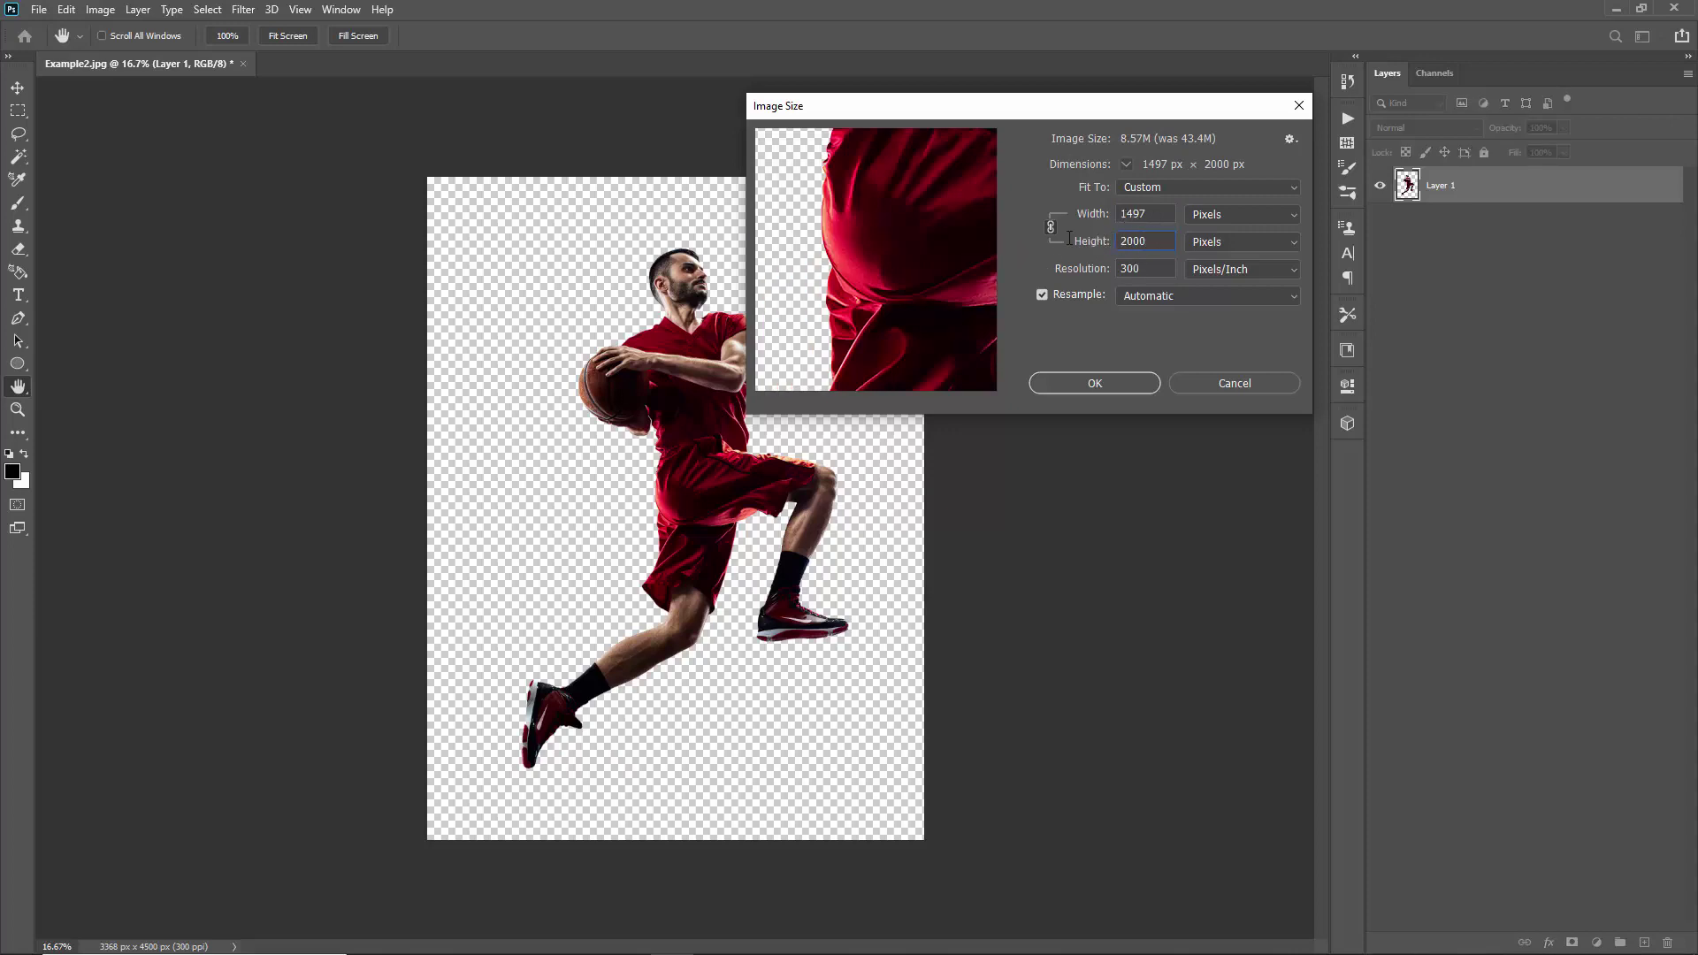
left_click_drag(1069, 239, 1023, 243)
type("4500")
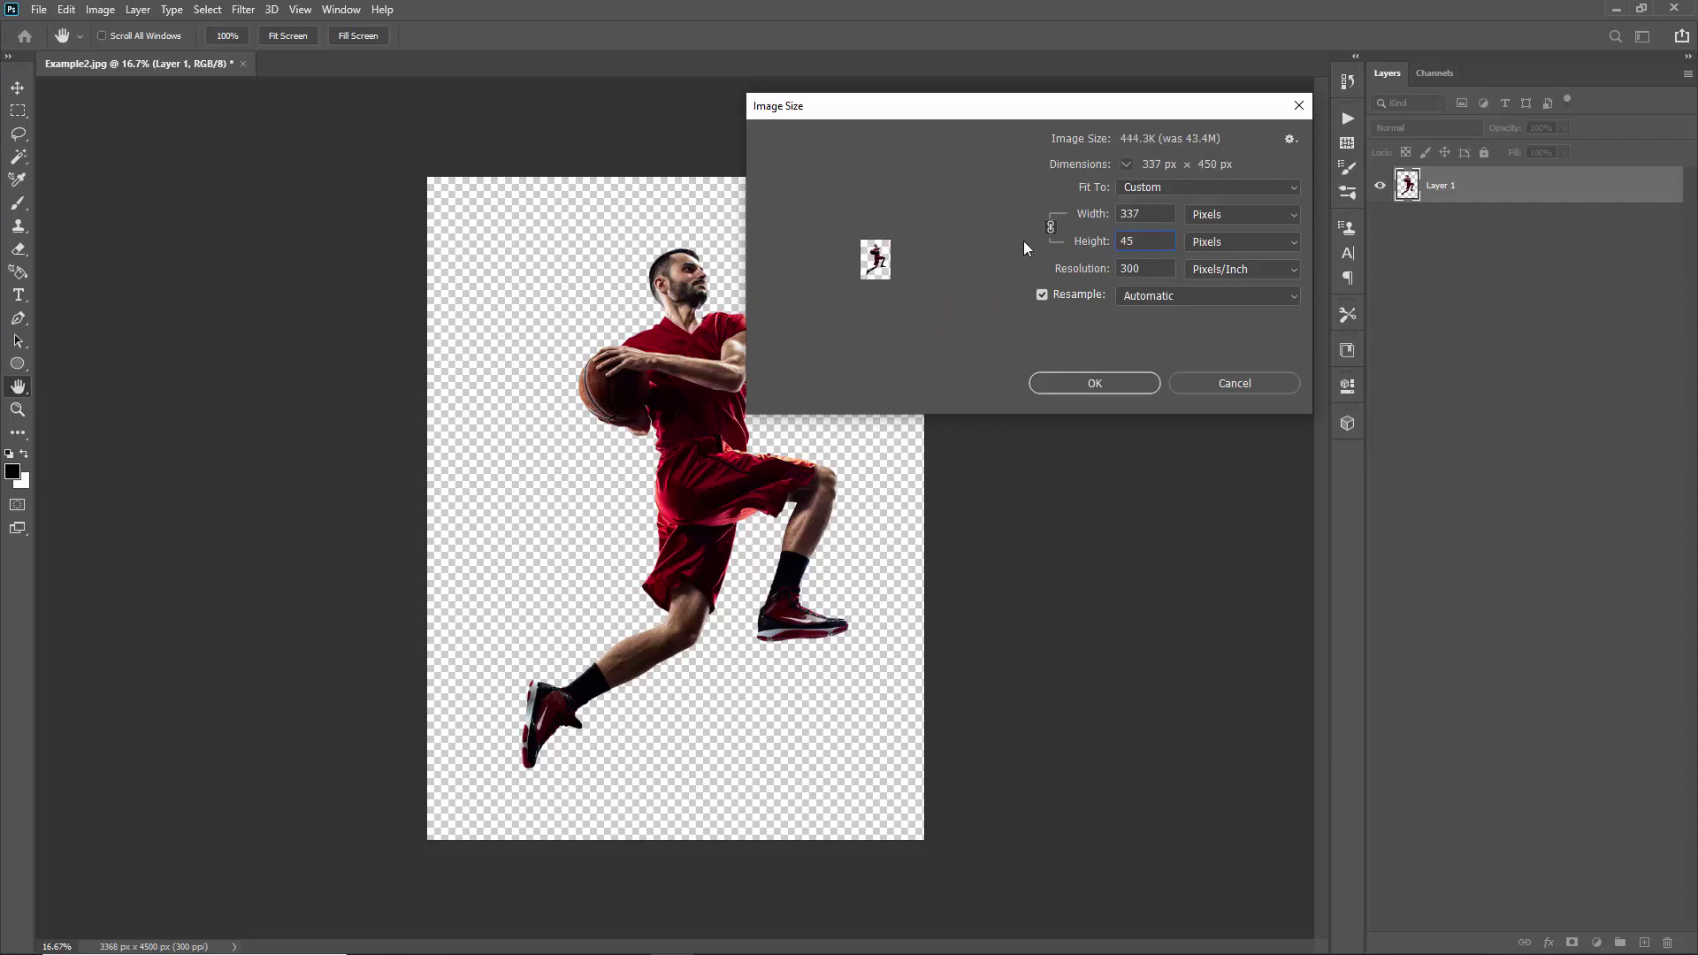
left_click(1081, 378)
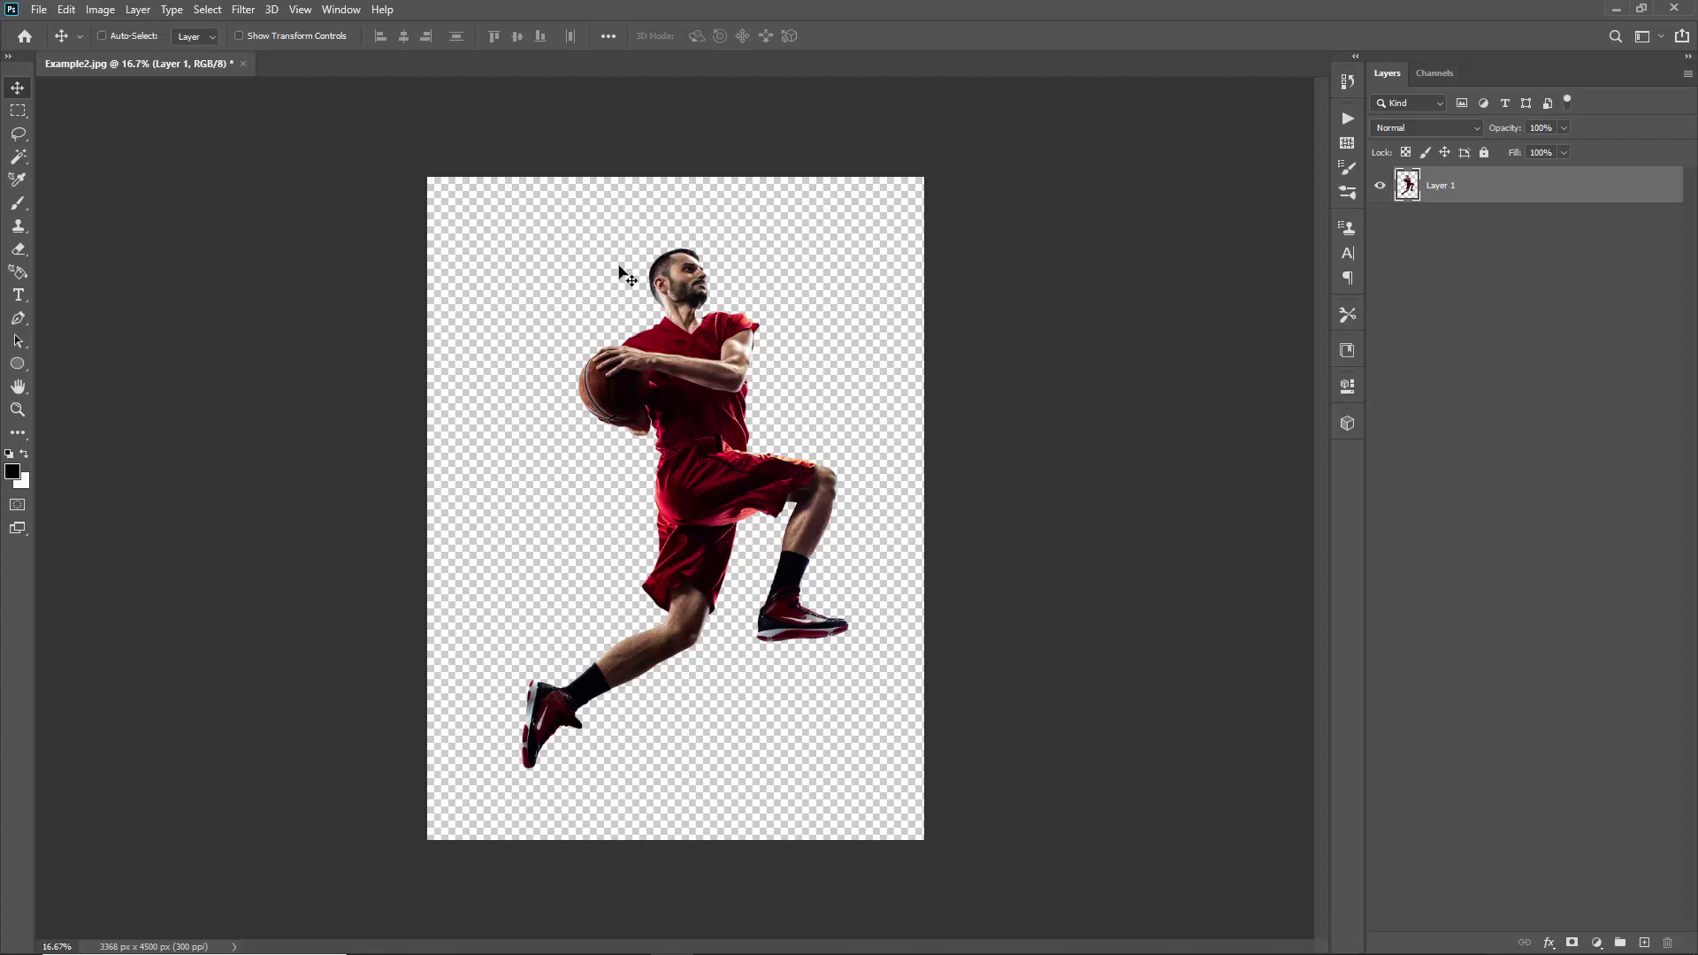
- Run the Drawing - Mixed Sketch Style action on the cut-out player layer
left_click(1347, 118)
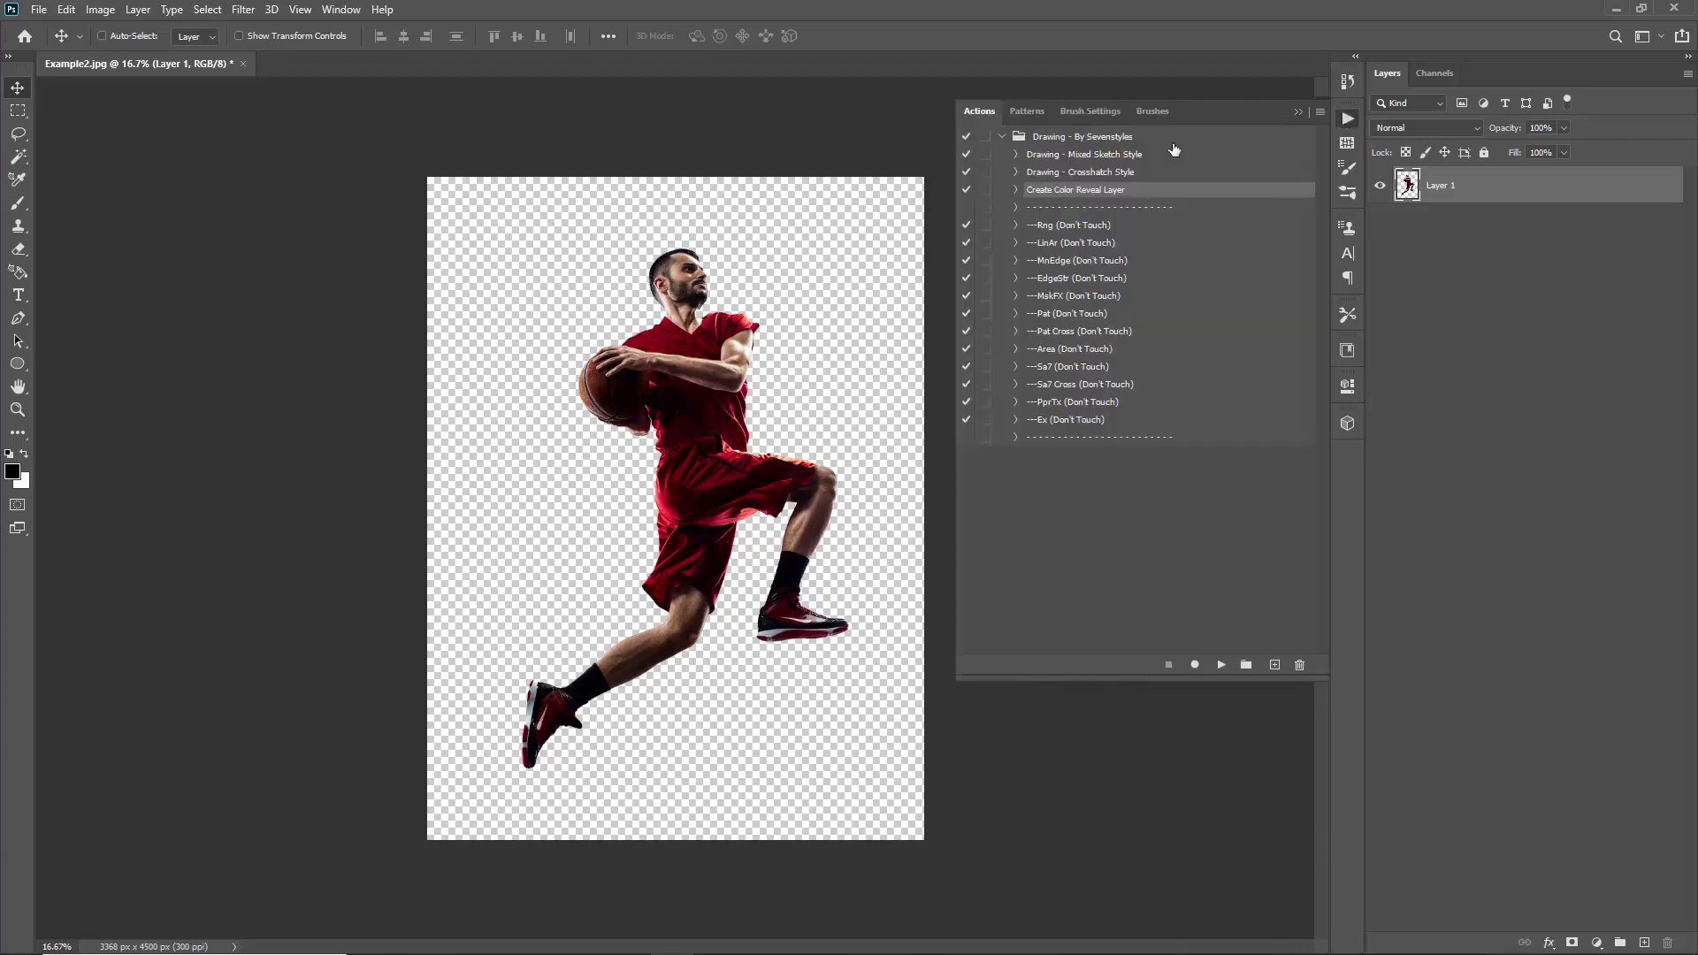
left_click(1138, 157)
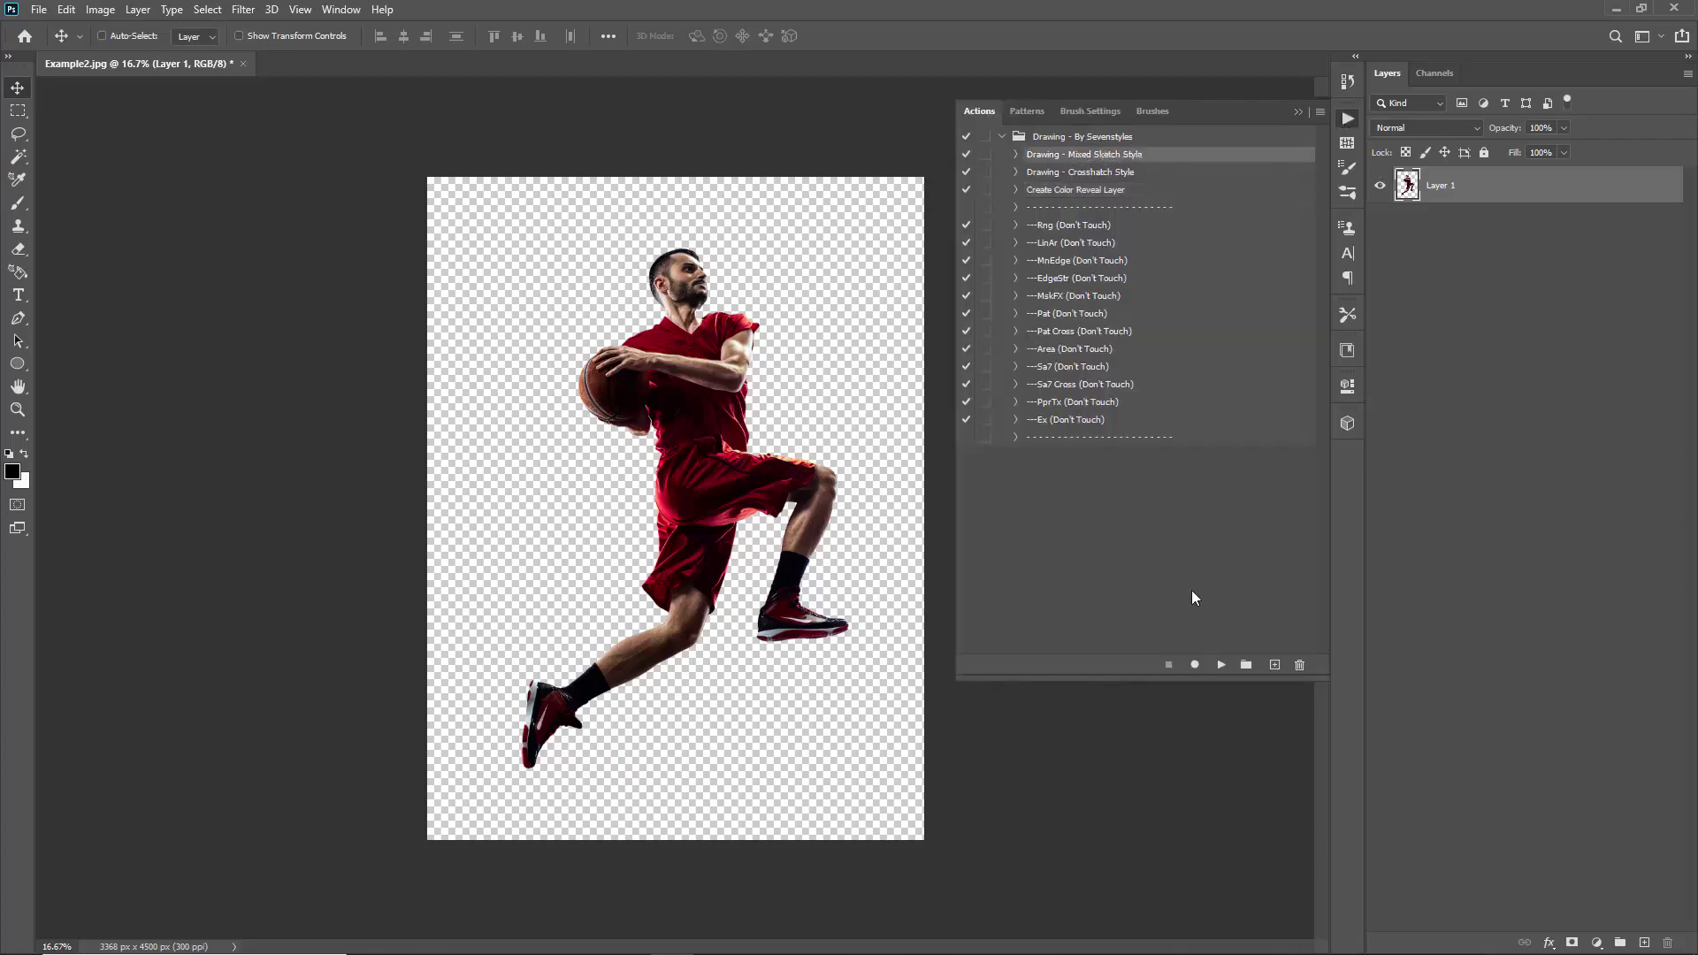
left_click(1221, 666)
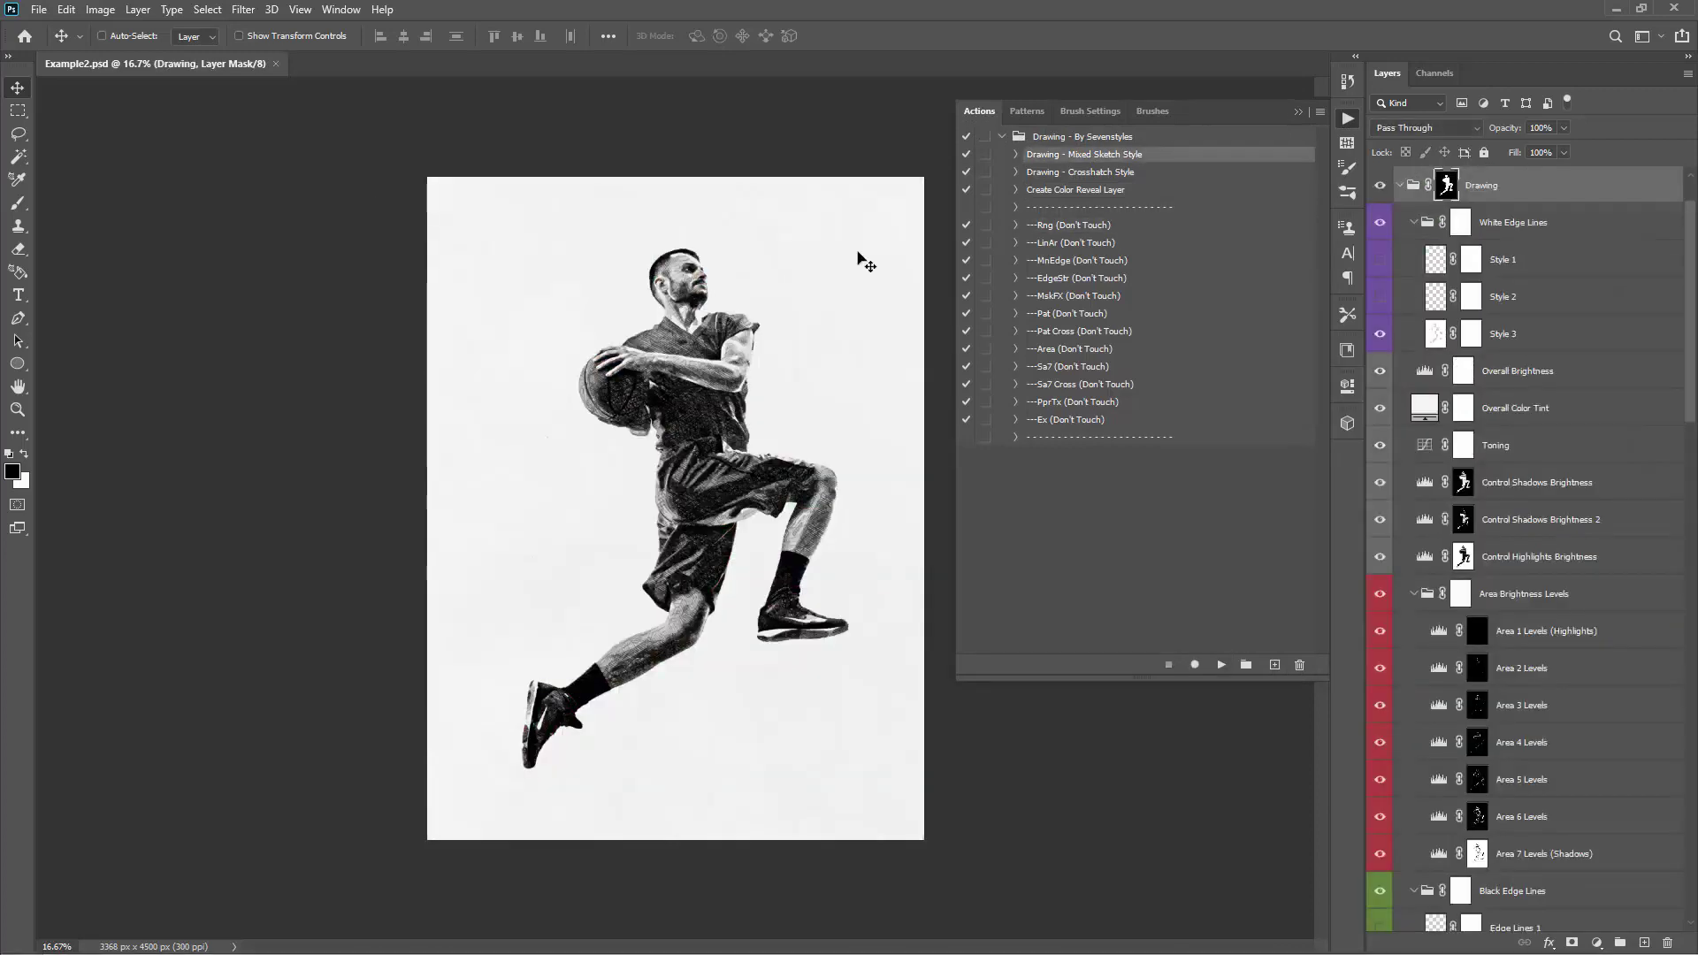
left_click(1297, 112)
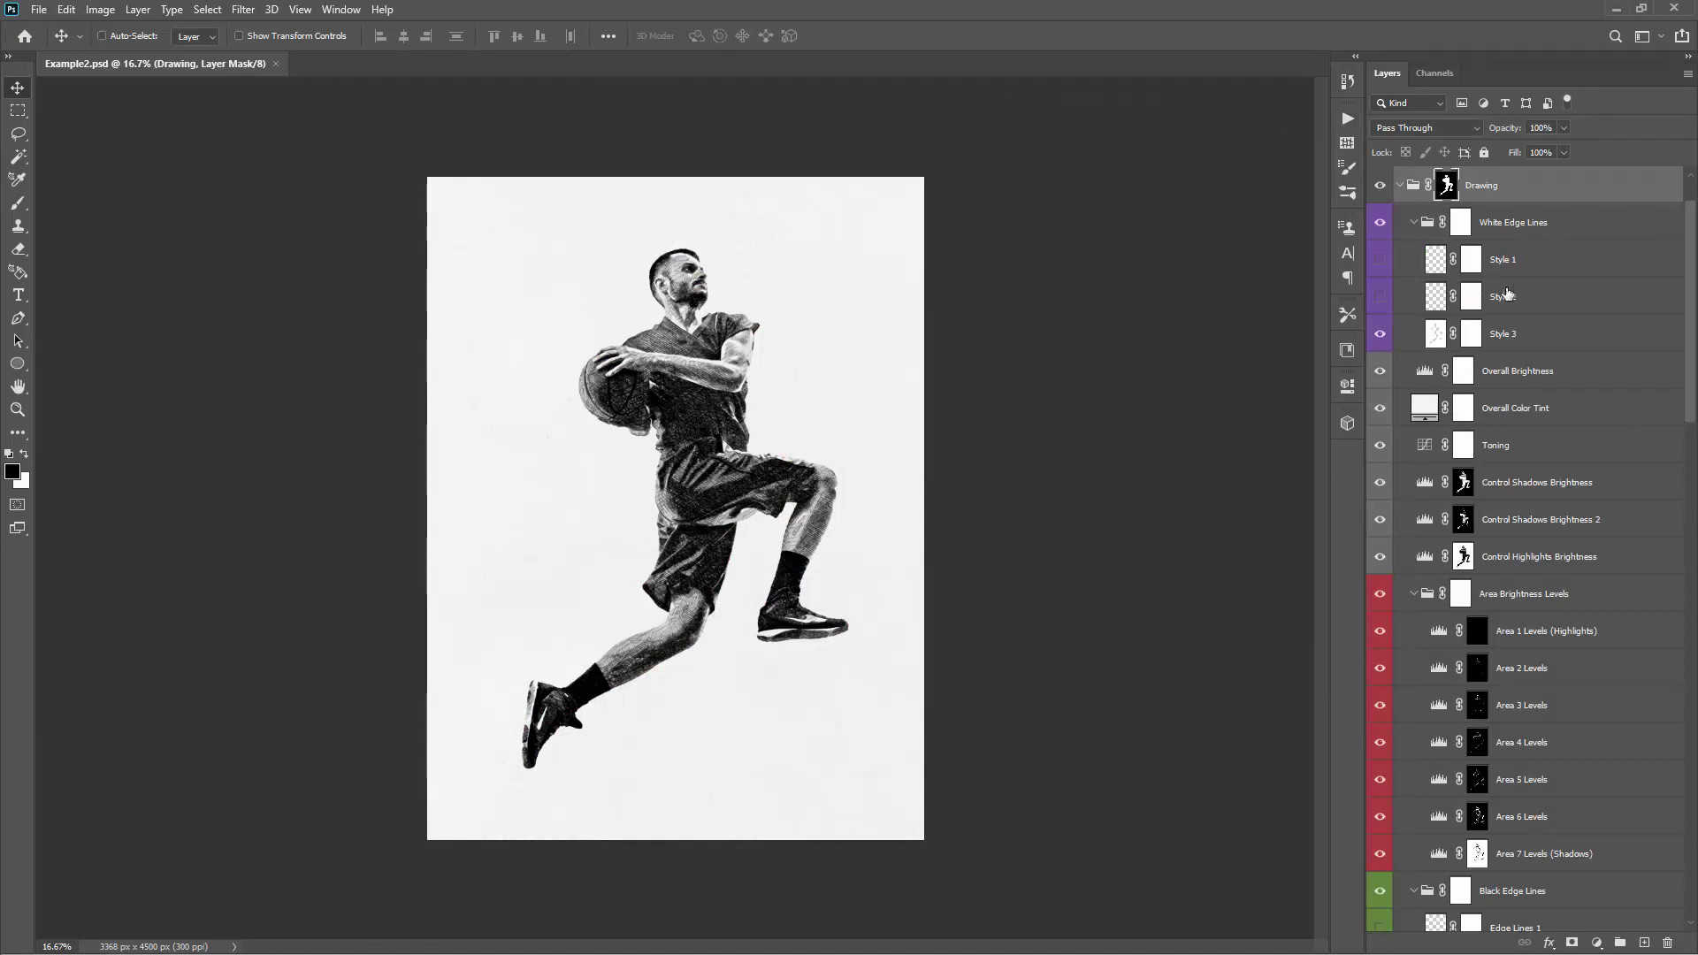
- Collapse all layer groups, including the ones nested inside the Drawing group
left_click(1399, 185, "ctrl")
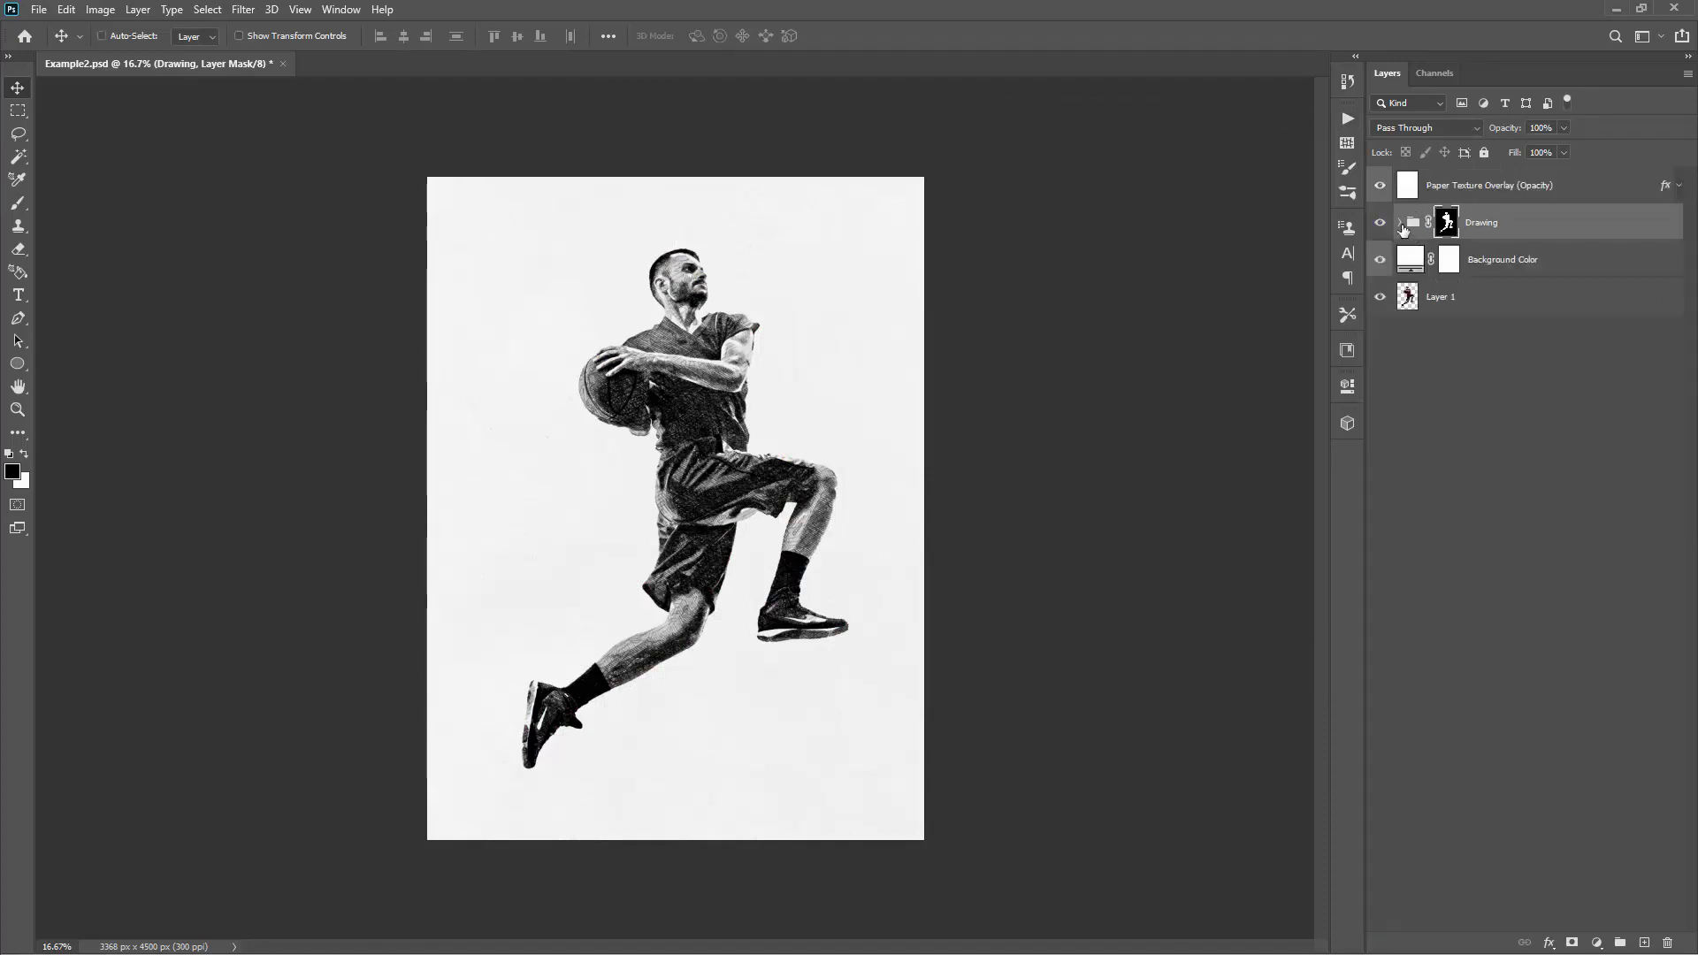
left_click(1401, 223)
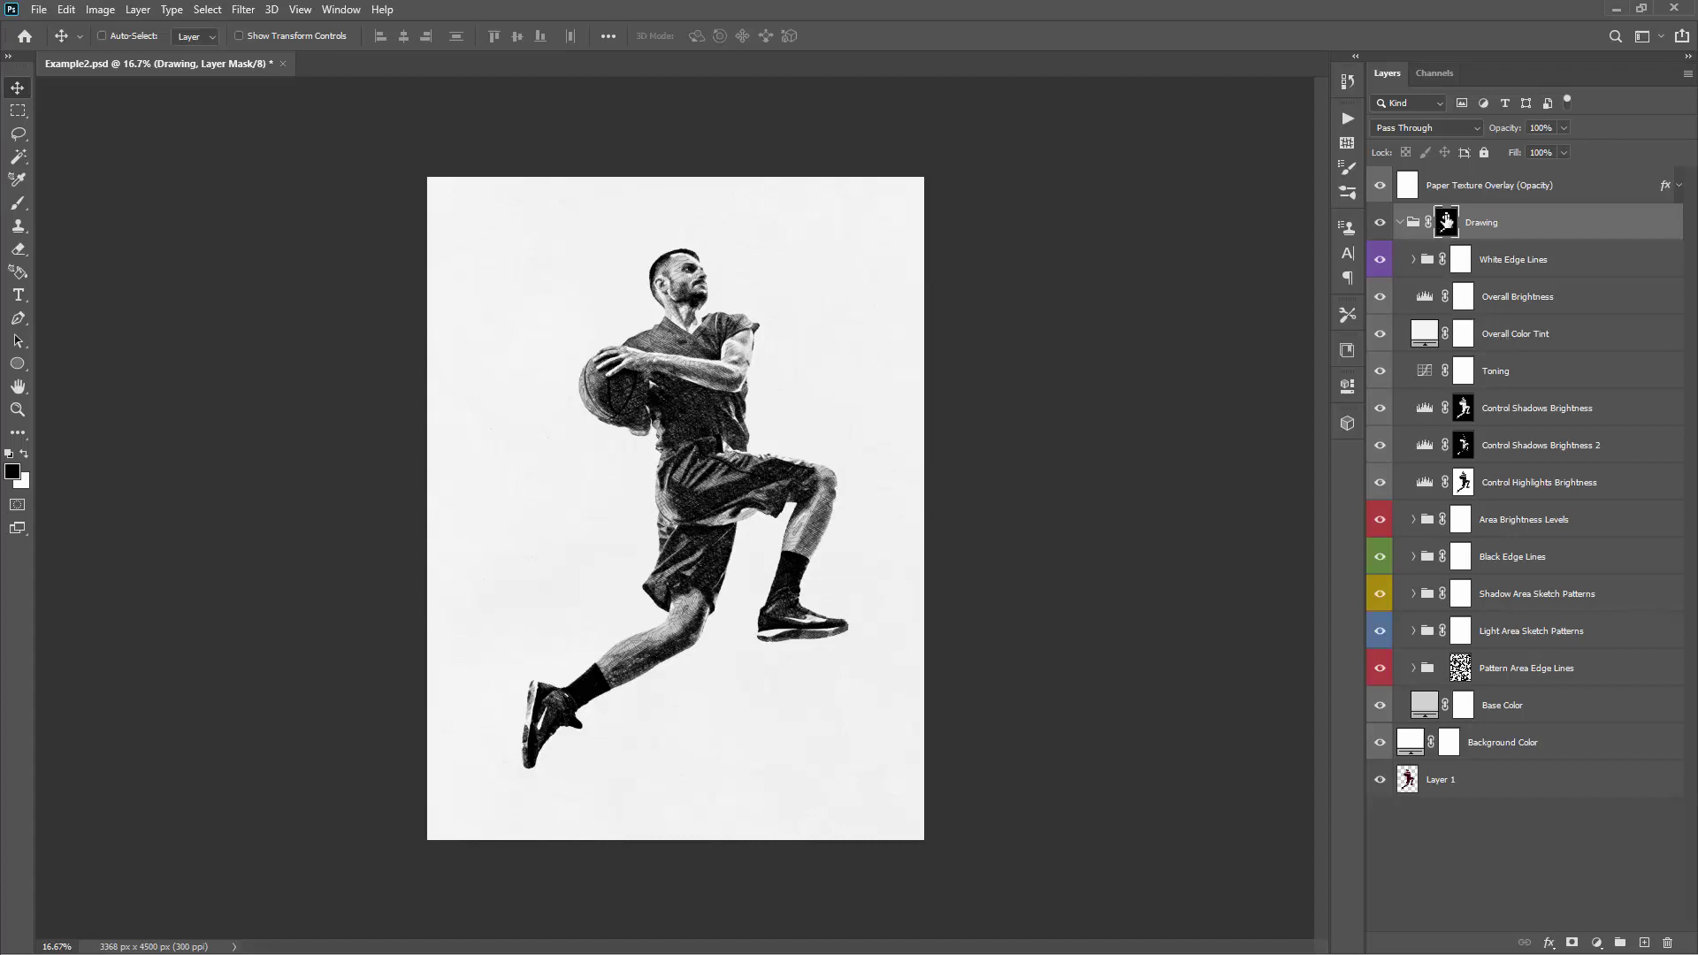
left_click(1401, 223)
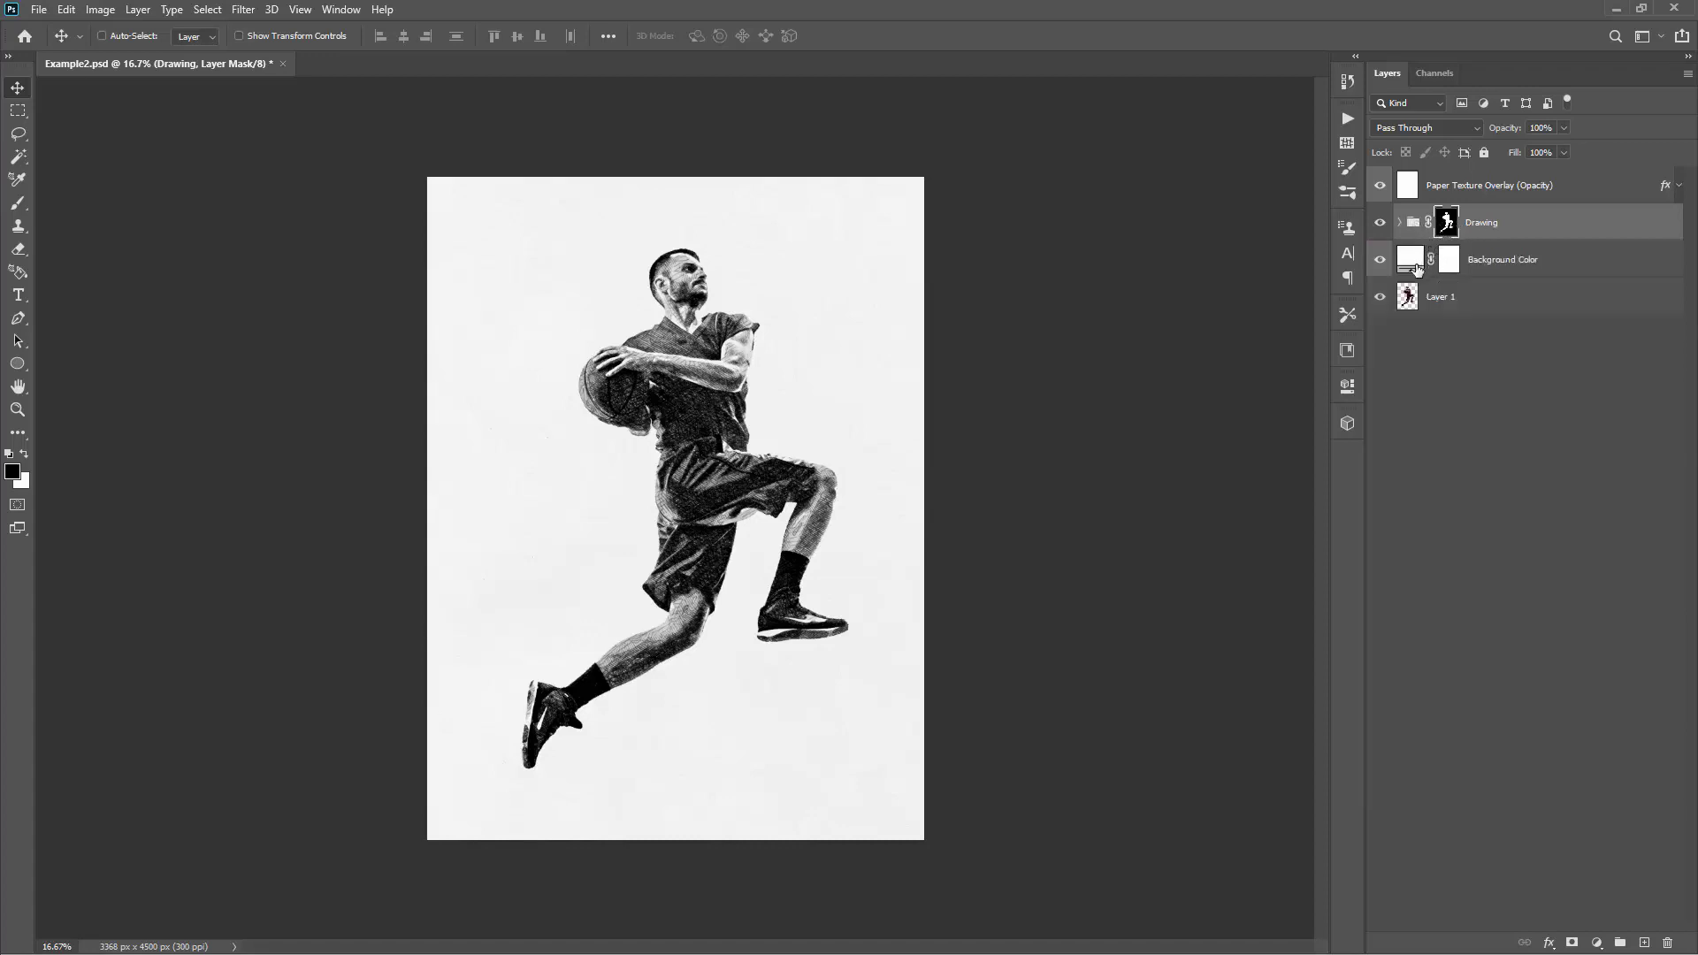
- Try a different color for the Background Color fill layer
double_click(1405, 259)
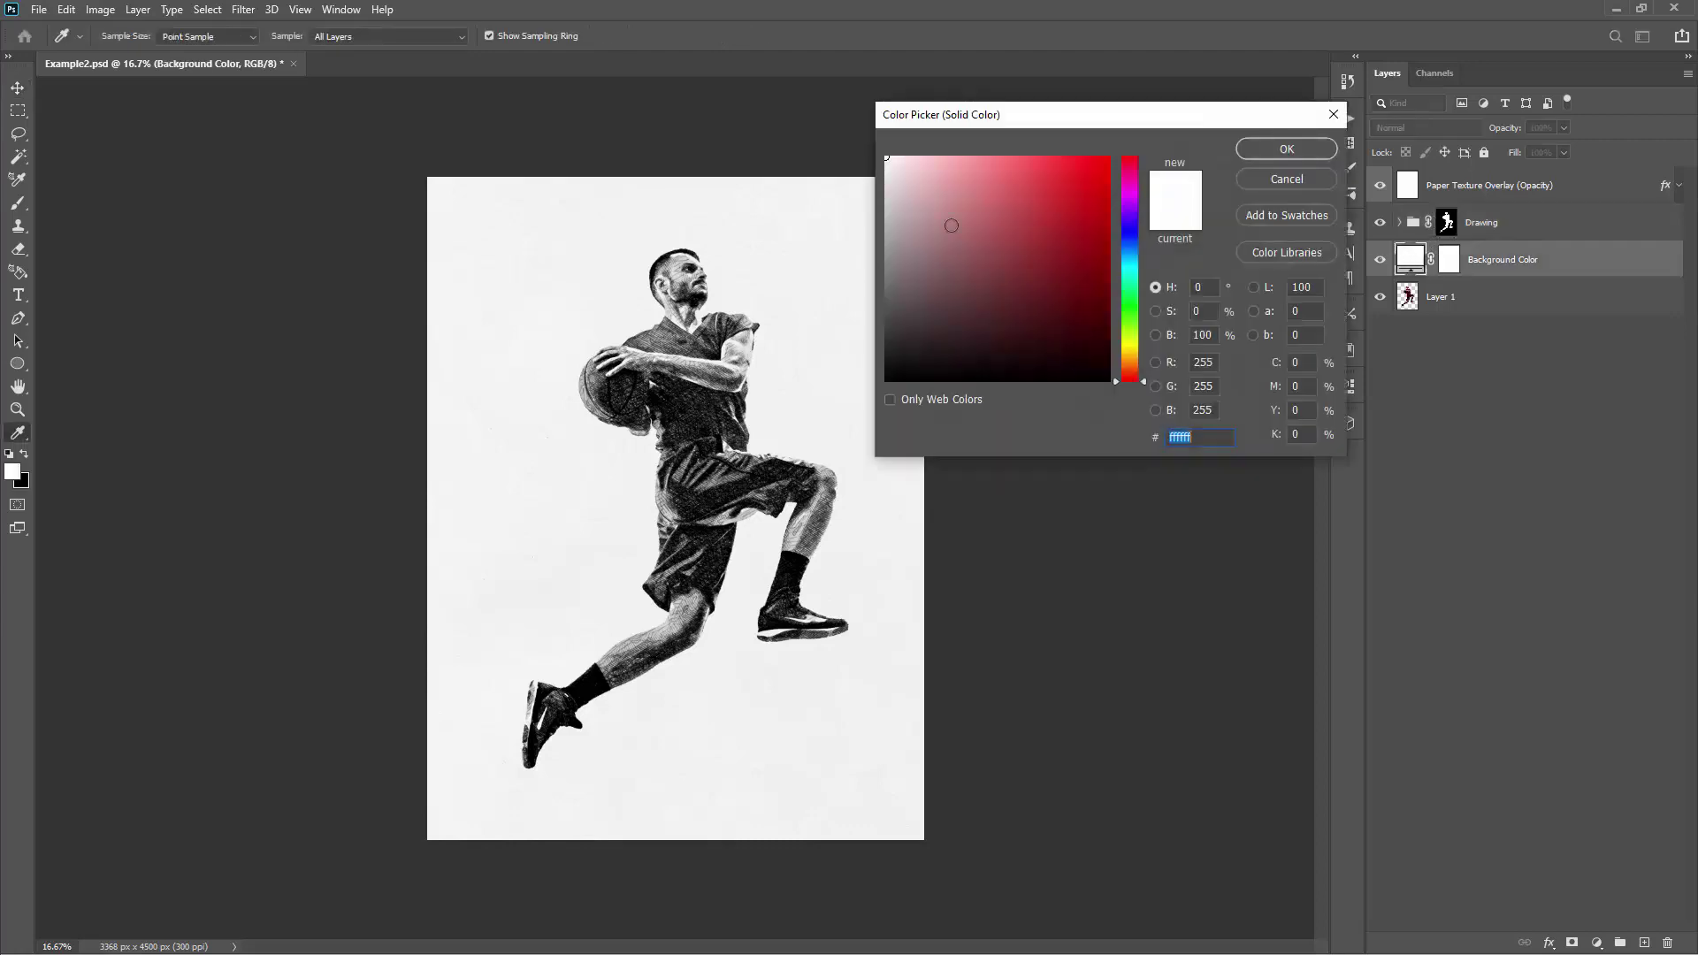
left_click_drag(981, 186, 948, 195)
left_click(1283, 180)
- Expand the Drawing group and lighten its Base Color fill layer to near-white (#f0f0f0)
left_click(1401, 223)
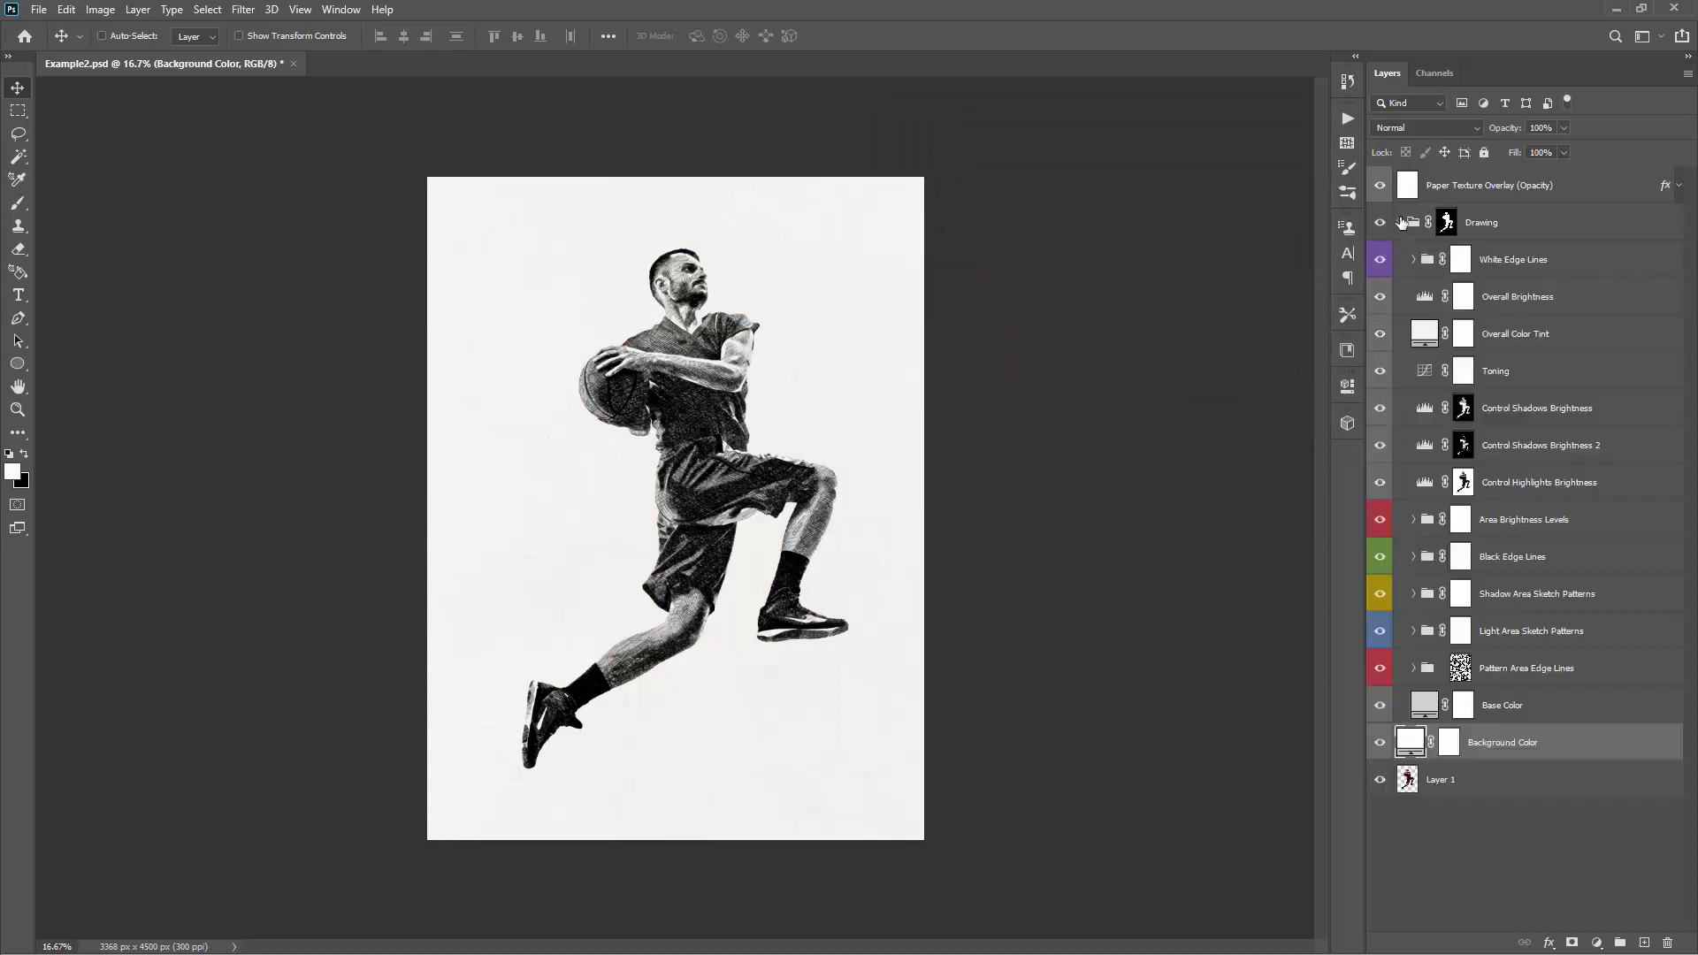
left_click(655, 292, "ctrl")
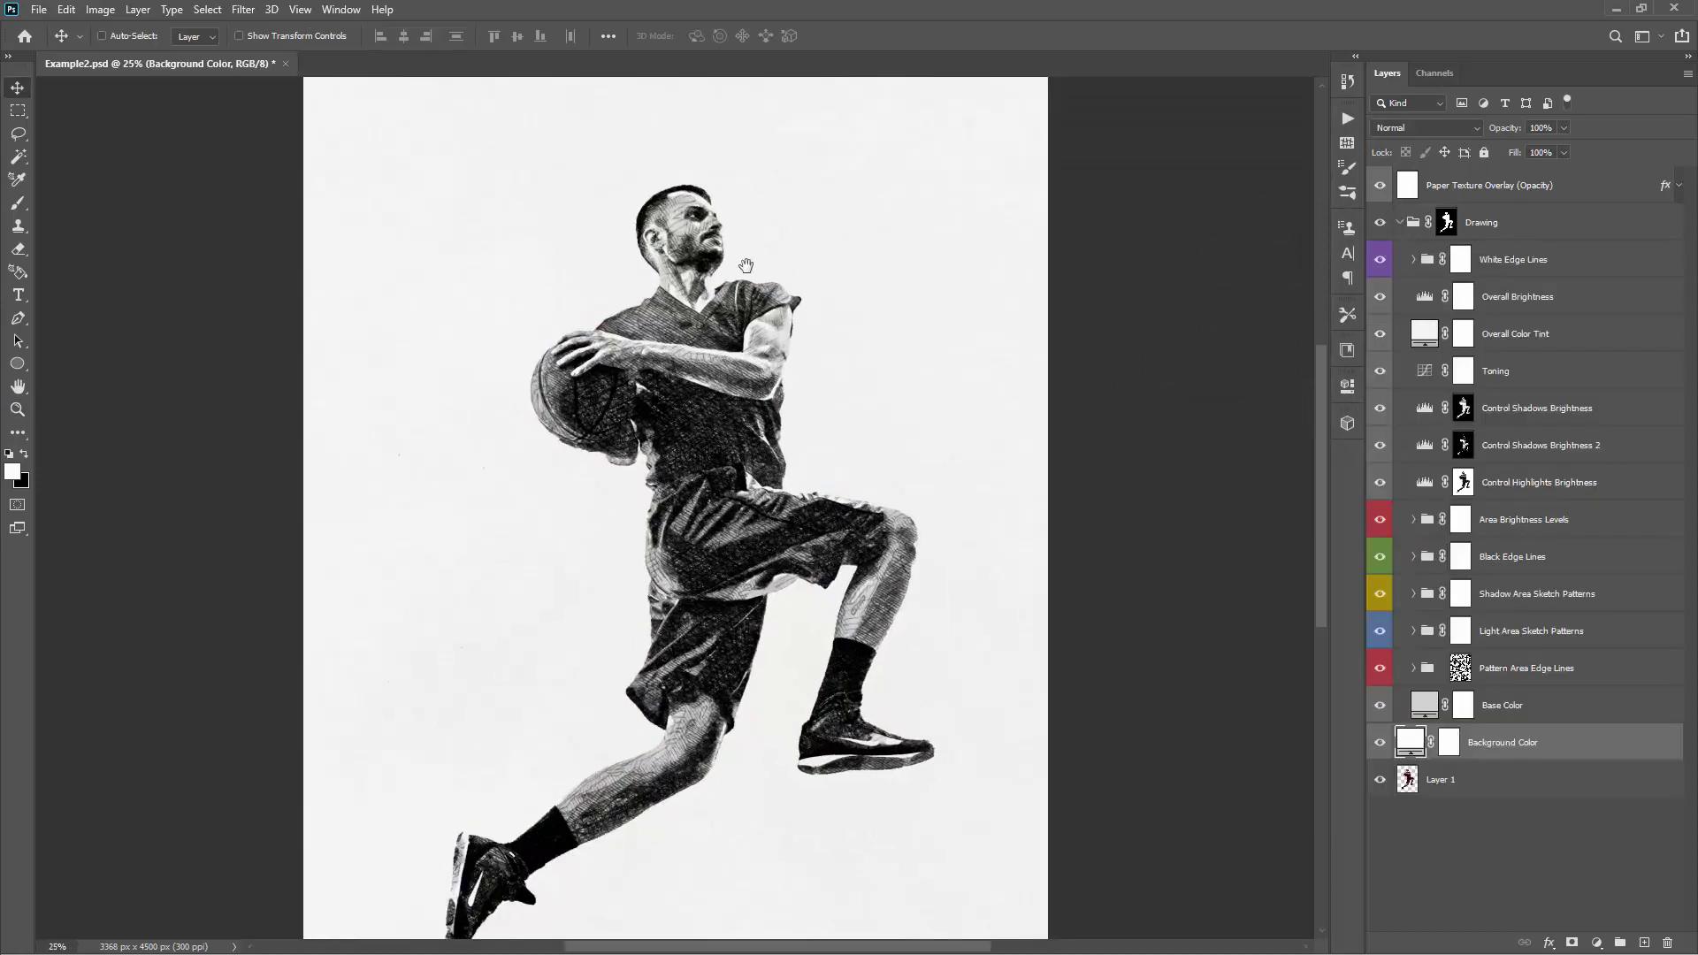
left_click_drag(760, 290, 737, 269)
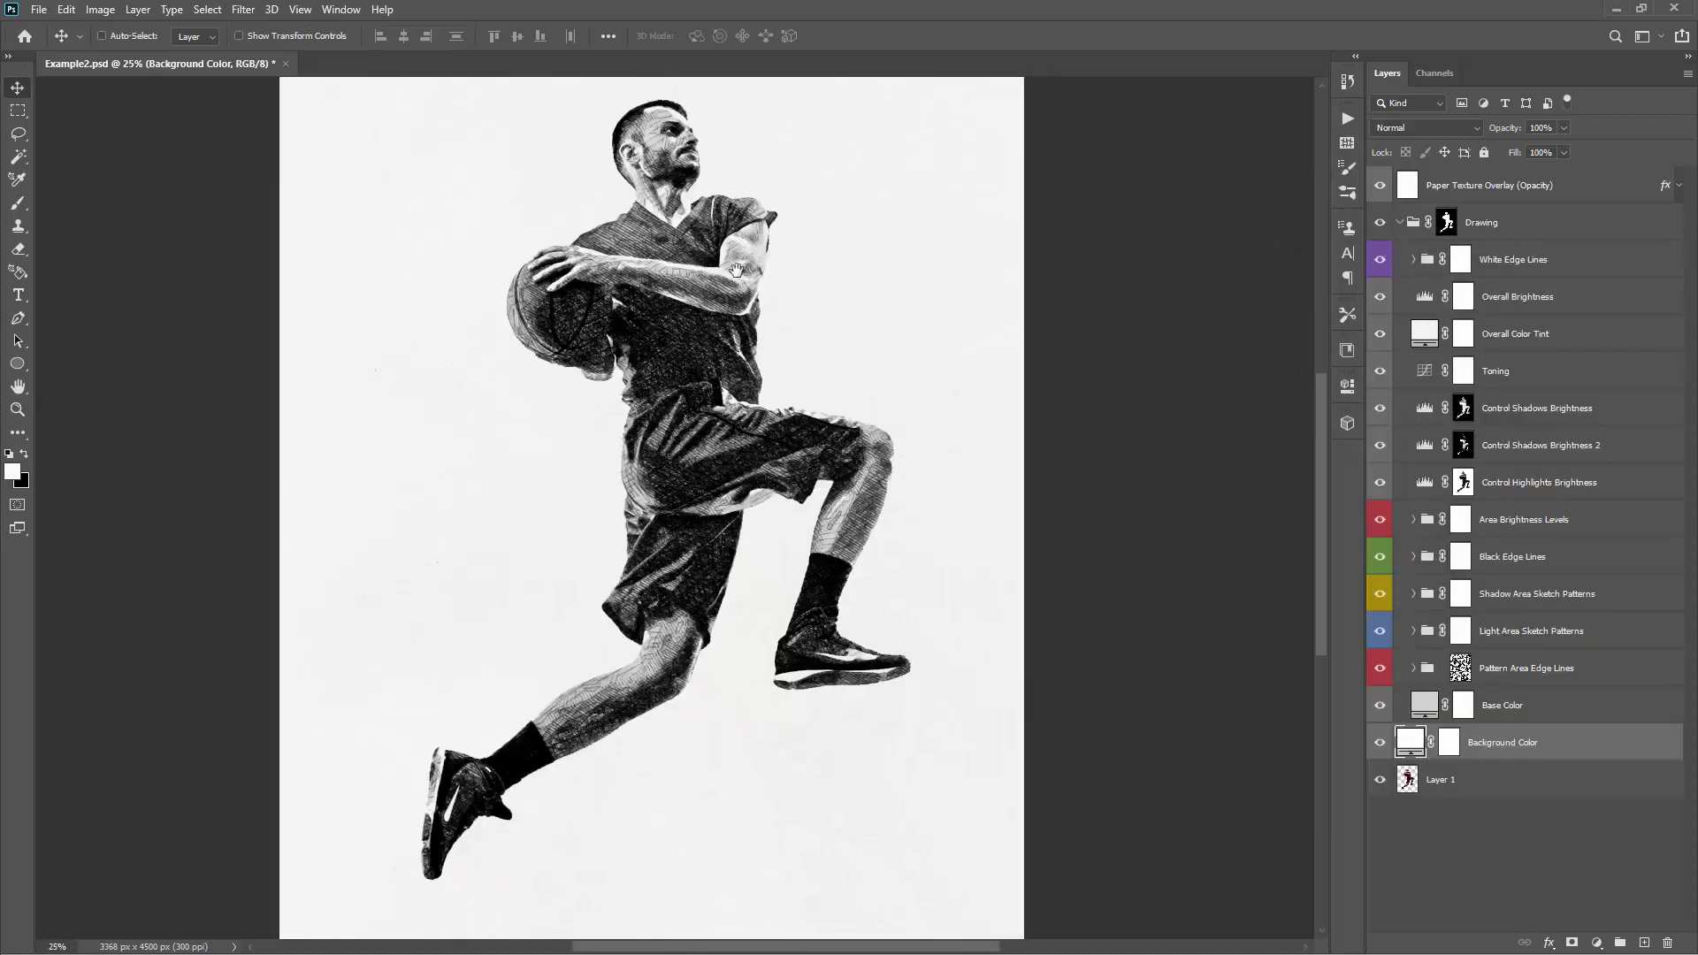
left_click(1434, 704)
double_click(1423, 705)
left_click_drag(919, 191, 885, 156)
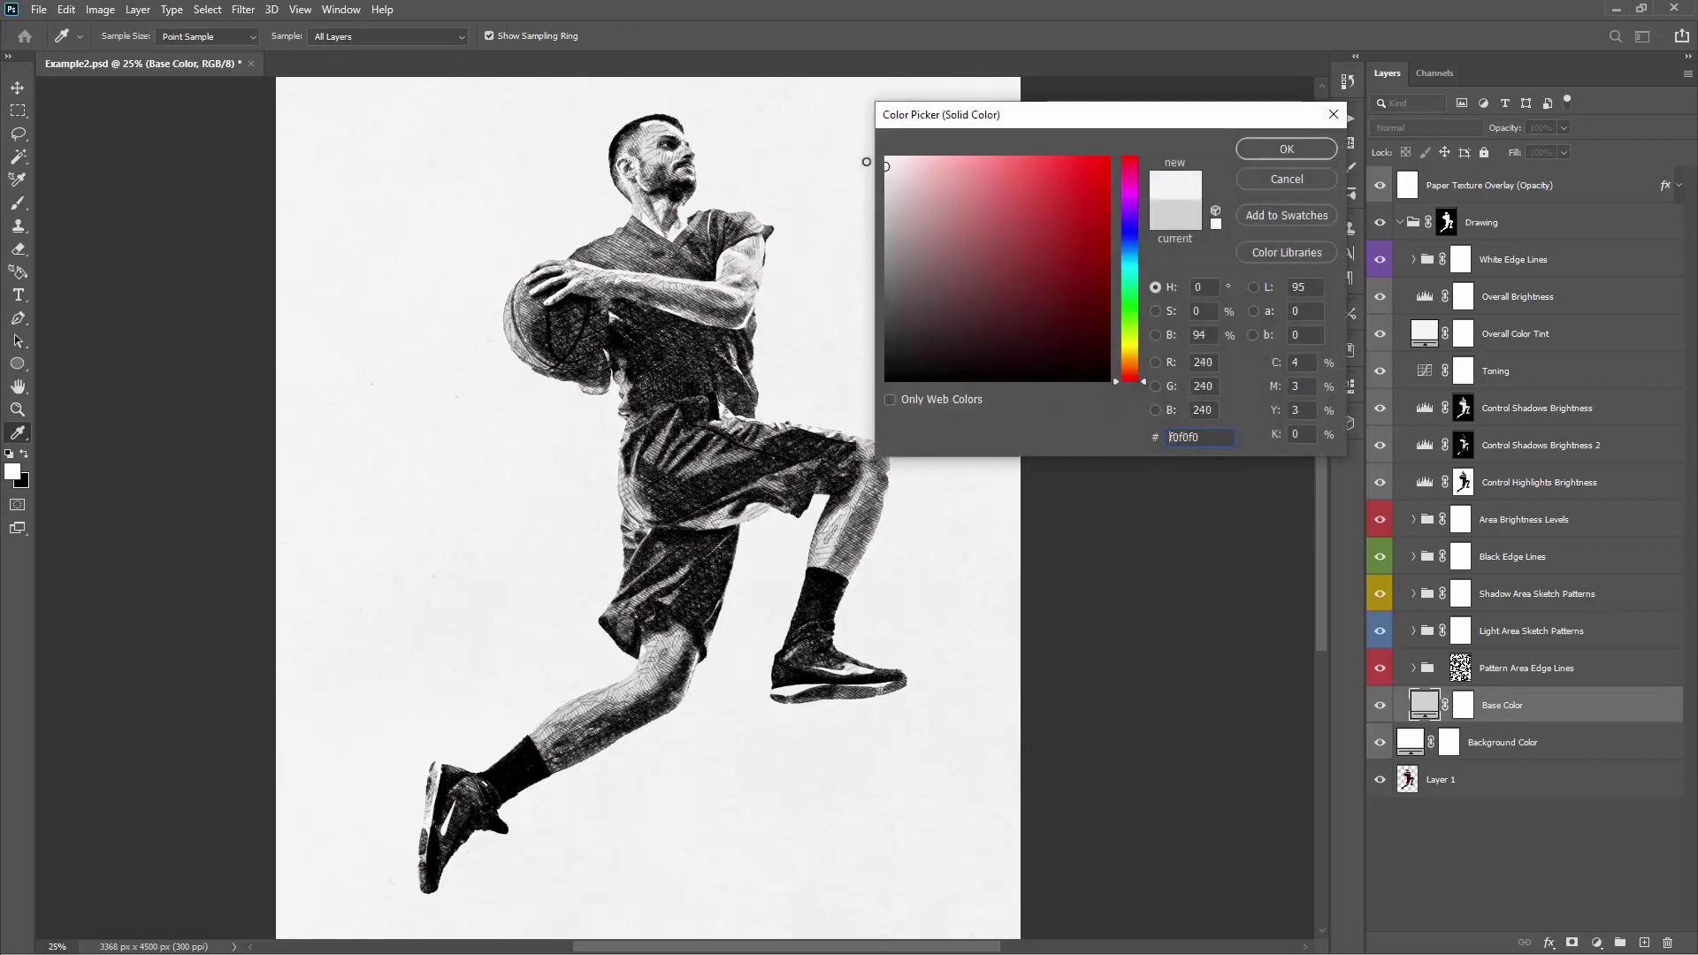
left_click(1313, 150)
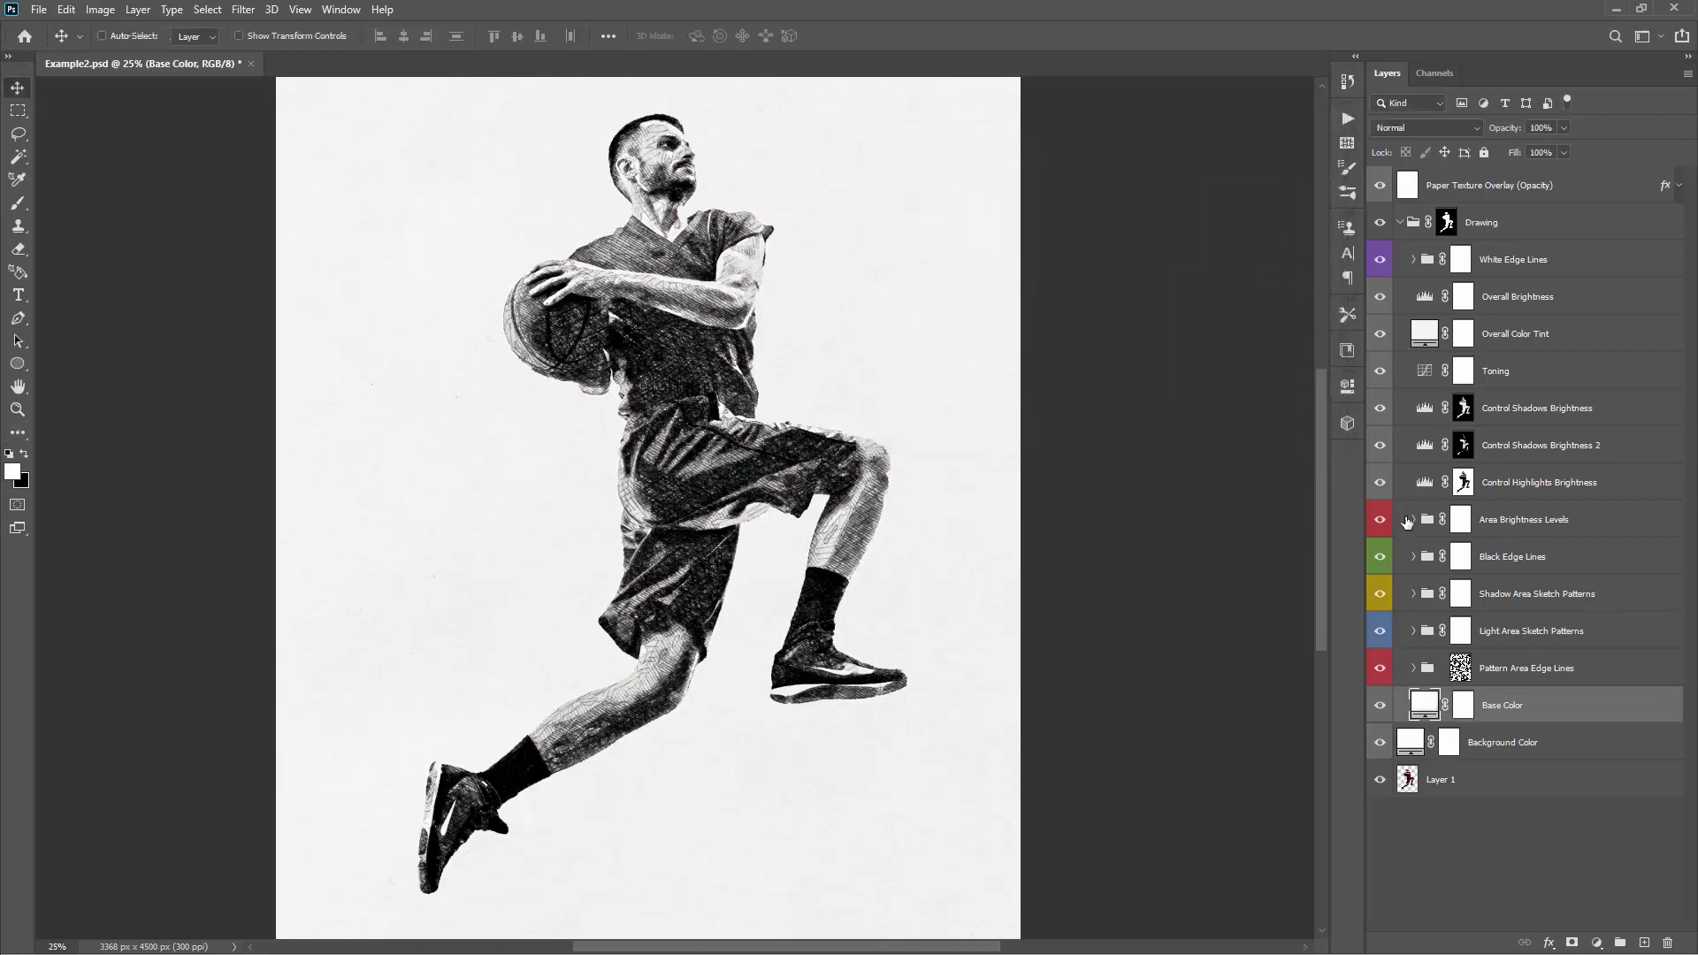
- Expand the Shadow Area Sketch Patterns group and hide its Shadow Area 7 and Shadow Area 5 layers
left_click(1408, 593)
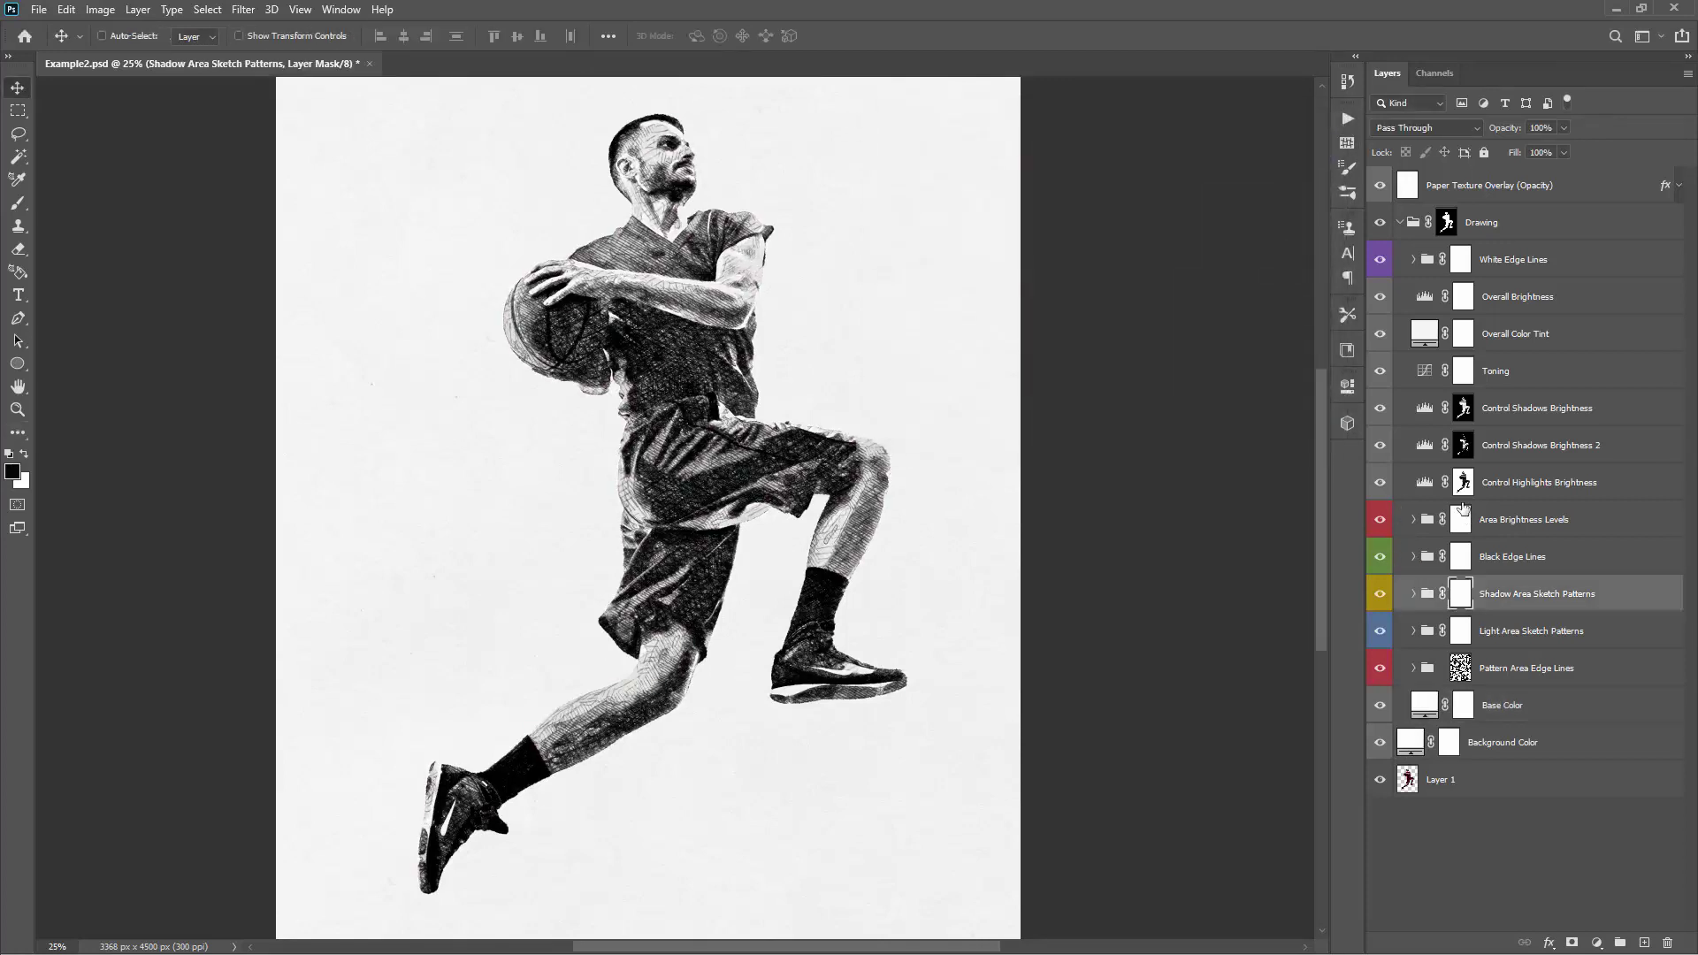
left_click(1412, 593)
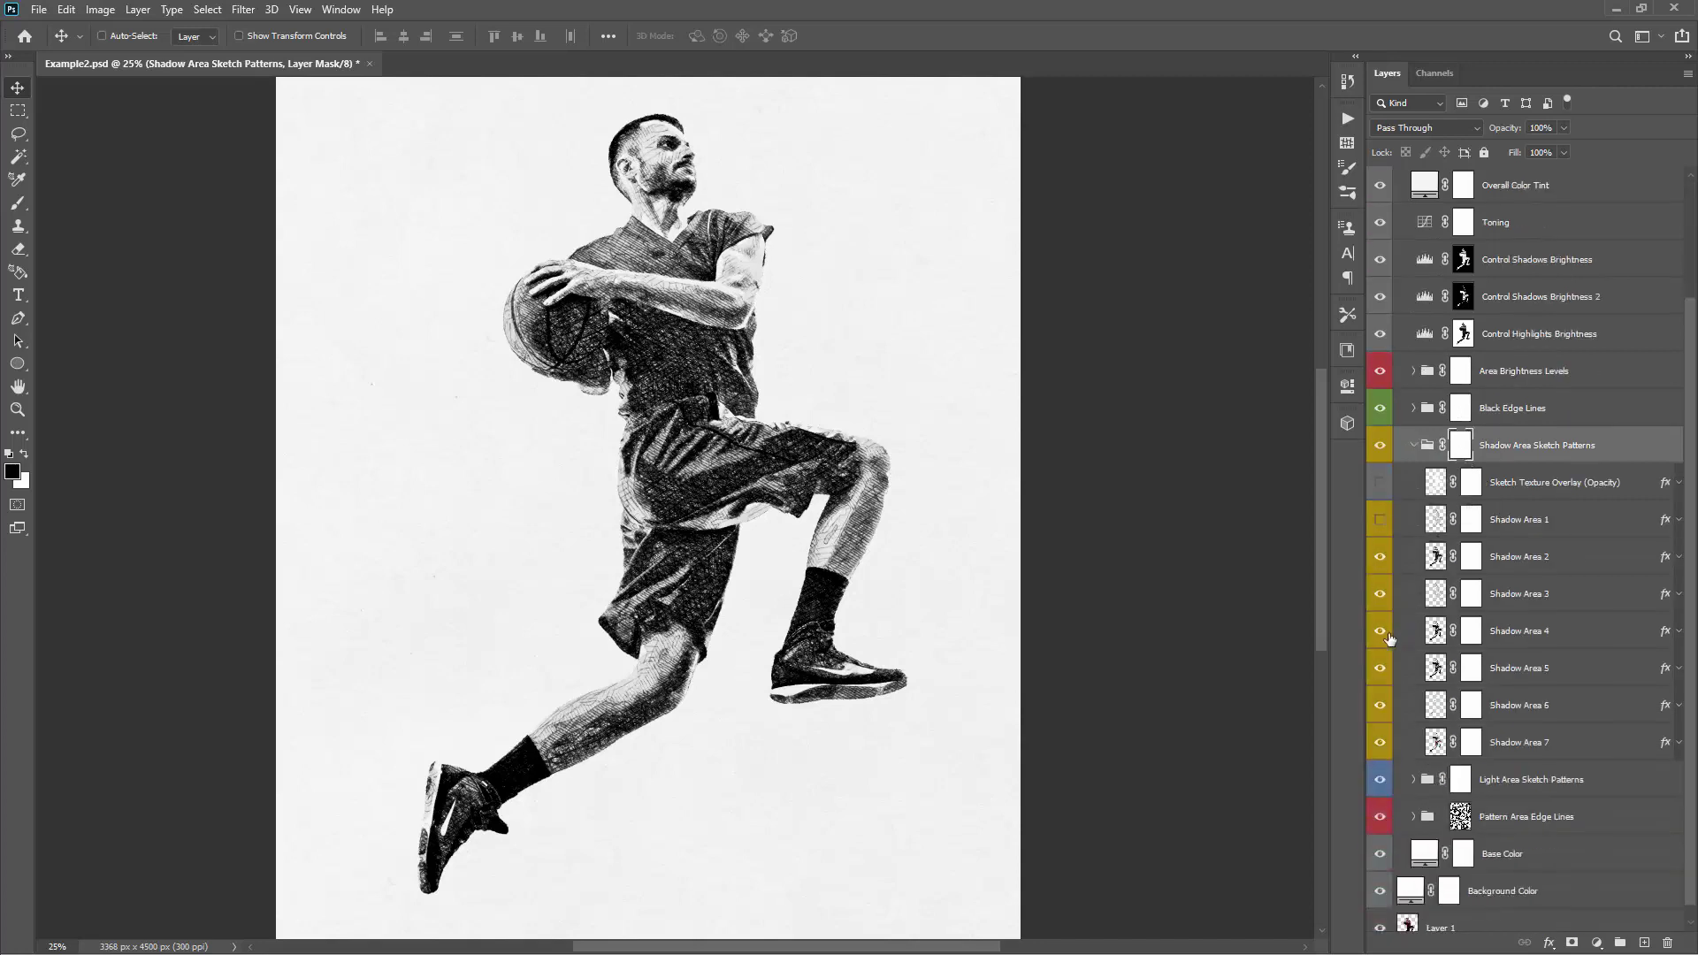
left_click(1380, 742)
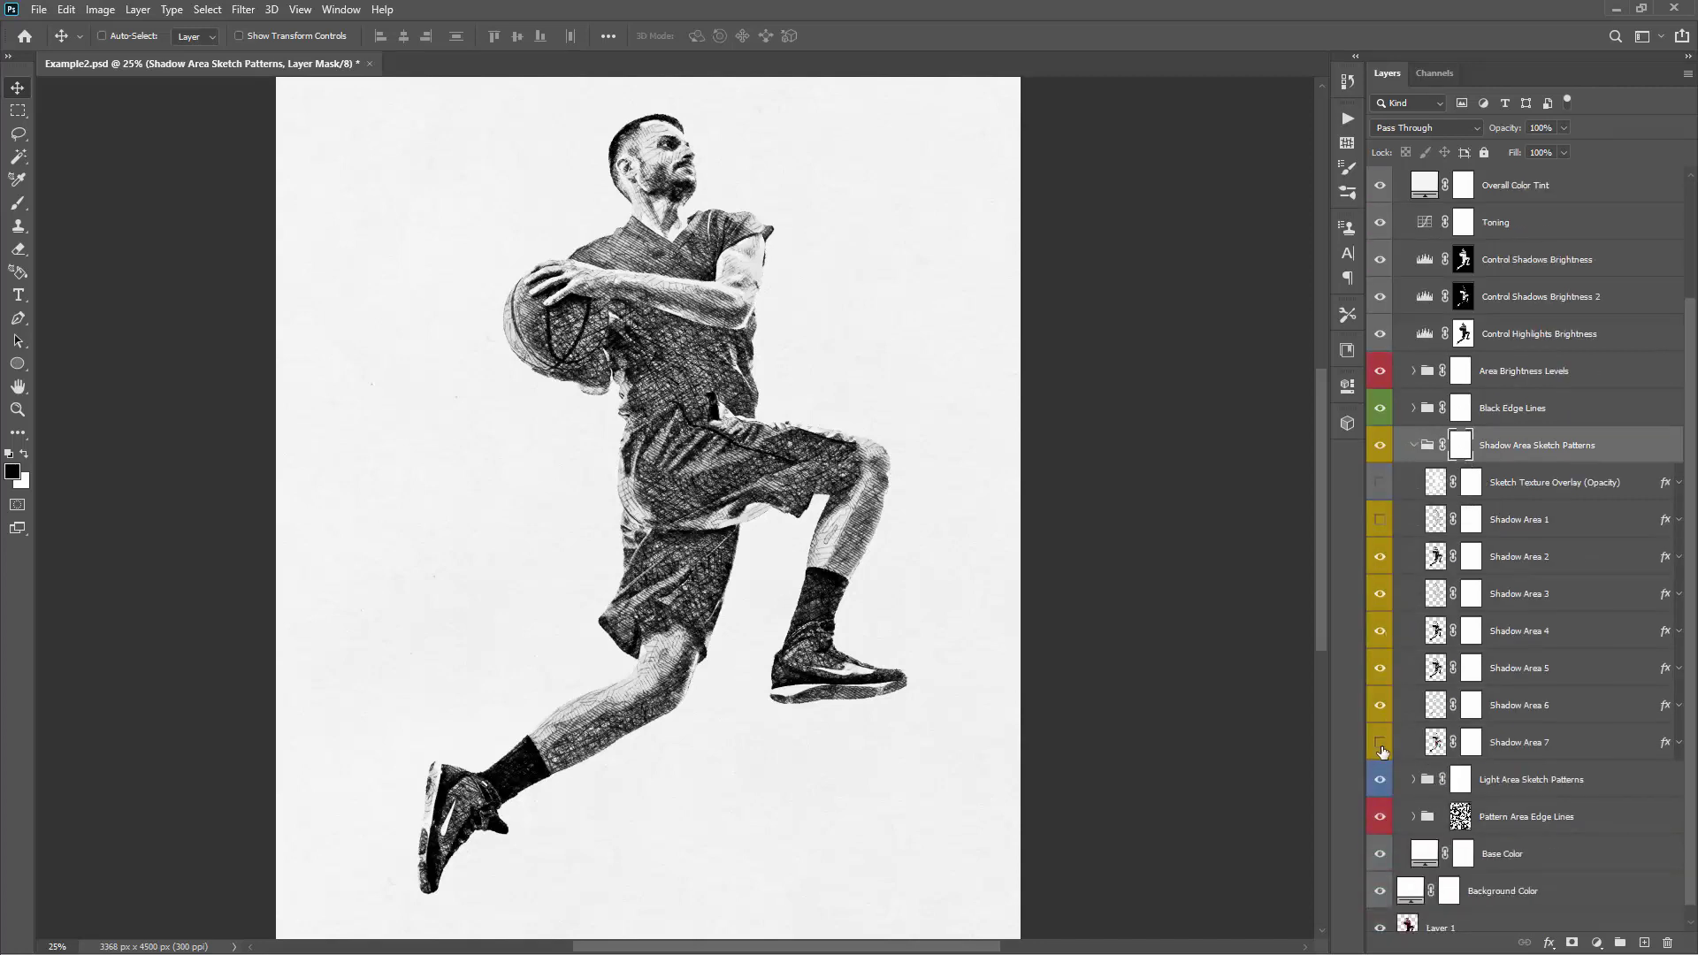
left_click(1379, 633)
left_click(1378, 633)
left_click(1378, 633)
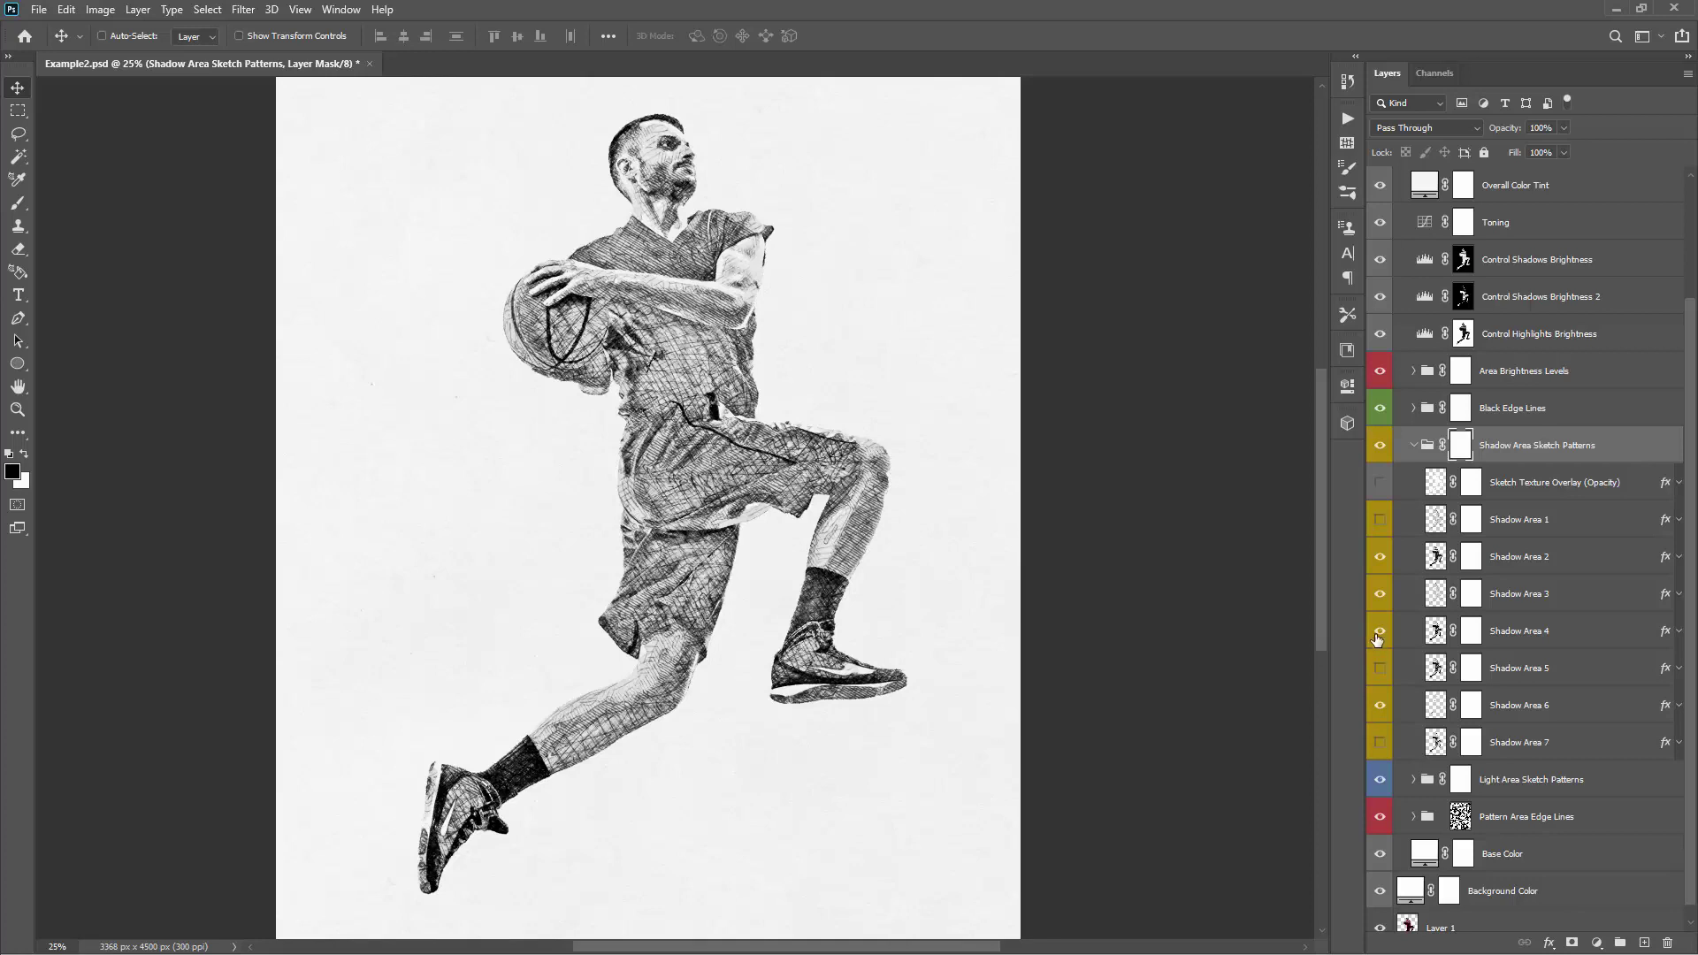
- Show the Shadow Area 5 layer again and invert its layer mask to black
key("z")
key("ctrl+minus")
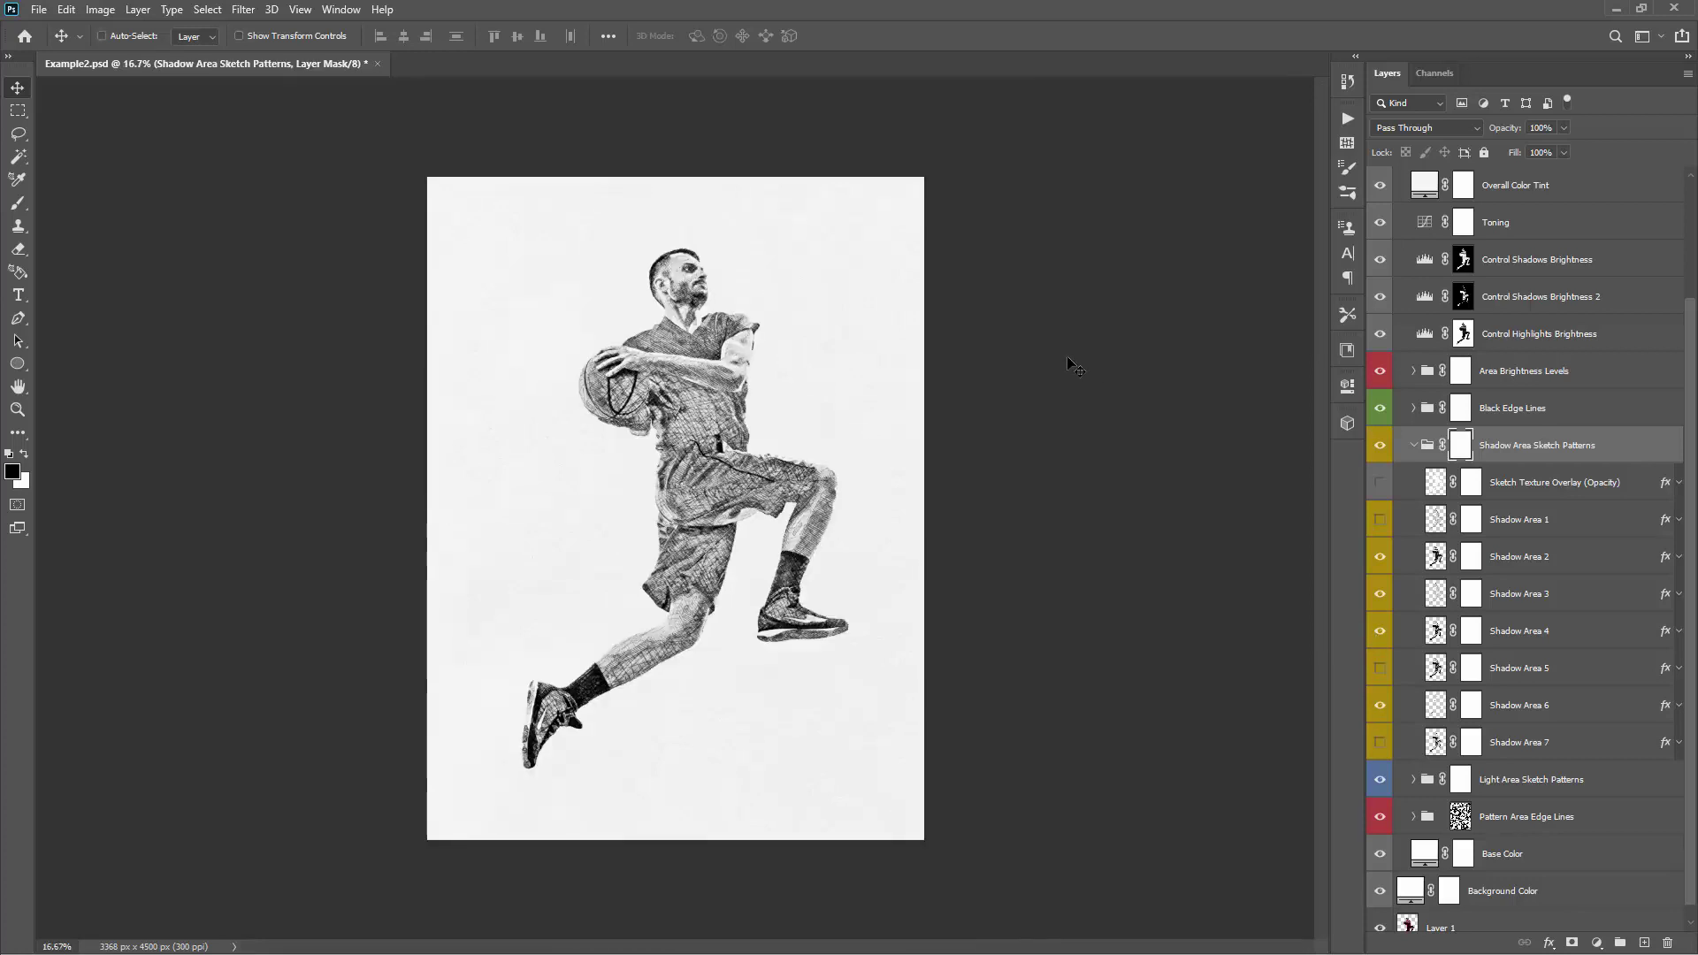
key("ctrl+plus")
key("v")
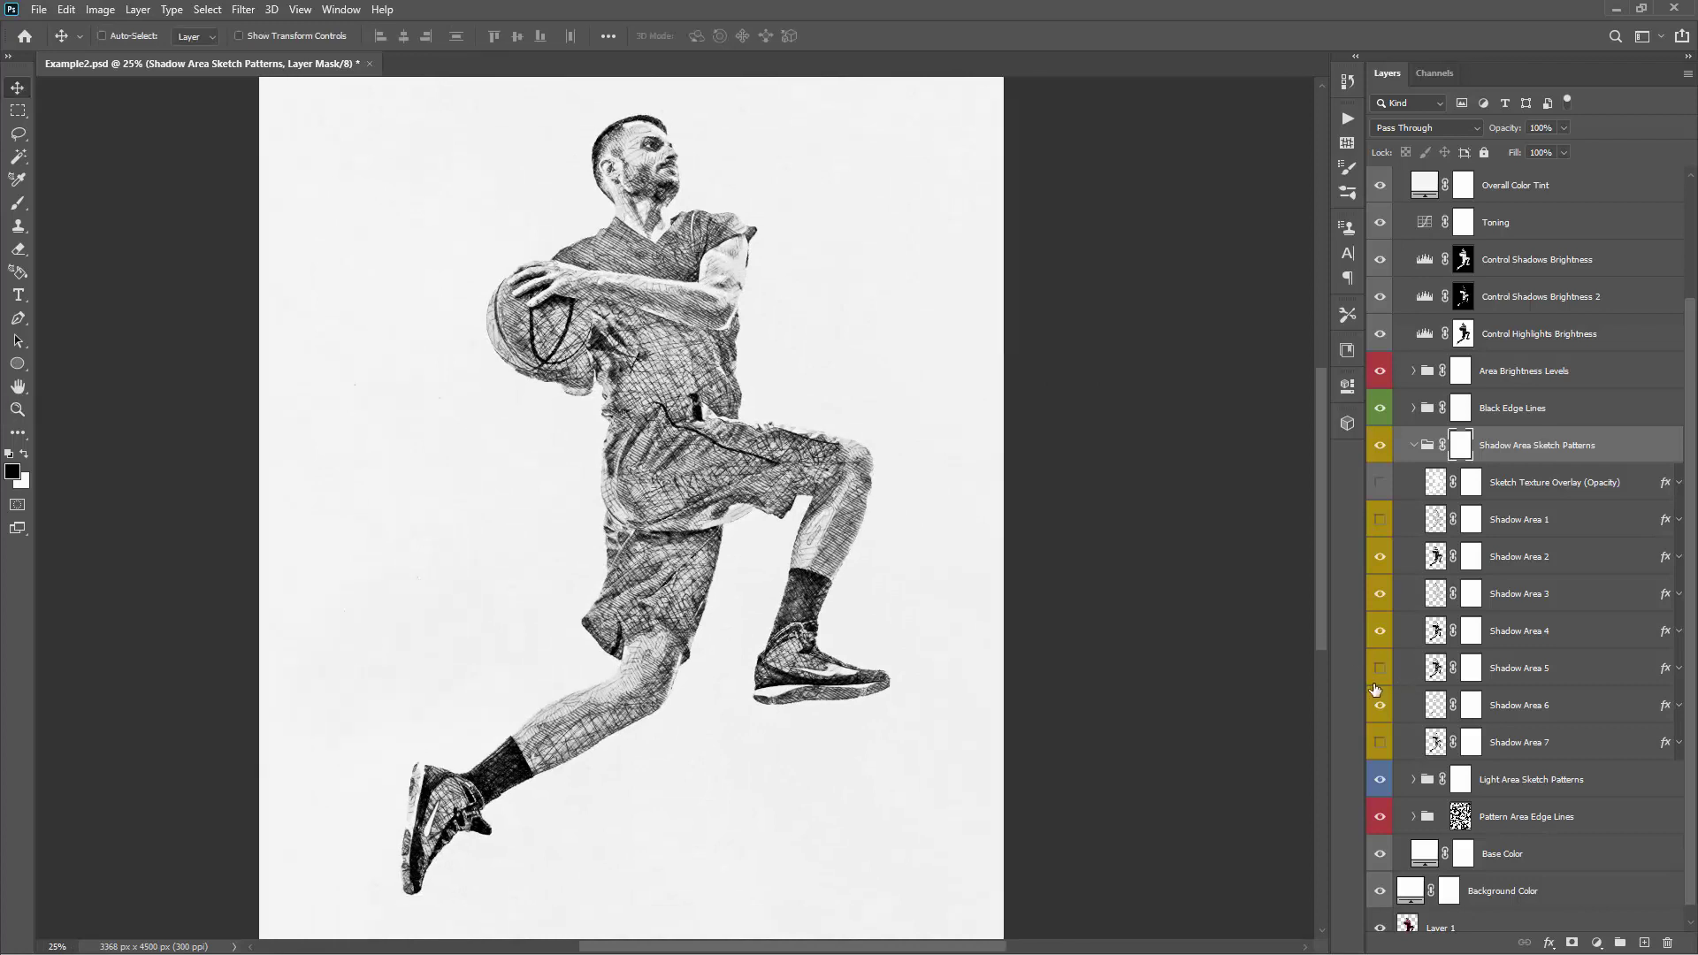
left_click(1379, 679)
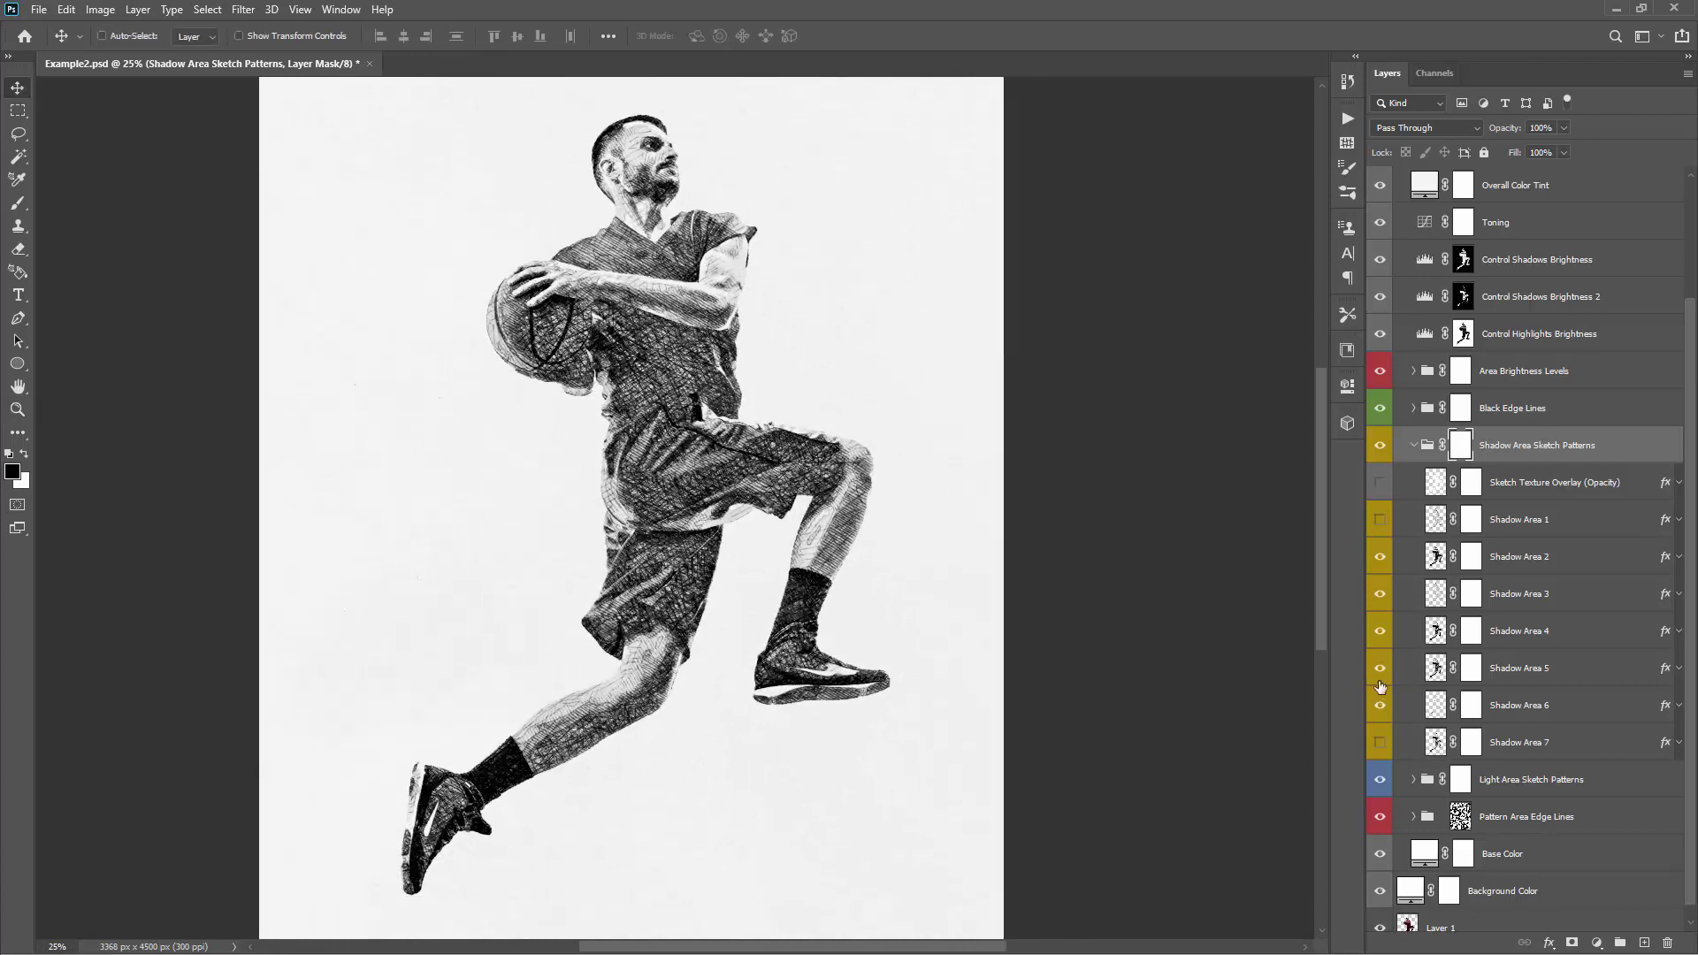
left_click(1469, 669)
key("ctrl+i")
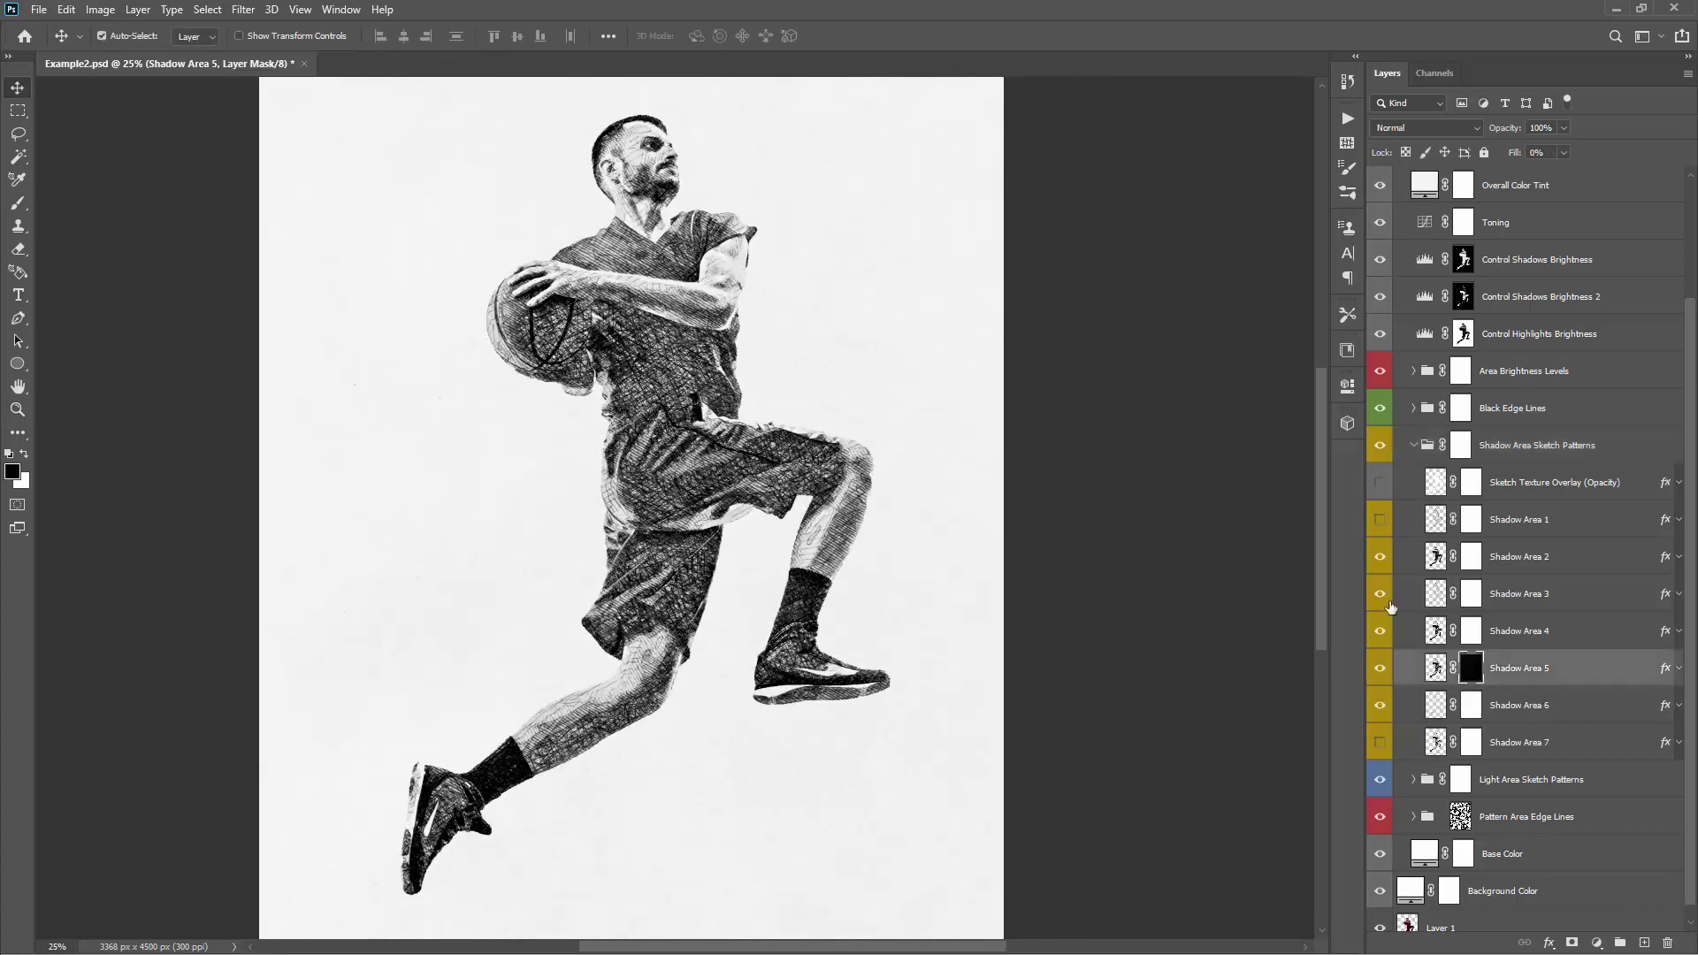
key("b")
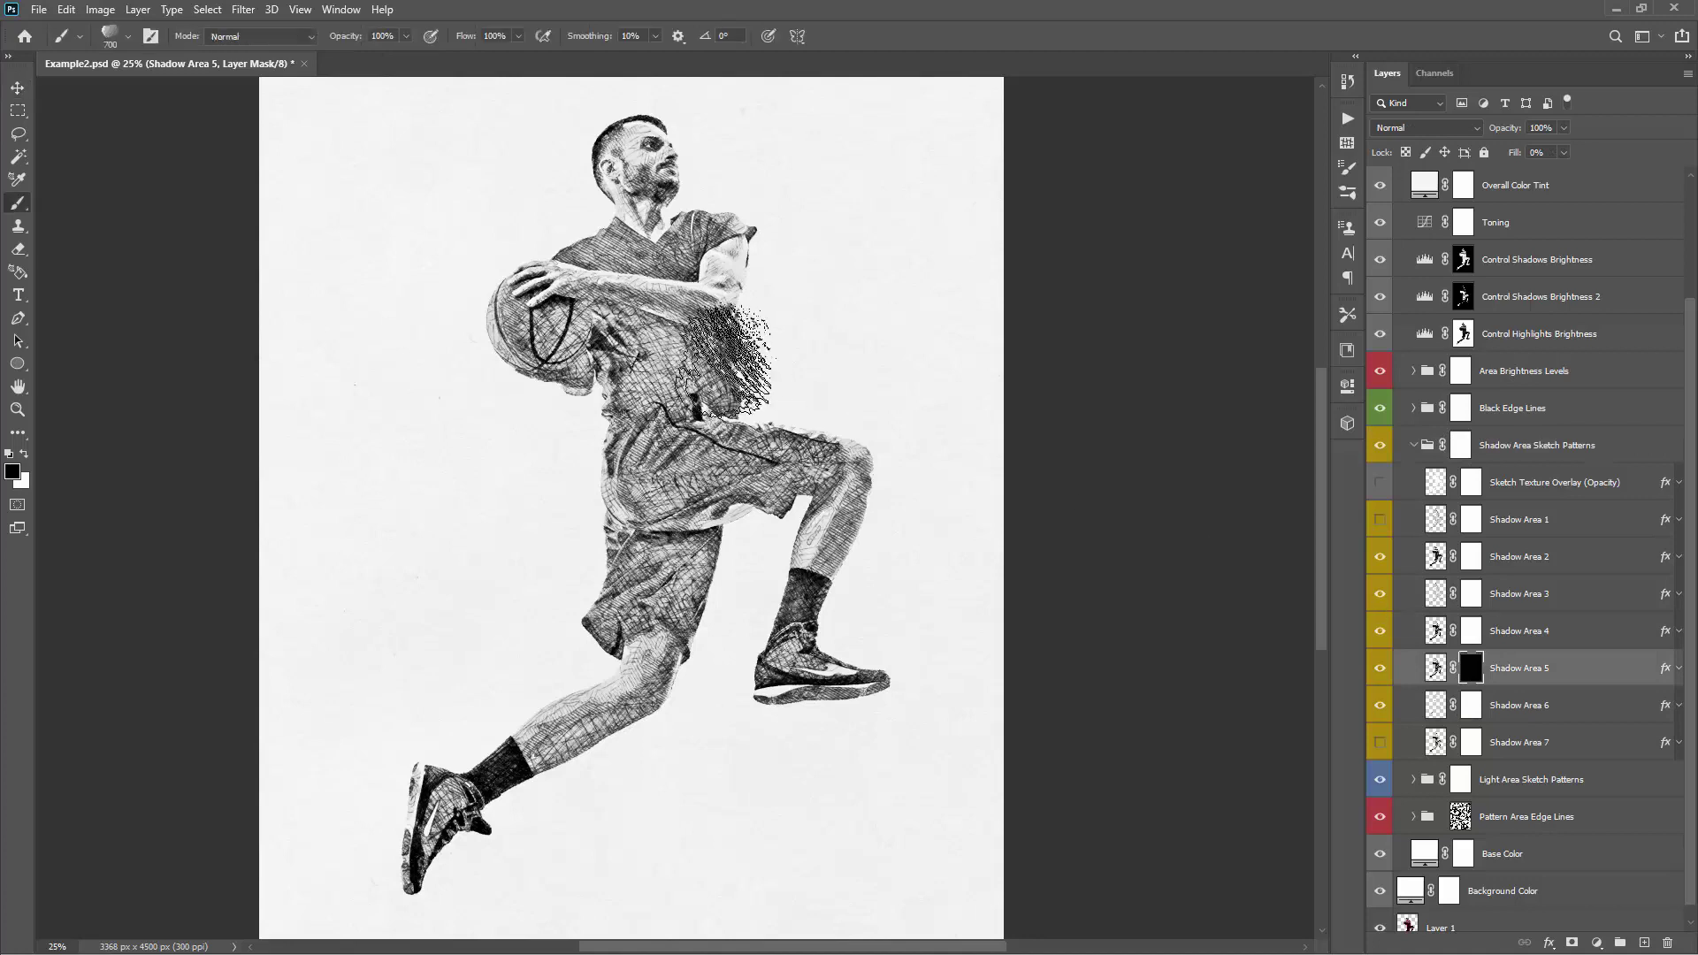
left_click_drag(544, 203, 606, 120)
key("ctrl+z")
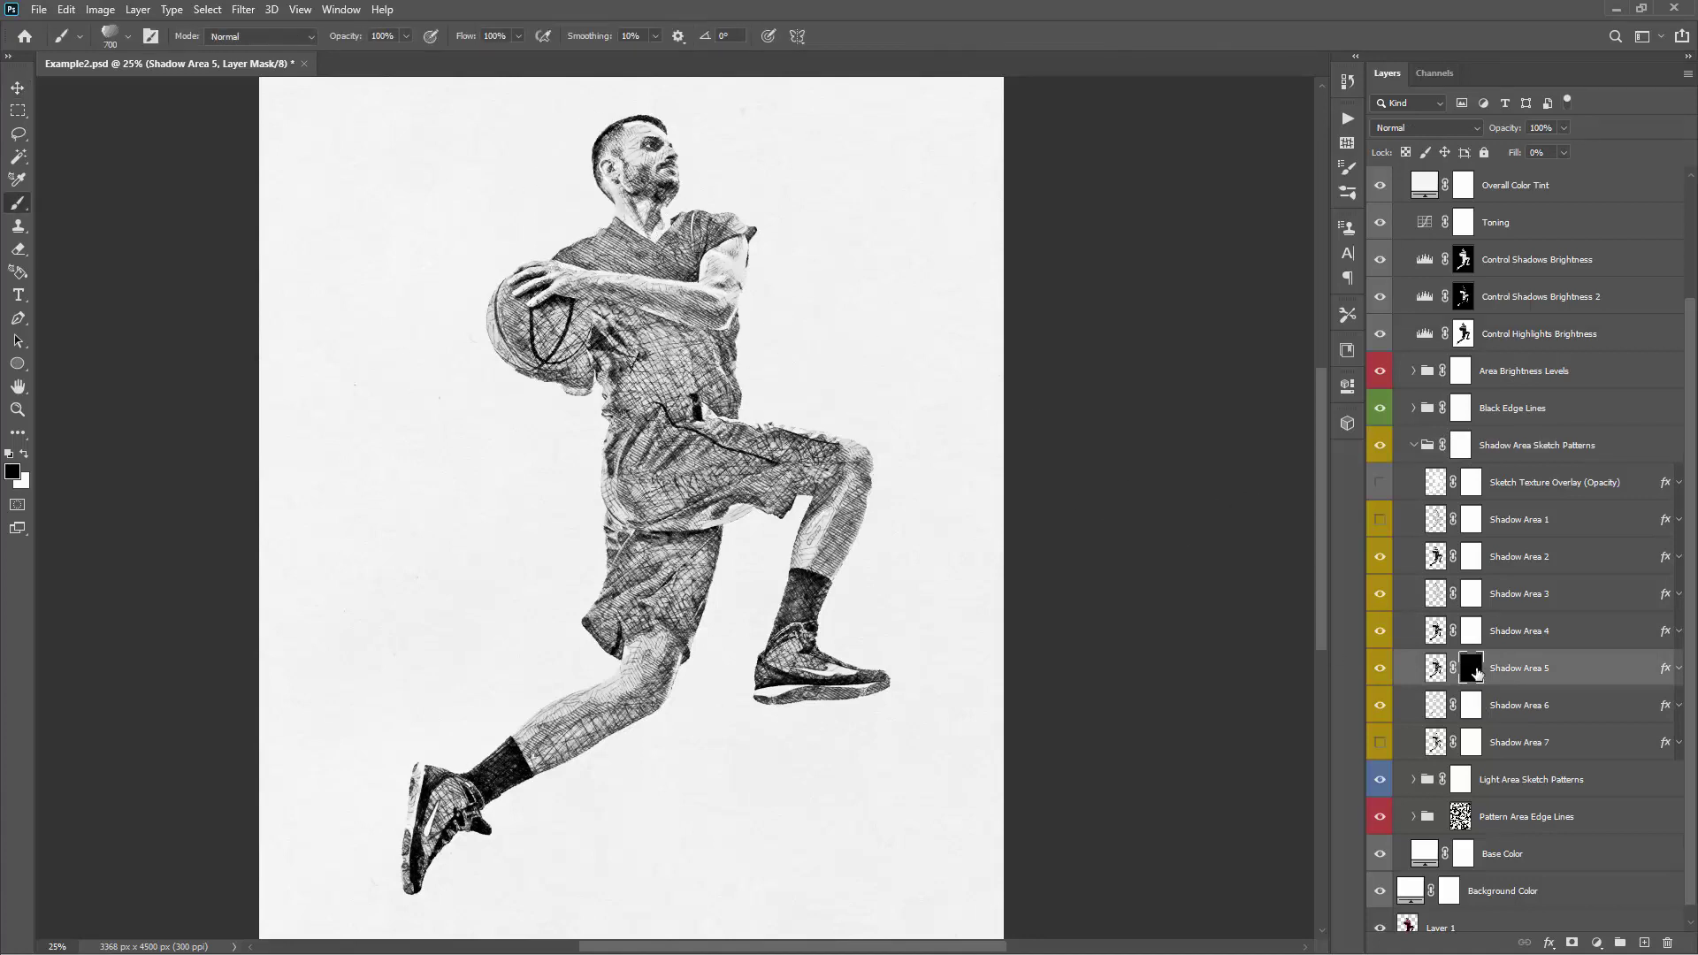
- Compare the drawing with the Shadow Area 5 layer mask disabled and enabled
left_click(1472, 669, "shift")
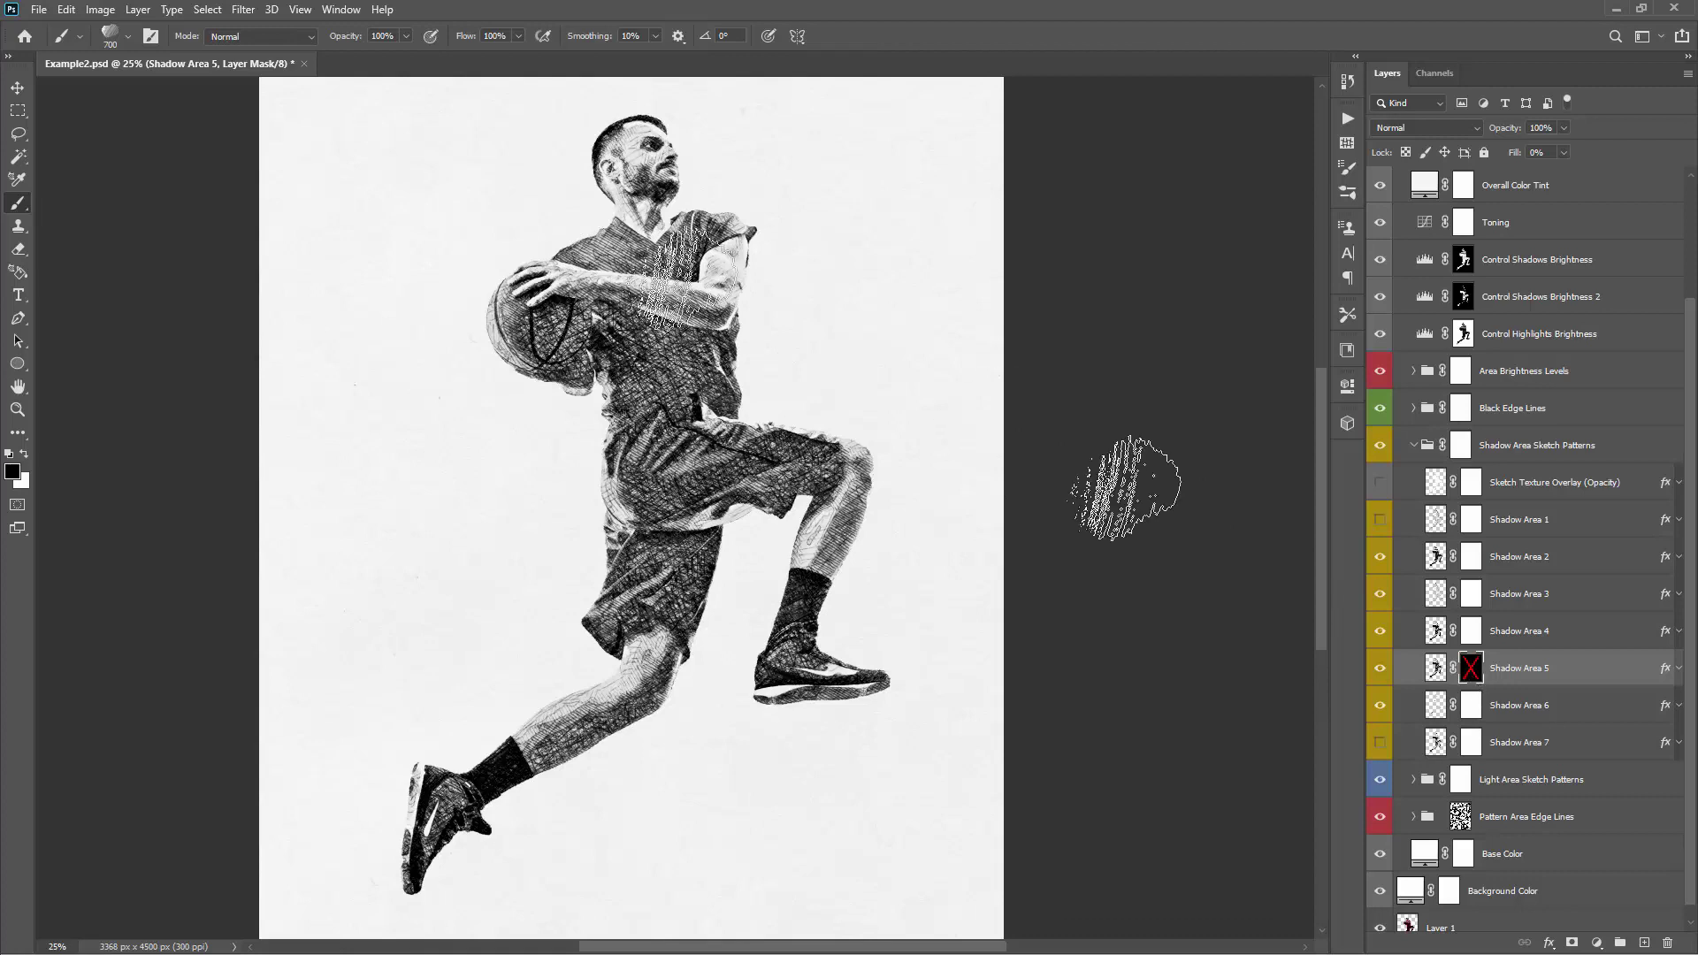
left_click(1472, 669, "shift")
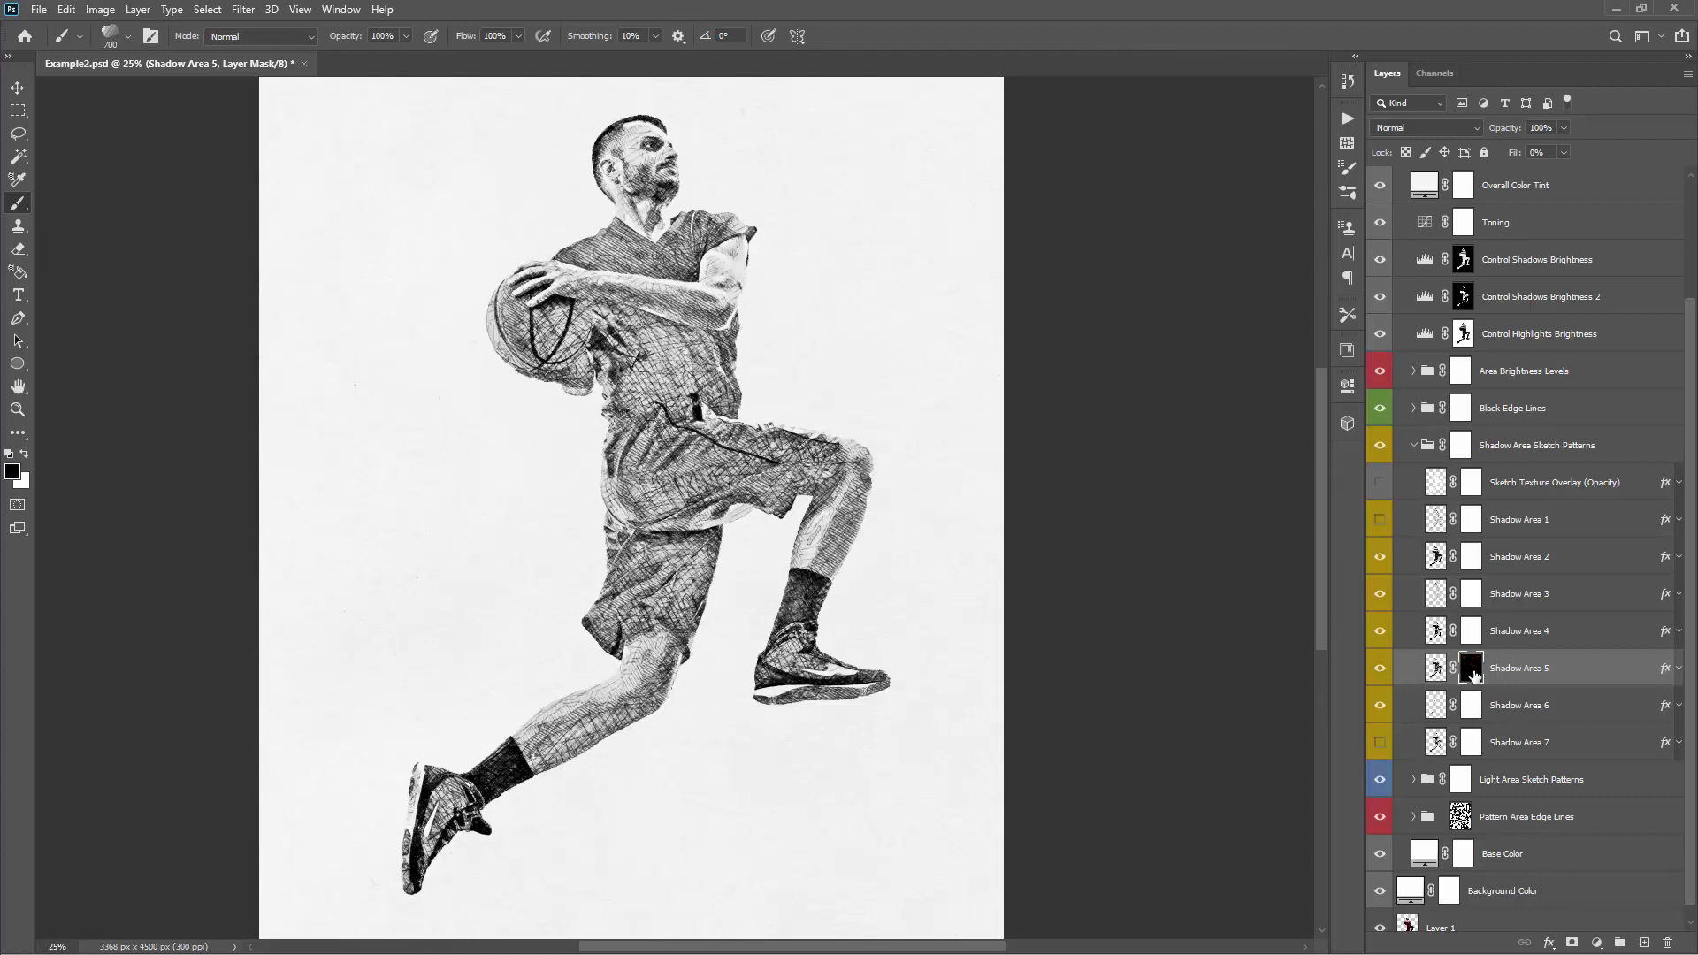
left_click(1472, 670, "shift")
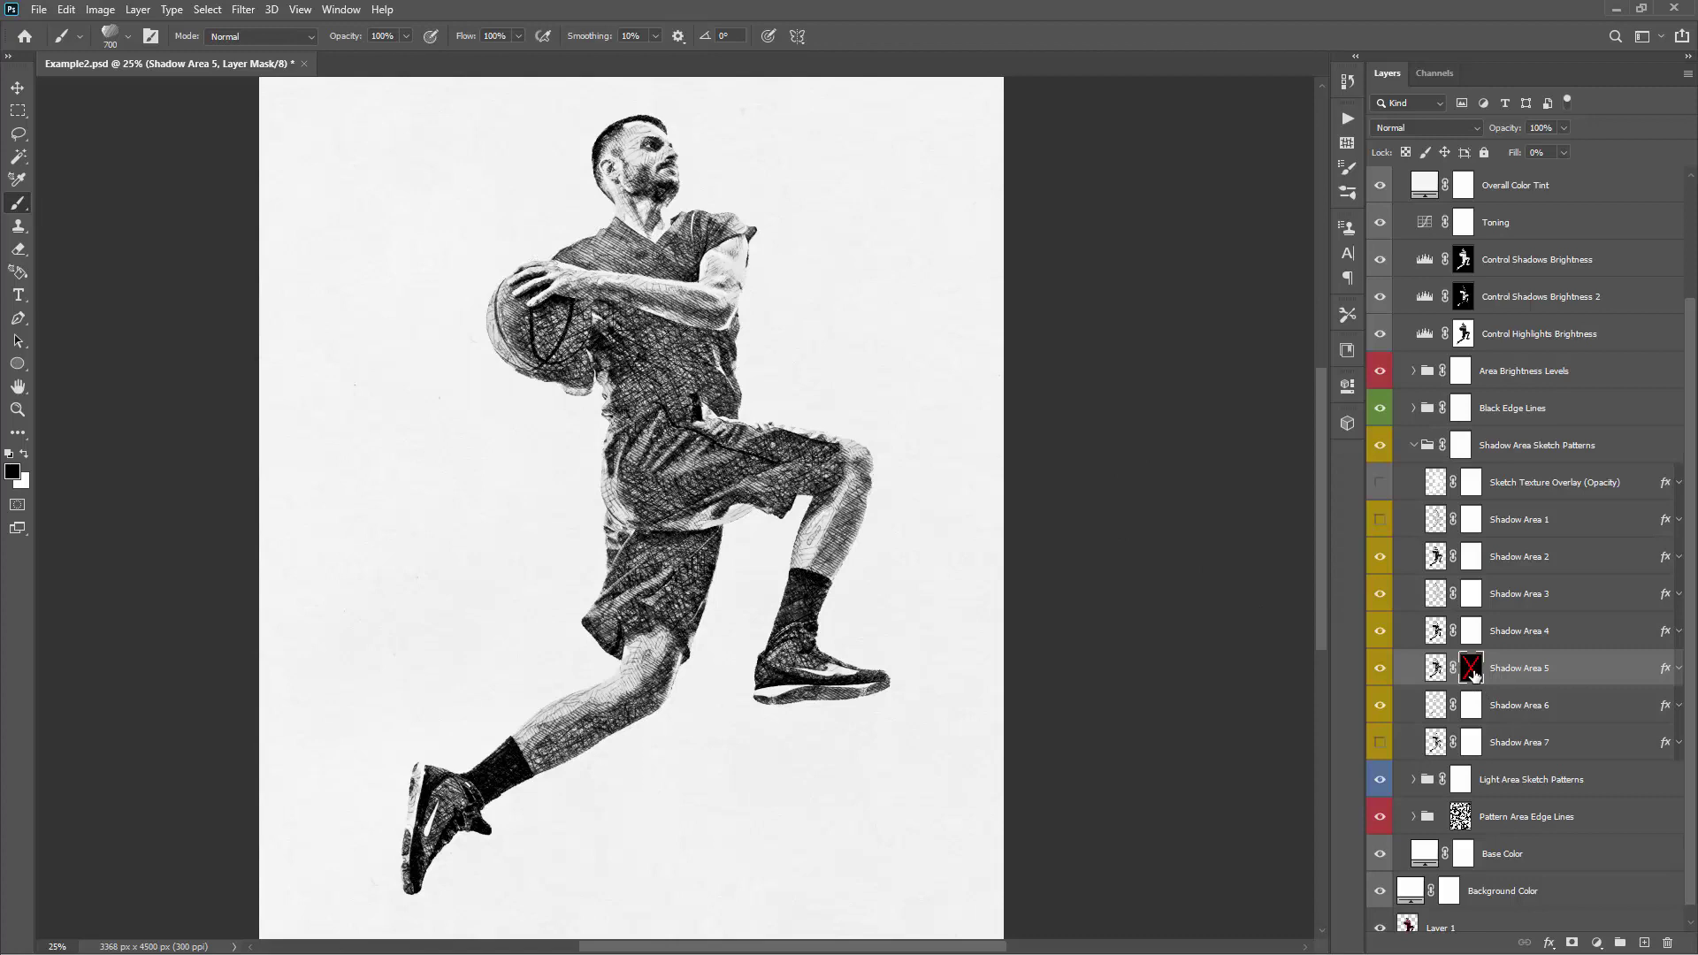
left_click(1473, 669, "shift")
left_click(1472, 669, "shift")
left_click(1472, 670, "shift")
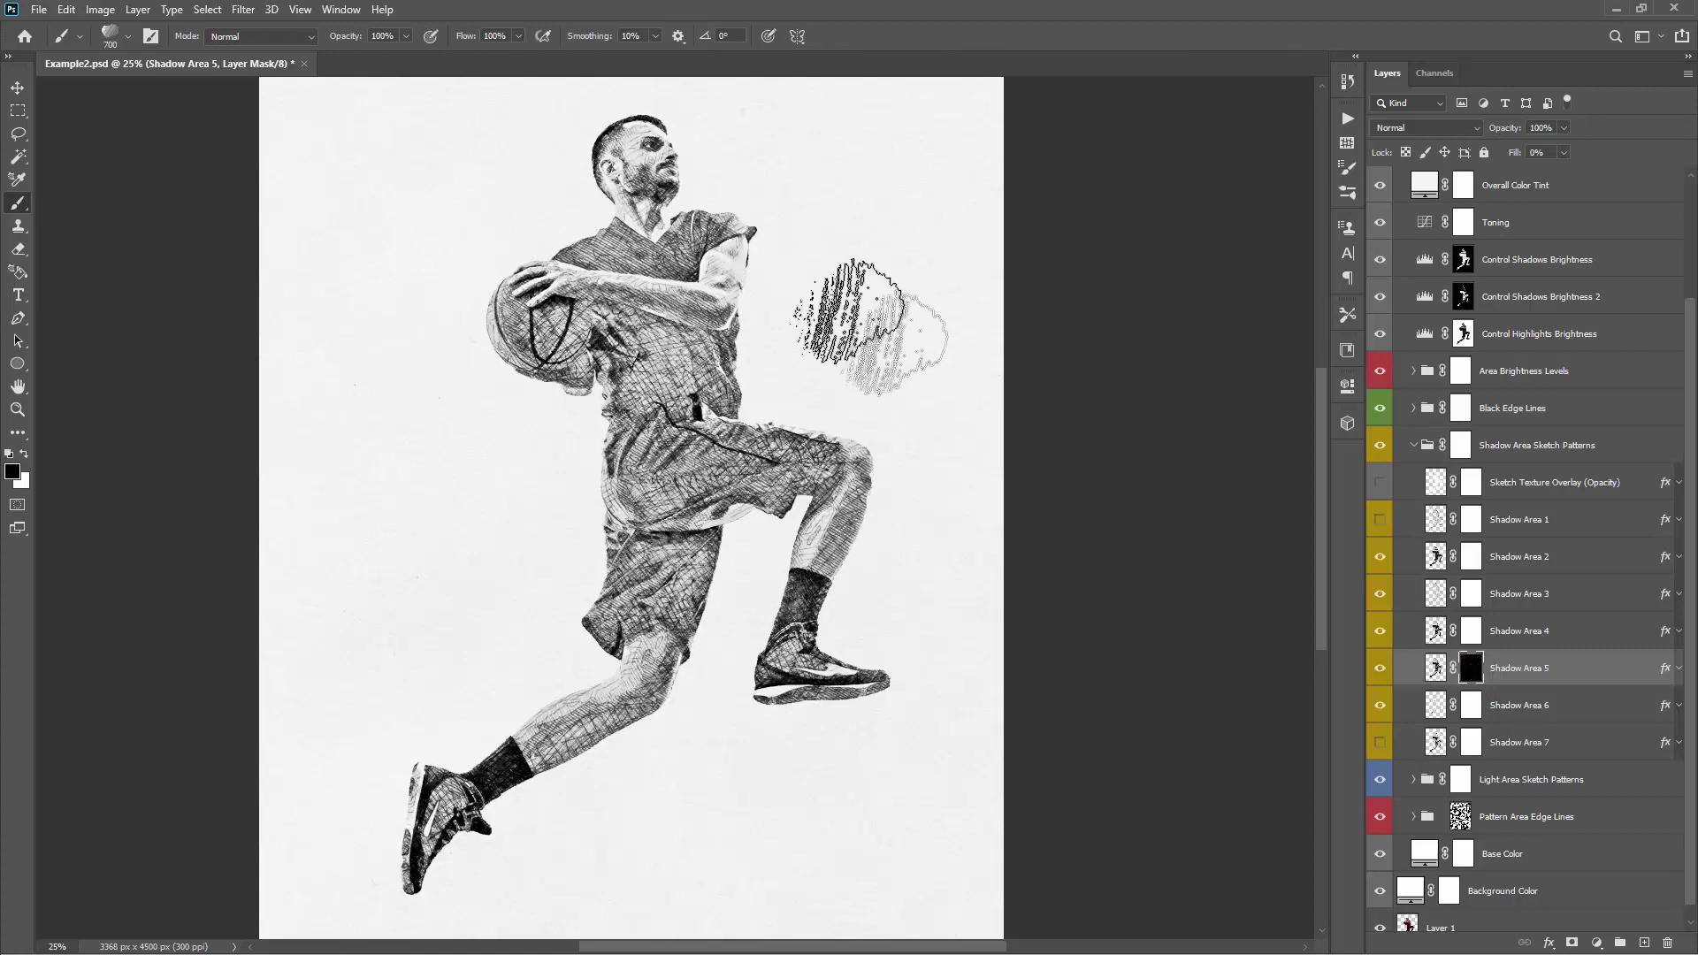
- Paint white with a 600 px brush on the Shadow Area 5 mask over the player's torso and shorts
key("bracketleft")
key("x")
mouse_move(659, 331)
left_mouse_down()
mouse_move(791, 412)
mouse_move(756, 429)
mouse_move(902, 491)
left_mouse_up()
mouse_move(626, 513)
left_mouse_down()
mouse_move(610, 699)
mouse_move(680, 544)
left_mouse_up()
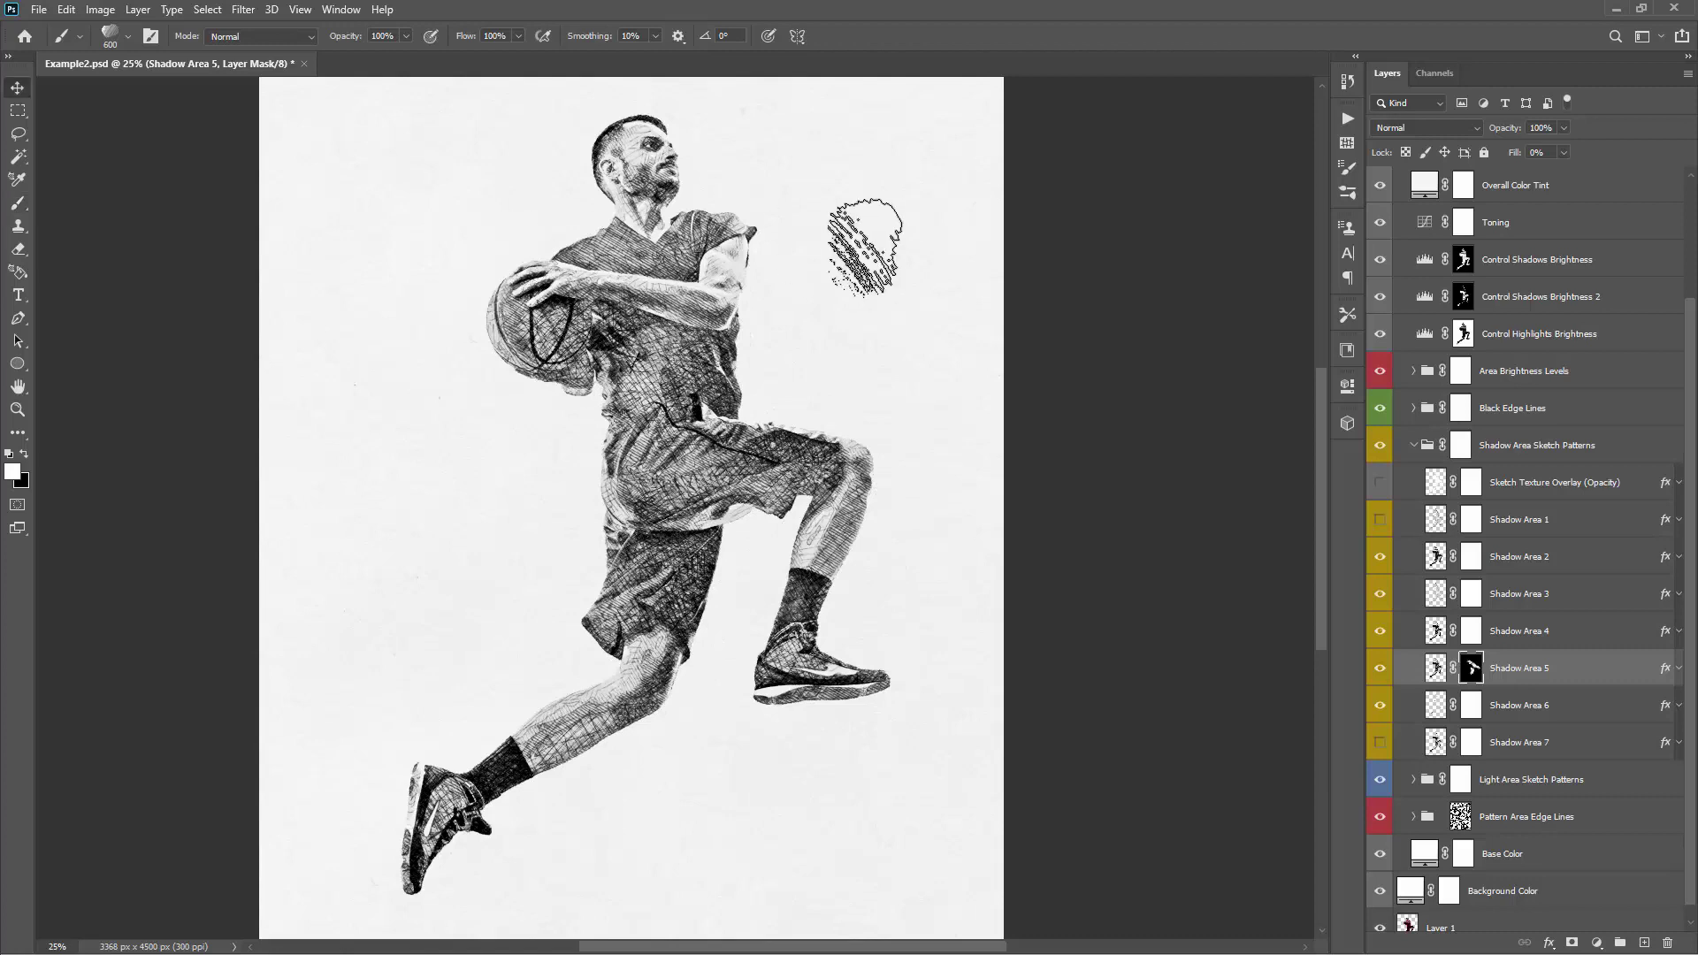
- Change the Pattern Overlay of the Shadow Area 2 layer to the fourth pattern in the second row of DrawingPhotoshopAction_Patterns
key("v")
left_click(1380, 557)
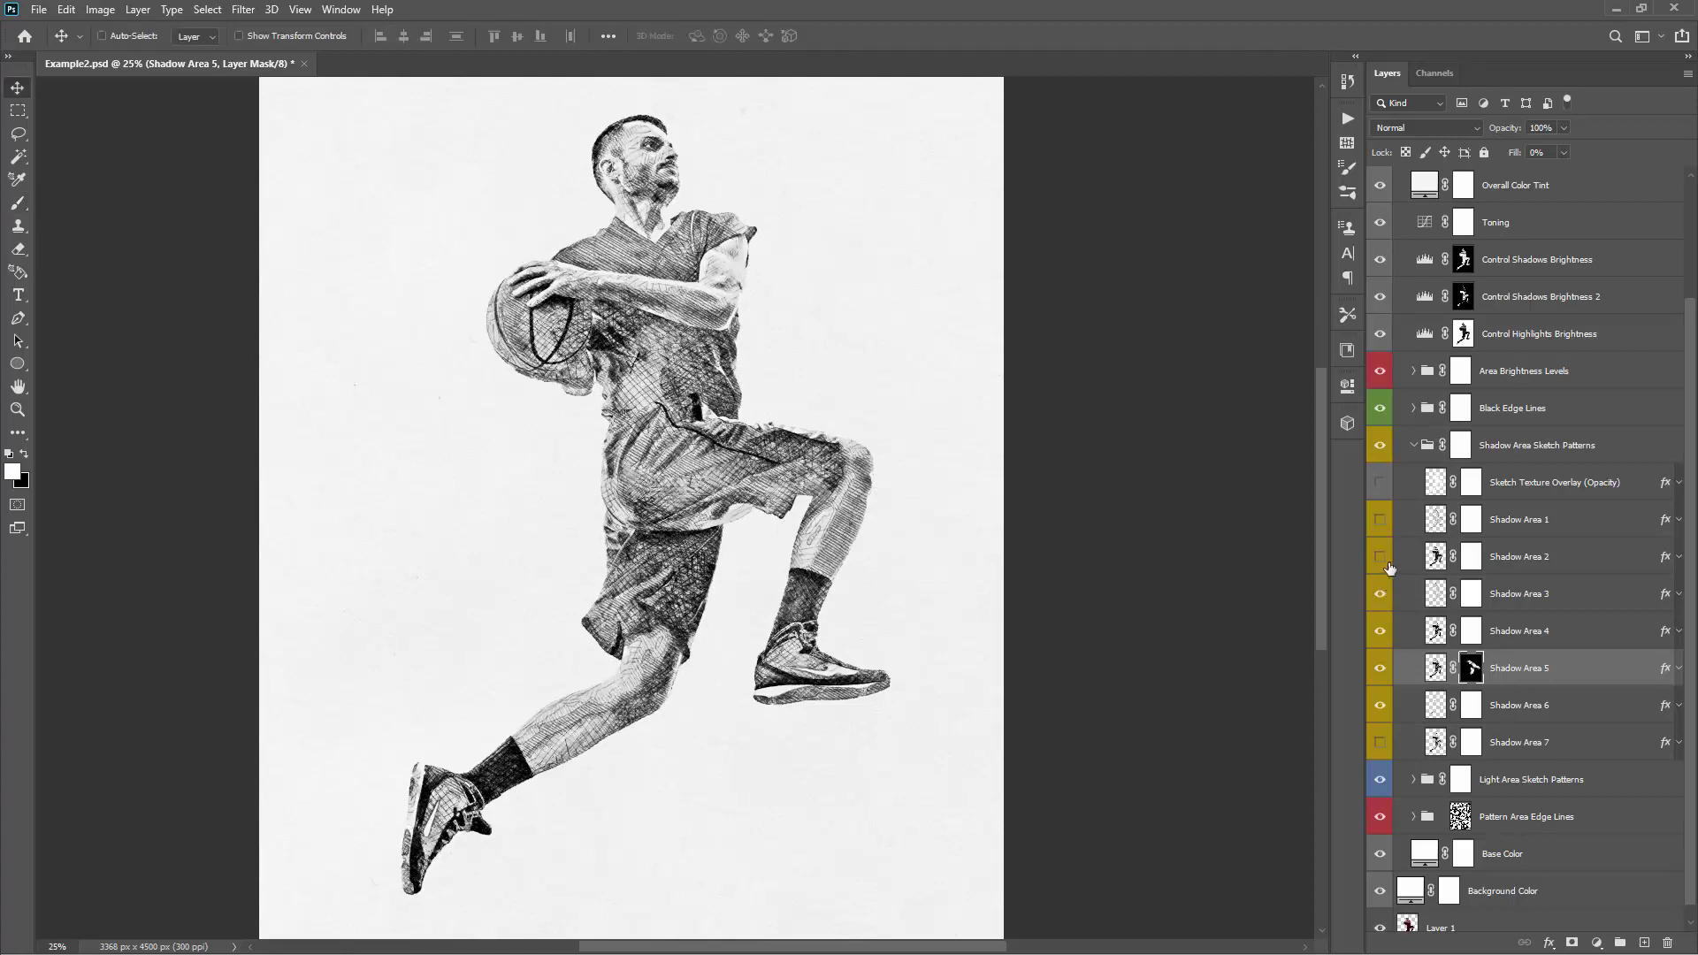
double_click(1596, 563)
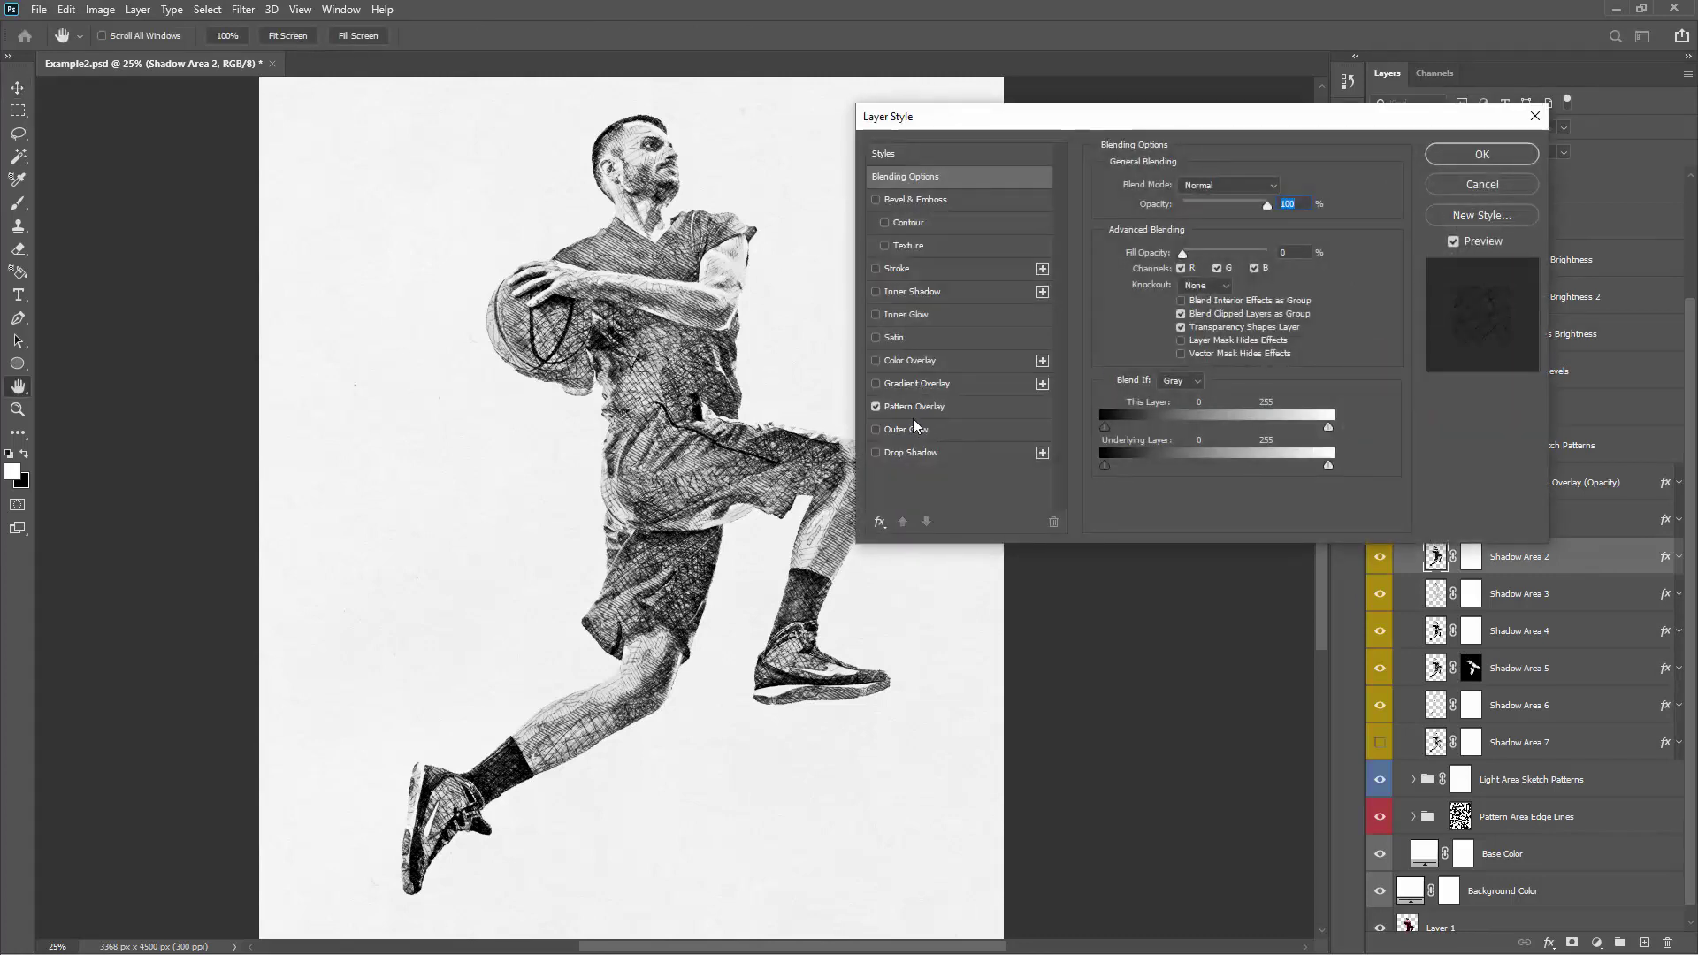
left_click(905, 413)
left_click_drag(1085, 123, 1061, 103)
left_click(1176, 228)
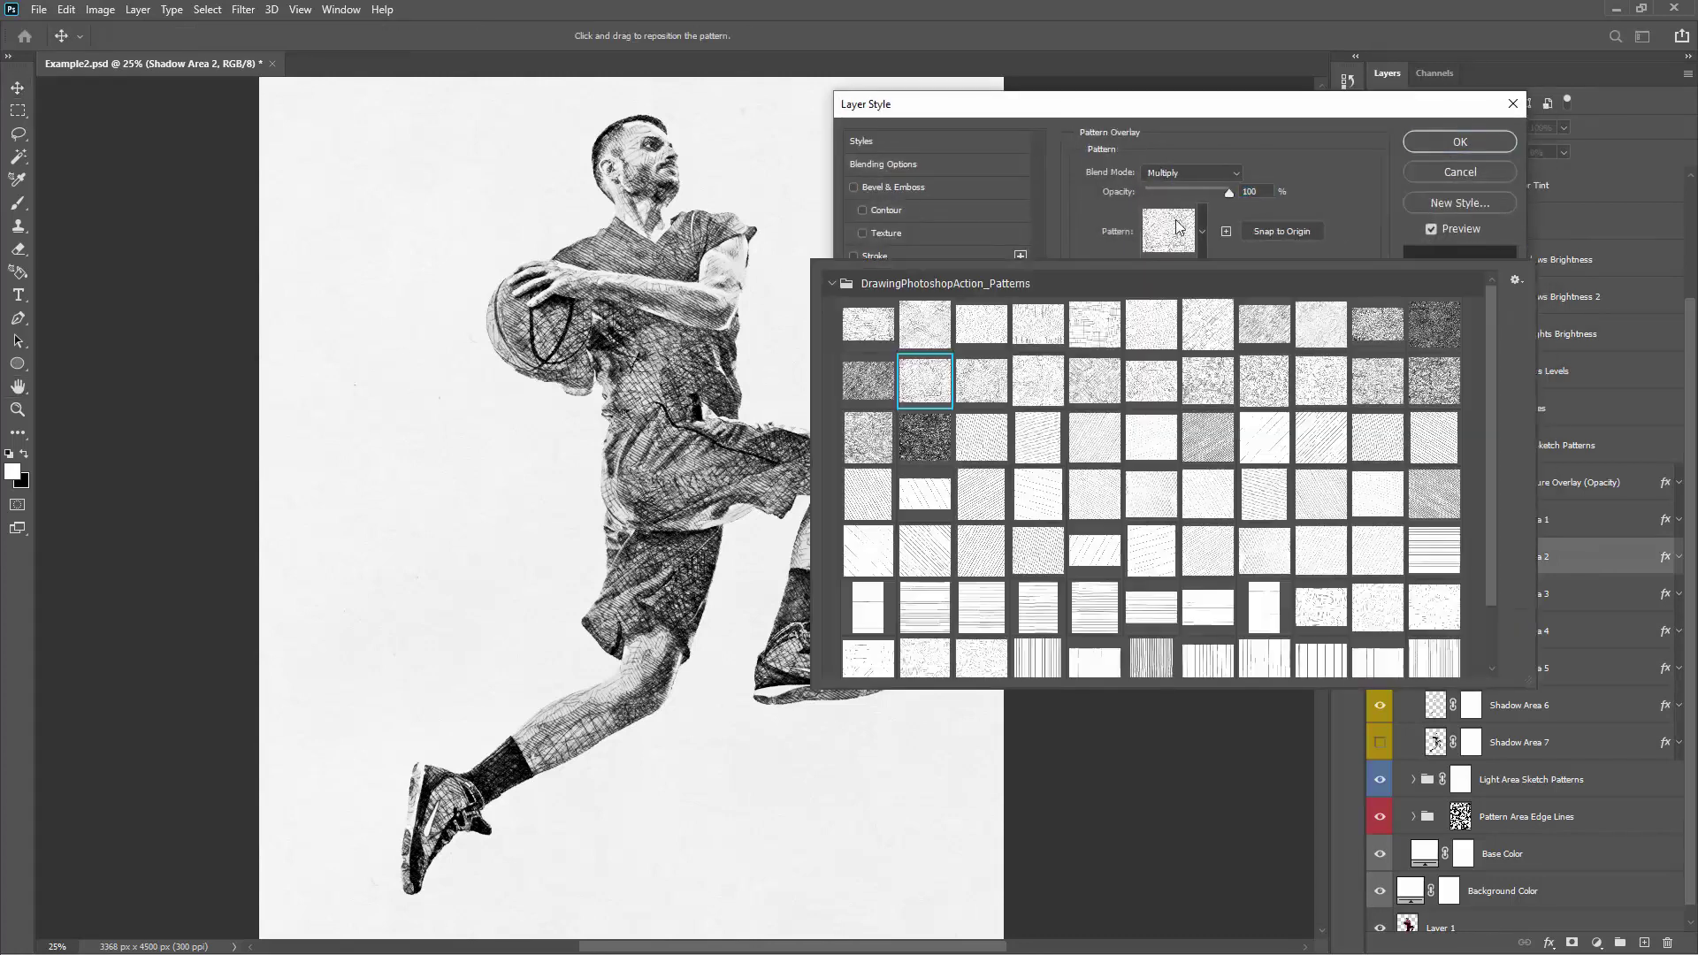
left_click(989, 403)
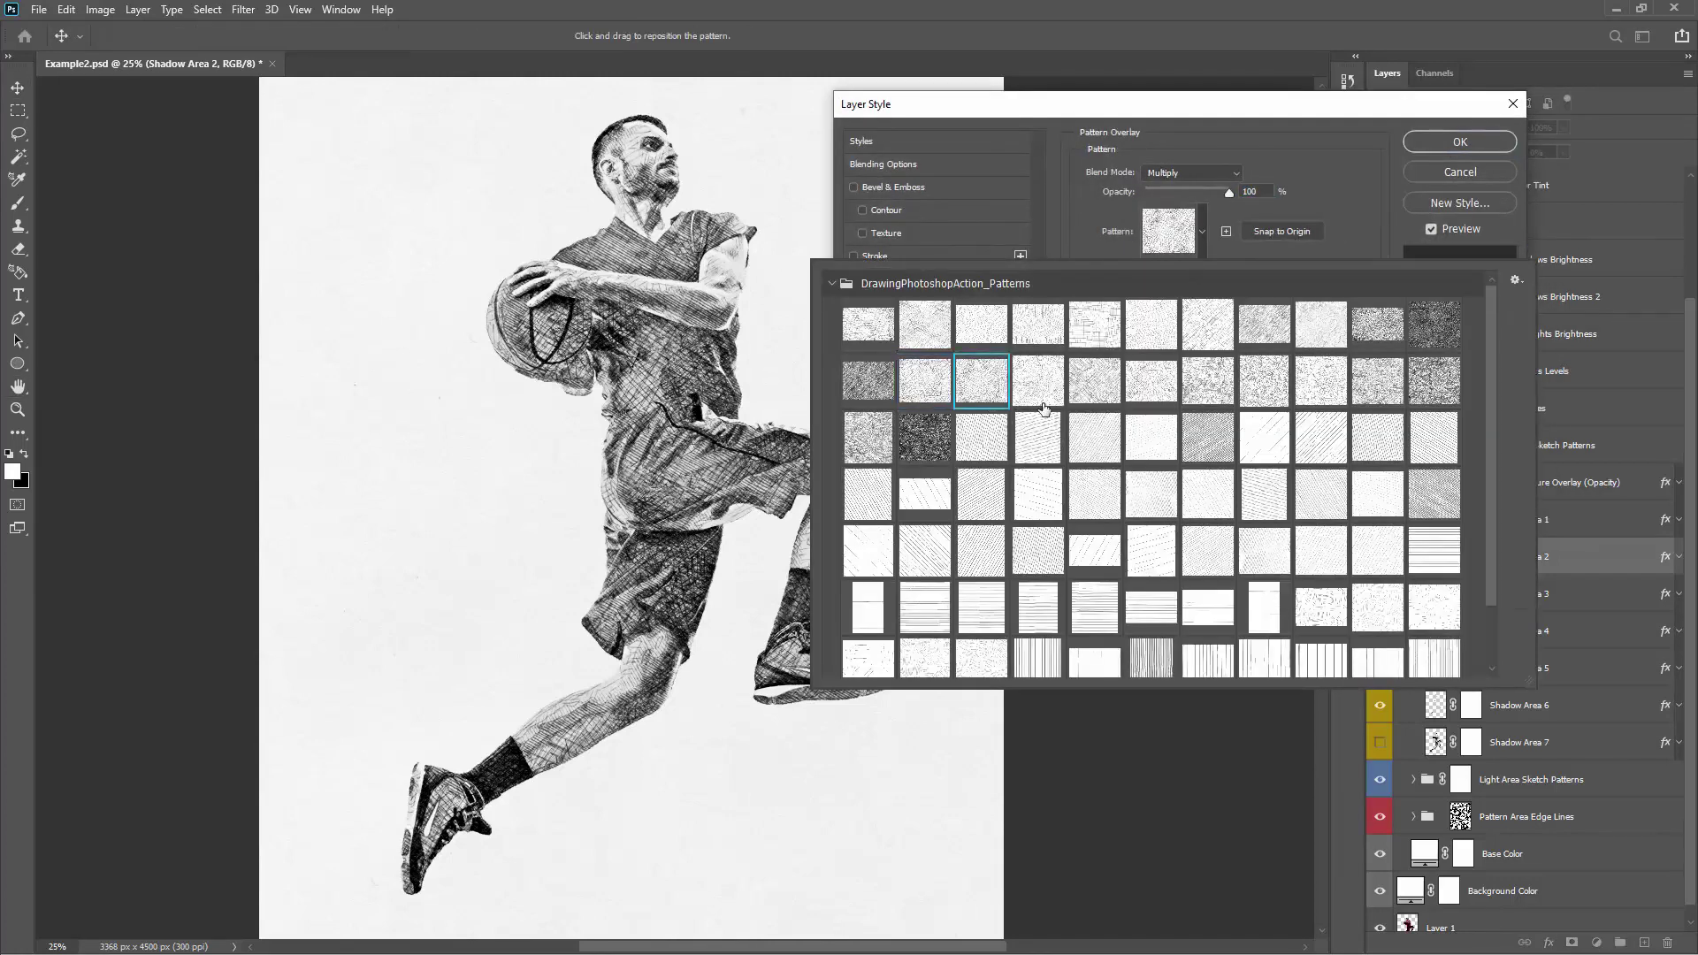
left_click(1043, 407)
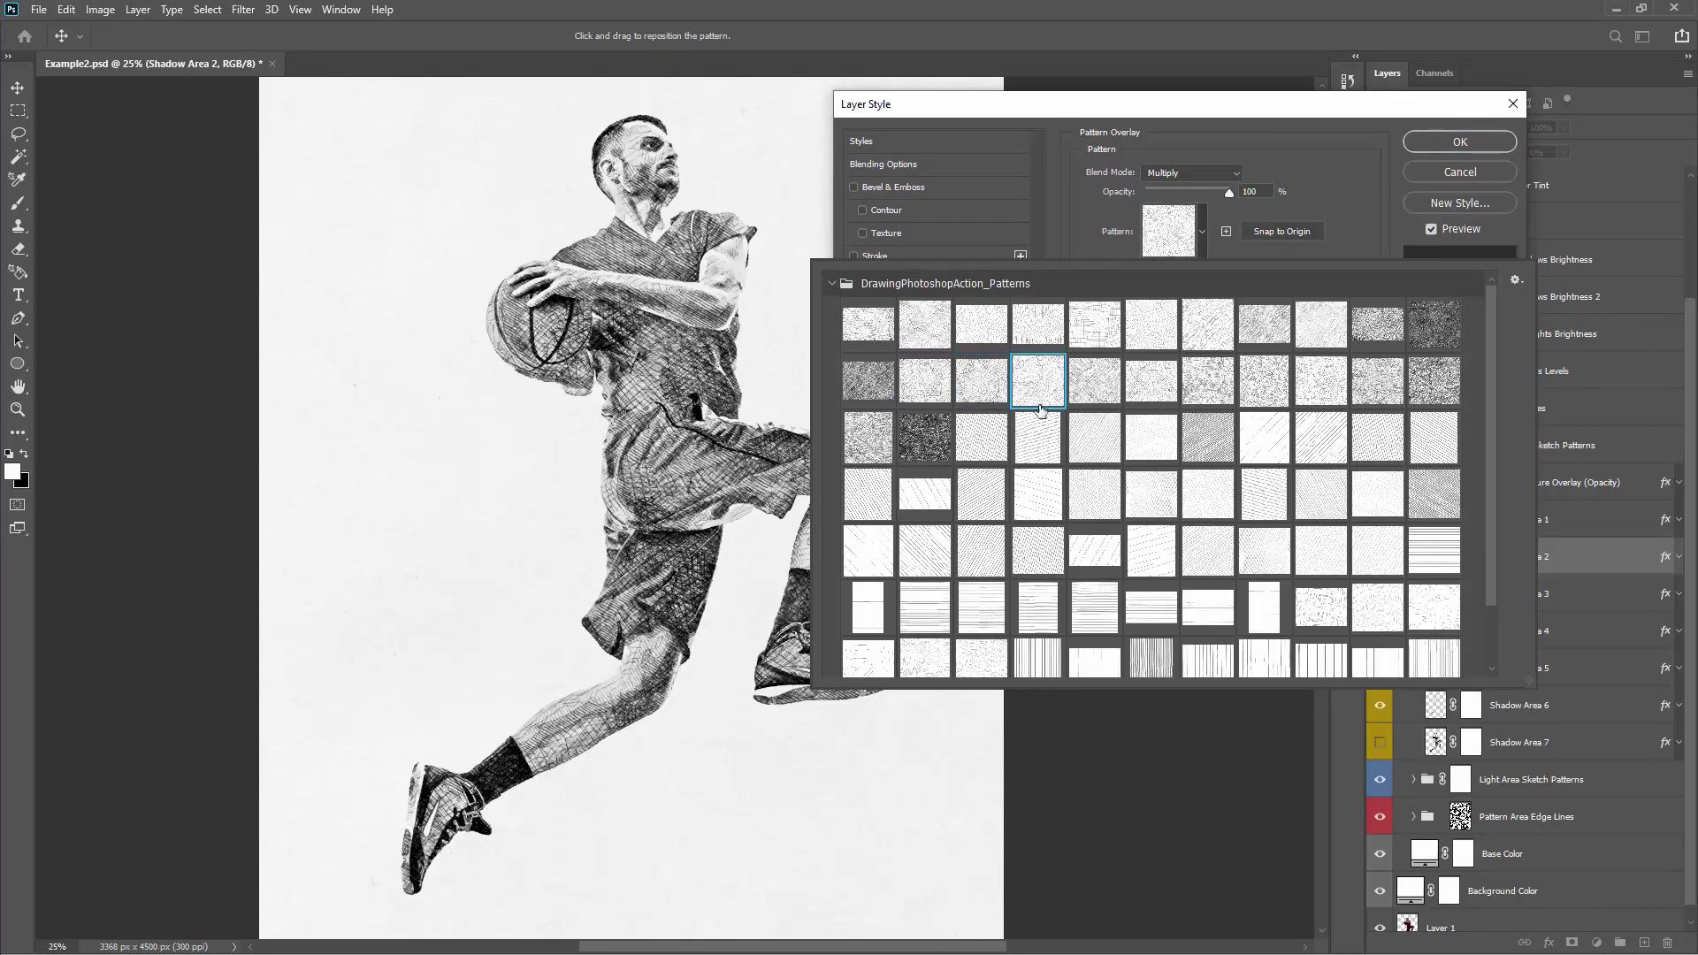
left_click(1096, 385)
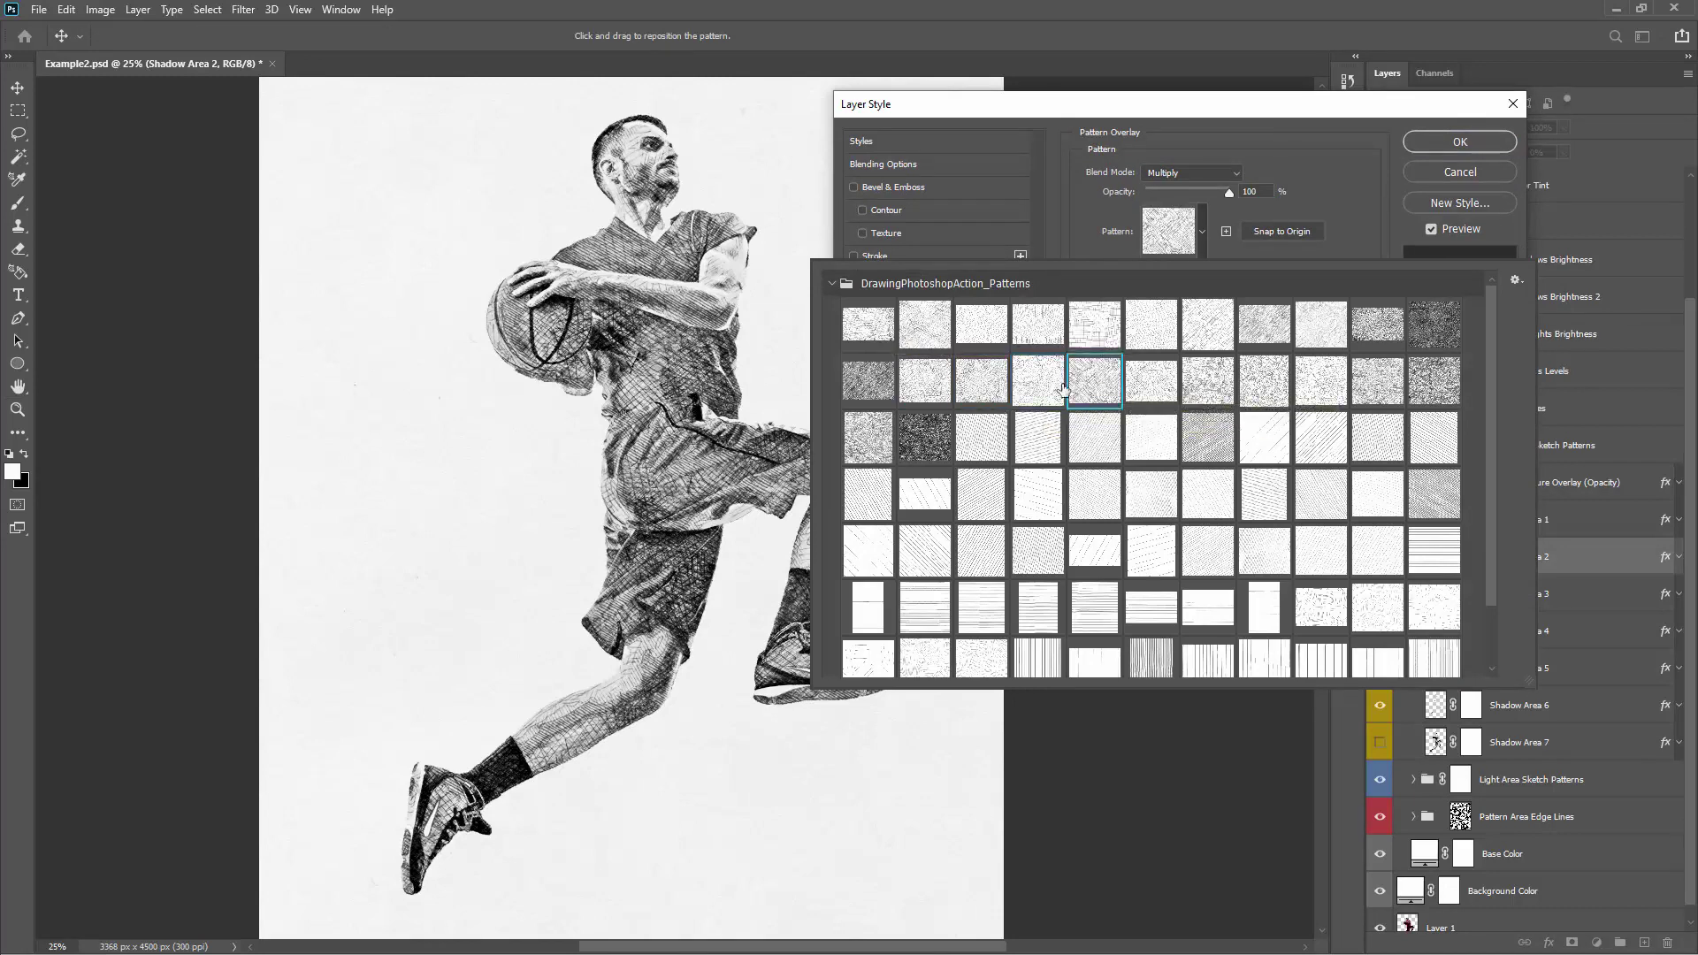
left_click(1044, 383)
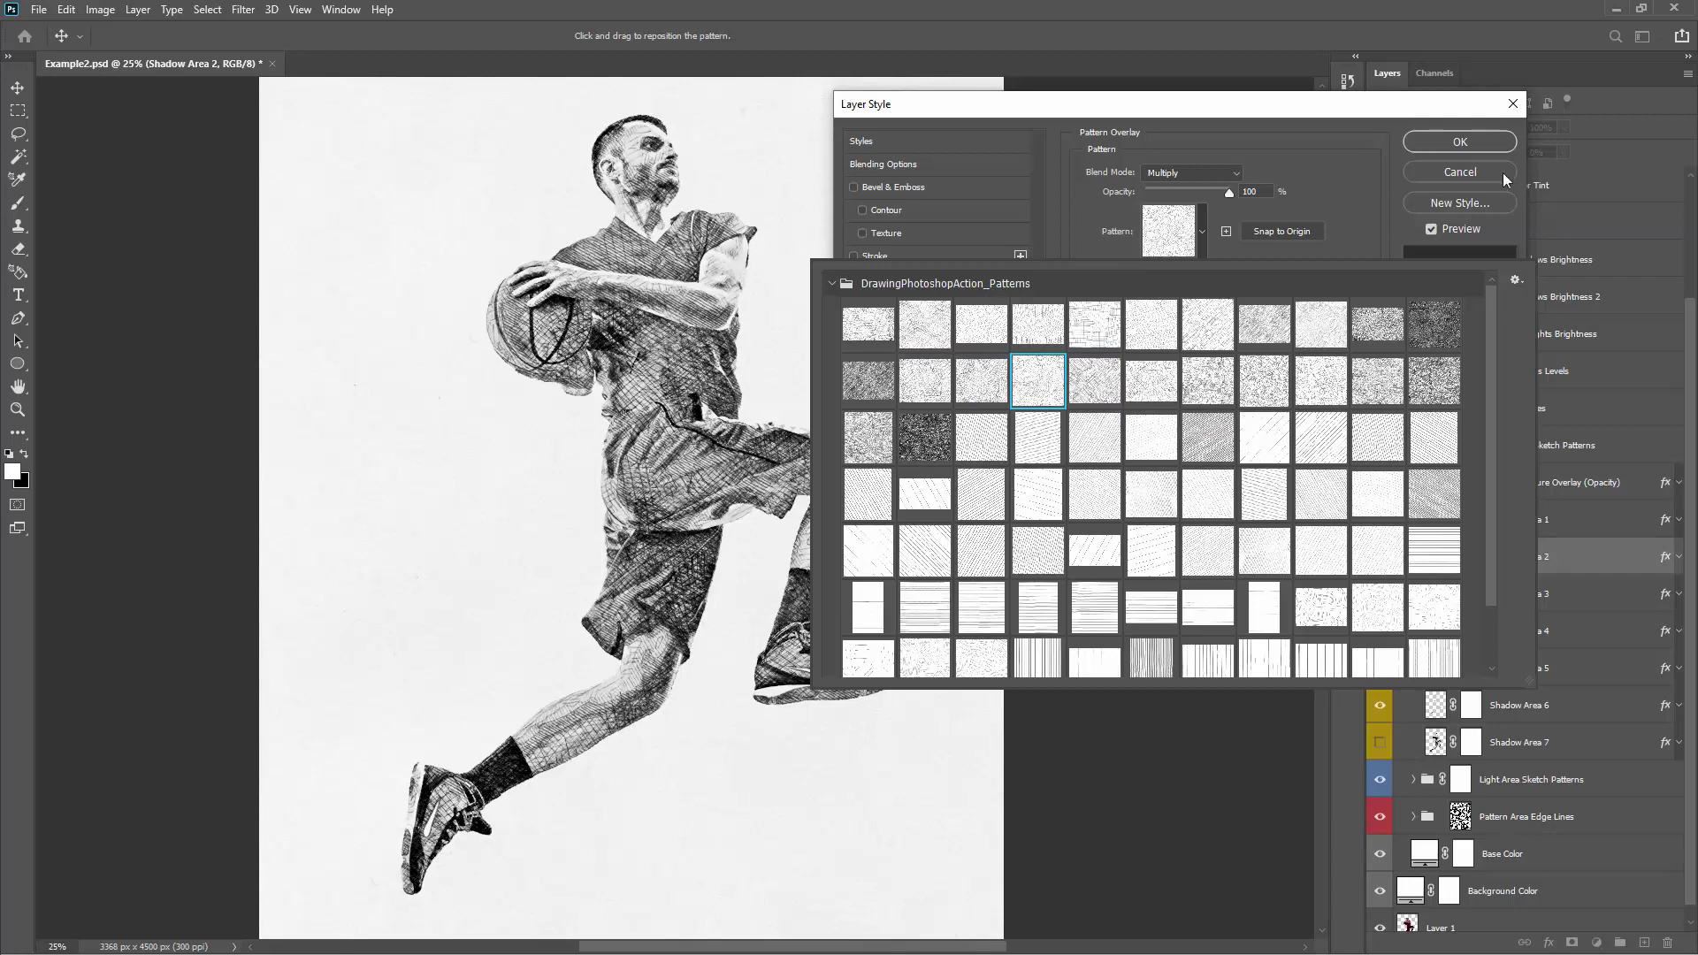
left_click(1460, 142)
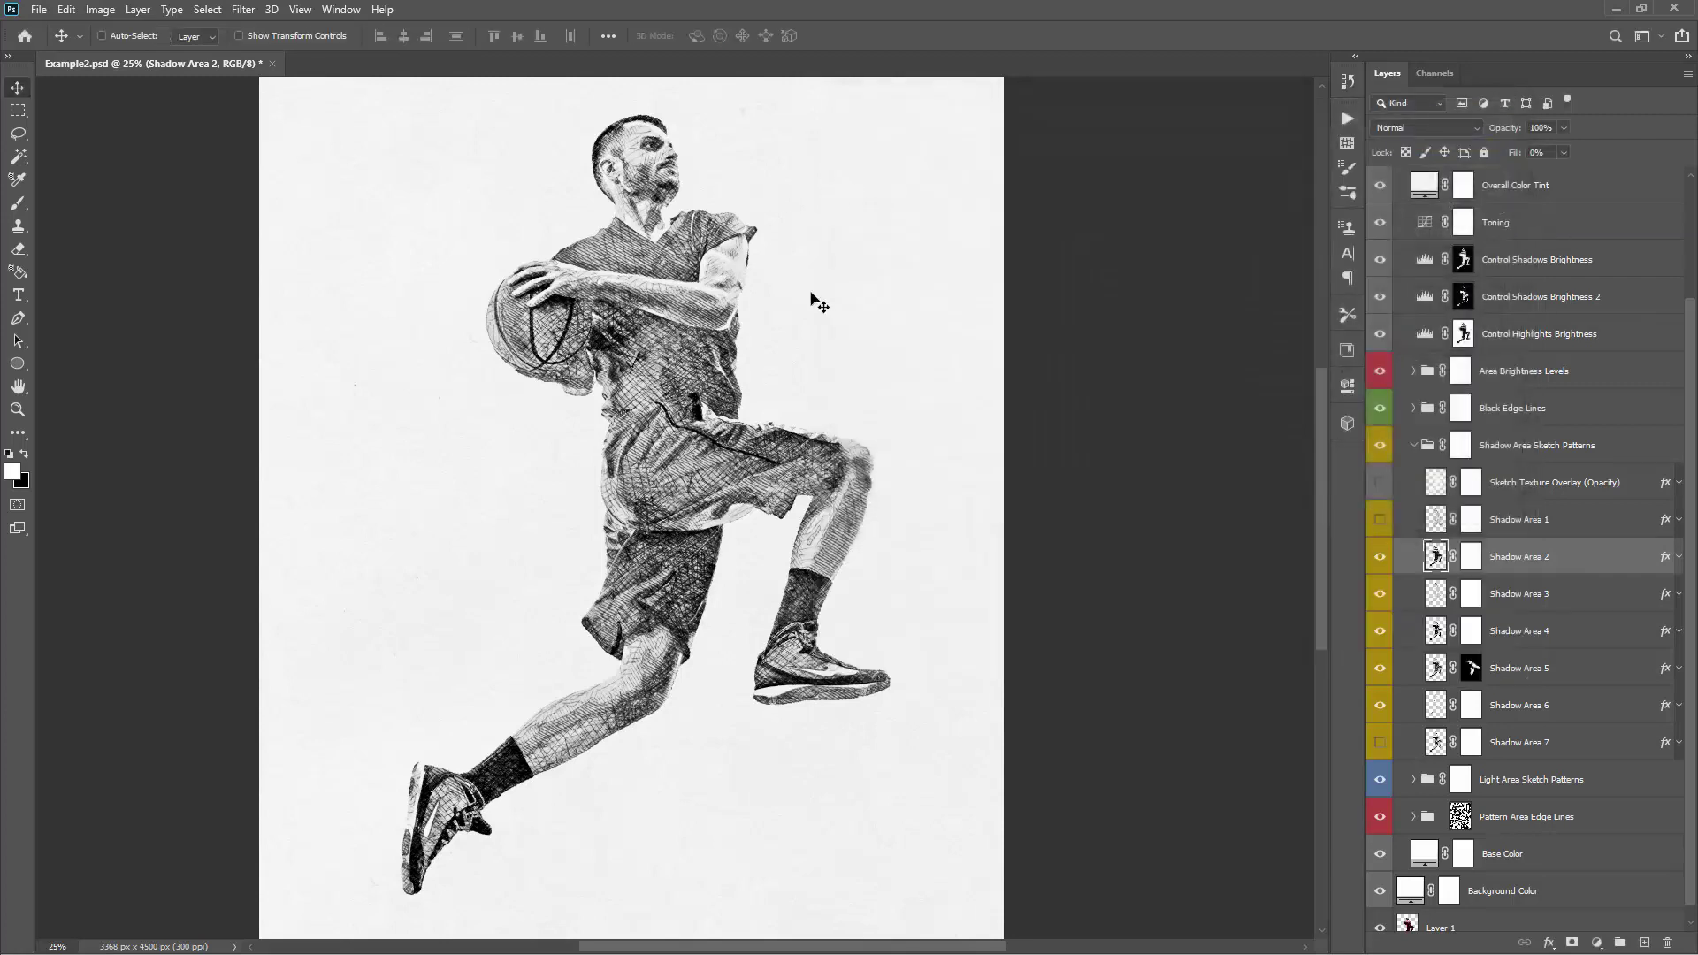
- Compare the drawing with the Shadow Area 1 and Shadow Area 3 layers shown and hidden
left_click(1380, 521)
left_click(1380, 522)
left_click(1381, 595)
left_click(1380, 596)
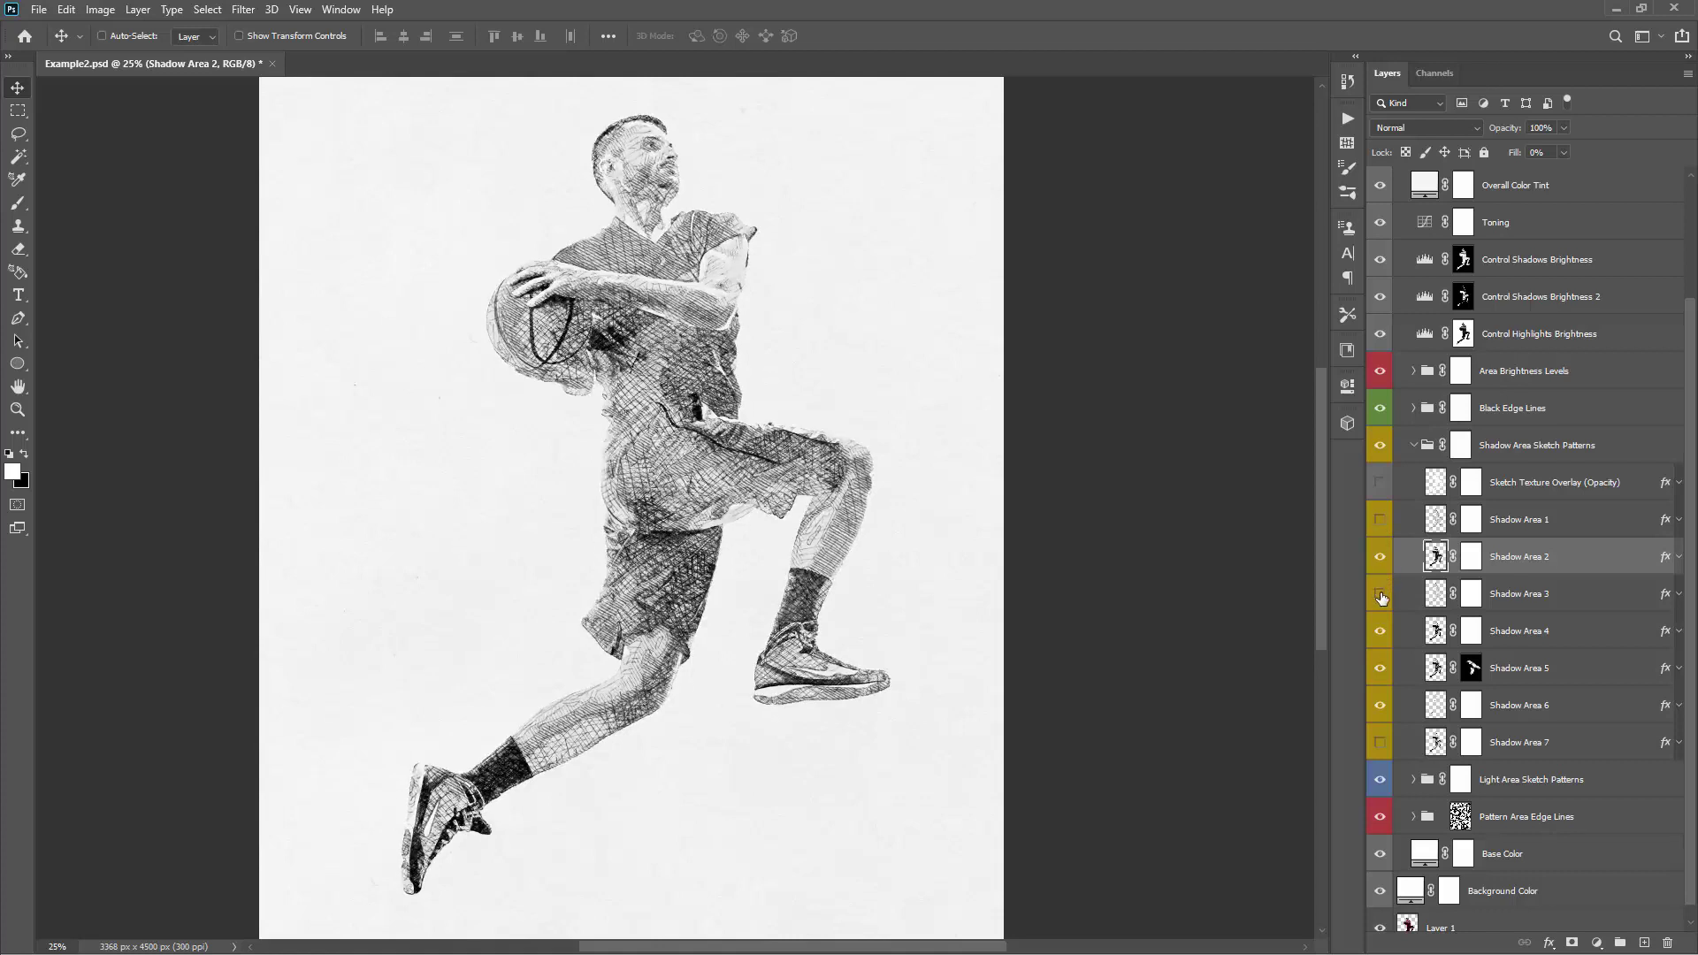
left_click(1380, 595)
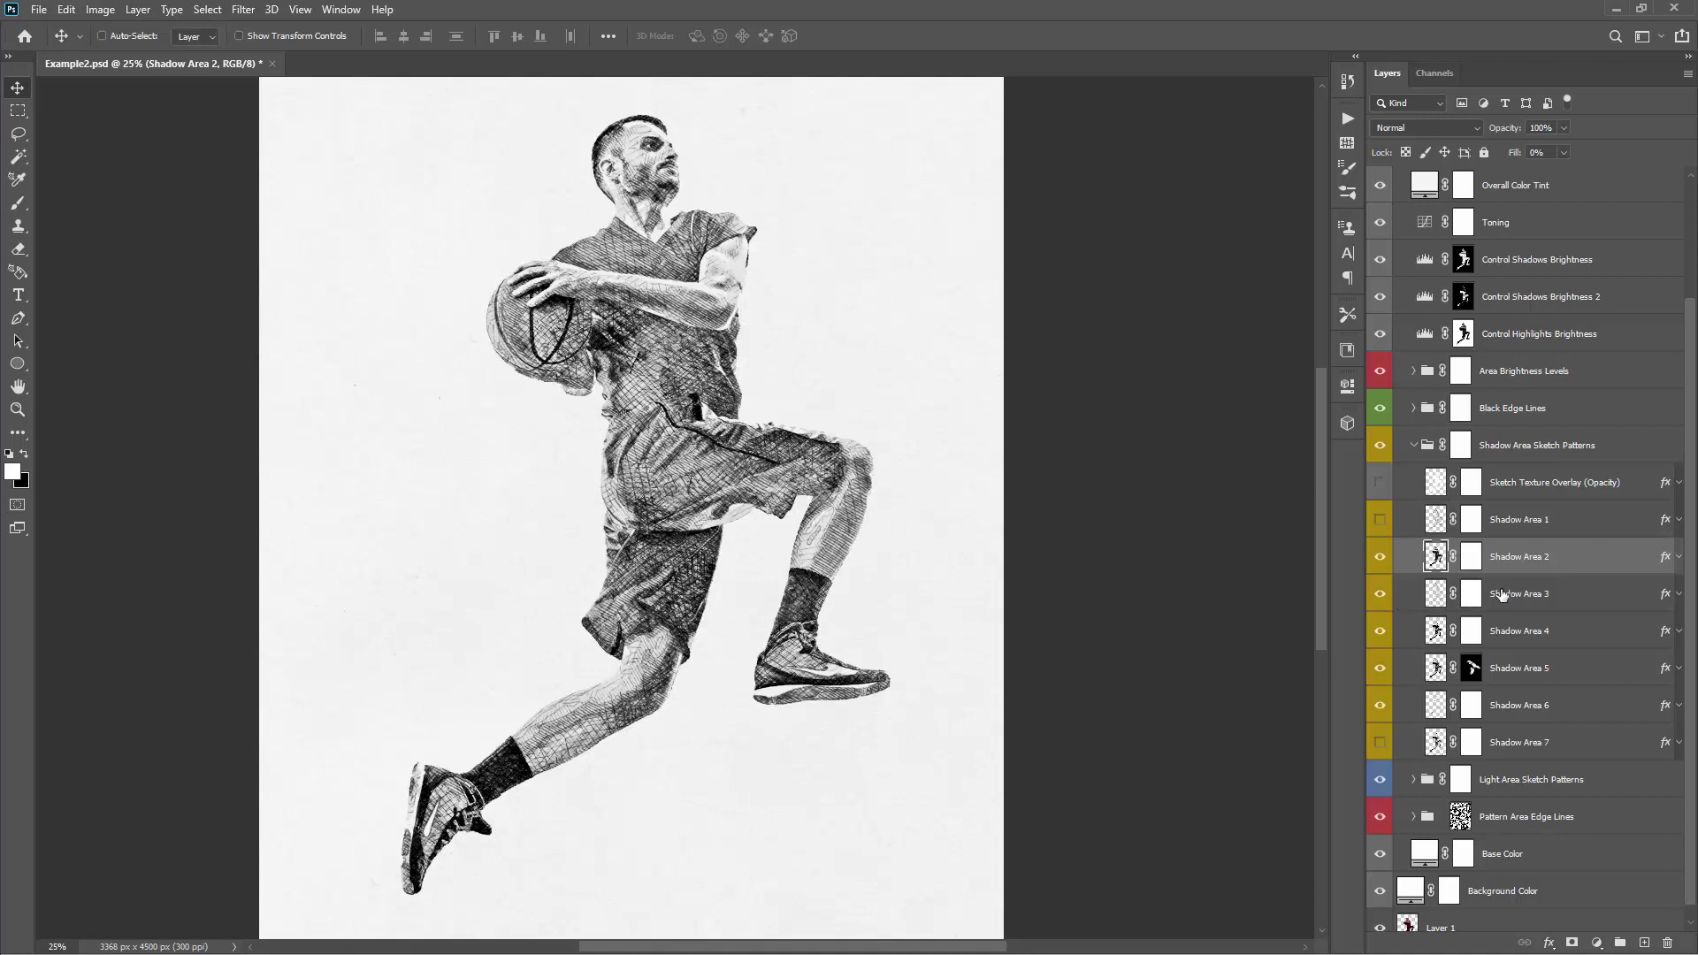
- Invert the Shadow Area 3 layer mask to black and paint white over the player's head and upper body with the 600 px brush
left_click(1470, 594)
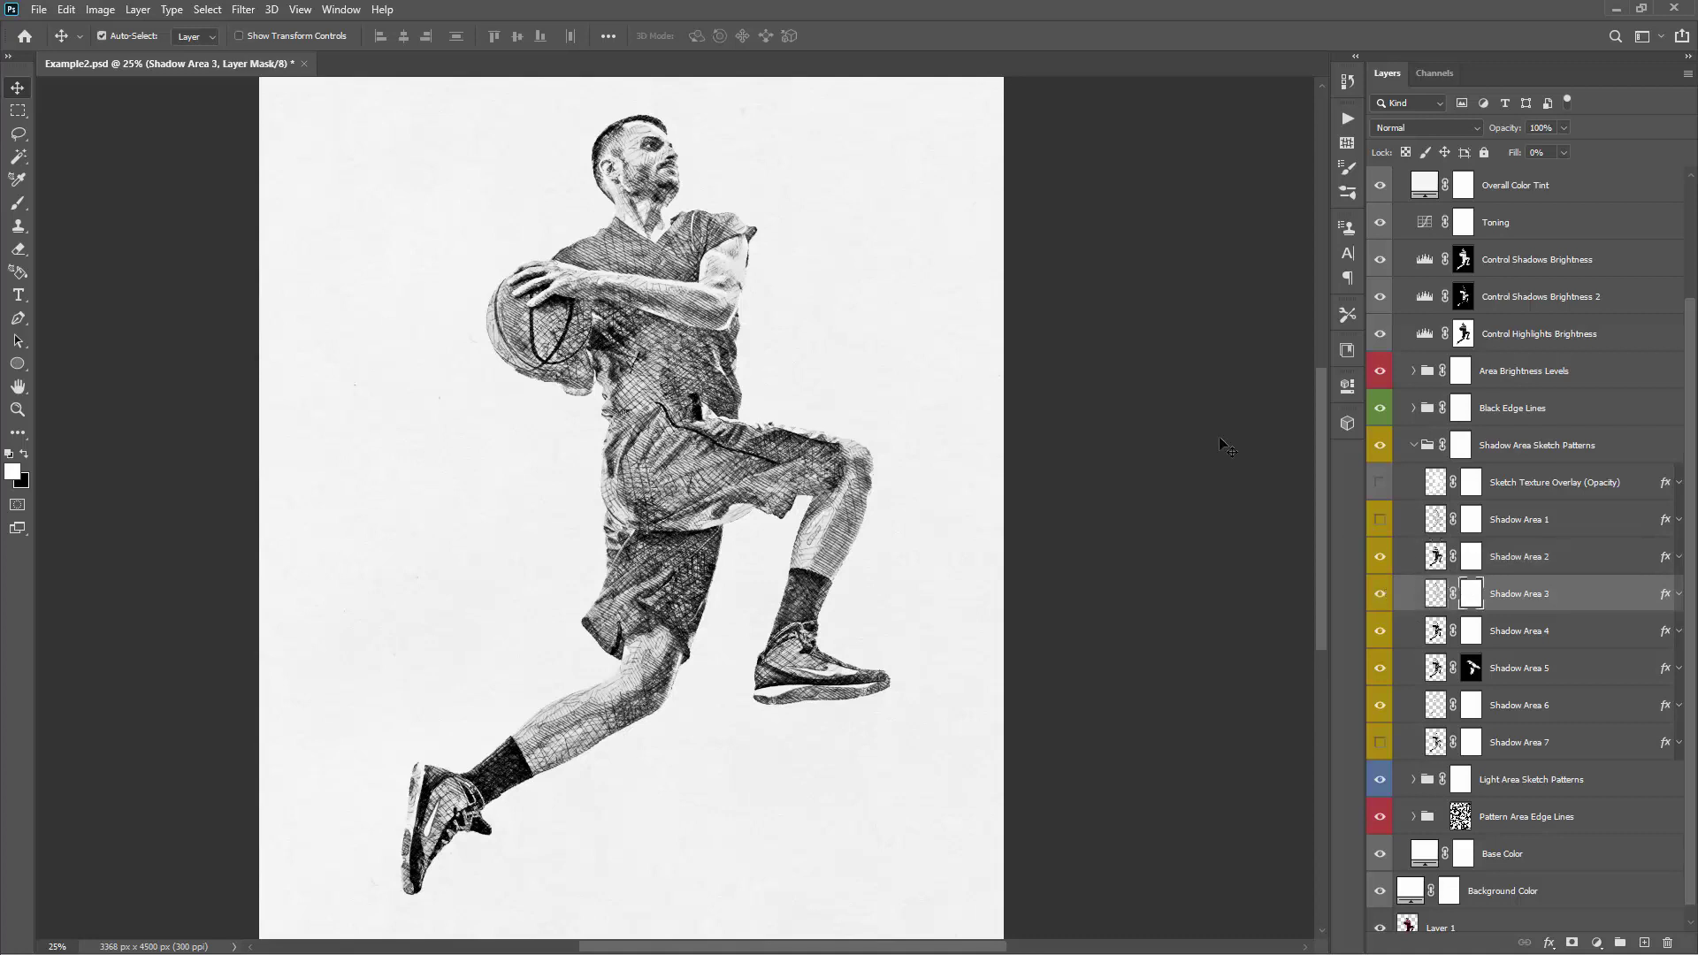
key("ctrl+i")
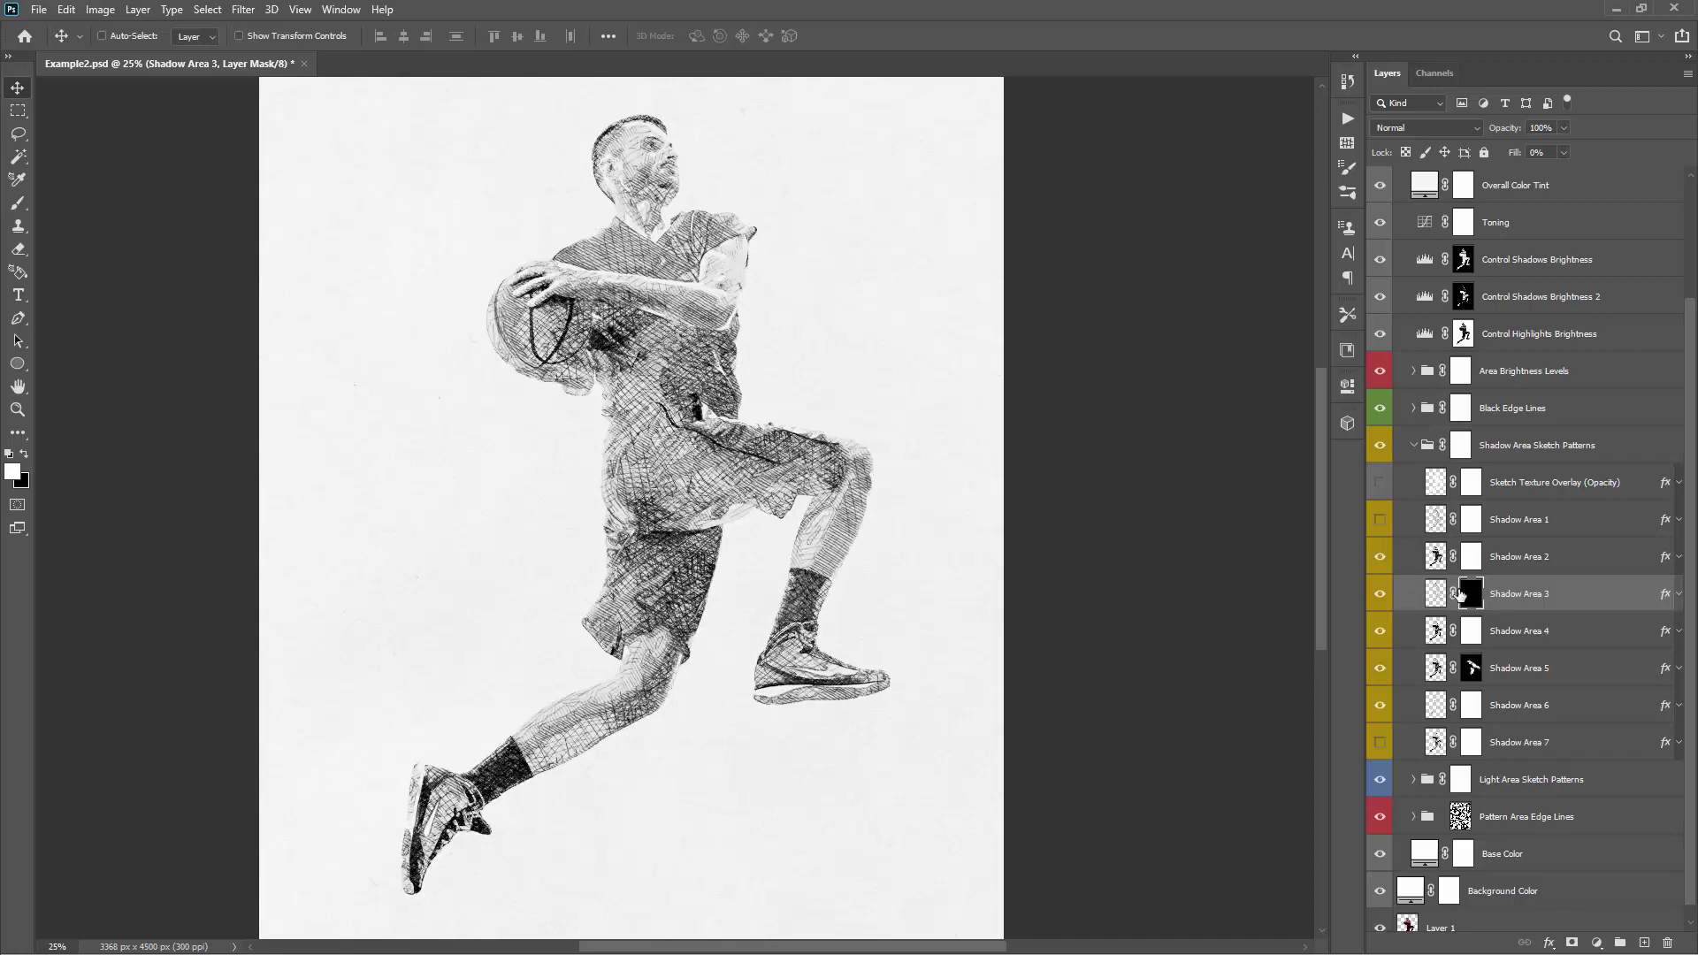
key("b")
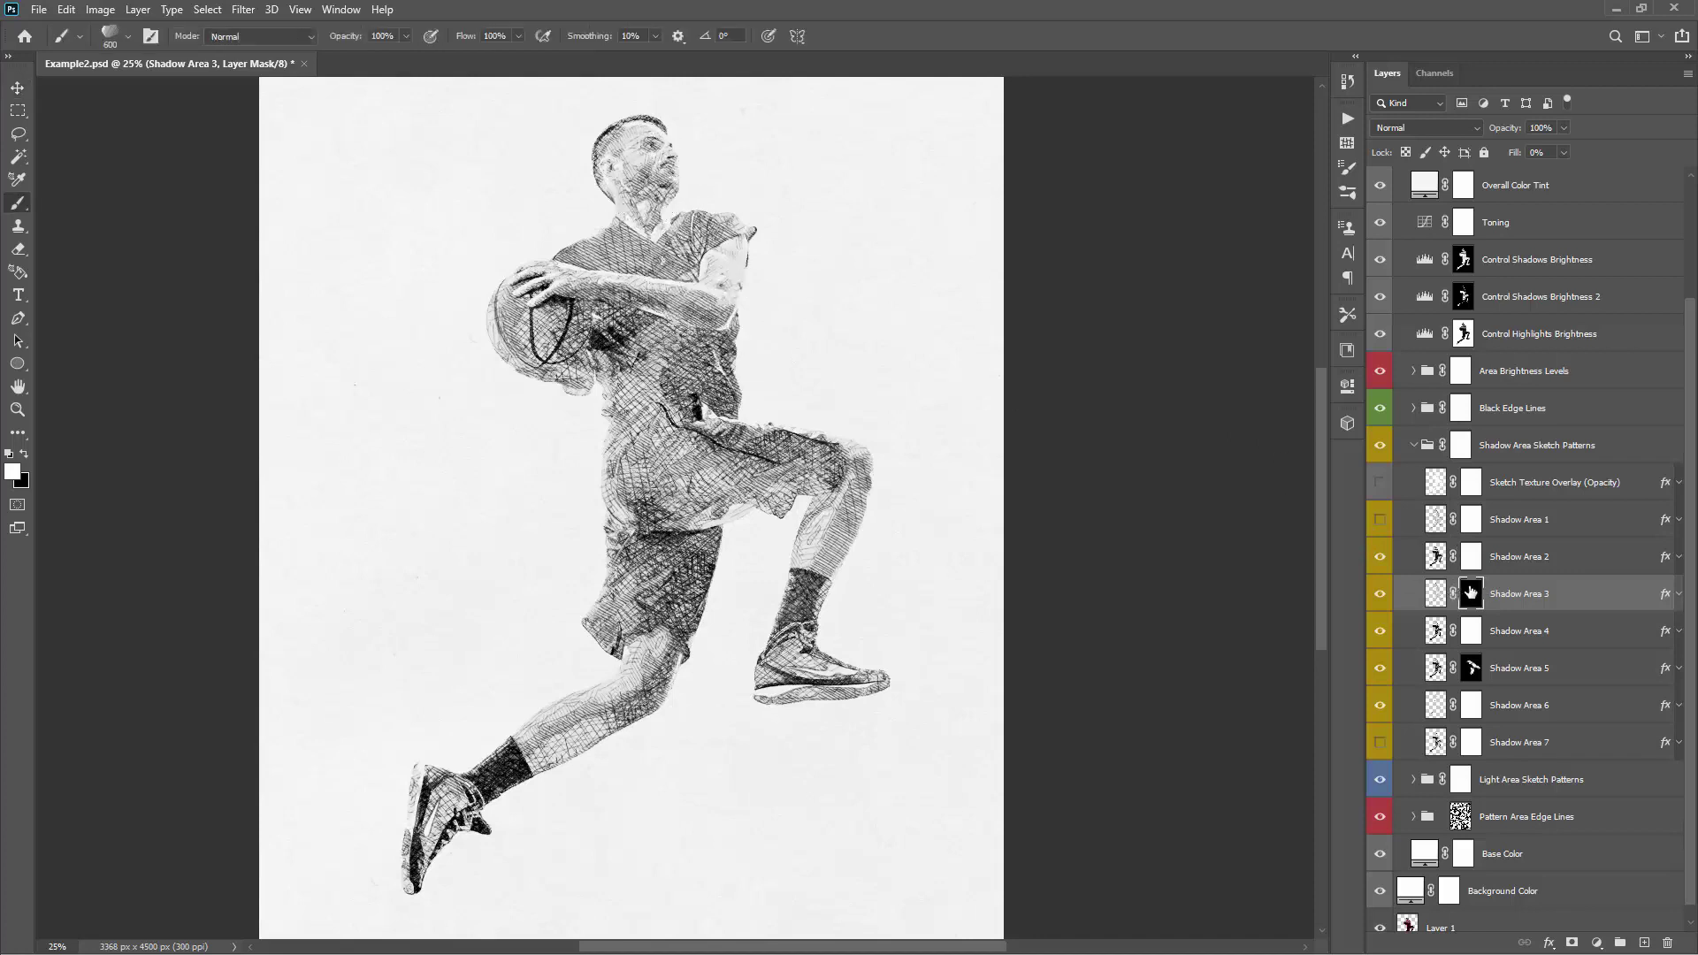
key("ctrl+i")
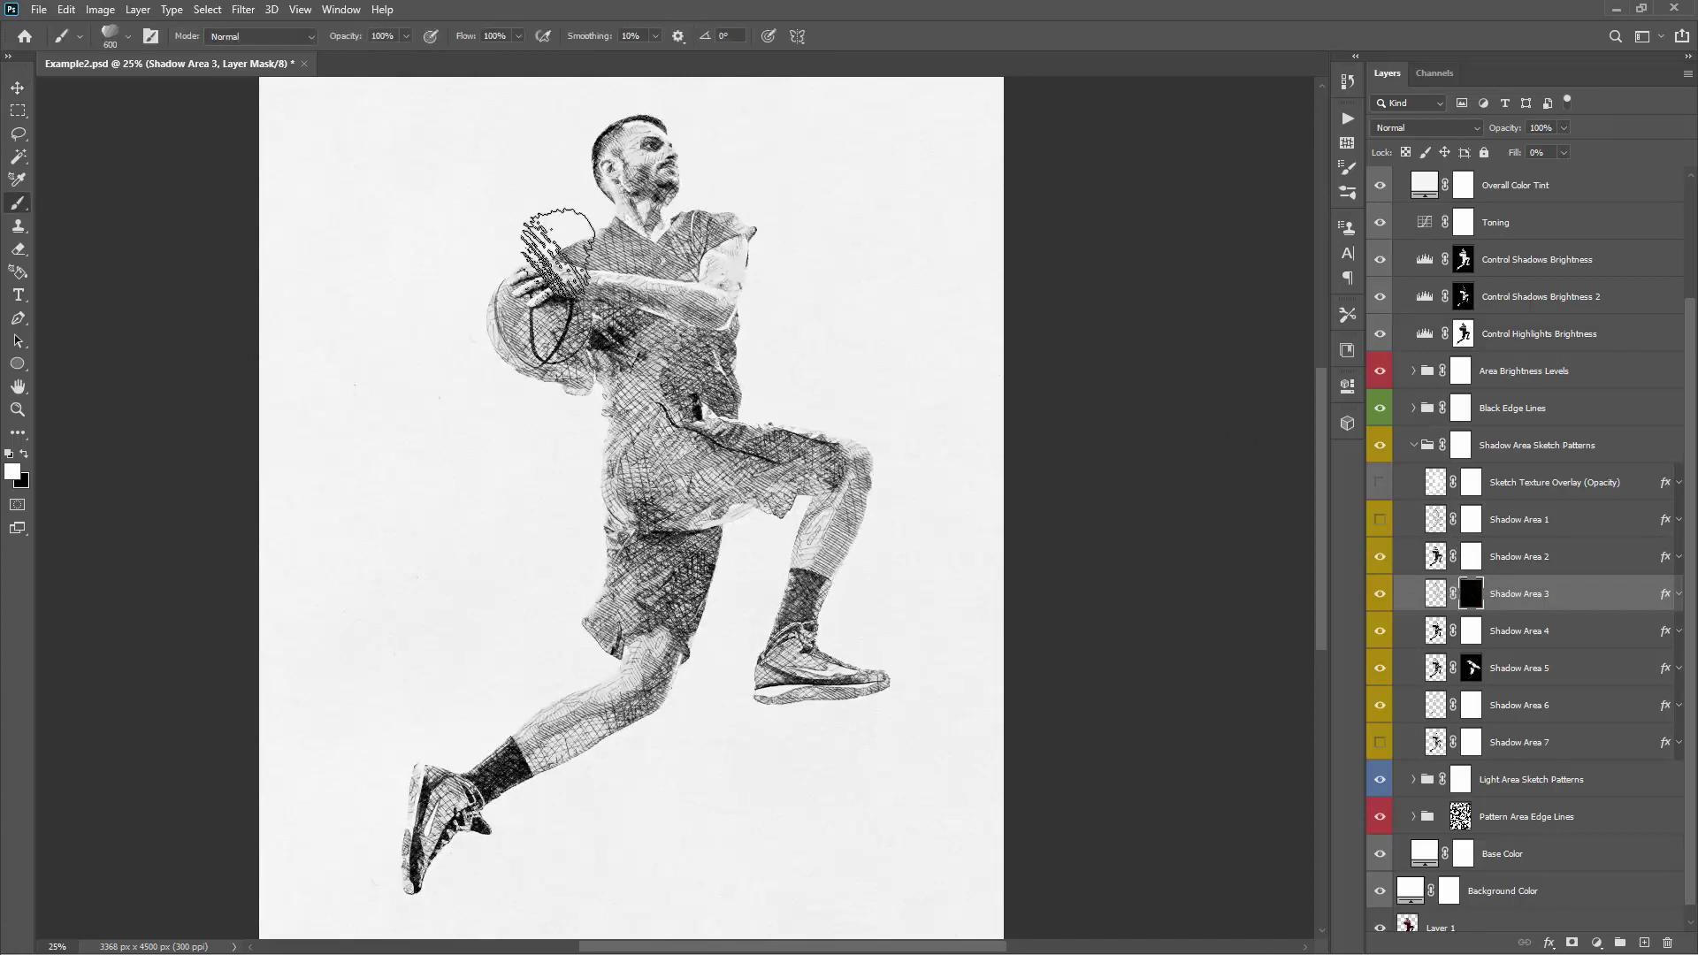
mouse_move(559, 254)
left_mouse_down()
mouse_move(643, 294)
mouse_move(704, 256)
mouse_move(728, 336)
left_mouse_up()
- Compare the drawing with the Shadow Area 3 layer mask disabled and enabled
left_click(1465, 598, "shift")
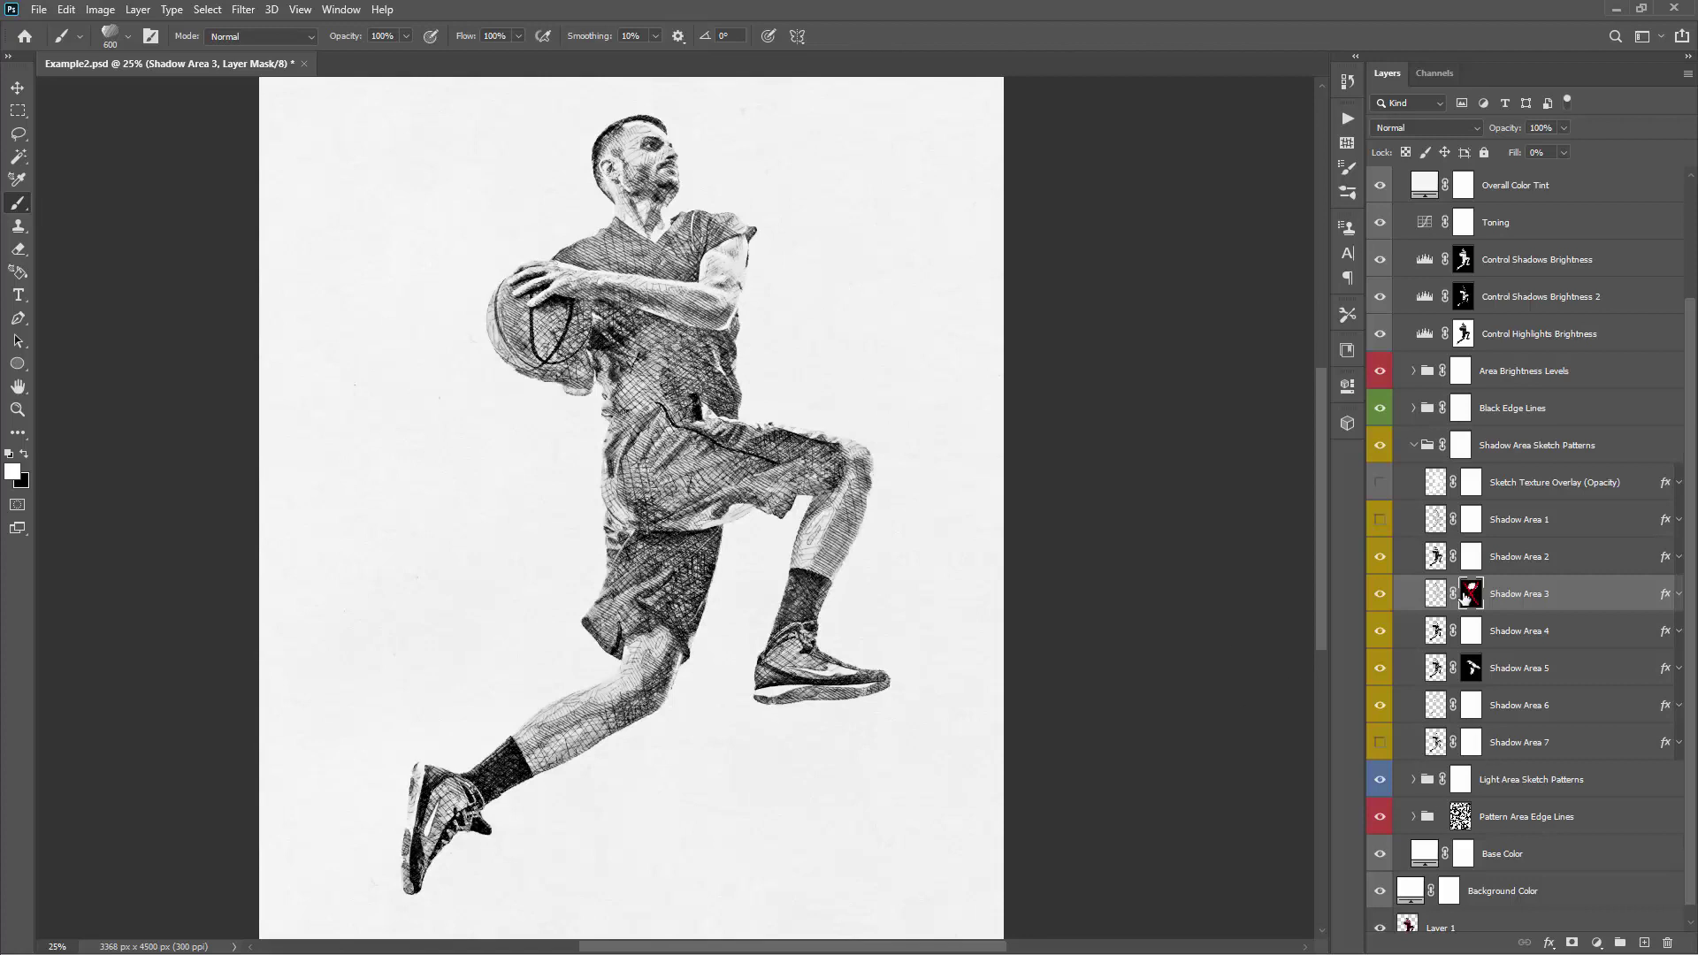
left_click(1465, 598, "shift")
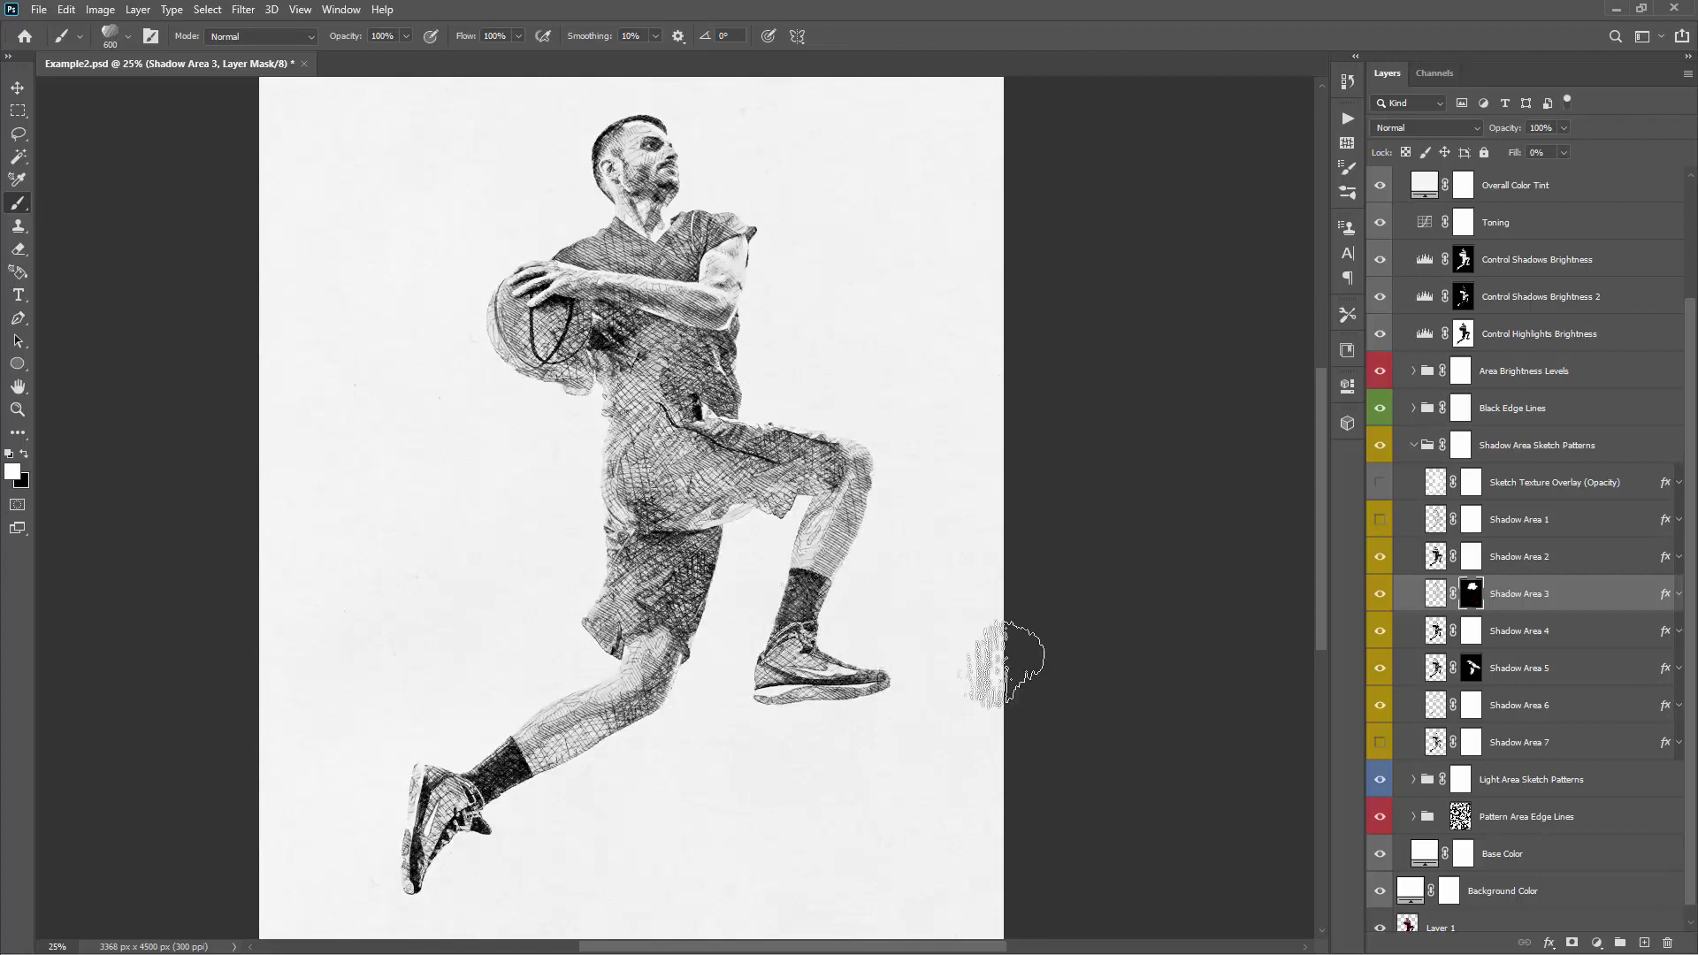
key("v")
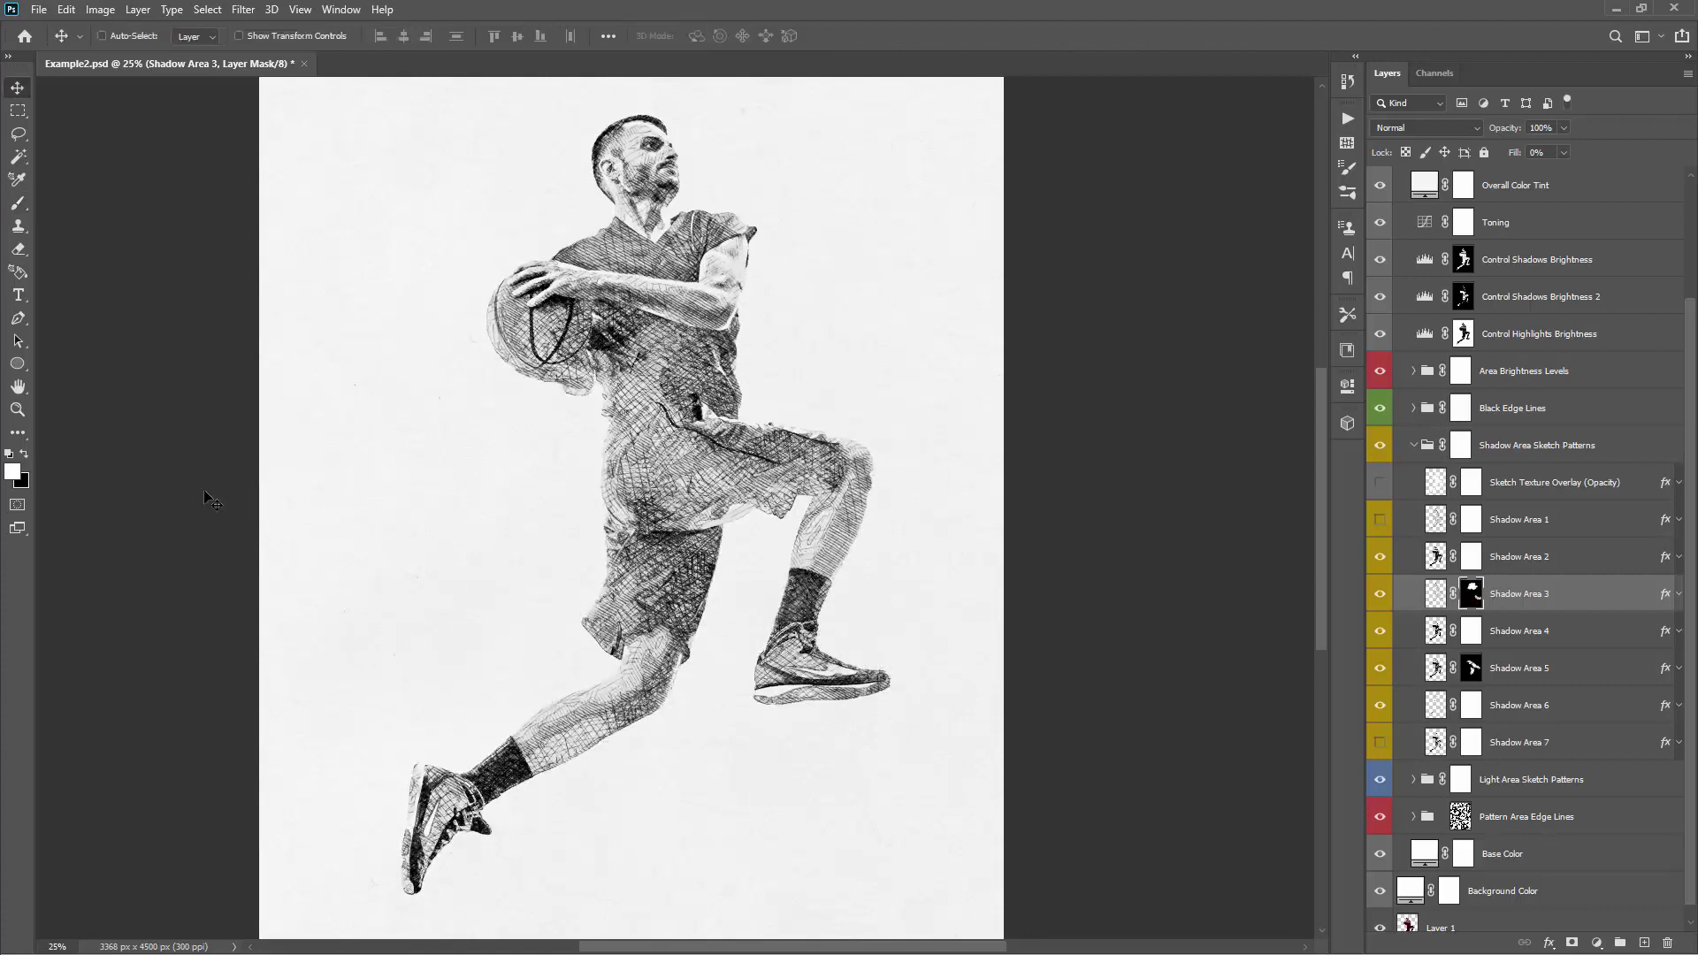
left_click_drag(493, 428, 483, 447)
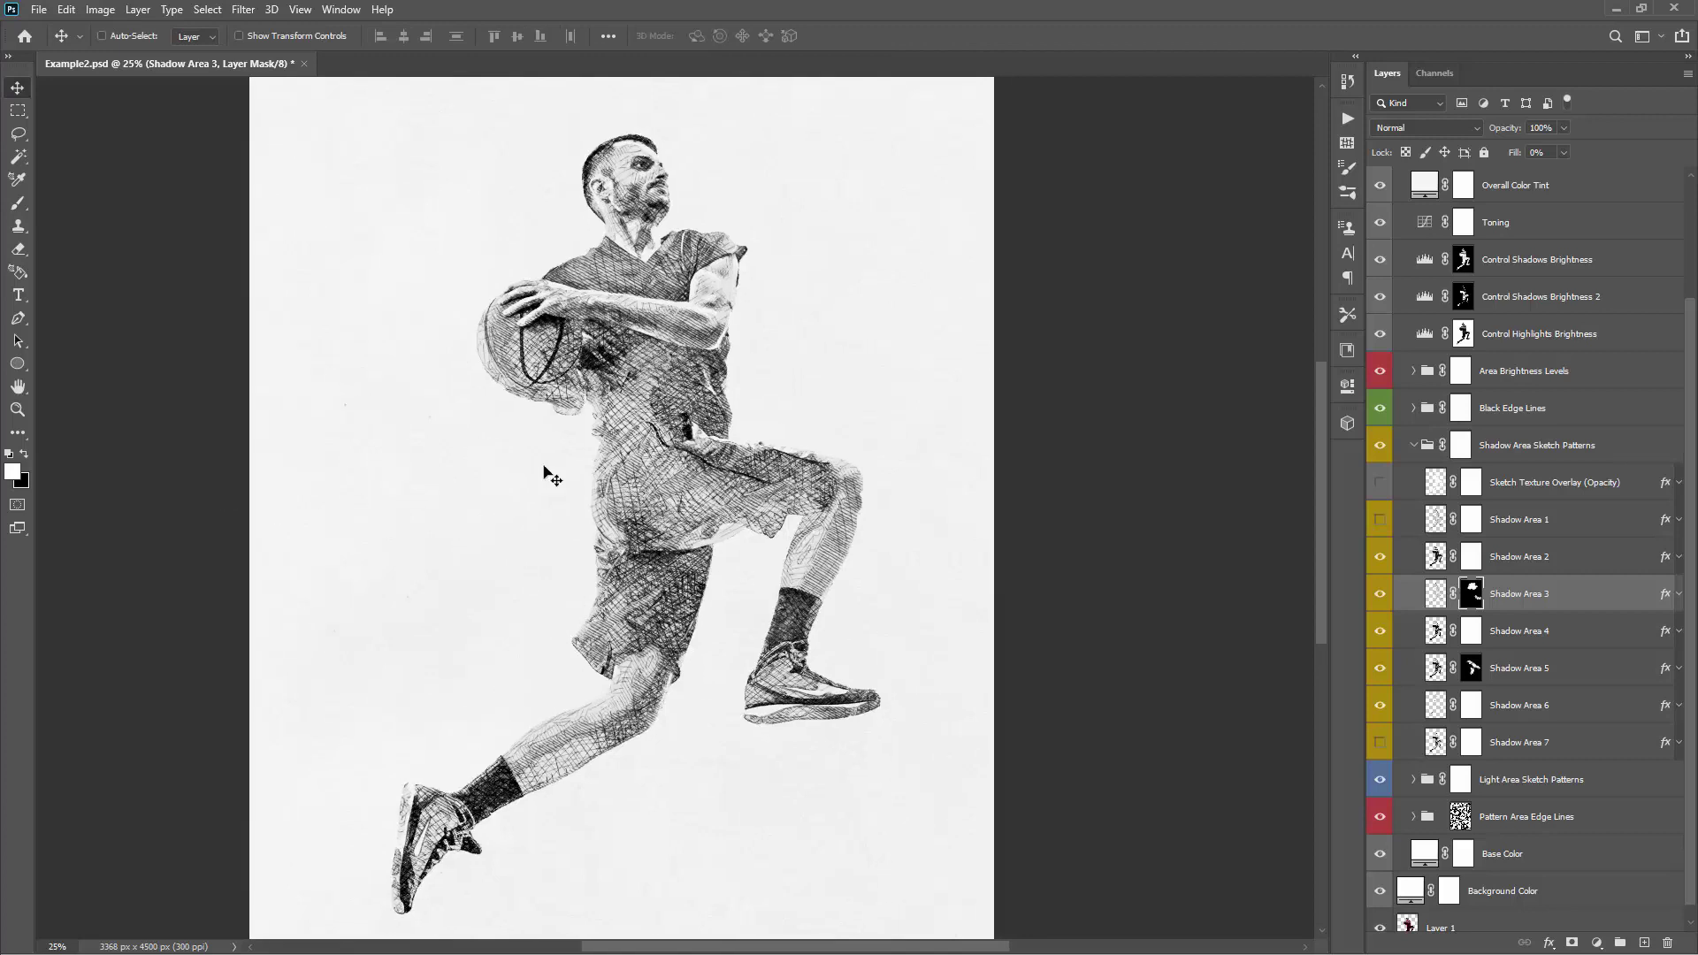
- In the Black Edge Lines group, hide Edge Lines 7 and show Edge Lines 4 and Edge Lines 2 instead
left_click(1413, 408)
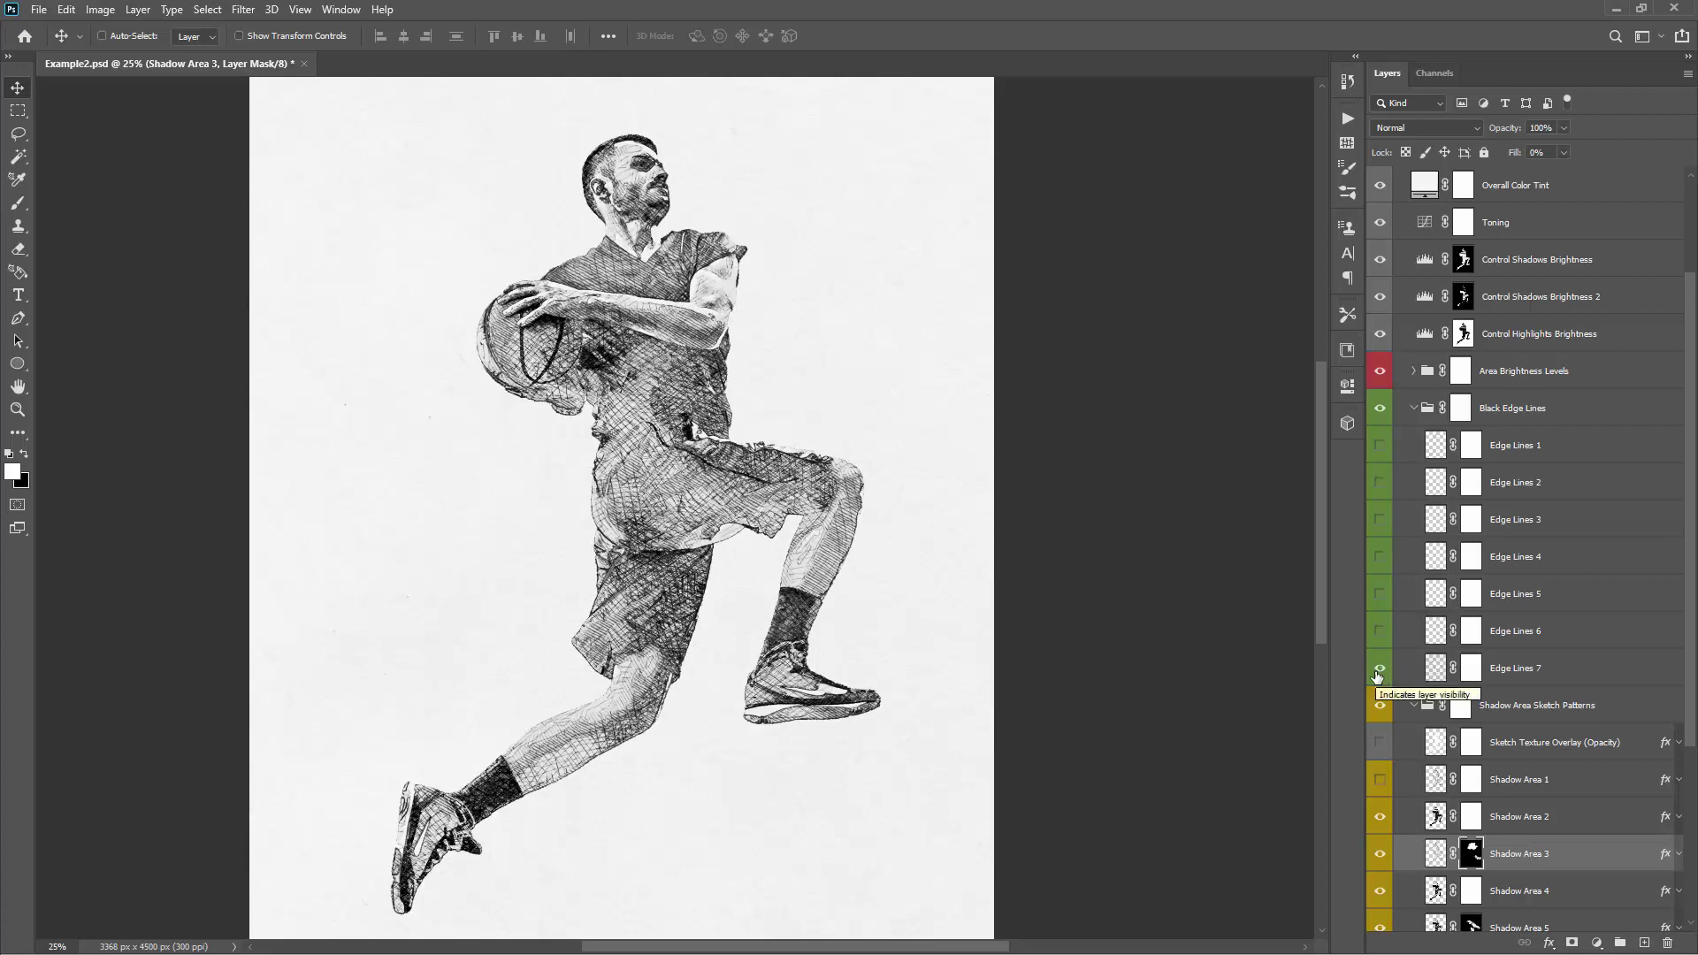
left_click(1379, 669)
left_click(1380, 632)
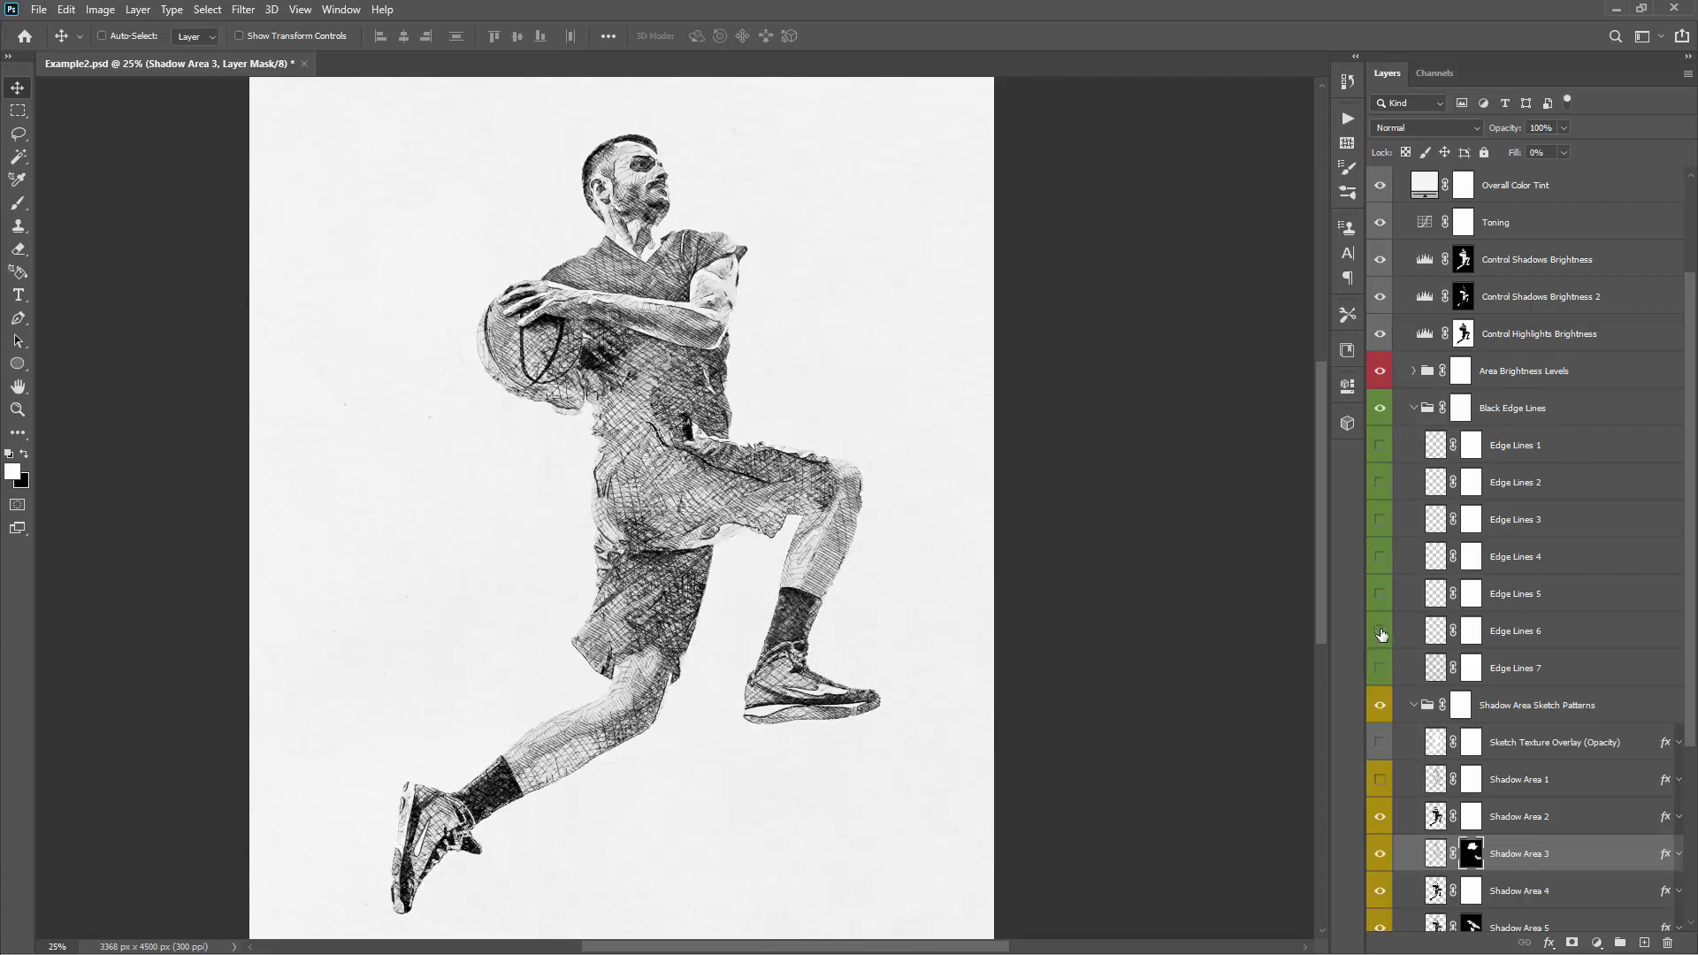
left_click(1381, 632)
left_click(1381, 594)
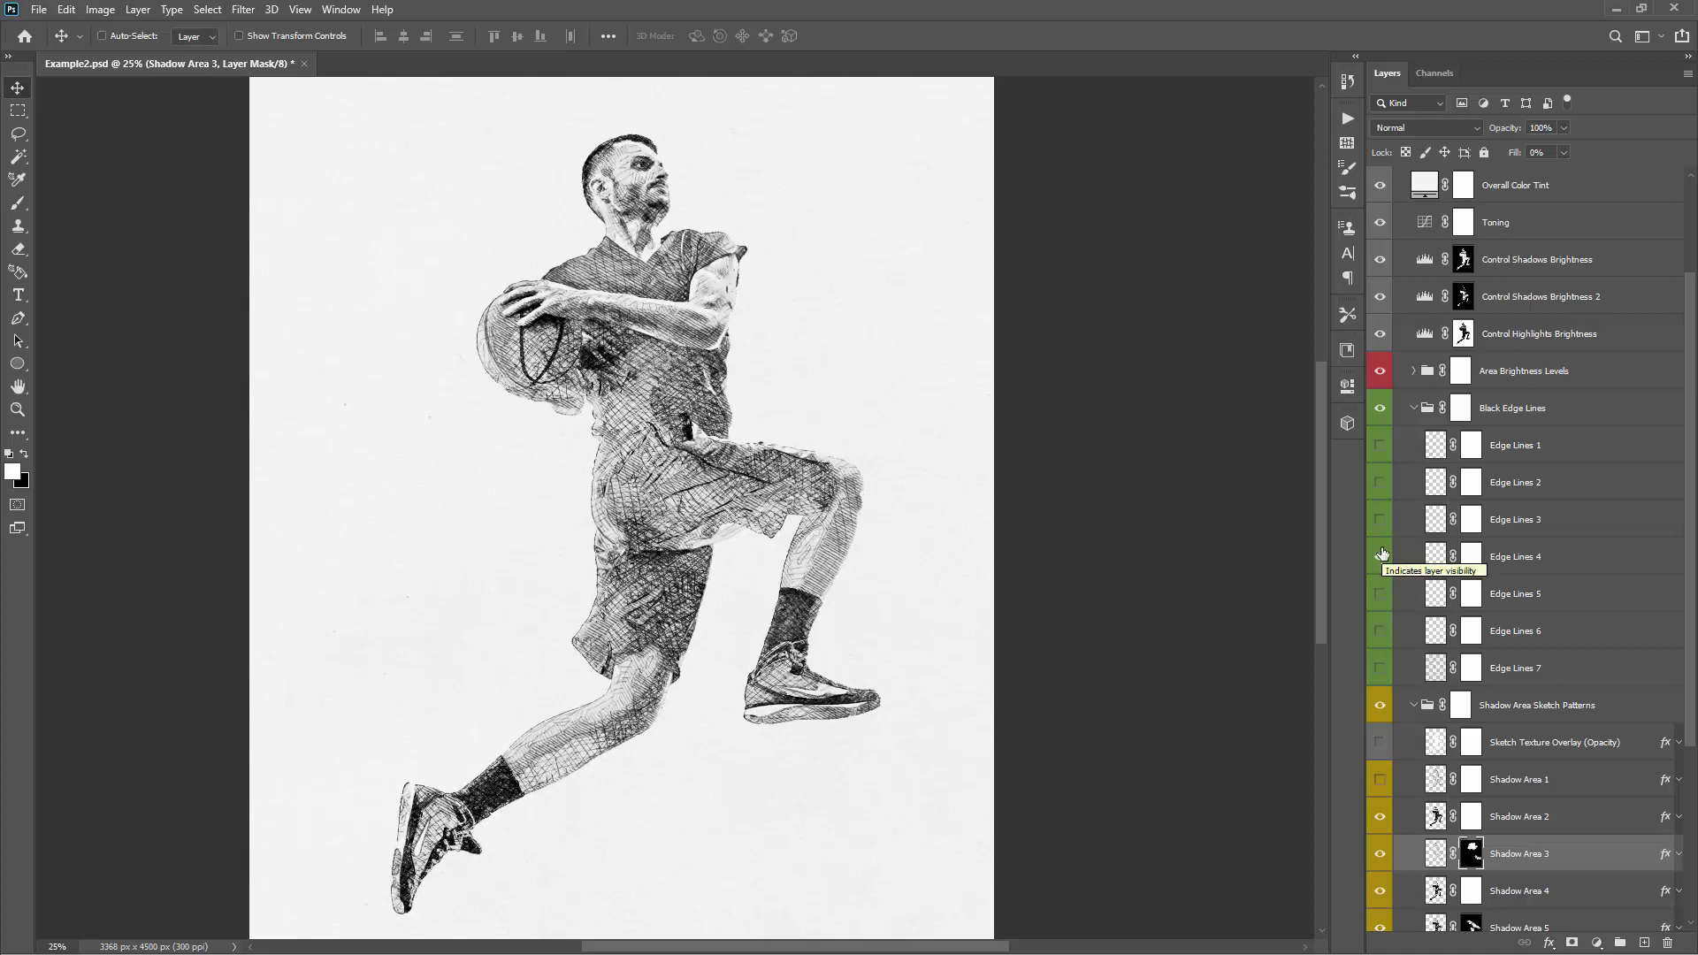
left_click(1381, 555)
left_click(1380, 524)
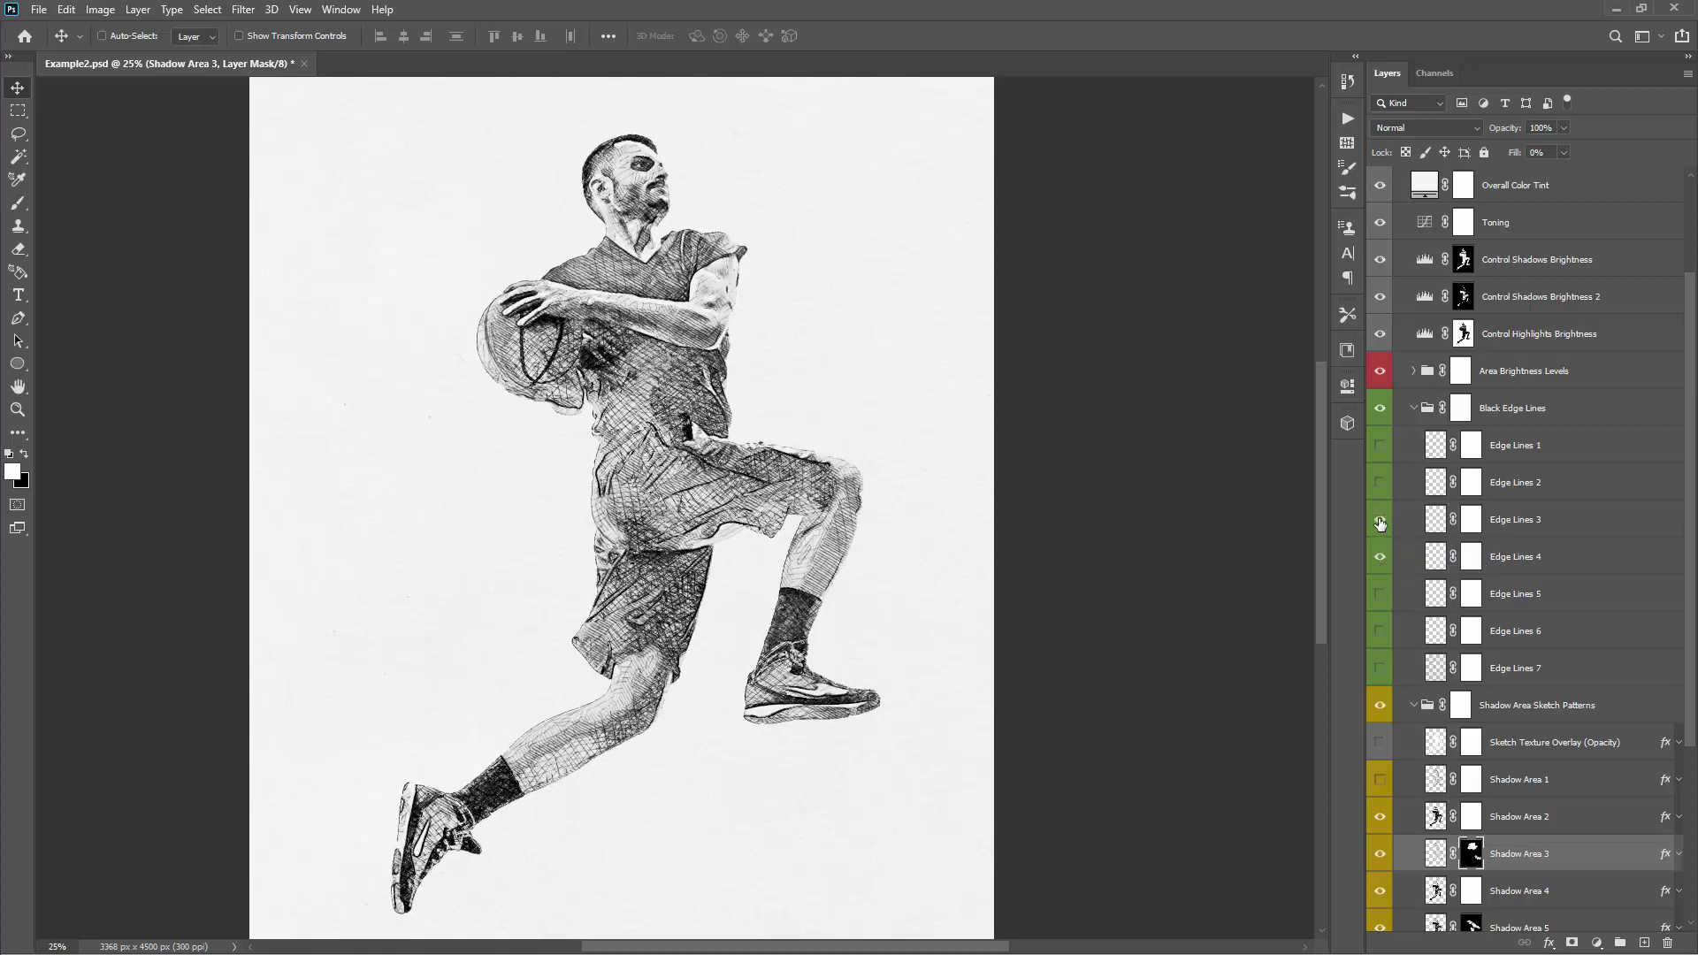
left_click(1380, 523)
left_click(1382, 482)
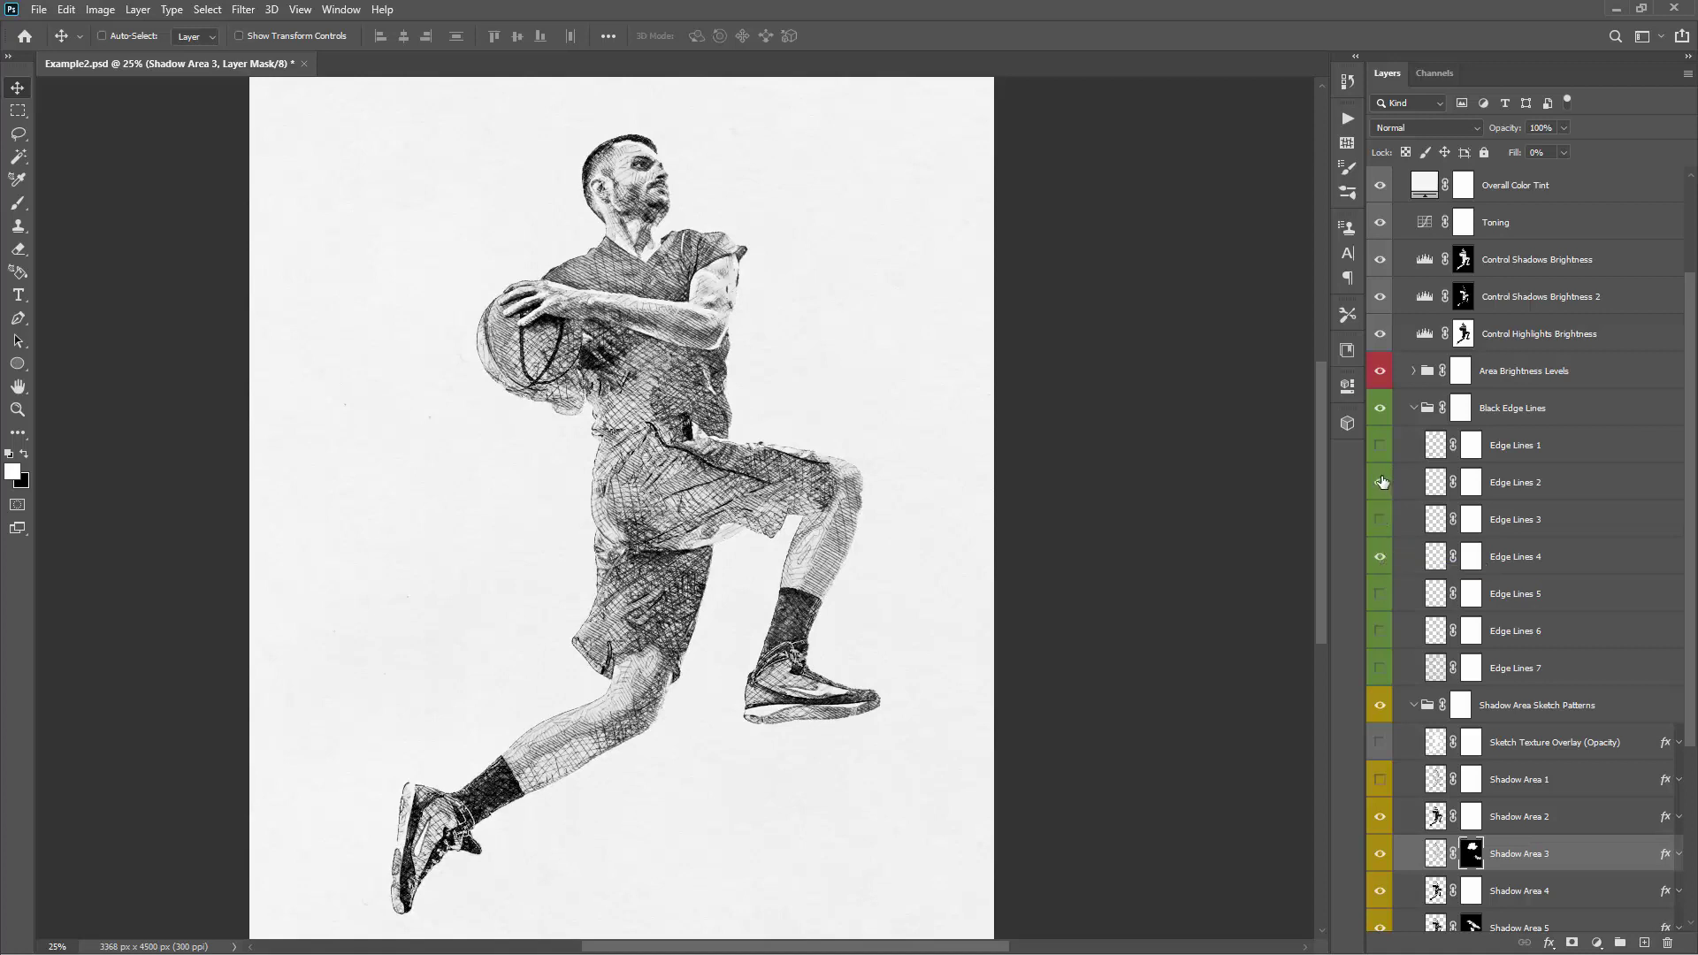
- Paint black with the 600 px brush on the Edge Lines 2 layer mask over the player's rear leg
left_click(1470, 482)
key("b")
key("x")
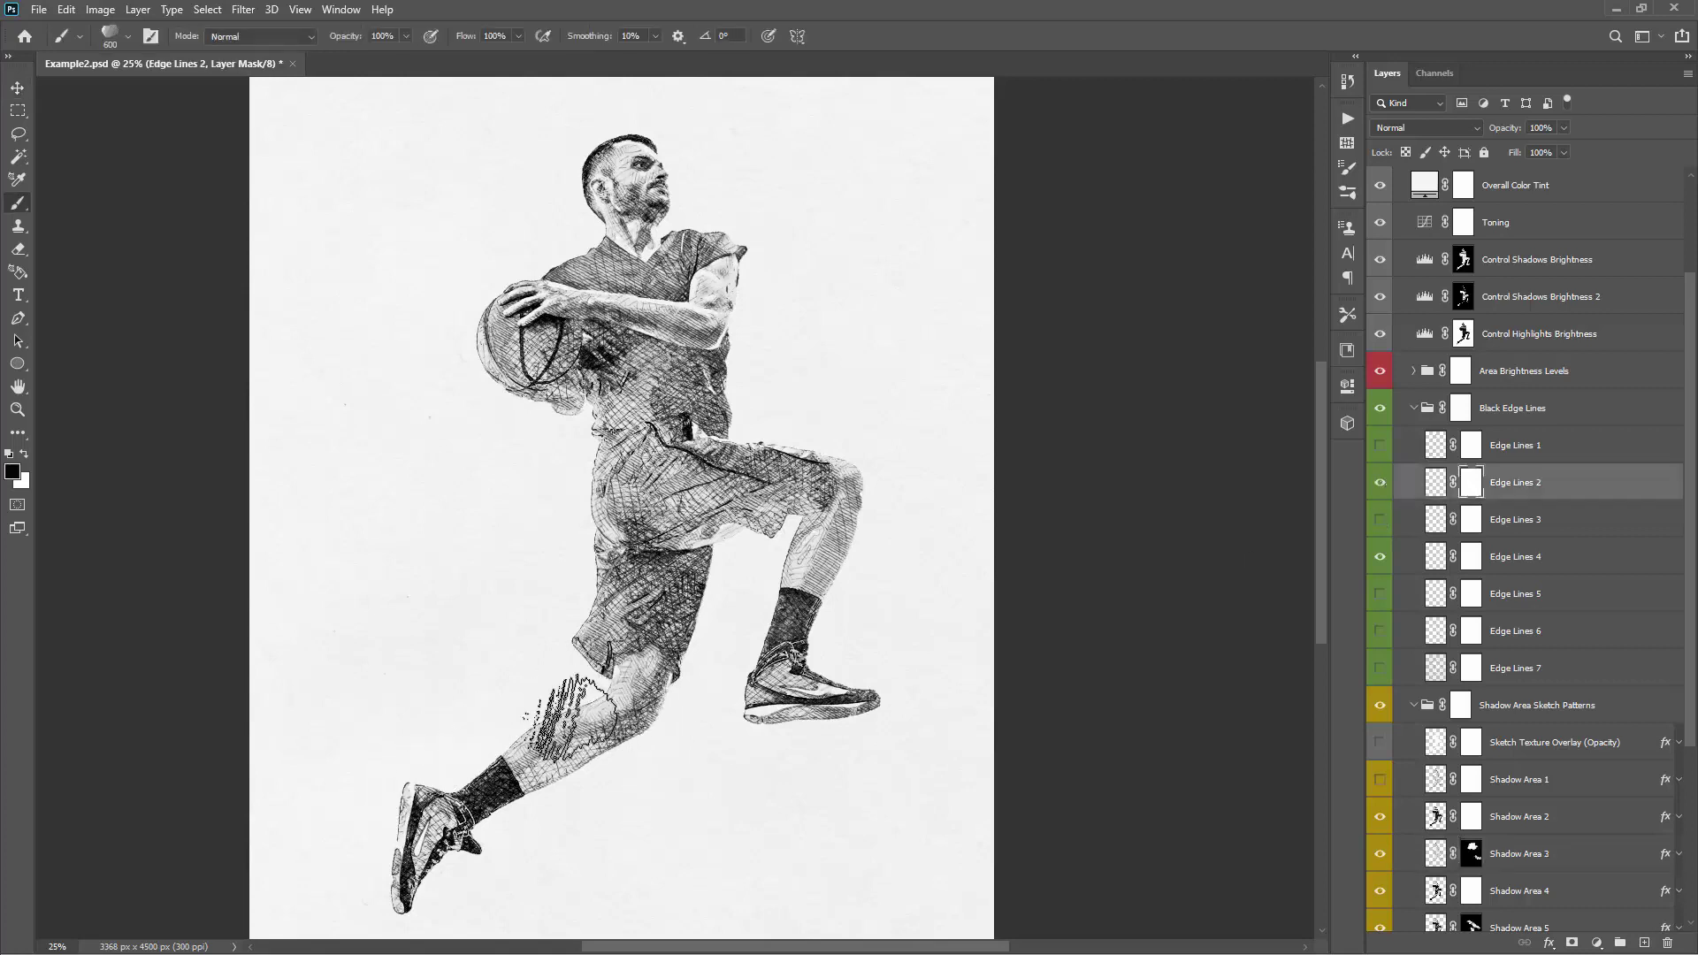
left_click_drag(571, 716, 544, 764)
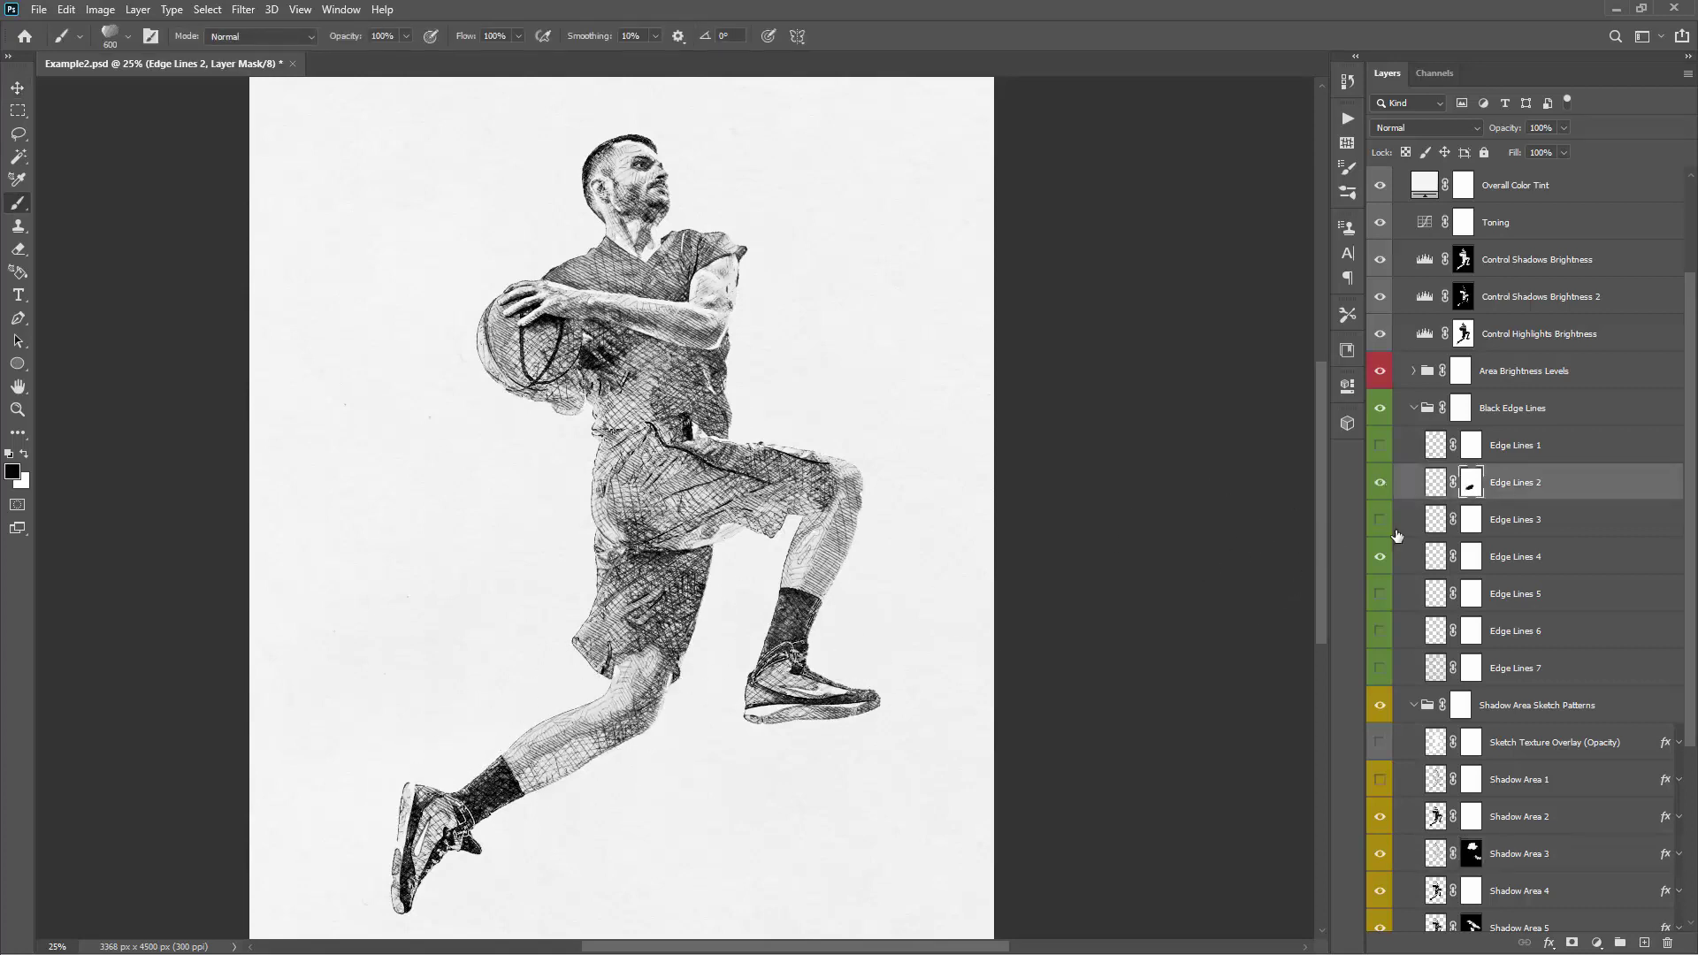
- Compare the drawing with the Edge Lines 2 layer hidden and shown
left_click(1380, 483)
left_click(1380, 483)
left_click(1380, 483)
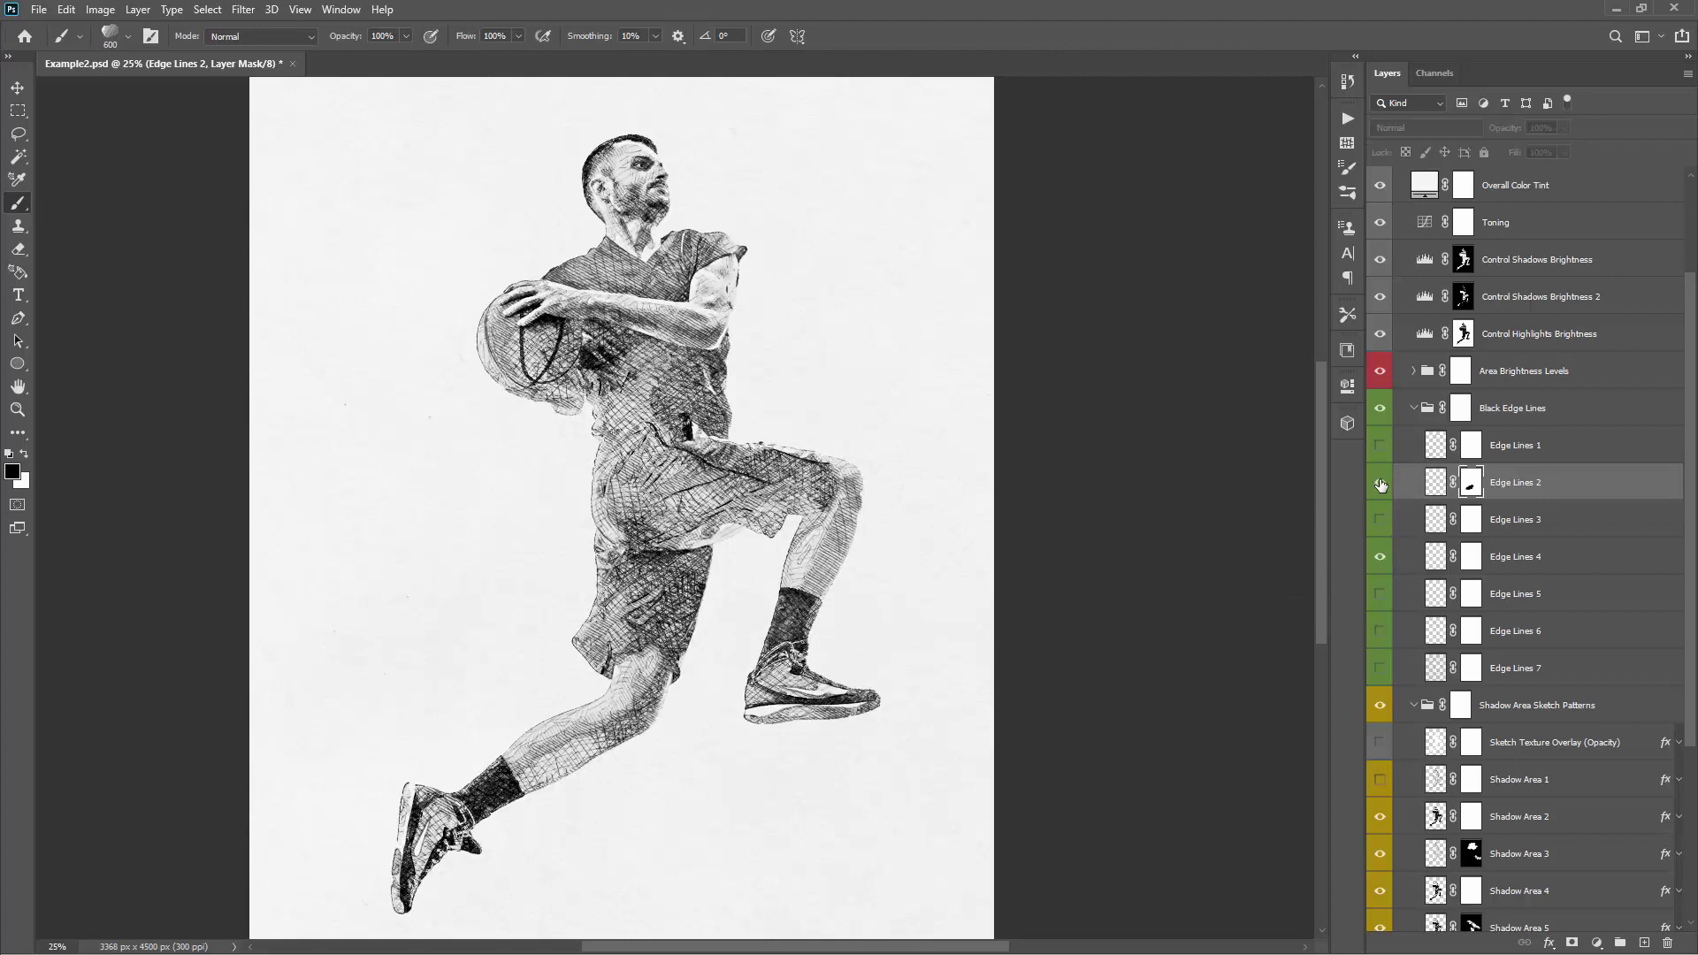
left_click(1380, 483)
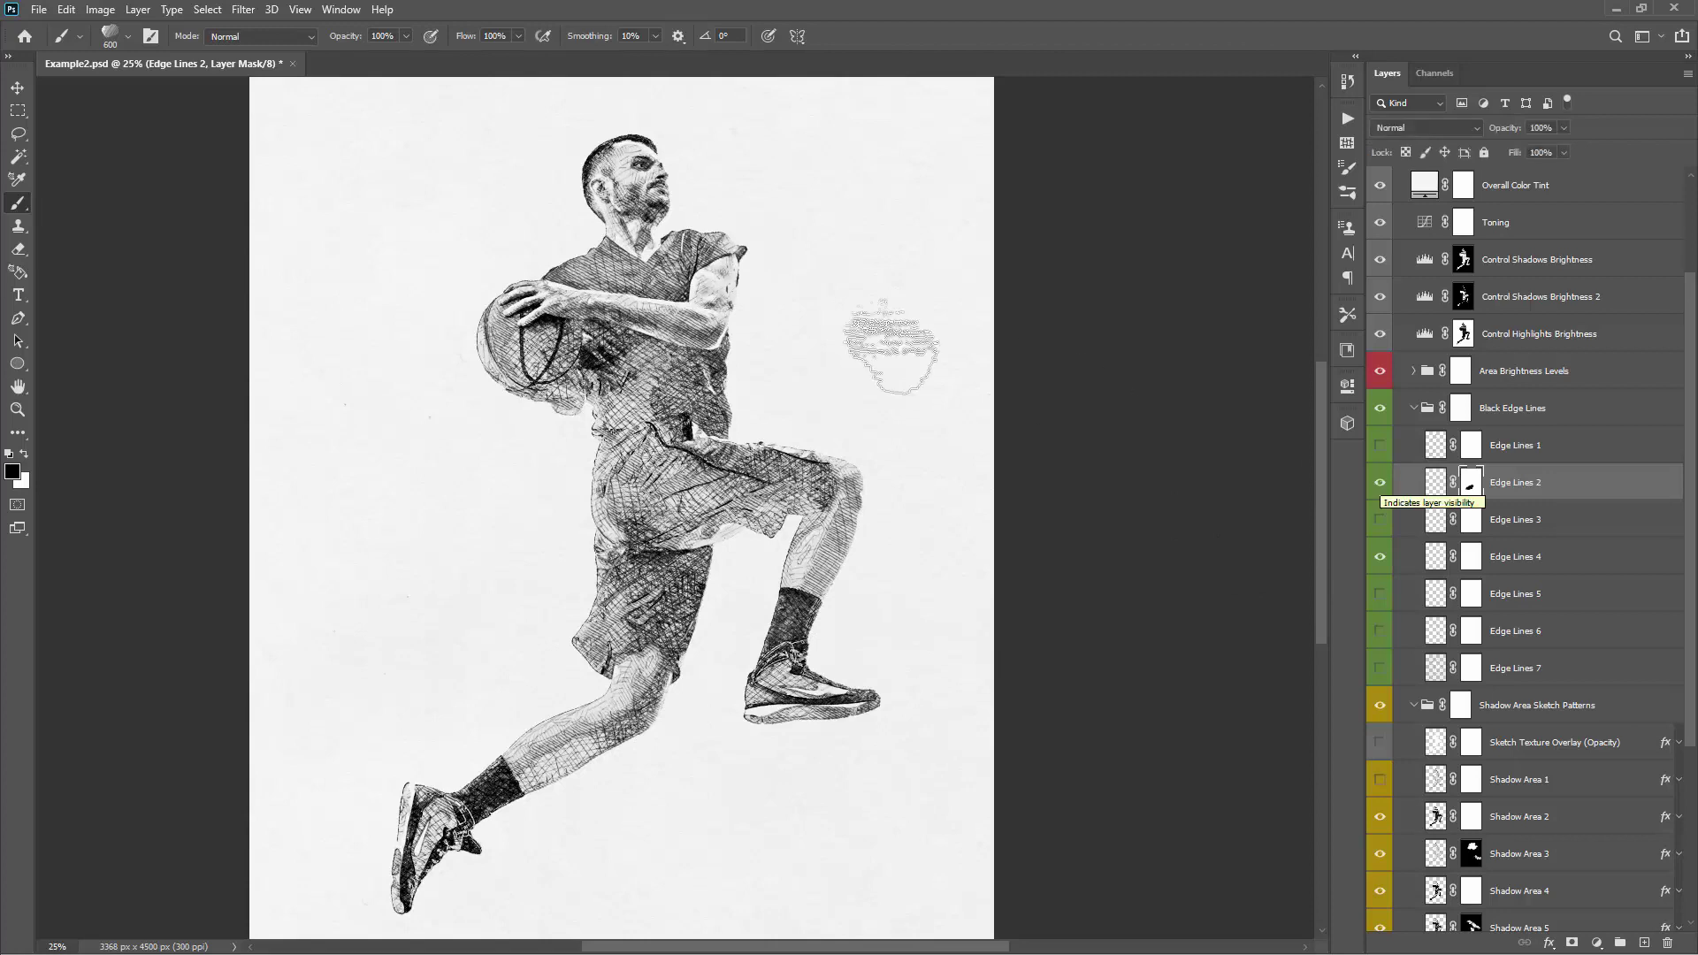
key("v")
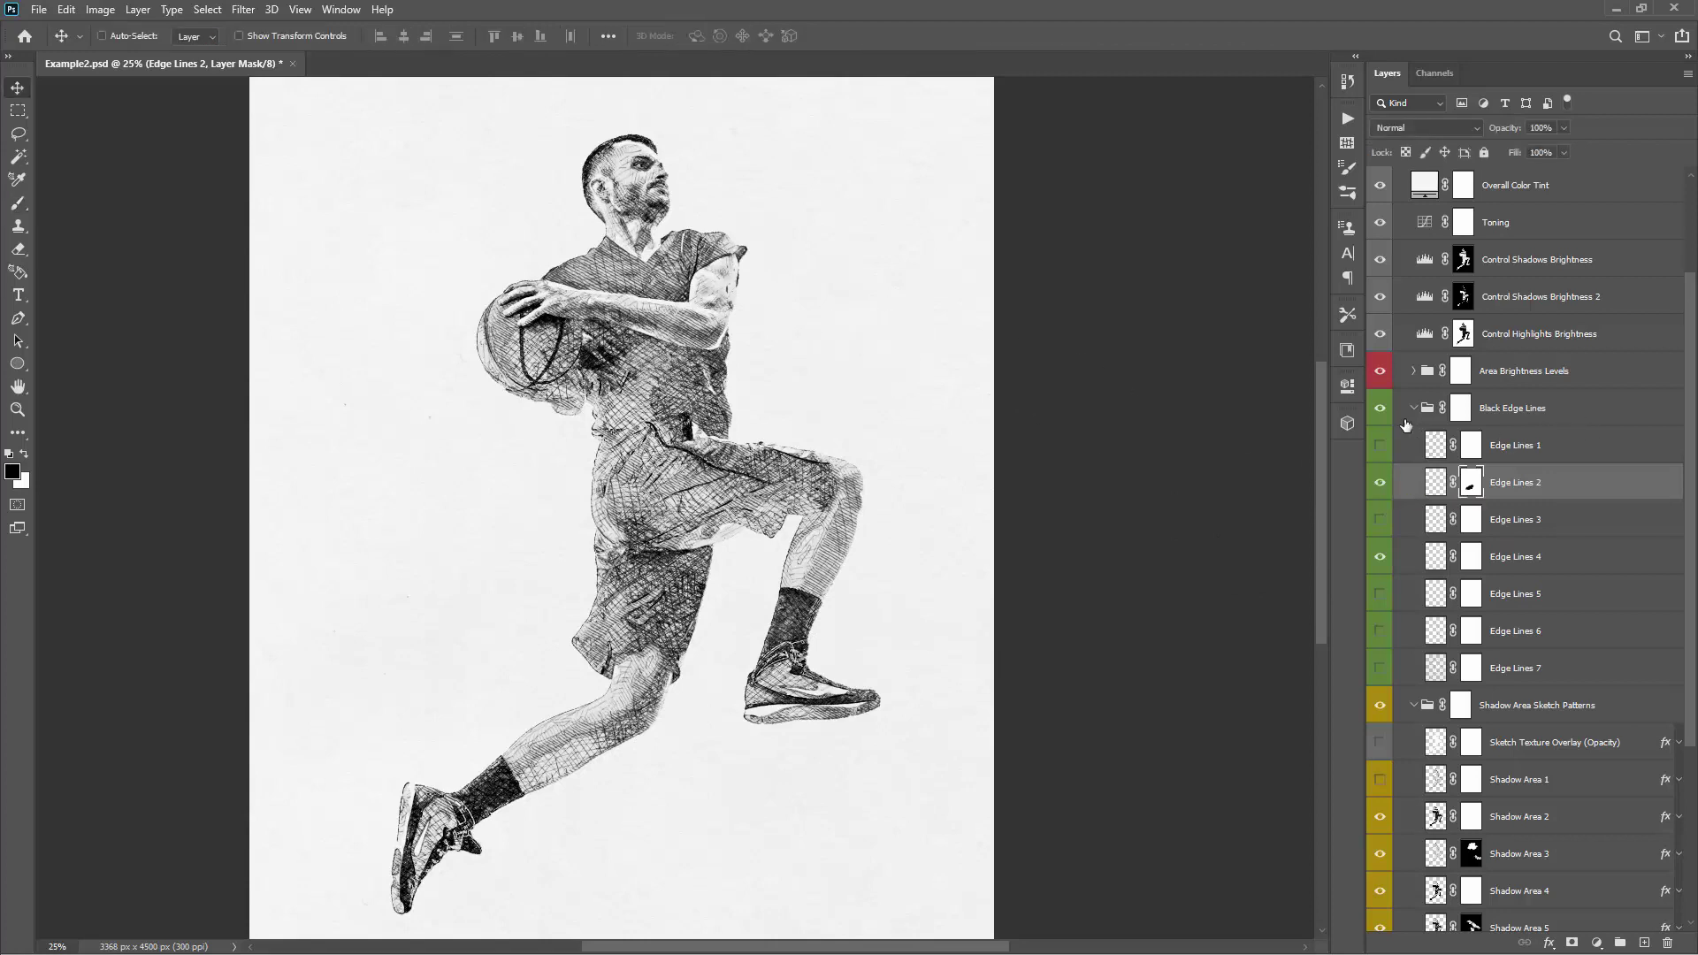
- In the Area Brightness Levels group, adjust the Area 6 Levels midtones and set the Area 7 Levels (Shadows) midtones to 0.64
left_click(1413, 409)
left_click(1413, 375)
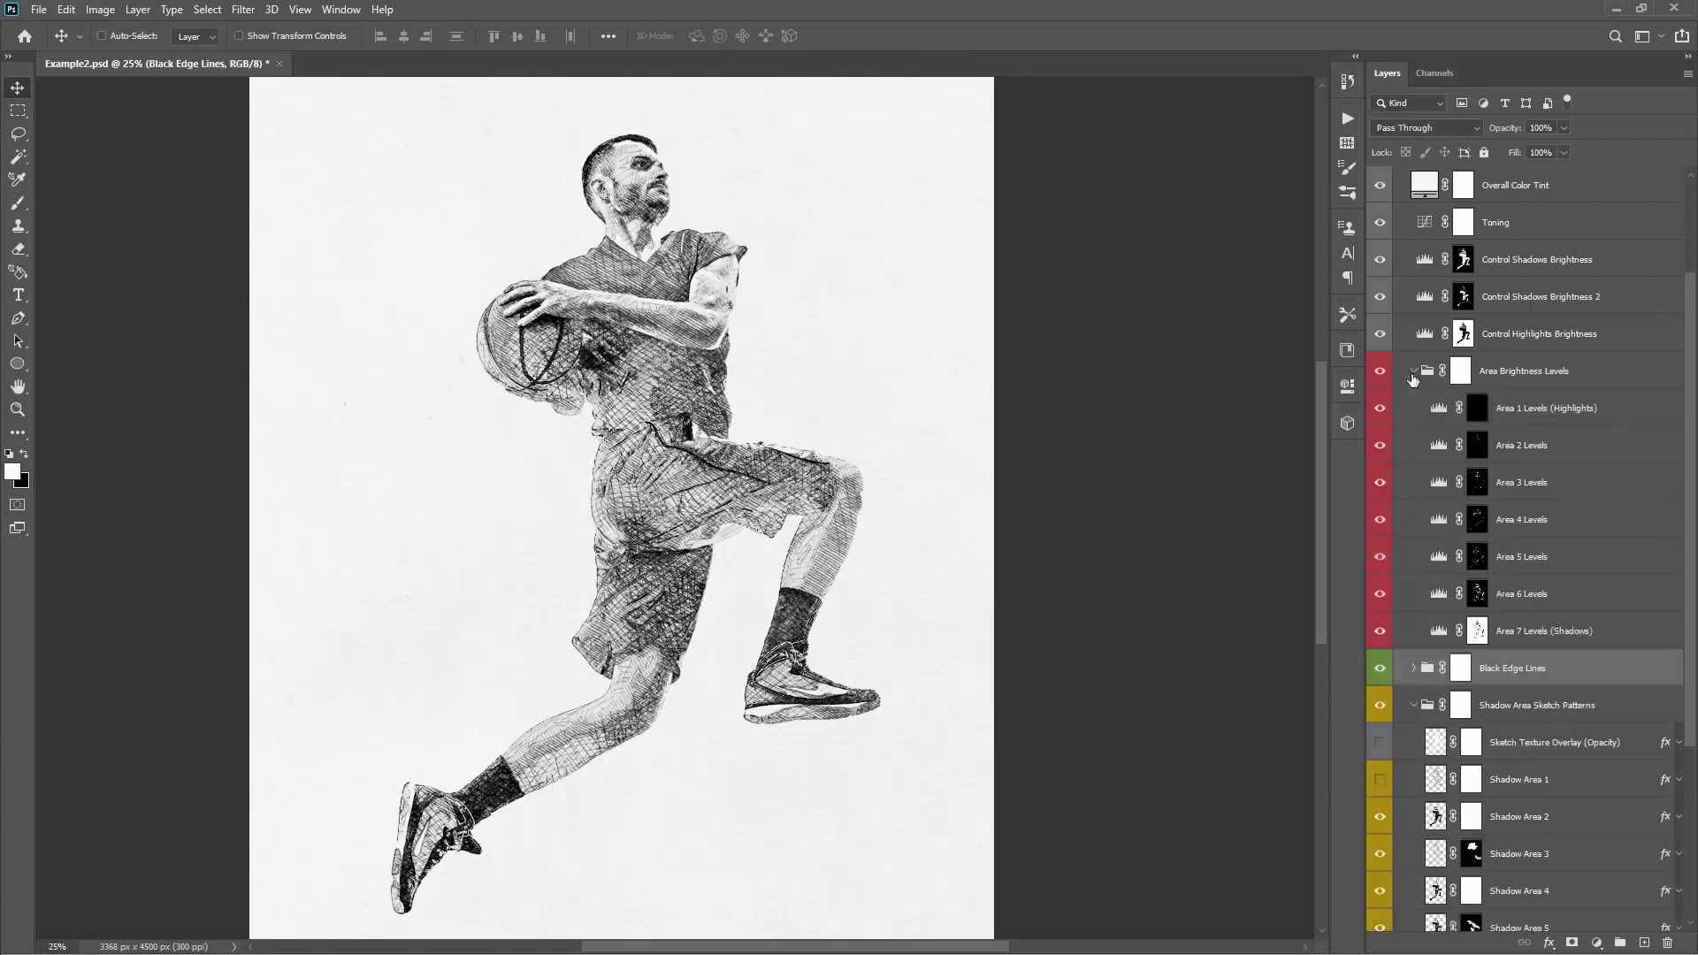
double_click(1477, 595)
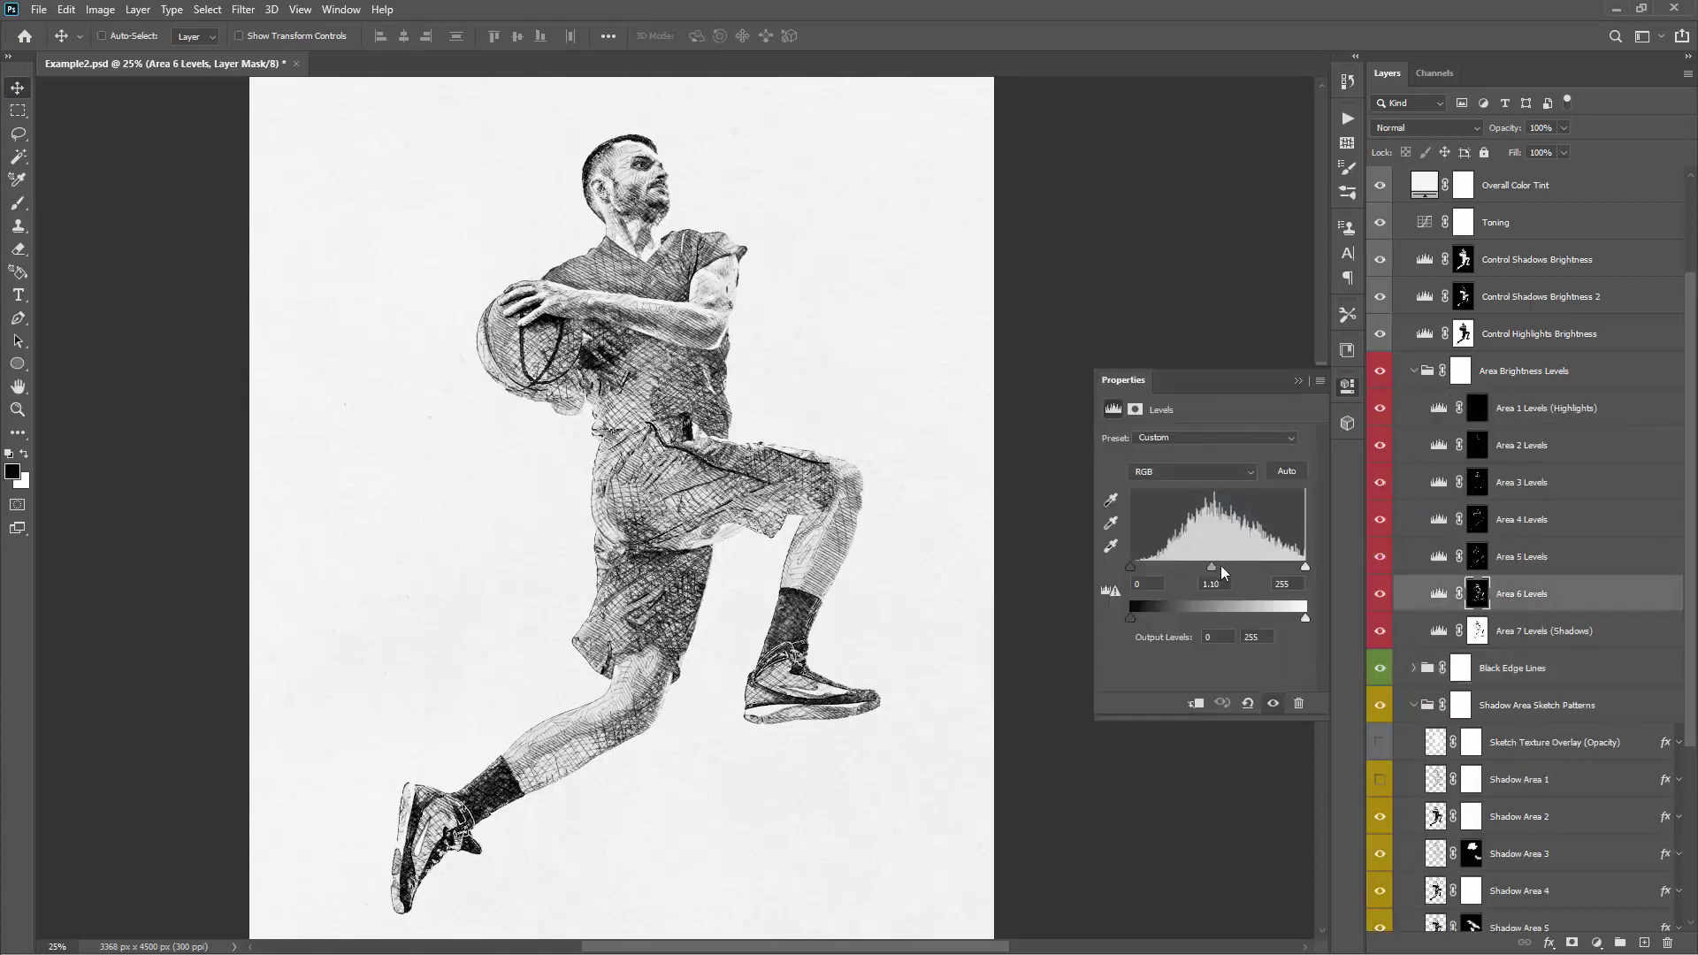
mouse_move(1213, 567)
left_mouse_down()
mouse_move(1243, 572)
mouse_move(1188, 566)
mouse_move(1244, 564)
left_mouse_up()
left_click(1447, 633)
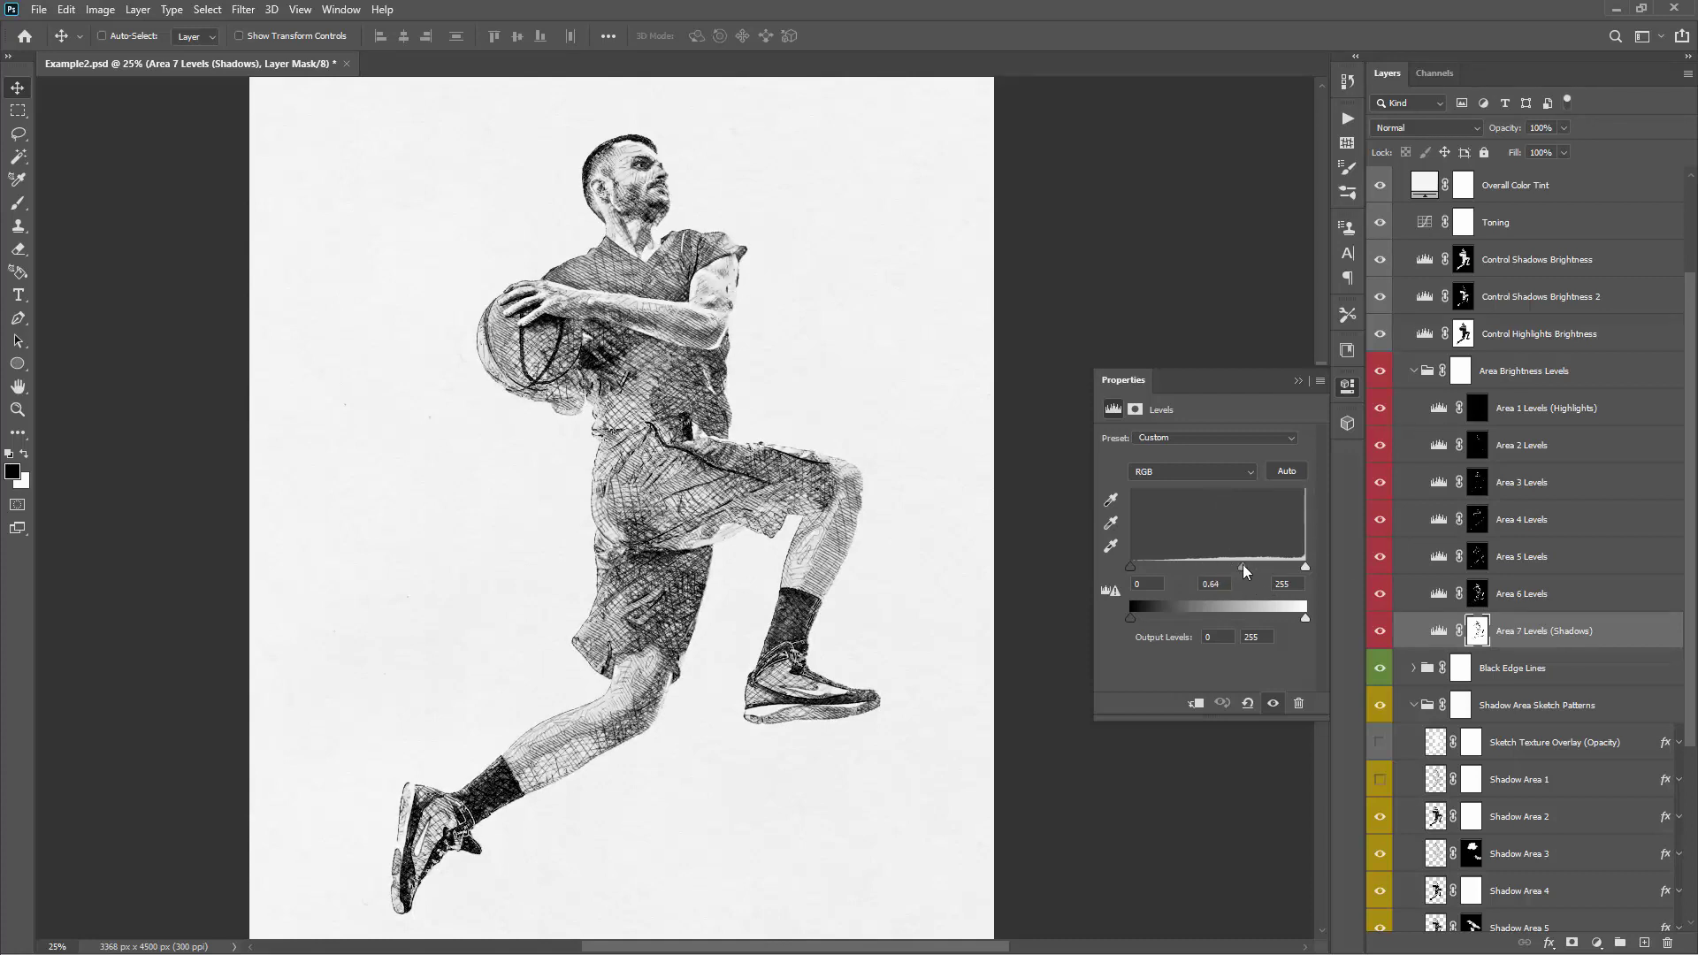
left_click(1296, 381)
- Examine the sketch shading on the player's face, arms and jersey up close
scroll(743, 283, "up", 2)
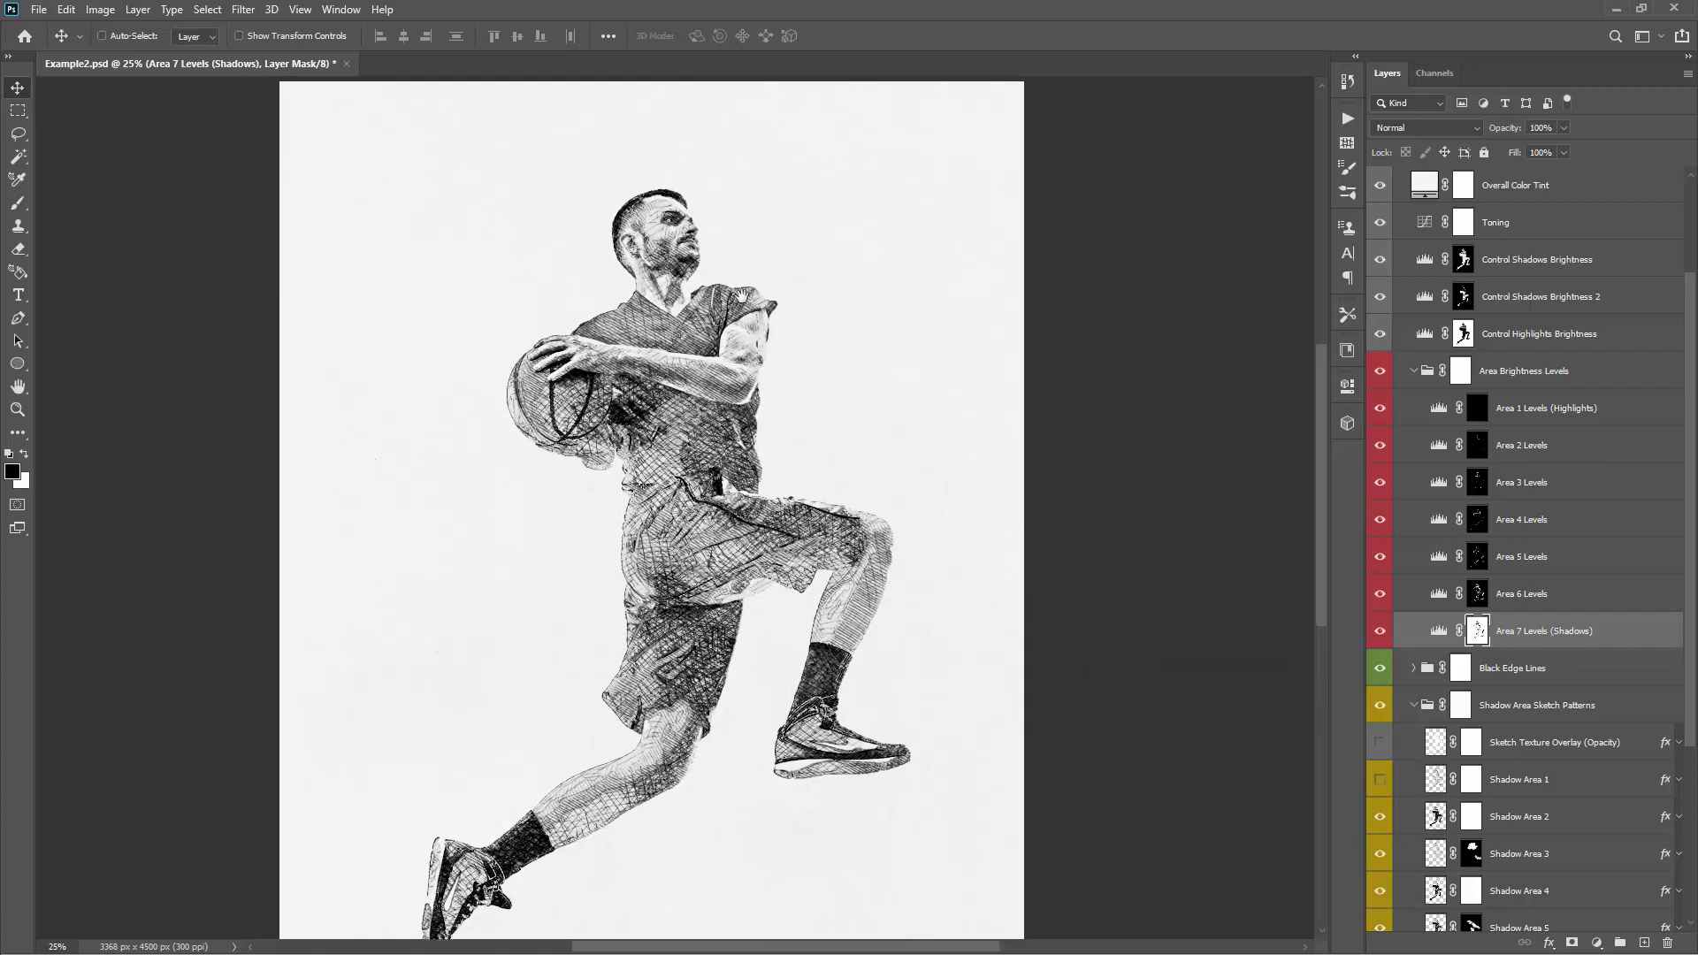
scroll(734, 270, "up", 3)
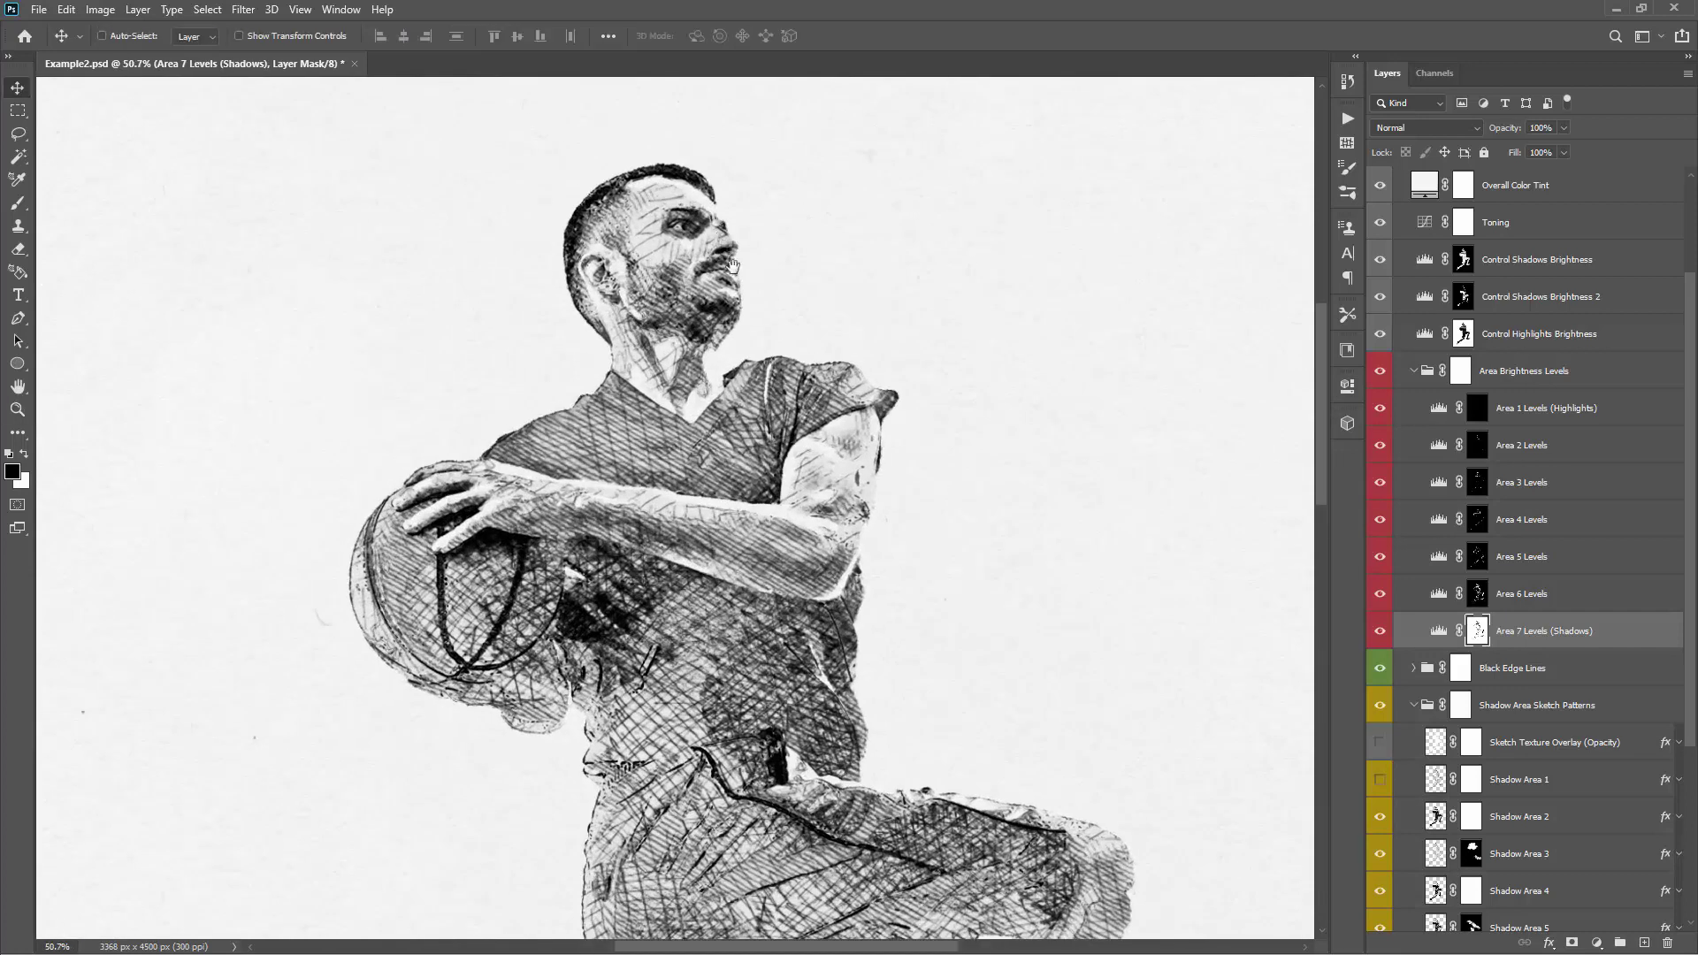
left_click_drag(732, 265, 703, 245)
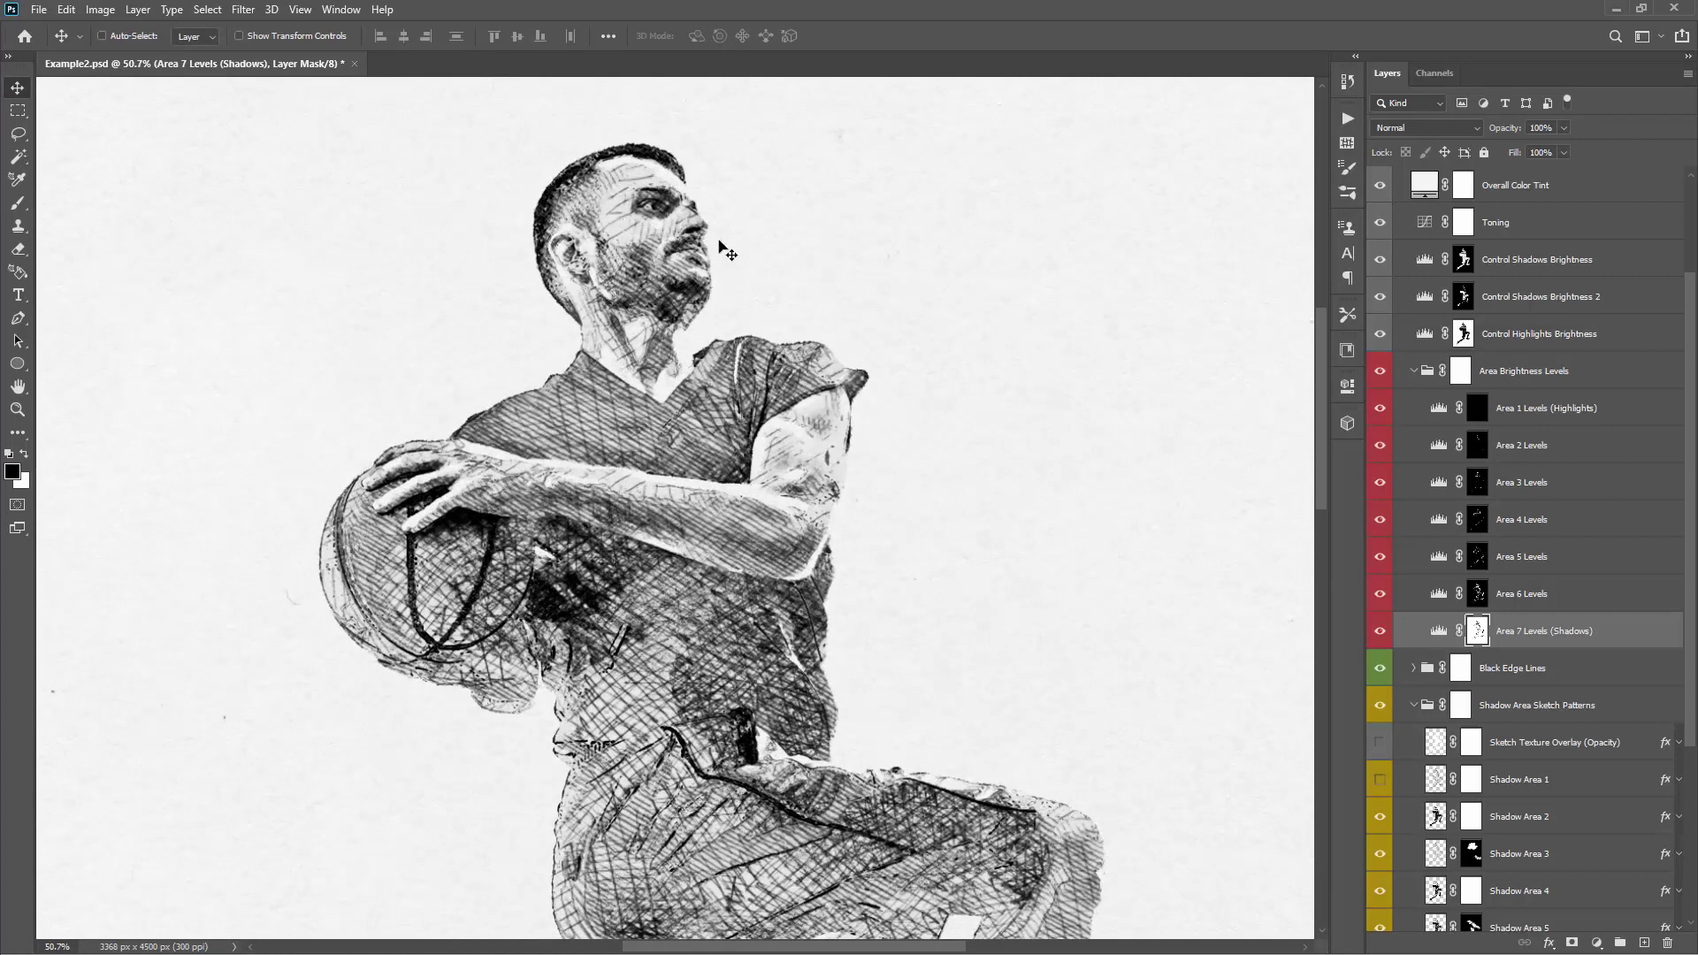
key("ctrl")
key("ctrl+minus")
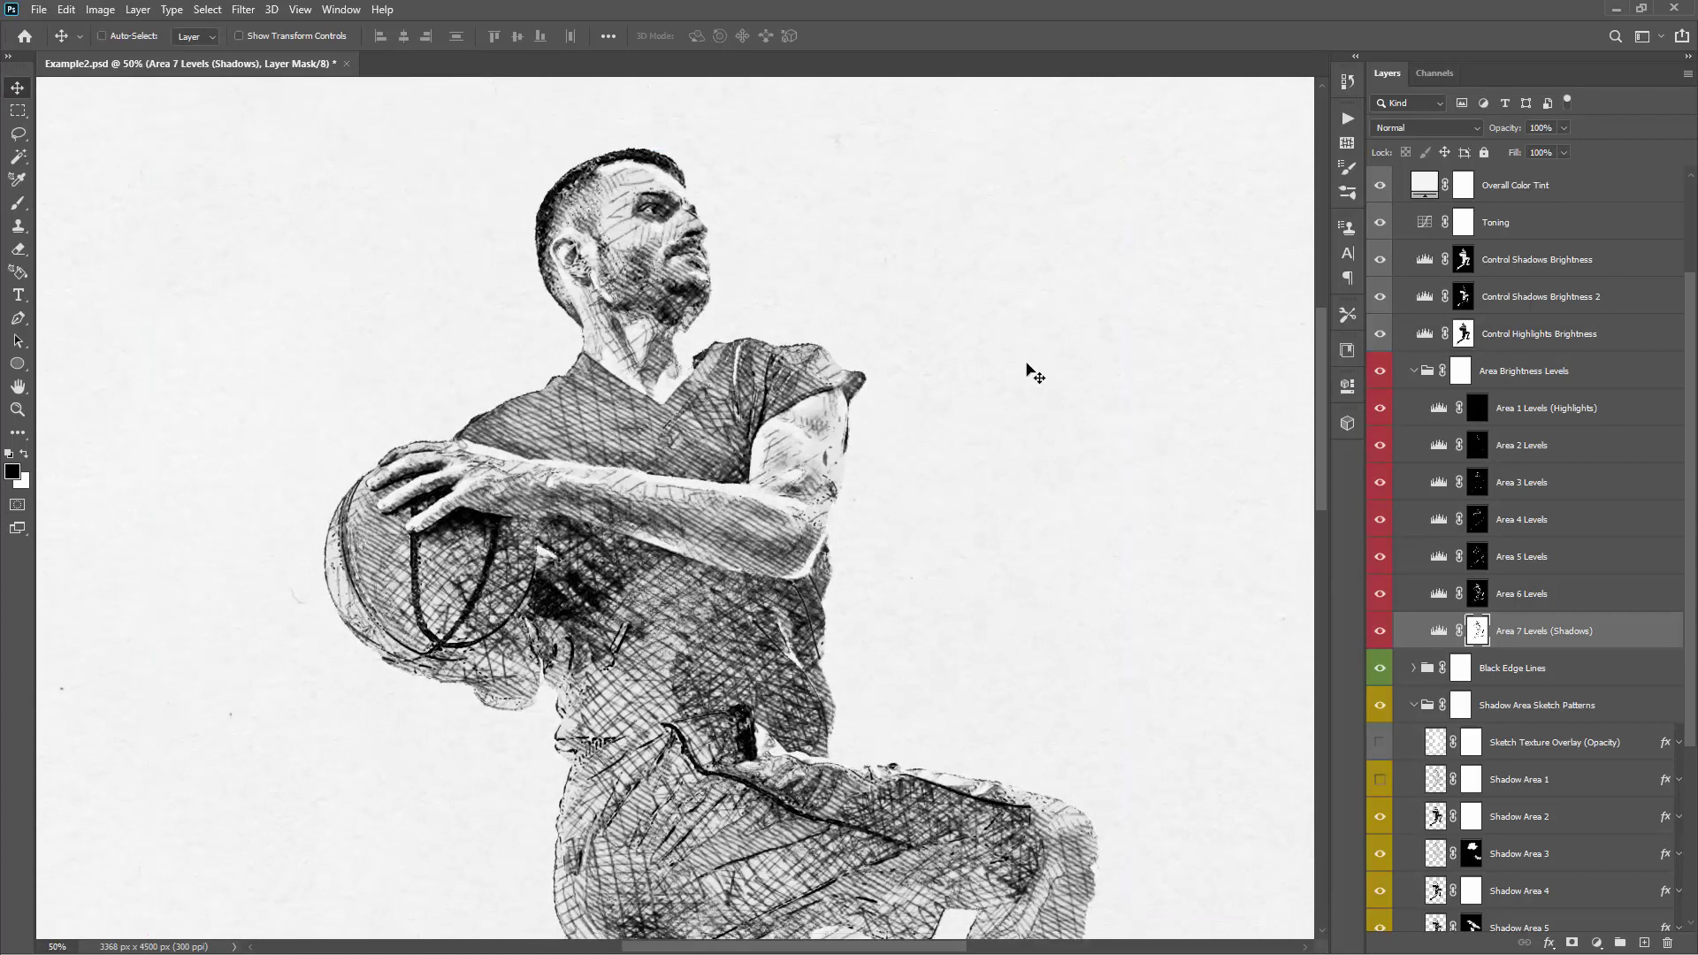
key("ctrl+minus")
left_click_drag(658, 573, 628, 423)
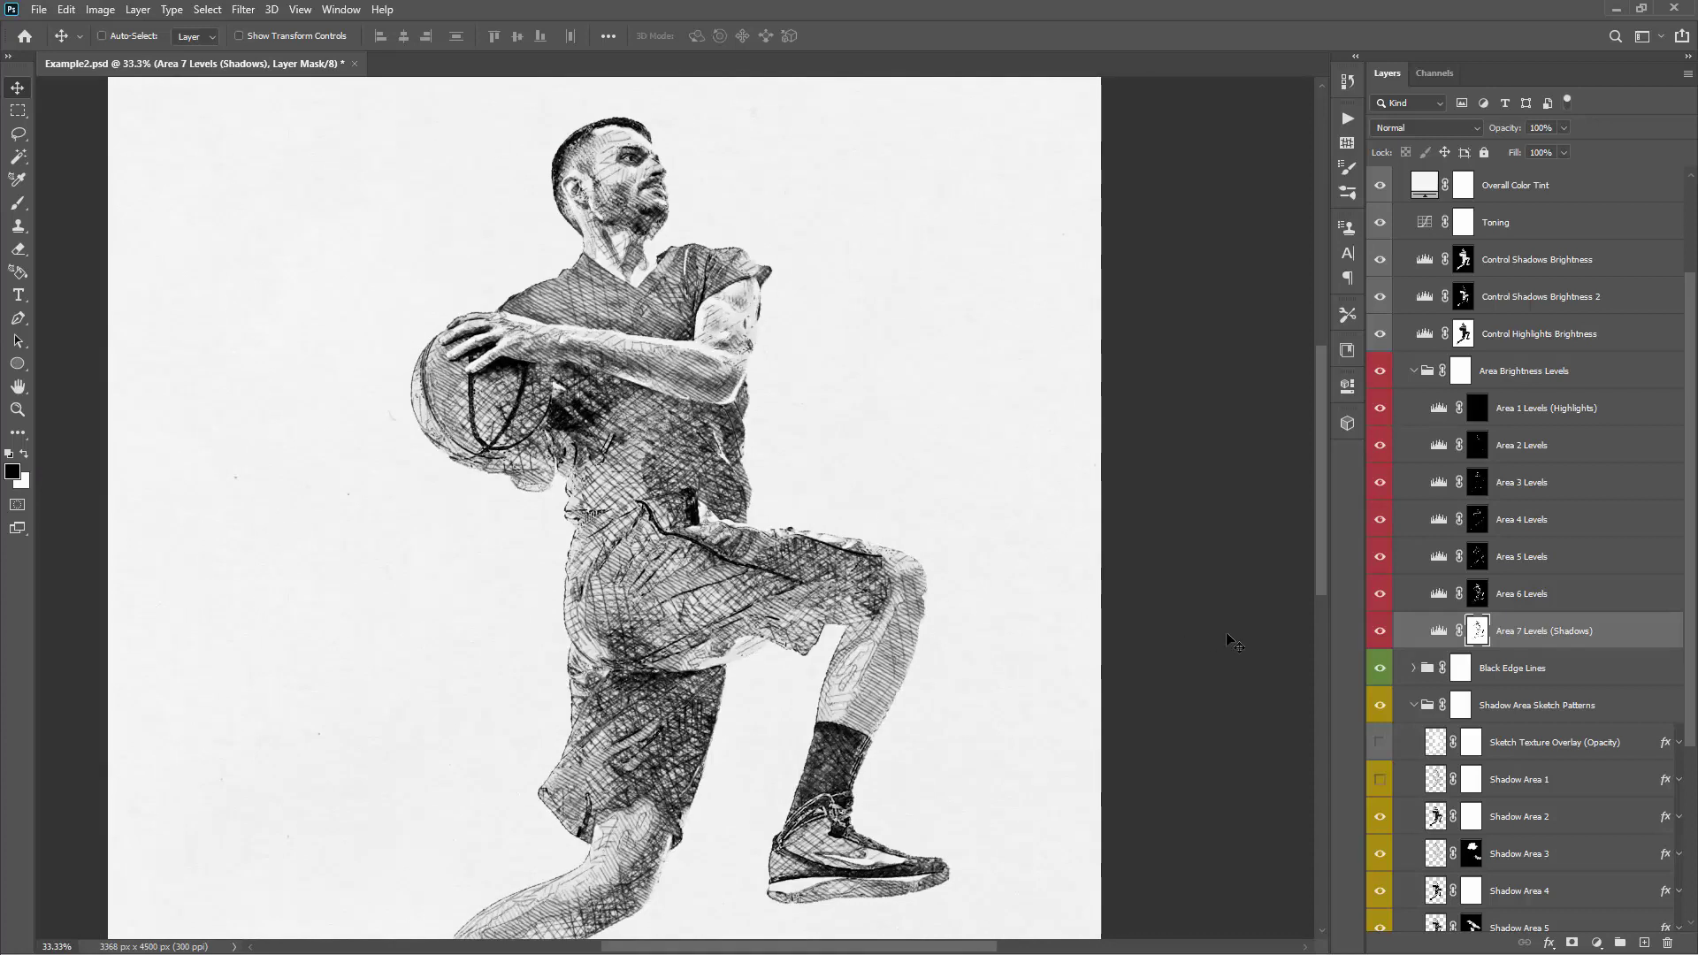
- Collapse the Area Brightness Levels group and expand the Light Area Sketch Patterns group
left_click(1413, 370)
scroll(1506, 579, "down", 1)
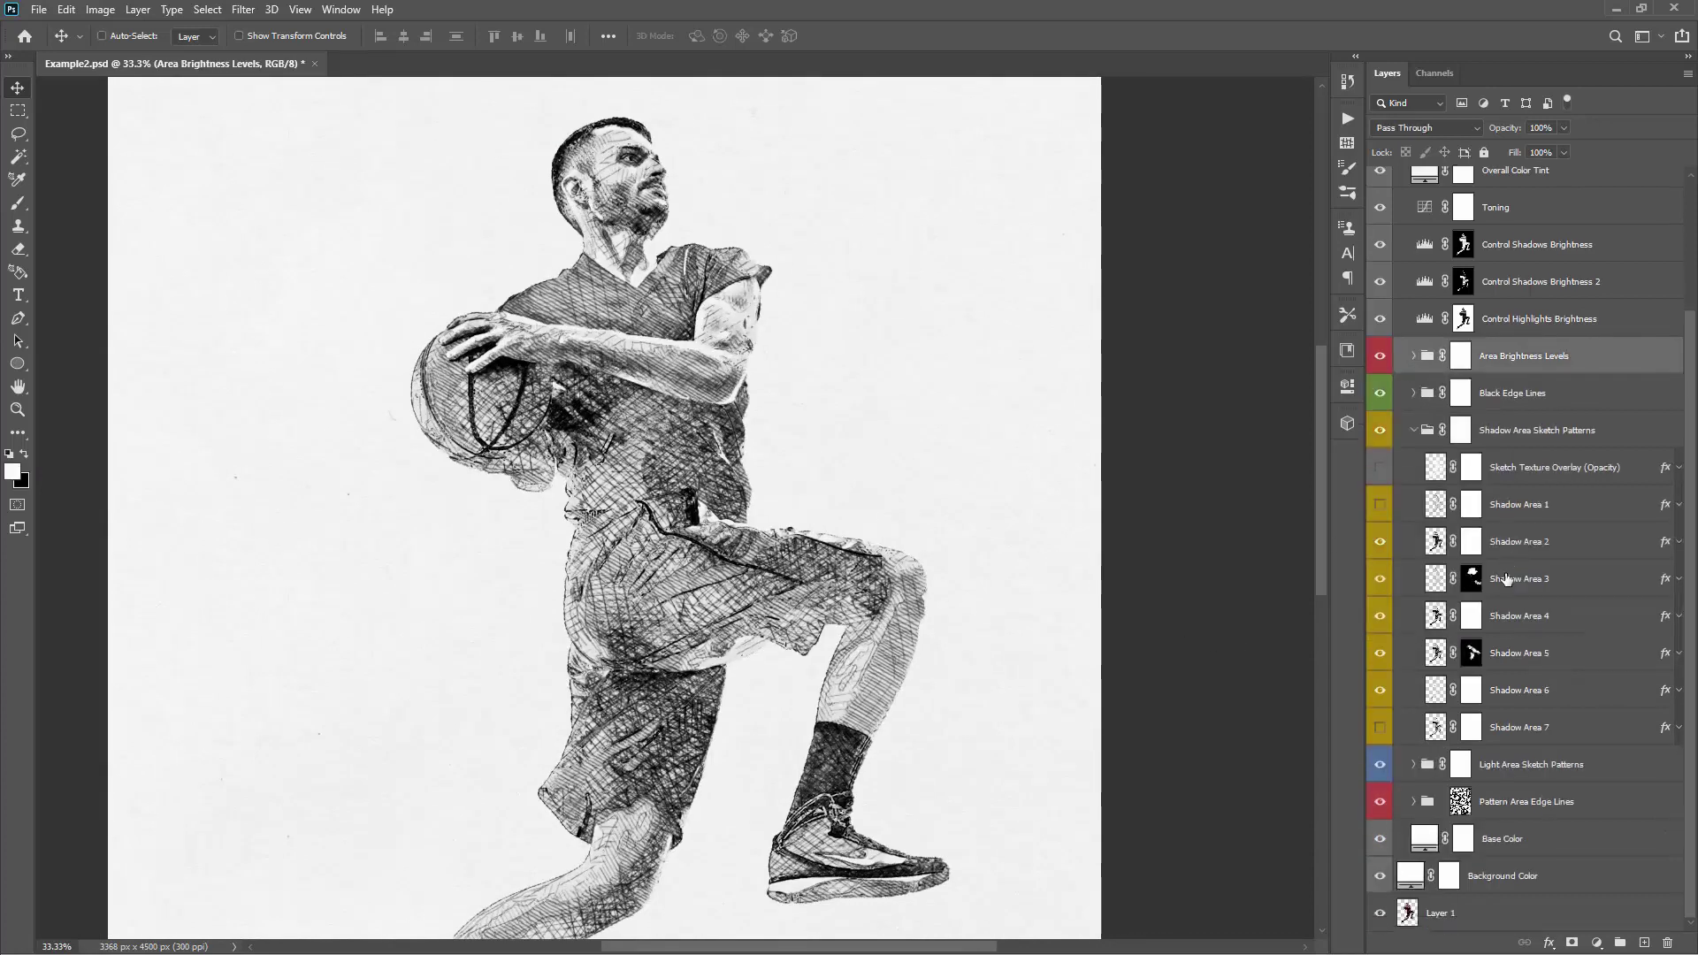
left_click(1497, 773)
left_click(1413, 763)
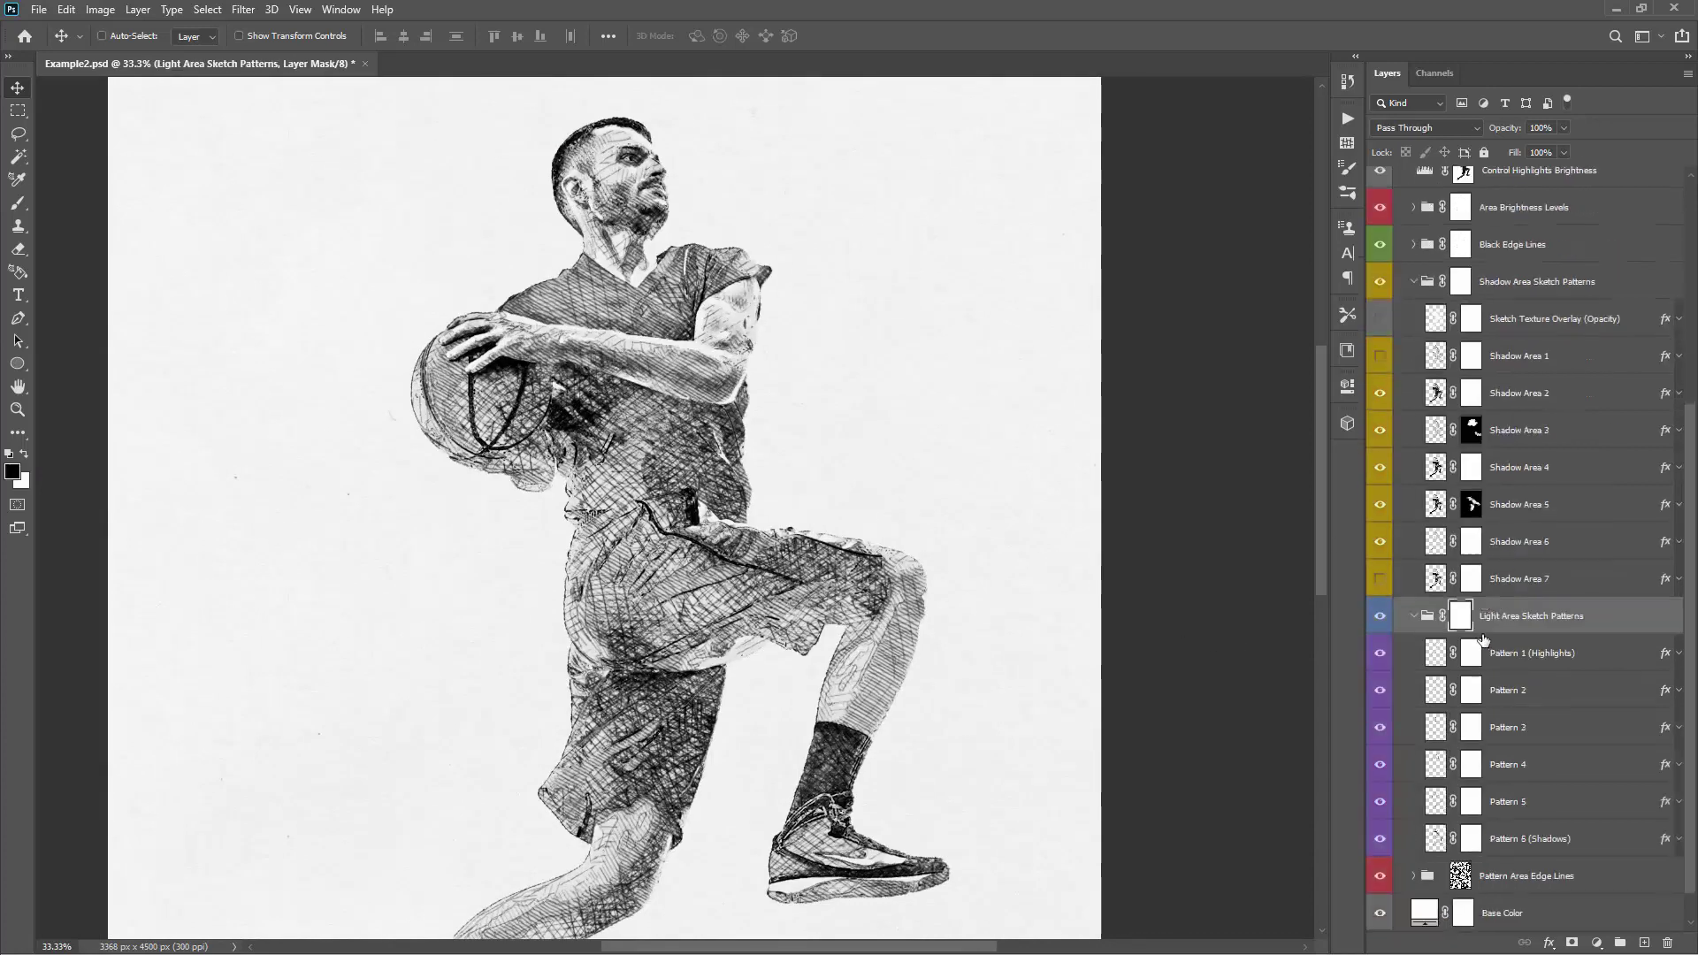
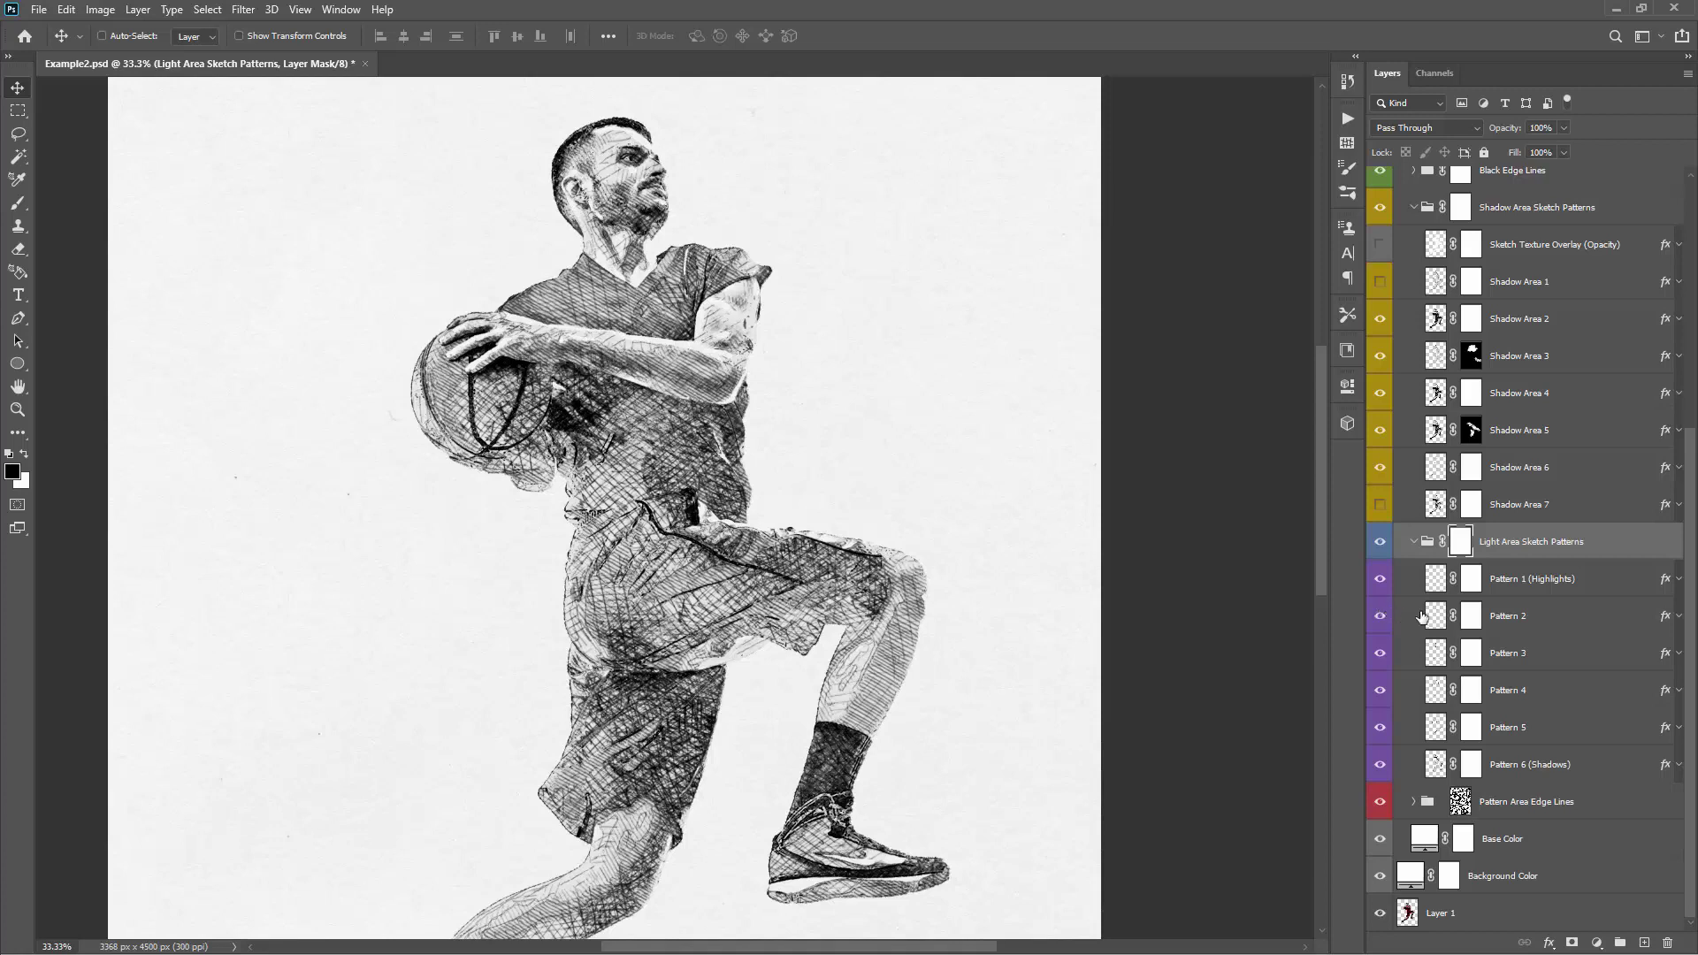
- Select the Pattern 2 layer mask for painting and reduce the black brush to 175 px
left_click(1470, 619)
key("b")
key("bracketleft")
key("bracketleft")
key("bracketleft")
key("bracketleft")
key("bracketleft")
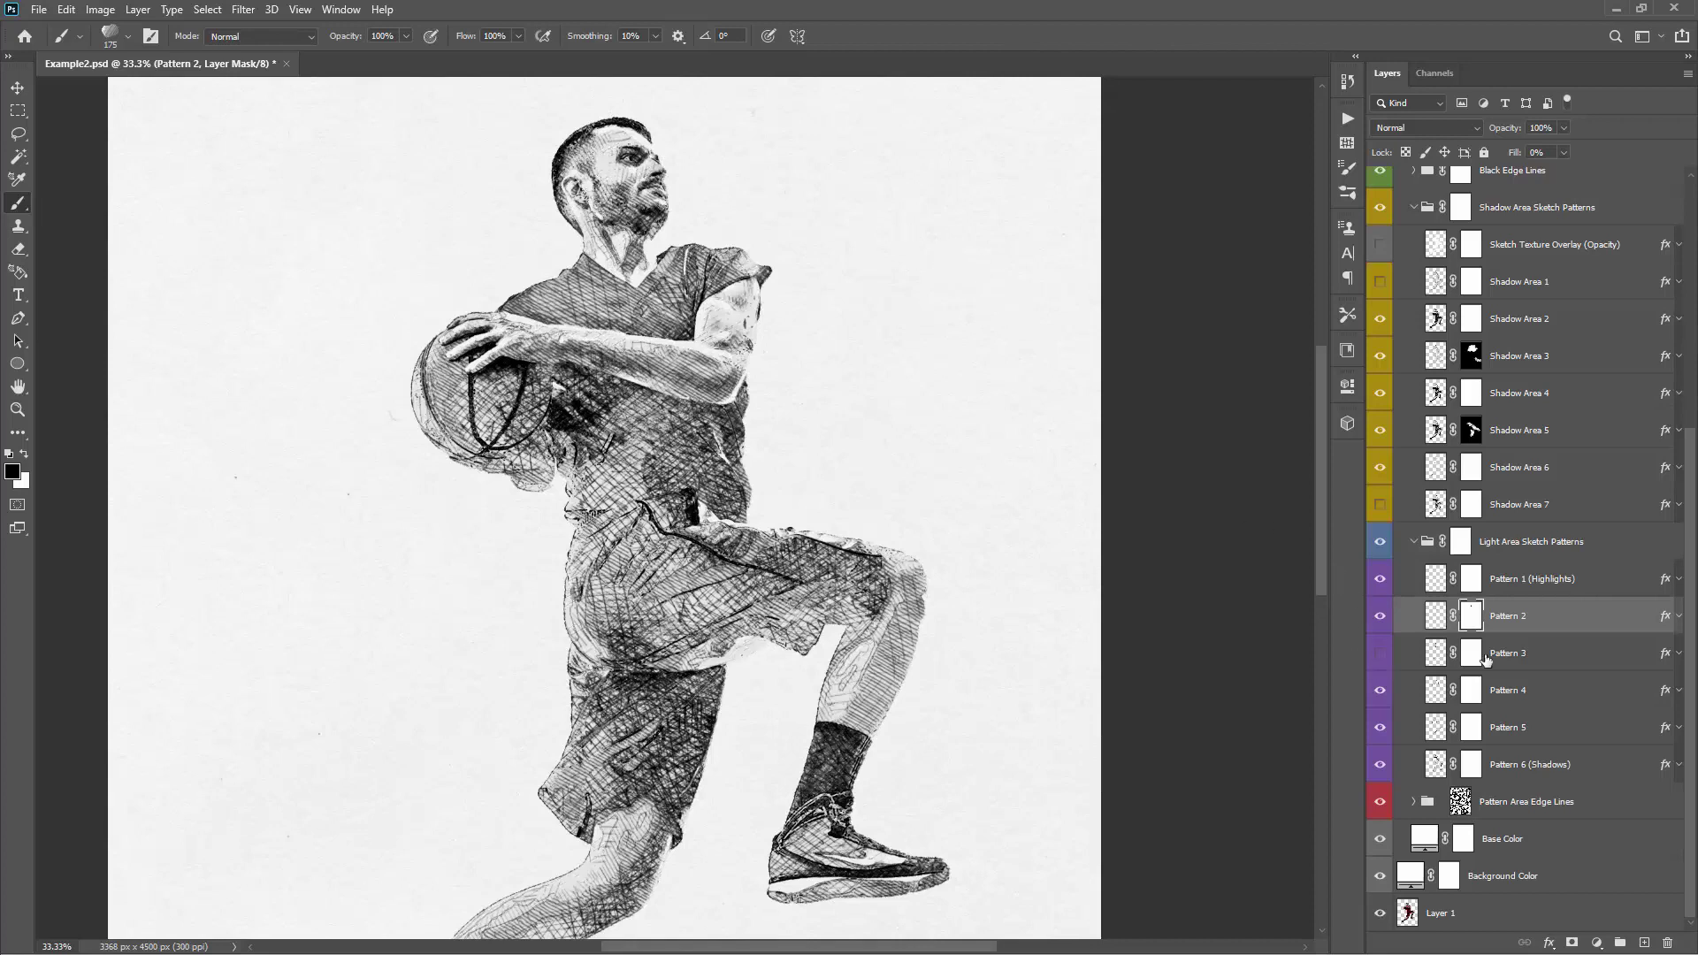
- Set the Pattern Overlay scale of the Pattern 3 layer to 39% and duplicate that layer
double_click(1560, 655)
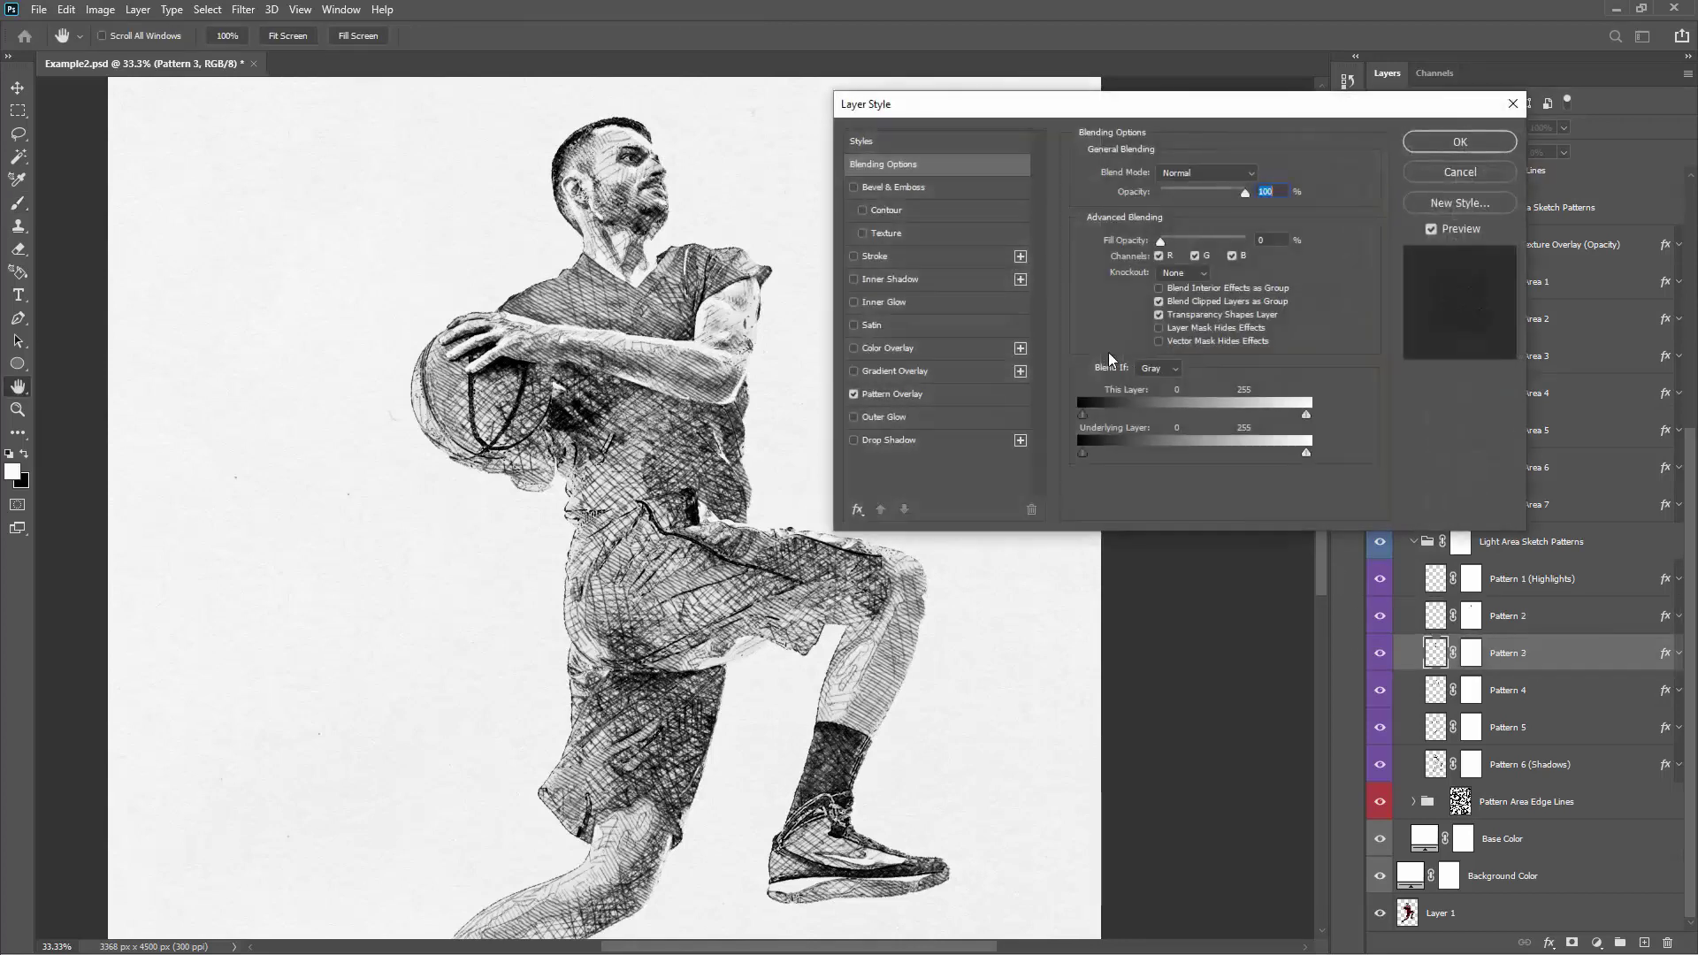
left_click(899, 395)
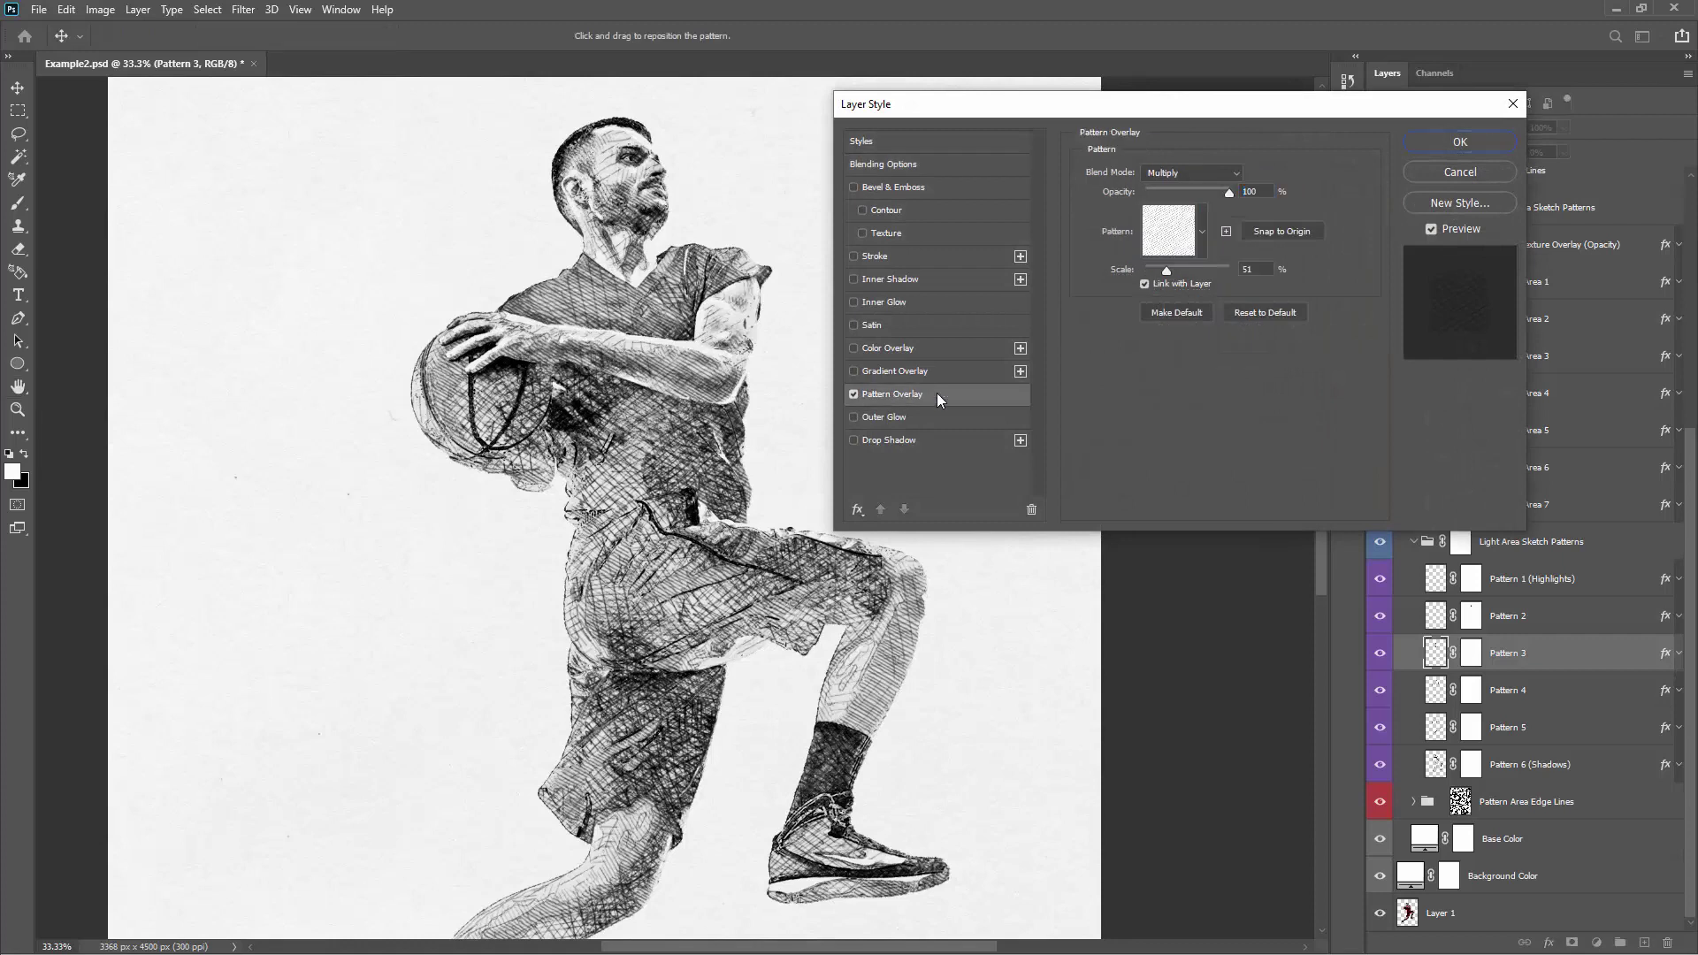
double_click(1261, 272)
key("Down")
key("Down")
key("Down")
key("Down")
key("Down")
key("Down")
key("Down")
key("Down")
key("Down")
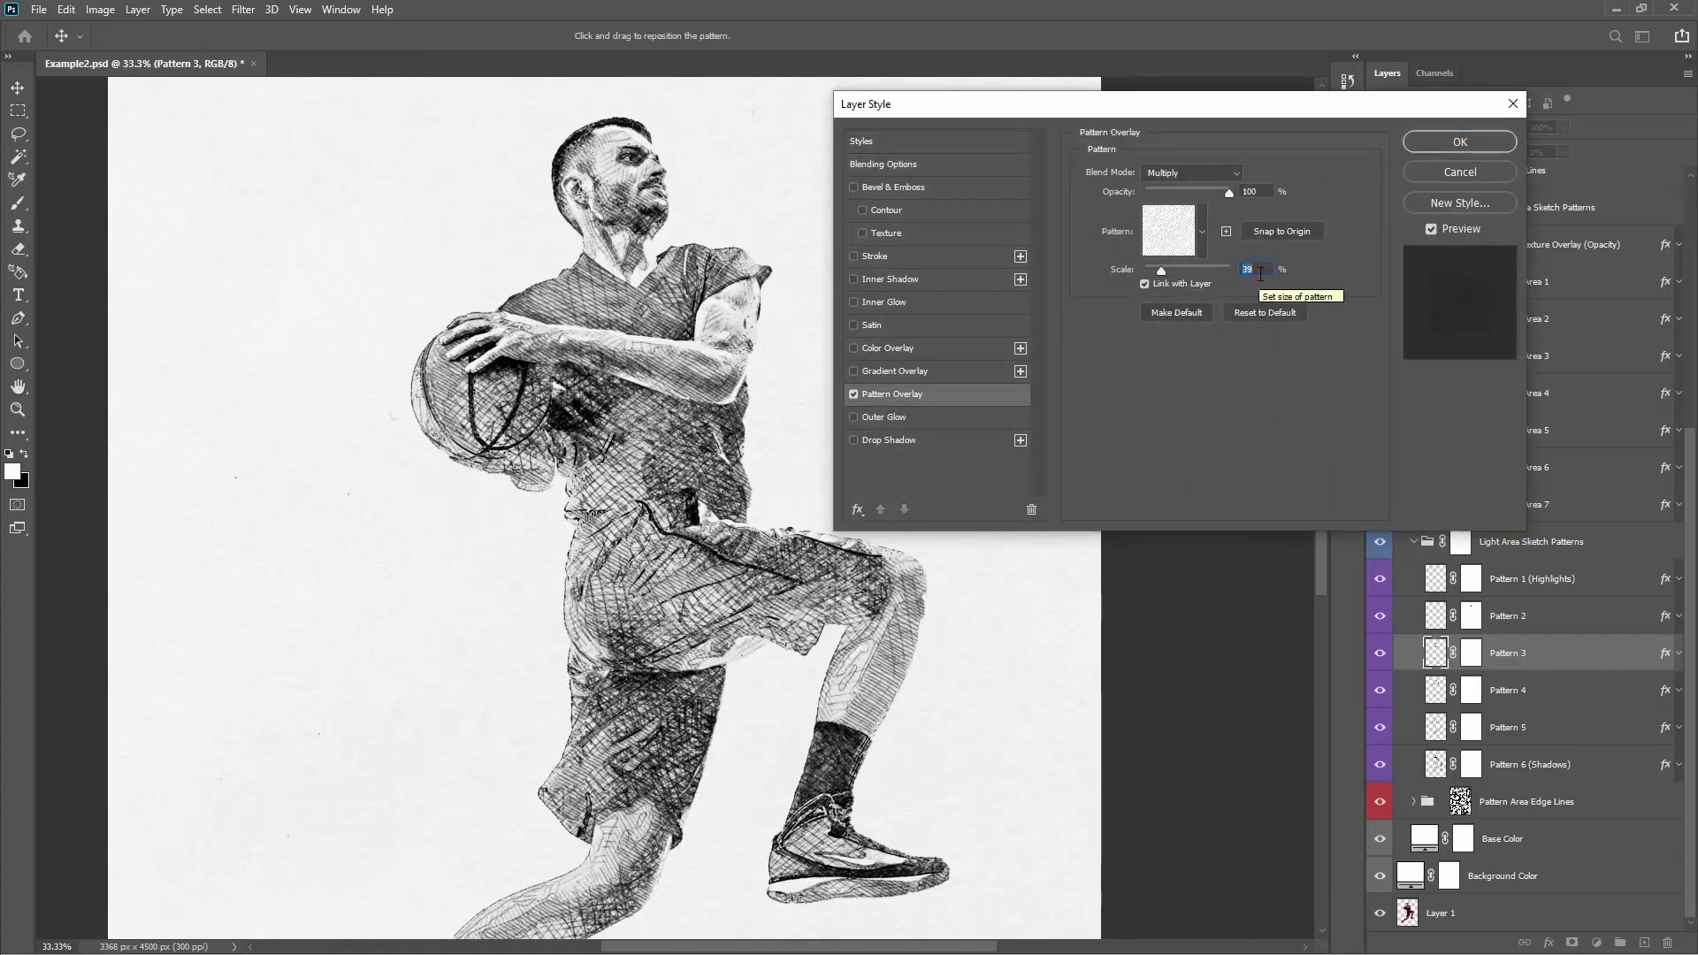
left_click(1443, 141)
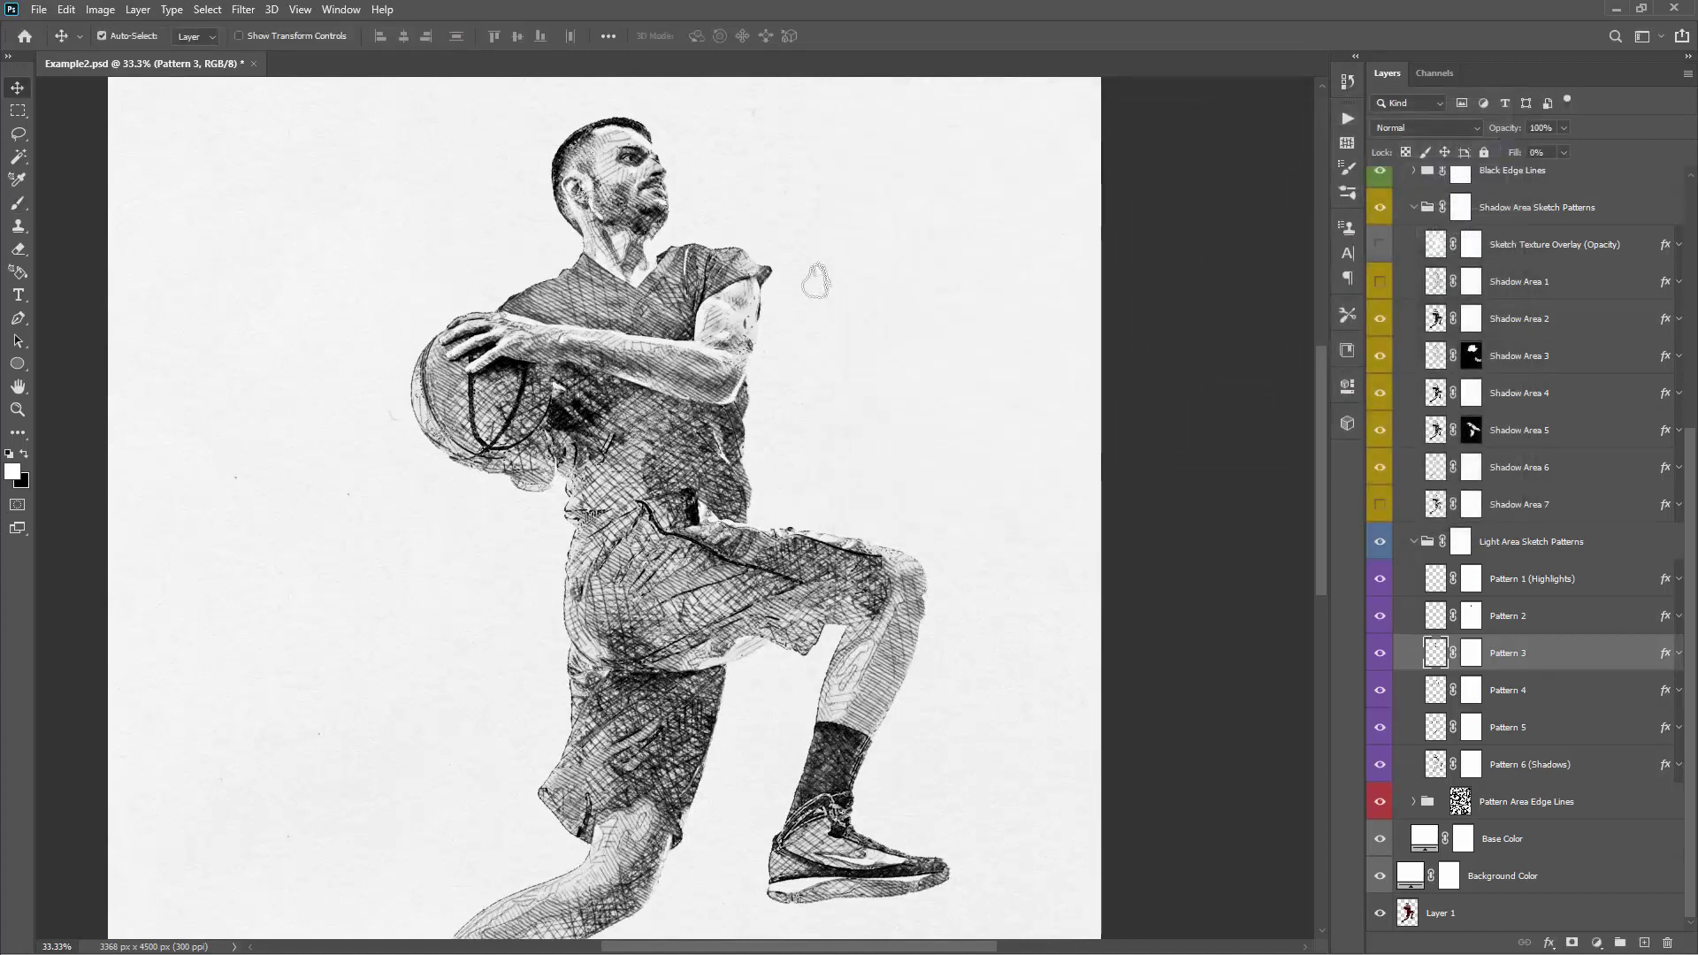
left_click_drag(814, 280, 809, 275)
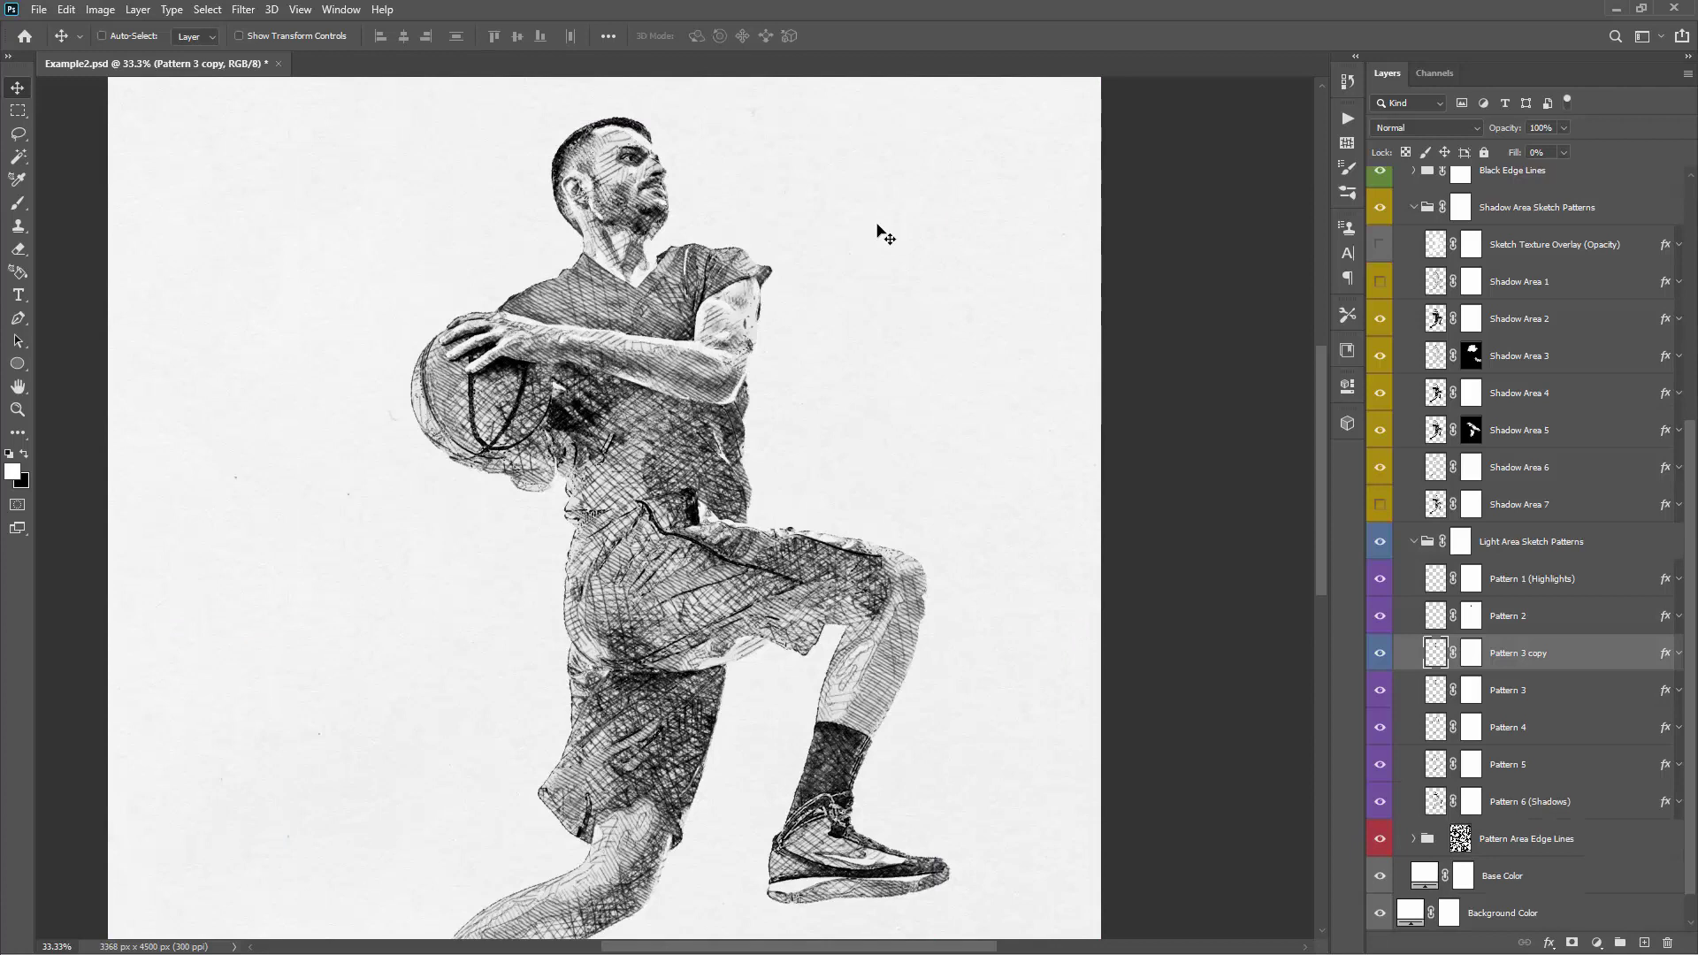
- Undo the duplication of the Pattern 3 layer and collapse all the subgroups inside the Drawing group
key("ctrl+z")
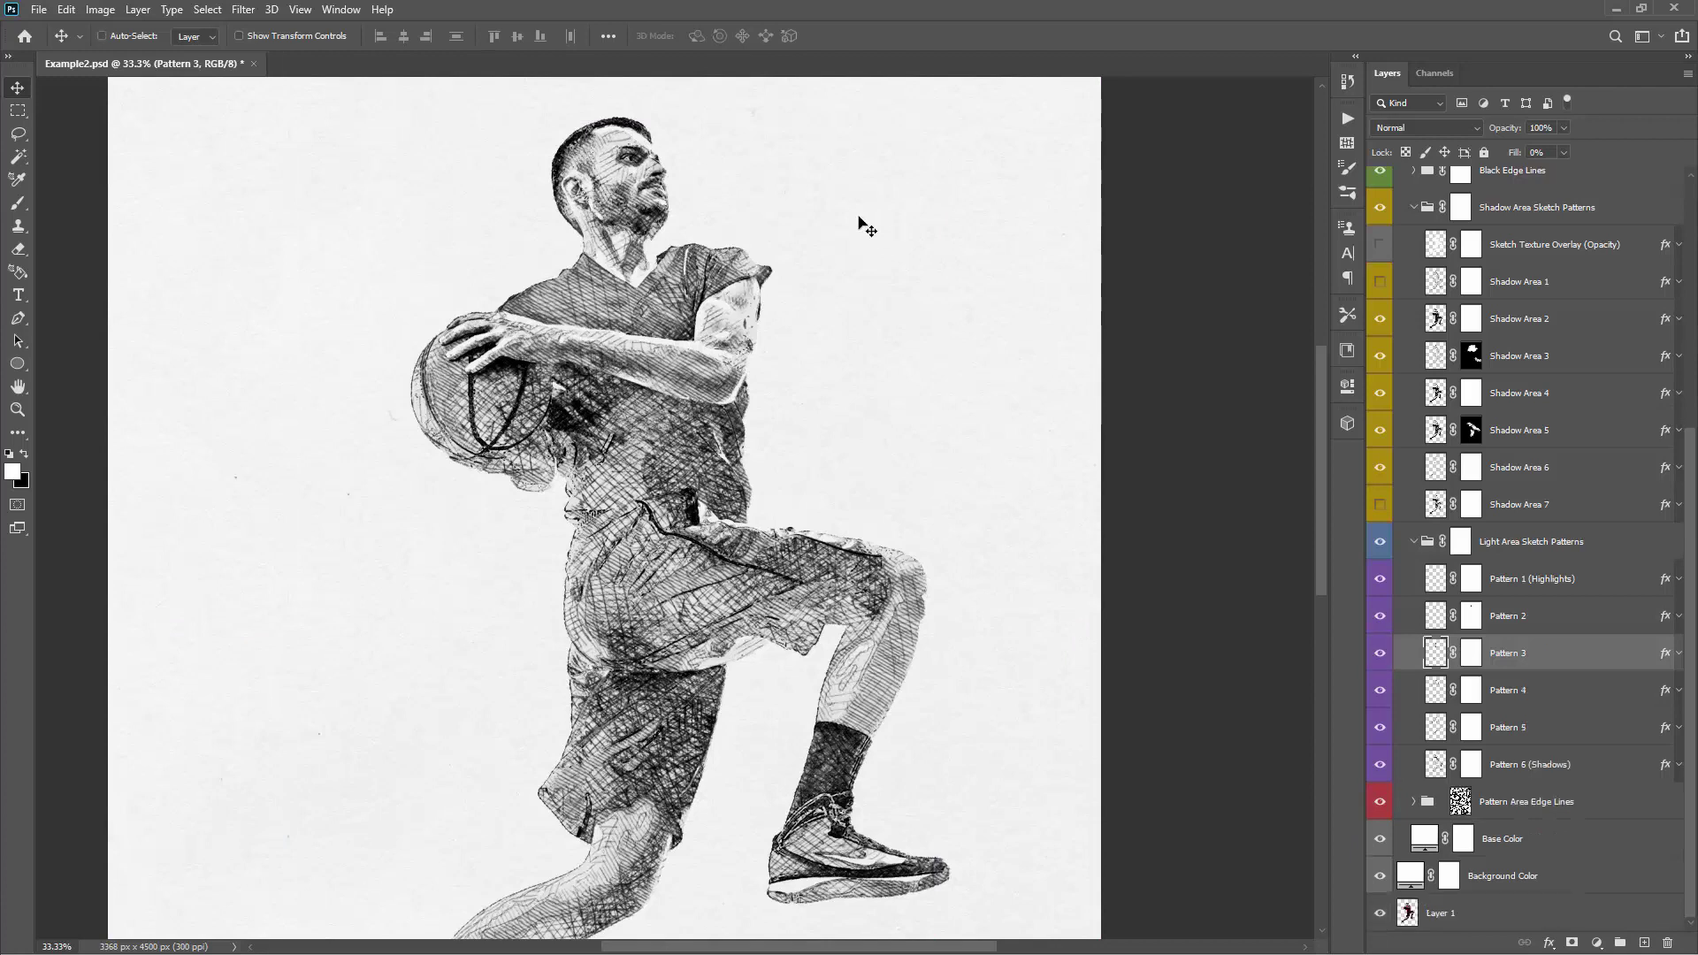
key("ctrl+minus")
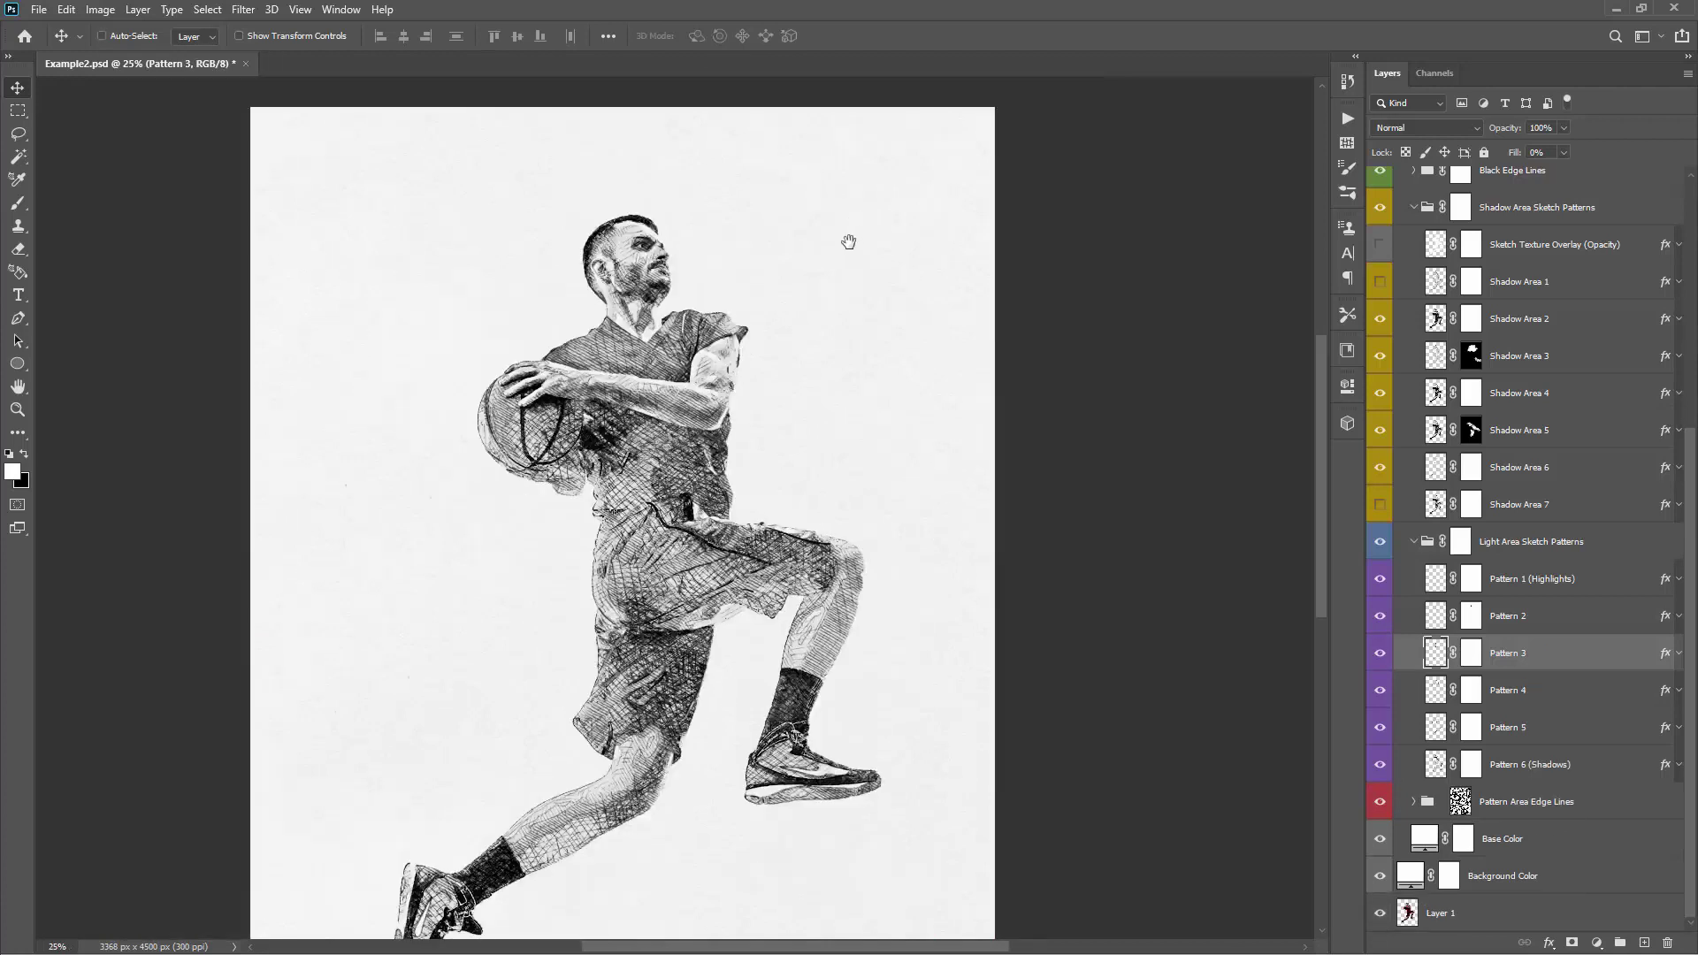
left_click_drag(849, 238, 821, 192)
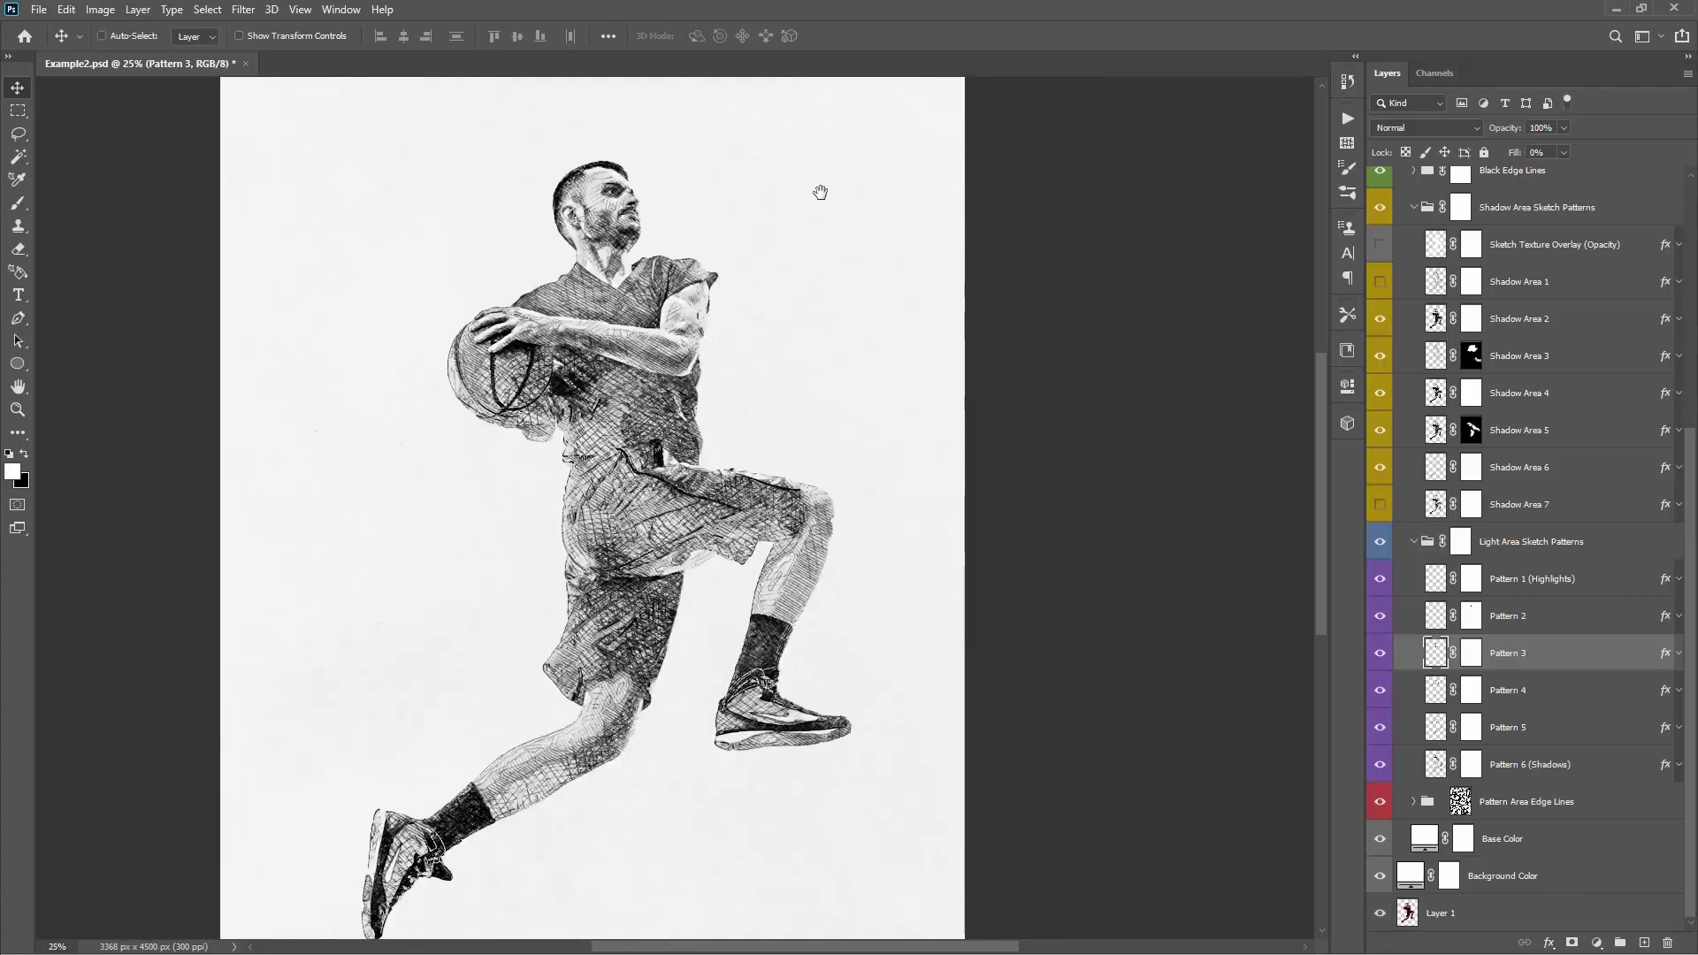
left_click(1413, 541, "ctrl")
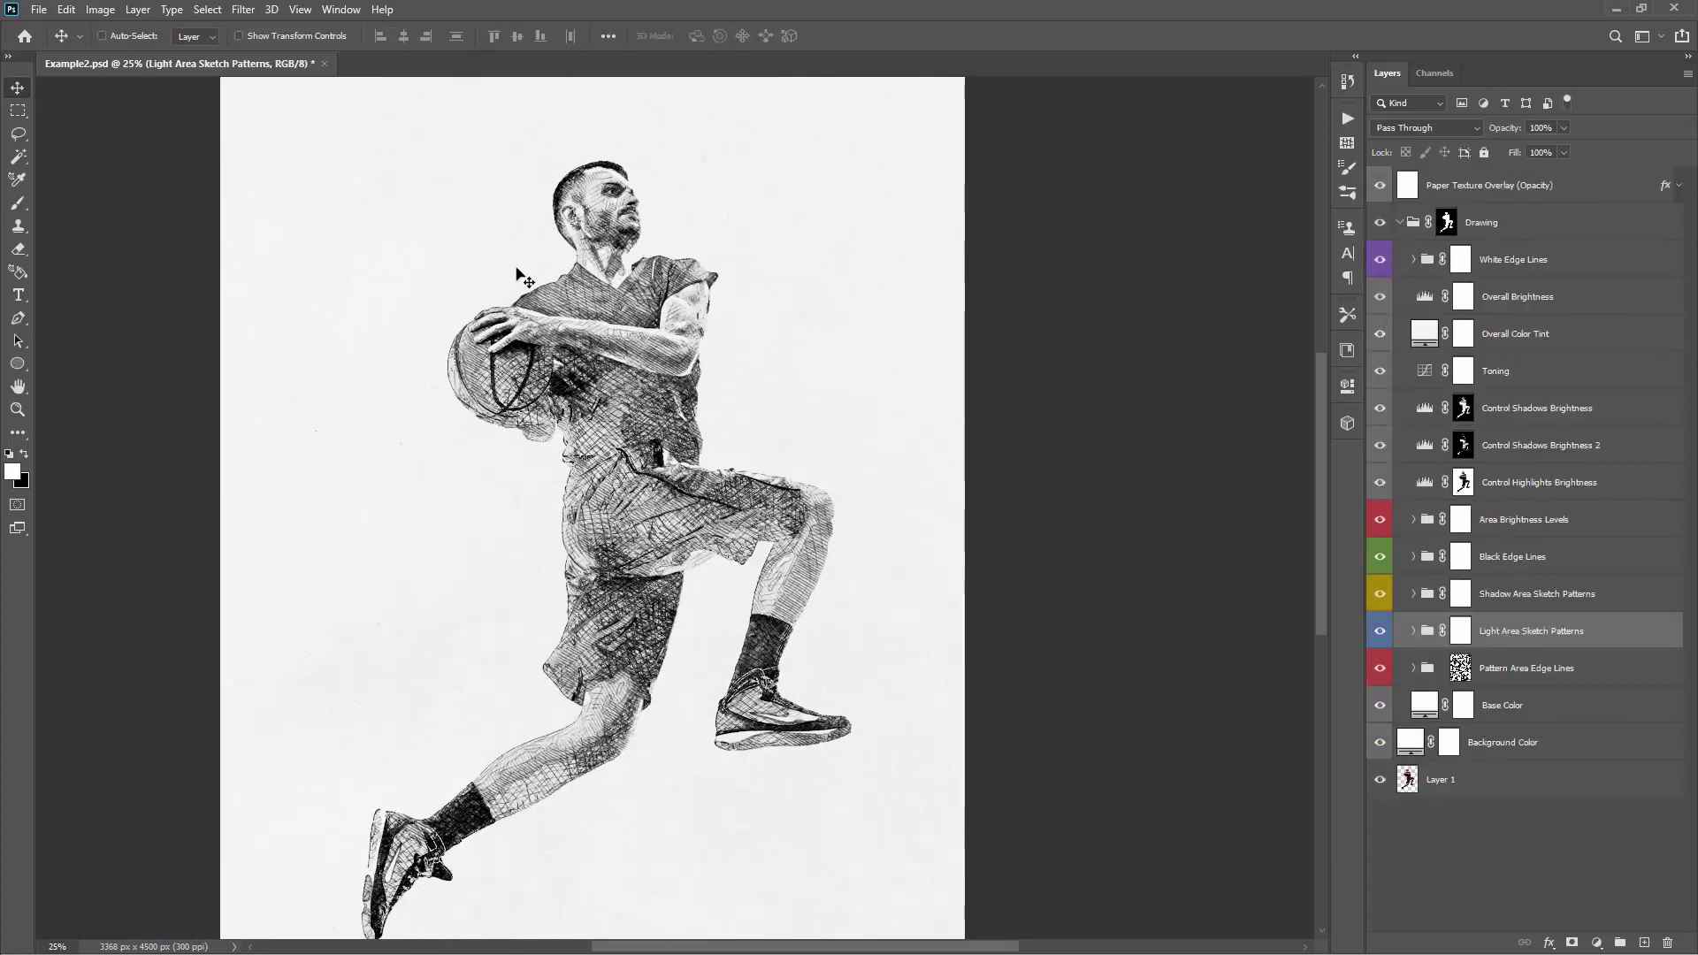
left_click_drag(743, 344, 744, 320)
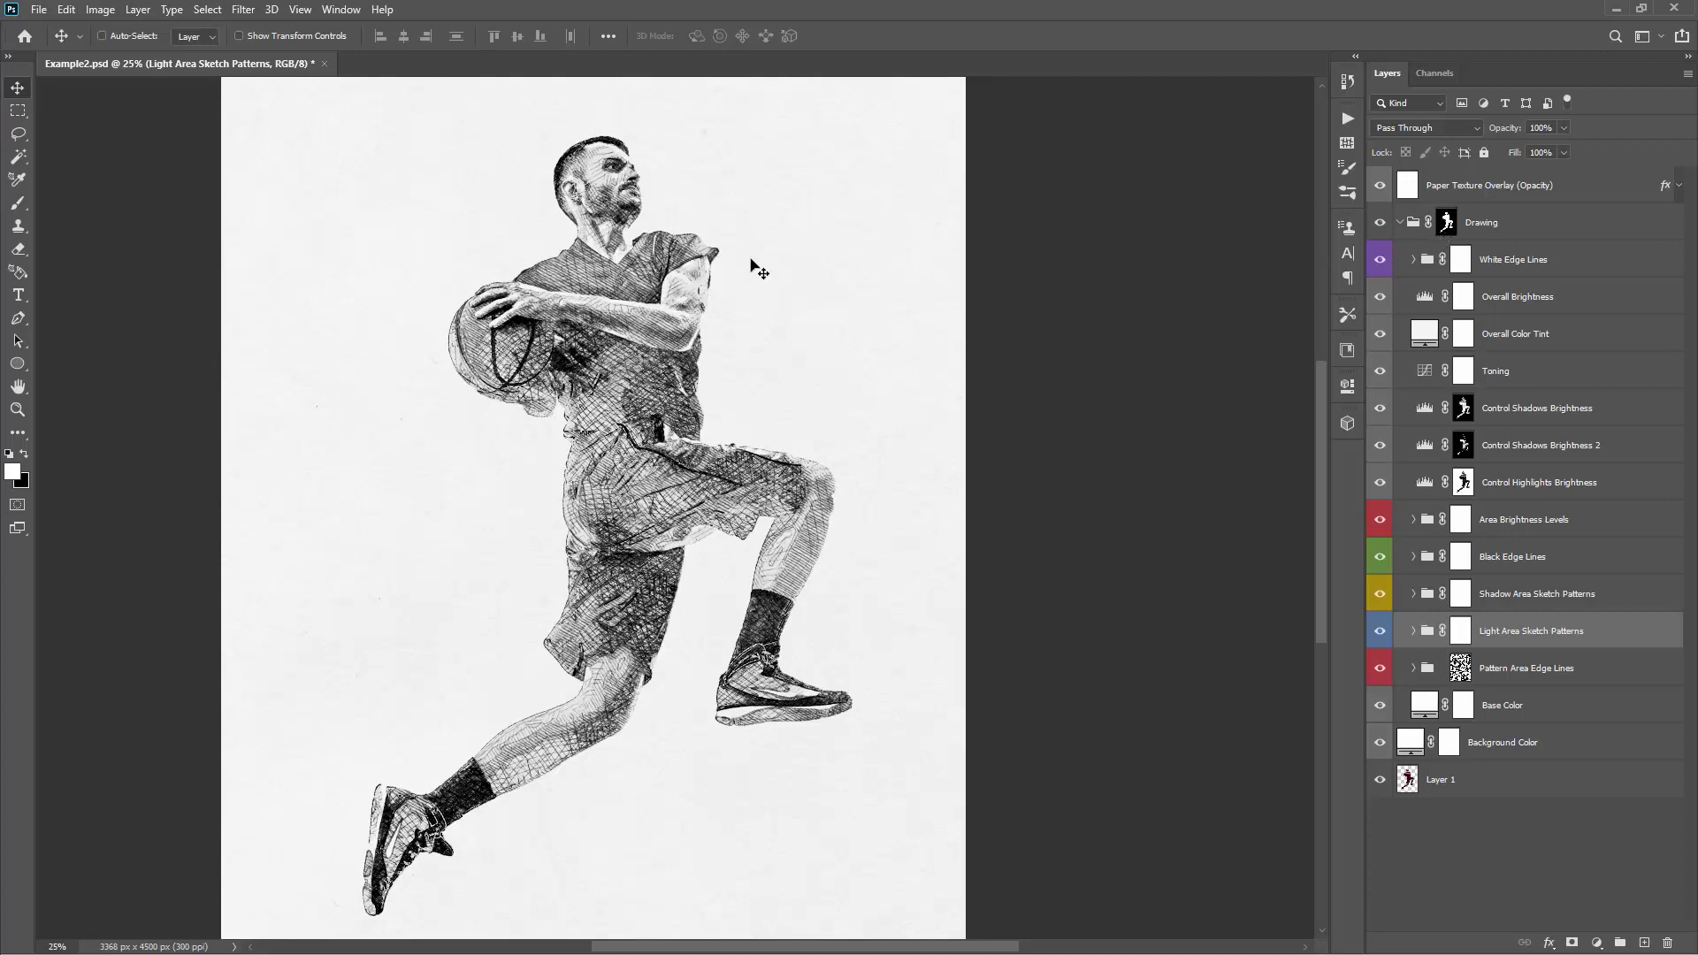
- Collapse the Drawing group and add a new empty layer directly above it
left_click(1400, 222)
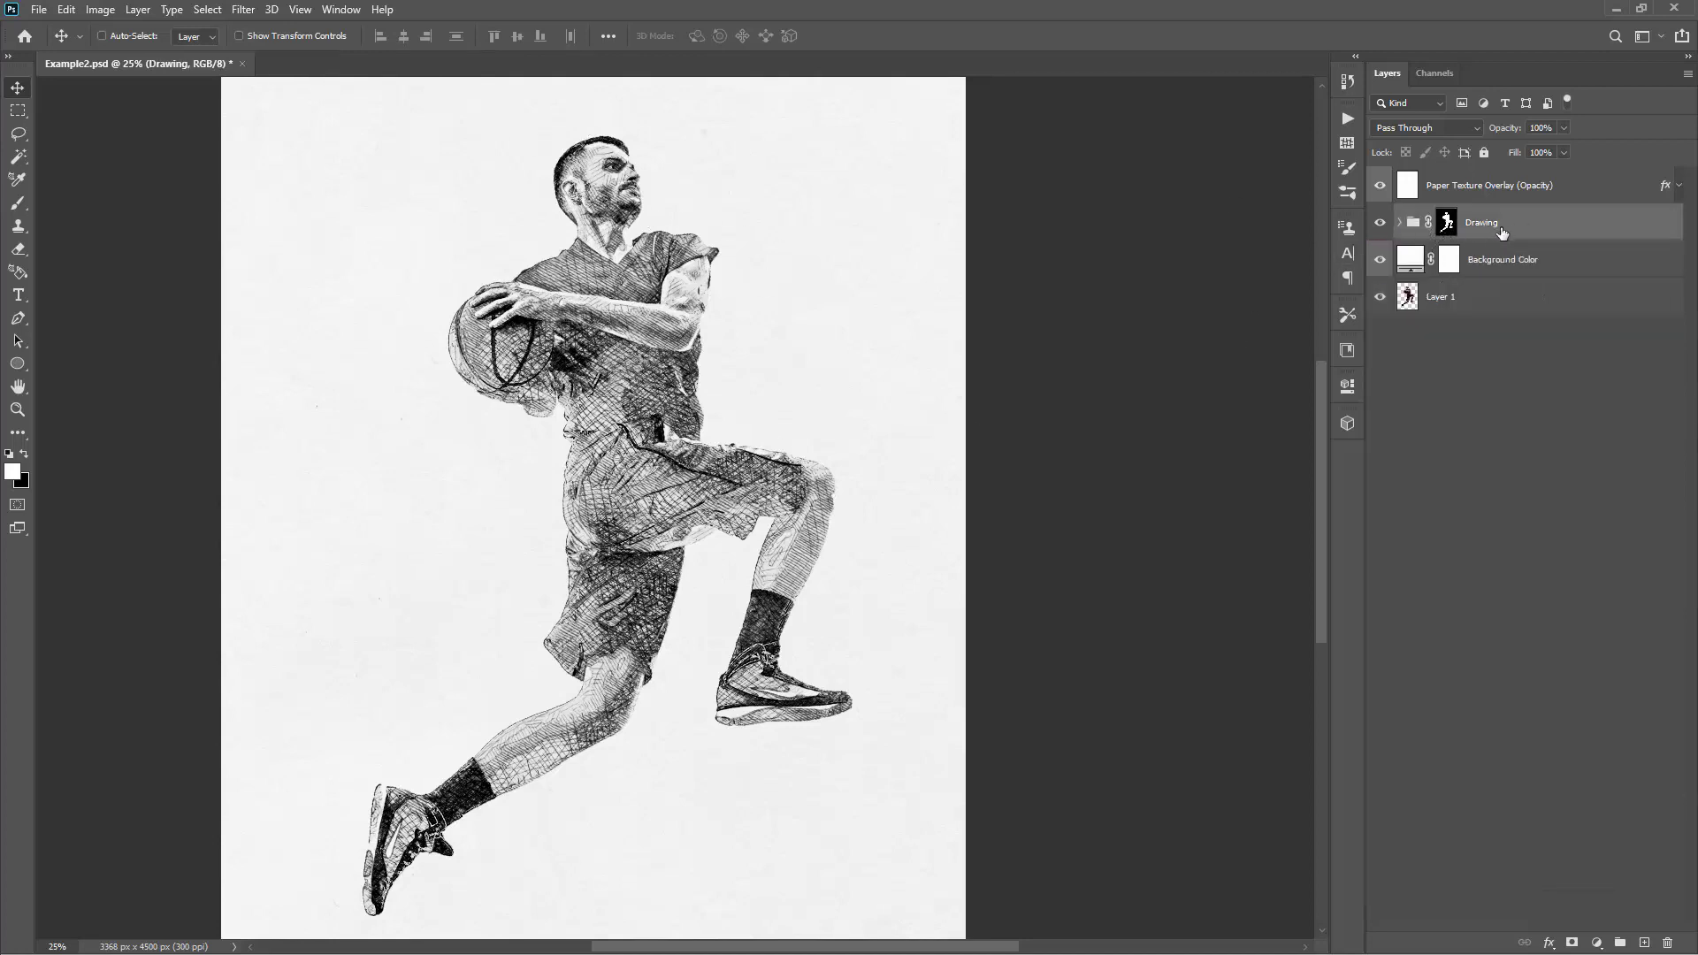
left_click(1402, 222)
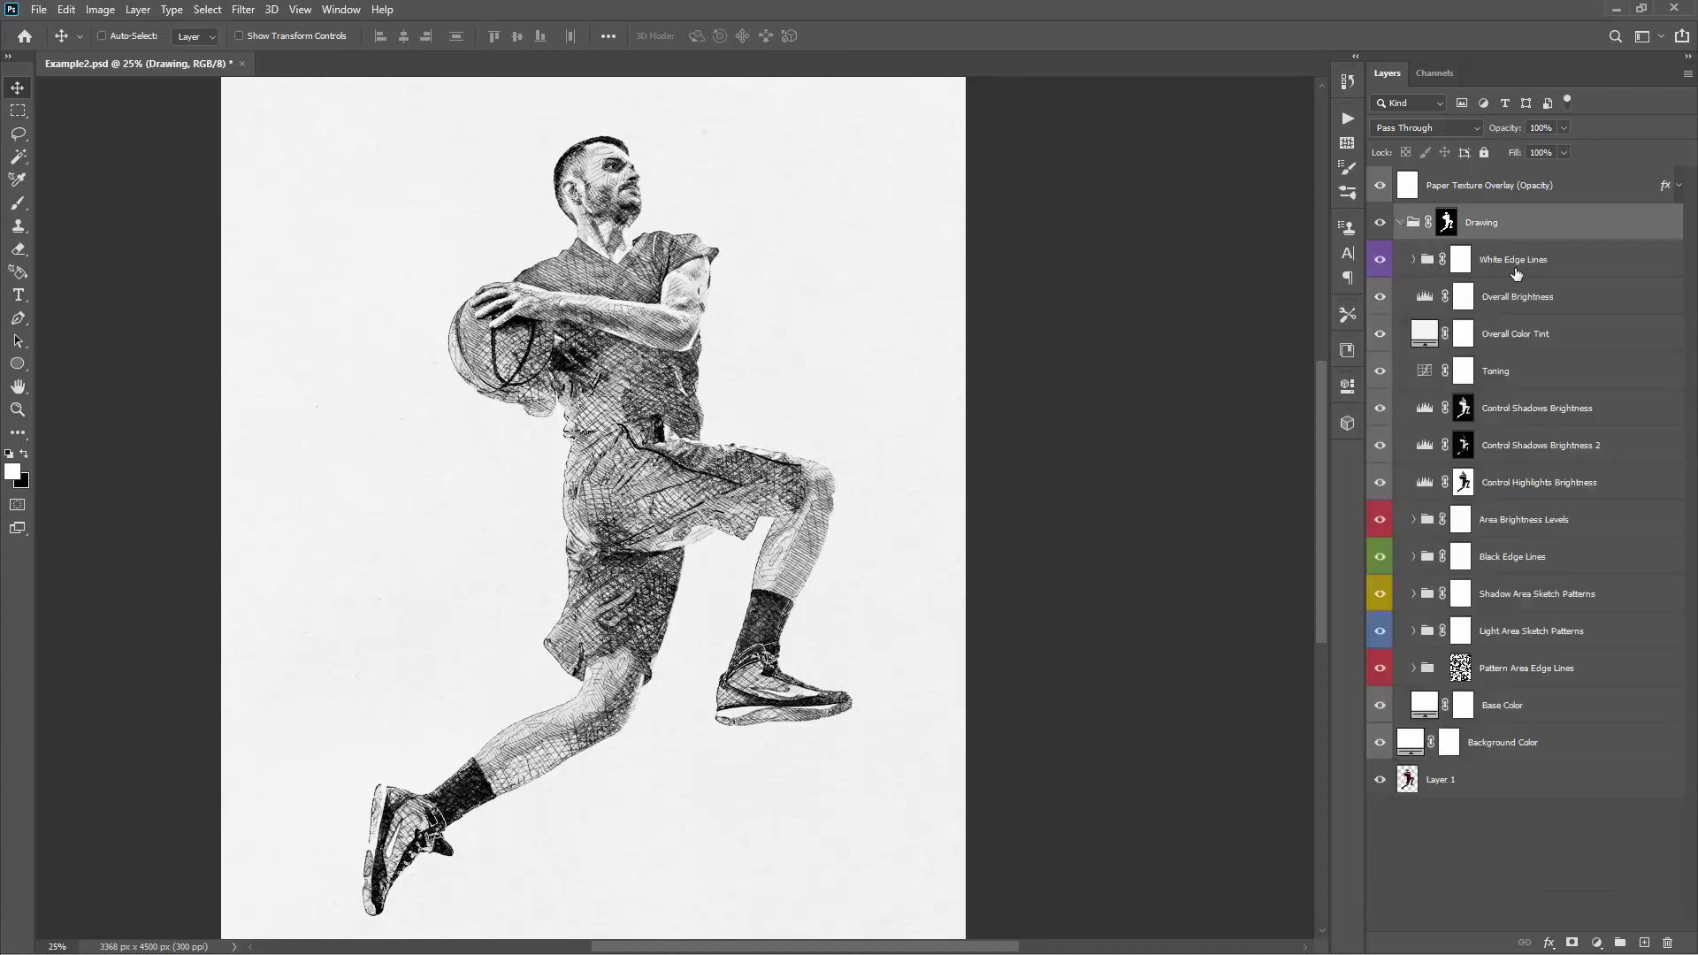
left_click(1456, 250)
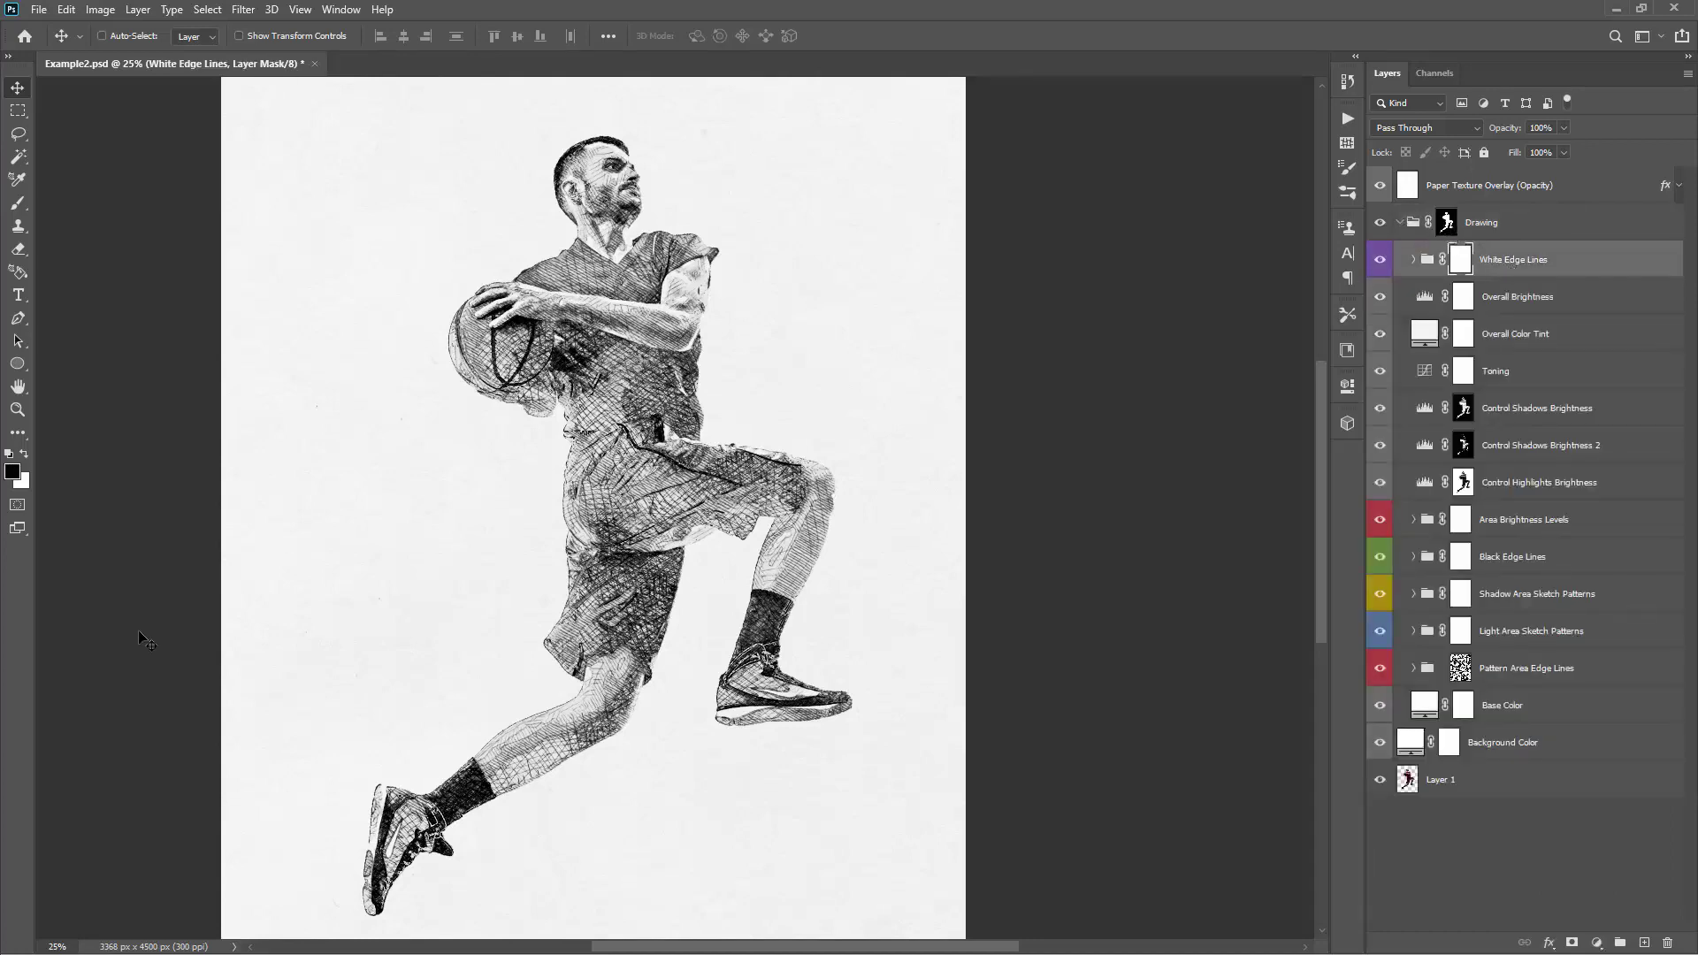
left_click(1401, 223)
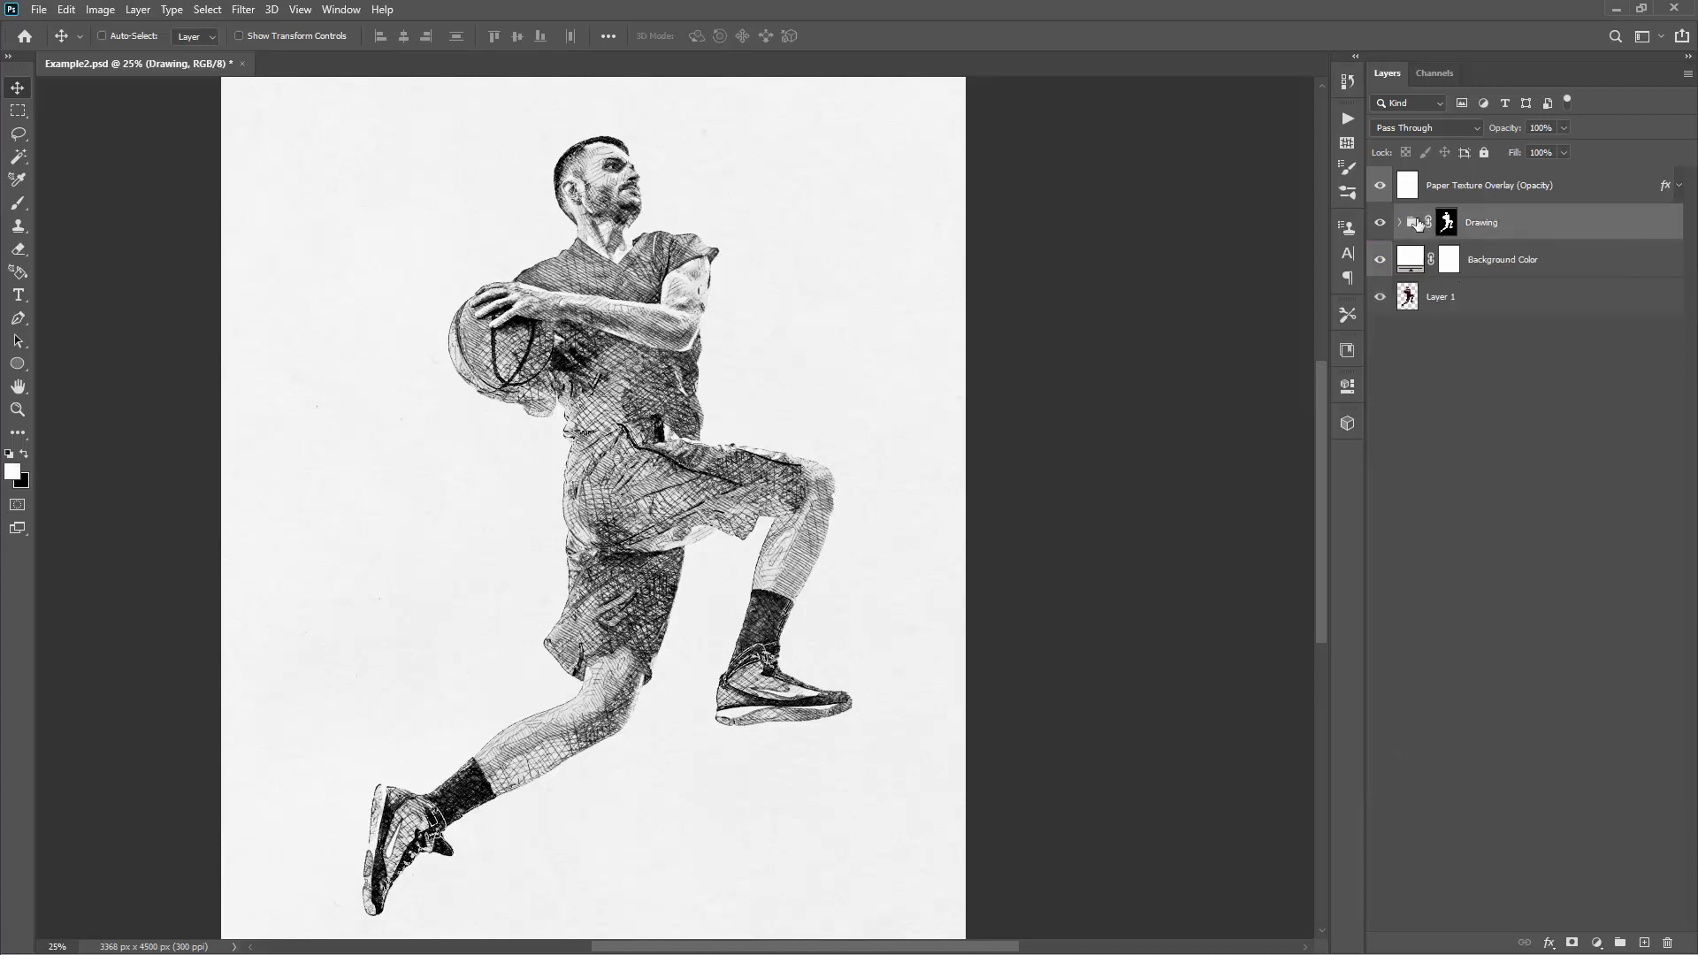
key("ctrl+shift+n")
key("Return")
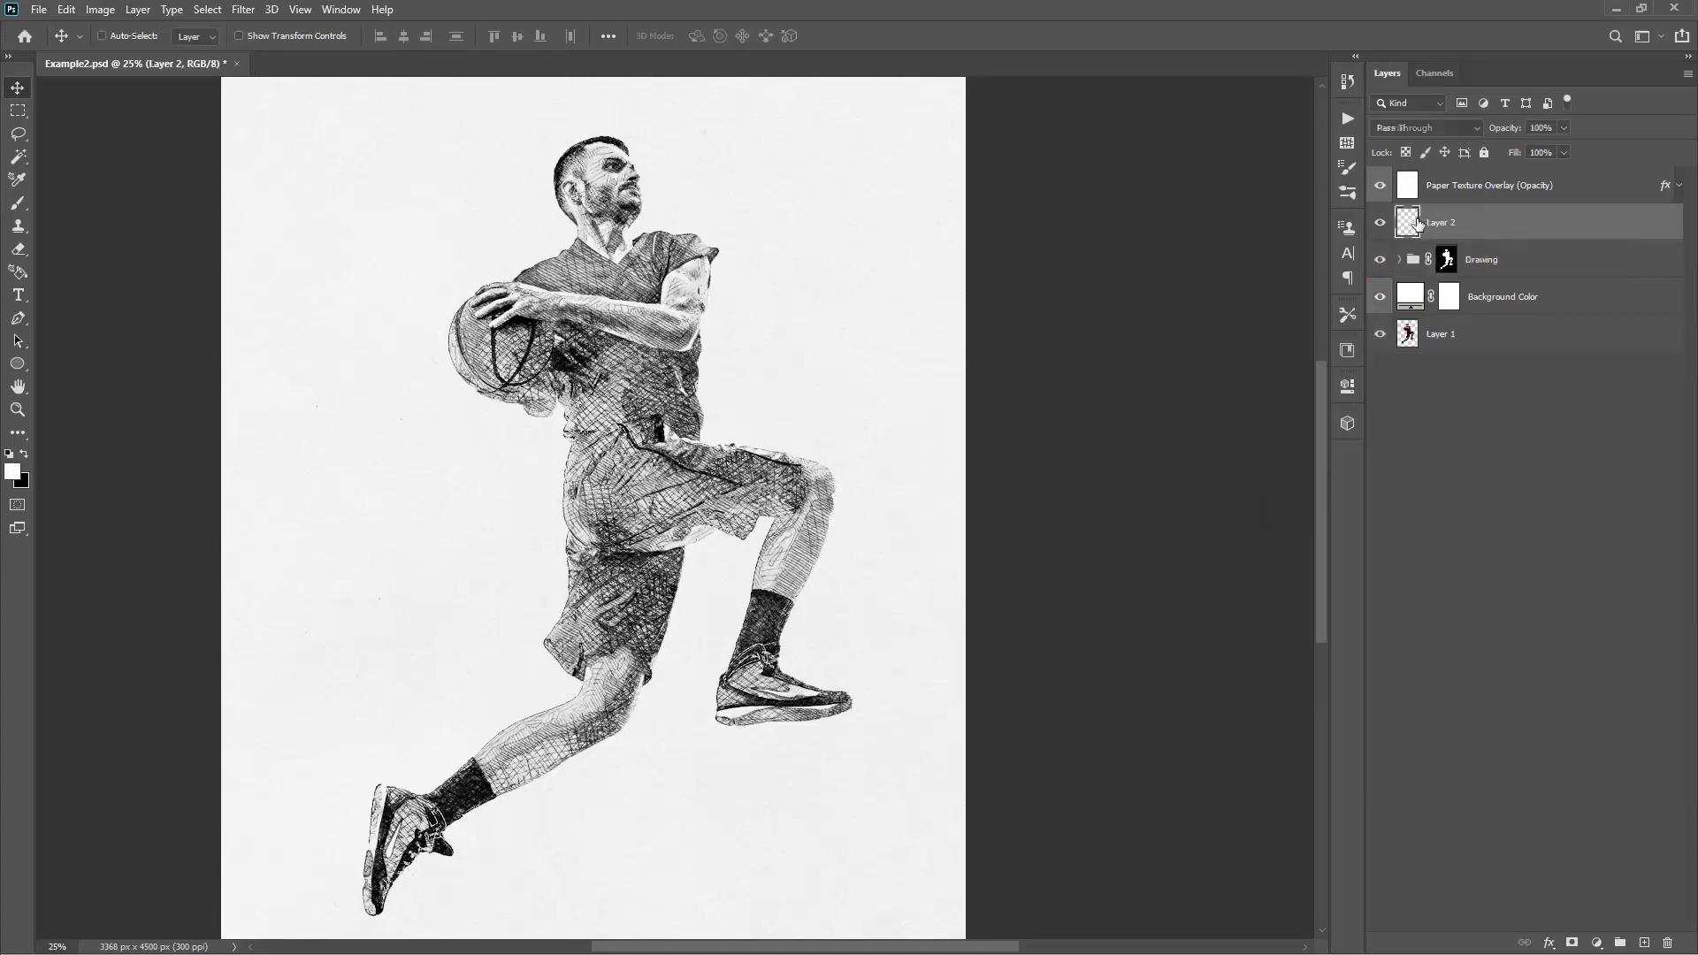
- Reset the foreground color to black and brush a dark patch behind the player's head, down his back to the ball
key("b")
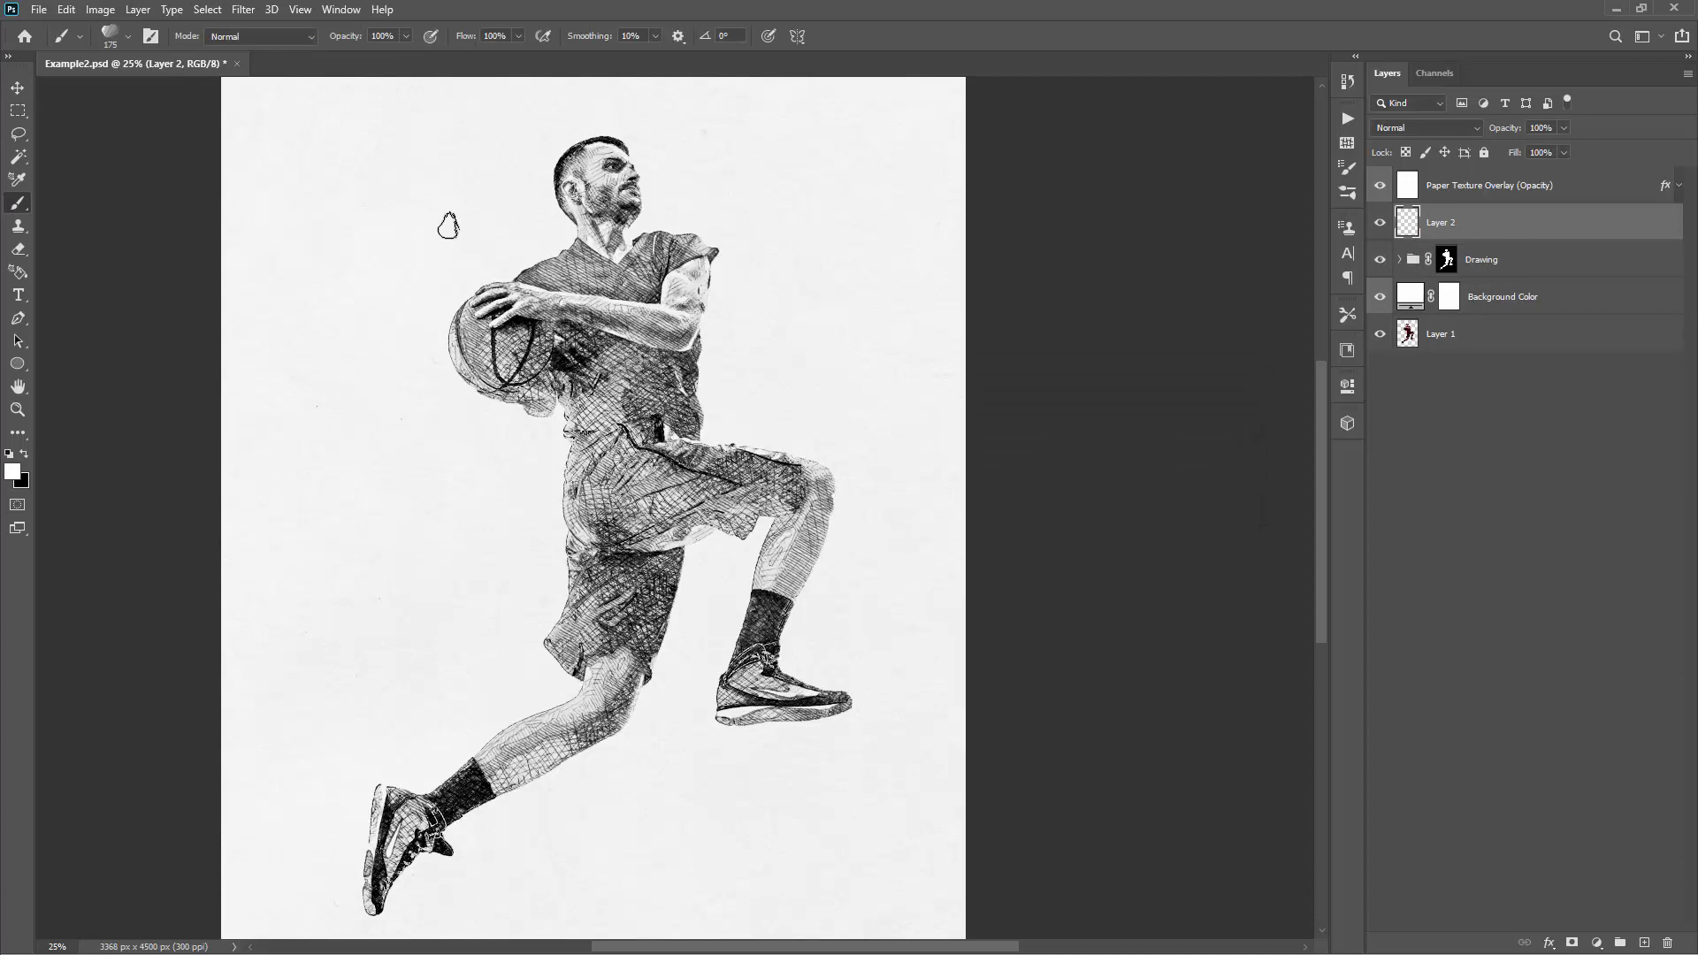
left_click(13, 474)
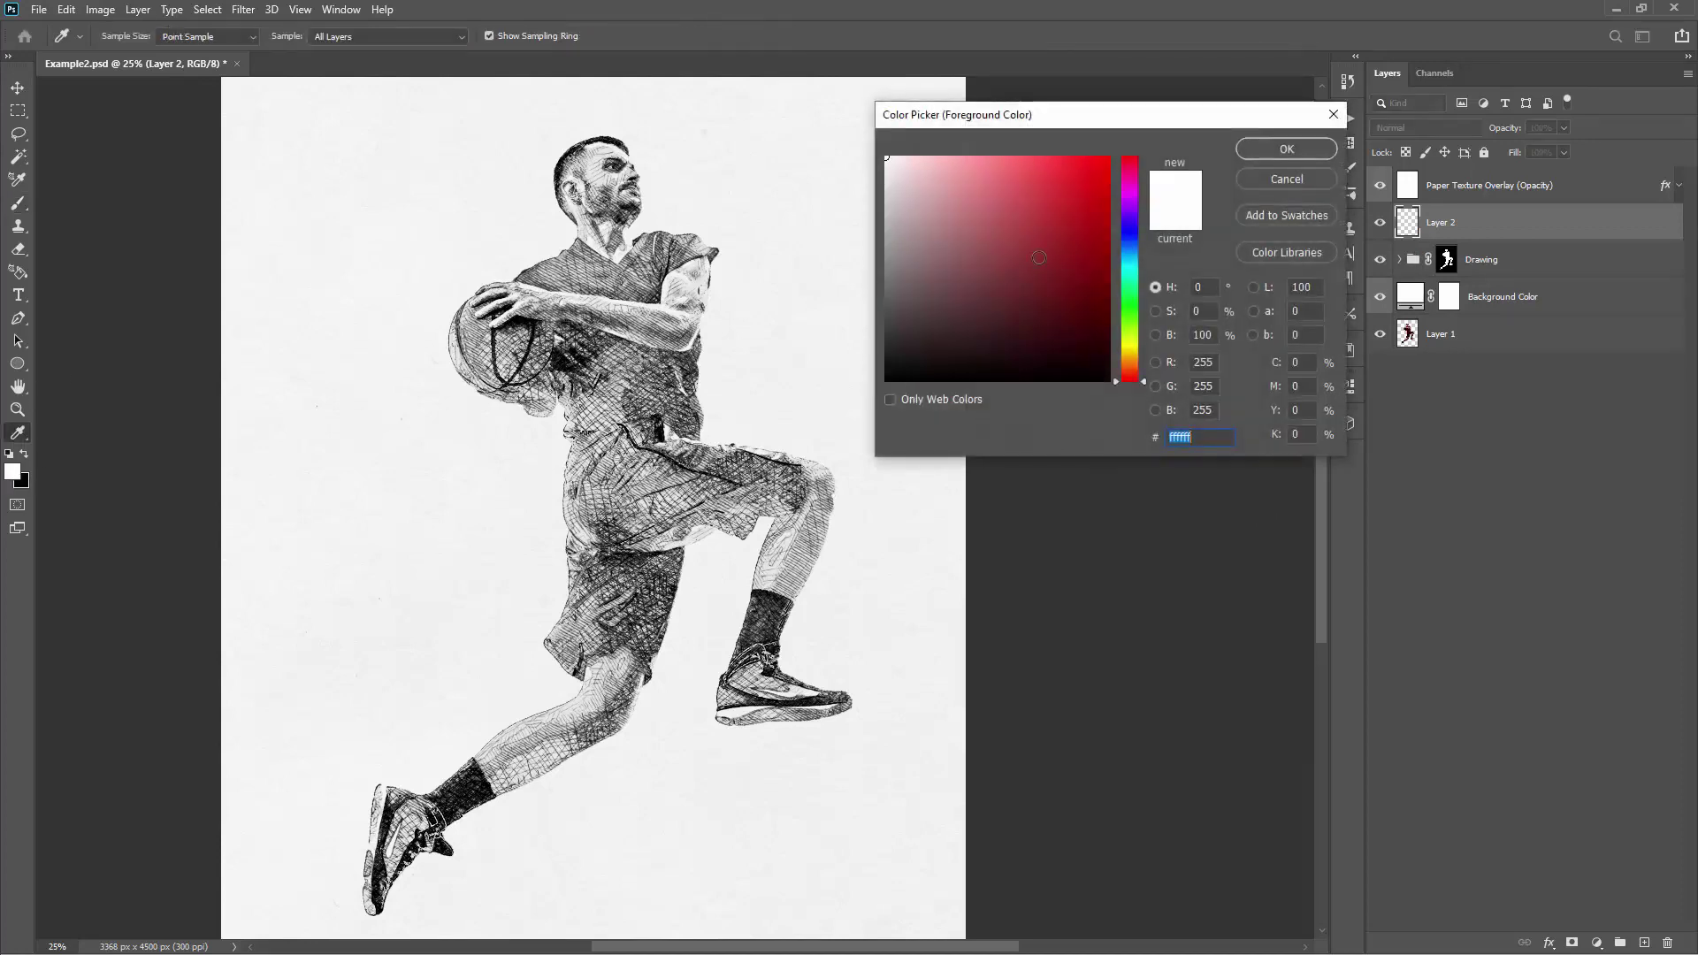
left_click(1248, 184)
key("d")
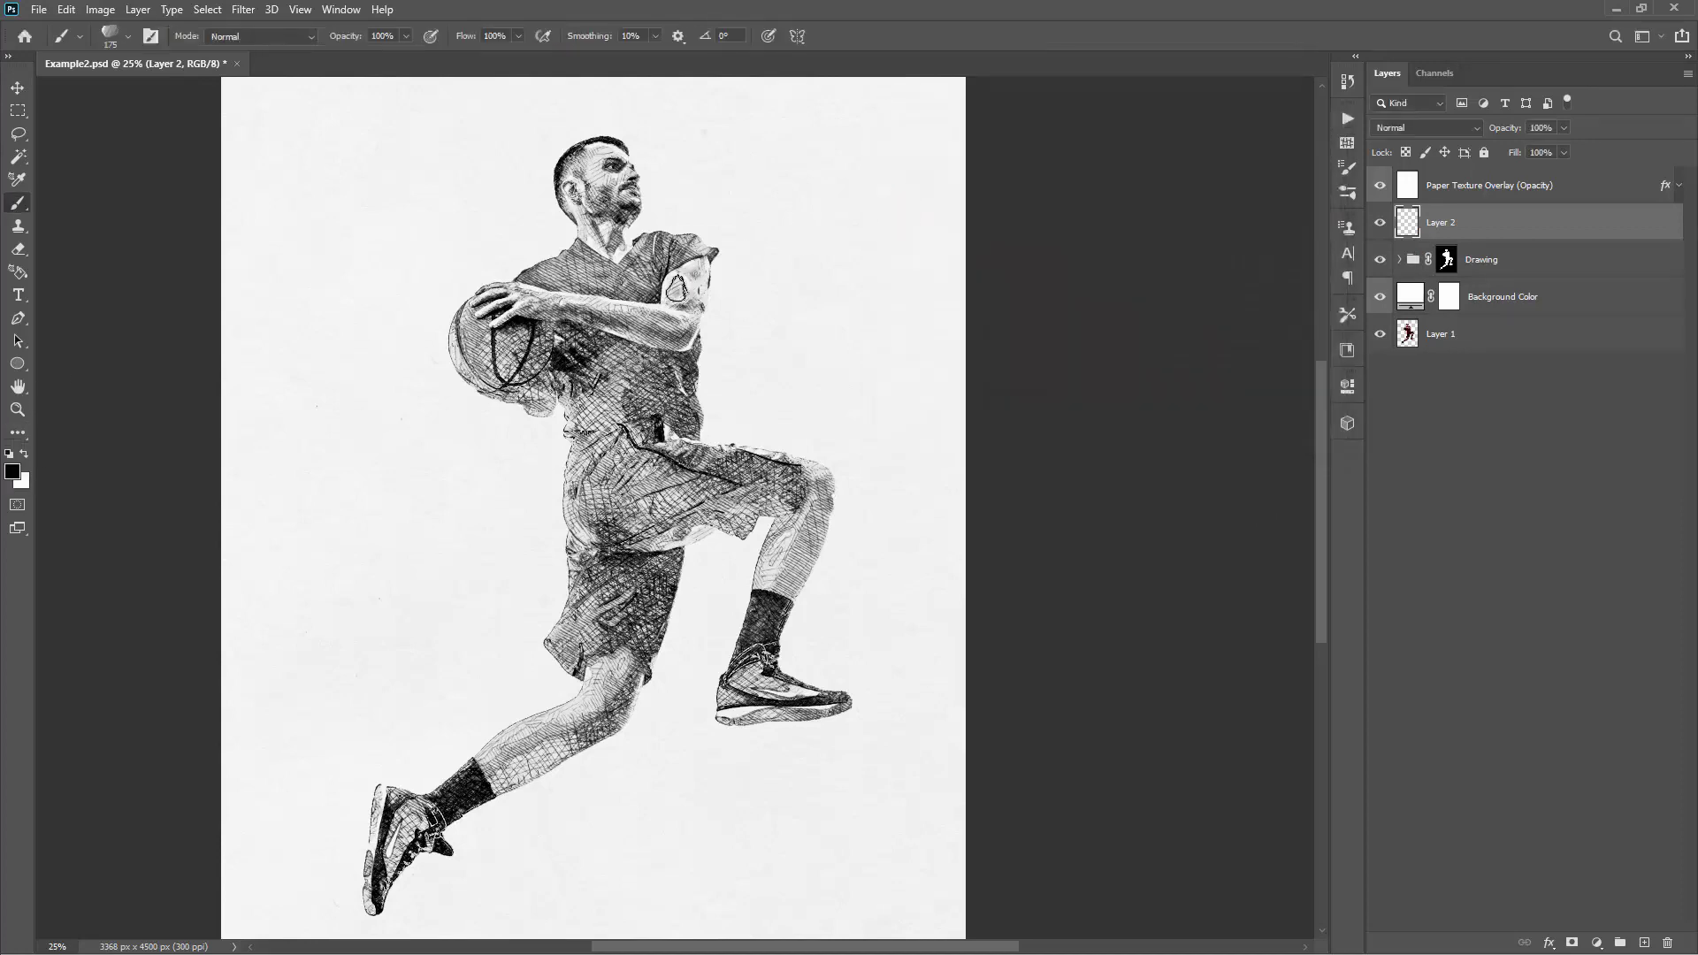
key("bracketright")
mouse_move(550, 172)
left_mouse_down()
mouse_move(555, 237)
mouse_move(508, 269)
mouse_move(568, 231)
mouse_move(504, 274)
left_mouse_up()
key("bracketleft")
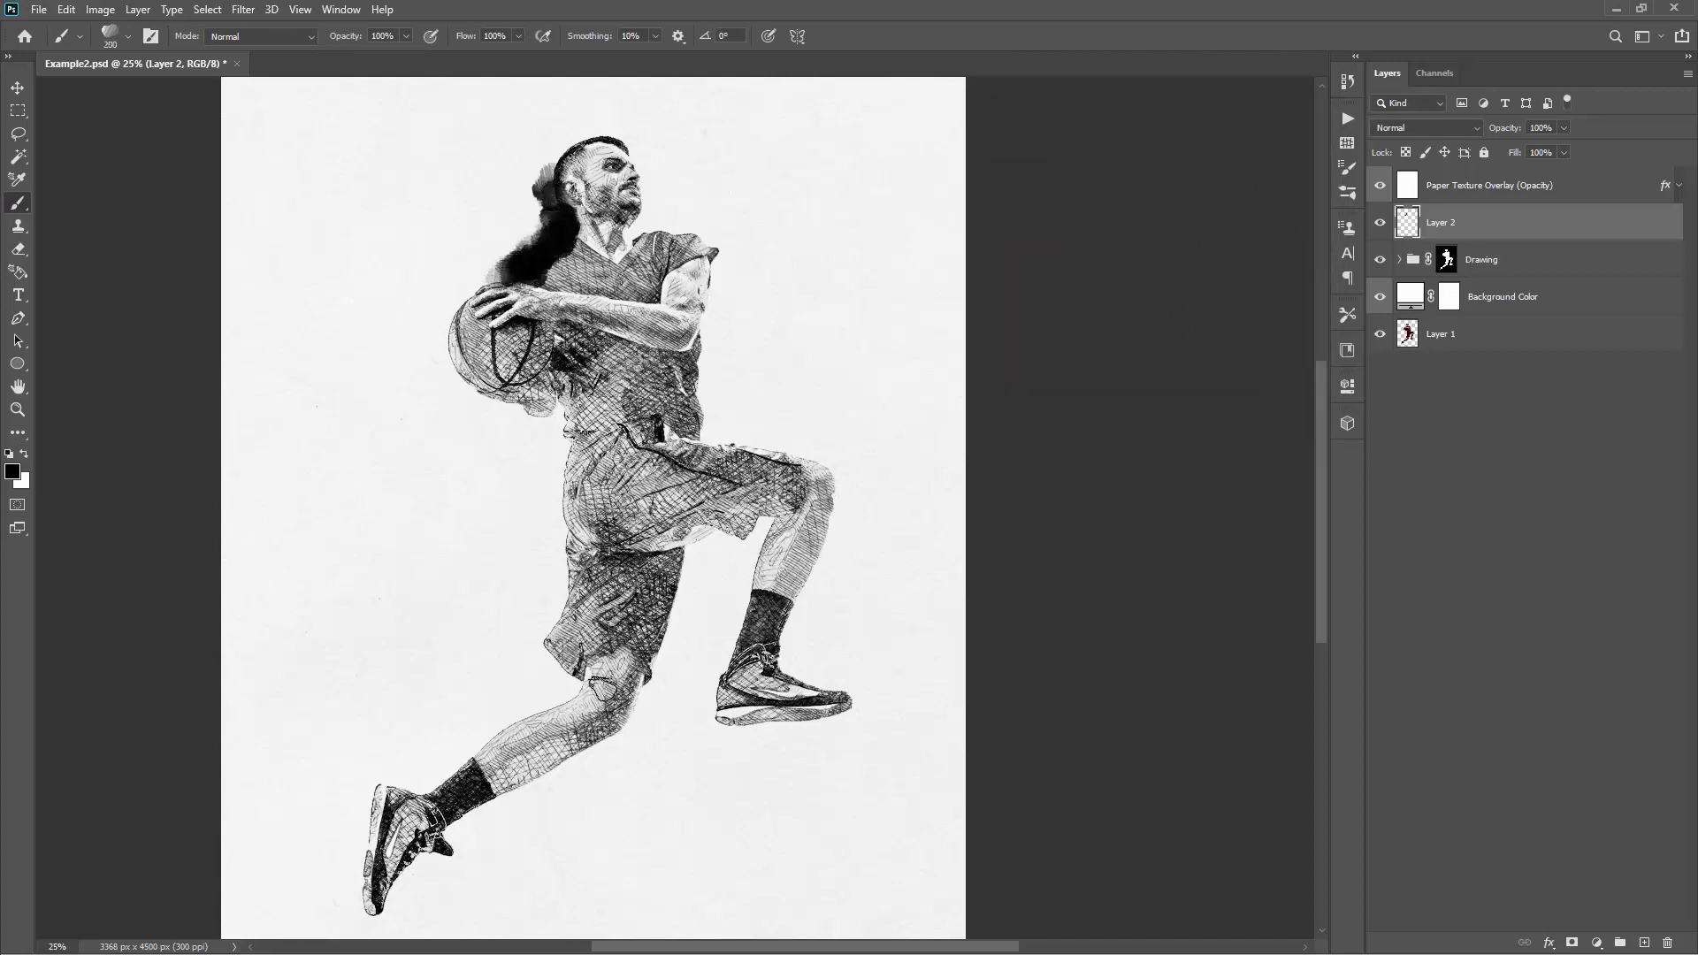
- Brush black patches along the back of the shorts and on both sides of the raised foot's ankle
left_click_drag(522, 672, 511, 630)
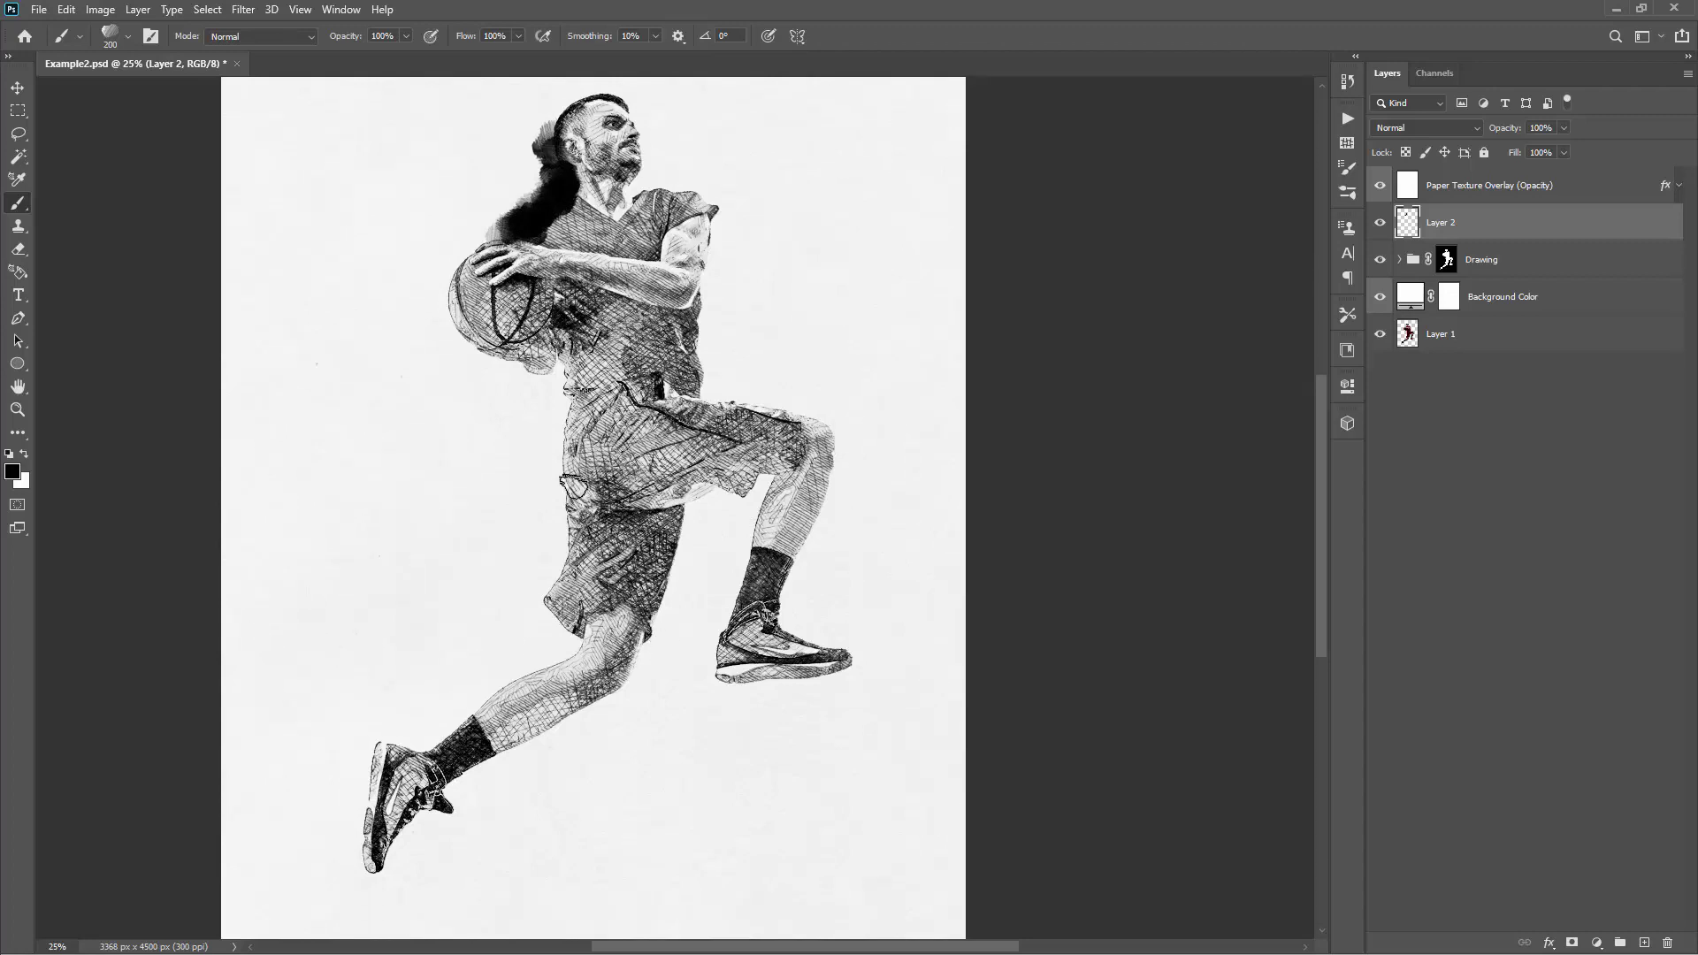
key("bracketright")
mouse_move(555, 504)
left_mouse_down()
mouse_move(536, 657)
mouse_move(562, 619)
left_mouse_up()
key("bracketleft")
key("bracketleft")
mouse_move(734, 601)
left_mouse_down()
mouse_move(715, 638)
mouse_move(735, 579)
left_mouse_up()
left_click_drag(783, 618, 817, 641)
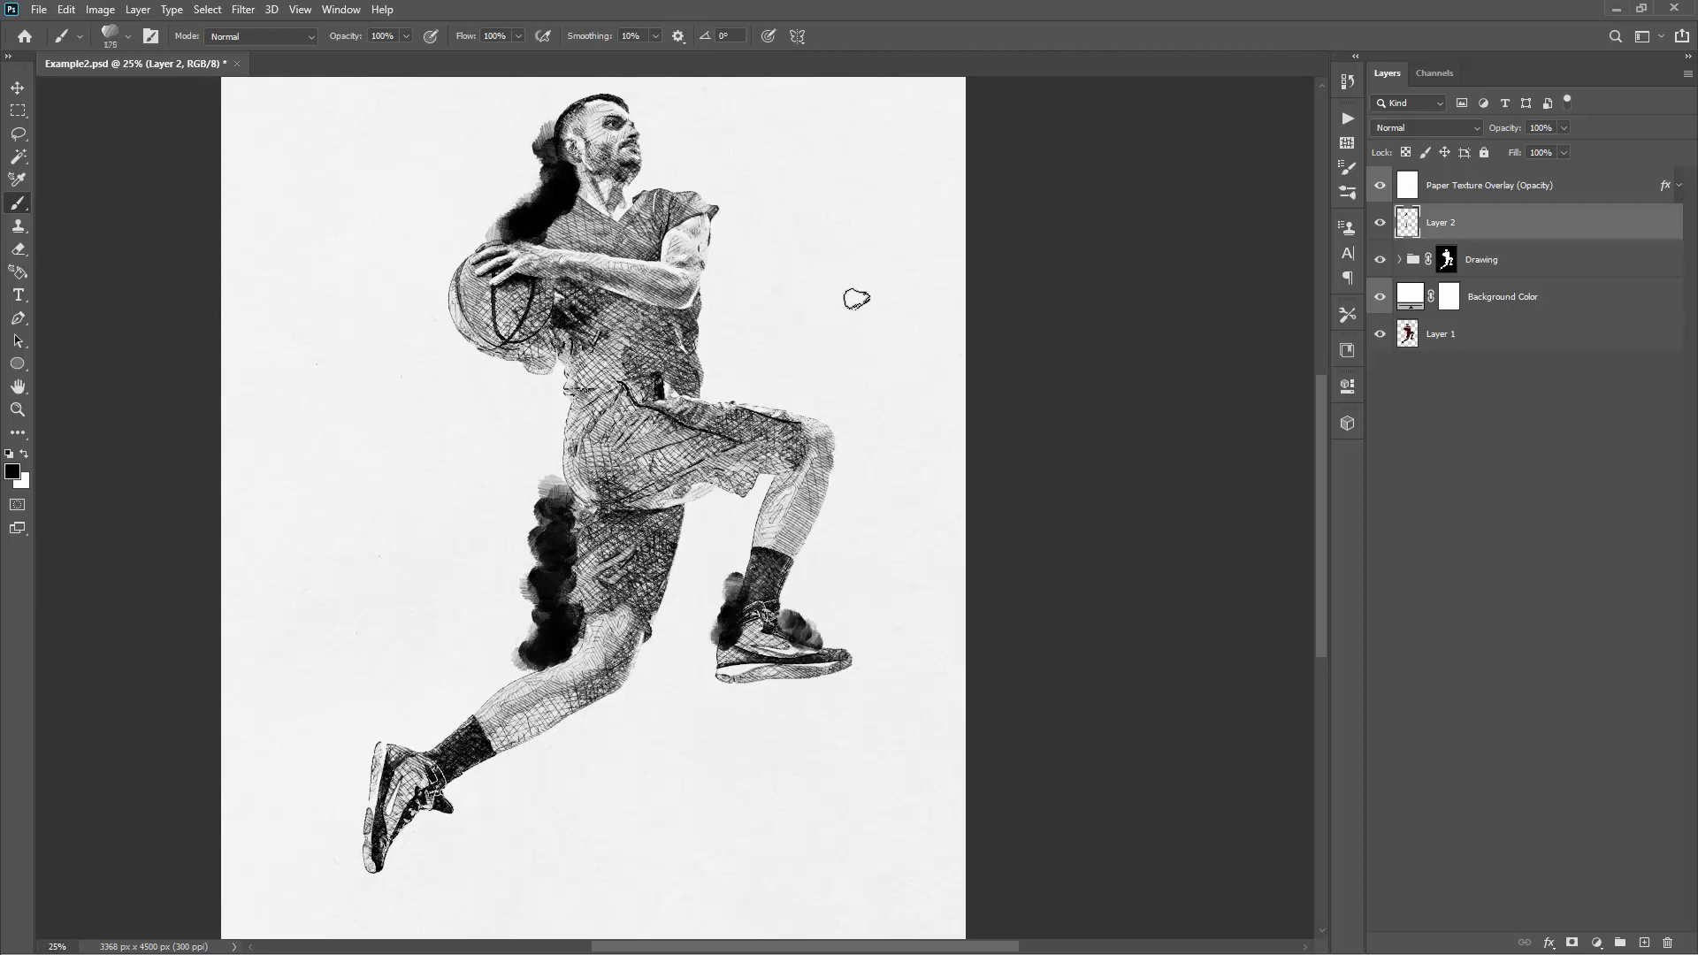
- Set the fill of Layer 2 to 0% and give it a Pattern Overlay with the sparse diagonal-line pattern from DrawingPhotoshopAction_Patterns
left_click_drag(857, 296, 1061, 342)
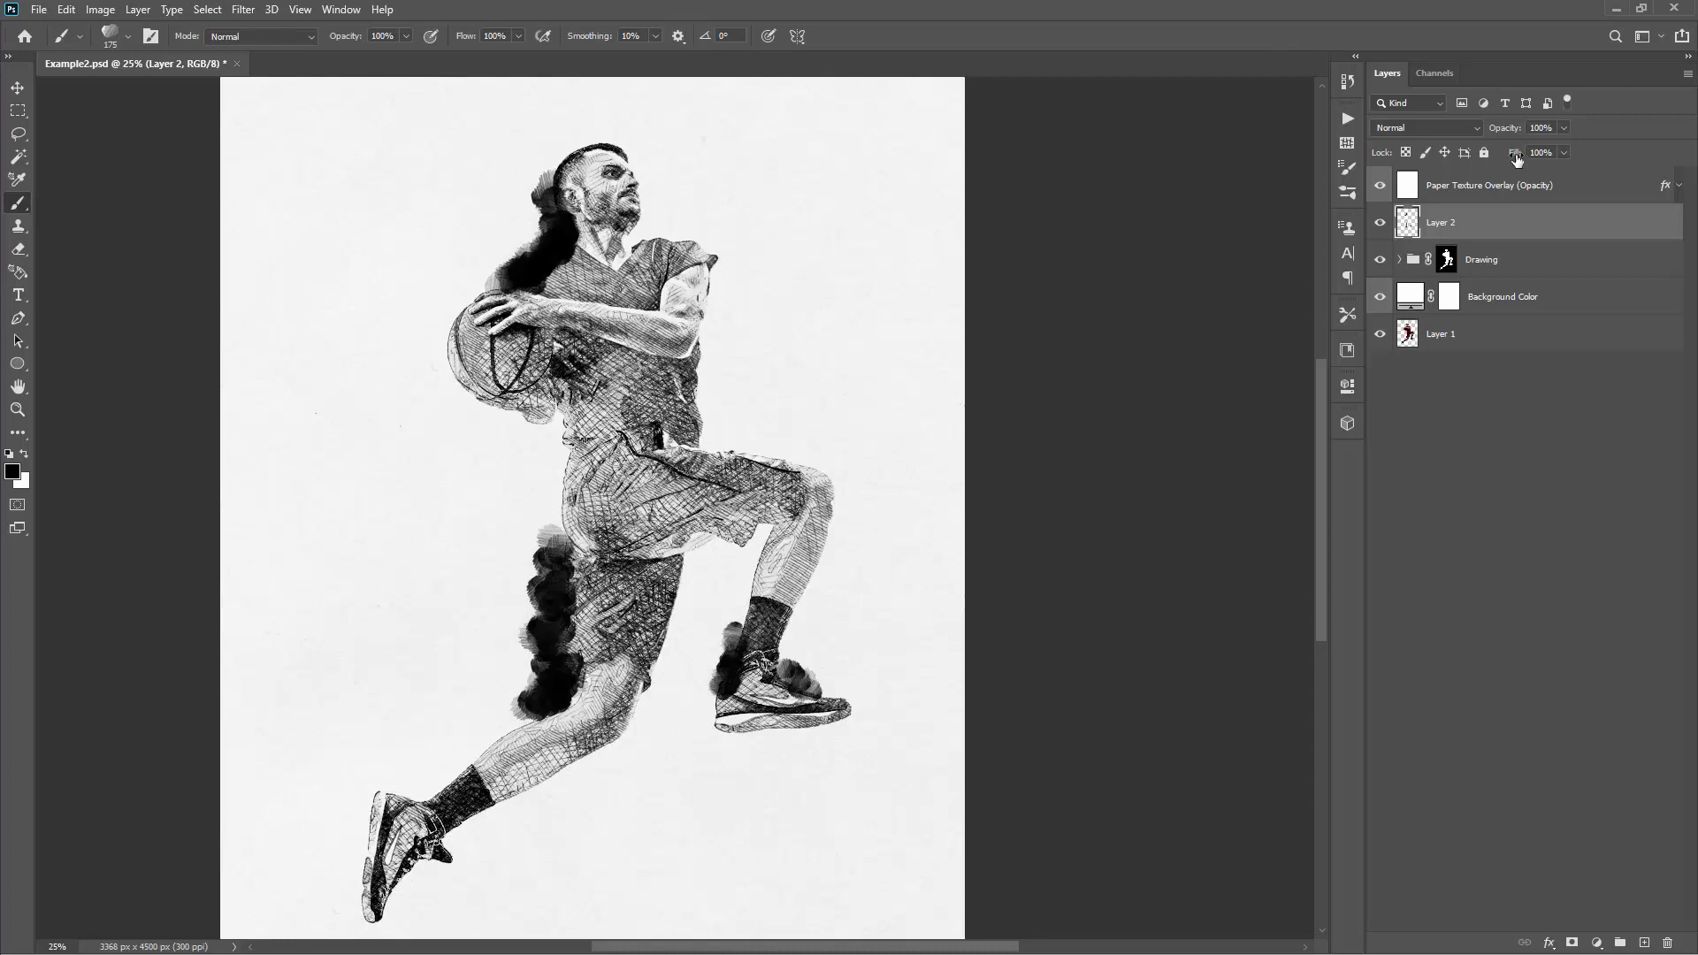
left_click_drag(1515, 157, 1101, 142)
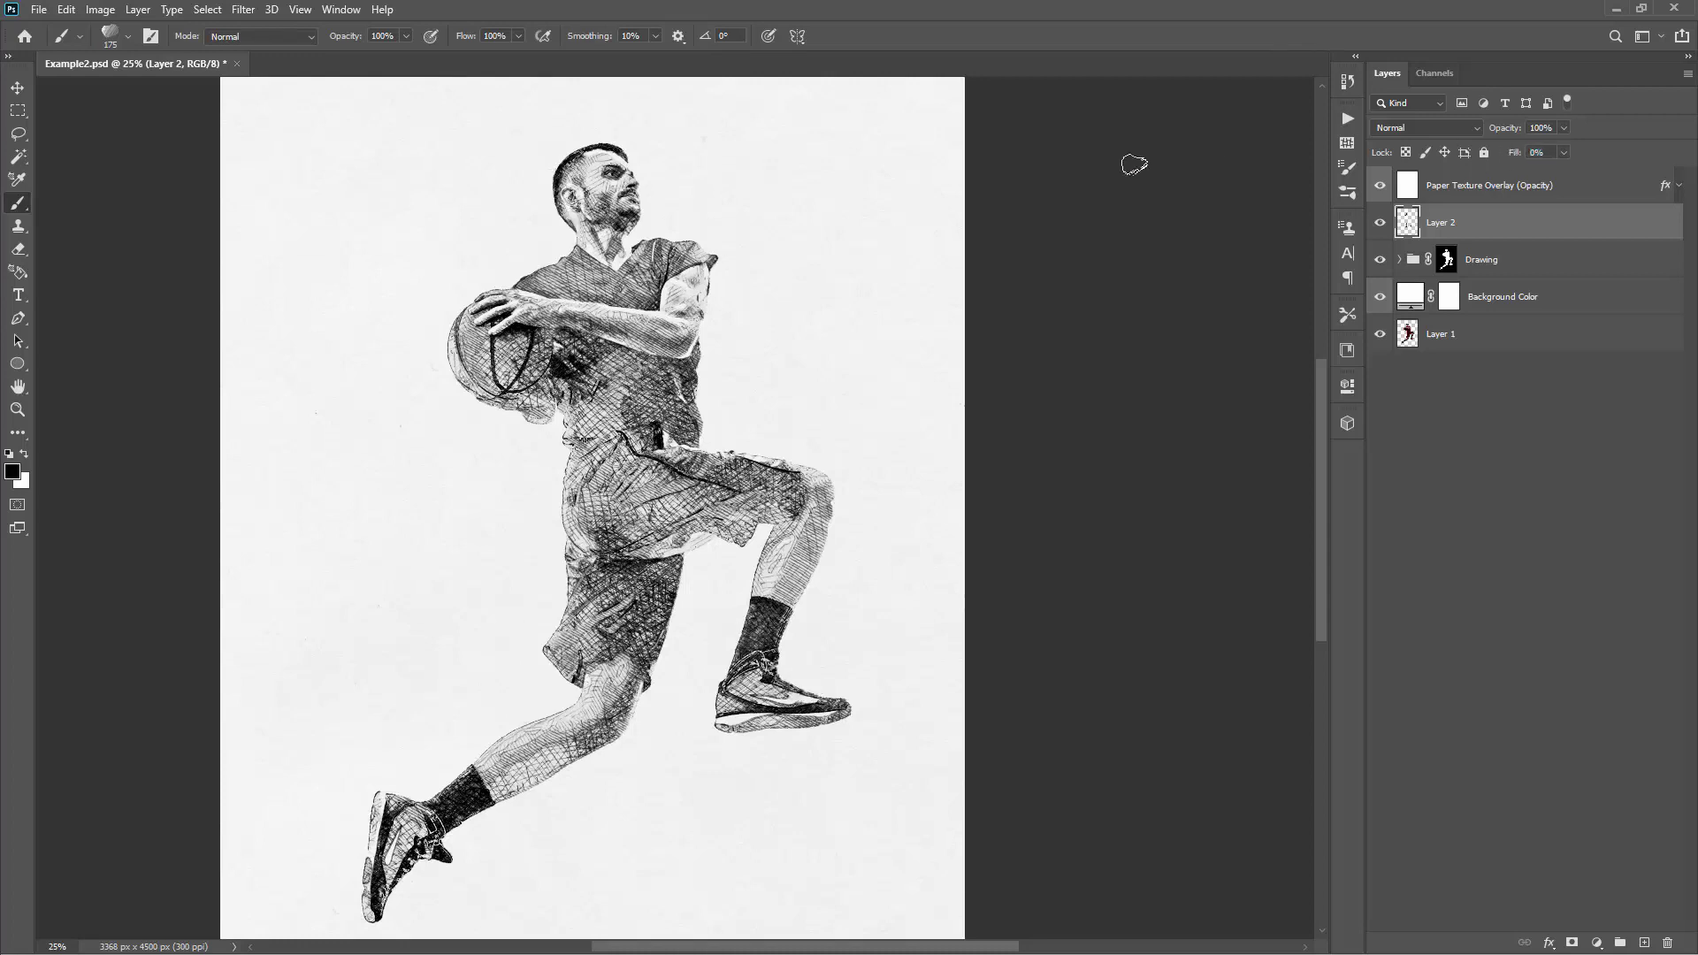
double_click(1490, 227)
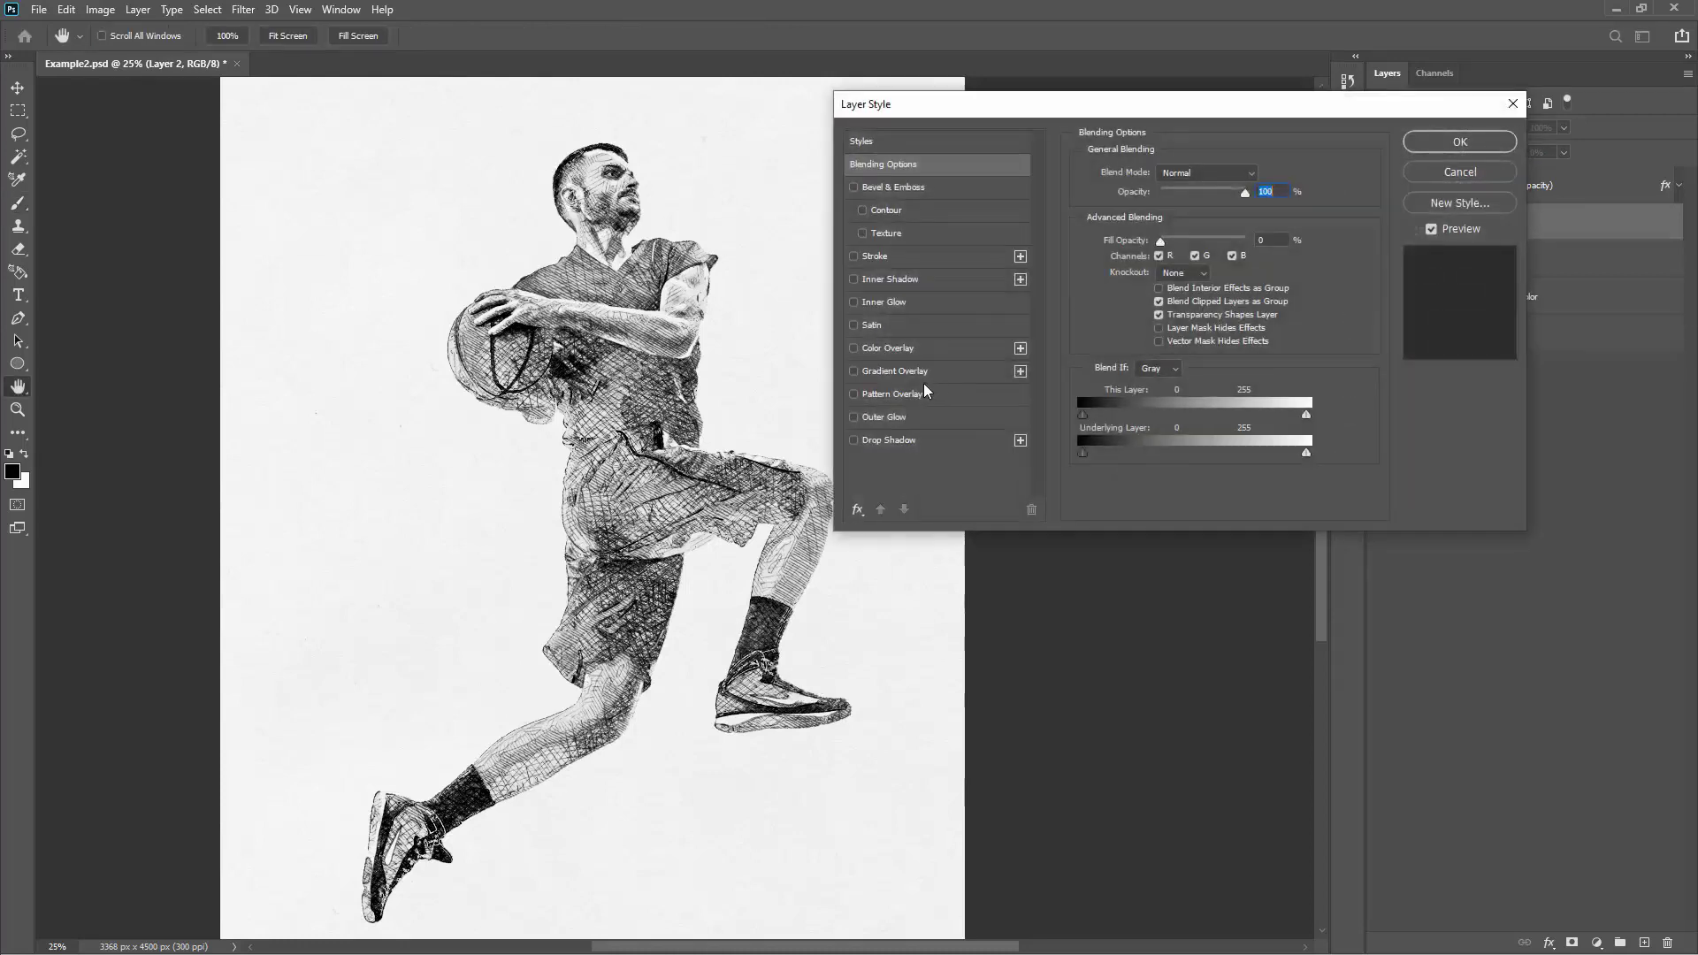
left_click(896, 397)
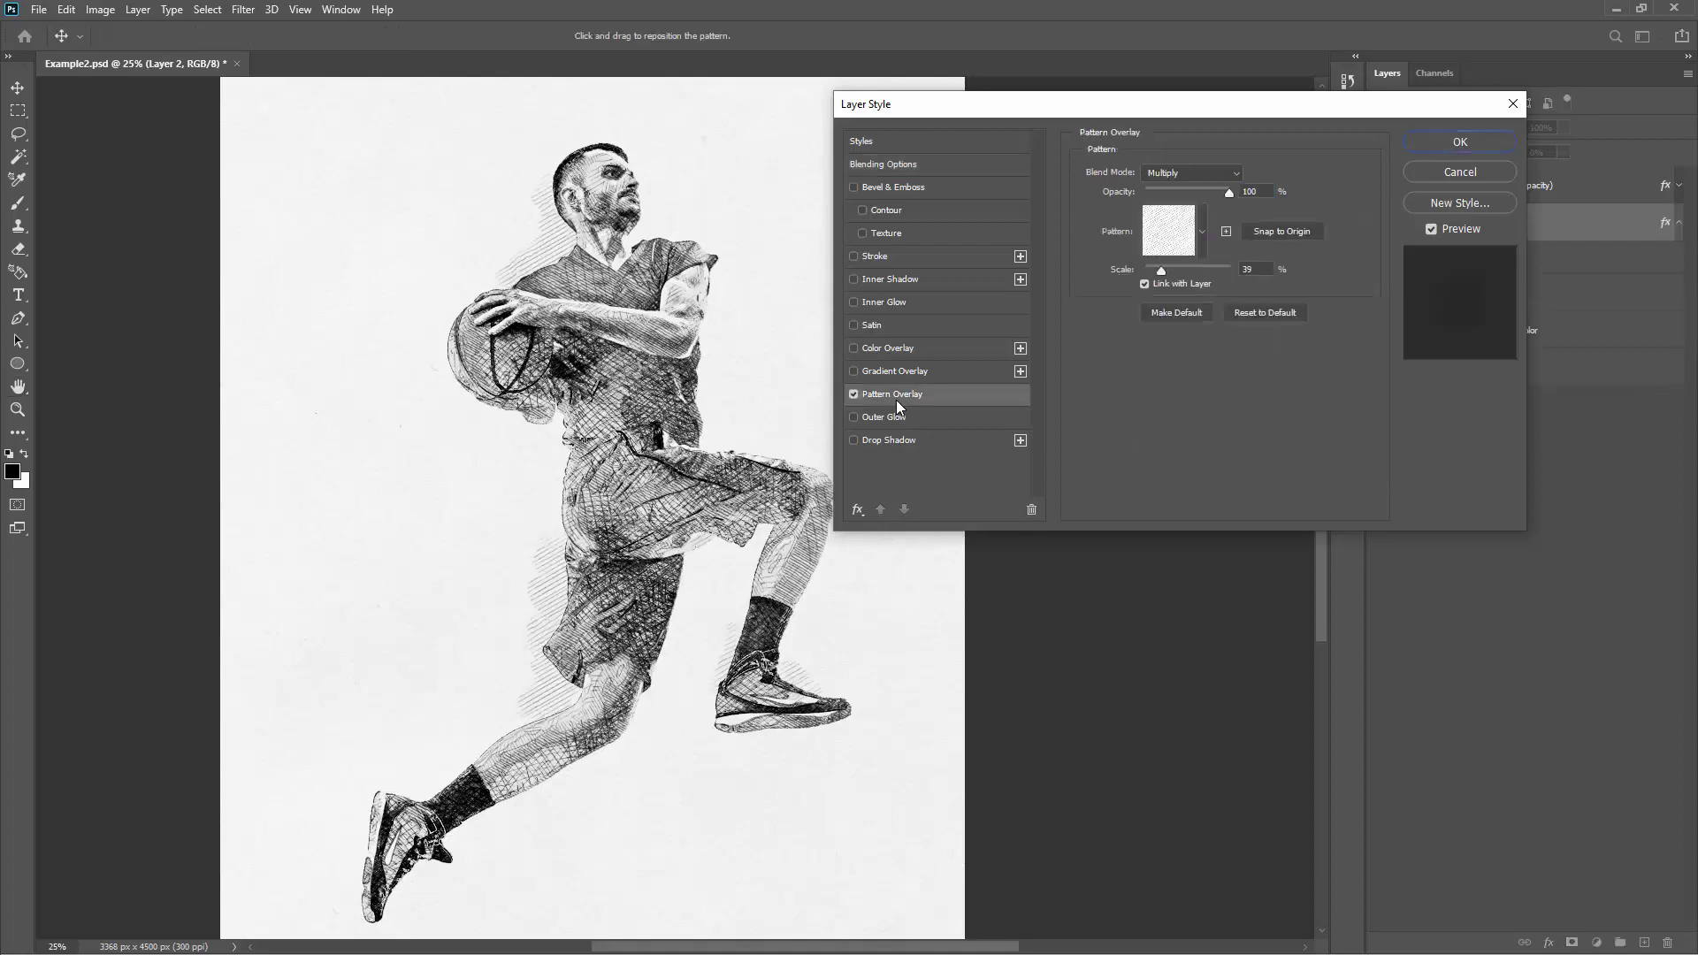
left_click(1170, 226)
left_click(1268, 437)
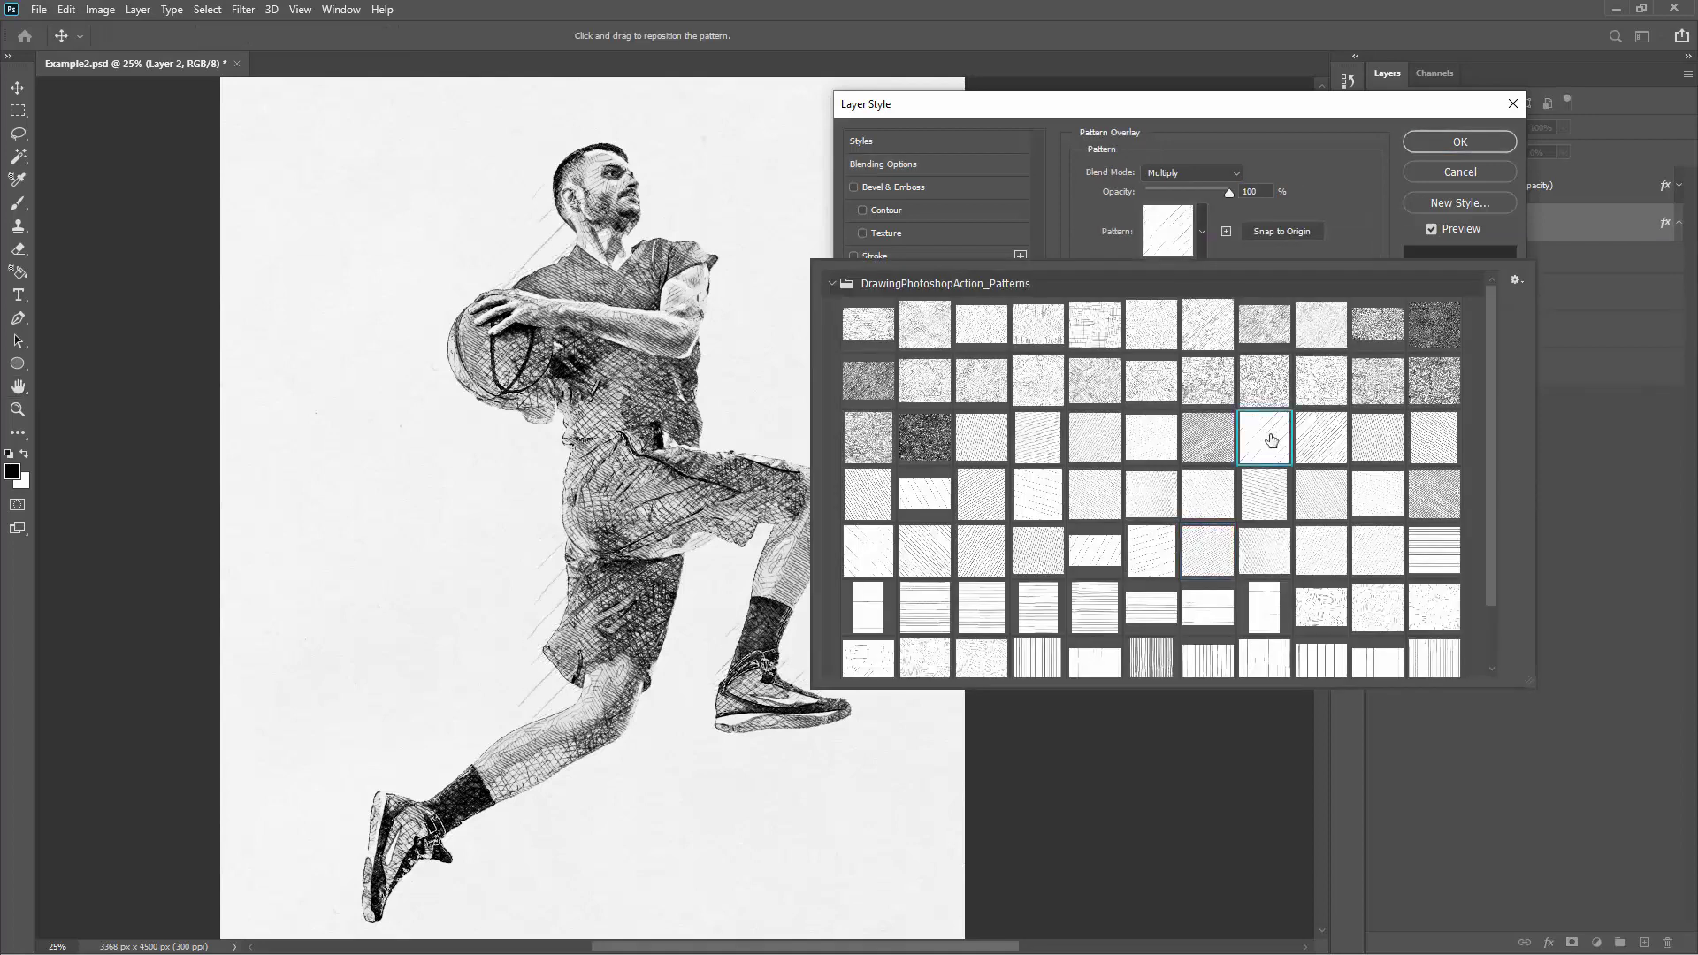
double_click(1271, 439)
- Set the Pattern Overlay scale of Layer 2 to 28% and apply the layer style
double_click(1257, 267)
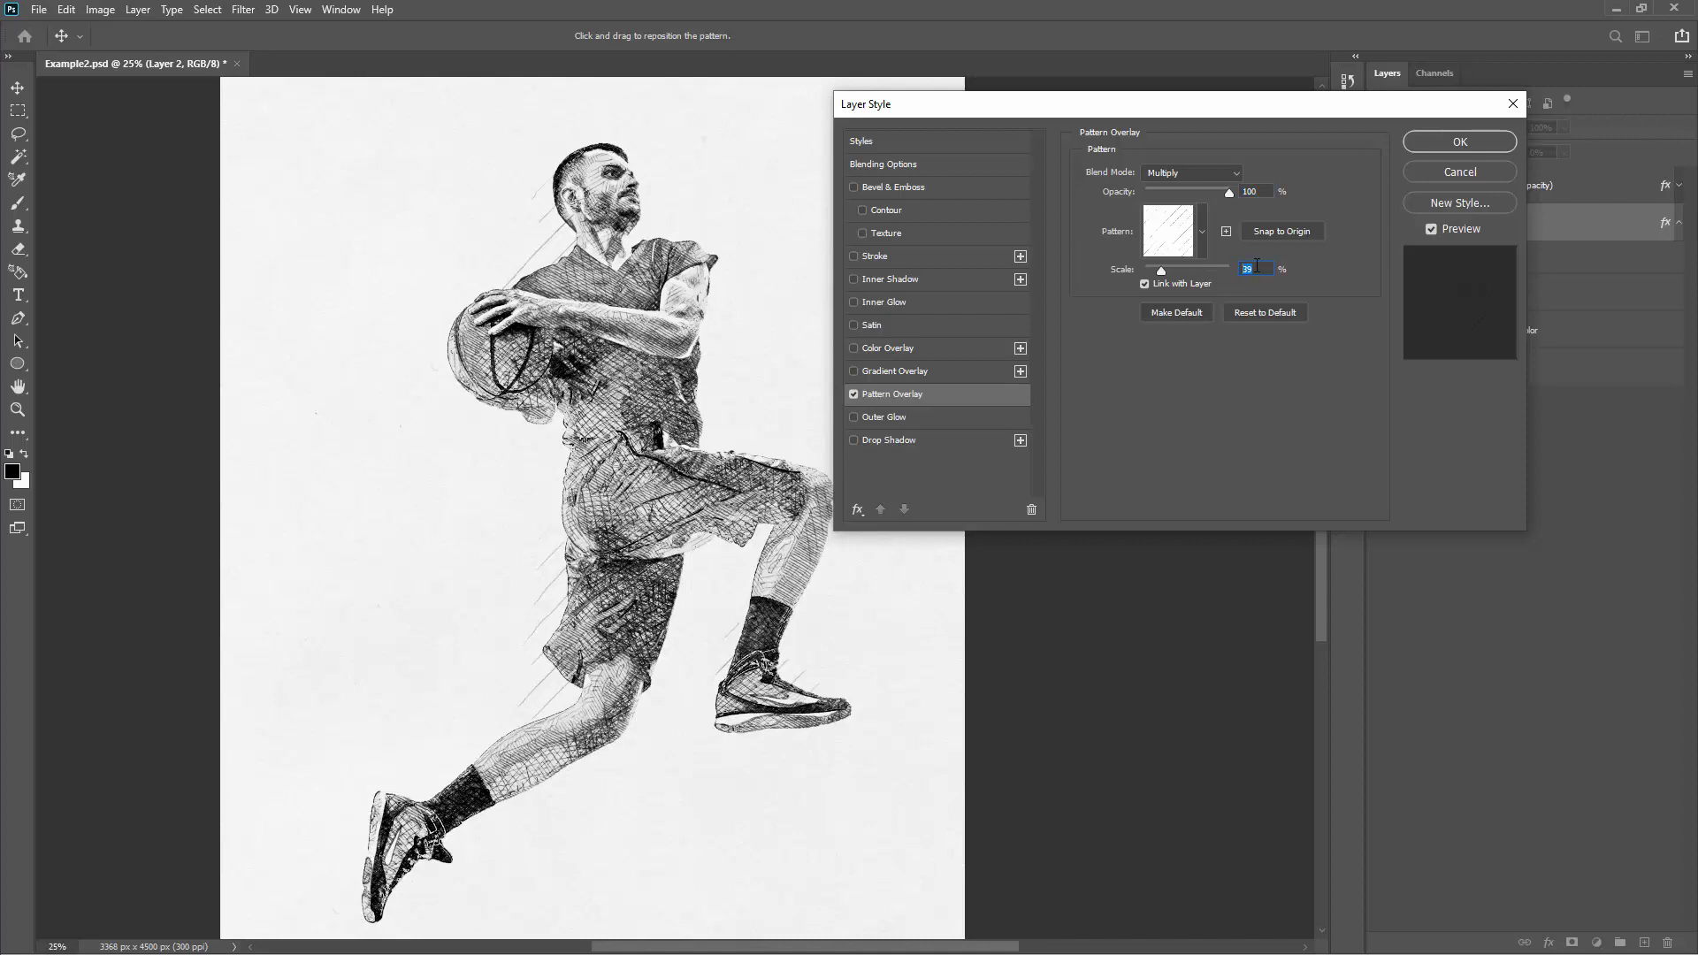
key("Down")
key("Down")
key("Down")
key("Down")
key("Down")
key("Down")
key("Down")
key("Down")
key("Down")
key("Down")
key("Down")
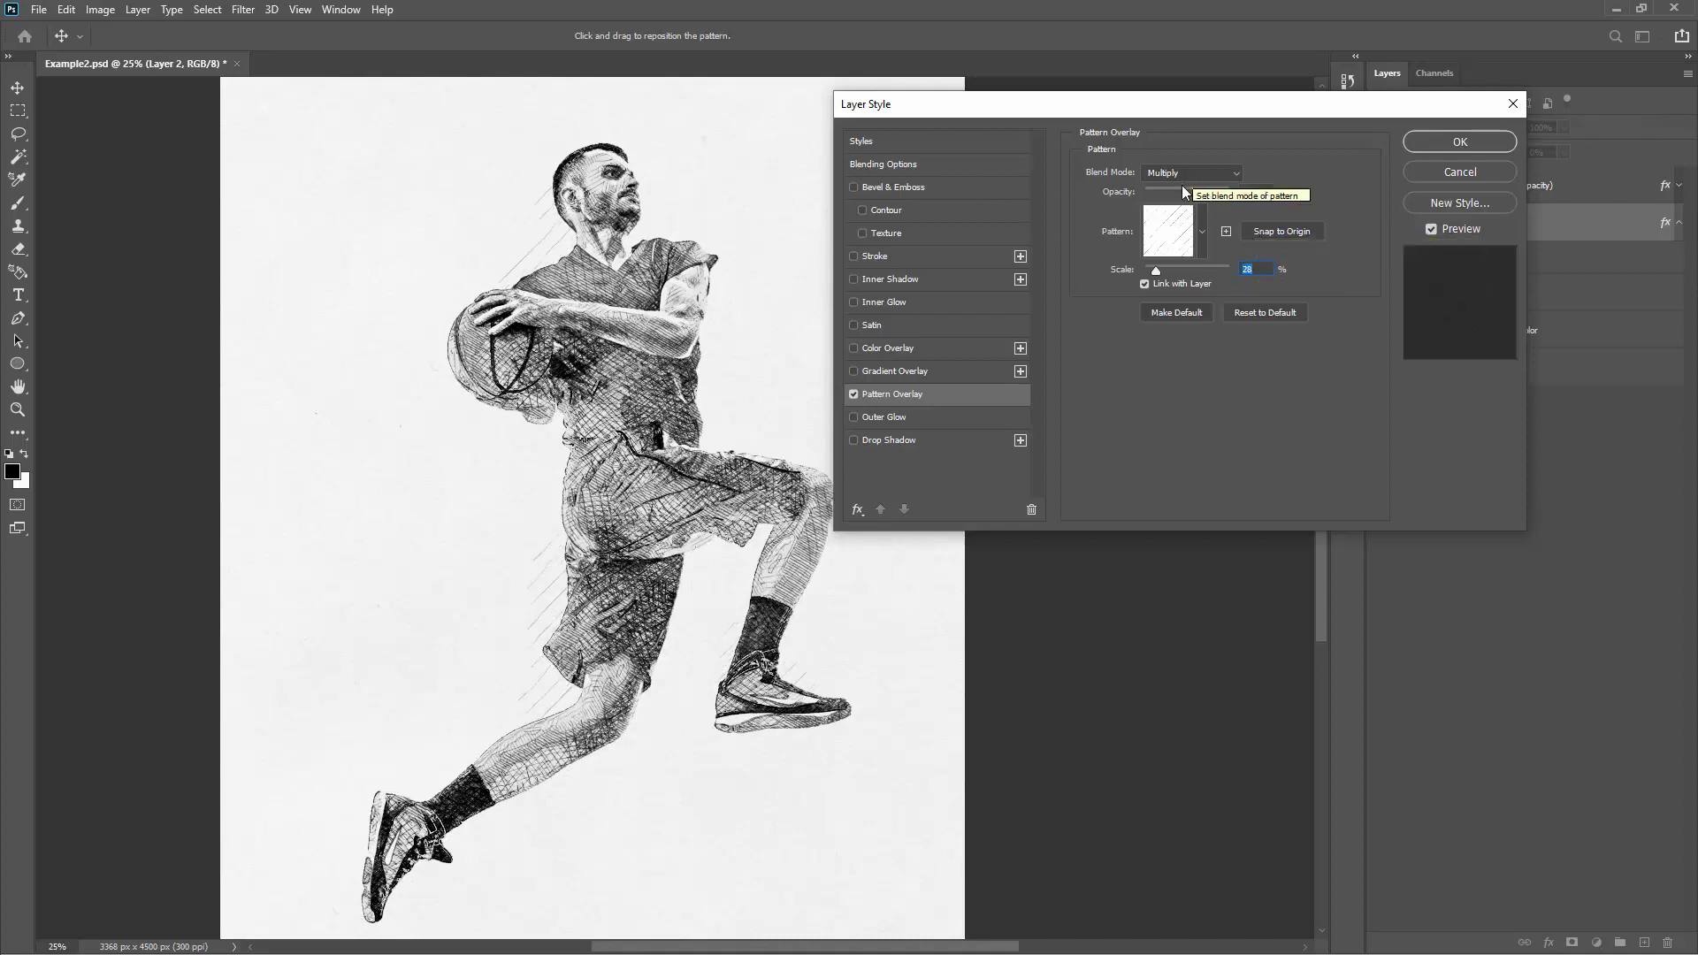
left_click(1453, 141)
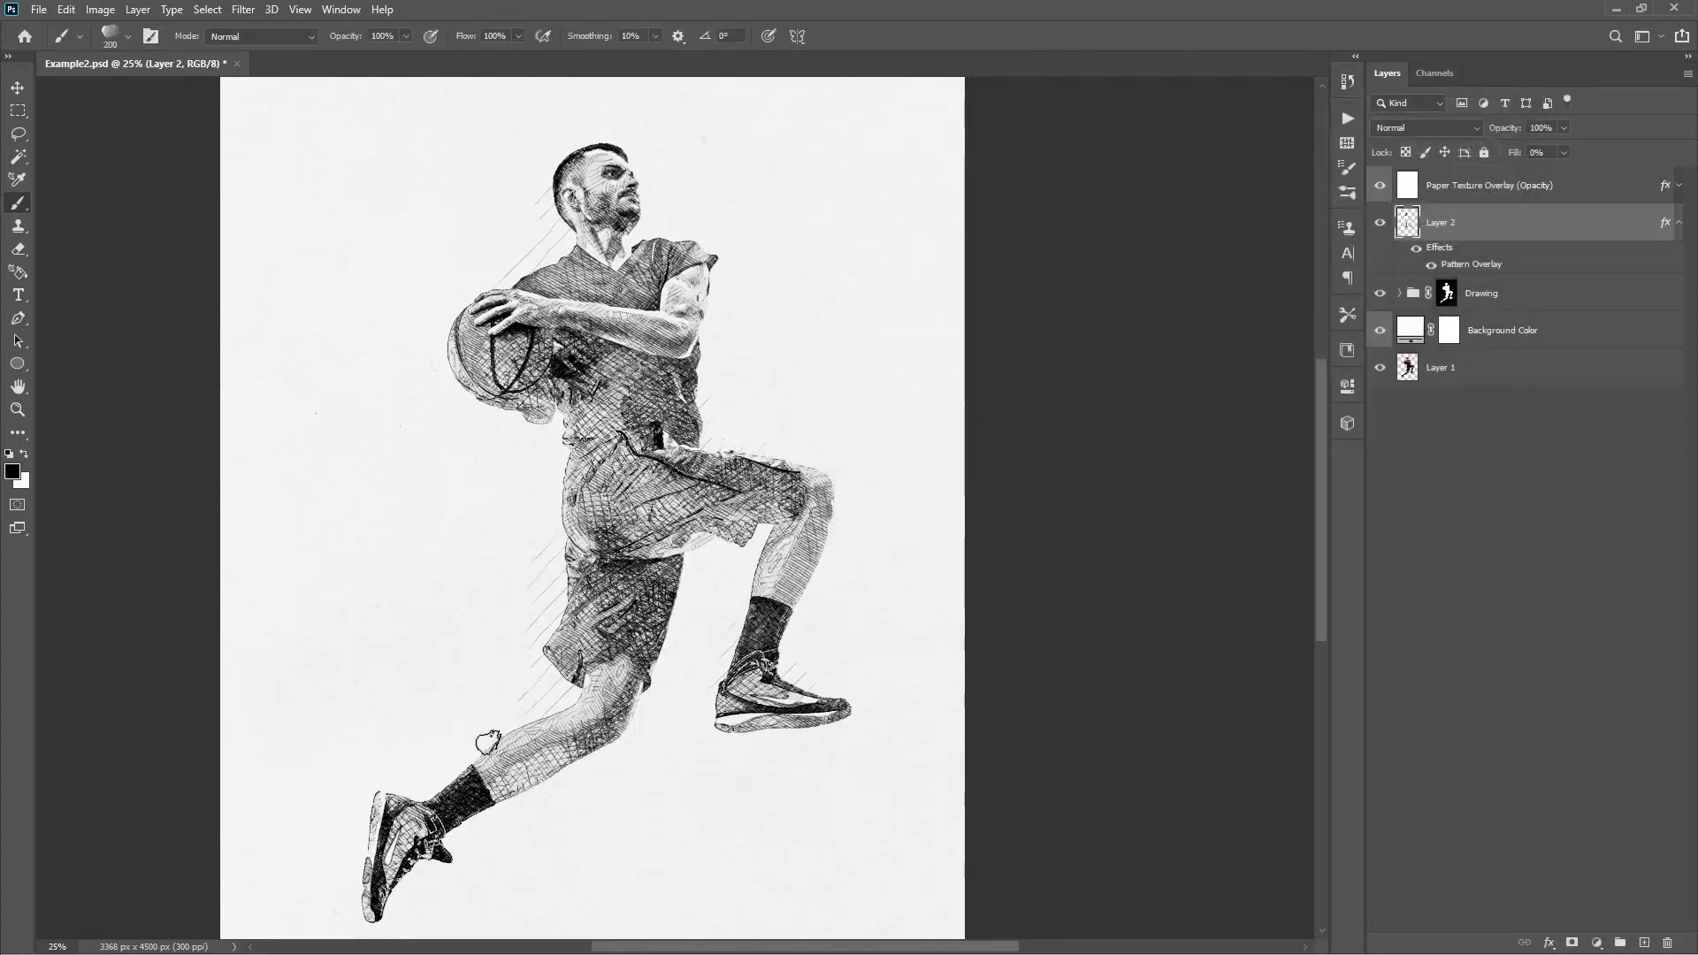
- Add a layer mask to Layer 2 and paint out part of the diagonal lines behind the player's head with a larger black brush
scroll(489, 743, "down", 3)
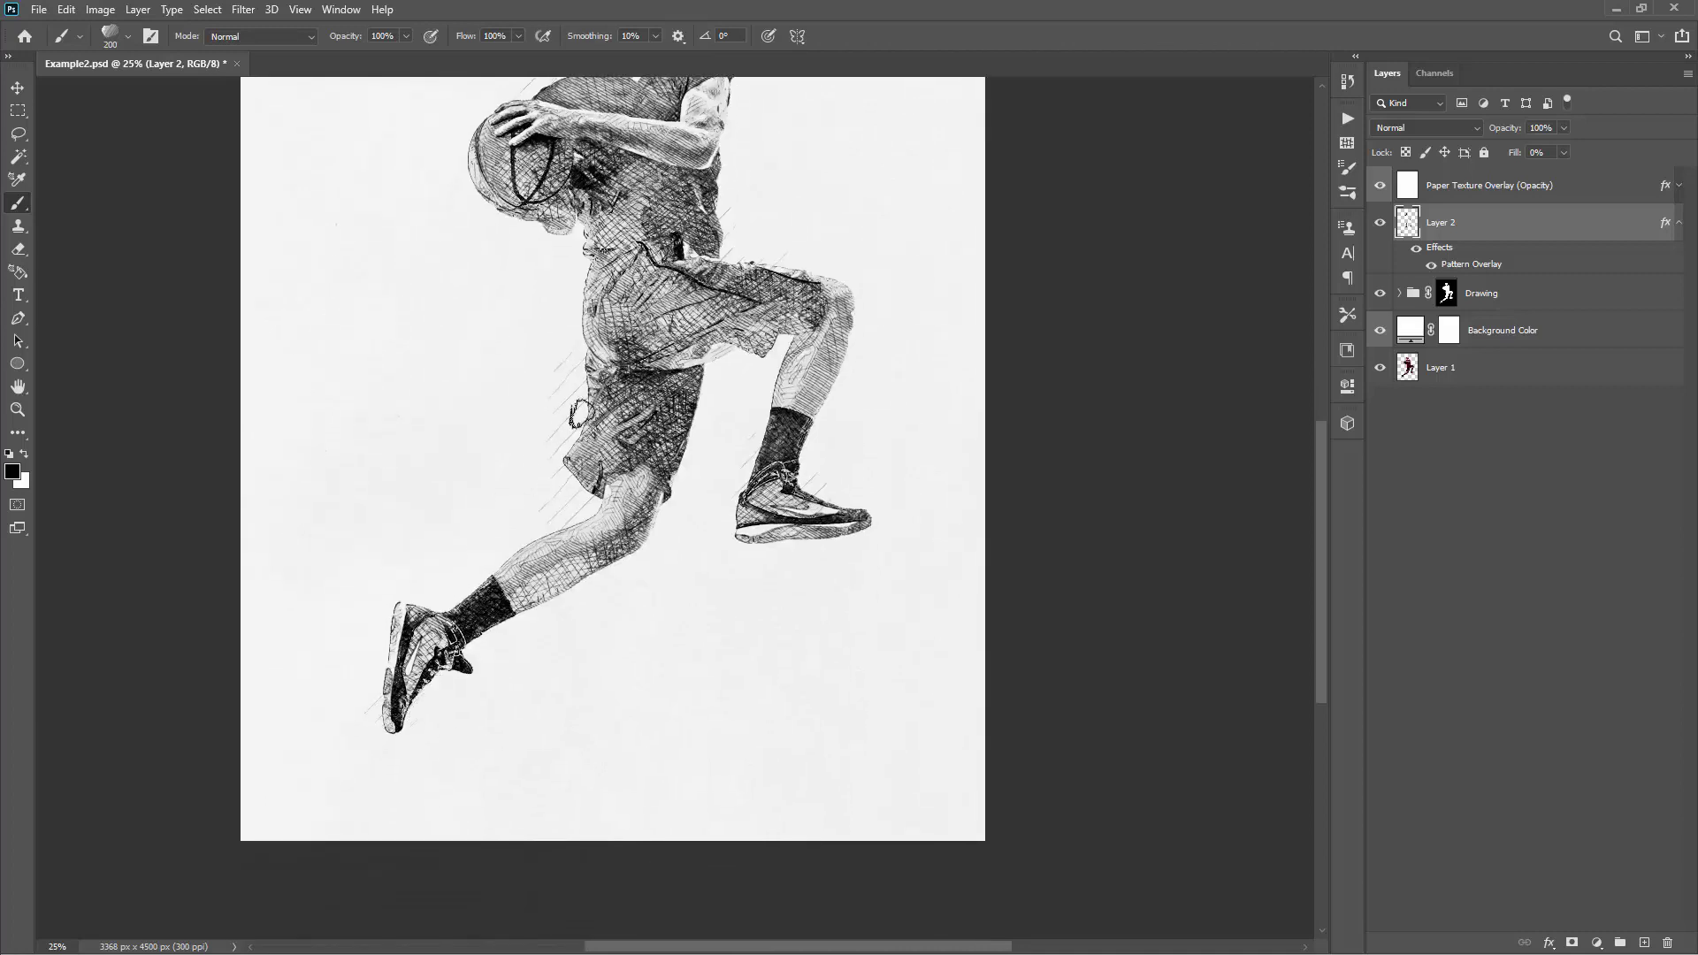
scroll(582, 414, "up", 3)
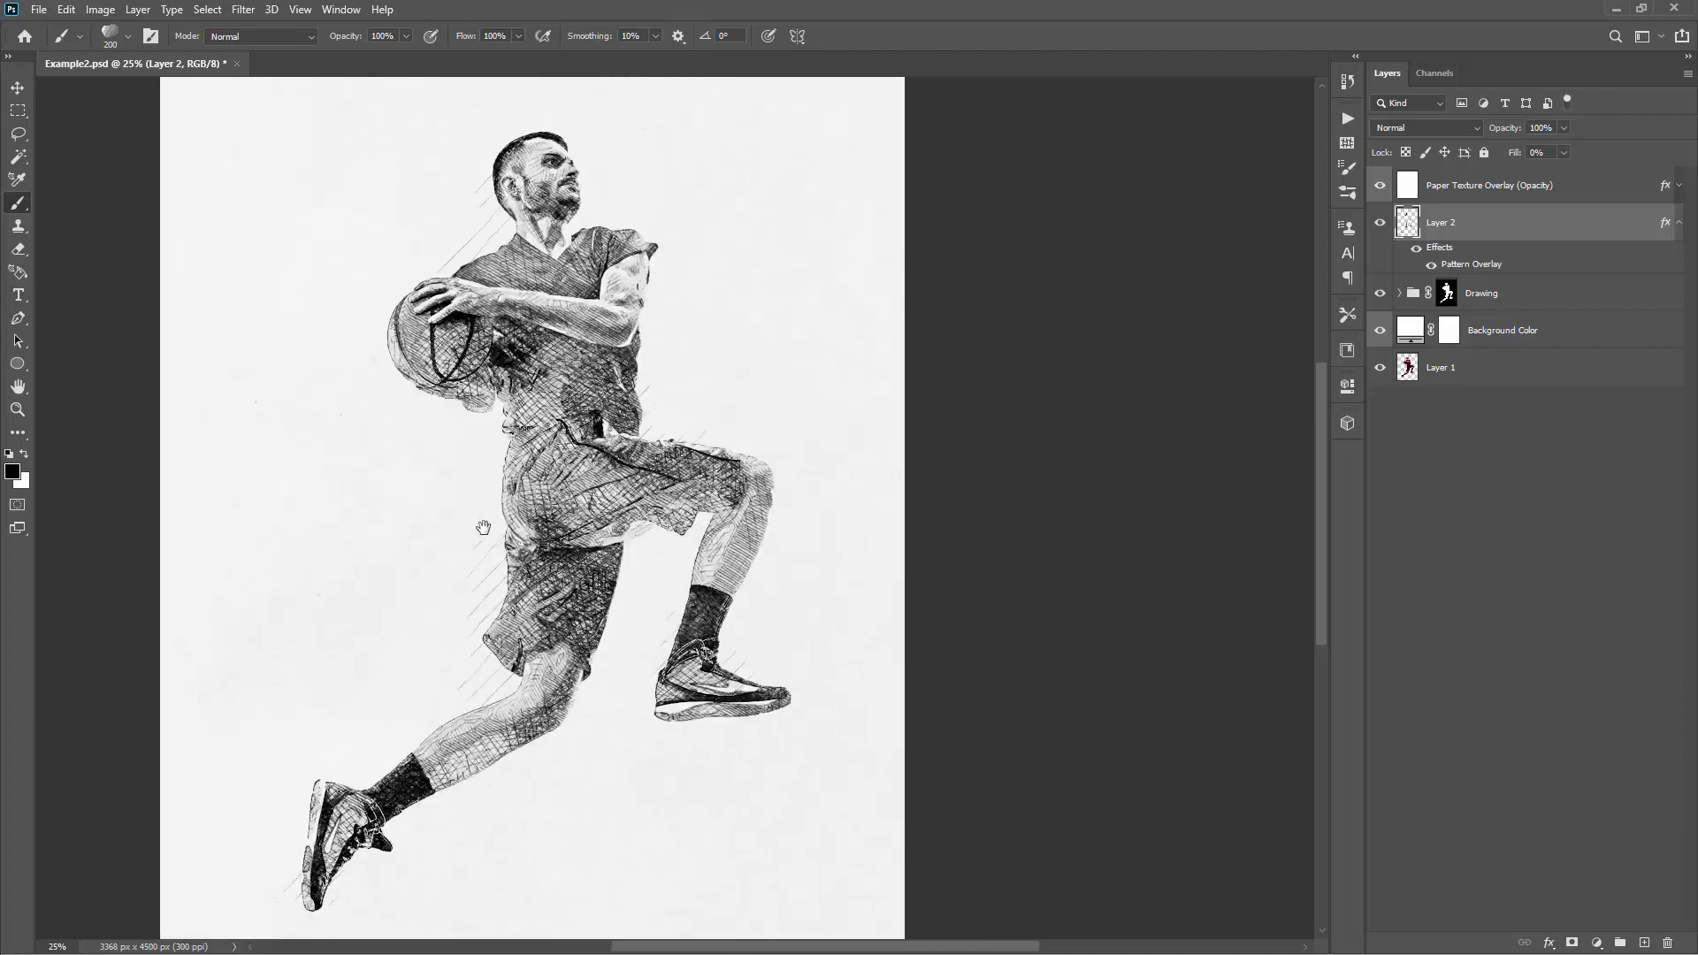
left_click(1573, 942)
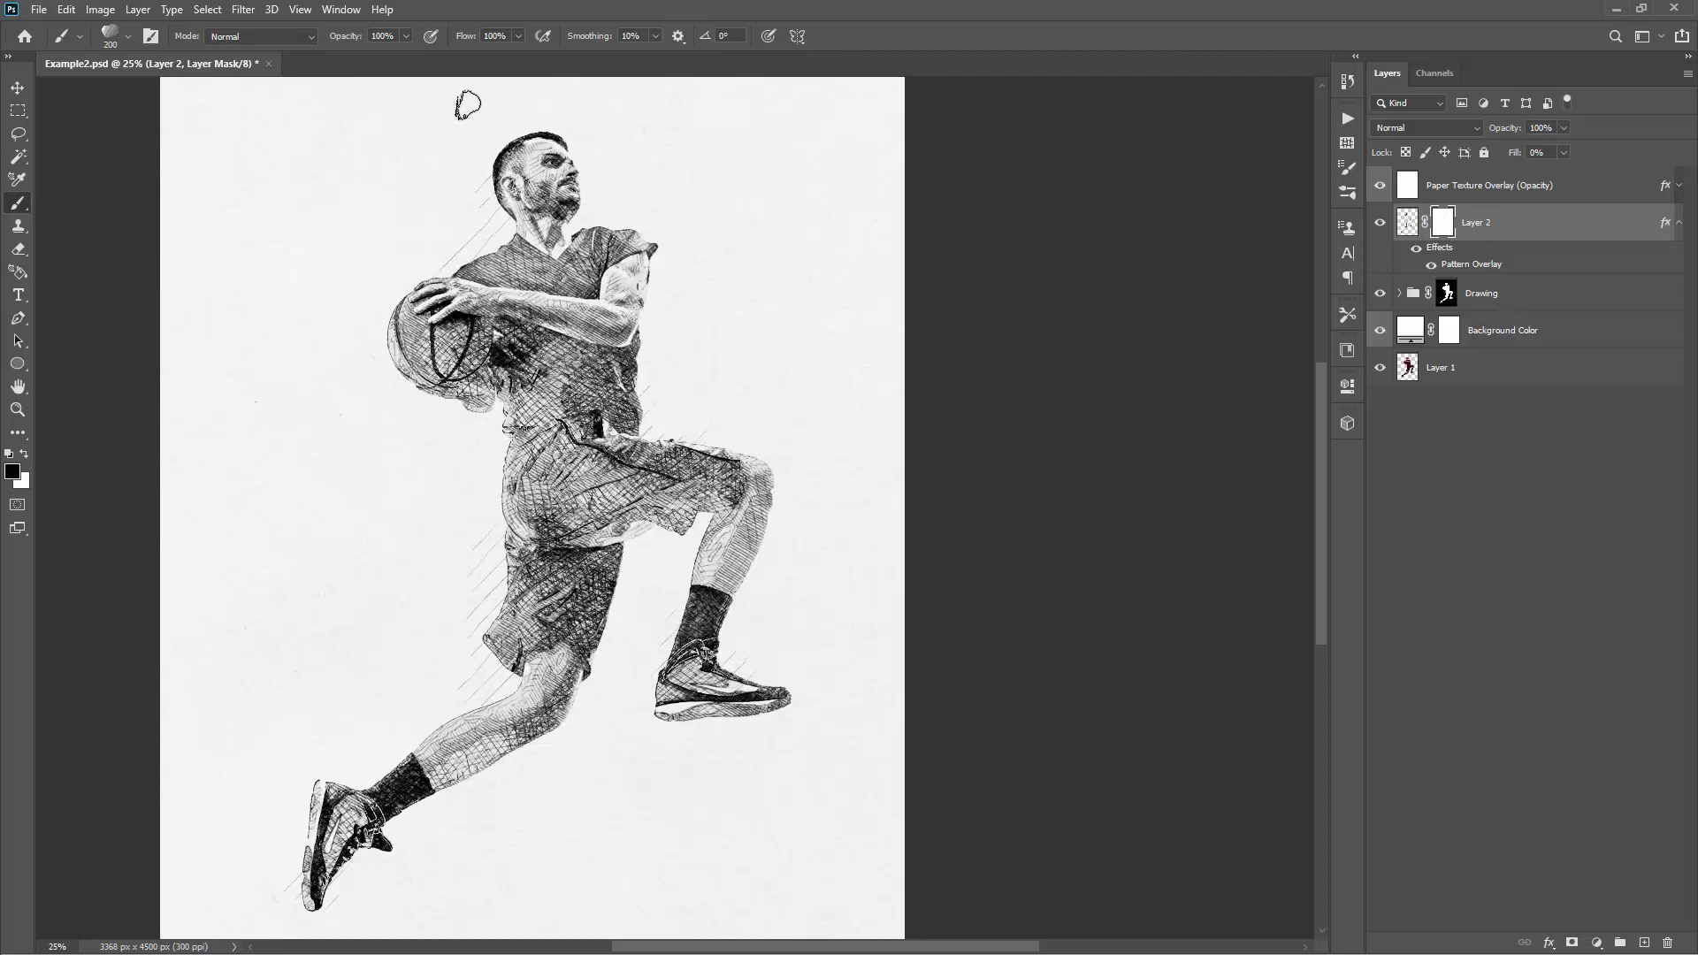
key("bracketright")
key("v")
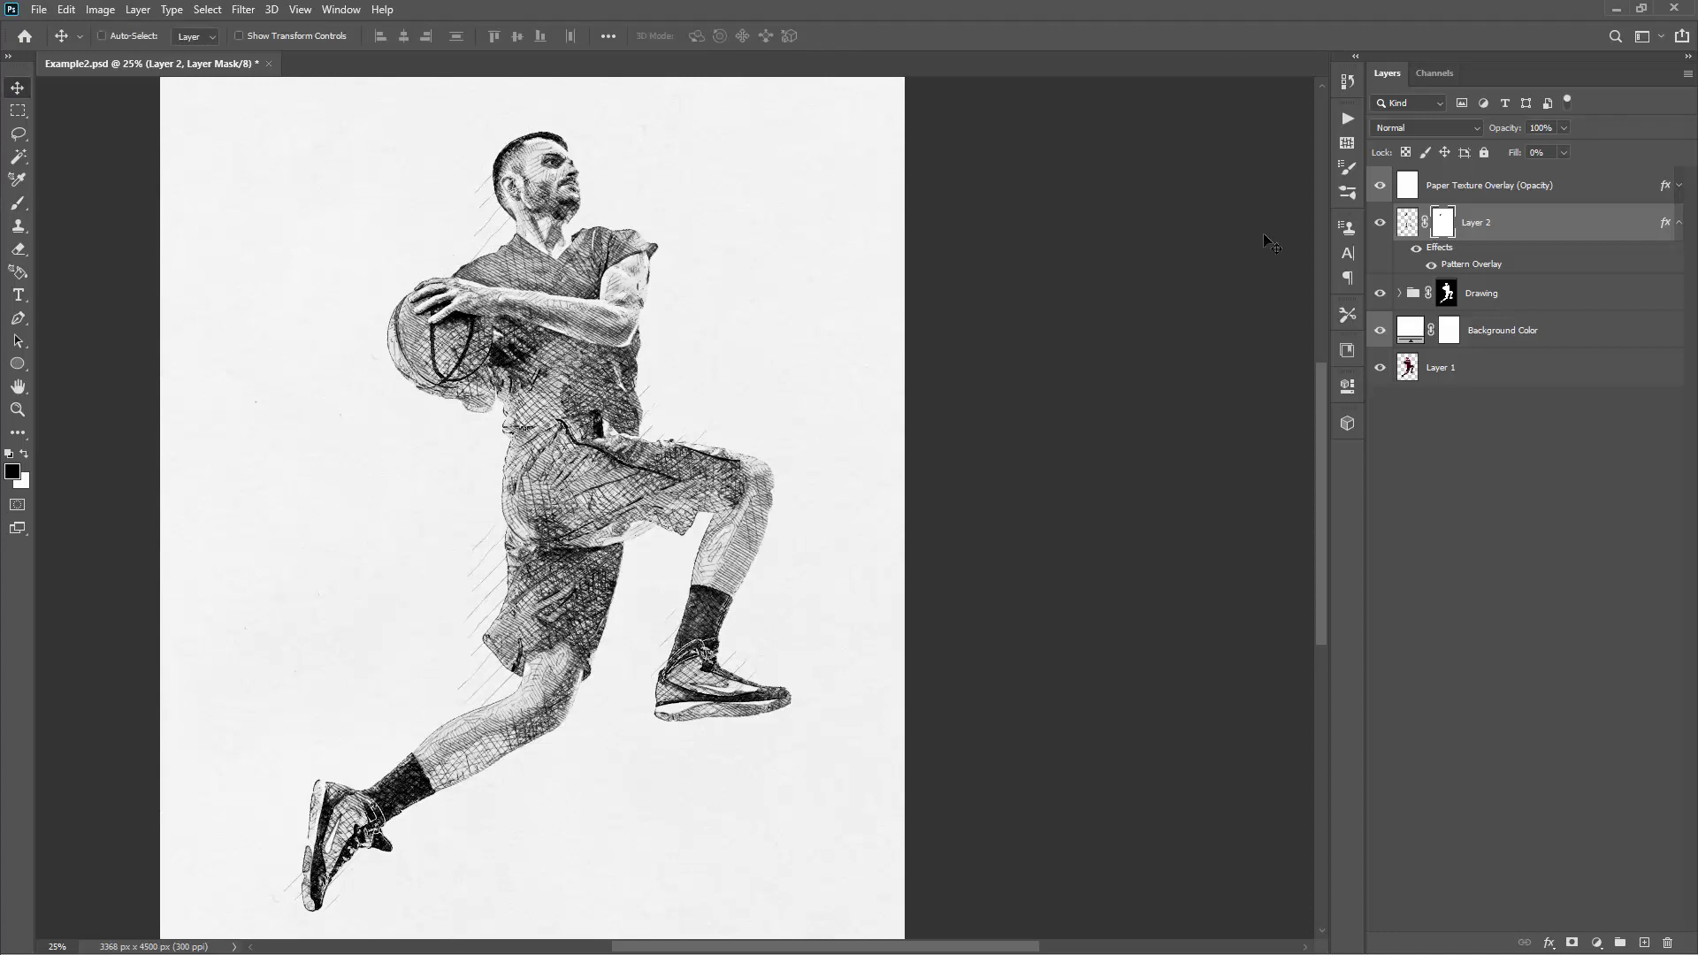
- Expand the Drawing and White Edge Lines groups and show the Style 1 and Style 3 layers, leaving Style 2 hidden
left_click(1402, 295)
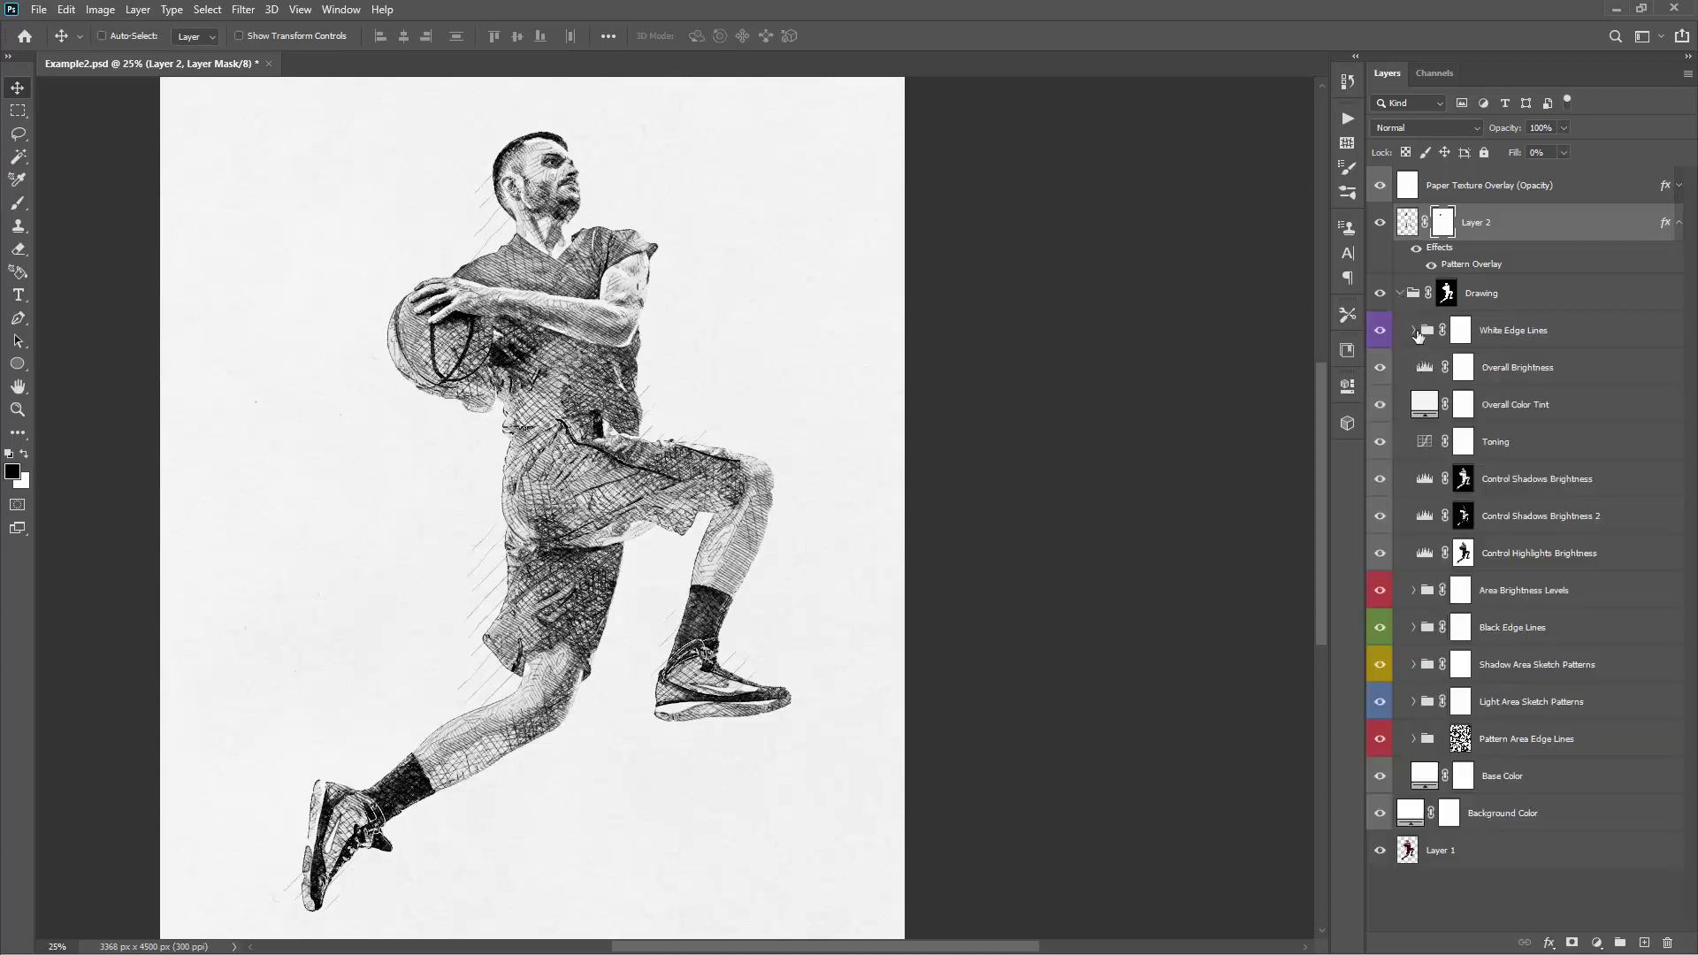
left_click(1412, 331)
left_click(1383, 439)
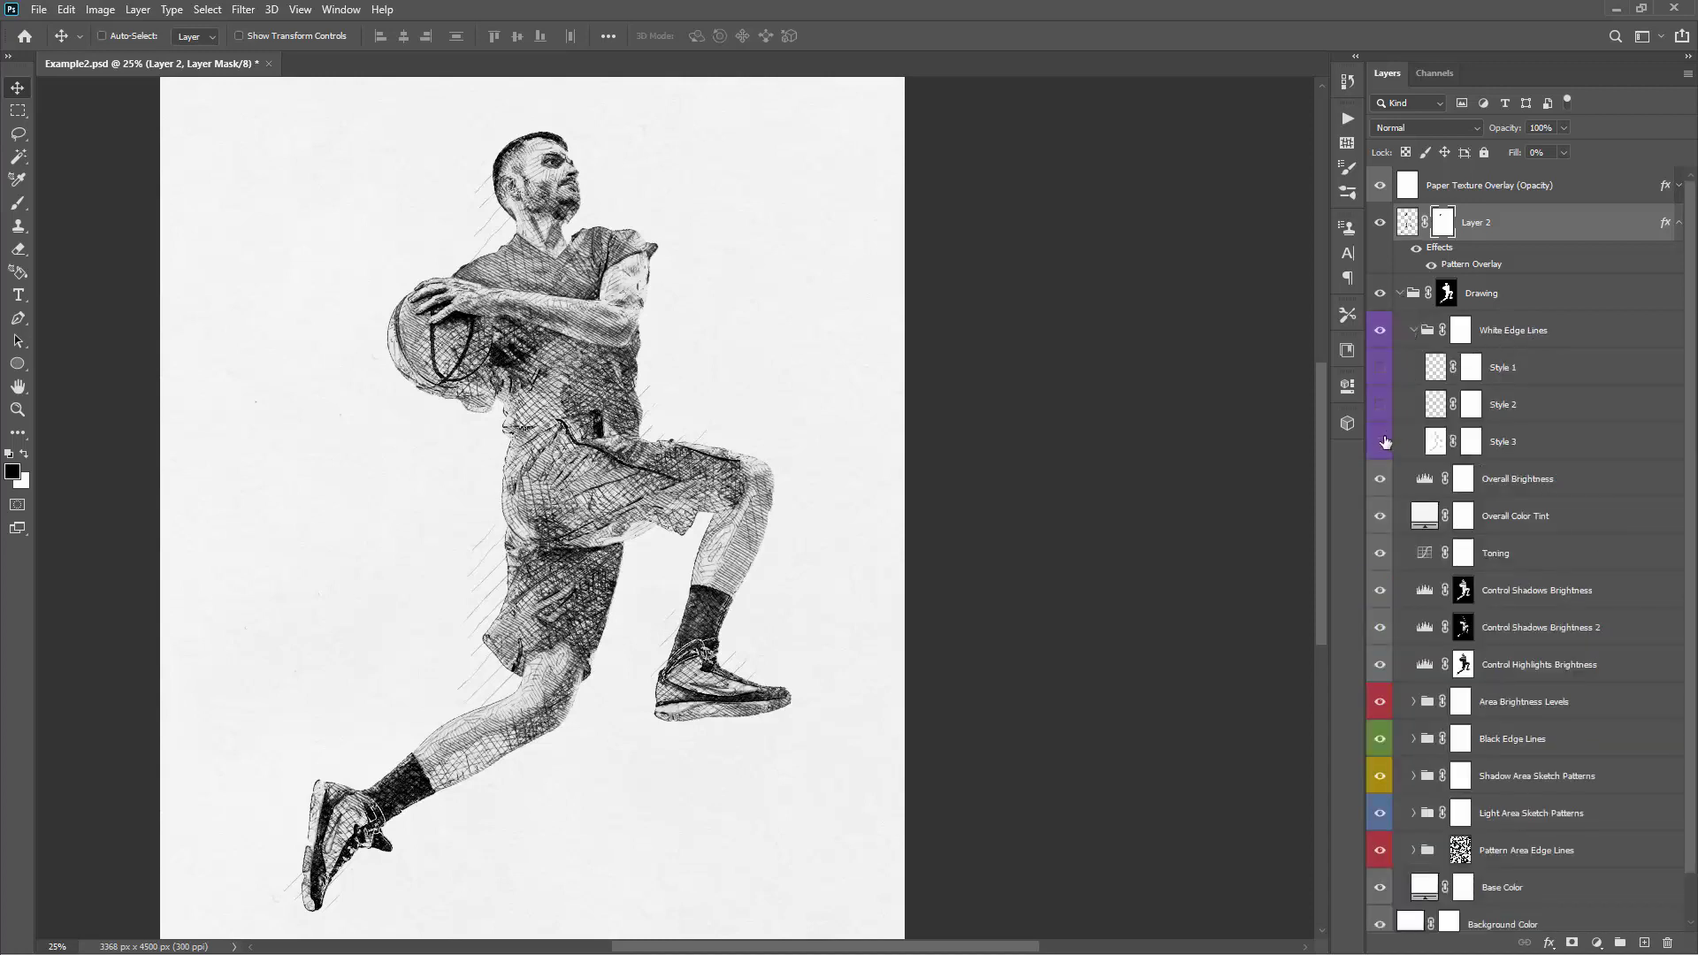
left_click(1383, 441)
left_click(1383, 441)
left_click(1383, 442)
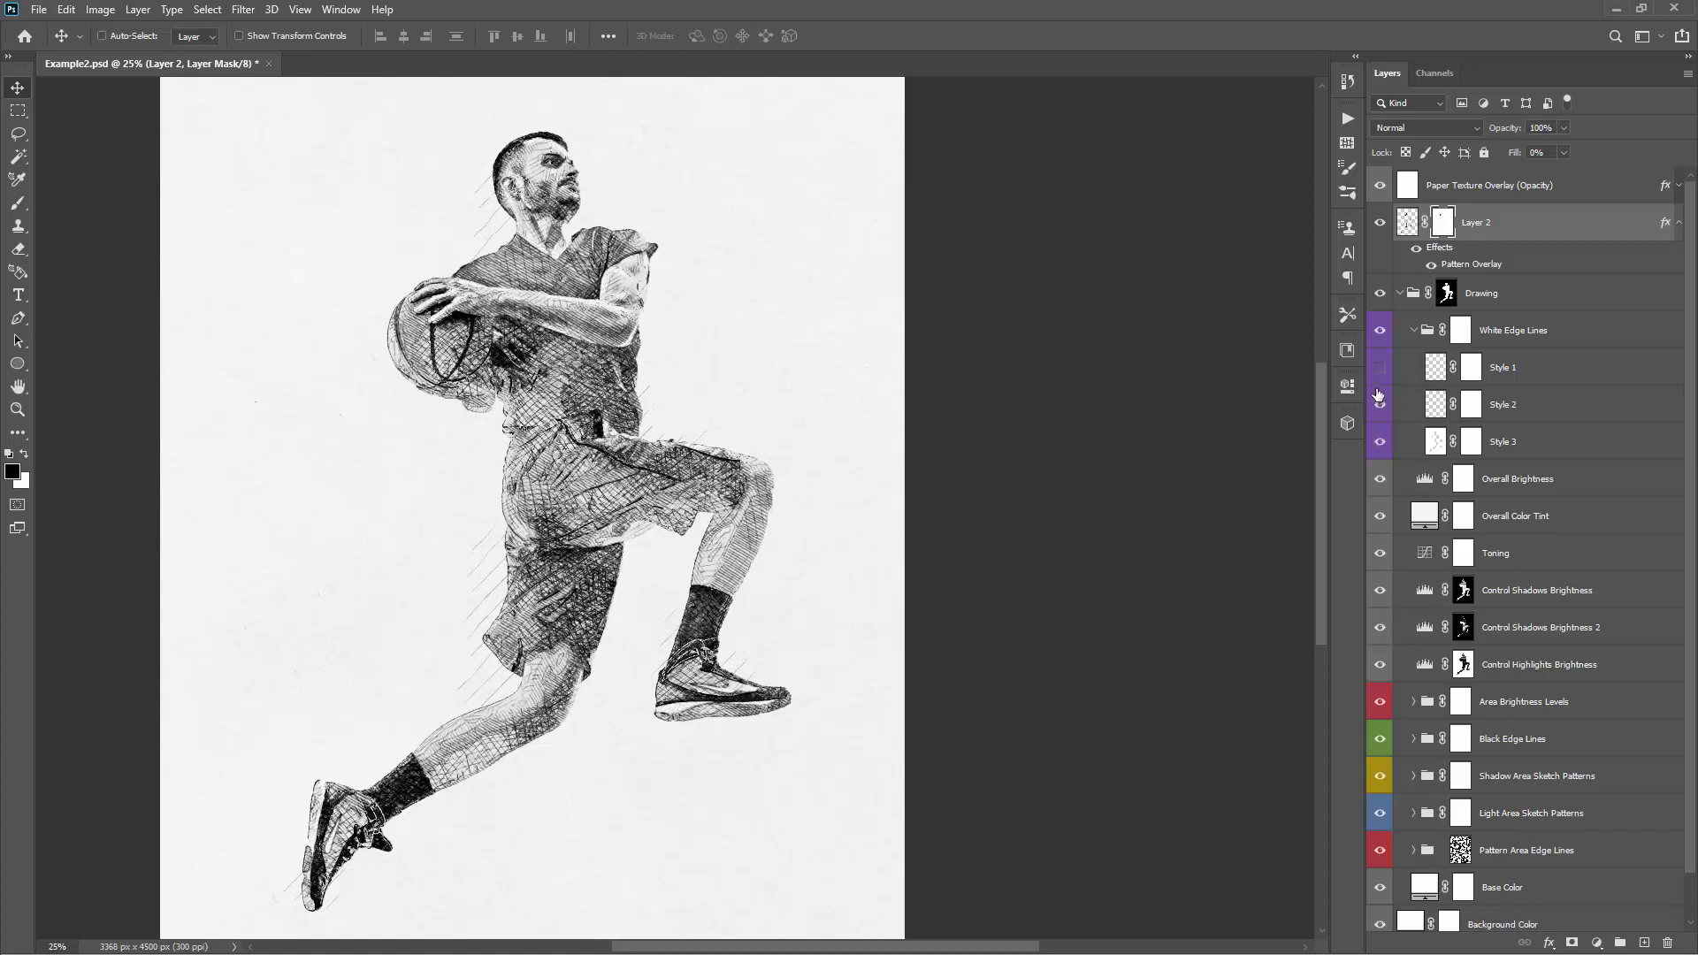
left_click(1379, 404)
left_click(1379, 367)
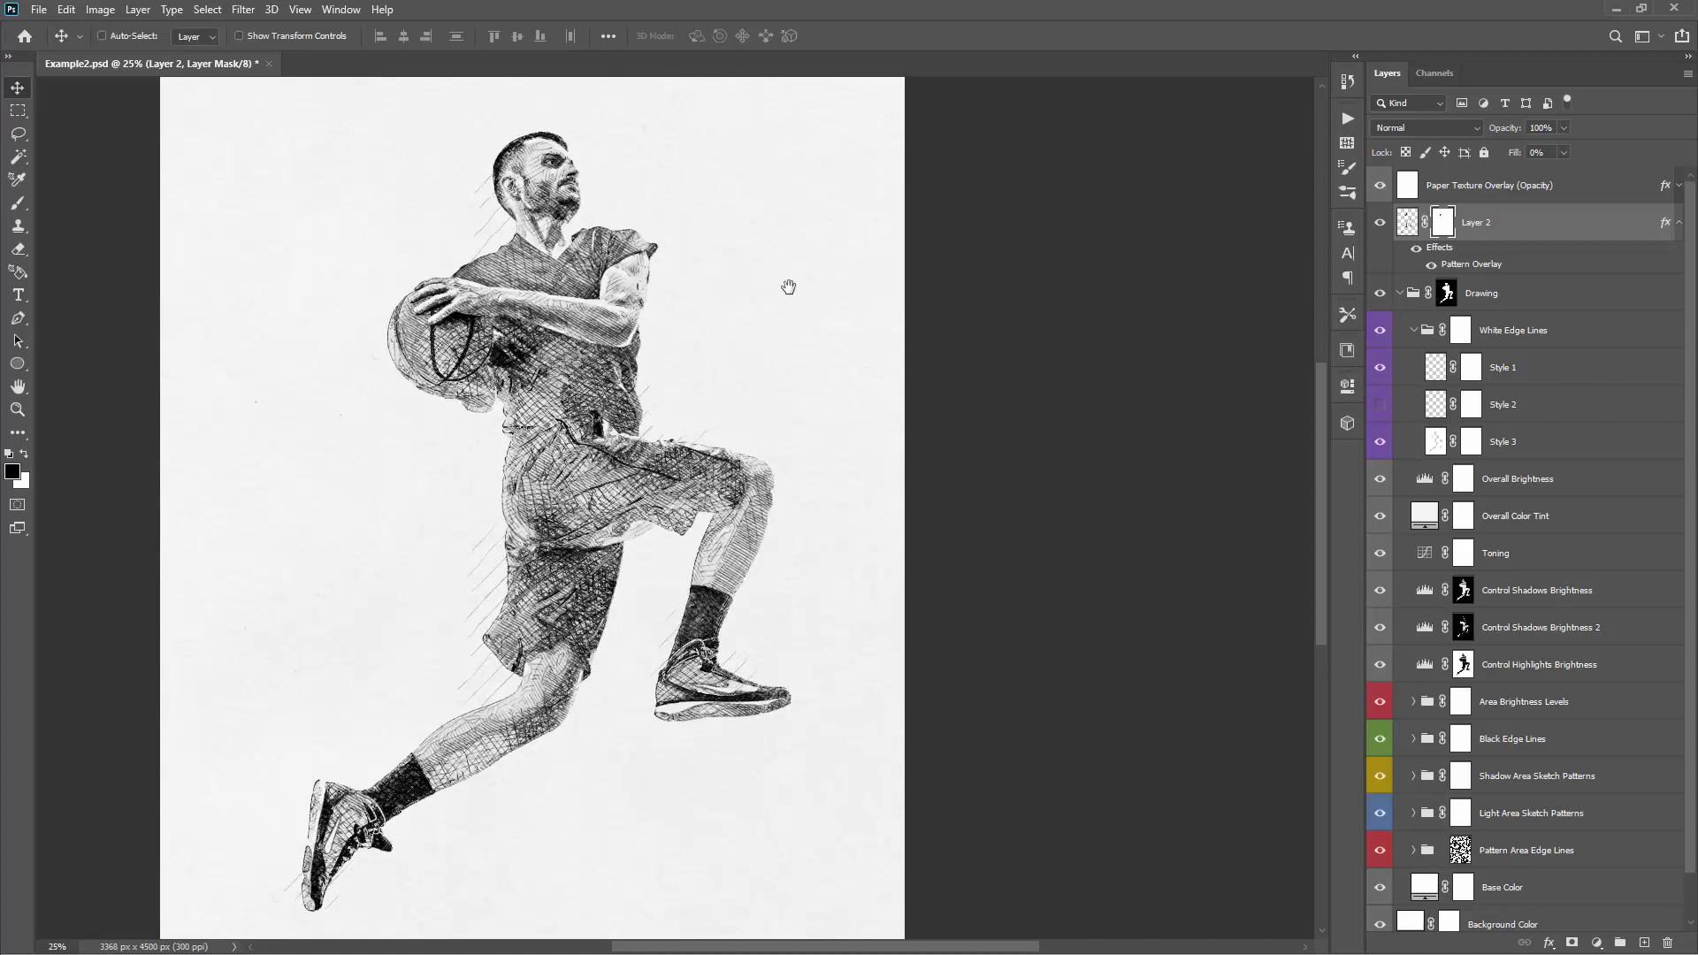
left_click_drag(788, 286, 830, 283)
- Compare the drawing with and without the Toning adjustment layer by switching its visibility, leaving it on
scroll(1424, 416, "down", 1)
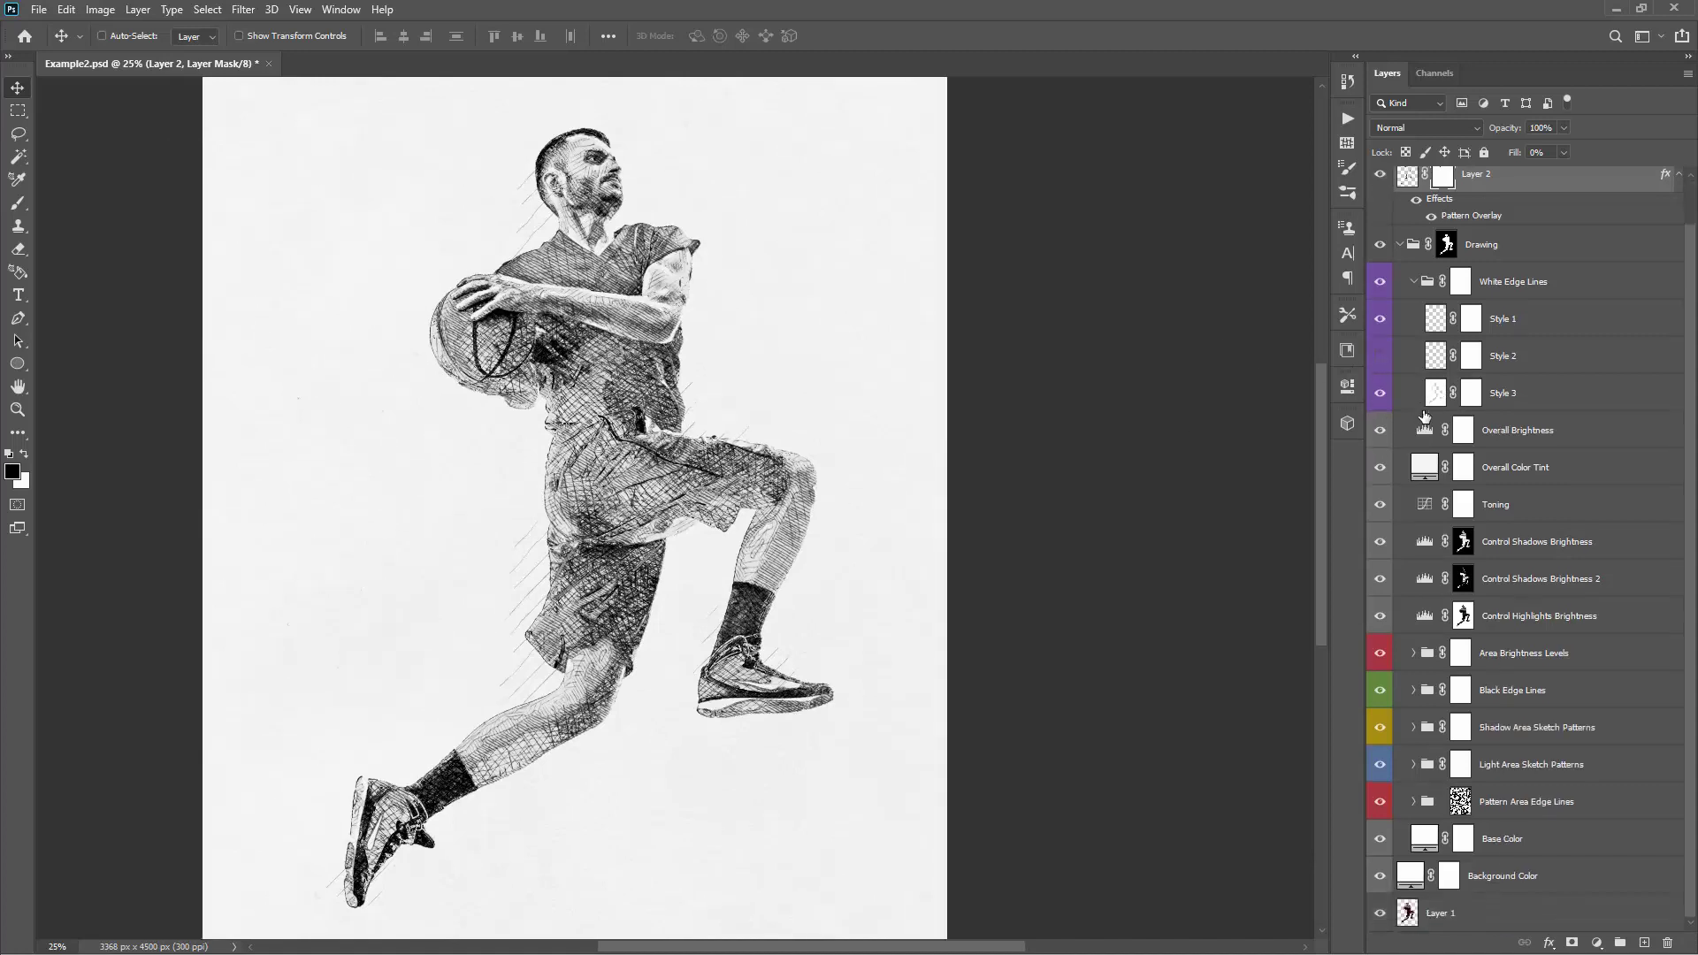
left_click(1382, 506)
left_click(1382, 506)
left_click(1382, 506)
left_click(1382, 505)
left_click(1459, 505)
left_click(1384, 506)
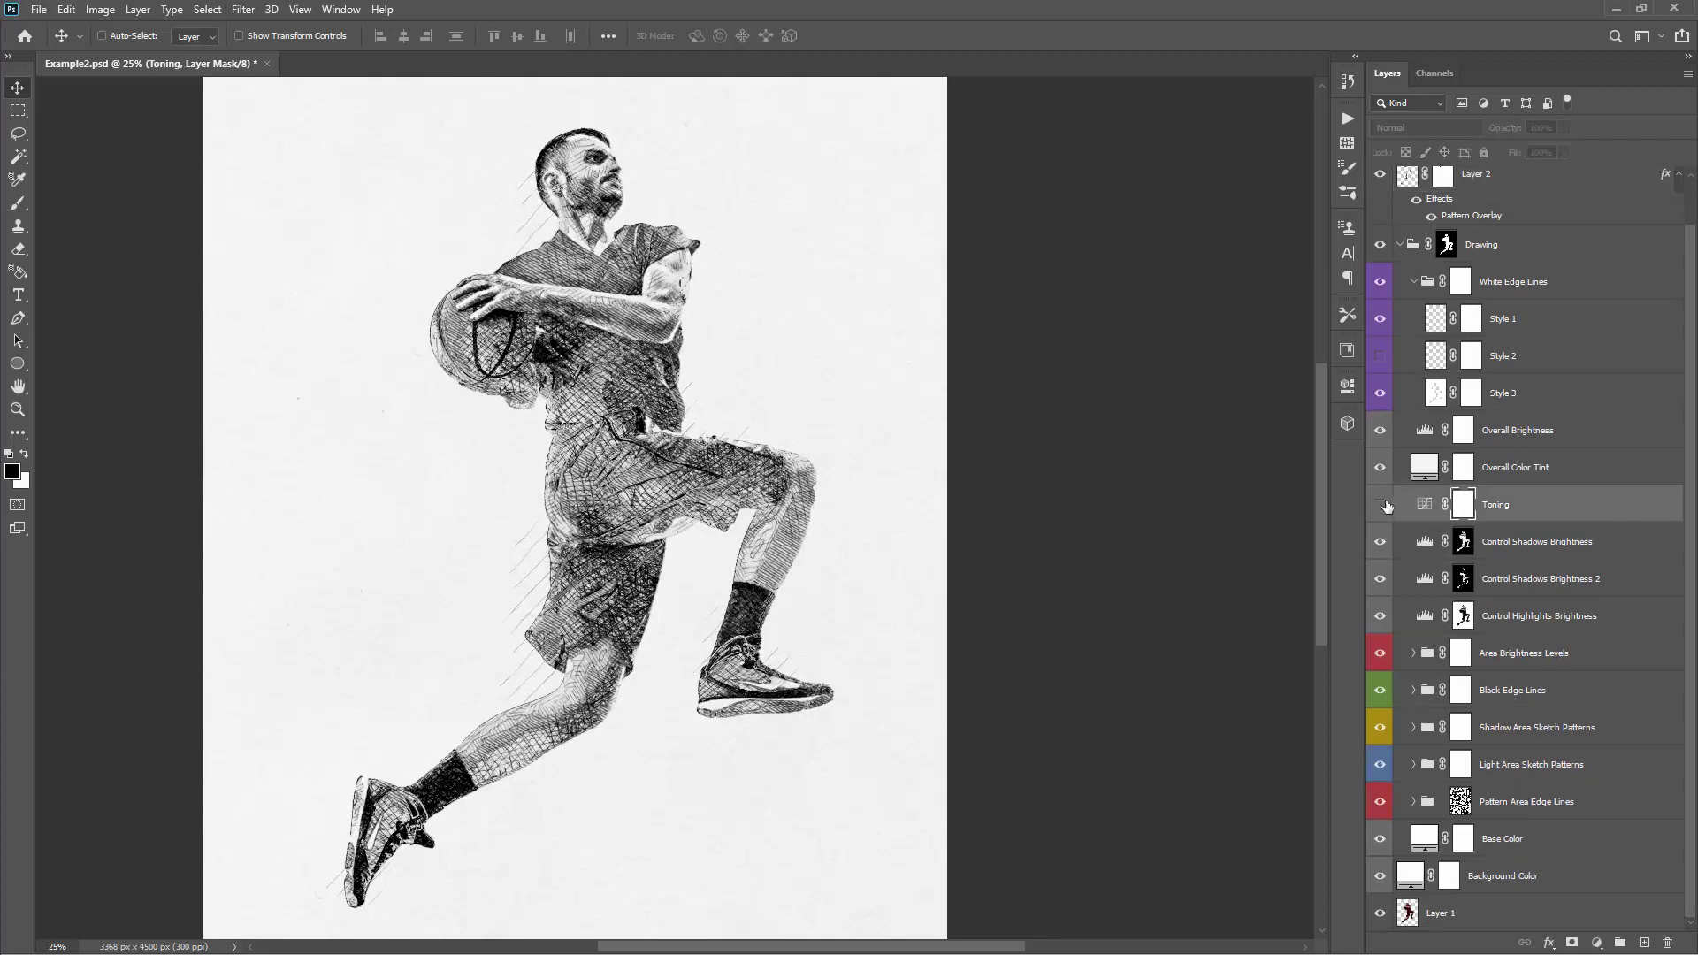
left_click(1385, 506)
left_click(1385, 506)
left_click(1385, 506)
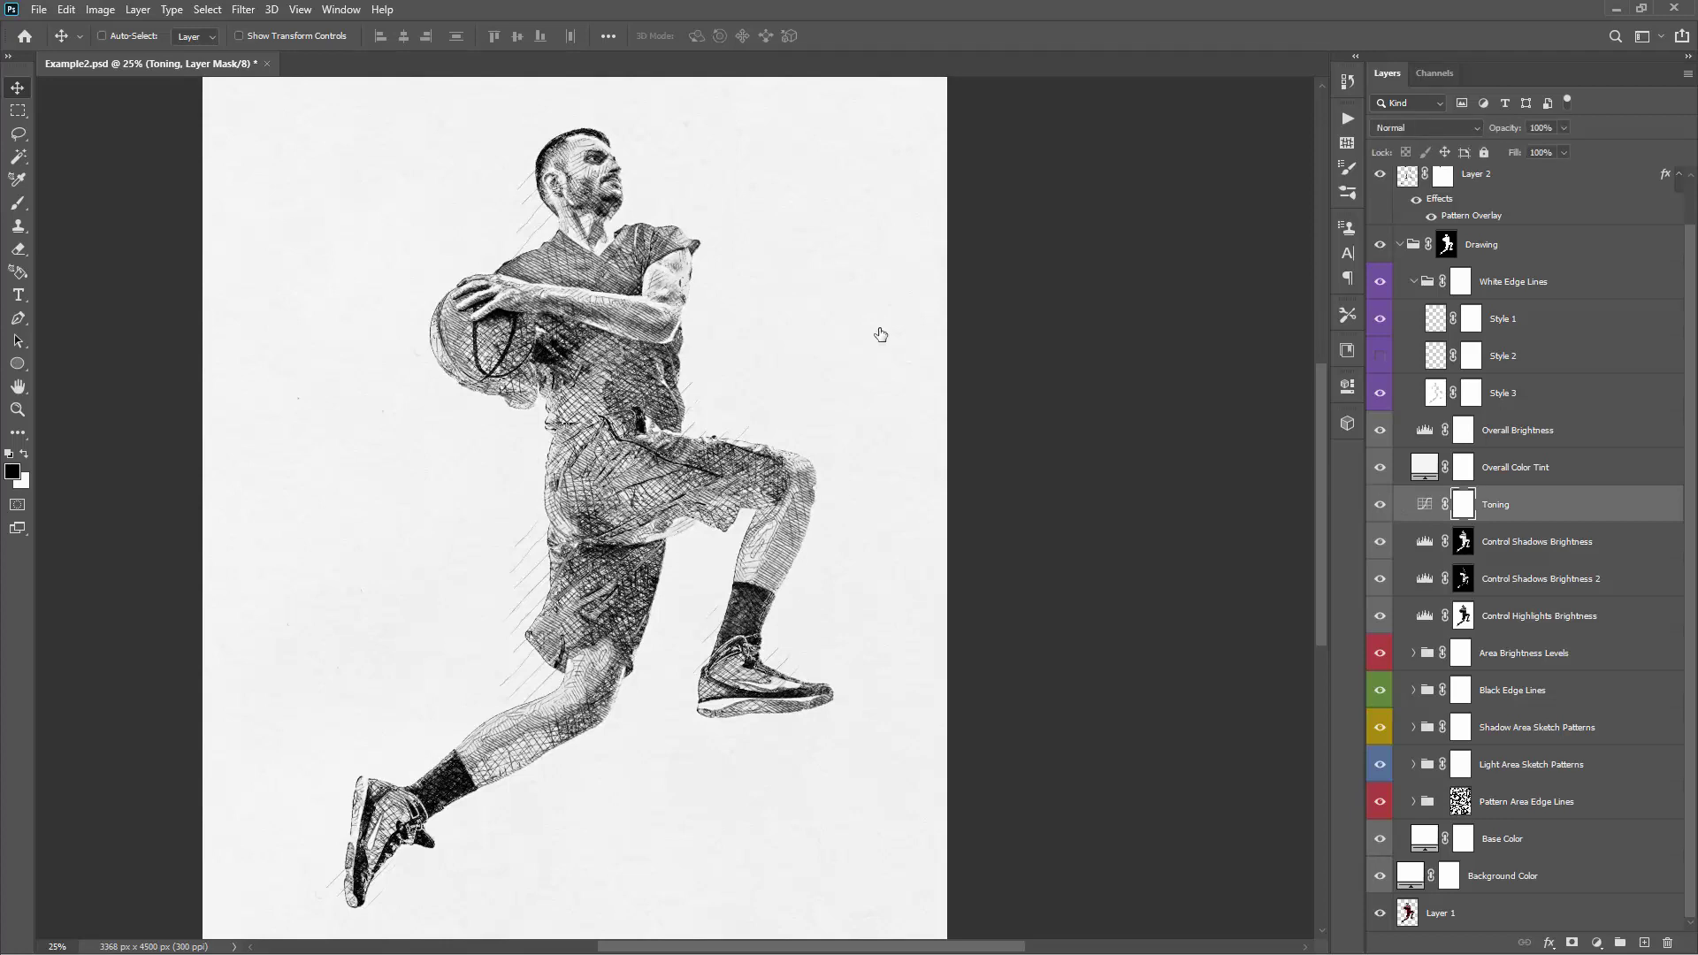
- Check the overall drawing, return to the Move tool and save the document
scroll(881, 334, "down", 1)
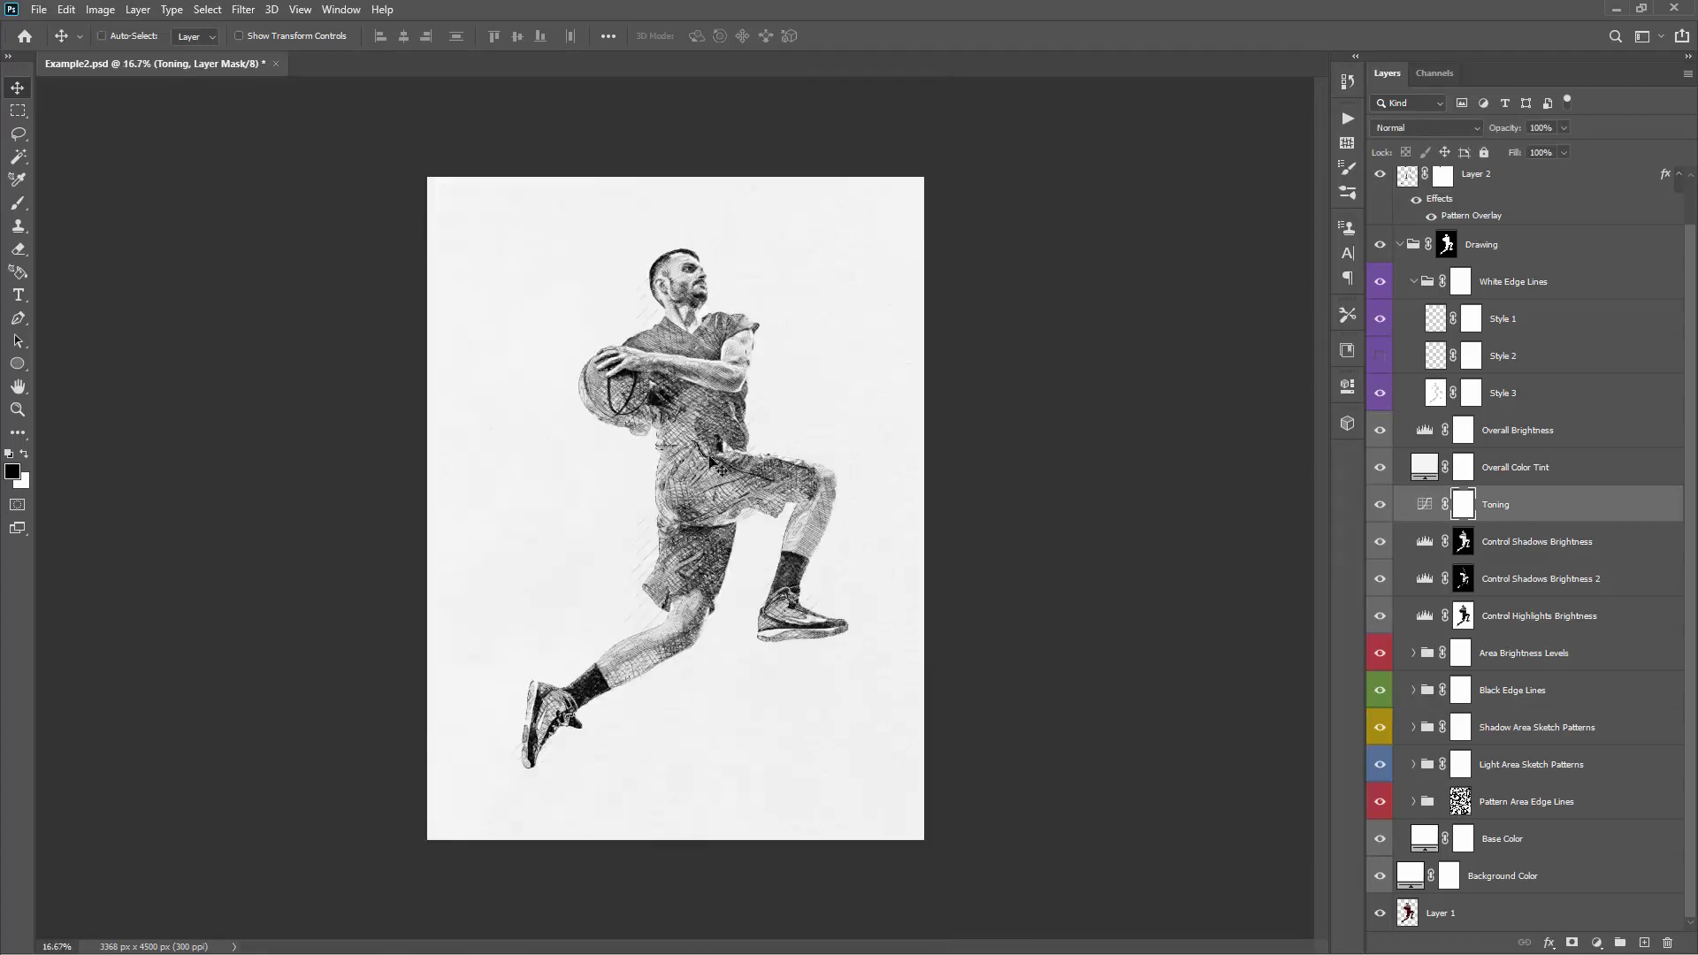
key("z")
left_click(767, 434)
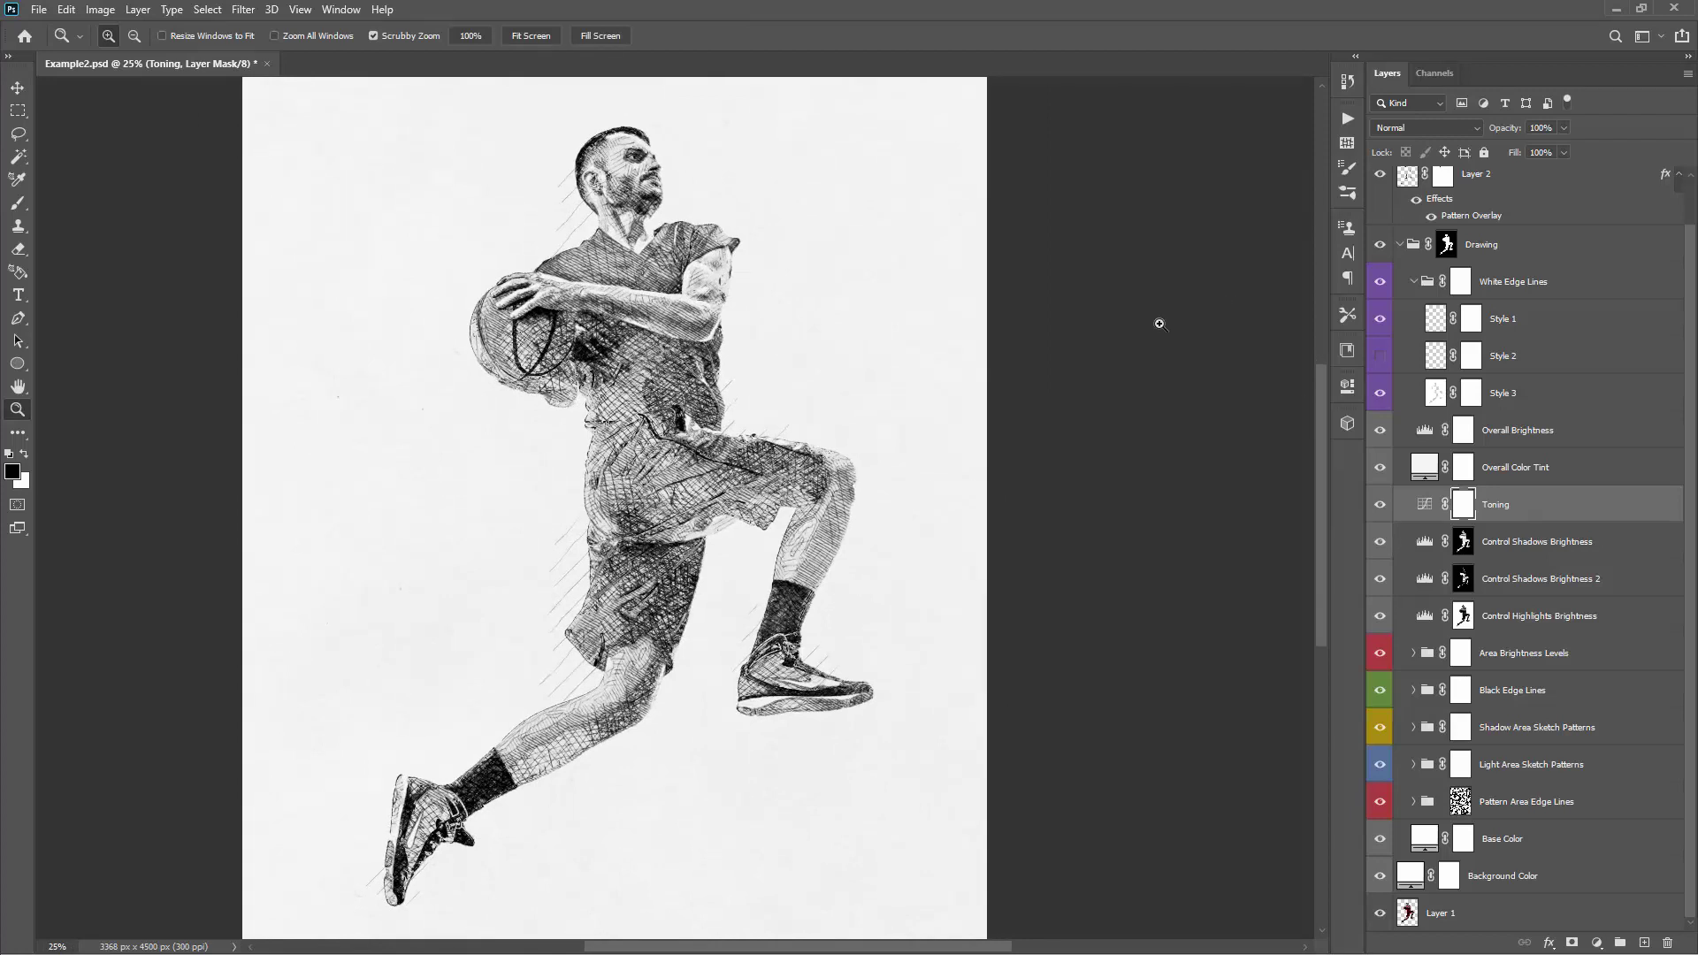
key("v")
key("ctrl+s")
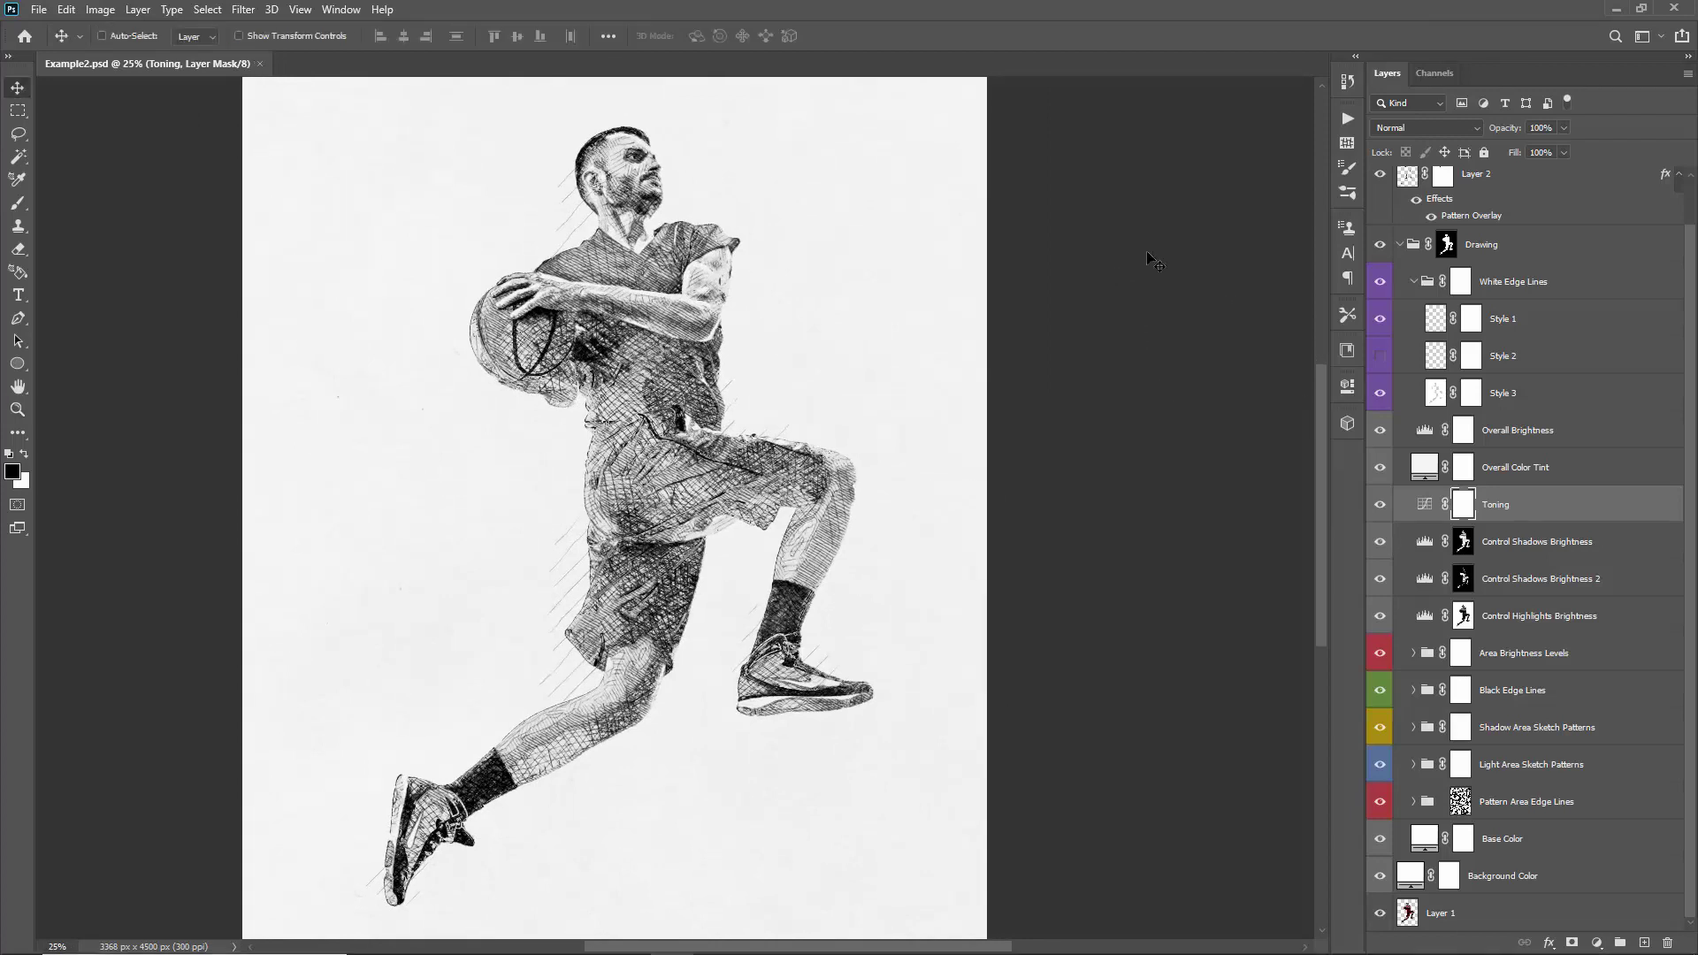
- Run the Create Color Reveal Layer action from the Drawing action set
left_click(1342, 120)
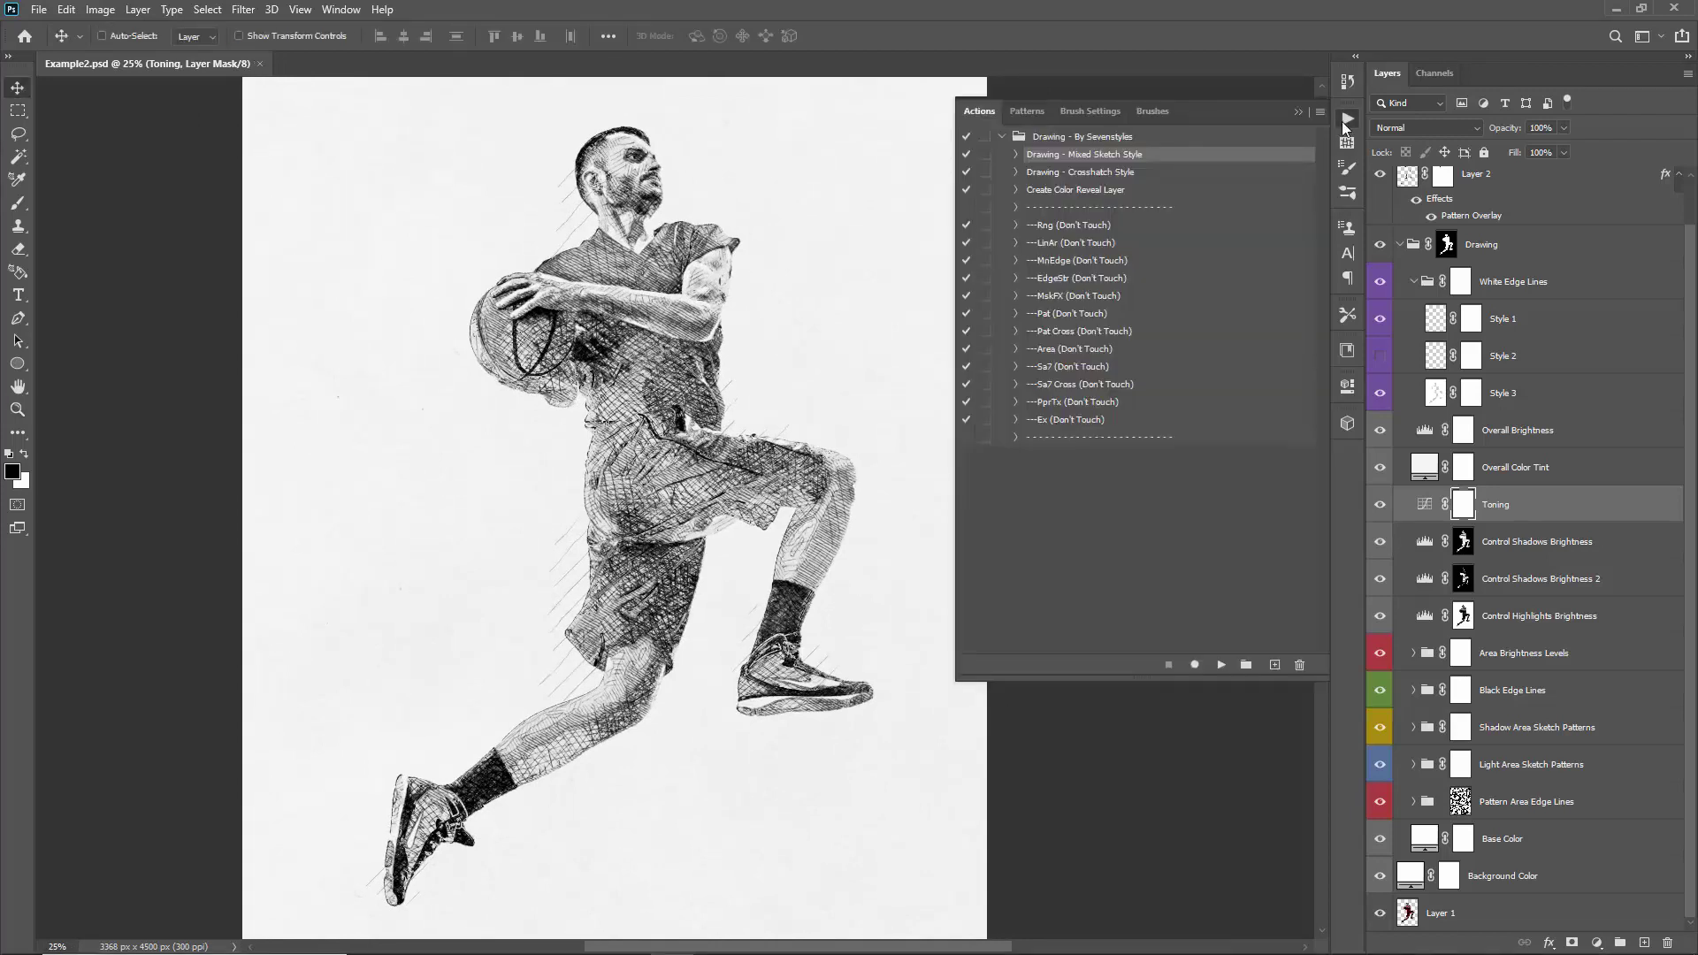
left_click(1101, 191)
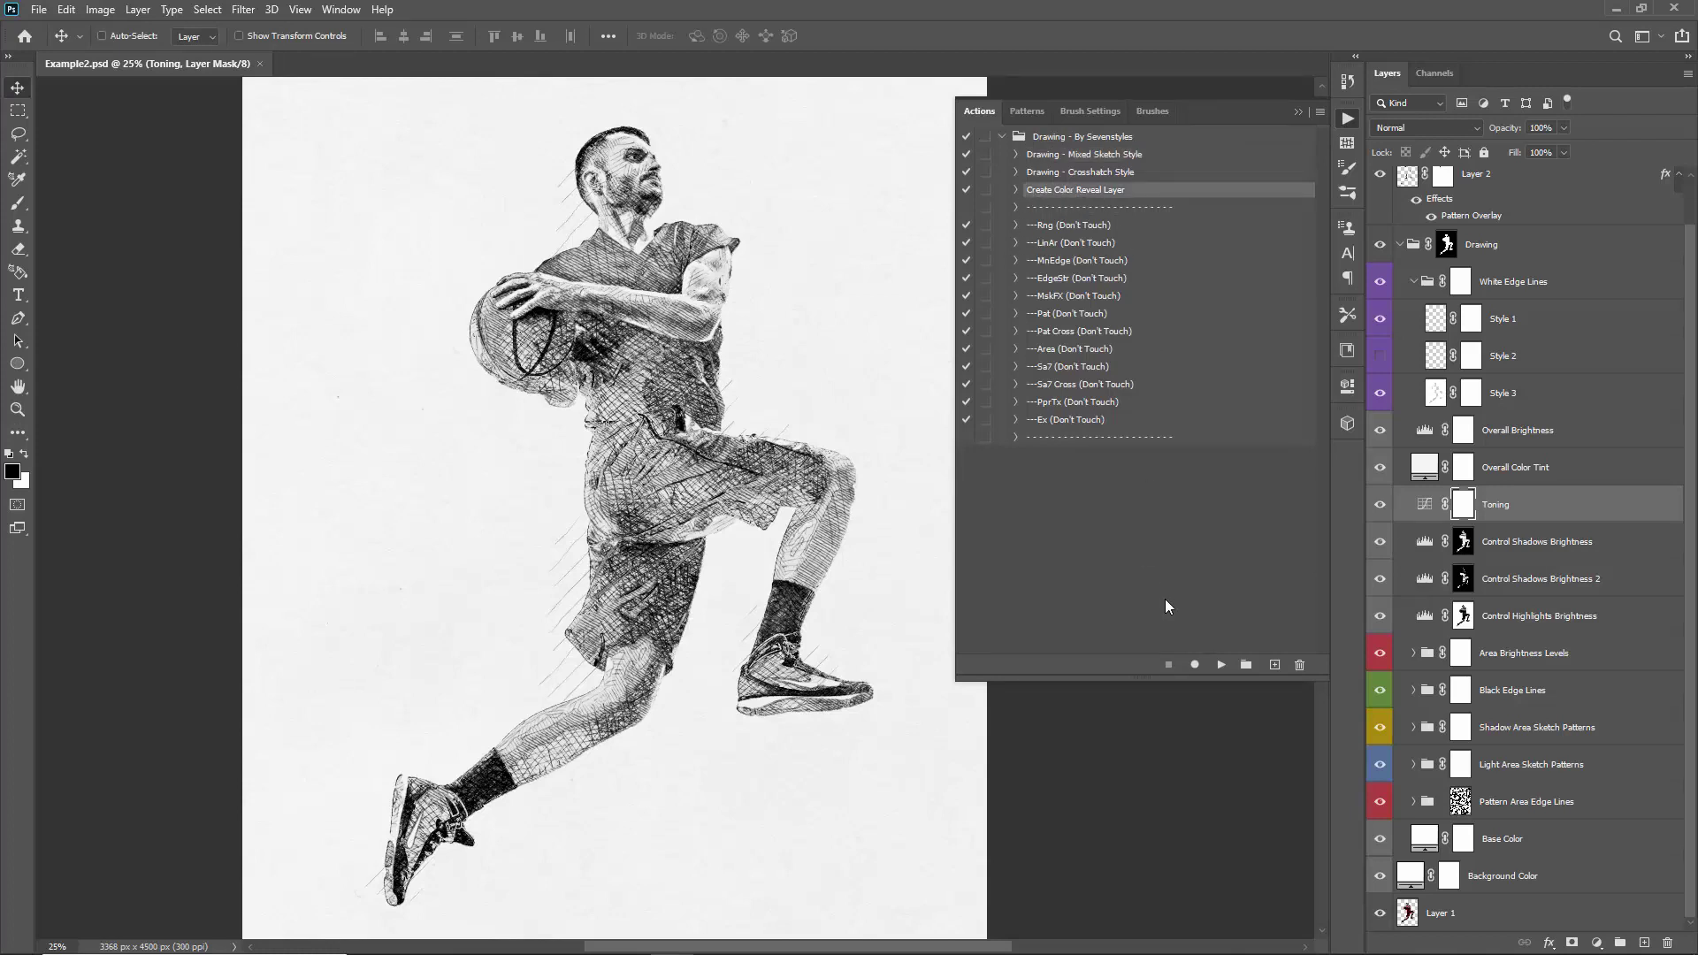
left_click(1221, 666)
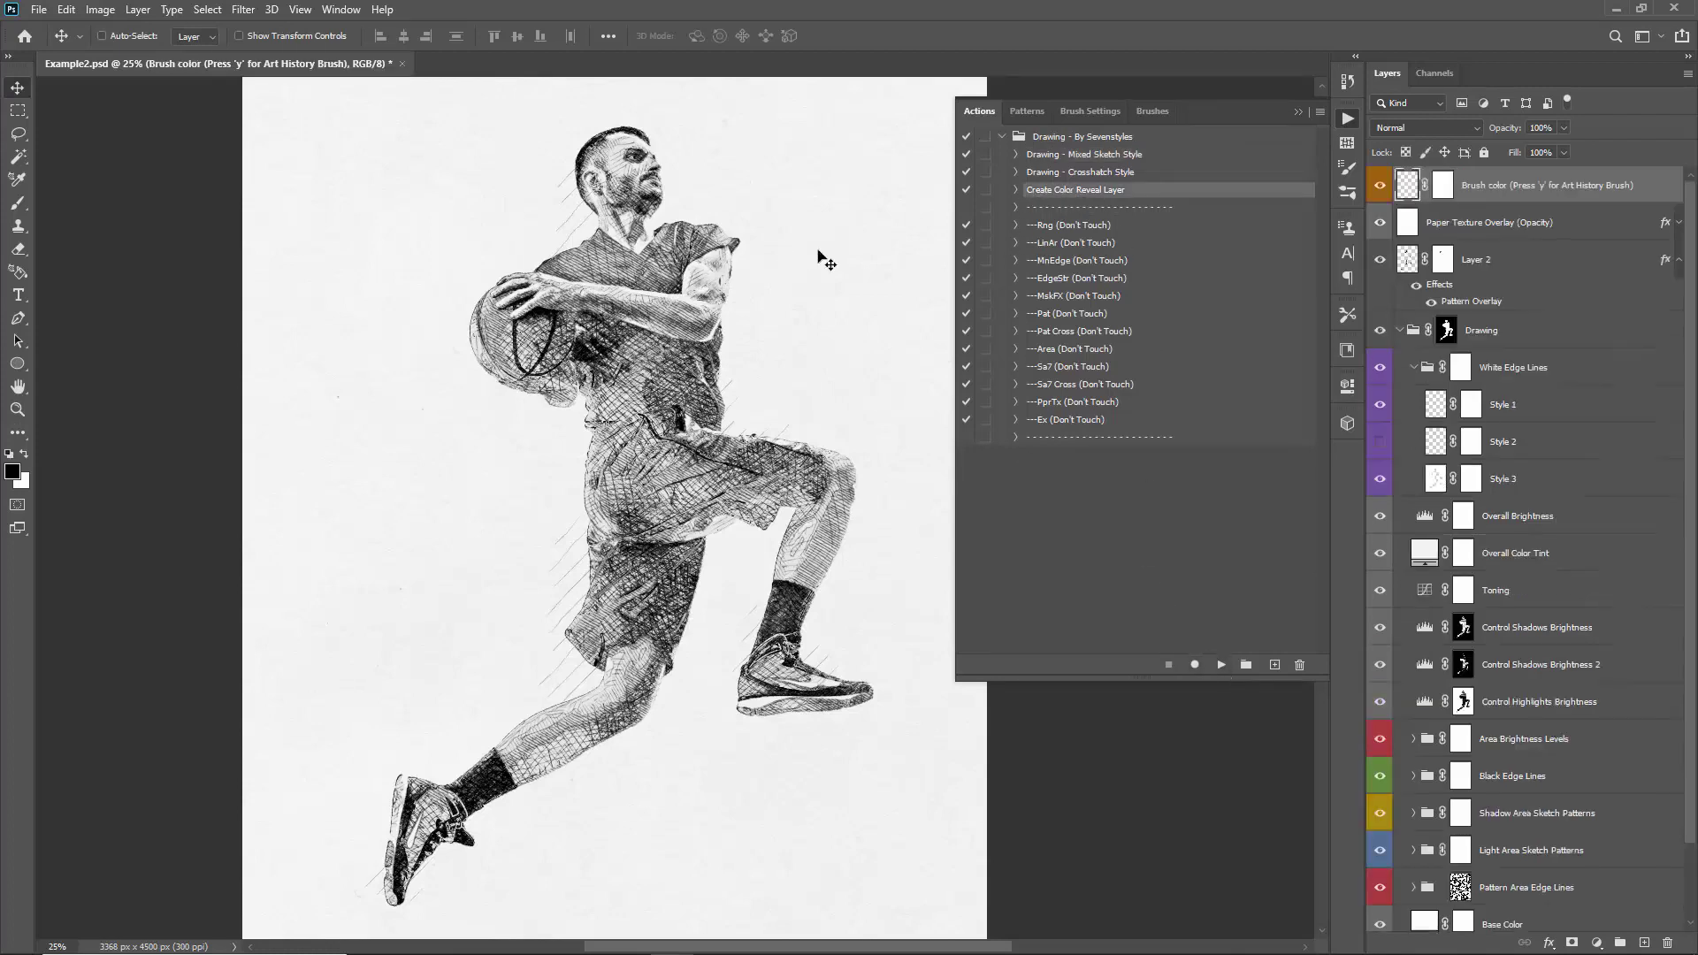
left_click(1297, 115)
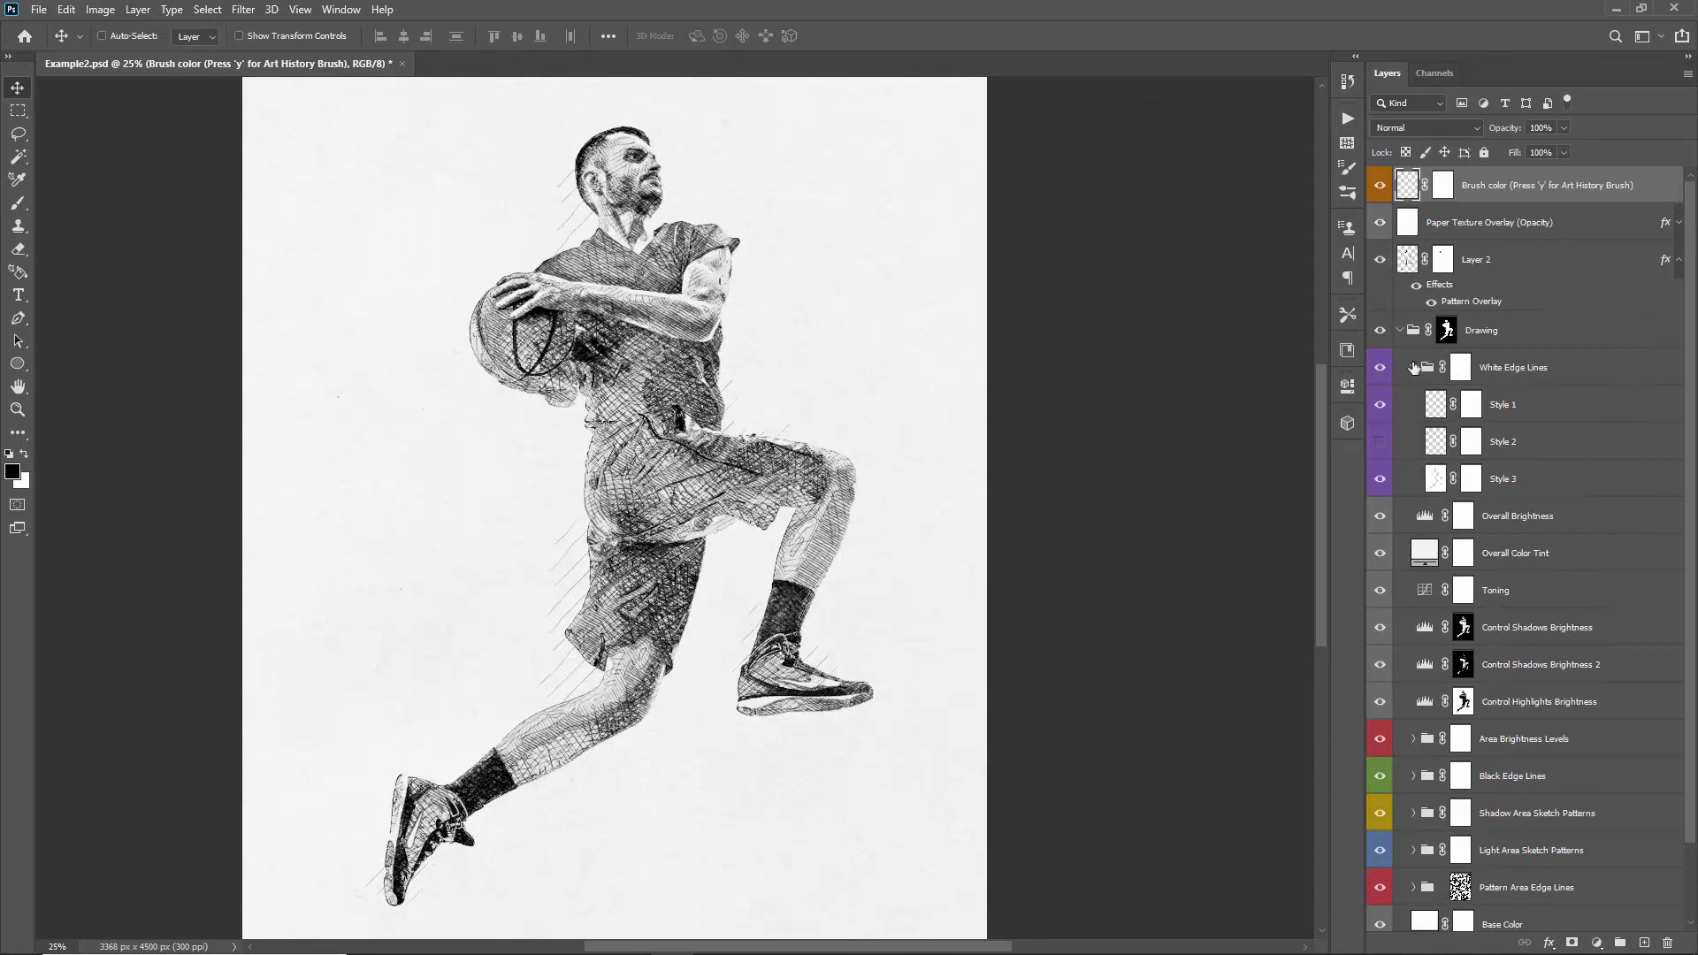
- Collapse the White Edge Lines group and move the Brush color layer into the Drawing group, directly above Base Color
left_click(1399, 331)
left_click(1401, 299)
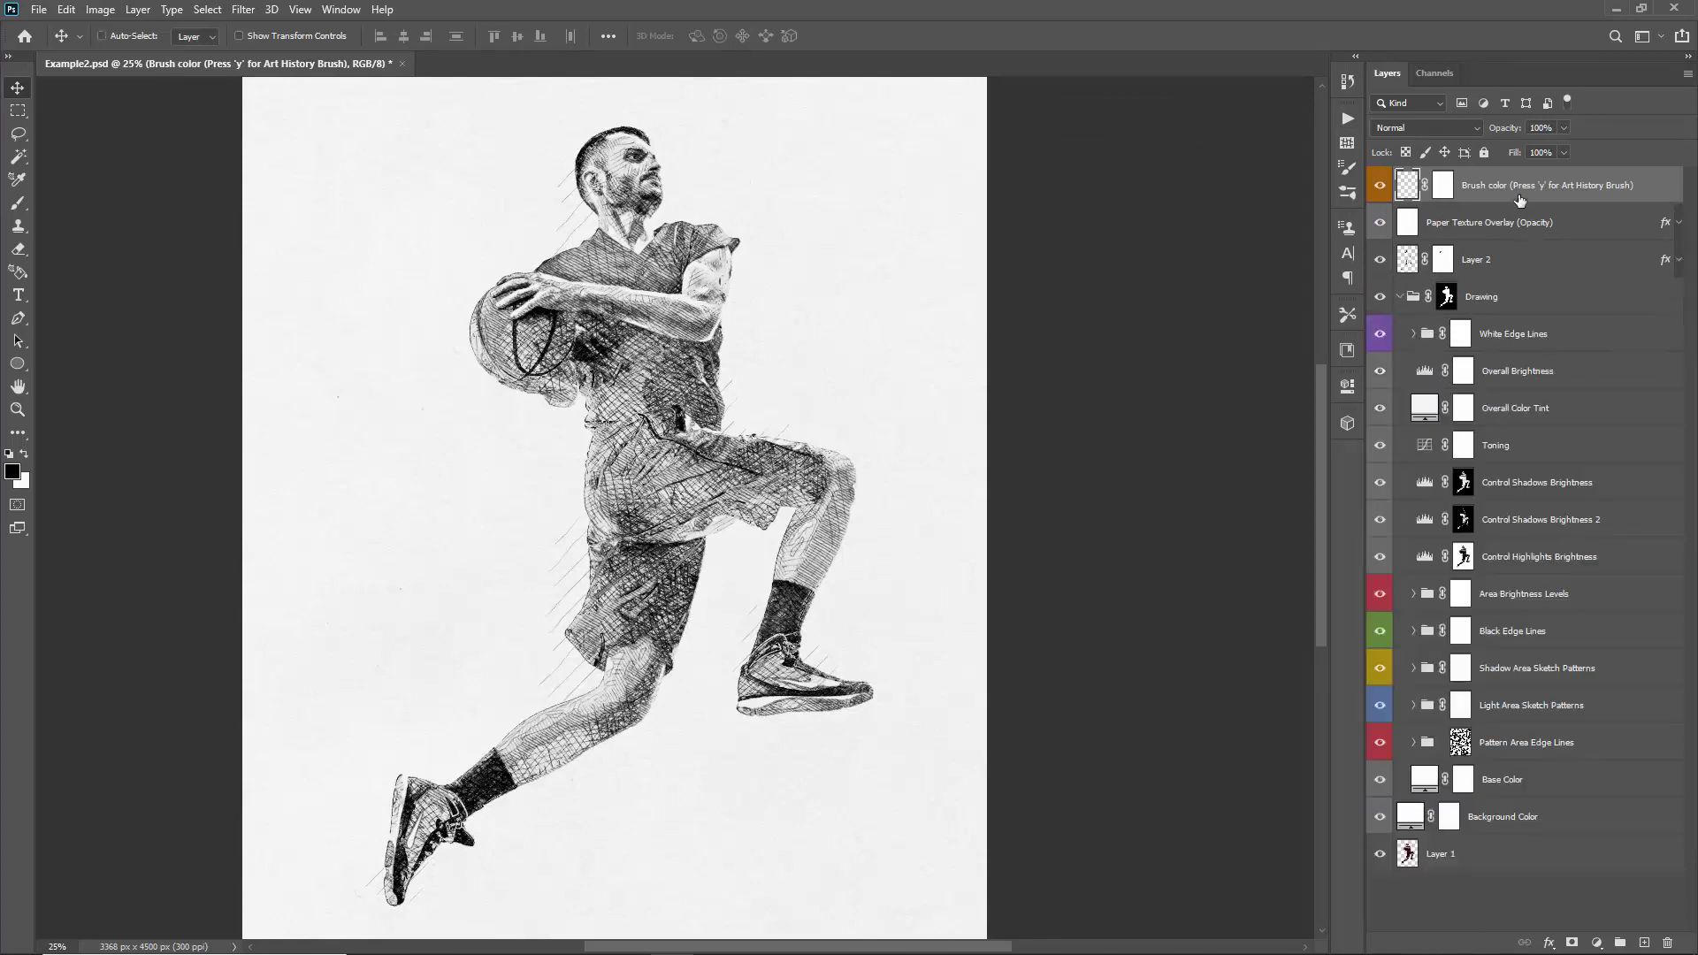
left_click_drag(1501, 186, 1510, 760)
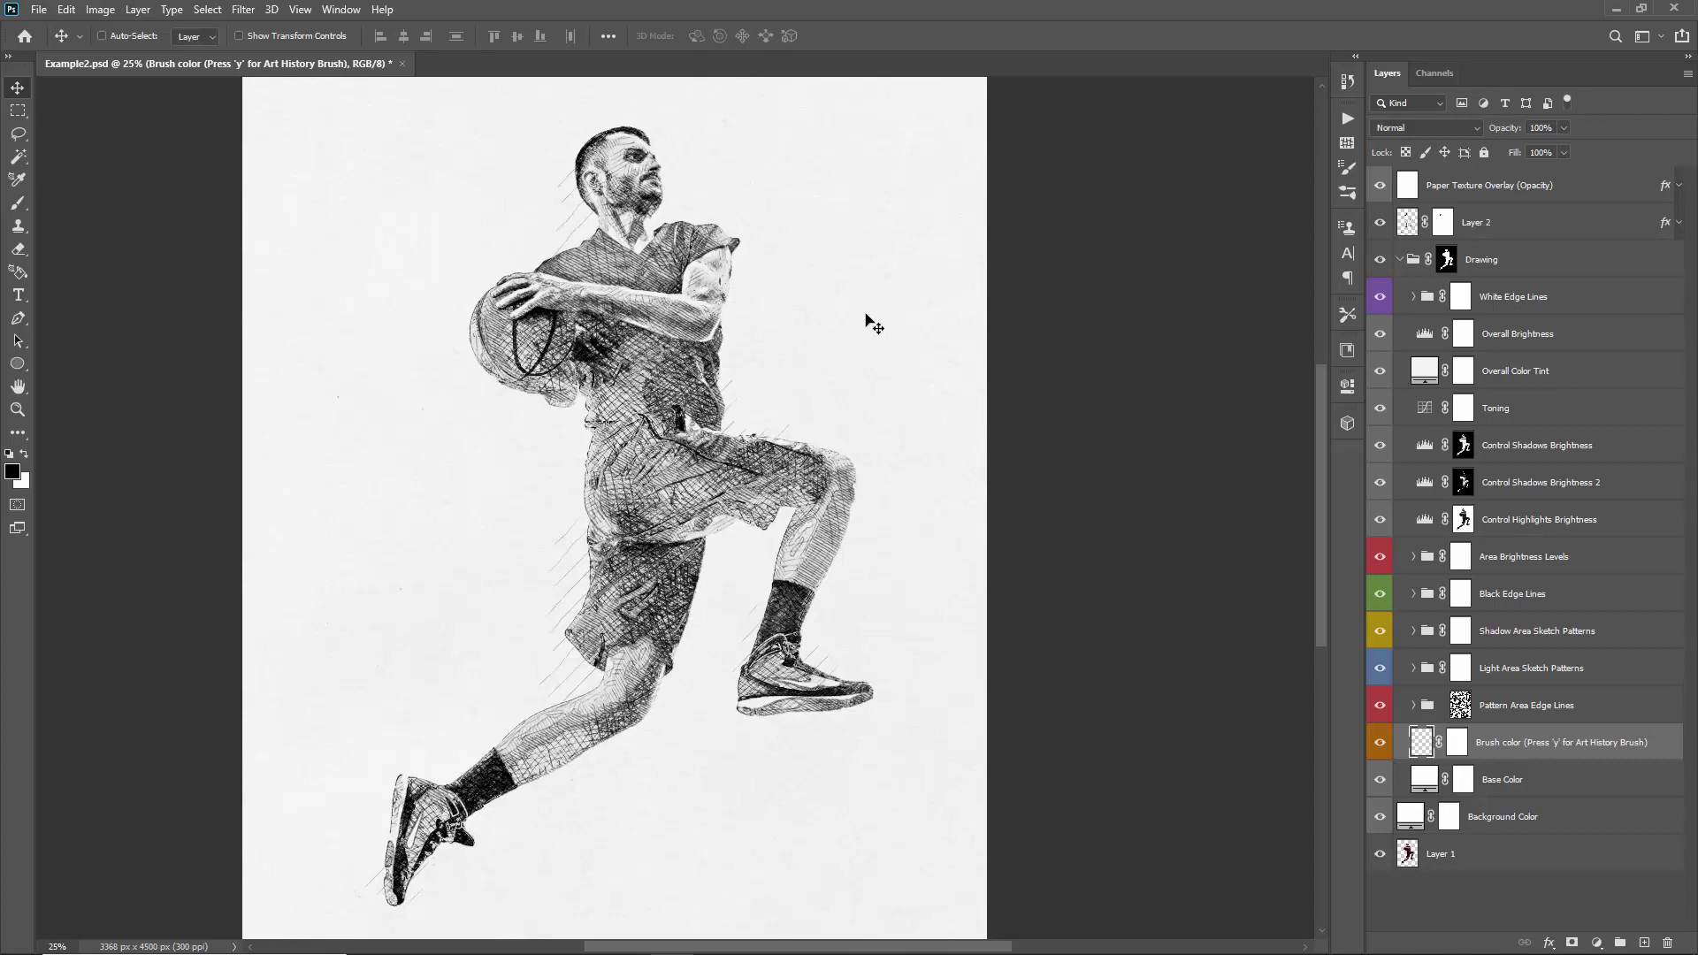
- With the Art History Brush and the 800 px brush from DrawingPhotoshopAction_ColorReveal_Brushes, paint color over the player's head, shoulders and upper arm
key("y")
right_click(602, 168)
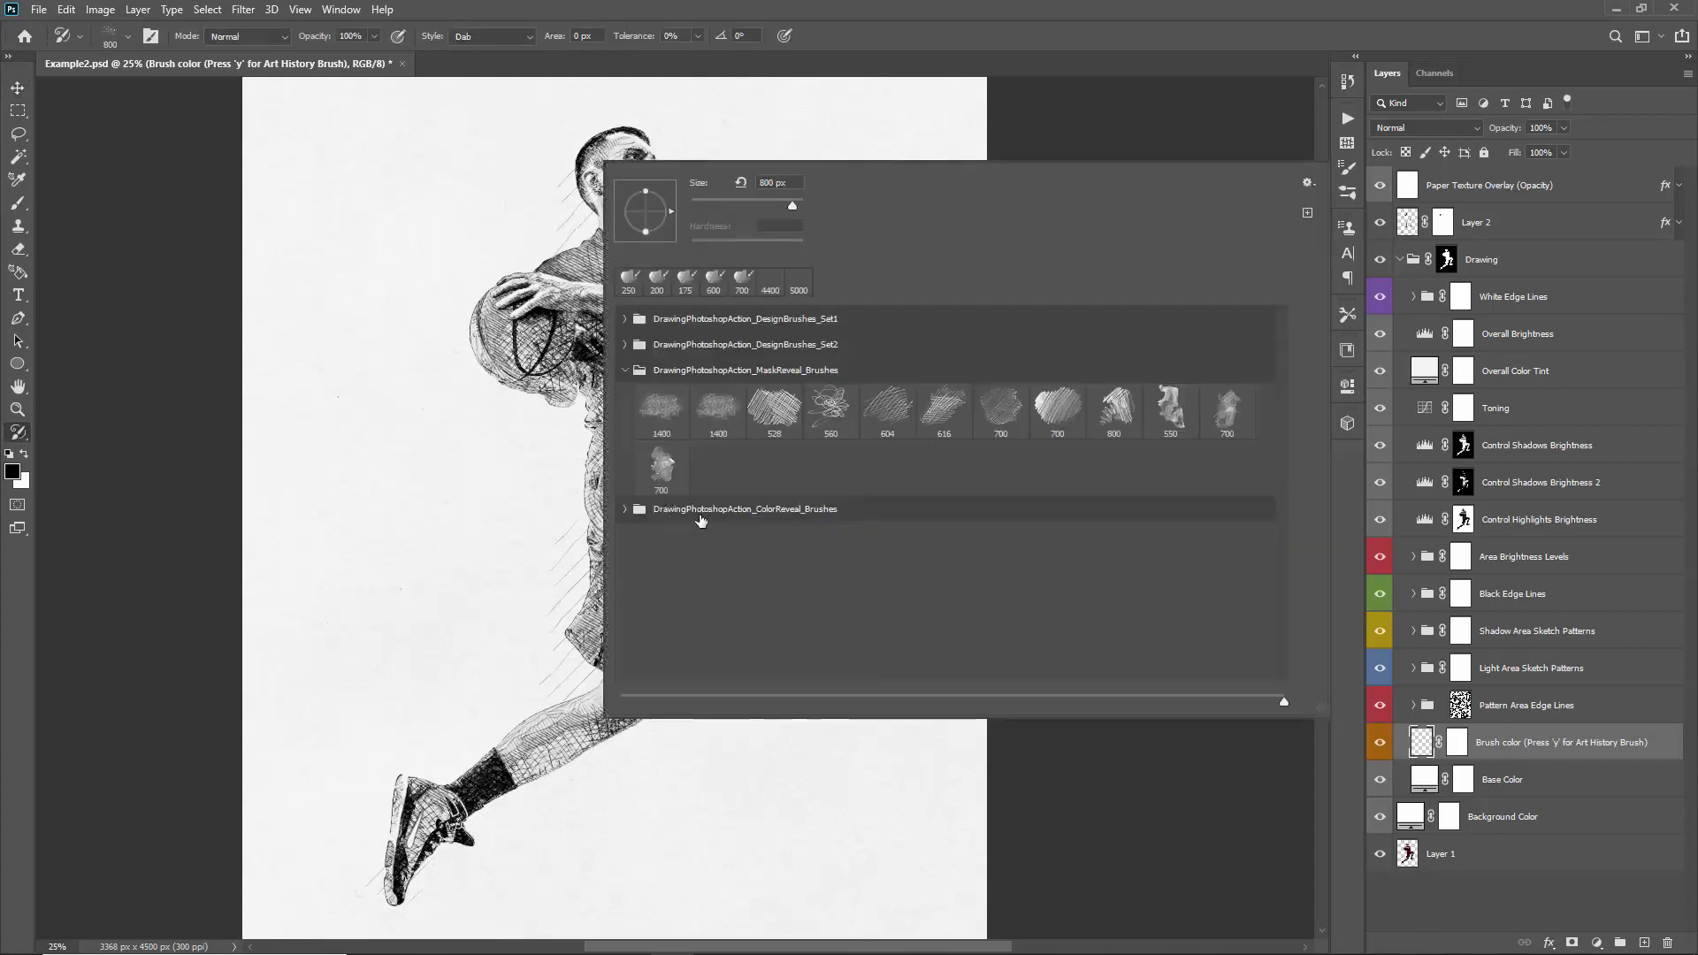
left_click(637, 372)
left_click(627, 394)
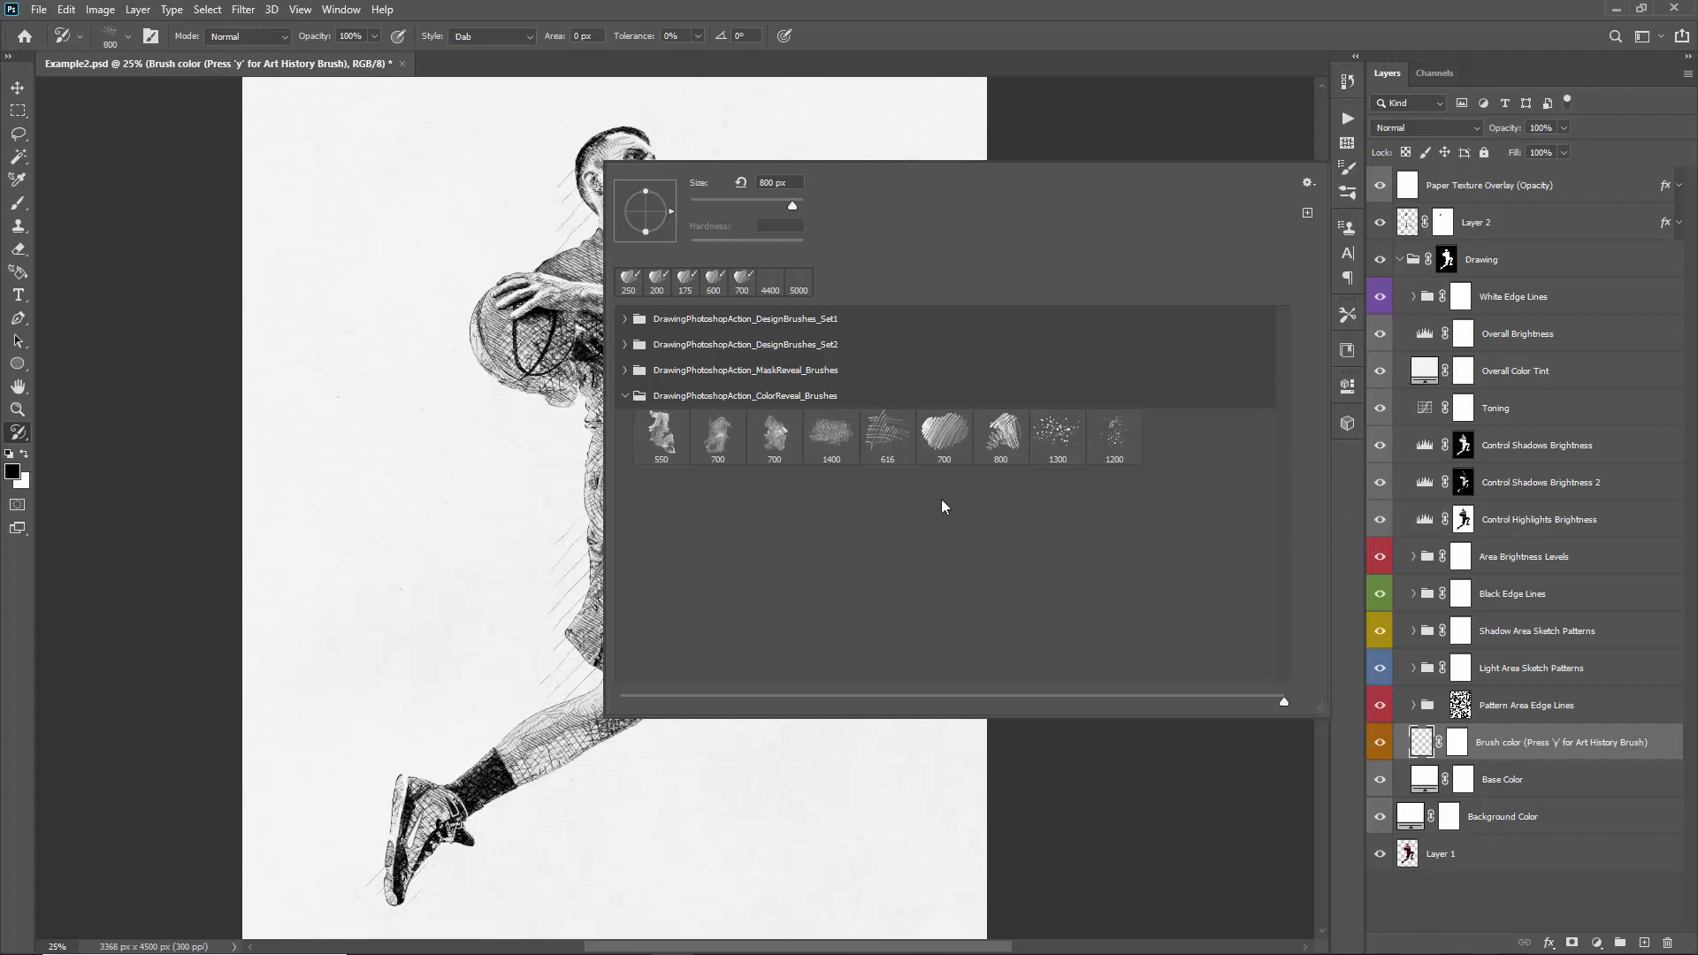
left_click(995, 430)
left_click(570, 211)
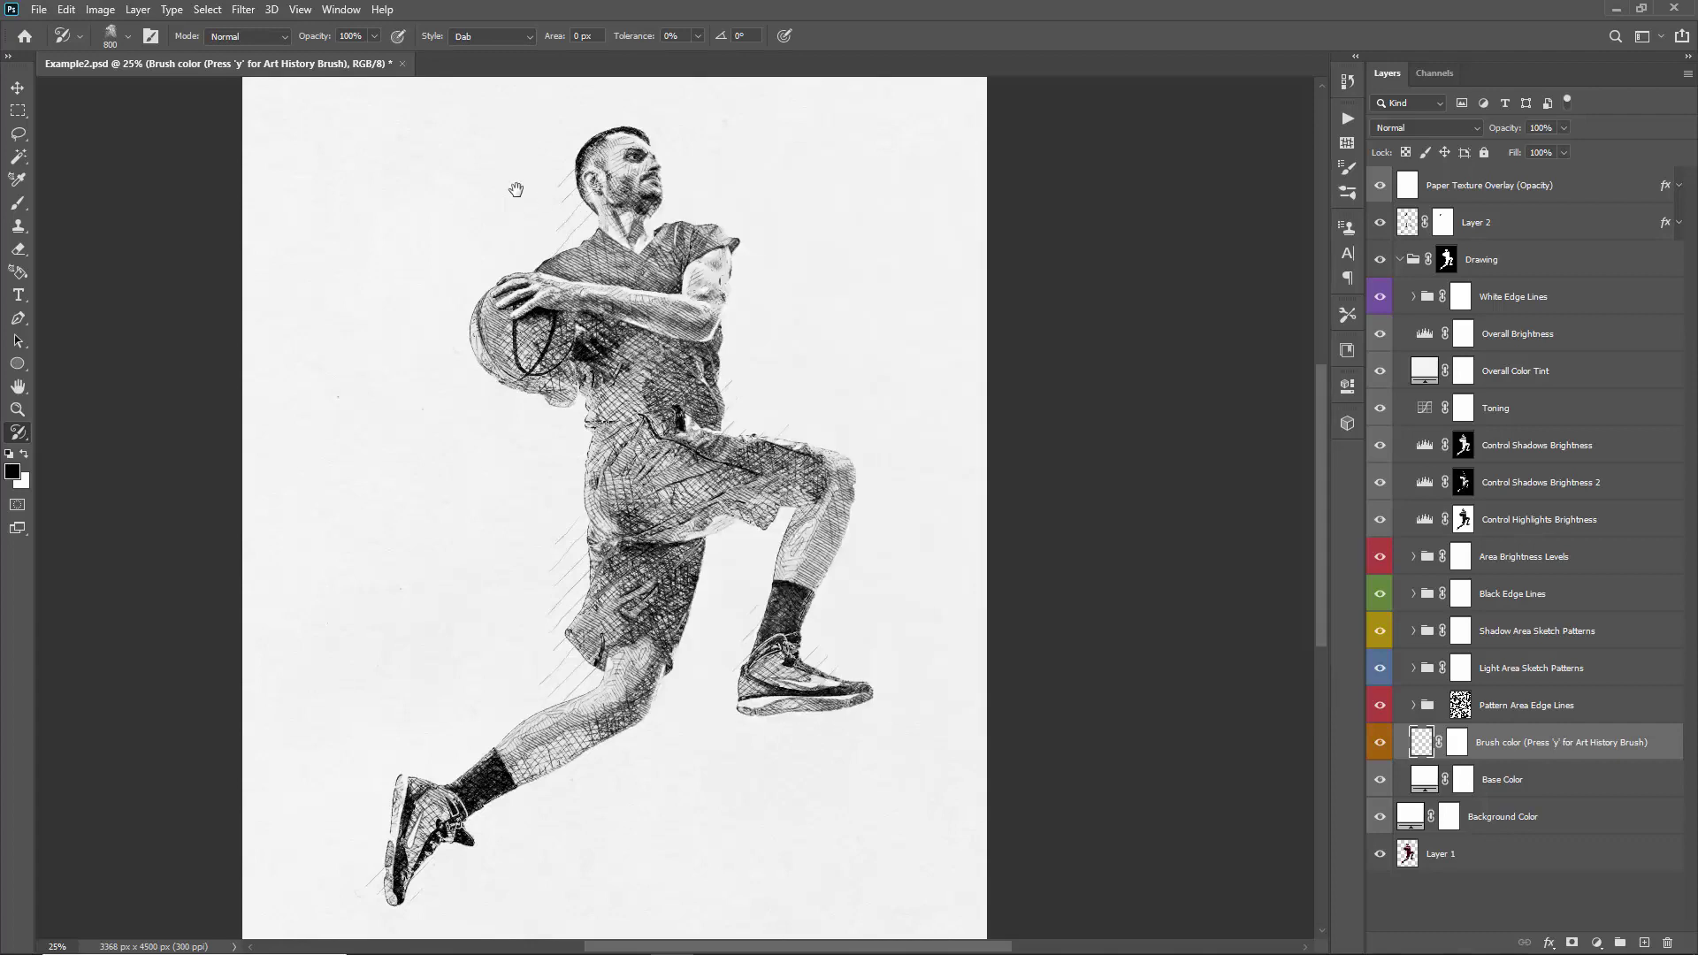
left_click(650, 232)
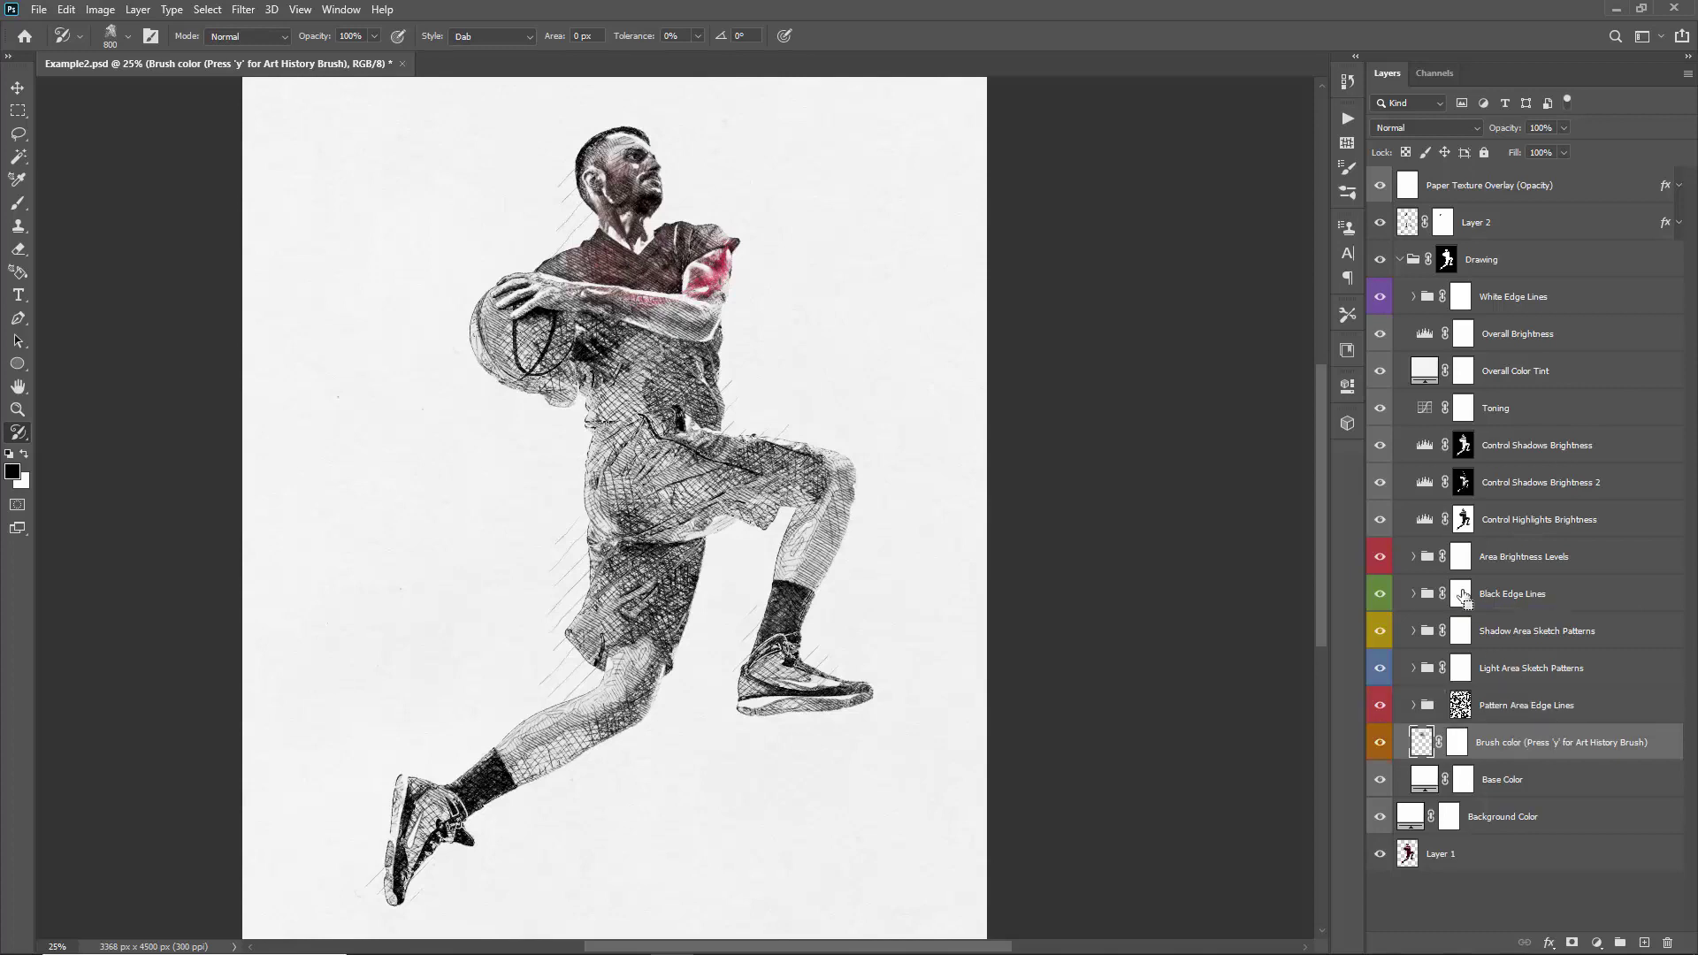
- Move the Brush color layer out of the Drawing group to directly below it, and leave the Base Color layer hidden
key("ctrl+bracketright")
key("ctrl+bracketleft")
key("ctrl+bracketright")
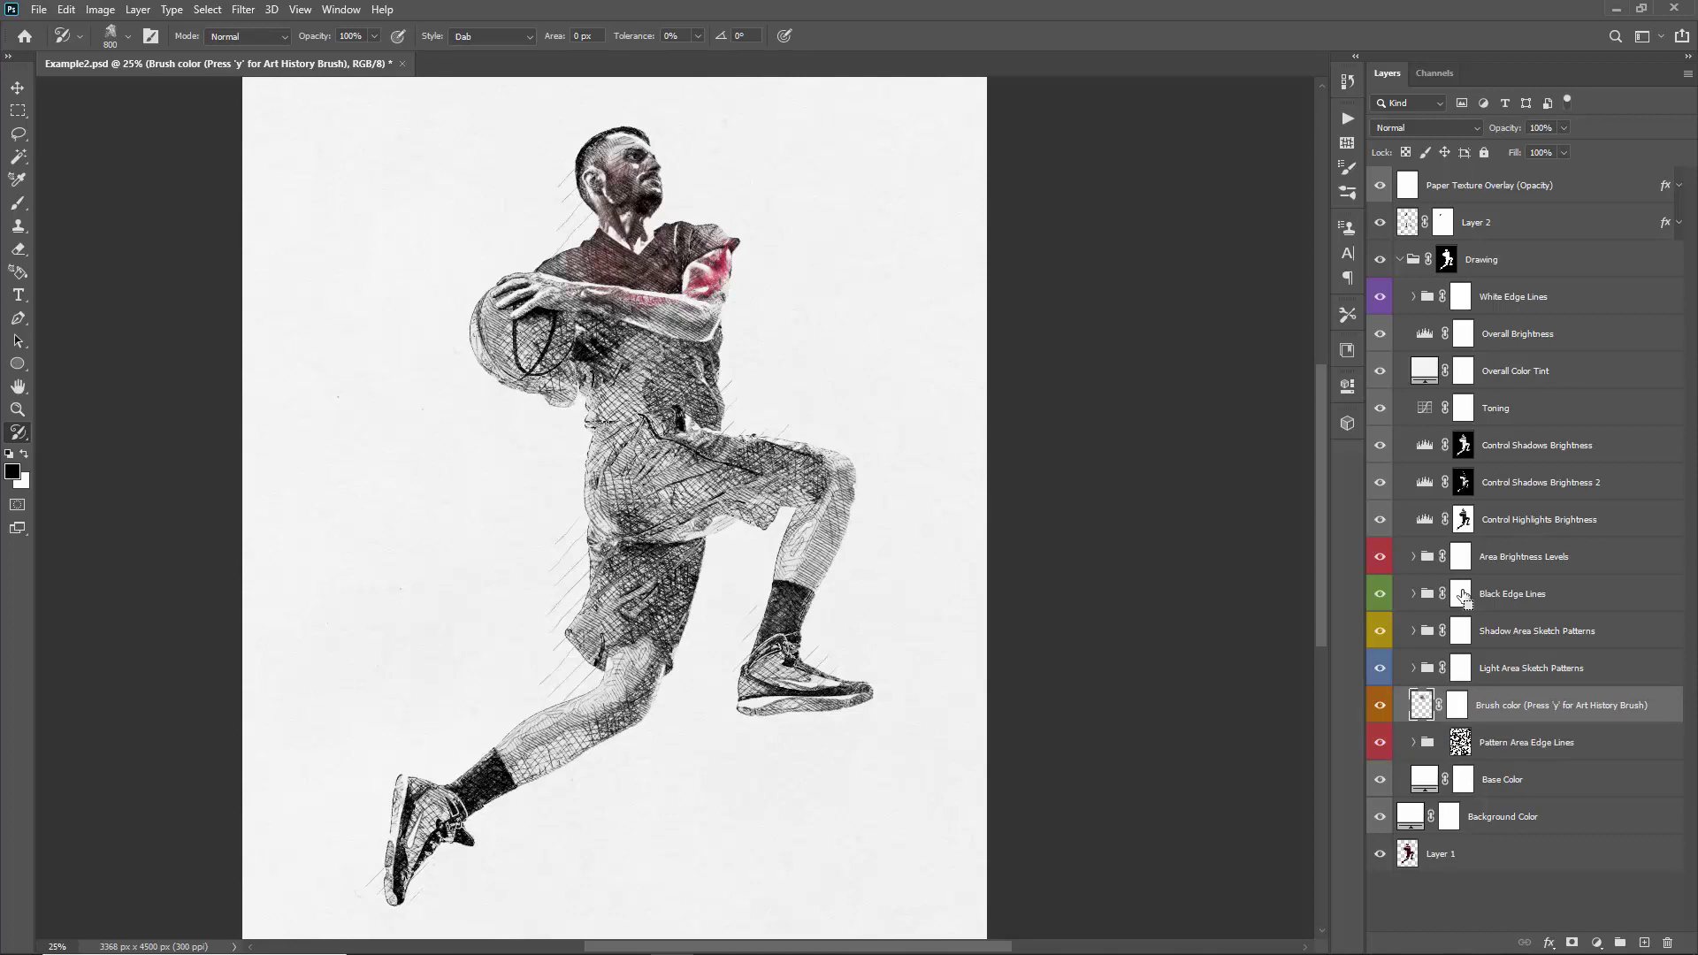
key("ctrl+bracketleft")
key("ctrl+bracketleft")
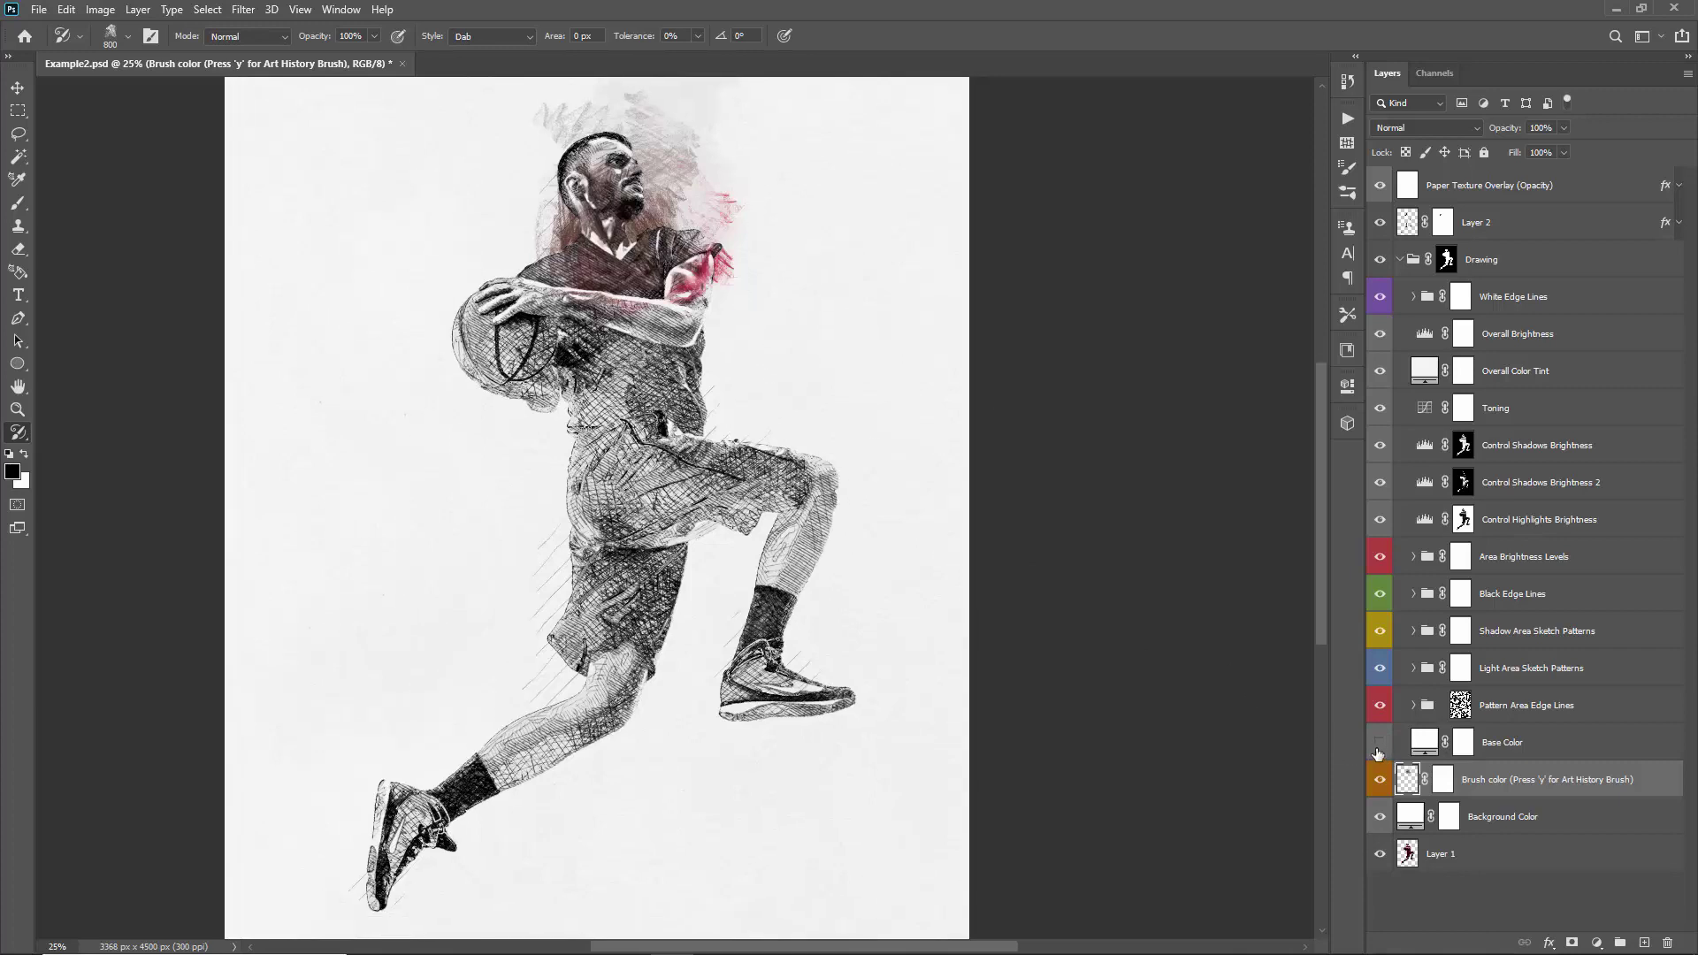
left_click(1379, 741)
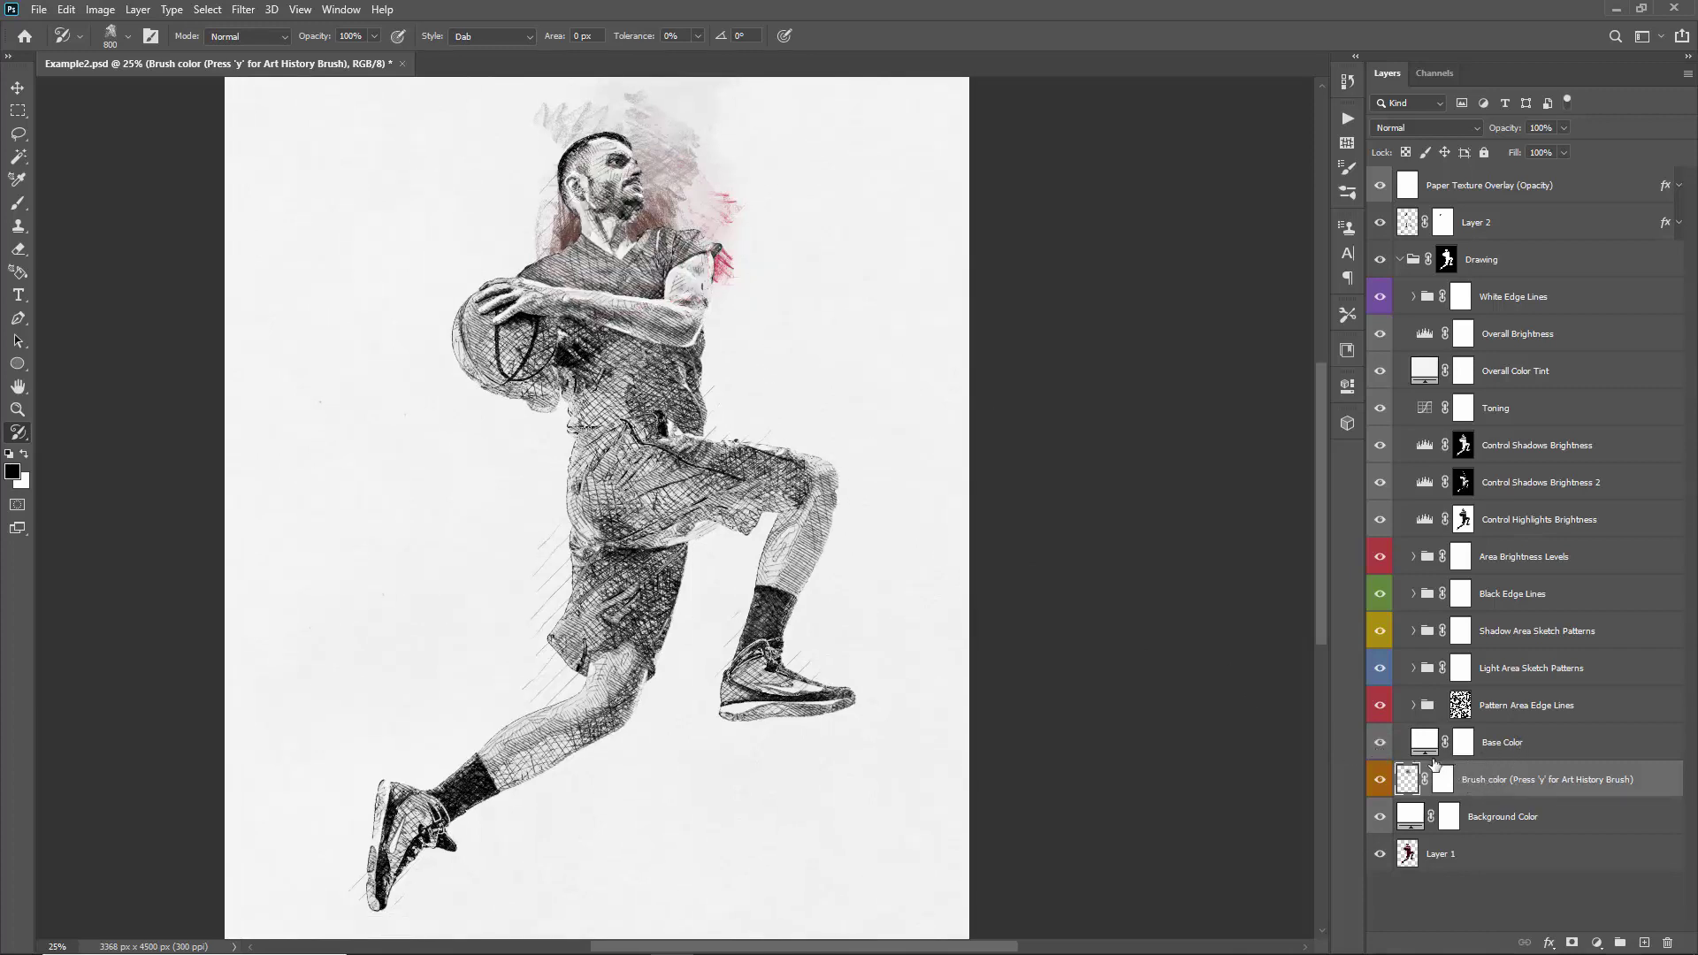
left_click(1380, 743)
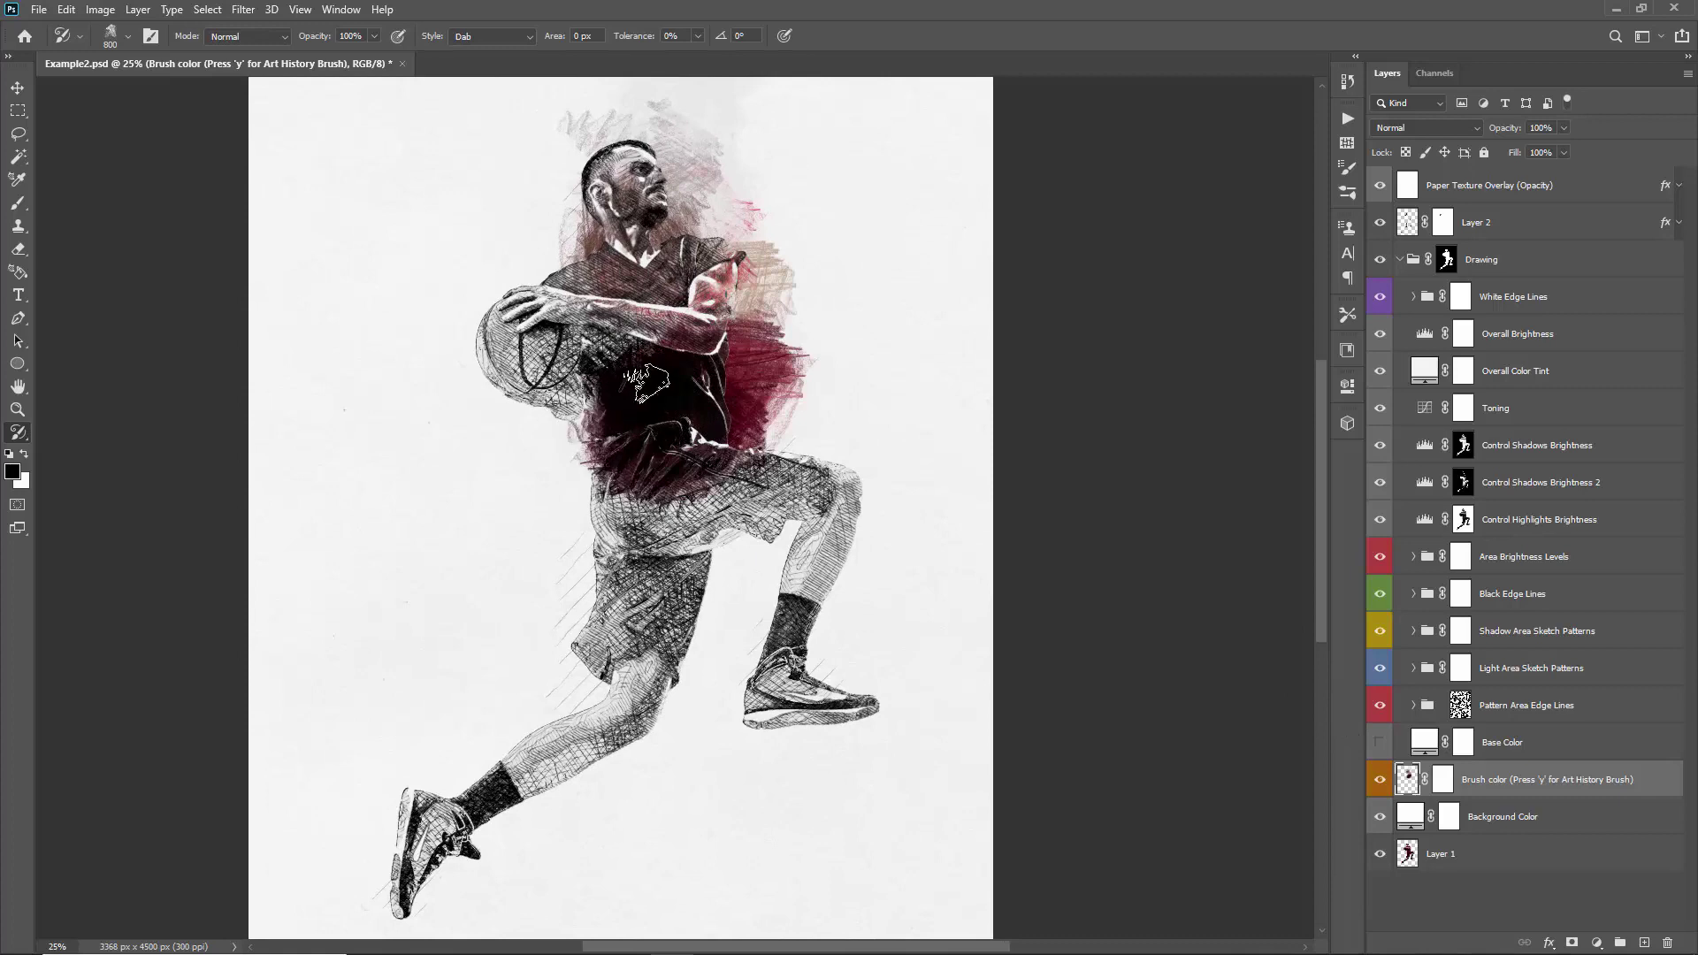
- Paint more revealed color around the torso, shorts and background behind the shoulder, and set the Brush color layer's opacity to 73%
mouse_move(530, 276)
left_mouse_down()
mouse_move(708, 362)
mouse_move(734, 411)
mouse_move(709, 490)
mouse_move(668, 517)
mouse_move(659, 438)
mouse_move(796, 482)
mouse_move(769, 466)
mouse_move(767, 403)
mouse_move(653, 243)
left_mouse_up()
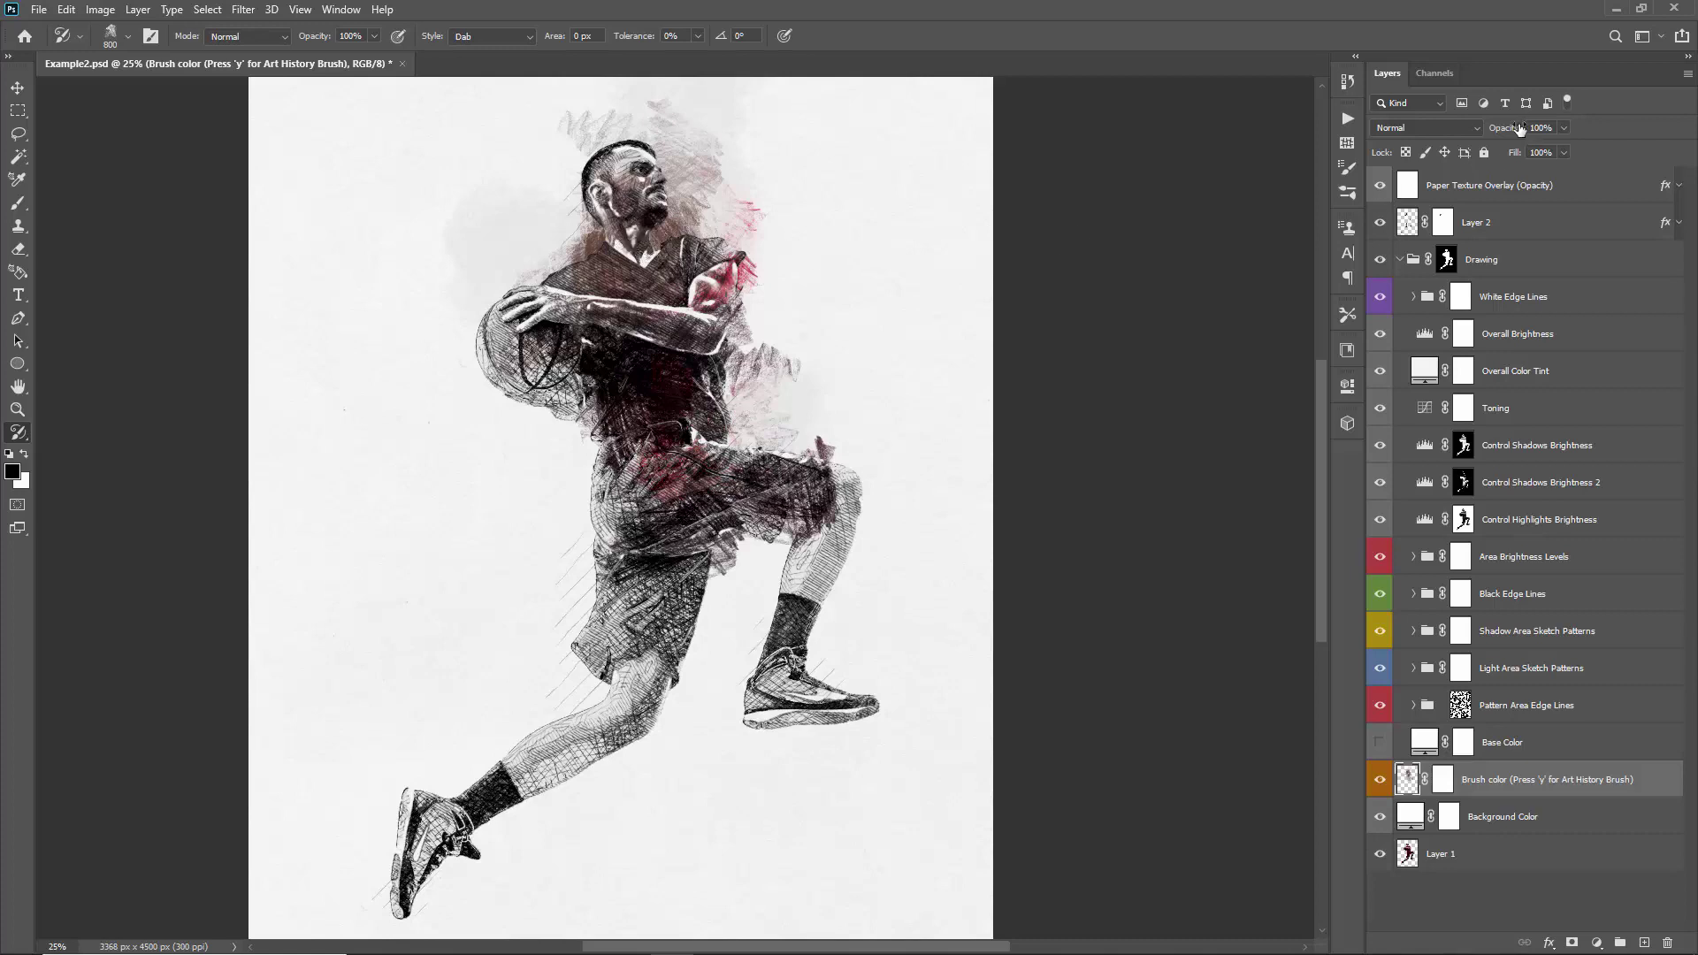
left_click_drag(1519, 129, 1490, 131)
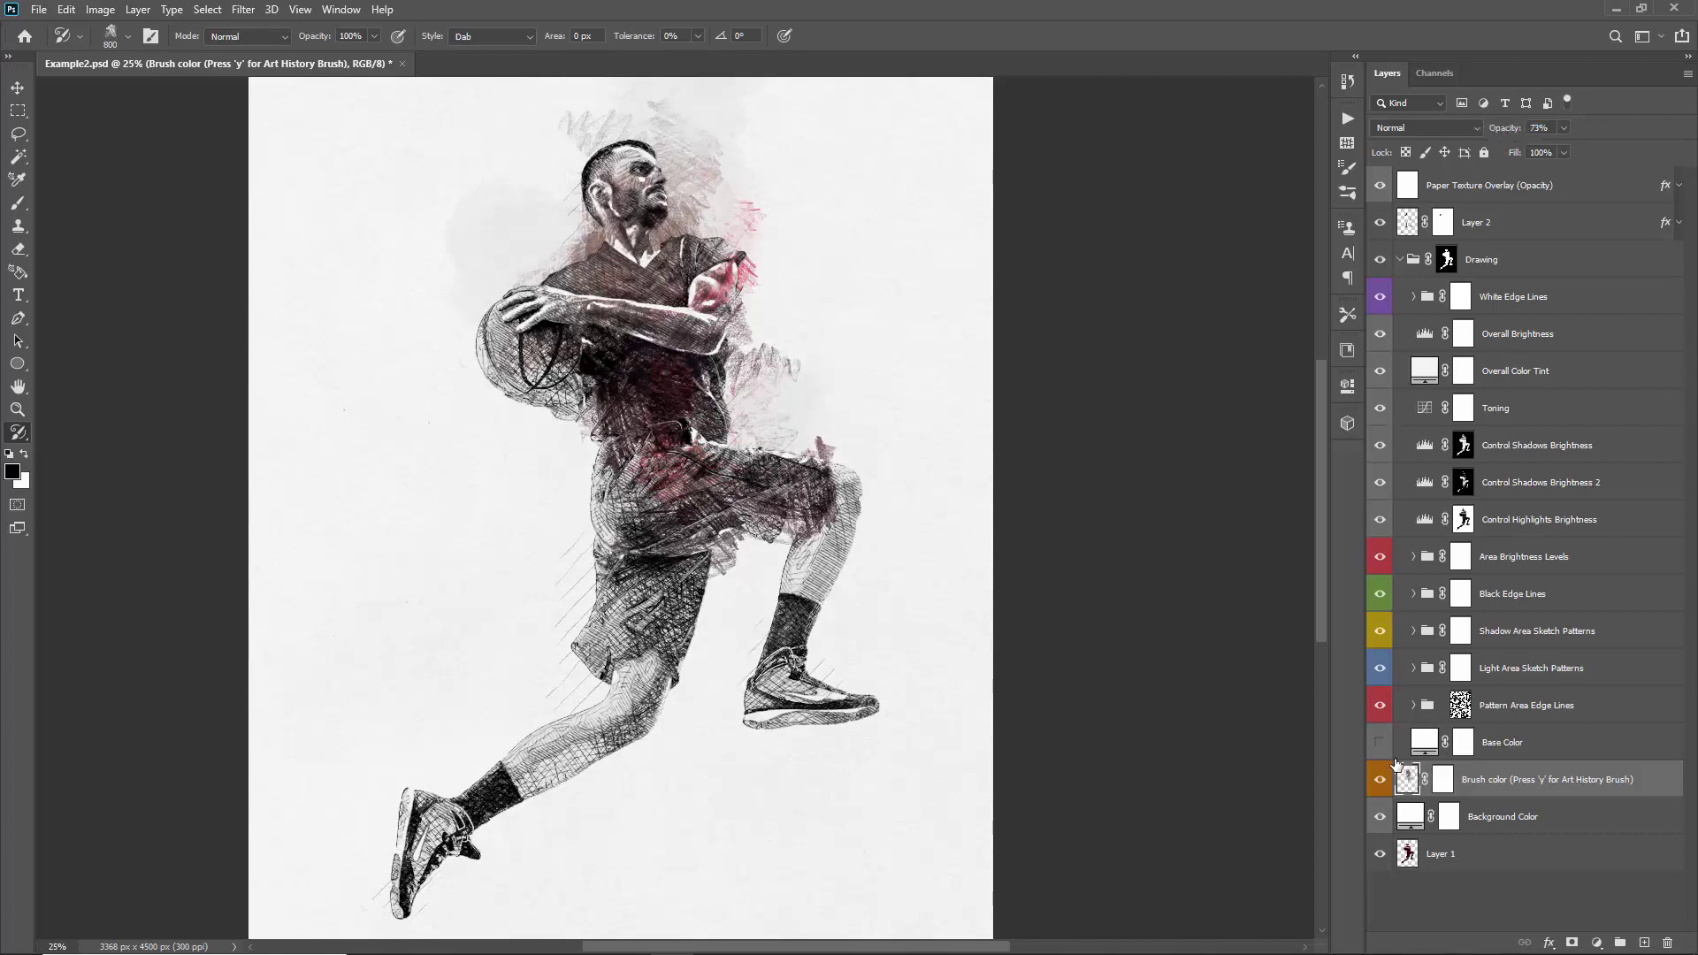
- Duplicate the Brush color layer and clear all of the copy's painted content, removing the selection
key("ctrl+j")
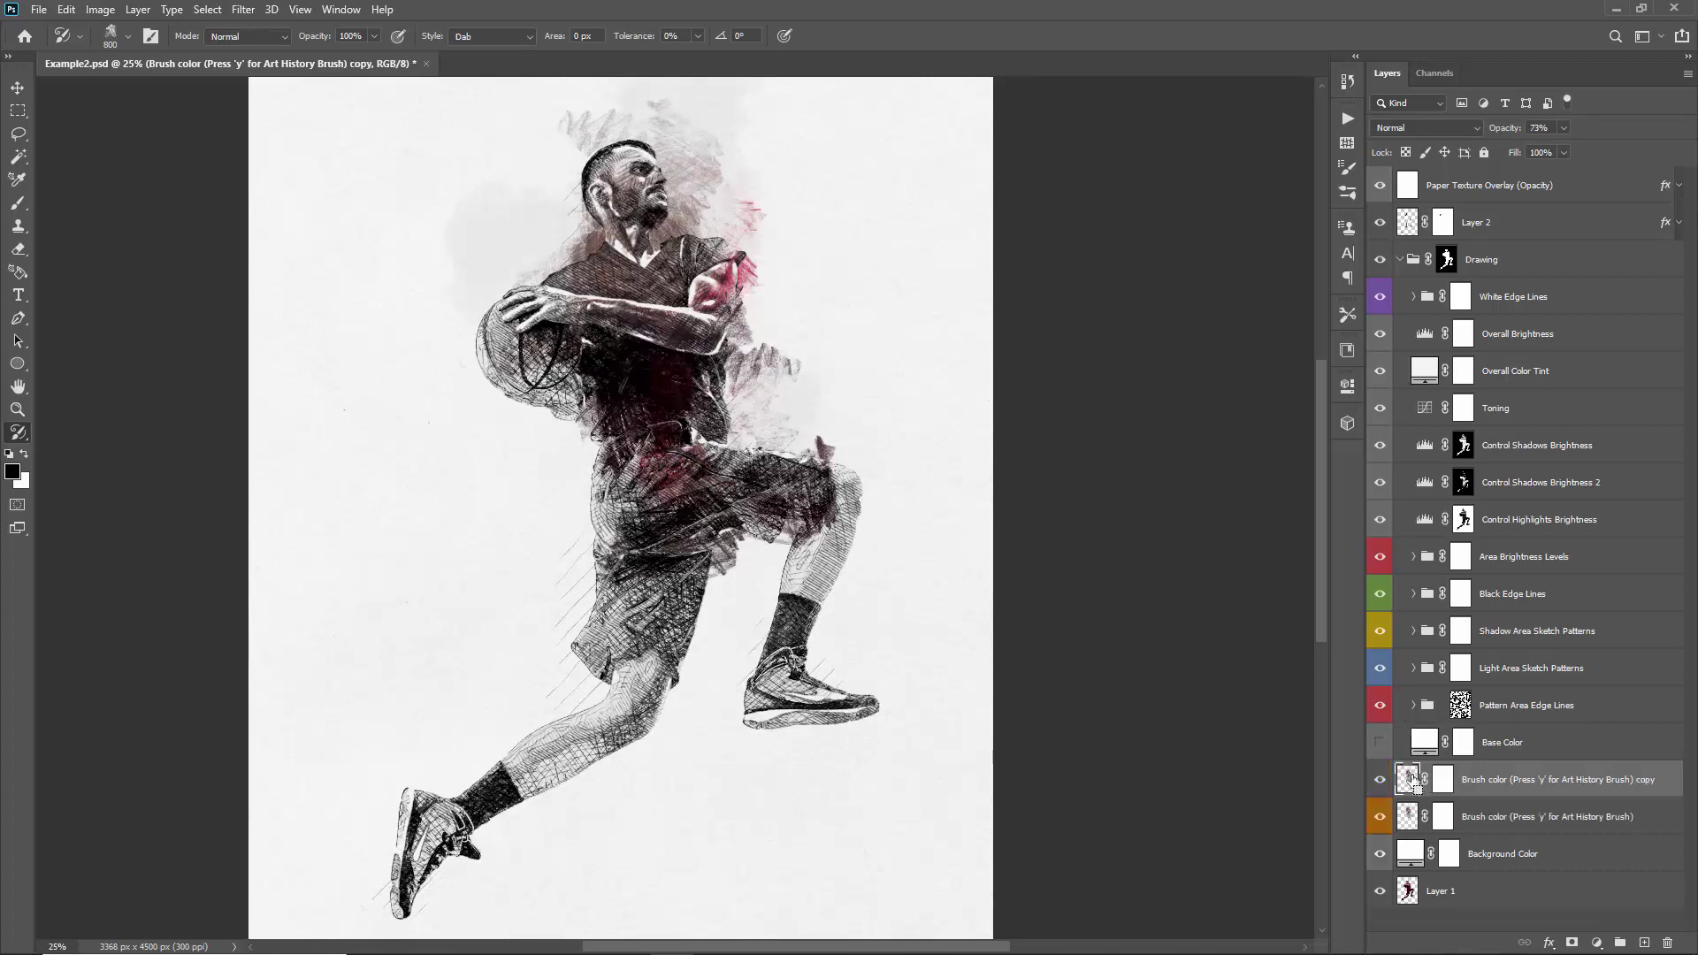
key("ctrl+a")
key("Delete")
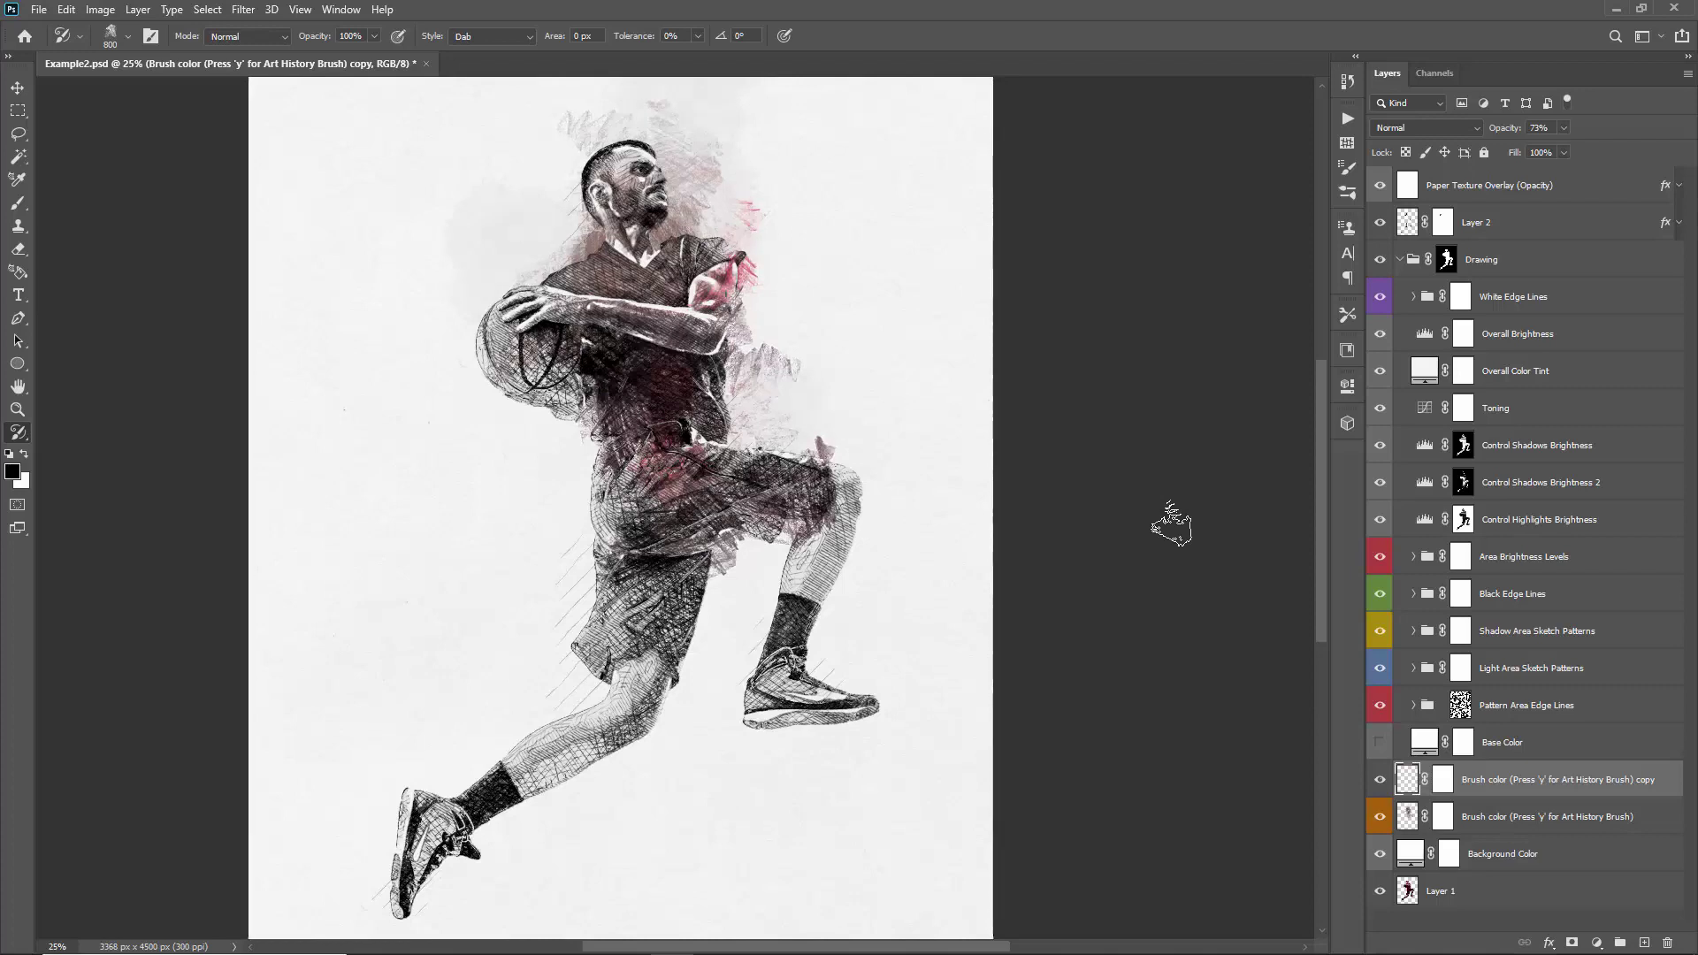
key("ctrl+d")
- With the 616 px color reveal sketch brush reduced to 500 px, paint colored scribble strokes around the shoulders, waist, torso and front leg
right_click(610, 267)
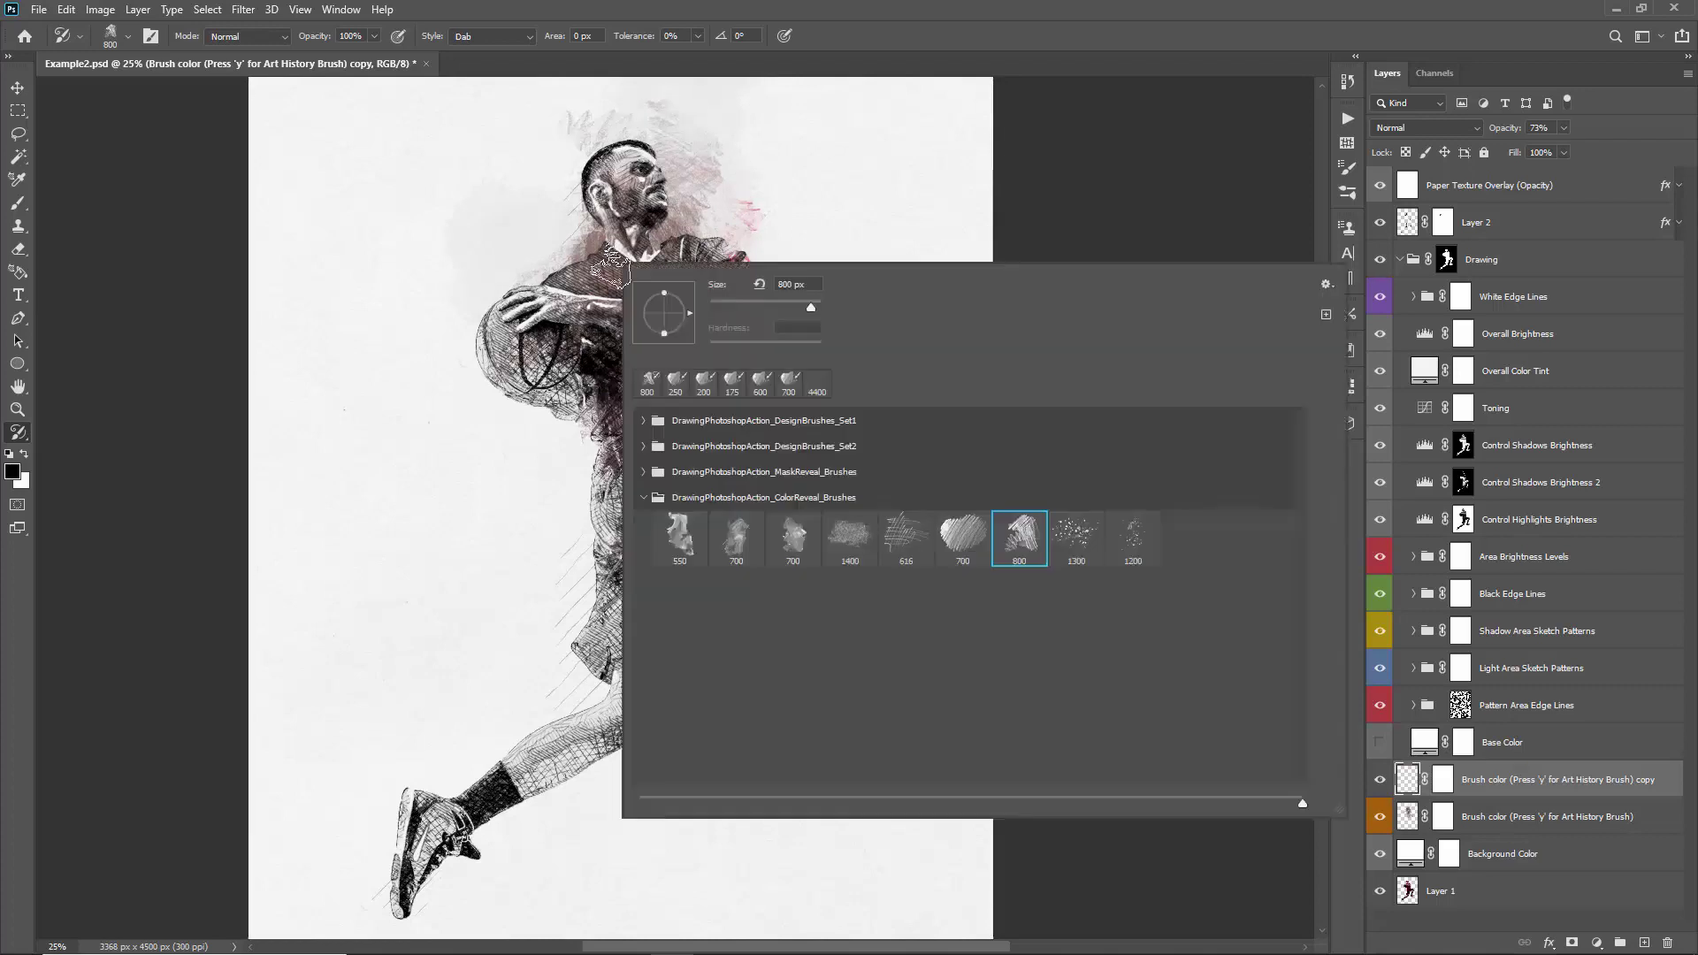
left_click(913, 550)
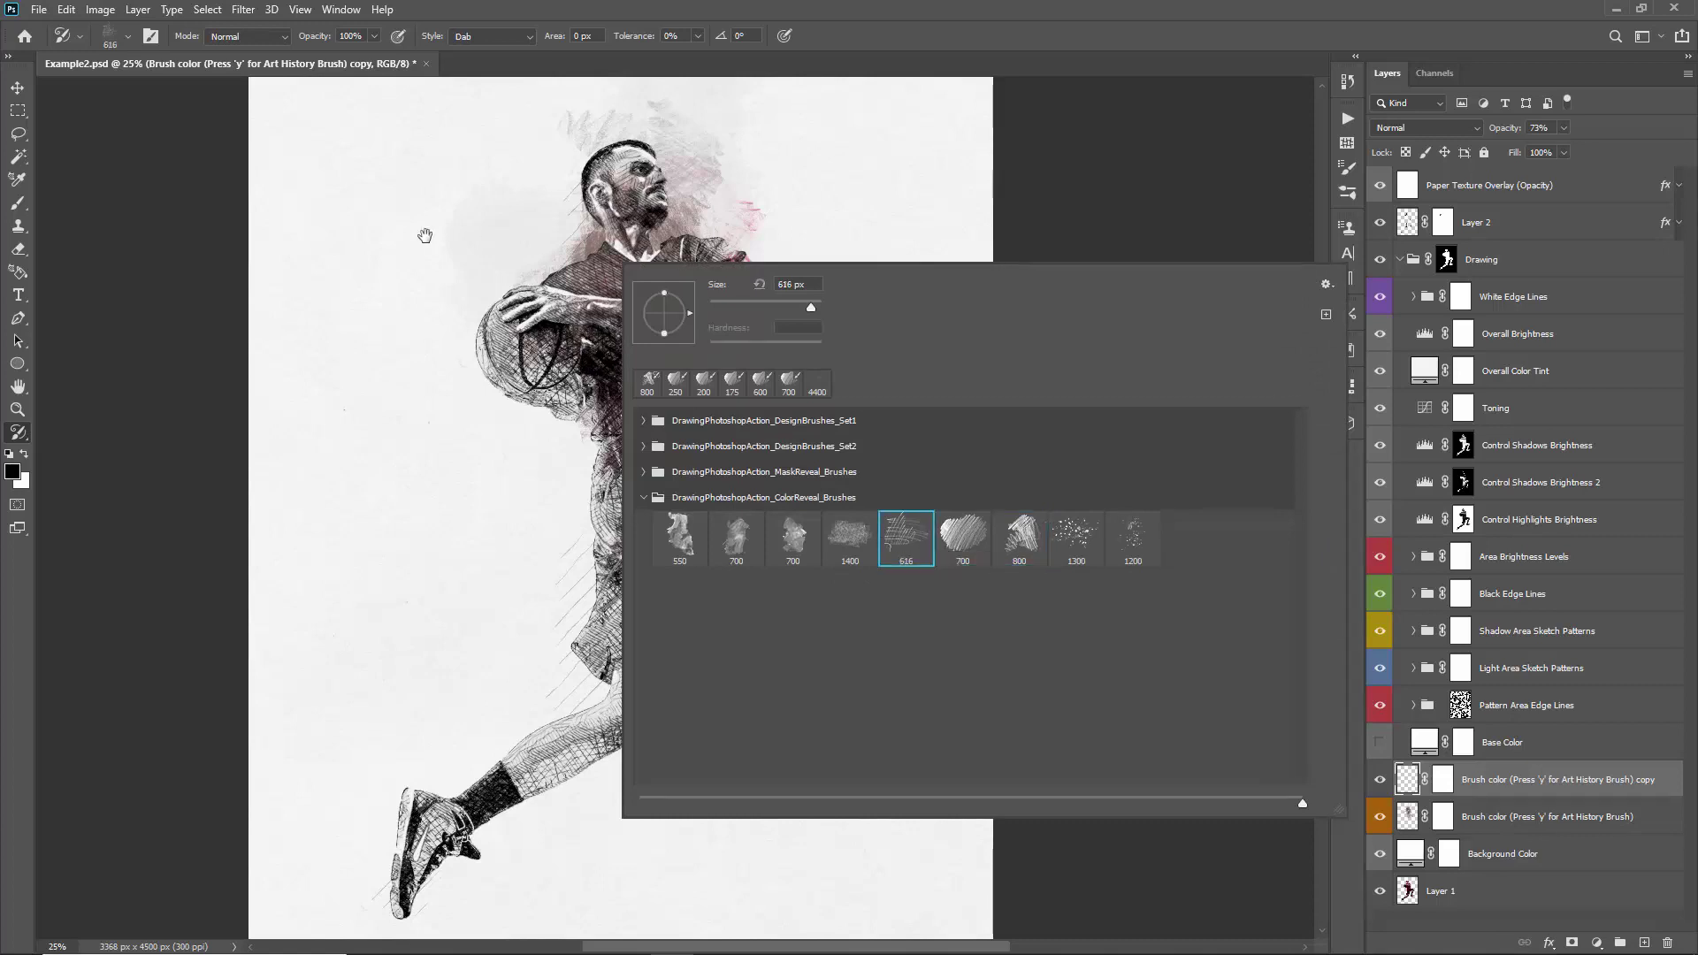
key("Return")
left_click(573, 245)
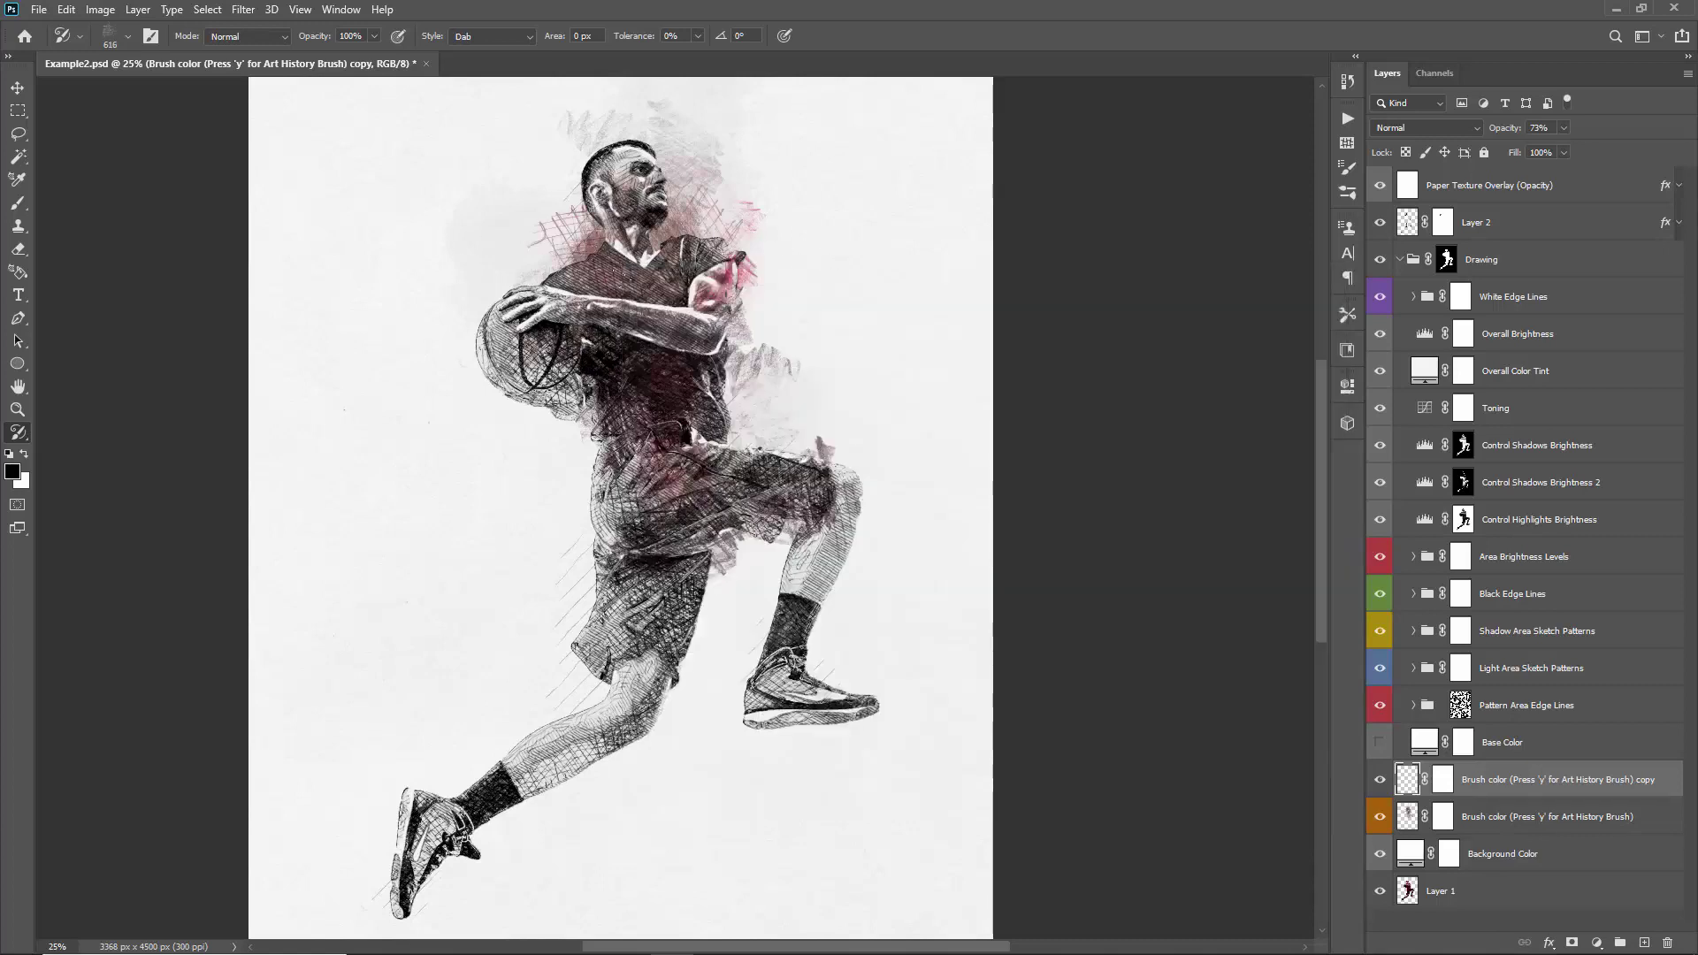
key("ctrl+z")
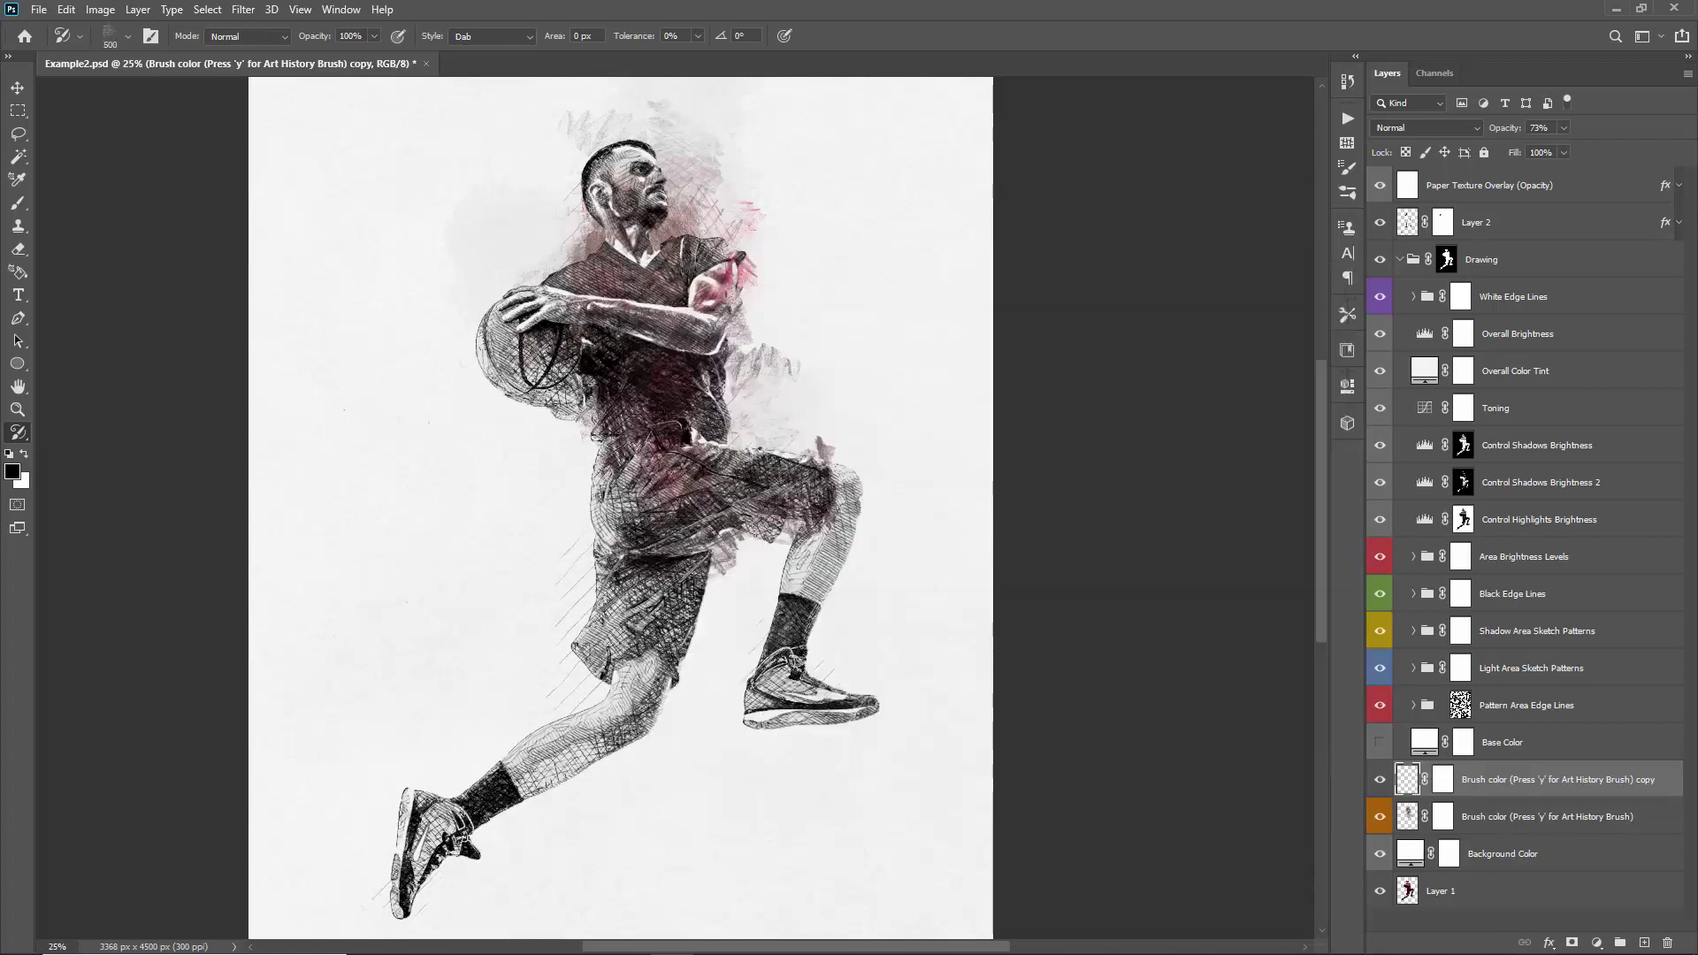
left_click(727, 393)
left_click(617, 439)
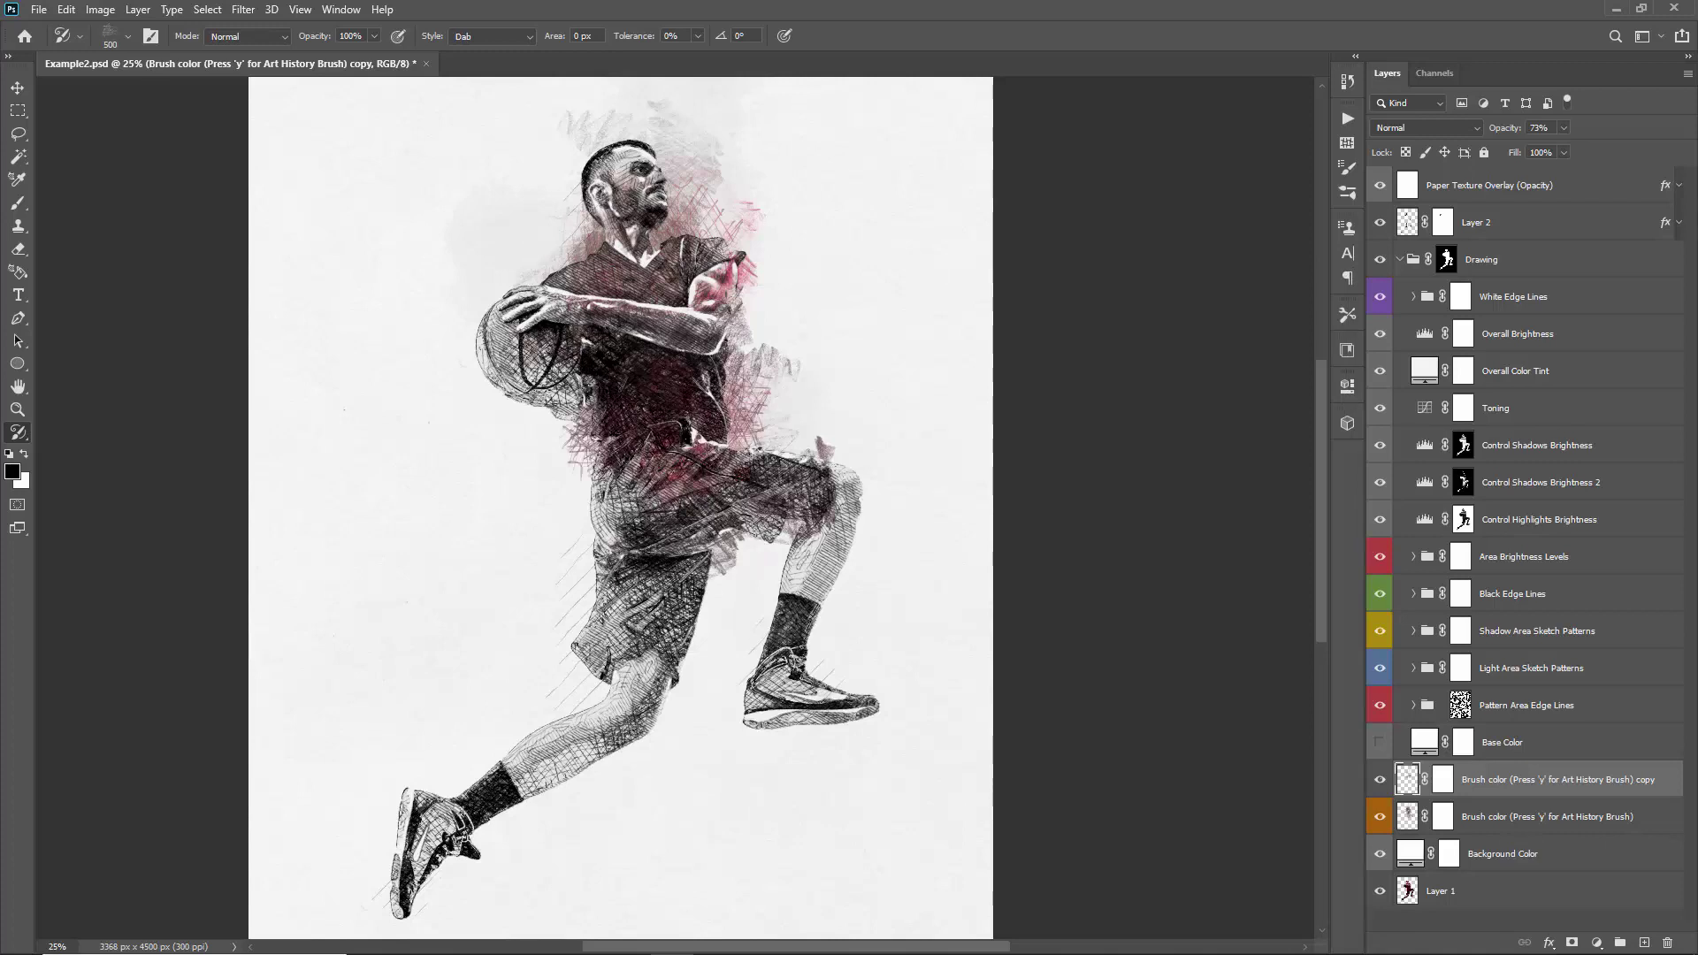
left_click(812, 588)
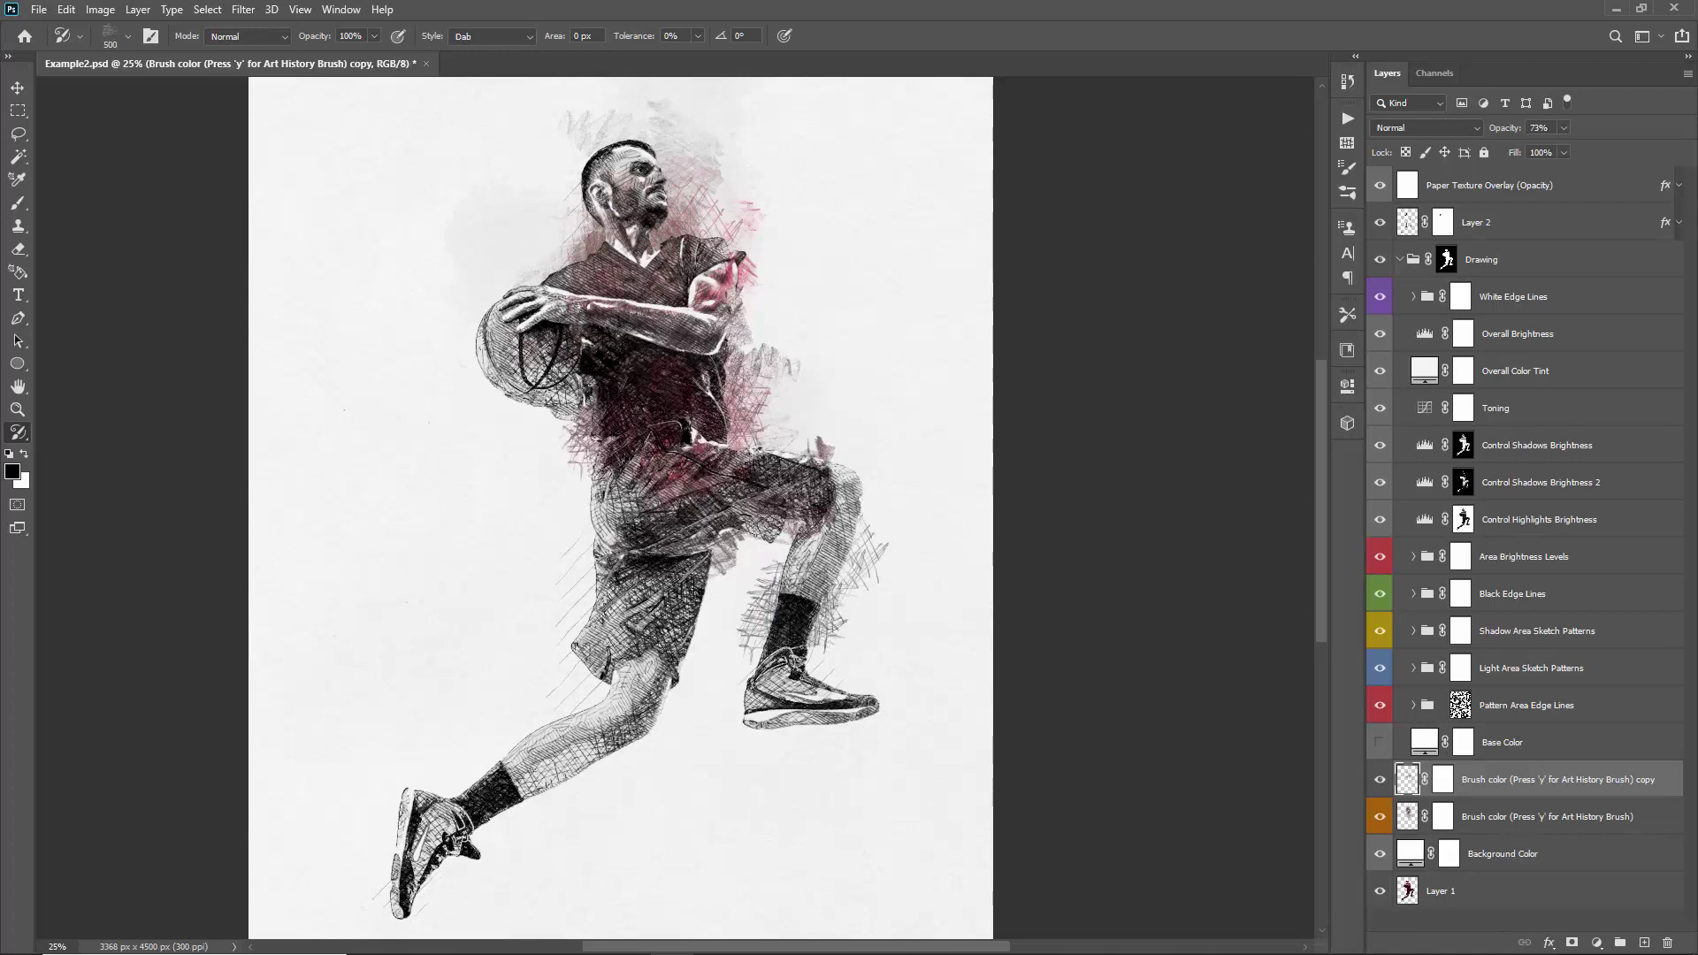
left_click(659, 327)
- Duplicate the Brush color copy layer and choose the 800 px color reveal brush, reducing its size to 175 px
key("ctrl+j")
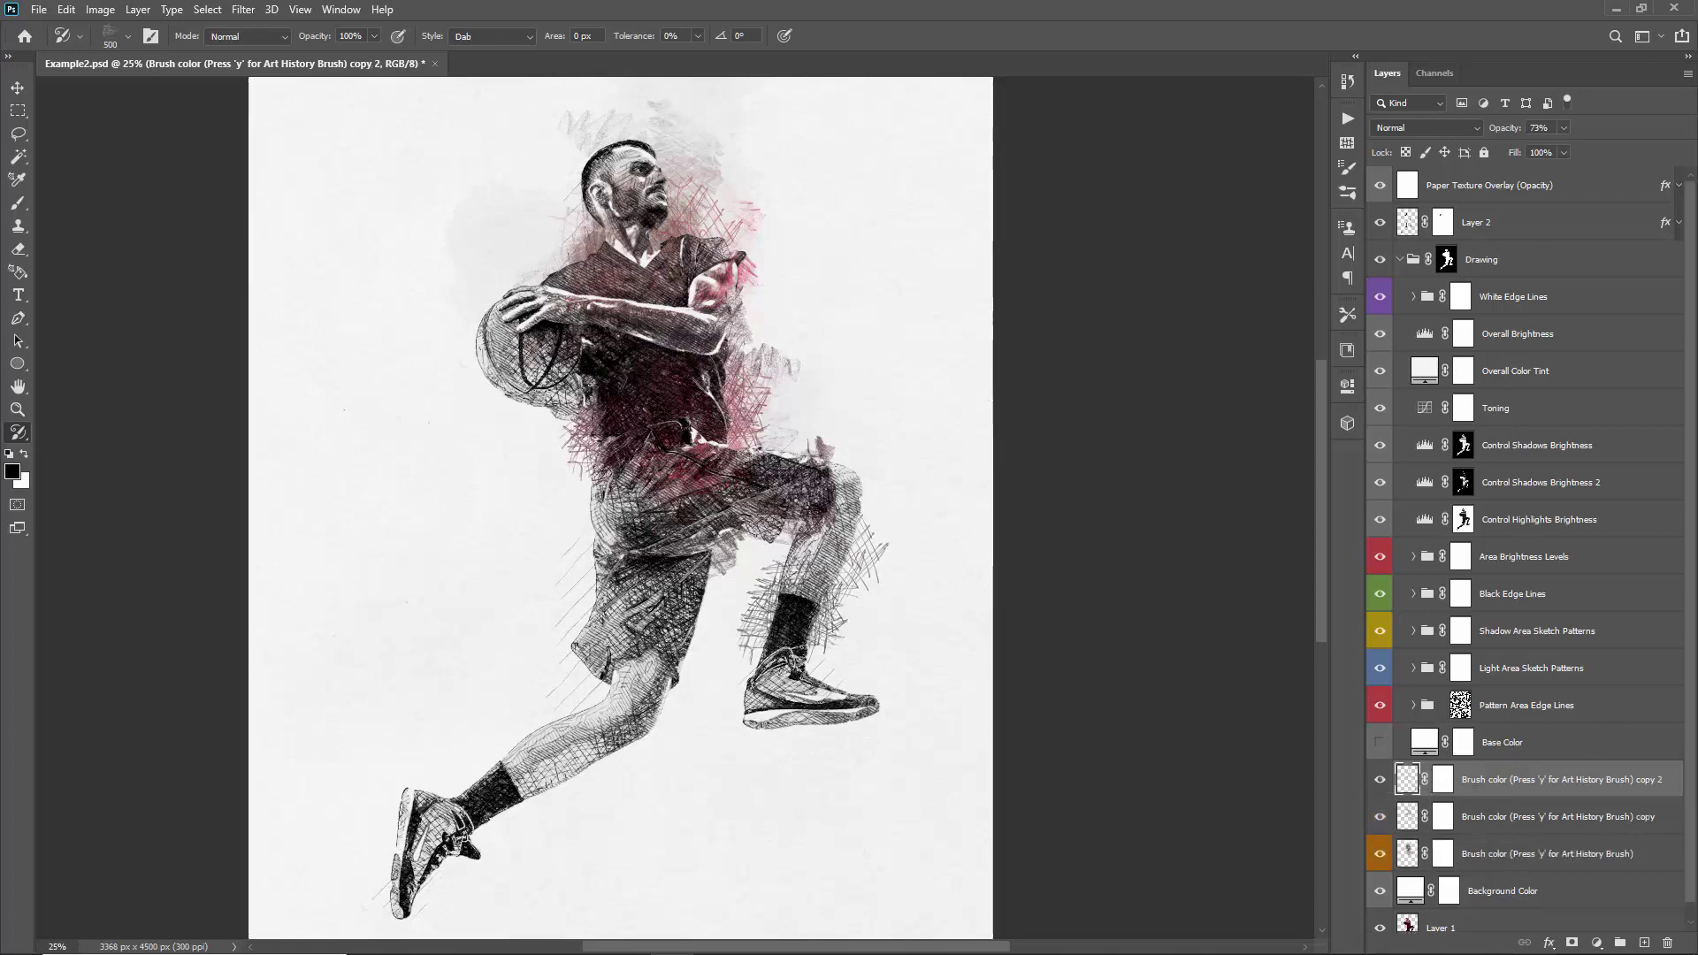
right_click(630, 298)
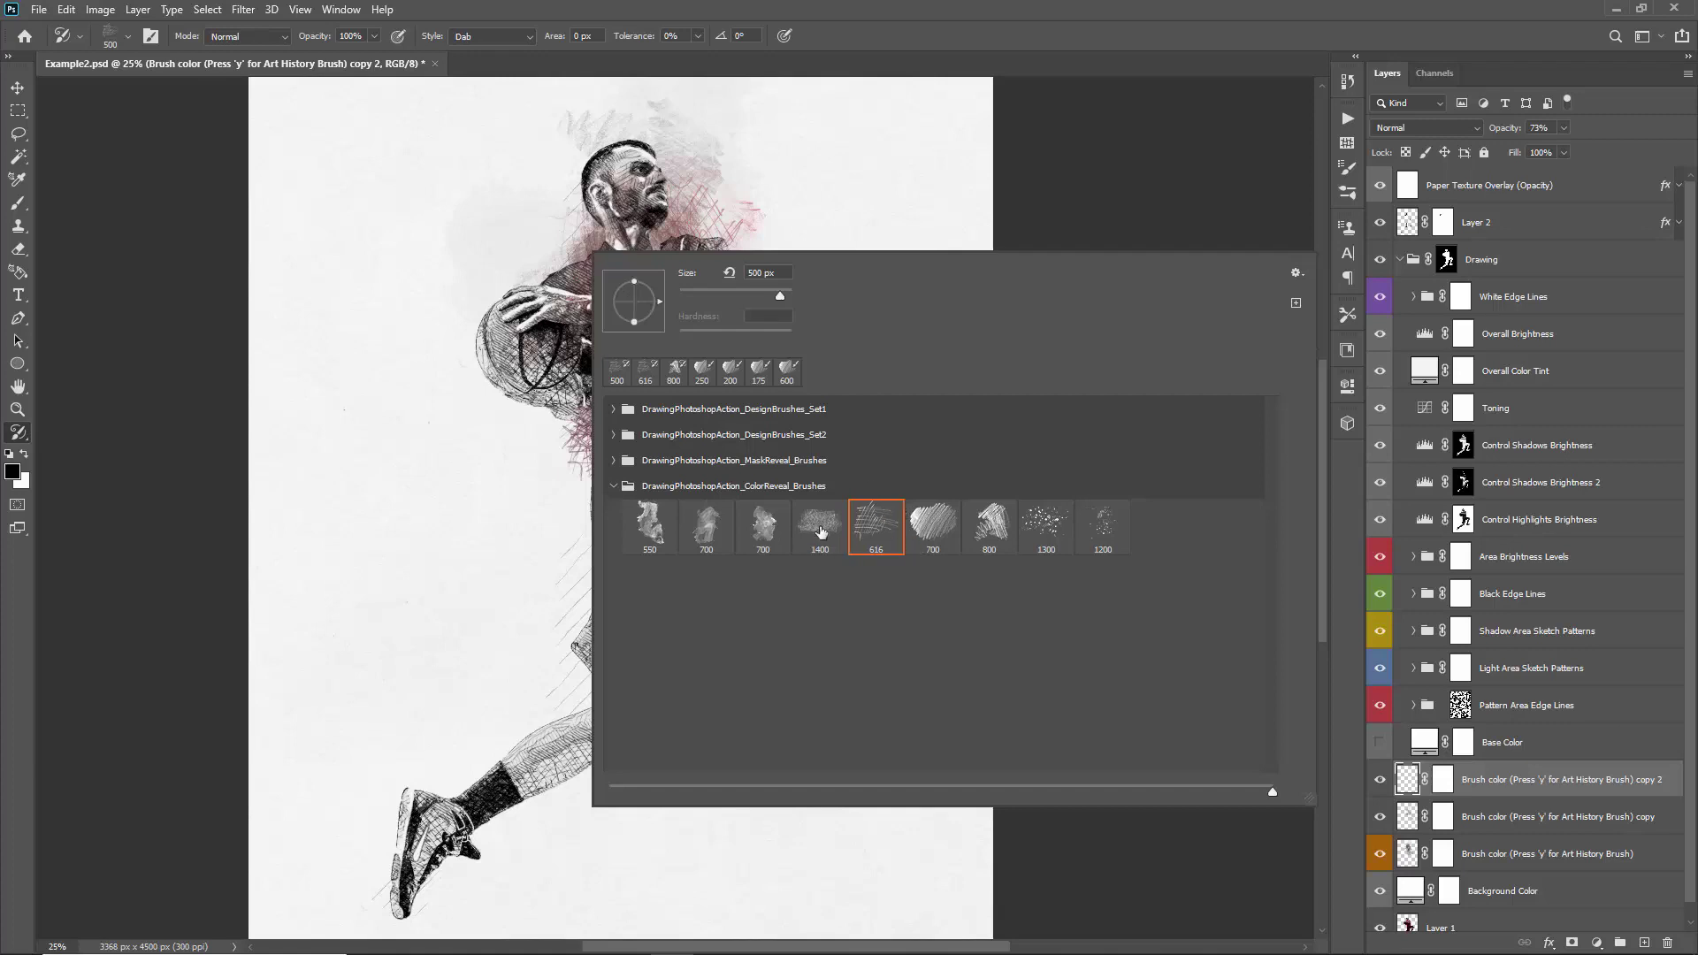
double_click(992, 529)
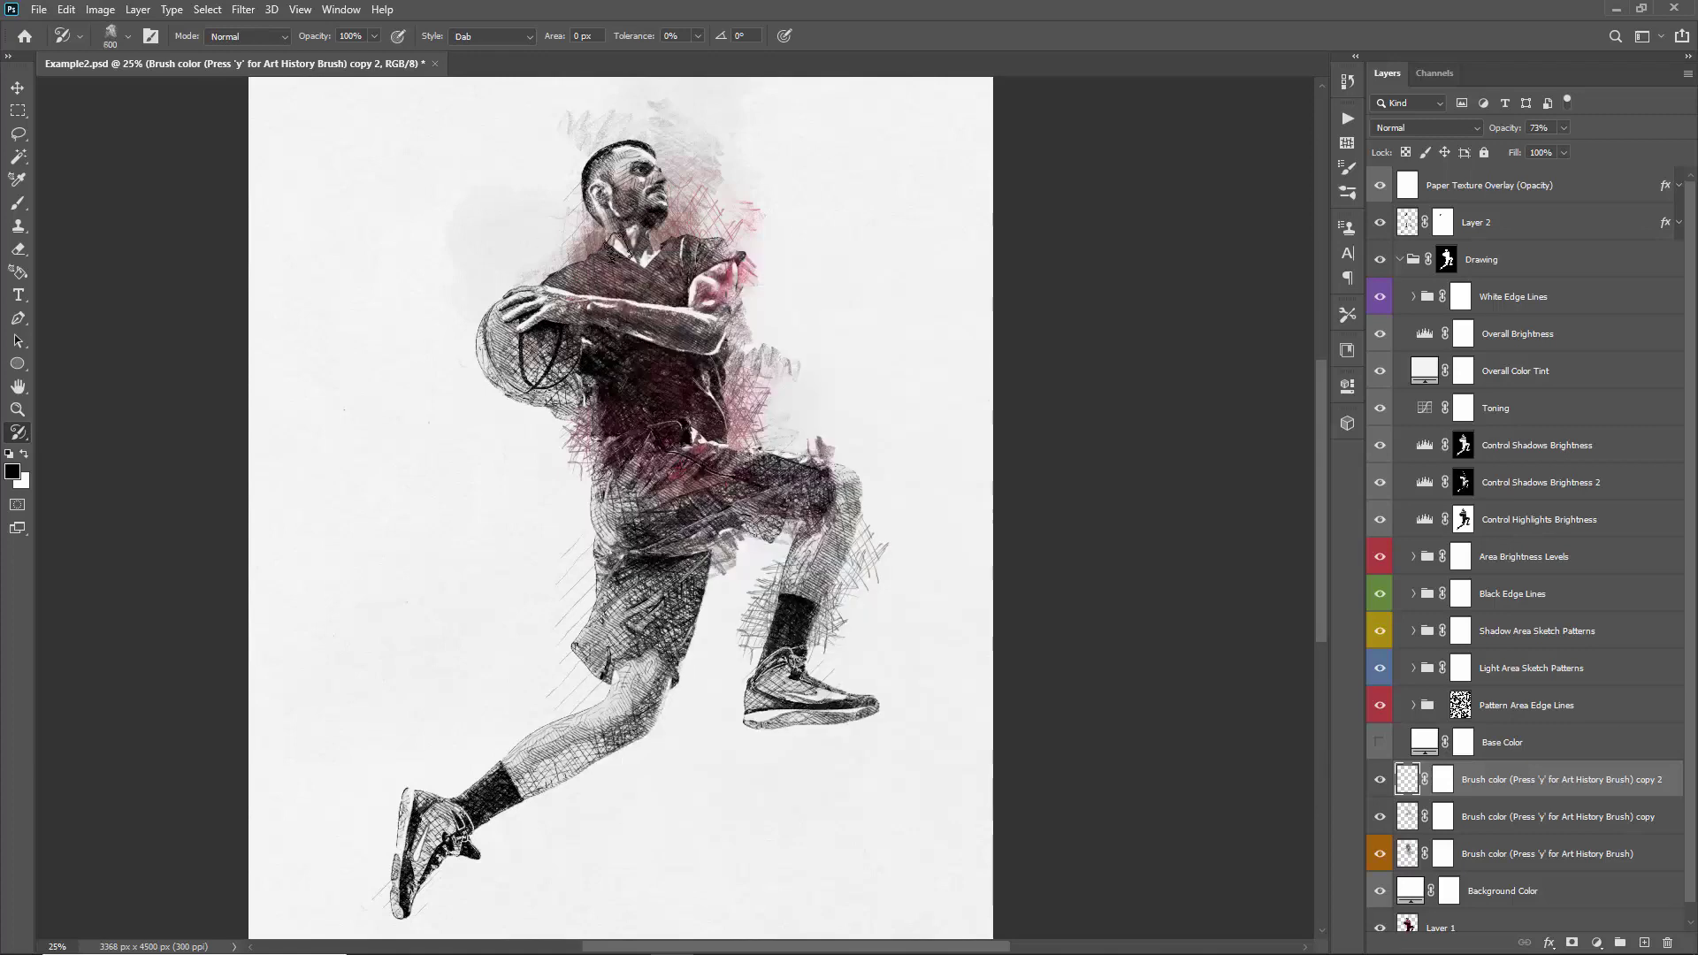
key("bracketleft")
key("bracketleft")
key("bracketleft")
key("bracketleft")
- Paint color over the arm, head, jersey and raised thigh on Brush color copy 2, and lower that layer's opacity
left_click(703, 270)
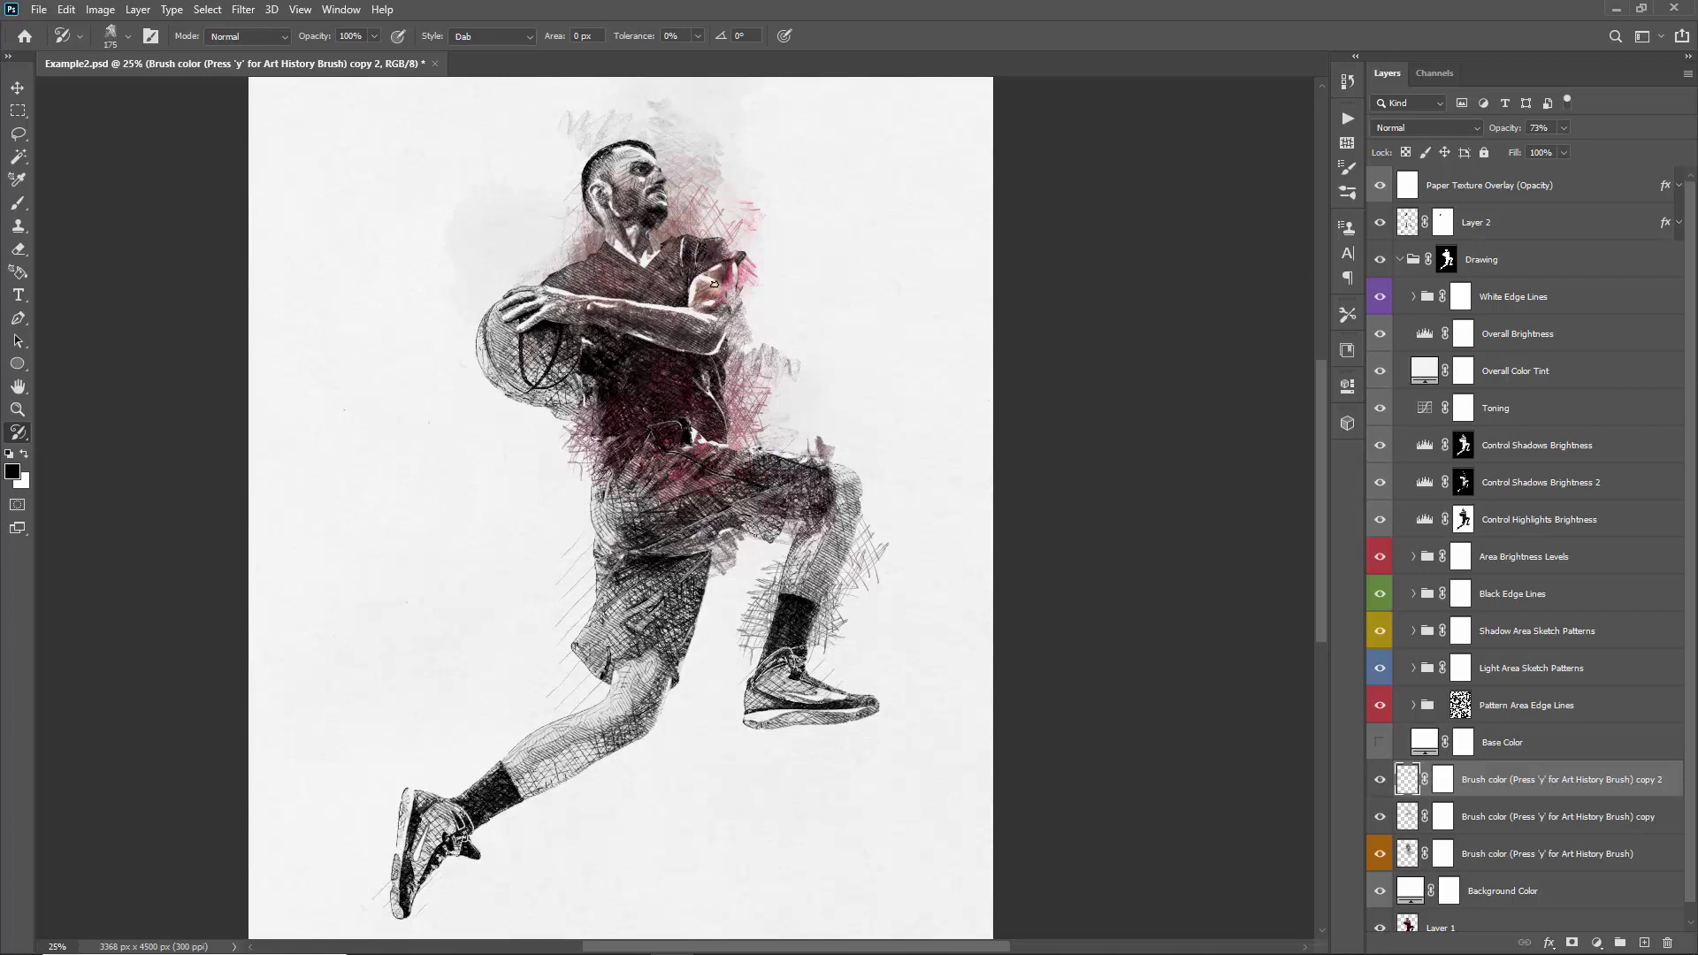
mouse_move(715, 283)
left_mouse_down()
mouse_move(673, 313)
mouse_move(578, 290)
mouse_move(600, 304)
mouse_move(622, 276)
mouse_move(584, 279)
mouse_move(628, 244)
mouse_move(673, 272)
mouse_move(631, 285)
mouse_move(676, 339)
mouse_move(572, 332)
mouse_move(640, 226)
mouse_move(602, 161)
left_mouse_up()
mouse_move(642, 306)
left_mouse_down()
mouse_move(644, 425)
mouse_move(693, 374)
mouse_move(688, 415)
mouse_move(711, 383)
mouse_move(690, 465)
mouse_move(667, 476)
mouse_move(828, 481)
left_mouse_up()
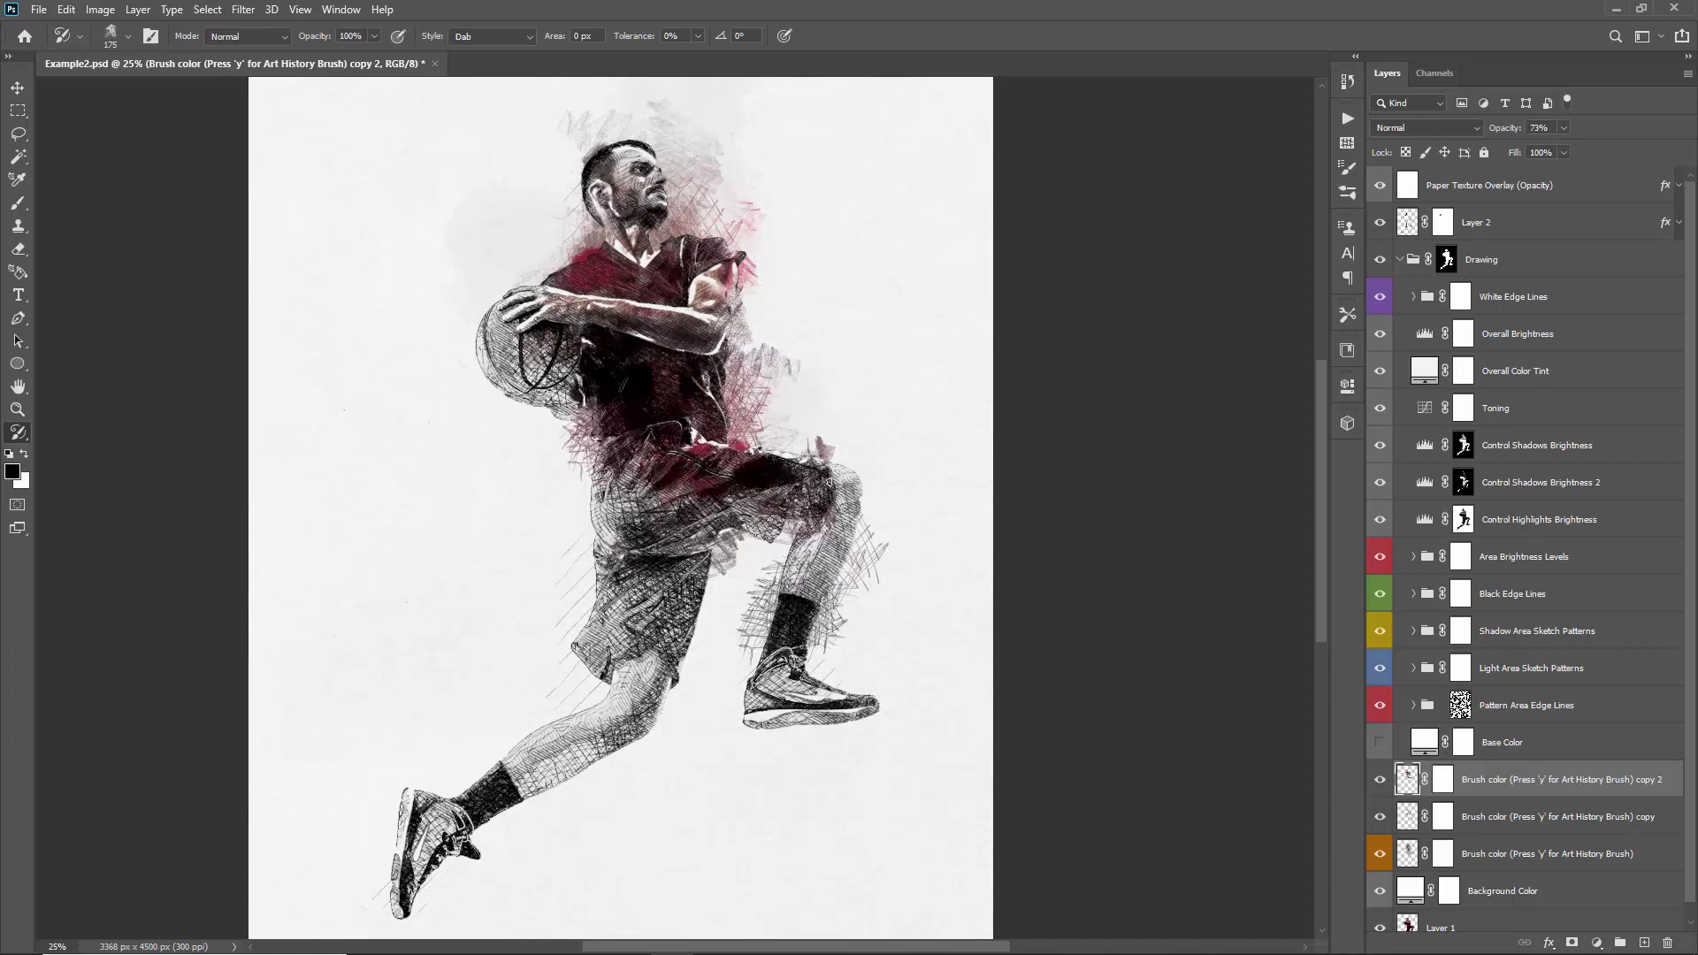
left_click_drag(1506, 129, 1489, 131)
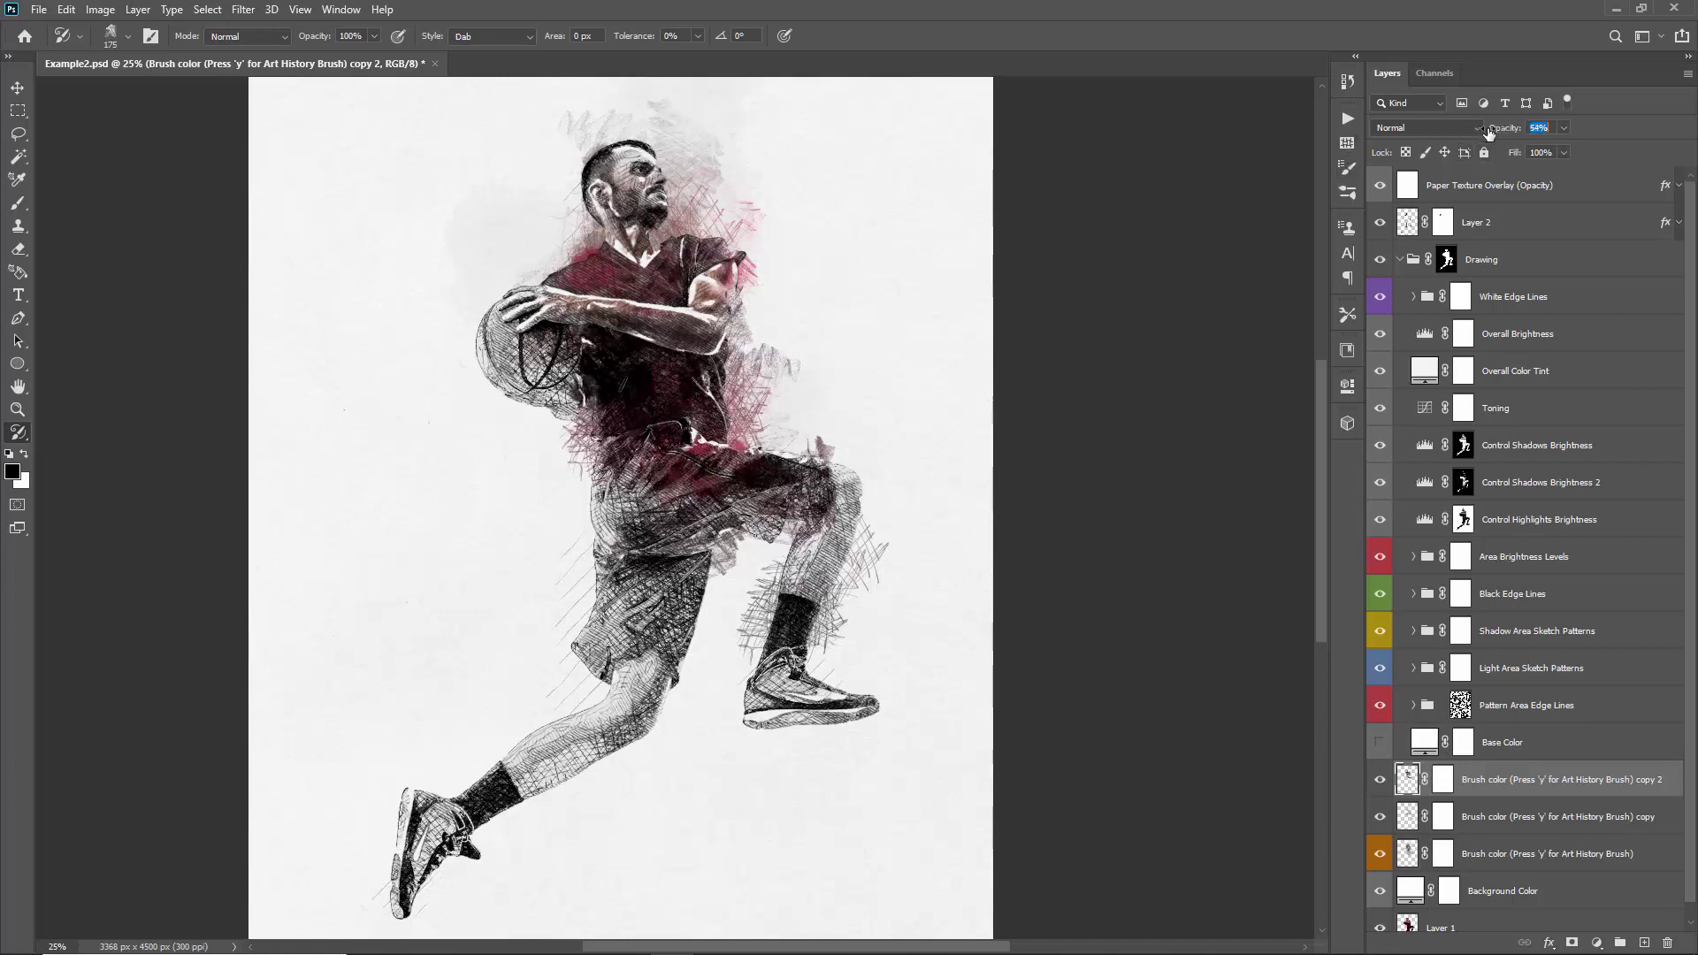
- Adjust the Levels of the Control Shadows Brightness 2 layer, with the midtone value at 1.01
double_click(1425, 484)
left_click_drag(1134, 577, 1114, 573)
left_click(1110, 546)
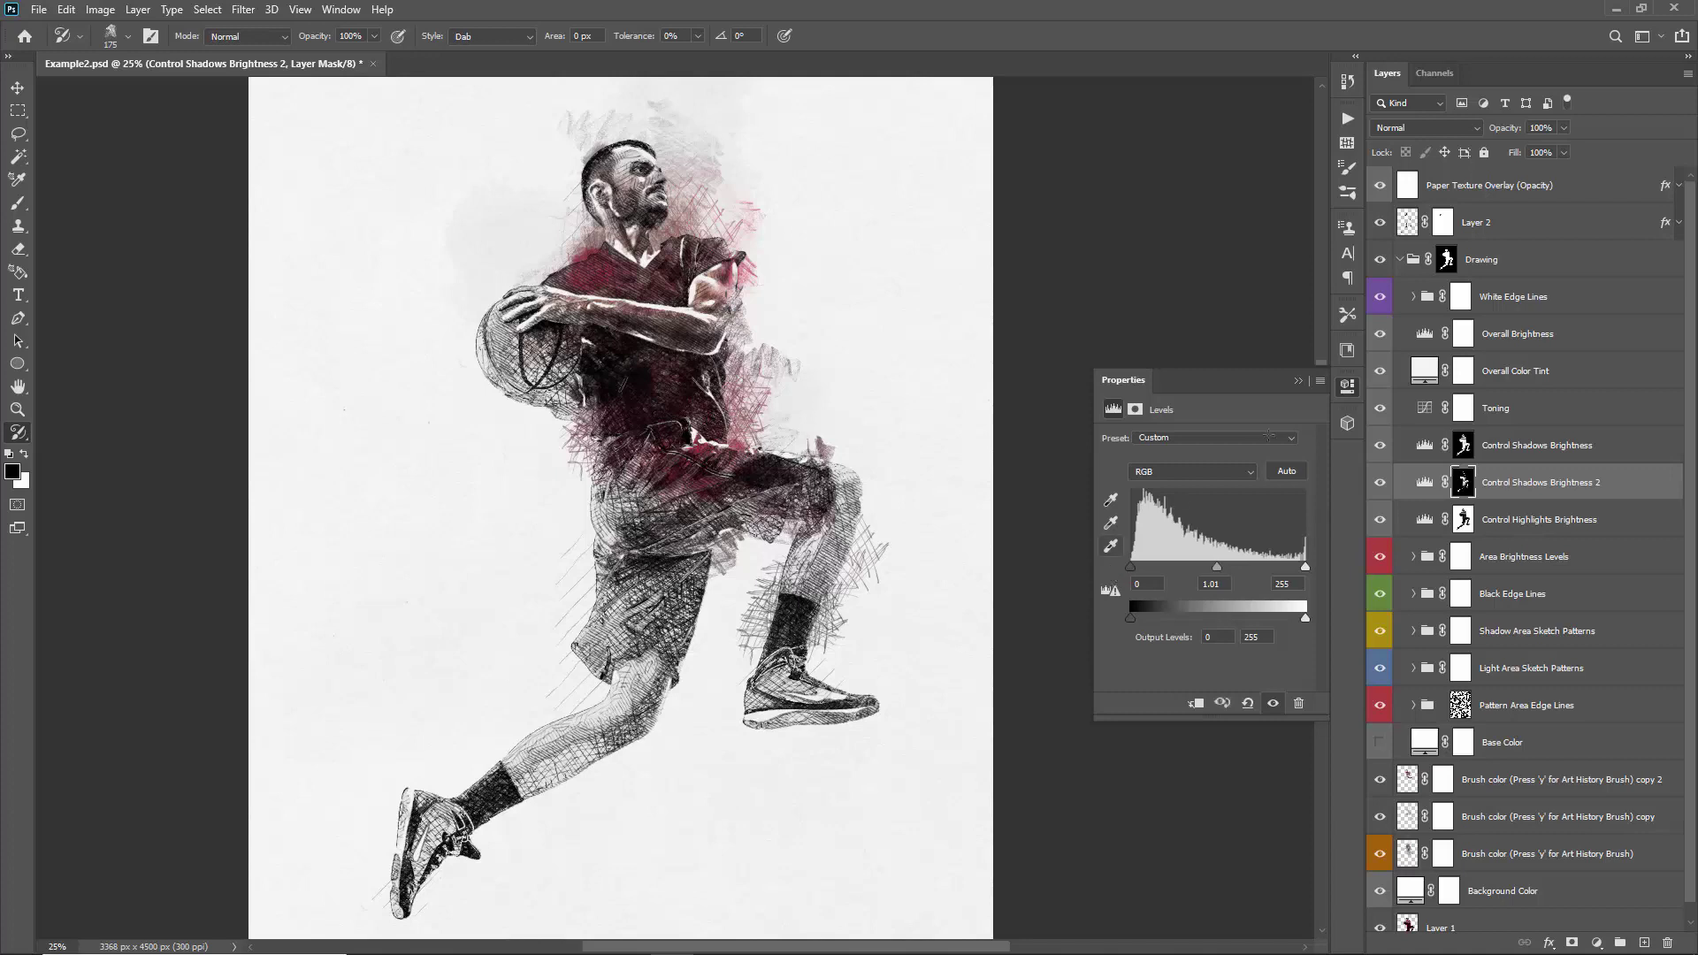
left_click(1297, 380)
scroll(1464, 450, "down", 1)
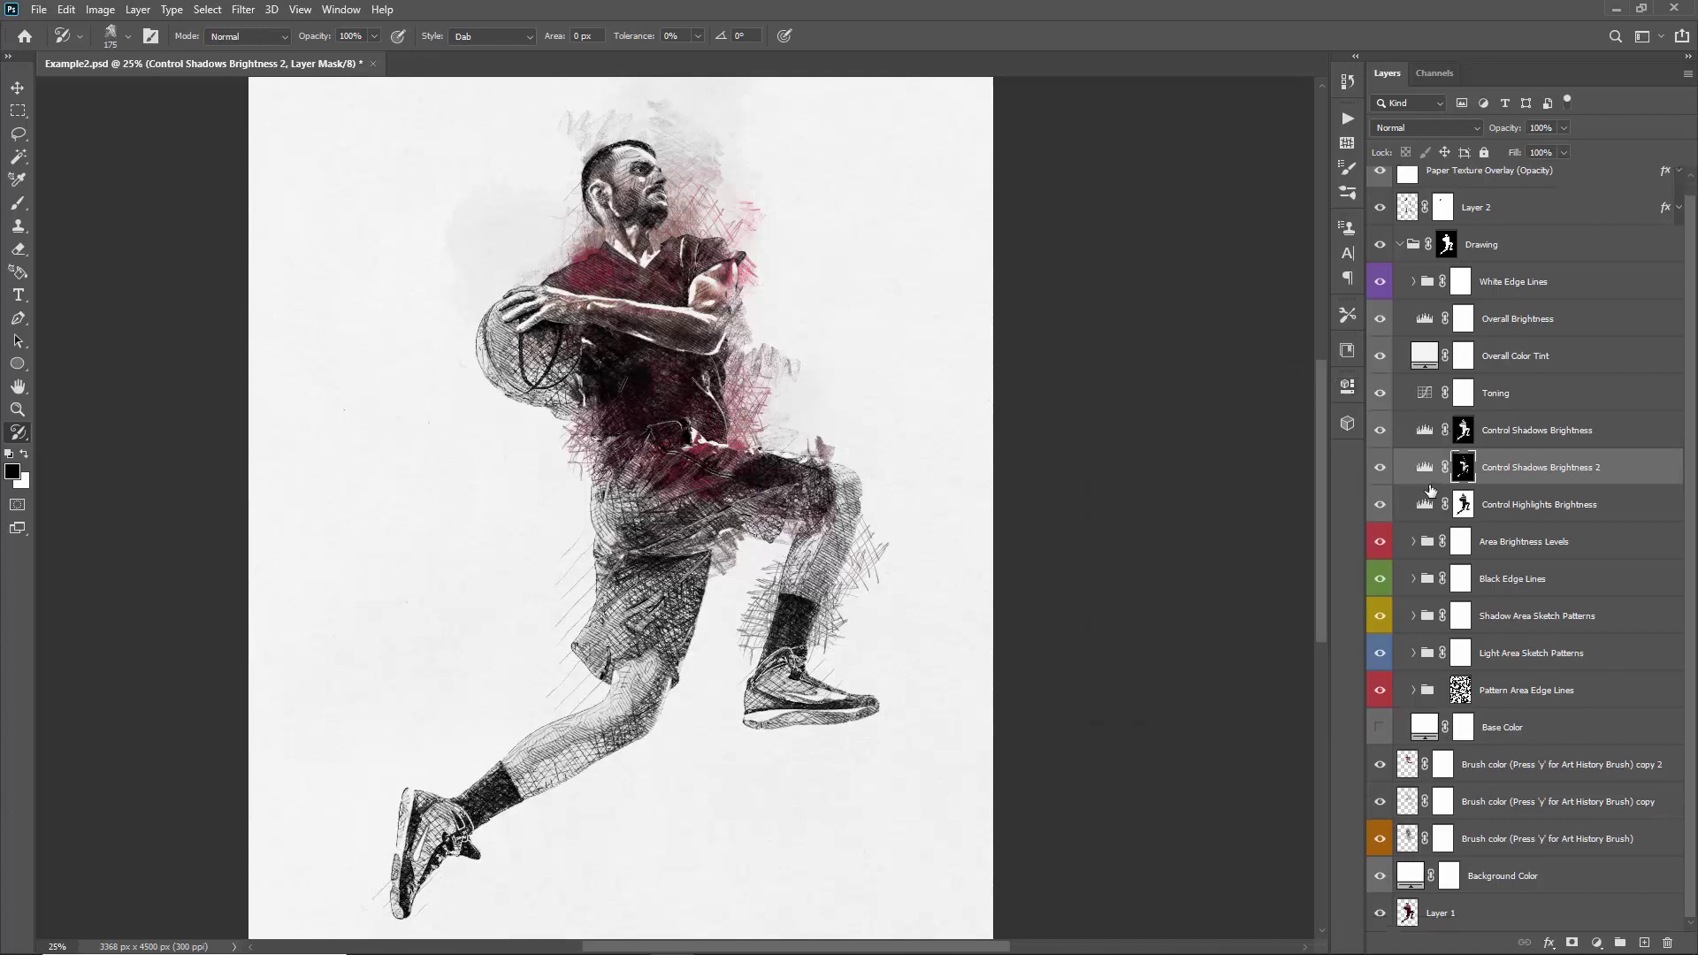
- Set the midtone level of Area 7 Levels (Shadows) in the Area Brightness Levels group to 1.00
left_click(1413, 542)
scroll(1432, 760, "down", 2)
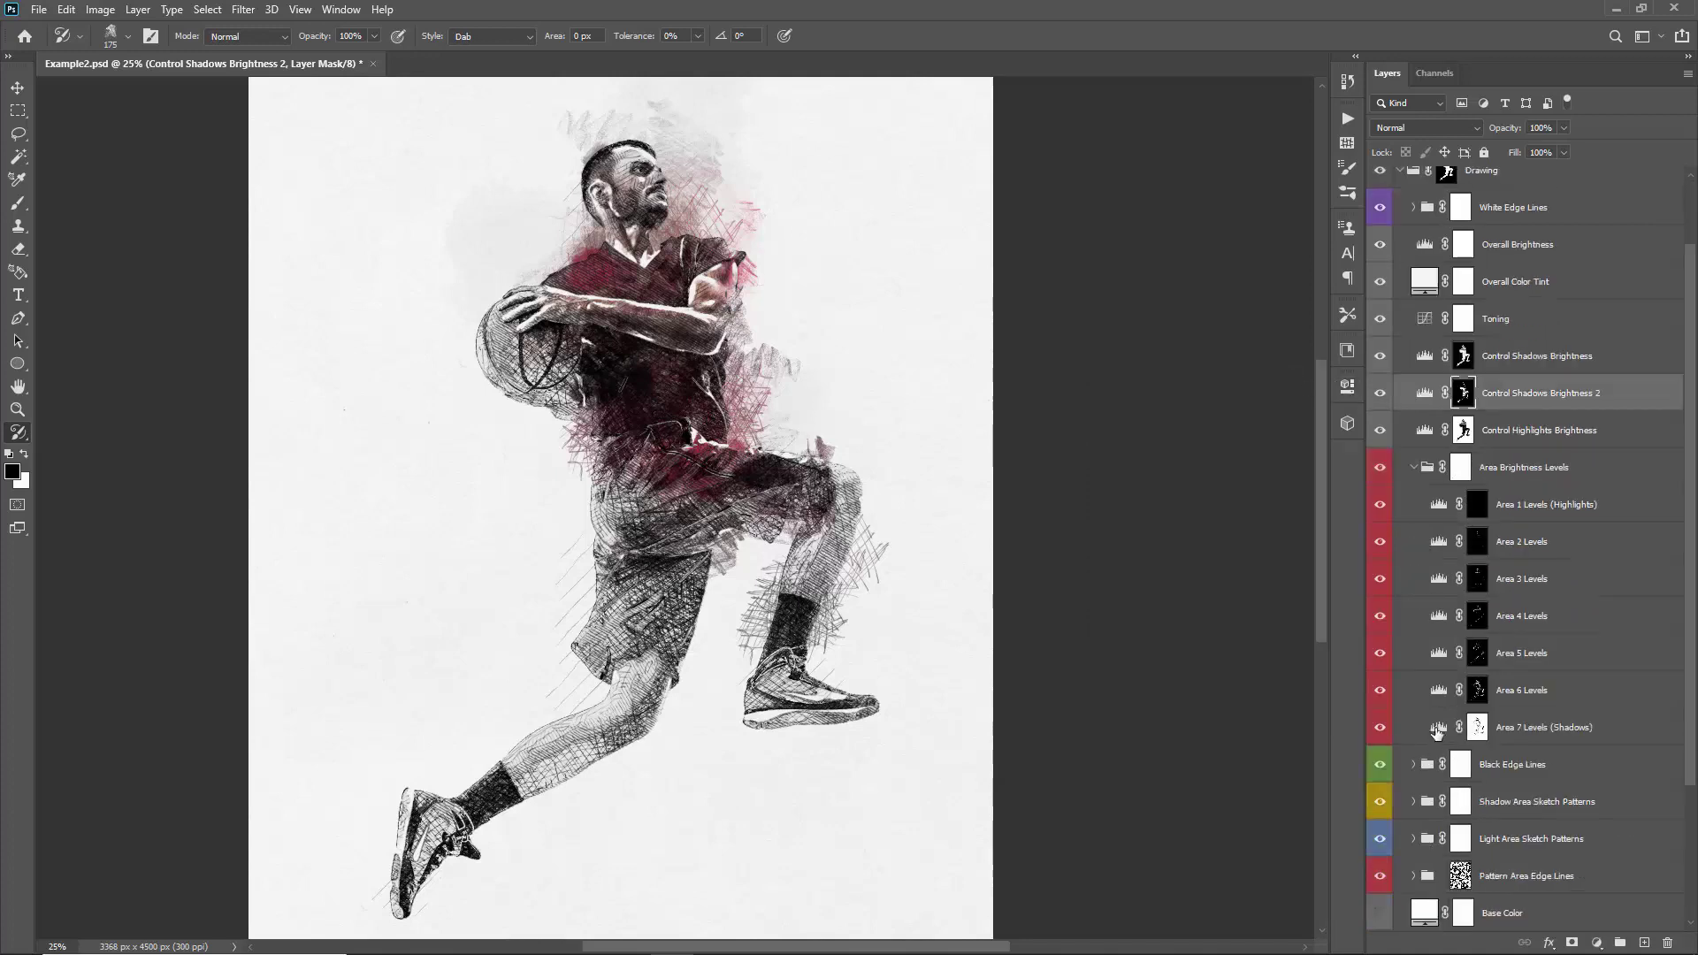
double_click(1438, 728)
left_click_drag(1239, 565, 1216, 565)
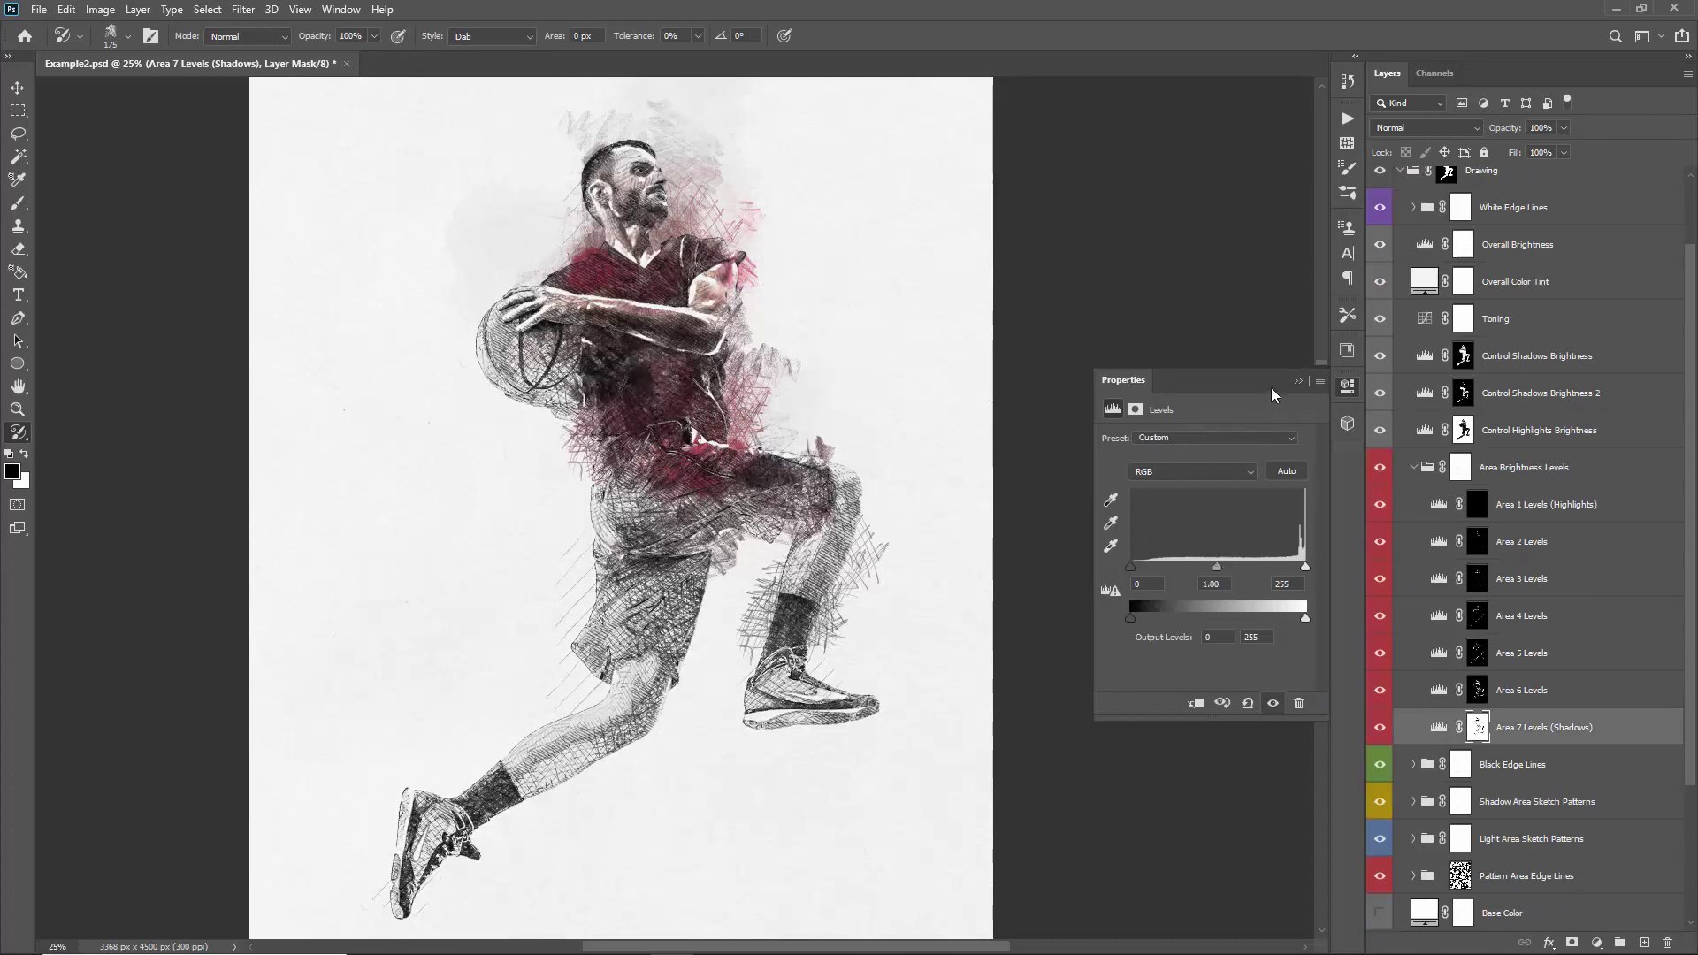
left_click(1295, 379)
left_click(1413, 467)
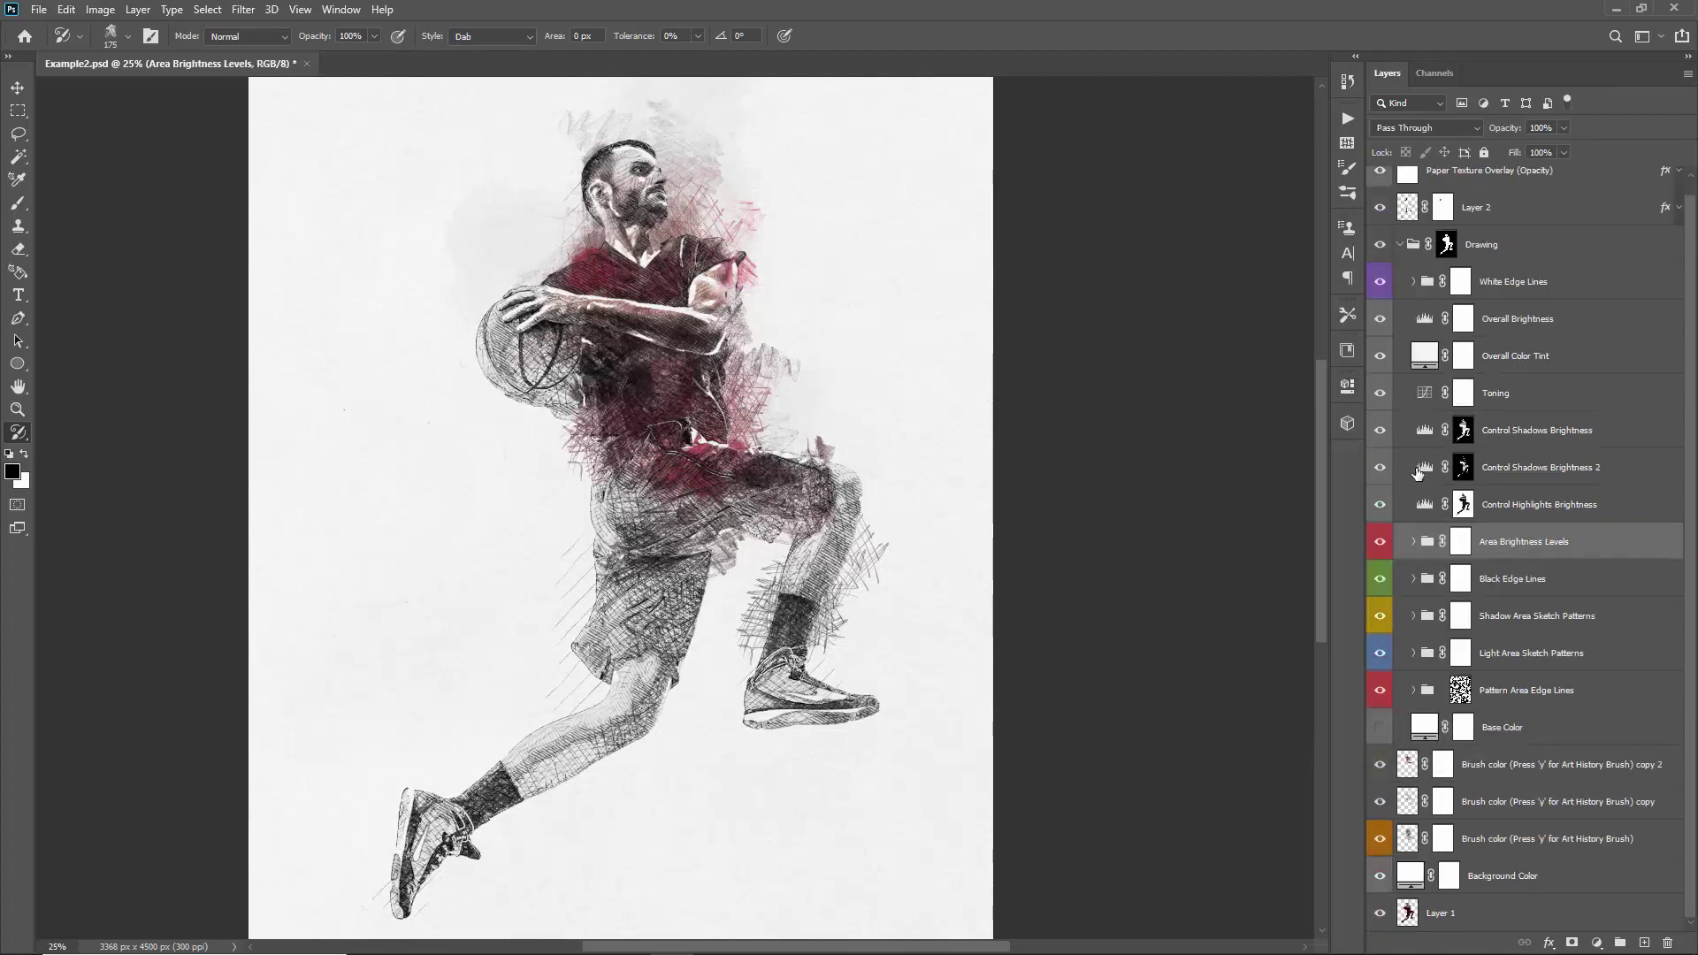
- Try placing the three Brush color layers inside the Drawing group and above it, undoing each move
left_click(1494, 765)
left_click(1508, 838, "shift")
key("v")
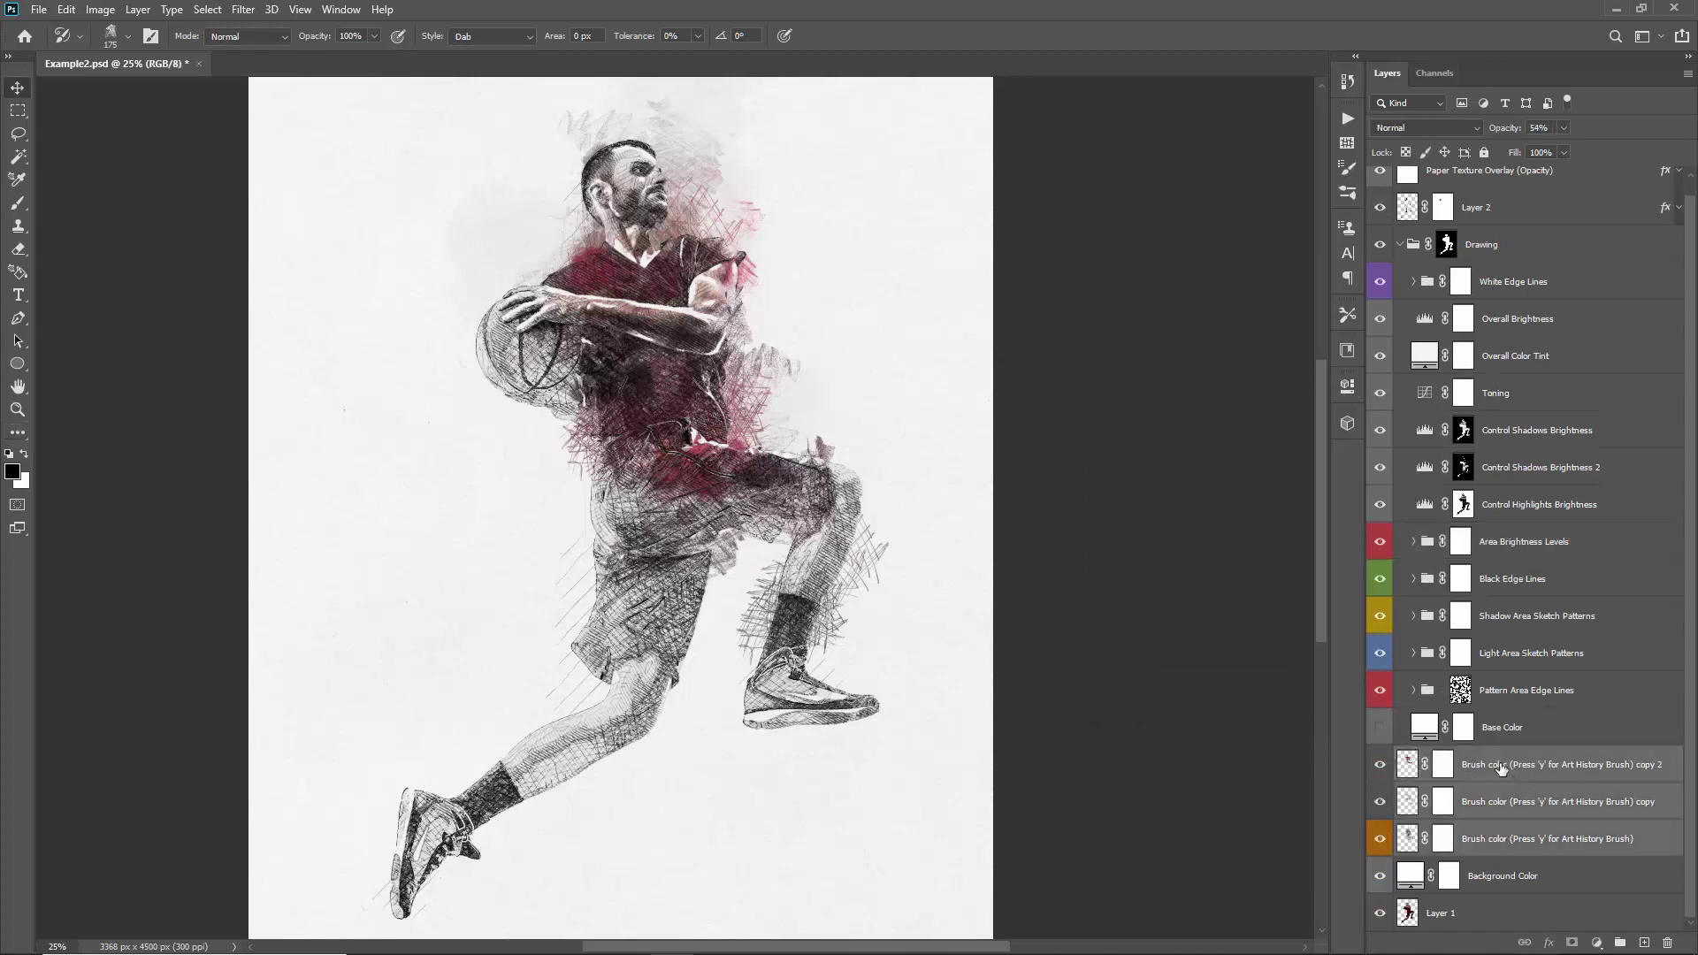
left_click_drag(1503, 764, 1512, 265)
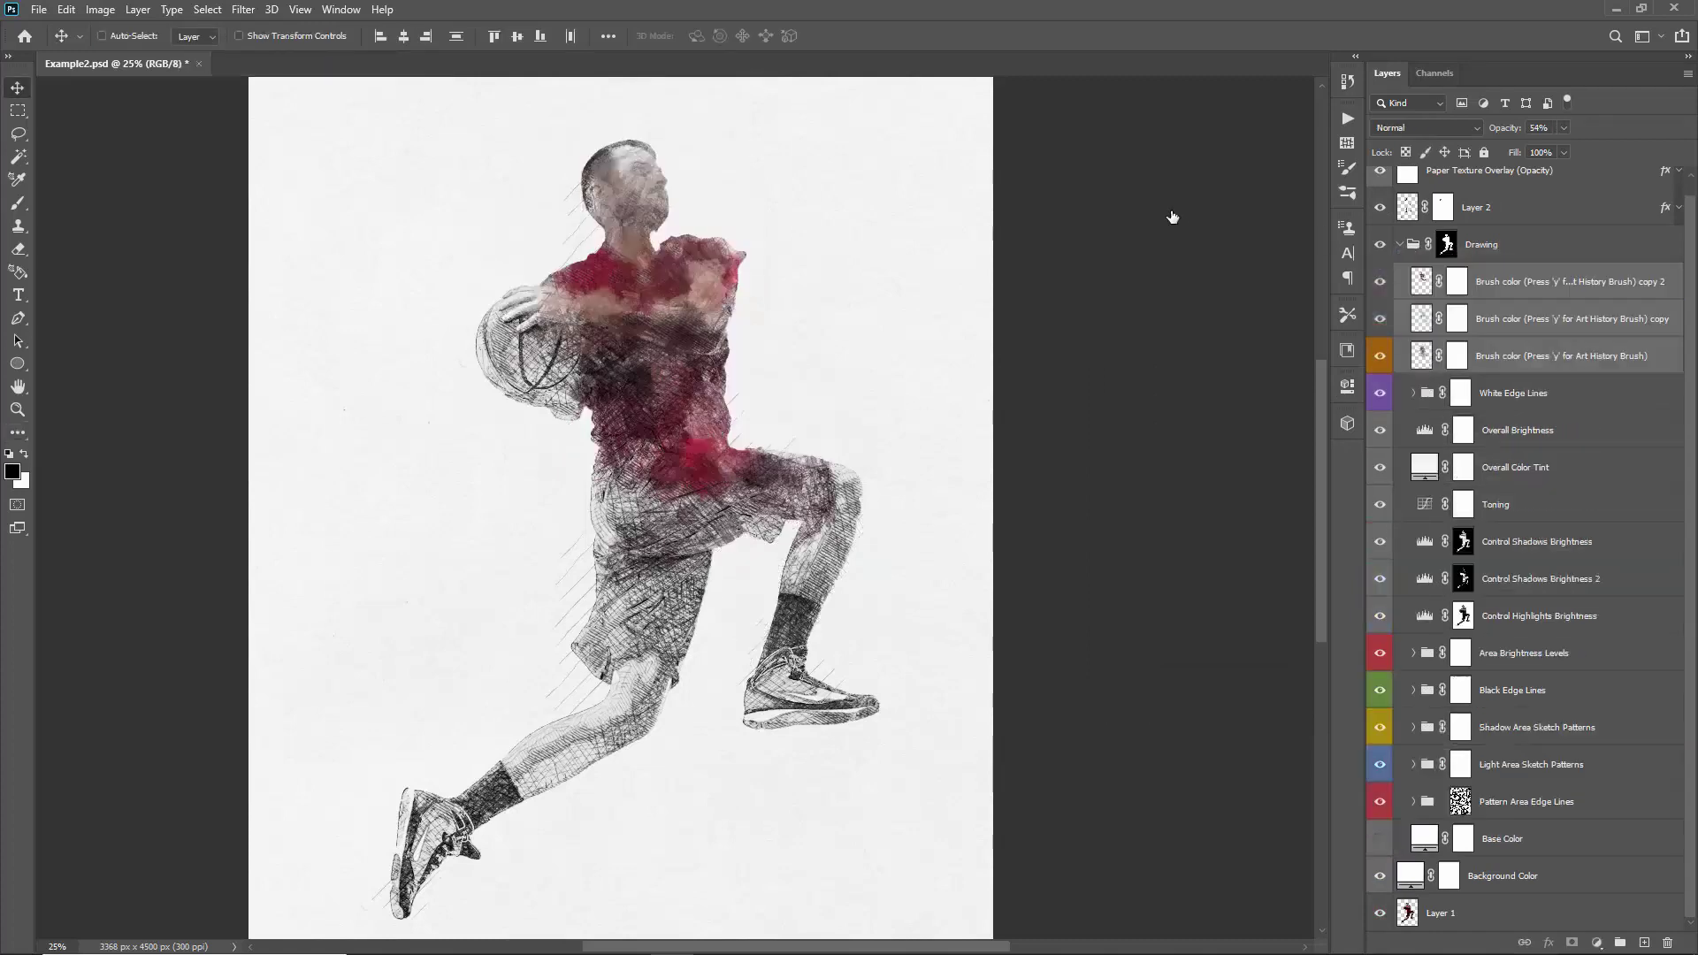
key("ctrl+z")
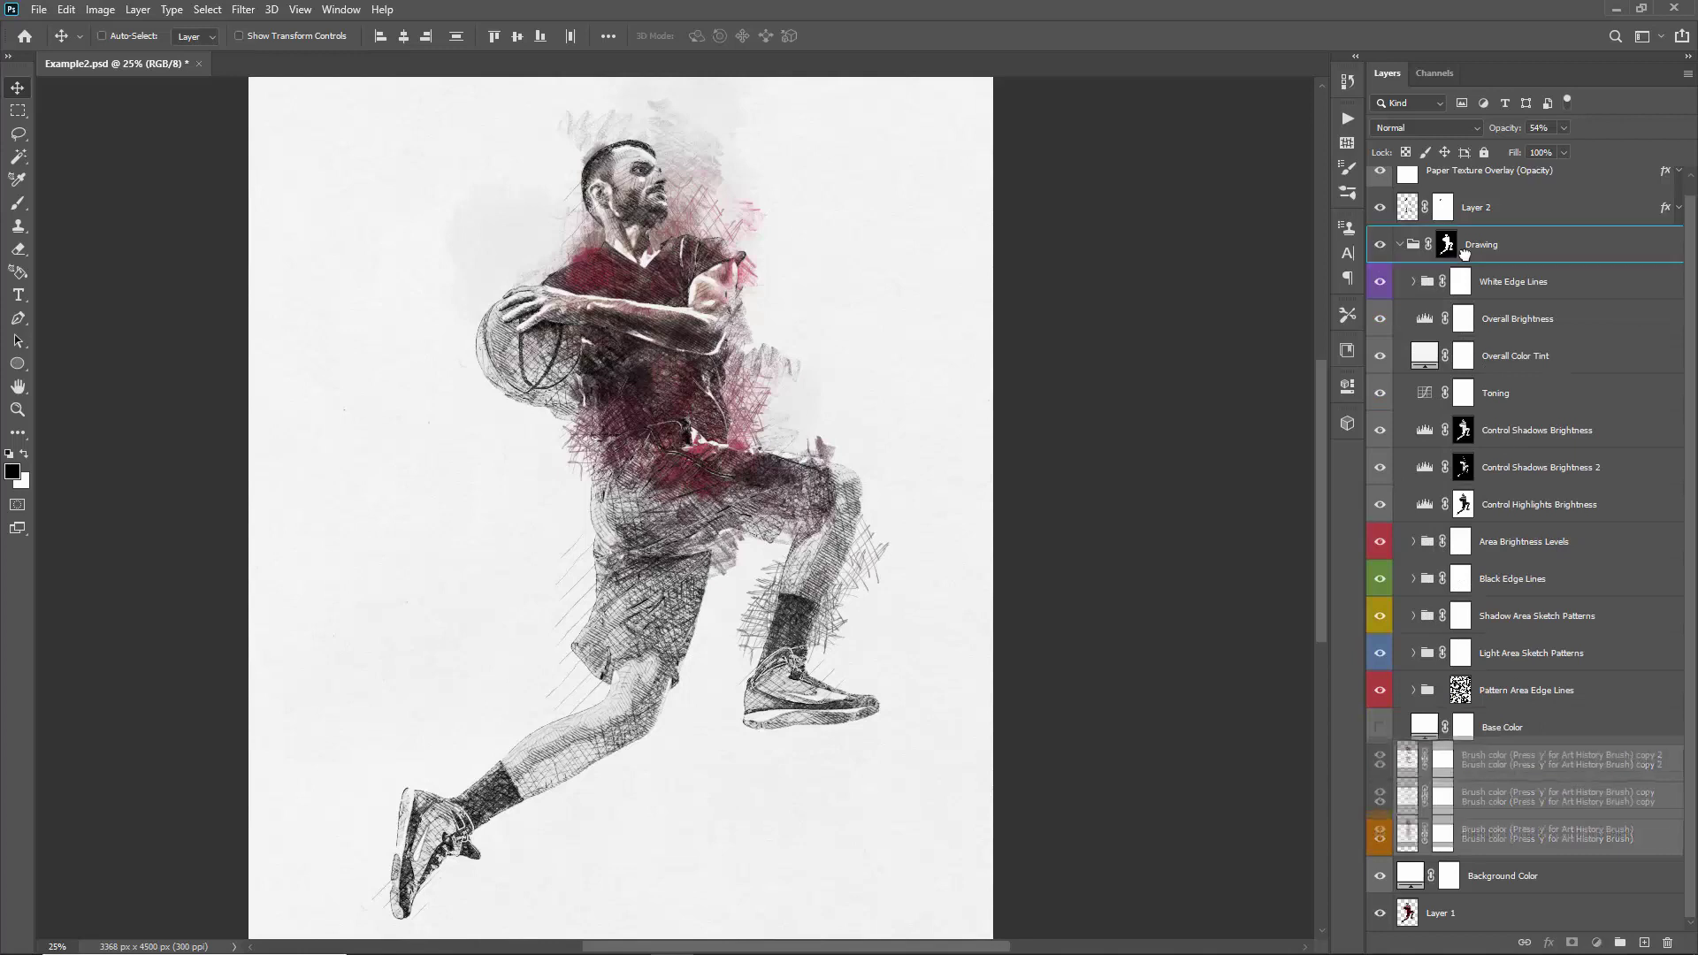
left_click_drag(1509, 767, 1479, 223)
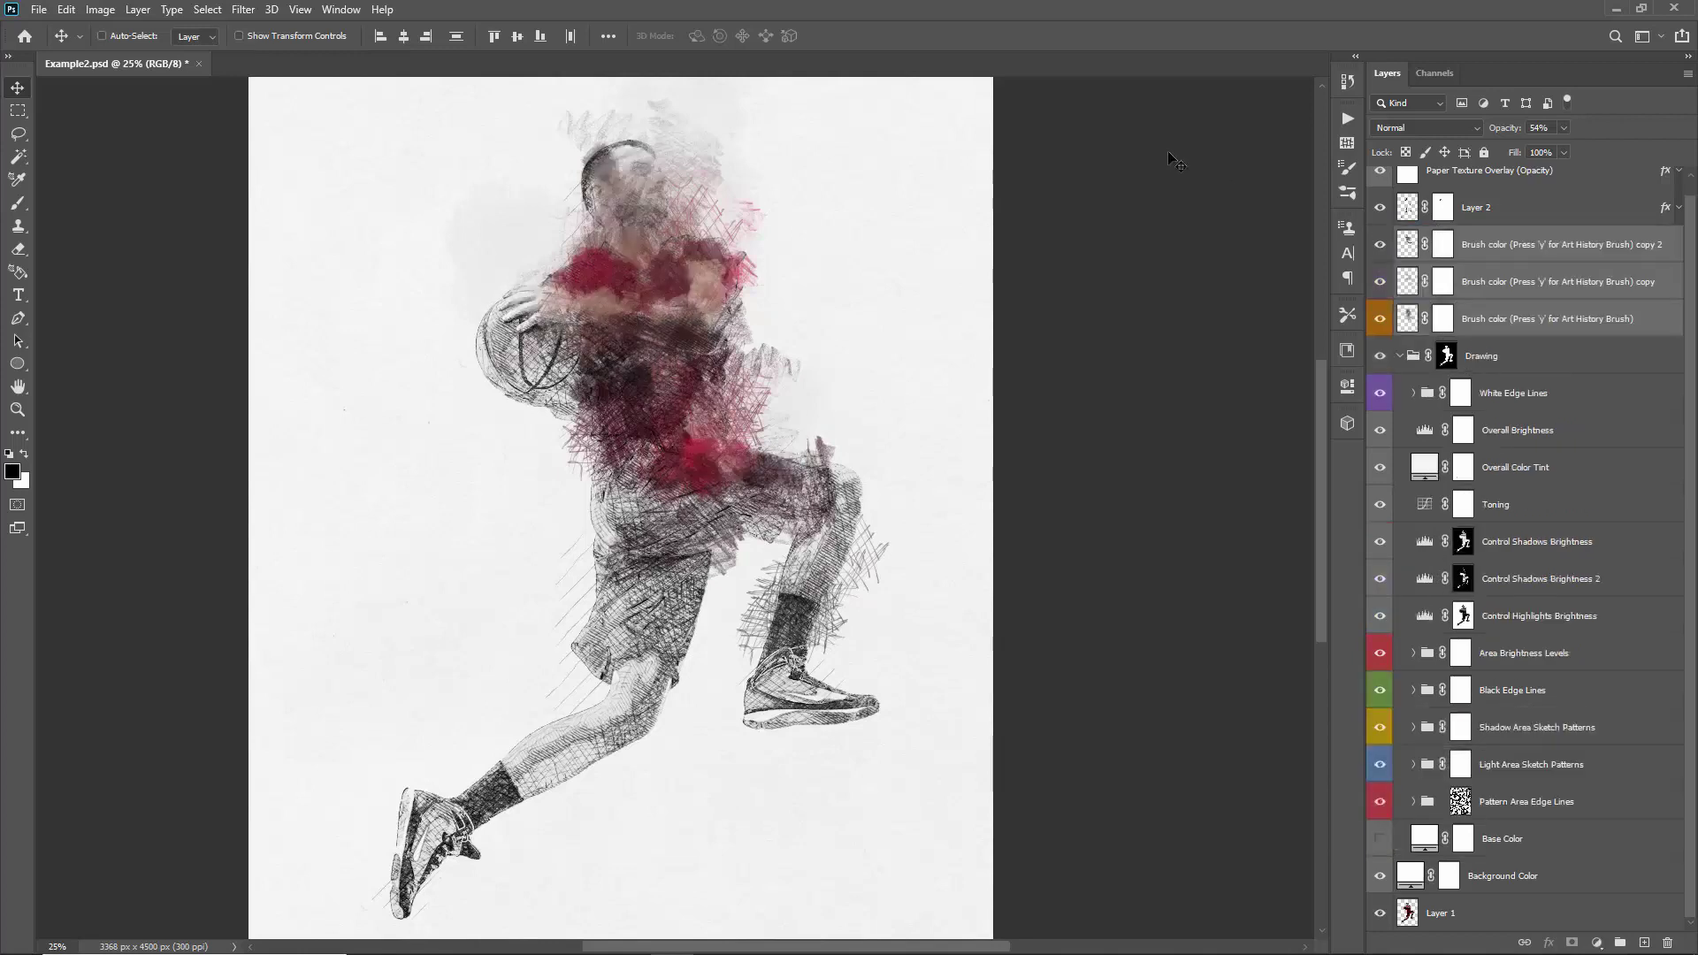
key("ctrl+z")
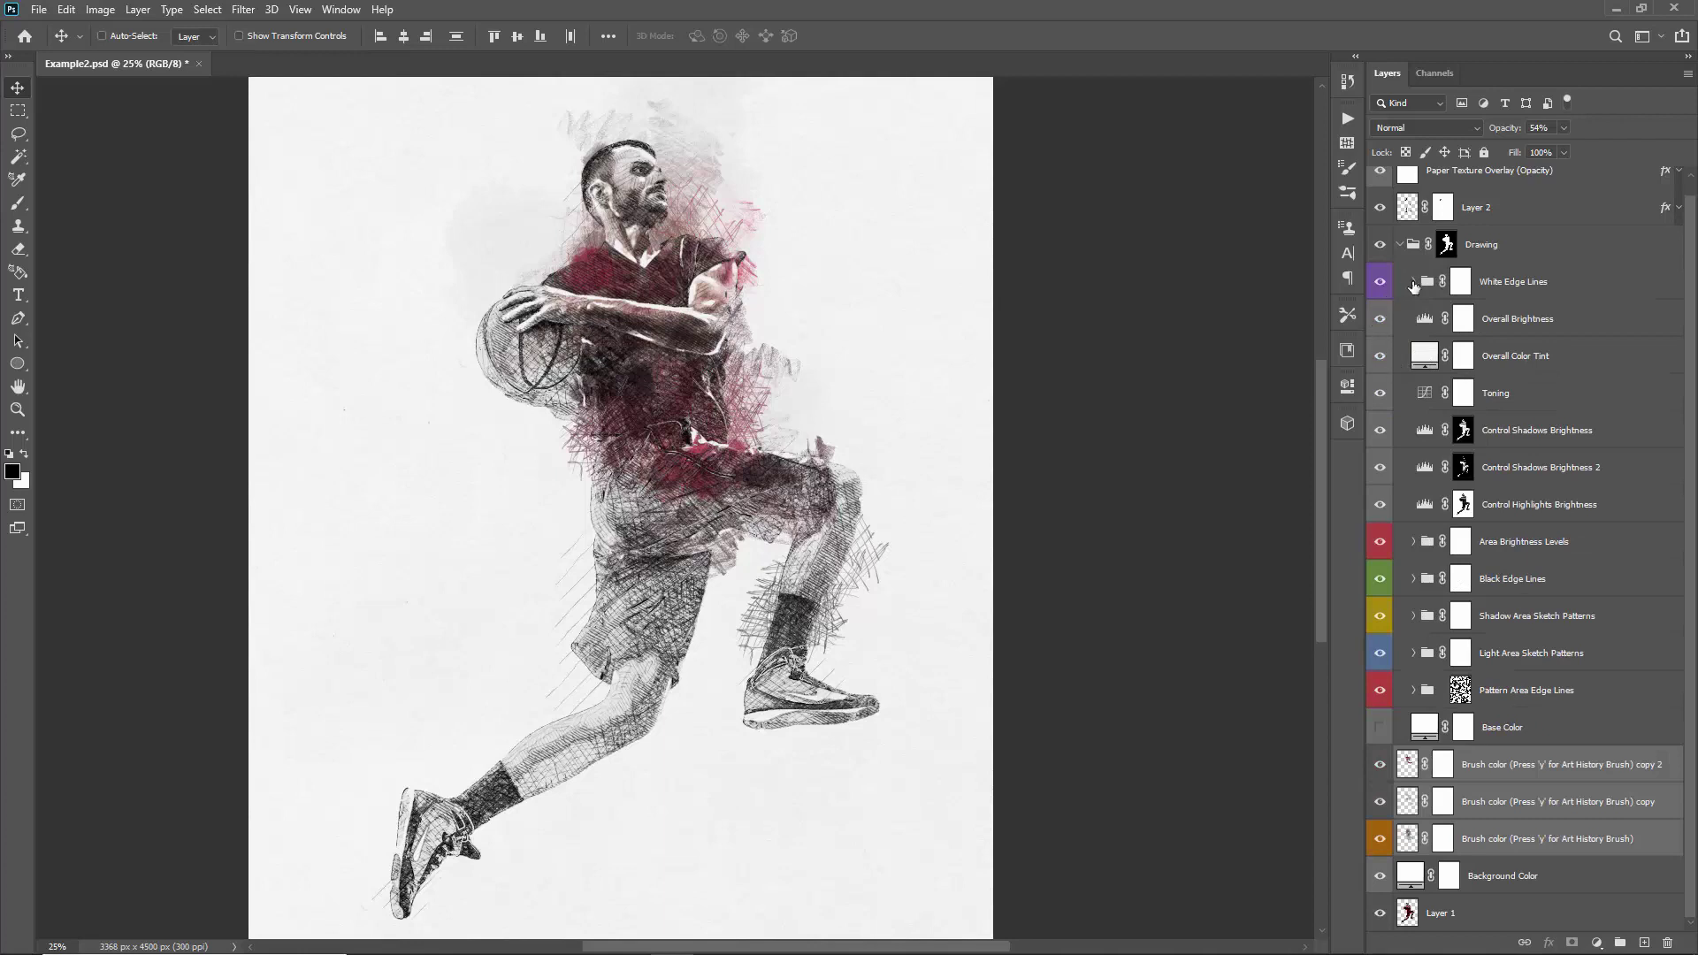
- Compare the drawing with Style 3 of the White Edge Lines group hidden and shown
left_click(1413, 282)
left_click(1380, 393)
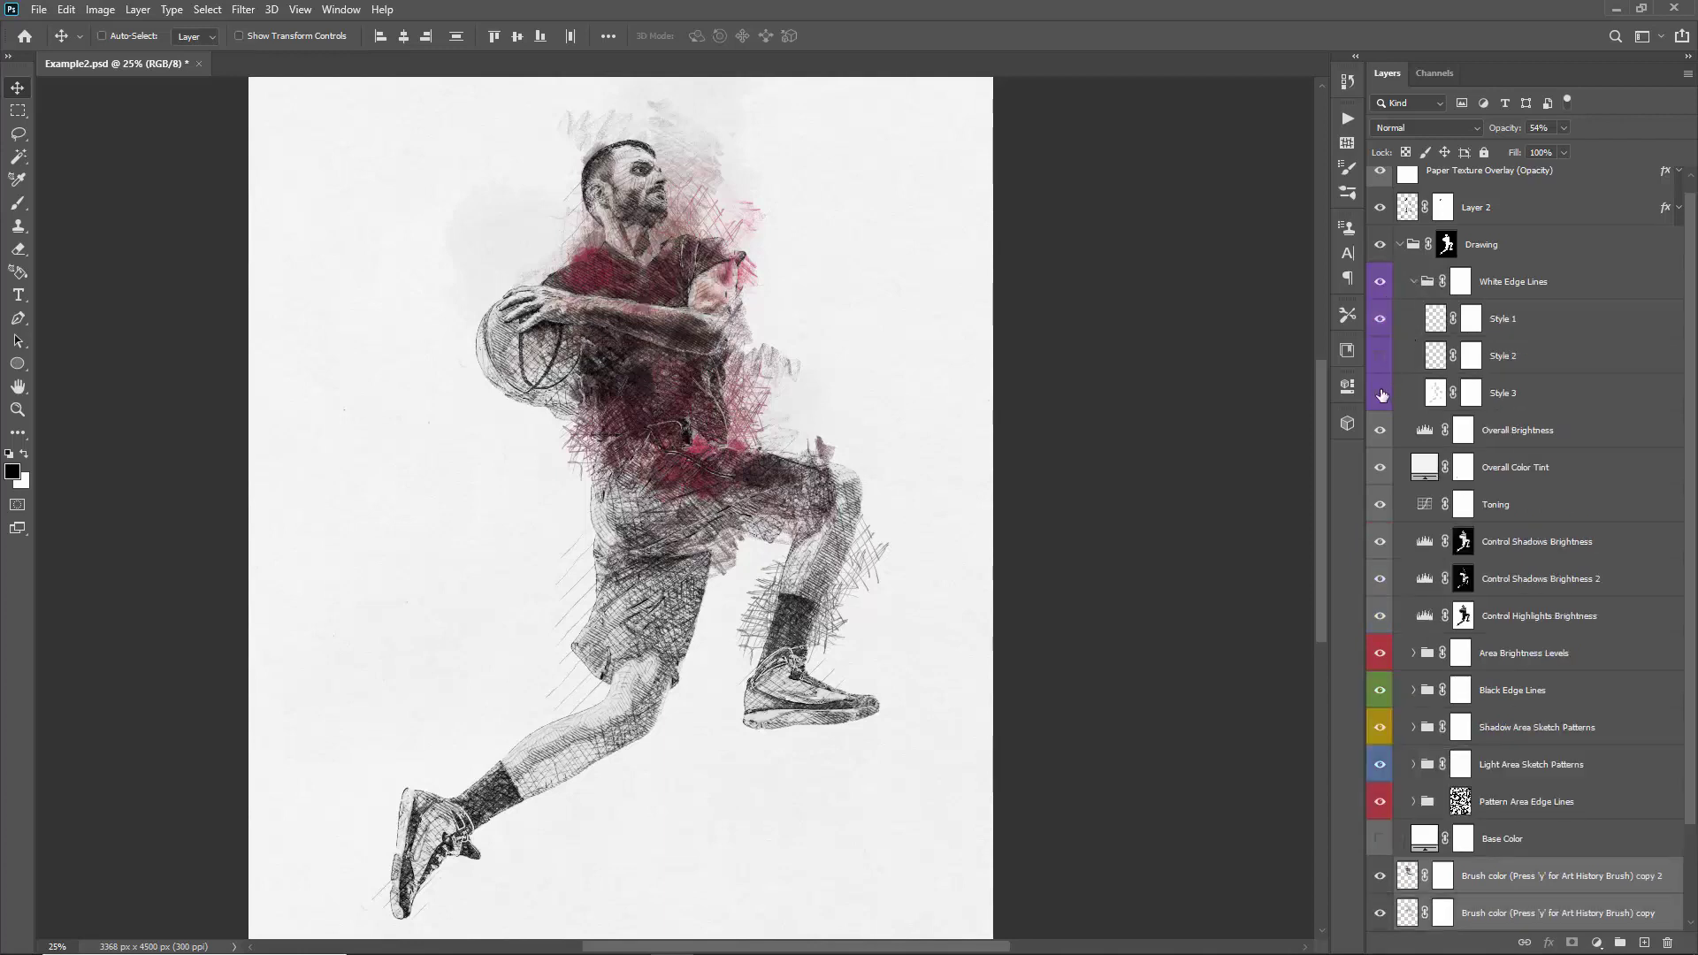
left_click(1381, 395)
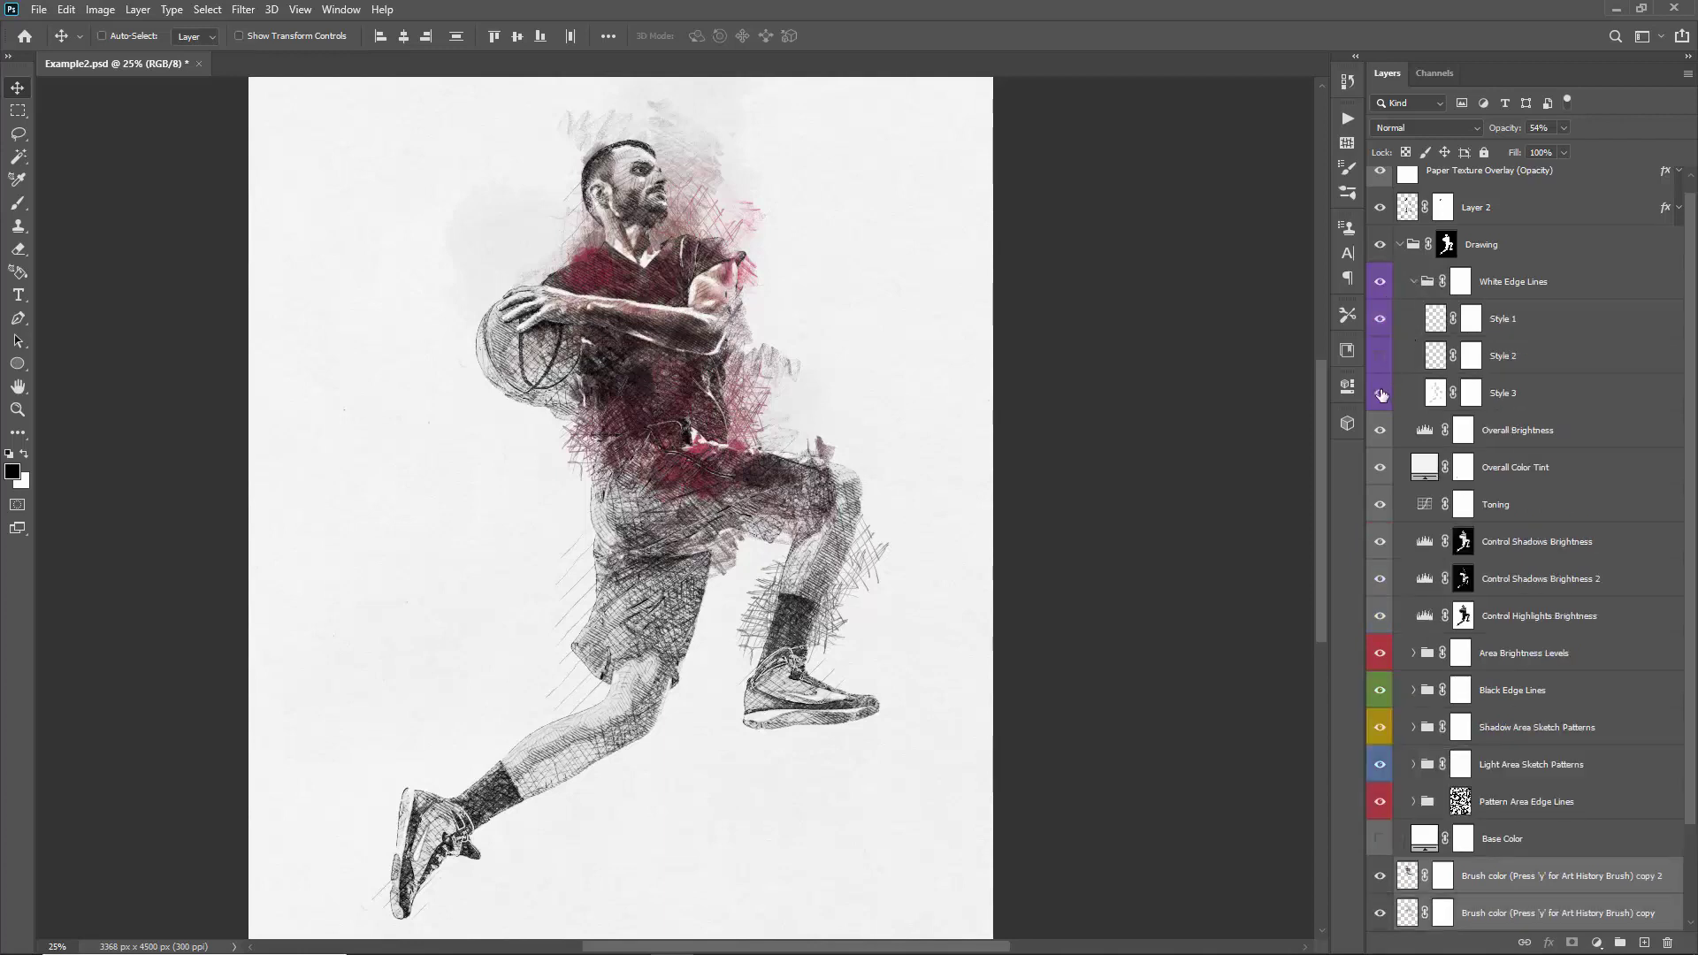
- Paint black on the Style 3 layer mask to hide white edge lines over the shoulder, arm and waist
left_click(1471, 394)
key("b")
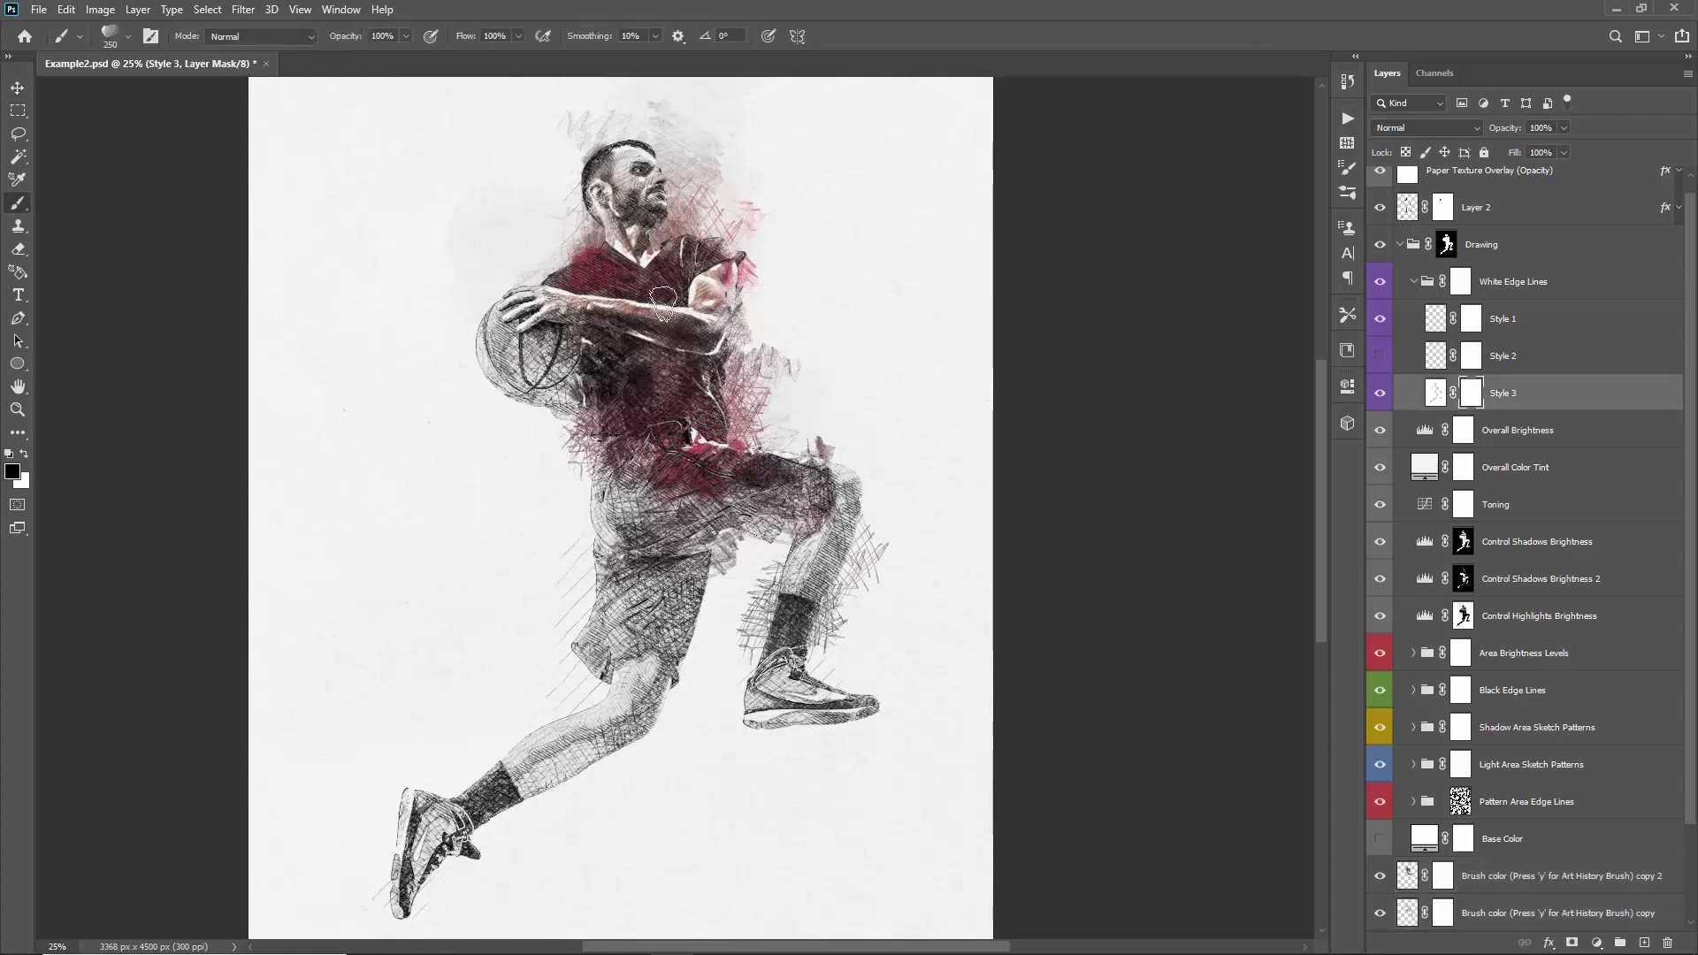
key("x")
key("x")
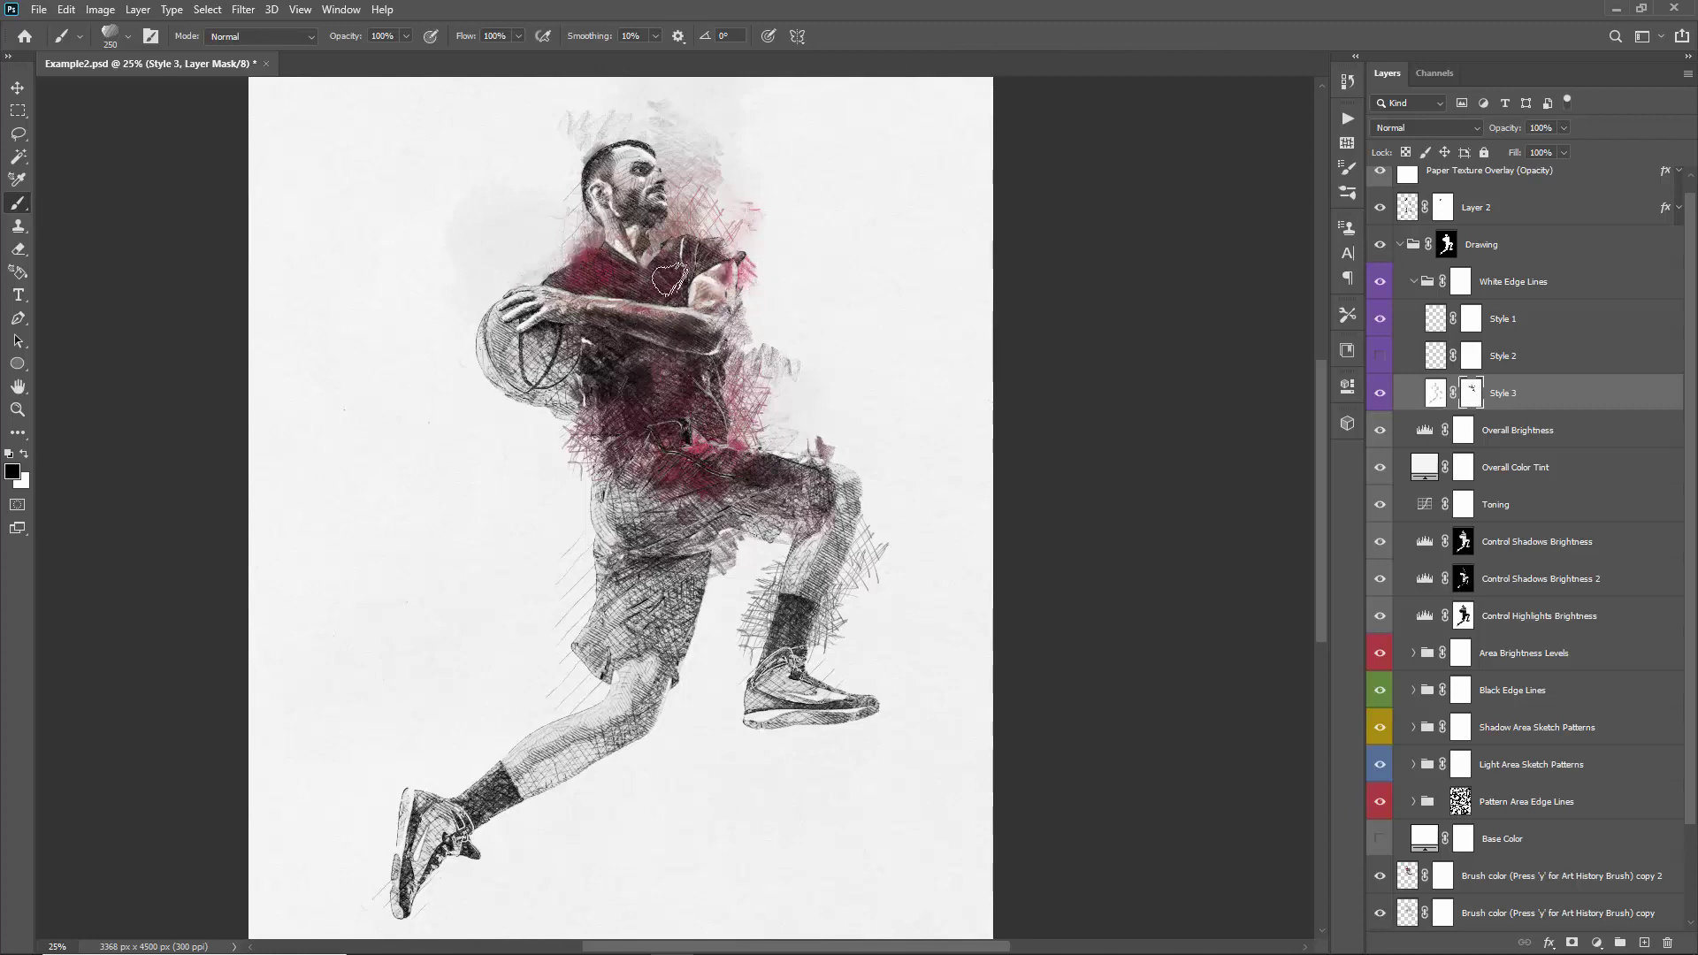
key("v")
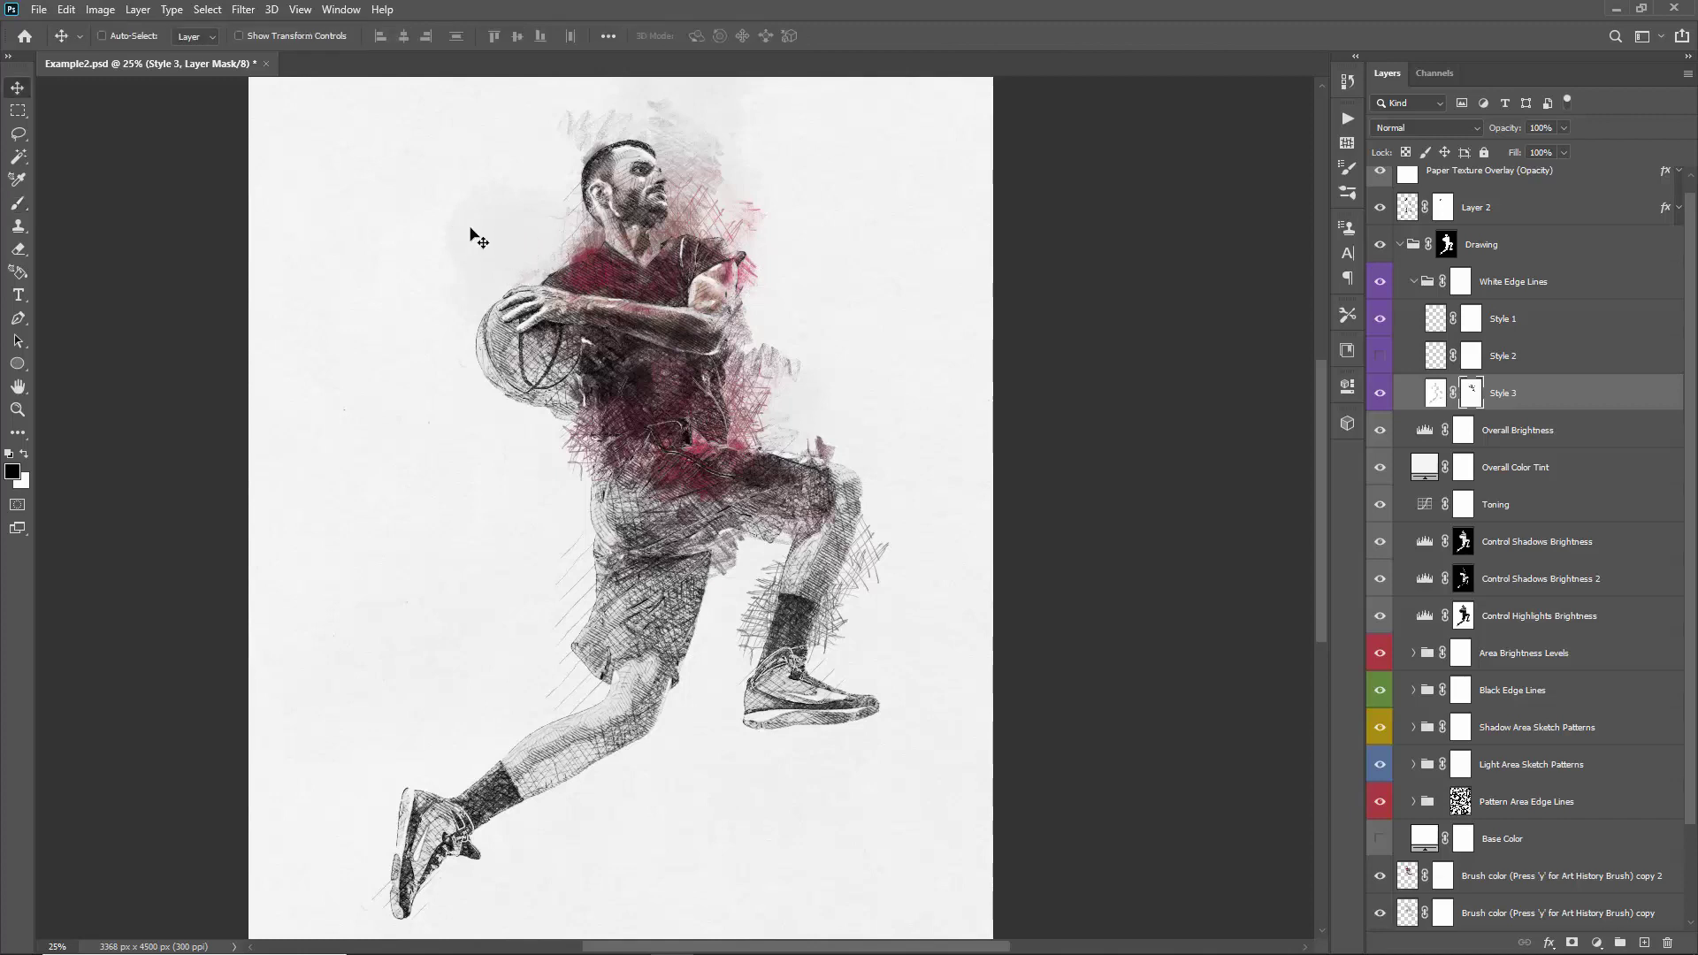
- Duplicate the Style 1 layer in the White Edge Lines group three times
left_click(1517, 314)
key("ctrl+j")
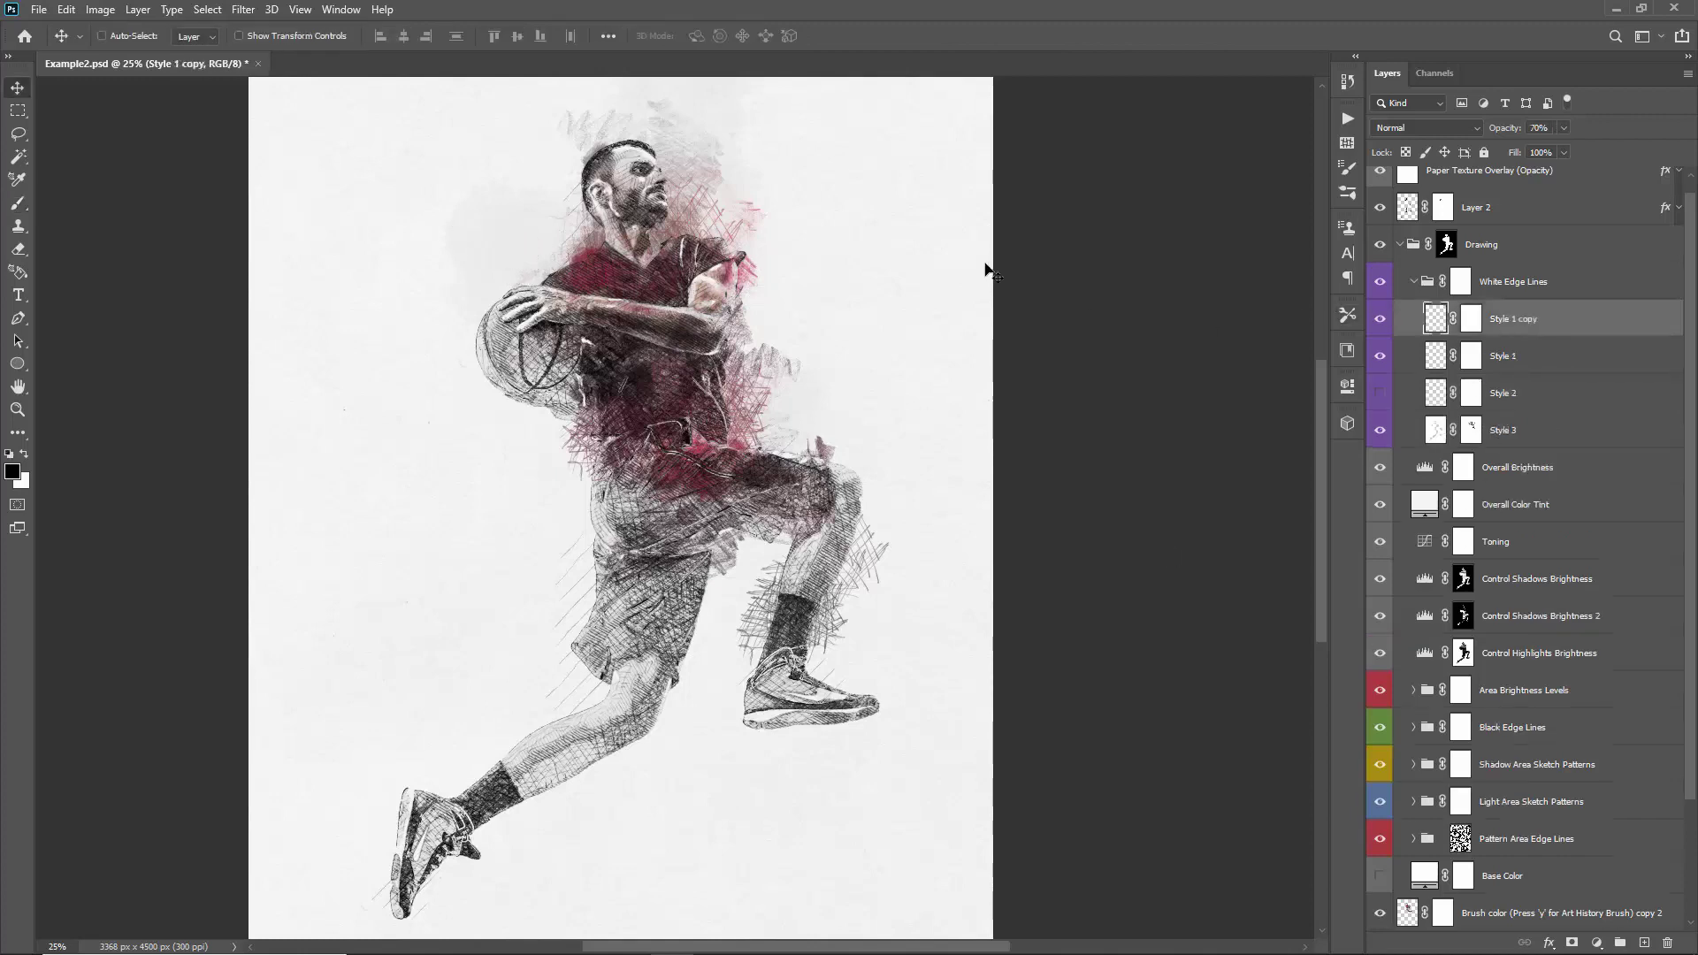
key("ctrl+j")
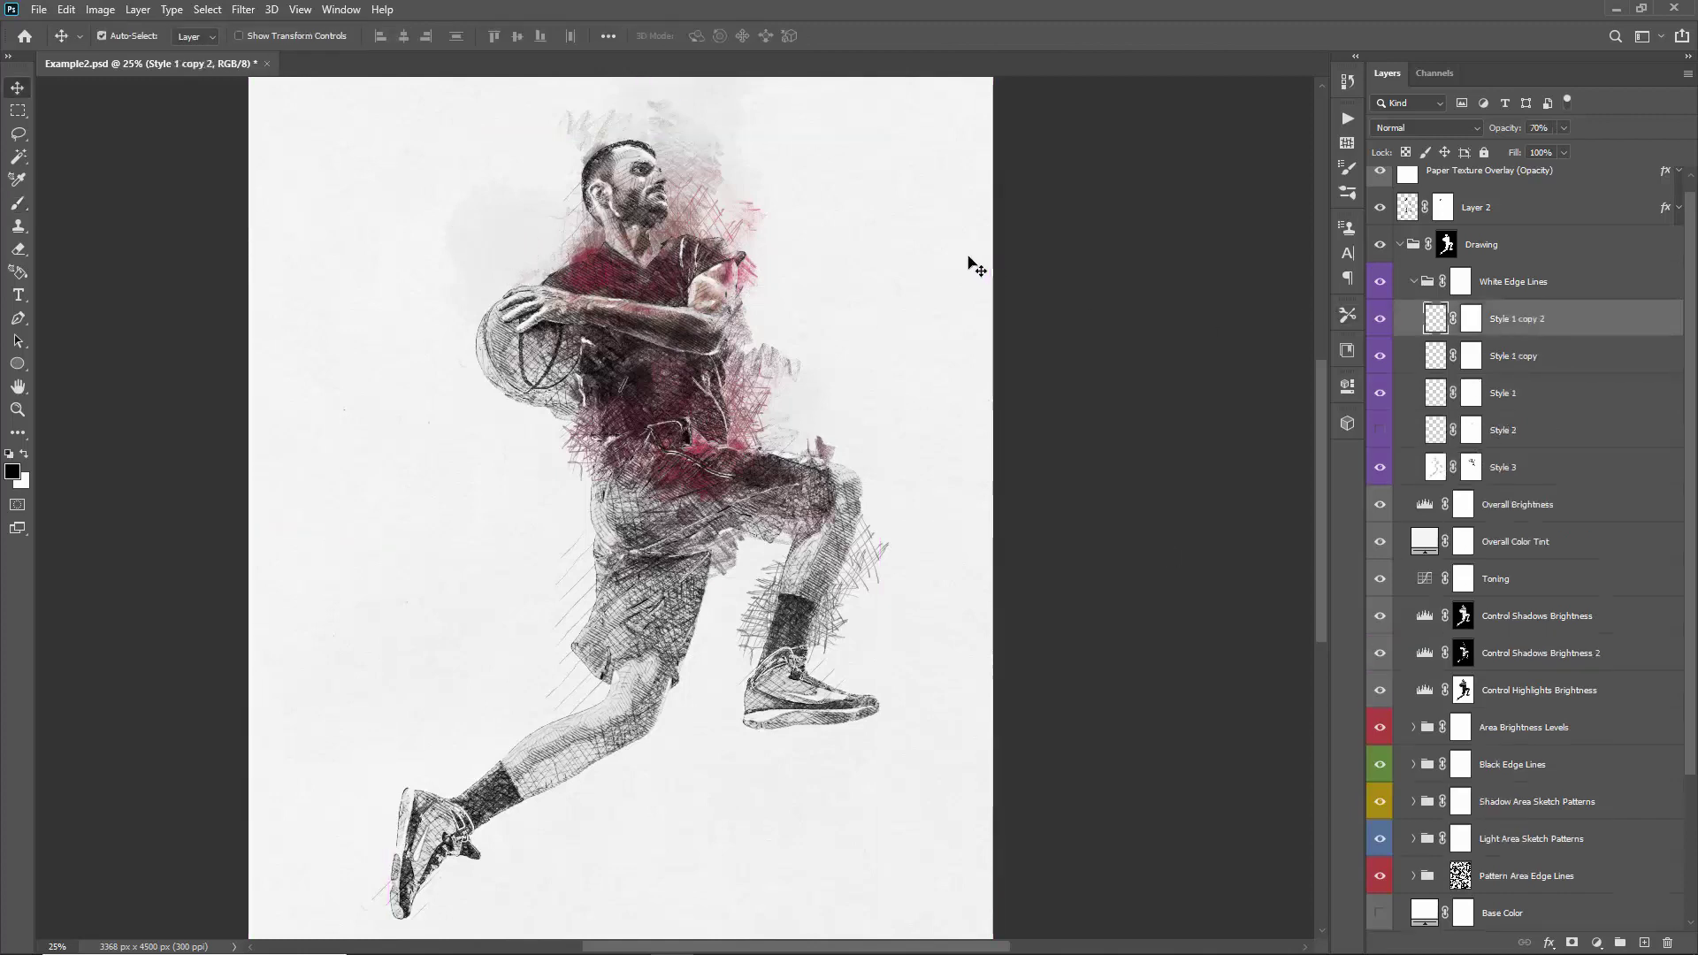
key("ctrl+j")
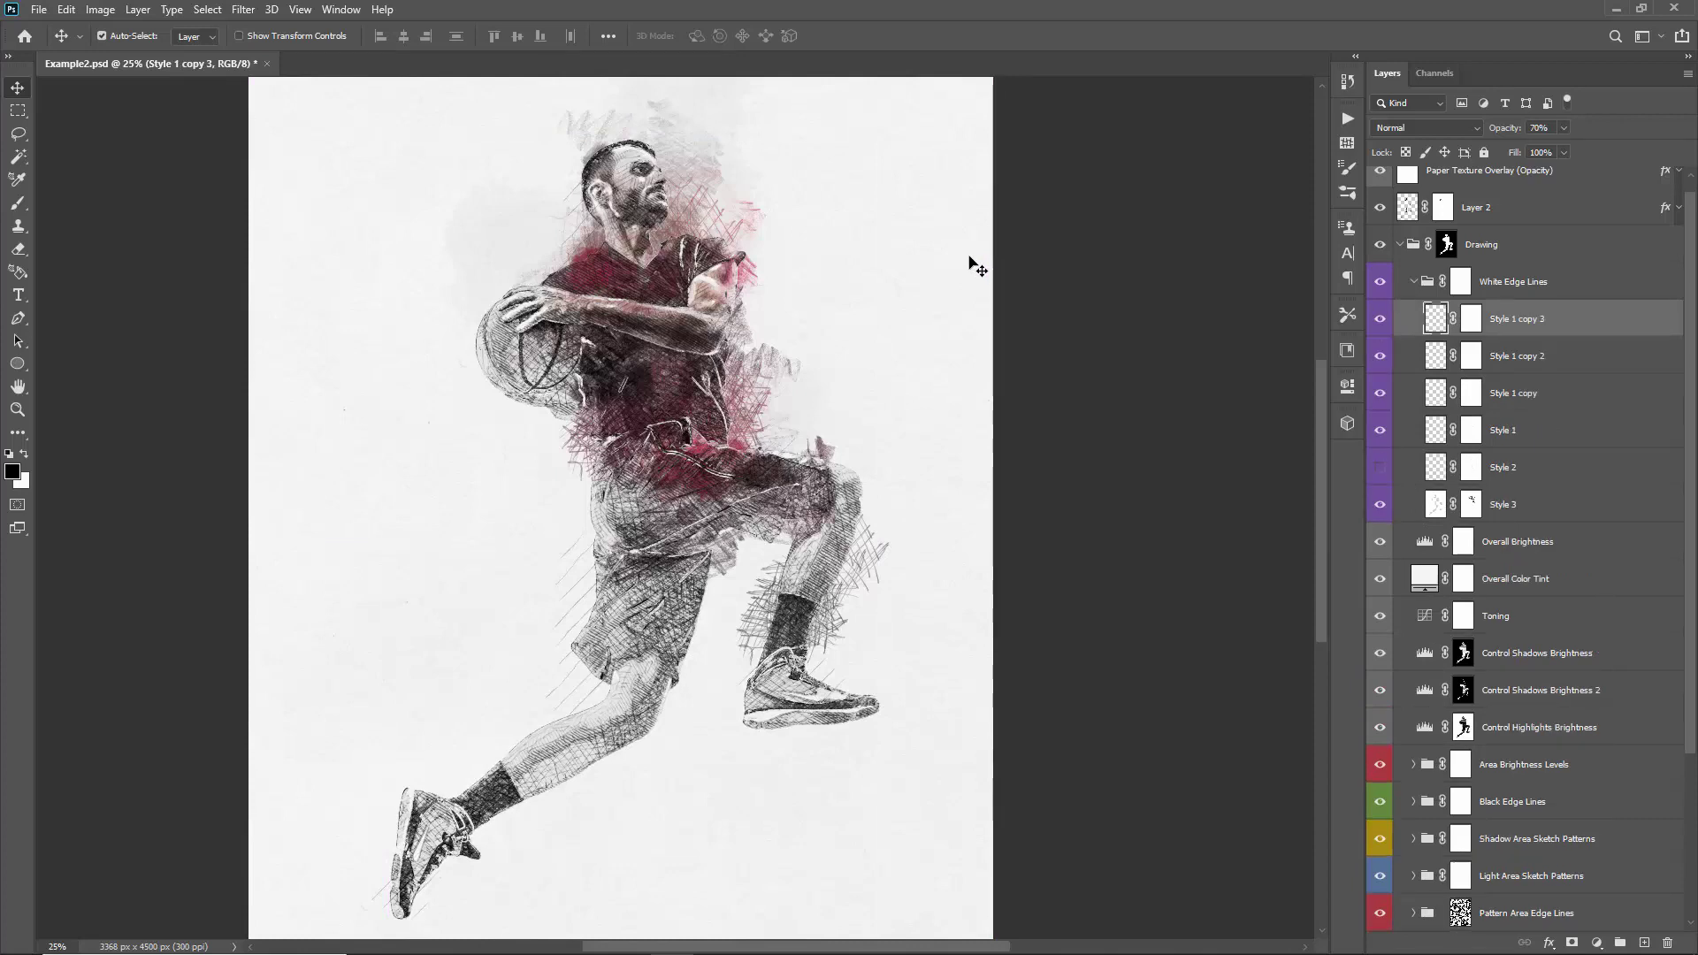
- Group Style 1 with its three copies and add a layer mask to the new group
left_click(1529, 393, "shift")
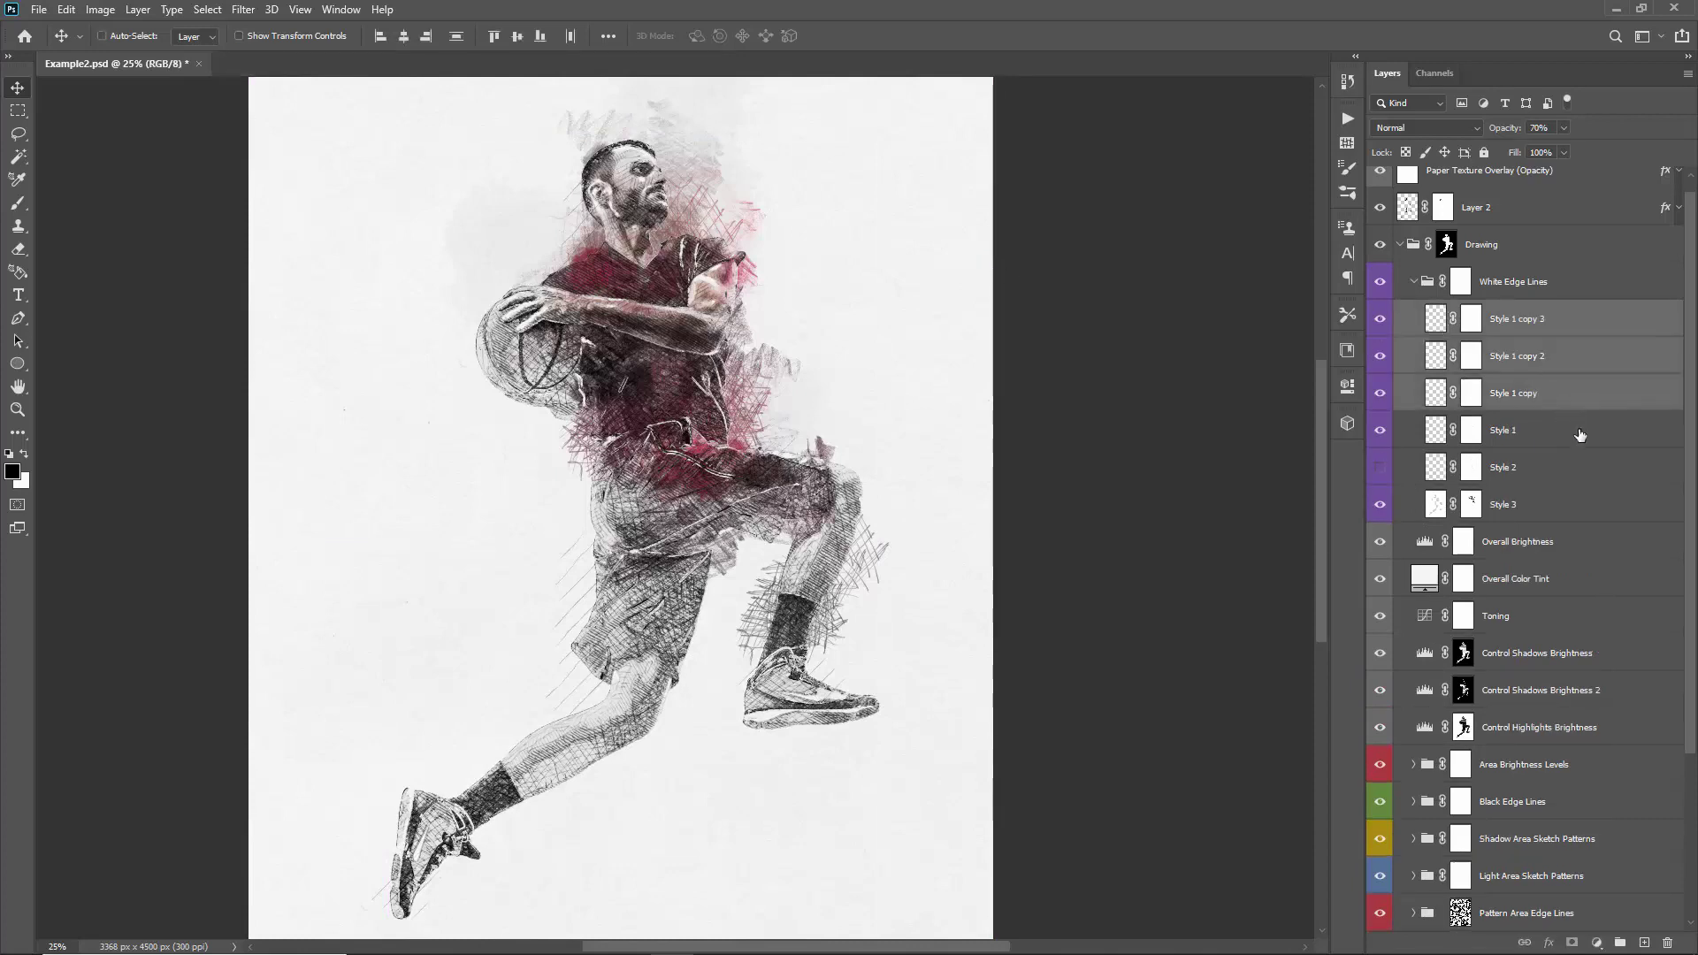
left_click(1550, 427, "shift")
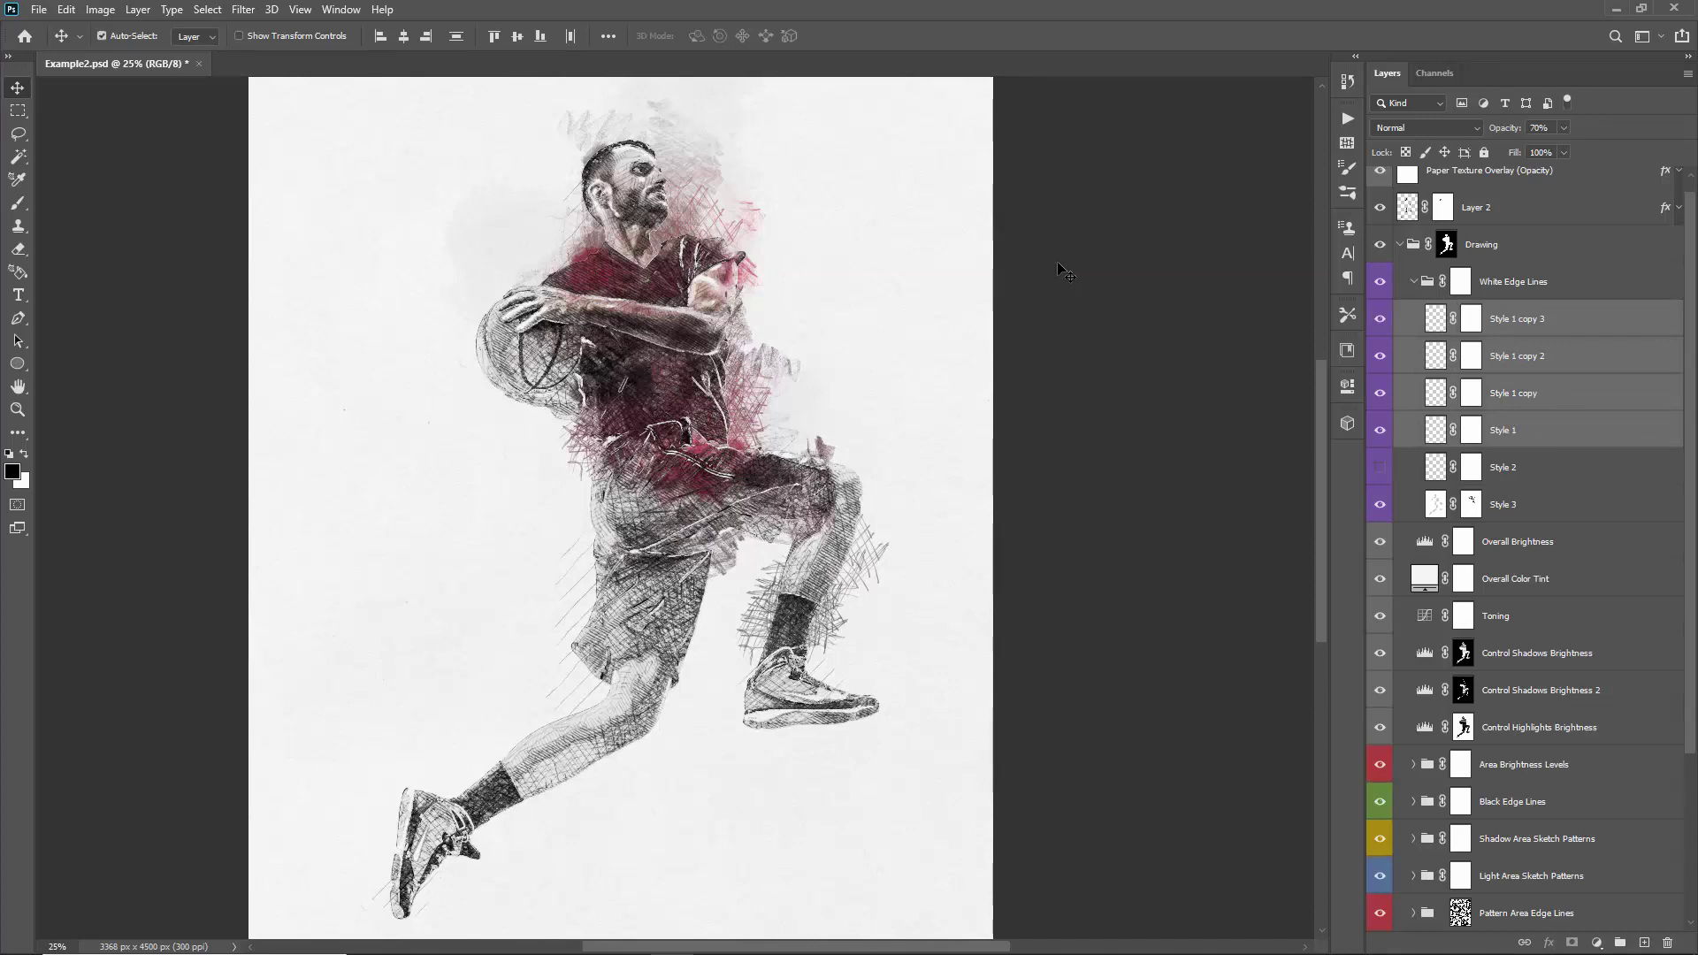
key("ctrl+g")
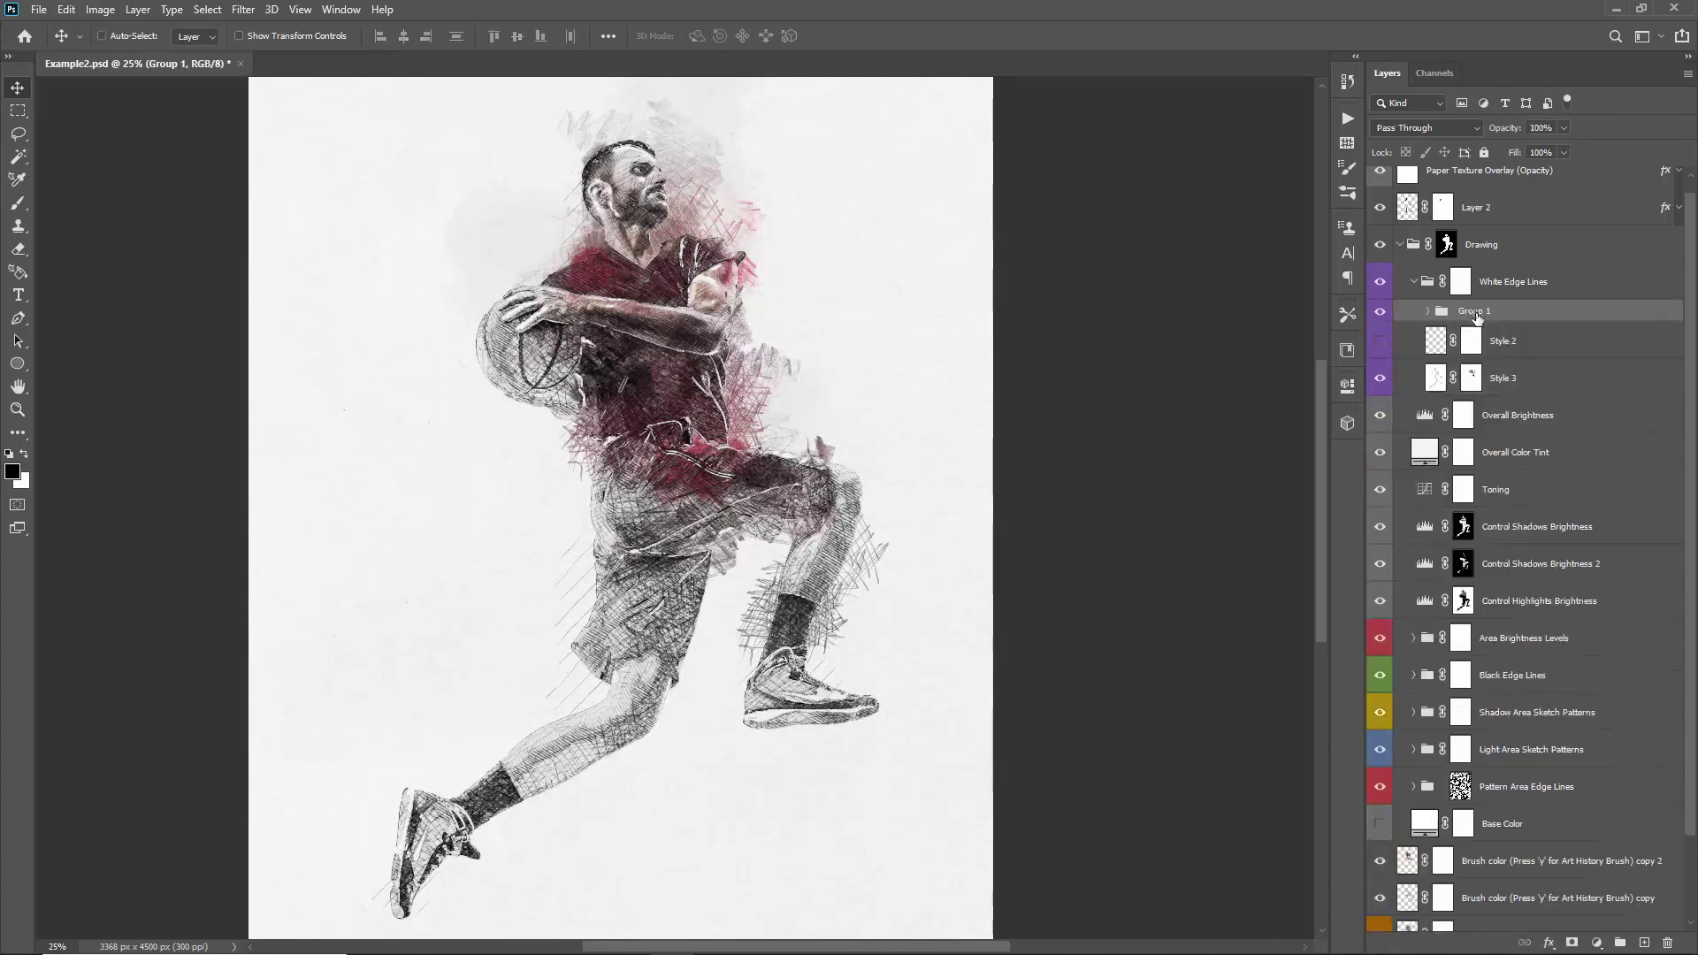
left_click(1571, 943)
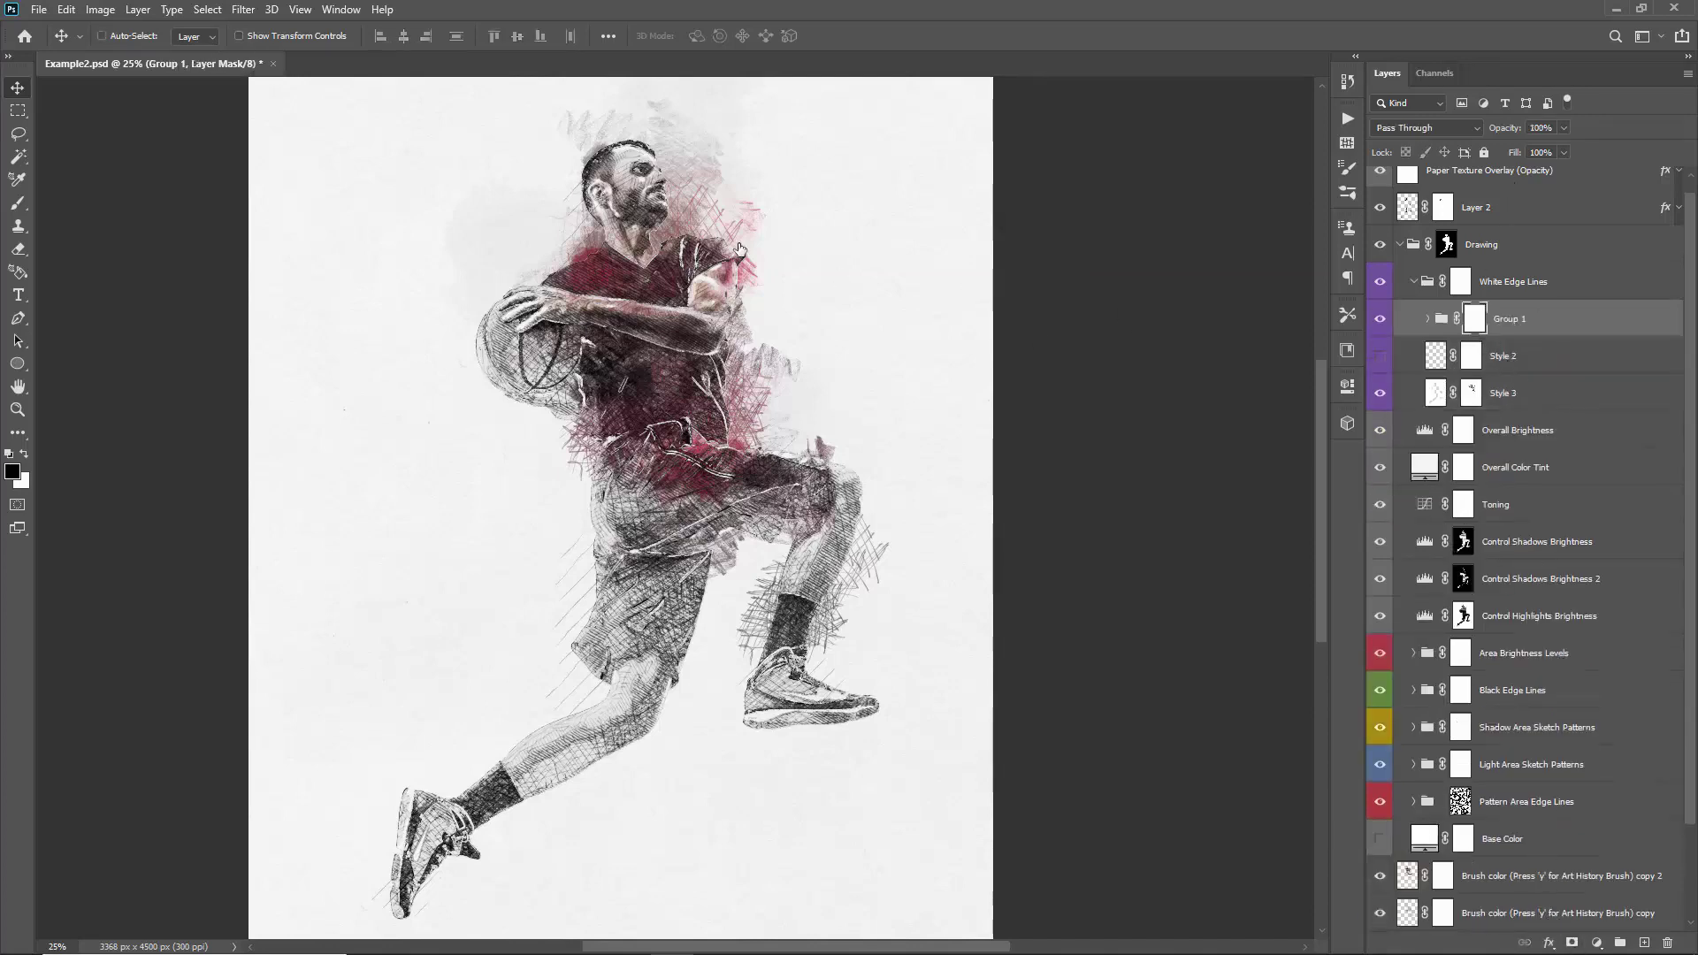
- Paint black on the Group 1 mask to hide the white edge lines over the player's head
key("b")
key("x")
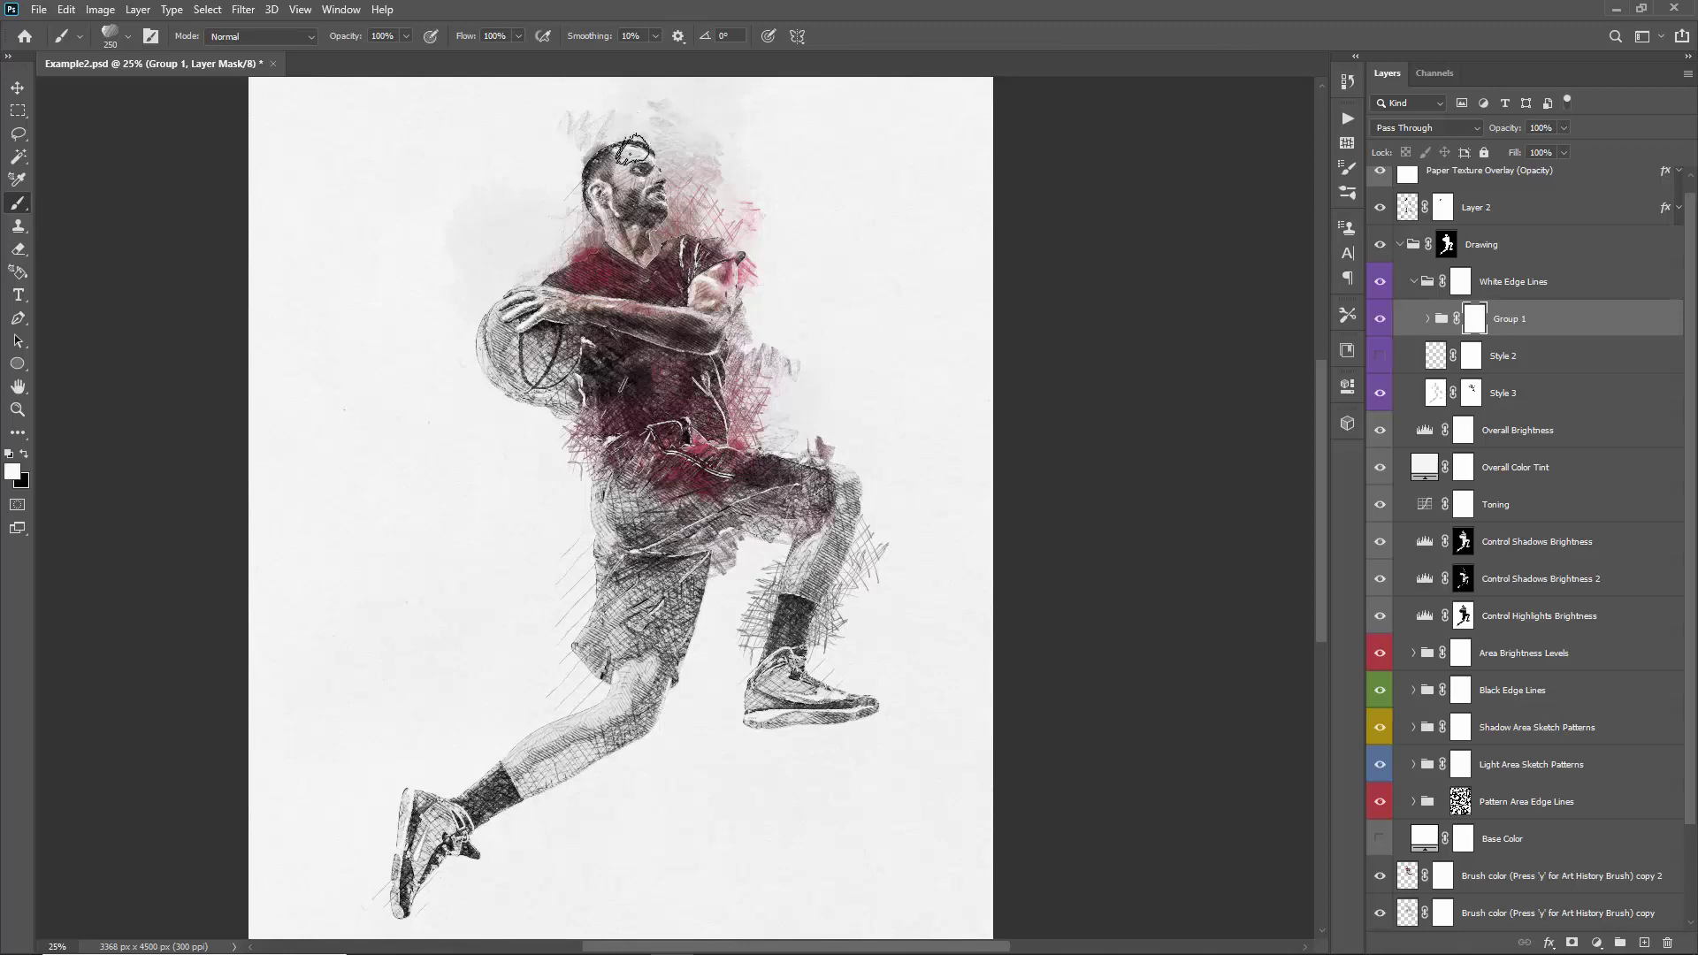
key("x")
mouse_move(621, 221)
left_mouse_down()
mouse_move(694, 184)
mouse_move(574, 170)
left_mouse_up()
key("v")
- Group the three Brush color layers and add a layer mask to the new group
left_click_drag(938, 393, 930, 373)
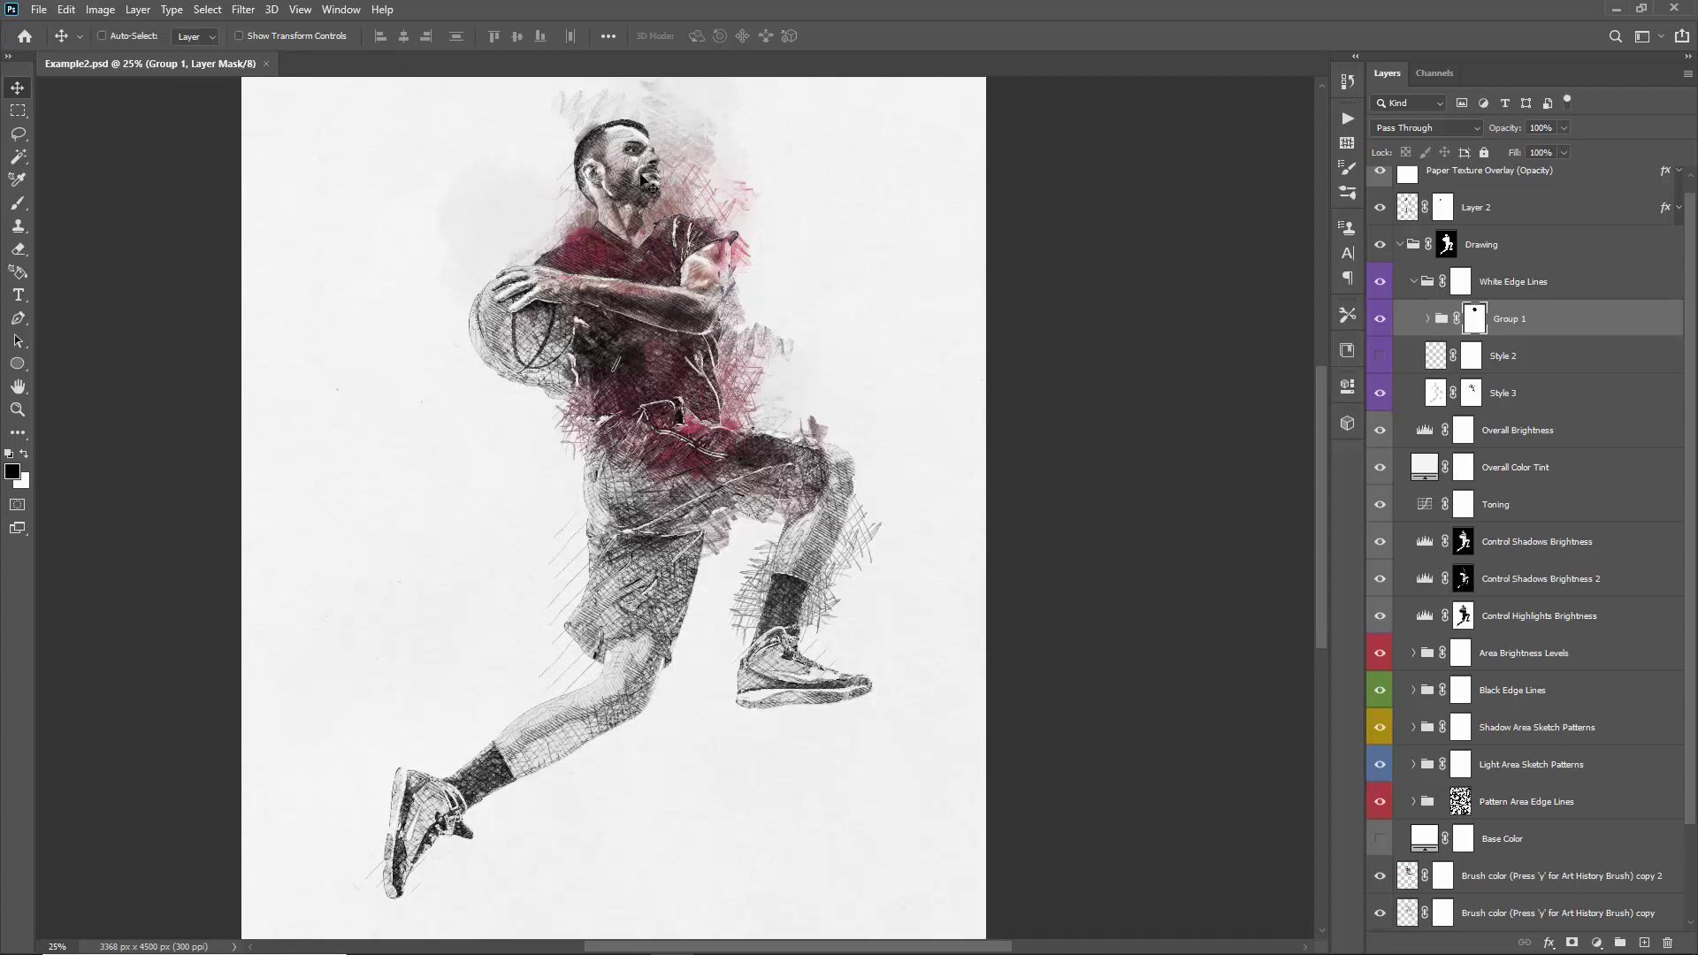
scroll(1486, 575, "down", 3)
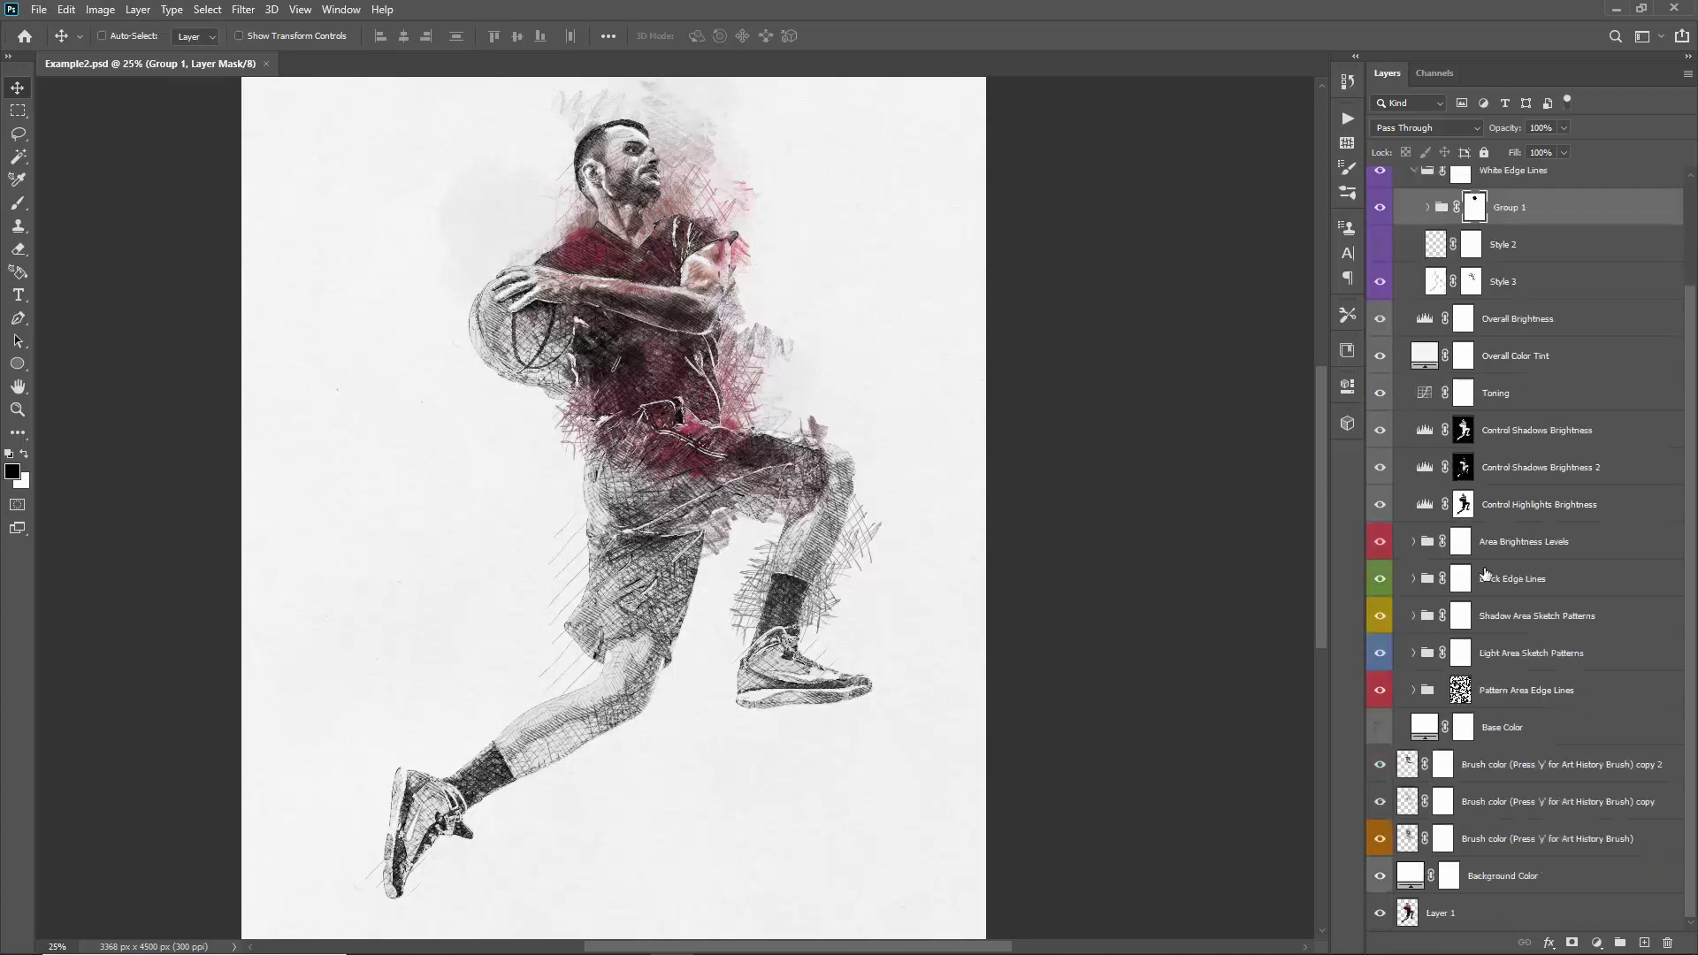
left_click(1489, 777)
left_click(1518, 842, "shift")
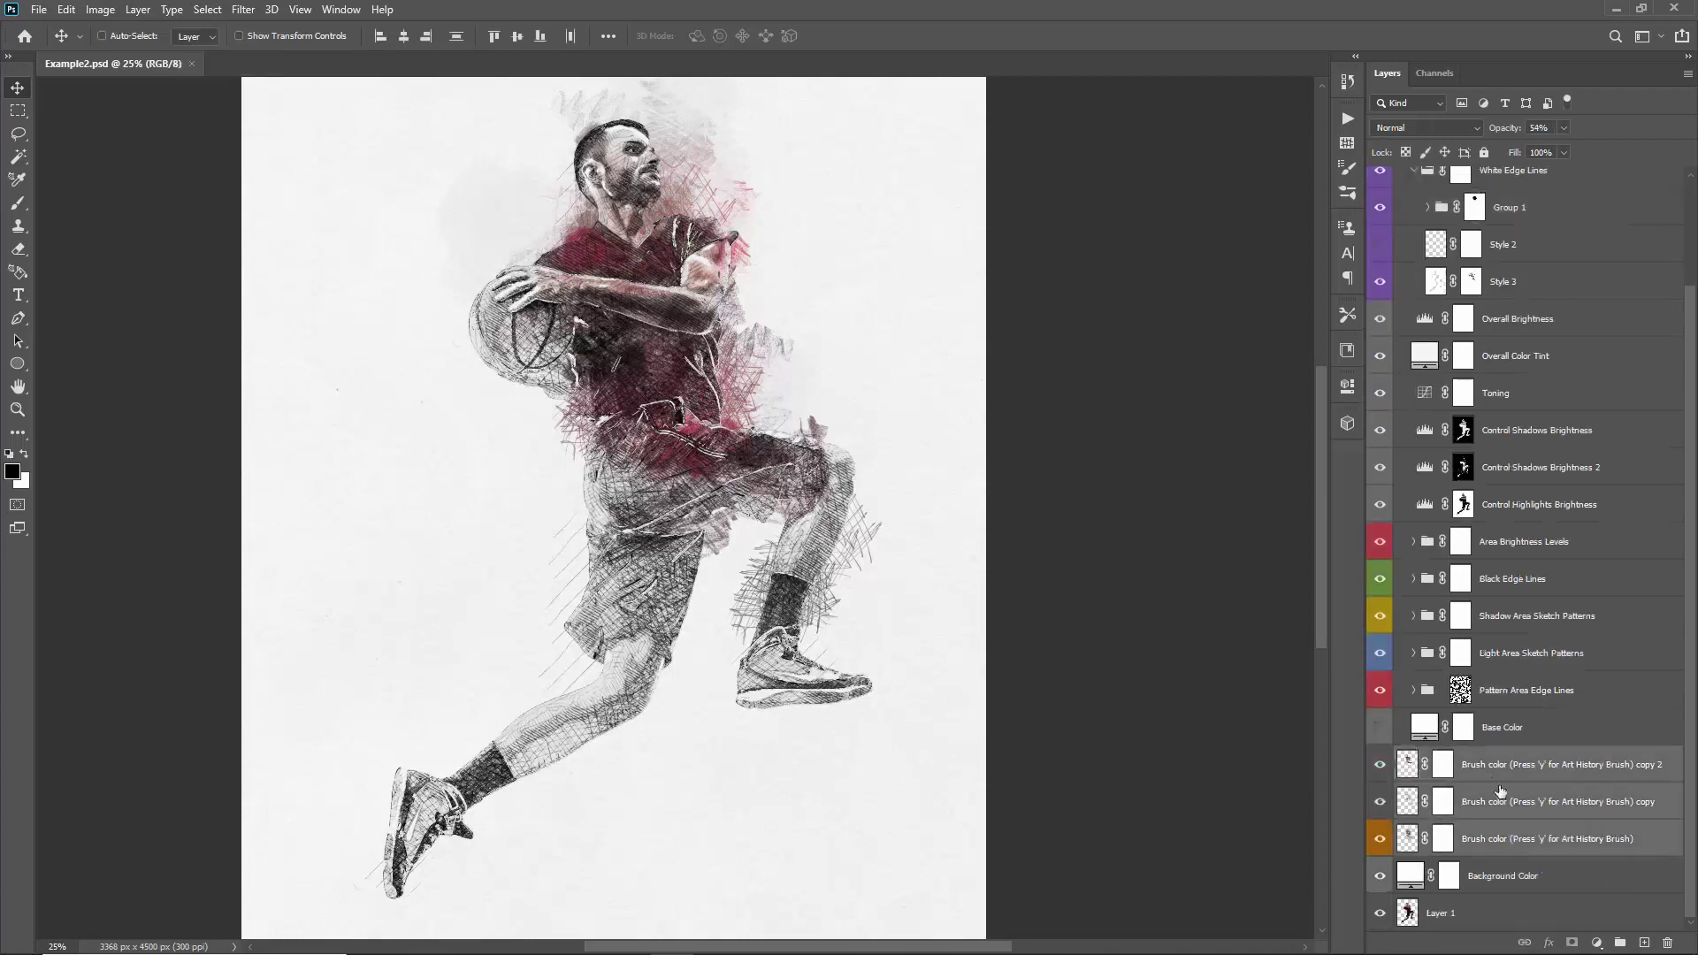
key("ctrl+g")
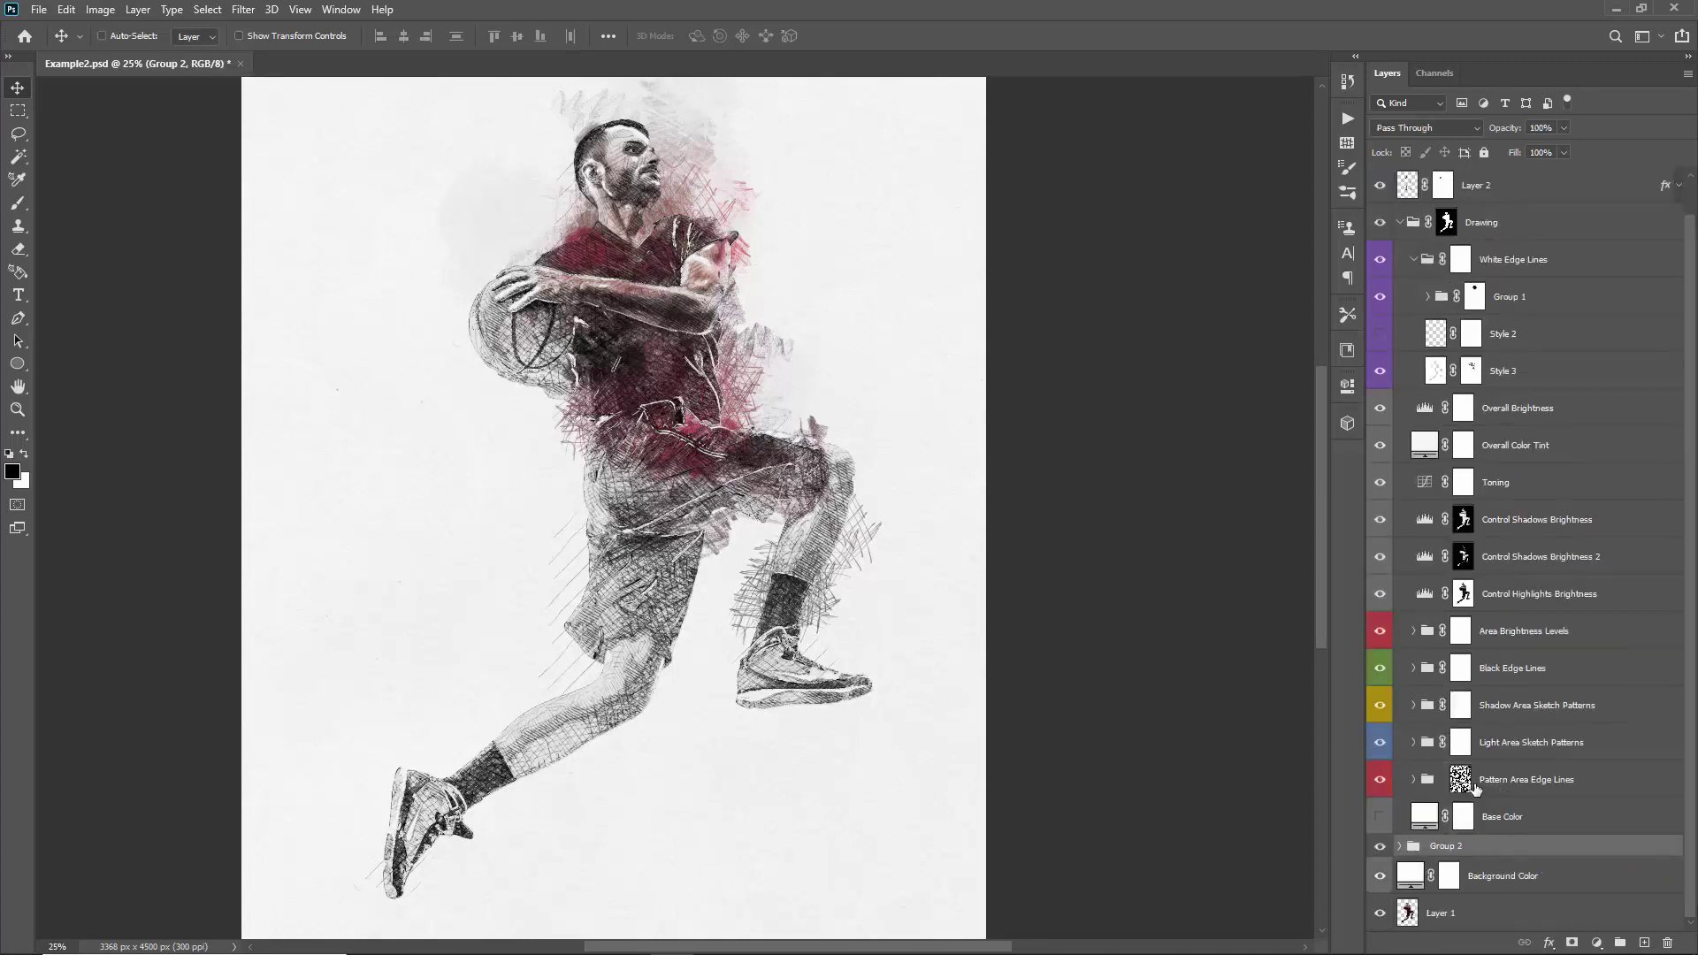
left_click(1573, 941)
key("b")
right_click(769, 301)
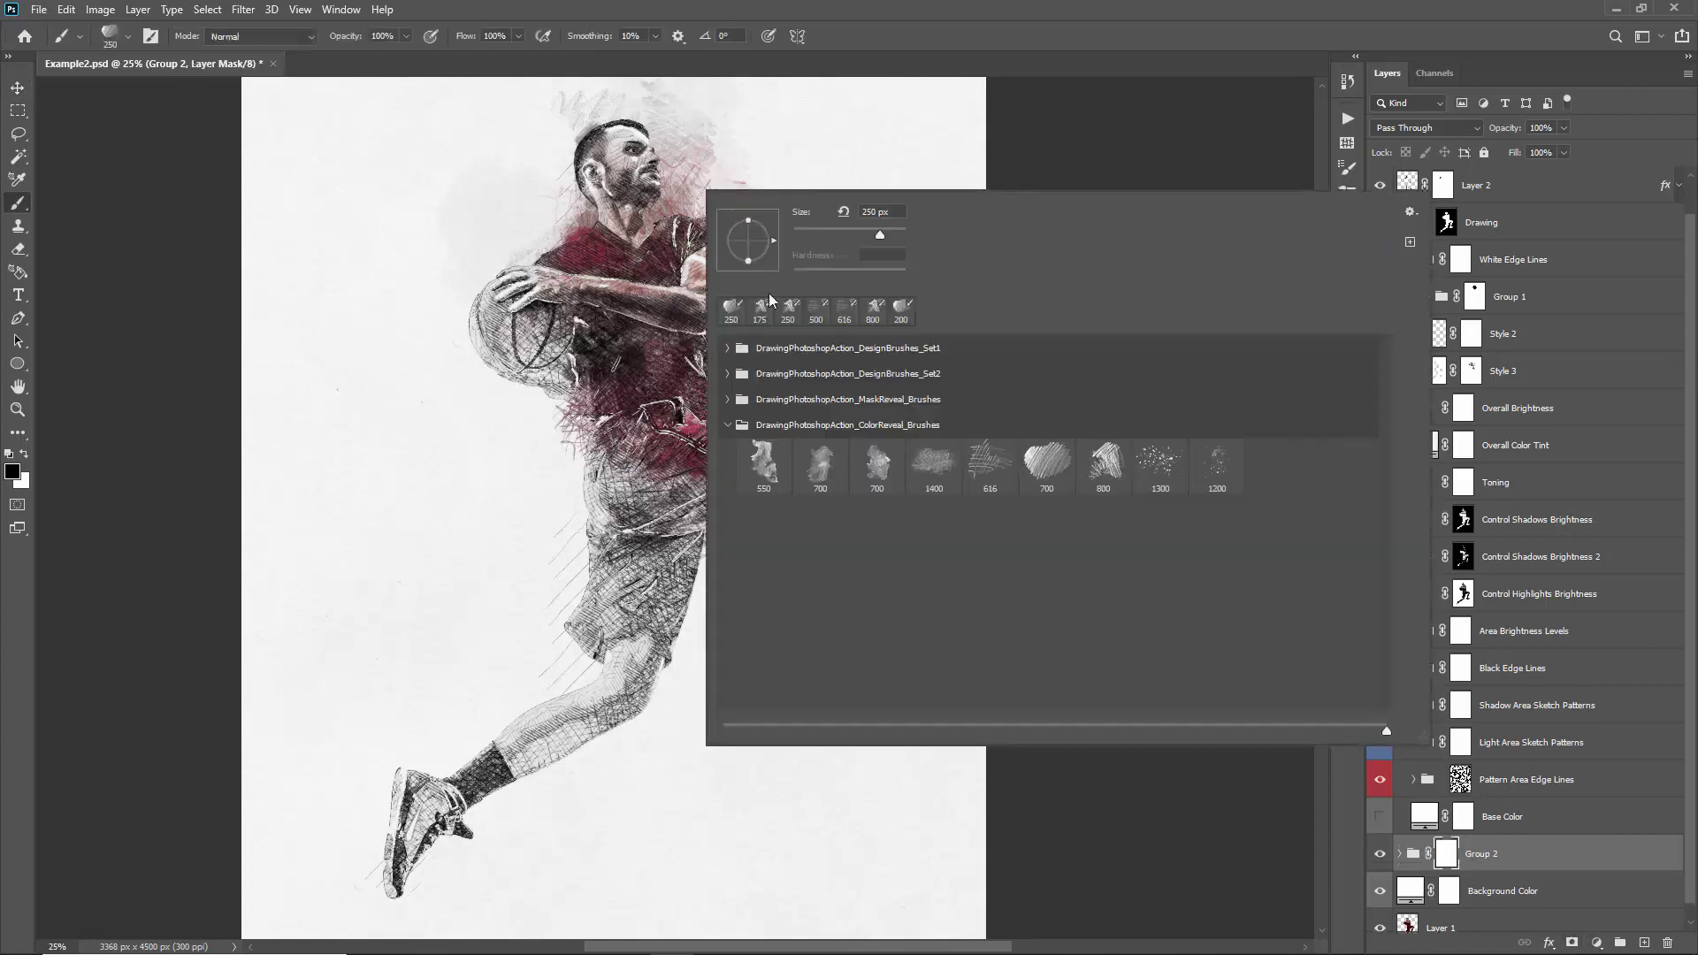
left_click(930, 466)
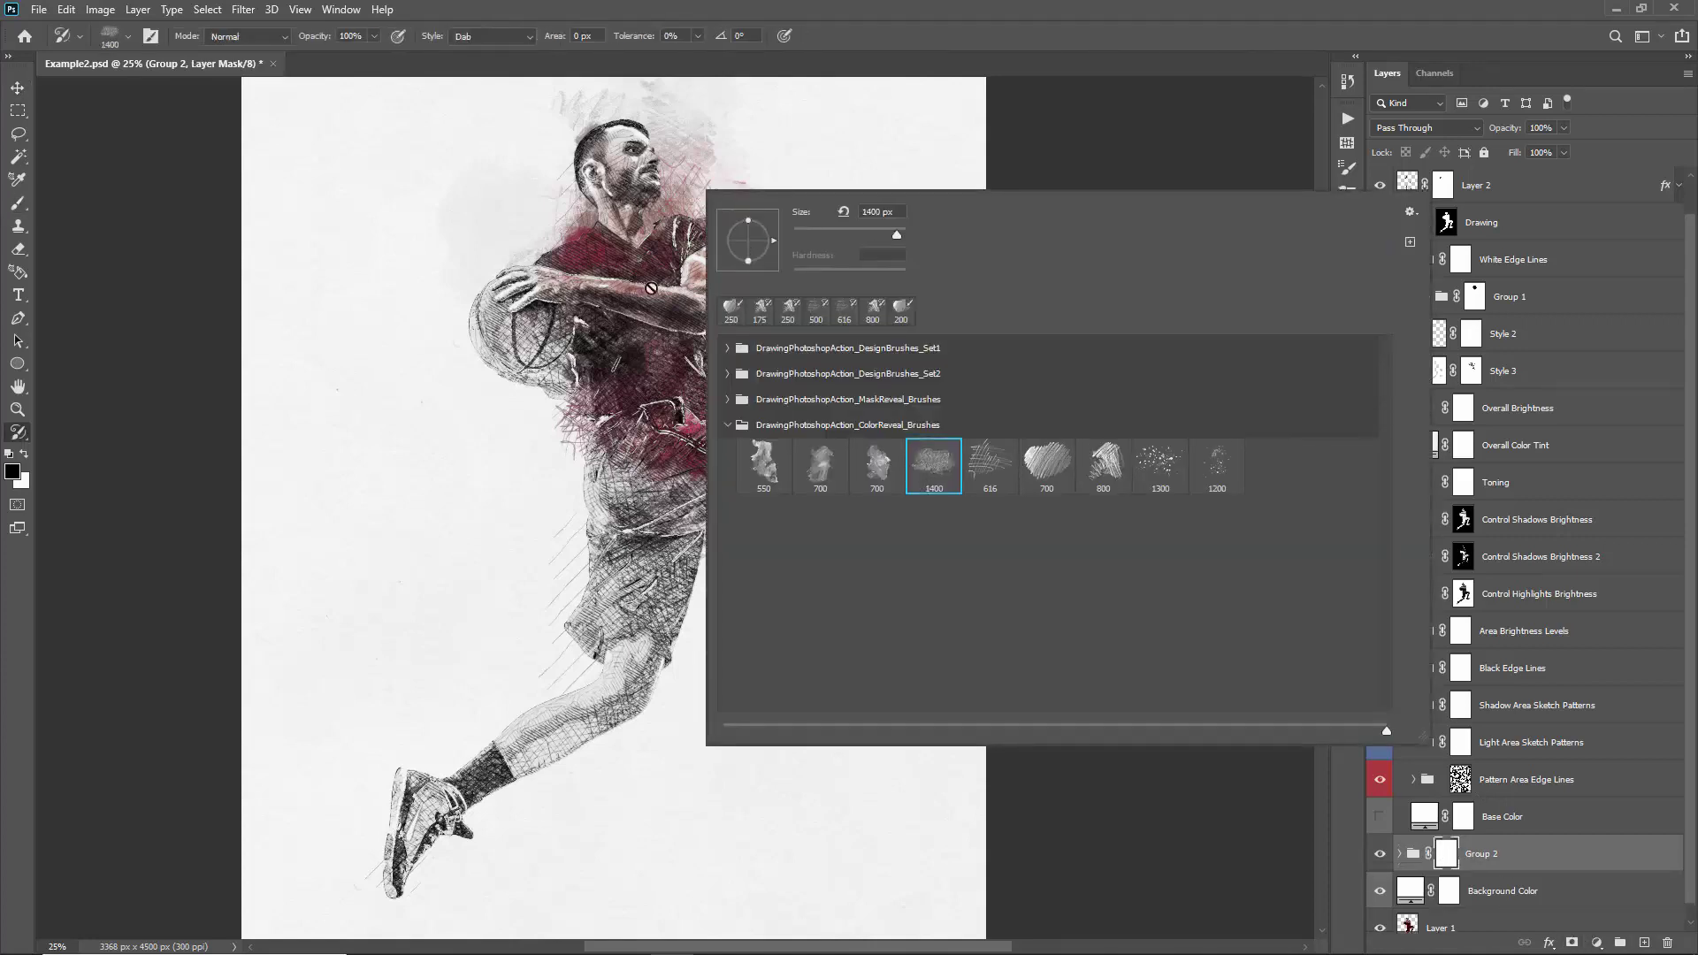
key("Return")
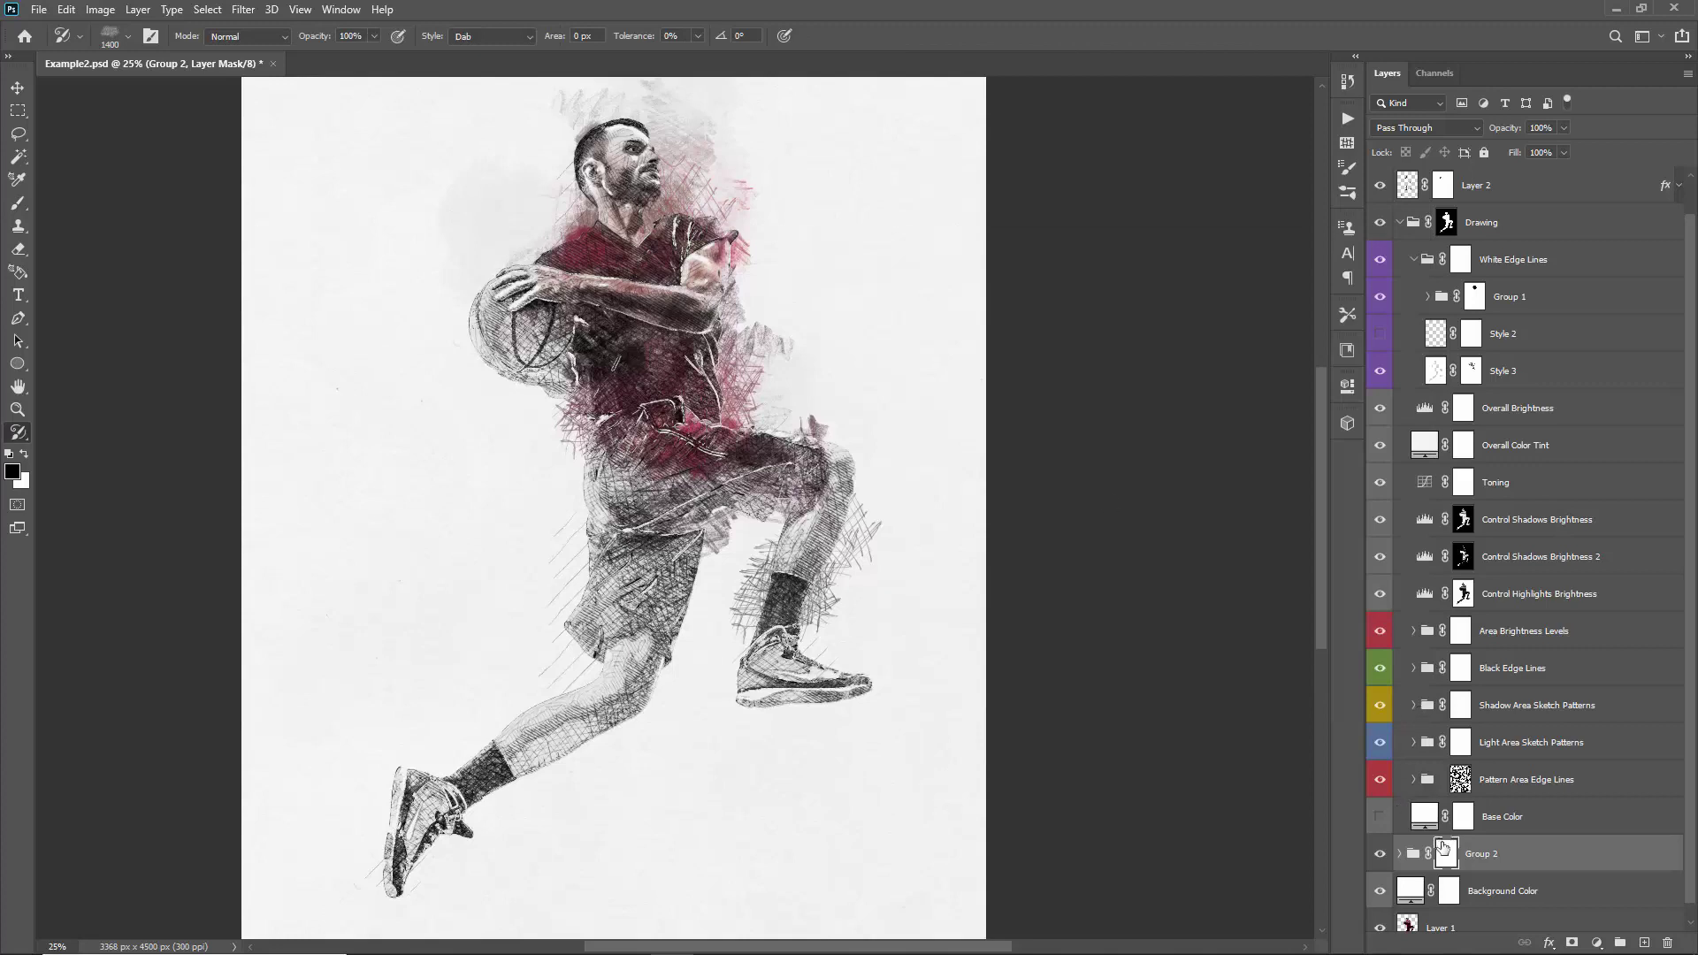
- With the Brush tool, choose the first 1400 px brush in DrawingPhotoshopAction_MaskReveal_Brushes and reduce its size to 400 px
key("b")
right_click(747, 265)
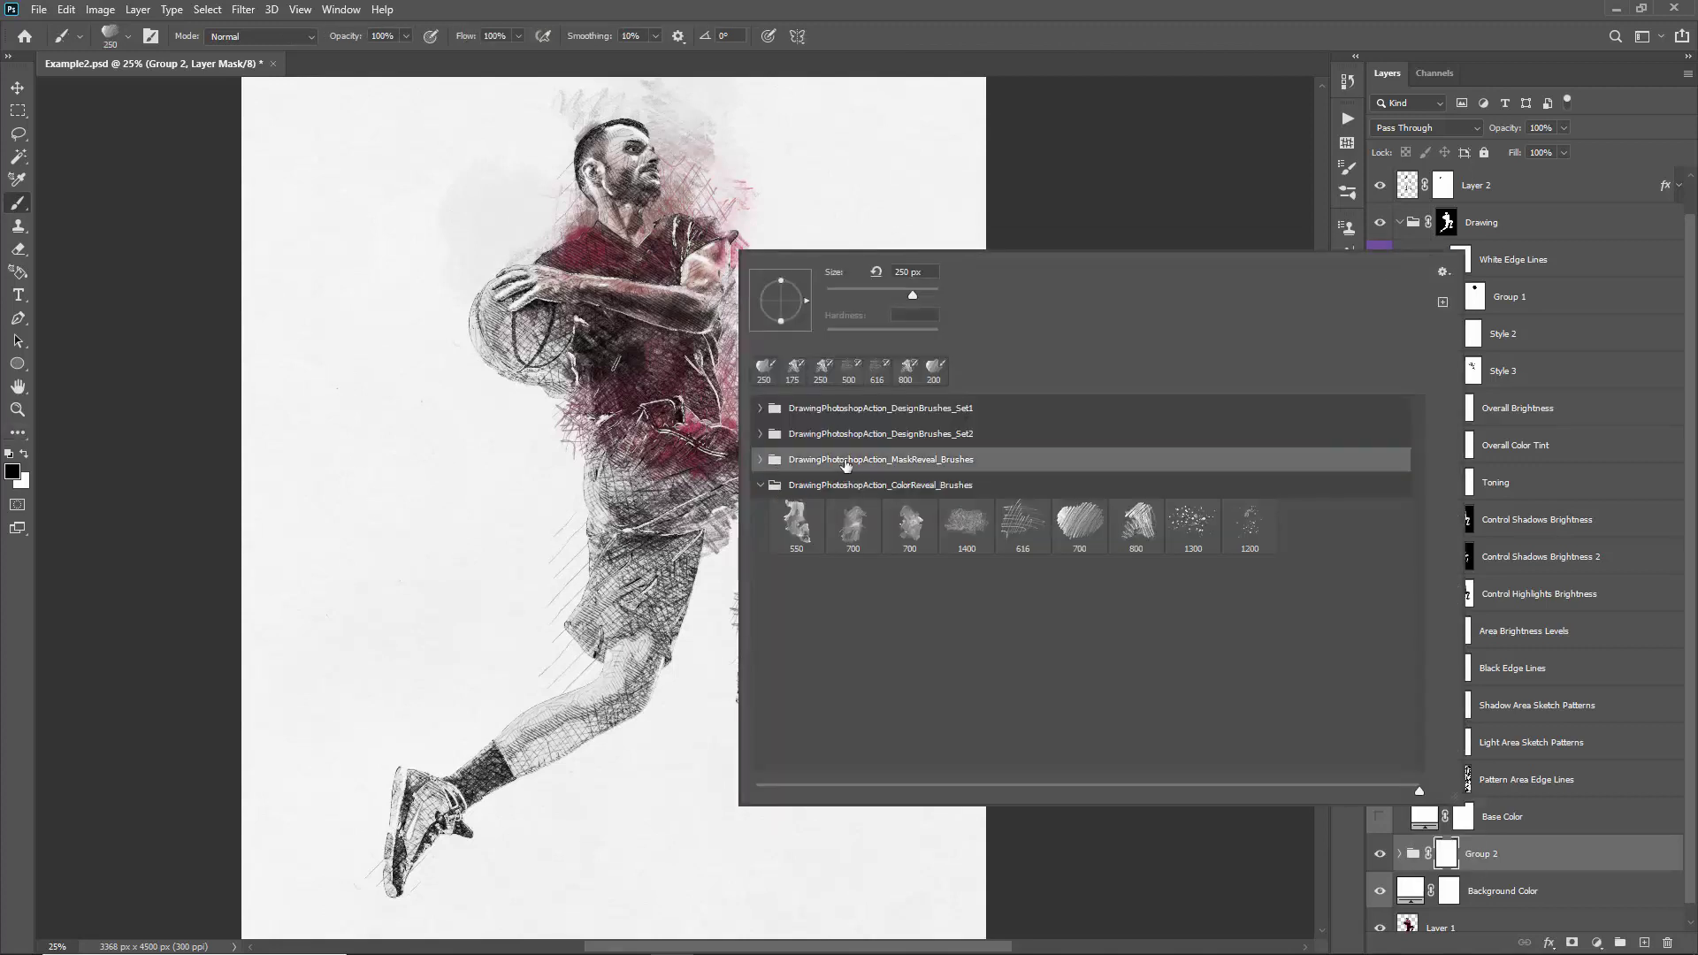
left_click(760, 460)
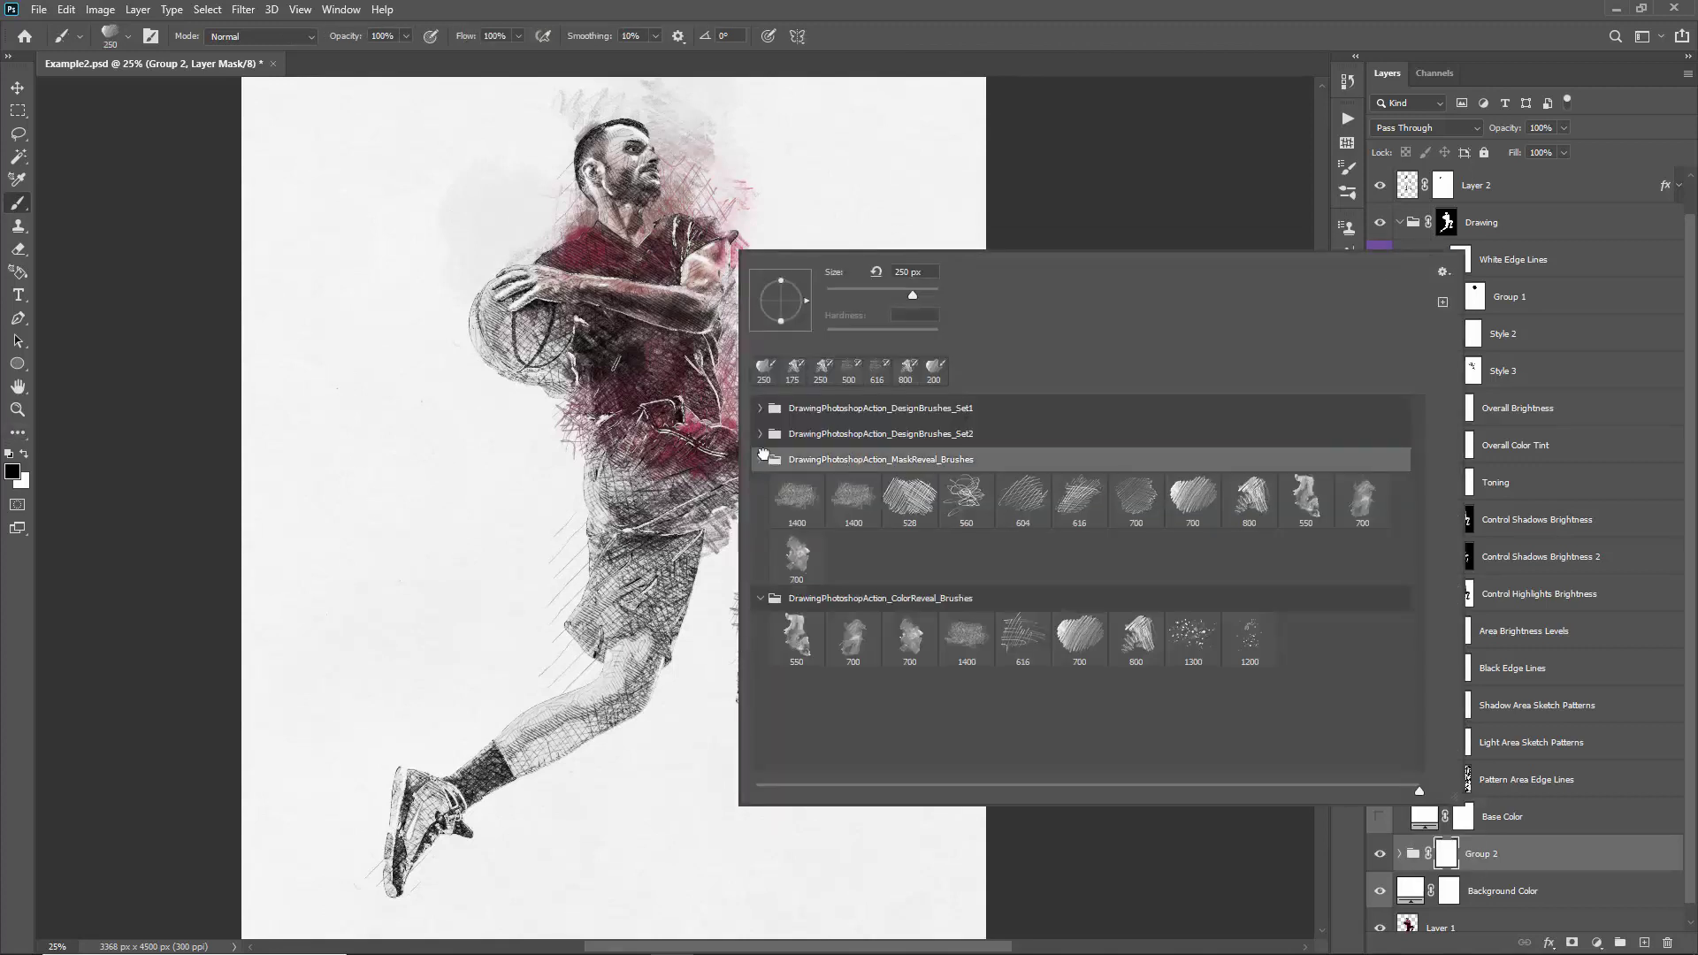
left_click(804, 497)
key("Return")
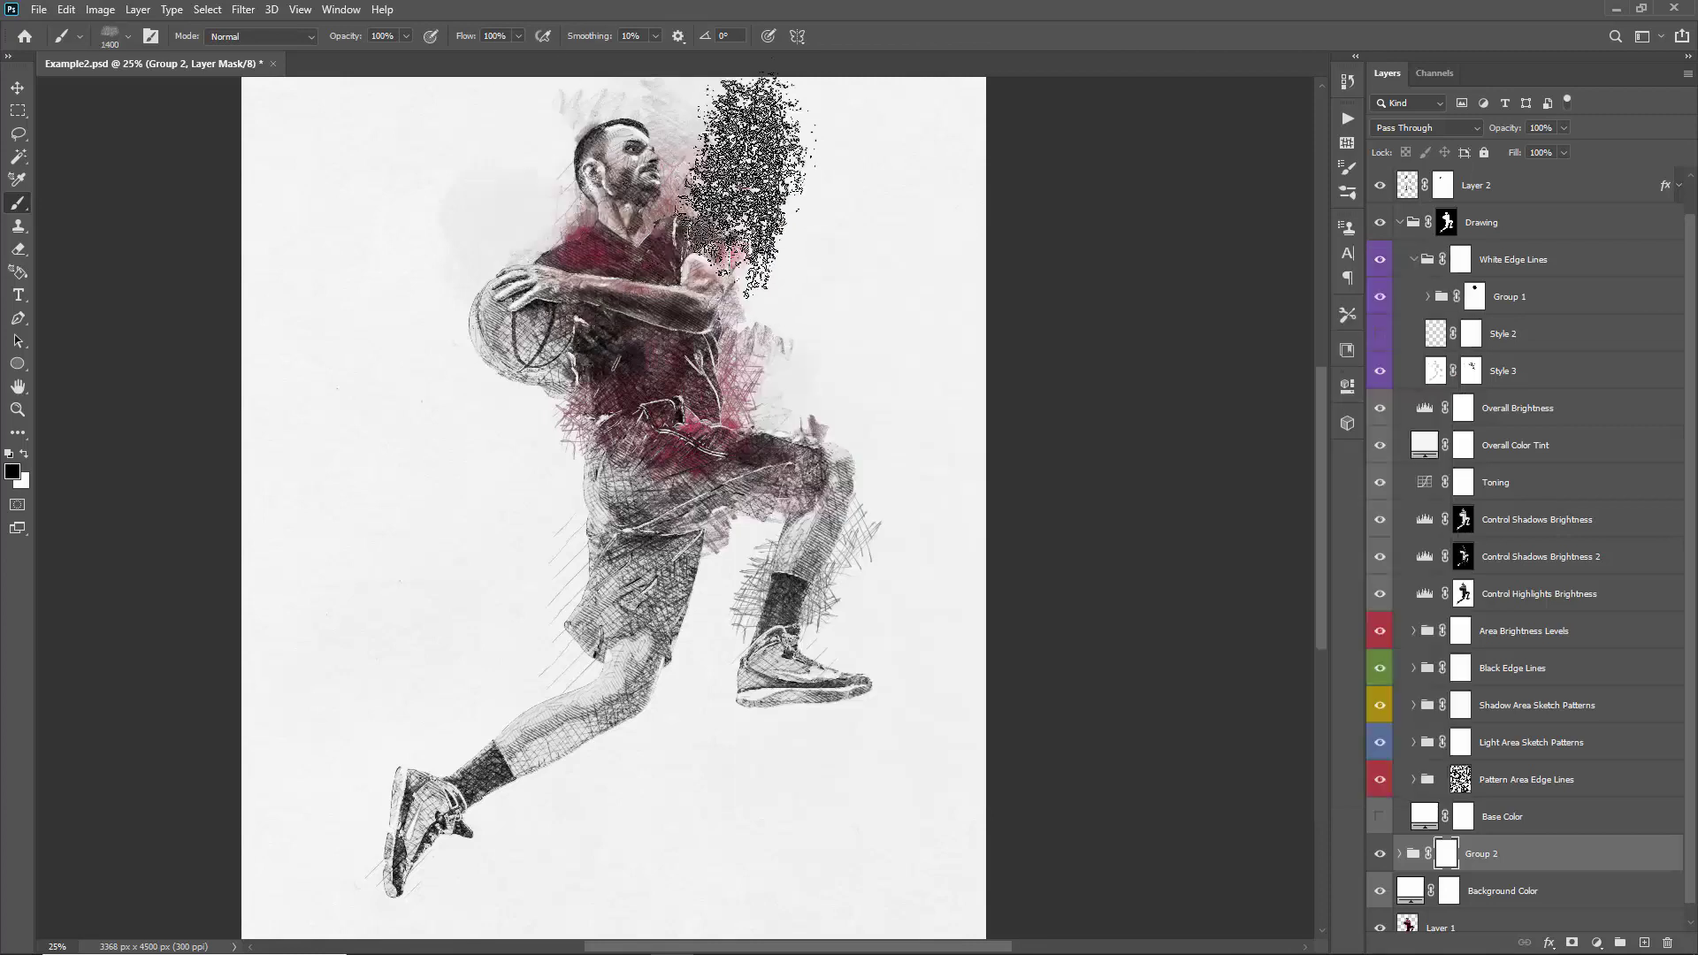
key("bracketleft")
key("bracketleft")
key("bracketleft")
key("bracketleft")
key("bracketleft")
key("bracketleft")
key("bracketleft")
key("bracketleft")
key("bracketleft")
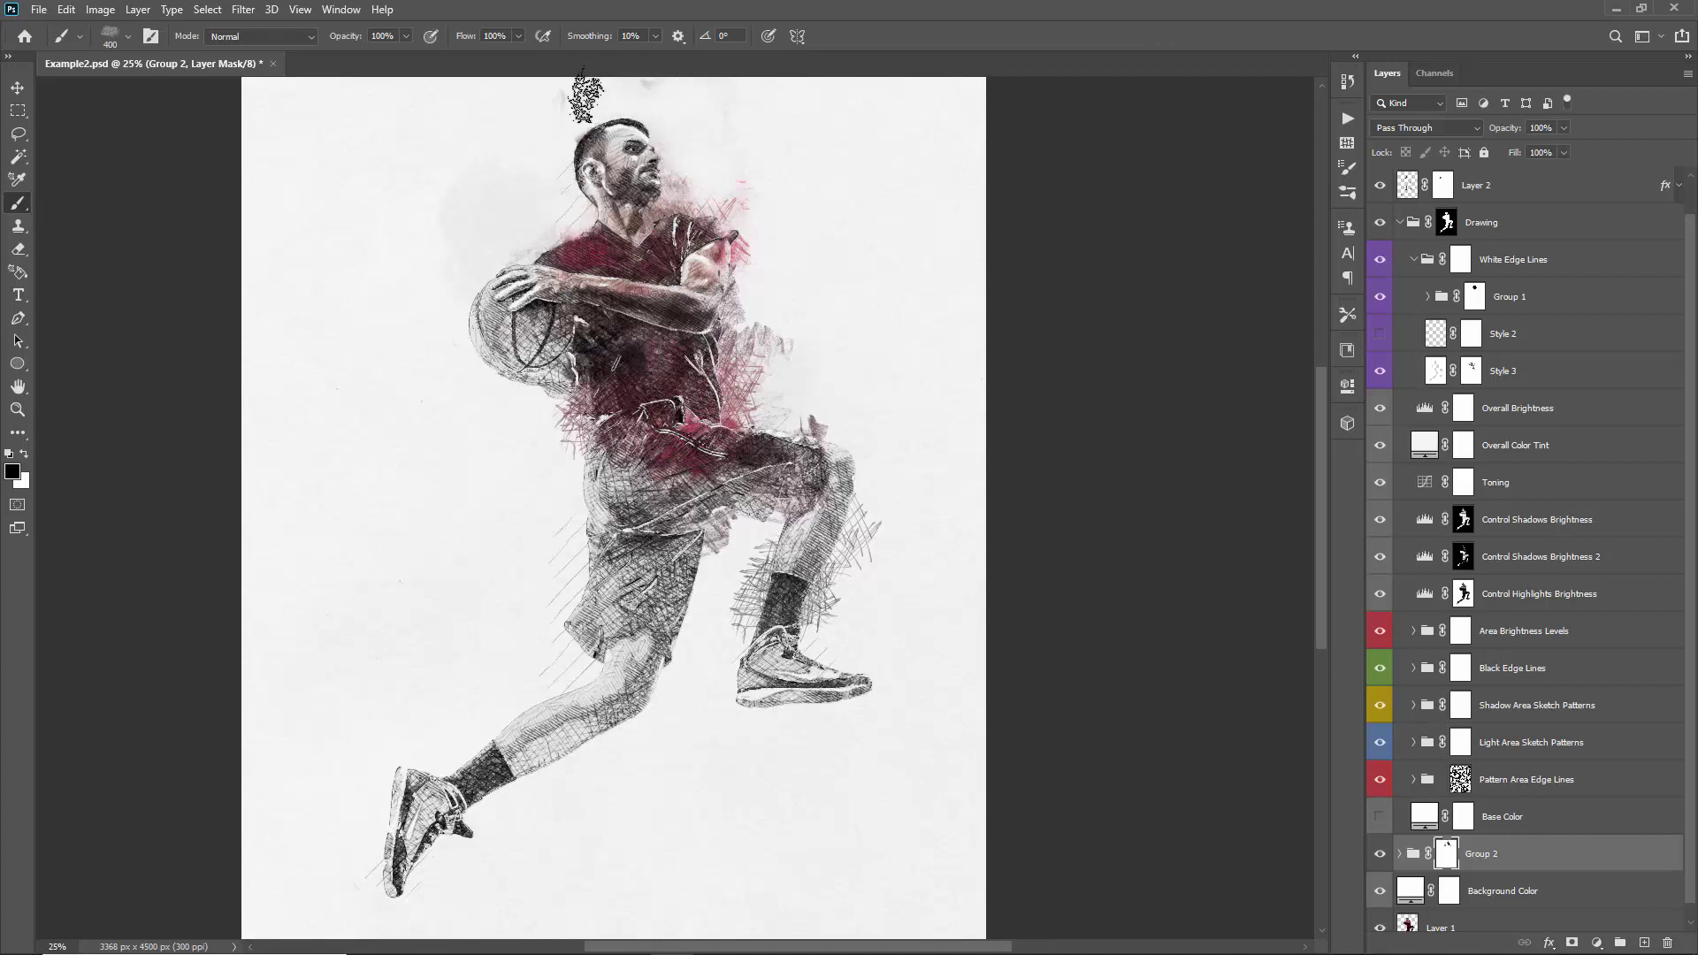
- Paint black on the Group 2 mask to remove stray color around the head, shoulder, torso and front leg, enlarging the brush to 600 px
mouse_move(754, 257)
left_mouse_down()
mouse_move(739, 412)
mouse_move(765, 361)
mouse_move(727, 281)
left_mouse_up()
key("bracketright")
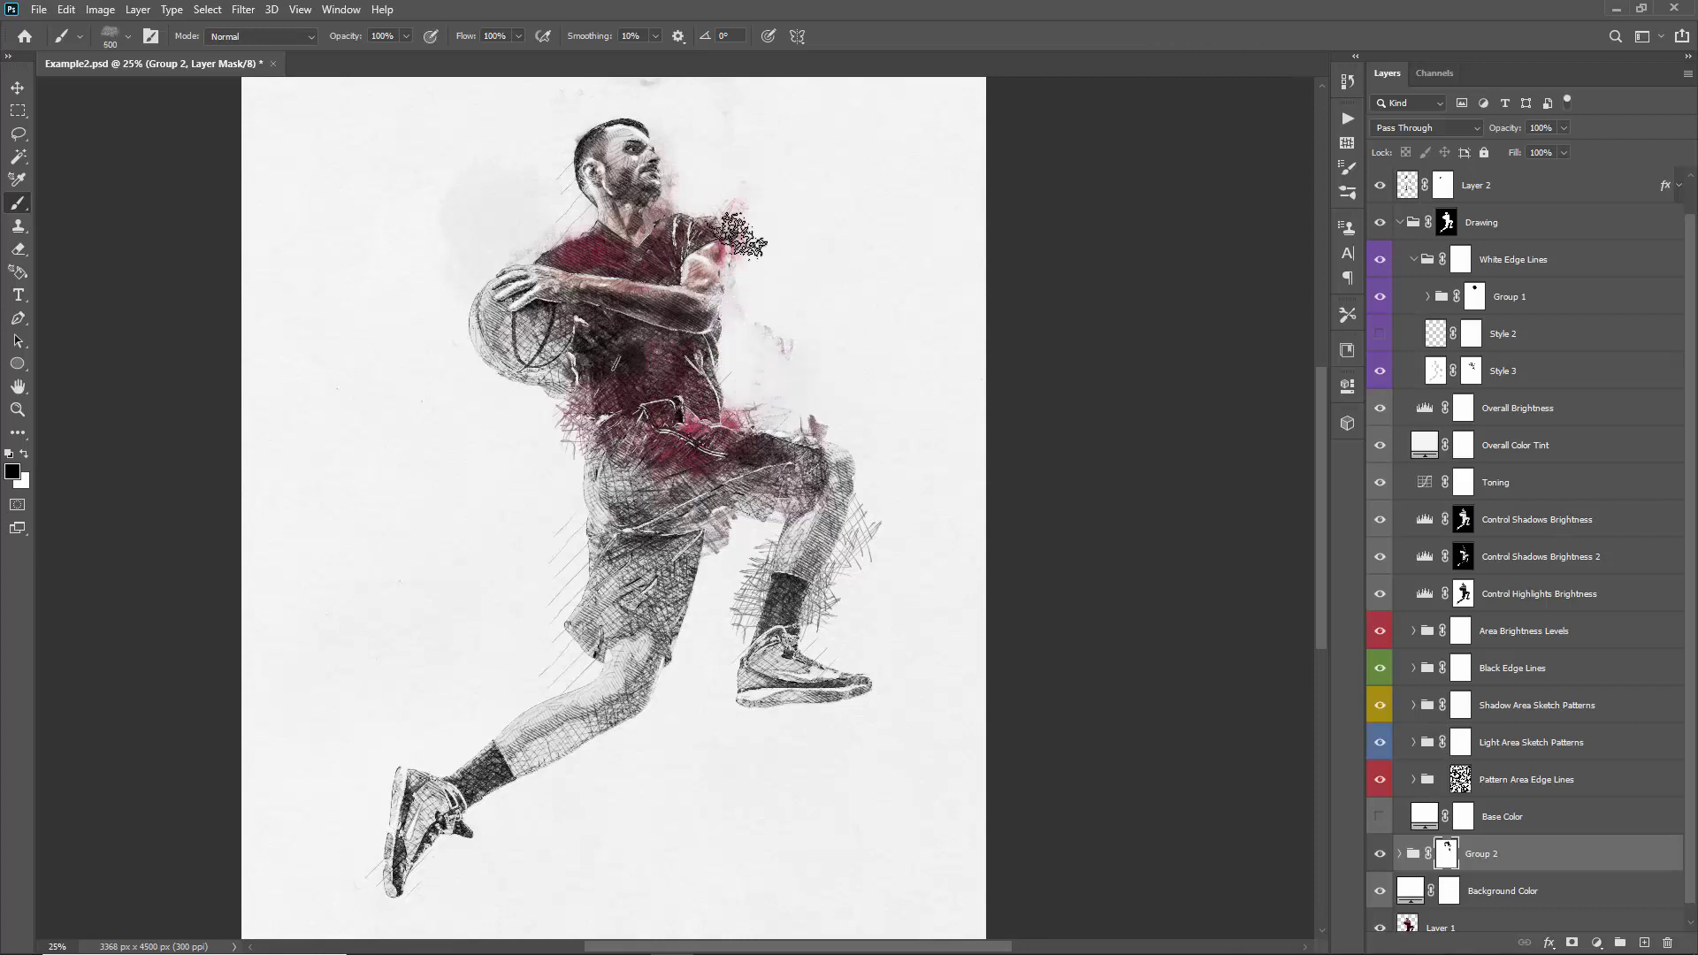
key("bracketright")
mouse_move(862, 508)
left_mouse_down()
mouse_move(858, 565)
mouse_move(792, 623)
mouse_move(722, 543)
mouse_move(754, 515)
mouse_move(745, 628)
mouse_move(839, 562)
left_mouse_up()
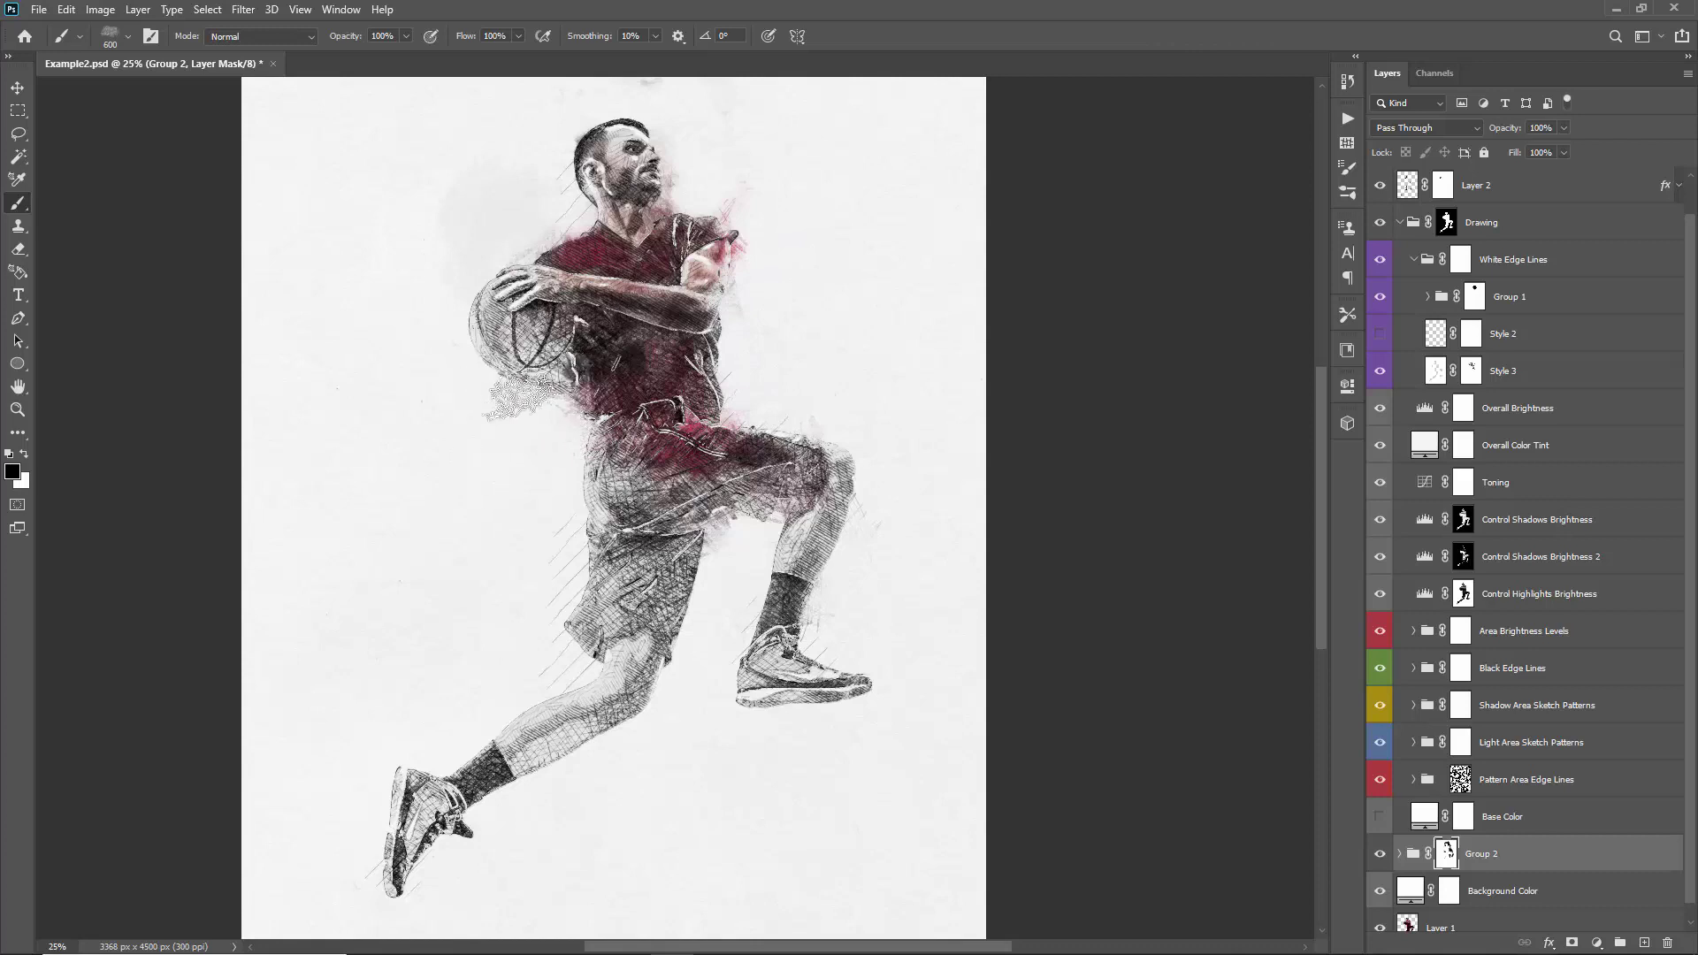
key("v")
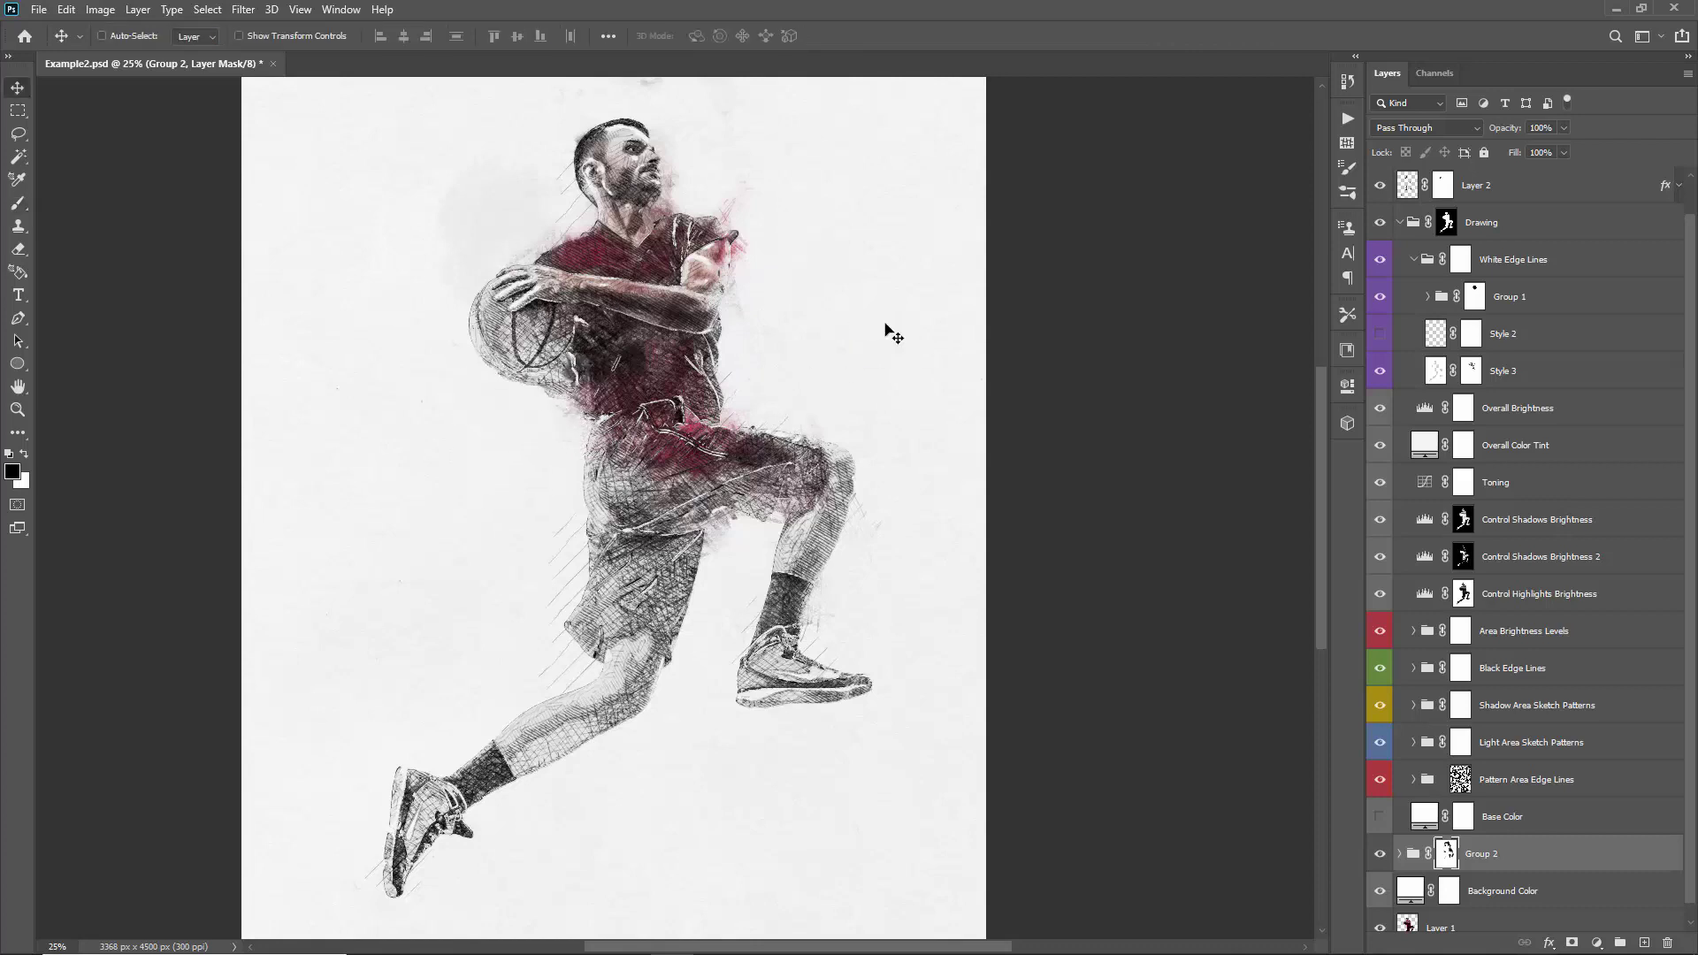
- Collapse the White Edge Lines group and add a new empty layer directly above Group 2
key("ctrl+minus")
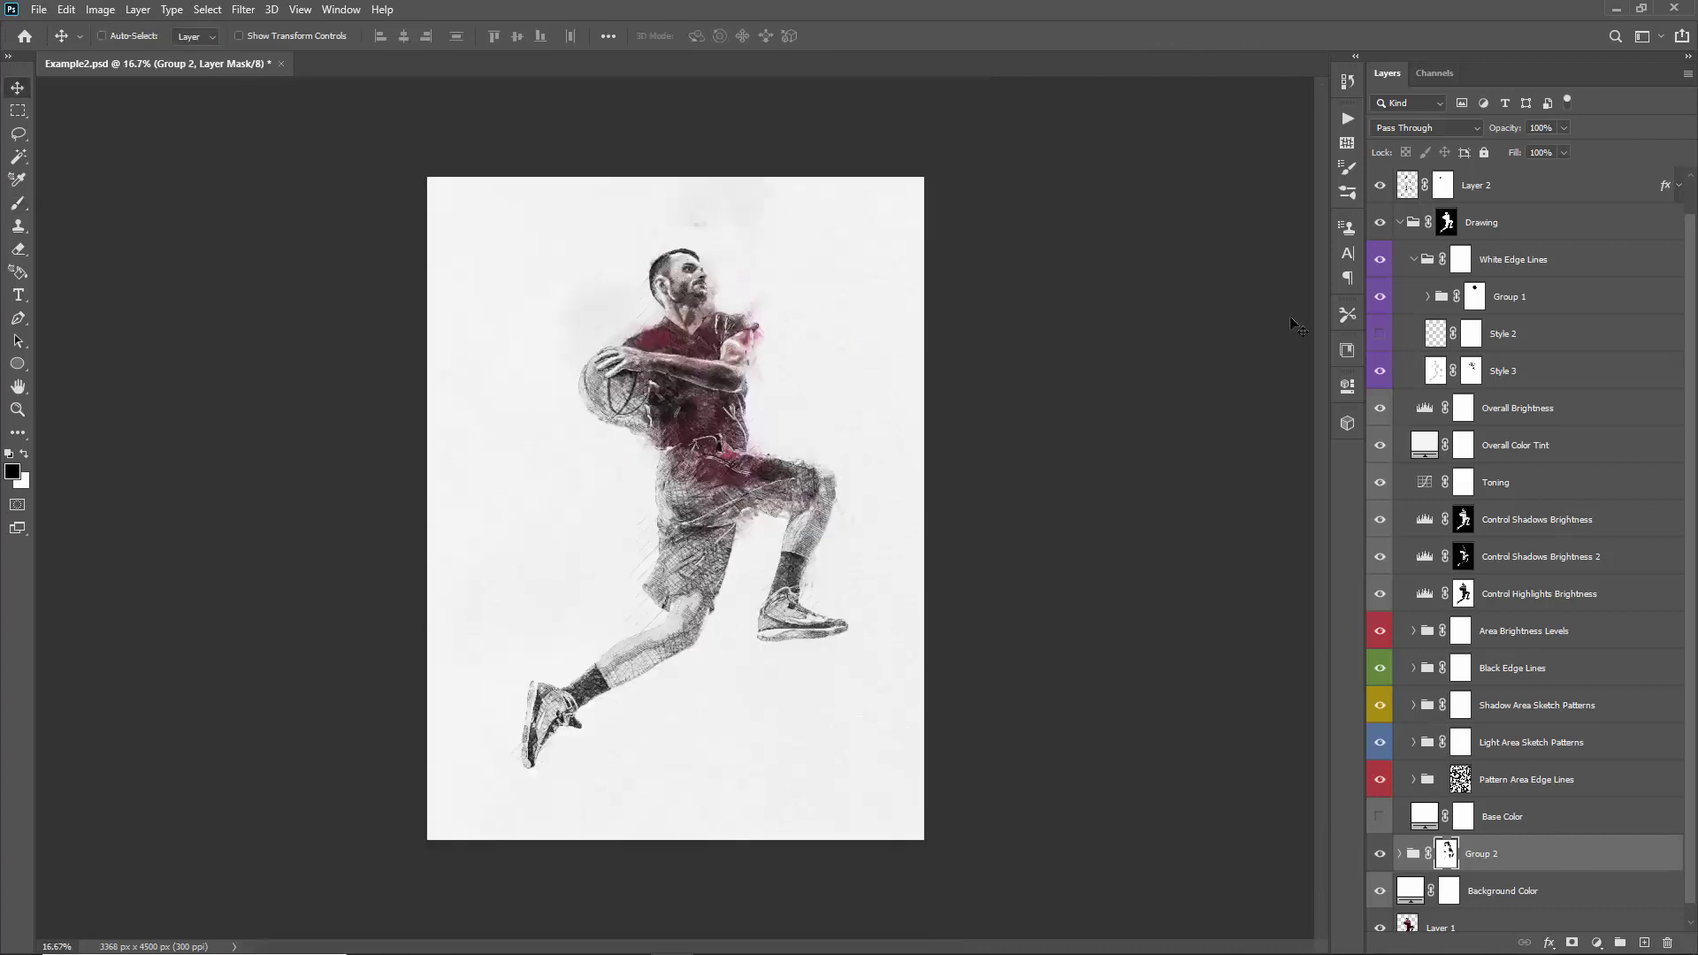
left_click(1411, 260)
left_click(1412, 261)
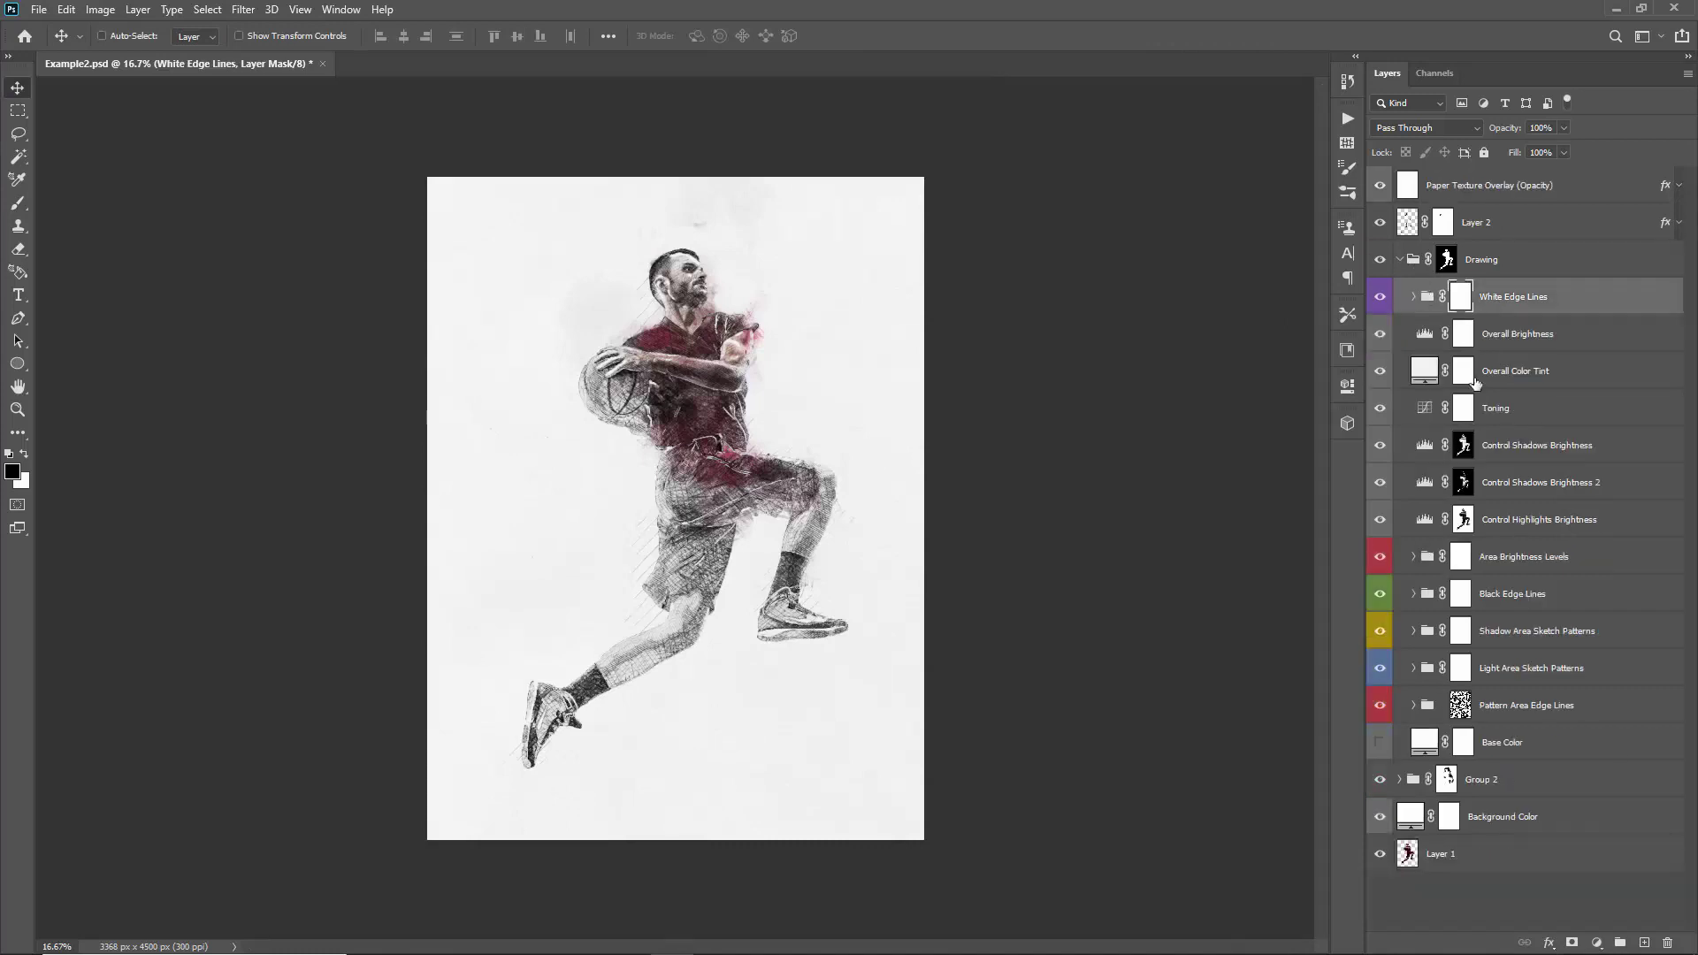
left_click(1515, 782)
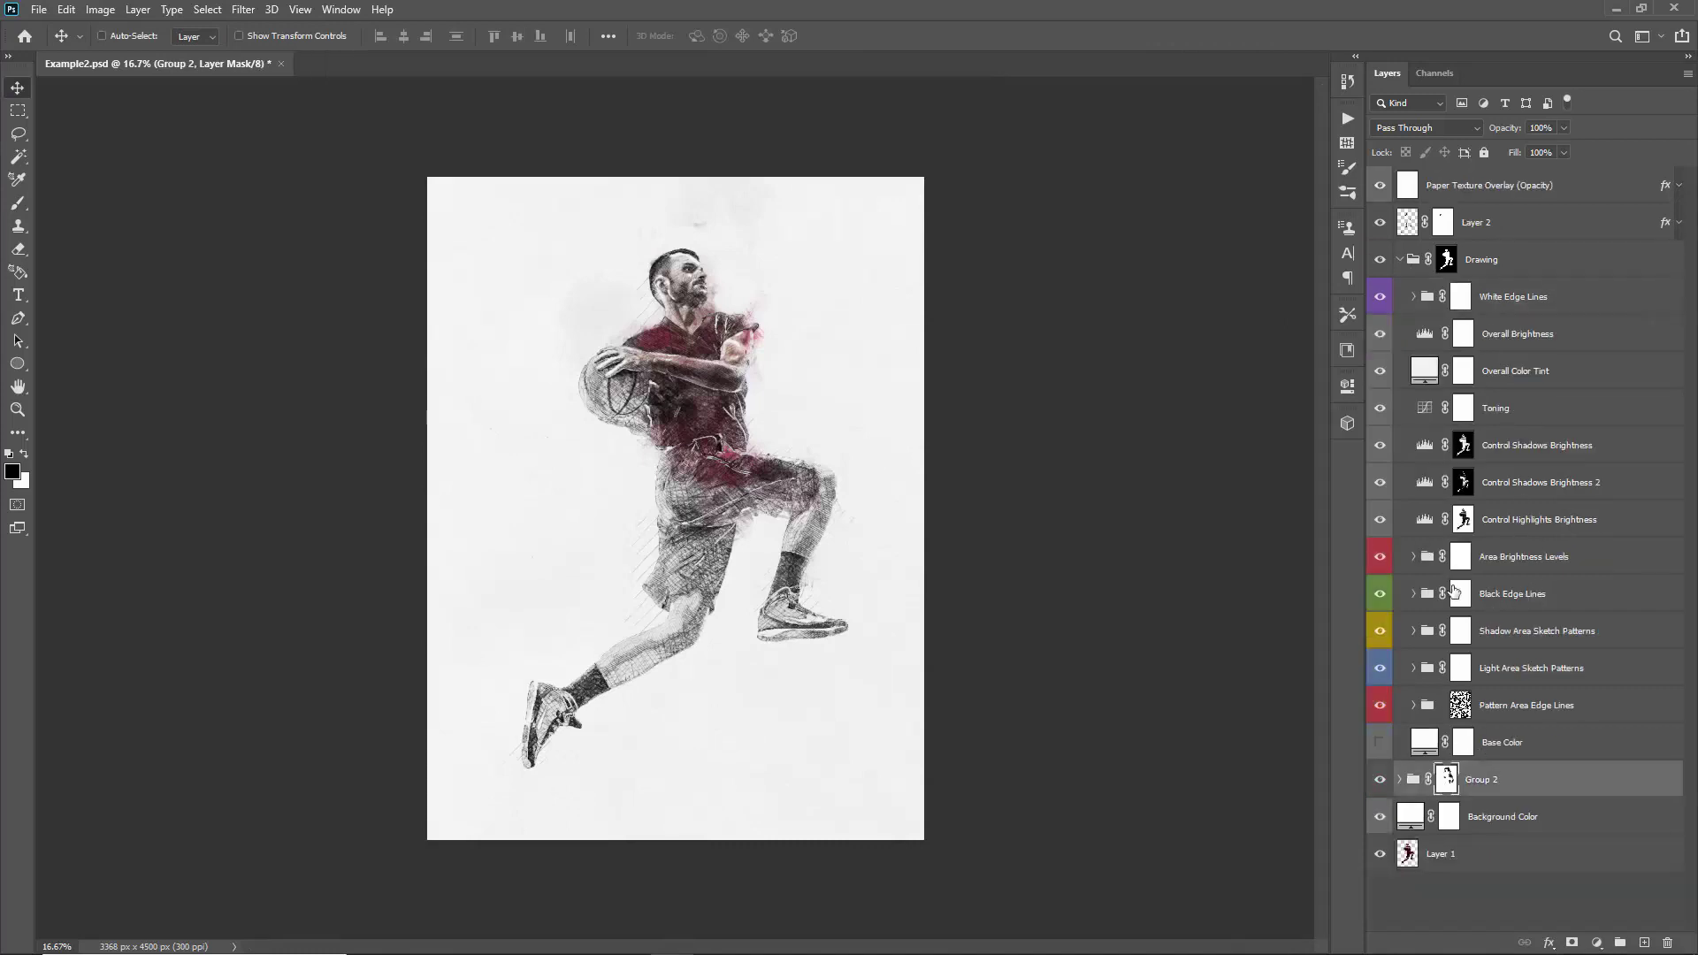
key("ctrl+shift+n")
key("Return")
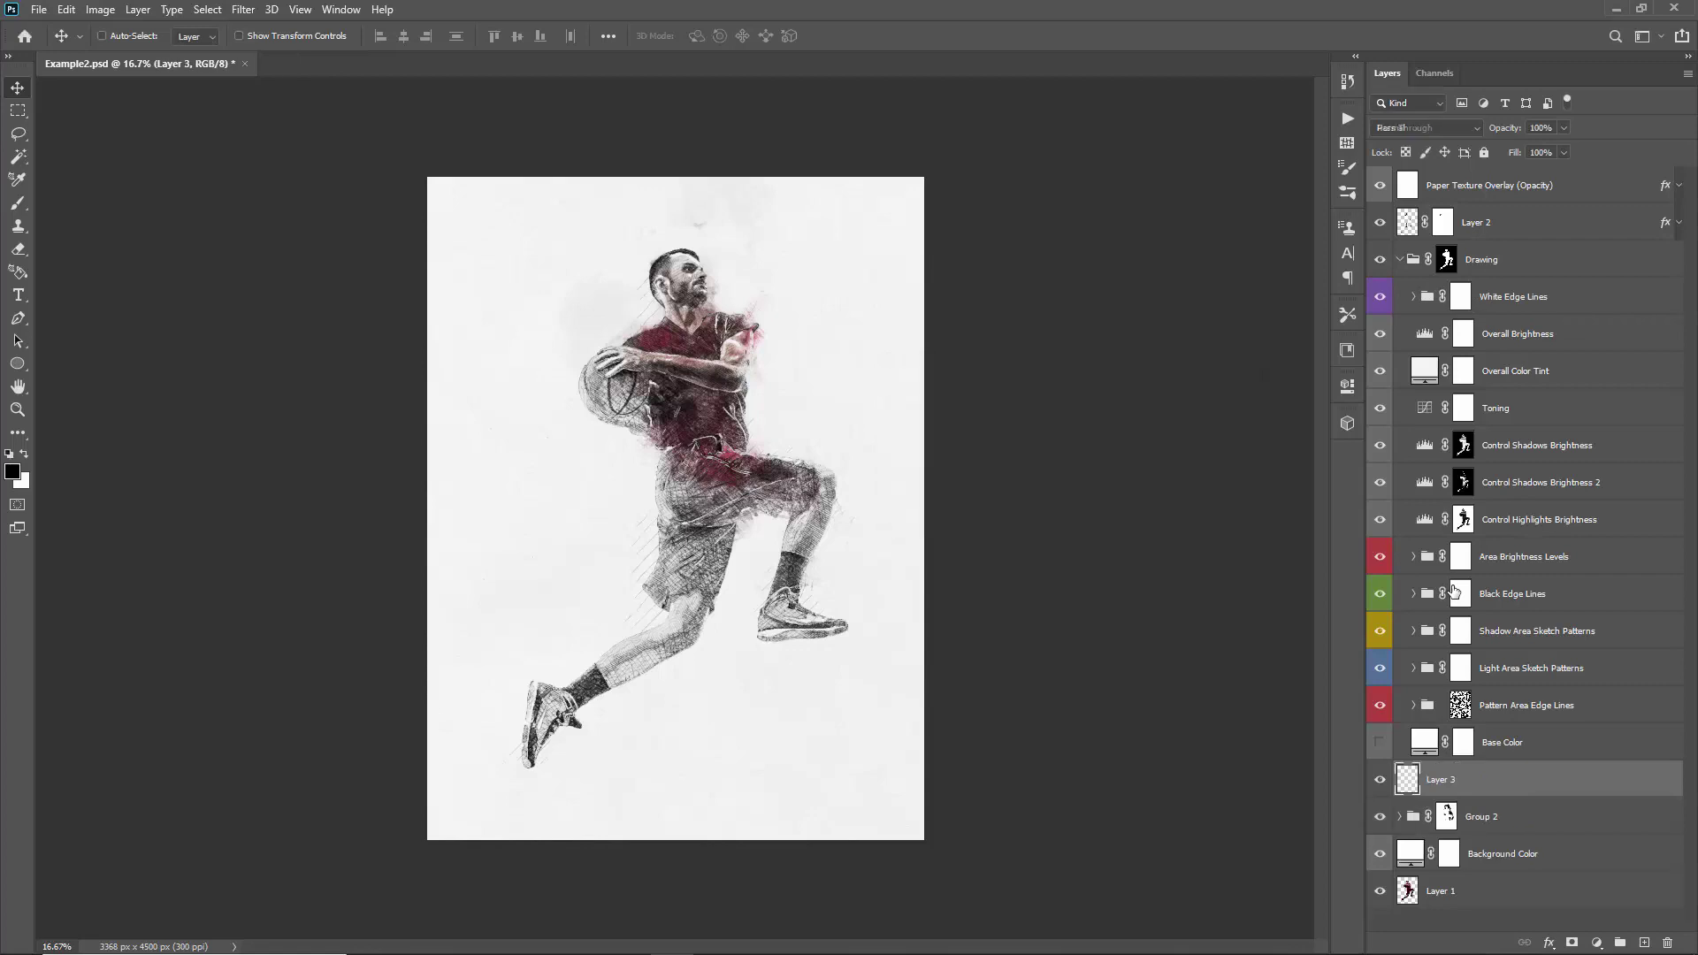
- With the Brush tool, choose the 5000 px construction-line brush from DrawingPhotoshopAction_DesignBrushes_Set2 and reduce its size to 3800 px
key("b")
right_click(492, 249)
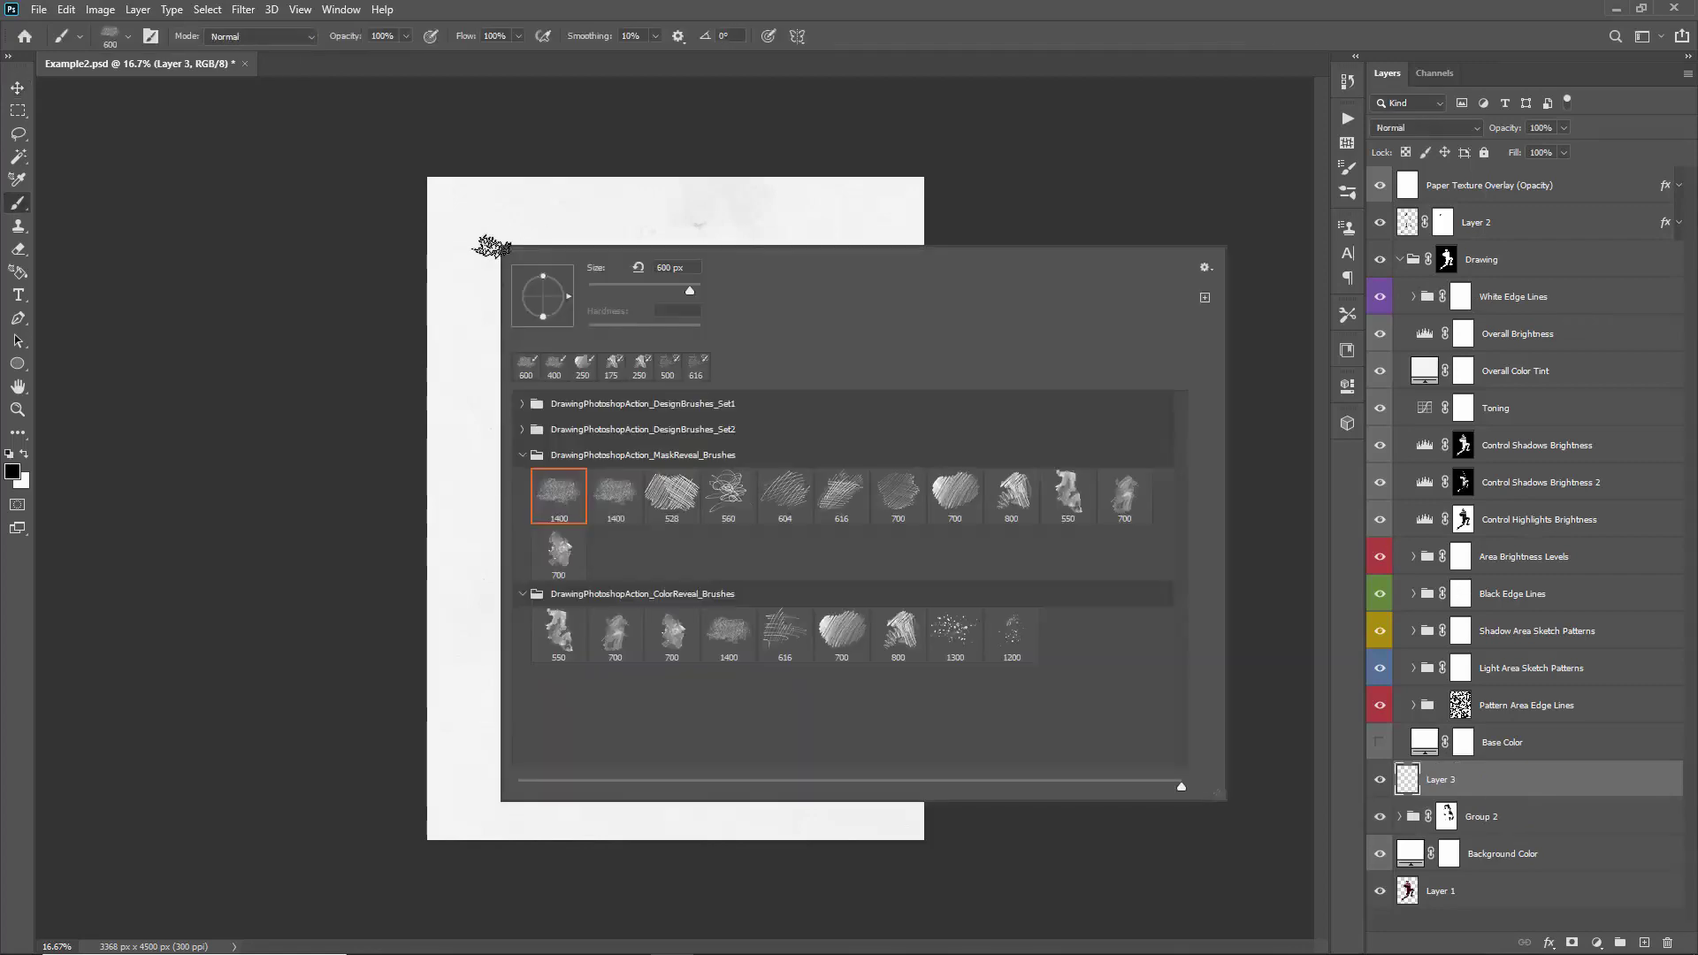
left_click(522, 455)
left_click(520, 430)
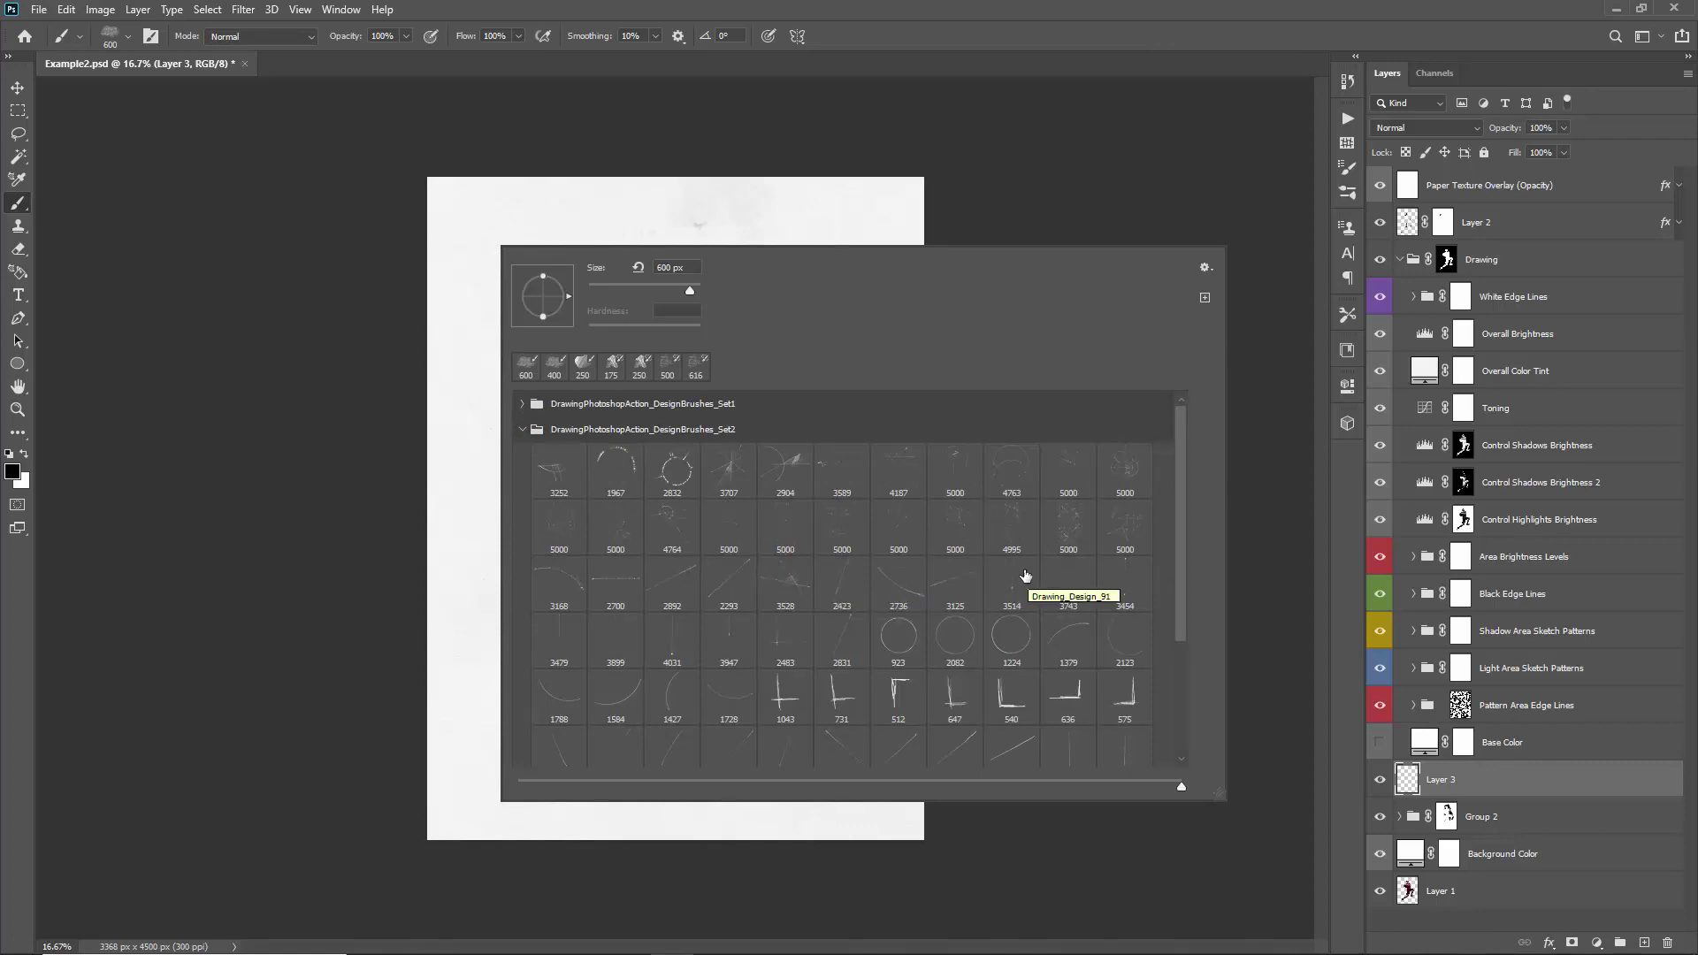
double_click(1066, 529)
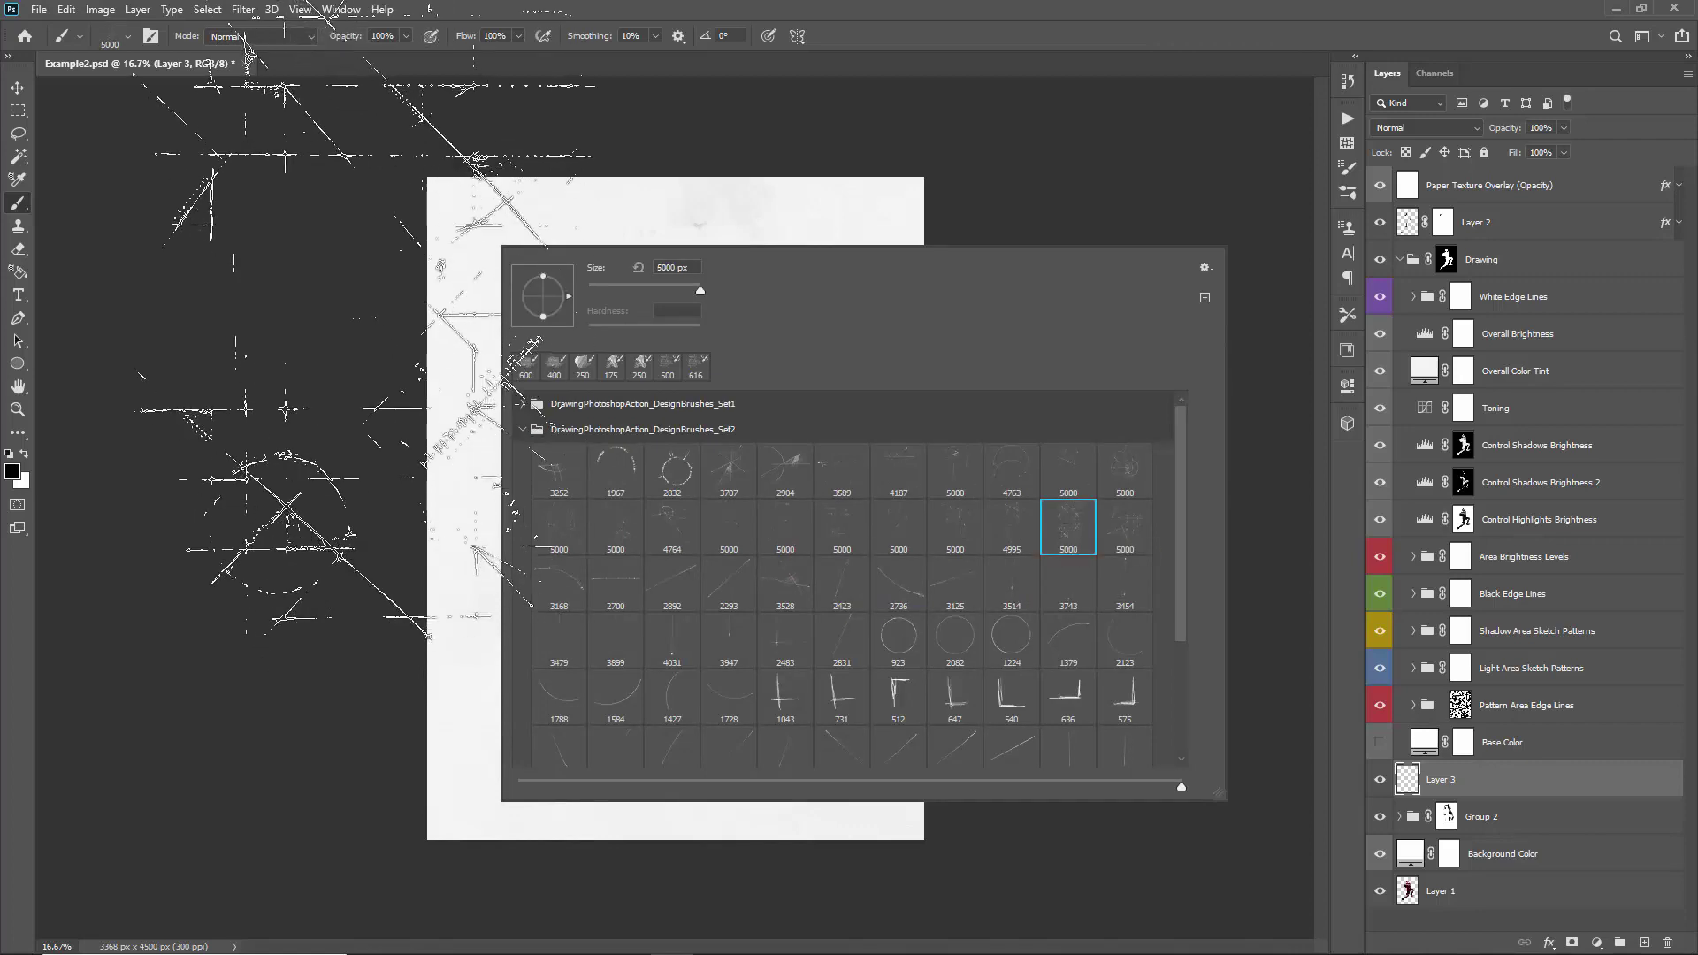
key("bracketleft")
key("bracketleft")
key("bracketleft")
key("bracketleft")
key("bracketleft")
key("bracketleft")
key("bracketleft")
key("bracketleft")
key("bracketleft")
key("bracketleft")
key("bracketleft")
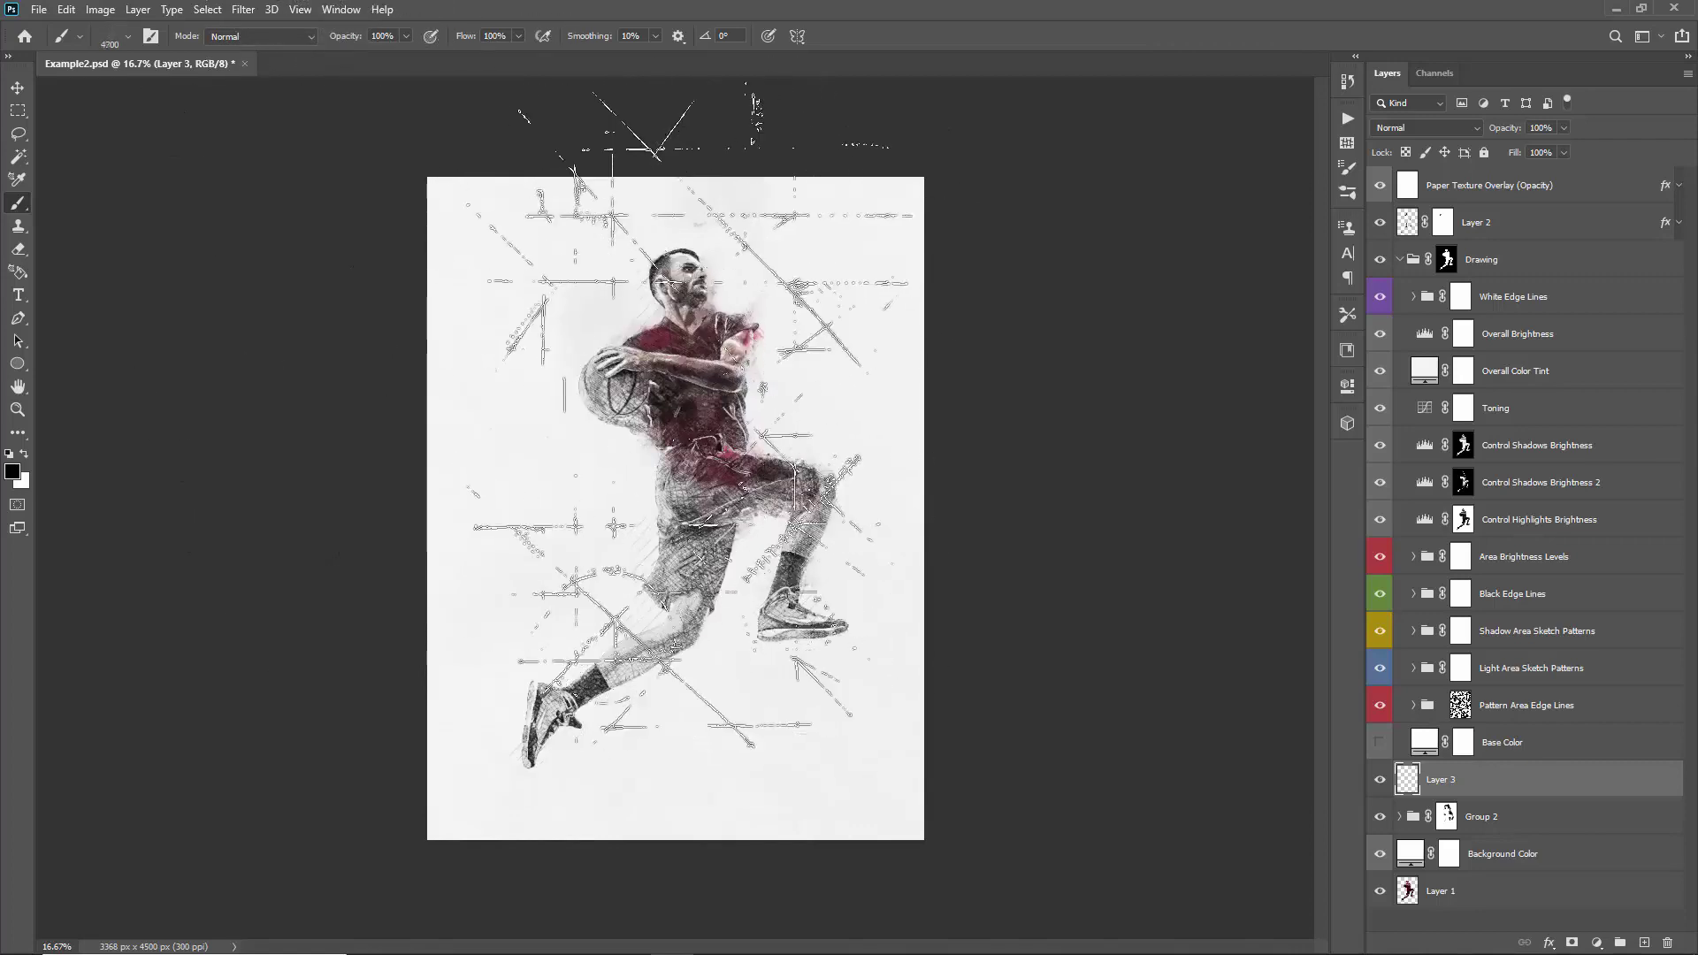
key("bracketleft")
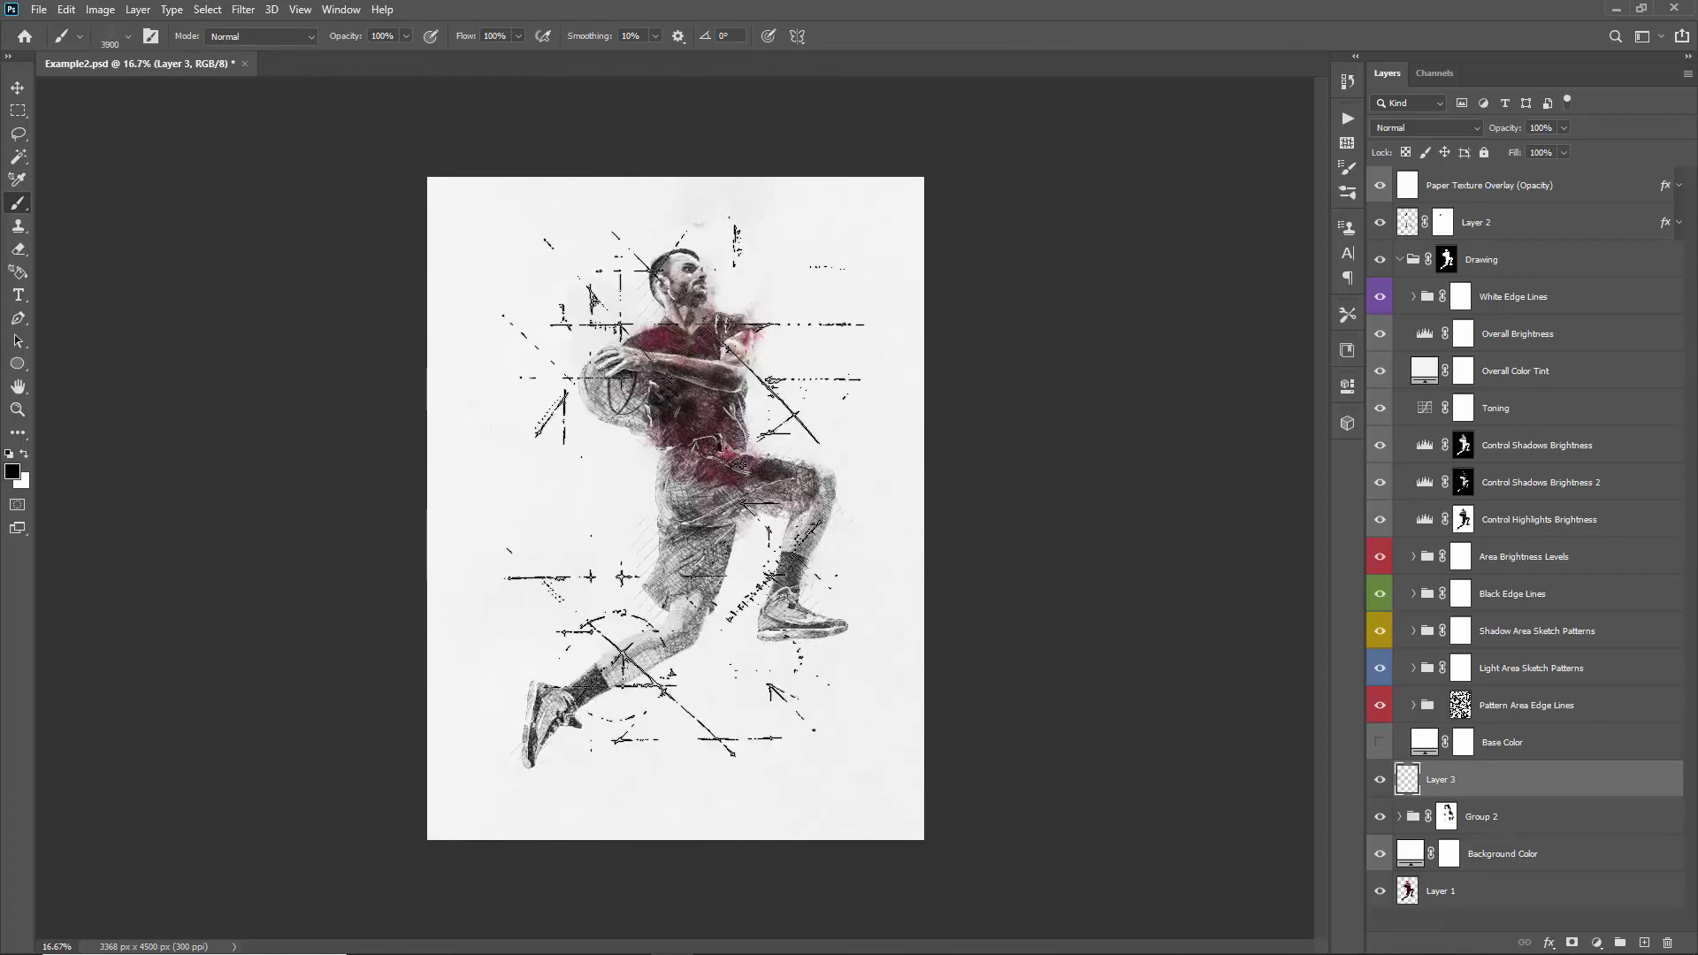
- Stamp the construction-line design once in black behind the player, adjust its position, and lower the layer's opacity to 32%
left_click(674, 487)
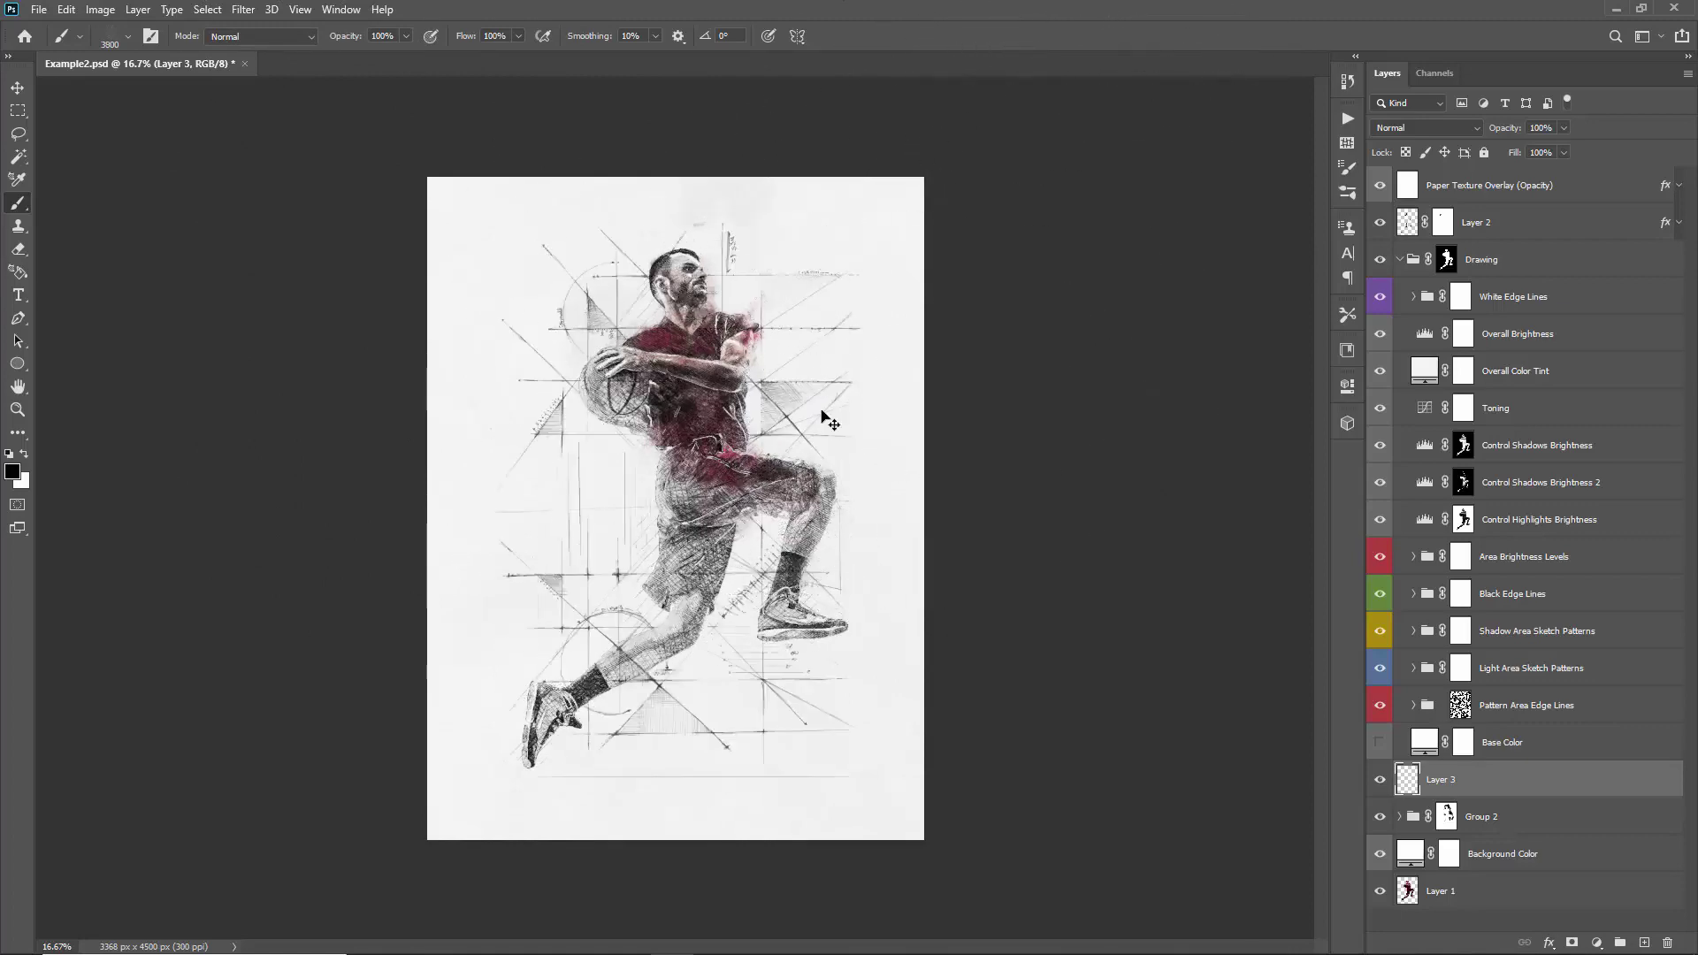
key("v")
mouse_move(809, 415)
left_mouse_down()
mouse_move(805, 359)
mouse_move(886, 345)
left_mouse_up()
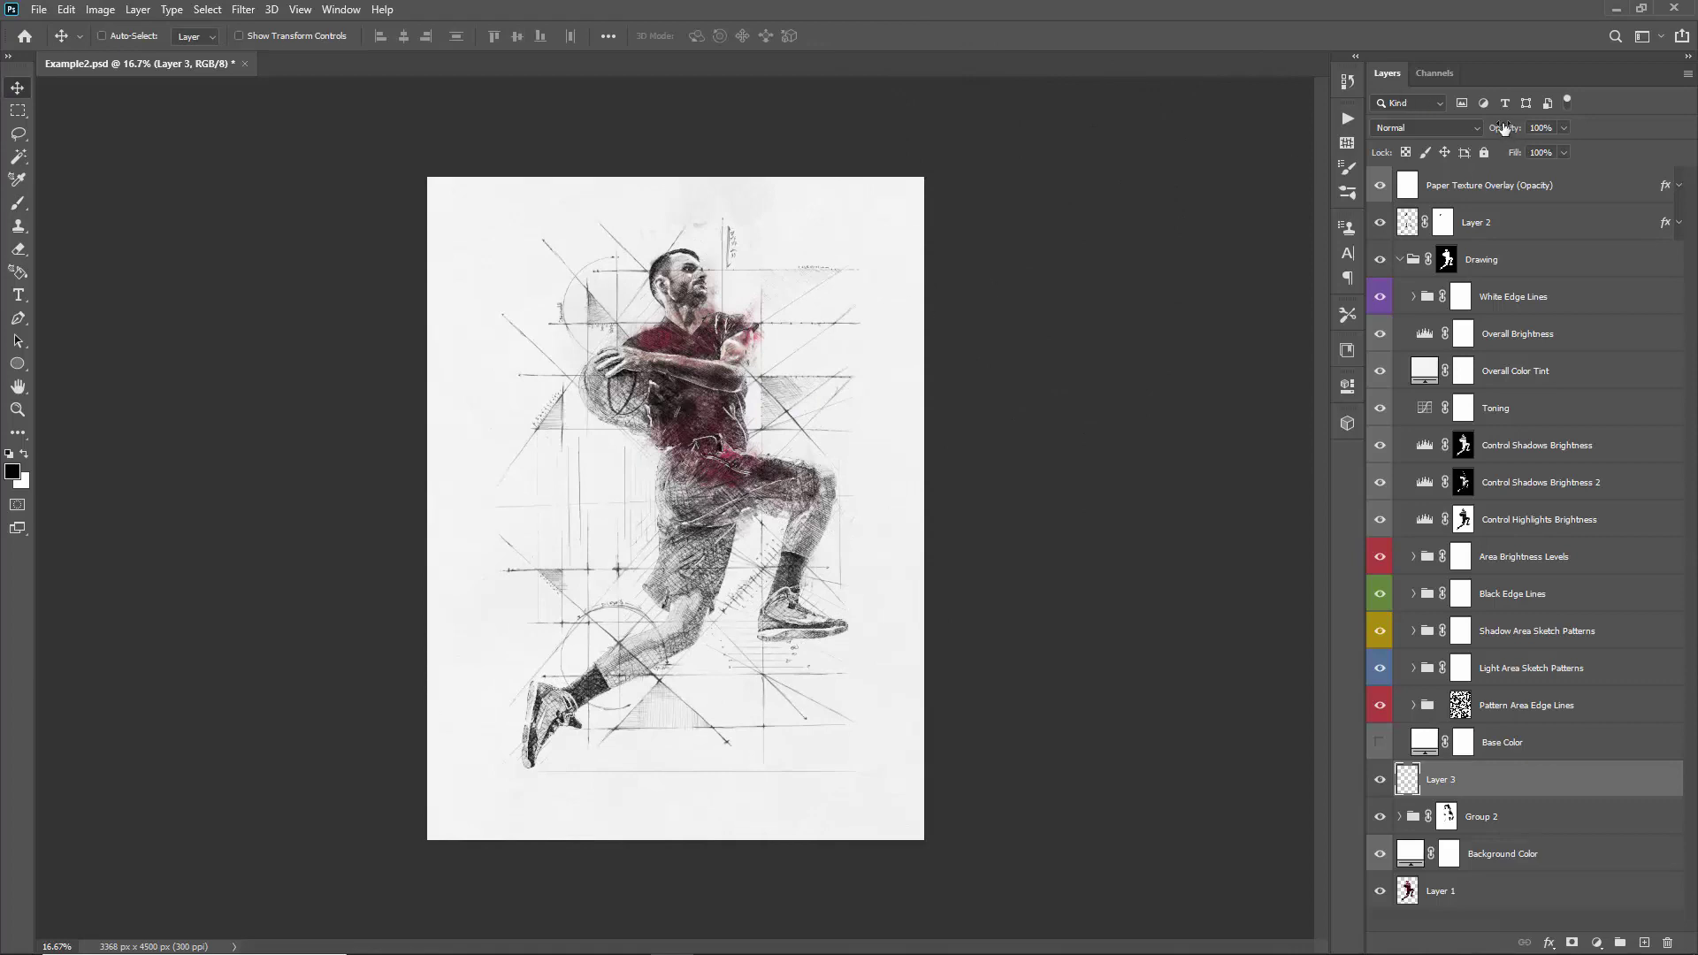
left_click_drag(1504, 127, 1435, 131)
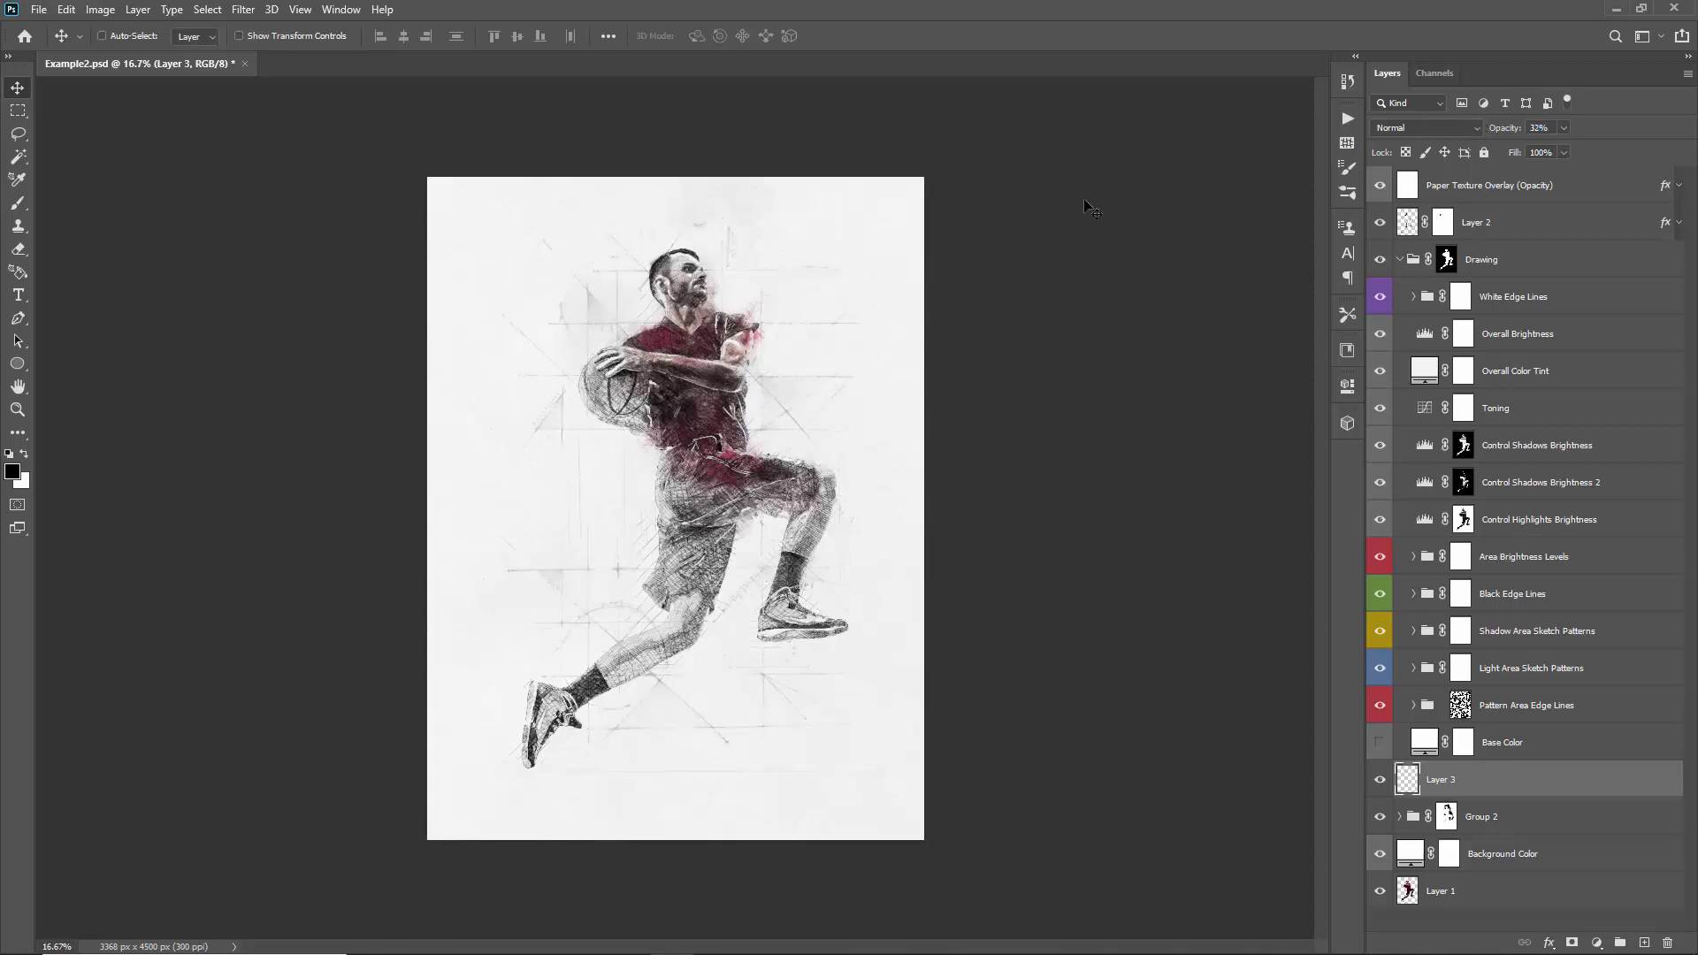
- Add another new layer above Layer 3, switch to a different large line-design brush and reduce its size to 3700 px
key("ctrl+shift+n")
key("Return")
key("b")
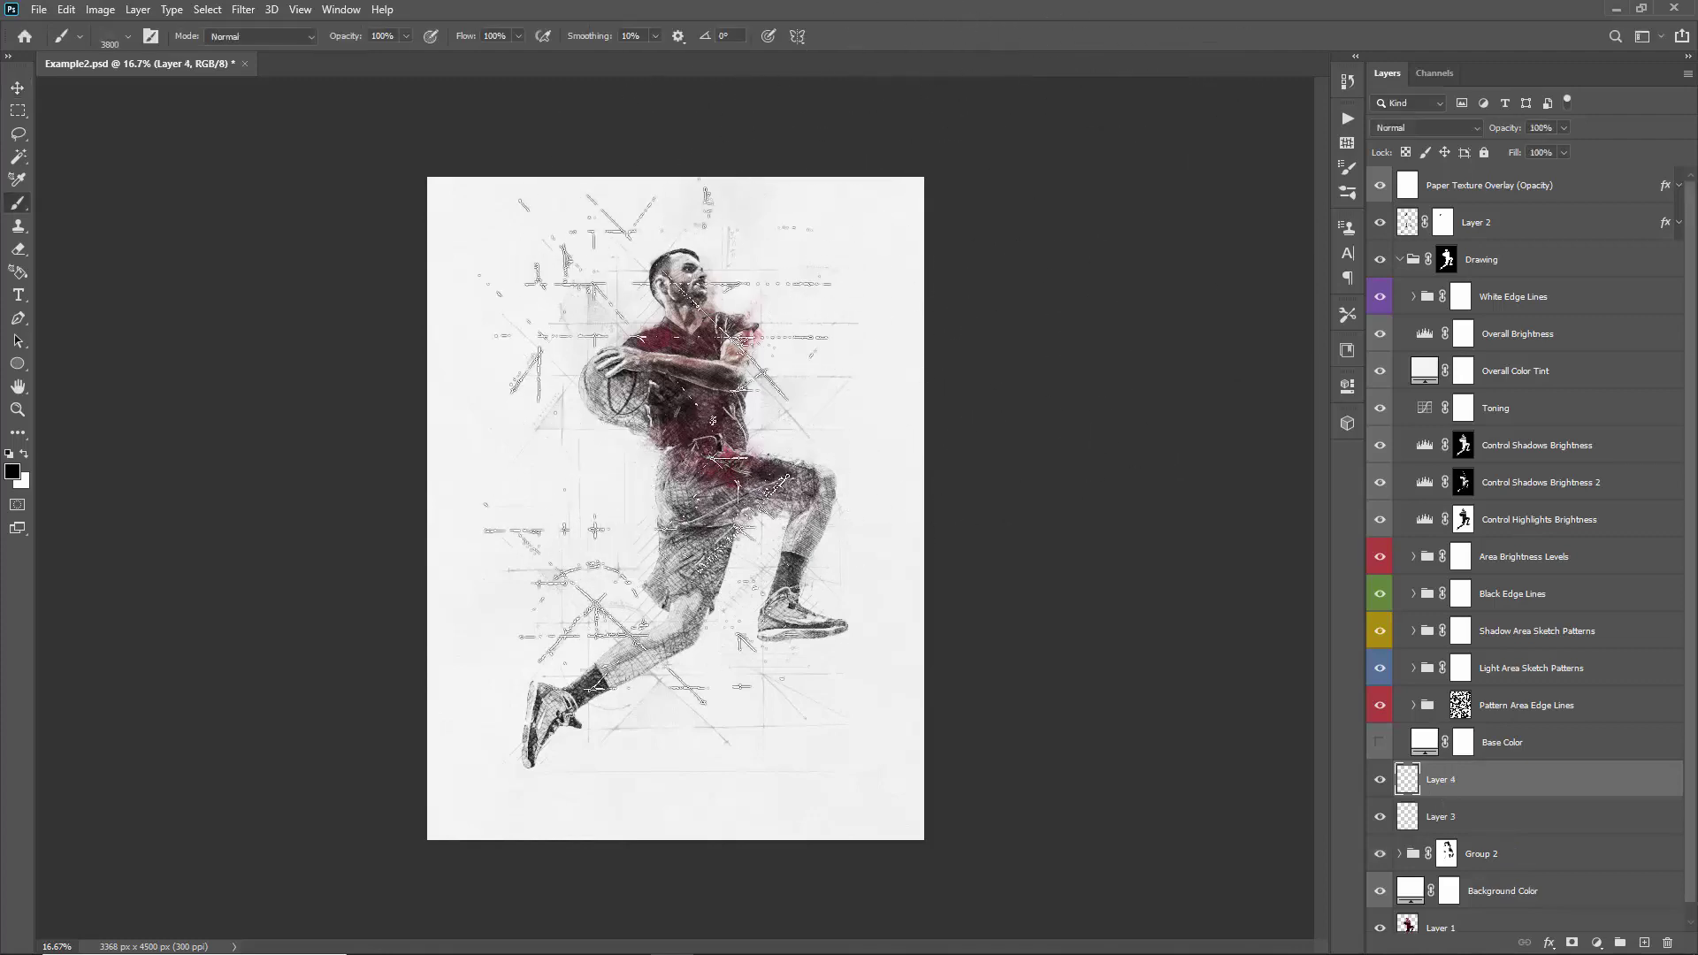
right_click(619, 628)
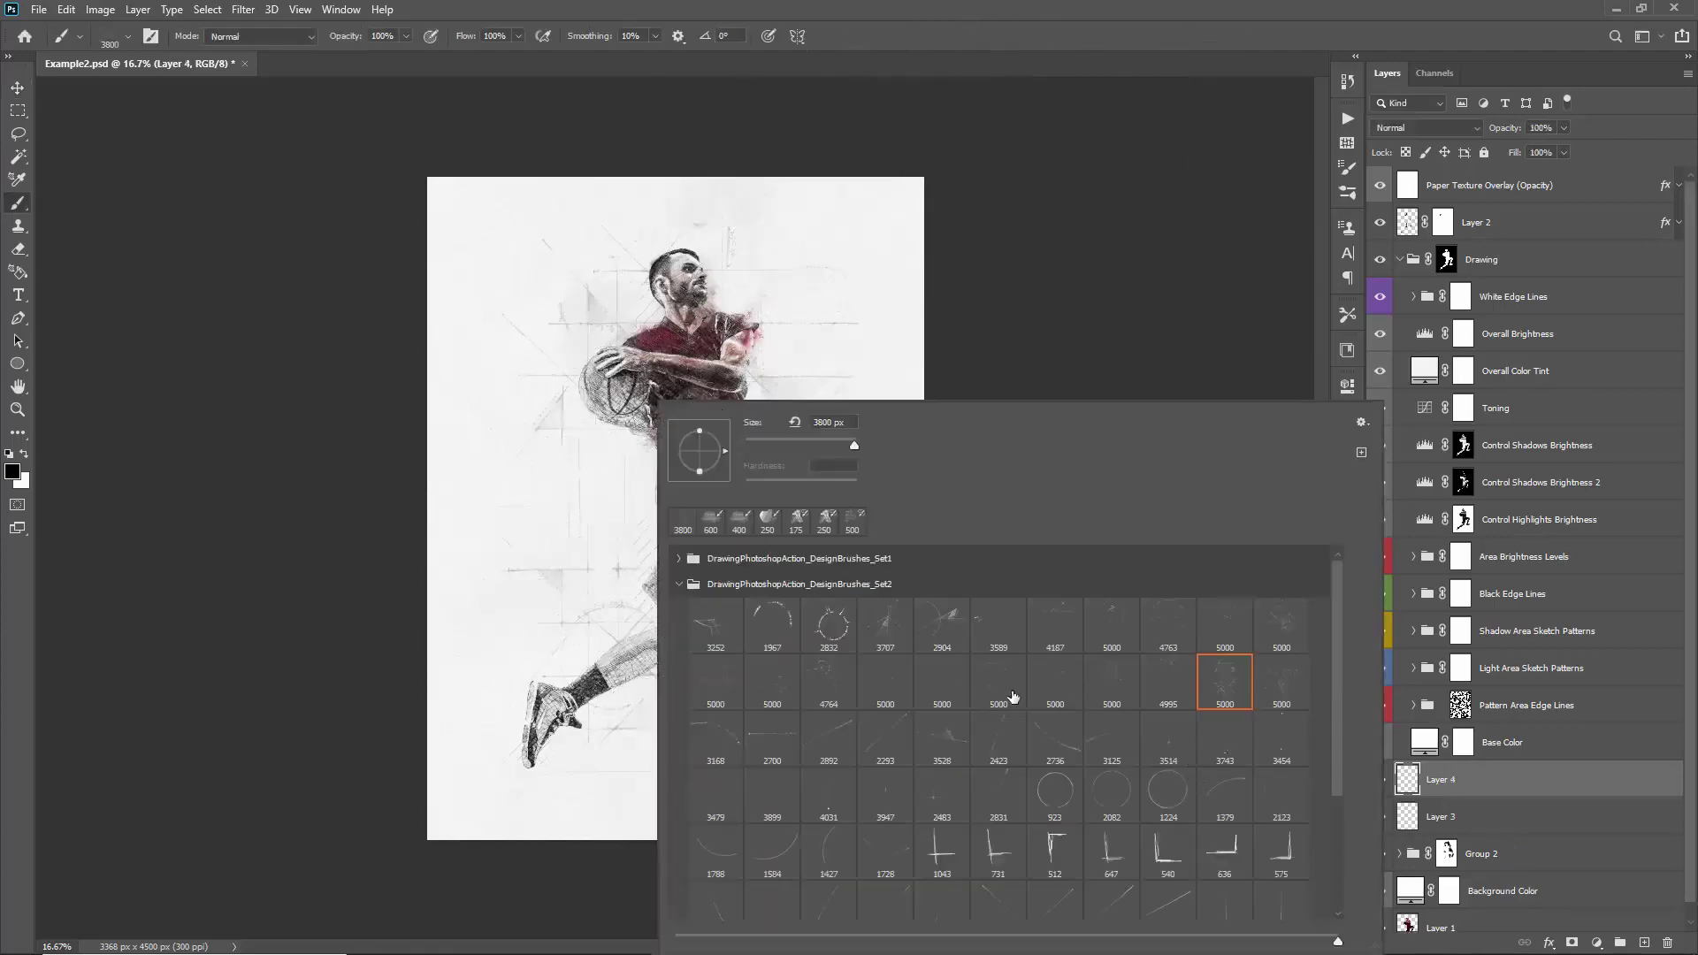
left_click(568, 447)
key("bracketleft")
key("bracketleft")
key("bracketleft")
key("bracketleft")
key("bracketleft")
key("bracketleft")
key("bracketleft")
key("bracketleft")
key("bracketleft")
key("bracketleft")
key("bracketleft")
key("bracketleft")
key("bracketleft")
key("bracketleft")
key("bracketleft")
key("bracketleft")
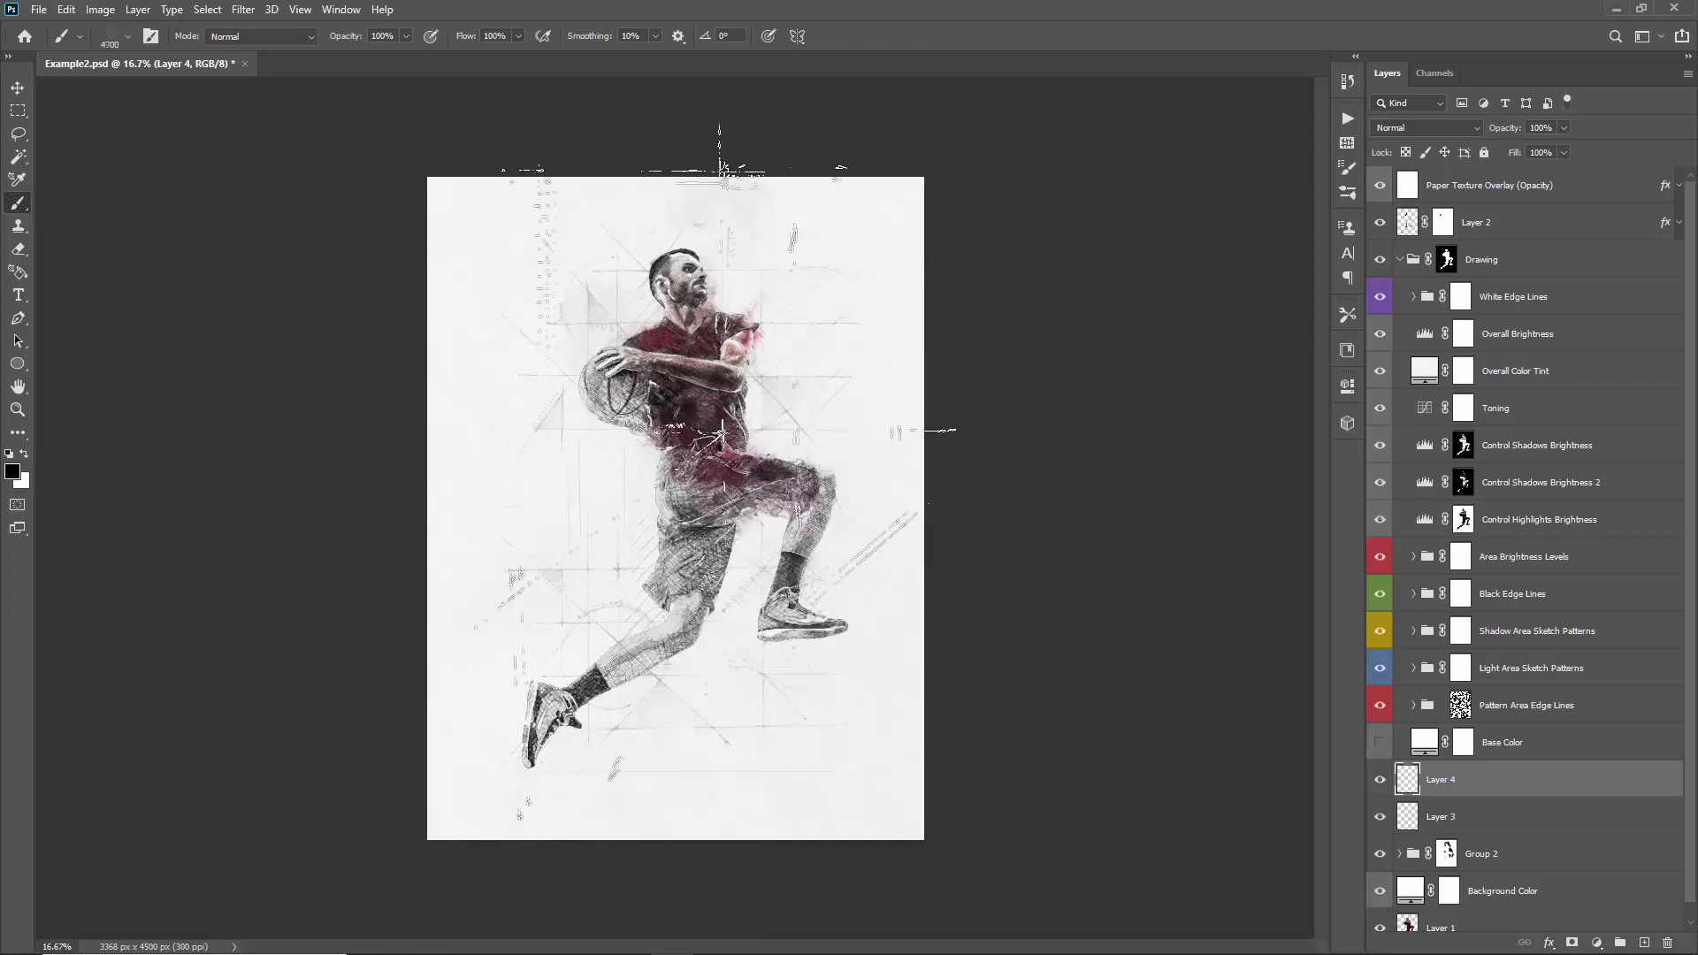
- Stamp the line design once on Layer 4 and move it so its lines cross the ball and rear leg
left_click(712, 468)
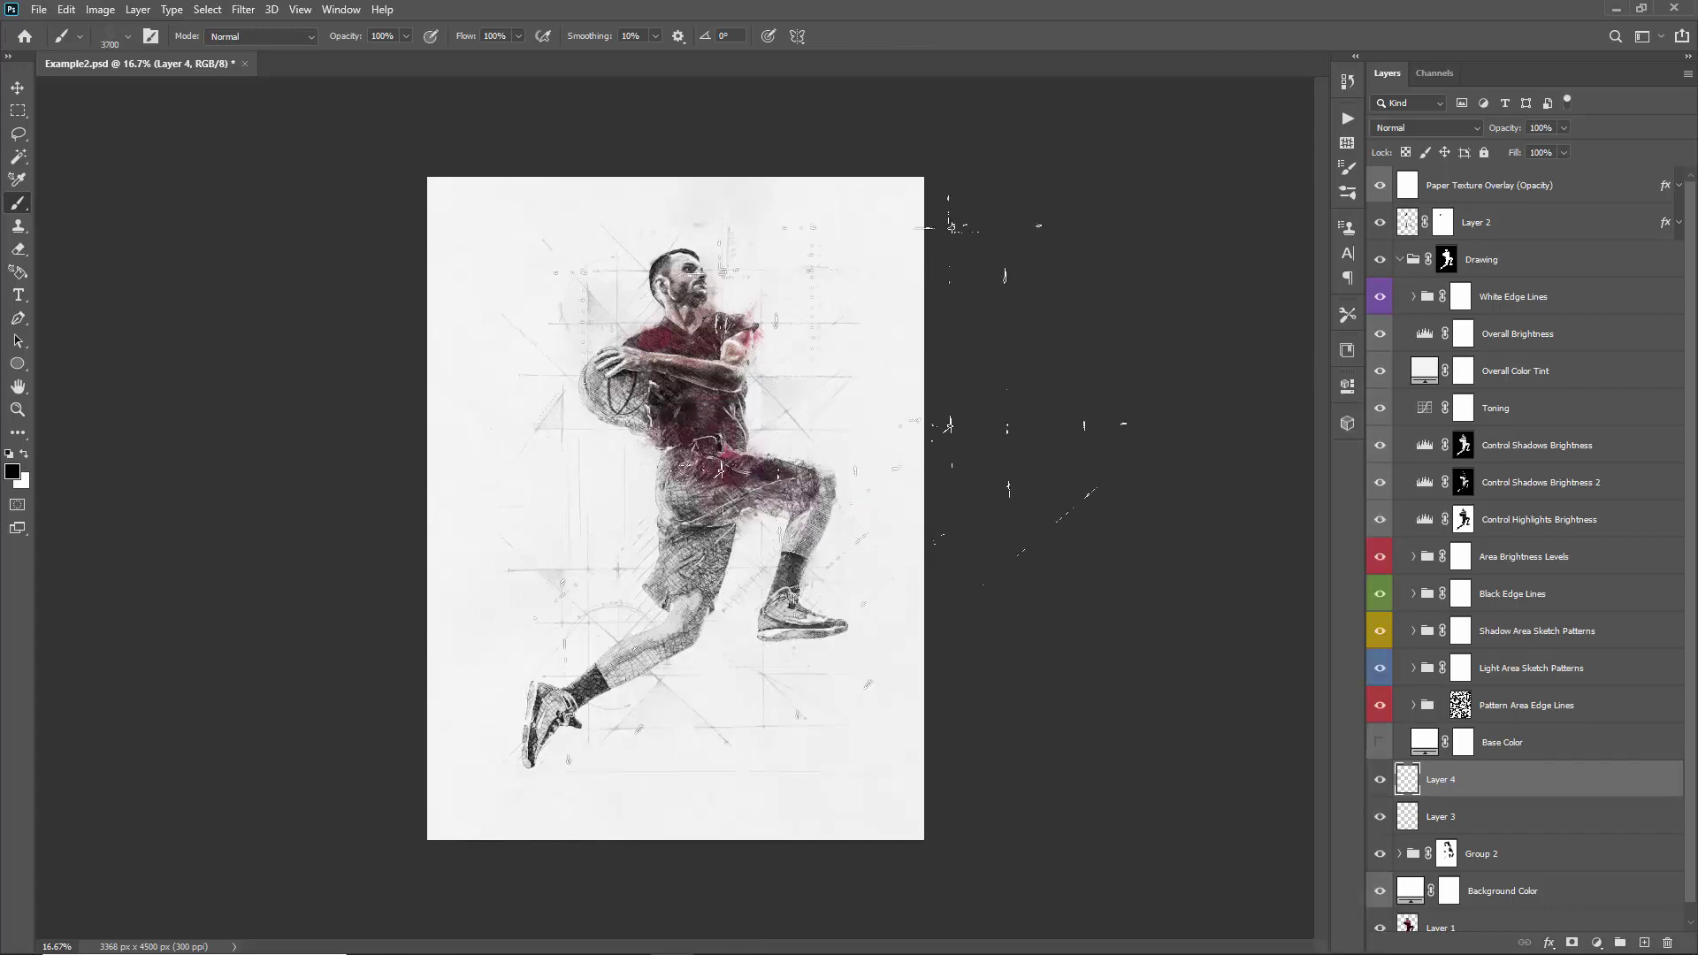
key("v")
left_click_drag(827, 486, 693, 548)
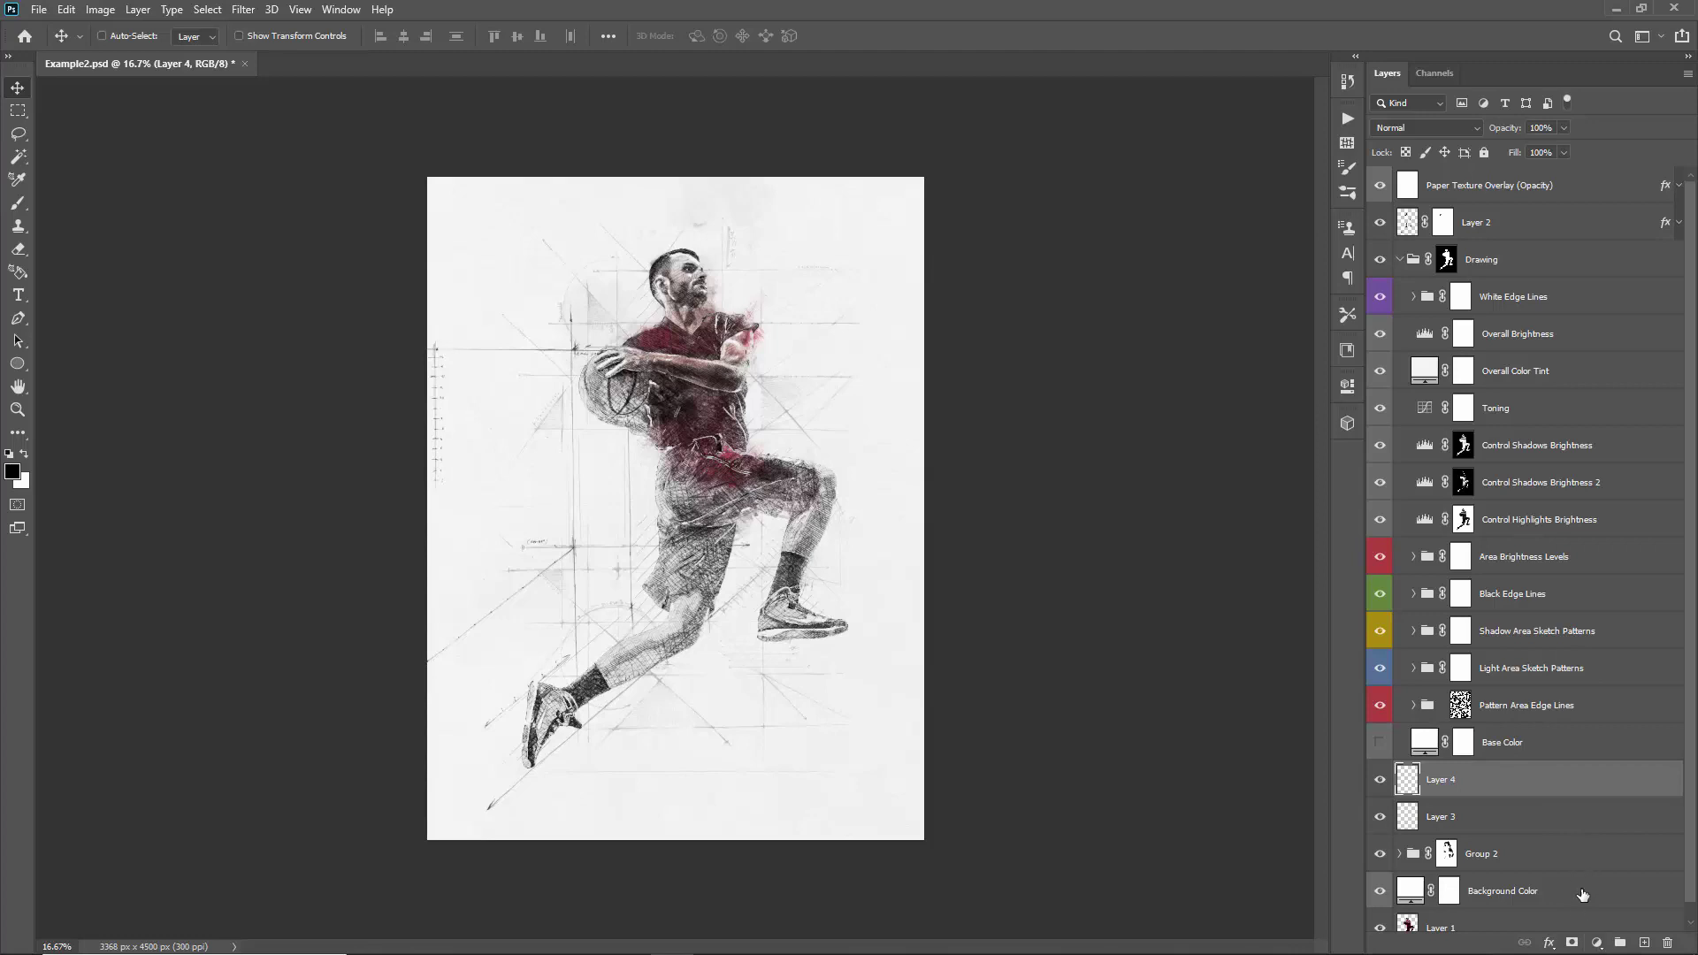
- Add a black mask to Layer 4 and choose the 700 px hatched brush from DrawingPhotoshopAction_MaskReveal_Brushes
left_click(1571, 942, "alt")
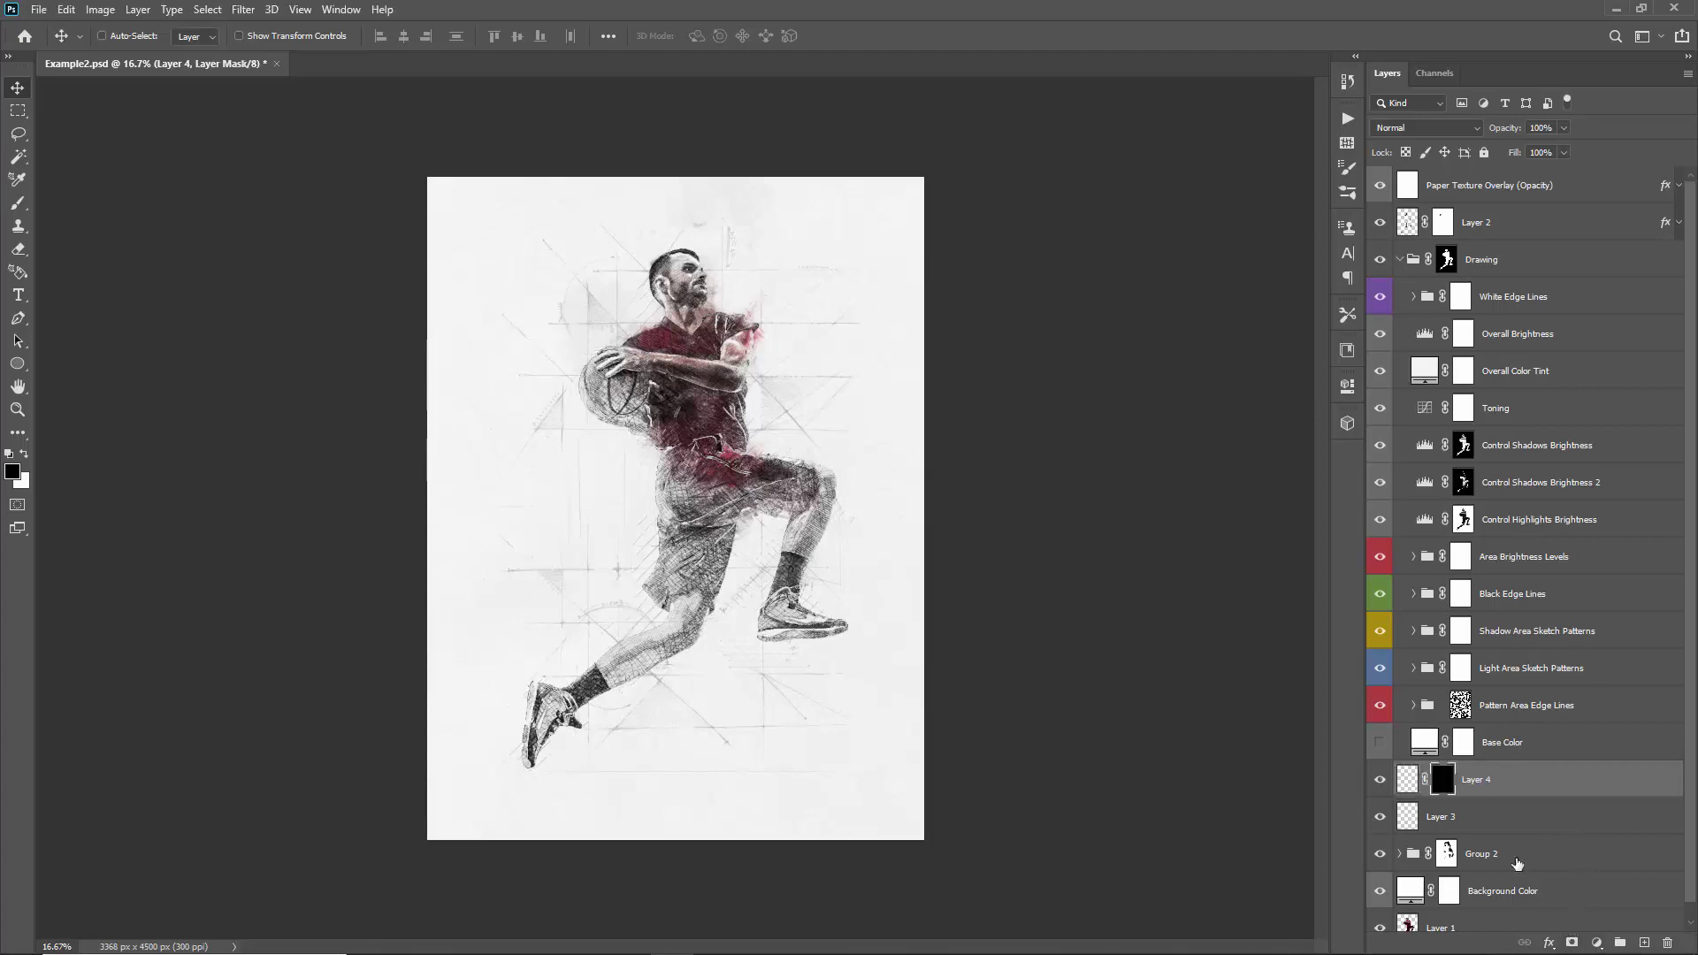
key("b")
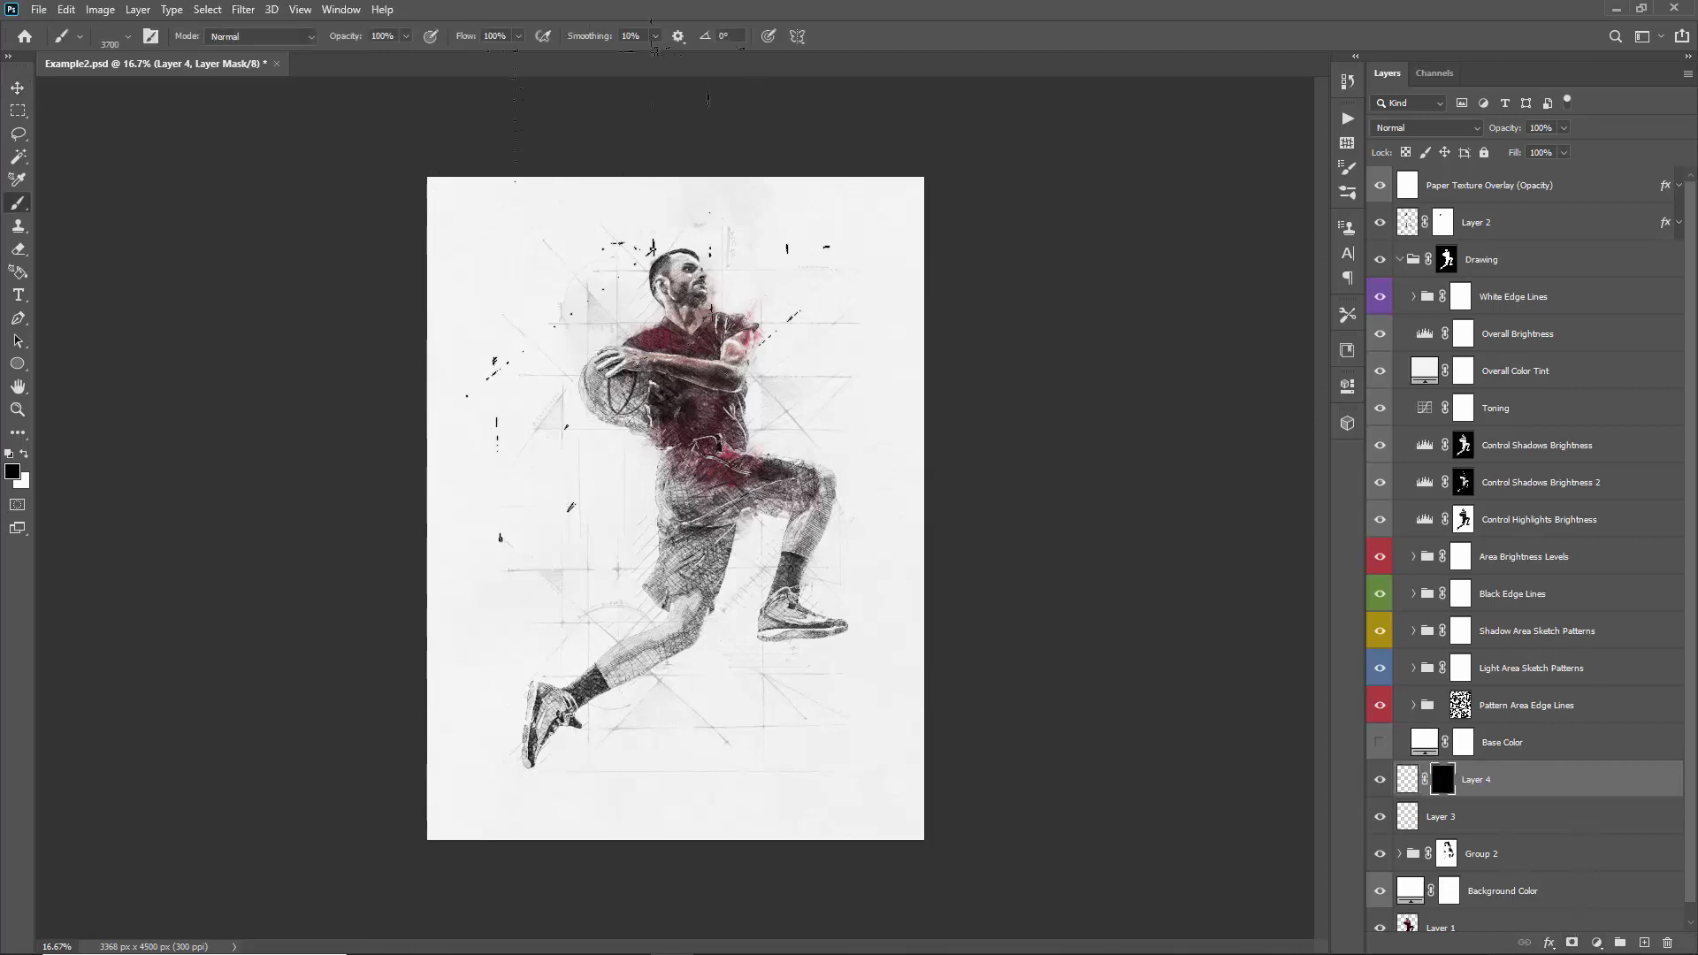
right_click(656, 271)
left_click(675, 451)
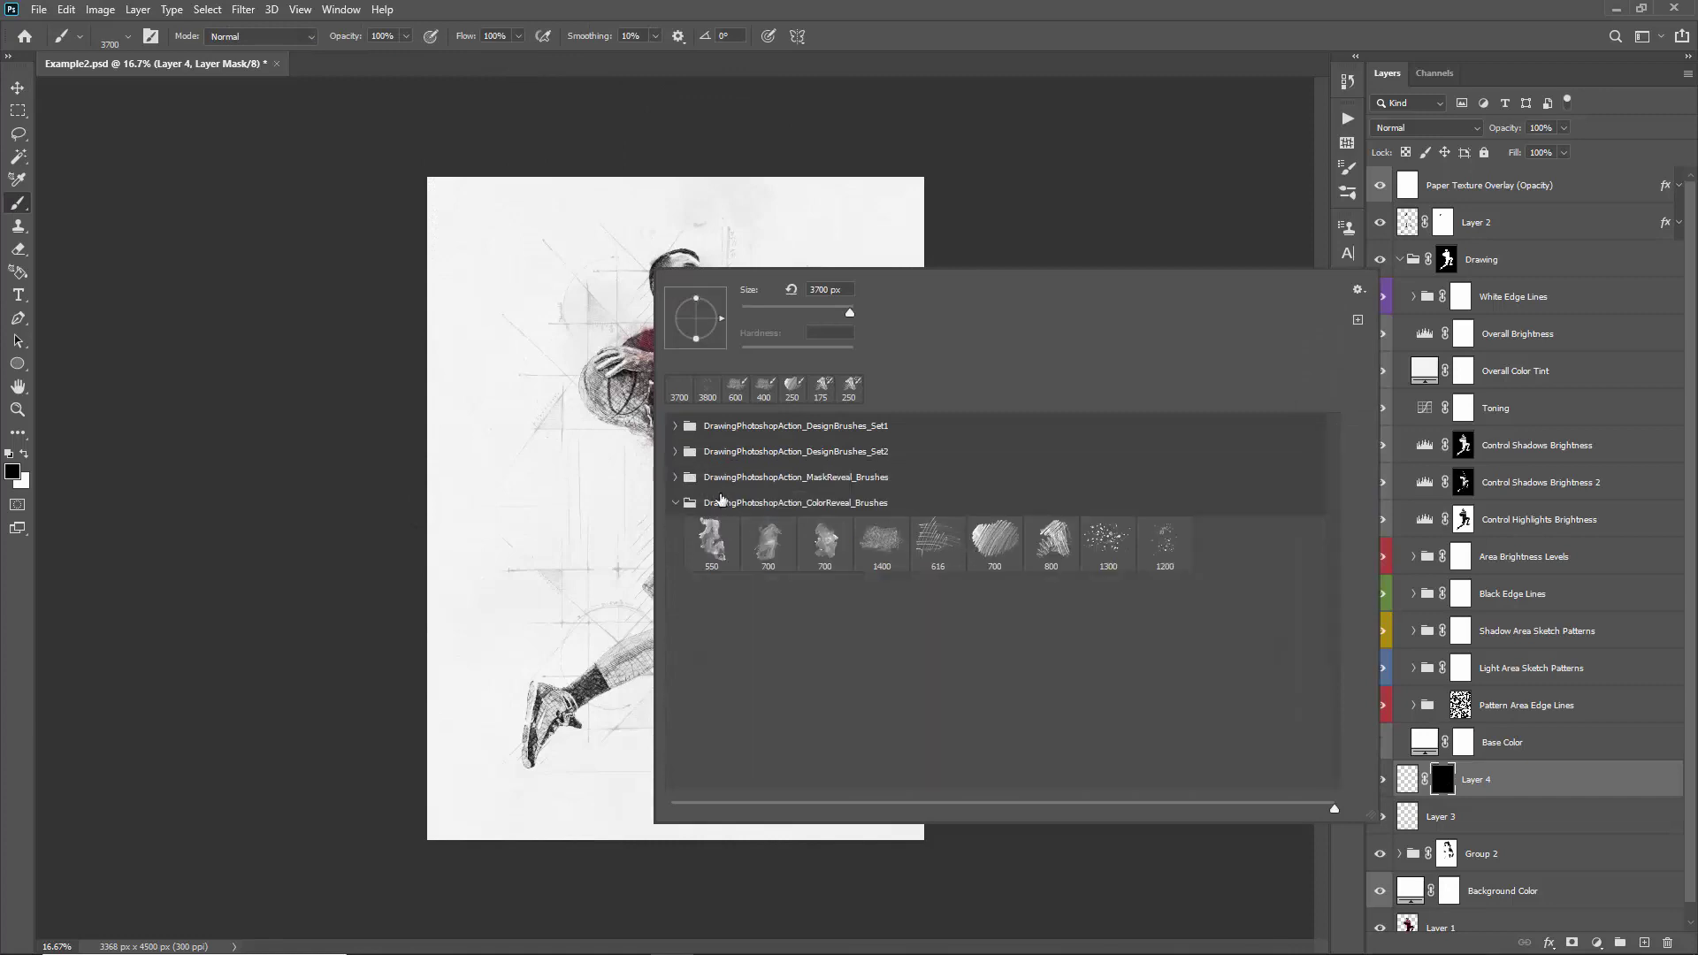
left_click(677, 477)
double_click(1110, 522)
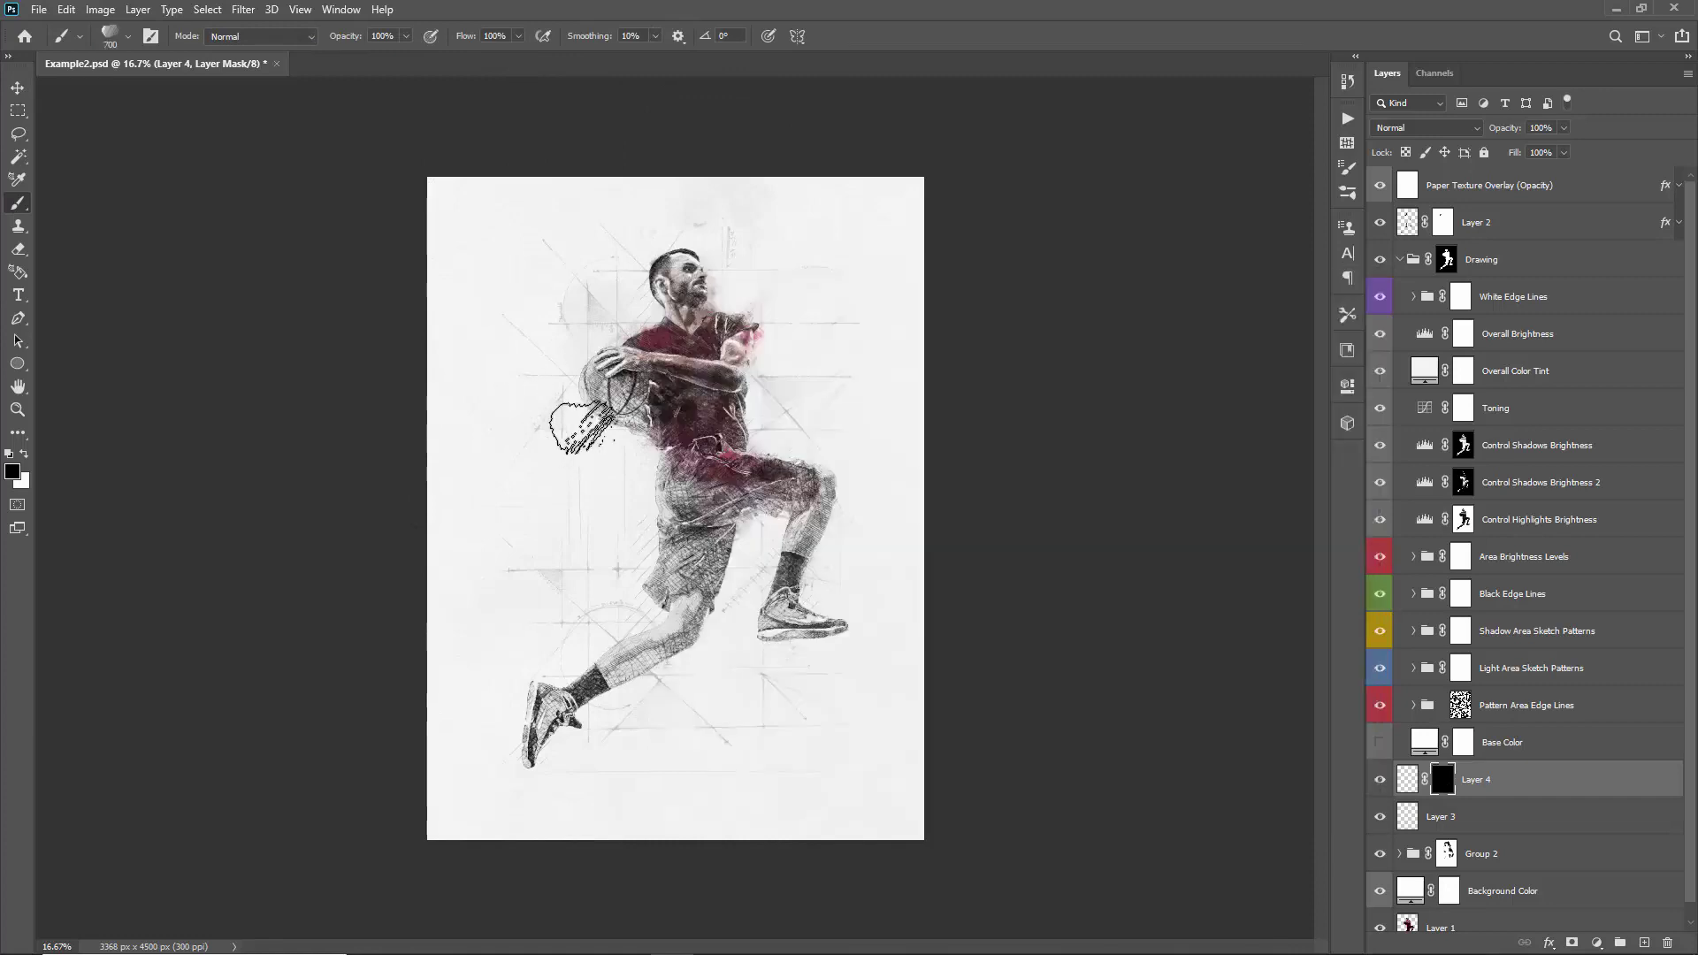
- Preview Layer 4 without its mask, then paint white on the mask to reveal lines along the rear leg and across the ball
left_click(1442, 779, "shift")
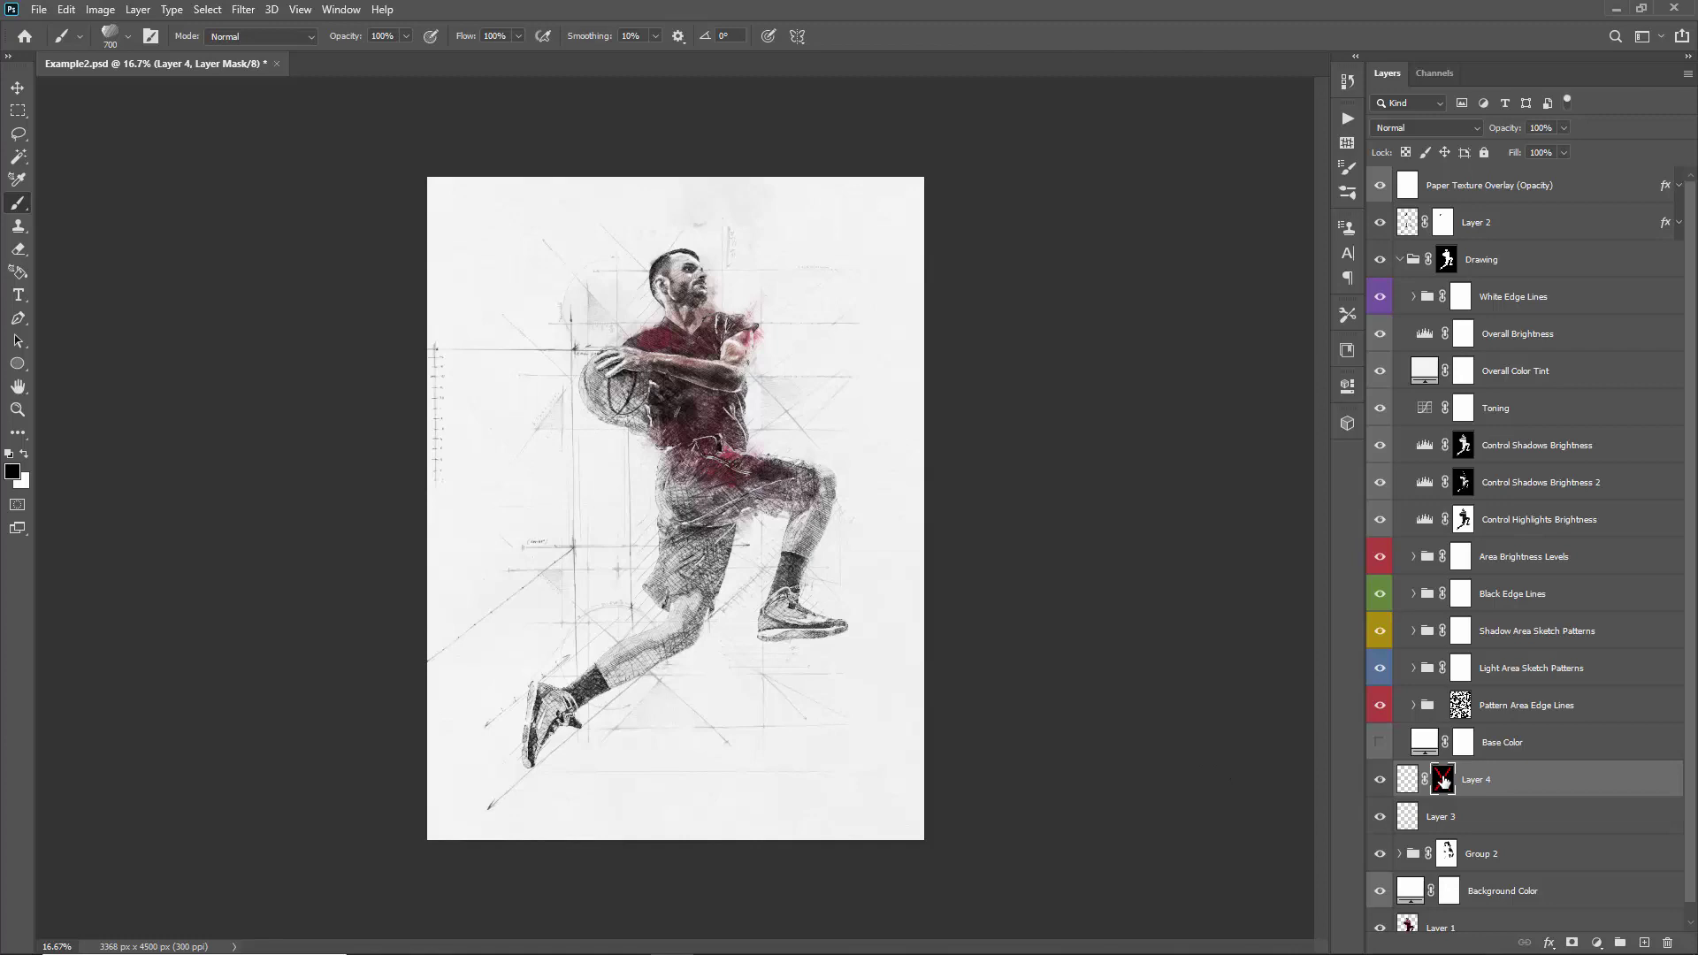
left_click(1442, 779, "shift")
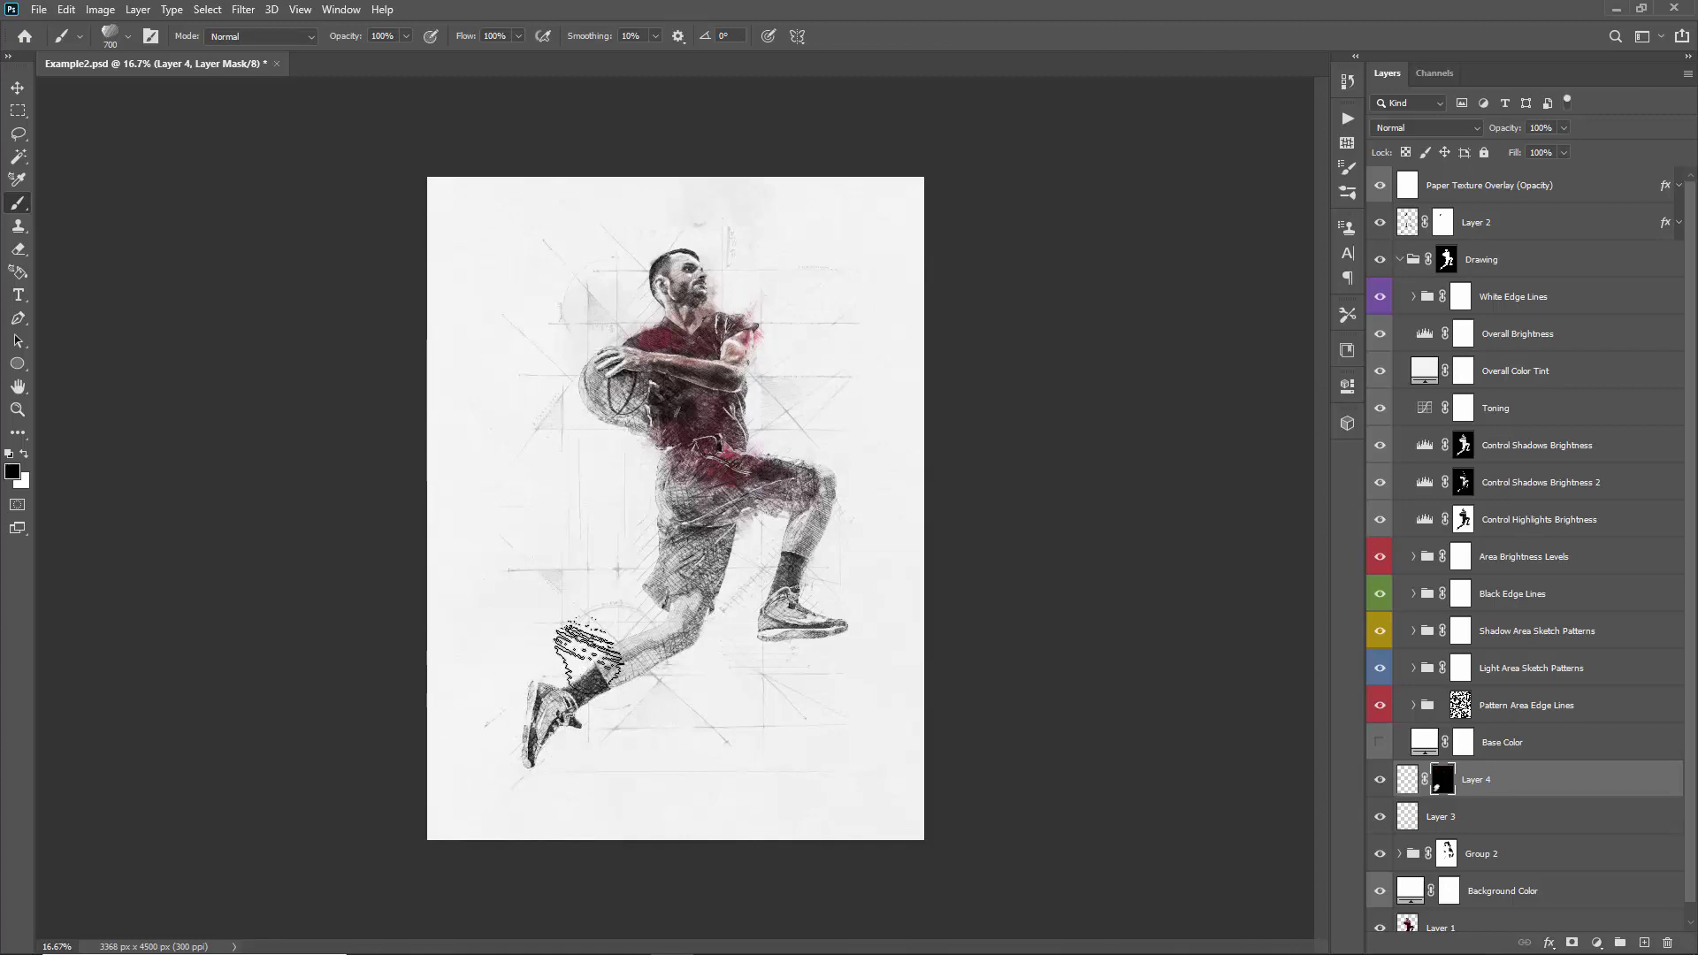
key("x")
mouse_move(607, 702)
left_mouse_down()
mouse_move(615, 667)
mouse_move(505, 763)
mouse_move(660, 679)
mouse_move(636, 656)
mouse_move(712, 609)
mouse_move(743, 544)
left_mouse_up()
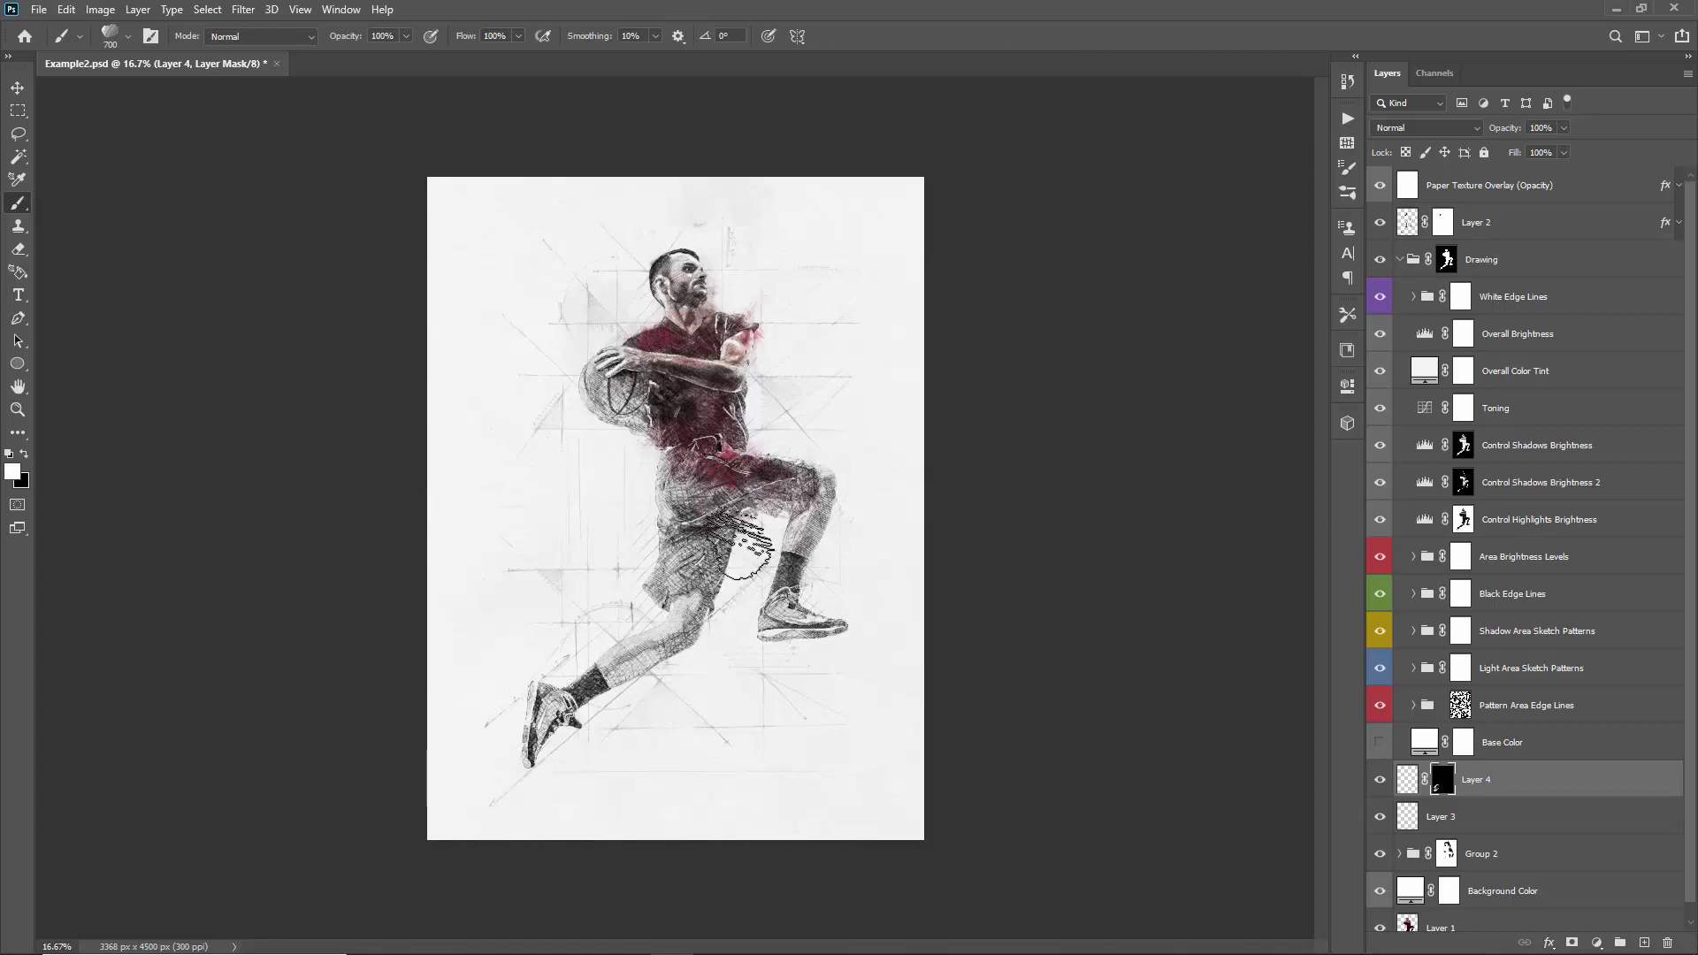
left_click_drag(436, 372, 672, 371)
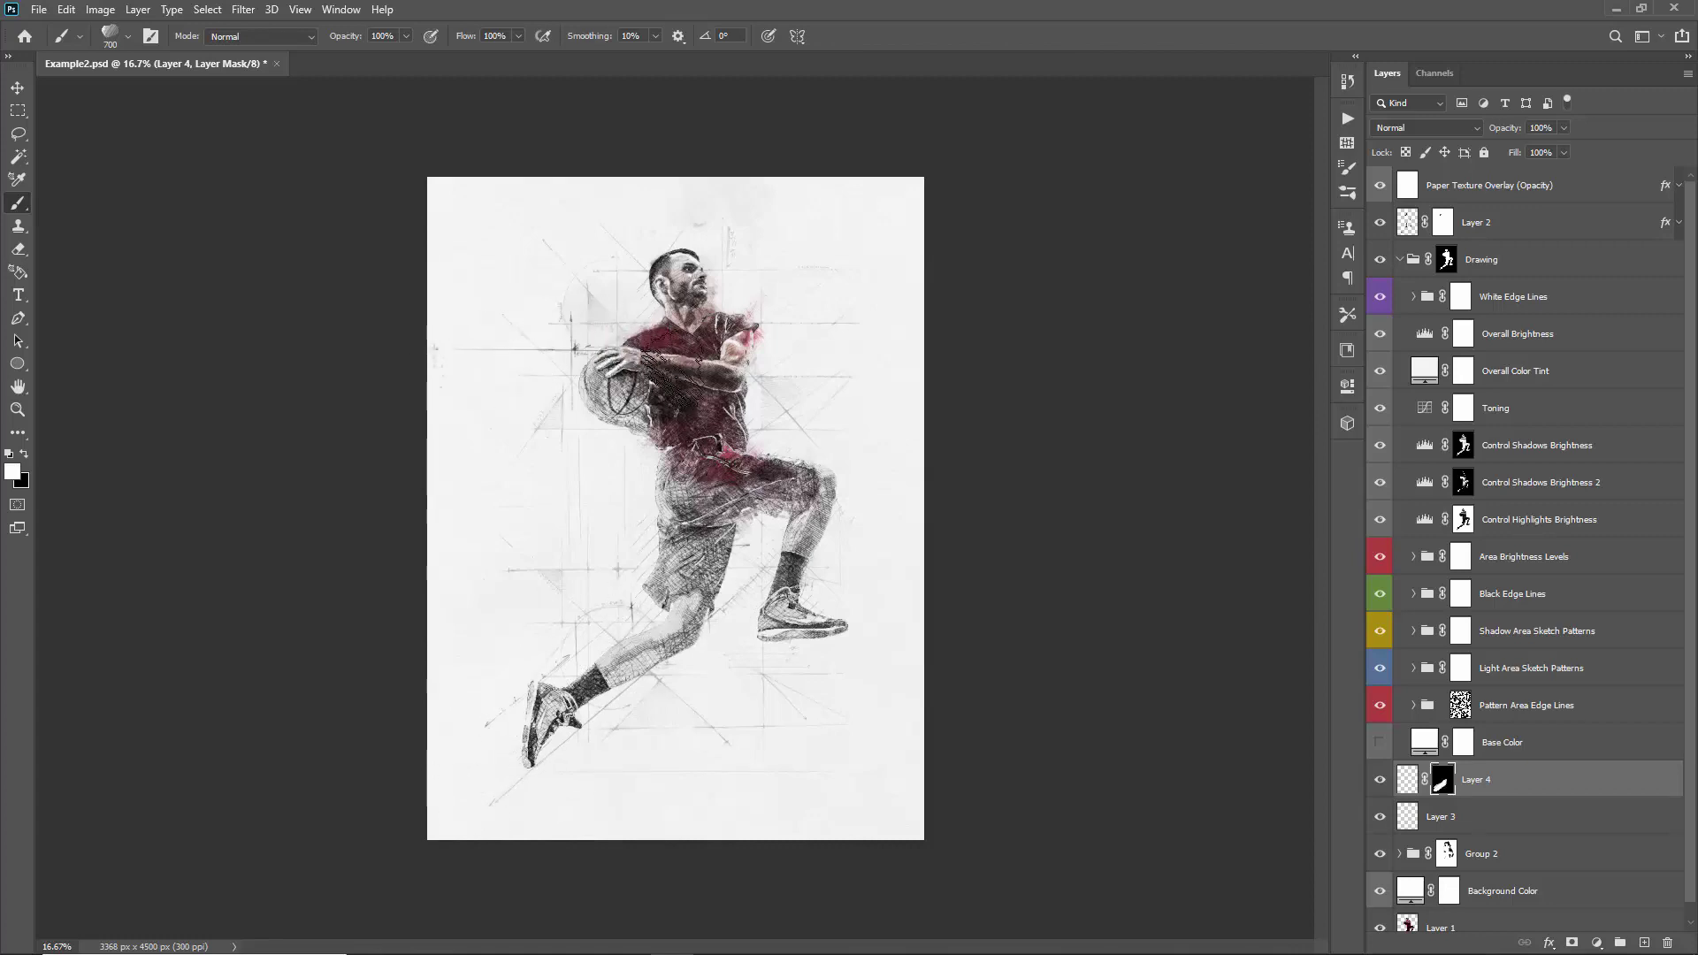
key("x")
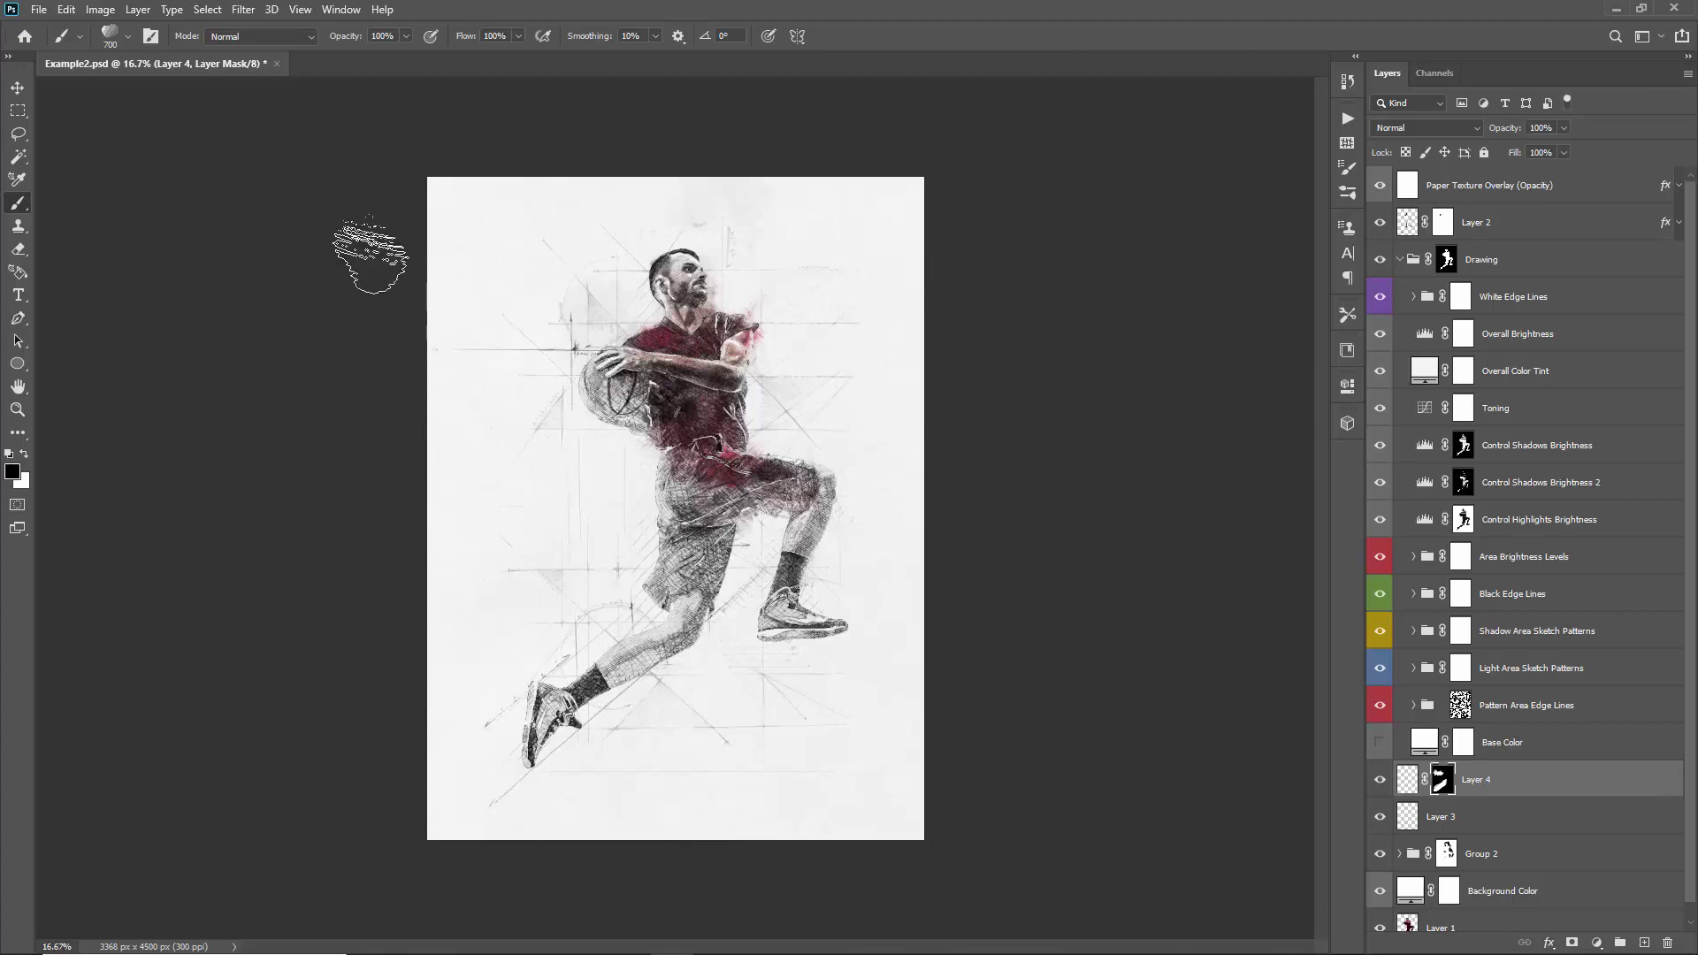
- Add a new layer above Layer 4 and choose the 2135 px circle brush from DrawingPhotoshopAction_DesignBrushes_Set1
key("v")
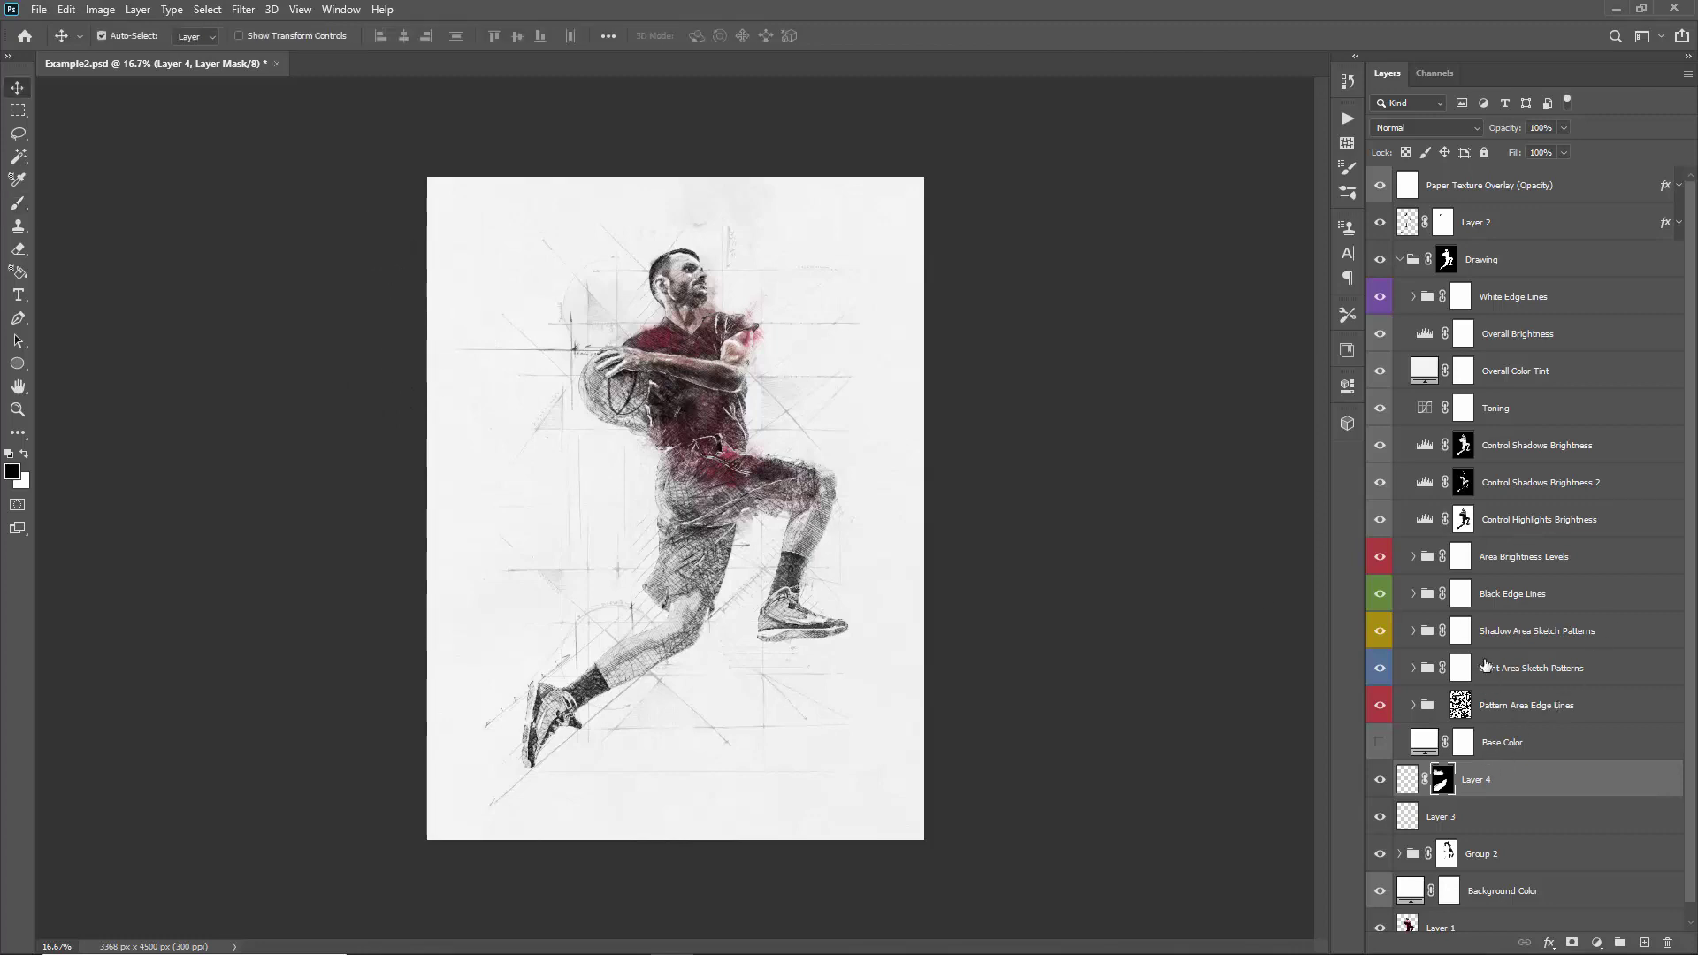
key("ctrl+shift+n")
key("Return")
key("b")
right_click(619, 309)
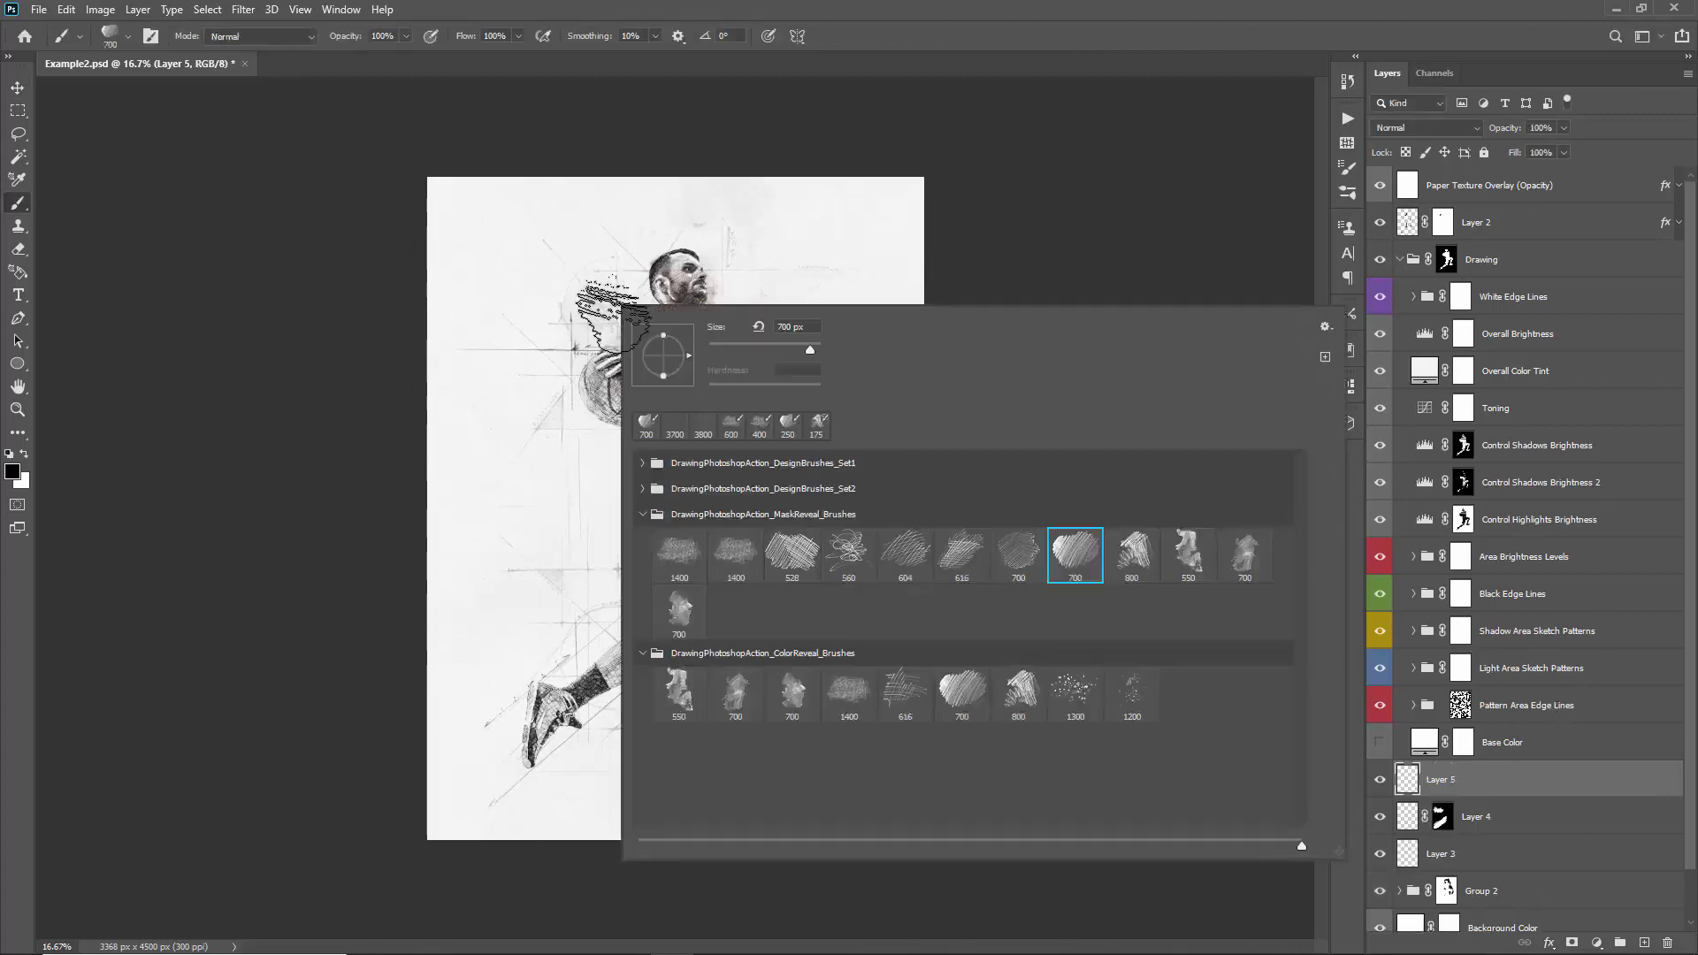
left_click(642, 463)
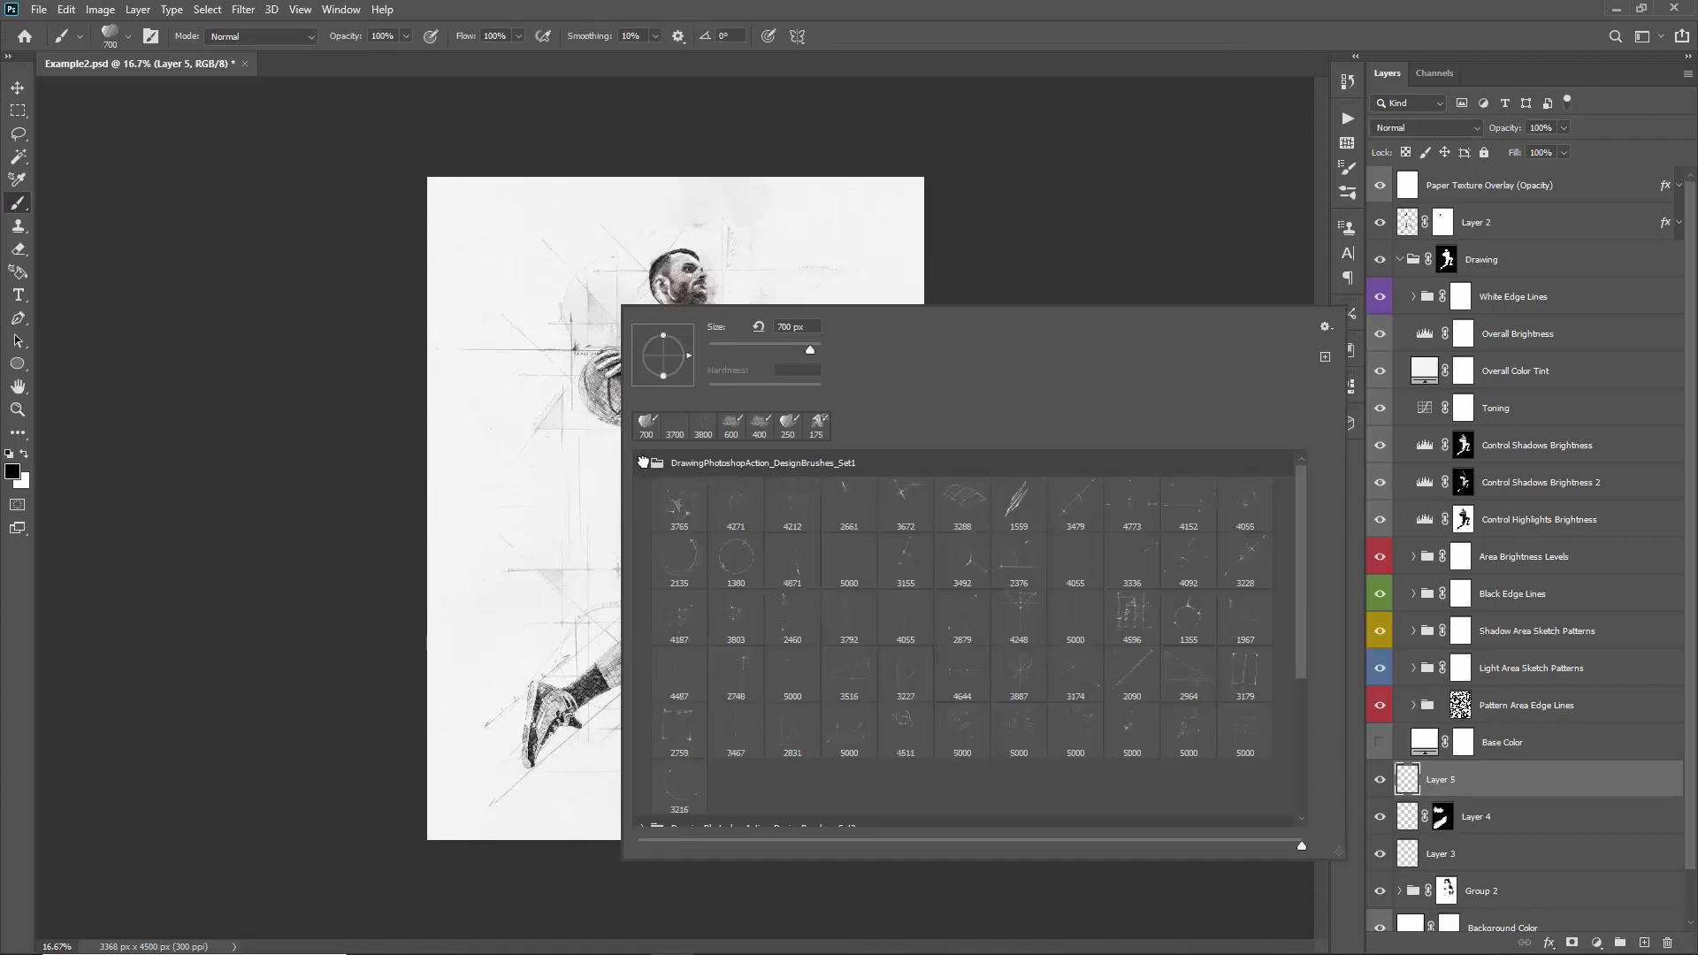
left_click(663, 560)
key("Return")
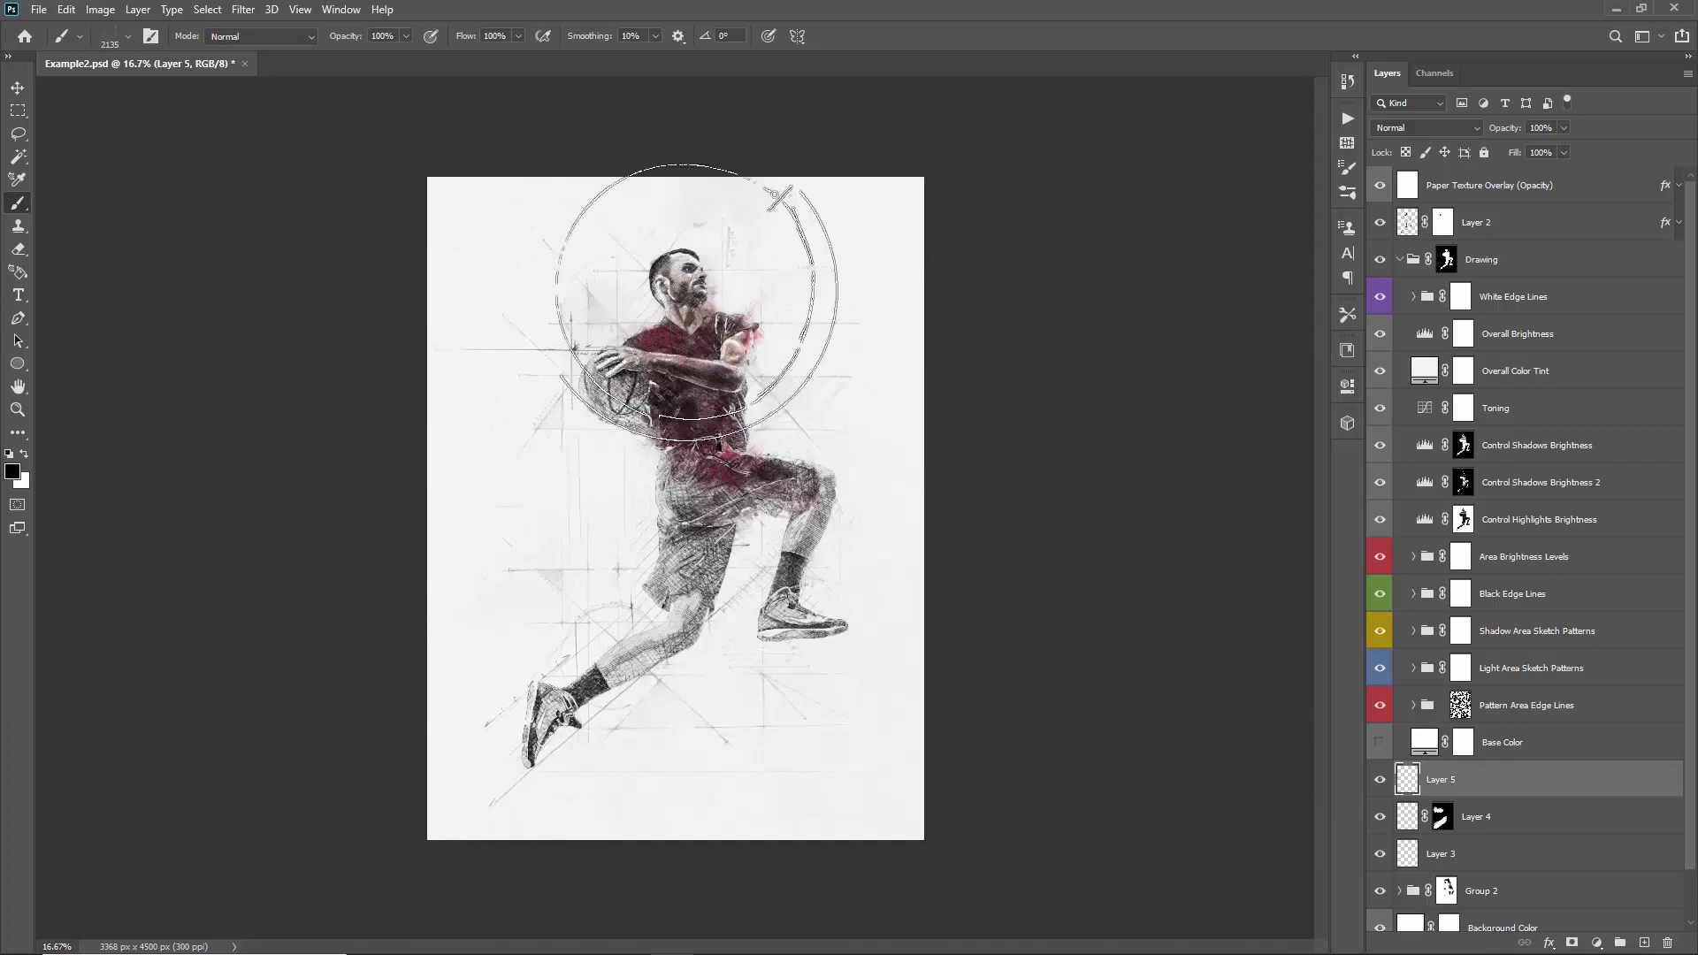
- Reduce the circle brush to 1100 px, stamp it around the player's head on Layer 5, and nudge the circle into place
key("bracketleft")
key("bracketleft")
key("bracketleft")
key("bracketleft")
key("bracketleft")
key("bracketleft")
key("bracketleft")
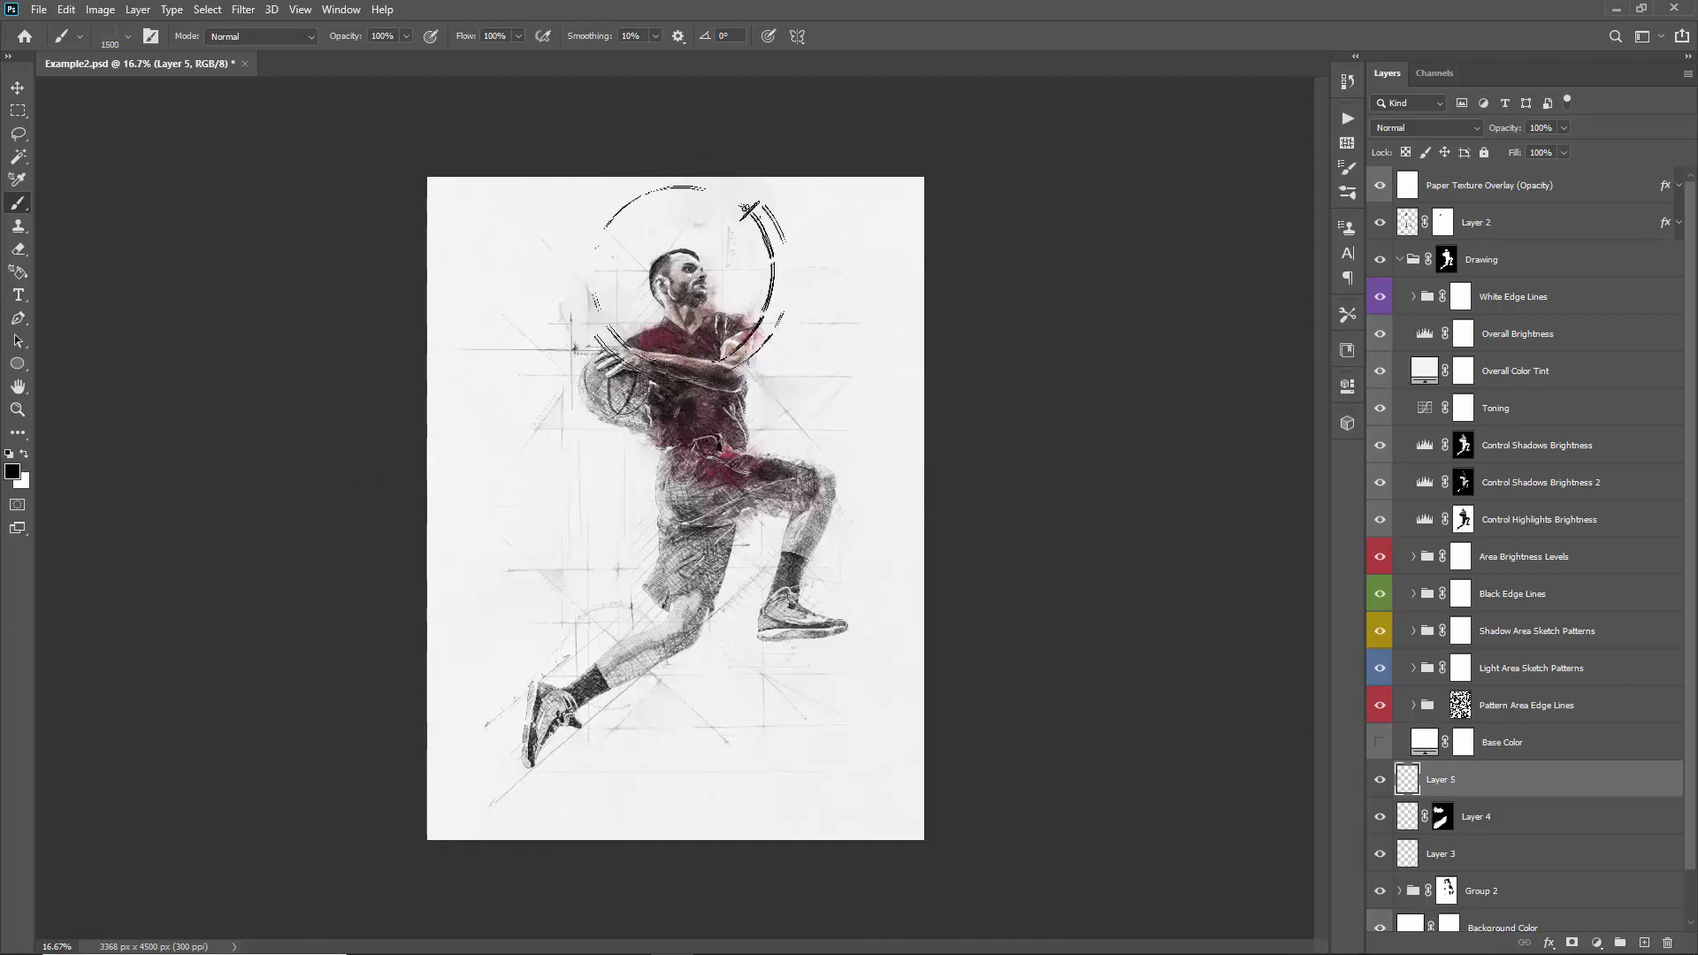
key("bracketleft")
key("bracketleft")
key("bracketleft")
key("bracketleft")
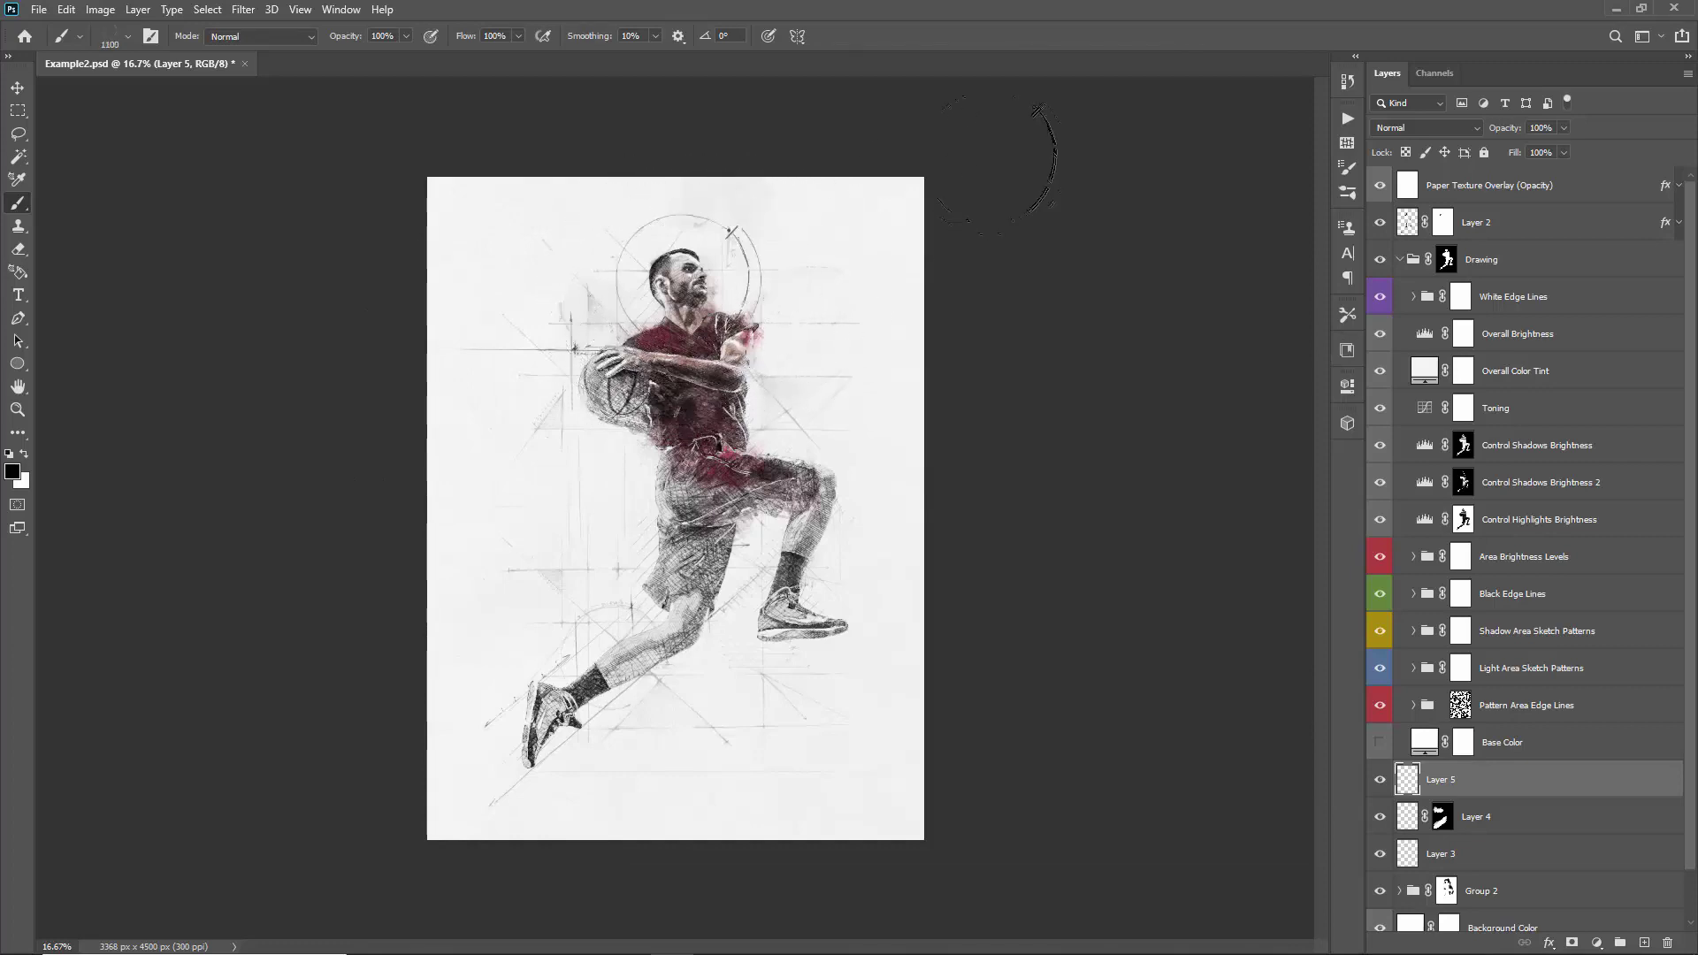
key("v")
left_click_drag(805, 298, 800, 304)
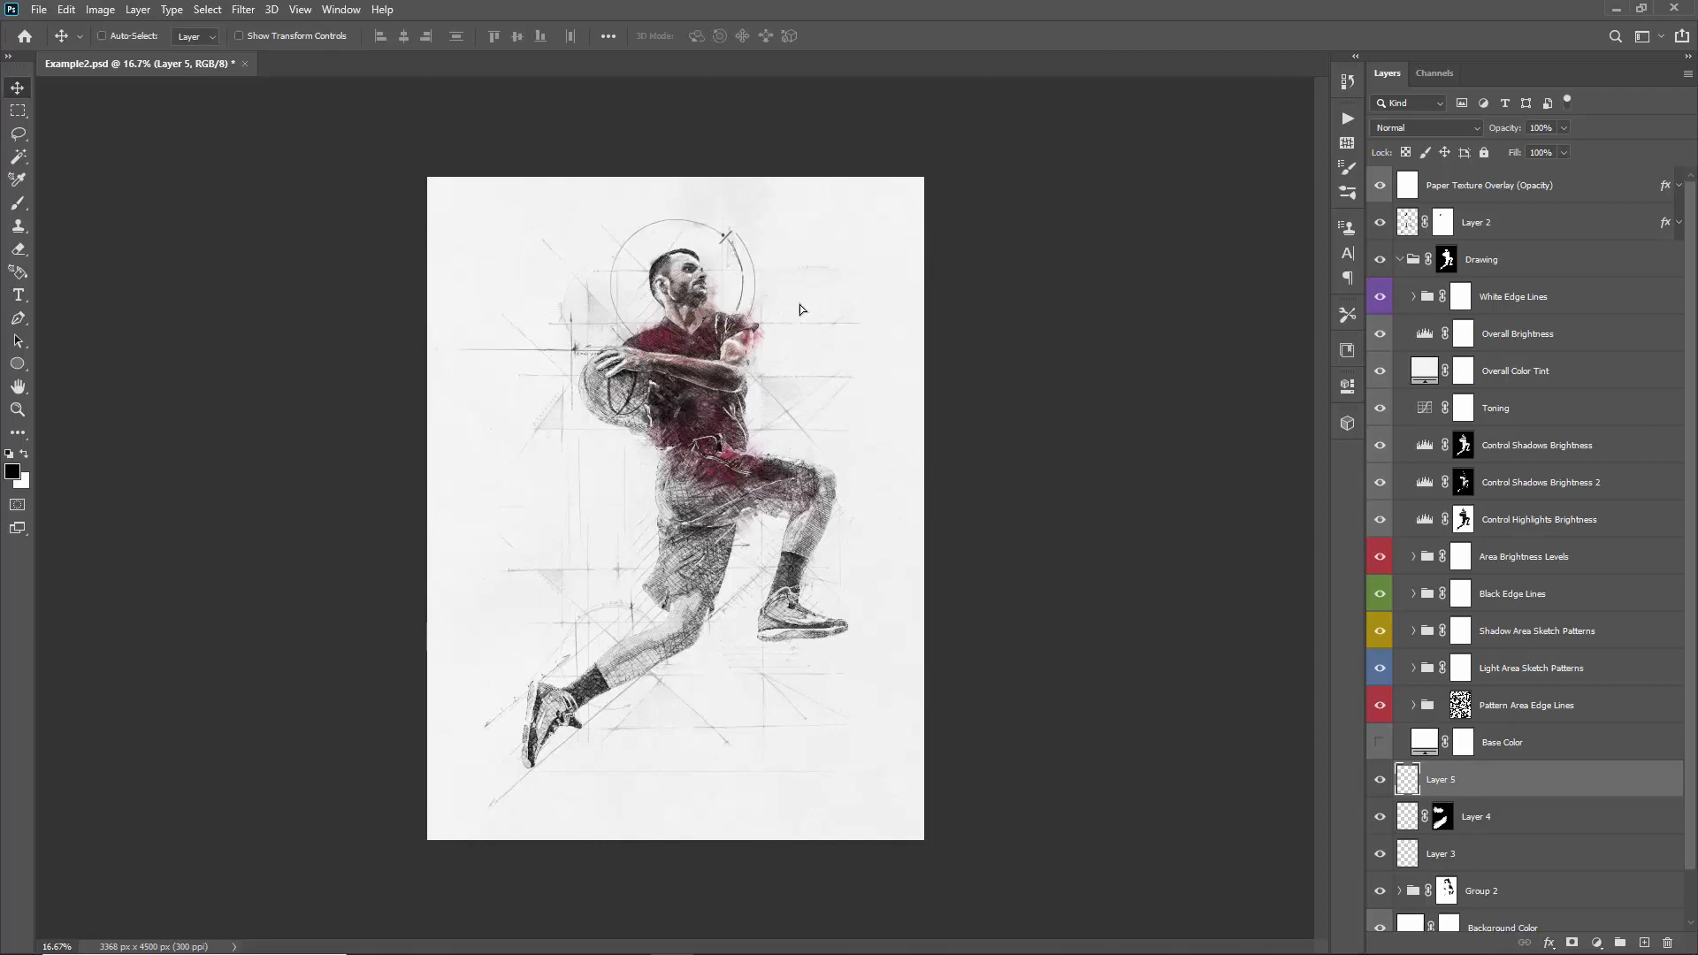
- Add a new layer above Layer 5 and choose the circle brush beside the 2135 px one in DrawingPhotoshopAction_DesignBrushes_Set1
key("ctrl+shift+alt+n")
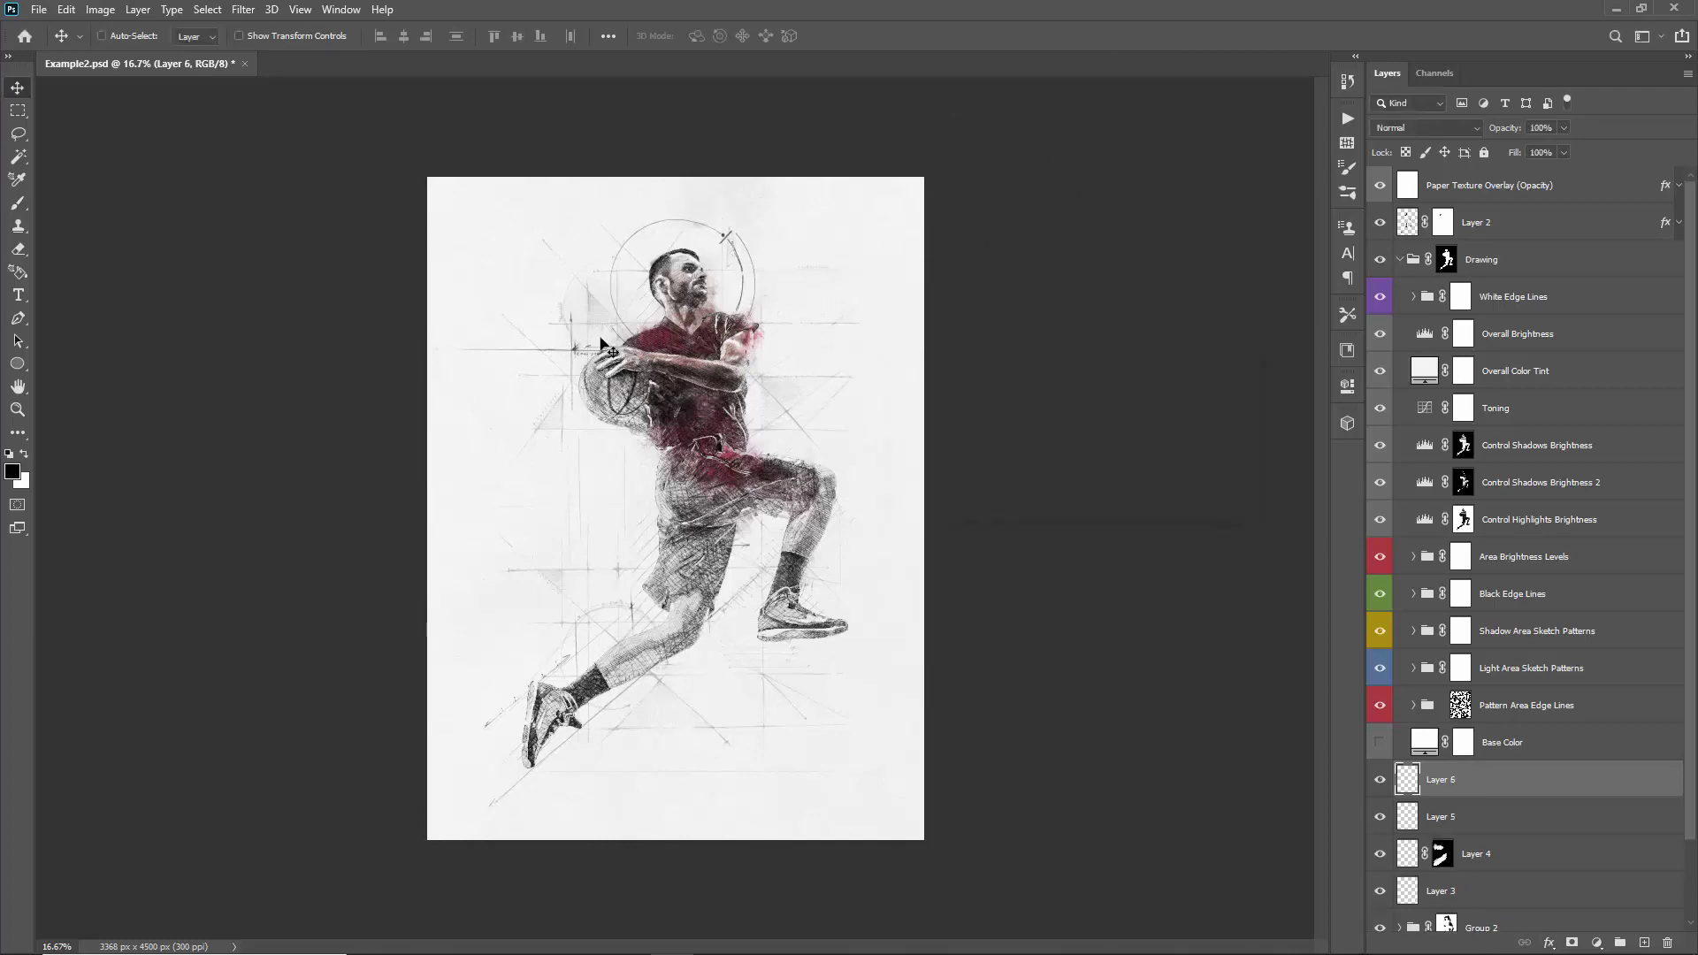
key("b")
right_click(613, 299)
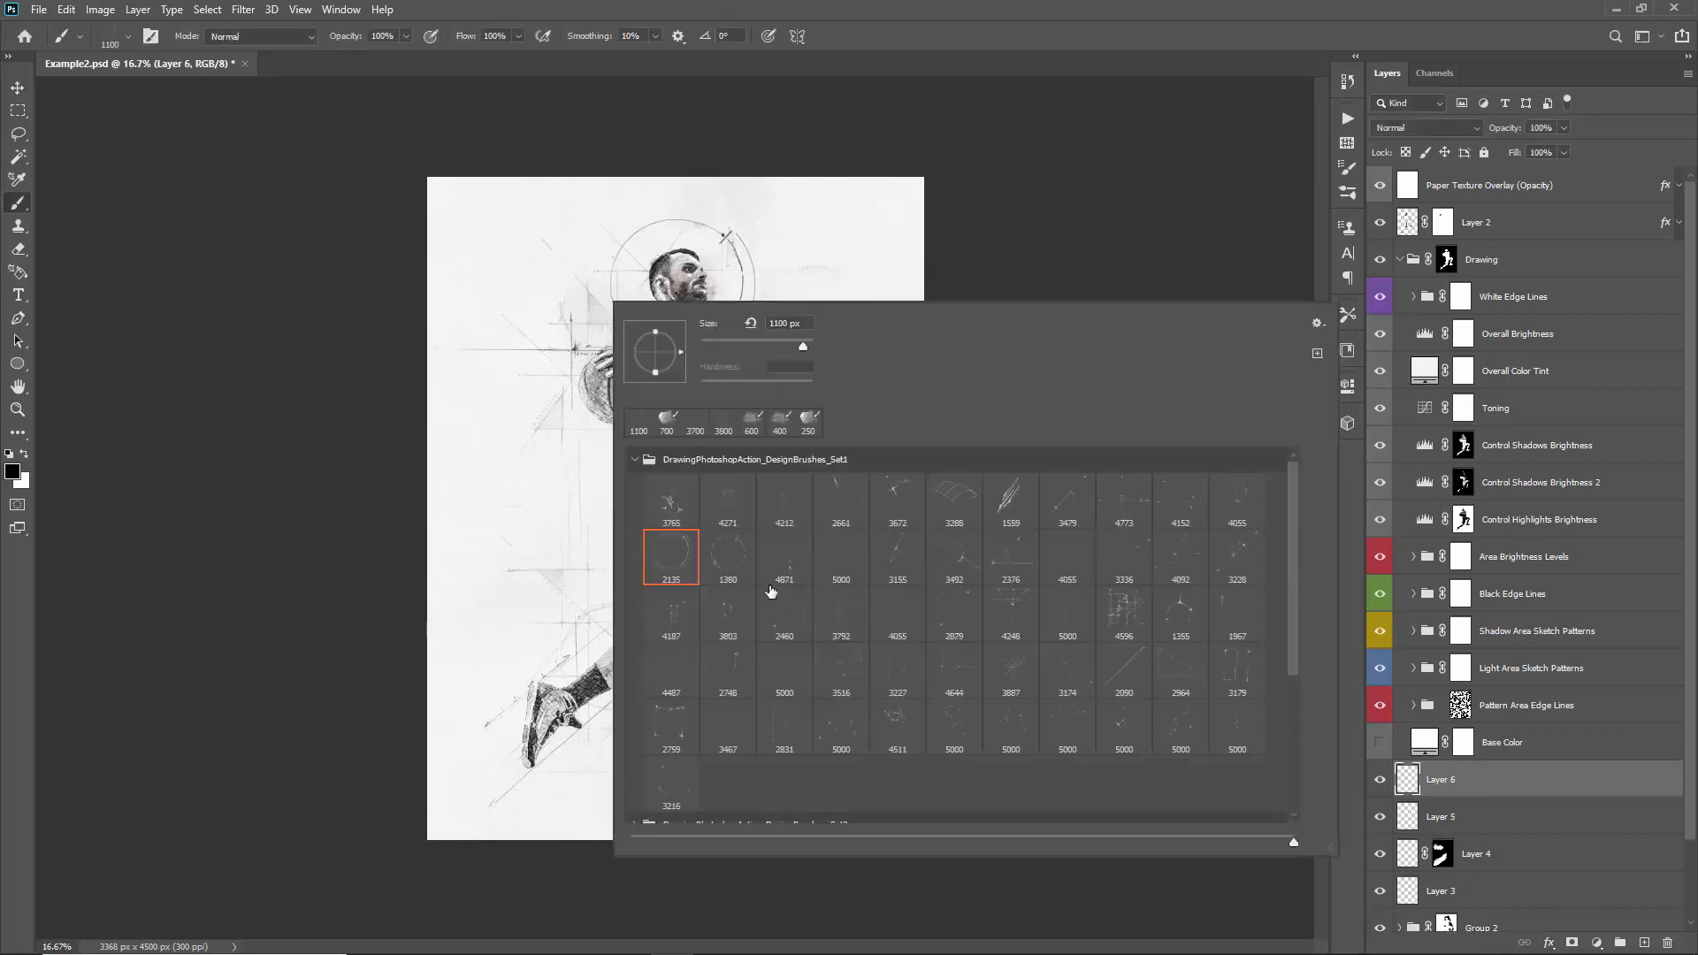
double_click(728, 557)
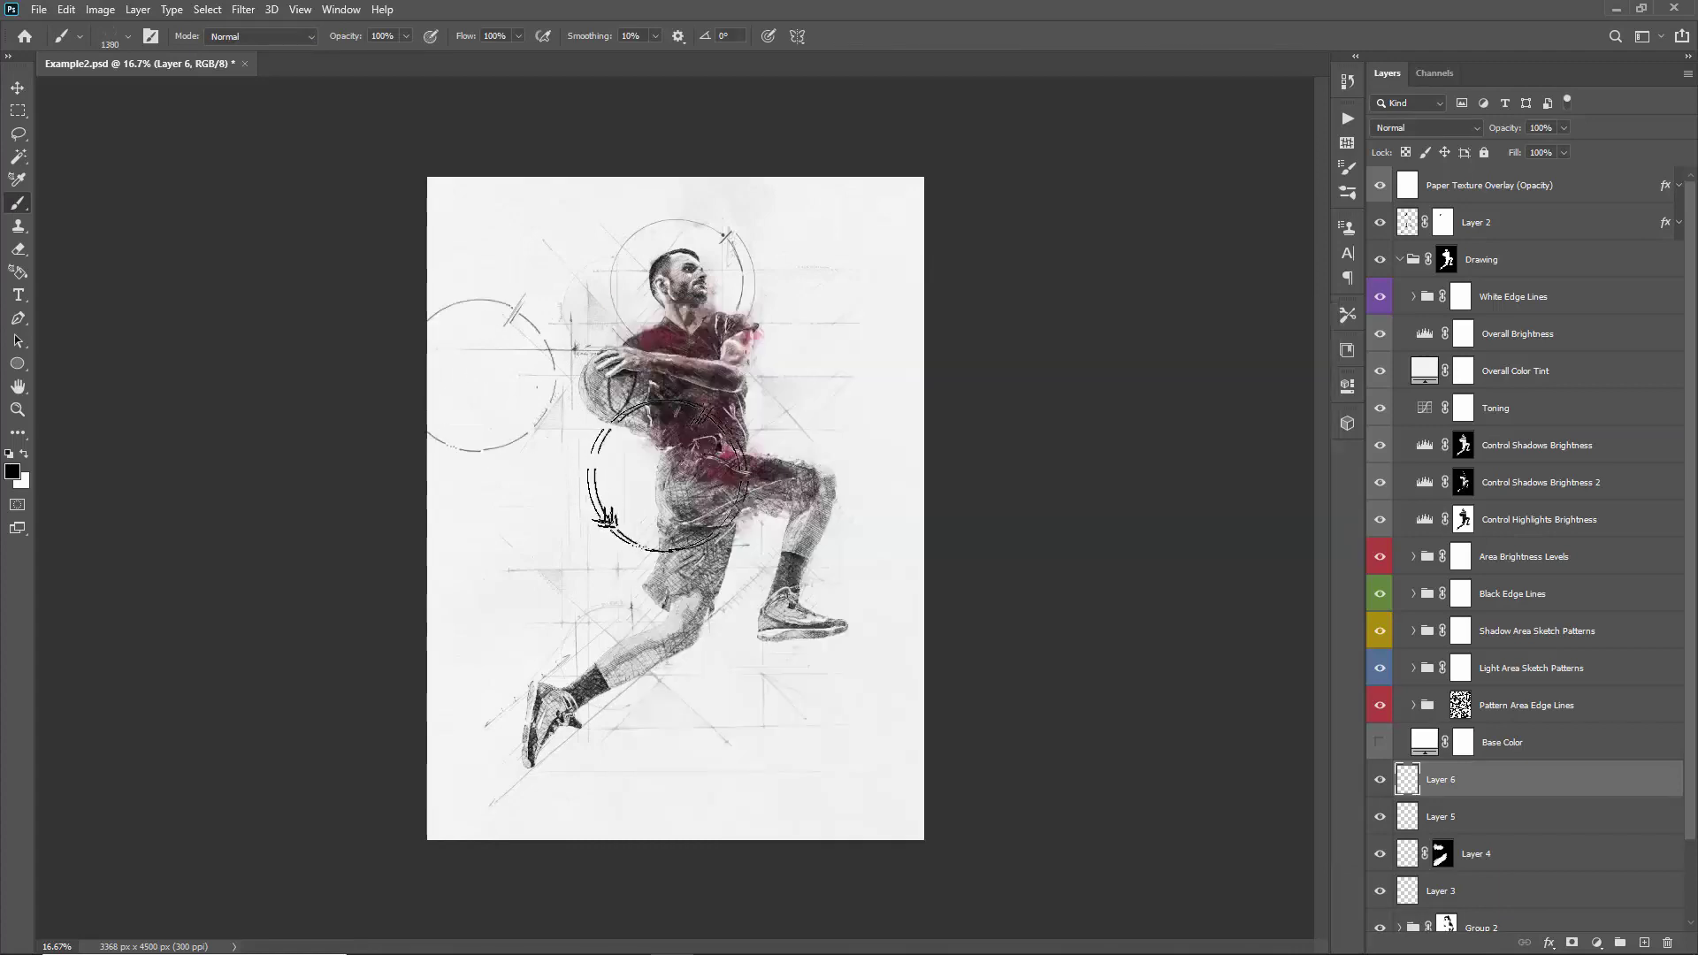
- Shrink the circle brush below 900 px, stamp it beside the front knee on Layer 6, and move the circle onto the knee
key("bracketleft")
key("bracketleft")
key("bracketleft")
key("bracketleft")
key("bracketleft")
key("bracketleft")
key("bracketleft")
key("bracketleft")
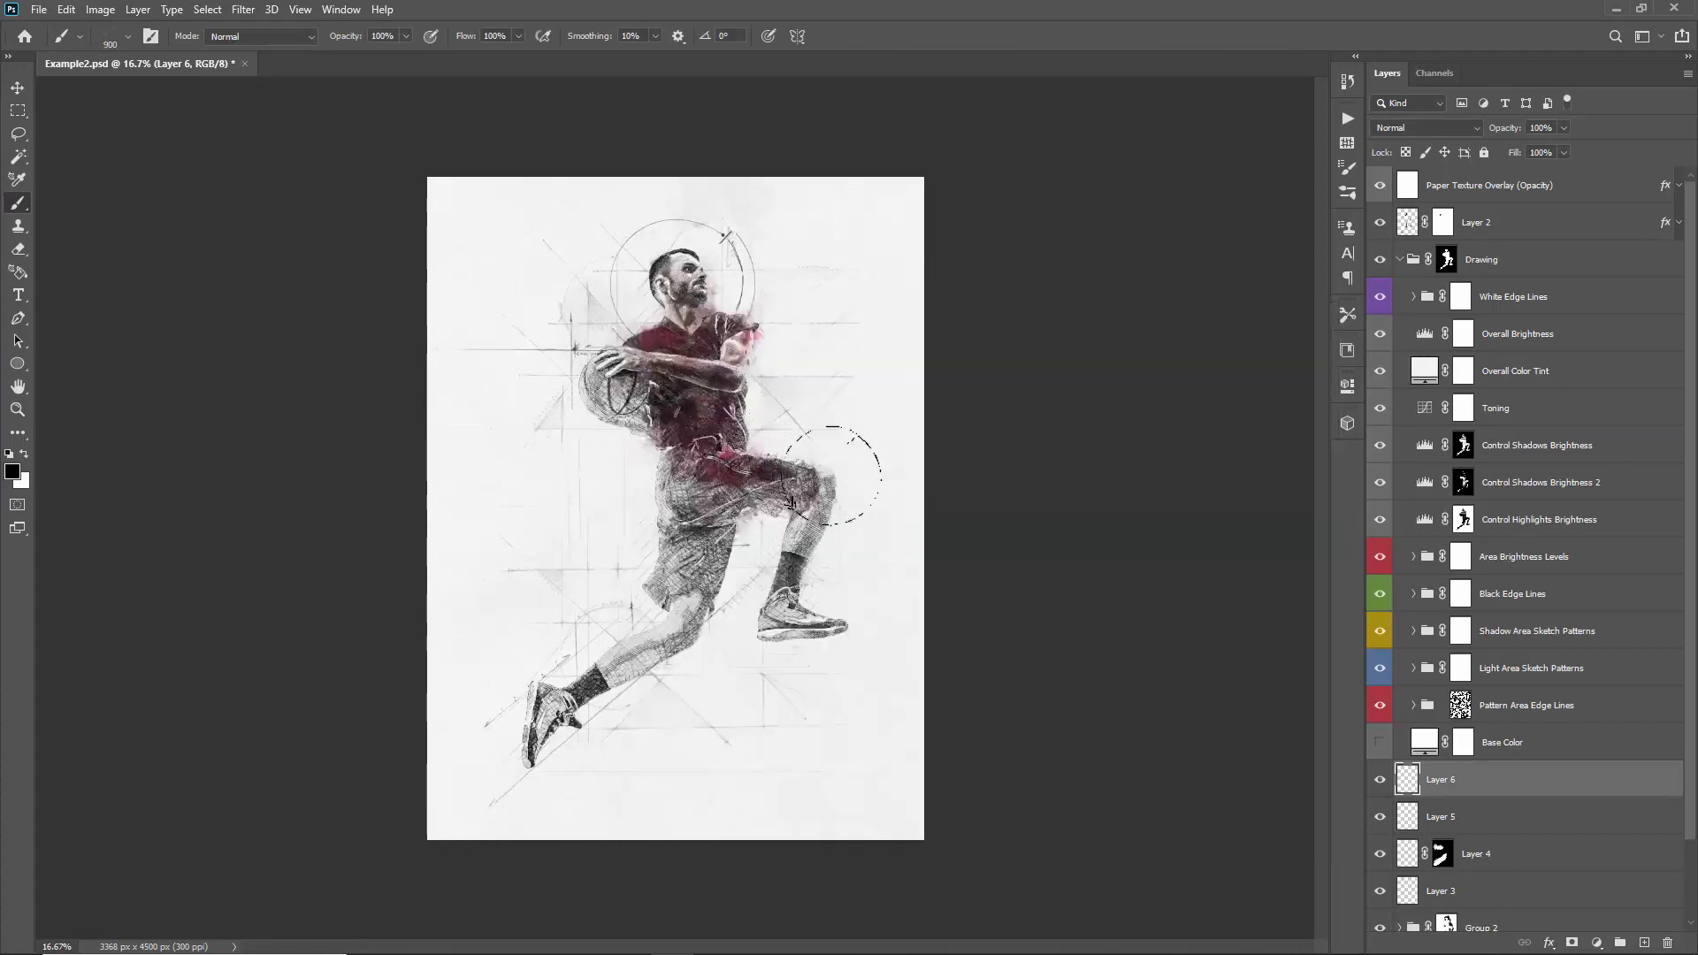
key("bracketleft")
key("v")
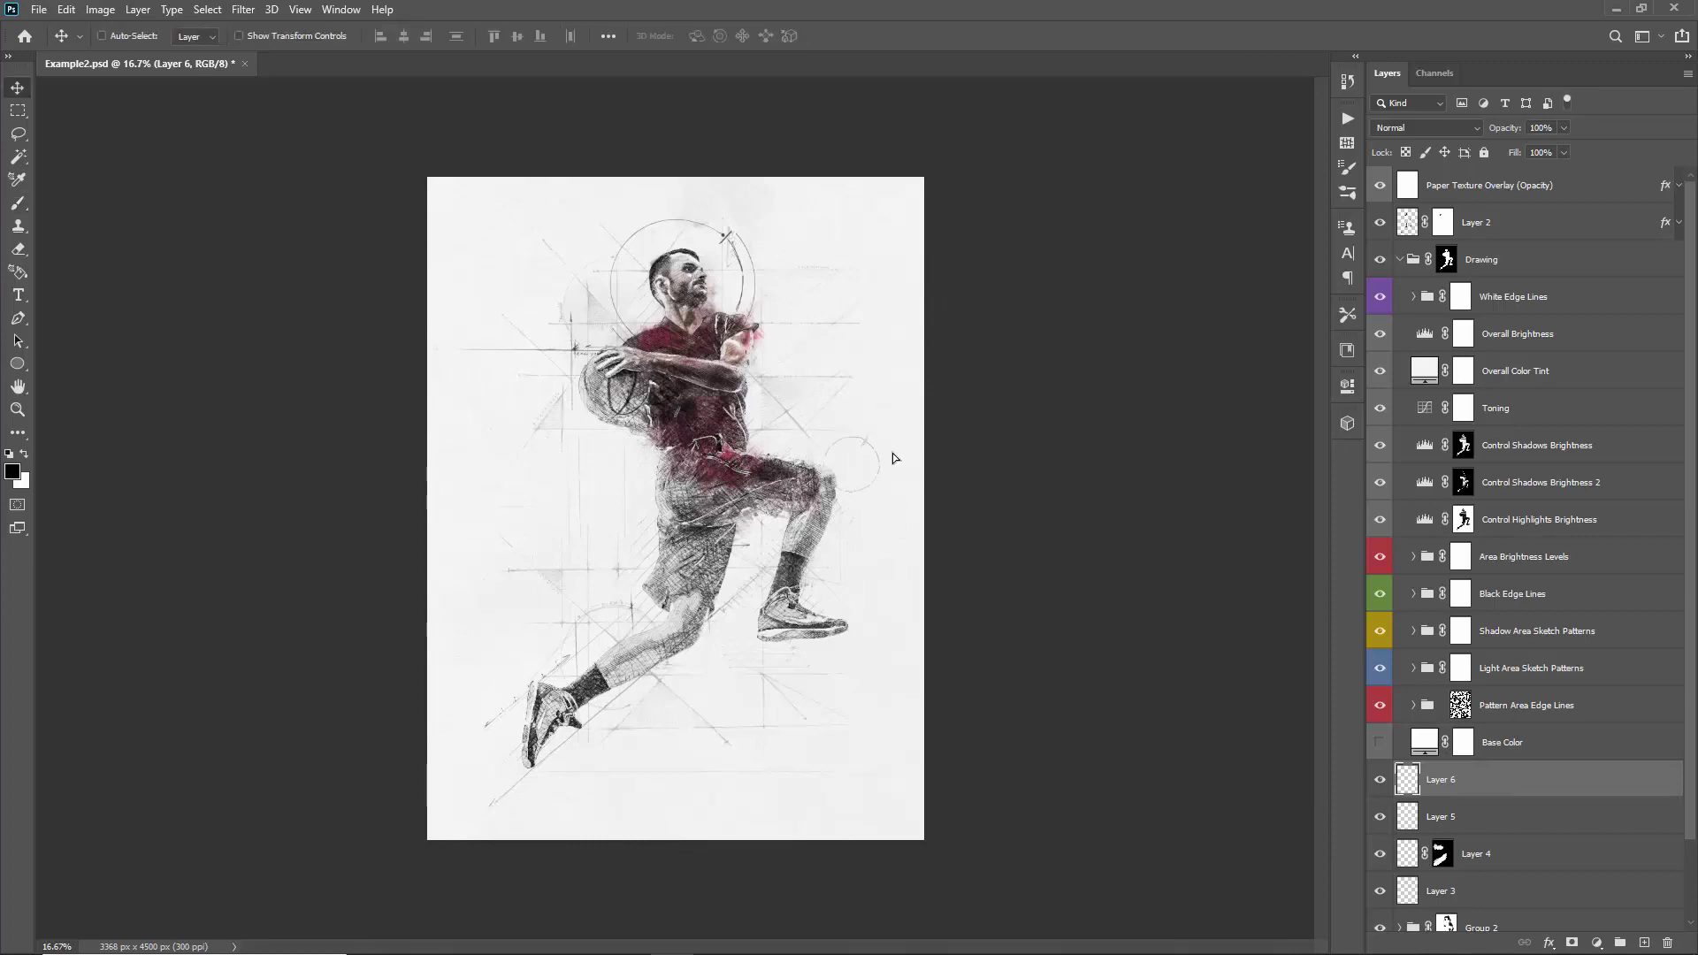
left_click_drag(891, 451, 879, 453)
- Add a Hue/Saturation adjustment layer above Paper Texture Overlay (Opacity) and raise its saturation slightly
left_click(1454, 198)
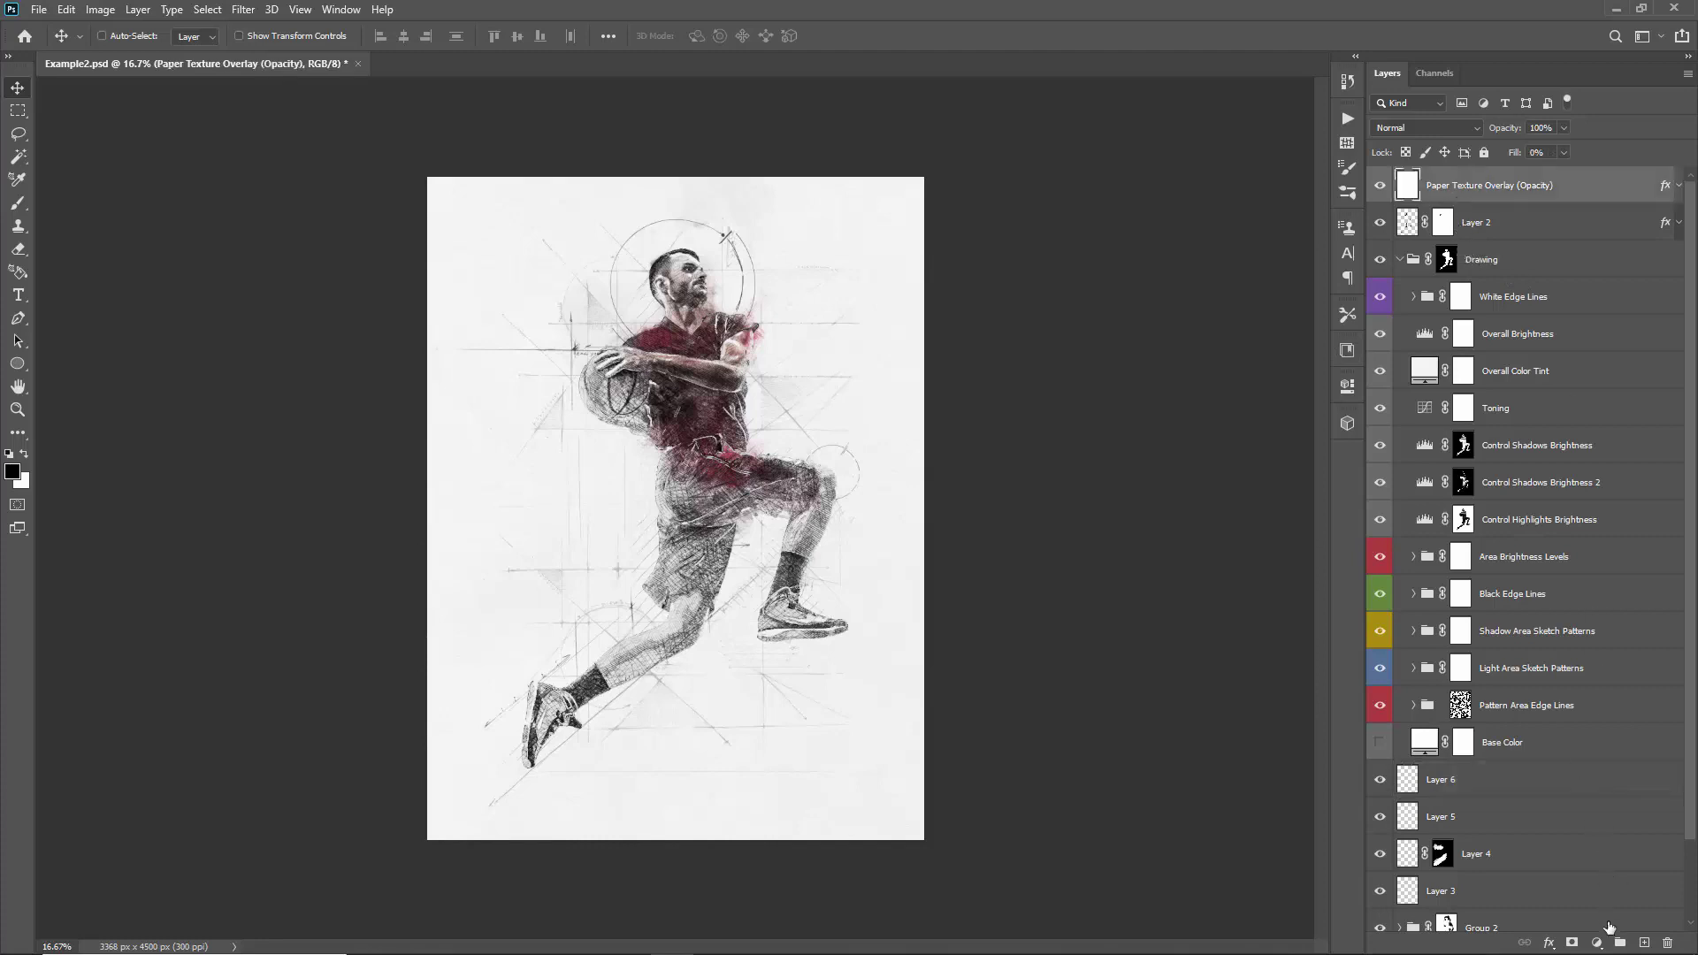
left_click(1596, 941)
left_click(1583, 765)
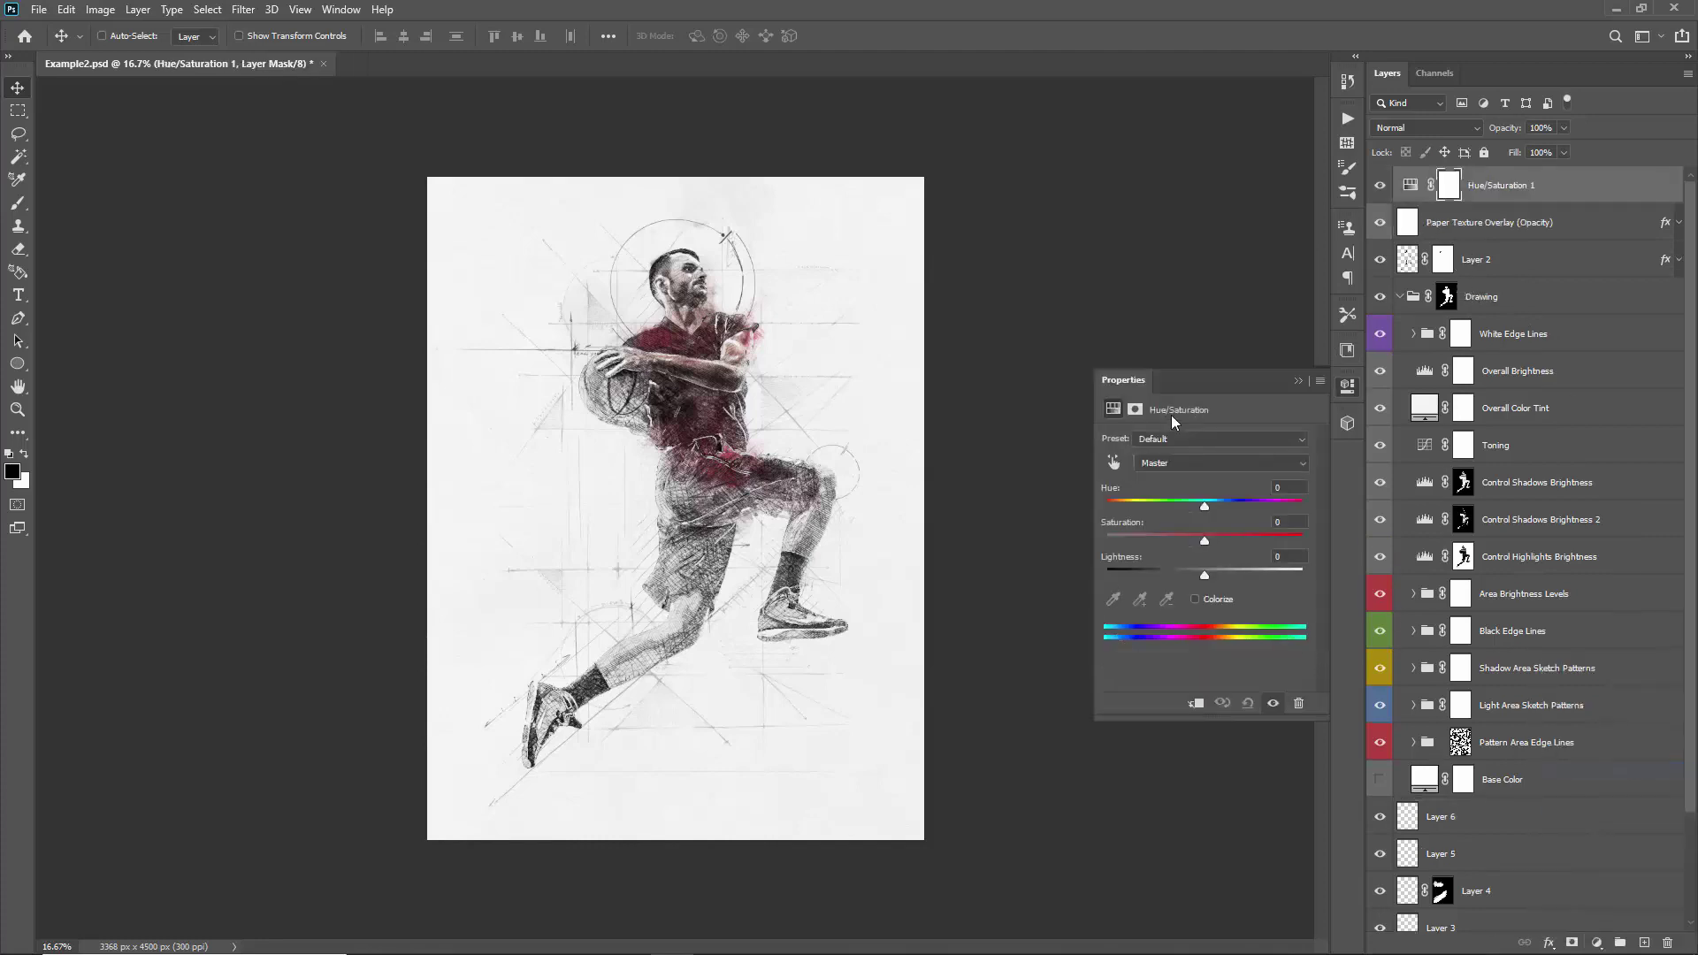
left_click_drag(1204, 536, 1231, 543)
left_click(1299, 380)
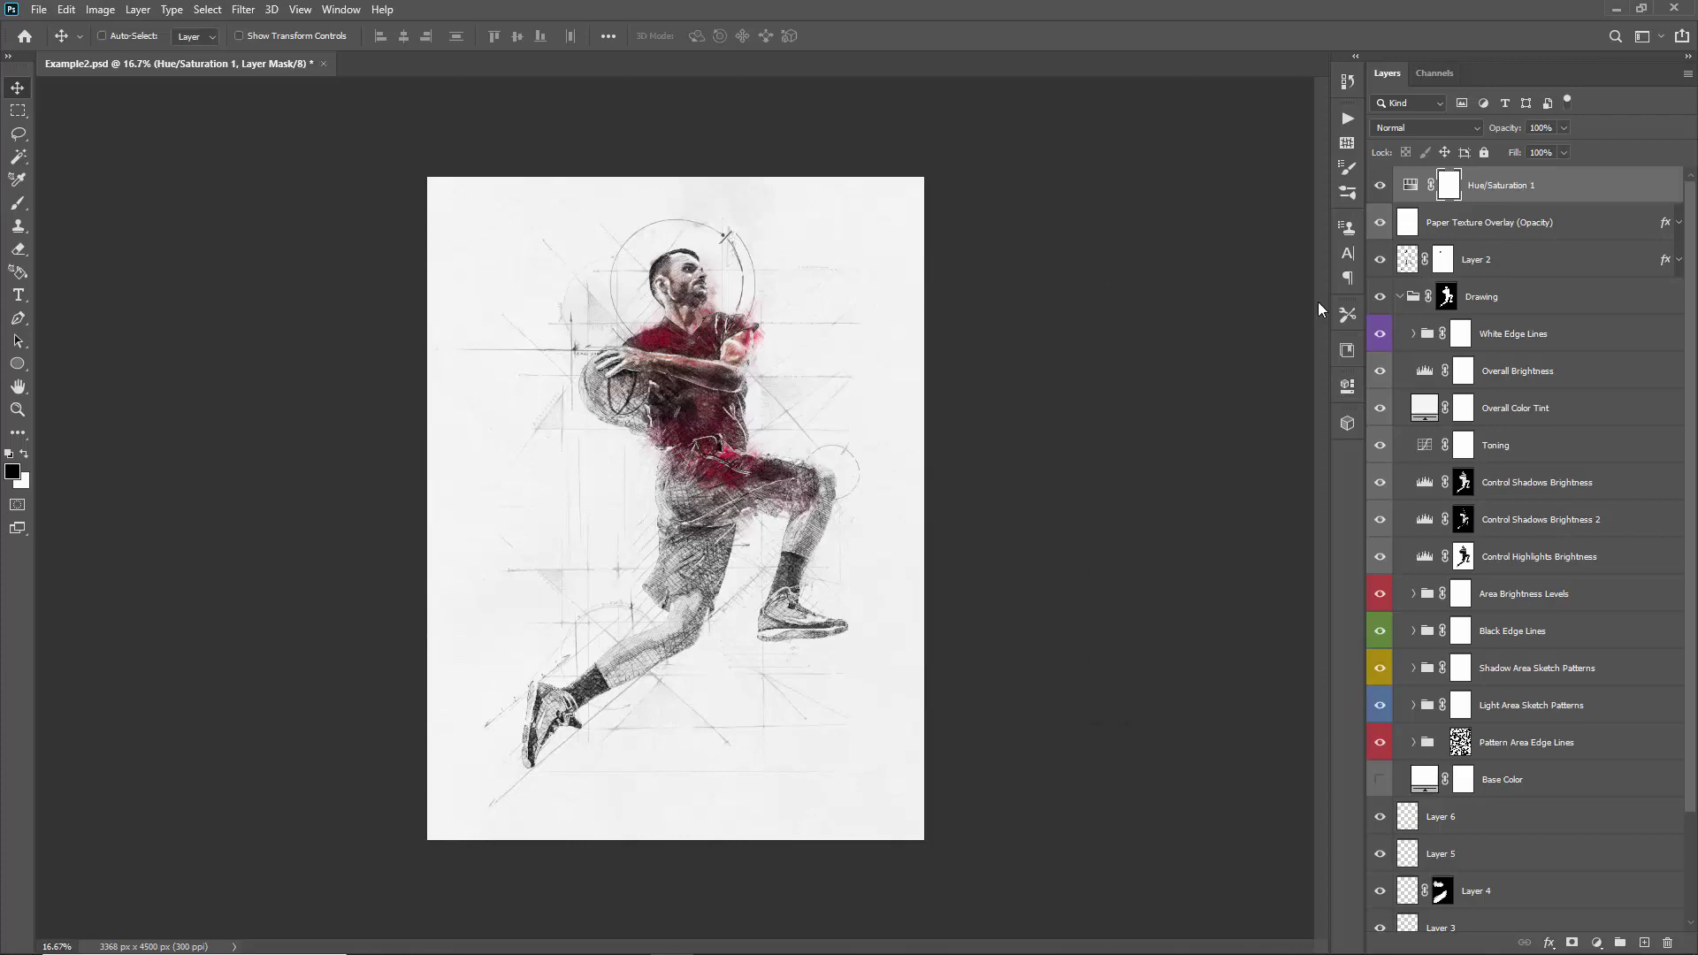
- Compare the artwork with and without the Paper Texture Overlay (Opacity) layer, leaving the layer visible
left_click(1377, 222)
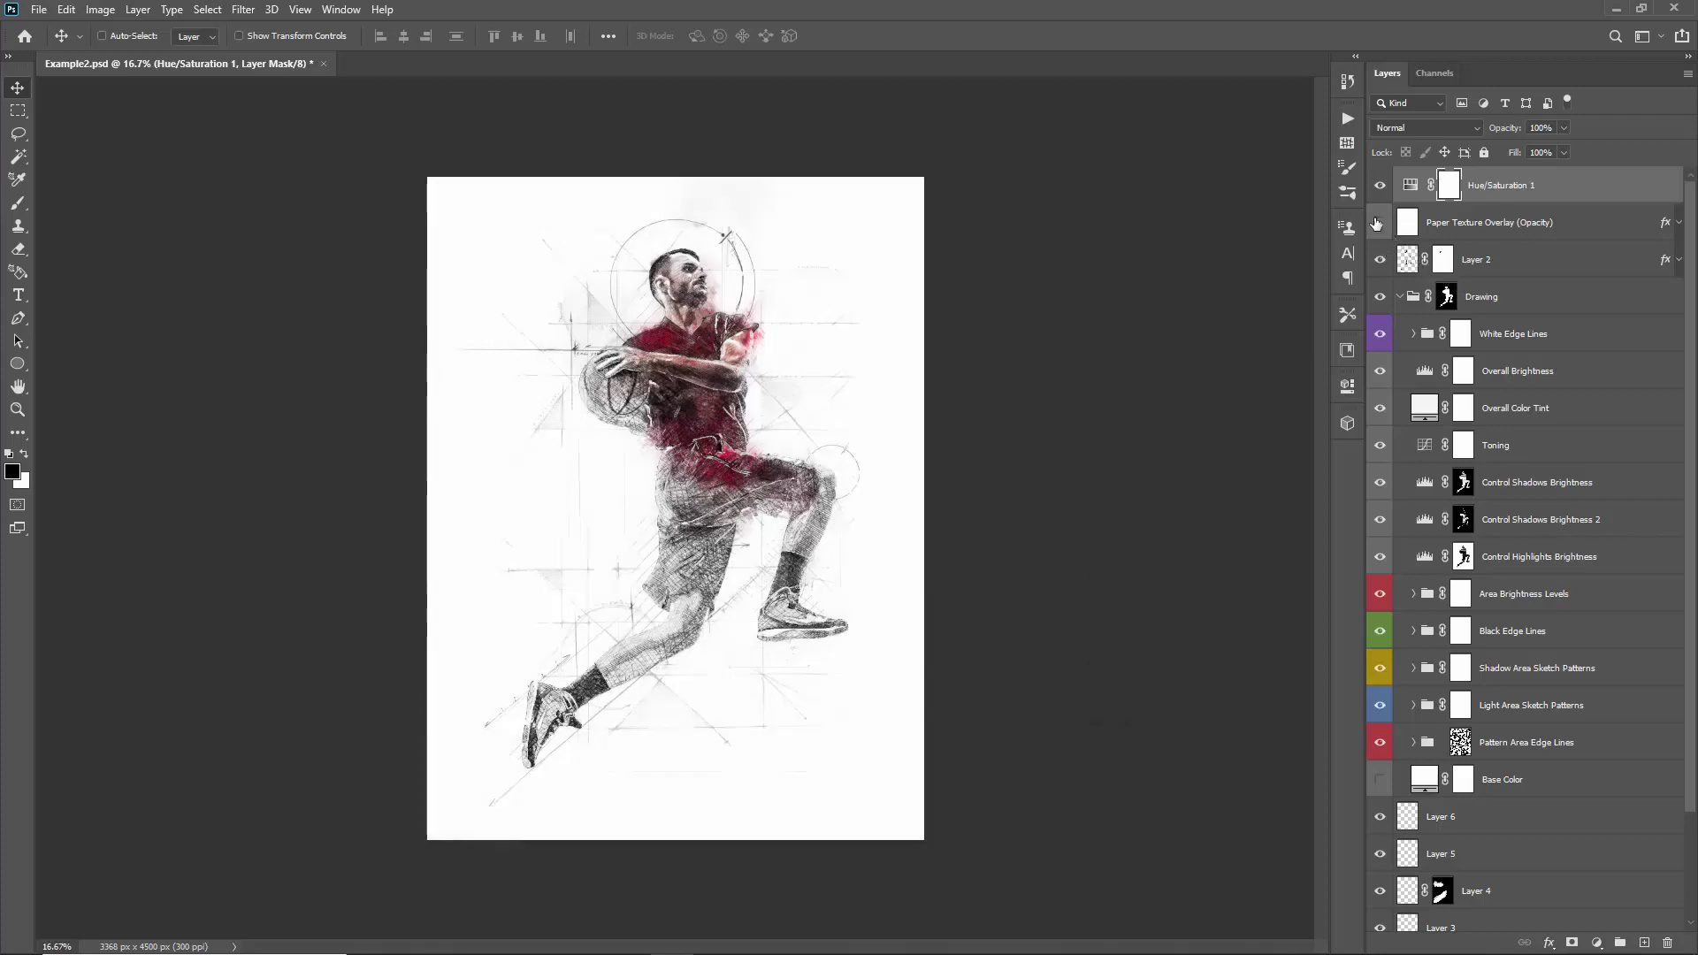
left_click(1378, 222)
left_click(1378, 222)
left_click(1377, 222)
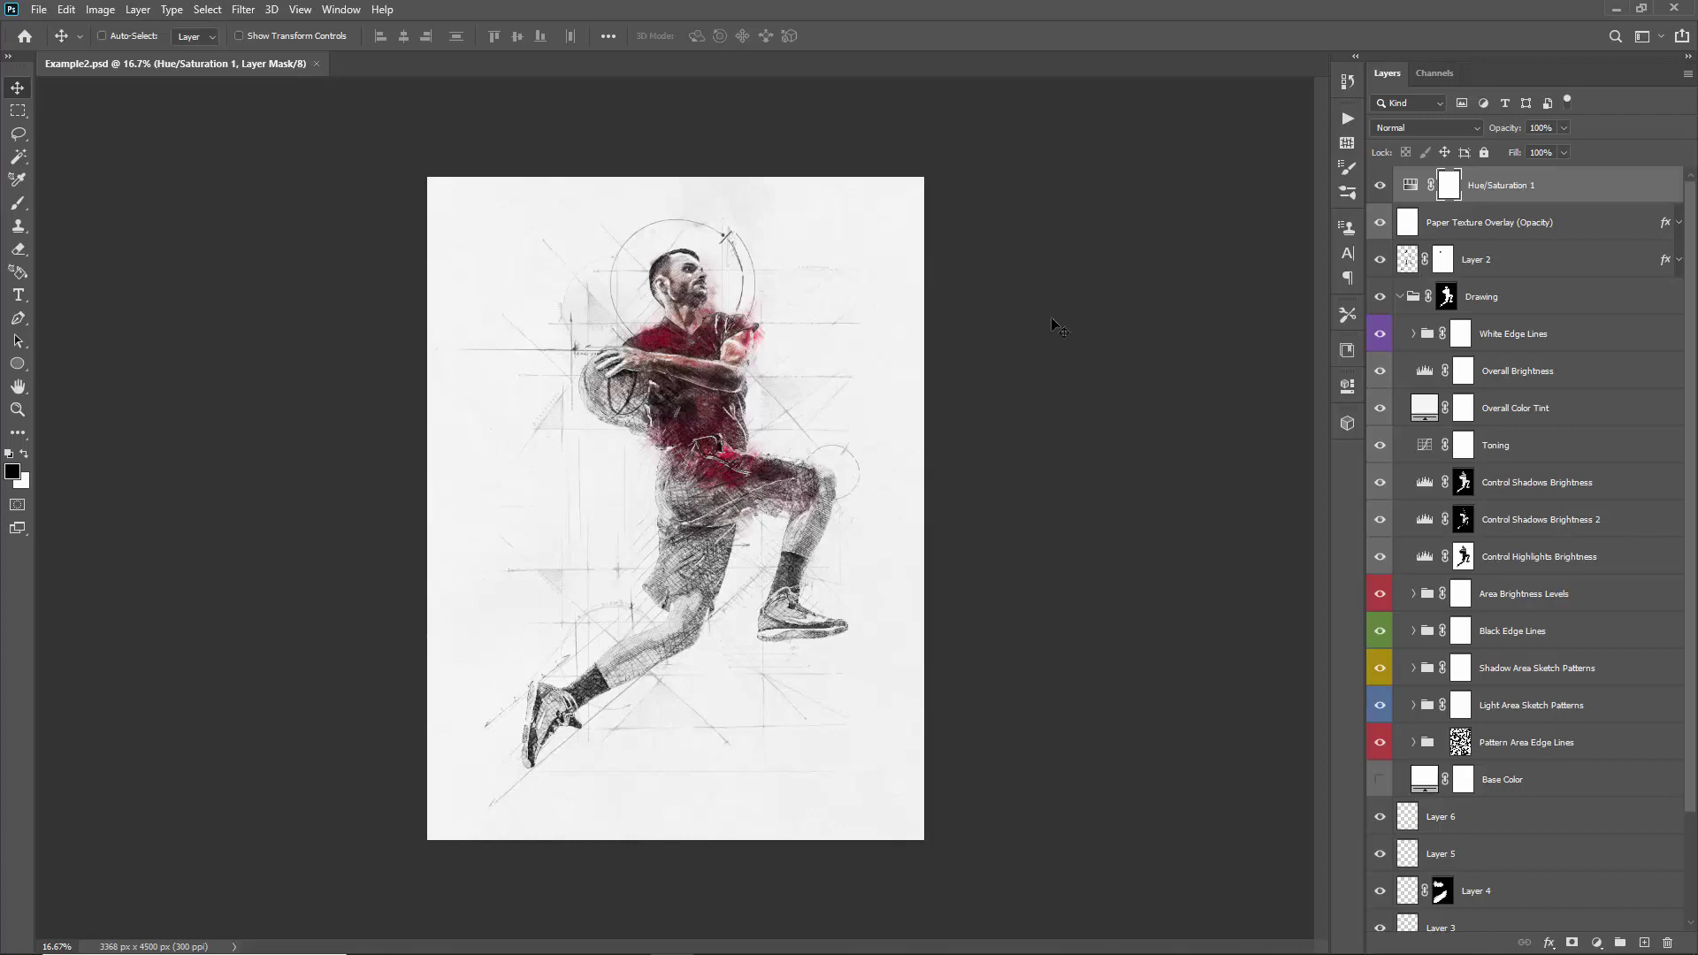
- Place Shadow_11.png from the Shadow Overlays folder as an embedded file above the Hue/Saturation 1 layer
left_click(1544, 186)
left_click(39, 10)
left_click(132, 359)
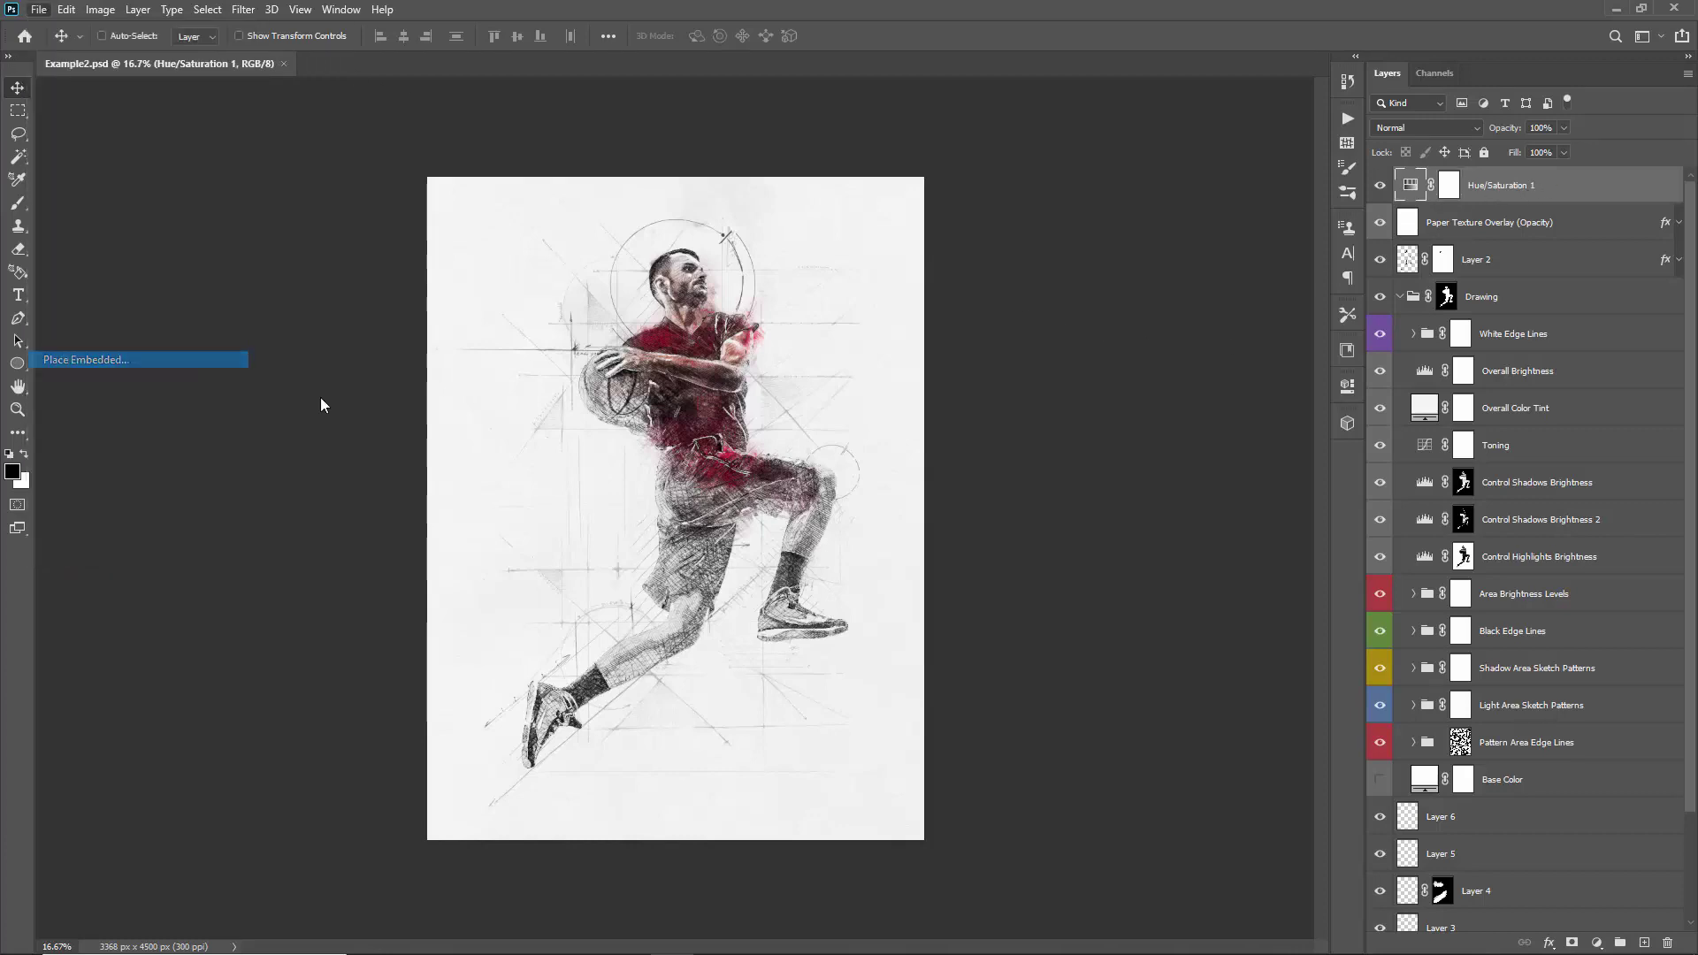
left_click(612, 157)
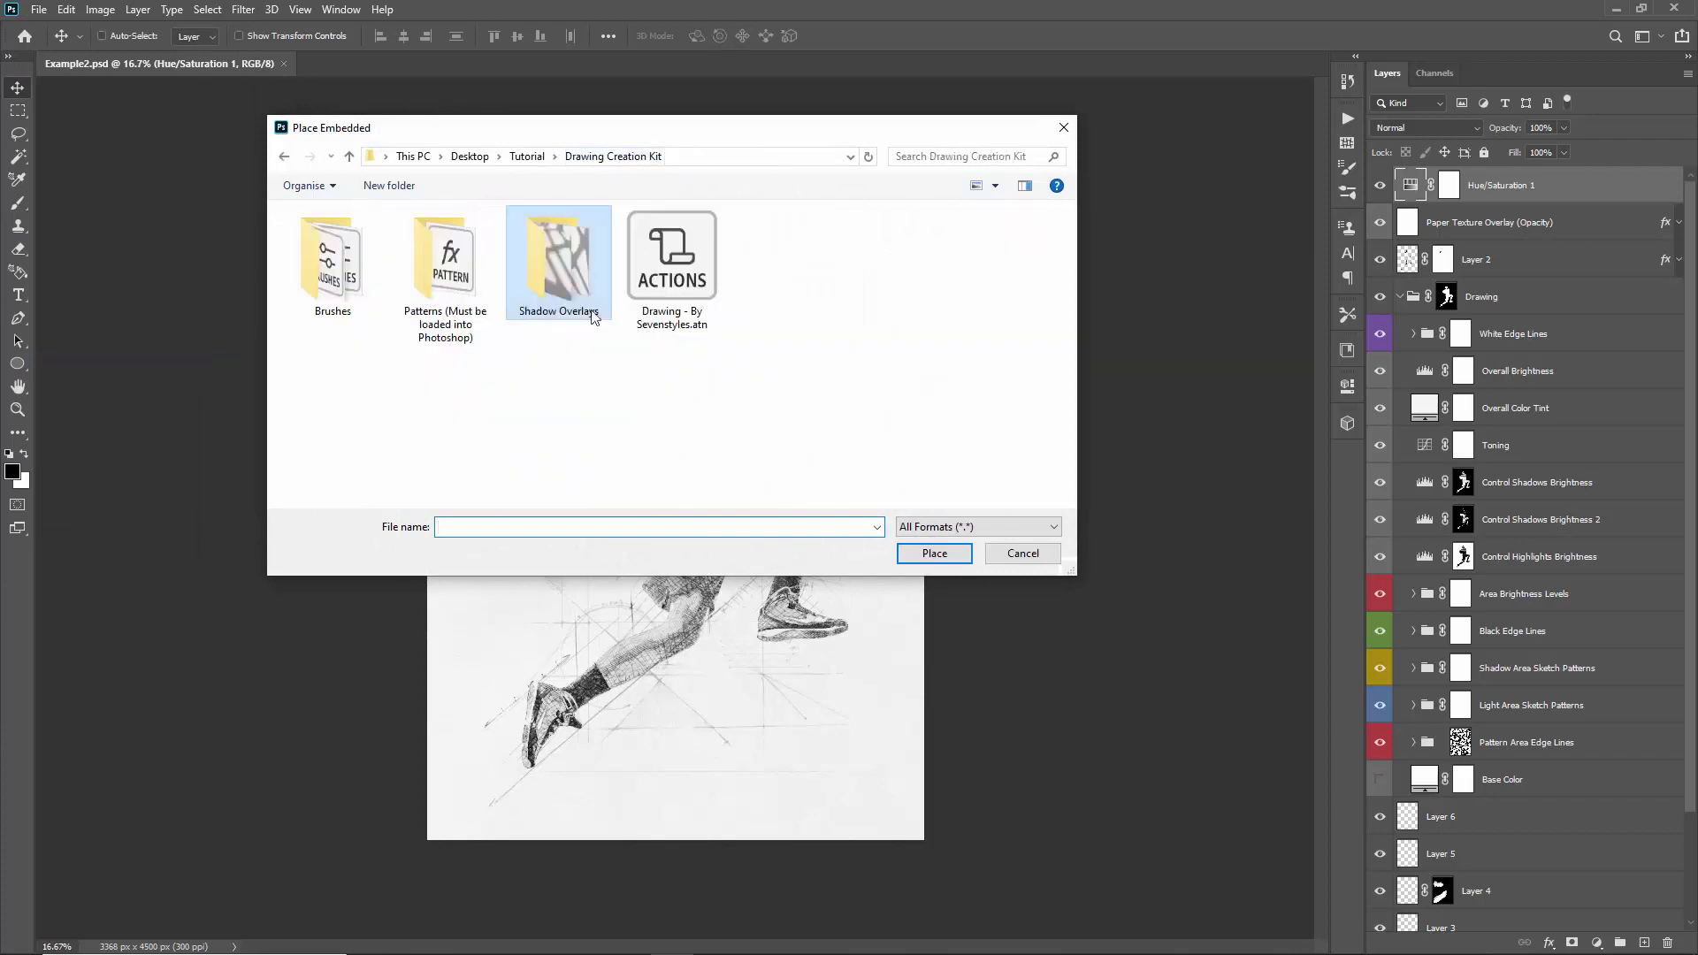
double_click(564, 253)
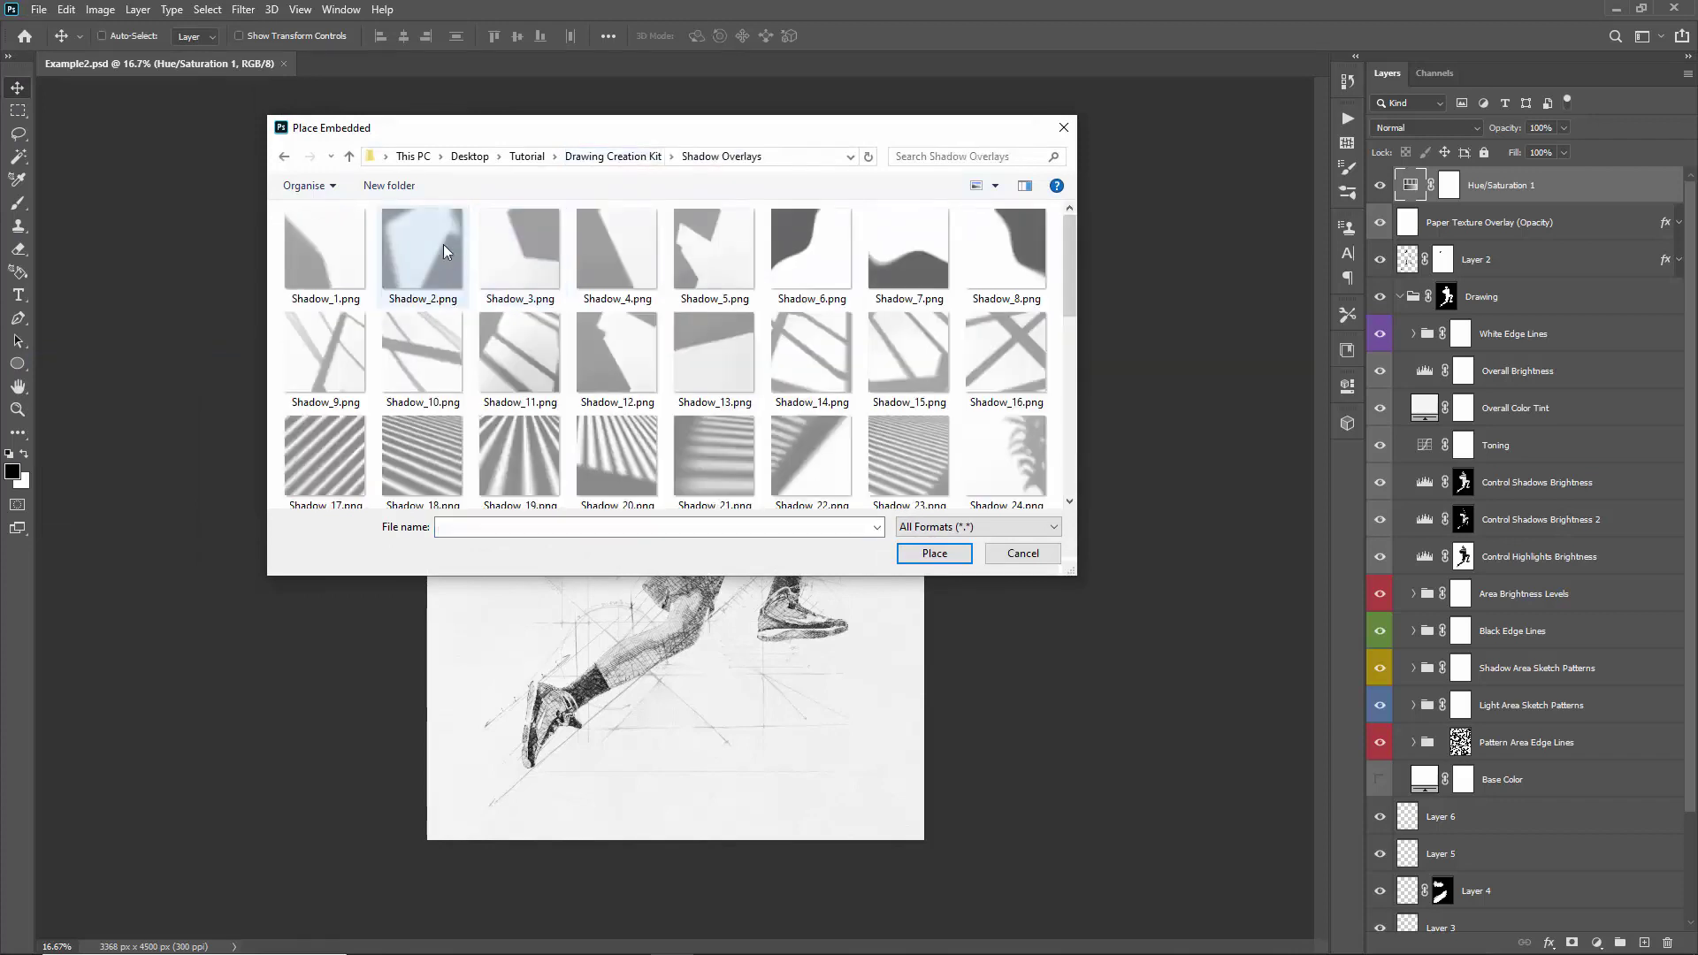
double_click(527, 343)
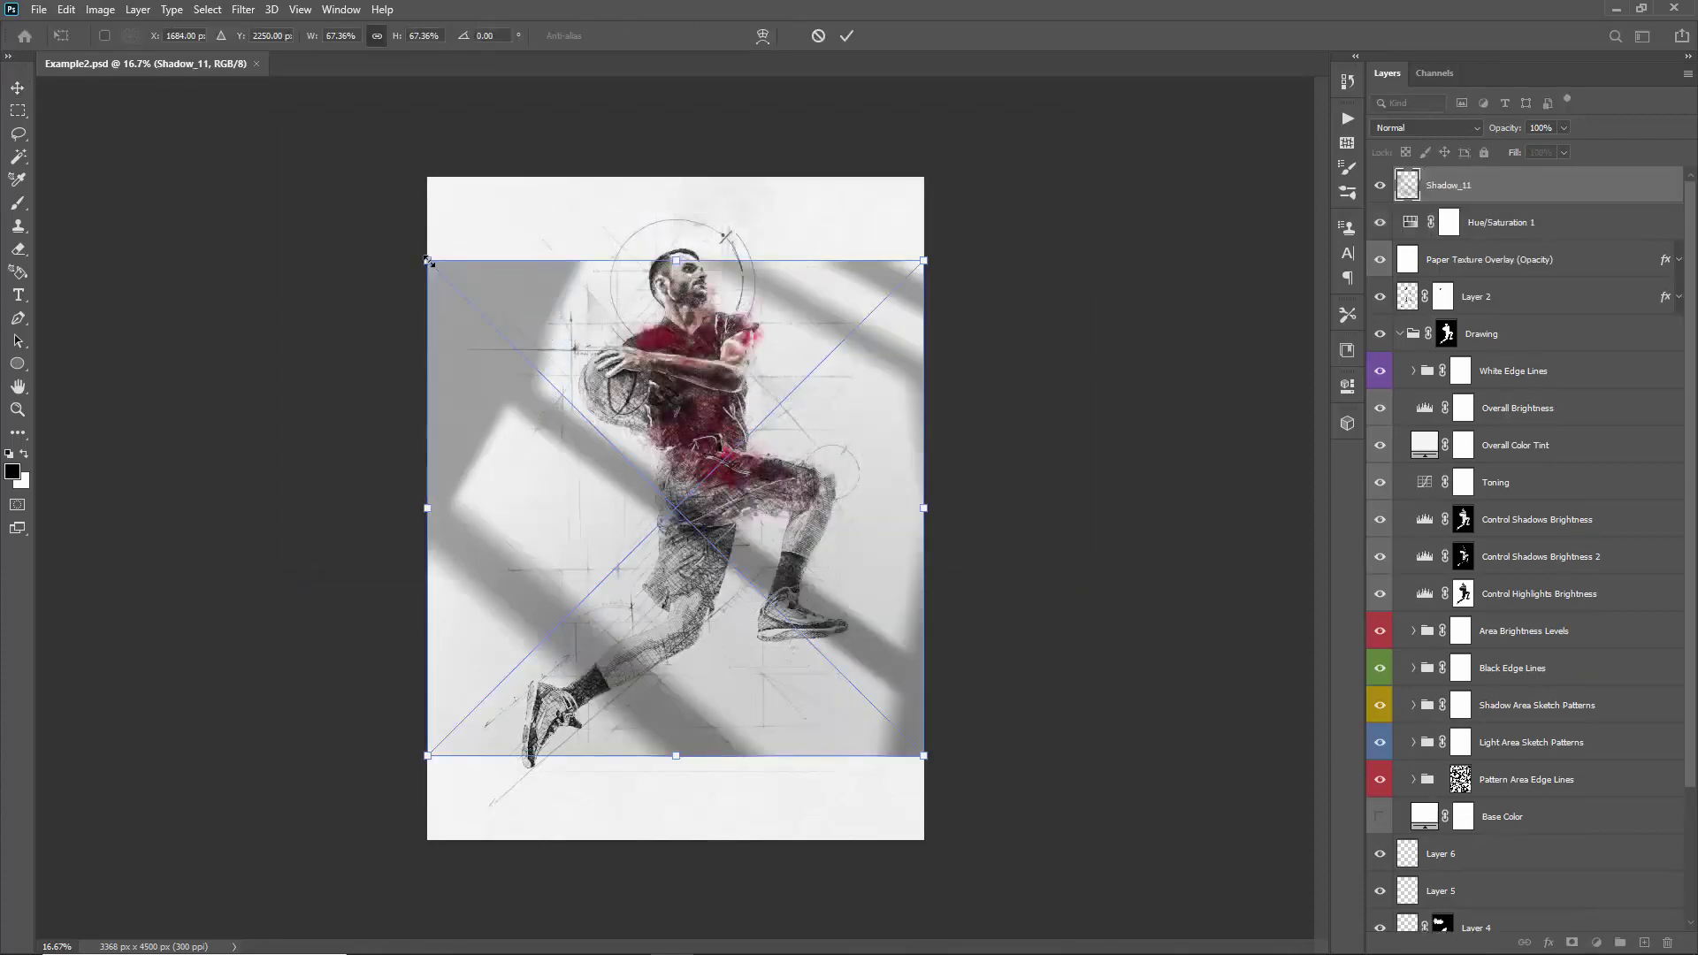
- Scale the Shadow_11 overlay up to cover the whole canvas and commit the placement
left_click_drag(428, 260, 331, 163)
mouse_move(549, 235)
left_mouse_down()
mouse_move(608, 234)
mouse_move(549, 234)
left_mouse_up()
key("Return")
key("z")
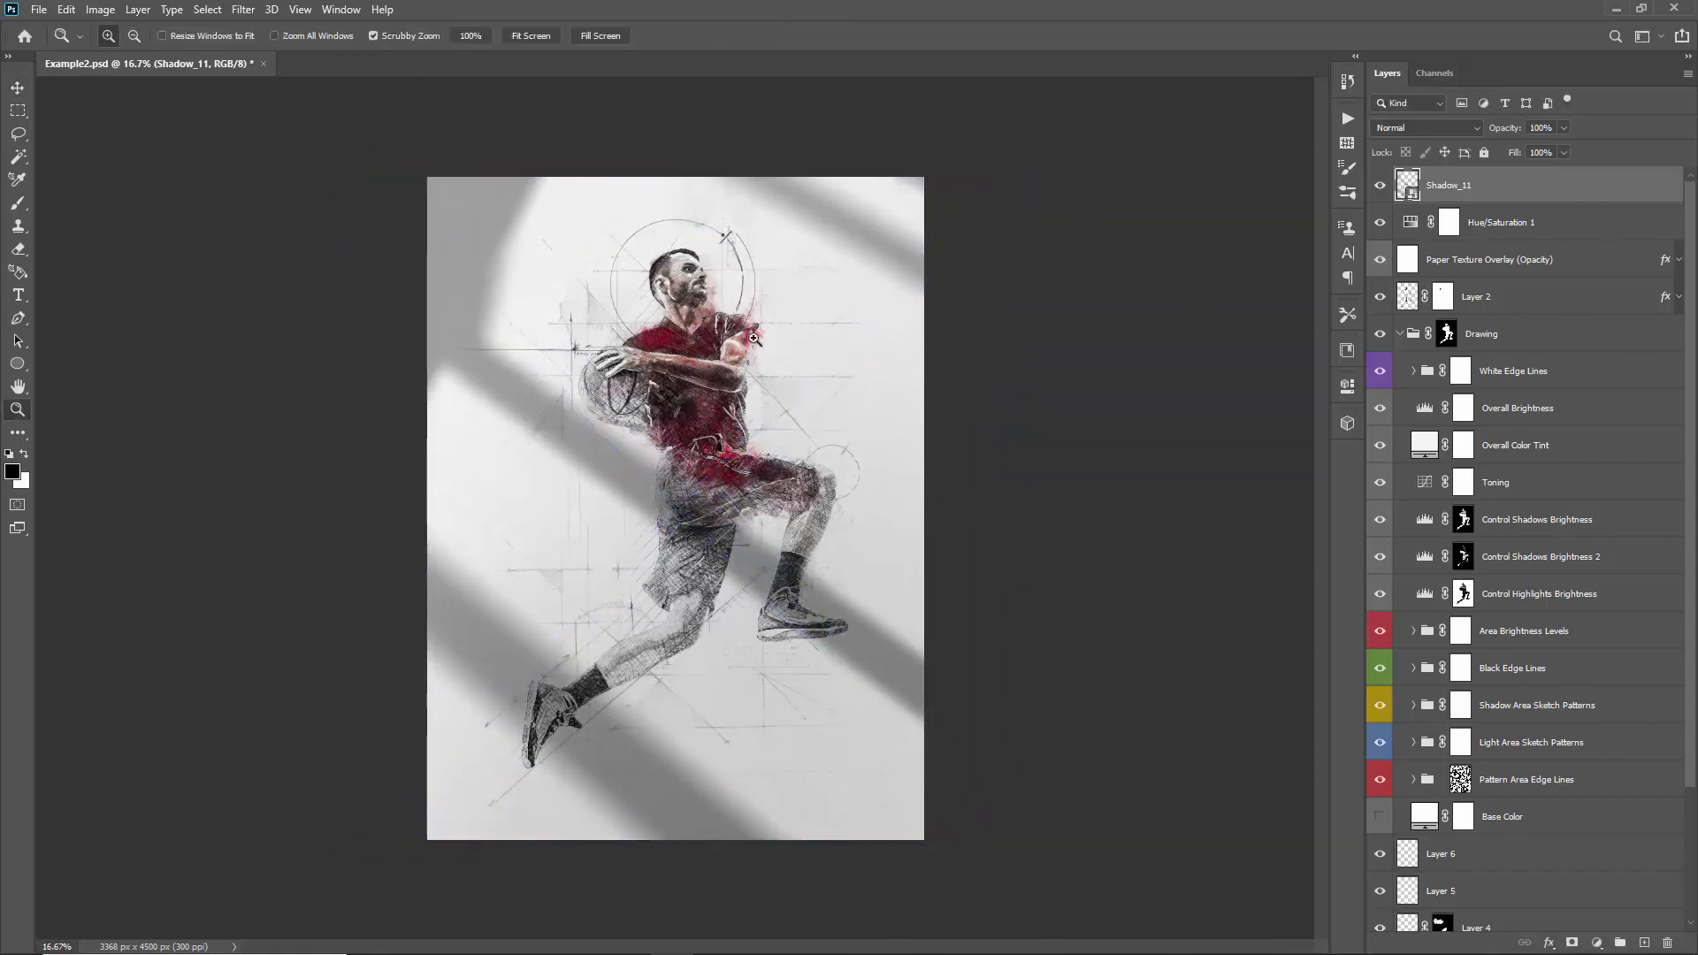
left_click(781, 321)
left_click_drag(781, 321, 731, 292)
key("v")
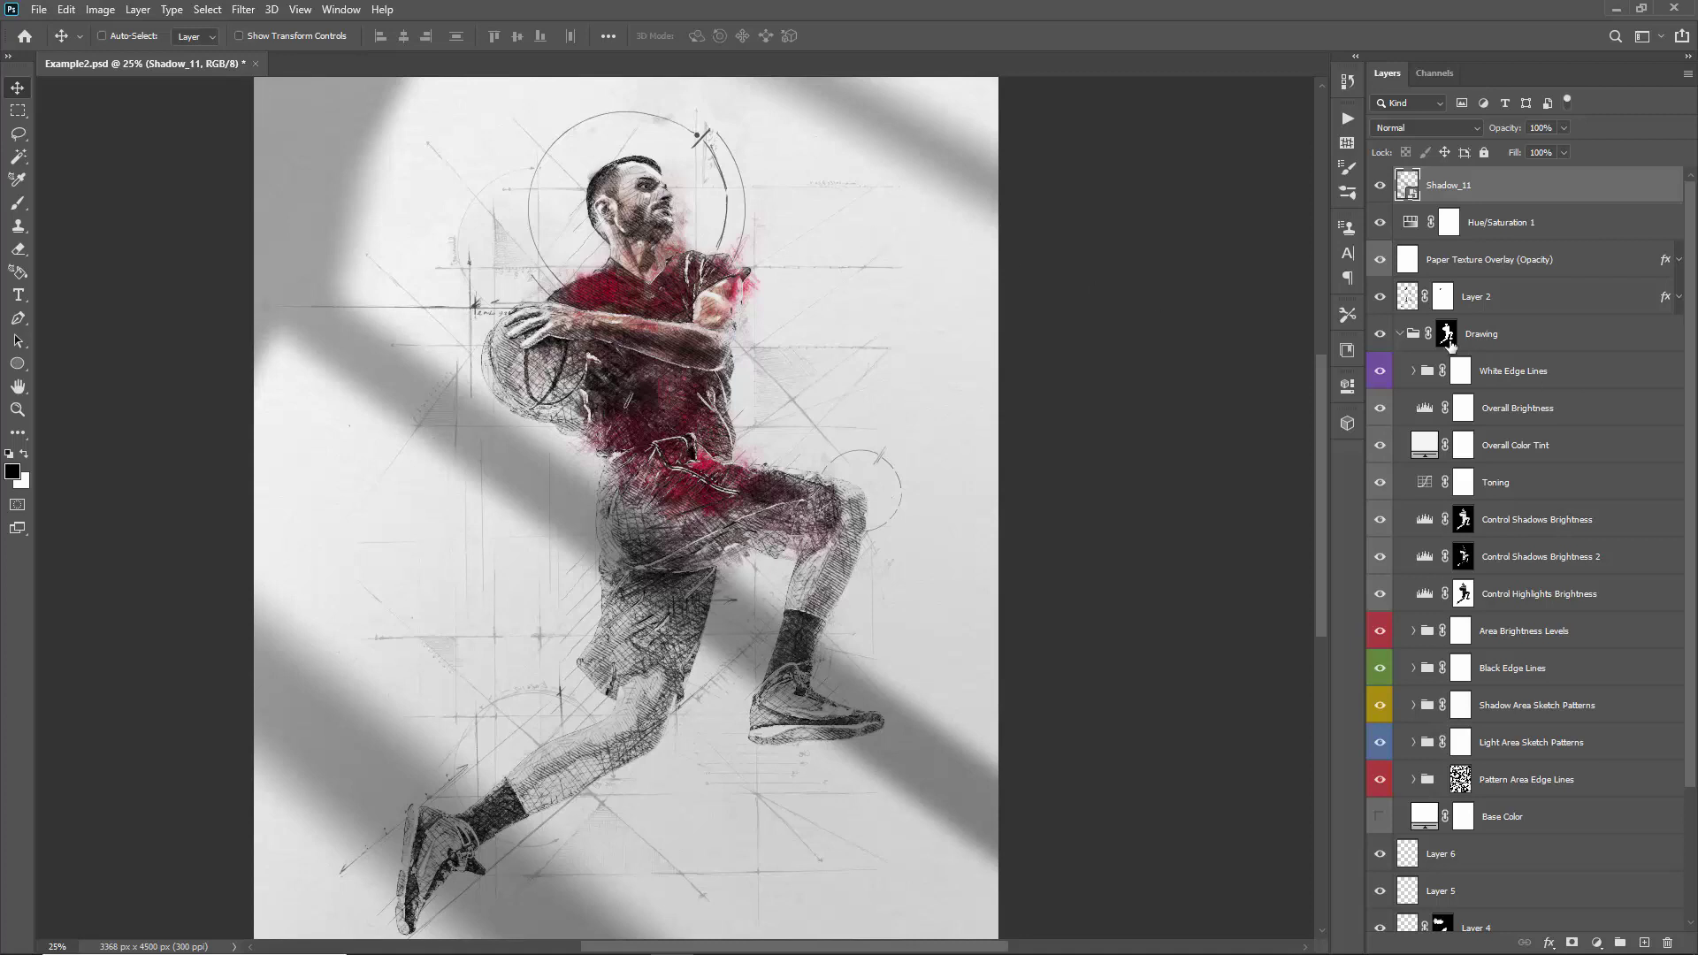
- Collapse the Drawing group and group all layers from Shadow_11 down to Background Color
left_click(1393, 335)
key("ctrl+j")
key("Delete")
left_click(1402, 335)
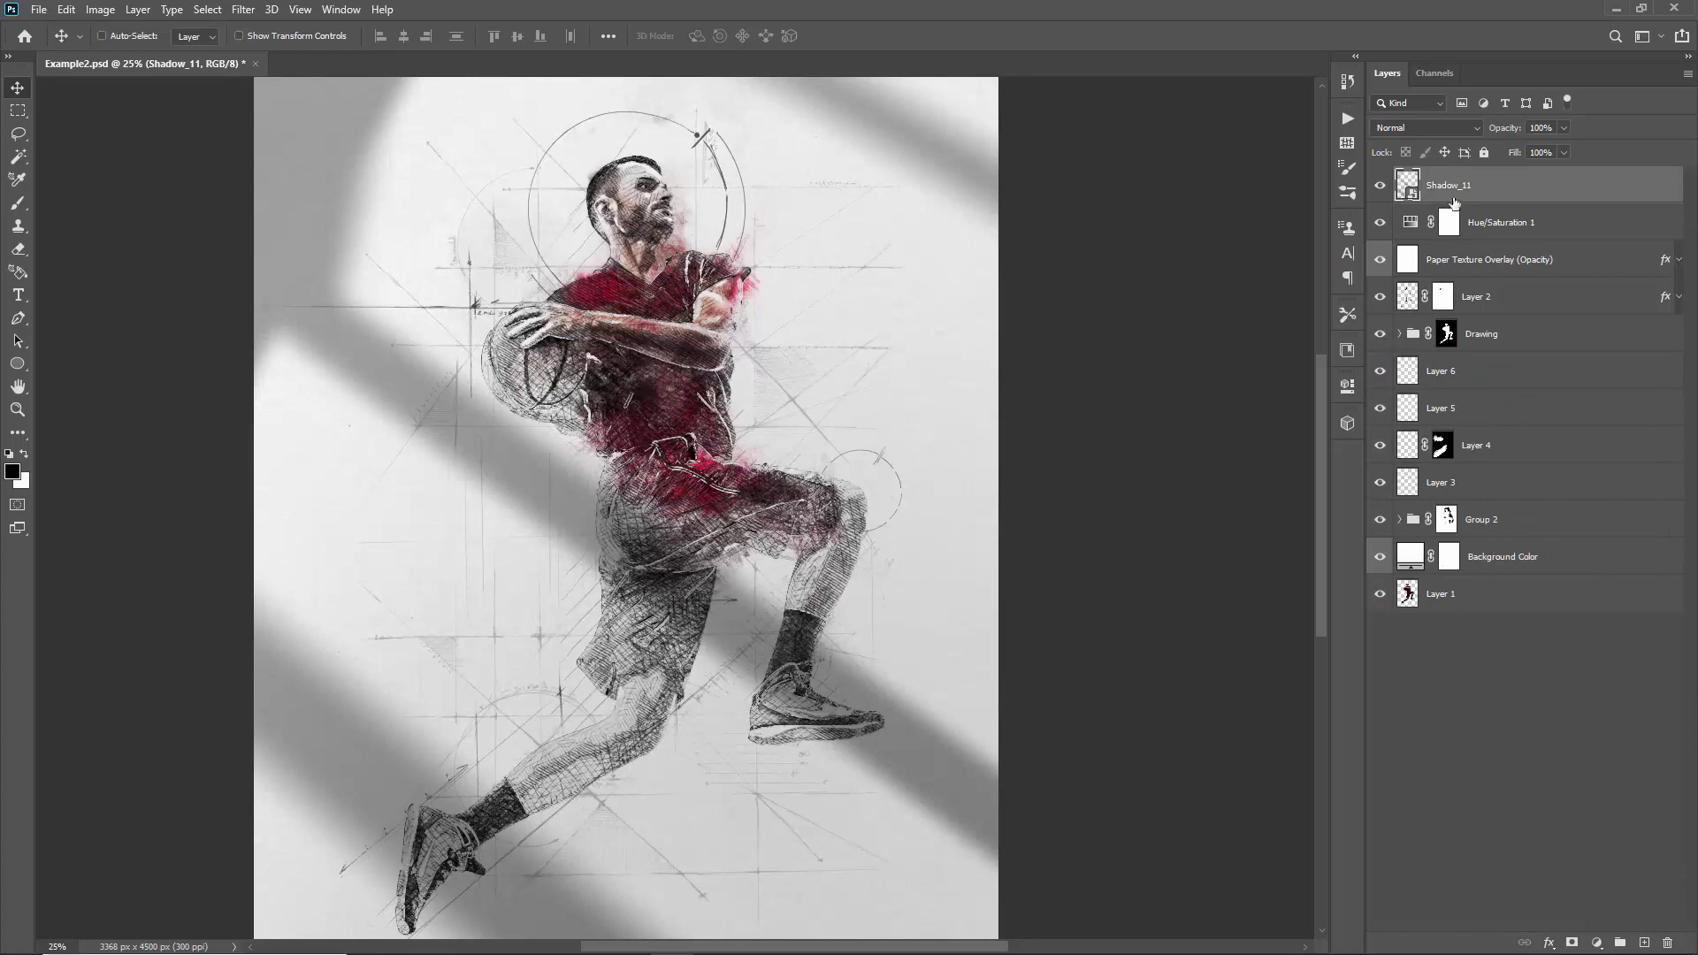
left_click(1534, 568, "shift")
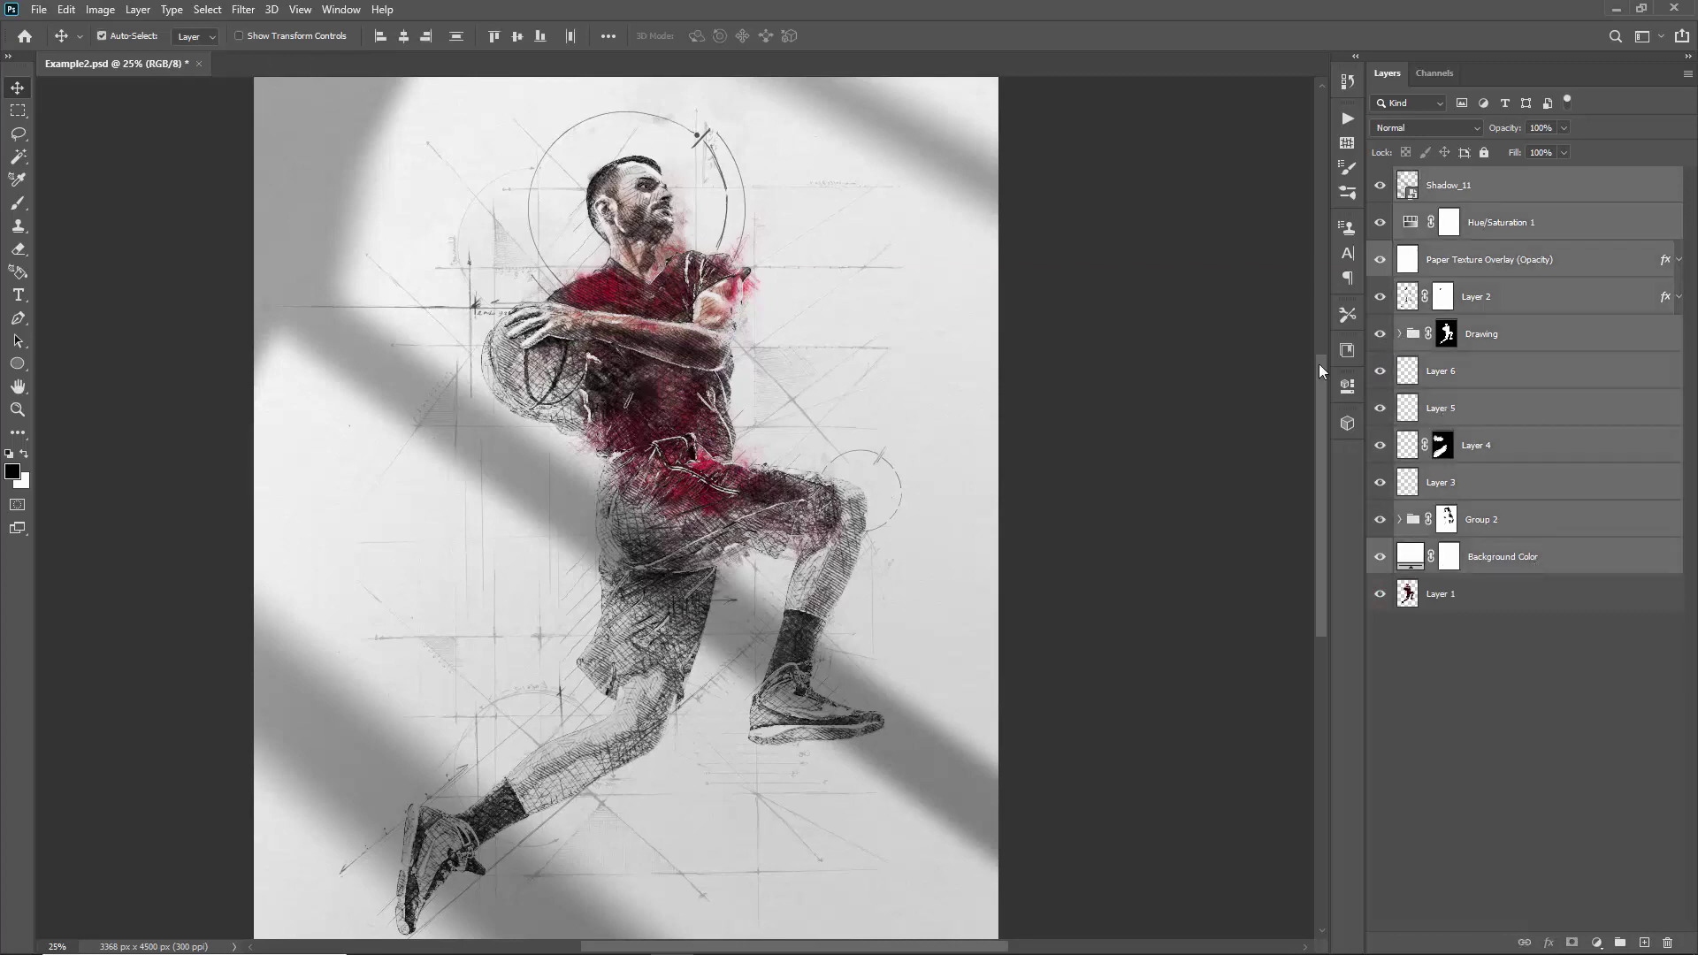
key("ctrl+g")
- Hide and show Group 3 to compare the finished drawing with the original Layer 1 photo
left_click(1380, 178)
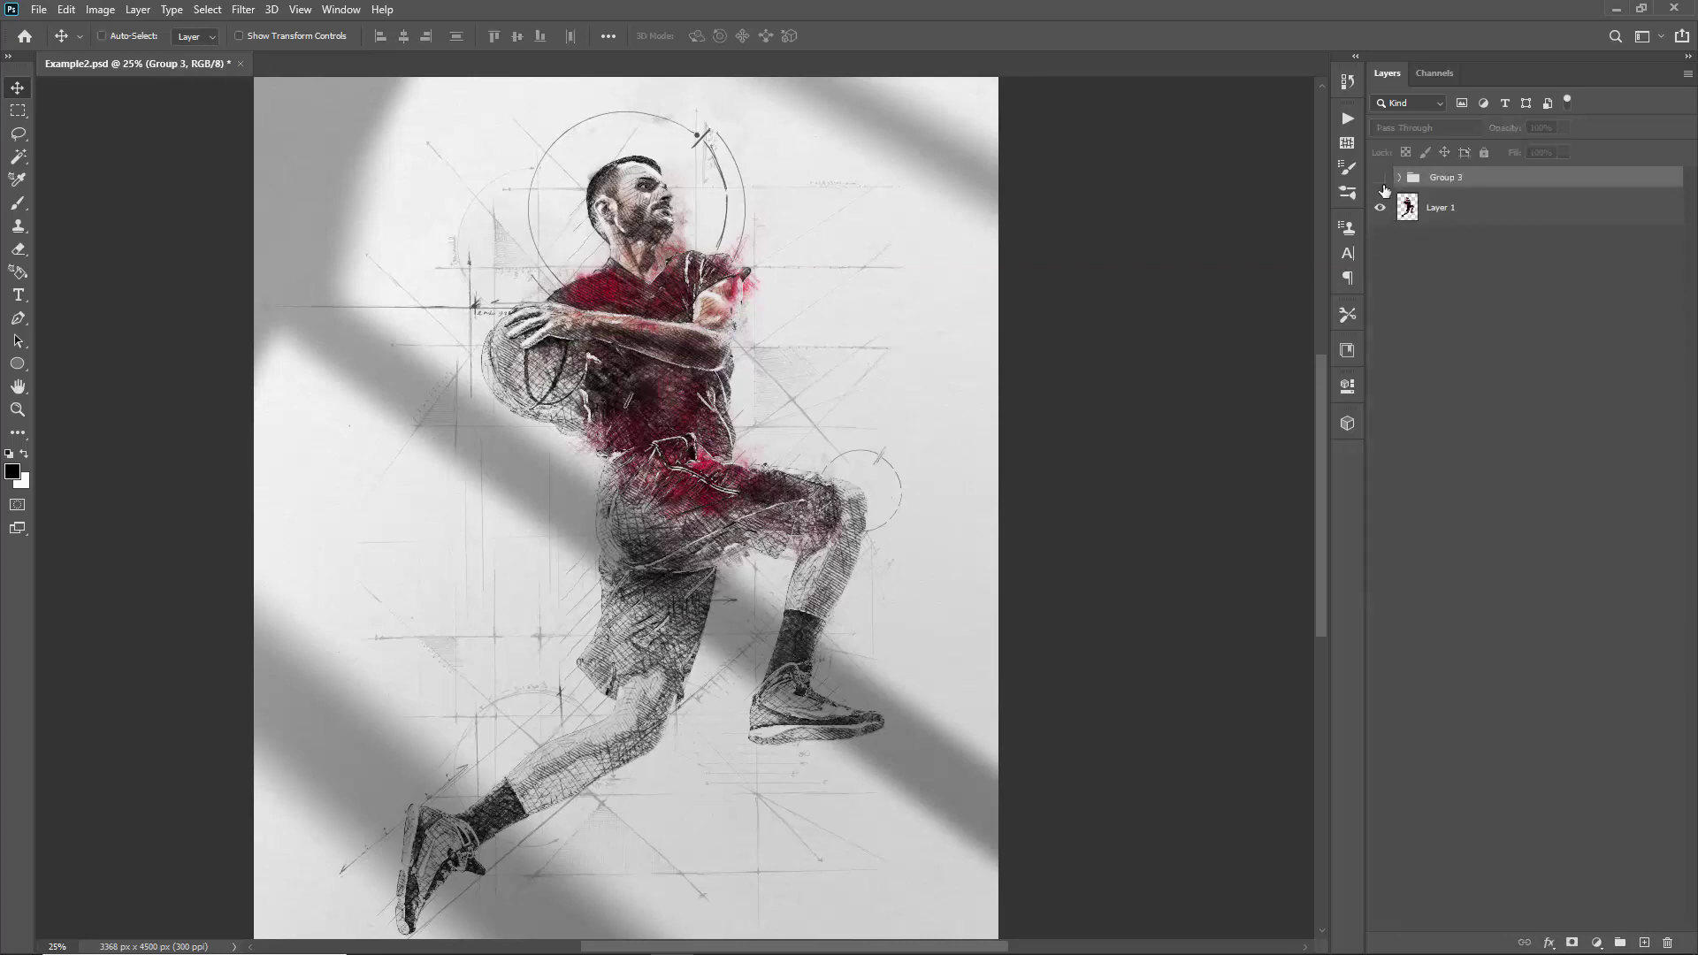
left_click(1380, 178)
scroll(1074, 287, "down", 1)
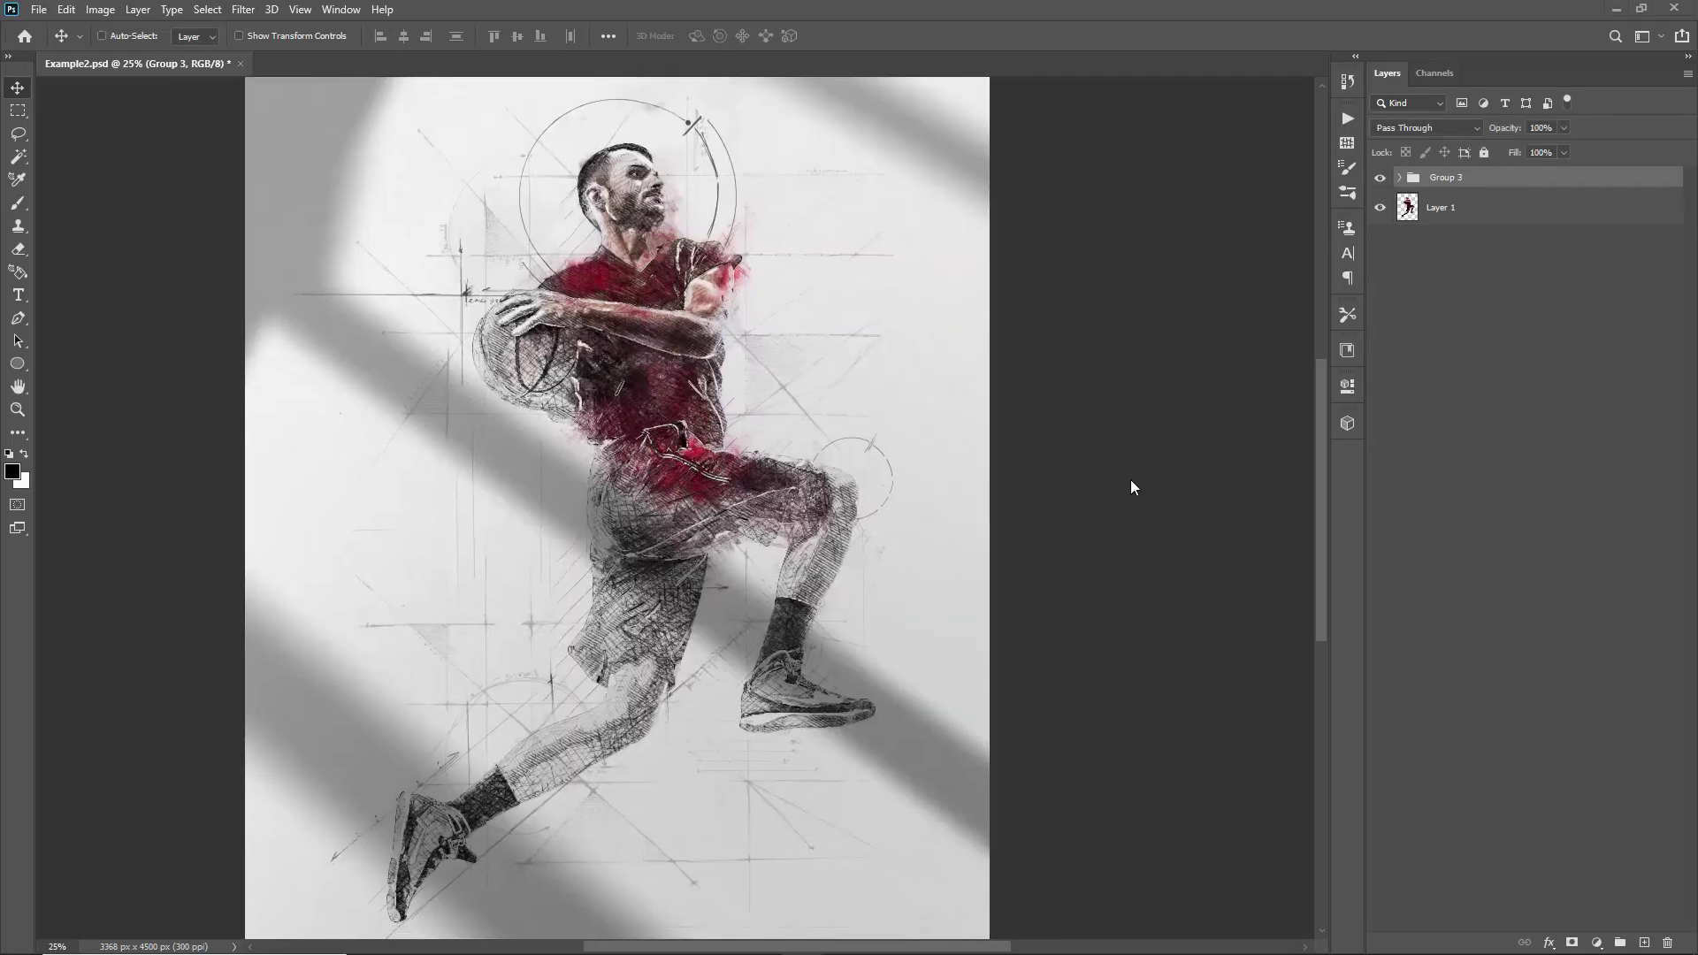